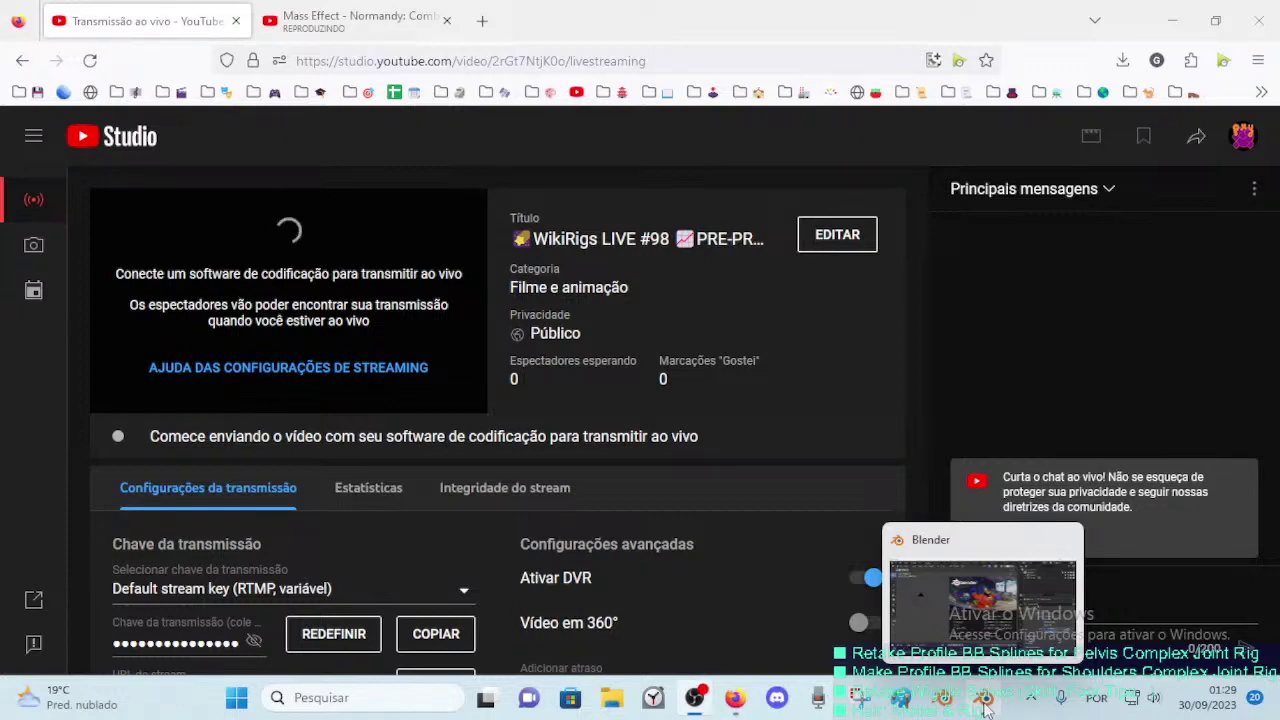
# Step: Dismiss Blender's splash screen and narrow the window so the browser shows beside it
pyautogui.click(985, 705)
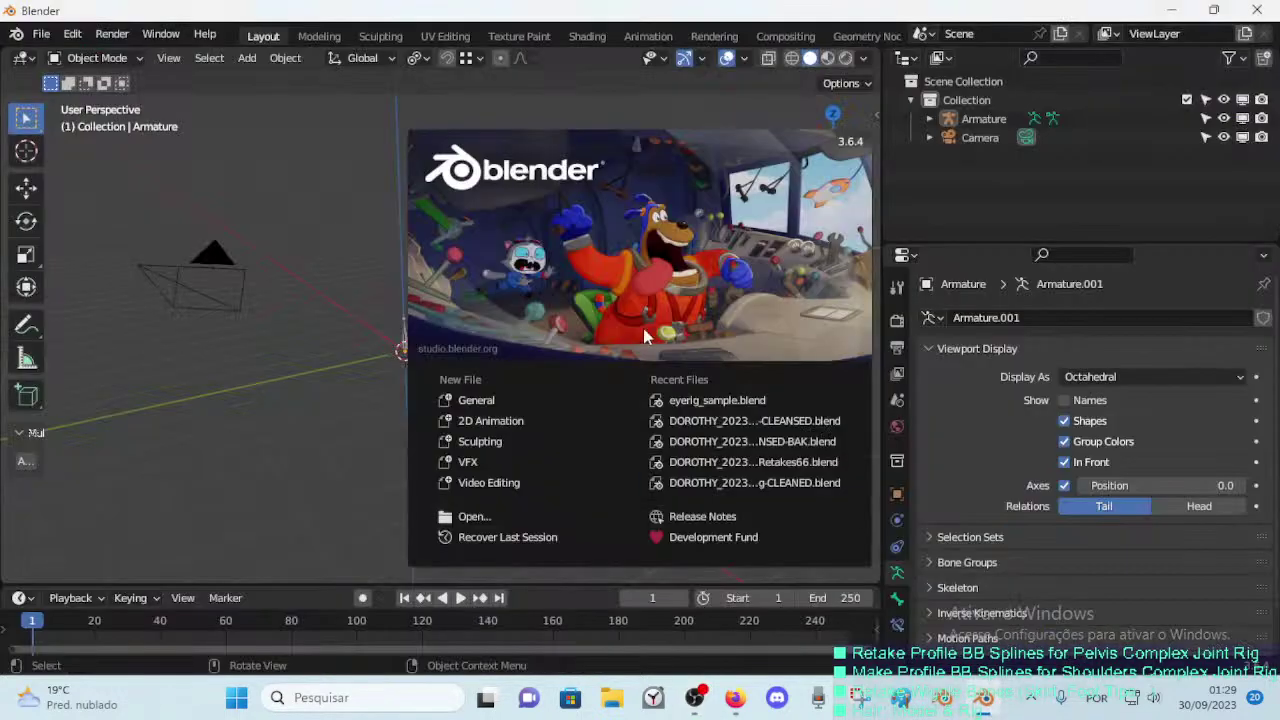
pyautogui.click(363, 124)
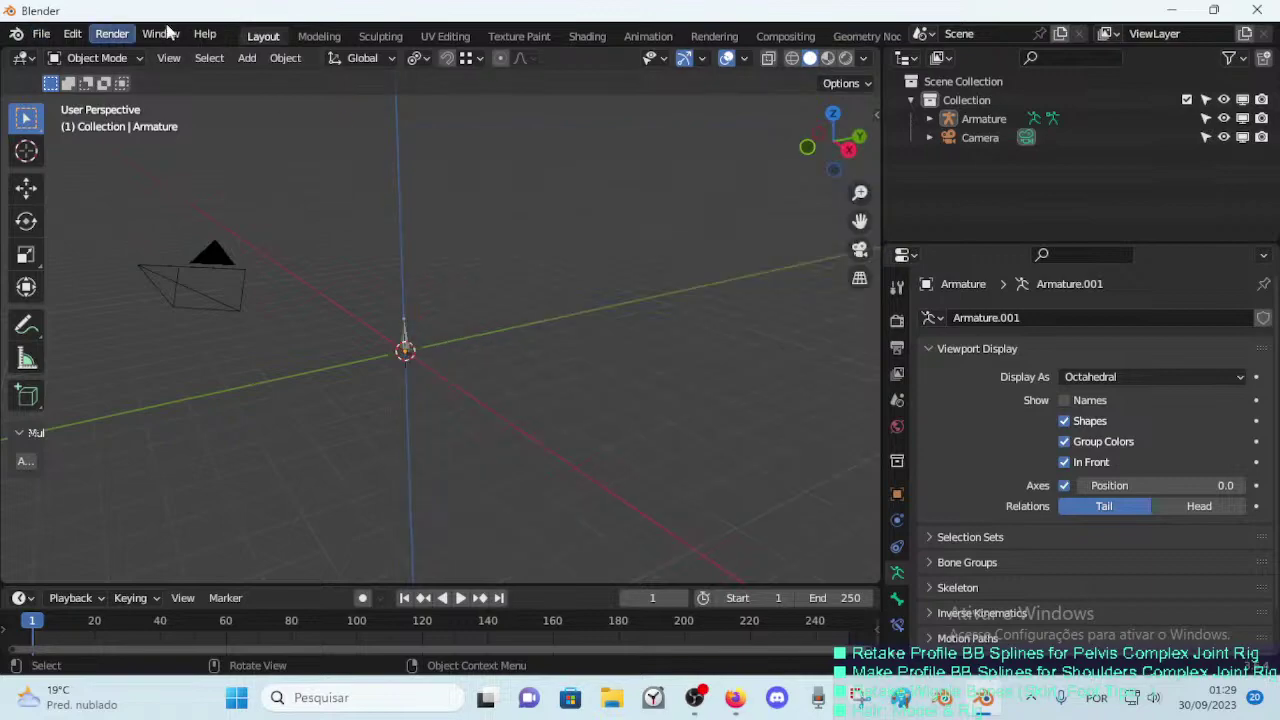
pyautogui.click(1213, 10)
pyautogui.moveTo(1150, 14); pyautogui.dragTo(1096, 3)
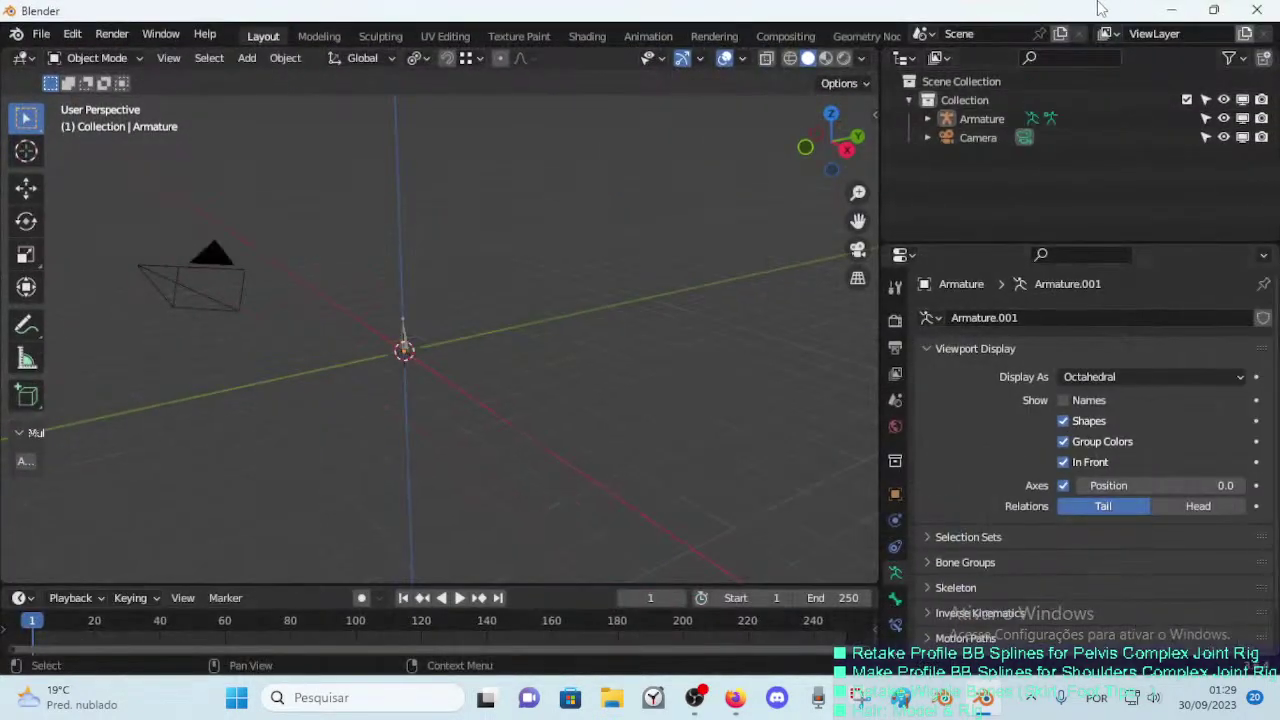
pyautogui.doubleClick(1040, 9)
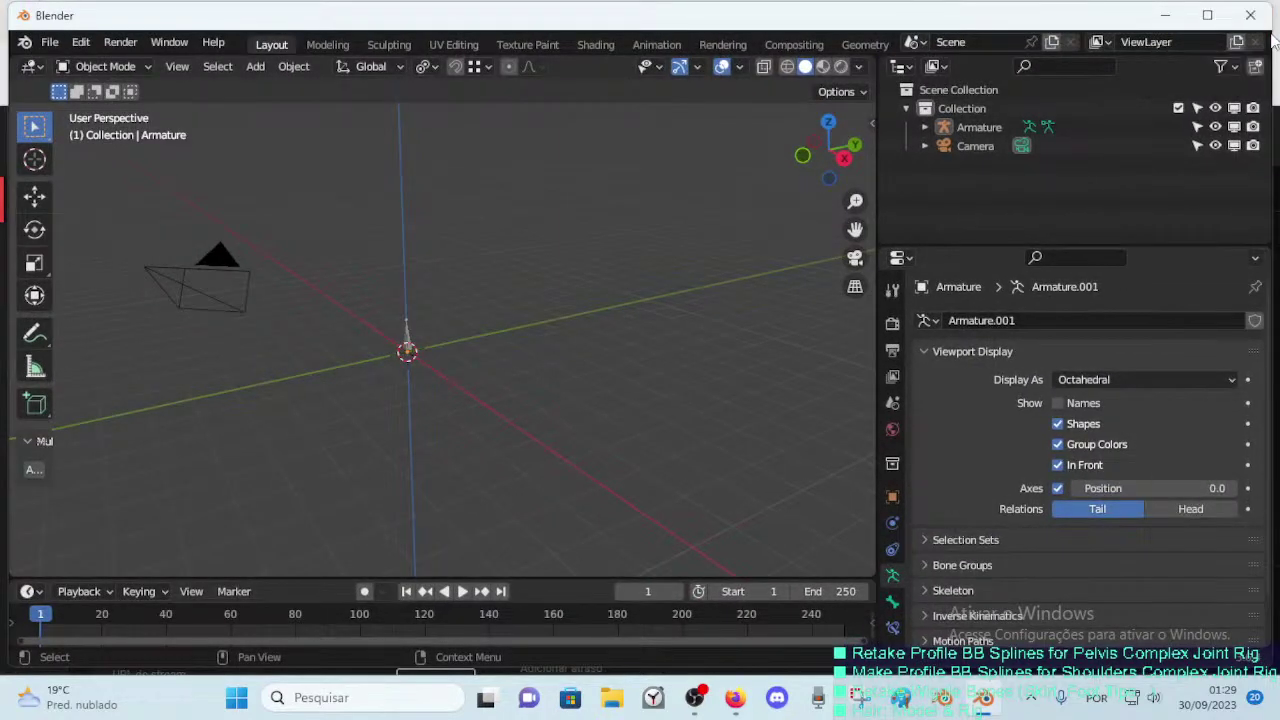
pyautogui.moveTo(1270, 35); pyautogui.dragTo(1028, 33)
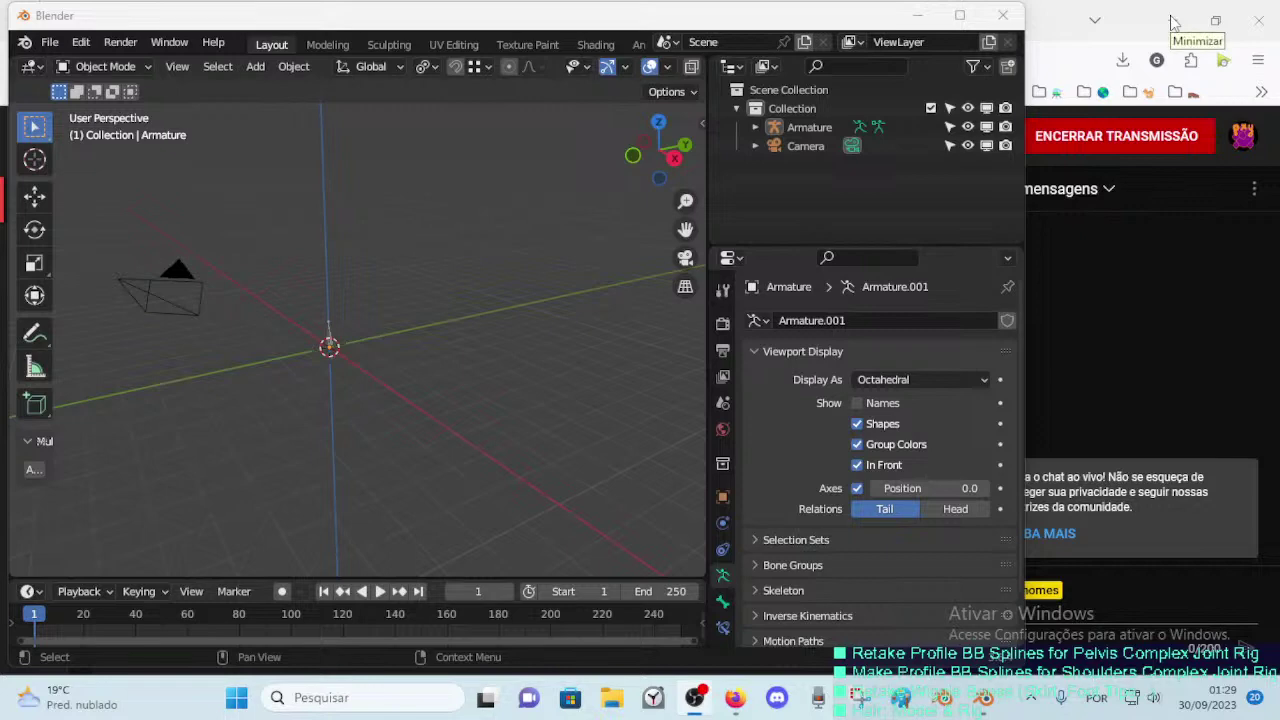
# Step: Check the live stream in YouTube Studio, then bring up the Clock app's SPRINT and PAUSA timers
pyautogui.click(733, 698)
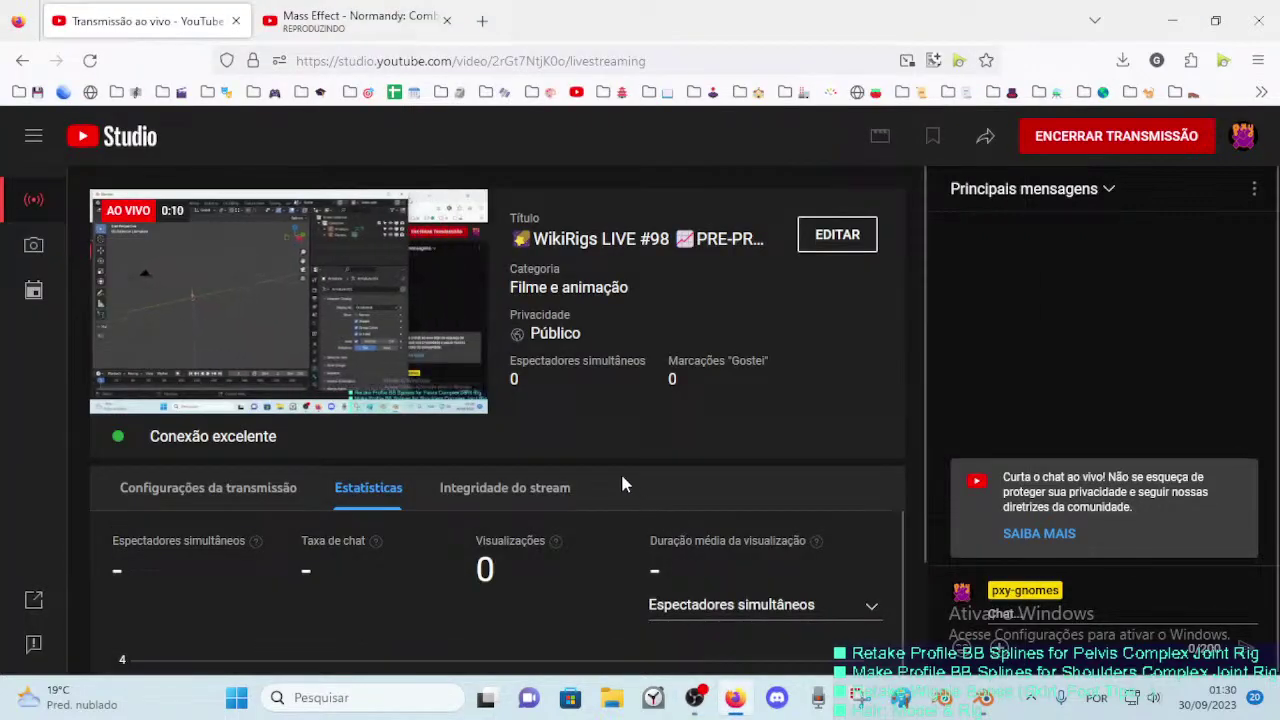
pyautogui.click(1150, 698)
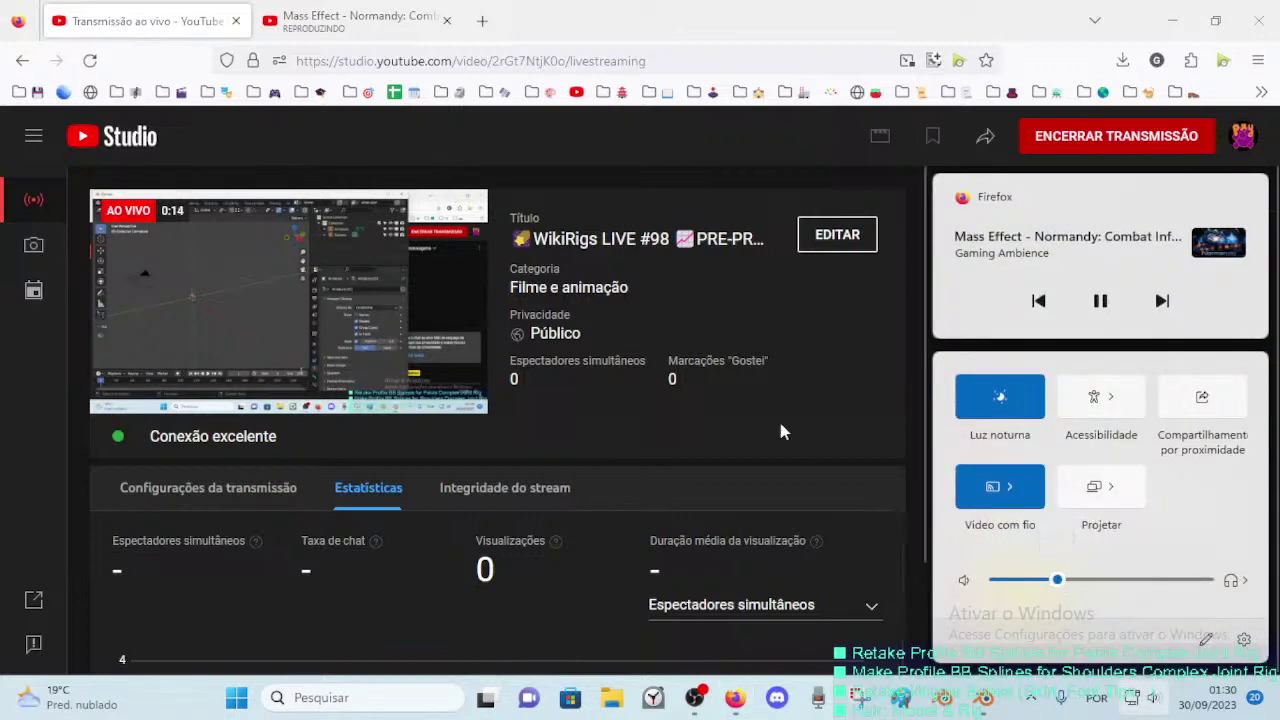
pyautogui.click(820, 416)
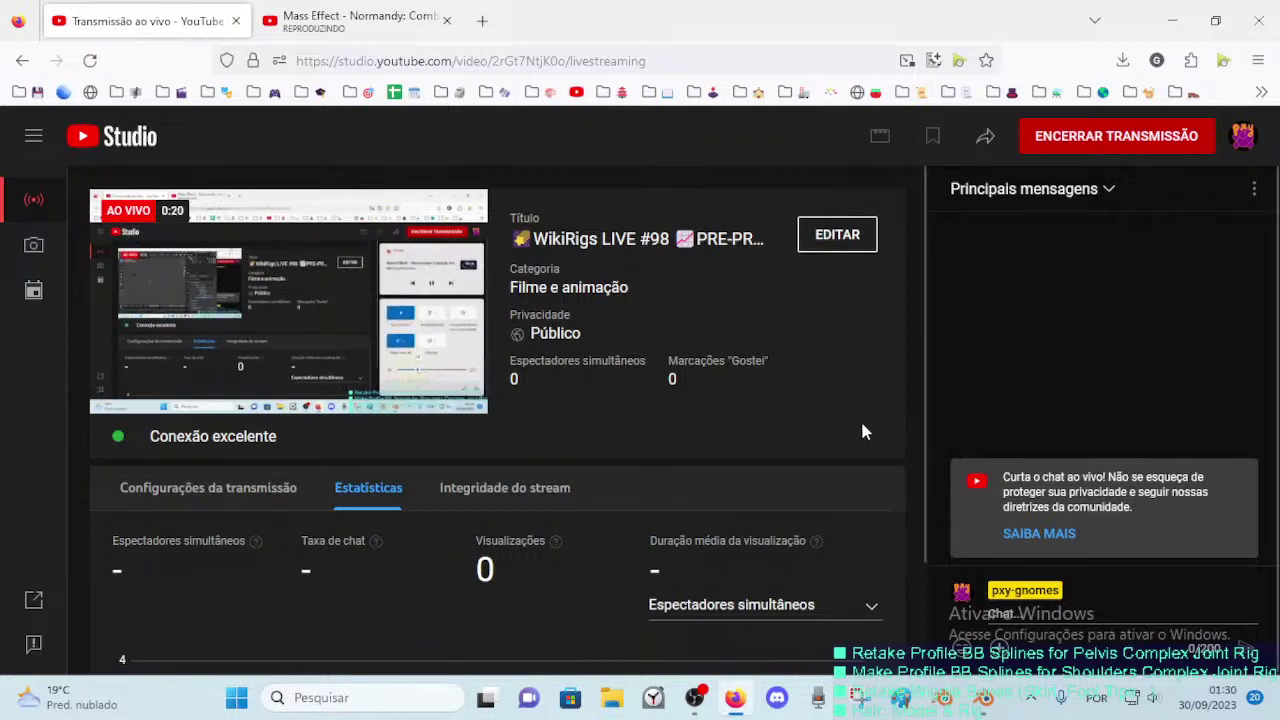
pyautogui.click(654, 697)
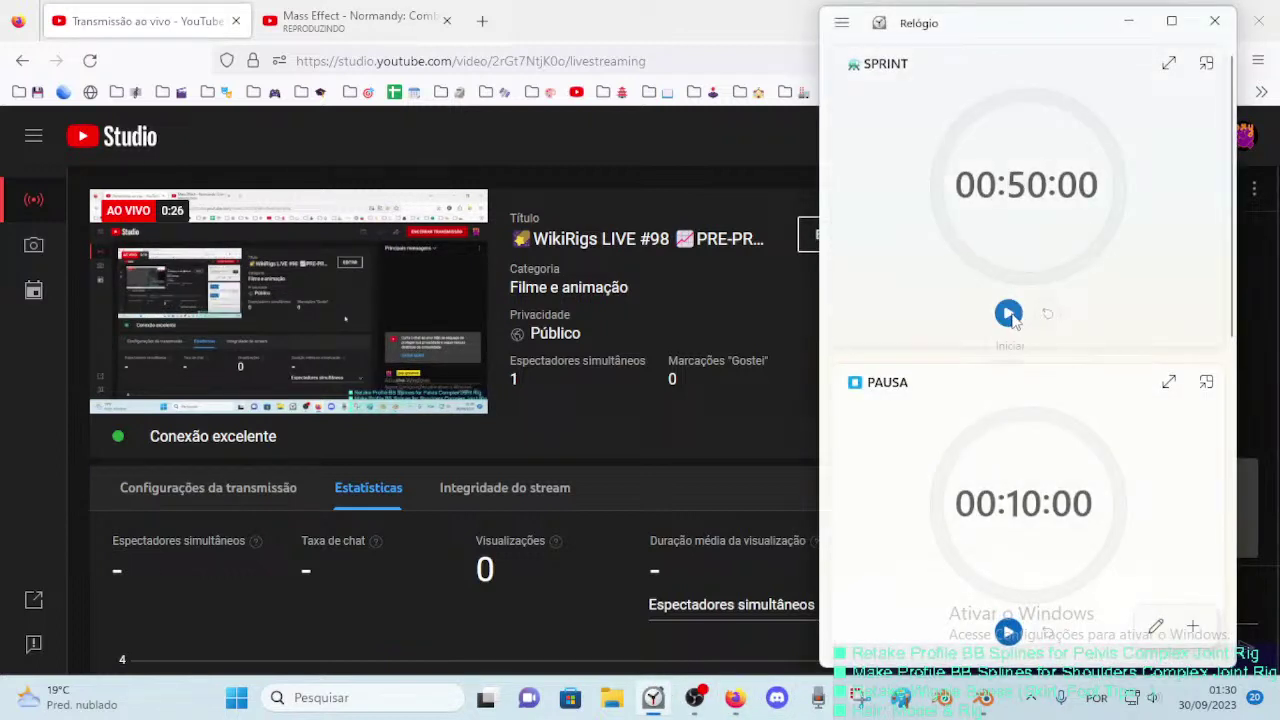
# Step: Start the 50-minute SPRINT countdown and switch back toward Blender
pyautogui.click(1008, 314)
pyautogui.click(640, 182)
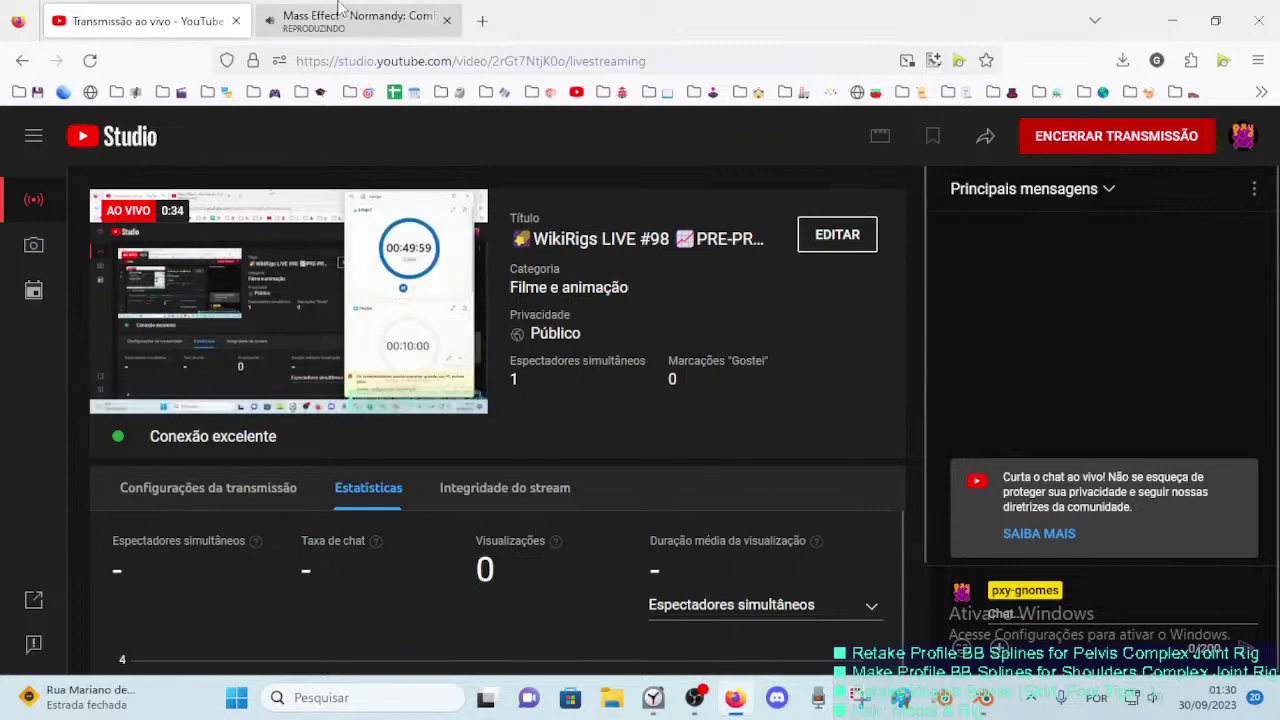
# Step: Use File > Open and go through the 3D Objects bookmark to the recent 03_Characters folder
pyautogui.click(983, 697)
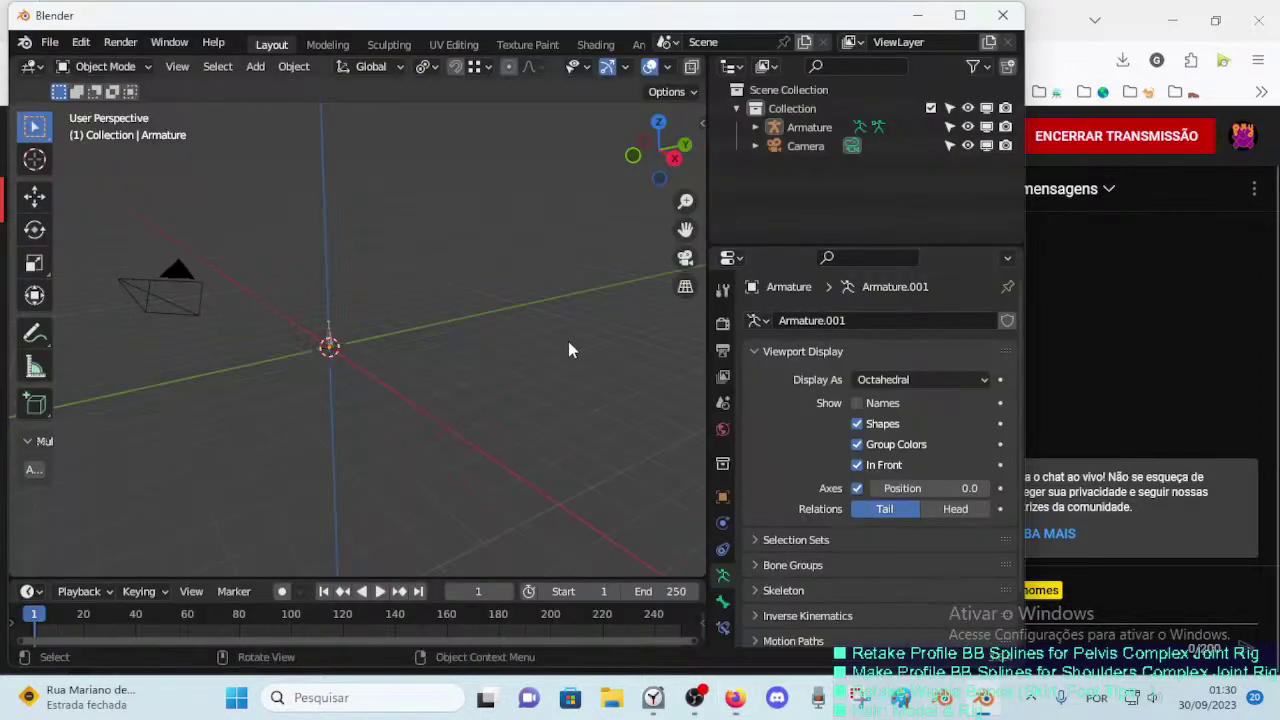
pyautogui.click(49, 42)
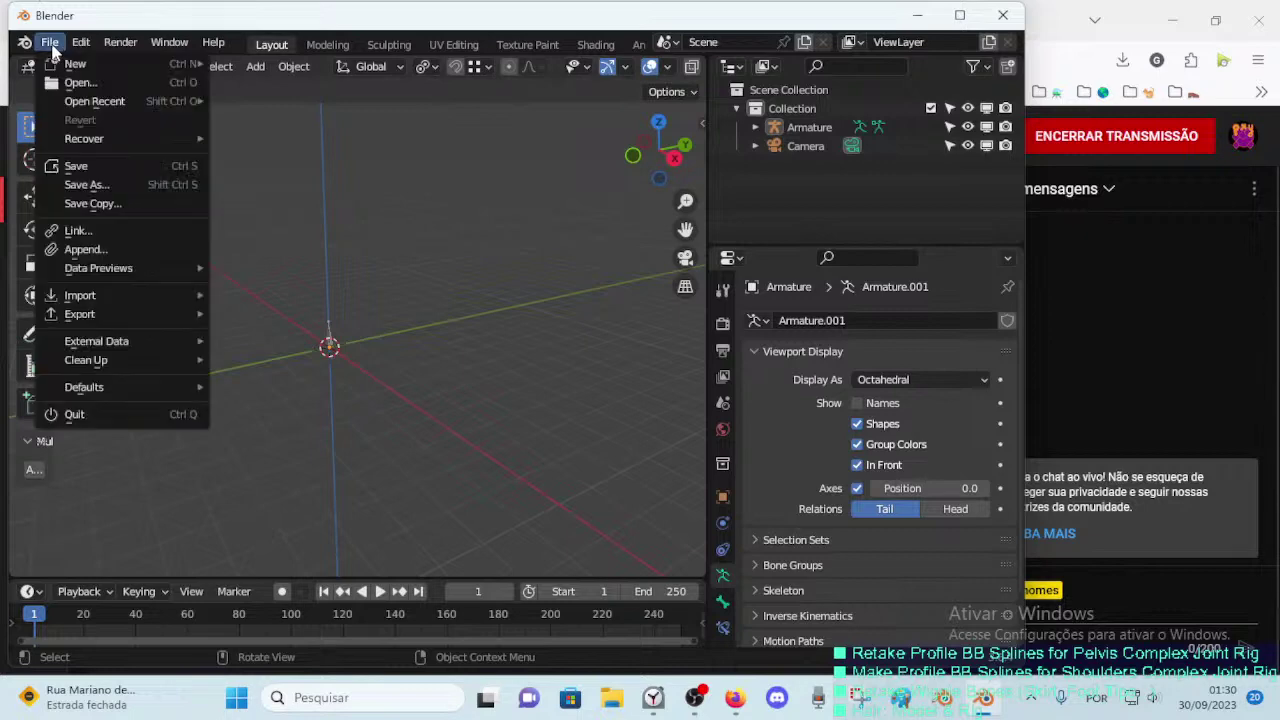
pyautogui.click(66, 85)
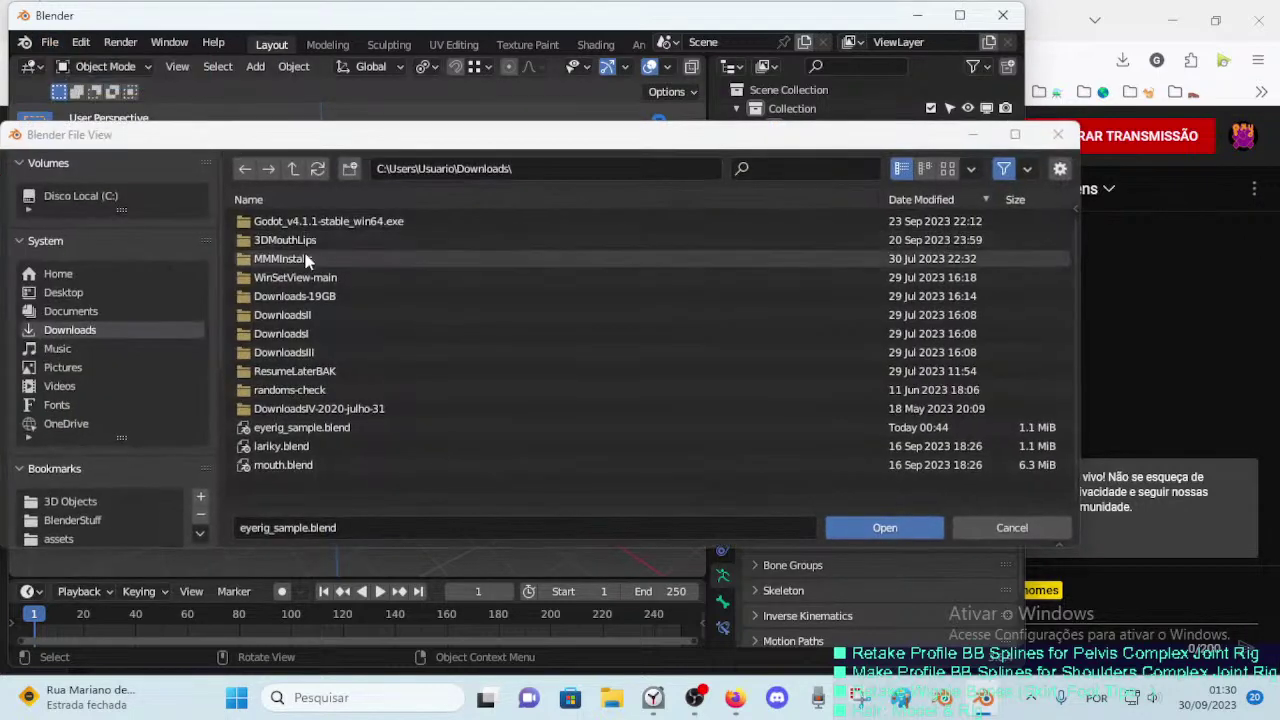
pyautogui.click(92, 502)
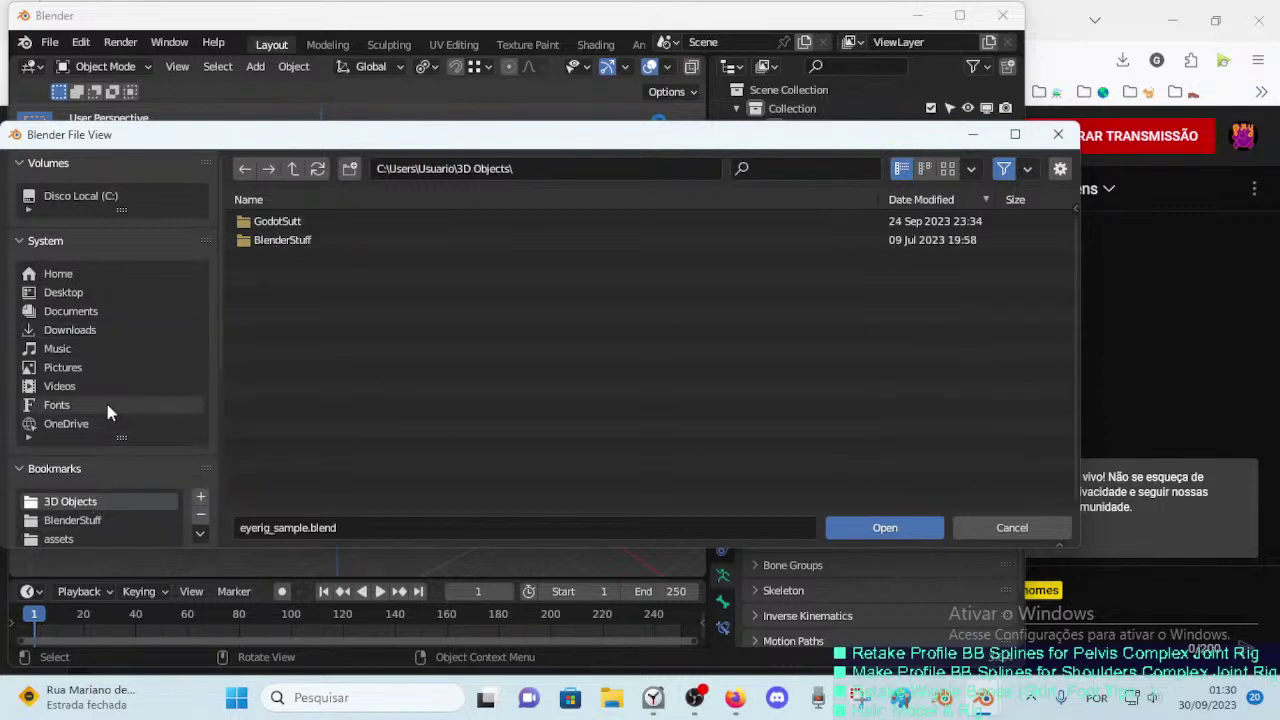
pyautogui.scroll(-1, 115, 470)
pyautogui.scroll(-2, 126, 523)
pyautogui.scroll(-2, 127, 518)
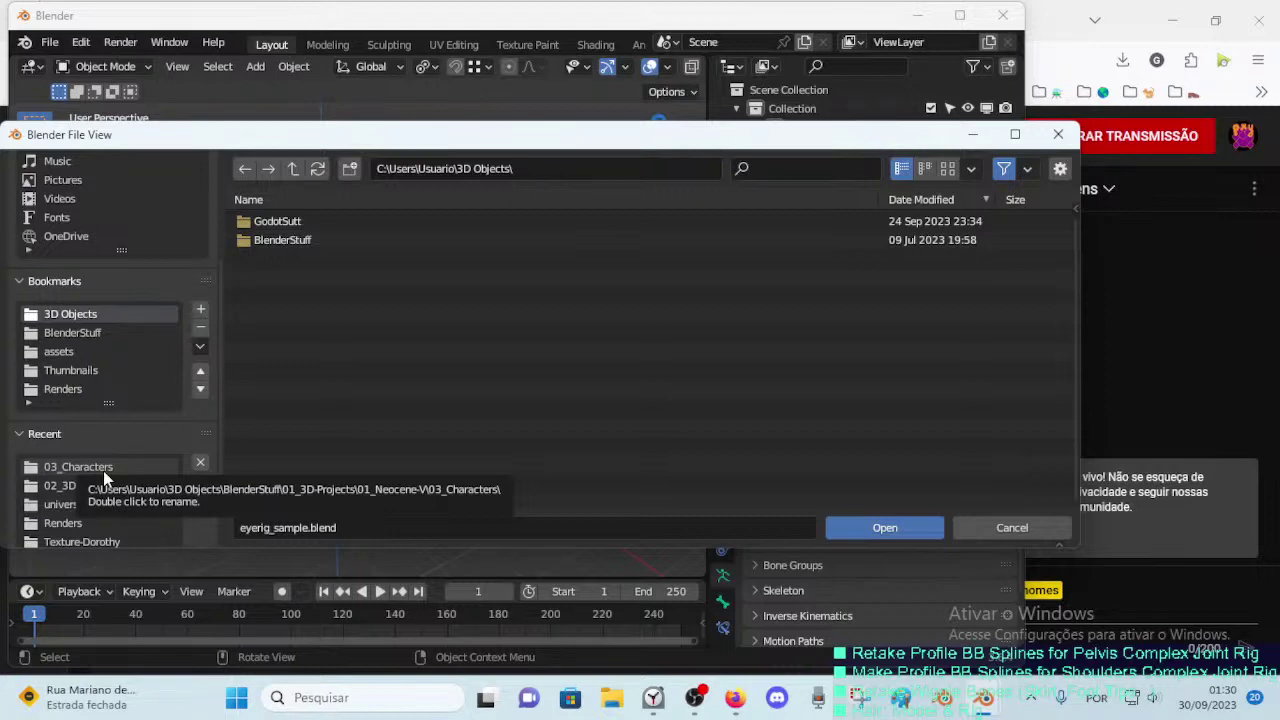
pyautogui.click(103, 468)
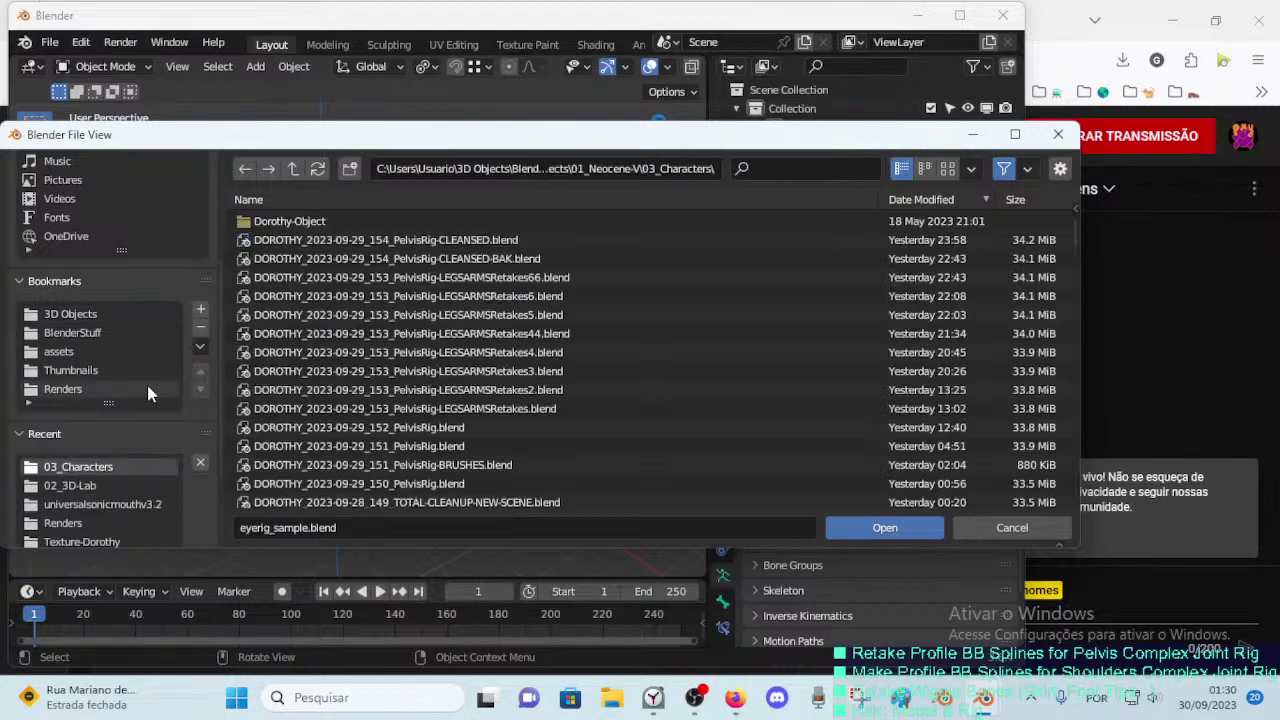
pyautogui.scroll(-1, 100, 490)
pyautogui.scroll(2, 100, 490)
pyautogui.scroll(-2, 100, 490)
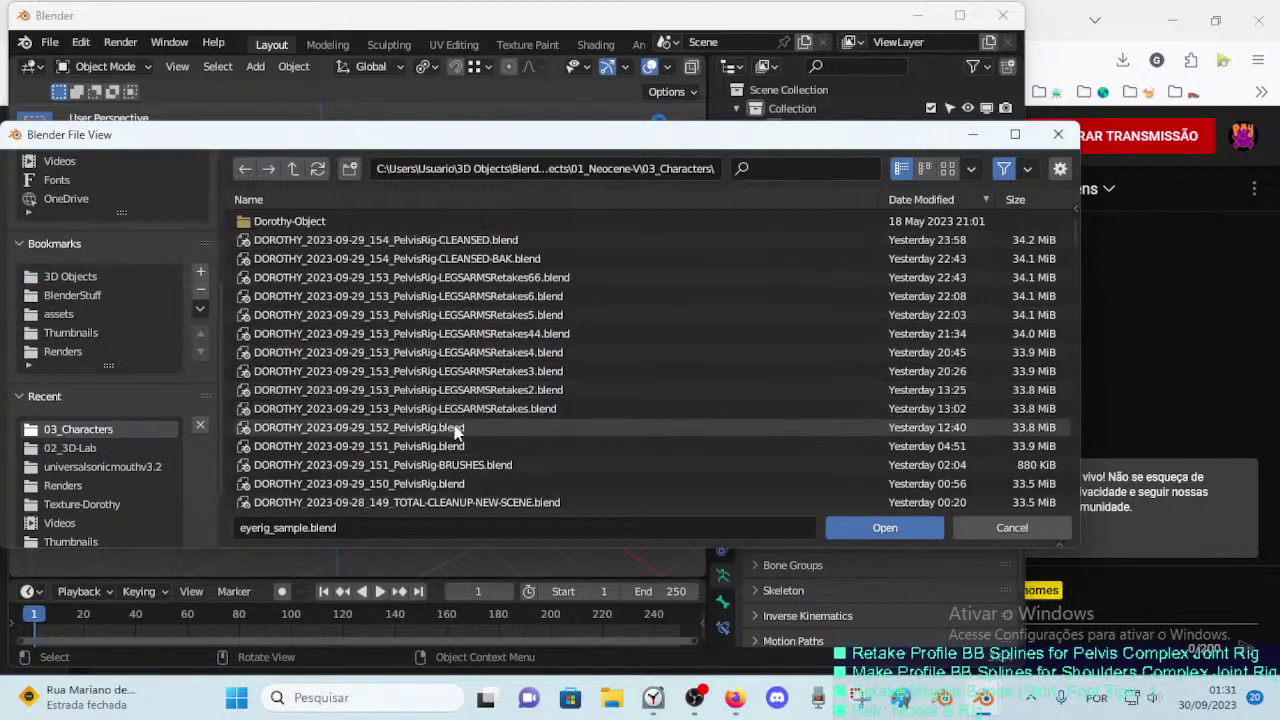
# Step: Open DOROTHY_2023-09-29_153_PelvisRig-LEGSARMSRetakes66.blend and show the system console
pyautogui.doubleClick(470, 277)
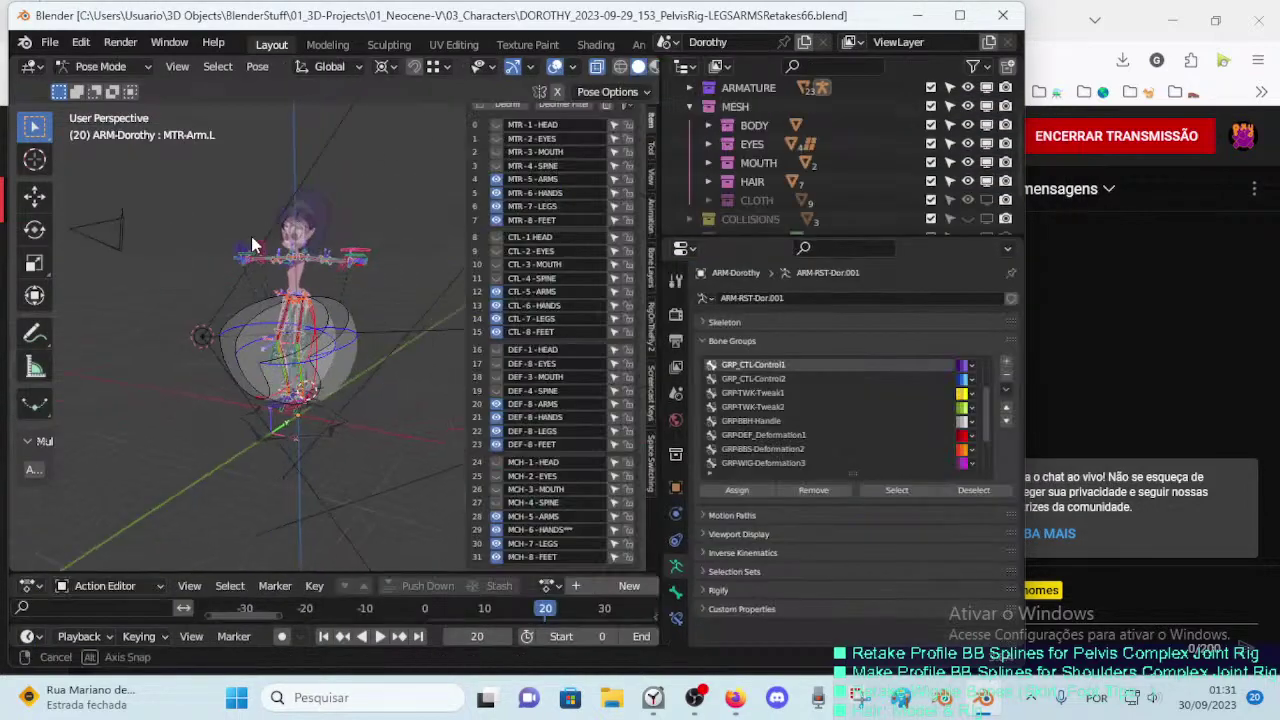
pyautogui.click(118, 43)
pyautogui.moveTo(169, 42)
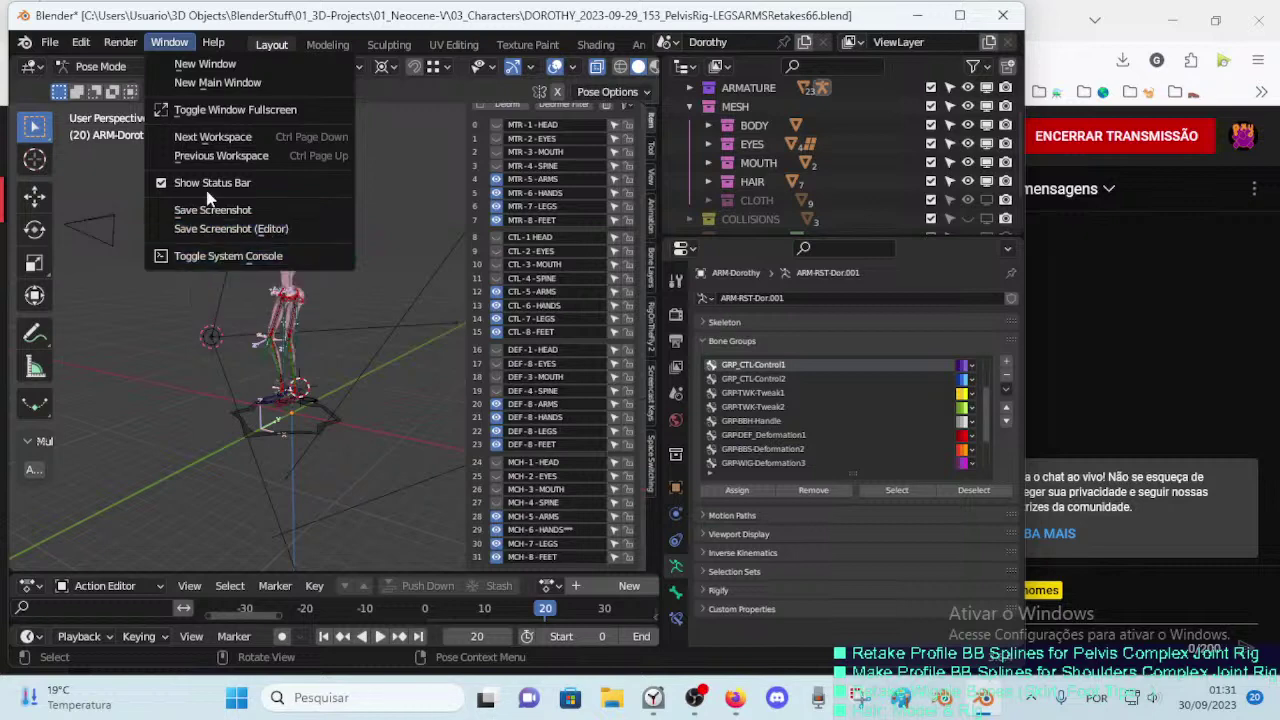
pyautogui.click(201, 254)
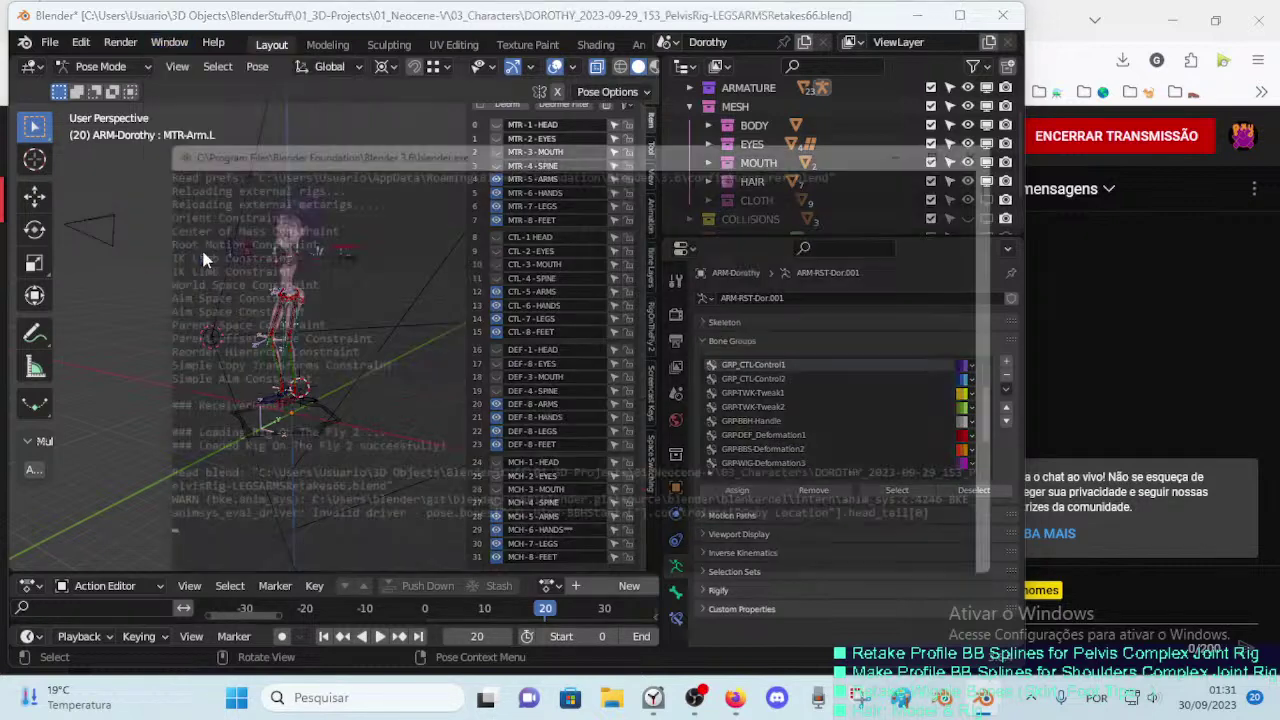
# Step: Select and copy the bone name CTL-Hips-BBHStart.L from the console's invalid-driver warning
pyautogui.scroll(-1, 327, 395)
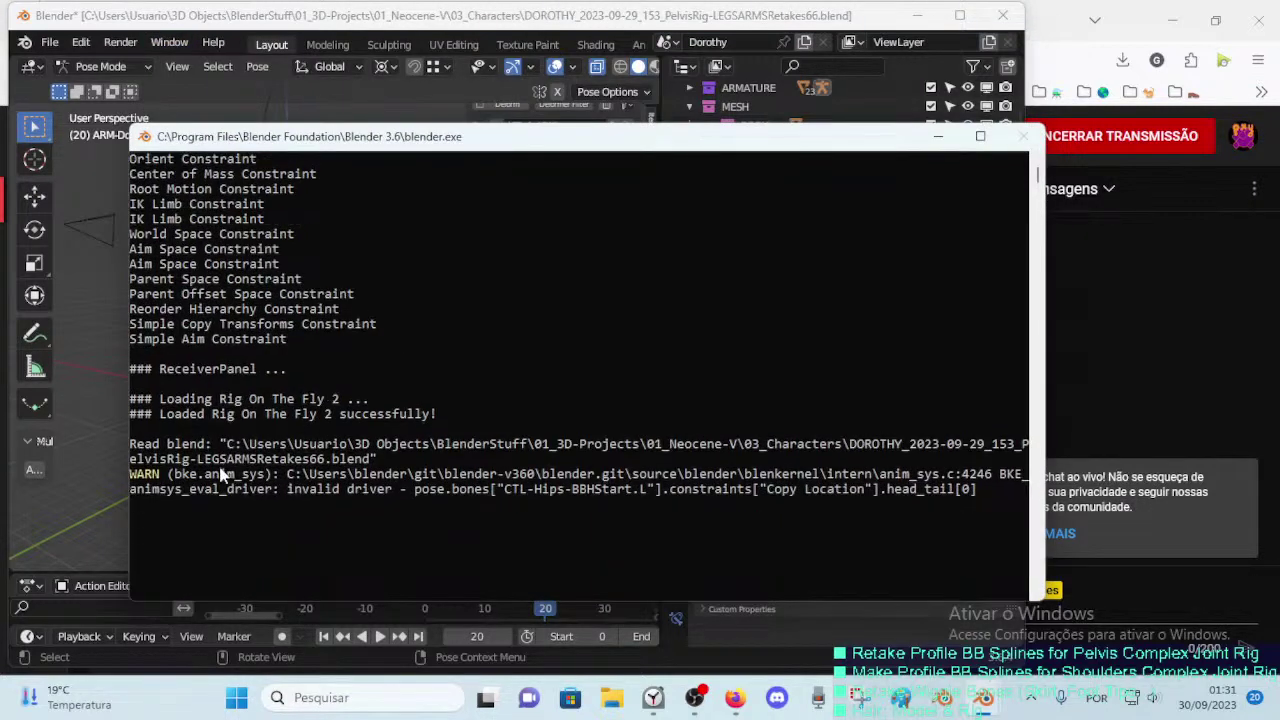
pyautogui.moveTo(160, 476)
pyautogui.mouseDown()
pyautogui.moveTo(387, 512)
pyautogui.moveTo(818, 500)
pyautogui.mouseUp()
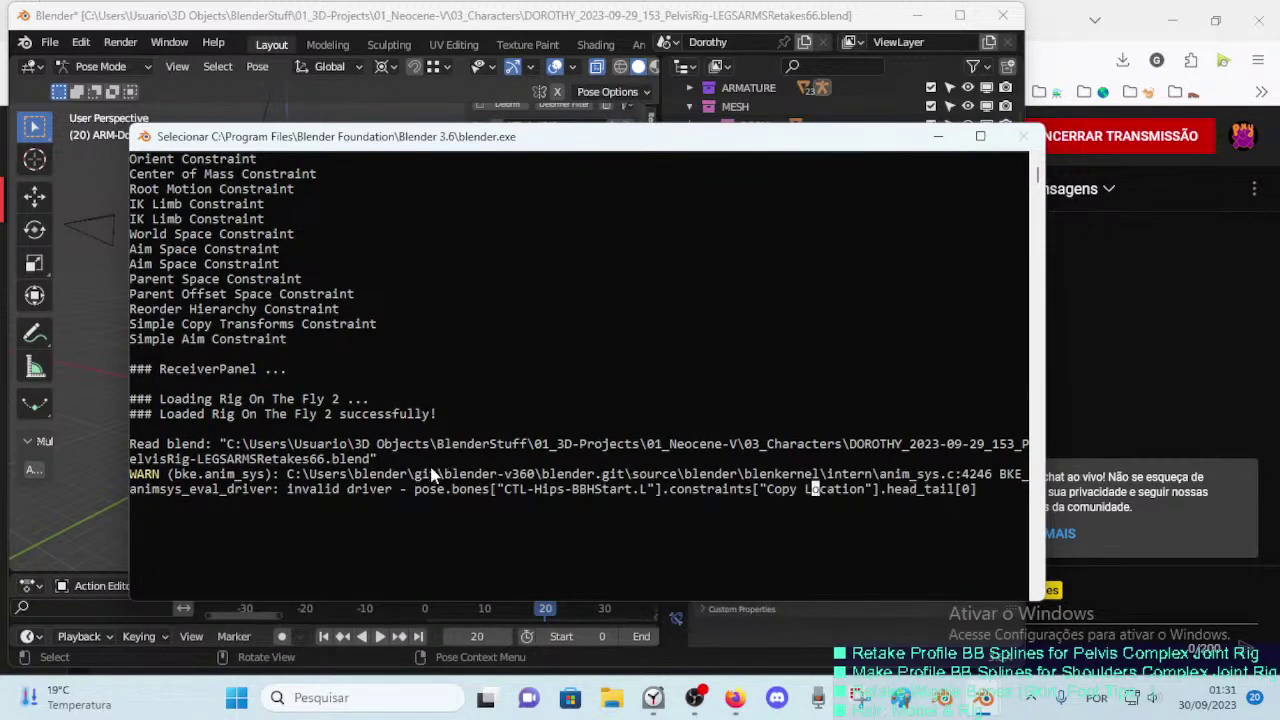
pyautogui.moveTo(416, 474)
pyautogui.mouseDown()
pyautogui.moveTo(790, 503)
pyautogui.moveTo(945, 492)
pyautogui.mouseUp()
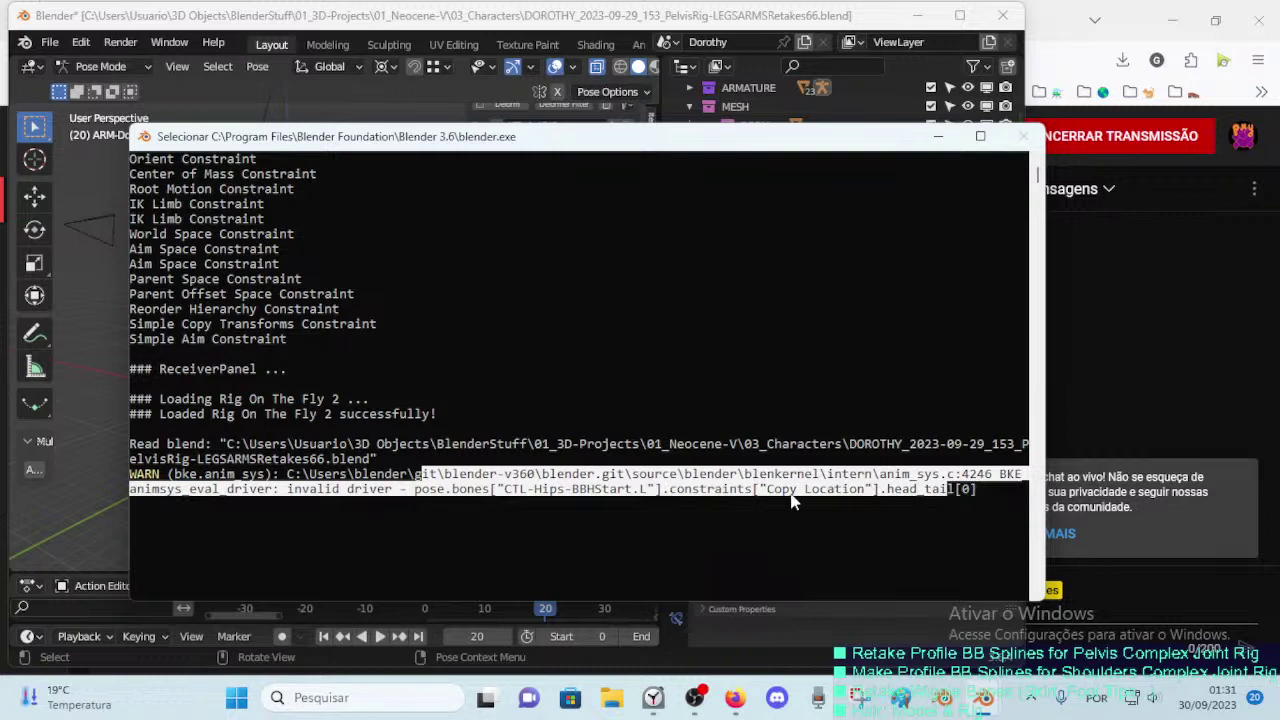
pyautogui.click(628, 489)
pyautogui.click(506, 489)
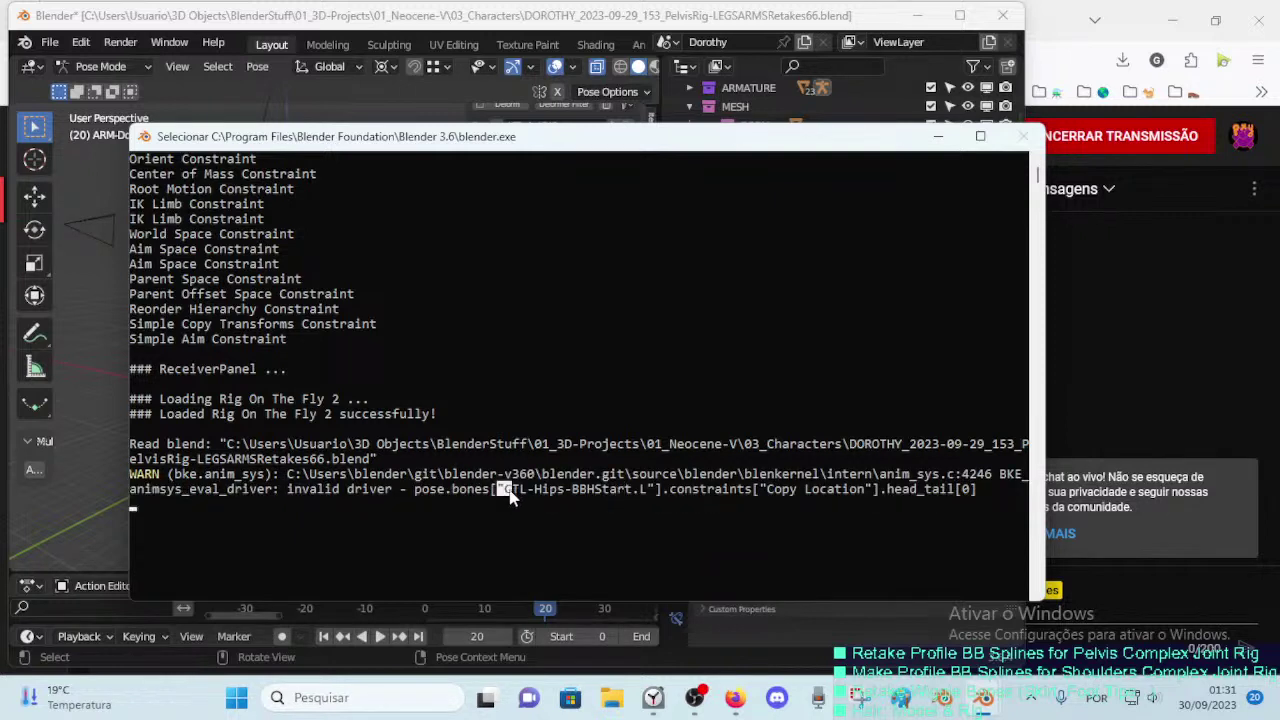
pyautogui.click(508, 489)
pyautogui.moveTo(496, 503); pyautogui.dragTo(486, 503)
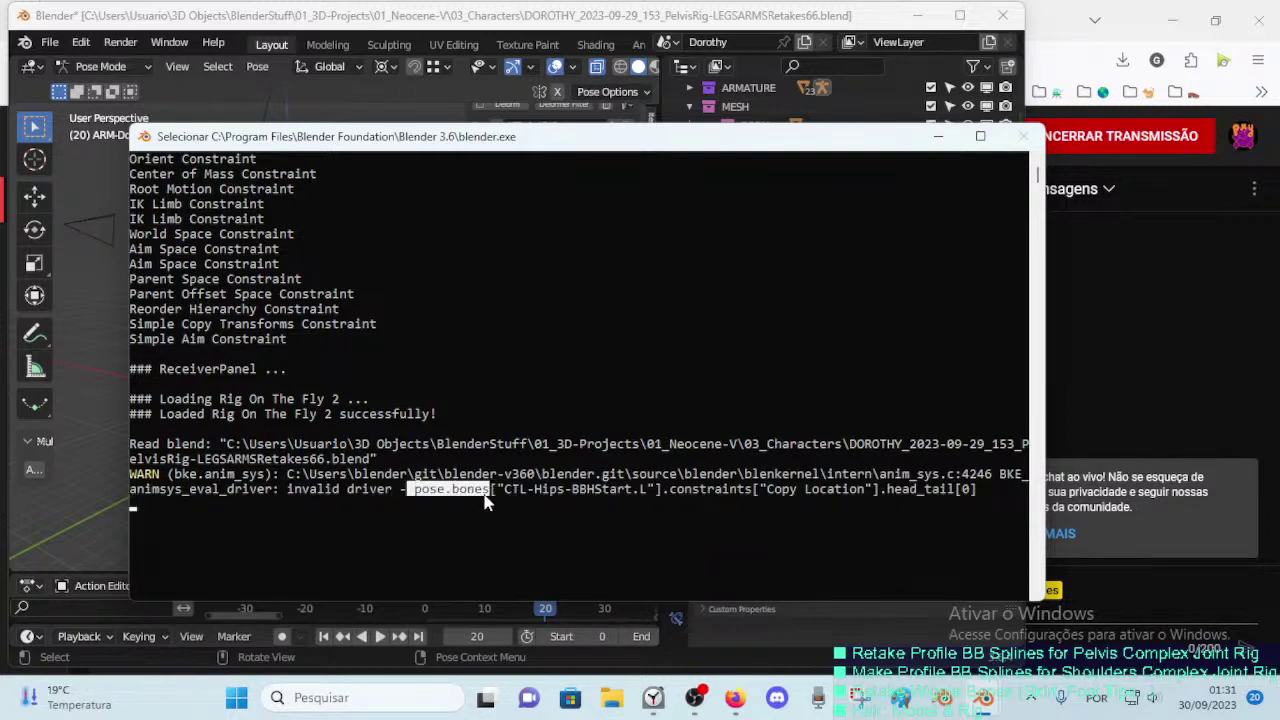
pyautogui.click(508, 490)
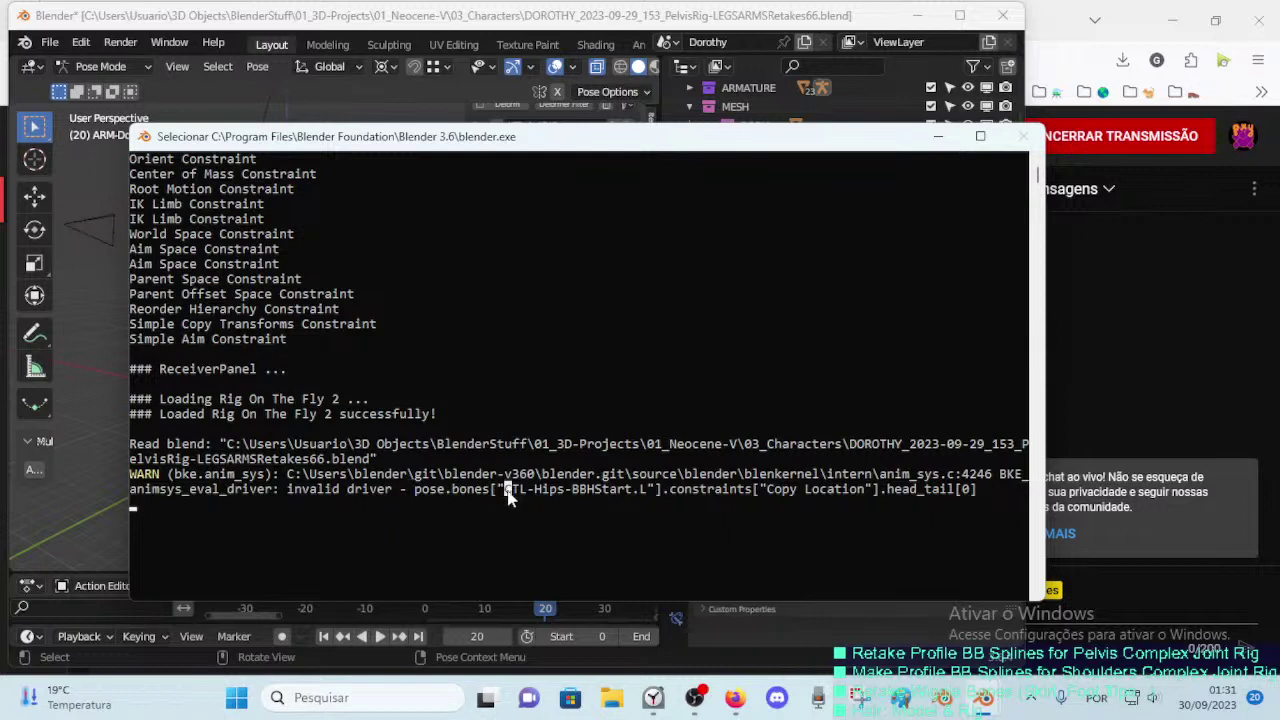
pyautogui.moveTo(567, 490); pyautogui.dragTo(642, 497)
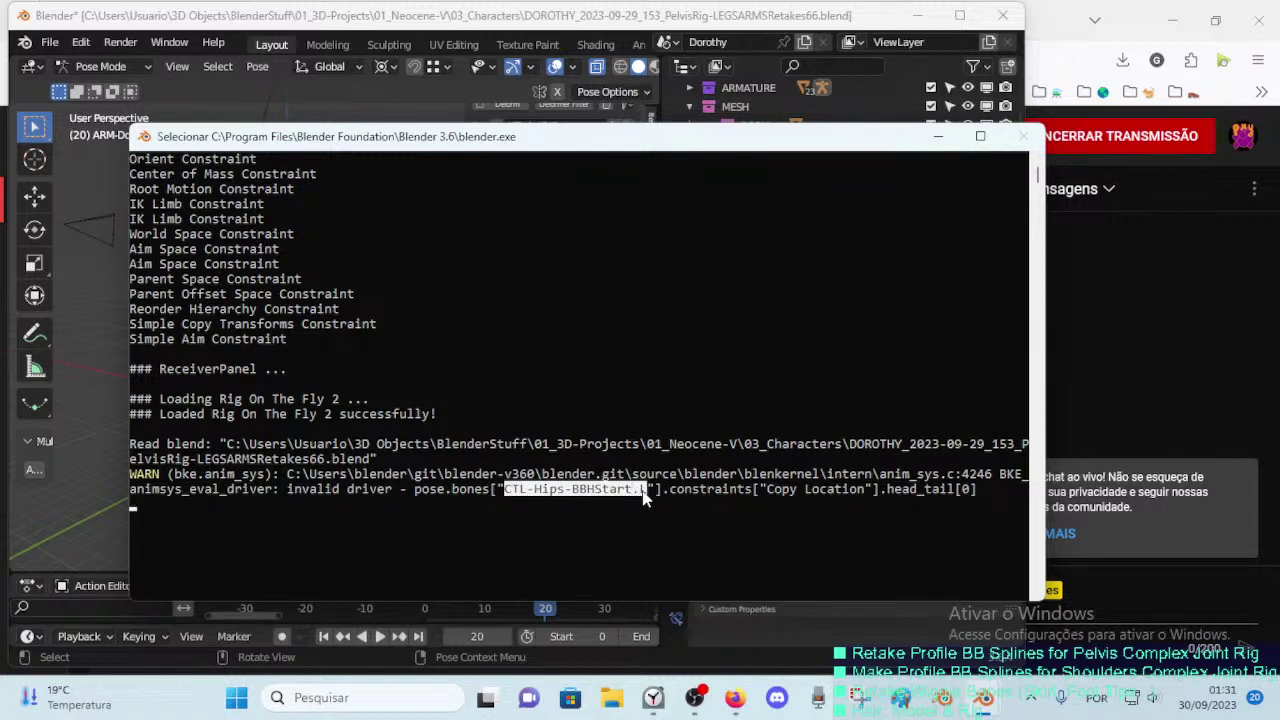
pyautogui.hotkey('ctrl', 'c')
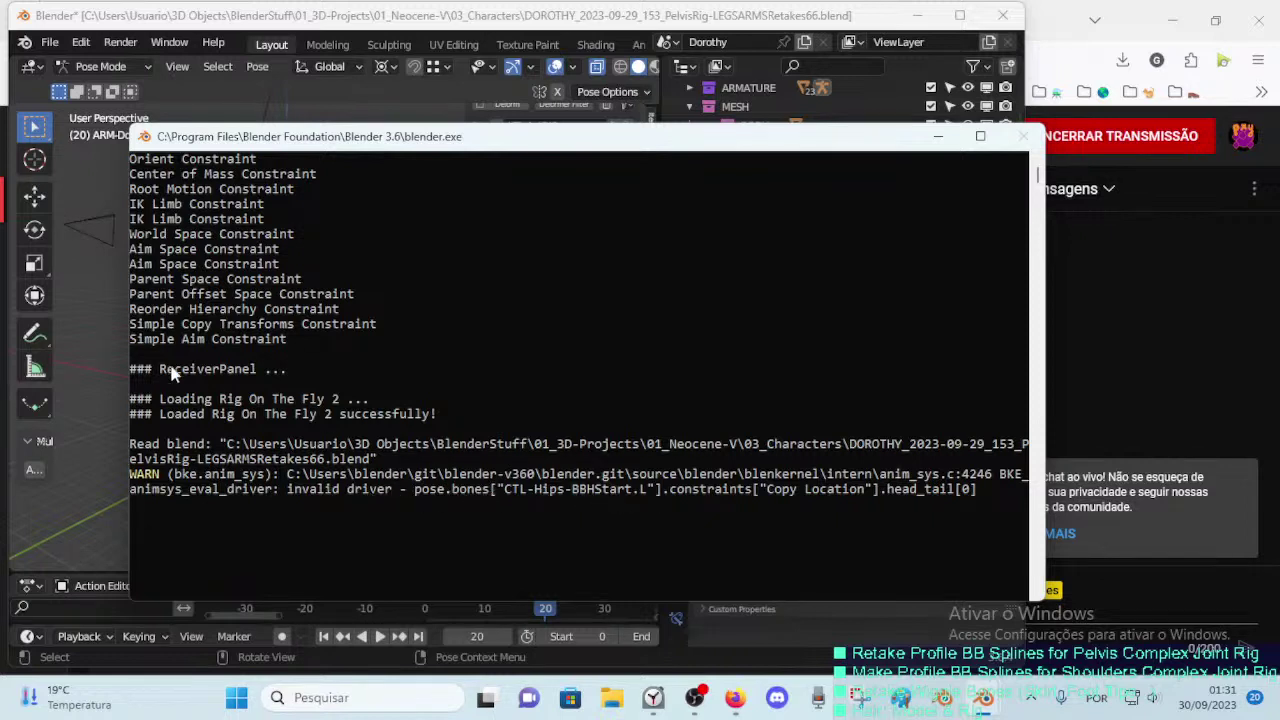
pyautogui.moveTo(505, 489)
pyautogui.mouseDown()
pyautogui.moveTo(596, 507)
pyautogui.moveTo(645, 493)
pyautogui.mouseUp()
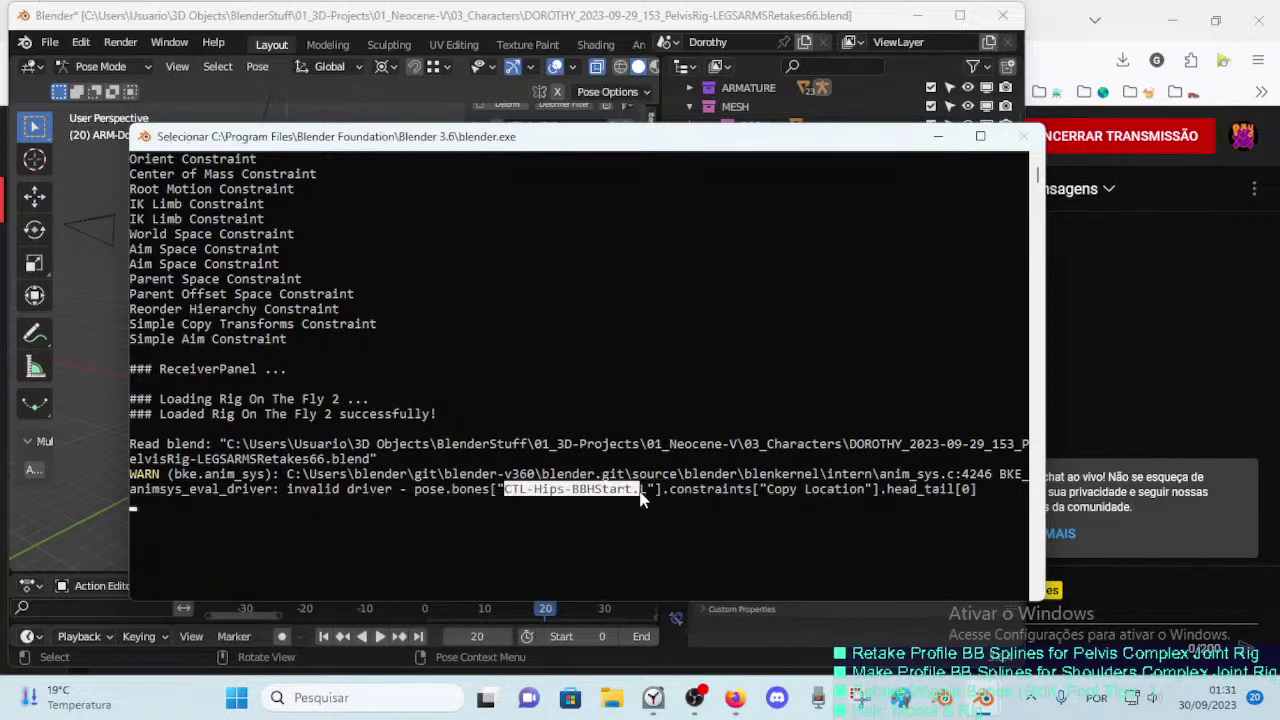
pyautogui.hotkey('ctrl', 'c')
# Step: In Edit Mode, add a new bone and scale it about 3.87 times longer
pyautogui.click(125, 405)
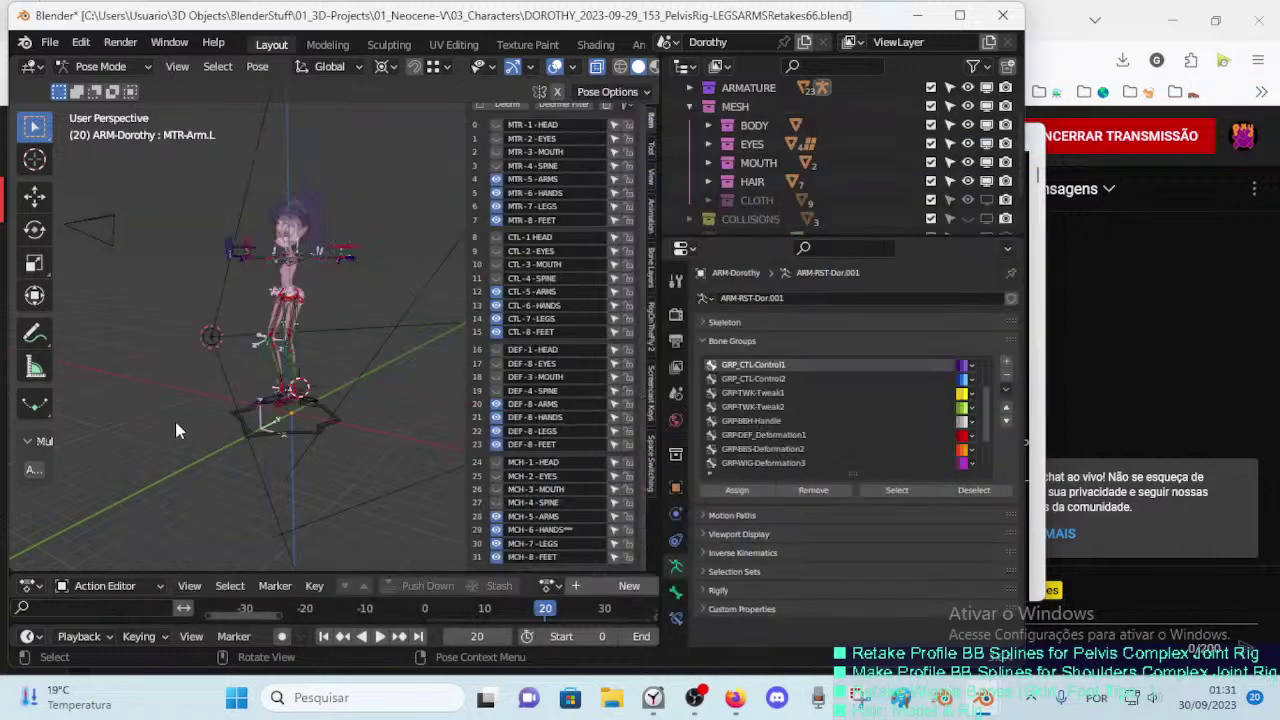
pyautogui.press('Tab')
pyautogui.moveTo(310, 413); pyautogui.dragTo(203, 305, button='middle')
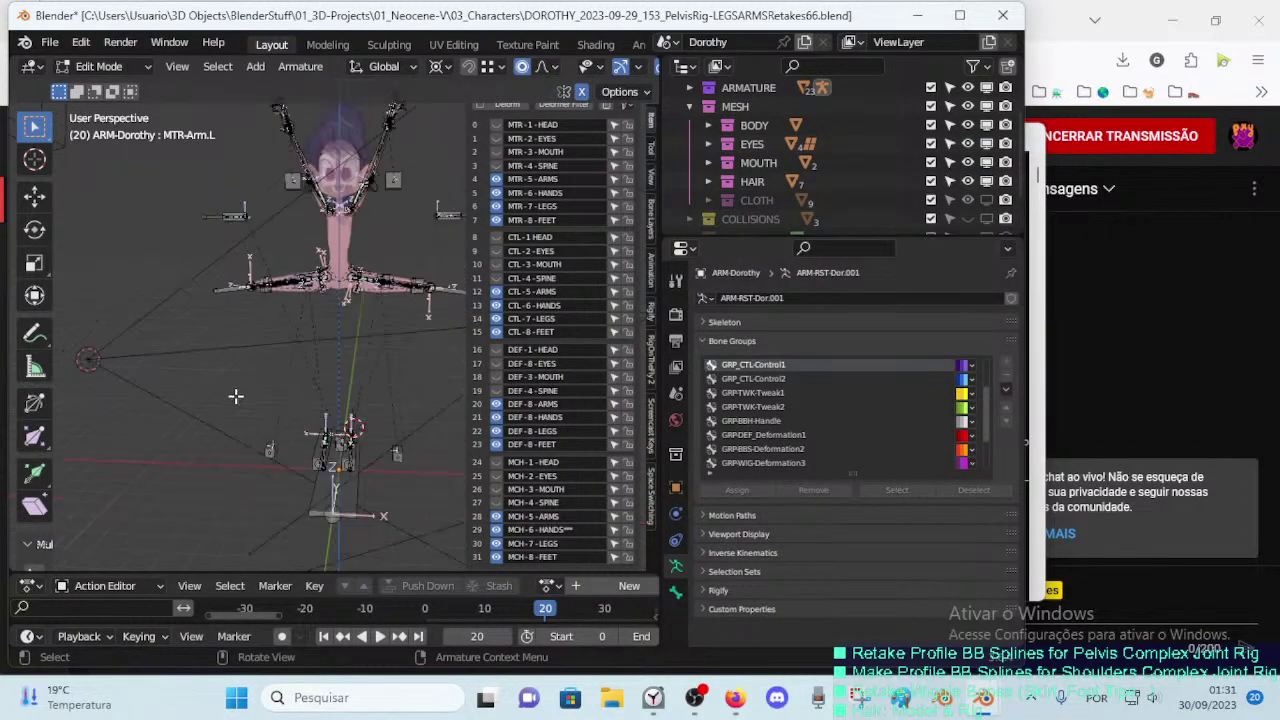
pyautogui.hotkey('shift', 'a')
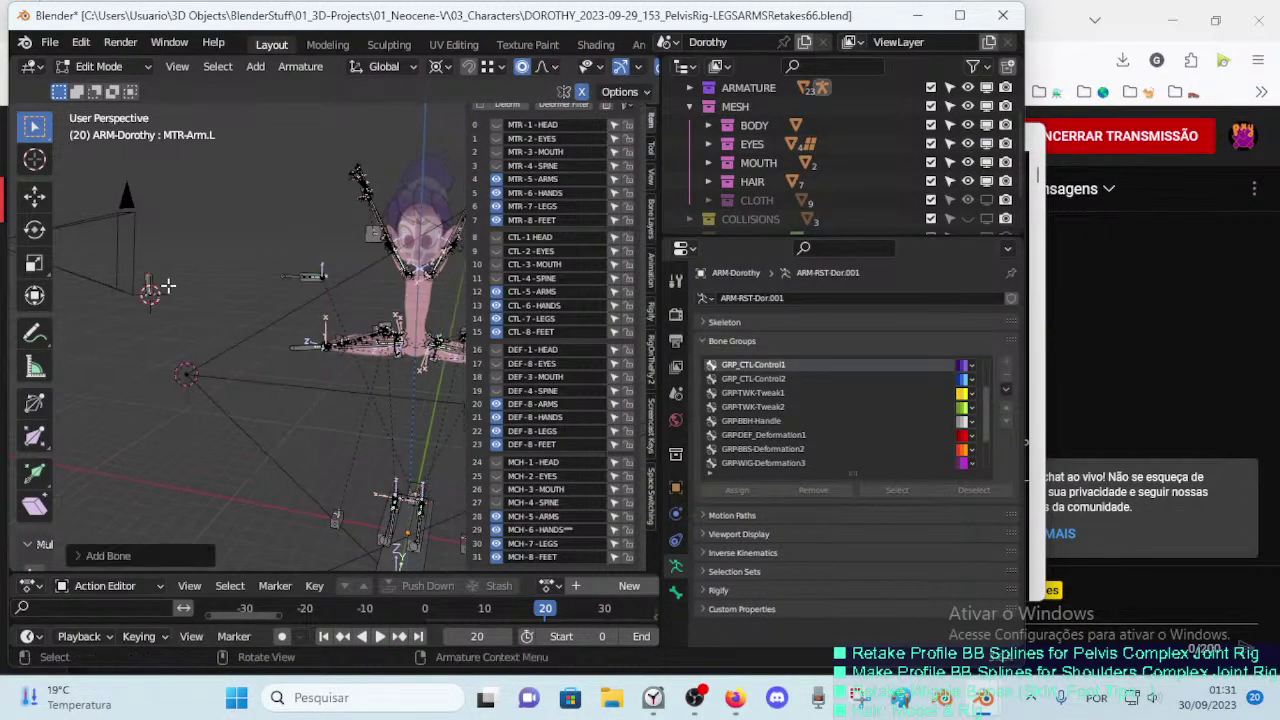
pyautogui.press('KP_Decimal')
pyautogui.press('s')
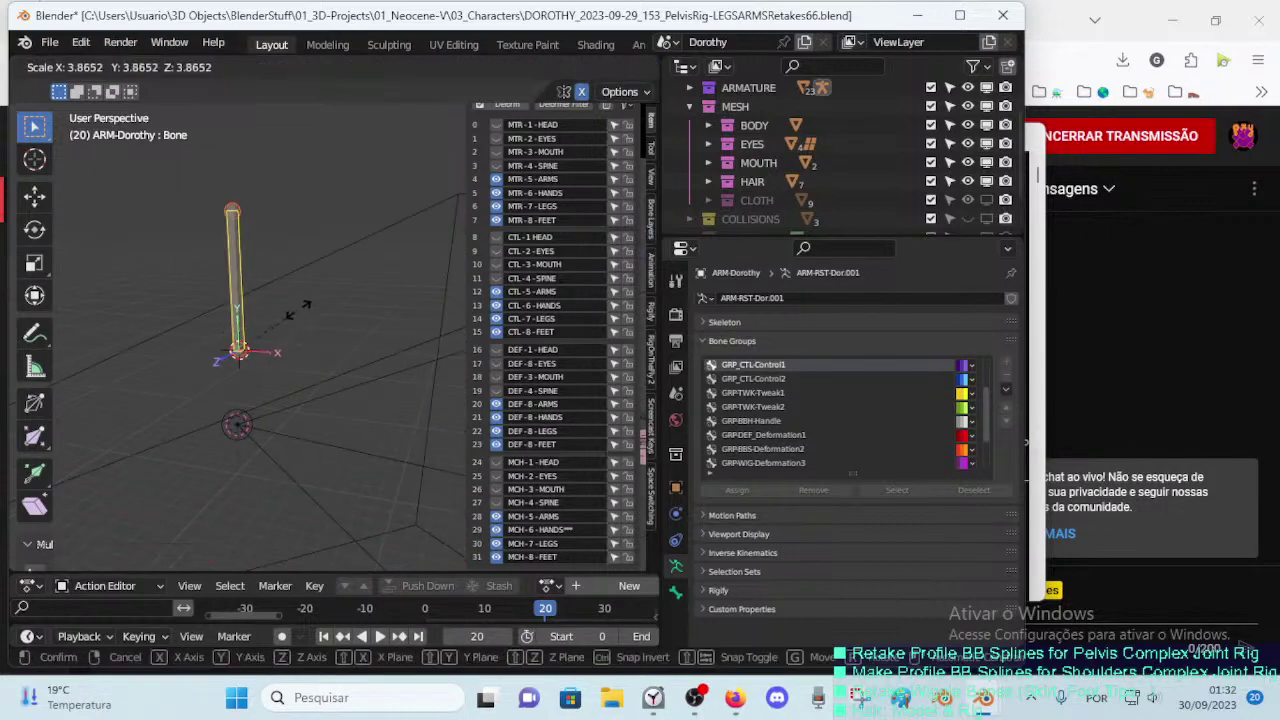
pyautogui.click(302, 305)
# Step: Widen the Properties editor and switch the armature to Pose Mode
pyautogui.moveTo(267, 341); pyautogui.dragTo(283, 344, button='middle')
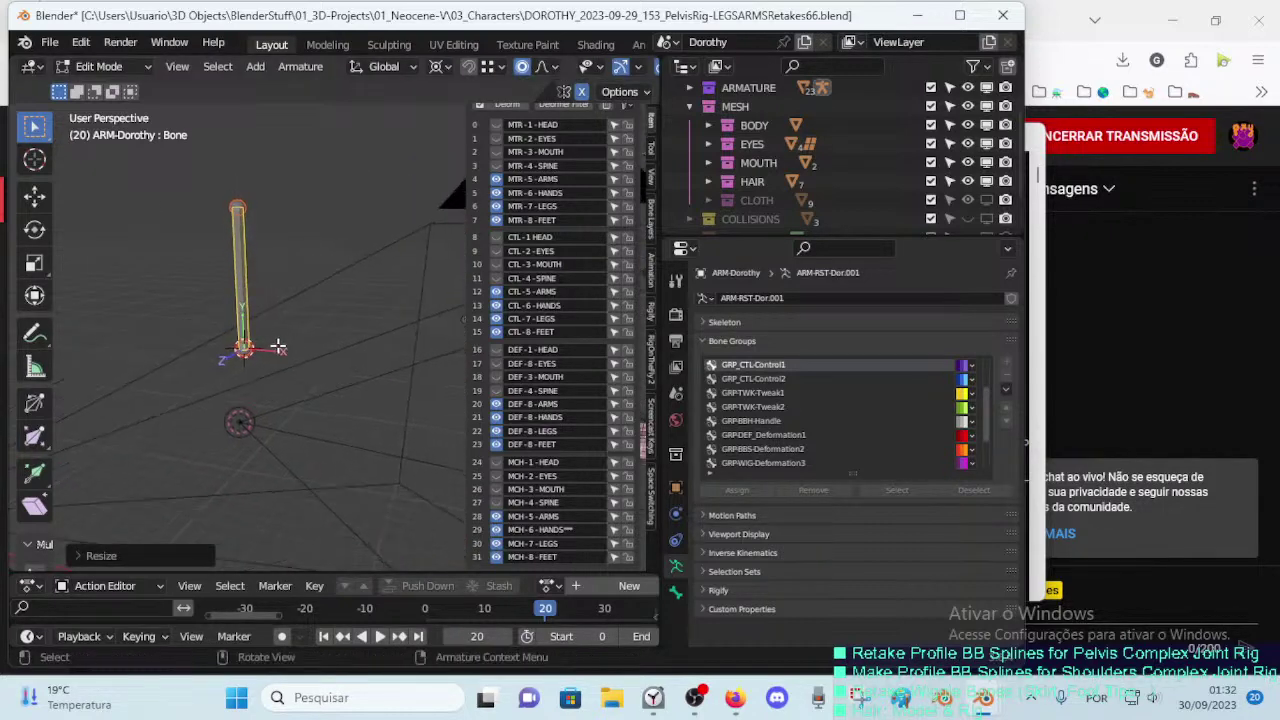
pyautogui.moveTo(821, 236); pyautogui.dragTo(829, 164)
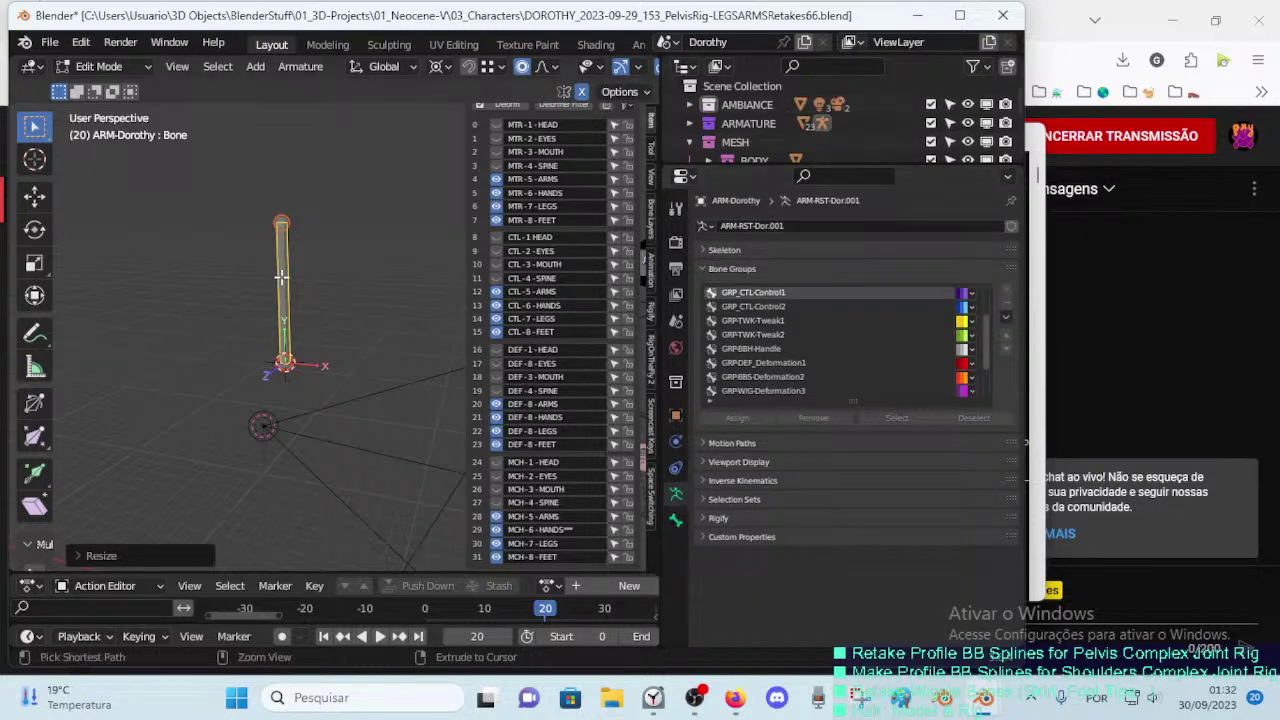
pyautogui.hotkey('ctrl', 'Tab')
pyautogui.hotkey('ctrl', 'Tab')
# Step: Add a Copy Location constraint to the new bone
pyautogui.click(676, 545)
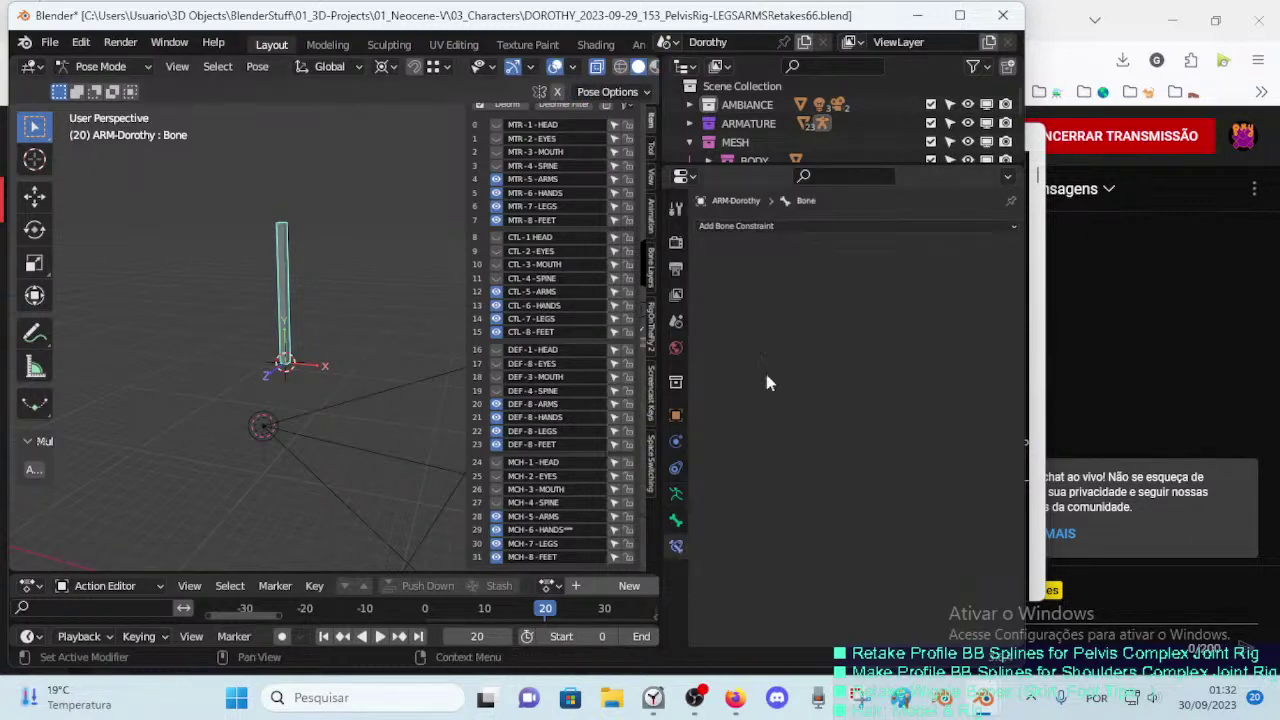
pyautogui.click(807, 225)
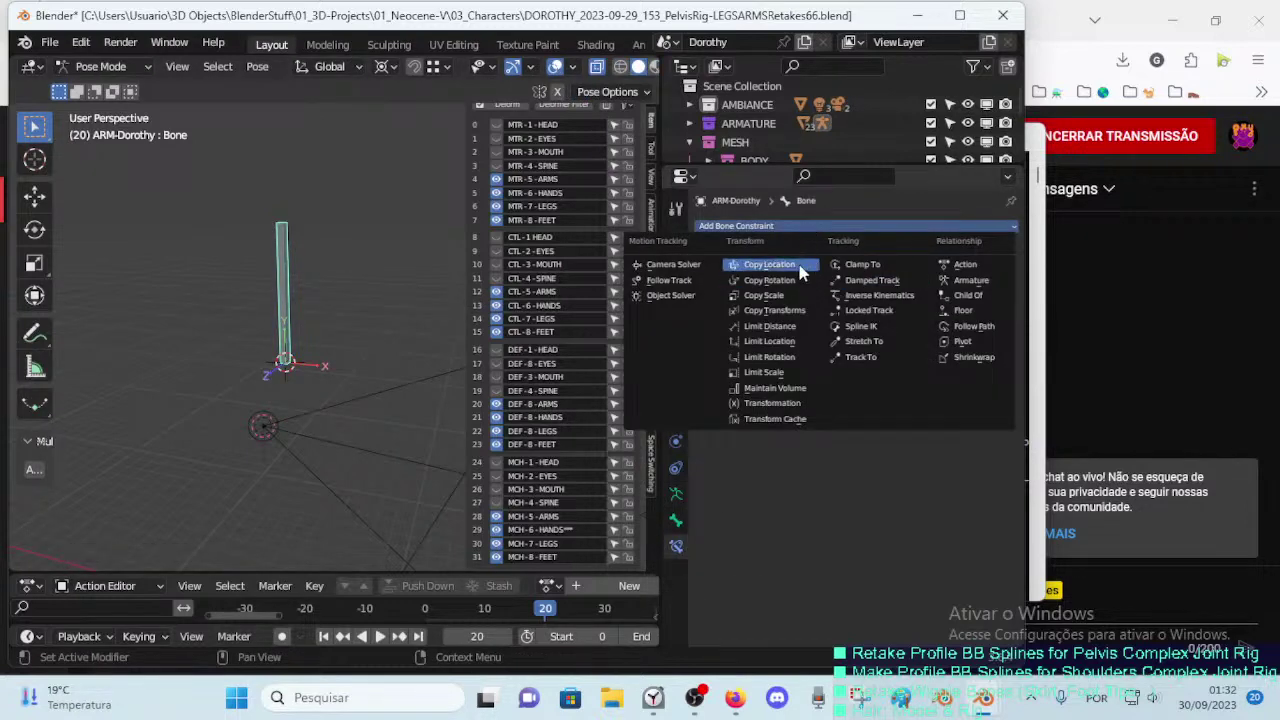
pyautogui.click(805, 268)
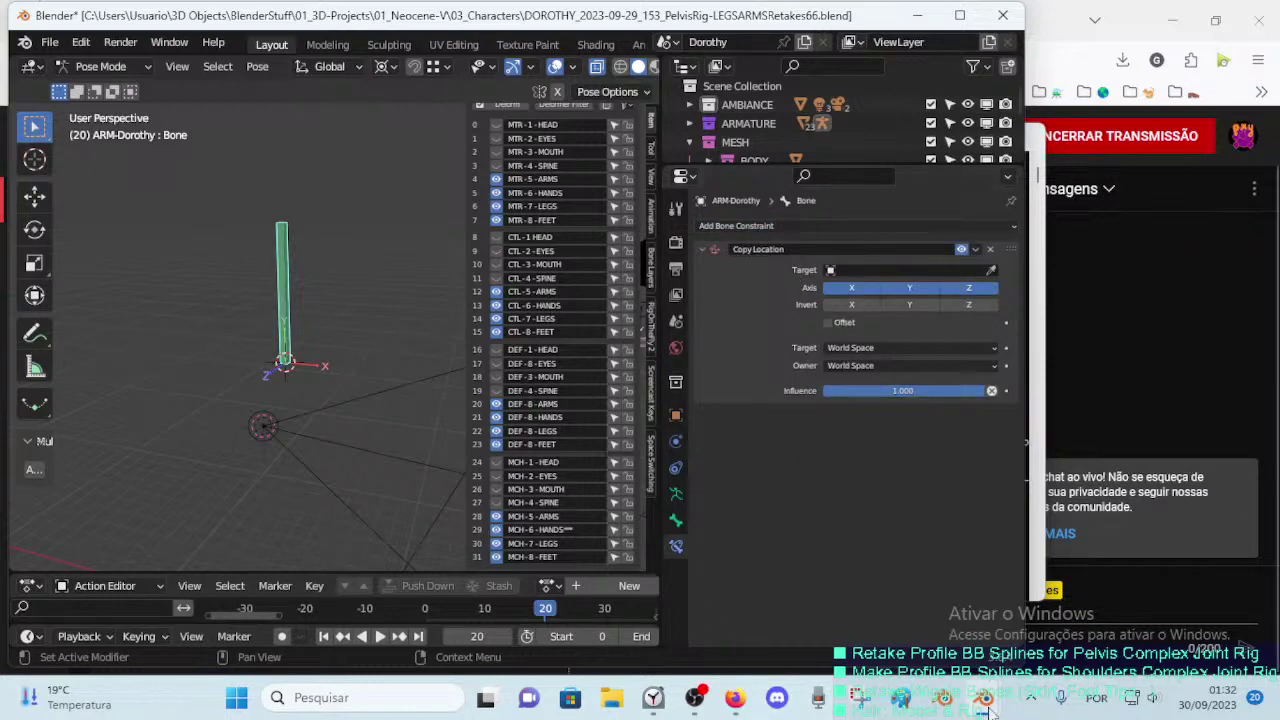
# Step: Copy text from the console warning and try it in the constraint name, keeping the name unchanged
pyautogui.moveTo(985, 698)
pyautogui.click(1030, 573)
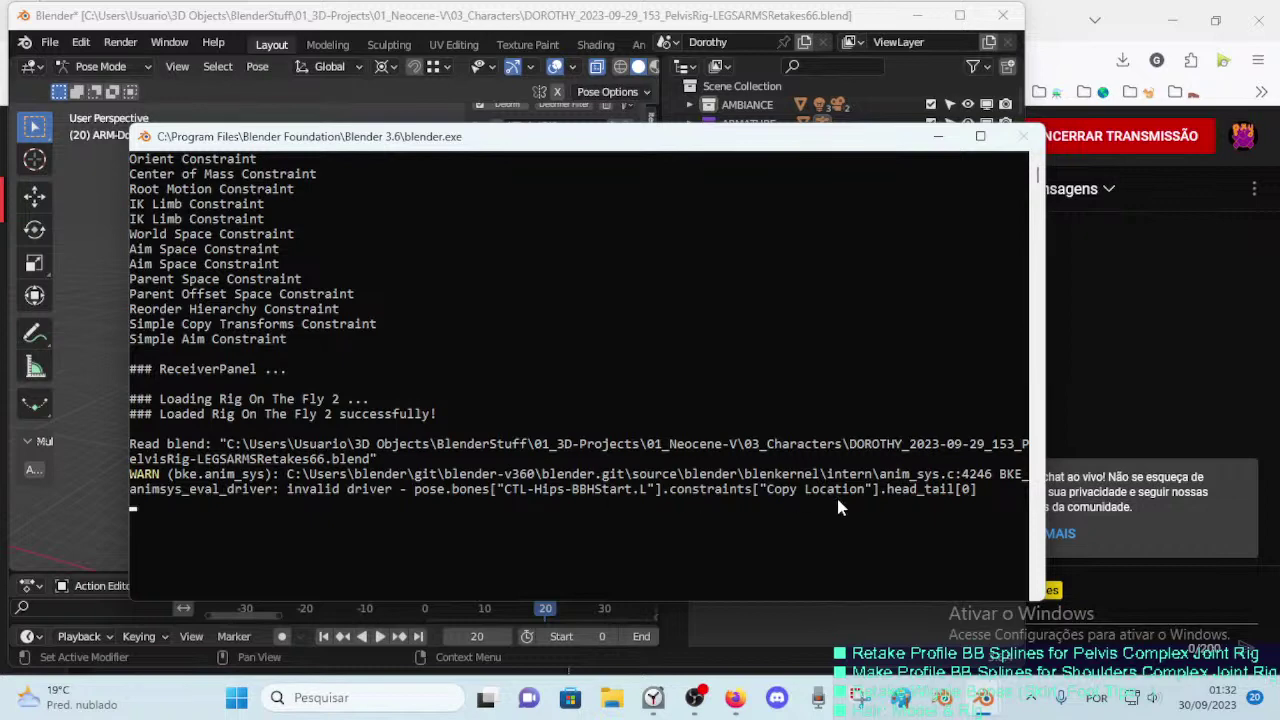
pyautogui.moveTo(768, 491); pyautogui.dragTo(858, 491)
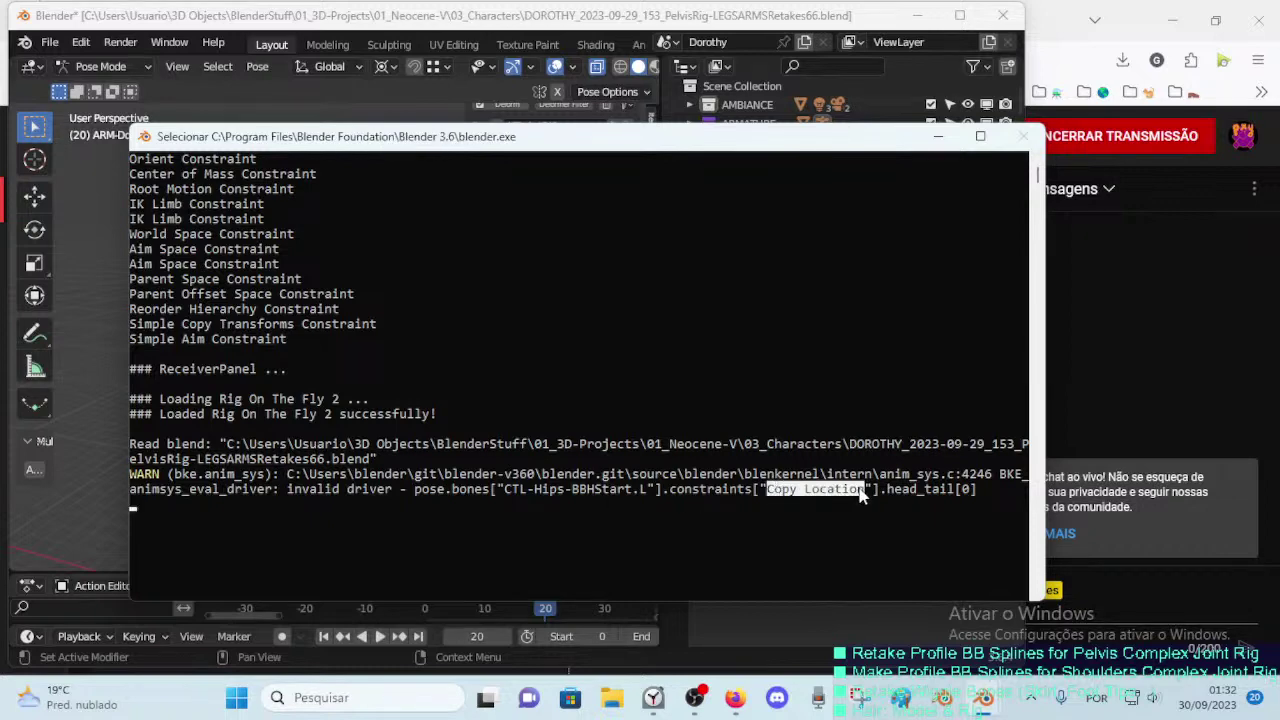
pyautogui.hotkey('ctrl', 'c')
pyautogui.click(98, 325)
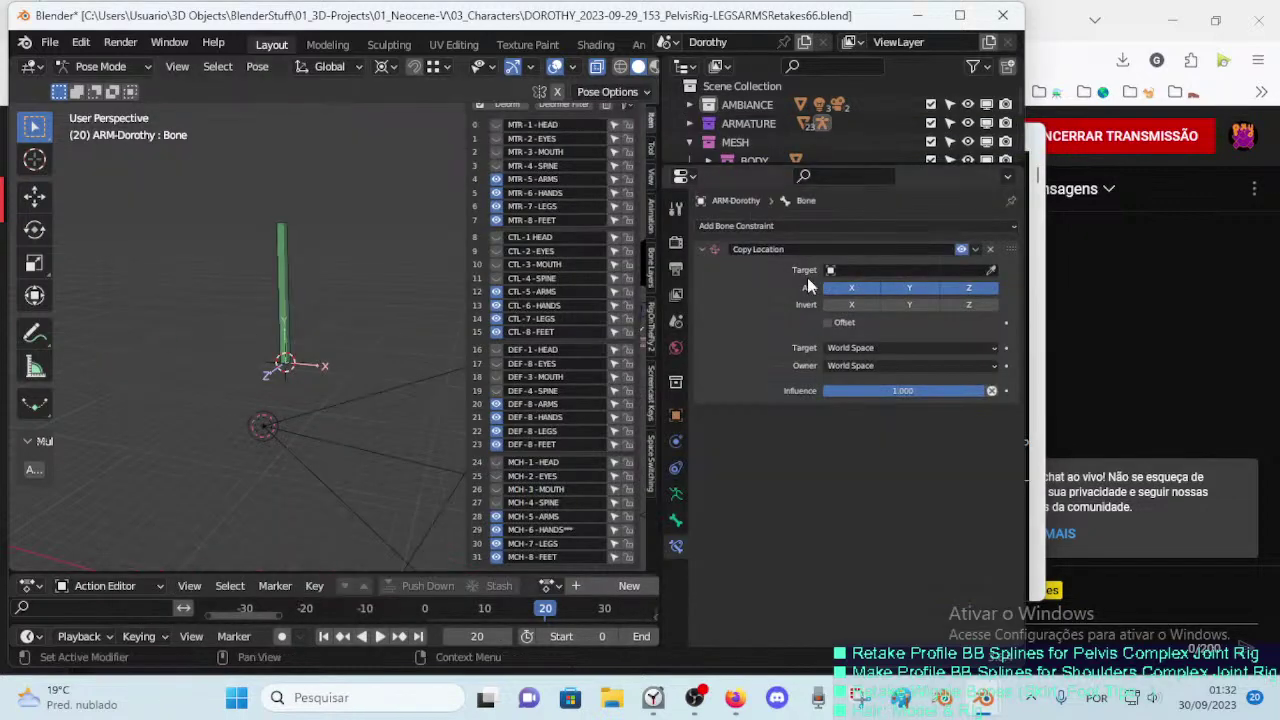
pyautogui.click(843, 250)
pyautogui.hotkey('ctrl', 'v')
pyautogui.press('Return')
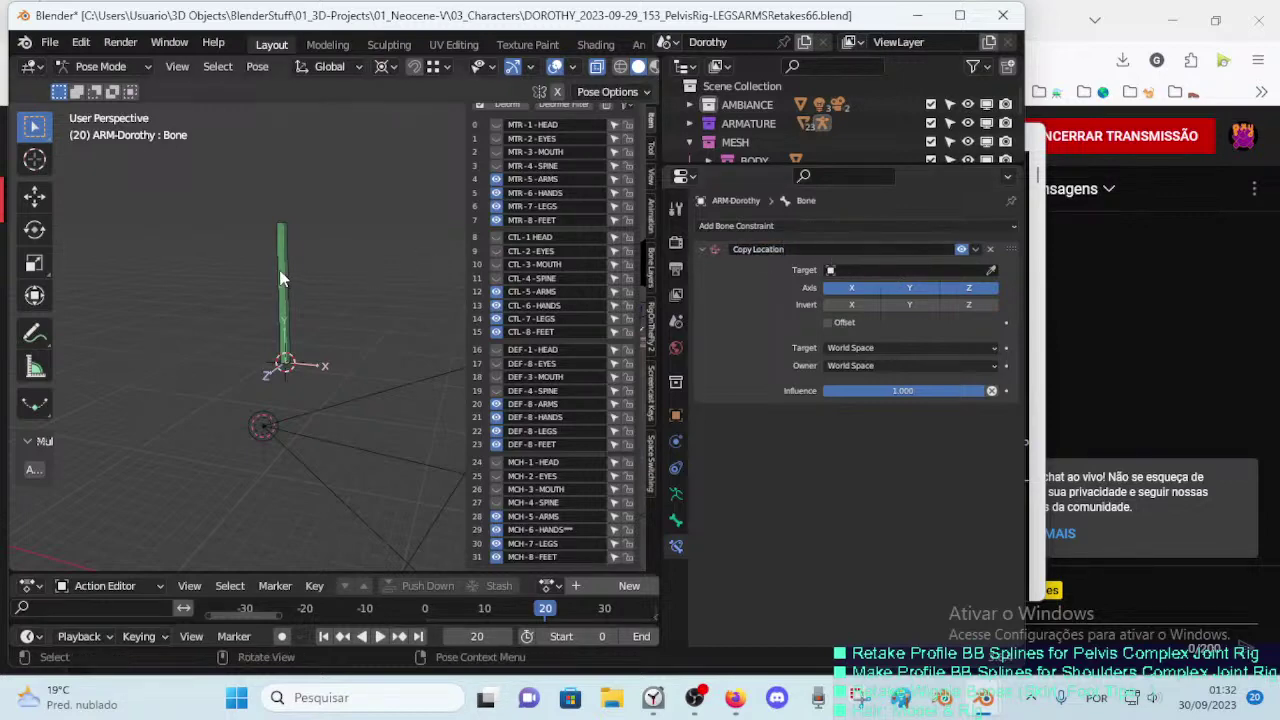
# Step: Select the new bone and mark CTL-Hips-BBHStart.L in the console's driver warning
pyautogui.click(281, 278)
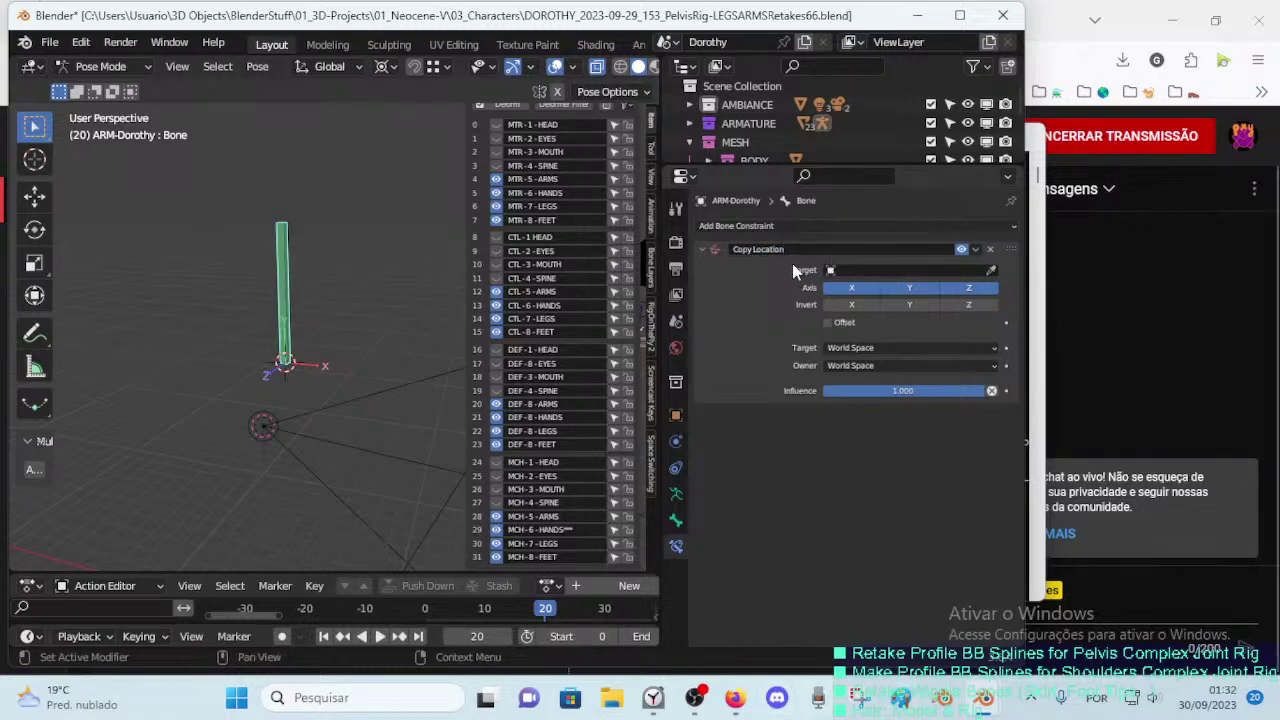
pyautogui.moveTo(652, 698)
pyautogui.click(1032, 606)
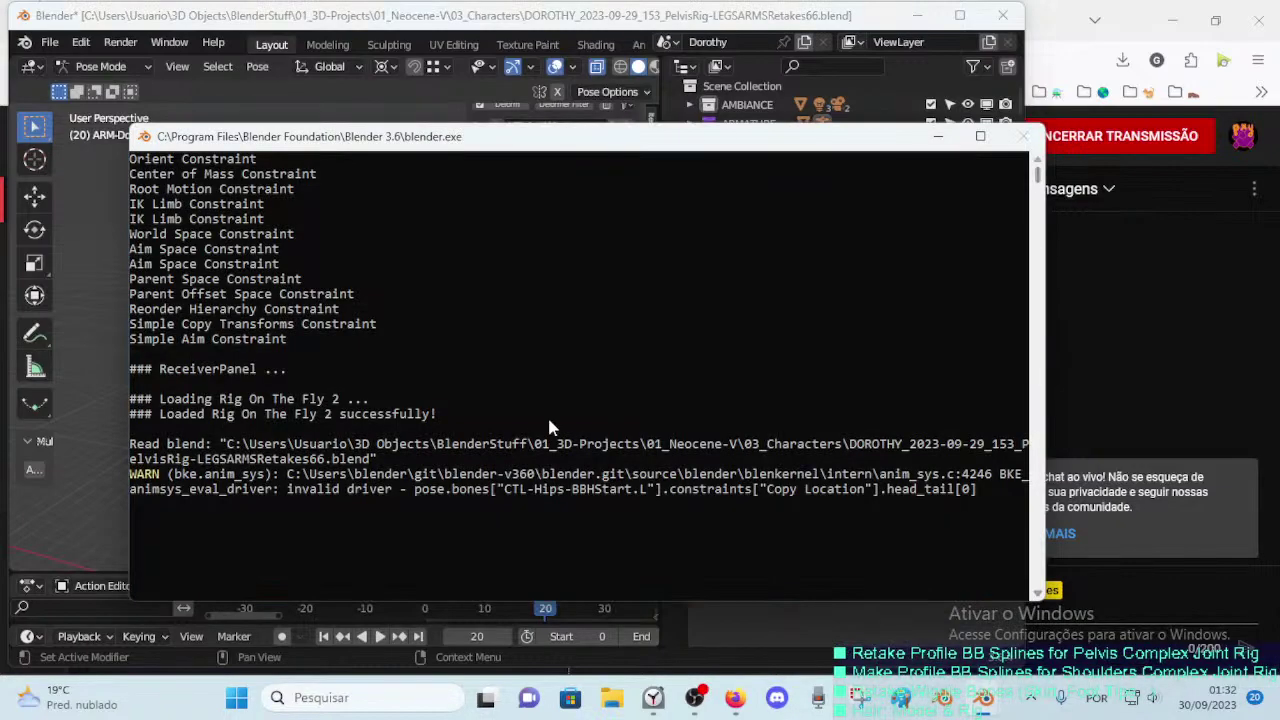
pyautogui.click(612, 476)
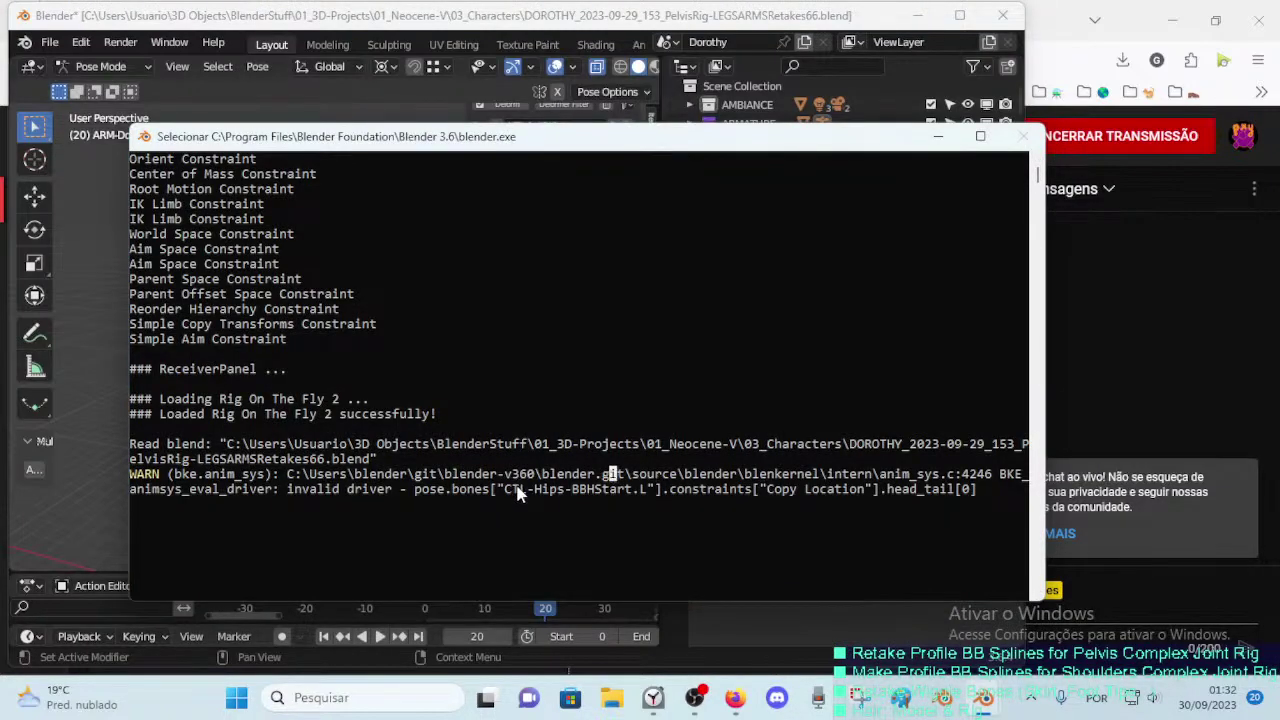
pyautogui.moveTo(506, 489); pyautogui.dragTo(643, 491)
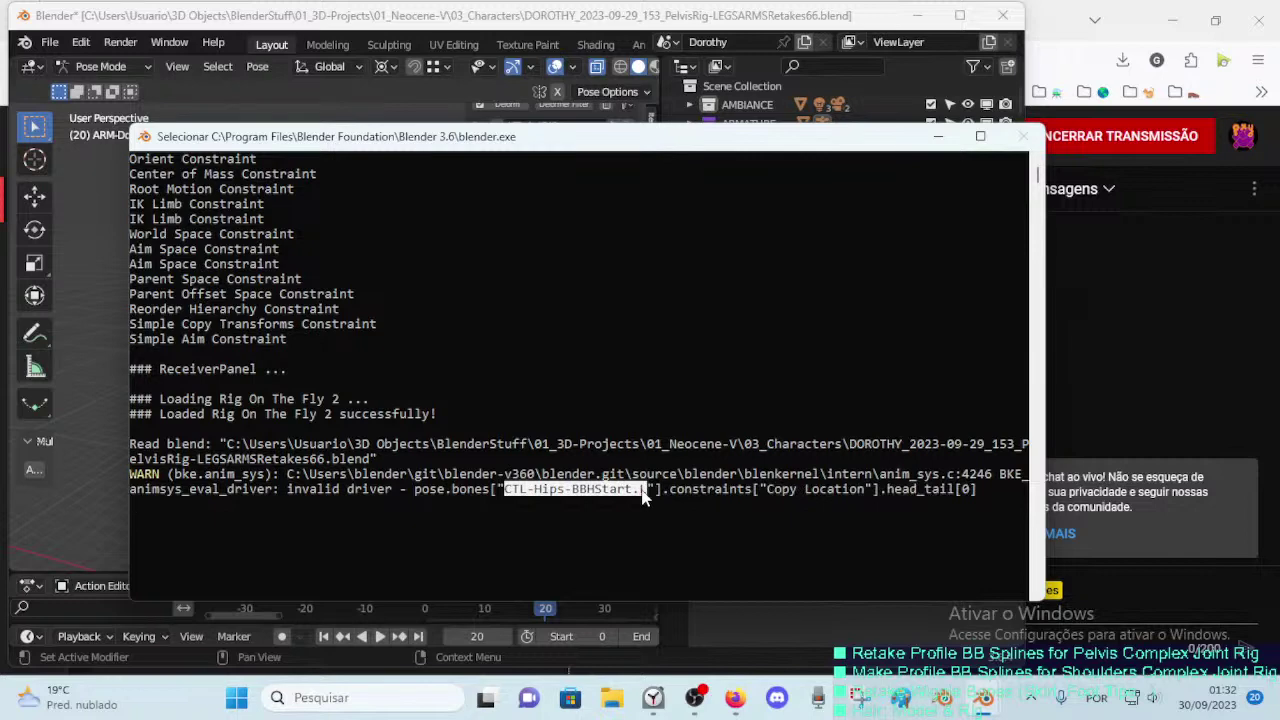
# Step: Rename the new bone to CTL-Hips-BBHStart.L using the name copied from the console
pyautogui.rightClick(643, 497)
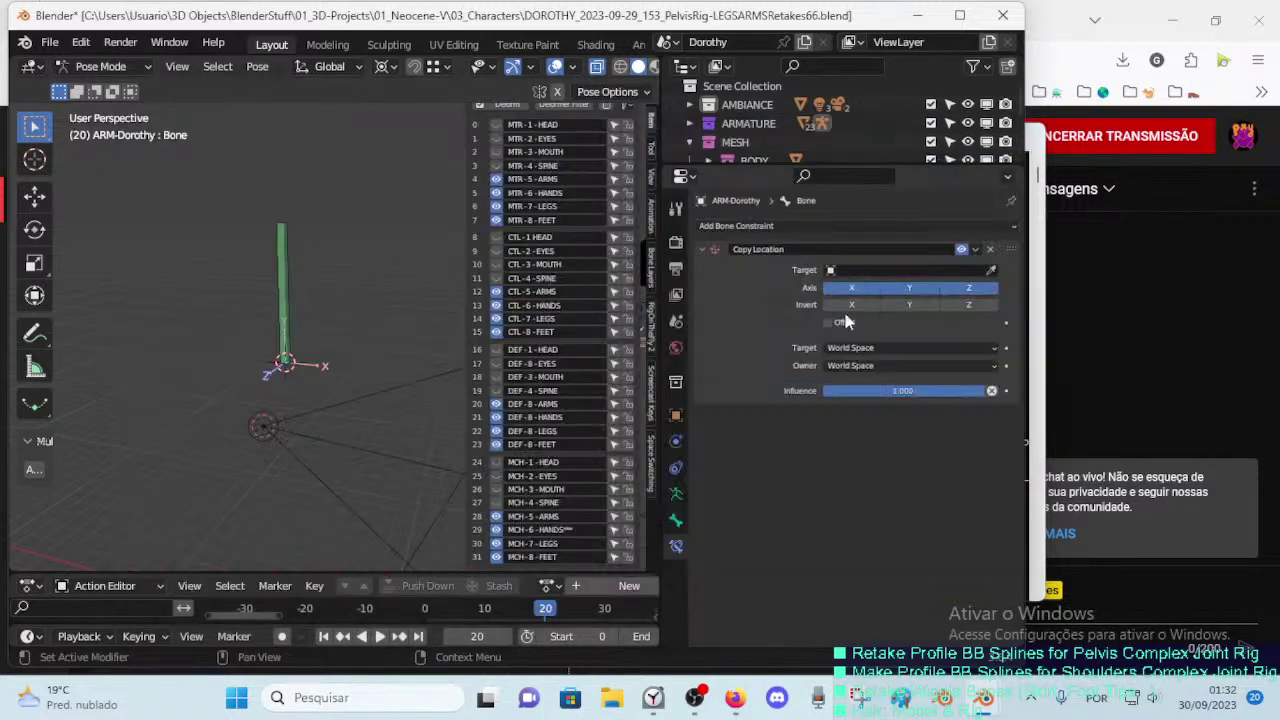
pyautogui.click(100, 345)
pyautogui.doubleClick(786, 249)
pyautogui.click(288, 262)
pyautogui.press('F2')
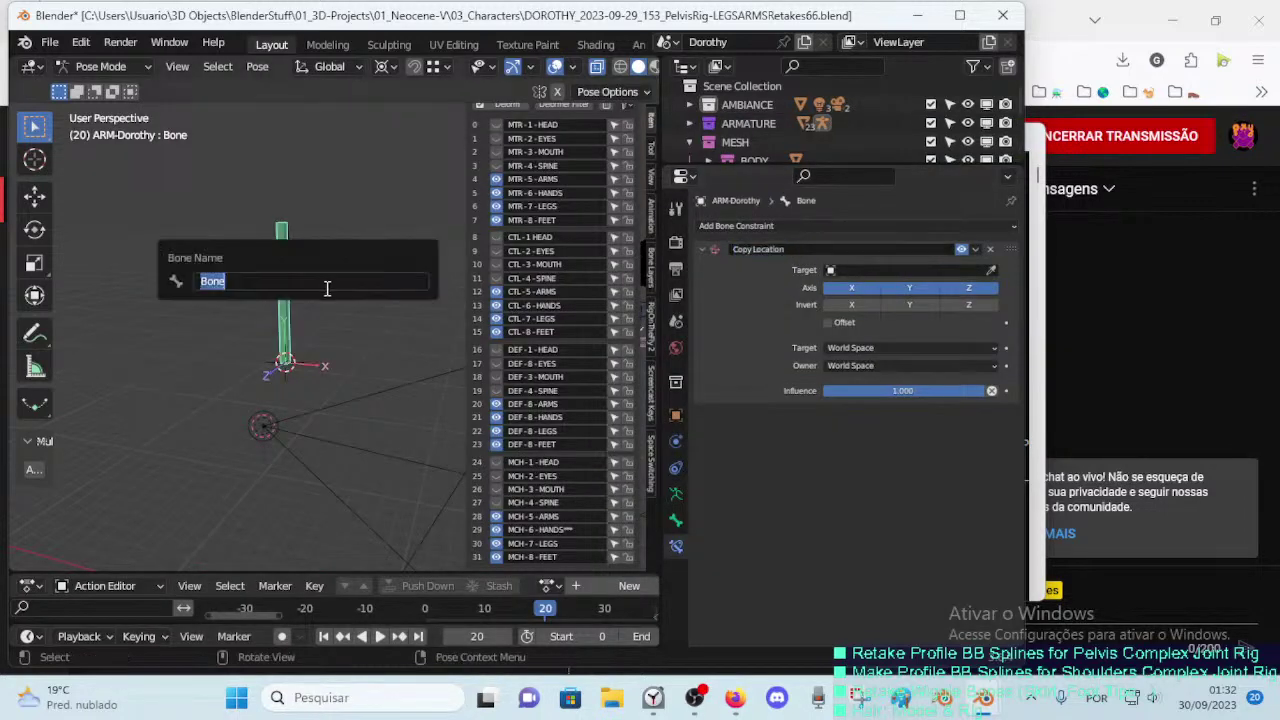
pyautogui.hotkey('ctrl', 'v')
pyautogui.press('Return')
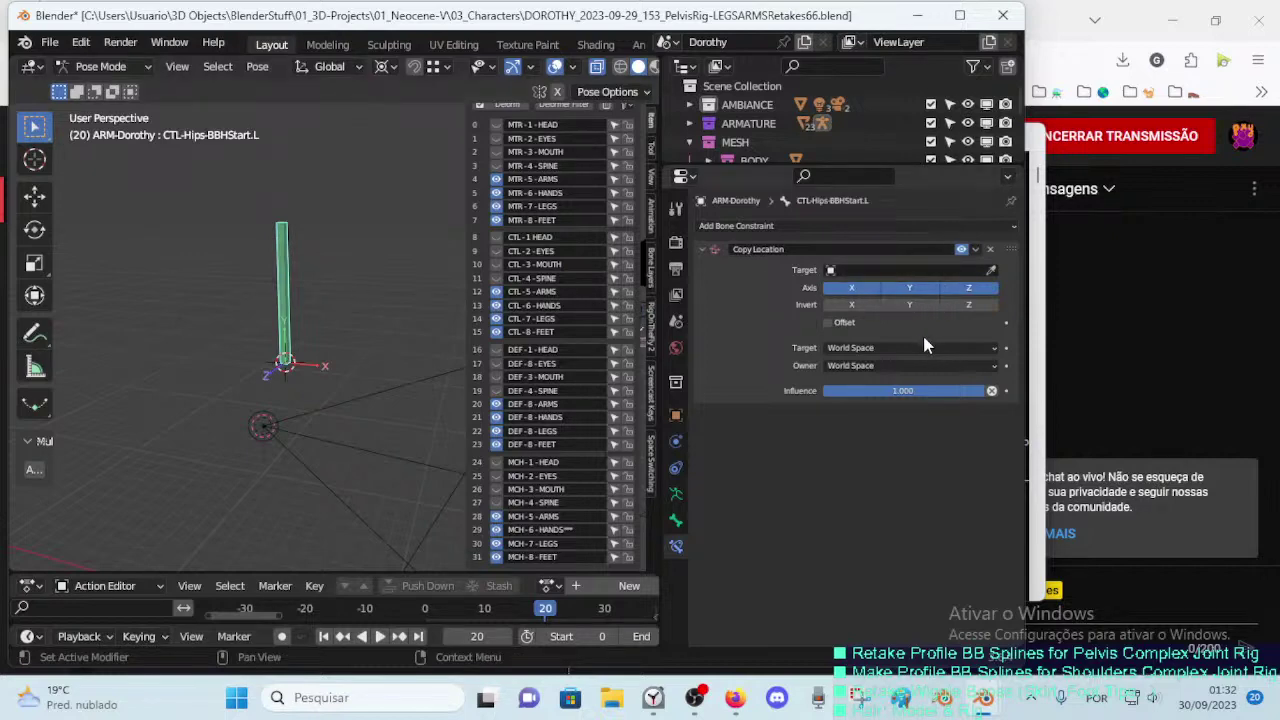
# Step: Set the Copy Location constraint's target object to 00_Body
pyautogui.click(991, 269)
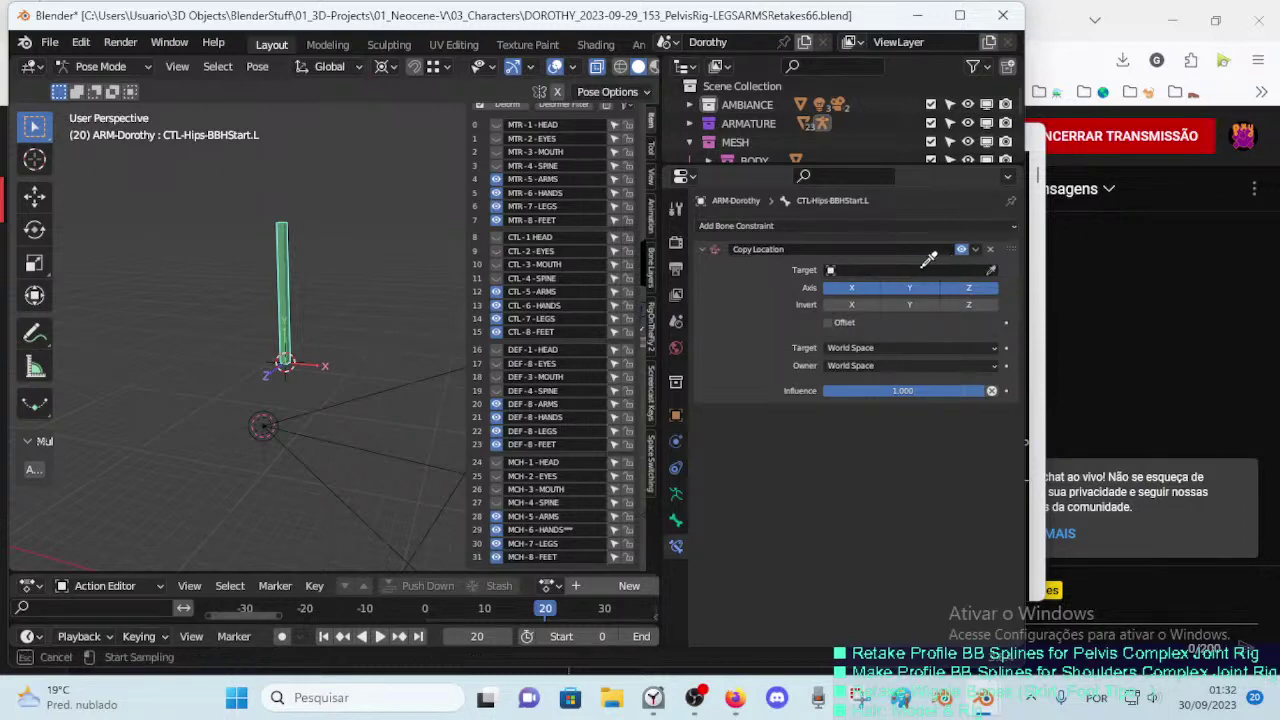
pyautogui.press('Escape')
pyautogui.click(921, 268)
pyautogui.write('o')
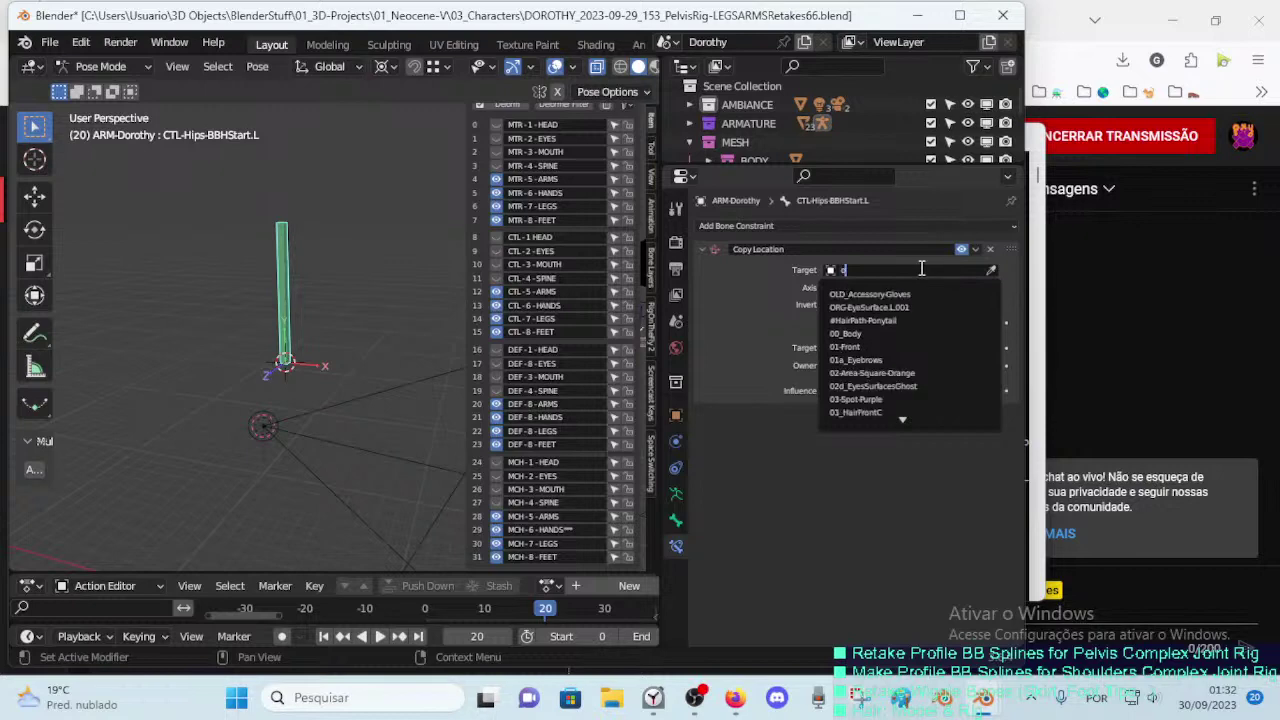
pyautogui.click(866, 333)
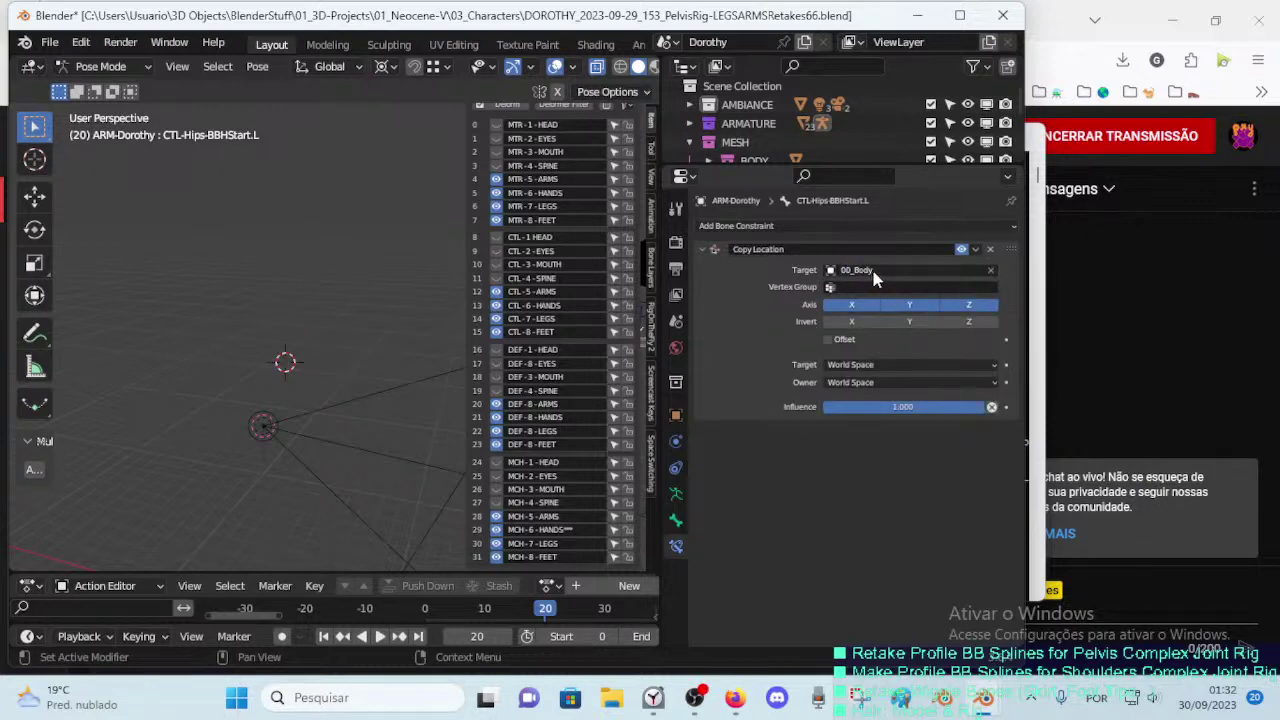
pyautogui.click(874, 271)
pyautogui.click(792, 271)
pyautogui.click(852, 271)
pyautogui.click(826, 280)
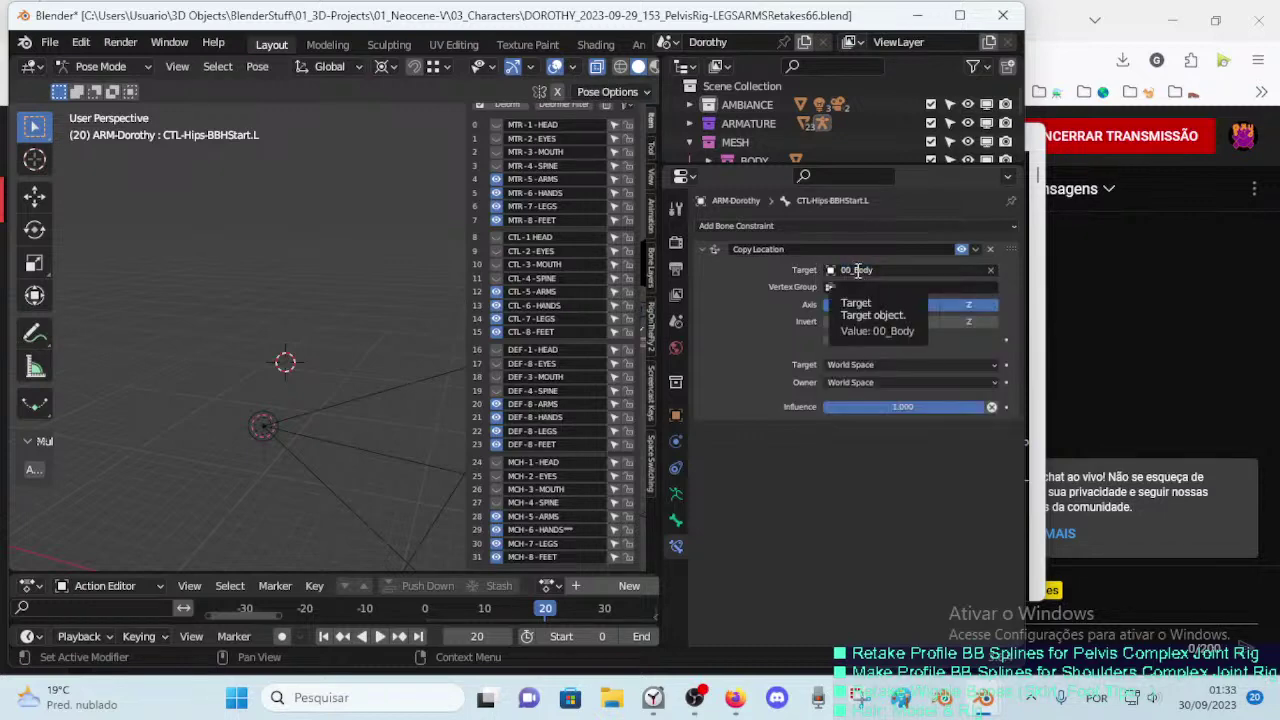
pyautogui.click(856, 270)
pyautogui.moveTo(985, 697)
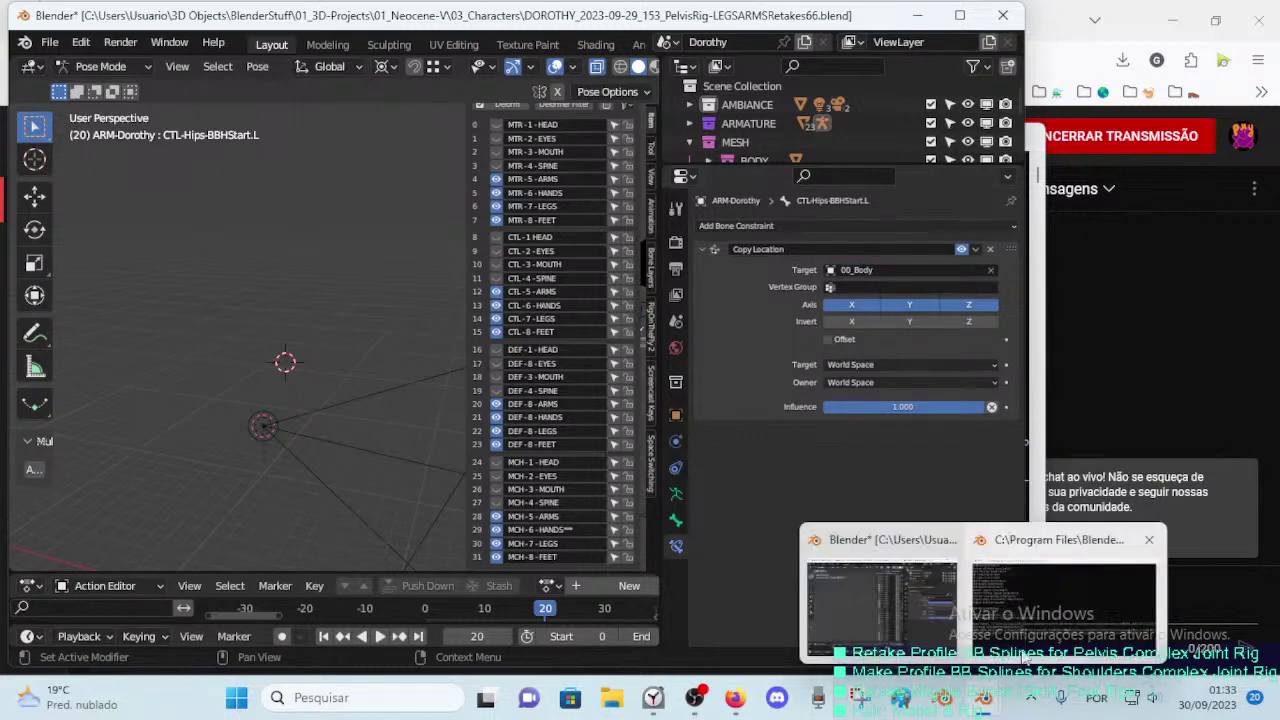
pyautogui.click(1045, 615)
# Step: Select the console's driver warning, then clear the Copy Location constraint's target object
pyautogui.moveTo(290, 480); pyautogui.dragTo(953, 495)
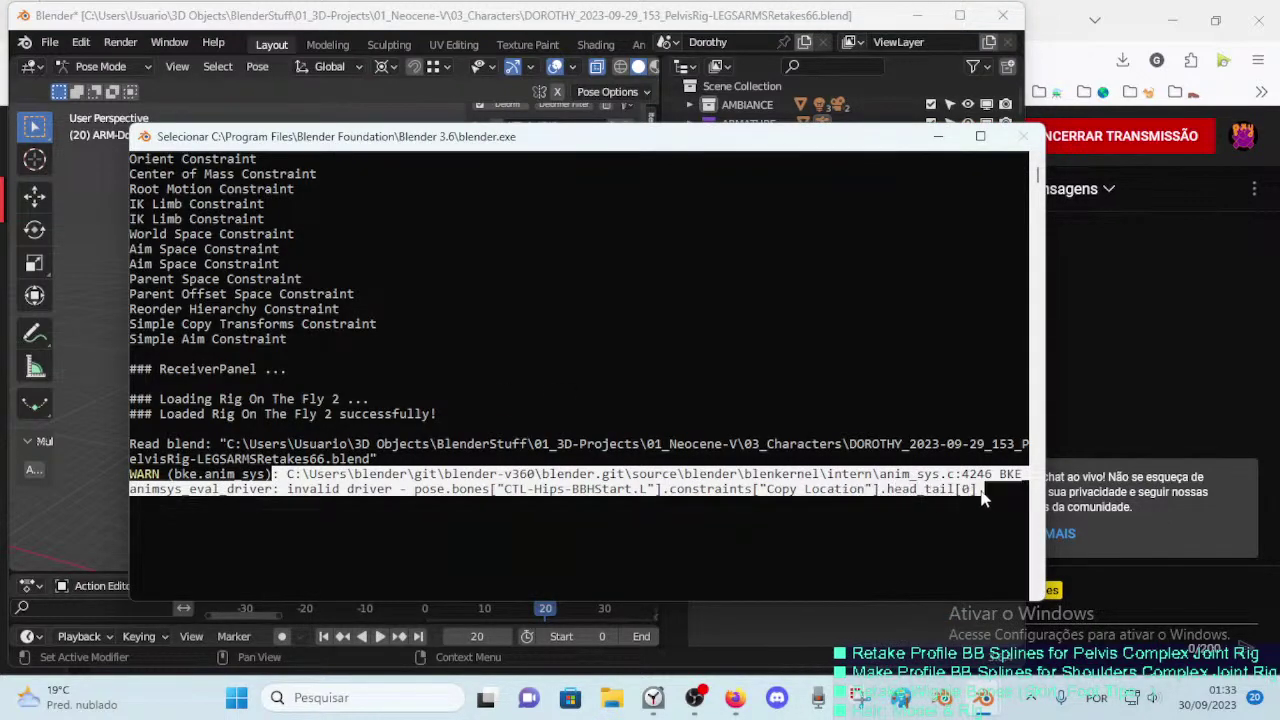
pyautogui.moveTo(953, 495); pyautogui.dragTo(830, 492)
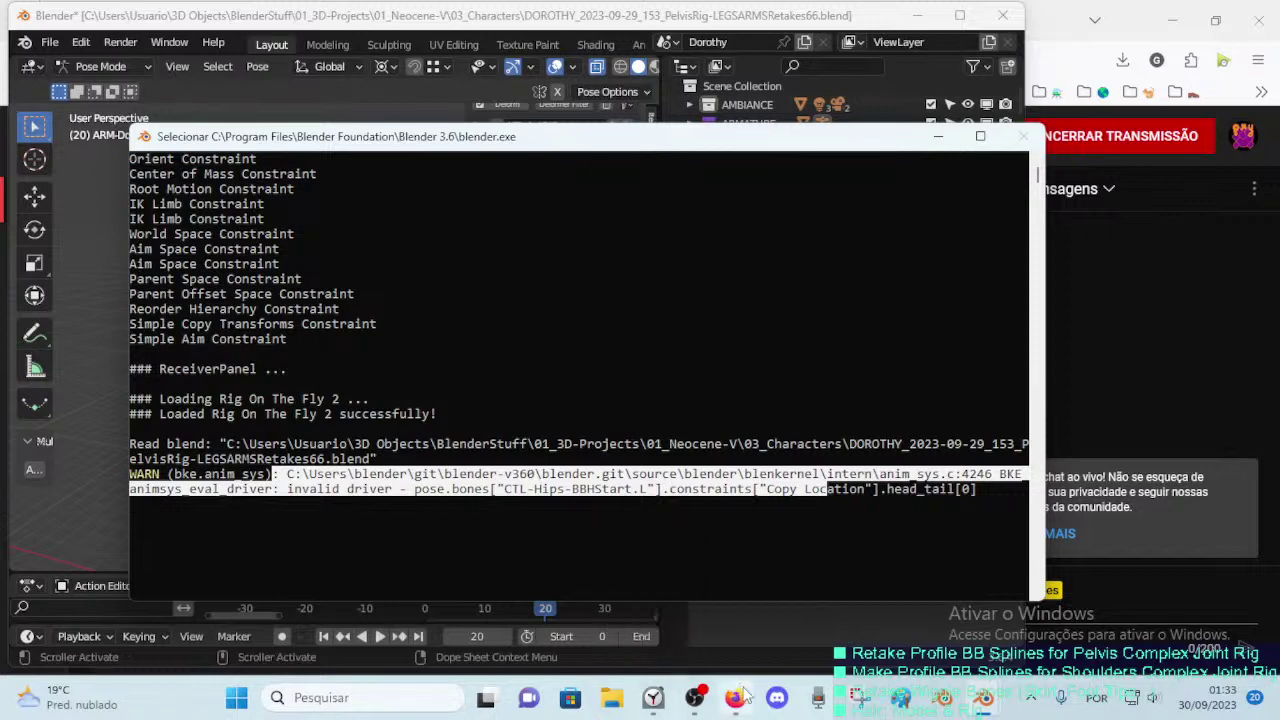
pyautogui.moveTo(984, 698)
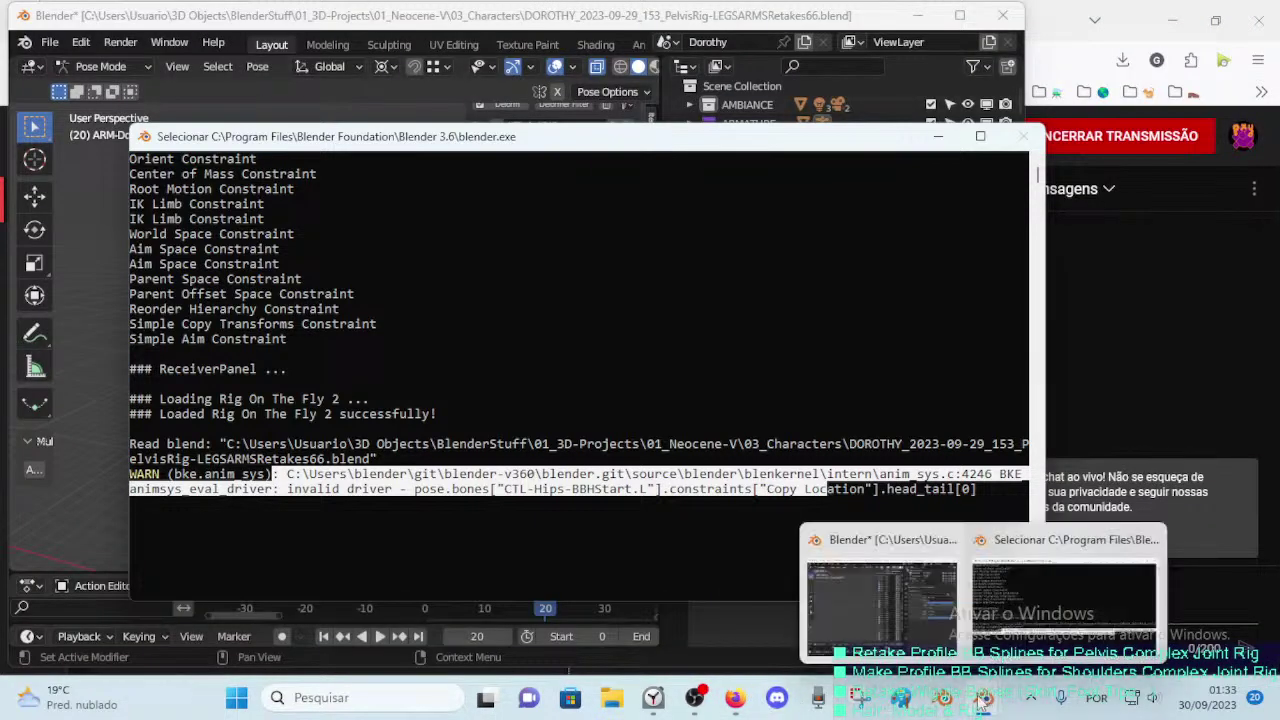
pyautogui.click(900, 596)
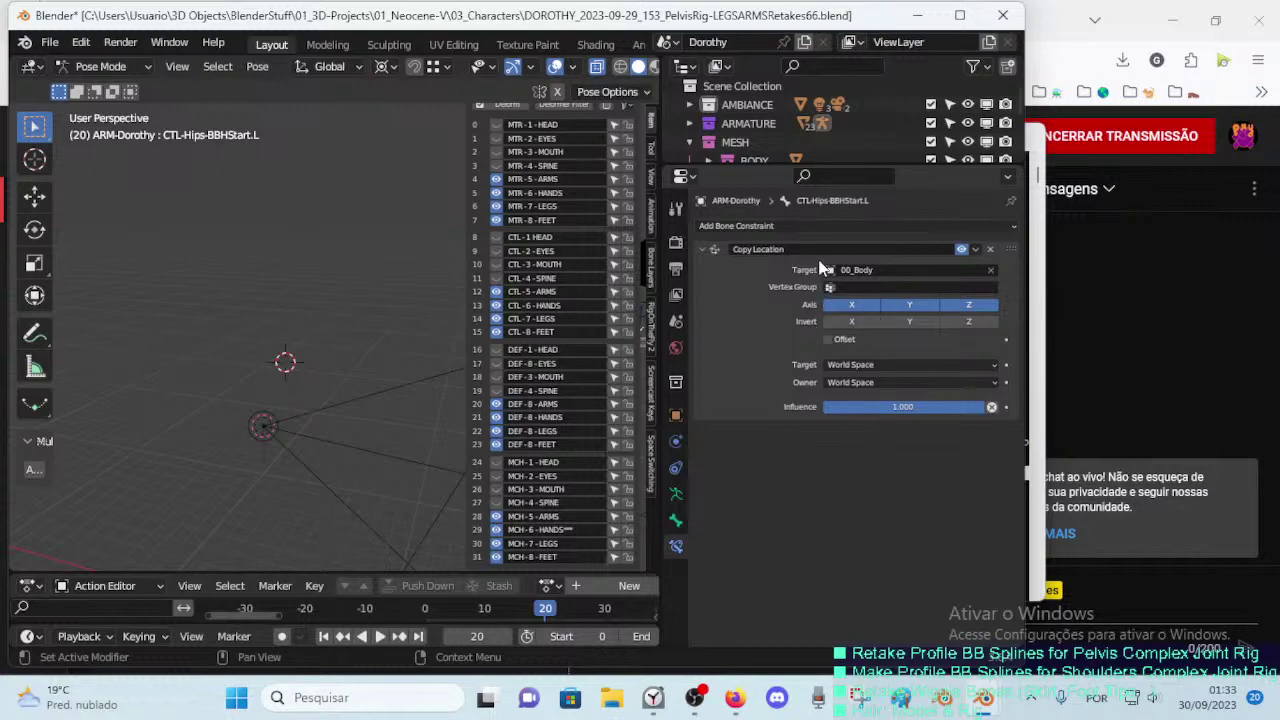
pyautogui.click(878, 269)
pyautogui.press('Escape')
pyautogui.click(990, 270)
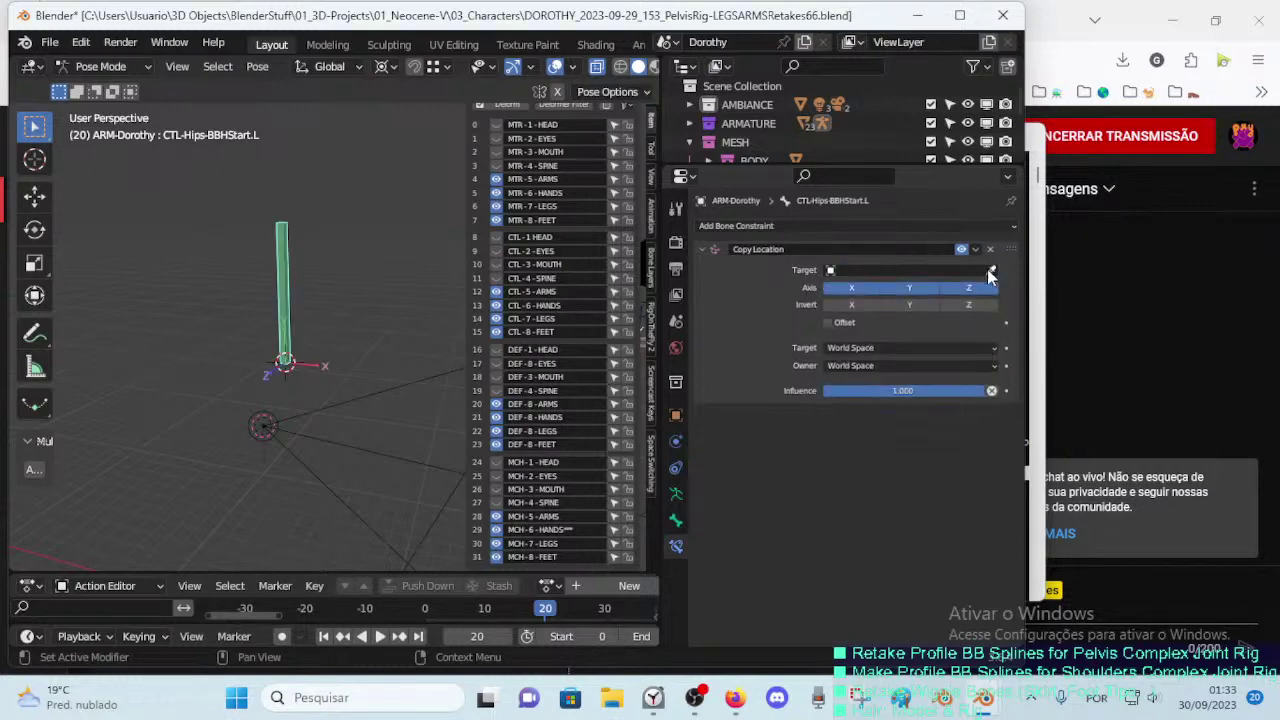
# Step: Add a driver to the constraint's target space, then delete it again
pyautogui.rightClick(850, 358)
pyautogui.click(837, 372)
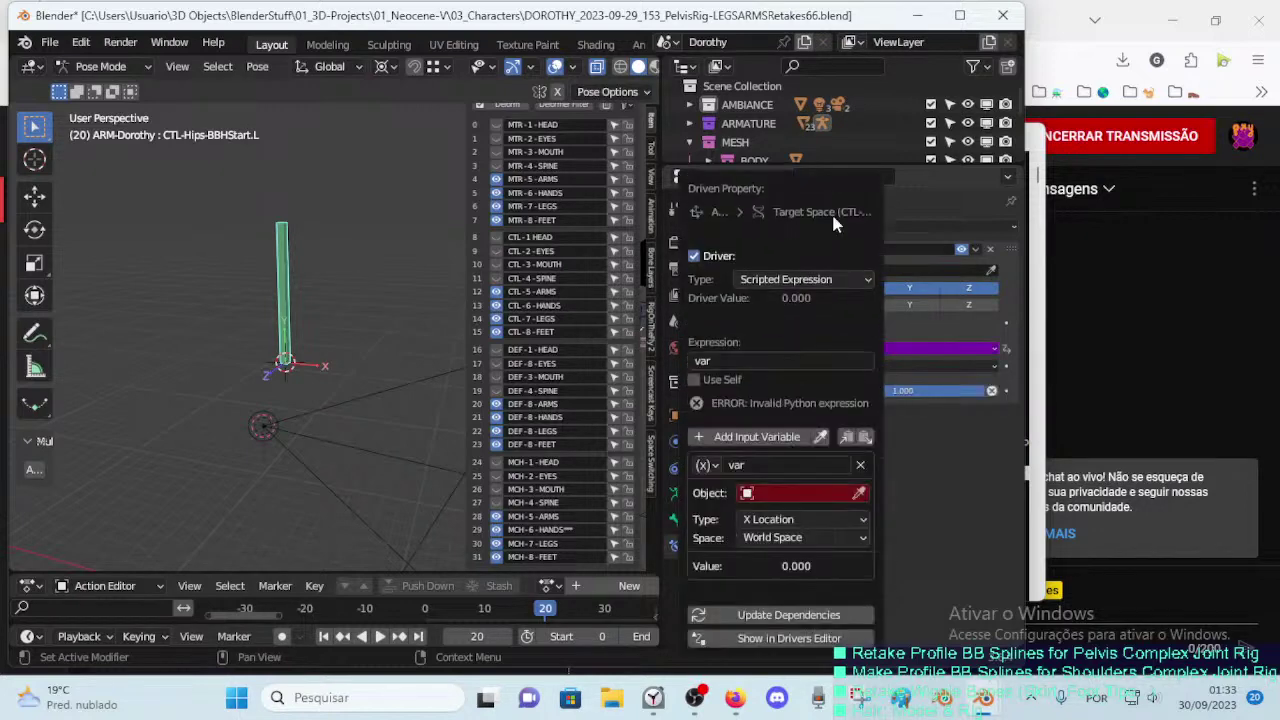
pyautogui.rightClick(927, 351)
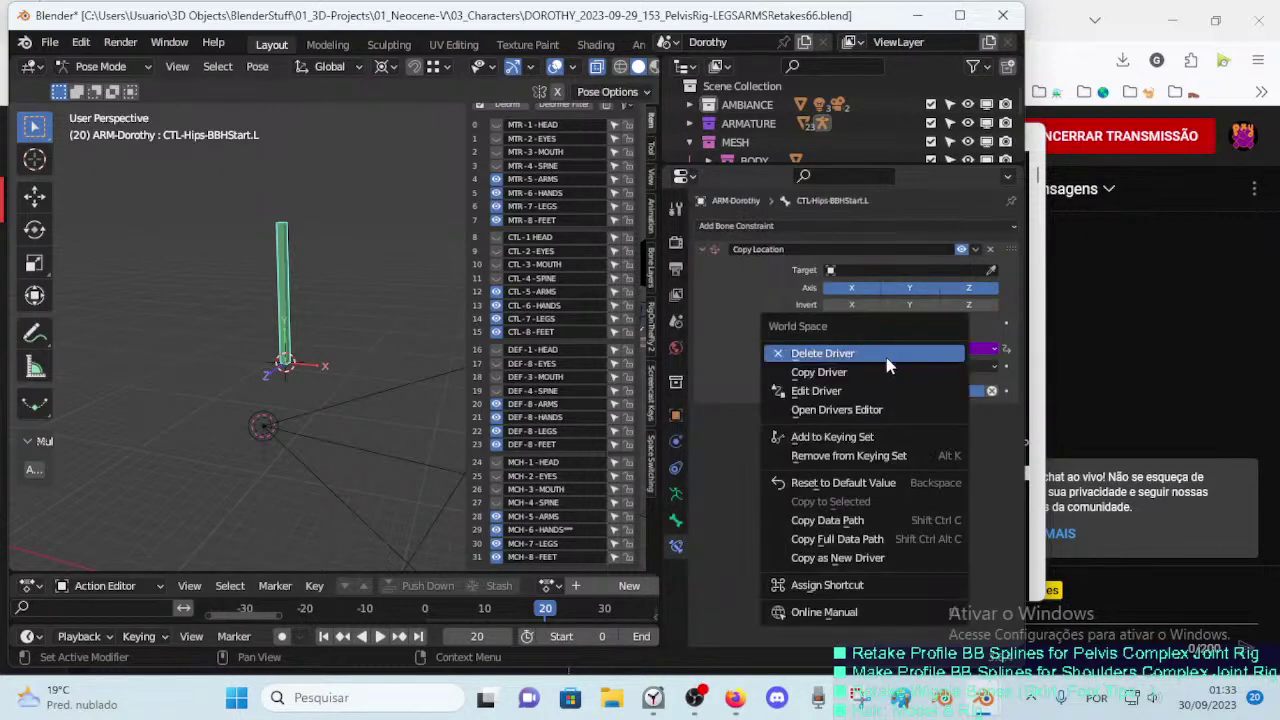
pyautogui.click(927, 351)
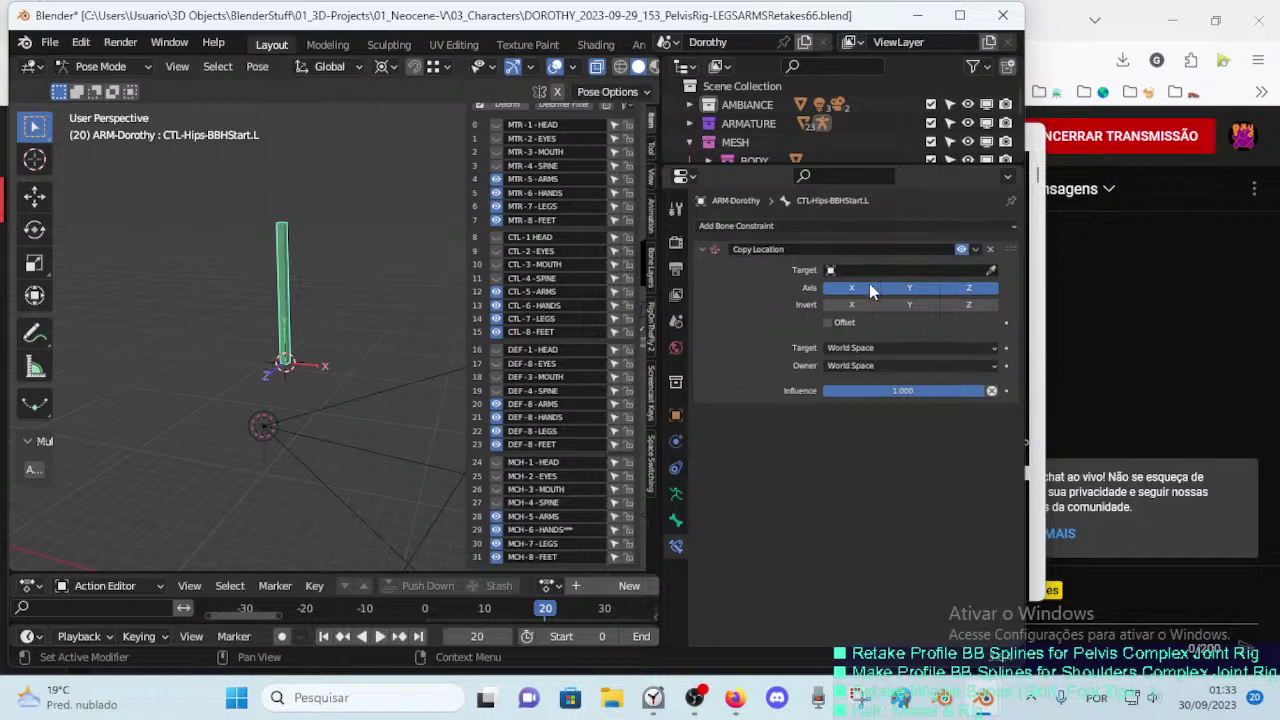
# Step: Set the constraint target to ARM-Dorothy with MTR-Torso as the bone
pyautogui.click(927, 269)
pyautogui.write('a')
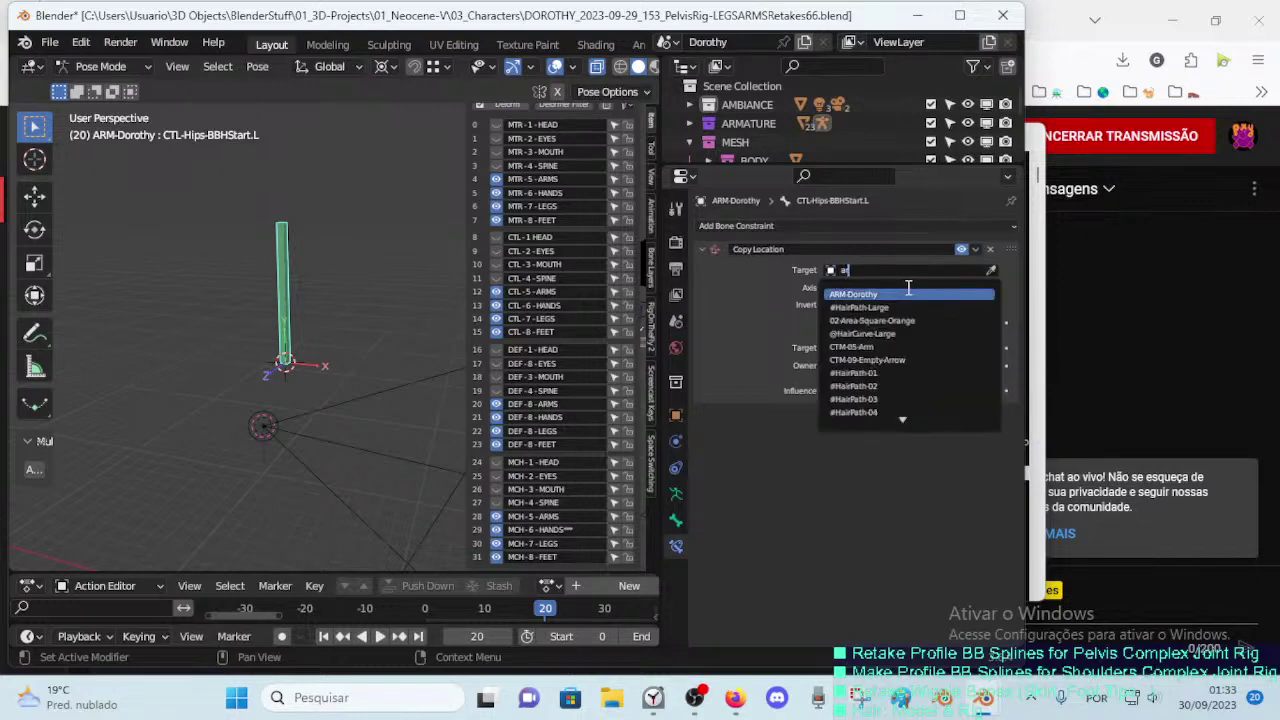
pyautogui.click(910, 295)
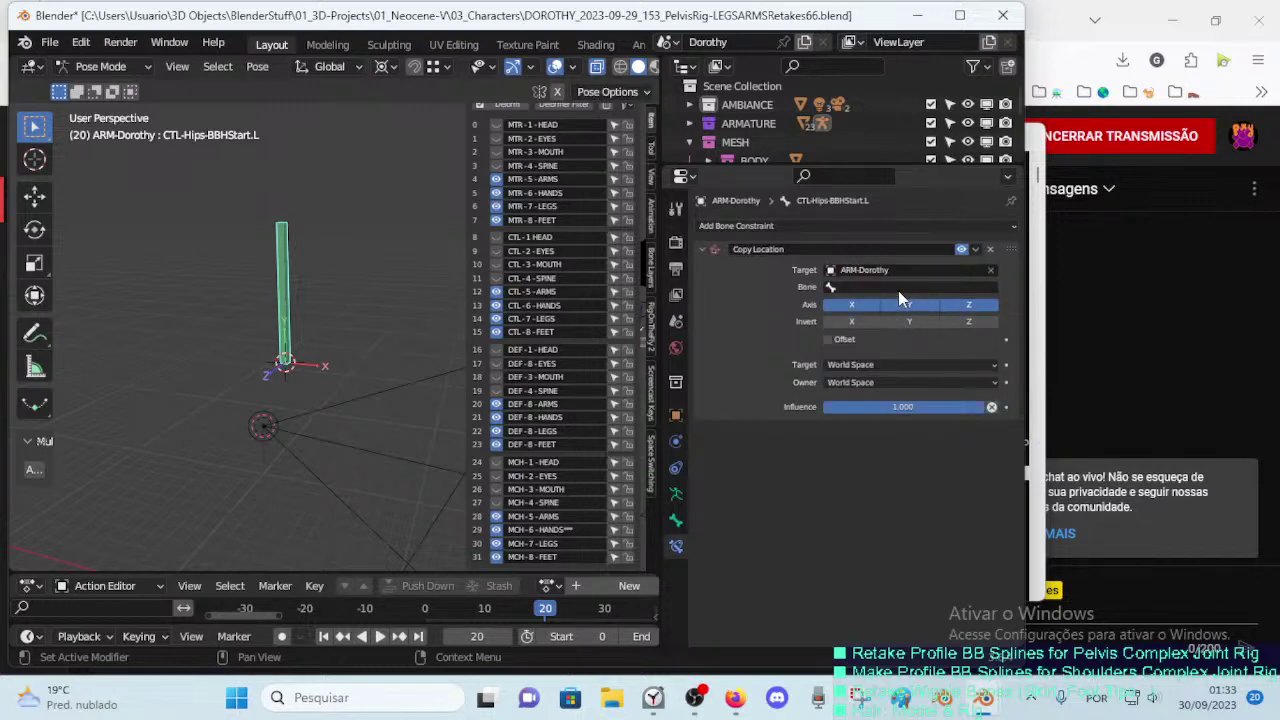
pyautogui.click(898, 289)
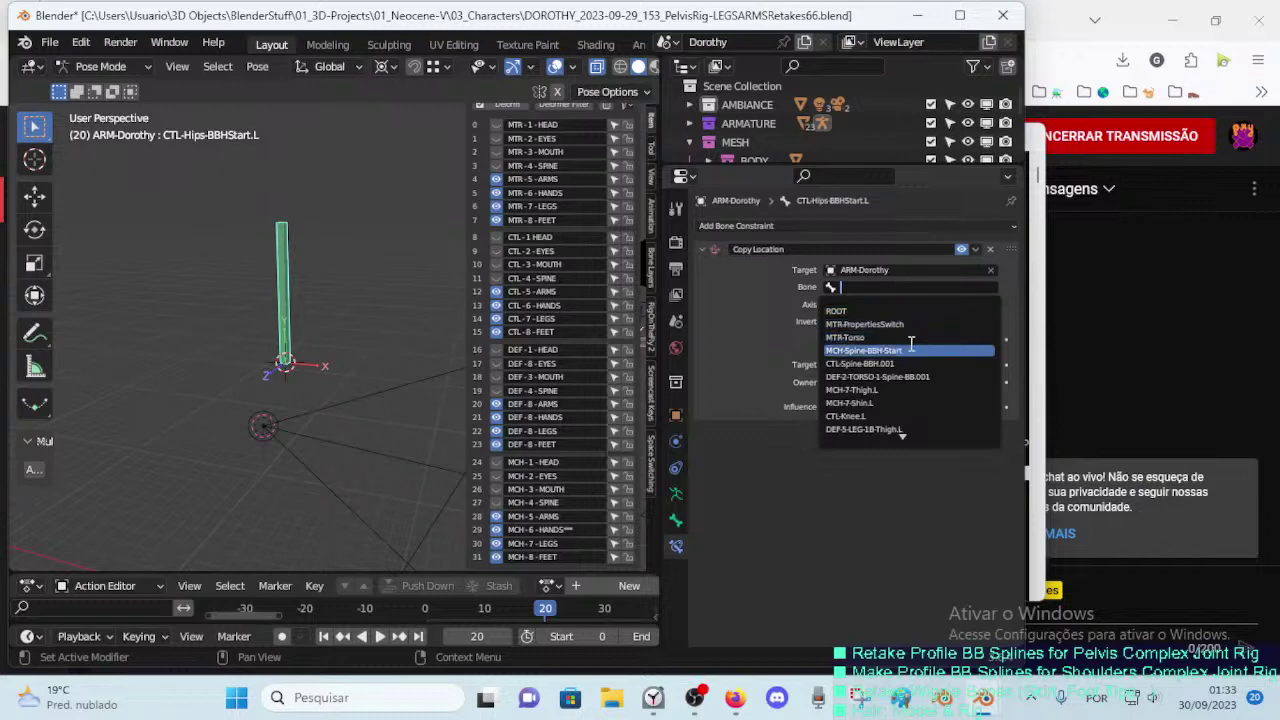
pyautogui.click(908, 337)
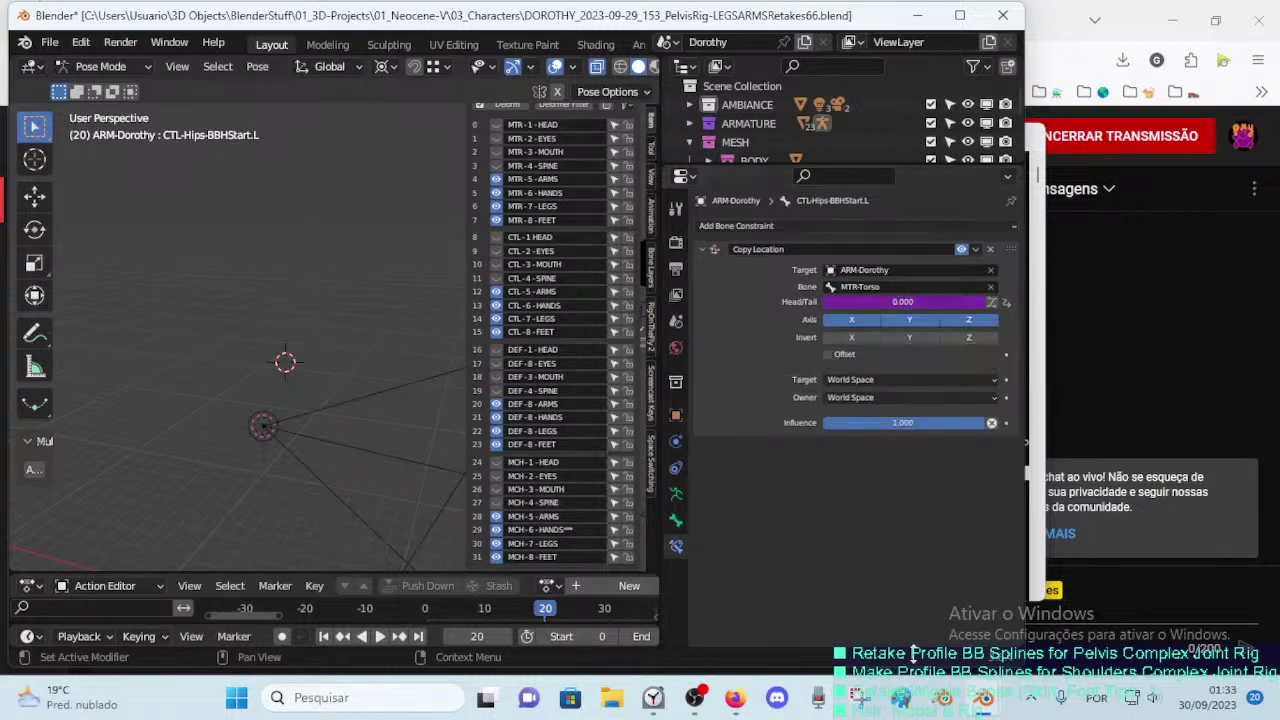
# Step: In the console, select the head_tail path of CTL-Hips-BBHStart.L's Copy Location driver warning
pyautogui.moveTo(818, 698)
pyautogui.click(1110, 620)
pyautogui.click(867, 496)
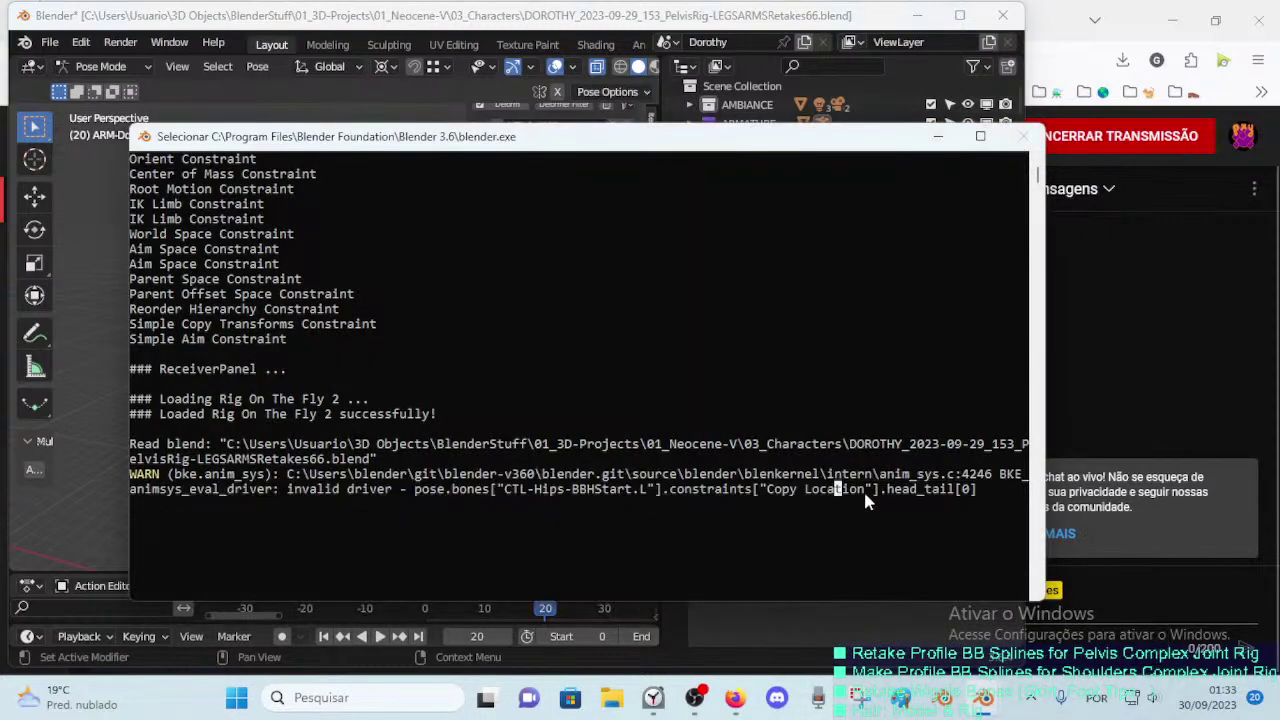
pyautogui.moveTo(886, 493); pyautogui.dragTo(944, 503)
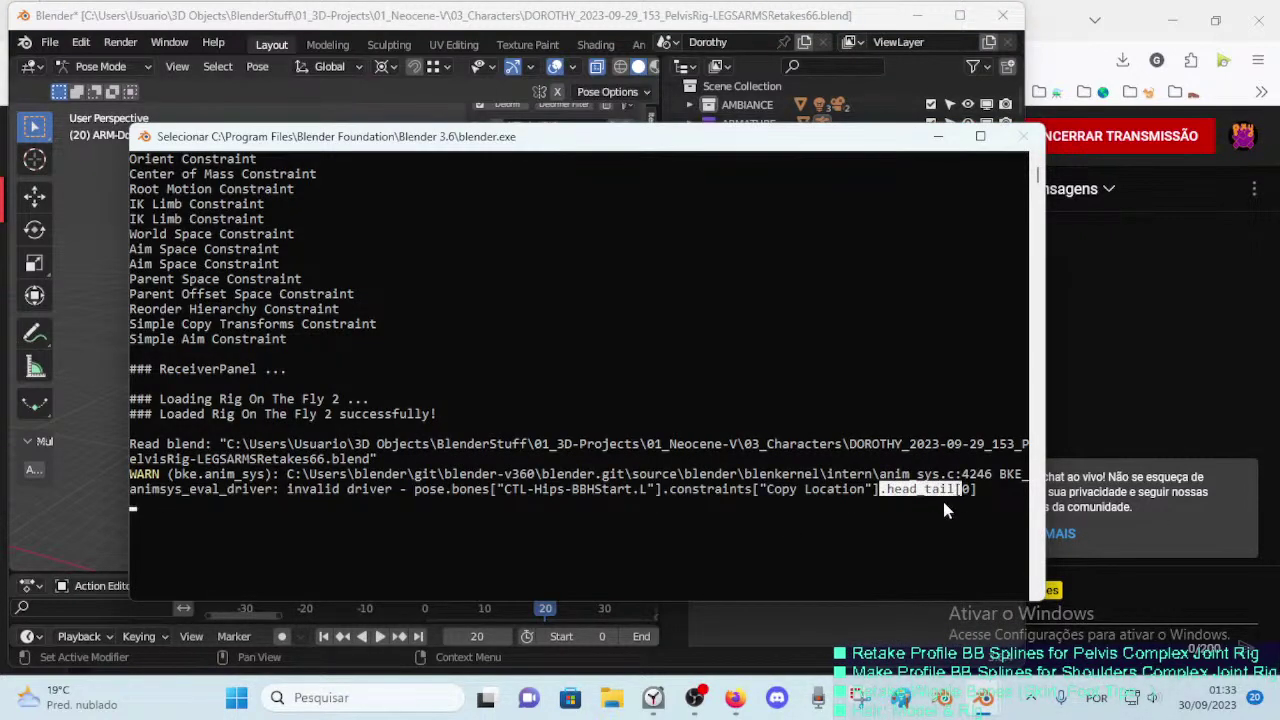
pyautogui.click(936, 505)
pyautogui.moveTo(958, 490); pyautogui.dragTo(902, 496)
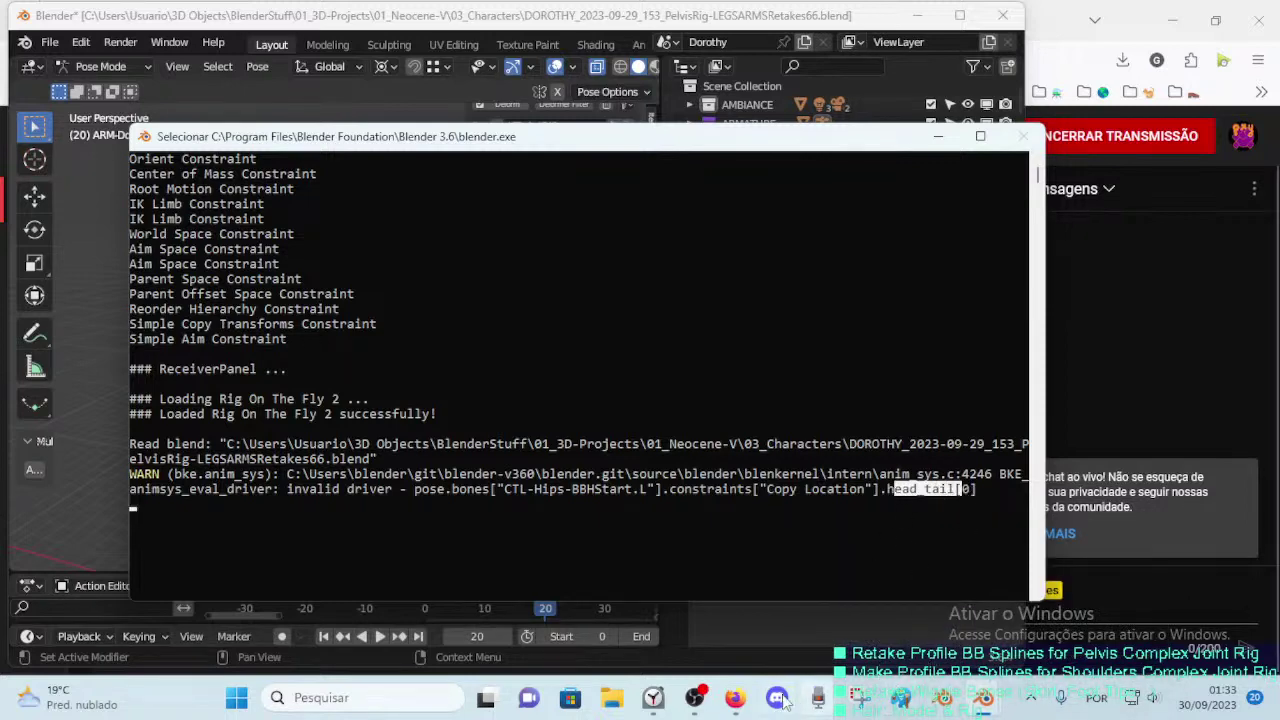
pyautogui.moveTo(735, 697)
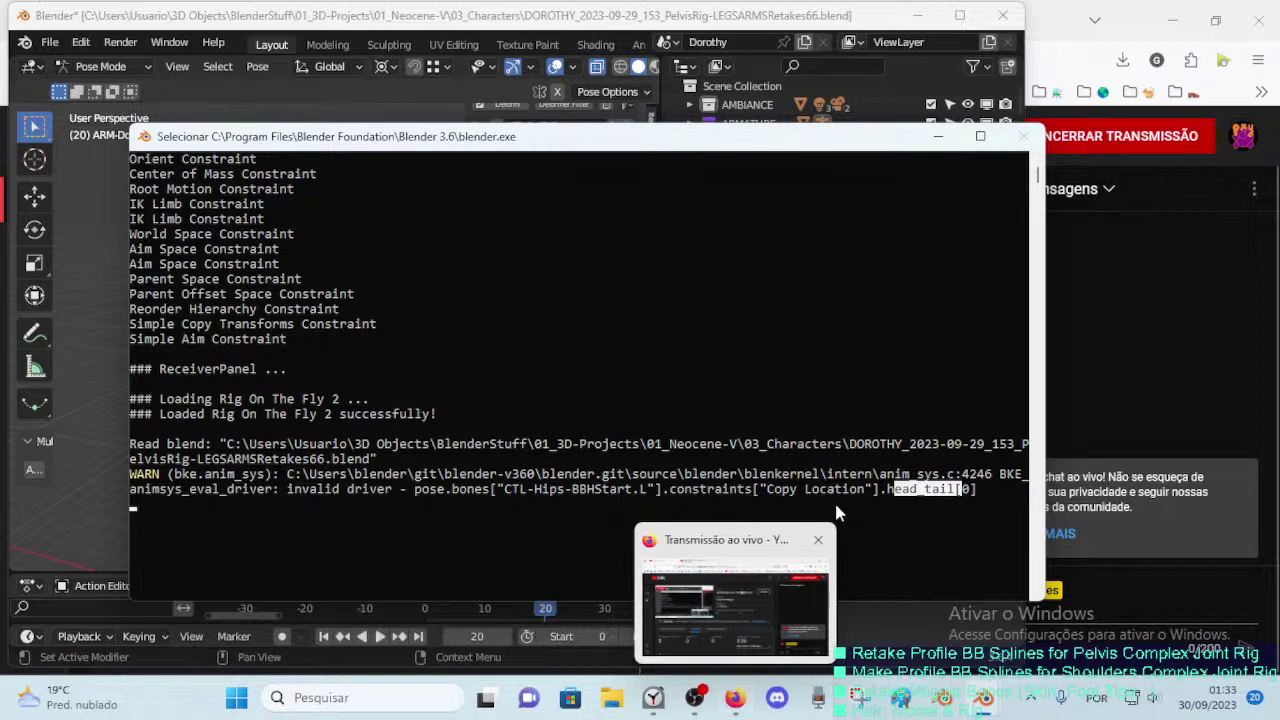
pyautogui.click(818, 550)
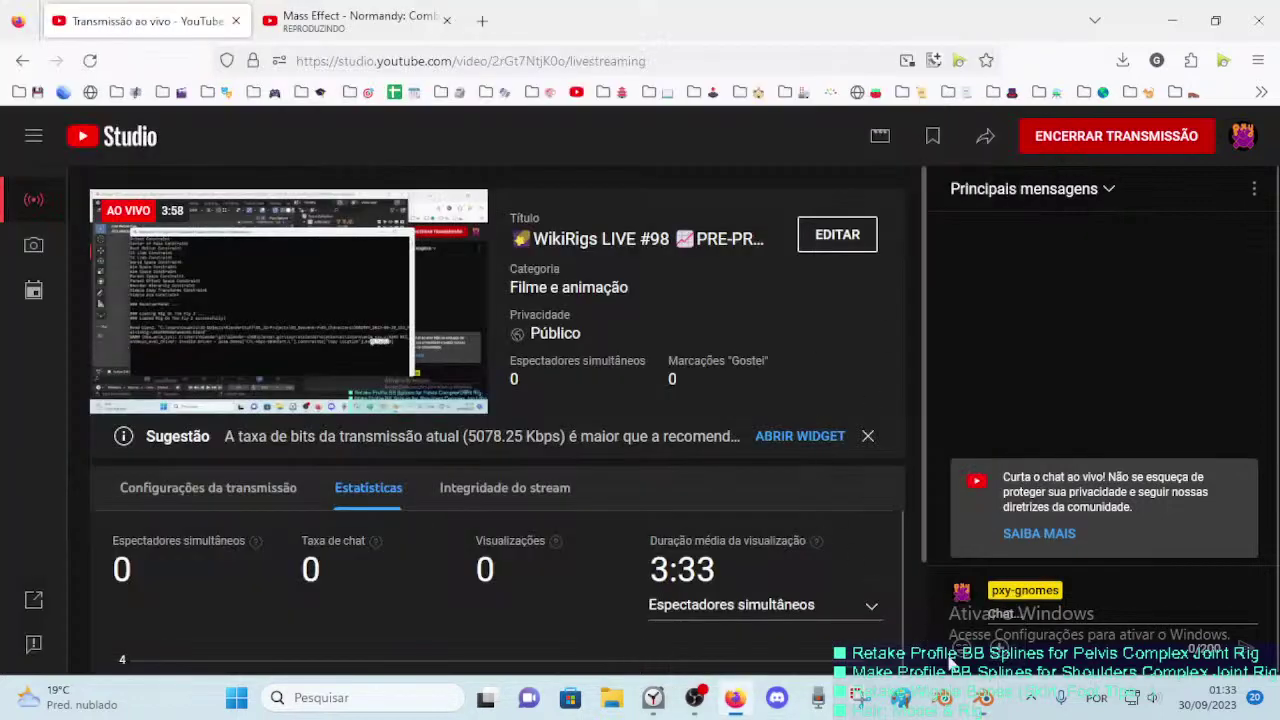
pyautogui.click(1068, 600)
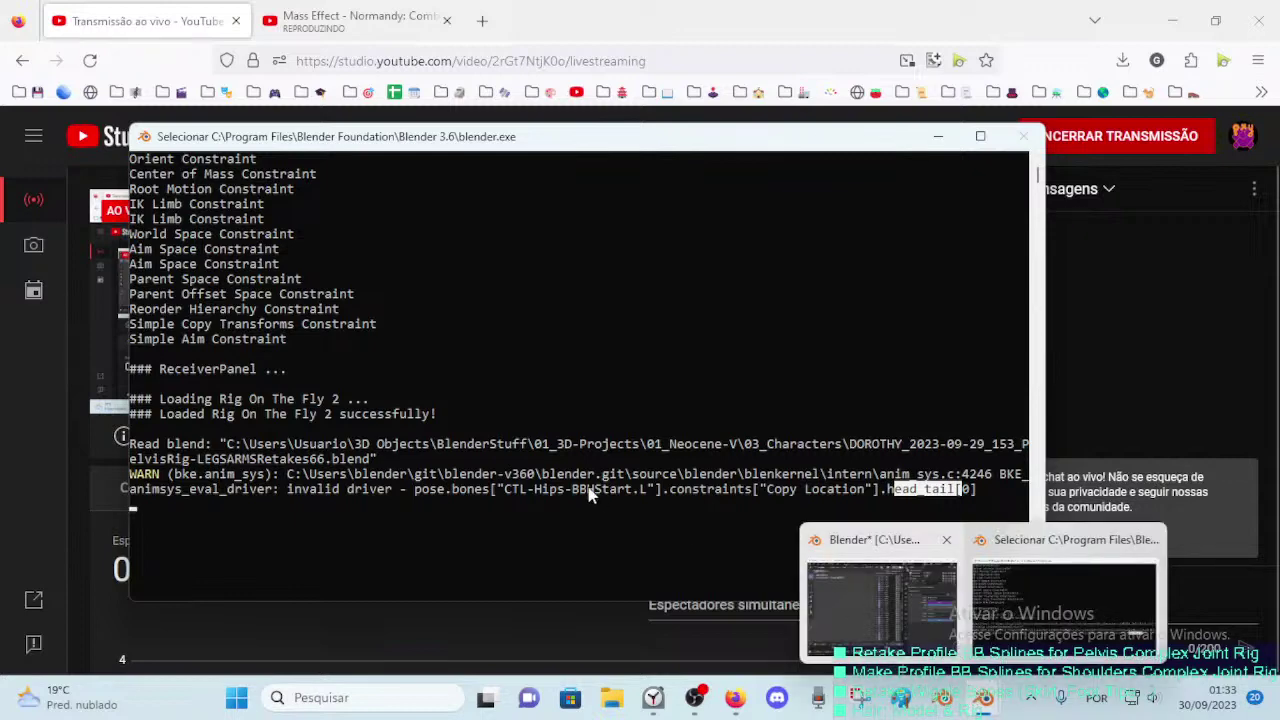
pyautogui.moveTo(985, 697)
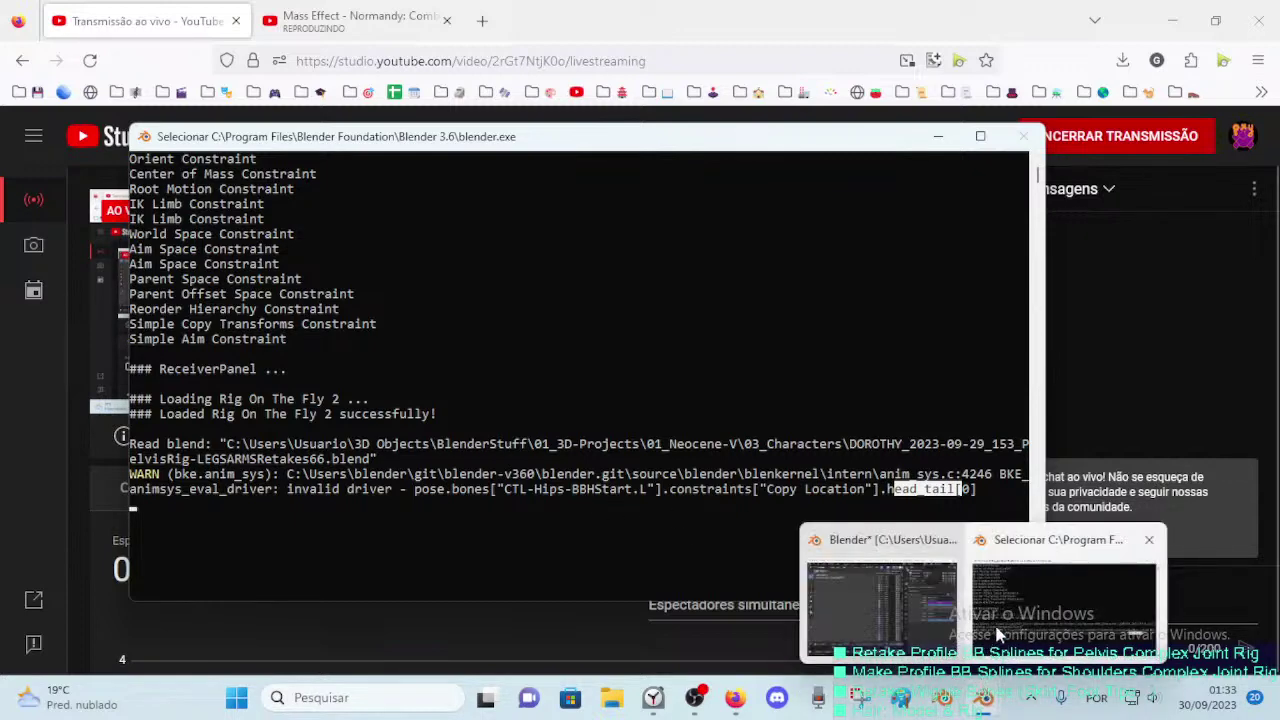
# Step: Delete the Head/Tail driver and remove the hip bone's Copy Location constraint
pyautogui.click(903, 604)
pyautogui.rightClick(868, 298)
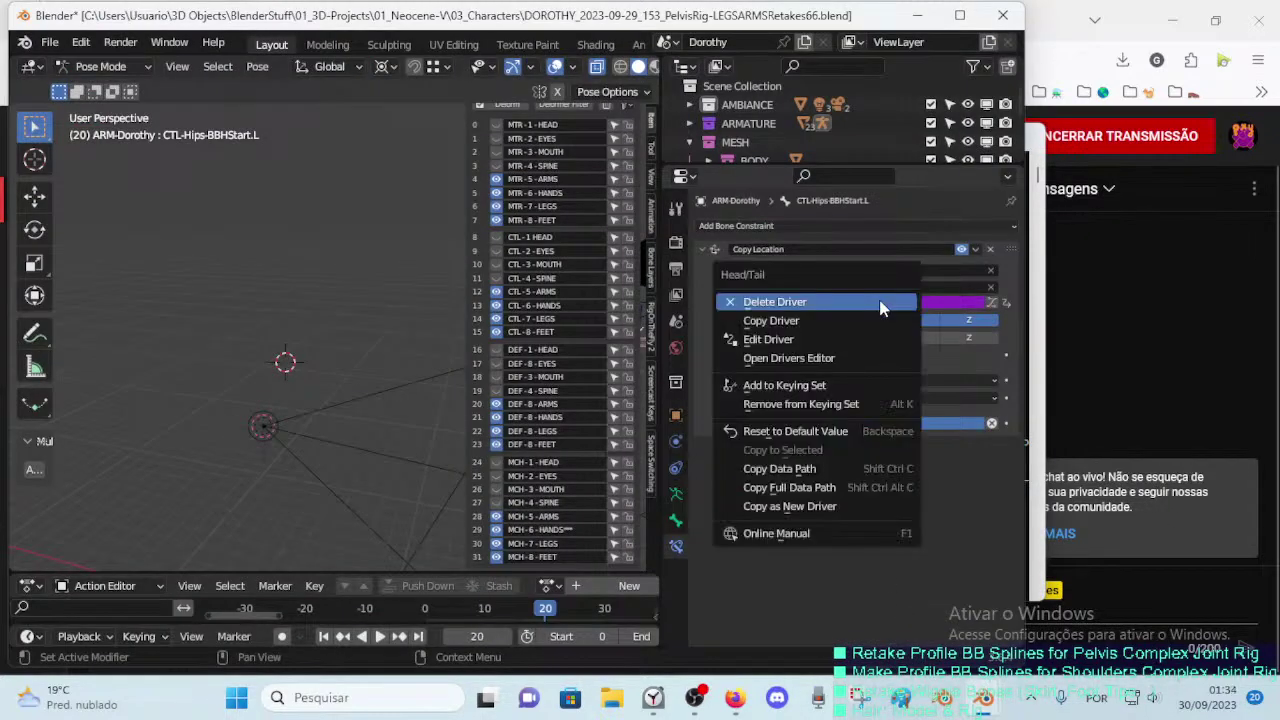
pyautogui.click(875, 299)
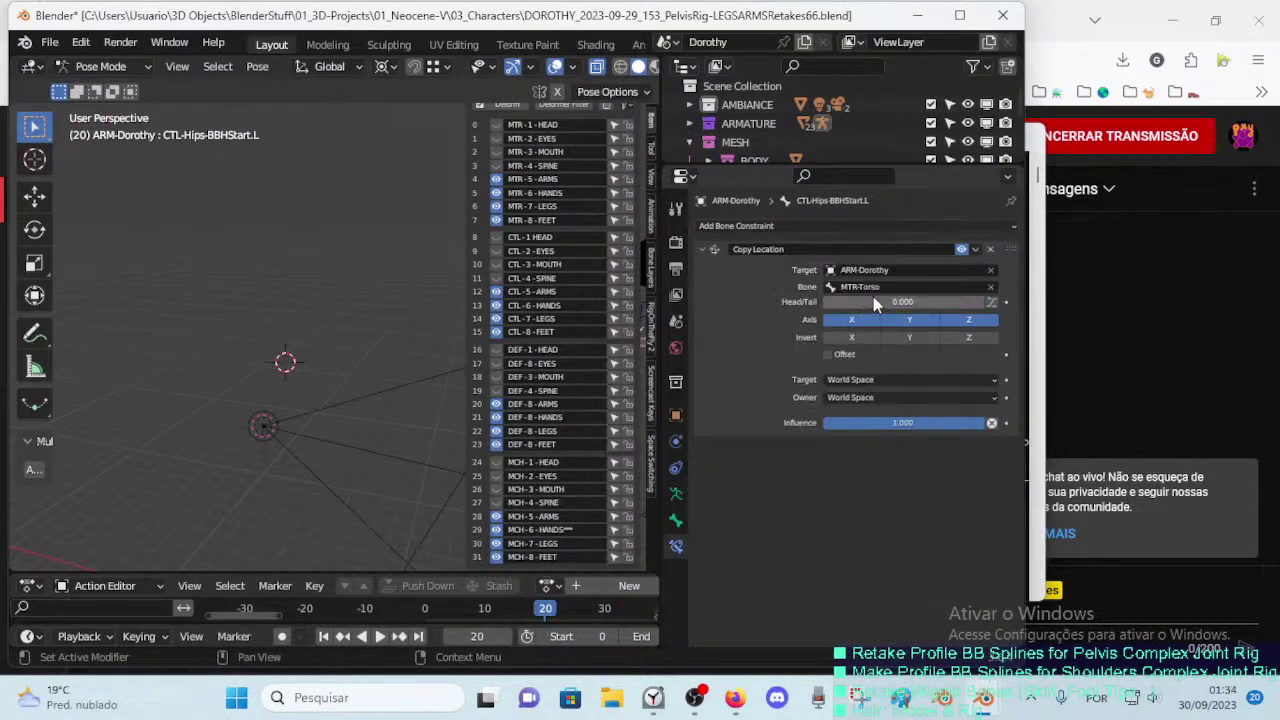
pyautogui.click(990, 250)
# Step: Delete the selected bone in Edit Mode, then return to Object Mode
pyautogui.press('Tab')
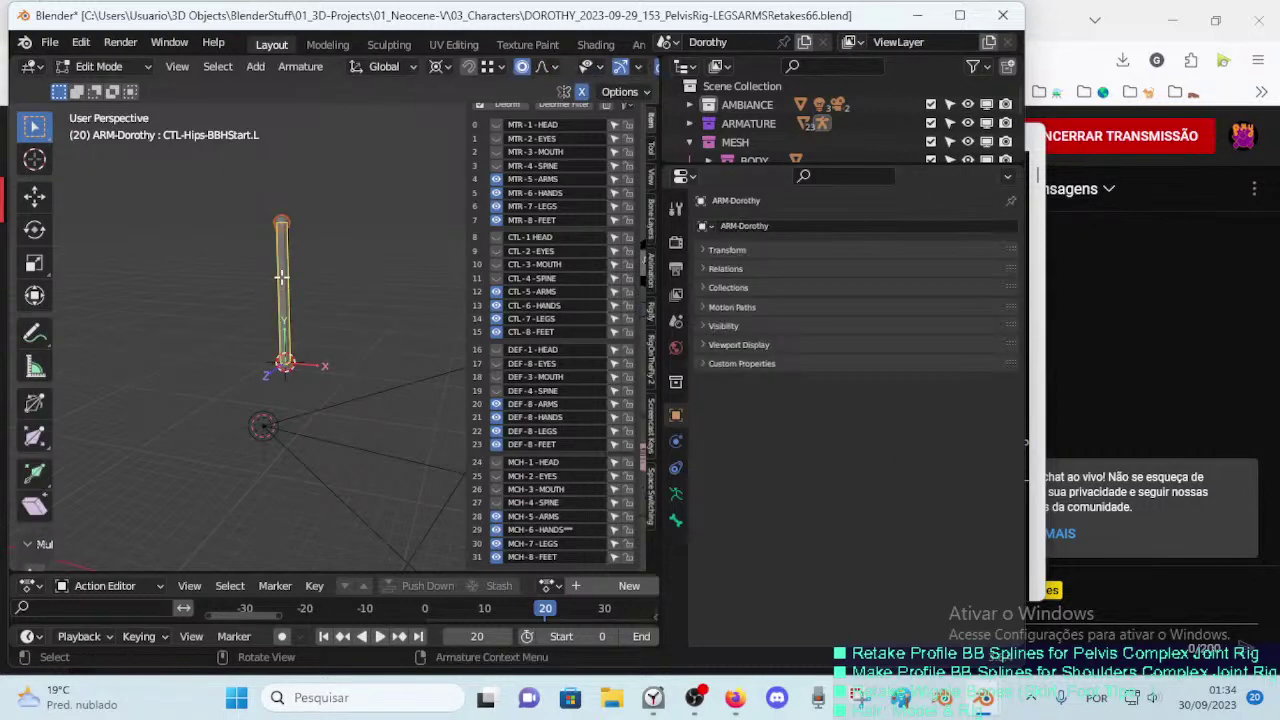
pyautogui.press('x')
pyautogui.click(281, 278)
pyautogui.hotkey('ctrl', 'Tab')
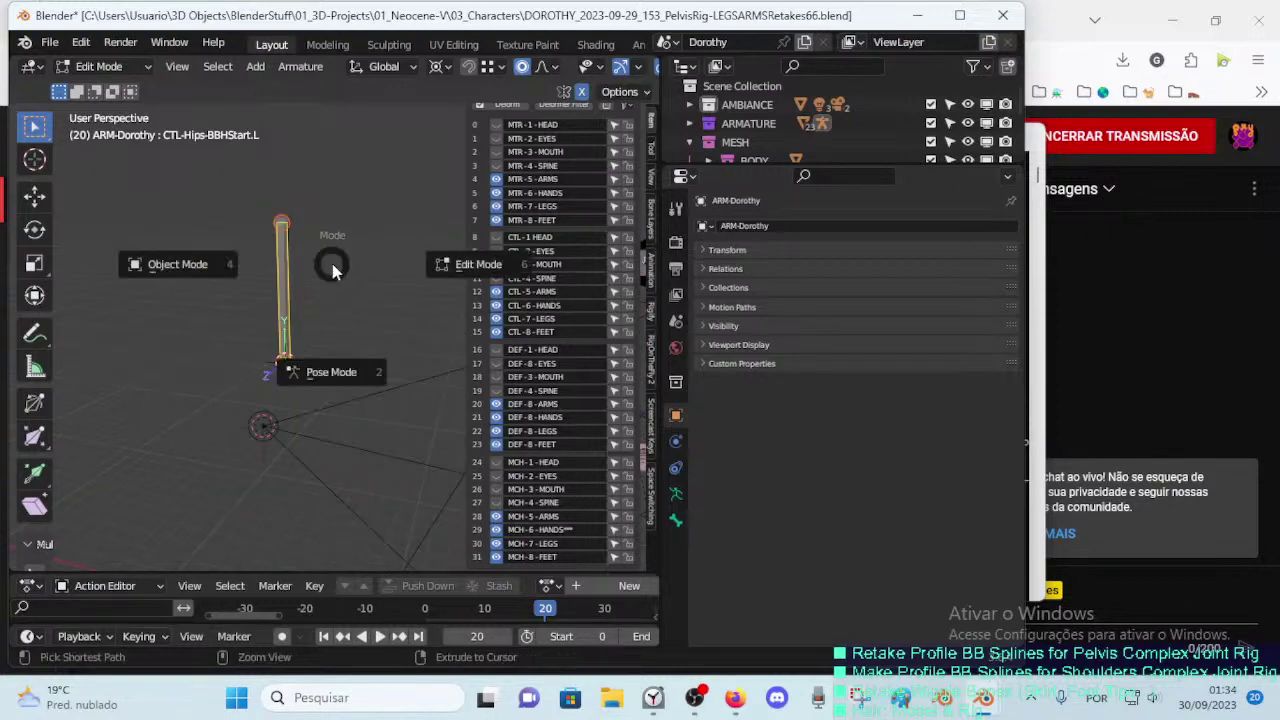
pyautogui.click(278, 292)
pyautogui.press('Delete')
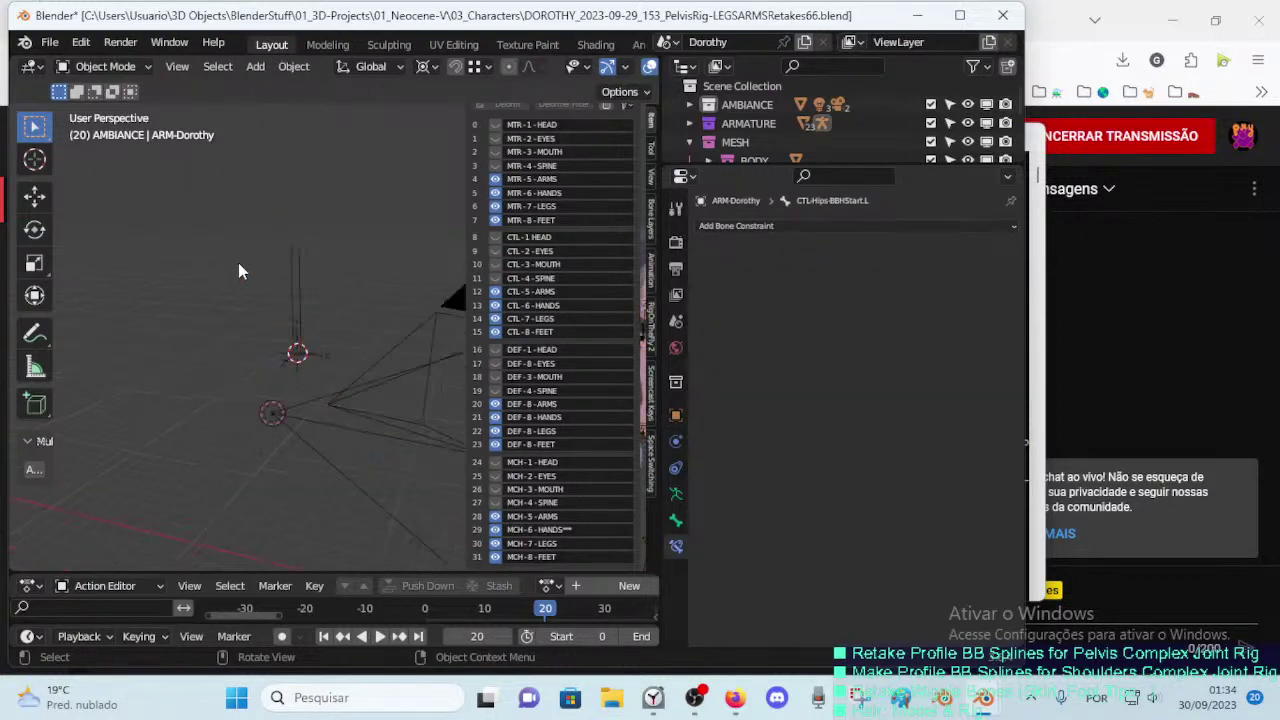
# Step: Add a cube mesh and drag it up and to the left
pyautogui.hotkey('shift', 'a')
pyautogui.click(318, 285)
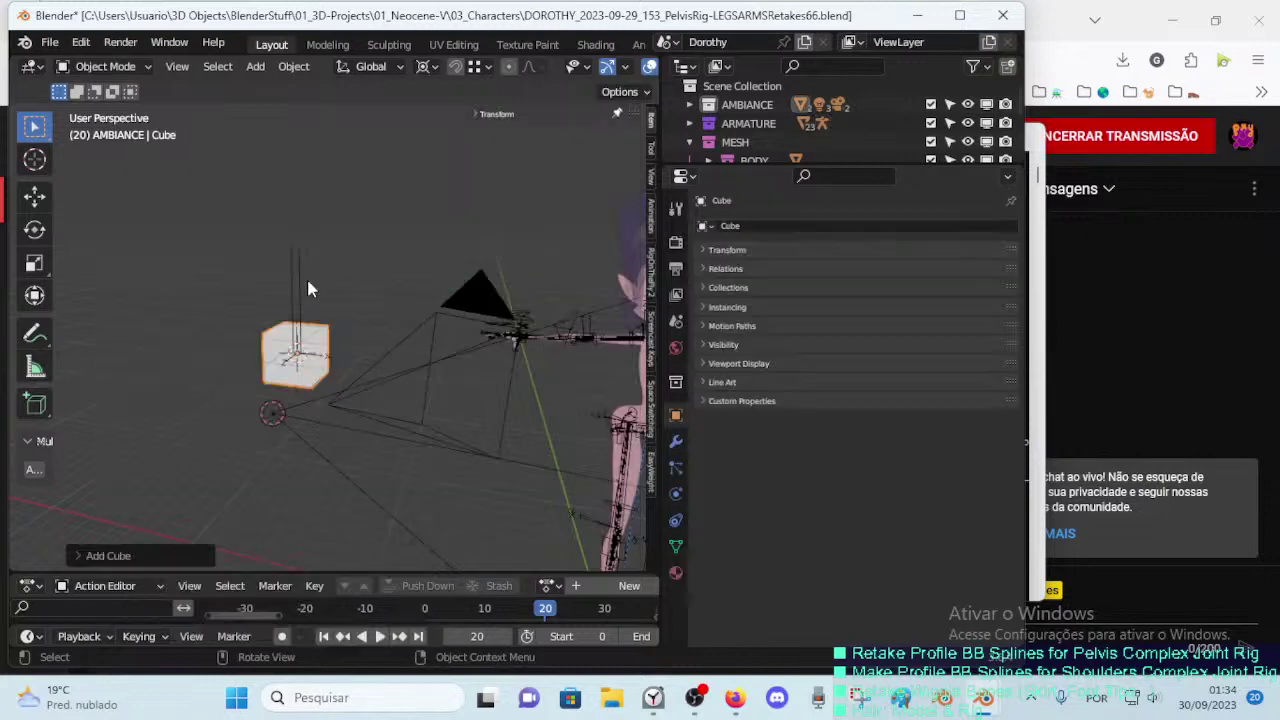
pyautogui.moveTo(294, 350); pyautogui.dragTo(187, 291)
# Step: Rename the new cube to Cube333, then reselect the armature
pyautogui.press('F2')
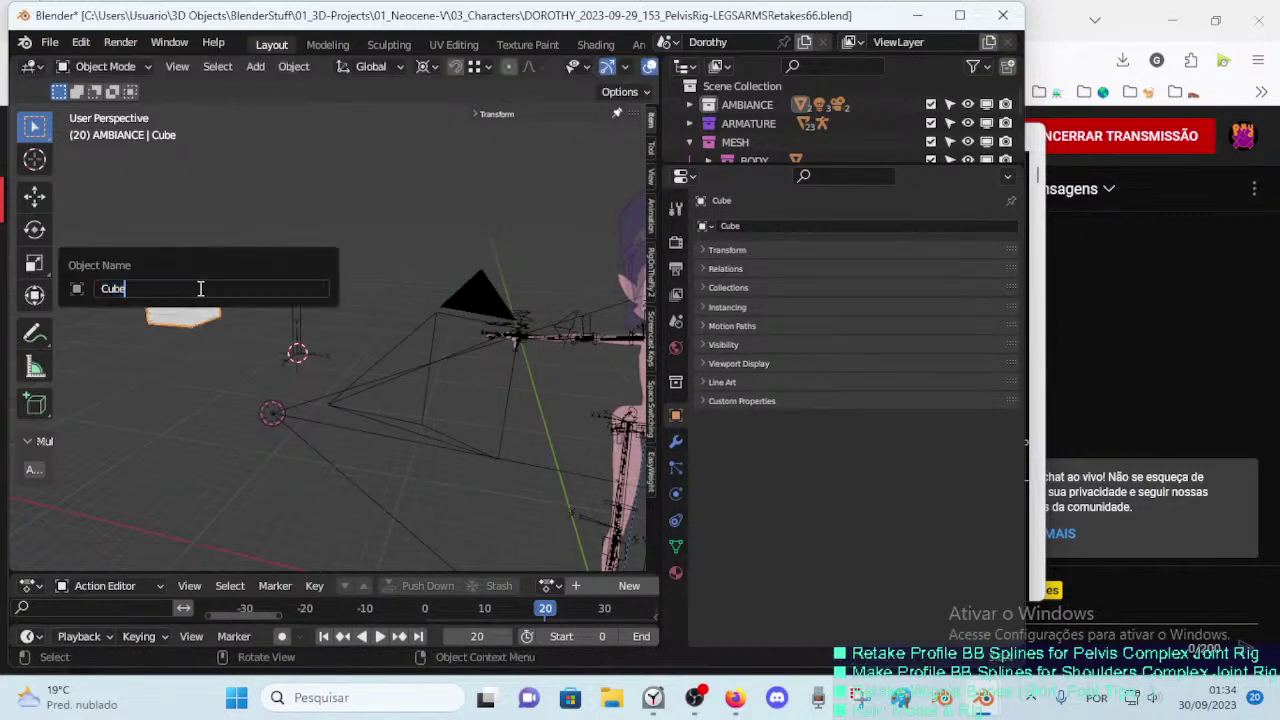
pyautogui.press('Escape')
pyautogui.click(295, 297)
pyautogui.click(193, 293)
pyautogui.press('F2')
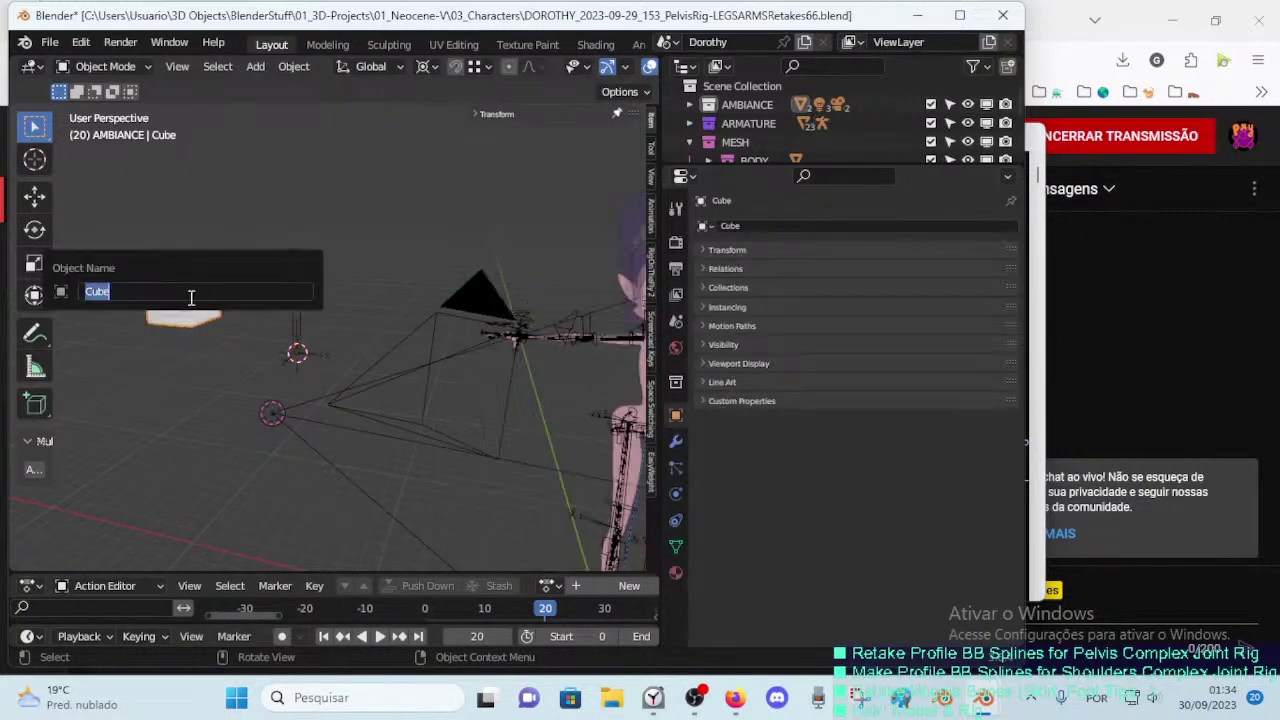
pyautogui.click(210, 293)
pyautogui.write('333')
pyautogui.press('Return')
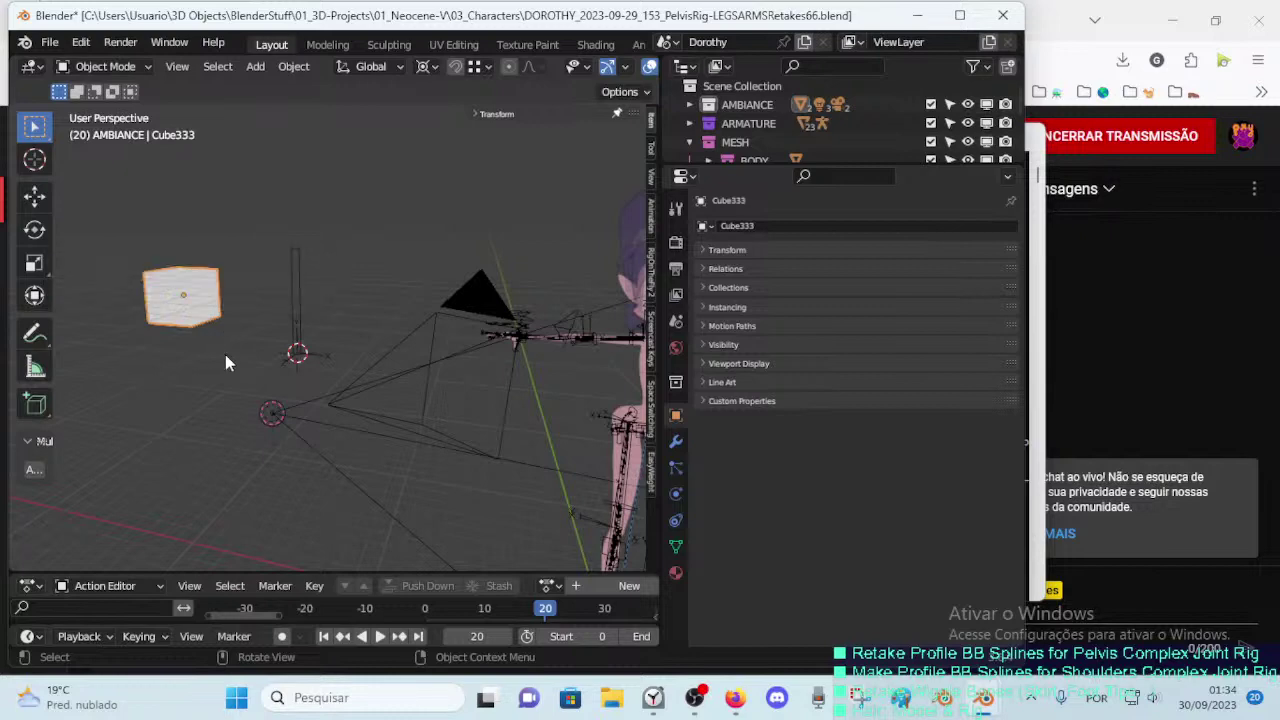
pyautogui.click(295, 298)
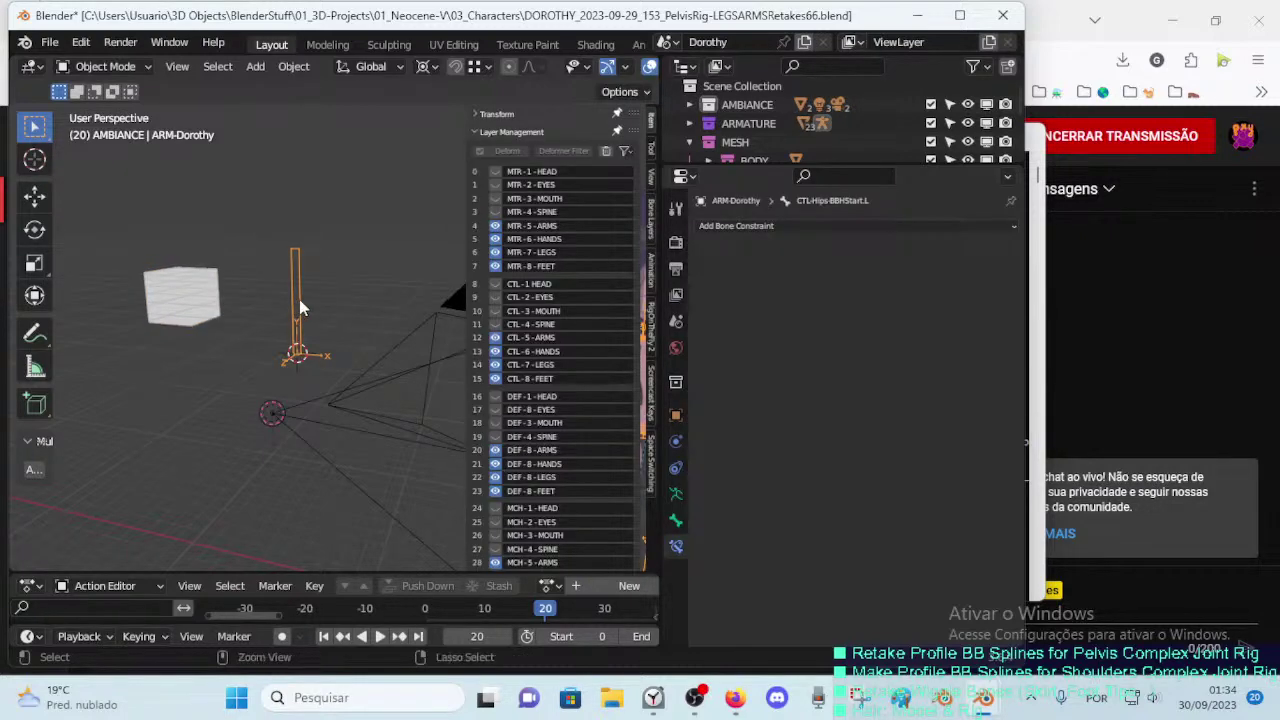
# Step: In Pose Mode, add a Copy Location bone constraint to the hip bone
pyautogui.hotkey('ctrl', 'Tab')
pyautogui.click(676, 520)
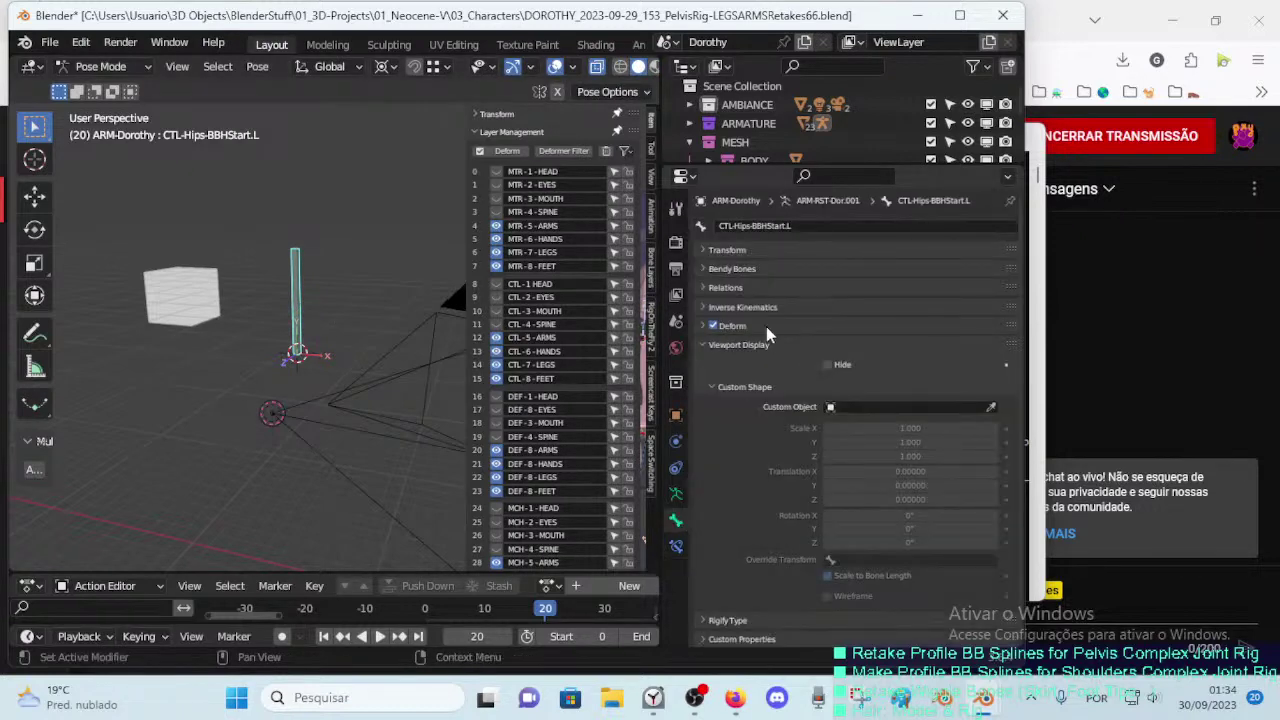
pyautogui.click(705, 345)
pyautogui.click(676, 545)
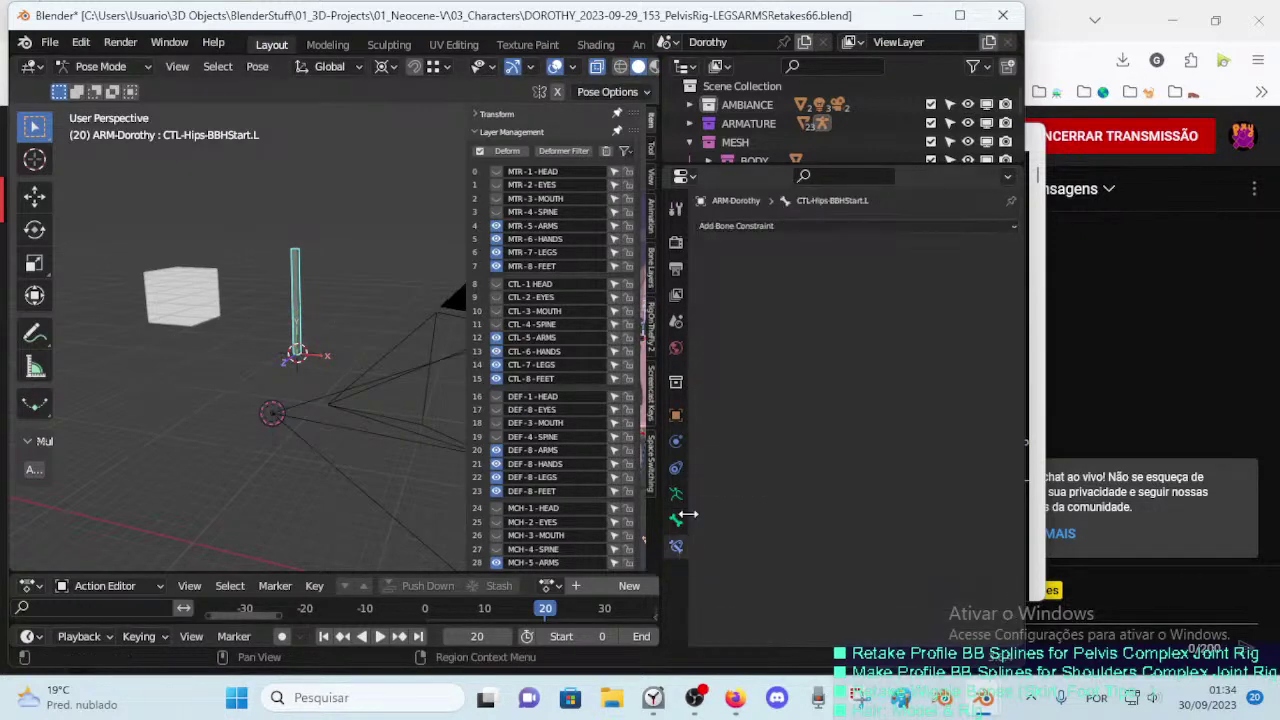
pyautogui.click(736, 224)
pyautogui.click(770, 265)
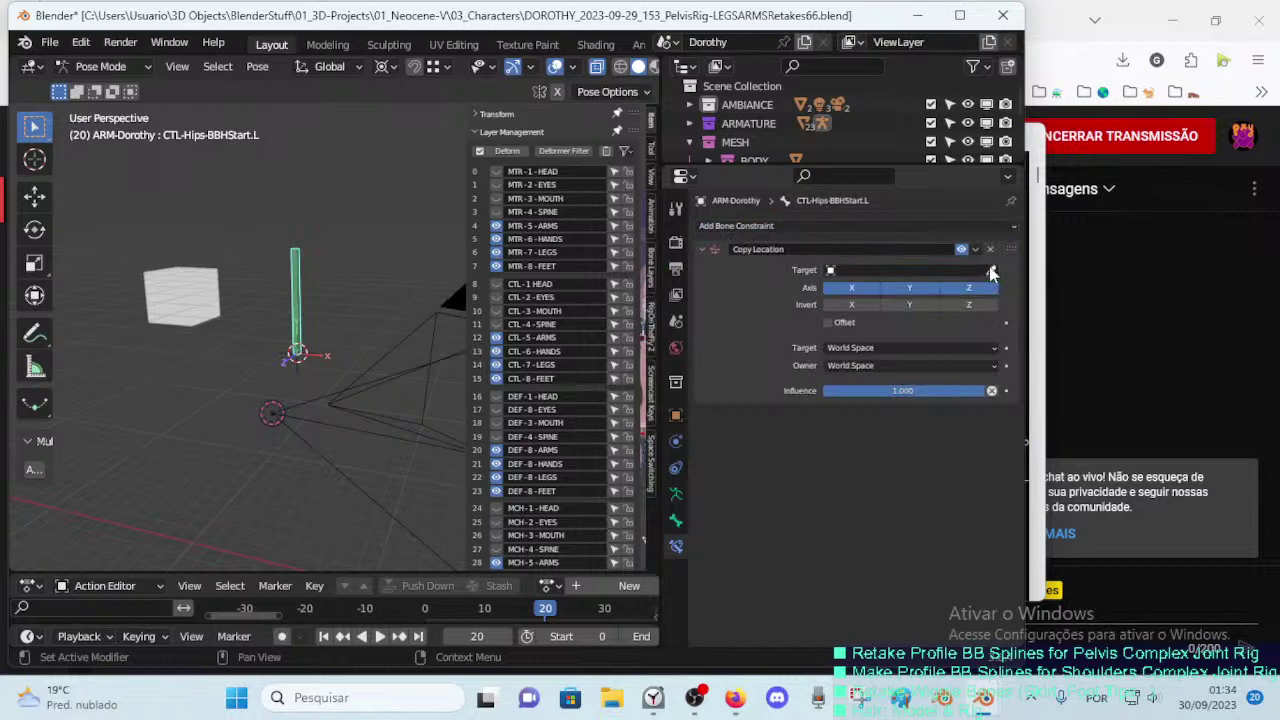
# Step: Set the constraint target to Cube333 and add a driver on its X axis
pyautogui.click(880, 270)
pyautogui.write('c')
pyautogui.click(905, 294)
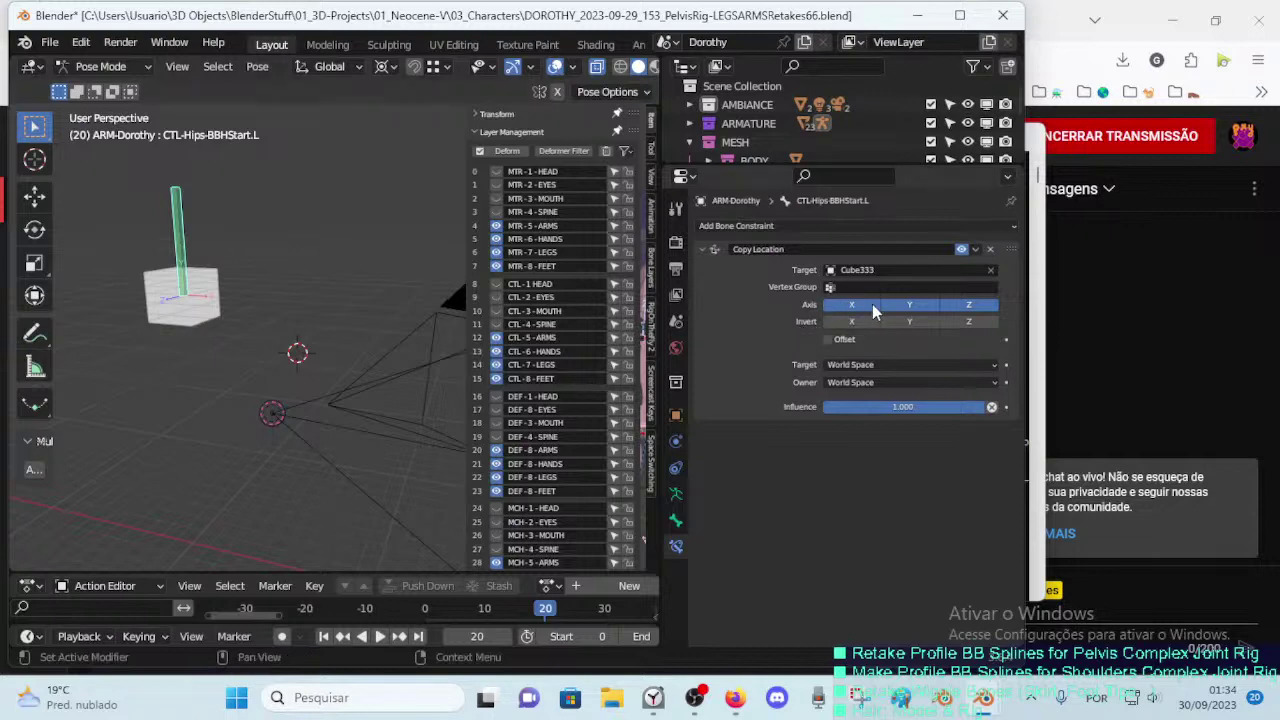
pyautogui.rightClick(880, 306)
pyautogui.click(857, 333)
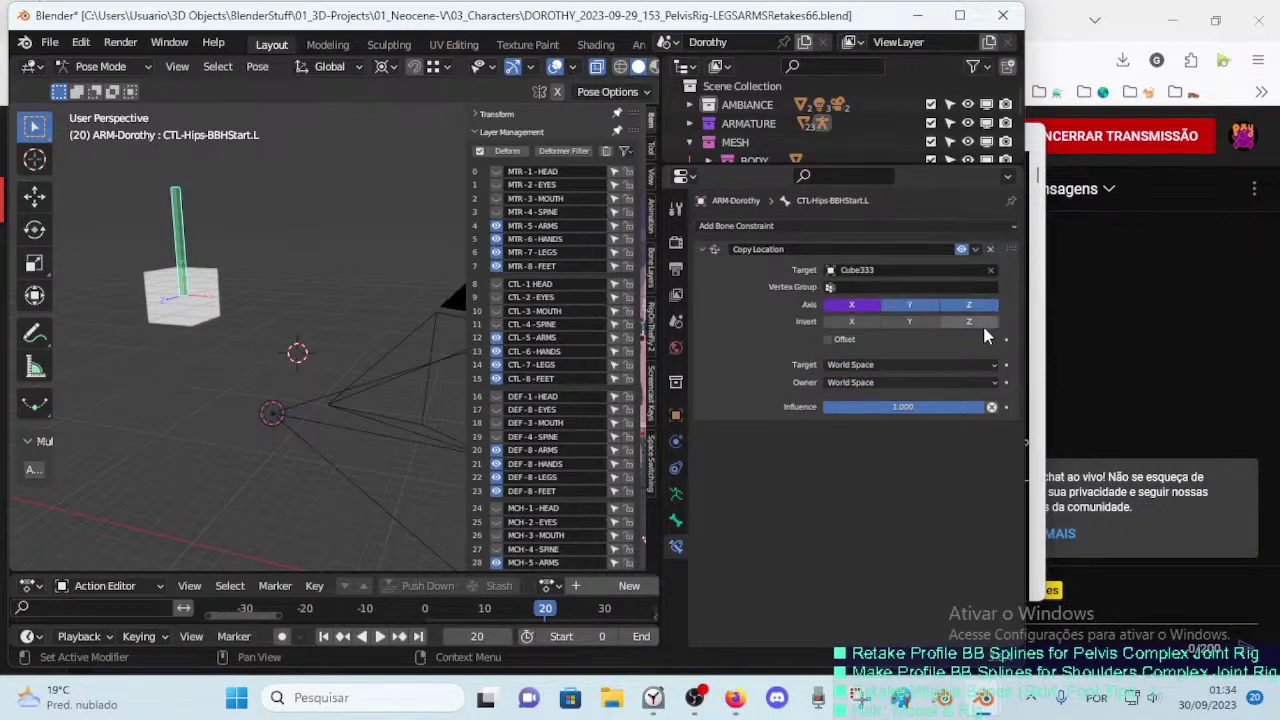
# Step: Remove the trial Copy Location constraint and delete the CTL-Hips-BBHStart.L bone in Edit Mode
pyautogui.click(990, 250)
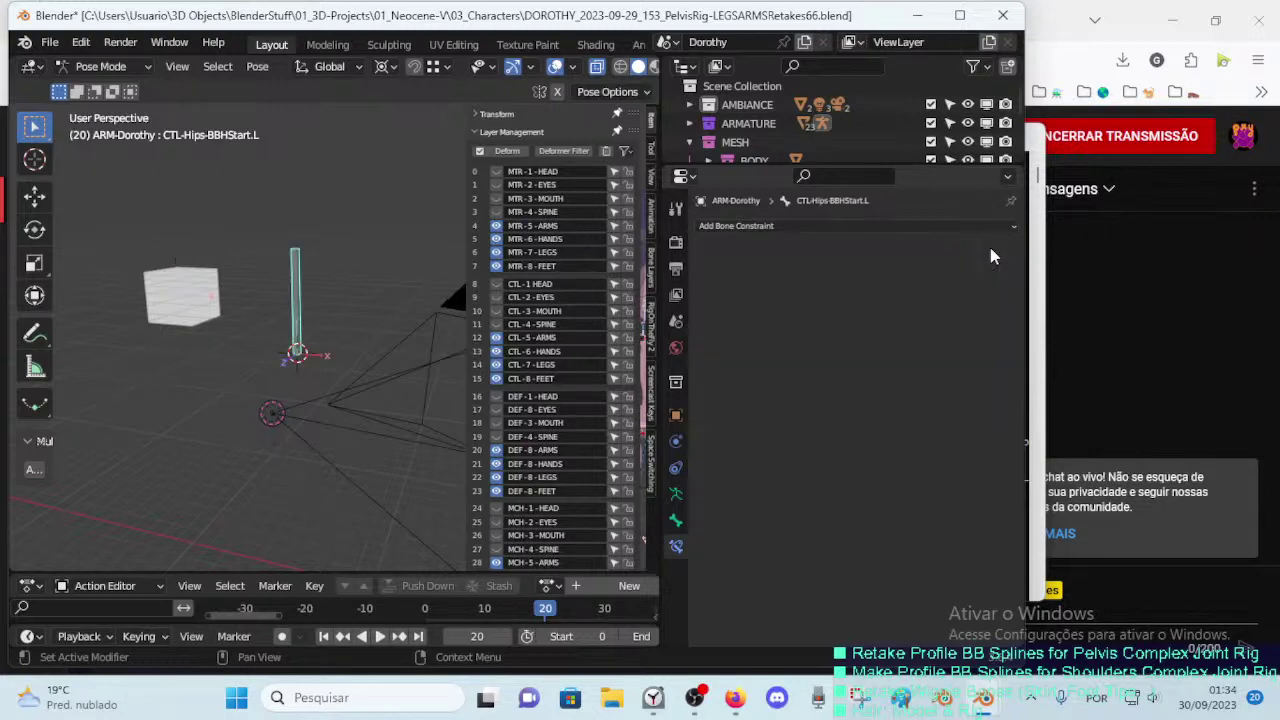
pyautogui.click(196, 290)
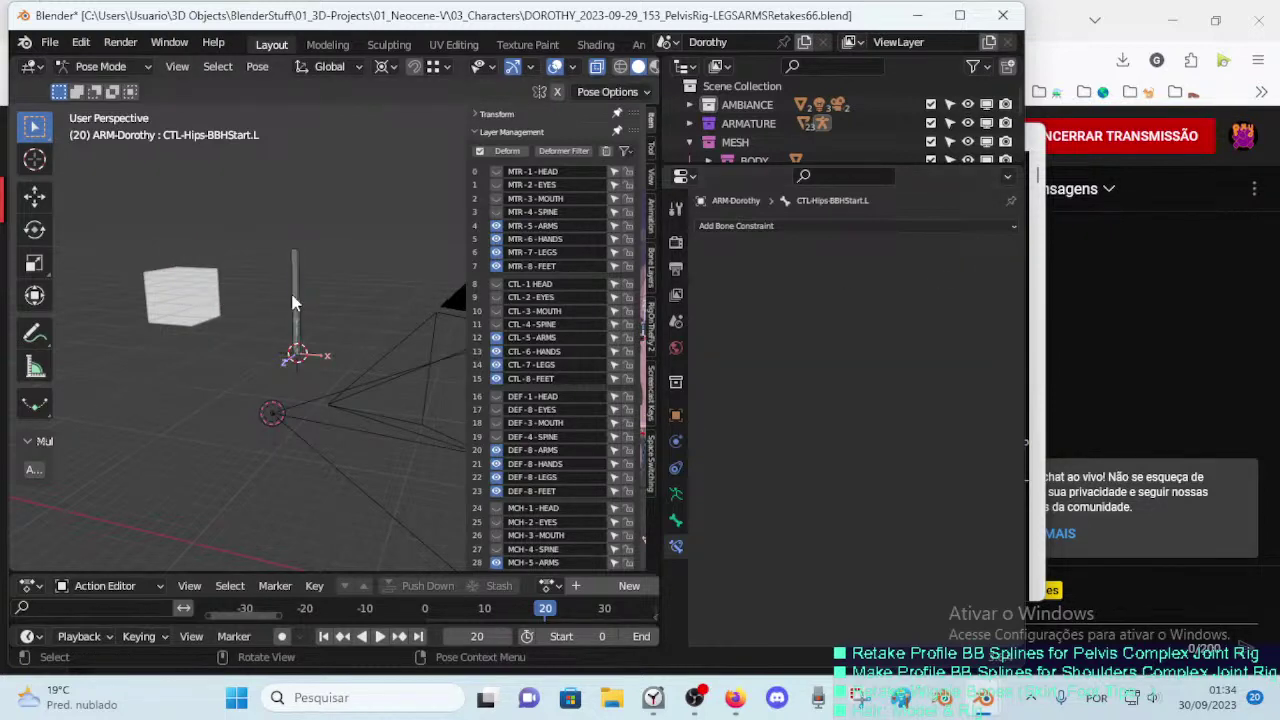
pyautogui.click(295, 300)
pyautogui.press('Tab')
pyautogui.press('x')
pyautogui.click(295, 300)
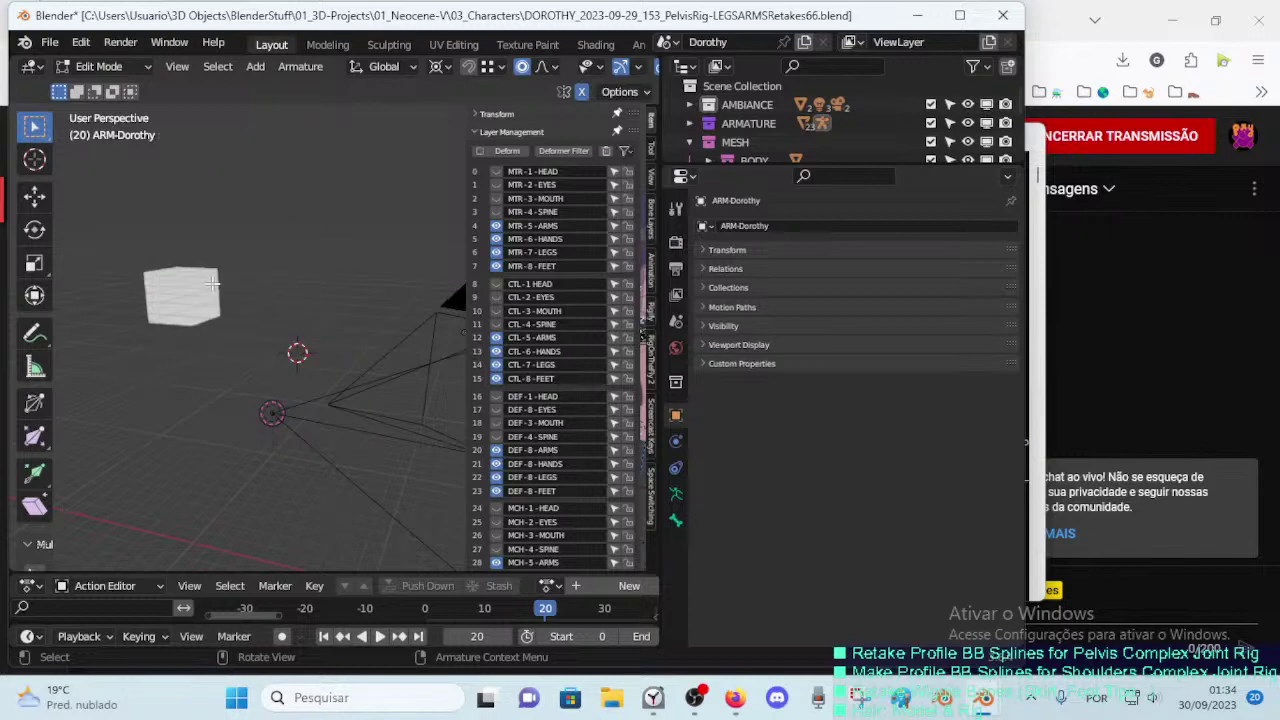
# Step: Return to Object Mode and delete the Cube333 test cube
pyautogui.hotkey('ctrl', 'Tab')
pyautogui.click(90, 286)
pyautogui.click(160, 290)
pyautogui.press('x')
pyautogui.click(228, 292)
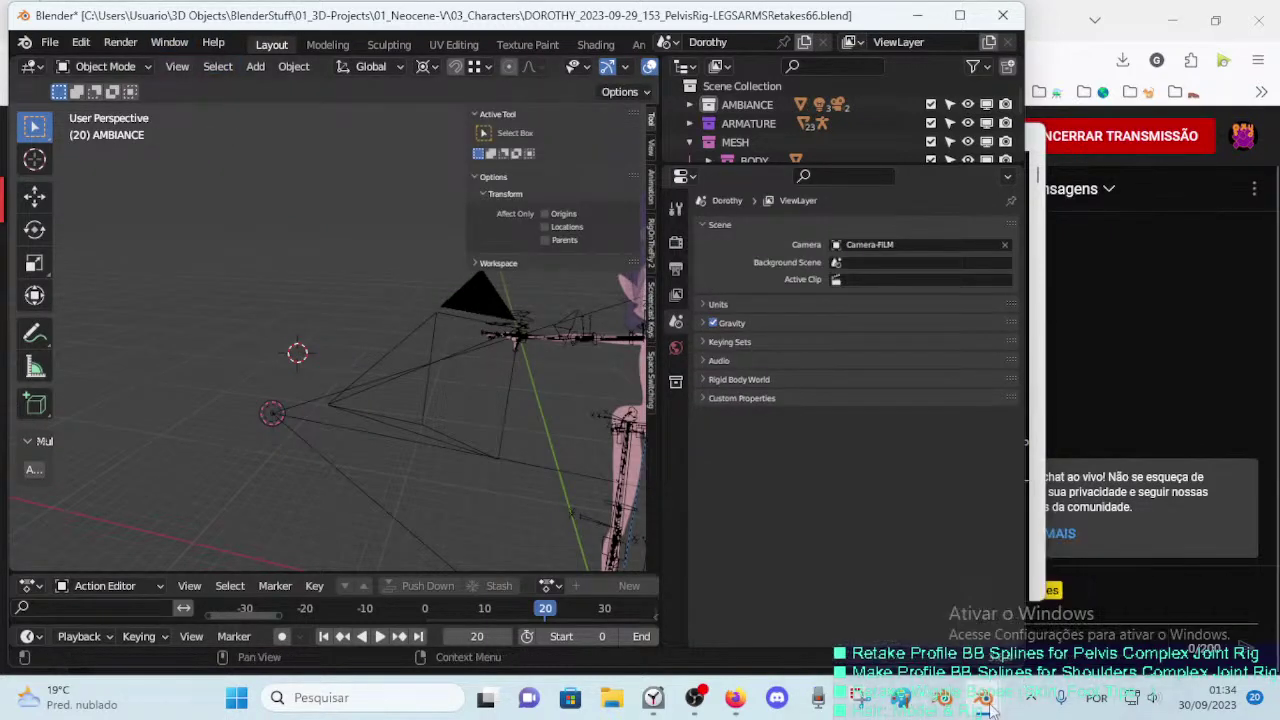
# Step: Check the console, then start File > Save As
pyautogui.click(1020, 576)
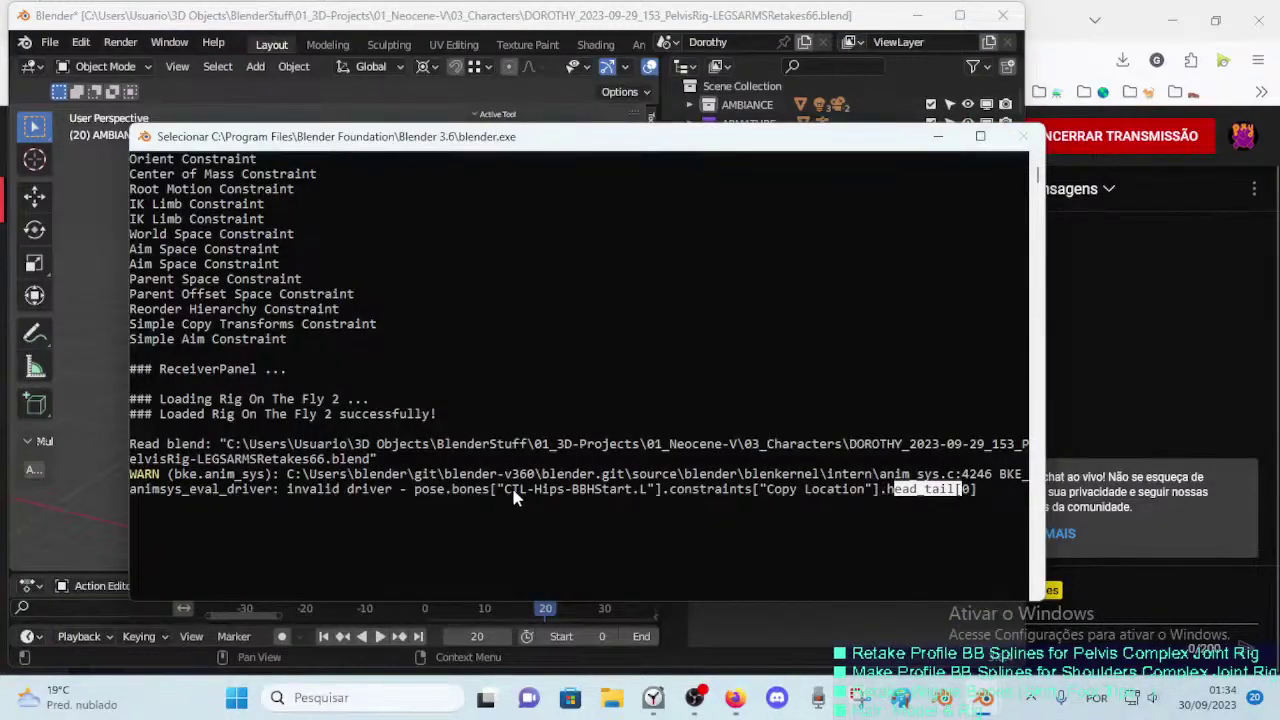
pyautogui.click(97, 342)
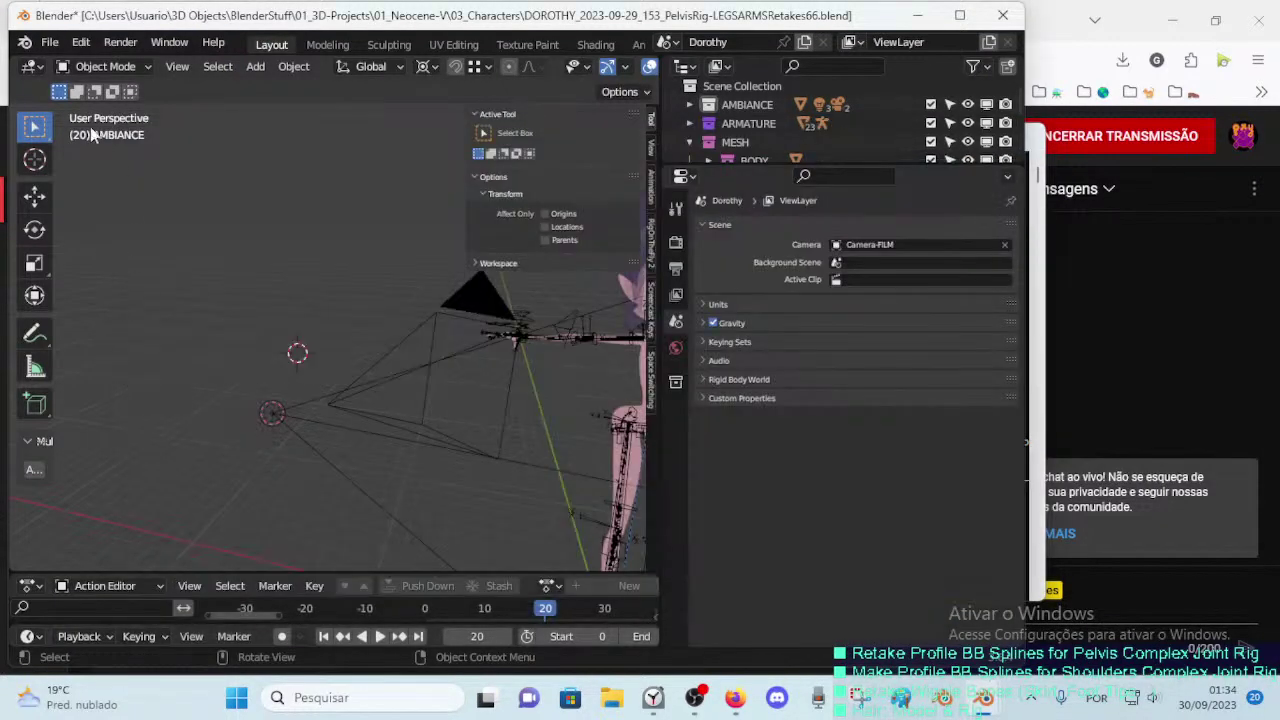
pyautogui.click(50, 42)
pyautogui.click(94, 186)
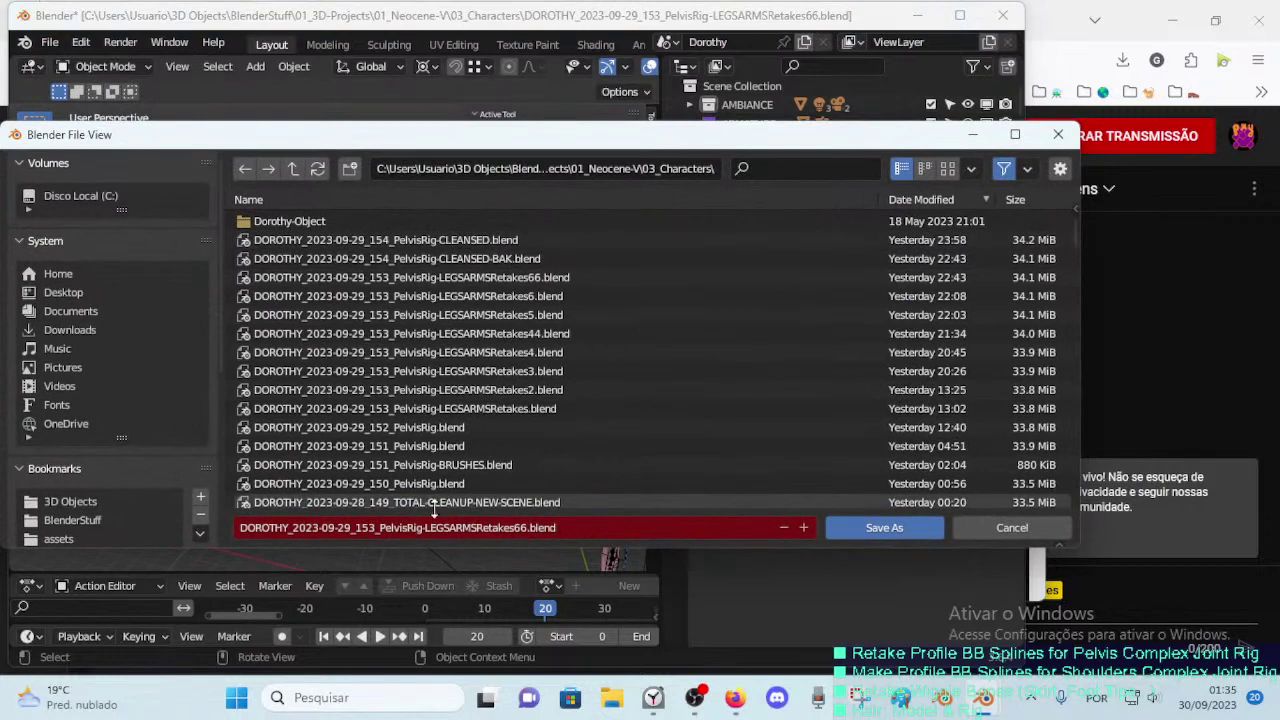
# Step: Insert 'sdsdsdsdsdssdsdsdsdsdsdsd' before .blend in the file name, save, and check the console
pyautogui.click(543, 530)
pyautogui.click(524, 527)
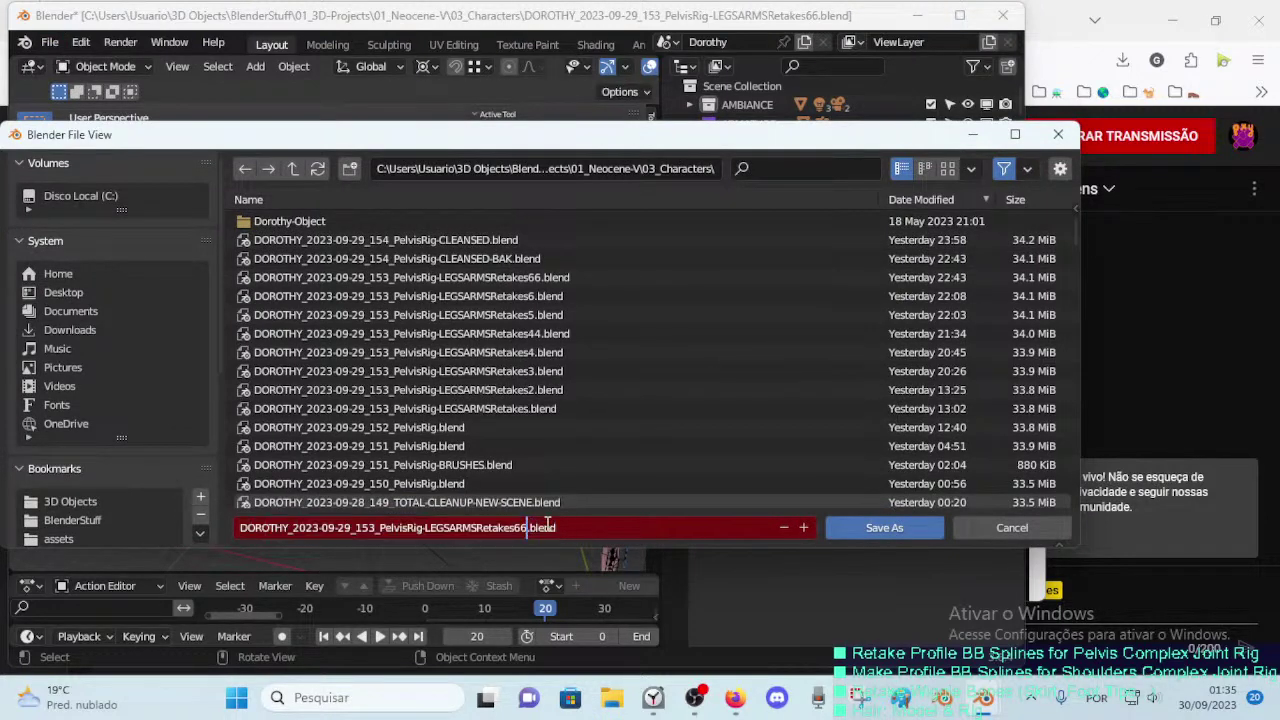
pyautogui.write('sdsdsdsdsdssdsdsdsd')
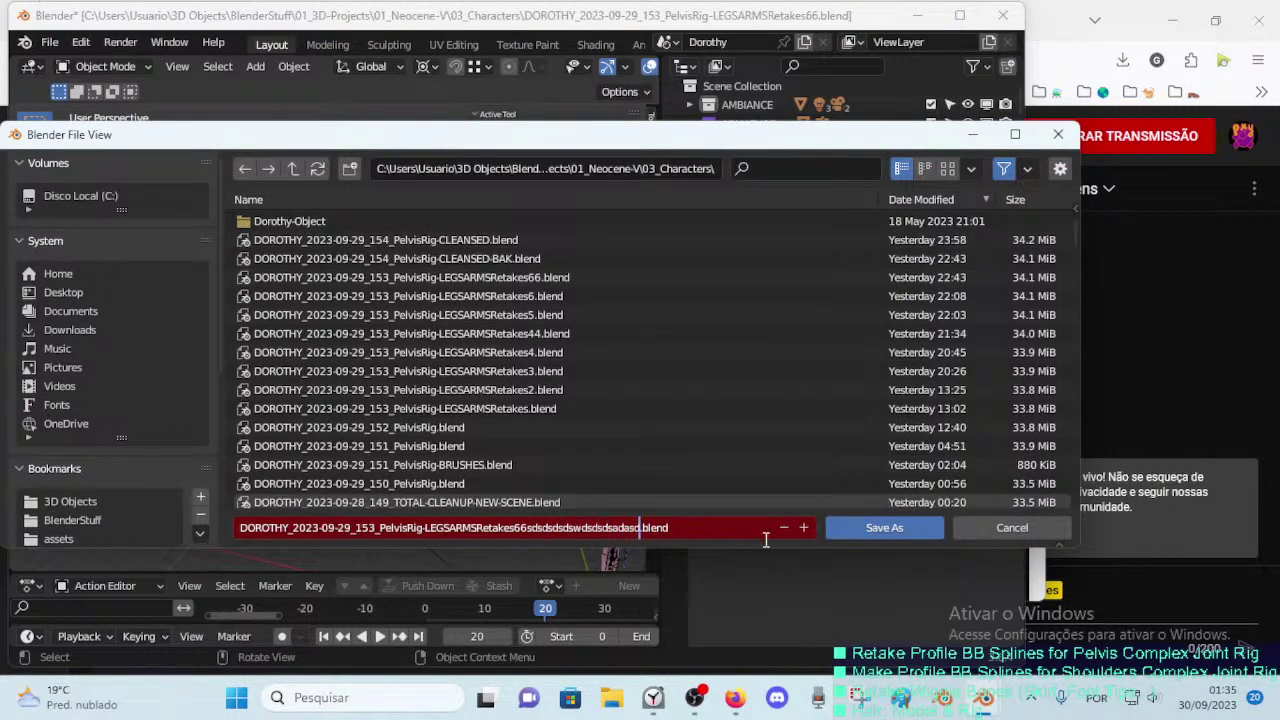
pyautogui.write('sdsdsd')
pyautogui.click(870, 531)
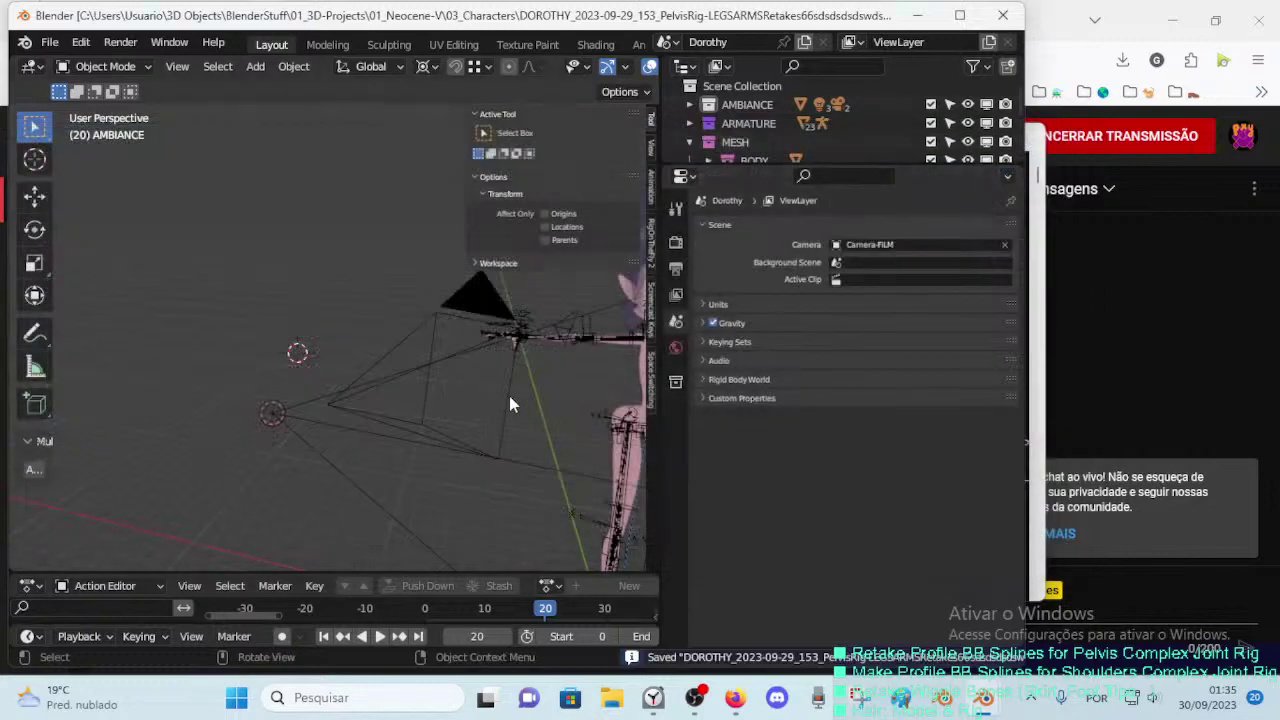
pyautogui.moveTo(983, 697)
pyautogui.click(1063, 600)
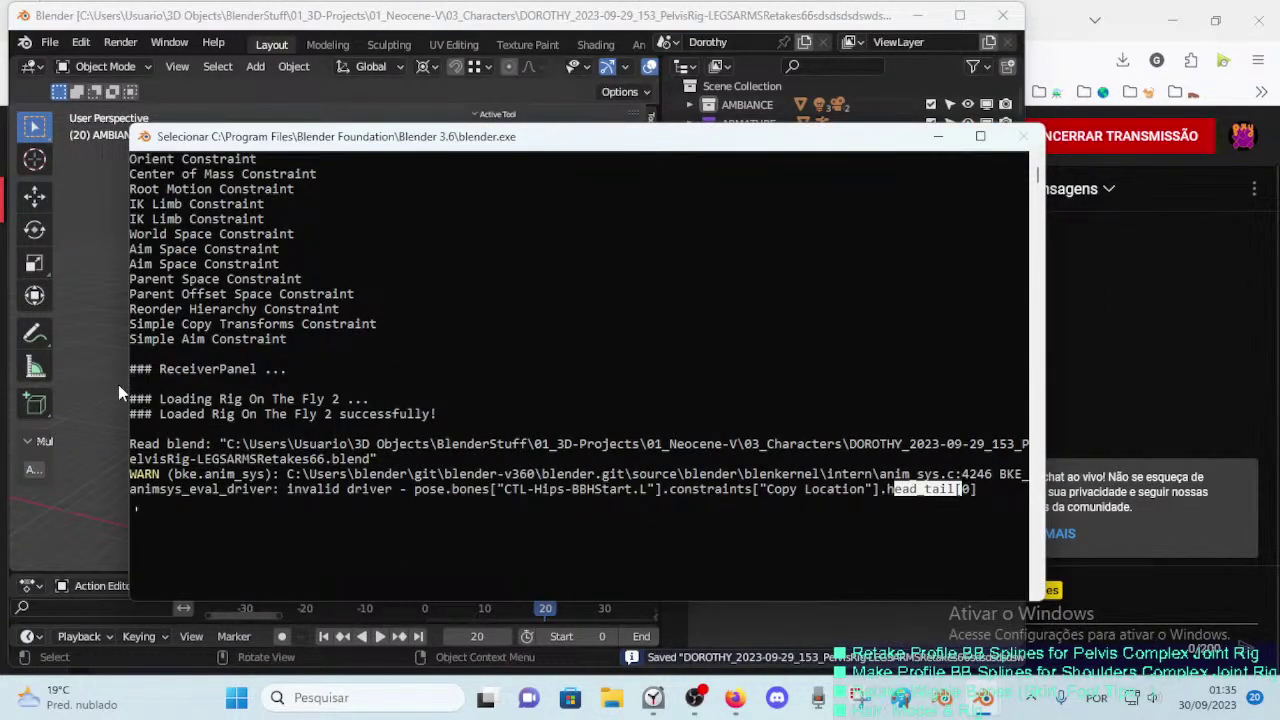
pyautogui.click(127, 249)
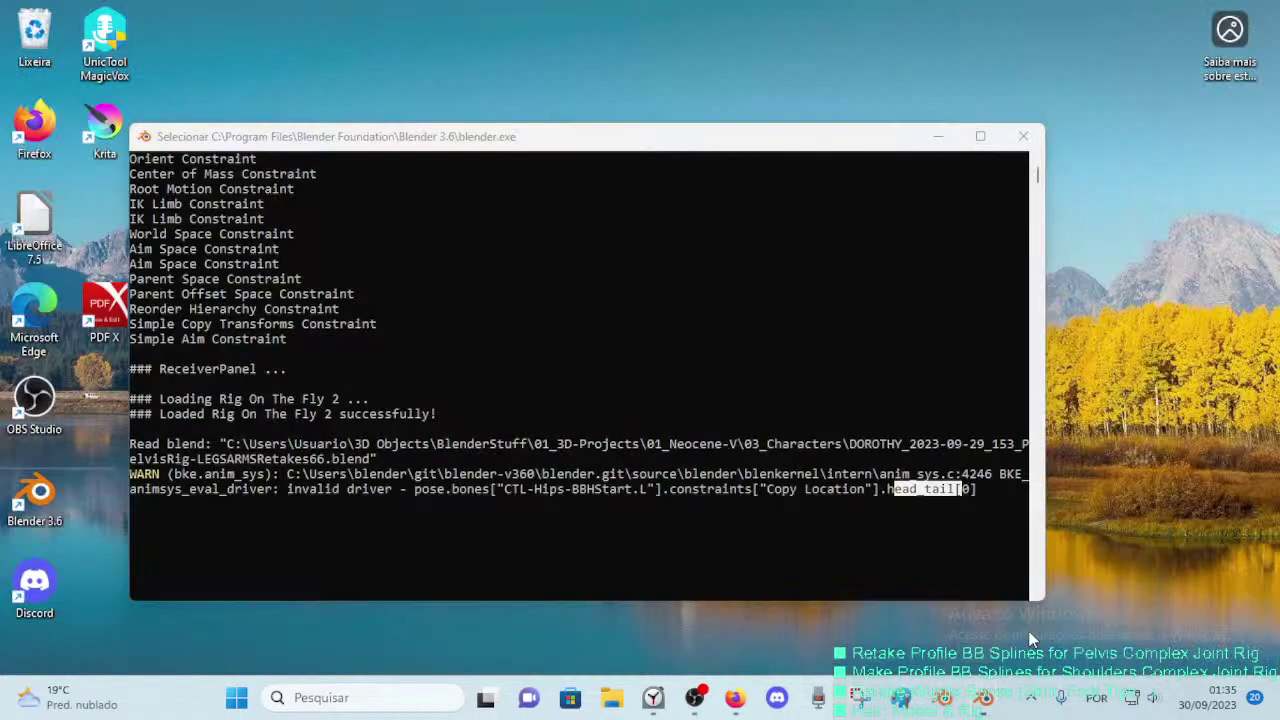
pyautogui.moveTo(985, 697)
pyautogui.click(1000, 632)
# Step: Force-close the frozen Blender, relaunch it and dismiss the splash screen
pyautogui.click(722, 12)
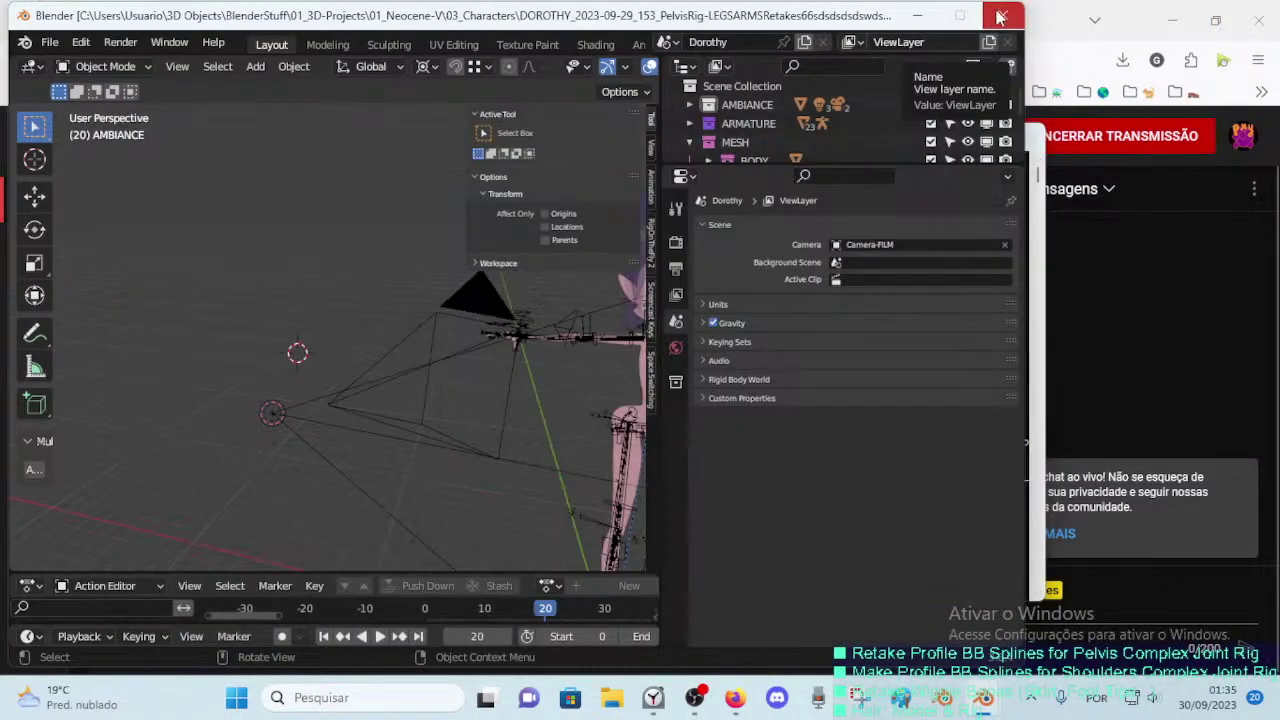
pyautogui.click(1003, 15)
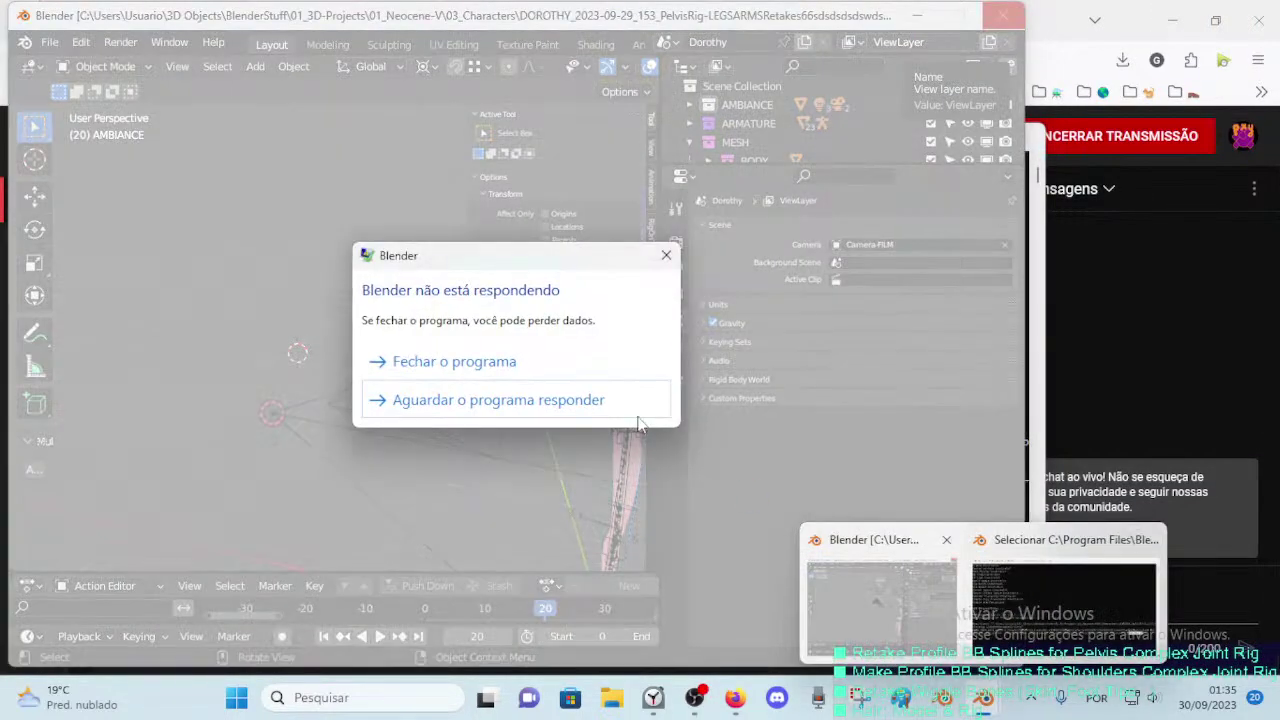
pyautogui.click(510, 368)
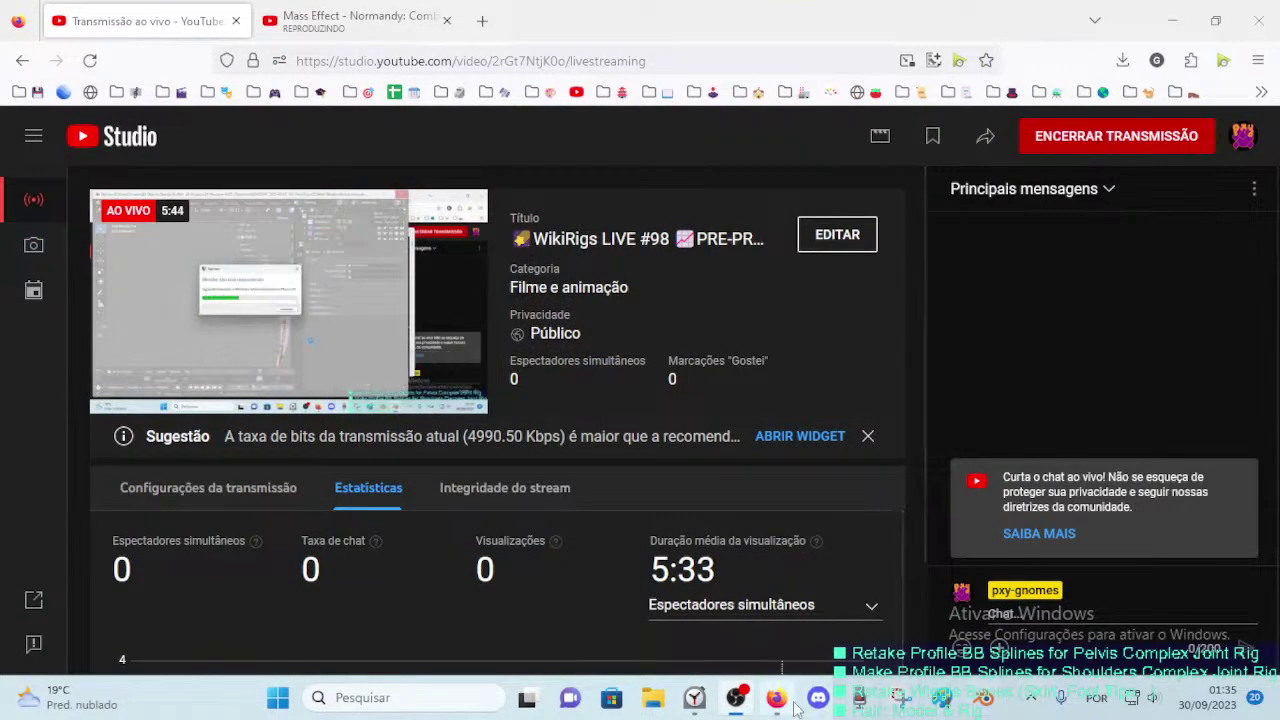
pyautogui.click(985, 697)
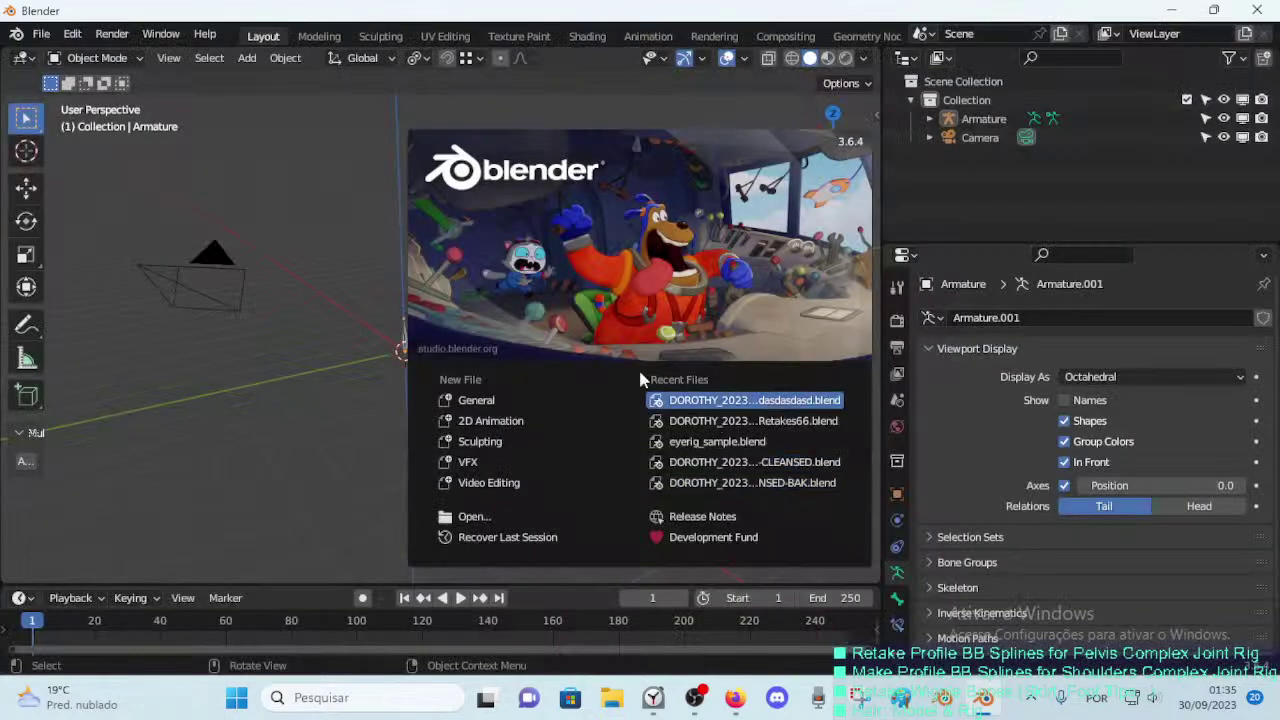
pyautogui.click(321, 222)
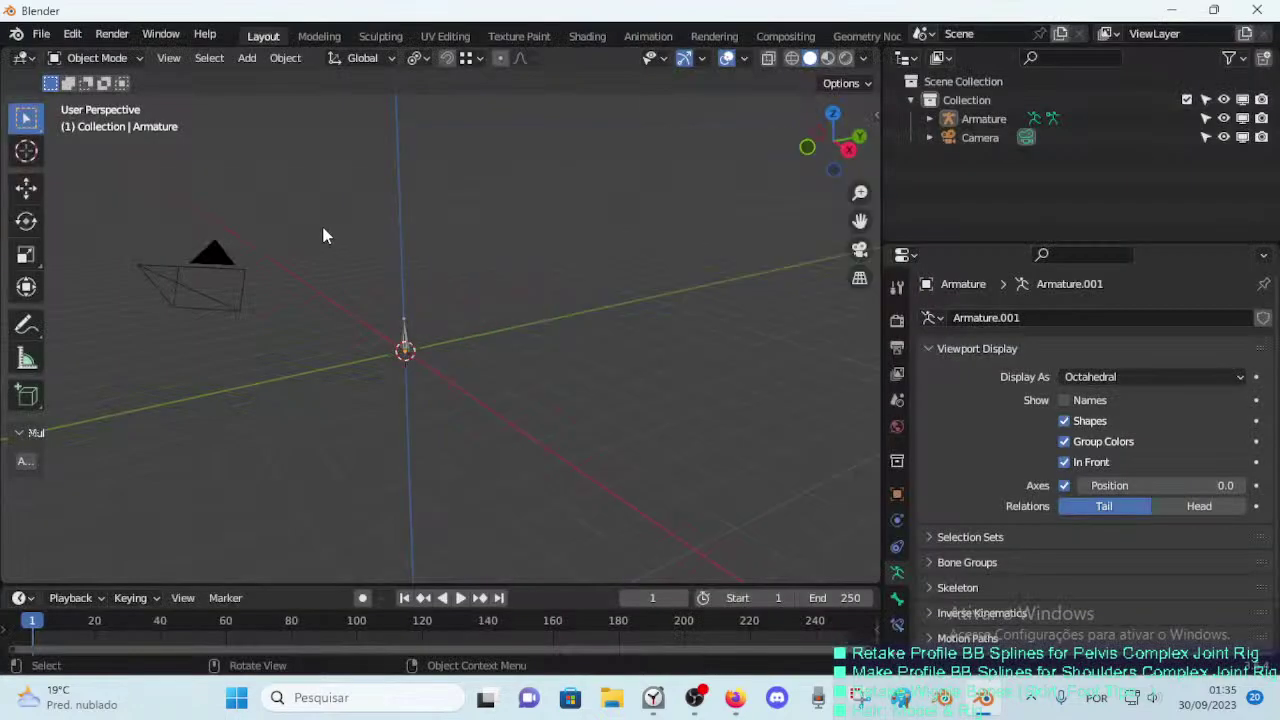
# Step: Open the newest DOROTHY pelvis-rig file and toggle the system console
pyautogui.click(41, 34)
pyautogui.click(72, 74)
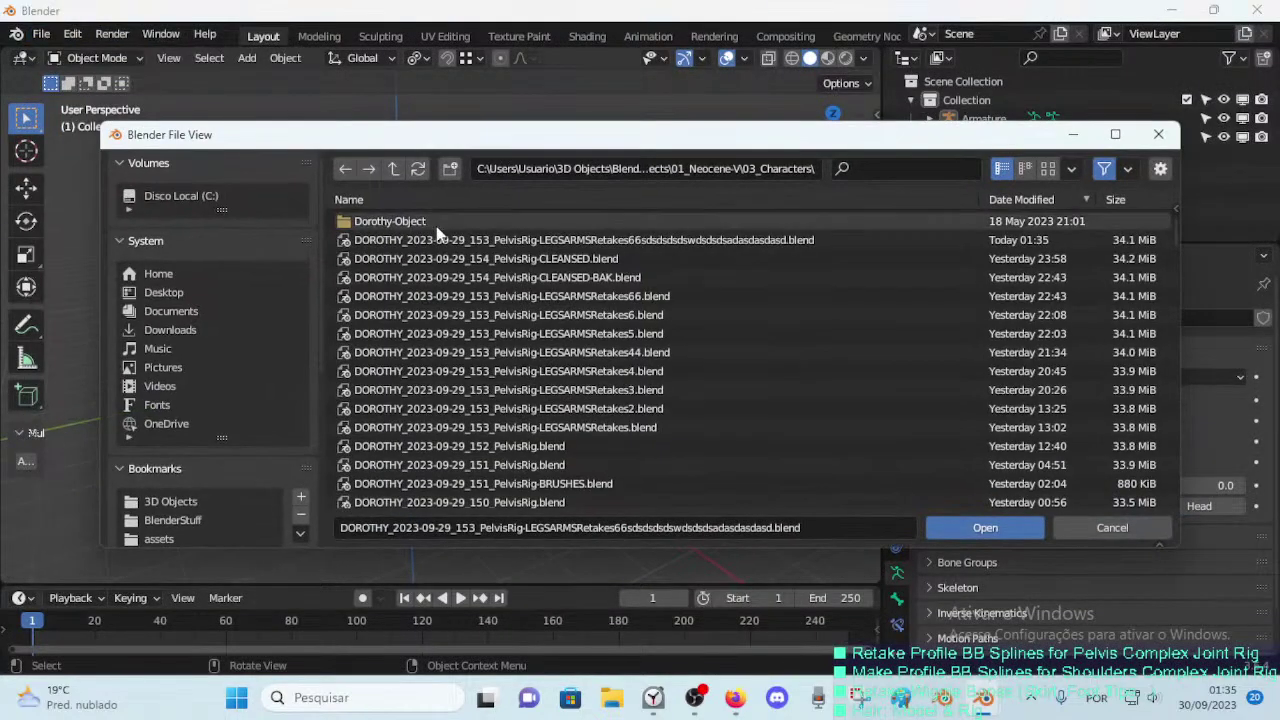
pyautogui.doubleClick(454, 242)
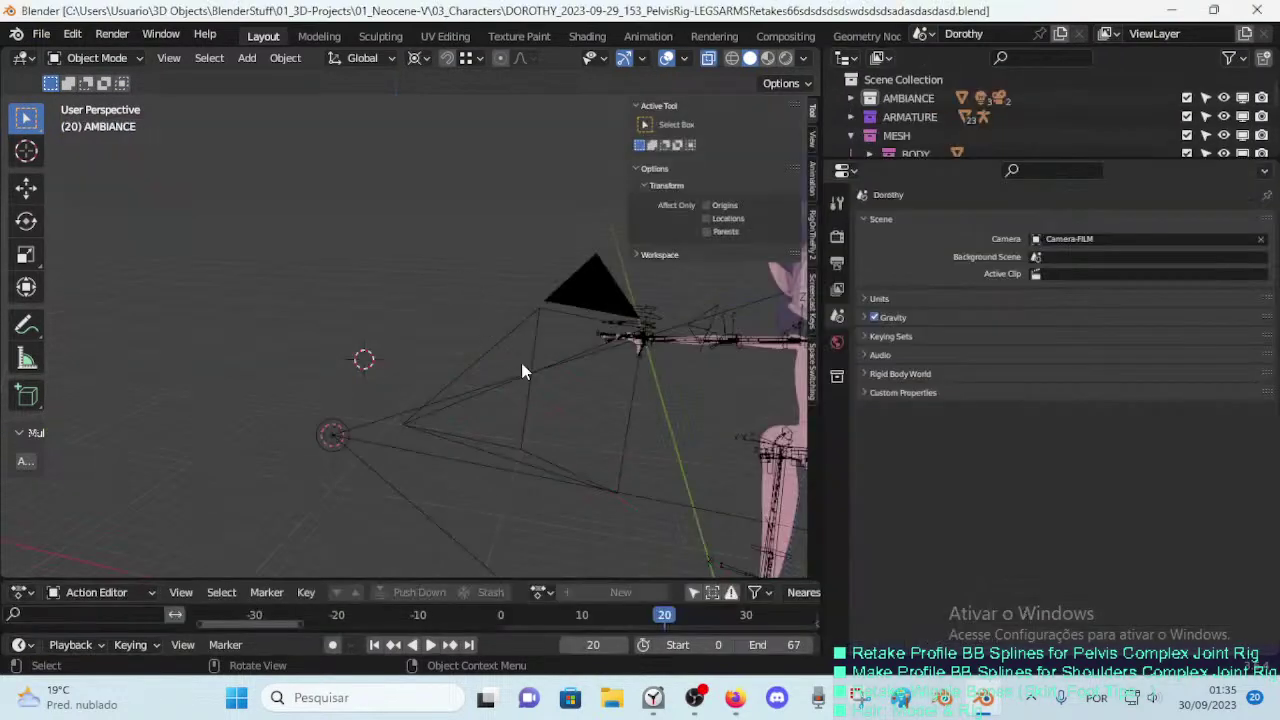
pyautogui.click(163, 34)
pyautogui.click(220, 249)
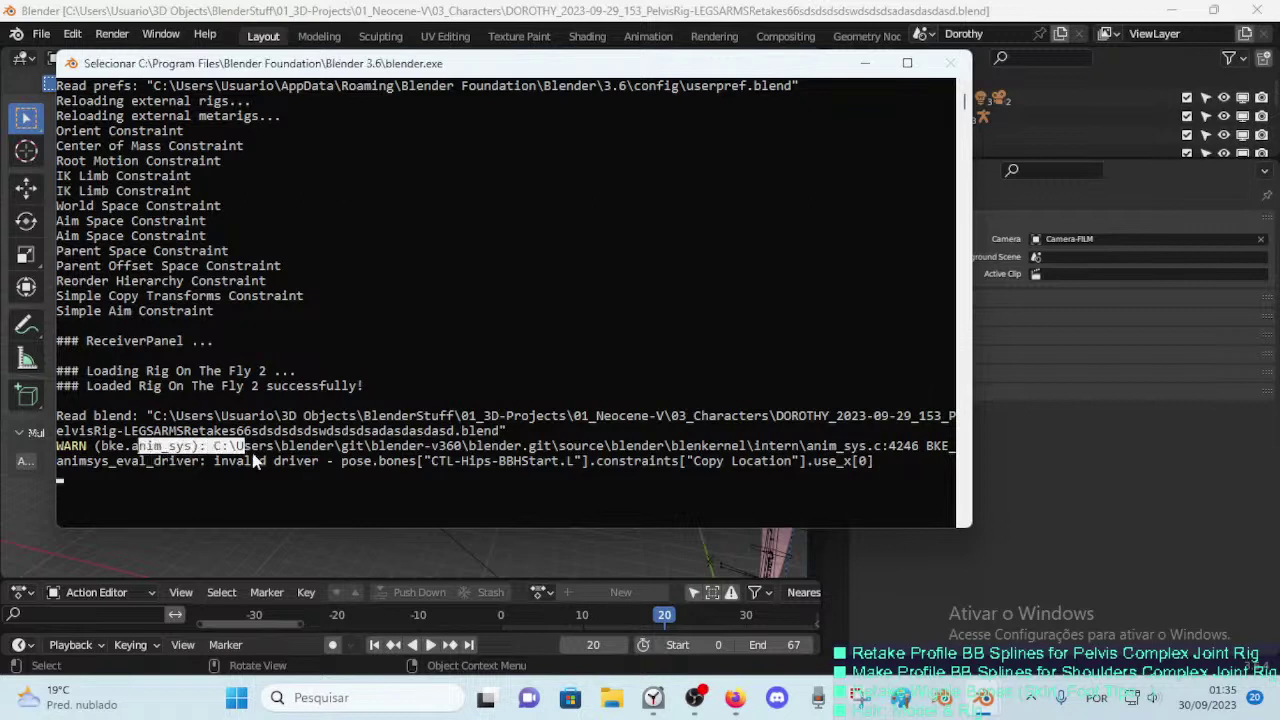
# Step: Copy CTL-Hips-BBHStart.L from the console's invalid-driver warning and return to the viewport
pyautogui.moveTo(145, 458); pyautogui.dragTo(359, 464)
pyautogui.moveTo(476, 462)
pyautogui.mouseDown()
pyautogui.moveTo(848, 464)
pyautogui.moveTo(378, 460)
pyautogui.mouseUp()
pyautogui.click(845, 463)
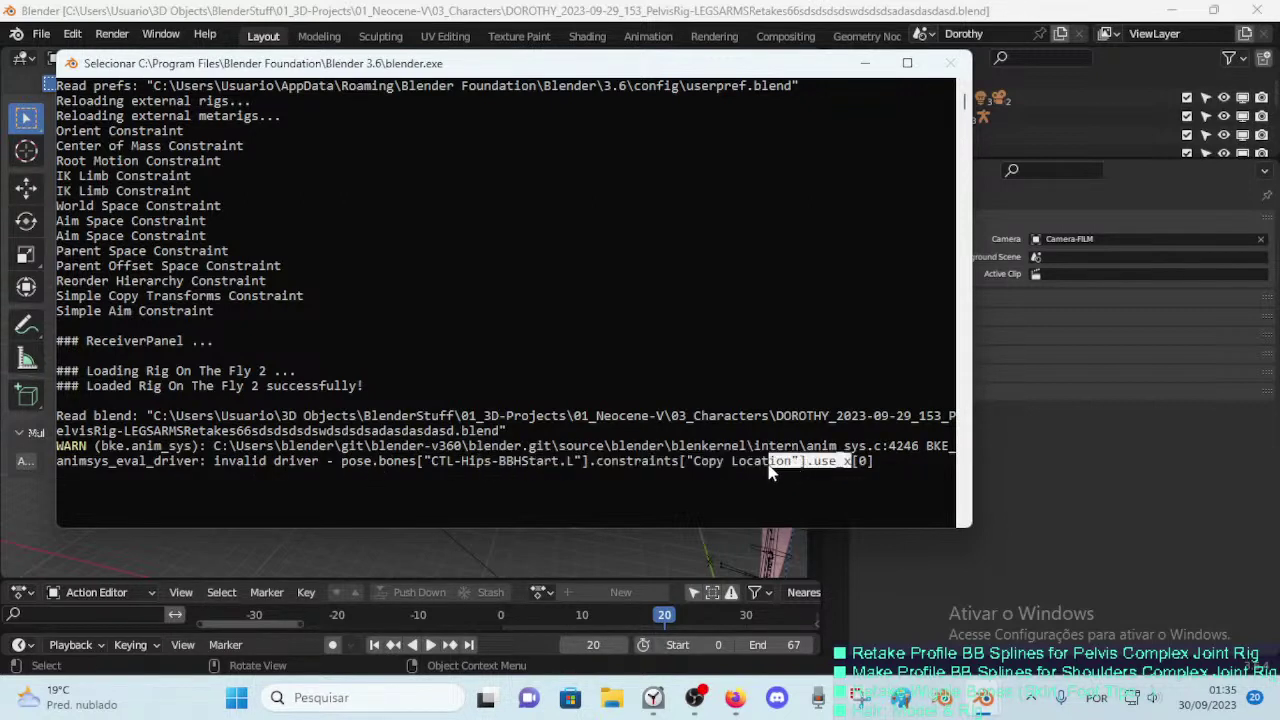
pyautogui.click(380, 460)
pyautogui.moveTo(484, 462)
pyautogui.mouseDown()
pyautogui.moveTo(810, 477)
pyautogui.moveTo(538, 462)
pyautogui.mouseUp()
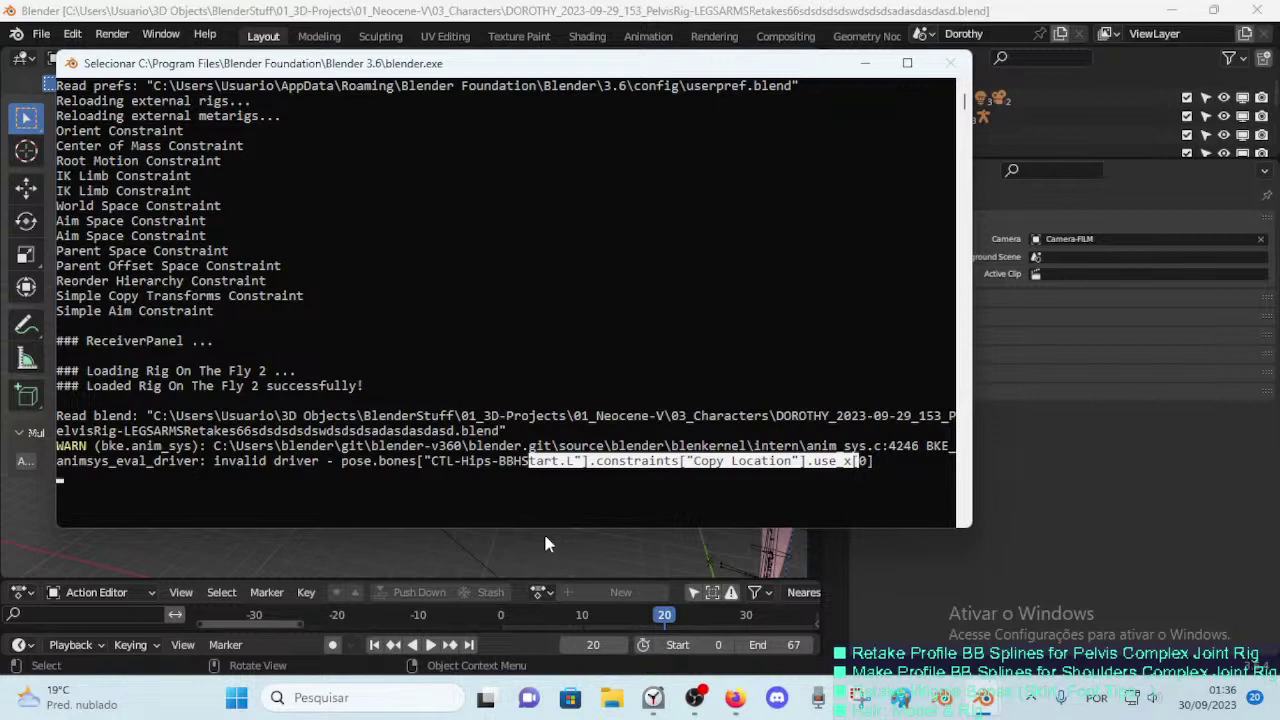
pyautogui.click(486, 460)
pyautogui.moveTo(432, 462); pyautogui.dragTo(568, 462)
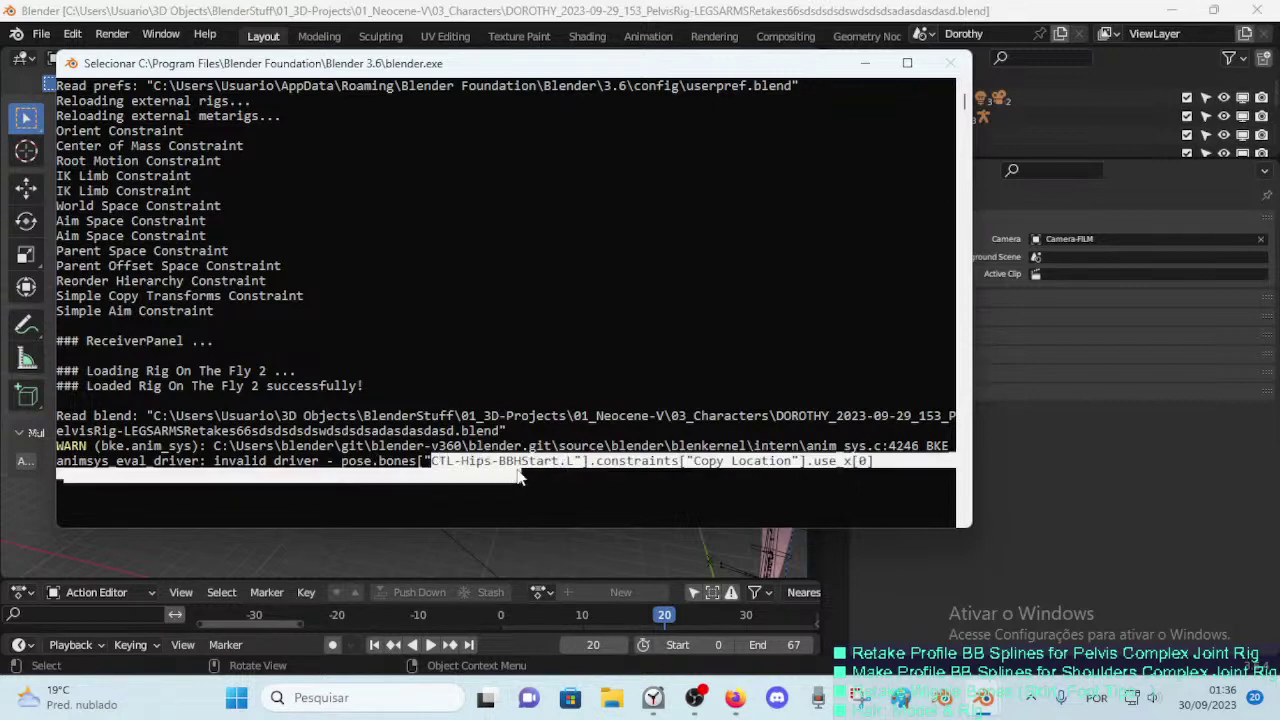
pyautogui.hotkey('ctrl', 'c')
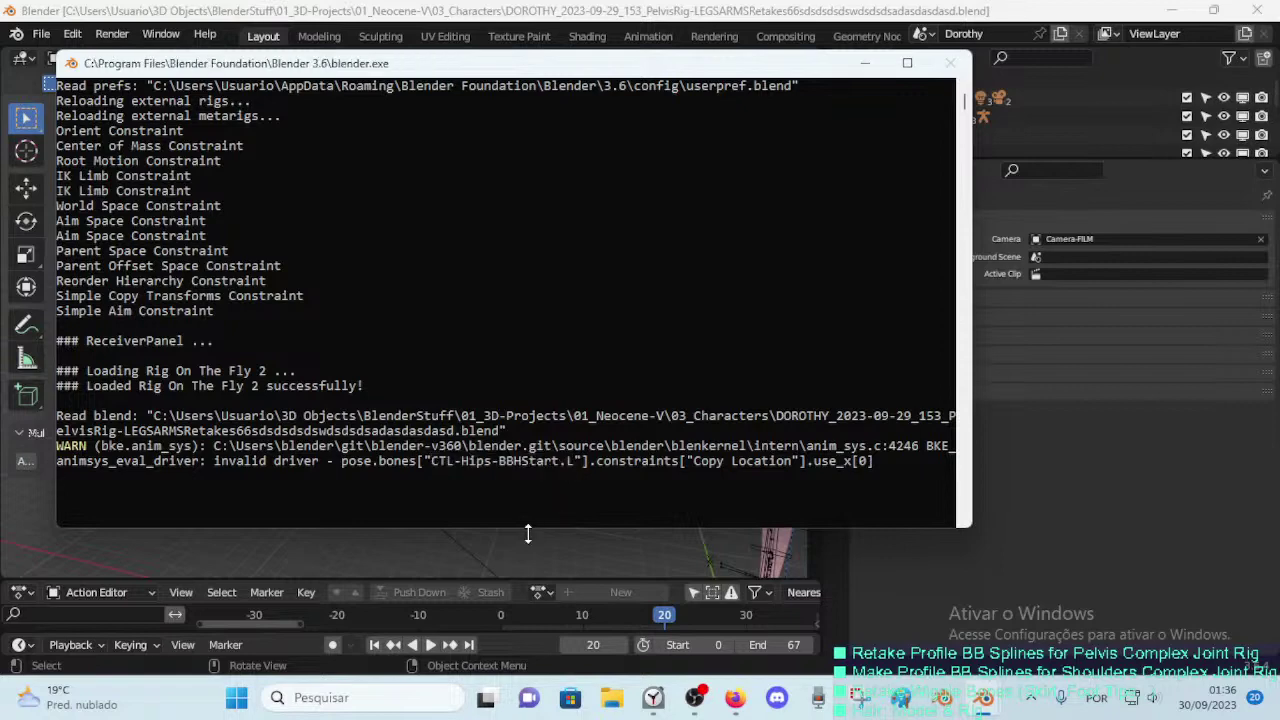
pyautogui.click(528, 539)
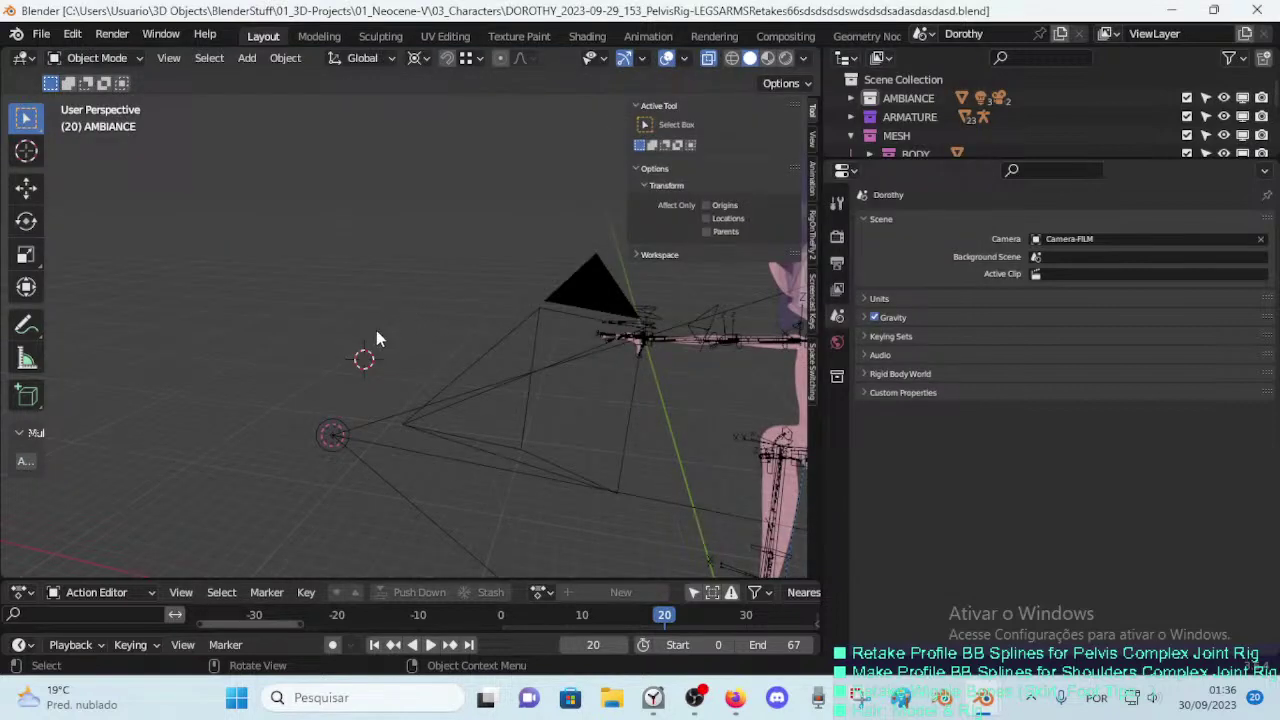
# Step: Select the Dorothy armature, enter Pose Mode and pick the MTR-Arm.R bone
pyautogui.hotkey('shift', 'a')
pyautogui.press('Escape')
pyautogui.keyDown('ctrl'); pyautogui.moveTo(452, 349); pyautogui.dragTo(471, 357, button='middle'); pyautogui.keyUp('ctrl')
pyautogui.hotkey('ctrl', 'z')
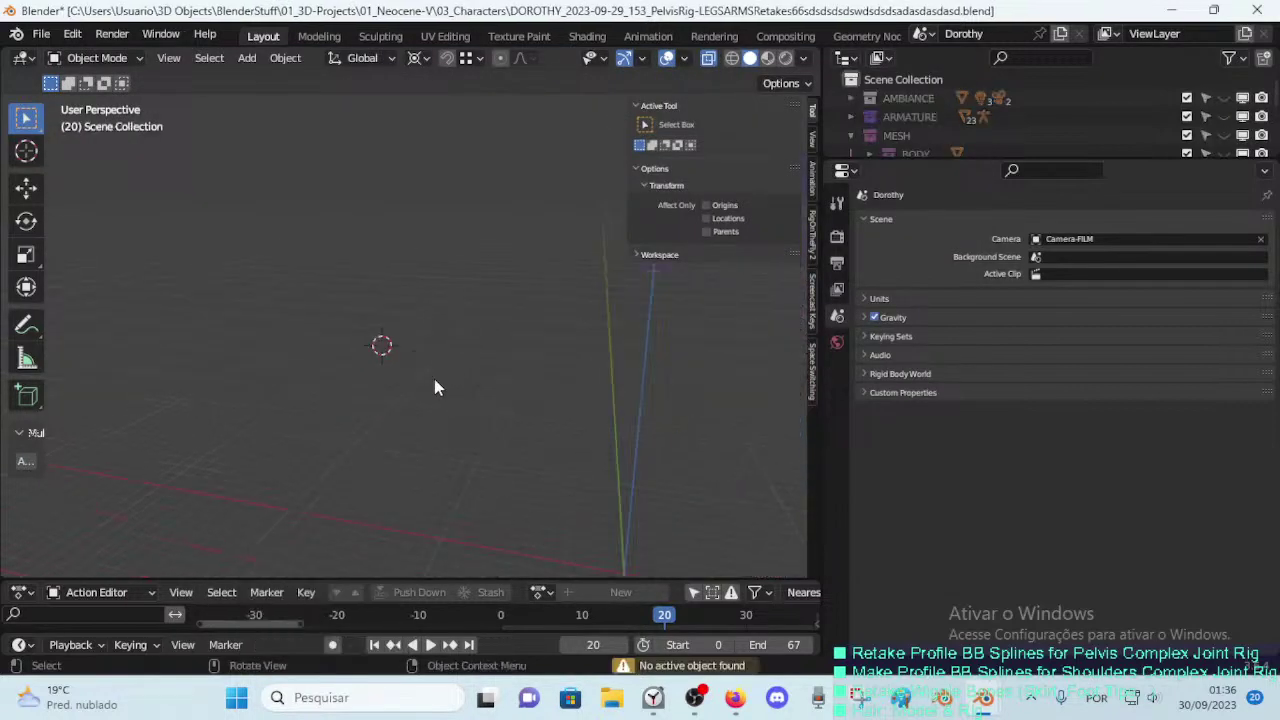
pyautogui.hotkey('ctrl', 'shift', 'z')
pyautogui.click(565, 340)
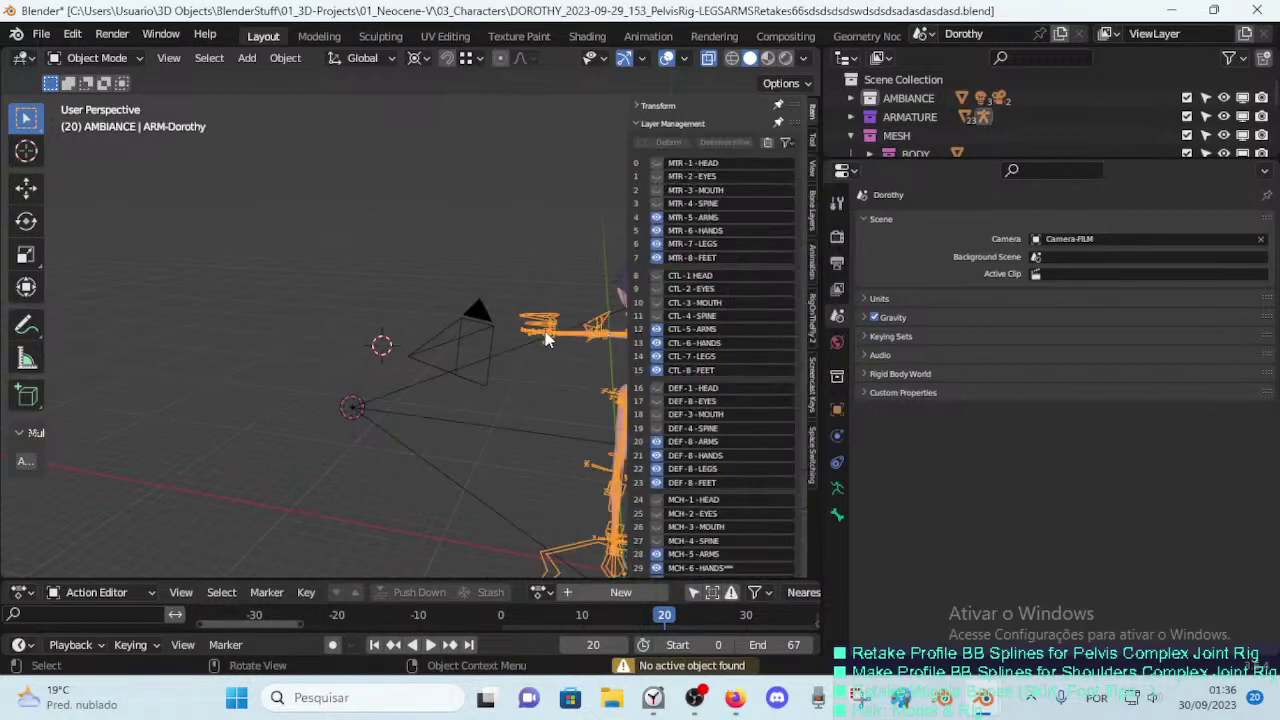
pyautogui.hotkey('ctrl', 'Tab')
pyautogui.click(543, 327)
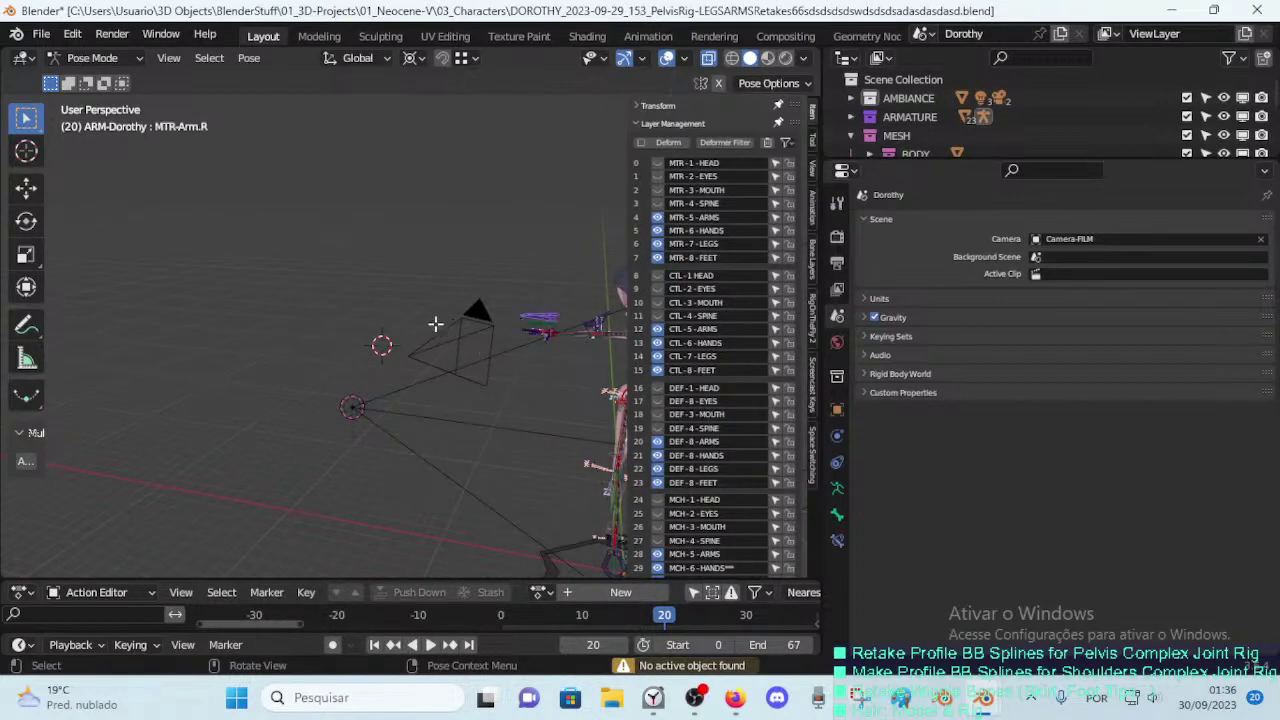
# Step: Add a bone named CTL-Hips-BBHStart.L in Edit Mode, frame it, and return to Pose Mode
pyautogui.press('Tab')
pyautogui.hotkey('shift', 'a')
pyautogui.hotkey('shift', 'a')
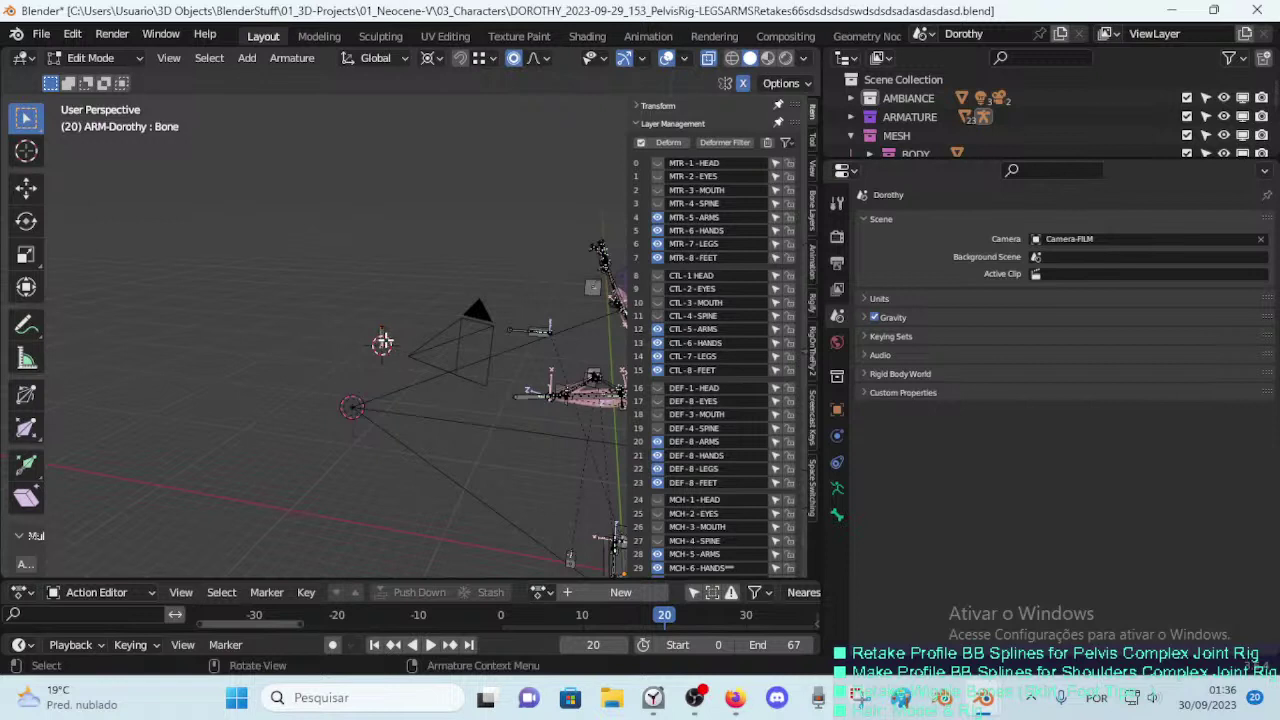
pyautogui.press('F2')
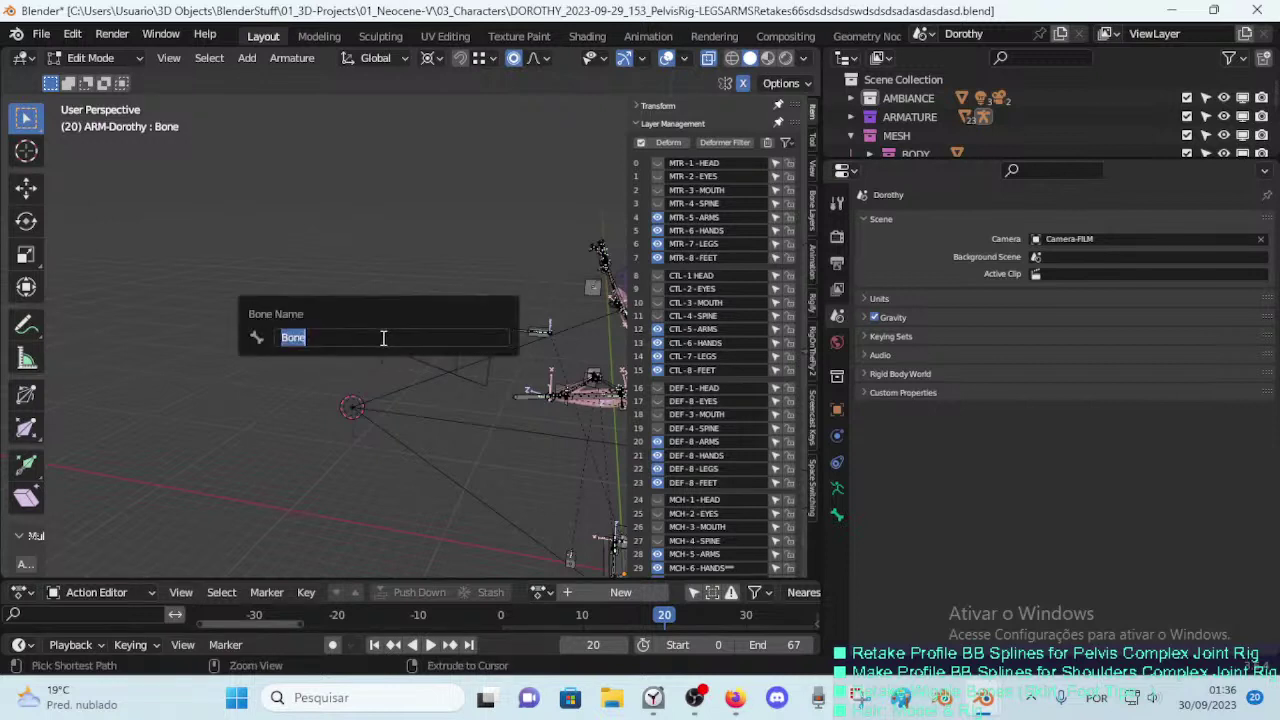
pyautogui.hotkey('ctrl', 'v')
pyautogui.press('Return')
pyautogui.press('KP_Decimal')
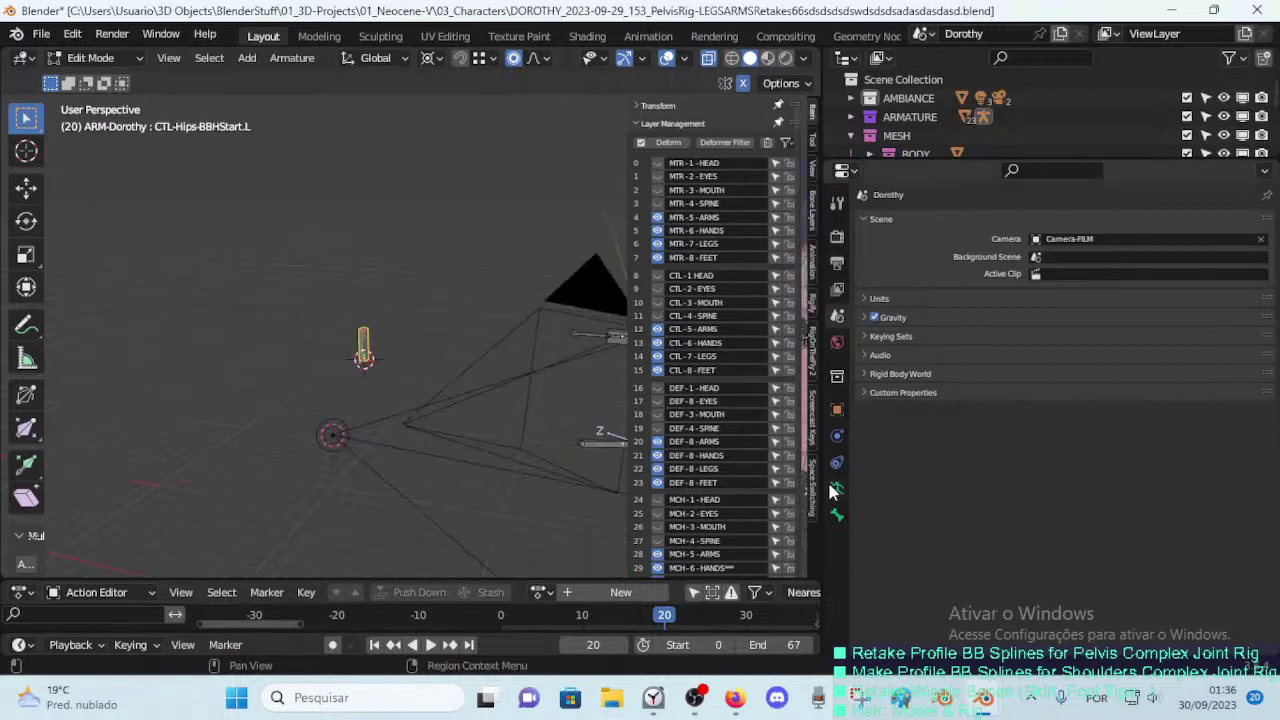
pyautogui.hotkey('ctrl', 'Tab')
pyautogui.click(365, 350)
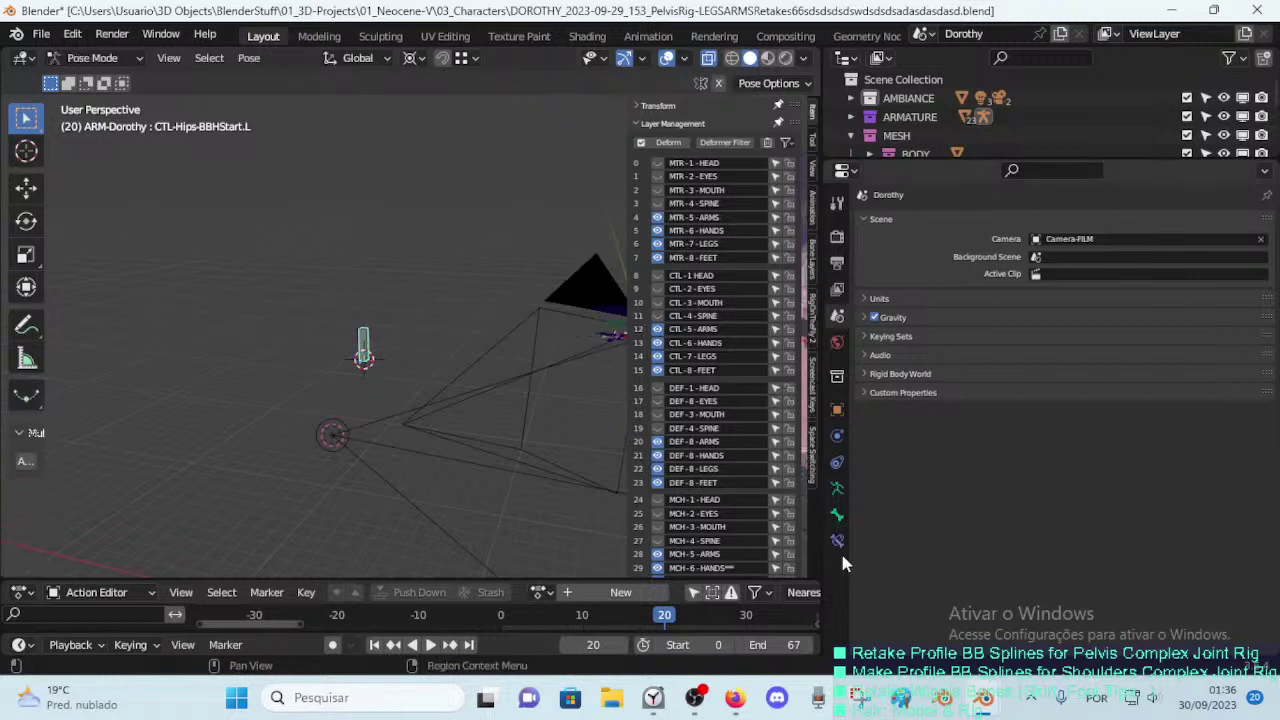
# Step: Add a Copy Location bone constraint to CTL-Hips-BBHStart.L
pyautogui.click(838, 540)
pyautogui.click(890, 220)
pyautogui.click(990, 259)
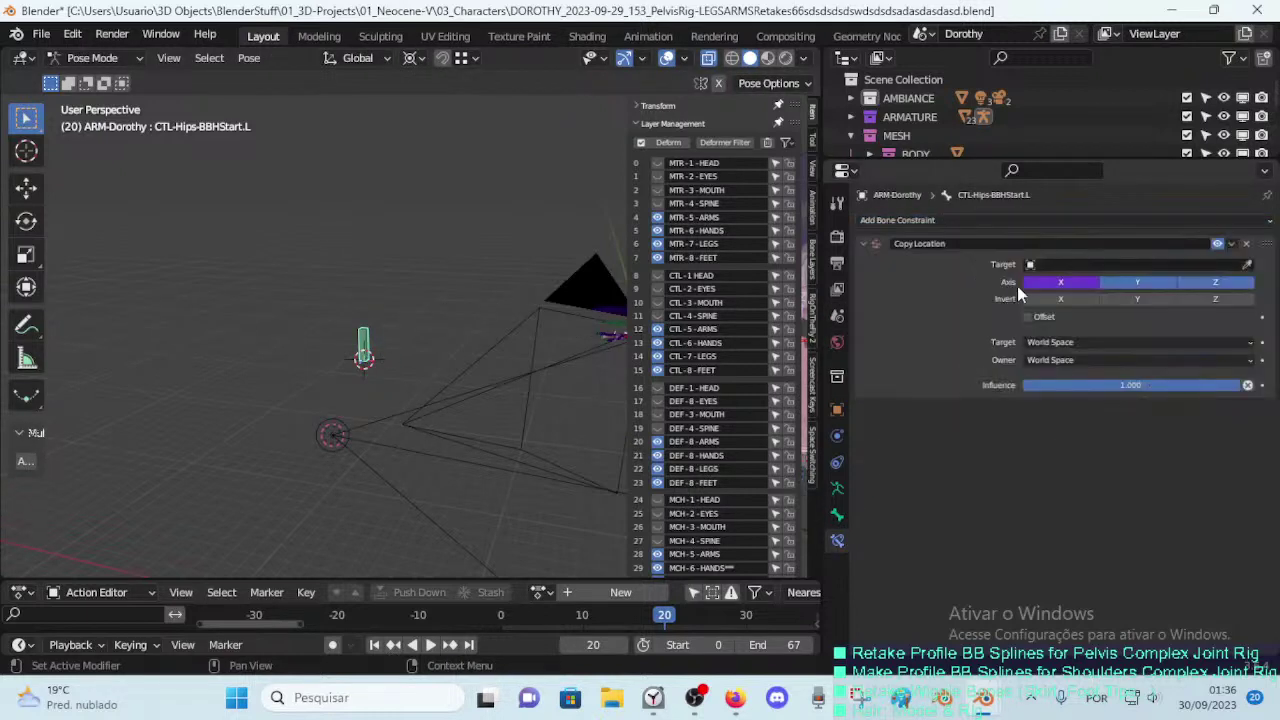
pyautogui.click(1091, 264)
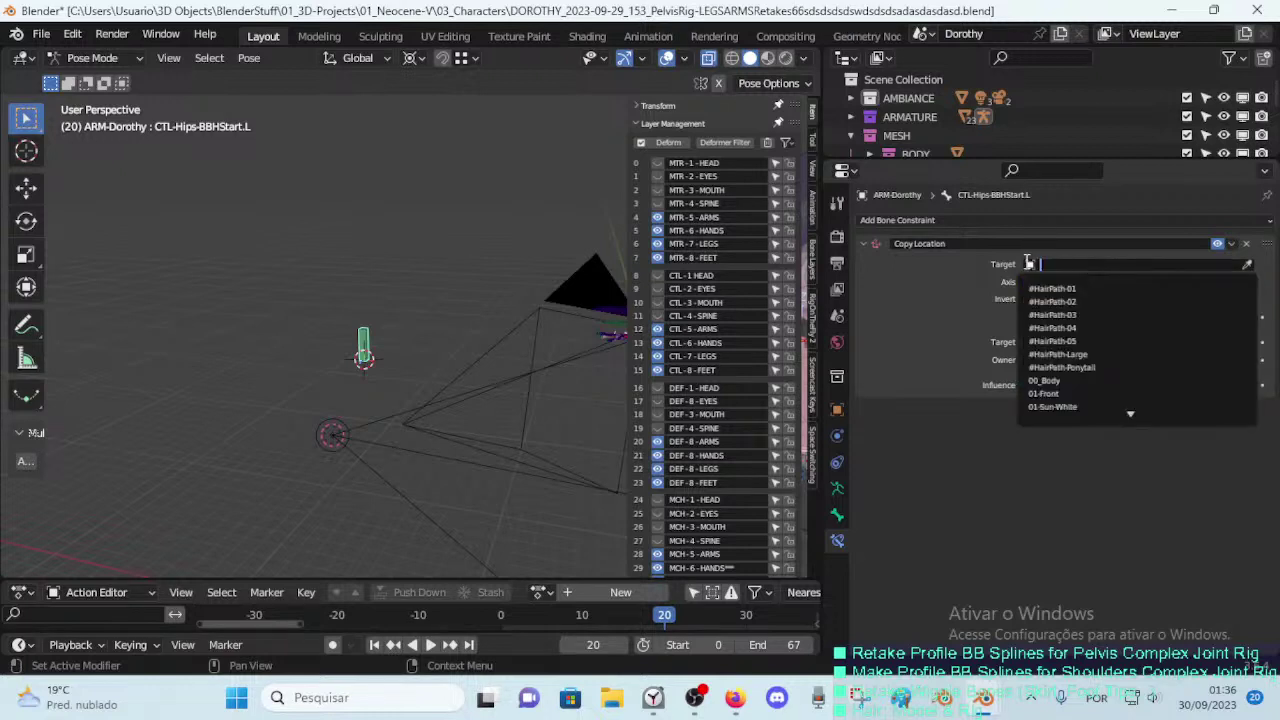
pyautogui.press('Escape')
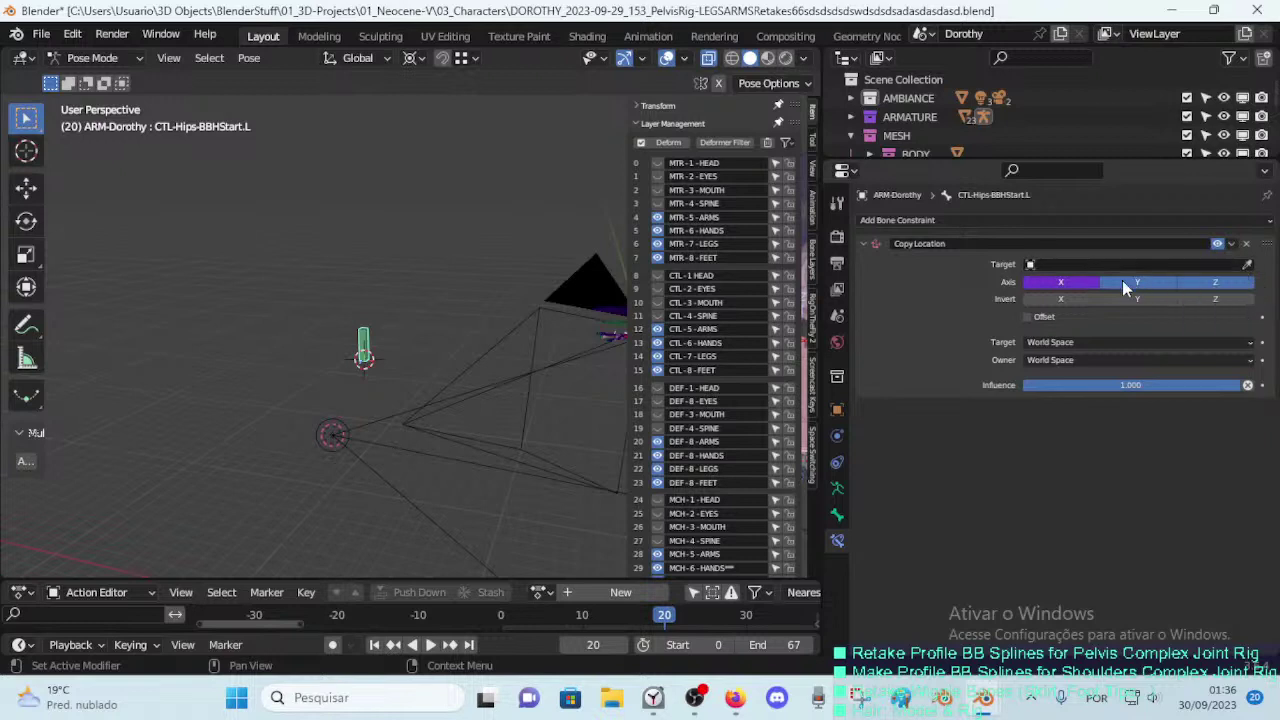
# Step: Set the constraint target to ARM-Dorothy with bone ROOT, then view the console
pyautogui.click(1217, 266)
pyautogui.write('ar')
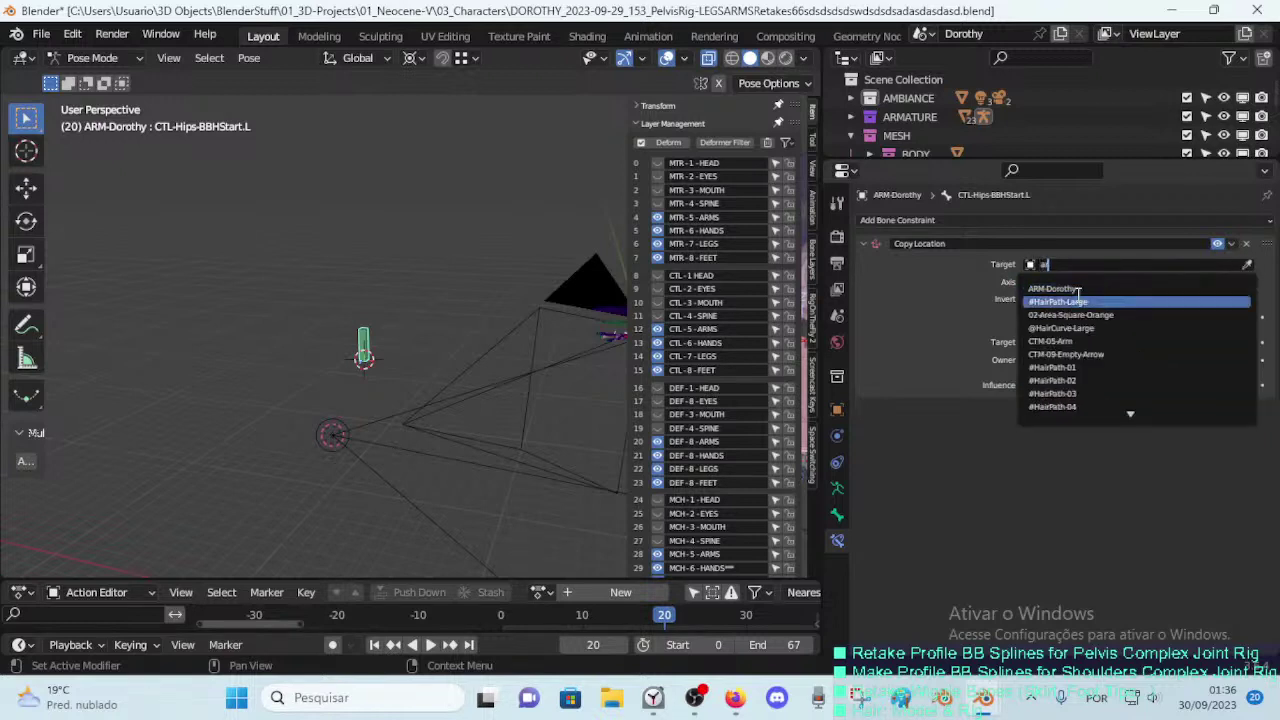
pyautogui.click(1095, 298)
pyautogui.click(1108, 279)
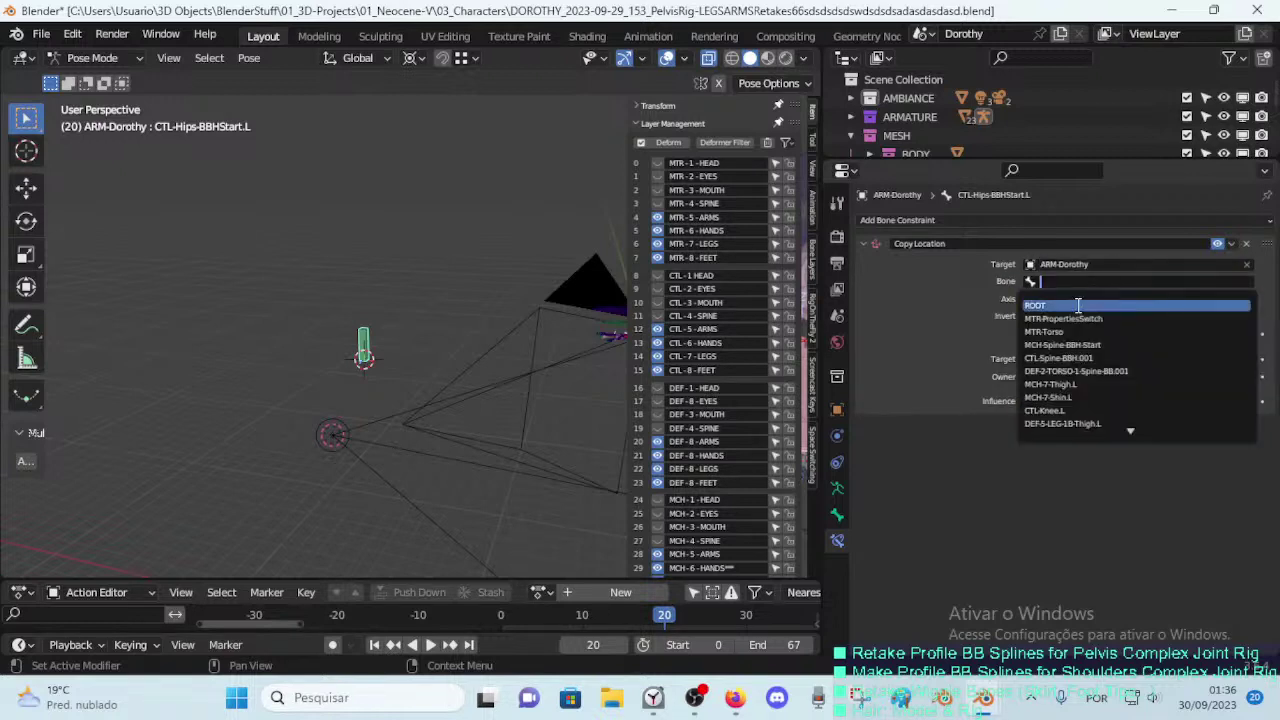
pyautogui.click(1098, 306)
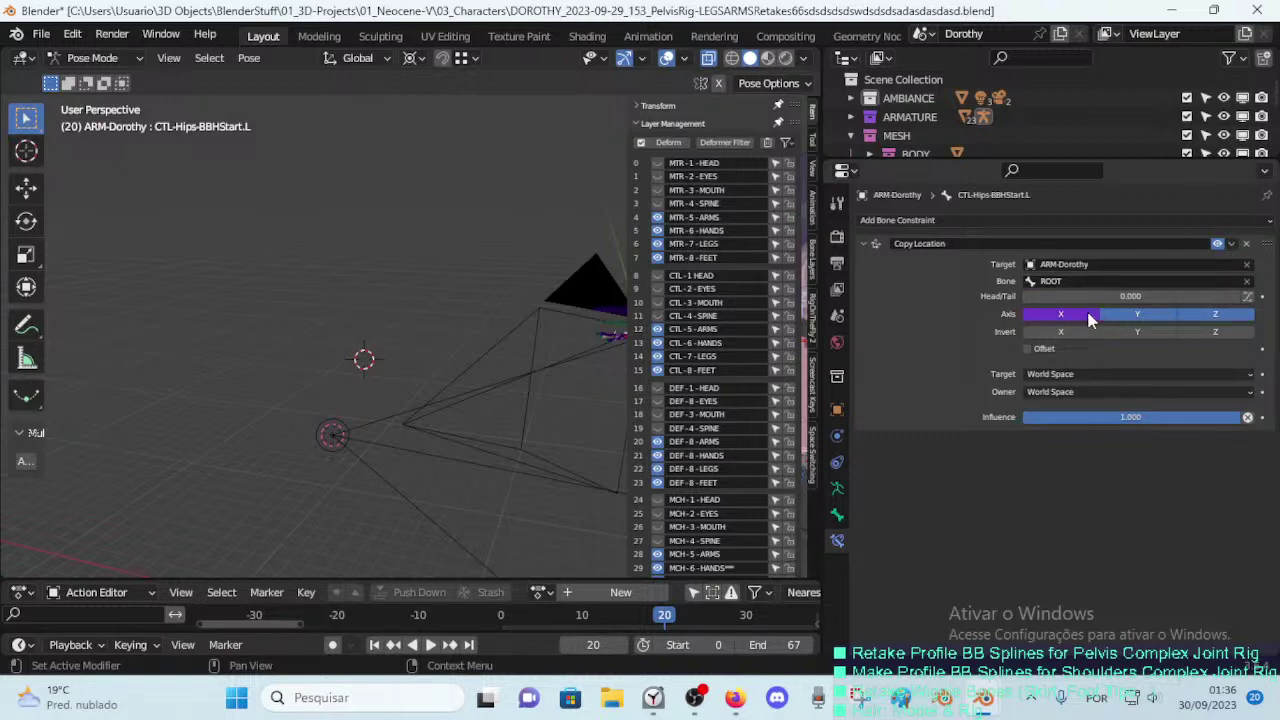
pyautogui.click(1080, 264)
pyautogui.doubleClick(1085, 264)
pyautogui.press('Escape')
pyautogui.click(1080, 590)
pyautogui.moveTo(985, 697)
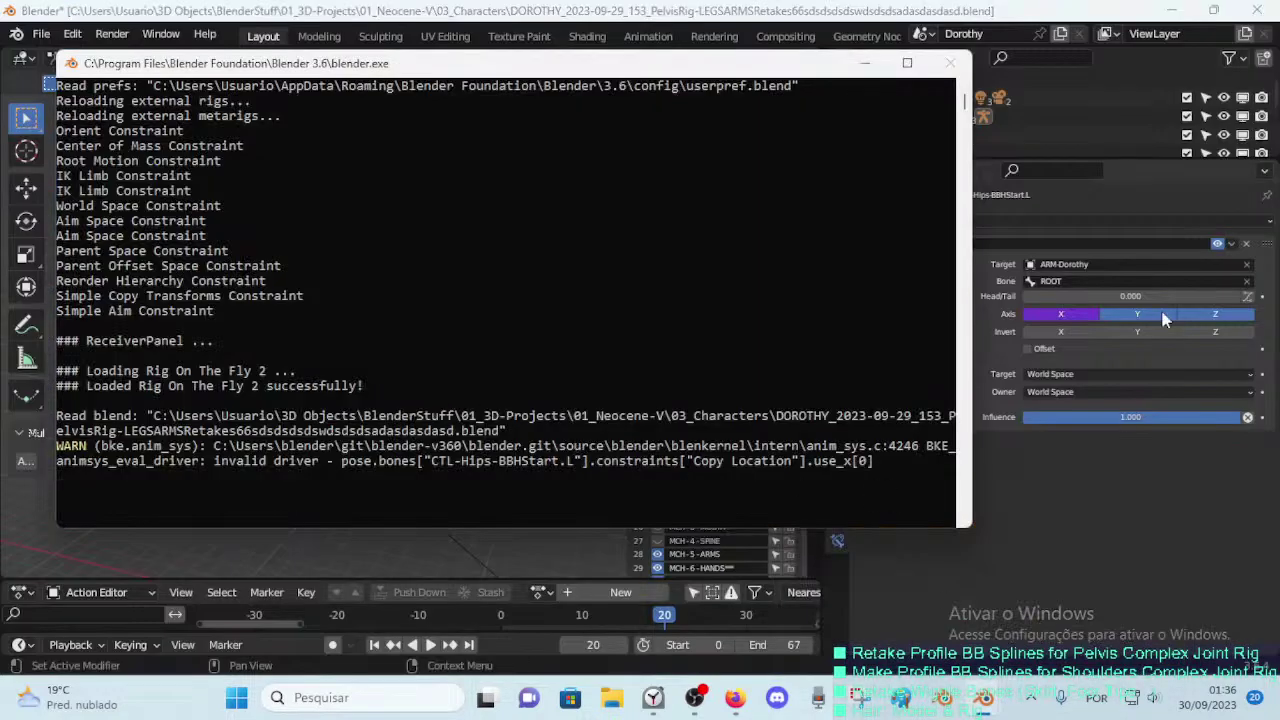
# Step: Set the Copy Location constraint's bone to MCH-Spine-BBH-Start
pyautogui.click(1005, 285)
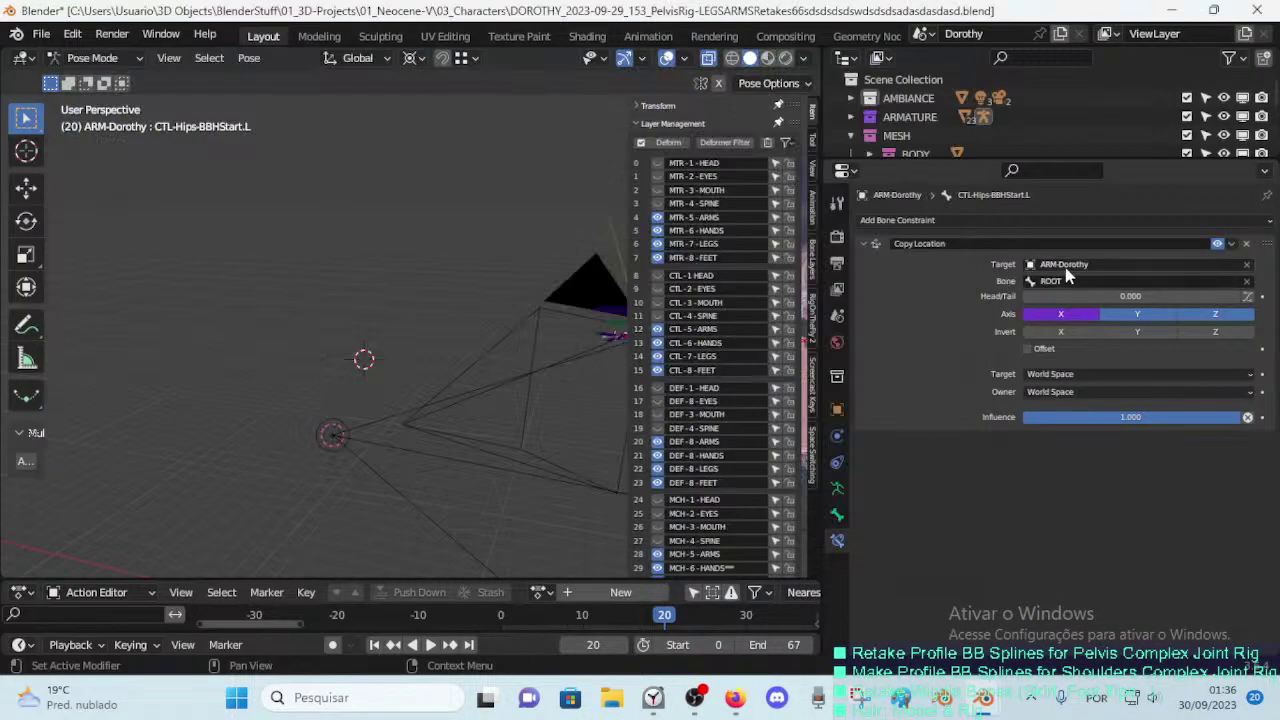
pyautogui.click(1066, 266)
pyautogui.click(1060, 297)
pyautogui.click(1053, 281)
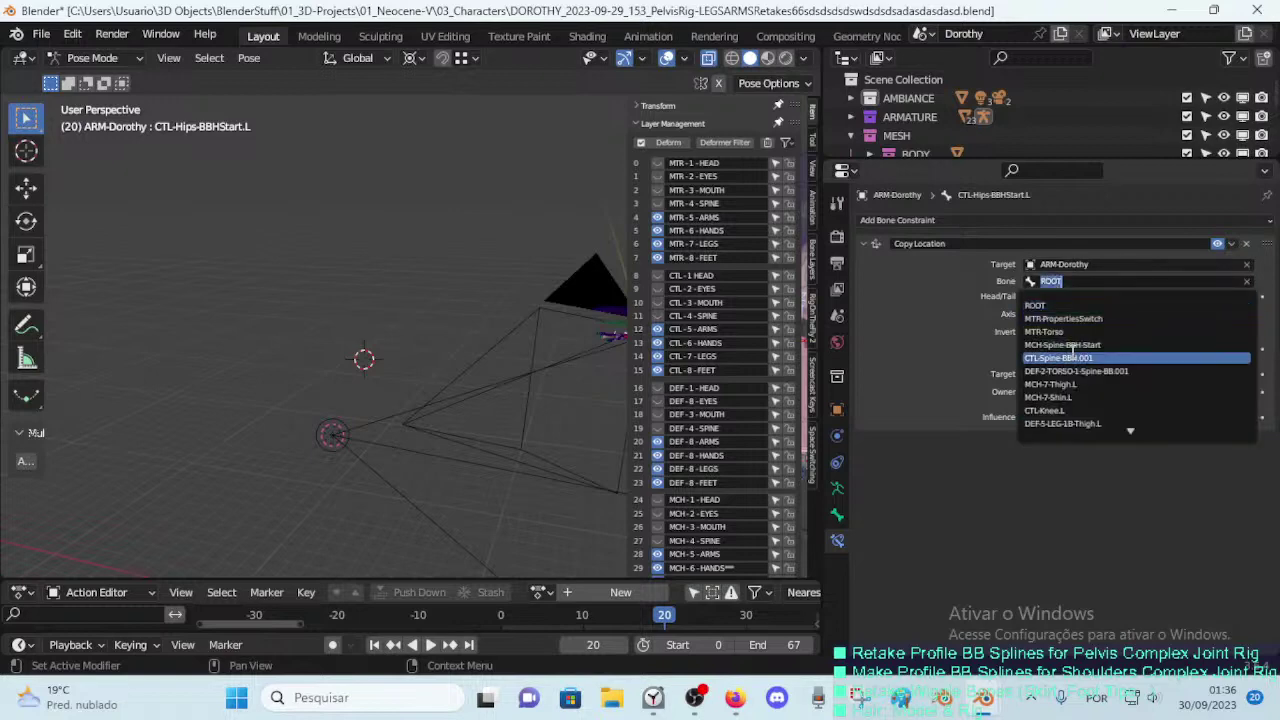
pyautogui.click(1070, 345)
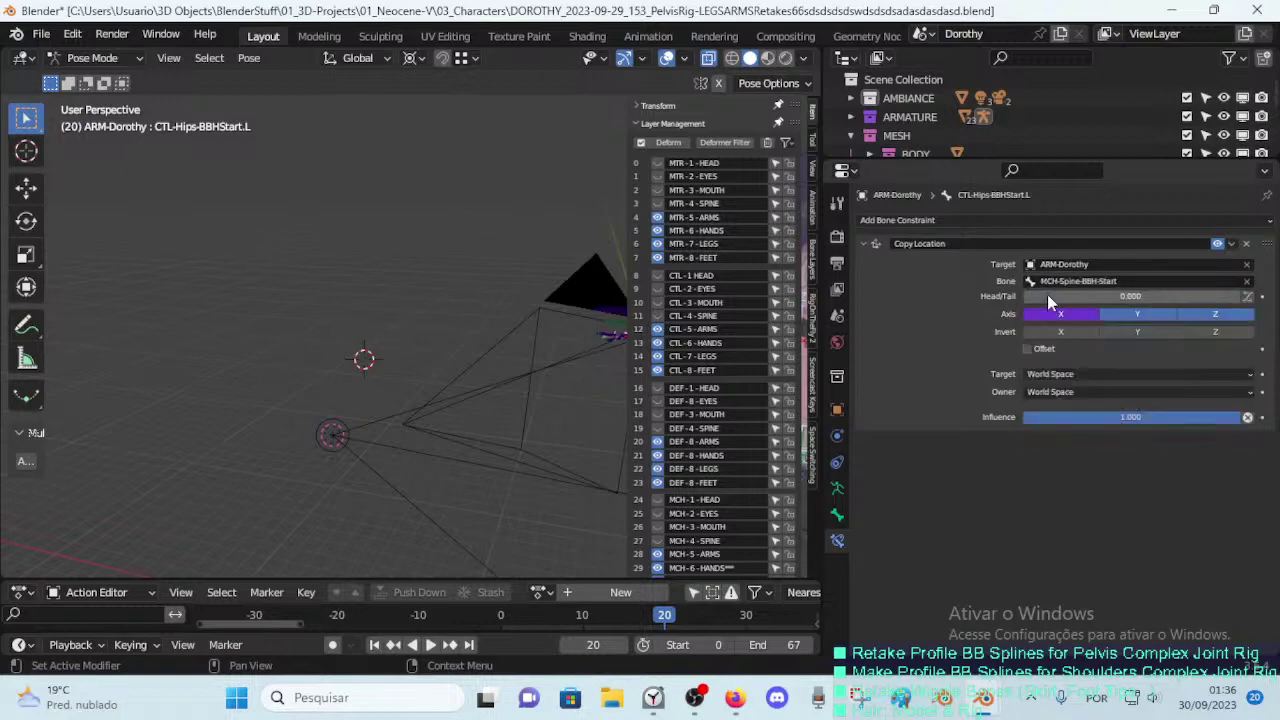
# Step: Clear the constraint target and delete the X-axis driver, then reopen the console
pyautogui.click(1246, 264)
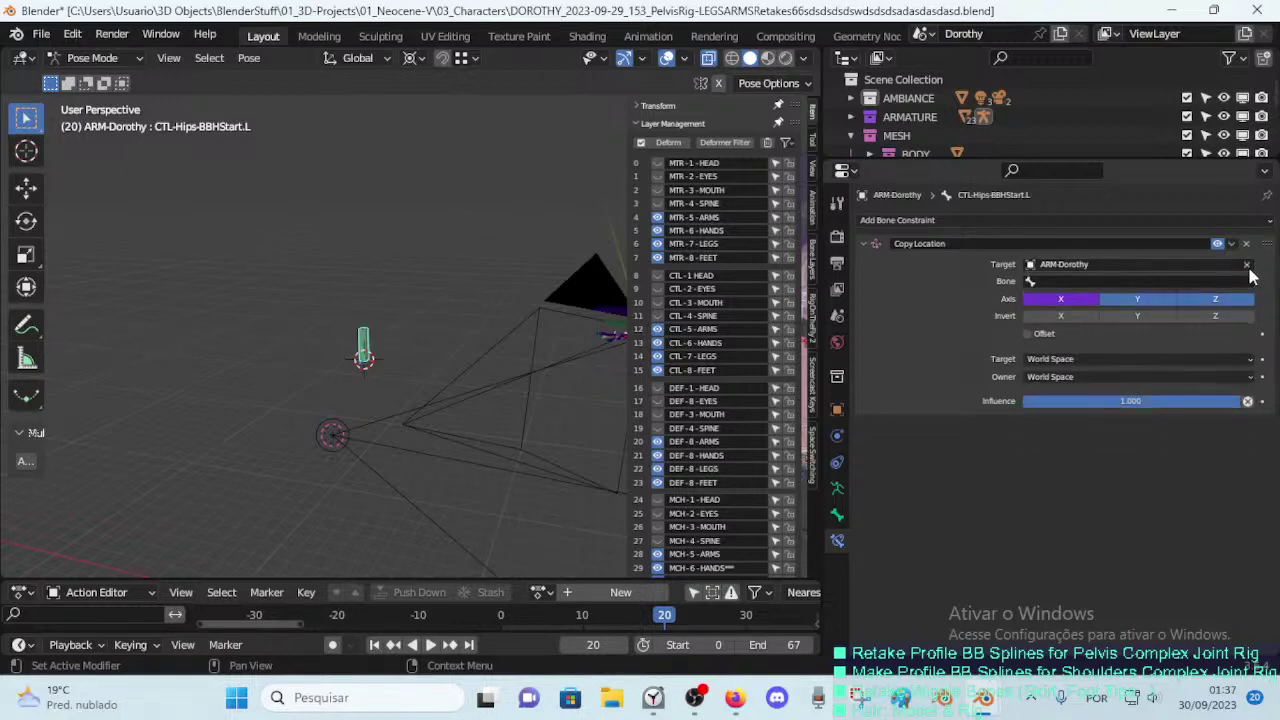
pyautogui.rightClick(1061, 286)
pyautogui.click(1062, 289)
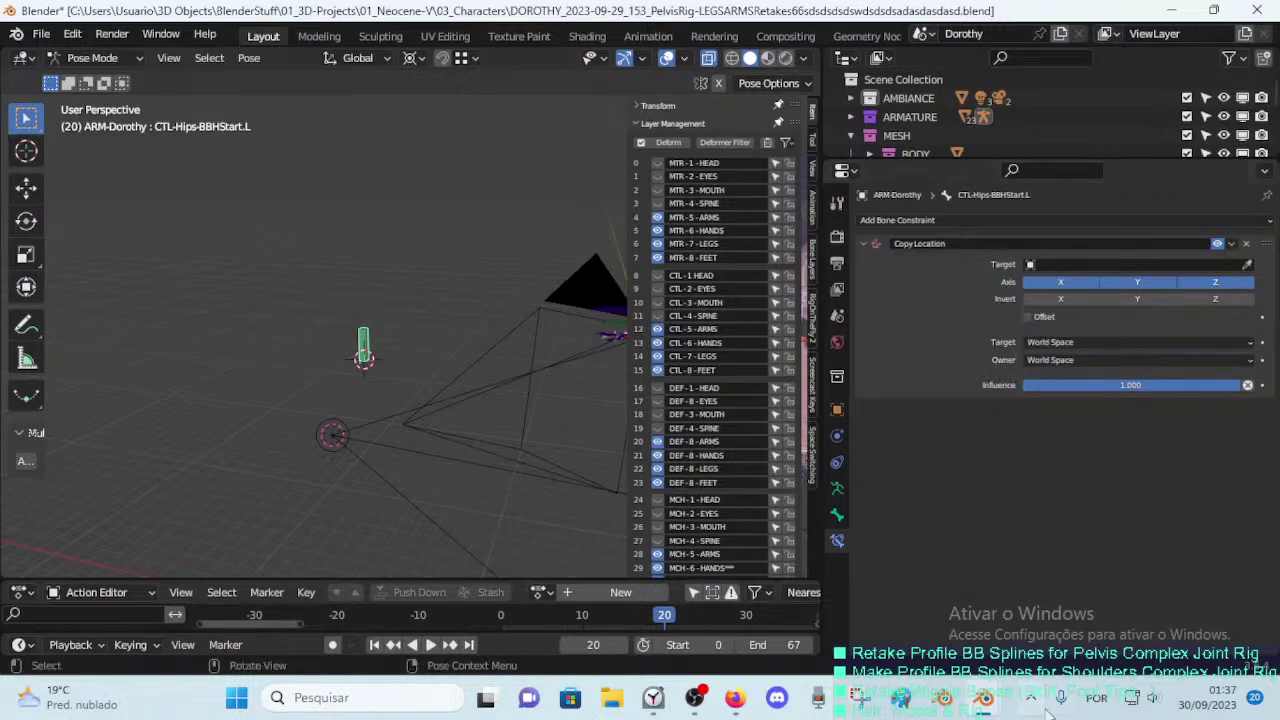
pyautogui.moveTo(985, 698)
pyautogui.click(1000, 594)
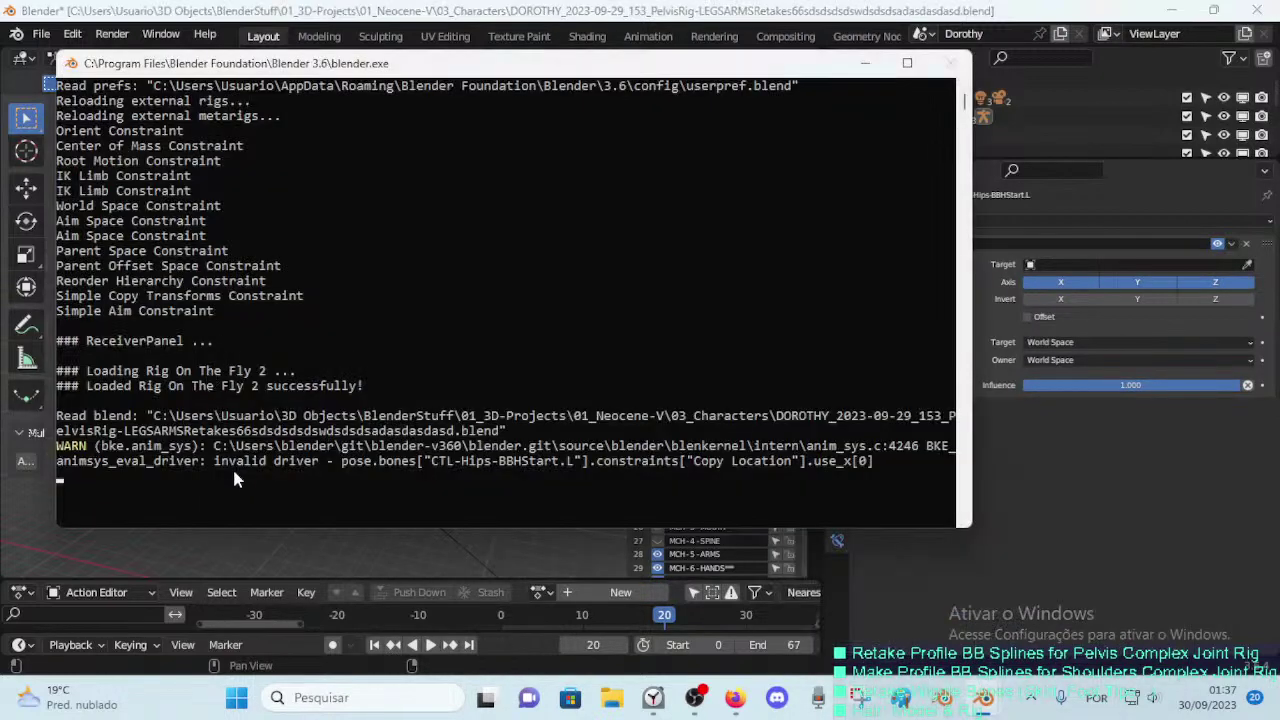
# Step: Resize the Blender window and widen the console across the top of the screen
pyautogui.click(260, 538)
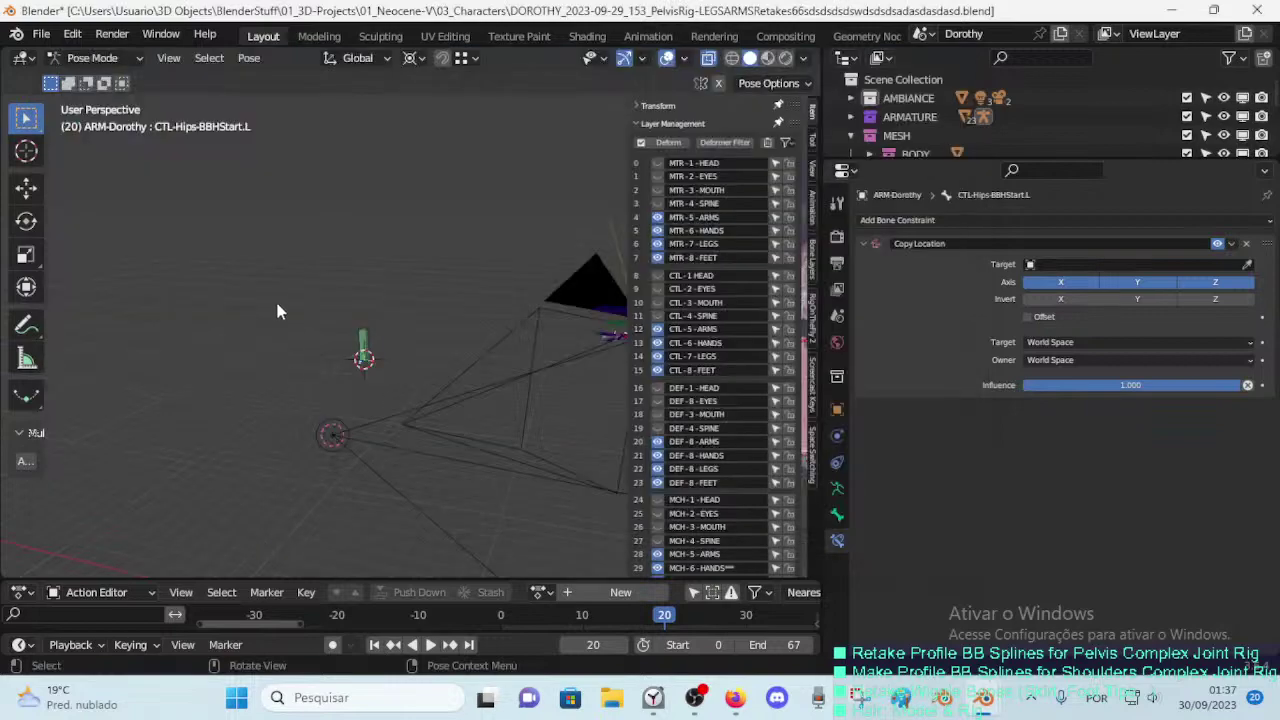
pyautogui.moveTo(500, 25); pyautogui.dragTo(510, 351)
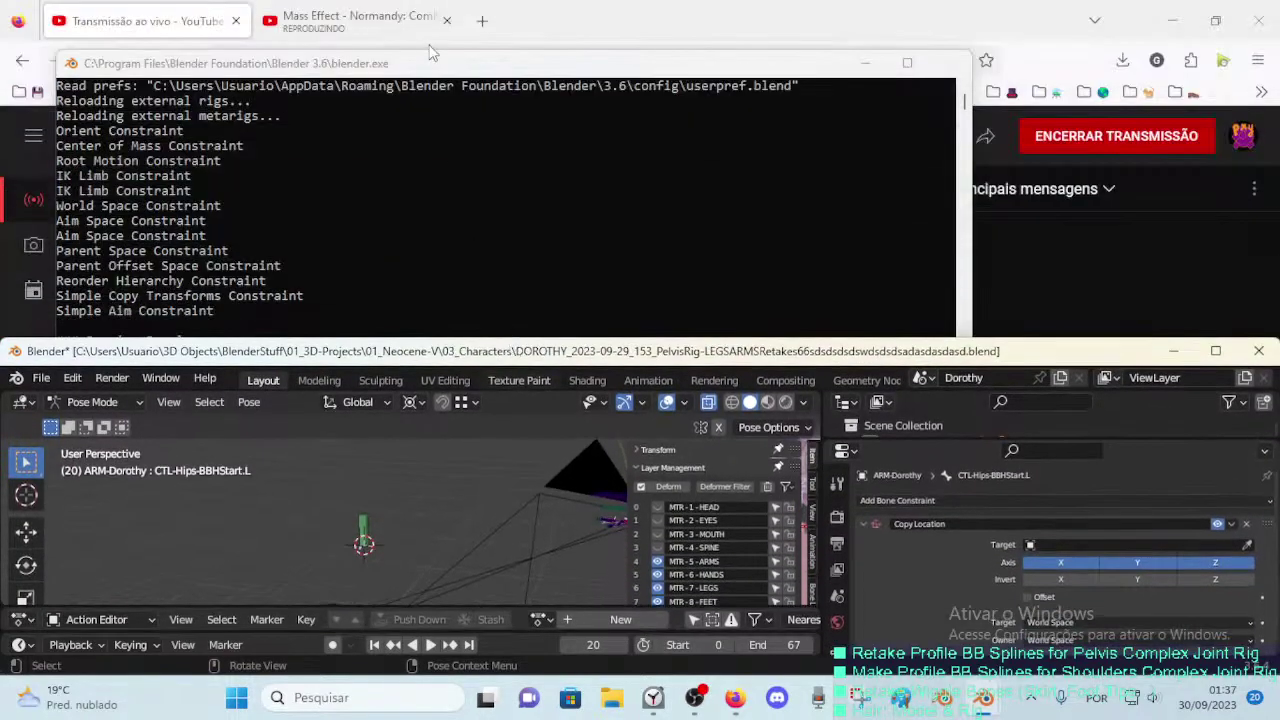
pyautogui.moveTo(434, 55)
pyautogui.mouseDown()
pyautogui.moveTo(420, 41)
pyautogui.moveTo(455, 43)
pyautogui.moveTo(431, 32)
pyautogui.mouseUp()
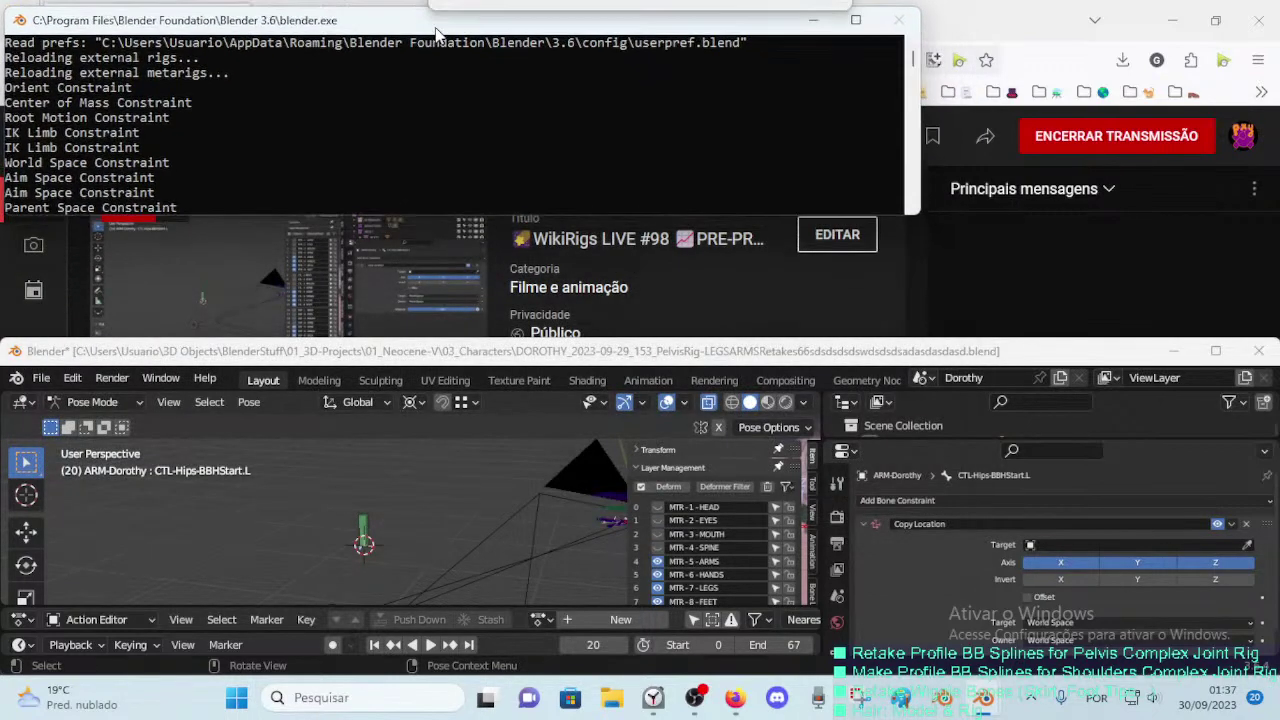
pyautogui.moveTo(914, 212)
pyautogui.mouseDown()
pyautogui.moveTo(1212, 216)
pyautogui.moveTo(1270, 285)
pyautogui.moveTo(1270, 312)
pyautogui.mouseUp()
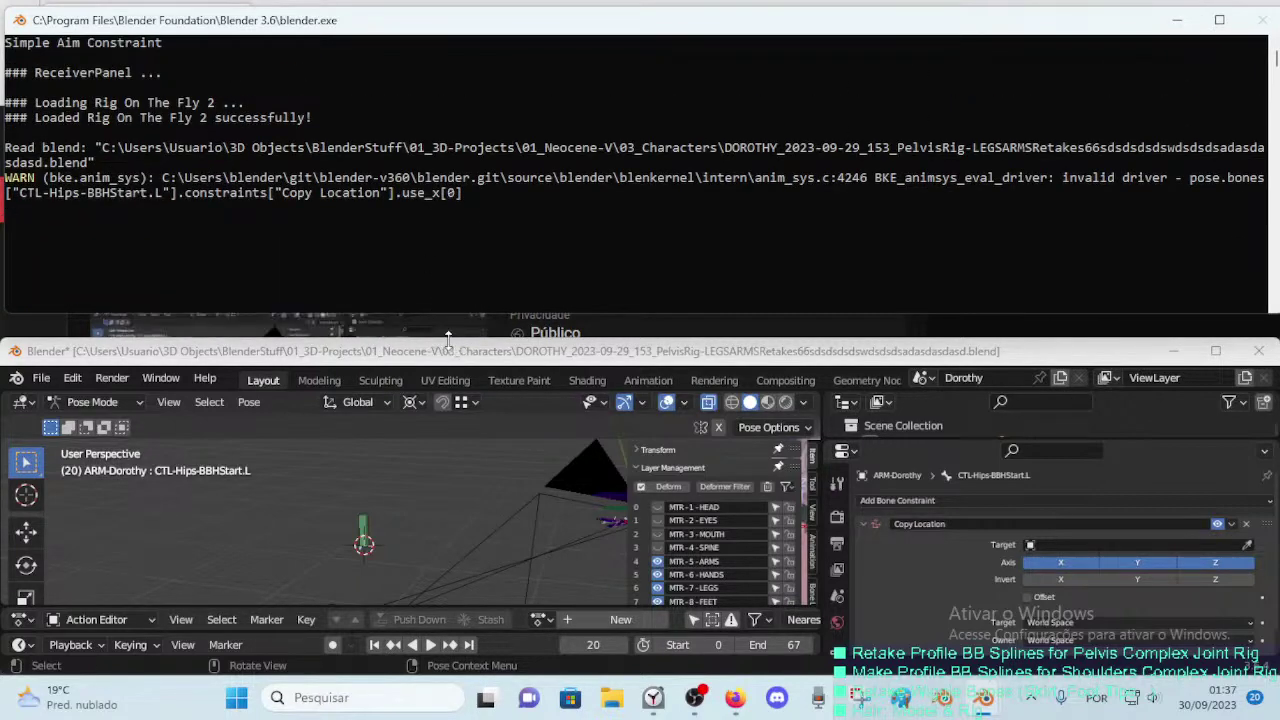
pyautogui.moveTo(452, 342); pyautogui.dragTo(452, 308)
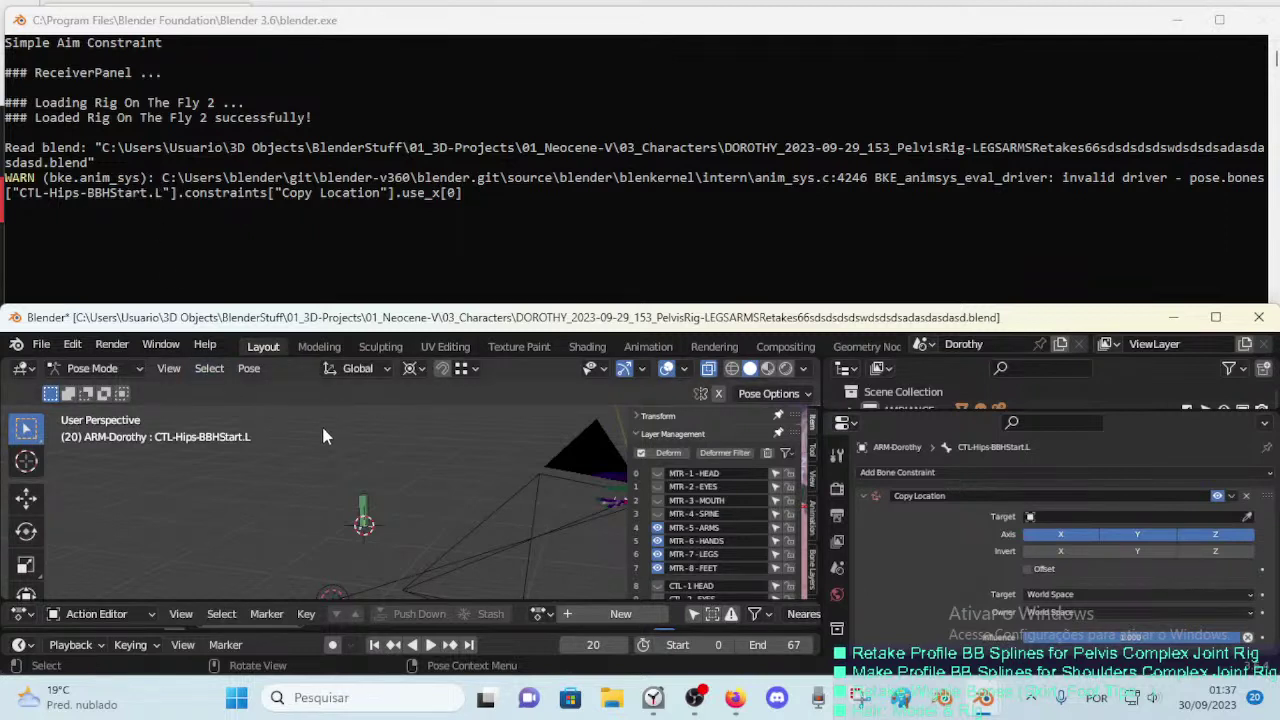
# Step: Save the pelvis-rig file with Ctrl+S and review the console output
pyautogui.hotkey('ctrl', 's')
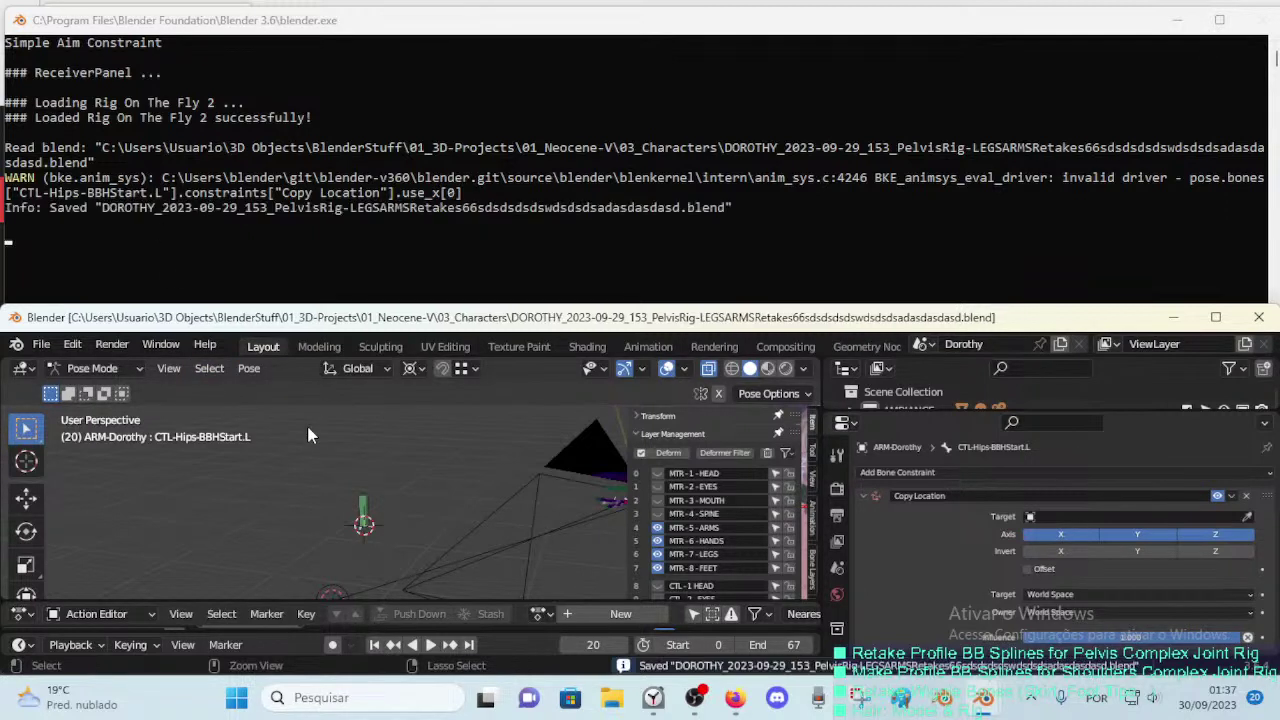
pyautogui.click(59, 229)
pyautogui.scroll(-2, 67, 232)
pyautogui.scroll(2, 72, 249)
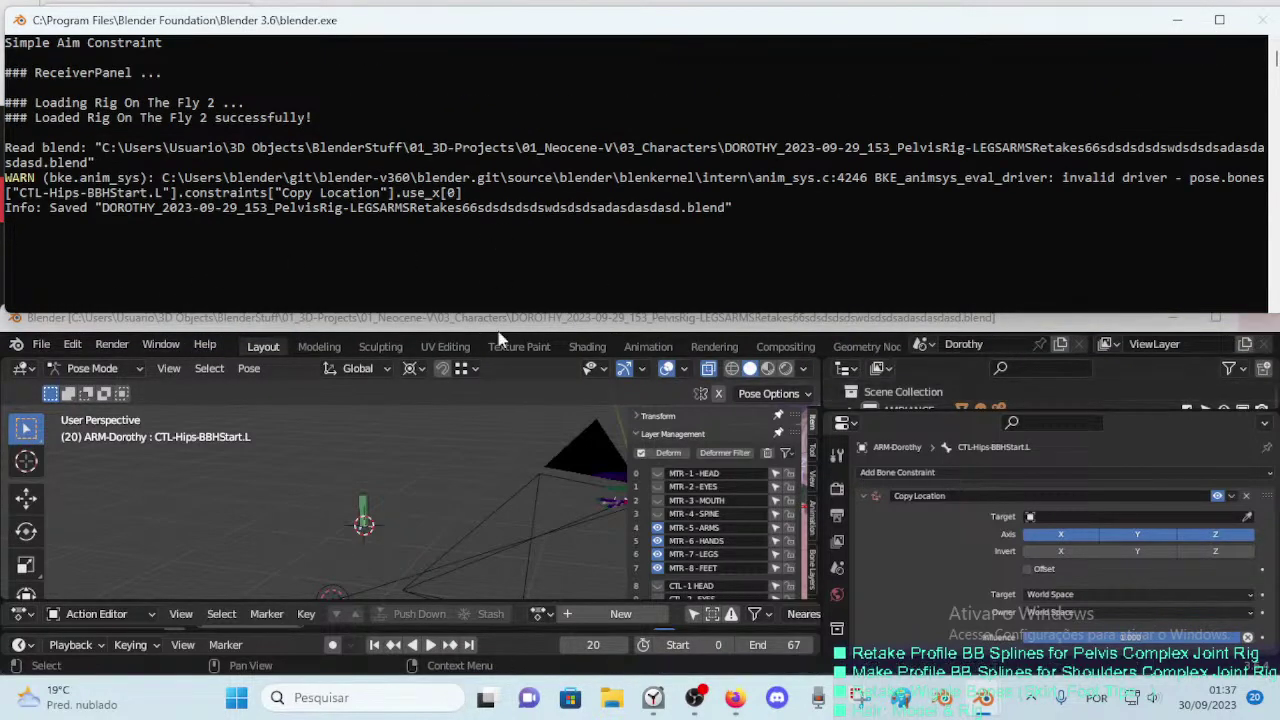
# Step: Reload the latest pelvis-rig .blend via File > Open and scroll through the console
pyautogui.click(41, 344)
pyautogui.click(68, 384)
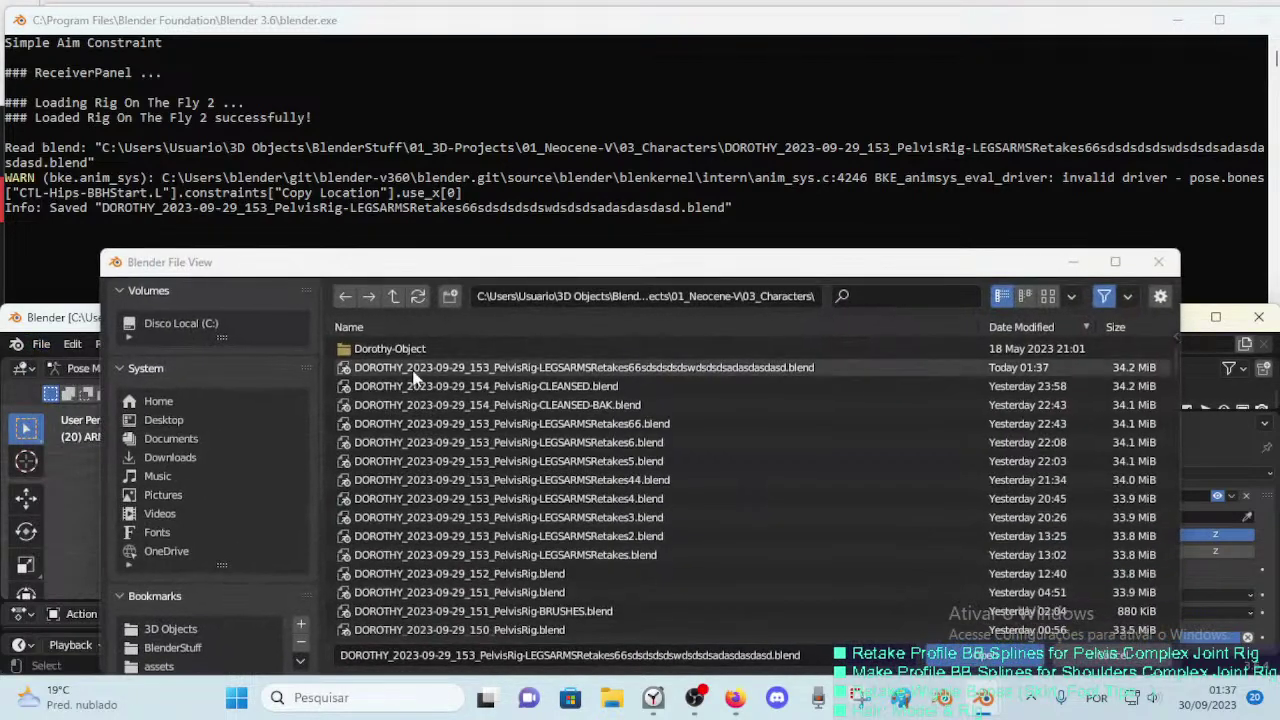
pyautogui.doubleClick(414, 368)
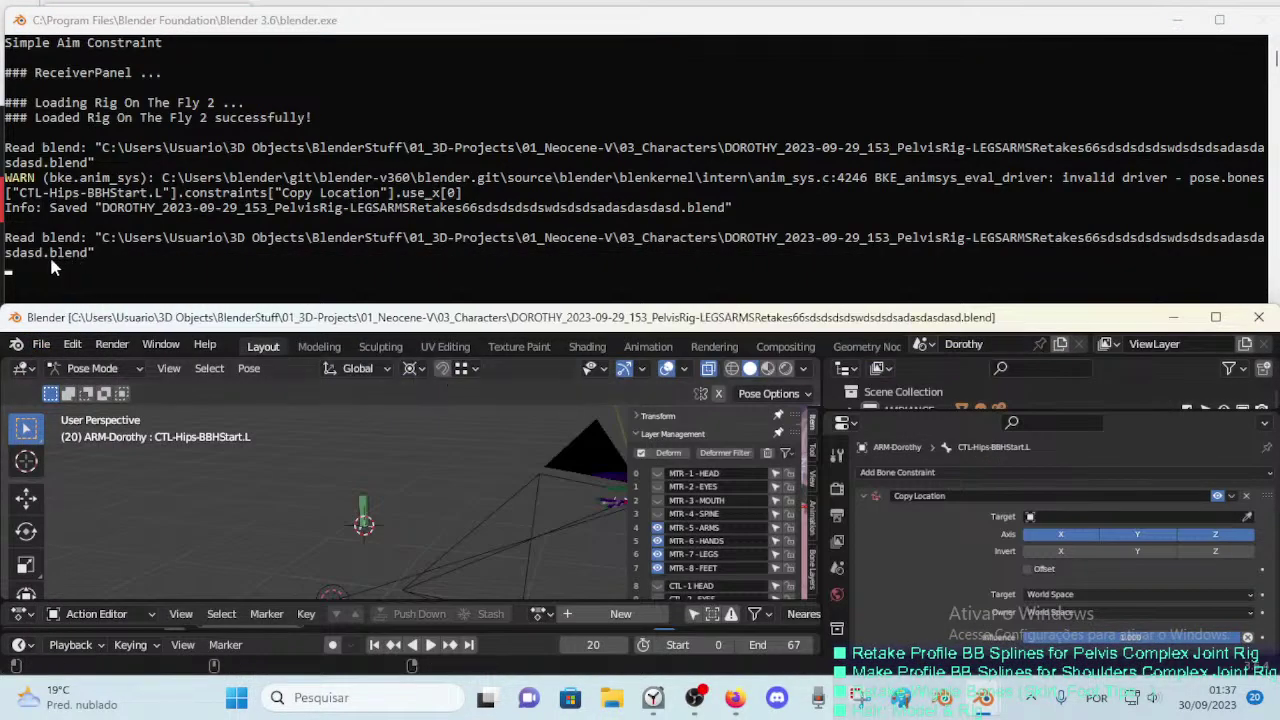
pyautogui.scroll(-2, 80, 252)
pyautogui.scroll(2, 94, 250)
pyautogui.scroll(3, 72, 140)
pyautogui.scroll(2, 66, 122)
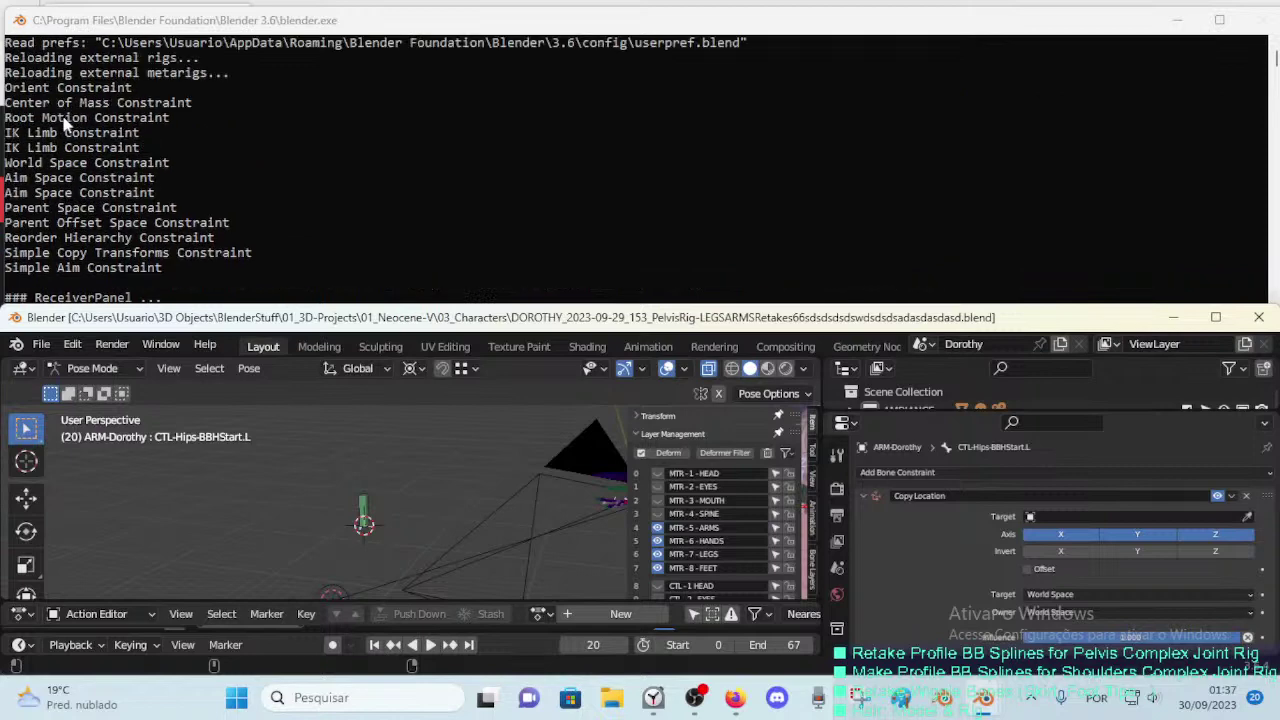
pyautogui.scroll(-3, 66, 122)
pyautogui.scroll(-3, 70, 216)
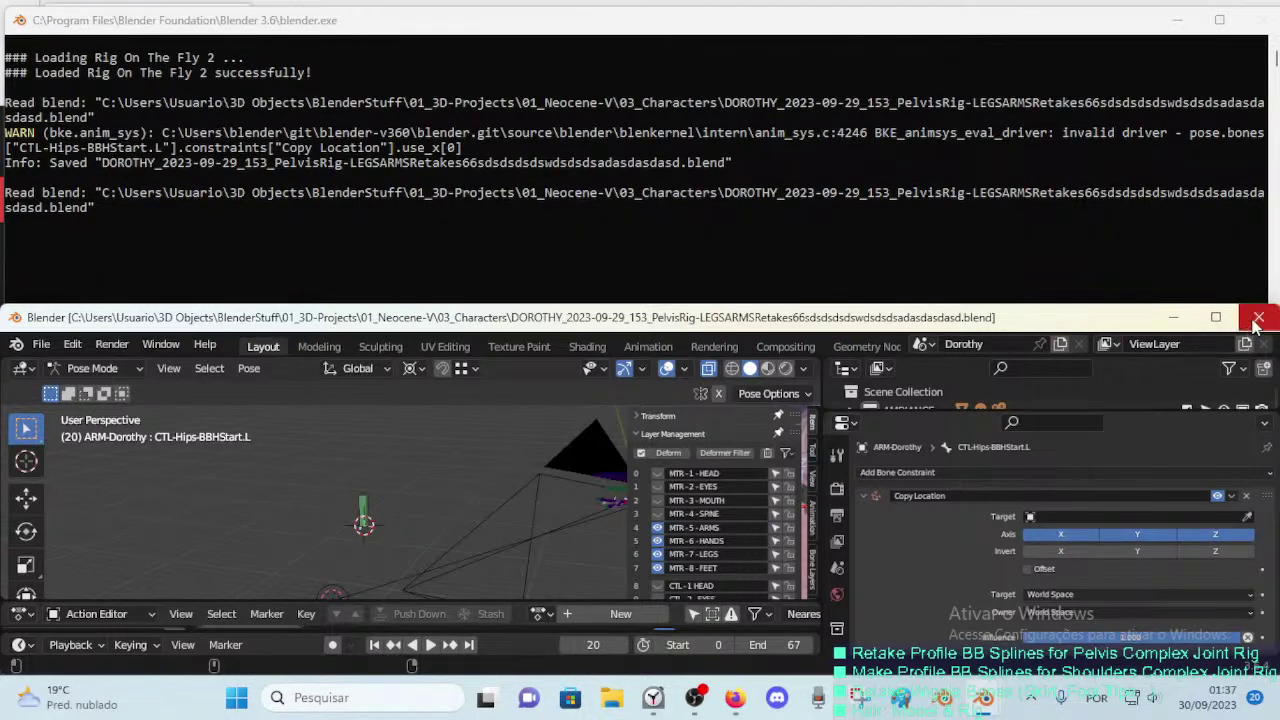
# Step: Hide the system console, then minimize and restore Blender
pyautogui.click(161, 344)
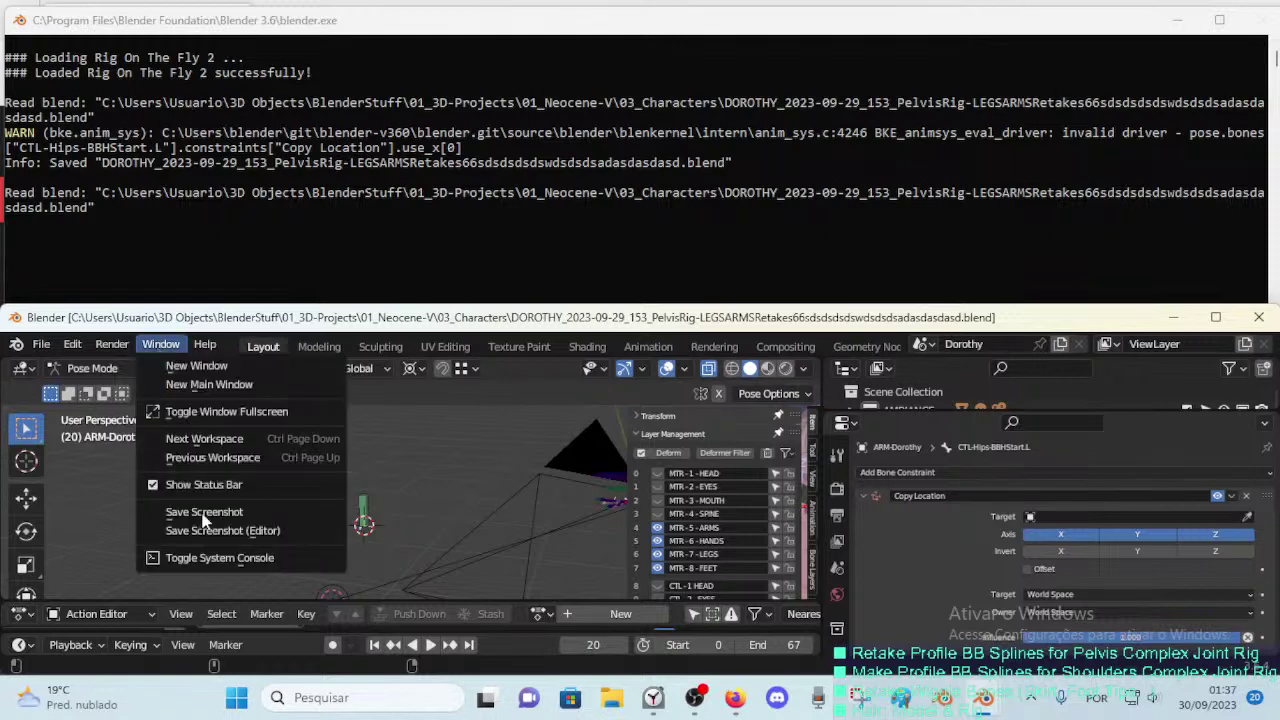
pyautogui.click(208, 557)
pyautogui.click(1173, 317)
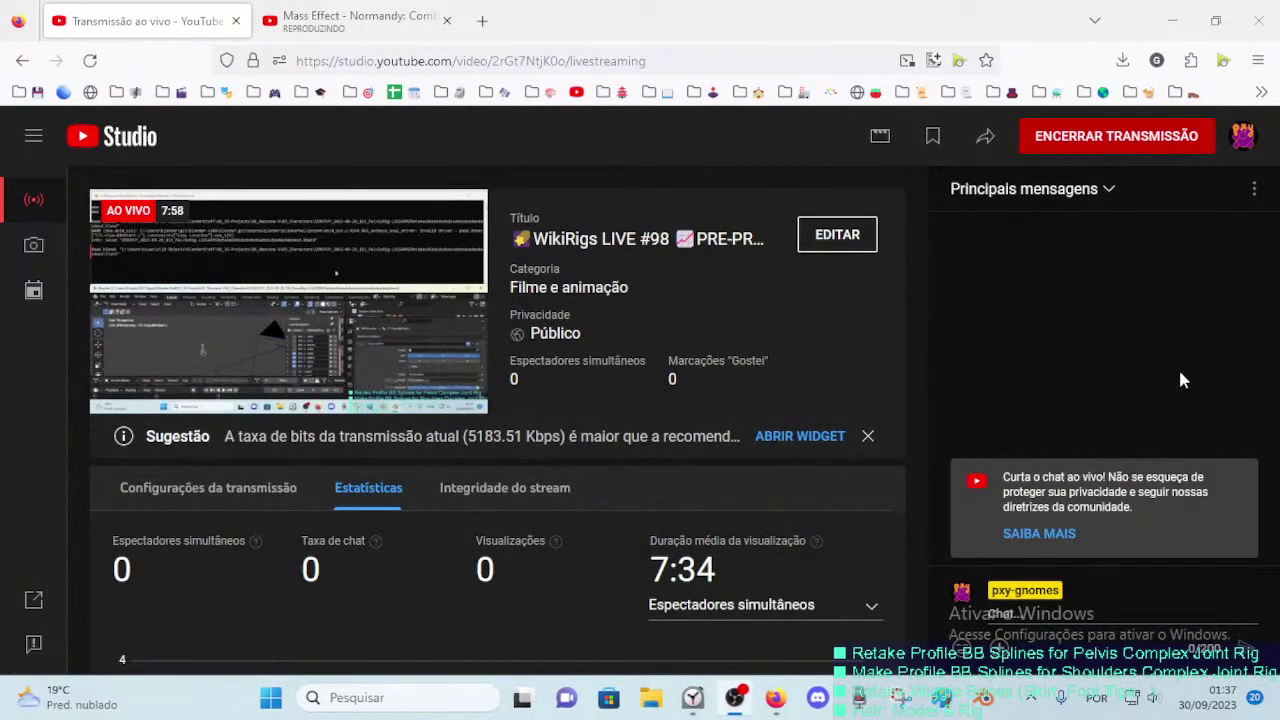
pyautogui.click(990, 700)
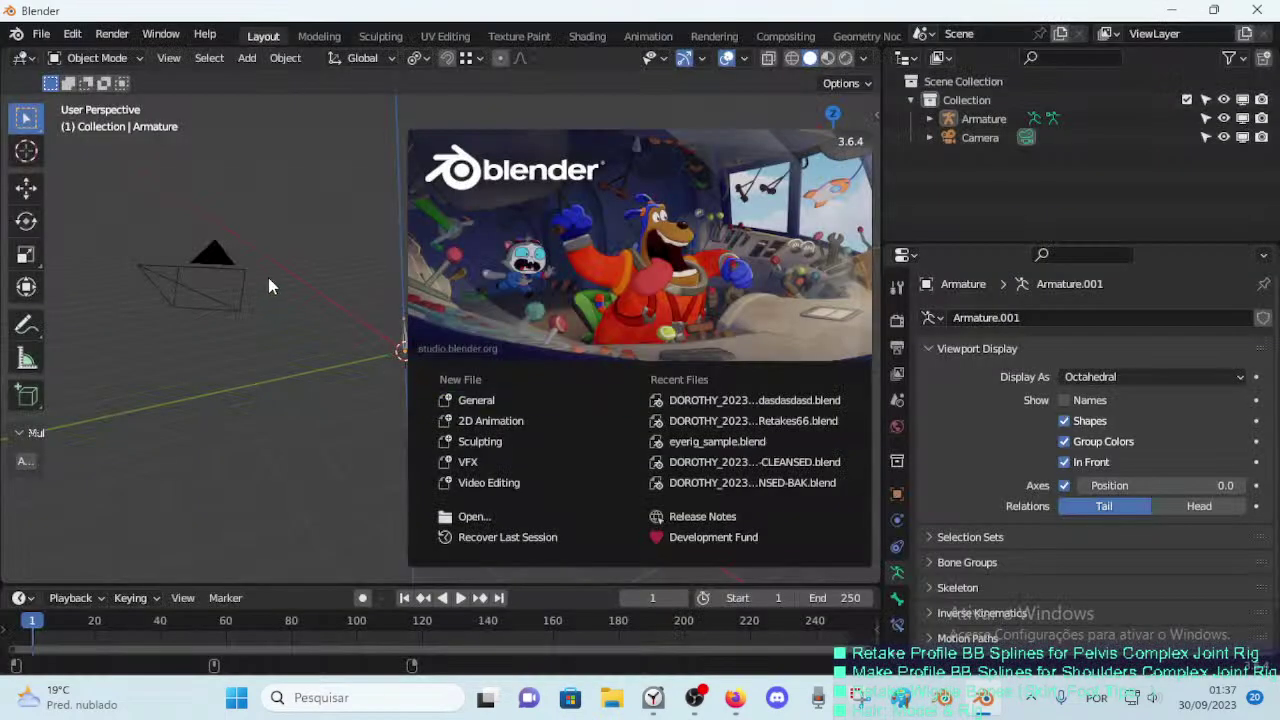
# Step: Dismiss the splash screen and reopen the Dorothy pelvis-rig .blend file
pyautogui.click(268, 277)
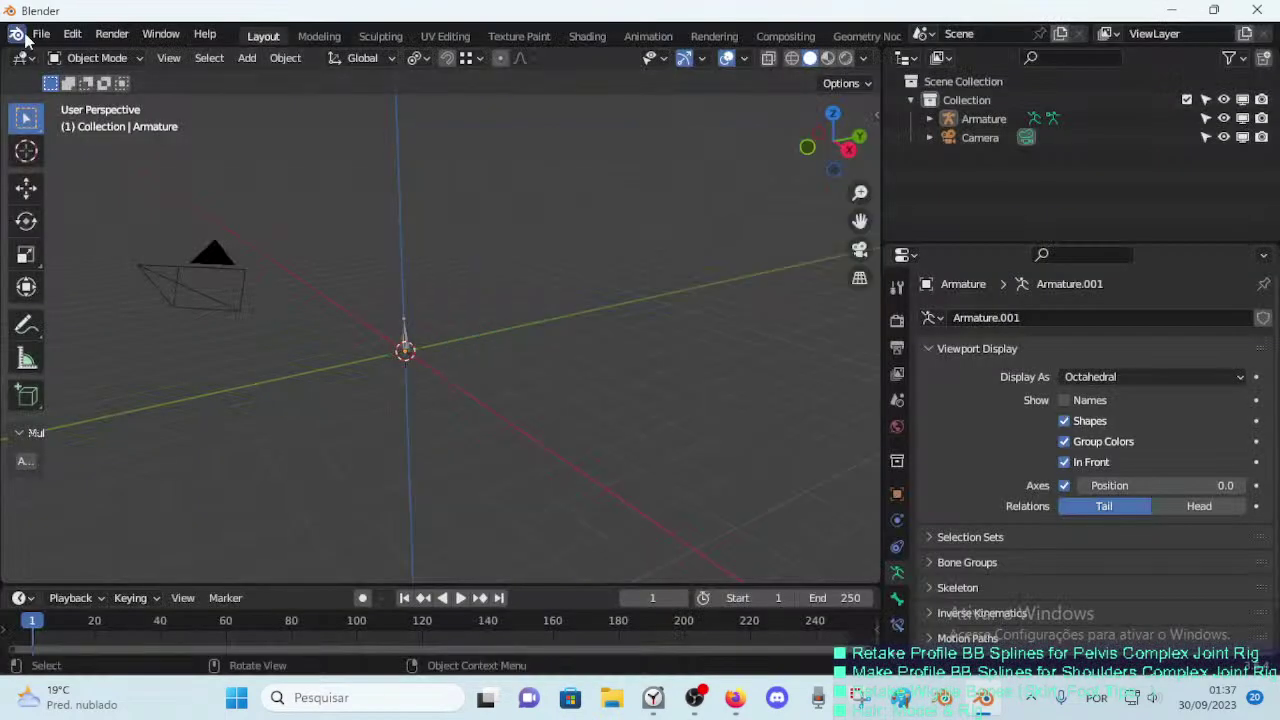
pyautogui.click(41, 33)
pyautogui.click(68, 73)
pyautogui.doubleClick(495, 245)
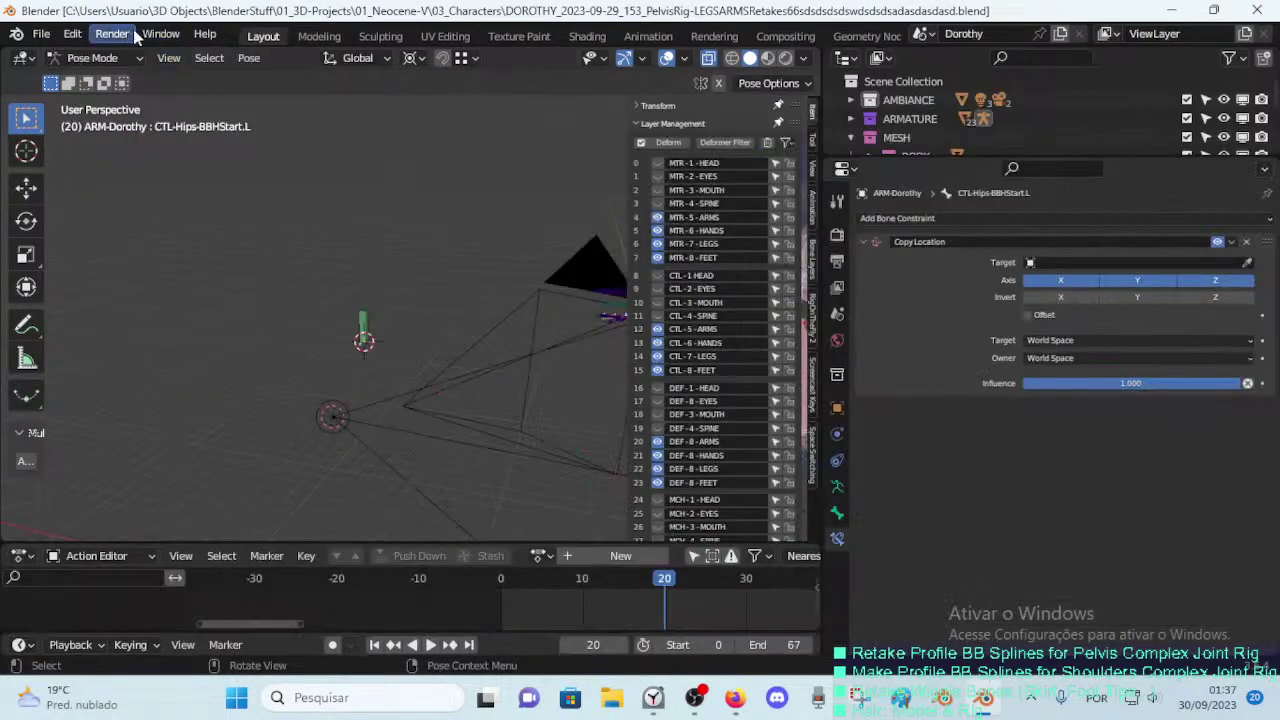
# Step: Show the system console briefly, then hide it again
pyautogui.click(160, 34)
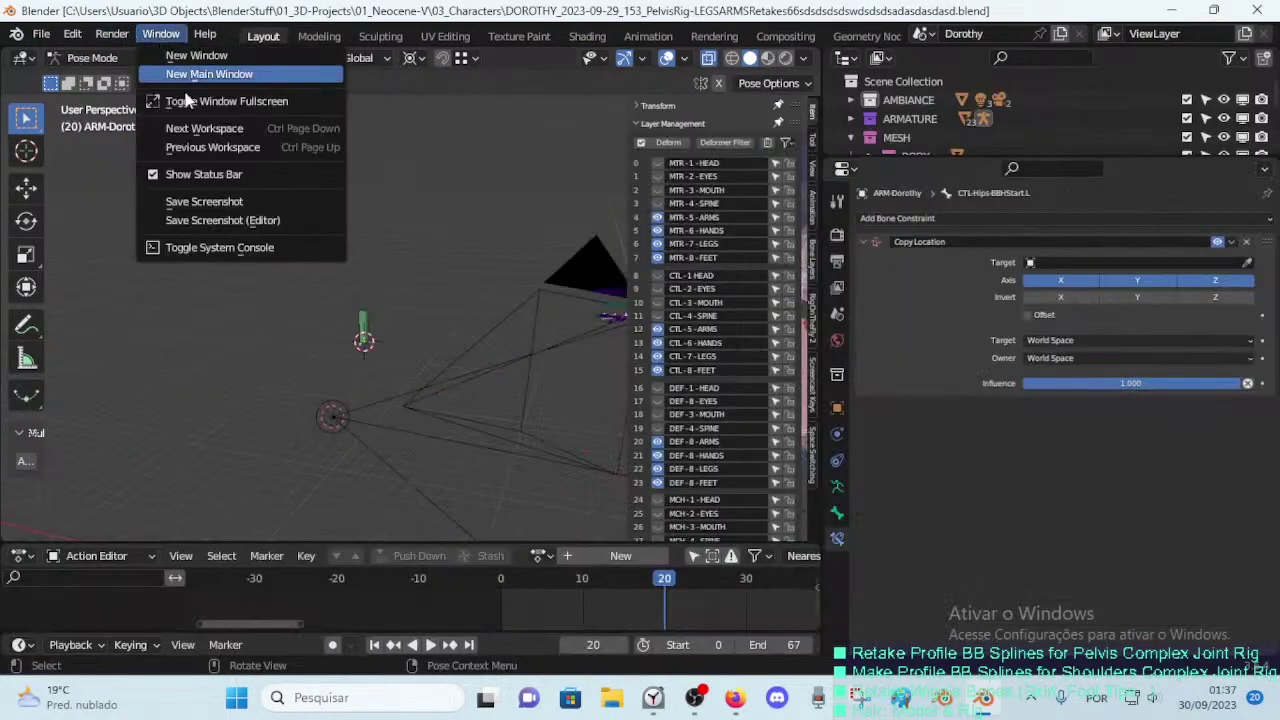
pyautogui.click(225, 247)
pyautogui.click(265, 470)
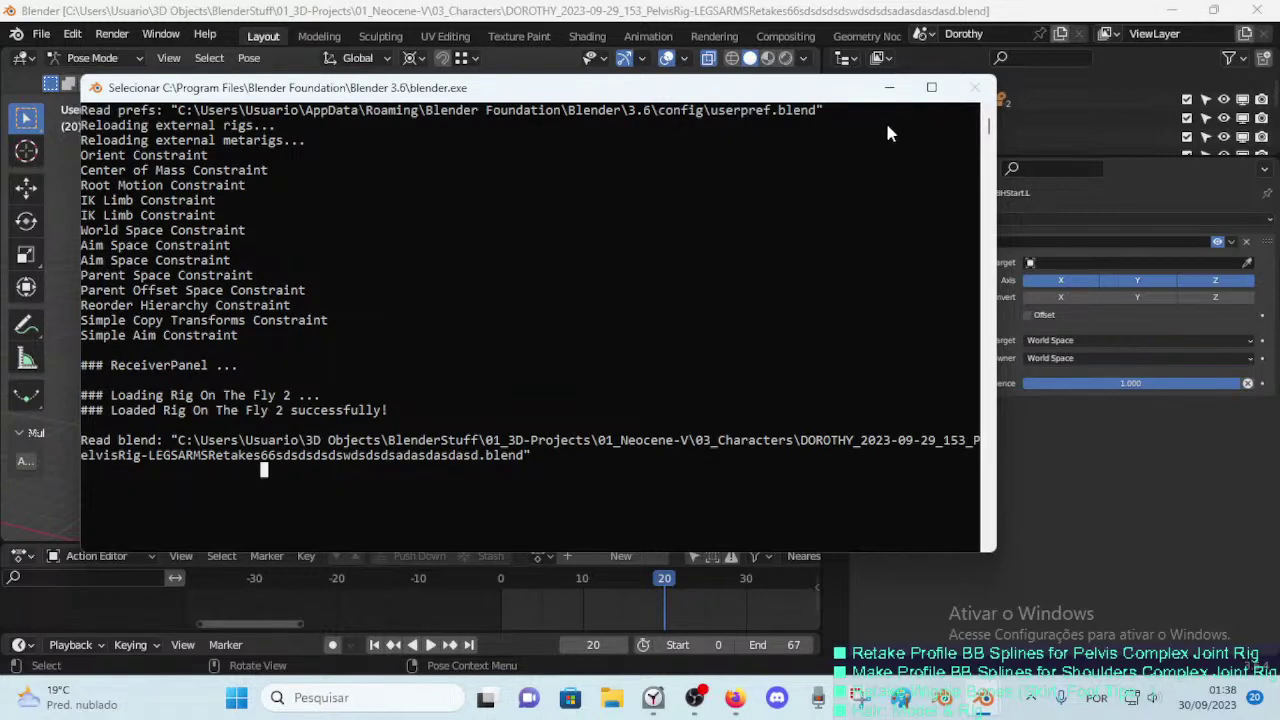
pyautogui.click(160, 34)
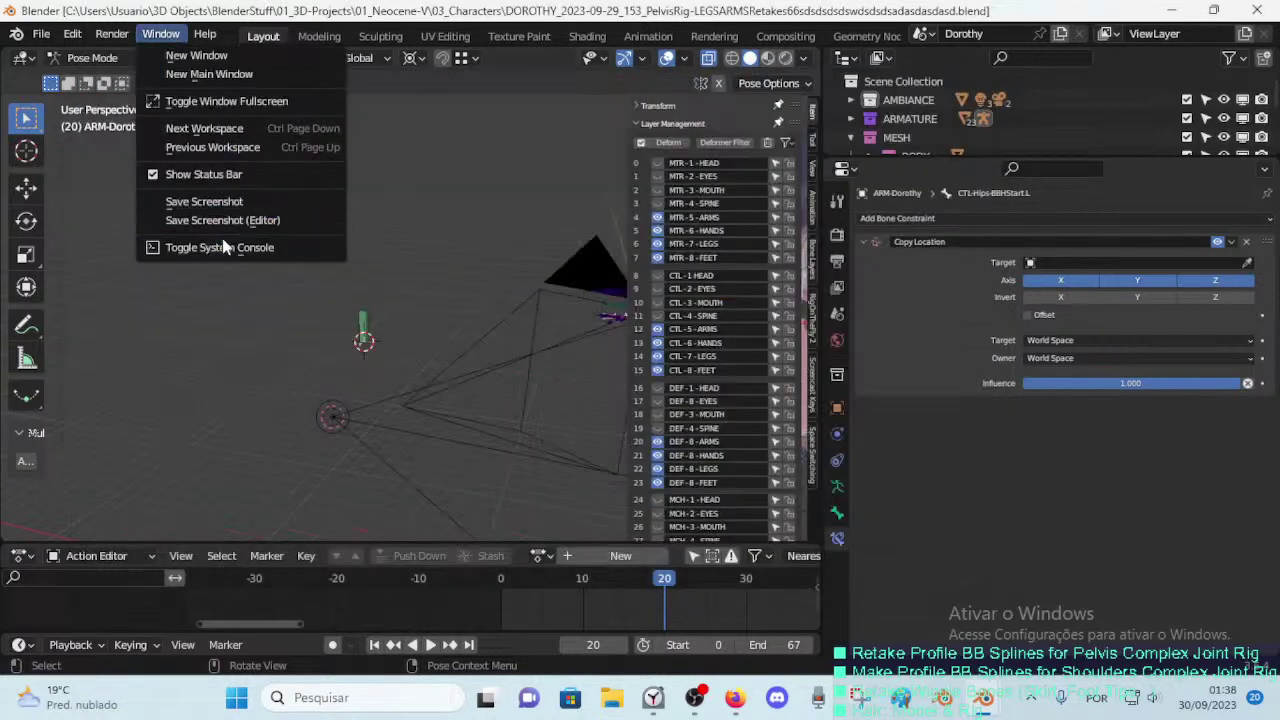
pyautogui.click(225, 247)
# Step: Select CTL-Hips-BBHStart.L, enter Edit Mode and delete that bone
pyautogui.click(365, 326)
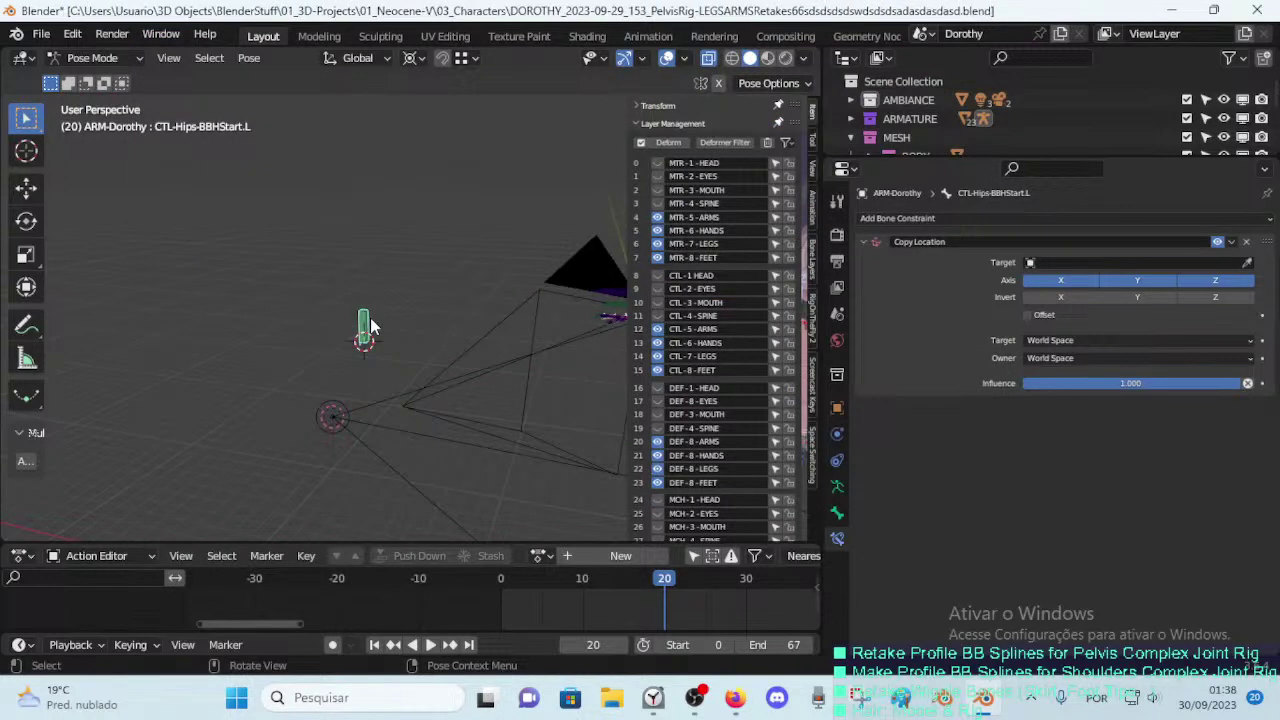
pyautogui.hotkey('ctrl', 'Tab')
pyautogui.press('Tab')
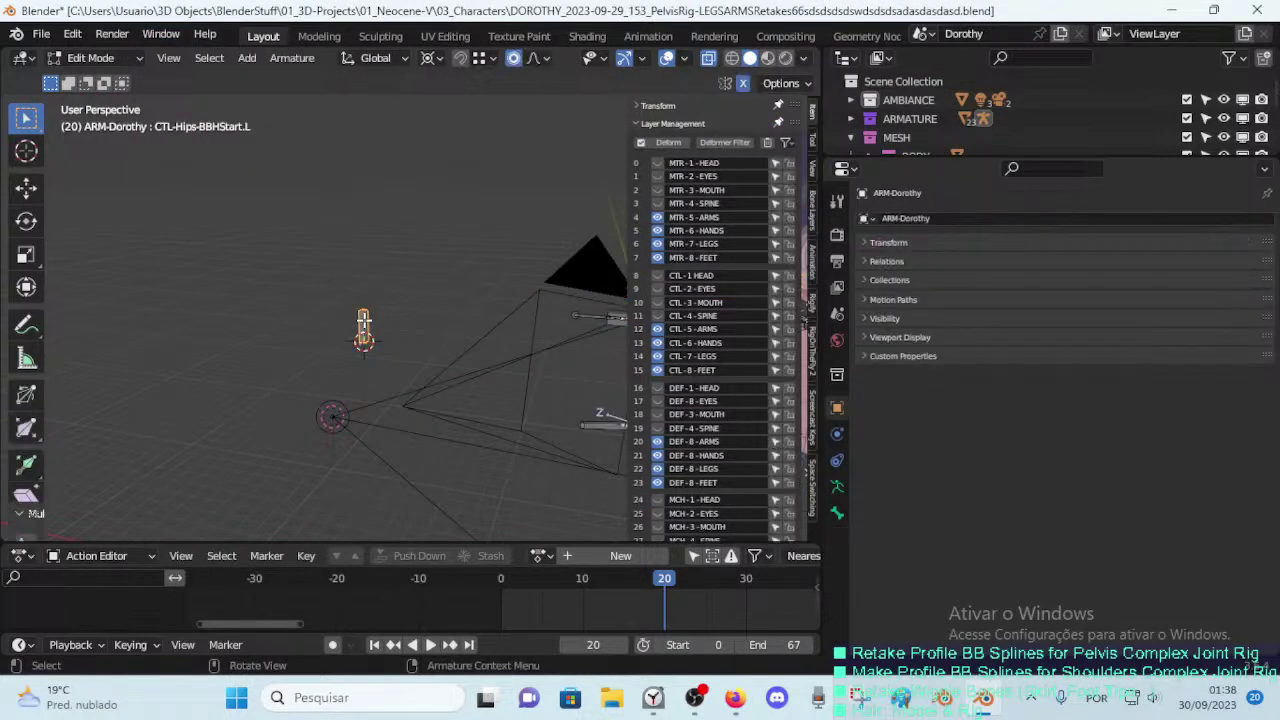
pyautogui.press('x')
pyautogui.click(366, 322)
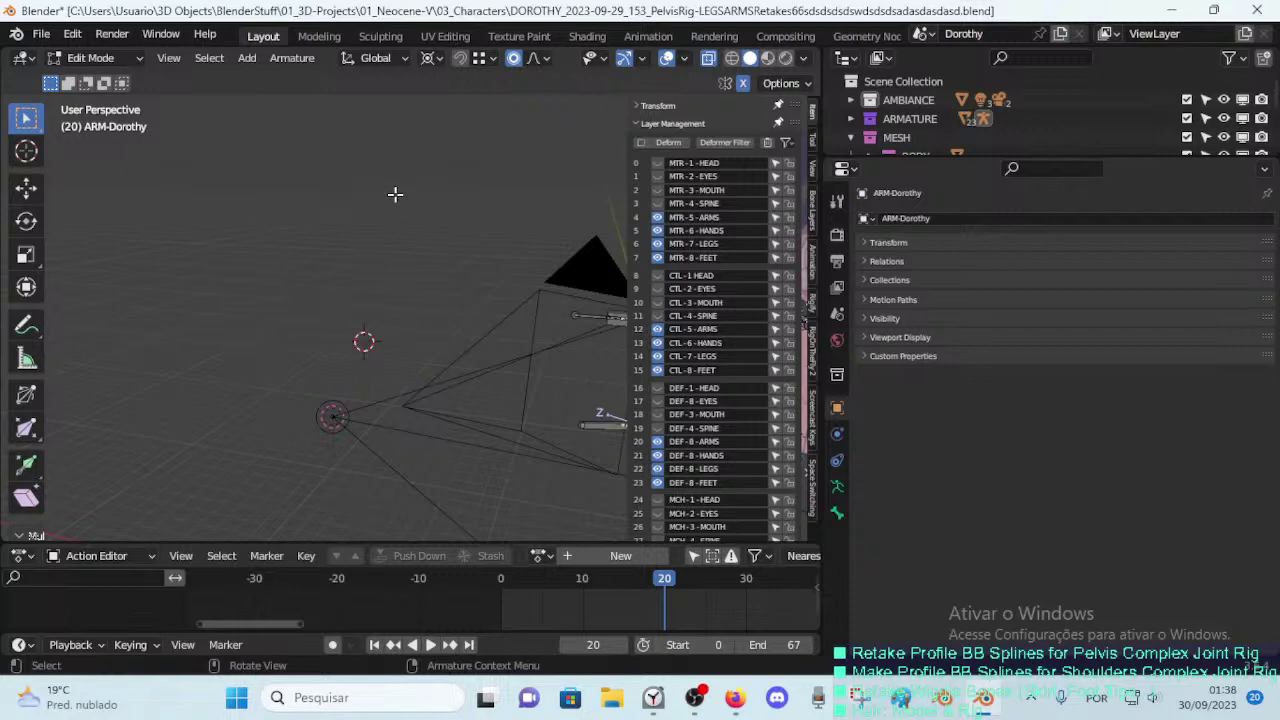
# Step: Discard unsaved changes and delete the newest old .blend file from the folder
pyautogui.click(42, 34)
pyautogui.click(56, 70)
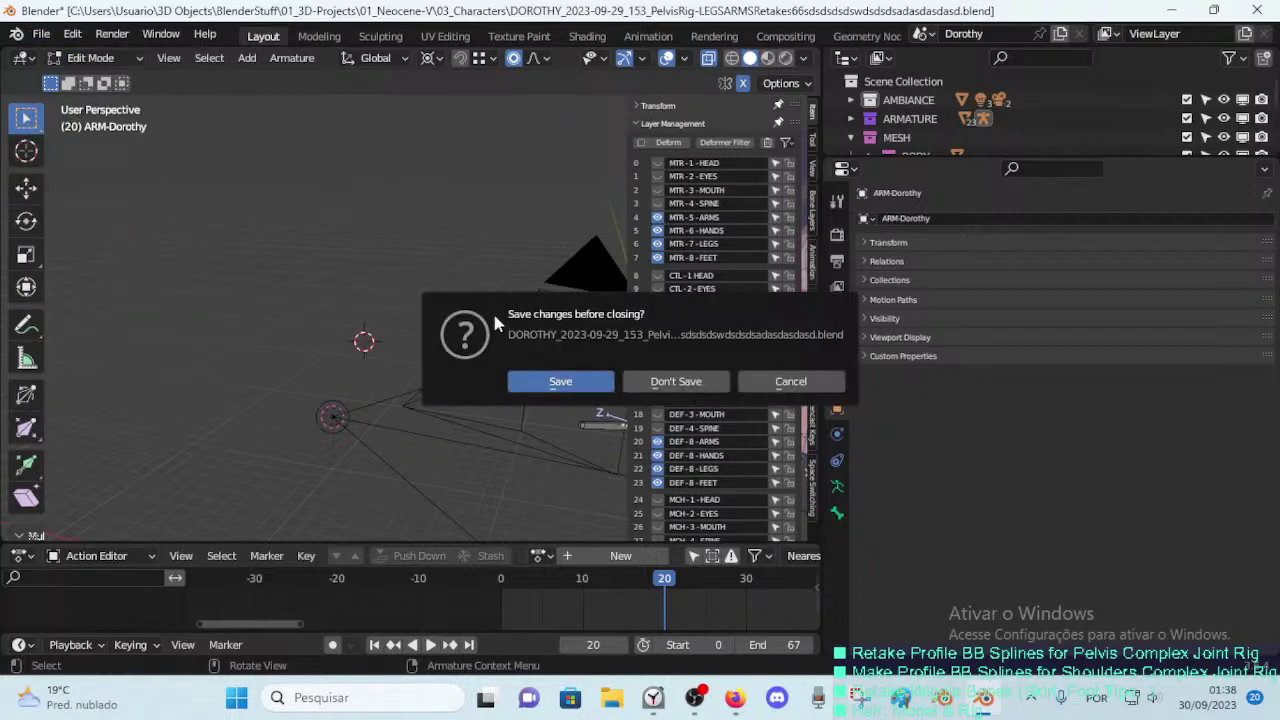
pyautogui.click(676, 381)
pyautogui.click(490, 238)
pyautogui.press('Delete')
pyautogui.click(438, 241)
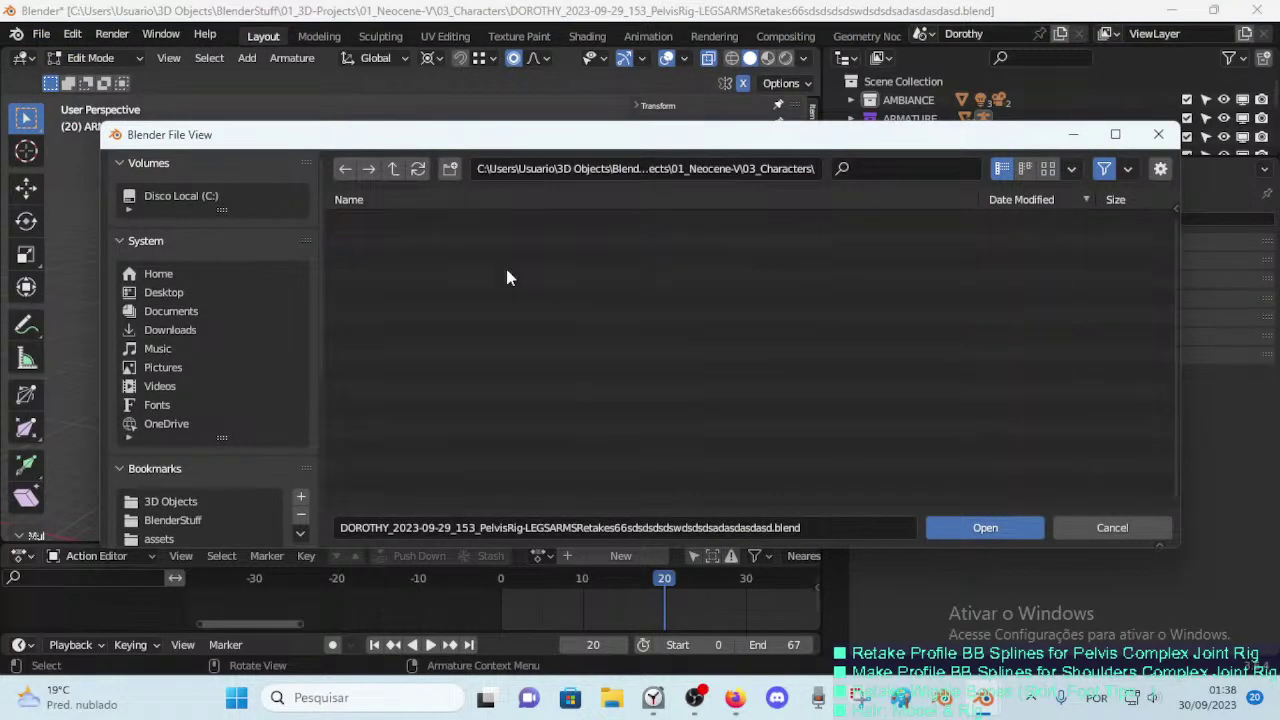
pyautogui.click(524, 250)
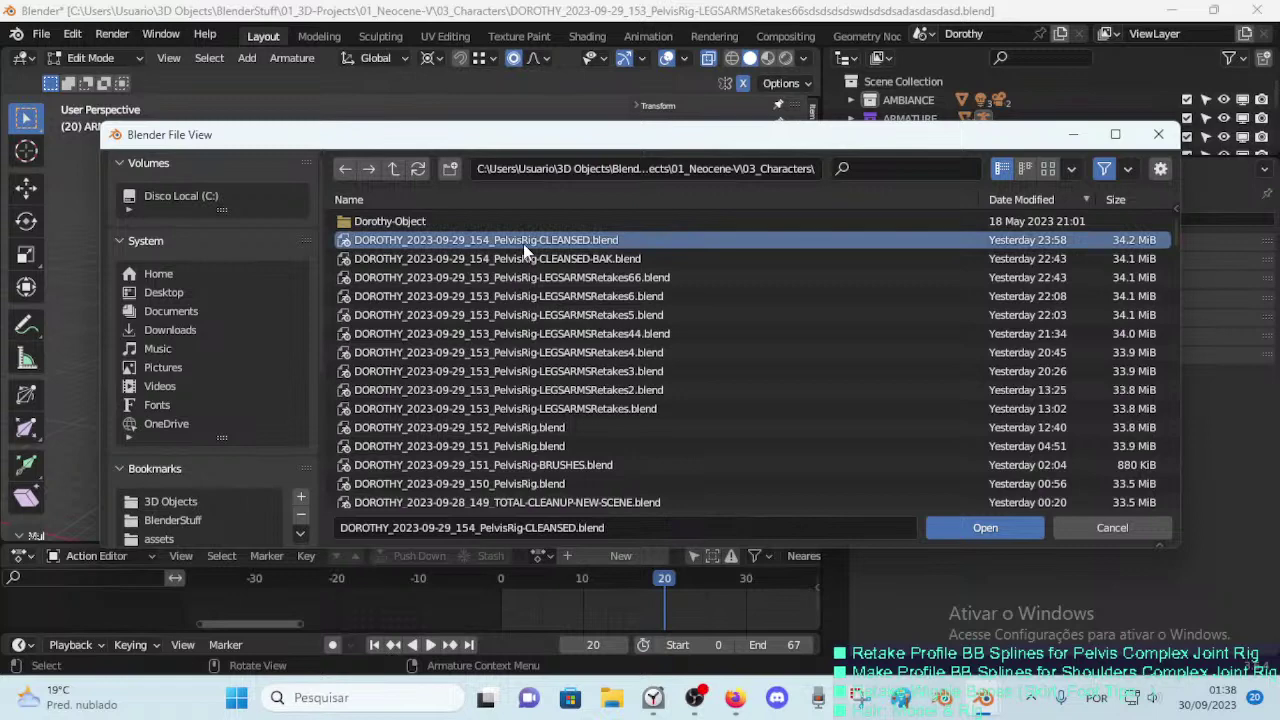
# Step: Open the PelvisRig-CLEANSED file, then force-close Blender when it freezes
pyautogui.doubleClick(524, 250)
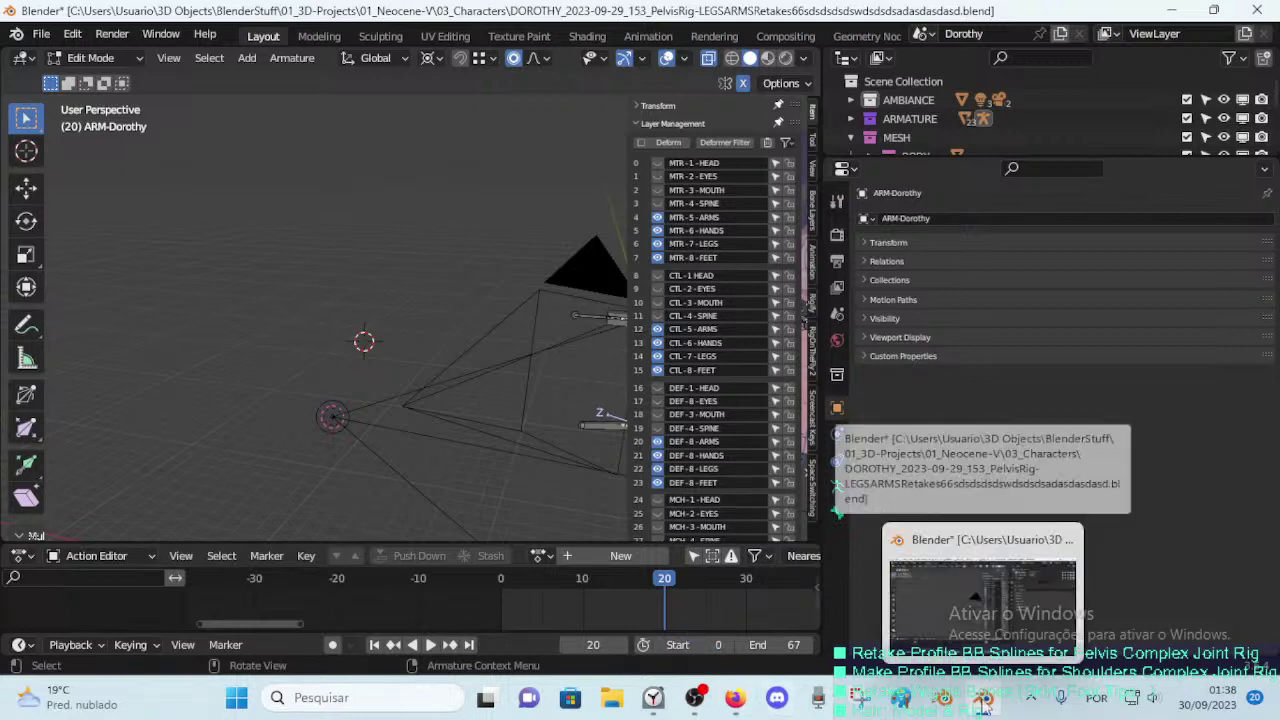
pyautogui.moveTo(984, 698)
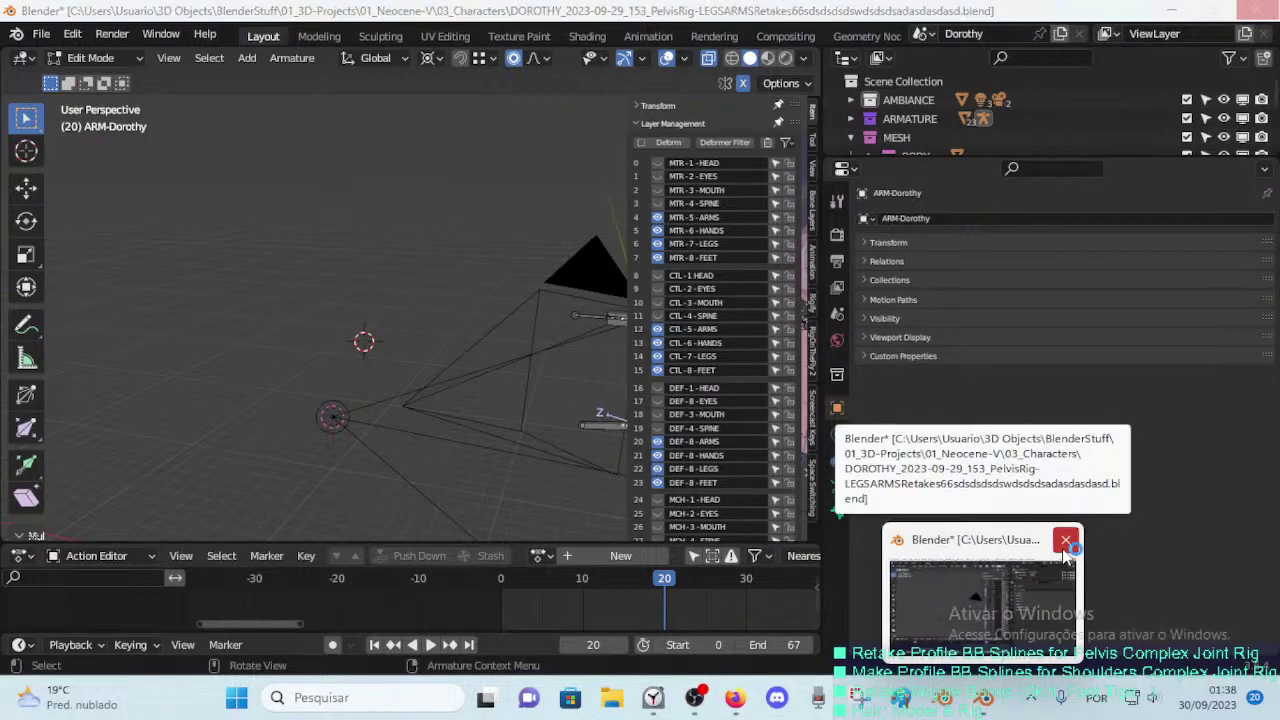
pyautogui.click(1066, 545)
pyautogui.click(588, 360)
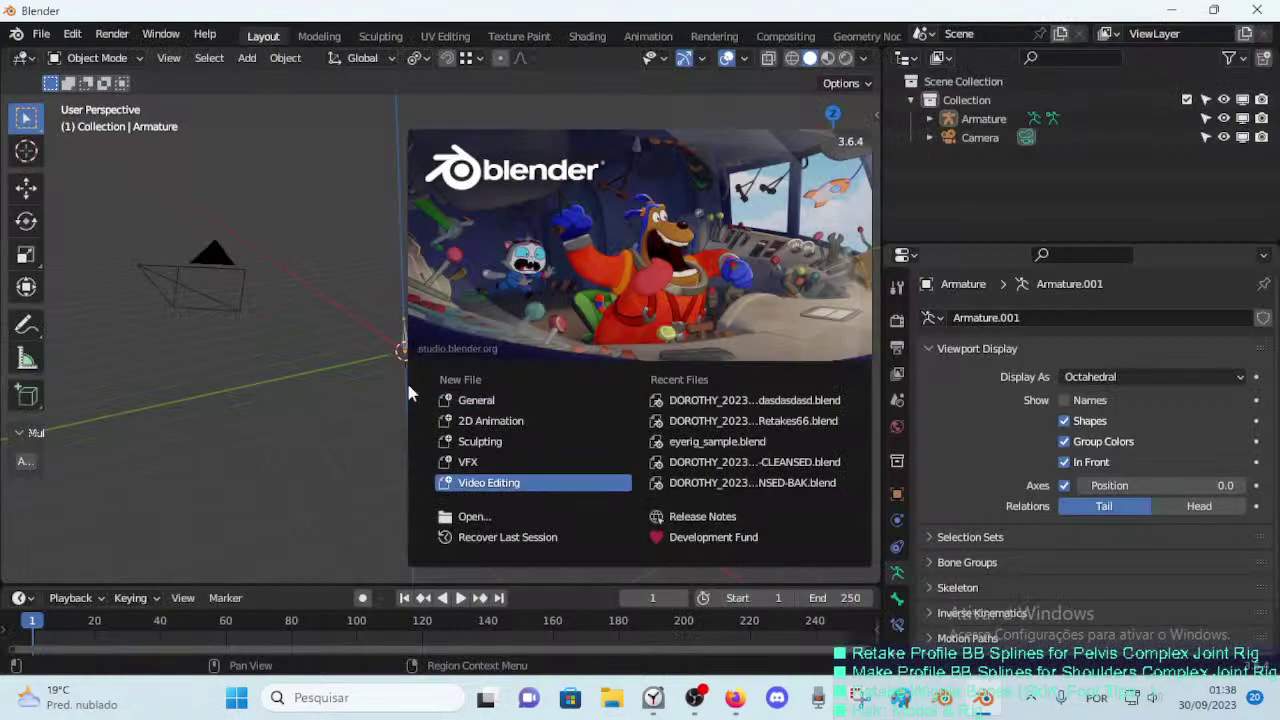
# Step: In the restarted Blender, open DOROTHY_2023-09-29_154_PelvisRig-CLEANSED.blend
pyautogui.click(41, 34)
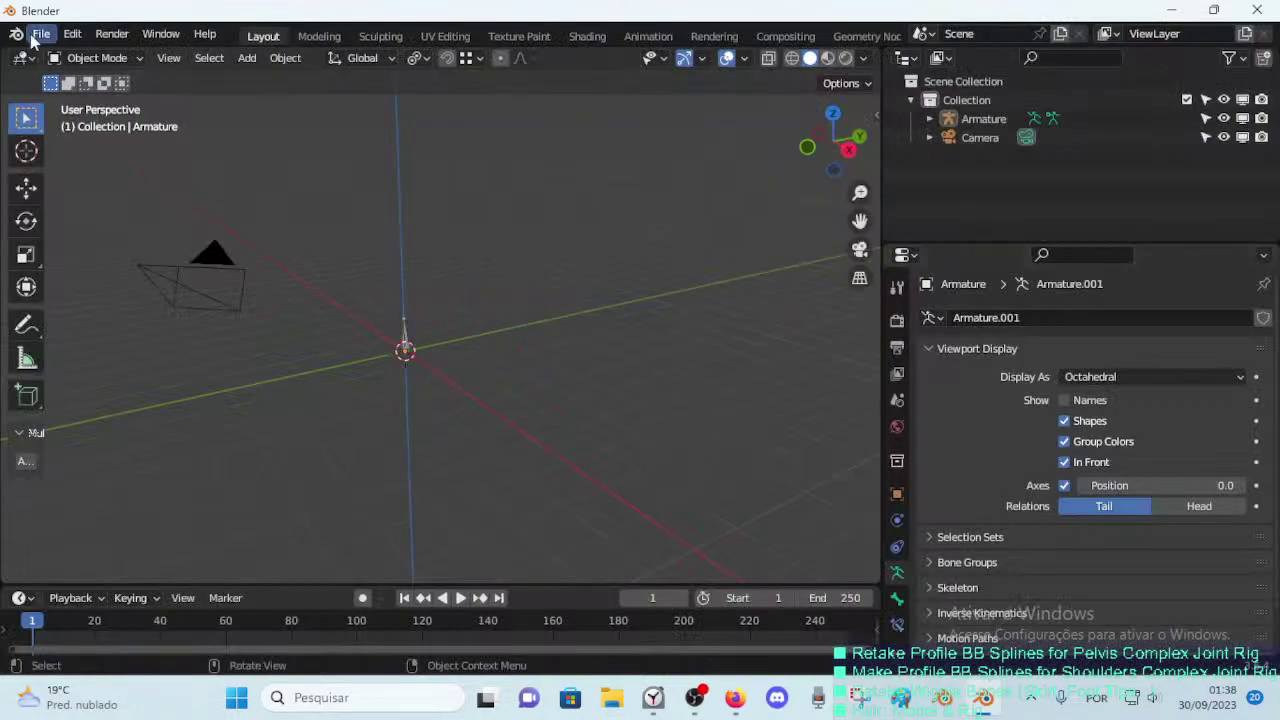
pyautogui.click(41, 34)
pyautogui.click(62, 75)
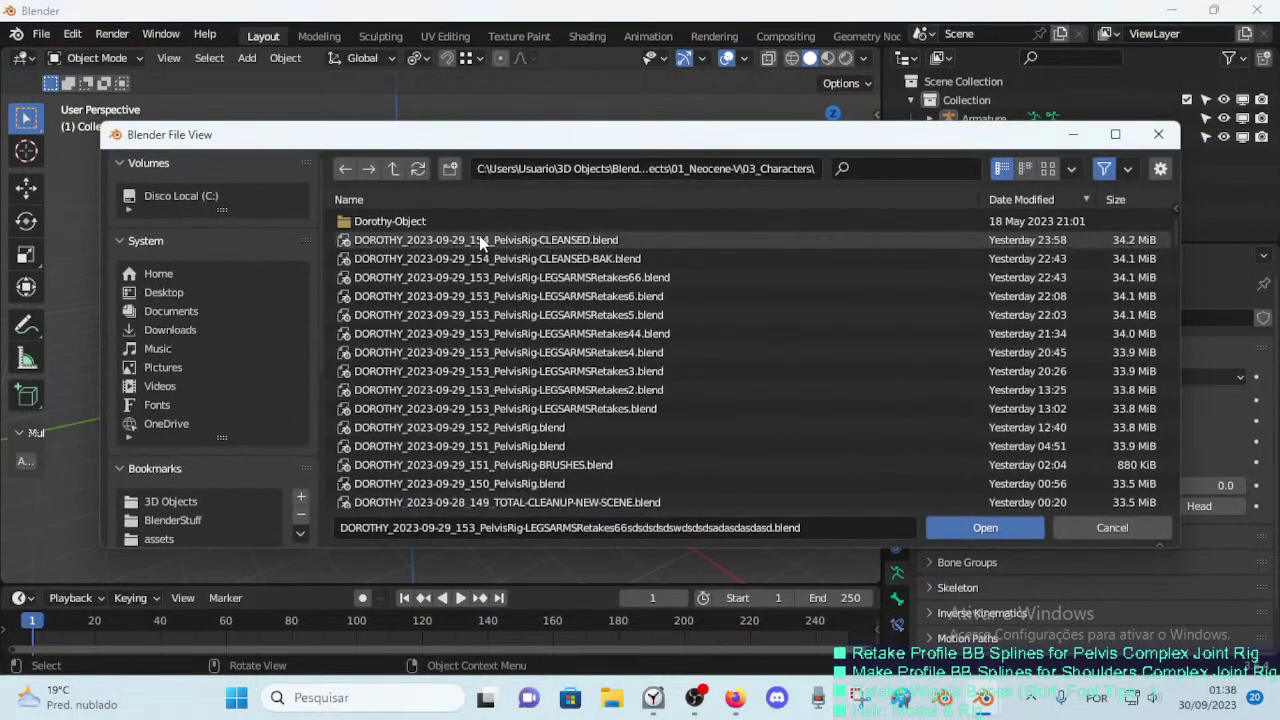
pyautogui.doubleClick(479, 241)
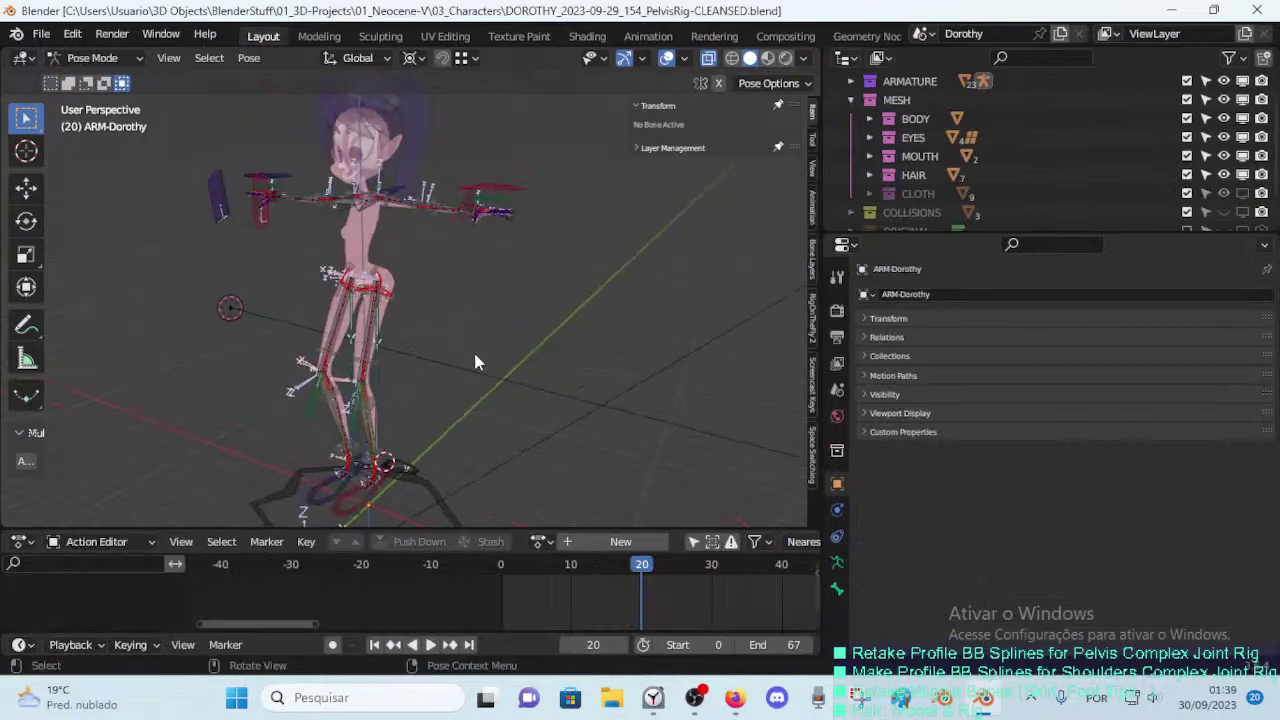
# Step: Zoom into the pelvis in Edit Mode, select bone DEF-7A-Pelvis.L.004 and hide the sidebar
pyautogui.moveTo(585, 532); pyautogui.dragTo(585, 570)
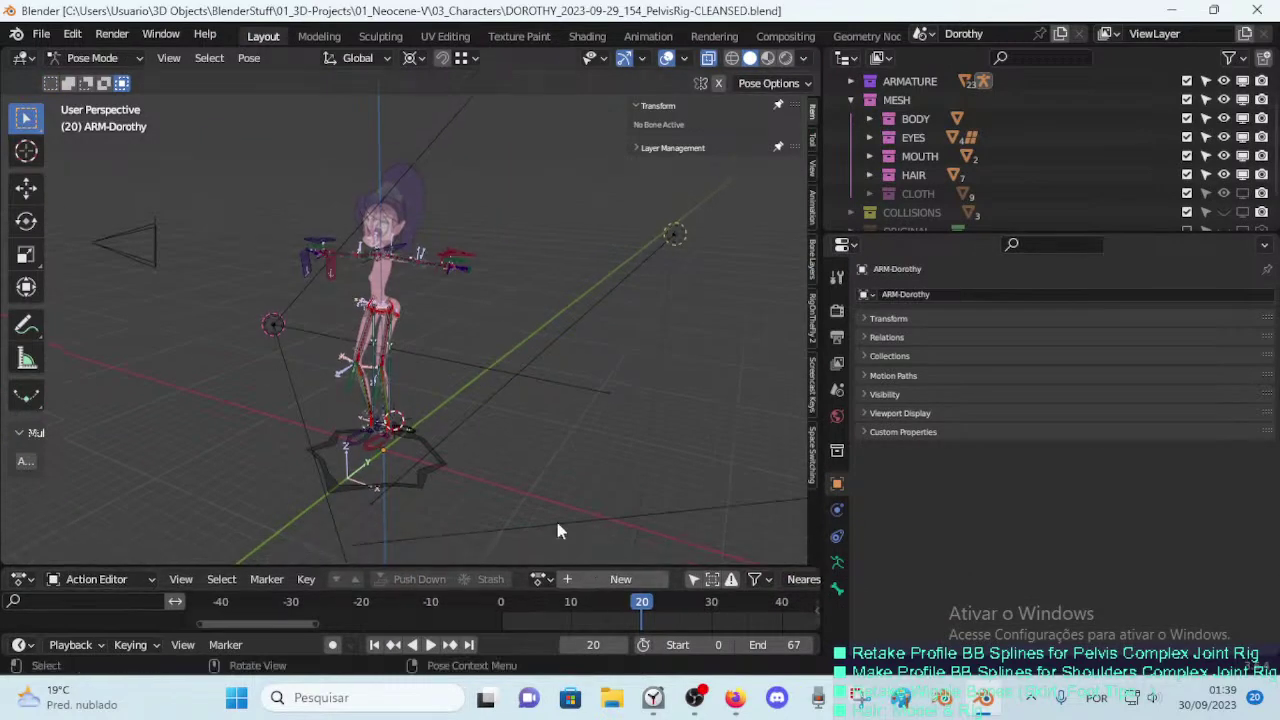
pyautogui.moveTo(555, 517)
pyautogui.mouseDown(button='middle')
pyautogui.moveTo(477, 371)
pyautogui.moveTo(377, 397)
pyautogui.moveTo(441, 414)
pyautogui.moveTo(374, 381)
pyautogui.moveTo(508, 371)
pyautogui.mouseUp(button='middle')
pyautogui.scroll(4, 380, 391)
pyautogui.press('Tab')
pyautogui.press('Tab')
pyautogui.scroll(3, 374, 381)
pyautogui.scroll(2, 415, 390)
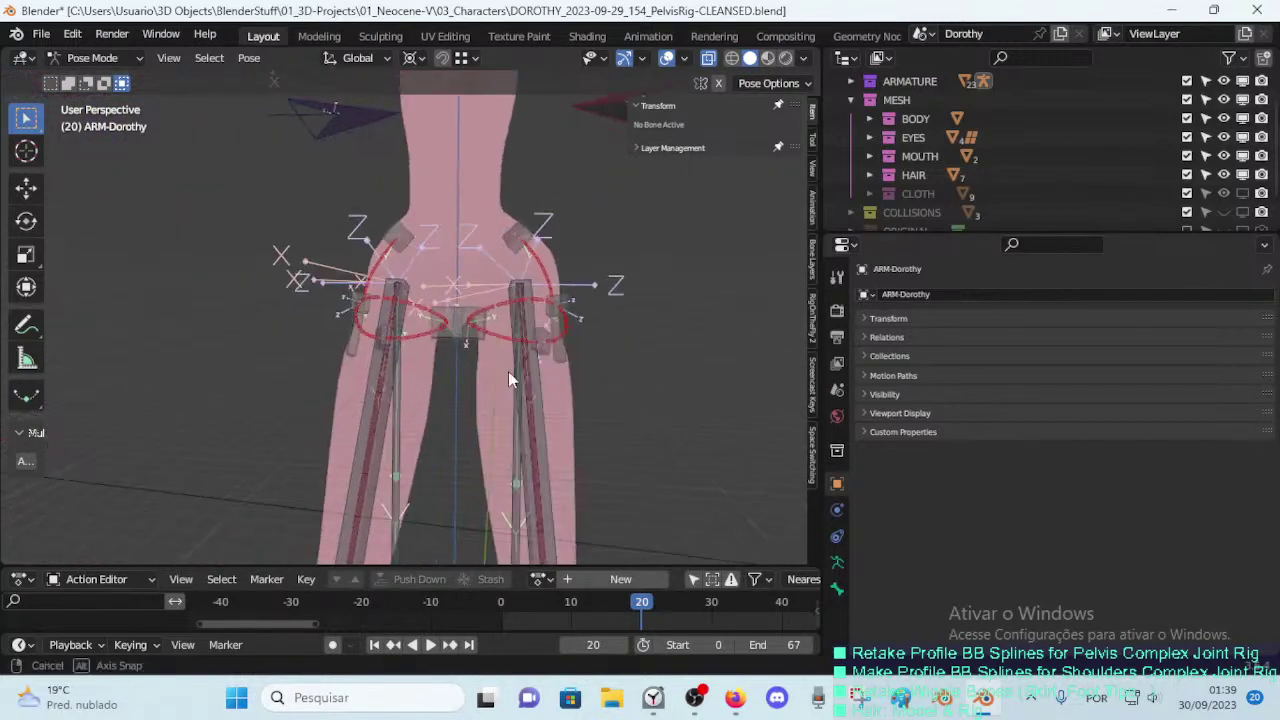
pyautogui.click(538, 302)
pyautogui.scroll(-5, 538, 302)
pyautogui.moveTo(505, 302)
pyautogui.mouseDown(button='middle')
pyautogui.moveTo(467, 317)
pyautogui.moveTo(487, 322)
pyautogui.mouseUp(button='middle')
pyautogui.scroll(5, 467, 317)
pyautogui.press('n')
pyautogui.scroll(-4, 475, 318)
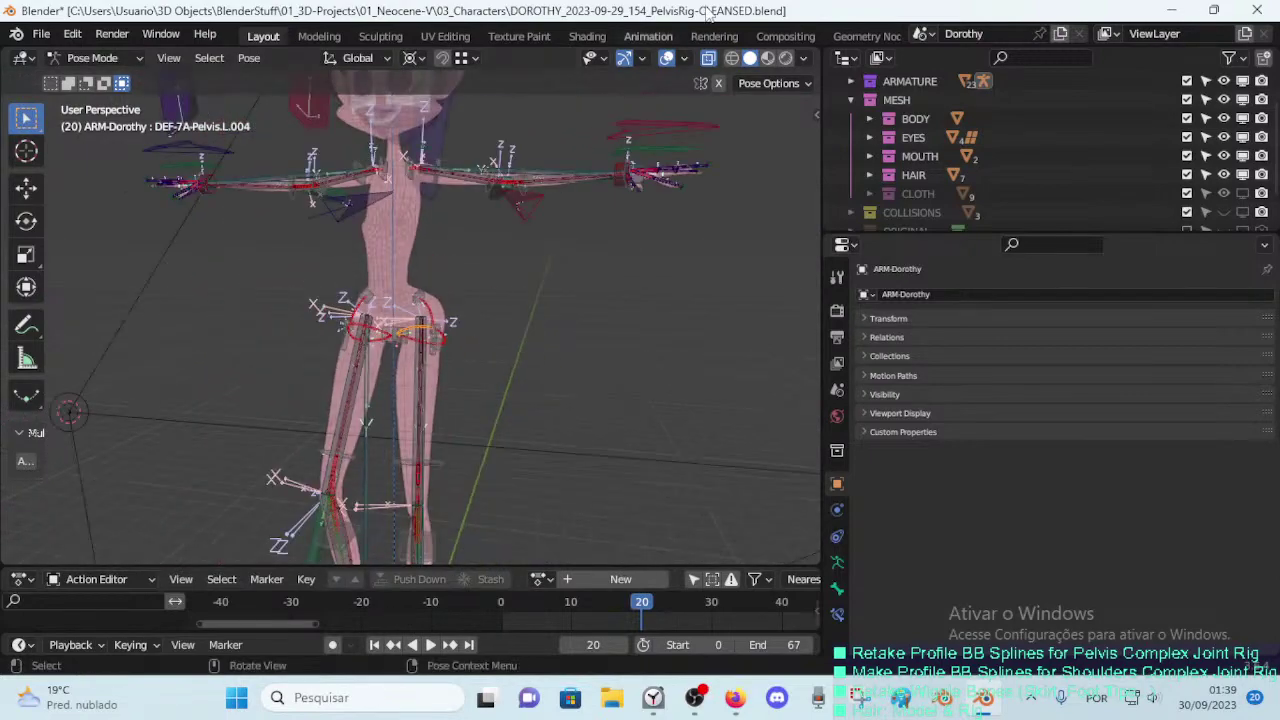
# Step: Switch to Material Preview shading and zoom in on the textured character
pyautogui.click(768, 59)
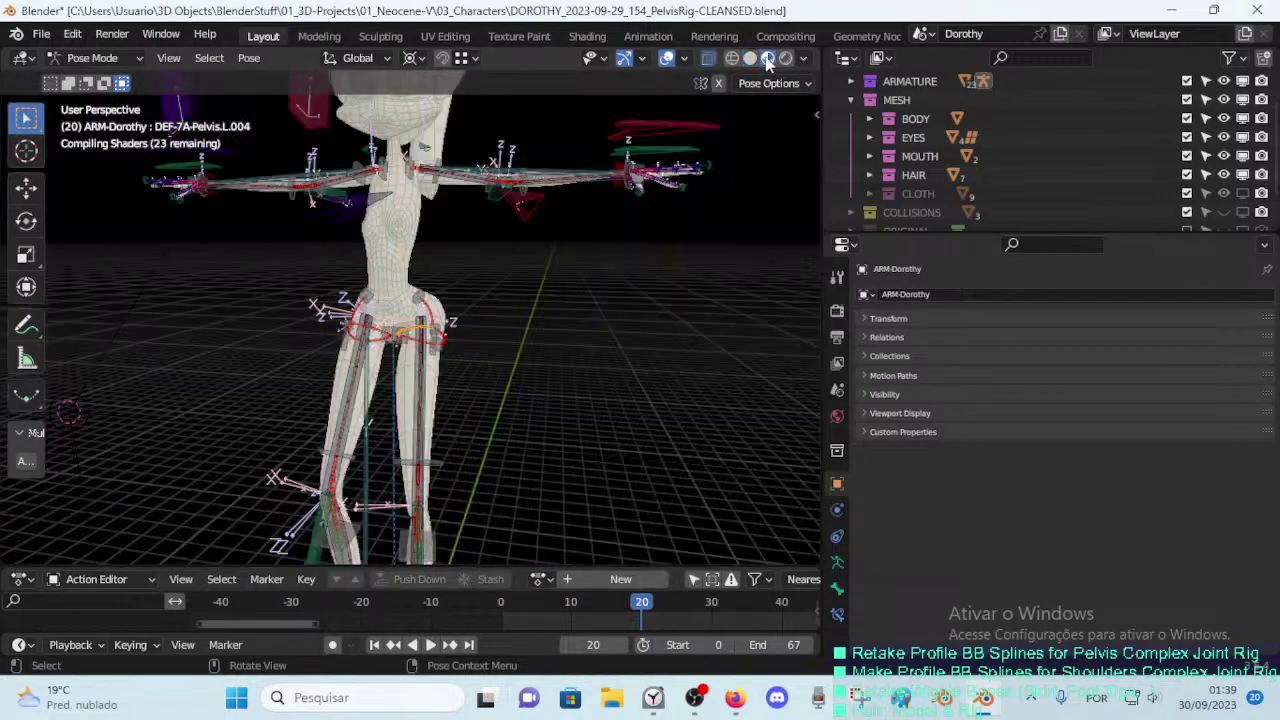
pyautogui.moveTo(592, 254)
pyautogui.mouseDown(button='middle')
pyautogui.moveTo(468, 258)
pyautogui.moveTo(545, 278)
pyautogui.moveTo(476, 292)
pyautogui.moveTo(510, 293)
pyautogui.moveTo(481, 271)
pyautogui.mouseUp(button='middle')
pyautogui.scroll(3, 481, 271)
pyautogui.scroll(2, 501, 295)
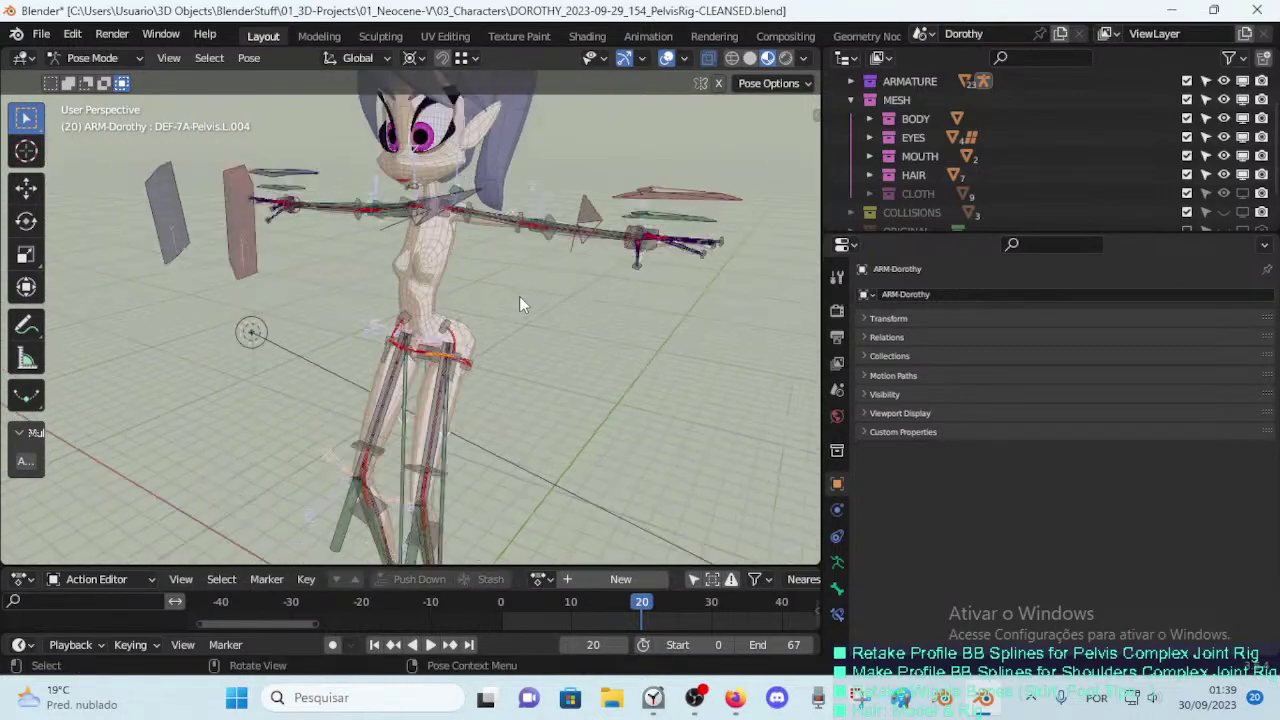
pyautogui.scroll(2, 519, 296)
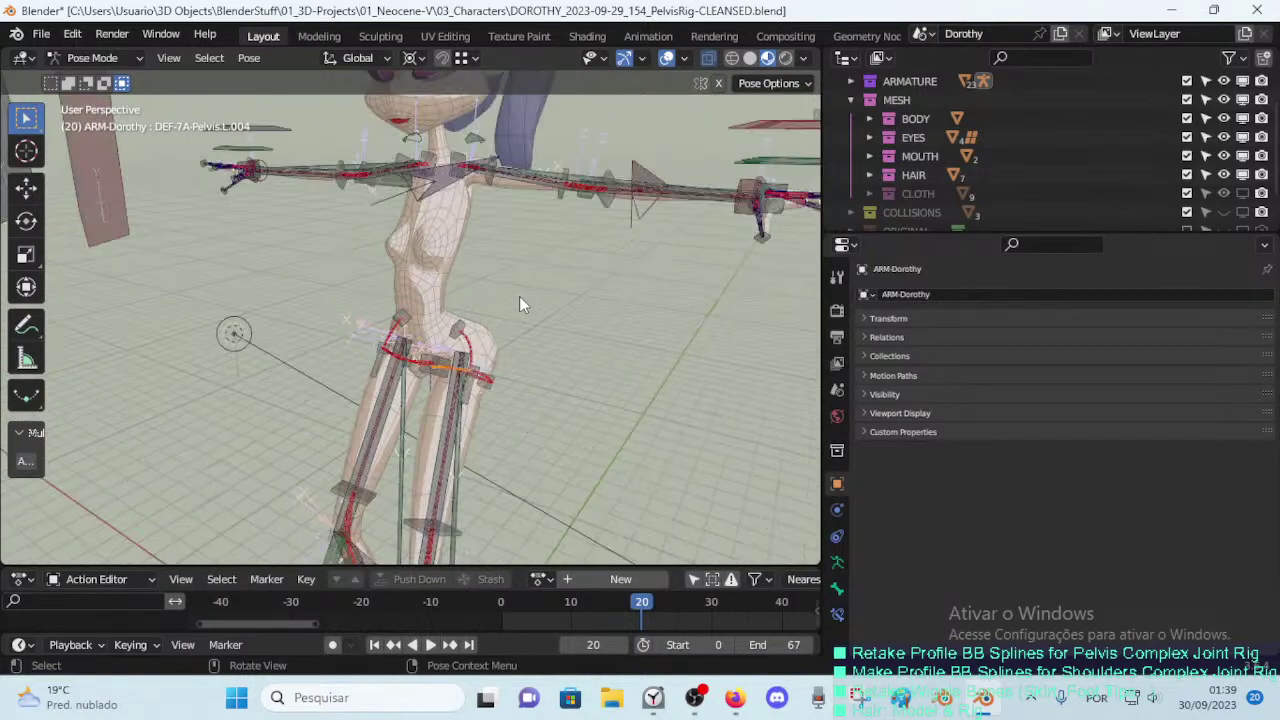
# Step: Cycle through Wireframe, Solid and Rendered shading, then look through the scene camera
pyautogui.click(731, 59)
pyautogui.click(750, 59)
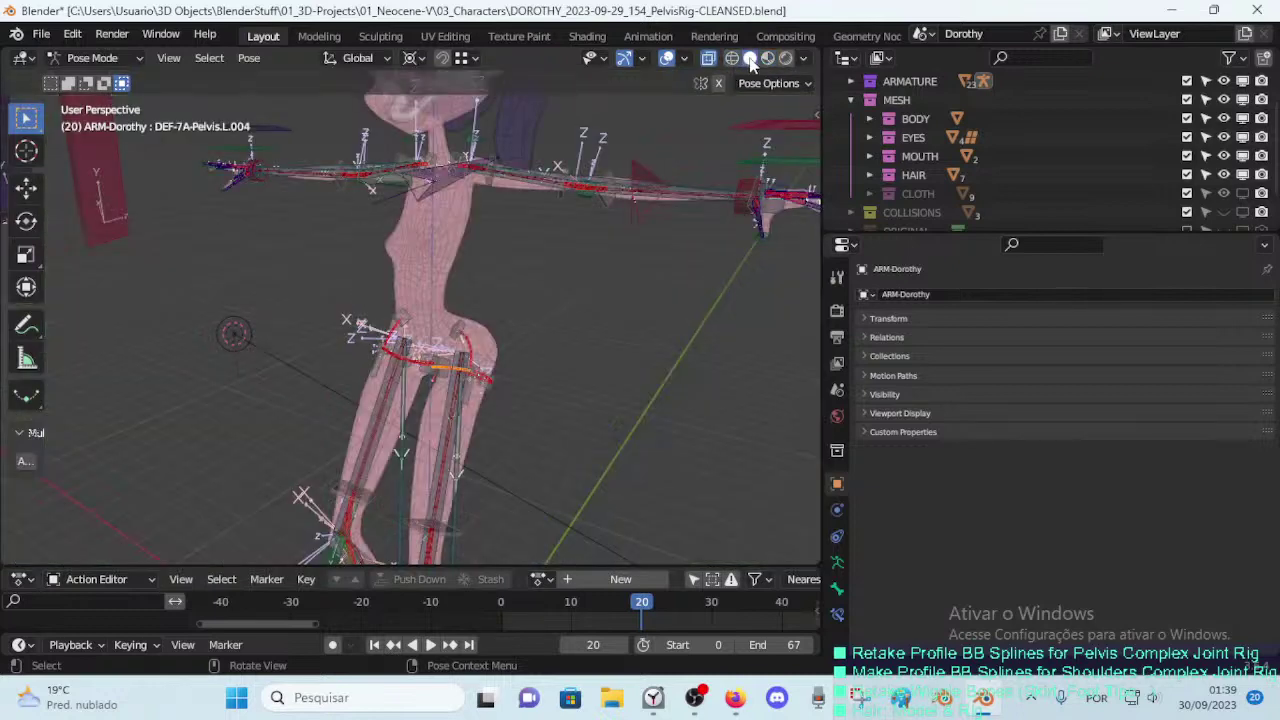
pyautogui.scroll(-3, 729, 97)
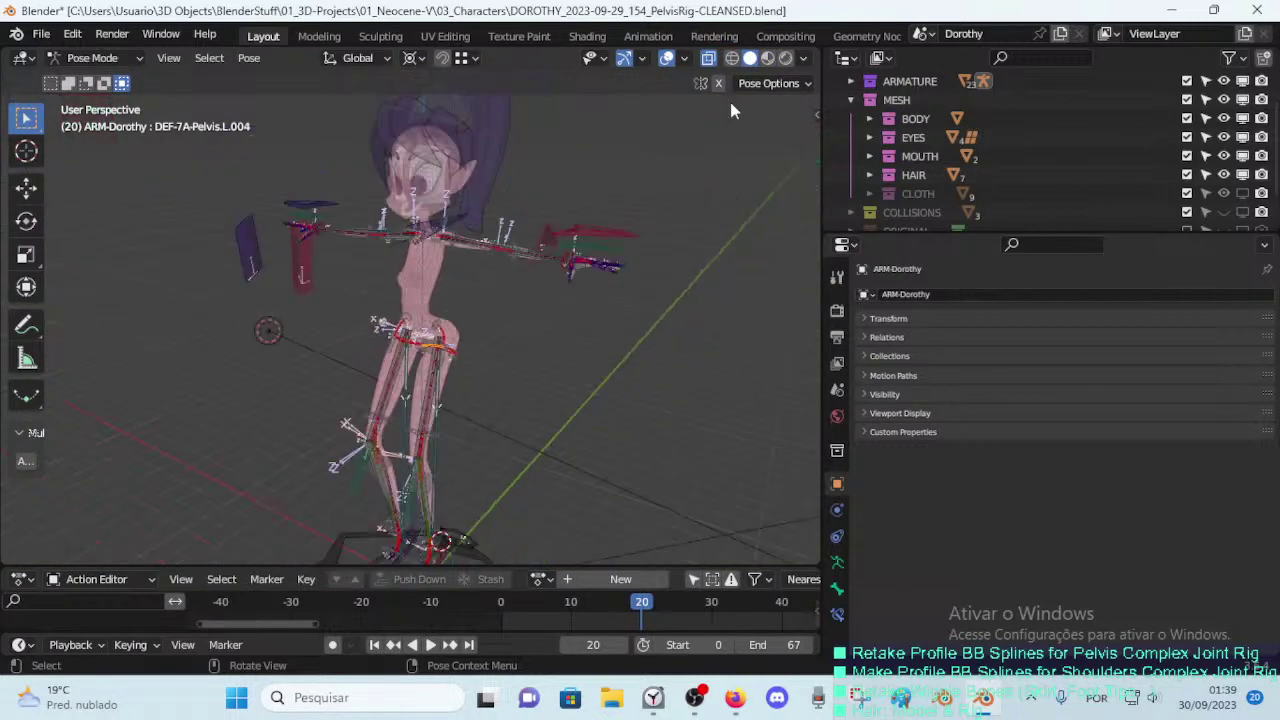
pyautogui.click(786, 59)
pyautogui.moveTo(563, 238)
pyautogui.mouseDown(button='middle')
pyautogui.moveTo(476, 254)
pyautogui.moveTo(800, 62)
pyautogui.mouseUp(button='middle')
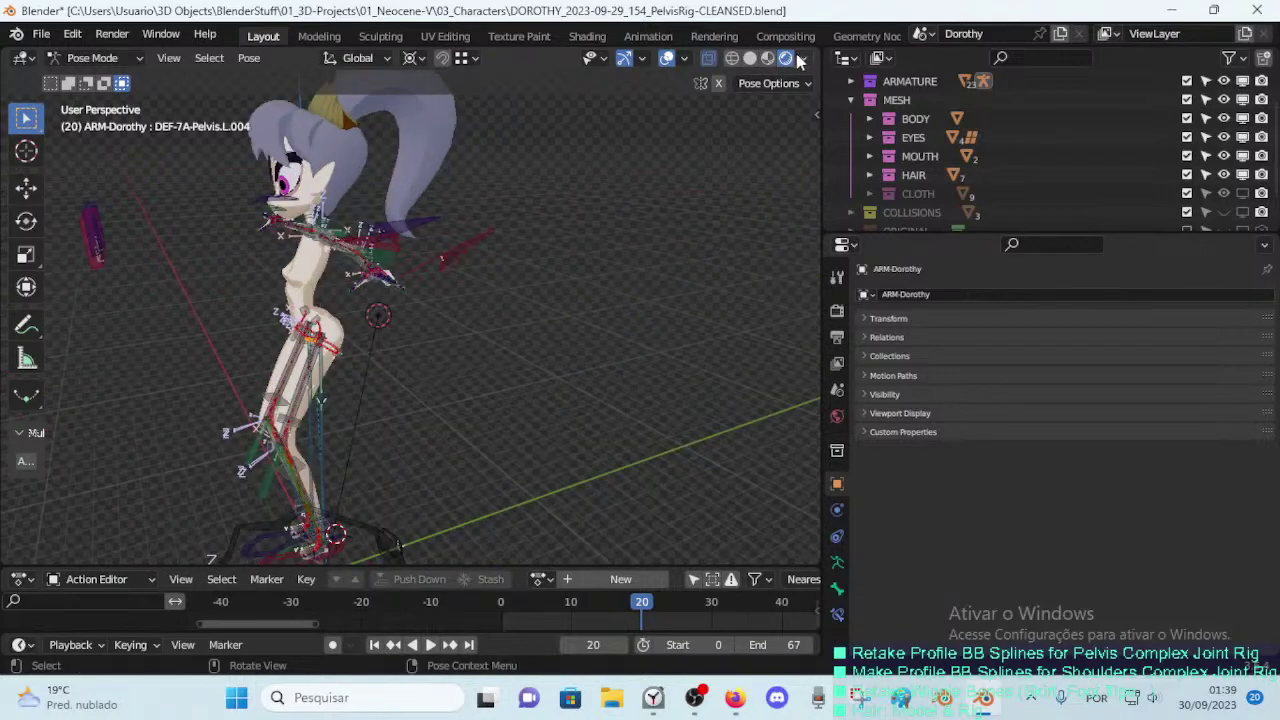
pyautogui.press('KP_0')
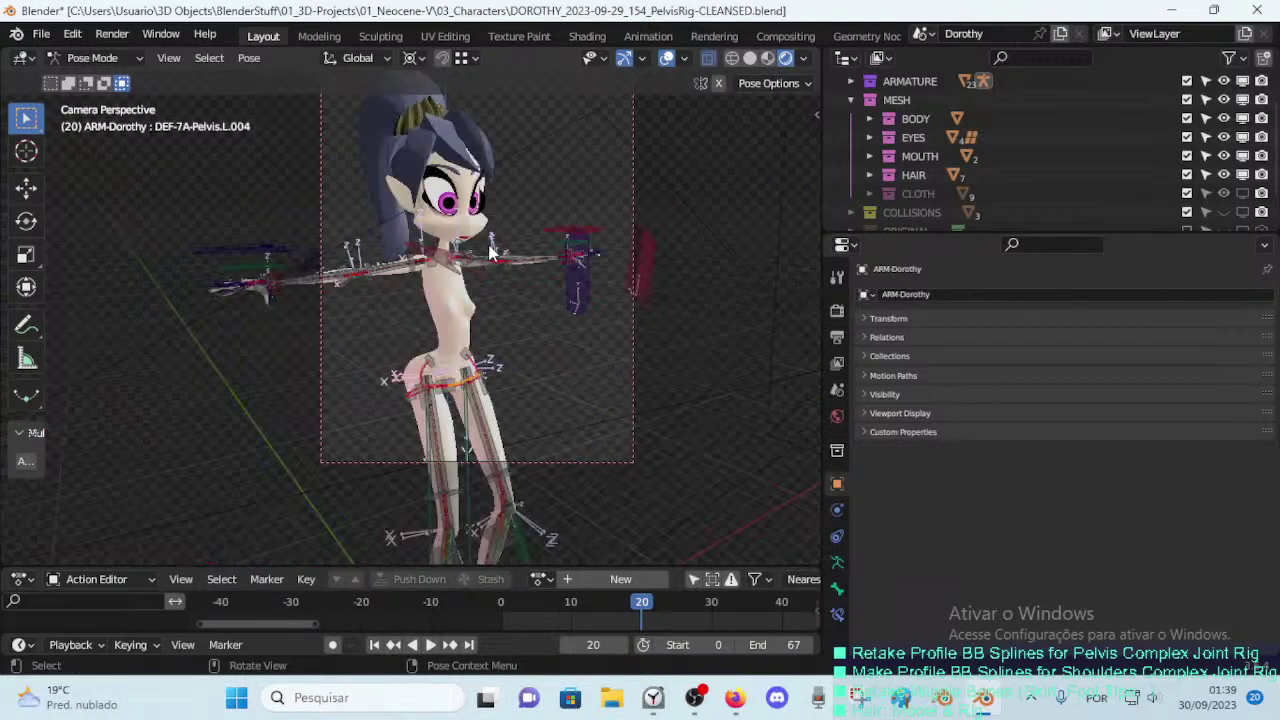
# Step: Switch to Material Preview, turn Scene Lights and Scene World off, then Scene World back on
pyautogui.click(767, 57)
pyautogui.click(806, 58)
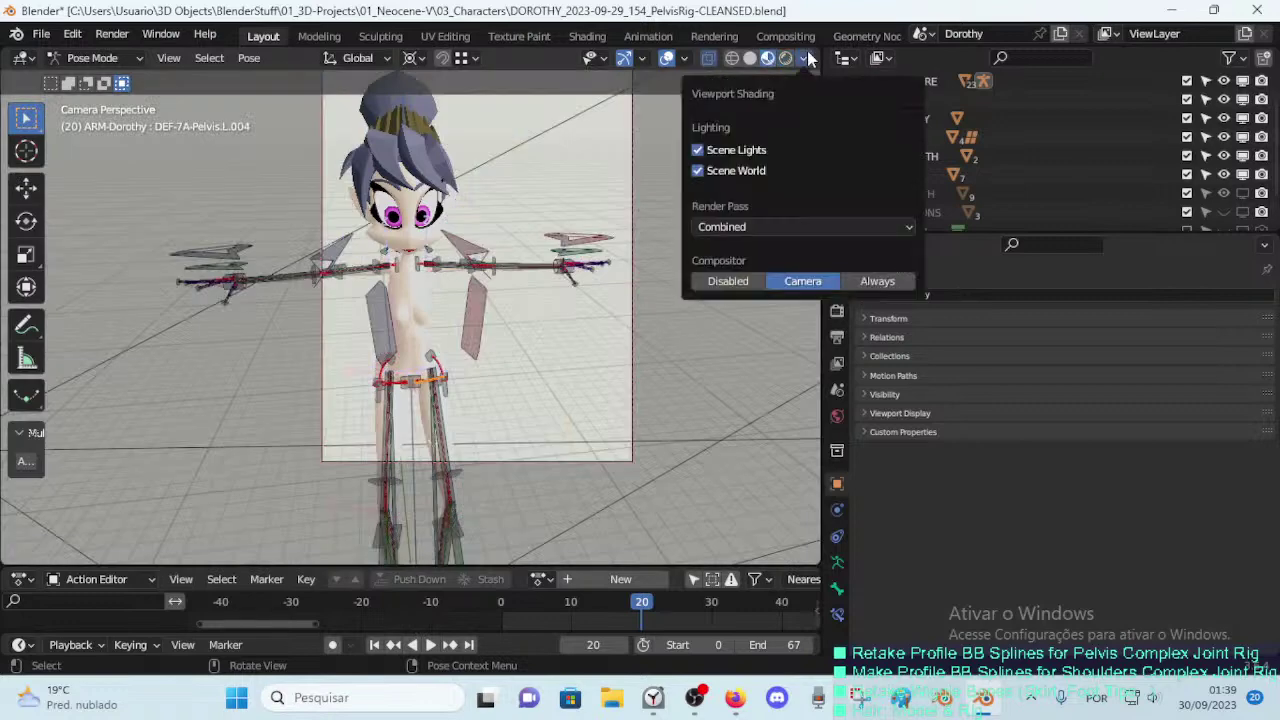
pyautogui.click(697, 150)
pyautogui.click(697, 170)
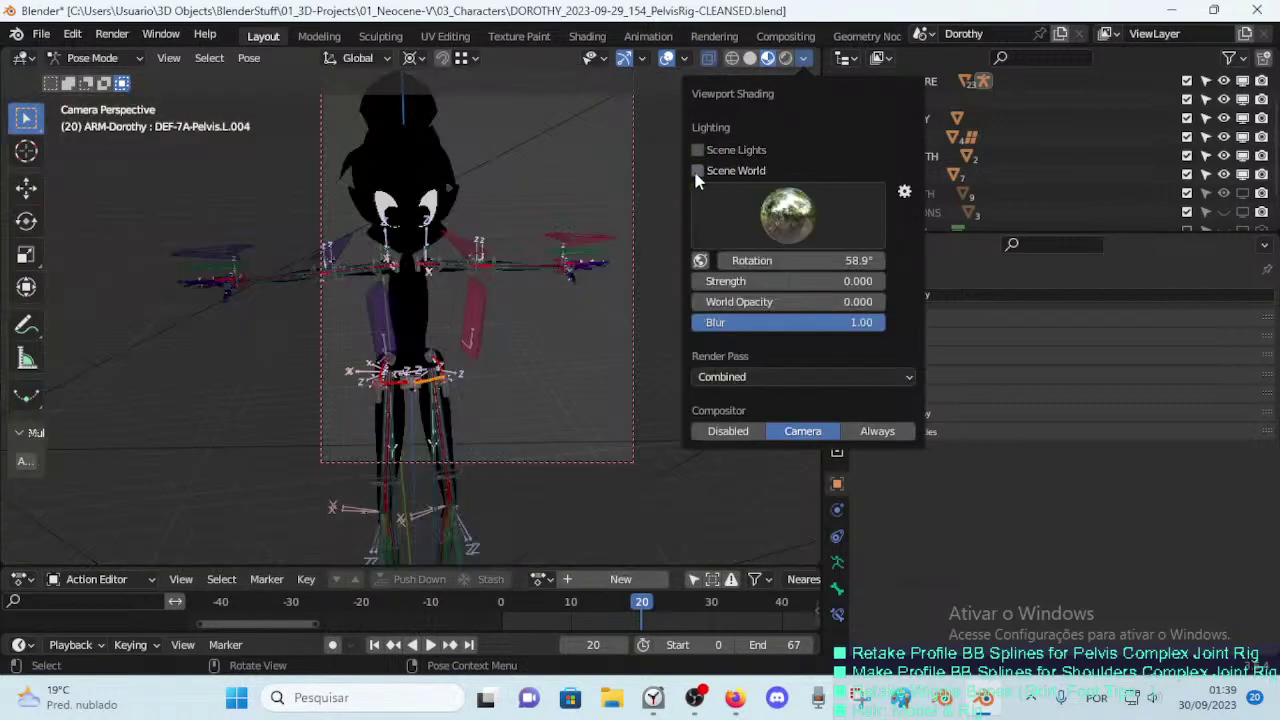
pyautogui.click(806, 58)
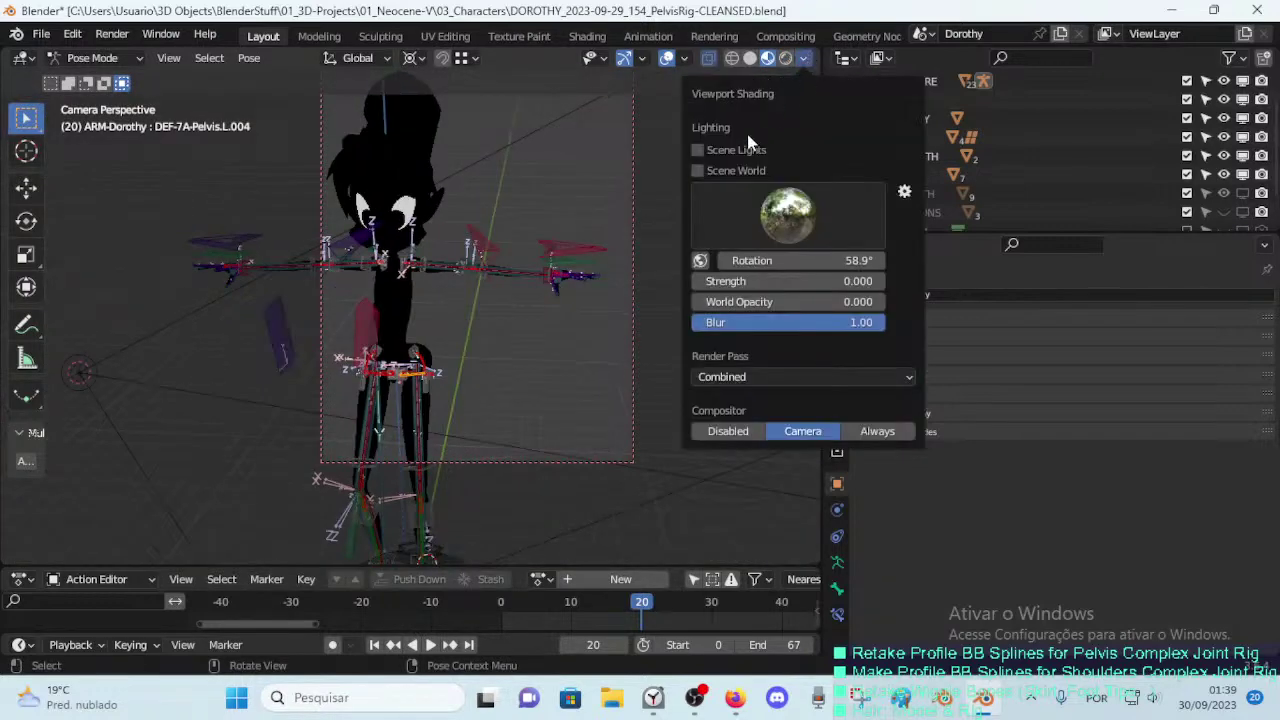
pyautogui.click(700, 170)
# Step: Orbit around the character and enlarge the outliner to reveal more collections
pyautogui.moveTo(560, 210)
pyautogui.mouseDown(button='middle')
pyautogui.moveTo(395, 215)
pyautogui.moveTo(428, 240)
pyautogui.mouseUp(button='middle')
pyautogui.moveTo(344, 257); pyautogui.dragTo(422, 338, button='middle')
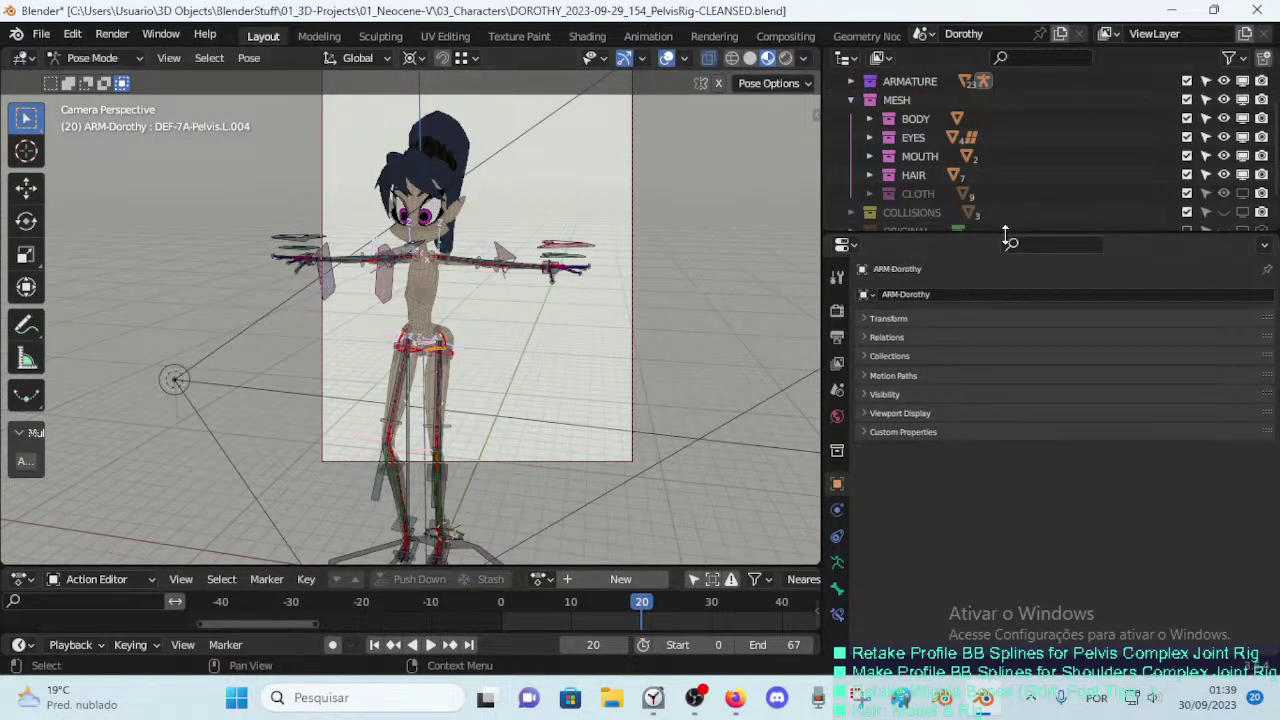
pyautogui.moveTo(1000, 234); pyautogui.dragTo(1000, 385)
# Step: Unhide the CLOTH collection and zoom in on the clothed character
pyautogui.click(1222, 231)
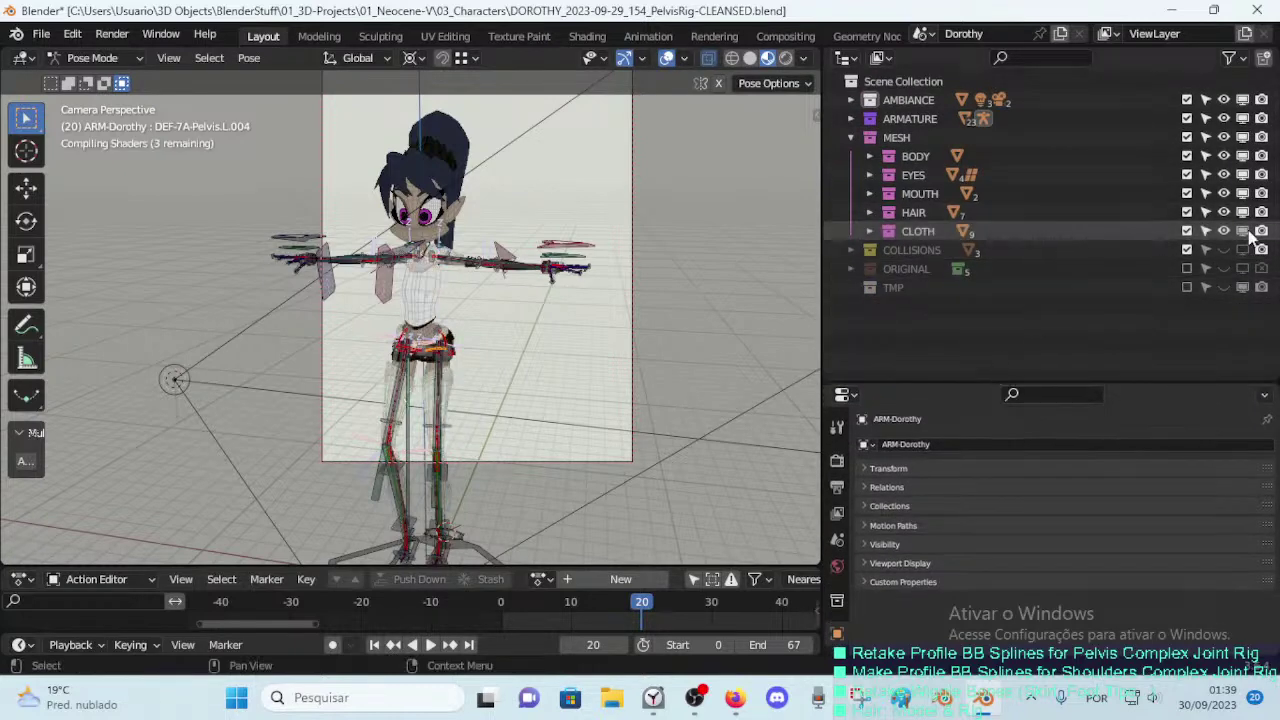
pyautogui.moveTo(572, 277); pyautogui.dragTo(459, 290, button='middle')
pyautogui.scroll(2, 459, 283)
pyautogui.scroll(2, 466, 300)
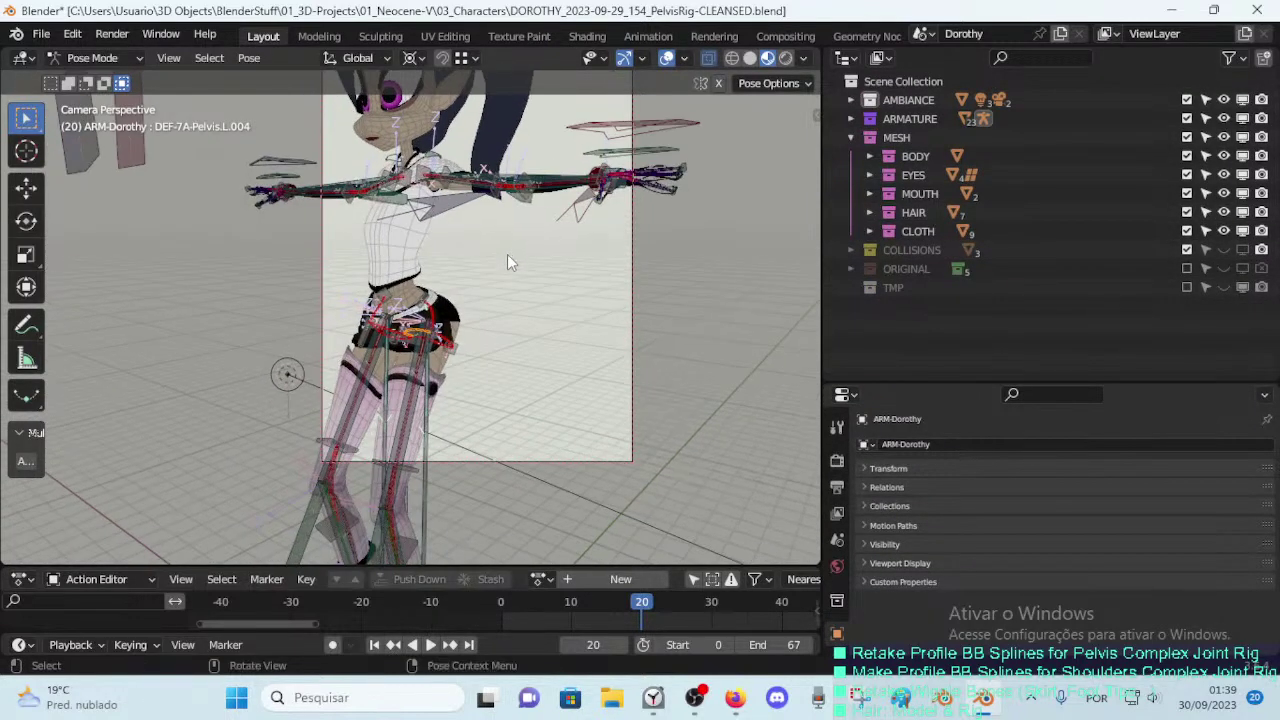
pyautogui.scroll(2, 507, 254)
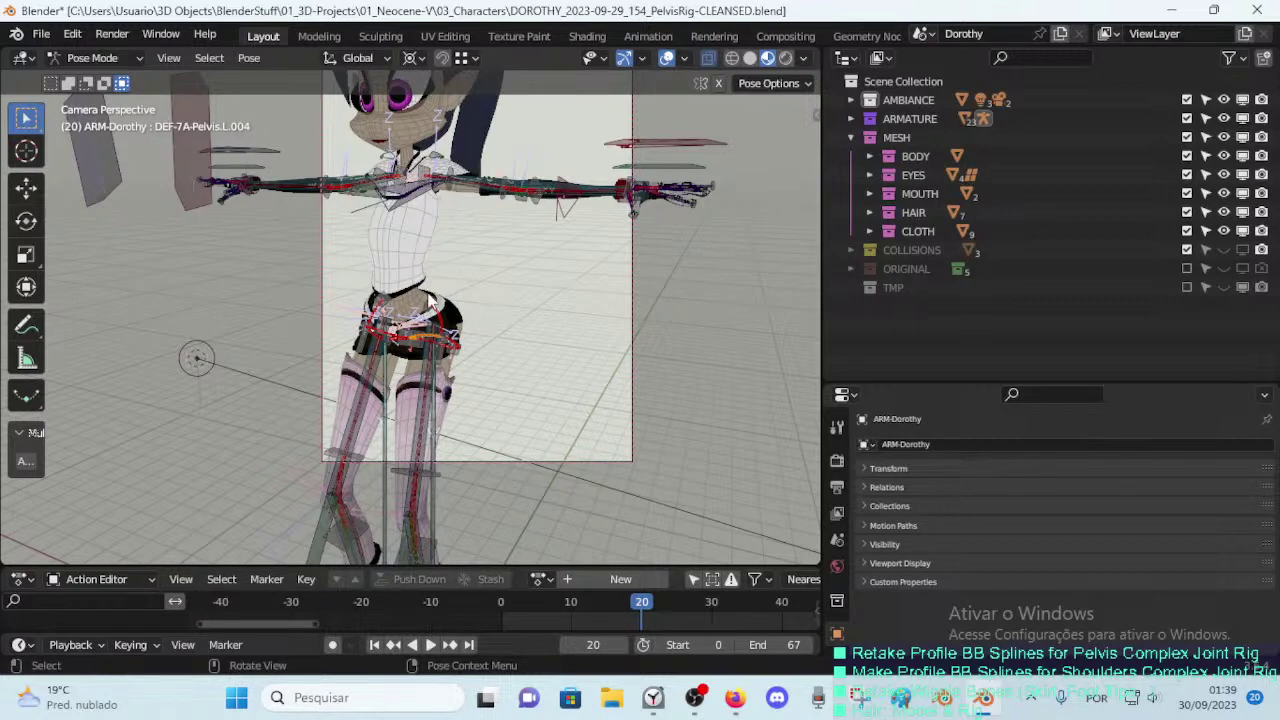
# Step: Put 00_Body in Edit Mode and select its Underwear vertex group vertices
pyautogui.press('Tab')
pyautogui.press('Tab')
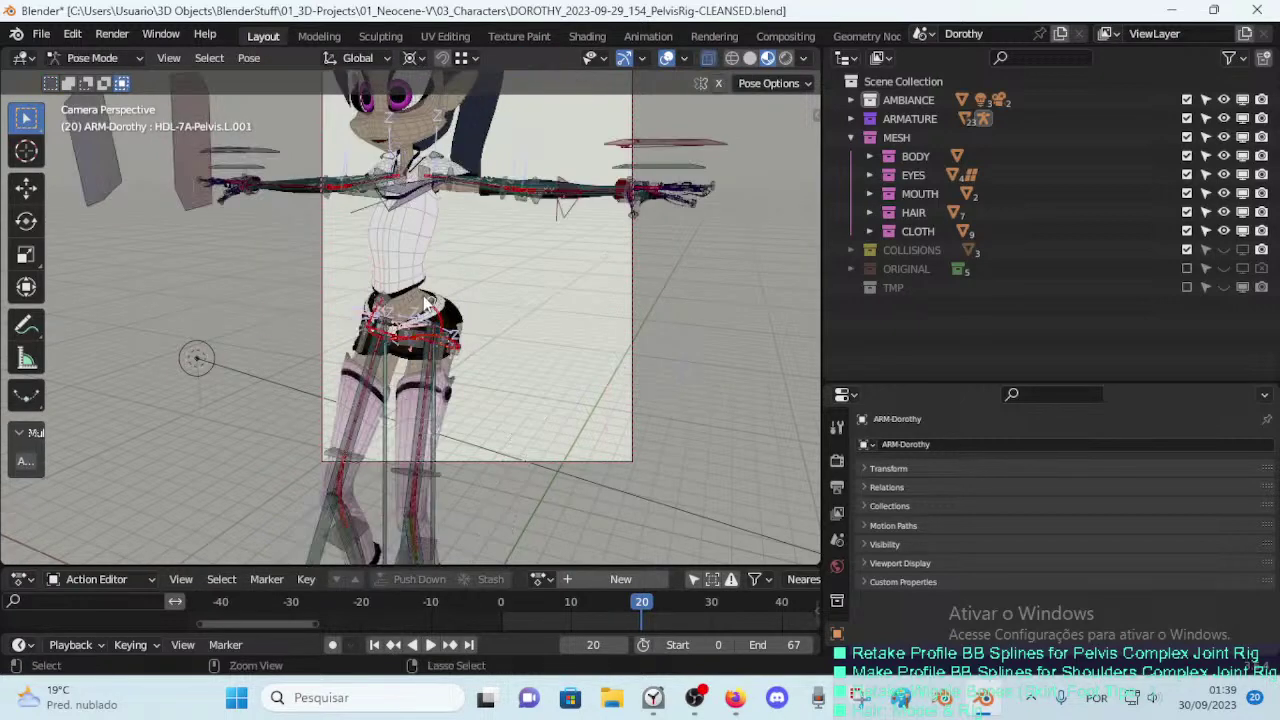
pyautogui.hotkey('ctrl', 'Tab')
pyautogui.click(418, 305)
pyautogui.press('Tab')
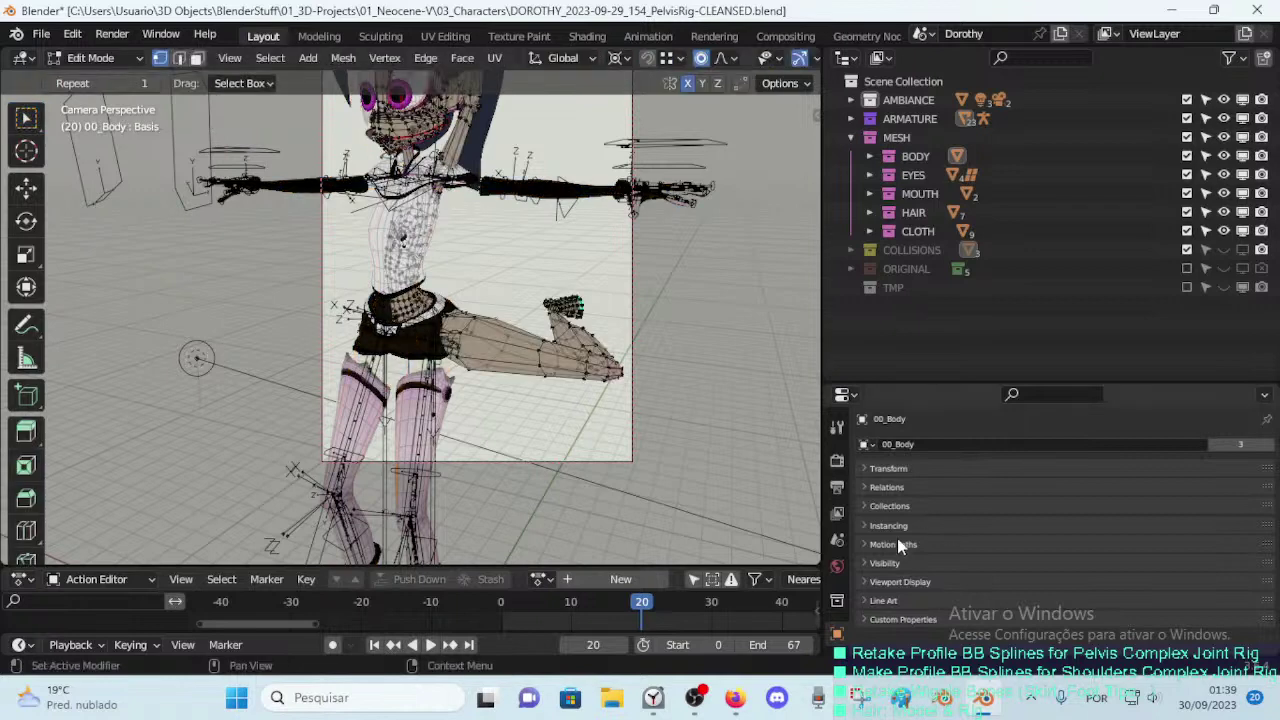
pyautogui.moveTo(921, 384); pyautogui.dragTo(921, 246)
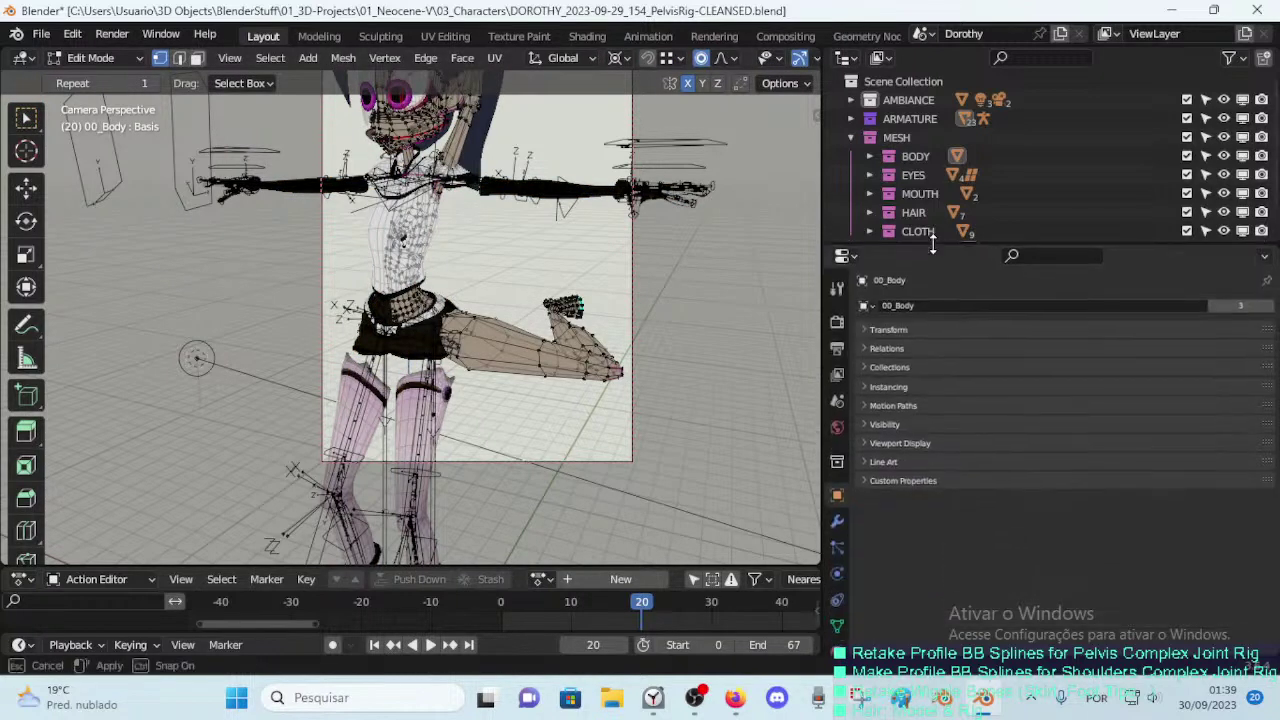
pyautogui.click(837, 625)
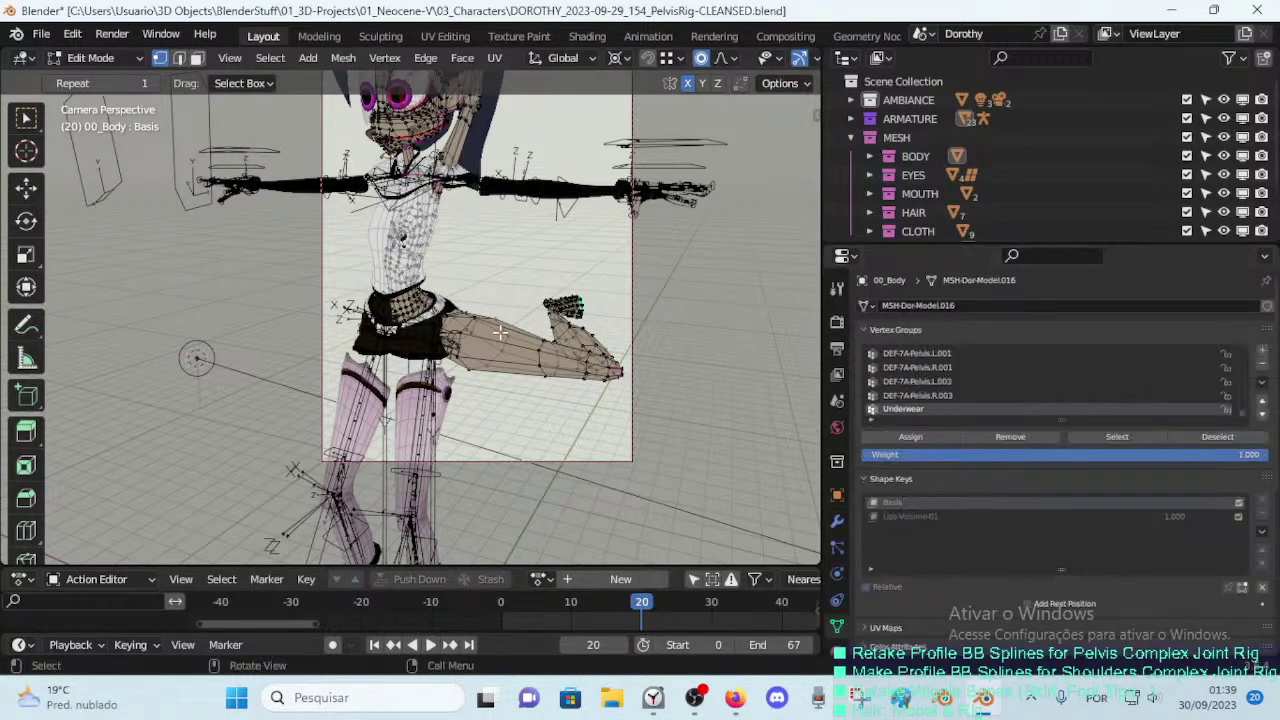
pyautogui.click(1120, 437)
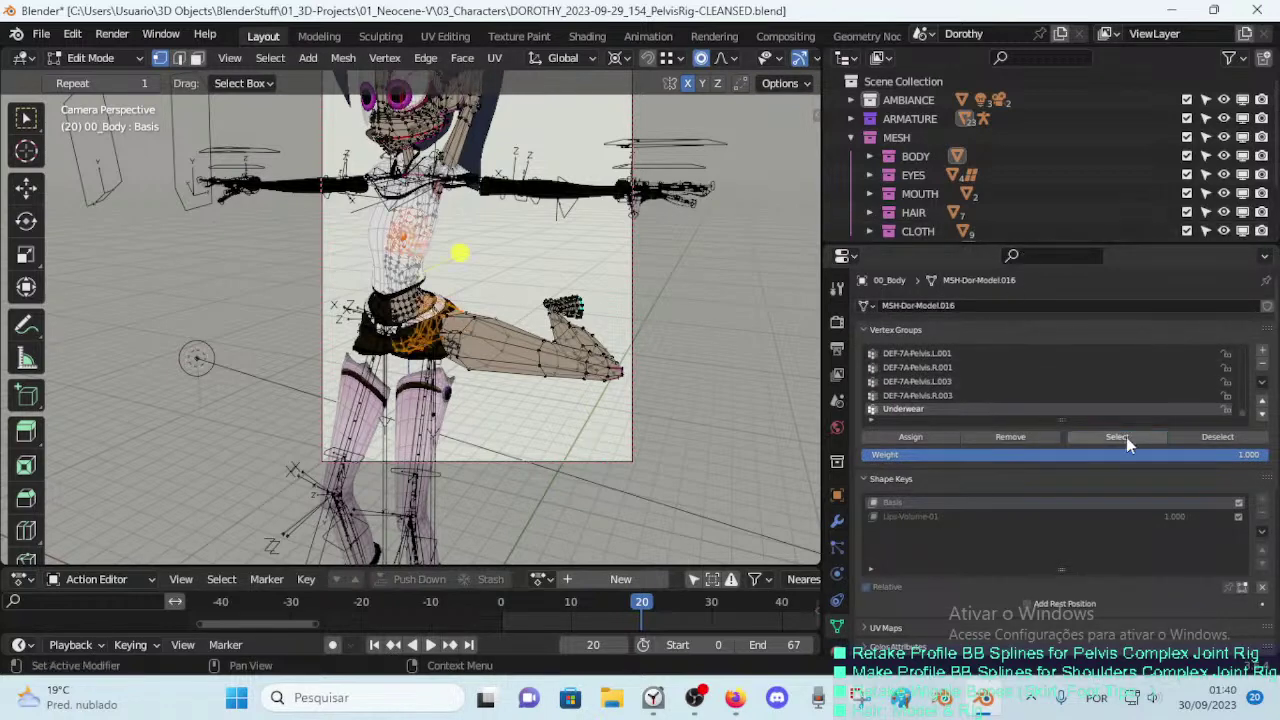
# Step: Browse the body's material slots down to MAT-Dorothy-Lipstick-DARK, then return to Object Mode
pyautogui.click(838, 642)
pyautogui.click(947, 364)
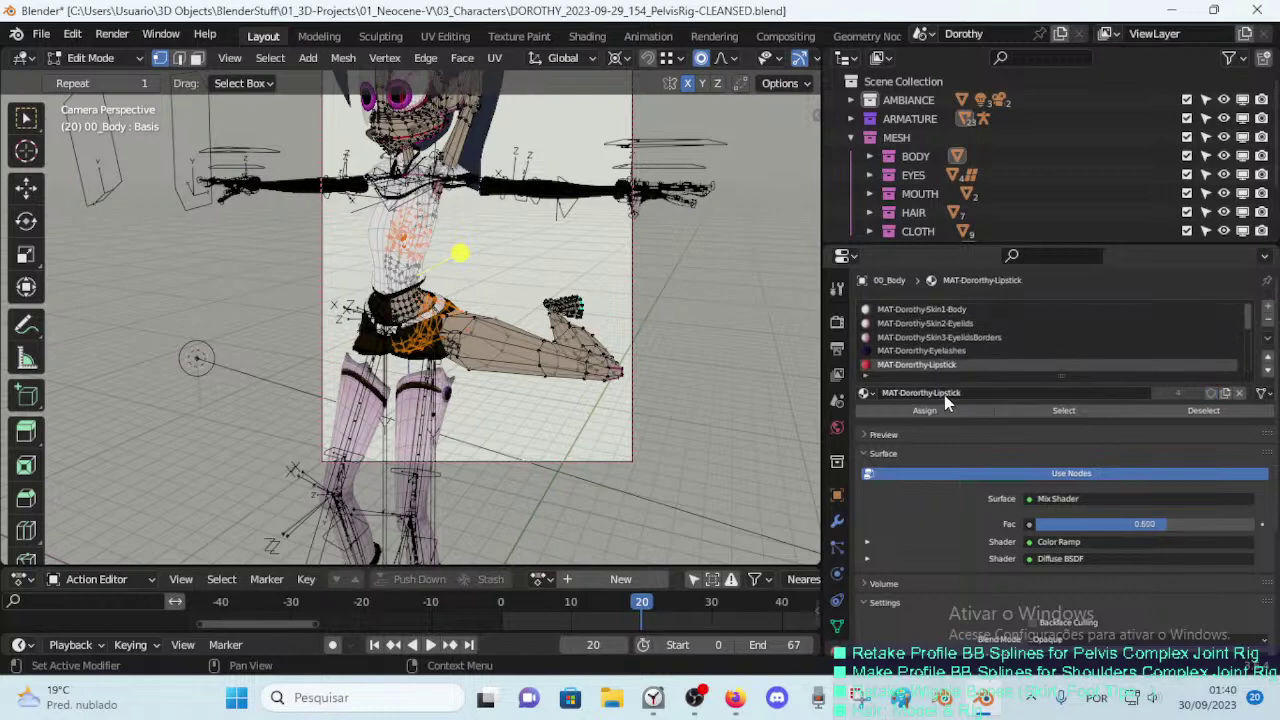
pyautogui.scroll(-1, 948, 366)
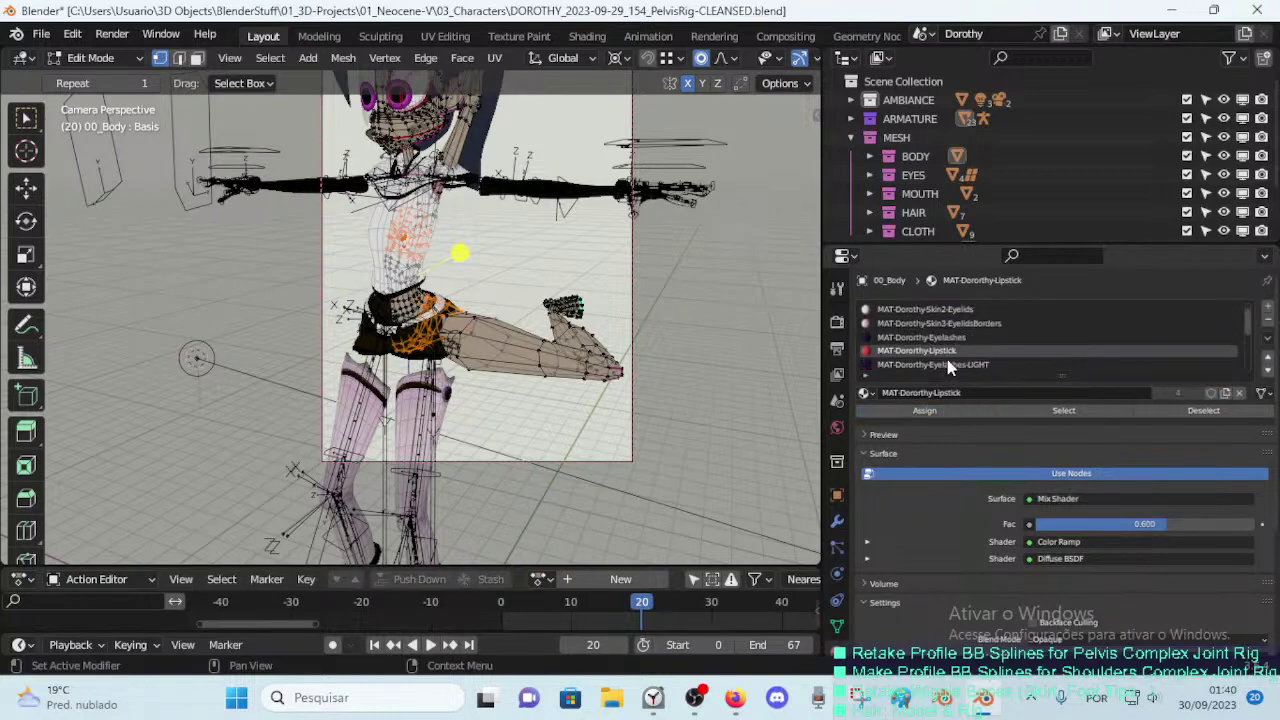
pyautogui.scroll(-2, 948, 366)
pyautogui.click(947, 350)
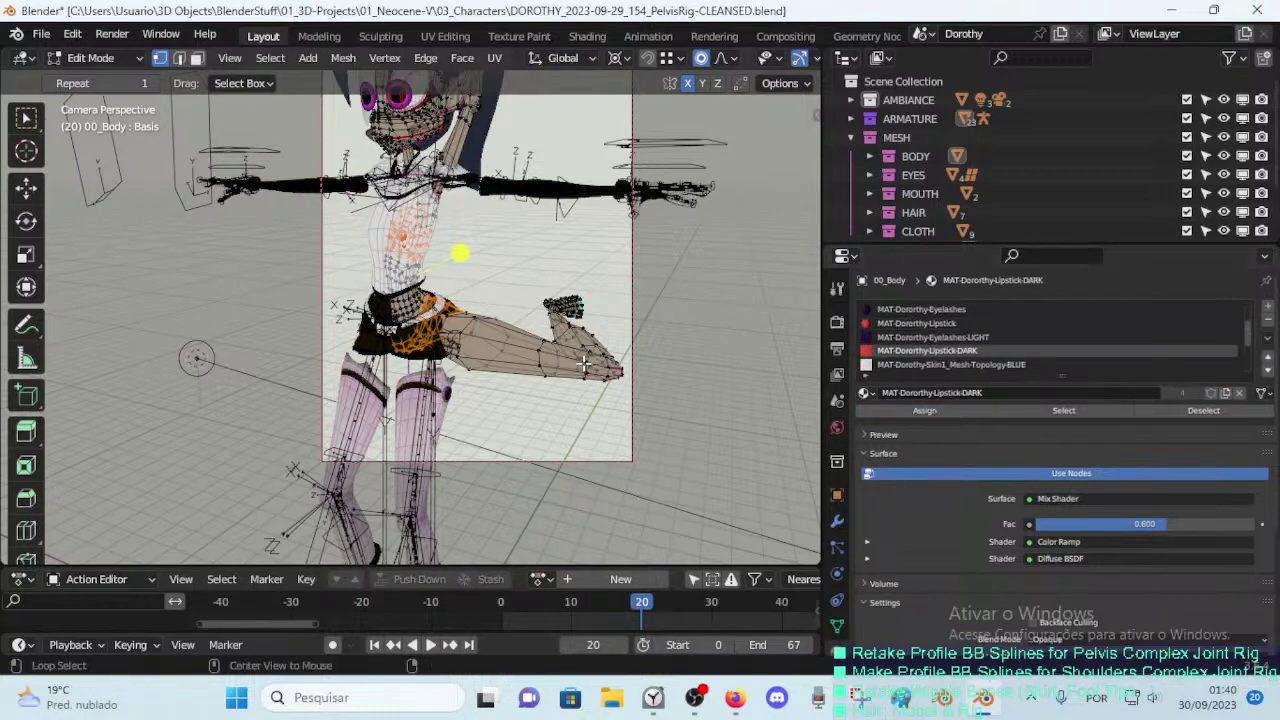
pyautogui.hotkey('alt', 'a')
pyautogui.press('Tab')
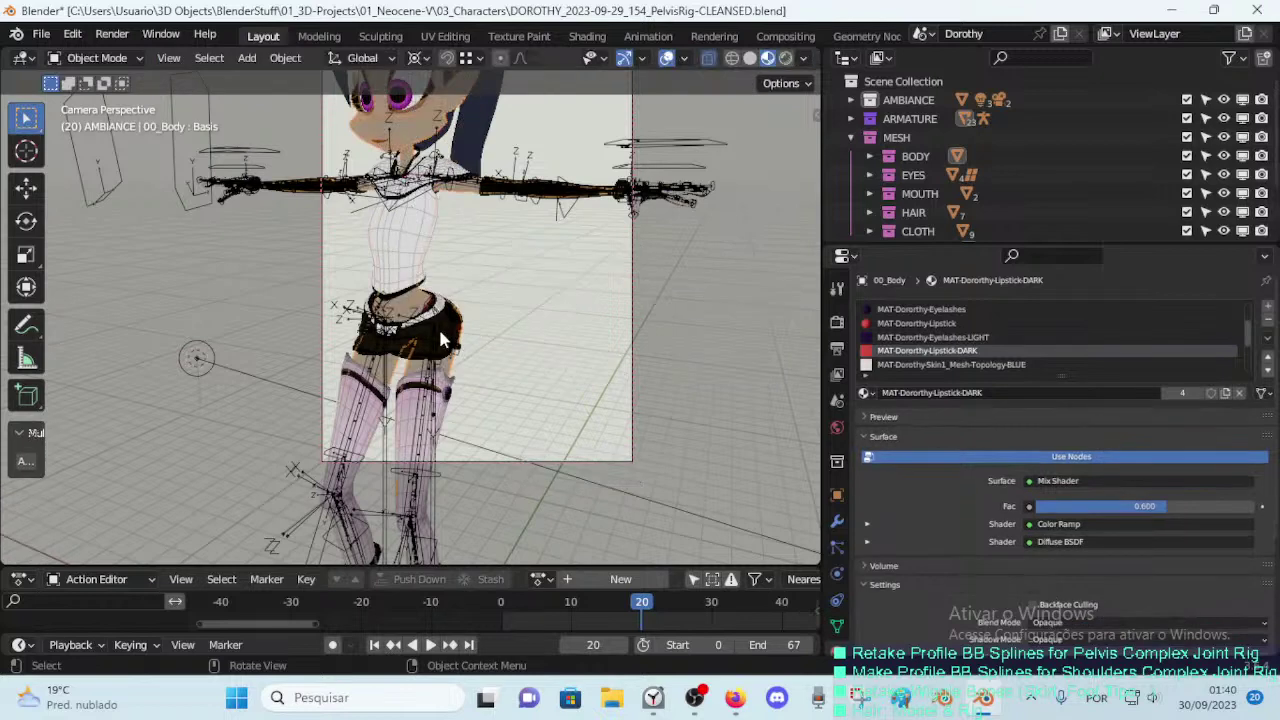
# Step: Hide the CLOTH collection in the viewport and select the body mesh
pyautogui.click(440, 333)
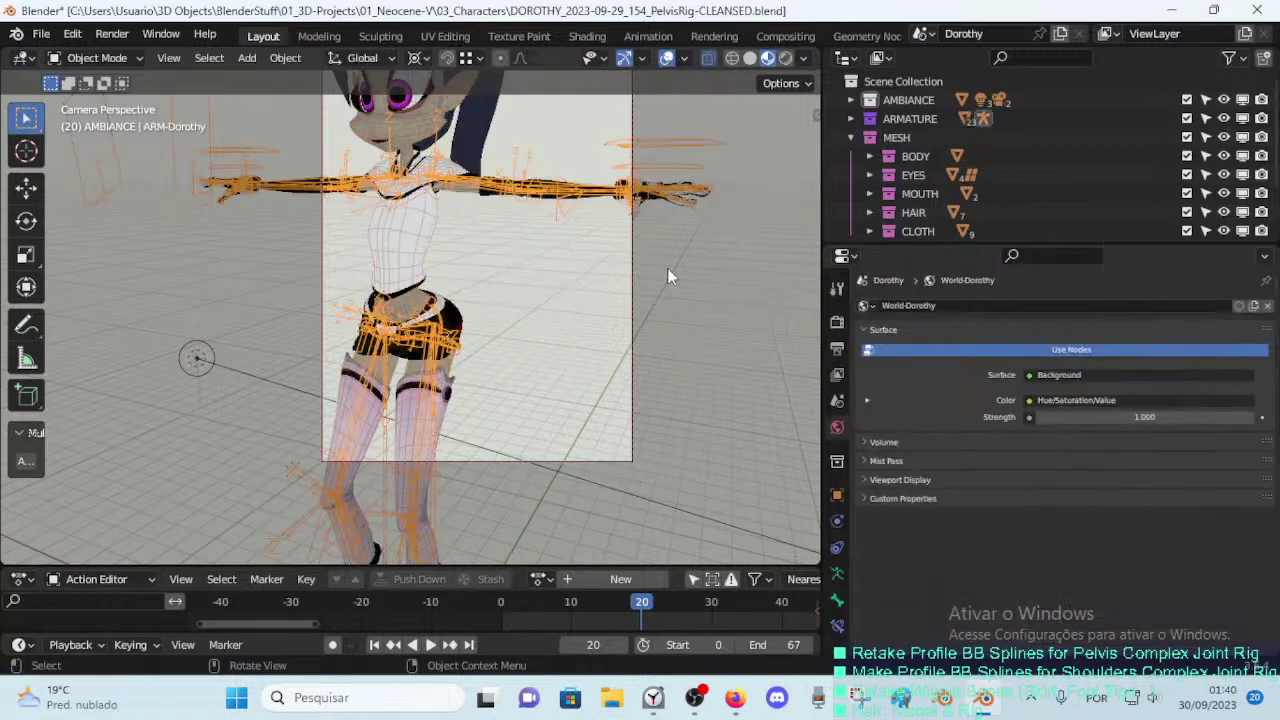
pyautogui.click(1243, 231)
pyautogui.moveTo(380, 340)
pyautogui.mouseDown(button='middle')
pyautogui.moveTo(442, 358)
pyautogui.moveTo(527, 311)
pyautogui.mouseUp(button='middle')
pyautogui.click(480, 333)
pyautogui.scroll(3, 491, 370)
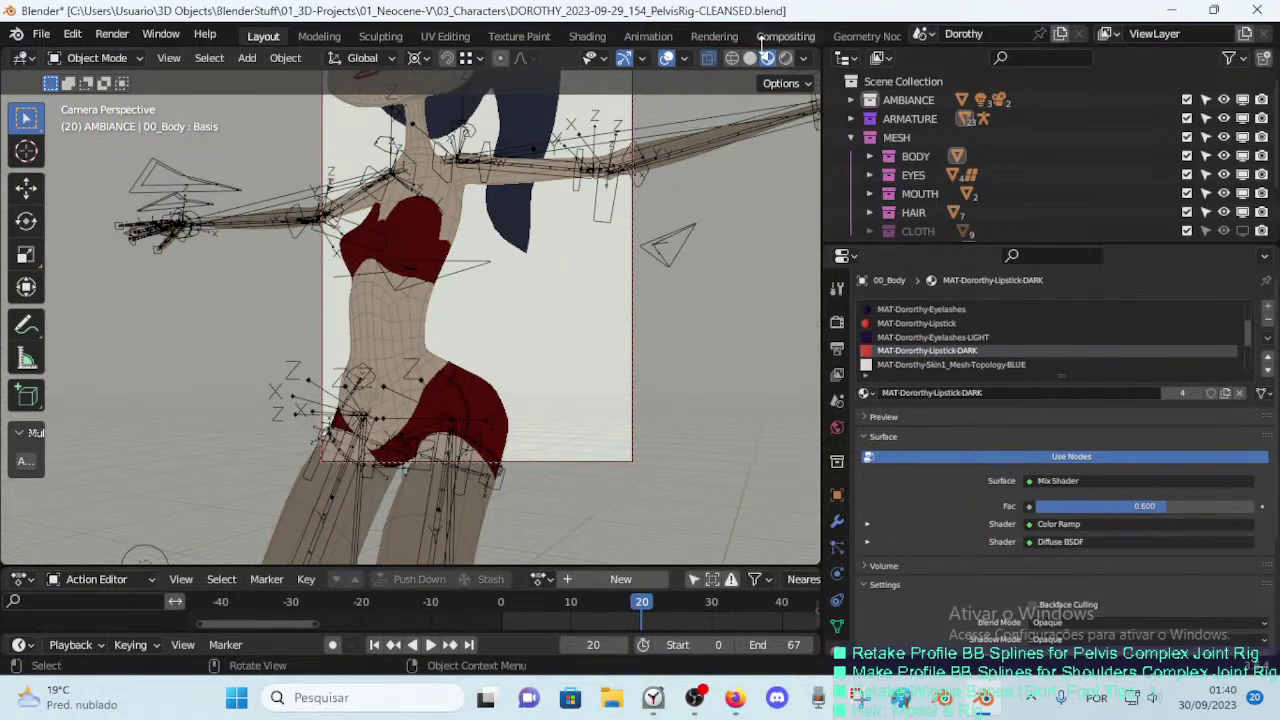
# Step: Switch to Solid shading with X-ray see-through turned off
pyautogui.click(750, 58)
pyautogui.click(803, 58)
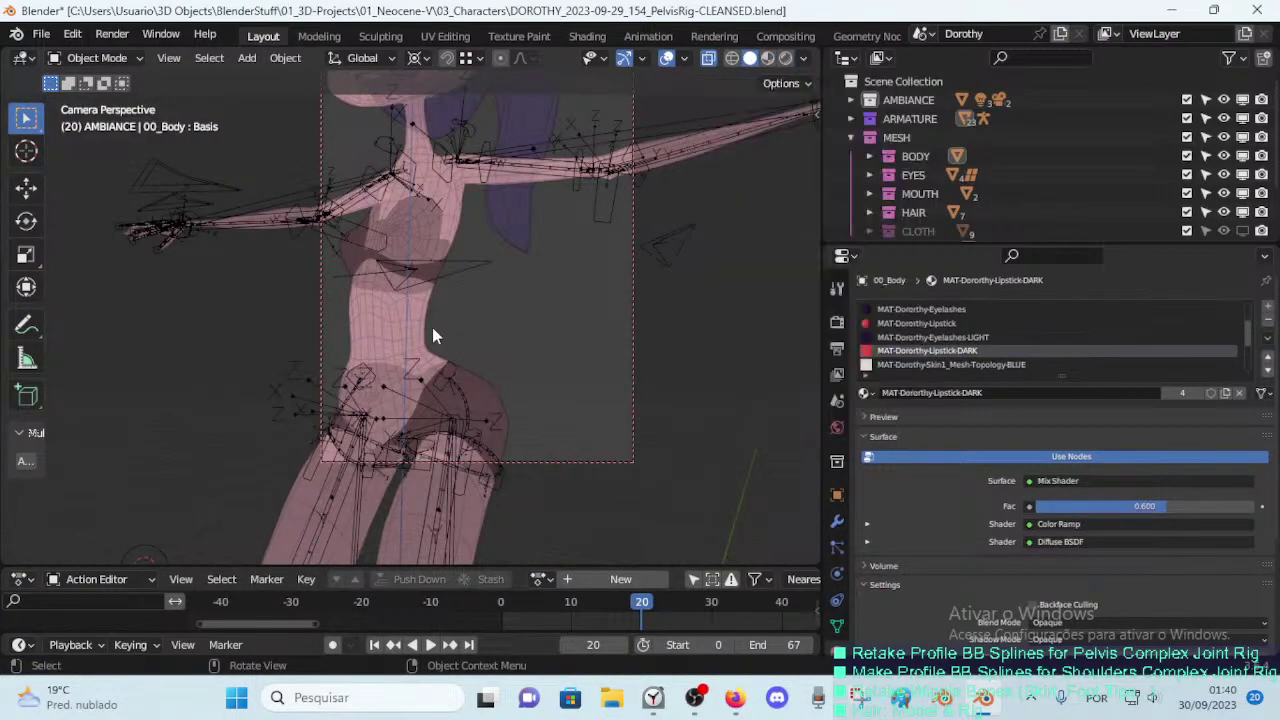
pyautogui.hotkey('alt', 'z')
pyautogui.moveTo(470, 335)
pyautogui.mouseDown(button='middle')
pyautogui.moveTo(496, 288)
pyautogui.moveTo(530, 397)
pyautogui.mouseUp(button='middle')
pyautogui.scroll(-2, 511, 322)
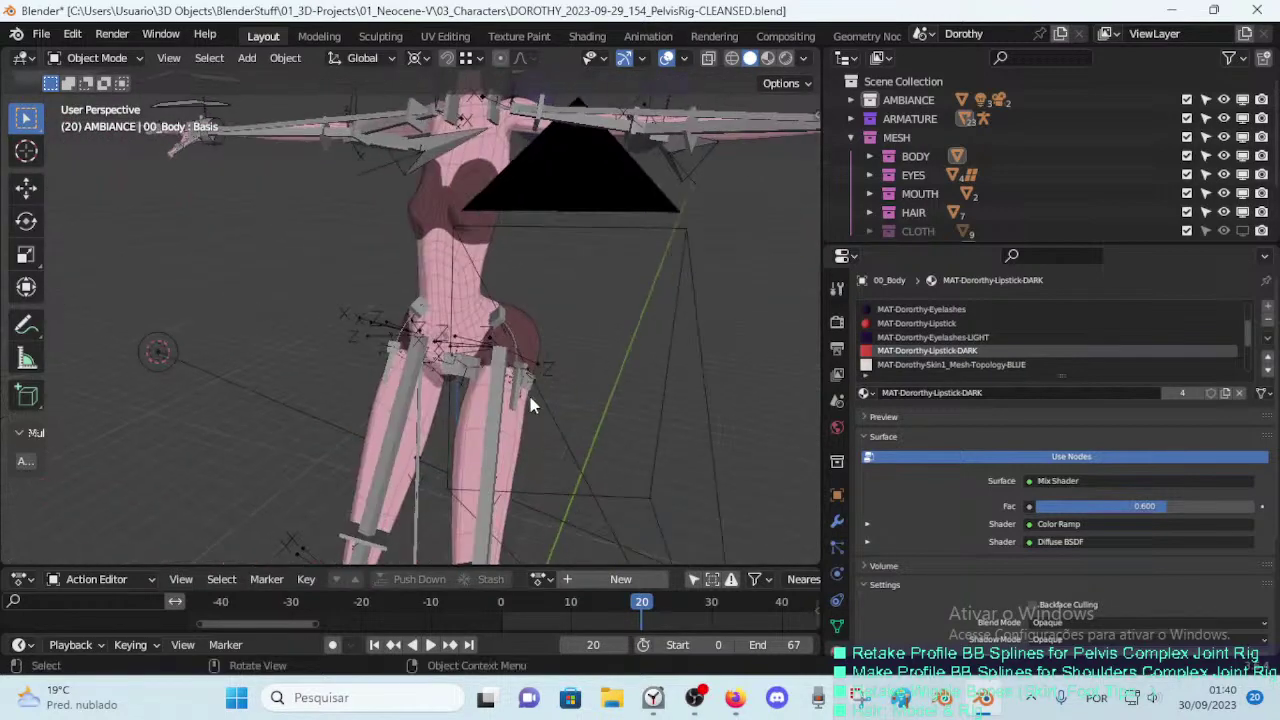
# Step: Select the armature, open the sidebar's bone Layer Management list, and enter Pose Mode
pyautogui.click(530, 397)
pyautogui.press('z')
pyautogui.press('n')
pyautogui.moveTo(541, 352); pyautogui.dragTo(466, 337, button='middle')
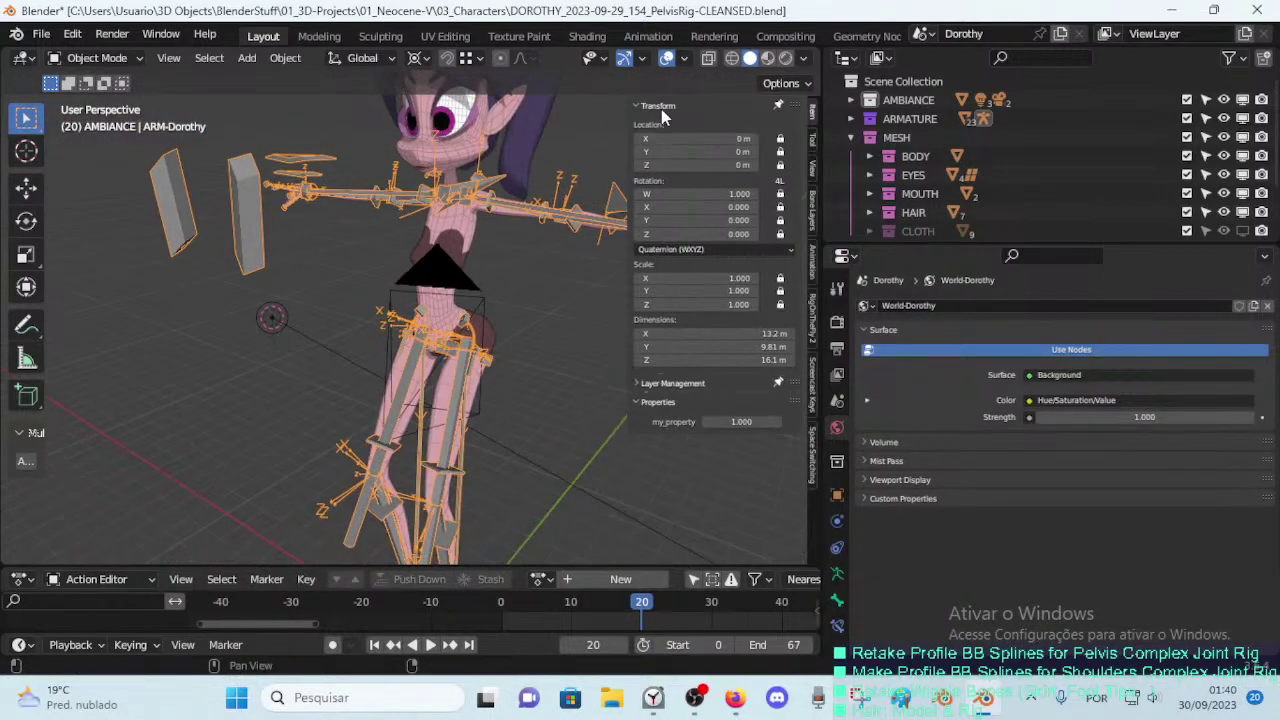
pyautogui.click(661, 107)
pyautogui.click(668, 123)
pyautogui.moveTo(530, 250)
pyautogui.mouseDown(button='middle')
pyautogui.moveTo(498, 268)
pyautogui.moveTo(574, 346)
pyautogui.moveTo(509, 301)
pyautogui.moveTo(468, 324)
pyautogui.moveTo(493, 290)
pyautogui.moveTo(471, 280)
pyautogui.moveTo(674, 228)
pyautogui.mouseUp(button='middle')
pyautogui.hotkey('ctrl', 'Tab')
# Step: Hide bone layers MTR-5 through MTR-8
pyautogui.scroll(-5, 674, 228)
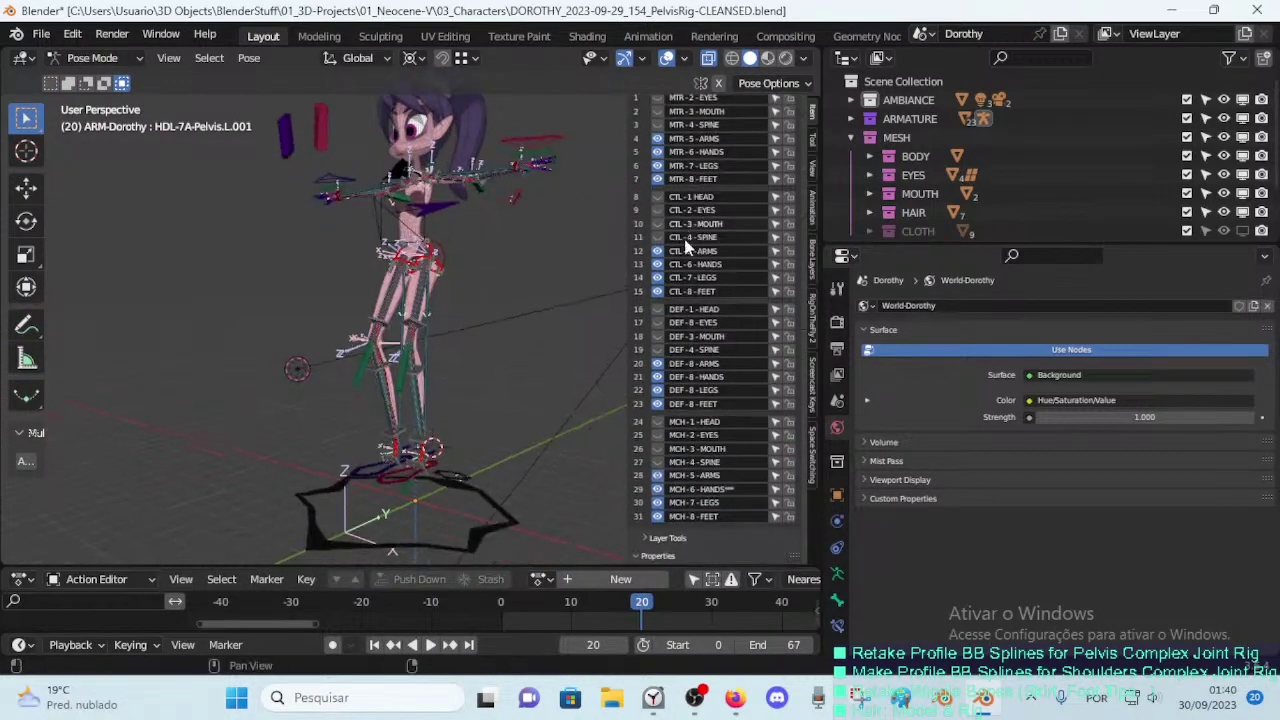
pyautogui.scroll(5, 682, 220)
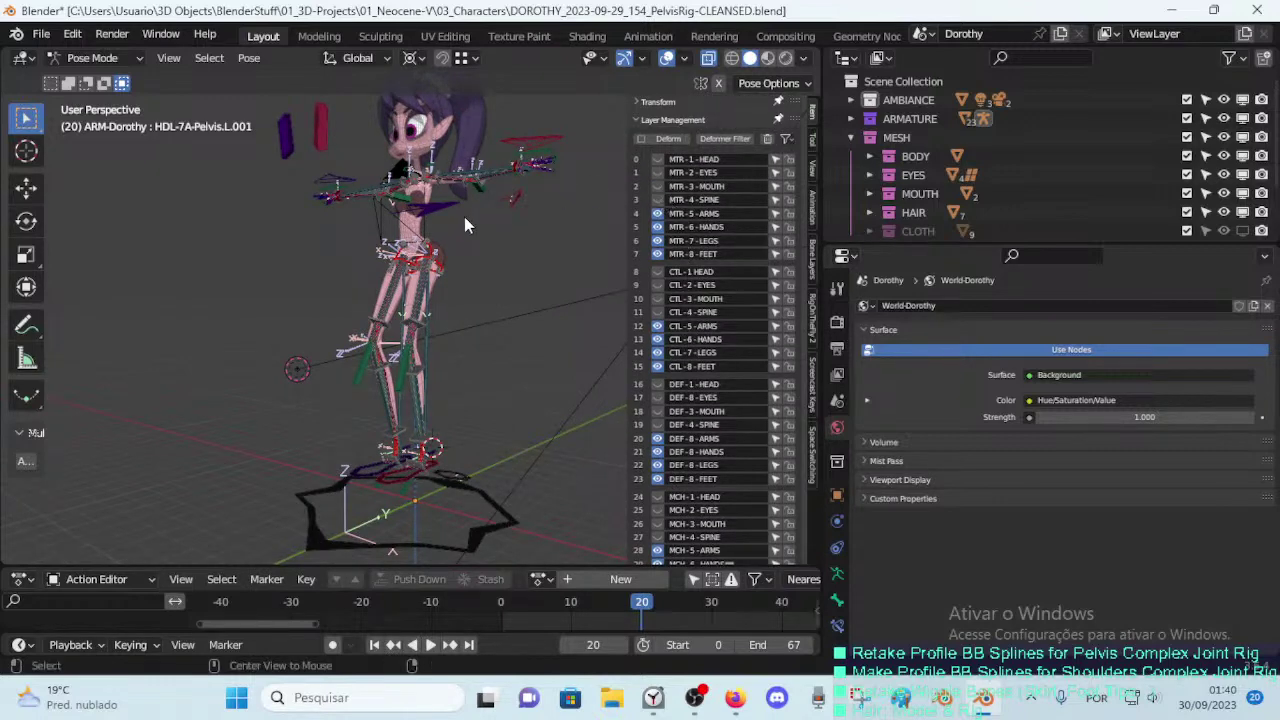
pyautogui.moveTo(464, 216); pyautogui.dragTo(486, 257, button='middle')
pyautogui.scroll(3, 491, 270)
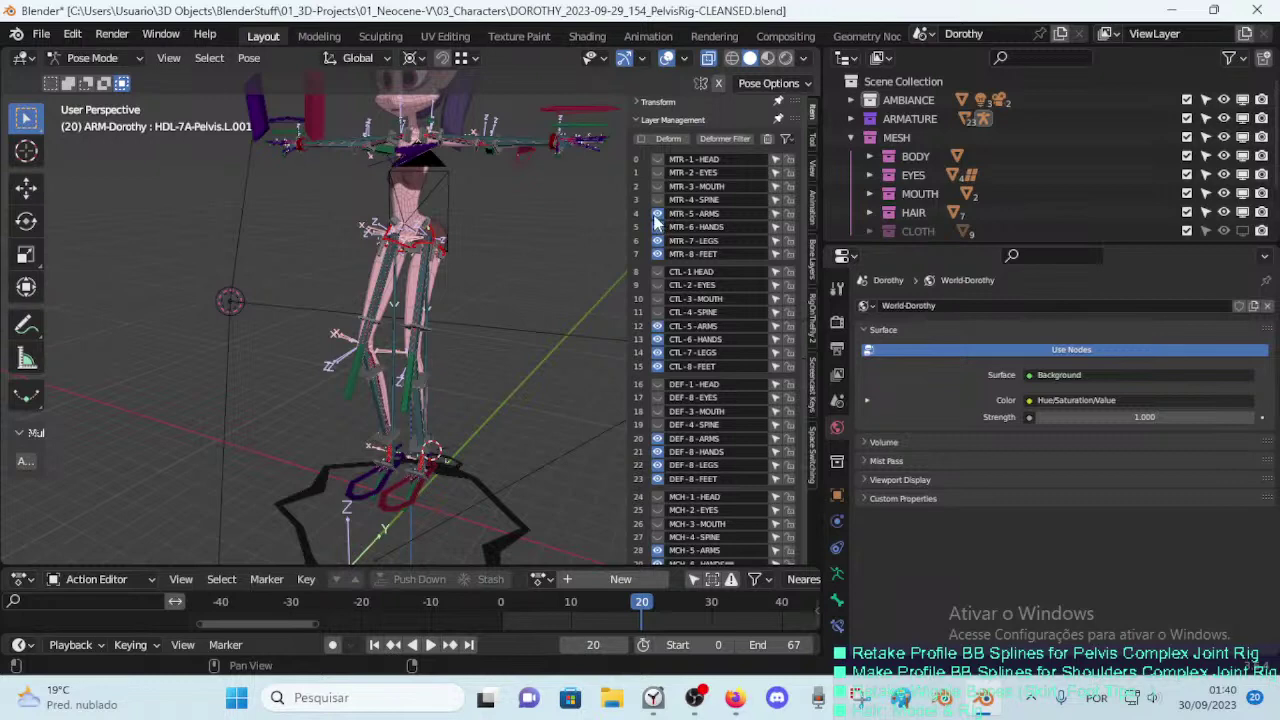
pyautogui.moveTo(654, 213); pyautogui.dragTo(655, 265)
pyautogui.moveTo(509, 208); pyautogui.dragTo(515, 245, button='middle')
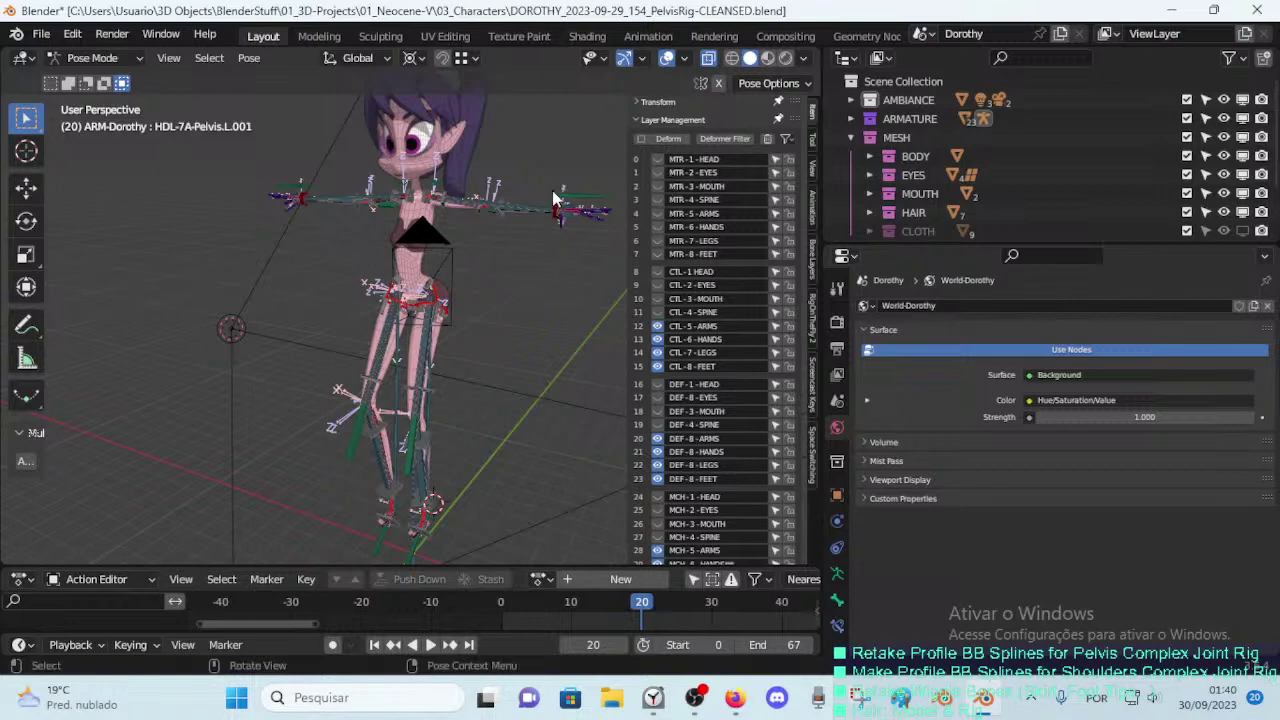
# Step: Hide CTL-5 ARMS, CTL-6 HANDS, DEF layers 20–23 and MCH layers 28–30
pyautogui.moveTo(552, 190); pyautogui.dragTo(545, 282, button='middle')
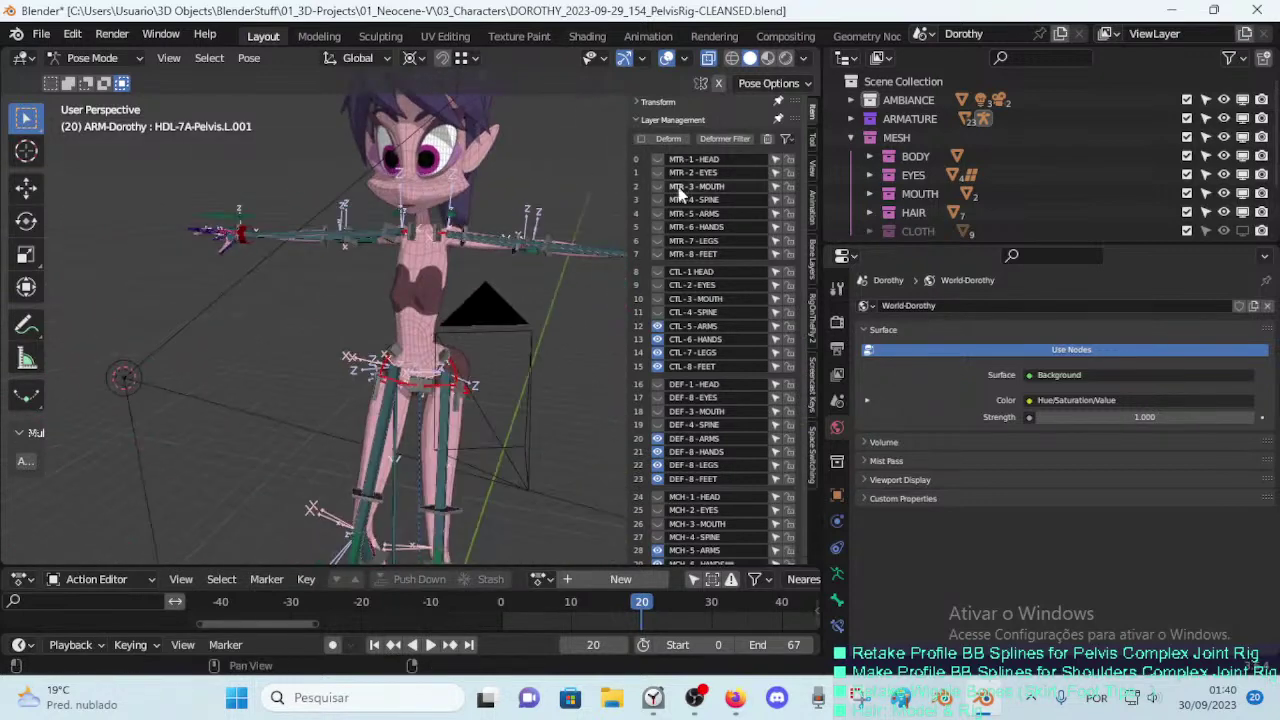
pyautogui.moveTo(510, 228)
pyautogui.mouseDown(button='middle')
pyautogui.moveTo(497, 263)
pyautogui.moveTo(562, 280)
pyautogui.mouseUp(button='middle')
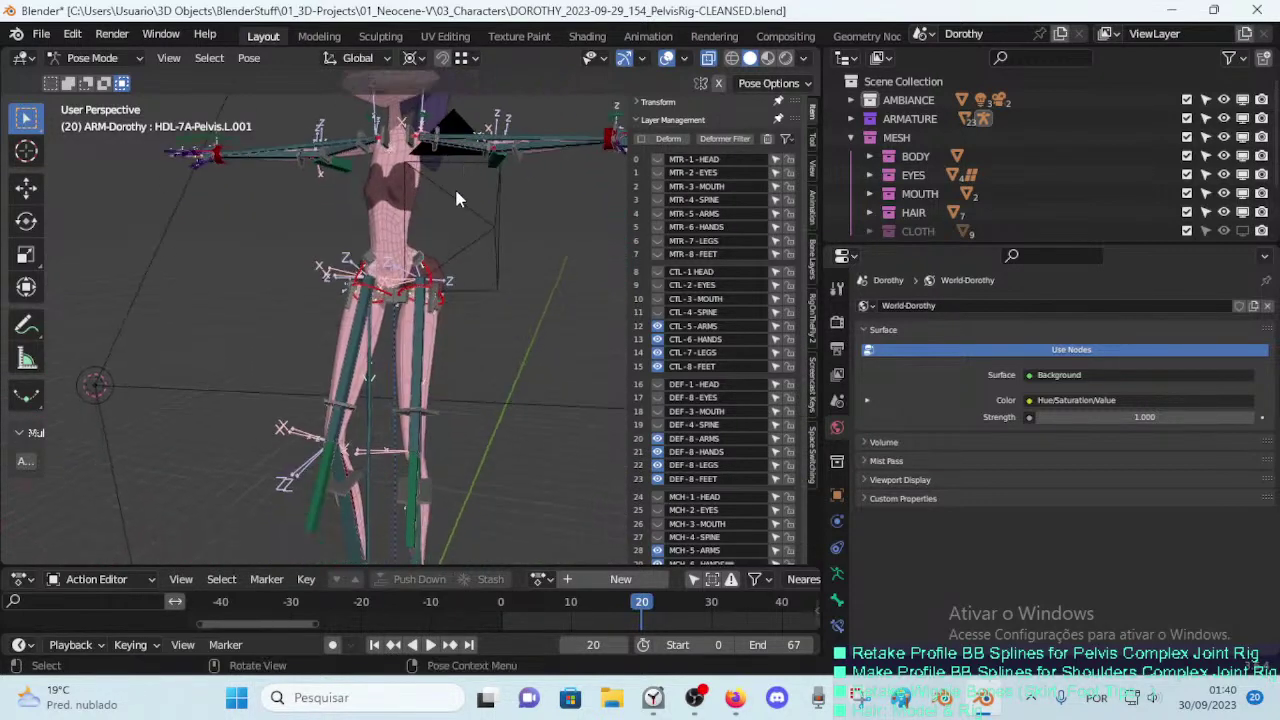
pyautogui.scroll(-2, 663, 285)
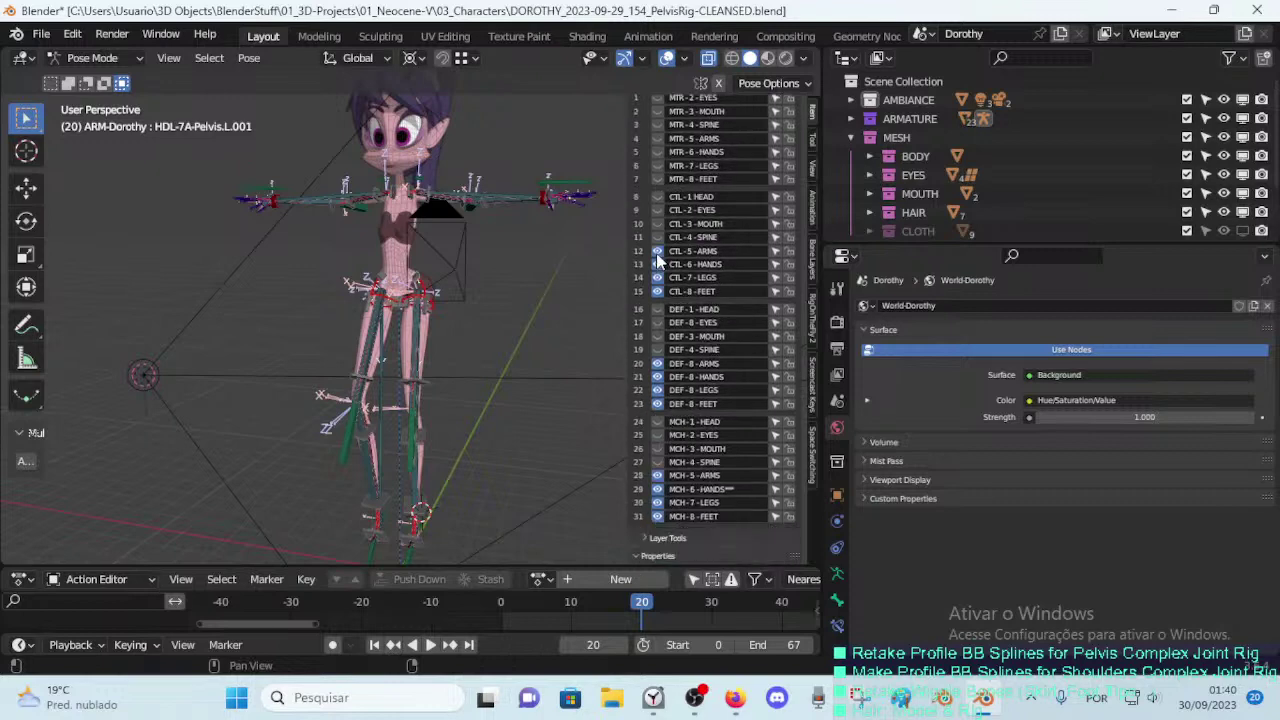
pyautogui.moveTo(656, 253); pyautogui.dragTo(656, 264)
pyautogui.scroll(1, 658, 368)
pyautogui.moveTo(658, 381); pyautogui.dragTo(660, 537)
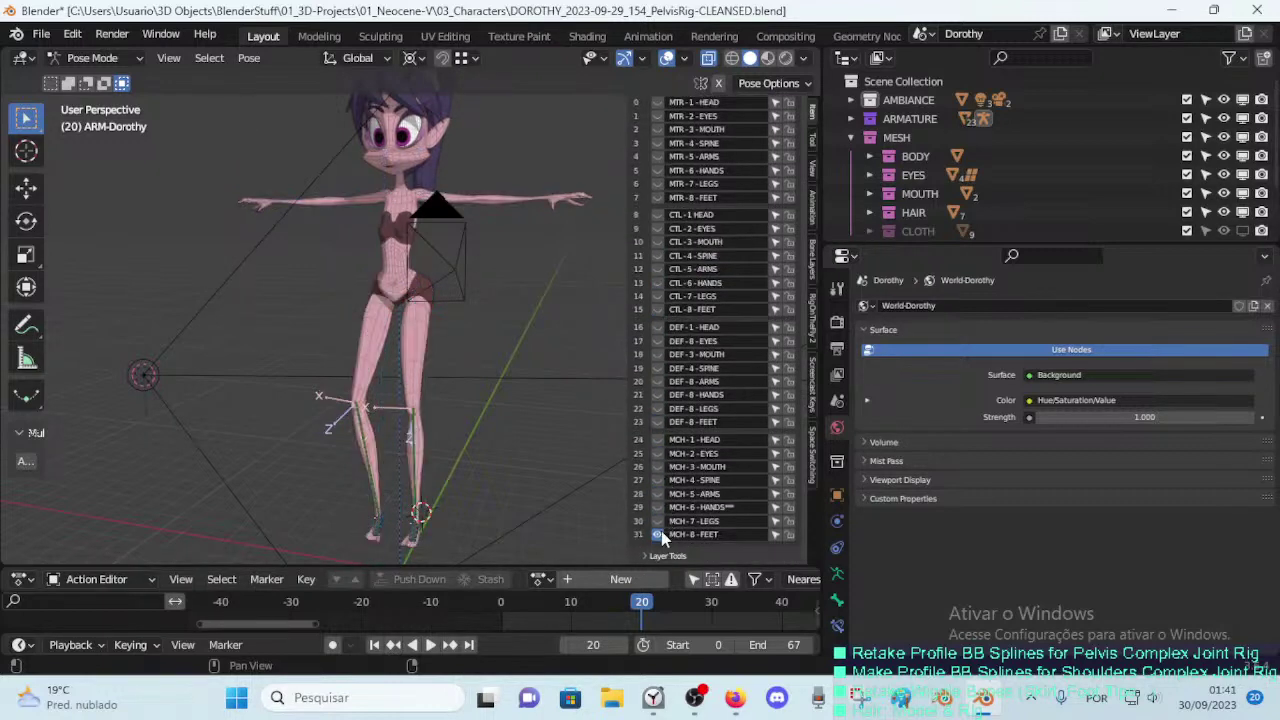
pyautogui.scroll(3, 661, 189)
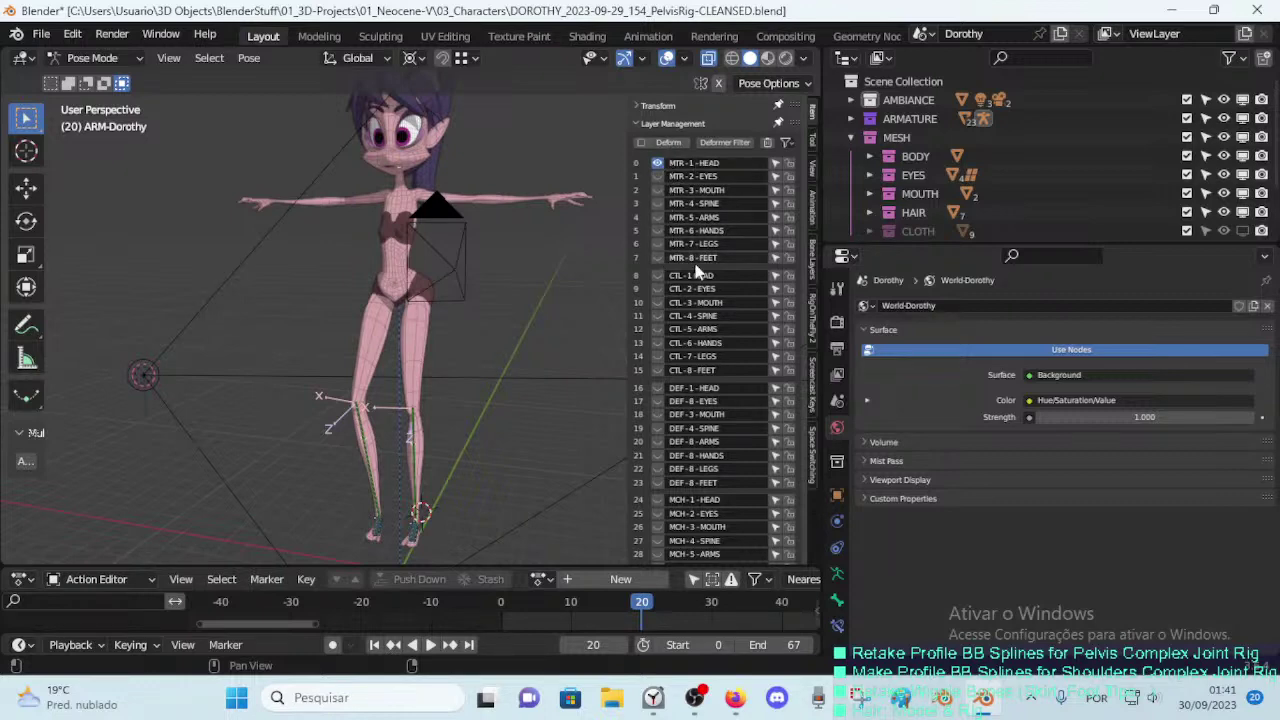
# Step: Show MTR-1 HEAD, MTR-7 LEGS, MTR-8 FEET and MTR-4 SPINE, hiding MTR-3 MOUTH
pyautogui.click(659, 163)
pyautogui.click(657, 244)
pyautogui.click(657, 257)
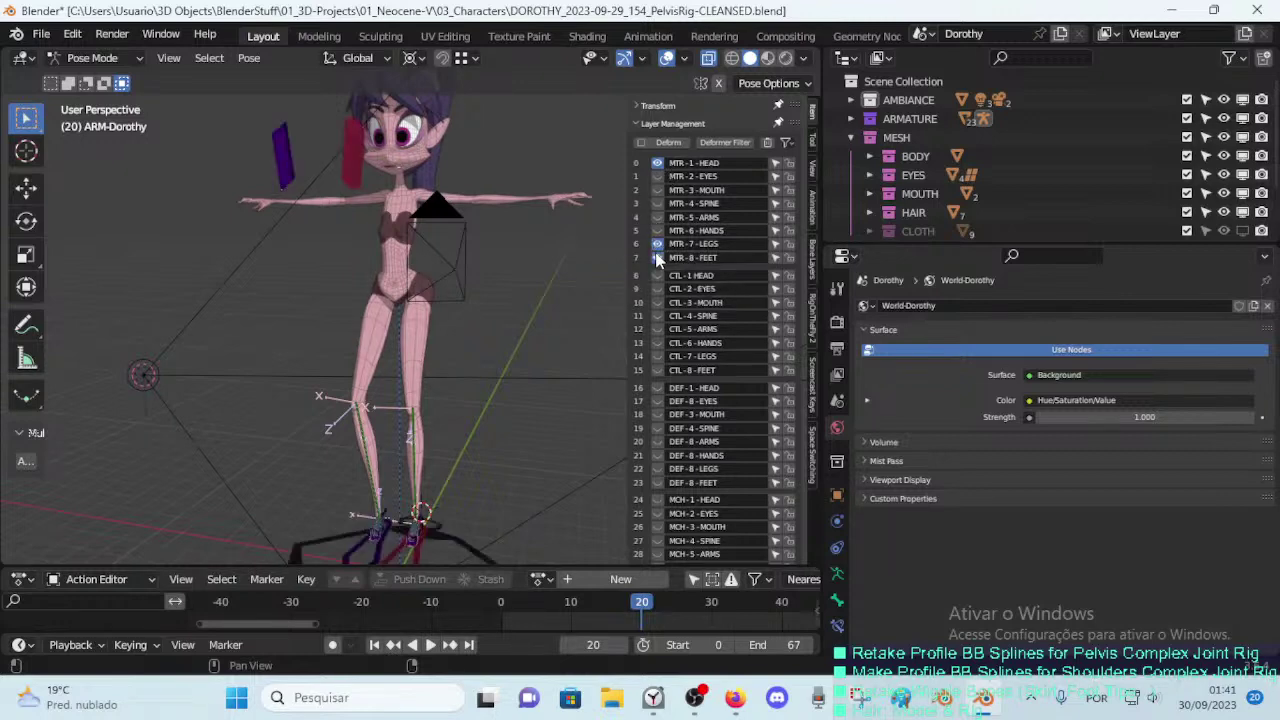
pyautogui.scroll(2, 603, 186)
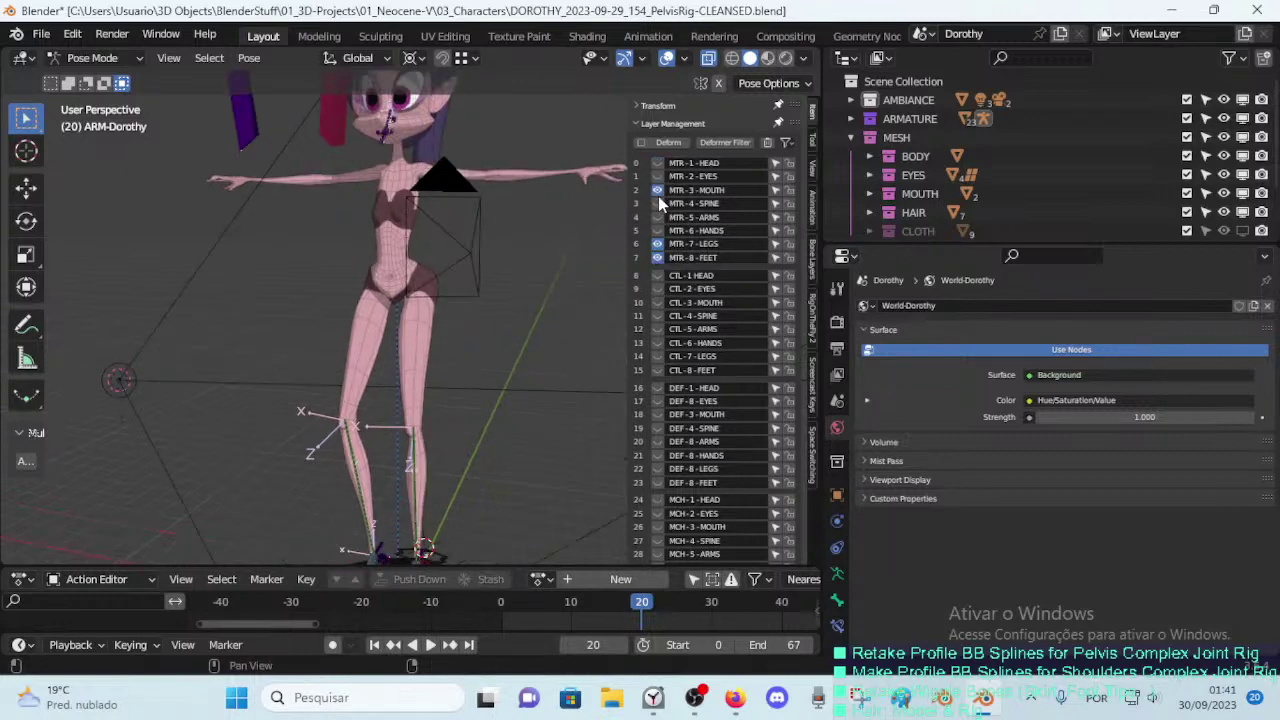
pyautogui.click(657, 203)
pyautogui.click(657, 190)
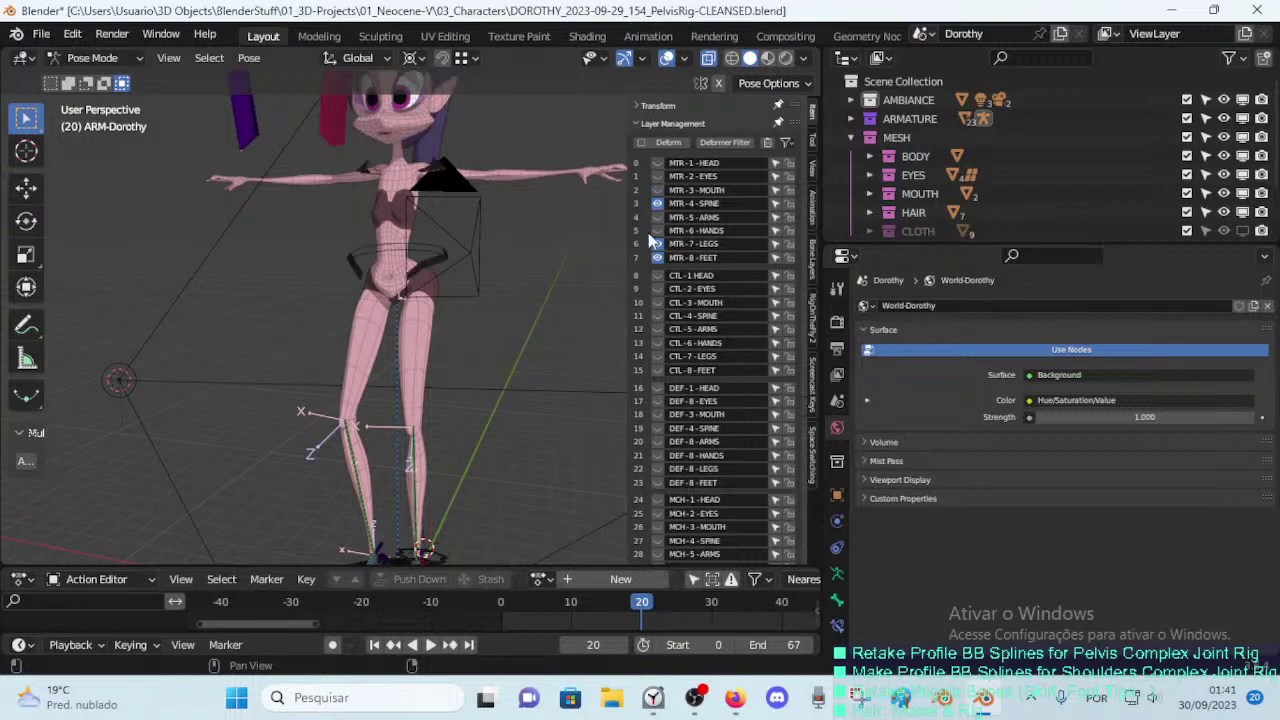
# Step: Show CTL-4 SPINE, CTL-7 LEGS, CTL-8 FEET and DEF-8 LEGS, leaving MCH-7 LEGS hidden
pyautogui.click(657, 316)
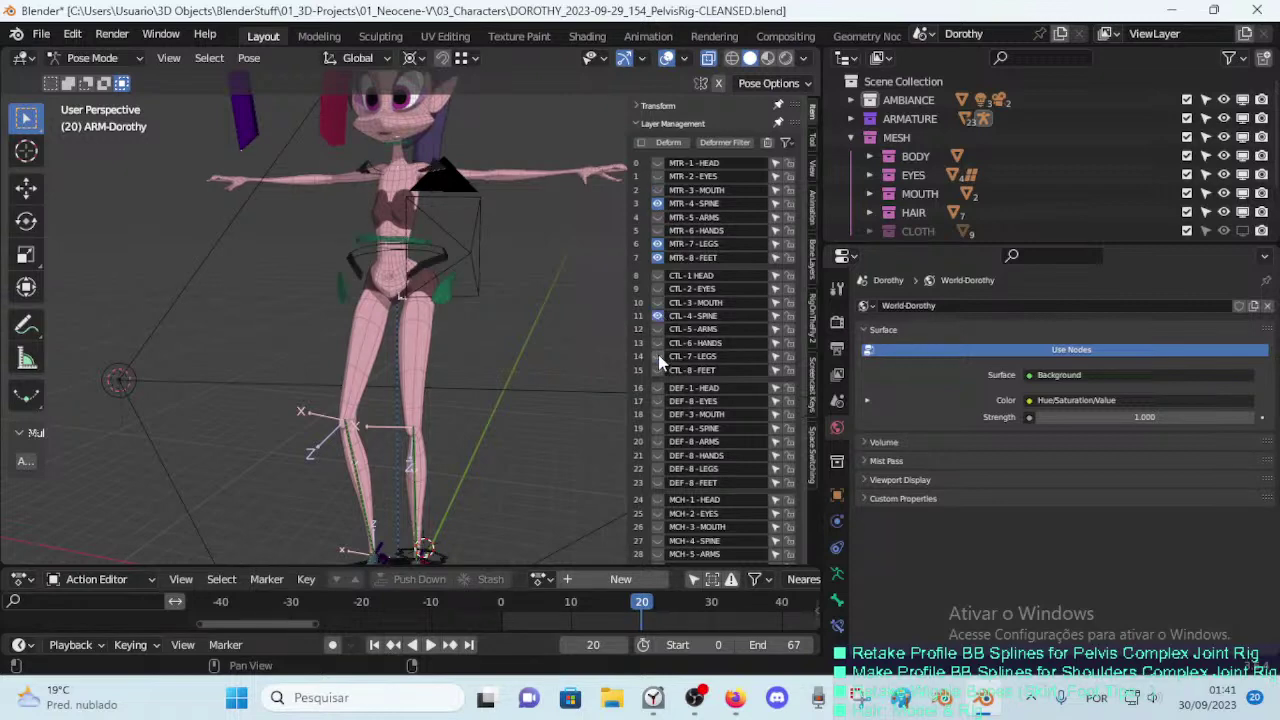
pyautogui.click(657, 356)
pyautogui.click(657, 370)
pyautogui.scroll(-2, 660, 395)
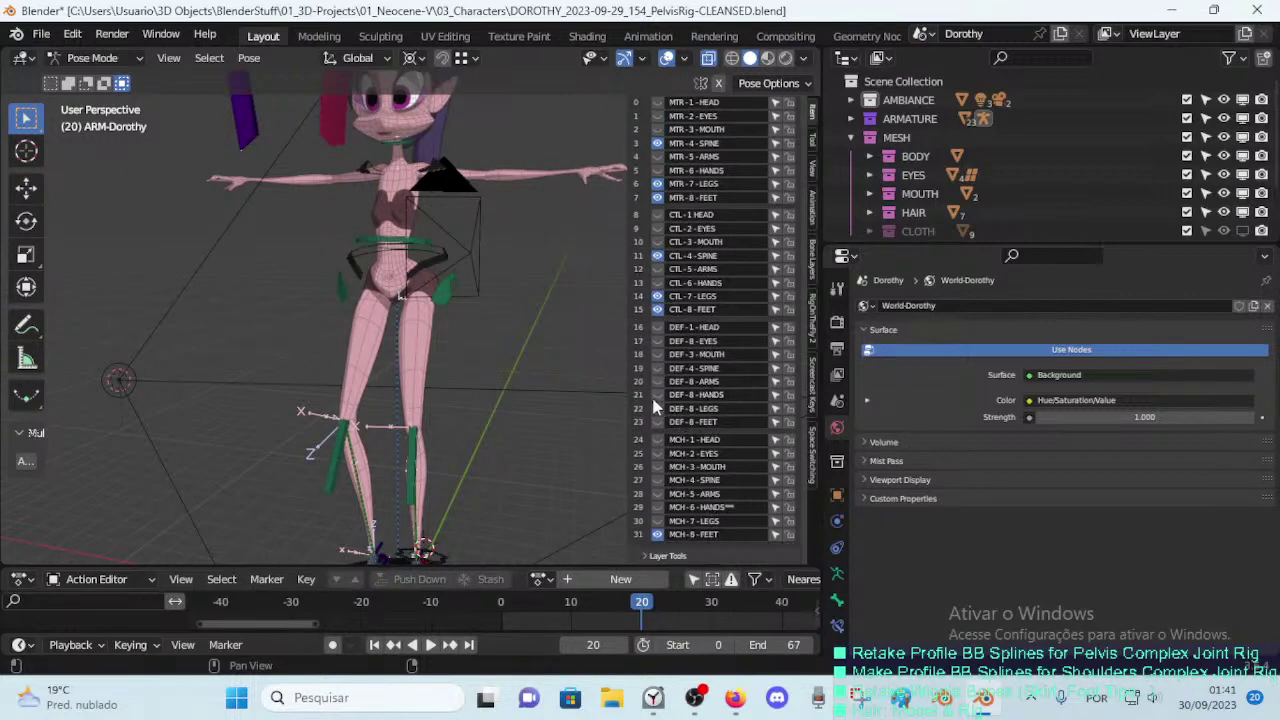
pyautogui.click(657, 408)
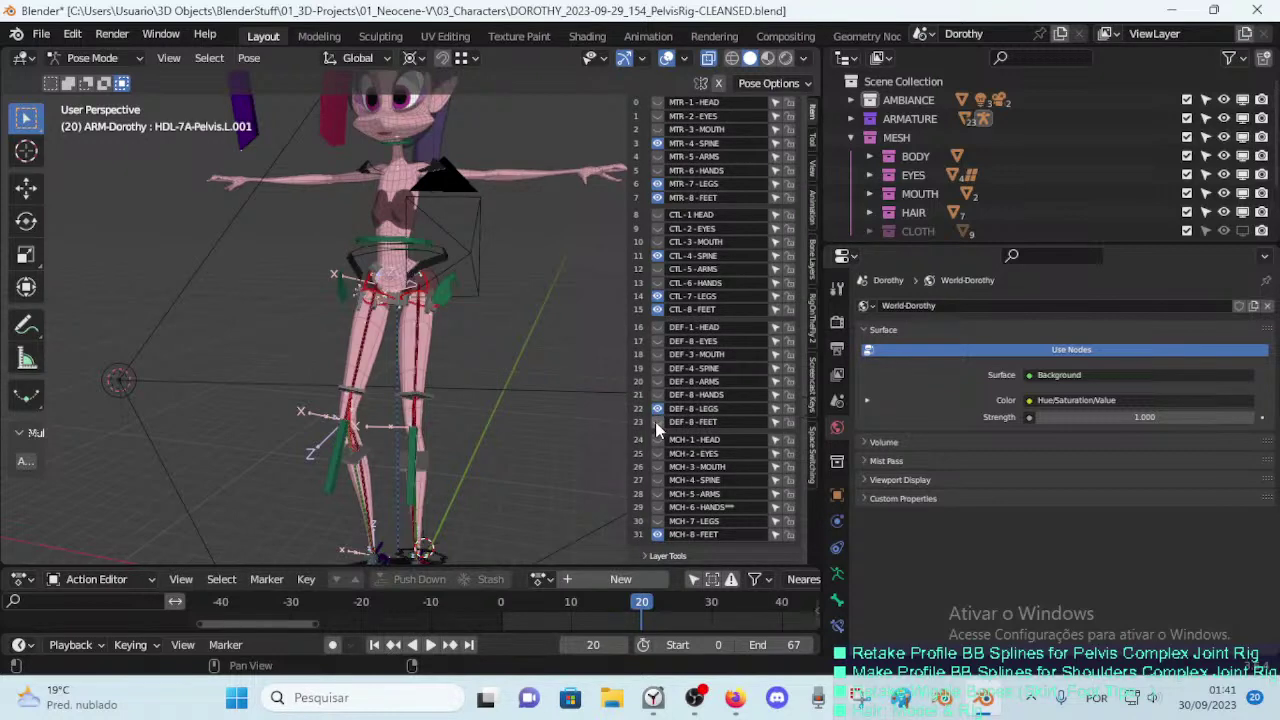
pyautogui.click(657, 523)
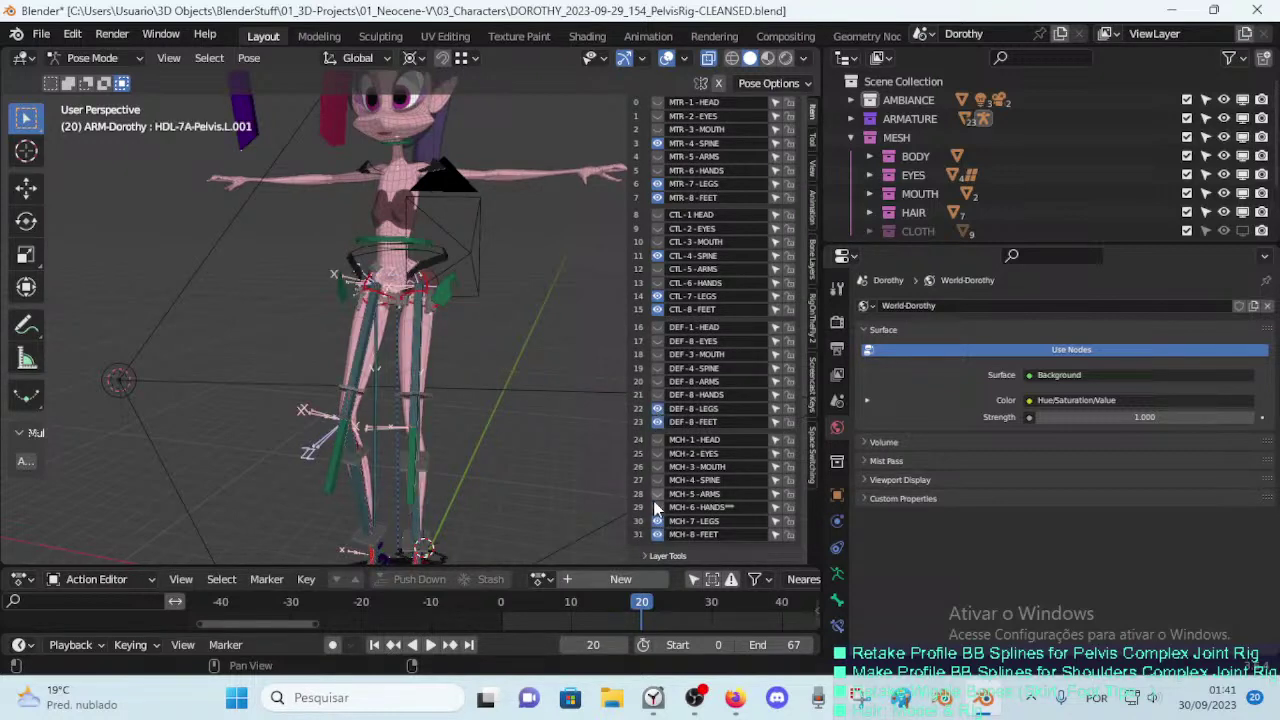
pyautogui.click(657, 528)
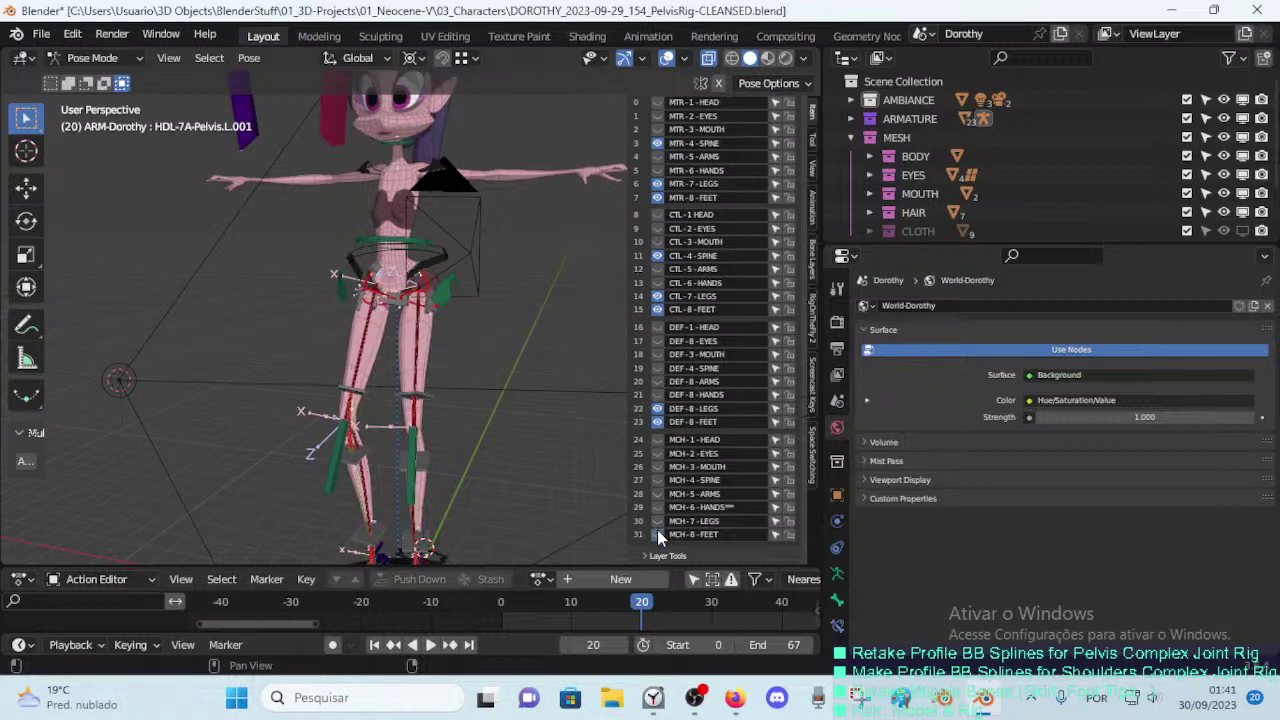
pyautogui.click(657, 527)
pyautogui.click(658, 521)
pyautogui.scroll(5, 454, 364)
pyautogui.moveTo(454, 364)
pyautogui.mouseDown(button='middle')
pyautogui.moveTo(445, 300)
pyautogui.moveTo(791, 486)
pyautogui.mouseUp(button='middle')
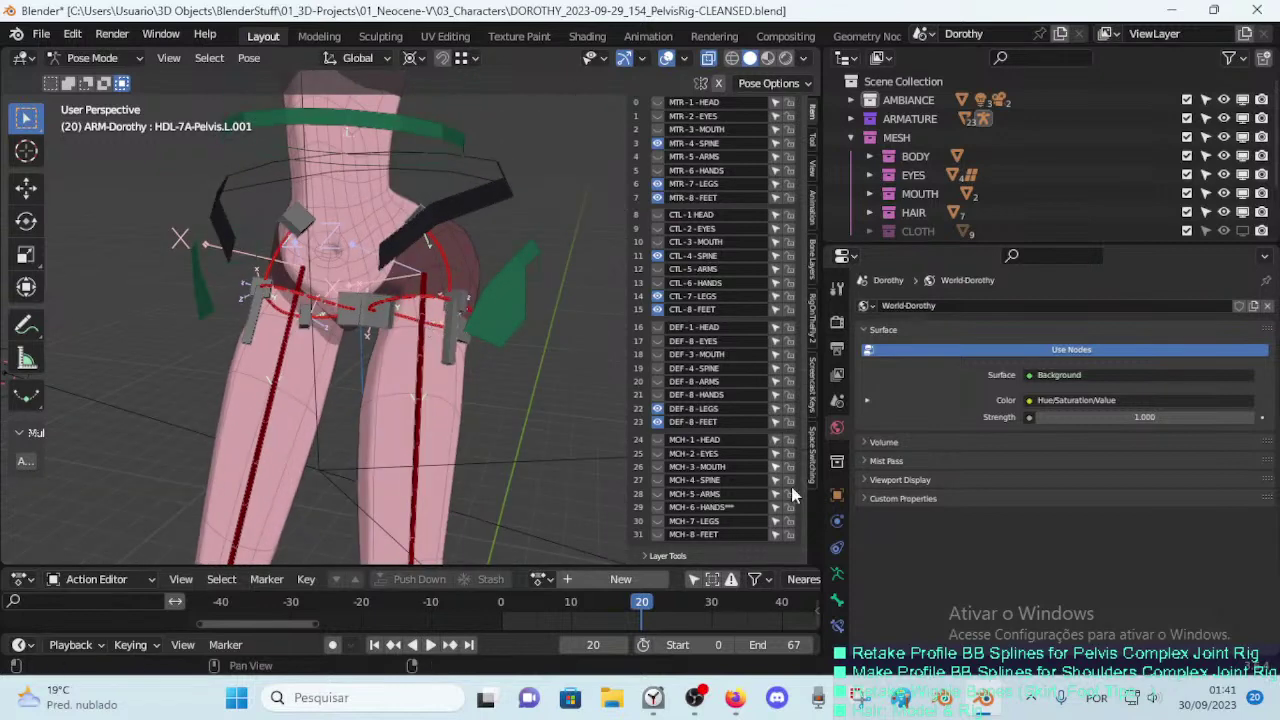
pyautogui.click(658, 410)
pyautogui.click(658, 410)
pyautogui.click(657, 422)
pyautogui.click(656, 143)
pyautogui.scroll(-3, 521, 221)
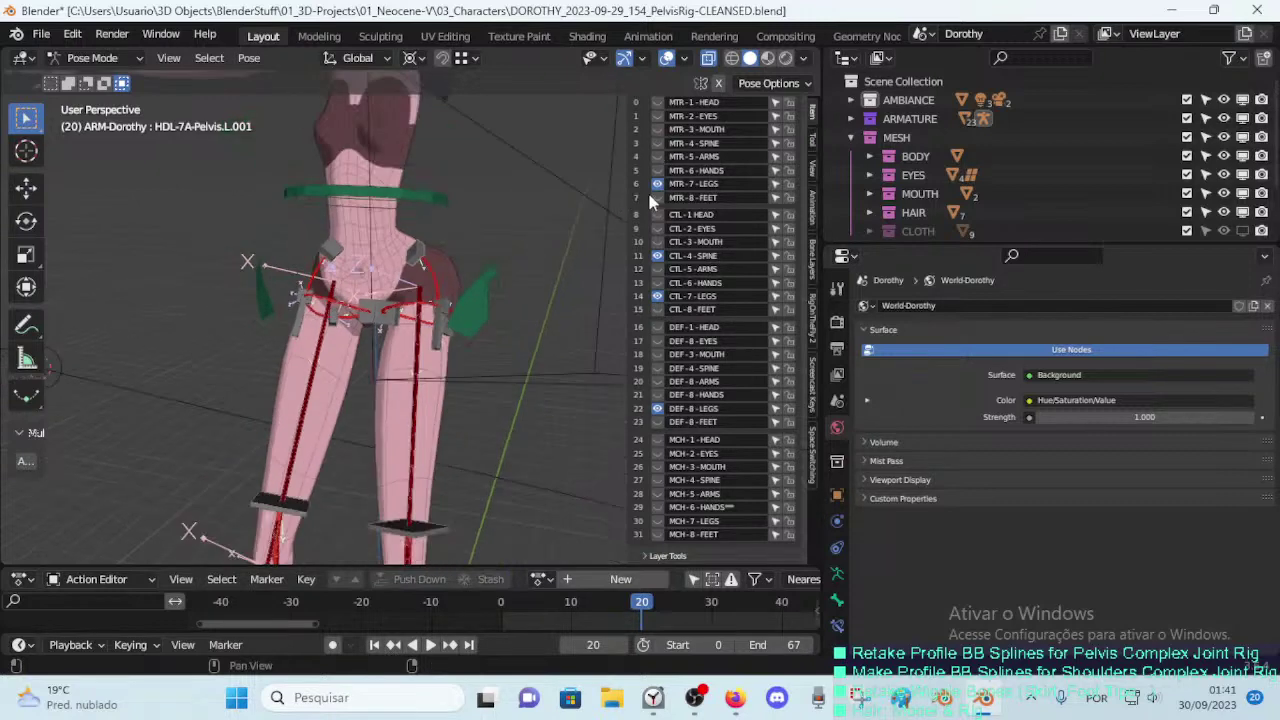
pyautogui.scroll(2, 450, 475)
pyautogui.scroll(-2, 450, 475)
pyautogui.scroll(-2, 430, 446)
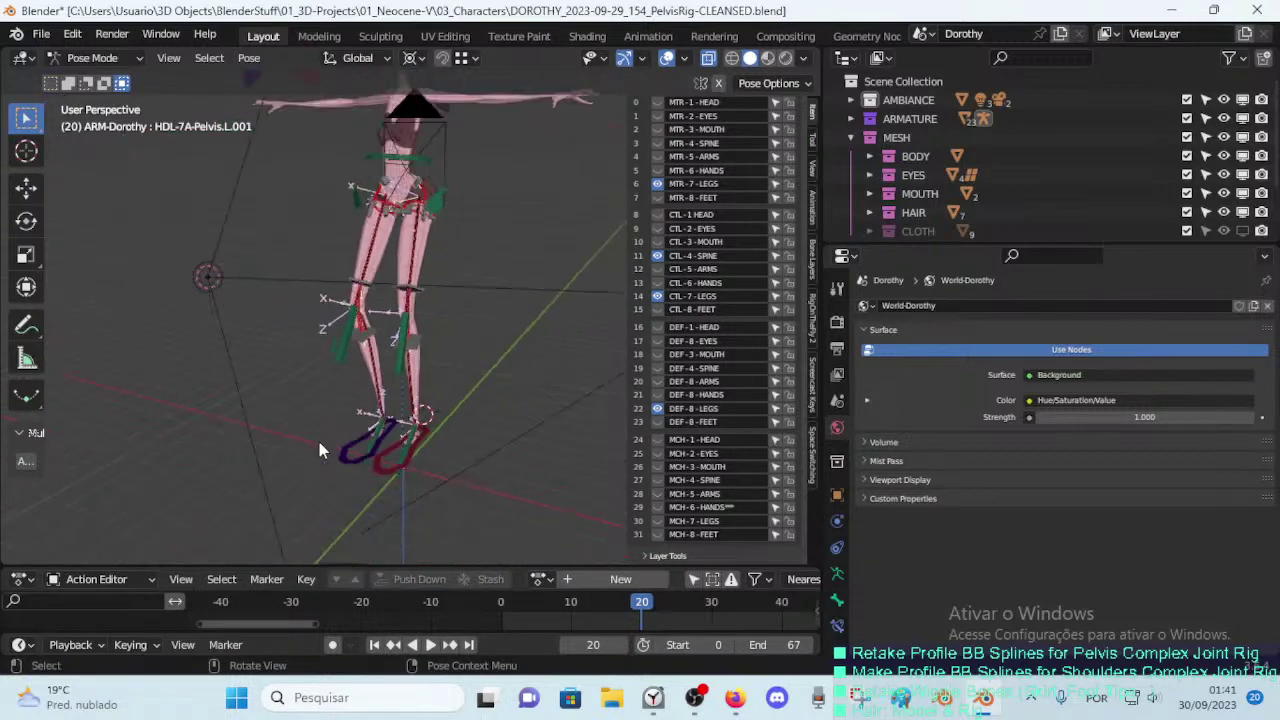
pyautogui.moveTo(319, 442); pyautogui.dragTo(183, 389, button='middle')
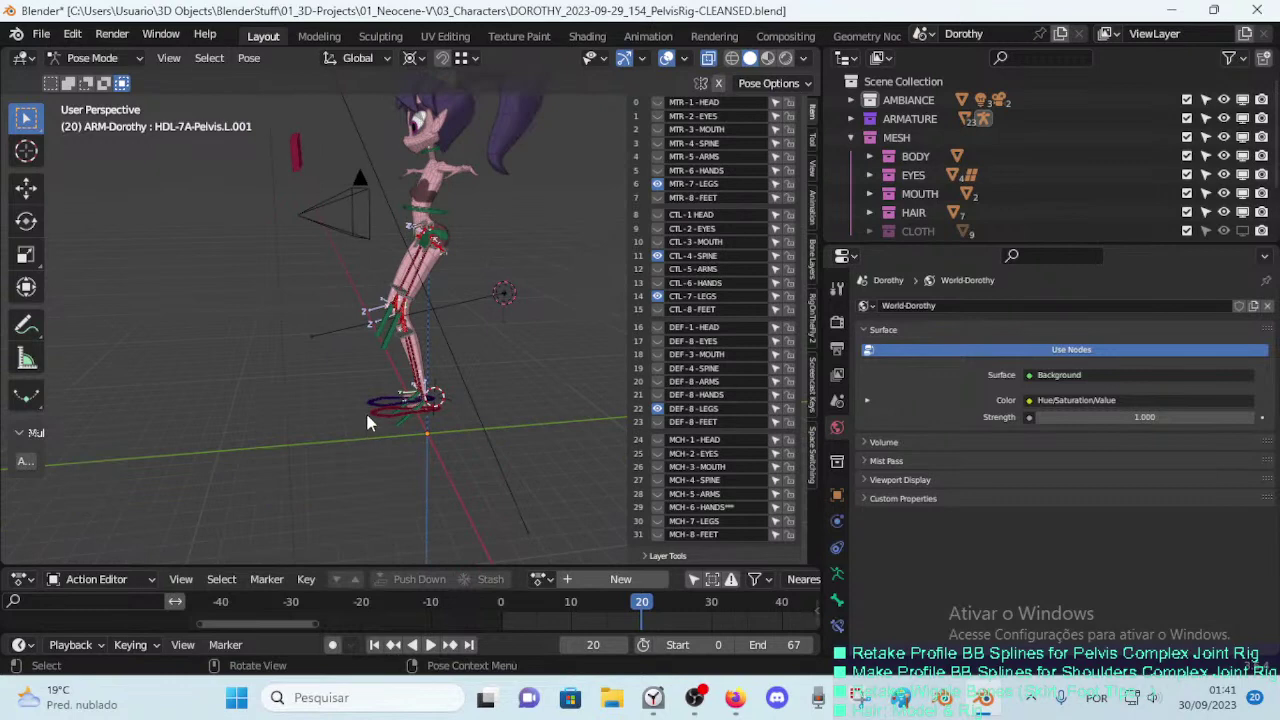
pyautogui.moveTo(367, 422); pyautogui.dragTo(445, 393)
pyautogui.moveTo(445, 393)
pyautogui.mouseDown(button='middle')
pyautogui.moveTo(498, 398)
pyautogui.moveTo(451, 469)
pyautogui.moveTo(505, 390)
pyautogui.moveTo(460, 475)
pyautogui.mouseUp(button='middle')
pyautogui.scroll(2, 498, 398)
pyautogui.scroll(2, 460, 475)
pyautogui.scroll(1, 540, 427)
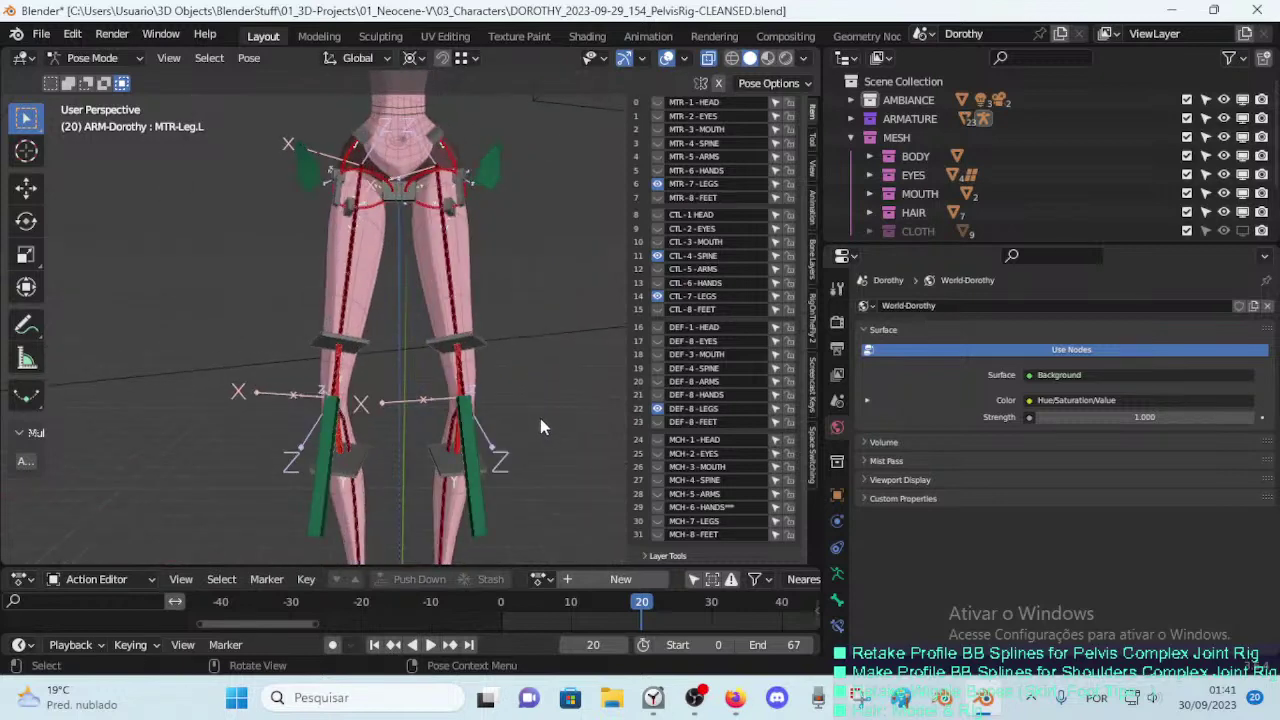
pyautogui.scroll(-3, 540, 427)
pyautogui.click(437, 499)
pyautogui.moveTo(437, 499)
pyautogui.mouseDown(button='middle')
pyautogui.moveTo(433, 346)
pyautogui.moveTo(304, 243)
pyautogui.moveTo(280, 186)
pyautogui.mouseUp(button='middle')
pyautogui.click(280, 183)
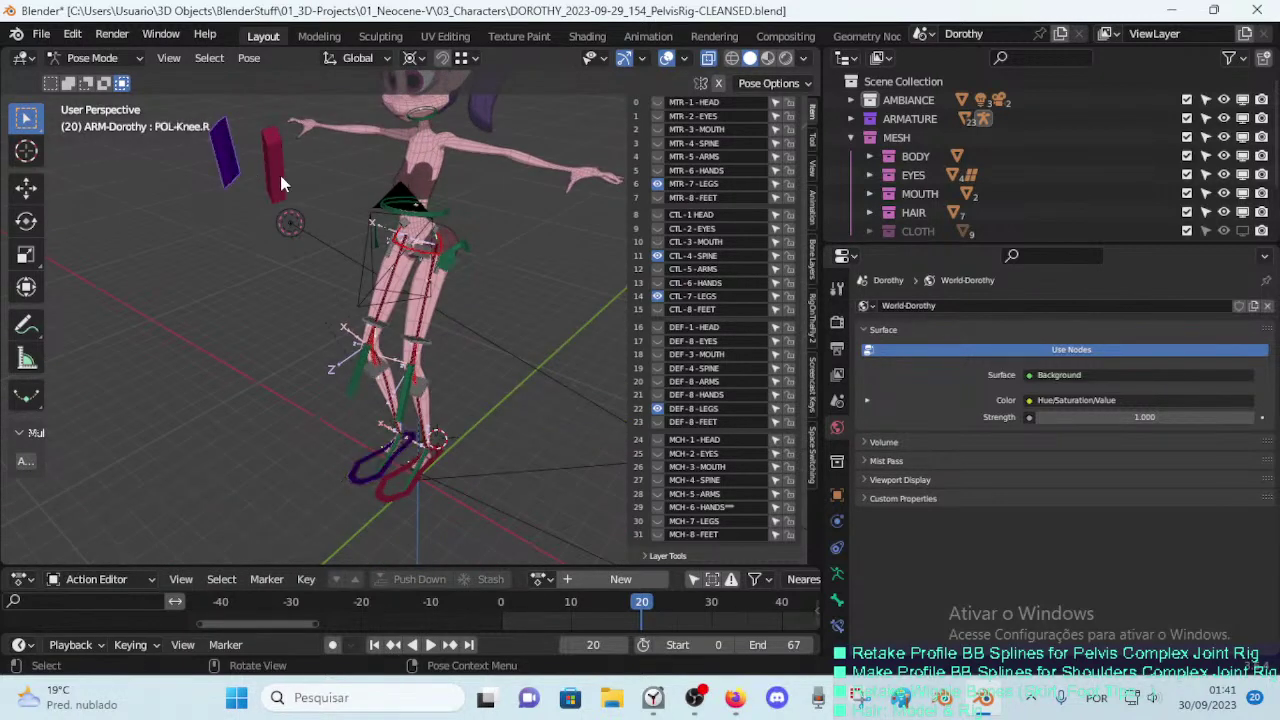
pyautogui.moveTo(253, 287)
pyautogui.mouseDown(button='middle')
pyautogui.moveTo(340, 375)
pyautogui.moveTo(372, 382)
pyautogui.moveTo(481, 313)
pyautogui.moveTo(489, 289)
pyautogui.moveTo(465, 288)
pyautogui.mouseUp(button='middle')
pyautogui.click(365, 385)
pyautogui.click(380, 392)
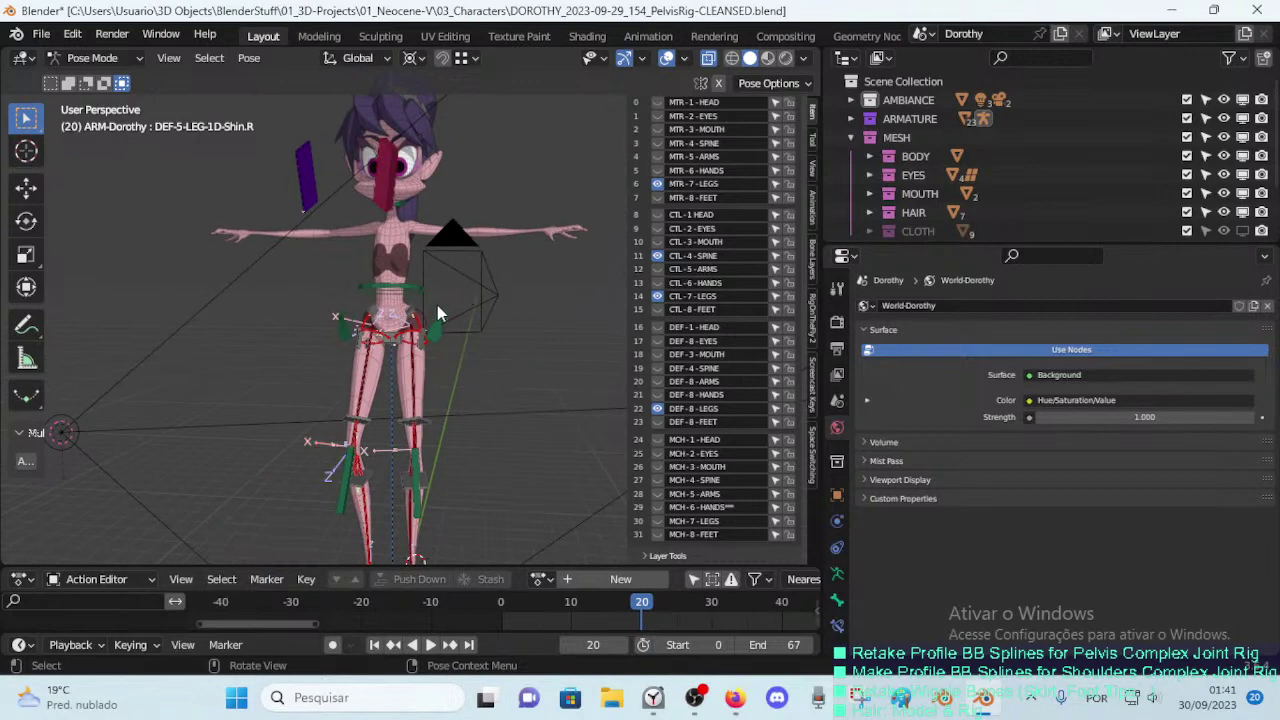
pyautogui.scroll(3, 437, 313)
pyautogui.moveTo(361, 353); pyautogui.dragTo(300, 330, button='middle')
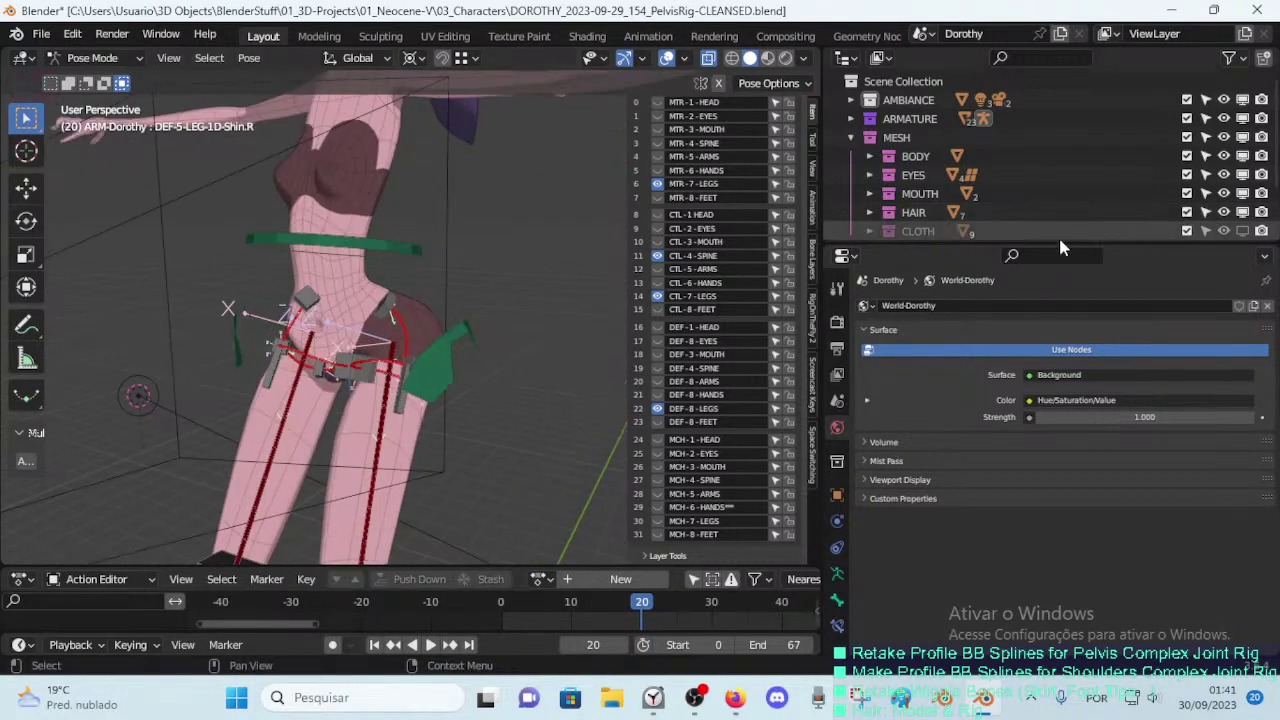
pyautogui.moveTo(600, 285)
pyautogui.mouseDown(button='middle')
pyautogui.moveTo(515, 299)
pyautogui.moveTo(415, 355)
pyautogui.mouseUp(button='middle')
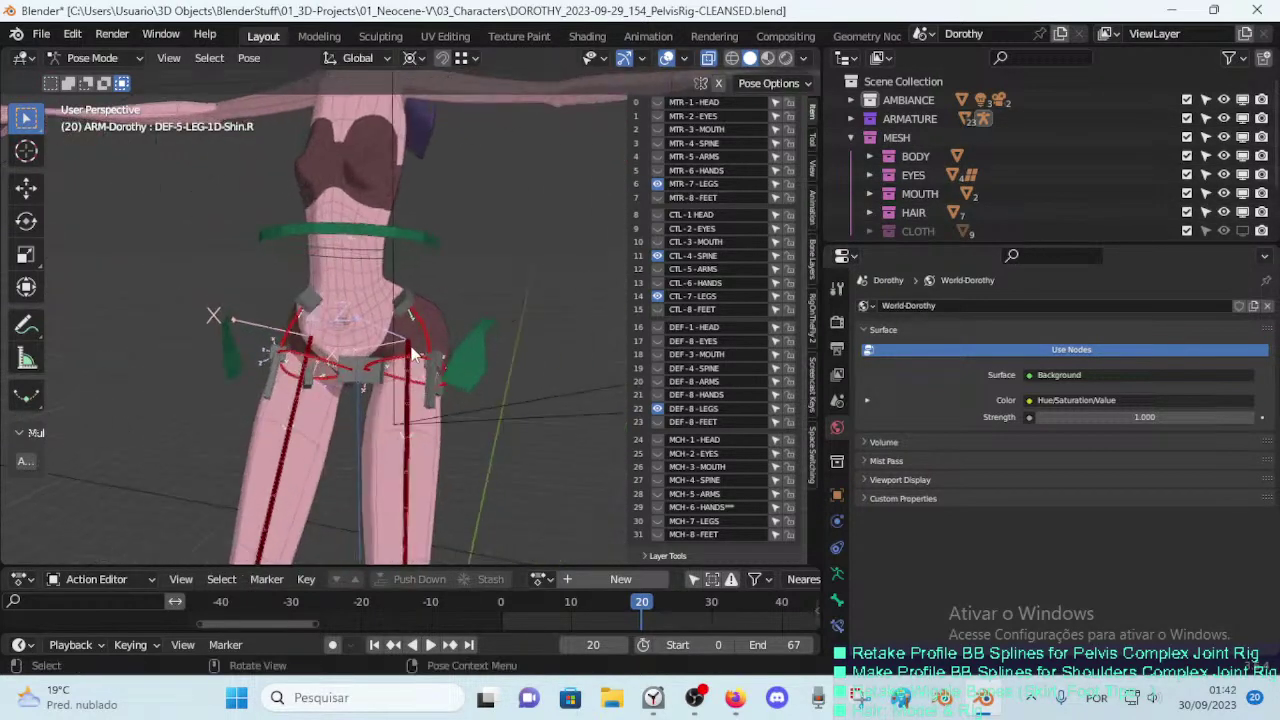
pyautogui.click(657, 410)
pyautogui.click(657, 410)
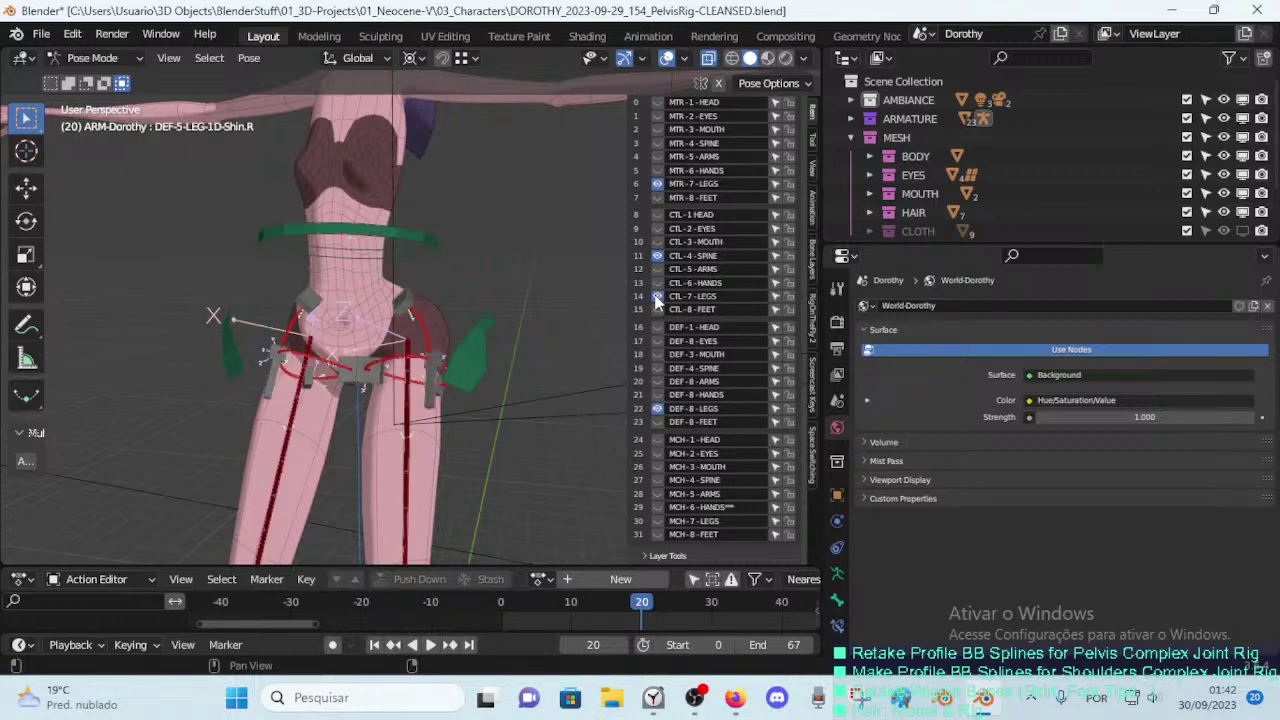
pyautogui.scroll(-5, 475, 292)
pyautogui.scroll(-2, 484, 263)
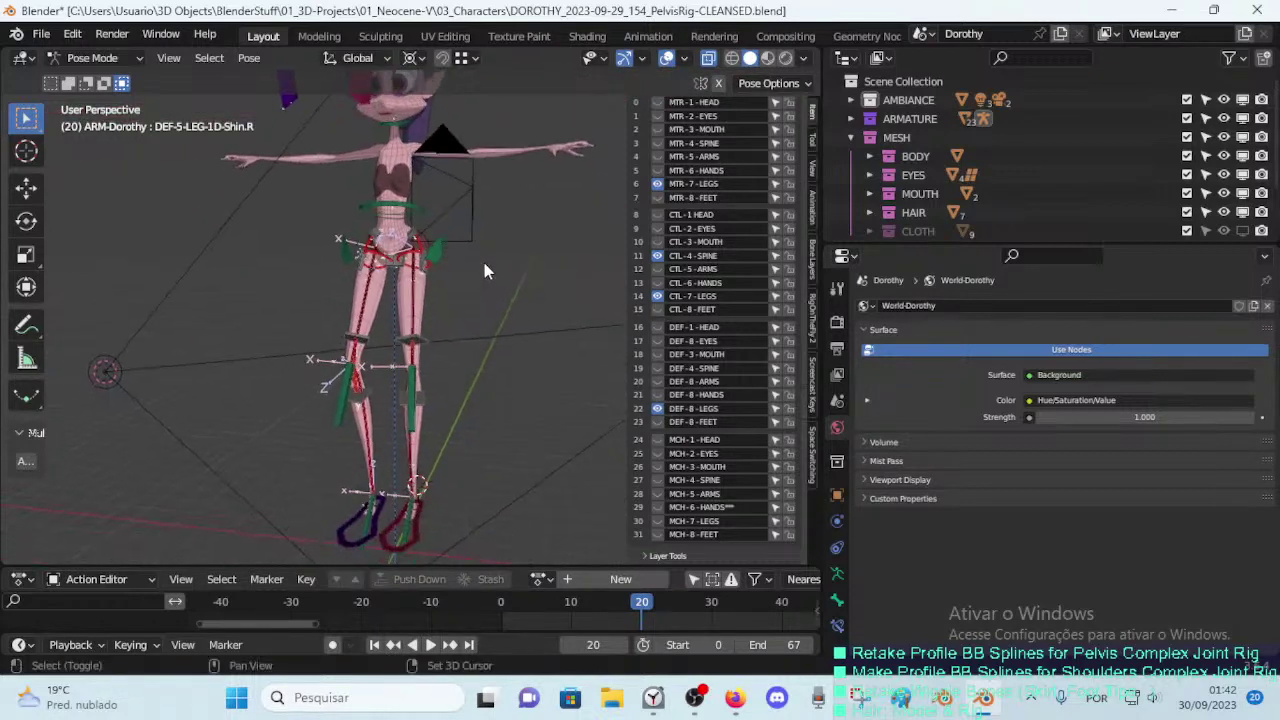
# Step: Toggle the CTL-7-LEGS and CTL-4-SPINE layers off and on, leaving both visible
pyautogui.click(656, 296)
pyautogui.click(656, 296)
pyautogui.click(656, 296)
pyautogui.click(656, 296)
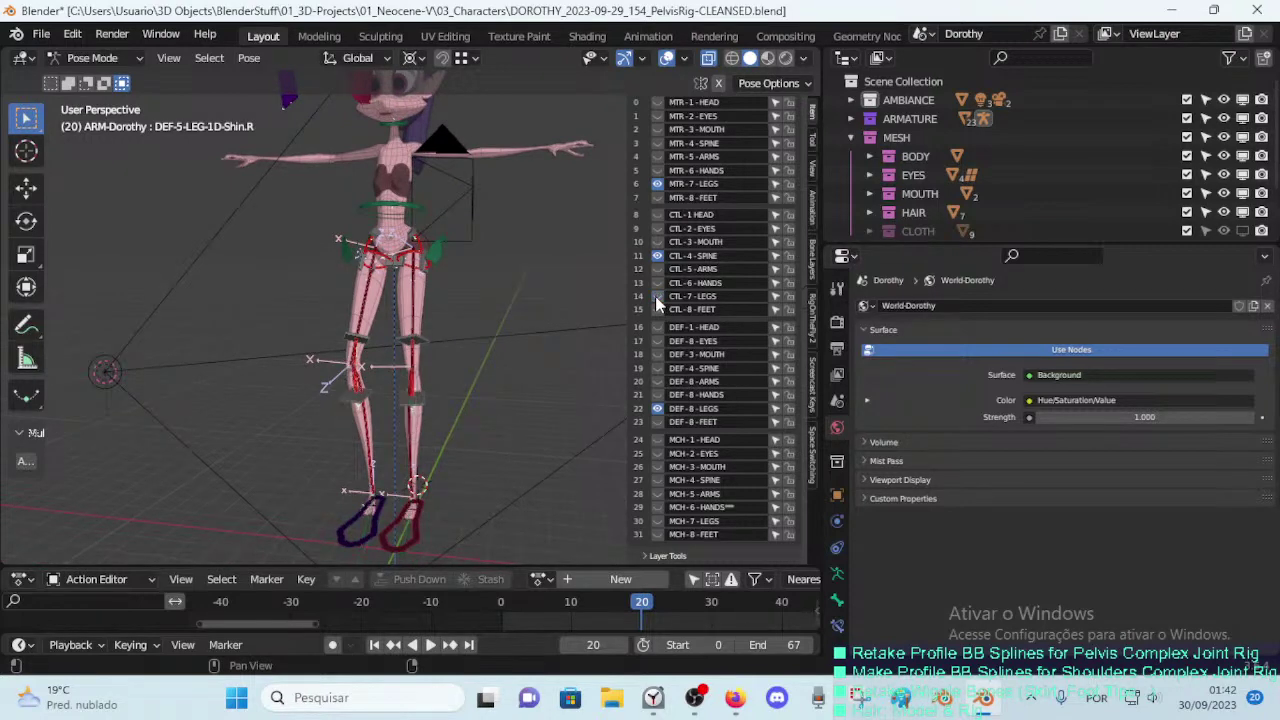
pyautogui.click(656, 296)
pyautogui.click(656, 296)
pyautogui.moveTo(603, 291)
pyautogui.mouseDown(button='middle')
pyautogui.moveTo(501, 297)
pyautogui.moveTo(540, 292)
pyautogui.mouseUp(button='middle')
pyautogui.click(656, 256)
pyautogui.click(656, 256)
pyautogui.click(656, 256)
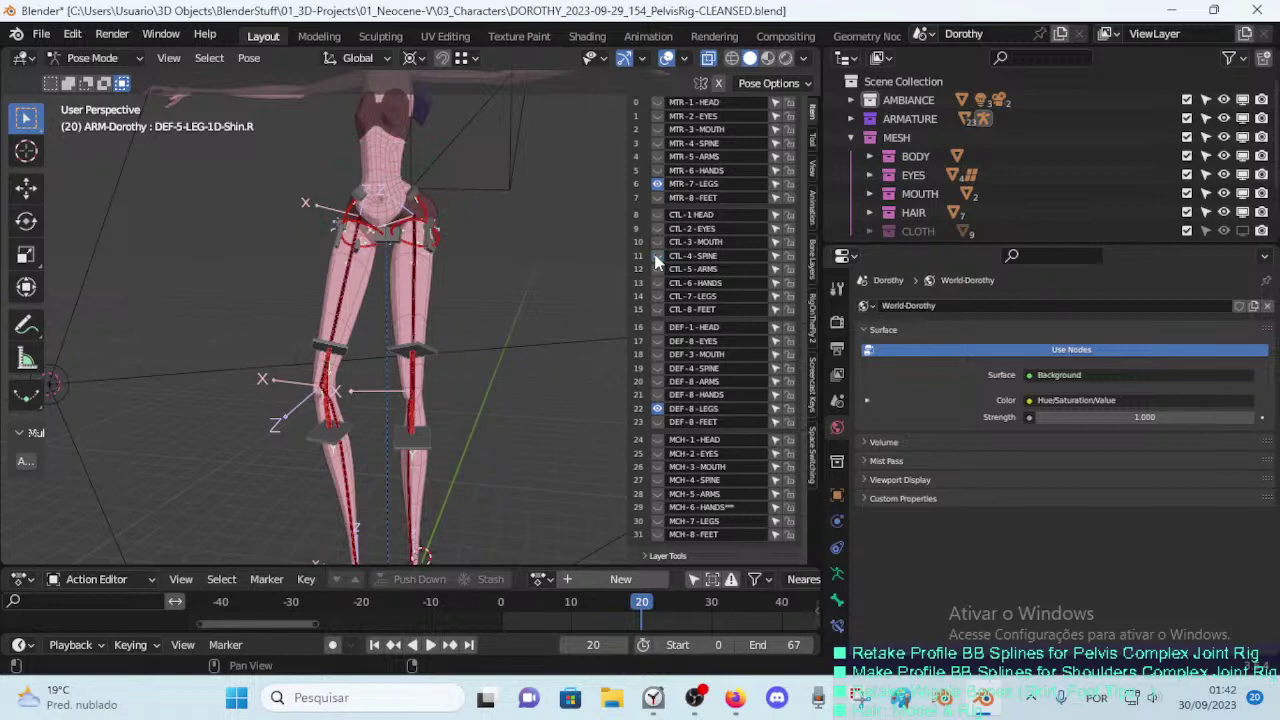
pyautogui.click(656, 256)
pyautogui.moveTo(548, 336); pyautogui.dragTo(577, 321, button='middle')
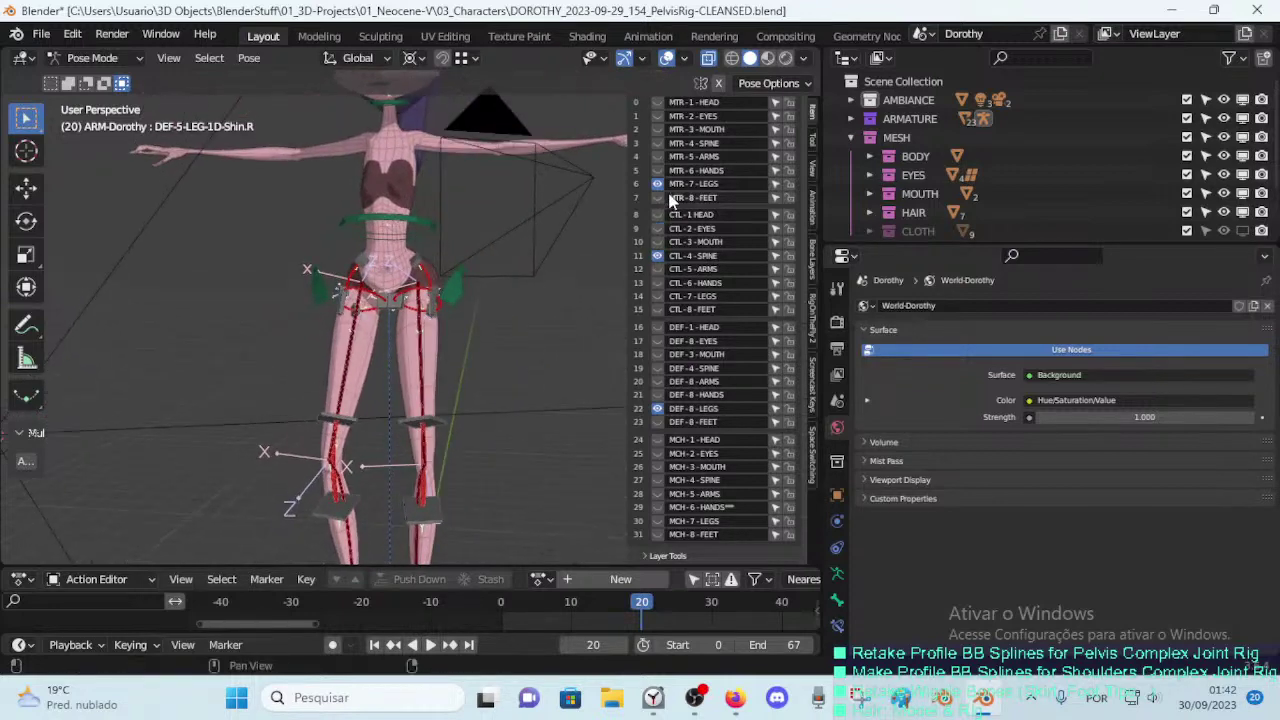
# Step: Turn on the DEF-4-SPINE layer and zoom in on the pelvis rig
pyautogui.click(656, 368)
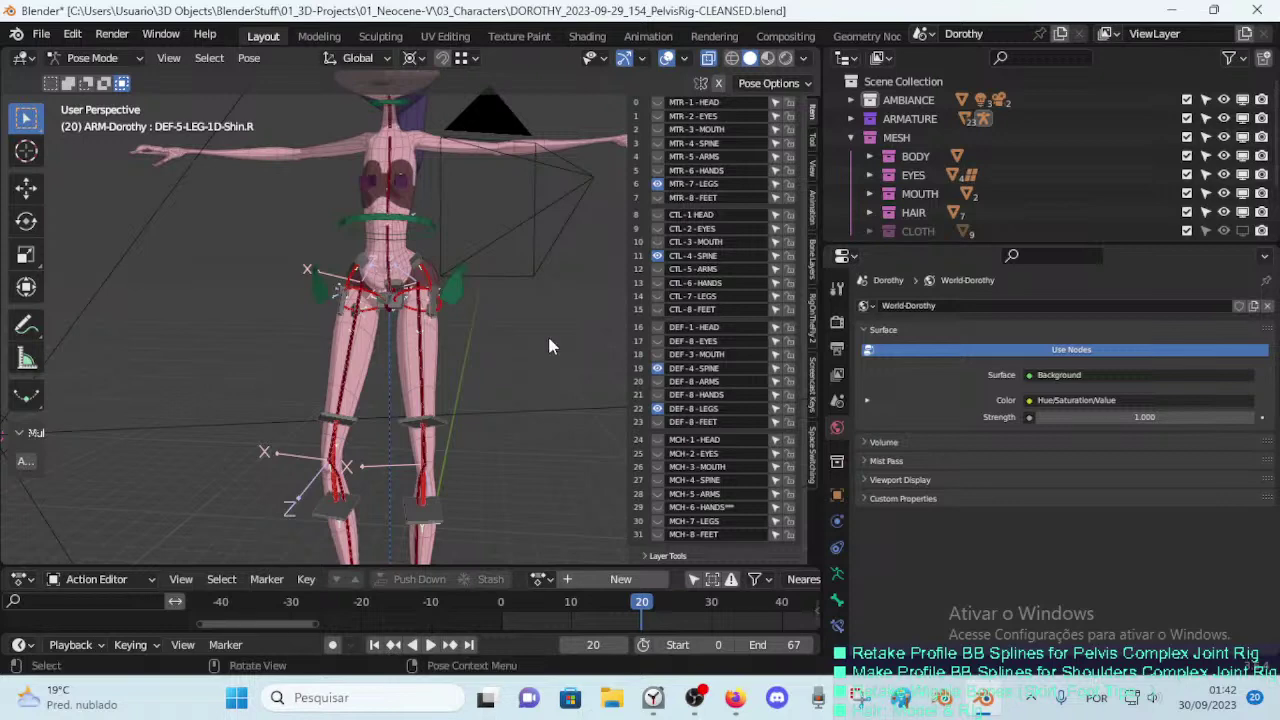
pyautogui.scroll(3, 445, 326)
pyautogui.scroll(2, 445, 326)
pyautogui.keyDown('shift'); pyautogui.moveTo(359, 328); pyautogui.dragTo(383, 414, button='middle'); pyautogui.keyUp('shift')
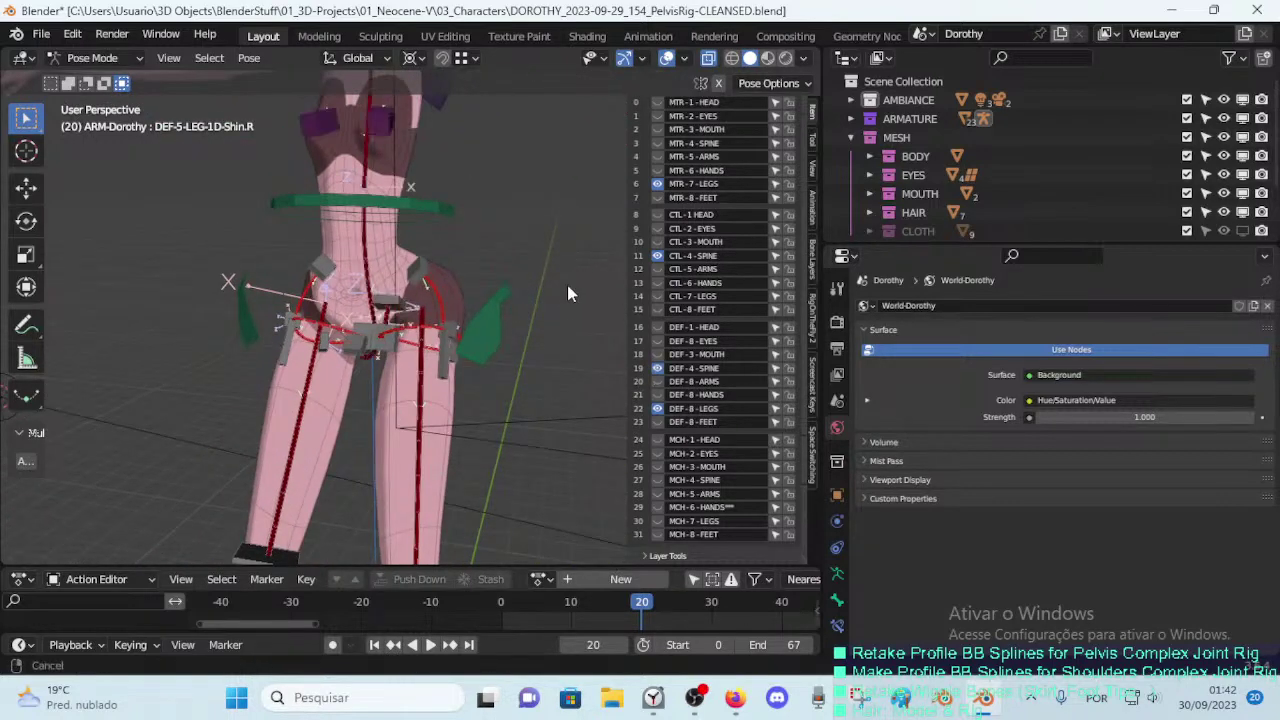
pyautogui.moveTo(567, 285)
pyautogui.mouseDown(button='middle')
pyautogui.moveTo(441, 319)
pyautogui.moveTo(355, 366)
pyautogui.moveTo(399, 355)
pyautogui.moveTo(352, 333)
pyautogui.moveTo(386, 359)
pyautogui.moveTo(383, 387)
pyautogui.mouseUp(button='middle')
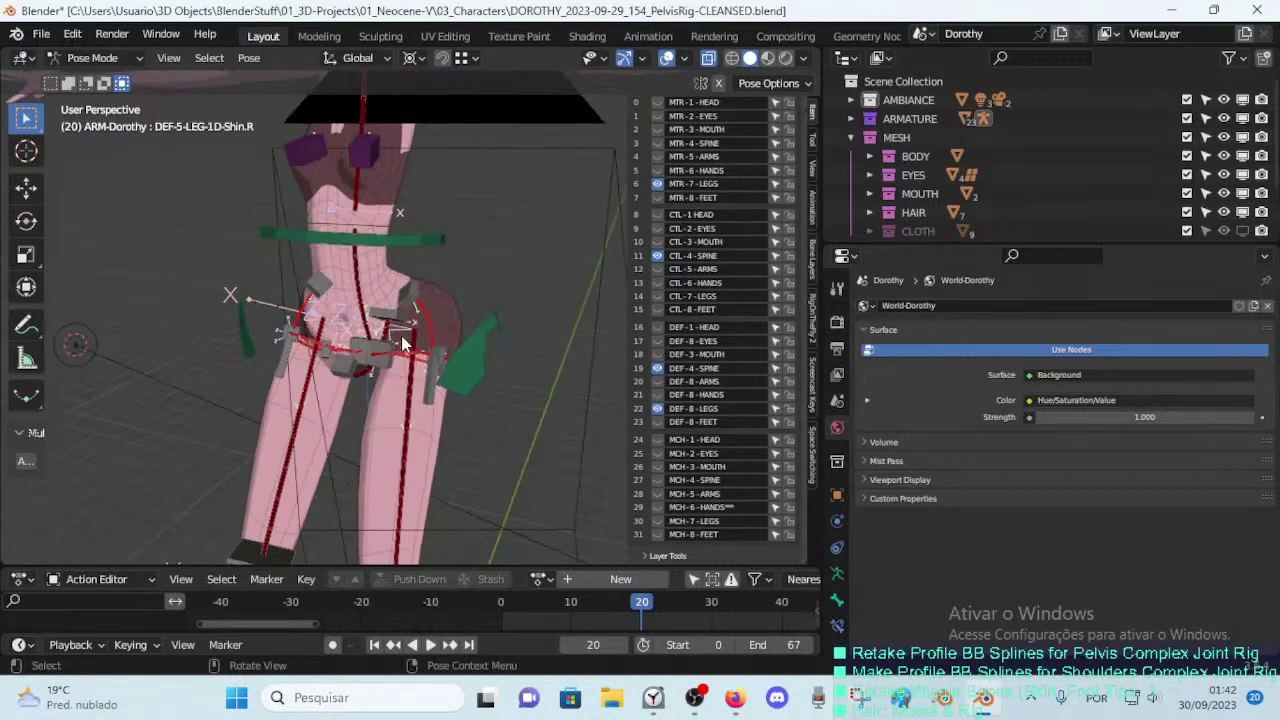
# Step: Inspect the pelvis bones HDL-7A-Pelvis.L.004, HDL-7A-Pelvis.L.003 and DEF-7A-Pelvis.L.003
pyautogui.moveTo(403, 343); pyautogui.dragTo(500, 350, button='middle')
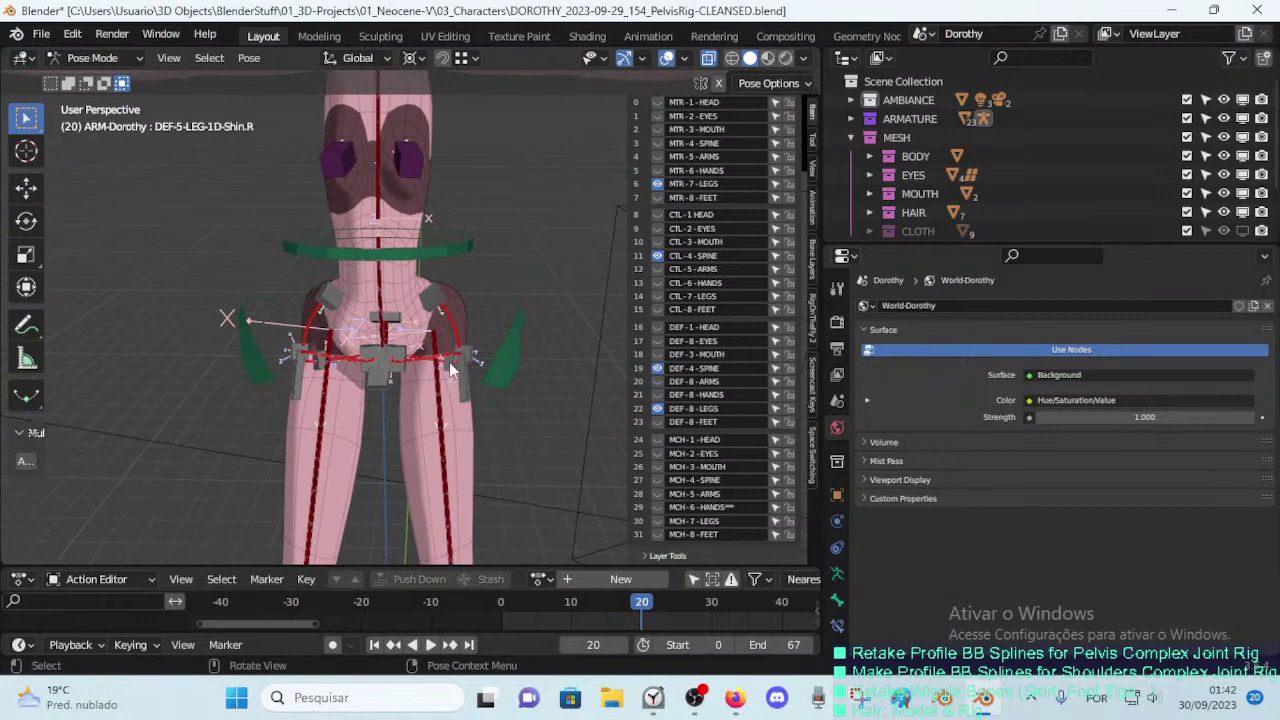
pyautogui.click(462, 361)
pyautogui.scroll(4, 468, 340)
pyautogui.moveTo(475, 316); pyautogui.dragTo(490, 312, button='middle')
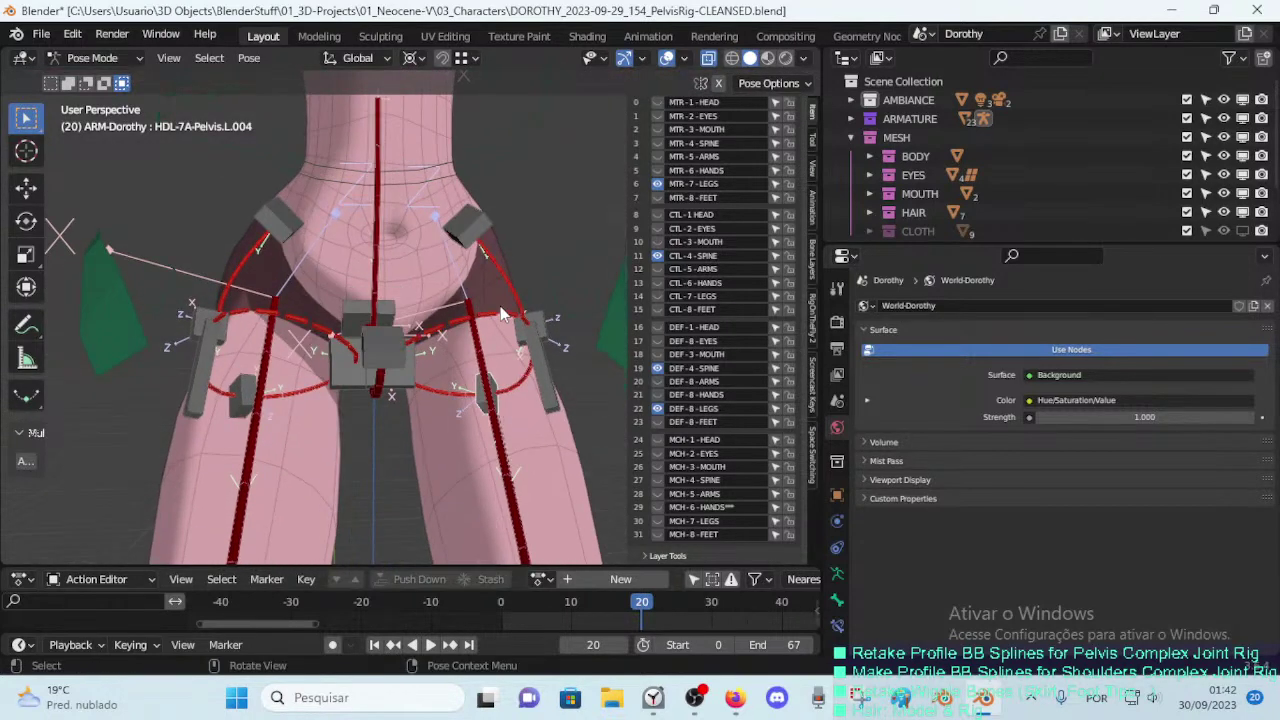
pyautogui.click(526, 312)
pyautogui.click(526, 312)
pyautogui.moveTo(537, 321)
pyautogui.mouseDown(button='middle')
pyautogui.moveTo(489, 404)
pyautogui.moveTo(517, 406)
pyautogui.moveTo(505, 383)
pyautogui.mouseUp(button='middle')
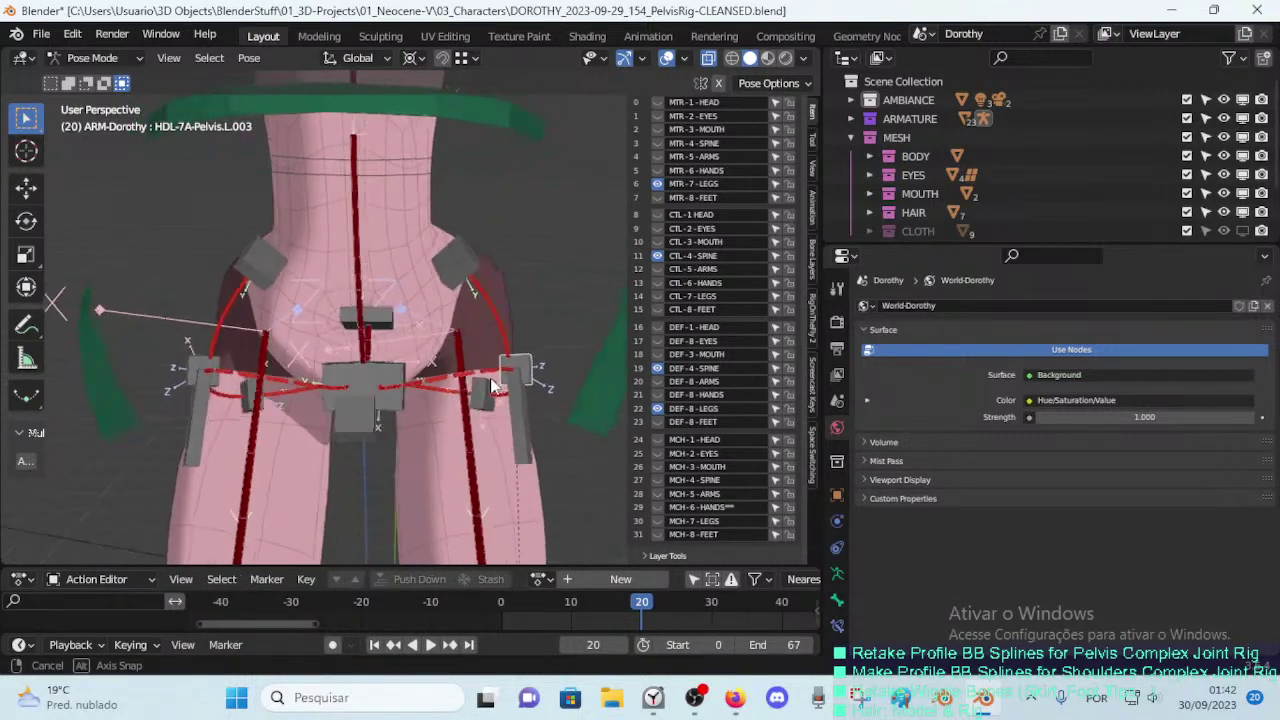
pyautogui.moveTo(505, 383); pyautogui.dragTo(481, 378, button='middle')
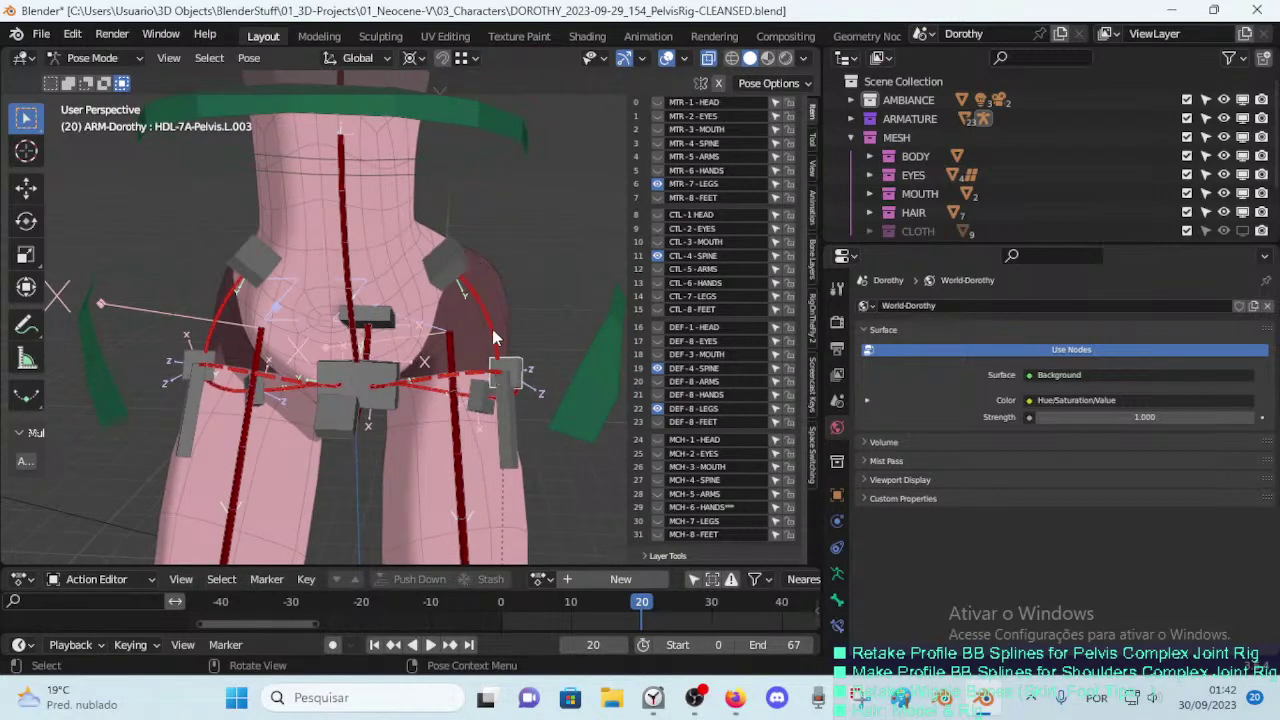
pyautogui.click(421, 384)
pyautogui.moveTo(430, 380); pyautogui.dragTo(465, 385, button='middle')
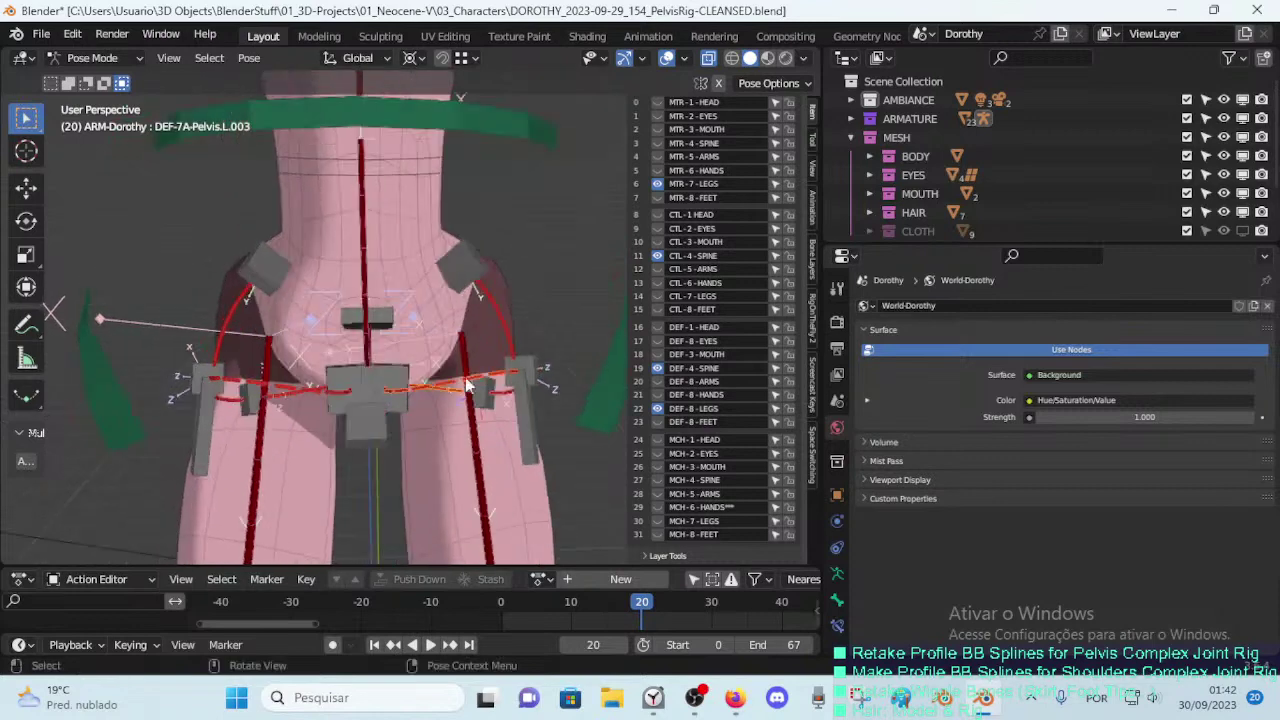
pyautogui.scroll(2, 656, 297)
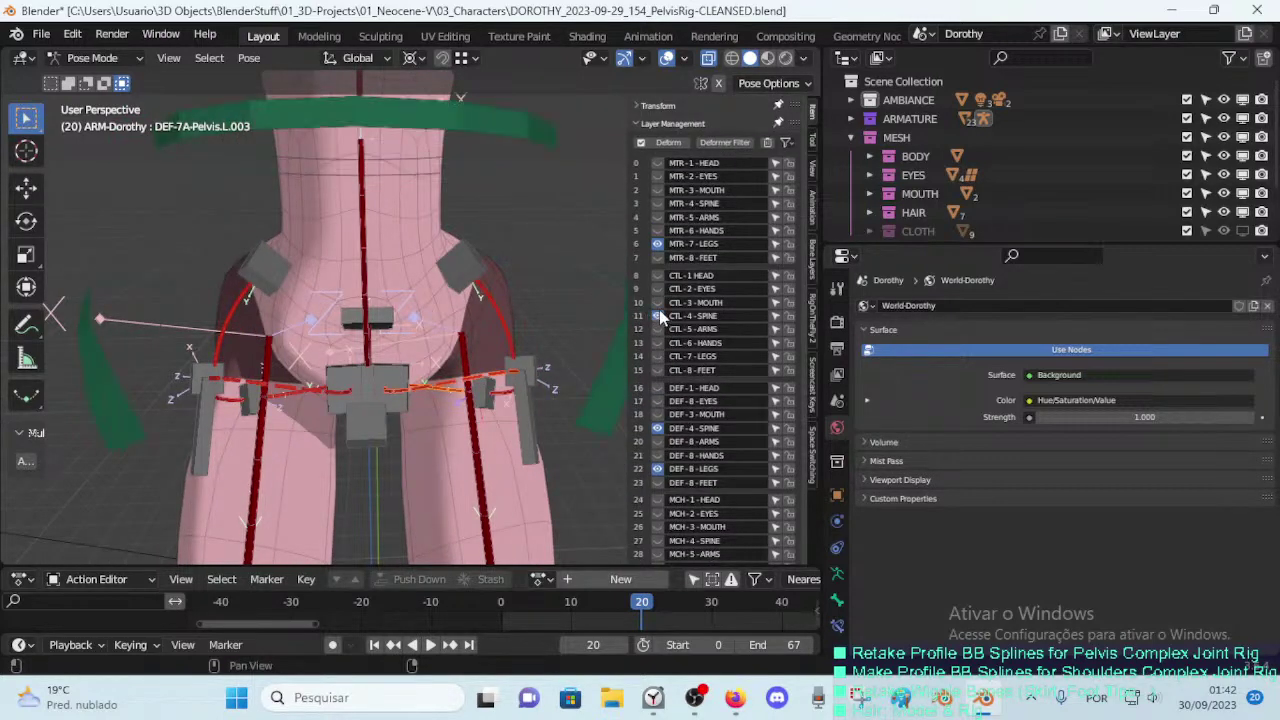
# Step: Show the master leg bones layer and save the pelvis-rig file with Ctrl+S
pyautogui.click(658, 243)
pyautogui.scroll(-3, 404, 436)
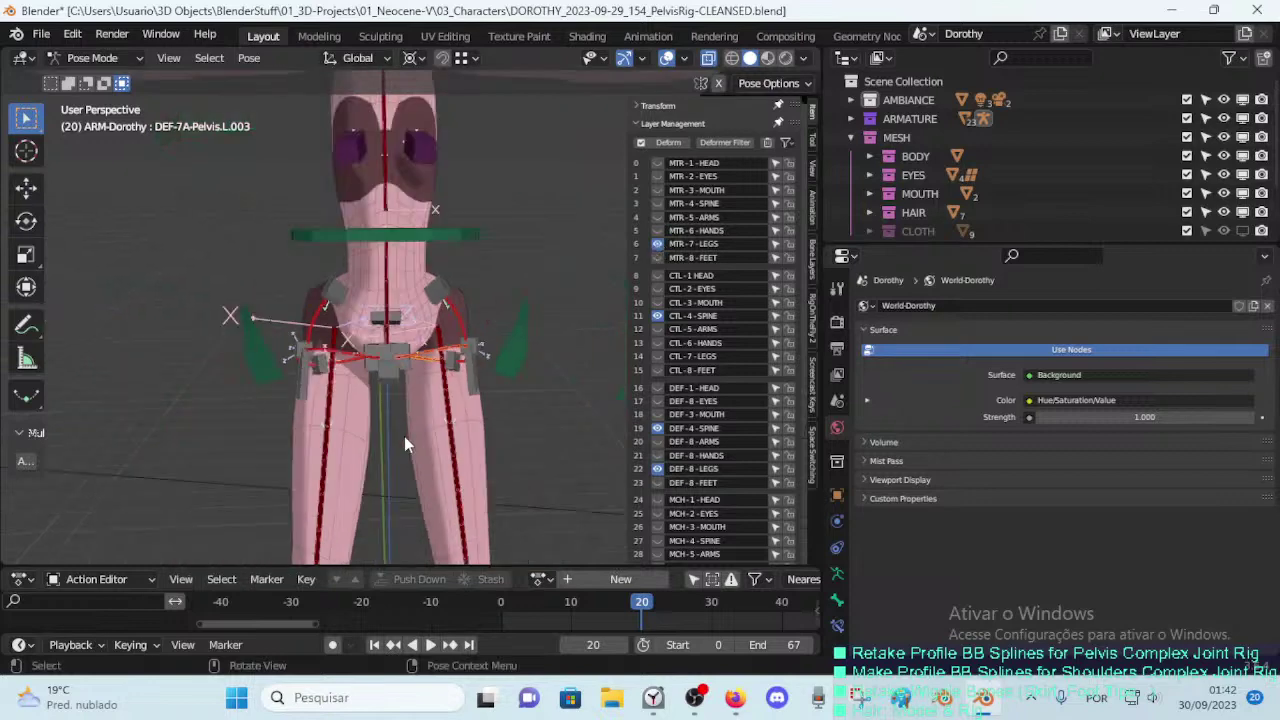
pyautogui.moveTo(404, 436)
pyautogui.mouseDown(button='middle')
pyautogui.moveTo(418, 288)
pyautogui.moveTo(452, 359)
pyautogui.moveTo(457, 348)
pyautogui.moveTo(440, 427)
pyautogui.moveTo(265, 426)
pyautogui.moveTo(338, 432)
pyautogui.moveTo(424, 359)
pyautogui.moveTo(423, 444)
pyautogui.moveTo(543, 446)
pyautogui.moveTo(488, 448)
pyautogui.moveTo(408, 381)
pyautogui.moveTo(390, 346)
pyautogui.mouseUp(button='middle')
pyautogui.hotkey('ctrl', 's')
pyautogui.scroll(-2, 457, 348)
pyautogui.moveTo(420, 363); pyautogui.dragTo(417, 376, button='middle')
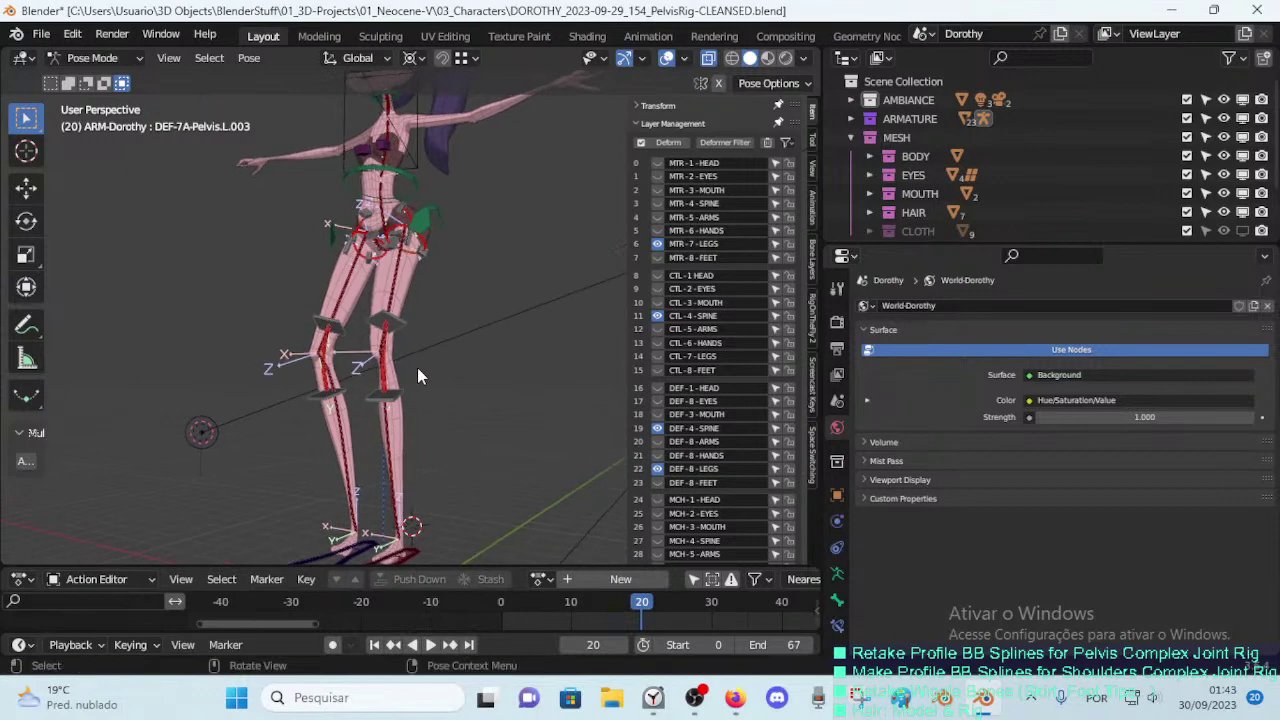
pyautogui.hotkey('ctrl', 's')
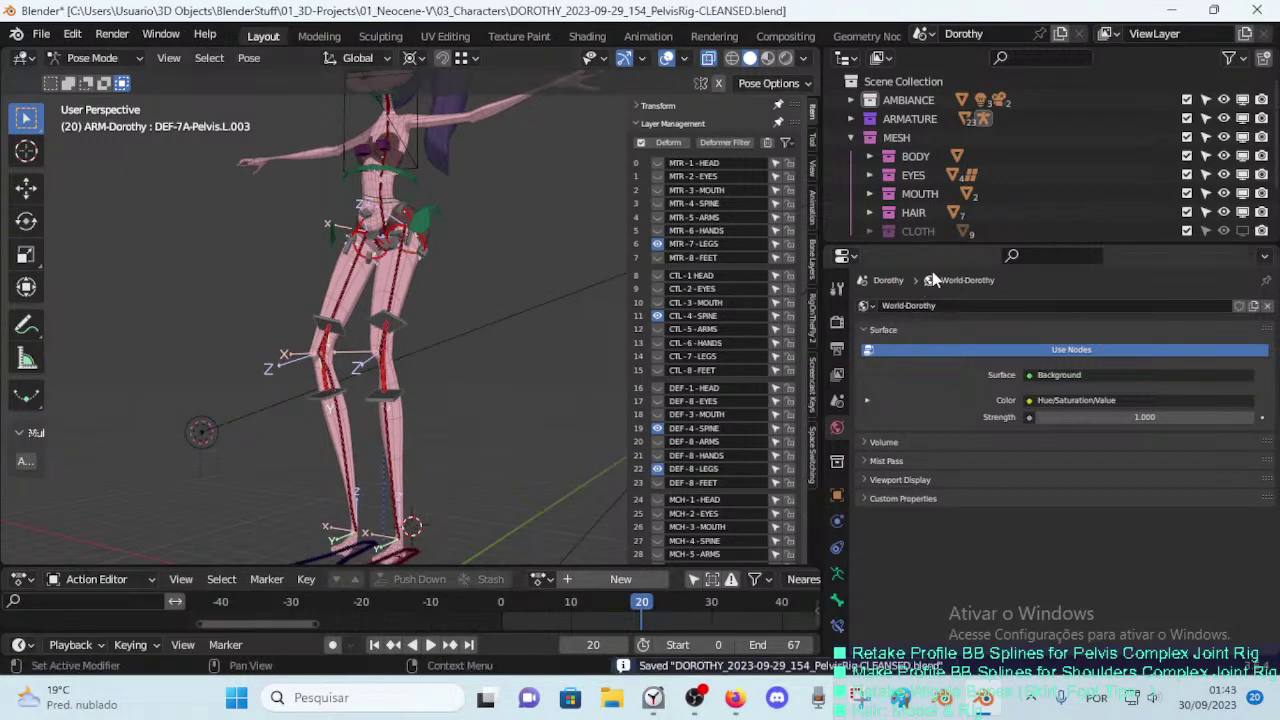
# Step: Box-select the leg bones in two batches and hide them with H
pyautogui.moveTo(440, 416); pyautogui.dragTo(363, 469, button='middle')
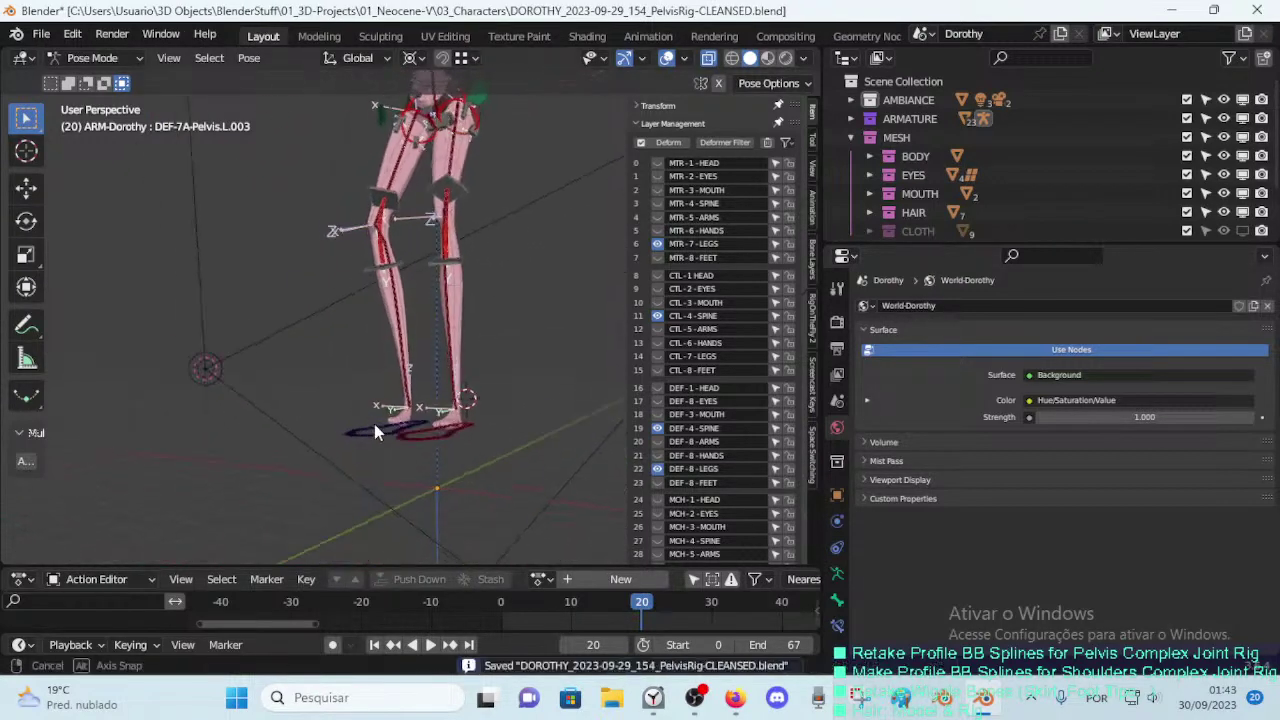
pyautogui.moveTo(415, 291); pyautogui.dragTo(421, 183)
pyautogui.moveTo(421, 183)
pyautogui.mouseDown(button='middle')
pyautogui.moveTo(424, 290)
pyautogui.moveTo(405, 296)
pyautogui.mouseUp(button='middle')
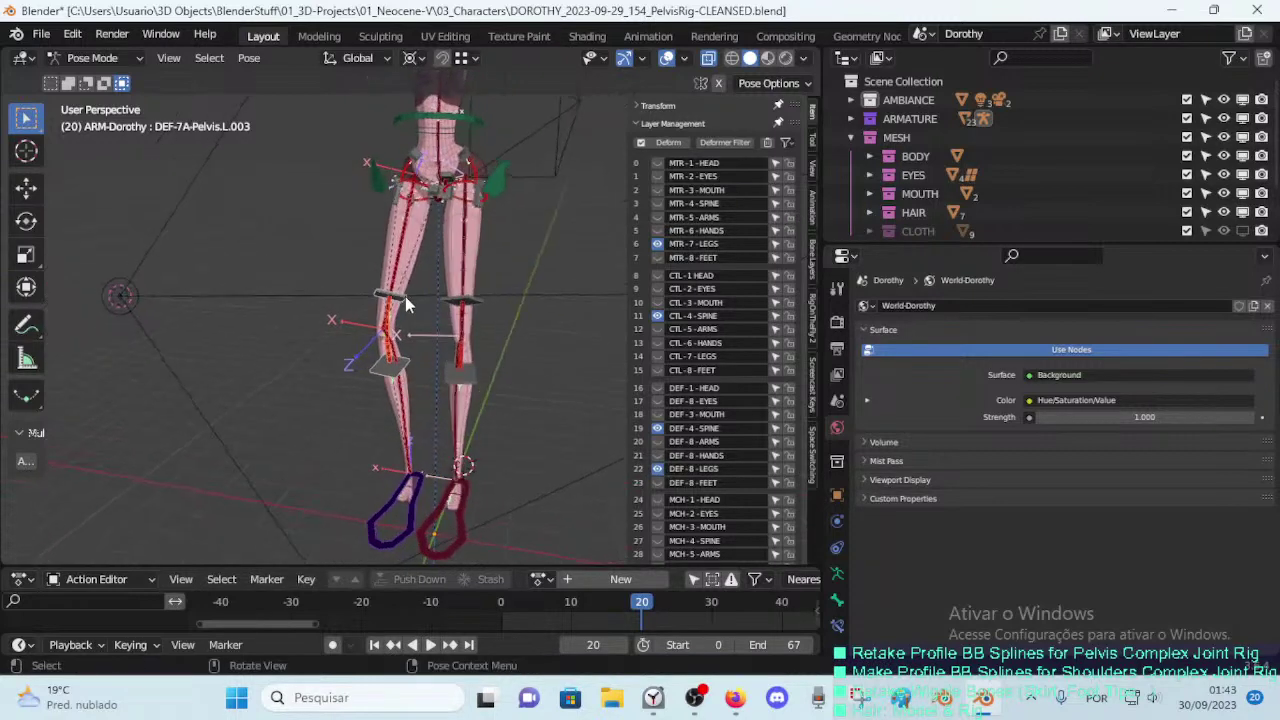
pyautogui.press('h')
pyautogui.moveTo(408, 374); pyautogui.dragTo(443, 361, button='middle')
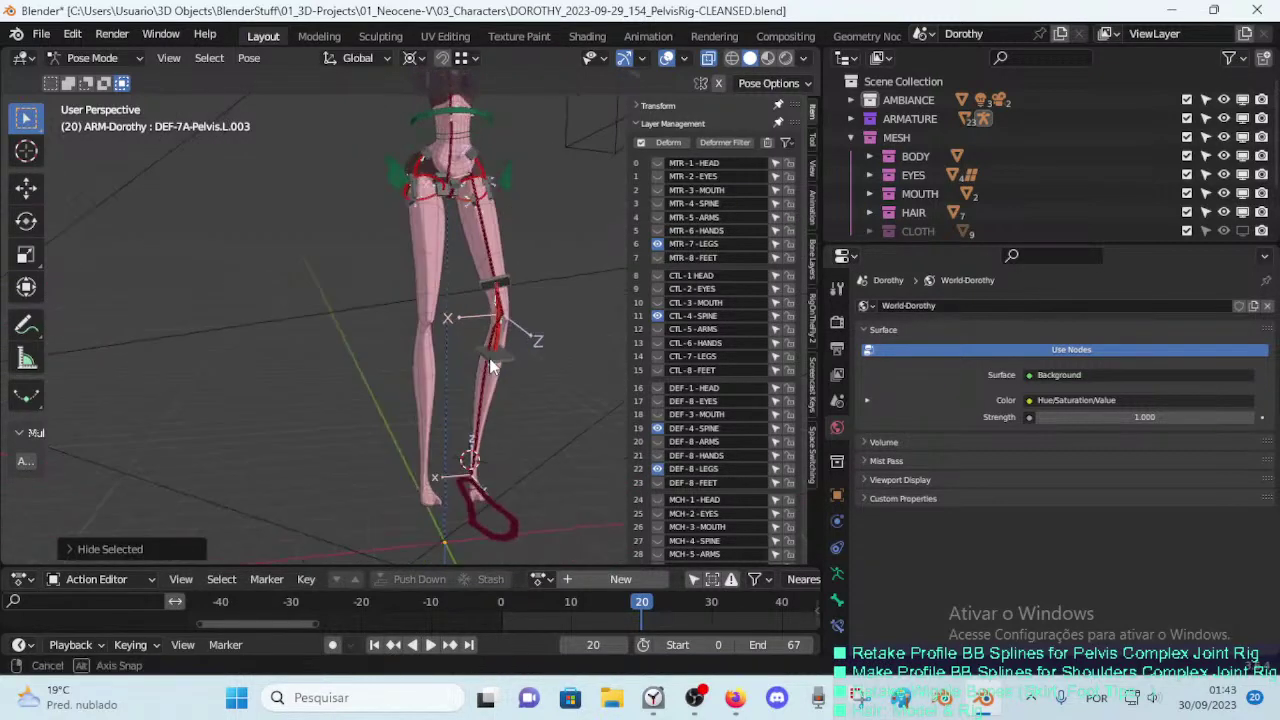
pyautogui.moveTo(448, 327); pyautogui.dragTo(510, 411)
pyautogui.moveTo(531, 467); pyautogui.dragTo(483, 465)
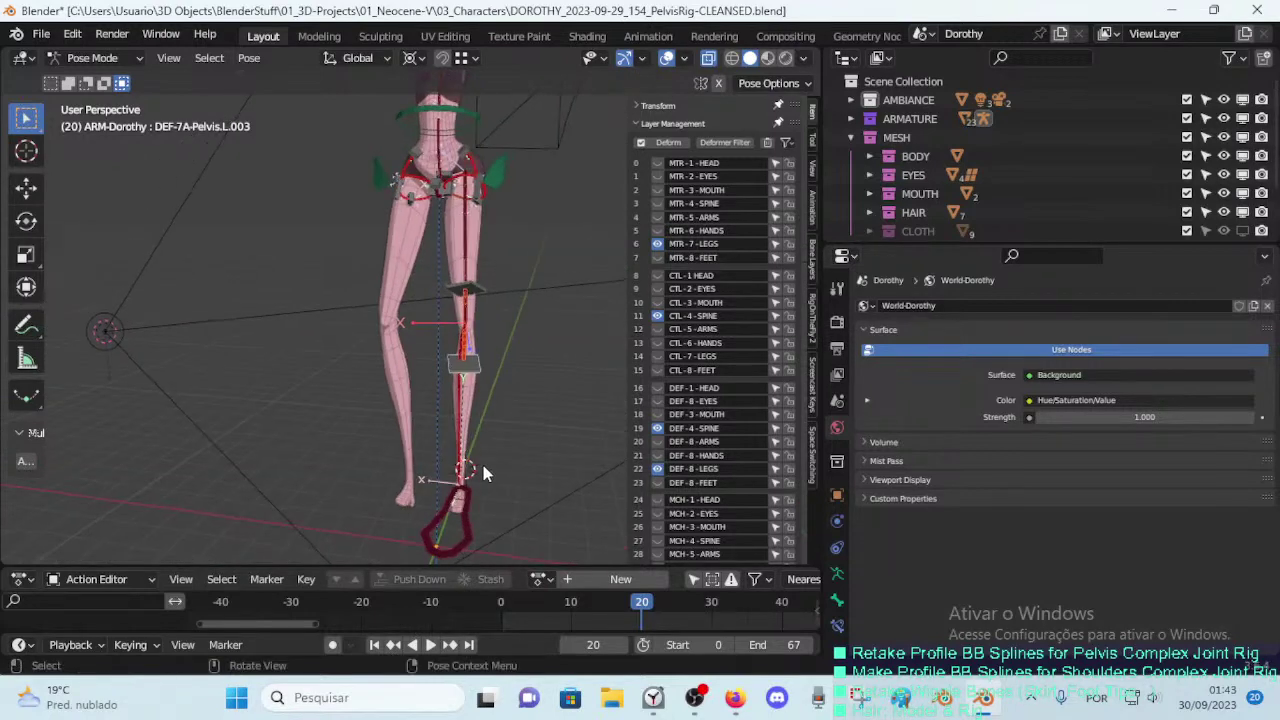
pyautogui.press('h')
pyautogui.moveTo(497, 411)
pyautogui.mouseDown(button='middle')
pyautogui.moveTo(390, 404)
pyautogui.moveTo(387, 312)
pyautogui.moveTo(397, 418)
pyautogui.moveTo(432, 414)
pyautogui.moveTo(436, 302)
pyautogui.mouseUp(button='middle')
# Step: Select DEF-5-LEG-1B-Thigh.L, then box-select the upper-body bones and hide them
pyautogui.click(431, 405)
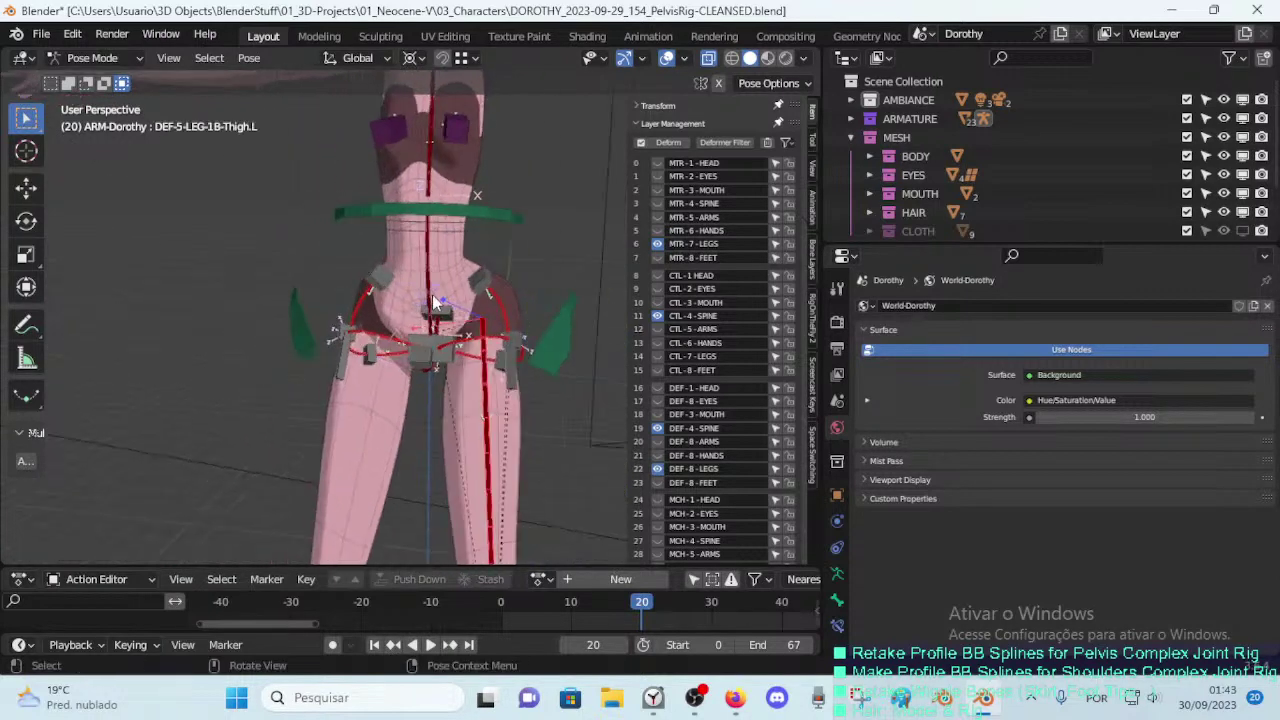
pyautogui.scroll(-6, 418, 298)
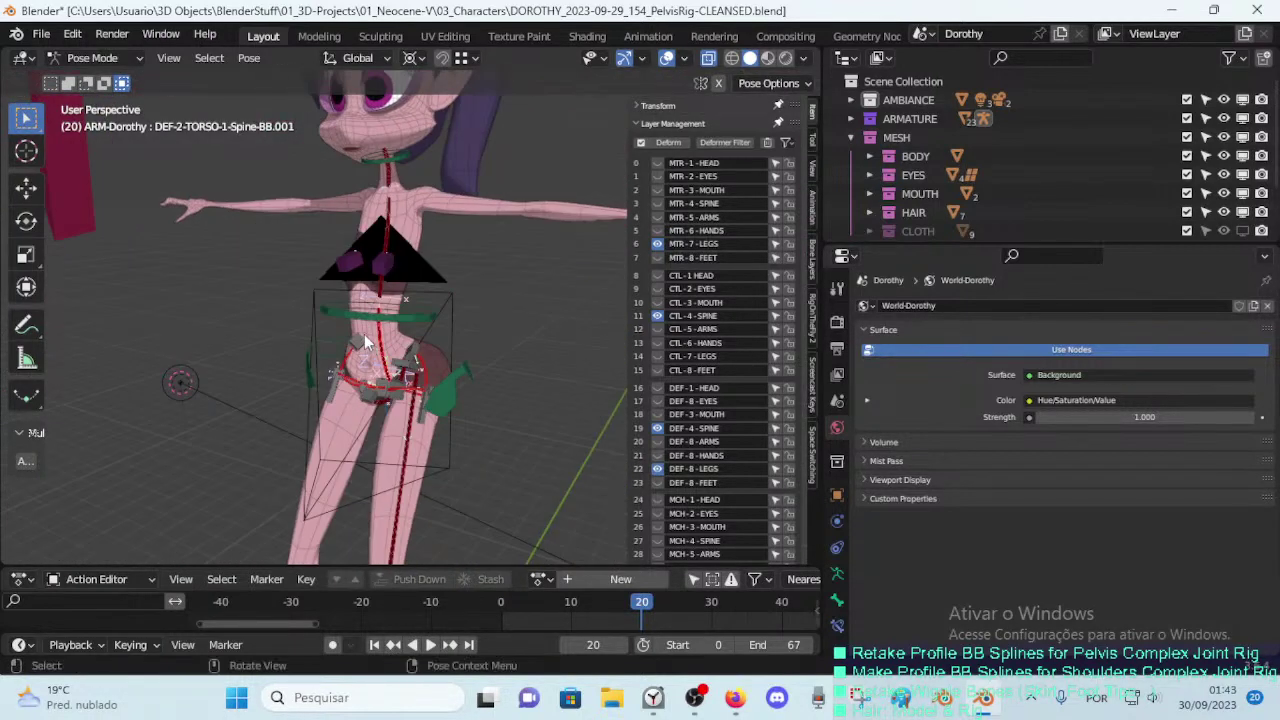
pyautogui.moveTo(397, 296); pyautogui.dragTo(295, 265, button='middle')
pyautogui.press('b')
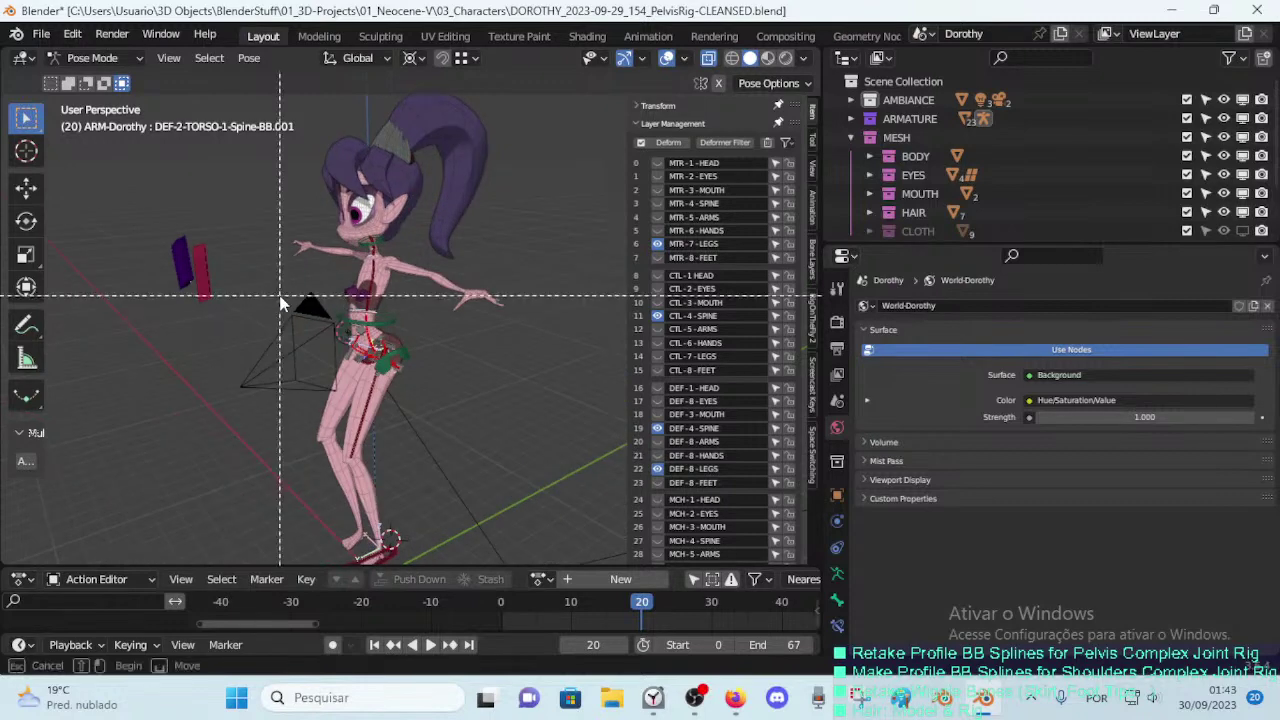
pyautogui.moveTo(280, 295); pyautogui.dragTo(467, 138)
pyautogui.press('h')
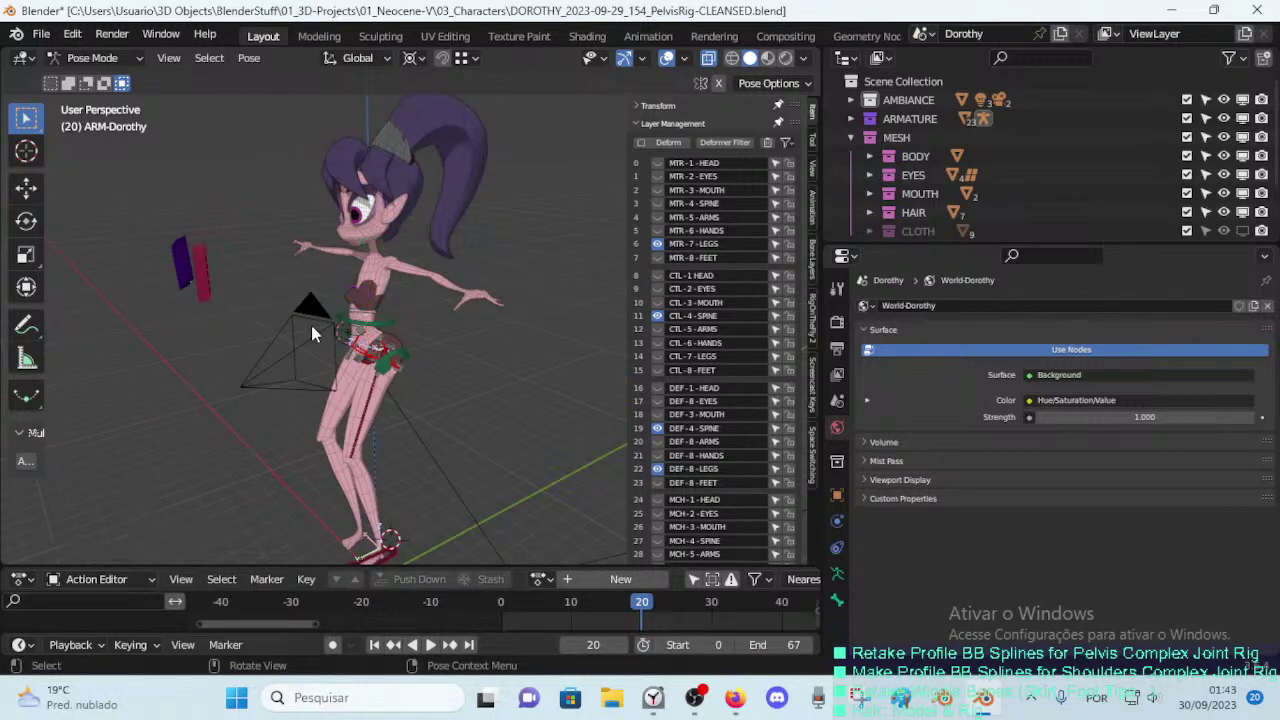
# Step: Check the scene camera view with Numpad 0 and close the sidebar
pyautogui.press('KP_0')
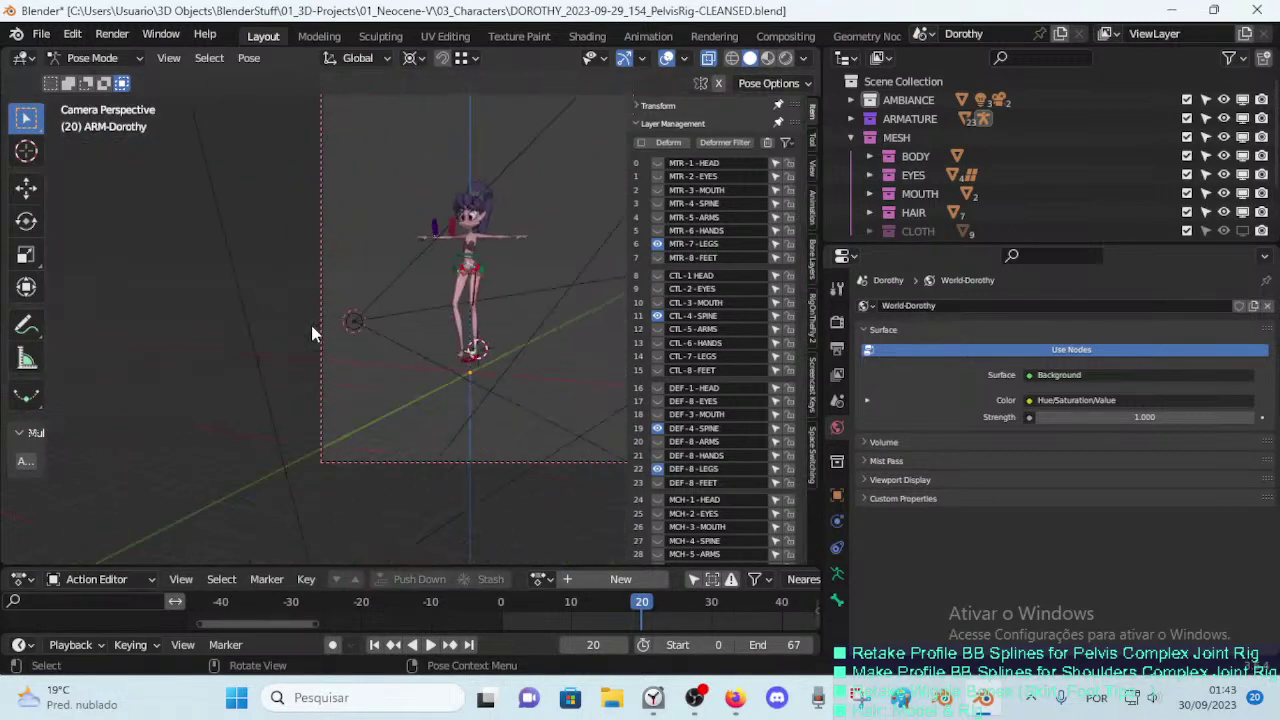
pyautogui.scroll(3, 399, 342)
pyautogui.scroll(1, 399, 342)
pyautogui.moveTo(399, 342)
pyautogui.mouseDown(button='middle')
pyautogui.moveTo(439, 344)
pyautogui.moveTo(438, 359)
pyautogui.moveTo(459, 345)
pyautogui.moveTo(430, 342)
pyautogui.moveTo(486, 312)
pyautogui.moveTo(525, 322)
pyautogui.mouseUp(button='middle')
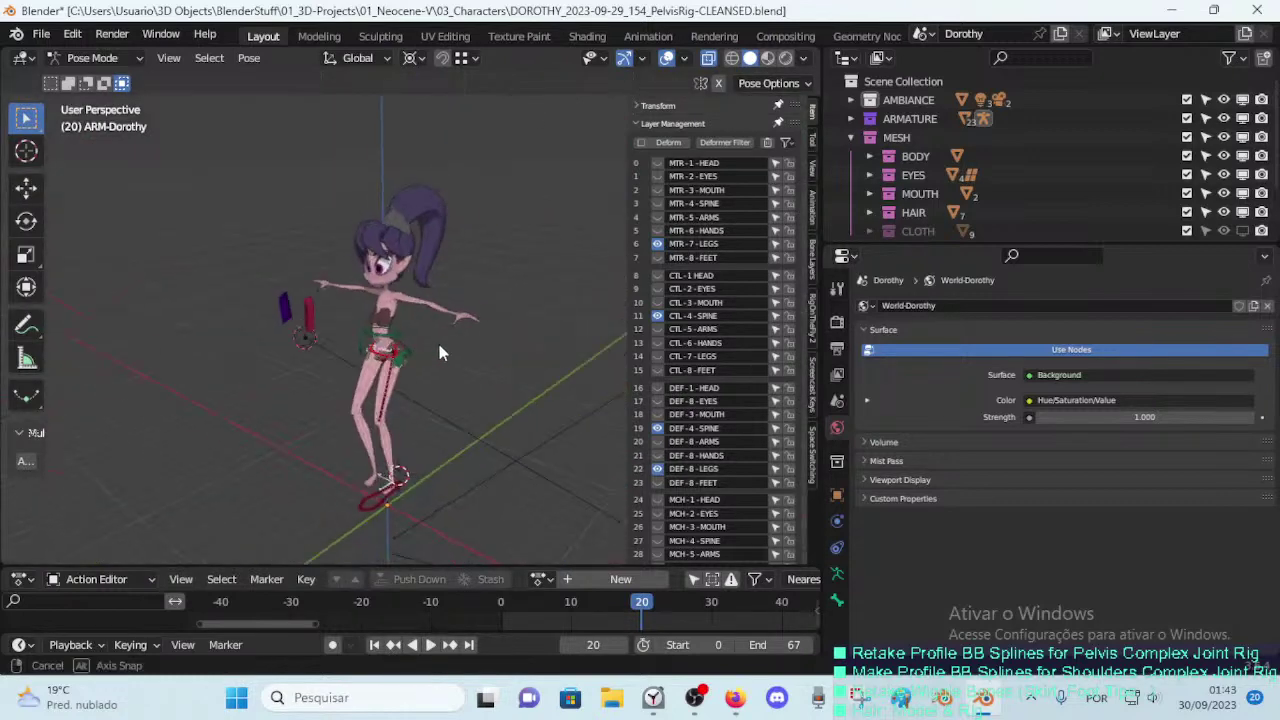
pyautogui.press('n')
# Step: Show bones through the mesh with Alt+Z, frame the pelvis rig, and switch modes with Tab
pyautogui.scroll(3, 497, 287)
pyautogui.scroll(2, 438, 352)
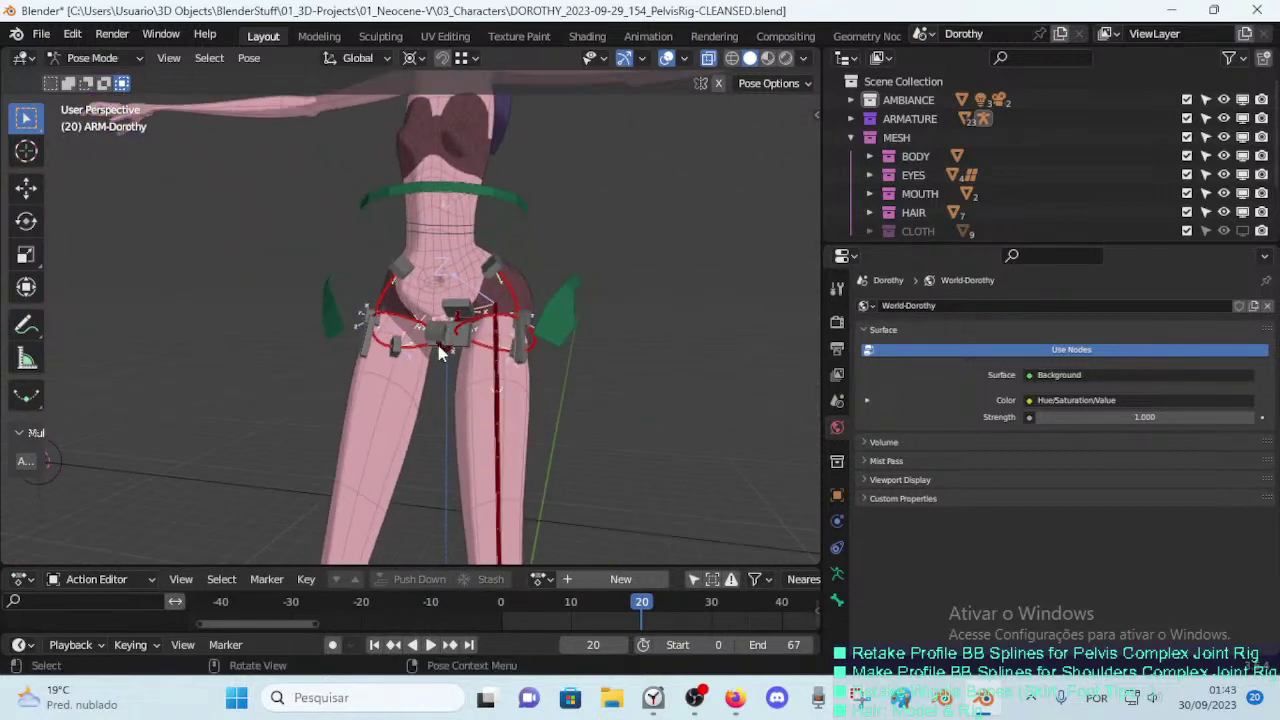
pyautogui.scroll(2, 440, 354)
pyautogui.moveTo(459, 354)
pyautogui.mouseDown(button='middle')
pyautogui.moveTo(379, 383)
pyautogui.moveTo(390, 395)
pyautogui.moveTo(399, 378)
pyautogui.mouseUp(button='middle')
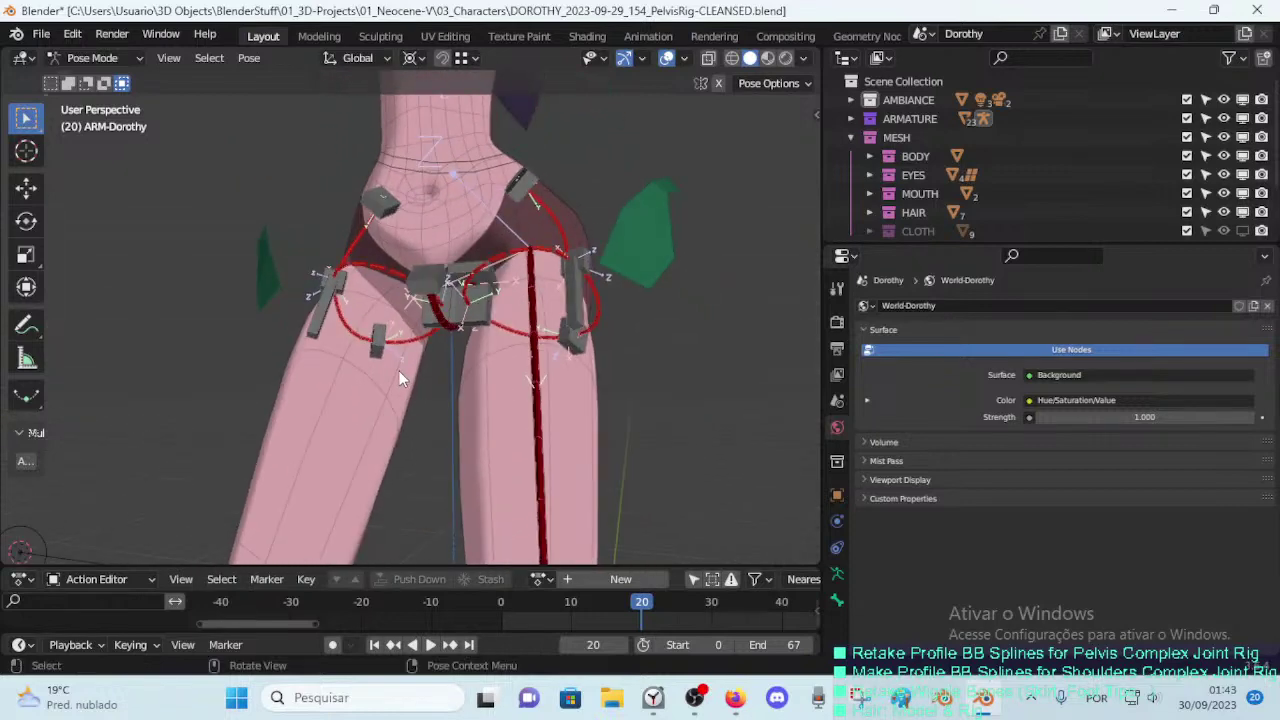
pyautogui.hotkey('alt', 'z')
pyautogui.moveTo(422, 330)
pyautogui.mouseDown(button='middle')
pyautogui.moveTo(389, 358)
pyautogui.moveTo(451, 345)
pyautogui.moveTo(416, 364)
pyautogui.mouseUp(button='middle')
pyautogui.scroll(-3, 387, 359)
pyautogui.scroll(2, 416, 364)
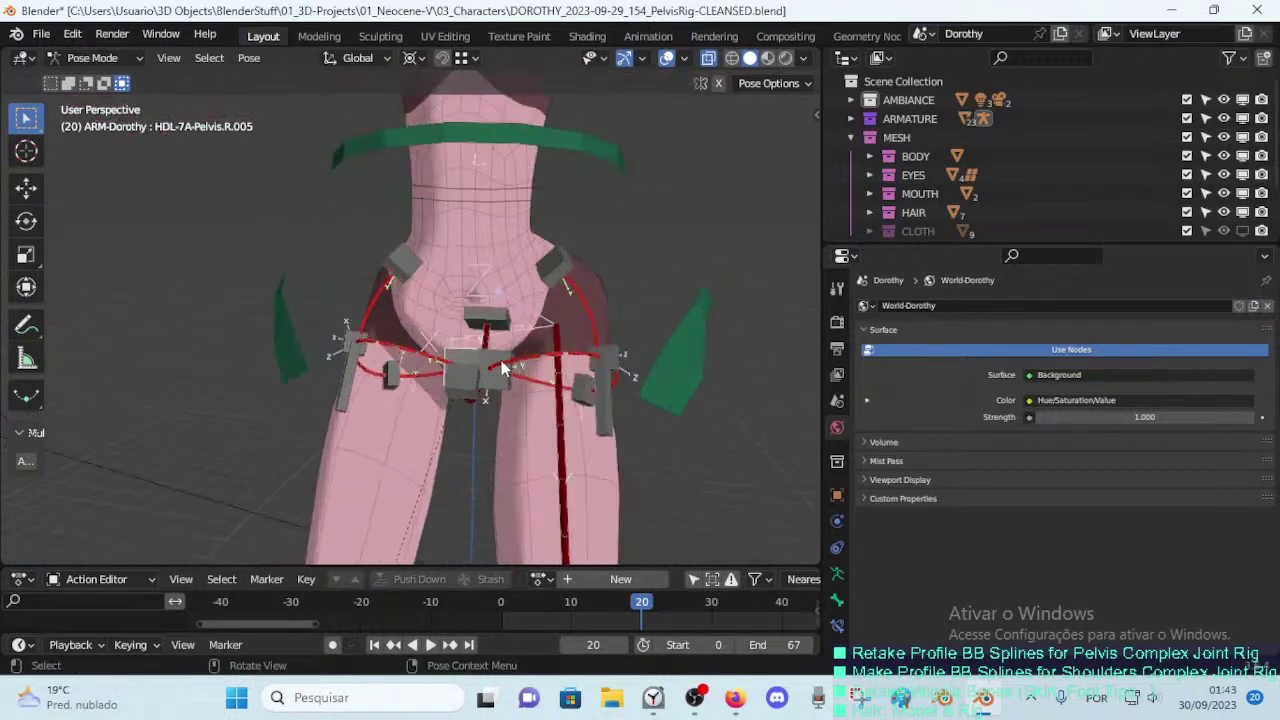
pyautogui.scroll(-2, 493, 360)
pyautogui.moveTo(493, 357)
pyautogui.mouseDown(button='middle')
pyautogui.moveTo(478, 368)
pyautogui.moveTo(519, 392)
pyautogui.moveTo(476, 366)
pyautogui.mouseUp(button='middle')
pyautogui.press('Tab')
pyautogui.press('Tab')
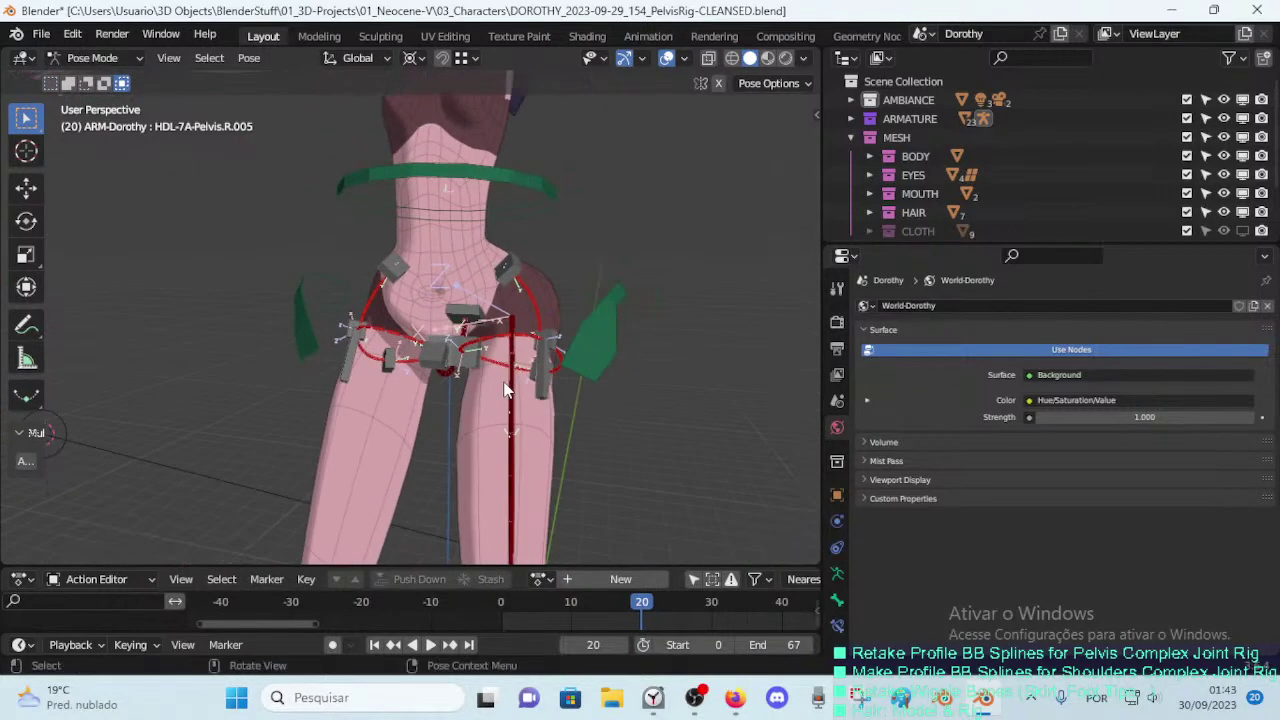
# Step: Scale HDL-7A-Pelvis.L.005's B-Bone down to about 0.88
pyautogui.moveTo(543, 390); pyautogui.dragTo(565, 390, button='middle')
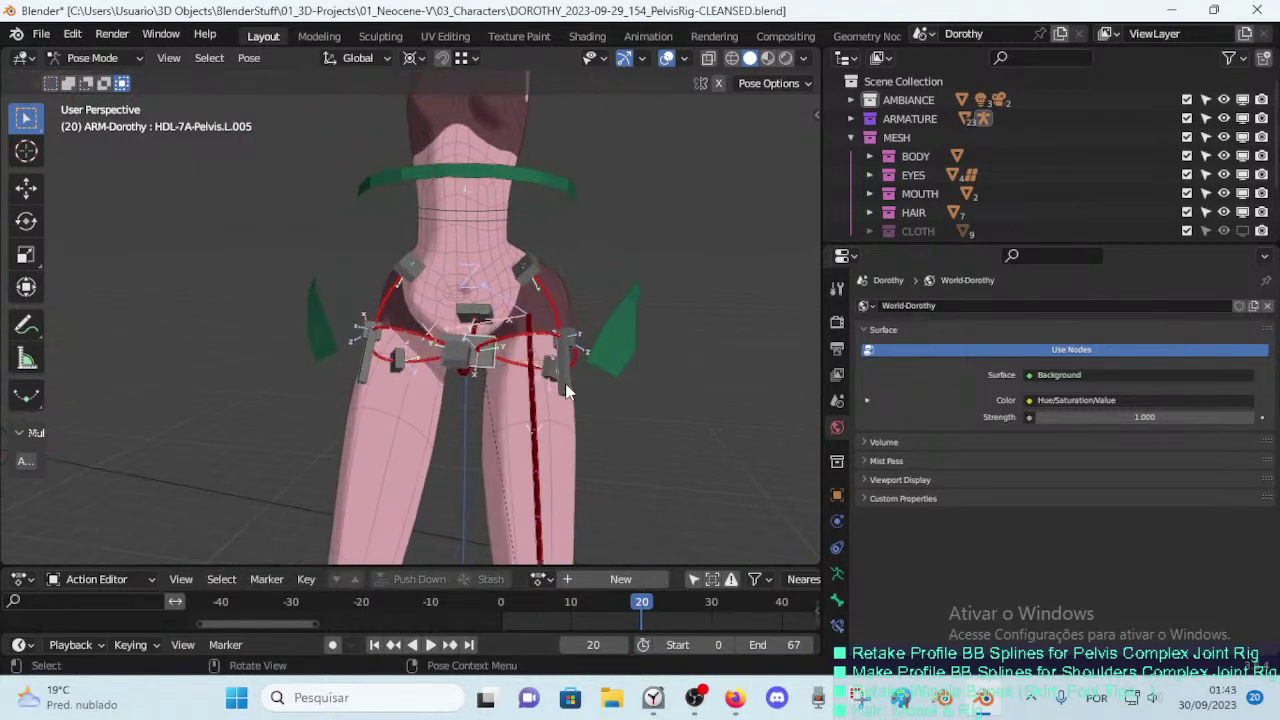
pyautogui.press('s')
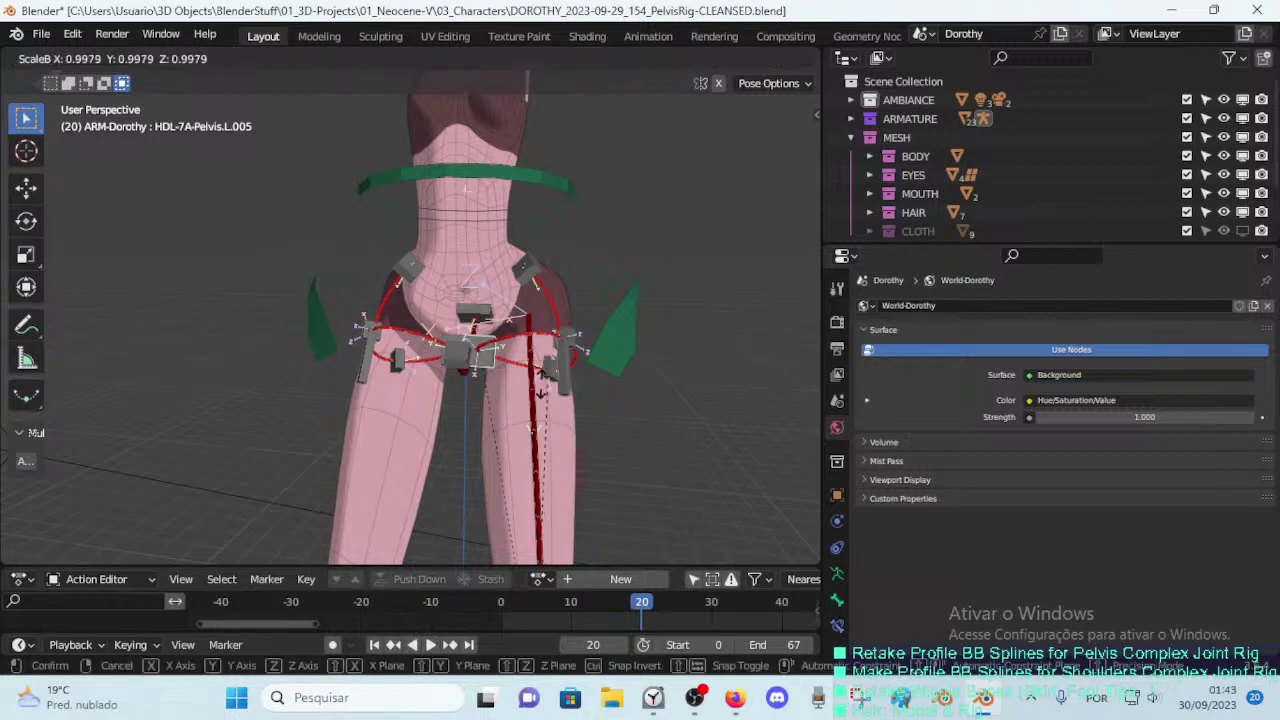
pyautogui.click(754, 485)
pyautogui.scroll(2, 544, 373)
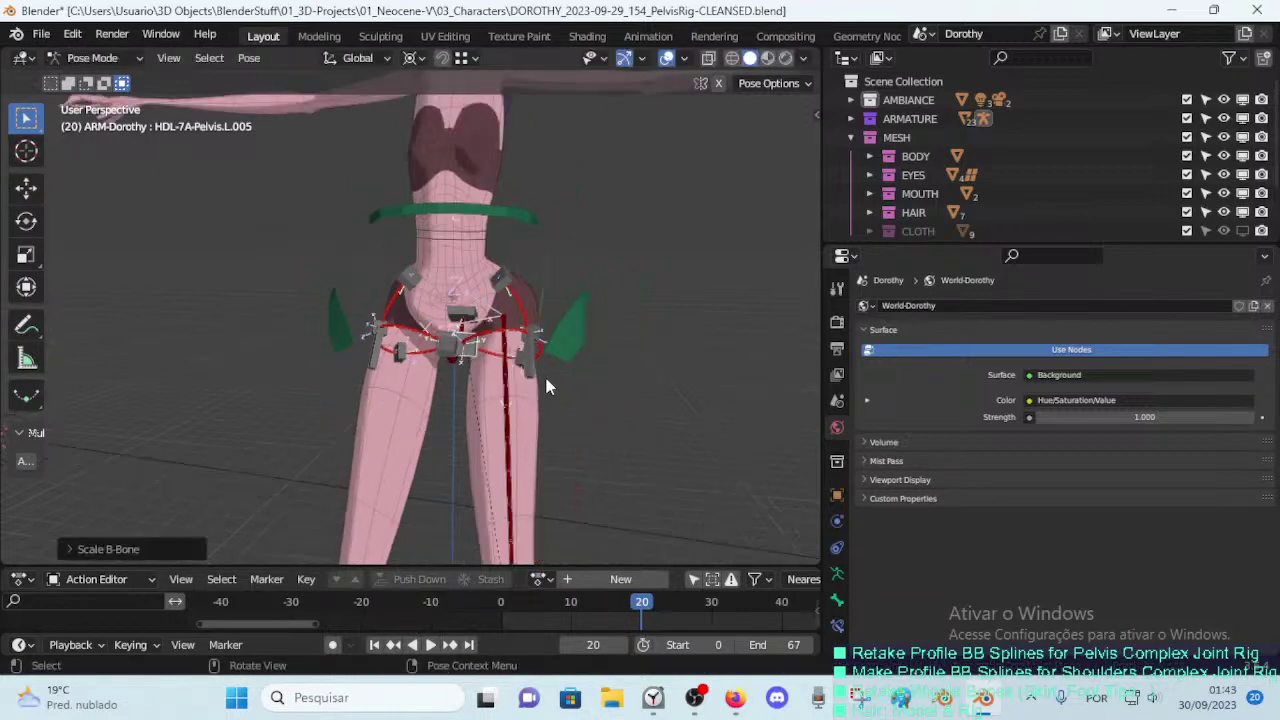
pyautogui.scroll(2, 544, 373)
pyautogui.hotkey('ctrl', 'alt', 's')
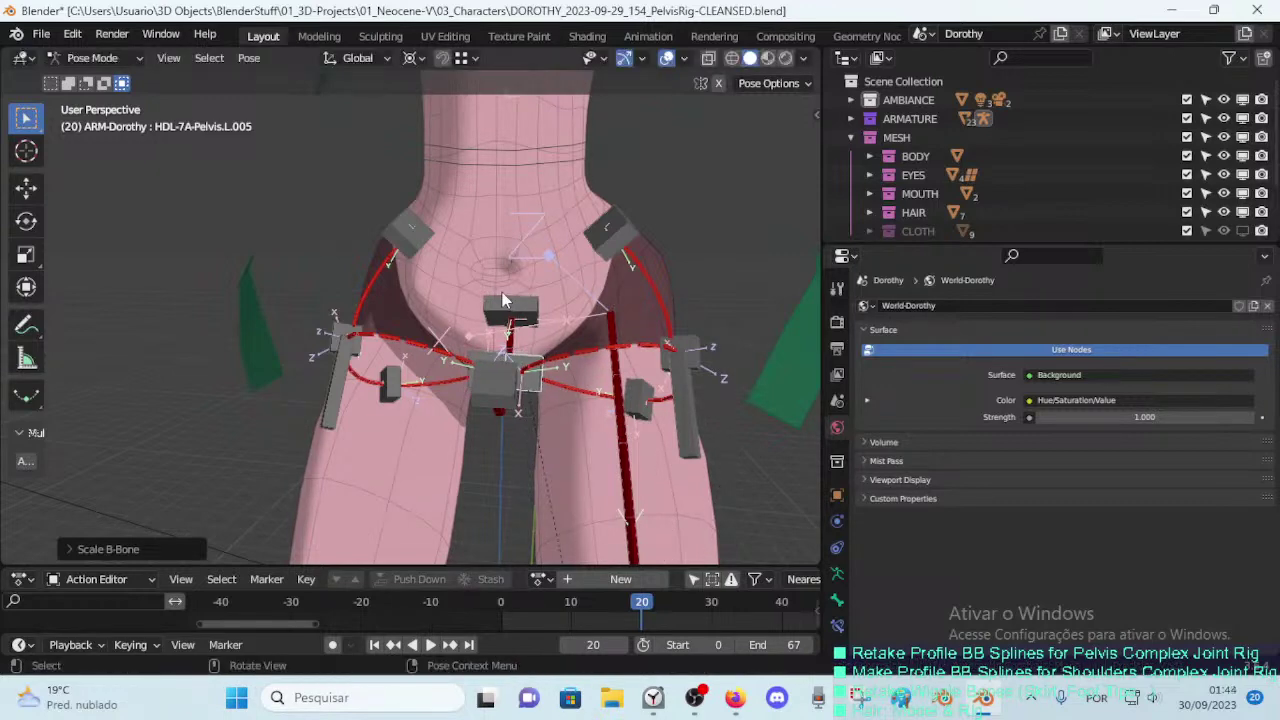
# Step: Finish the pelvis handle scale and reduce HDL-2C-Crotch.001's B-Bone scale
pyautogui.click(535, 378)
pyautogui.moveTo(545, 376); pyautogui.dragTo(476, 362, button='middle')
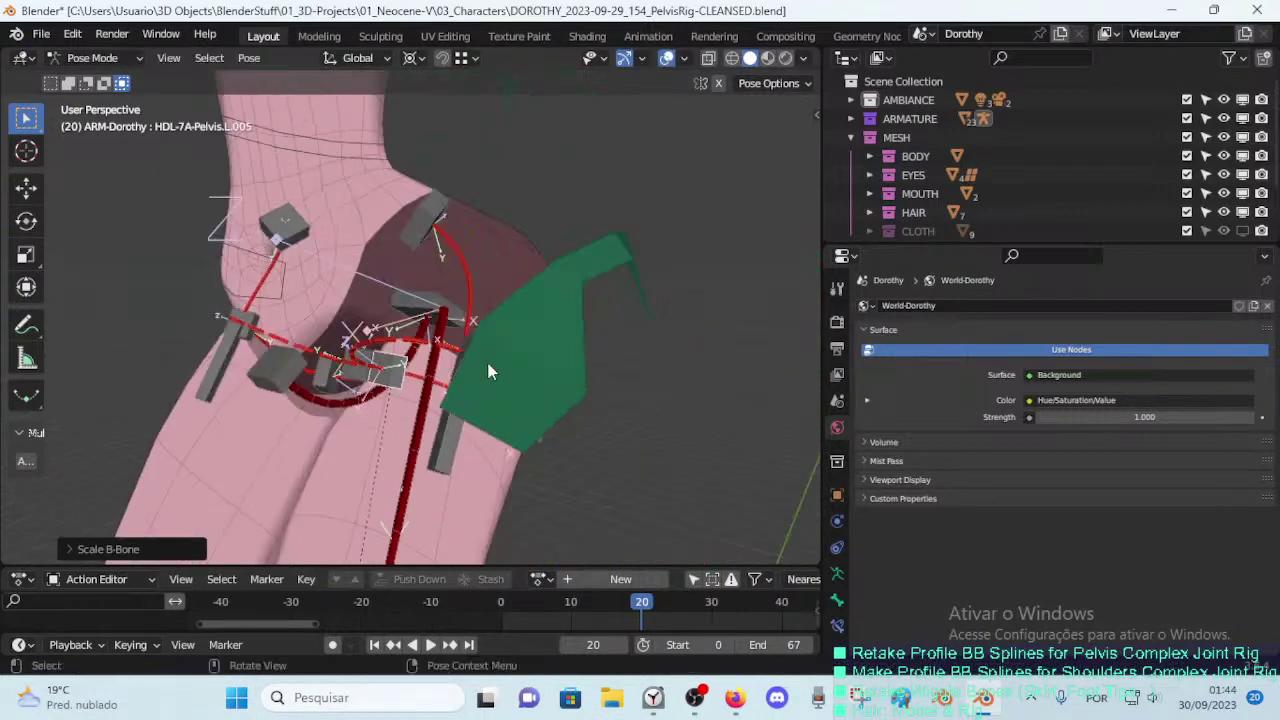
pyautogui.click(341, 330)
pyautogui.moveTo(341, 330)
pyautogui.mouseDown(button='middle')
pyautogui.moveTo(251, 329)
pyautogui.moveTo(394, 313)
pyautogui.mouseUp(button='middle')
pyautogui.click(360, 302)
pyautogui.hotkey('ctrl', 'alt', 's')
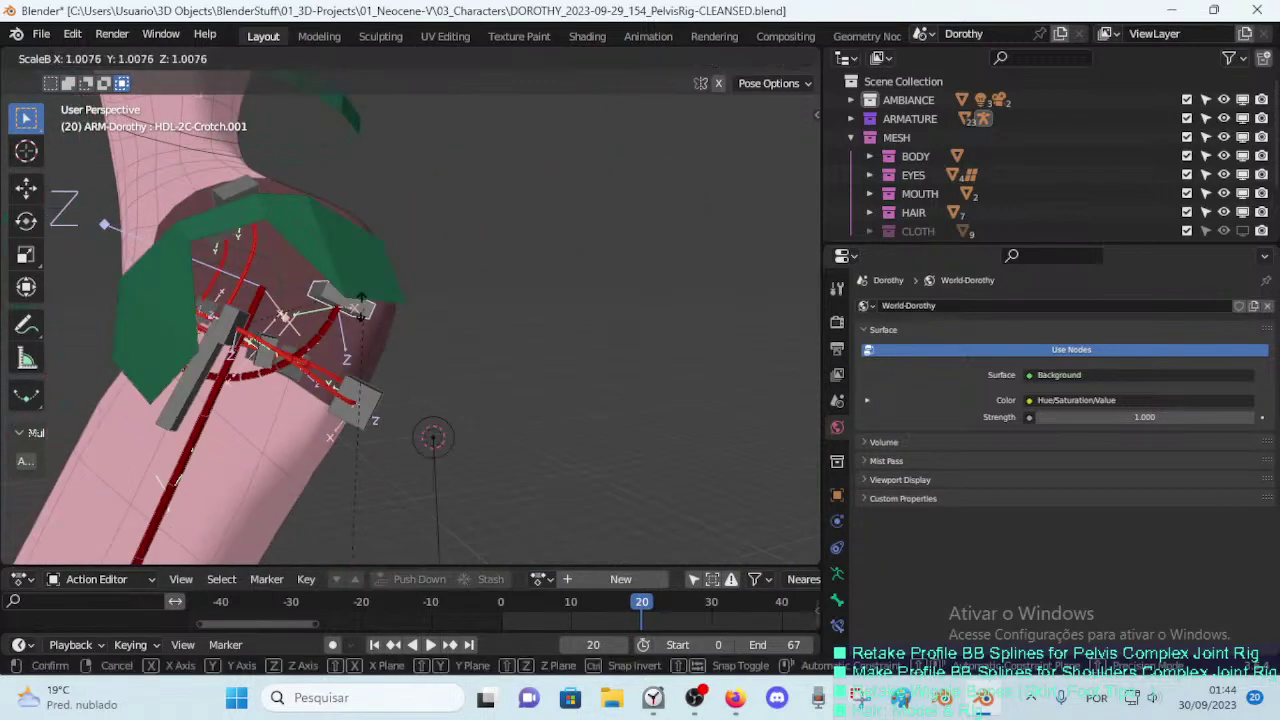
pyautogui.click(528, 412)
pyautogui.hotkey('ctrl', 'alt', 's')
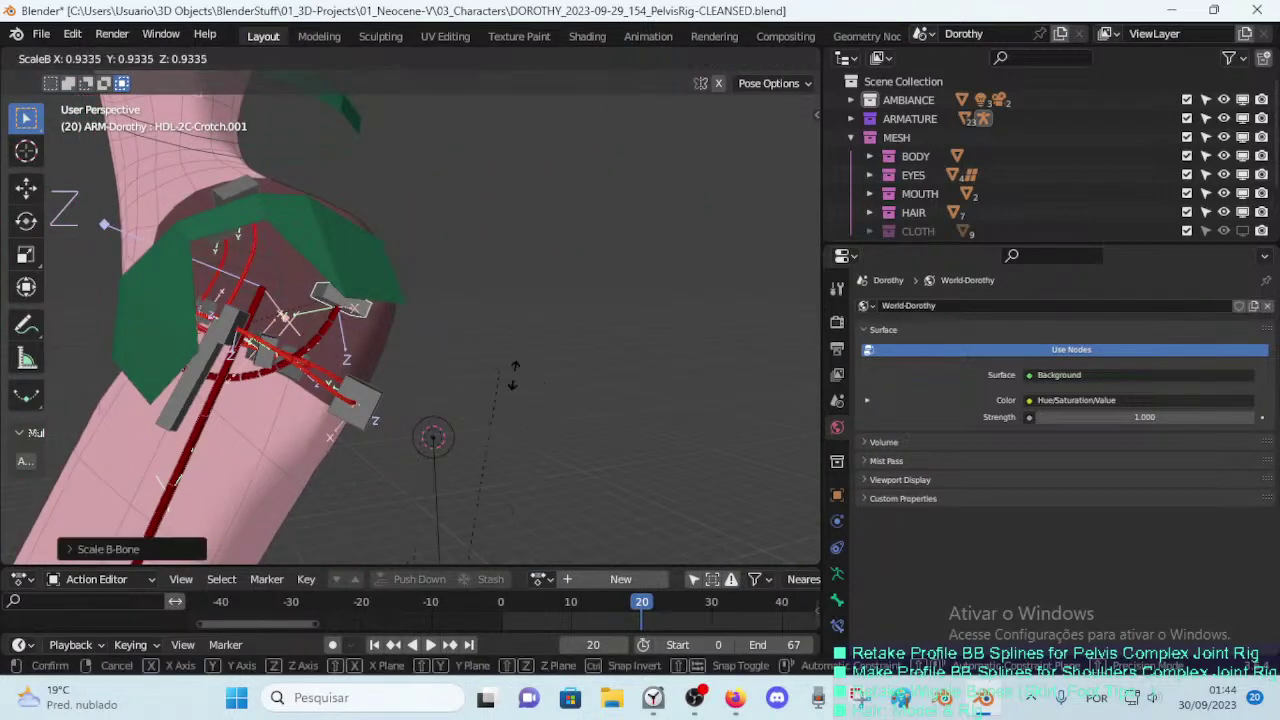
pyautogui.click(596, 360)
pyautogui.moveTo(596, 360); pyautogui.dragTo(419, 356, button='middle')
pyautogui.hotkey('ctrl', 'alt', 's')
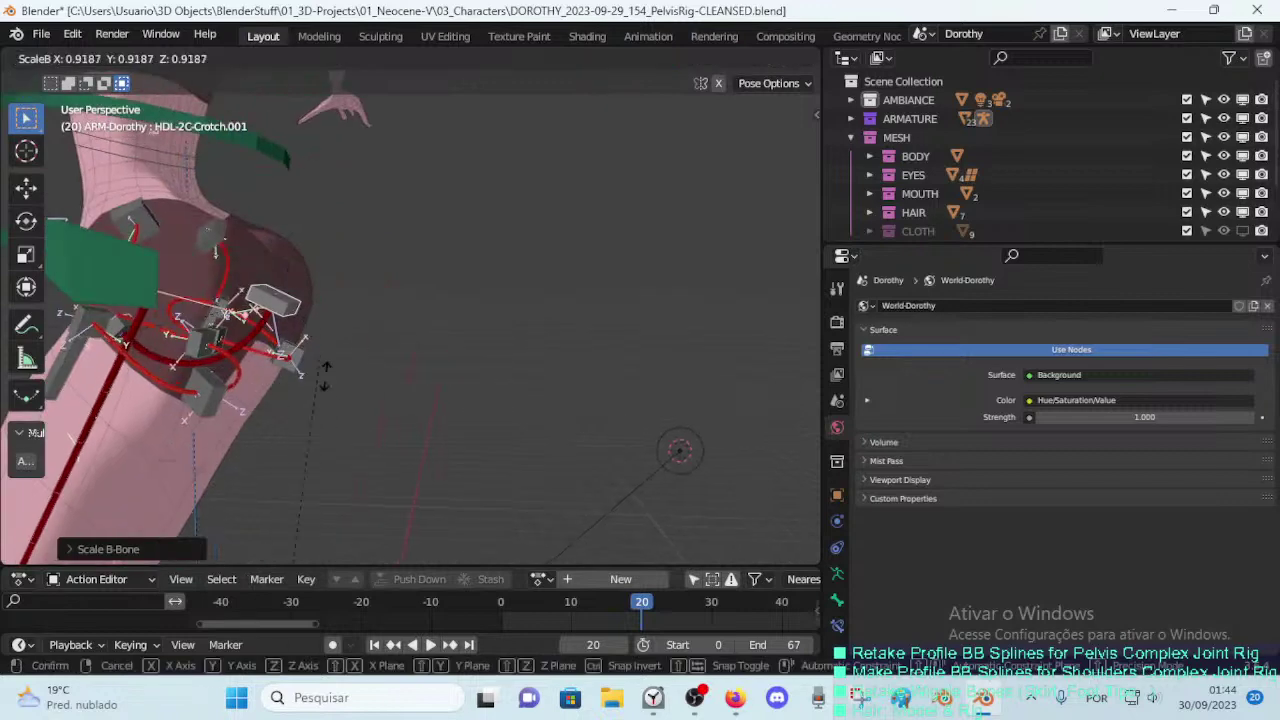
pyautogui.click(273, 490)
pyautogui.moveTo(273, 490)
pyautogui.mouseDown(button='middle')
pyautogui.moveTo(369, 427)
pyautogui.moveTo(393, 429)
pyautogui.mouseUp(button='middle')
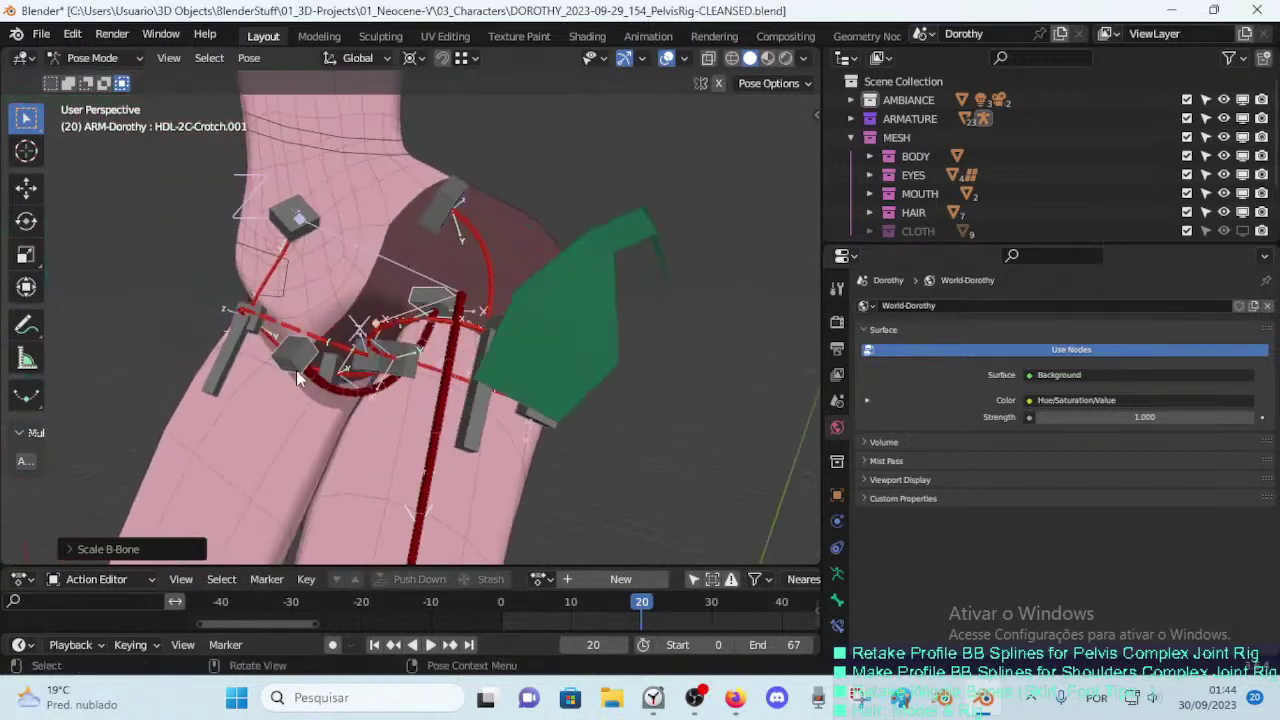
# Step: In Edit Mode, enlarge HDL-2C-Crotch.002 with a different pivot point, then return to Pose Mode
pyautogui.press('Tab')
pyautogui.press('s')
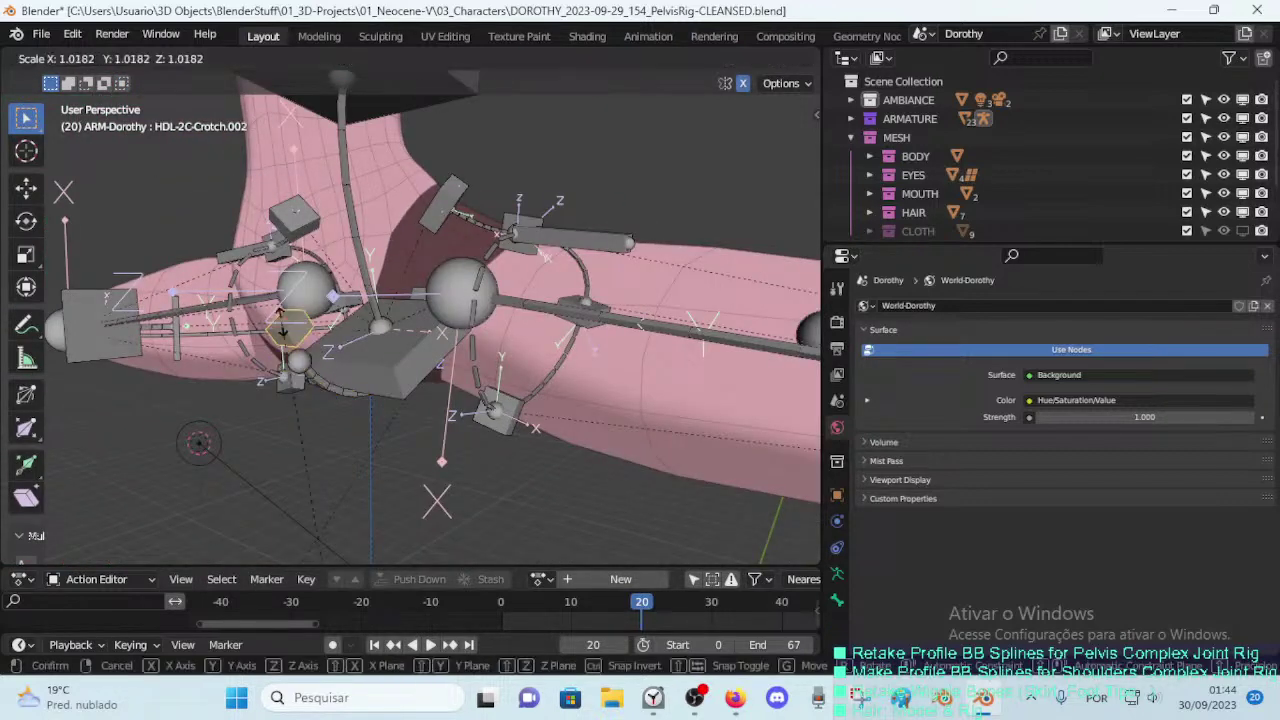
pyautogui.click(263, 308)
pyautogui.click(430, 57)
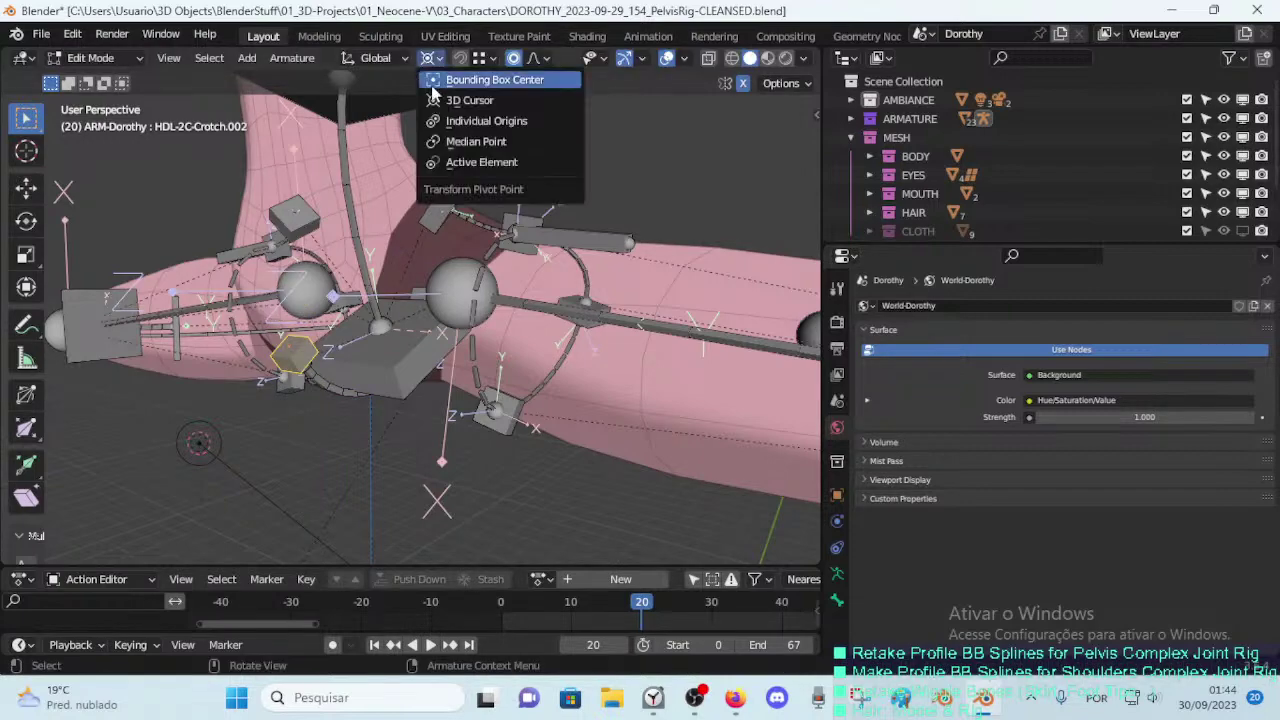
pyautogui.click(480, 120)
pyautogui.press('s')
pyautogui.click(232, 297)
pyautogui.moveTo(232, 297)
pyautogui.mouseDown(button='middle')
pyautogui.moveTo(347, 339)
pyautogui.moveTo(289, 298)
pyautogui.moveTo(430, 330)
pyautogui.moveTo(548, 380)
pyautogui.mouseUp(button='middle')
pyautogui.hotkey('ctrl', 'Tab')
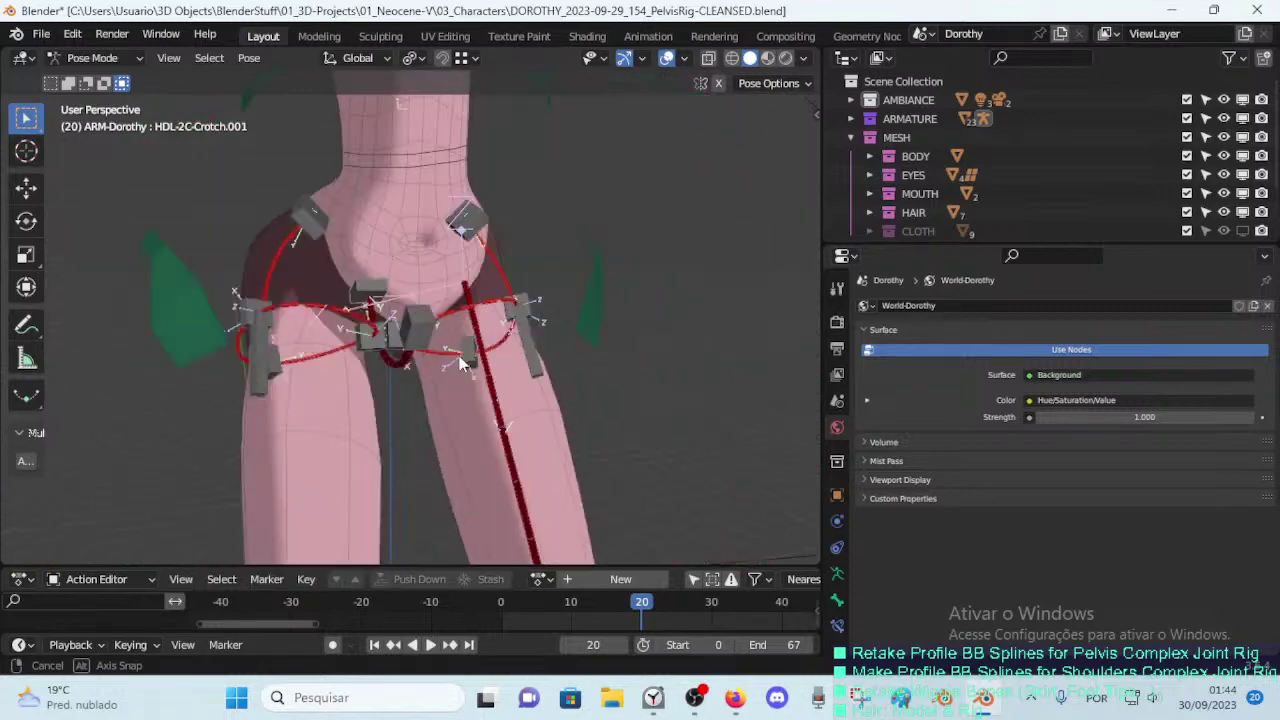
# Step: Select CTL-Spine-BBH.001 and start a rotation, then cancel it
pyautogui.moveTo(548, 380); pyautogui.dragTo(413, 381, button='middle')
pyautogui.click(413, 381)
pyautogui.press('r')
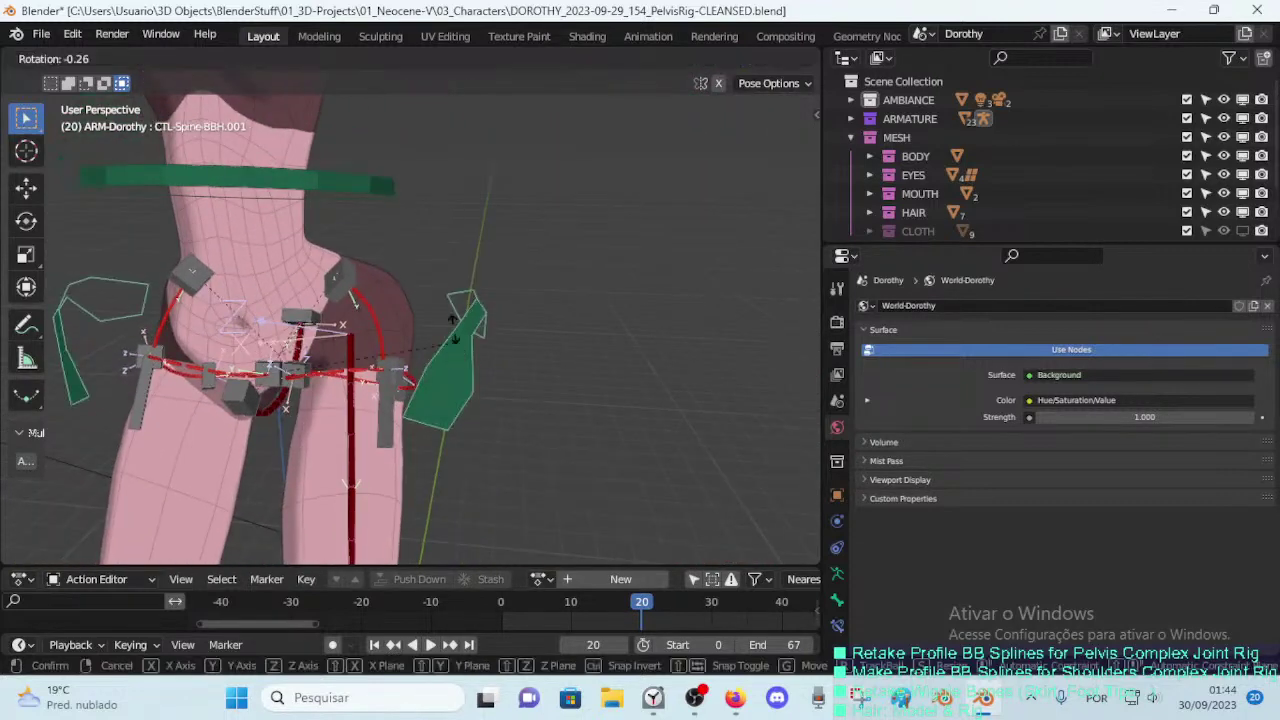
pyautogui.press('Escape')
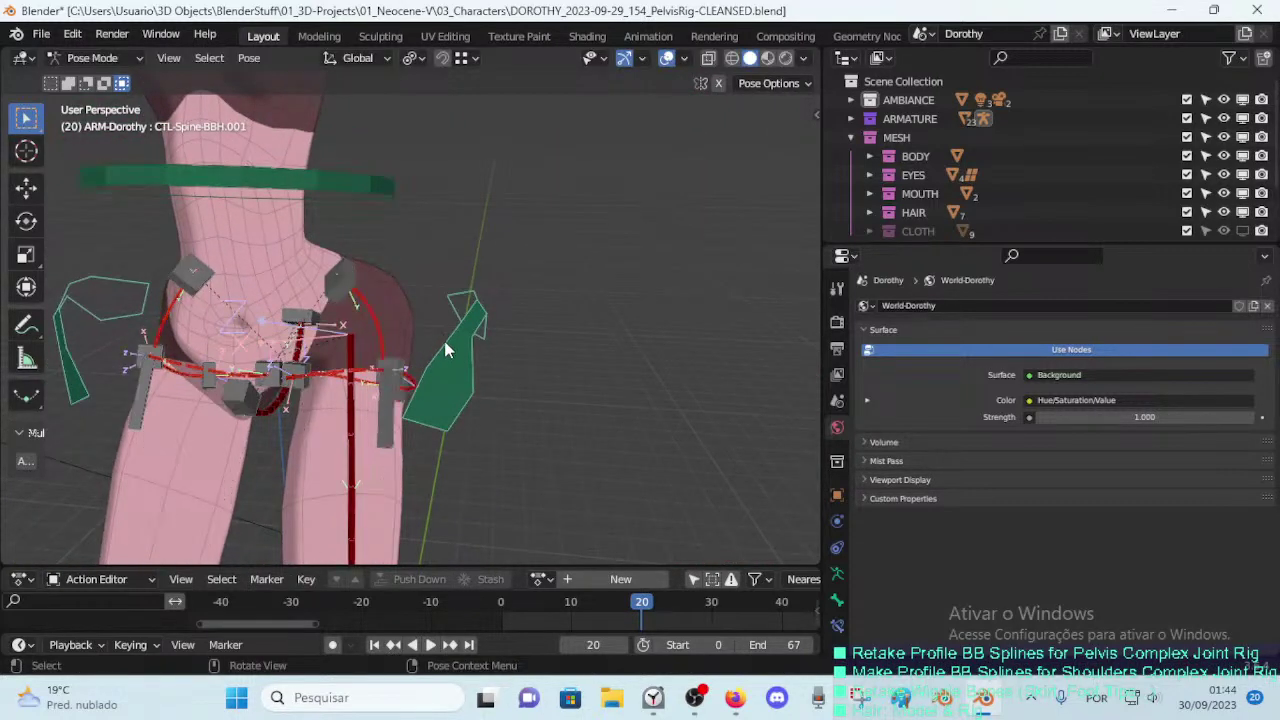
pyautogui.moveTo(443, 355); pyautogui.dragTo(469, 320, button='middle')
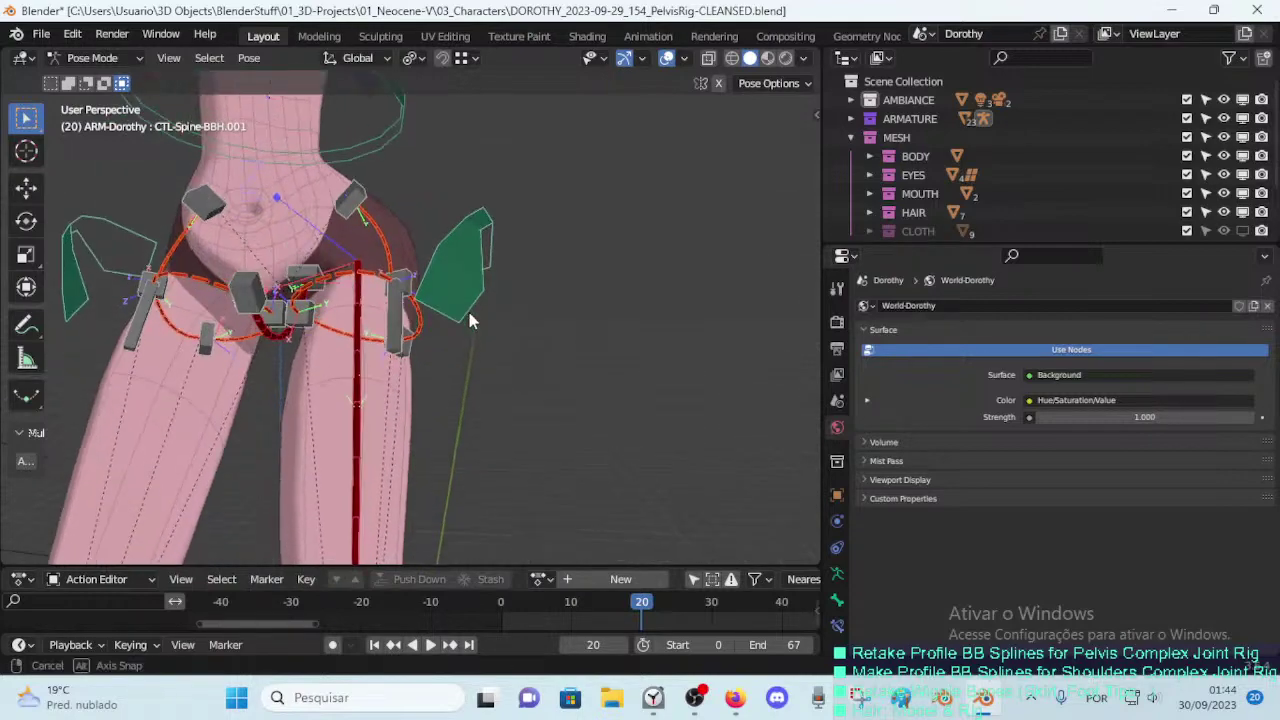
# Step: Un-maximize the Blender window via its title bar
pyautogui.doubleClick(918, 8)
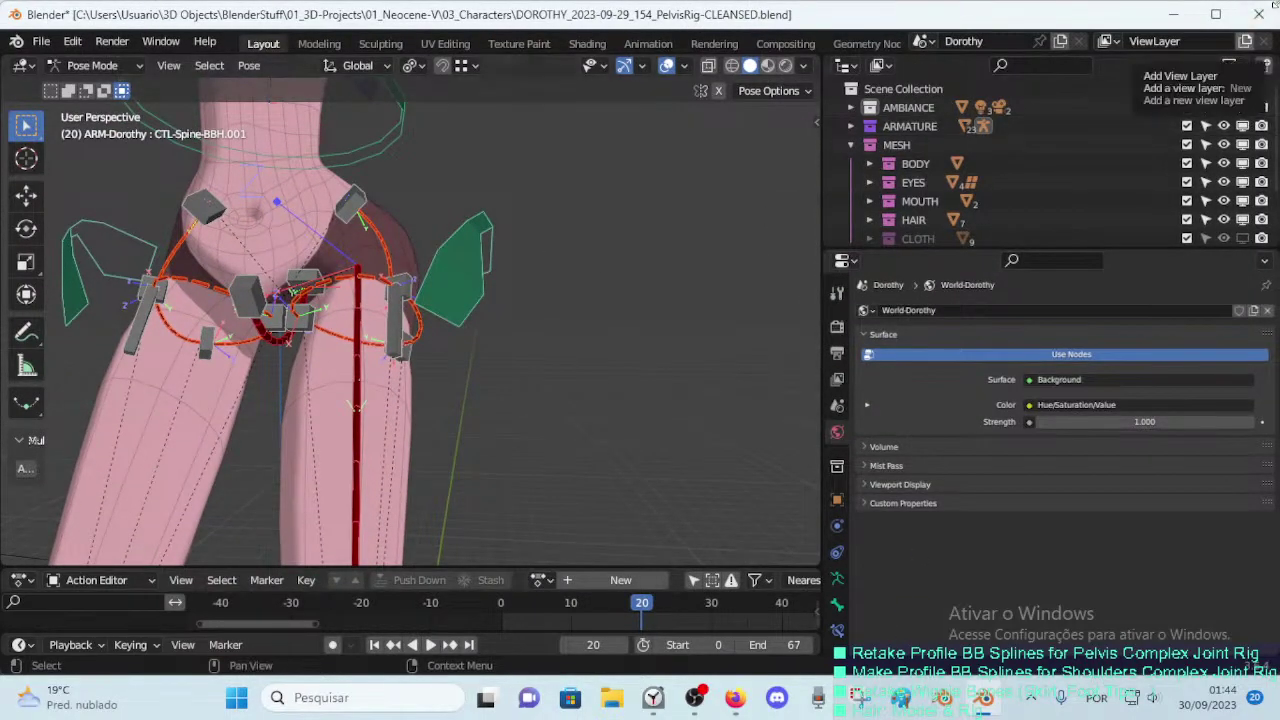
pyautogui.moveTo(1273, 5); pyautogui.dragTo(1050, 5)
pyautogui.doubleClick(1127, 8)
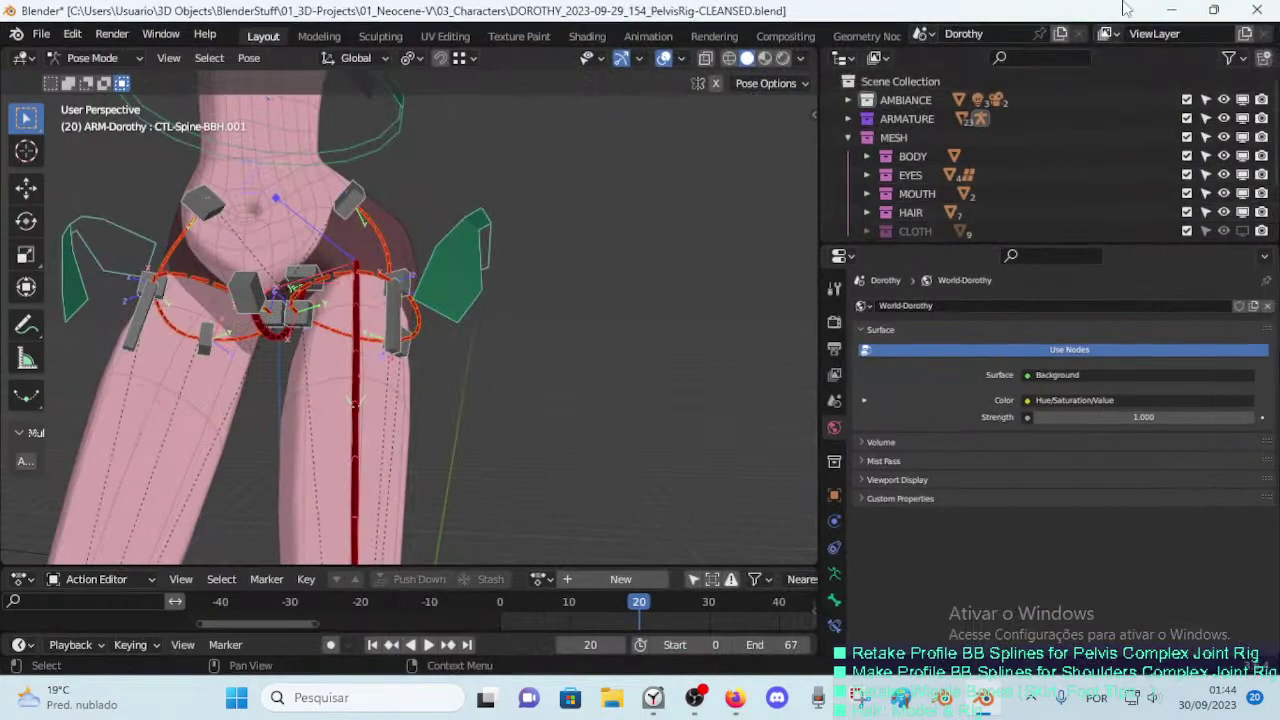
pyautogui.doubleClick(1014, 12)
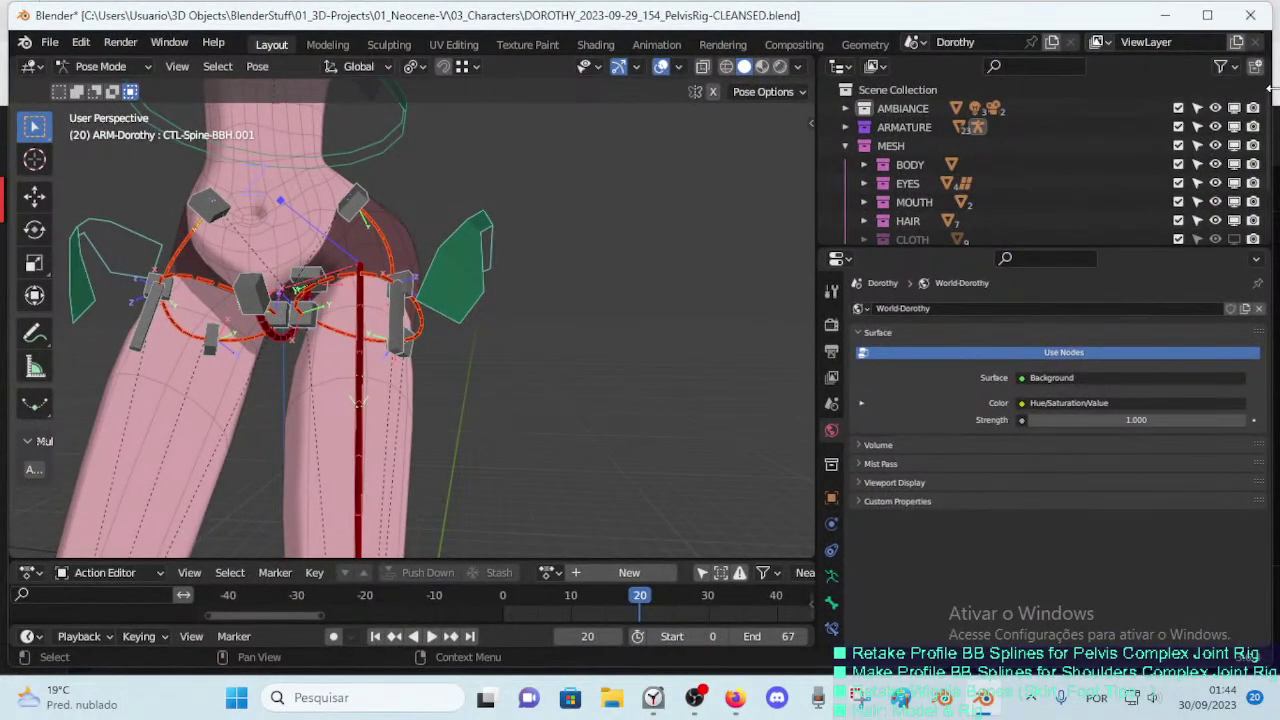
# Step: Resize and reposition the Blender window so the browser shows beside it
pyautogui.moveTo(1270, 90); pyautogui.dragTo(1088, 90)
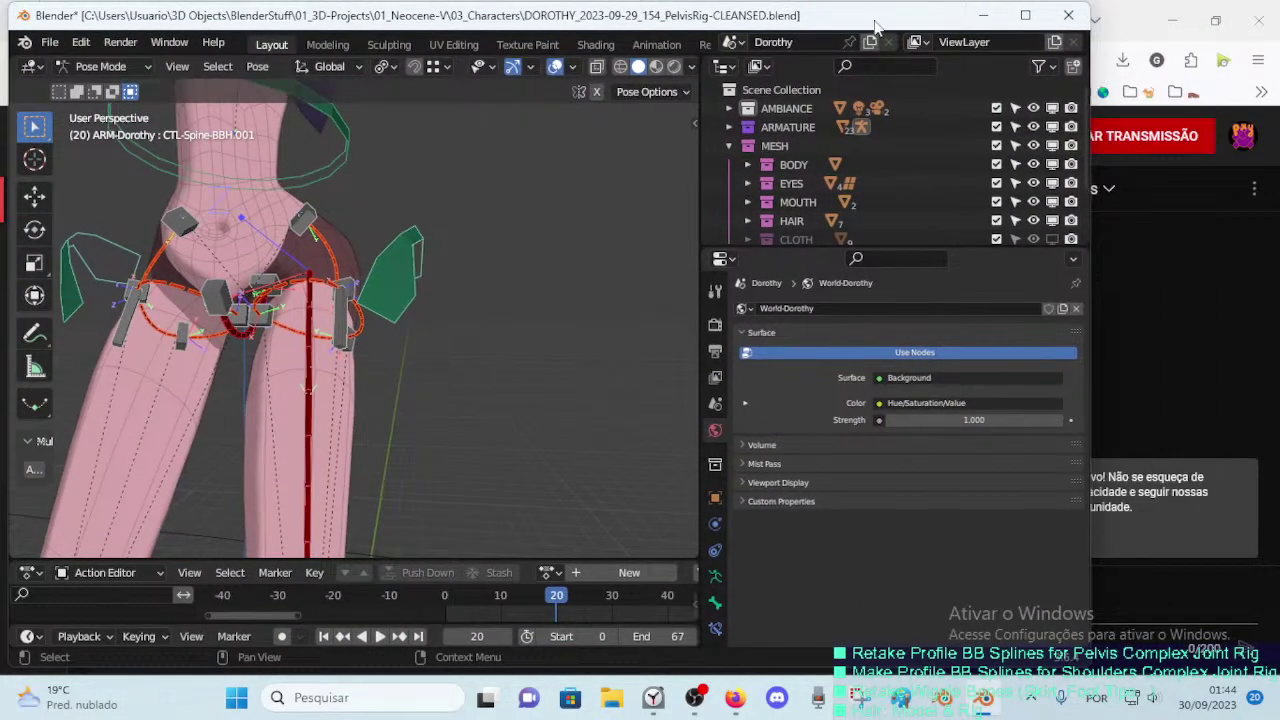
pyautogui.moveTo(849, 8); pyautogui.dragTo(849, 1)
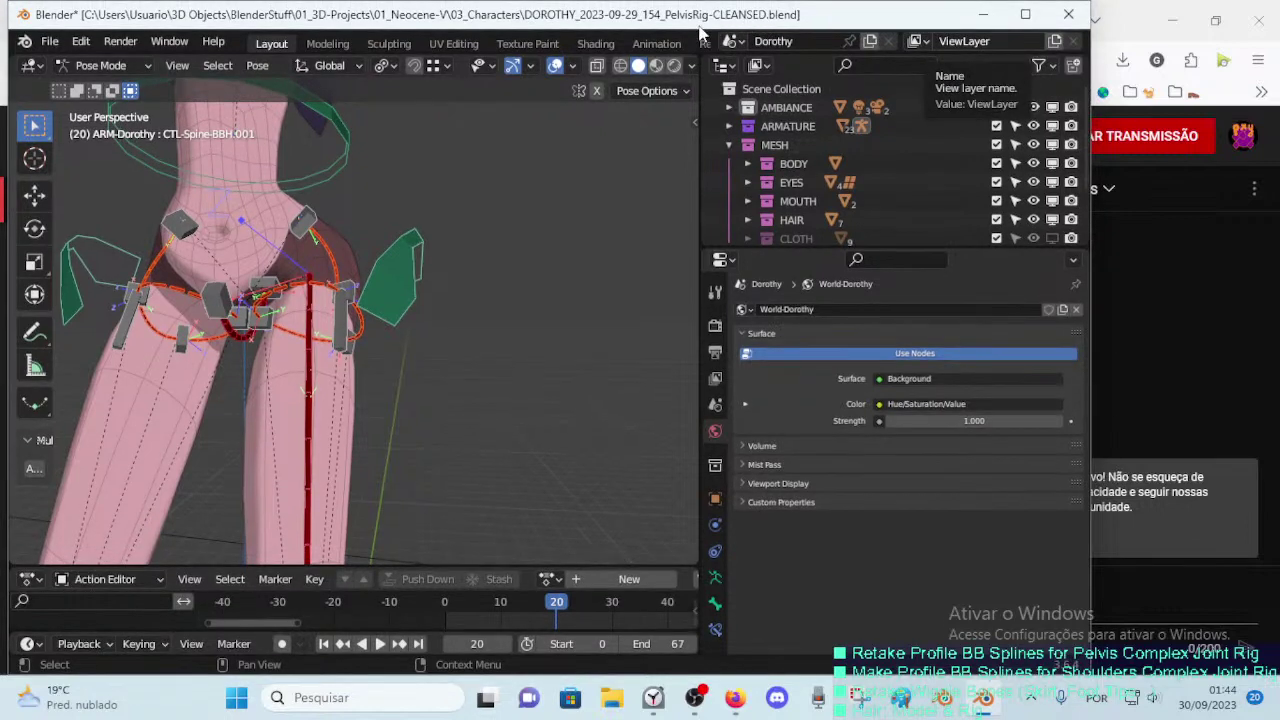
pyautogui.moveTo(694, 33); pyautogui.dragTo(687, 33)
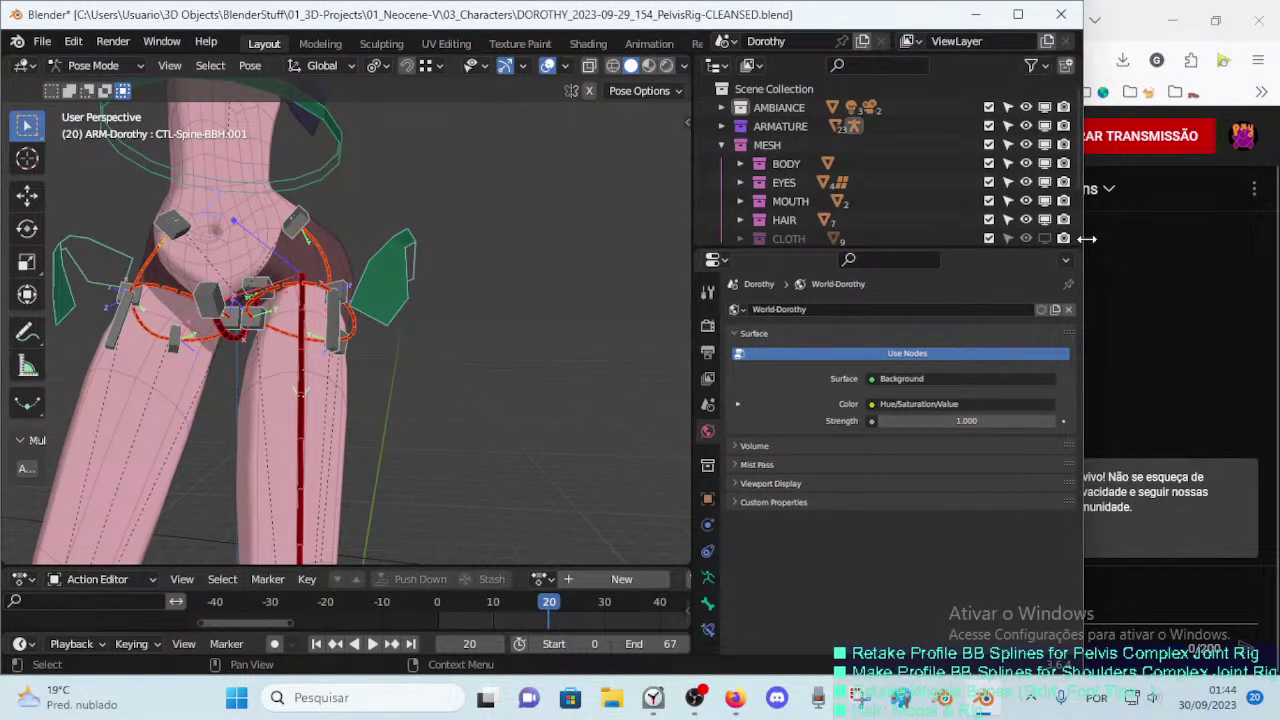
pyautogui.moveTo(1086, 238)
pyautogui.mouseDown()
pyautogui.moveTo(1127, 238)
pyautogui.moveTo(961, 250)
pyautogui.moveTo(940, 200)
pyautogui.mouseUp()
pyautogui.moveTo(943, 25); pyautogui.dragTo(994, 10)
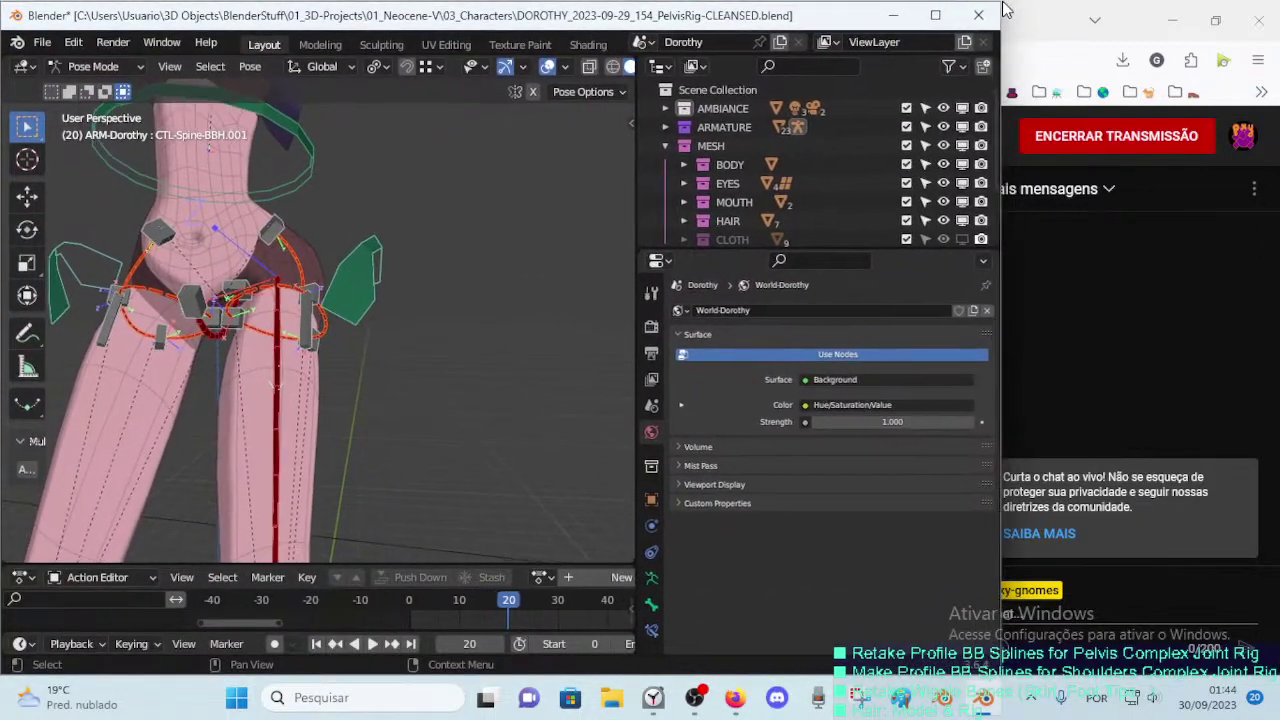
# Step: Check the YouTube Studio live stream page, then return to Blender with Alt+Tab
pyautogui.click(1053, 348)
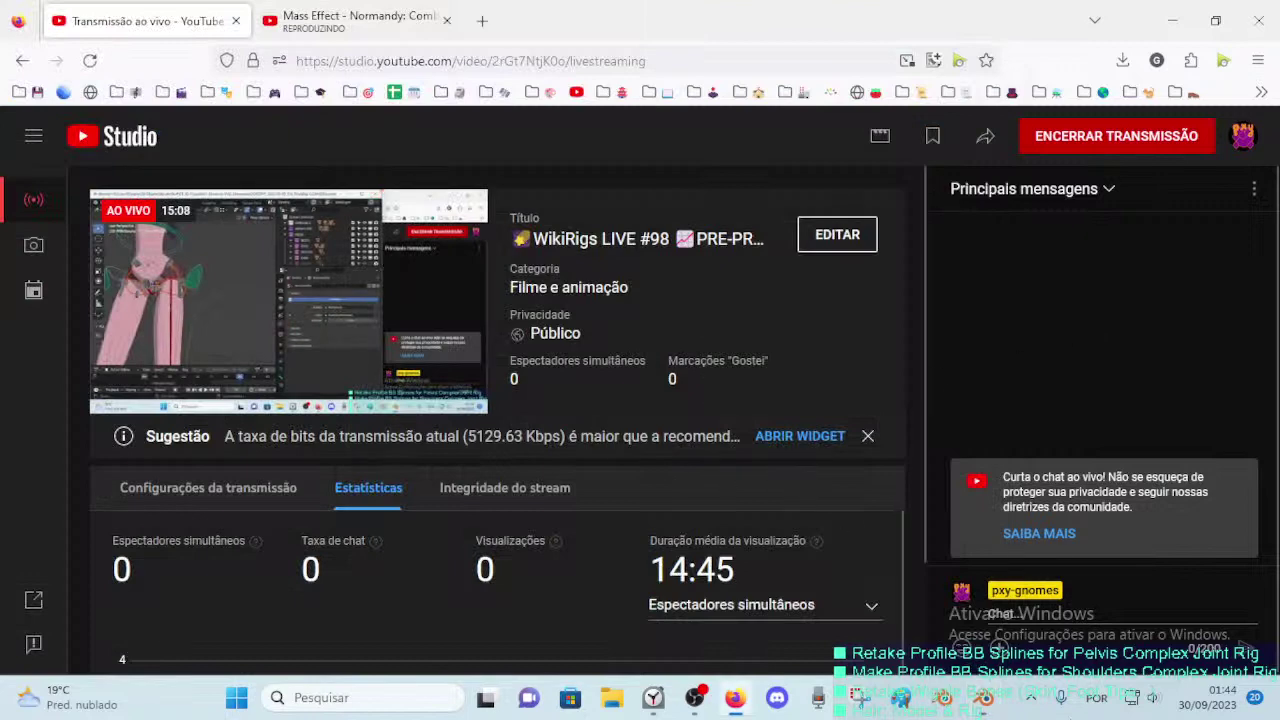
pyautogui.hotkey('alt', 'Tab')
pyautogui.moveTo(342, 421)
pyautogui.mouseDown(button='middle')
pyautogui.moveTo(397, 431)
pyautogui.moveTo(365, 408)
pyautogui.moveTo(344, 428)
pyautogui.moveTo(355, 440)
pyautogui.moveTo(397, 405)
pyautogui.mouseUp(button='middle')
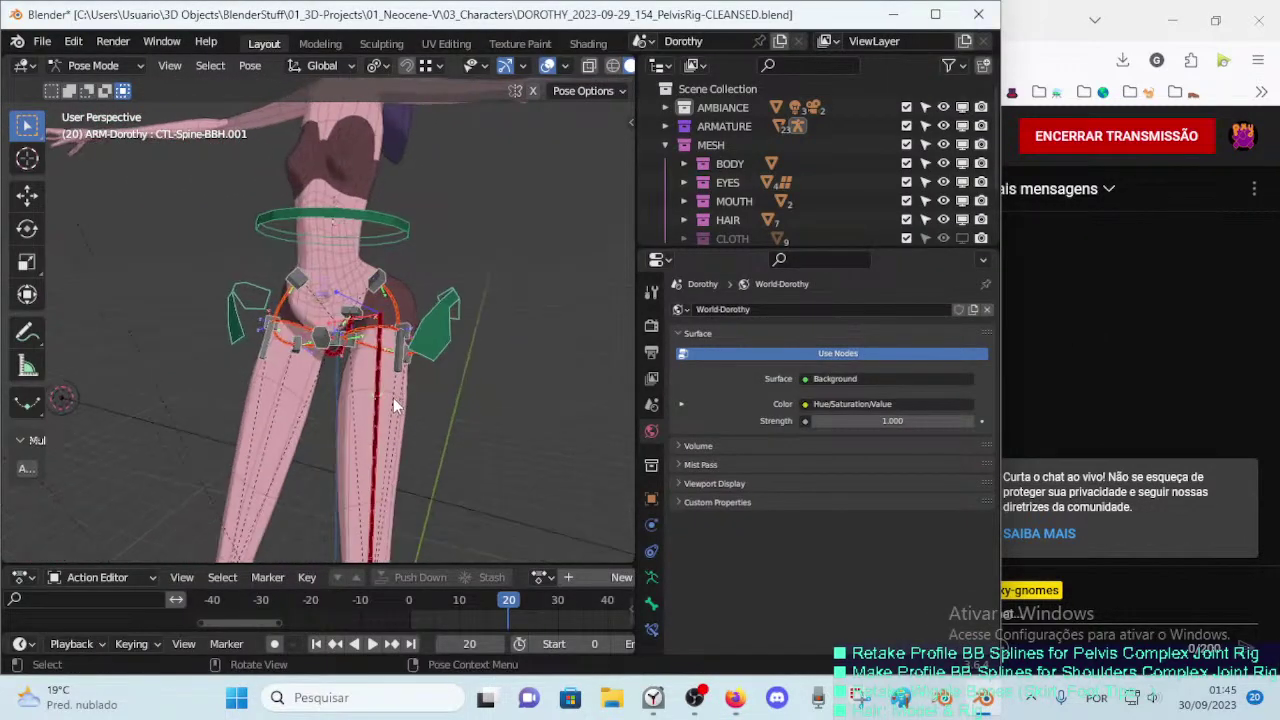
pyautogui.scroll(2, 395, 405)
pyautogui.scroll(-3, 393, 401)
pyautogui.scroll(4, 391, 397)
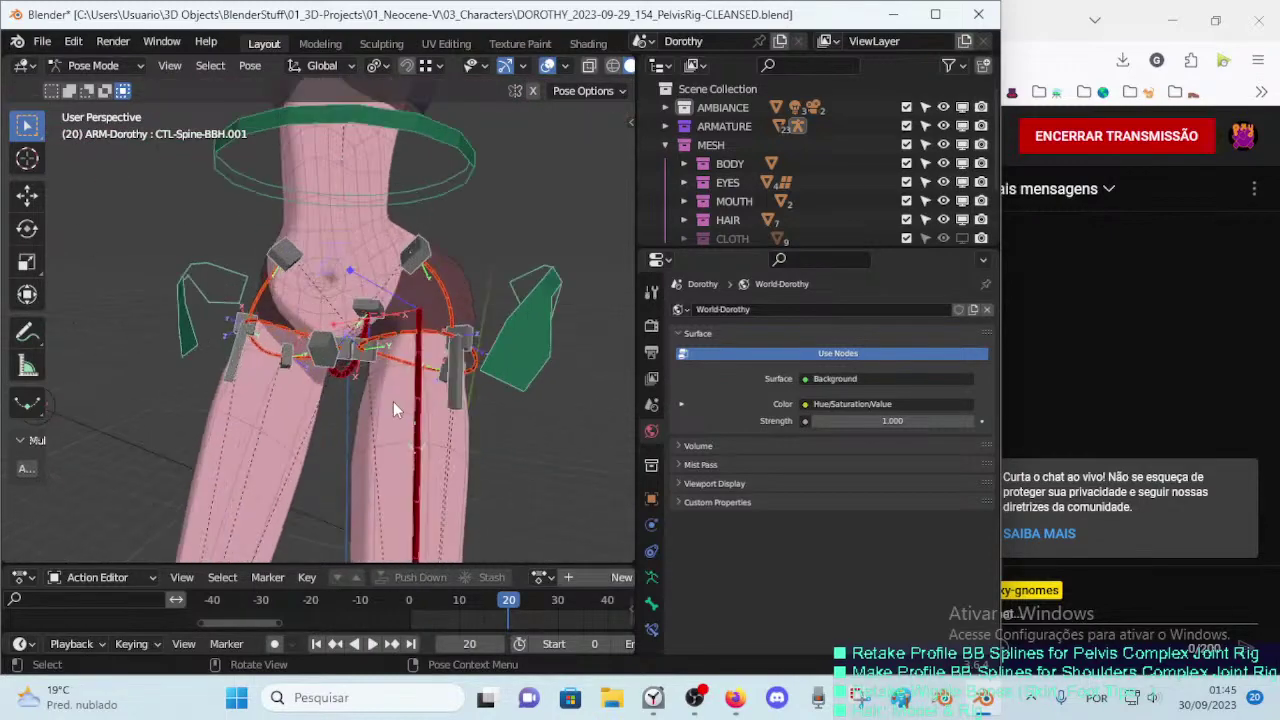
pyautogui.moveTo(393, 401)
pyautogui.mouseDown(button='middle')
pyautogui.moveTo(368, 410)
pyautogui.moveTo(446, 398)
pyautogui.moveTo(430, 382)
pyautogui.moveTo(400, 394)
pyautogui.moveTo(454, 379)
pyautogui.moveTo(468, 252)
pyautogui.mouseUp(button='middle')
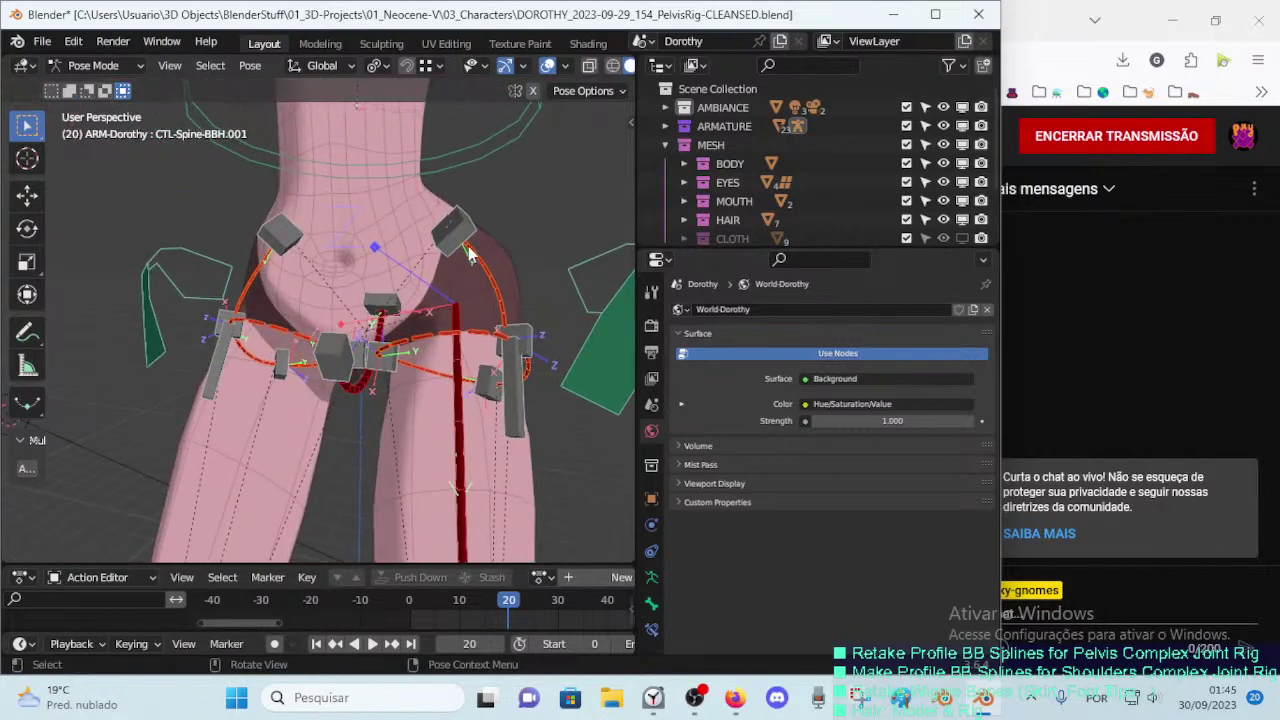
pyautogui.click(499, 304)
pyautogui.moveTo(499, 304)
pyautogui.mouseDown(button='middle')
pyautogui.moveTo(531, 319)
pyautogui.moveTo(417, 382)
pyautogui.moveTo(444, 375)
pyautogui.moveTo(395, 368)
pyautogui.mouseUp(button='middle')
pyautogui.moveTo(328, 325)
pyautogui.mouseDown(button='middle')
pyautogui.moveTo(262, 316)
pyautogui.moveTo(283, 352)
pyautogui.mouseUp(button='middle')
pyautogui.moveTo(319, 263); pyautogui.dragTo(377, 252, button='middle')
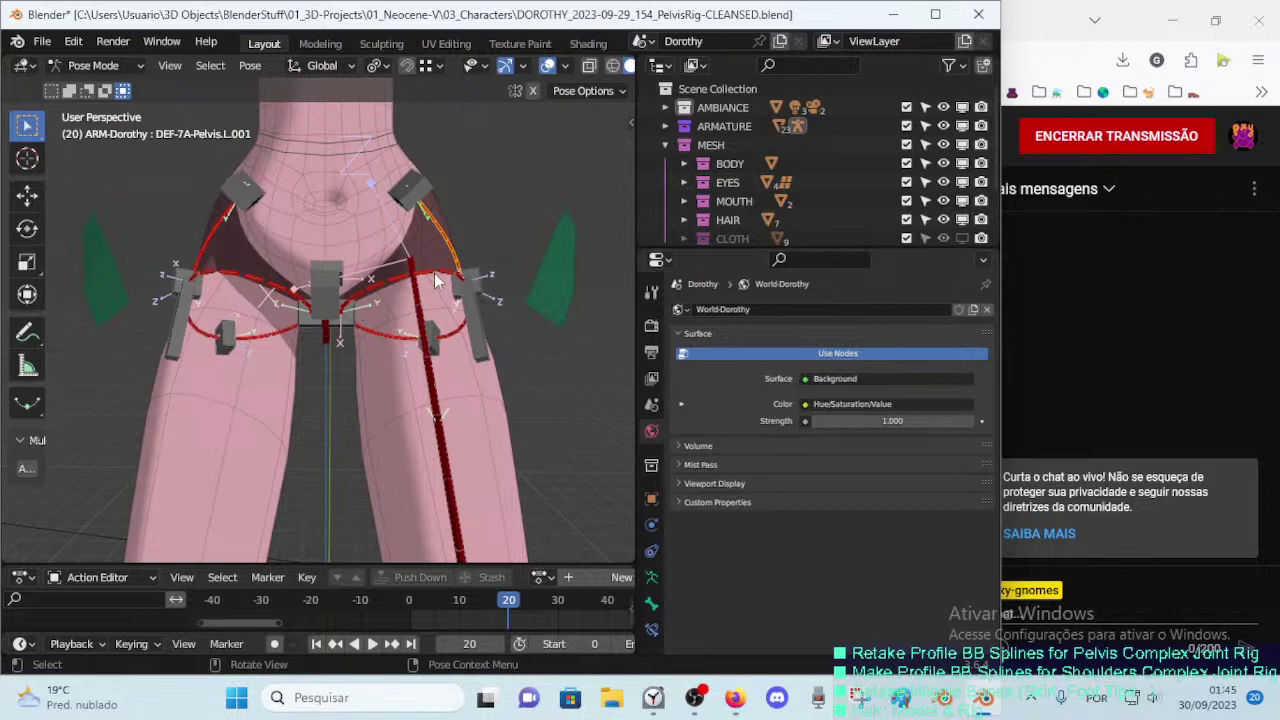
# Step: Orbit and zoom around the hip controls and torso, then save the pelvis rig .blend file
pyautogui.moveTo(435, 280)
pyautogui.mouseDown(button='middle')
pyautogui.moveTo(381, 331)
pyautogui.moveTo(358, 380)
pyautogui.moveTo(376, 327)
pyautogui.mouseUp(button='middle')
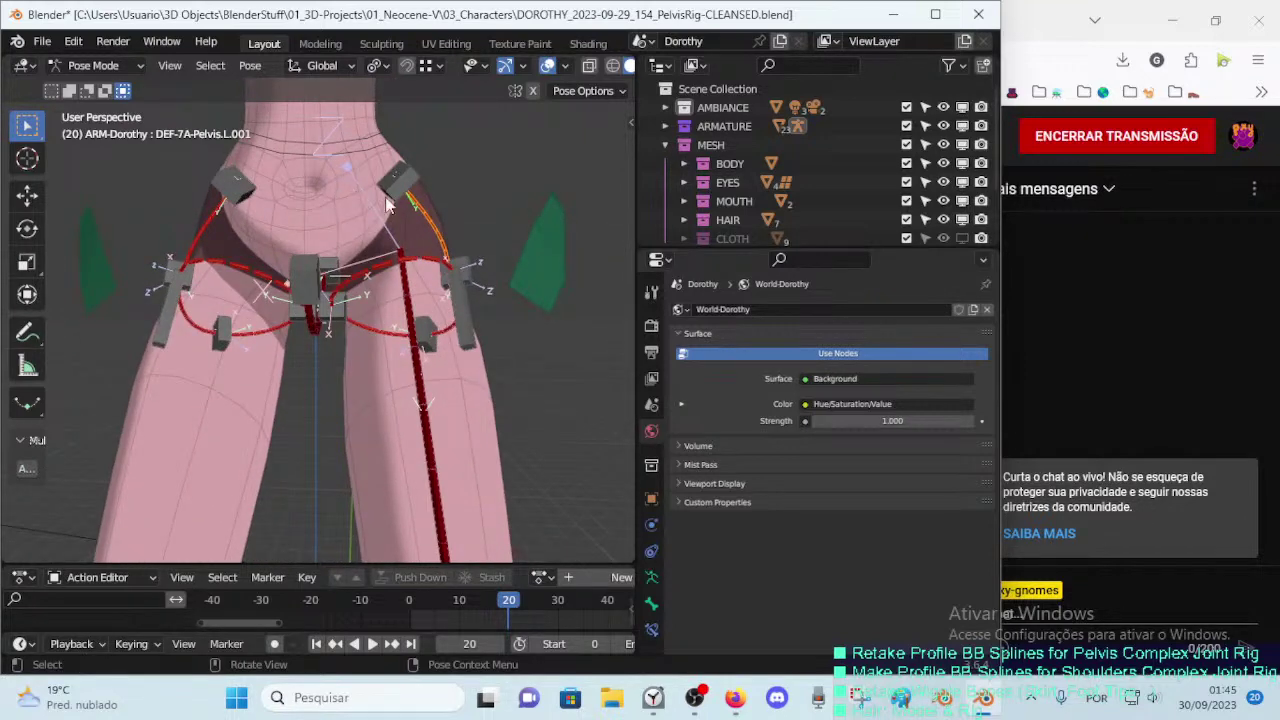
pyautogui.scroll(-3, 344, 214)
pyautogui.moveTo(344, 214)
pyautogui.mouseDown(button='middle')
pyautogui.moveTo(373, 410)
pyautogui.moveTo(402, 407)
pyautogui.moveTo(324, 405)
pyautogui.moveTo(375, 382)
pyautogui.moveTo(390, 396)
pyautogui.moveTo(513, 313)
pyautogui.moveTo(424, 379)
pyautogui.moveTo(295, 327)
pyautogui.moveTo(241, 341)
pyautogui.moveTo(250, 355)
pyautogui.moveTo(497, 411)
pyautogui.moveTo(404, 420)
pyautogui.moveTo(352, 409)
pyautogui.moveTo(434, 430)
pyautogui.moveTo(282, 435)
pyautogui.moveTo(370, 357)
pyautogui.moveTo(334, 443)
pyautogui.moveTo(337, 322)
pyautogui.moveTo(373, 265)
pyautogui.mouseUp(button='middle')
pyautogui.scroll(3, 402, 407)
pyautogui.scroll(2, 373, 378)
pyautogui.hotkey('ctrl', 's')
# Step: Enter Edit Mode and rotate the selected pelvis bone around the X axis
pyautogui.press('Tab')
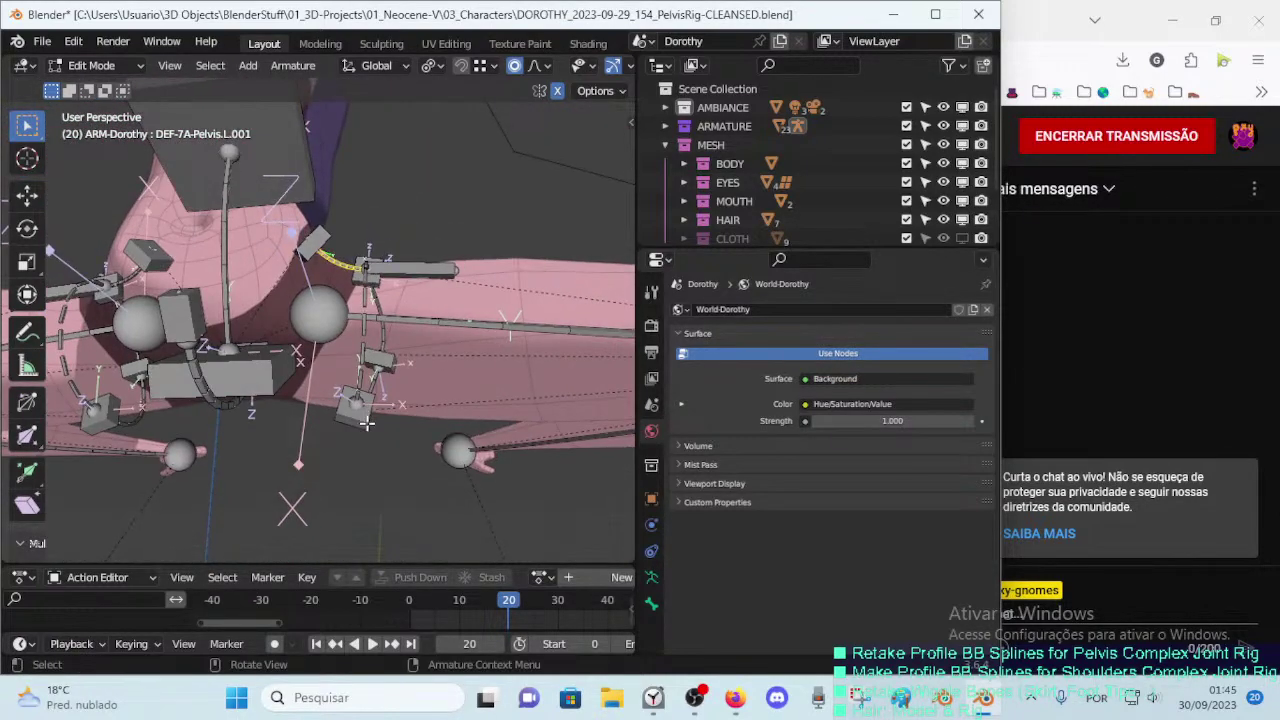
pyautogui.moveTo(384, 416); pyautogui.dragTo(395, 318, button='middle')
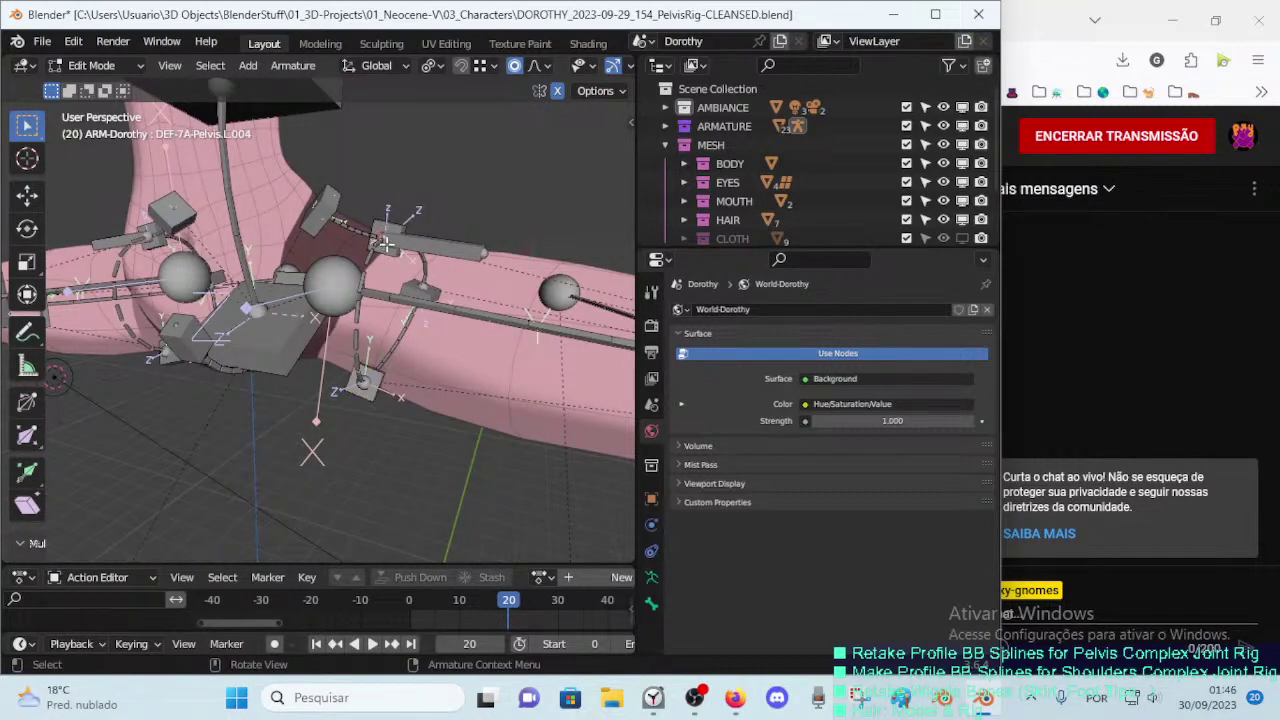
pyautogui.press('g')
pyautogui.press('Escape')
pyautogui.press('r')
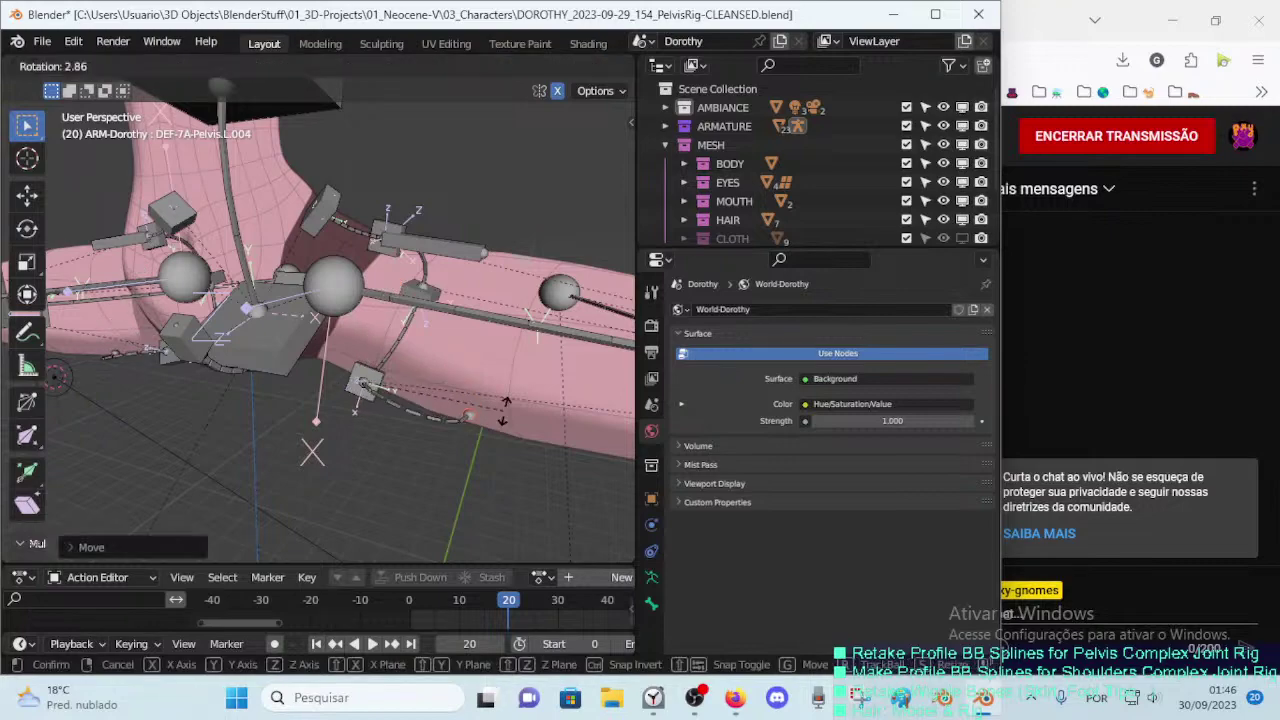
pyautogui.press('x')
pyautogui.click(503, 417)
# Step: Select the HDL-7A-Pelvis.L.003 handle and change the transform pivot point
pyautogui.moveTo(436, 287); pyautogui.dragTo(453, 280, button='middle')
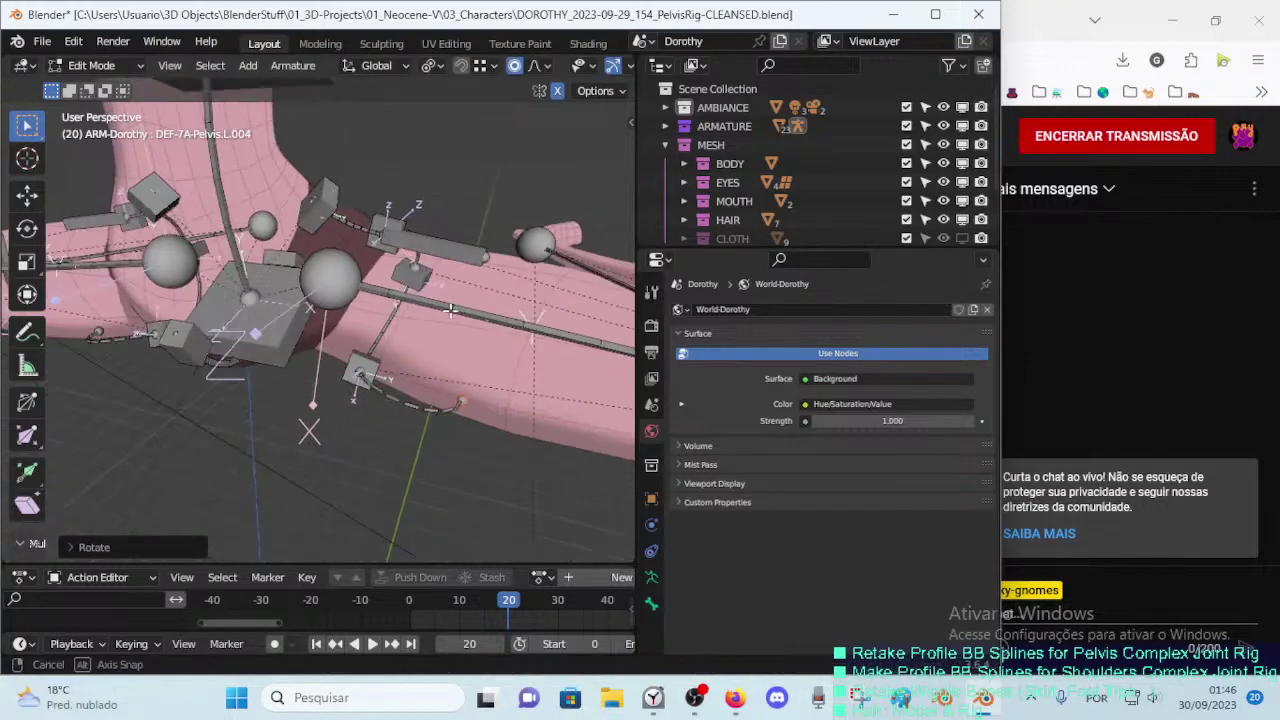
pyautogui.click(392, 252)
pyautogui.moveTo(392, 252); pyautogui.dragTo(224, 261, button='middle')
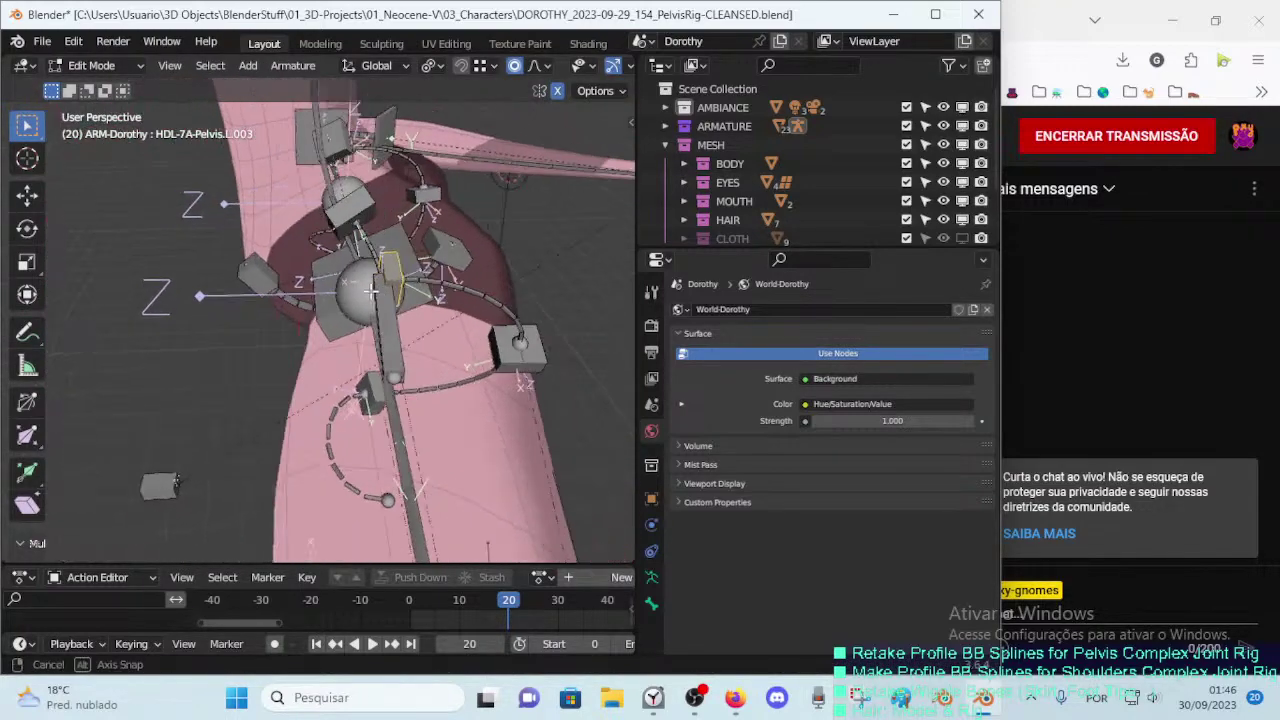
pyautogui.moveTo(291, 290); pyautogui.dragTo(410, 275, button='middle')
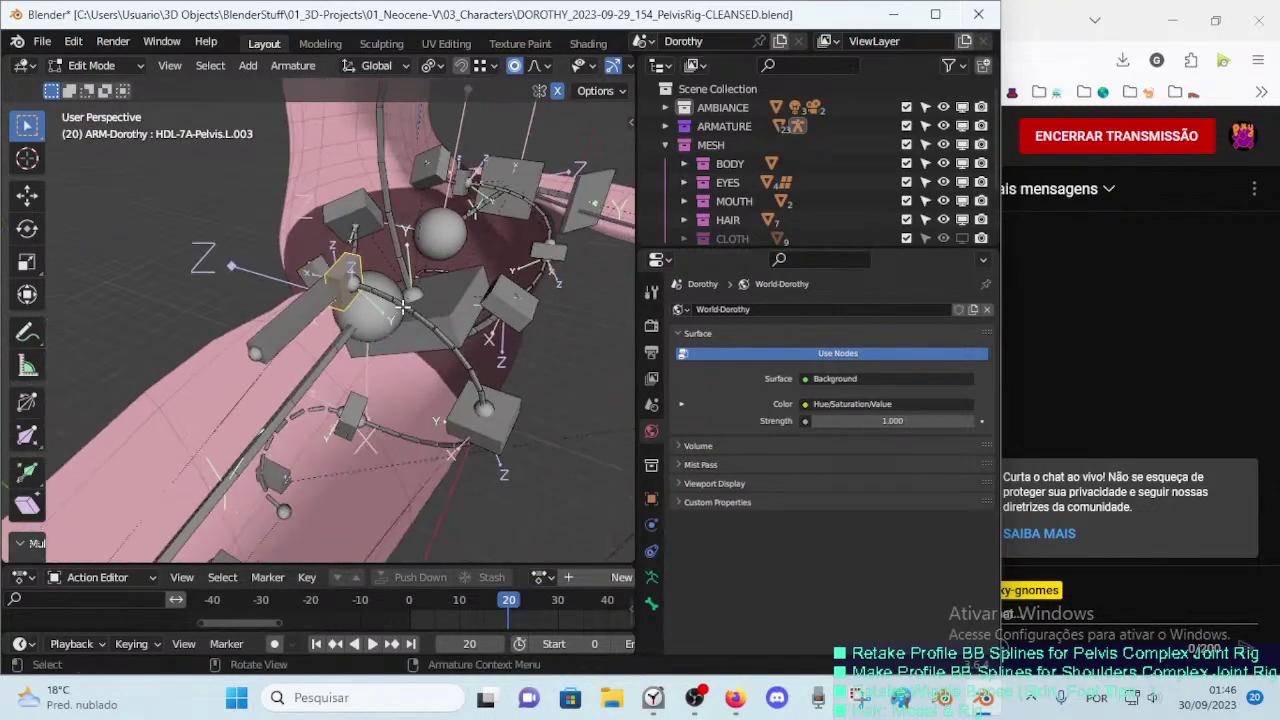
pyautogui.press('g')
pyautogui.press('Escape')
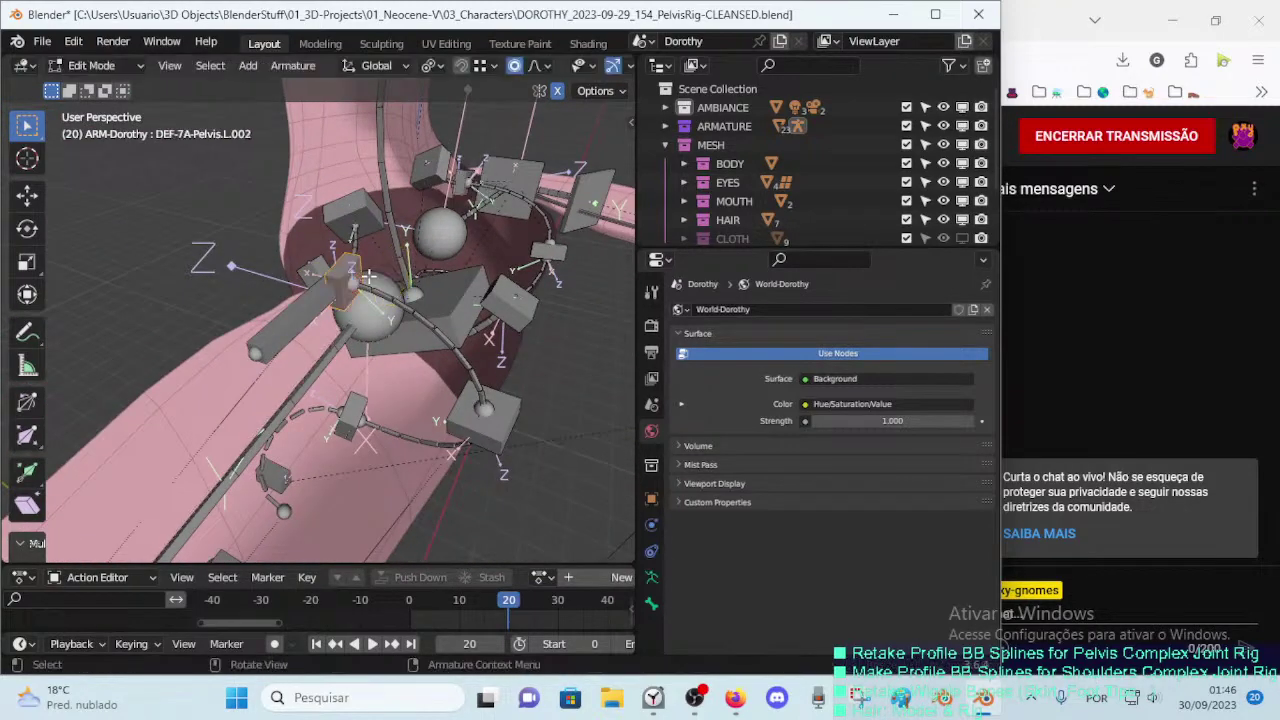
pyautogui.press('.')
pyautogui.press('Escape')
pyautogui.moveTo(418, 170); pyautogui.dragTo(352, 232, button='middle')
pyautogui.press('.')
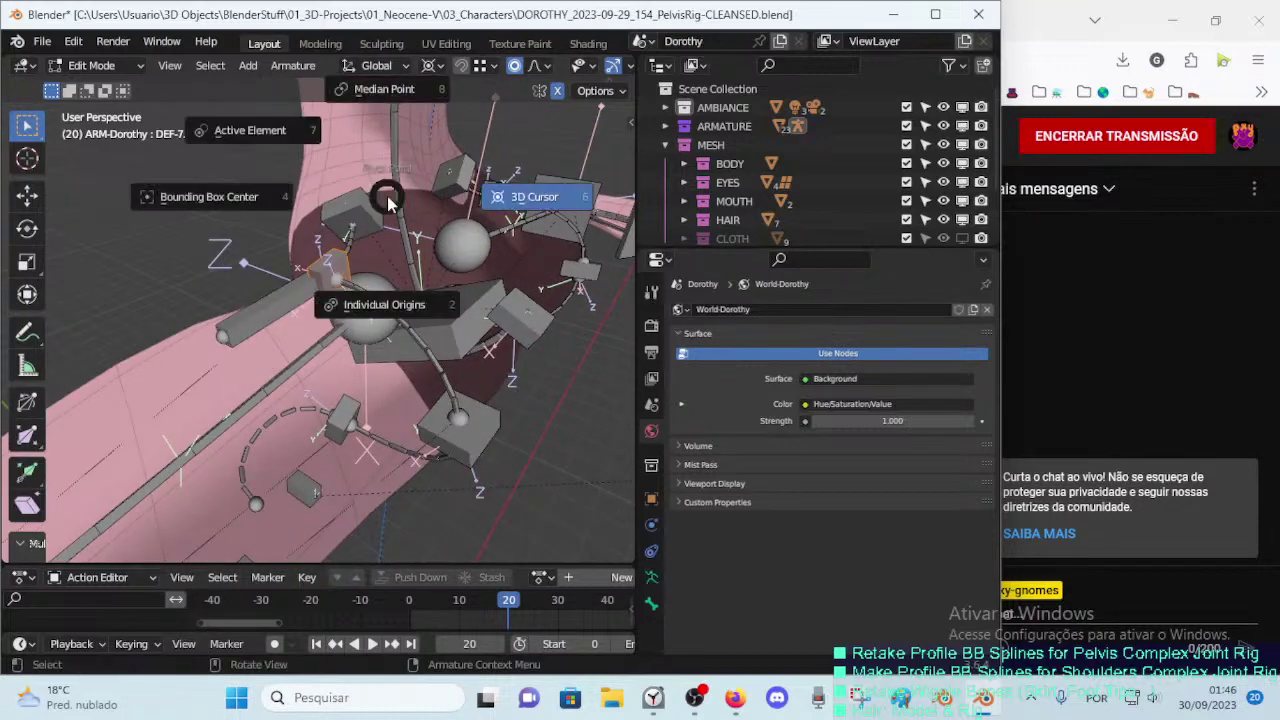
pyautogui.click(388, 200)
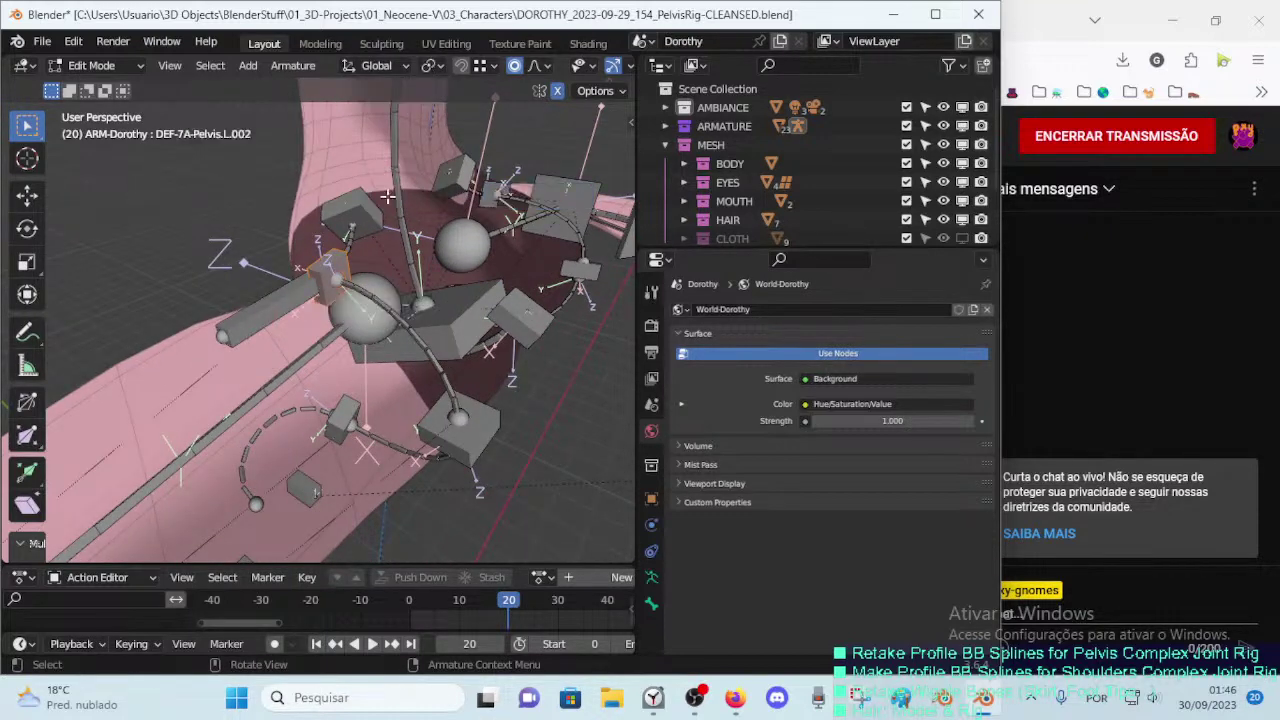
# Step: Move and rotate the HDL-7A-Pelvis.L.003 handle into a new position around the crotch
pyautogui.moveTo(391, 248); pyautogui.dragTo(416, 248, button='middle')
pyautogui.press('r')
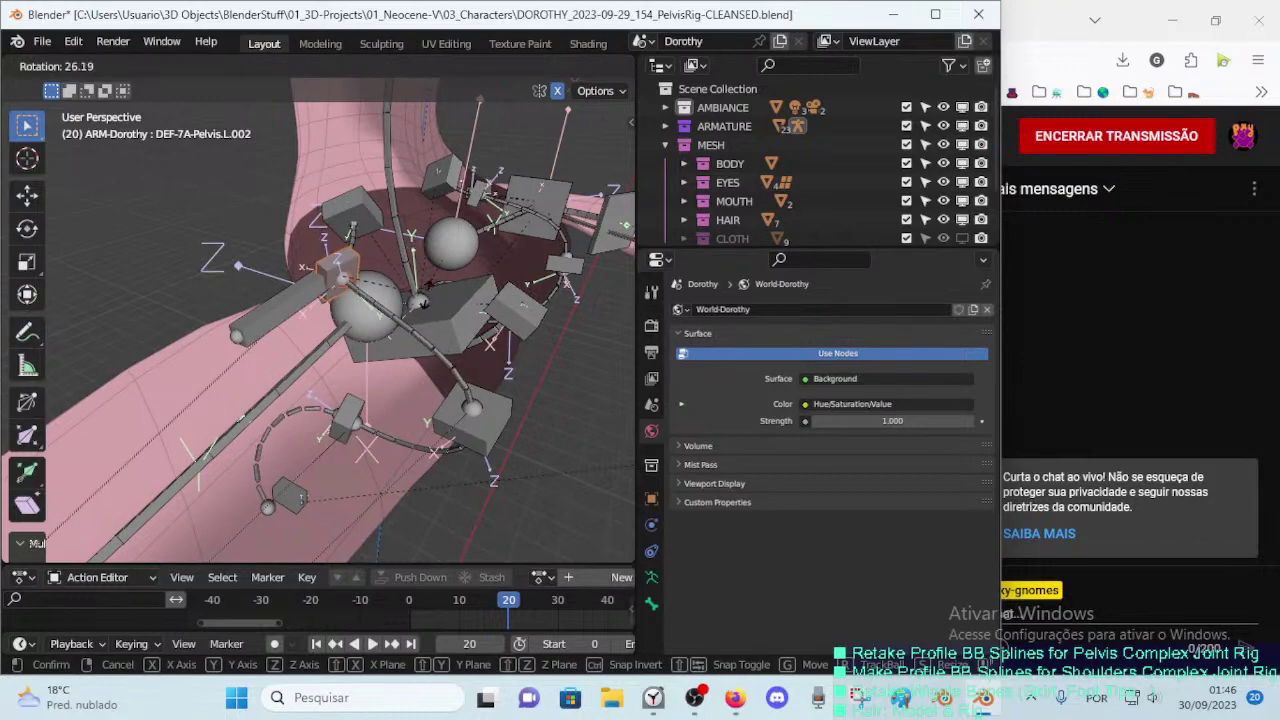
pyautogui.press('g')
pyautogui.click(503, 292)
pyautogui.press('r')
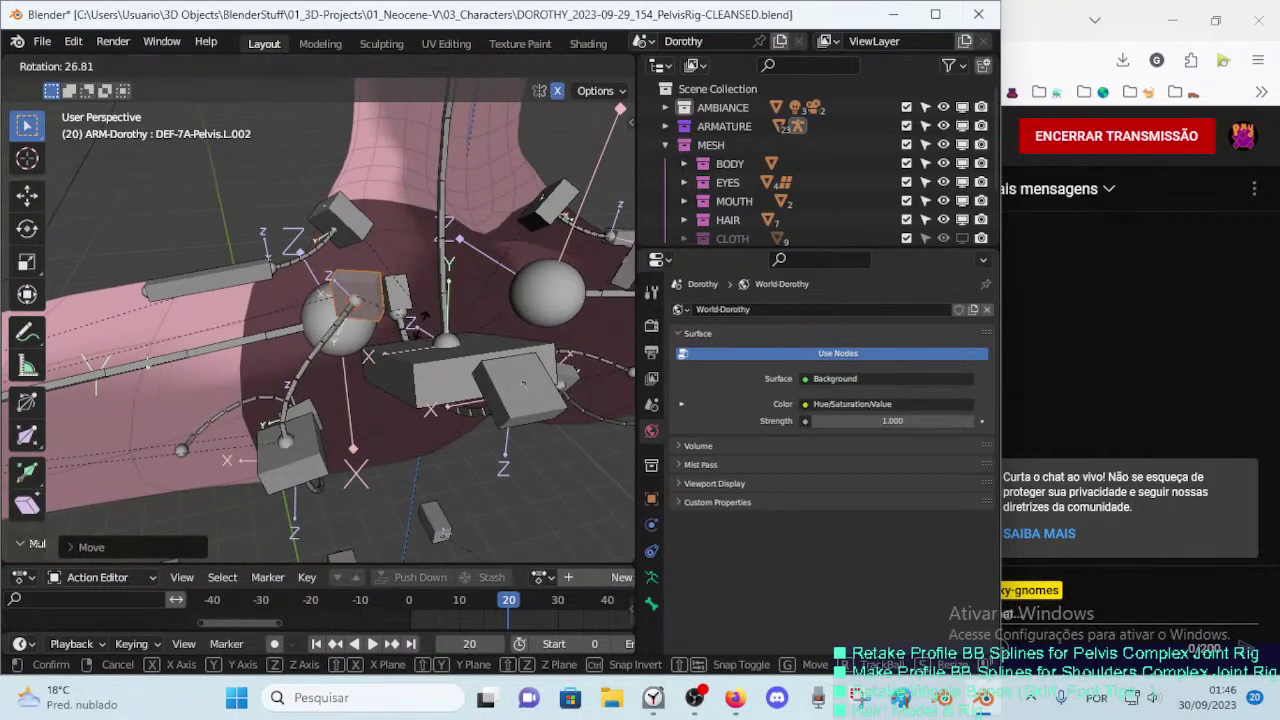
pyautogui.click(395, 290)
pyautogui.moveTo(395, 290)
pyautogui.mouseDown(button='middle')
pyautogui.moveTo(463, 377)
pyautogui.moveTo(425, 365)
pyautogui.moveTo(451, 356)
pyautogui.moveTo(434, 288)
pyautogui.moveTo(323, 219)
pyautogui.moveTo(298, 289)
pyautogui.moveTo(306, 336)
pyautogui.mouseUp(button='middle')
pyautogui.press('g')
pyautogui.click(451, 356)
pyautogui.press('r')
pyautogui.press('Escape')
# Step: Select DEF-7A-Pelvis.L.003, then pick the overlapping HDL-7A-Pelvis.L.004 handle bone
pyautogui.click(299, 357)
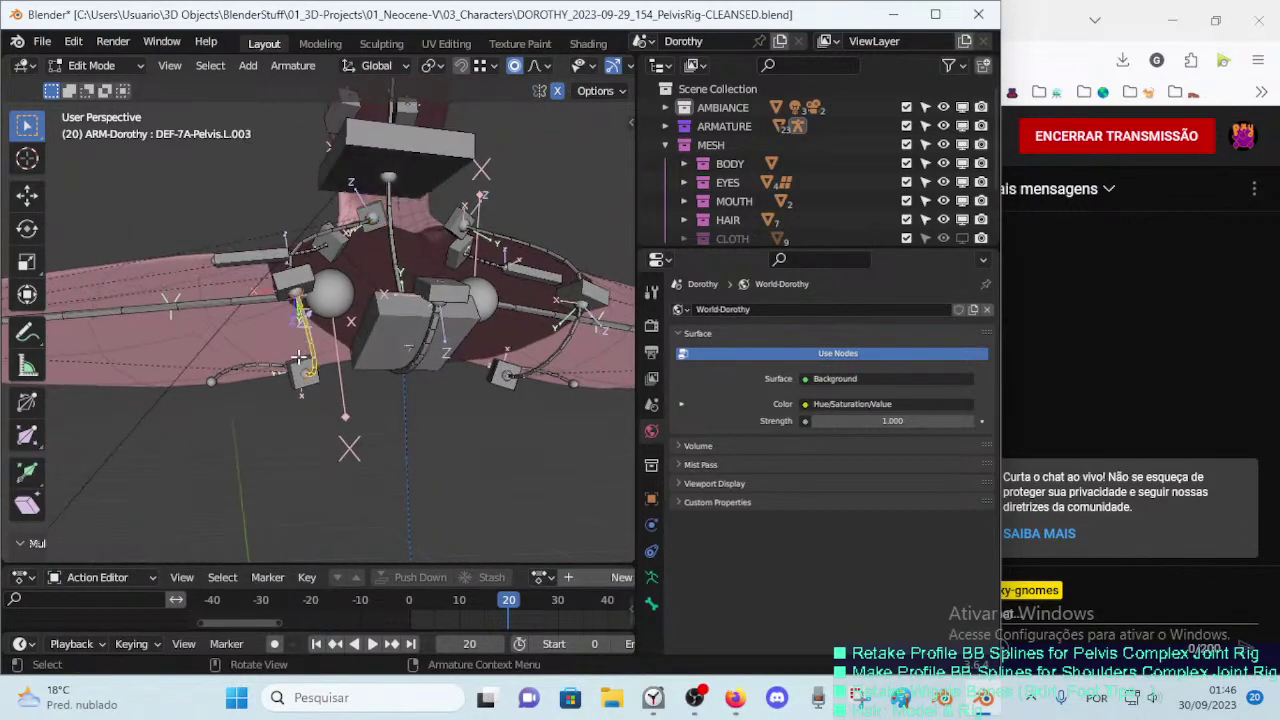
pyautogui.moveTo(297, 386); pyautogui.dragTo(331, 397, button='middle')
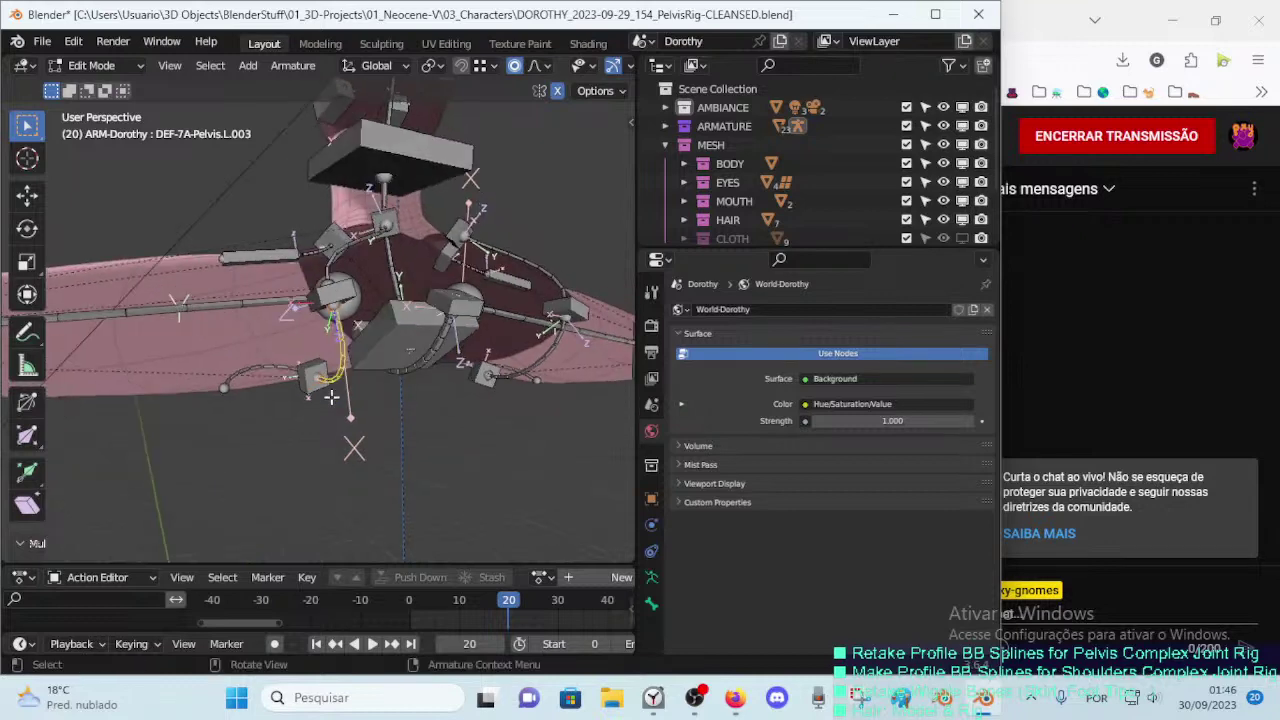
pyautogui.moveTo(343, 346)
pyautogui.mouseDown(button='middle')
pyautogui.moveTo(314, 369)
pyautogui.moveTo(304, 403)
pyautogui.moveTo(540, 318)
pyautogui.moveTo(405, 238)
pyautogui.moveTo(430, 326)
pyautogui.mouseUp(button='middle')
pyautogui.keyDown('alt'); pyautogui.click(328, 363); pyautogui.keyUp('alt')
pyautogui.click(328, 363)
# Step: Scale down the HDL-7A-Pelvis.L.002 handle bone
pyautogui.click(430, 326)
pyautogui.press('s')
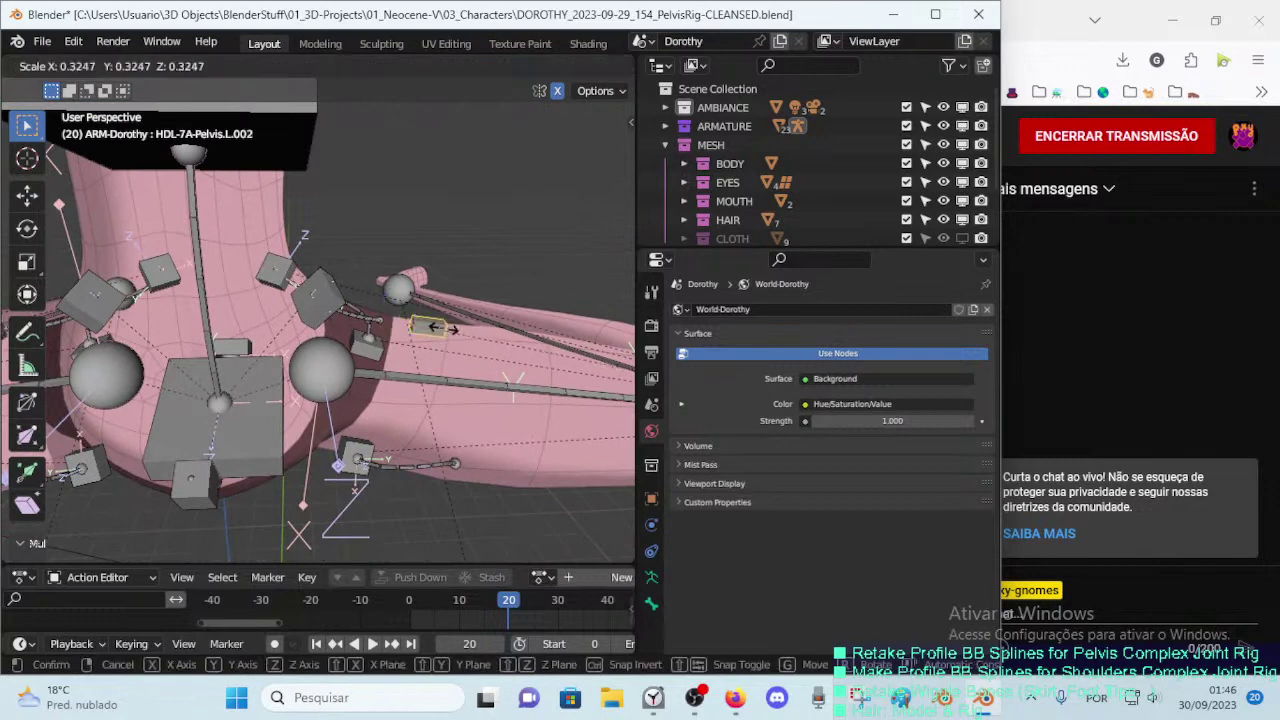
pyautogui.rightClick(430, 326)
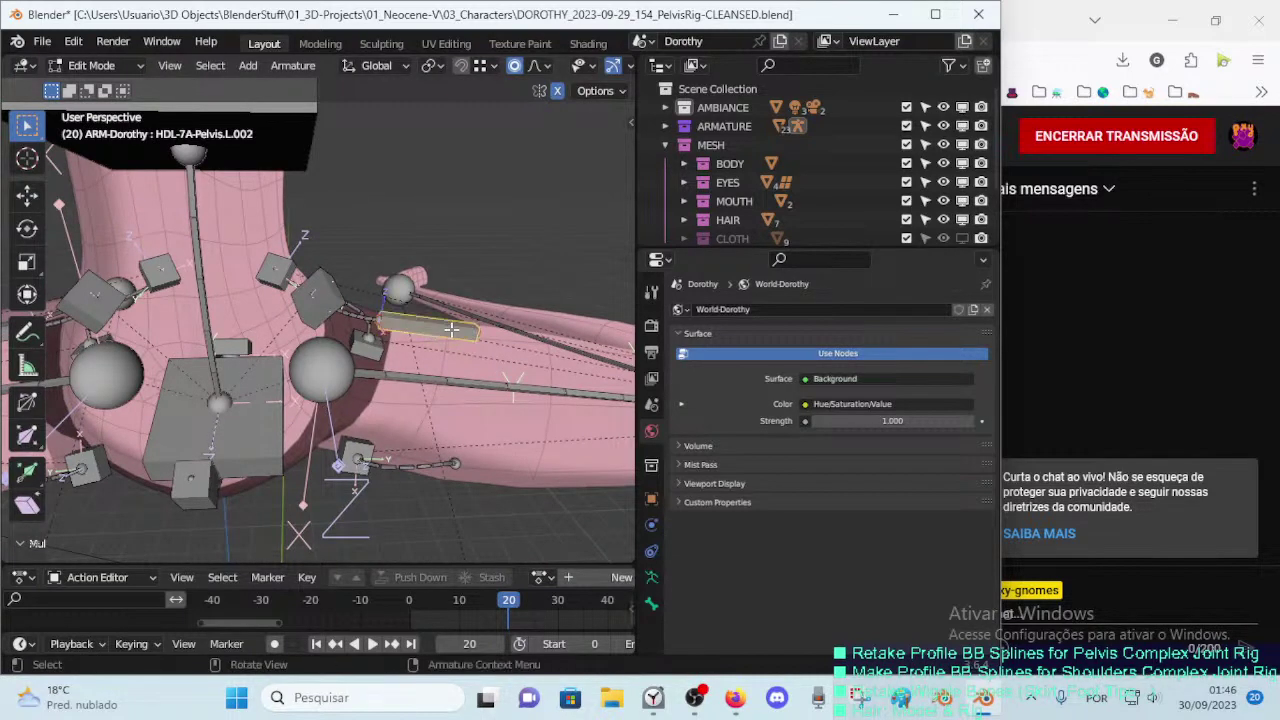
pyautogui.hotkey('shift', 's')
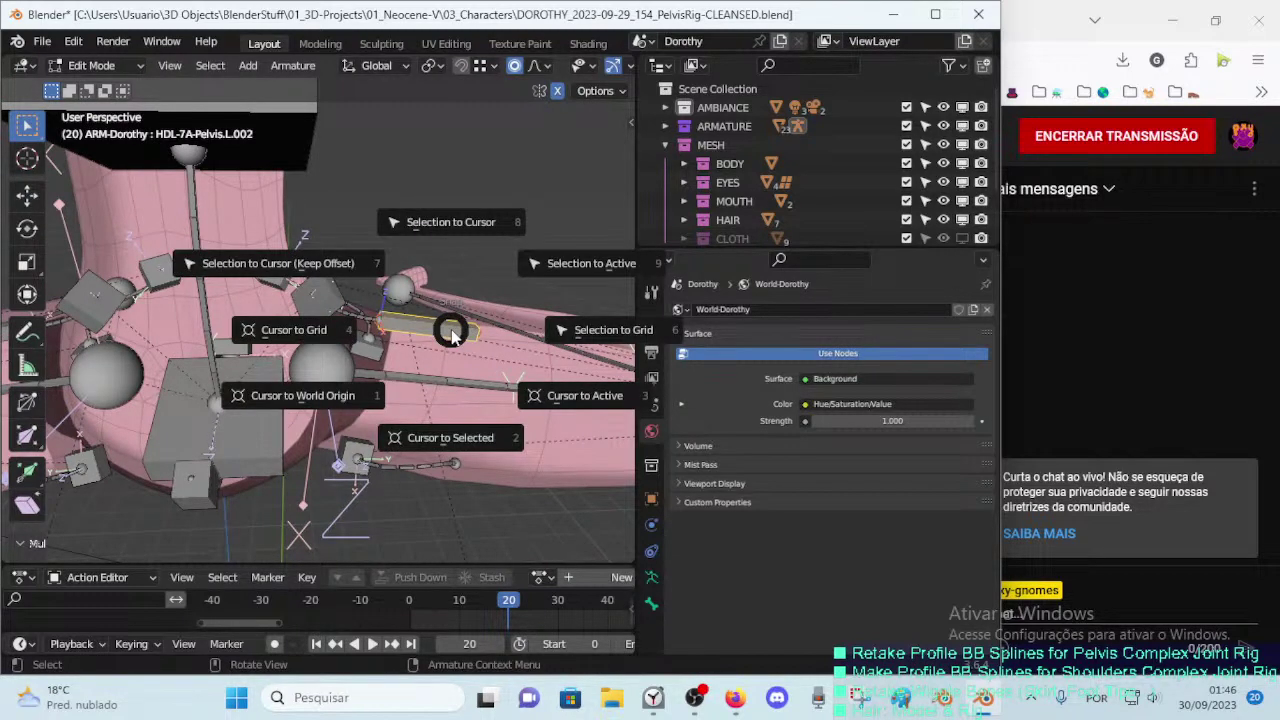
pyautogui.press('Escape')
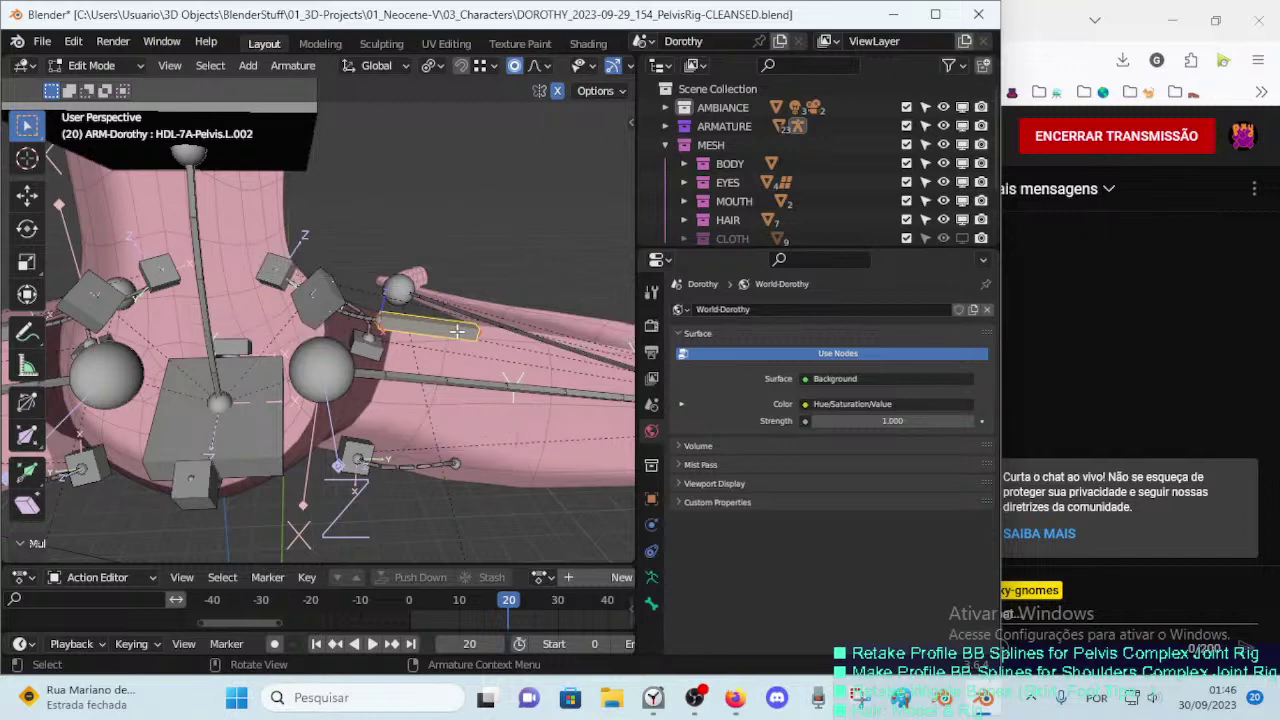
pyautogui.press('s')
pyautogui.click(432, 333)
# Step: Thin the bendy-bone display size of the HDL-7A-Pelvis.L.001 handle
pyautogui.moveTo(432, 333)
pyautogui.mouseDown(button='middle')
pyautogui.moveTo(295, 337)
pyautogui.moveTo(298, 284)
pyautogui.mouseUp(button='middle')
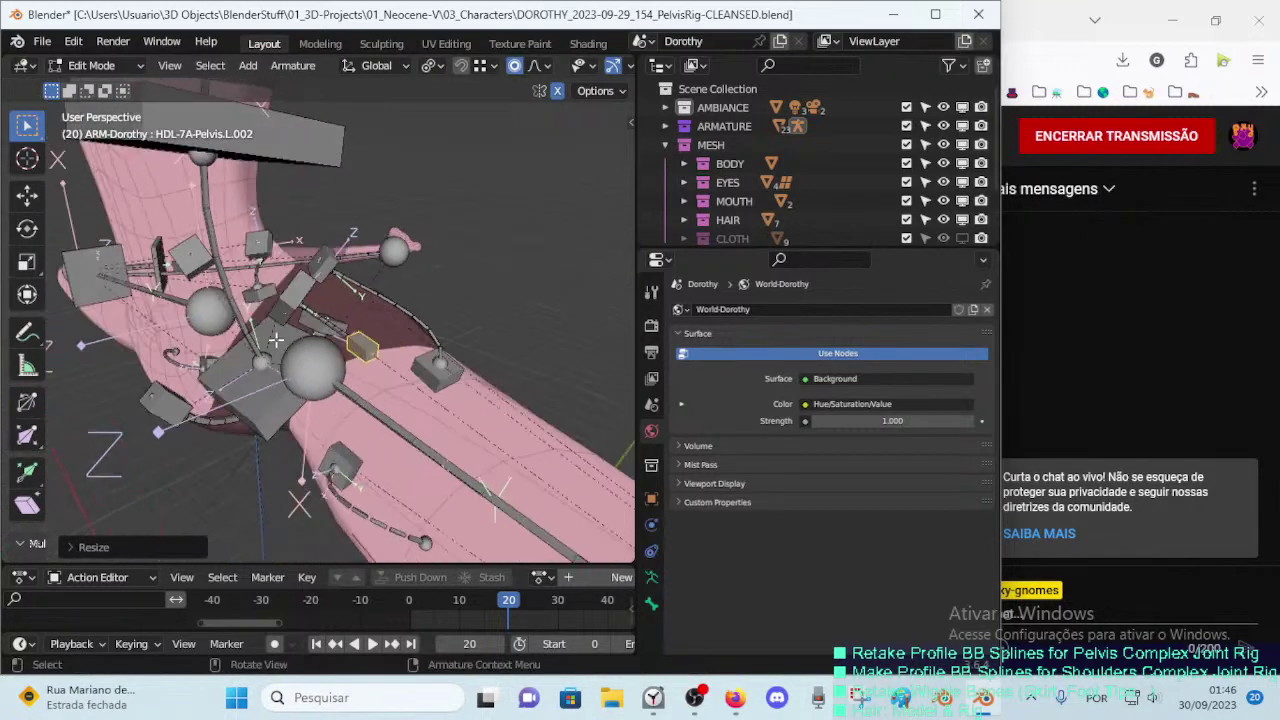
pyautogui.click(298, 284)
pyautogui.hotkey('ctrl', 'alt', 's')
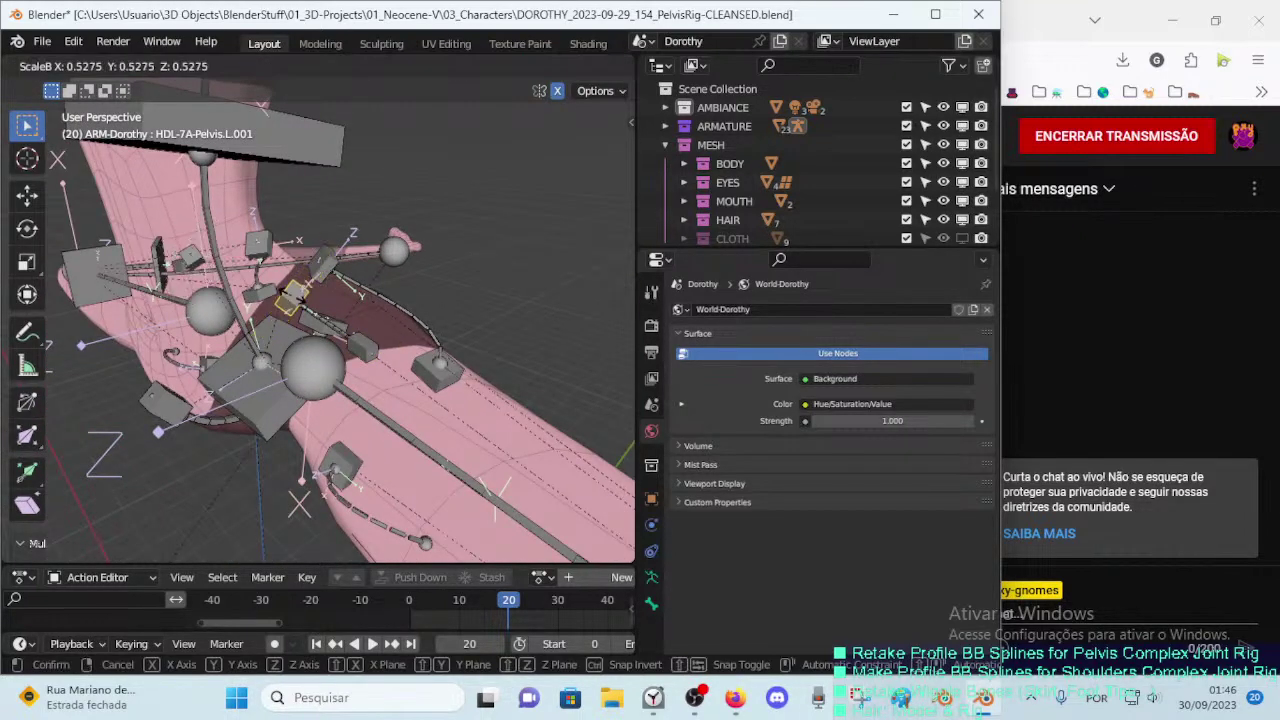
pyautogui.click(423, 271)
pyautogui.moveTo(423, 271)
pyautogui.mouseDown(button='middle')
pyautogui.moveTo(185, 321)
pyautogui.moveTo(401, 329)
pyautogui.moveTo(298, 382)
pyautogui.mouseUp(button='middle')
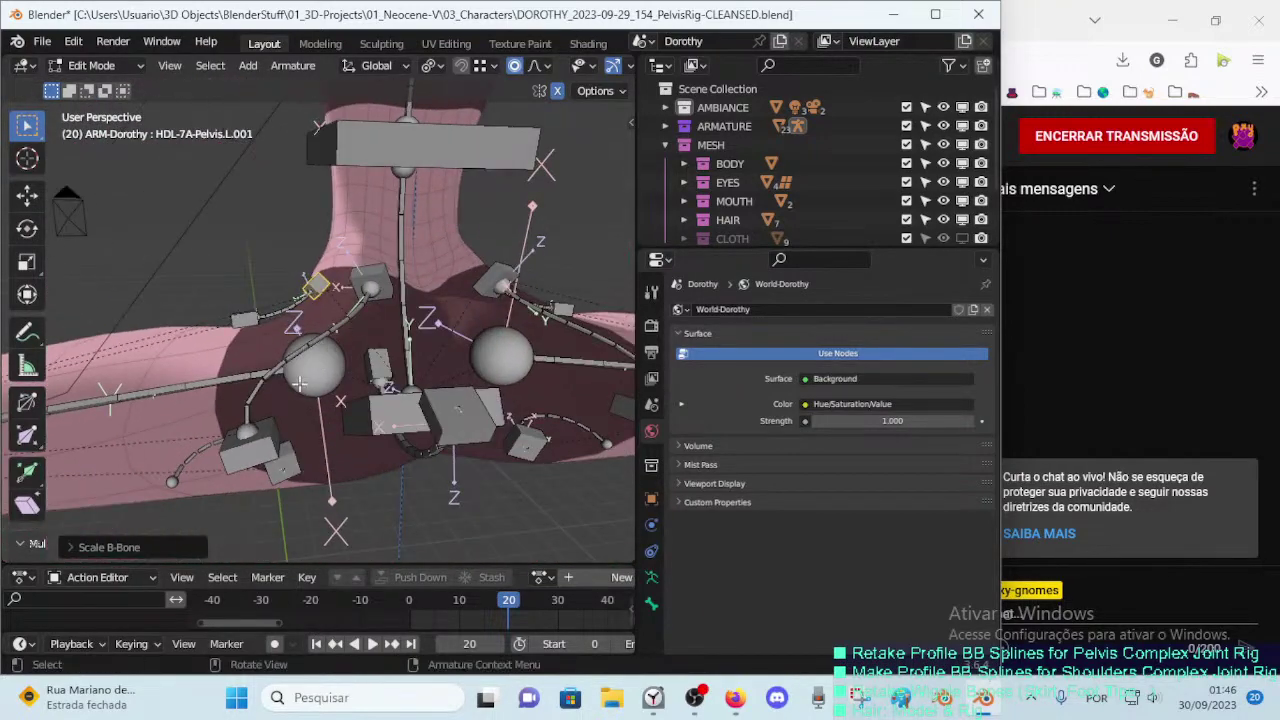
# Step: Rotate HDL-7A-Pelvis.L.004 to follow the hip curve, then select the left thigh deform bone
pyautogui.click(266, 438)
pyautogui.moveTo(266, 438)
pyautogui.mouseDown(button='middle')
pyautogui.moveTo(250, 450)
pyautogui.moveTo(324, 418)
pyautogui.moveTo(446, 430)
pyautogui.moveTo(306, 354)
pyautogui.moveTo(181, 377)
pyautogui.moveTo(362, 312)
pyautogui.mouseUp(button='middle')
pyautogui.press('r')
pyautogui.click(255, 486)
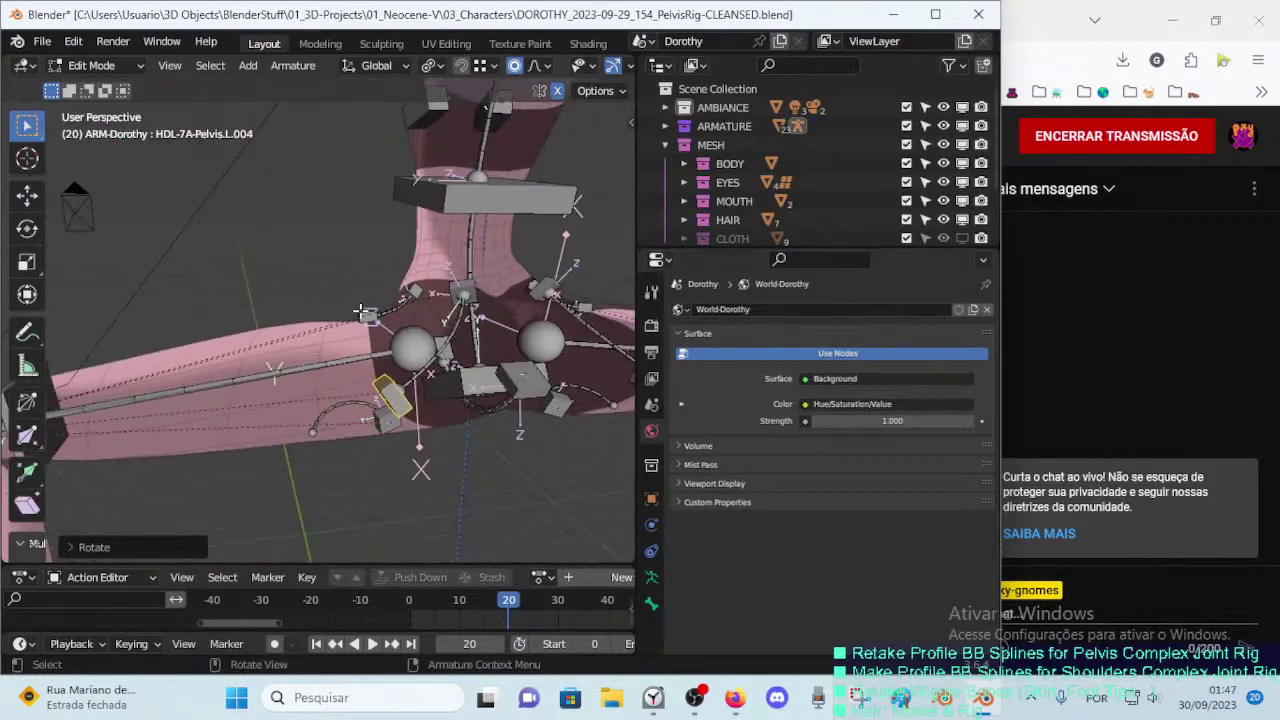
pyautogui.moveTo(310, 353)
pyautogui.mouseDown(button='middle')
pyautogui.moveTo(353, 336)
pyautogui.moveTo(295, 365)
pyautogui.moveTo(461, 396)
pyautogui.moveTo(310, 374)
pyautogui.moveTo(345, 358)
pyautogui.moveTo(215, 365)
pyautogui.mouseUp(button='middle')
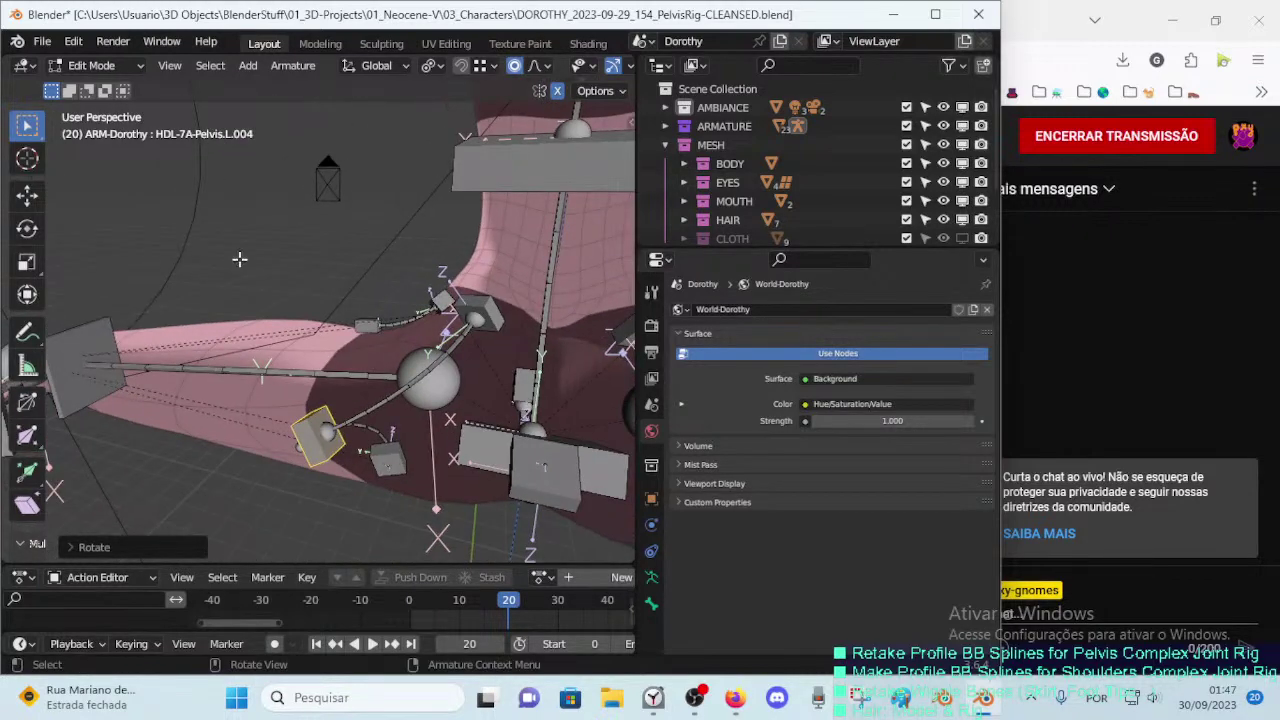
pyautogui.moveTo(326, 348); pyautogui.dragTo(329, 349, button='middle')
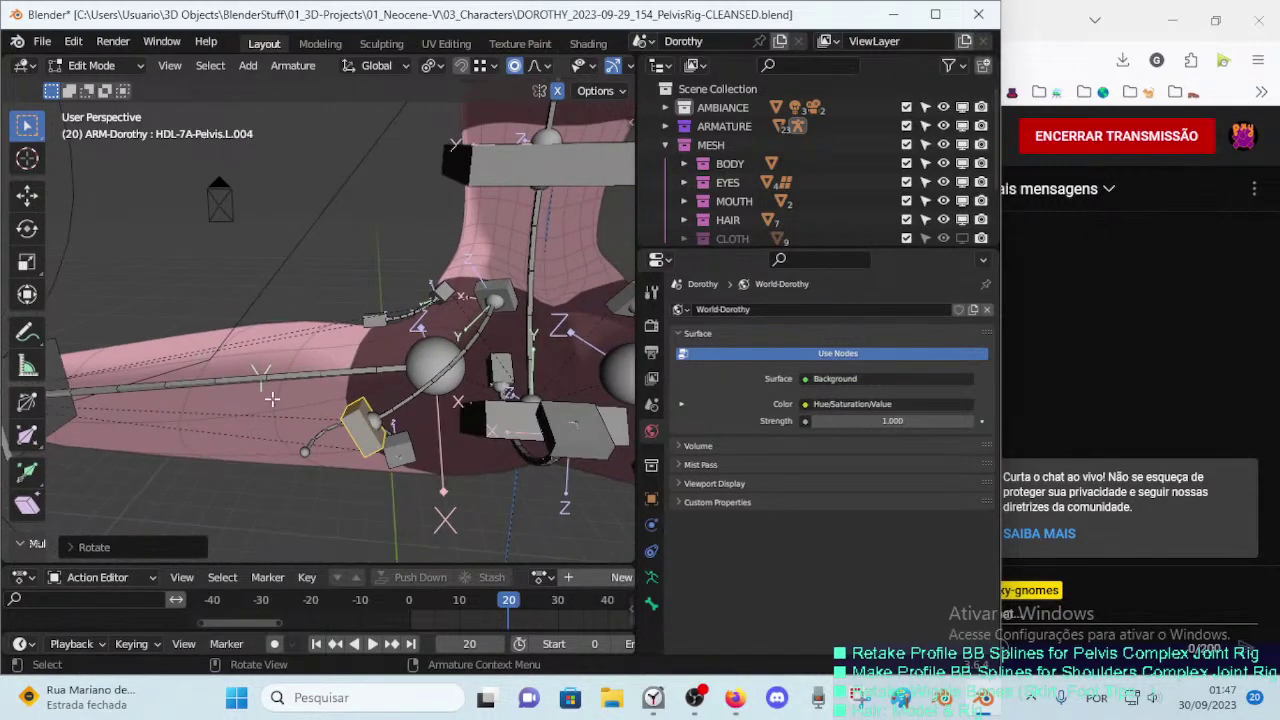
pyautogui.moveTo(271, 399)
pyautogui.mouseDown(button='middle')
pyautogui.moveTo(258, 382)
pyautogui.moveTo(232, 383)
pyautogui.moveTo(263, 396)
pyautogui.moveTo(336, 377)
pyautogui.moveTo(434, 389)
pyautogui.moveTo(229, 405)
pyautogui.moveTo(332, 402)
pyautogui.moveTo(271, 363)
pyautogui.moveTo(414, 354)
pyautogui.moveTo(348, 370)
pyautogui.moveTo(439, 297)
pyautogui.mouseUp(button='middle')
pyautogui.click(232, 368)
# Step: Check the small handle's name and review DEF-5-LEG-1B-Thigh.L's Bendy Bones settings
pyautogui.scroll(3, 400, 340)
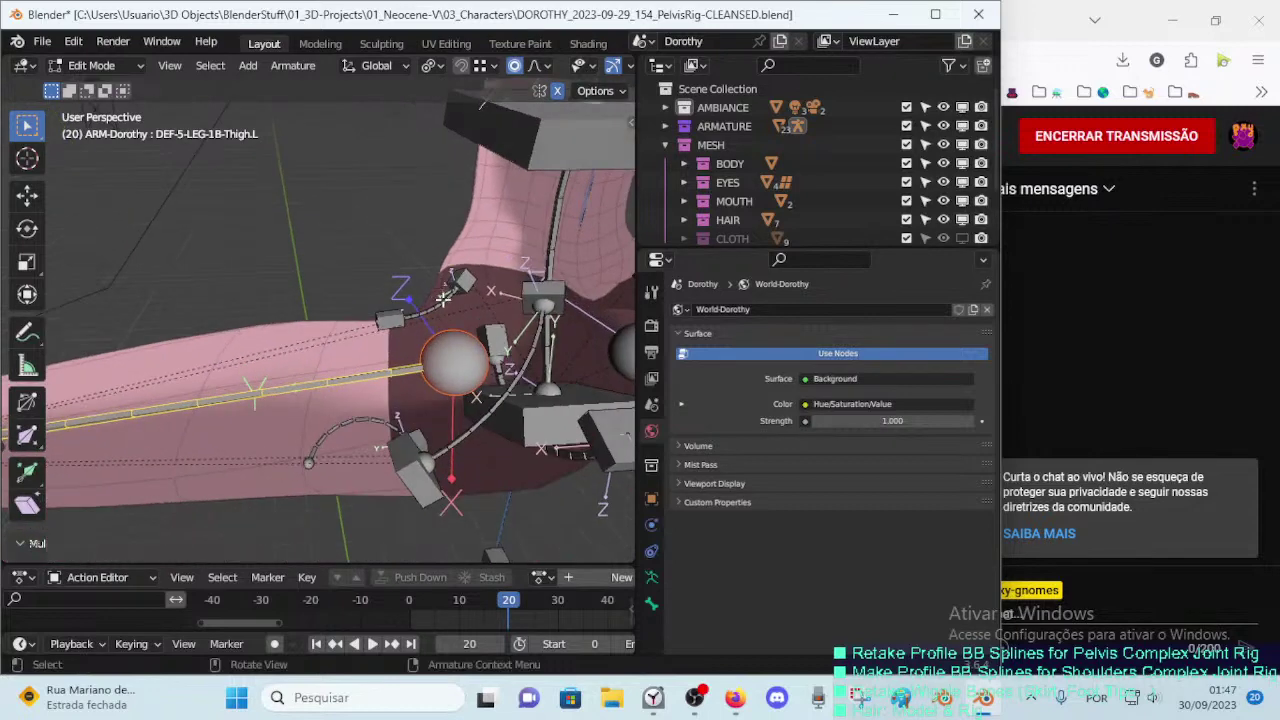
pyautogui.click(460, 280)
pyautogui.press('F2')
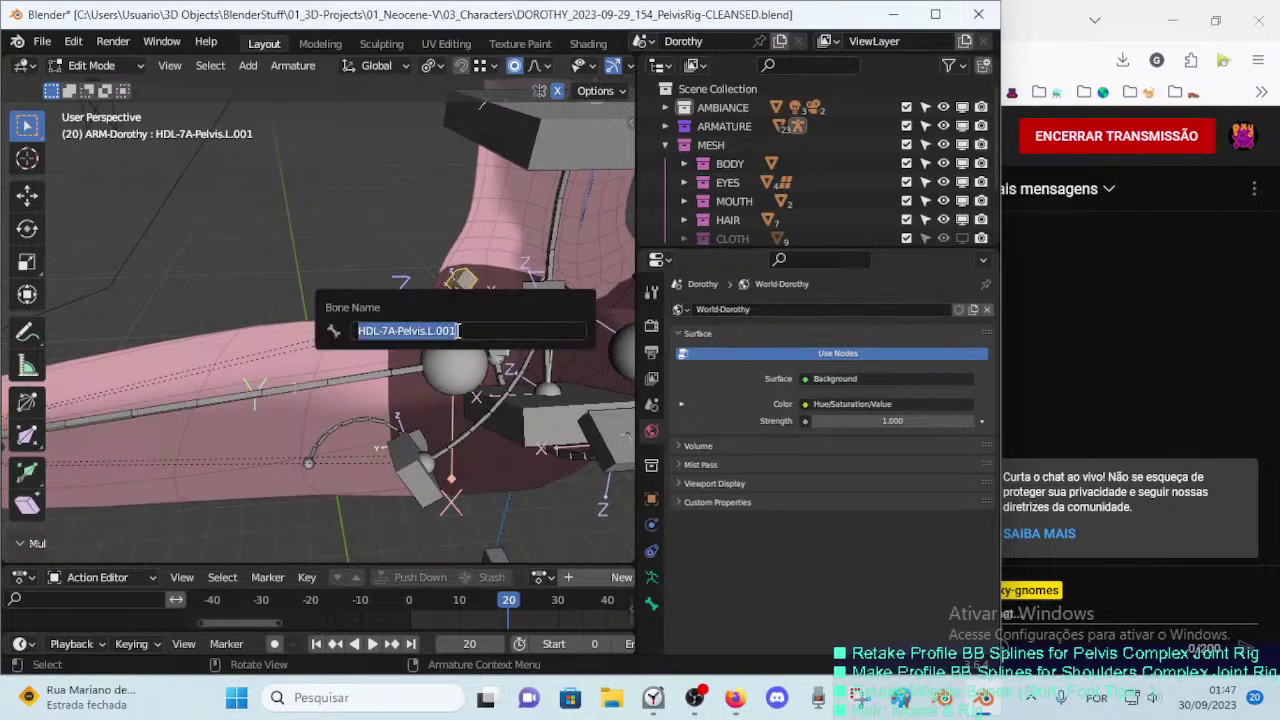
pyautogui.press('Escape')
pyautogui.click(461, 369)
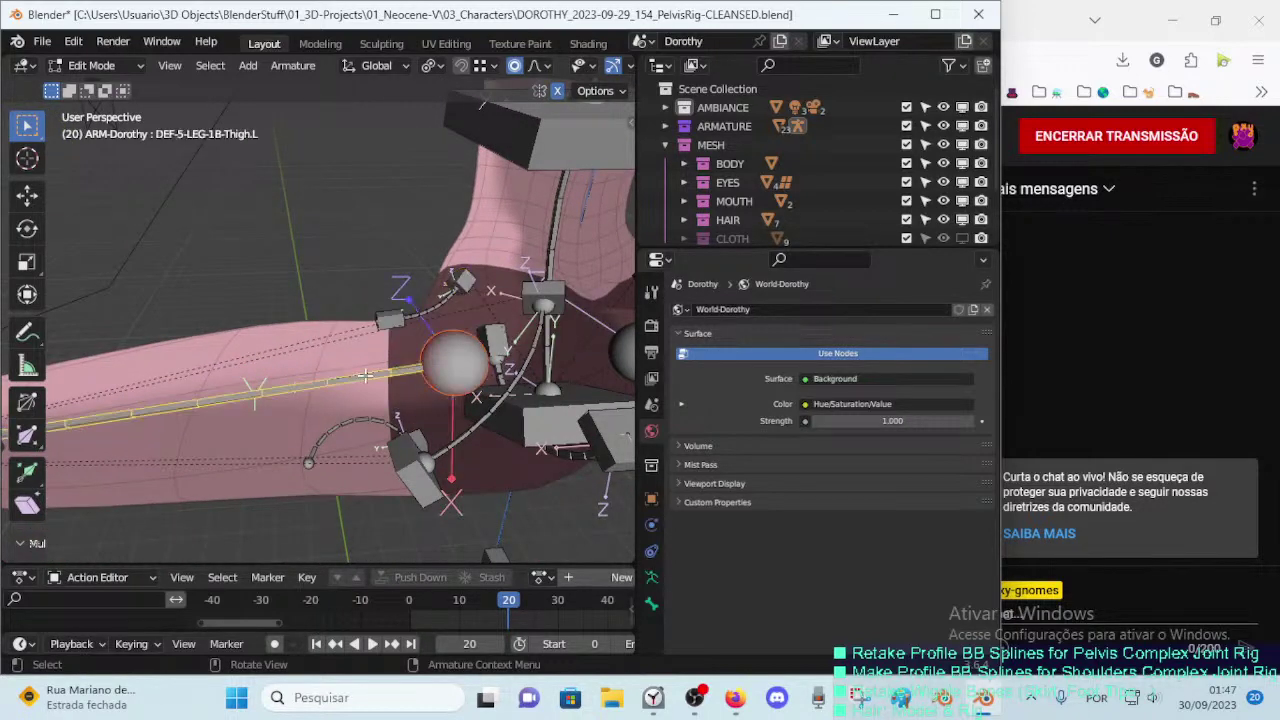
pyautogui.click(651, 603)
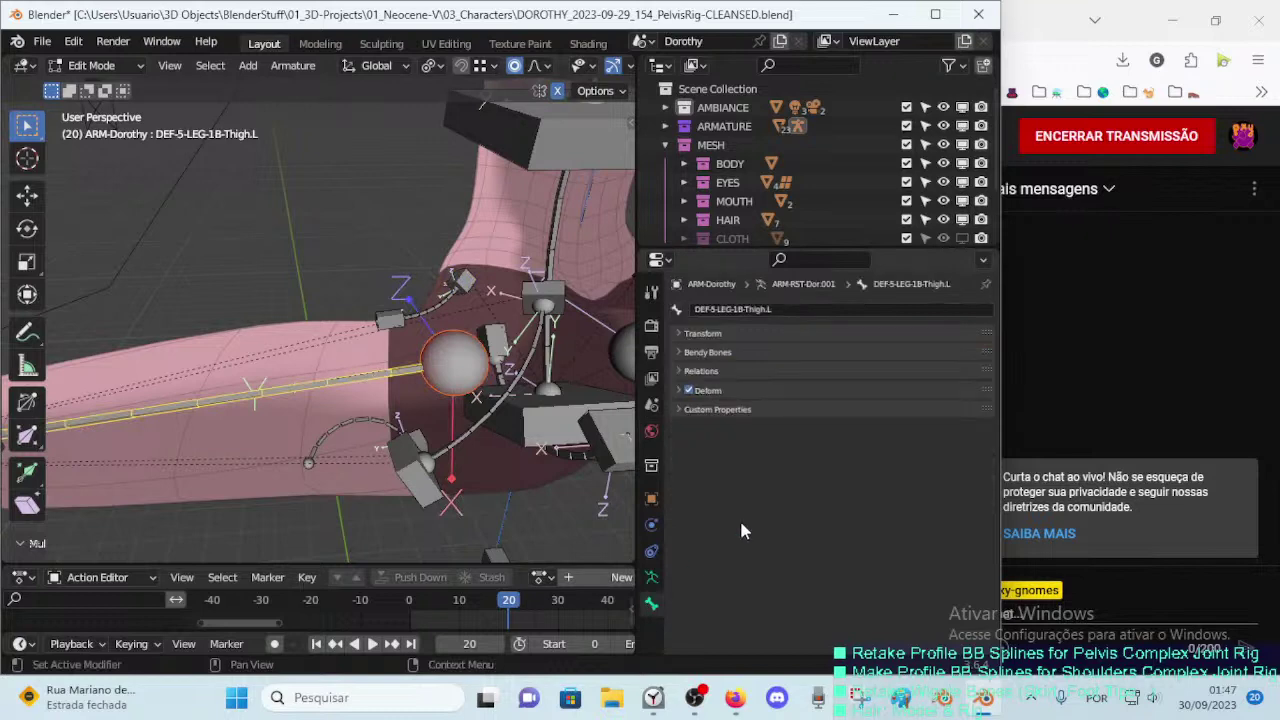
pyautogui.click(679, 352)
pyautogui.scroll(-5, 857, 531)
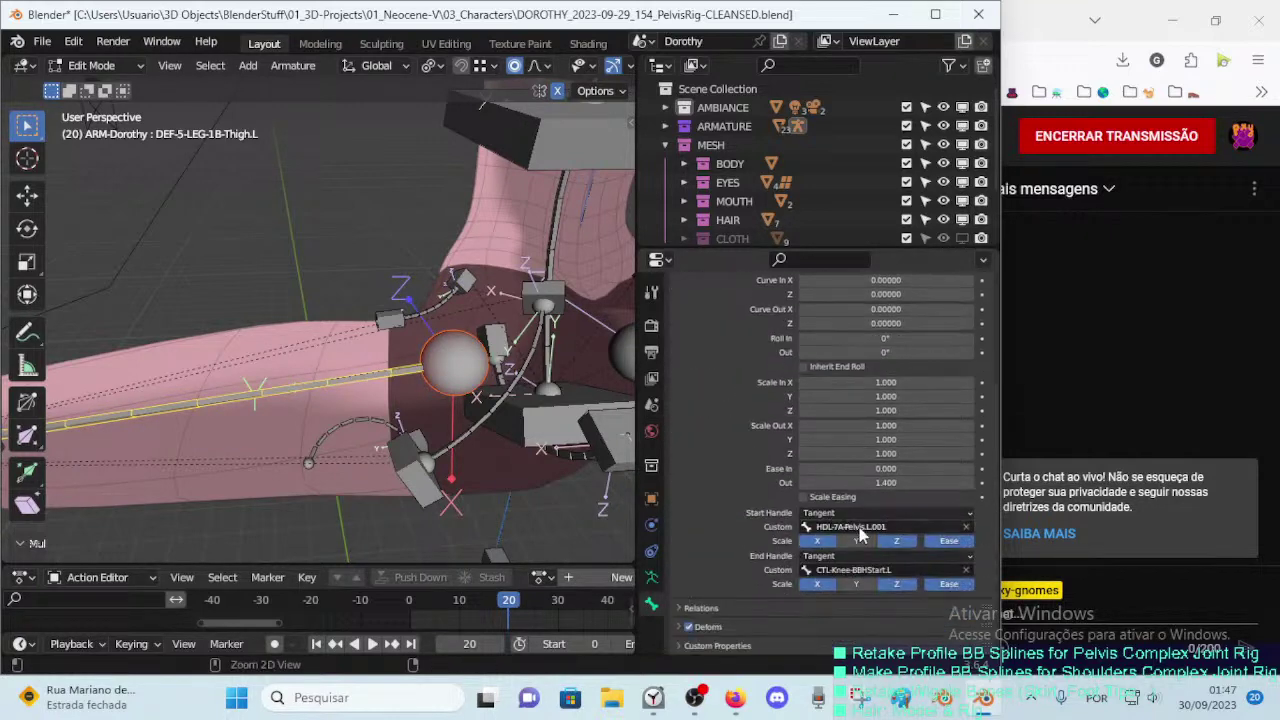
# Step: Click through the left pelvis handle and deform spline bones to inspect each one
pyautogui.moveTo(380, 330); pyautogui.dragTo(395, 316, button='middle')
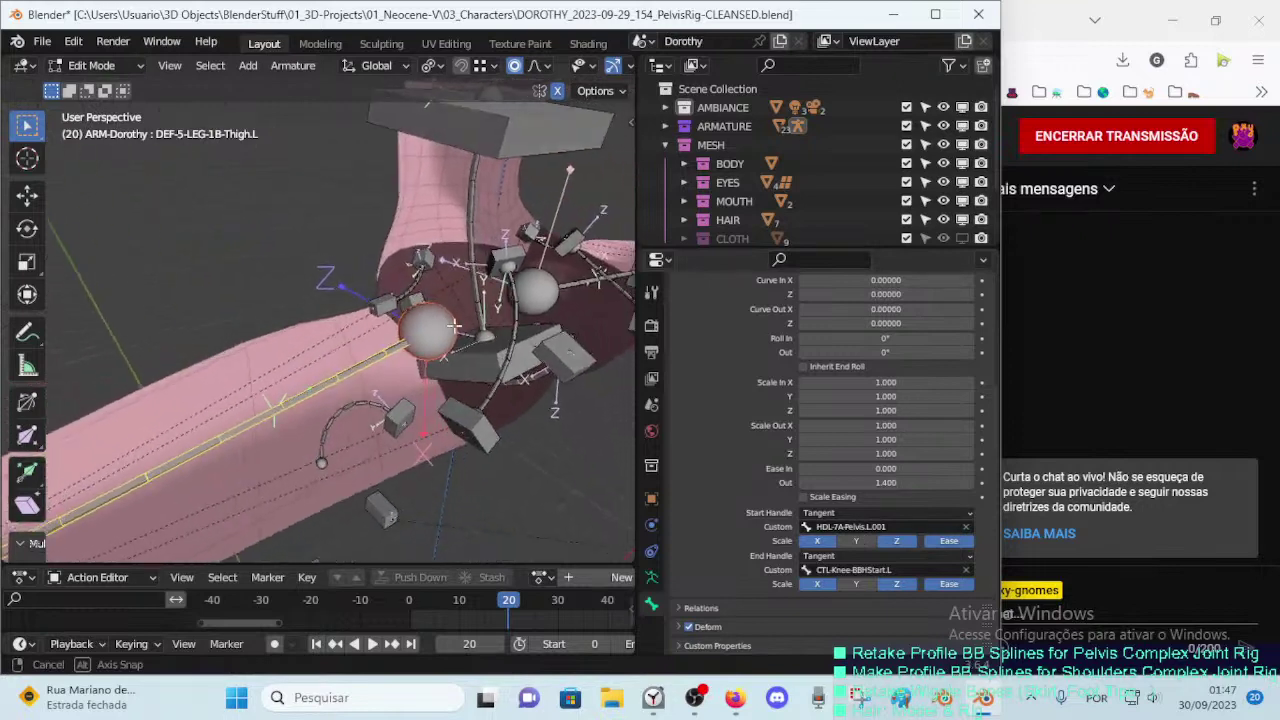
pyautogui.click(459, 274)
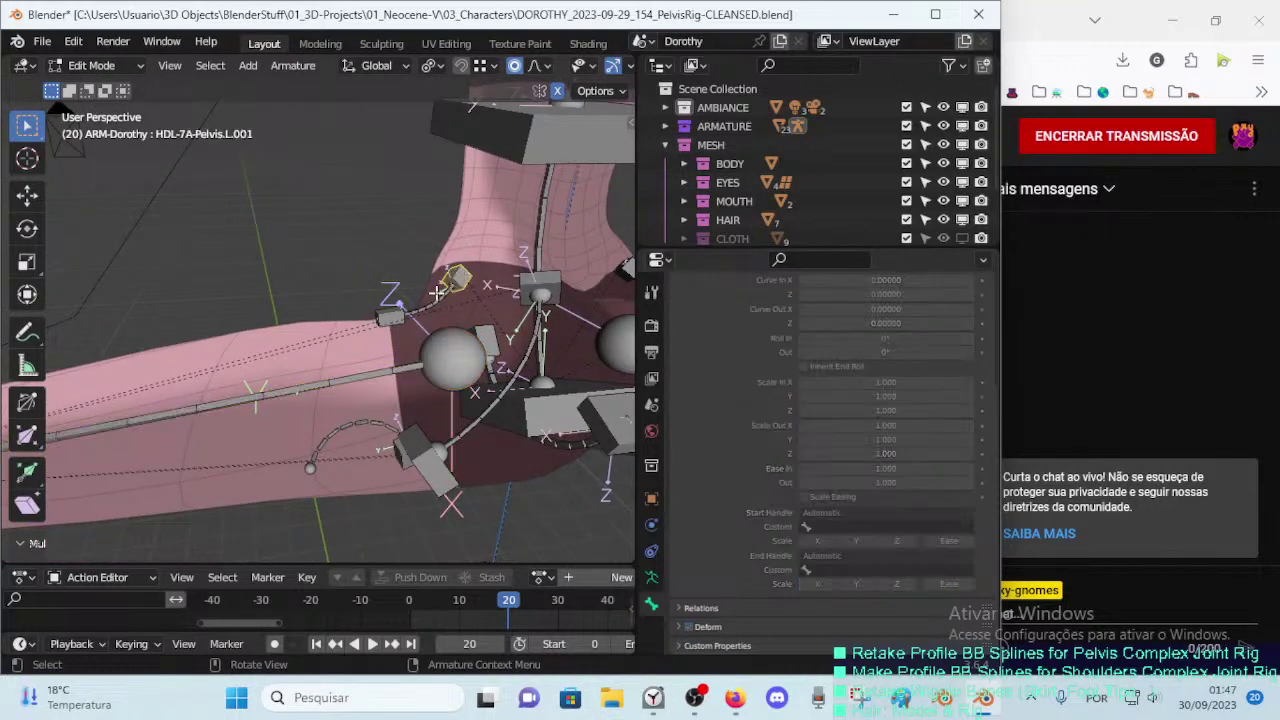
pyautogui.click(424, 310)
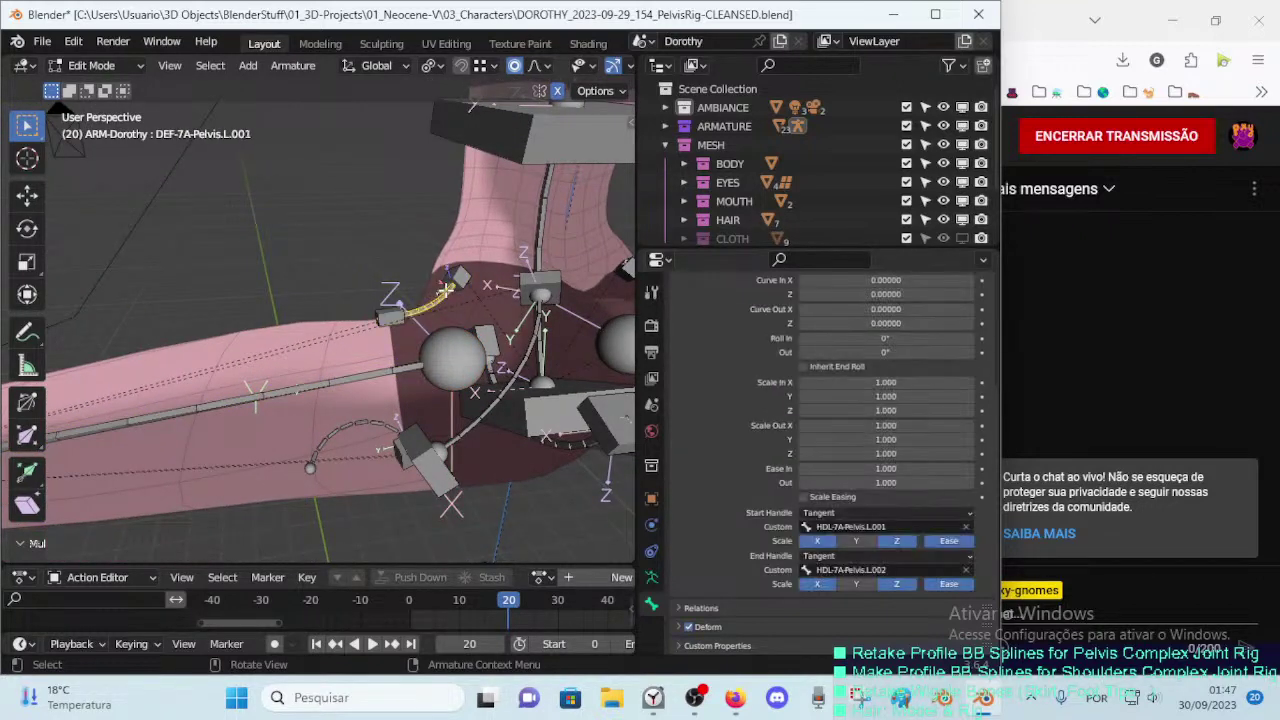
pyautogui.click(390, 318)
pyautogui.moveTo(390, 318); pyautogui.dragTo(385, 350, button='middle')
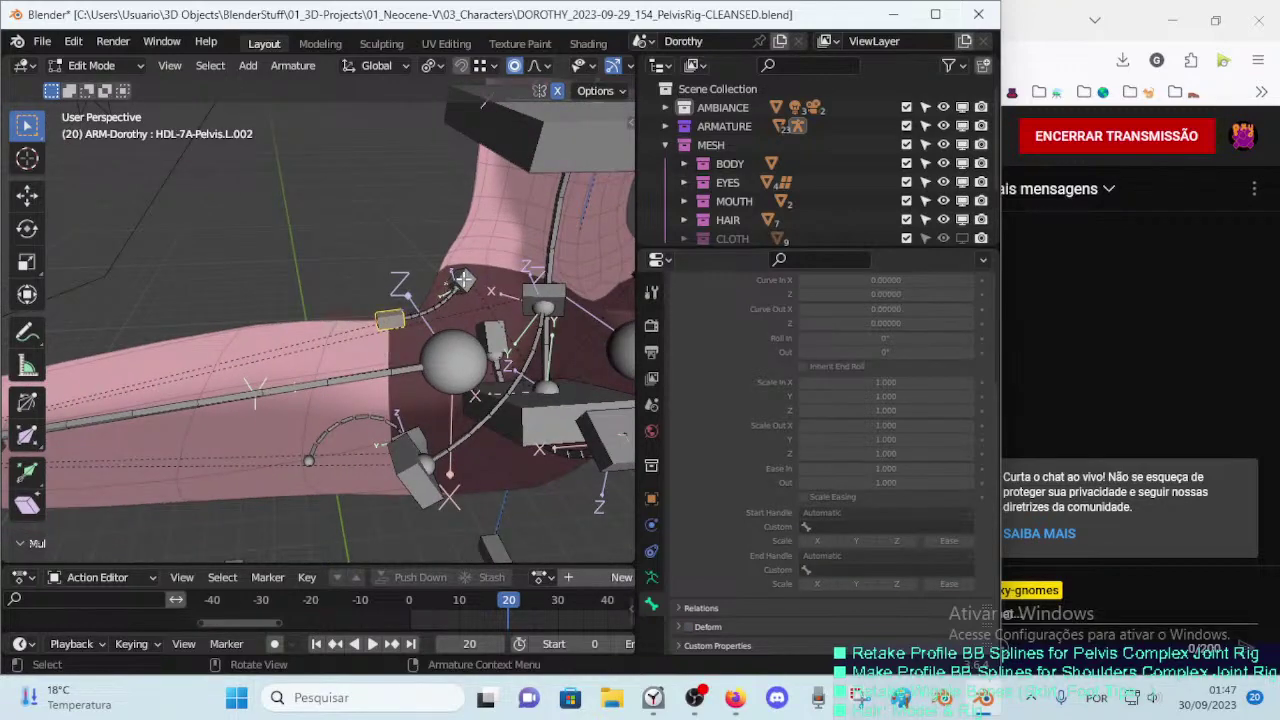
pyautogui.click(400, 316)
pyautogui.moveTo(400, 316); pyautogui.dragTo(487, 311, button='middle')
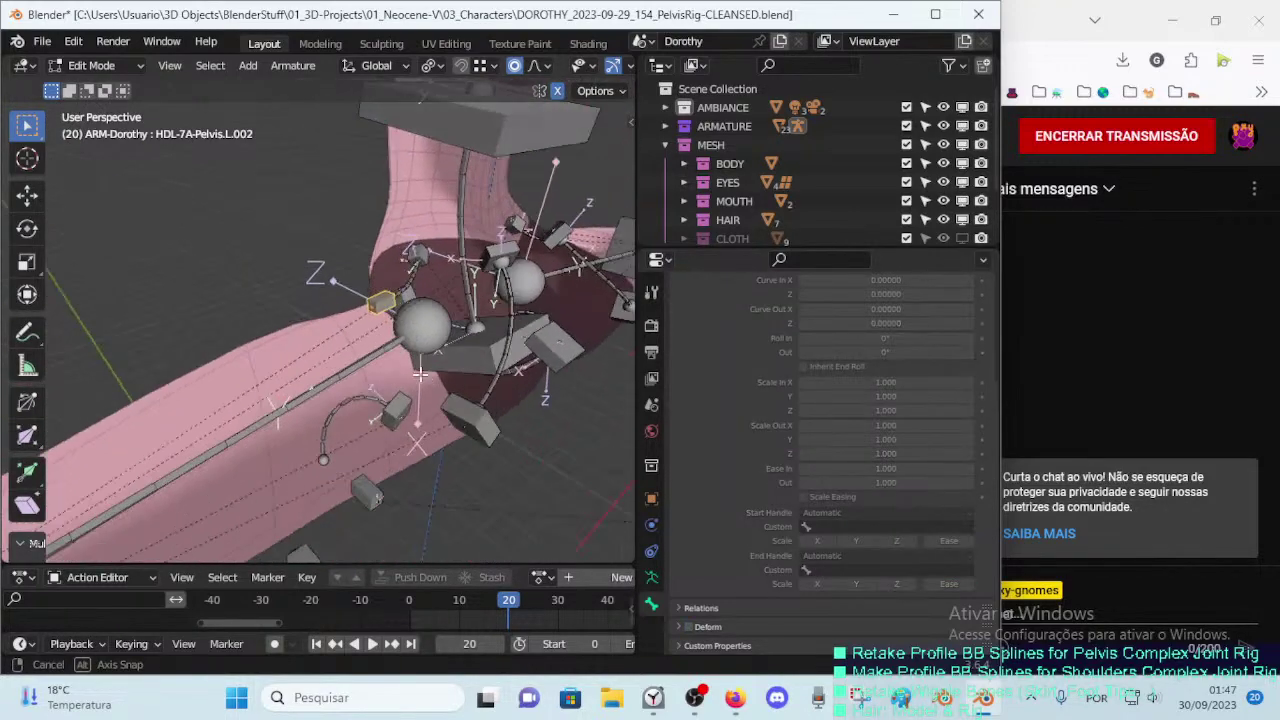
pyautogui.moveTo(555, 281); pyautogui.dragTo(530, 299, button='middle')
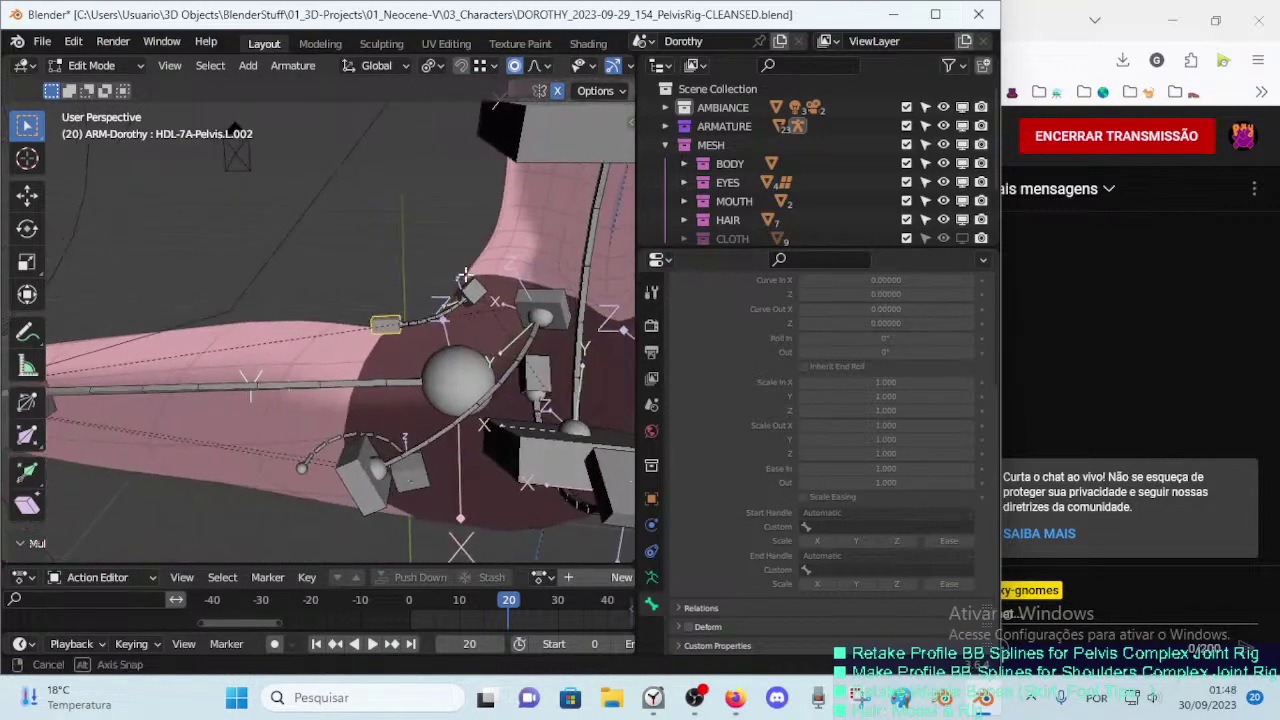
pyautogui.click(530, 299)
pyautogui.click(458, 289)
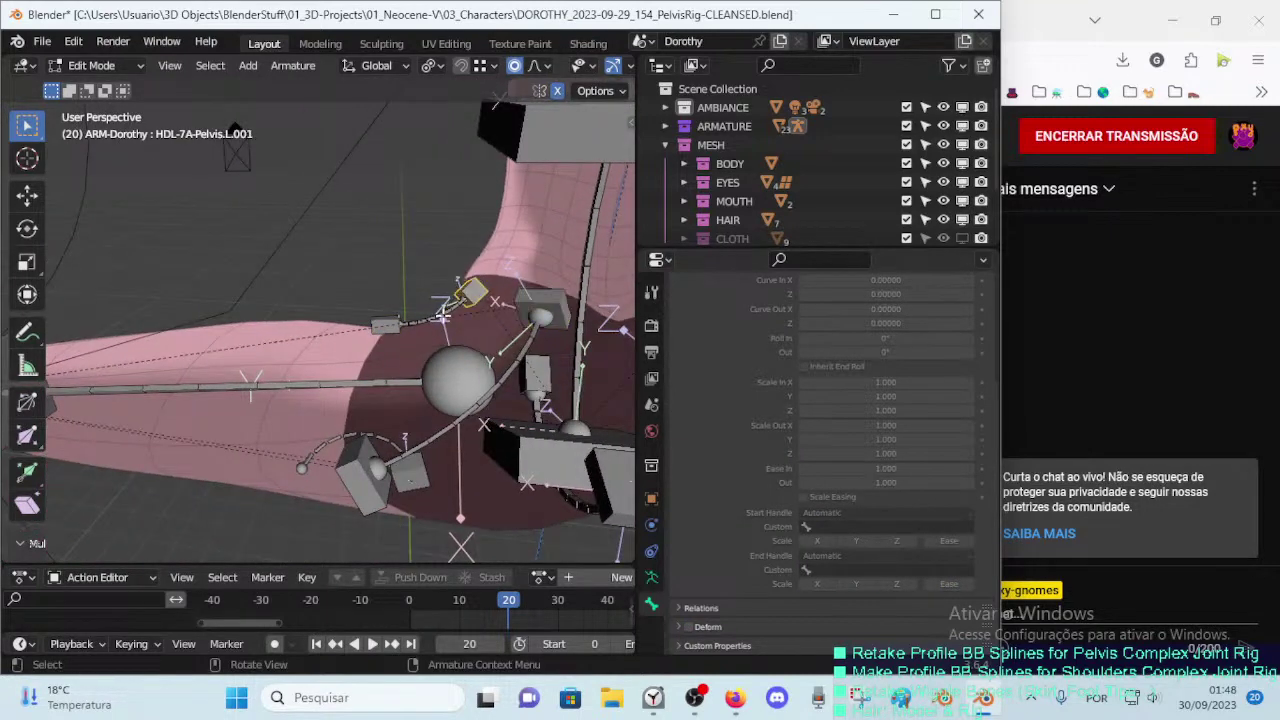
pyautogui.click(375, 322)
pyautogui.click(410, 320)
pyautogui.click(452, 303)
pyautogui.click(412, 323)
pyautogui.click(480, 292)
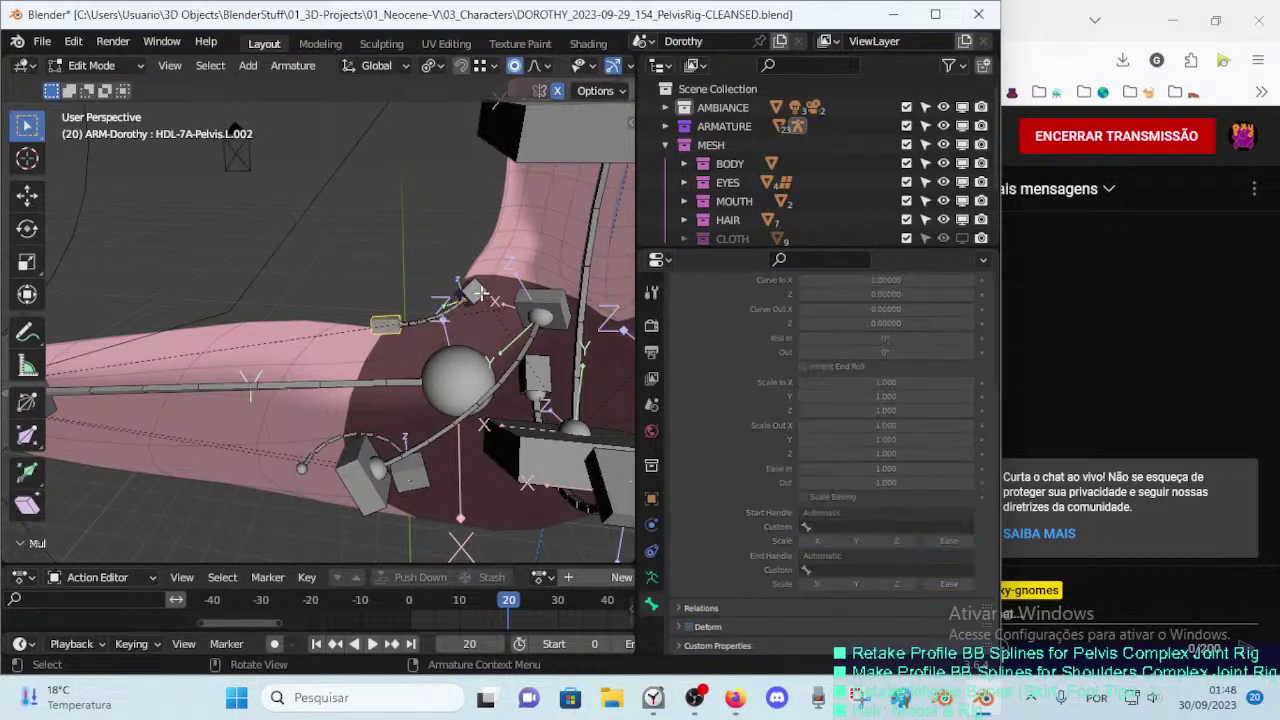
pyautogui.click(400, 324)
# Step: Select the left pelvis spline bones and add the right-side ones, six bones in all
pyautogui.moveTo(400, 324)
pyautogui.mouseDown(button='middle')
pyautogui.moveTo(400, 366)
pyautogui.moveTo(349, 332)
pyautogui.moveTo(382, 299)
pyautogui.mouseUp(button='middle')
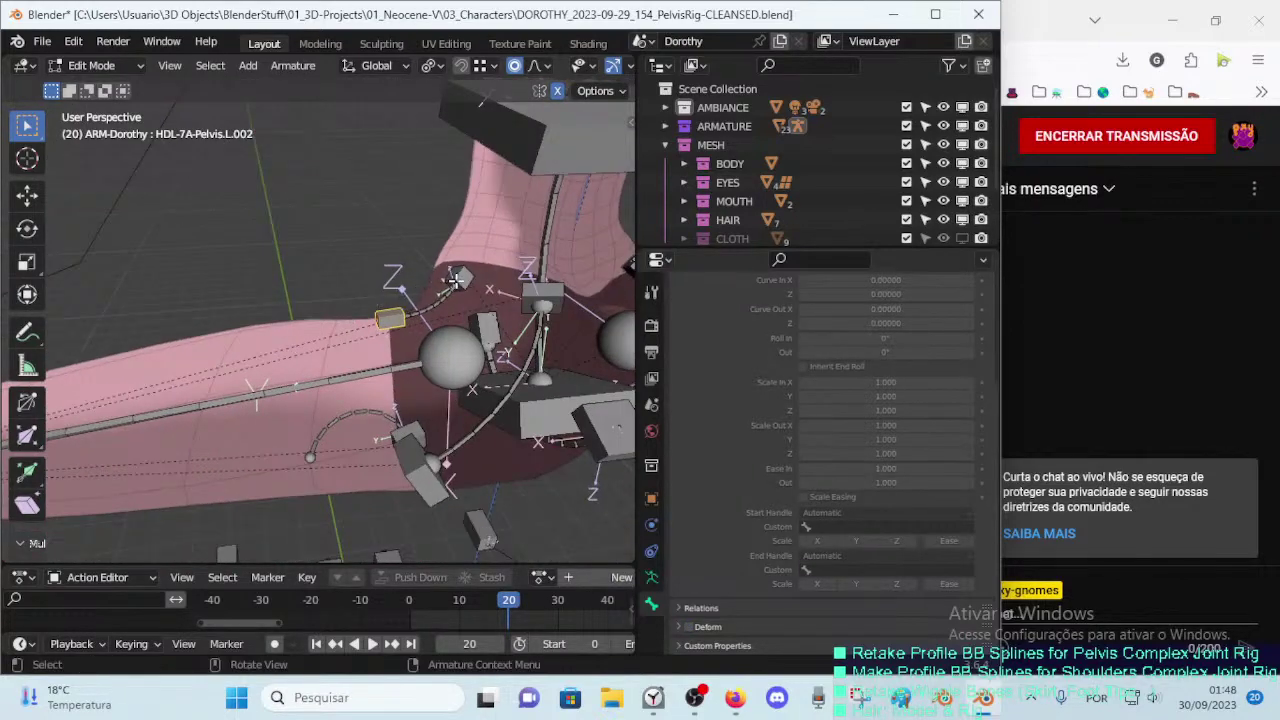
pyautogui.moveTo(512, 316)
pyautogui.mouseDown(button='middle')
pyautogui.moveTo(554, 300)
pyautogui.moveTo(430, 252)
pyautogui.moveTo(489, 319)
pyautogui.moveTo(395, 320)
pyautogui.moveTo(490, 315)
pyautogui.mouseUp(button='middle')
pyautogui.click(554, 300)
pyautogui.click(463, 299)
pyautogui.click(387, 320)
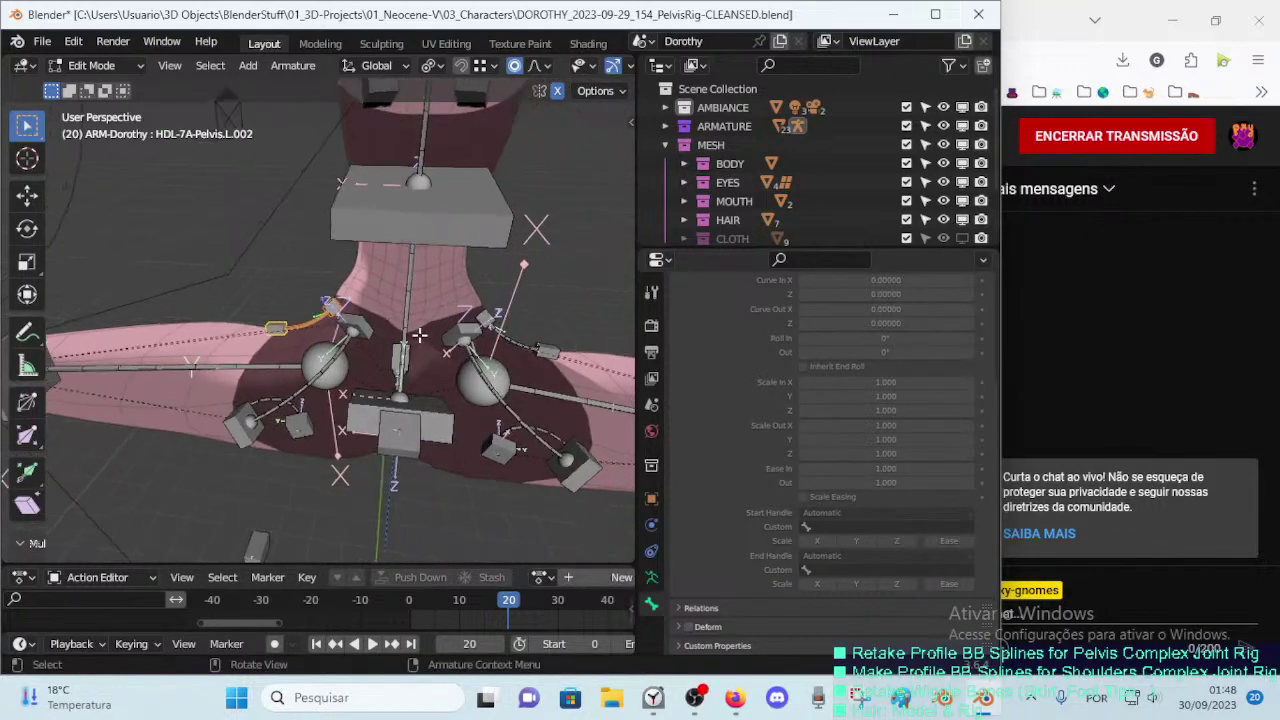
pyautogui.click(548, 350)
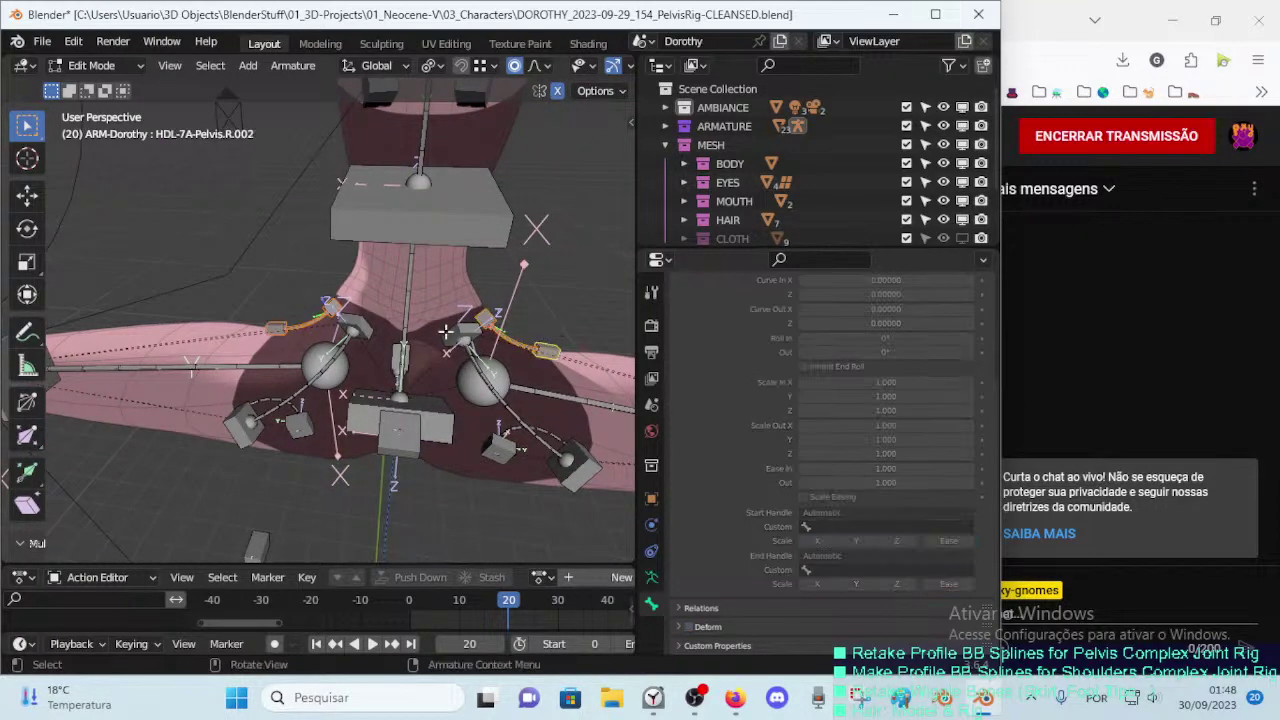
pyautogui.moveTo(548, 350); pyautogui.dragTo(383, 313, button='middle')
# Step: Open Batch Rename (Ctrl+F2) for the selection and set its data type to Bones
pyautogui.hotkey('ctrl', 'F2')
pyautogui.click(410, 345)
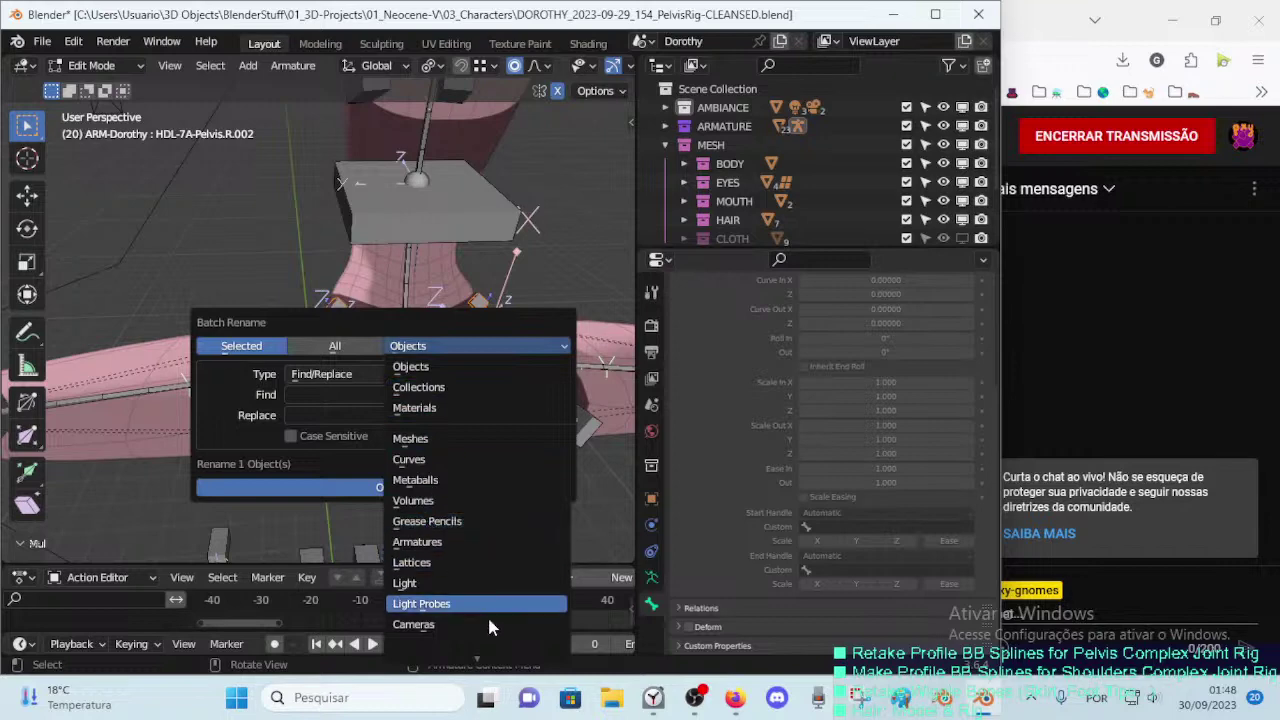
pyautogui.click(460, 640)
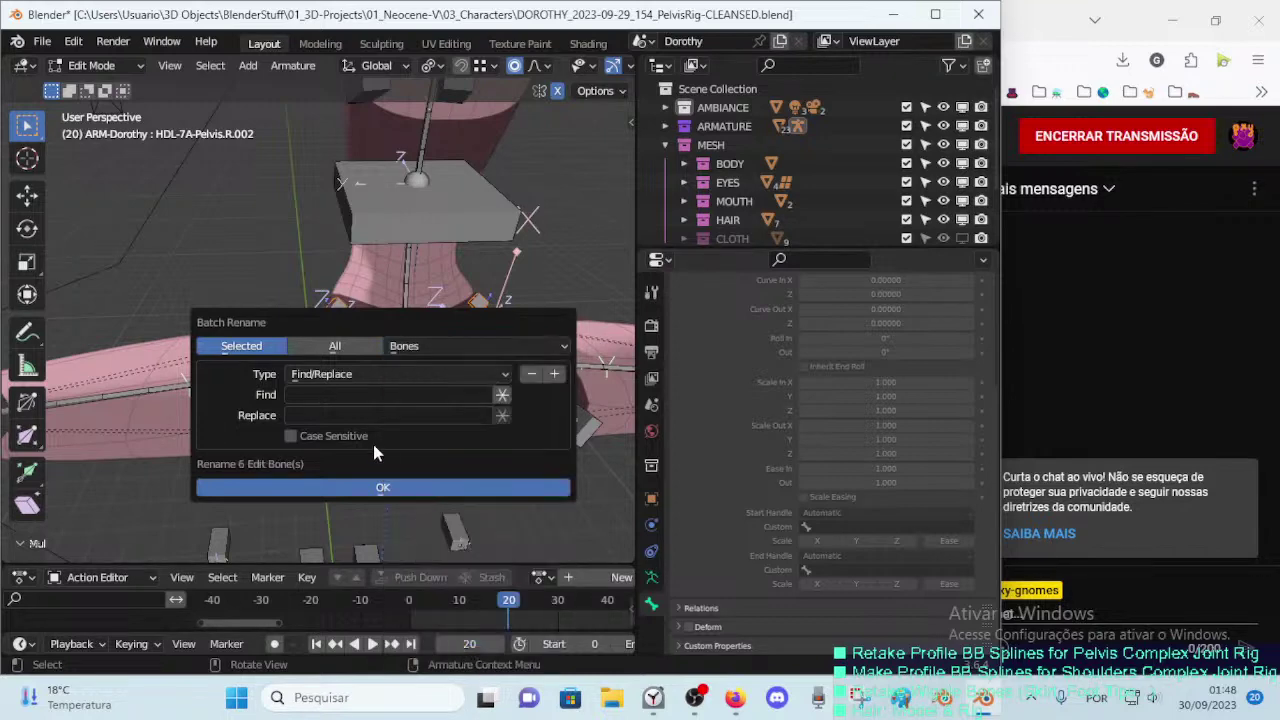
# Step: Batch-rename the six bones with Find 'Pelvis' and Replace 'Hips', e.g. HDL-7A-Hips.R.002
pyautogui.click(338, 395)
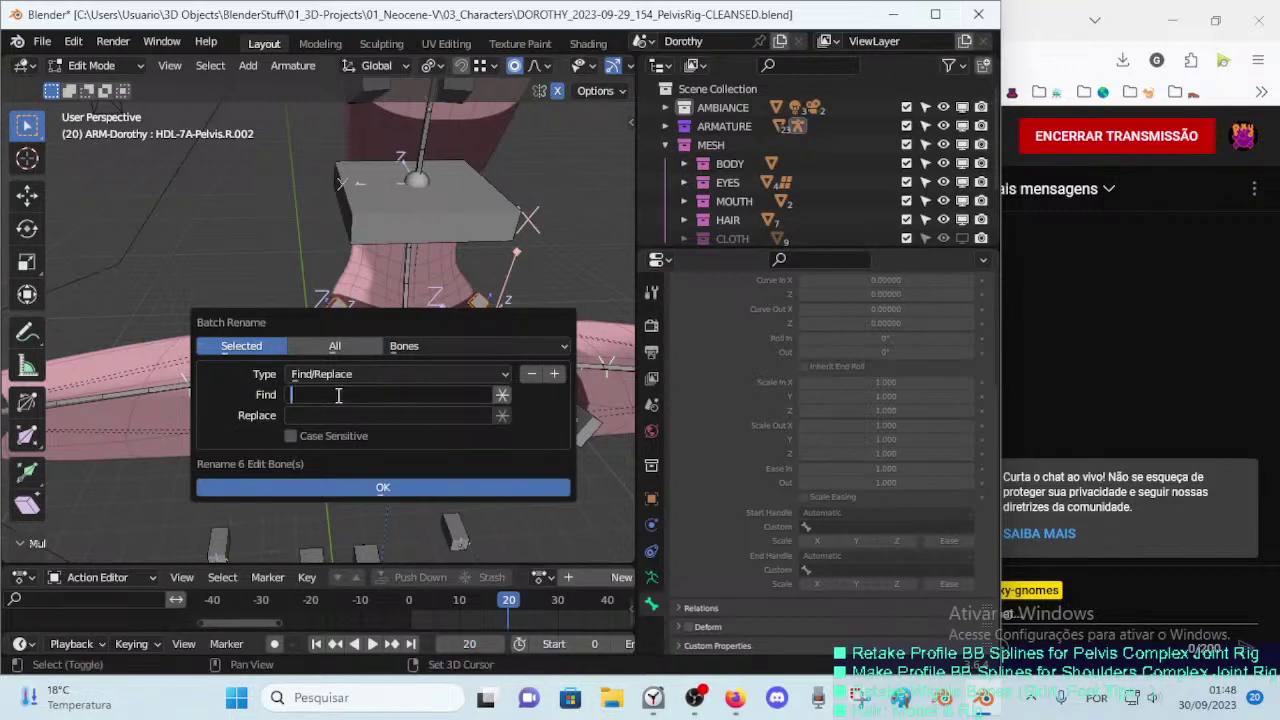
pyautogui.write('Pelvis')
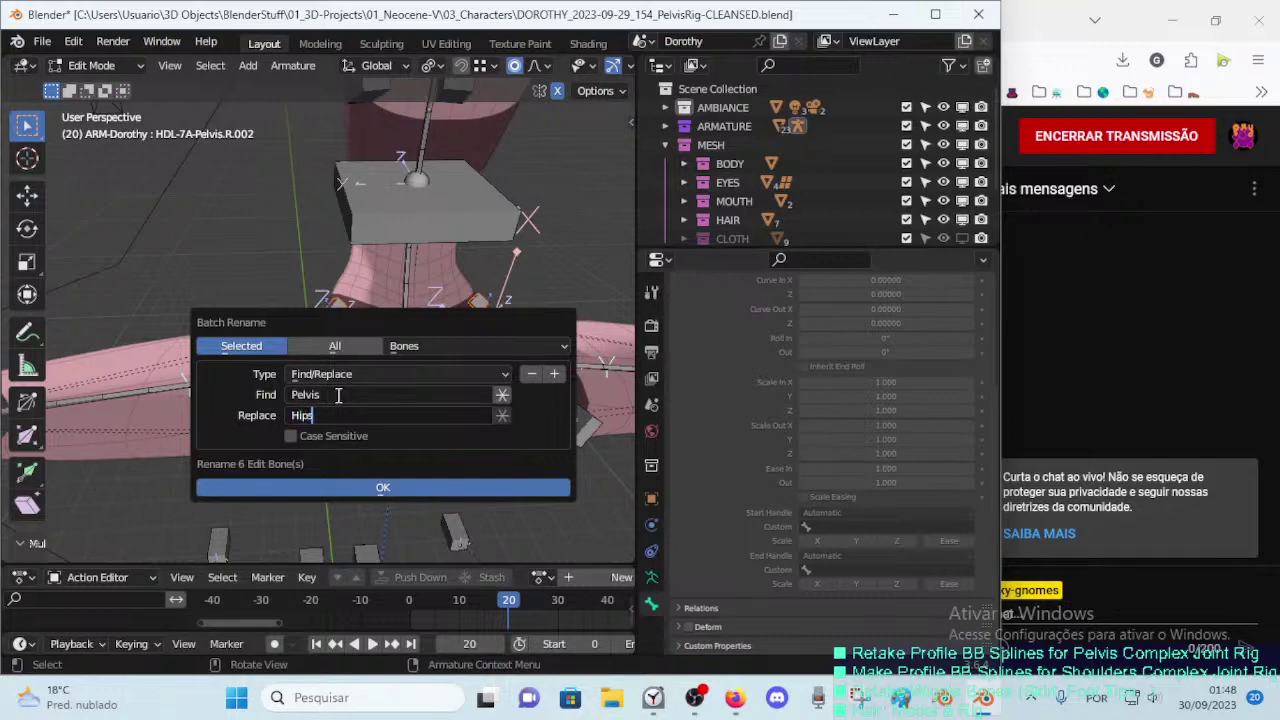
pyautogui.click(359, 489)
pyautogui.moveTo(359, 489)
pyautogui.mouseDown(button='middle')
pyautogui.moveTo(370, 358)
pyautogui.moveTo(303, 346)
pyautogui.mouseUp(button='middle')
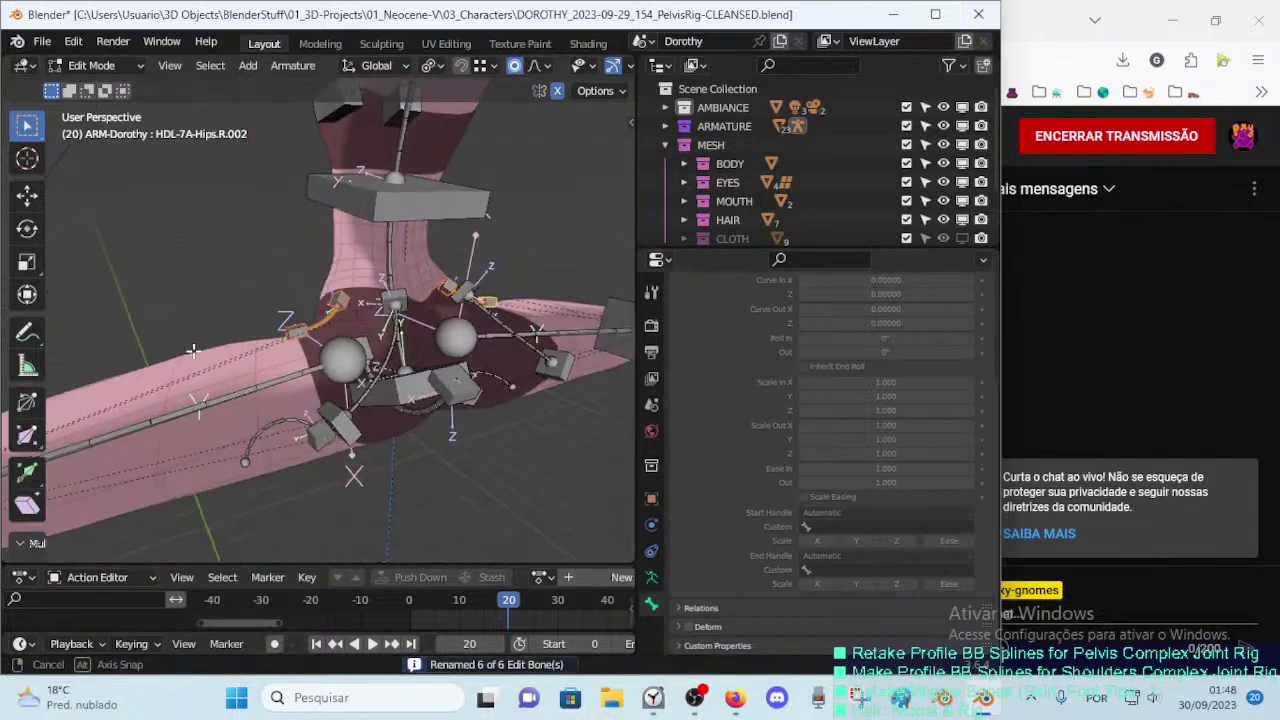
# Step: Drop the .001 suffix to rename the deform bones DEF-7A-Hips.L and DEF-7A-Hips.R
pyautogui.click(322, 316)
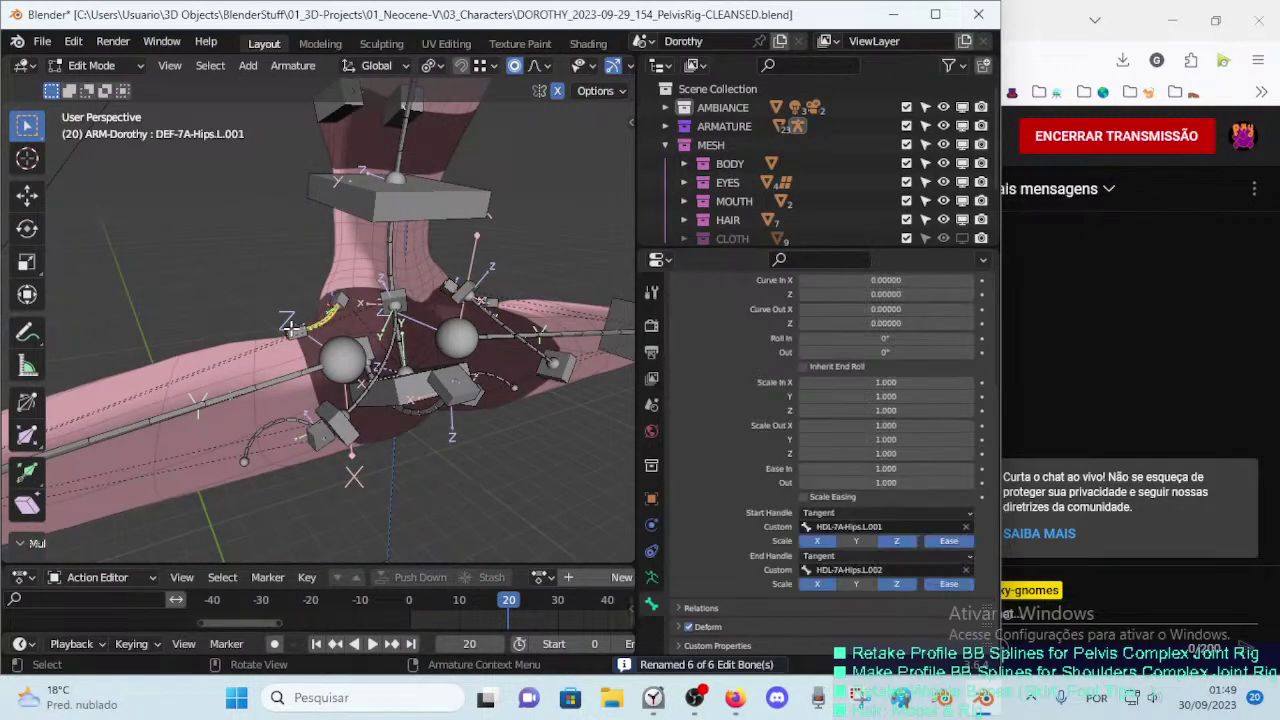
pyautogui.click(288, 325)
pyautogui.click(334, 317)
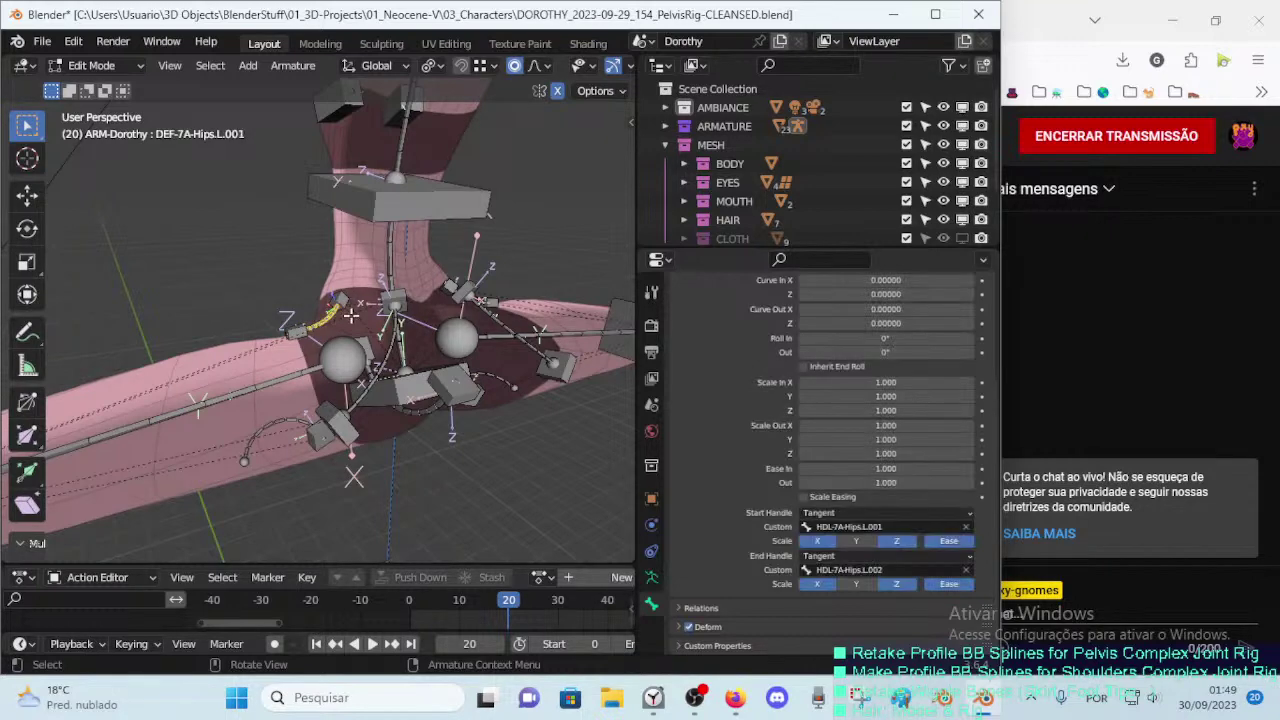
pyautogui.moveTo(351, 315); pyautogui.dragTo(320, 340, button='middle')
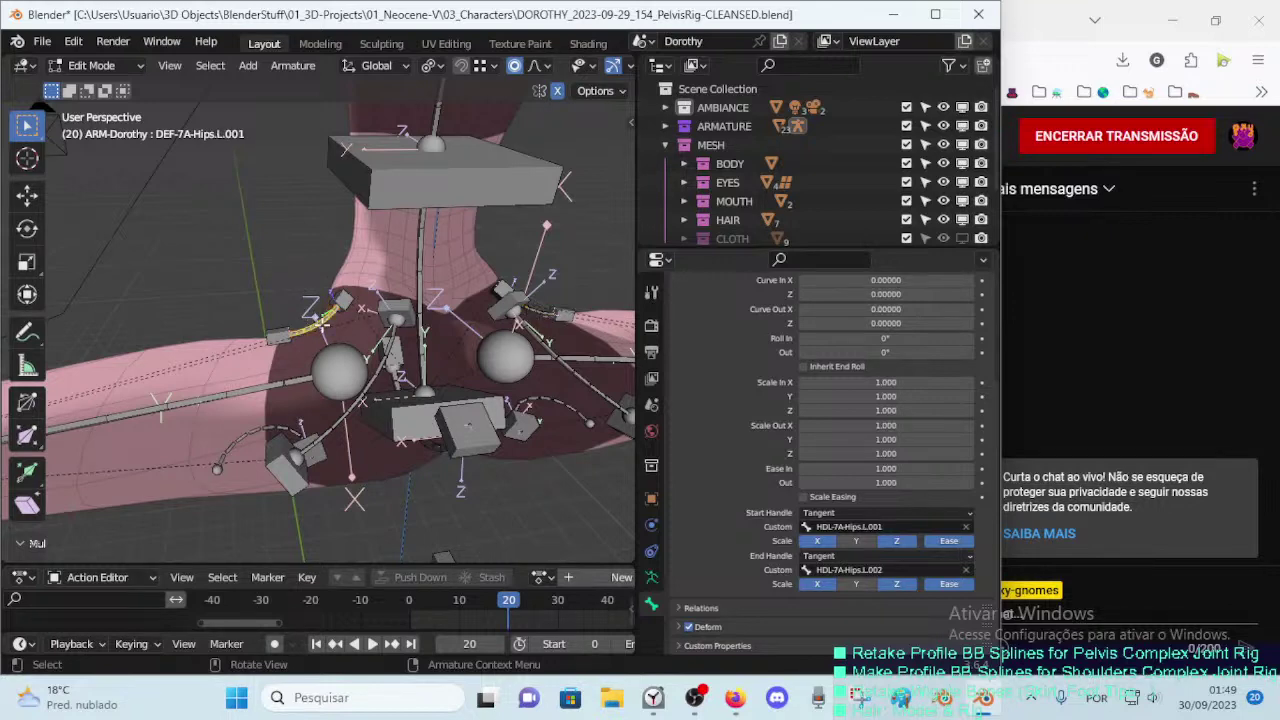
pyautogui.press('F2')
pyautogui.press('Return')
pyautogui.press('F2')
pyautogui.press('End')
pyautogui.press('BackSpace')
pyautogui.press('BackSpace')
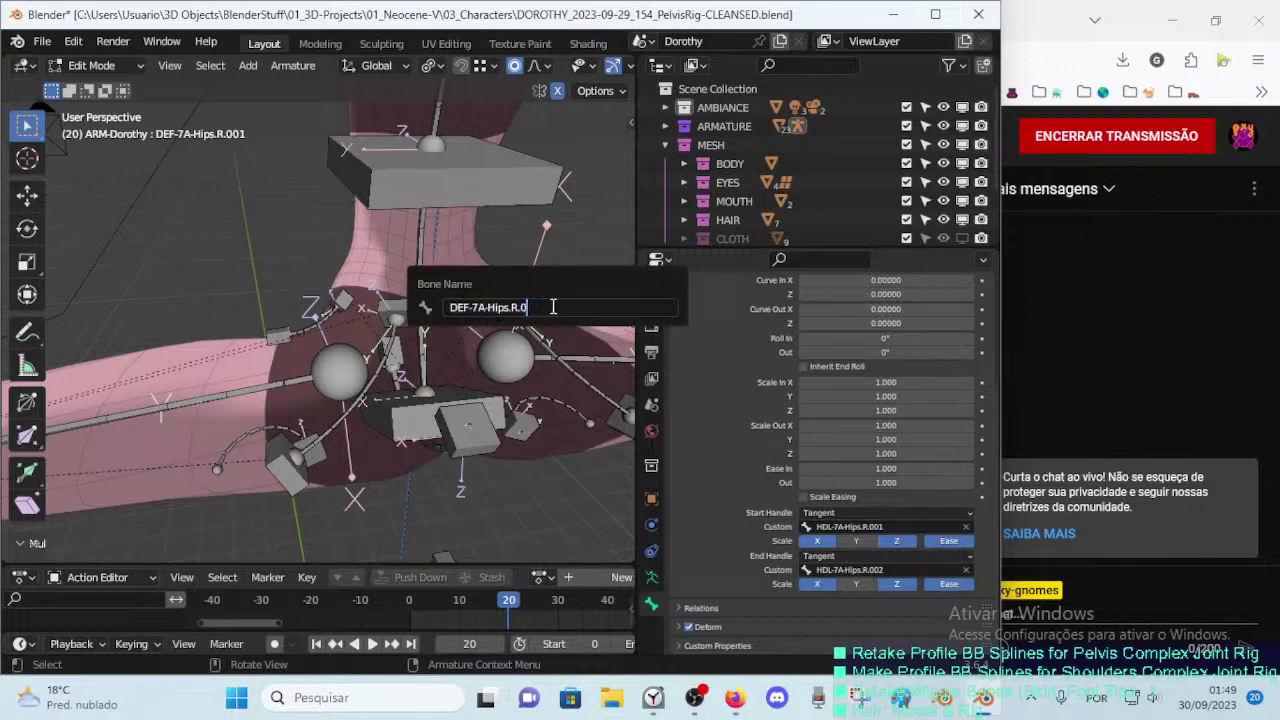
pyautogui.press('Return')
# Step: Select the remaining Pelvis-named handle and deform bones on both sides and open Batch Rename
pyautogui.moveTo(552, 307)
pyautogui.mouseDown(button='middle')
pyautogui.moveTo(331, 331)
pyautogui.moveTo(434, 318)
pyautogui.moveTo(412, 297)
pyautogui.moveTo(350, 304)
pyautogui.moveTo(333, 328)
pyautogui.mouseUp(button='middle')
pyautogui.click(396, 288)
pyautogui.click(333, 328)
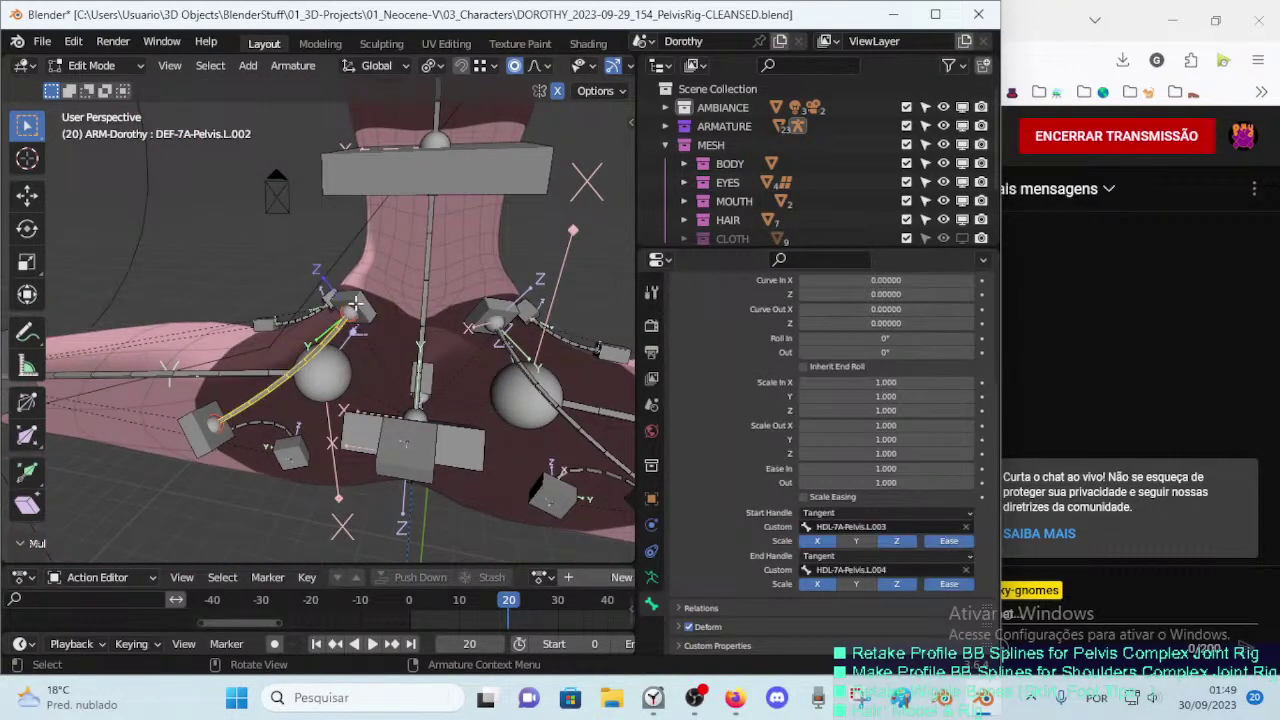
pyautogui.keyDown('shift'); pyautogui.click(243, 430); pyautogui.keyUp('shift')
pyautogui.keyDown('shift'); pyautogui.click(226, 443); pyautogui.keyUp('shift')
pyautogui.moveTo(226, 443); pyautogui.dragTo(520, 450, button='middle')
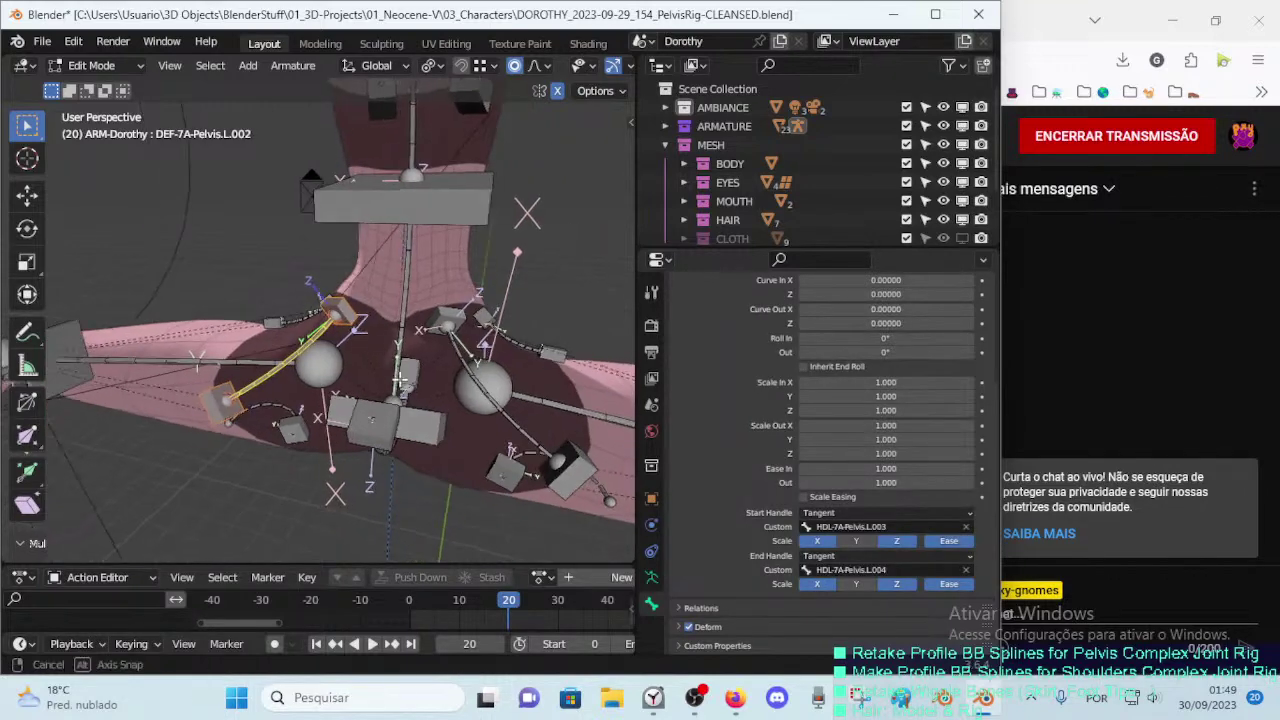
pyautogui.keyDown('shift'); pyautogui.click(527, 453); pyautogui.keyUp('shift')
pyautogui.keyDown('shift'); pyautogui.click(557, 484); pyautogui.keyUp('shift')
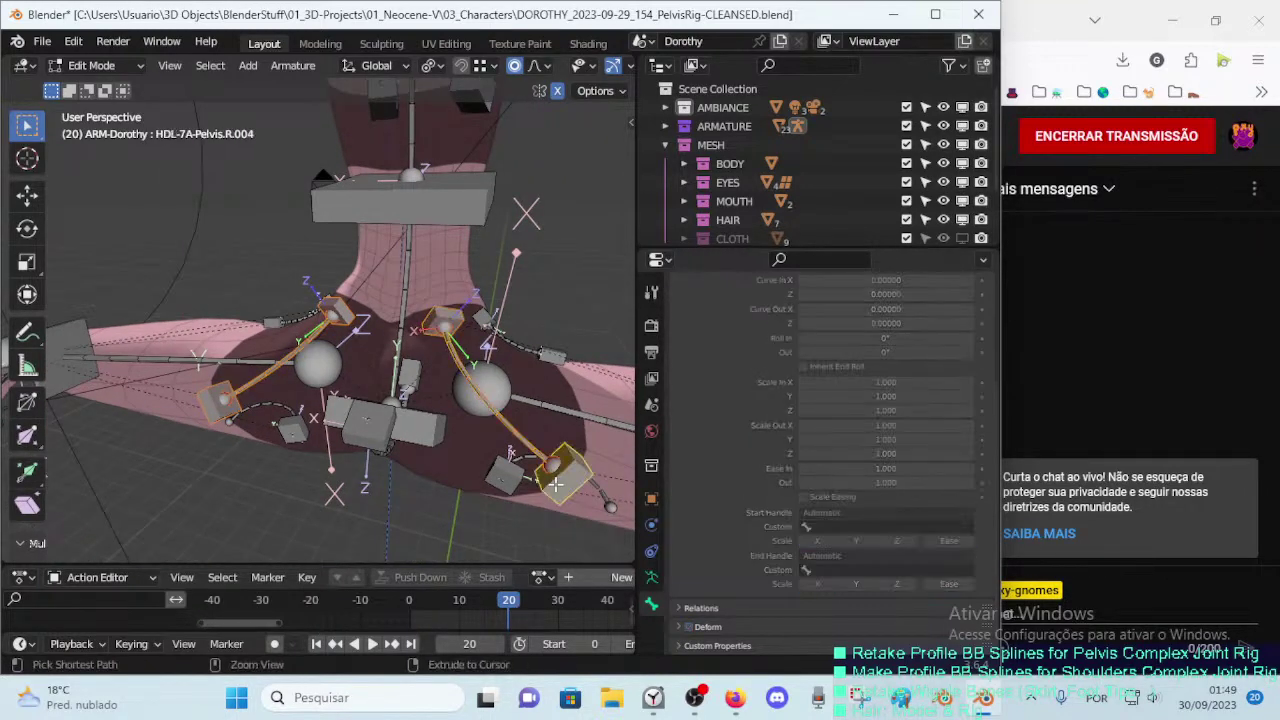
pyautogui.hotkey('ctrl', 'F2')
# Step: Replace 'Pelvis' with 'Buttocks' in the selected bone names using find and replace
pyautogui.click(520, 552)
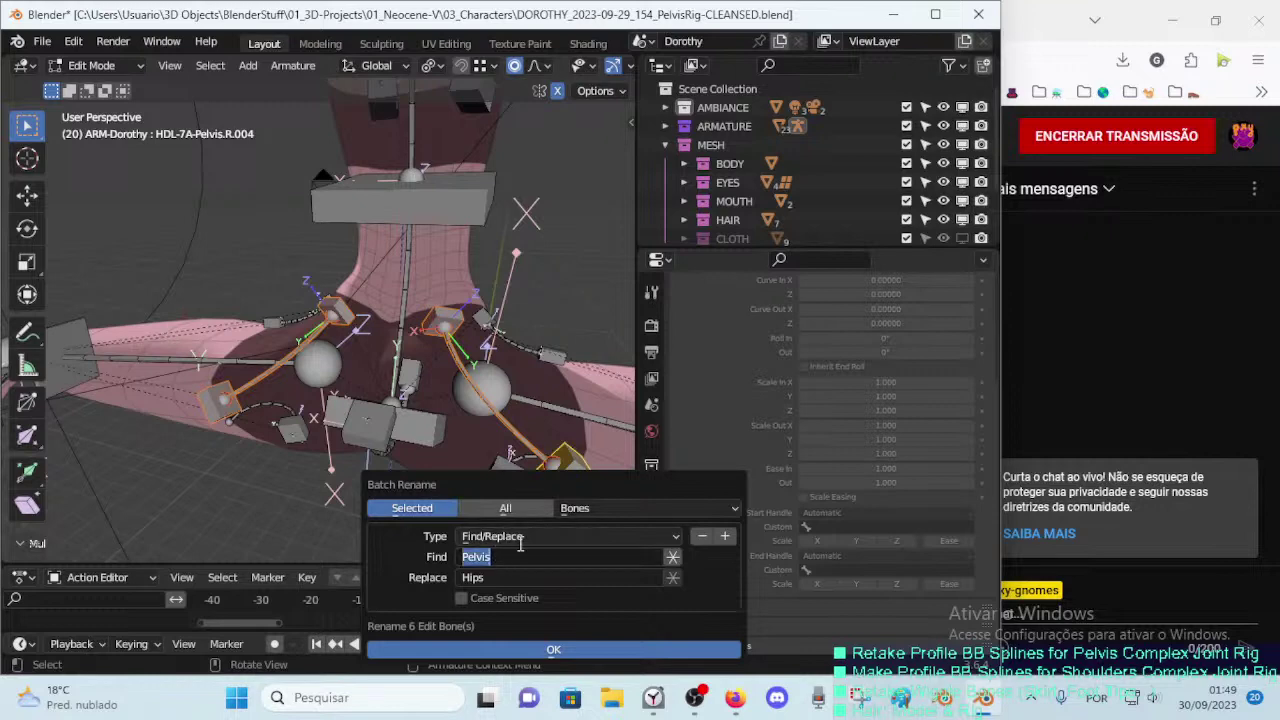
pyautogui.write('Buttocks')
pyautogui.press('Return')
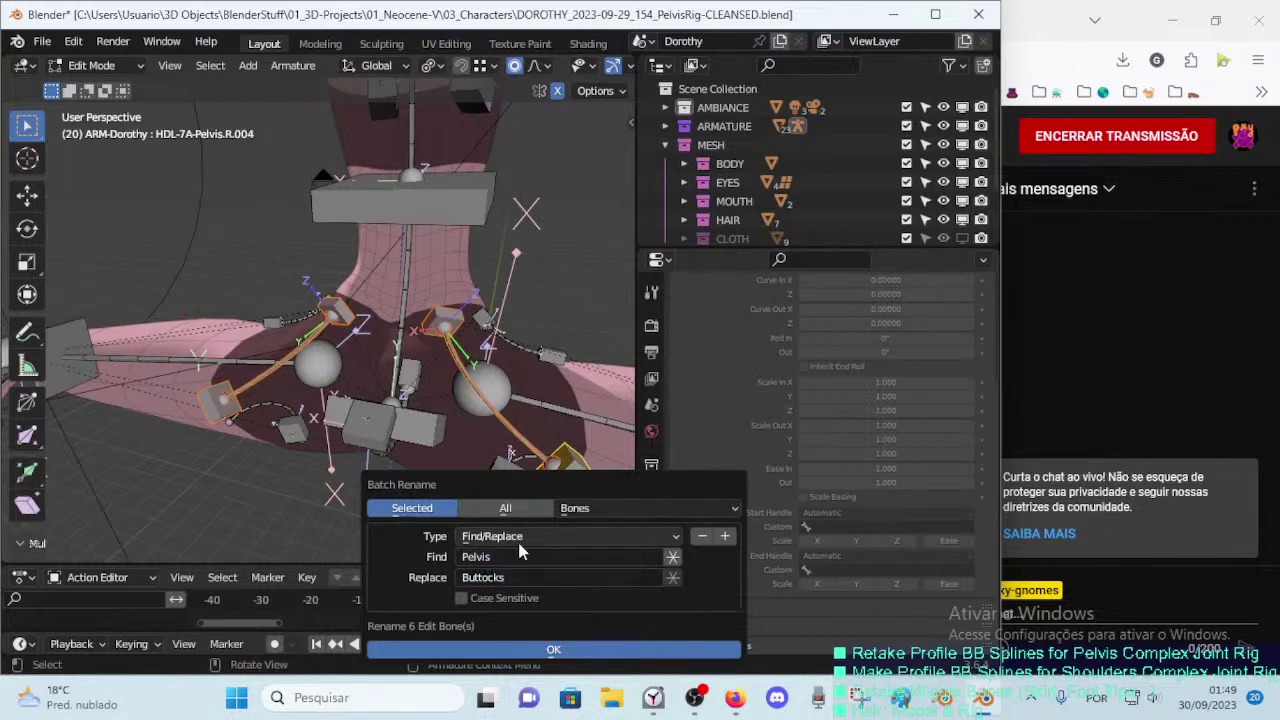
pyautogui.click(553, 649)
# Step: Rename the upper left handle HDL-7A-Buttocks.L.001 and the left deform bone DEF-7A-Buttocks.L
pyautogui.moveTo(224, 368)
pyautogui.mouseDown(button='middle')
pyautogui.moveTo(328, 365)
pyautogui.moveTo(369, 314)
pyautogui.mouseUp(button='middle')
pyautogui.click(369, 314)
pyautogui.press('F2')
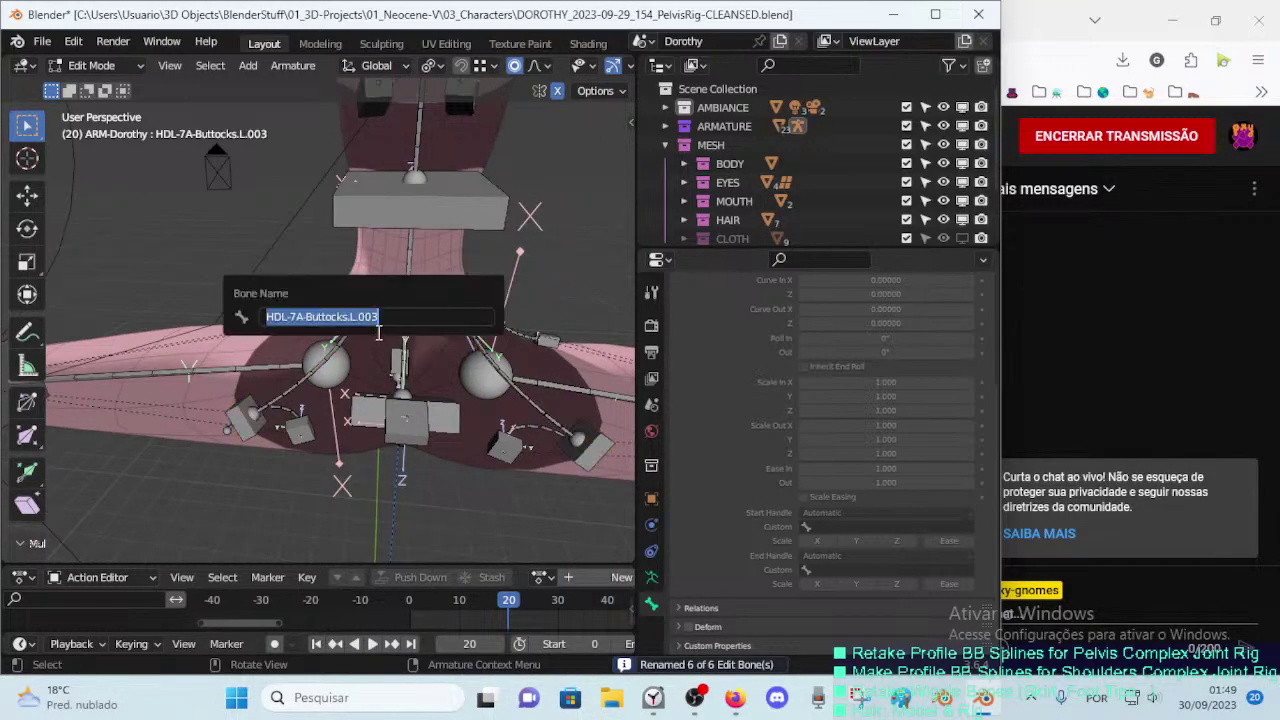
pyautogui.write('1')
pyautogui.press('Return')
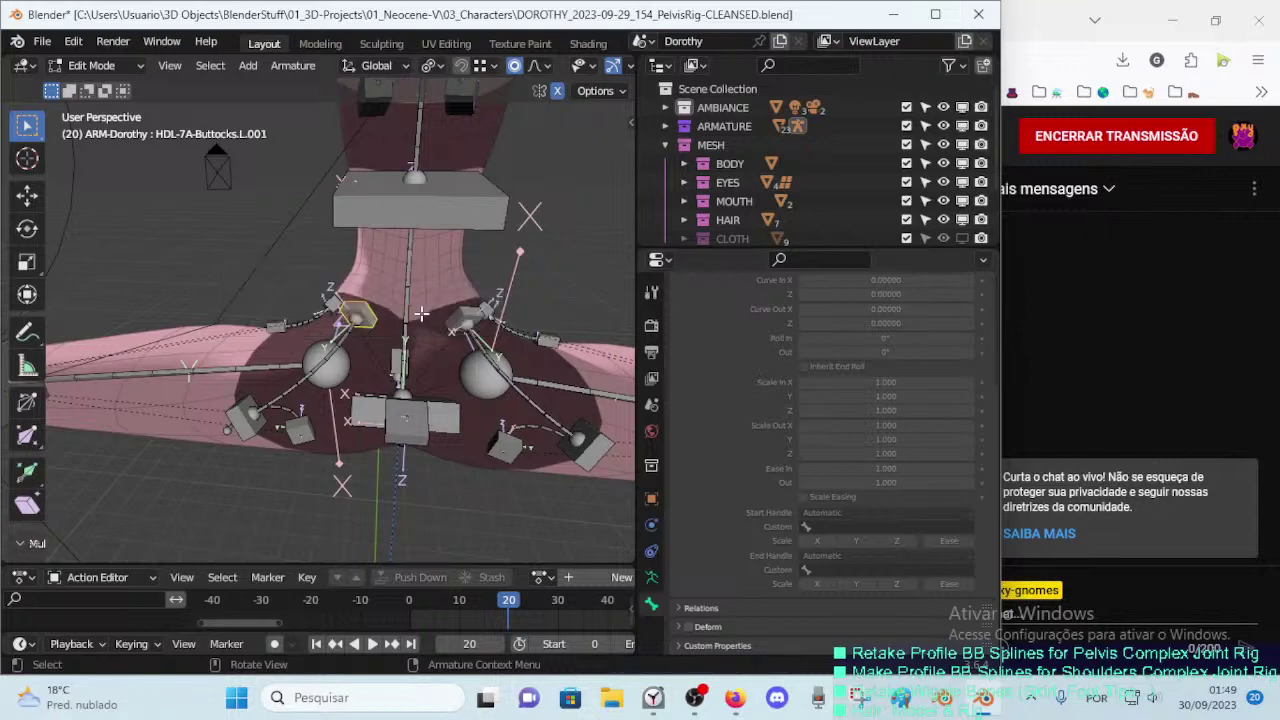
pyautogui.click(303, 388)
pyautogui.press('F2')
pyautogui.click(420, 384)
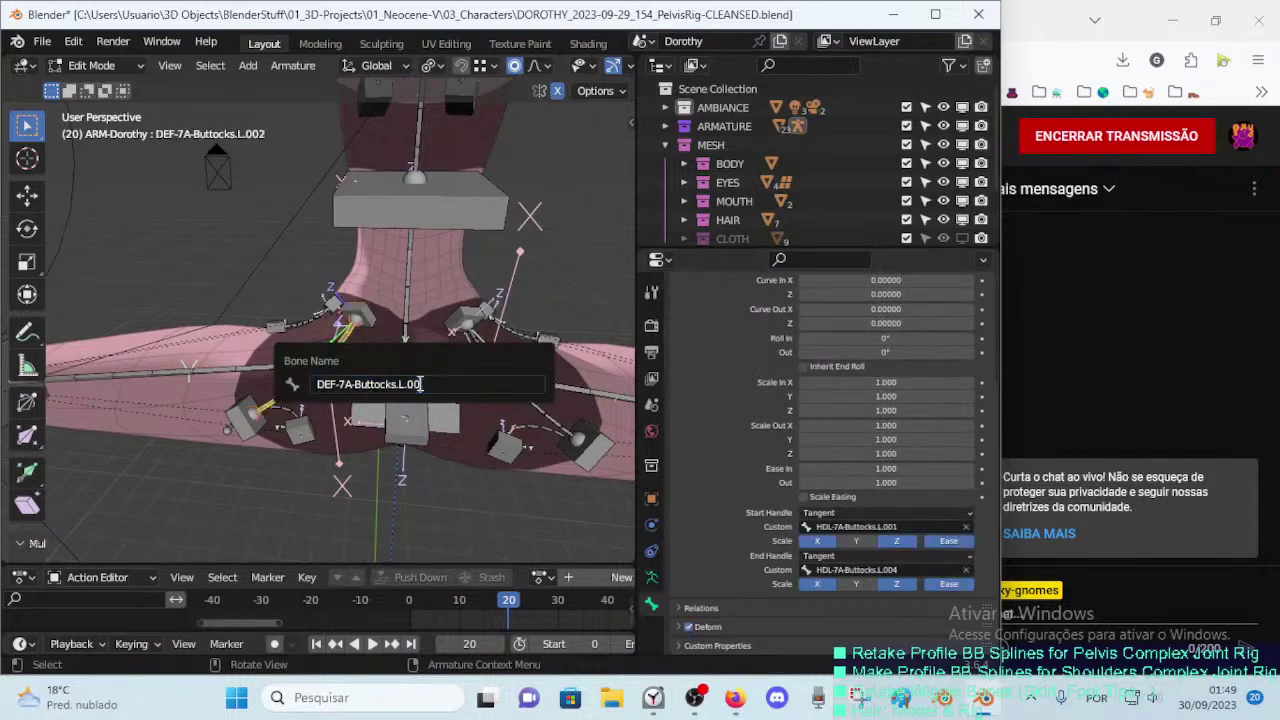
pyautogui.press('Return')
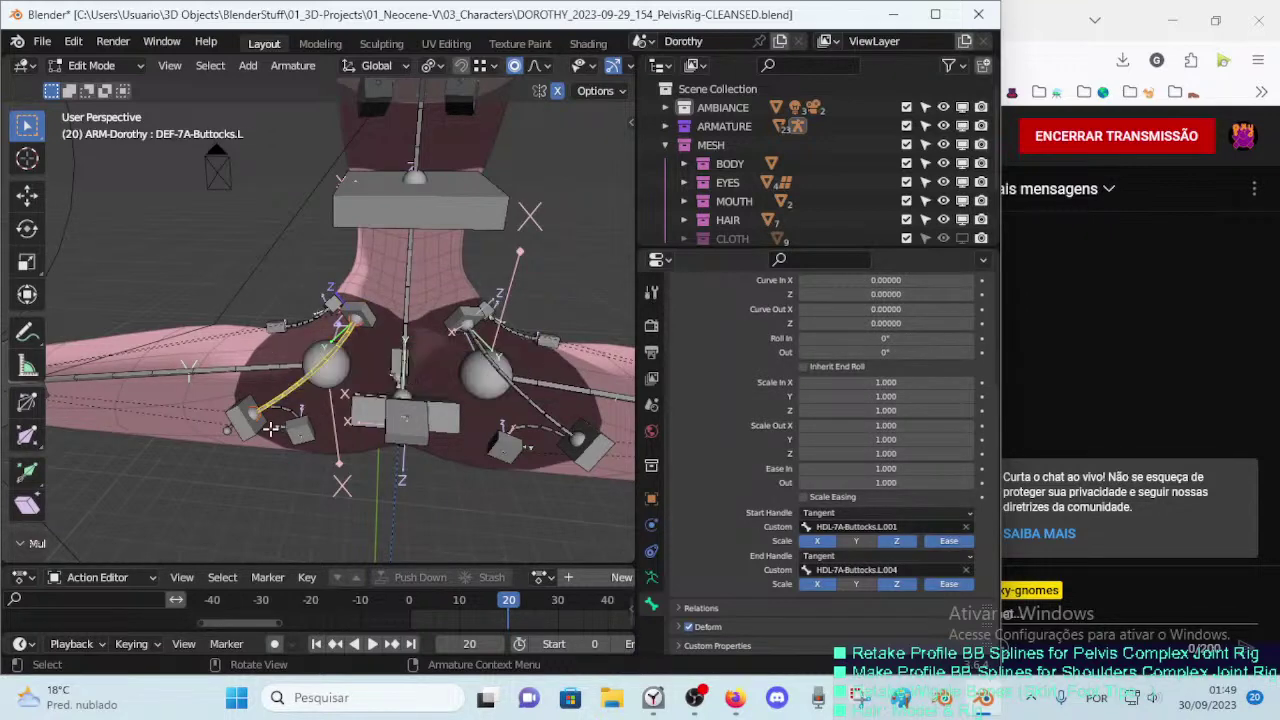
# Step: Rename the lower left buttock handle to HDL-7A-Buttocks.L.002
pyautogui.click(266, 426)
pyautogui.press('F2')
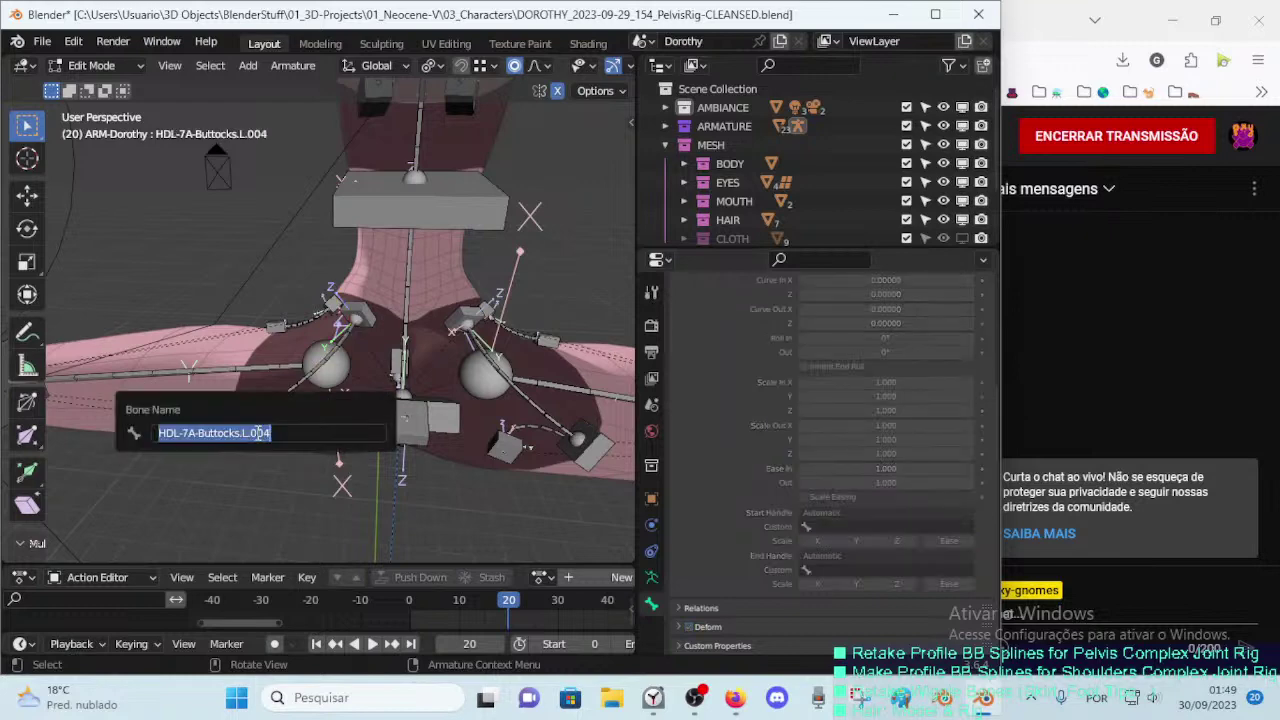
pyautogui.press('End')
pyautogui.press('BackSpace')
pyautogui.write('2')
pyautogui.press('Return')
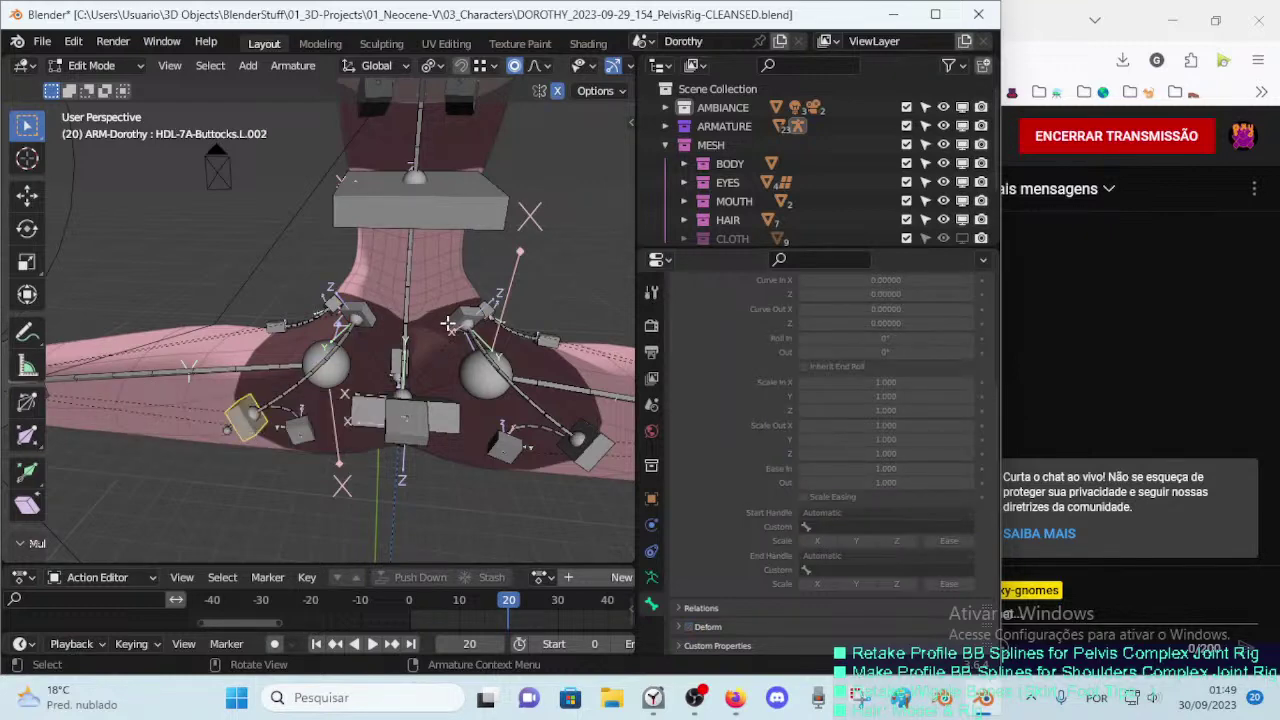
# Step: Rename the upper right handle HDL-7A-Buttocks.R.001 and the right deform bone DEF-7A-Buttocks.R
pyautogui.click(452, 320)
pyautogui.press('F2')
pyautogui.press('End')
pyautogui.press('BackSpace')
pyautogui.write('1')
pyautogui.press('Return')
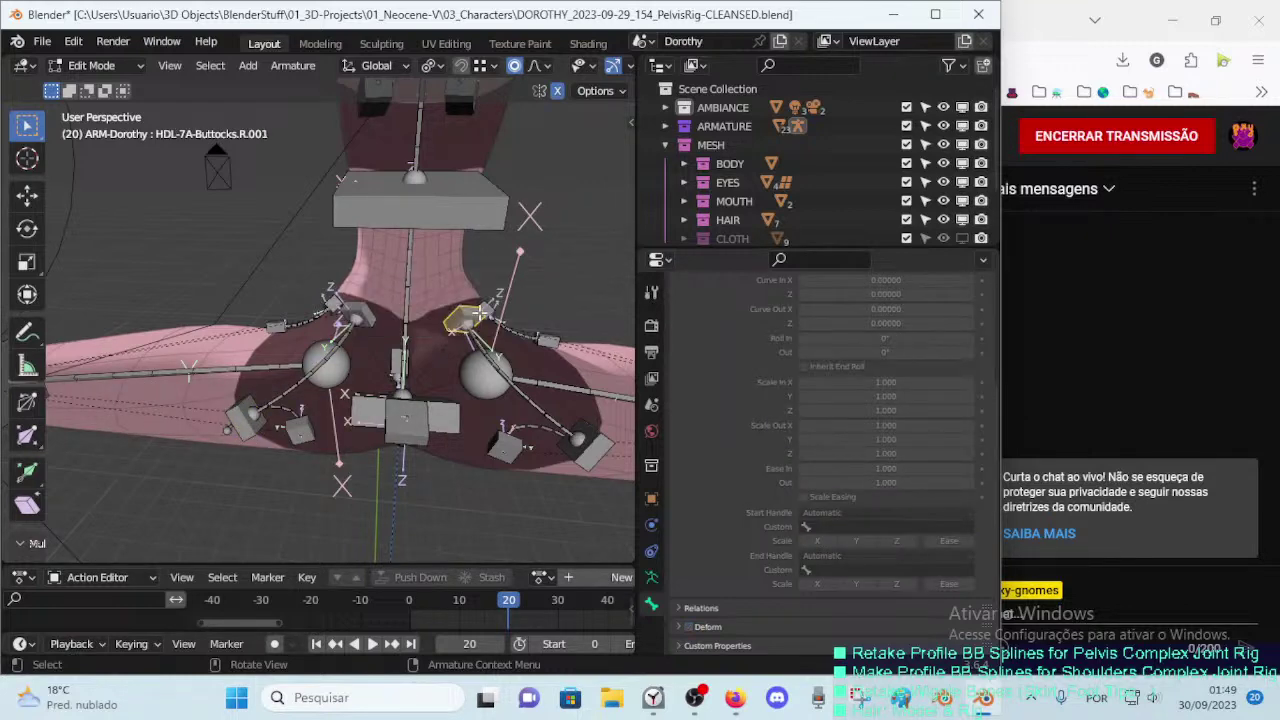
pyautogui.click(531, 405)
pyautogui.press('F2')
pyautogui.press('End')
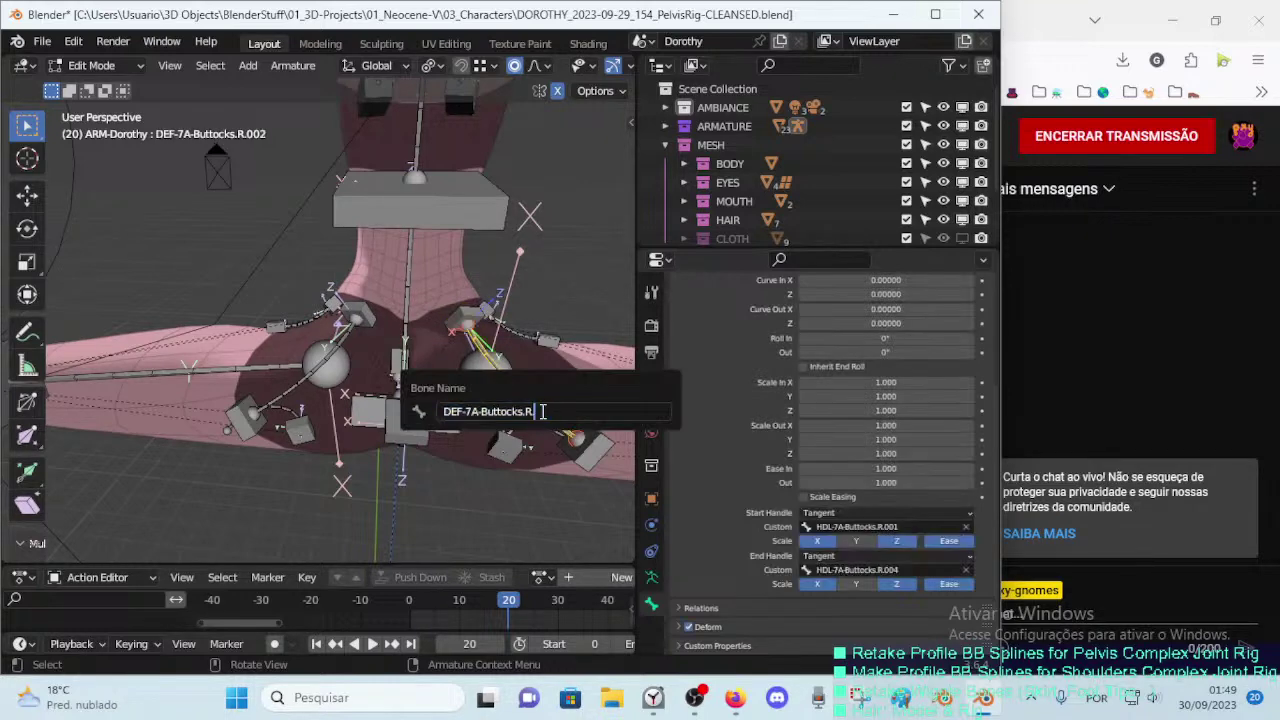
pyautogui.press('Return')
# Step: Rename the lower right buttock handle to HDL-7A-Buttocks.R.002
pyautogui.click(574, 452)
pyautogui.press('F2')
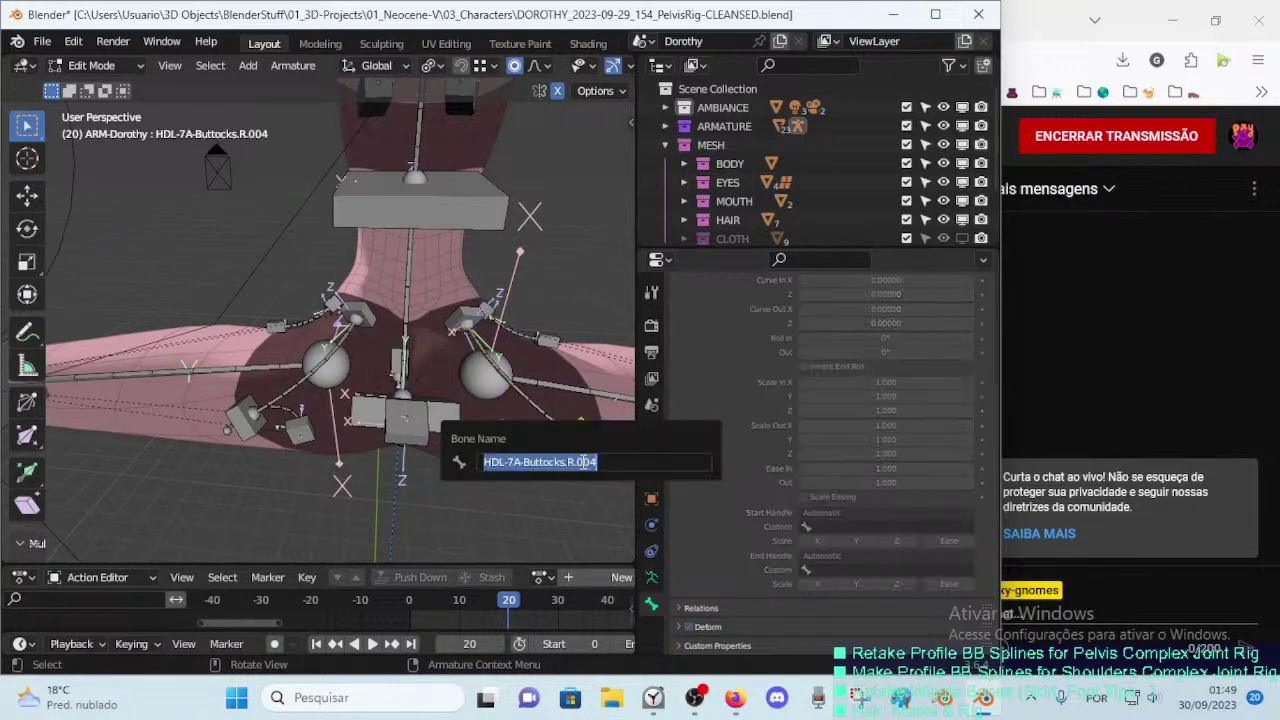
pyautogui.press('End')
pyautogui.press('BackSpace')
pyautogui.write('2')
pyautogui.press('Return')
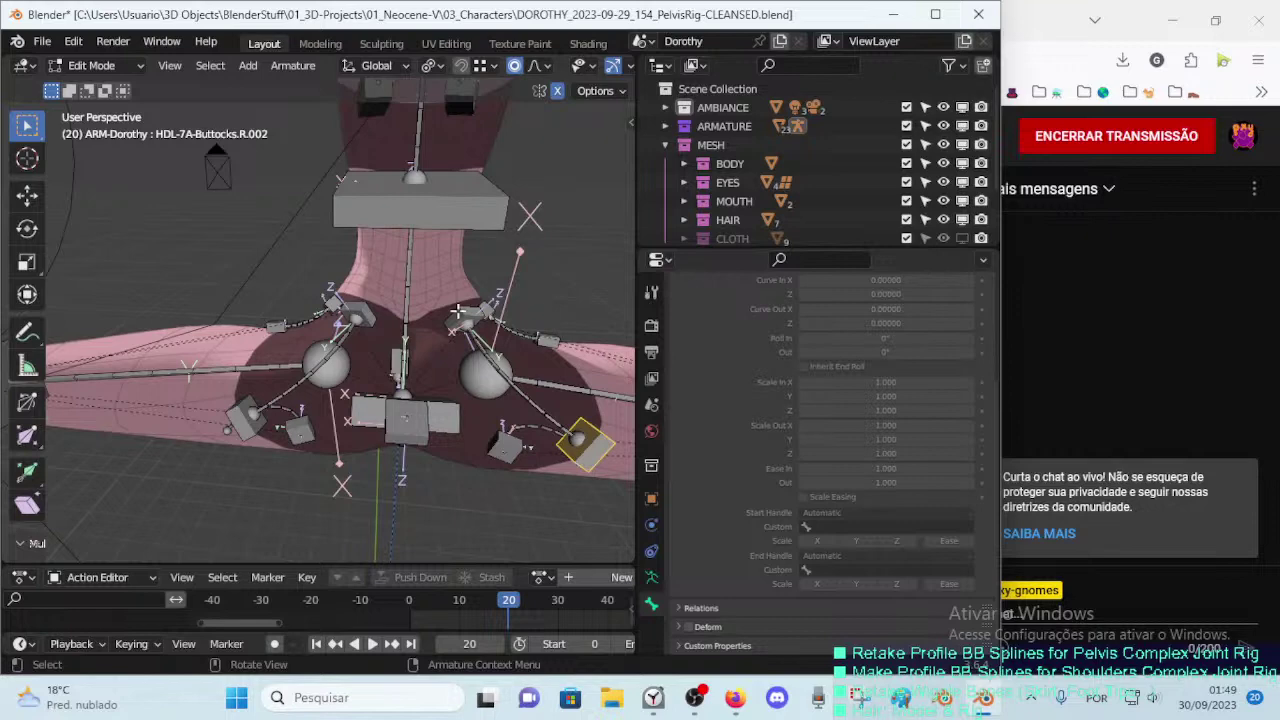
# Step: Reselect the left buttock bones, cancelling stray moves so the handles stay in place
pyautogui.click(462, 318)
pyautogui.click(365, 312)
pyautogui.press('g')
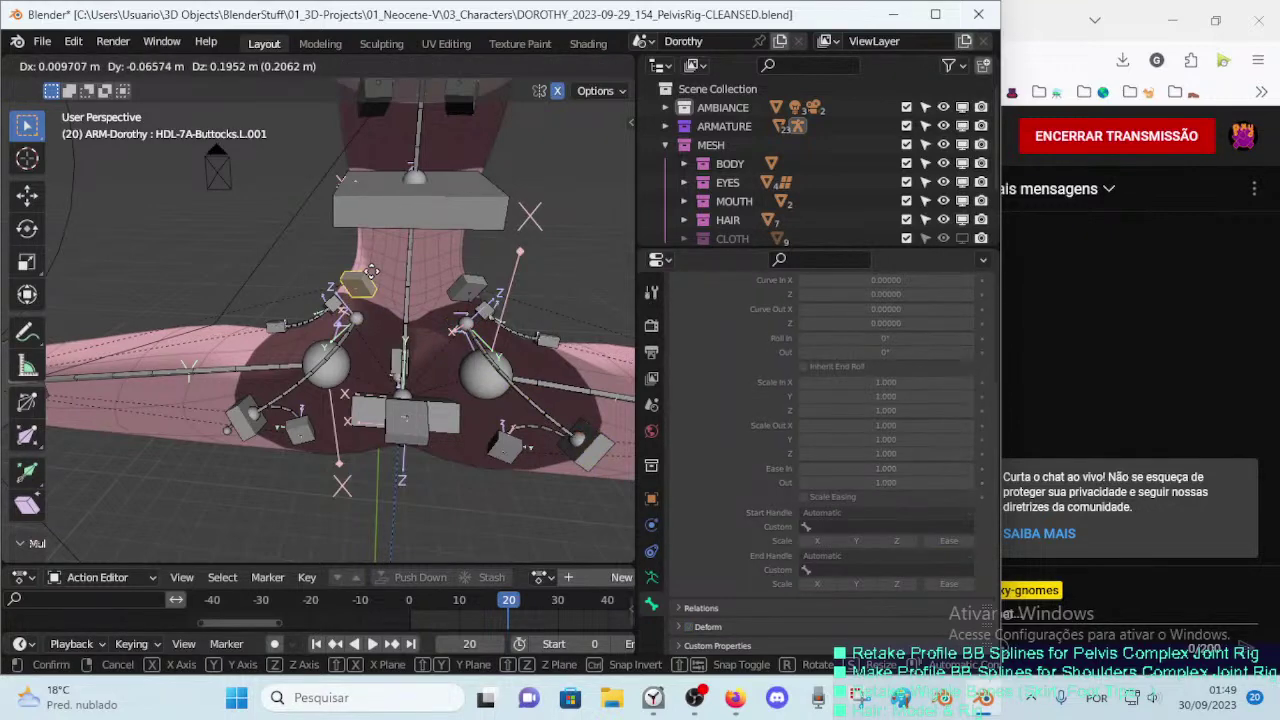
pyautogui.rightClick(370, 271)
pyautogui.click(272, 410)
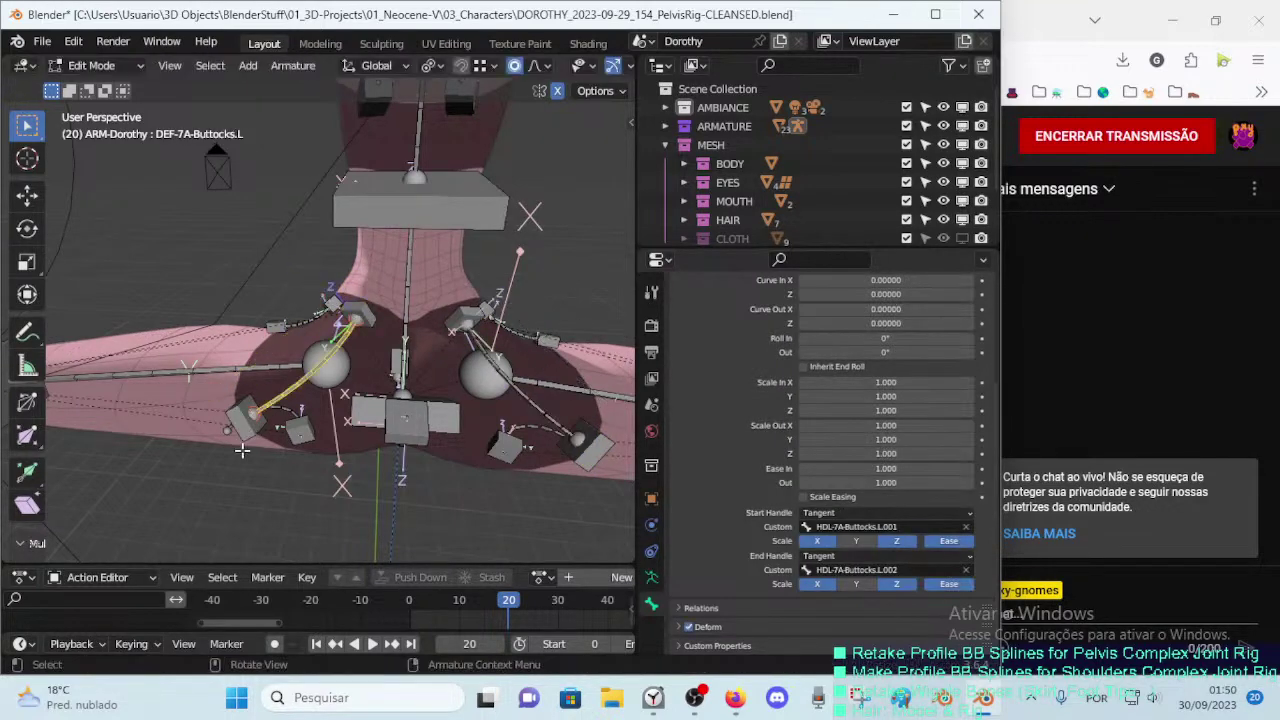
pyautogui.click(250, 425)
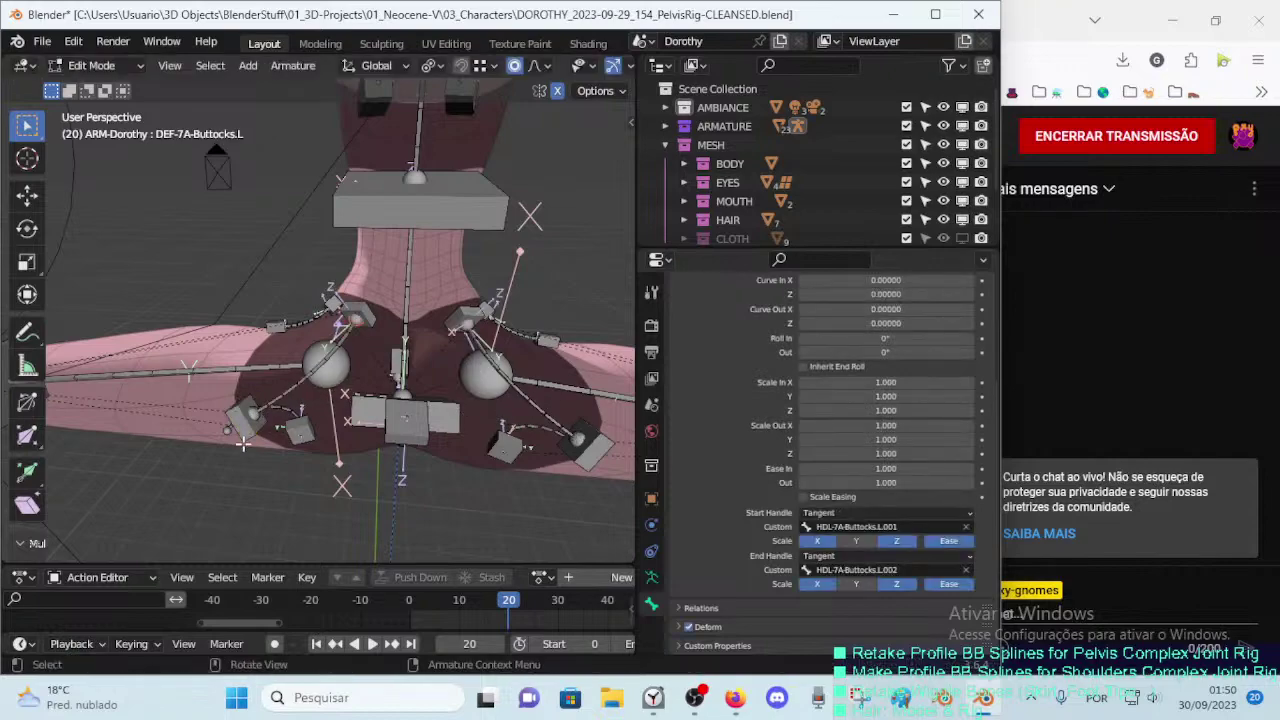
pyautogui.press('g')
pyautogui.rightClick(190, 490)
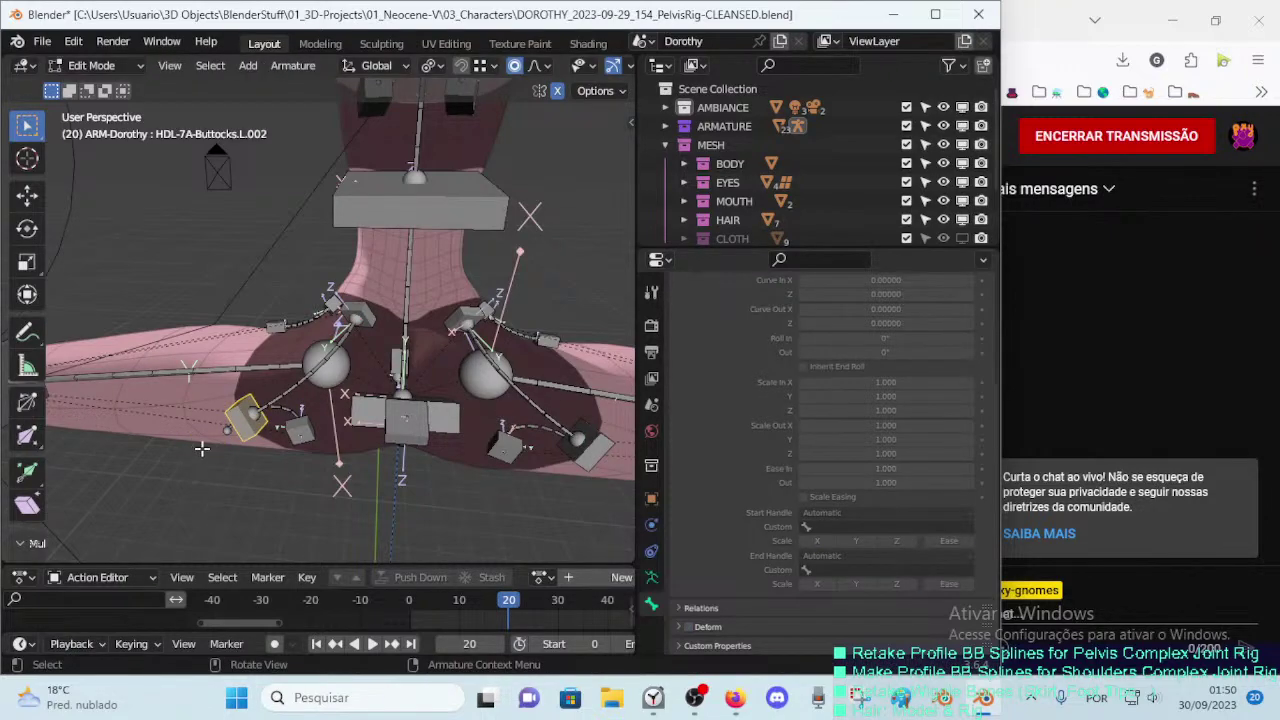
# Step: Shrink HDL-7A-Buttocks.L.002's bendy-bone display to match the resized hip handles
pyautogui.moveTo(201, 449)
pyautogui.mouseDown(button='middle')
pyautogui.moveTo(351, 454)
pyautogui.moveTo(395, 441)
pyautogui.mouseUp(button='middle')
pyautogui.press('g')
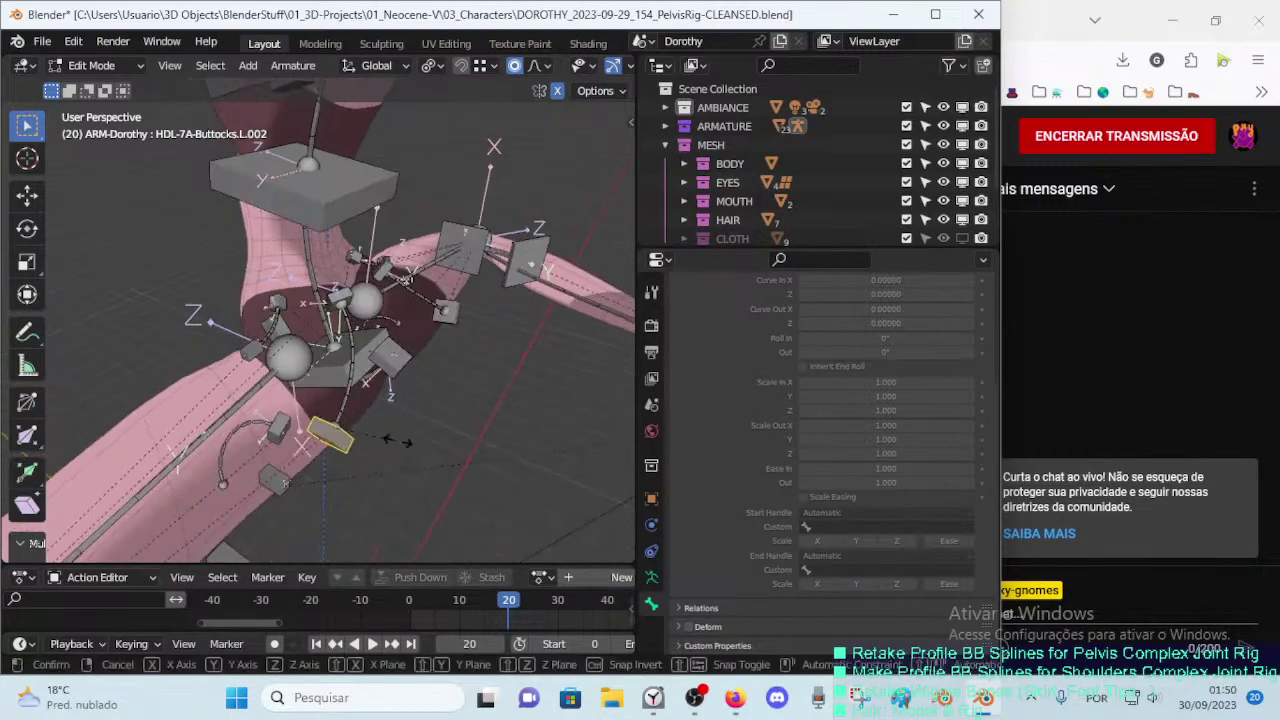
pyautogui.click(395, 441)
# Step: Select the left hip, buttock, crotch and pelvis handles, with CTL-Spine-BBH.001 last as active
pyautogui.moveTo(395, 441)
pyautogui.mouseDown(button='middle')
pyautogui.moveTo(440, 352)
pyautogui.moveTo(295, 328)
pyautogui.moveTo(316, 341)
pyautogui.mouseUp(button='middle')
pyautogui.click(420, 350)
pyautogui.click(302, 322)
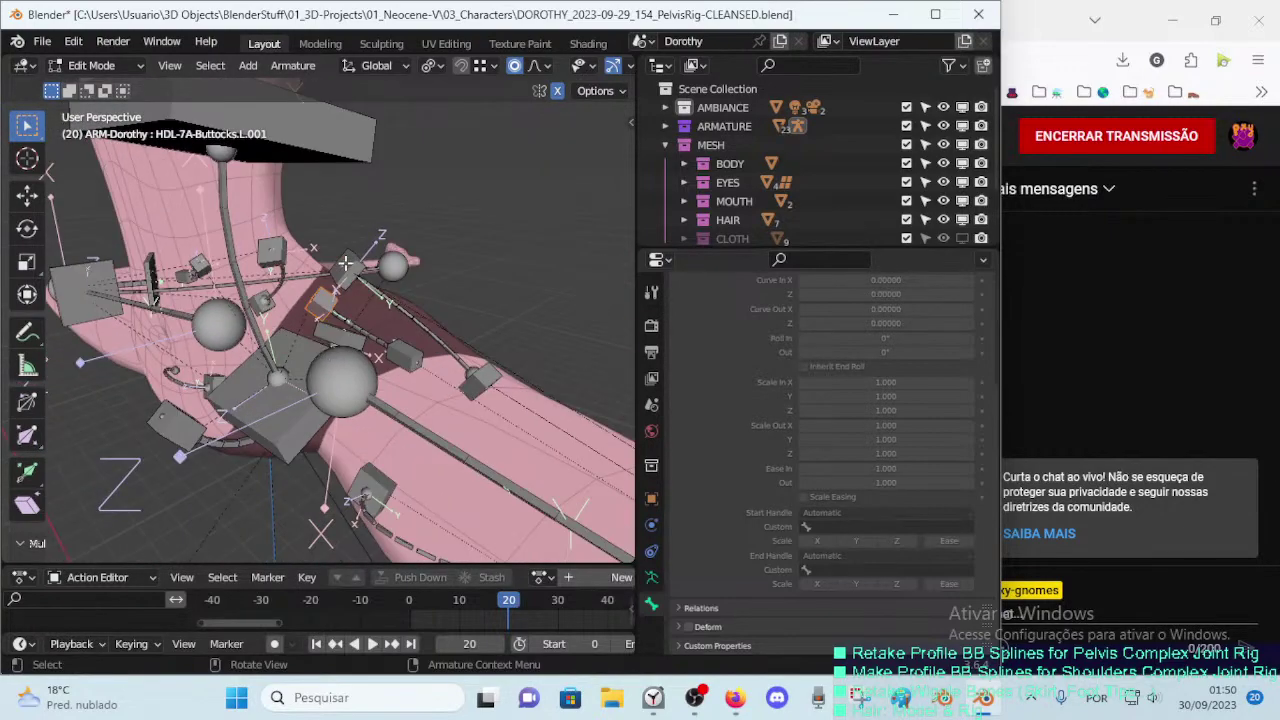
pyautogui.click(345, 262)
pyautogui.moveTo(345, 262)
pyautogui.mouseDown(button='middle')
pyautogui.moveTo(303, 300)
pyautogui.moveTo(369, 300)
pyautogui.mouseUp(button='middle')
pyautogui.keyDown('shift'); pyautogui.click(303, 300); pyautogui.keyUp('shift')
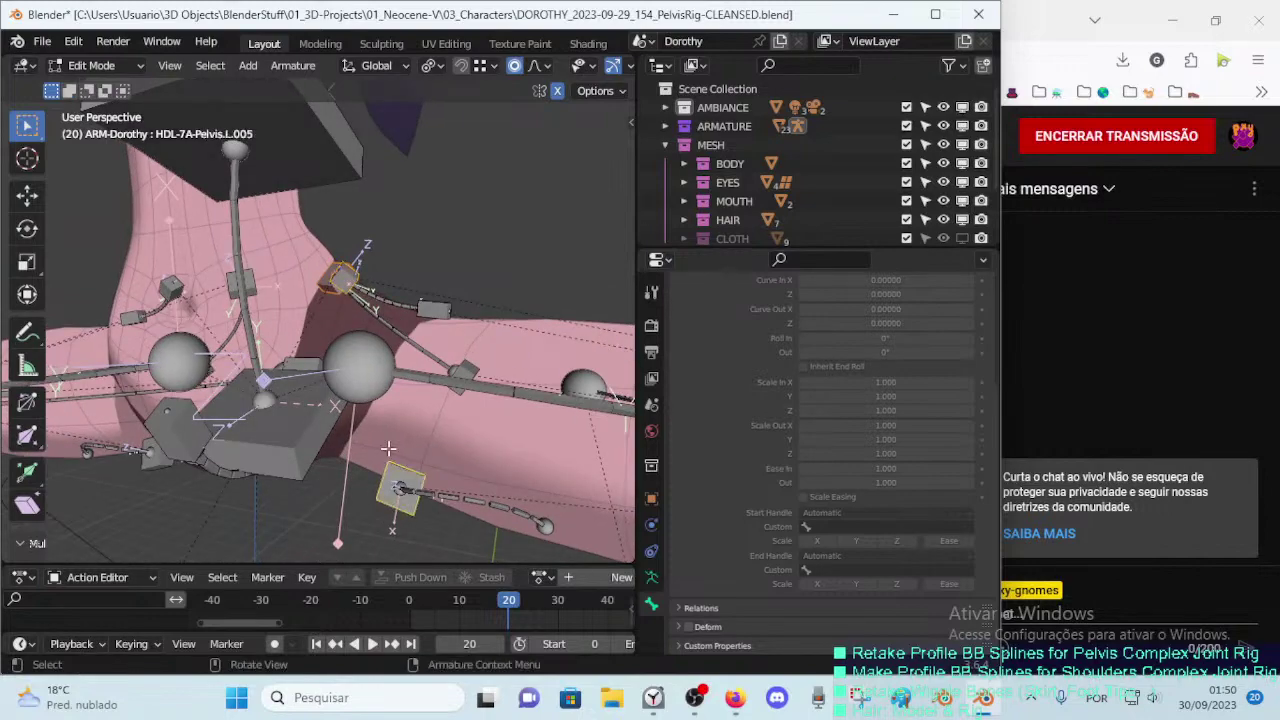
pyautogui.moveTo(388, 449)
pyautogui.mouseDown(button='middle')
pyautogui.moveTo(346, 354)
pyautogui.moveTo(318, 426)
pyautogui.mouseUp(button='middle')
pyautogui.keyDown('shift'); pyautogui.click(308, 424); pyautogui.keyUp('shift')
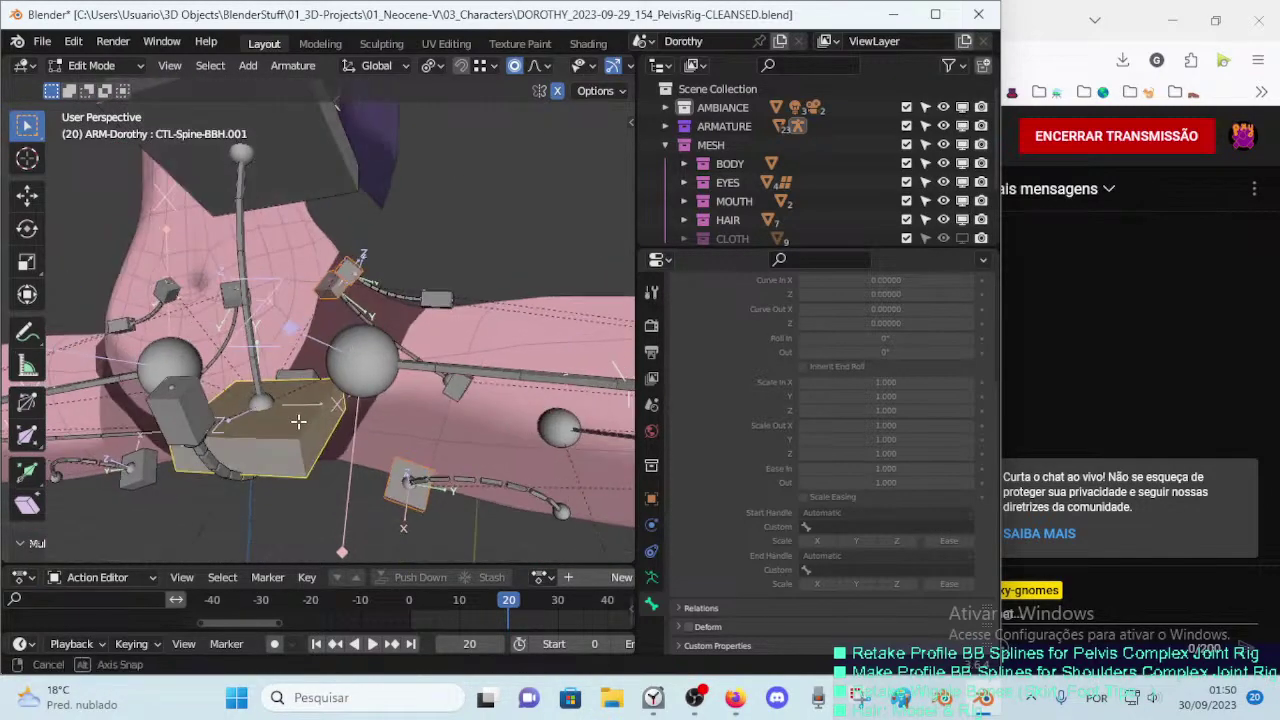
# Step: Parent the selected handles to CTL-Spine-BBH.001 with Keep Offset and check the result
pyautogui.hotkey('ctrl', 'p')
pyautogui.click(317, 426)
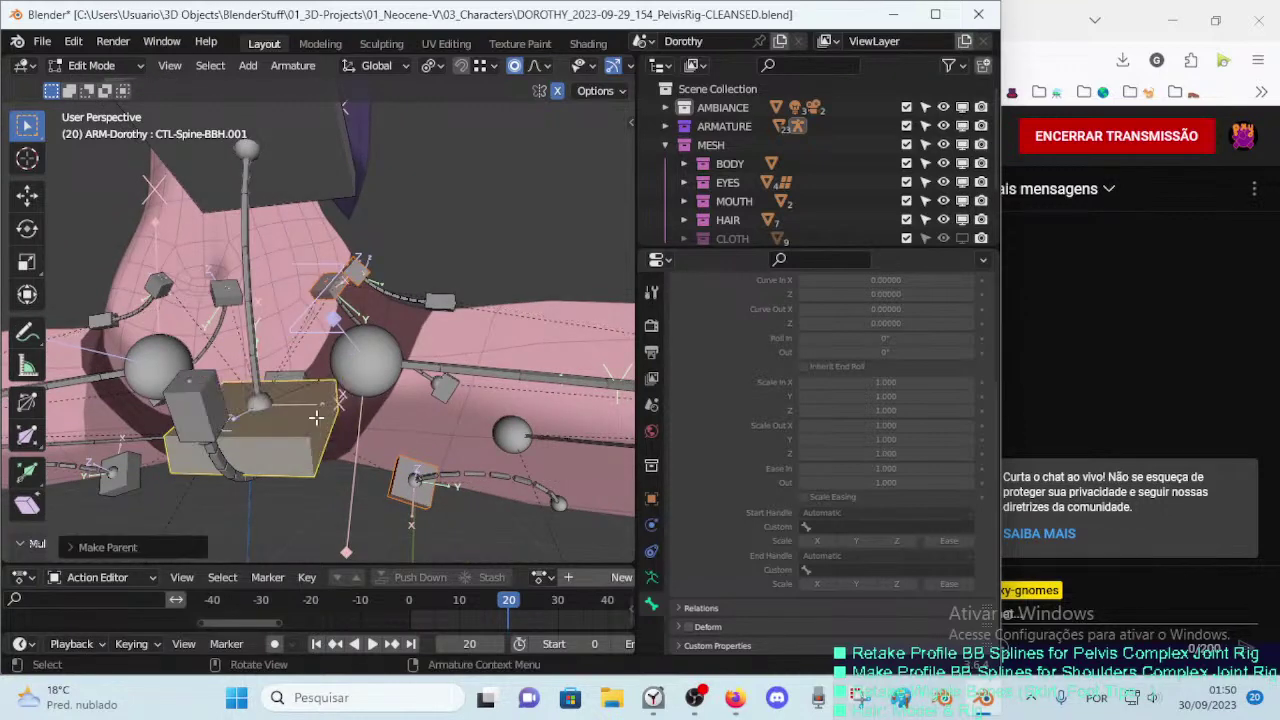
pyautogui.moveTo(317, 417); pyautogui.dragTo(387, 371, button='middle')
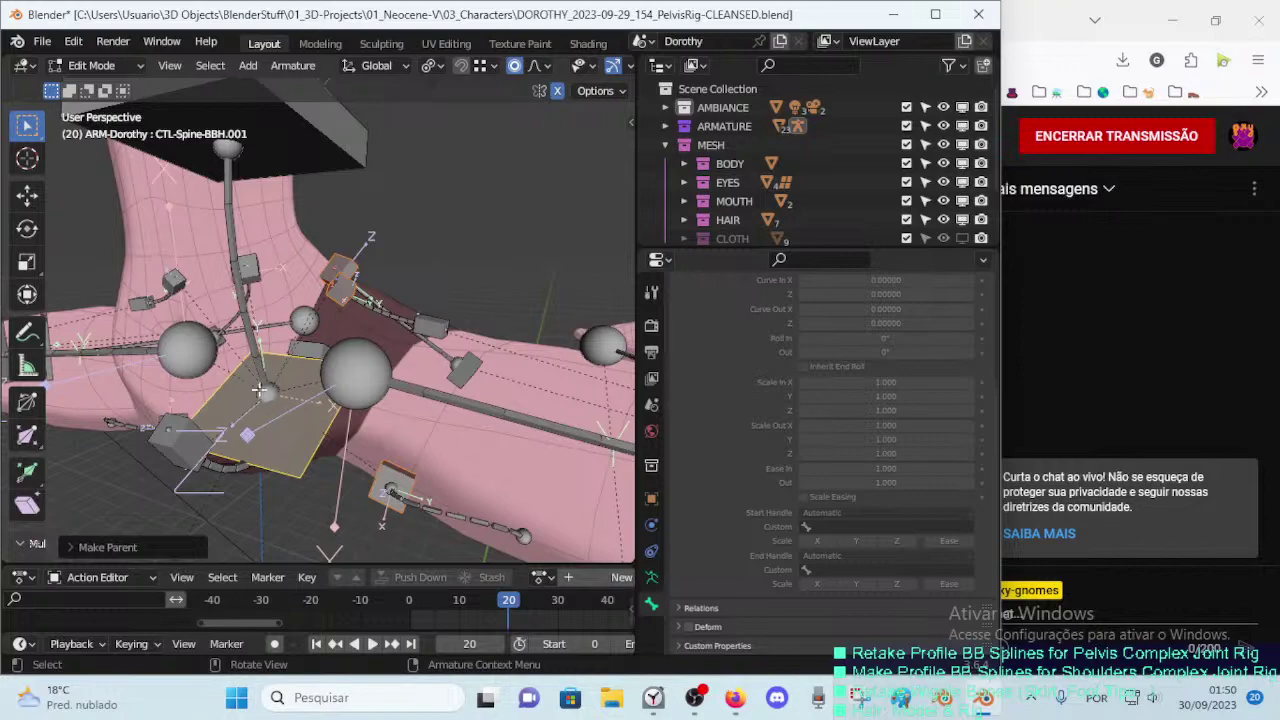
pyautogui.moveTo(258, 390)
pyautogui.mouseDown(button='middle')
pyautogui.moveTo(305, 408)
pyautogui.moveTo(280, 430)
pyautogui.mouseUp(button='middle')
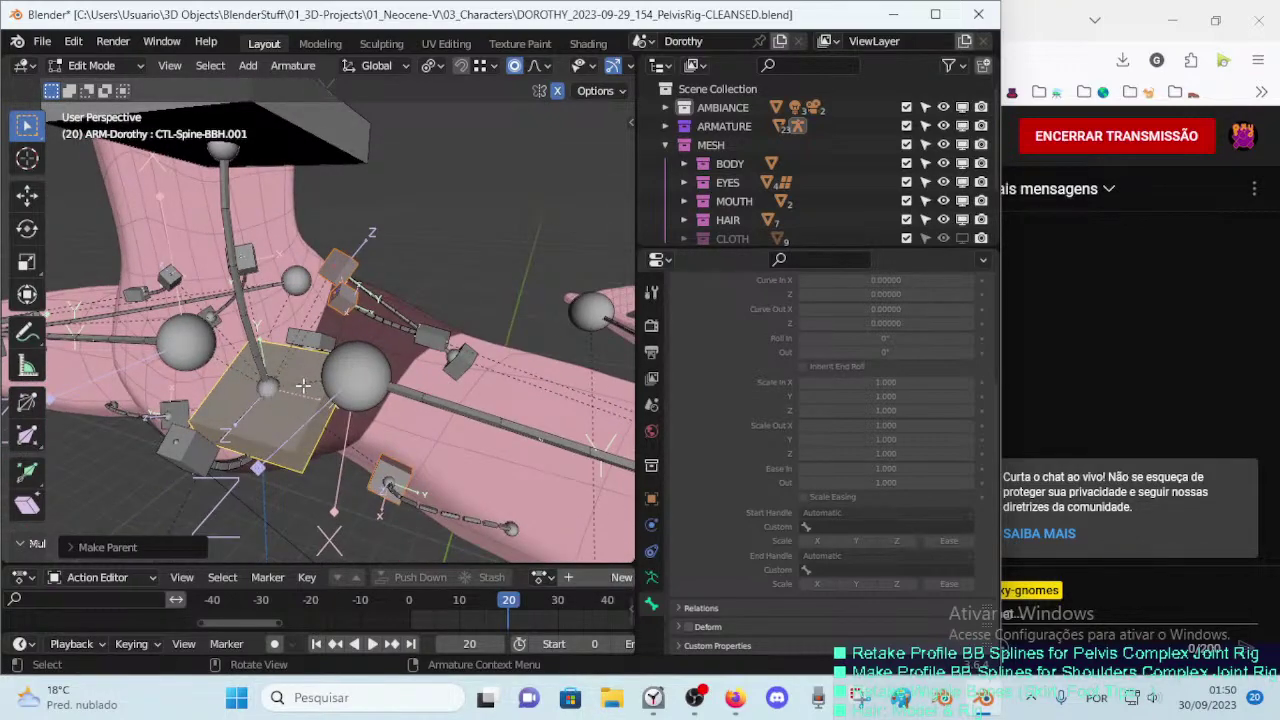
pyautogui.moveTo(296, 404)
pyautogui.mouseDown(button='middle')
pyautogui.moveTo(284, 409)
pyautogui.moveTo(343, 370)
pyautogui.mouseUp(button='middle')
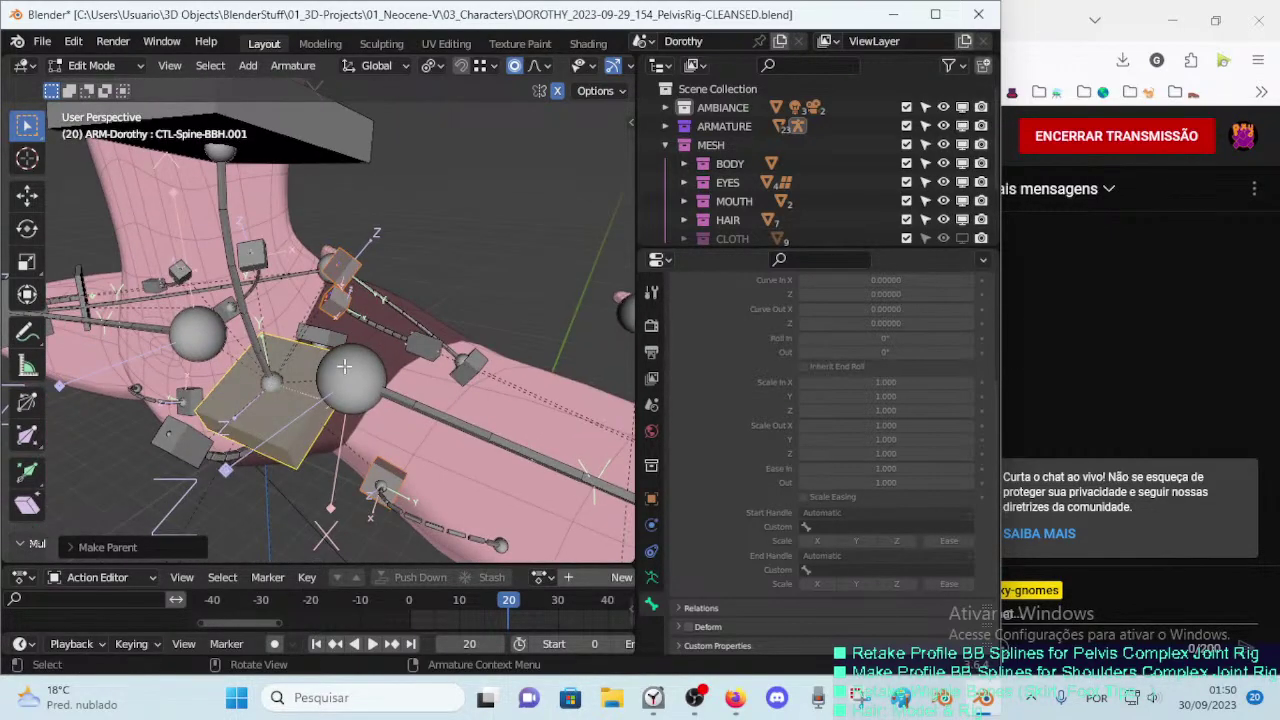
pyautogui.moveTo(307, 437)
pyautogui.mouseDown(button='middle')
pyautogui.moveTo(315, 359)
pyautogui.moveTo(334, 427)
pyautogui.moveTo(304, 429)
pyautogui.mouseUp(button='middle')
# Step: Turn on X-ray display and snap the 3D cursor to the selected pelvis bone
pyautogui.hotkey('shift', 's')
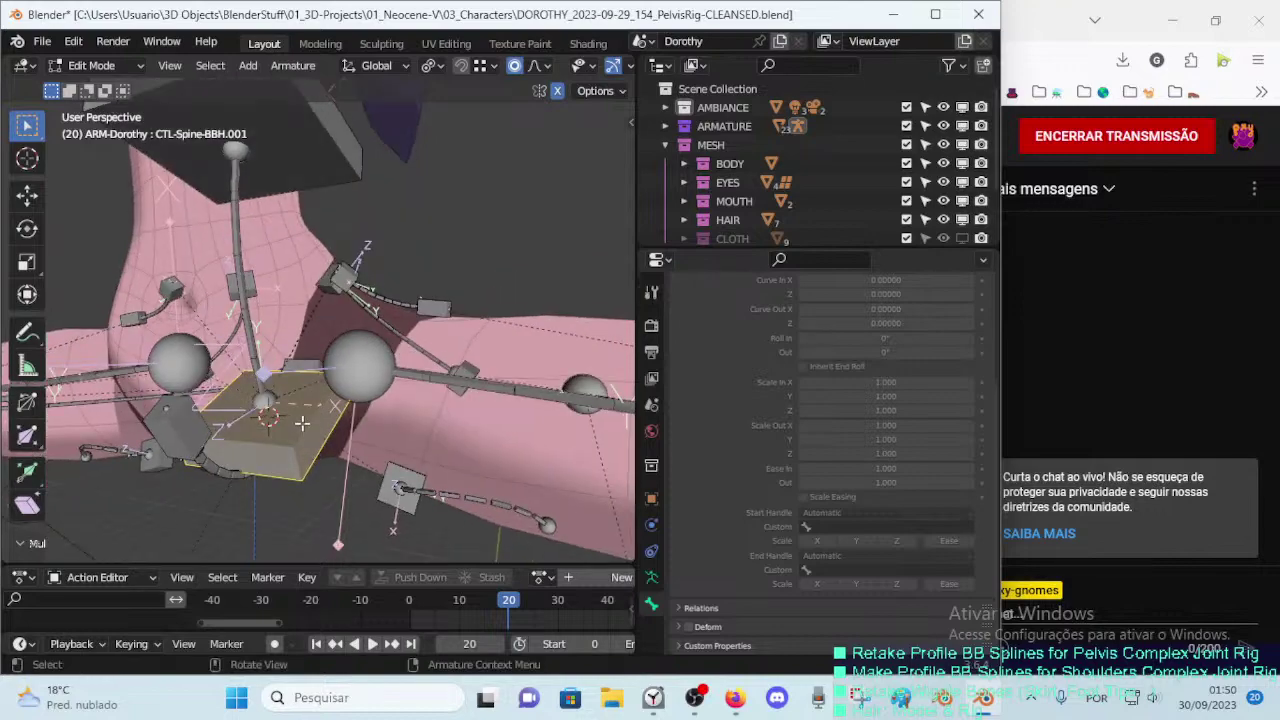
pyautogui.hotkey('alt', 'z')
pyautogui.moveTo(313, 443)
pyautogui.mouseDown(button='middle')
pyautogui.moveTo(285, 415)
pyautogui.moveTo(309, 450)
pyautogui.mouseUp(button='middle')
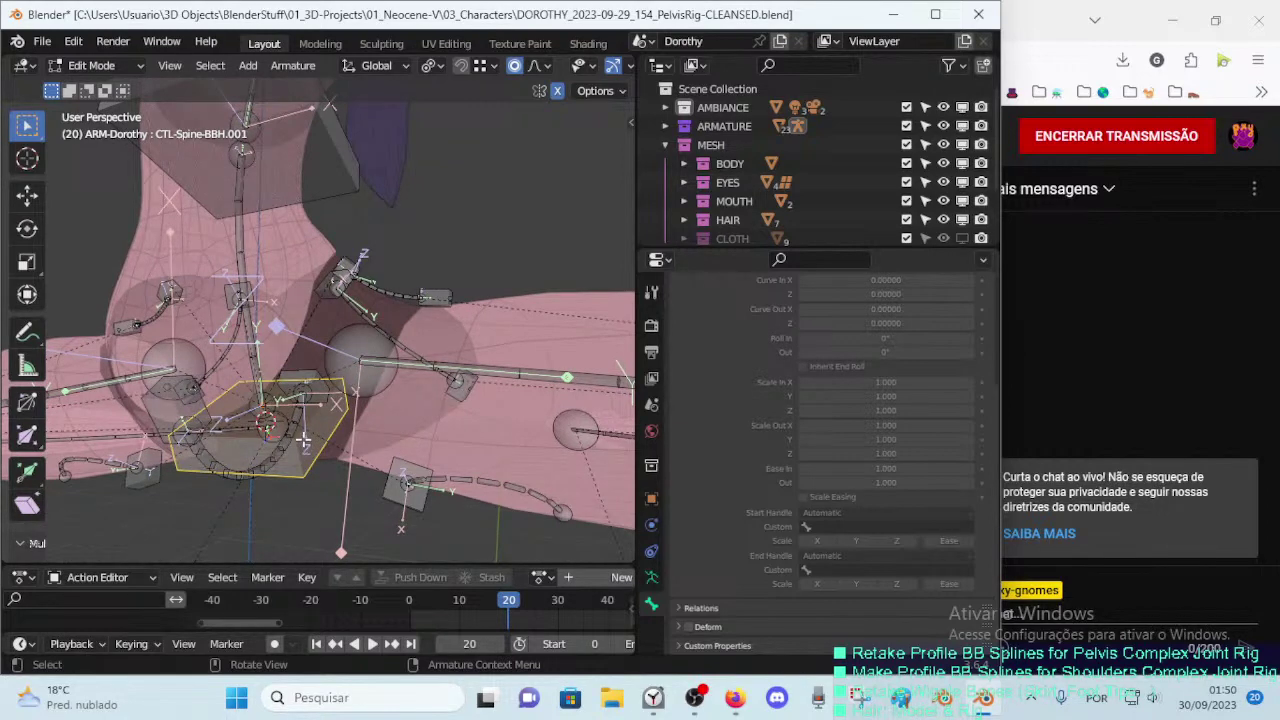
pyautogui.press('g')
pyautogui.press('Escape')
pyautogui.moveTo(410, 467); pyautogui.dragTo(370, 404, button='middle')
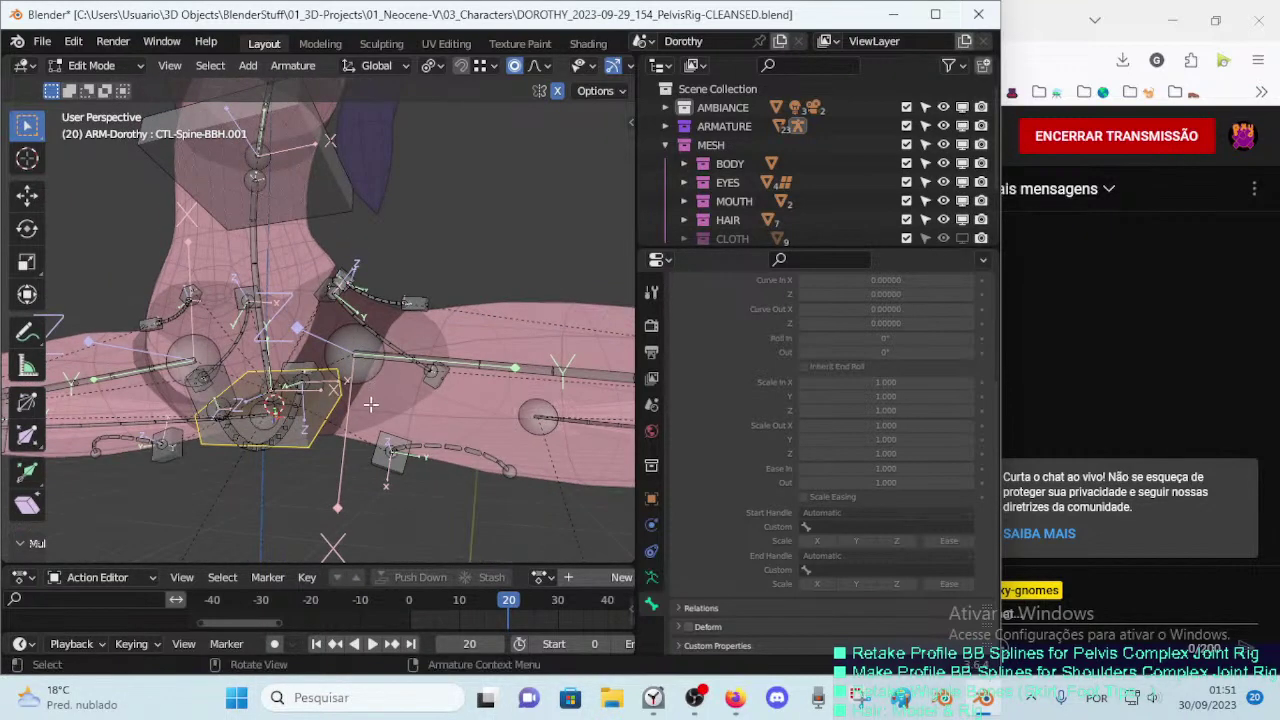
pyautogui.moveTo(313, 395)
pyautogui.mouseDown(button='middle')
pyautogui.moveTo(308, 378)
pyautogui.moveTo(313, 408)
pyautogui.mouseUp(button='middle')
pyautogui.hotkey('shift', 's')
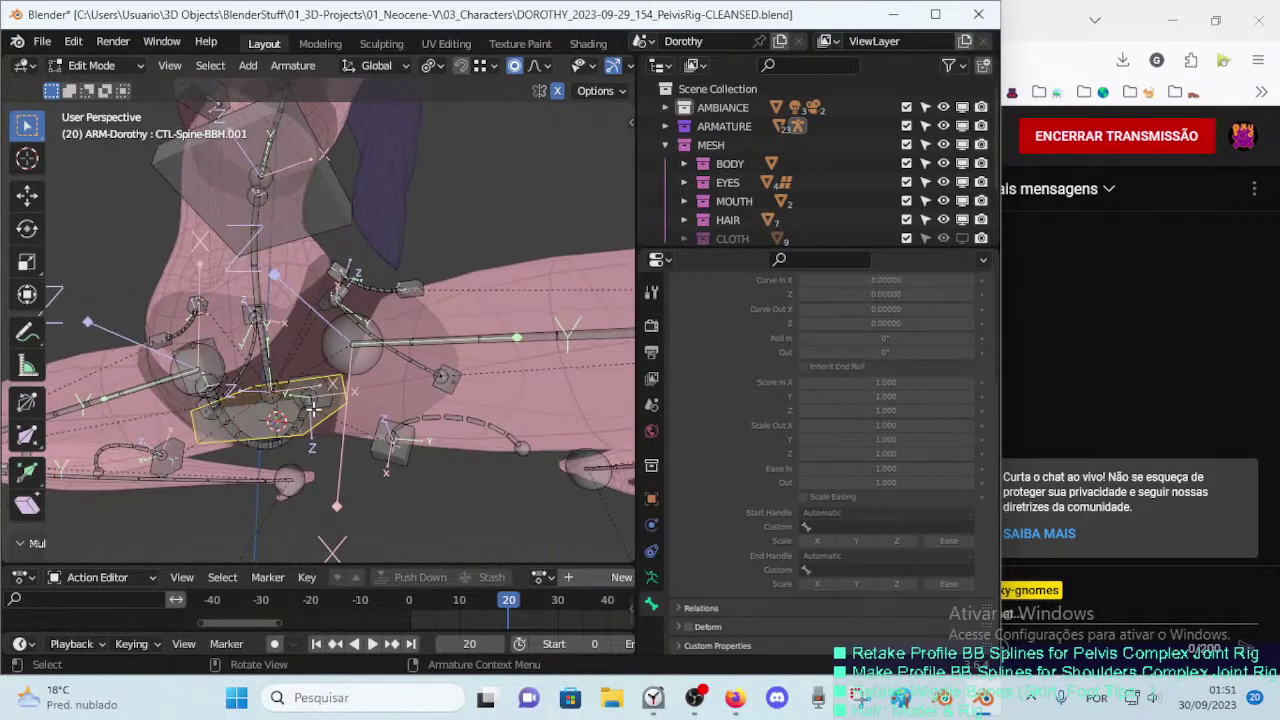
# Step: Add a new upright bone at the 3D cursor above the CTL-Spine-BBH.001 pelvis box
pyautogui.hotkey('shift', 'a')
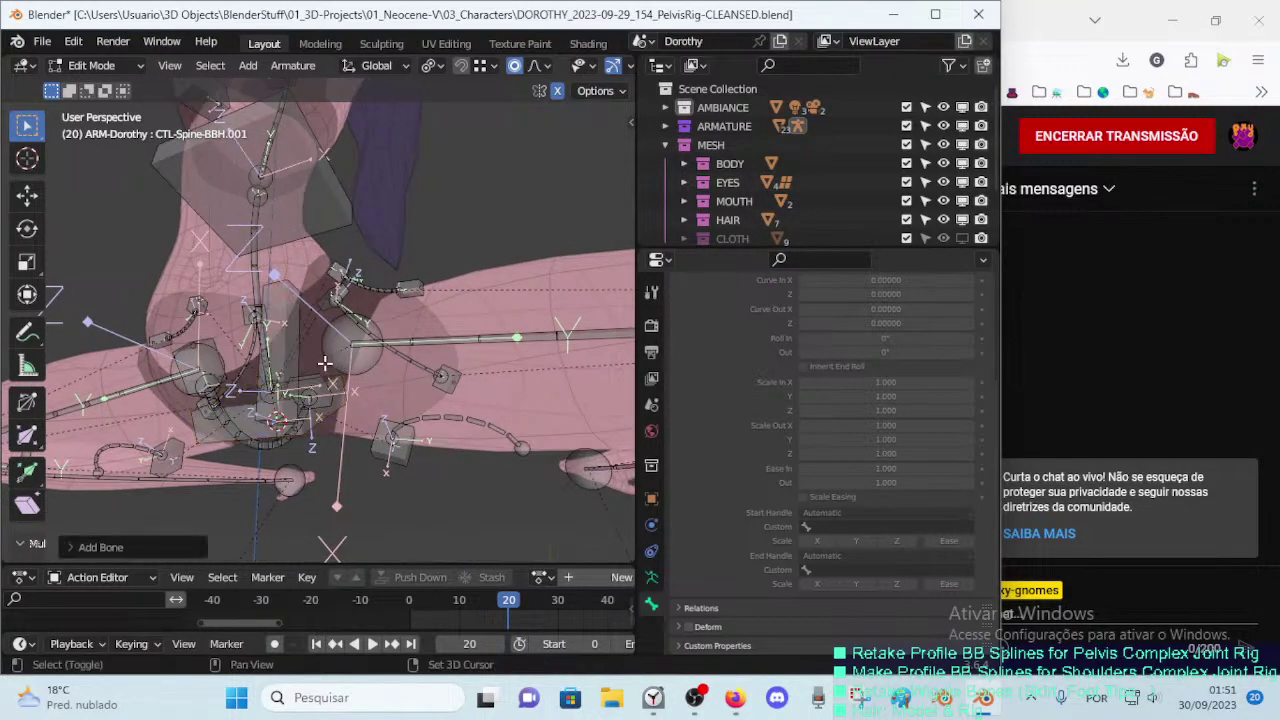
pyautogui.click(201, 440)
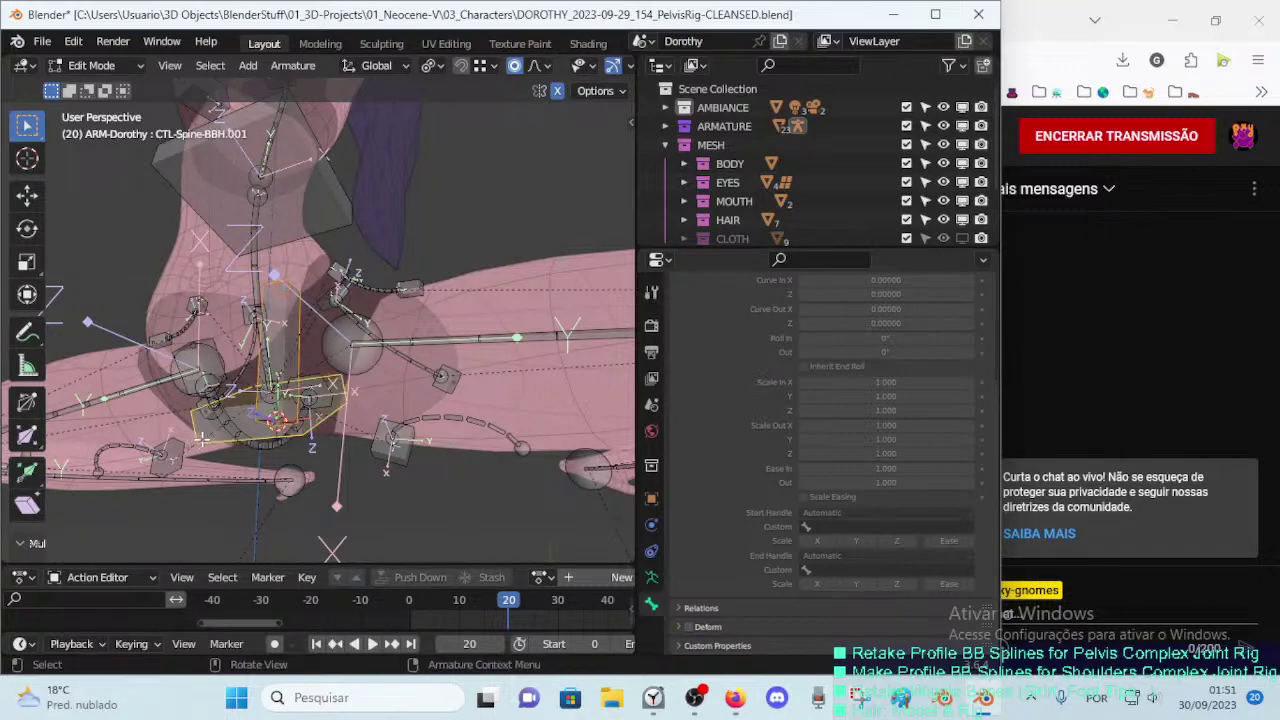
pyautogui.click(292, 348)
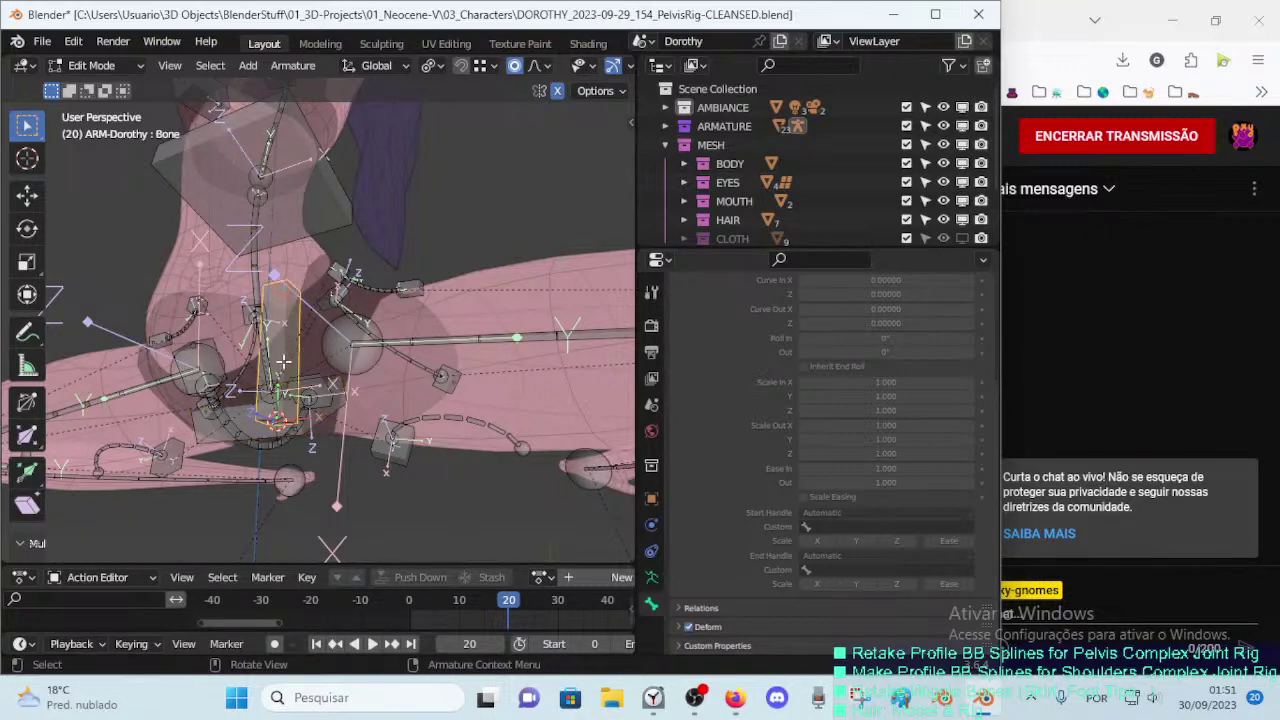
pyautogui.moveTo(292, 348); pyautogui.dragTo(296, 352, button='middle')
pyautogui.moveTo(281, 418); pyautogui.dragTo(268, 422, button='middle')
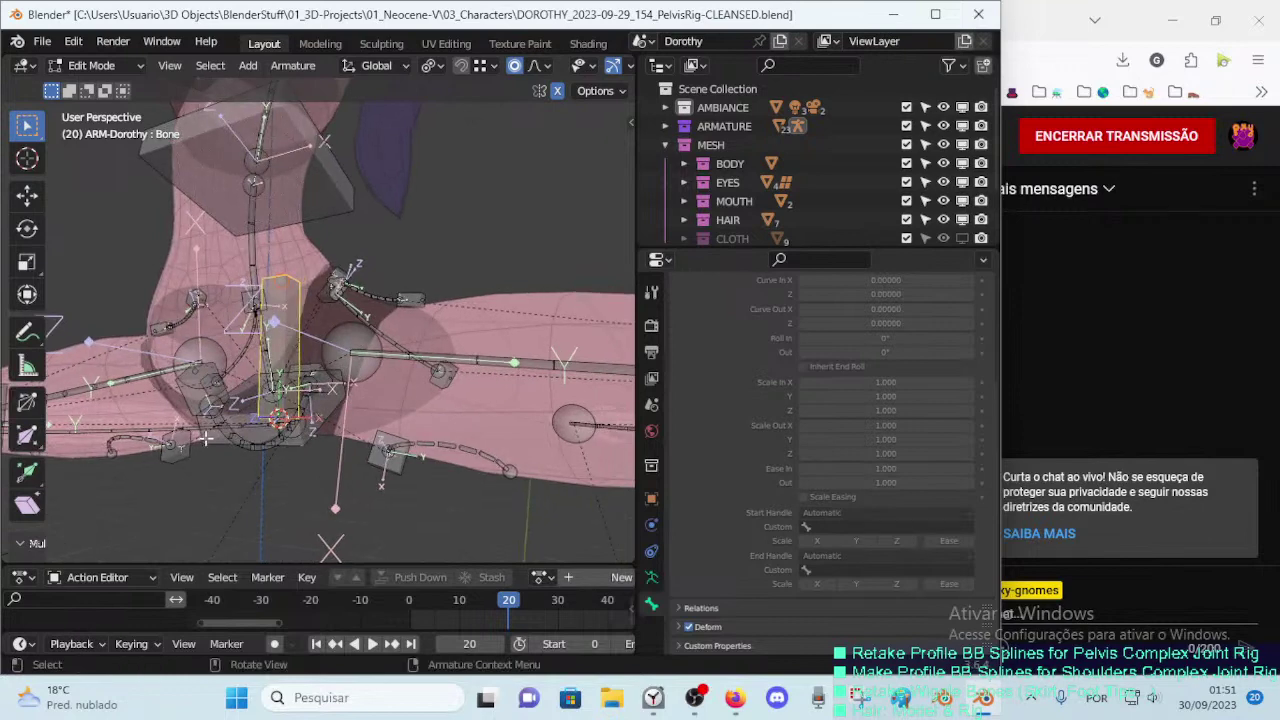
pyautogui.click(249, 432)
pyautogui.click(284, 340)
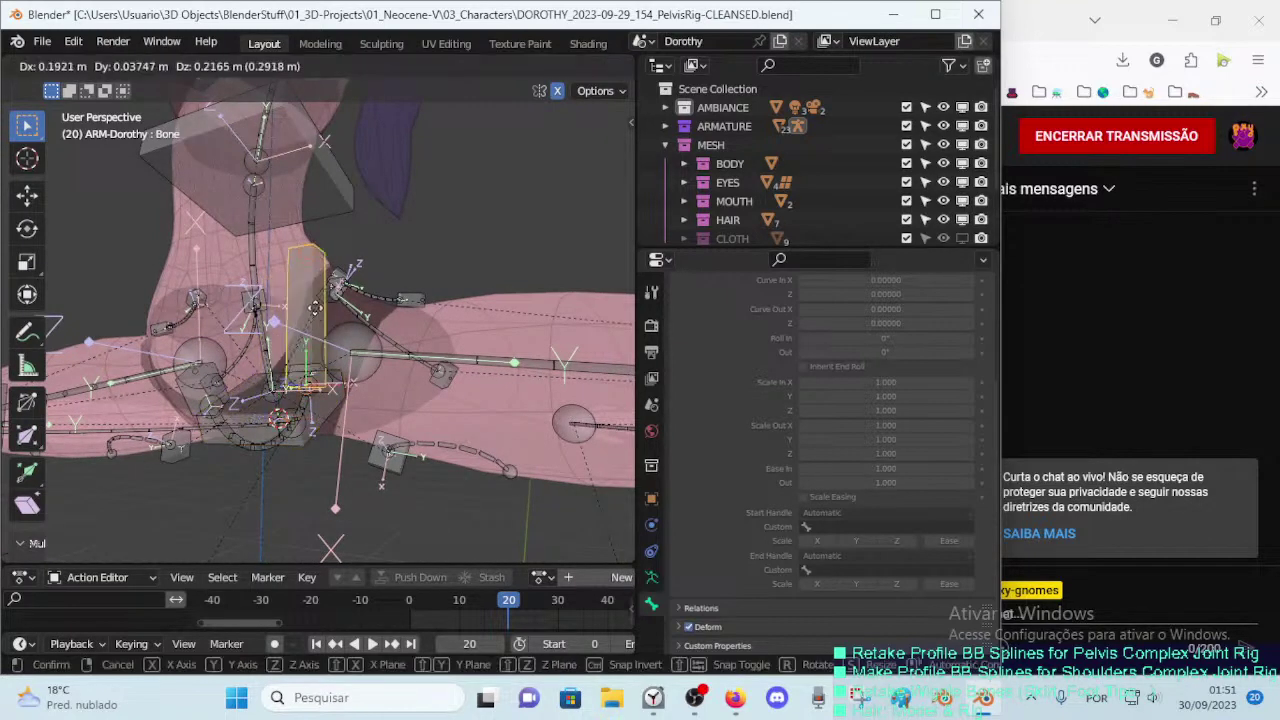
pyautogui.click(316, 424)
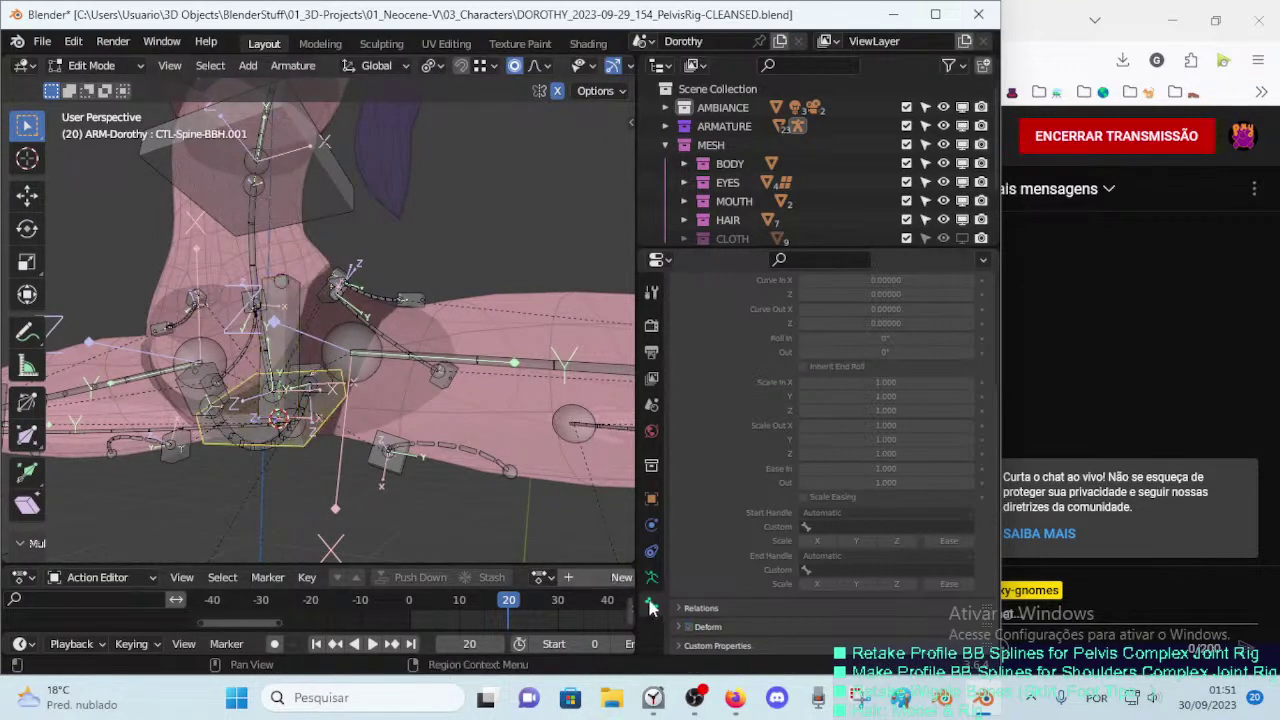
pyautogui.scroll(4, 713, 363)
# Step: Collapse Bendy Bones and move the Relations and Deform sections to the top of Bone properties
pyautogui.click(707, 350)
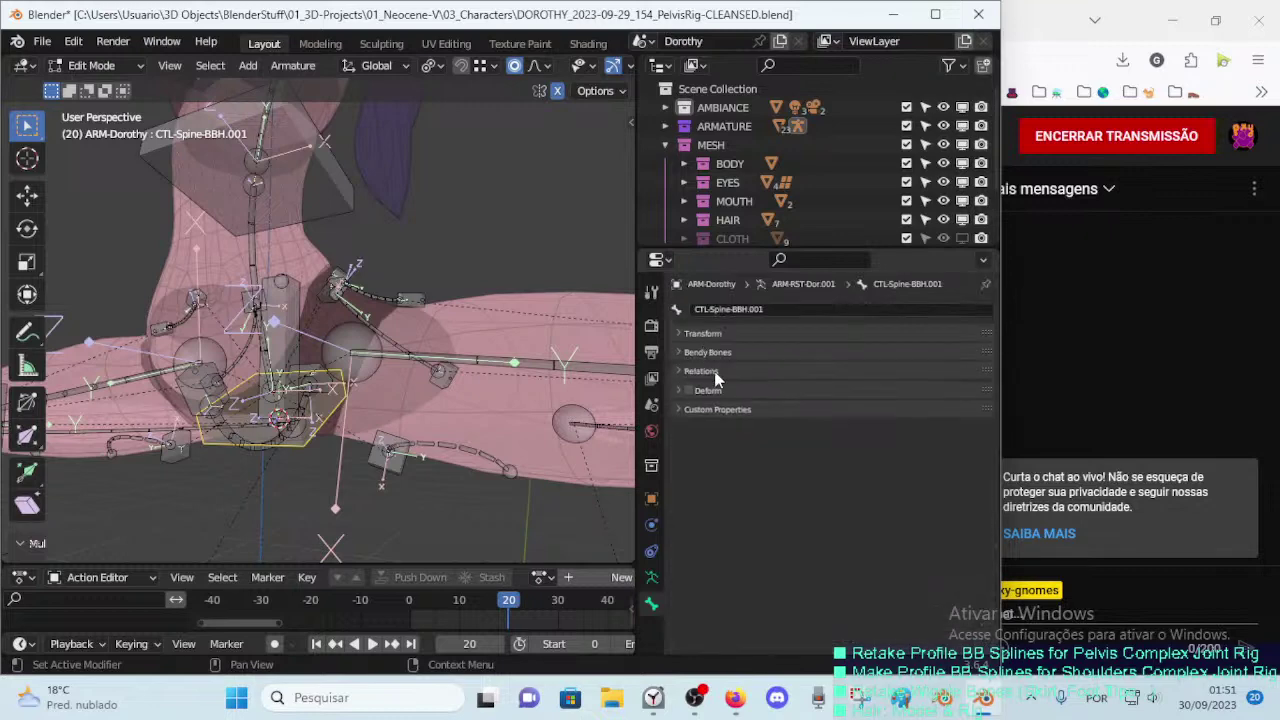
pyautogui.moveTo(714, 370)
pyautogui.mouseDown()
pyautogui.moveTo(708, 336)
pyautogui.moveTo(713, 387)
pyautogui.mouseUp()
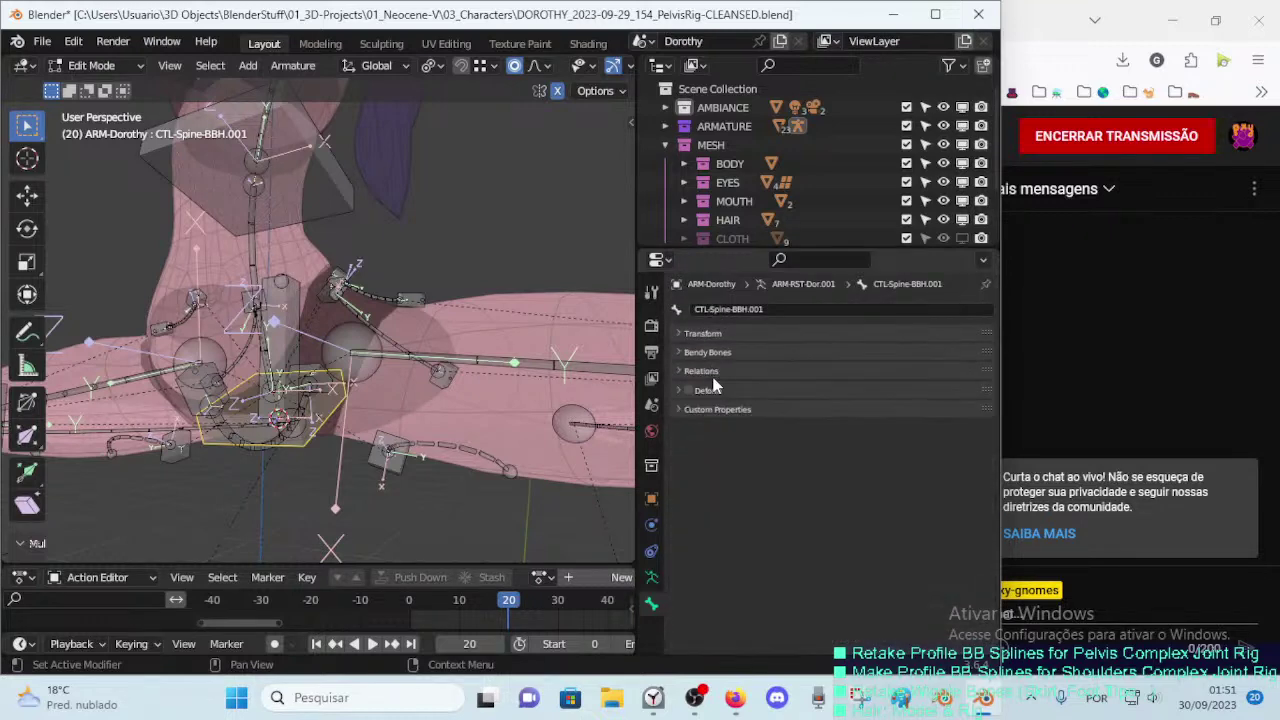
pyautogui.click(902, 373)
pyautogui.moveTo(986, 371); pyautogui.dragTo(987, 313)
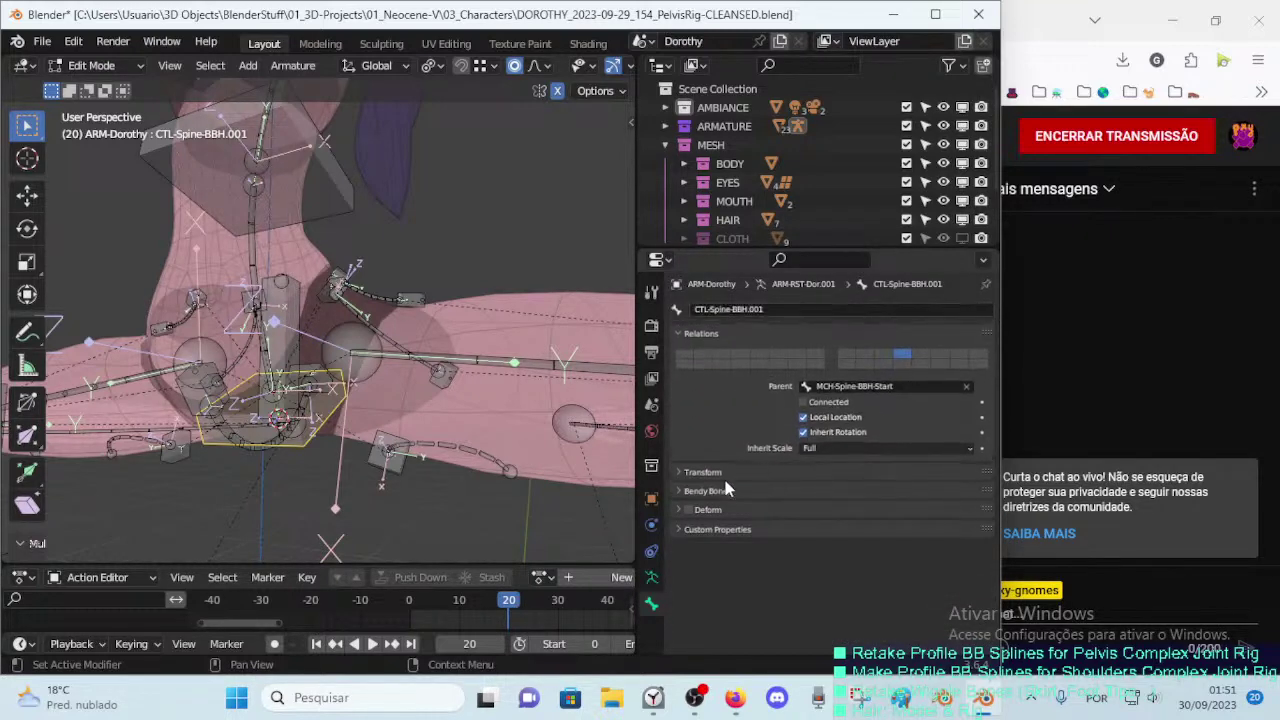
pyautogui.moveTo(980, 511); pyautogui.dragTo(987, 321)
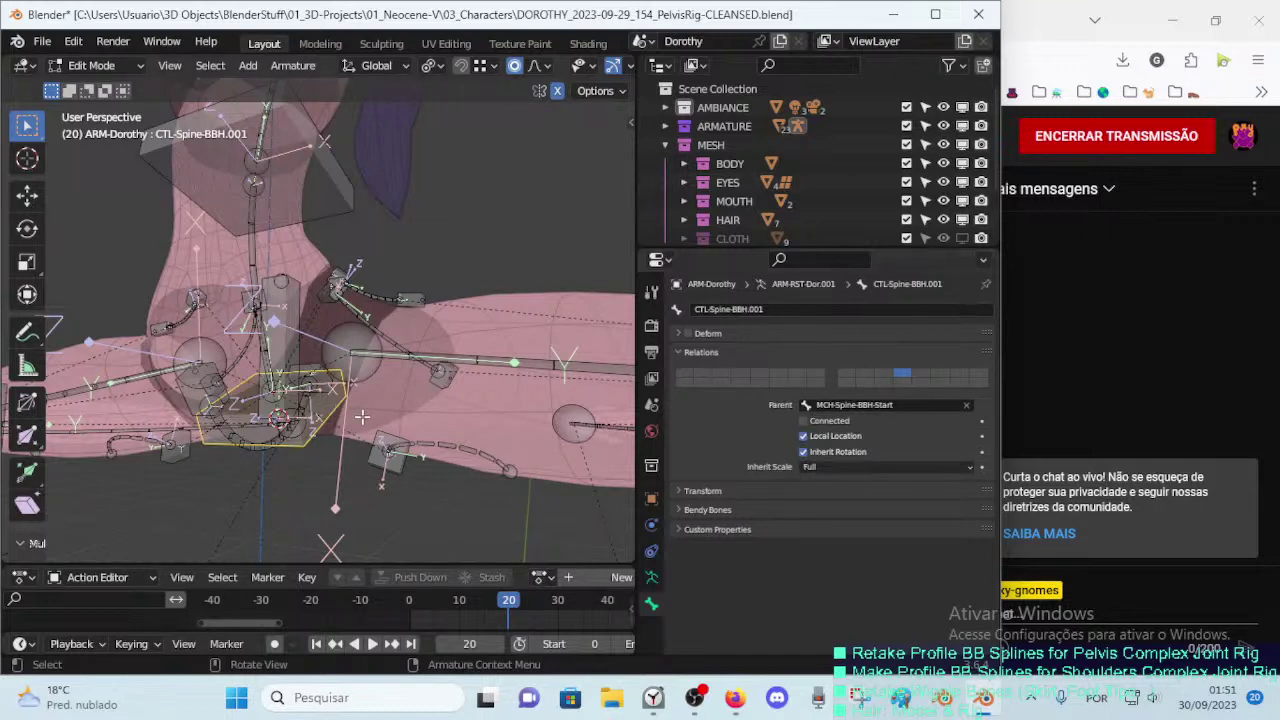
# Step: Cycle through the overlapping pelvis bones to select MCH-Spine-BBH-Start
pyautogui.press('n')
pyautogui.scroll(-2, 500, 480)
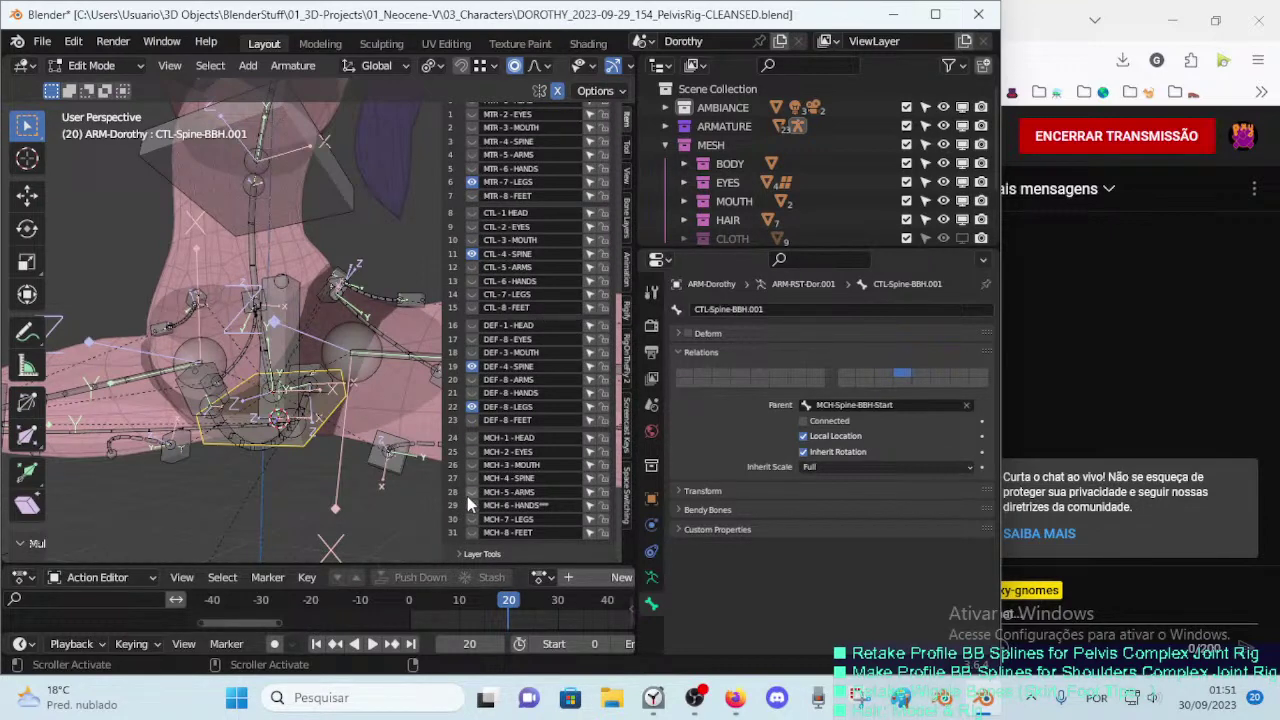
pyautogui.press('n')
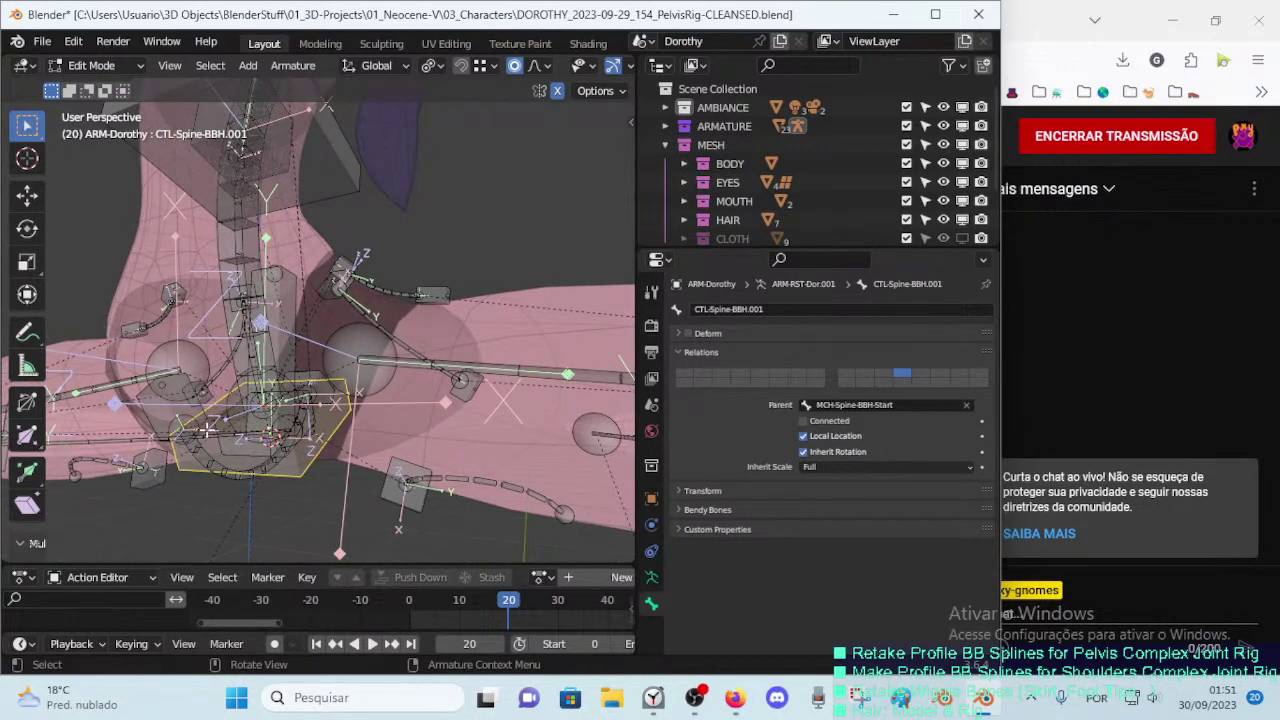
pyautogui.click(206, 428)
pyautogui.click(228, 428)
pyautogui.click(228, 426)
pyautogui.click(229, 424)
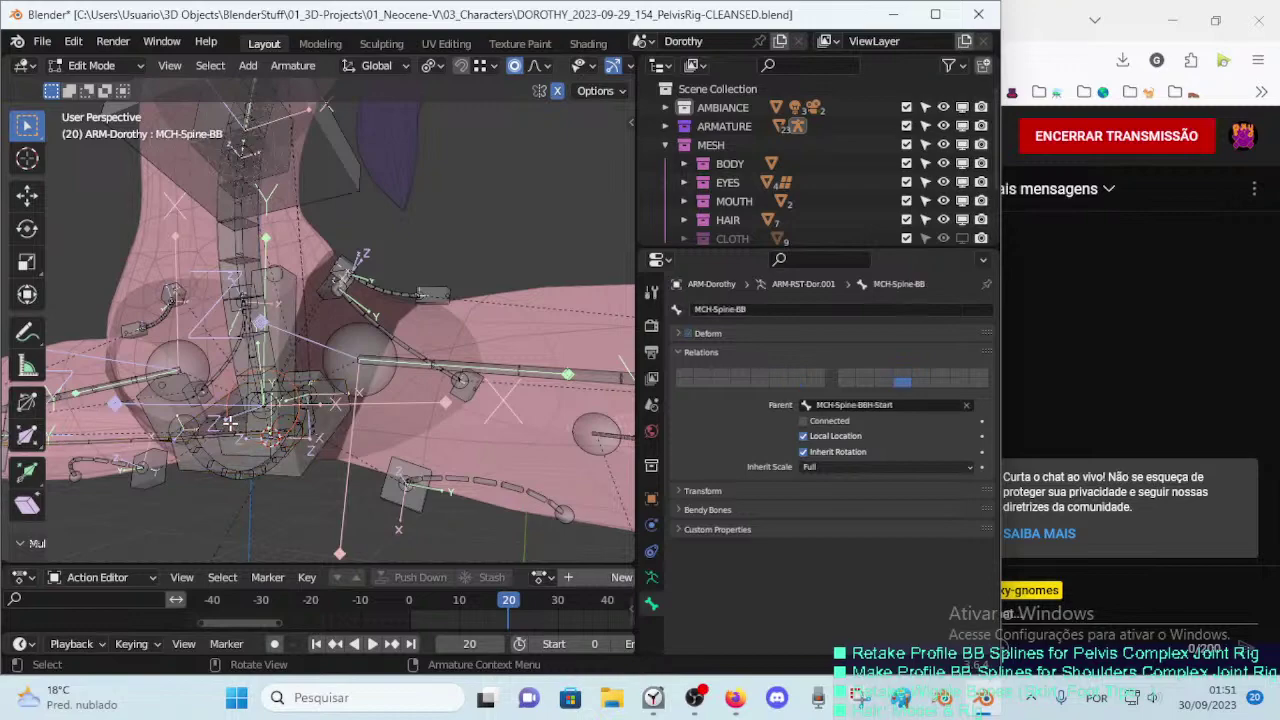
pyautogui.click(229, 424)
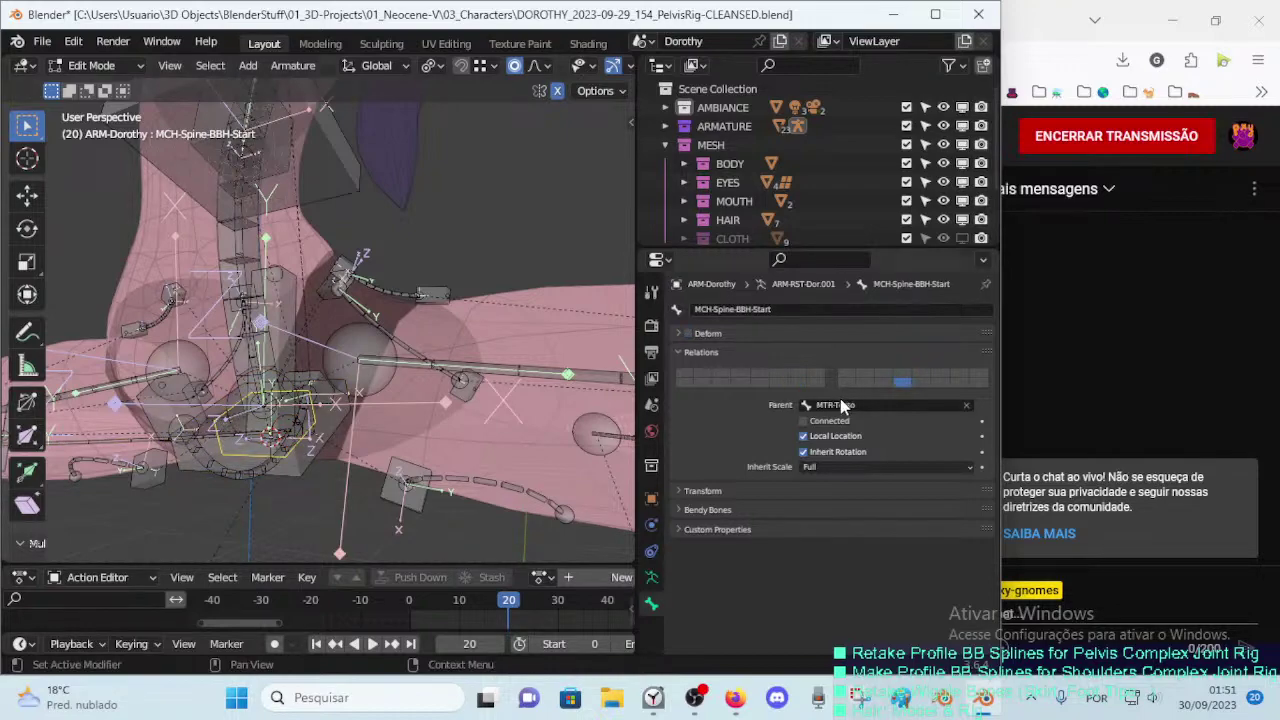
# Step: Assign MTR-Torso as its parent and verify in Pose Mode before returning to Edit Mode
pyautogui.moveTo(450, 300); pyautogui.dragTo(520, 320, button='middle')
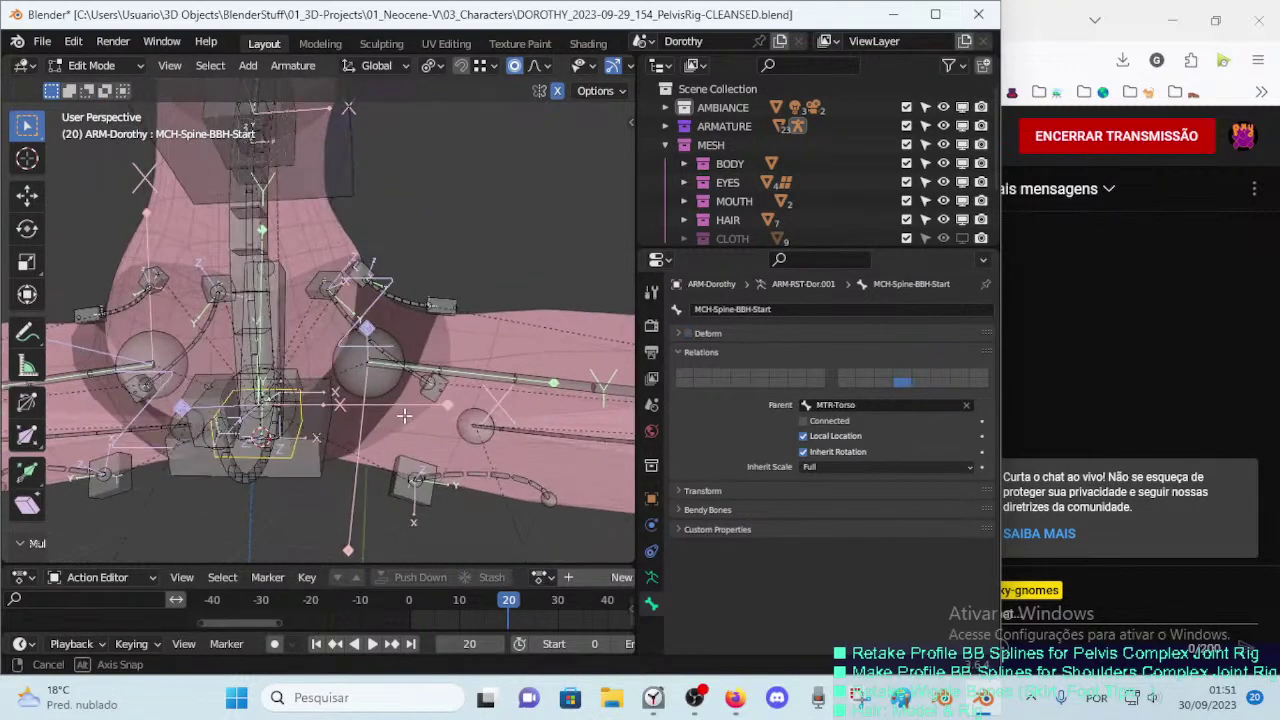
pyautogui.press('n')
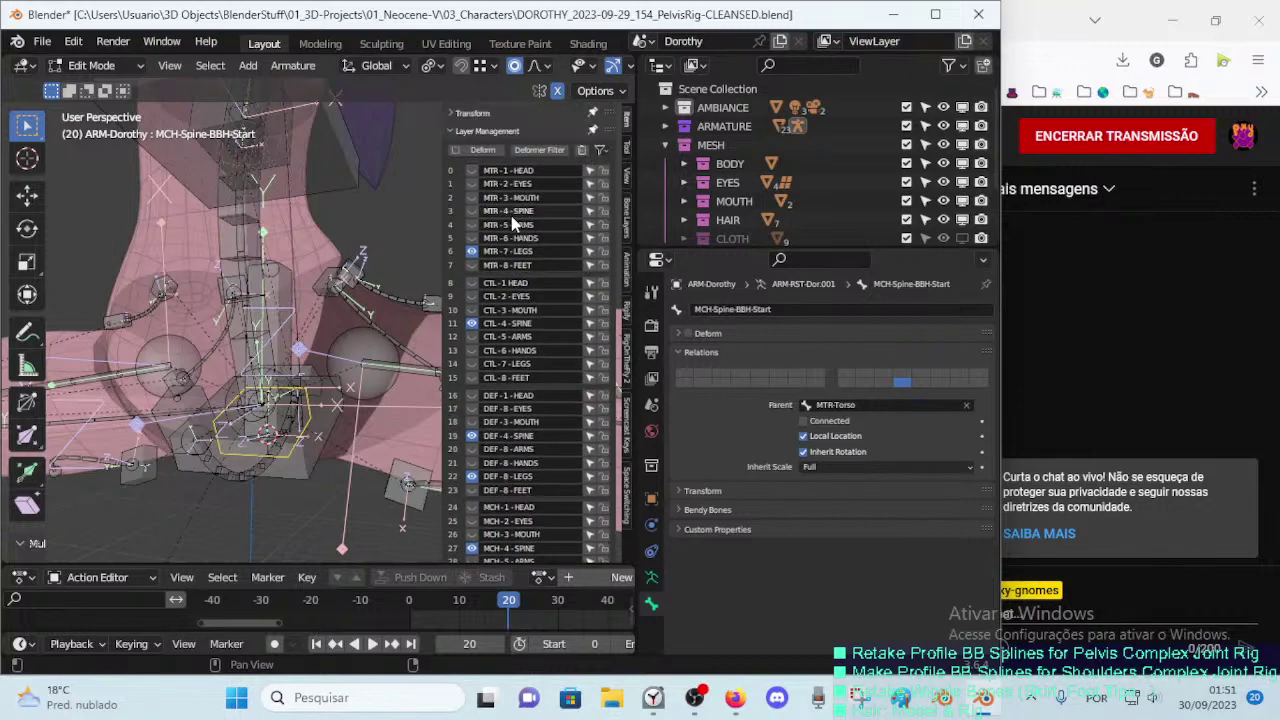
pyautogui.press('n')
pyautogui.moveTo(329, 439)
pyautogui.mouseDown(button='middle')
pyautogui.moveTo(316, 452)
pyautogui.moveTo(424, 232)
pyautogui.mouseUp(button='middle')
pyautogui.click(316, 452)
pyautogui.hotkey('ctrl', 'Tab')
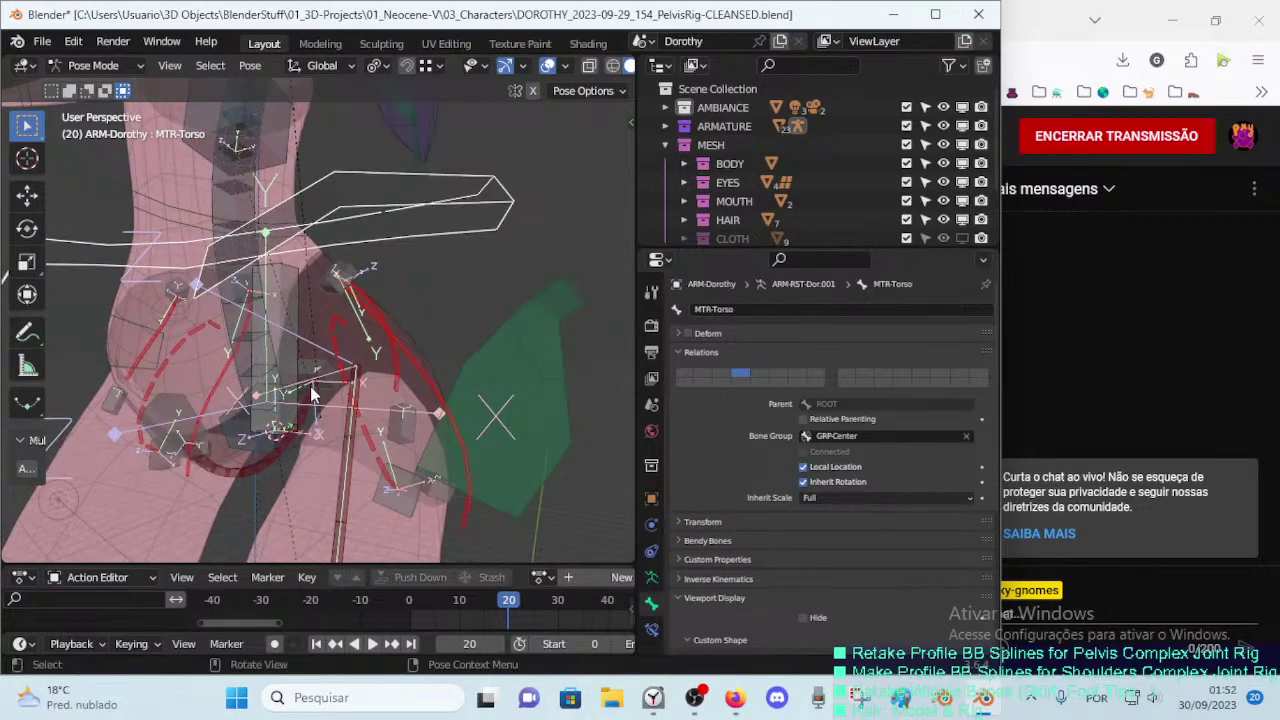
pyautogui.press('Tab')
pyautogui.press('Tab')
pyautogui.press('Tab')
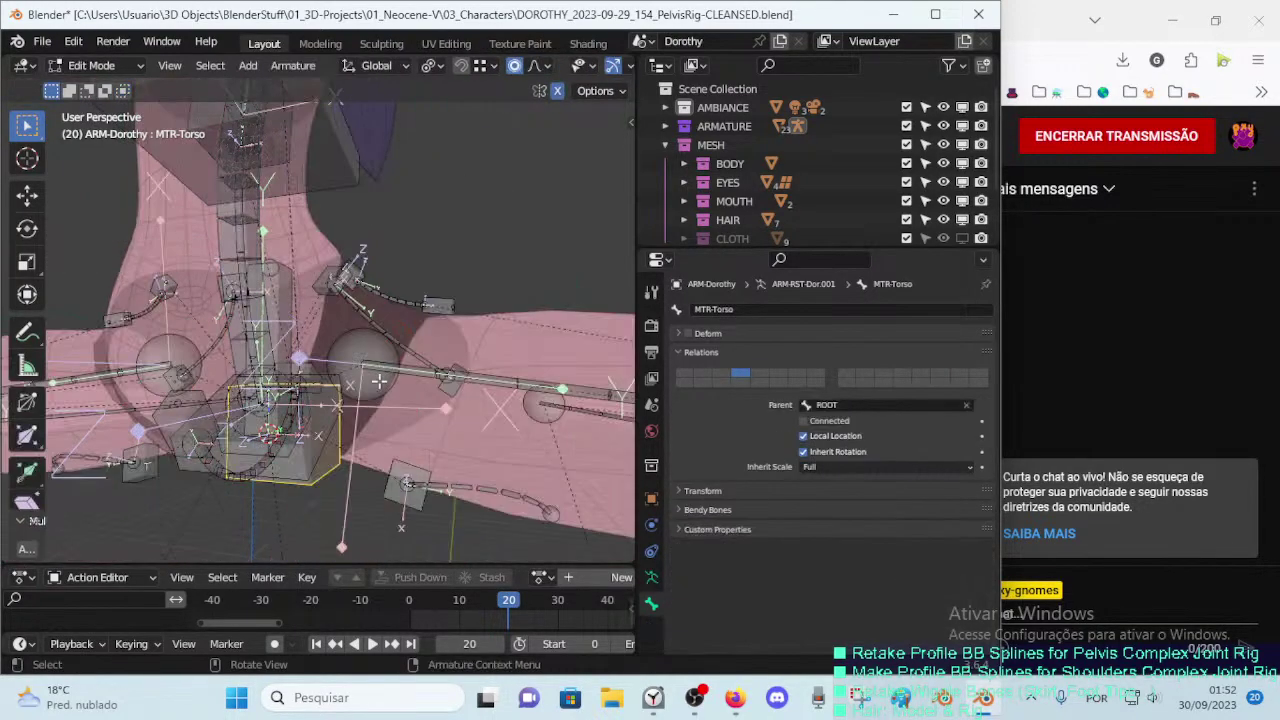
# Step: Select CTL-Spine-BBH.001, then the new box bone at the hips
pyautogui.moveTo(379, 381)
pyautogui.mouseDown(button='middle')
pyautogui.moveTo(316, 366)
pyautogui.moveTo(230, 436)
pyautogui.moveTo(358, 407)
pyautogui.mouseUp(button='middle')
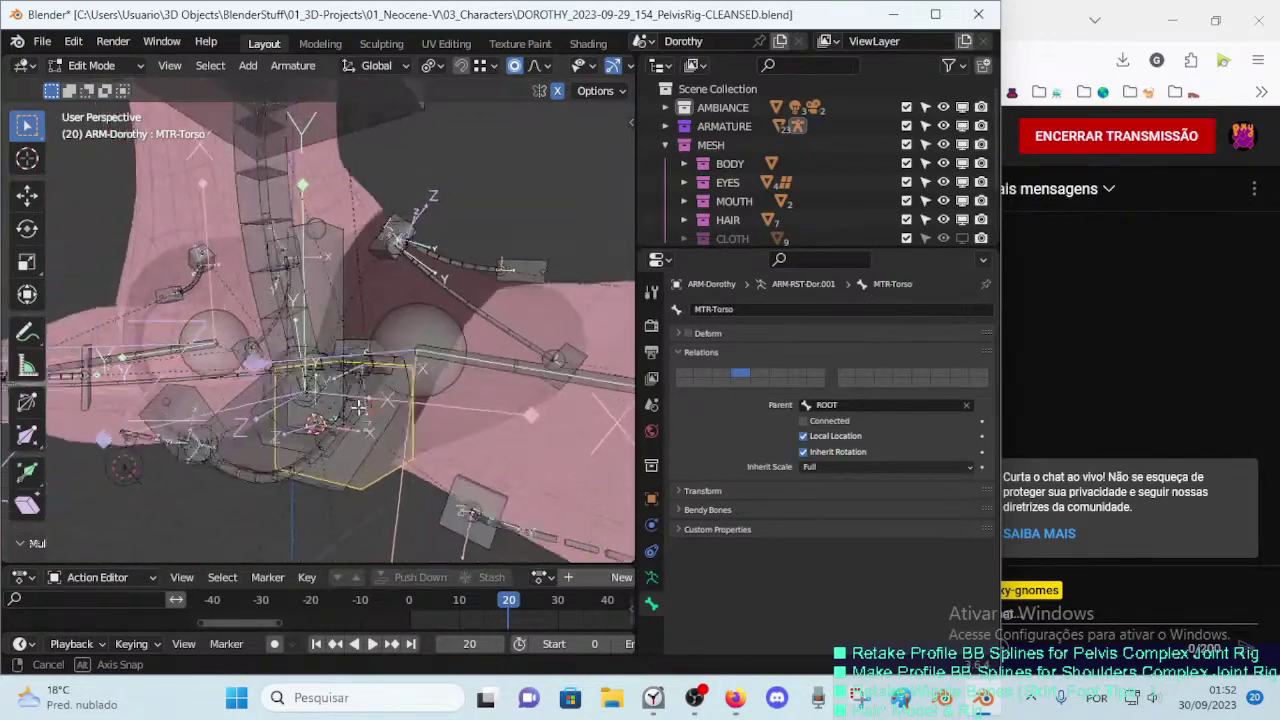
pyautogui.moveTo(358, 407); pyautogui.dragTo(328, 427, button='middle')
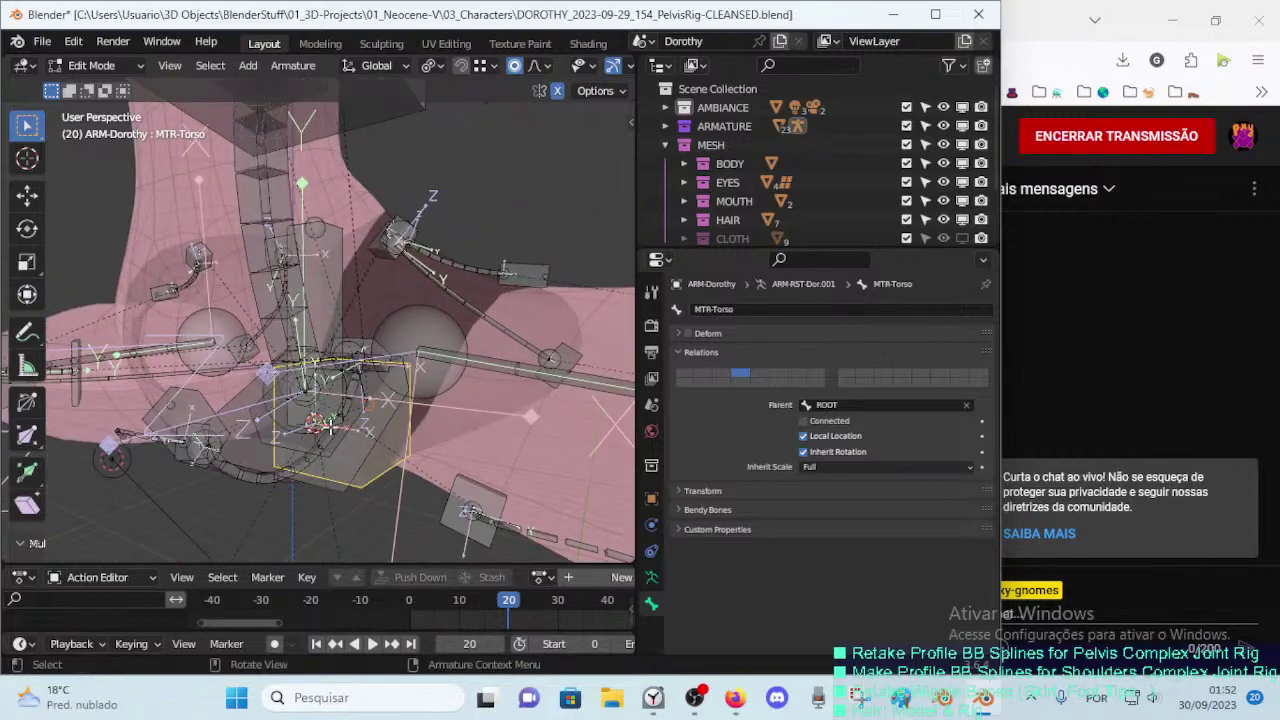
pyautogui.click(333, 480)
pyautogui.moveTo(333, 480)
pyautogui.mouseDown(button='middle')
pyautogui.moveTo(330, 445)
pyautogui.moveTo(355, 438)
pyautogui.mouseUp(button='middle')
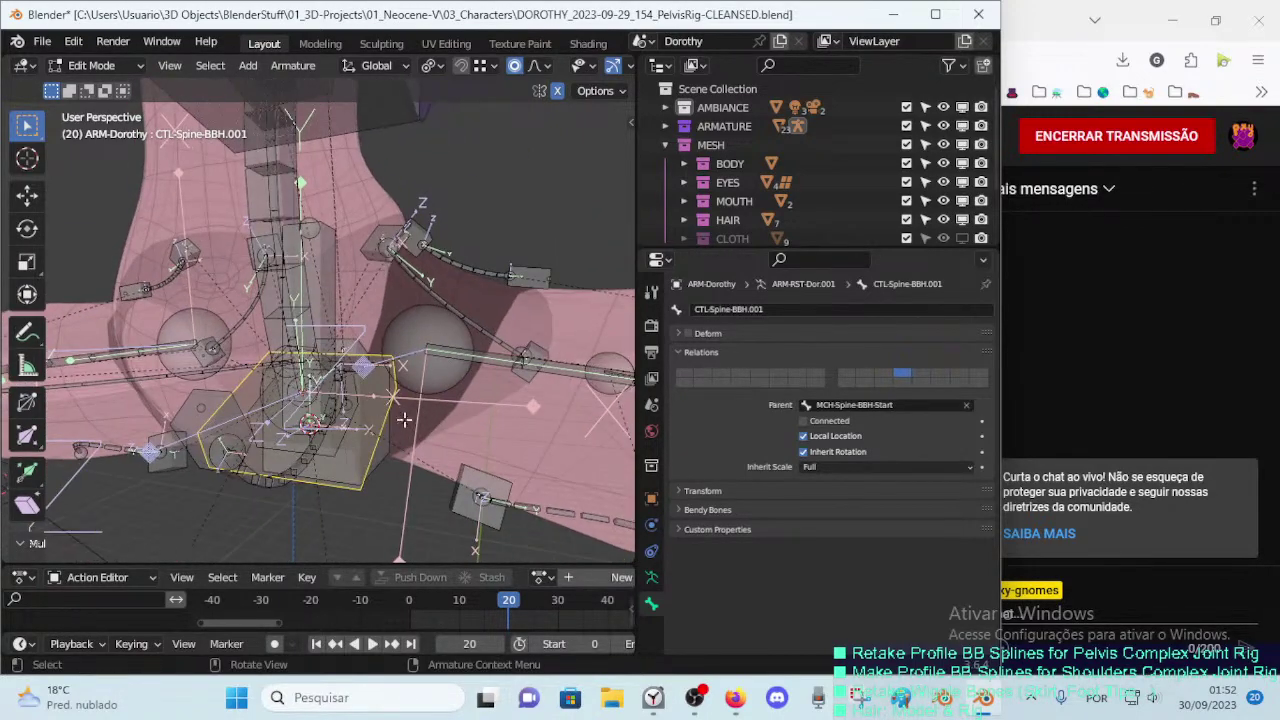
pyautogui.click(320, 262)
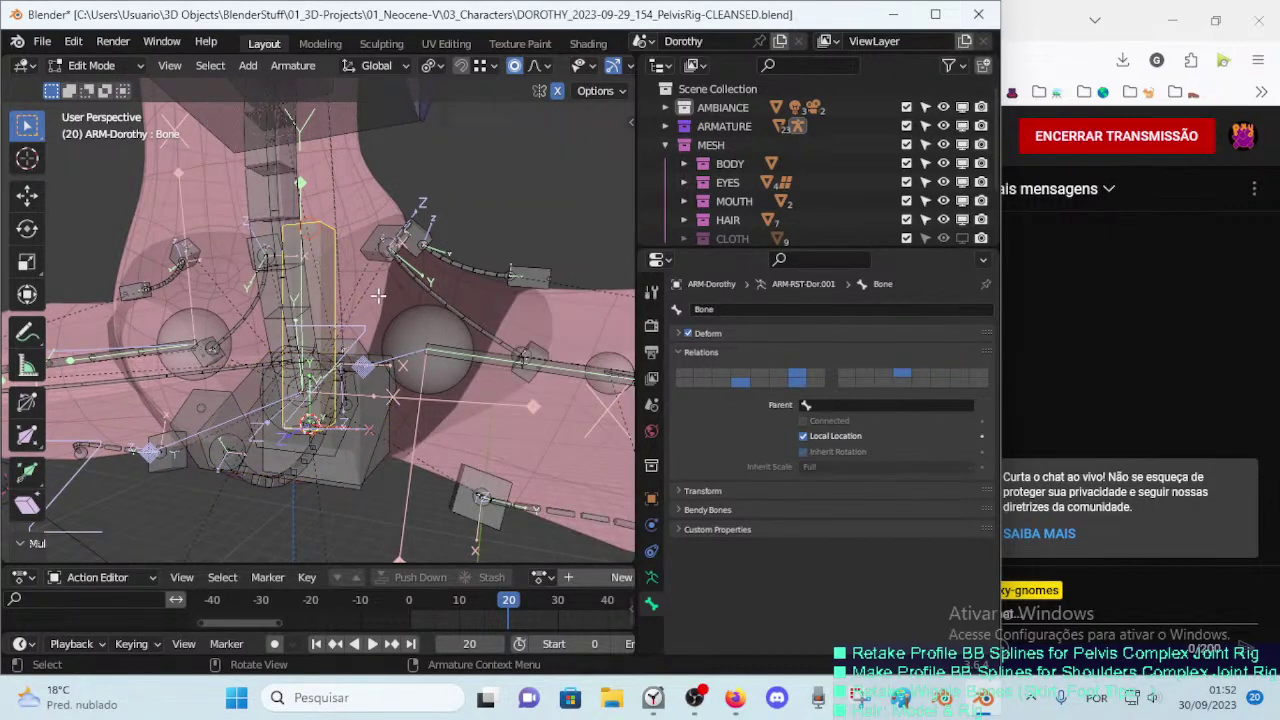
# Step: Thicken the new bone's B-Bone size and scale it up to surround the pelvis
pyautogui.hotkey('ctrl', 'alt', 's')
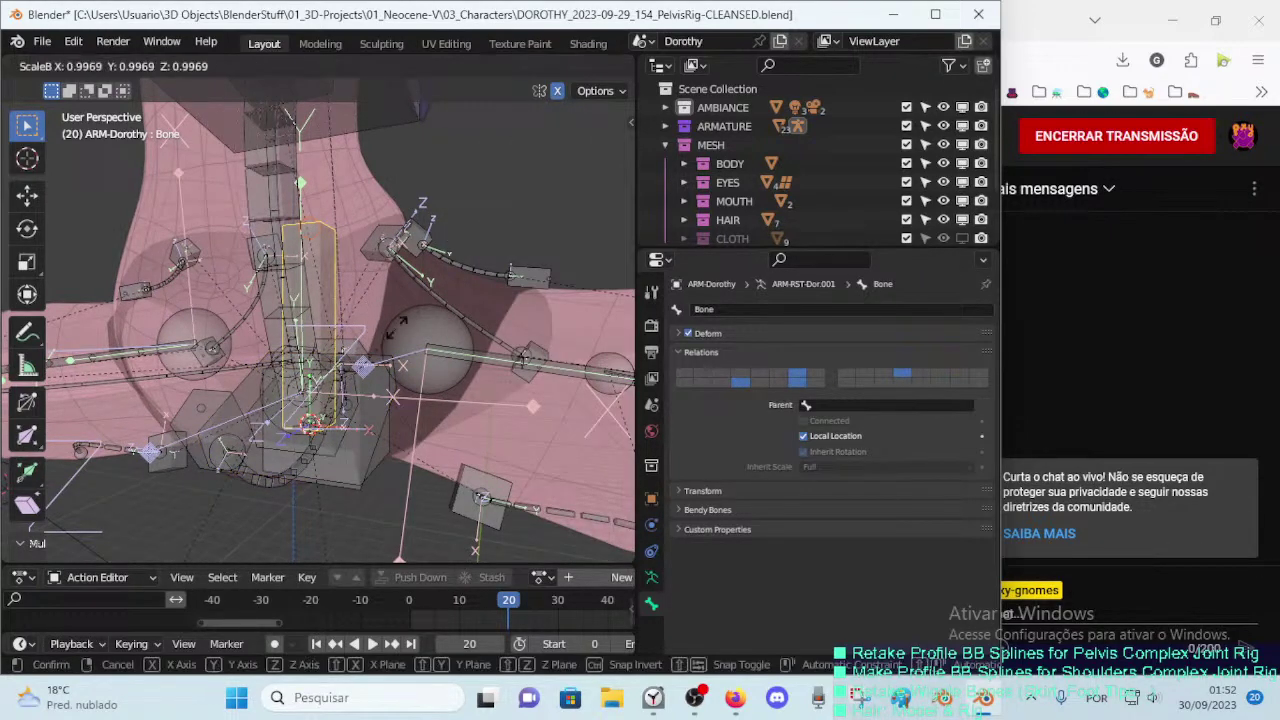
pyautogui.click(272, 265)
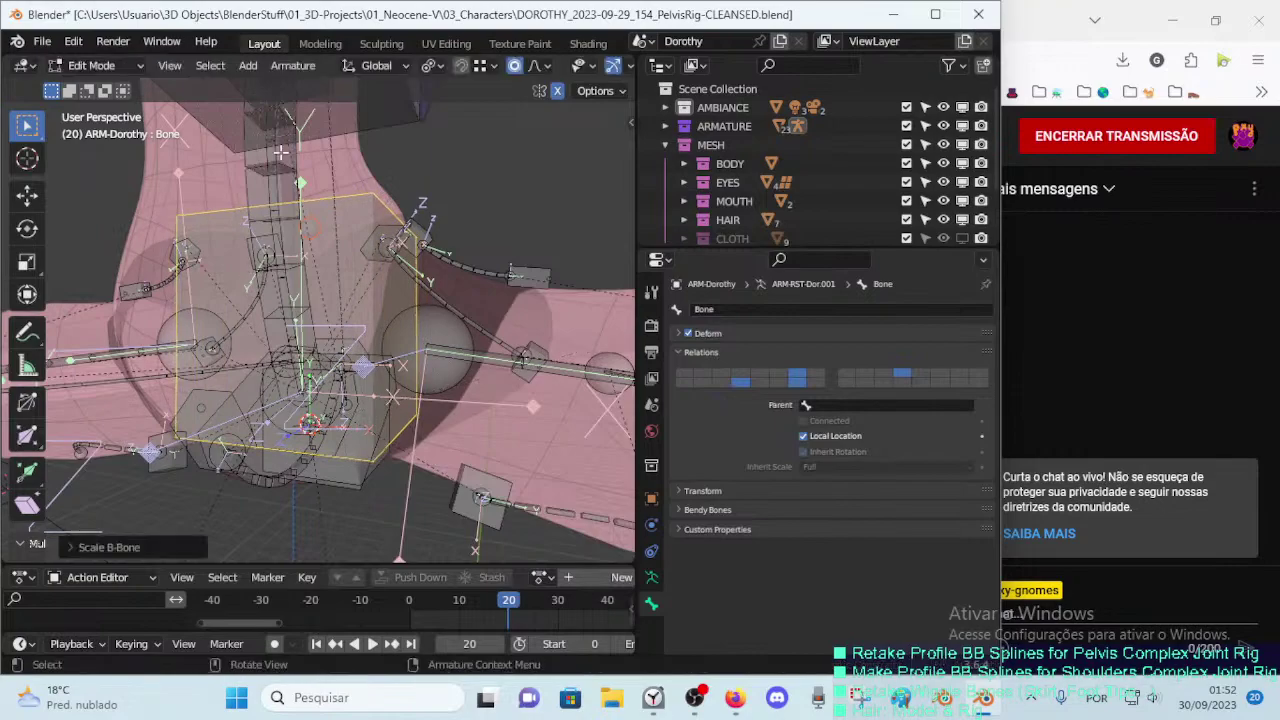
pyautogui.press('s')
pyautogui.click(265, 322)
pyautogui.moveTo(265, 322)
pyautogui.mouseDown(button='middle')
pyautogui.moveTo(205, 380)
pyautogui.moveTo(327, 296)
pyautogui.moveTo(210, 522)
pyautogui.mouseUp(button='middle')
pyautogui.press('s')
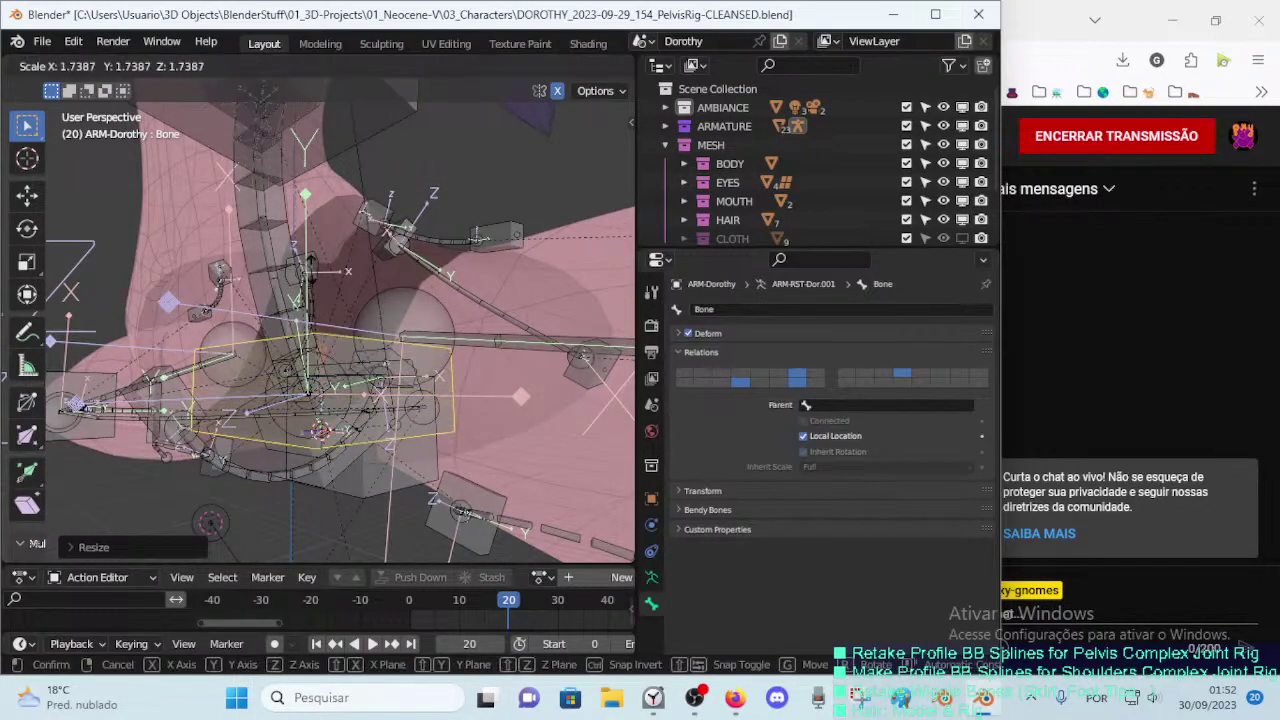
pyautogui.click(267, 390)
# Step: Widen the box bone's B-Bone thickness further and move it along Z
pyautogui.moveTo(267, 390); pyautogui.dragTo(420, 400, button='middle')
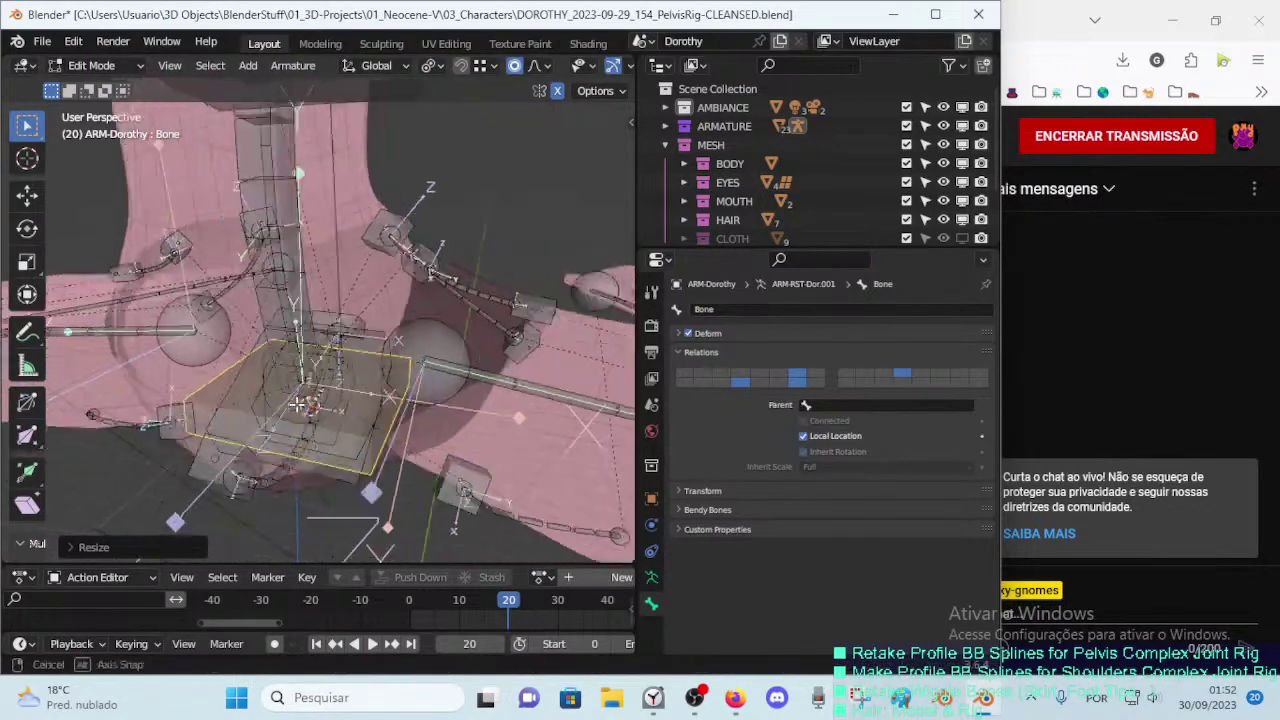
pyautogui.hotkey('ctrl', 'alt', 's')
pyautogui.click(470, 400)
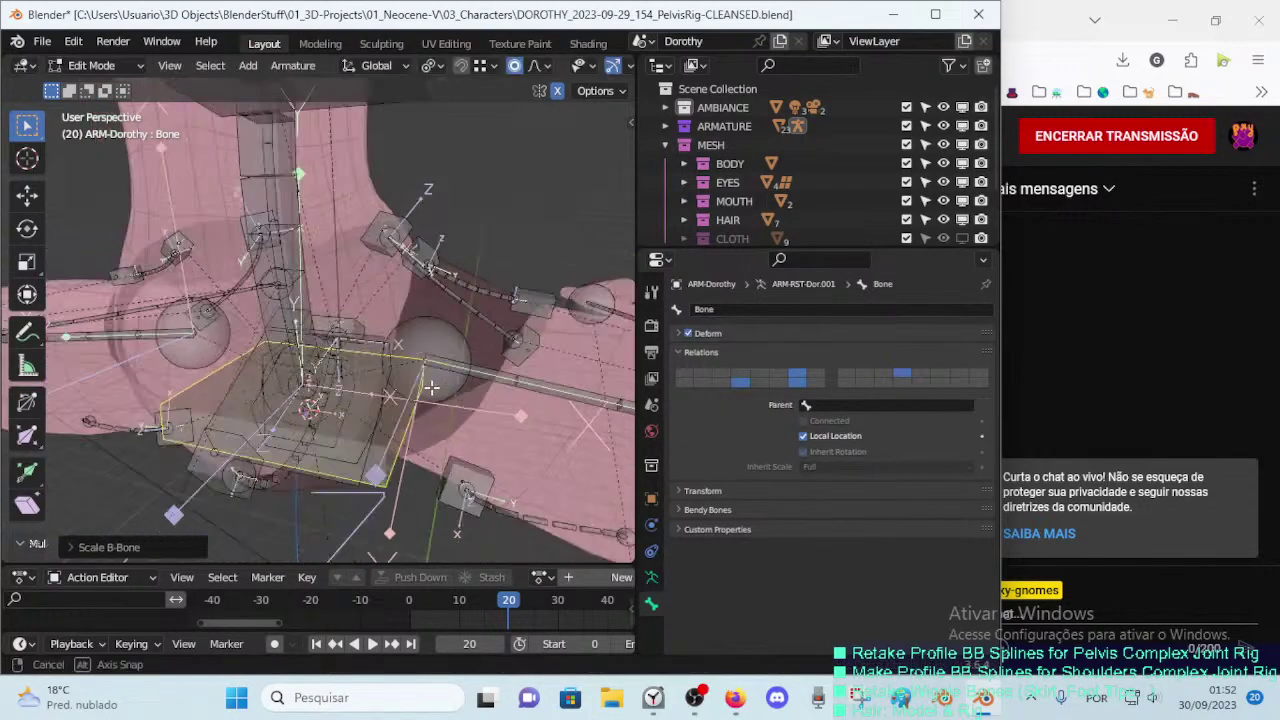
pyautogui.moveTo(470, 400)
pyautogui.mouseDown(button='middle')
pyautogui.moveTo(401, 351)
pyautogui.moveTo(367, 392)
pyautogui.moveTo(328, 380)
pyautogui.moveTo(320, 445)
pyautogui.mouseUp(button='middle')
pyautogui.hotkey('ctrl', 'alt', 's')
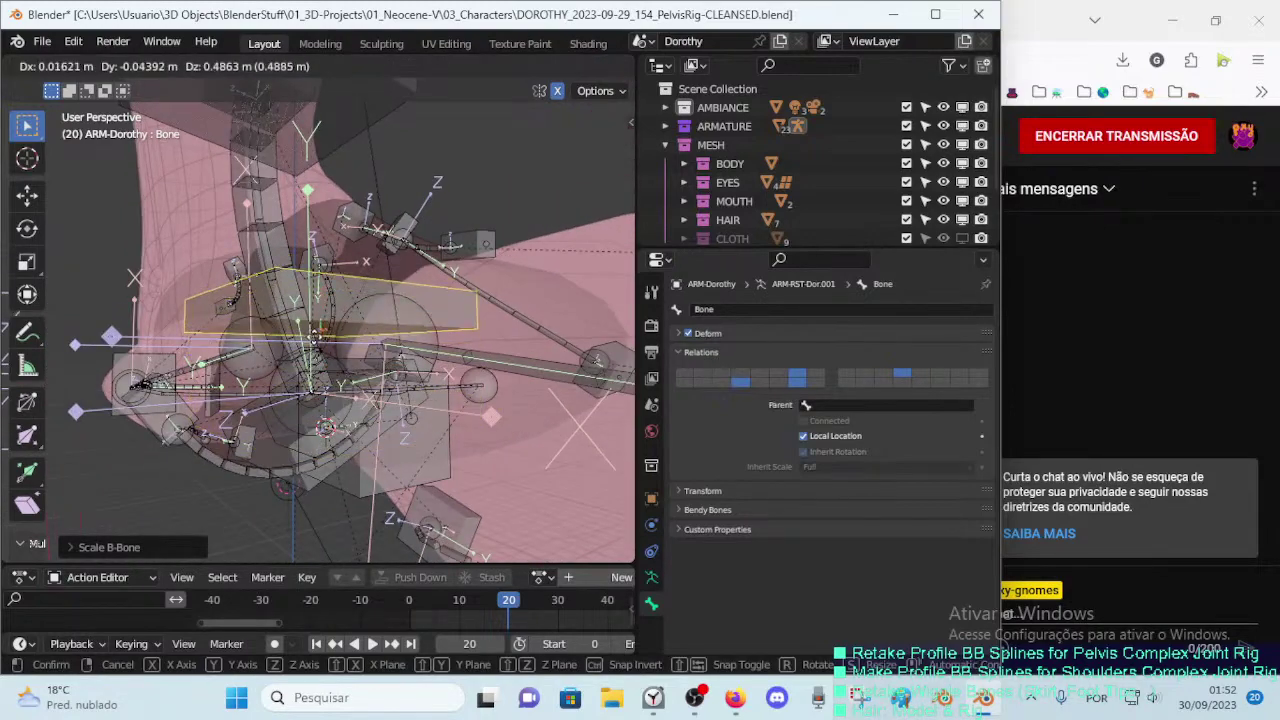
pyautogui.click(330, 465)
pyautogui.press('g')
pyautogui.press('z')
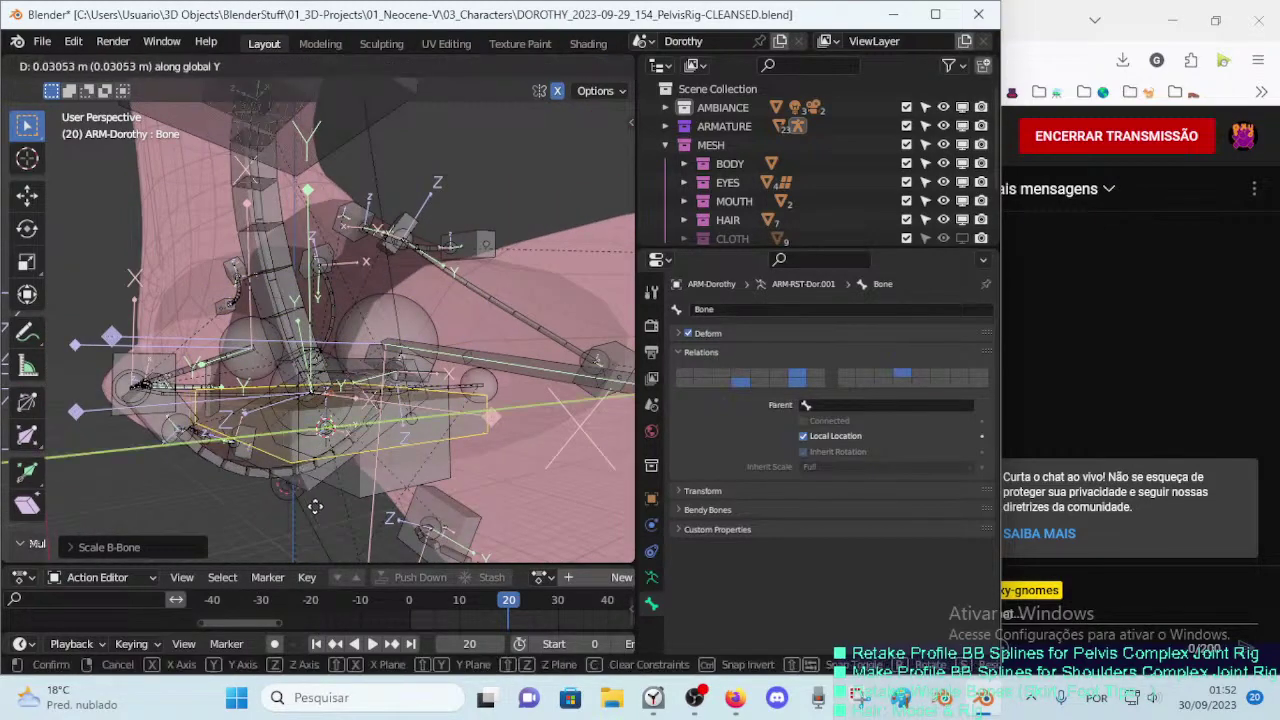
pyautogui.click(310, 540)
# Step: Snap the box bone onto the 3D cursor at the hips with Selection to Cursor
pyautogui.moveTo(312, 500); pyautogui.dragTo(318, 378, button='middle')
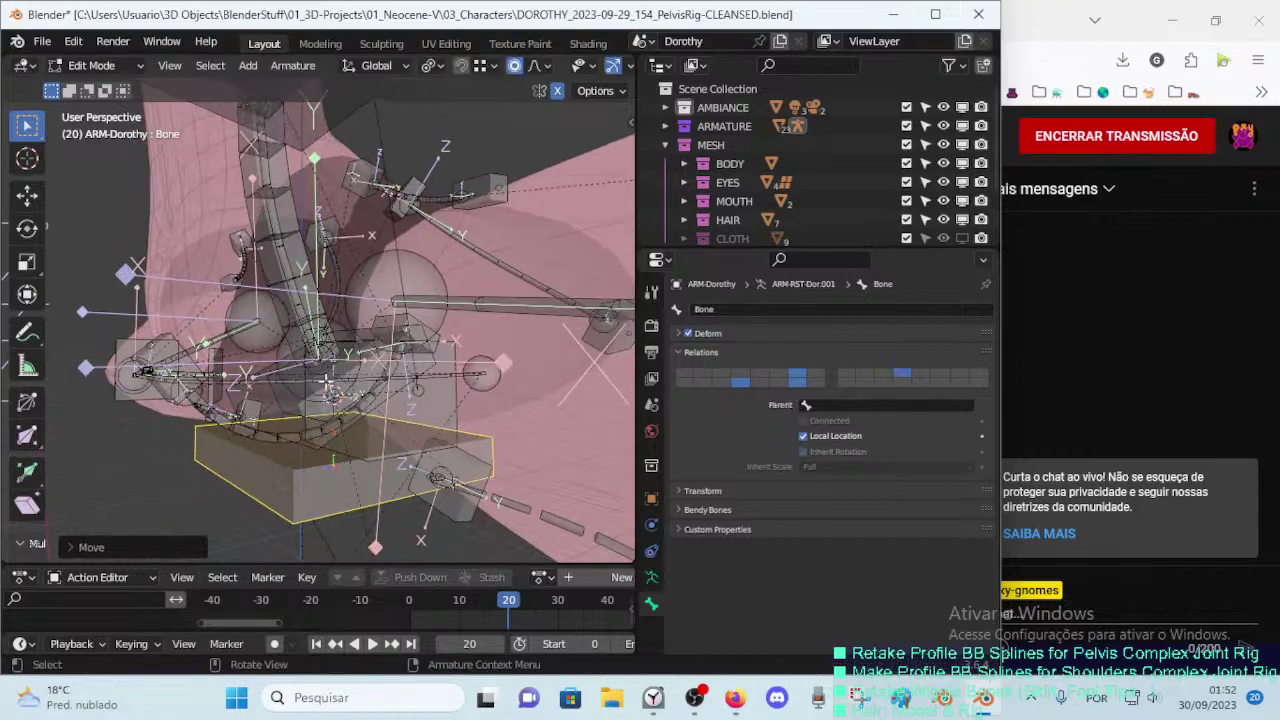
pyautogui.click(318, 376)
pyautogui.click(338, 490)
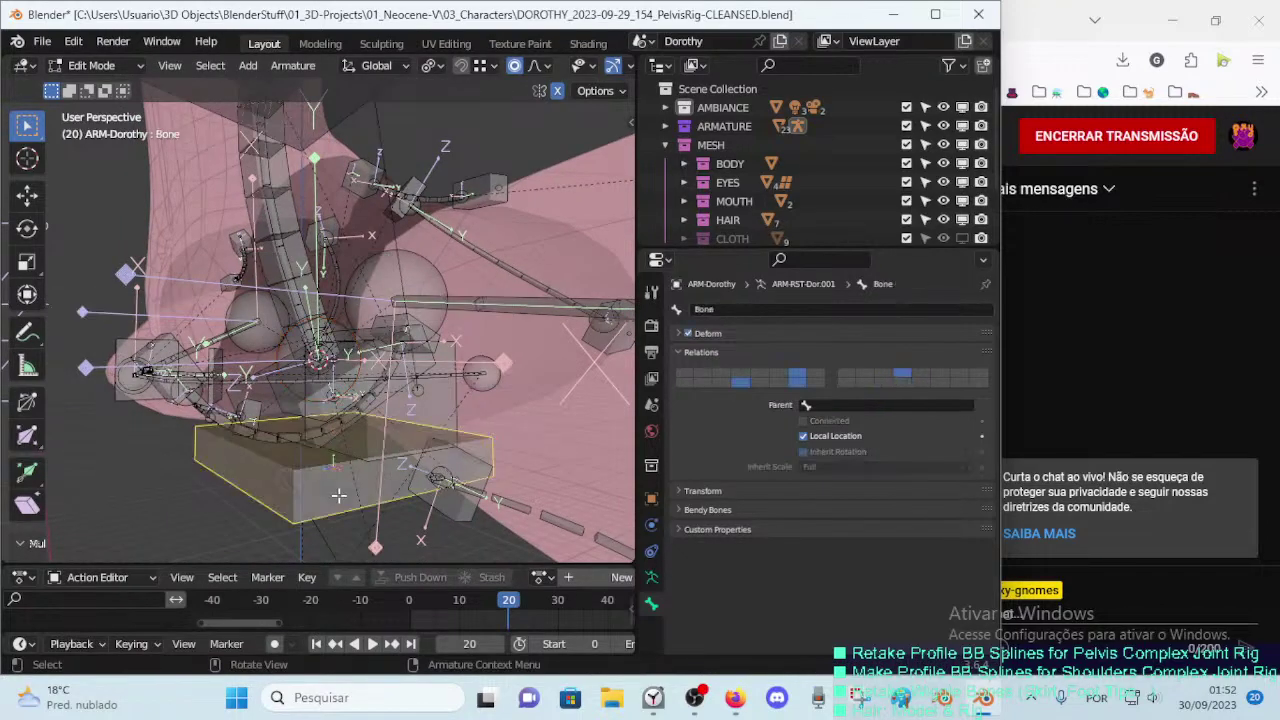
pyautogui.hotkey('shift', 's')
pyautogui.click(287, 387)
pyautogui.moveTo(338, 494)
pyautogui.mouseDown(button='middle')
pyautogui.moveTo(283, 430)
pyautogui.moveTo(310, 420)
pyautogui.moveTo(278, 430)
pyautogui.moveTo(315, 414)
pyautogui.moveTo(242, 382)
pyautogui.moveTo(269, 454)
pyautogui.mouseUp(button='middle')
pyautogui.click(330, 408)
pyautogui.click(193, 337)
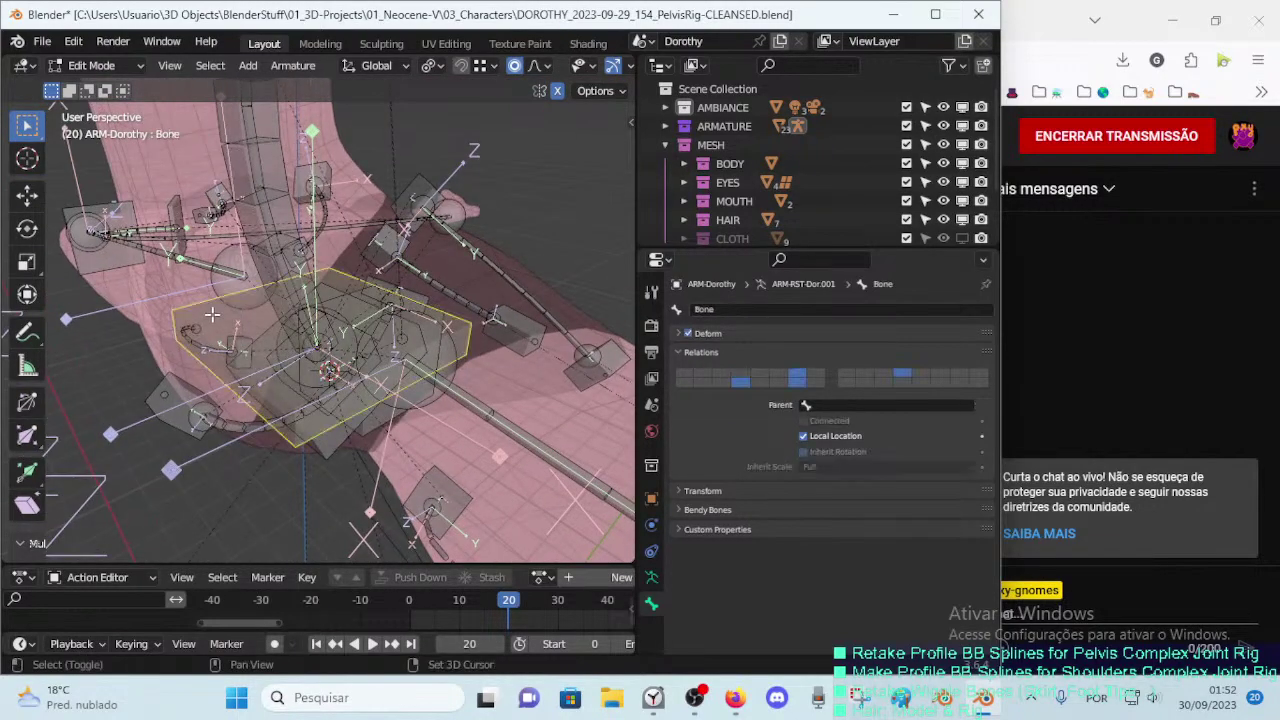
pyautogui.hotkey('shift', 's')
pyautogui.click(245, 242)
# Step: Name the box bone MTR-Hips, then change its prefix to make it CMD-Hips
pyautogui.press('F2')
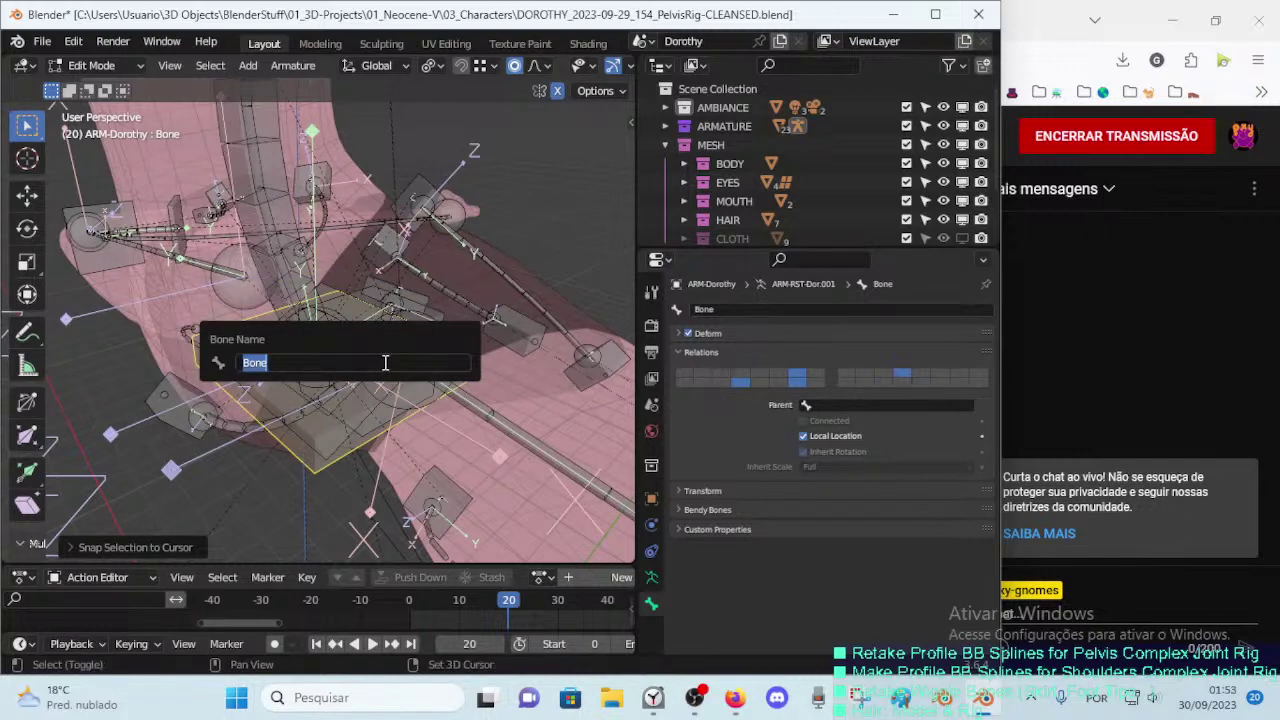
pyautogui.write('MTR-Hips')
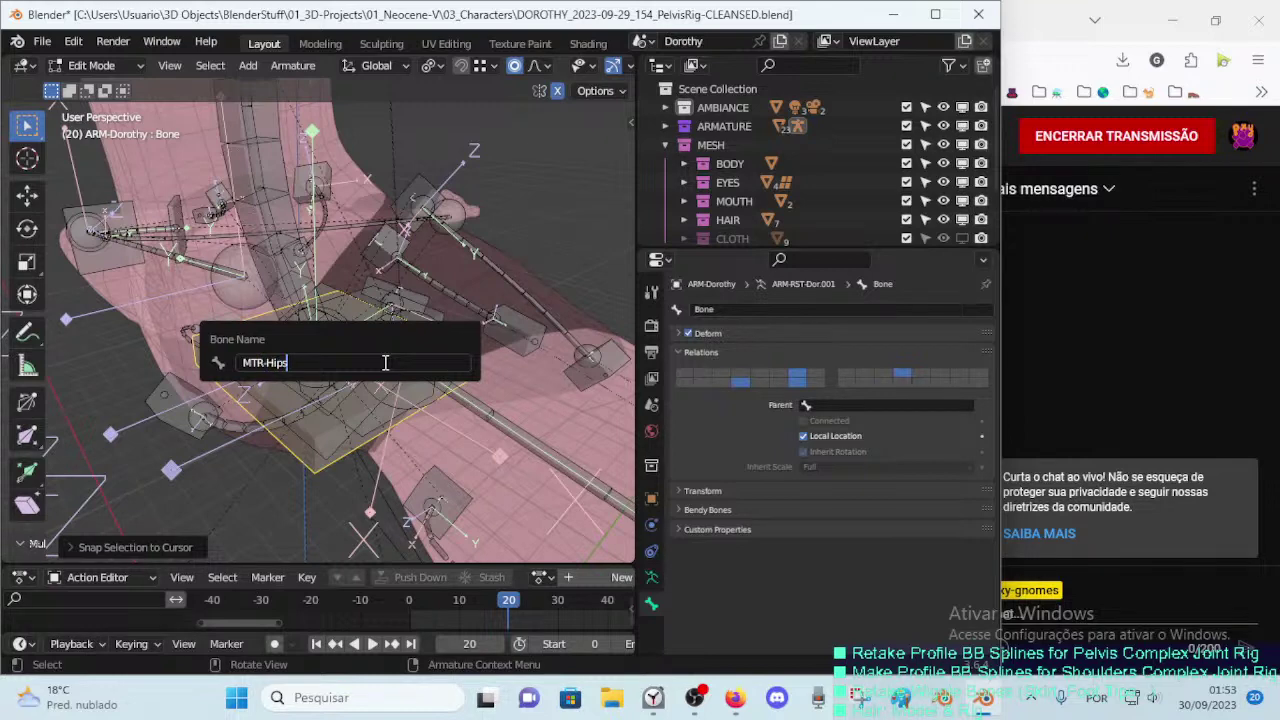
pyautogui.press('Return')
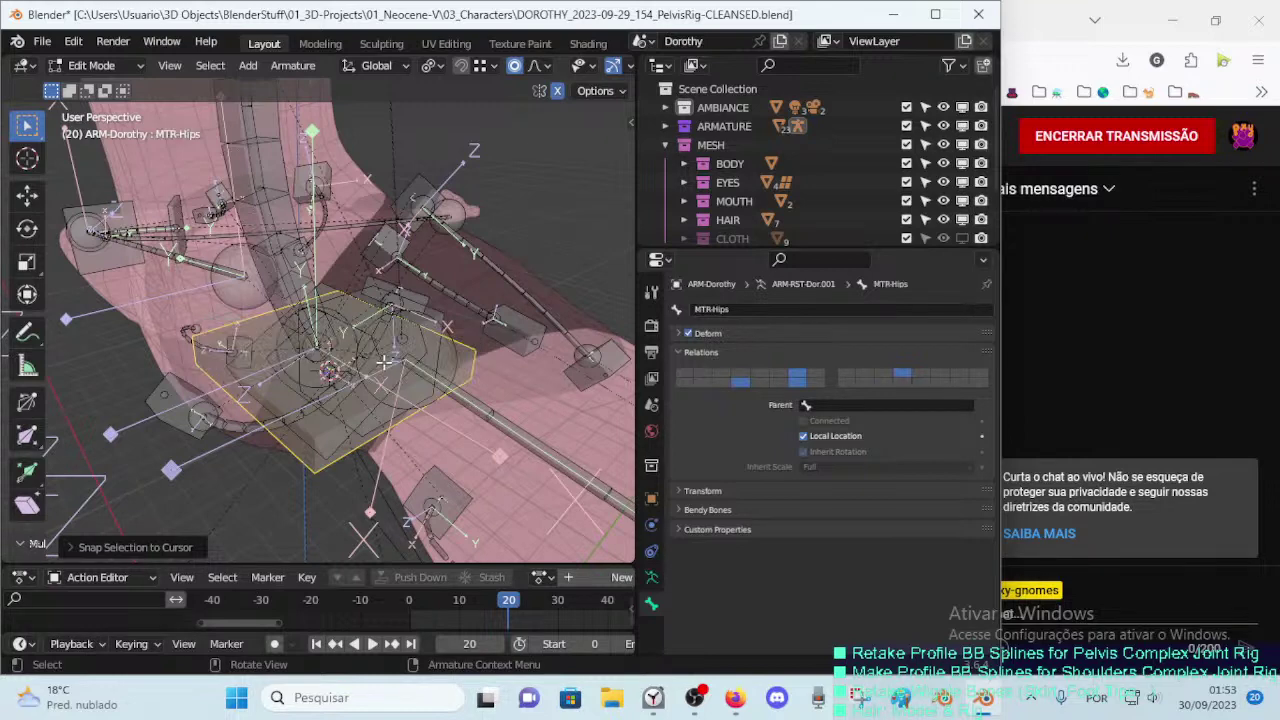
pyautogui.press('F2')
pyautogui.click(385, 362)
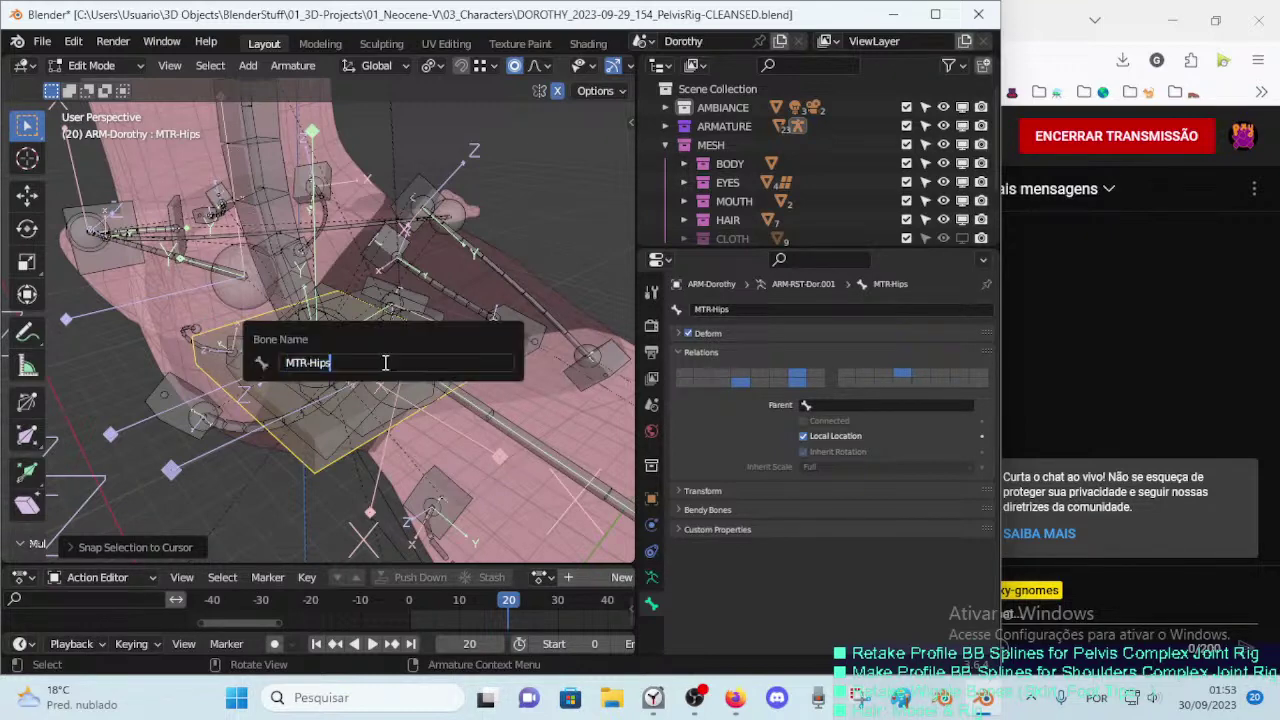
pyautogui.hotkey('ctrl', 'shift', 'Right')
pyautogui.write('MC')
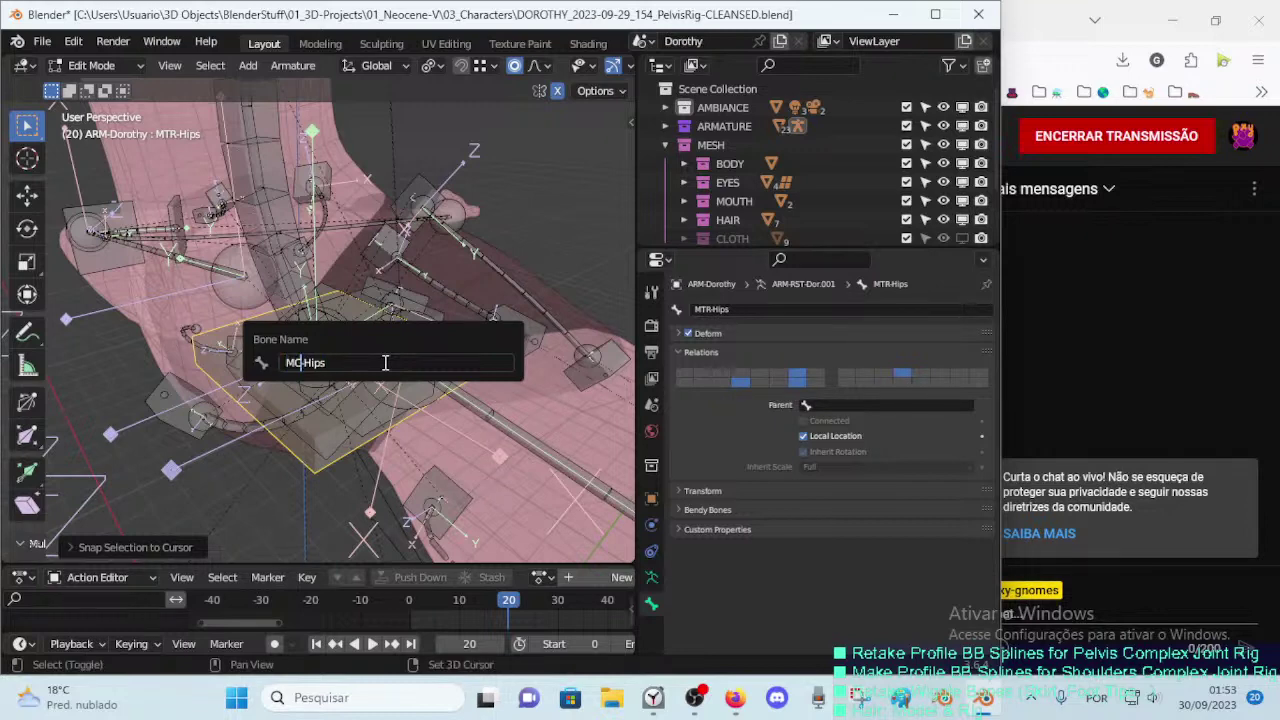
pyautogui.write('CMD-')
pyautogui.press('Return')
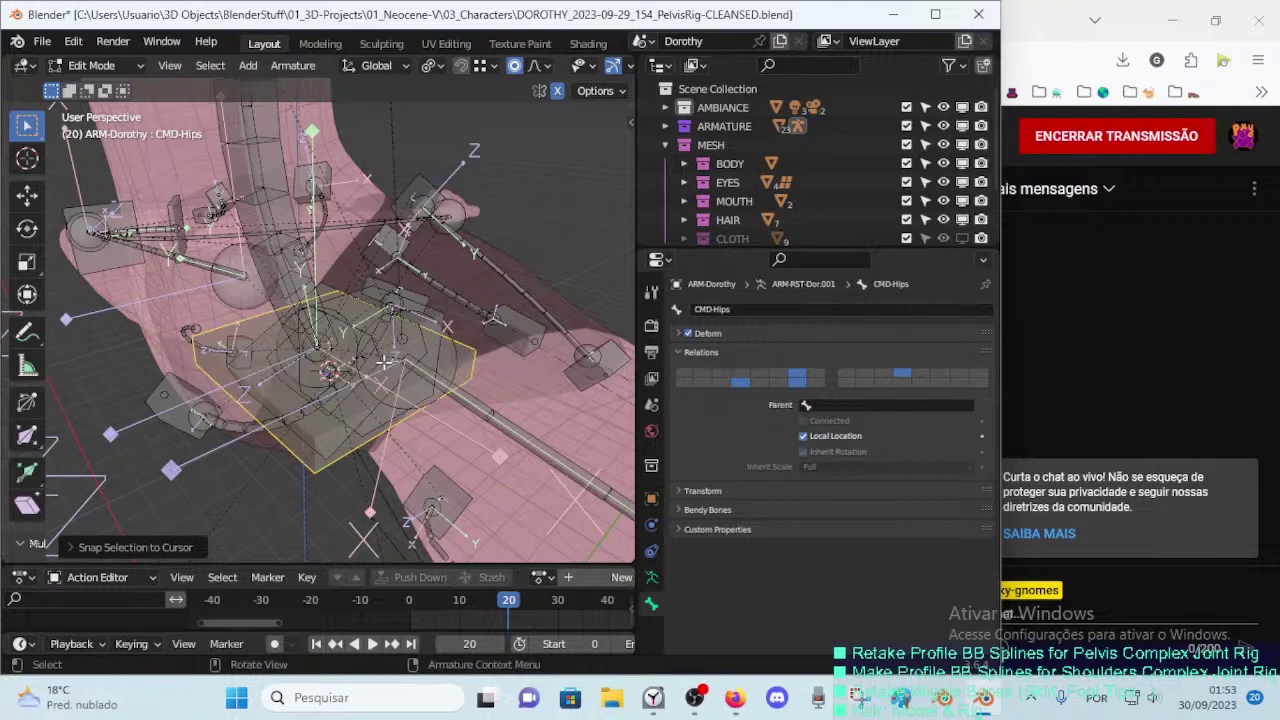
pyautogui.moveTo(337, 441)
pyautogui.mouseDown(button='middle')
pyautogui.moveTo(332, 320)
pyautogui.moveTo(386, 311)
pyautogui.moveTo(382, 338)
pyautogui.mouseUp(button='middle')
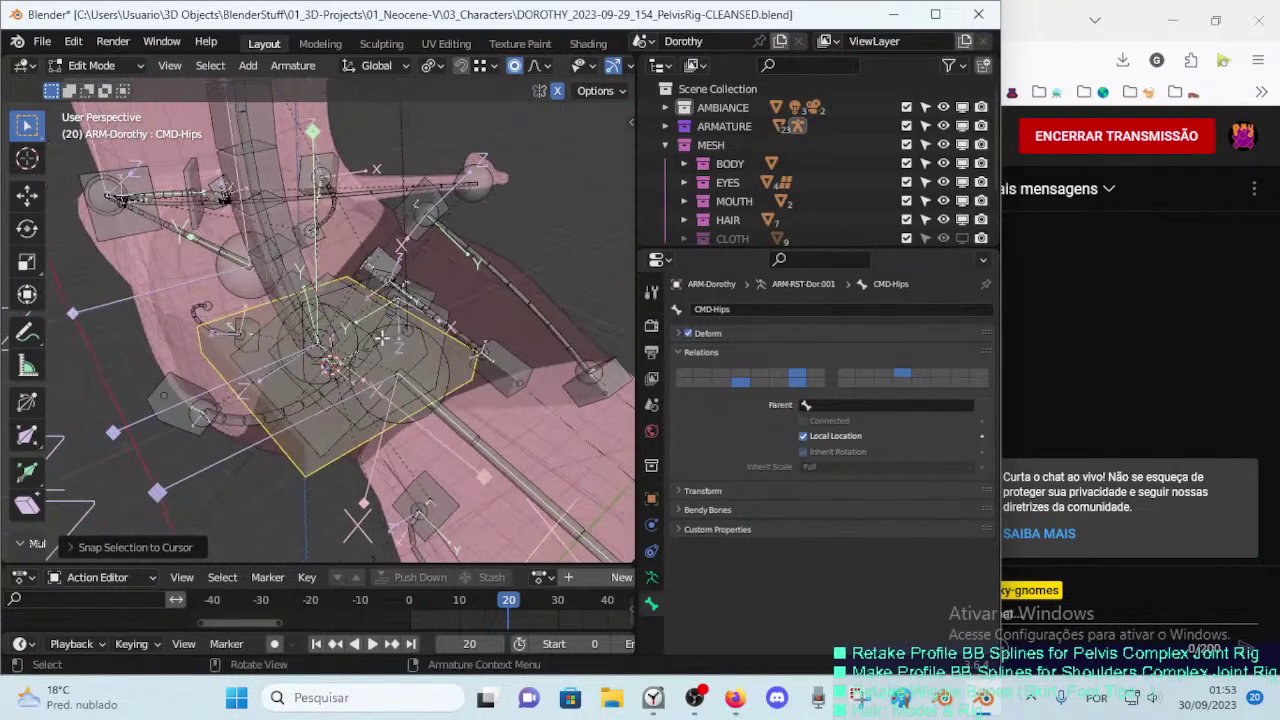
pyautogui.click(458, 306)
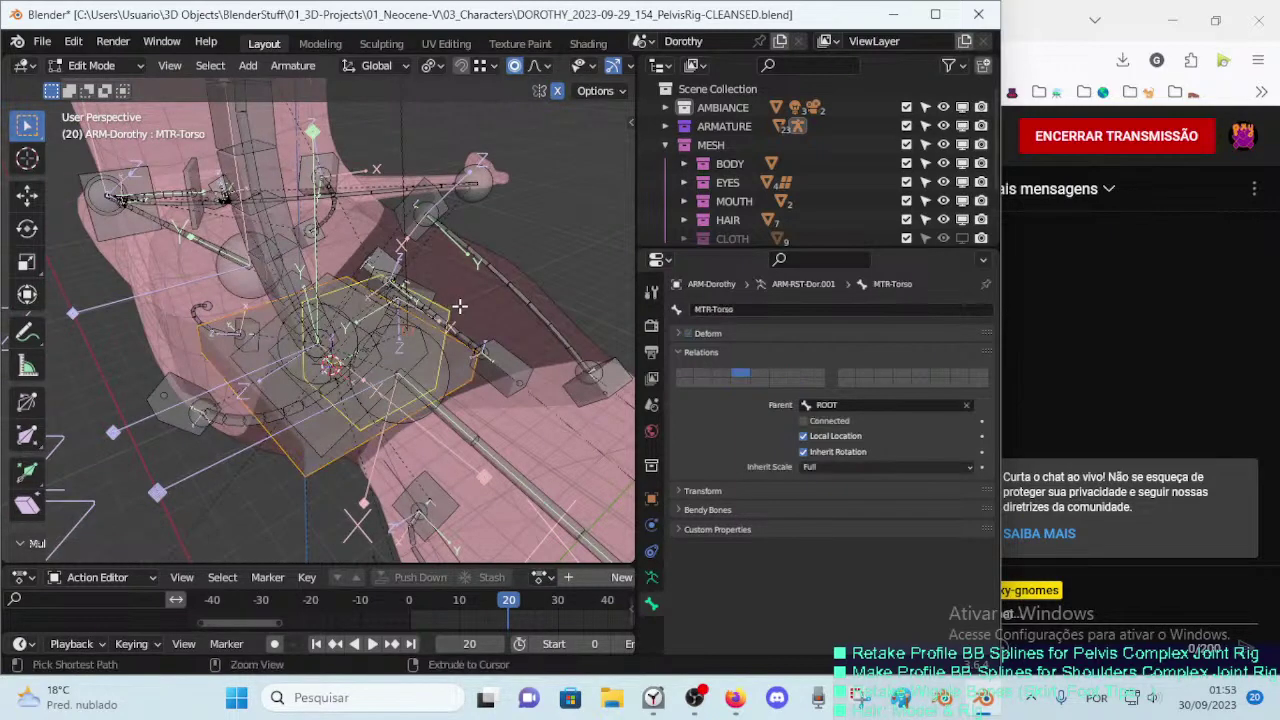
pyautogui.hotkey('ctrl', 'p')
pyautogui.click(459, 310)
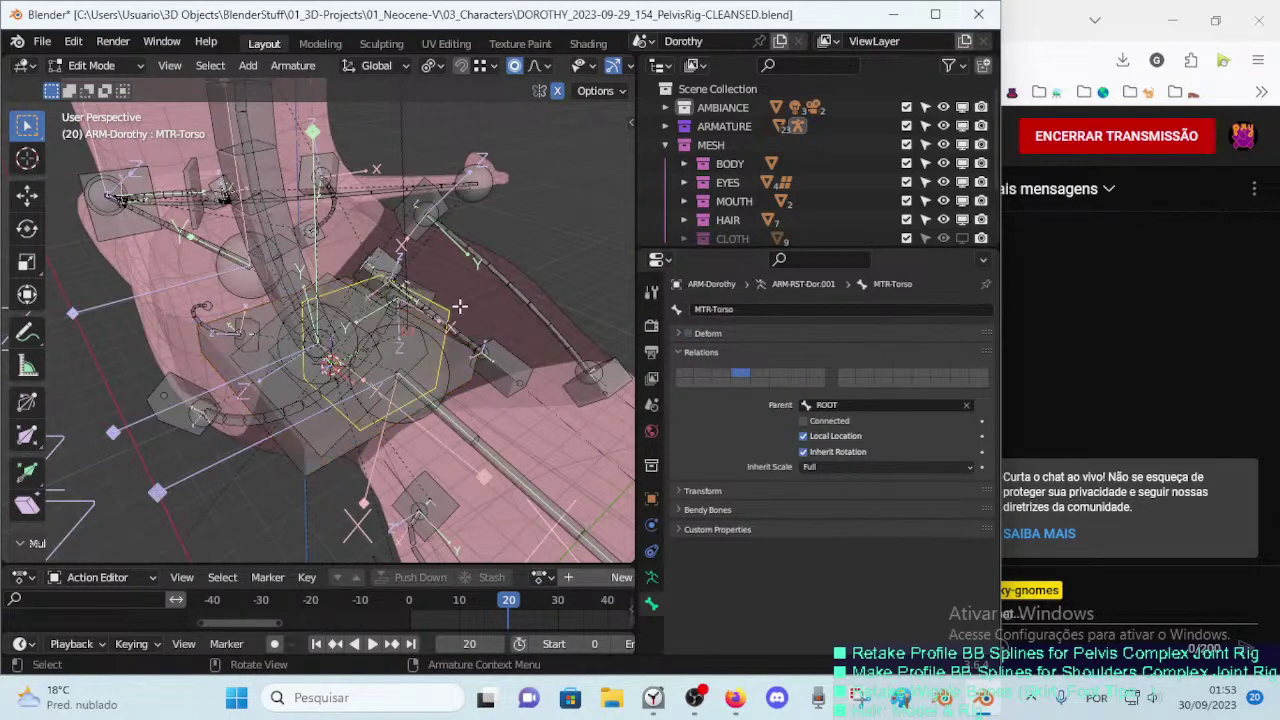
pyautogui.hotkey('ctrl', 'Tab')
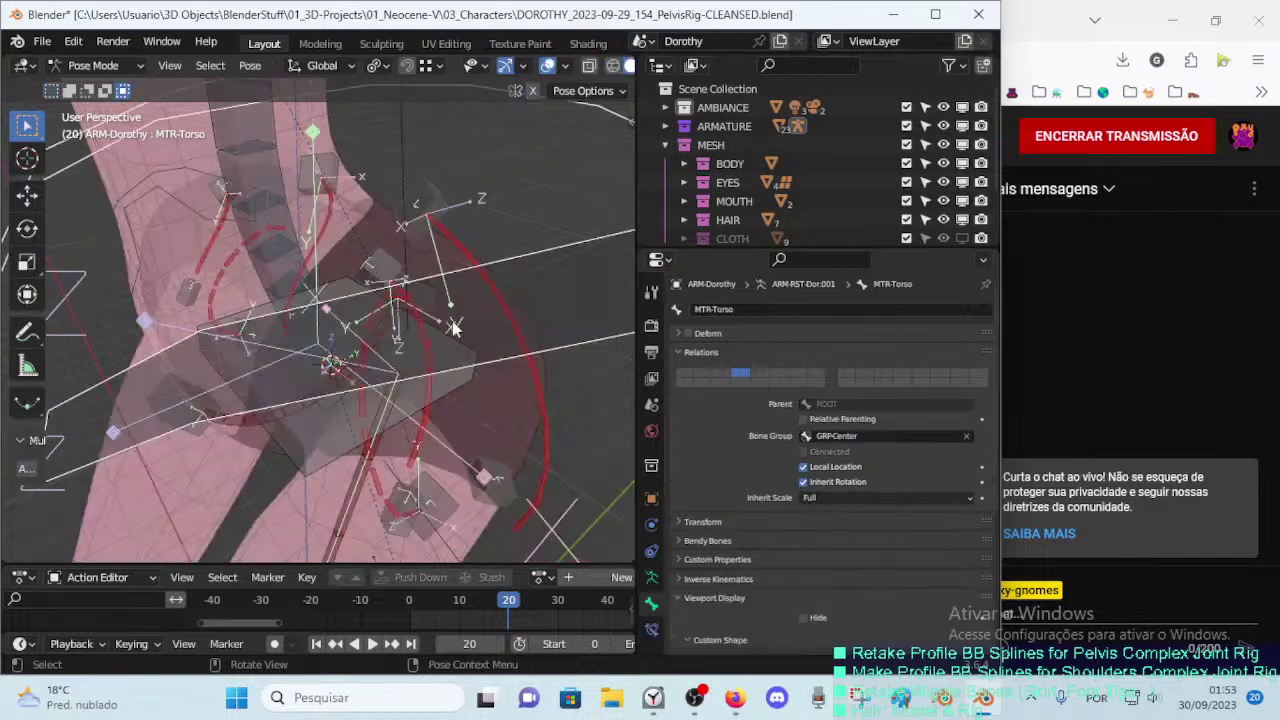
pyautogui.moveTo(376, 311); pyautogui.dragTo(417, 272, button='middle')
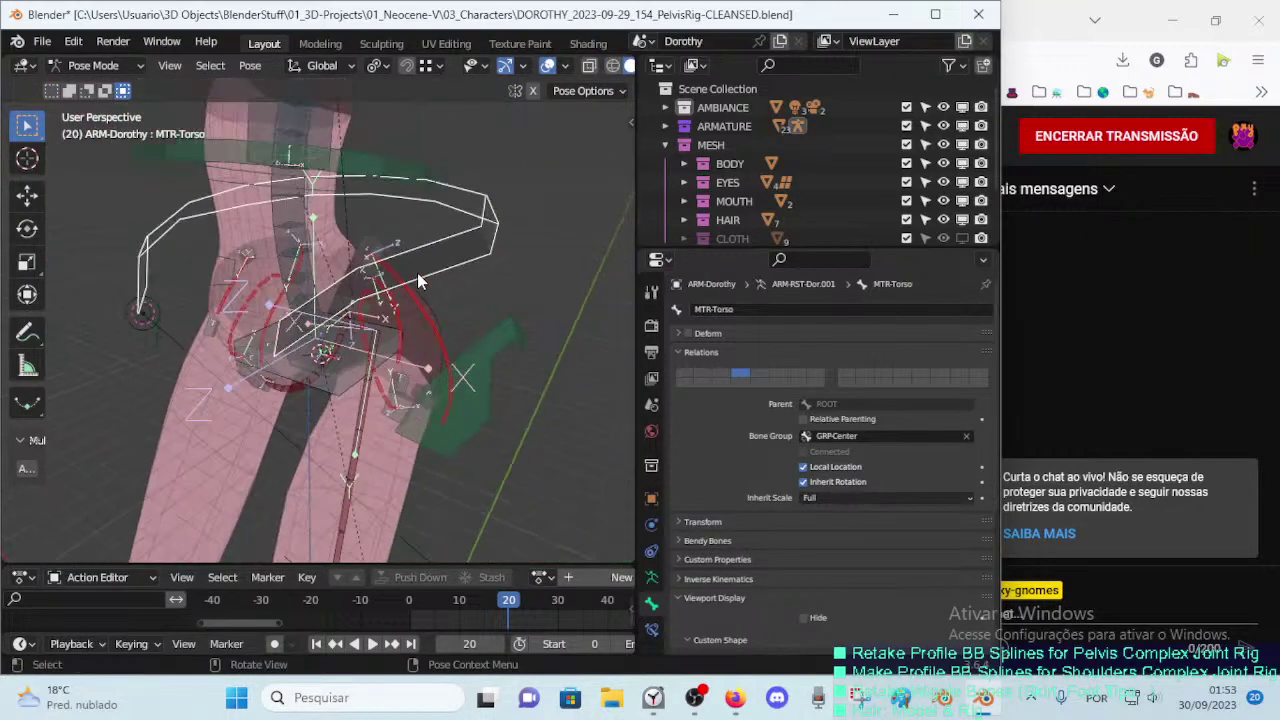
pyautogui.click(651, 577)
pyautogui.click(651, 603)
pyautogui.click(651, 629)
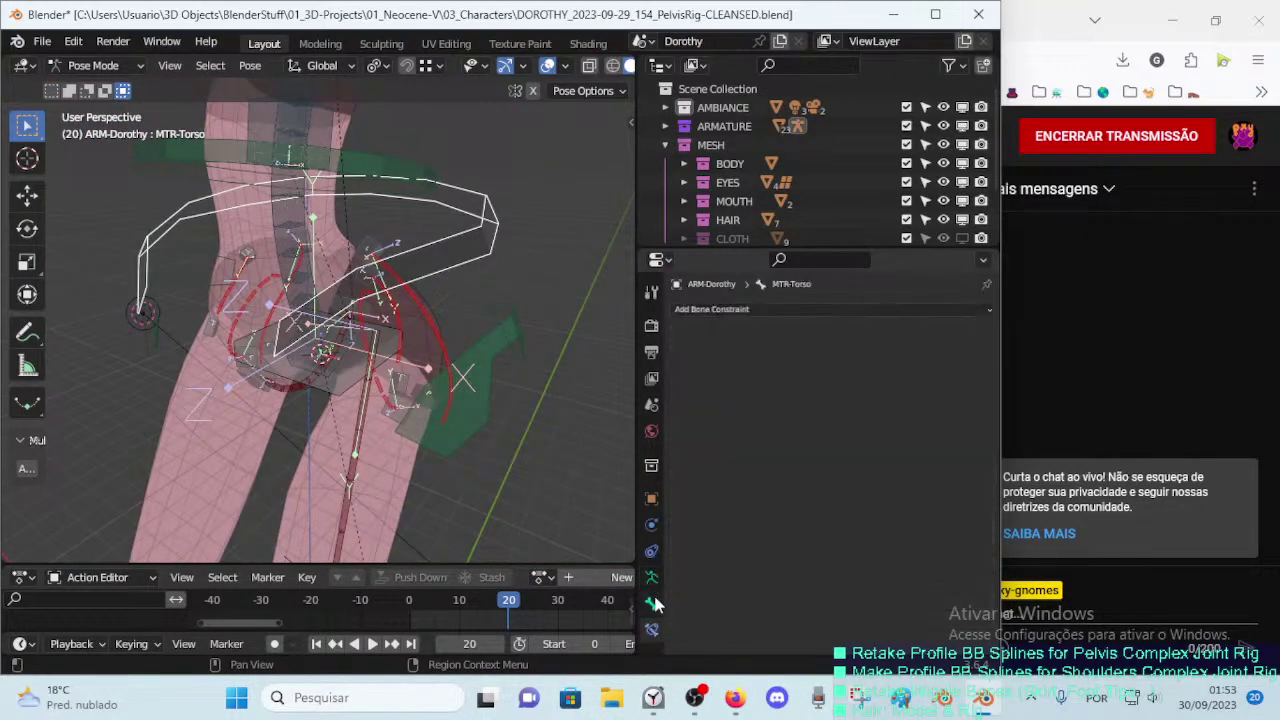
pyautogui.click(653, 603)
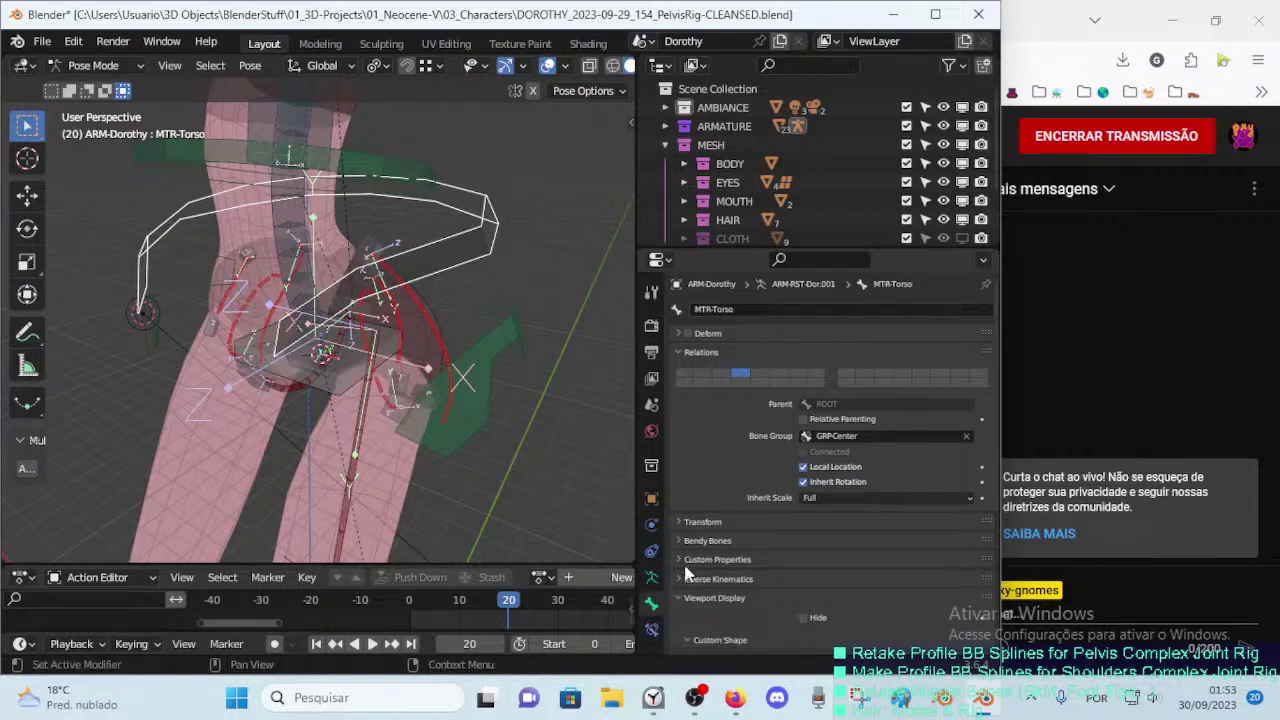
pyautogui.scroll(-3, 700, 590)
pyautogui.scroll(-3, 714, 583)
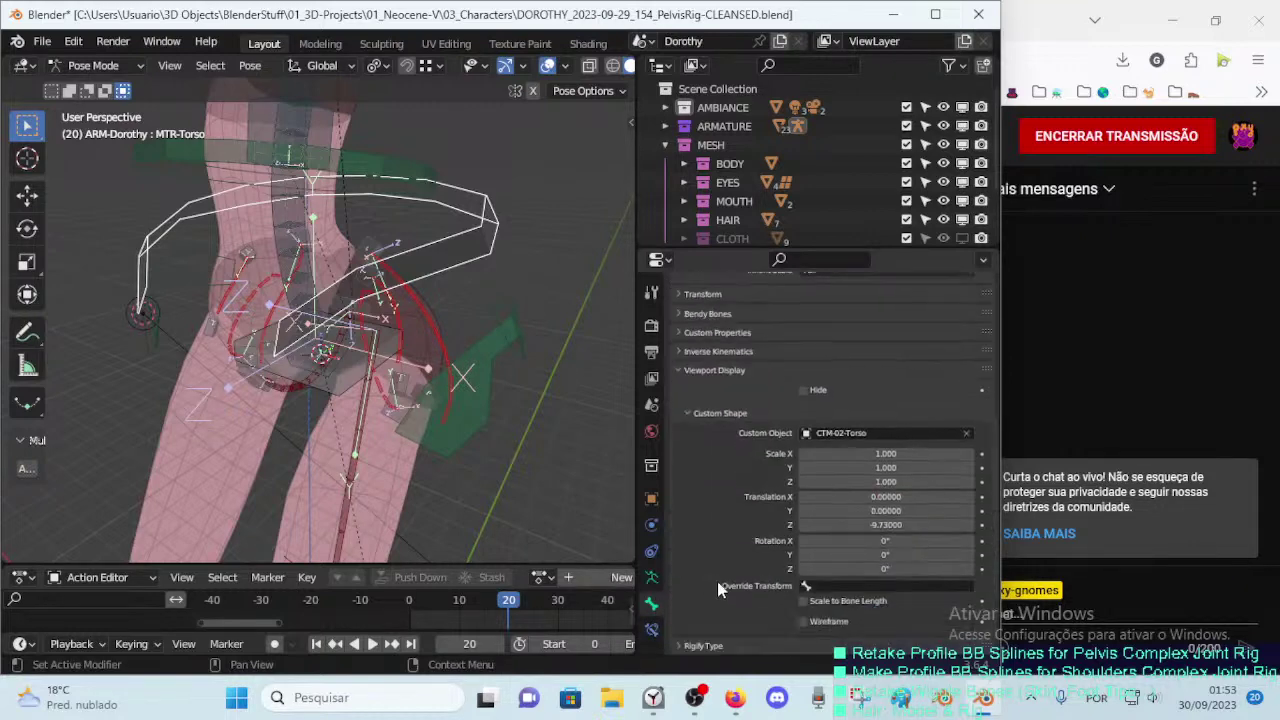
pyautogui.click(804, 601)
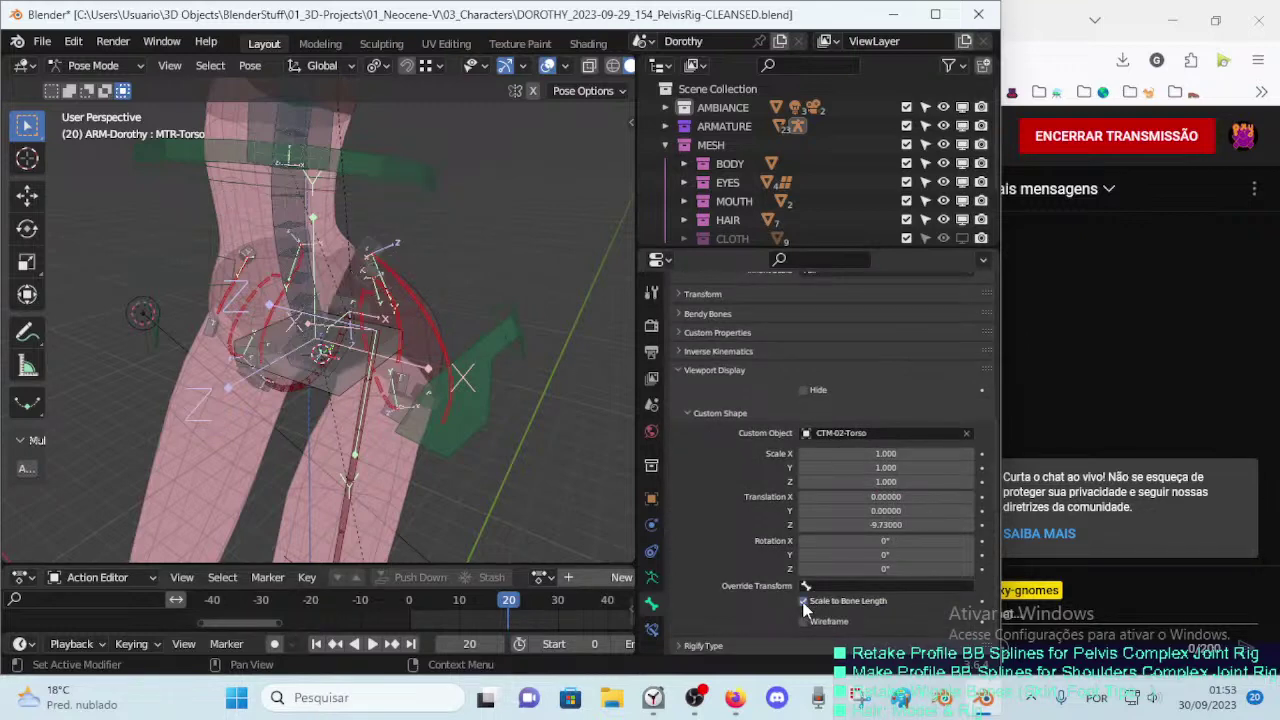
pyautogui.click(804, 601)
pyautogui.click(804, 601)
pyautogui.click(804, 601)
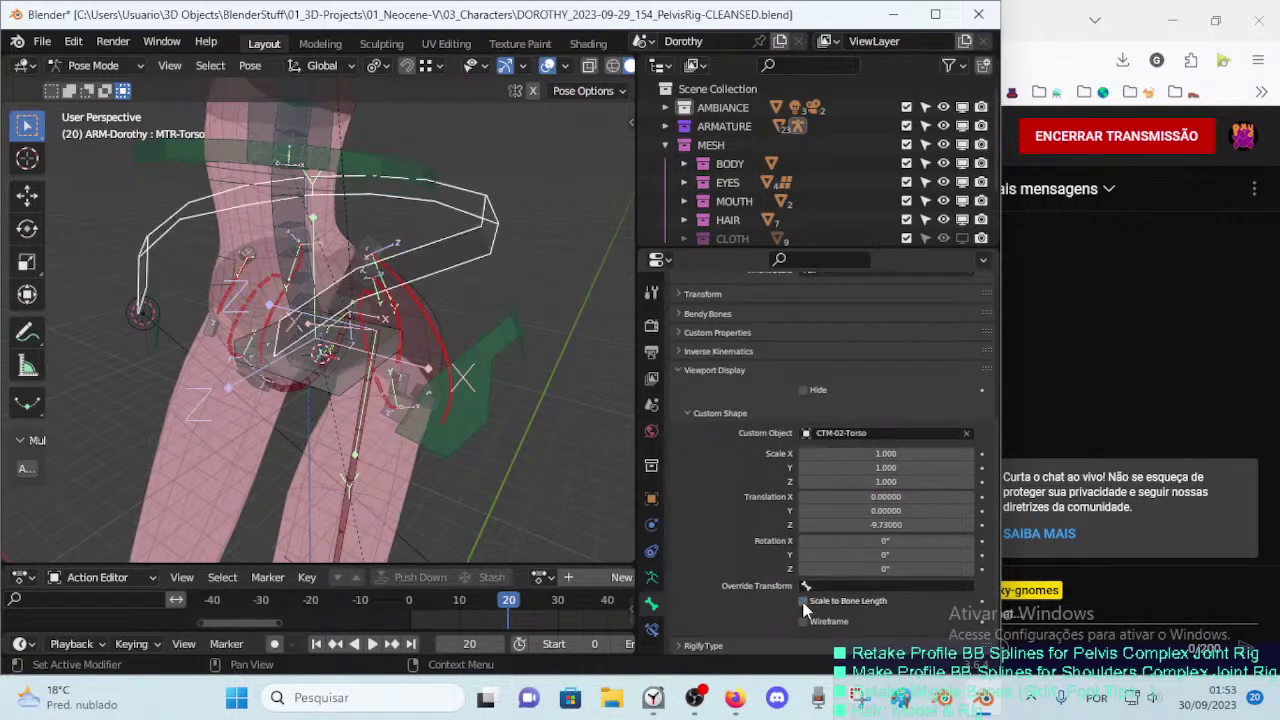
# Step: In Edit Mode, rescale the MTR-Torso bone to fit around the pelvis
pyautogui.press('Tab')
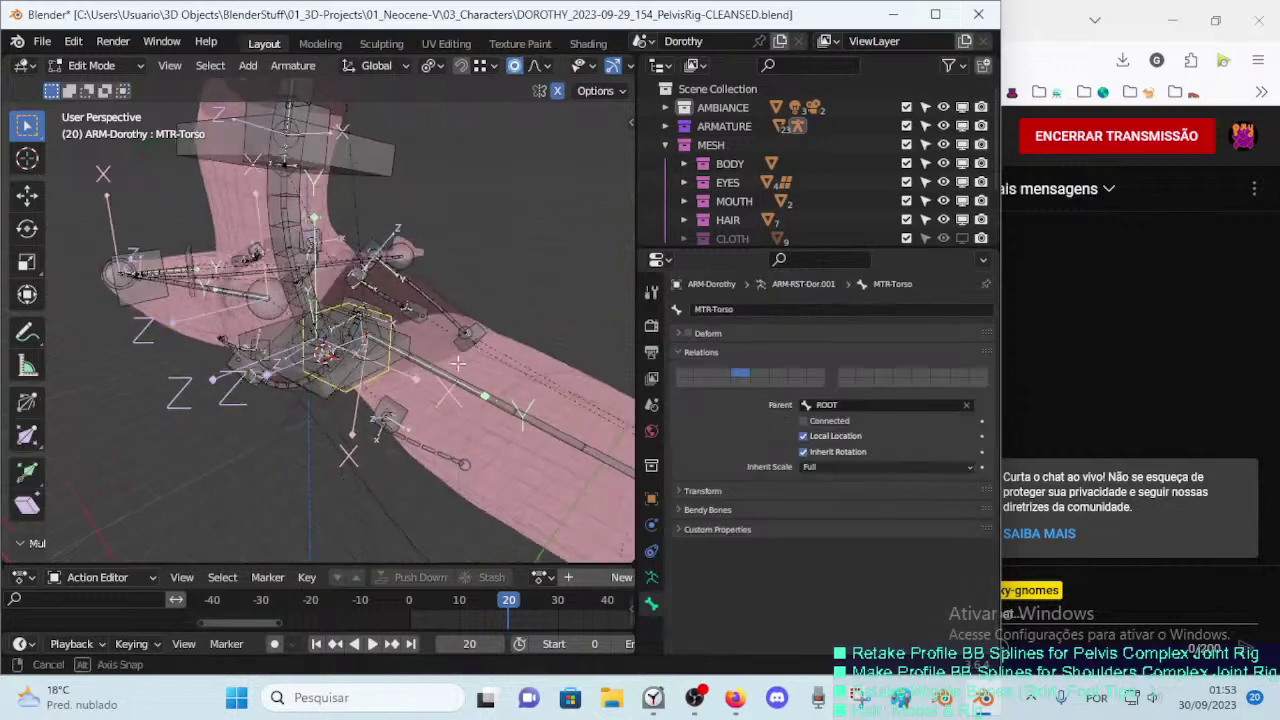
pyautogui.press('s')
pyautogui.click(490, 330)
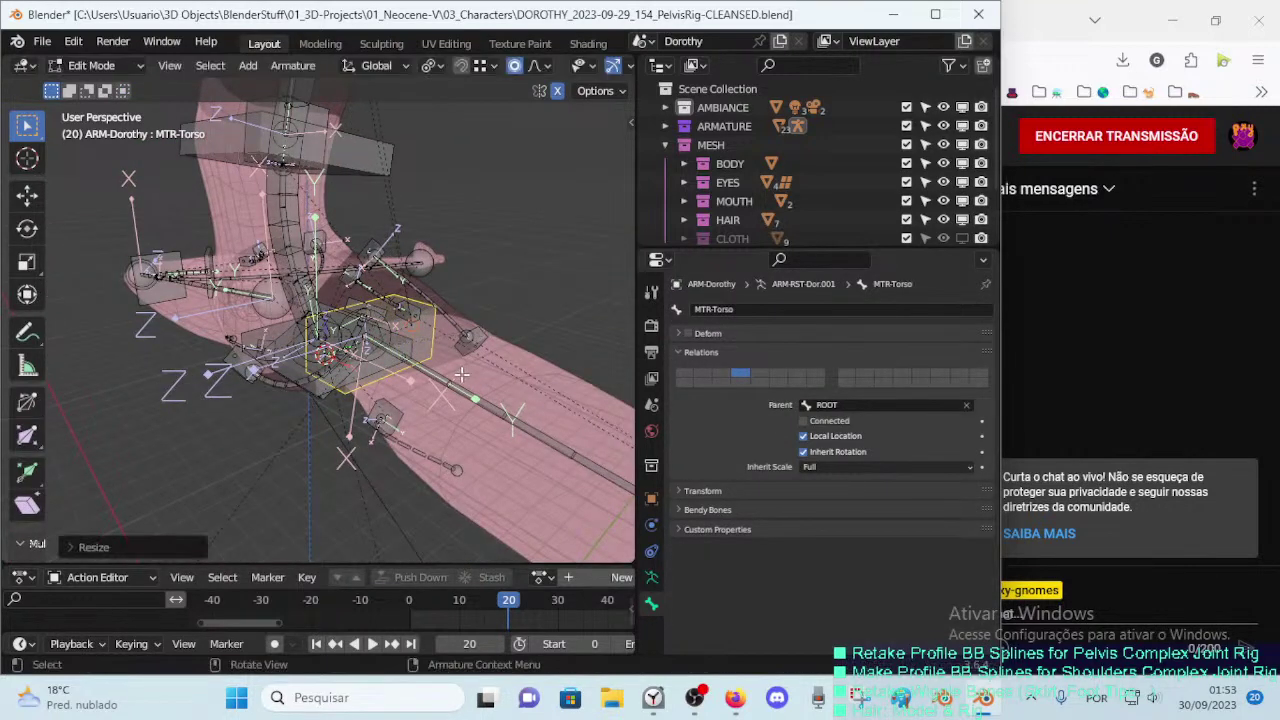
pyautogui.press('s')
pyautogui.click(450, 370)
pyautogui.press('s')
pyautogui.click(446, 368)
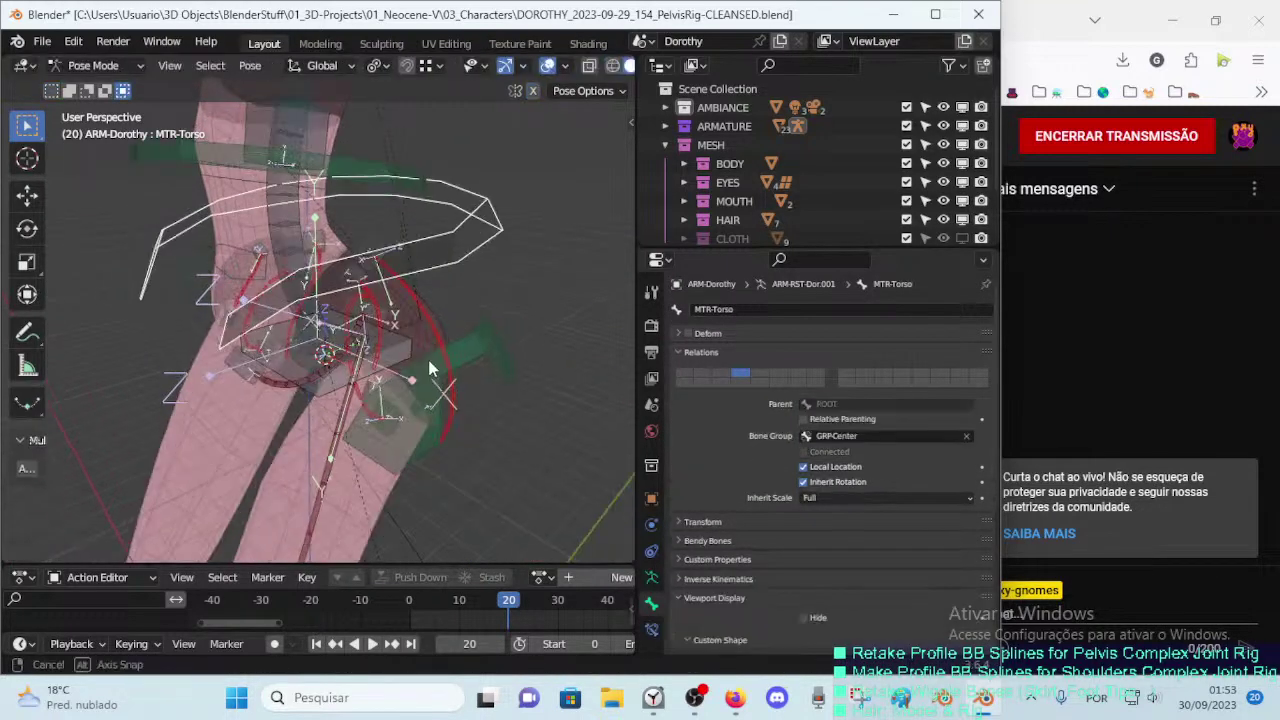
pyautogui.press('Tab')
pyautogui.press('Tab')
pyautogui.press('Tab')
pyautogui.press('Tab')
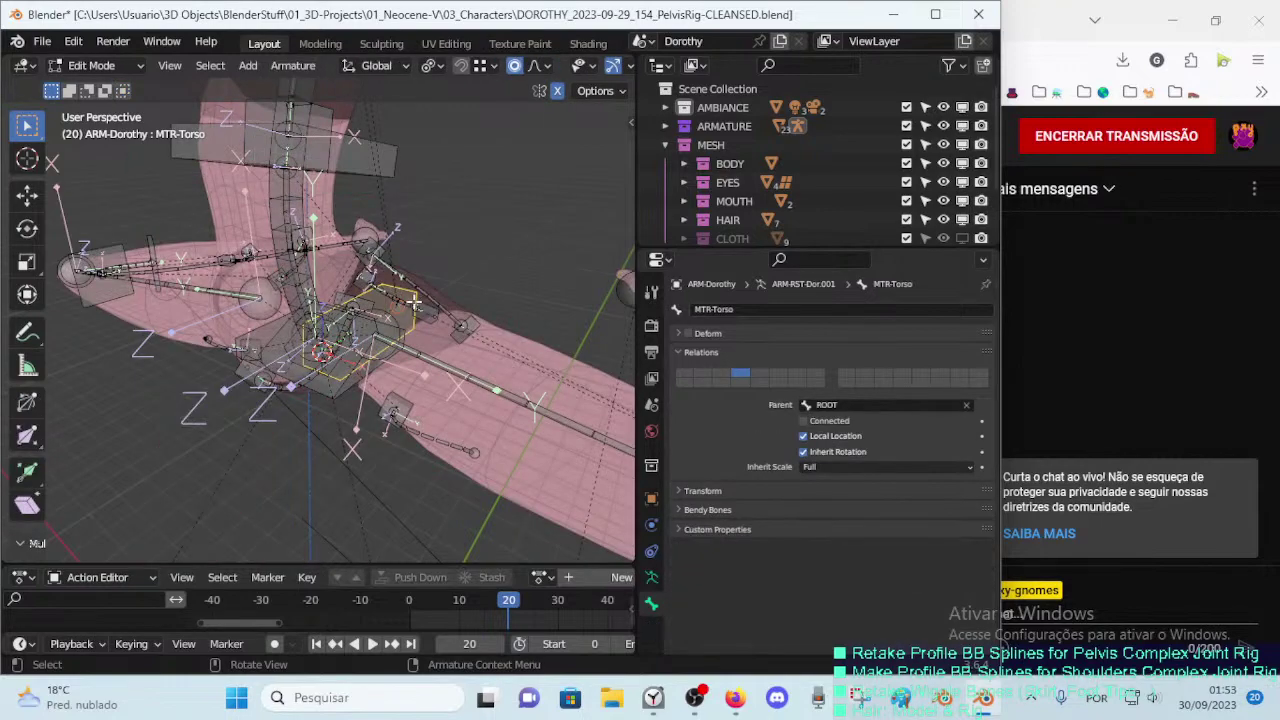
pyautogui.press('s')
pyautogui.click(415, 300)
pyautogui.moveTo(415, 300)
pyautogui.mouseDown(button='middle')
pyautogui.moveTo(197, 231)
pyautogui.moveTo(379, 264)
pyautogui.moveTo(371, 358)
pyautogui.mouseUp(button='middle')
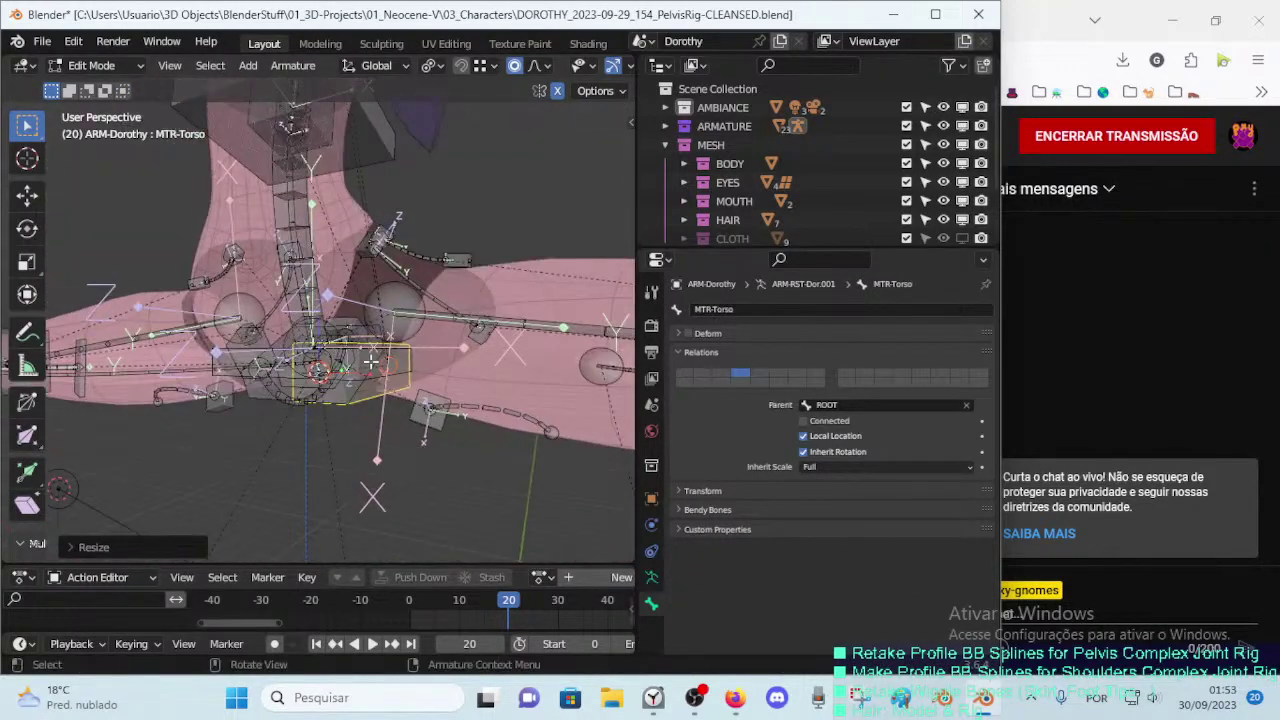
# Step: Resize the CMD-Hips bone, including its B-Bone size with Ctrl+Alt+S
pyautogui.click(371, 363)
pyautogui.press('s')
pyautogui.press('Escape')
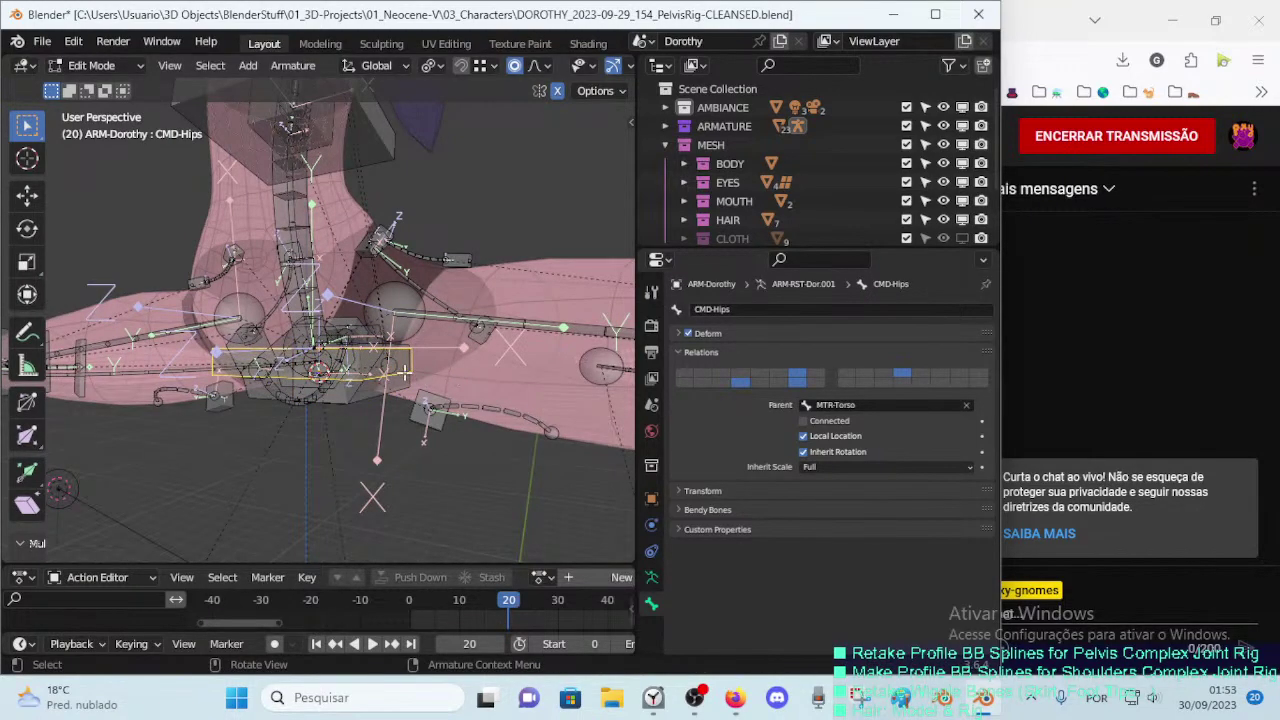
pyautogui.press('s')
pyautogui.click(371, 366)
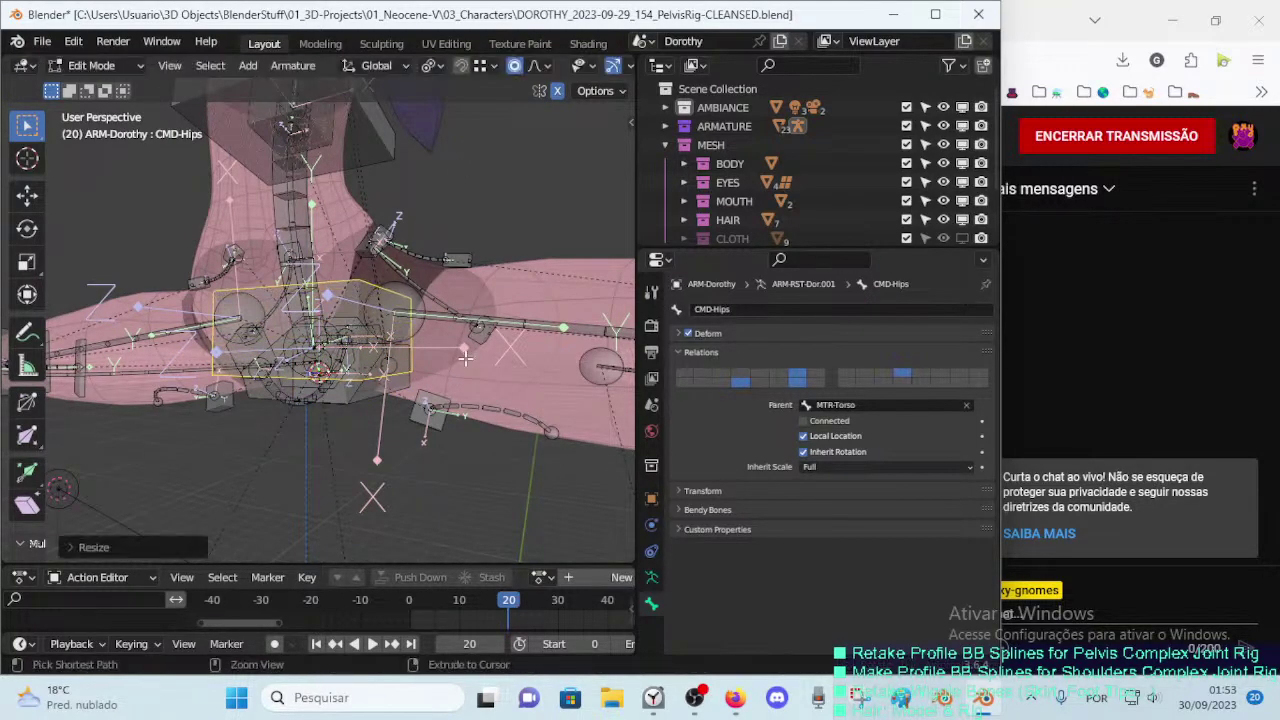
pyautogui.hotkey('ctrl', 'alt', 's')
pyautogui.click(371, 366)
pyautogui.moveTo(371, 366)
pyautogui.mouseDown(button='middle')
pyautogui.moveTo(300, 420)
pyautogui.moveTo(398, 318)
pyautogui.moveTo(470, 298)
pyautogui.mouseUp(button='middle')
pyautogui.press('s')
pyautogui.click(300, 420)
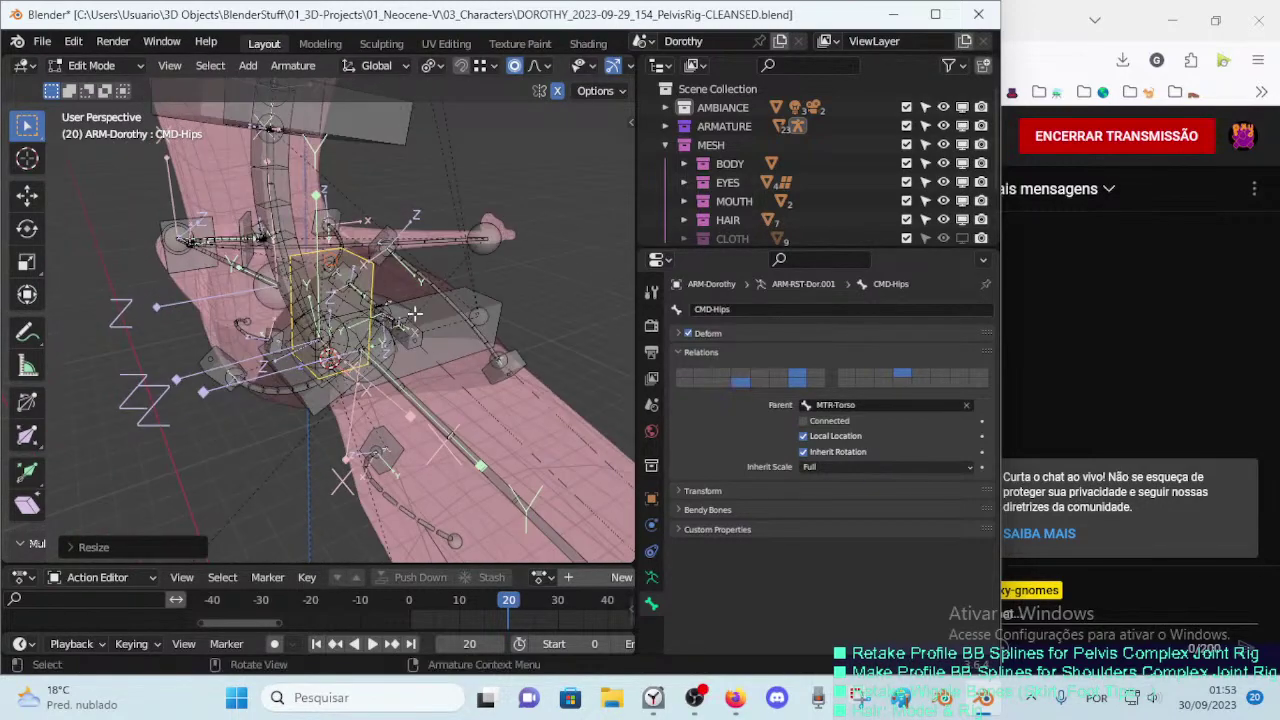
# Step: Cycle through the pelvis bones, picking MTR-Torso, CMD-Hips and CTL-Spine-BBH.001
pyautogui.click(477, 289)
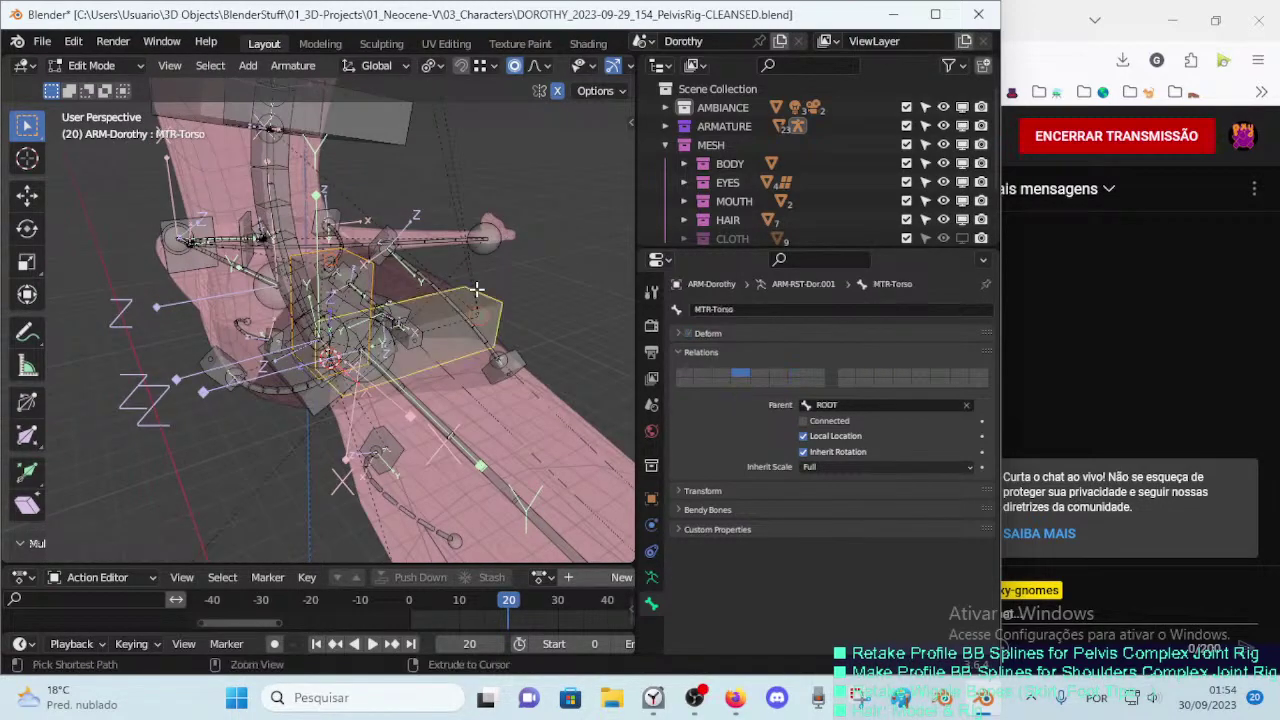
pyautogui.hotkey('ctrl', 'p')
pyautogui.press('Escape')
pyautogui.click(375, 268)
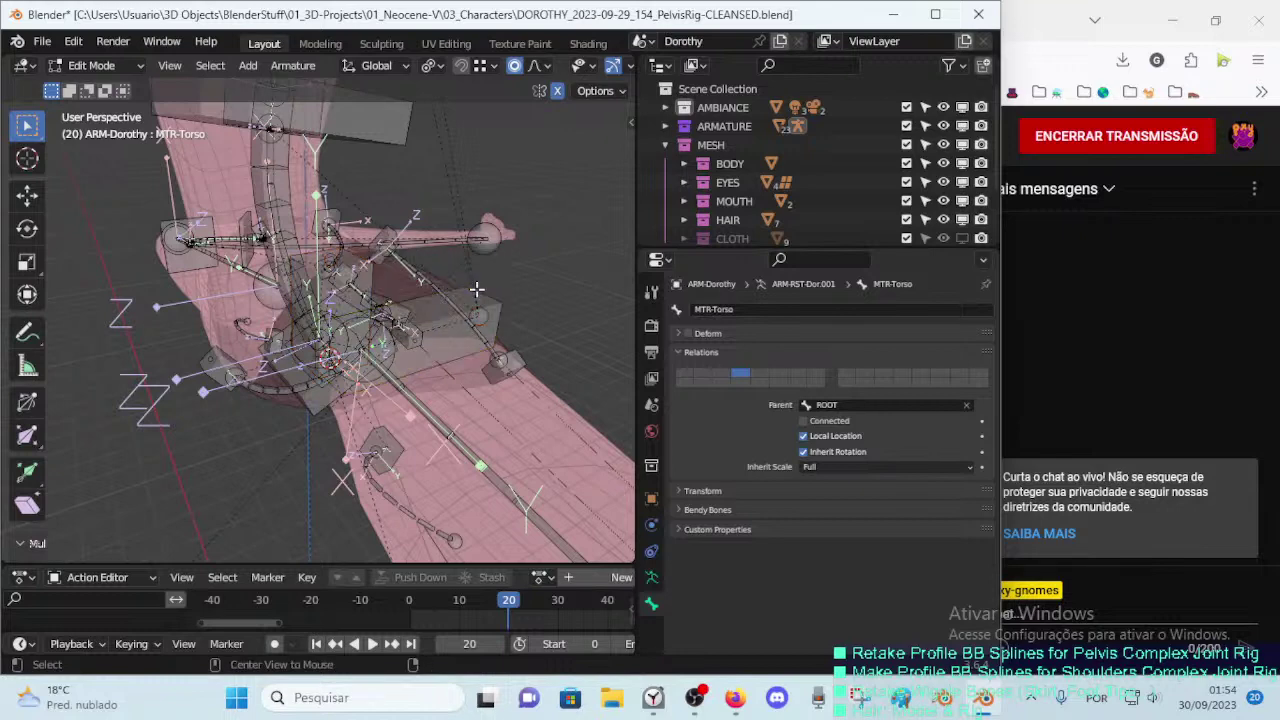
pyautogui.click(375, 268)
pyautogui.click(375, 268)
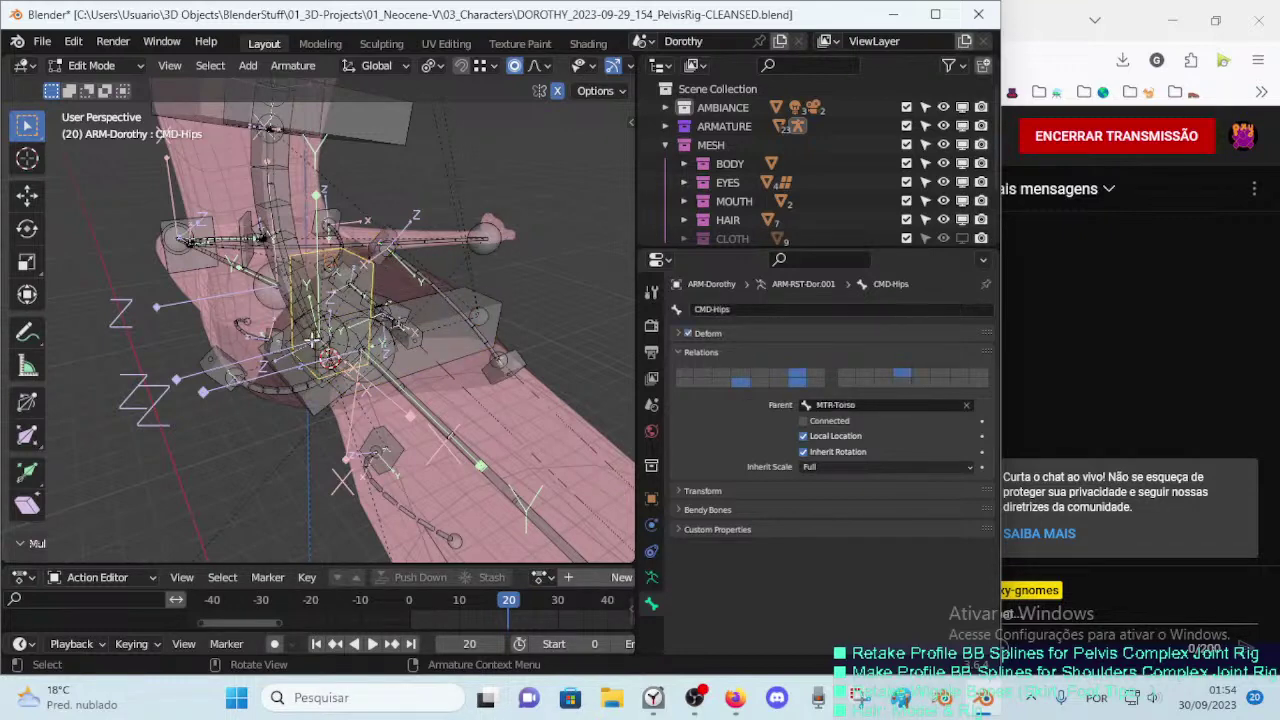
pyautogui.moveTo(312, 338)
pyautogui.mouseDown(button='middle')
pyautogui.moveTo(333, 395)
pyautogui.moveTo(341, 287)
pyautogui.moveTo(288, 382)
pyautogui.mouseUp(button='middle')
pyautogui.click(333, 395)
# Step: Parent MCH-Spine-BBH-Start to CMD-Hips with Keep Offset and return to Pose Mode
pyautogui.click(288, 382)
pyautogui.moveTo(330, 340)
pyautogui.mouseDown(button='middle')
pyautogui.moveTo(363, 302)
pyautogui.moveTo(358, 282)
pyautogui.mouseUp(button='middle')
pyautogui.keyDown('shift'); pyautogui.click(347, 275); pyautogui.keyUp('shift')
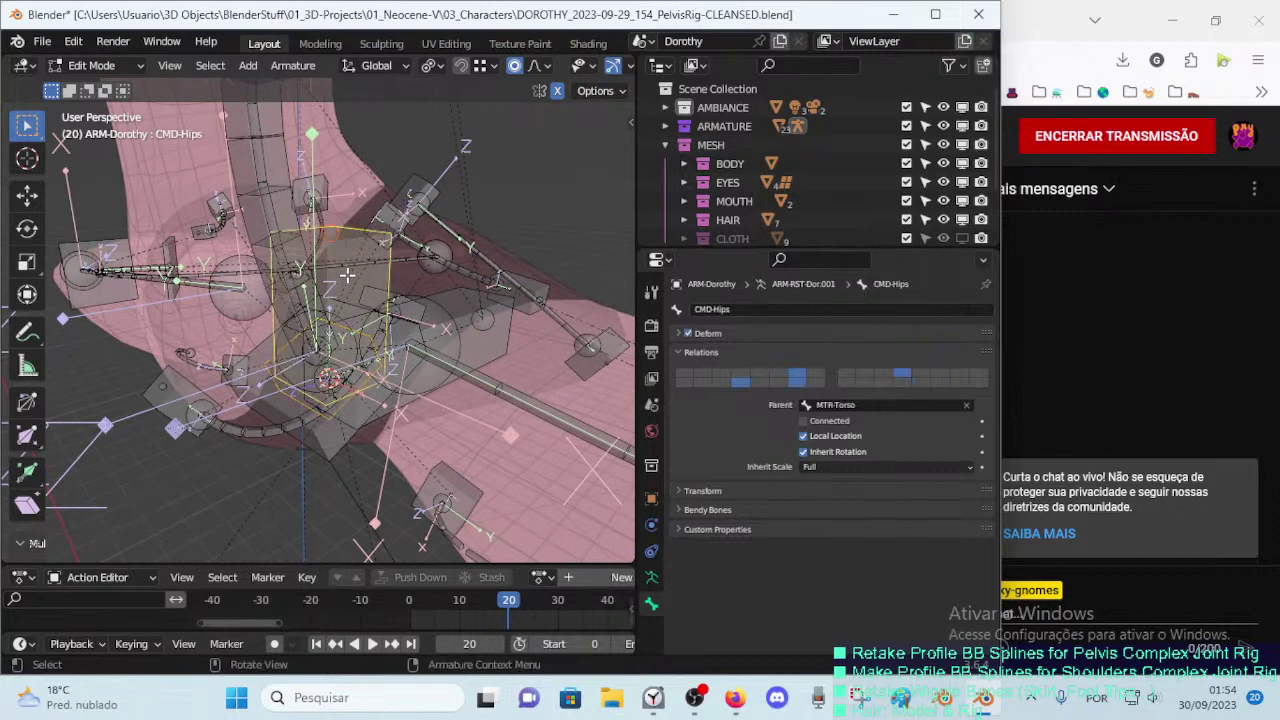
pyautogui.hotkey('ctrl', 'p')
pyautogui.click(347, 278)
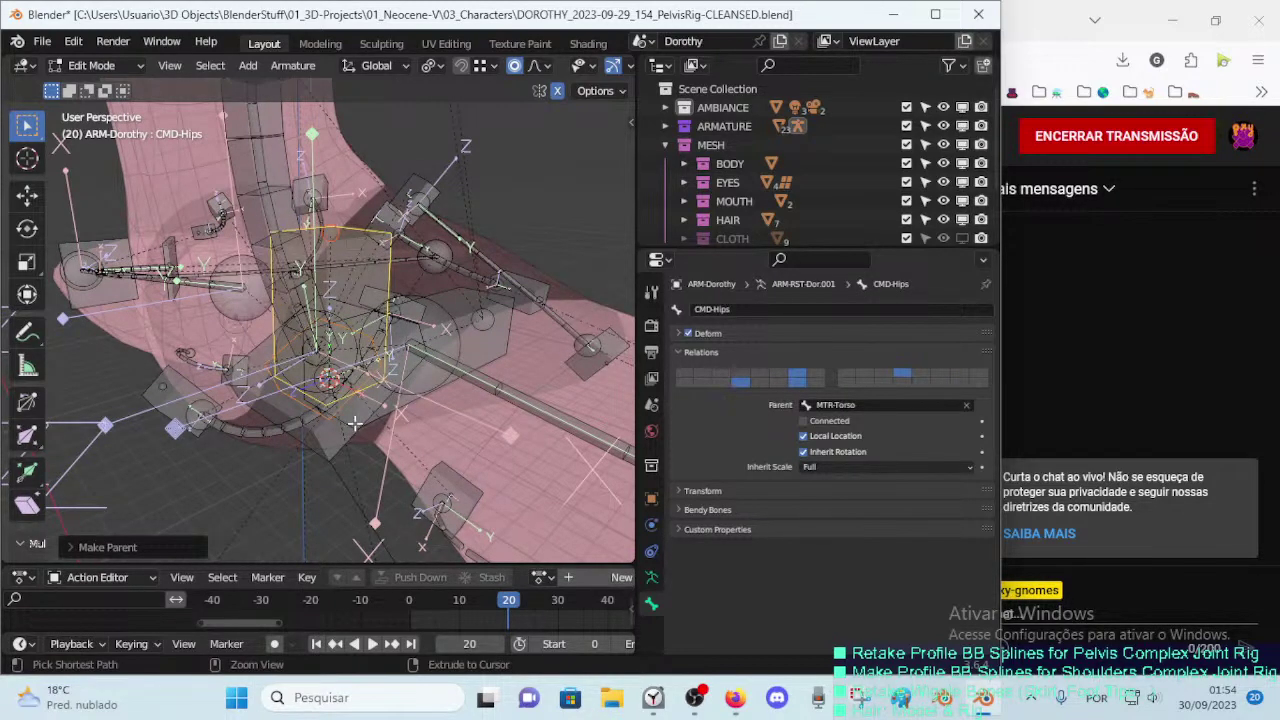
pyautogui.hotkey('ctrl', 'Tab')
pyautogui.moveTo(354, 424); pyautogui.dragTo(345, 325, button='middle')
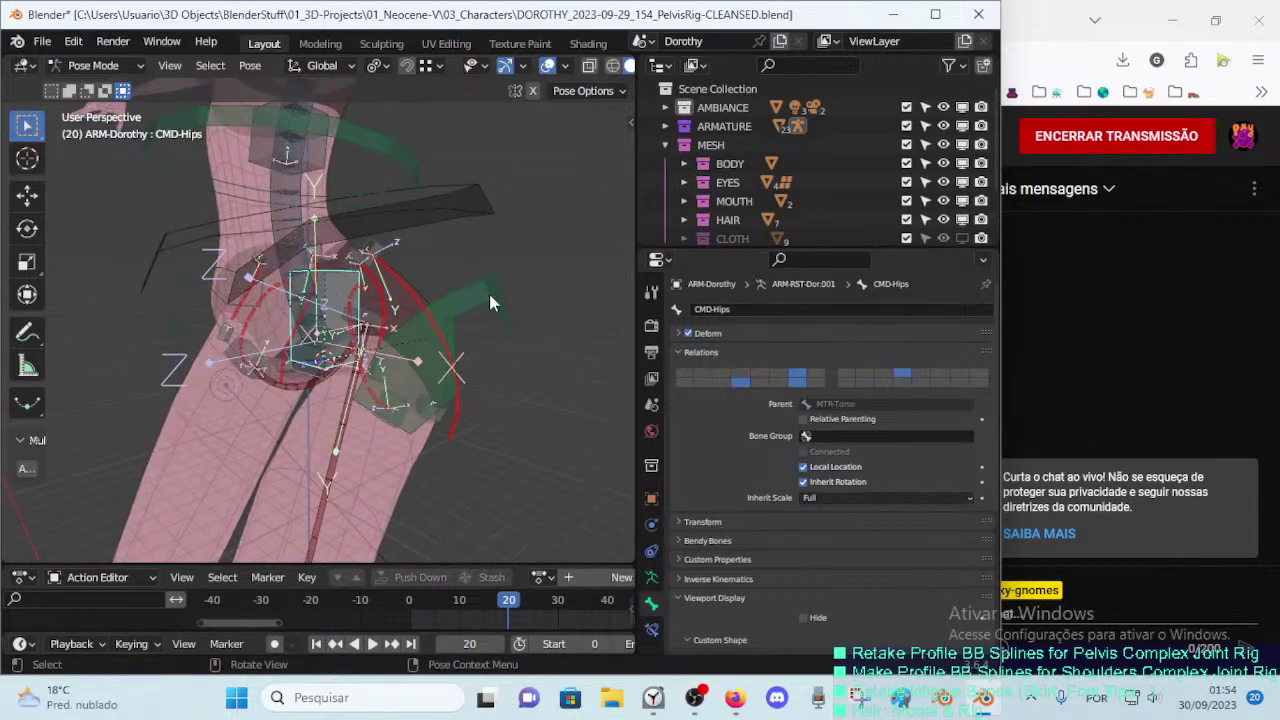
# Step: Test-rotate CMD-Hips and test-move MCH-Spine-BBH-Start, cancelling each time
pyautogui.click(490, 303)
pyautogui.moveTo(490, 303)
pyautogui.mouseDown(button='middle')
pyautogui.moveTo(503, 333)
pyautogui.moveTo(425, 315)
pyautogui.mouseUp(button='middle')
pyautogui.click(340, 292)
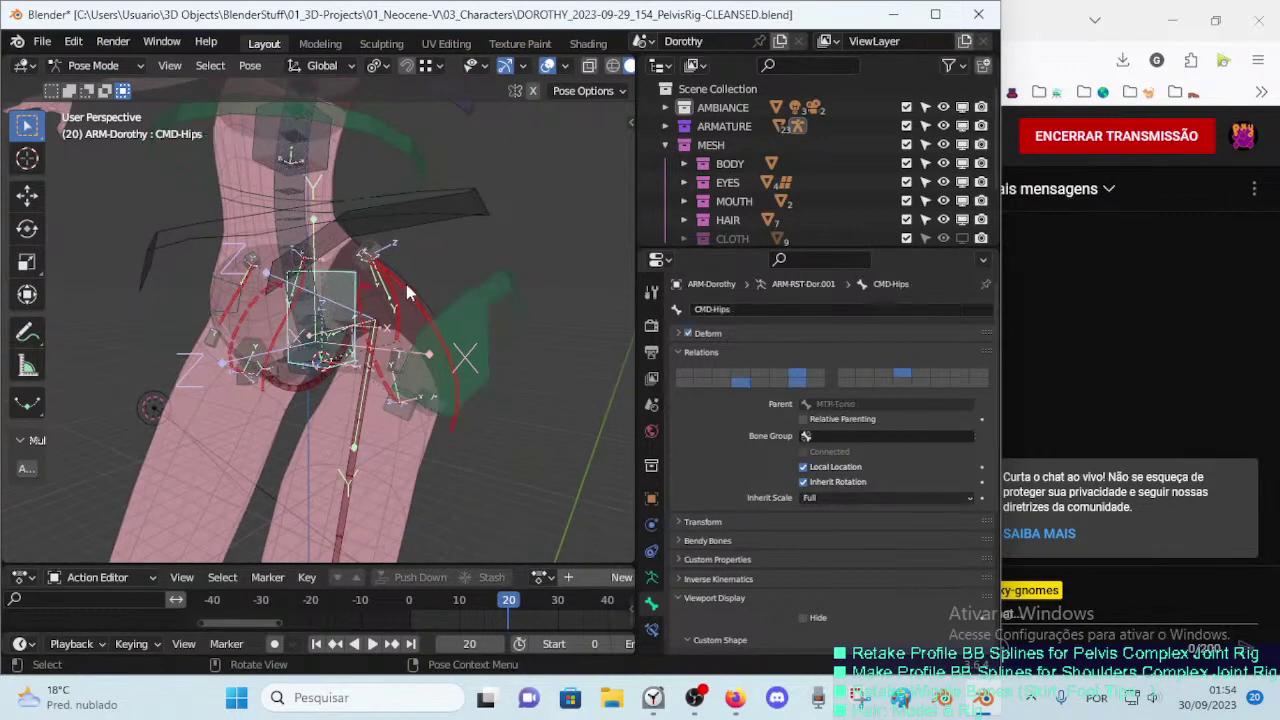
pyautogui.press('r')
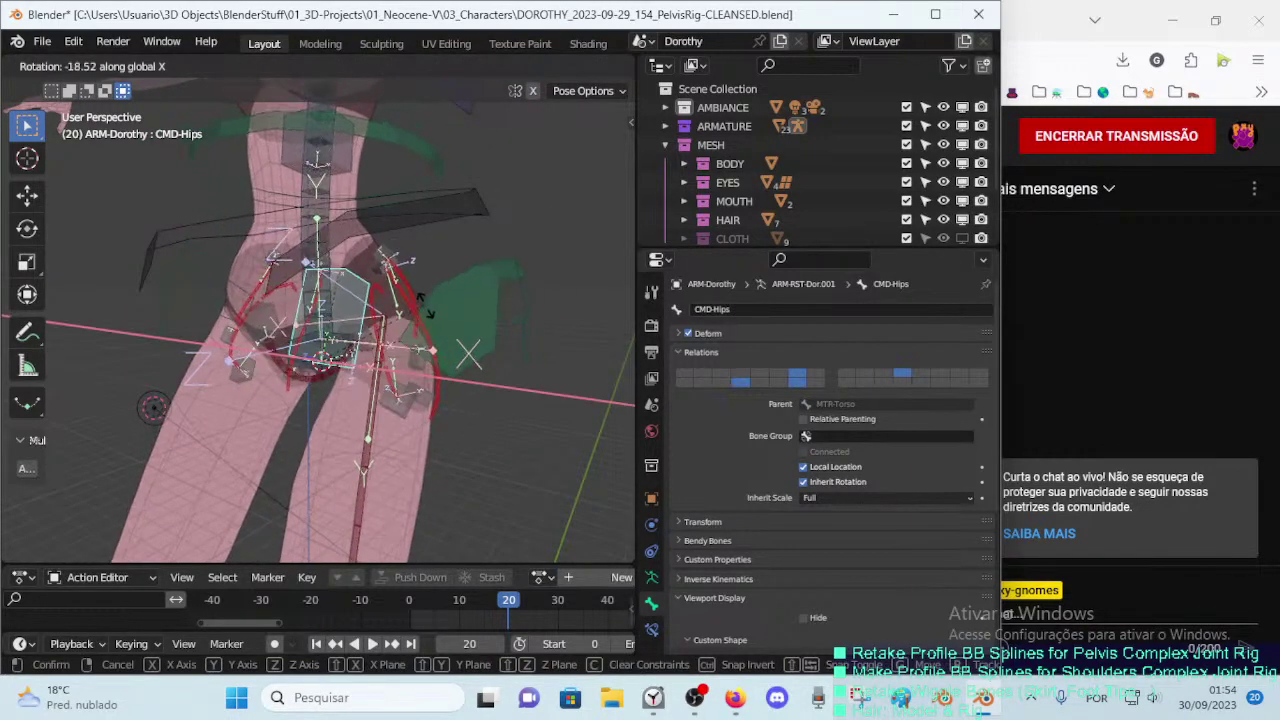
pyautogui.press('Escape')
pyautogui.click(310, 363)
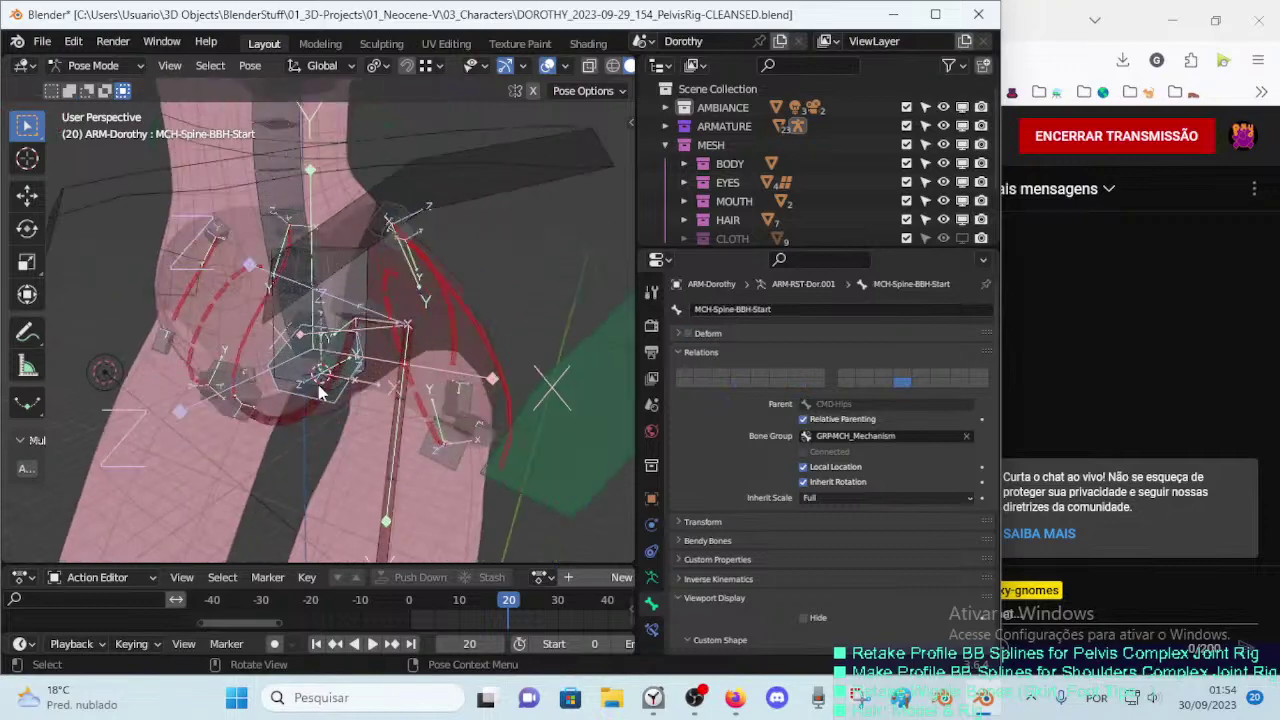
pyautogui.moveTo(310, 363); pyautogui.dragTo(313, 408, button='middle')
pyautogui.press('g')
pyautogui.press('Escape')
pyautogui.click(306, 368)
pyautogui.click(313, 405)
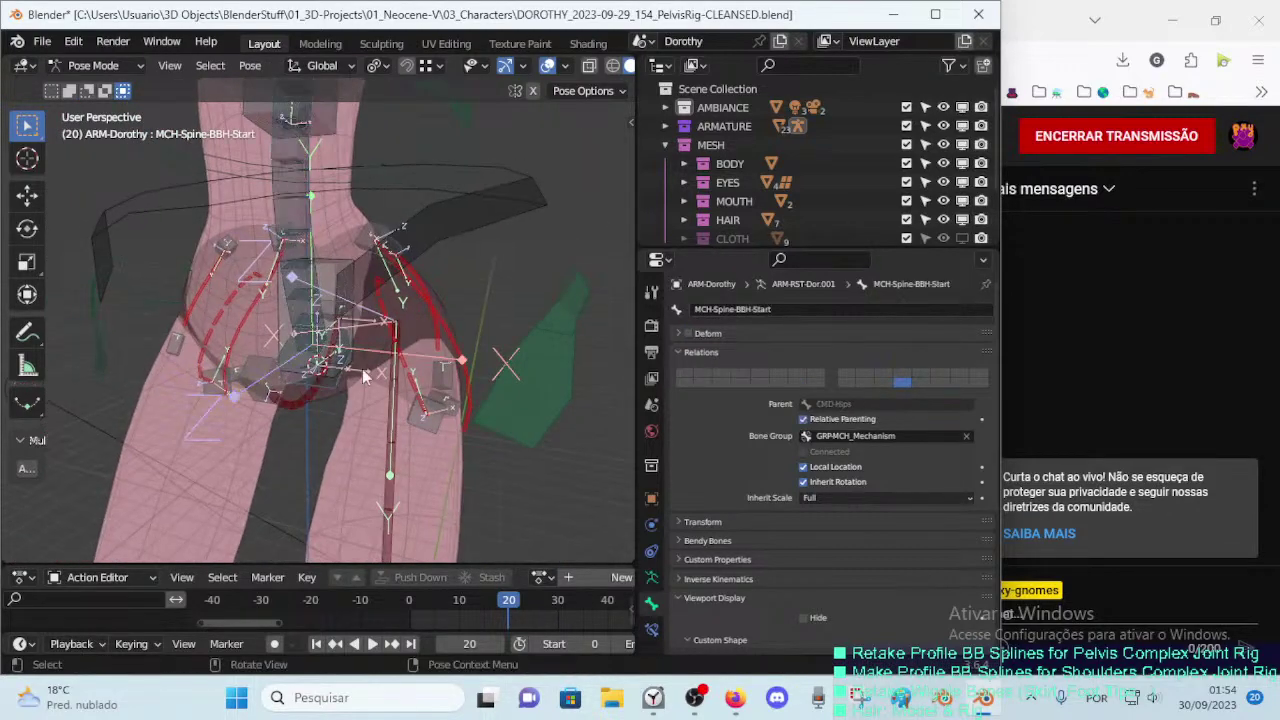
# Step: Hide the MCH-4 SPINE bone layer in the side panel, then select CTL-Spine-BBH.001
pyautogui.press('n')
pyautogui.scroll(2, 505, 427)
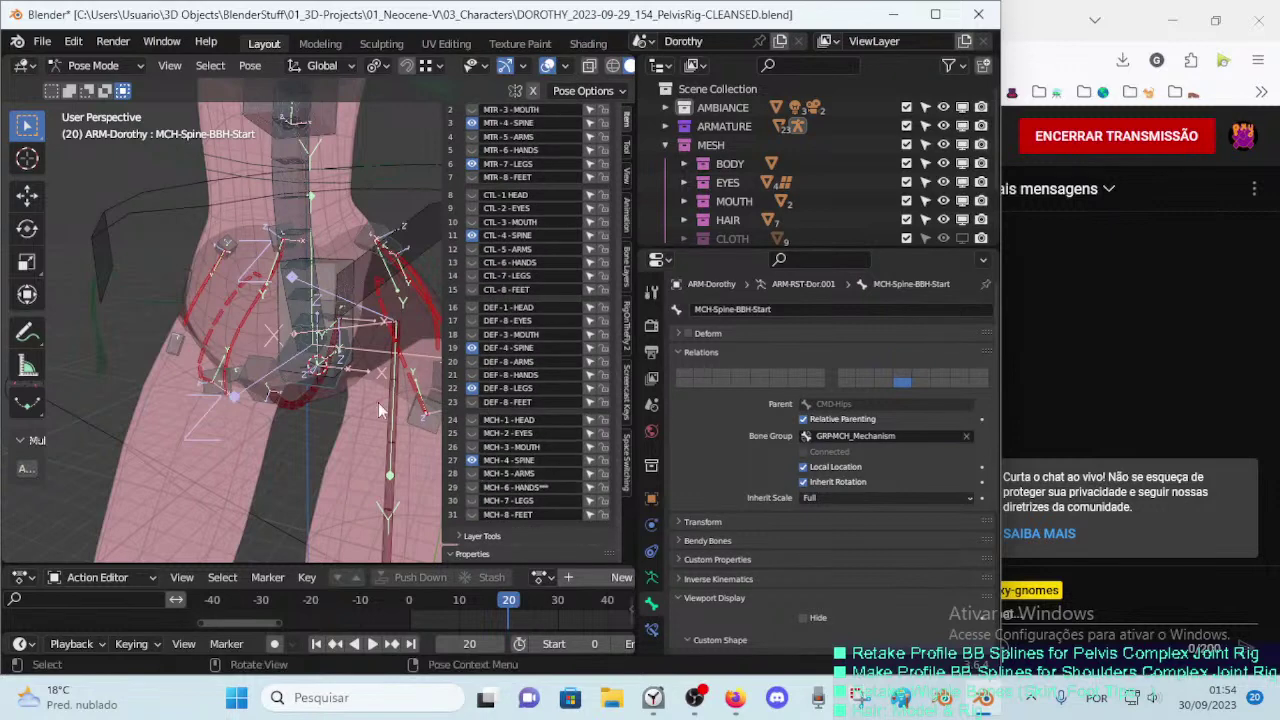
pyautogui.click(472, 460)
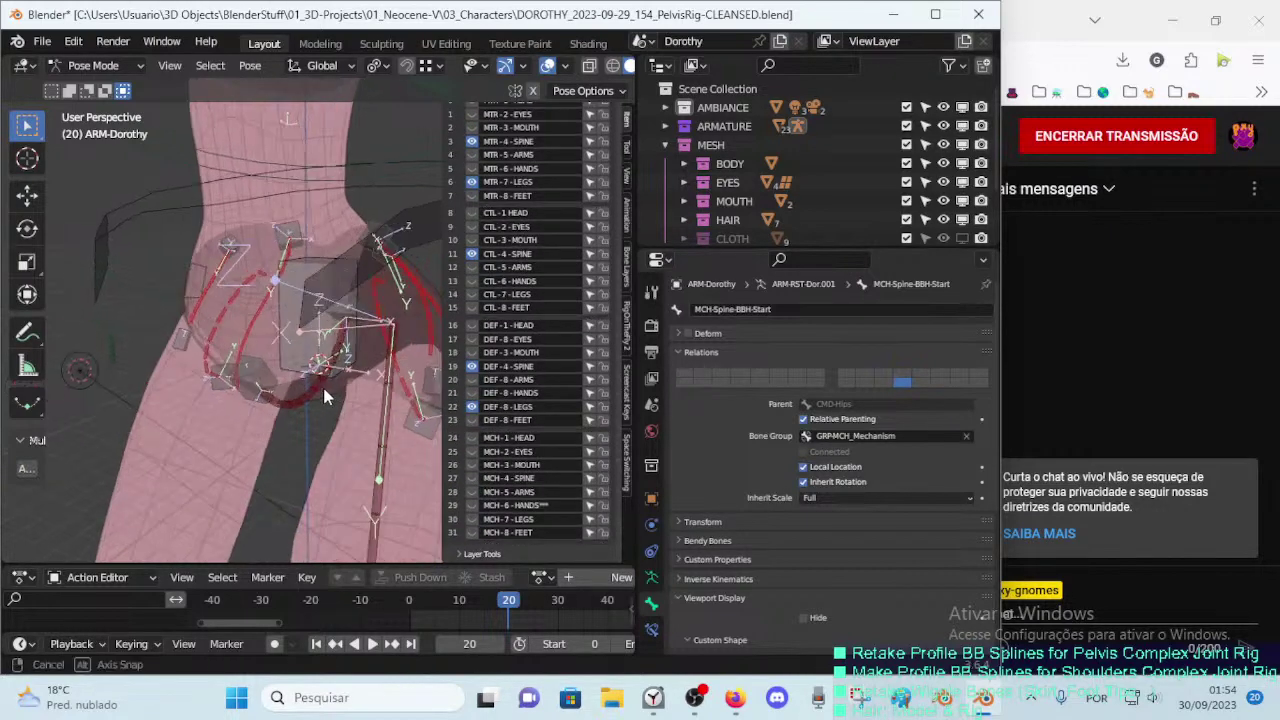
pyautogui.moveTo(322, 384); pyautogui.dragTo(345, 368, button='middle')
pyautogui.click(353, 362)
pyautogui.scroll(3, 464, 196)
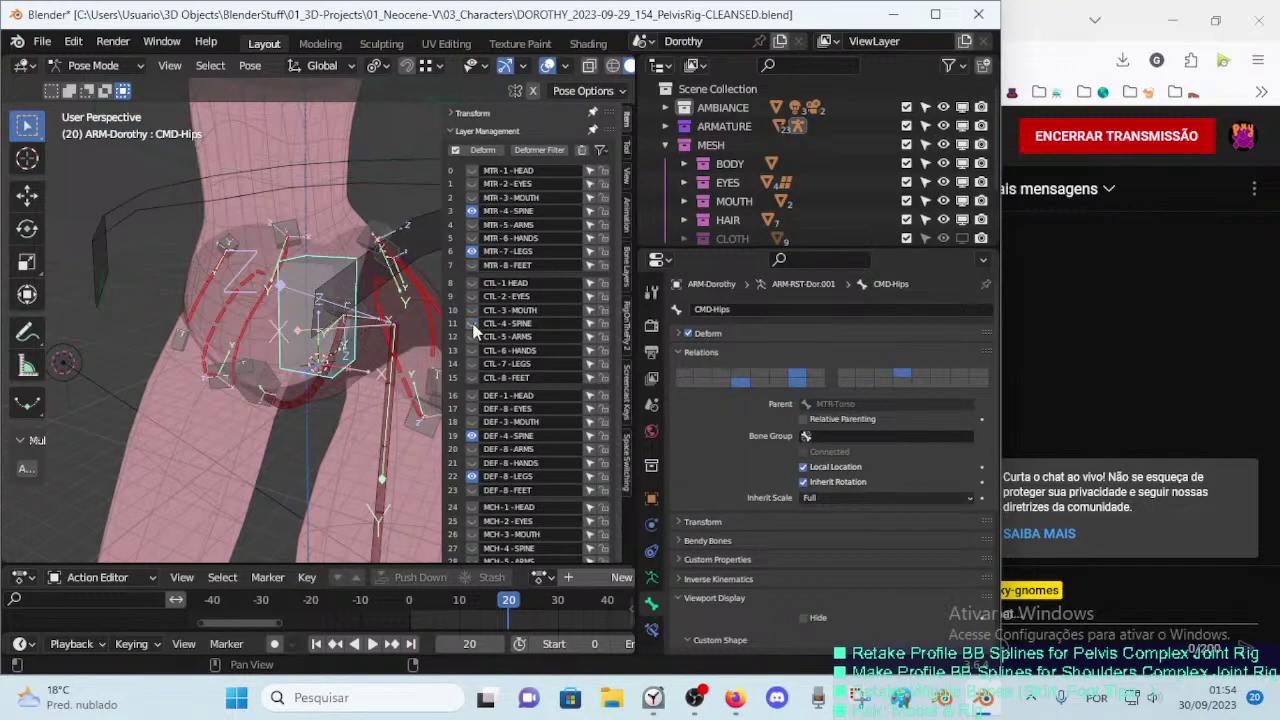
pyautogui.moveTo(350, 380)
pyautogui.mouseDown(button='middle')
pyautogui.moveTo(383, 362)
pyautogui.moveTo(340, 300)
pyautogui.mouseUp(button='middle')
pyautogui.click(220, 148)
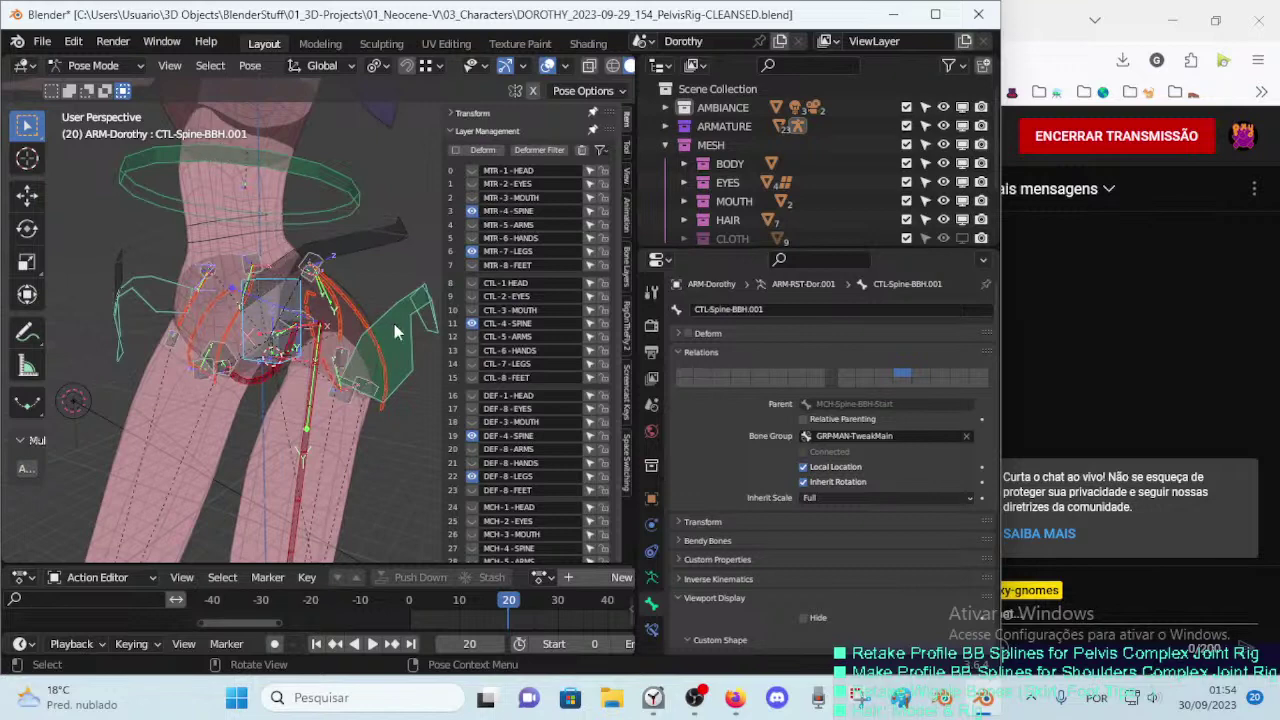
# Step: Rename CTL-Spine-BBH.001 to HDL-Spine.001
pyautogui.press('g')
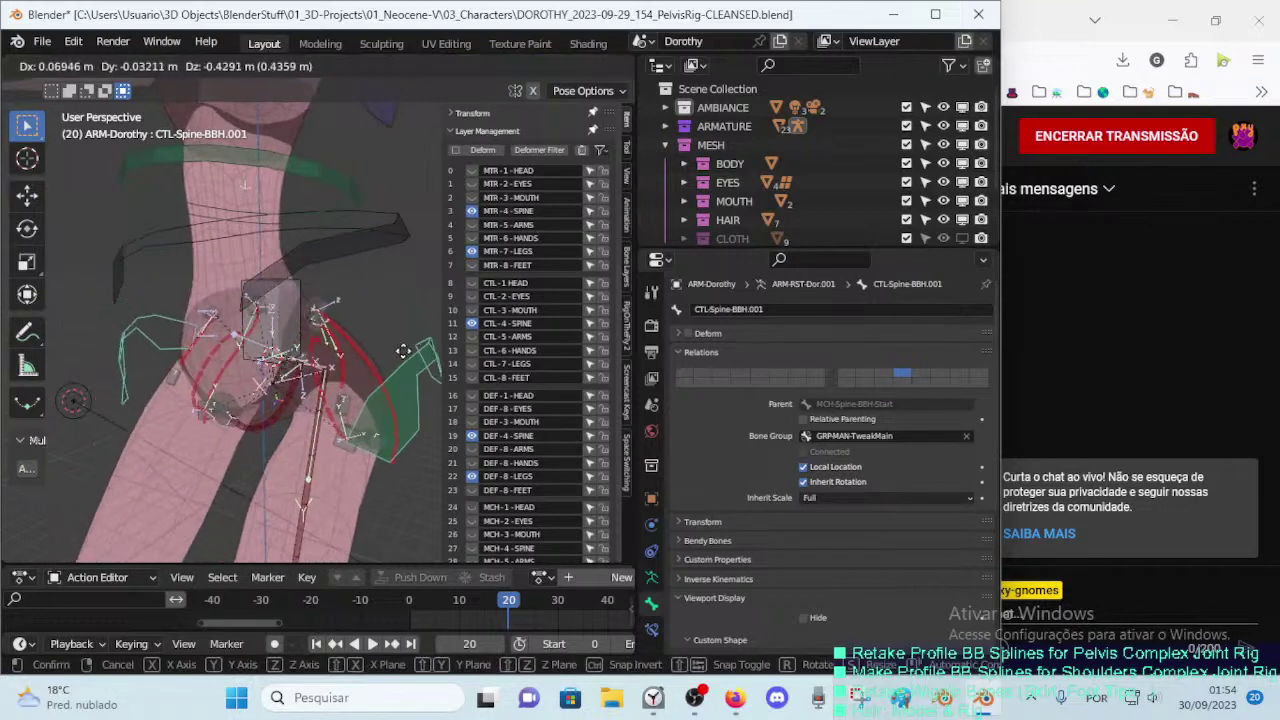
pyautogui.press('Escape')
pyautogui.press('F2')
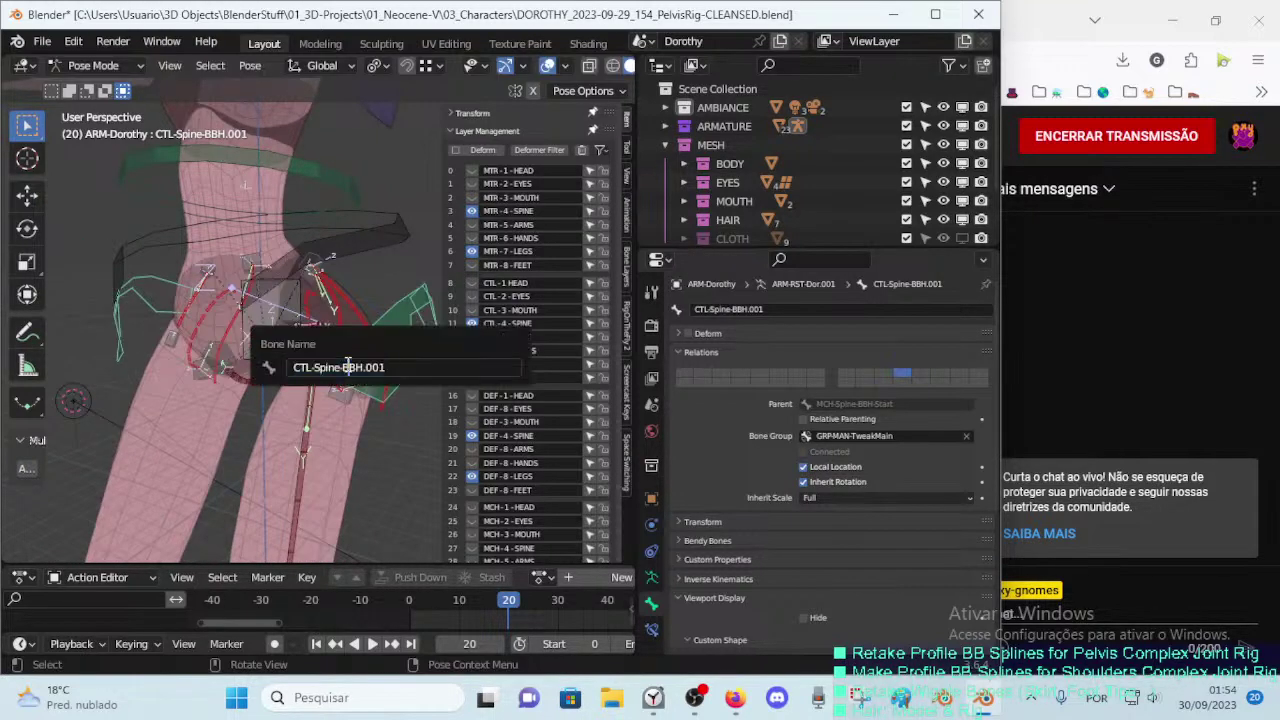
pyautogui.press('Home')
pyautogui.write('HD')
pyautogui.press('Delete')
pyautogui.press('Delete')
pyautogui.write('L')
pyautogui.press('Delete')
pyautogui.hotkey('shift', 'Right')
pyautogui.hotkey('shift', 'Right')
pyautogui.hotkey('shift', 'Right')
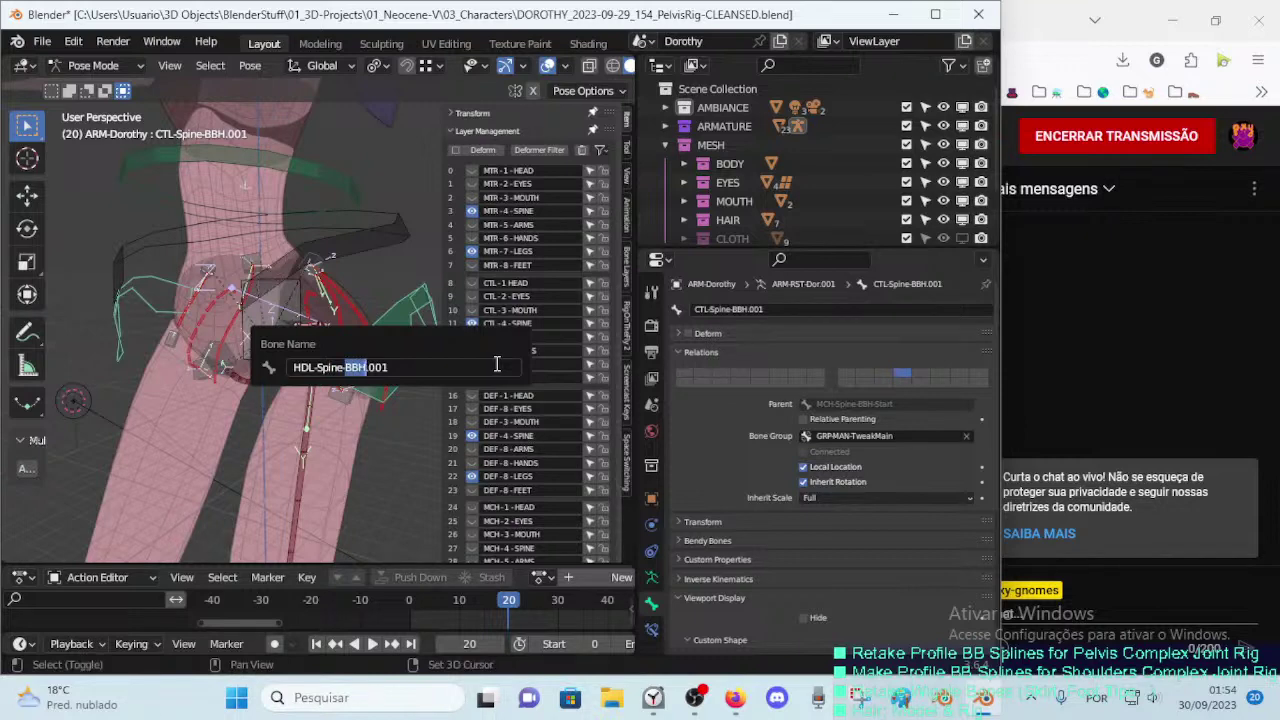
pyautogui.press('BackSpace')
pyautogui.press('BackSpace')
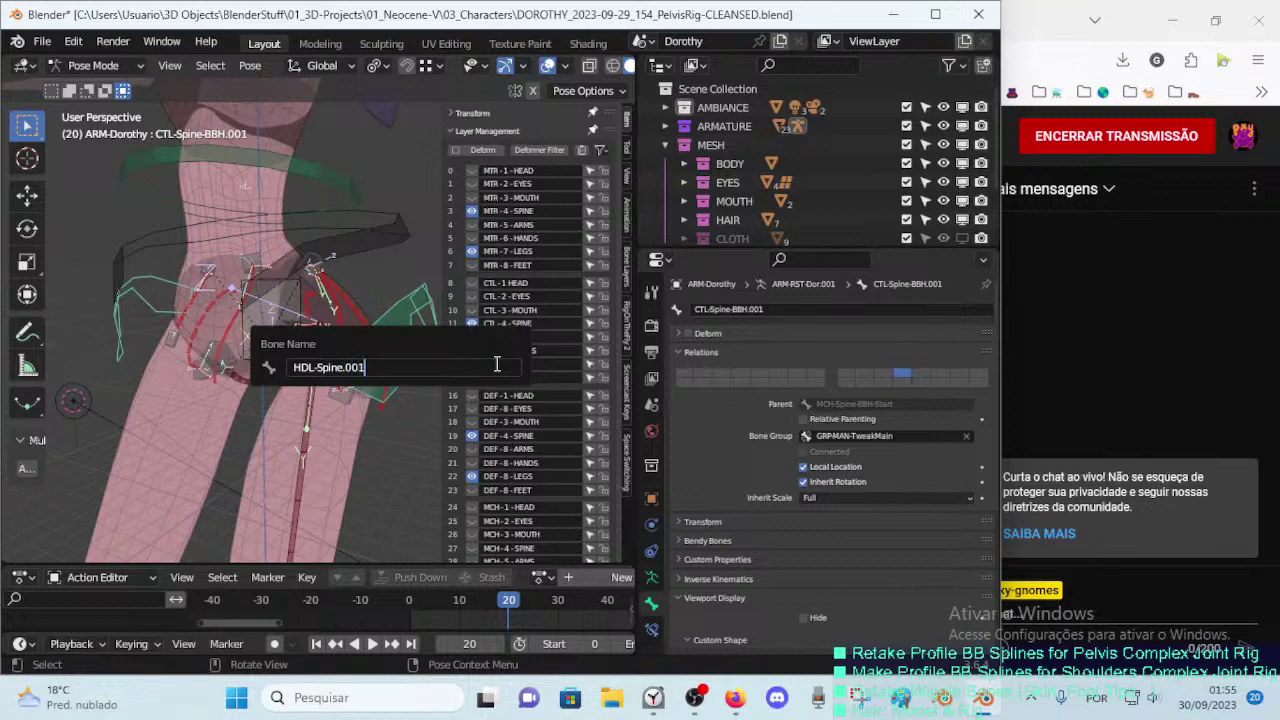
pyautogui.press('Return')
# Step: Rename the green ring bone CTL-Spine-BBH.002 to HDL-Spine.002
pyautogui.scroll(3, 300, 330)
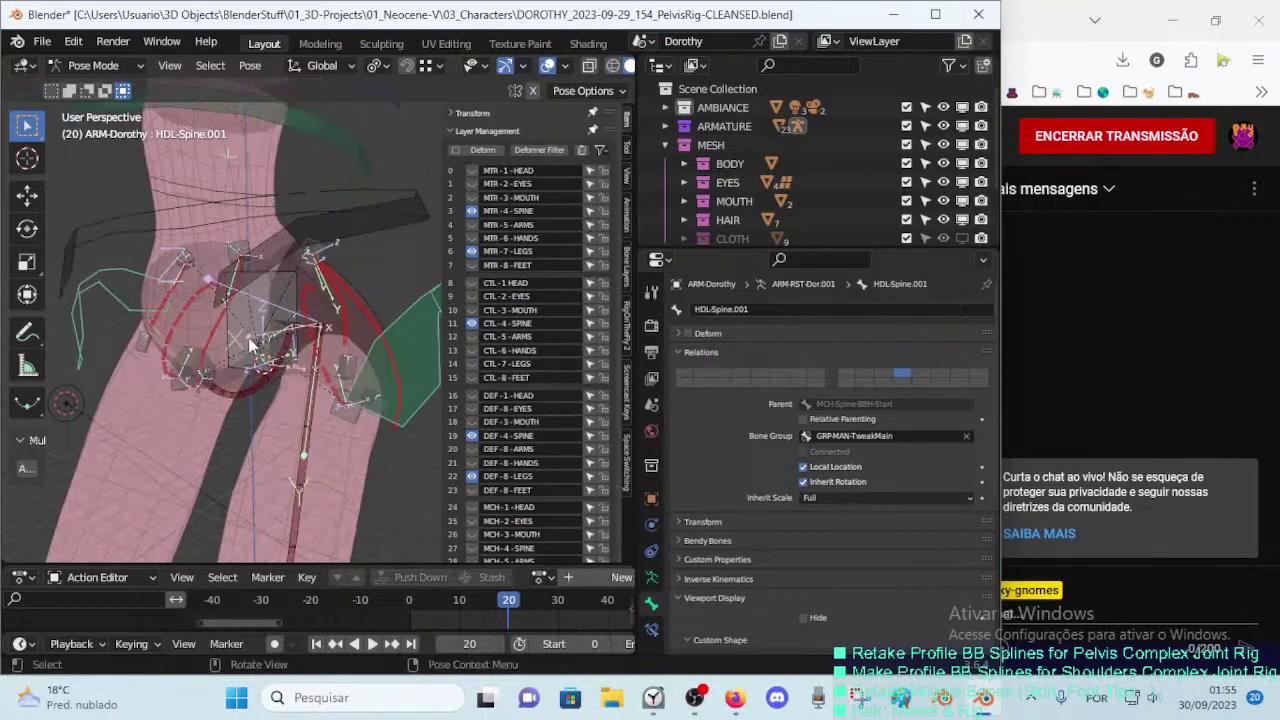
pyautogui.scroll(-2, 275, 316)
pyautogui.click(279, 161)
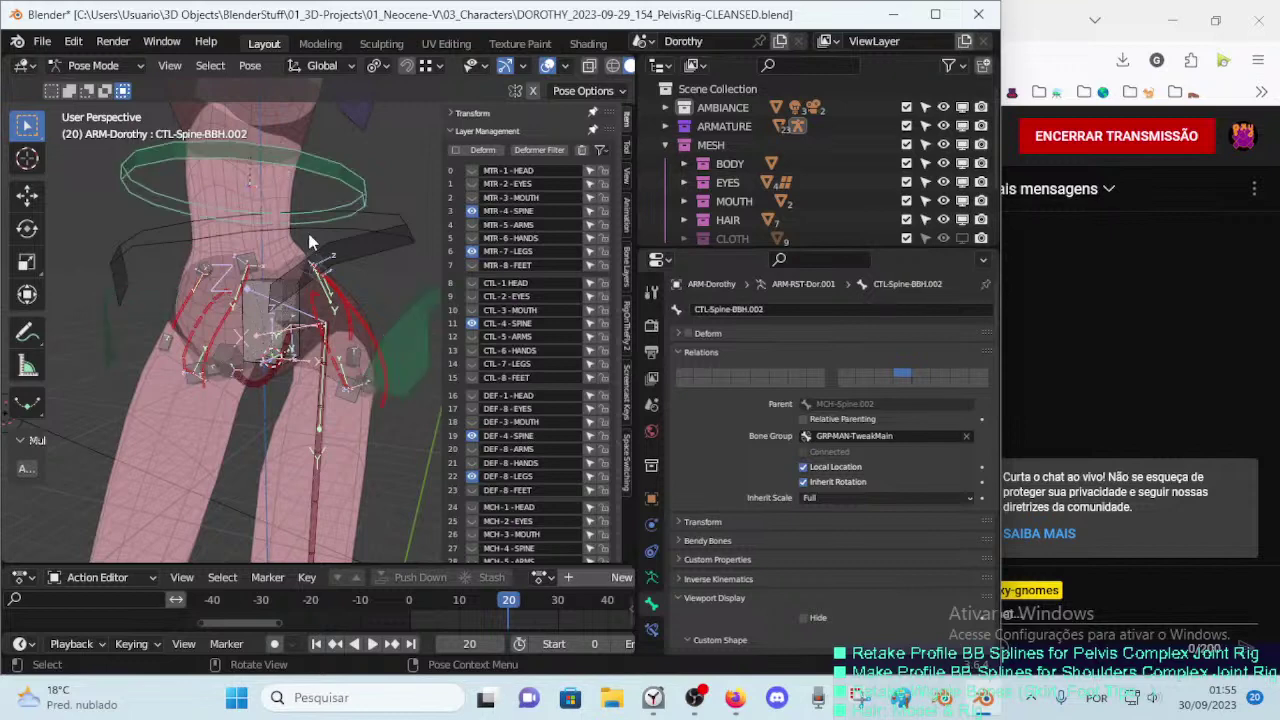
pyautogui.press('F2')
pyautogui.press('Home')
pyautogui.write('HDL')
pyautogui.press('Delete')
pyautogui.press('Delete')
pyautogui.press('Delete')
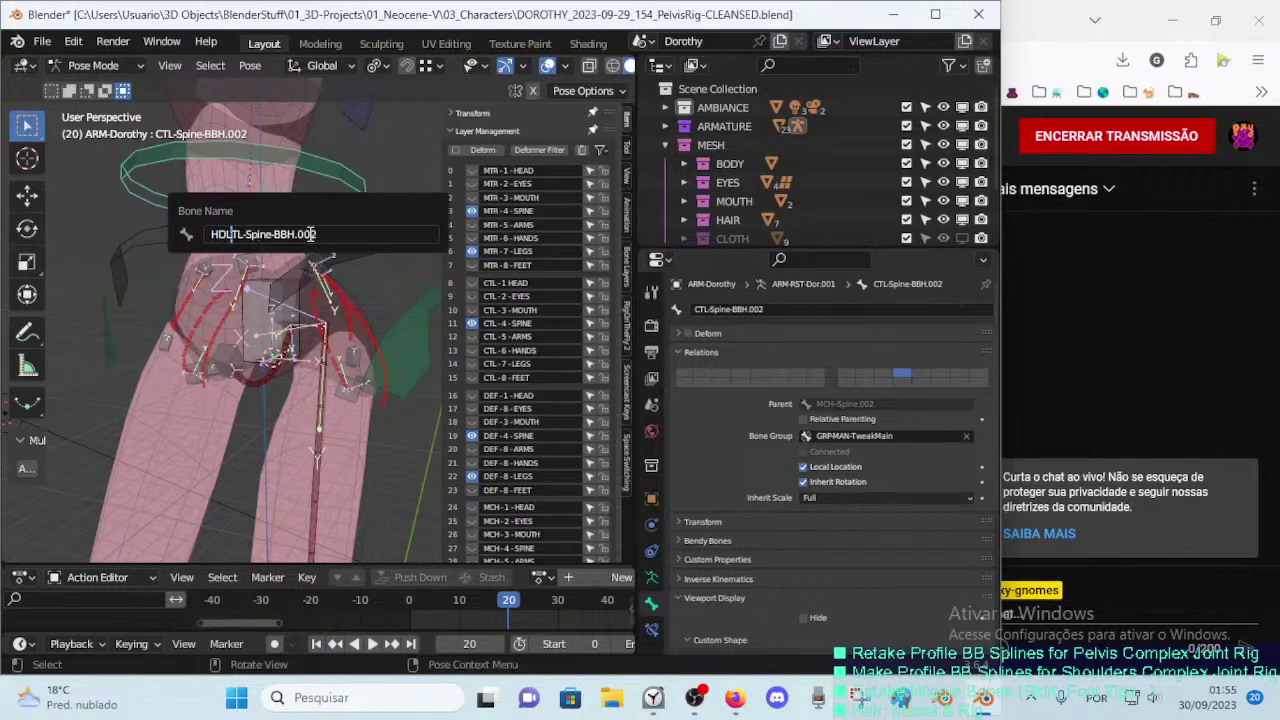
pyautogui.hotkey('shift', 'Right')
pyautogui.hotkey('shift', 'Right')
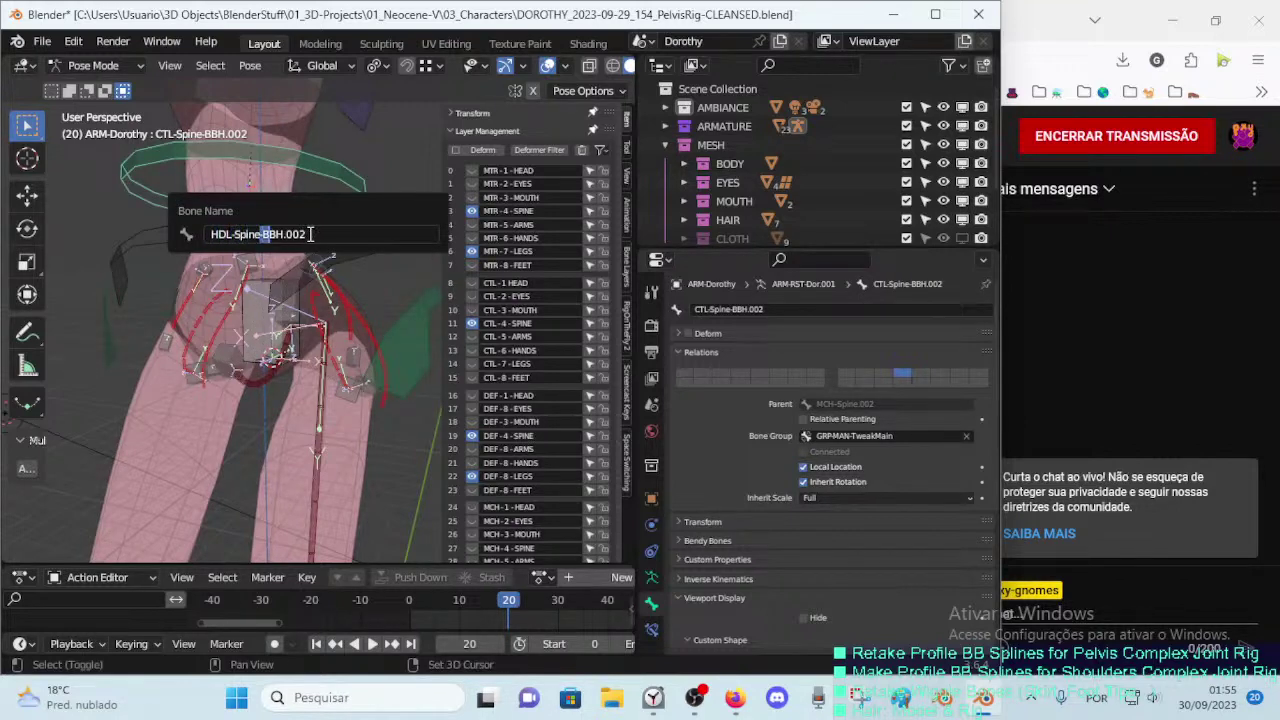
pyautogui.hotkey('shift', 'Right')
pyautogui.hotkey('shift', 'Right')
pyautogui.press('BackSpace')
pyautogui.press('Return')
# Step: Rename CTL-Spine-BBH.003 to HDL-Spine.003
pyautogui.keyDown('shift'); pyautogui.scroll(3, 307, 228); pyautogui.keyUp('shift')
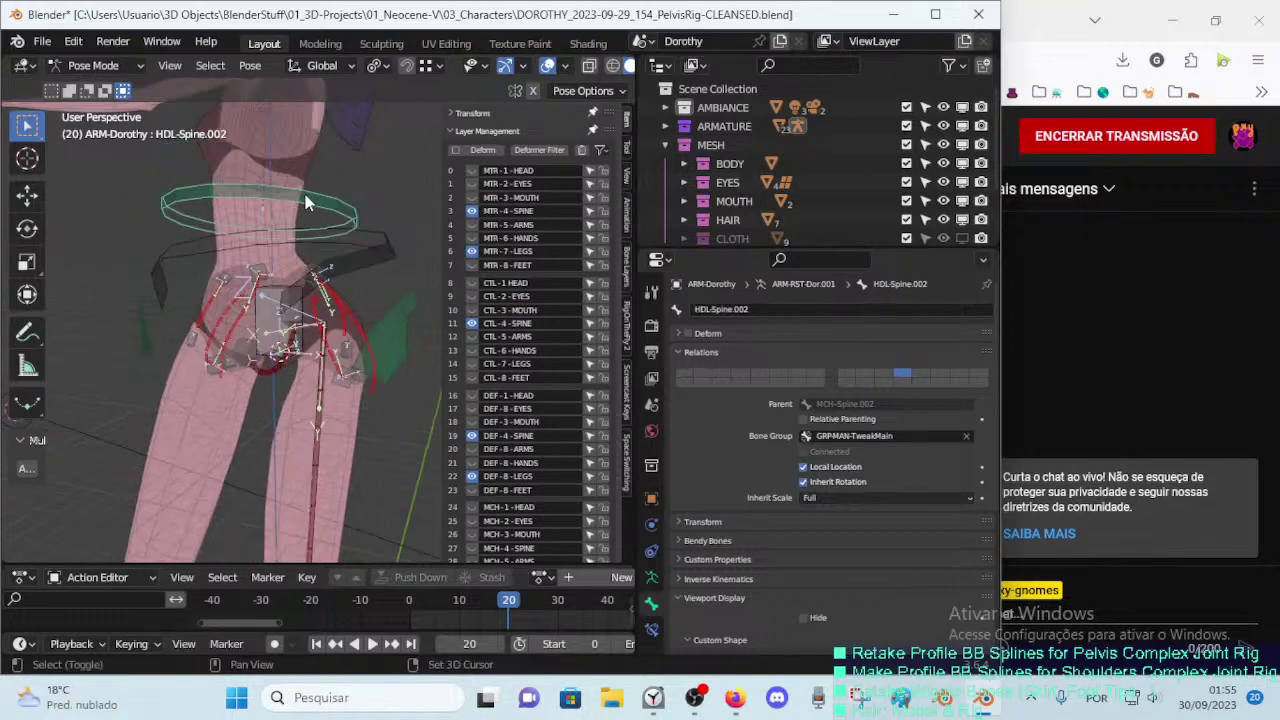
pyautogui.keyDown('shift'); pyautogui.scroll(4, 312, 288); pyautogui.keyUp('shift')
pyautogui.keyDown('shift'); pyautogui.scroll(2, 283, 260); pyautogui.keyUp('shift')
pyautogui.click(376, 237)
pyautogui.press('F2')
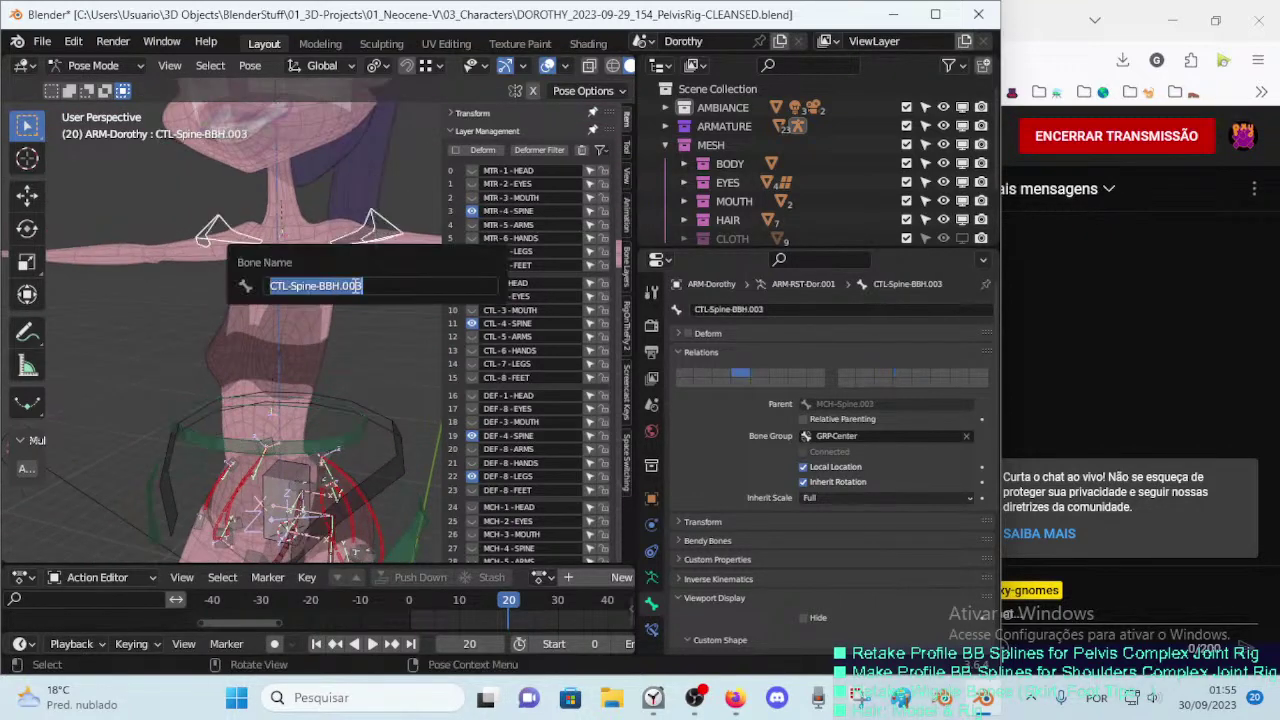
pyautogui.click(291, 286)
pyautogui.press('BackSpace')
pyautogui.press('BackSpace')
pyautogui.press('BackSpace')
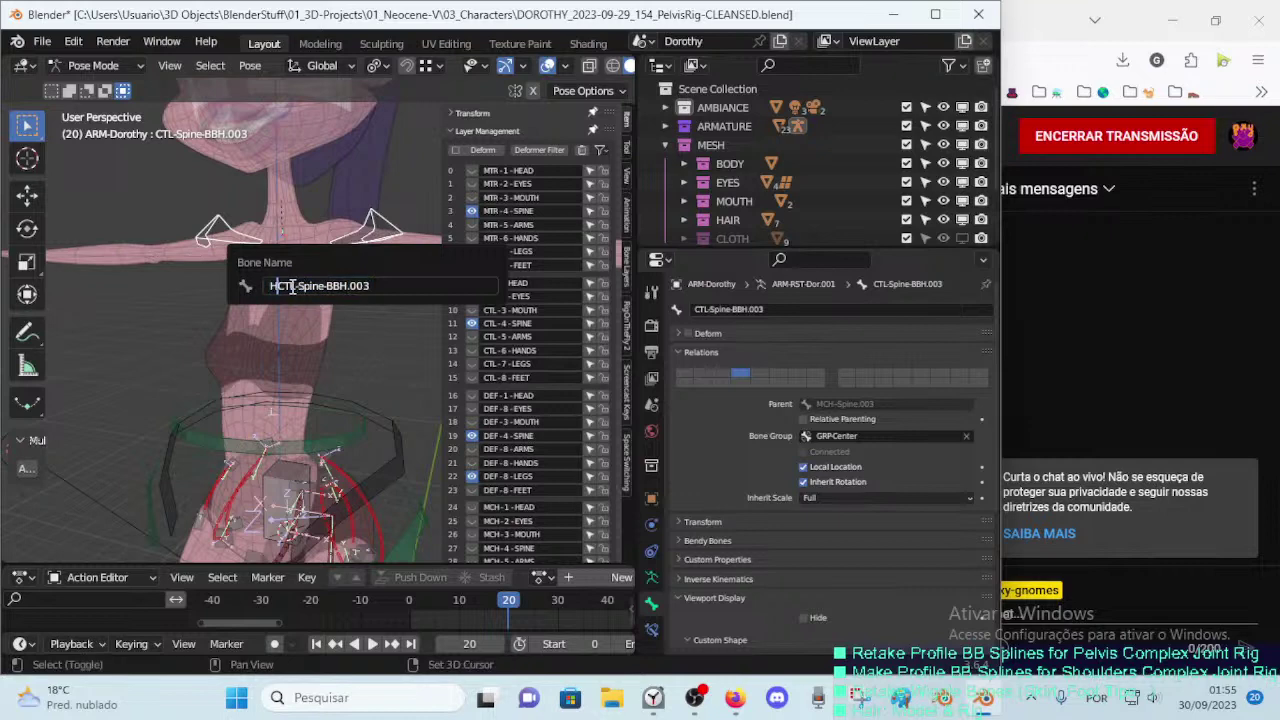
pyautogui.write('HDL')
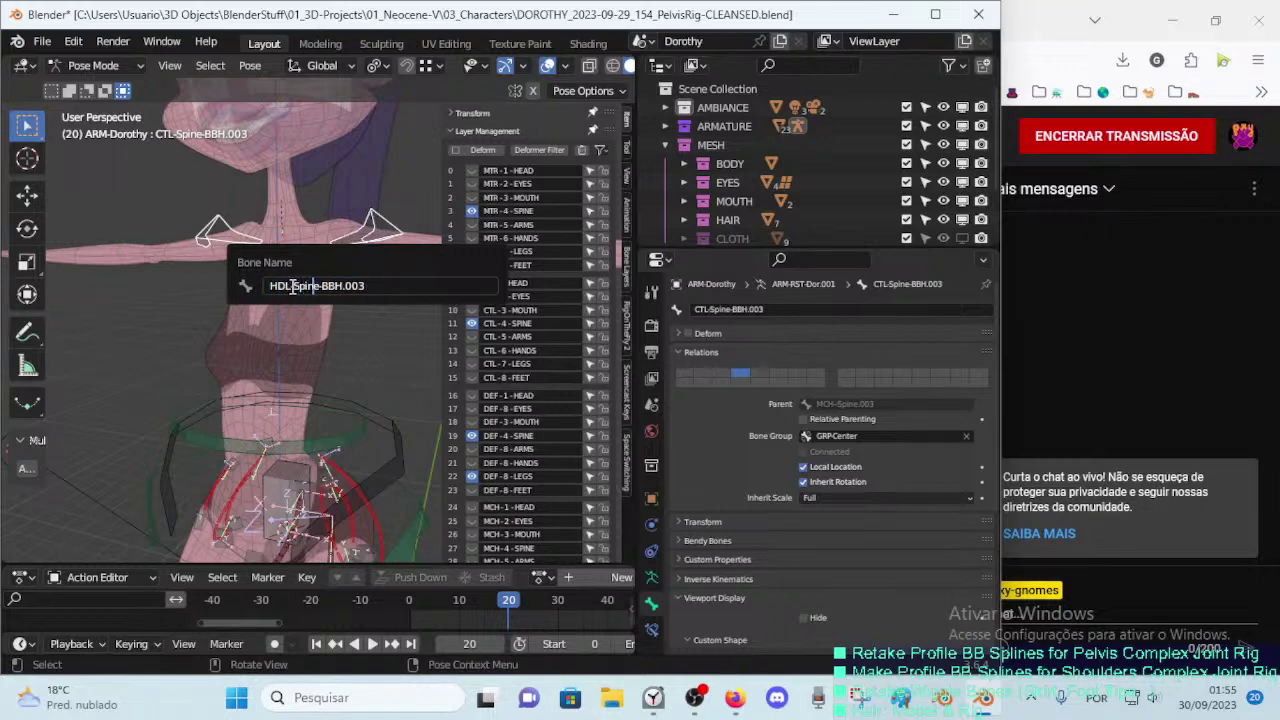
pyautogui.press('Right')
pyautogui.hotkey('ctrl', 'shift', 'Right')
pyautogui.press('Return')
pyautogui.moveTo(291, 286)
pyautogui.mouseDown(button='middle')
pyautogui.moveTo(302, 291)
pyautogui.moveTo(304, 245)
pyautogui.moveTo(338, 249)
pyautogui.mouseUp(button='middle')
pyautogui.click(304, 245)
# Step: Select the HDL-Spine.001 handle and scroll to its custom shape settings
pyautogui.moveTo(356, 124); pyautogui.dragTo(361, 174, button='middle')
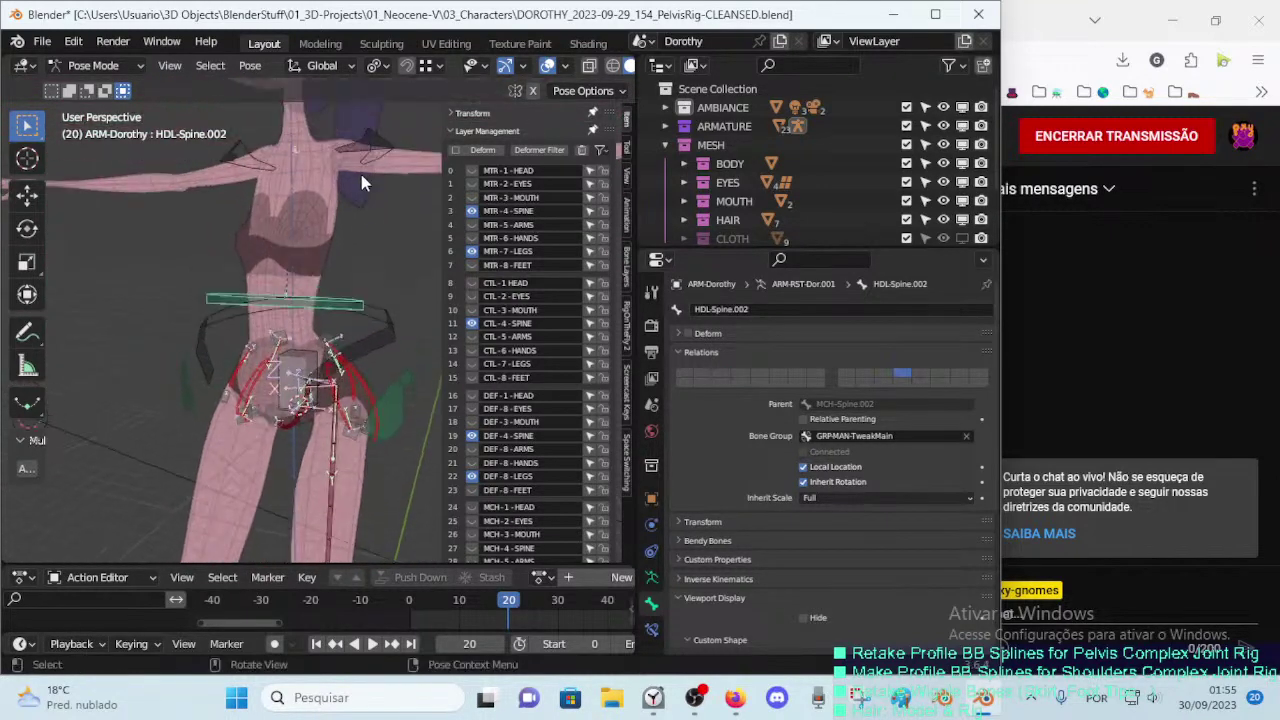
pyautogui.moveTo(335, 318)
pyautogui.mouseDown(button='middle')
pyautogui.moveTo(310, 370)
pyautogui.moveTo(390, 296)
pyautogui.moveTo(369, 336)
pyautogui.moveTo(411, 387)
pyautogui.mouseUp(button='middle')
pyautogui.click(268, 378)
pyautogui.moveTo(268, 378); pyautogui.dragTo(329, 360, button='middle')
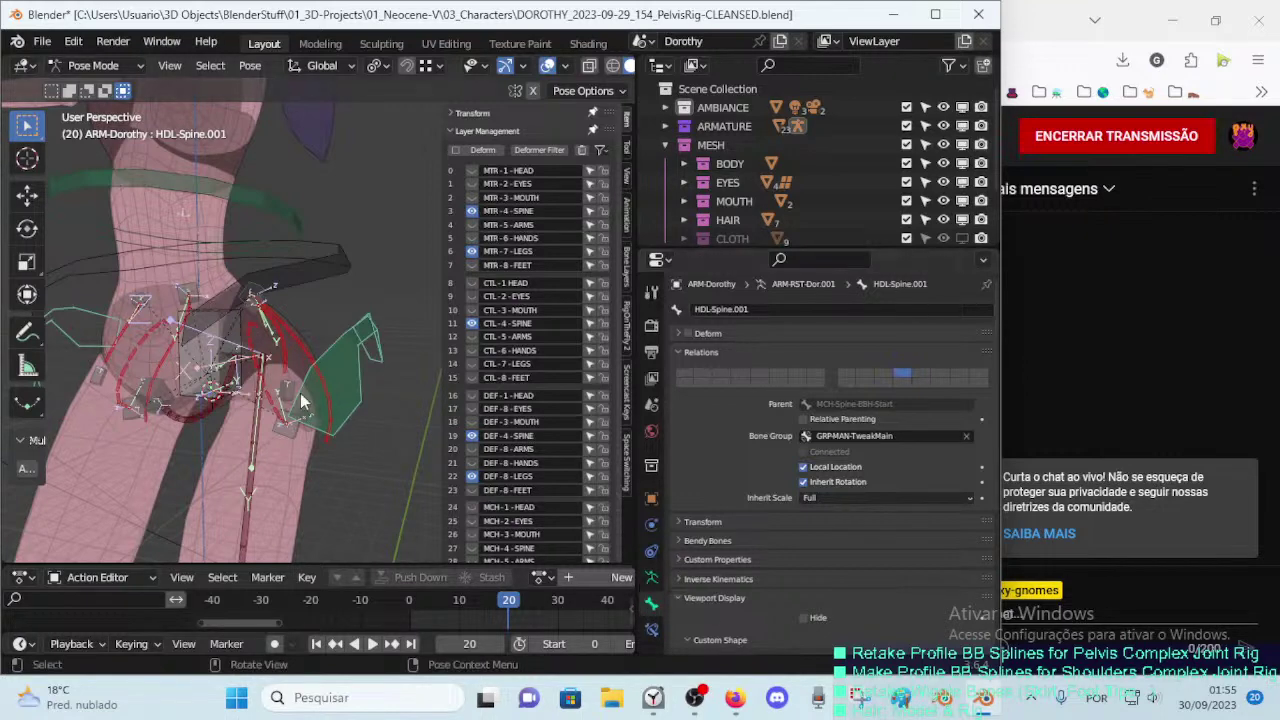
pyautogui.moveTo(300, 393)
pyautogui.mouseDown(button='middle')
pyautogui.moveTo(359, 384)
pyautogui.moveTo(326, 403)
pyautogui.mouseUp(button='middle')
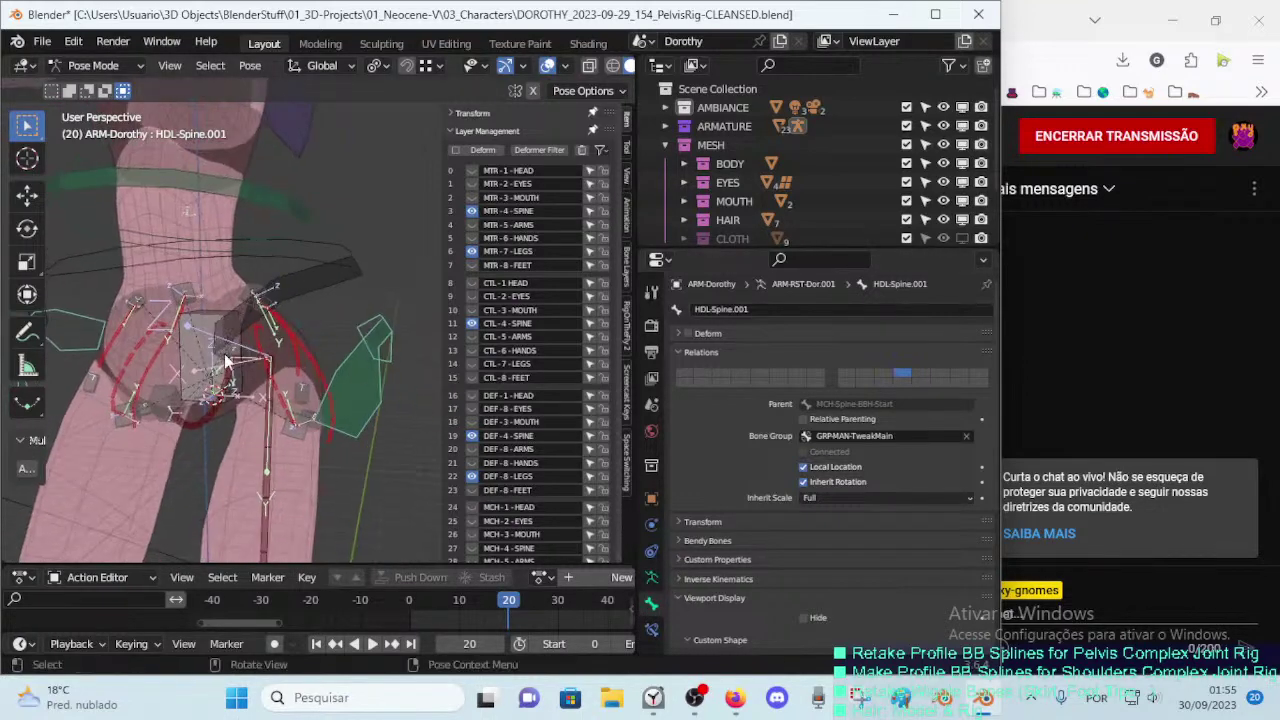
pyautogui.click(198, 328)
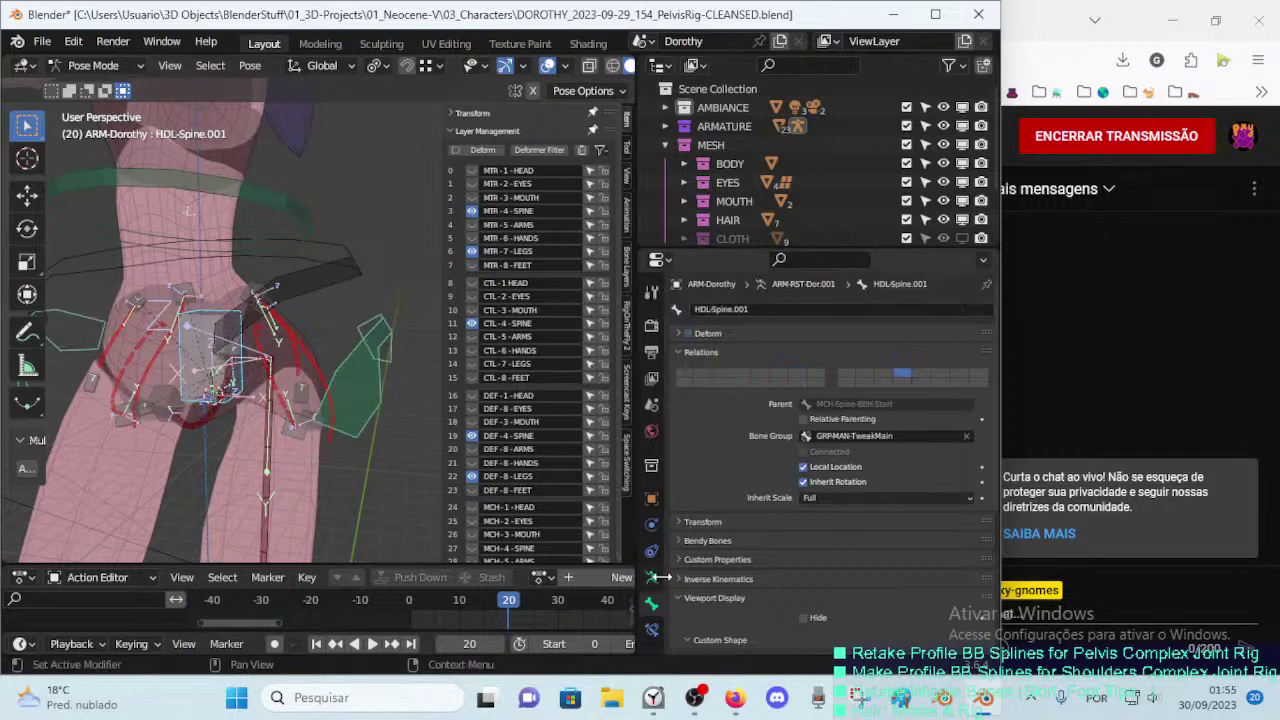
pyautogui.scroll(-3, 686, 605)
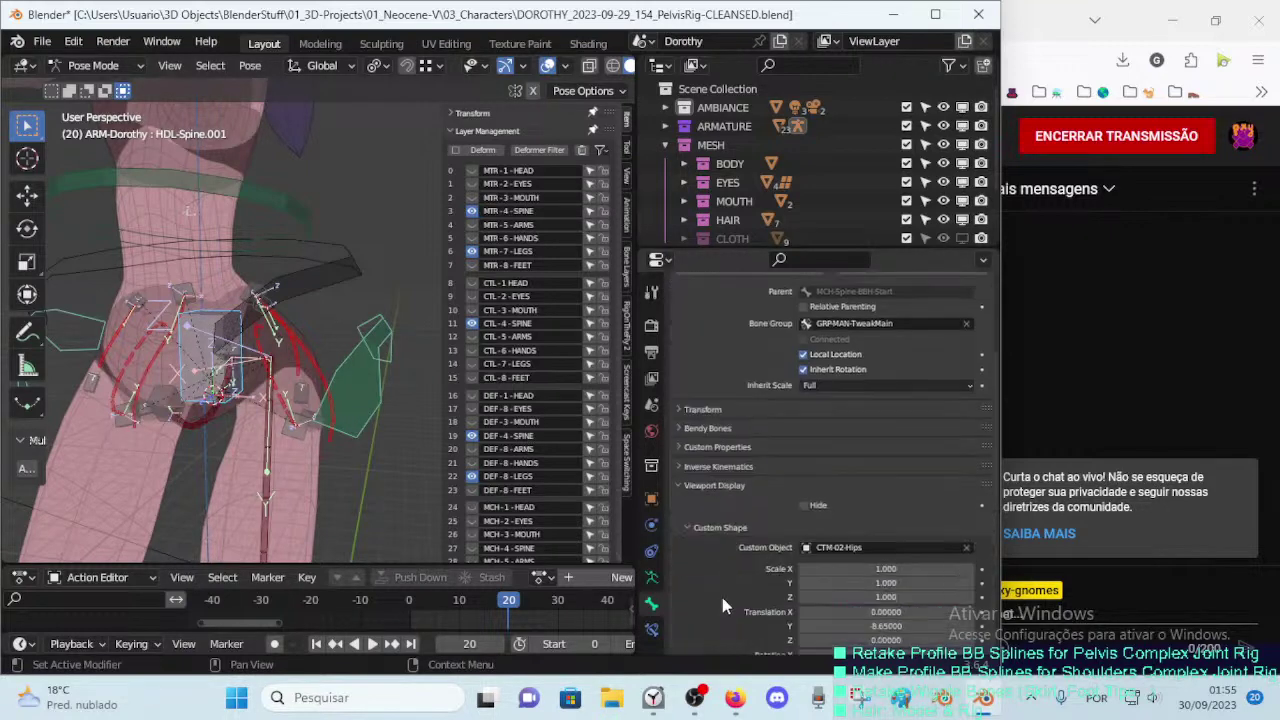
pyautogui.scroll(-1, 722, 597)
pyautogui.scroll(-2, 702, 553)
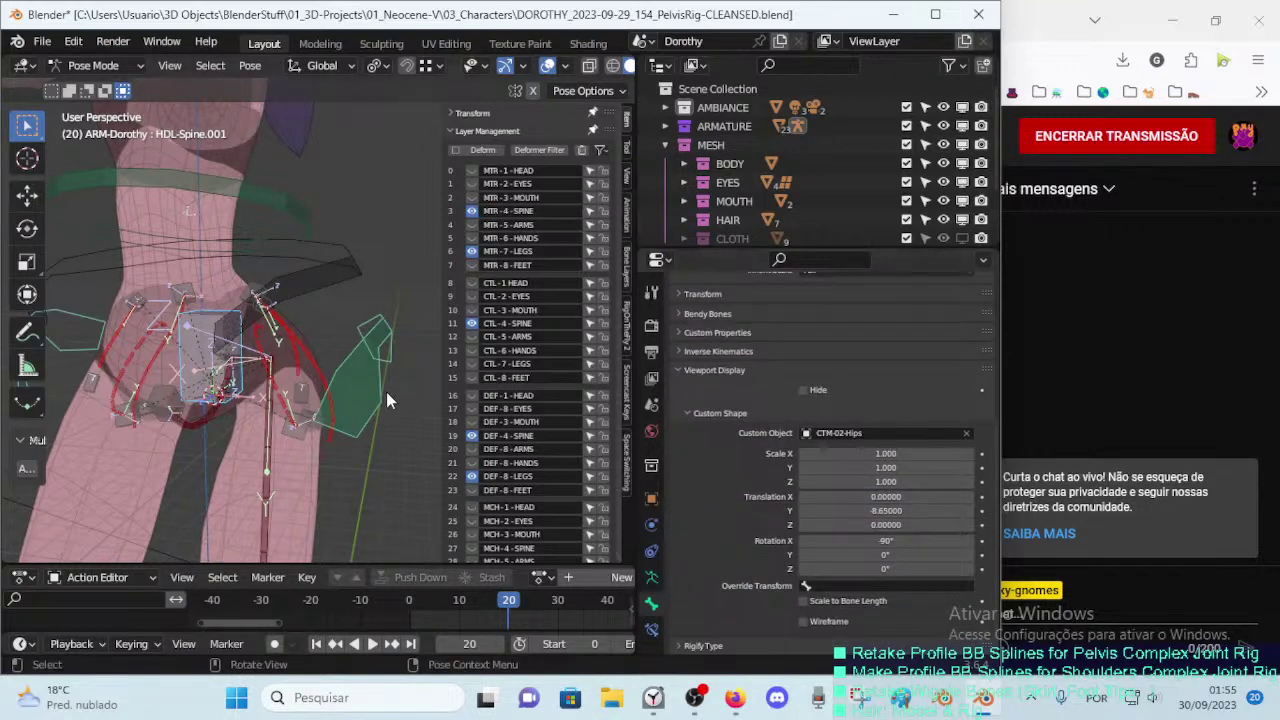
# Step: Clear the CTM-02-Hips custom shape object from HDL-Spine.001
pyautogui.click(830, 440)
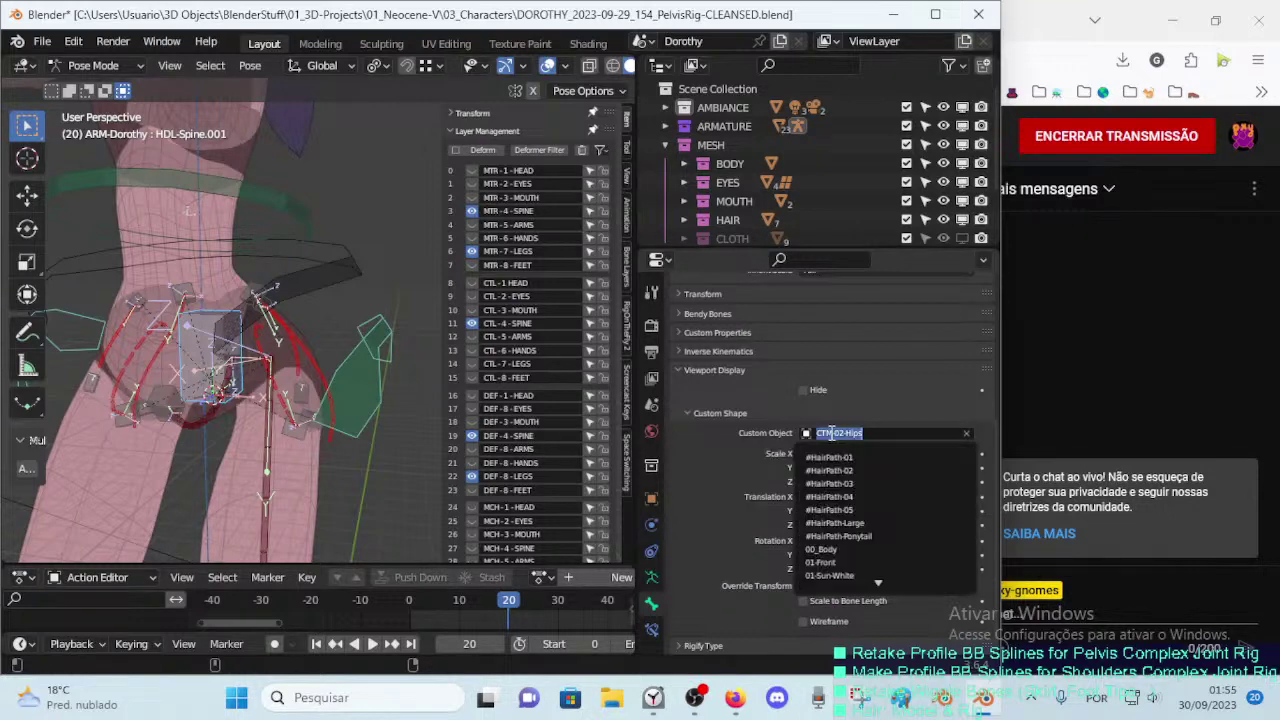
pyautogui.click(830, 440)
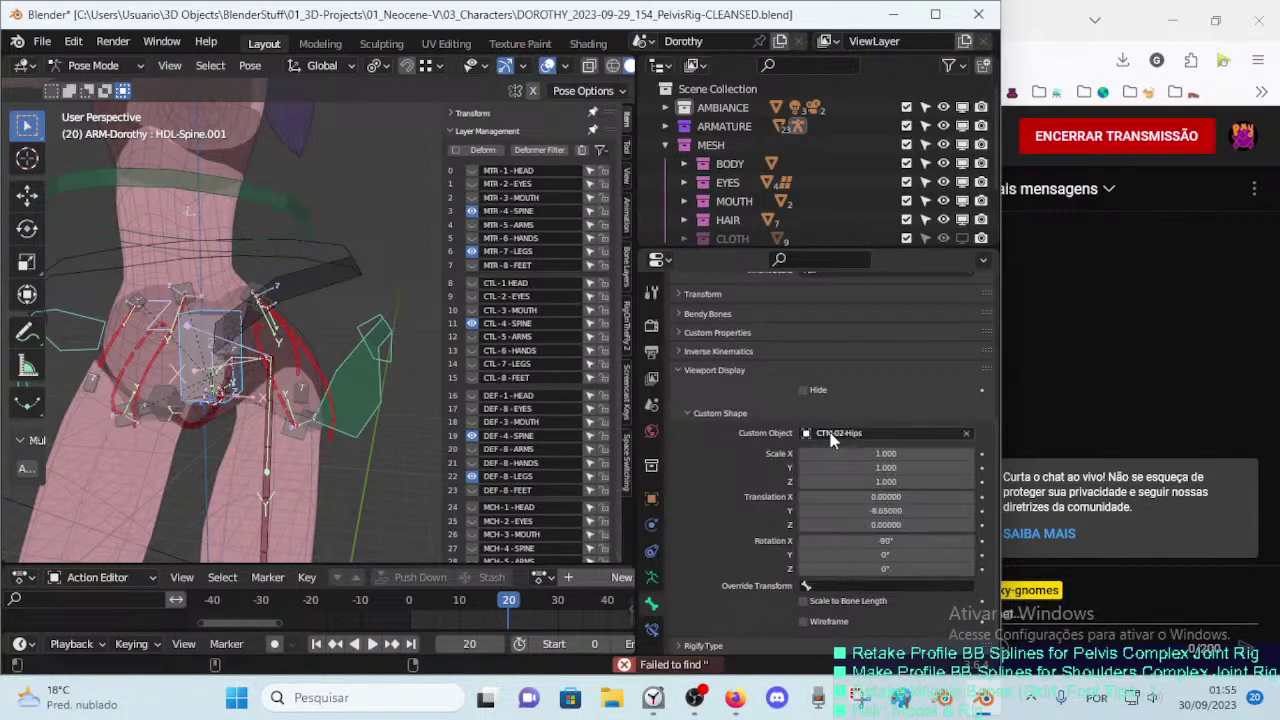
pyautogui.click(830, 440)
pyautogui.click(830, 440)
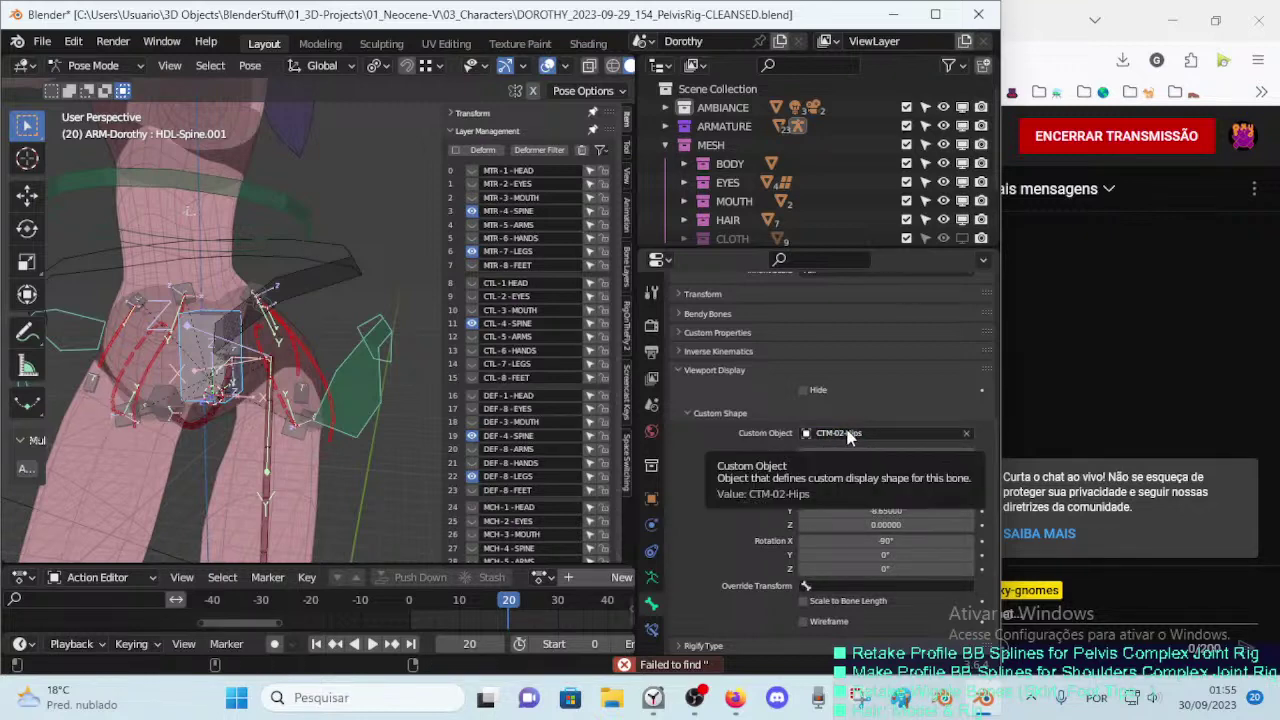
pyautogui.click(830, 440)
pyautogui.press('Return')
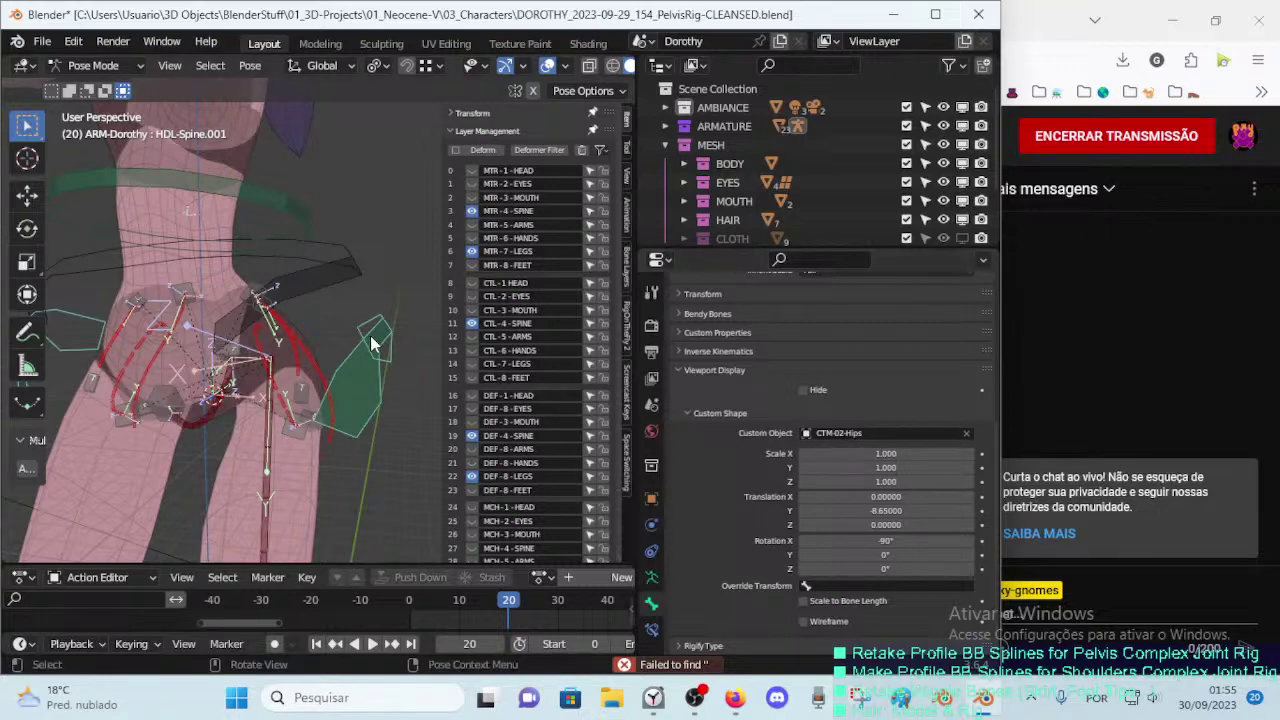
pyautogui.click(965, 433)
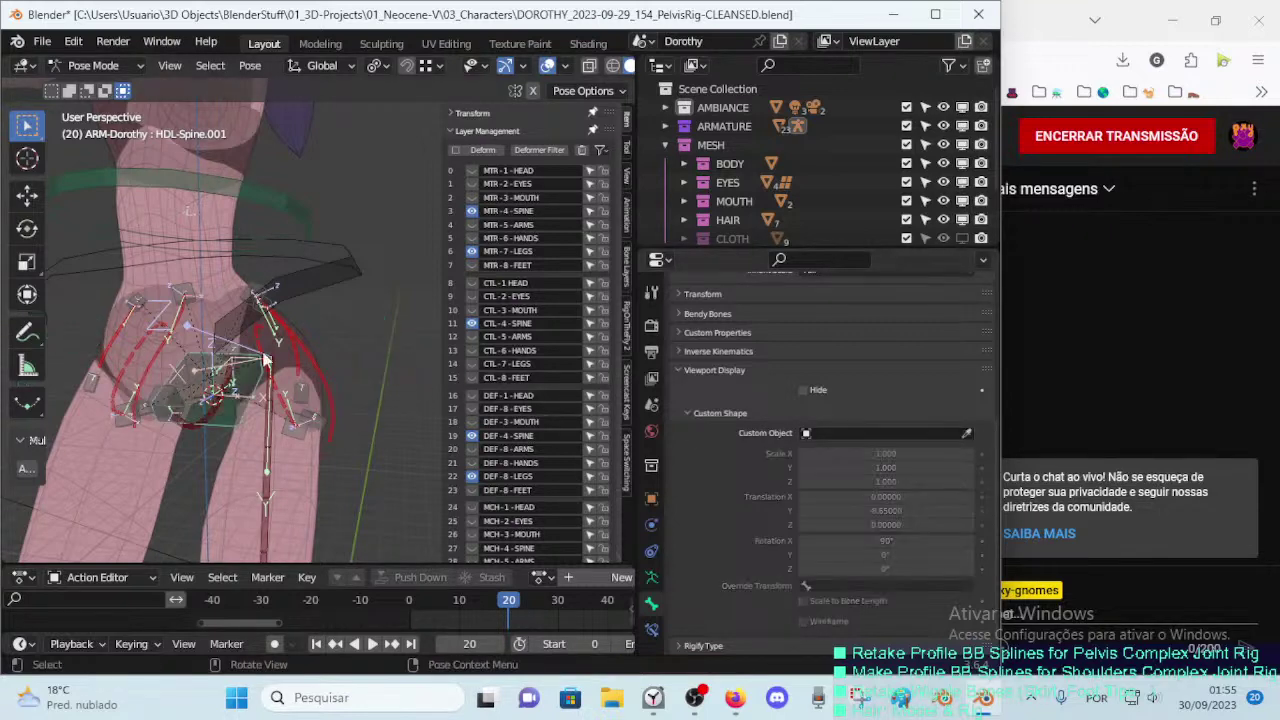
pyautogui.moveTo(193, 360); pyautogui.dragTo(82, 373, button='middle')
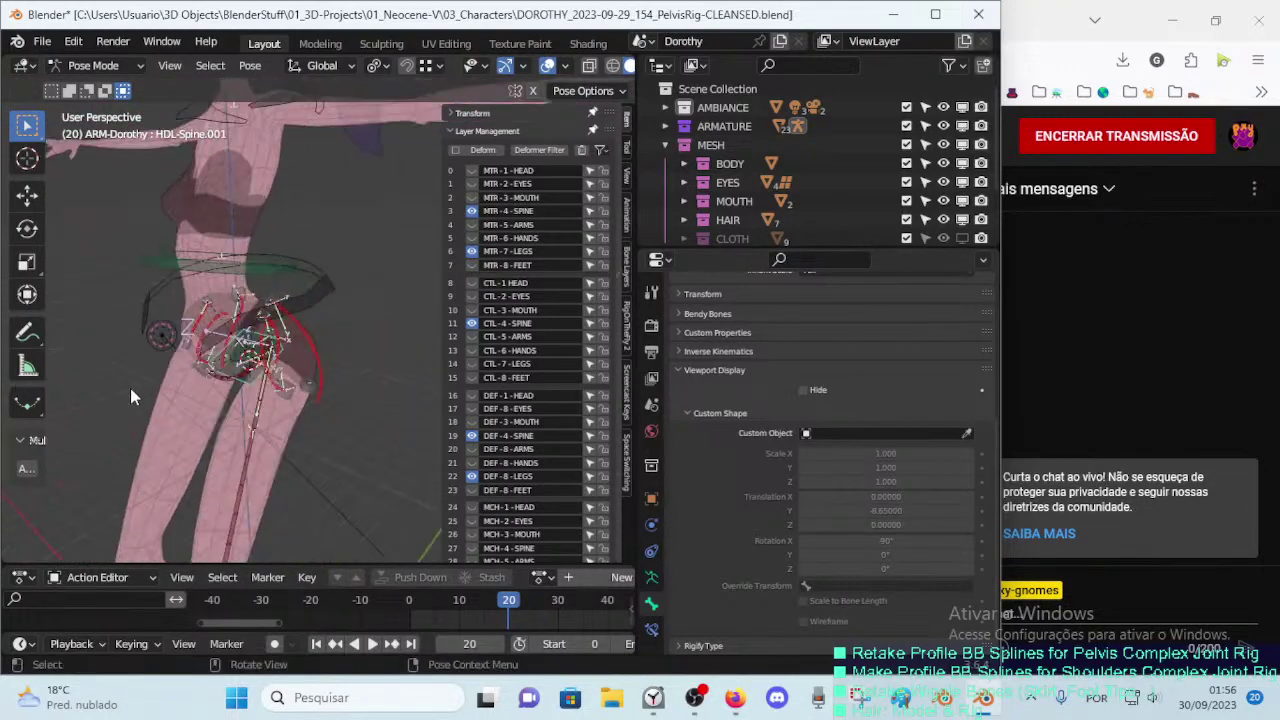
pyautogui.moveTo(82, 373)
pyautogui.mouseDown(button='middle')
pyautogui.moveTo(213, 396)
pyautogui.moveTo(362, 353)
pyautogui.moveTo(300, 375)
pyautogui.mouseUp(button='middle')
pyautogui.press('Tab')
pyautogui.press('Tab')
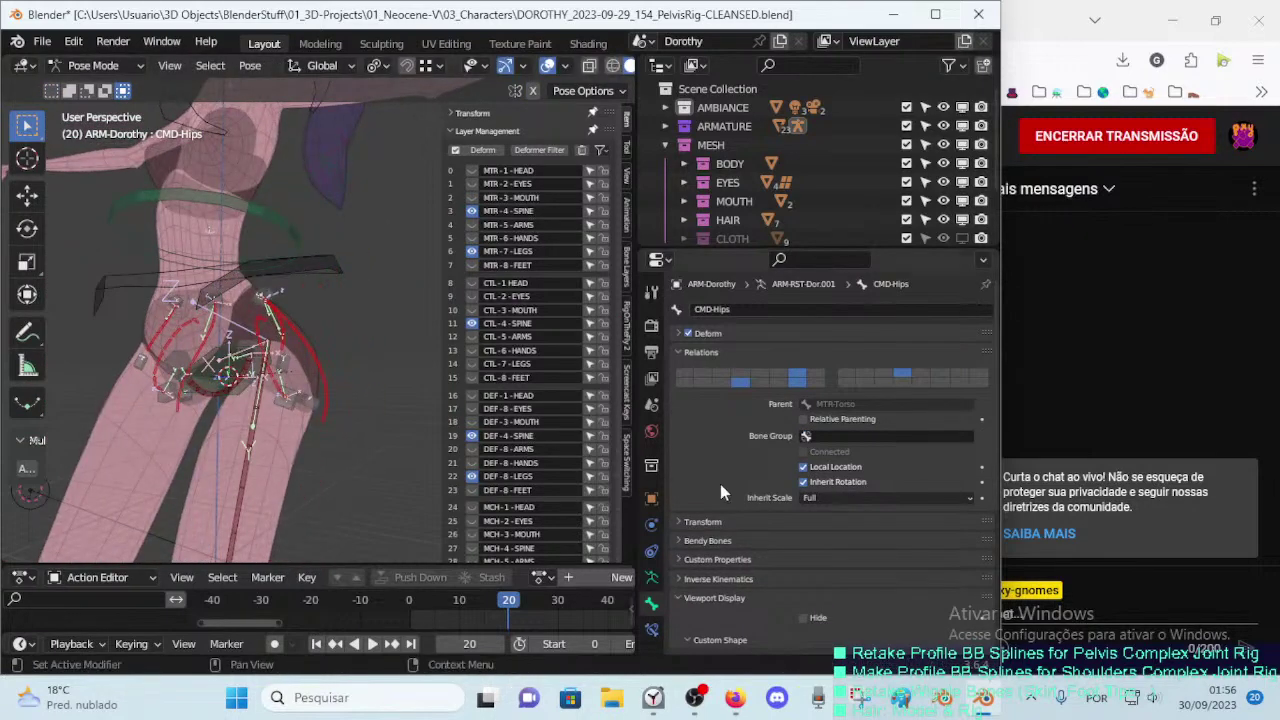
# Step: Select CMD-Hips and set its custom shape X rotation to -90°
pyautogui.scroll(-3, 720, 484)
pyautogui.scroll(-2, 728, 530)
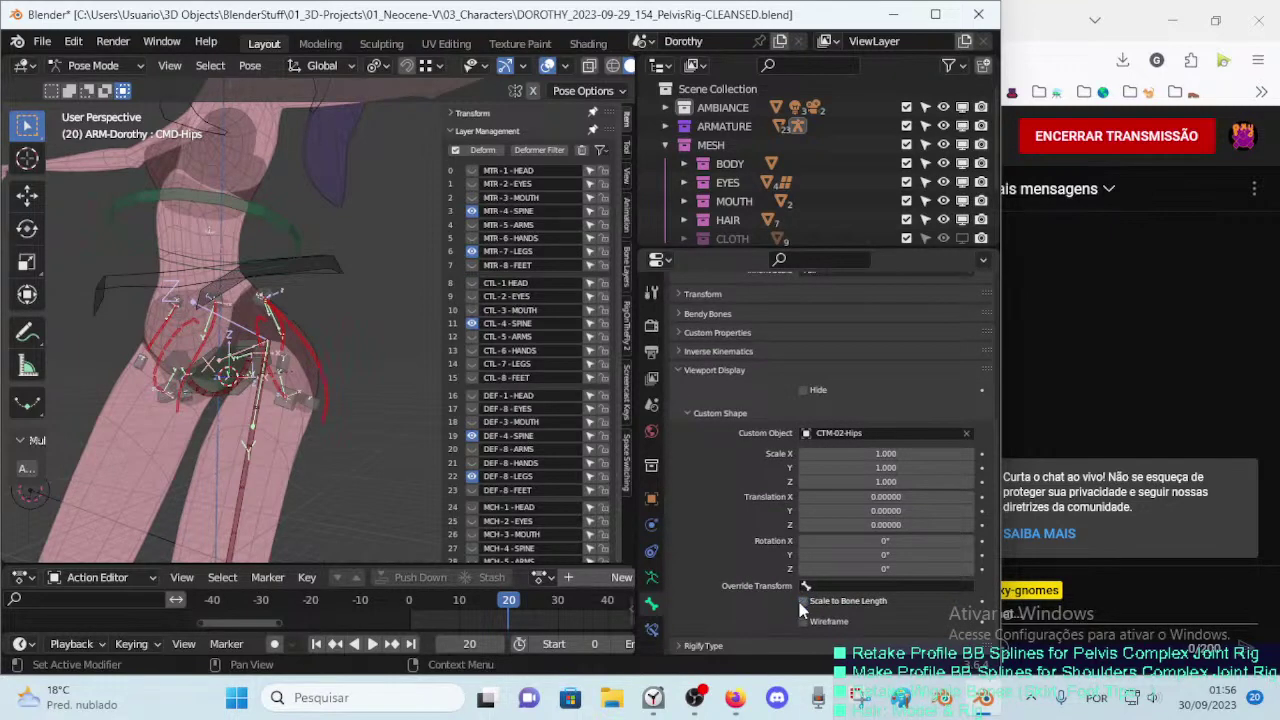
pyautogui.scroll(-3, 325, 360)
pyautogui.scroll(-1, 323, 358)
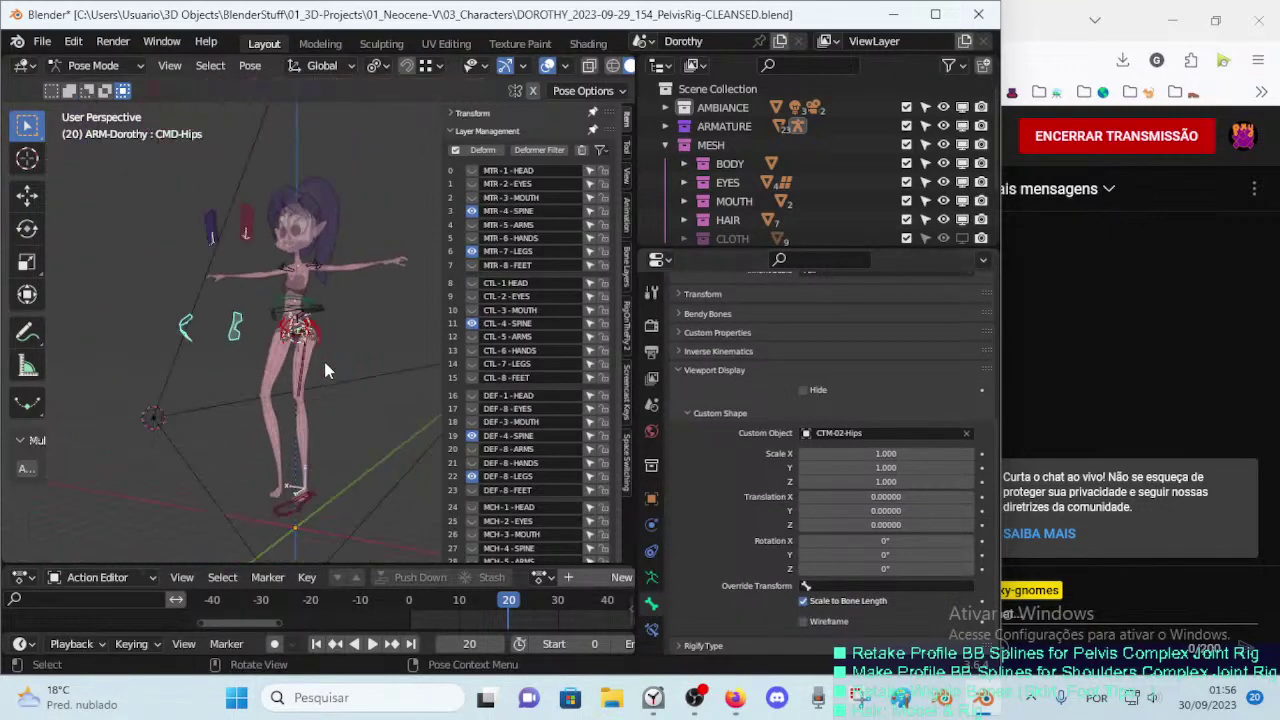
pyautogui.scroll(2, 323, 358)
pyautogui.scroll(2, 323, 358)
pyautogui.moveTo(317, 380); pyautogui.dragTo(333, 421, button='middle')
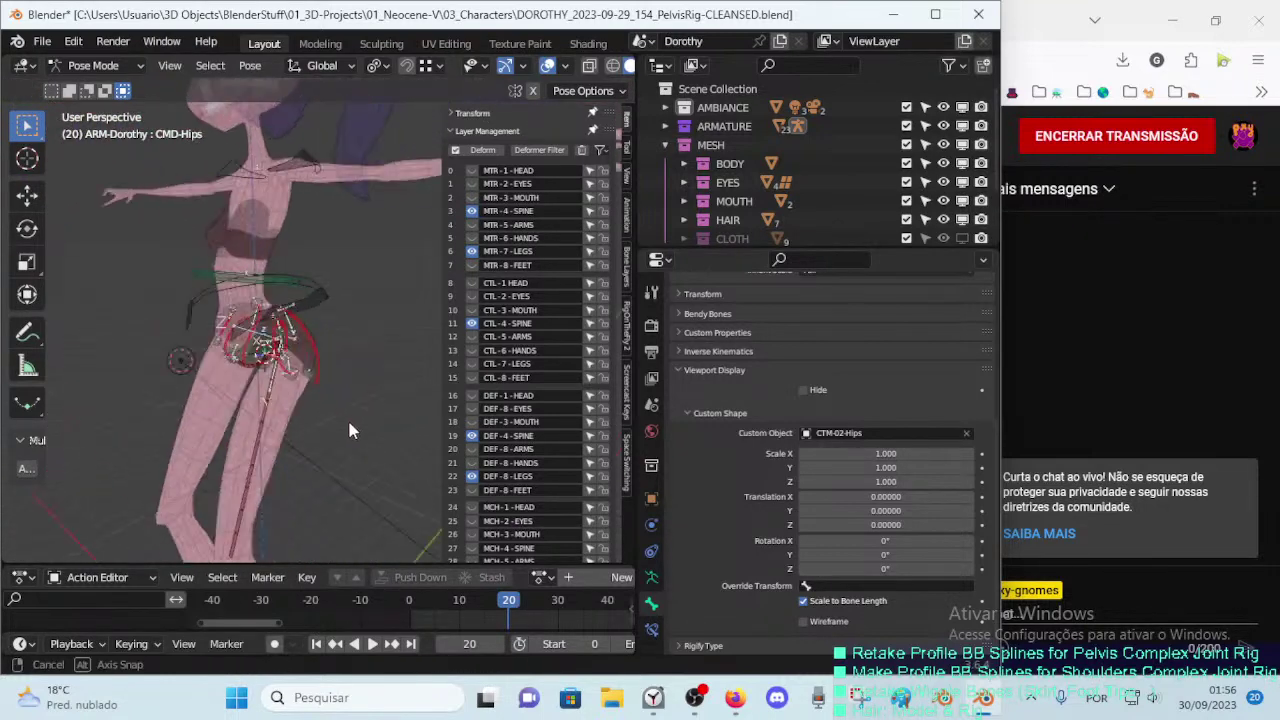
pyautogui.moveTo(333, 421); pyautogui.dragTo(287, 417, button='middle')
pyautogui.click(287, 417)
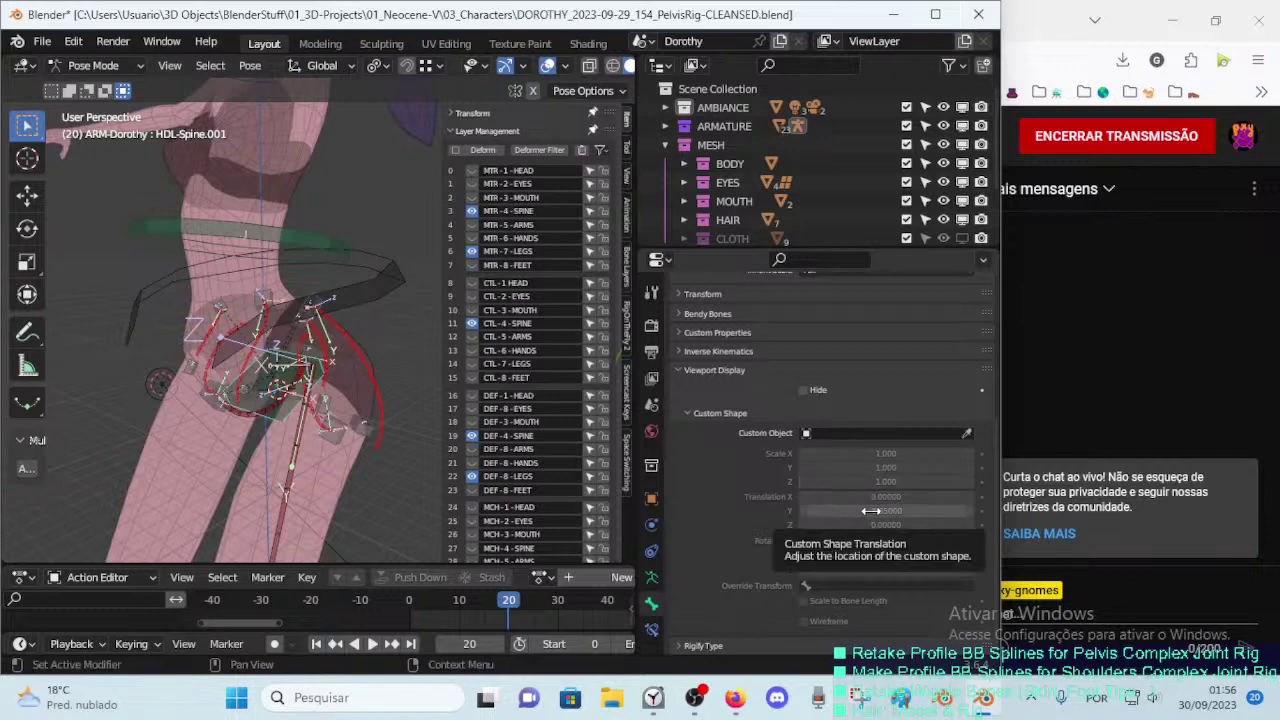
pyautogui.moveTo(421, 421)
pyautogui.mouseDown(button='middle')
pyautogui.moveTo(358, 438)
pyautogui.moveTo(405, 465)
pyautogui.moveTo(252, 451)
pyautogui.mouseUp(button='middle')
pyautogui.click(190, 368)
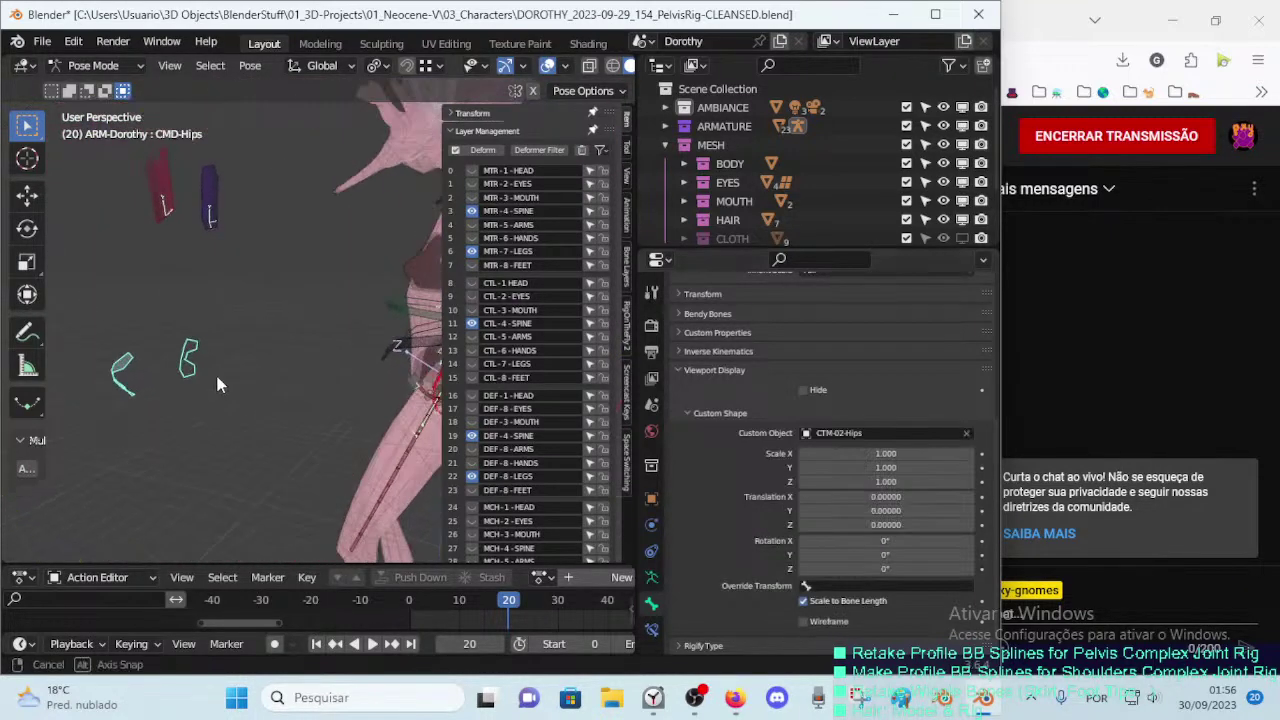
pyautogui.click(890, 541)
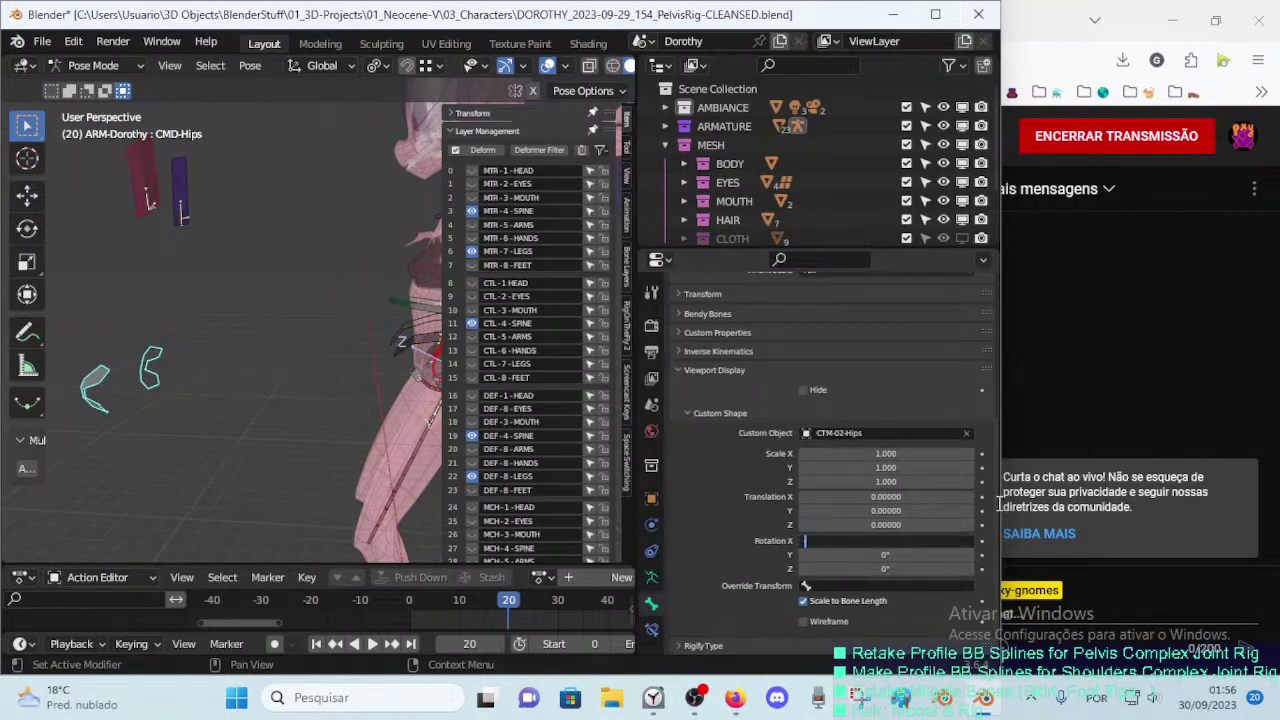
pyautogui.write('-90')
pyautogui.press('Return')
# Step: Adjust the CMD-Hips shape's Y translation to about -6.5, checking the pelvis from the front
pyautogui.scroll(-2, 520, 330)
pyautogui.moveTo(330, 308); pyautogui.dragTo(345, 333, button='middle')
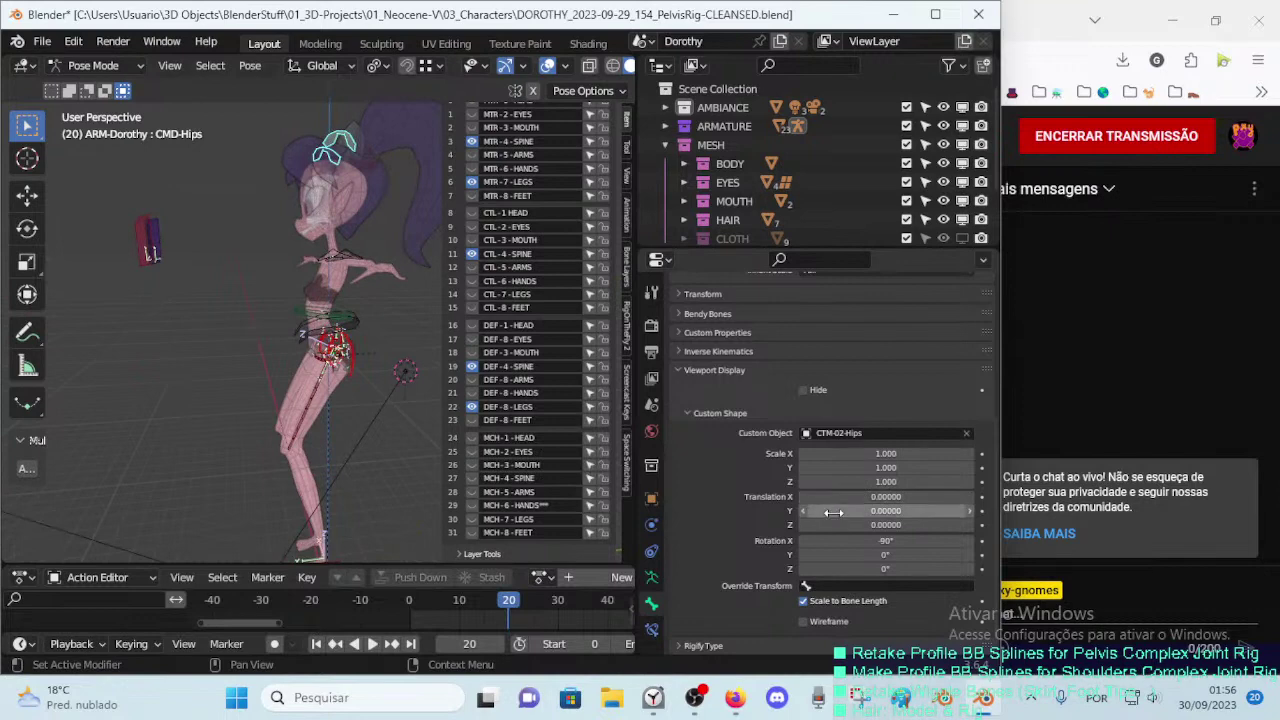
pyautogui.moveTo(834, 512); pyautogui.dragTo(760, 512)
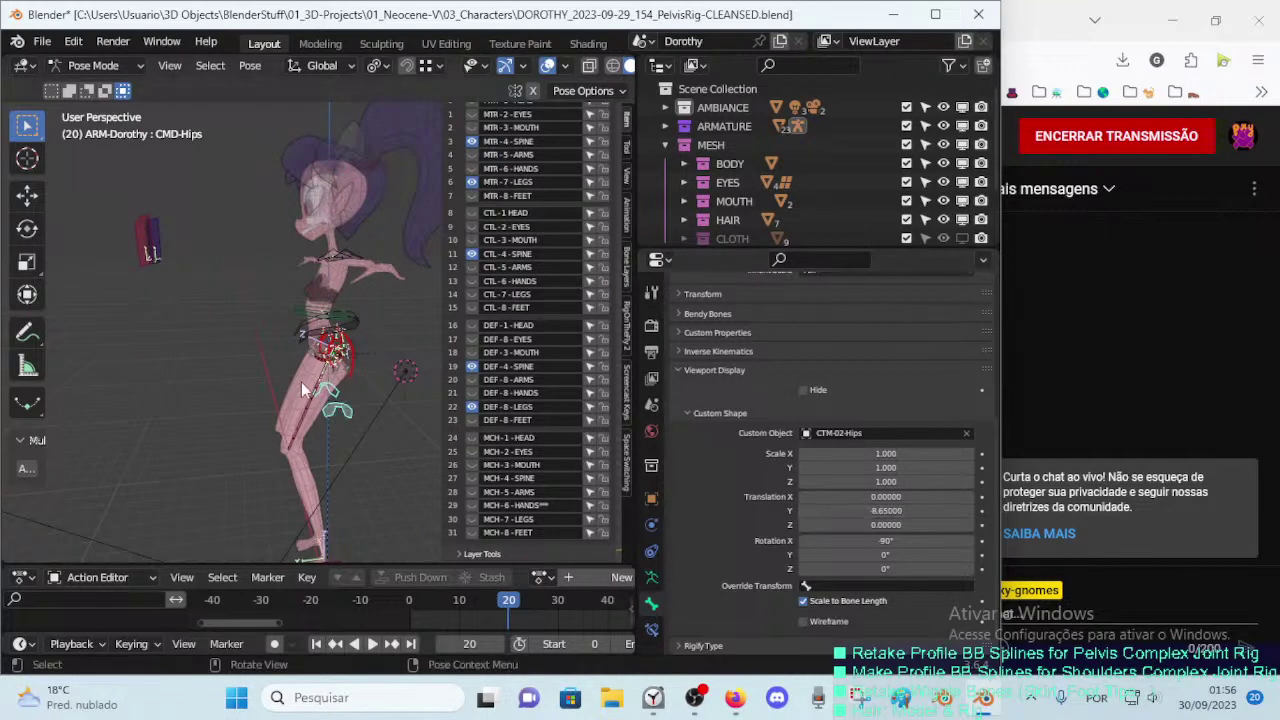
pyautogui.scroll(3, 301, 382)
pyautogui.moveTo(416, 335)
pyautogui.mouseDown(button='middle')
pyautogui.moveTo(363, 358)
pyautogui.moveTo(400, 360)
pyautogui.mouseUp(button='middle')
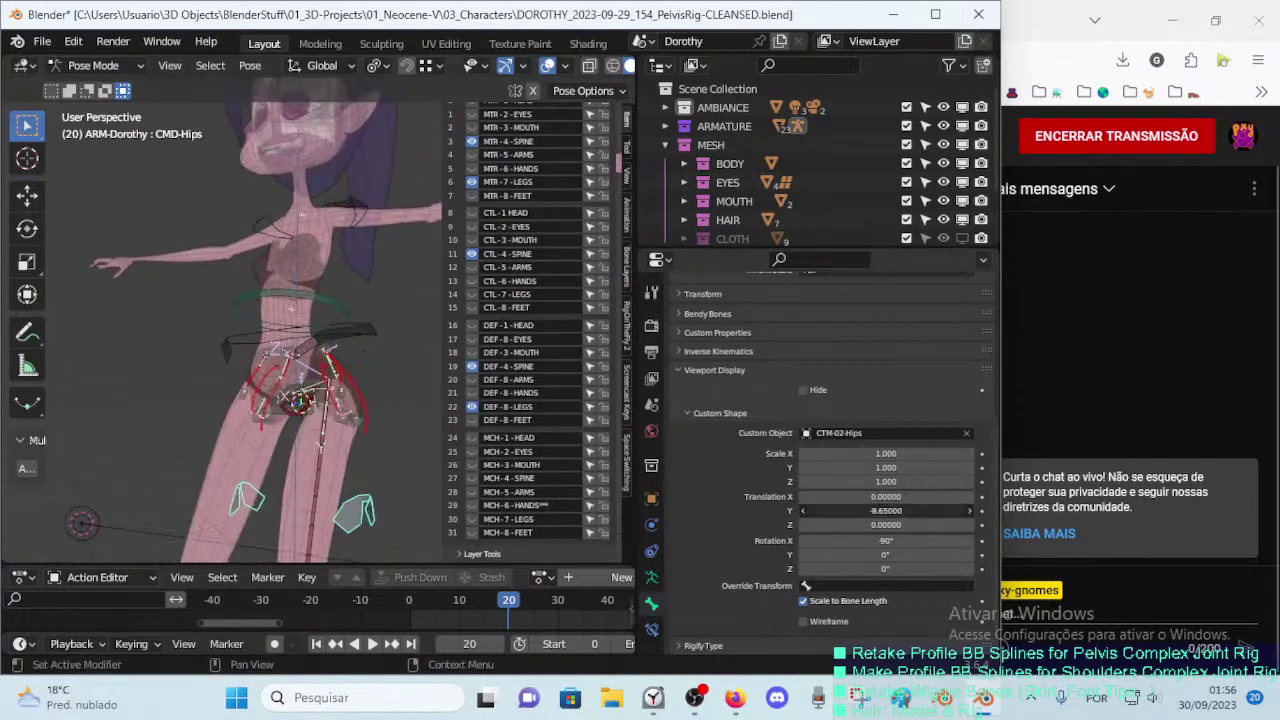
pyautogui.moveTo(885, 510); pyautogui.dragTo(707, 515)
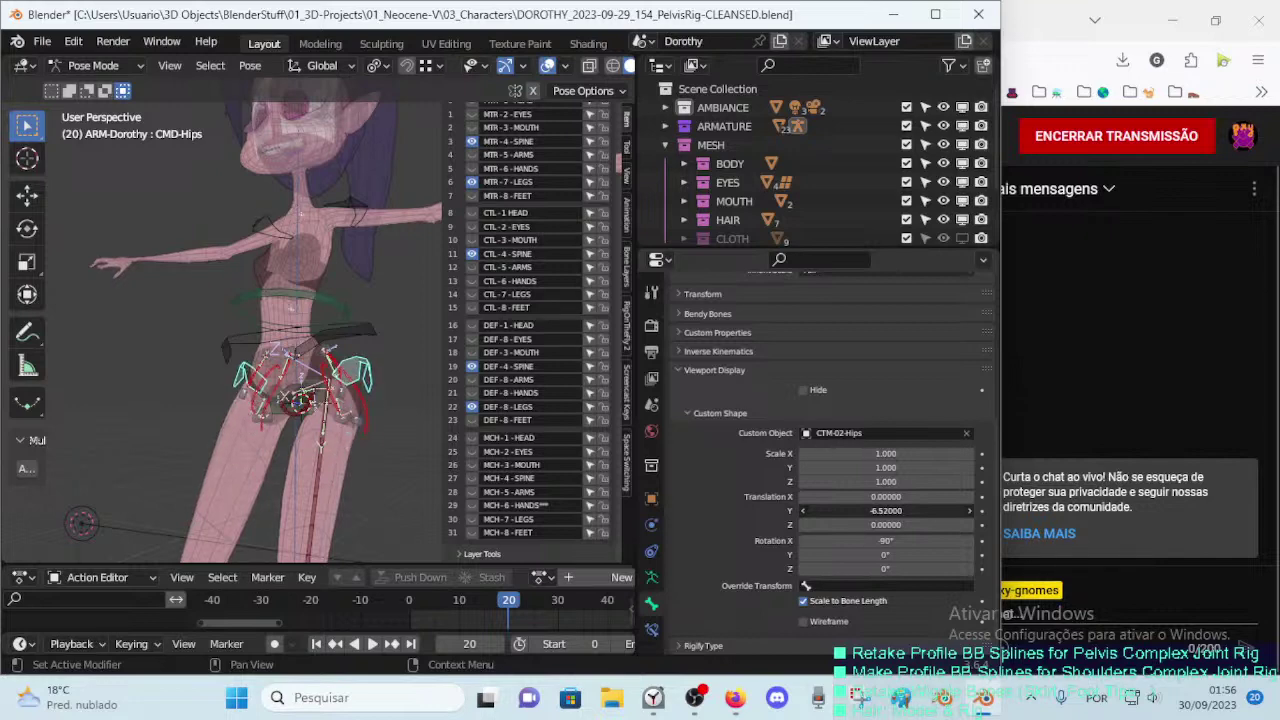
pyautogui.scroll(2, 434, 456)
pyautogui.moveTo(434, 456); pyautogui.dragTo(379, 462, button='middle')
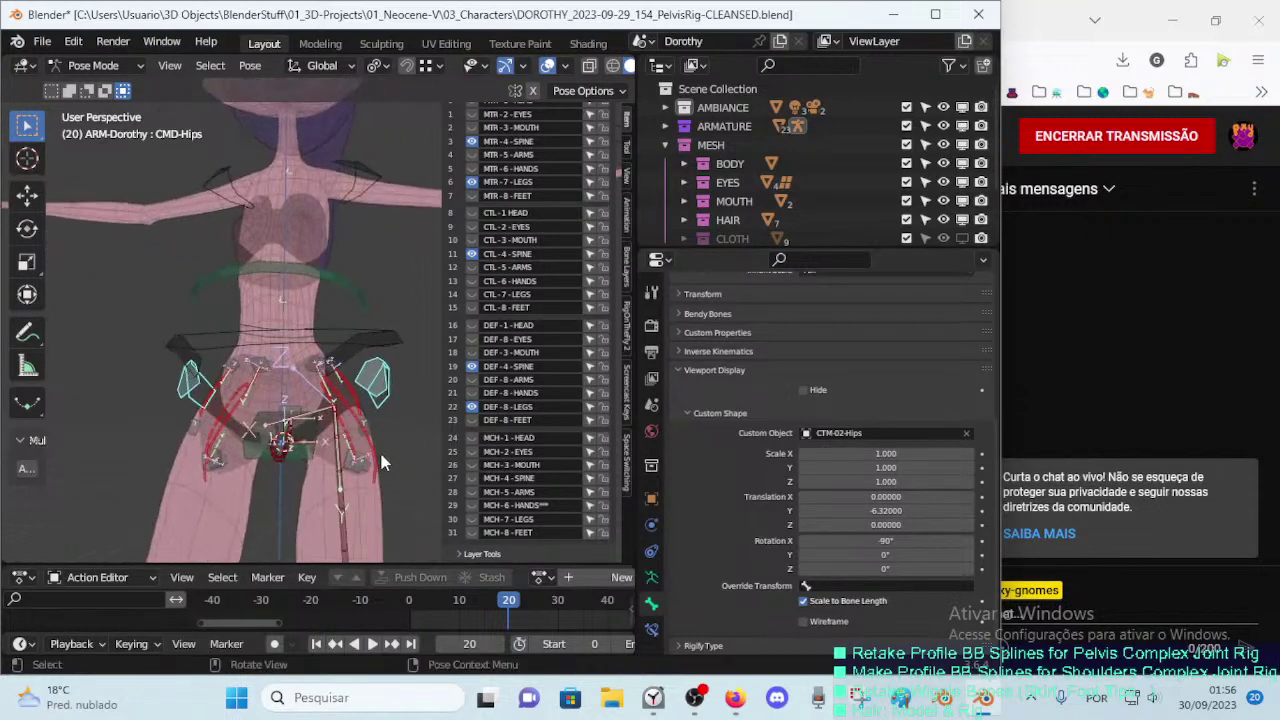
pyautogui.moveTo(885, 510); pyautogui.dragTo(860, 511)
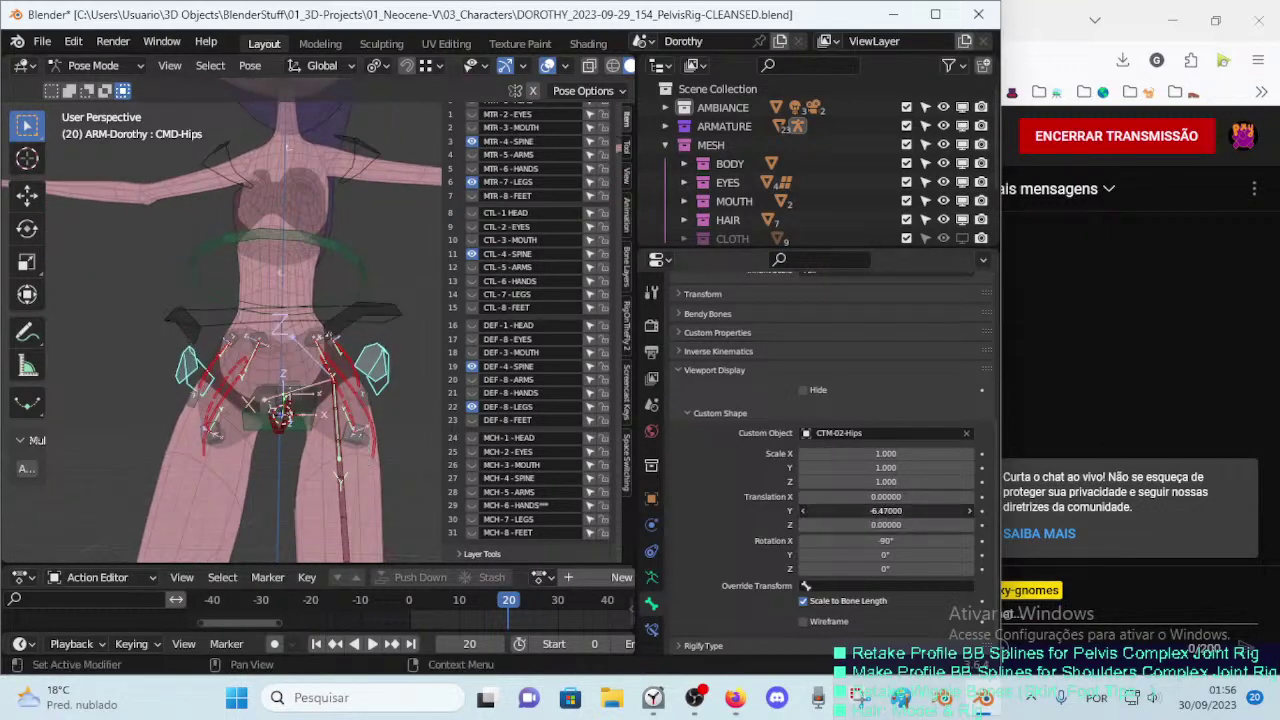
pyautogui.moveTo(326, 366)
pyautogui.mouseDown(button='middle')
pyautogui.moveTo(372, 408)
pyautogui.moveTo(340, 385)
pyautogui.mouseUp(button='middle')
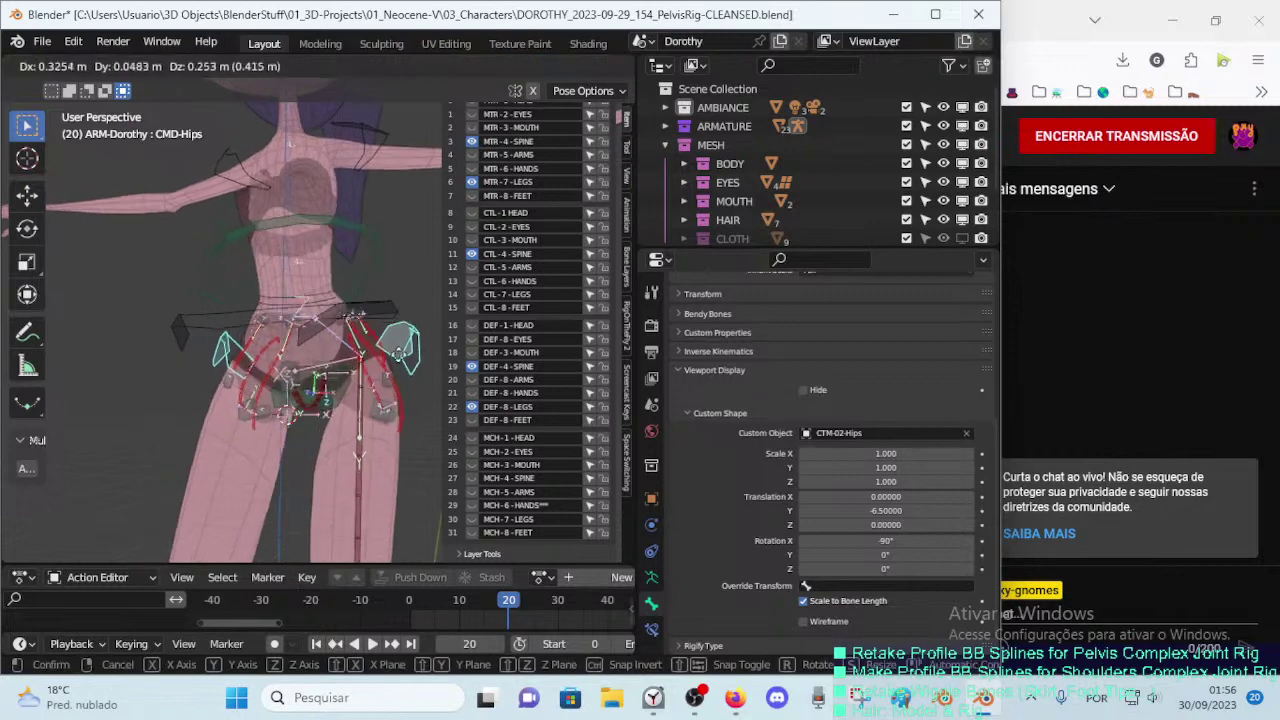
pyautogui.moveTo(340, 385)
pyautogui.mouseDown(button='middle')
pyautogui.moveTo(306, 433)
pyautogui.moveTo(333, 263)
pyautogui.mouseUp(button='middle')
pyautogui.click(305, 430)
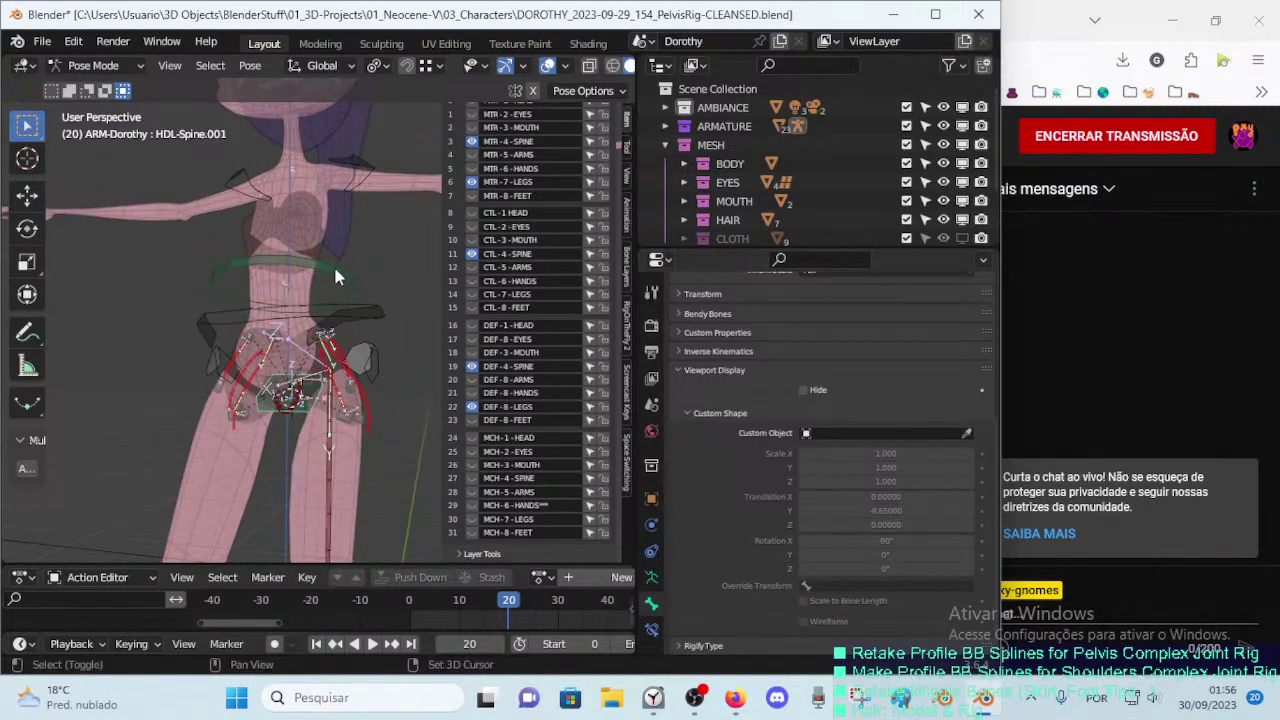
# Step: Check the HDL-Spine.002 waist ring, MTR-Torso and HDL-Spine.001, then show the armature's Bone Groups list
pyautogui.click(333, 263)
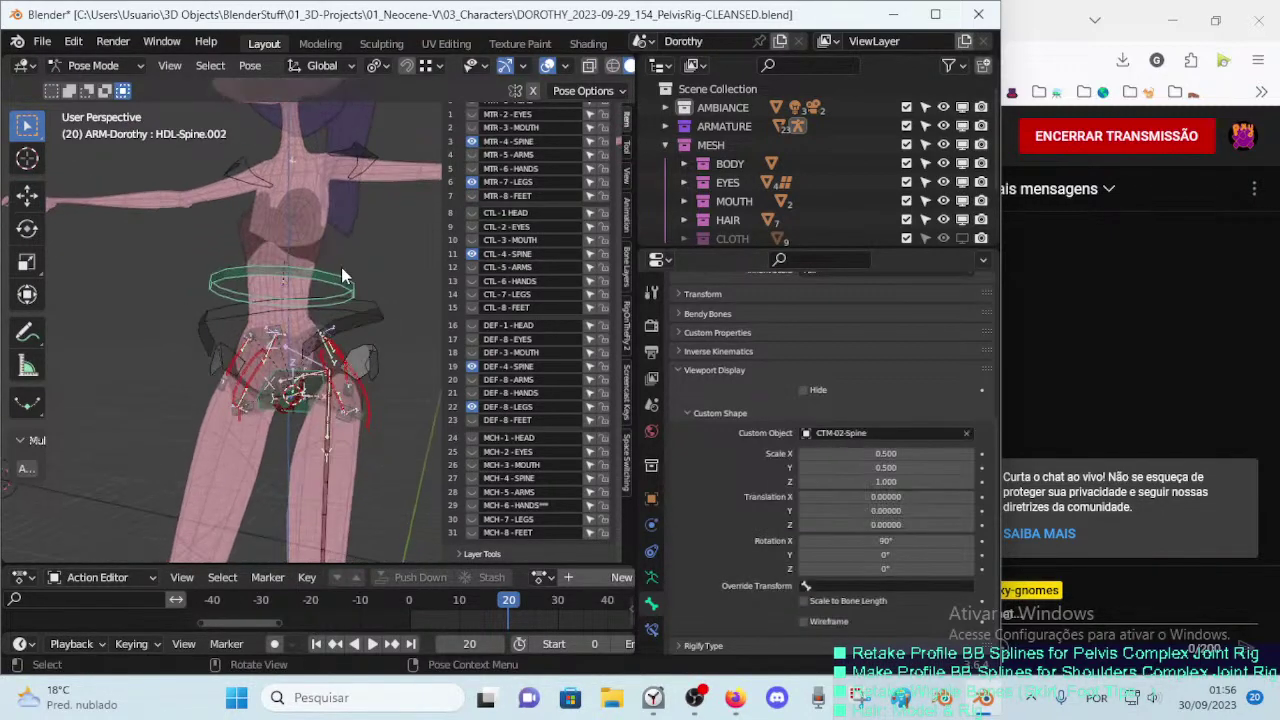
pyautogui.click(377, 162)
pyautogui.click(374, 324)
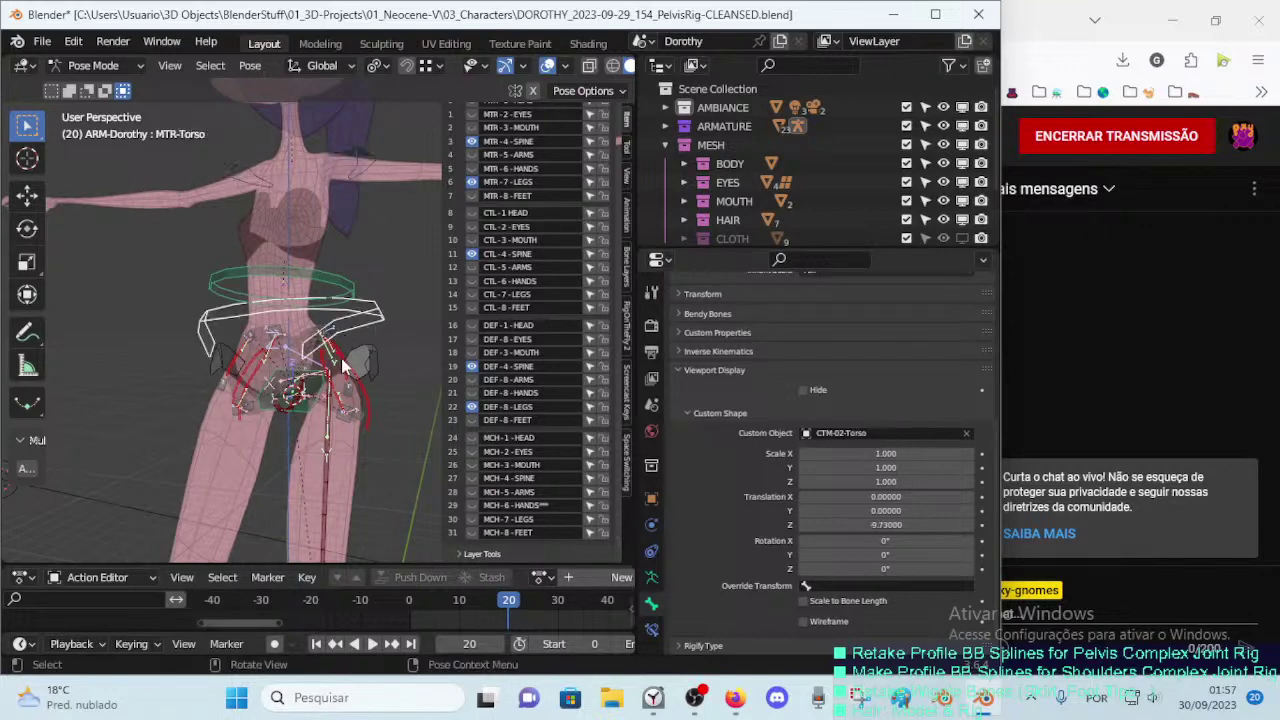
pyautogui.click(352, 327)
pyautogui.click(296, 268)
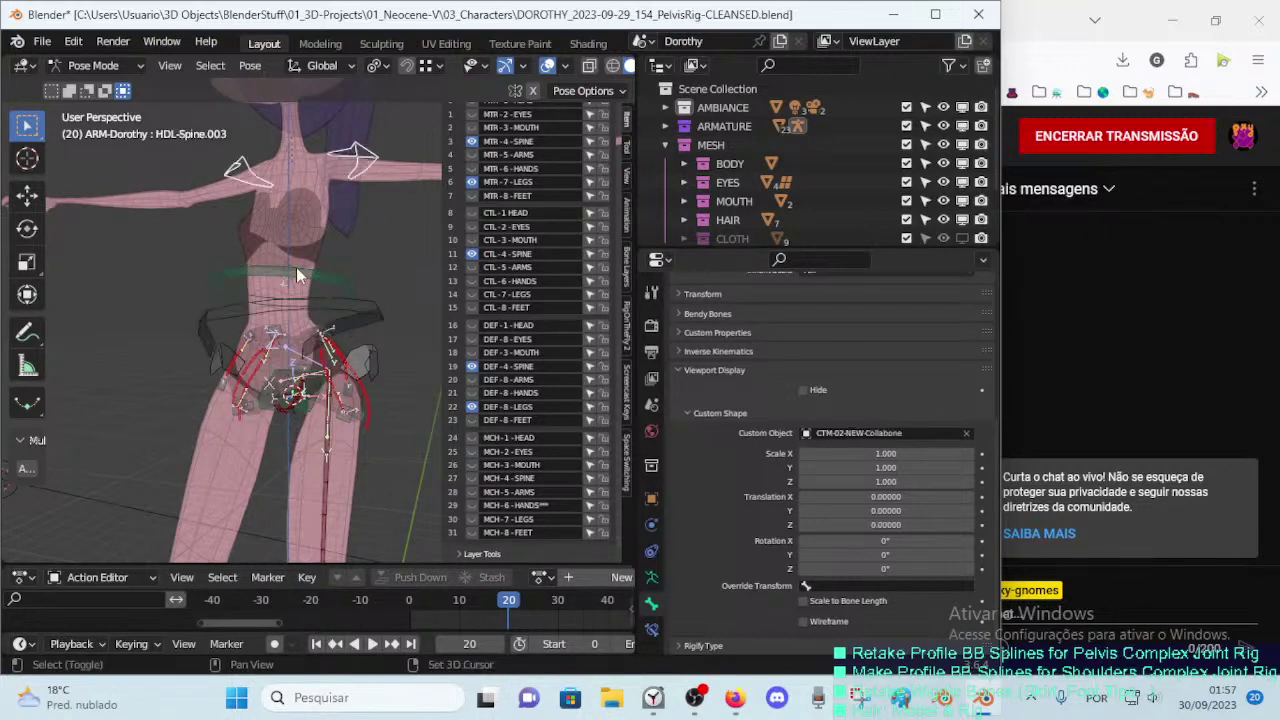
pyautogui.moveTo(294, 277)
pyautogui.mouseDown(button='middle')
pyautogui.moveTo(242, 322)
pyautogui.moveTo(281, 357)
pyautogui.mouseUp(button='middle')
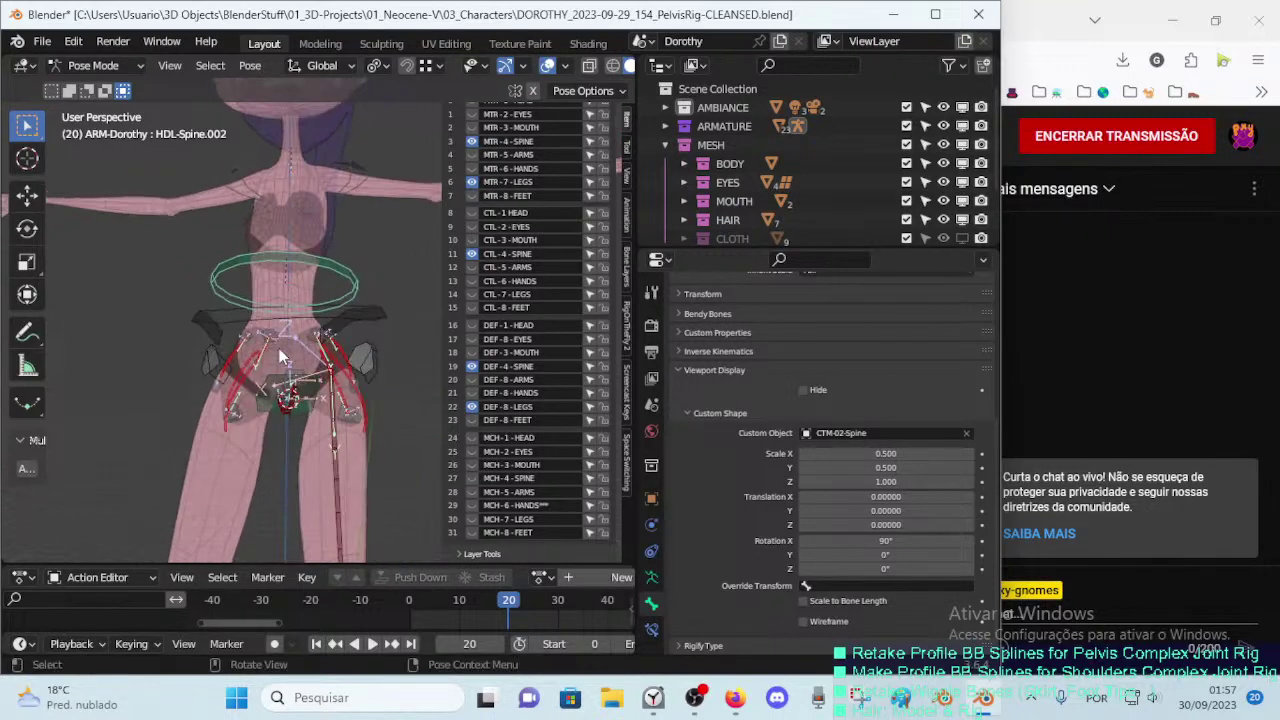
pyautogui.click(267, 410)
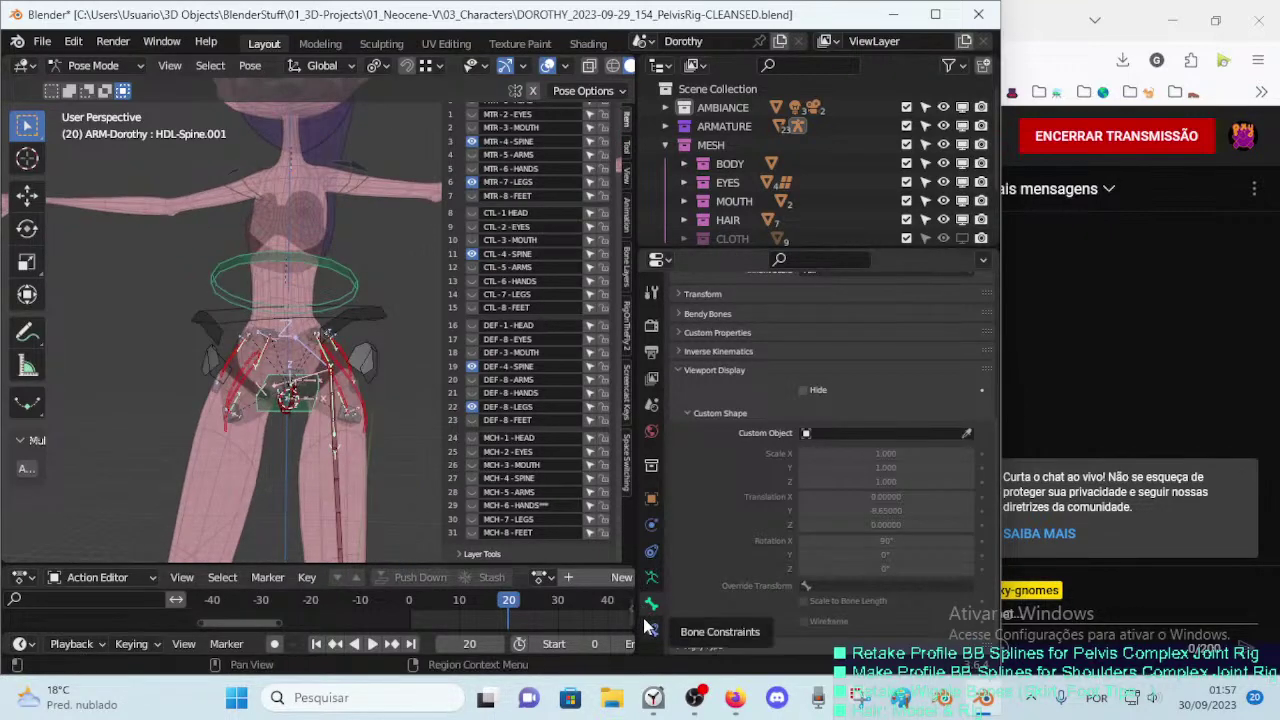
pyautogui.click(651, 577)
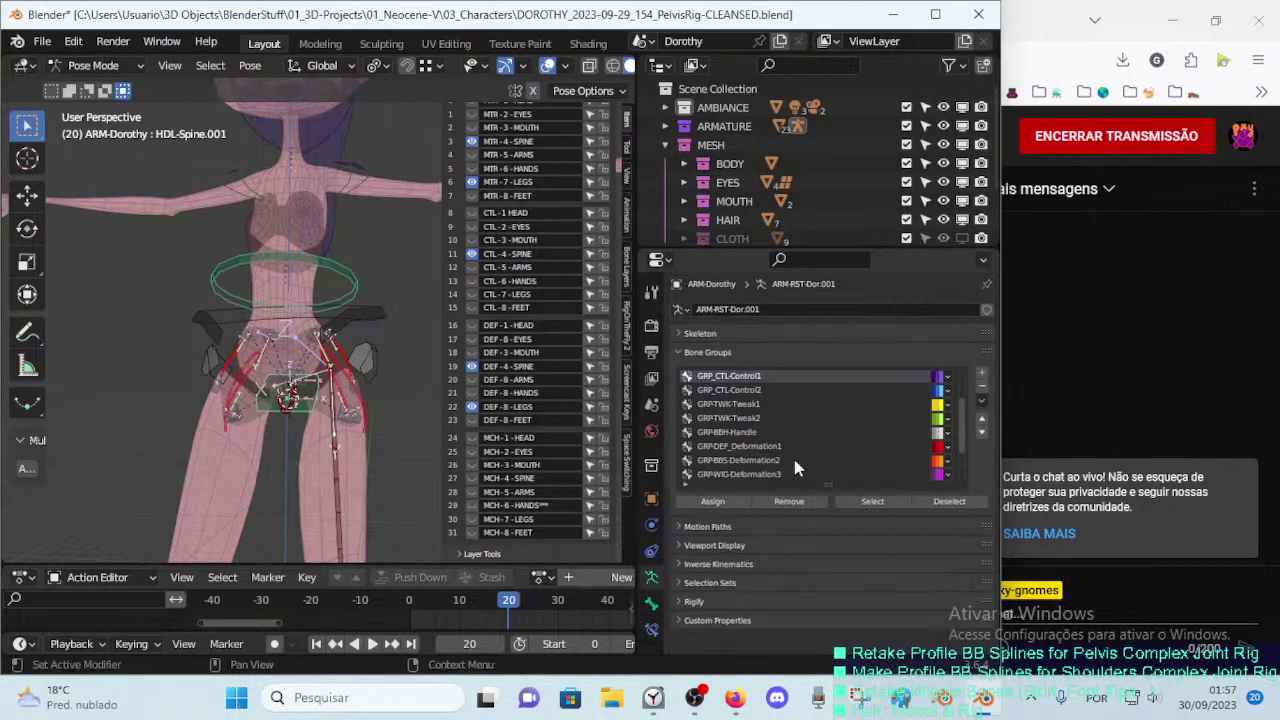
# Step: Assign HDL-Spine.001 to GRP-BBH-Handle and CMD-Hips to GRP-CMD-Command
pyautogui.click(855, 429)
pyautogui.click(733, 500)
pyautogui.moveTo(376, 304); pyautogui.dragTo(393, 336, button='middle')
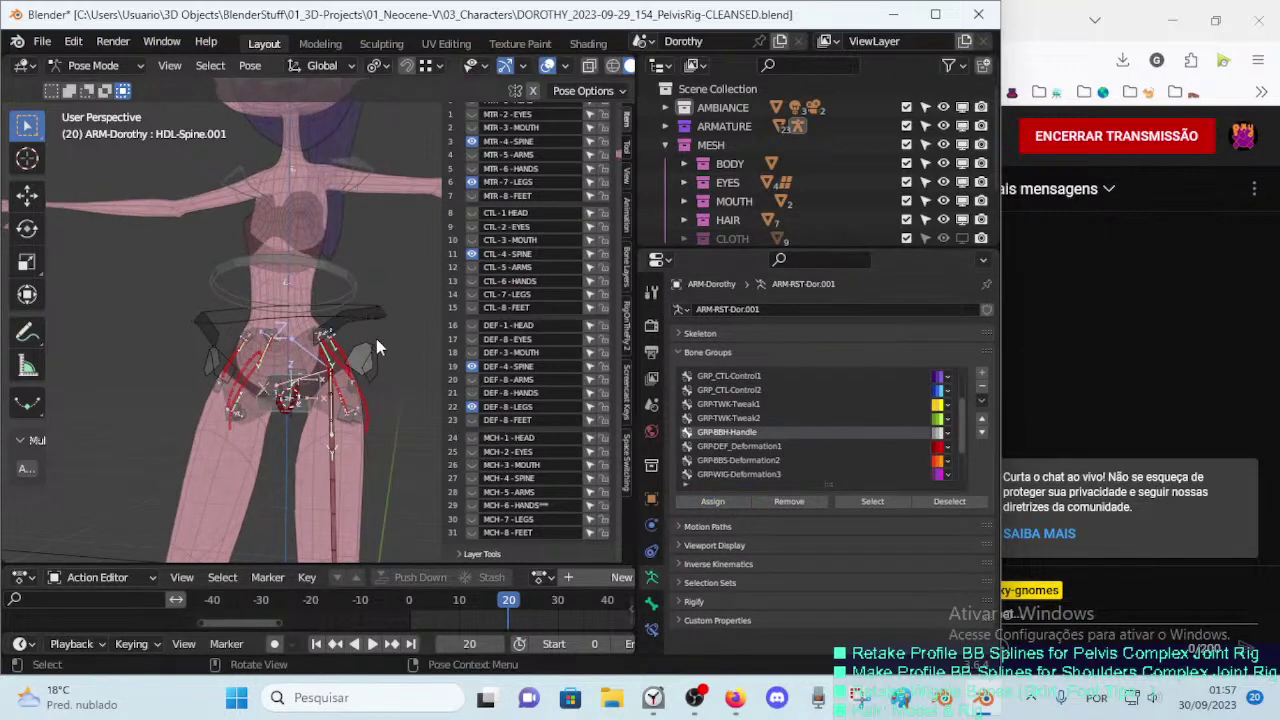
pyautogui.click(380, 355)
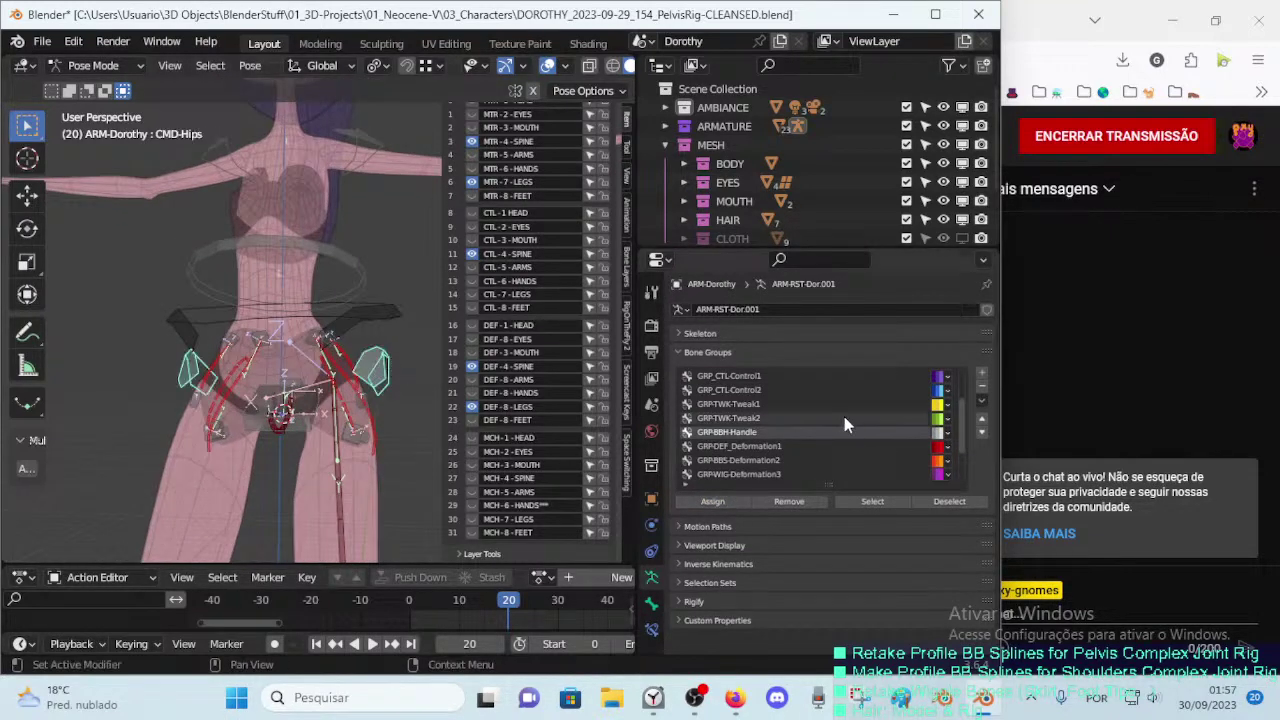
pyautogui.scroll(1, 820, 432)
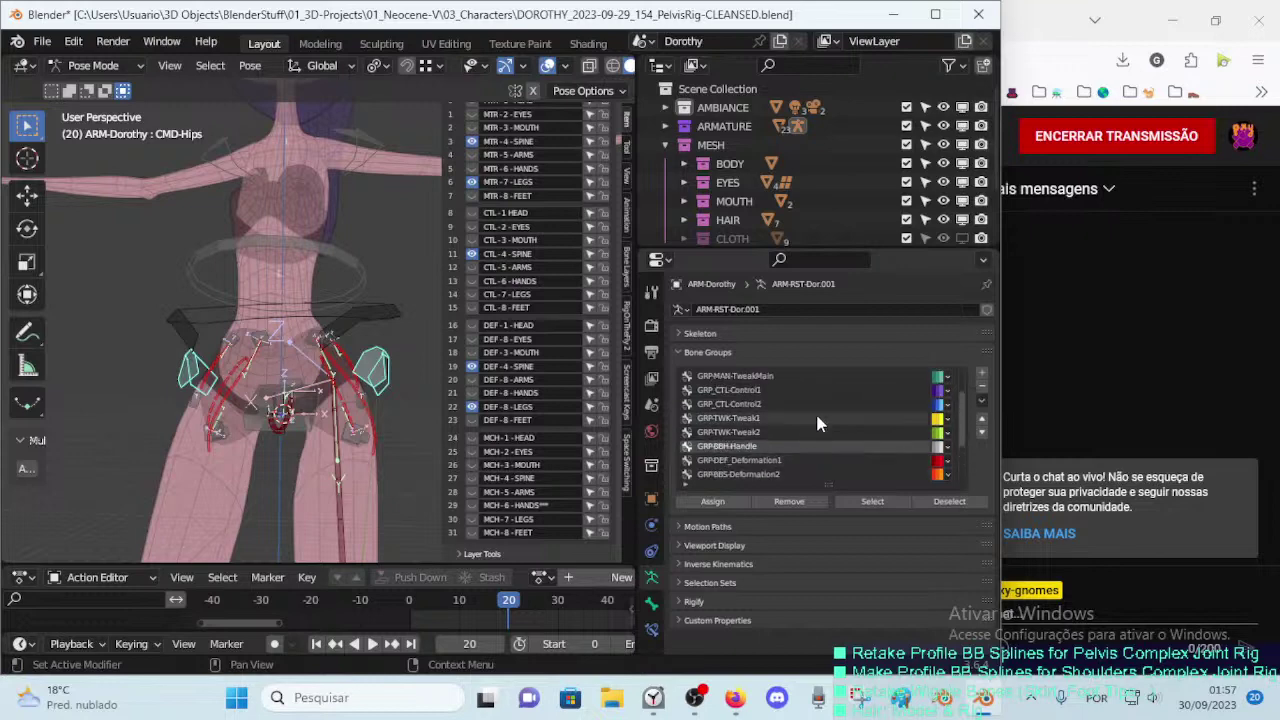
pyautogui.scroll(1, 815, 410)
pyautogui.scroll(1, 786, 384)
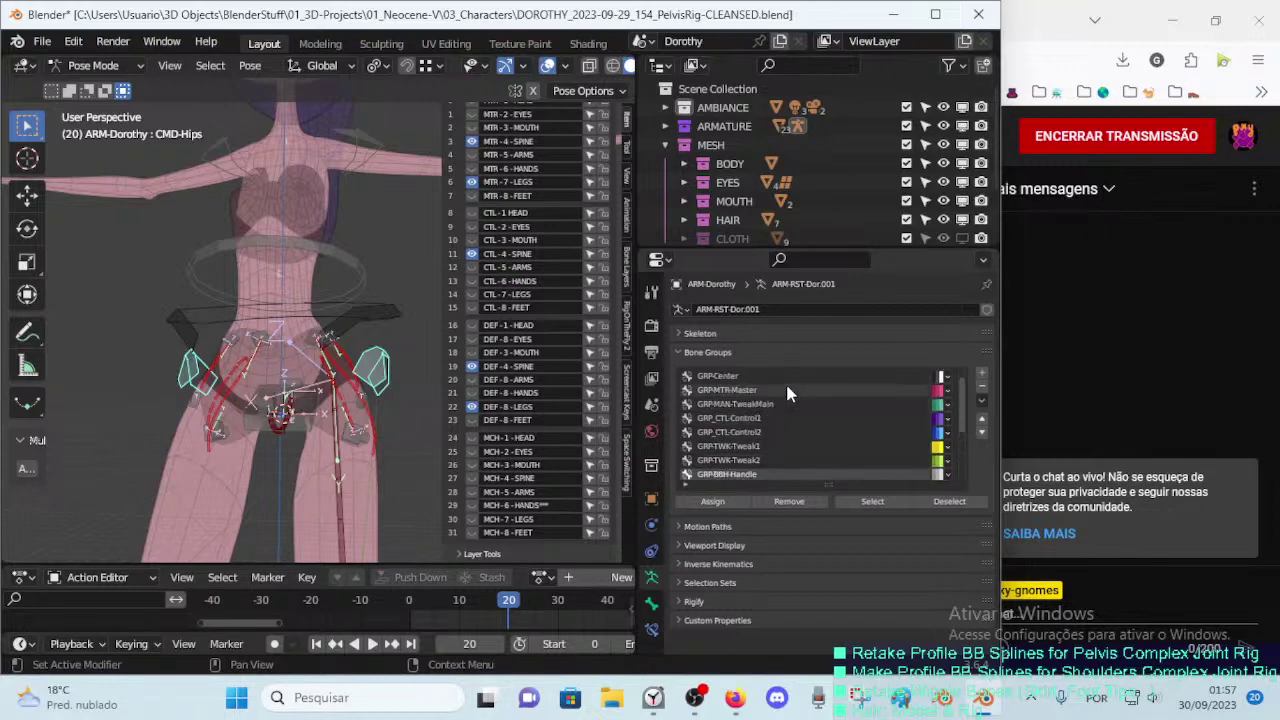
pyautogui.click(782, 403)
pyautogui.click(716, 503)
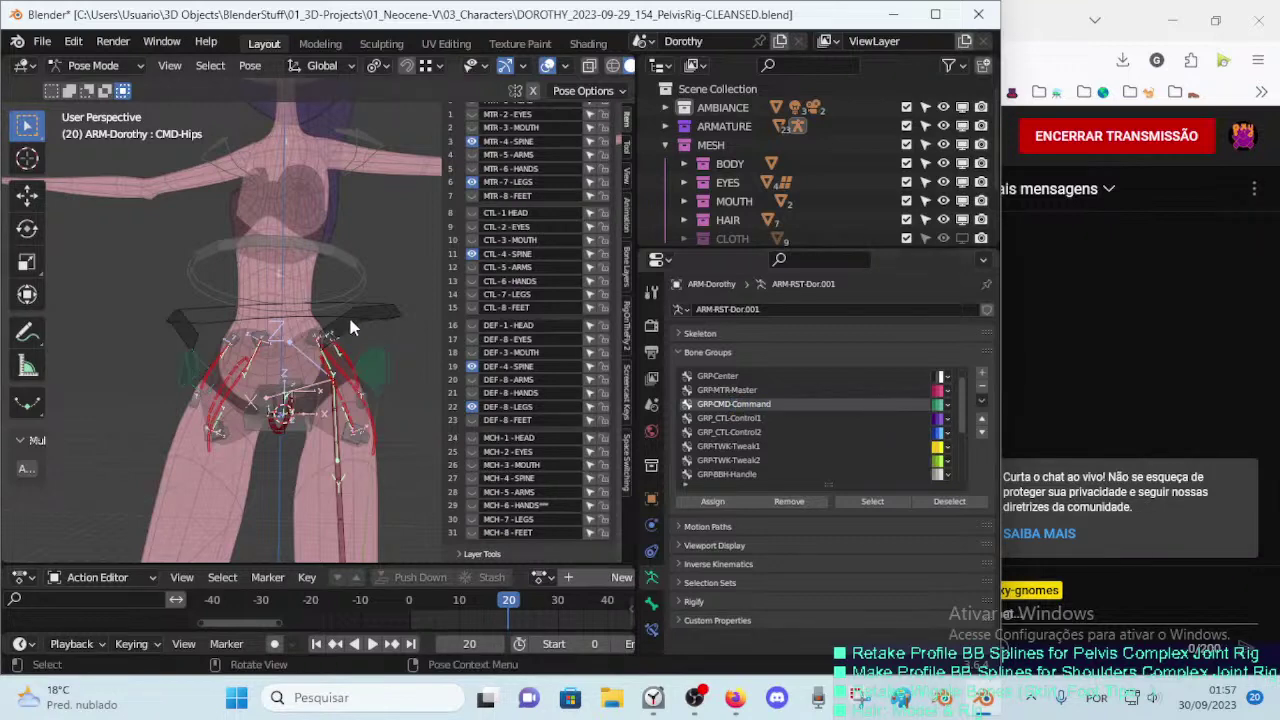
# Step: Assign MTR-Torso to the GRP-MTR-MasterCenter bone group, then view the hips frontally
pyautogui.moveTo(348, 314)
pyautogui.mouseDown(button='middle')
pyautogui.moveTo(385, 372)
pyautogui.moveTo(387, 356)
pyautogui.moveTo(340, 364)
pyautogui.moveTo(381, 305)
pyautogui.mouseUp(button='middle')
pyautogui.click(381, 305)
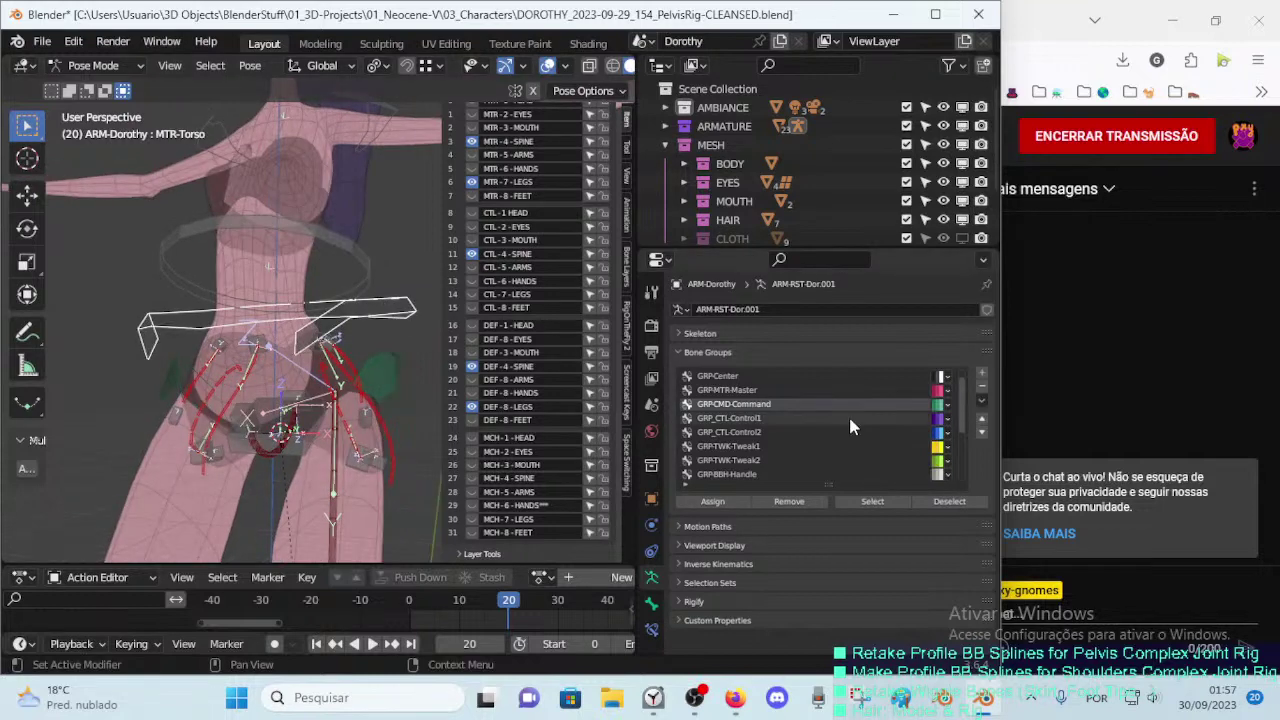
pyautogui.click(725, 500)
pyautogui.click(720, 376)
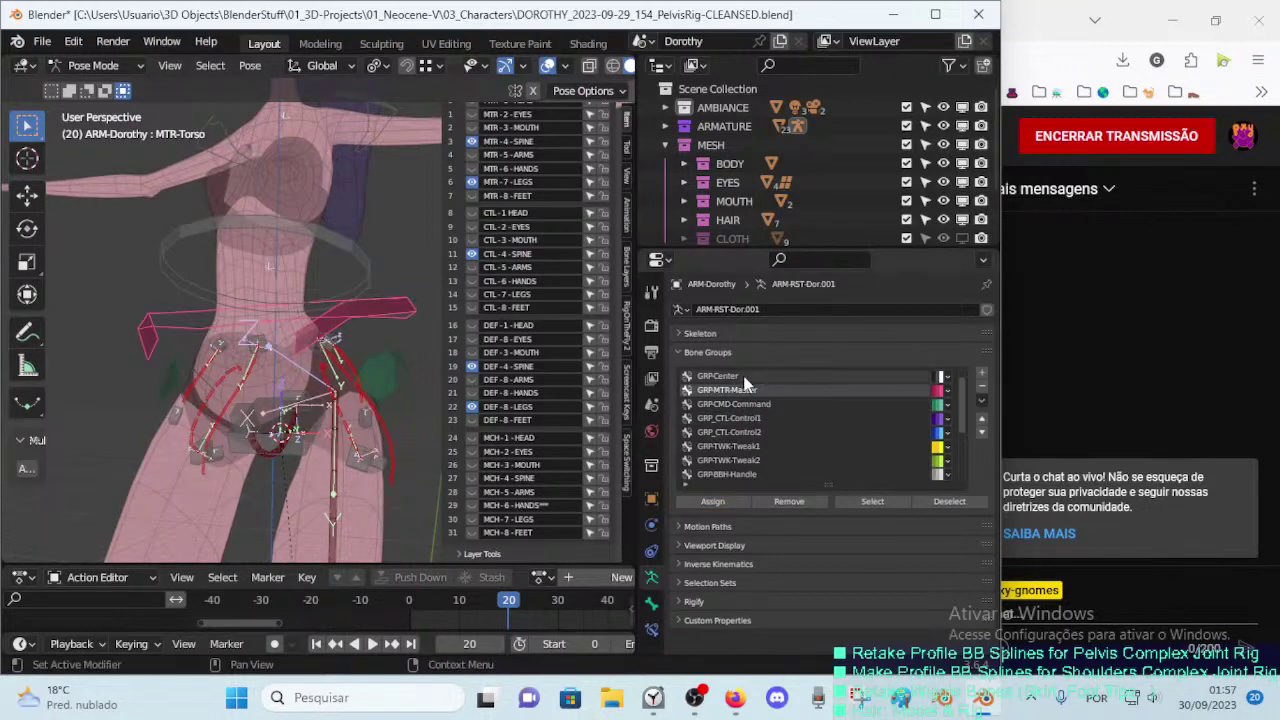
pyautogui.click(721, 499)
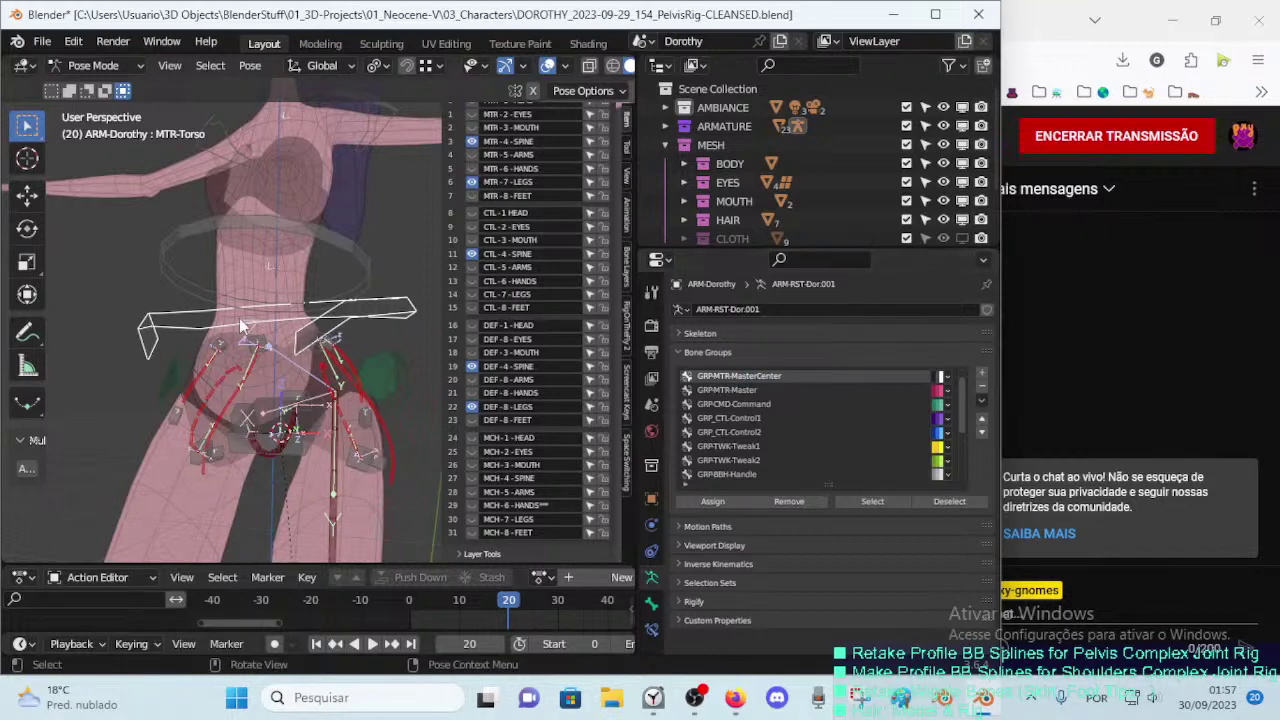
pyautogui.scroll(-3, 385, 324)
pyautogui.moveTo(385, 324)
pyautogui.keyDown('shift'); pyautogui.mouseDown(button='middle')
pyautogui.moveTo(283, 347)
pyautogui.moveTo(333, 316)
pyautogui.mouseUp(button='middle'); pyautogui.keyUp('shift')
pyautogui.moveTo(266, 380)
pyautogui.mouseDown(button='middle')
pyautogui.moveTo(315, 377)
pyautogui.moveTo(351, 307)
pyautogui.moveTo(336, 304)
pyautogui.moveTo(356, 377)
pyautogui.mouseUp(button='middle')
# Step: Save the blend file and try a cancelled grab on the CMD-Hips control
pyautogui.hotkey('ctrl', 's')
pyautogui.press('n')
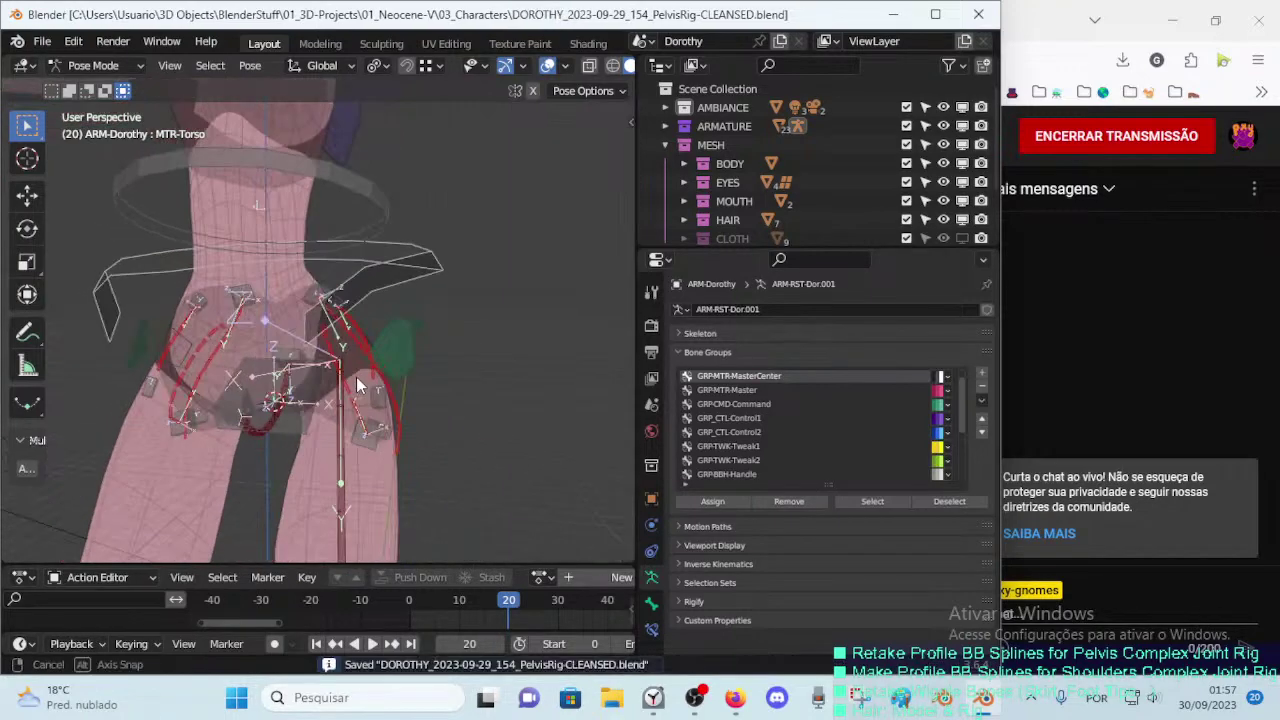
pyautogui.click(356, 377)
pyautogui.press('g')
pyautogui.rightClick(397, 336)
# Step: Shrink the HDL-Spine.001 handle's B-Bone thickness with a scale
pyautogui.moveTo(397, 336)
pyautogui.mouseDown(button='middle')
pyautogui.moveTo(300, 375)
pyautogui.moveTo(262, 430)
pyautogui.mouseUp(button='middle')
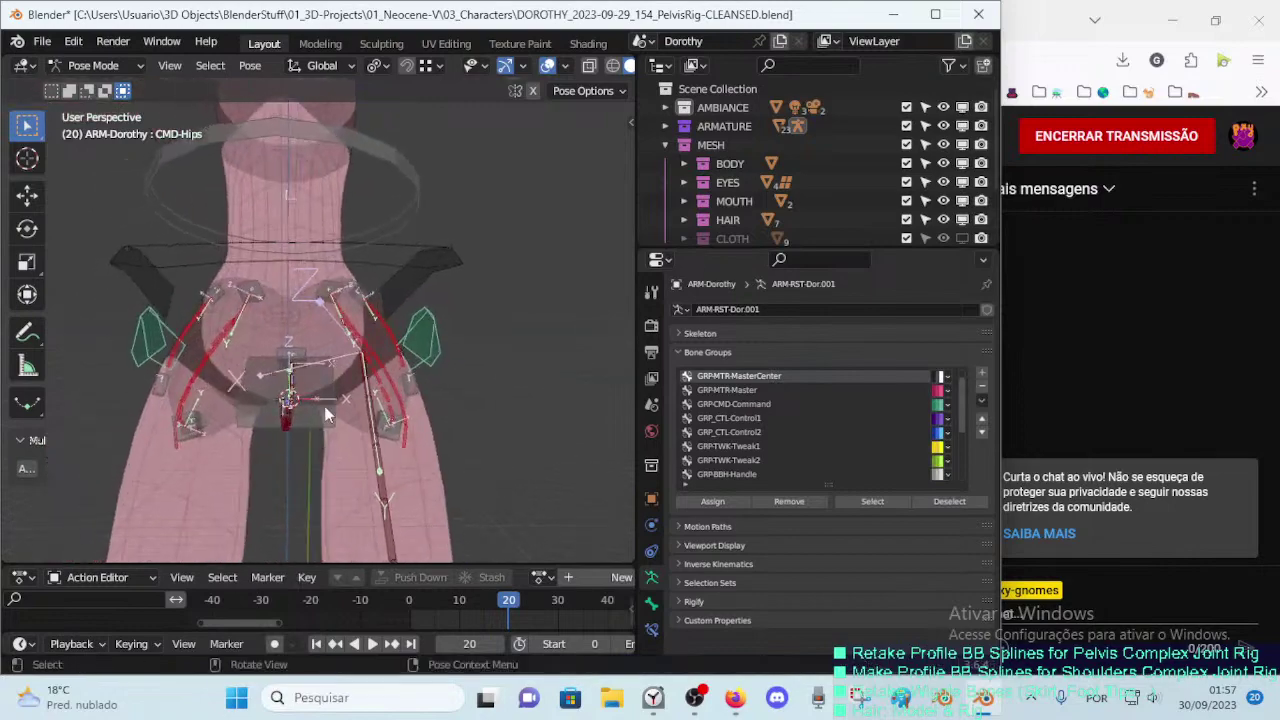
pyautogui.click(262, 430)
pyautogui.press('s')
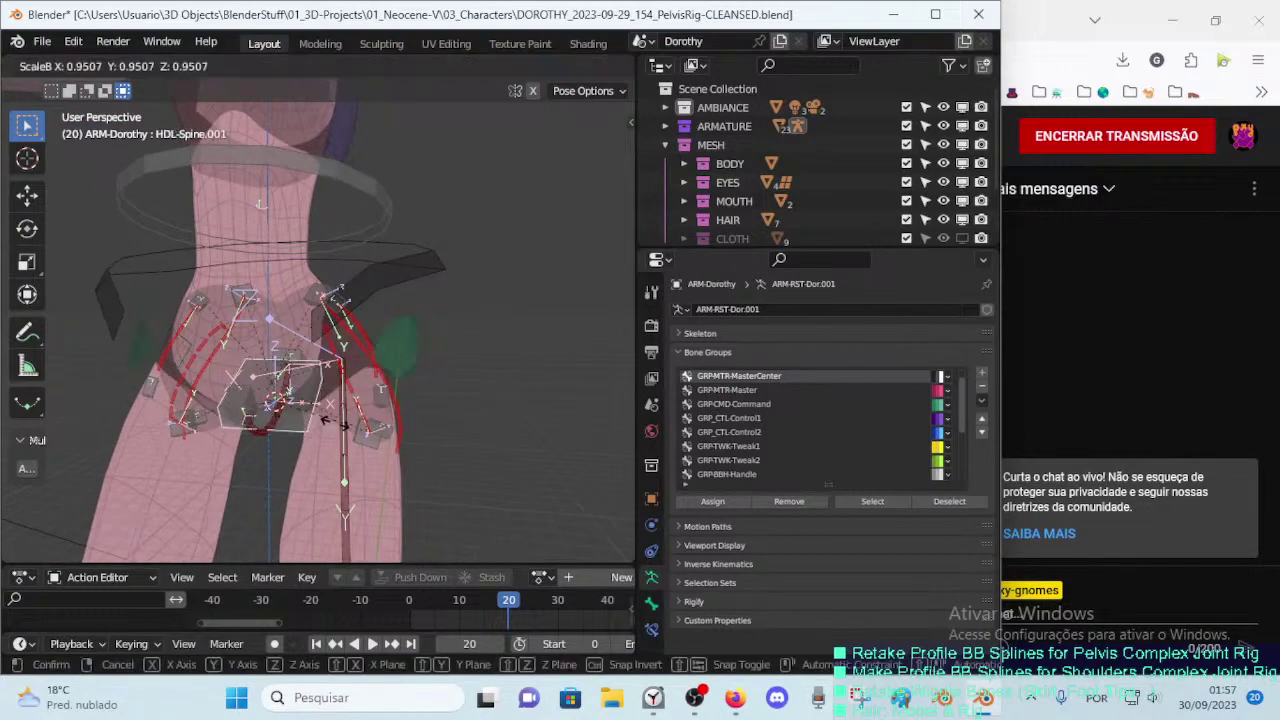
pyautogui.click(300, 405)
pyautogui.moveTo(300, 405)
pyautogui.mouseDown(button='middle')
pyautogui.moveTo(322, 407)
pyautogui.moveTo(340, 388)
pyautogui.mouseUp(button='middle')
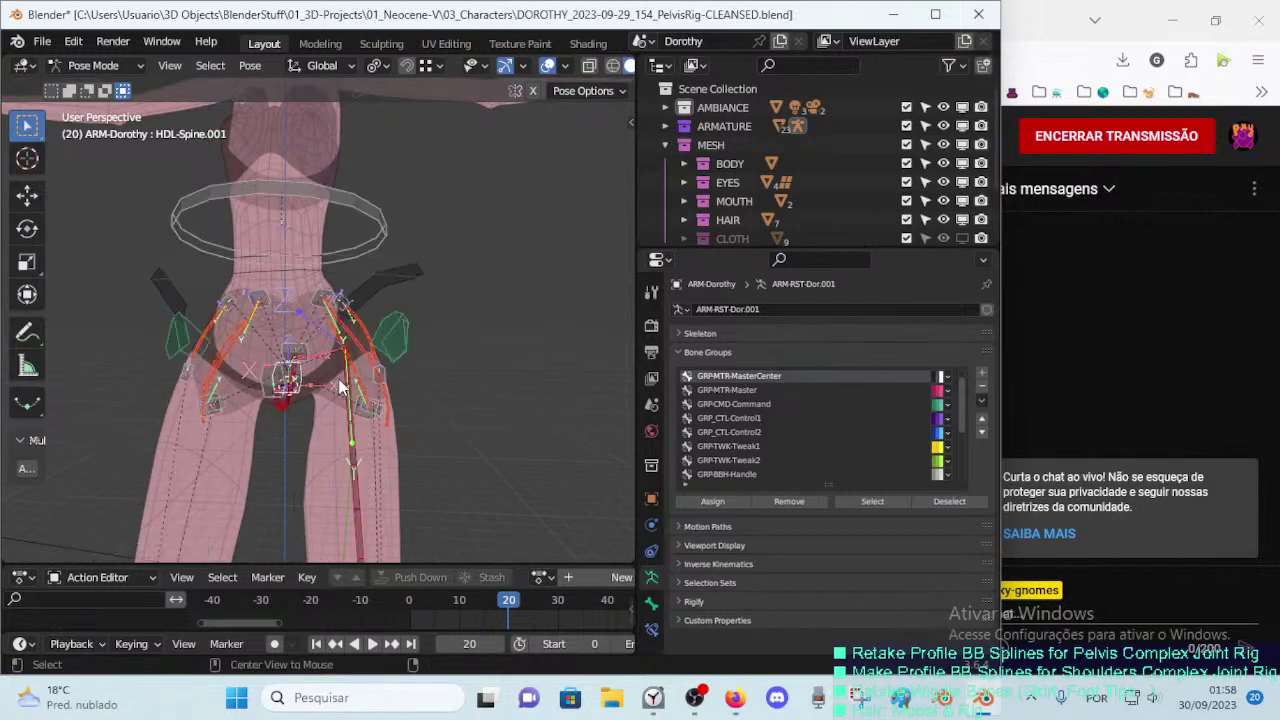
# Step: Hide the MTR-4-SPINE bone layer using the sidebar's layer toggles
pyautogui.press('n')
pyautogui.scroll(3, 510, 228)
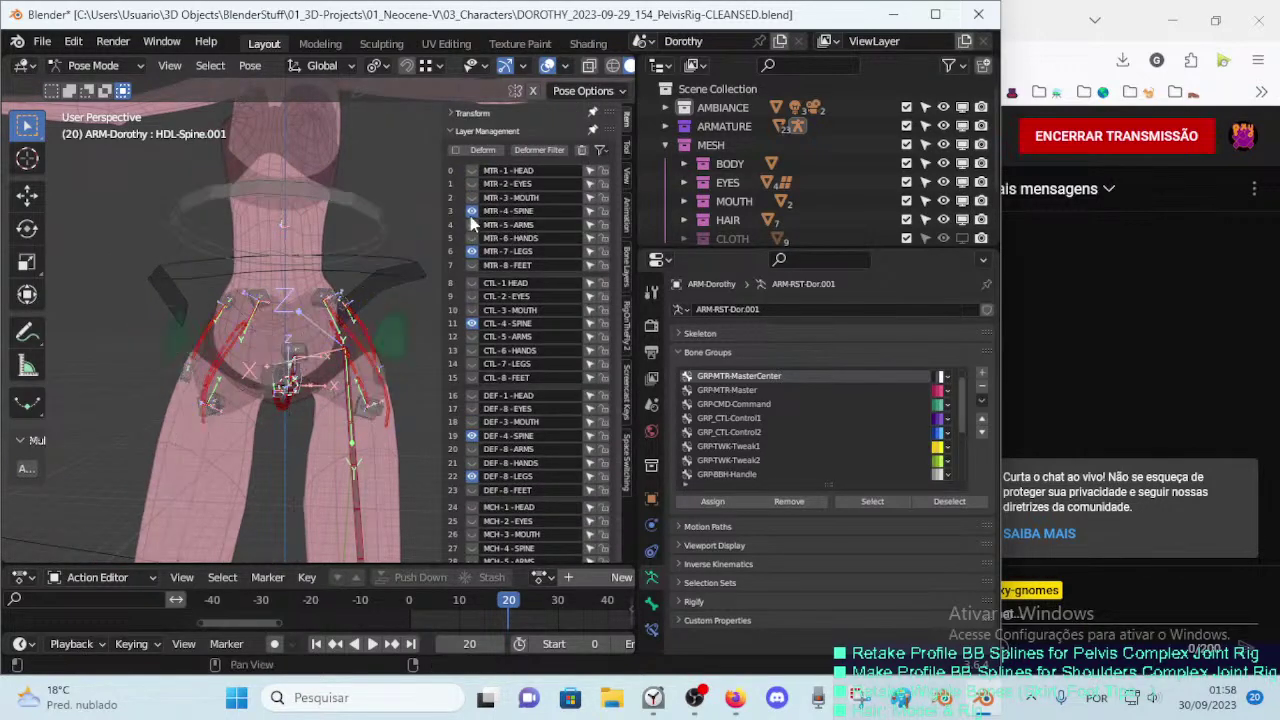
pyautogui.click(472, 211)
pyautogui.moveTo(380, 290); pyautogui.dragTo(368, 280, button='middle')
pyautogui.click(469, 210)
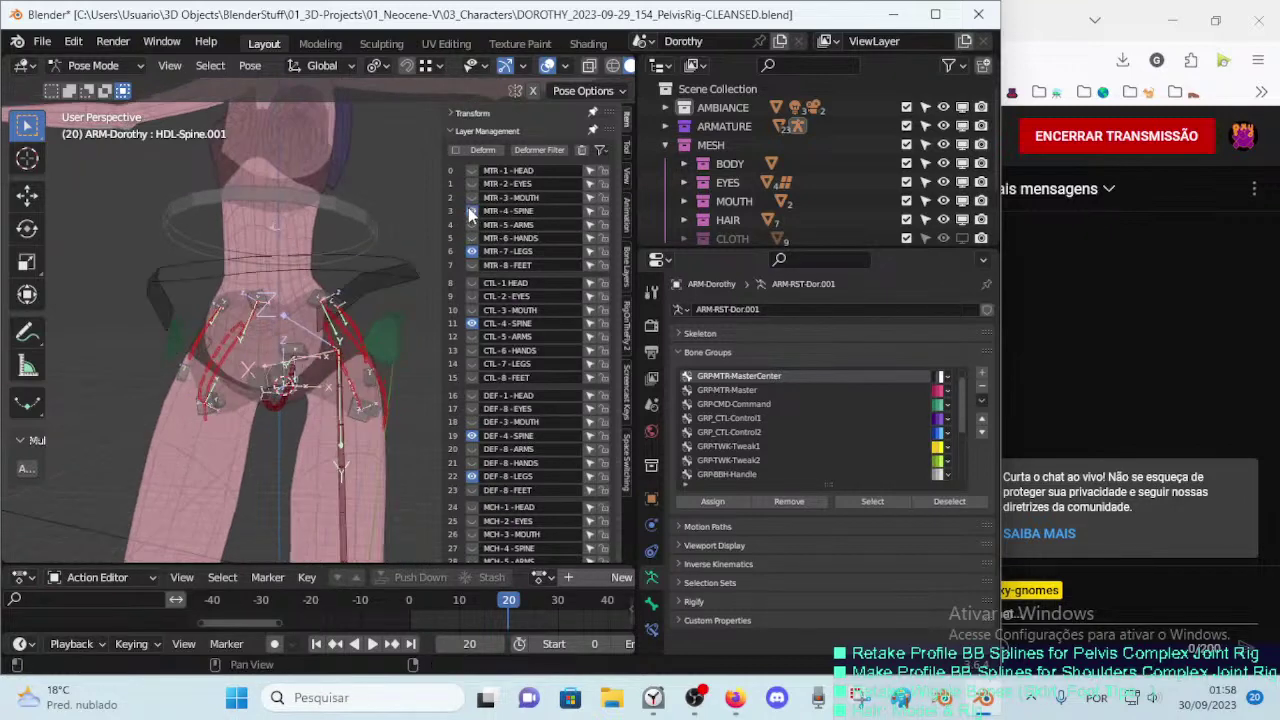
pyautogui.click(469, 210)
pyautogui.click(469, 210)
pyautogui.click(469, 210)
pyautogui.click(469, 210)
pyautogui.click(472, 211)
pyautogui.click(468, 211)
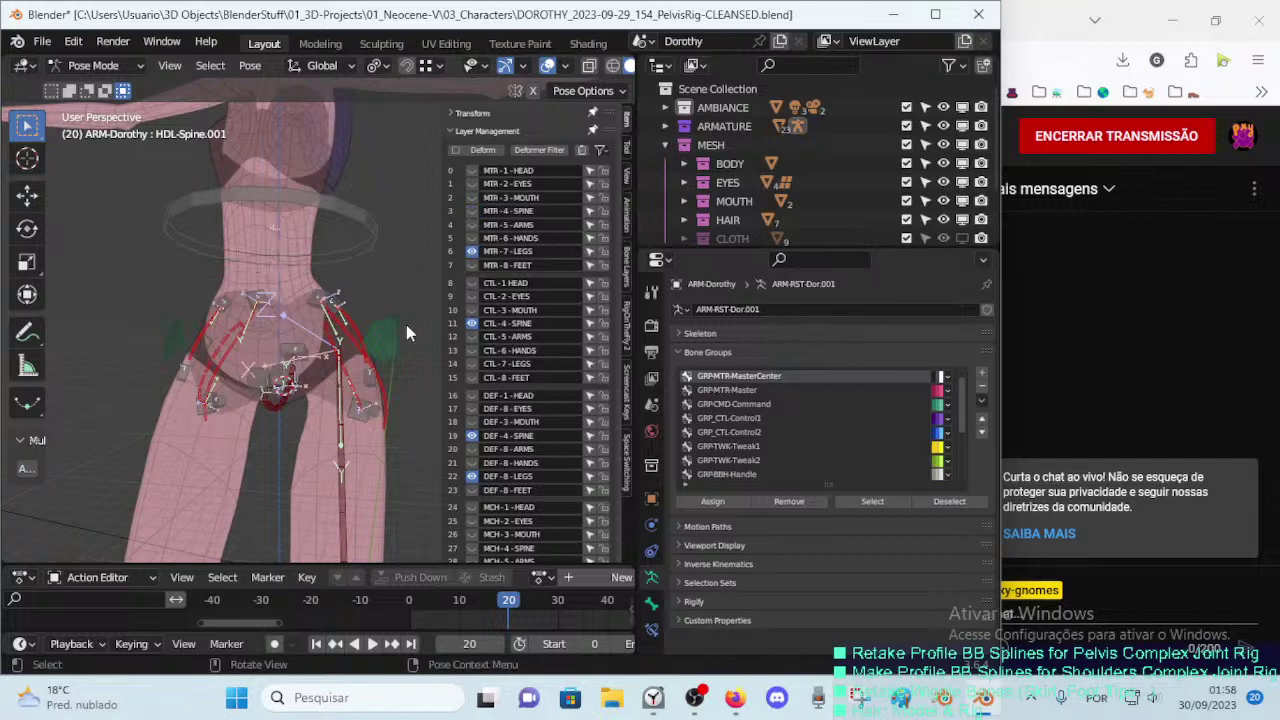
# Step: Test moving and rotating CMD-Hips, then cancel the change
pyautogui.moveTo(406, 324); pyautogui.dragTo(411, 350)
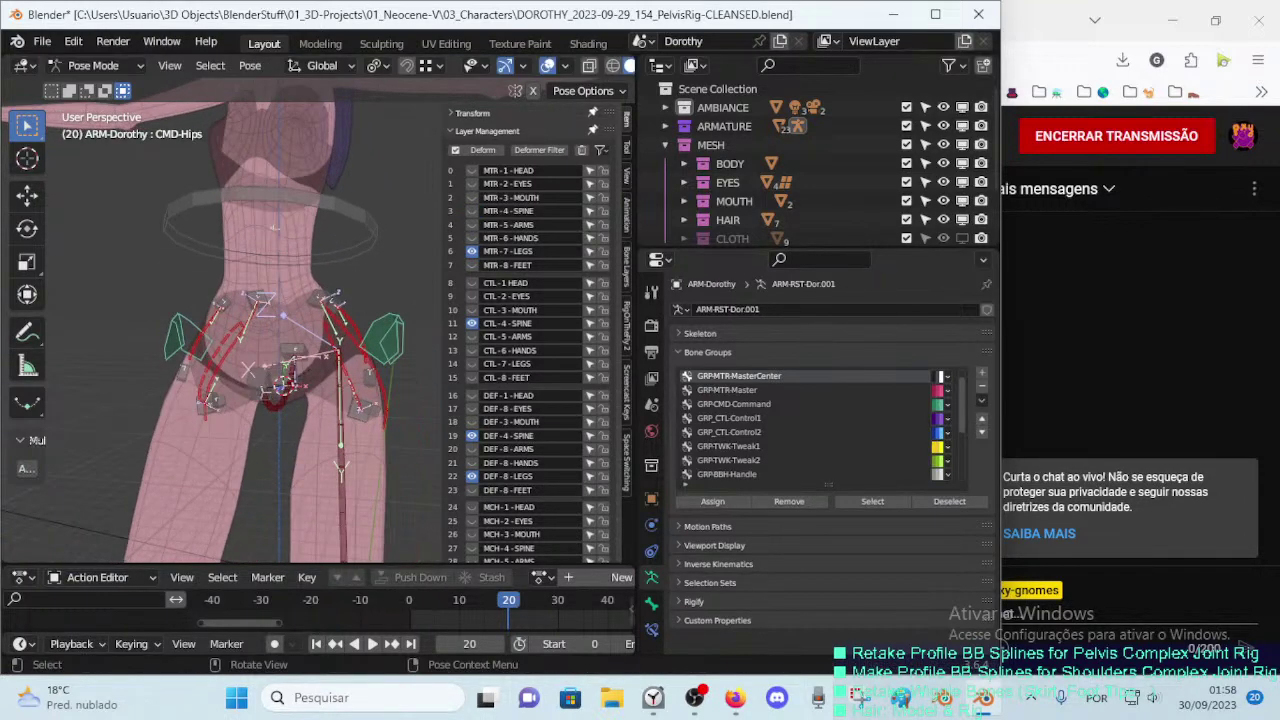
pyautogui.press('r')
pyautogui.press('g')
pyautogui.scroll(-5, 425, 355)
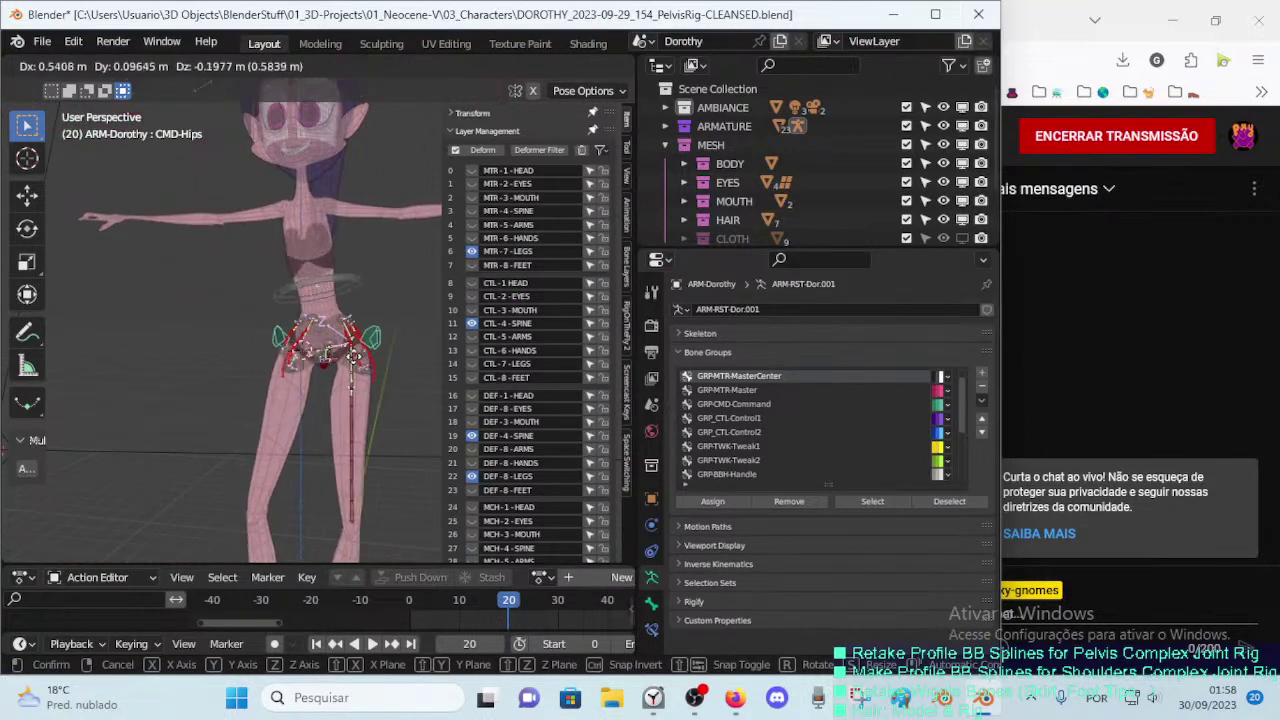
pyautogui.rightClick(365, 358)
pyautogui.scroll(5, 356, 343)
# Step: Enter Edit Mode, cancel a stray bone move, and return to Pose Mode
pyautogui.press('Tab')
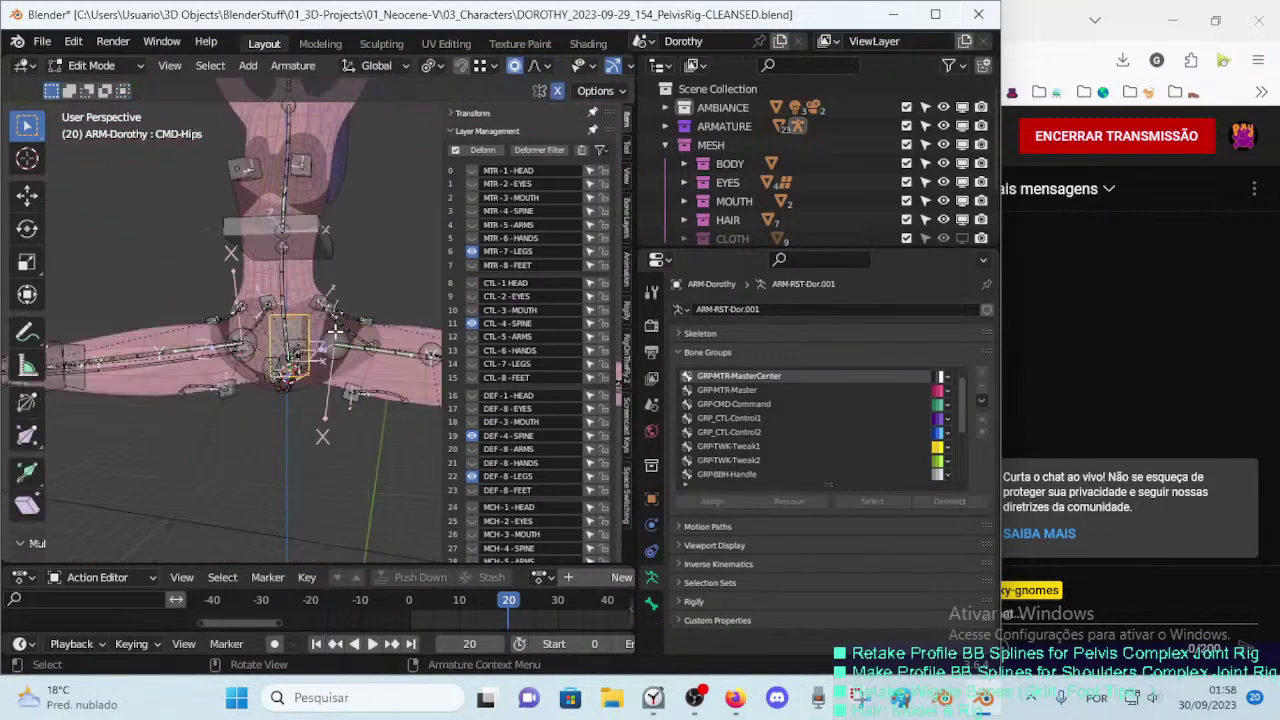
pyautogui.press('g')
pyautogui.rightClick(325, 346)
pyautogui.press('Tab')
pyautogui.moveTo(322, 350); pyautogui.dragTo(350, 300, button='middle')
# Step: Rotate and move CMD-Hips in several test poses to check the pelvis follows
pyautogui.press('g')
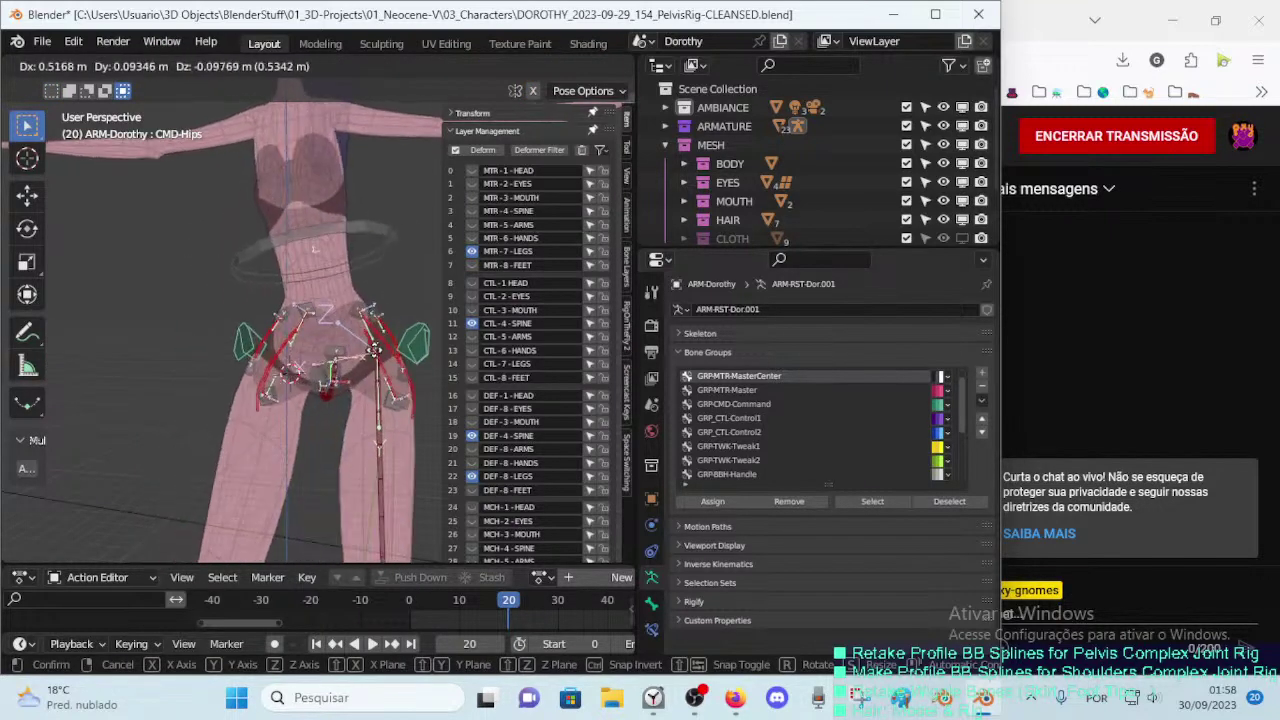
pyautogui.press('r')
pyautogui.click(410, 380)
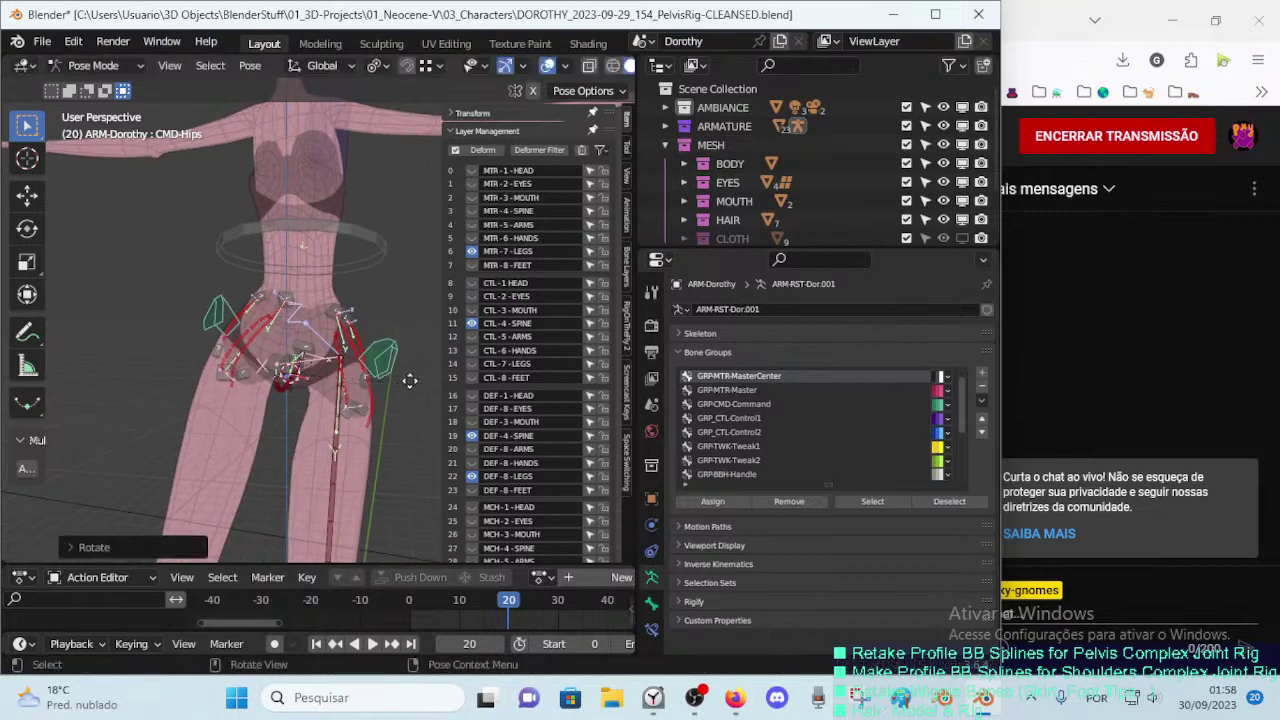
pyautogui.press('g')
pyautogui.click(374, 378)
pyautogui.press('r')
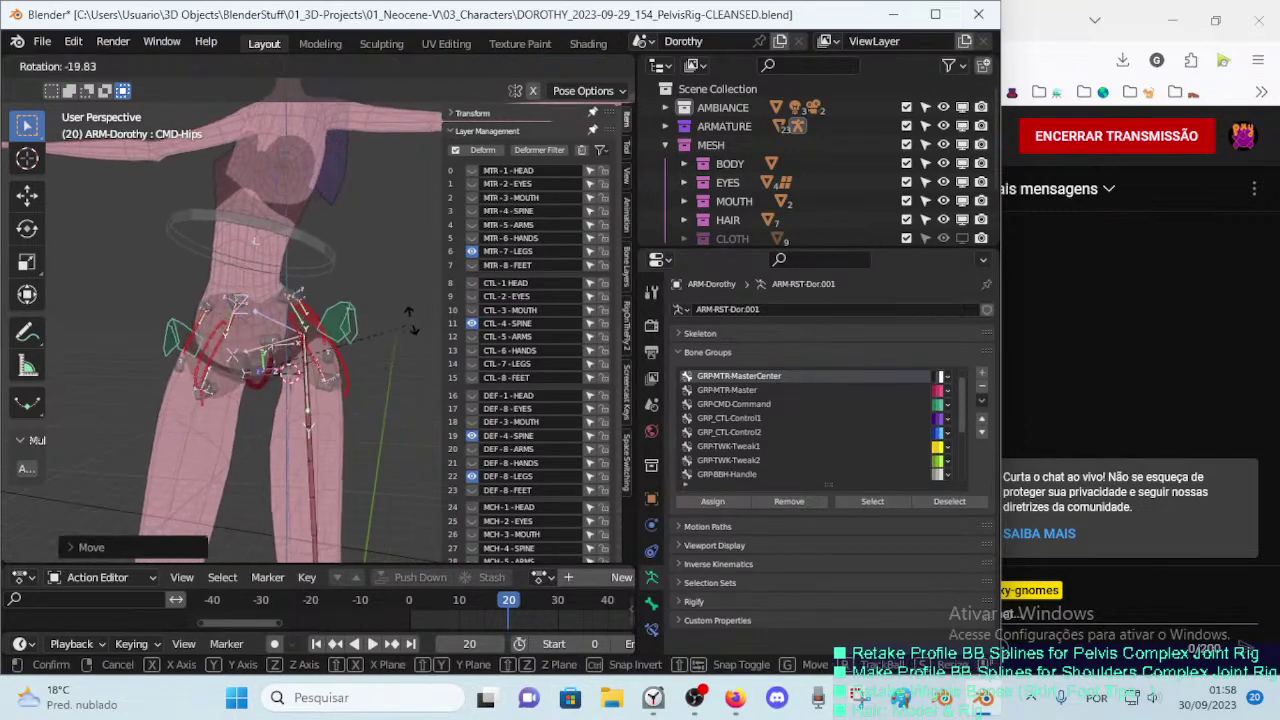
pyautogui.press('Escape')
pyautogui.moveTo(371, 325); pyautogui.dragTo(420, 335, button='middle')
pyautogui.press('g')
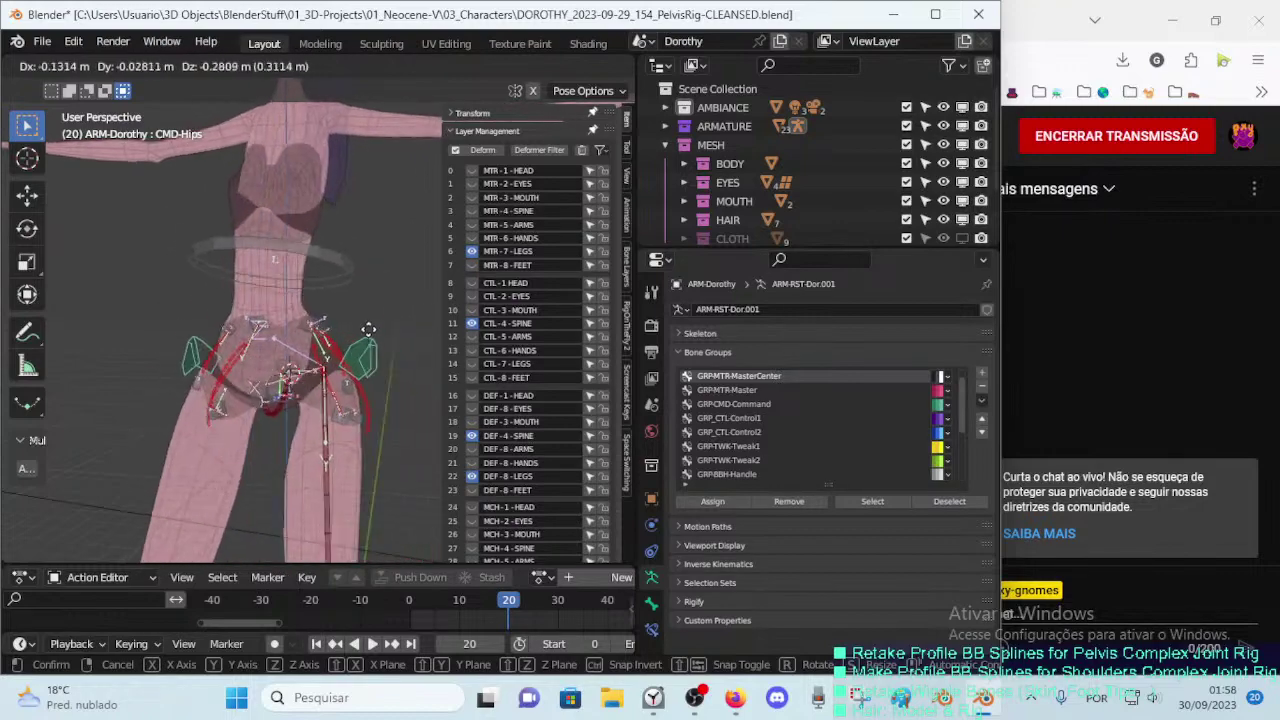
pyautogui.click(378, 362)
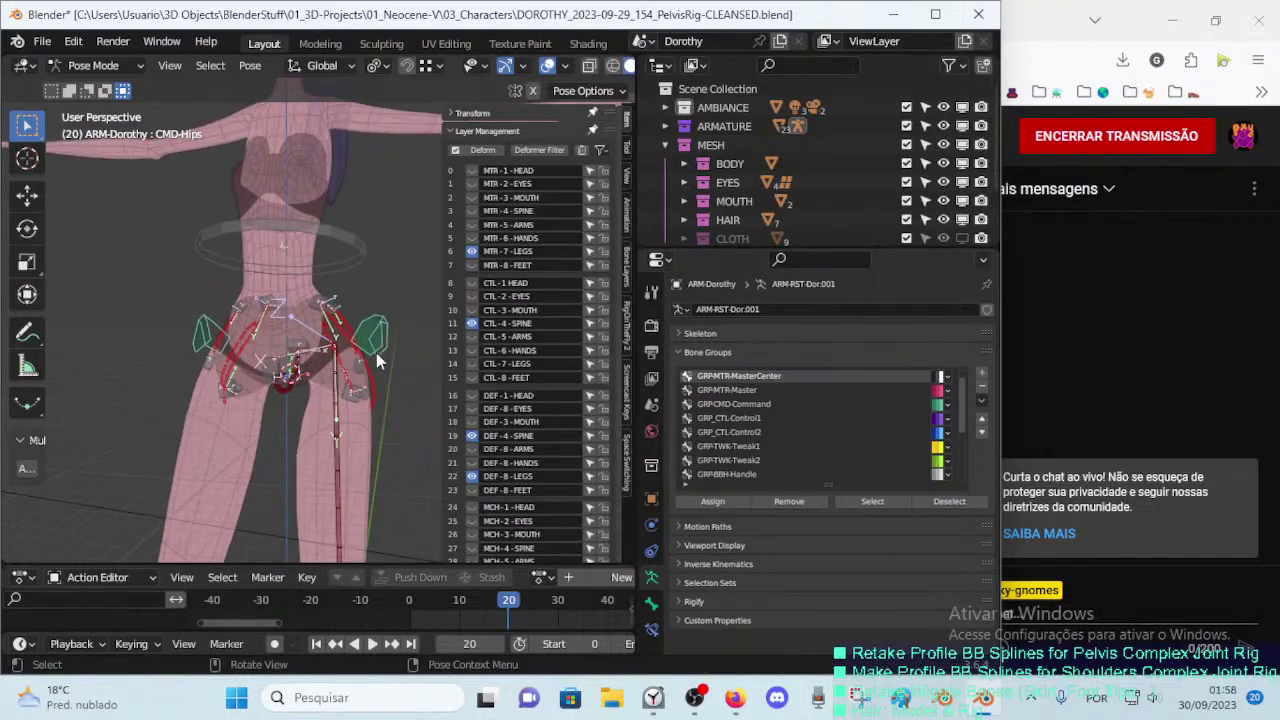
# Step: Raise the CMD-Hips control from the front, then switch the armature to Edit Mode
pyautogui.moveTo(378, 362)
pyautogui.mouseDown(button='middle')
pyautogui.moveTo(94, 334)
pyautogui.moveTo(172, 350)
pyautogui.mouseUp(button='middle')
pyautogui.press('g')
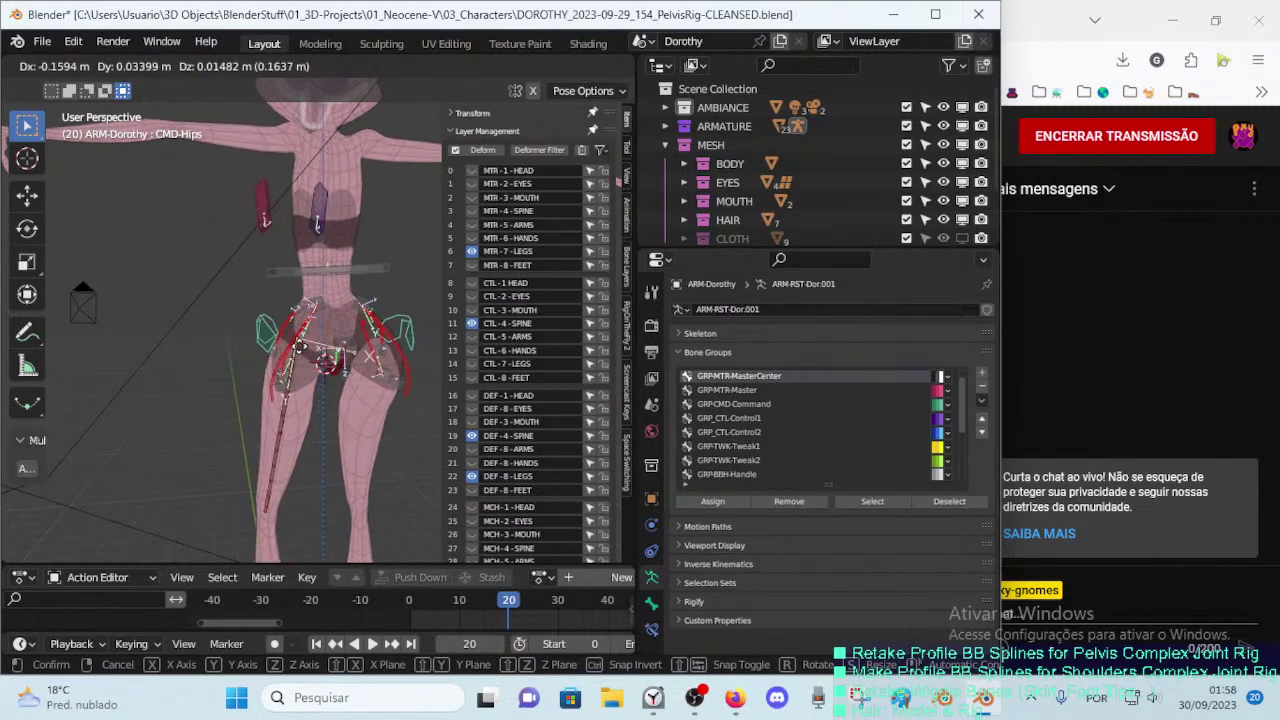
pyautogui.click(312, 300)
pyautogui.moveTo(287, 322); pyautogui.dragTo(333, 350, button='middle')
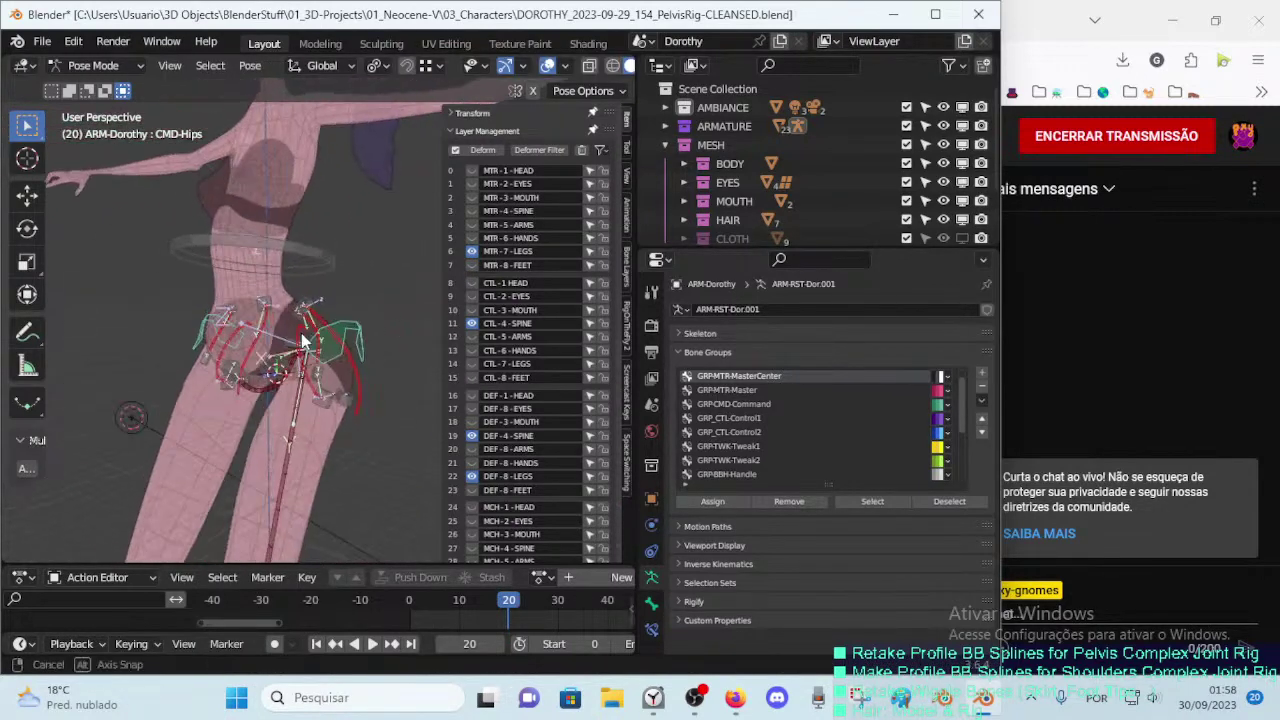
pyautogui.press('Tab')
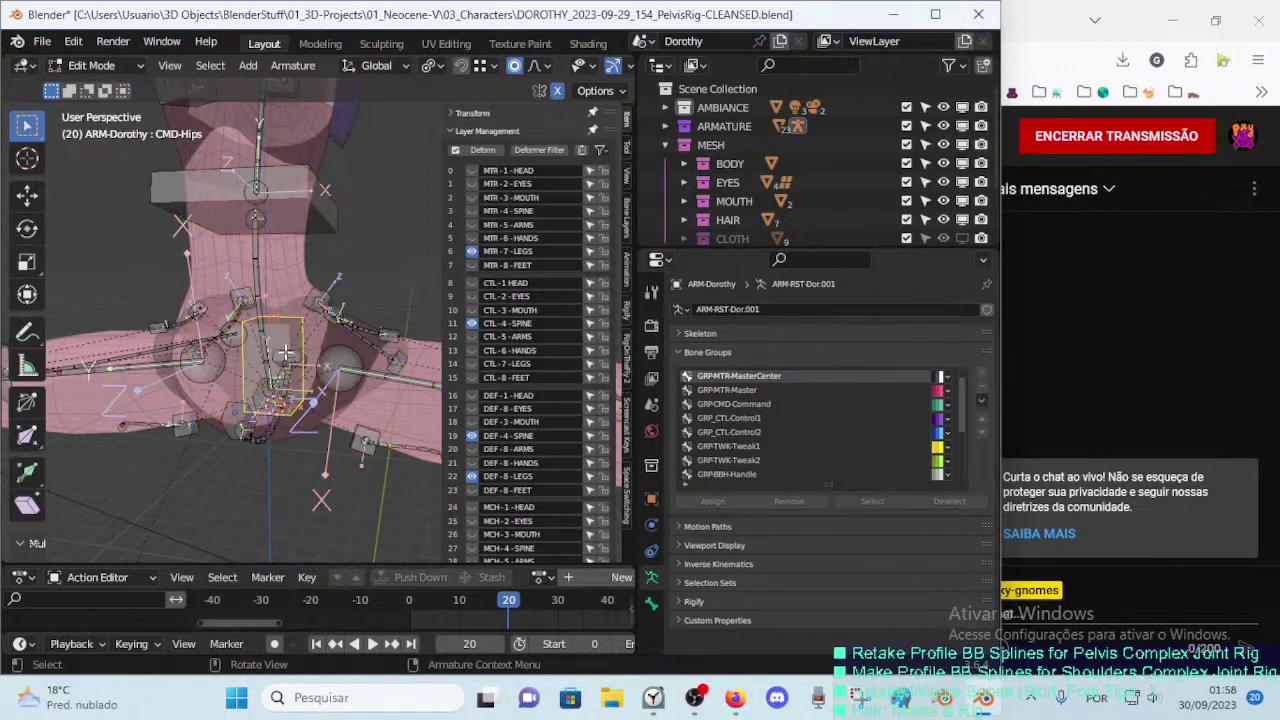
# Step: Cancel a trial bone move, select DEF-2-TORSO-1-Spine-BB.001, and go back to Pose Mode
pyautogui.moveTo(287, 327)
pyautogui.mouseDown(button='middle')
pyautogui.moveTo(310, 330)
pyautogui.moveTo(291, 357)
pyautogui.moveTo(292, 394)
pyautogui.mouseUp(button='middle')
pyautogui.press('g')
pyautogui.rightClick(341, 330)
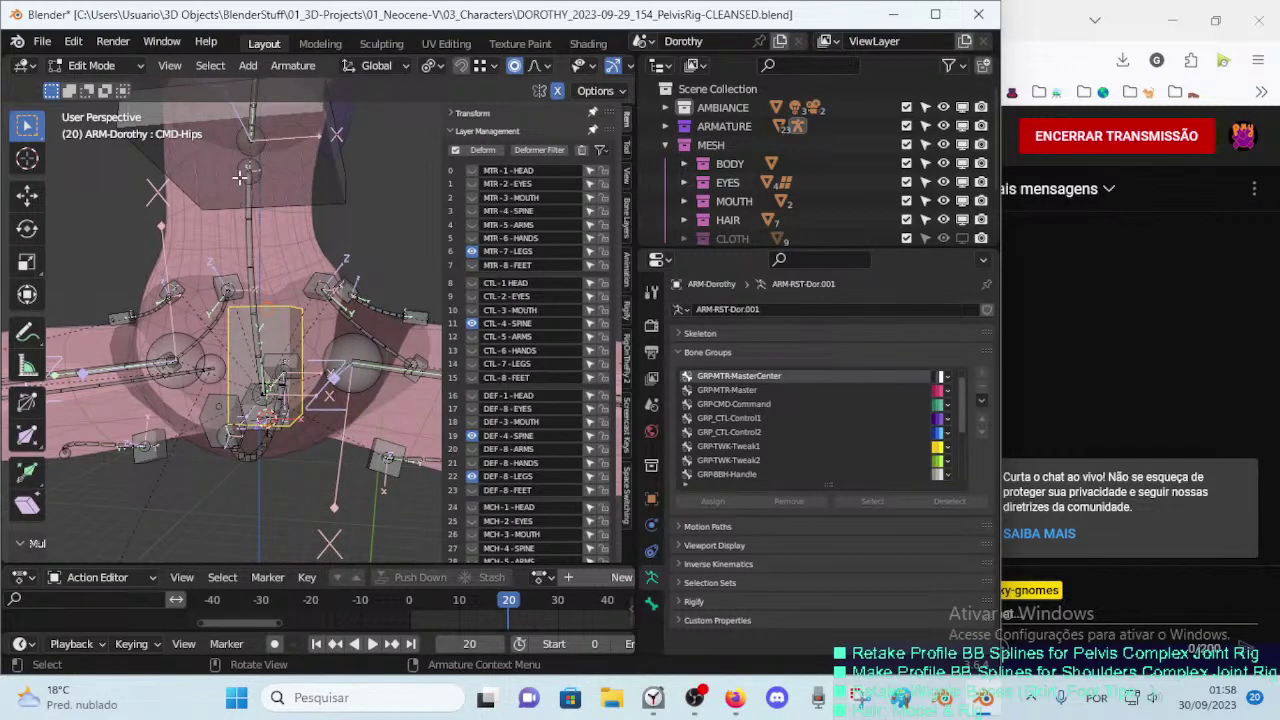
pyautogui.click(257, 244)
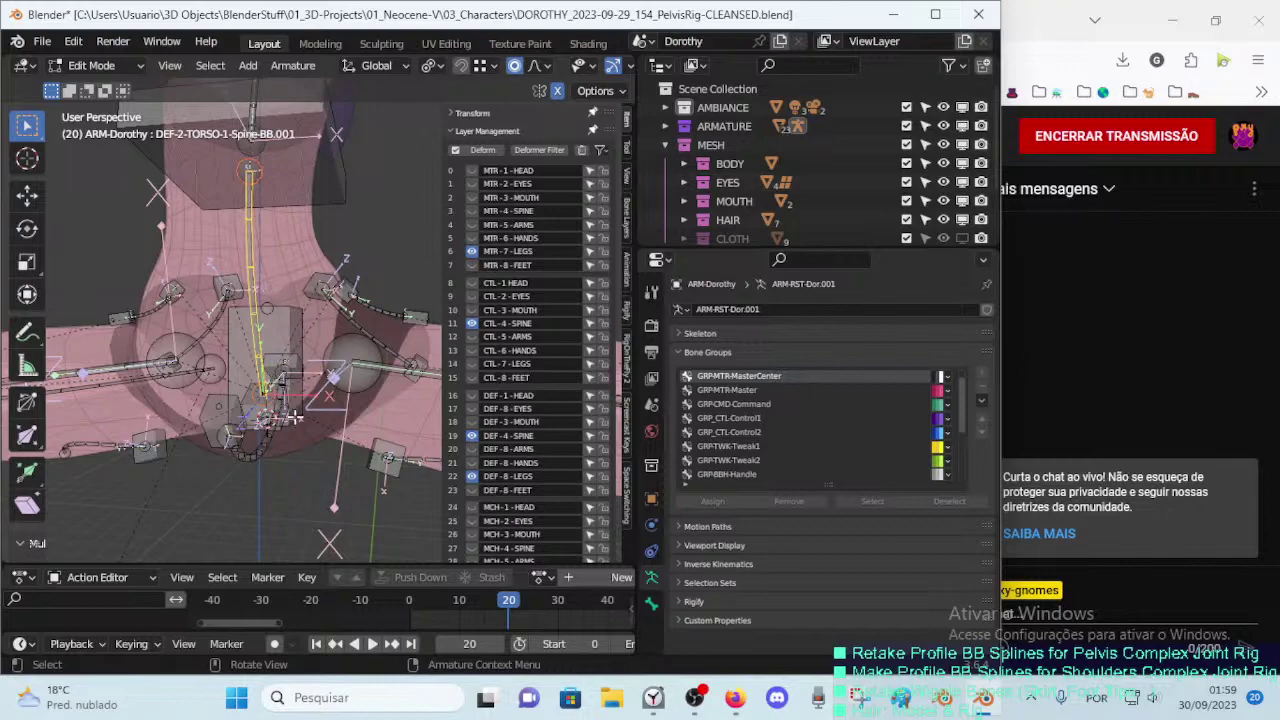
pyautogui.moveTo(260, 416)
pyautogui.mouseDown(button='middle')
pyautogui.moveTo(218, 418)
pyautogui.moveTo(233, 420)
pyautogui.mouseUp(button='middle')
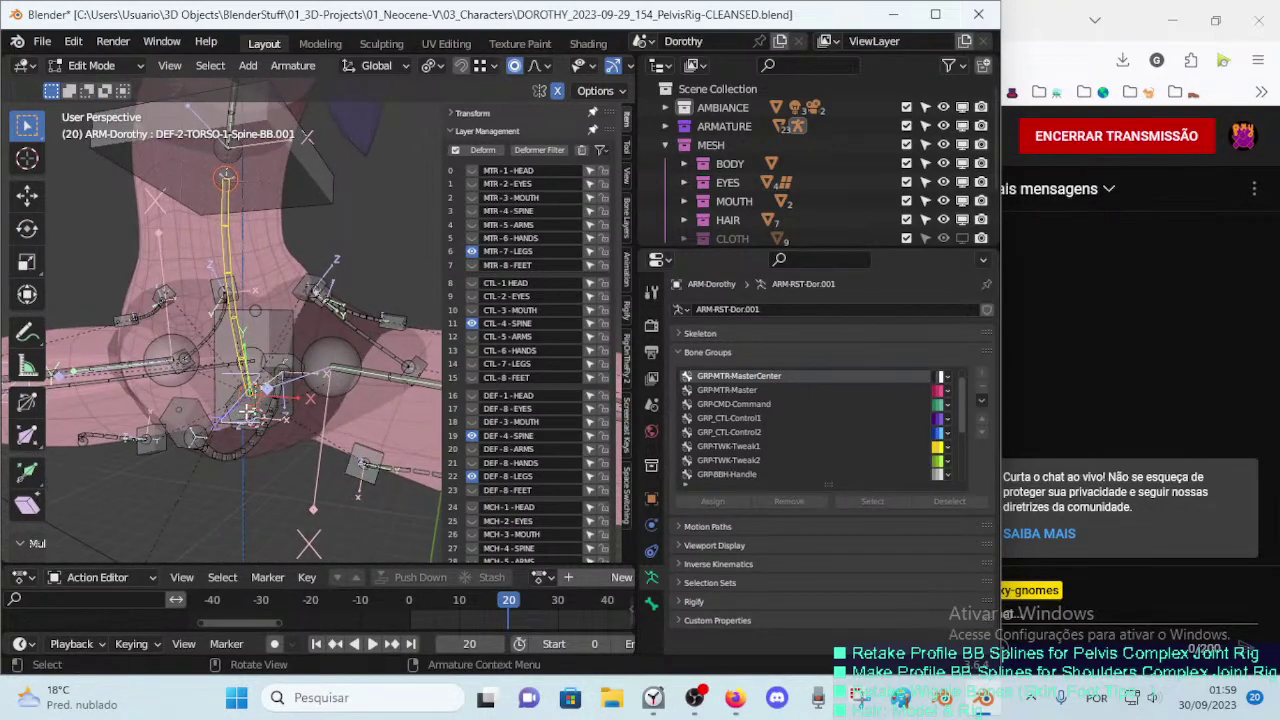
pyautogui.hotkey('ctrl', 'Tab')
# Step: Test-move HDL-2C-Crotch.001, cancel it, and switch the armature to Edit Mode
pyautogui.moveTo(209, 454); pyautogui.dragTo(287, 350, button='middle')
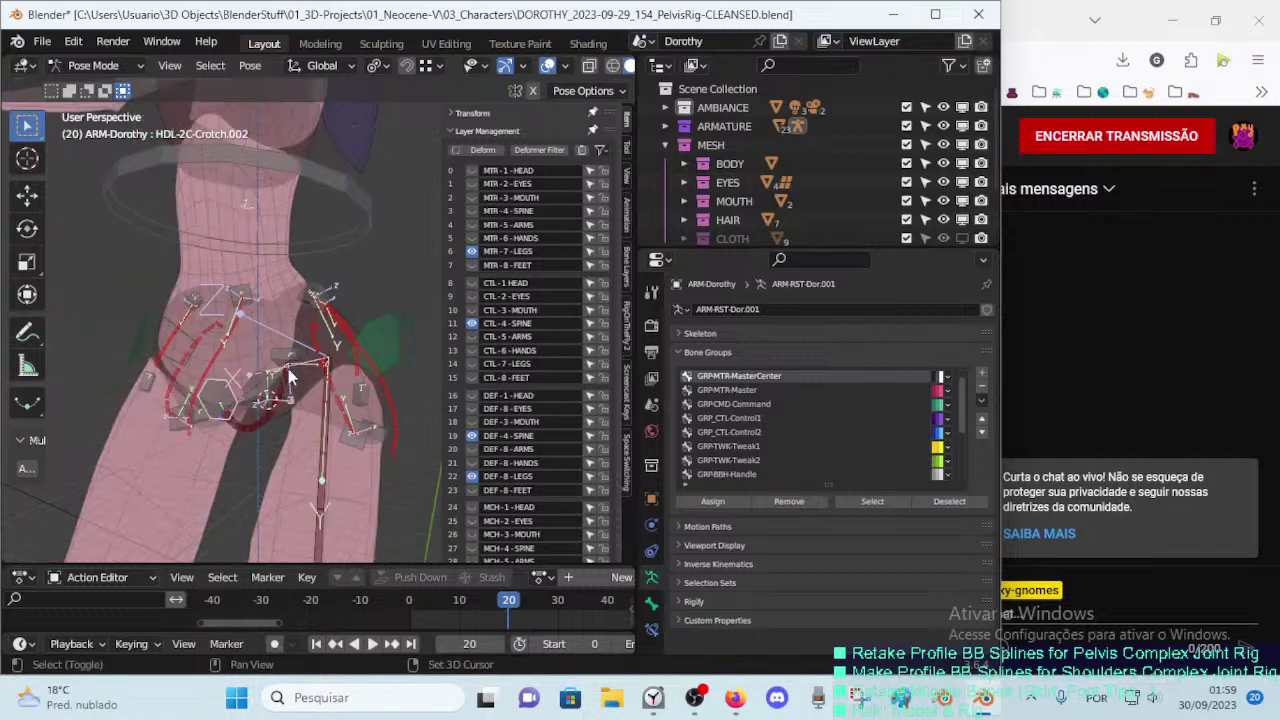
pyautogui.click(287, 350)
pyautogui.press('g')
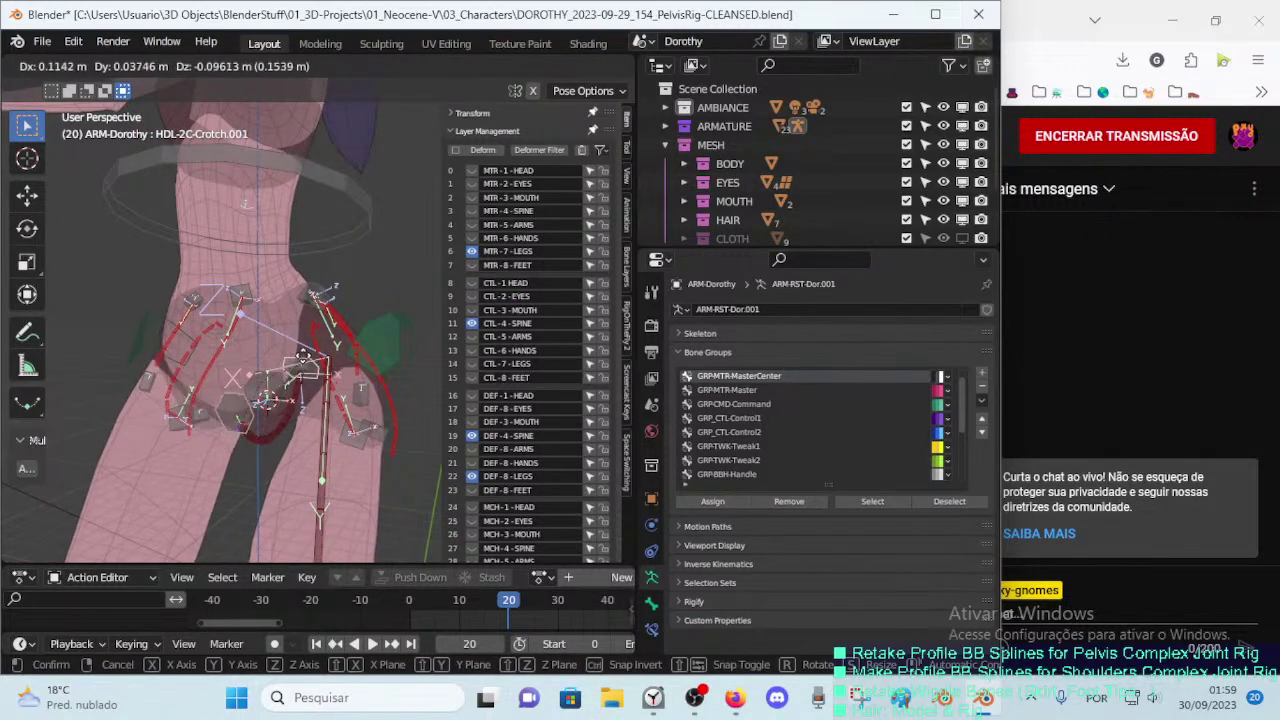
pyautogui.rightClick(272, 360)
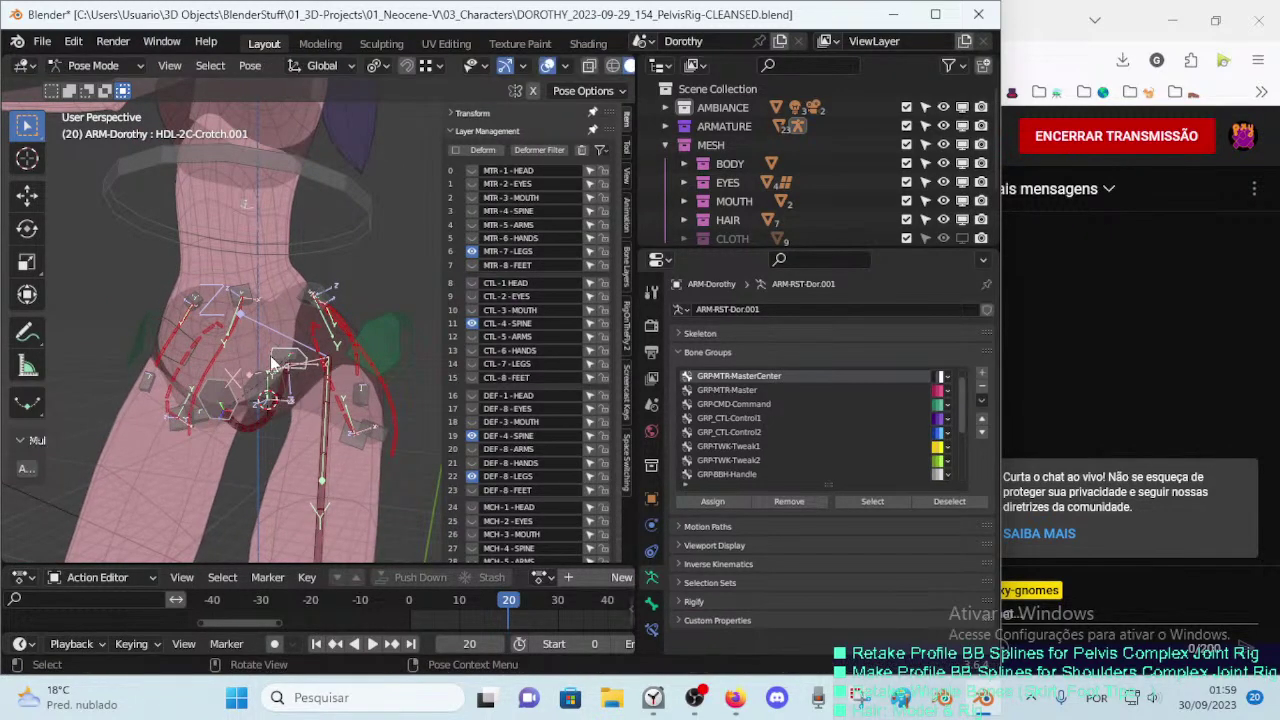
pyautogui.moveTo(282, 385)
pyautogui.mouseDown(button='middle')
pyautogui.moveTo(337, 393)
pyautogui.moveTo(304, 398)
pyautogui.mouseUp(button='middle')
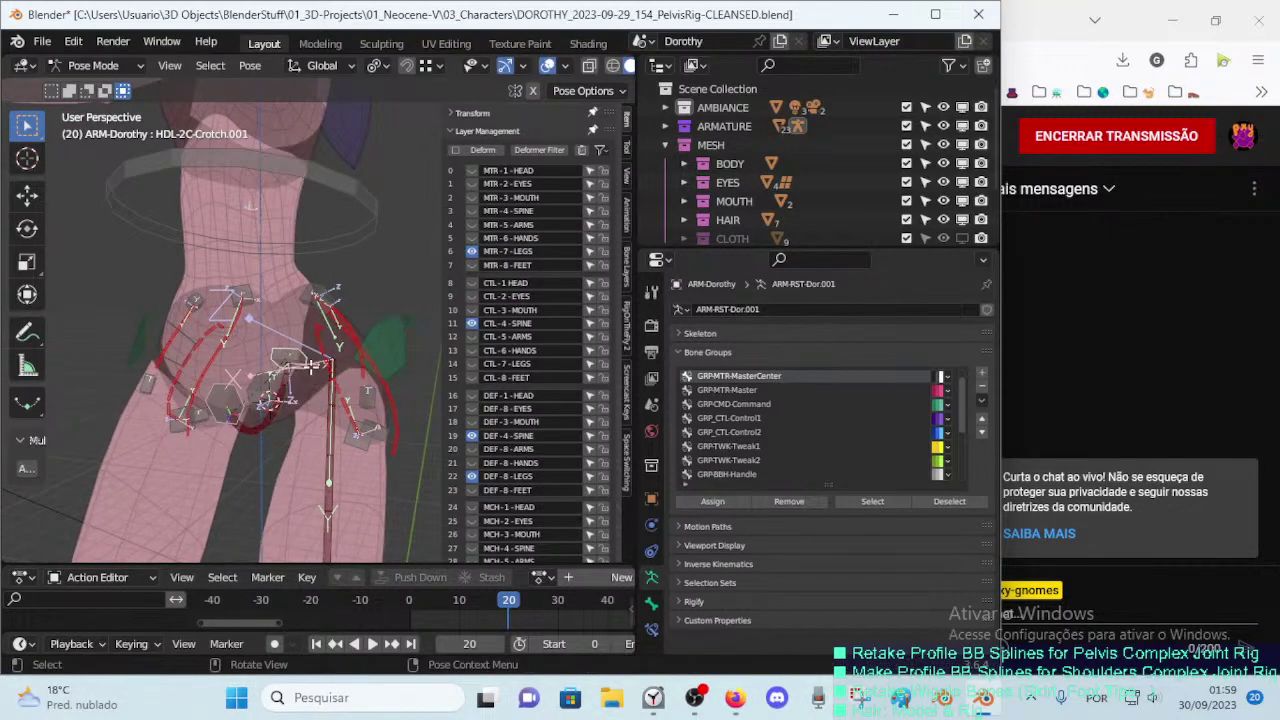
pyautogui.press('Tab')
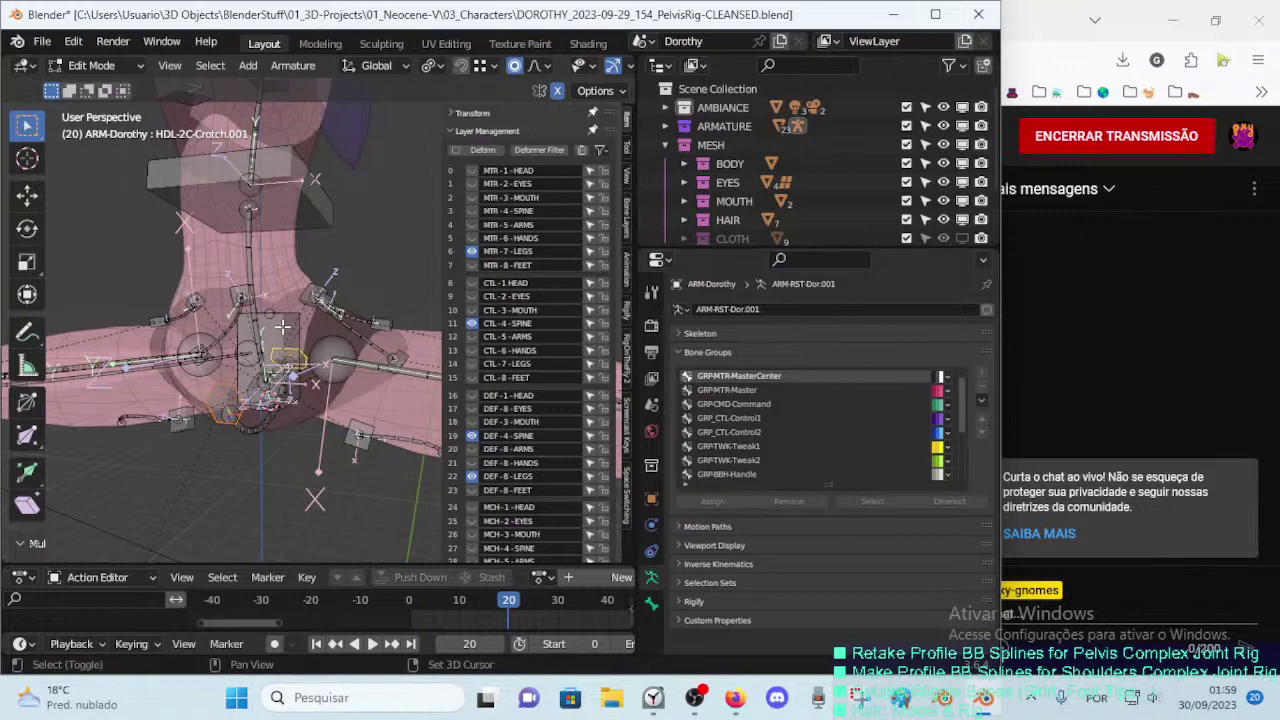
# Step: Select the HDL-2C-Crotch.002 handle and the CMD-Hips box bone around the pelvis
pyautogui.click(283, 326)
pyautogui.moveTo(283, 326)
pyautogui.mouseDown(button='middle')
pyautogui.moveTo(320, 354)
pyautogui.moveTo(302, 354)
pyautogui.mouseUp(button='middle')
pyautogui.click(291, 361)
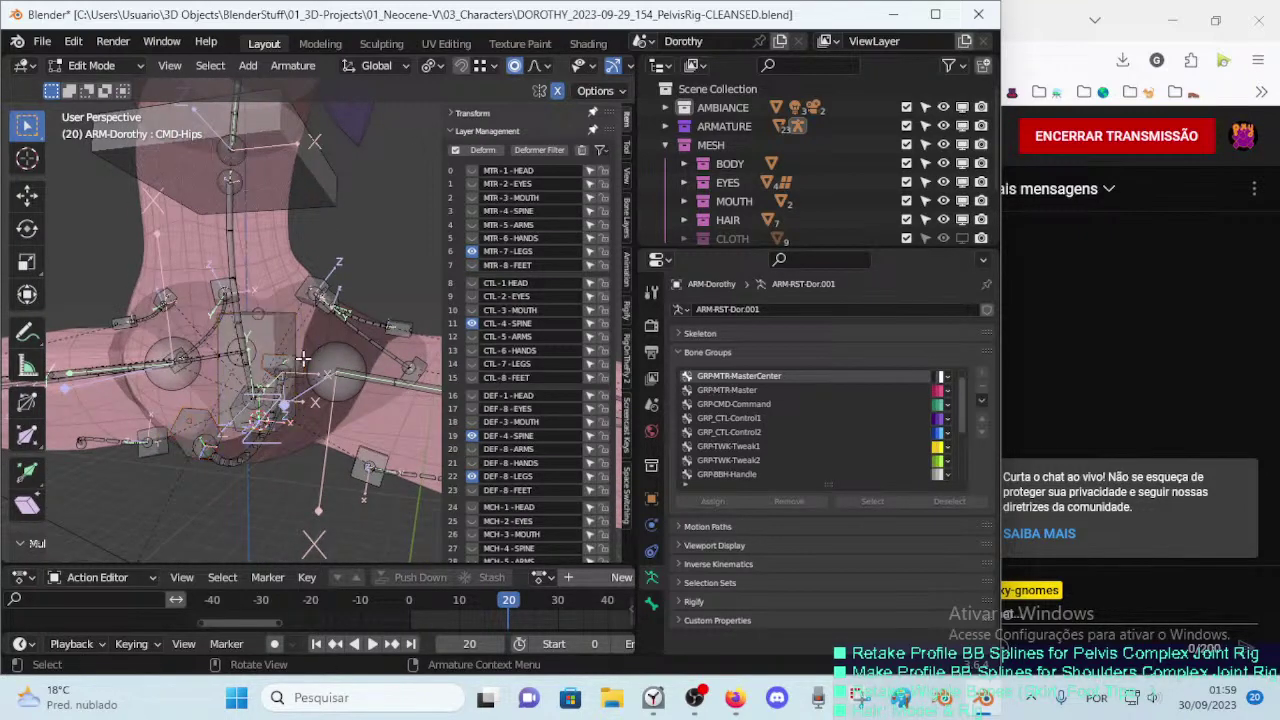
pyautogui.keyDown('shift'); pyautogui.click(203, 416); pyautogui.keyUp('shift')
pyautogui.moveTo(203, 416)
pyautogui.mouseDown(button='middle')
pyautogui.moveTo(228, 447)
pyautogui.moveTo(244, 388)
pyautogui.mouseUp(button='middle')
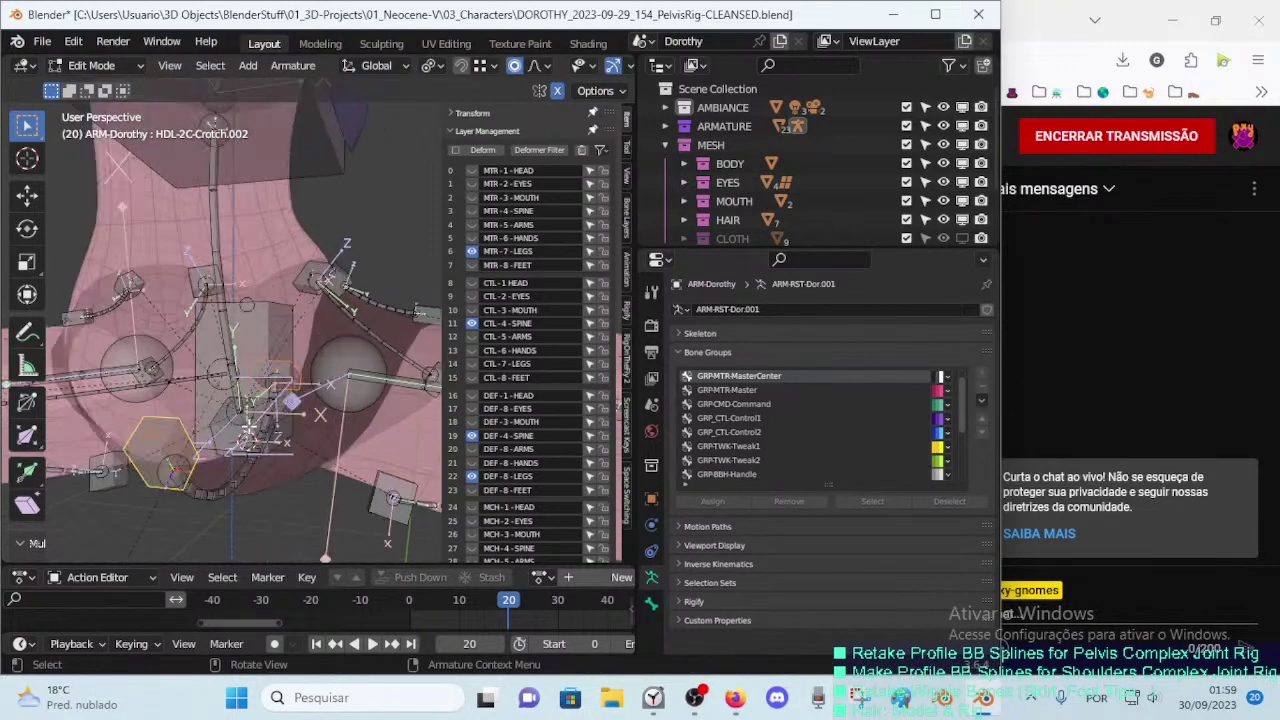
pyautogui.click(228, 360)
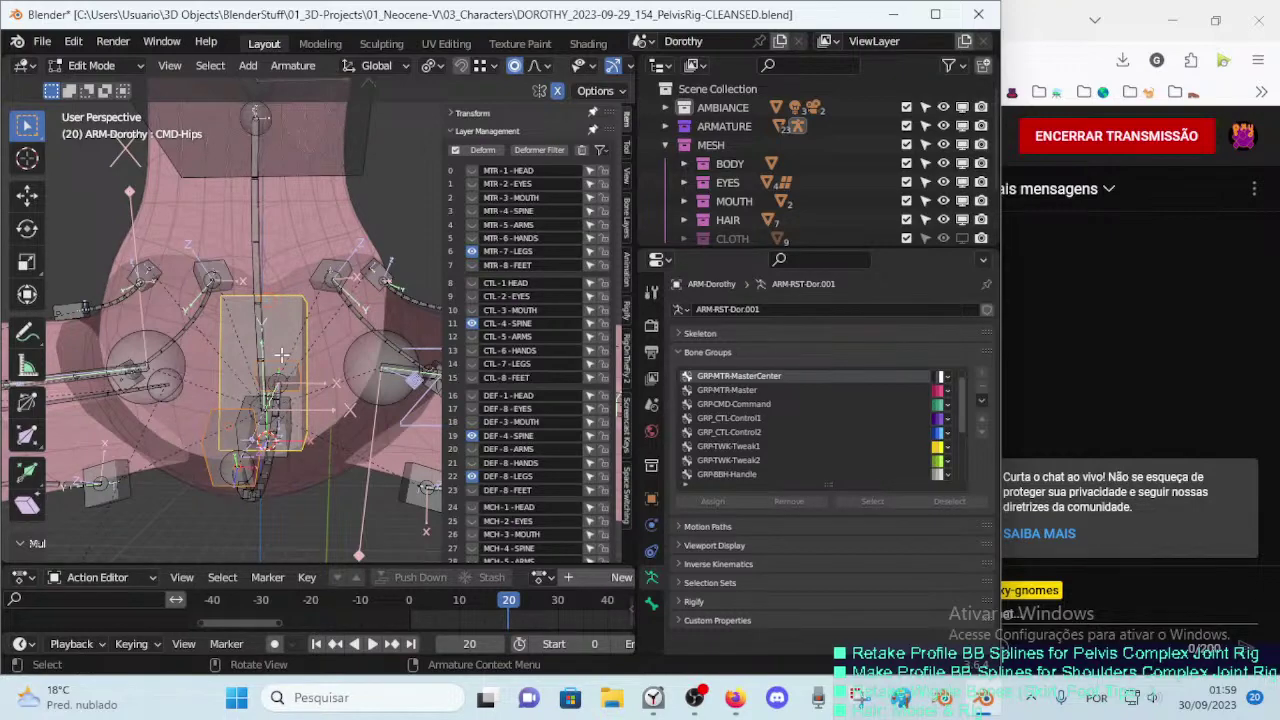
pyautogui.moveTo(282, 354); pyautogui.dragTo(346, 300, button='middle')
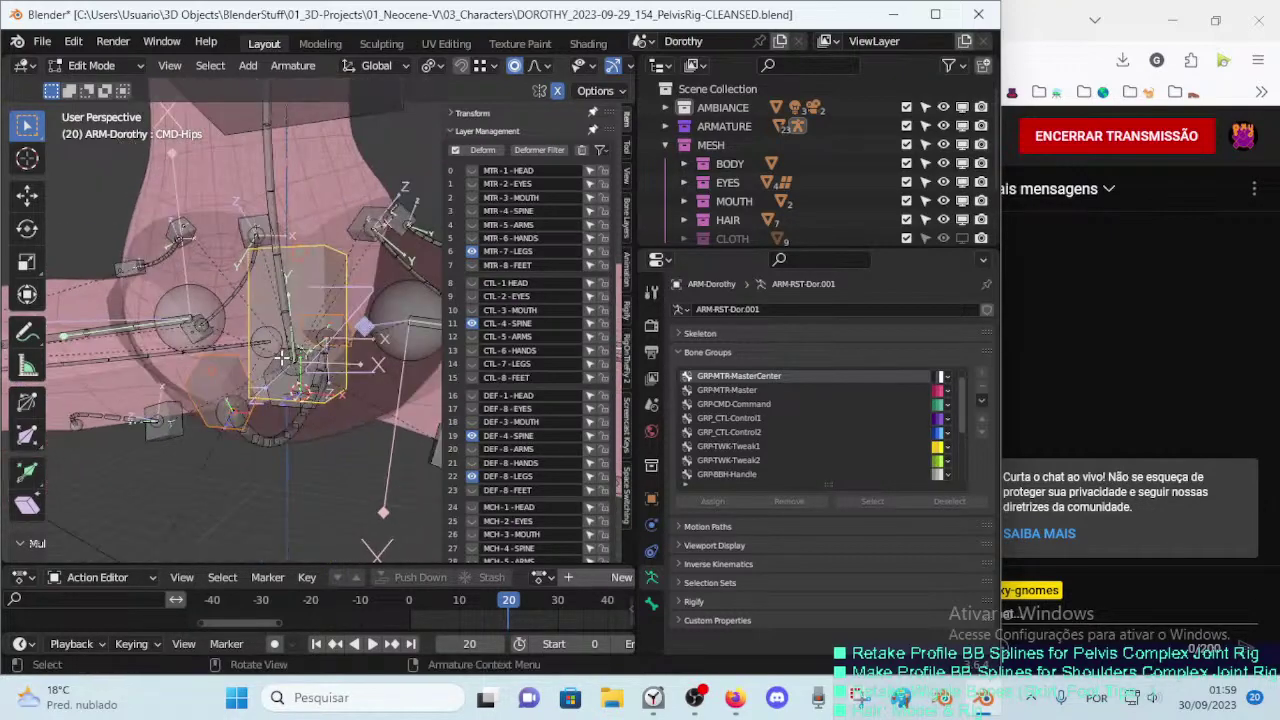
pyautogui.scroll(-3, 346, 300)
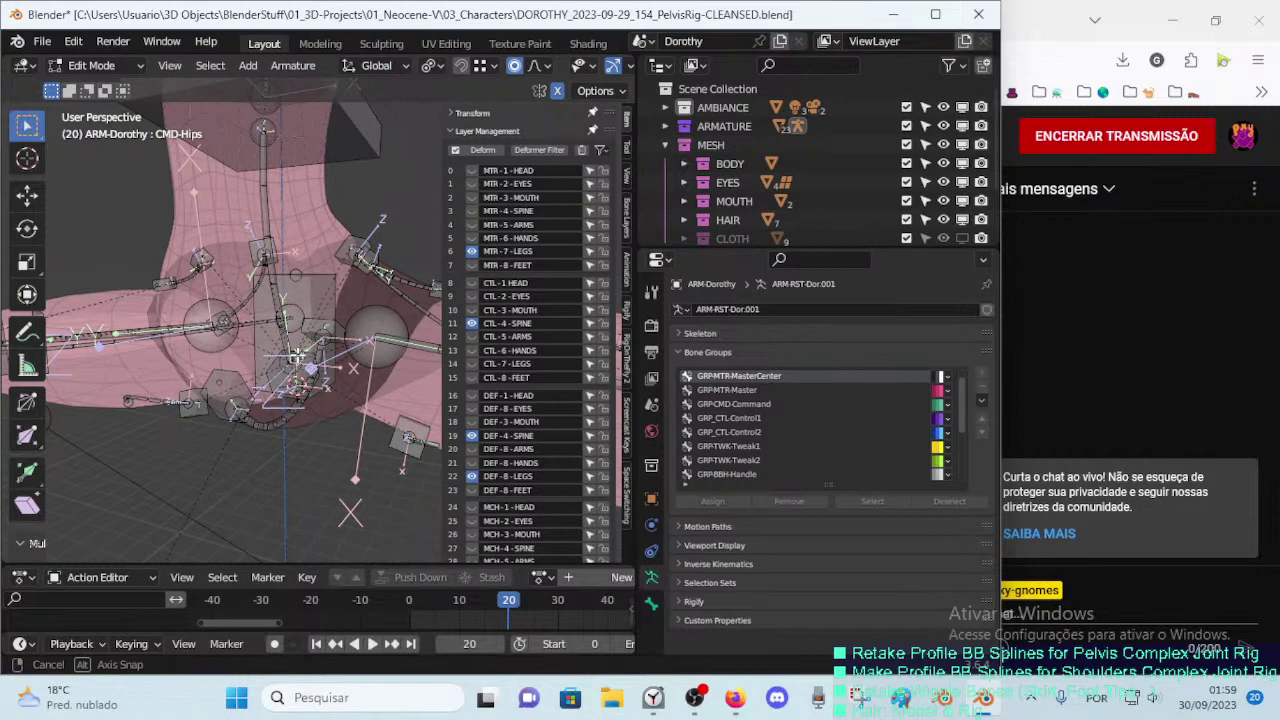
# Step: Parent the crotch handles with Keep Offset, then test-move in Pose Mode
pyautogui.click(340, 323)
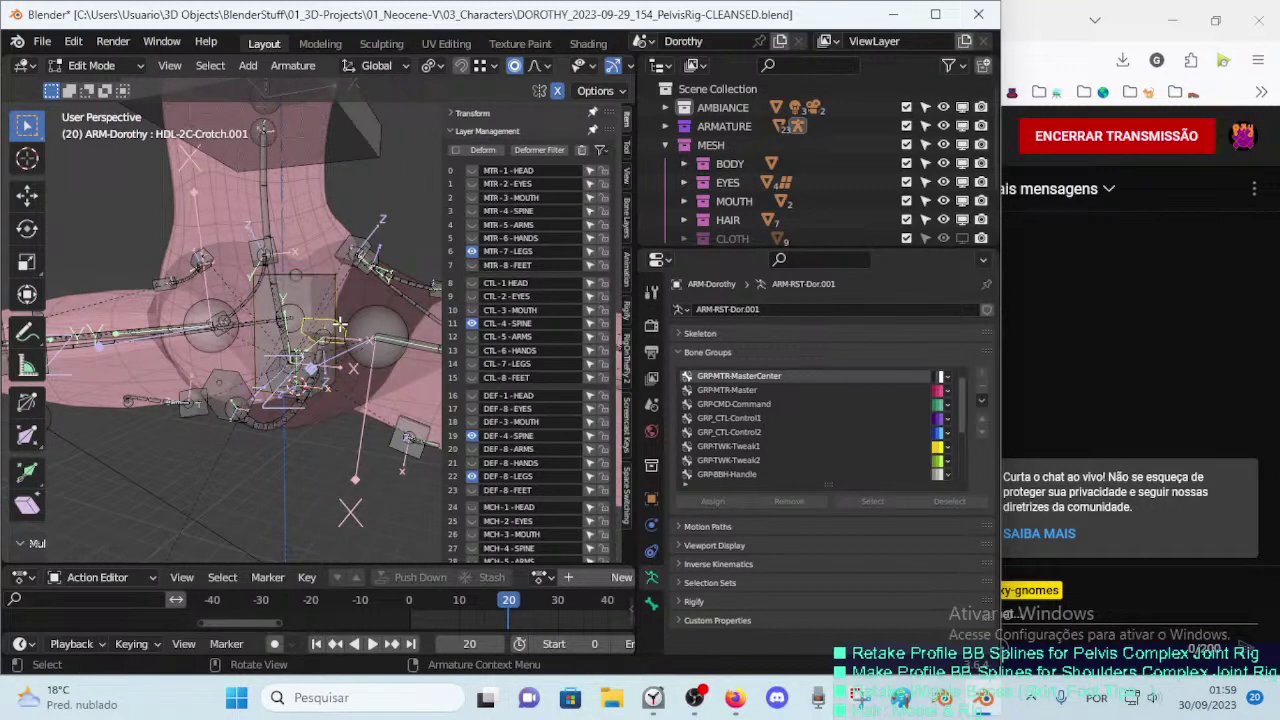
pyautogui.moveTo(215, 388)
pyautogui.mouseDown(button='middle')
pyautogui.moveTo(238, 400)
pyautogui.moveTo(226, 398)
pyautogui.moveTo(312, 368)
pyautogui.moveTo(285, 367)
pyautogui.mouseUp(button='middle')
pyautogui.click(198, 397)
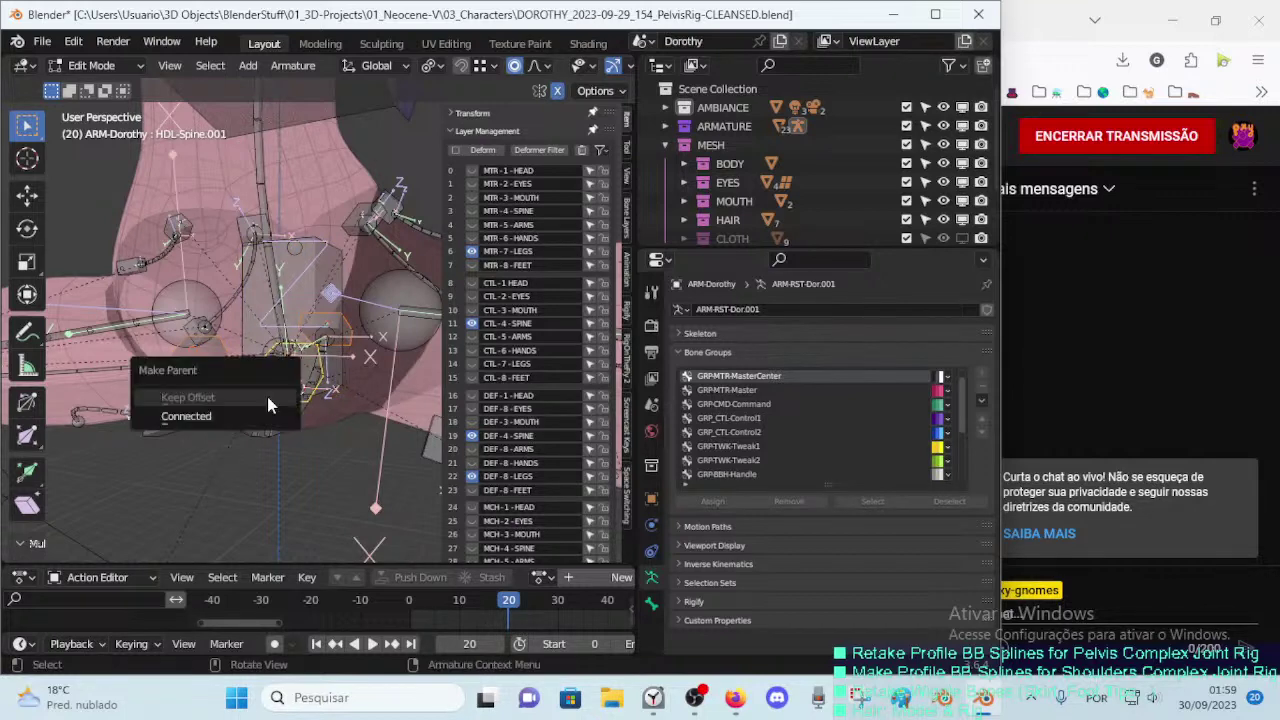
pyautogui.click(267, 397)
pyautogui.hotkey('ctrl', 'Tab')
pyautogui.moveTo(316, 342)
pyautogui.mouseDown()
pyautogui.moveTo(332, 342)
pyautogui.moveTo(298, 366)
pyautogui.mouseUp()
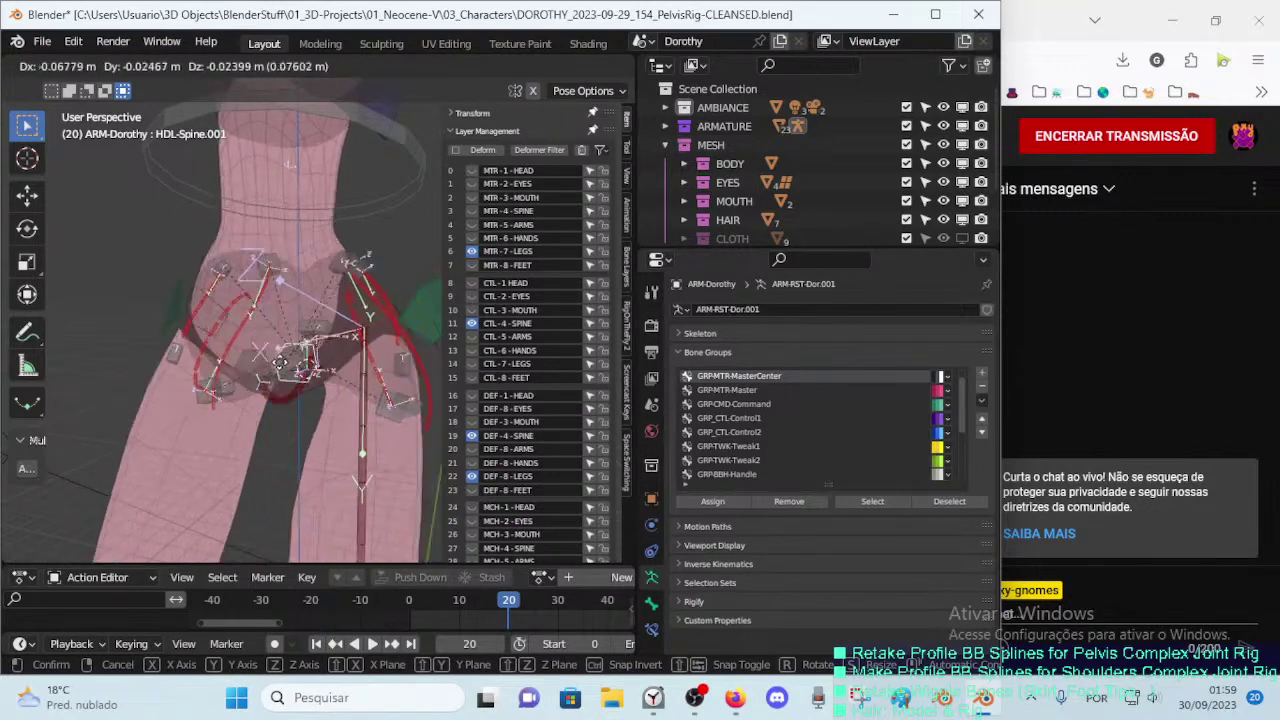
# Step: Move HDL-Spine.001 and confirm the crotch handles follow it
pyautogui.moveTo(298, 366)
pyautogui.mouseDown()
pyautogui.moveTo(282, 377)
pyautogui.moveTo(311, 375)
pyautogui.mouseUp()
pyautogui.keyDown('shift'); pyautogui.moveTo(338, 362); pyautogui.dragTo(290, 385, button='middle'); pyautogui.keyUp('shift')
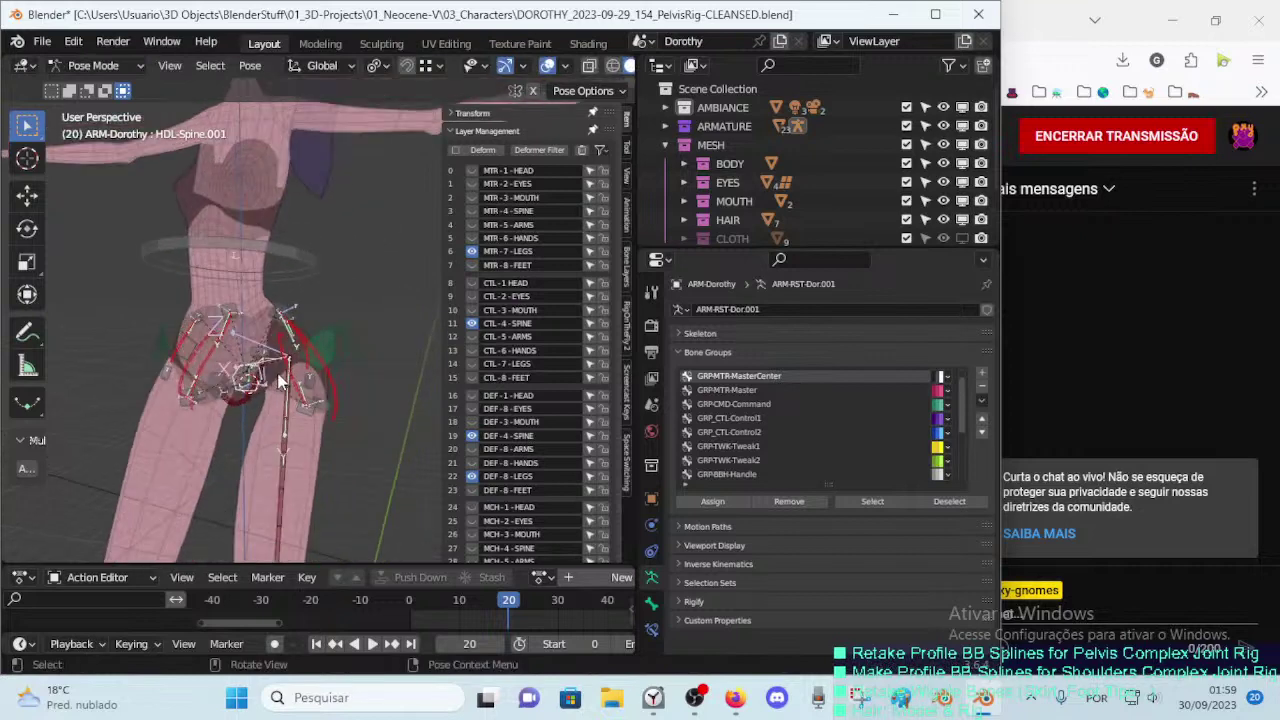
pyautogui.moveTo(340, 350)
pyautogui.mouseDown()
pyautogui.moveTo(365, 338)
pyautogui.moveTo(269, 376)
pyautogui.moveTo(255, 410)
pyautogui.moveTo(332, 355)
pyautogui.moveTo(318, 350)
pyautogui.mouseUp()
pyautogui.scroll(2, 269, 376)
pyautogui.click(253, 390)
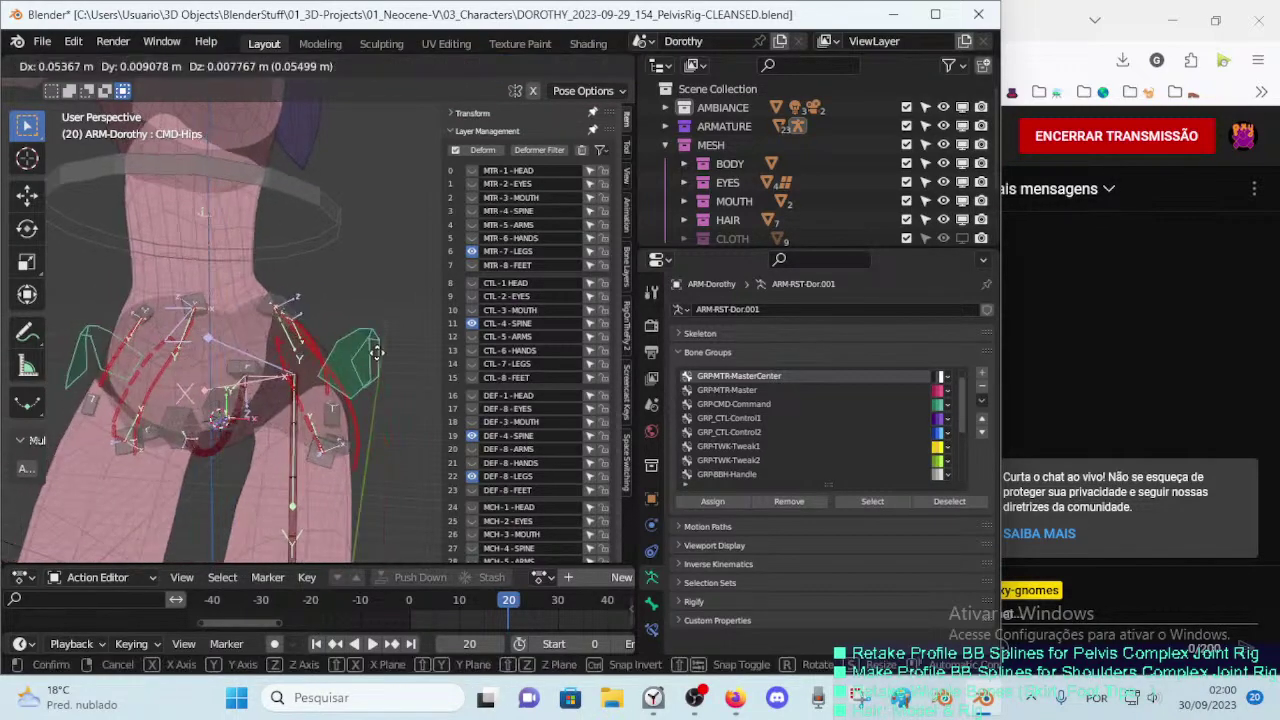
pyautogui.moveTo(318, 350); pyautogui.dragTo(330, 352, button='middle')
pyautogui.click(332, 350)
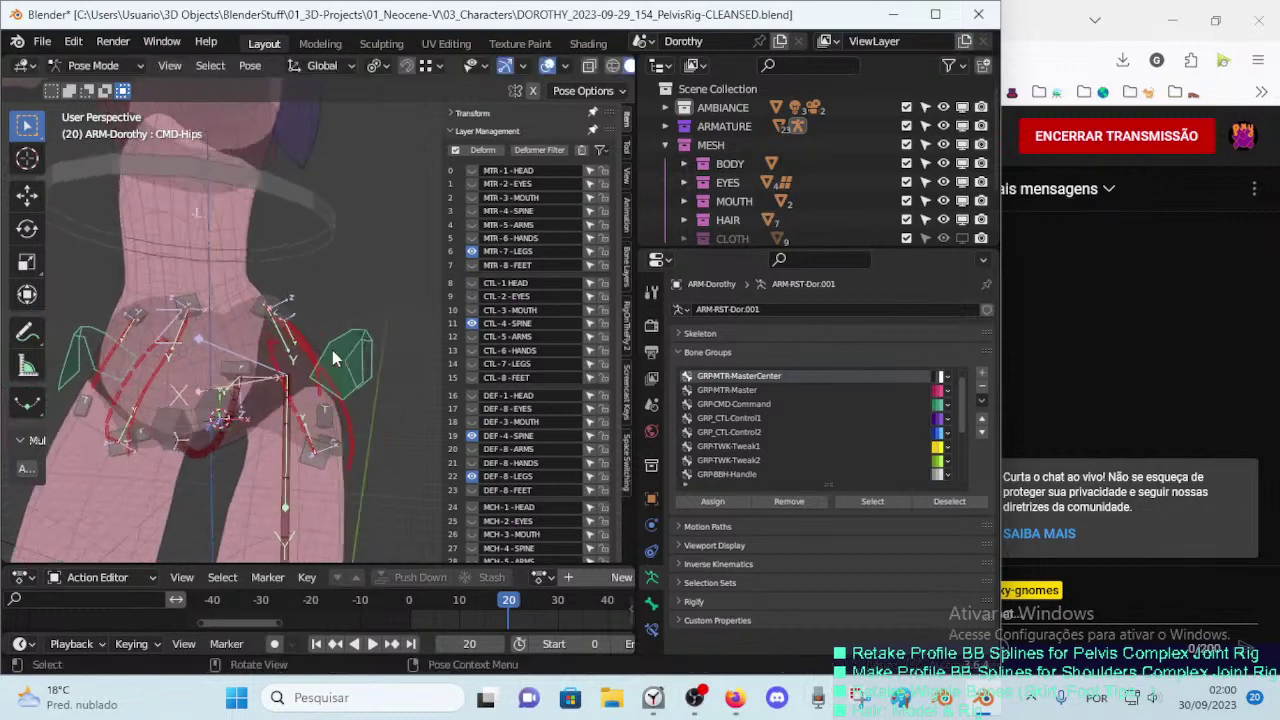
pyautogui.scroll(-2, 340, 354)
pyautogui.scroll(2, 230, 408)
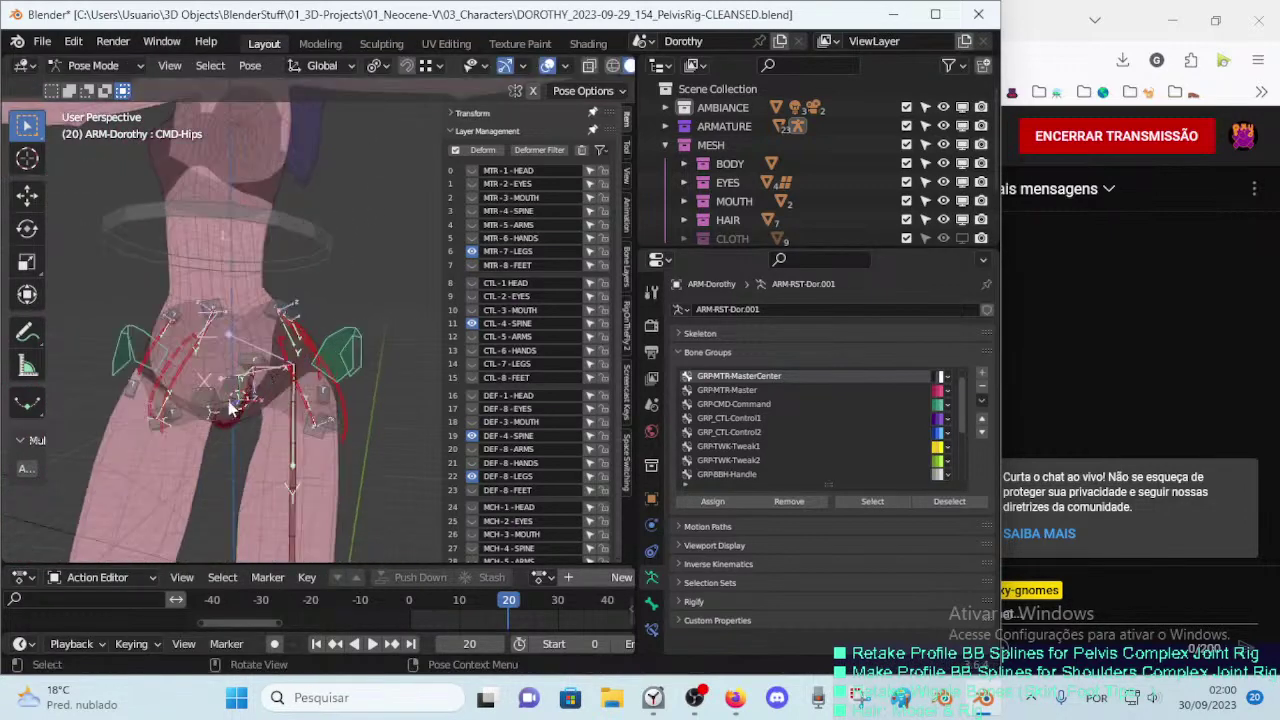
pyautogui.moveTo(240, 400); pyautogui.dragTo(248, 405)
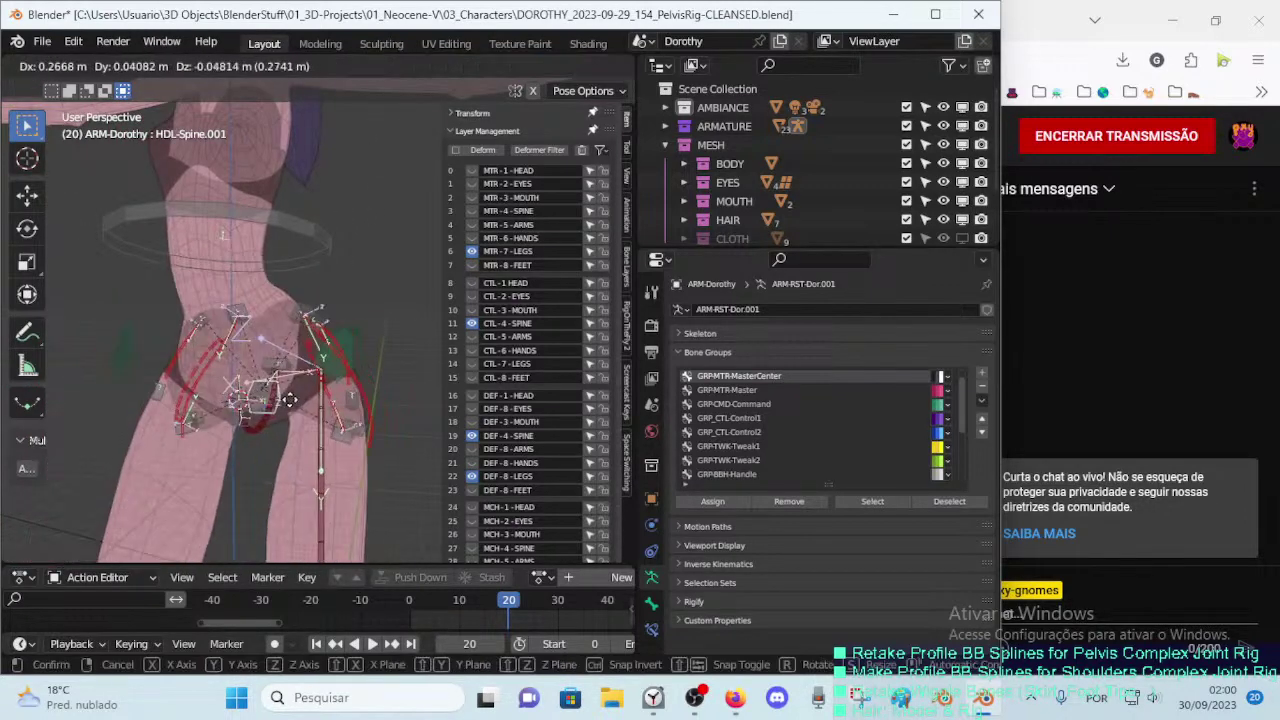
pyautogui.click(330, 362)
# Step: Move CMD-Hips to test the pelvis, then switch to Edit Mode
pyautogui.click(334, 358)
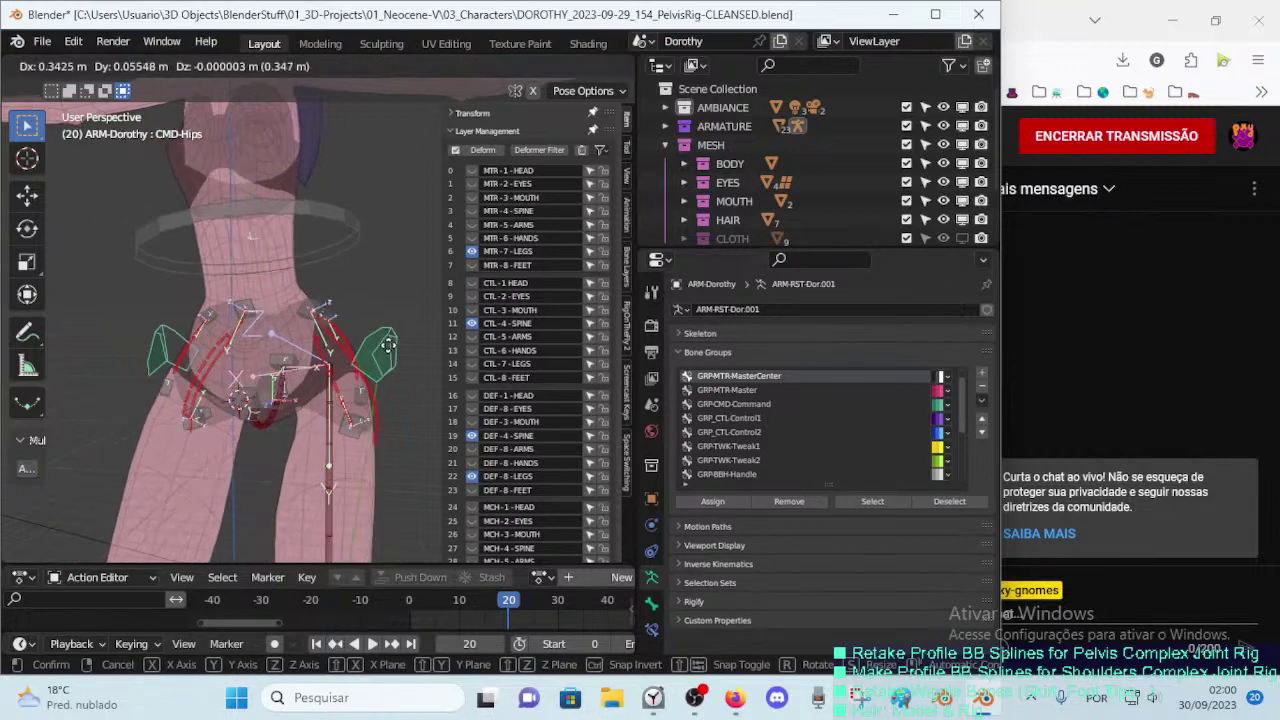
pyautogui.press('g')
pyautogui.click(322, 347)
pyautogui.press('Tab')
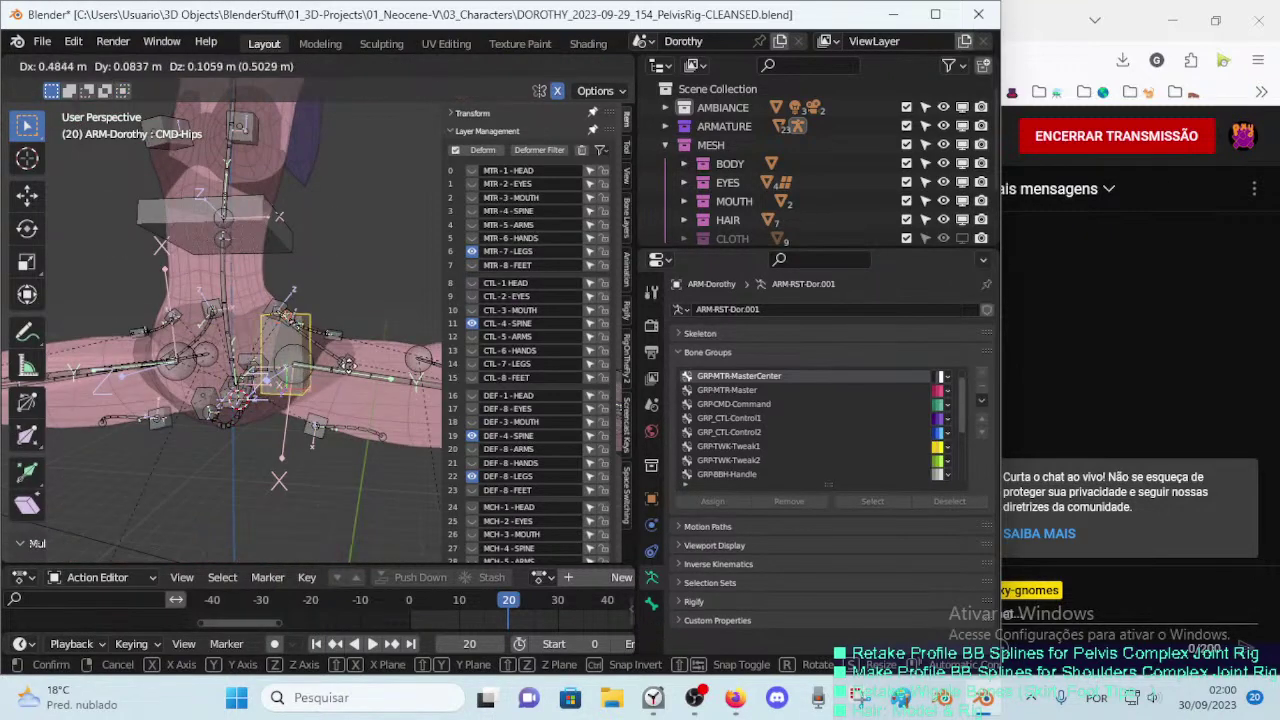
pyautogui.moveTo(248, 388); pyautogui.dragTo(207, 398)
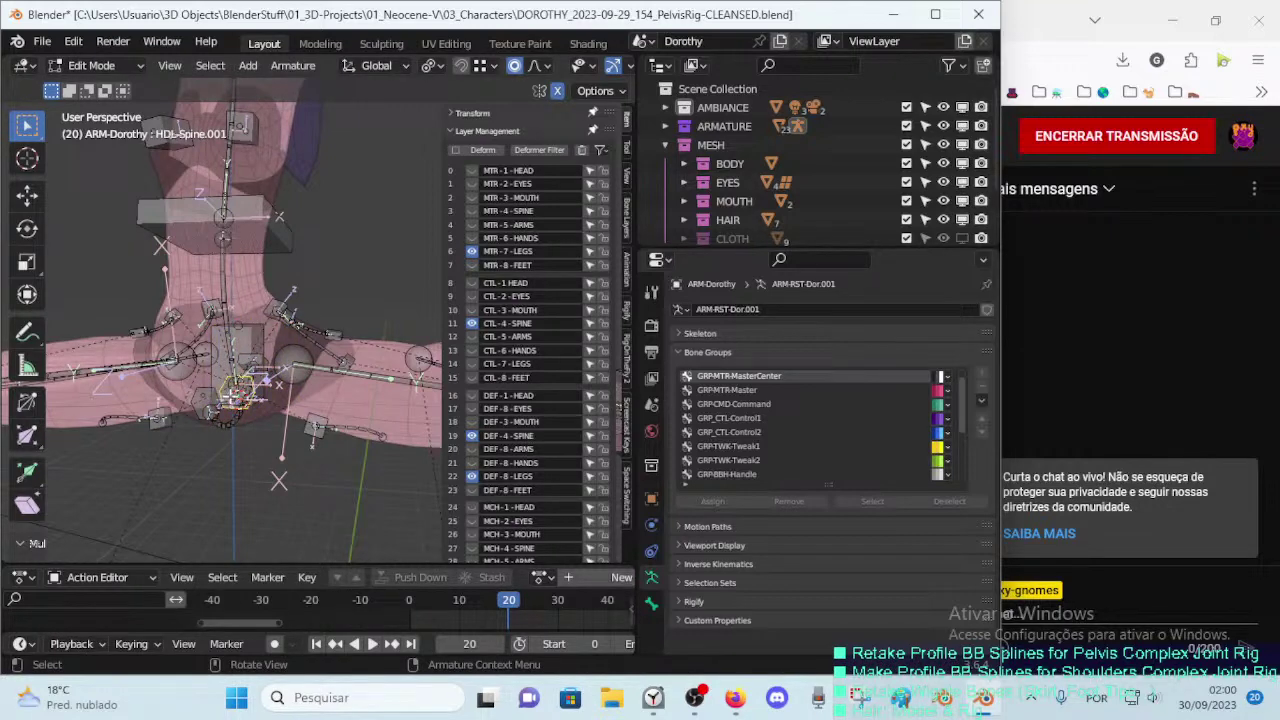
pyautogui.moveTo(244, 392); pyautogui.dragTo(258, 400)
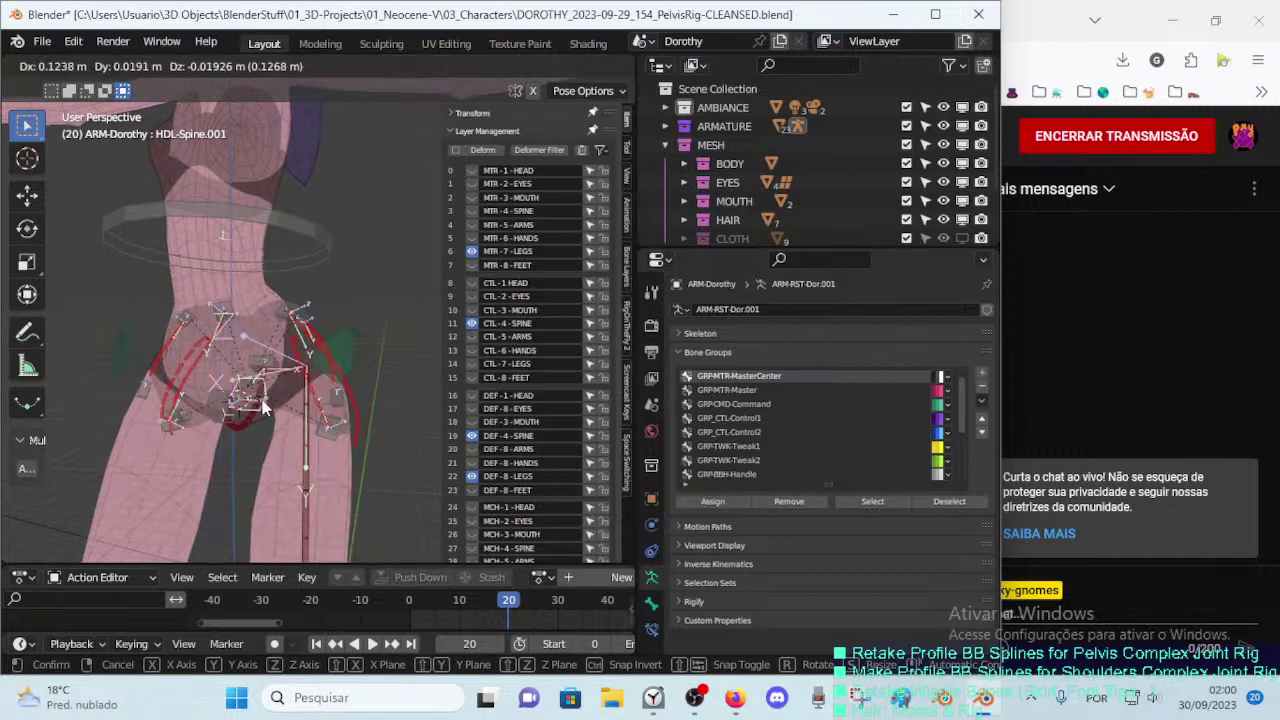
pyautogui.moveTo(258, 400); pyautogui.dragTo(253, 415, button='middle')
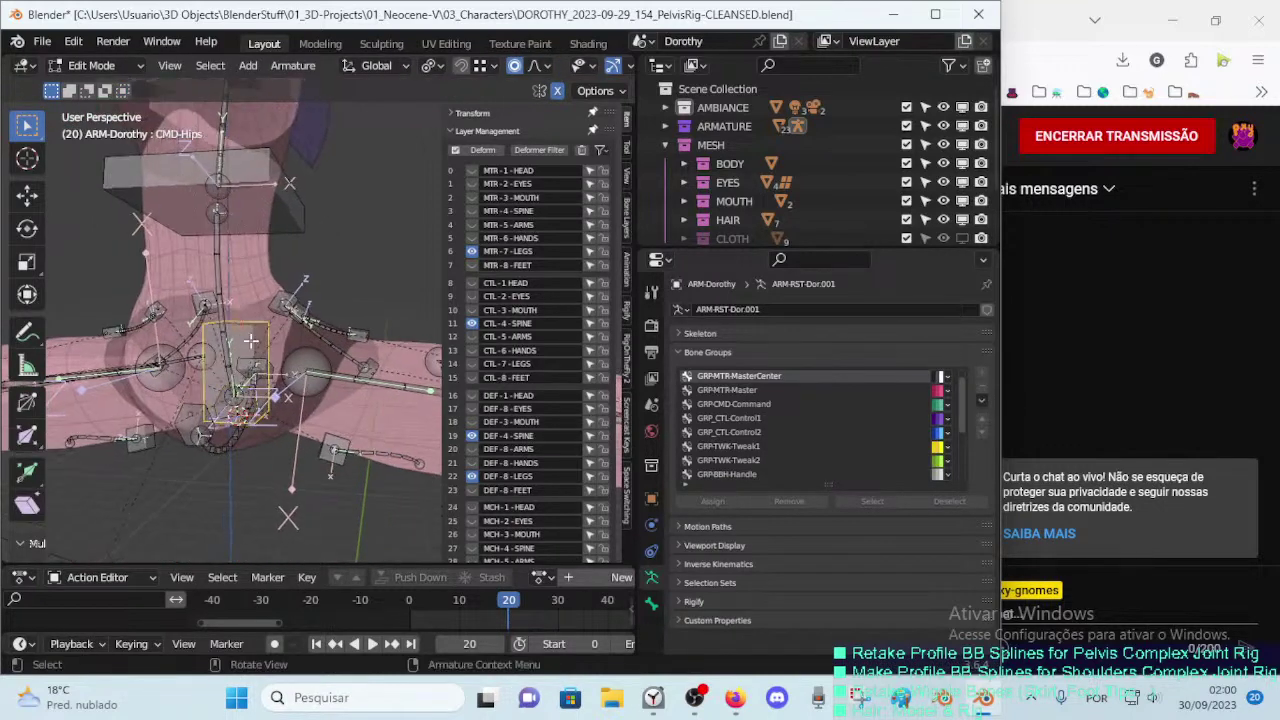
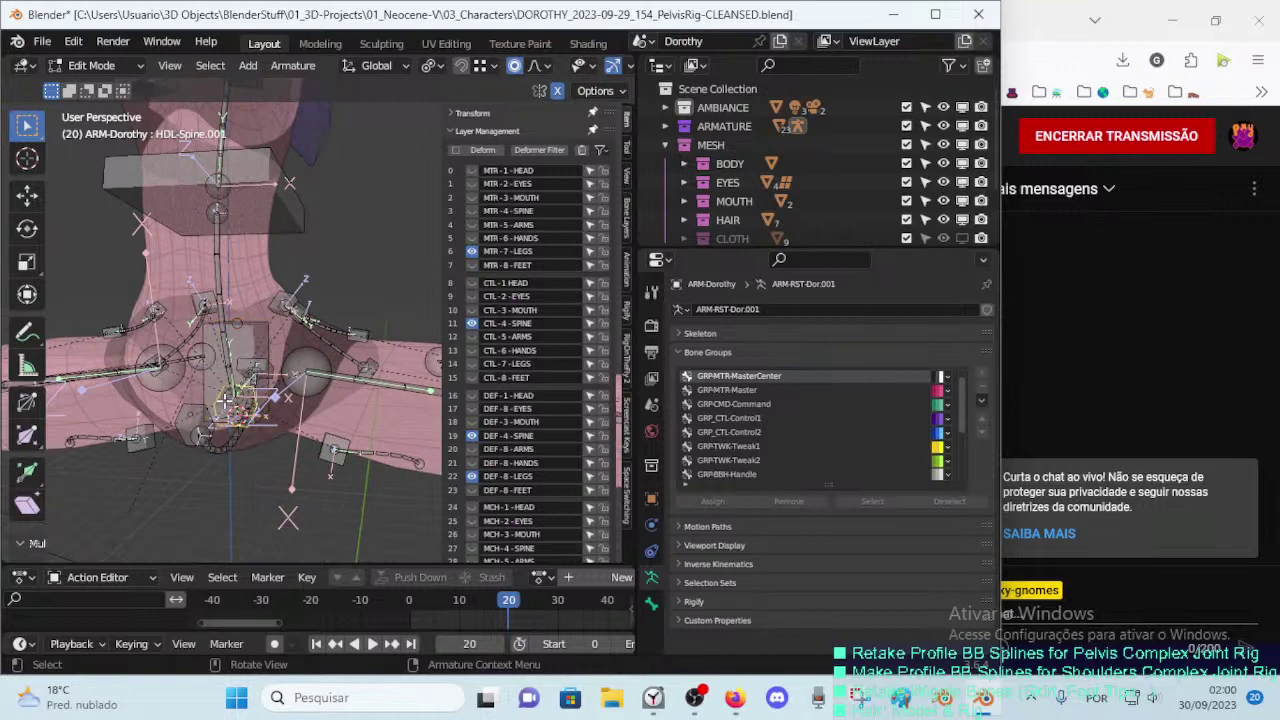
# Step: Parent the pelvis bones with Keep Offset and show the MCH-4-SPINE bone layer
pyautogui.hotkey('ctrl', 'p')
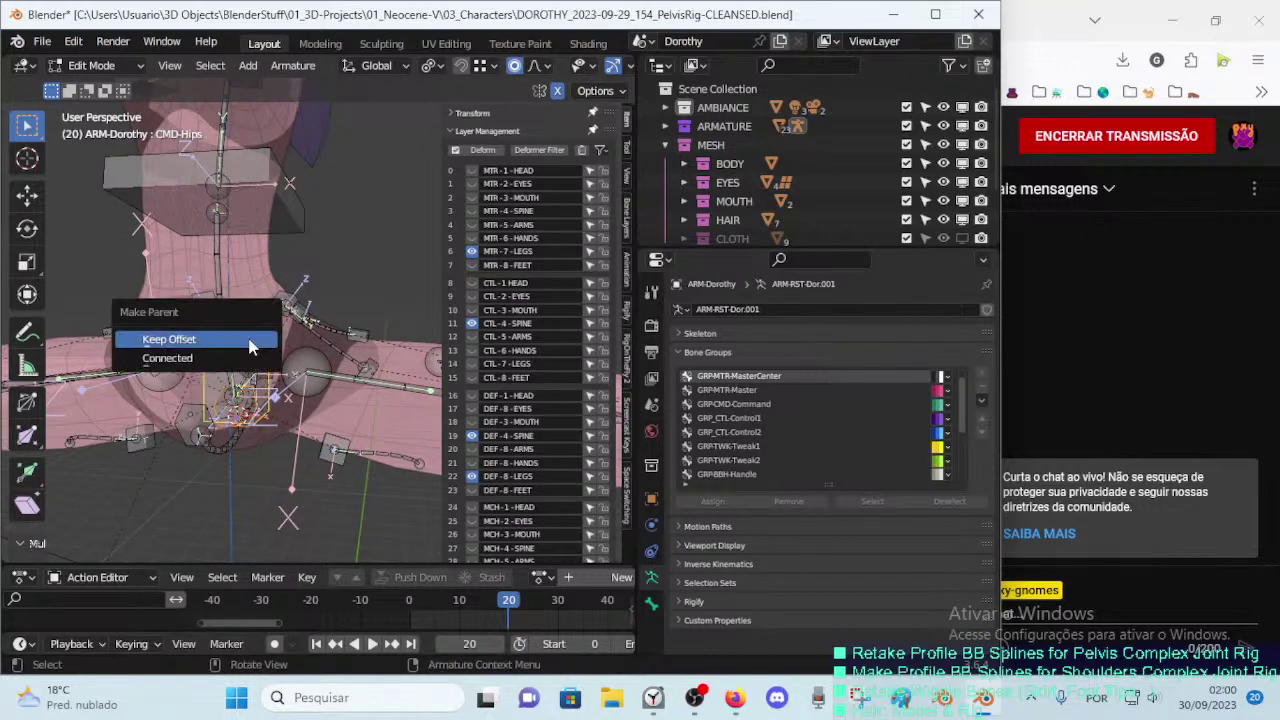
pyautogui.click(248, 339)
pyautogui.scroll(2, 248, 339)
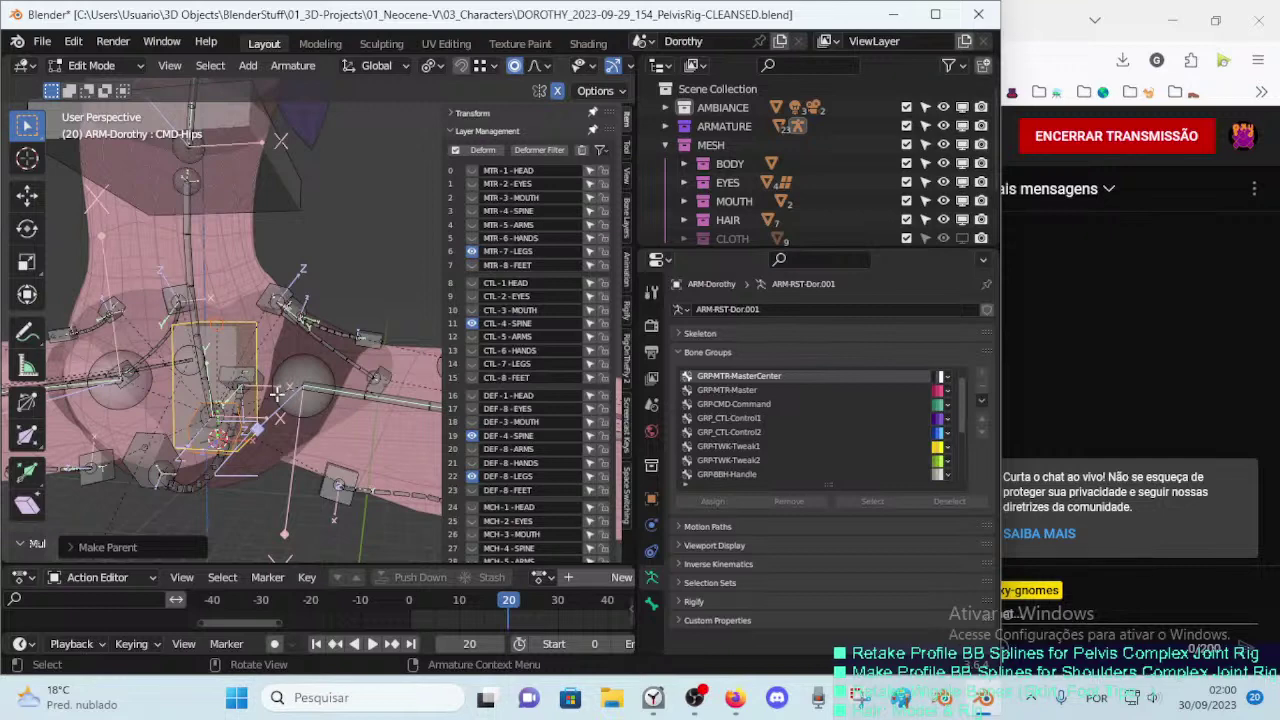
pyautogui.scroll(-3, 534, 478)
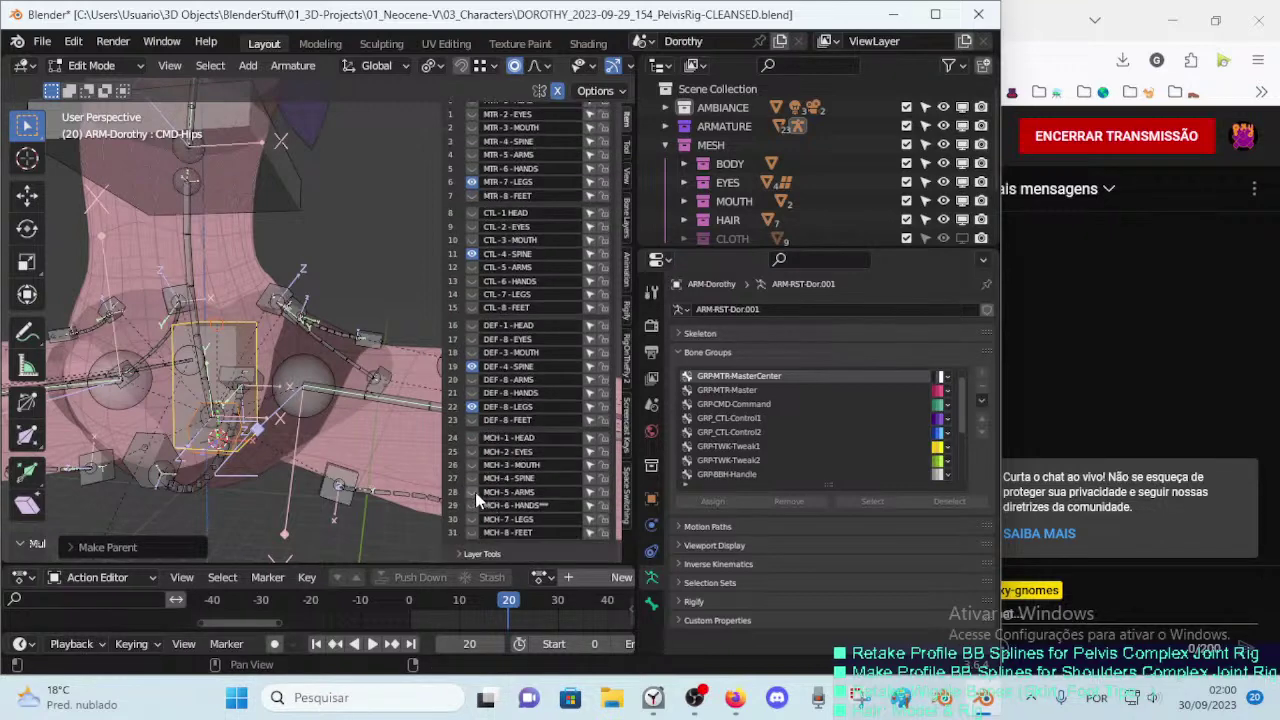
pyautogui.click(476, 477)
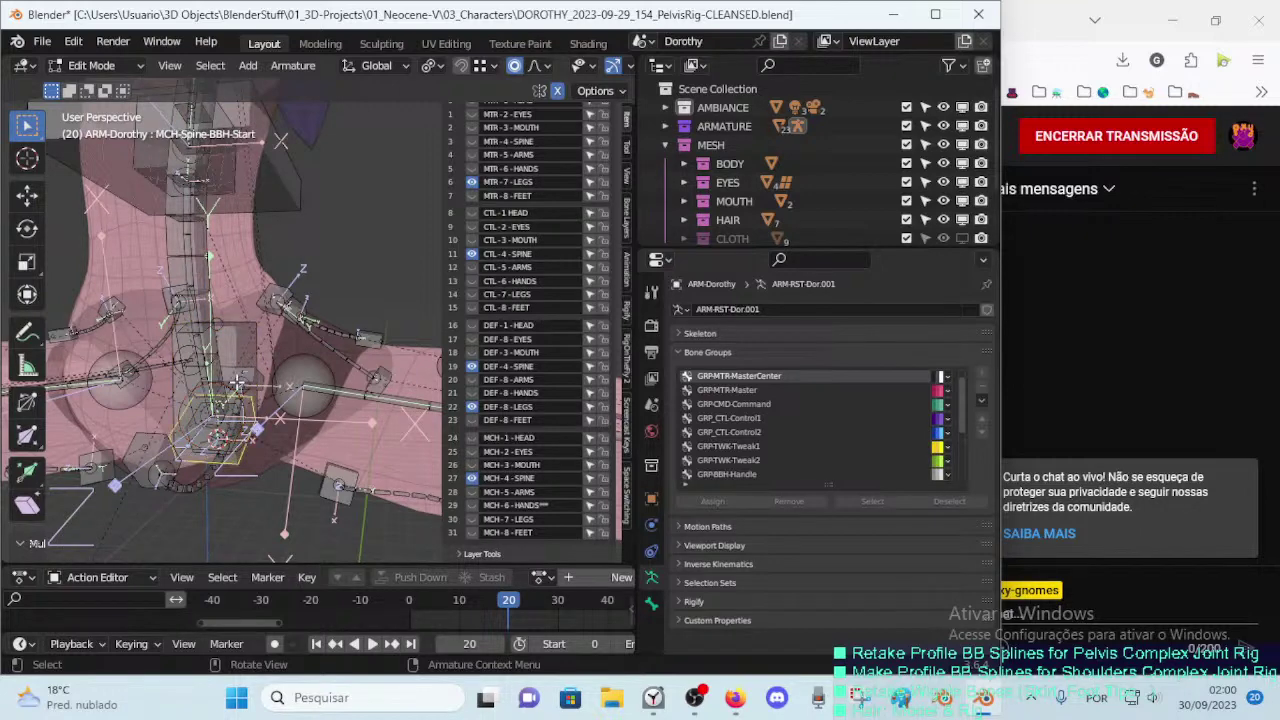
pyautogui.hotkey('ctrl', 'p')
pyautogui.click(190, 453)
# Step: Show the MTR-4-SPINE layer and parent the selected bones to MTR-Torso, keeping offset
pyautogui.moveTo(288, 352)
pyautogui.mouseDown(button='middle')
pyautogui.moveTo(275, 383)
pyautogui.moveTo(285, 375)
pyautogui.mouseUp(button='middle')
pyautogui.scroll(3, 525, 207)
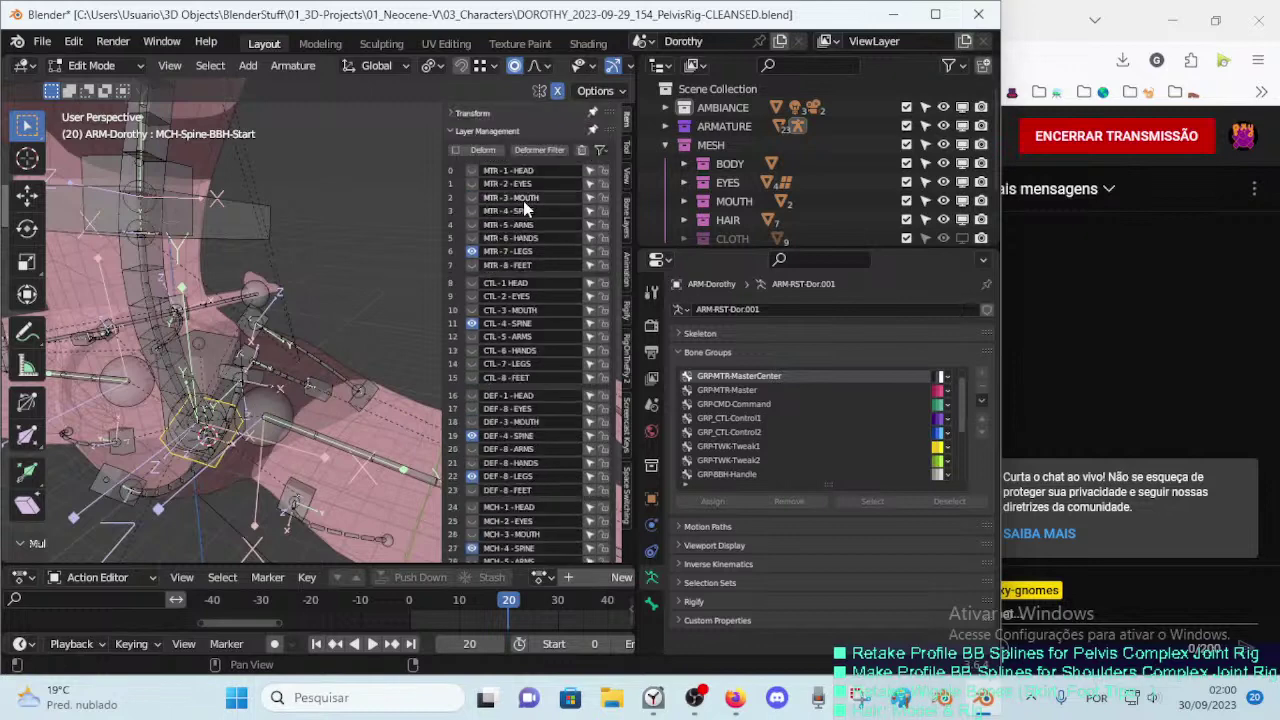
pyautogui.click(471, 211)
pyautogui.moveTo(430, 235)
pyautogui.mouseDown(button='middle')
pyautogui.moveTo(349, 279)
pyautogui.moveTo(322, 331)
pyautogui.mouseUp(button='middle')
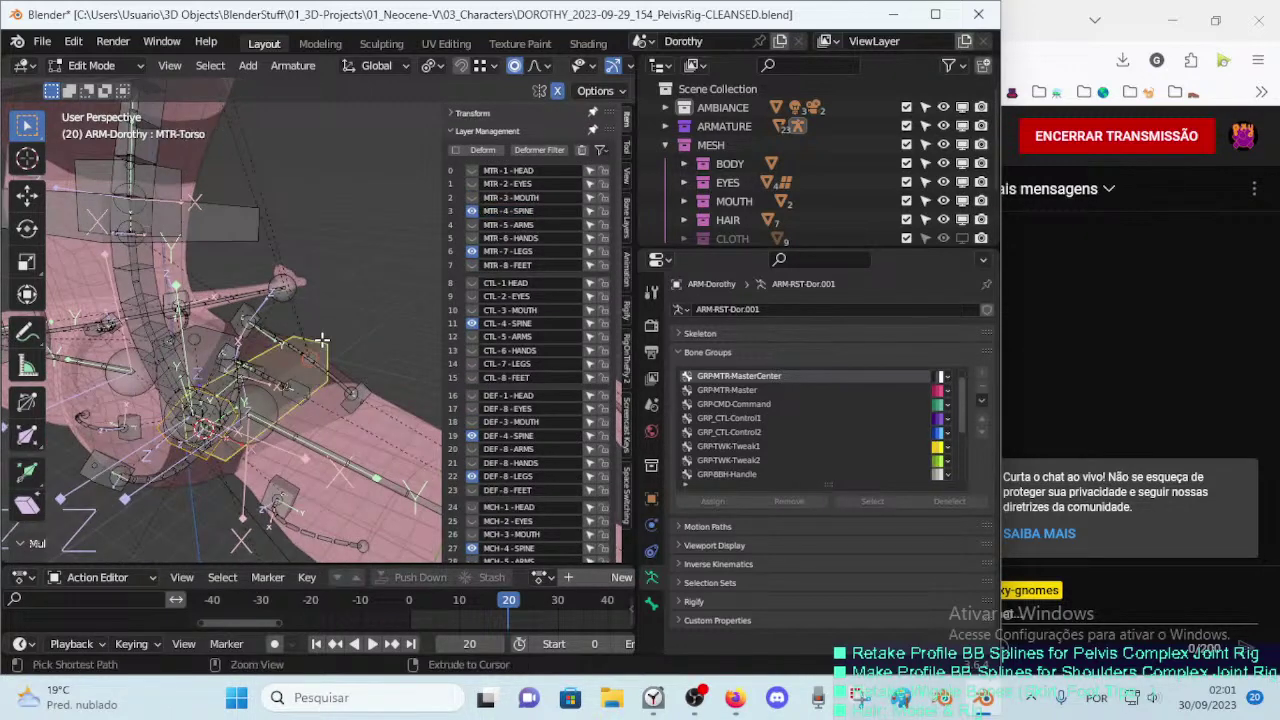
pyautogui.hotkey('ctrl', 'p')
pyautogui.click(322, 344)
# Step: Switch the armature to Pose Mode and select the CMD-Hips control
pyautogui.hotkey('ctrl', 'Tab')
pyautogui.moveTo(300, 365)
pyautogui.mouseDown(button='middle')
pyautogui.moveTo(289, 379)
pyautogui.moveTo(361, 318)
pyautogui.mouseUp(button='middle')
pyautogui.click(361, 318)
# Step: Move and rotate the CMD-Hips control to test the pelvis deformation
pyautogui.press('g')
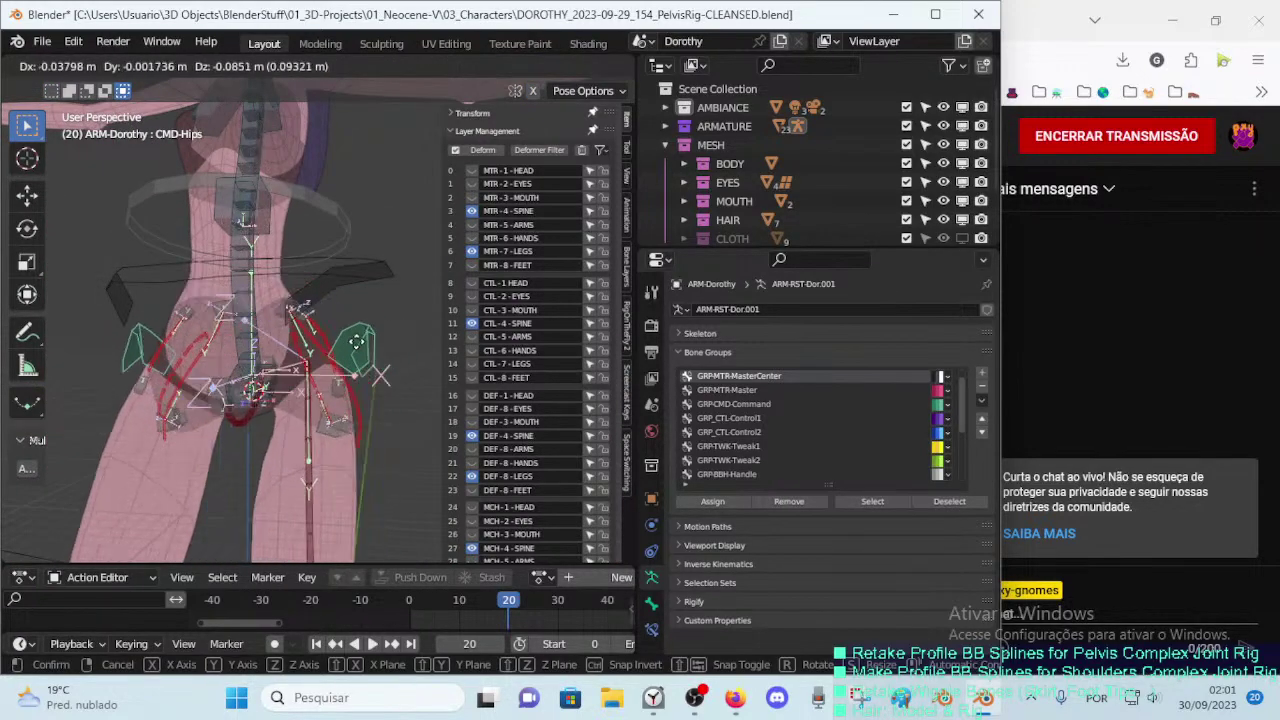
pyautogui.click(358, 339)
pyautogui.press('r')
pyautogui.press('g')
pyautogui.click(381, 316)
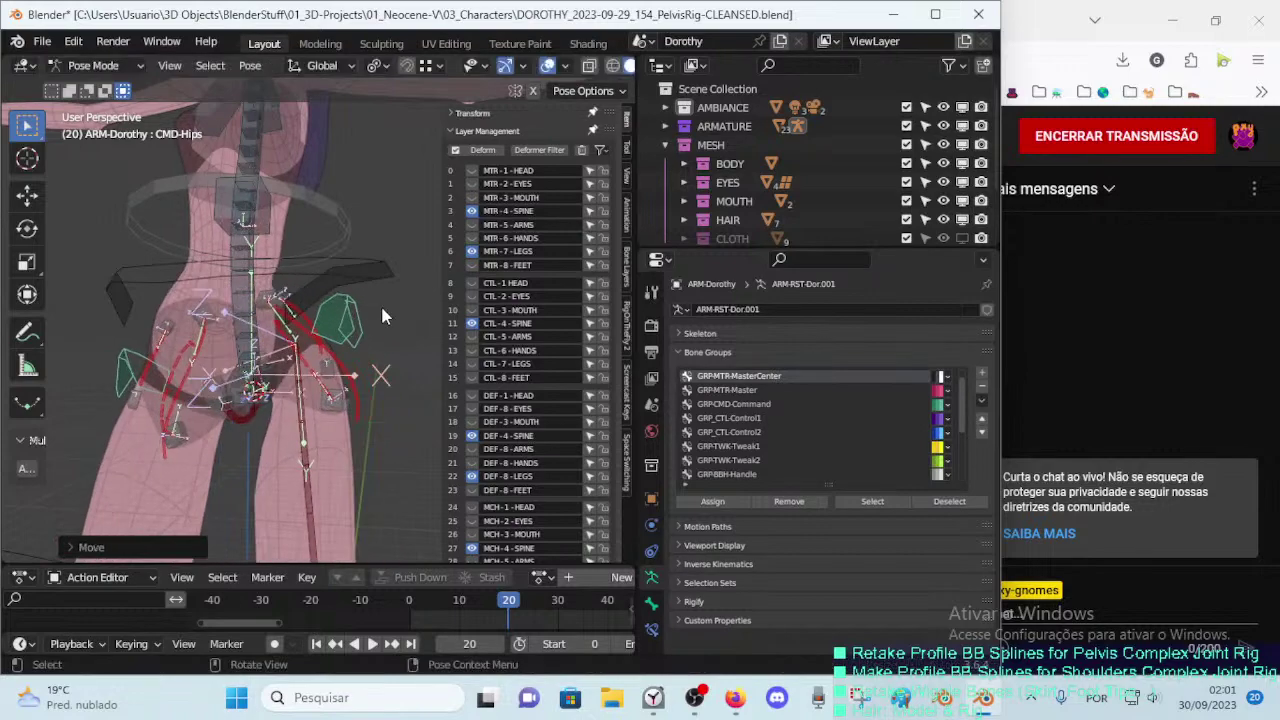
pyautogui.press('r')
pyautogui.click(385, 345)
pyautogui.press('g')
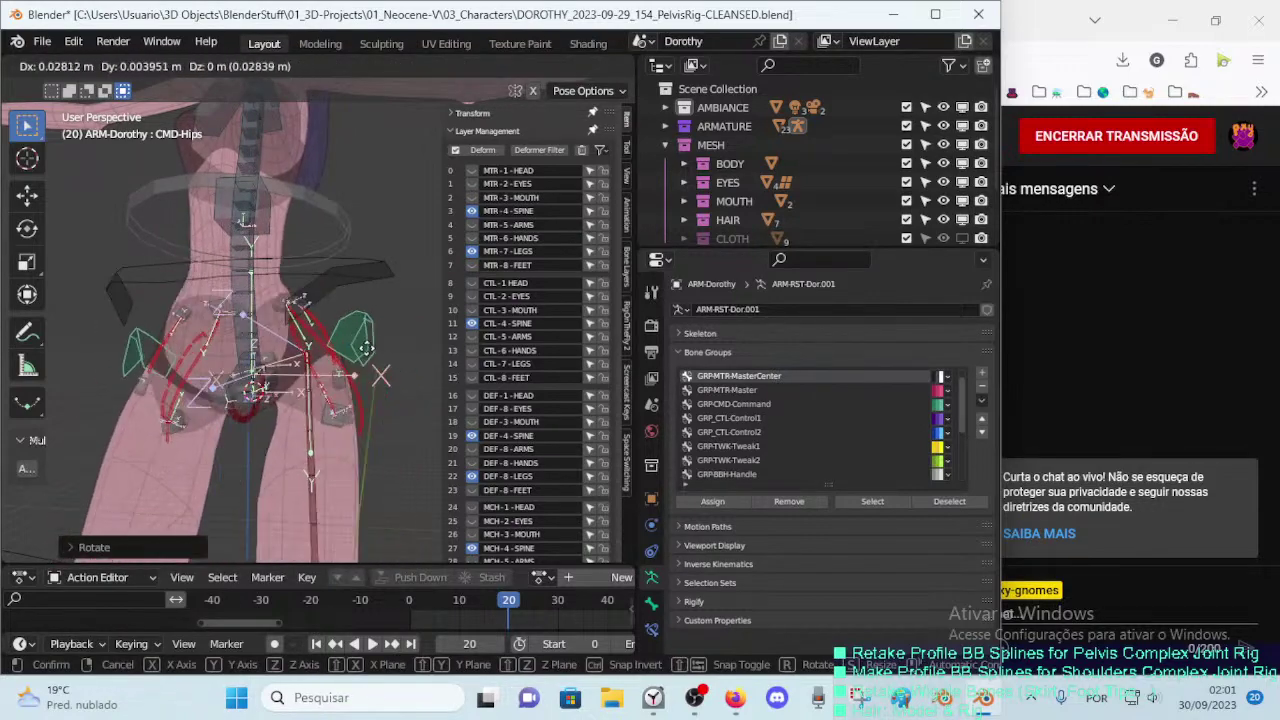
pyautogui.click(366, 347)
# Step: Test-move the HDL-Spine.002 ring control and the pelvis bones
pyautogui.click(337, 262)
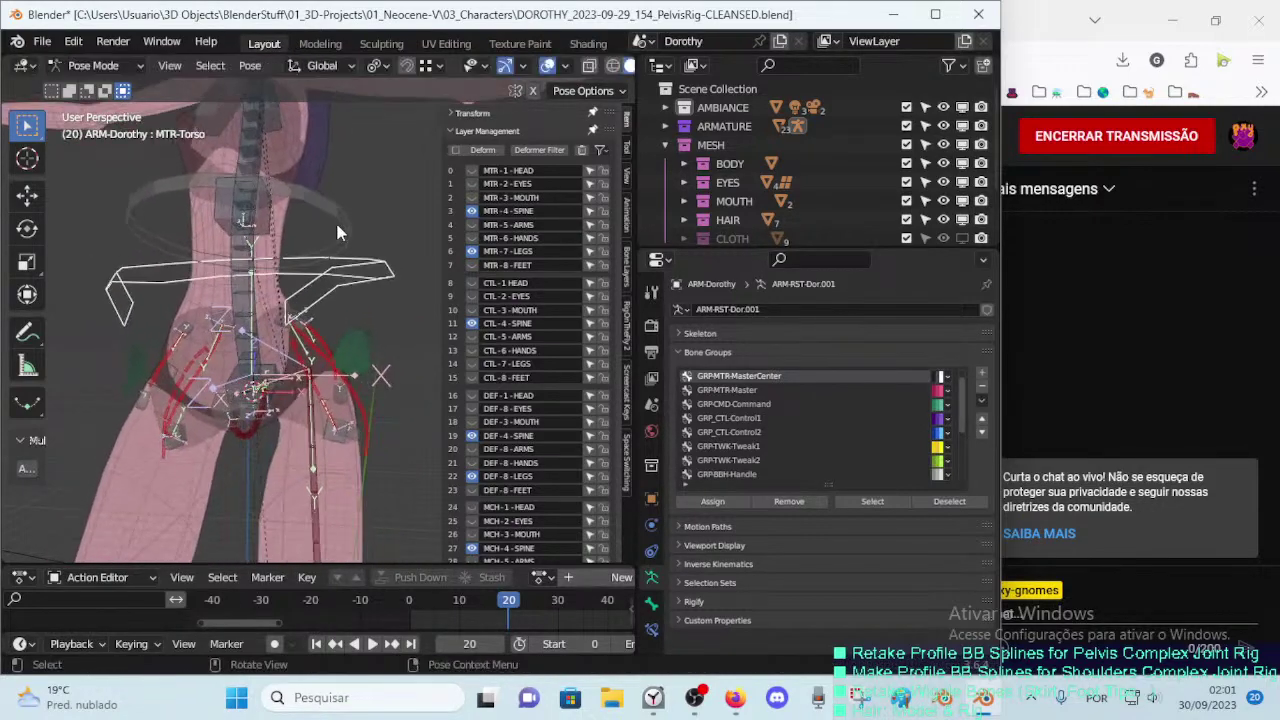
pyautogui.click(345, 205)
pyautogui.press('g')
pyautogui.click(360, 228)
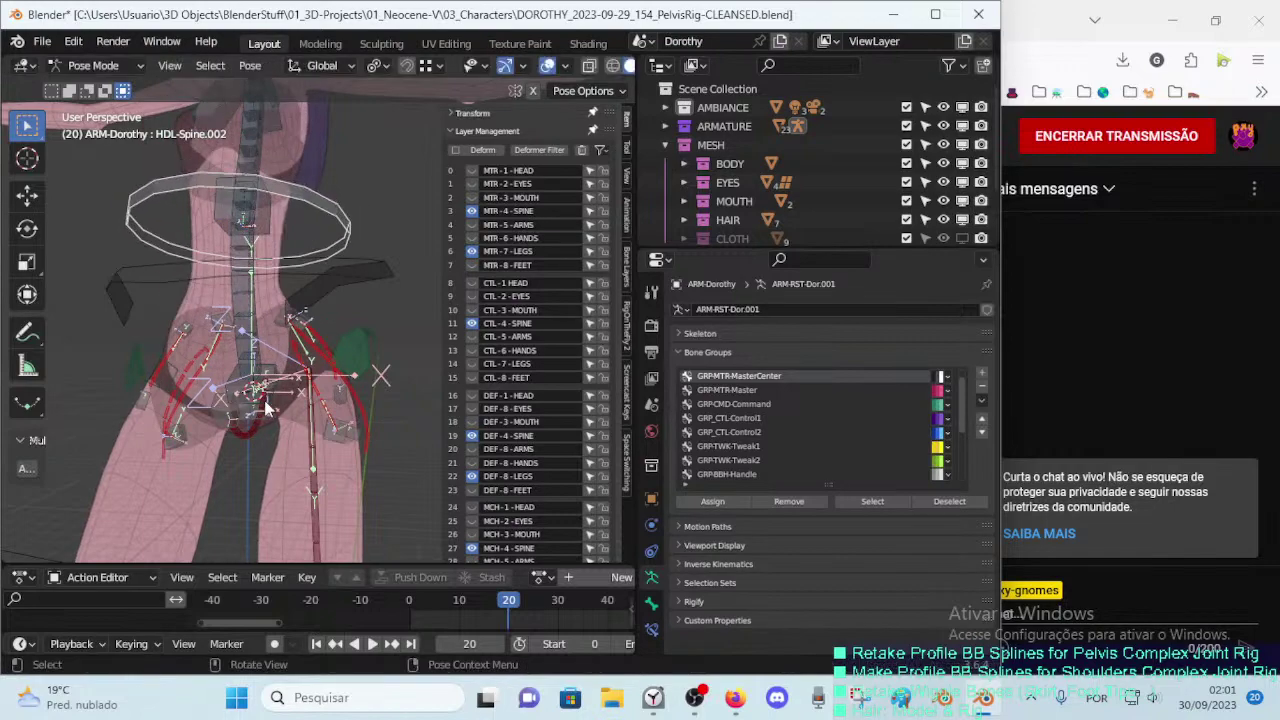
pyautogui.press('g')
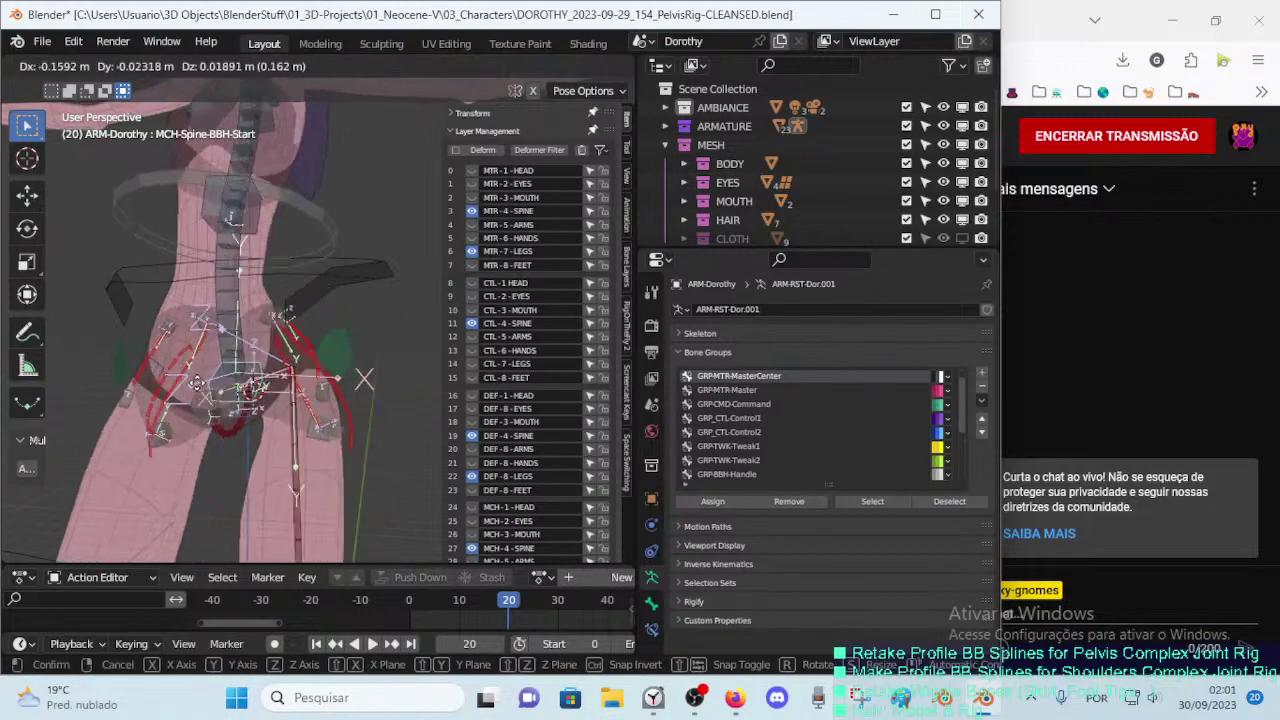
pyautogui.scroll(-5, 366, 374)
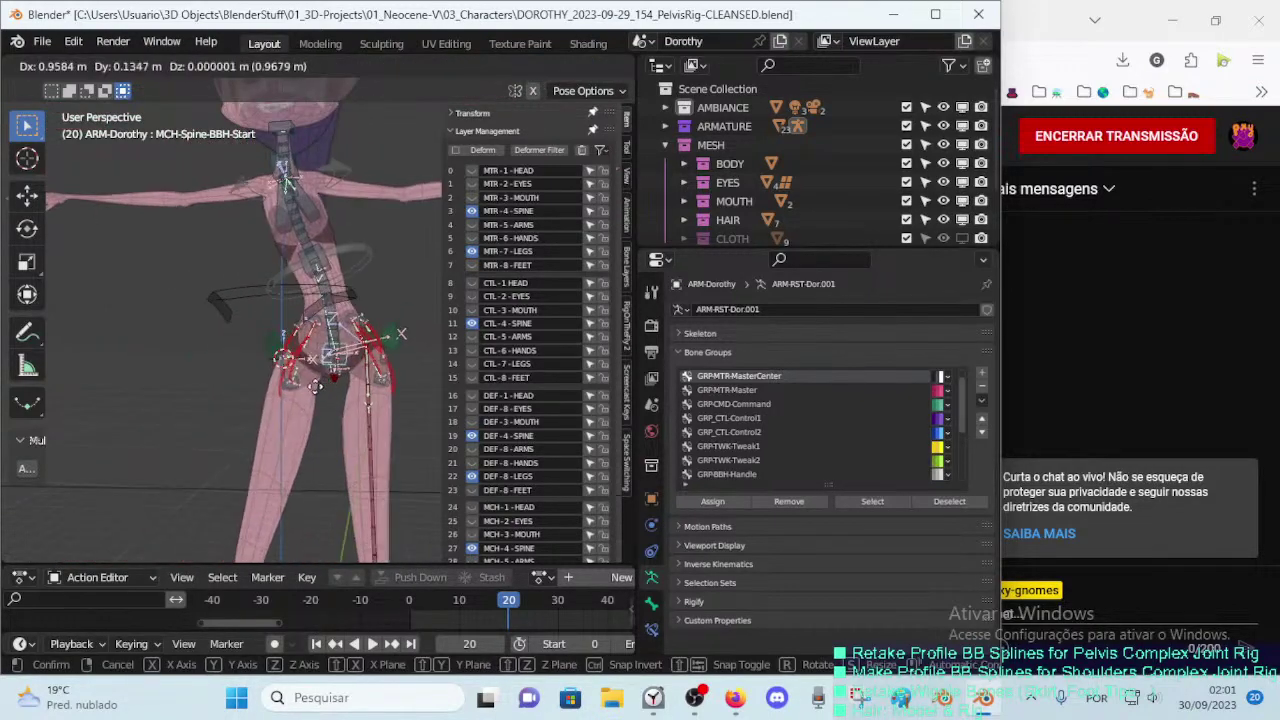
pyautogui.click(276, 383)
pyautogui.scroll(3, 268, 403)
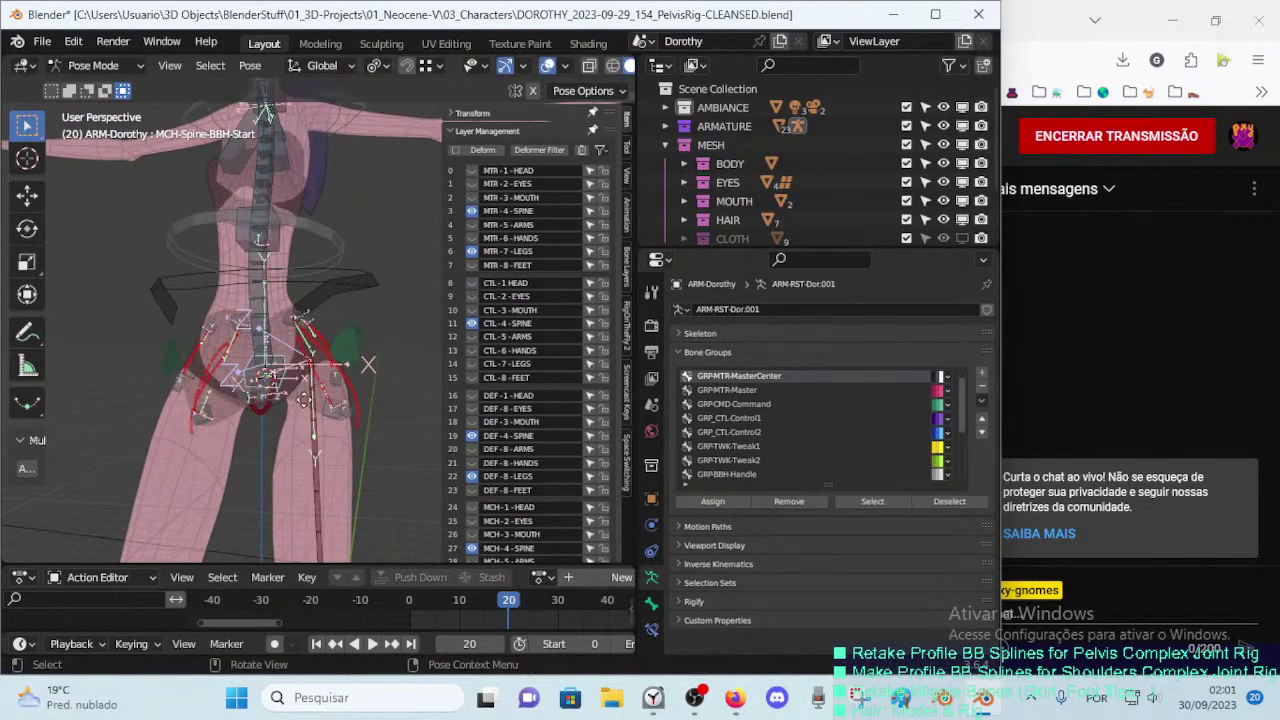
# Step: Move and rotate CMD-Hips again, then test-move the MTR-Torso control
pyautogui.click(303, 400)
pyautogui.press('g')
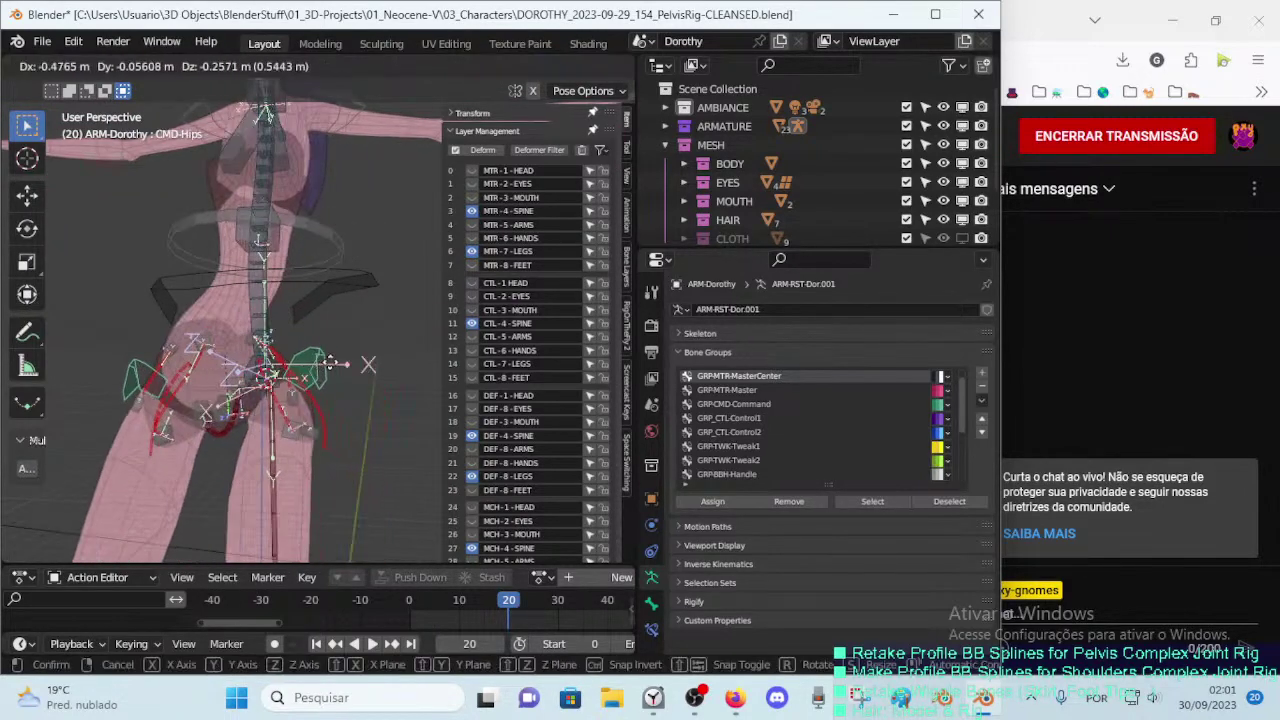
pyautogui.click(366, 376)
pyautogui.press('r')
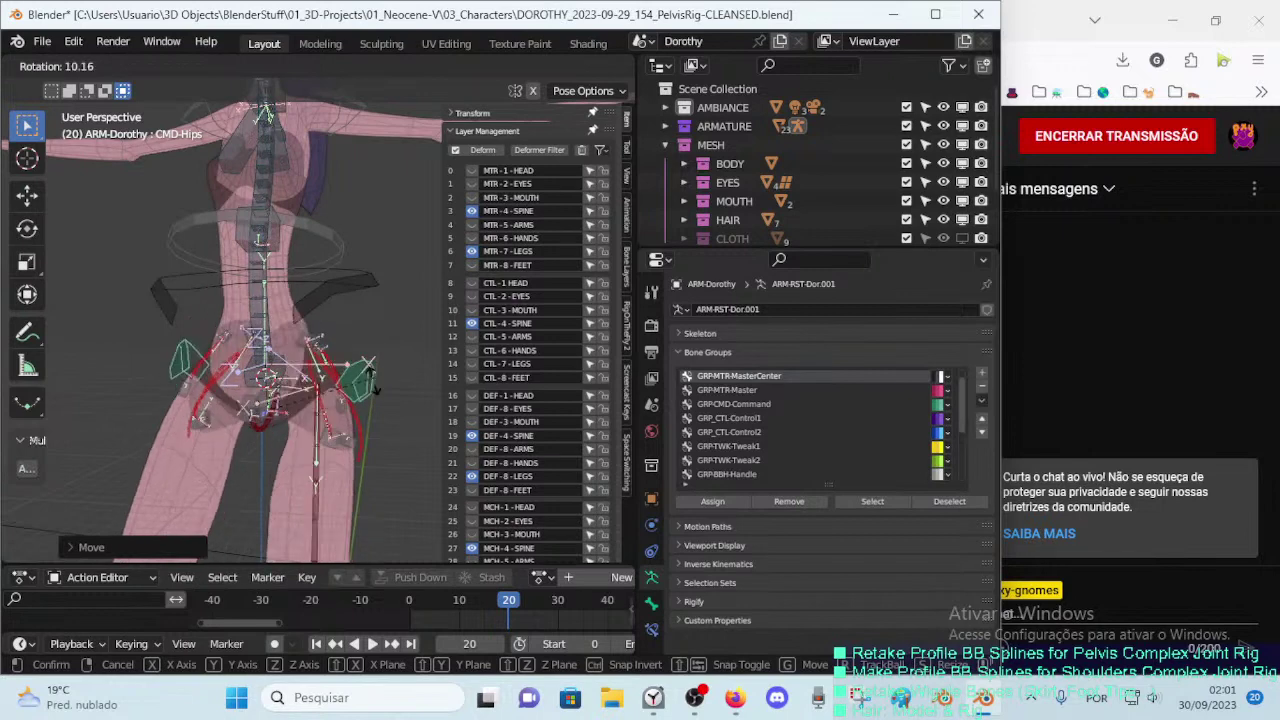
pyautogui.click(368, 364)
pyautogui.press('g')
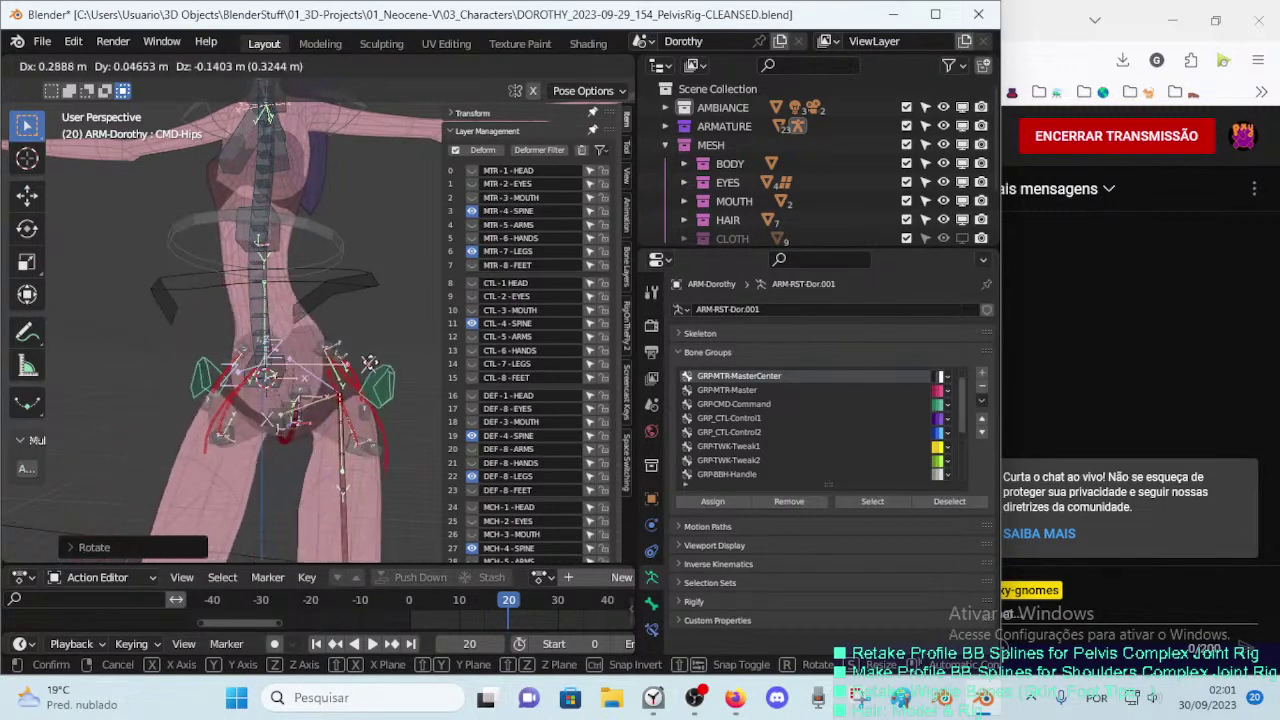
pyautogui.click(340, 300)
pyautogui.click(325, 283)
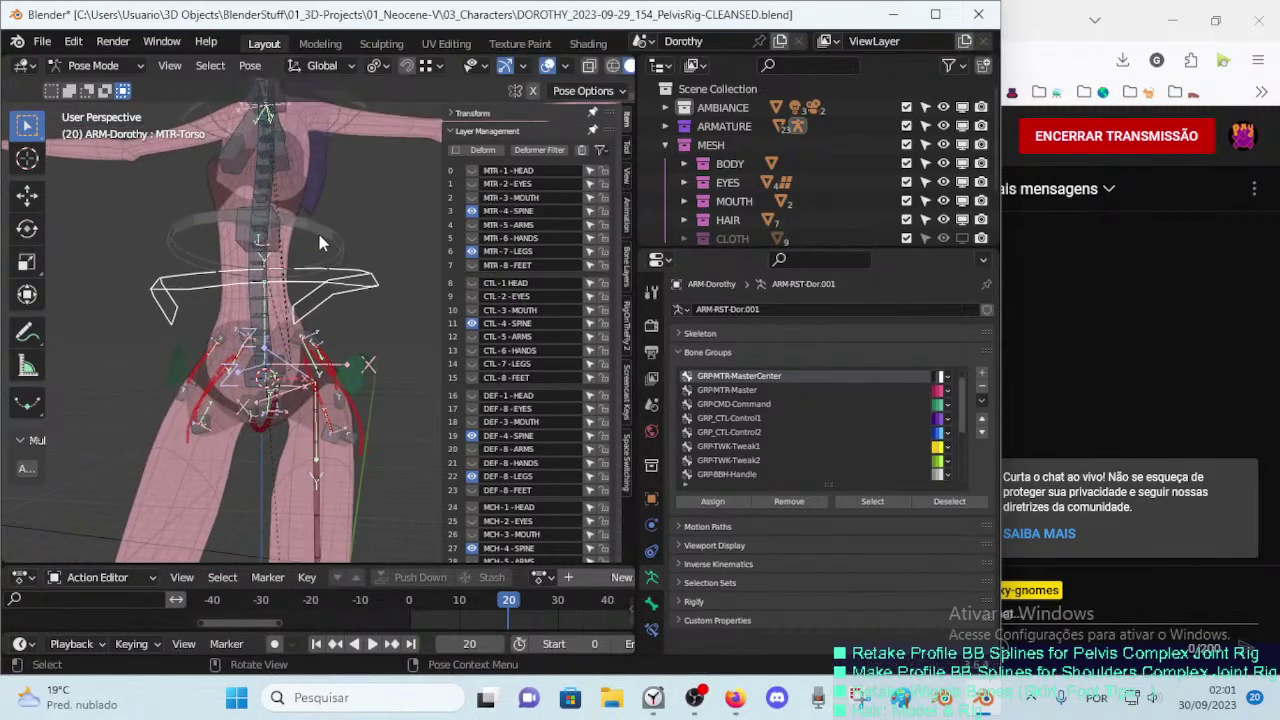
pyautogui.press('g')
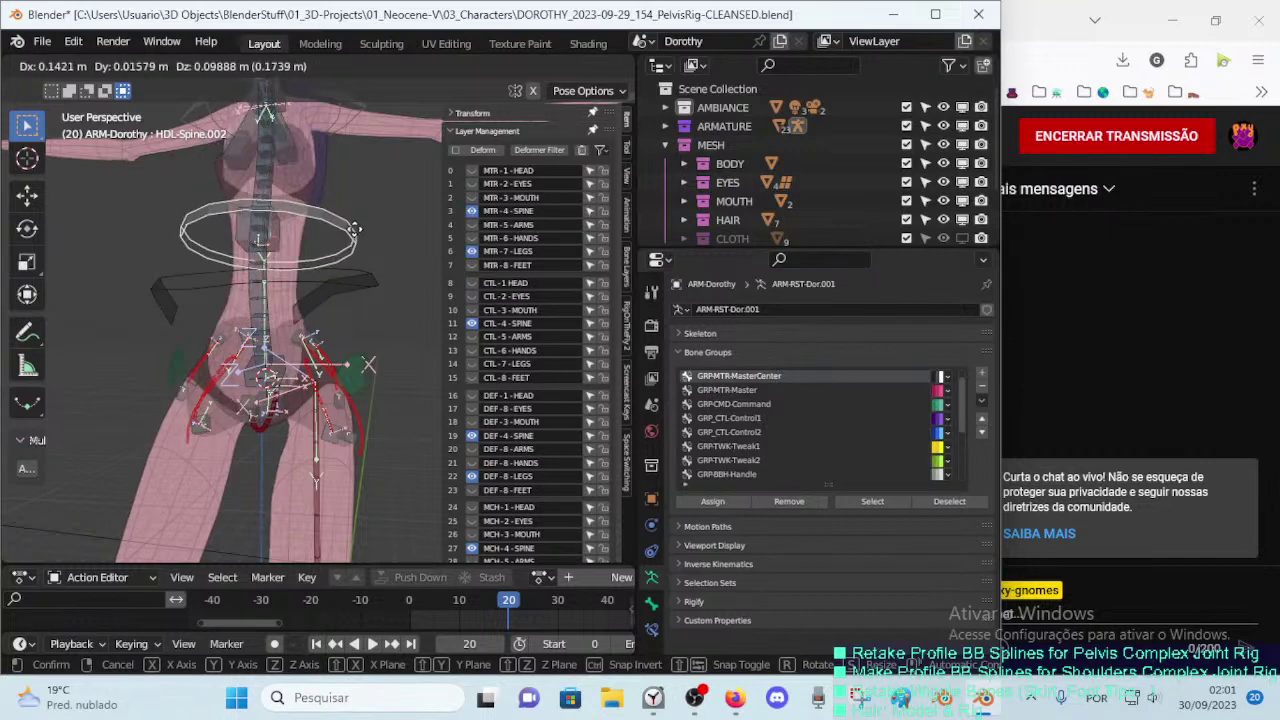
pyautogui.click(372, 229)
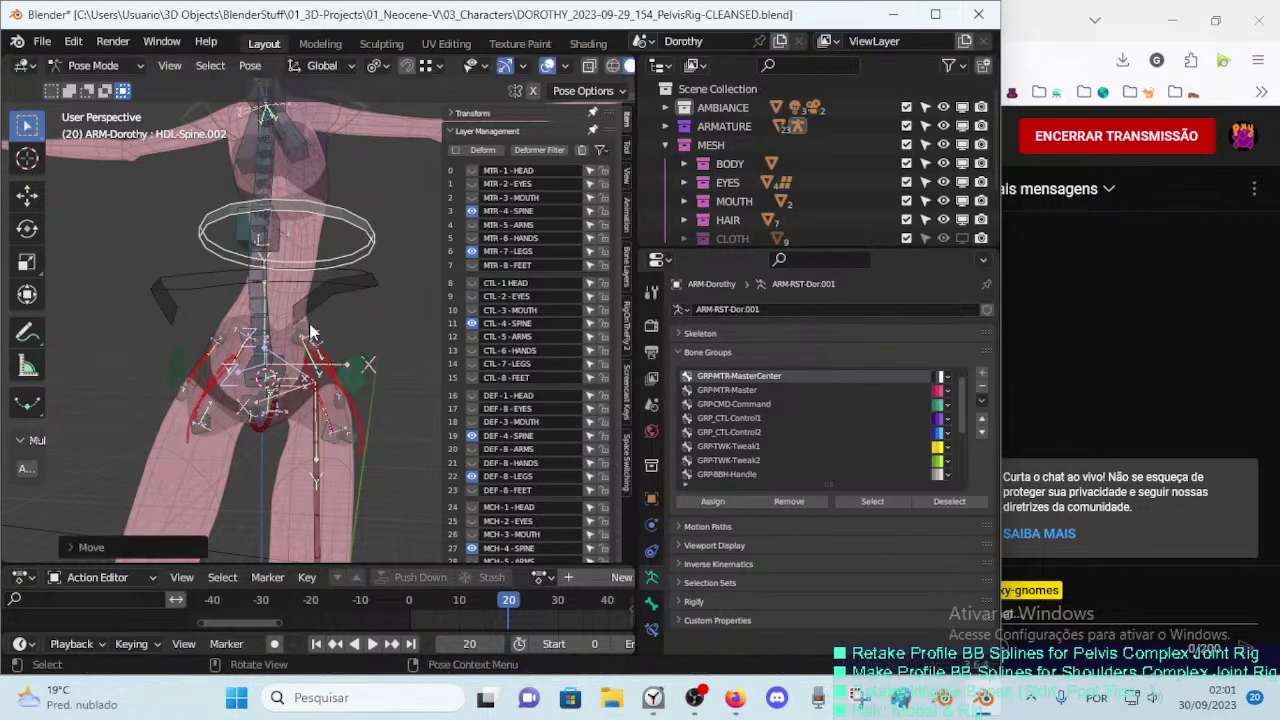
# Step: Test-move the MCH-Spine-BBH-Start bone, cancelling one attempt
pyautogui.click(255, 385)
pyautogui.press('g')
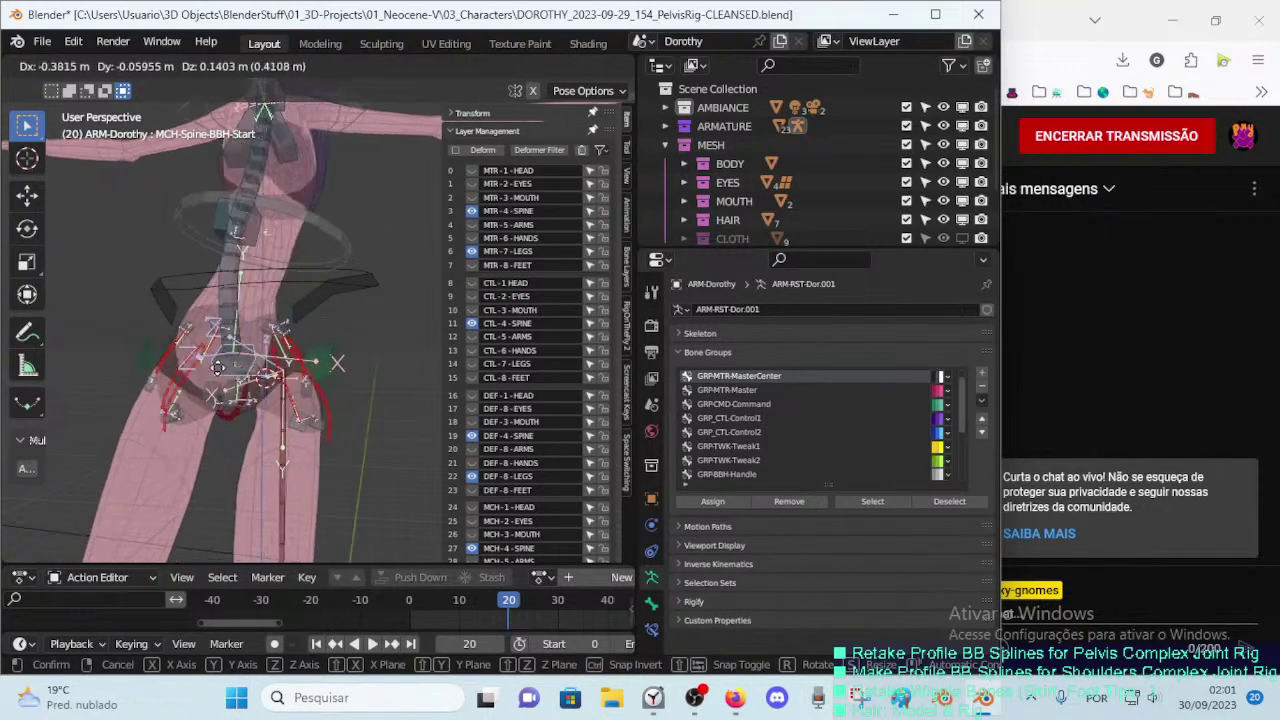
pyautogui.click(297, 272)
pyautogui.press('g')
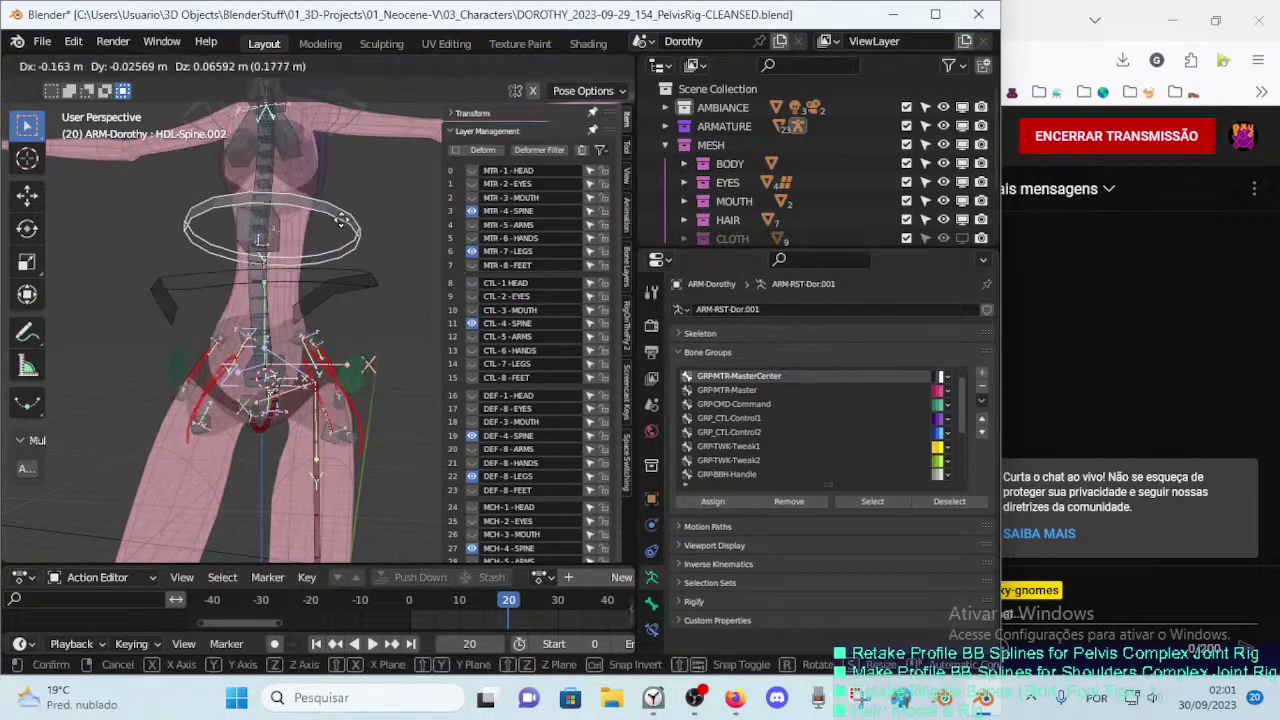
pyautogui.rightClick(244, 394)
pyautogui.press('g')
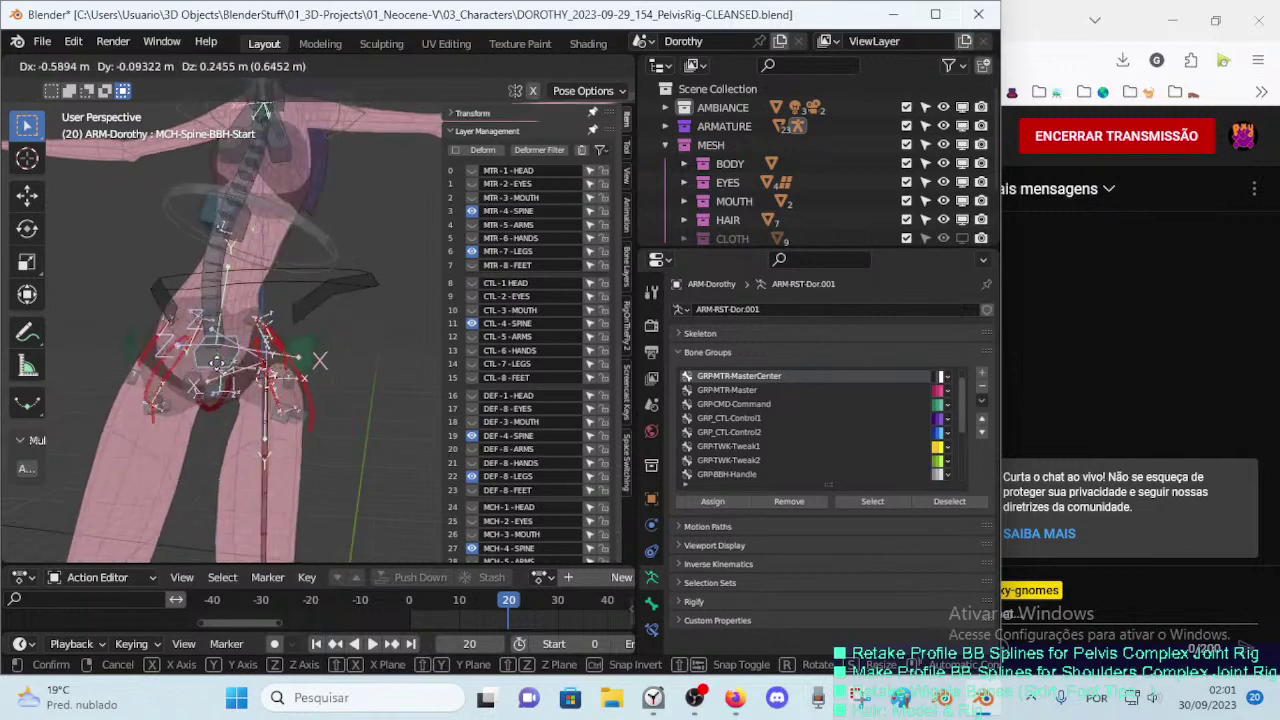
pyautogui.click(302, 208)
# Step: Try moving the HDL-Spine.002 and HDL-Spine.003 controls, cancelling both moves
pyautogui.click(302, 208)
pyautogui.press('g')
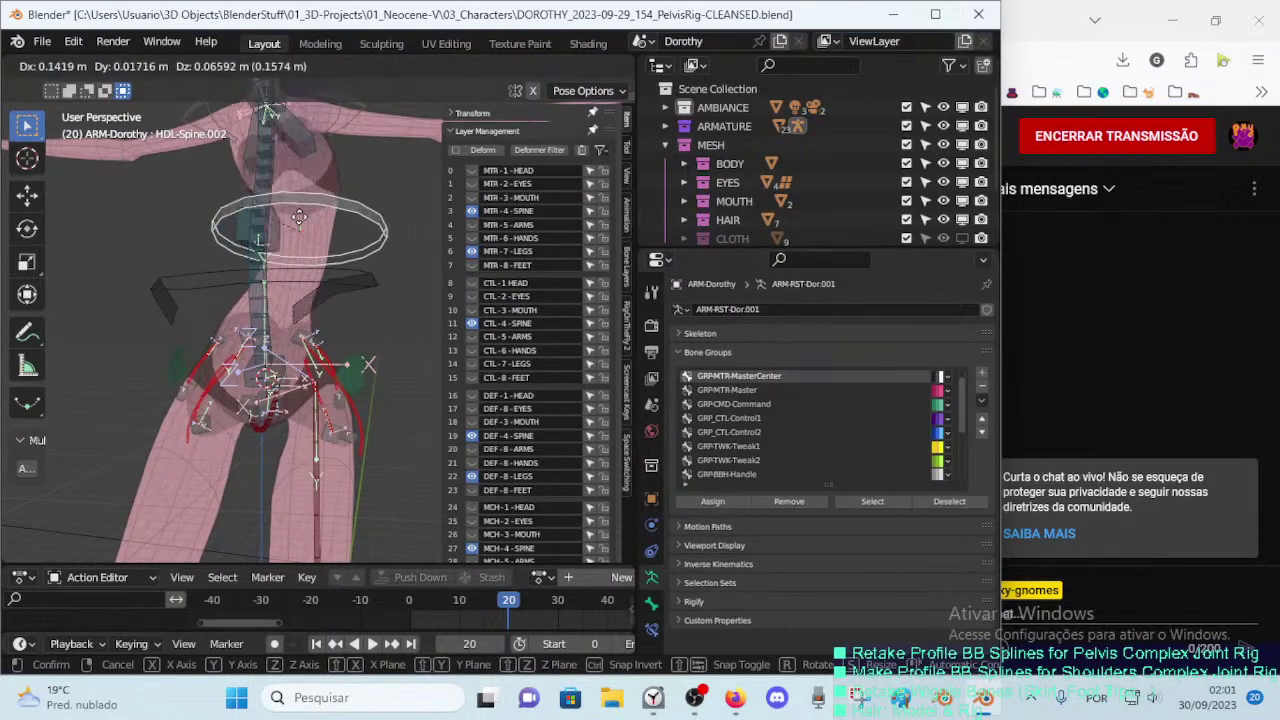
pyautogui.rightClick(300, 194)
pyautogui.click(336, 231)
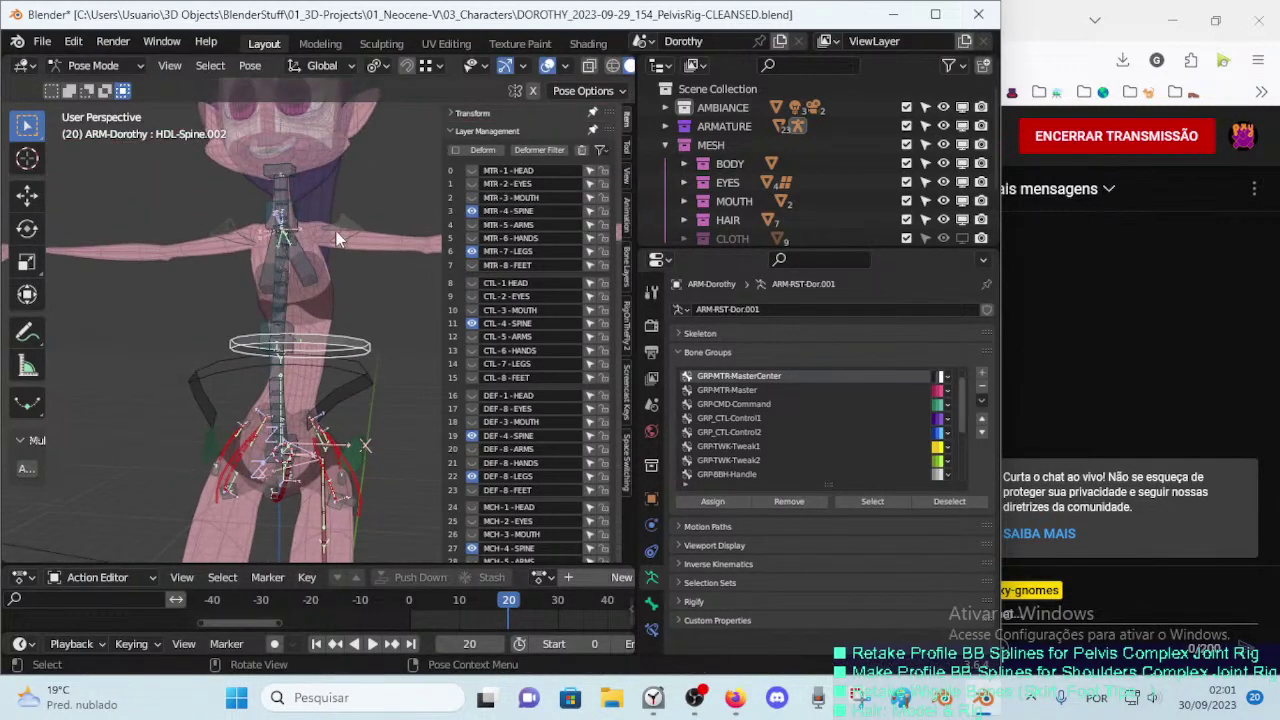
pyautogui.press('g')
pyautogui.rightClick(333, 332)
# Step: Raise the HDL-Spine.002 ring slightly to a new position
pyautogui.click(333, 340)
pyautogui.press('g')
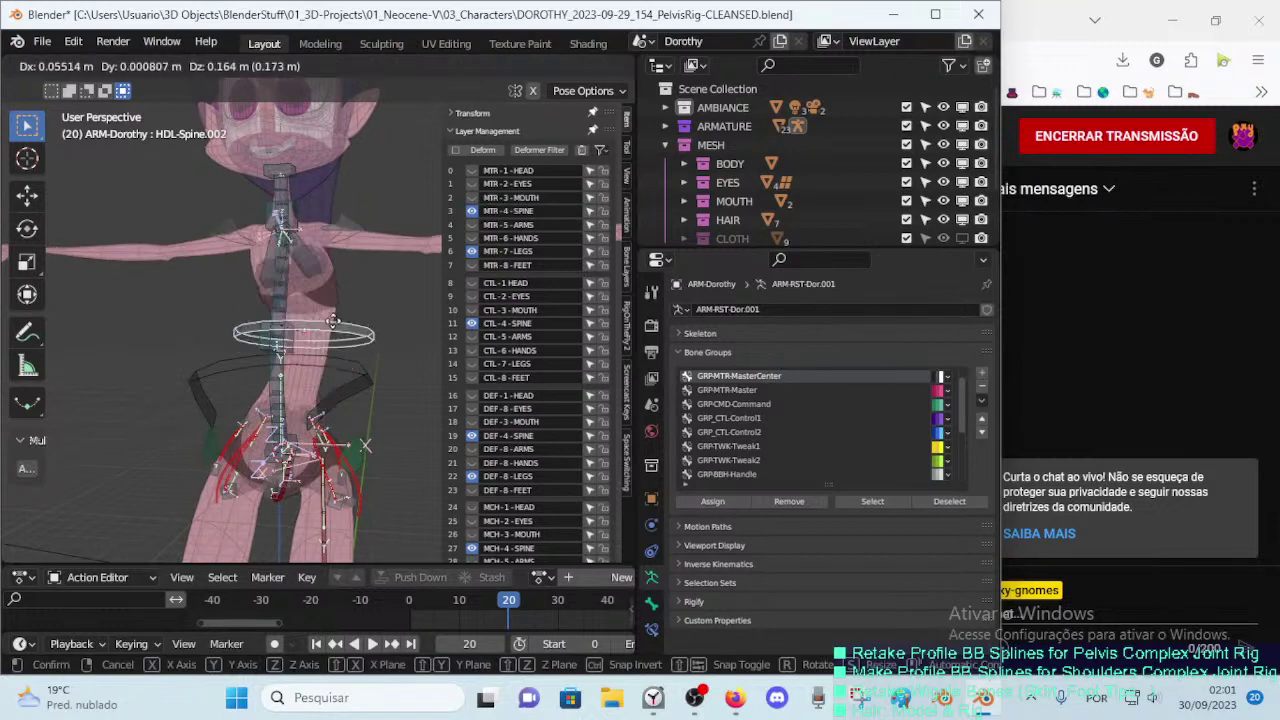
pyautogui.click(333, 326)
pyautogui.press('g')
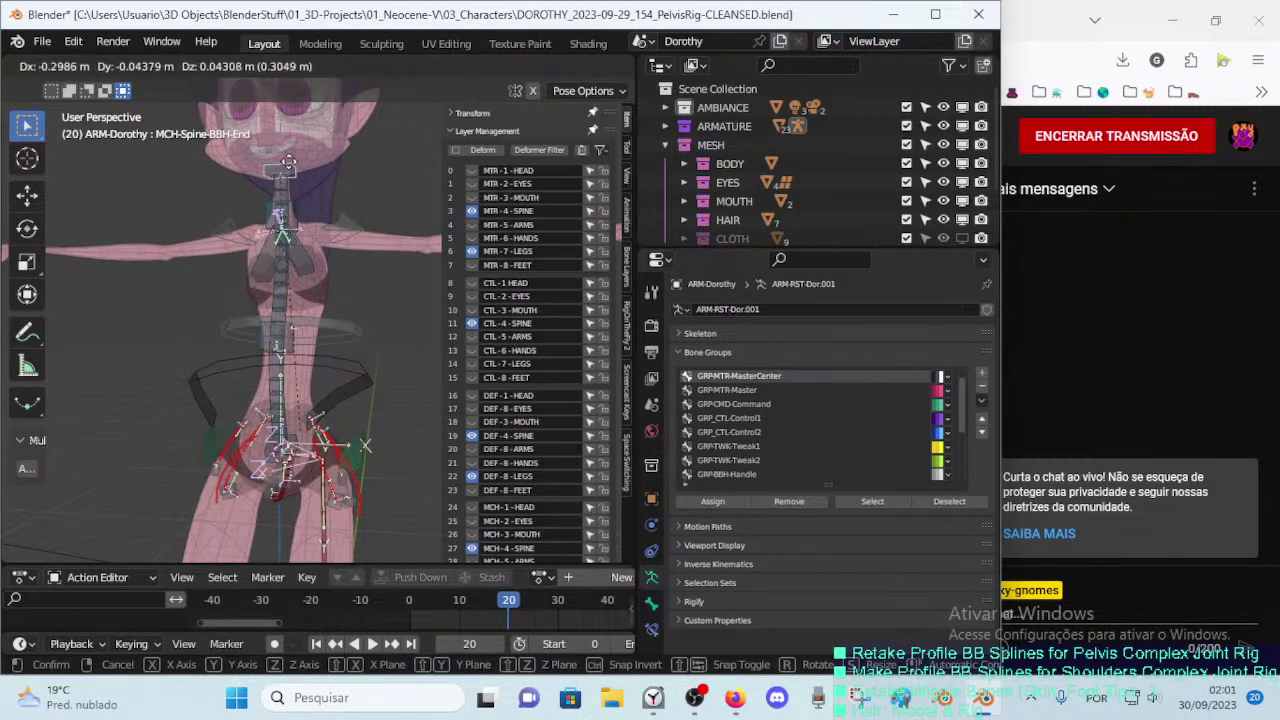
pyautogui.rightClick(330, 329)
pyautogui.click(330, 329)
pyautogui.press('g')
pyautogui.click(349, 362)
# Step: Move the whole rig with the MTR-Torso control to test it
pyautogui.click(350, 372)
pyautogui.press('g')
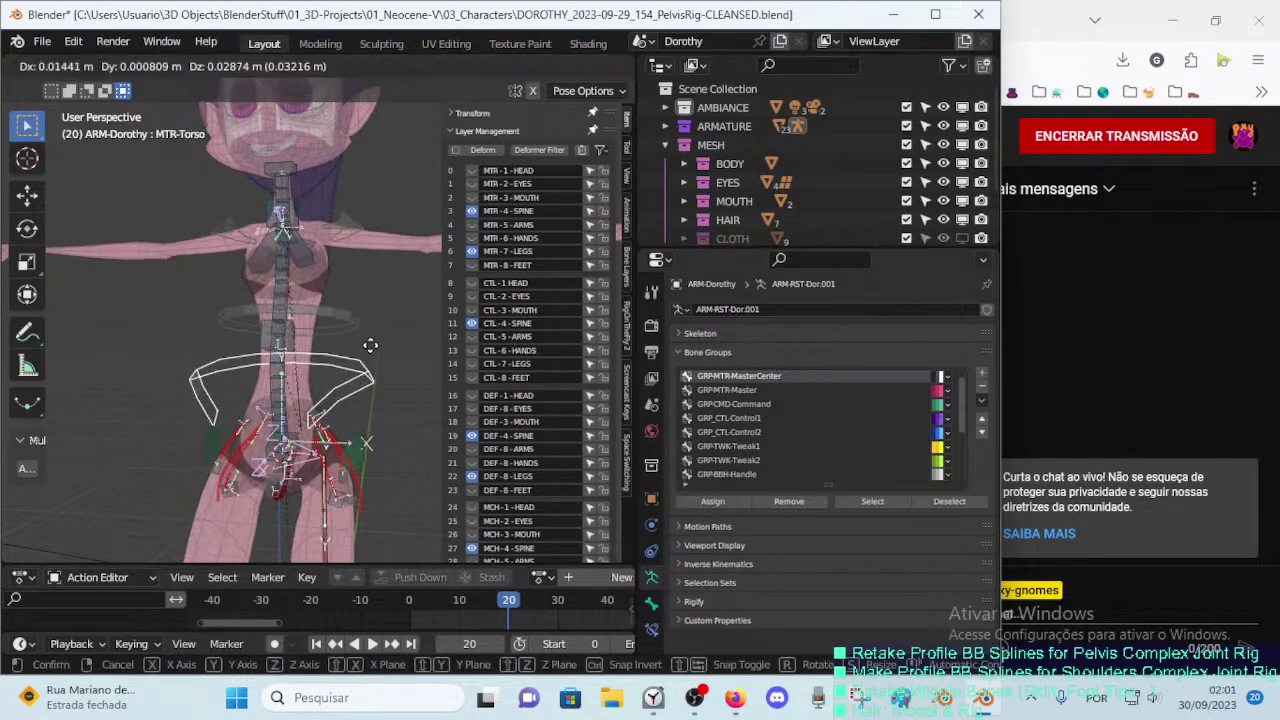
pyautogui.click(328, 343)
pyautogui.scroll(3, 345, 390)
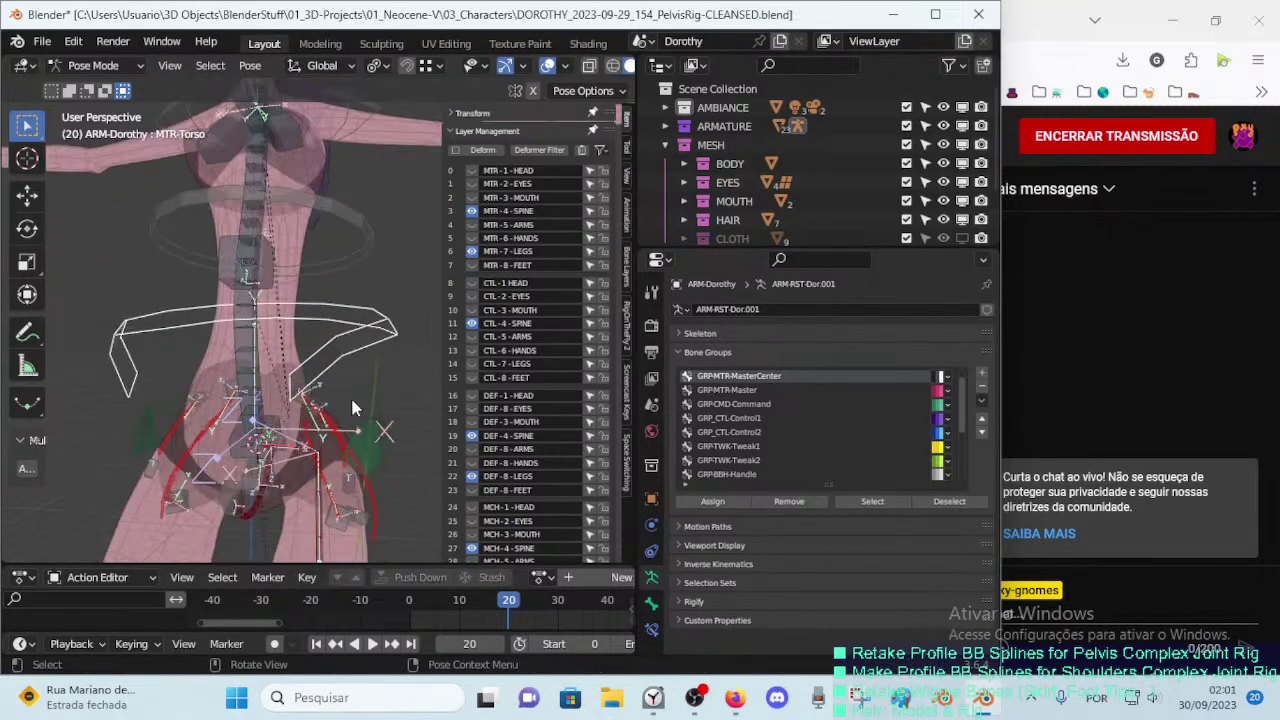
pyautogui.press('g')
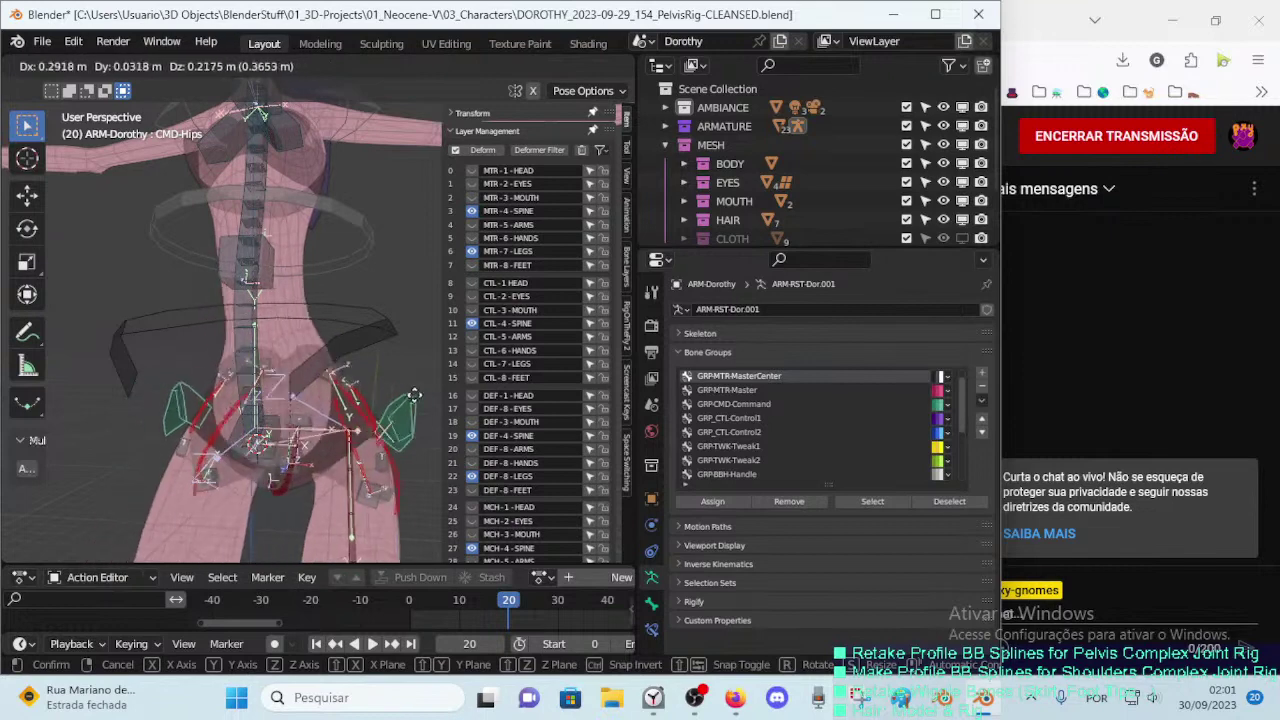
pyautogui.click(375, 390)
# Step: Reposition the selected rig bones a few more times around the pelvis
pyautogui.moveTo(375, 390); pyautogui.dragTo(313, 407, button='middle')
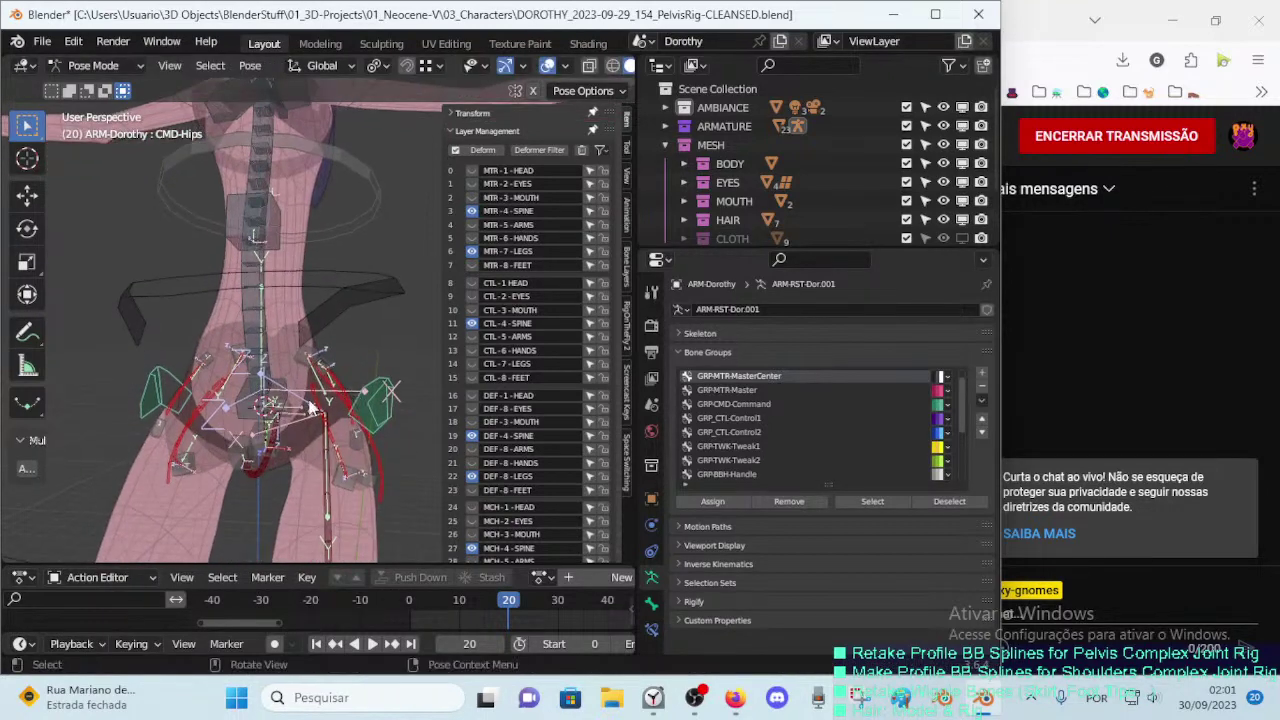
pyautogui.press('g')
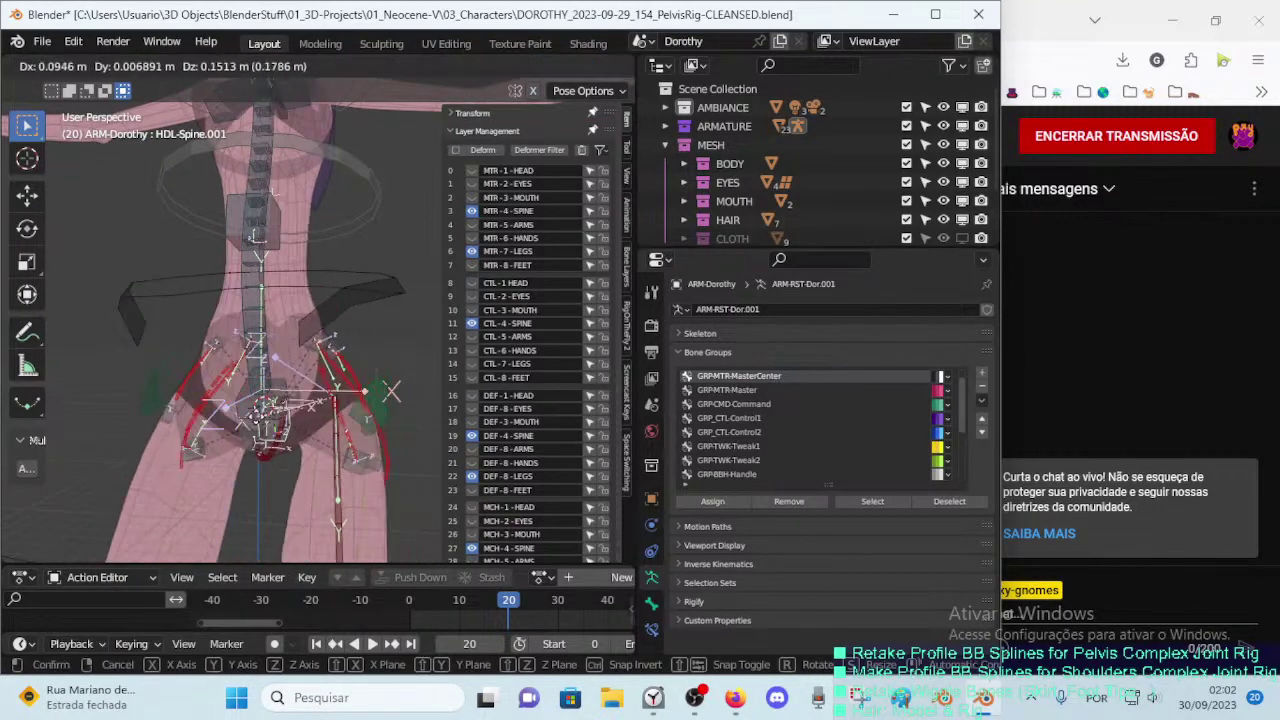
pyautogui.click(300, 415)
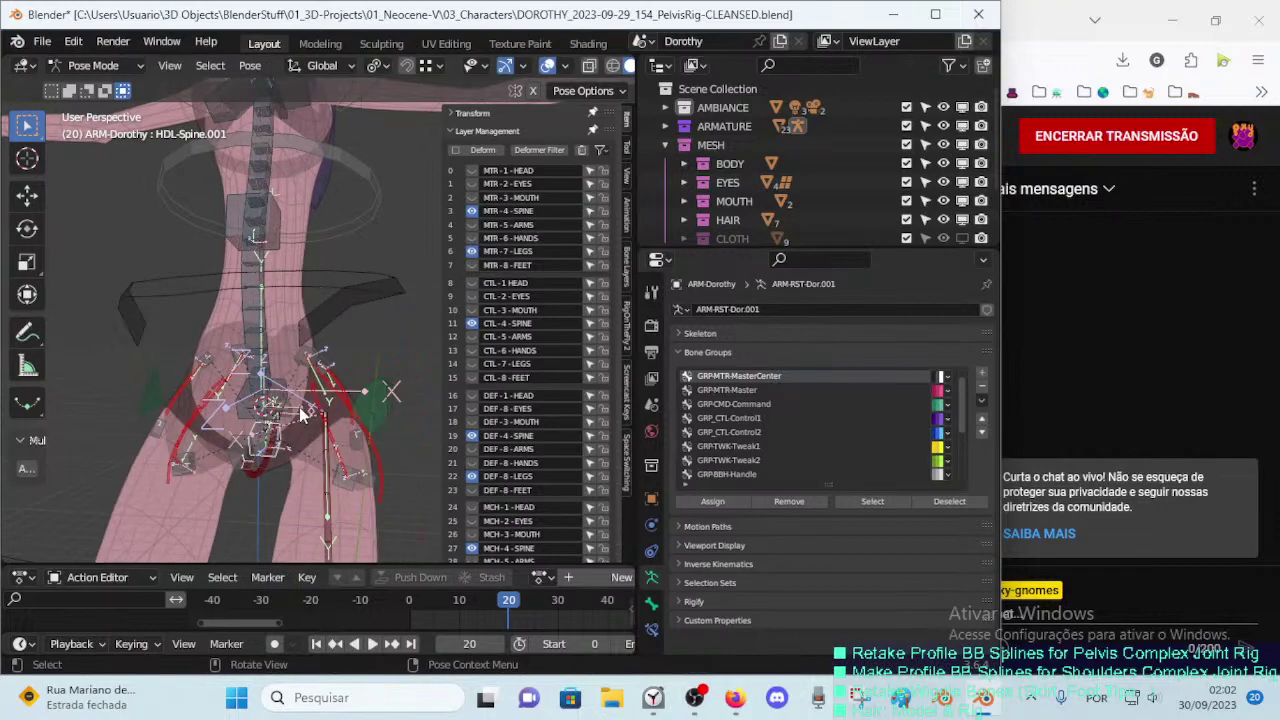
pyautogui.moveTo(300, 415); pyautogui.dragTo(285, 403, button='middle')
pyautogui.press('g')
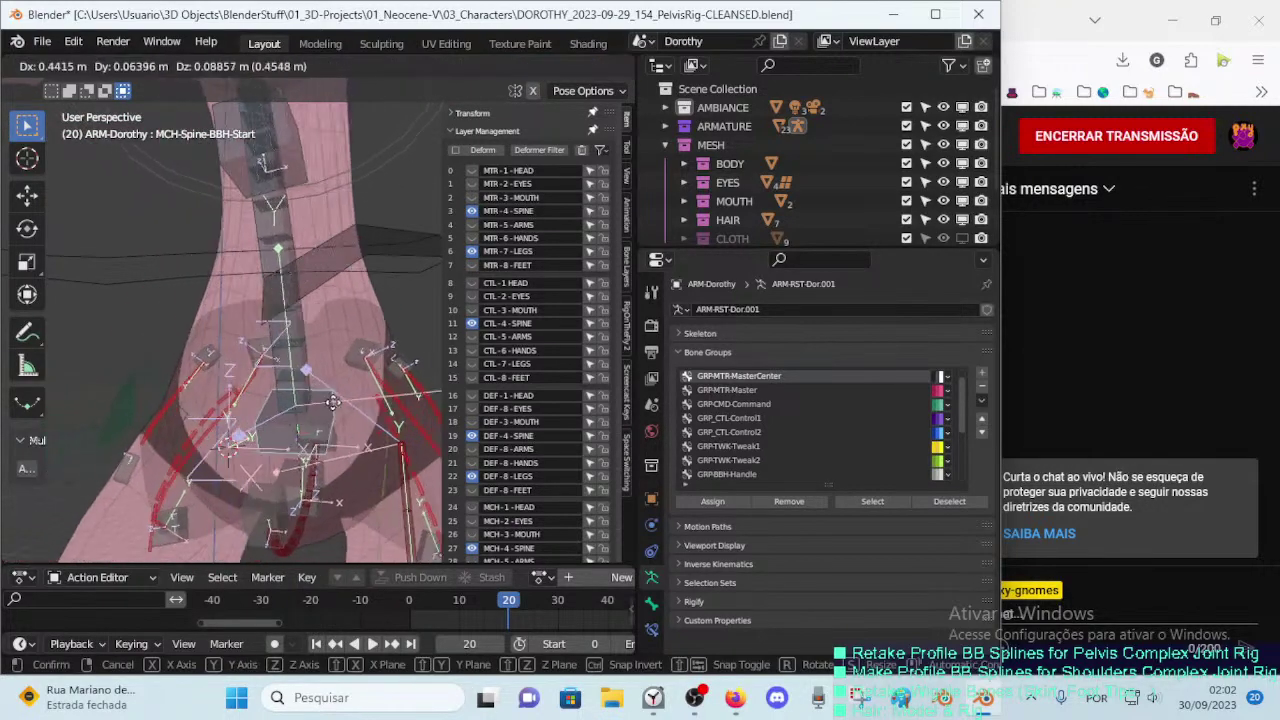
pyautogui.click(330, 405)
pyautogui.moveTo(330, 405); pyautogui.dragTo(353, 420, button='middle')
# Step: Move the CMD-Hips control and the HDL-Spine.001 handle to new positions
pyautogui.click(353, 420)
pyautogui.press('g')
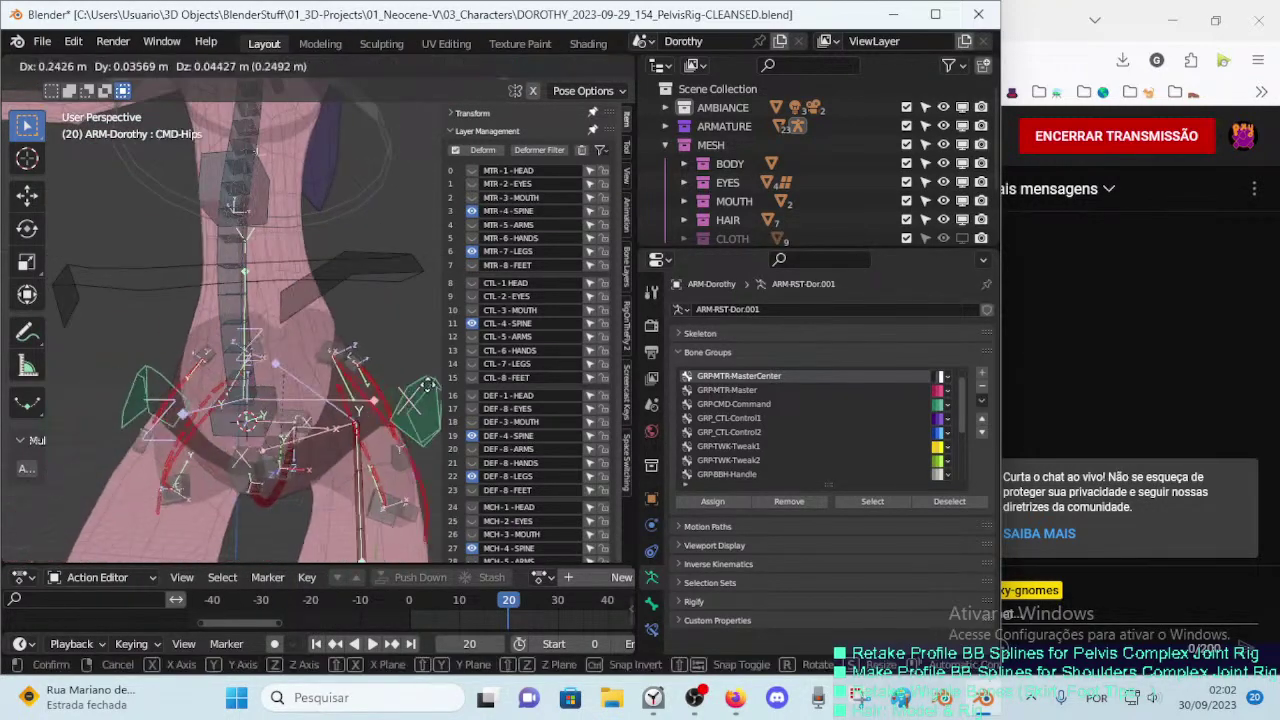
pyautogui.click(432, 371)
pyautogui.moveTo(432, 371); pyautogui.dragTo(397, 380, button='middle')
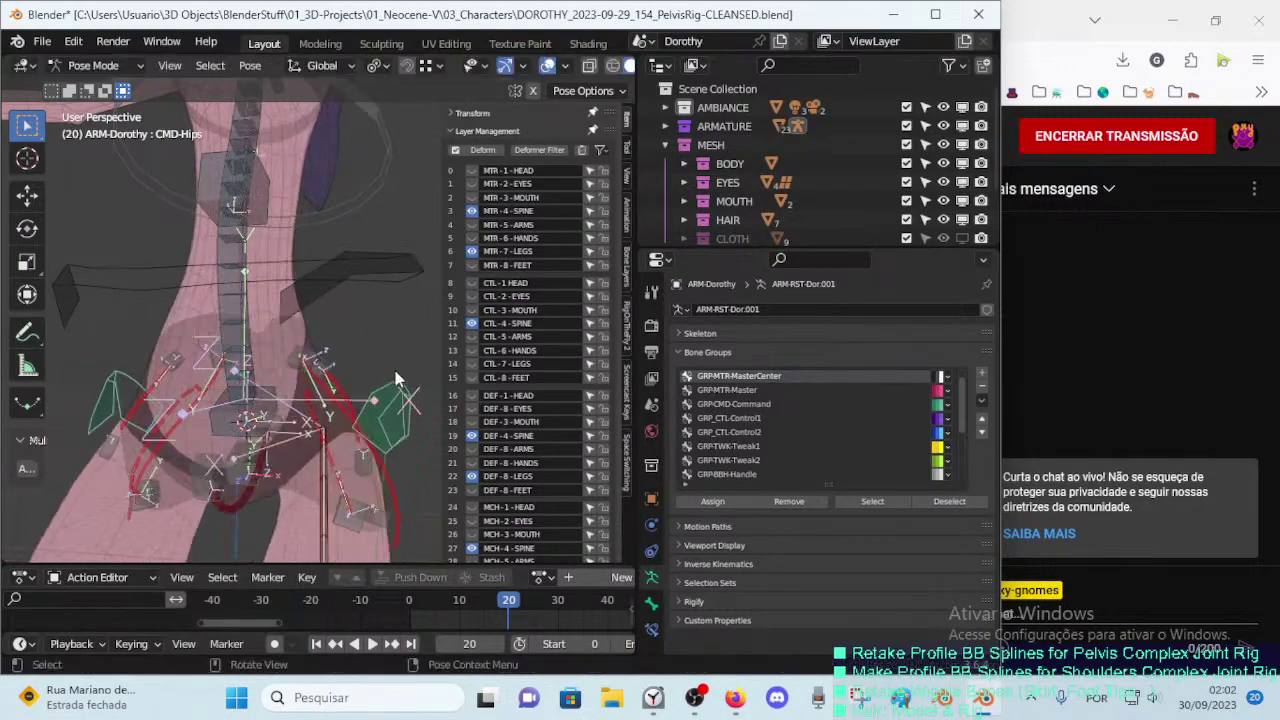
pyautogui.click(253, 458)
pyautogui.press('g')
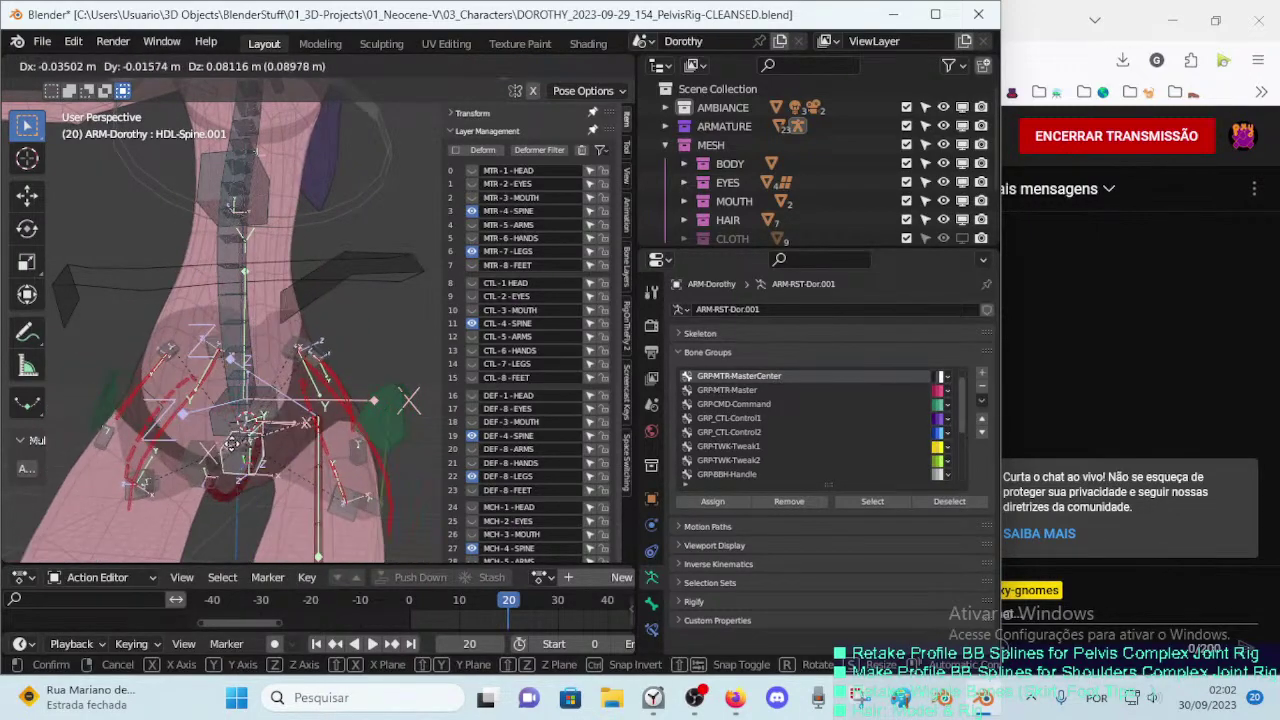
pyautogui.click(234, 452)
pyautogui.press('g')
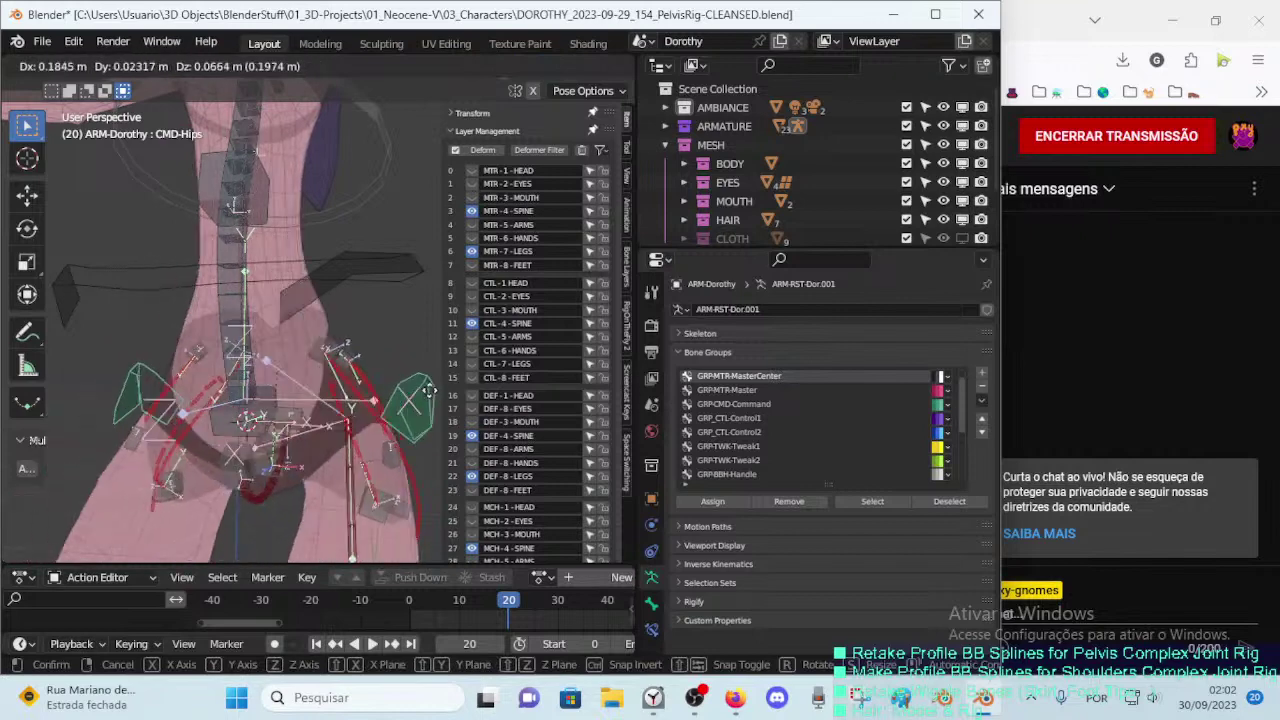
pyautogui.click(290, 458)
pyautogui.press('g')
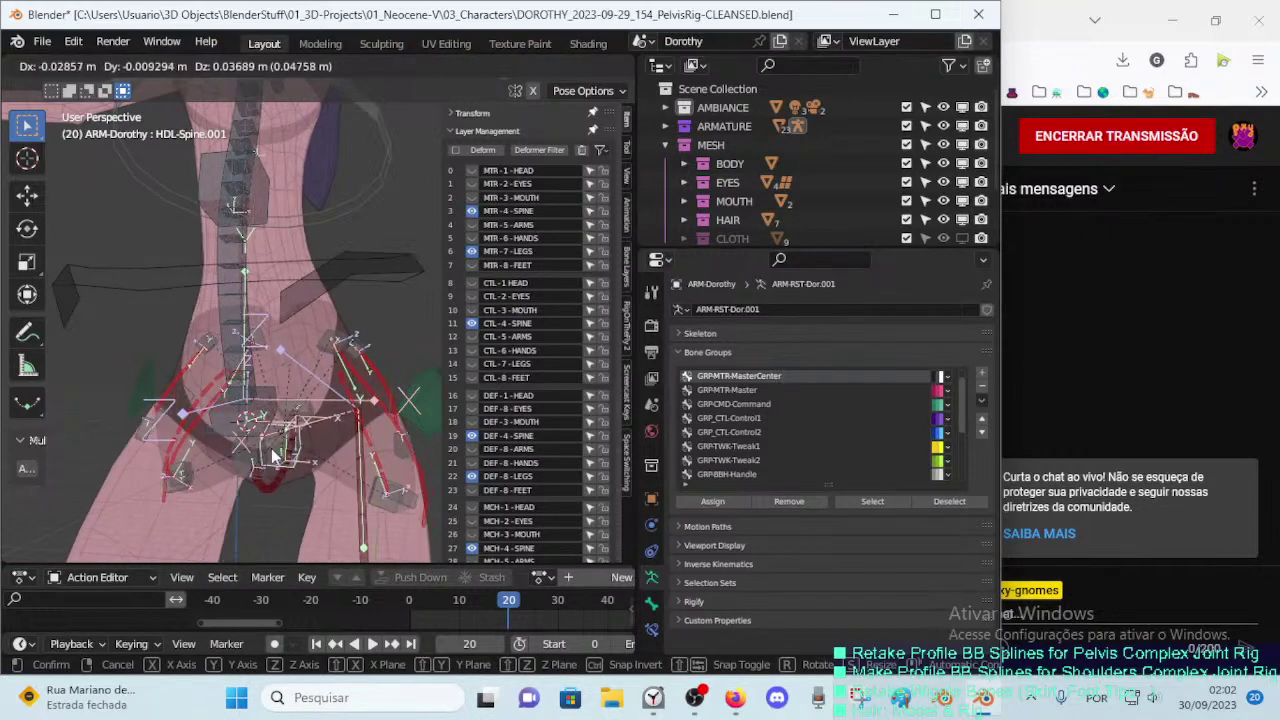
pyautogui.click(305, 408)
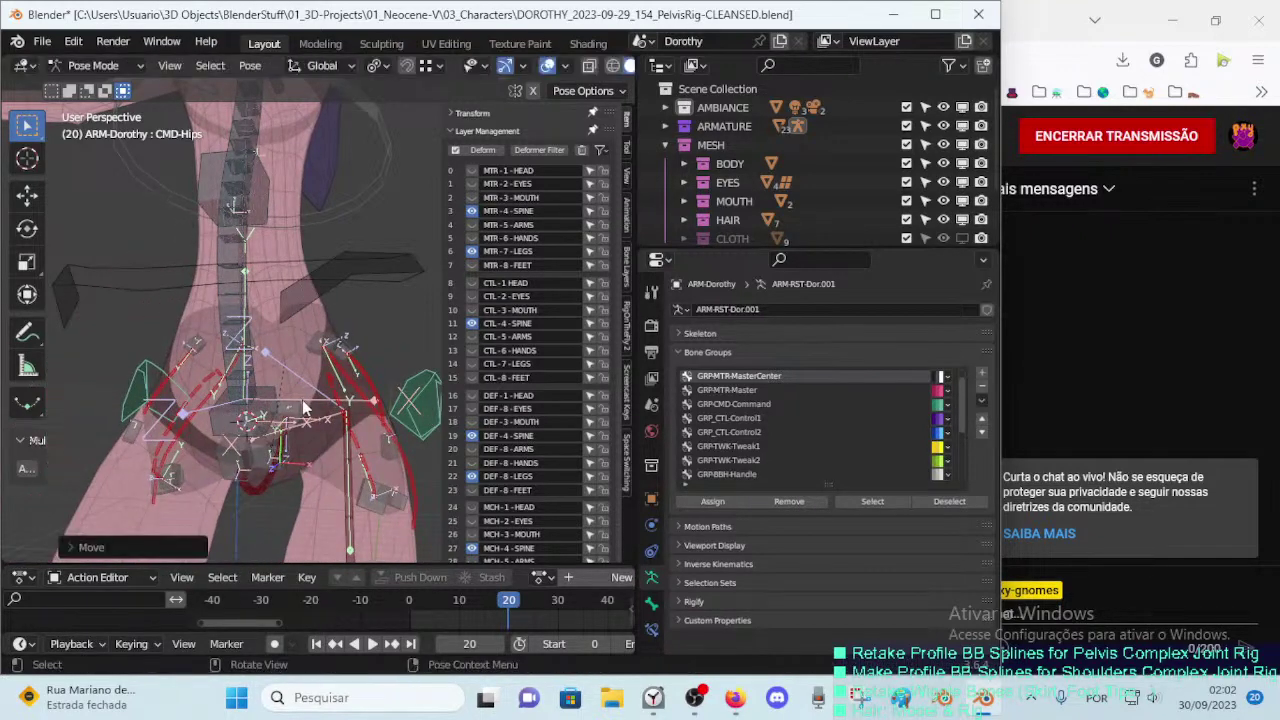
# Step: Move and rotate the MCH-Spine-BBH-Start bone, trying a Y-axis constraint
pyautogui.click(278, 403)
pyautogui.press('g')
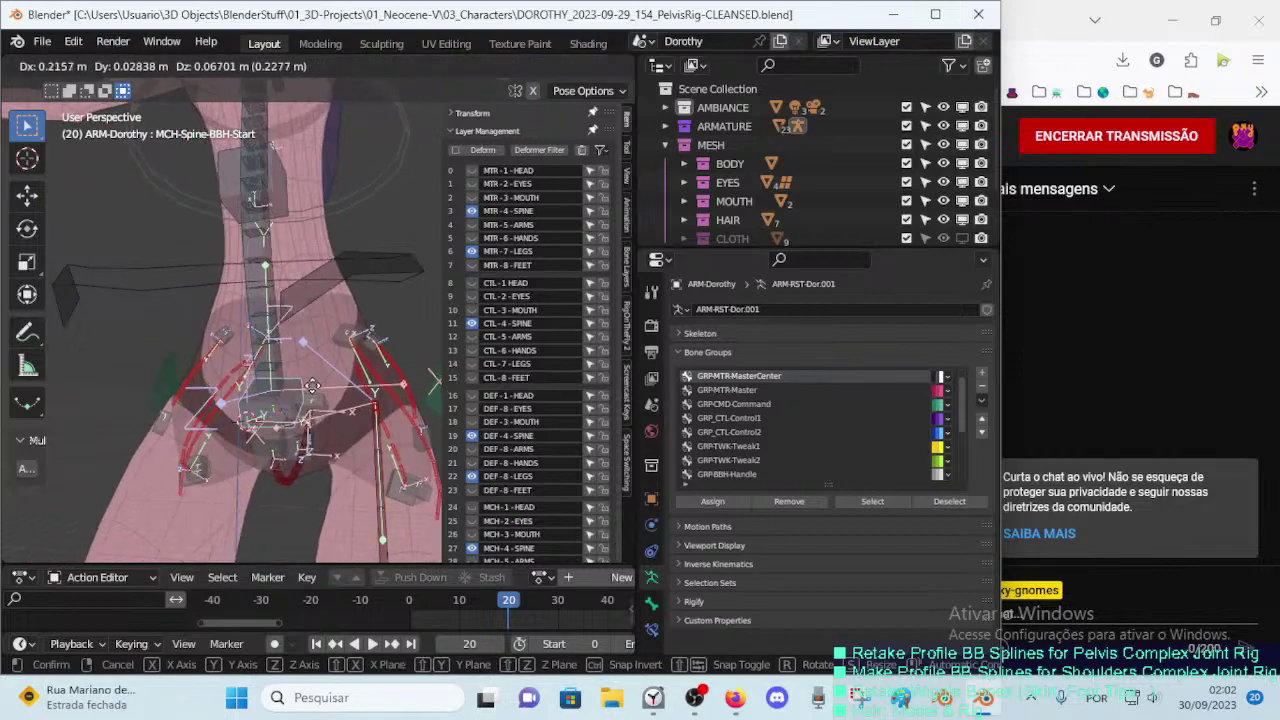
pyautogui.press('y')
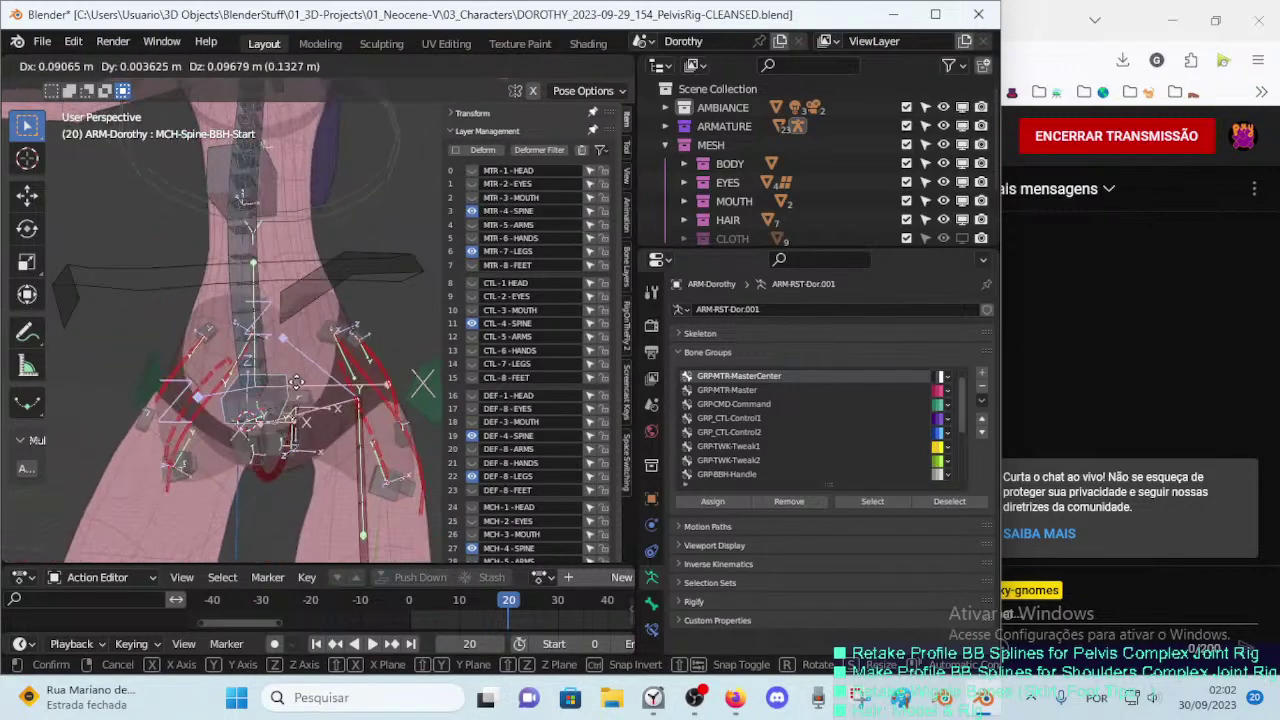
pyautogui.press('r')
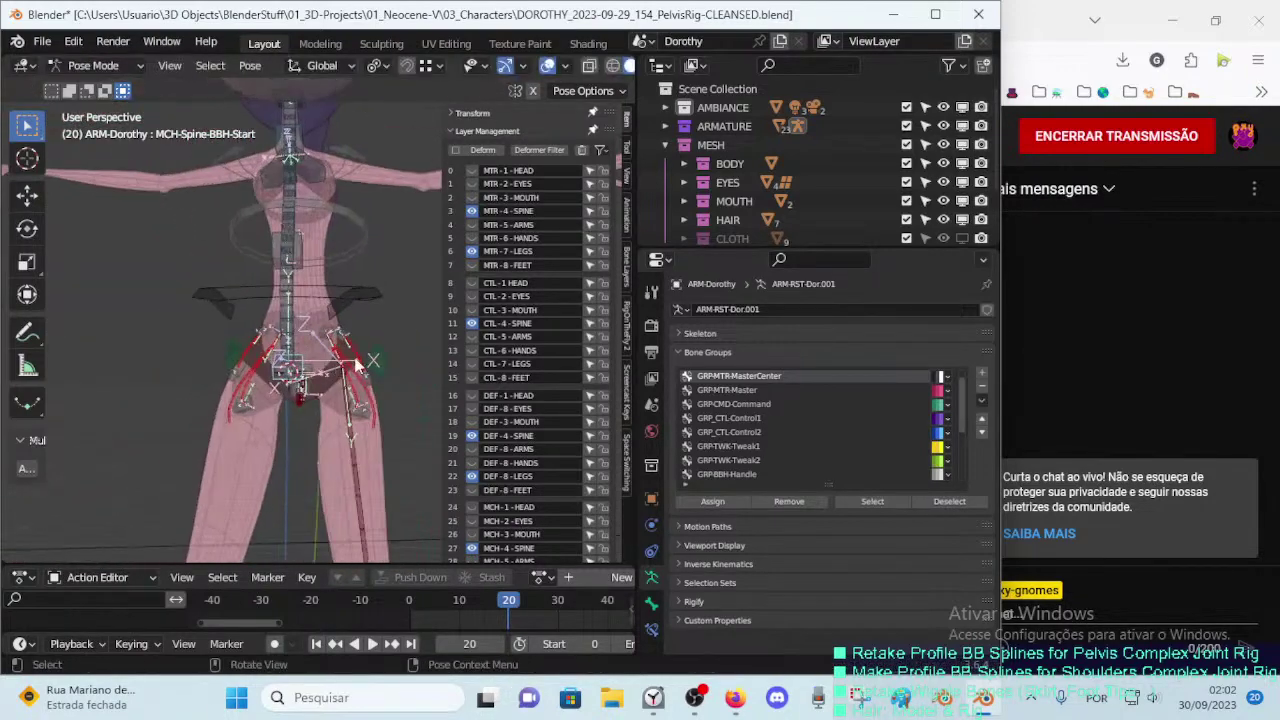
pyautogui.click(391, 291)
pyautogui.press('g')
pyautogui.click(402, 300)
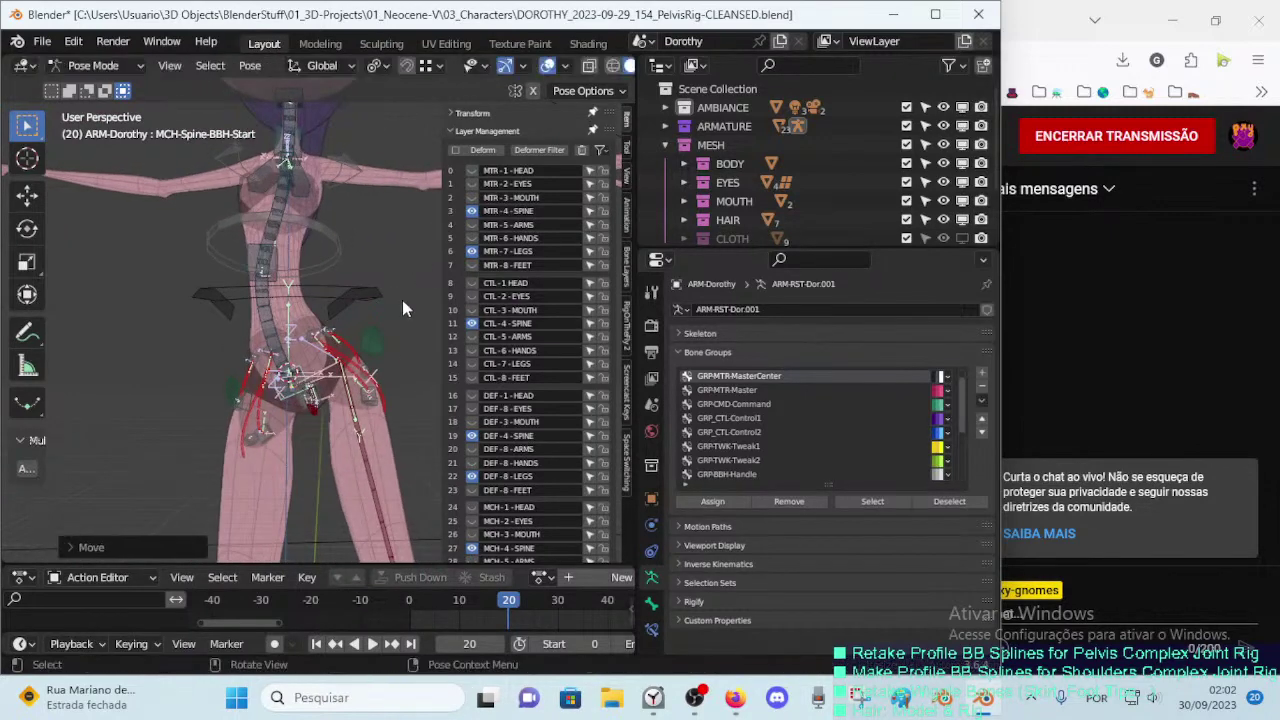
pyautogui.press('r')
pyautogui.click(390, 358)
pyautogui.press('g')
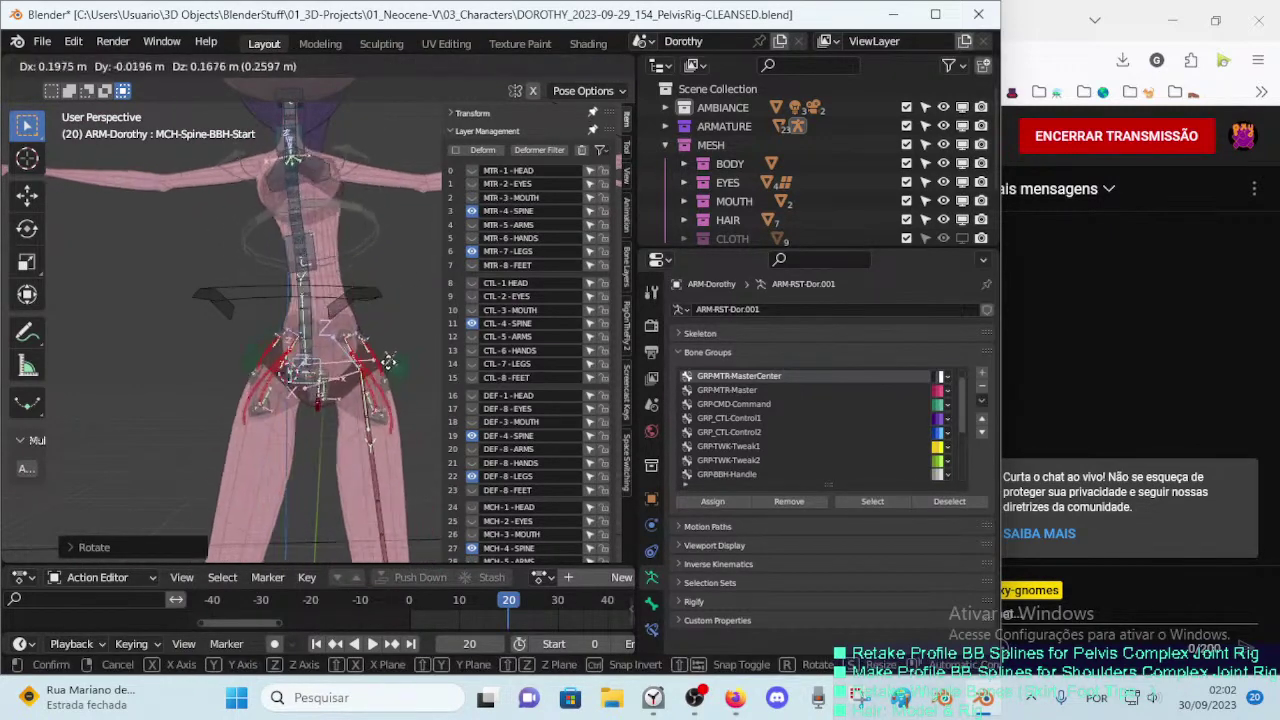
pyautogui.click(300, 376)
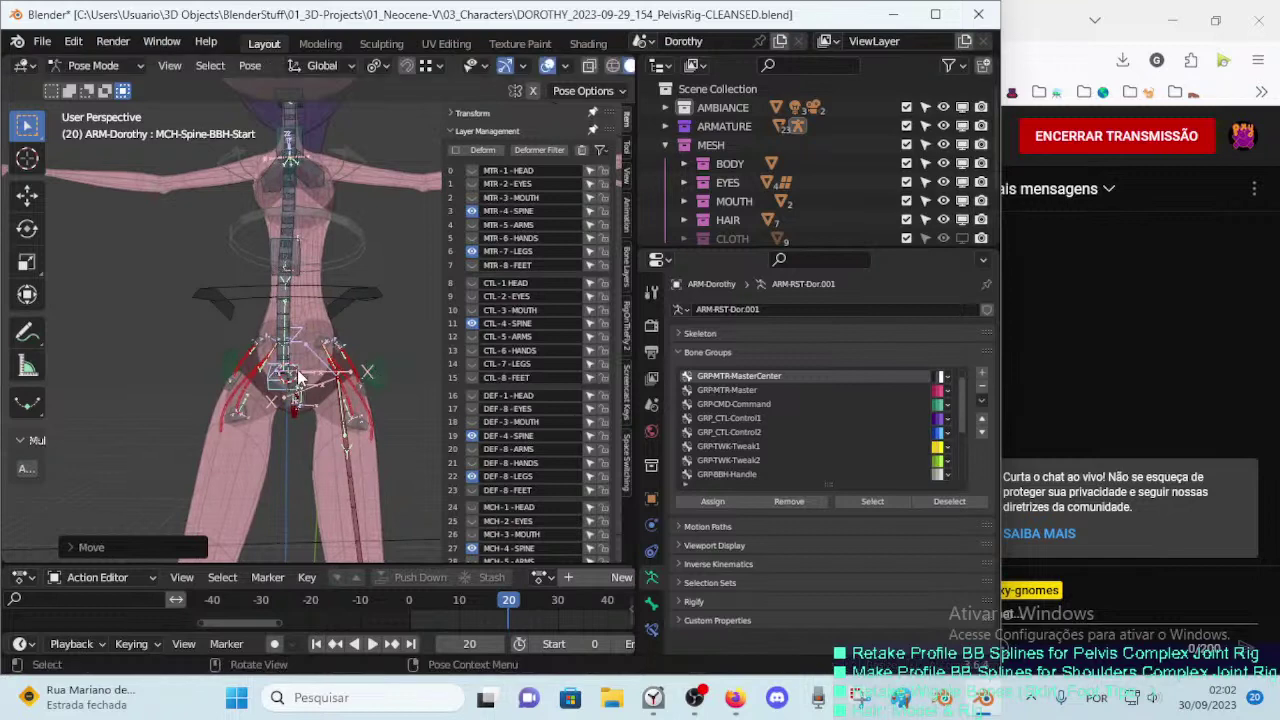
# Step: Move and rotate CMD-Hips with the torso, then view the rig from the front
pyautogui.click(300, 376)
pyautogui.press('g')
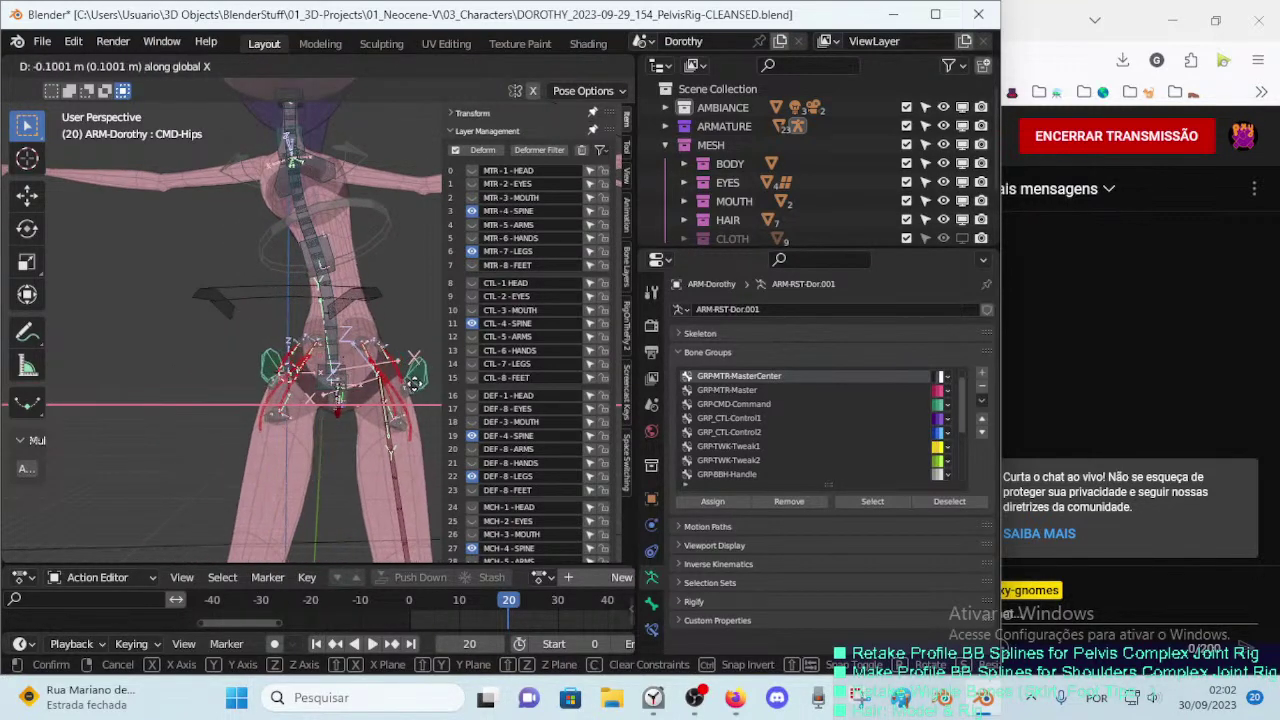
pyautogui.click(338, 378)
pyautogui.press('r')
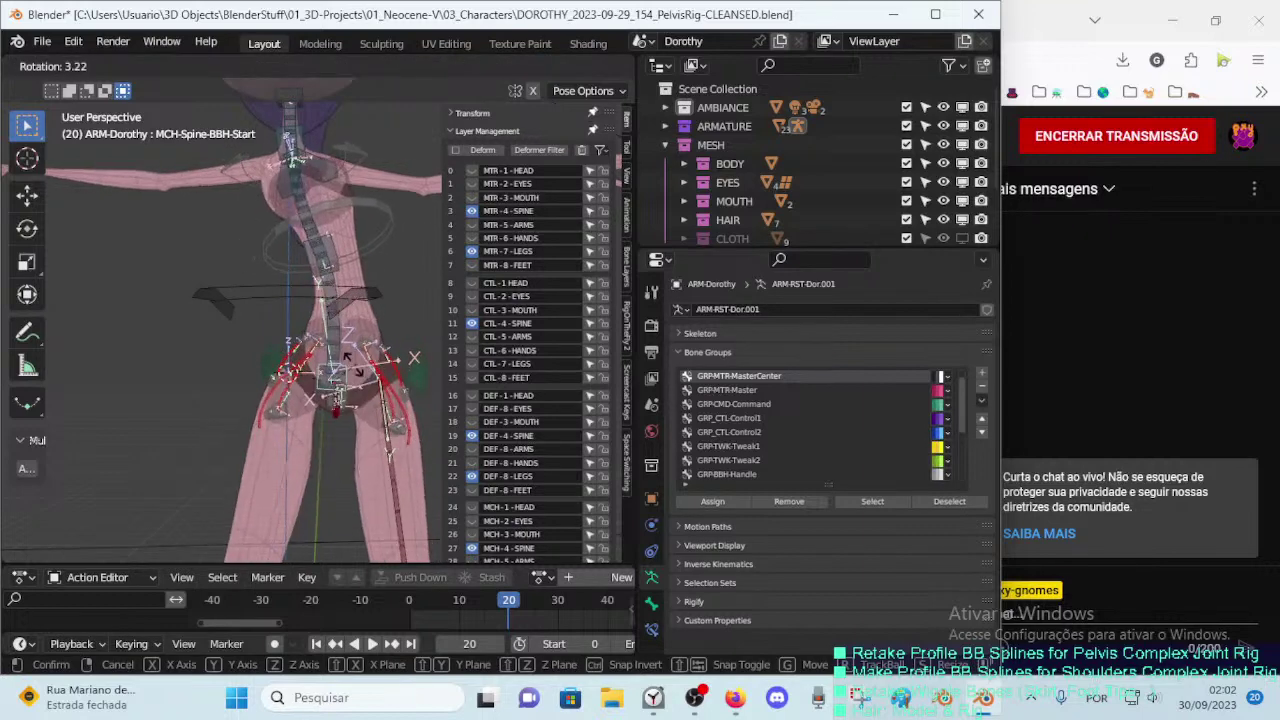
pyautogui.click(360, 373)
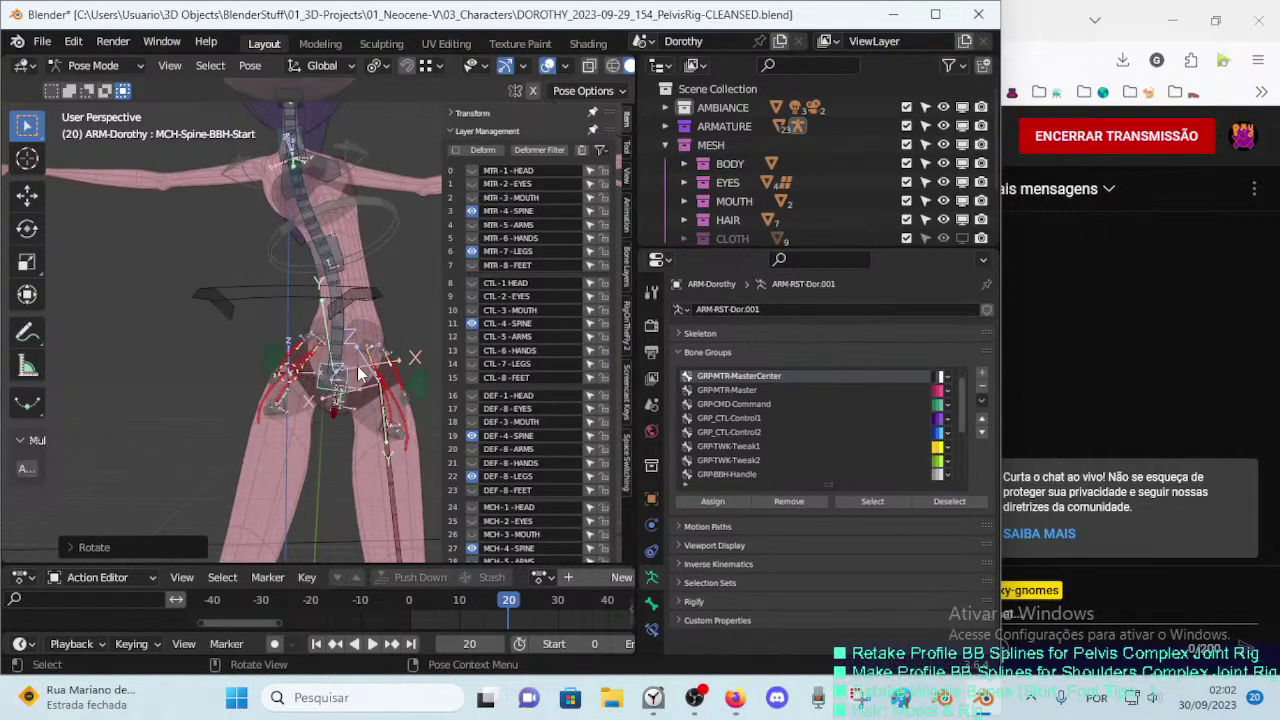
pyautogui.moveTo(360, 373); pyautogui.dragTo(360, 373, button='middle')
pyautogui.scroll(3, 300, 375)
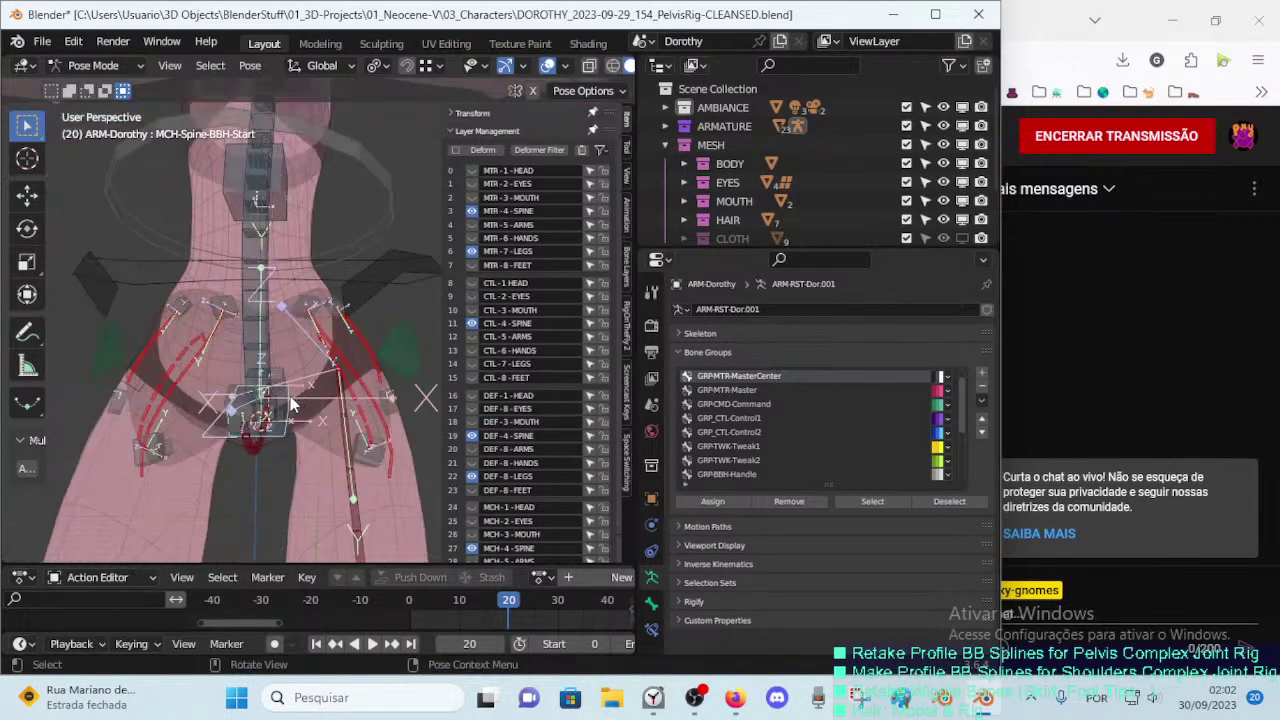
# Step: Try moving HDL-Spine.002 upward, cancel, select MCH-Spine-BBH-Start and enter Edit Mode
pyautogui.click(284, 395)
pyautogui.click(284, 398)
pyautogui.click(377, 290)
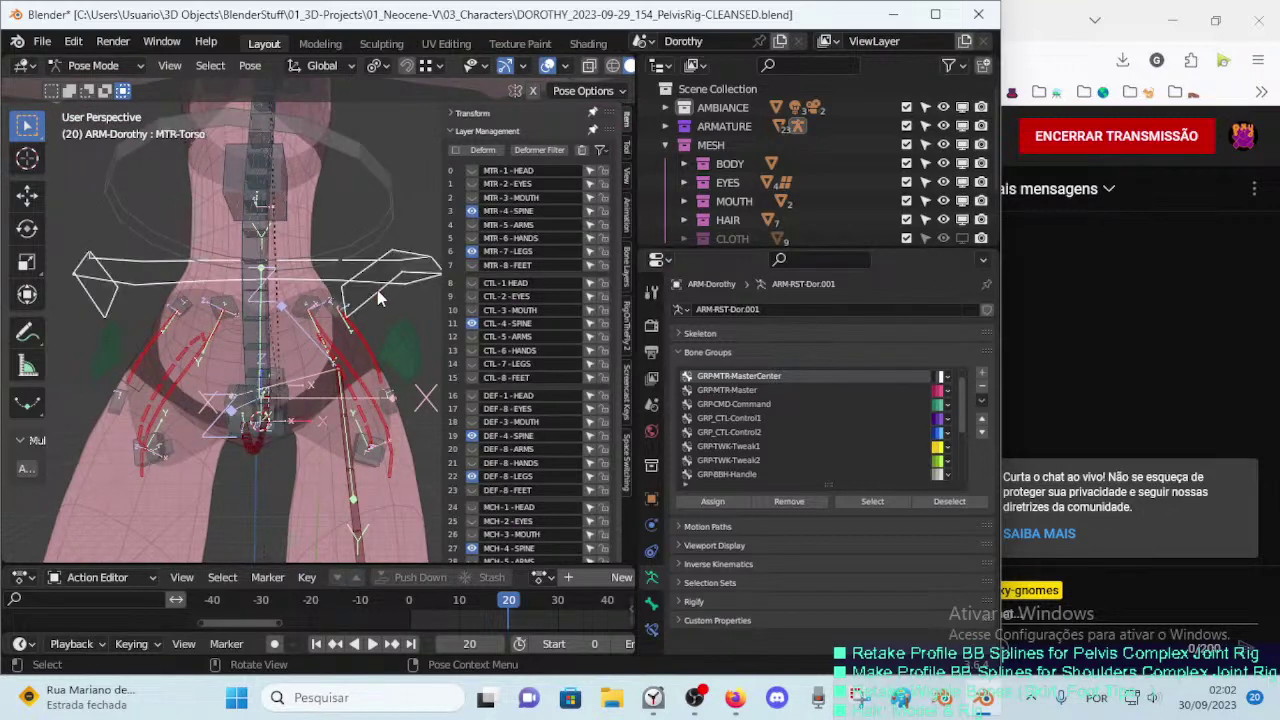
pyautogui.scroll(-3, 360, 288)
pyautogui.click(342, 283)
pyautogui.press('g')
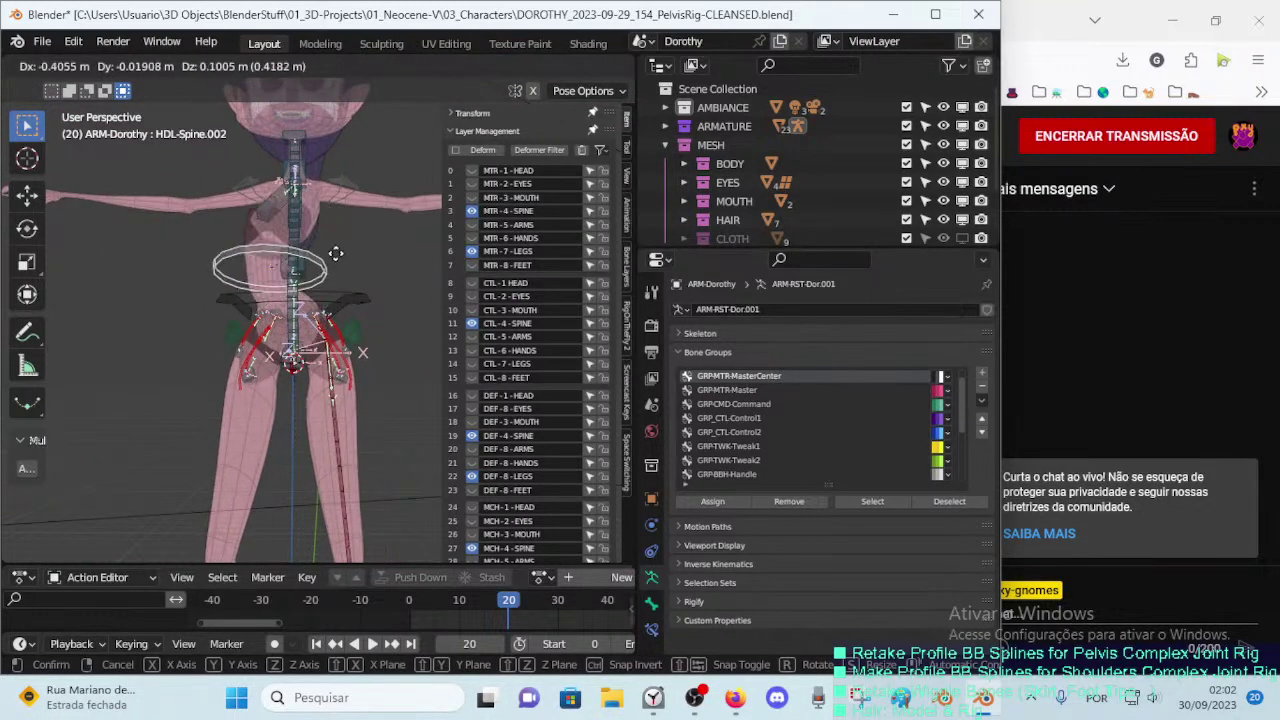
pyautogui.rightClick(351, 263)
pyautogui.scroll(3, 300, 390)
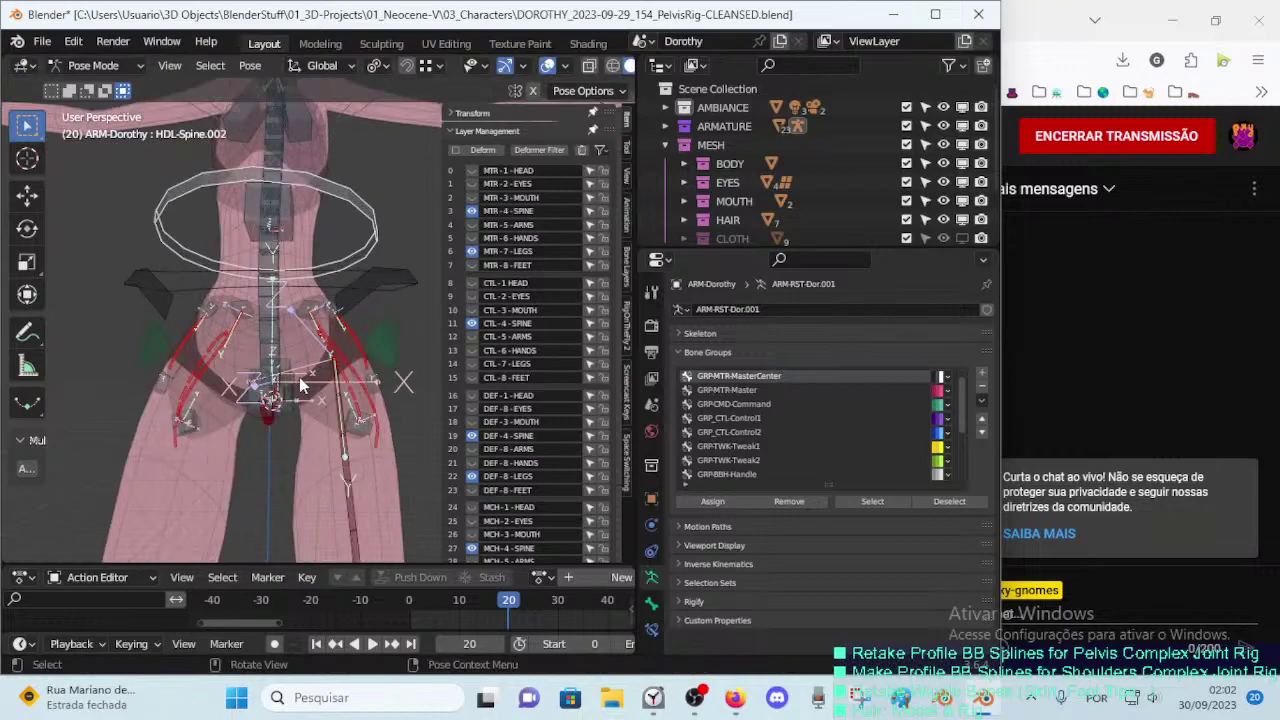
pyautogui.click(299, 392)
pyautogui.press('Tab')
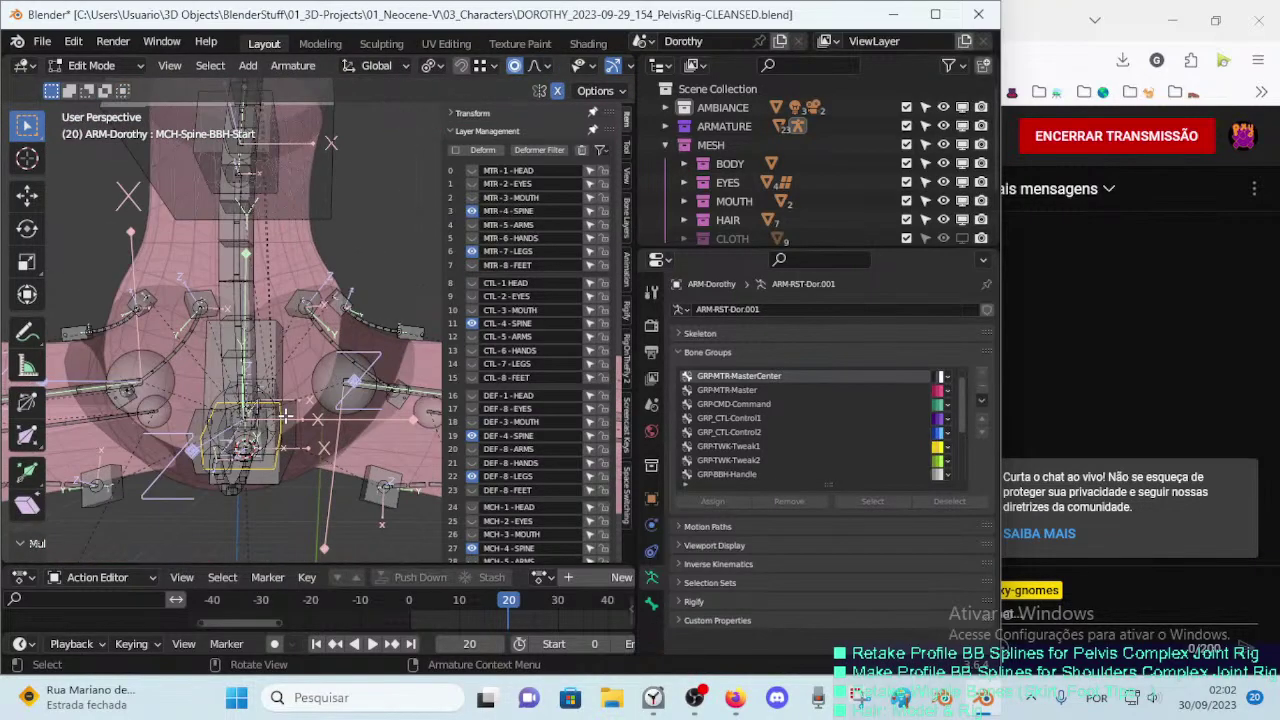
# Step: Adjust the selected pelvis bone's height along Z in Edit Mode
pyautogui.moveTo(285, 418); pyautogui.dragTo(213, 452, button='middle')
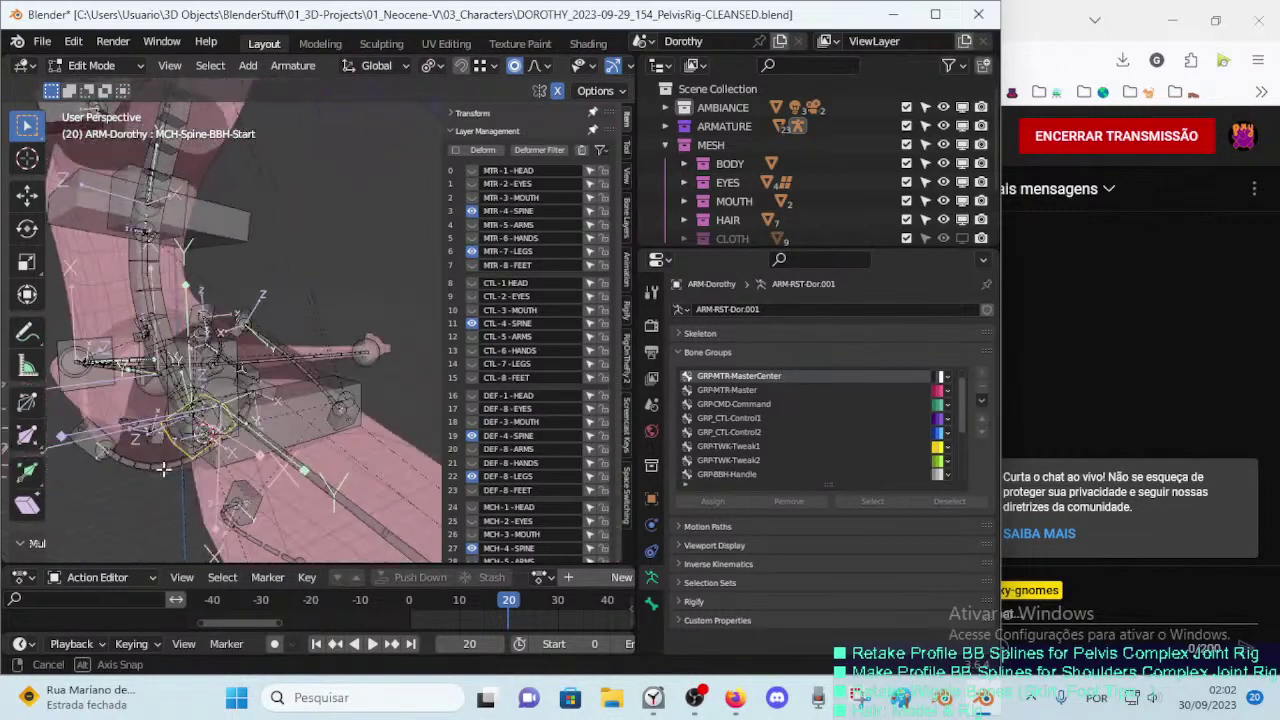
pyautogui.moveTo(210, 450)
pyautogui.mouseDown(button='middle')
pyautogui.moveTo(221, 398)
pyautogui.moveTo(187, 383)
pyautogui.mouseUp(button='middle')
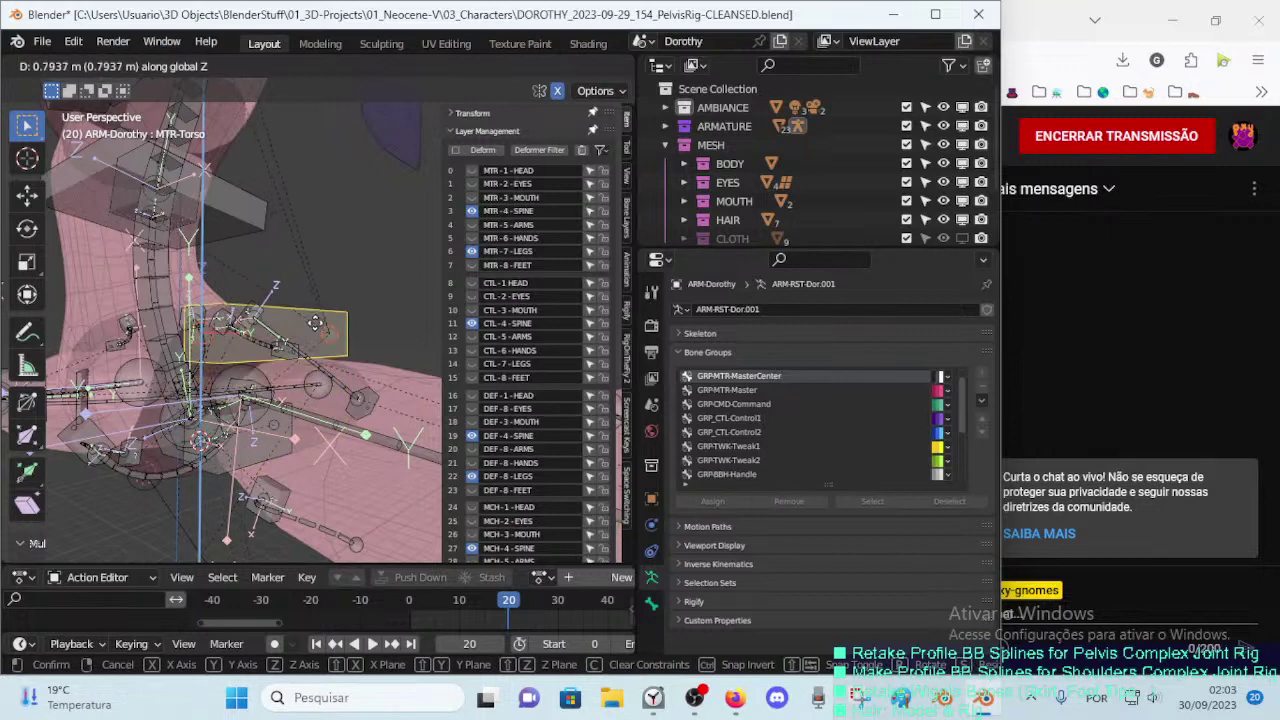
pyautogui.click(305, 300)
pyautogui.moveTo(305, 300); pyautogui.dragTo(290, 368, button='middle')
pyautogui.press('Tab')
pyautogui.moveTo(316, 219); pyautogui.dragTo(303, 241, button='middle')
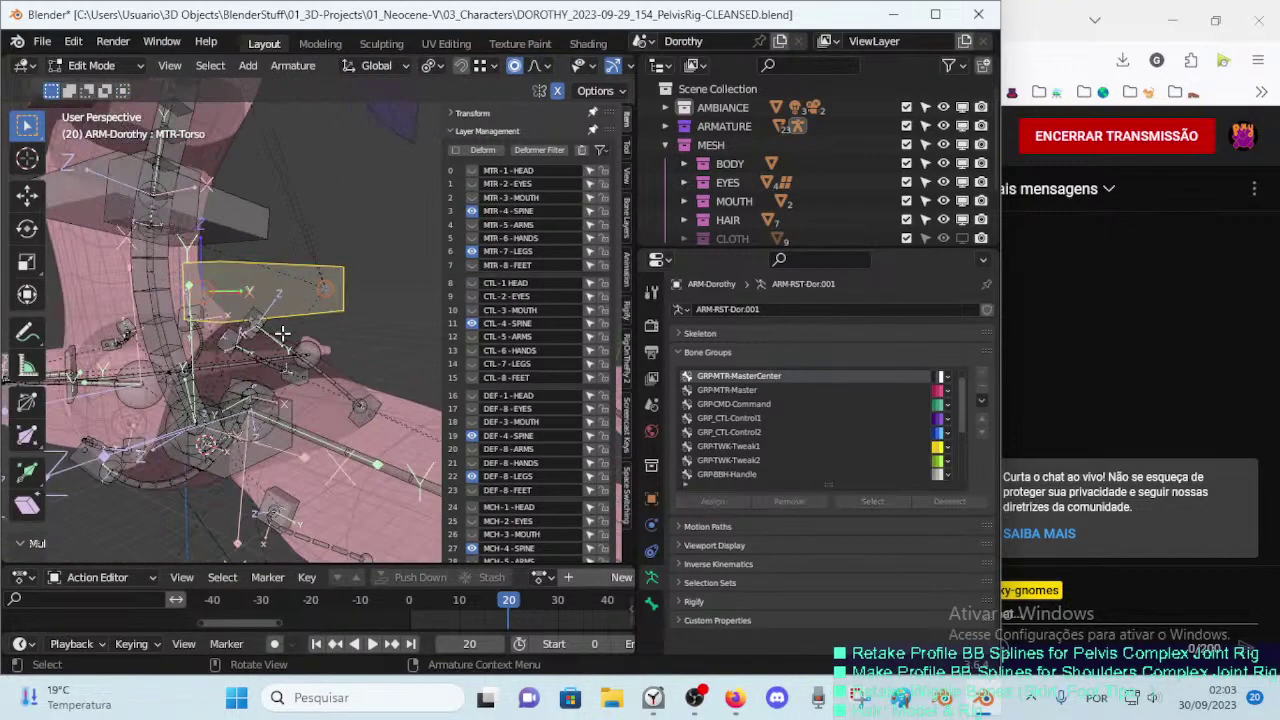
pyautogui.press('g')
pyautogui.press('z')
pyautogui.click(303, 243)
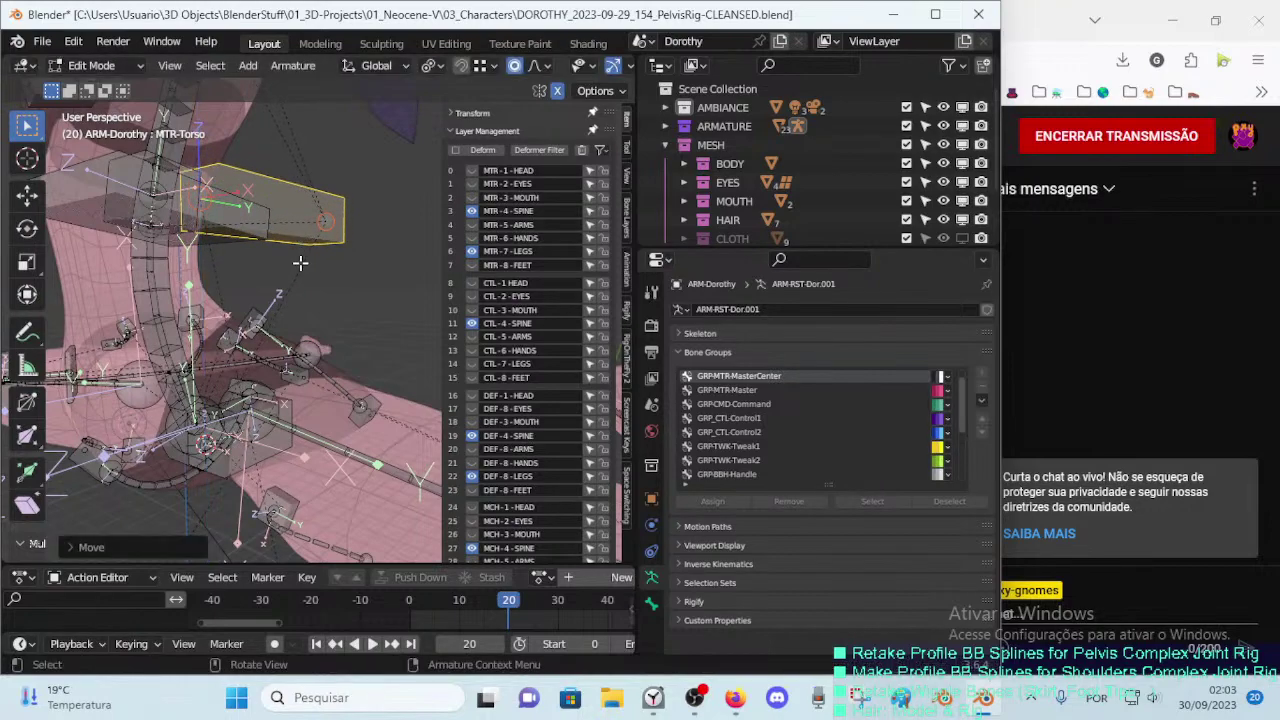
pyautogui.press('g')
pyautogui.press('z')
pyautogui.click(310, 287)
pyautogui.moveTo(310, 287); pyautogui.dragTo(291, 430, button='middle')
# Step: Duplicate CMD-Hips as CMD-Hips.001, raise it along Z and scale it up
pyautogui.click(285, 436)
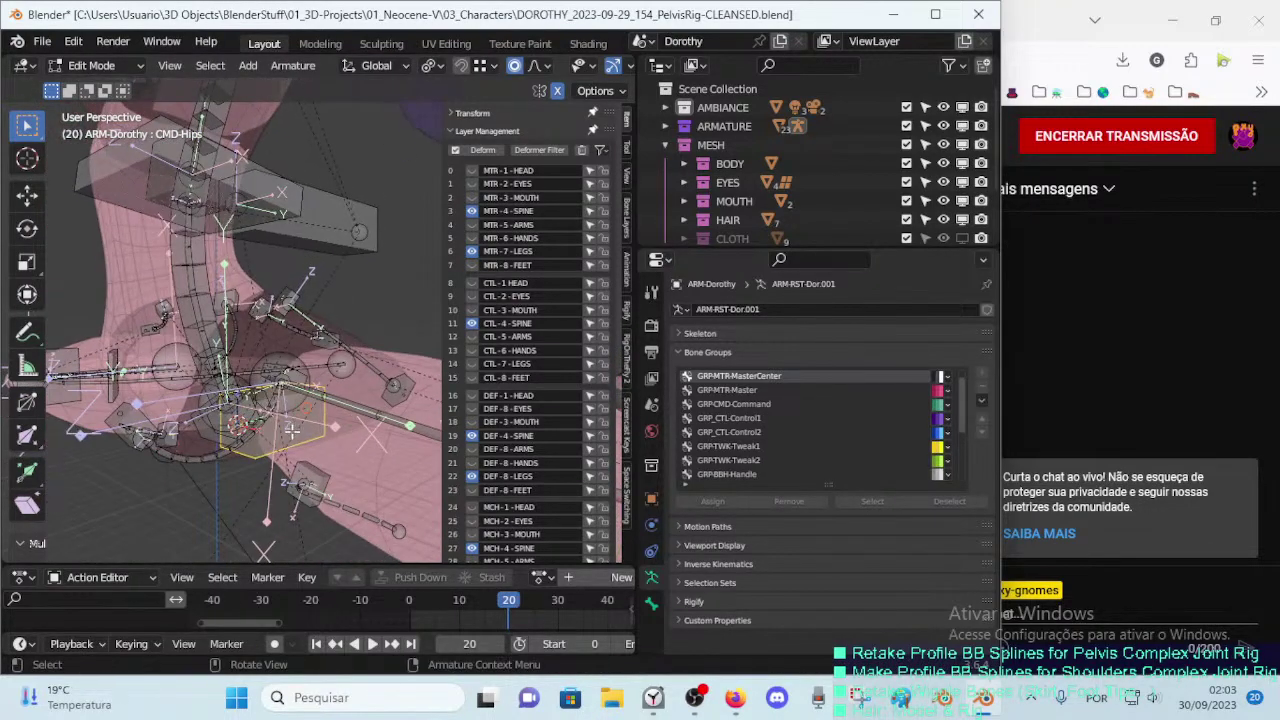
pyautogui.hotkey('shift', 'd')
pyautogui.press('z')
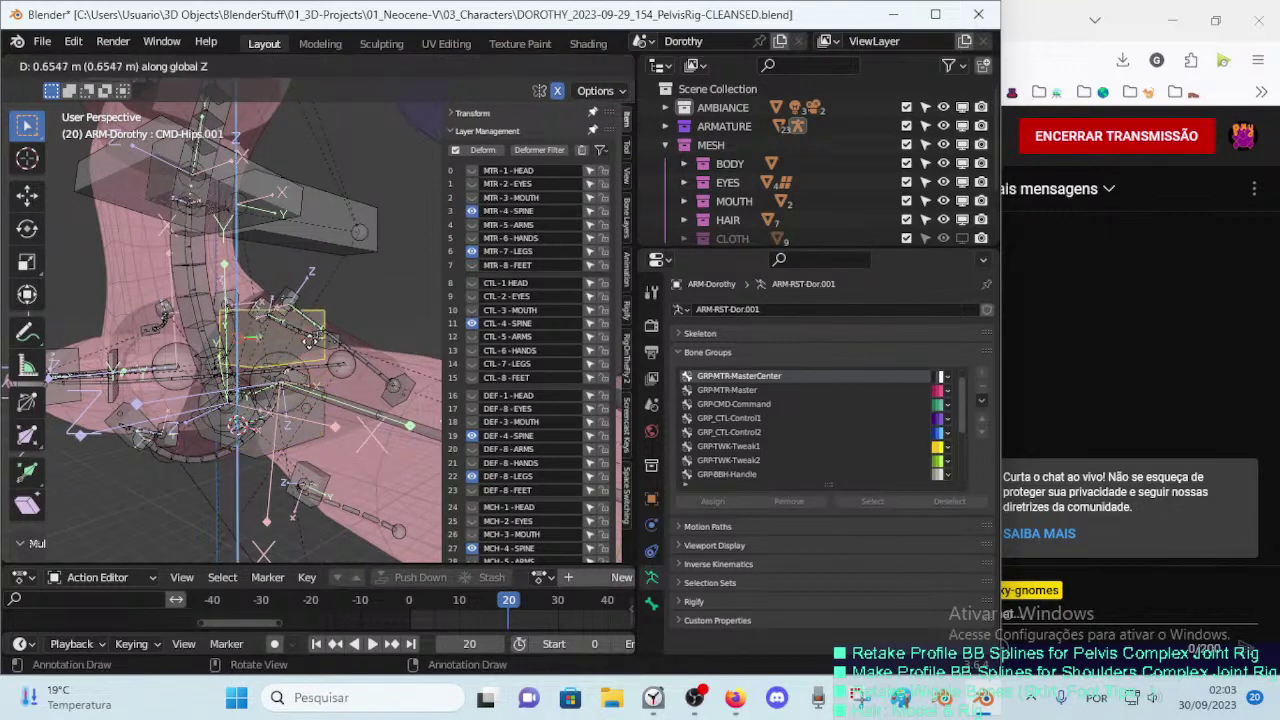
pyautogui.click(330, 327)
pyautogui.press('s')
pyautogui.click(412, 312)
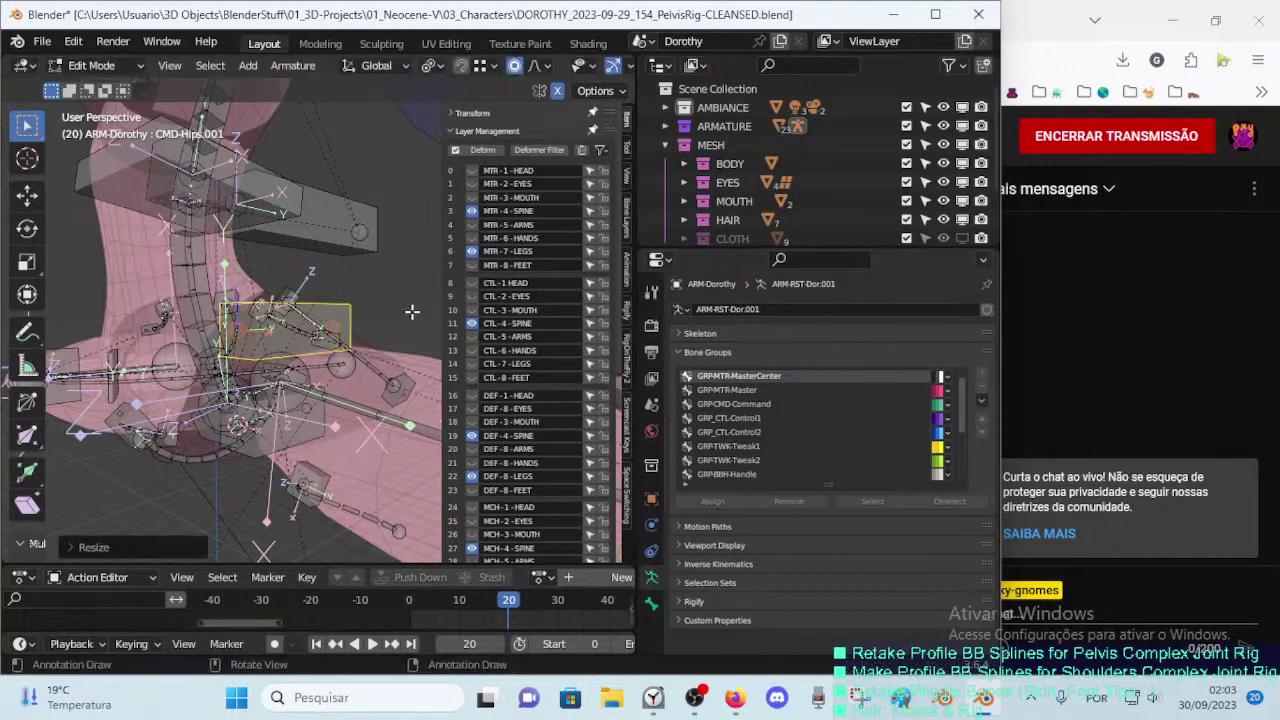
pyautogui.moveTo(412, 312); pyautogui.dragTo(316, 340, button='middle')
# Step: Parent the selected bone with Keep Offset, and parent the hips control under MTR-Torso
pyautogui.click(310, 392)
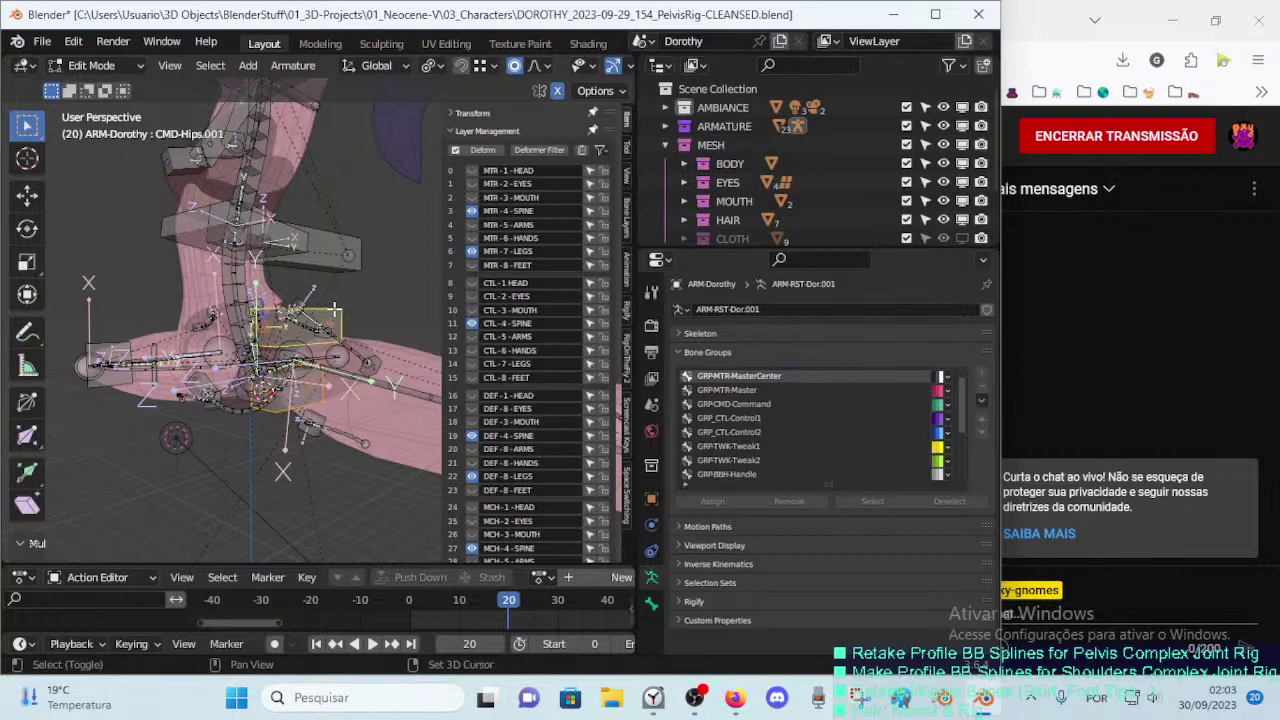
pyautogui.keyDown('shift'); pyautogui.click(334, 330); pyautogui.keyUp('shift')
pyautogui.hotkey('ctrl', 'p')
pyautogui.click(336, 314)
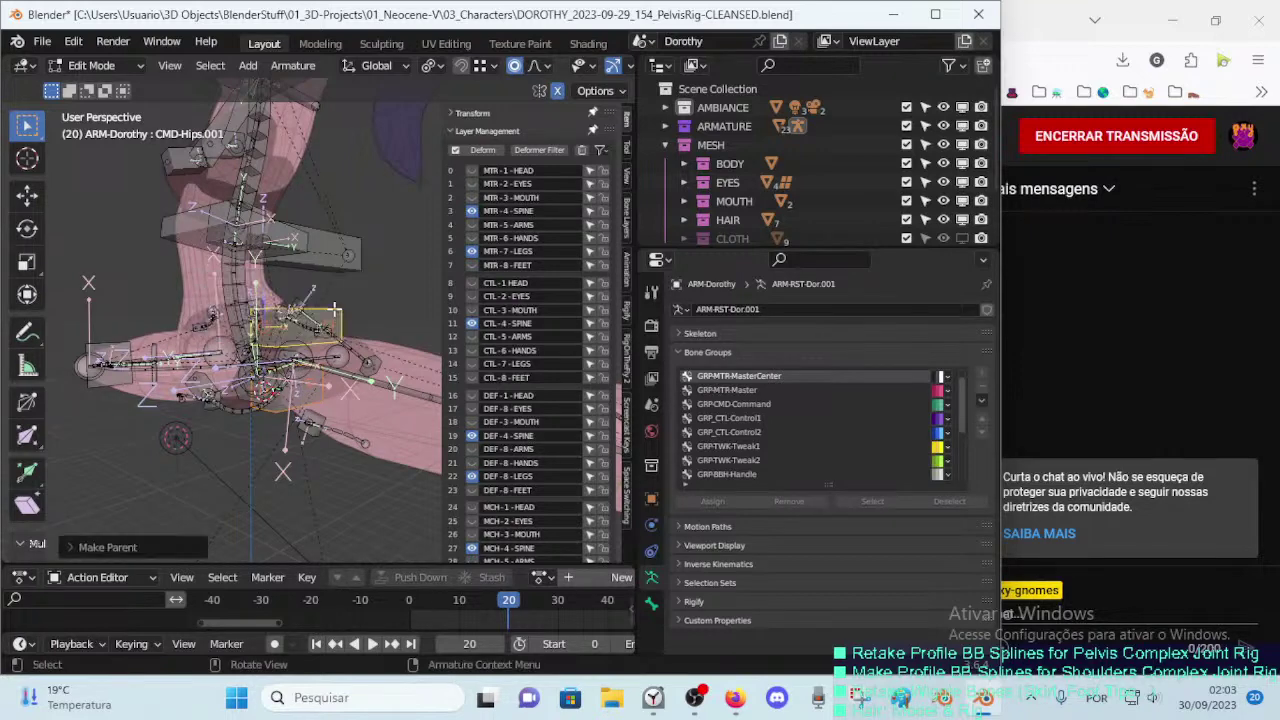
pyautogui.keyDown('shift'); pyautogui.click(334, 257); pyautogui.keyUp('shift')
pyautogui.hotkey('ctrl', 'p')
pyautogui.click(334, 260)
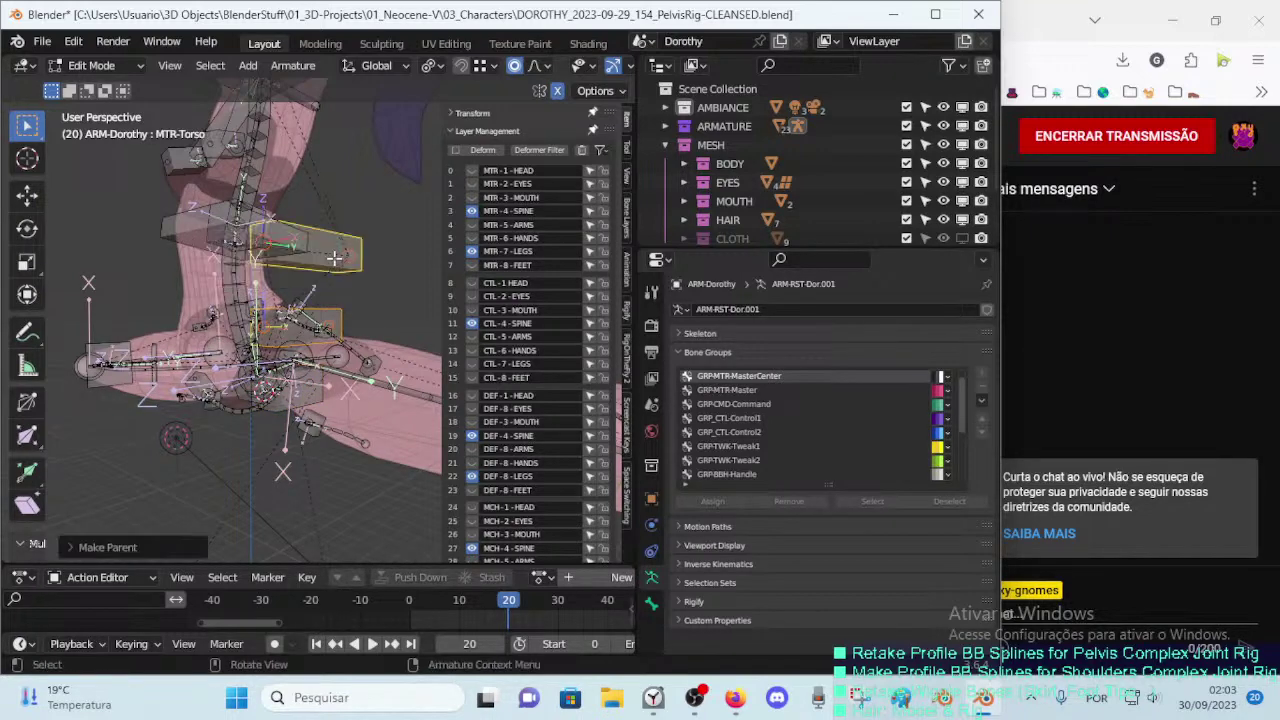
# Step: Parent HDL-Spine.001 to CMD-Hips.001 with Keep Offset
pyautogui.scroll(3, 334, 257)
pyautogui.moveTo(297, 426); pyautogui.dragTo(264, 432, button='middle')
pyautogui.click(187, 415)
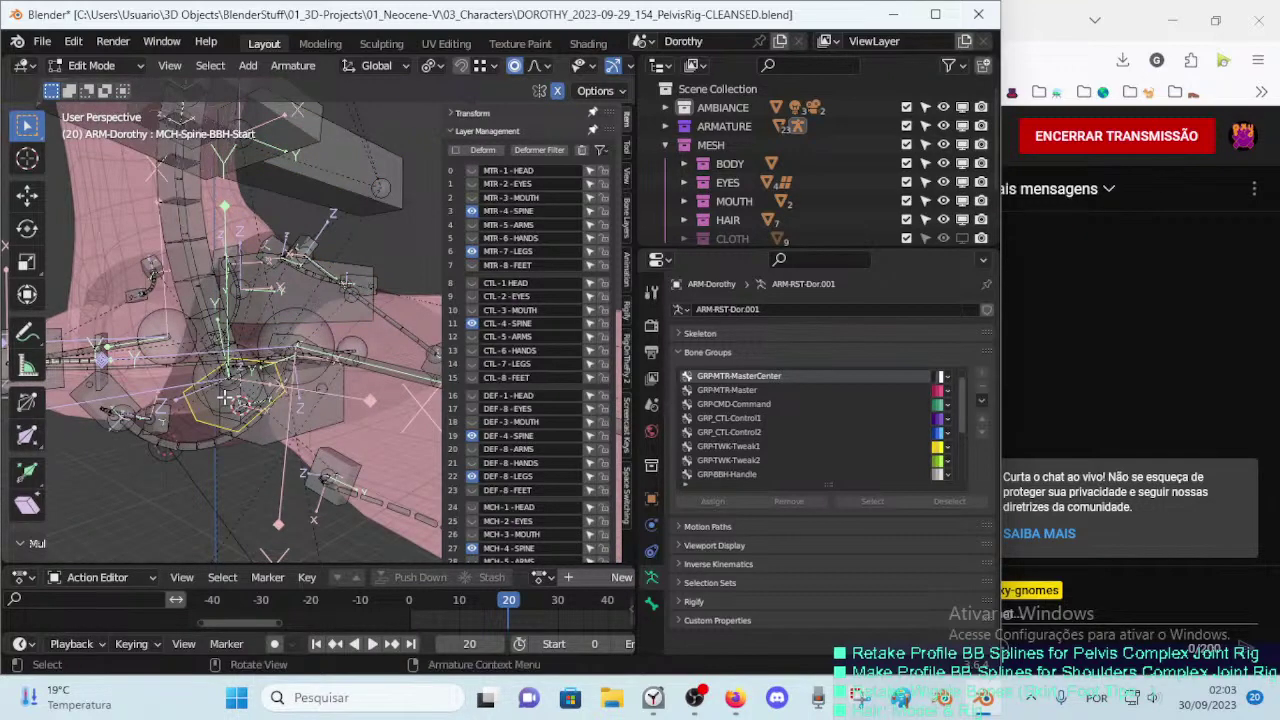
pyautogui.click(226, 398)
pyautogui.click(225, 399)
pyautogui.click(225, 399)
pyautogui.click(224, 400)
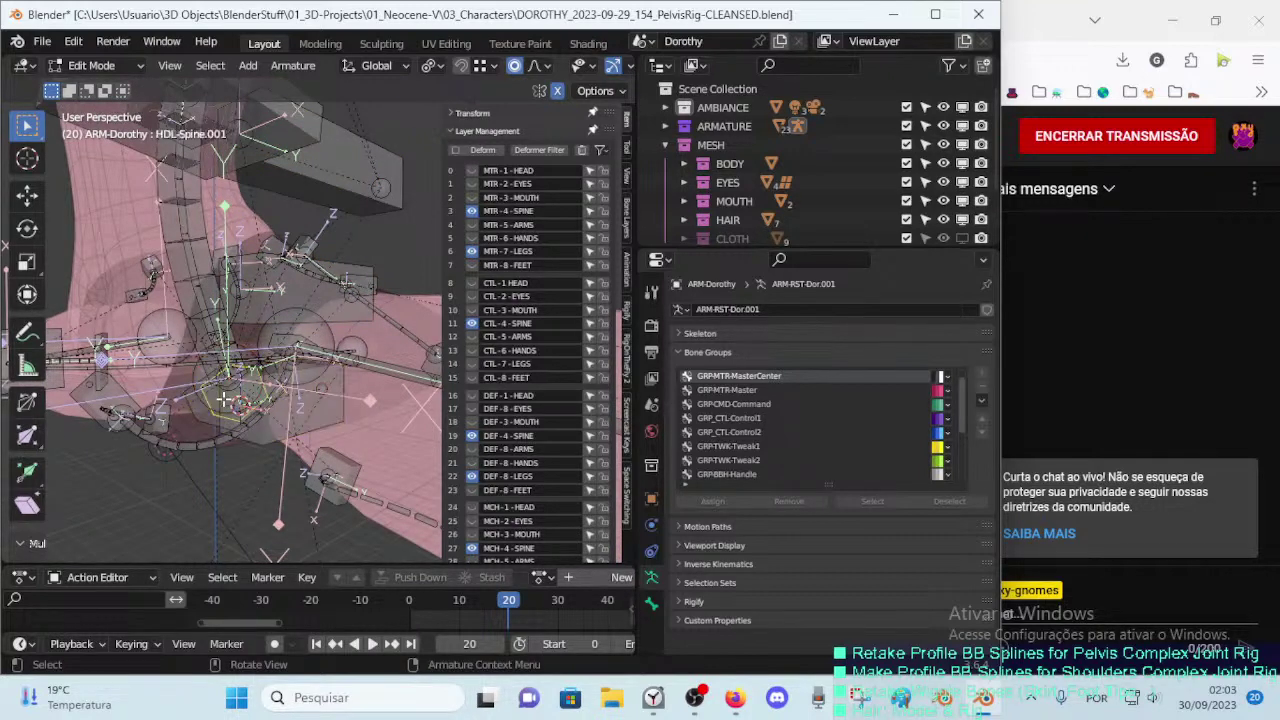
pyautogui.keyDown('shift'); pyautogui.click(324, 301); pyautogui.keyUp('shift')
pyautogui.hotkey('ctrl', 'p')
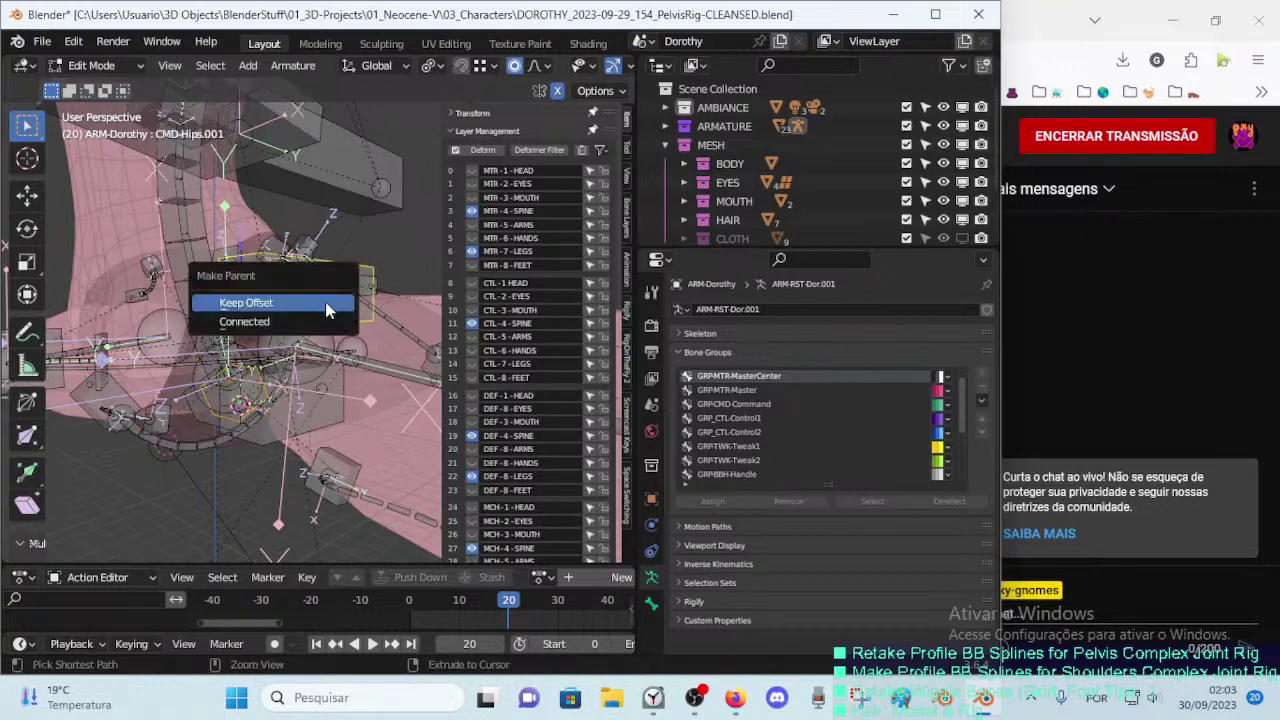
pyautogui.click(326, 305)
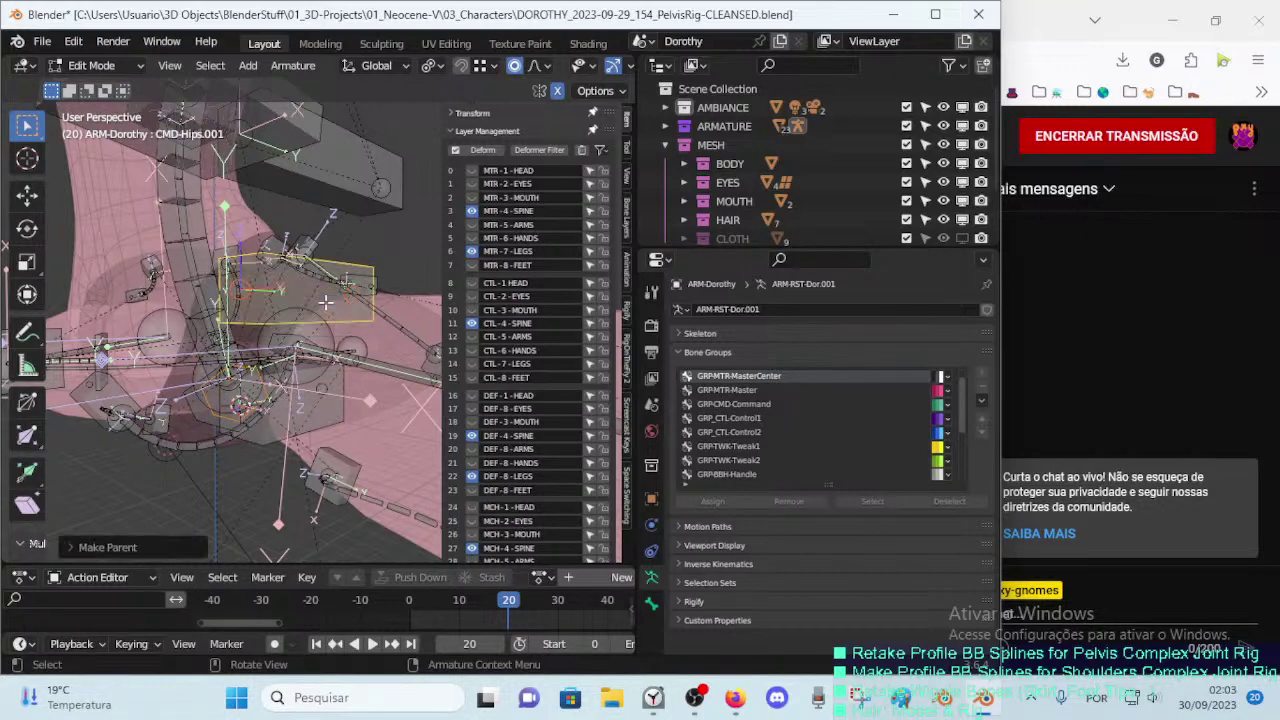
# Step: Parent CMD-Hips to MCH-Spine-BBH-Start with Keep Offset
pyautogui.click(292, 429)
pyautogui.keyDown('alt'); pyautogui.keyDown('shift'); pyautogui.click(220, 400); pyautogui.keyUp('shift'); pyautogui.keyUp('alt')
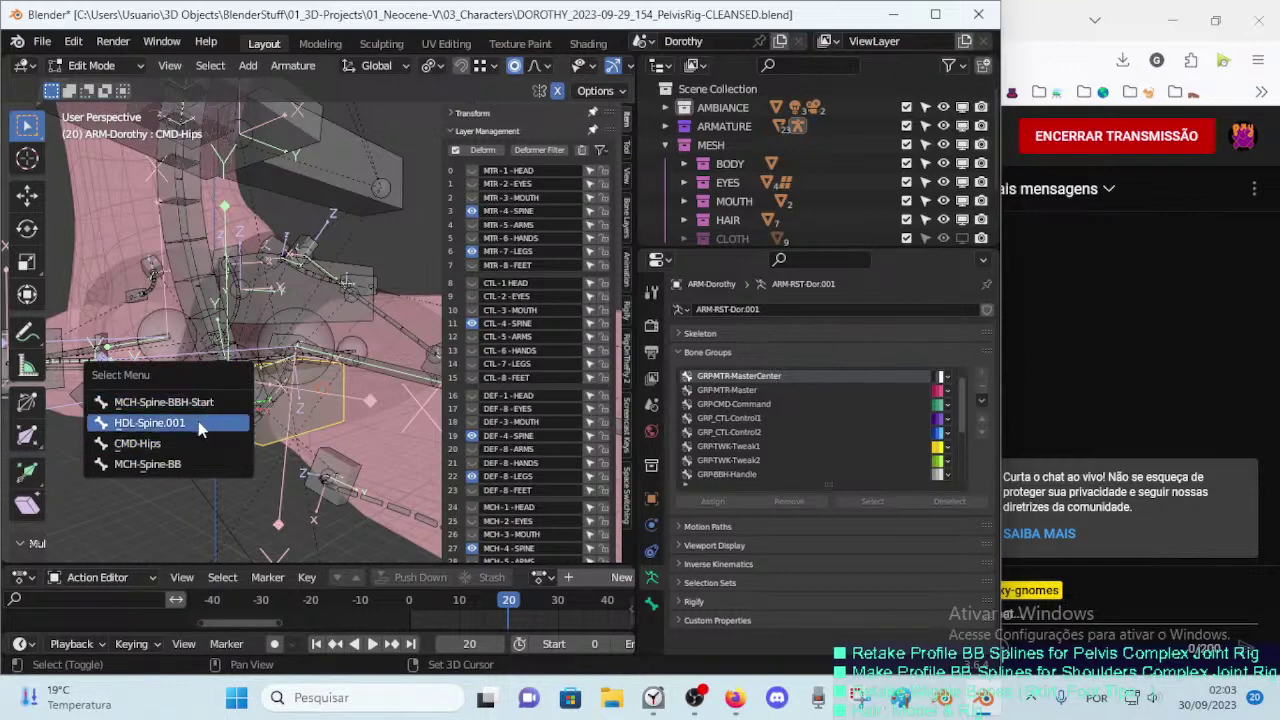
pyautogui.click(190, 463)
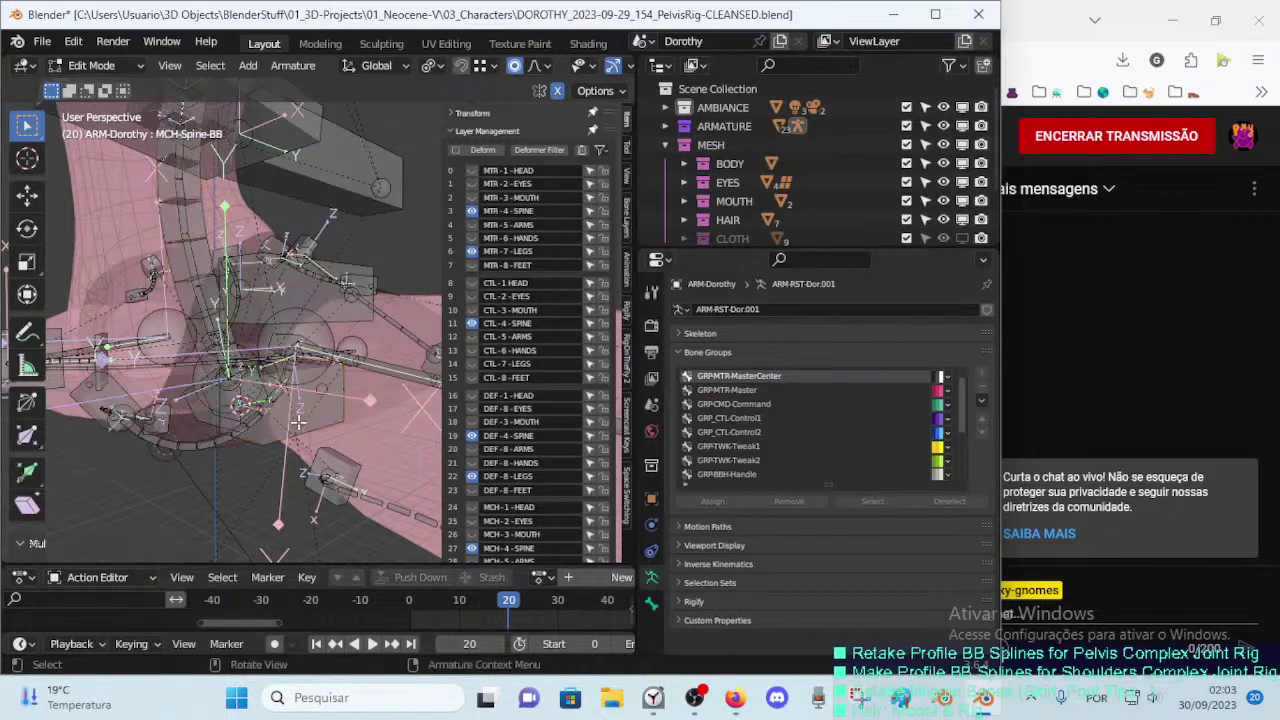
pyautogui.keyDown('alt'); pyautogui.keyDown('shift'); pyautogui.click(214, 398); pyautogui.keyUp('shift'); pyautogui.keyUp('alt')
pyautogui.click(200, 357)
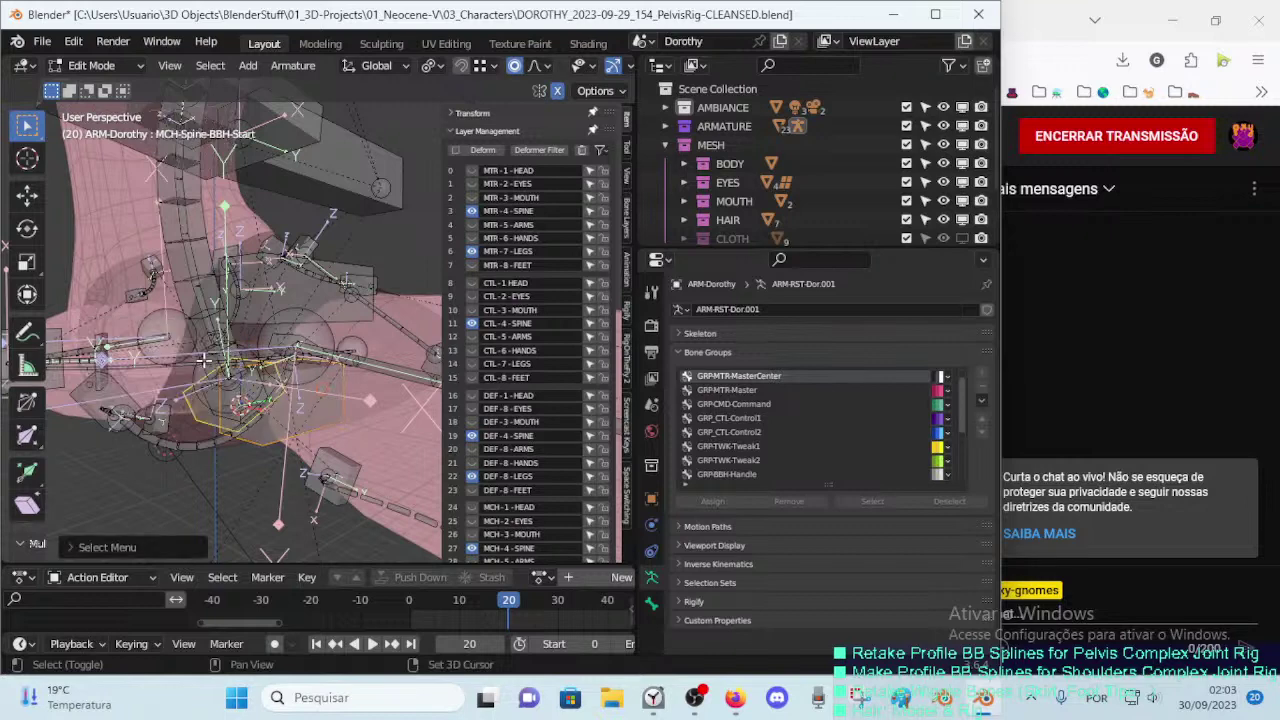
pyautogui.hotkey('ctrl', 'p')
pyautogui.click(104, 350)
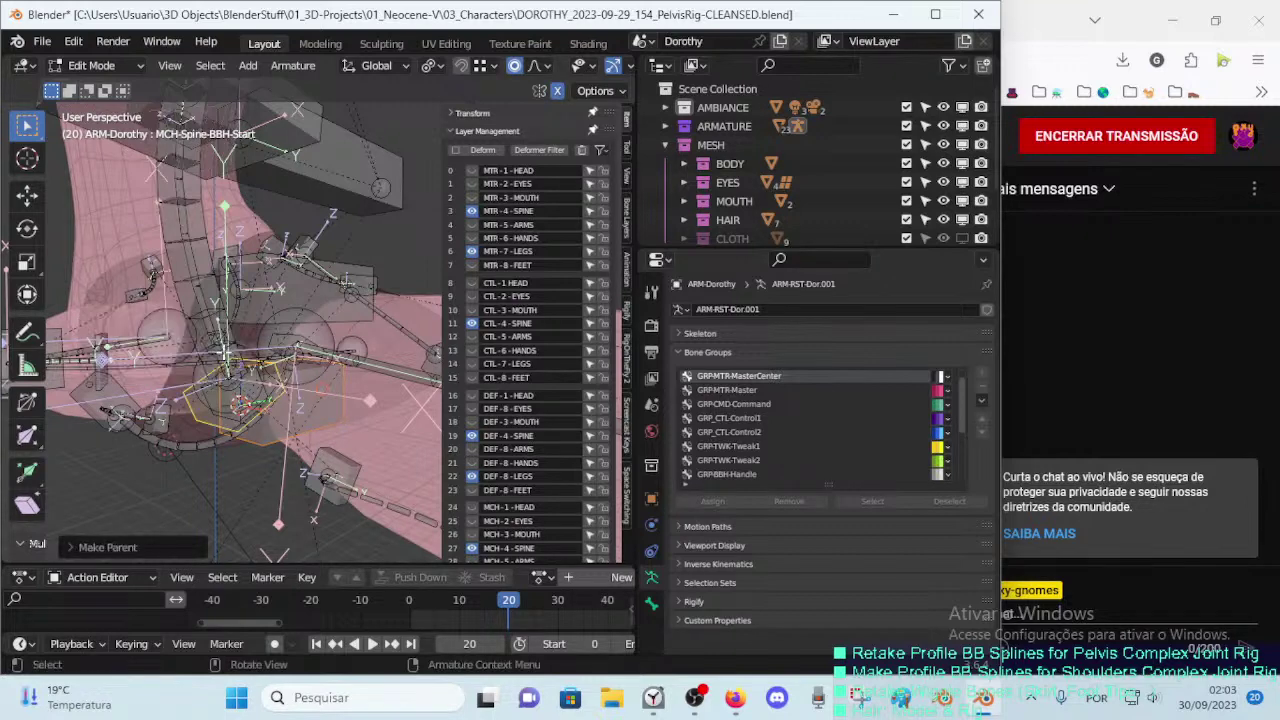
# Step: Parent HDL-Spine.001 to CMD-Hips with Keep Offset
pyautogui.click(214, 398)
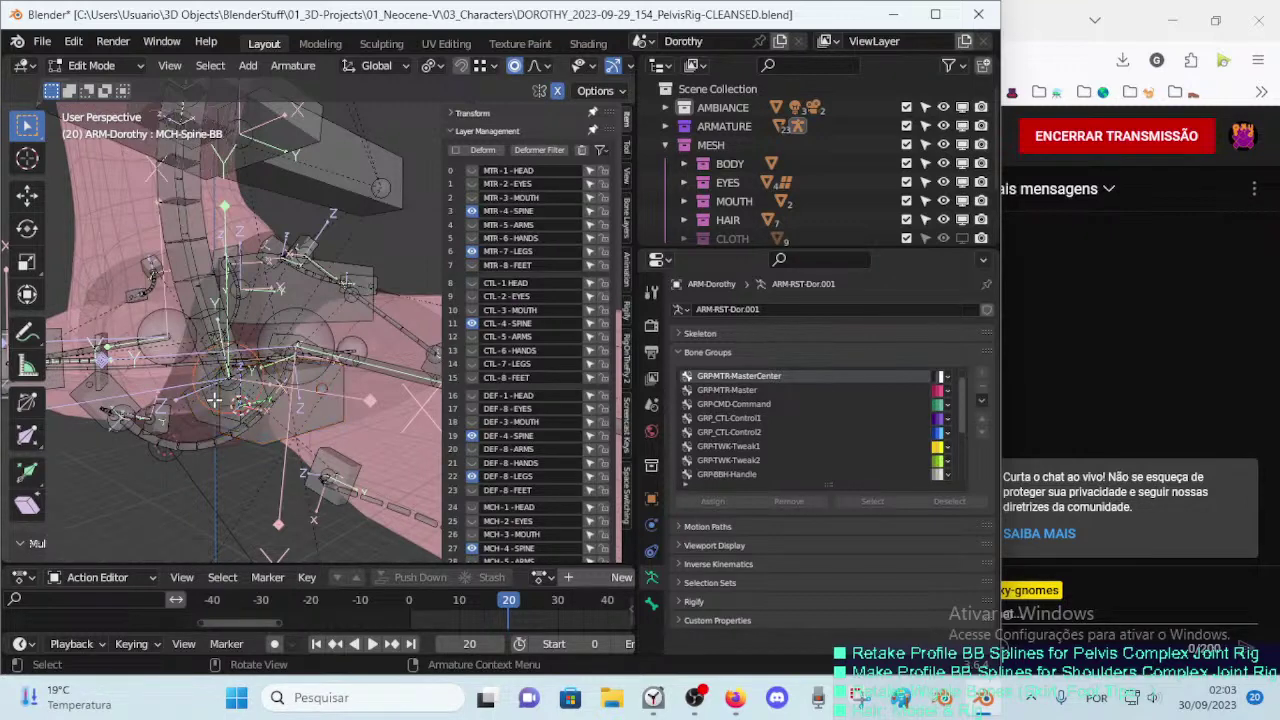
pyautogui.keyDown('shift'); pyautogui.click(300, 425); pyautogui.keyUp('shift')
pyautogui.hotkey('ctrl', 'p')
pyautogui.click(303, 432)
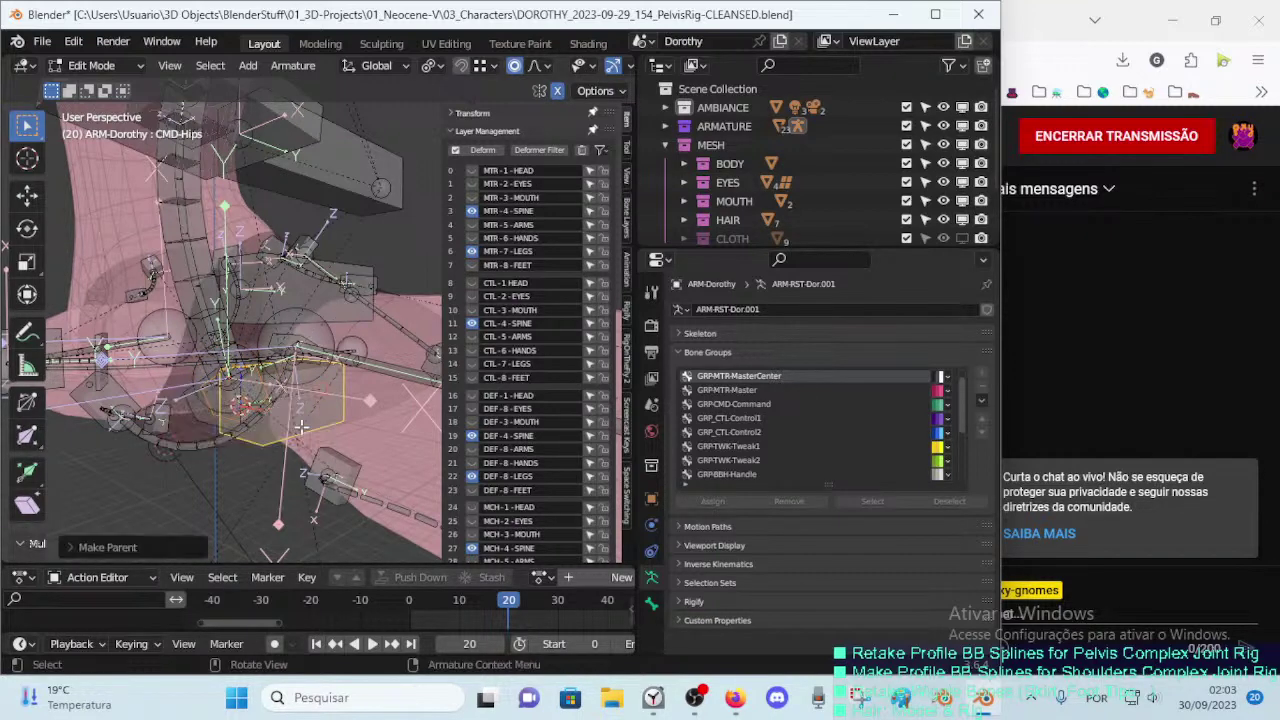
pyautogui.moveTo(303, 432); pyautogui.dragTo(300, 423, button='middle')
# Step: Switch the Dorothy armature to Pose Mode and inspect the hips
pyautogui.hotkey('ctrl', 'Tab')
pyautogui.press('2')
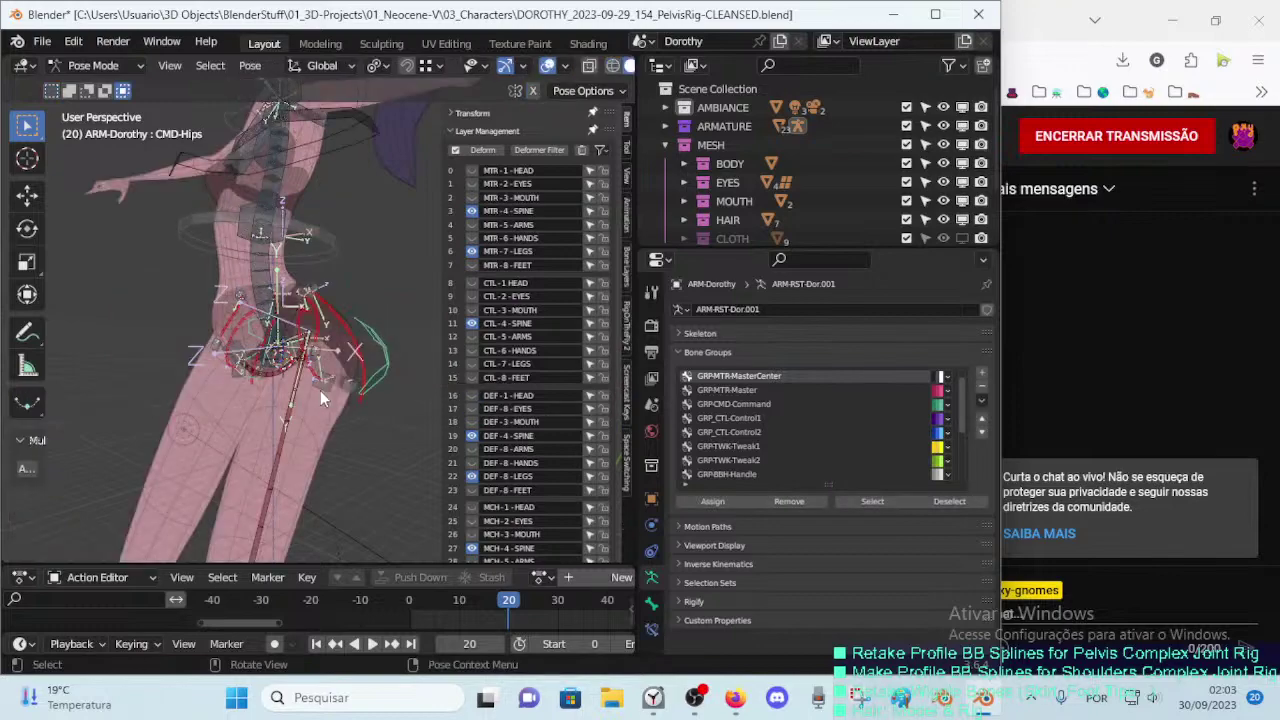
pyautogui.scroll(3, 320, 390)
pyautogui.moveTo(320, 390)
pyautogui.mouseDown(button='middle')
pyautogui.moveTo(362, 389)
pyautogui.moveTo(329, 218)
pyautogui.moveTo(360, 245)
pyautogui.moveTo(234, 262)
pyautogui.moveTo(367, 270)
pyautogui.mouseUp(button='middle')
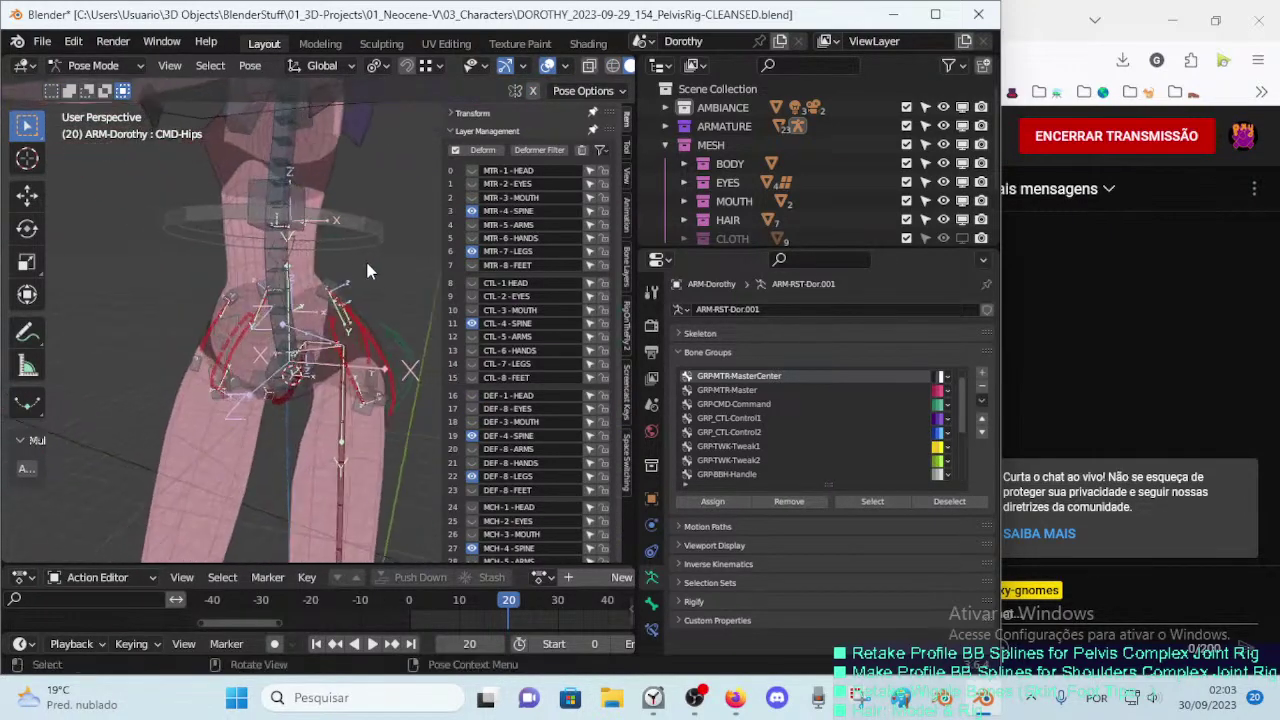
pyautogui.moveTo(399, 333); pyautogui.dragTo(572, 511, button='middle')
# Step: Set CMD-Hips's custom shape Rotation X and Translation Y to 0 and disable Scale to Bone Length
pyautogui.click(651, 603)
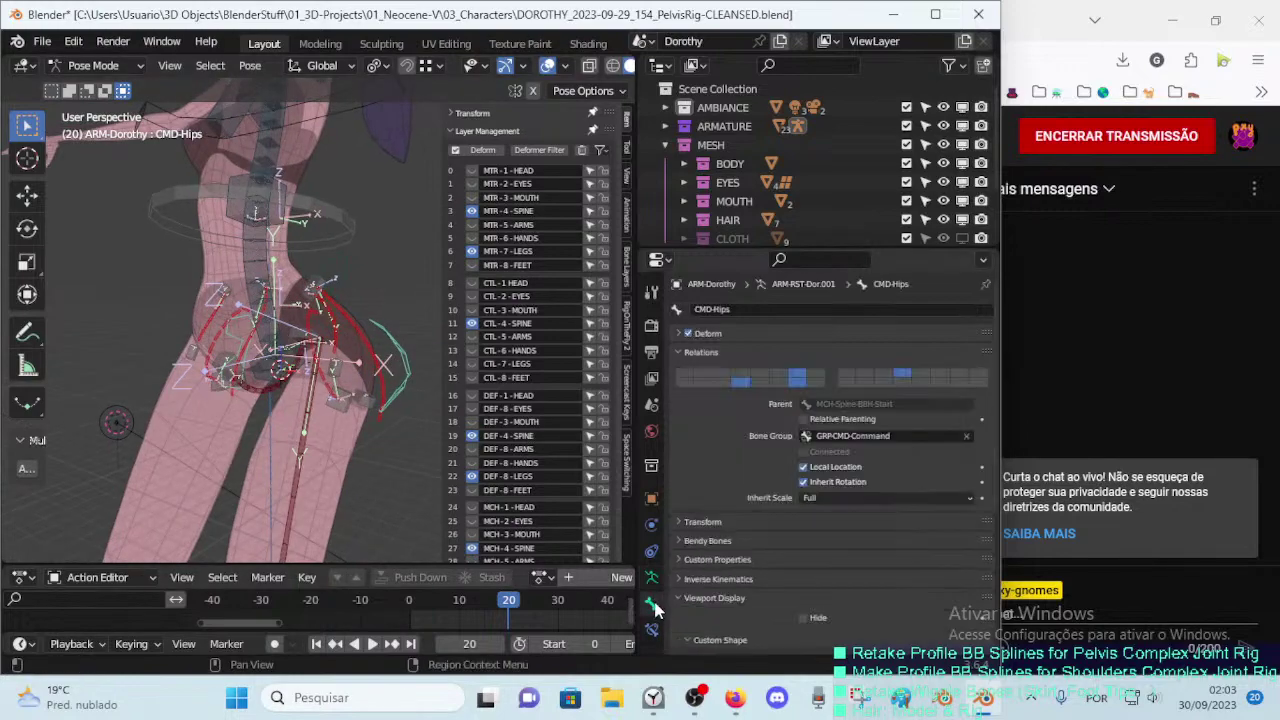
pyautogui.moveTo(400, 440)
pyautogui.mouseDown(button='middle')
pyautogui.moveTo(243, 411)
pyautogui.moveTo(190, 447)
pyautogui.moveTo(271, 442)
pyautogui.moveTo(363, 394)
pyautogui.moveTo(430, 400)
pyautogui.mouseUp(button='middle')
pyautogui.scroll(-3, 741, 534)
pyautogui.scroll(-3, 741, 534)
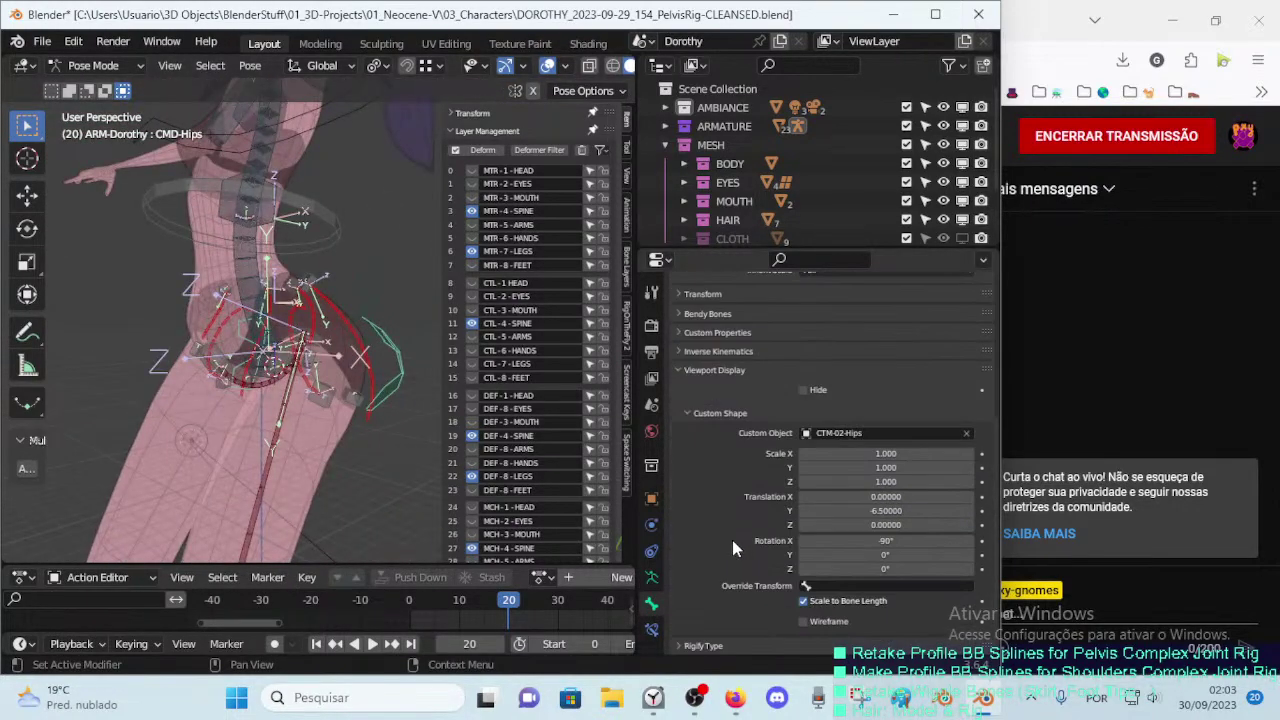
pyautogui.click(886, 540)
pyautogui.write('0')
pyautogui.press('Return')
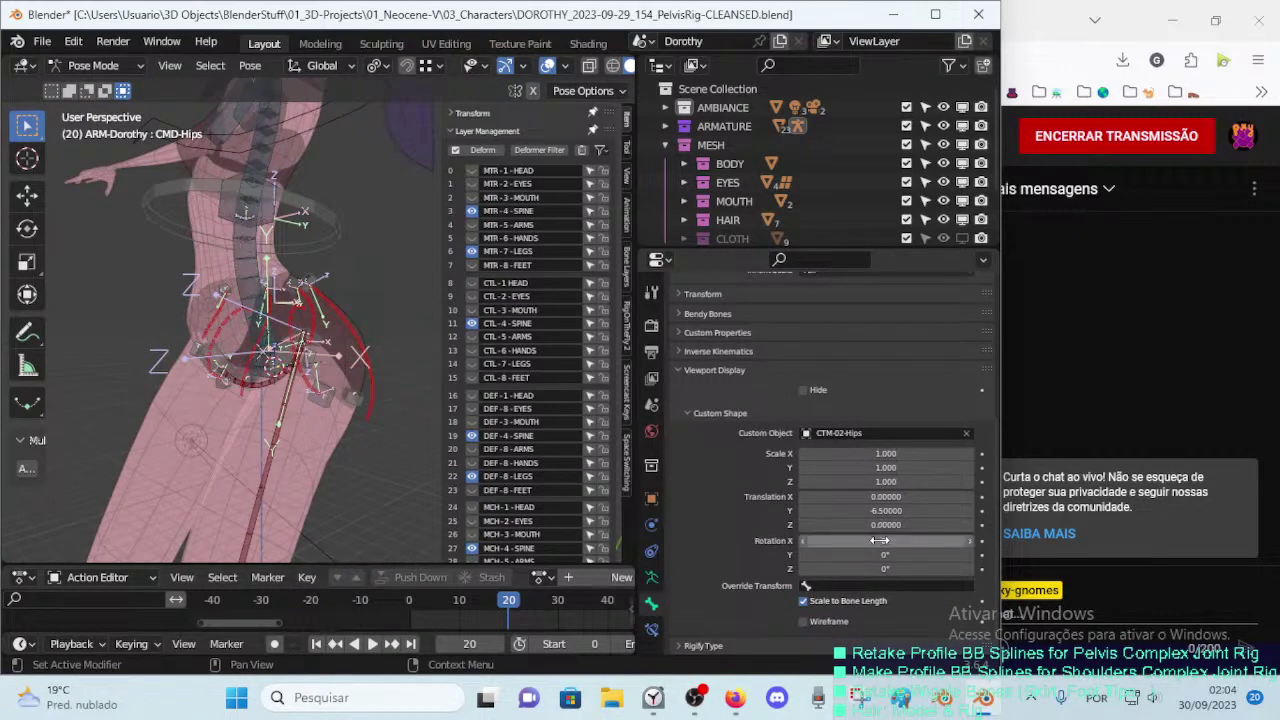
pyautogui.moveTo(208, 331); pyautogui.dragTo(260, 335, button='middle')
pyautogui.scroll(-3, 260, 335)
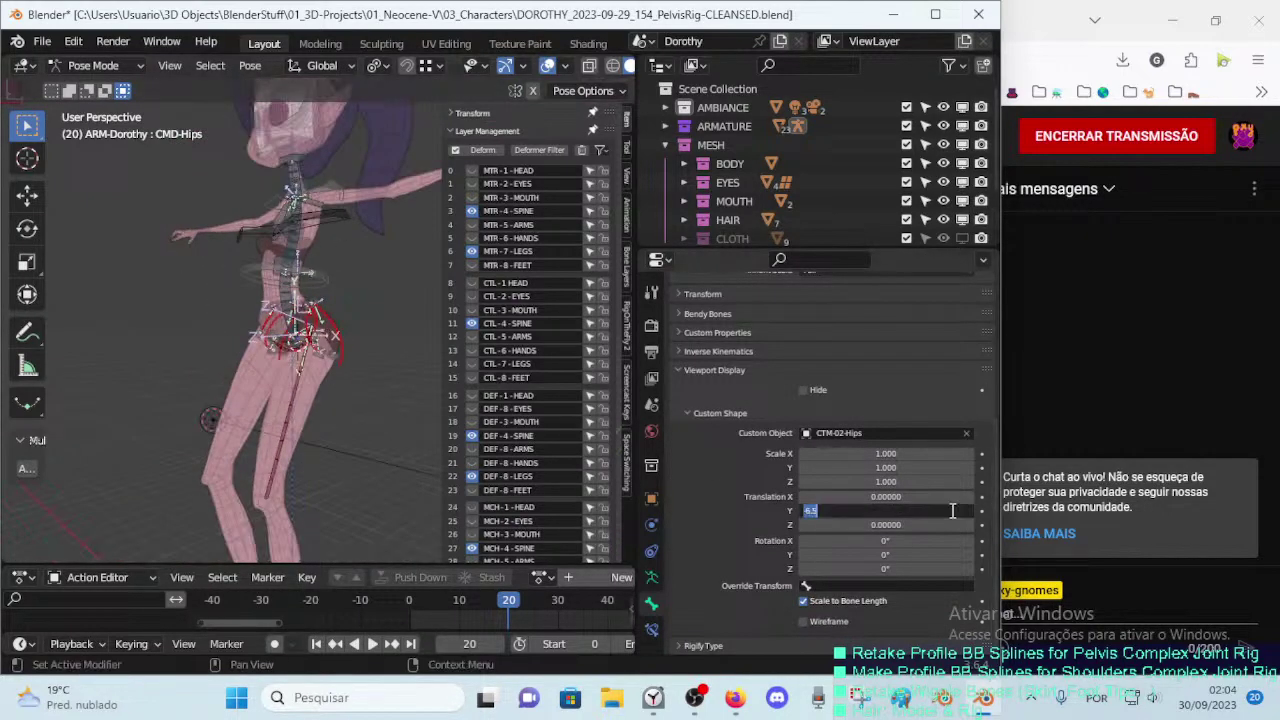
pyautogui.write('0')
pyautogui.press('Return')
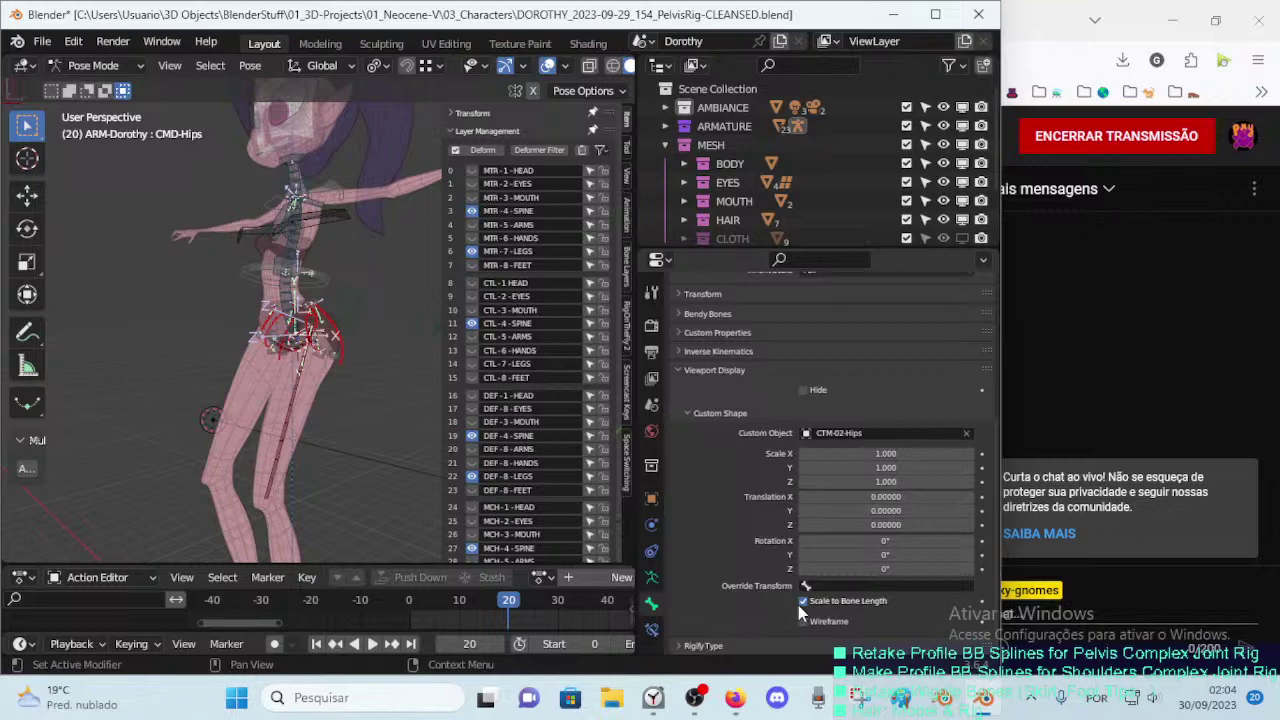
pyautogui.click(800, 603)
# Step: Inspect CMD-Hips.001's shape, revert the rotation change, and reselect CMD-Hips
pyautogui.moveTo(212, 423)
pyautogui.mouseDown(button='middle')
pyautogui.moveTo(193, 362)
pyautogui.moveTo(342, 317)
pyautogui.mouseUp(button='middle')
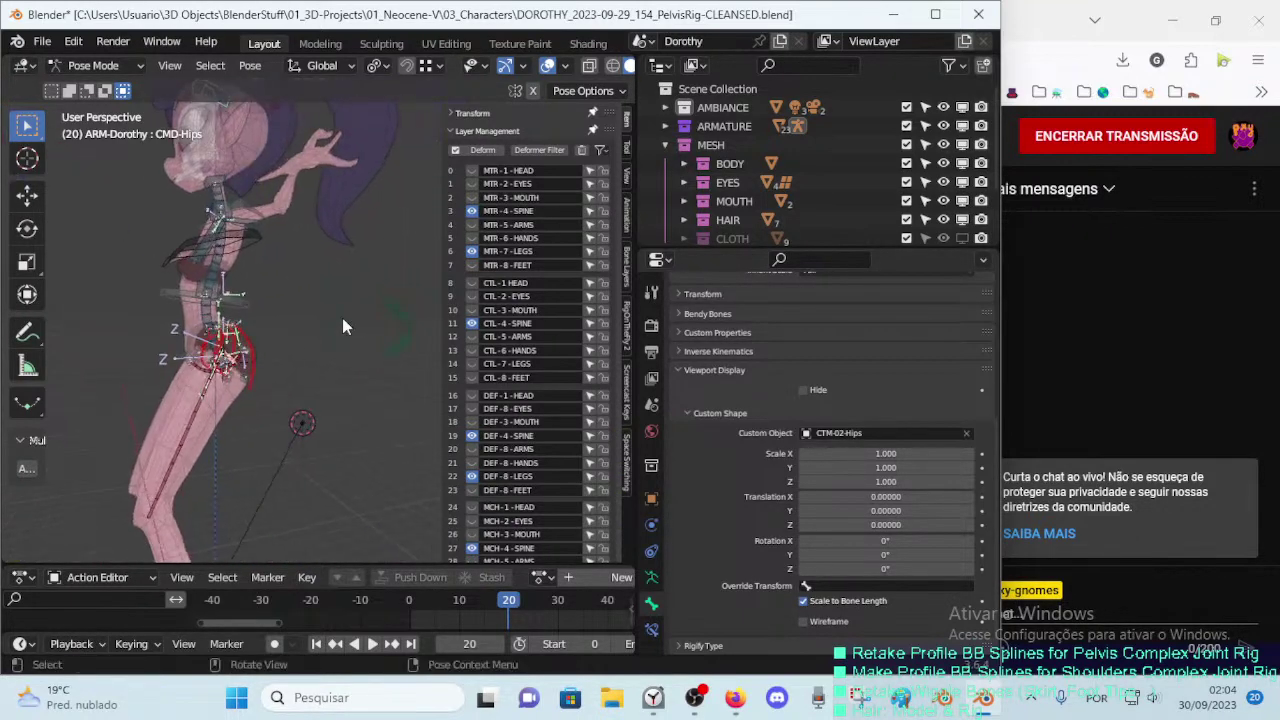
pyautogui.click(394, 338)
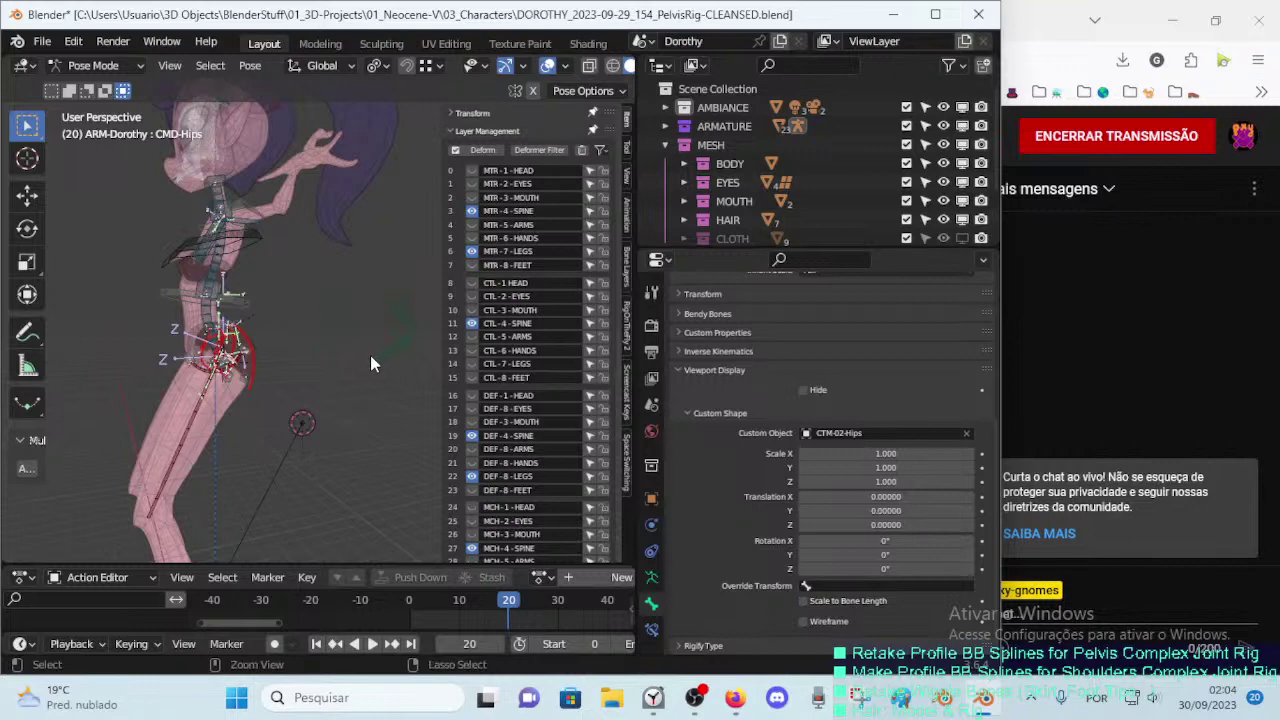
pyautogui.hotkey('ctrl', 'shift', 'z')
pyautogui.click(370, 360)
pyautogui.moveTo(345, 367)
pyautogui.mouseDown(button='middle')
pyautogui.moveTo(345, 398)
pyautogui.moveTo(275, 387)
pyautogui.moveTo(190, 422)
pyautogui.moveTo(309, 417)
pyautogui.moveTo(453, 490)
pyautogui.mouseUp(button='middle')
pyautogui.click(275, 387)
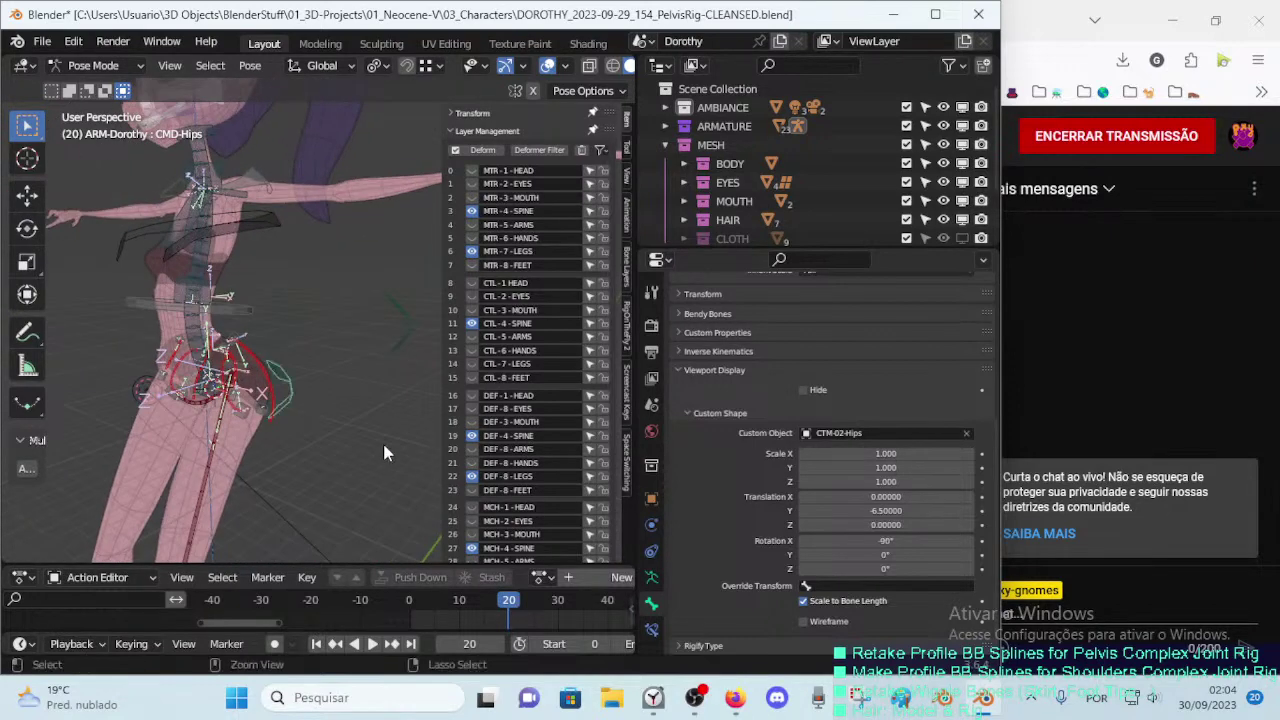
pyautogui.moveTo(293, 409); pyautogui.dragTo(230, 380, button='middle')
# Step: Commit custom shape Rotation X of 0°, then try Translation X and Z offsets, resetting Z
pyautogui.moveTo(885, 540)
pyautogui.mouseDown()
pyautogui.moveTo(930, 540)
pyautogui.moveTo(885, 540)
pyautogui.mouseUp()
pyautogui.scroll(-1, 530, 360)
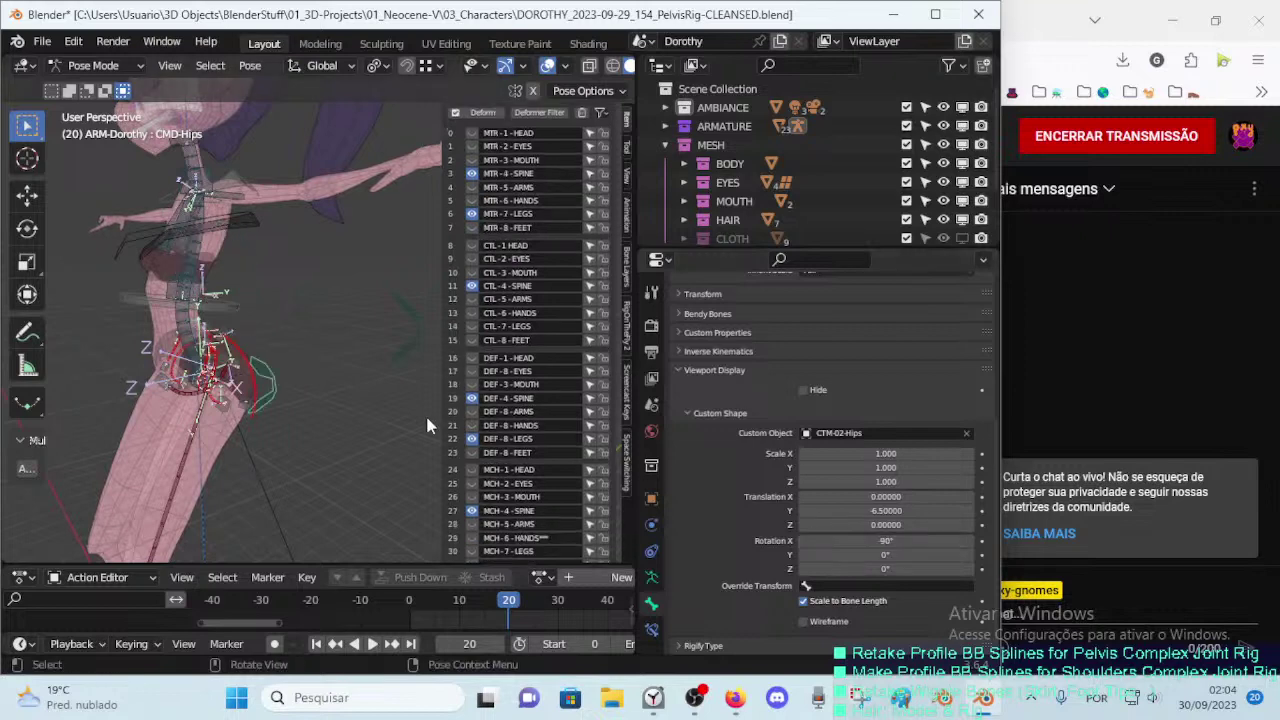
pyautogui.moveTo(427, 425); pyautogui.dragTo(445, 440, button='middle')
pyautogui.click(940, 540)
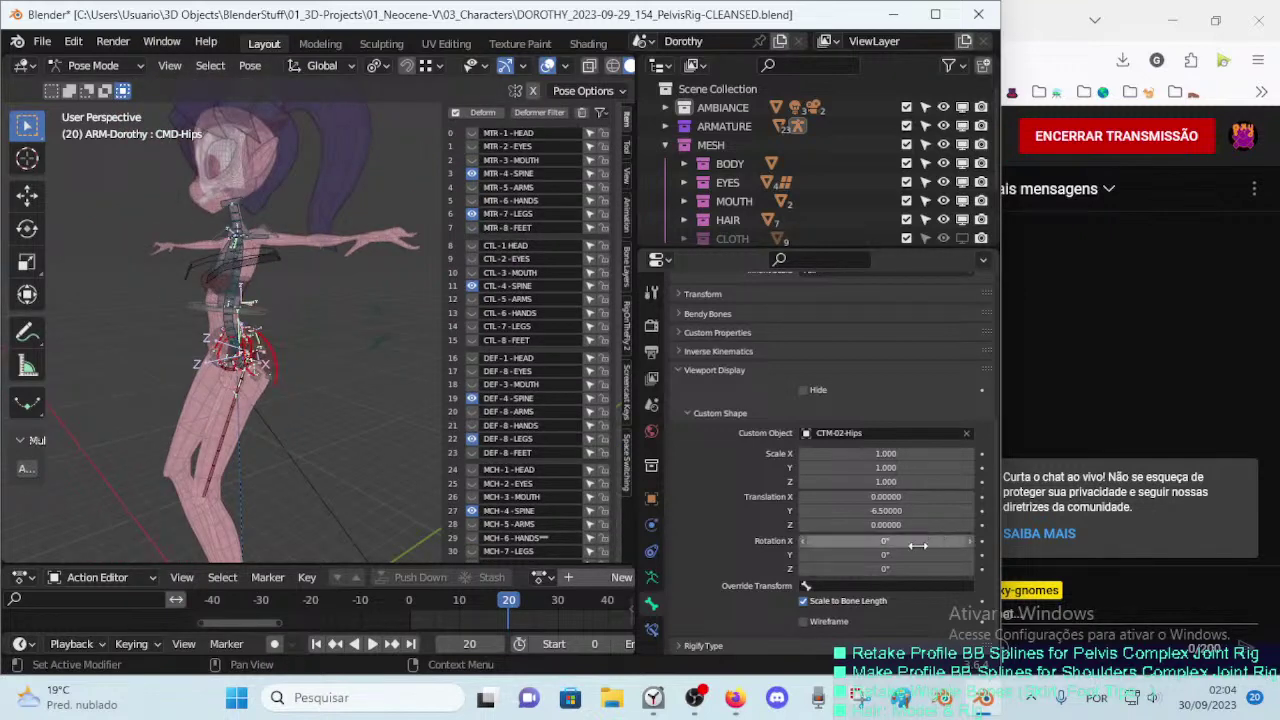
pyautogui.press('Return')
pyautogui.moveTo(210, 418); pyautogui.dragTo(320, 440, button='middle')
pyautogui.scroll(2, 282, 427)
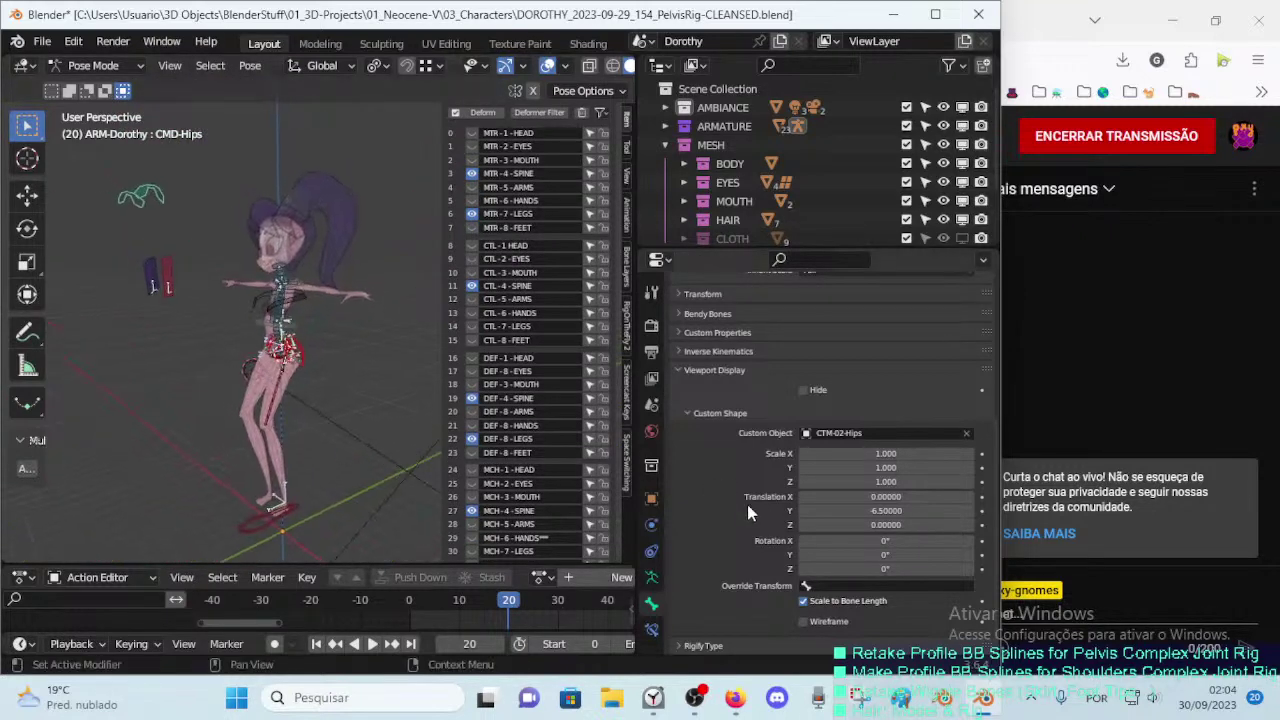
pyautogui.moveTo(885, 497)
pyautogui.mouseDown()
pyautogui.moveTo(870, 497)
pyautogui.moveTo(895, 503)
pyautogui.mouseUp()
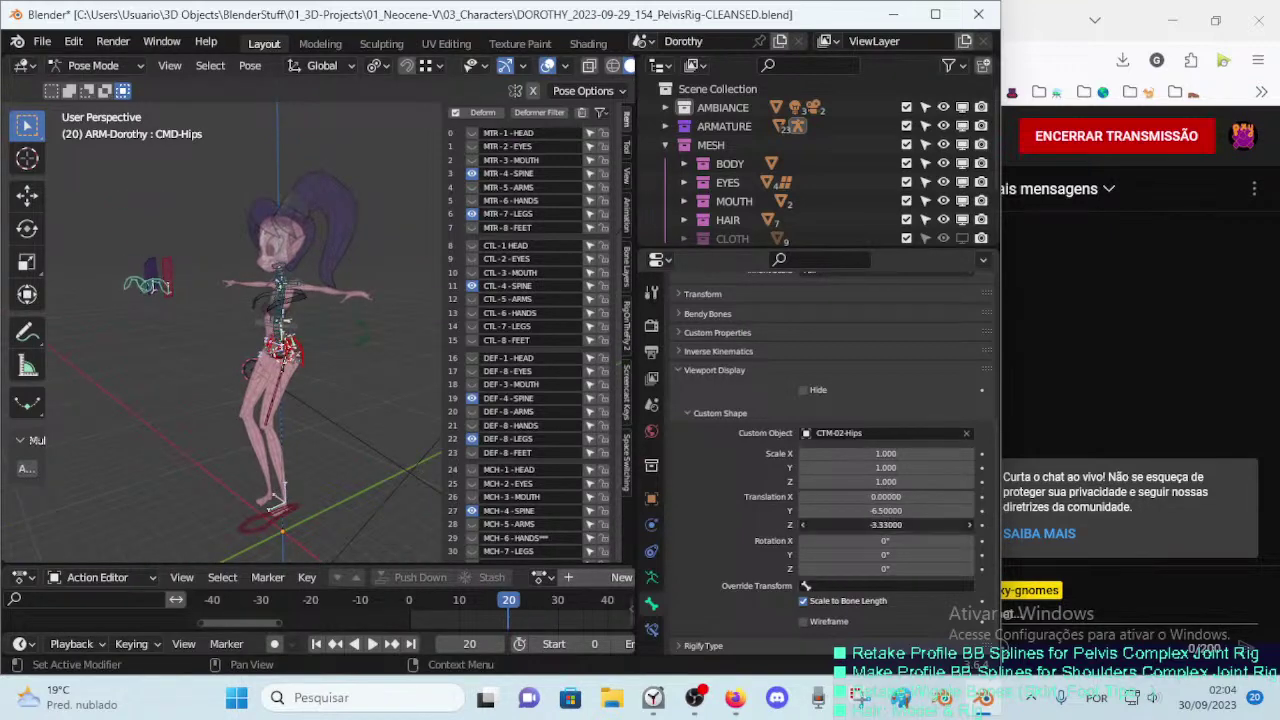
pyautogui.moveTo(885, 524); pyautogui.dragTo(860, 524)
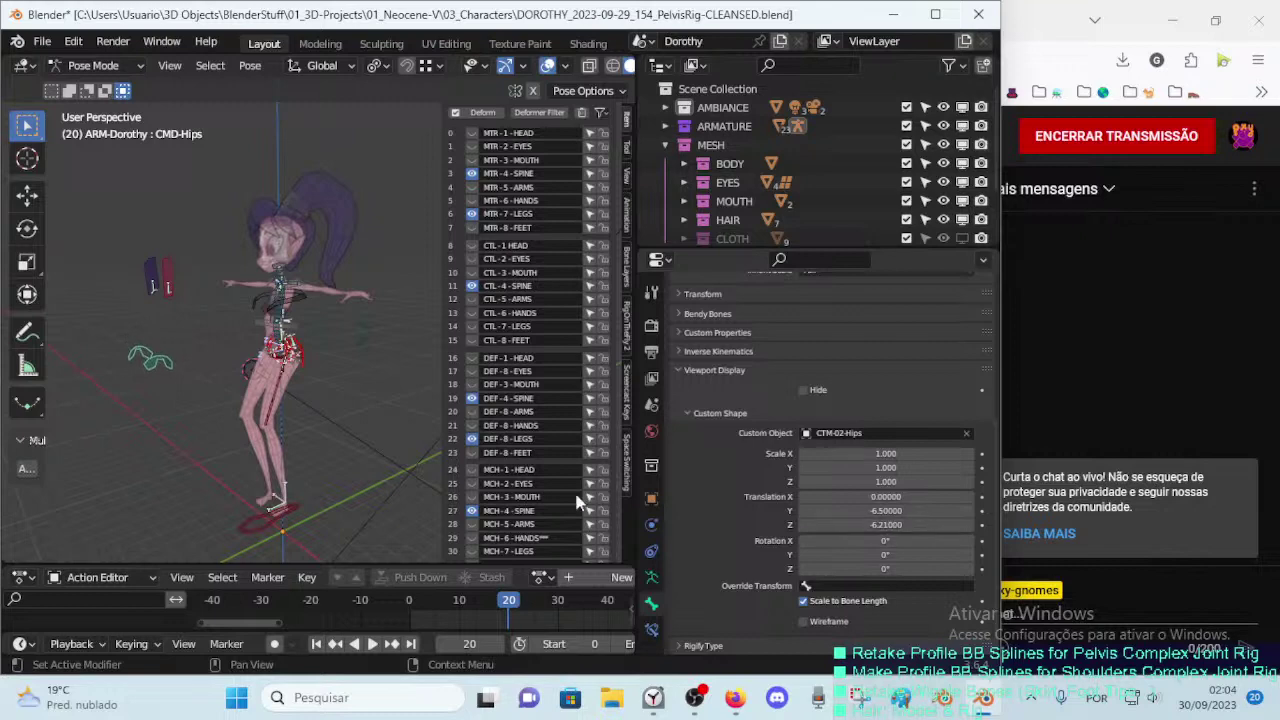
pyautogui.moveTo(296, 415); pyautogui.dragTo(352, 416, button='middle')
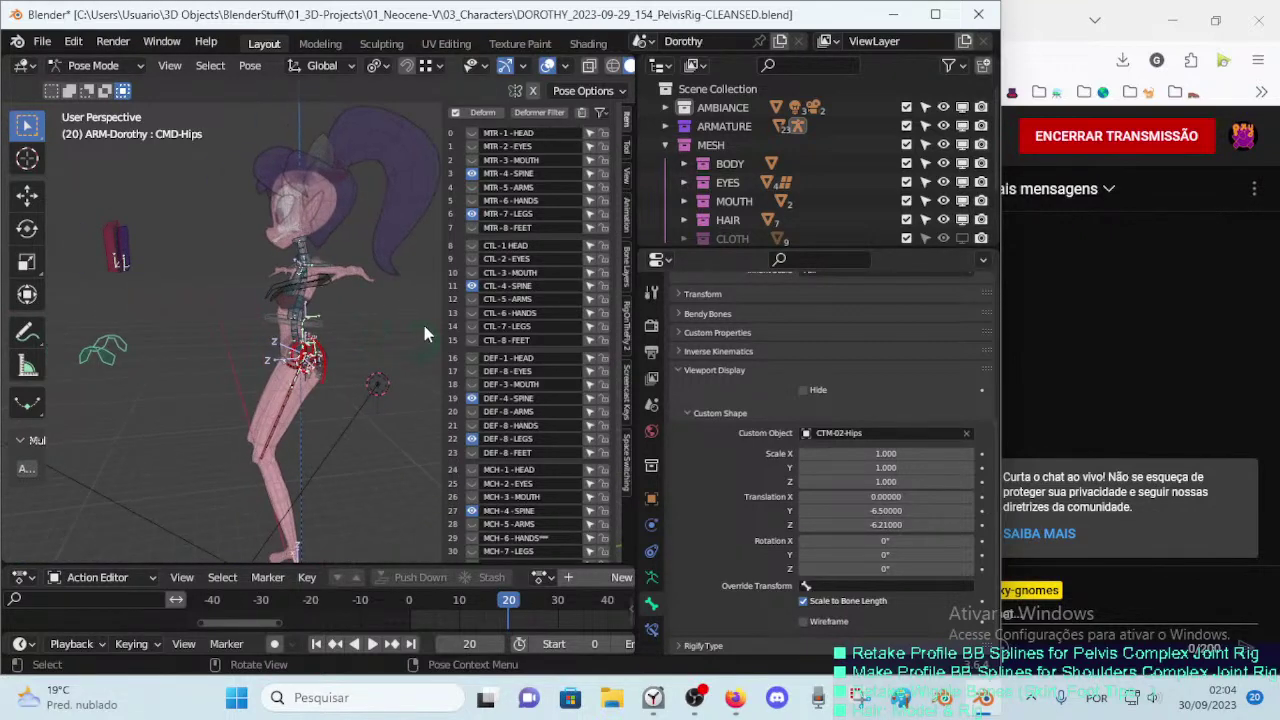
pyautogui.press('BackSpace')
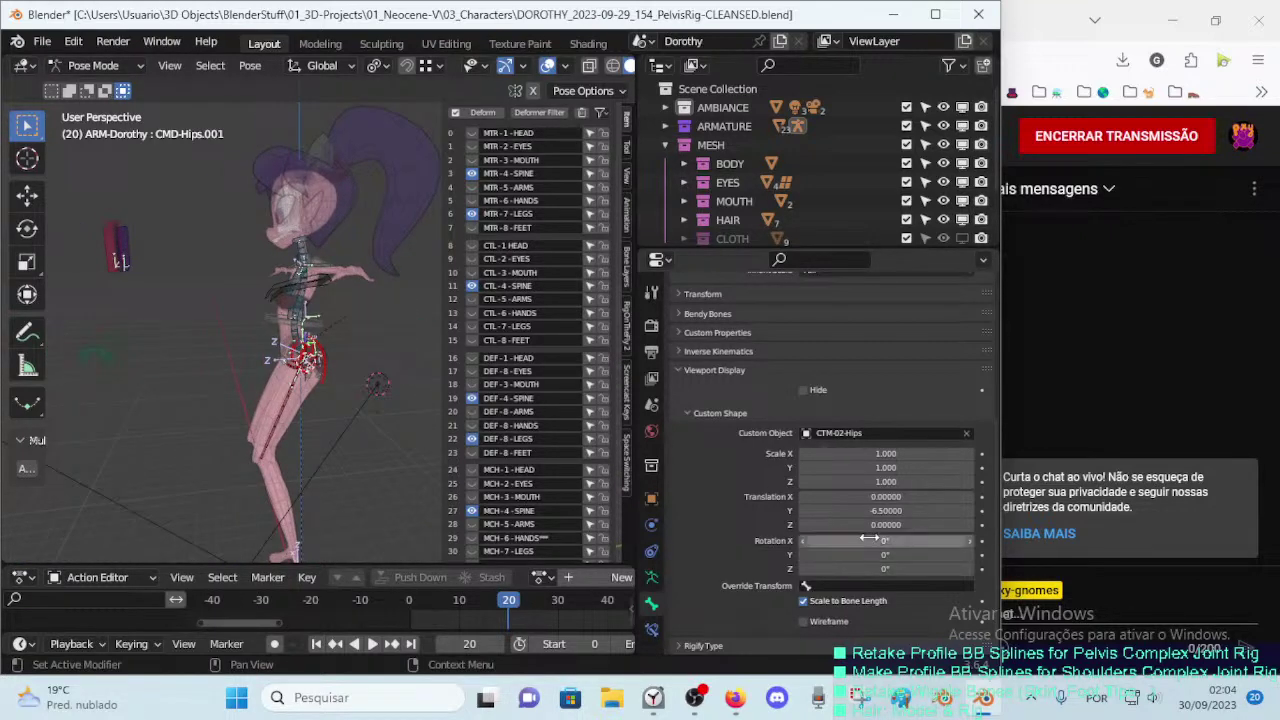
# Step: Try shifting the hips control shape's Y offset, then reset the custom shape offsets to zero
pyautogui.moveTo(99, 272); pyautogui.dragTo(308, 396, button='middle')
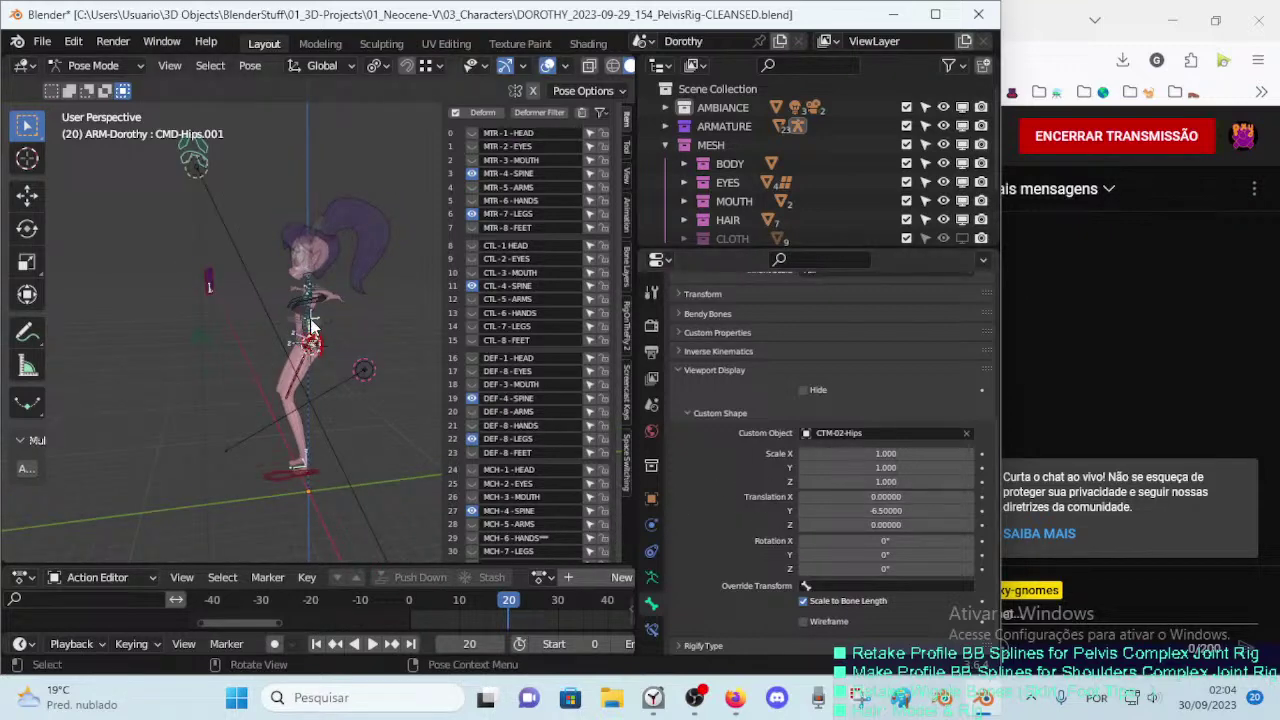
pyautogui.click(203, 338)
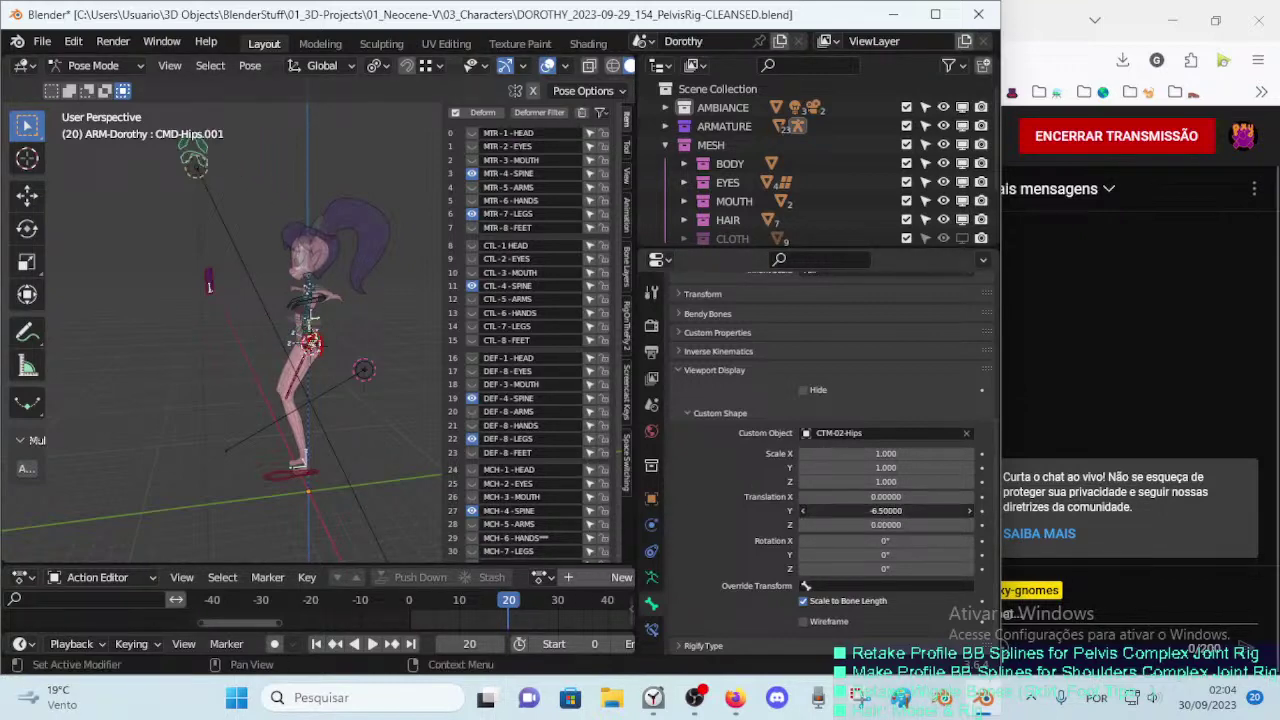
pyautogui.moveTo(880, 510); pyautogui.dragTo(887, 510)
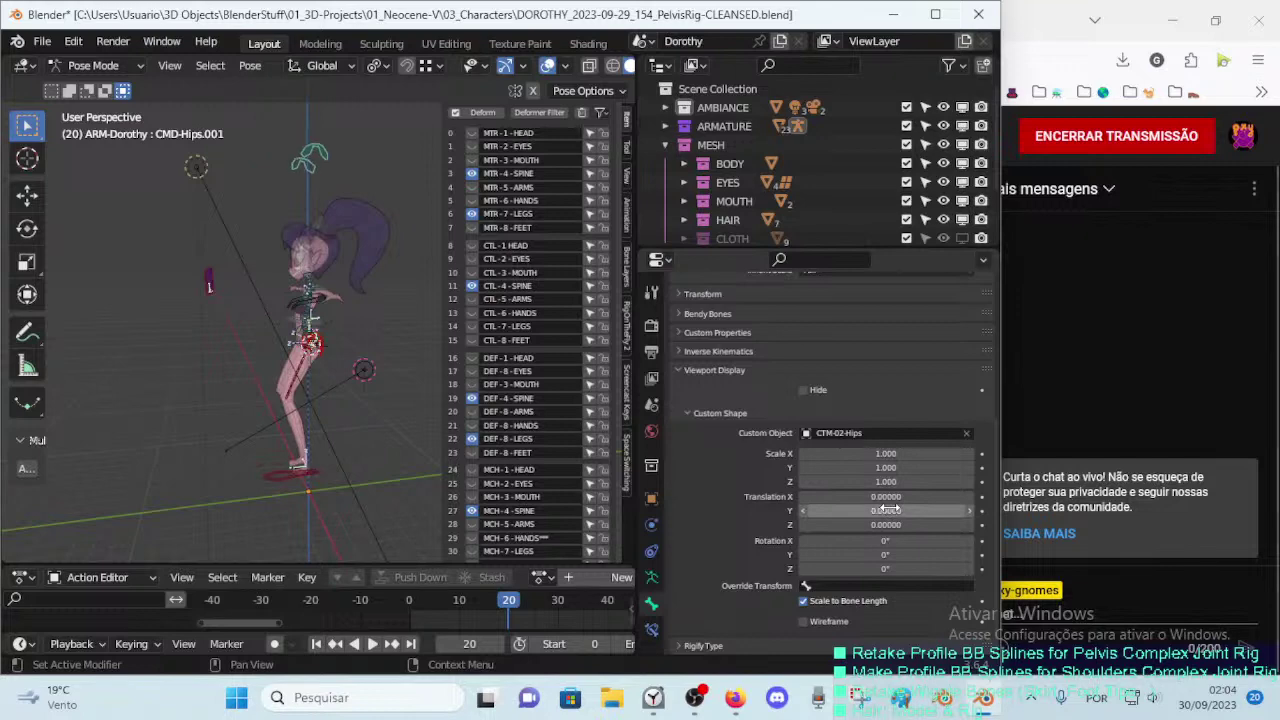
pyautogui.scroll(2, 360, 360)
pyautogui.scroll(2, 365, 360)
pyautogui.scroll(2, 319, 365)
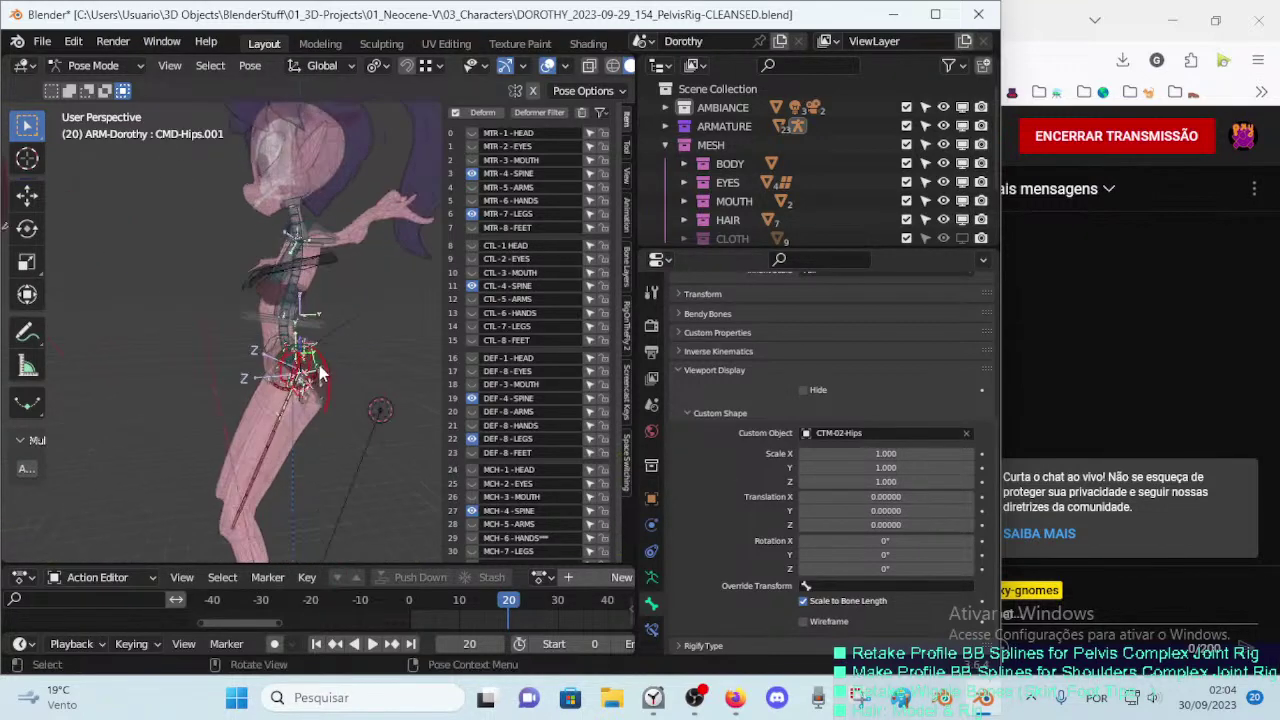
pyautogui.moveTo(319, 367); pyautogui.dragTo(361, 380, button='middle')
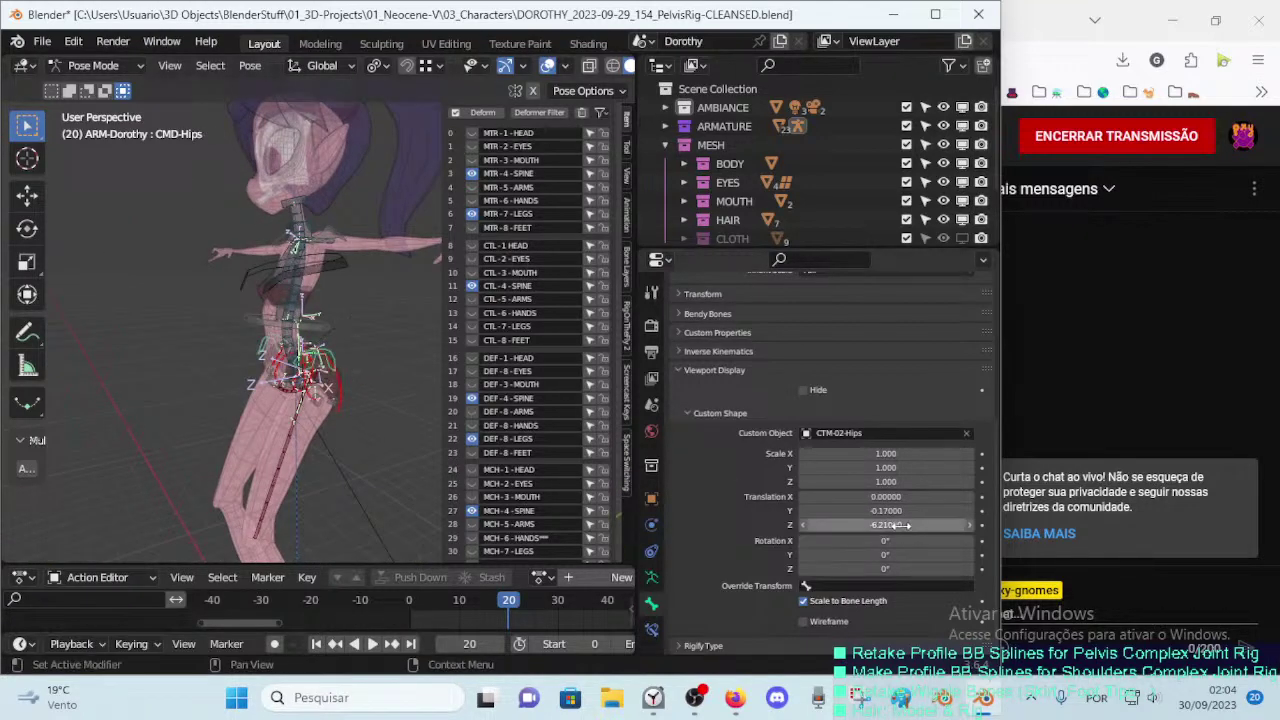
pyautogui.press('BackSpace')
pyautogui.scroll(-3, 198, 227)
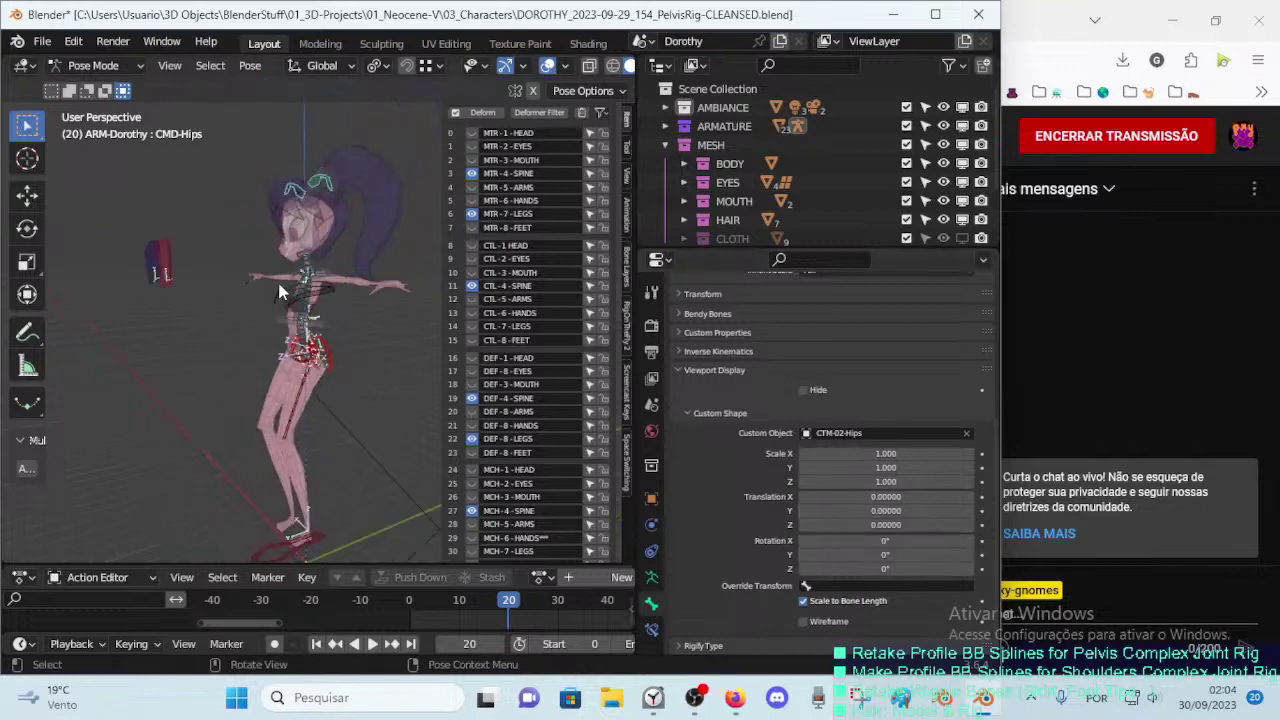
pyautogui.scroll(-2, 198, 227)
pyautogui.moveTo(365, 385)
pyautogui.mouseDown(button='middle')
pyautogui.moveTo(222, 373)
pyautogui.moveTo(236, 370)
pyautogui.mouseUp(button='middle')
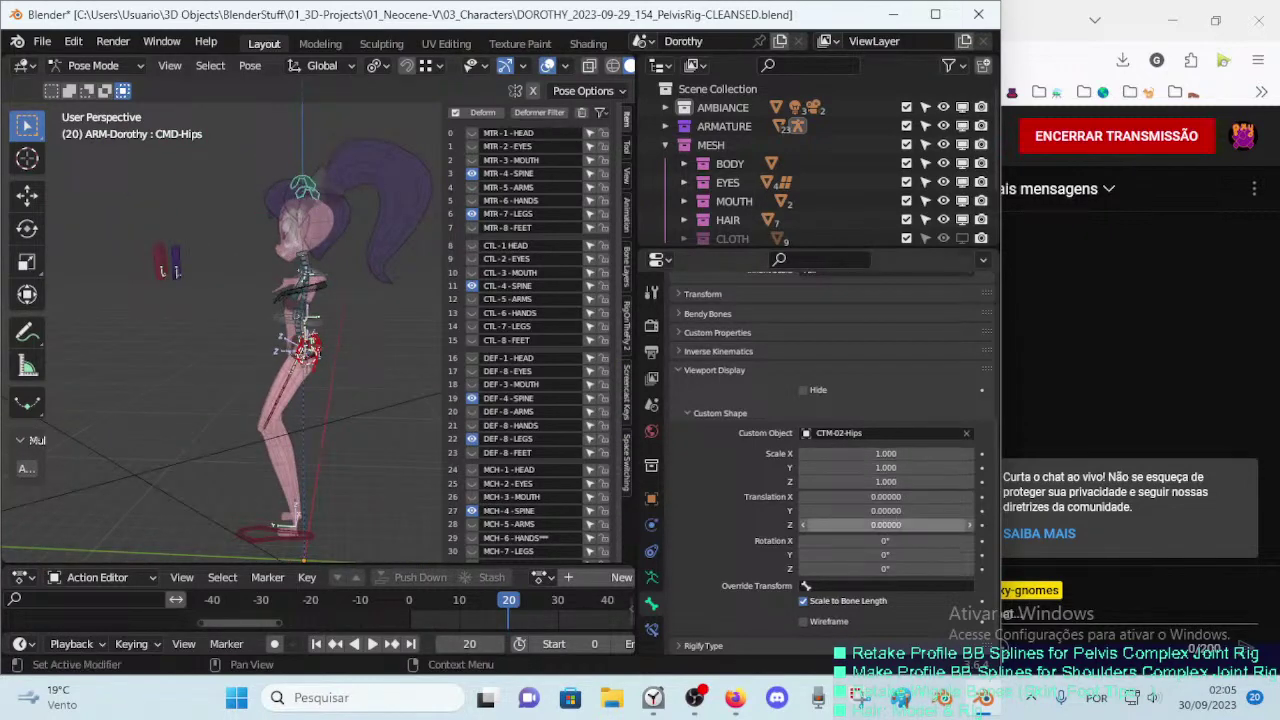
# Step: Lower CMD-Hips's custom shape Translation Z toward -6.56 so the green hip shapes surround the pelvis
pyautogui.moveTo(885, 524); pyautogui.dragTo(850, 524)
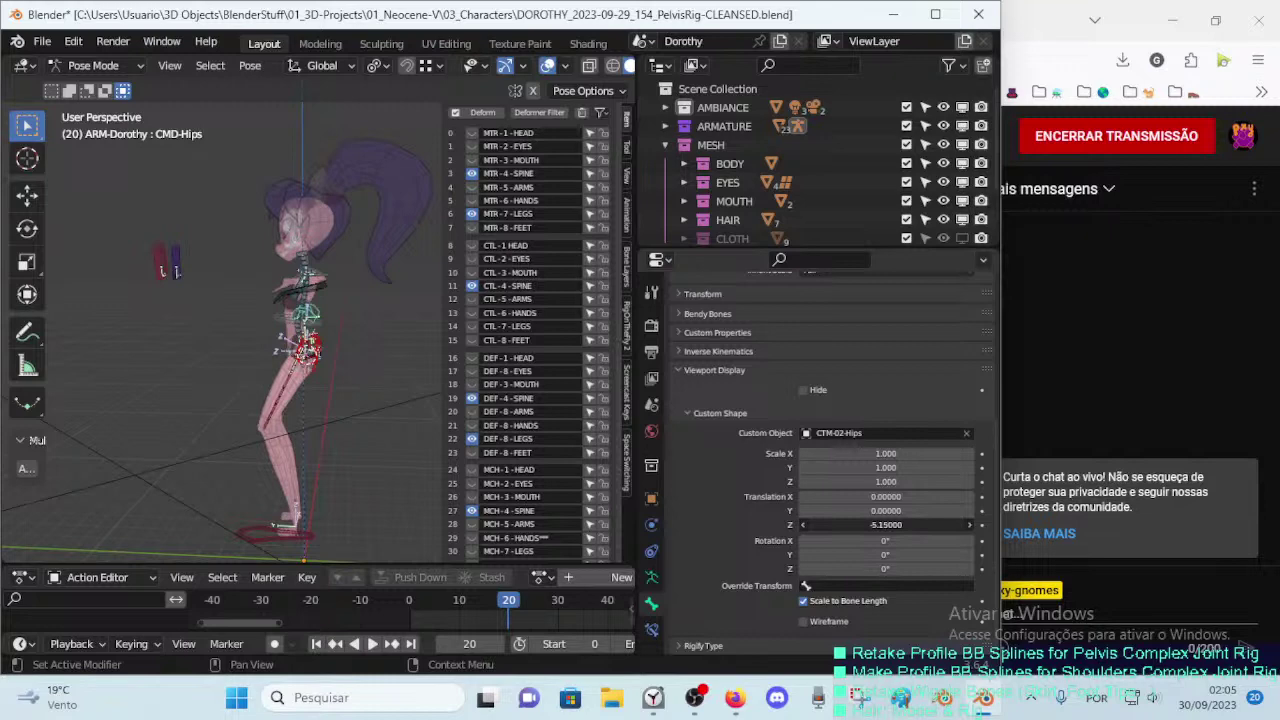
pyautogui.moveTo(885, 524); pyautogui.dragTo(880, 524)
pyautogui.moveTo(404, 315); pyautogui.dragTo(350, 282, button='middle')
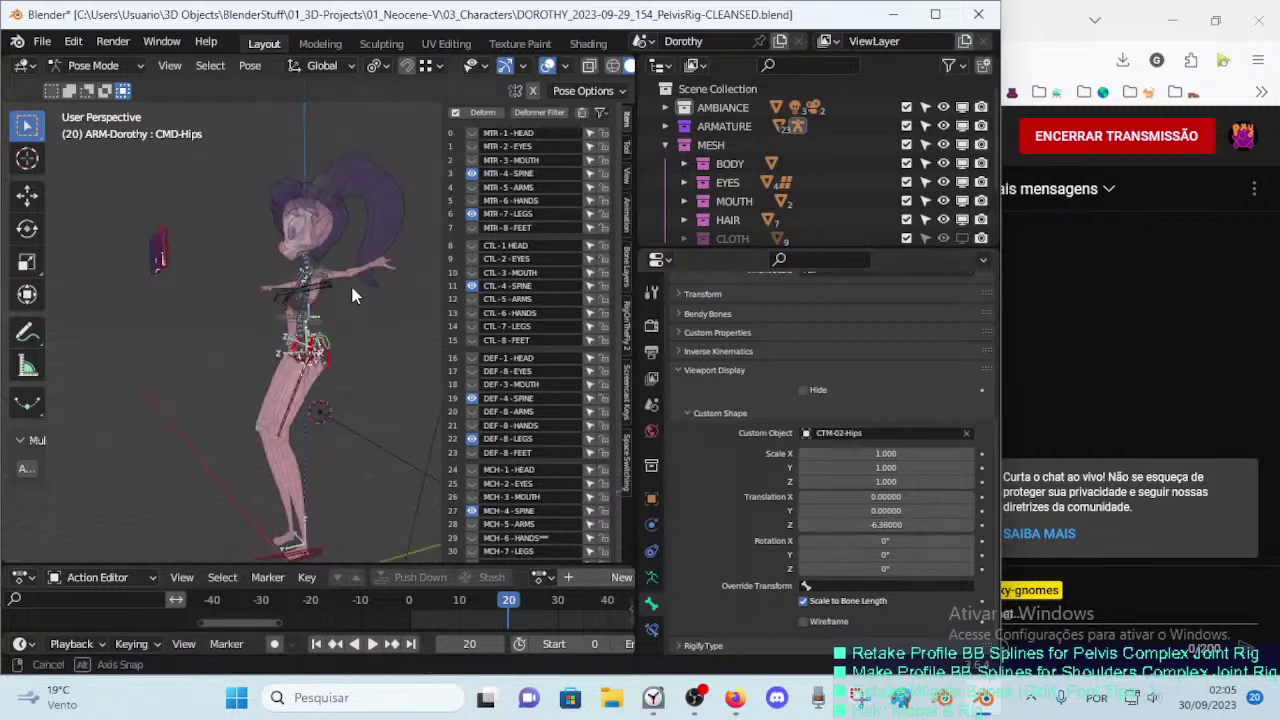
pyautogui.scroll(3, 386, 345)
pyautogui.scroll(2, 386, 344)
pyautogui.scroll(2, 416, 343)
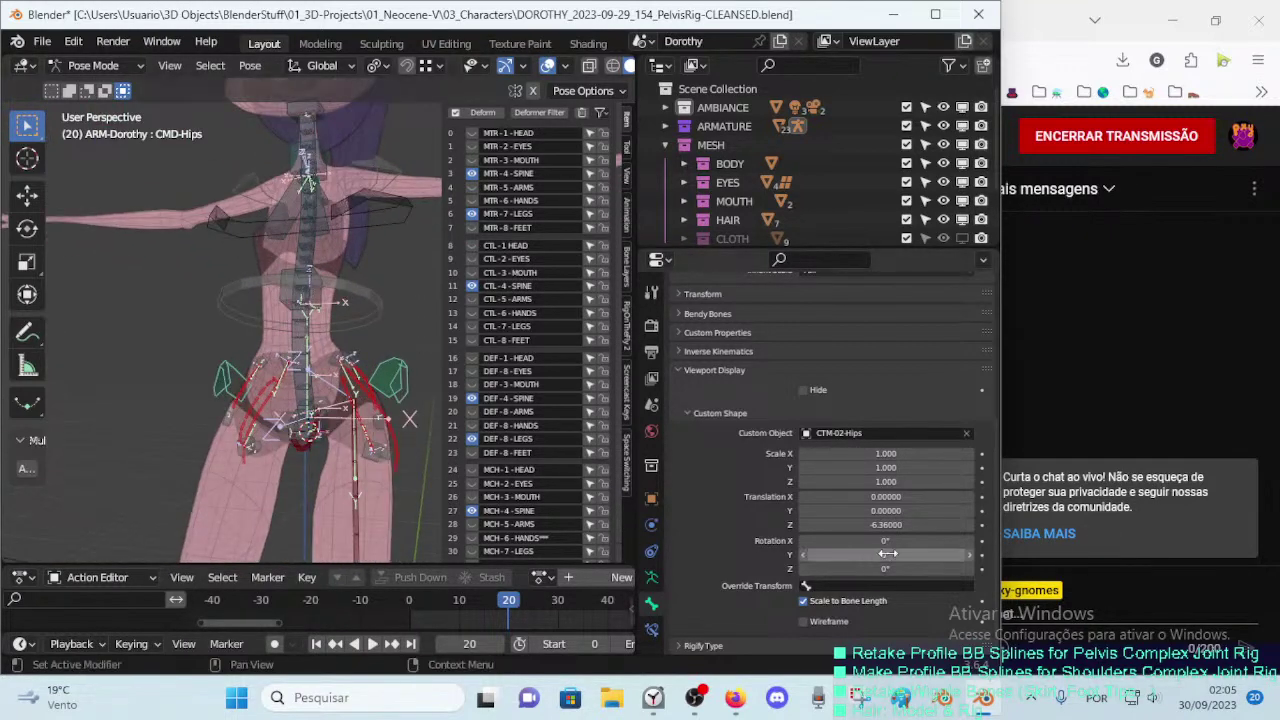
pyautogui.moveTo(885, 524); pyautogui.dragTo(870, 524)
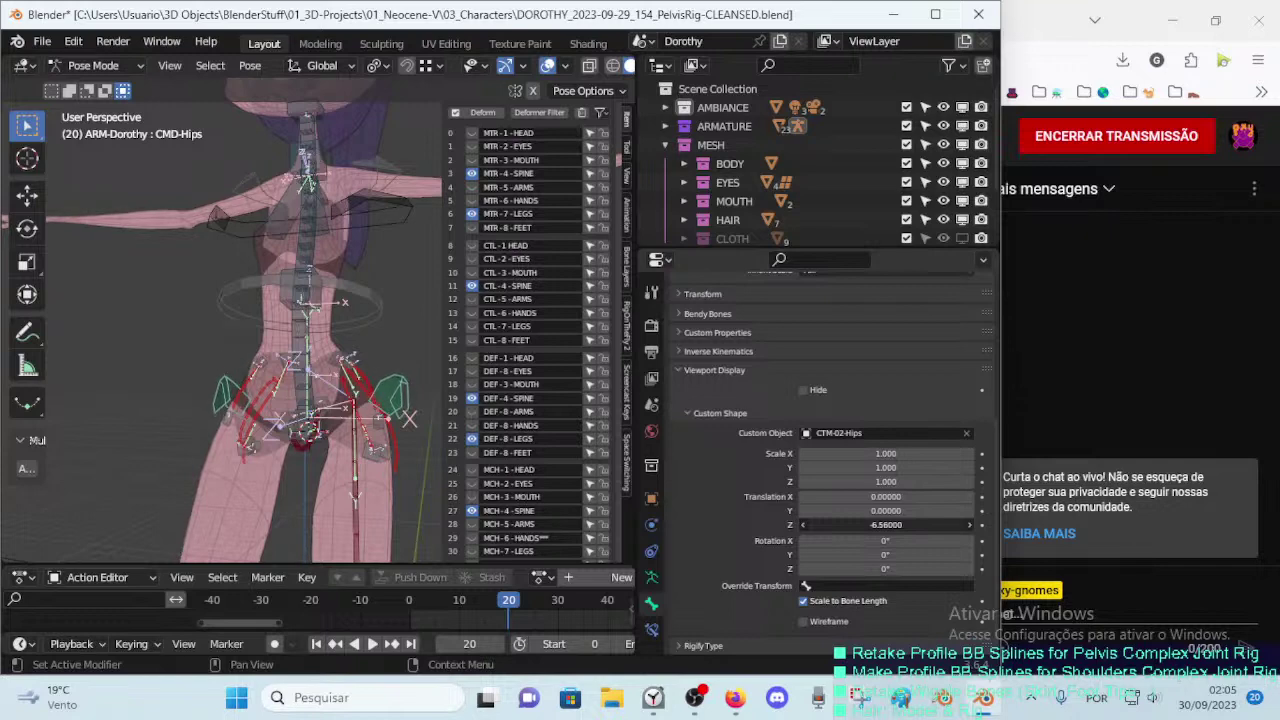
pyautogui.moveTo(434, 403); pyautogui.dragTo(330, 410, button='middle')
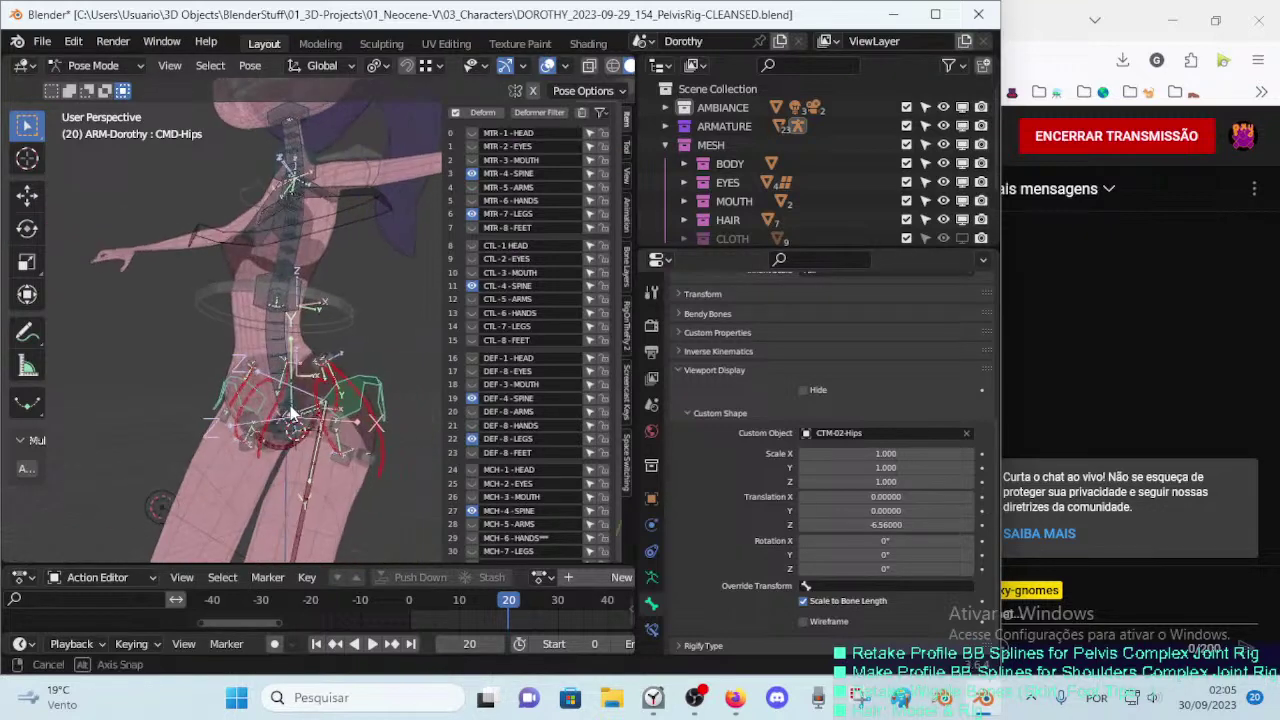
pyautogui.click(860, 525)
pyautogui.write('0')
pyautogui.press('Return')
# Step: Select the CMD-Hips.001 control via Edit Mode and return to Pose Mode
pyautogui.click(361, 316)
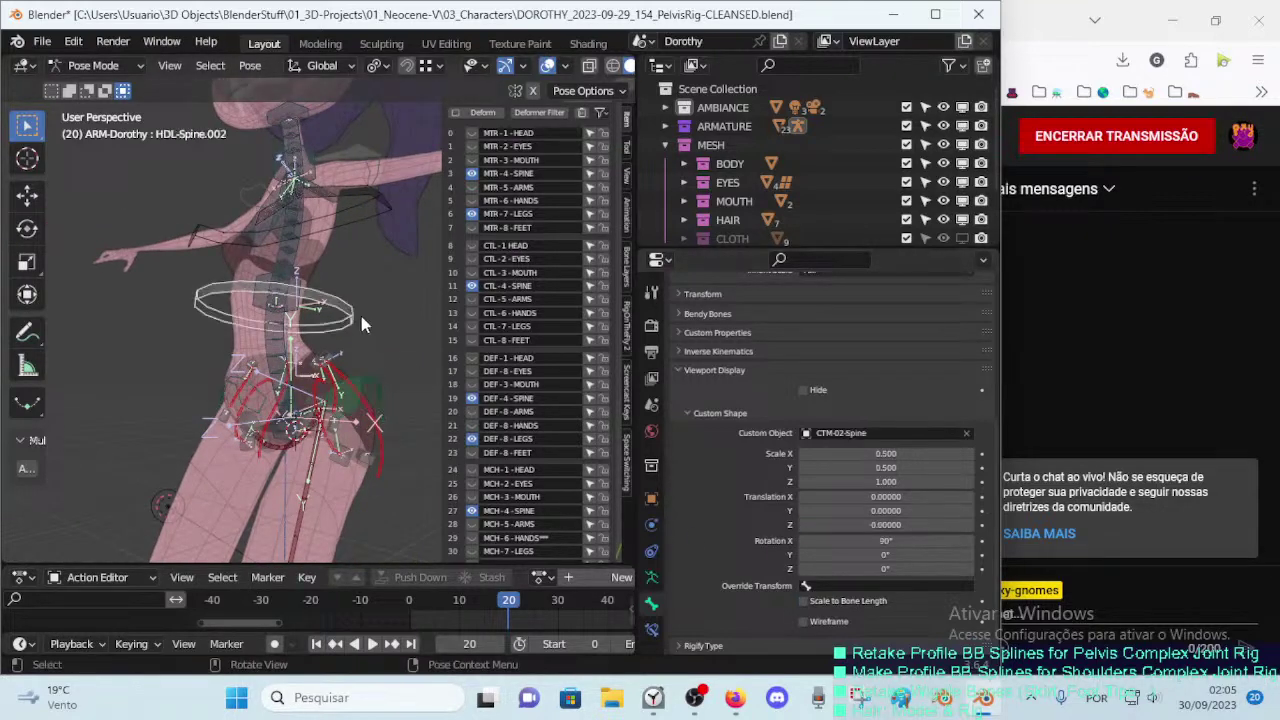
pyautogui.press('n')
pyautogui.moveTo(386, 333)
pyautogui.mouseDown(button='middle')
pyautogui.moveTo(317, 370)
pyautogui.moveTo(359, 357)
pyautogui.mouseUp(button='middle')
pyautogui.press('Tab')
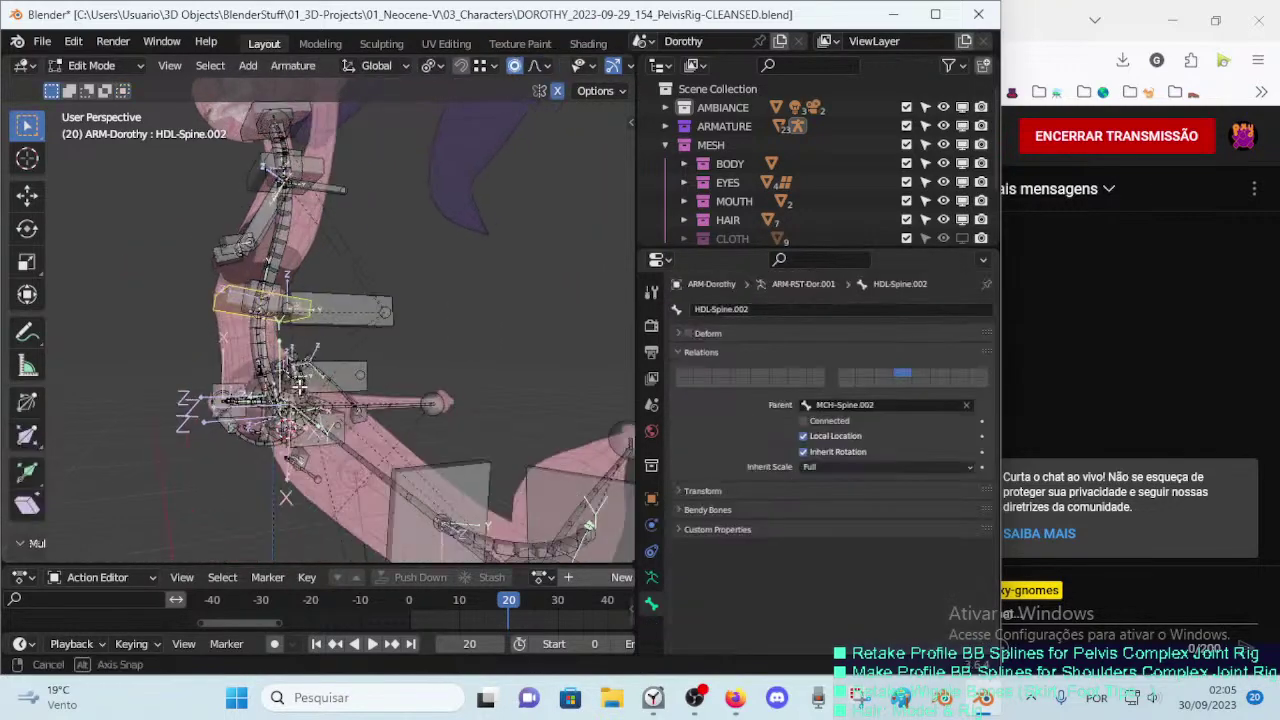
pyautogui.click(359, 357)
pyautogui.press('Tab')
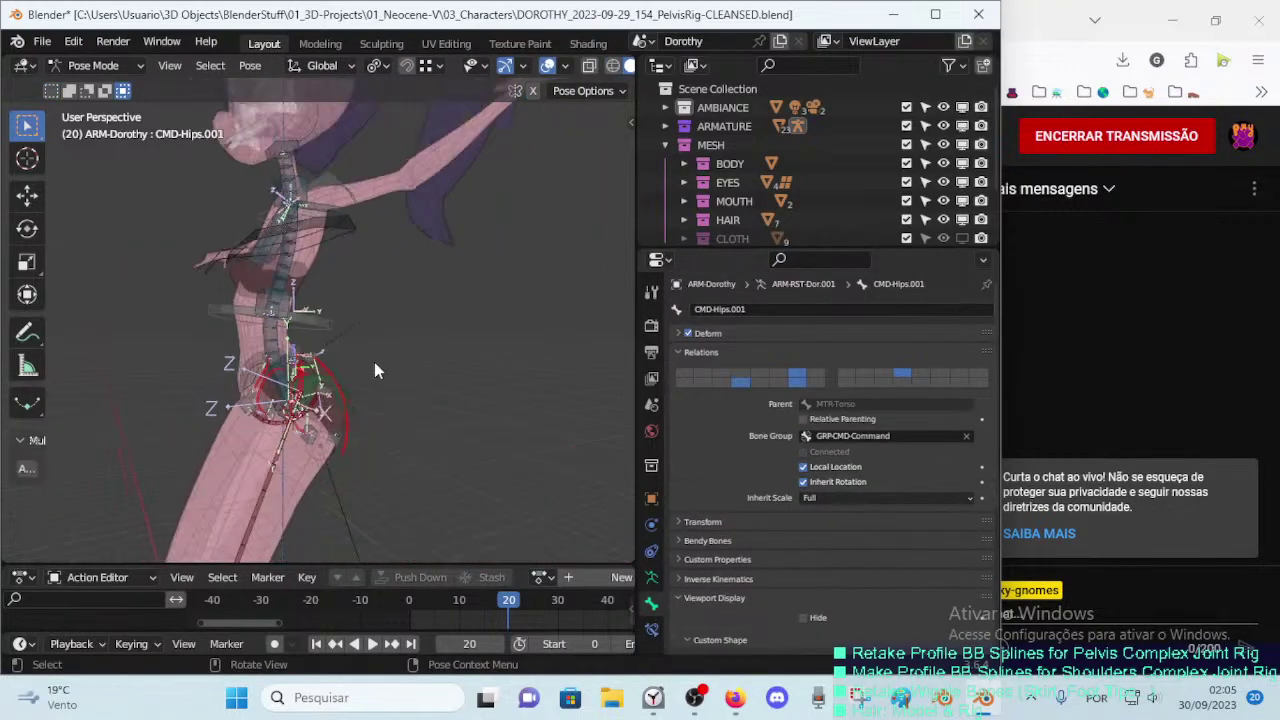
pyautogui.moveTo(359, 357)
pyautogui.mouseDown(button='middle')
pyautogui.moveTo(490, 387)
pyautogui.moveTo(102, 392)
pyautogui.moveTo(577, 402)
pyautogui.moveTo(177, 386)
pyautogui.moveTo(434, 366)
pyautogui.moveTo(372, 271)
pyautogui.moveTo(658, 590)
pyautogui.mouseUp(button='middle')
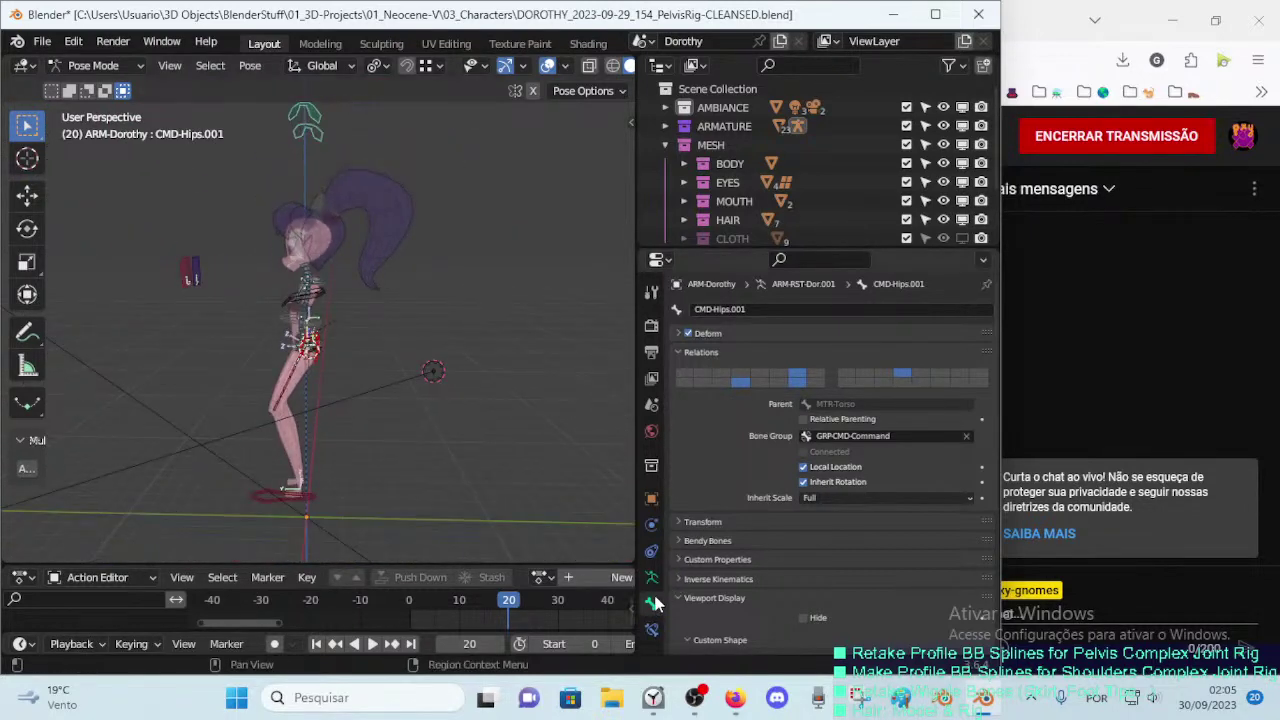
# Step: Set CMD-Hips.001's custom shape Translation Z to -9.97 and turn off Scale to Bone Length
pyautogui.scroll(-5, 769, 585)
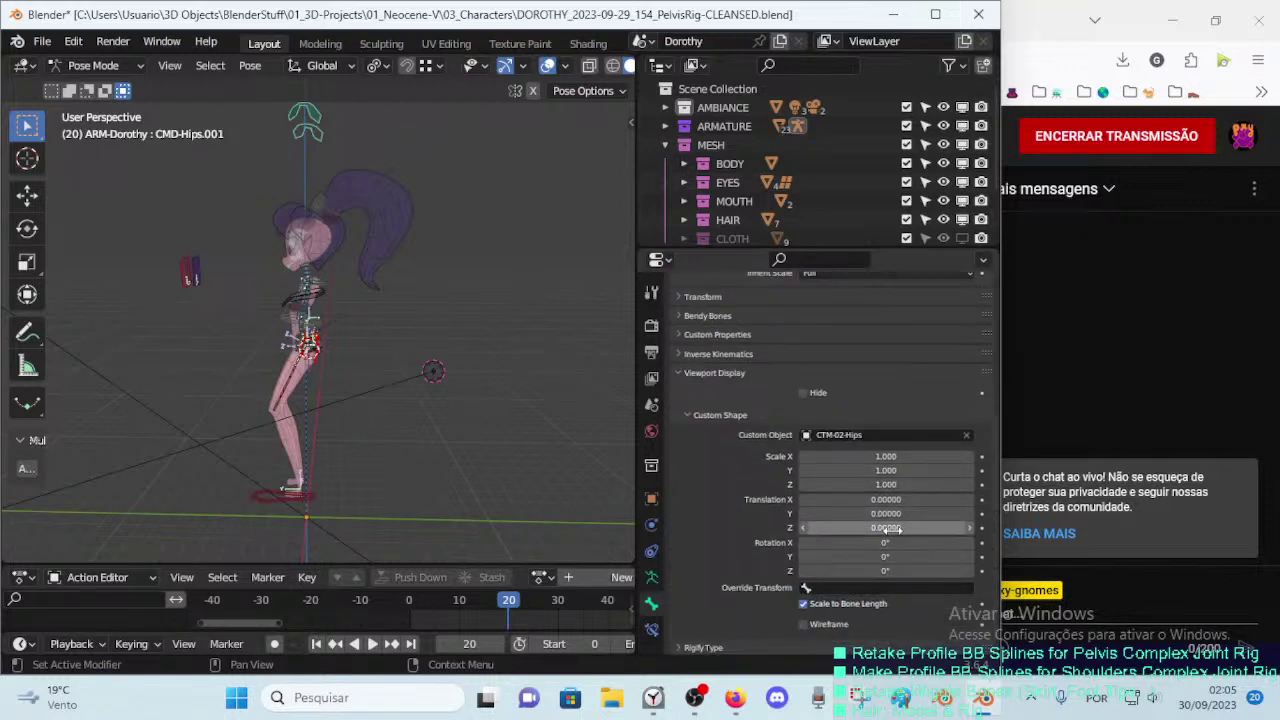
pyautogui.moveTo(897, 531)
pyautogui.mouseDown()
pyautogui.moveTo(820, 531)
pyautogui.moveTo(870, 527)
pyautogui.mouseUp()
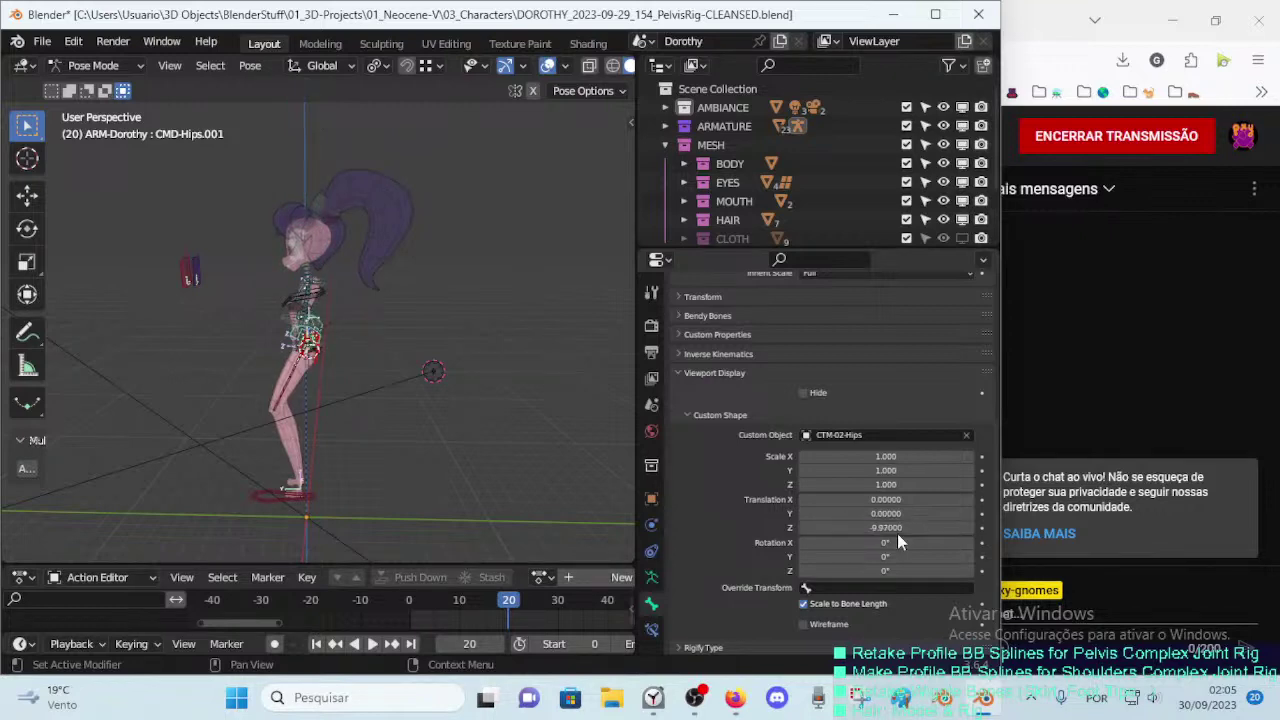
pyautogui.moveTo(520, 330); pyautogui.dragTo(470, 355, button='middle')
pyautogui.scroll(3, 418, 404)
pyautogui.moveTo(418, 396); pyautogui.dragTo(618, 443, button='middle')
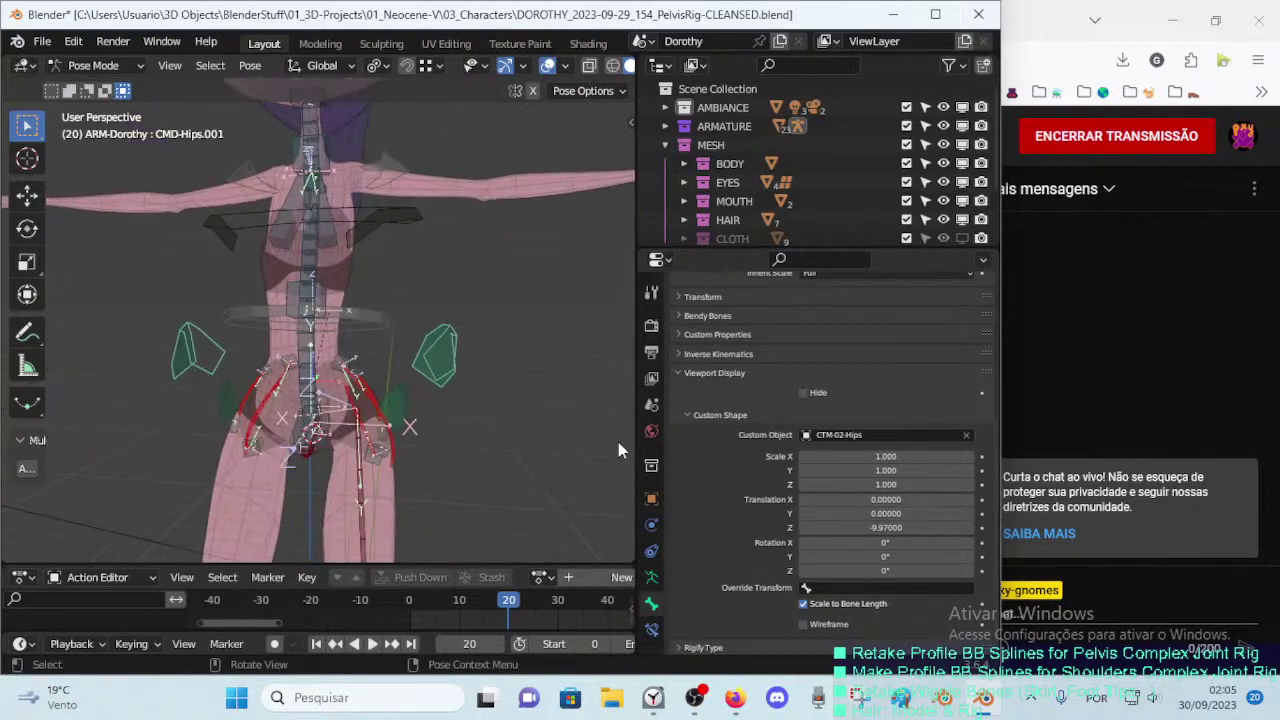
pyautogui.click(806, 605)
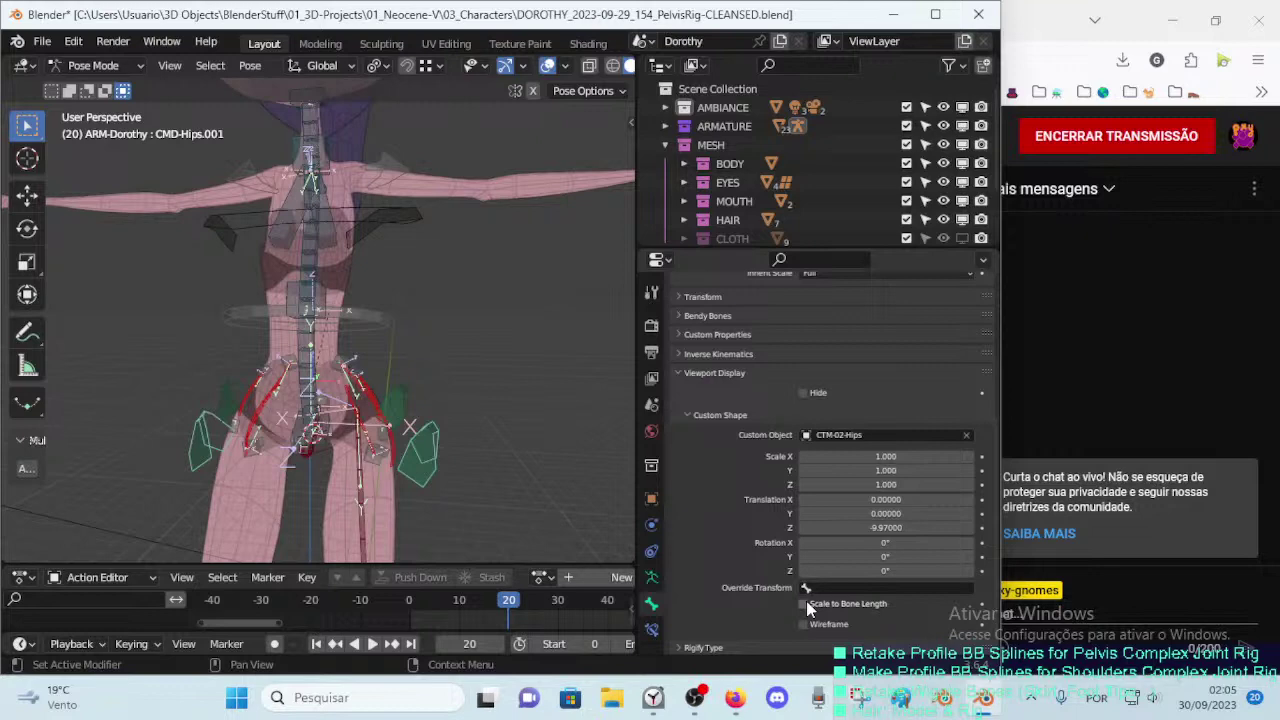
# Step: Compare with CMD-Hips, toggling its bone-length scaling, then reselect CMD-Hips.001
pyautogui.click(410, 400)
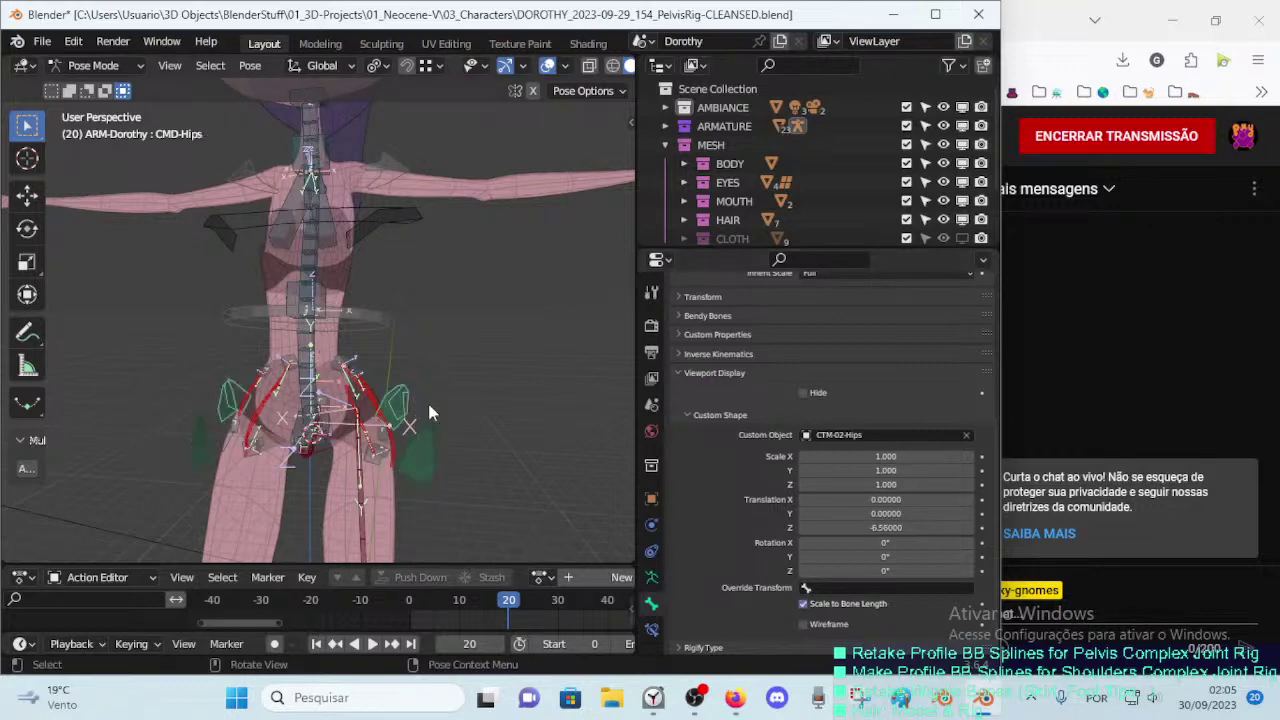
pyautogui.click(803, 605)
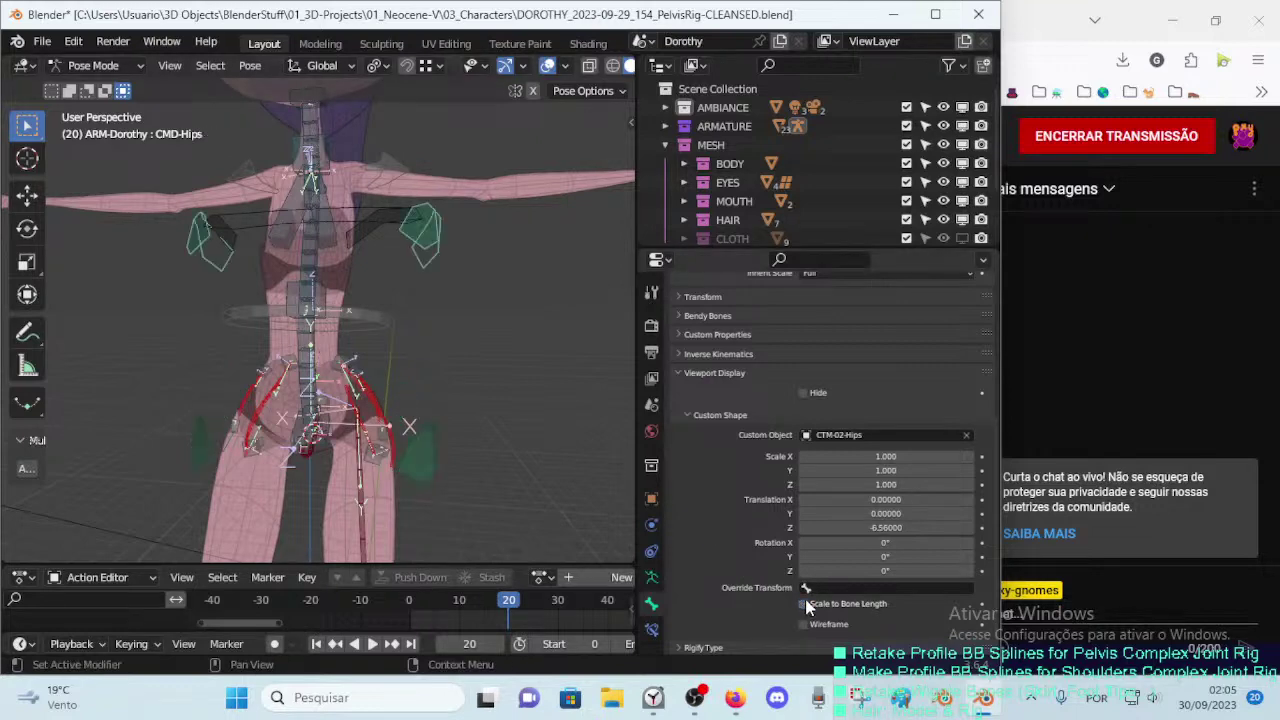
pyautogui.click(455, 482)
pyautogui.moveTo(473, 467); pyautogui.dragTo(467, 455, button='middle')
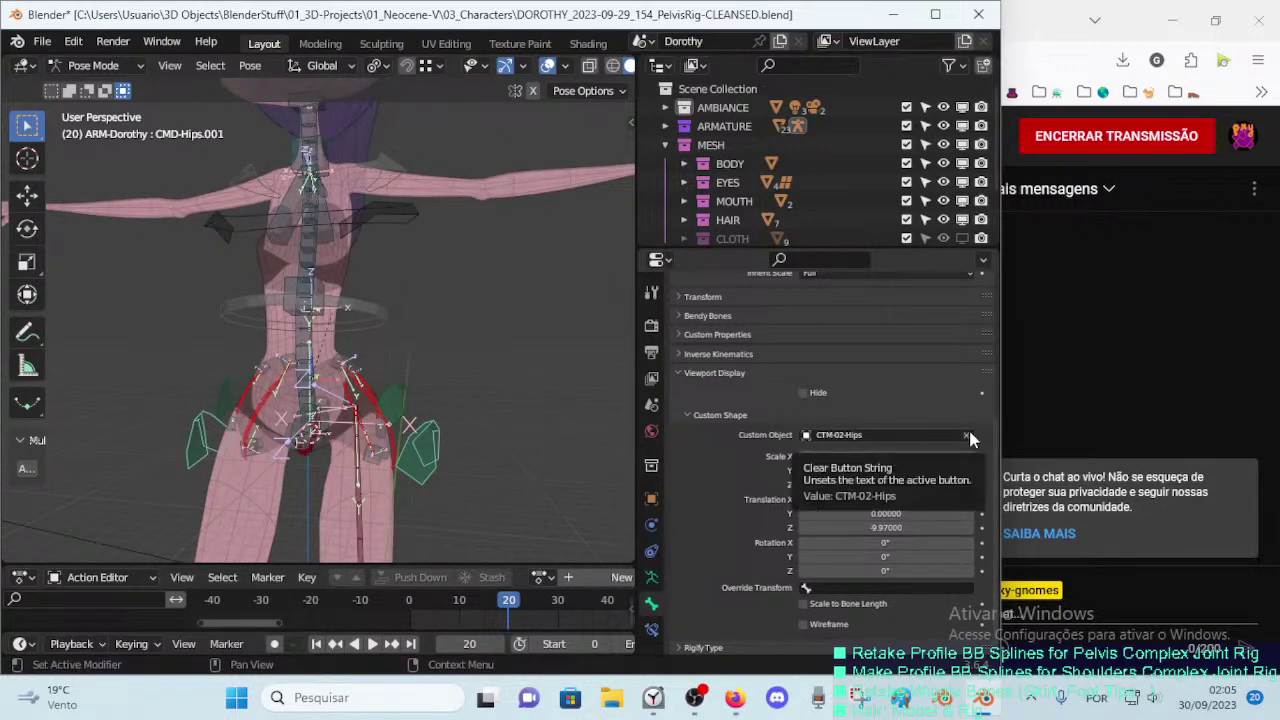
# Step: Check the spine ring handle's name and trial it as the CMD-Hips.001 custom shape, cancelling the change
pyautogui.click(384, 315)
pyautogui.press('F2')
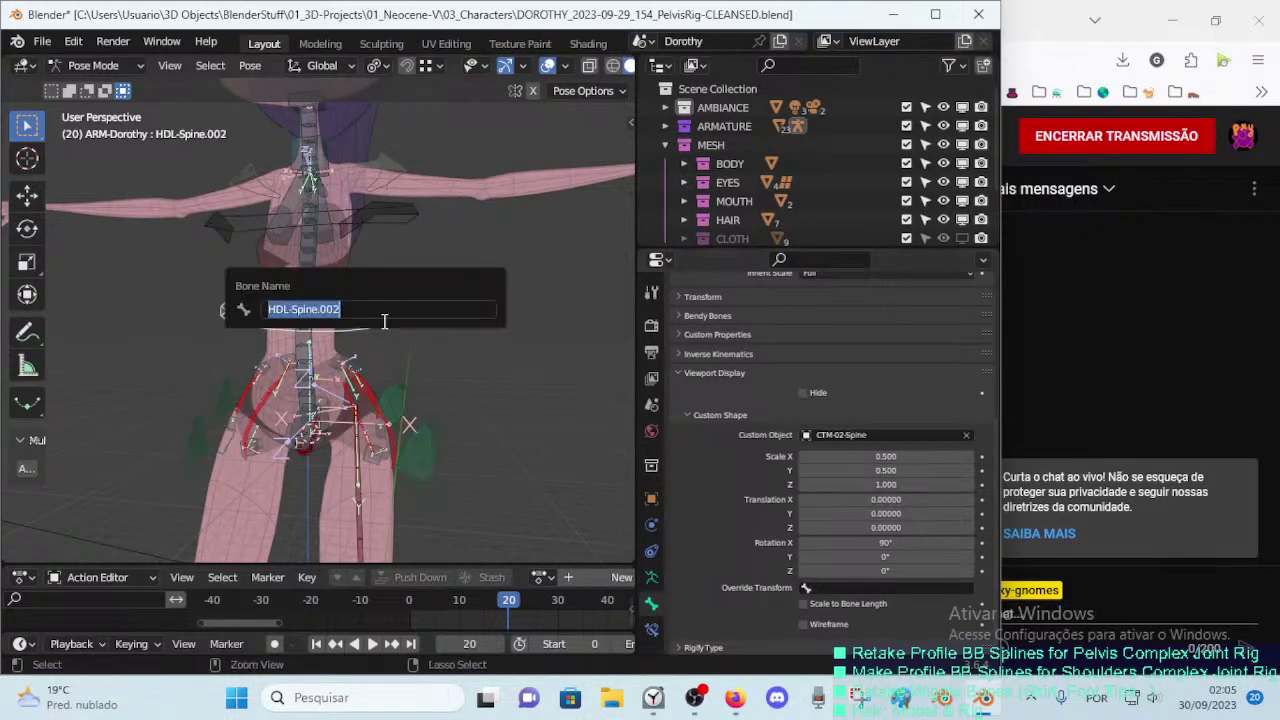
pyautogui.click(425, 443)
pyautogui.click(854, 435)
pyautogui.write('HDL-Spine.002')
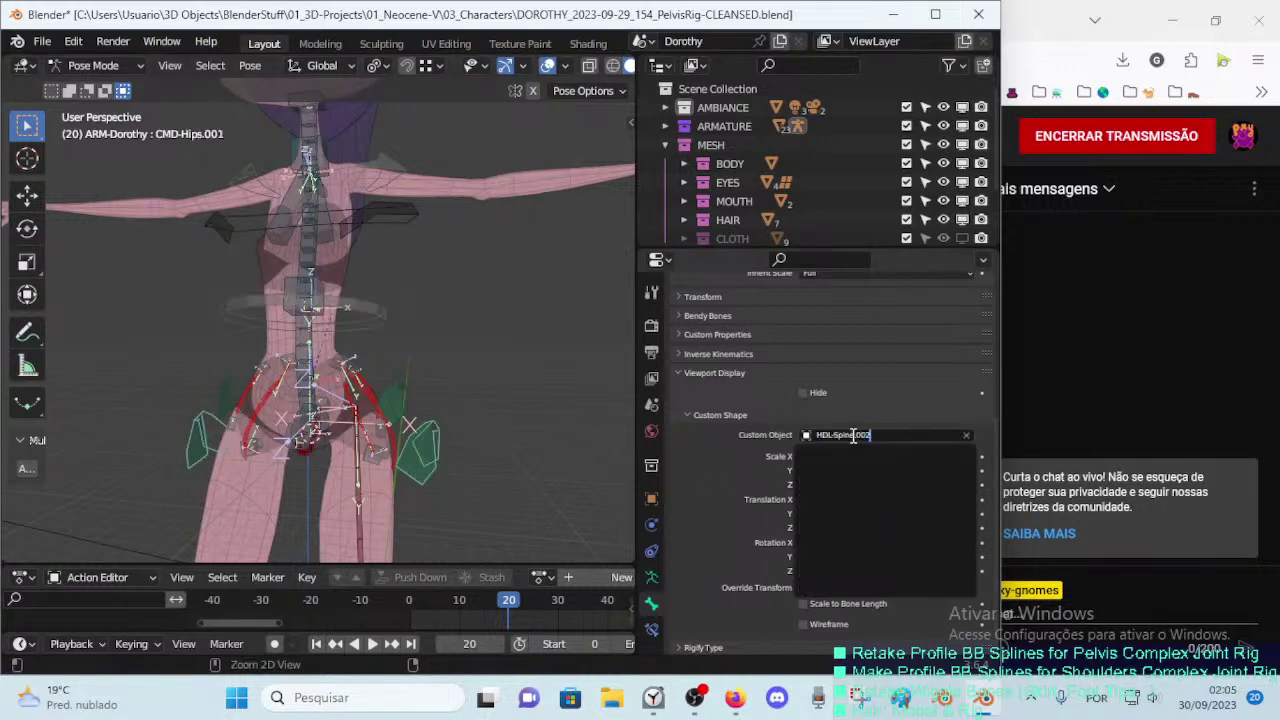
pyautogui.click(565, 428)
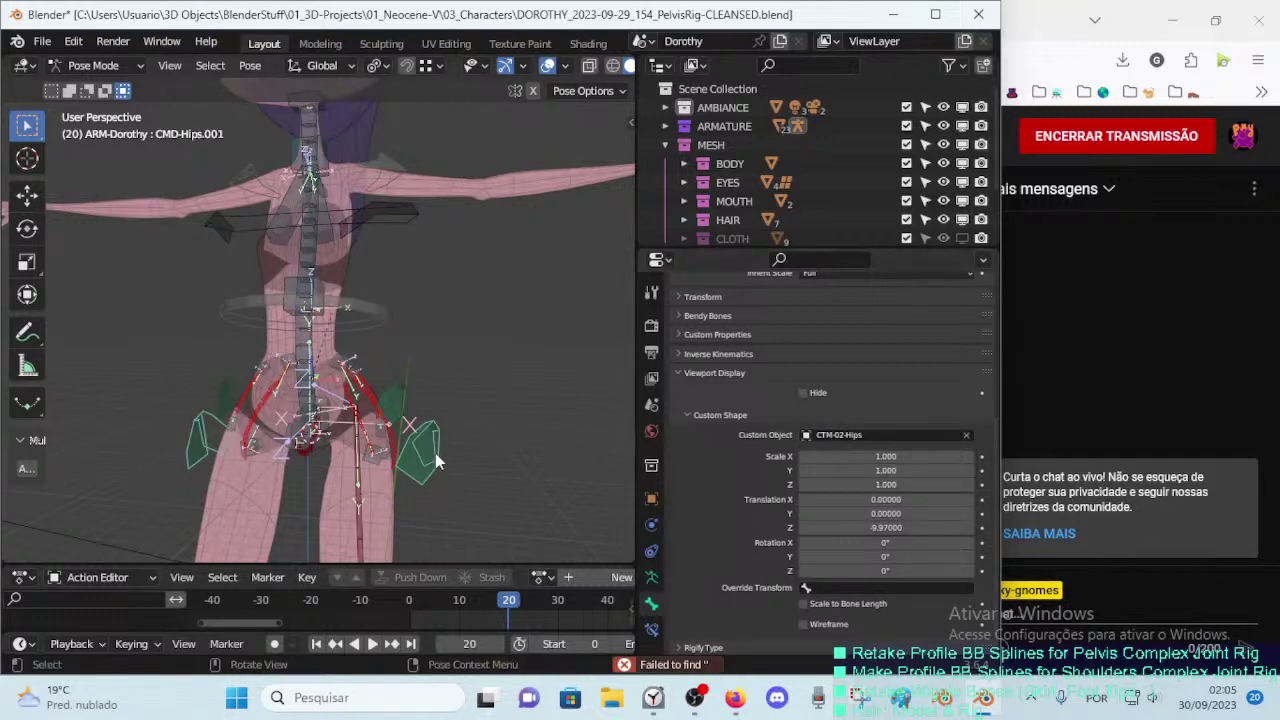
# Step: Rename the CMD-Hips.001 control bone to CMD-TorsoLower
pyautogui.click(400, 410)
pyautogui.click(431, 465)
pyautogui.press('F2')
pyautogui.click(390, 466)
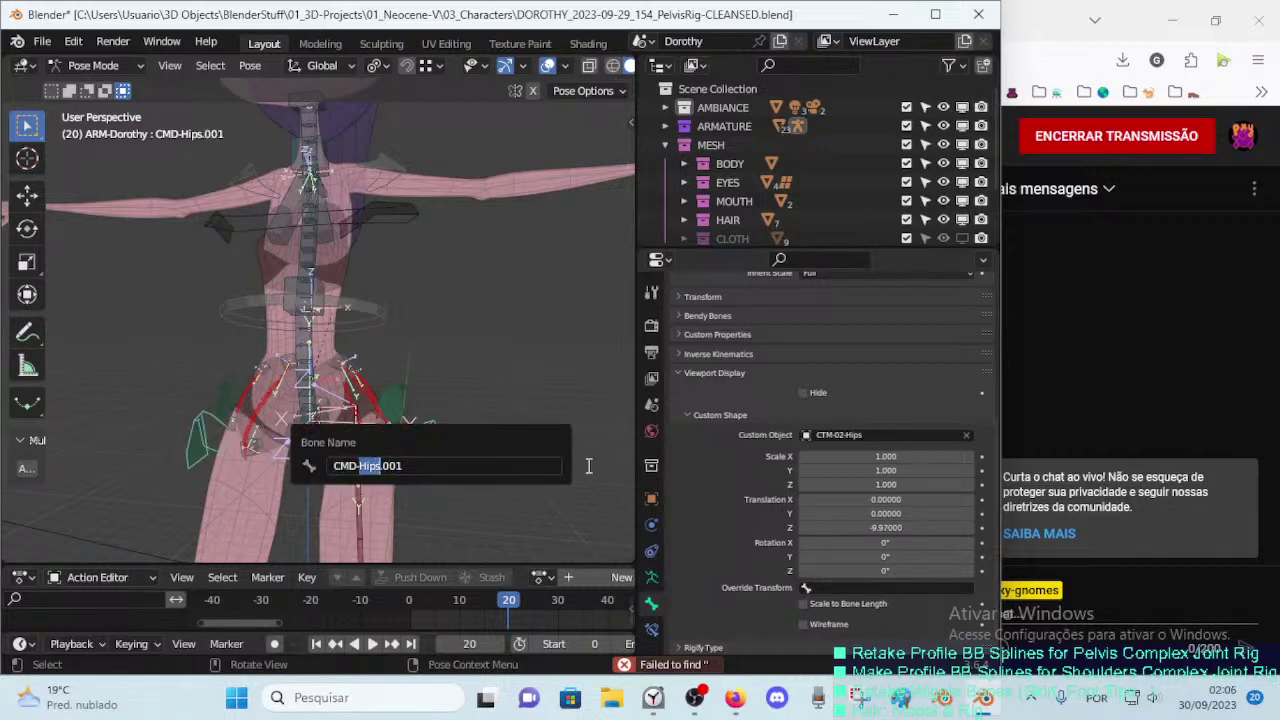
pyautogui.write('Lowe')
pyautogui.press('BackSpace')
pyautogui.press('BackSpace')
pyautogui.press('BackSpace')
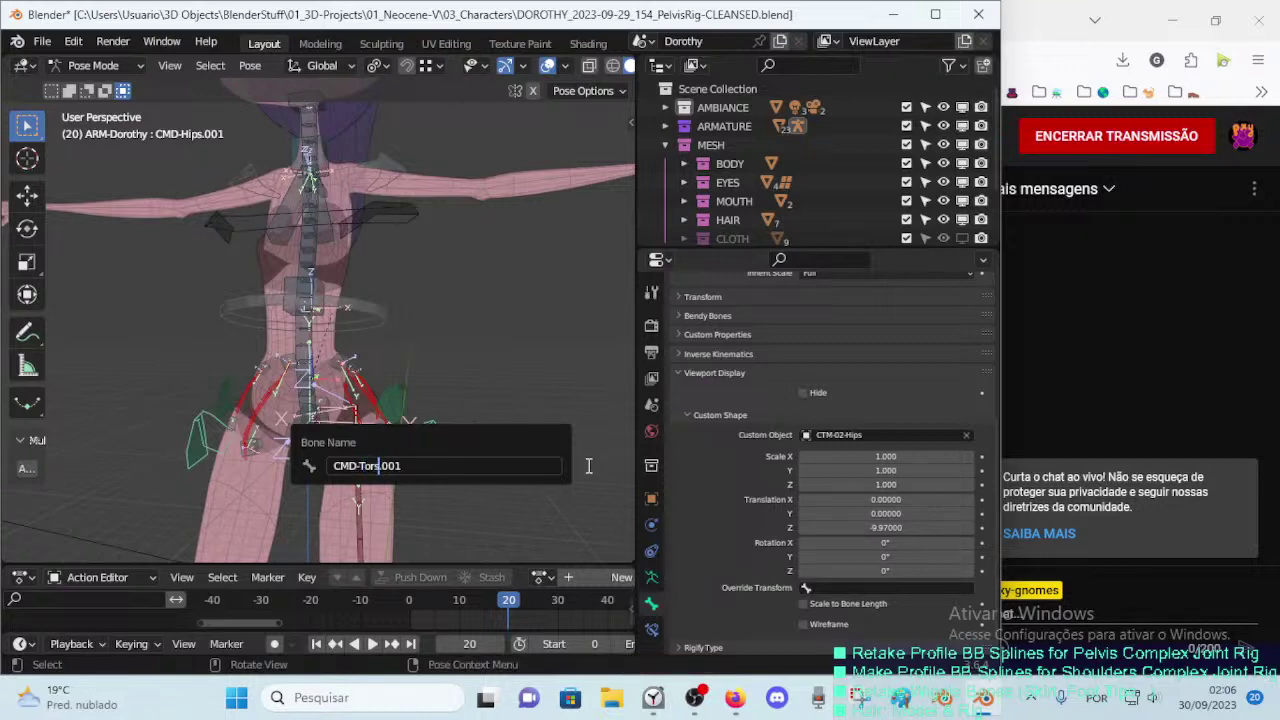
pyautogui.write('Lower')
pyautogui.hotkey('shift', 'End')
pyautogui.press('Delete')
pyautogui.press('Return')
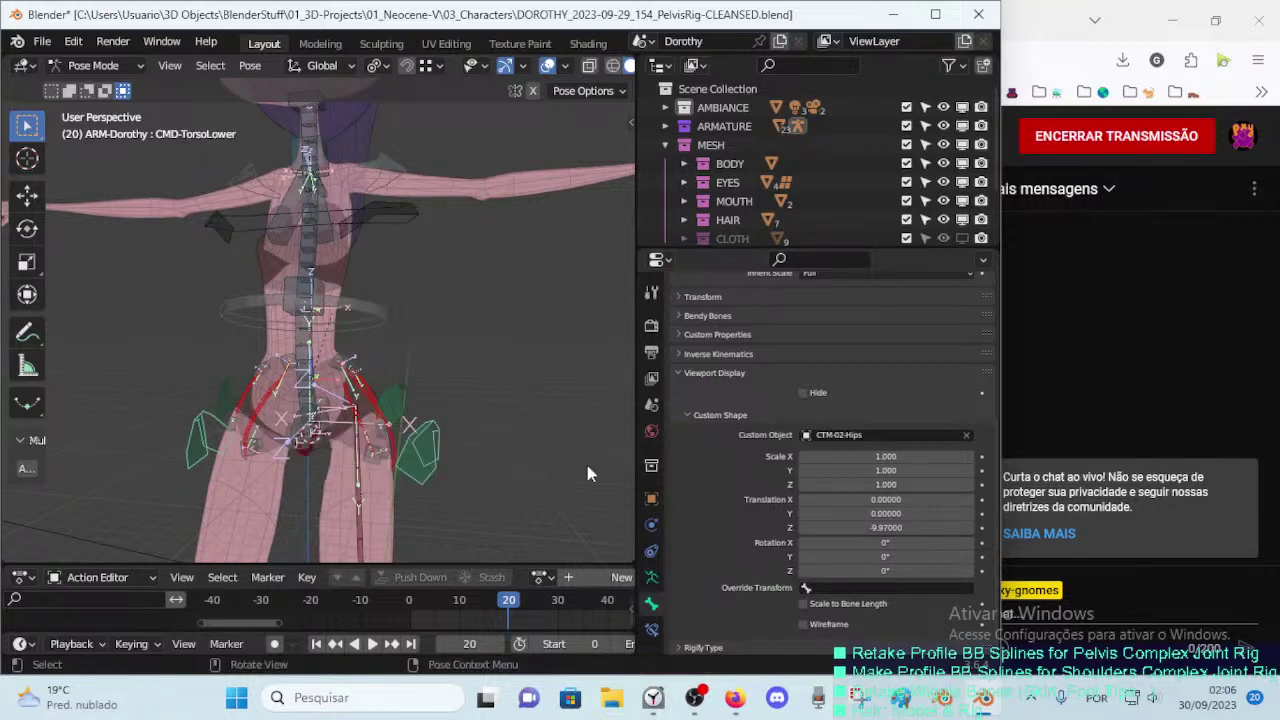
# Step: Confirm the waist ring is HDL-Spine.002 and inspect CMD-TorsoLower's custom shape field, leaving it unchanged
pyautogui.click(368, 309)
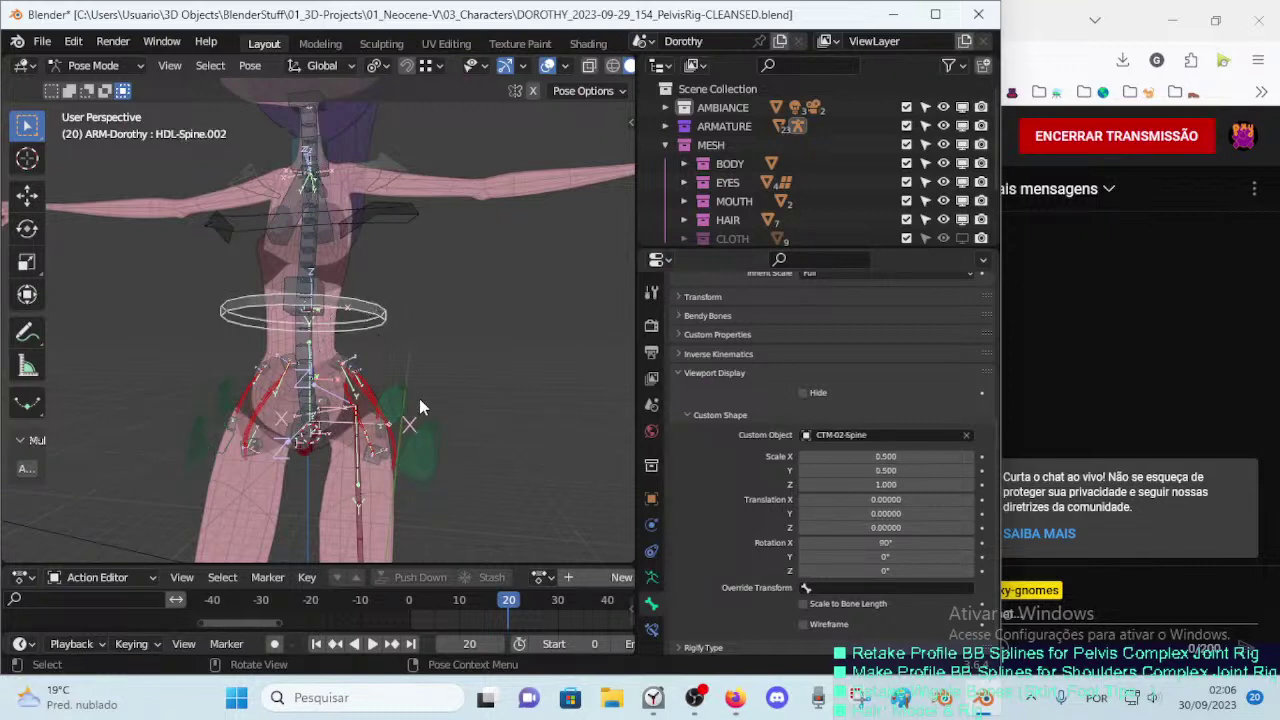
pyautogui.click(428, 441)
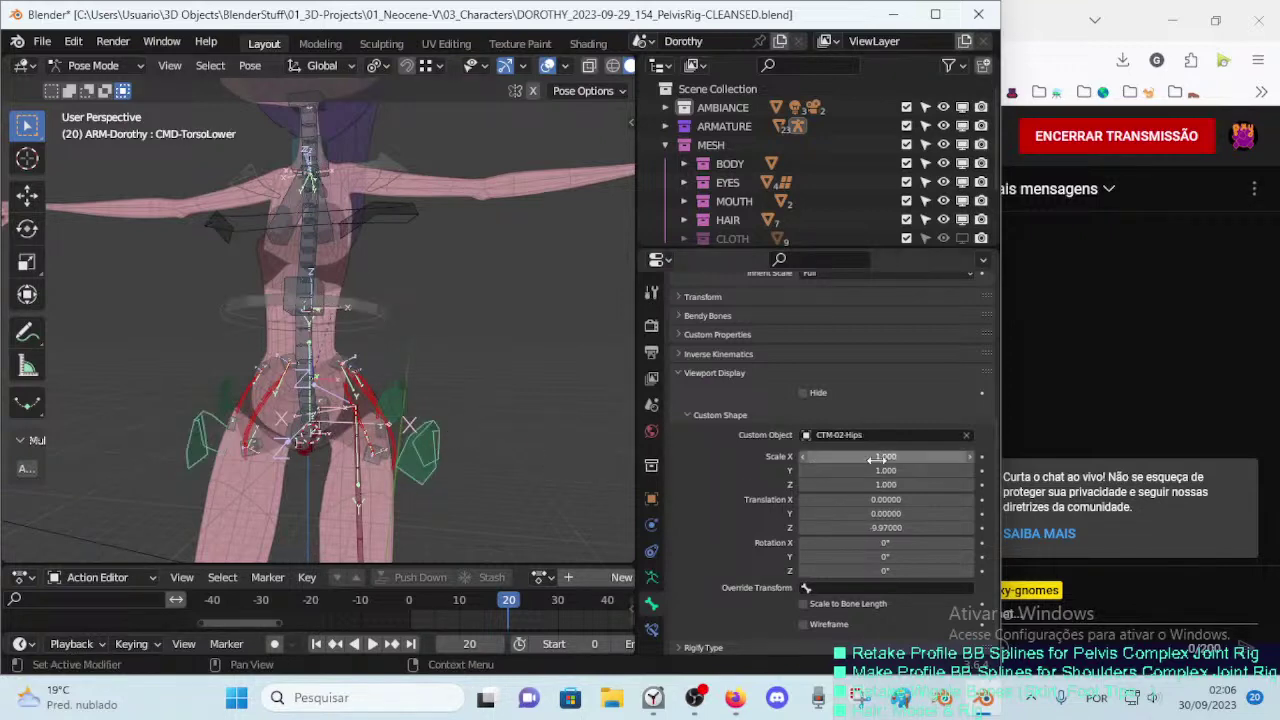
pyautogui.click(362, 320)
pyautogui.press('F2')
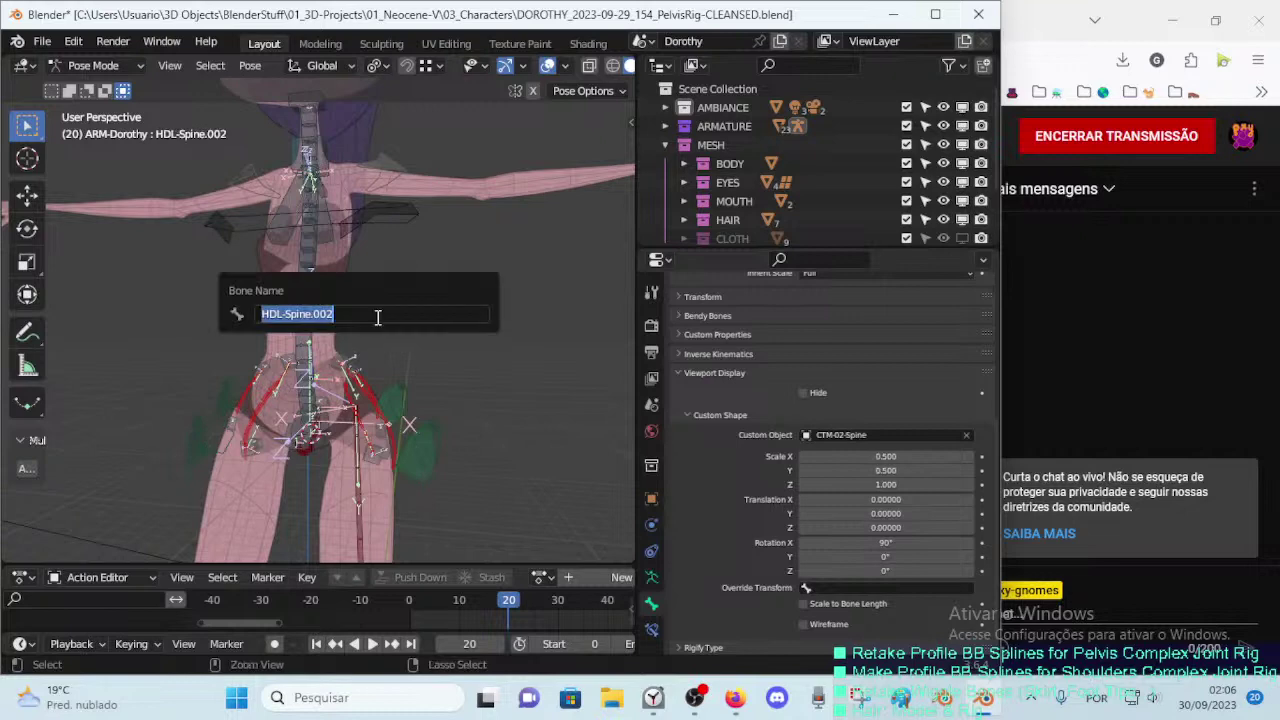
pyautogui.click(428, 441)
pyautogui.click(848, 435)
pyautogui.click(848, 438)
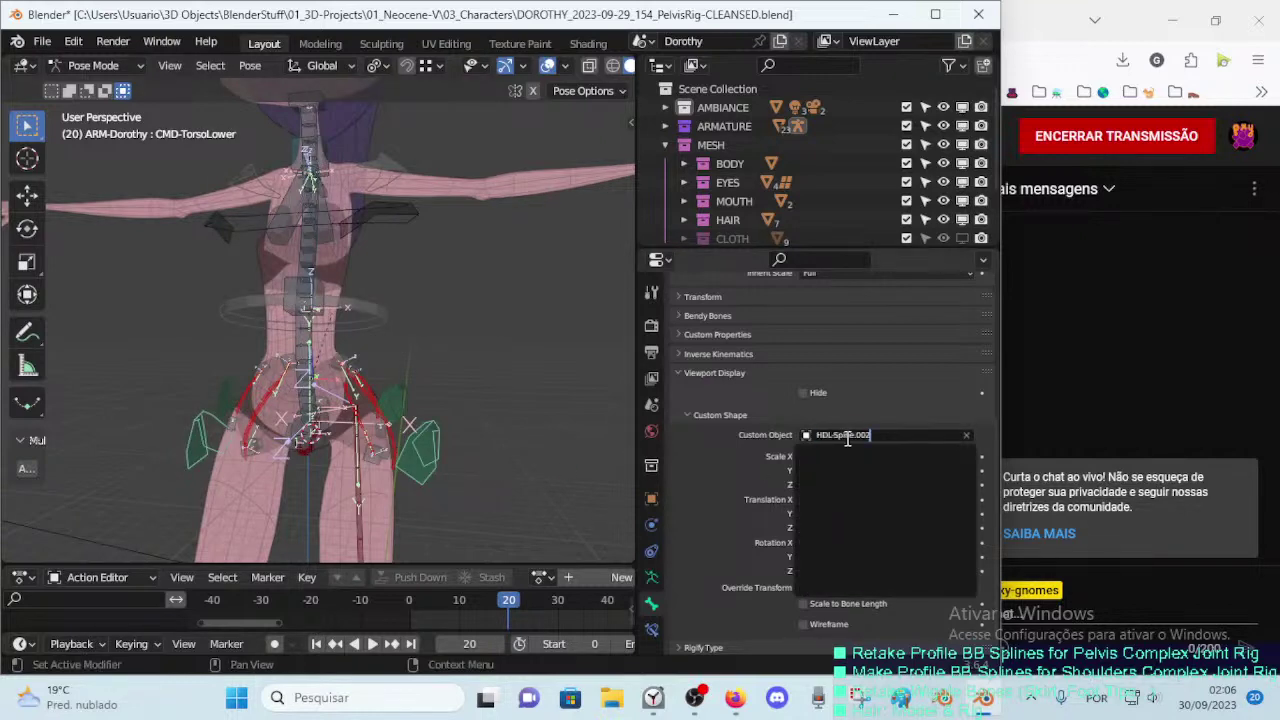
pyautogui.press('Return')
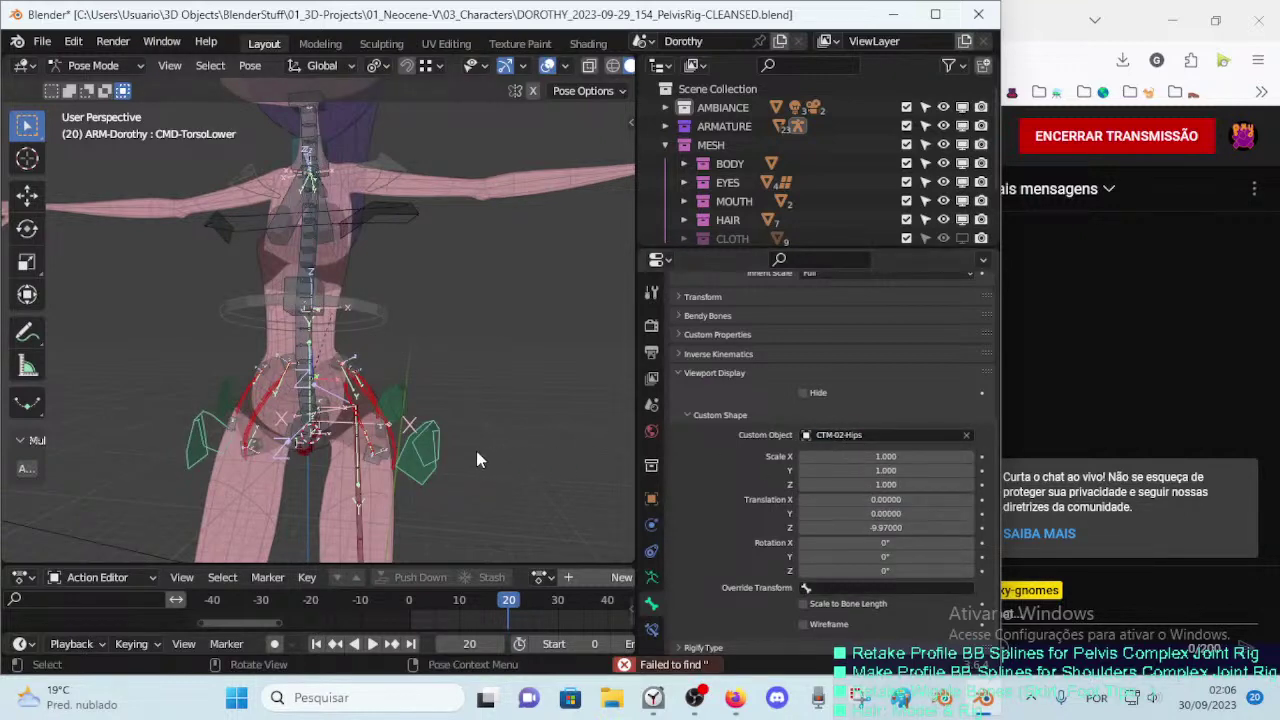
pyautogui.click(830, 436)
pyautogui.write('HD_Spine.002')
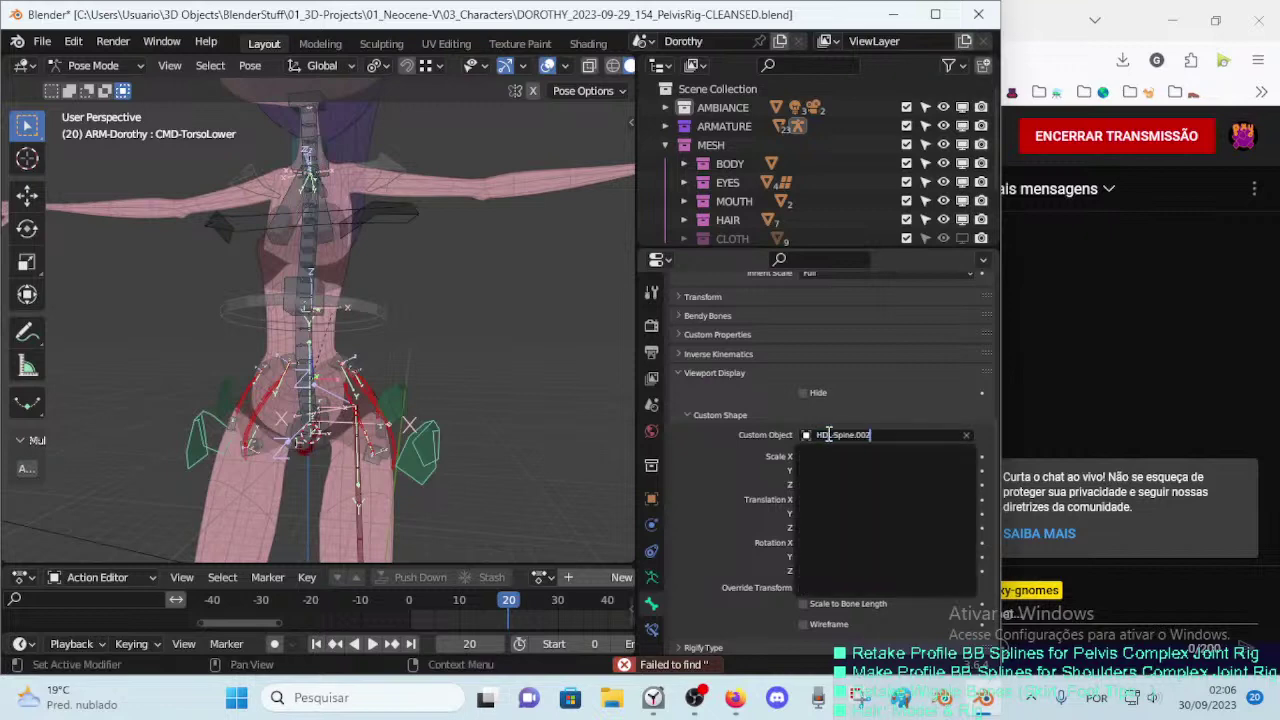
pyautogui.press('Escape')
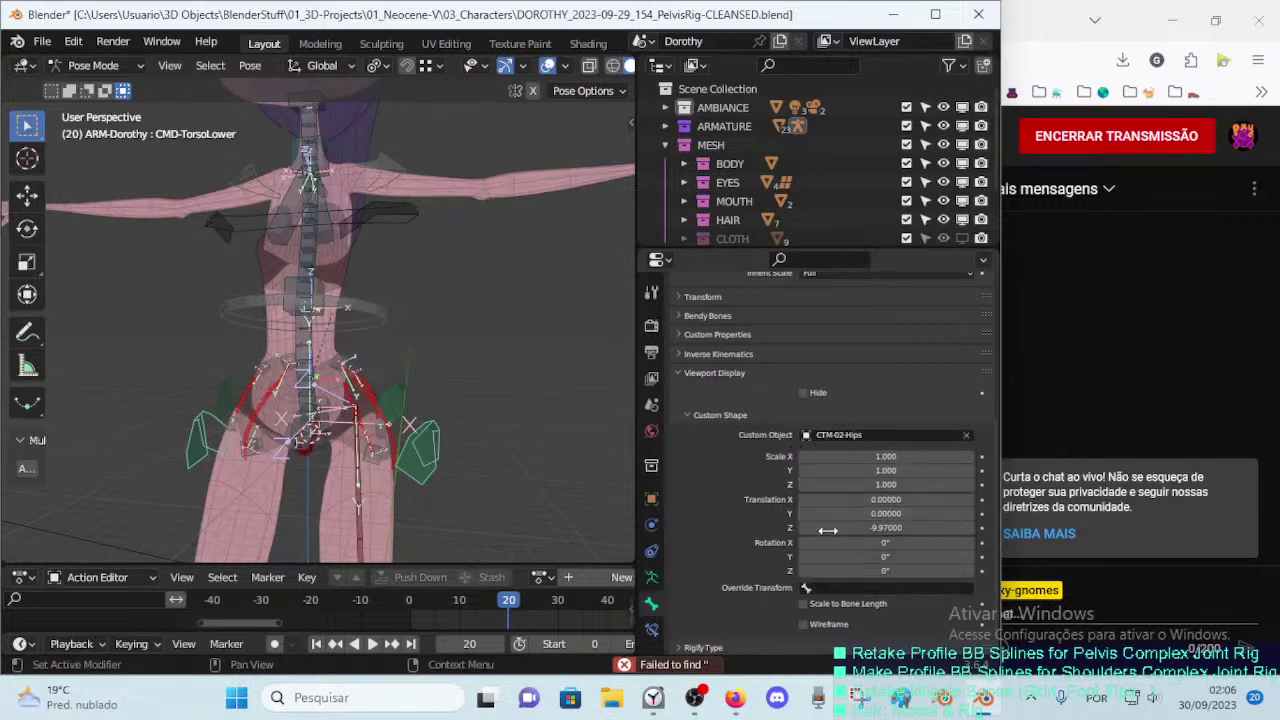
# Step: Set CMD-TorsoLower's custom shape to CTM-02-Spine with Translation Z reset to 0
pyautogui.click(420, 420)
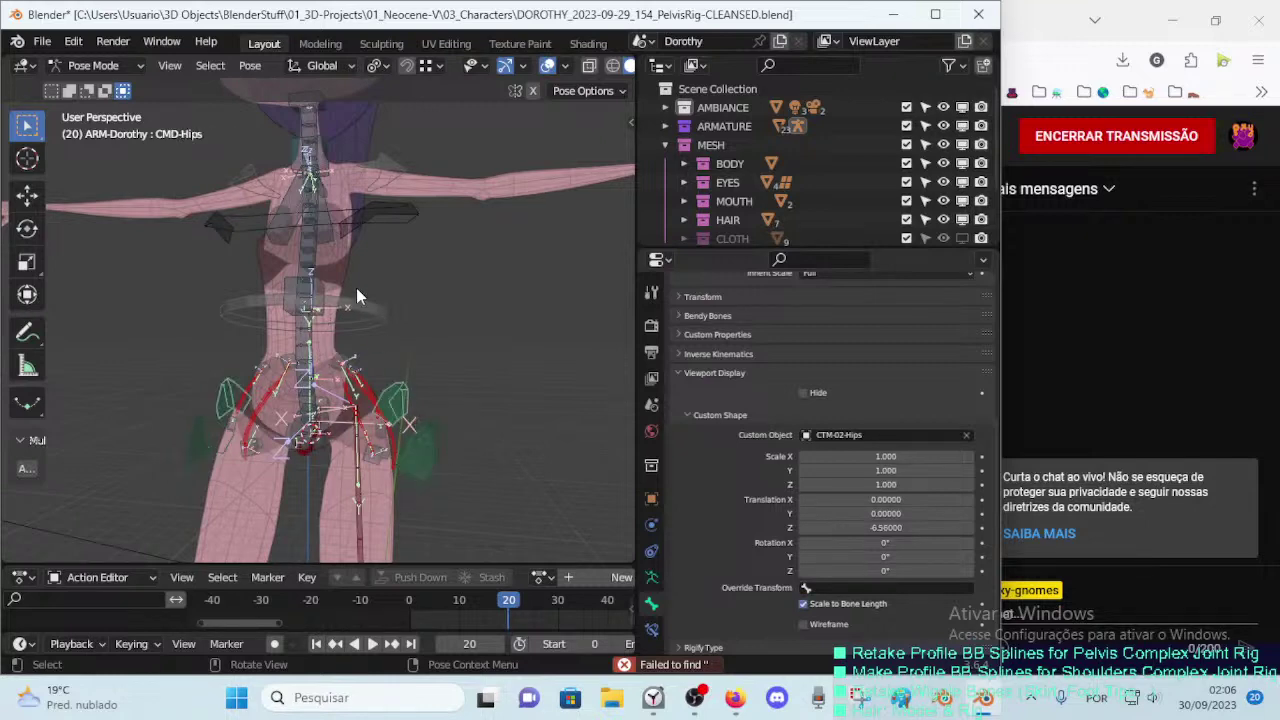
pyautogui.click(370, 316)
pyautogui.press('F2')
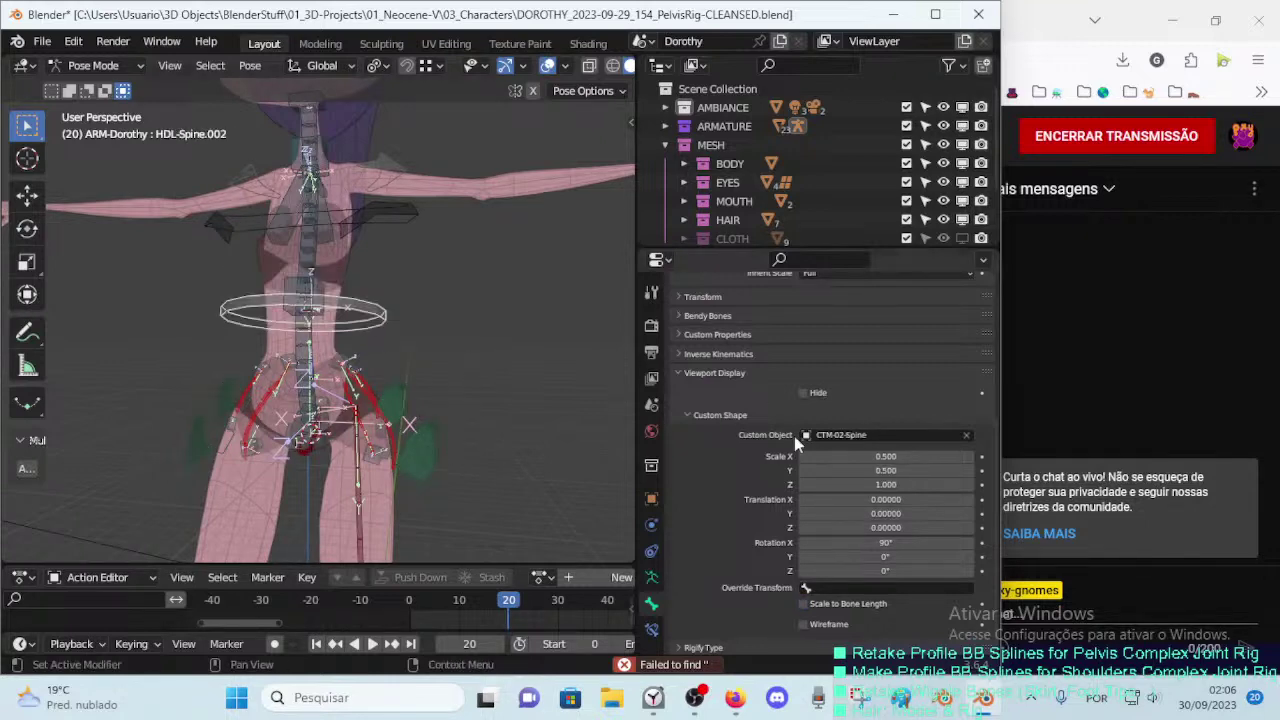
pyautogui.click(800, 435)
pyautogui.click(432, 458)
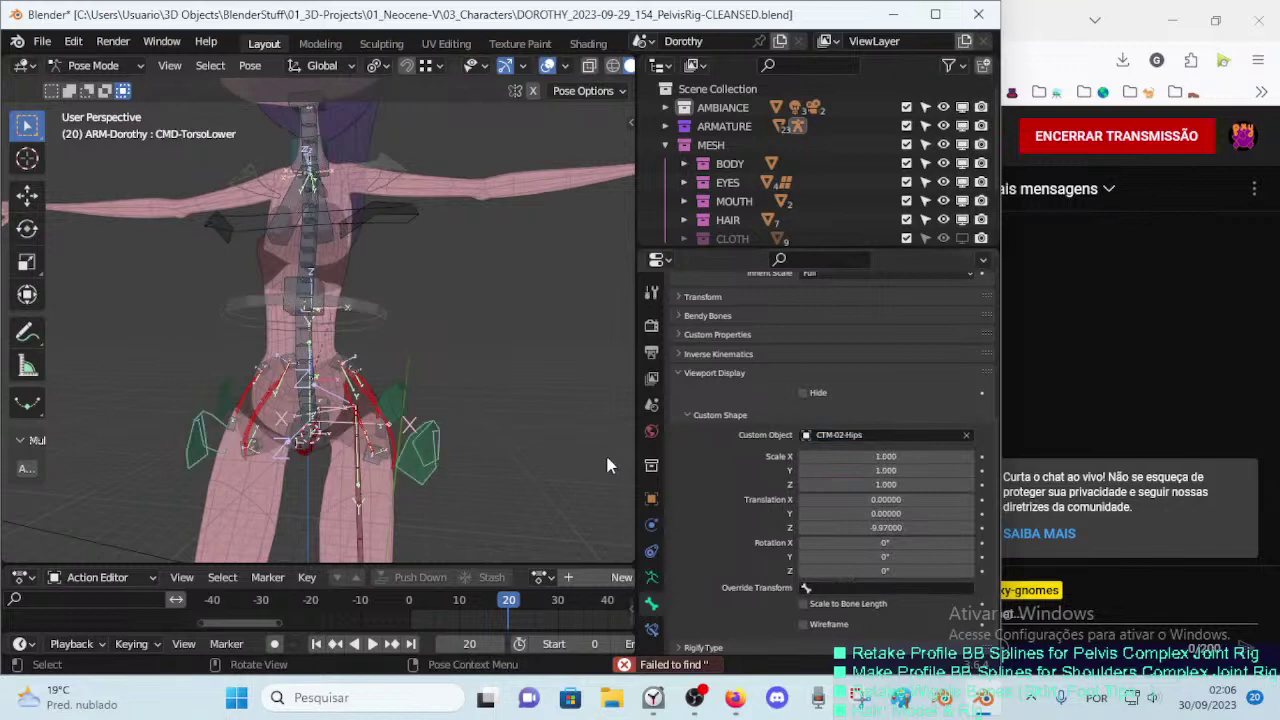
pyautogui.click(858, 435)
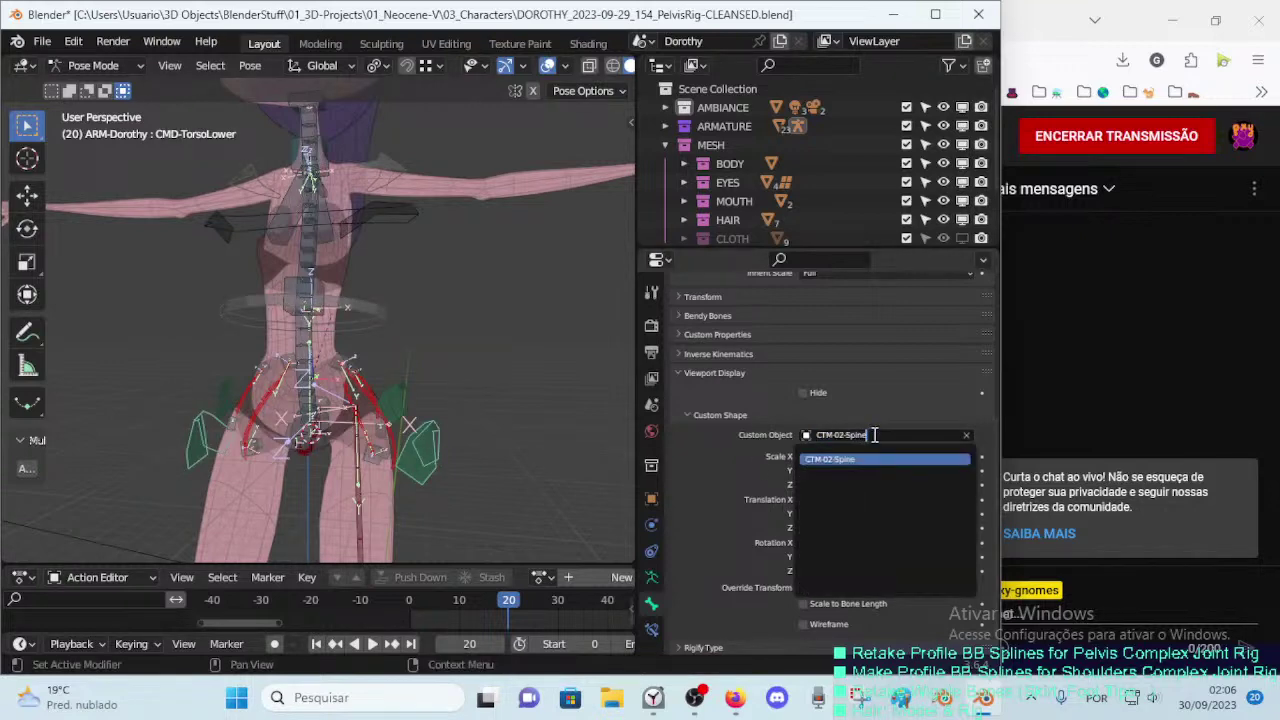
pyautogui.moveTo(408, 421)
pyautogui.mouseDown(button='middle')
pyautogui.moveTo(378, 430)
pyautogui.moveTo(420, 440)
pyautogui.mouseUp(button='middle')
pyautogui.press('BackSpace')
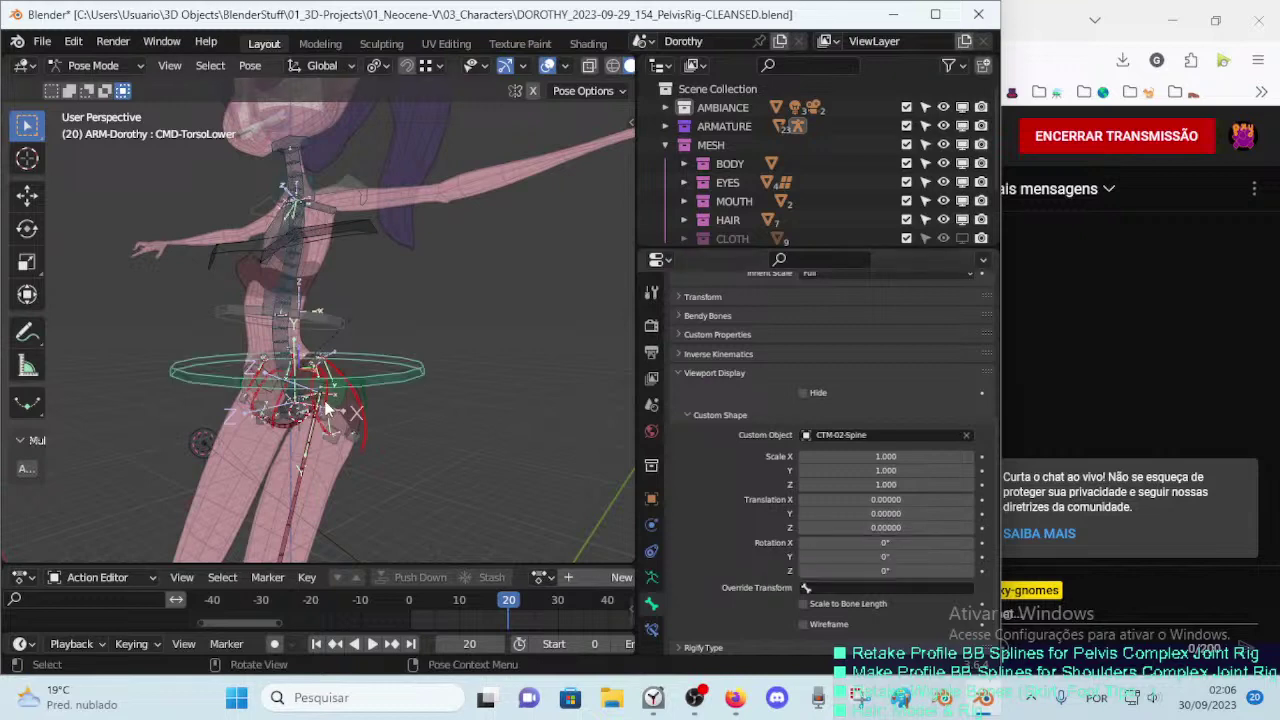
pyautogui.moveTo(349, 409)
pyautogui.mouseDown(button='middle')
pyautogui.moveTo(400, 400)
pyautogui.moveTo(372, 398)
pyautogui.moveTo(487, 425)
pyautogui.moveTo(431, 401)
pyautogui.moveTo(403, 420)
pyautogui.moveTo(424, 409)
pyautogui.moveTo(451, 420)
pyautogui.moveTo(417, 426)
pyautogui.moveTo(446, 422)
pyautogui.moveTo(437, 432)
pyautogui.moveTo(415, 422)
pyautogui.moveTo(493, 426)
pyautogui.moveTo(407, 412)
pyautogui.moveTo(530, 420)
pyautogui.mouseUp(button='middle')
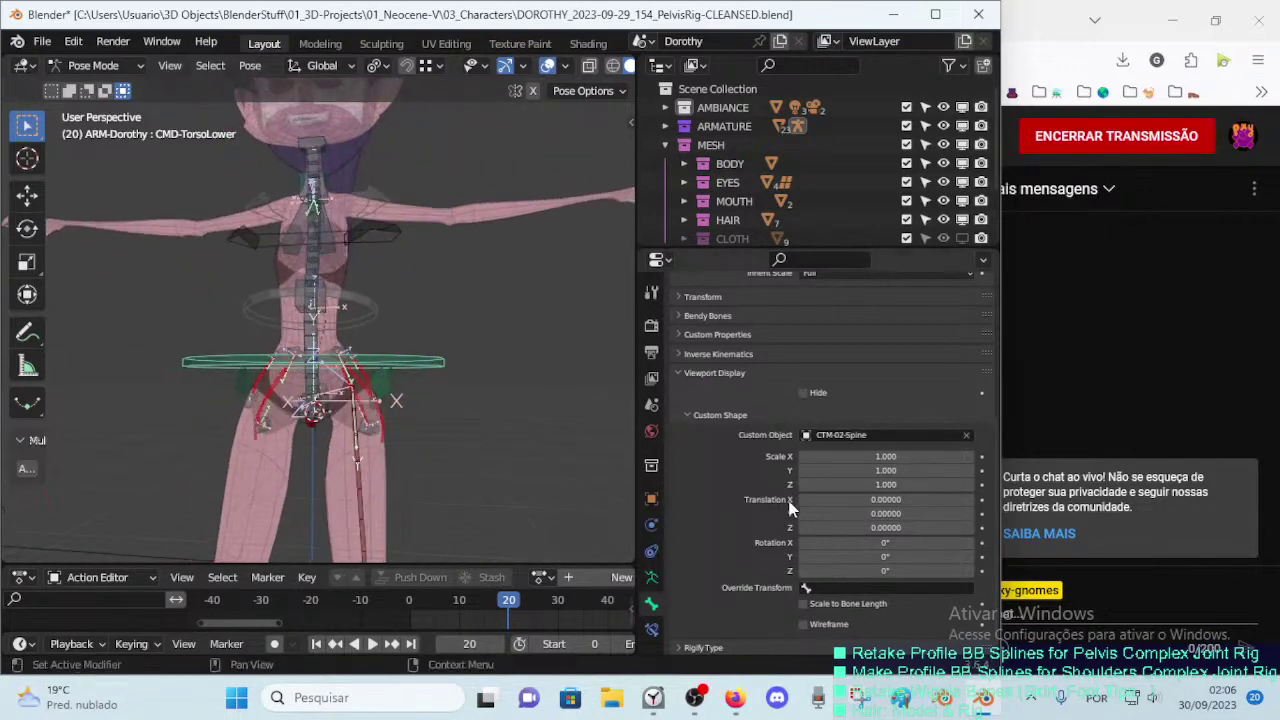
# Step: Scale CMD-TorsoLower's custom shape to 0.5 on X, Y and Z
pyautogui.click(803, 604)
pyautogui.click(803, 604)
pyautogui.click(896, 458)
pyautogui.write('.5')
pyautogui.press('Return')
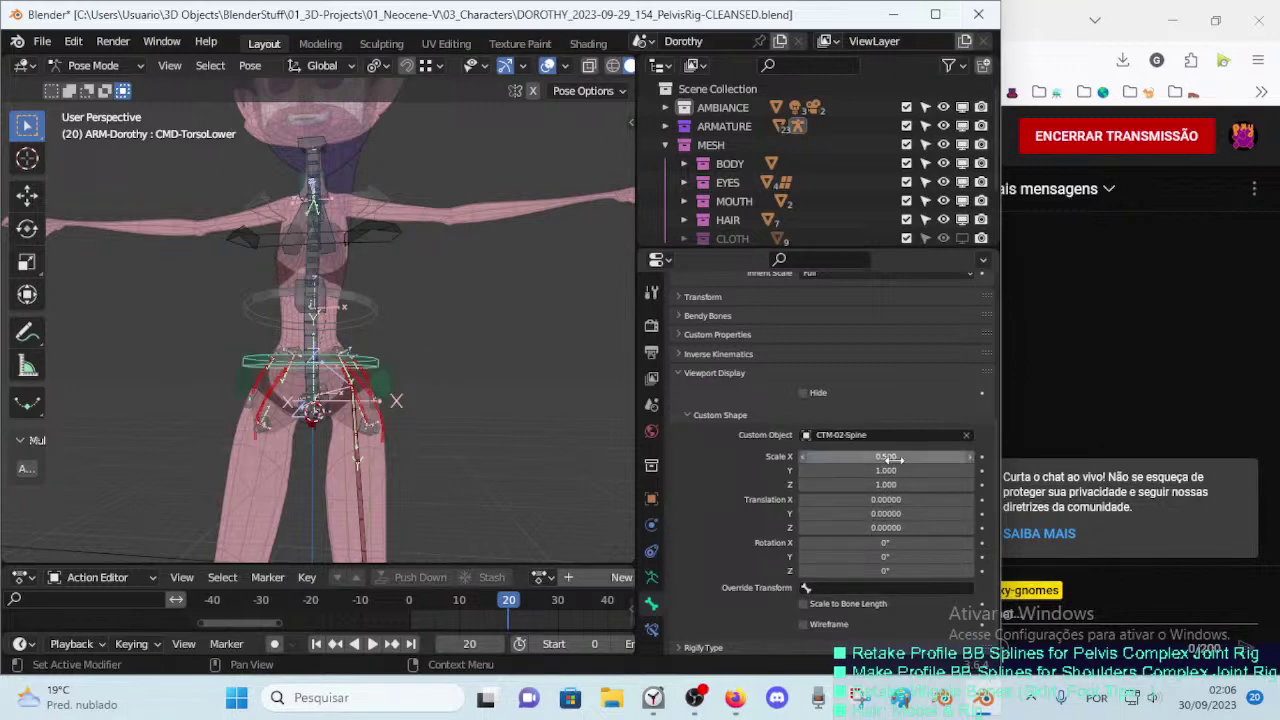
pyautogui.moveTo(420, 300); pyautogui.dragTo(500, 280, button='middle')
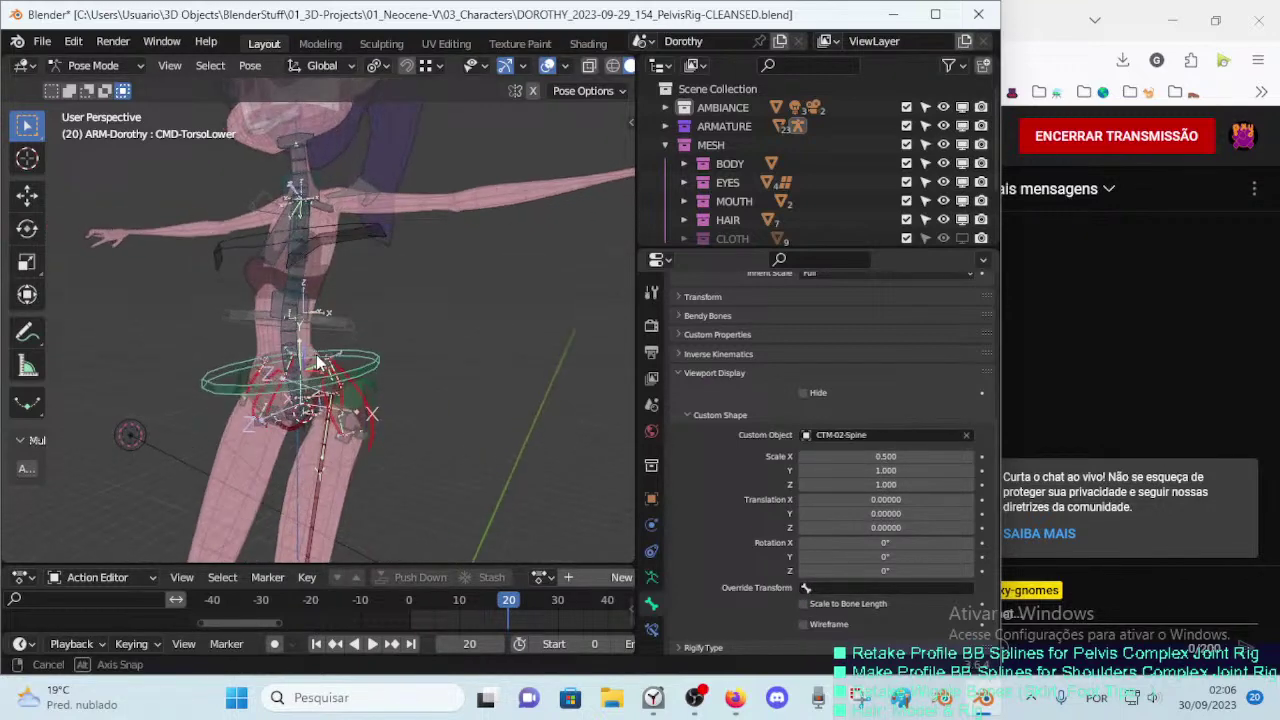
pyautogui.click(898, 458)
pyautogui.click(901, 472)
pyautogui.write('.5')
pyautogui.press('Return')
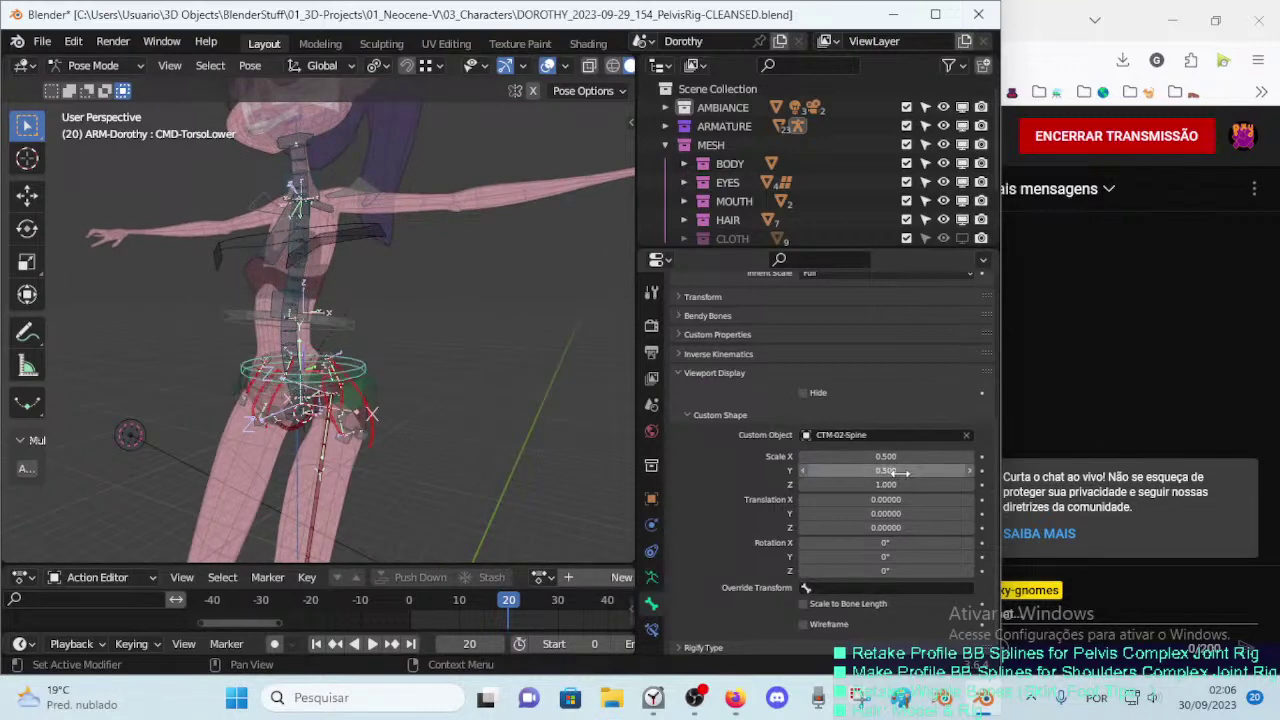
pyautogui.click(905, 485)
pyautogui.write('0.500')
pyautogui.press('Return')
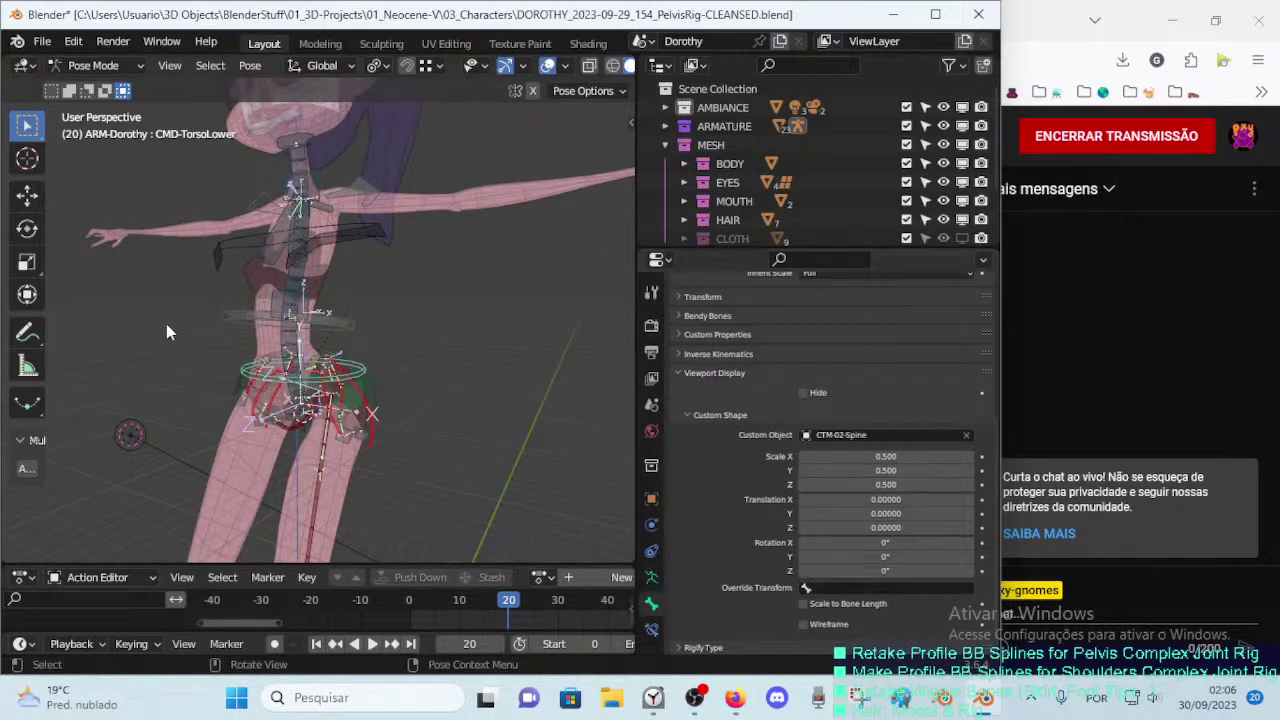
pyautogui.moveTo(170, 333); pyautogui.dragTo(230, 330, button='middle')
# Step: Offset the ring's custom shape translation to Y -0.39 and Z 0.40
pyautogui.click(870, 513)
pyautogui.write('.12')
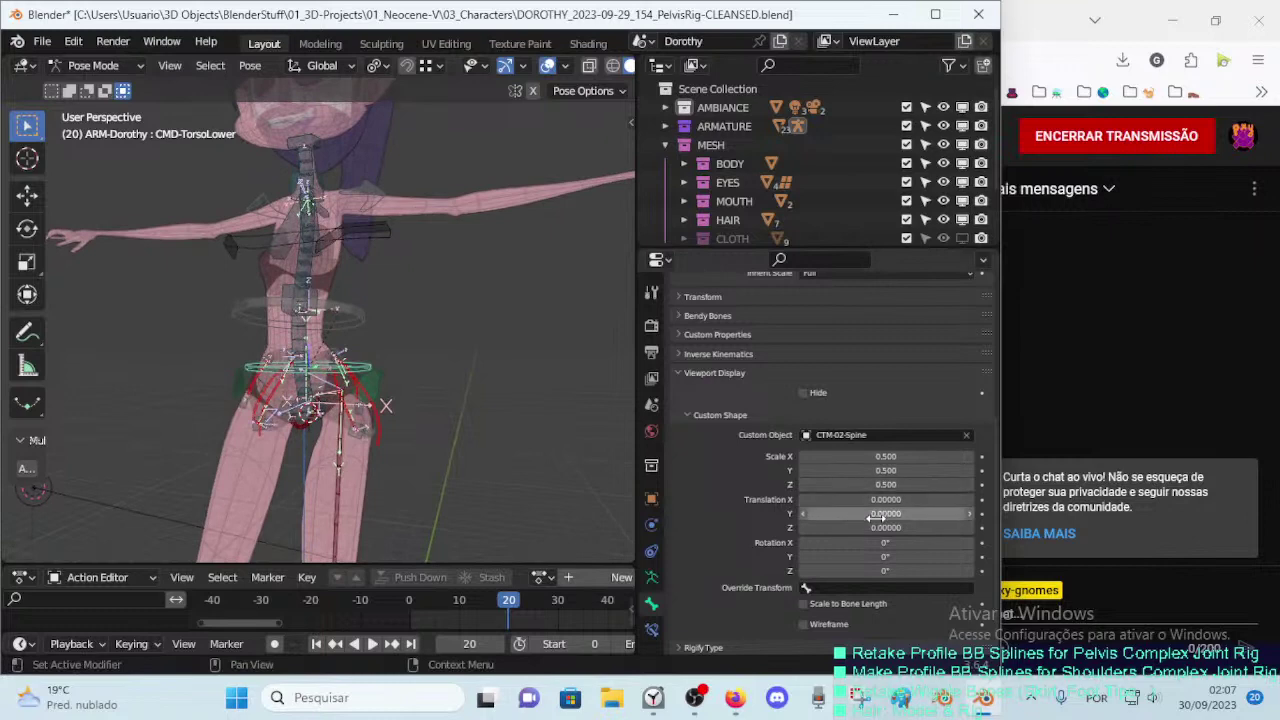
pyautogui.press('Return')
pyautogui.press('BackSpace')
pyautogui.moveTo(880, 527); pyautogui.dragTo(940, 527)
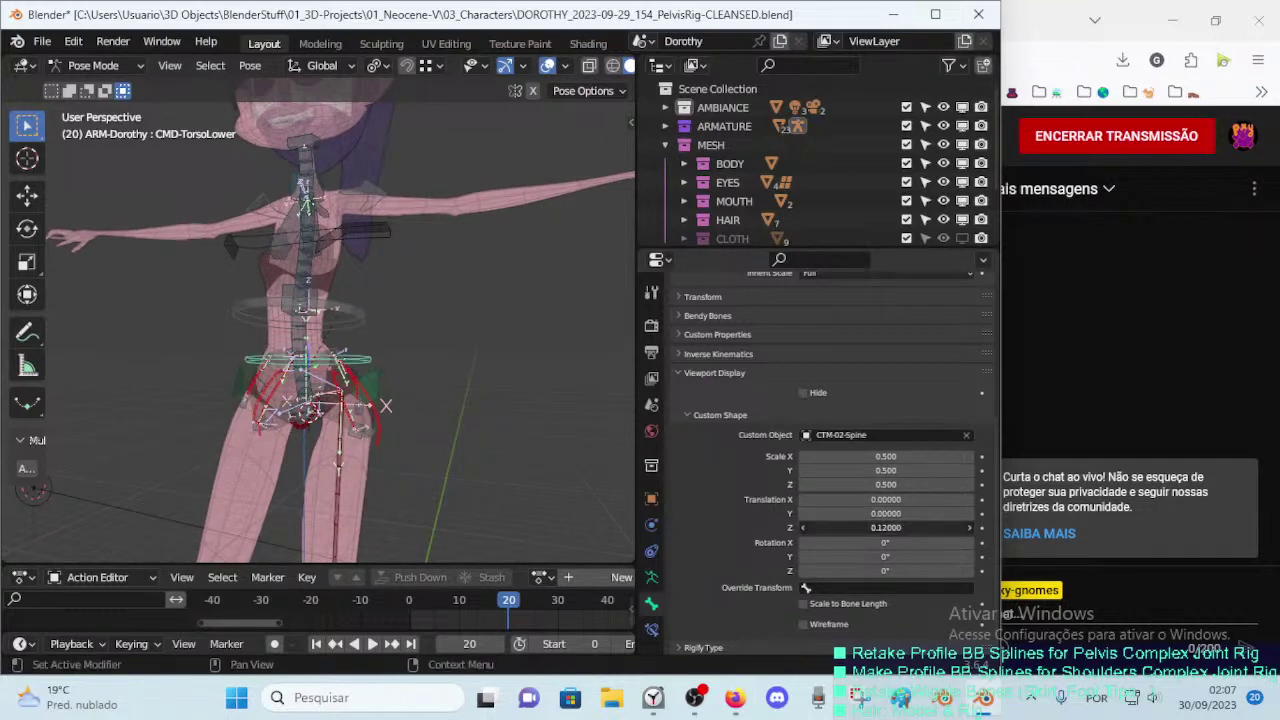
pyautogui.moveTo(330, 420); pyautogui.dragTo(440, 440, button='middle')
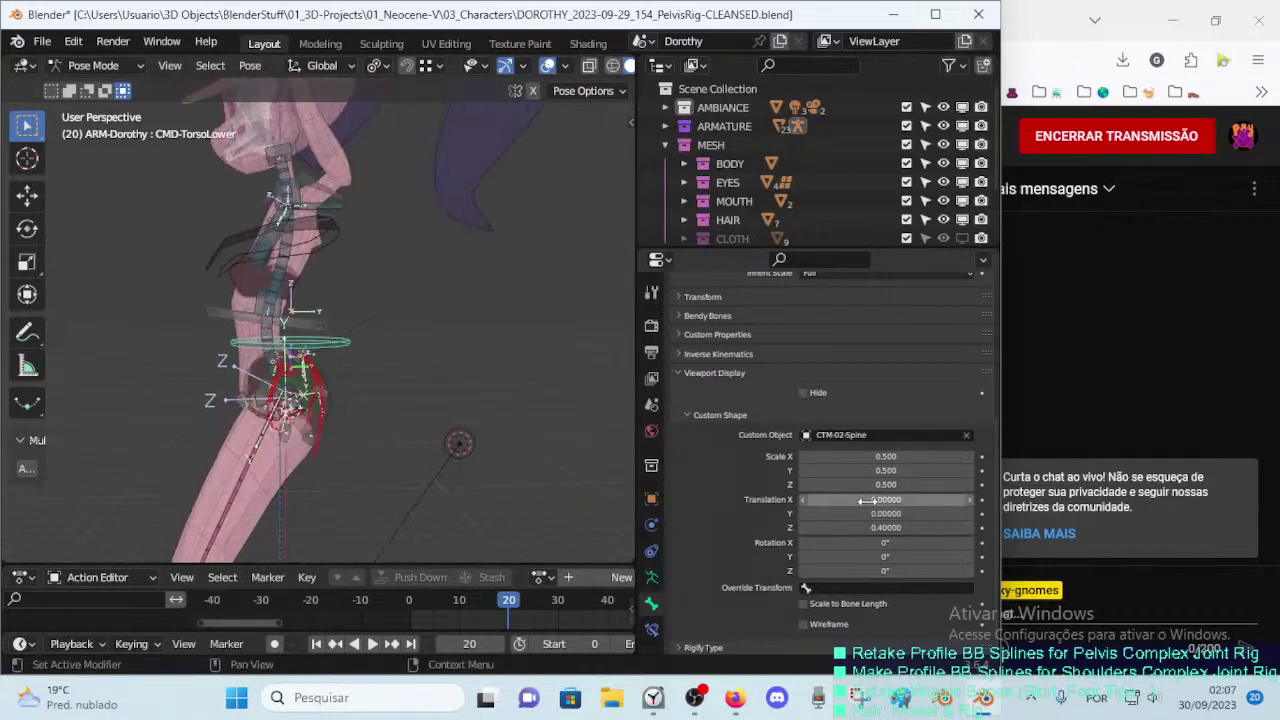
pyautogui.moveTo(885, 513); pyautogui.dragTo(862, 513)
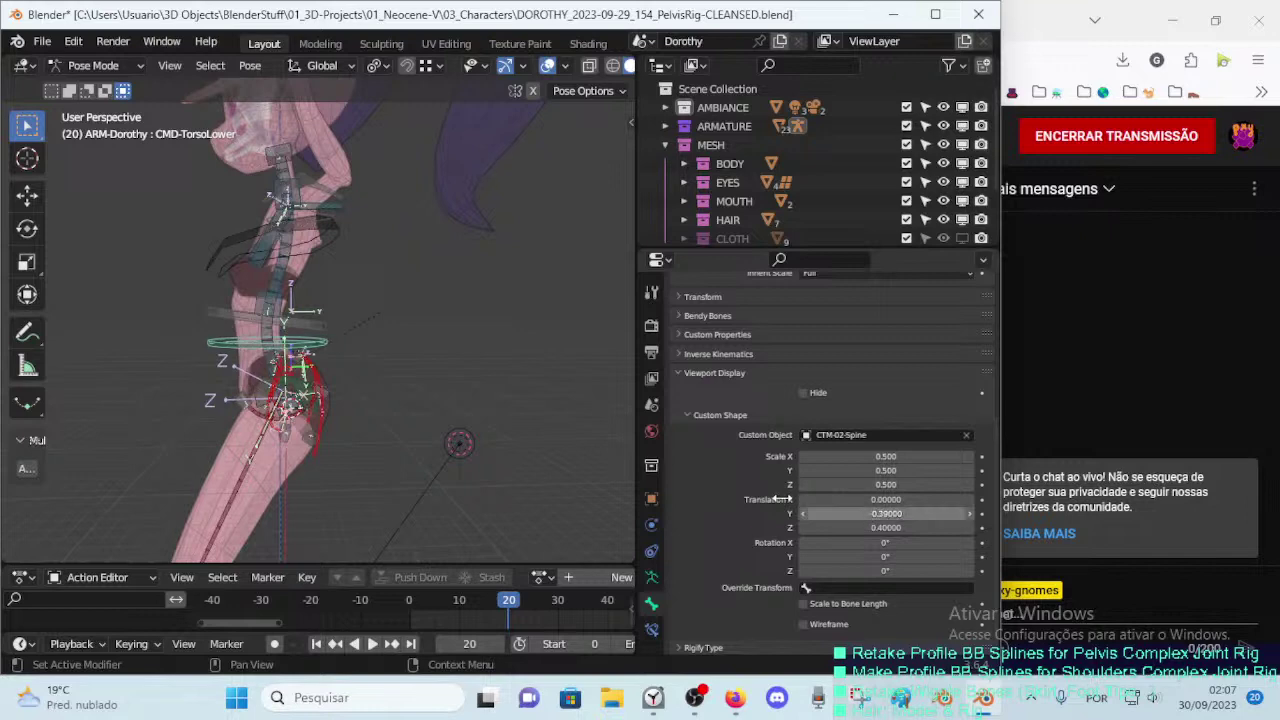
pyautogui.moveTo(560, 380); pyautogui.dragTo(418, 366, button='middle')
pyautogui.press('g')
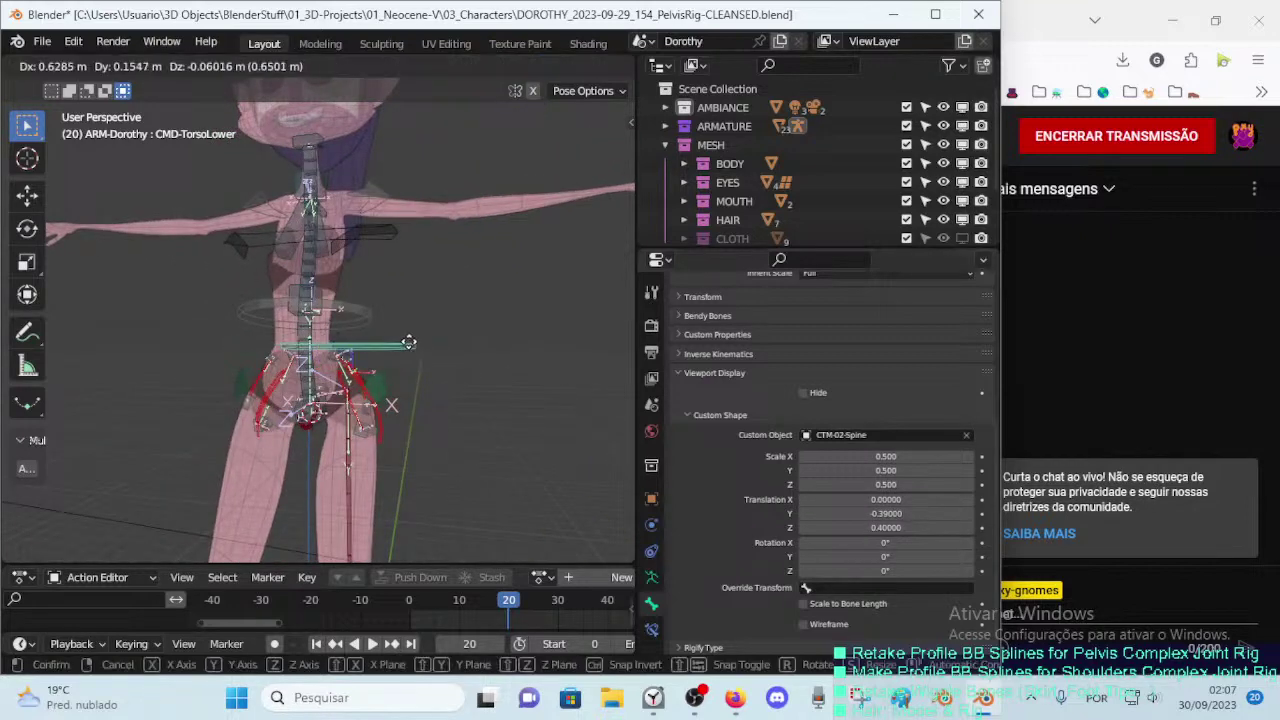
pyautogui.press('Escape')
# Step: Switch the Dorothy armature into Edit Mode
pyautogui.moveTo(422, 349)
pyautogui.mouseDown(button='middle')
pyautogui.moveTo(330, 300)
pyautogui.moveTo(363, 338)
pyautogui.moveTo(296, 464)
pyautogui.mouseUp(button='middle')
pyautogui.press('Tab')
pyautogui.press('g')
pyautogui.press('Escape')
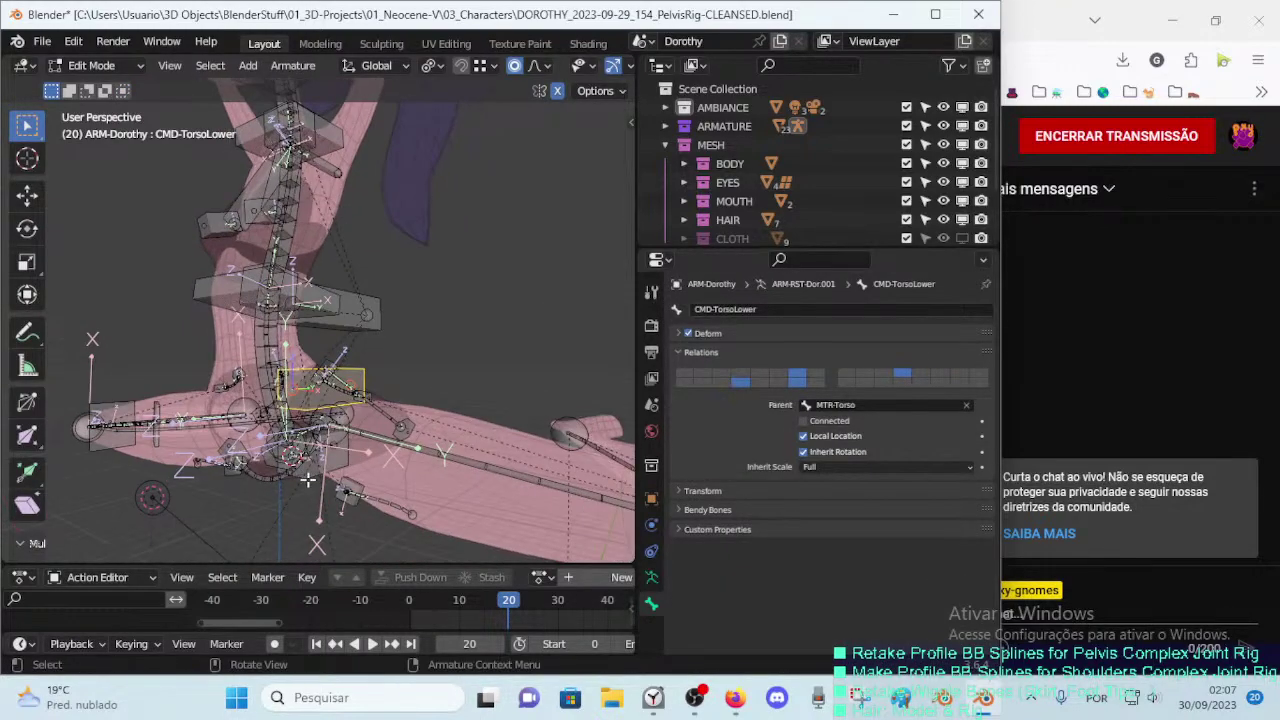
# Step: Parent the bone near the pelvis to CMD-TorsoLower with Keep Offset
pyautogui.scroll(2, 308, 480)
pyautogui.scroll(2, 312, 510)
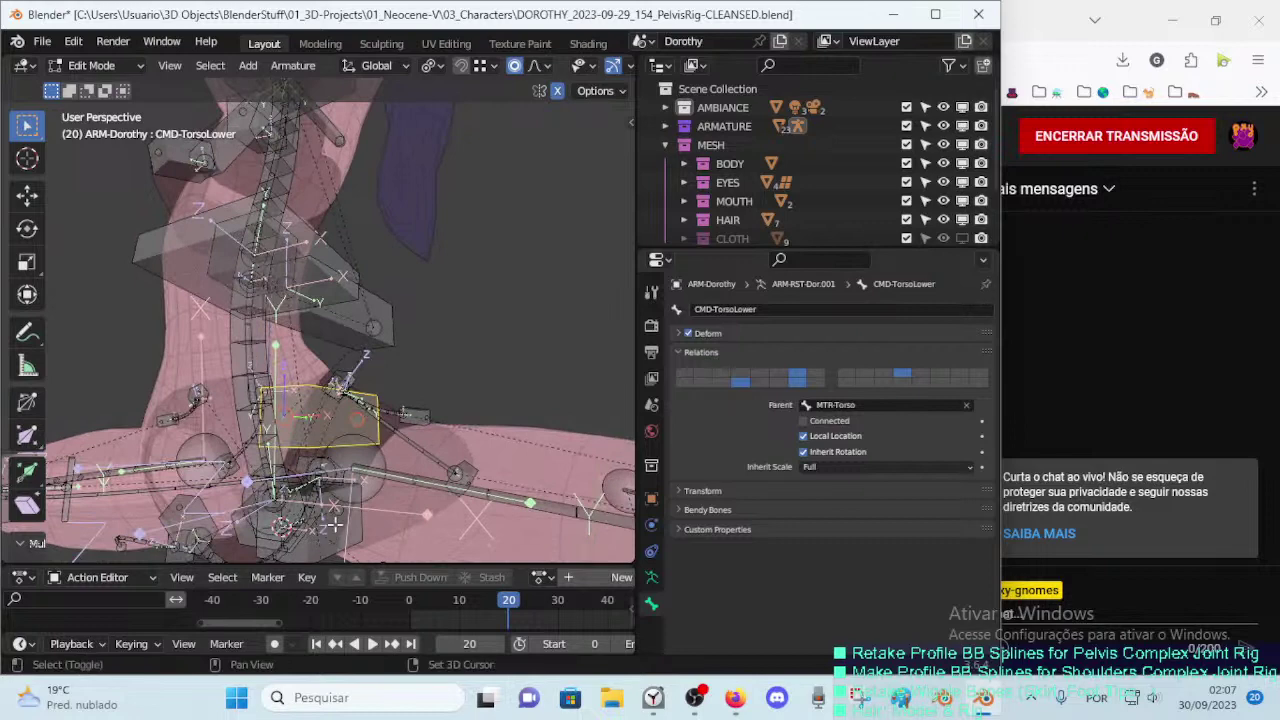
pyautogui.moveTo(333, 523); pyautogui.dragTo(295, 483, button='middle')
pyautogui.click(255, 480)
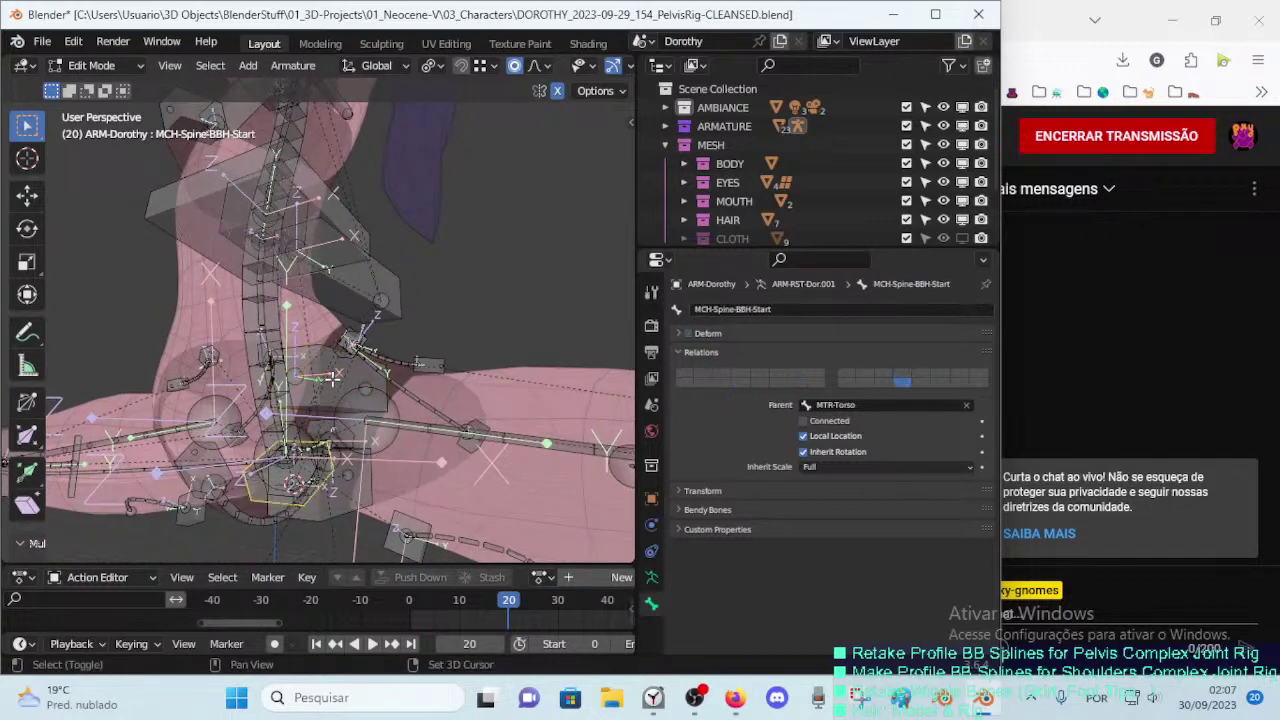
pyautogui.keyDown('shift'); pyautogui.click(330, 385); pyautogui.keyUp('shift')
pyautogui.hotkey('ctrl', 'p')
pyautogui.click(334, 387)
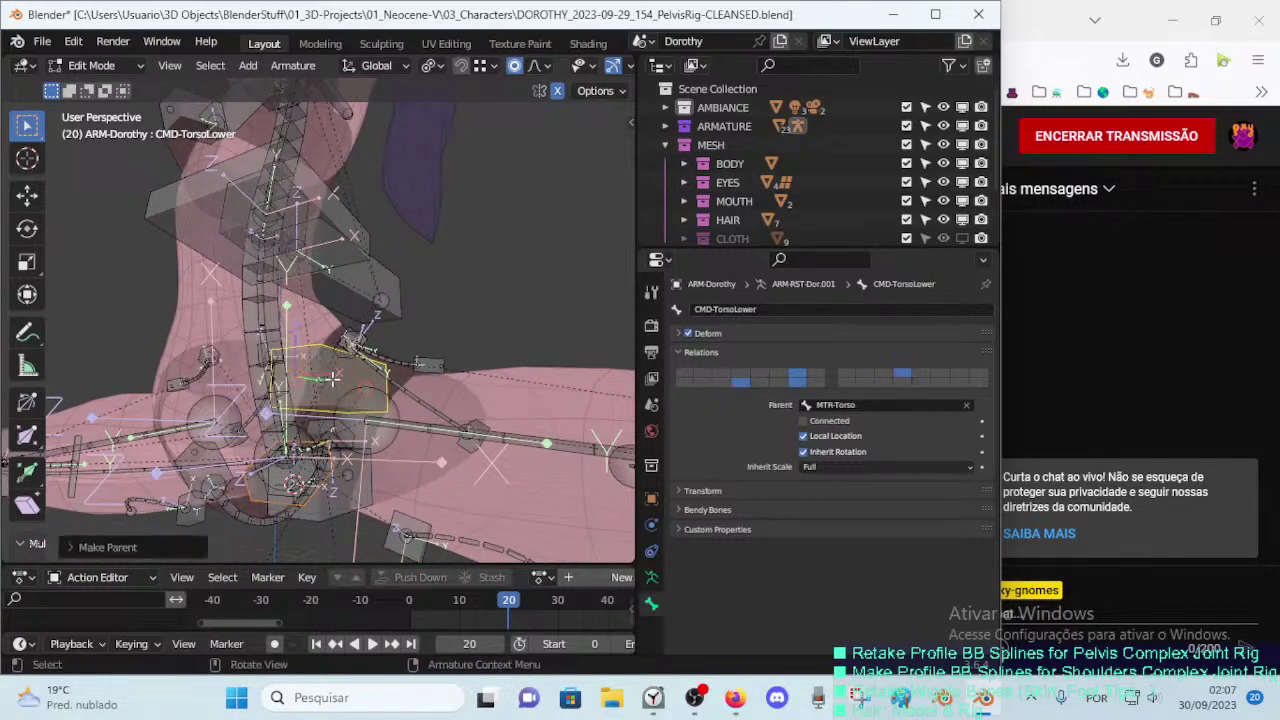
# Step: Parent MCH-Spine-BBH-Start to CMD-TorsoLower with Keep Offset
pyautogui.click(330, 507)
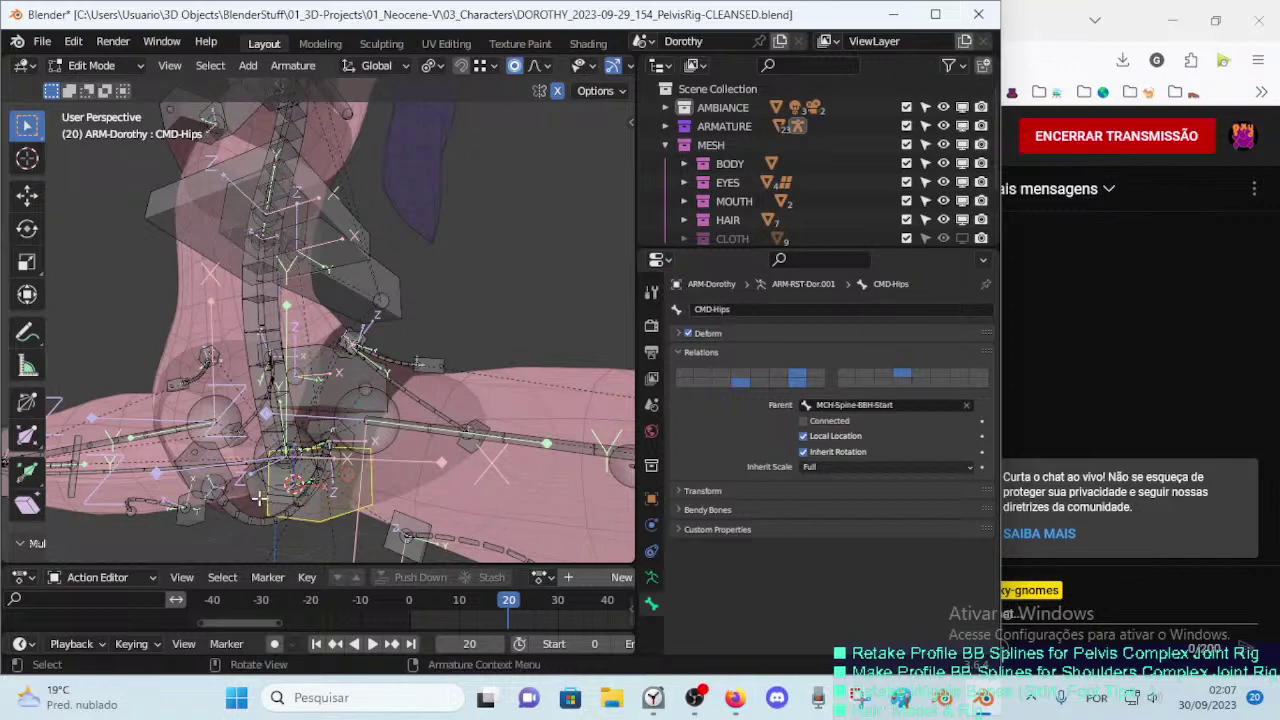
pyautogui.click(258, 498)
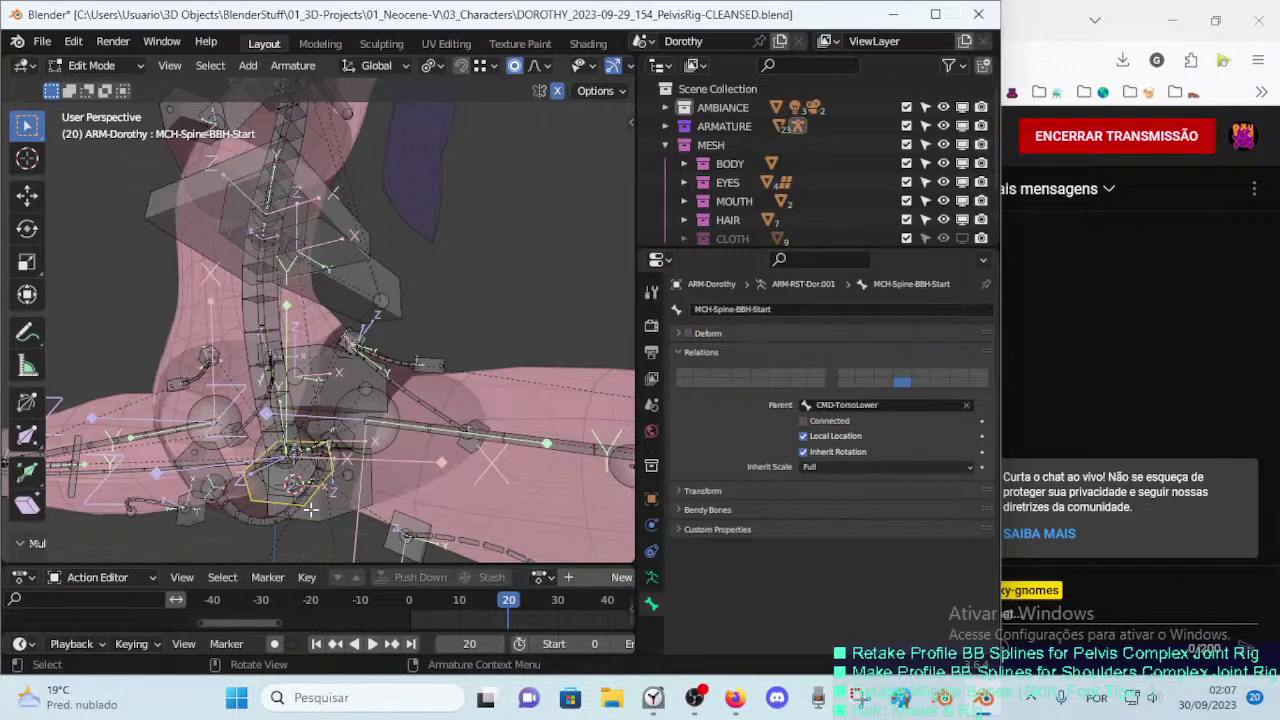
pyautogui.keyDown('shift'); pyautogui.click(327, 390); pyautogui.keyUp('shift')
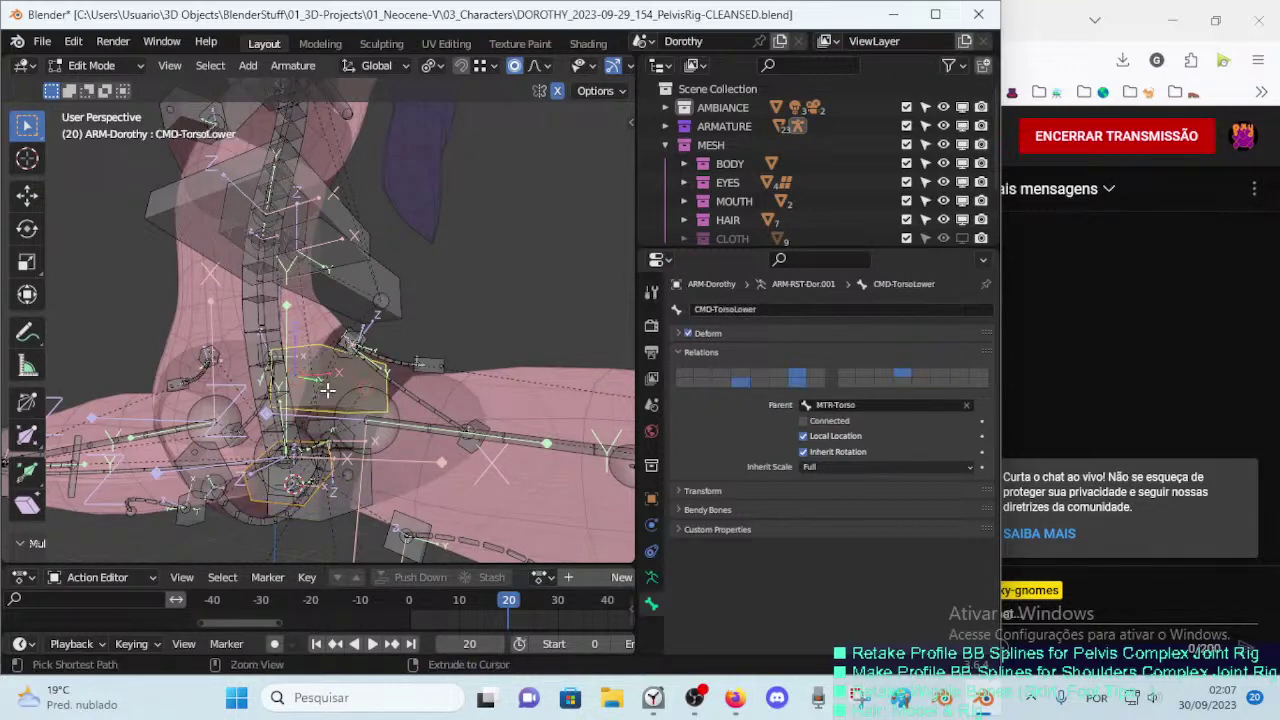
pyautogui.hotkey('ctrl', 'p')
pyautogui.click(327, 390)
pyautogui.click(330, 518)
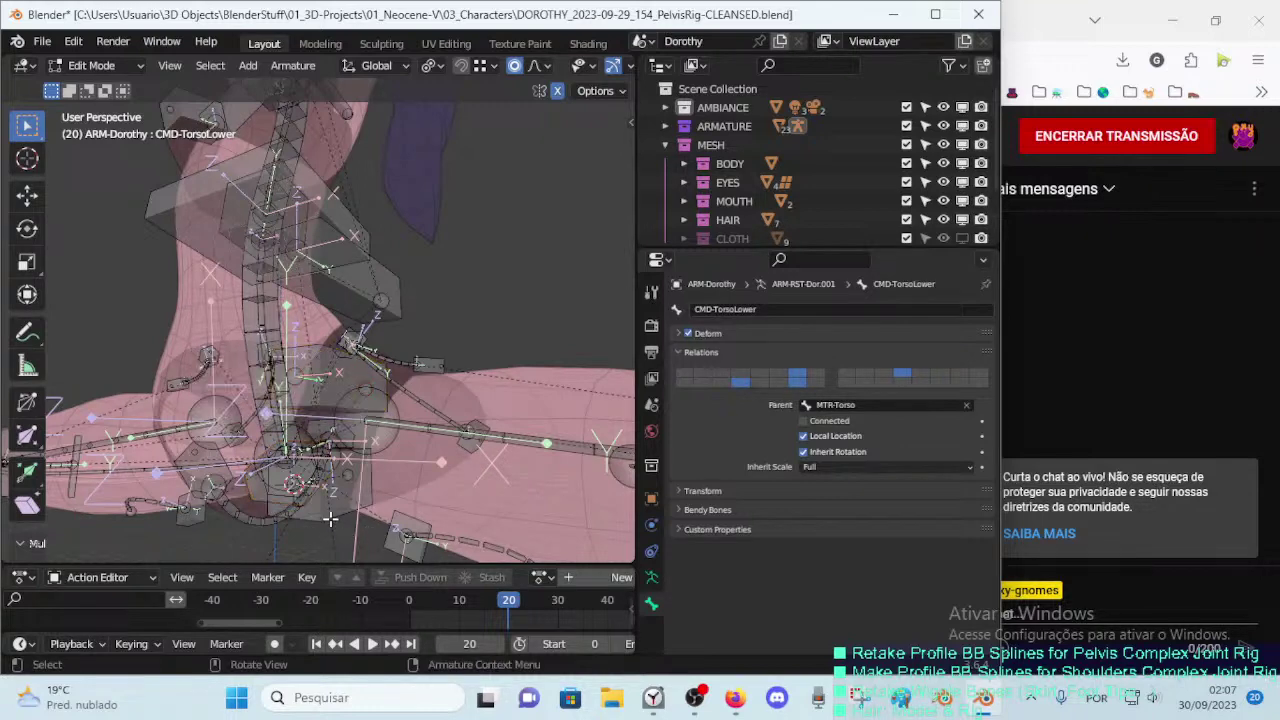
pyautogui.click(338, 517)
pyautogui.keyDown('shift'); pyautogui.click(258, 495); pyautogui.keyUp('shift')
pyautogui.hotkey('ctrl', 'p')
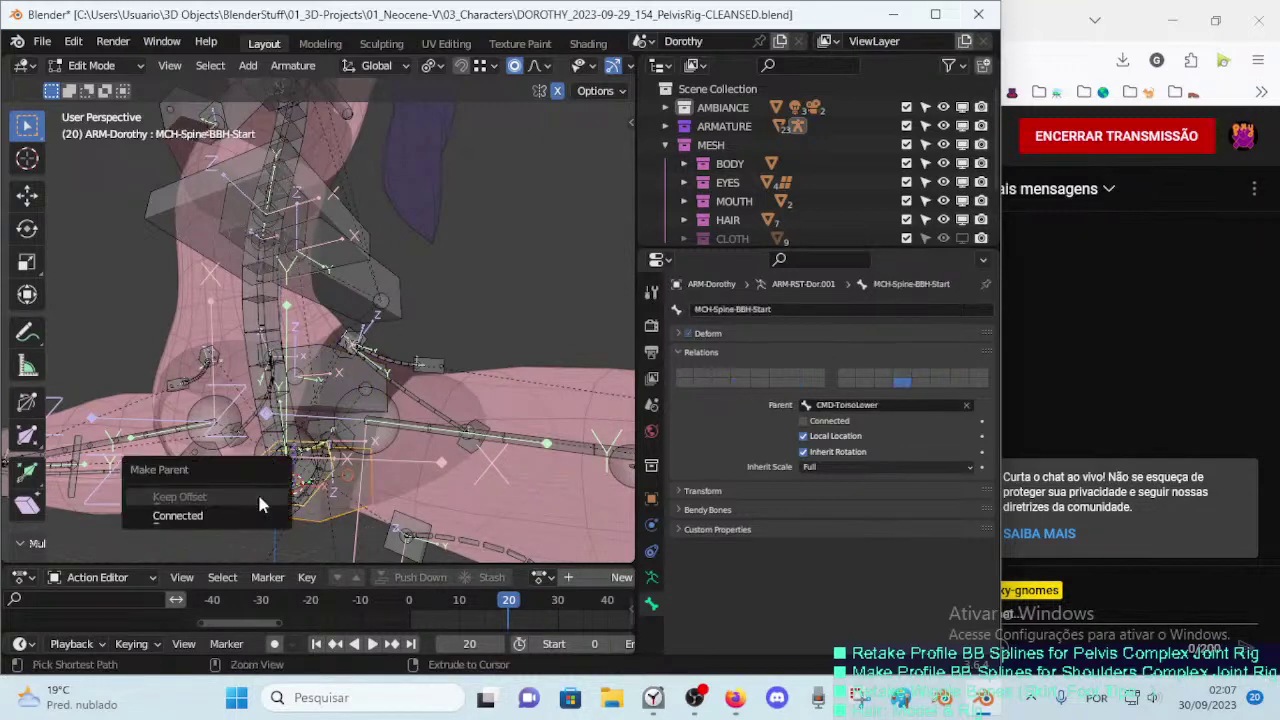
pyautogui.click(257, 491)
# Step: Check the overlapping hip bones and CMD-Hips parenting, then select MTR-Torso in Pose Mode
pyautogui.click(274, 478)
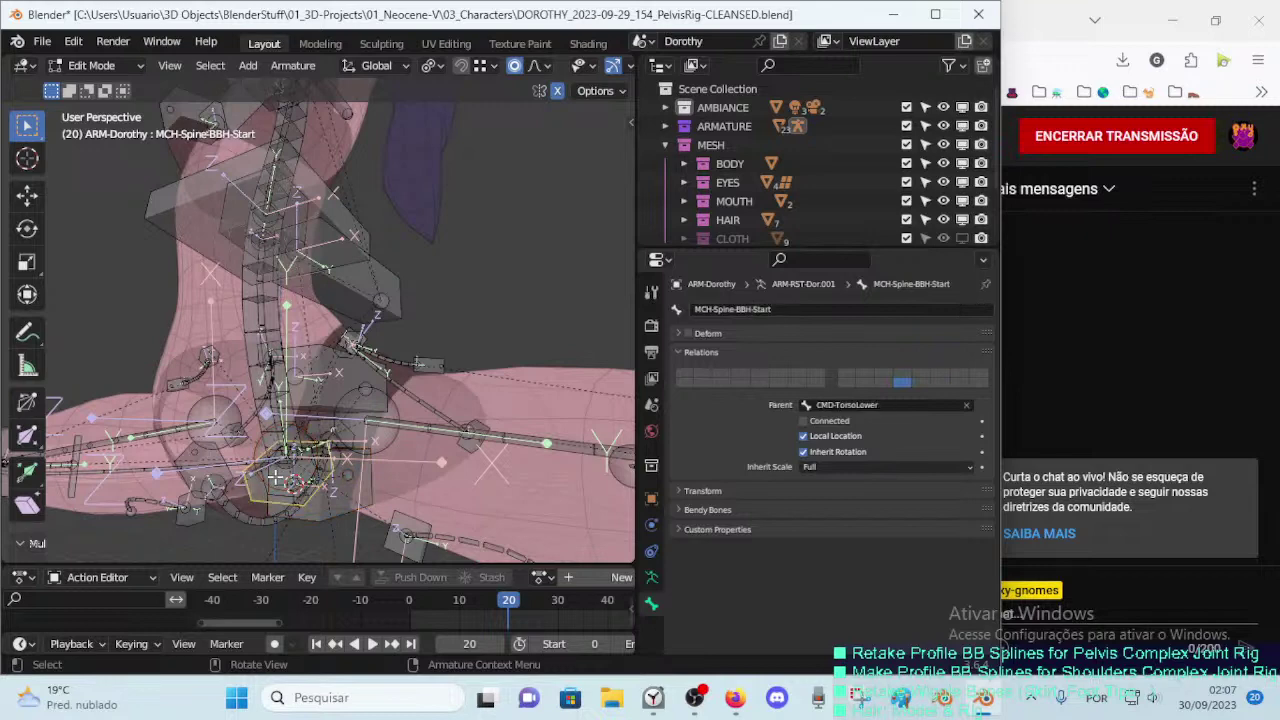
pyautogui.click(274, 478)
pyautogui.click(274, 478)
pyautogui.click(274, 478)
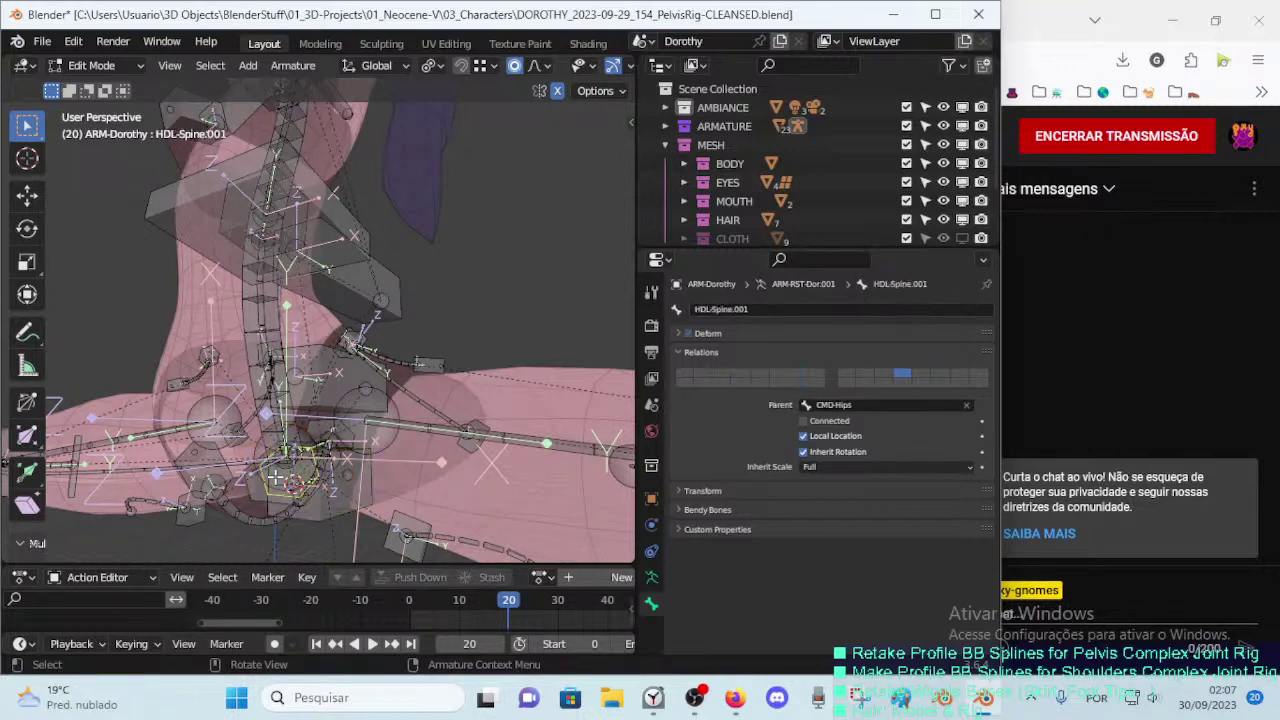
pyautogui.click(329, 525)
pyautogui.hotkey('ctrl', 'p')
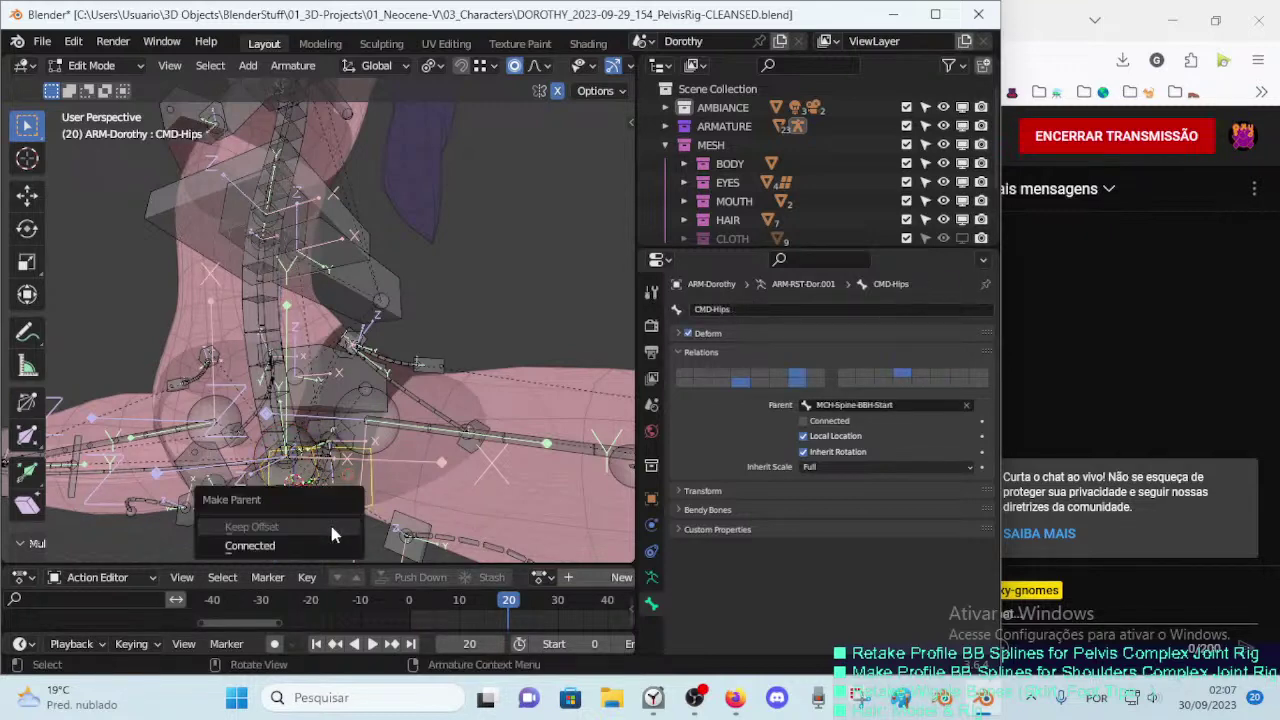
pyautogui.press('Escape')
pyautogui.click(357, 335)
pyautogui.keyDown('shift'); pyautogui.click(357, 335); pyautogui.keyUp('shift')
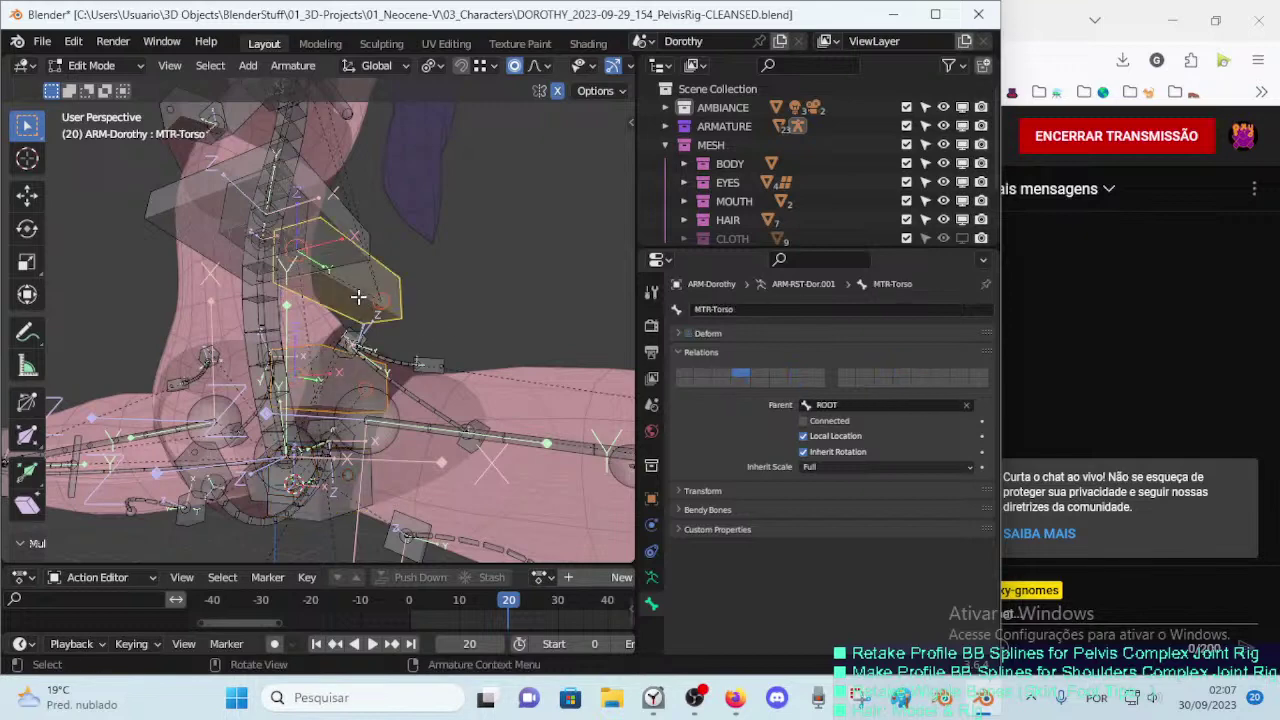
pyautogui.hotkey('ctrl', 'p')
pyautogui.click(357, 300)
# Step: Test-move the HDL-Spine.002 ring and move/rotate CMD-TorsoLower, cancelling each test
pyautogui.moveTo(360, 305); pyautogui.dragTo(461, 392, button='middle')
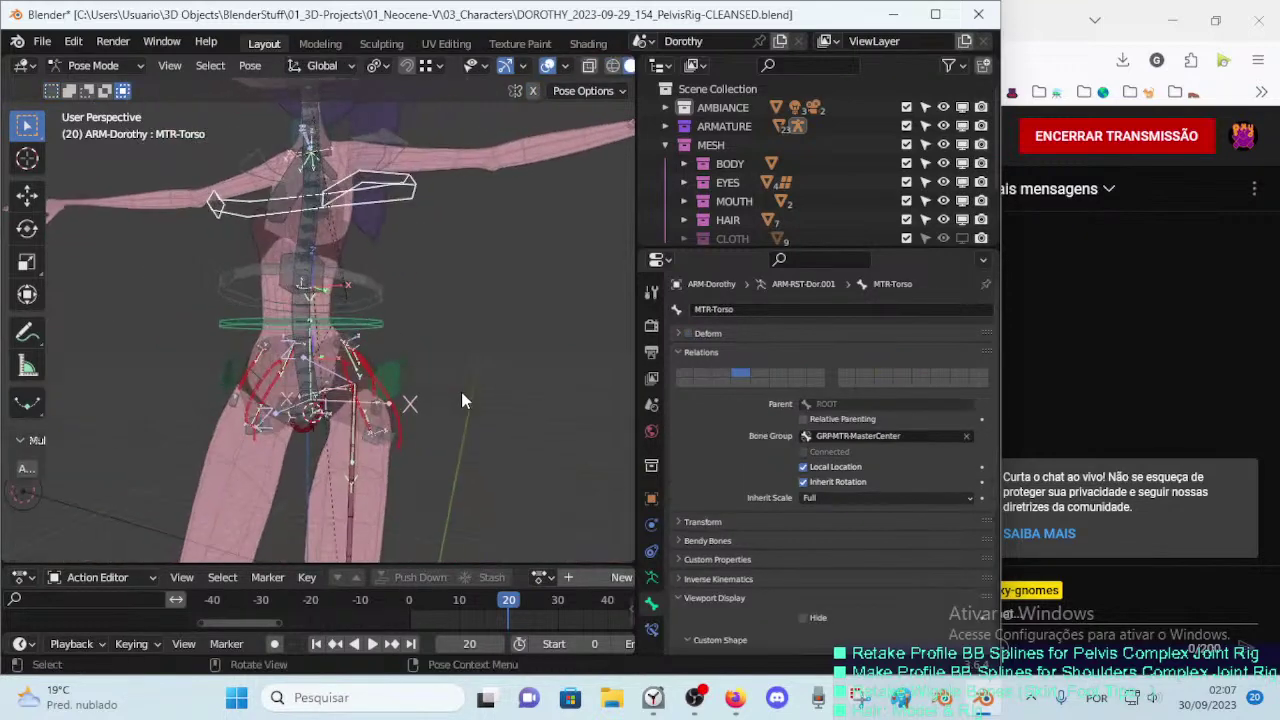
pyautogui.click(355, 280)
pyautogui.press('g')
pyautogui.press('Escape')
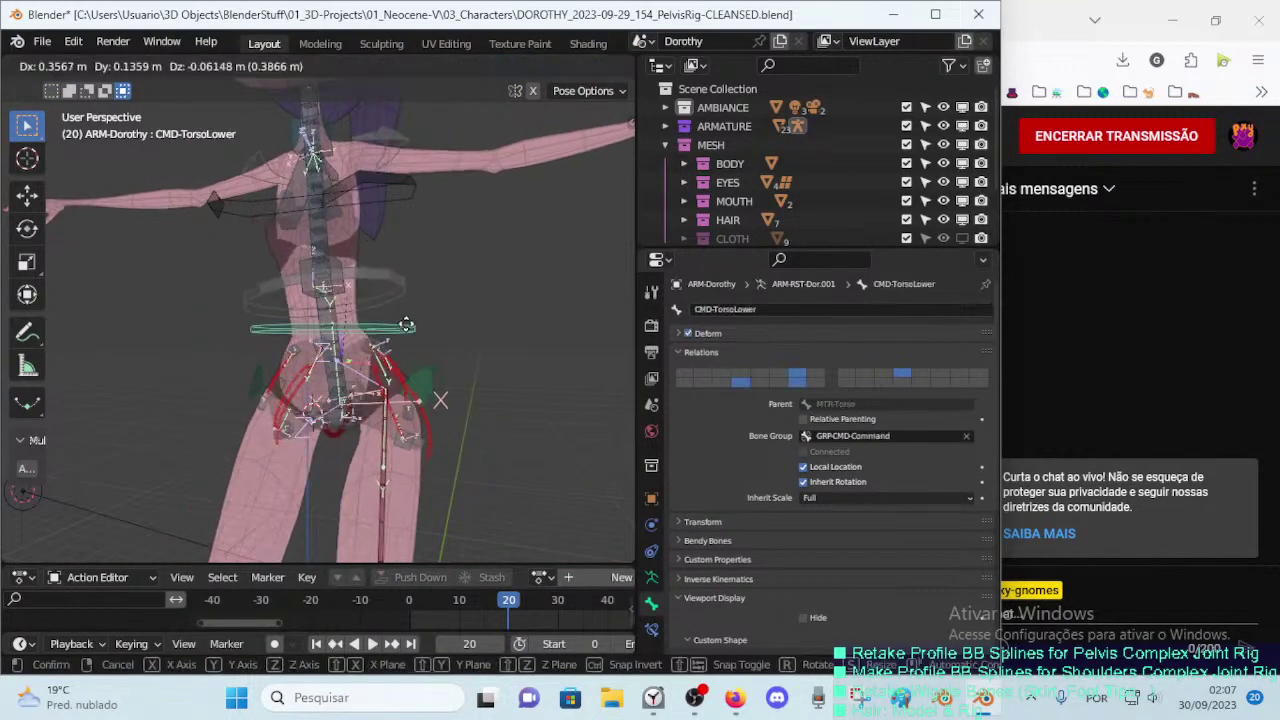
pyautogui.click(330, 325)
pyautogui.press('g')
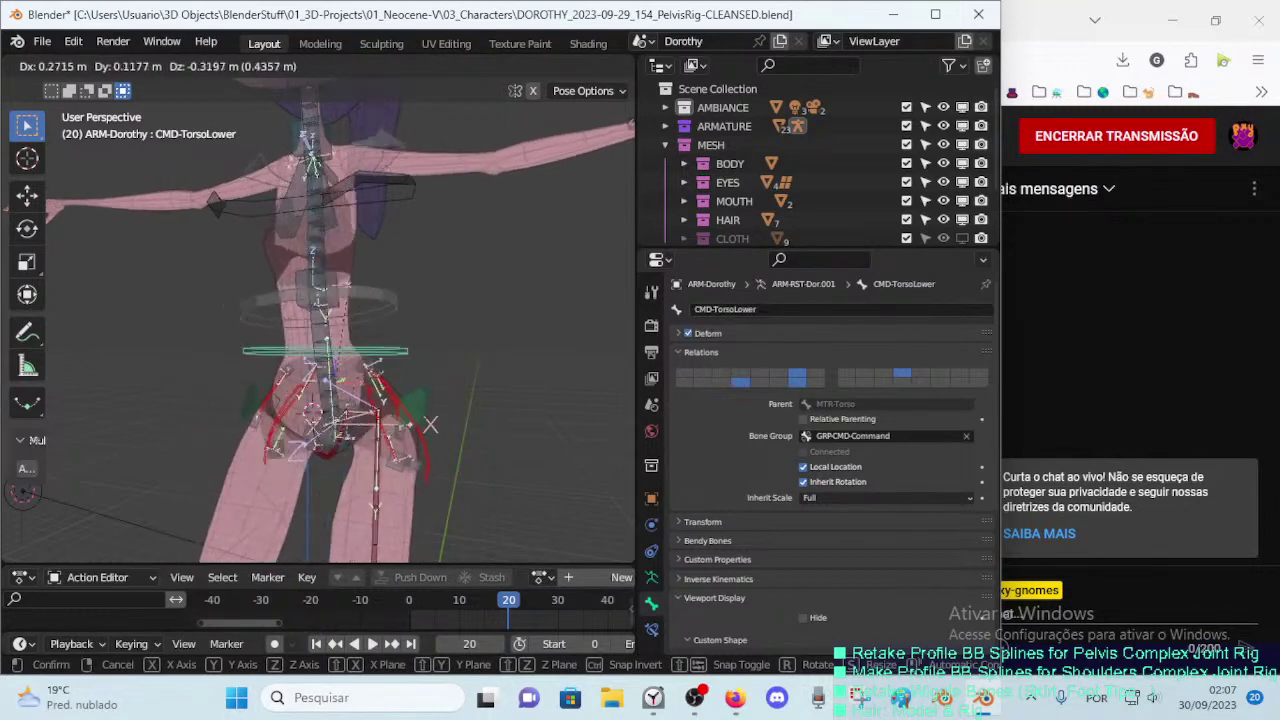
pyautogui.press('r')
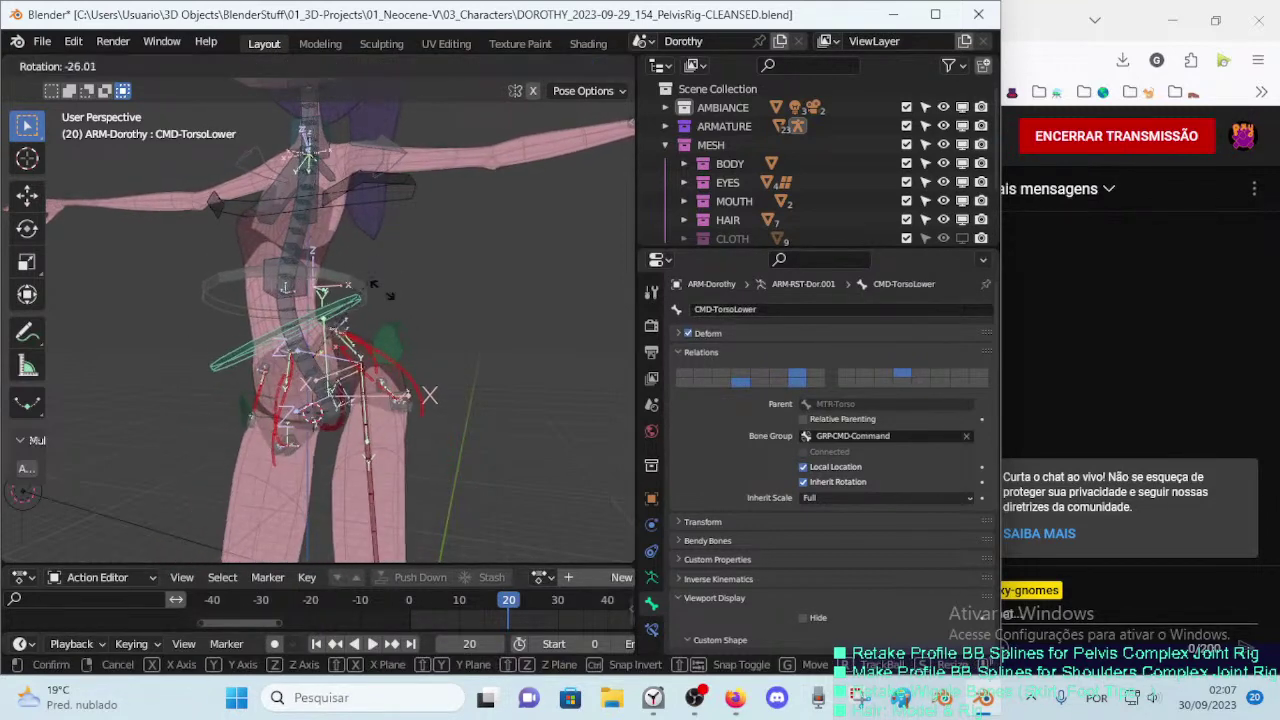
pyautogui.press('Escape')
# Step: Test-move CMD-Hips, then reselect the CMD-TorsoLower waist control
pyautogui.click(401, 375)
pyautogui.press('g')
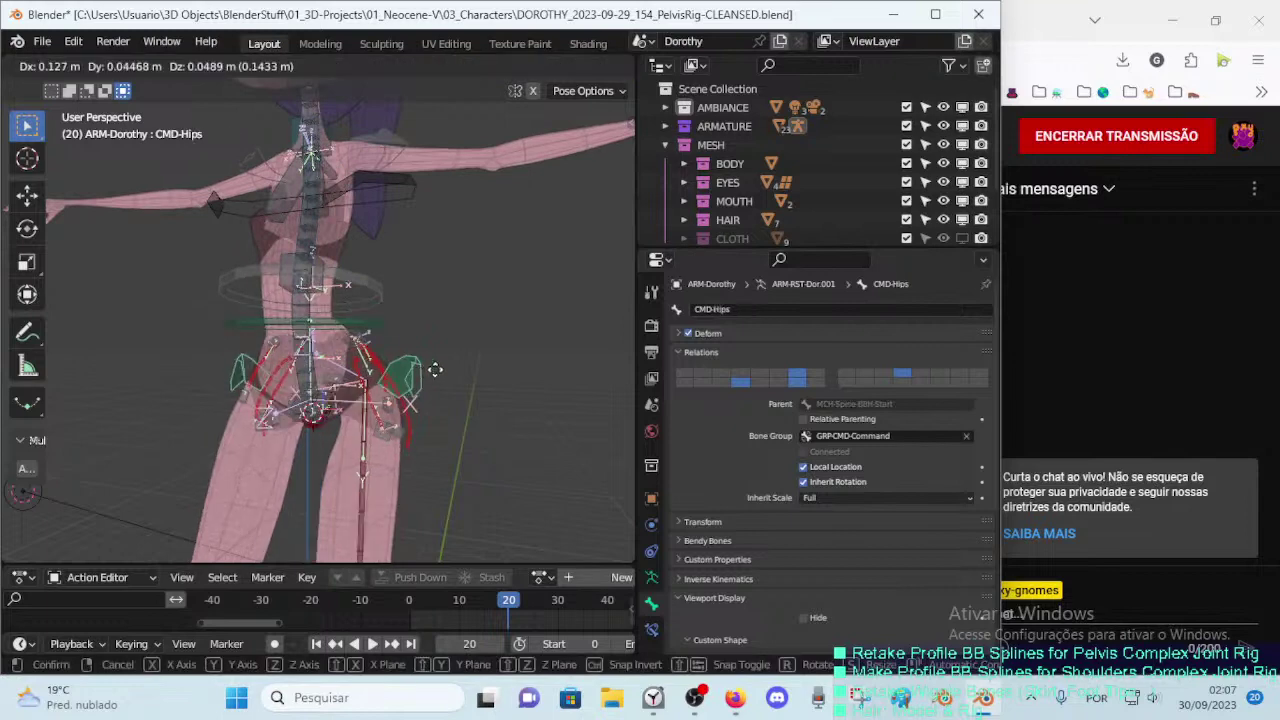
pyautogui.press('Escape')
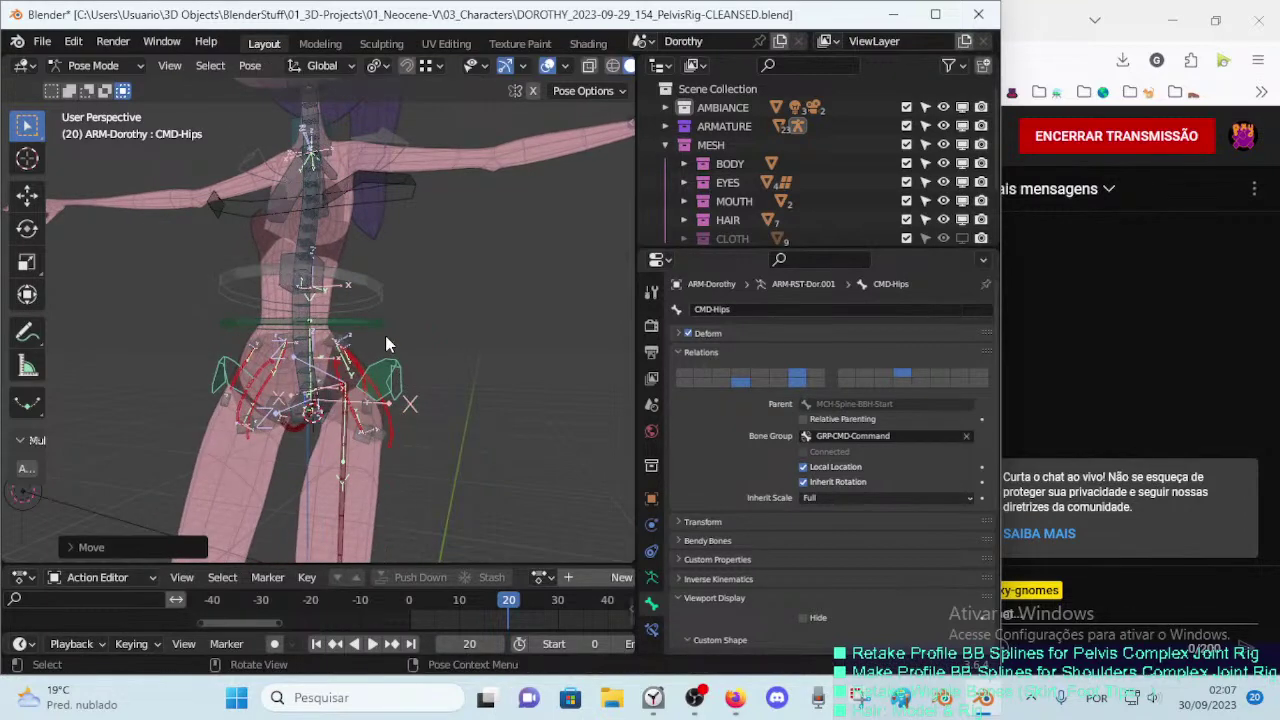
pyautogui.moveTo(386, 364)
pyautogui.mouseDown(button='middle')
pyautogui.moveTo(343, 383)
pyautogui.moveTo(401, 384)
pyautogui.moveTo(408, 364)
pyautogui.moveTo(357, 392)
pyautogui.moveTo(357, 364)
pyautogui.mouseUp(button='middle')
pyautogui.click(376, 339)
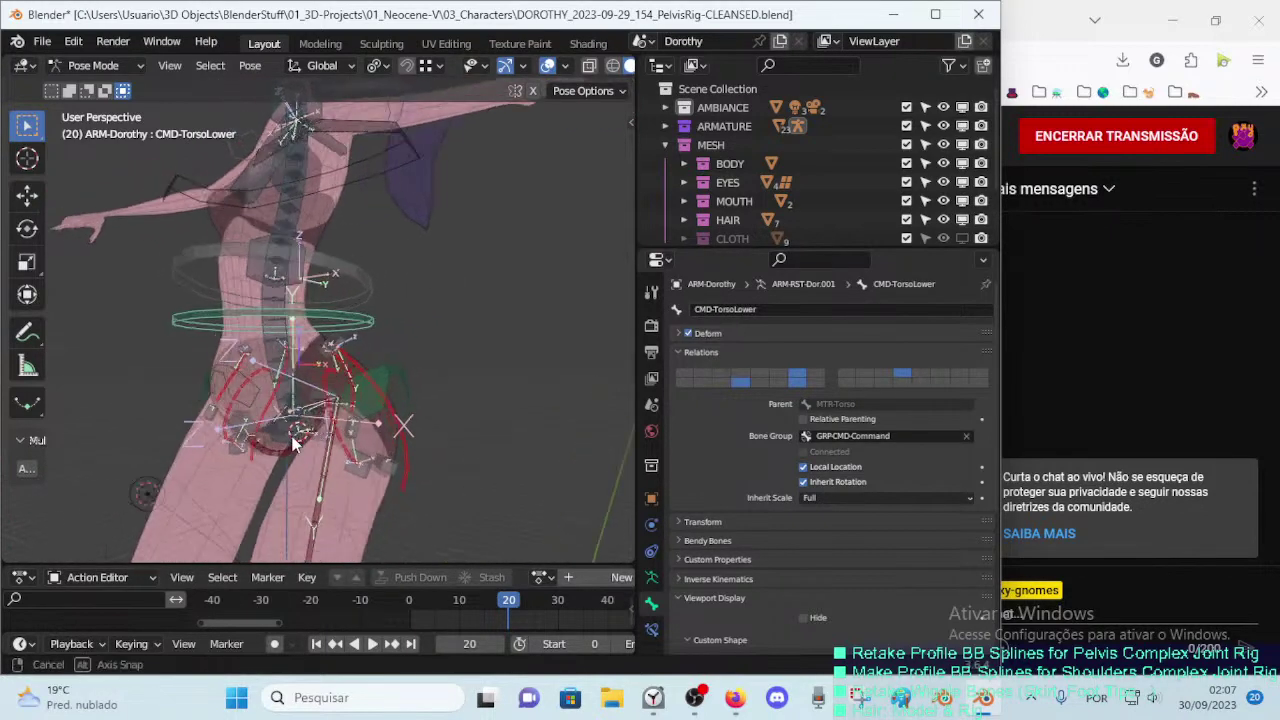
# Step: Show the Bone Layers sidebar and view the Move to Layer list for the pelvis controls
pyautogui.press('n')
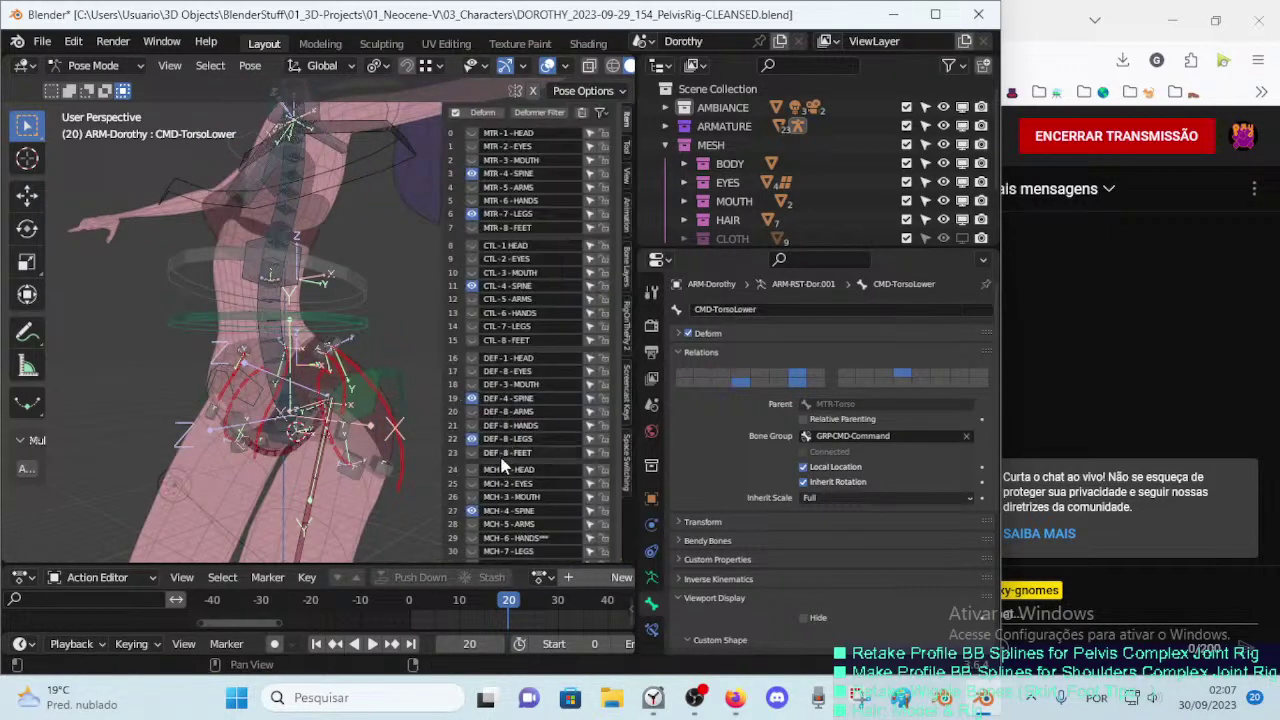
pyautogui.moveTo(385, 445)
pyautogui.mouseDown(button='middle')
pyautogui.moveTo(353, 445)
pyautogui.moveTo(368, 344)
pyautogui.mouseUp(button='middle')
pyautogui.press('n')
pyautogui.press('n')
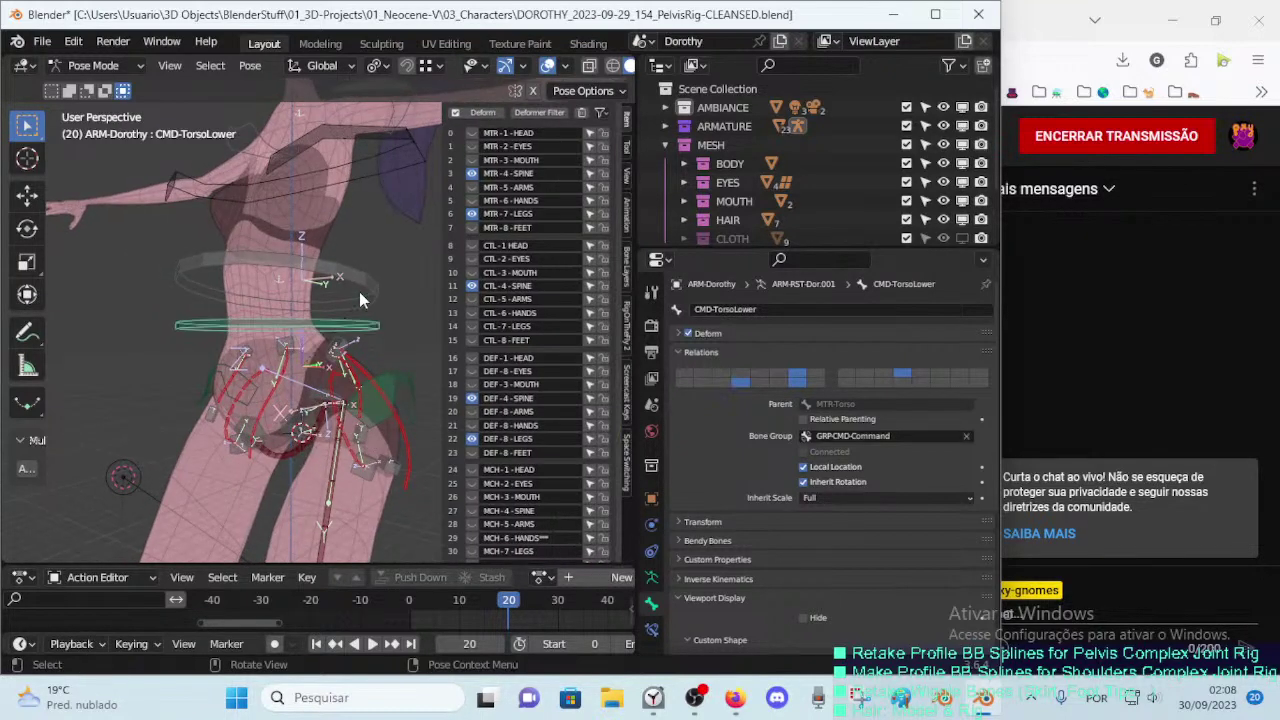
pyautogui.scroll(-3, 340, 310)
pyautogui.keyDown('shift'); pyautogui.click(320, 326); pyautogui.keyUp('shift')
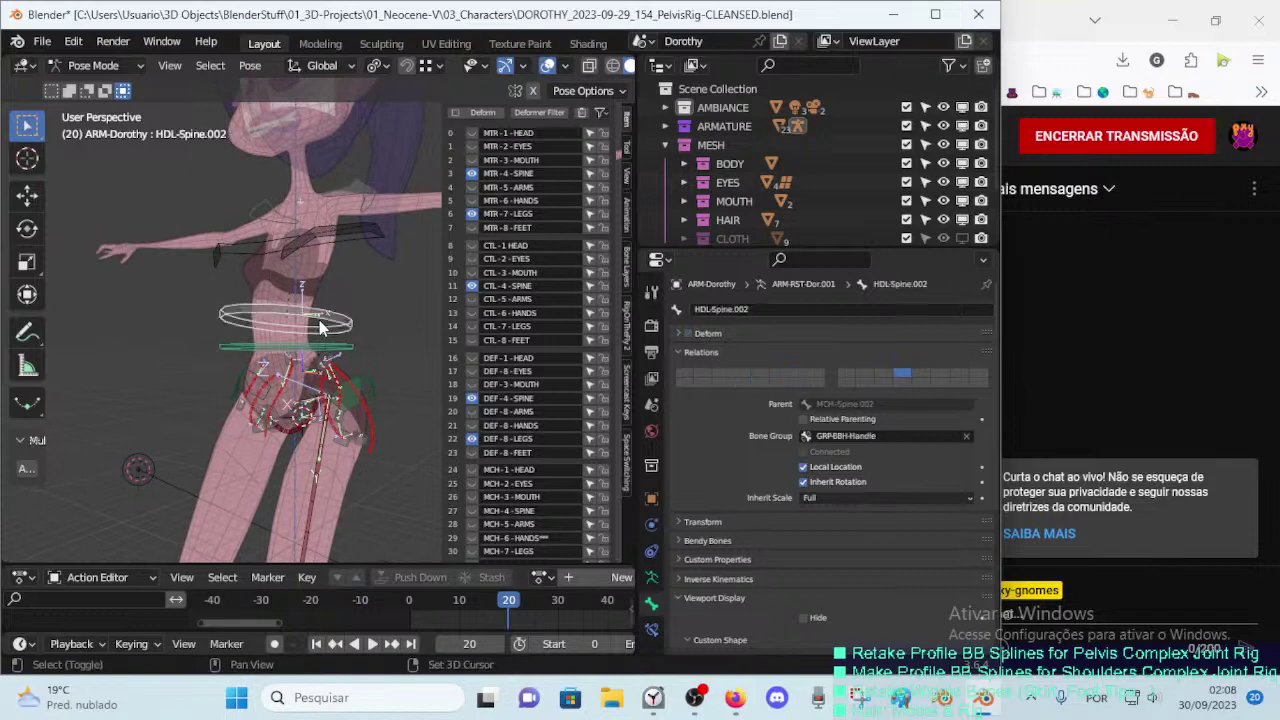
pyautogui.moveTo(320, 326); pyautogui.dragTo(340, 397, button='middle')
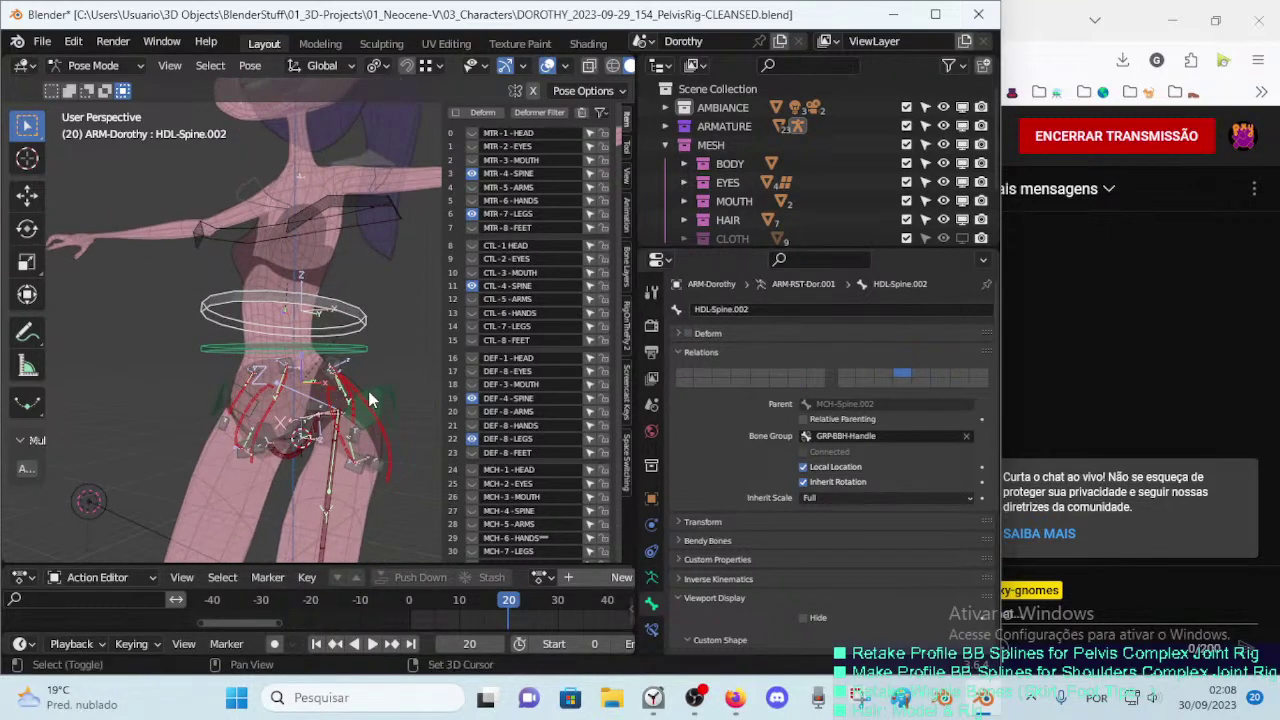
pyautogui.click(372, 396)
pyautogui.press('m')
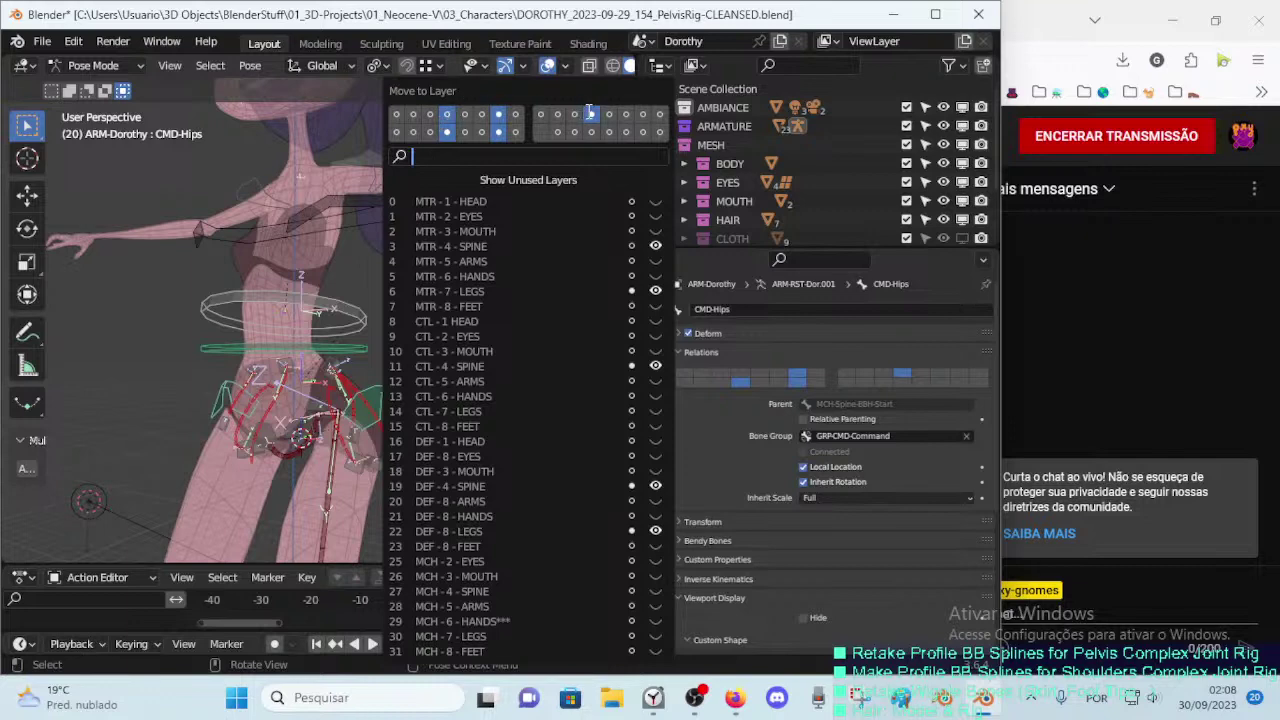
pyautogui.hotkey('alt', 'a')
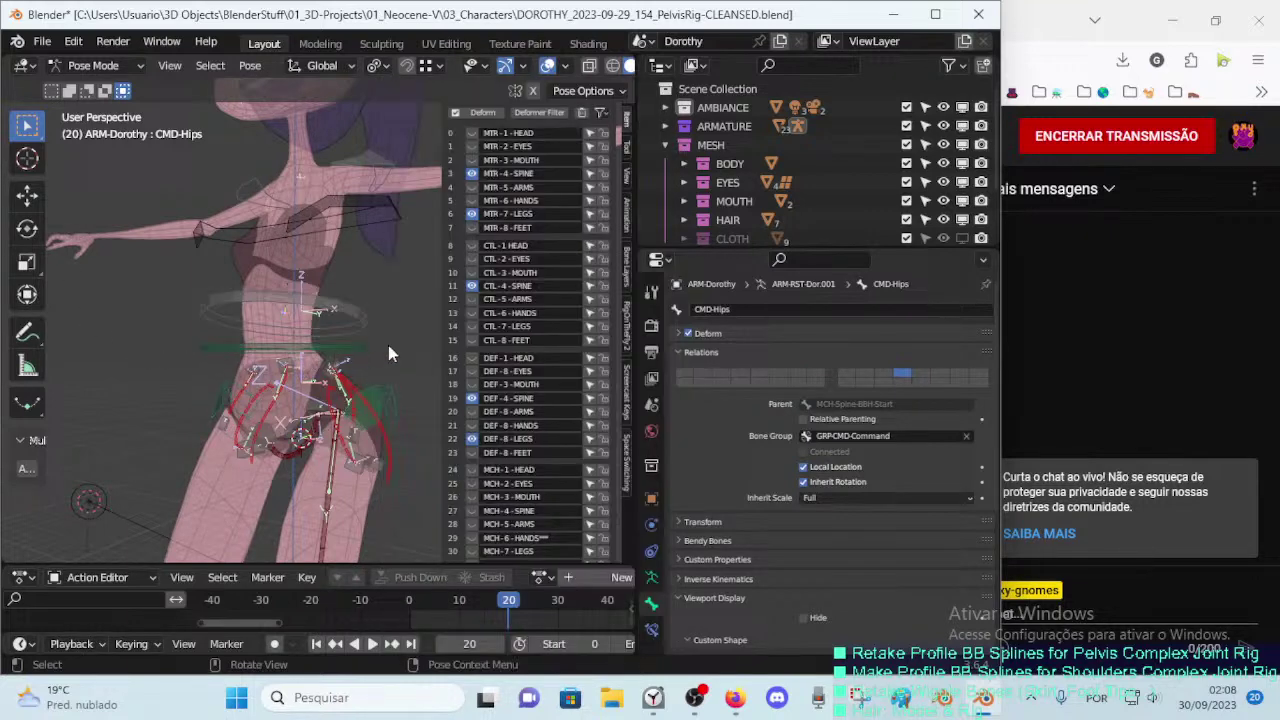
# Step: Toggle DEF-8-LEGS and CTL-4-SPINE layer visibility to compare, and show MTR-7-LEGS
pyautogui.click(472, 440)
pyautogui.click(472, 440)
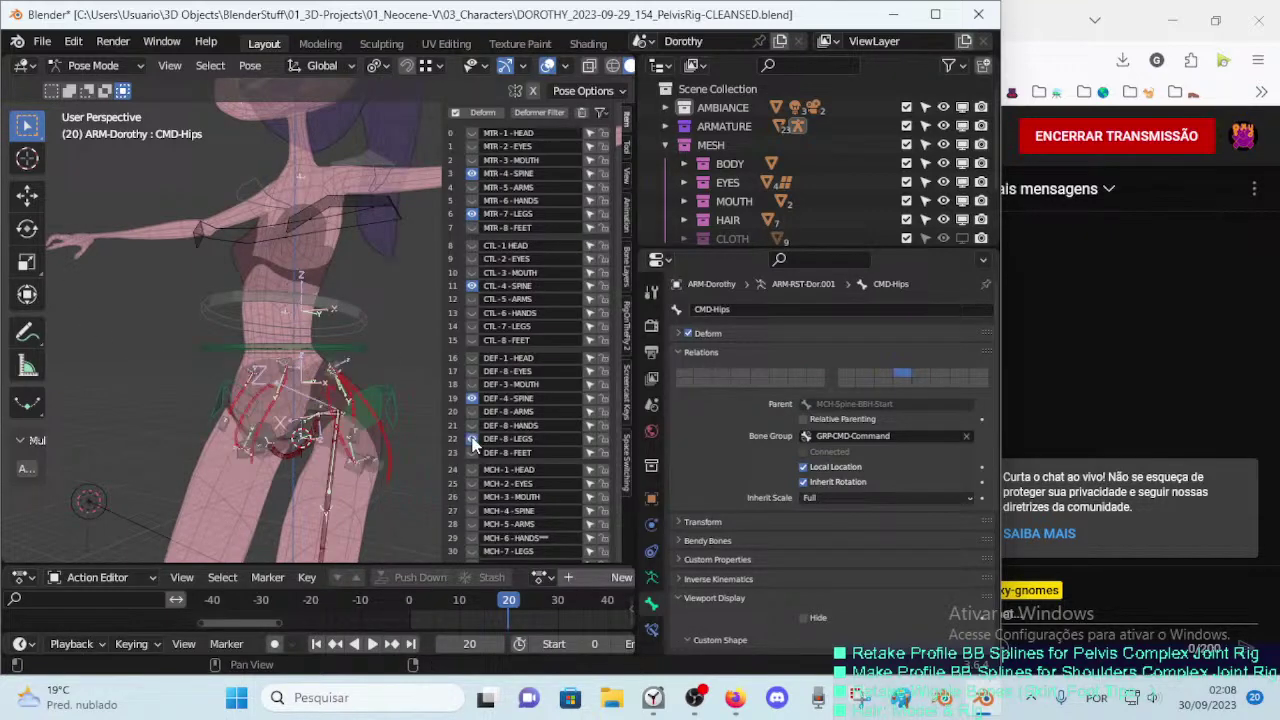
pyautogui.click(472, 440)
pyautogui.click(472, 440)
pyautogui.click(472, 286)
pyautogui.click(472, 287)
pyautogui.click(472, 287)
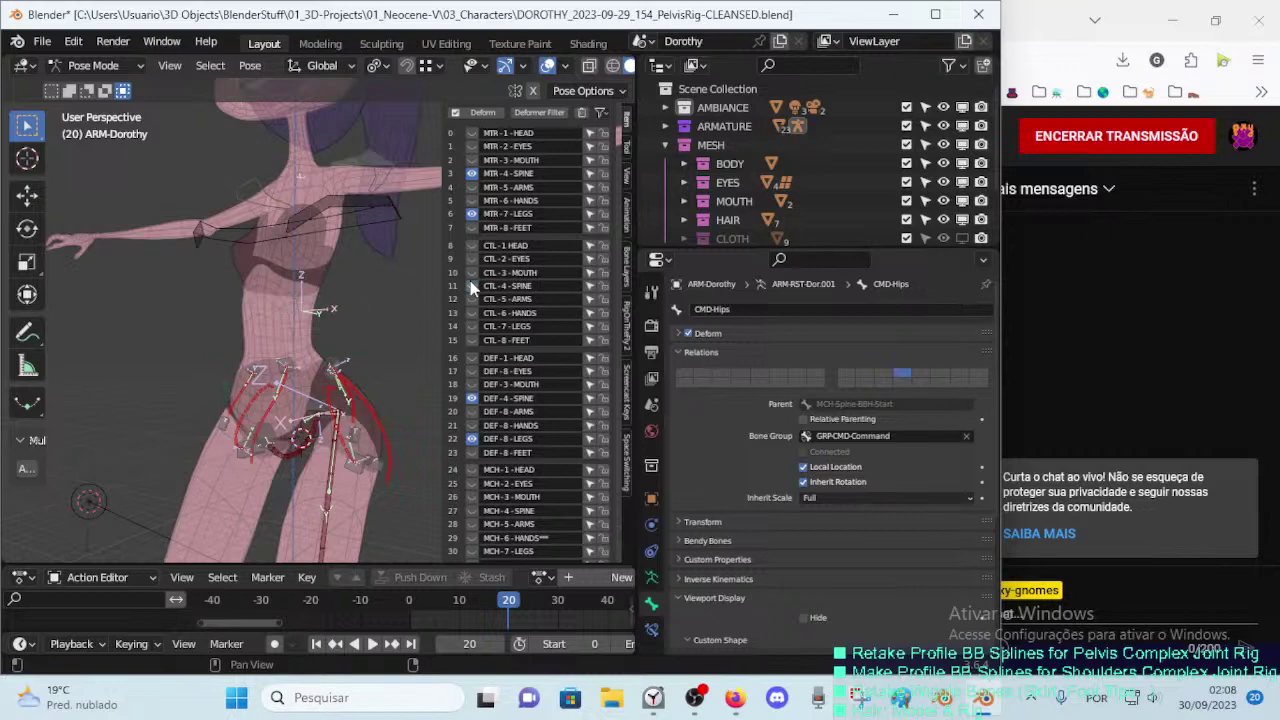
pyautogui.click(472, 287)
pyautogui.click(472, 287)
pyautogui.click(472, 287)
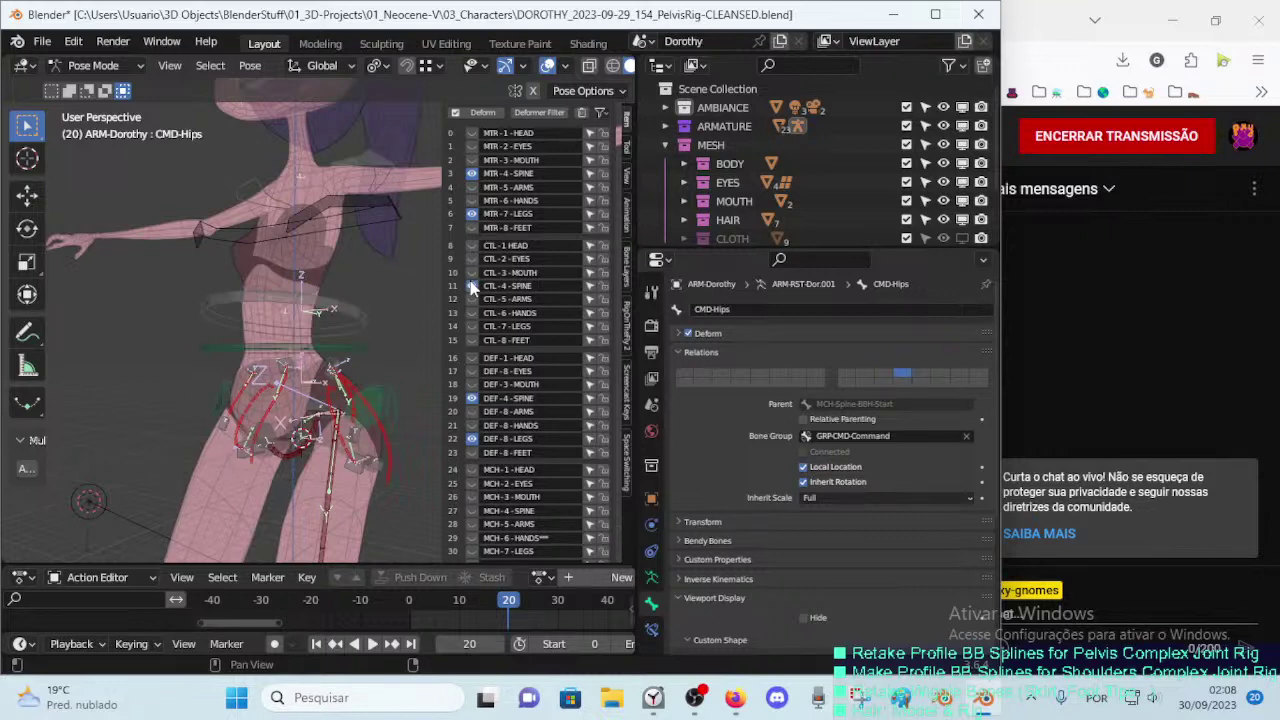
pyautogui.click(472, 213)
pyautogui.scroll(-3, 296, 445)
pyautogui.moveTo(296, 445)
pyautogui.mouseDown(button='middle')
pyautogui.moveTo(283, 345)
pyautogui.moveTo(137, 368)
pyautogui.moveTo(244, 436)
pyautogui.moveTo(279, 359)
pyautogui.mouseUp(button='middle')
# Step: Lift the MTR-Leg.L foot control to test the pelvis, then clear it back to rest
pyautogui.click(341, 484)
pyautogui.press('g')
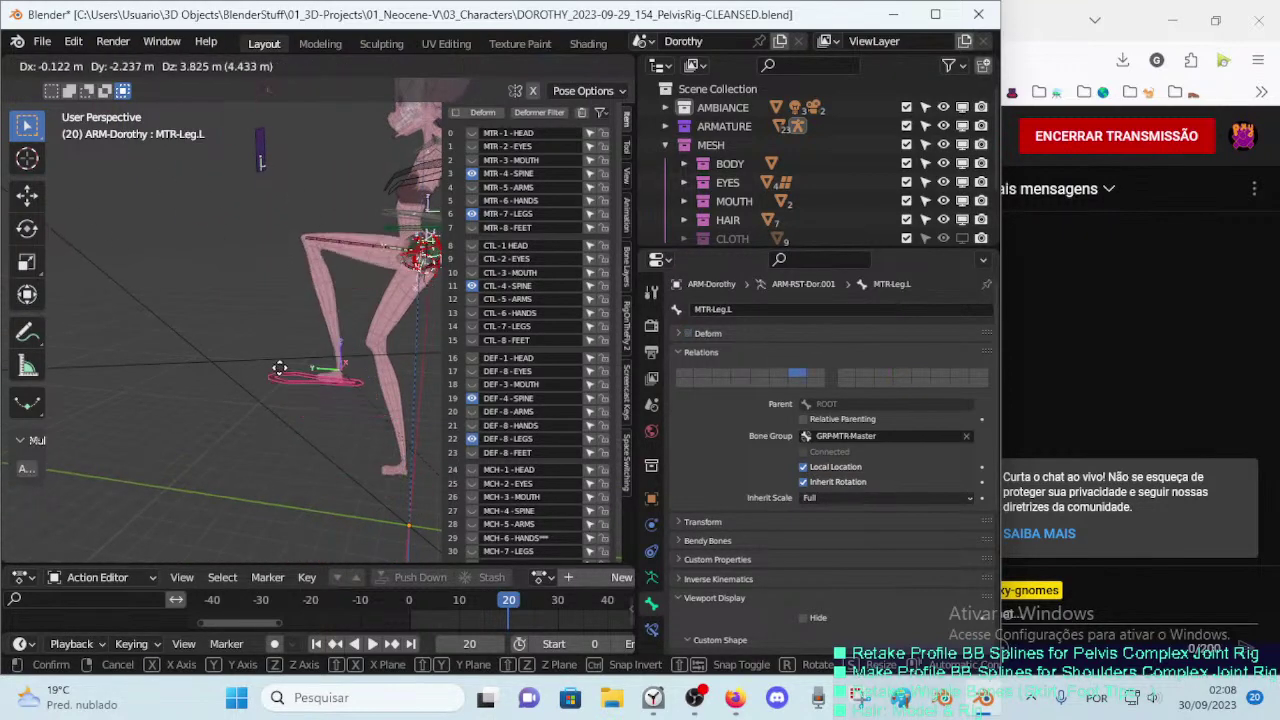
pyautogui.click(425, 437)
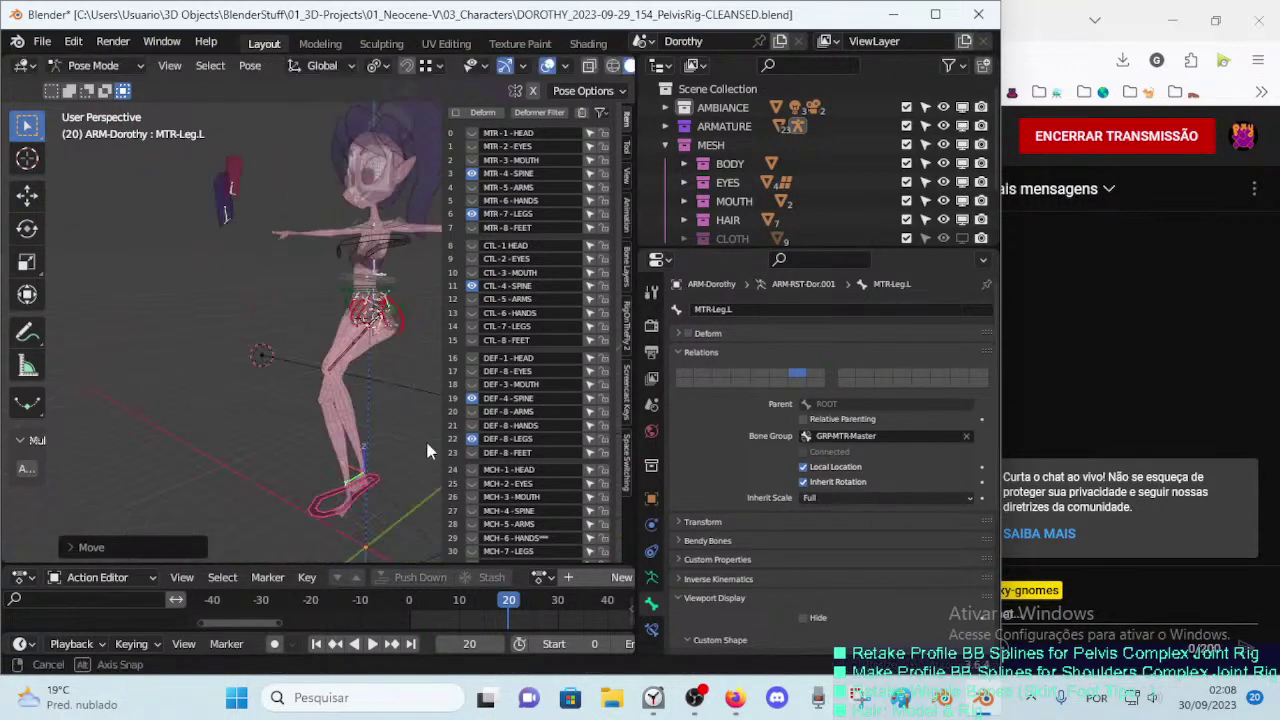
pyautogui.moveTo(425, 437)
pyautogui.mouseDown(button='middle')
pyautogui.moveTo(317, 414)
pyautogui.moveTo(304, 427)
pyautogui.moveTo(418, 410)
pyautogui.moveTo(267, 412)
pyautogui.moveTo(362, 406)
pyautogui.moveTo(347, 422)
pyautogui.moveTo(447, 297)
pyautogui.mouseUp(button='middle')
pyautogui.press('g')
pyautogui.click(330, 420)
pyautogui.press('g')
pyautogui.click(352, 398)
pyautogui.click(337, 410)
pyautogui.hotkey('alt', 'g')
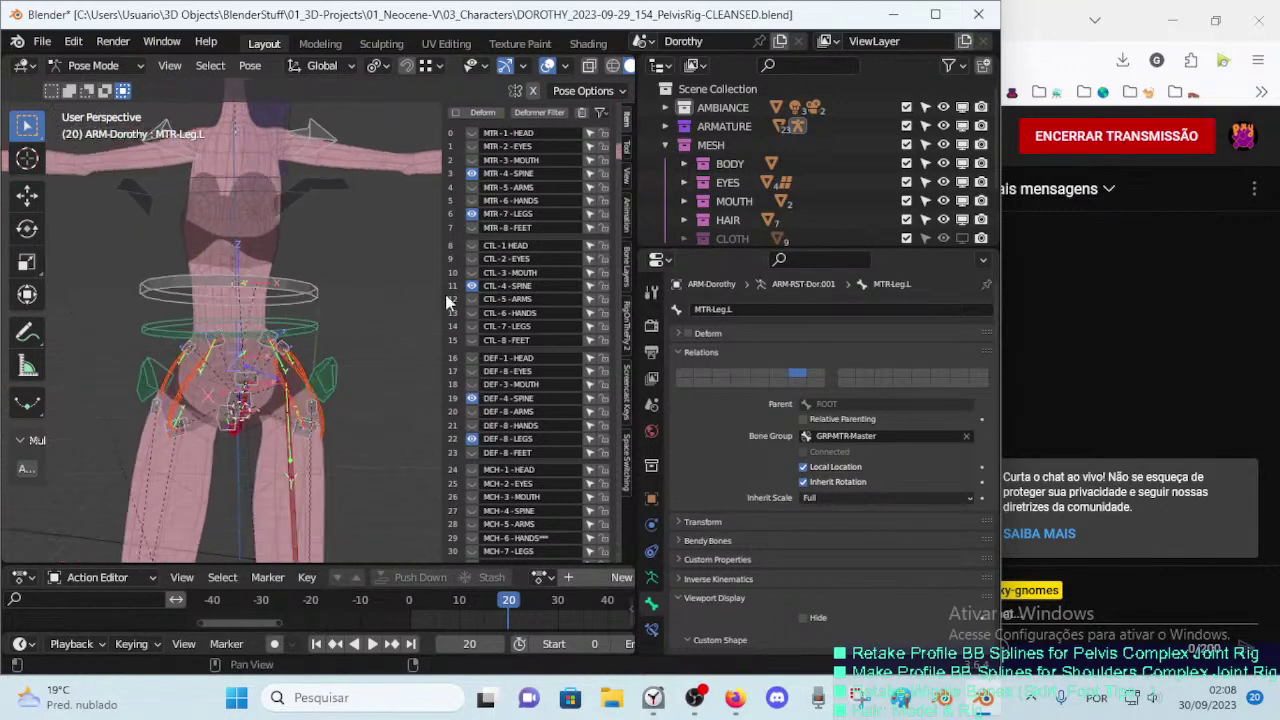
# Step: Show the MTR-4-SPINE layer and select the HDL-Spine.003 bone
pyautogui.click(472, 173)
pyautogui.click(305, 173)
pyautogui.moveTo(305, 175)
pyautogui.mouseDown(button='middle')
pyautogui.moveTo(331, 277)
pyautogui.moveTo(346, 281)
pyautogui.mouseUp(button='middle')
# Step: Turn off the MTR-4-SPINE bone layer and try hiding the CMD-Hips control, then undo
pyautogui.press('m')
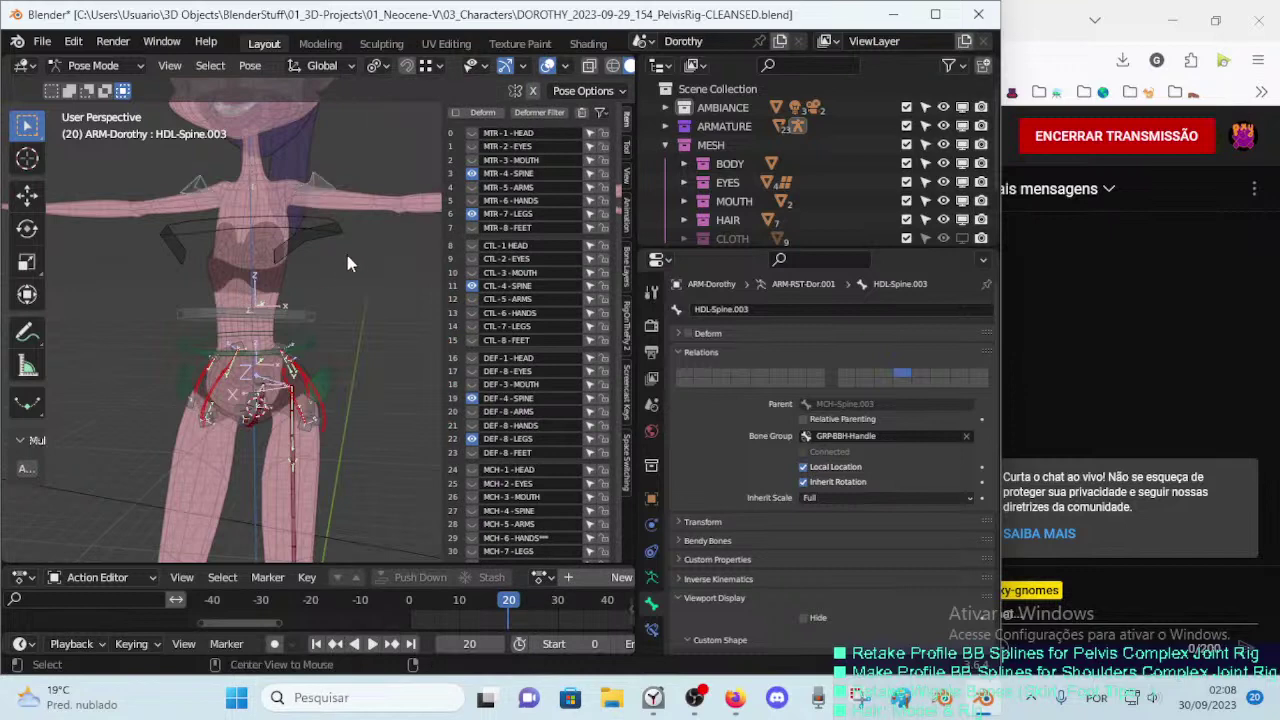
pyautogui.click(471, 173)
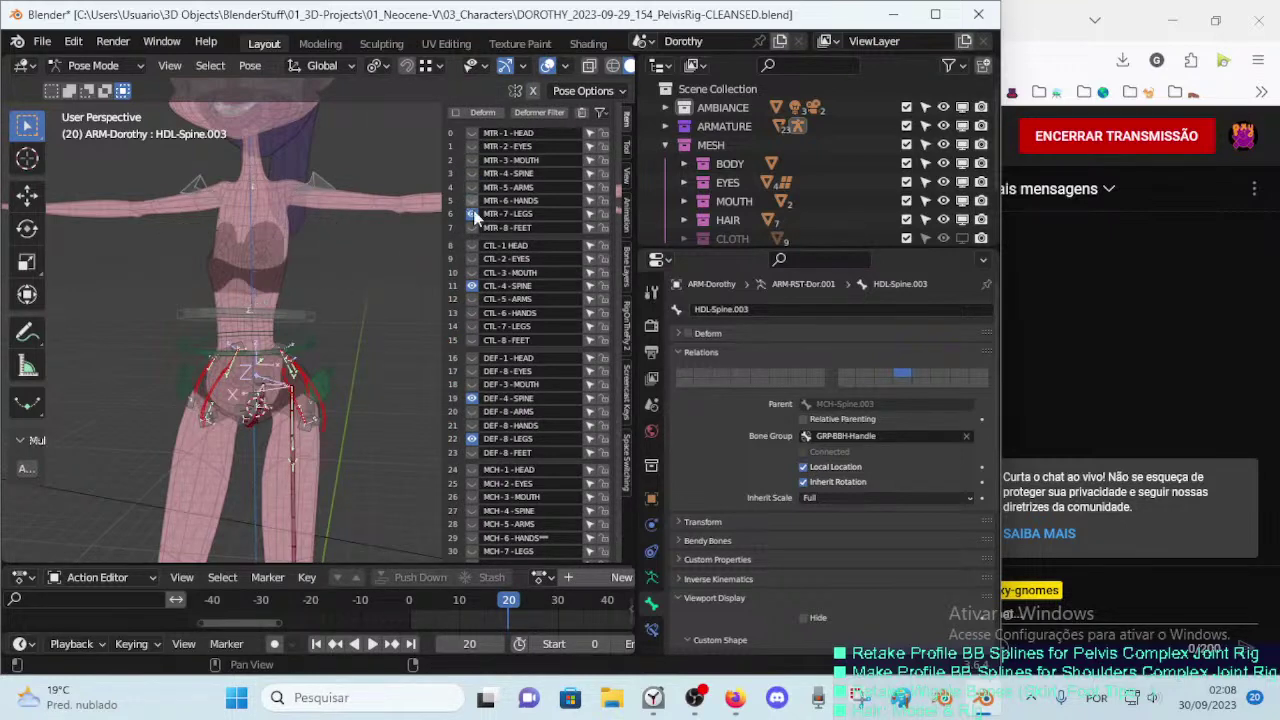
pyautogui.click(471, 286)
pyautogui.click(473, 287)
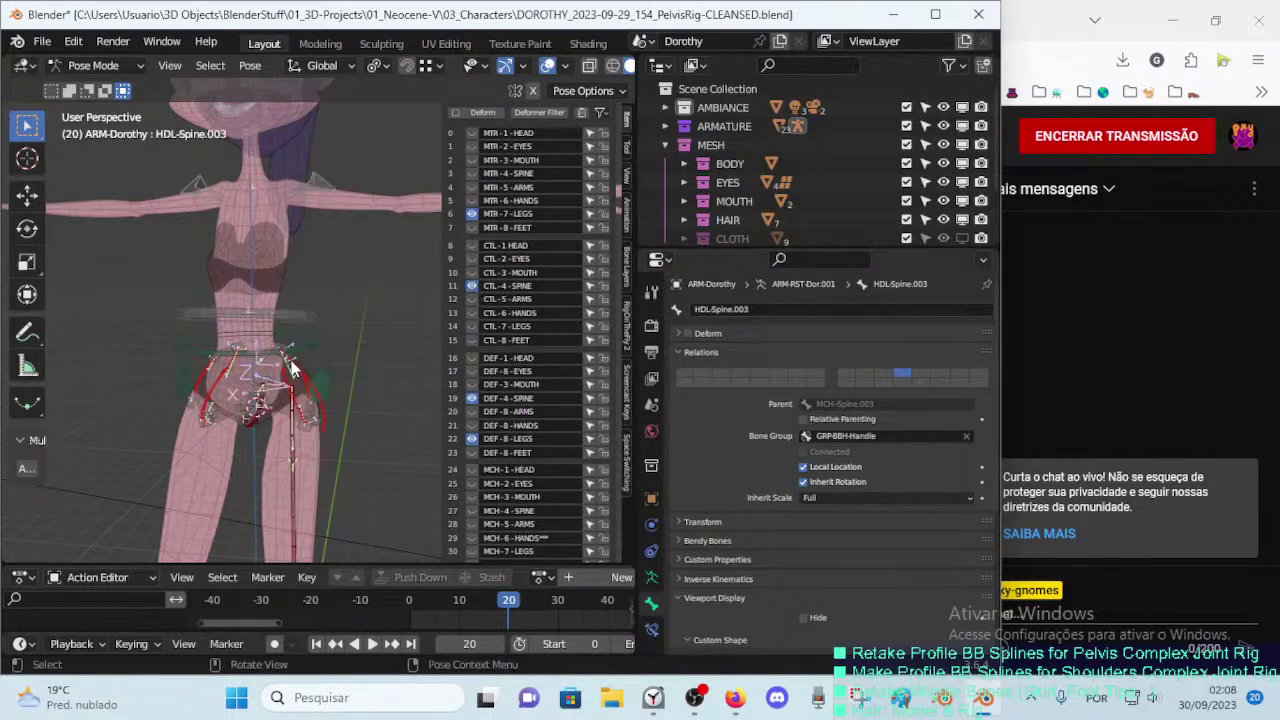
pyautogui.click(339, 373)
pyautogui.press('h')
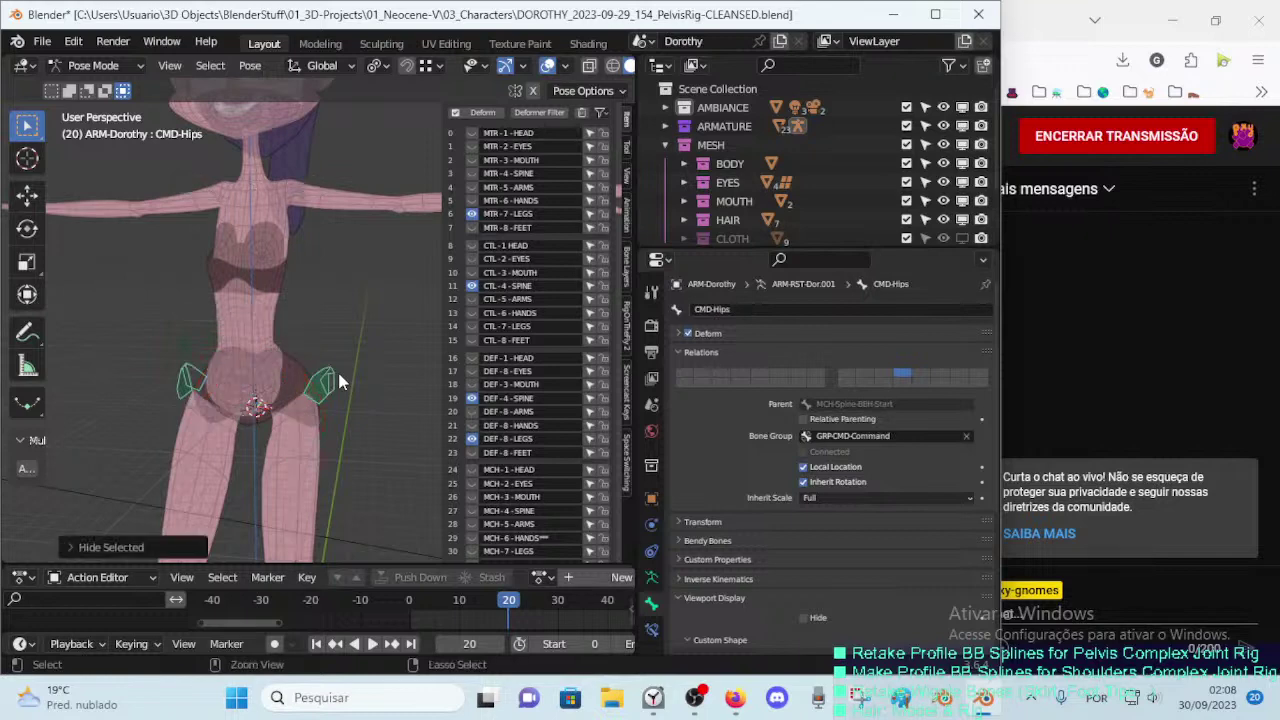
pyautogui.hotkey('ctrl', 'z')
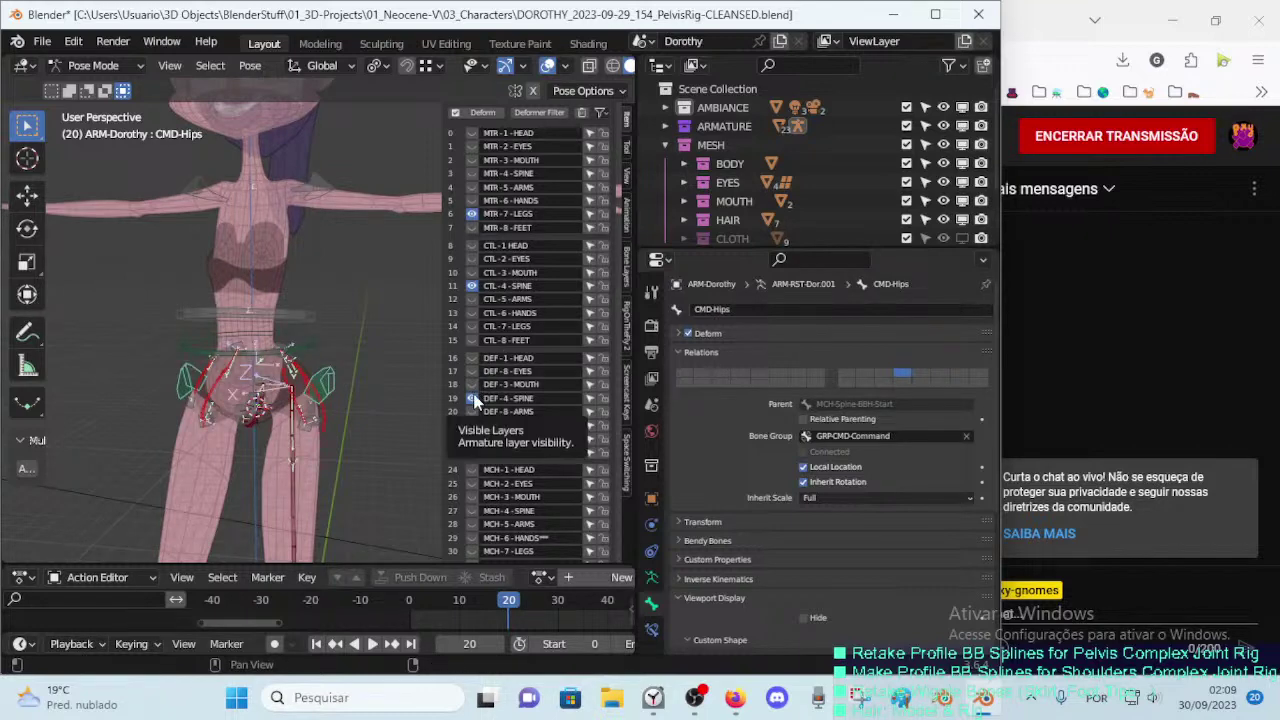
# Step: Hide the DEF-4-SPINE layer and the HDL-Spine.002 waist ring bone
pyautogui.click(473, 398)
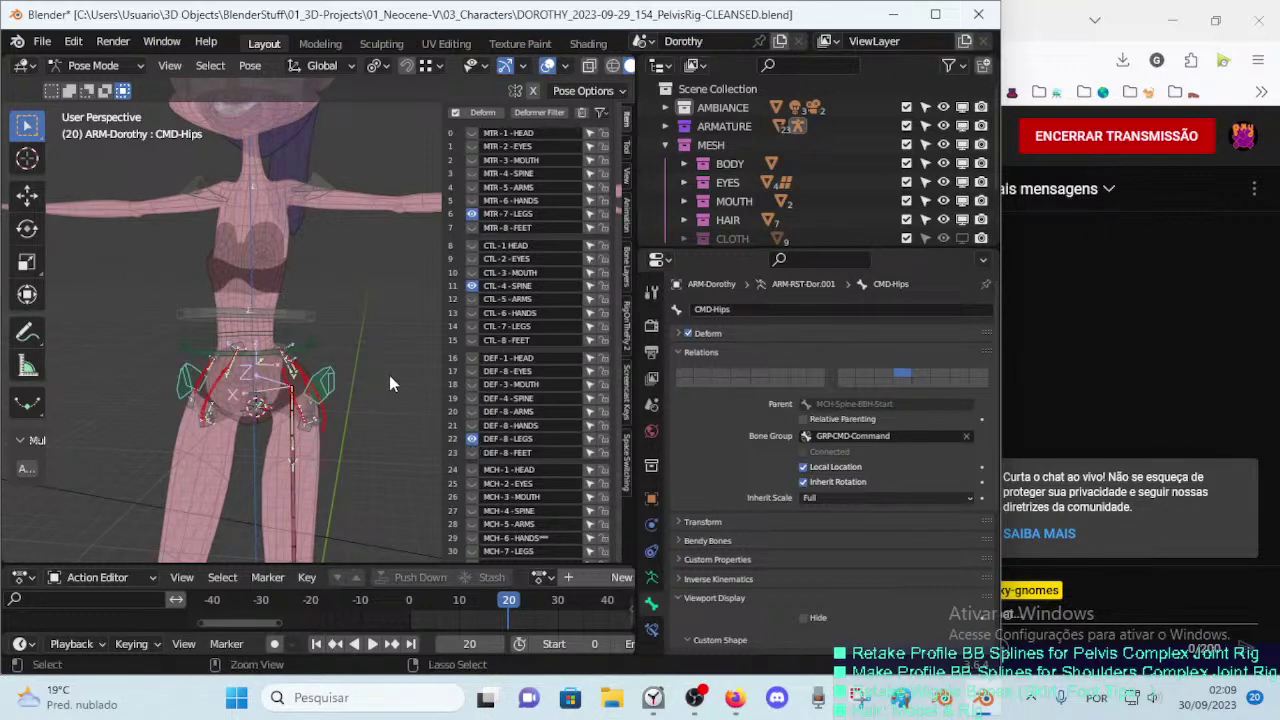
pyautogui.click(297, 318)
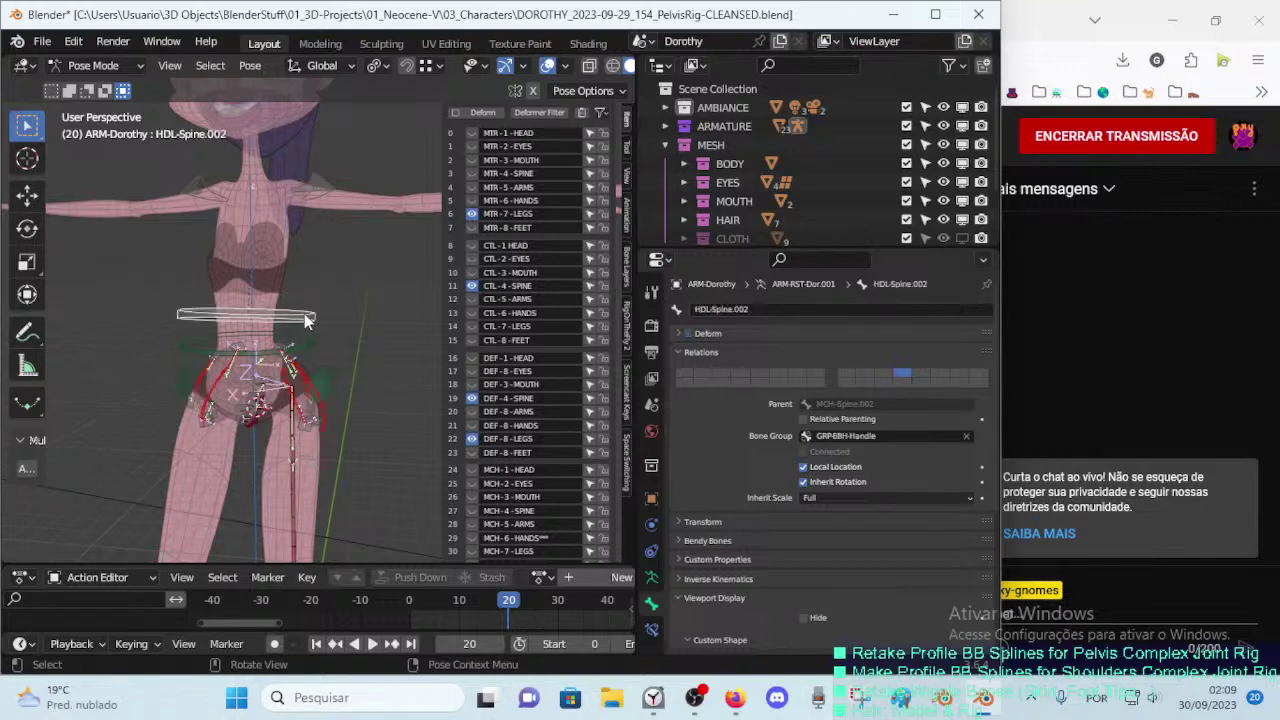
pyautogui.hotkey('alt', 'h')
pyautogui.hotkey('ctrl', 'z')
pyautogui.press('h')
pyautogui.scroll(-2, 307, 276)
pyautogui.moveTo(307, 276)
pyautogui.mouseDown(button='middle')
pyautogui.moveTo(290, 295)
pyautogui.moveTo(285, 286)
pyautogui.mouseUp(button='middle')
pyautogui.scroll(-2, 285, 286)
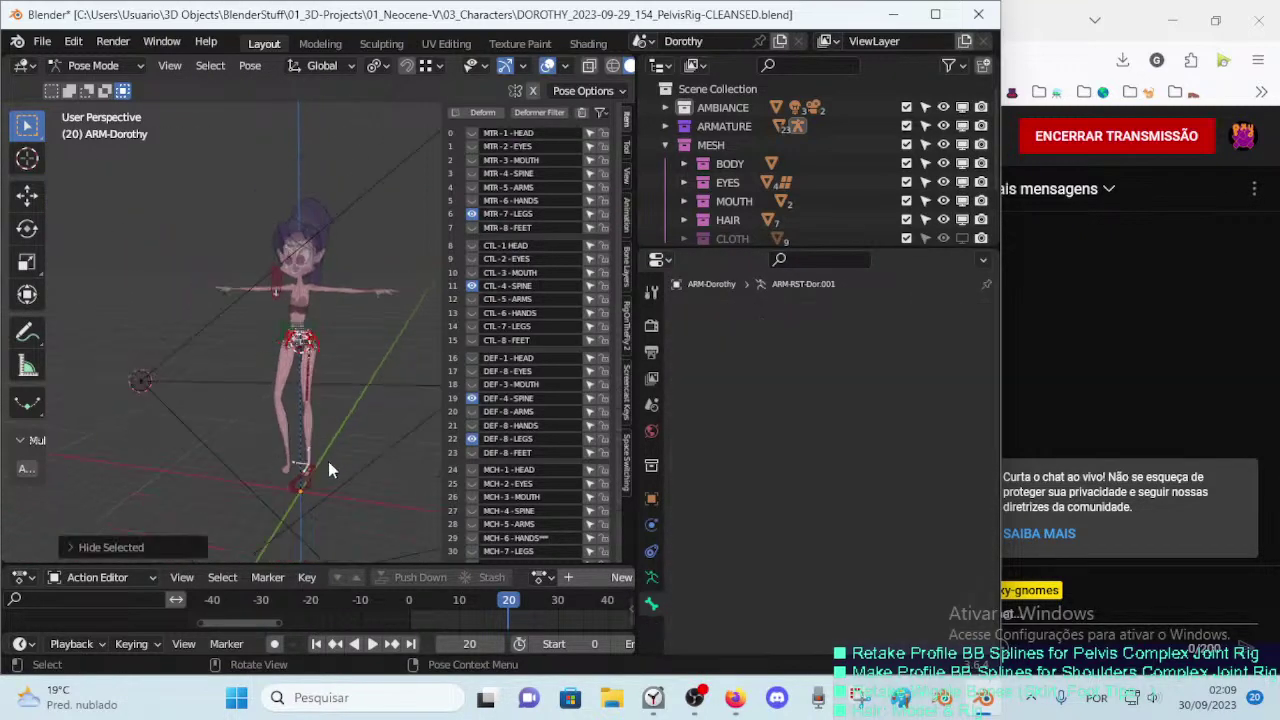
# Step: Hide the CMD-TorsoLower waist ring bone and save the blend file
pyautogui.scroll(3, 320, 442)
pyautogui.scroll(2, 335, 437)
pyautogui.scroll(1, 335, 437)
pyautogui.click(297, 343)
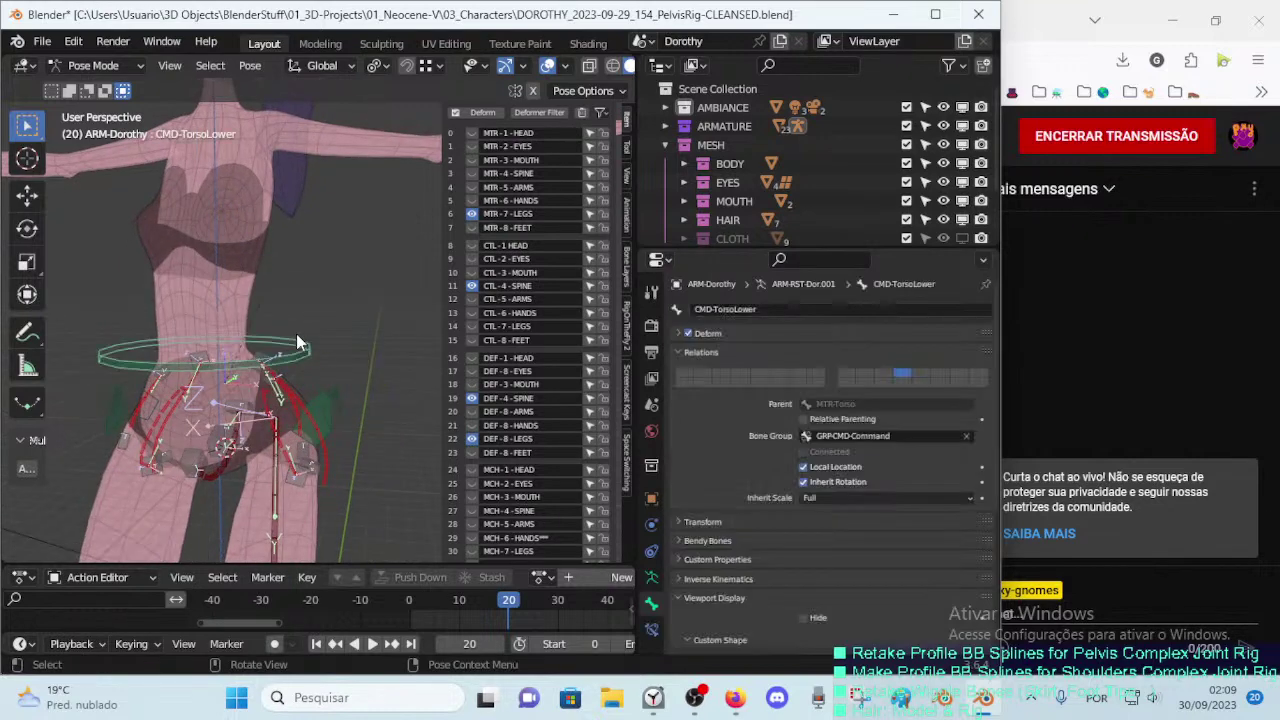
pyautogui.press('h')
pyautogui.moveTo(311, 362)
pyautogui.mouseDown(button='middle')
pyautogui.moveTo(378, 310)
pyautogui.moveTo(332, 317)
pyautogui.moveTo(350, 345)
pyautogui.mouseUp(button='middle')
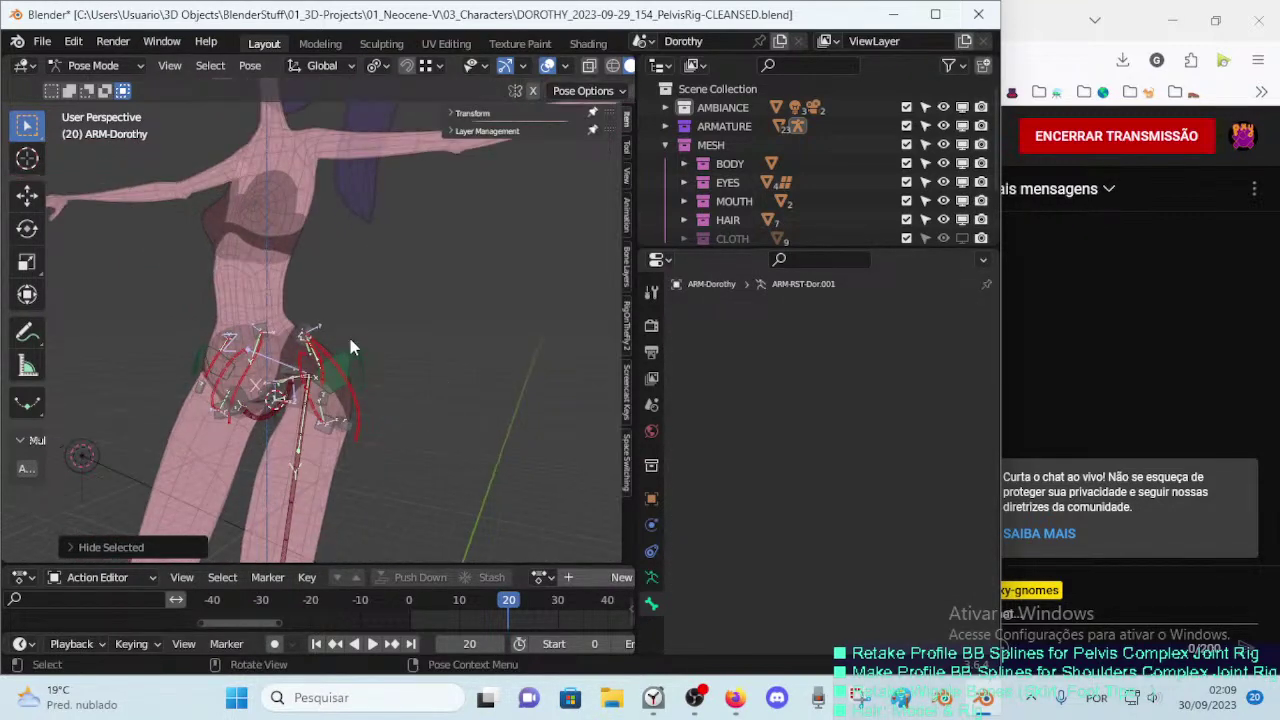
pyautogui.scroll(-2, 348, 334)
pyautogui.scroll(-2, 329, 323)
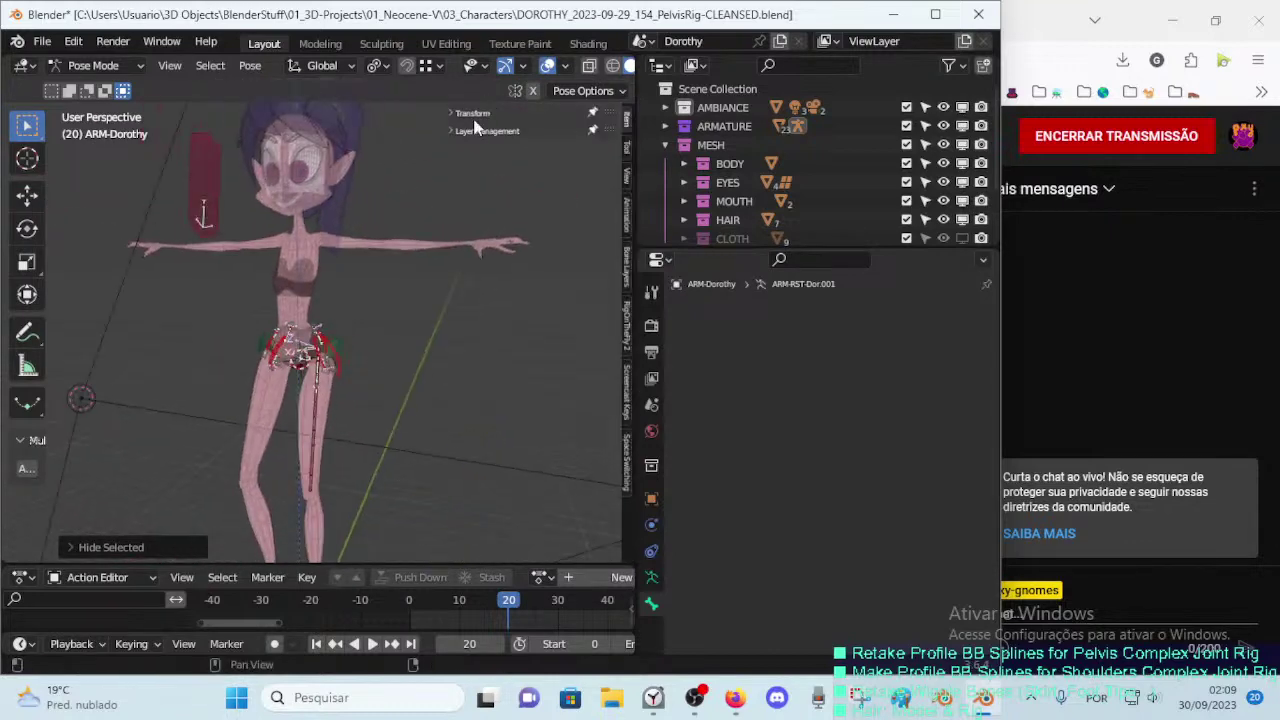
pyautogui.click(477, 130)
pyautogui.hotkey('ctrl', 's')
# Step: Reorder the Armature data panels: Viewport Display, Selection Sets, Bone Groups, then Skeleton
pyautogui.scroll(-2, 349, 298)
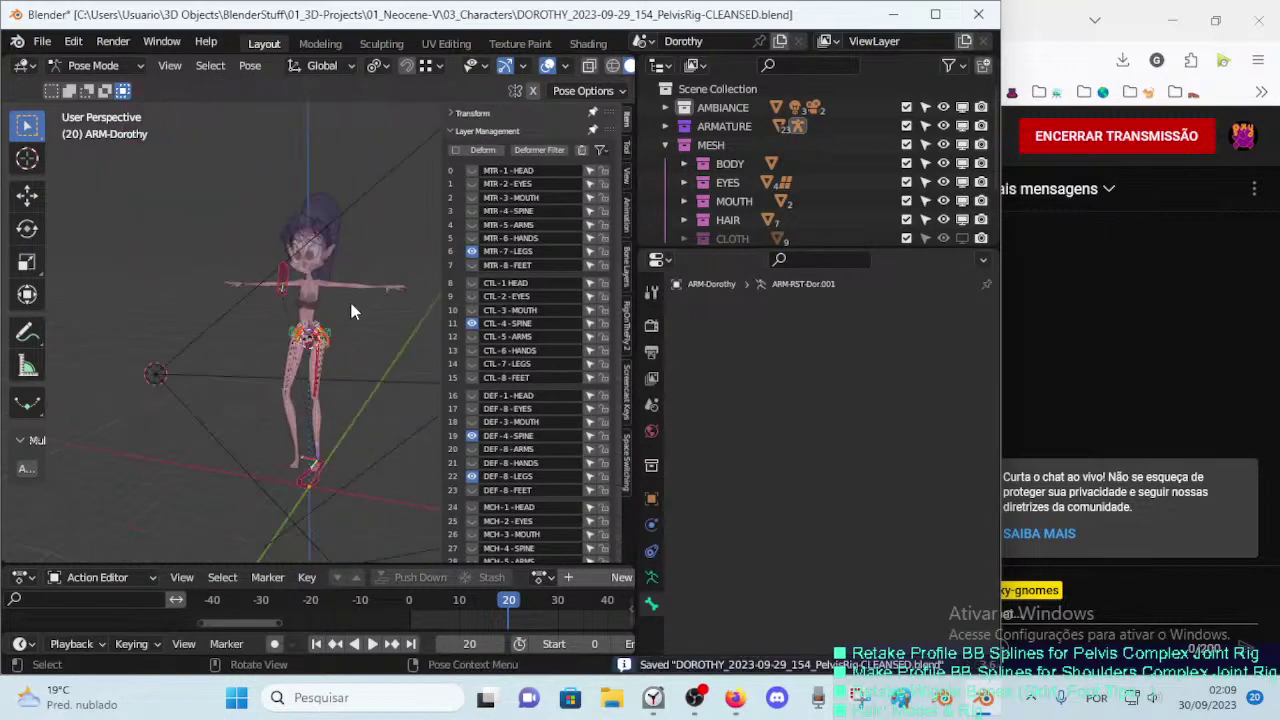
pyautogui.click(651, 577)
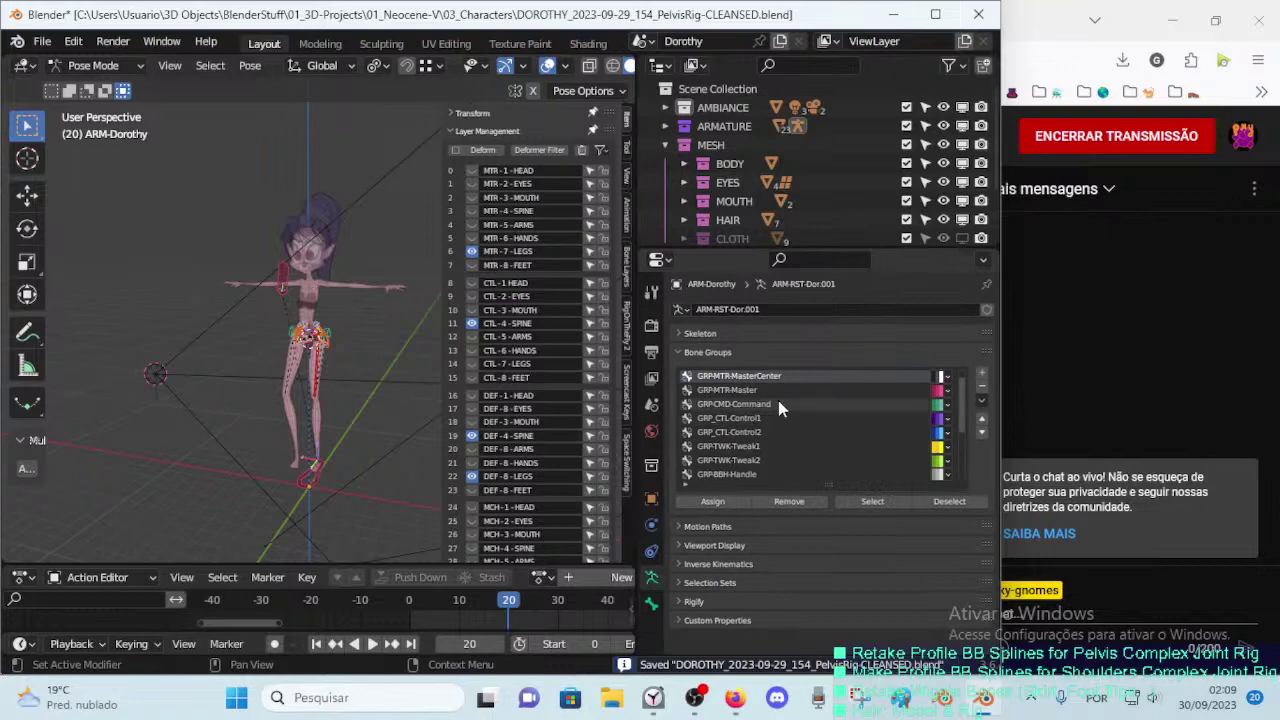
pyautogui.click(721, 351)
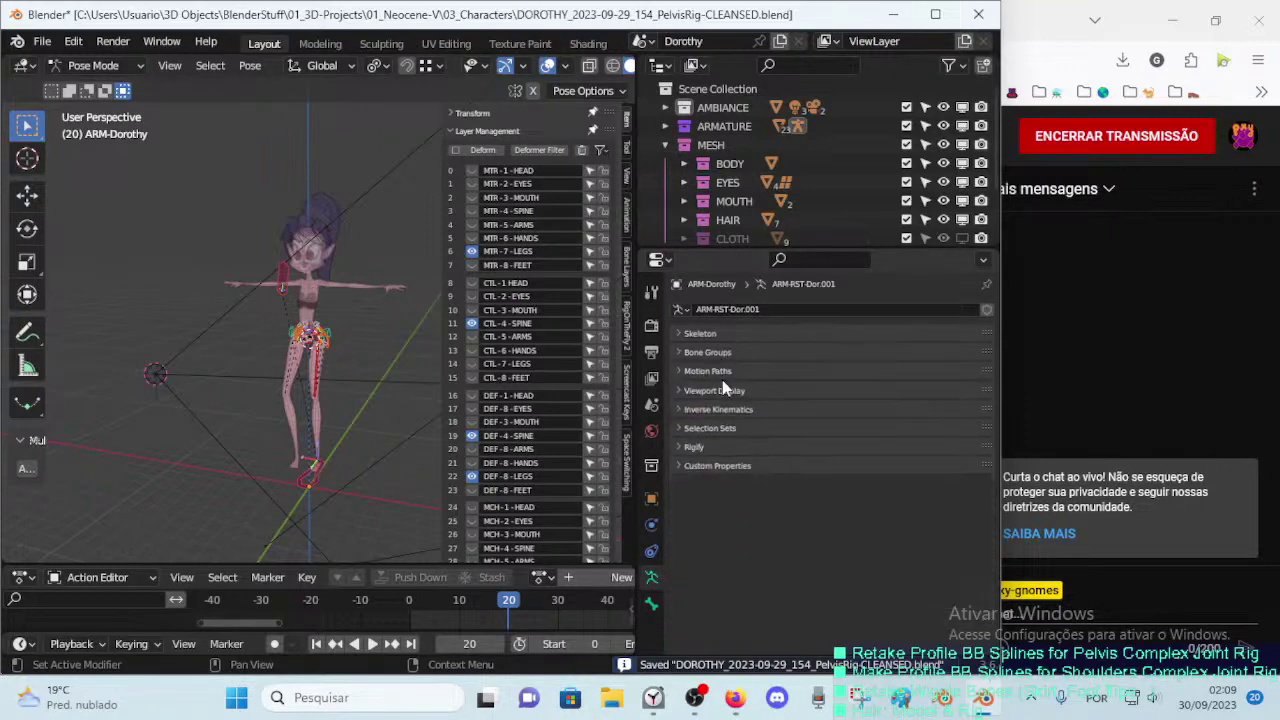
pyautogui.moveTo(987, 428); pyautogui.dragTo(975, 337)
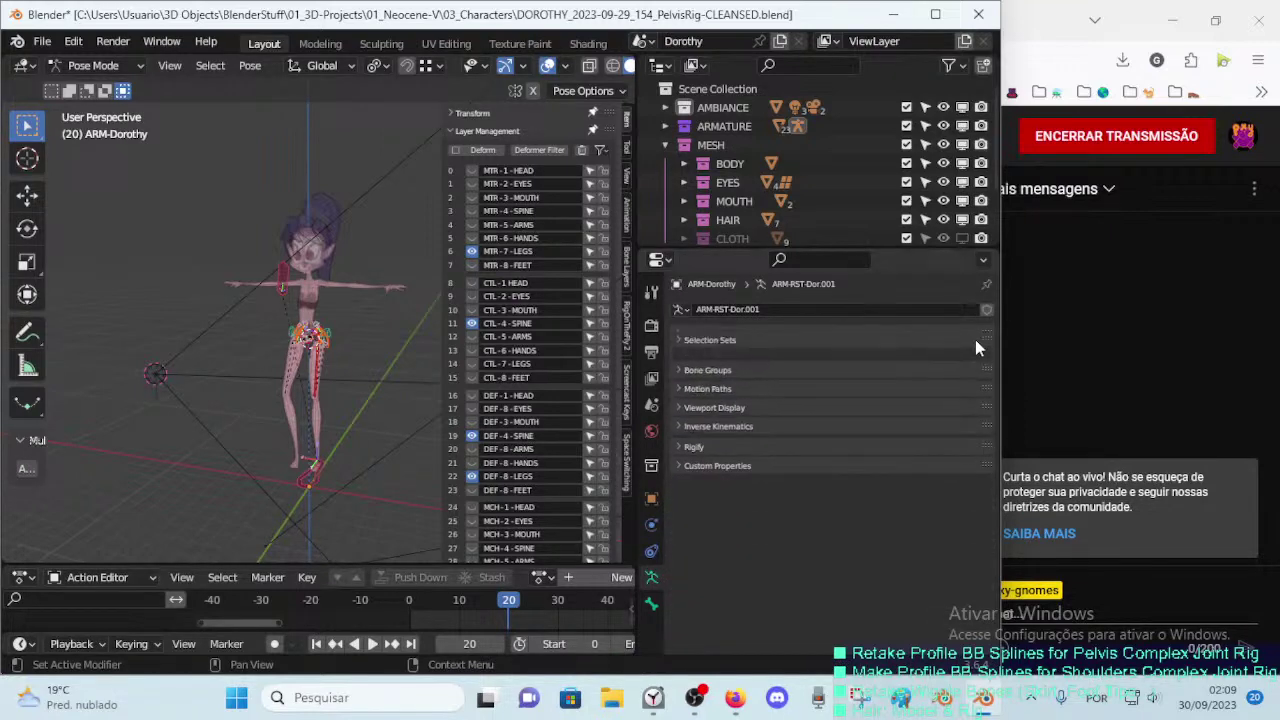
pyautogui.click(716, 333)
pyautogui.click(716, 333)
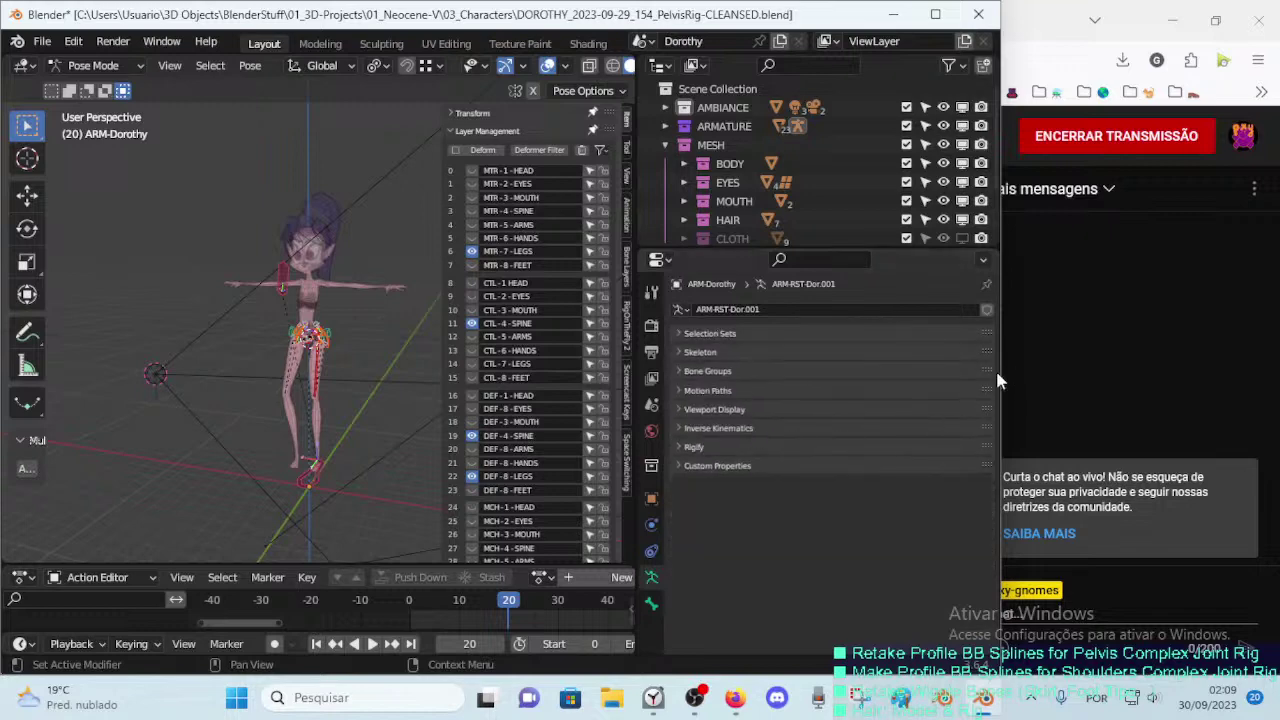
pyautogui.moveTo(981, 370); pyautogui.dragTo(985, 356)
pyautogui.moveTo(983, 425); pyautogui.dragTo(976, 345)
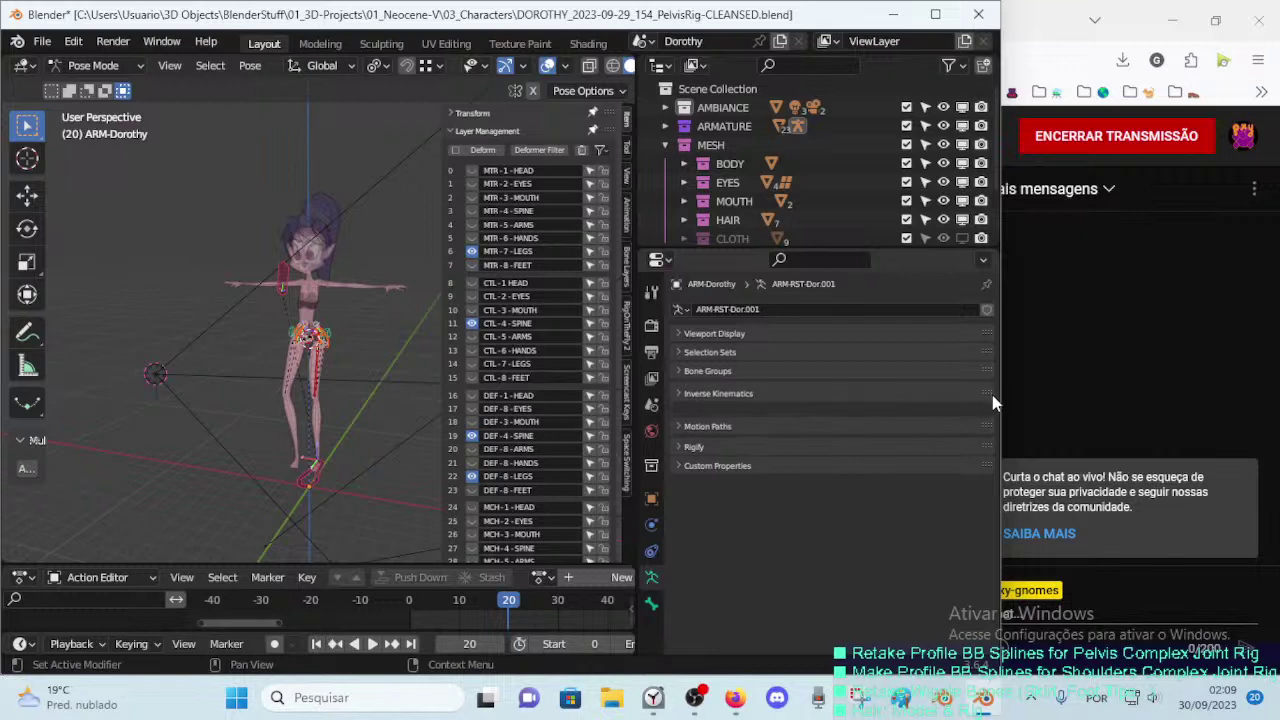
pyautogui.moveTo(992, 403); pyautogui.dragTo(992, 395)
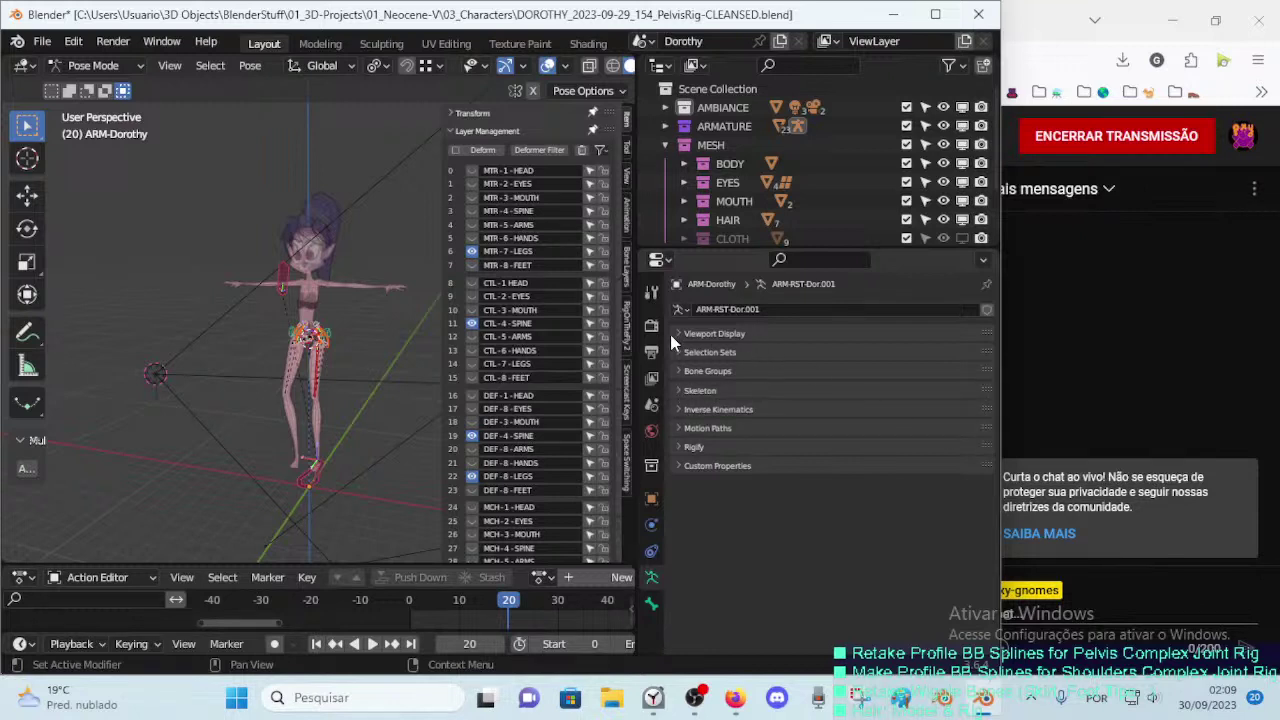
# Step: Save the file and open the Selection Sets panel, leaving Viewport Display collapsed
pyautogui.hotkey('ctrl', 's')
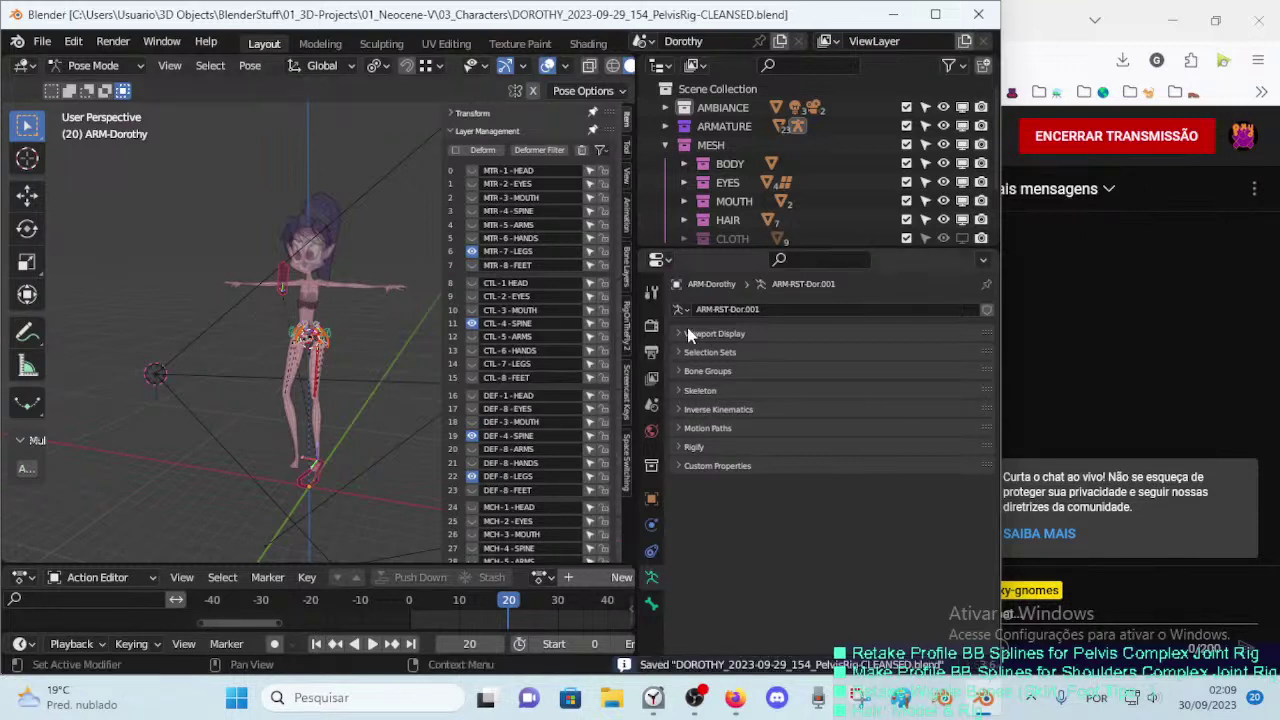
pyautogui.click(687, 333)
pyautogui.click(688, 333)
pyautogui.click(688, 351)
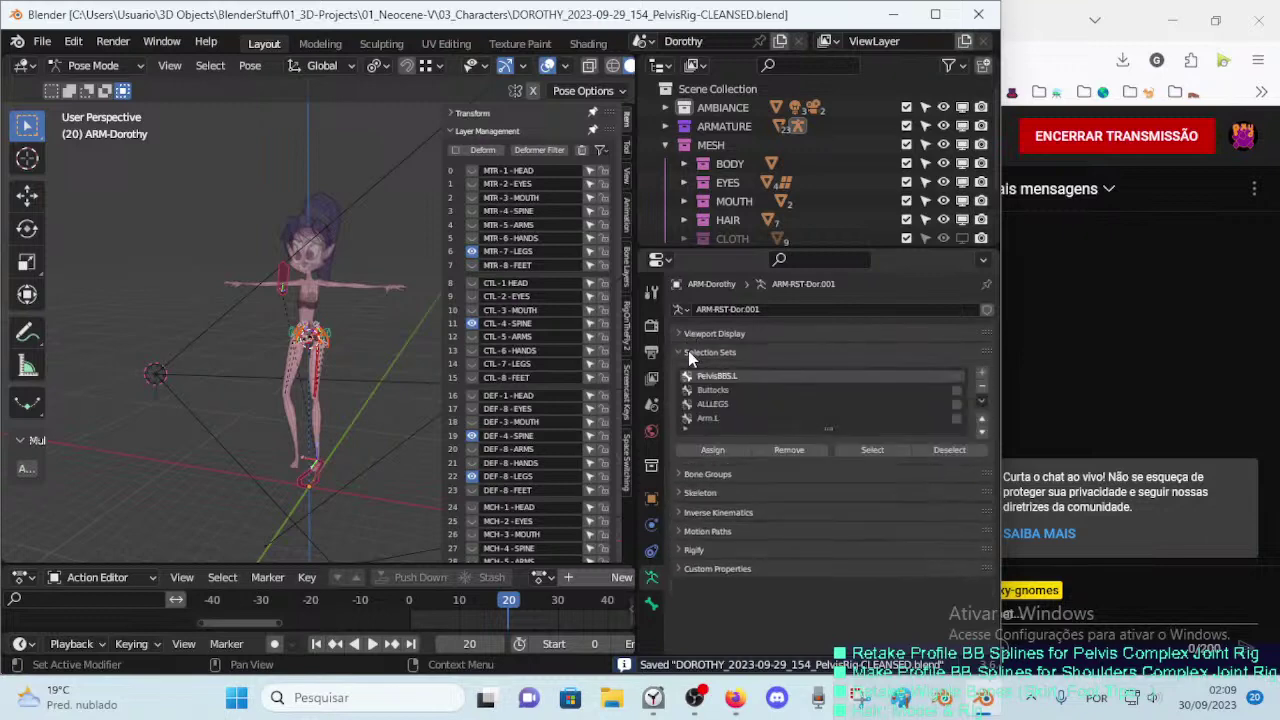
pyautogui.click(688, 333)
pyautogui.click(688, 333)
pyautogui.click(688, 333)
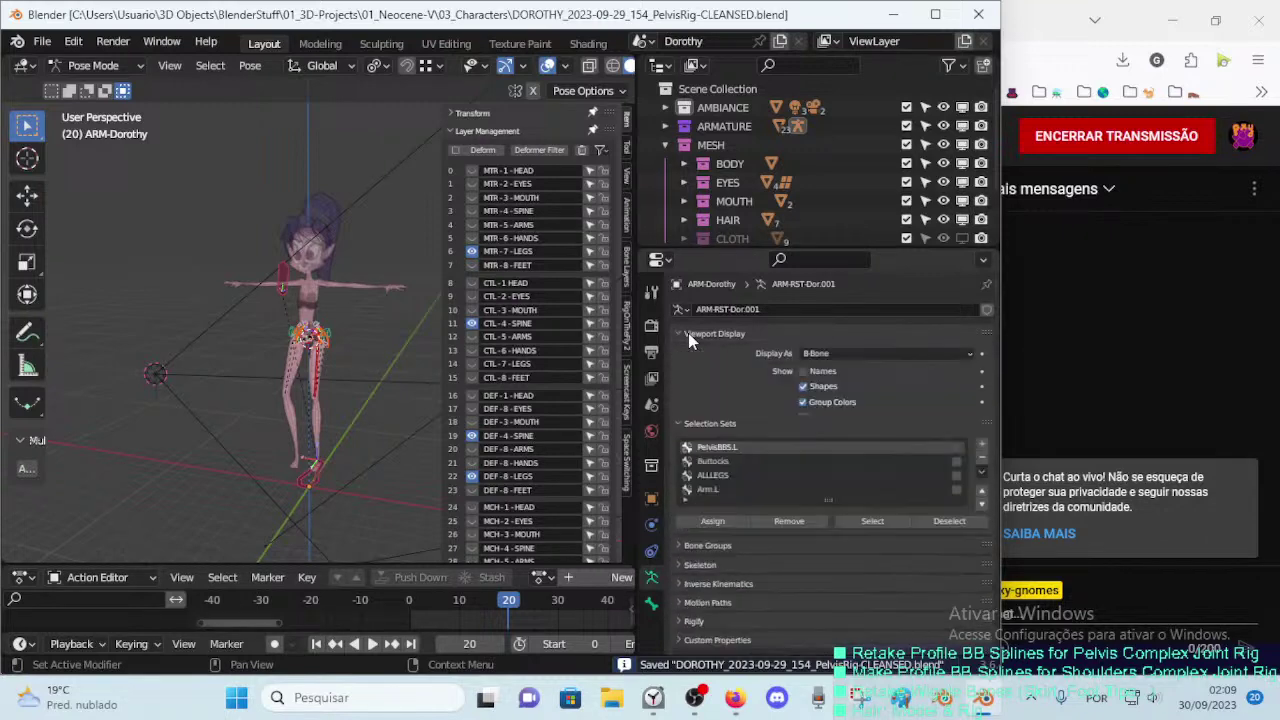
pyautogui.click(688, 333)
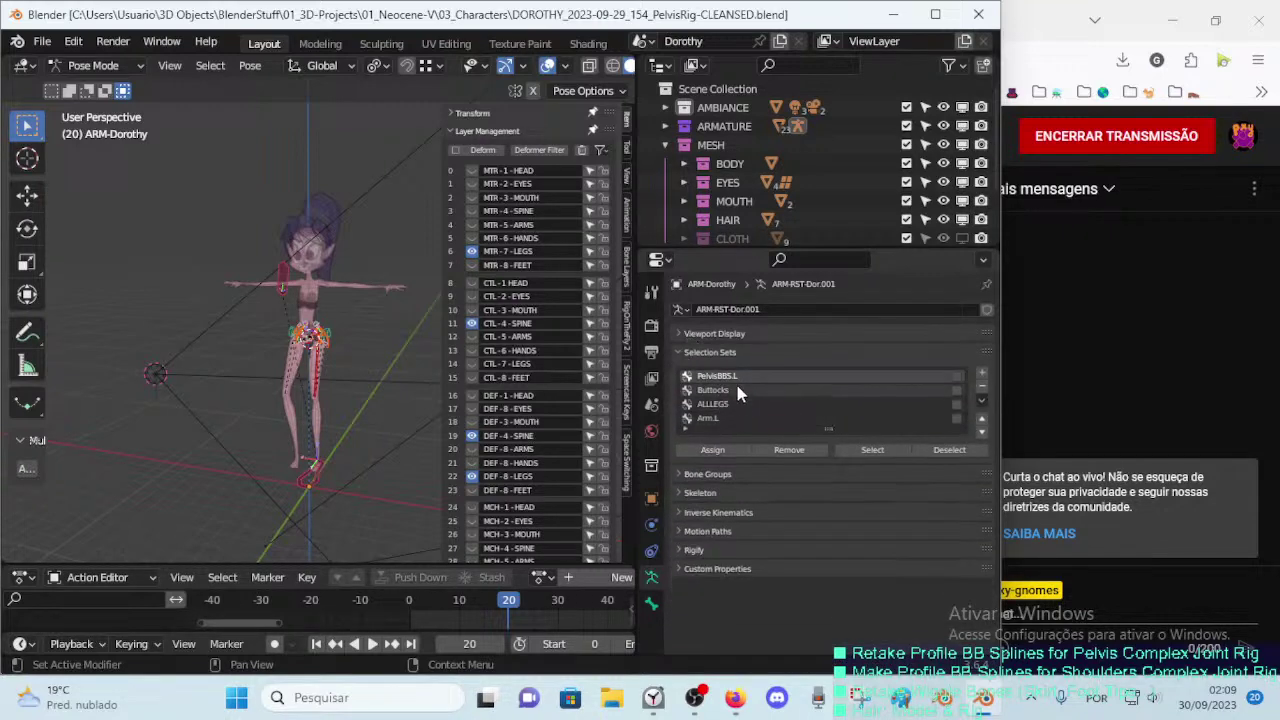
# Step: Delete the old selection sets PelvisBBS.L, Buttocks, ALLLEGS and Arm.L, and add a new set named Pelvis
pyautogui.click(980, 387)
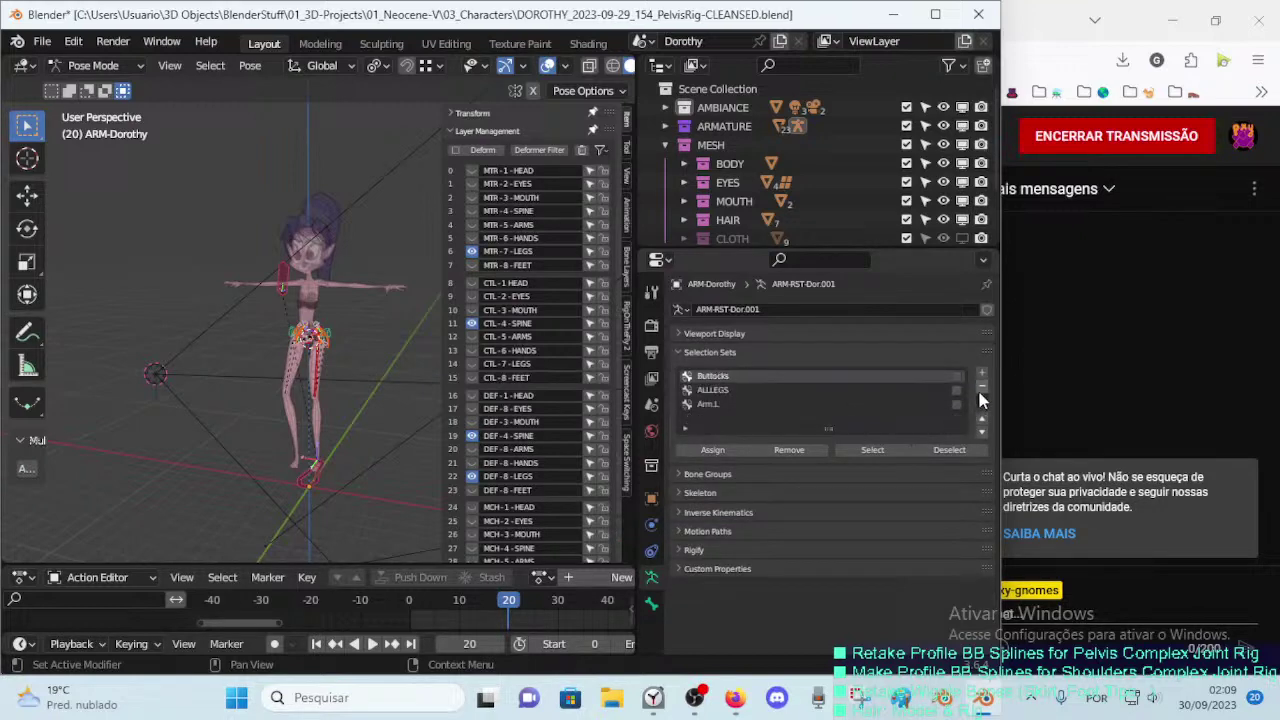
pyautogui.click(980, 387)
pyautogui.click(980, 387)
pyautogui.click(980, 387)
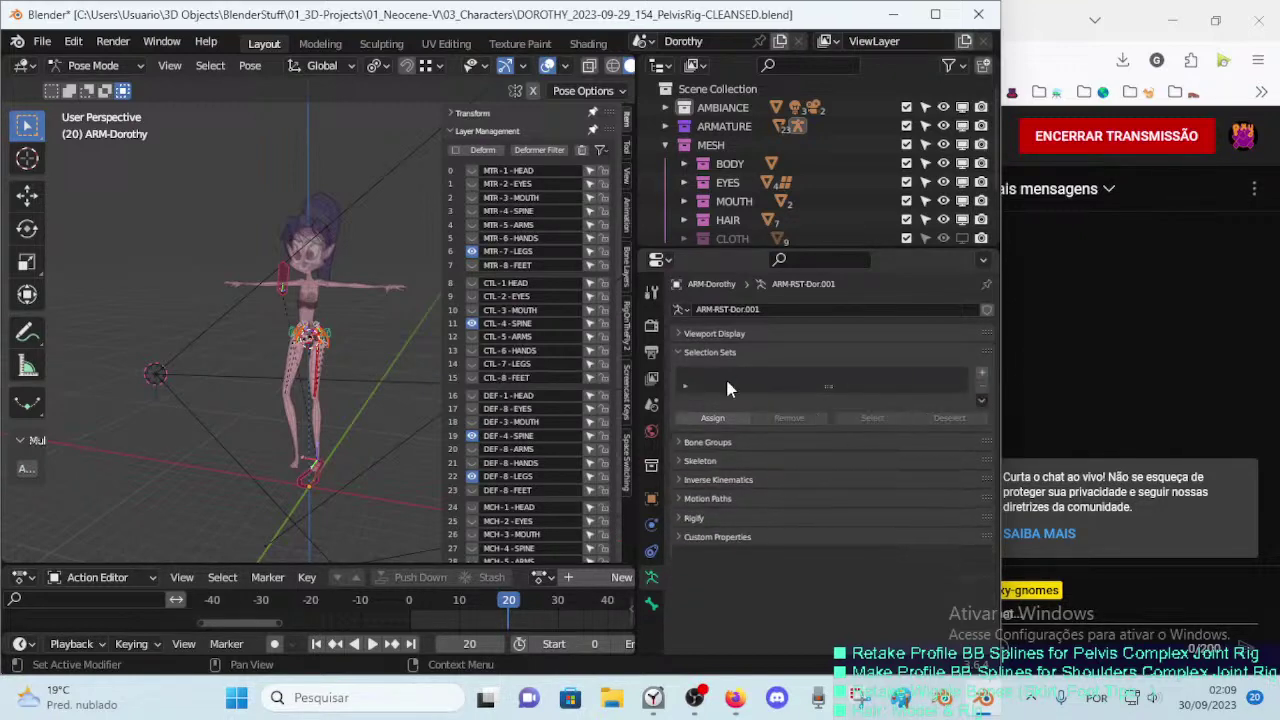
pyautogui.click(981, 375)
pyautogui.doubleClick(823, 377)
pyautogui.write('Pelvis')
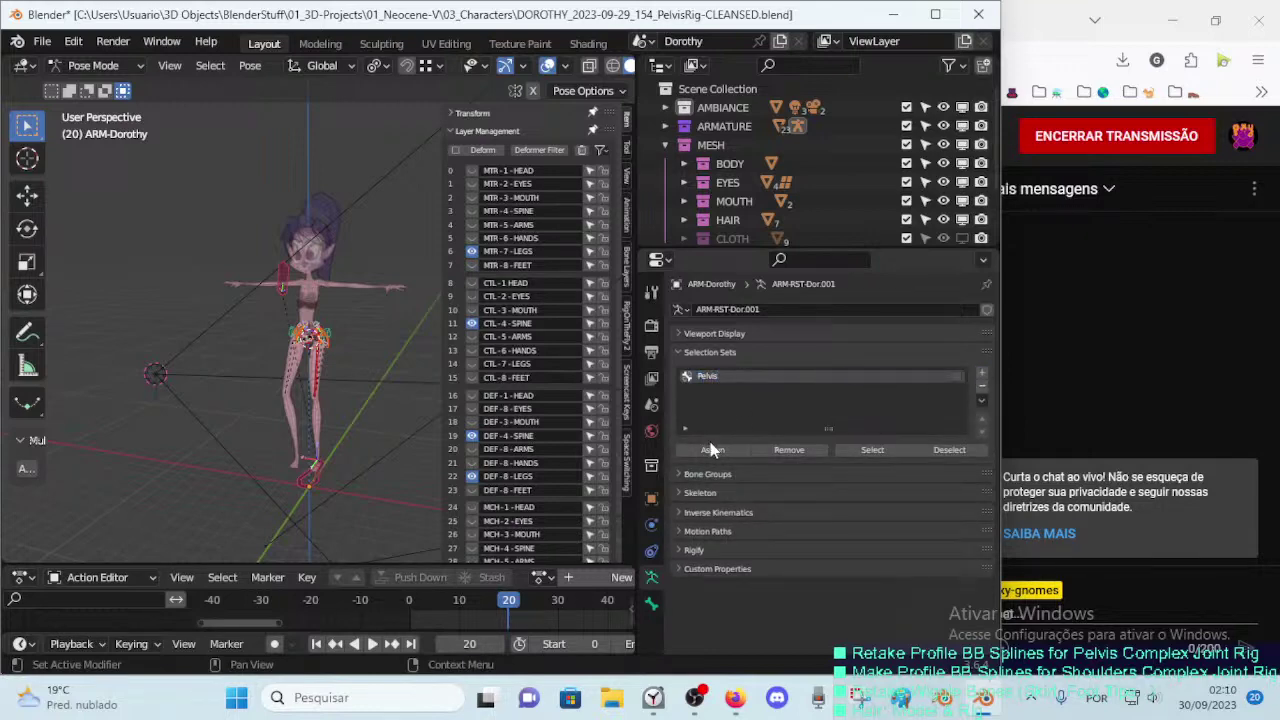
# Step: Hide the selected edit bones, return to Pose Mode, and zoom in on the pelvis
pyautogui.press('Tab')
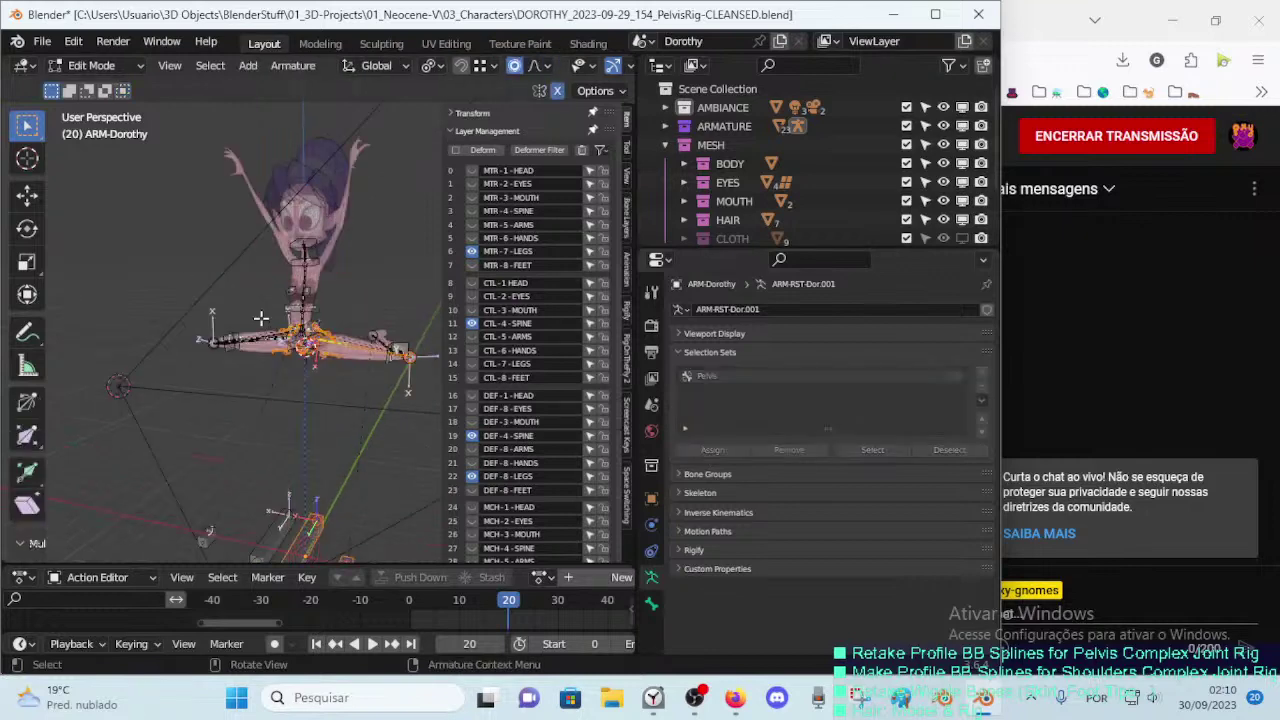
pyautogui.press('h')
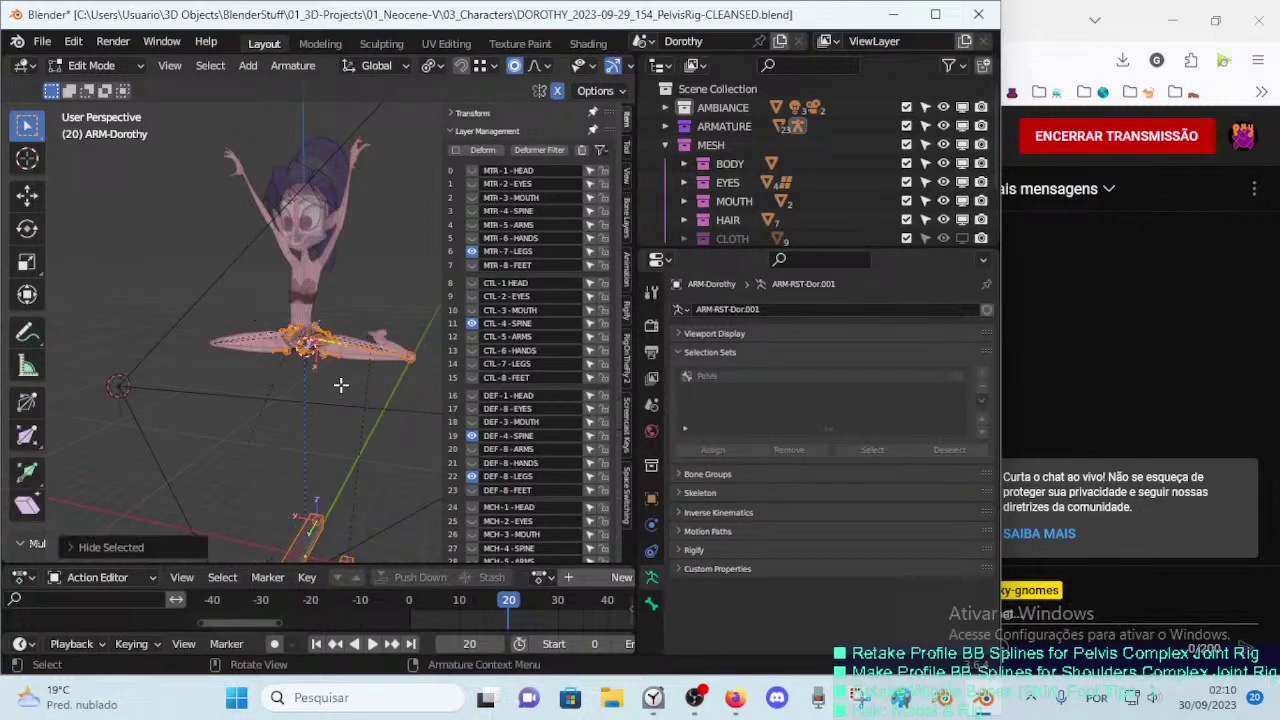
pyautogui.press('Tab')
pyautogui.scroll(4, 340, 385)
pyautogui.scroll(2, 316, 428)
pyautogui.scroll(2, 364, 405)
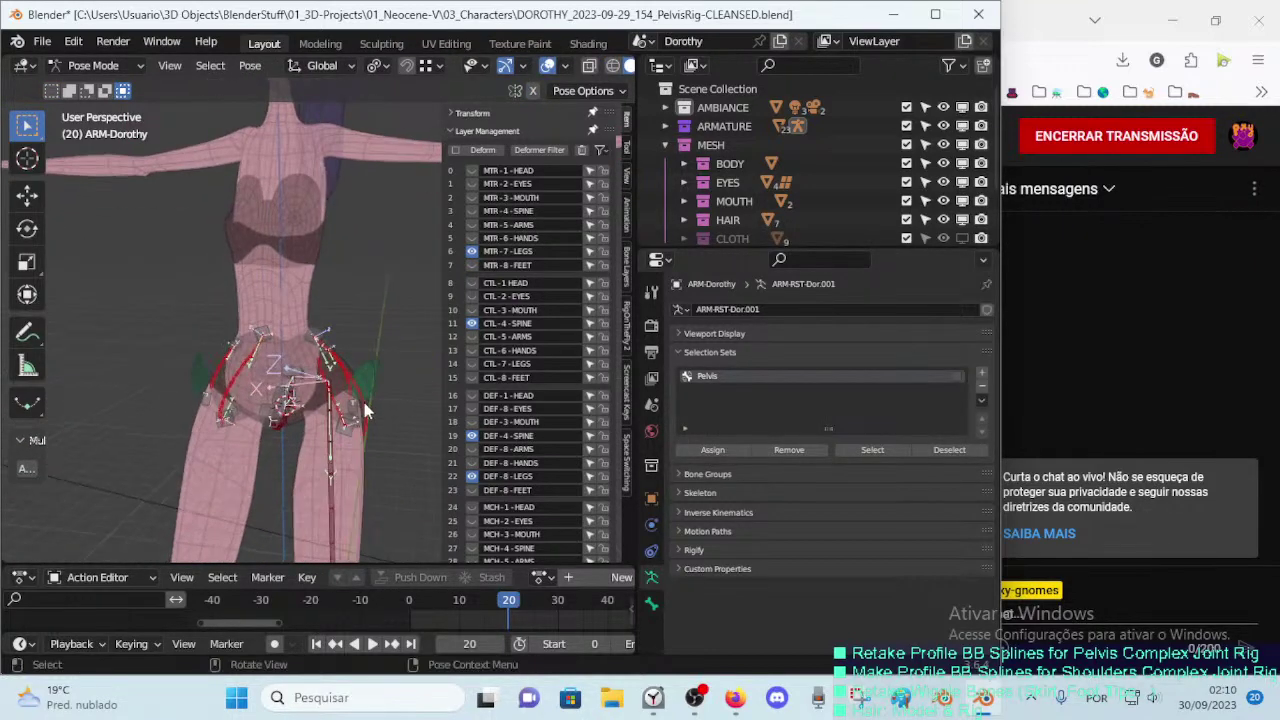
pyautogui.scroll(2, 364, 407)
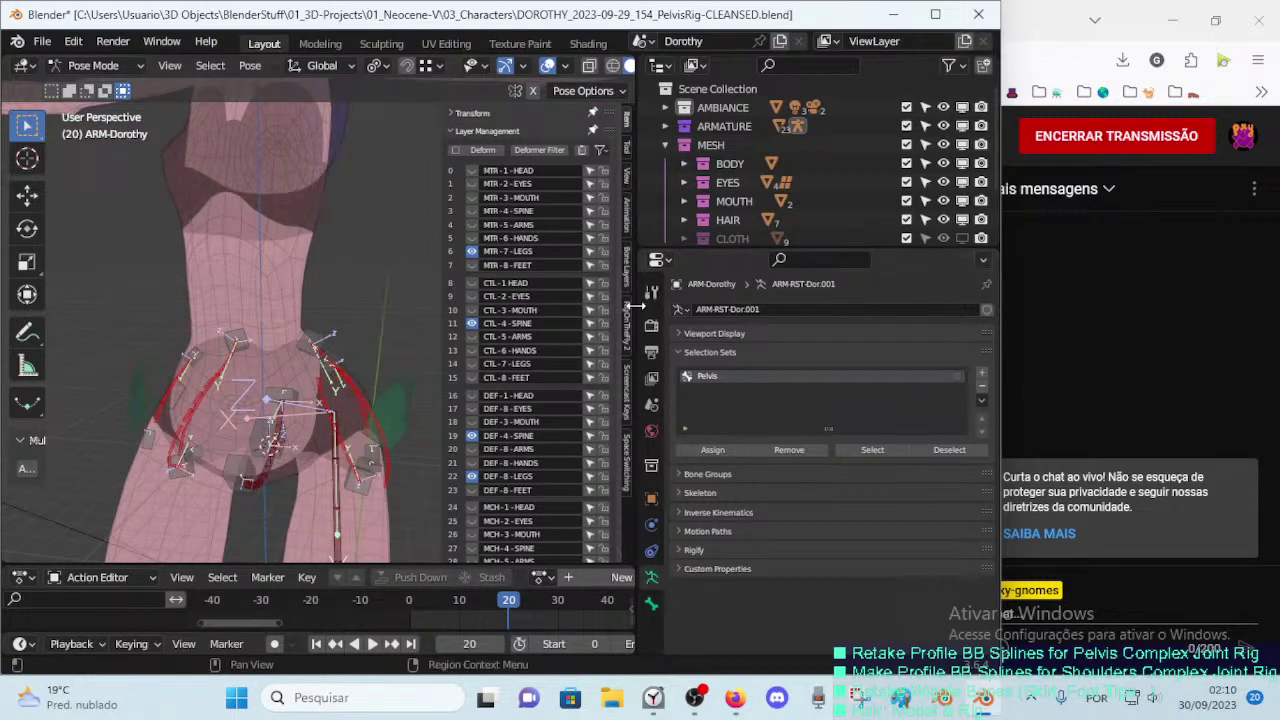
# Step: Close the sidebar, save, select DEF-7A-Pelvis.L.004, and switch to Edit Mode
pyautogui.moveTo(632, 305); pyautogui.dragTo(665, 305)
pyautogui.moveTo(340, 300)
pyautogui.mouseDown(button='middle')
pyautogui.moveTo(320, 370)
pyautogui.moveTo(338, 275)
pyautogui.moveTo(403, 316)
pyautogui.mouseUp(button='middle')
pyautogui.press('n')
pyautogui.hotkey('ctrl', 's')
pyautogui.click(330, 350)
pyautogui.moveTo(330, 350)
pyautogui.mouseDown(button='middle')
pyautogui.moveTo(293, 385)
pyautogui.moveTo(288, 410)
pyautogui.moveTo(297, 366)
pyautogui.moveTo(286, 400)
pyautogui.moveTo(328, 413)
pyautogui.moveTo(311, 431)
pyautogui.moveTo(388, 414)
pyautogui.mouseUp(button='middle')
pyautogui.press('Tab')
# Step: Set the pivot to Individual Origins and rotate HDL-7A-Pelvis.L.005 around the X axis
pyautogui.click(313, 427)
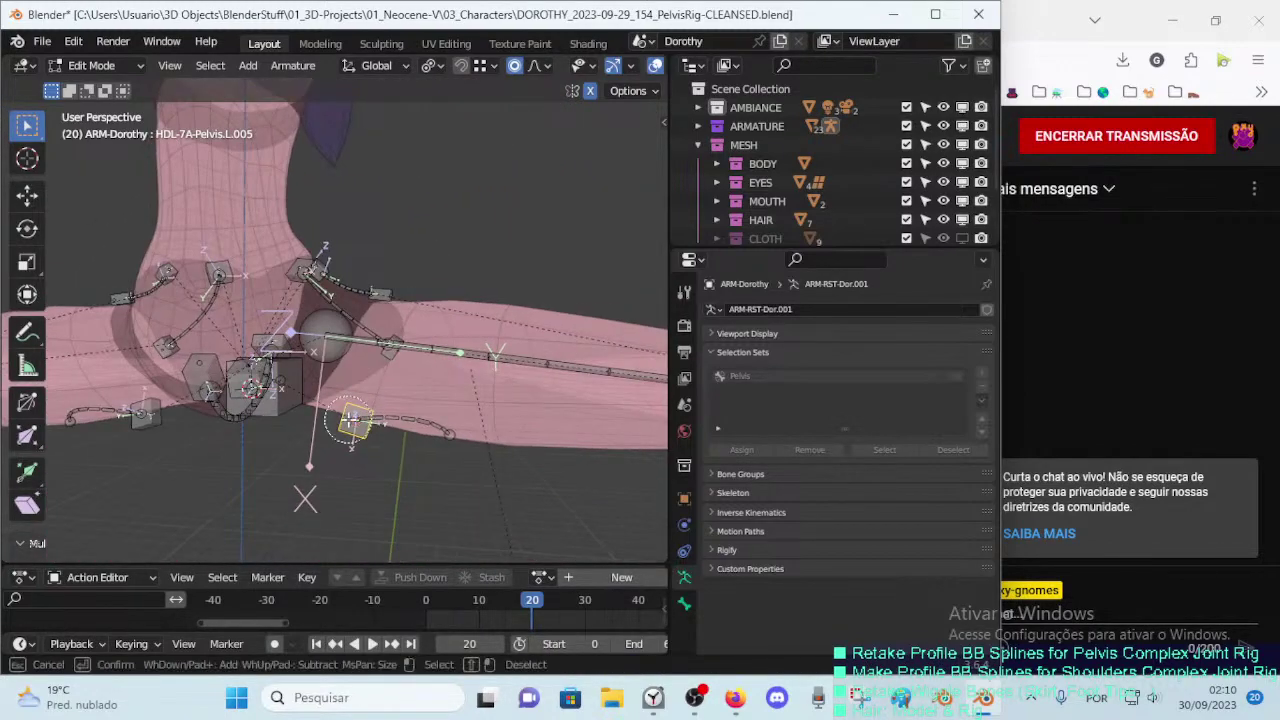
pyautogui.press('.')
pyautogui.click(430, 440)
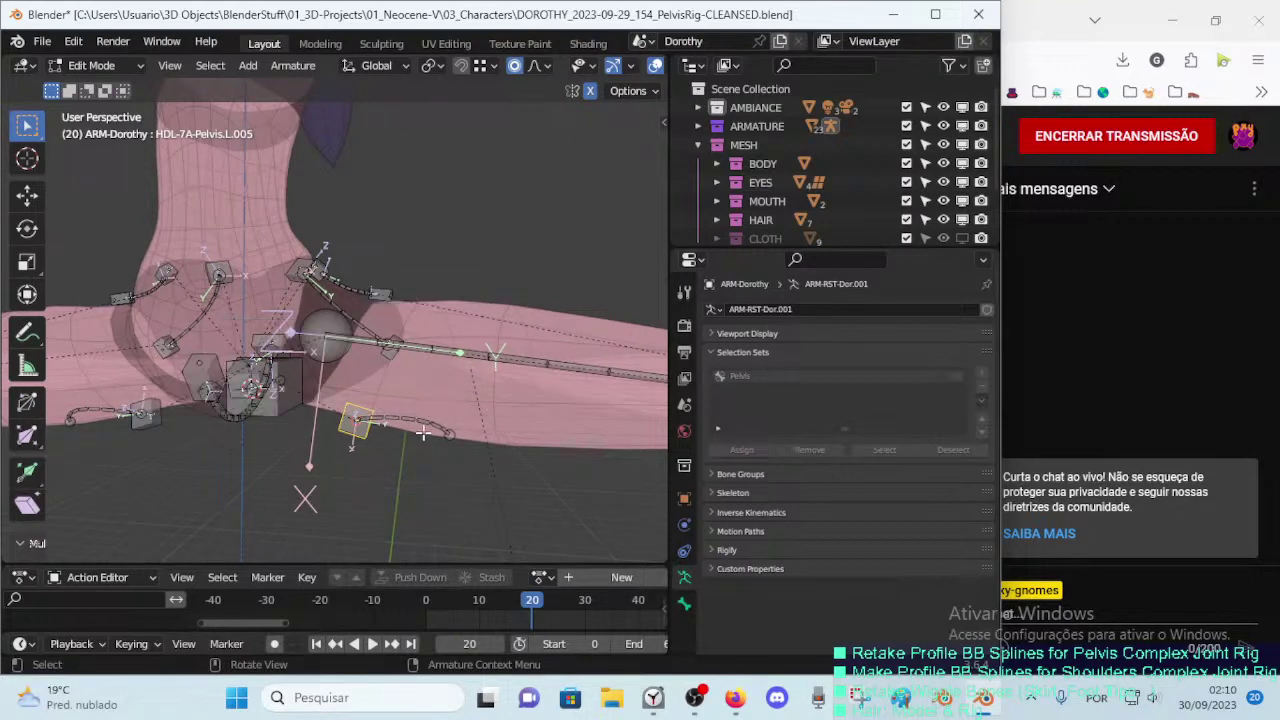
pyautogui.press('r')
pyautogui.press('x')
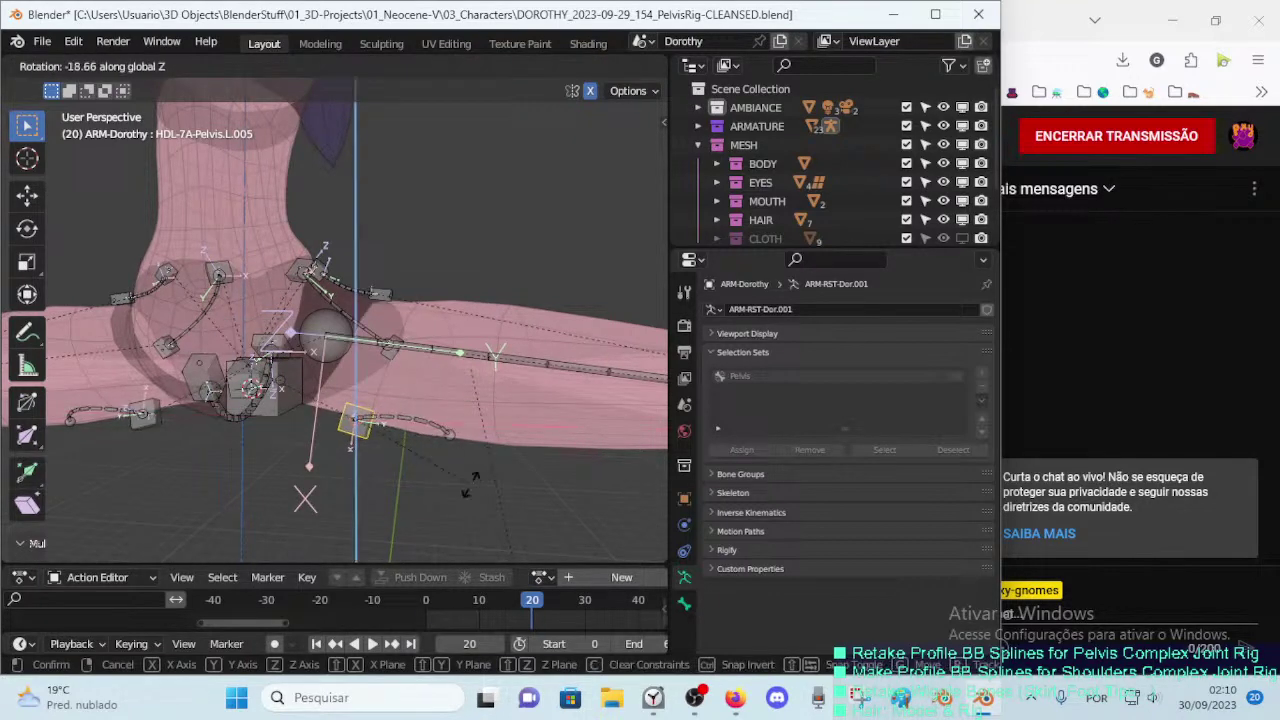
pyautogui.click(370, 355)
# Step: Move the HDL-7A-Pelvis.L.005 handle bone to a new position around the hip
pyautogui.moveTo(370, 355); pyautogui.dragTo(445, 392, button='middle')
pyautogui.press('r')
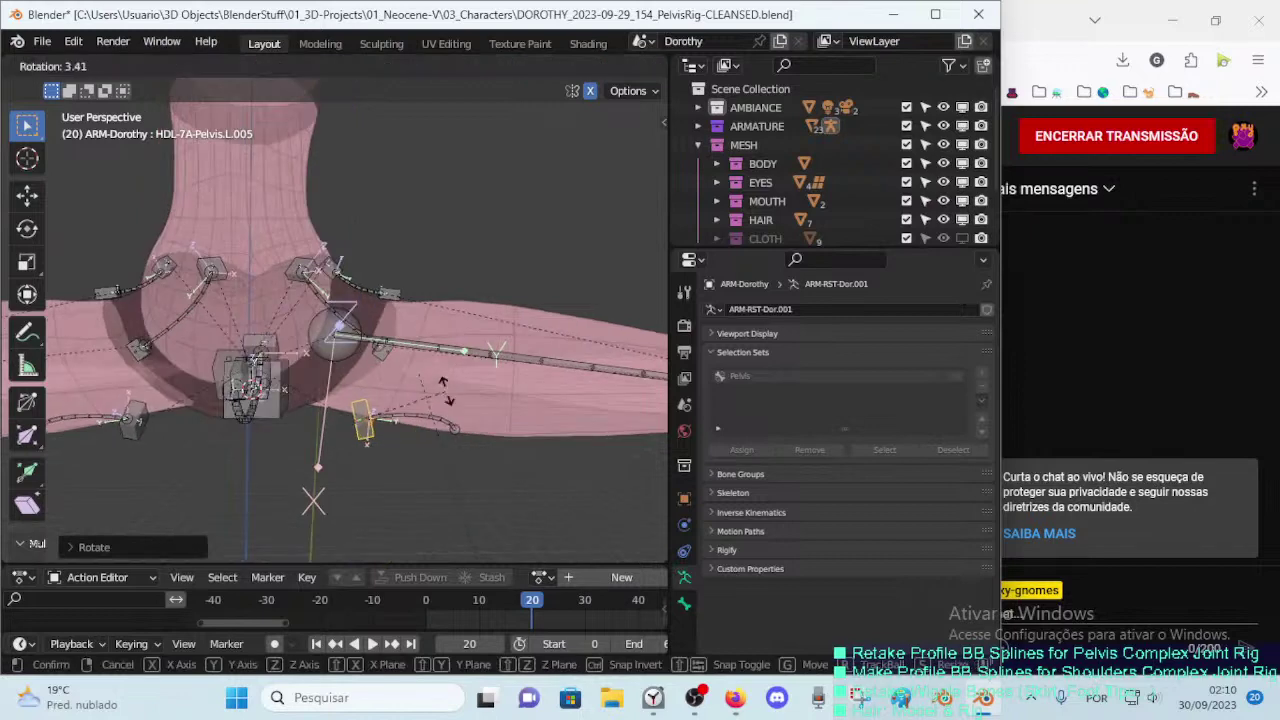
pyautogui.press('g')
pyautogui.press('r')
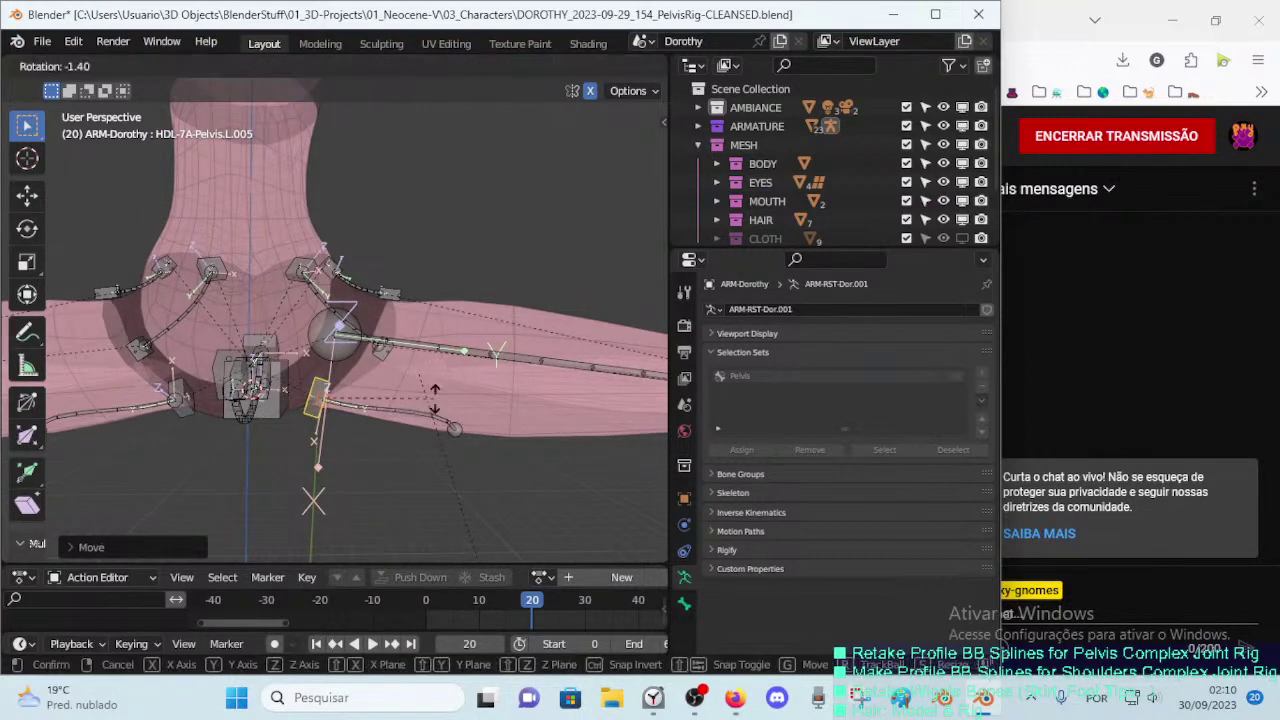
pyautogui.click(400, 410)
pyautogui.moveTo(400, 410)
pyautogui.mouseDown(button='middle')
pyautogui.moveTo(385, 372)
pyautogui.moveTo(377, 417)
pyautogui.moveTo(383, 372)
pyautogui.moveTo(355, 398)
pyautogui.mouseUp(button='middle')
pyautogui.press('g')
pyautogui.click(377, 417)
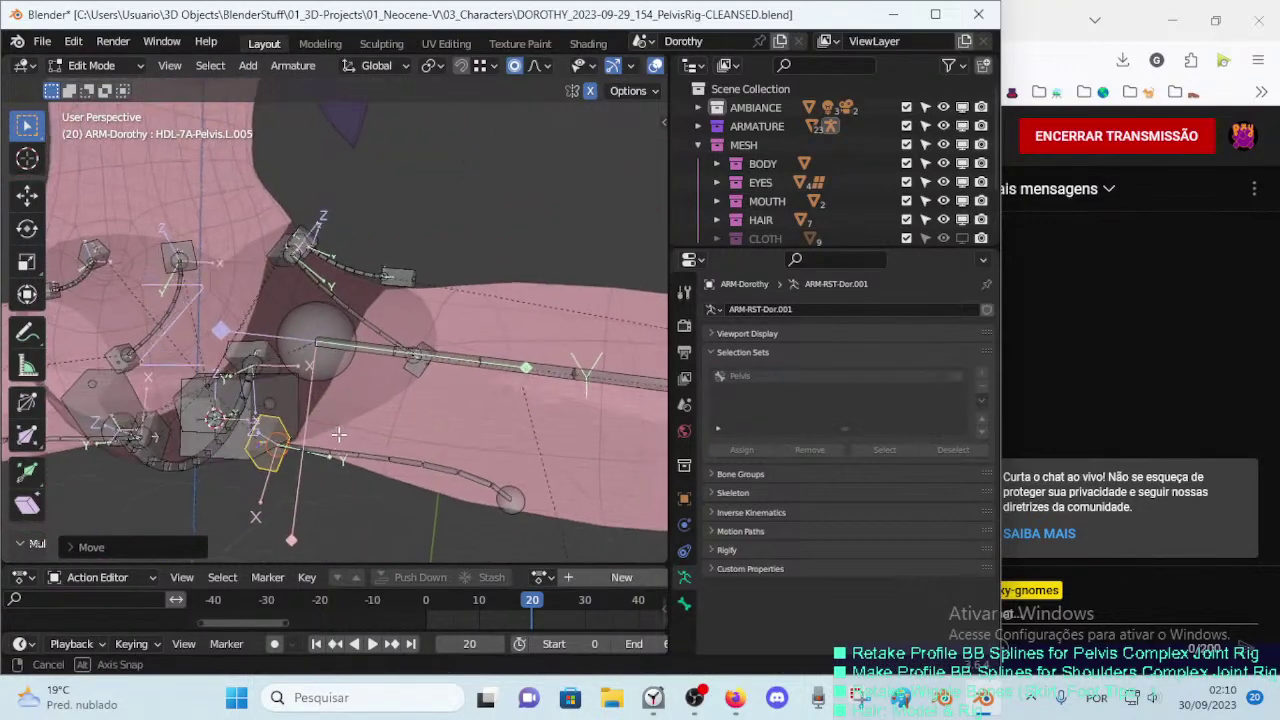
pyautogui.moveTo(355, 398)
pyautogui.mouseDown(button='middle')
pyautogui.moveTo(287, 423)
pyautogui.moveTo(380, 345)
pyautogui.mouseUp(button='middle')
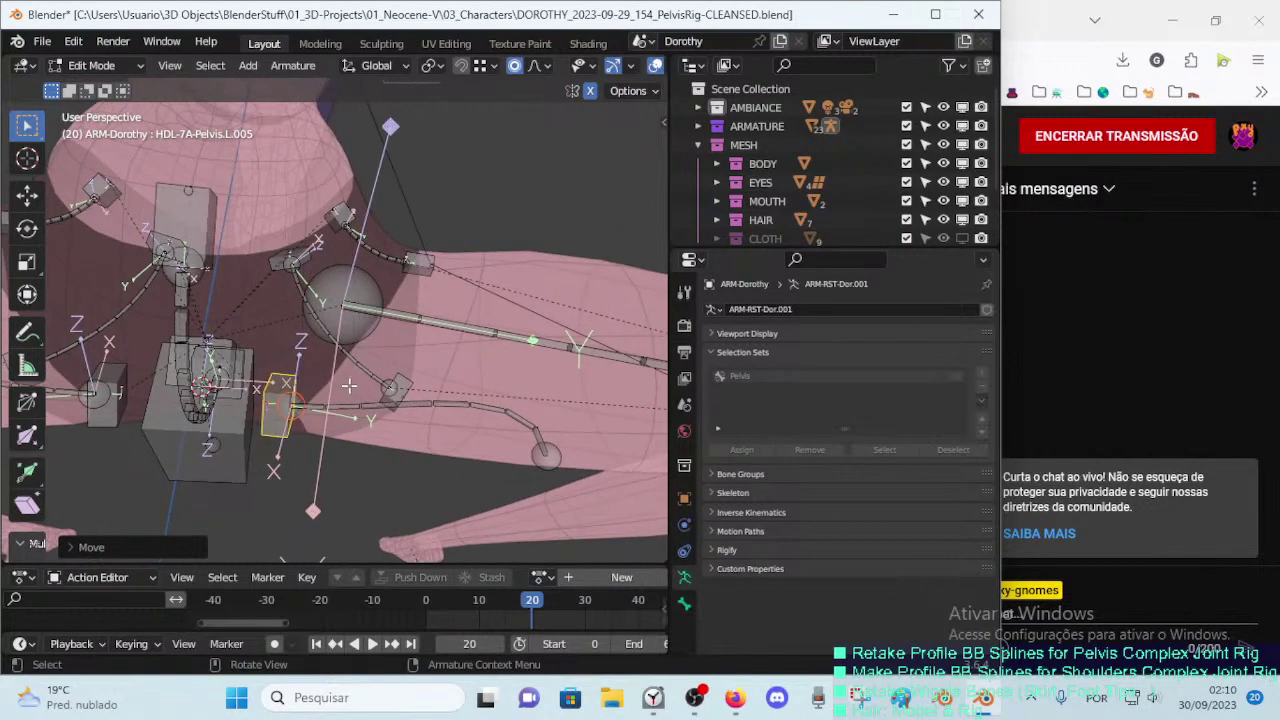
pyautogui.press('g')
pyautogui.click(390, 333)
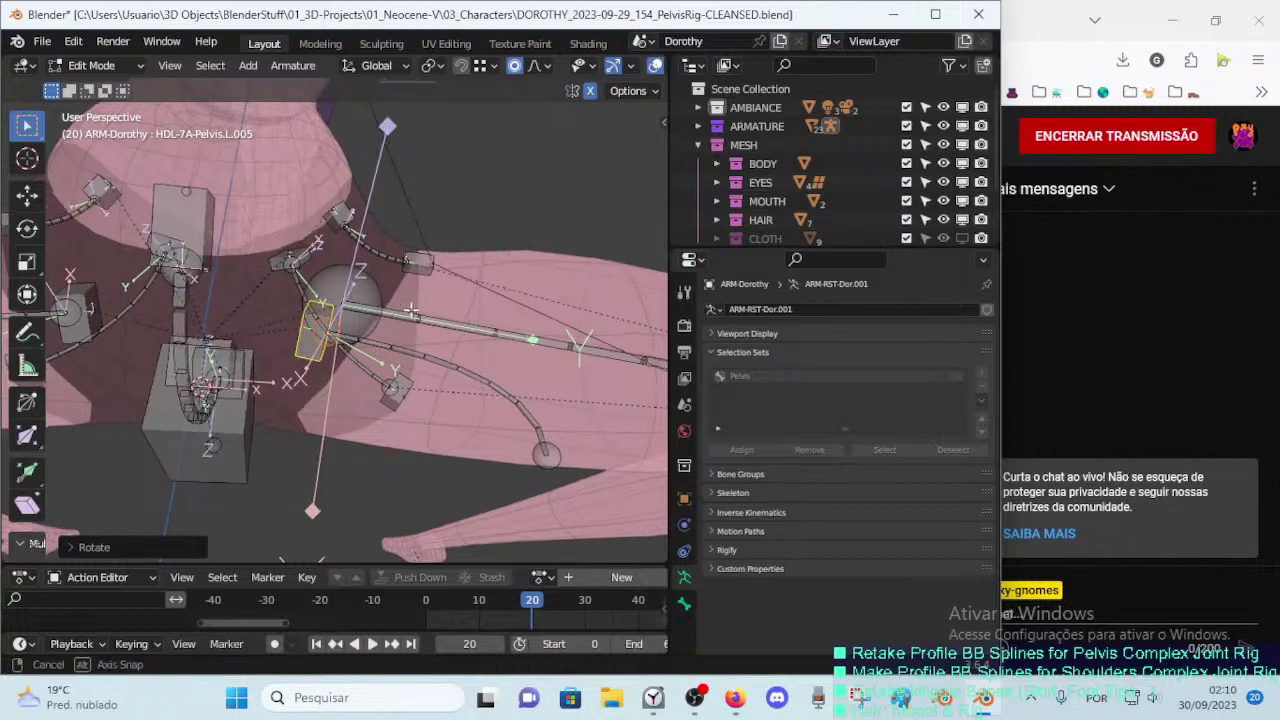
# Step: Rotate and reposition HDL-7A-Pelvis.L.005 further, lifting it higher
pyautogui.press('r')
pyautogui.moveTo(406, 330)
pyautogui.mouseDown(button='middle')
pyautogui.moveTo(437, 251)
pyautogui.moveTo(420, 290)
pyautogui.moveTo(380, 205)
pyautogui.moveTo(260, 396)
pyautogui.mouseUp(button='middle')
pyautogui.click(413, 330)
pyautogui.press('g')
pyautogui.click(425, 300)
pyautogui.press('r')
pyautogui.click(434, 257)
pyautogui.press('g')
pyautogui.click(381, 170)
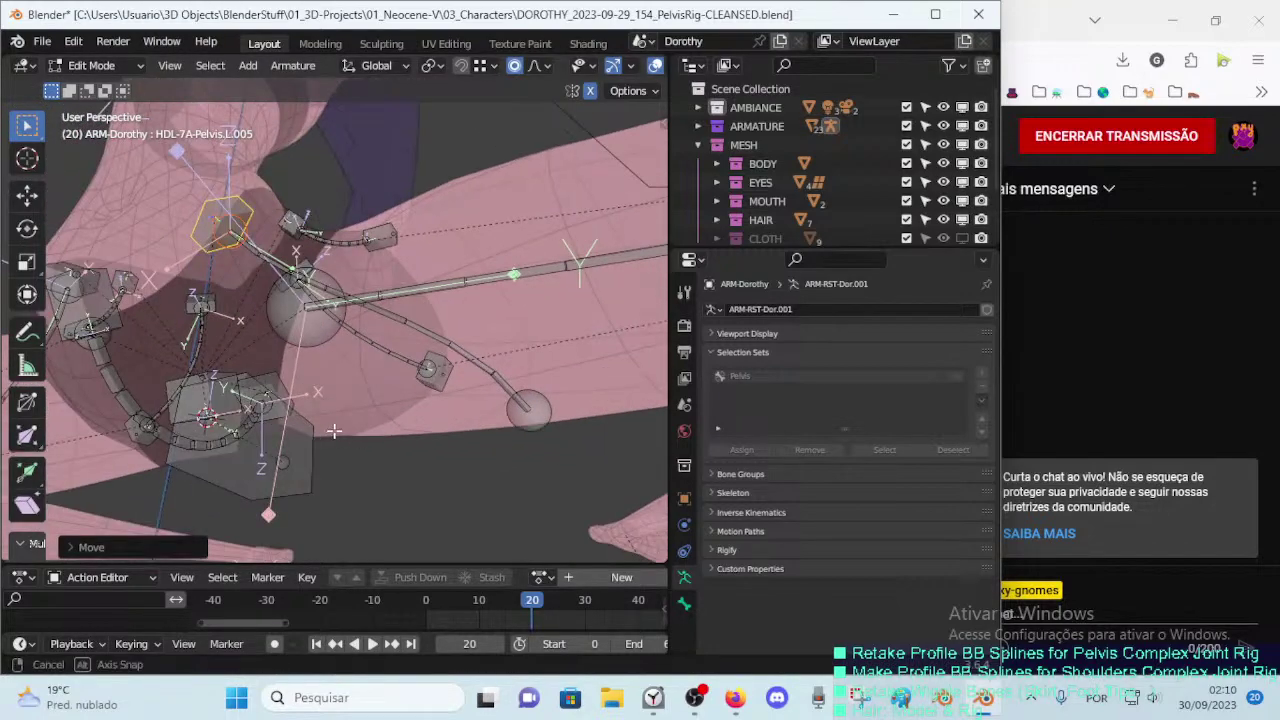
pyautogui.moveTo(334, 431); pyautogui.dragTo(366, 386, button='middle')
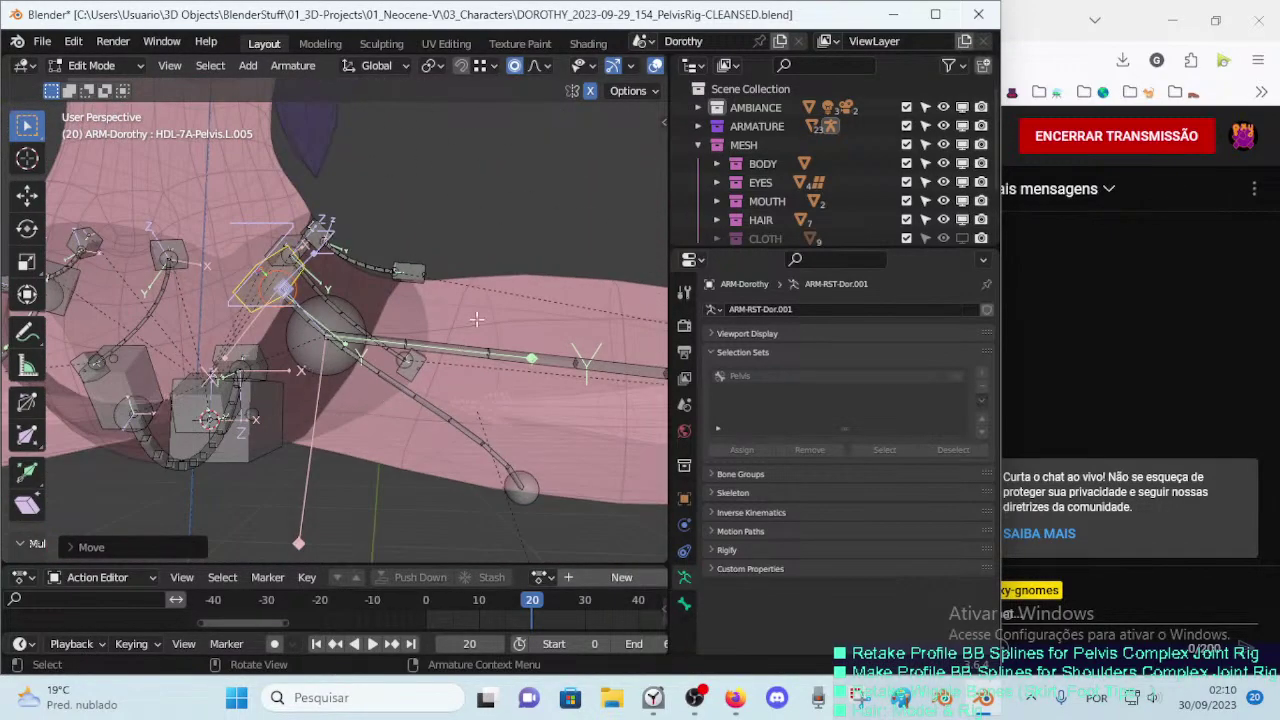
pyautogui.moveTo(437, 371)
pyautogui.mouseDown(button='middle')
pyautogui.moveTo(437, 307)
pyautogui.moveTo(324, 304)
pyautogui.moveTo(339, 379)
pyautogui.mouseUp(button='middle')
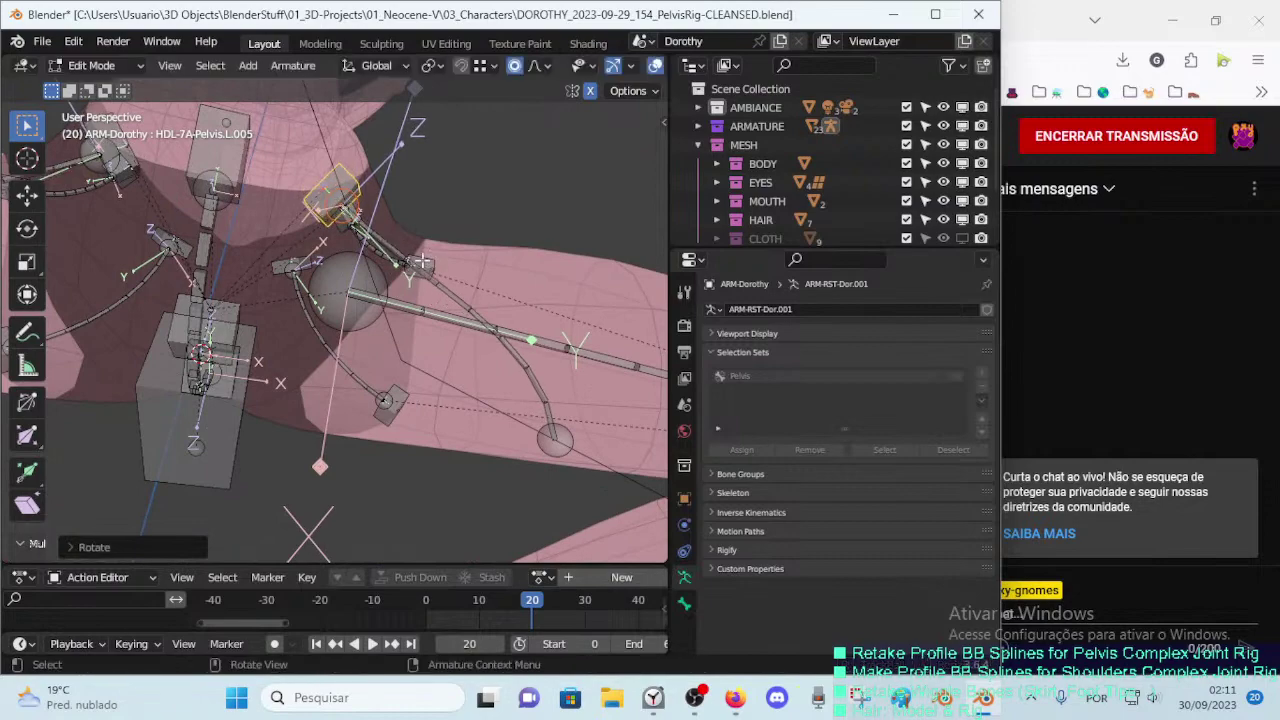
# Step: Rotate the deform bone DEF-7A-Pelvis.L.004 slightly
pyautogui.click(537, 476)
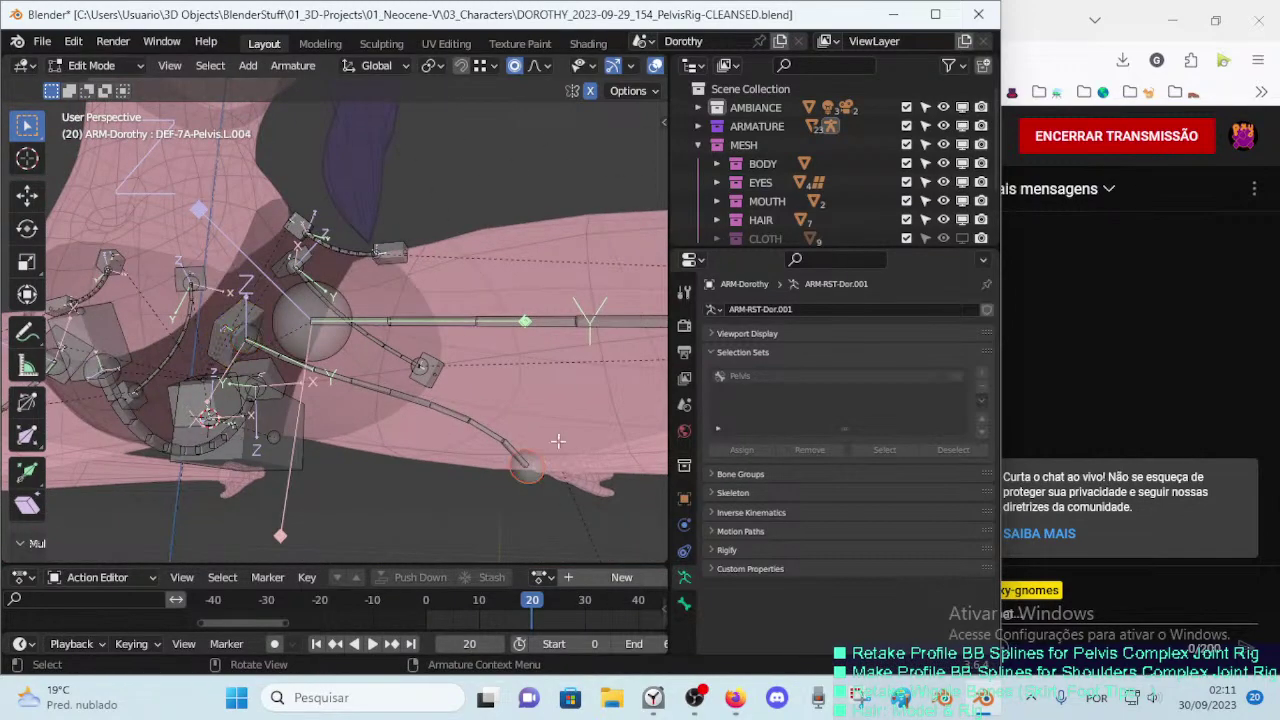
pyautogui.moveTo(537, 476)
pyautogui.mouseDown(button='middle')
pyautogui.moveTo(590, 360)
pyautogui.moveTo(442, 429)
pyautogui.mouseUp(button='middle')
pyautogui.press('r')
pyautogui.click(603, 345)
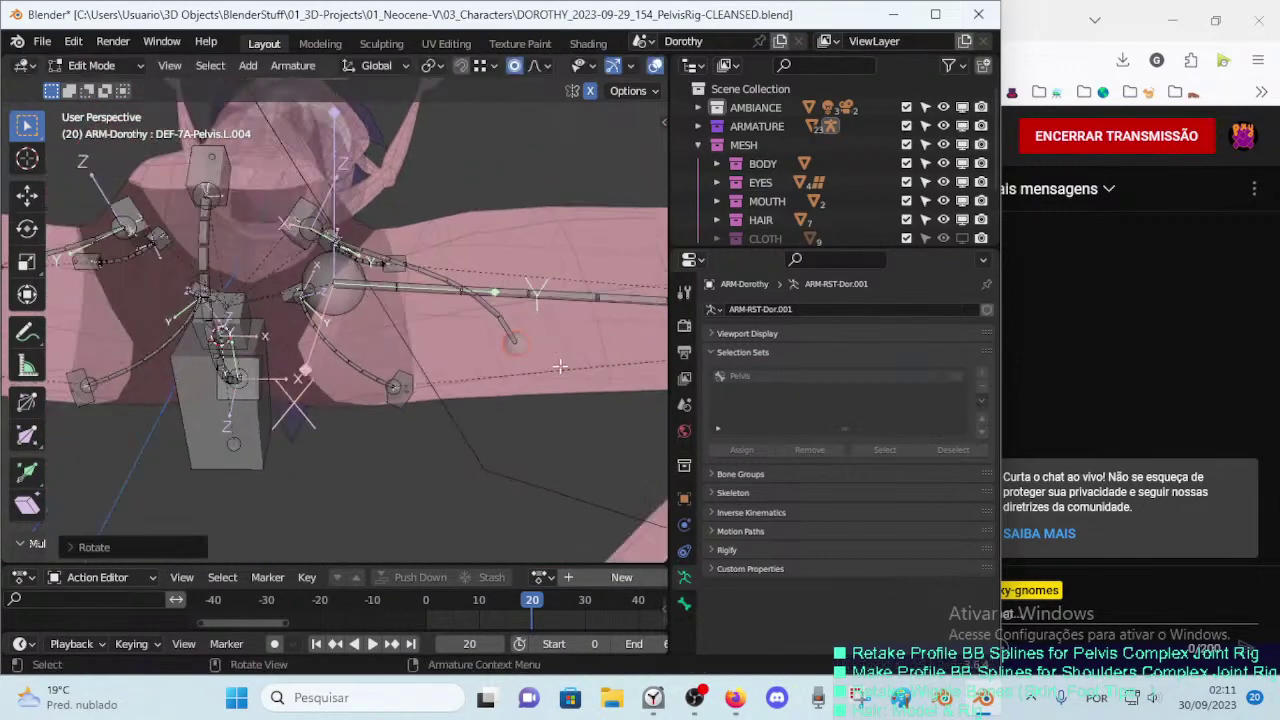
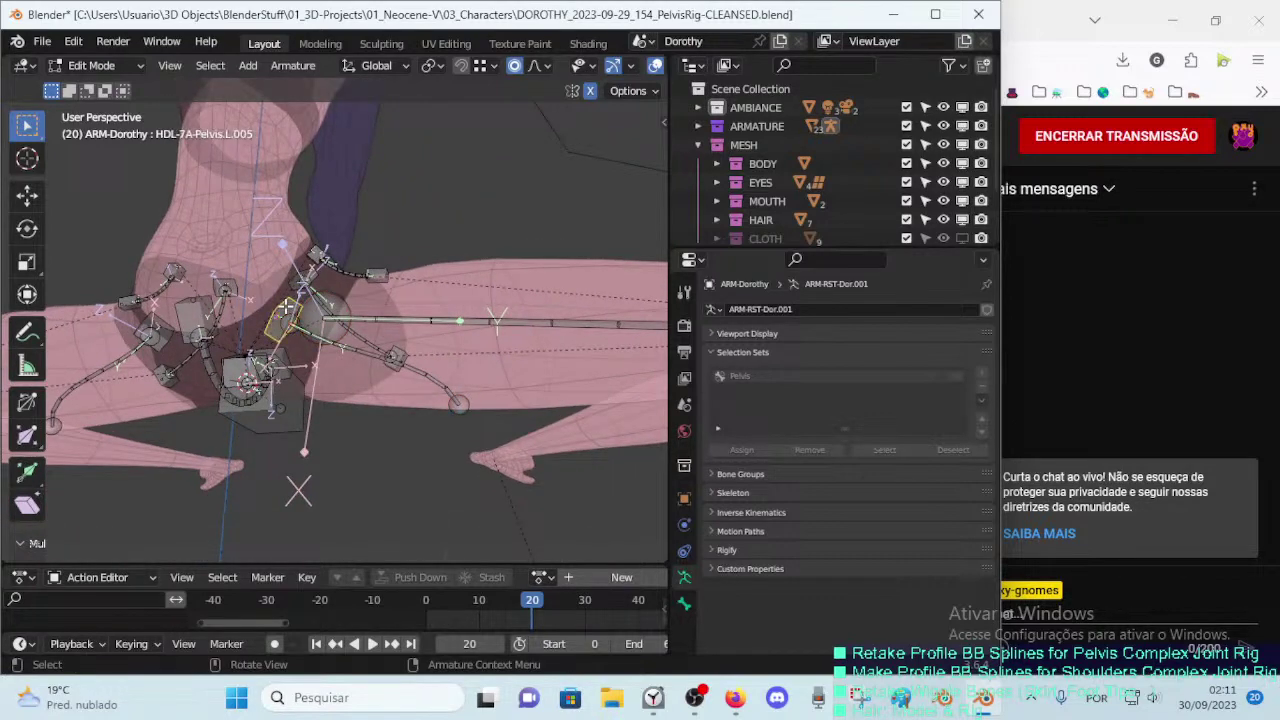
# Step: Duplicate the pelvis handle into HDL-7A-Pelvis.L.006 near the shin and reset its roll
pyautogui.hotkey('shift', 'd')
pyautogui.click(500, 414)
pyautogui.moveTo(500, 414); pyautogui.dragTo(395, 402, button='middle')
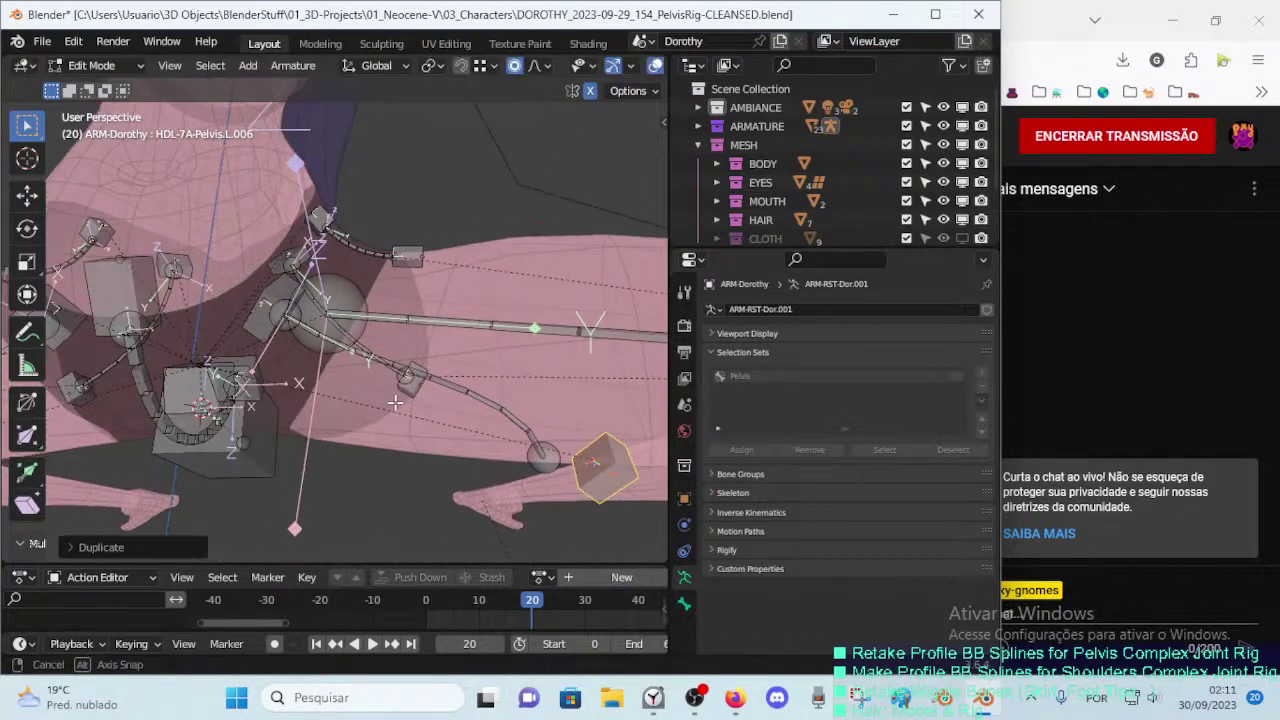
pyautogui.click(260, 291)
pyautogui.click(617, 455)
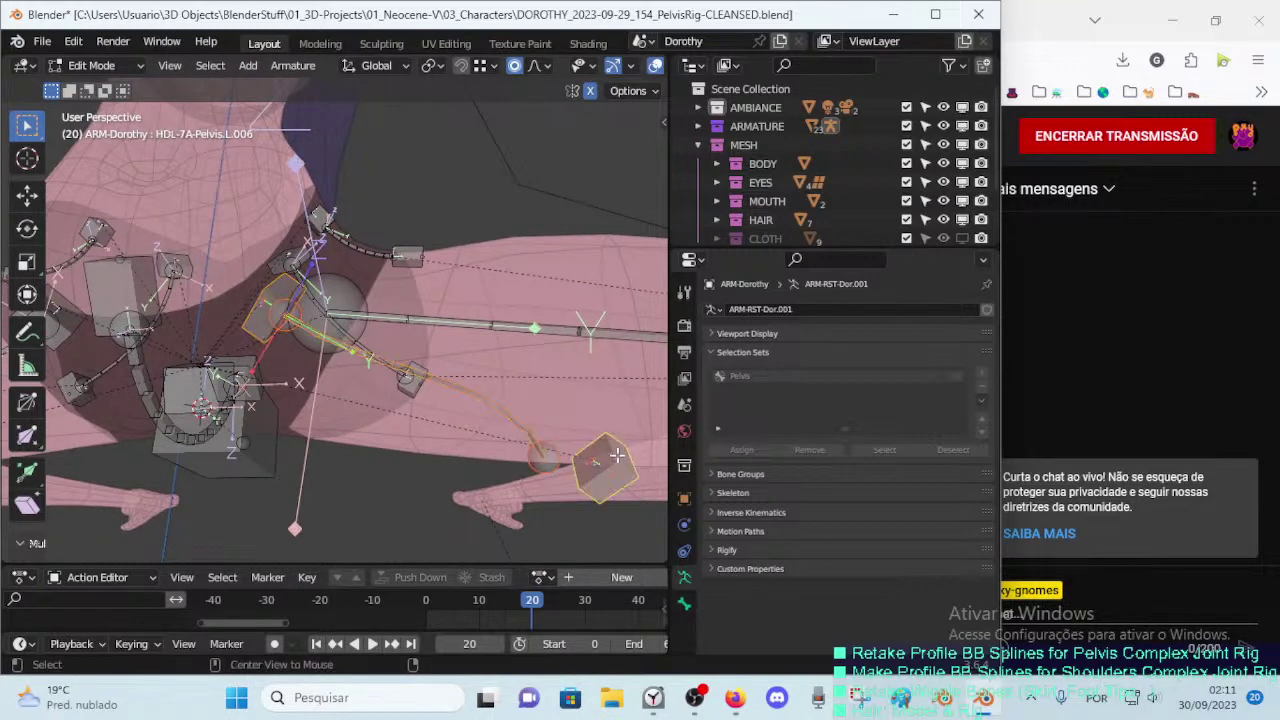
pyautogui.hotkey('alt', 'r')
# Step: Set DEF-7A-Pelvis.L.004's Bendy Bones End Handle to custom bone HDL-7A-Pelvis.L.006
pyautogui.click(508, 410)
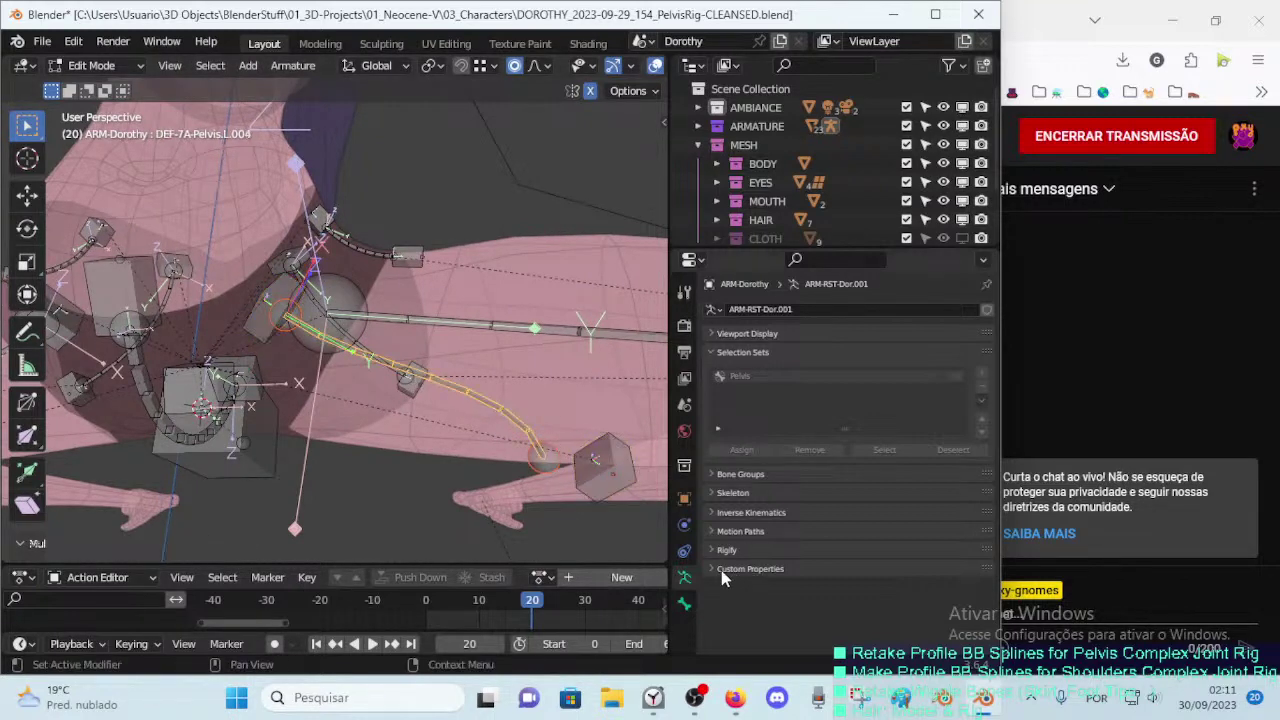
pyautogui.click(684, 603)
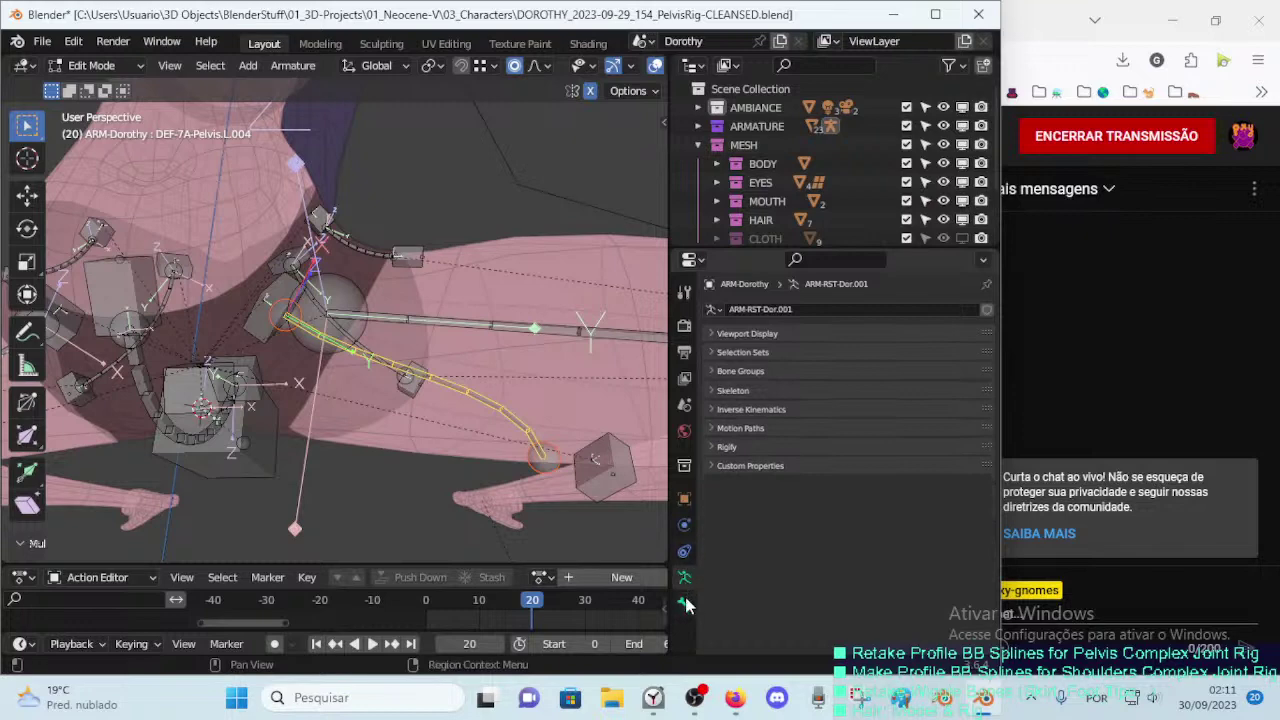
pyautogui.click(734, 352)
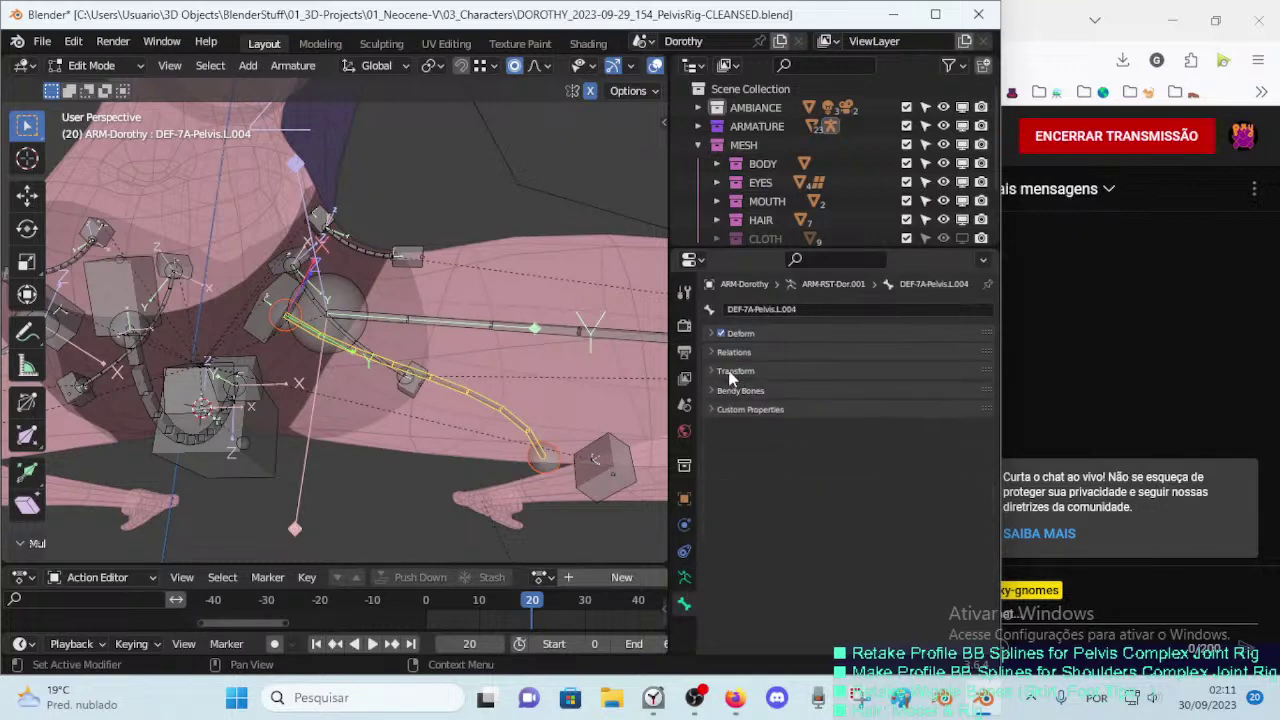
pyautogui.click(720, 388)
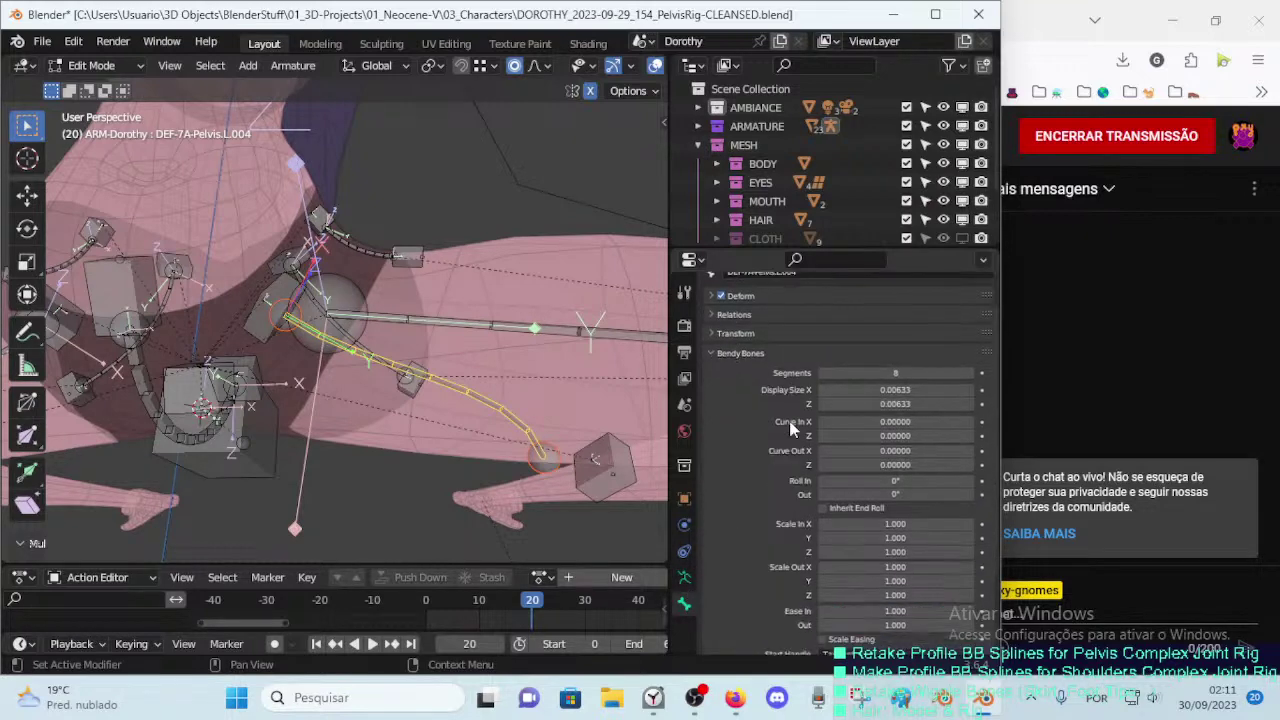
pyautogui.scroll(-3, 812, 437)
pyautogui.scroll(-2, 812, 437)
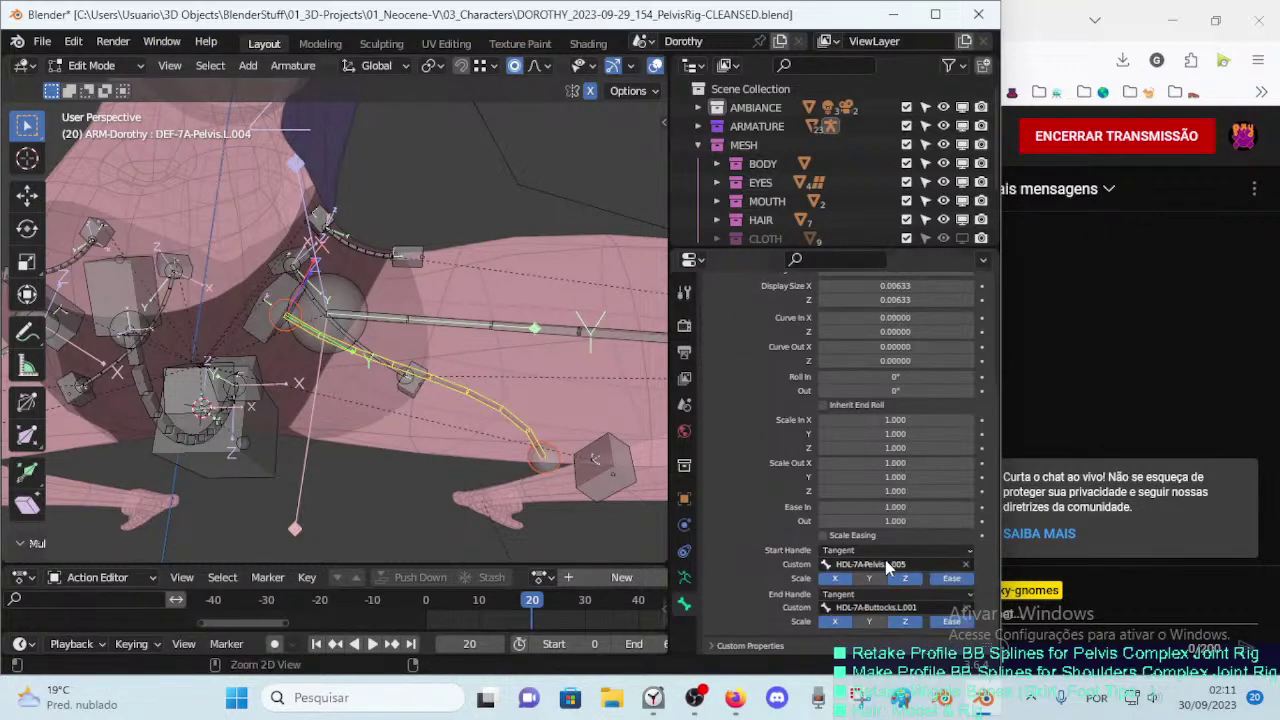
pyautogui.click(600, 470)
pyautogui.press('F2')
pyautogui.click(540, 445)
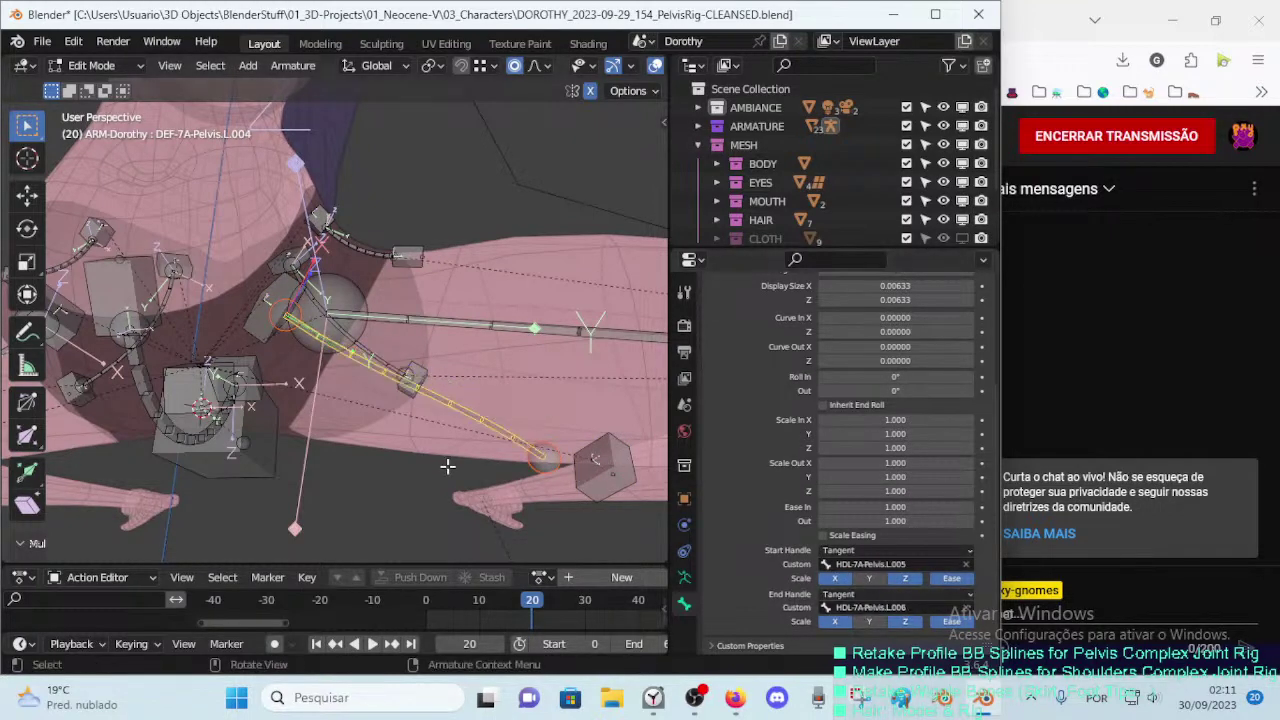
# Step: Move HDL-7A-Pelvis.L.006 to the deform bone's end, rotate it, then select HDL-7A-Pelvis.L.005
pyautogui.click(615, 480)
pyautogui.moveTo(625, 452); pyautogui.dragTo(560, 450, button='middle')
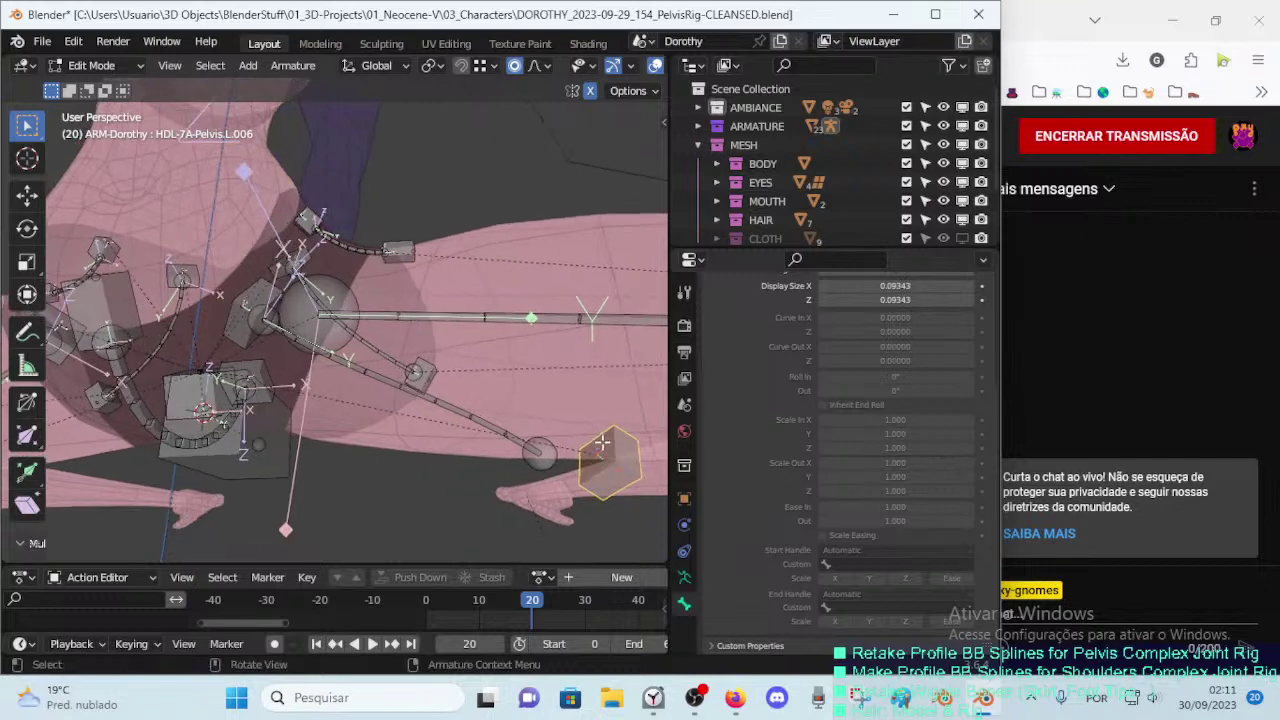
pyautogui.click(552, 448)
pyautogui.press('g')
pyautogui.click(558, 442)
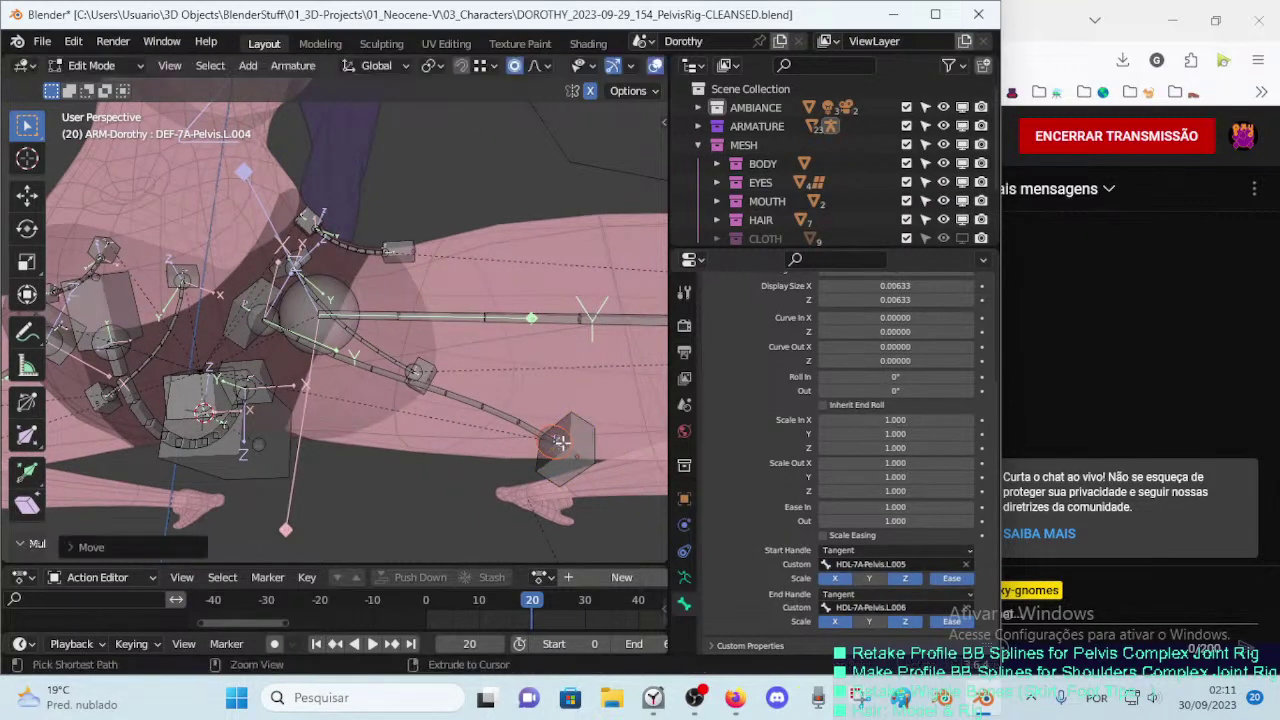
pyautogui.press('c')
pyautogui.press('r')
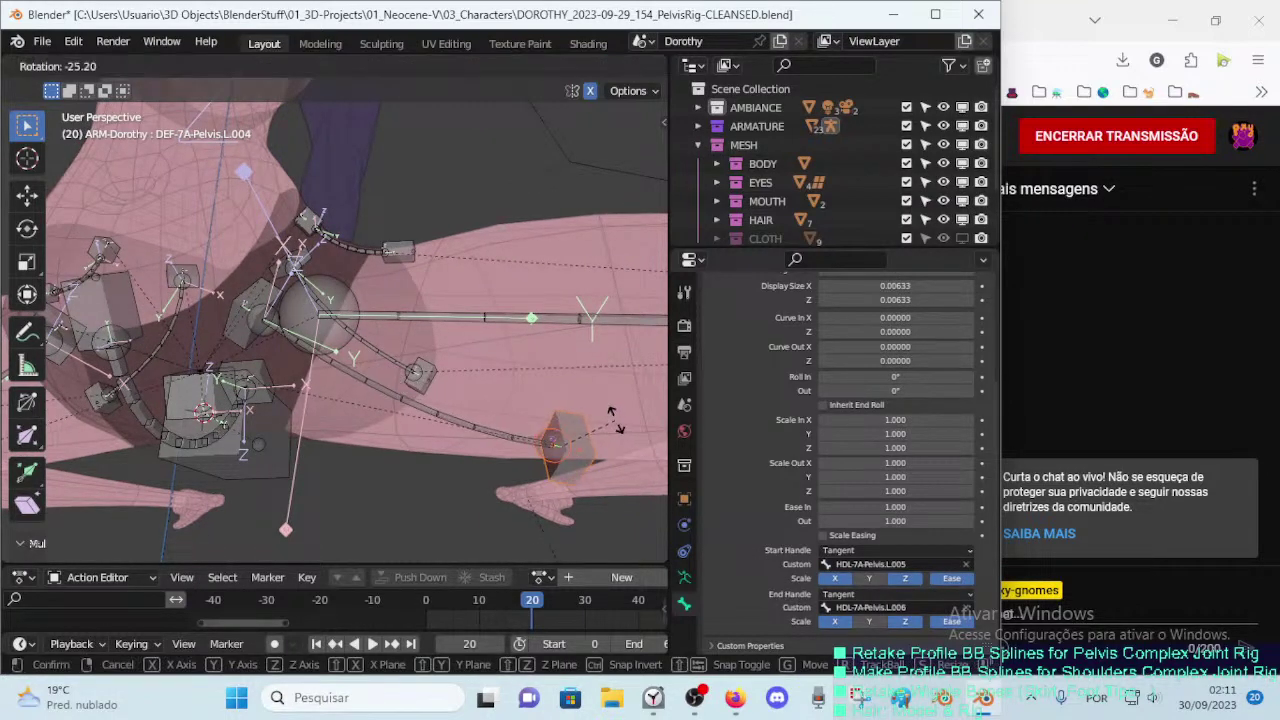
pyautogui.click(600, 445)
pyautogui.moveTo(580, 448); pyautogui.dragTo(480, 420, button='middle')
pyautogui.click(279, 328)
pyautogui.moveTo(279, 328); pyautogui.dragTo(281, 320, button='middle')
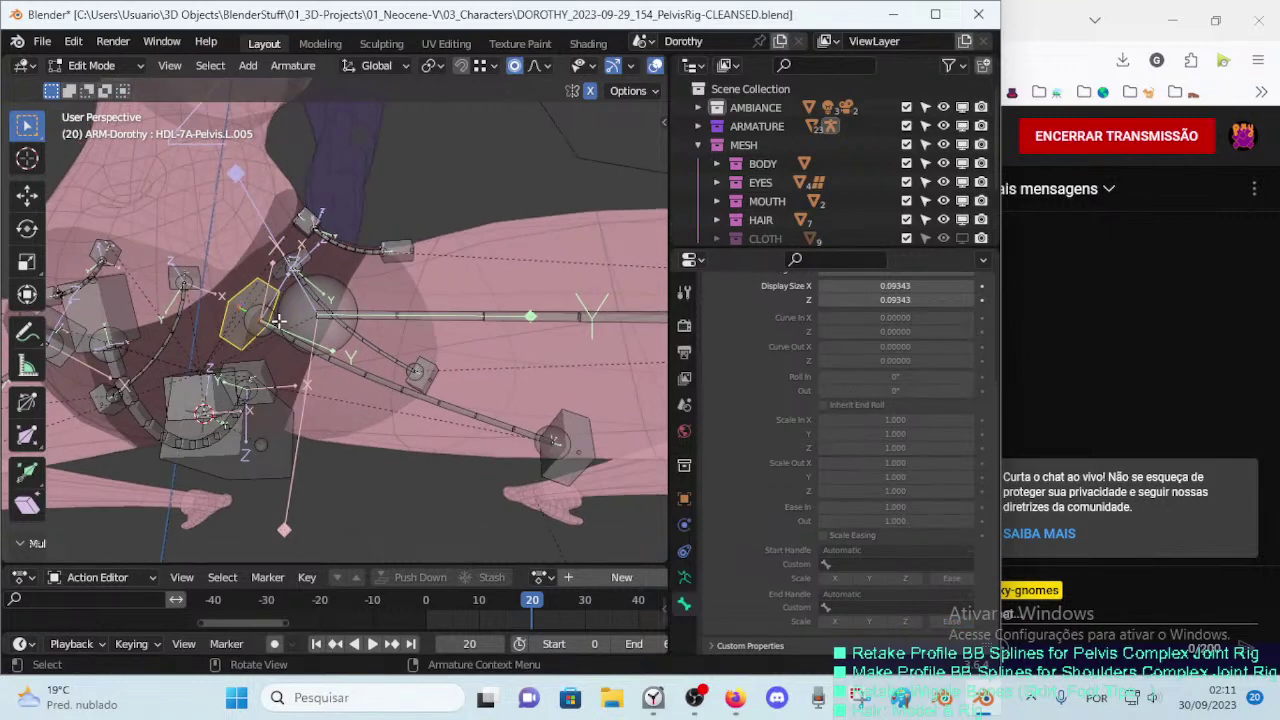
pyautogui.moveTo(385, 372); pyautogui.dragTo(516, 253, button='middle')
# Step: Roll HDL-7A-Pelvis.L.005 to 130° and save DOROTHY_2023-09-29_154_PelvisRig-CLEANSED.blend
pyautogui.press('n')
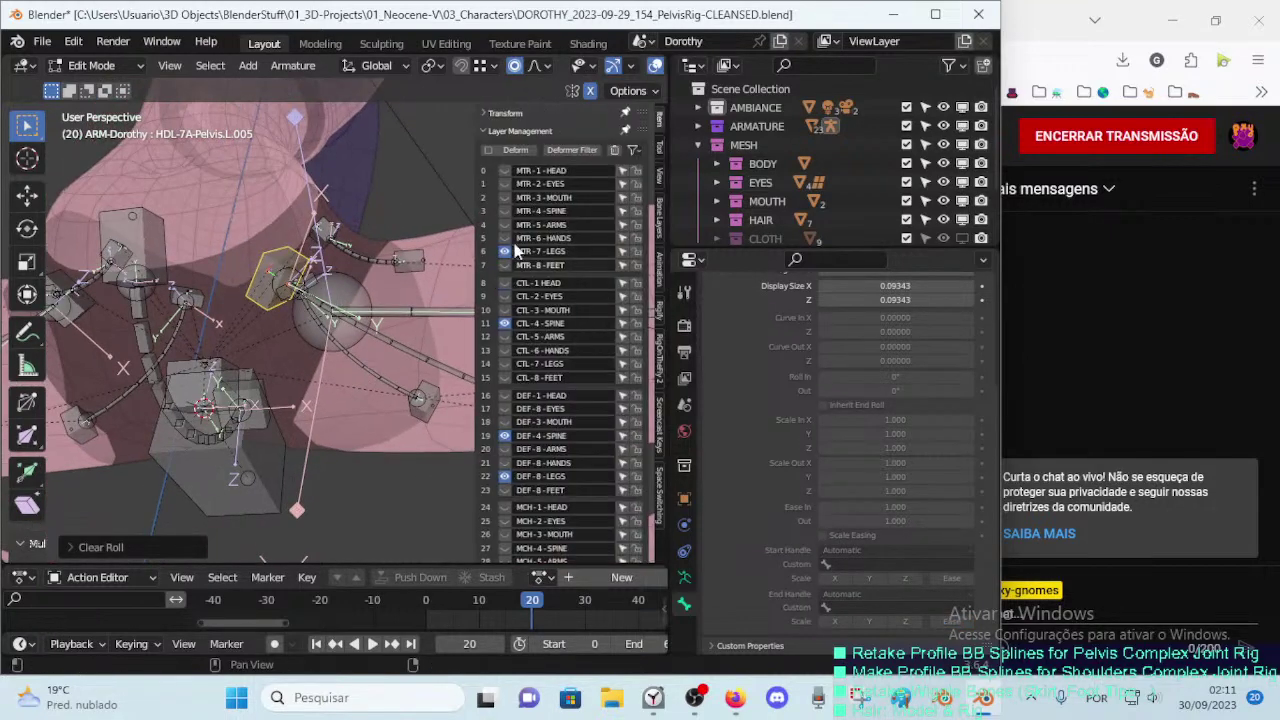
pyautogui.click(507, 130)
pyautogui.click(509, 114)
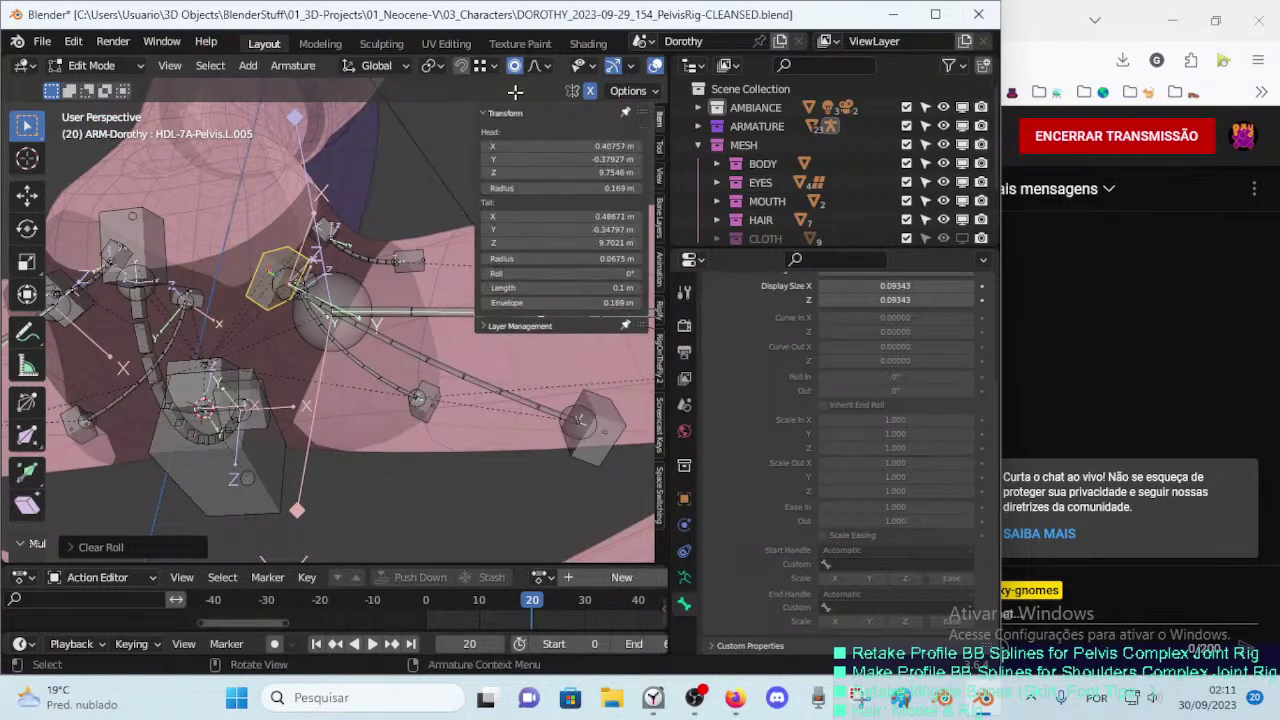
pyautogui.moveTo(460, 300); pyautogui.dragTo(395, 318, button='middle')
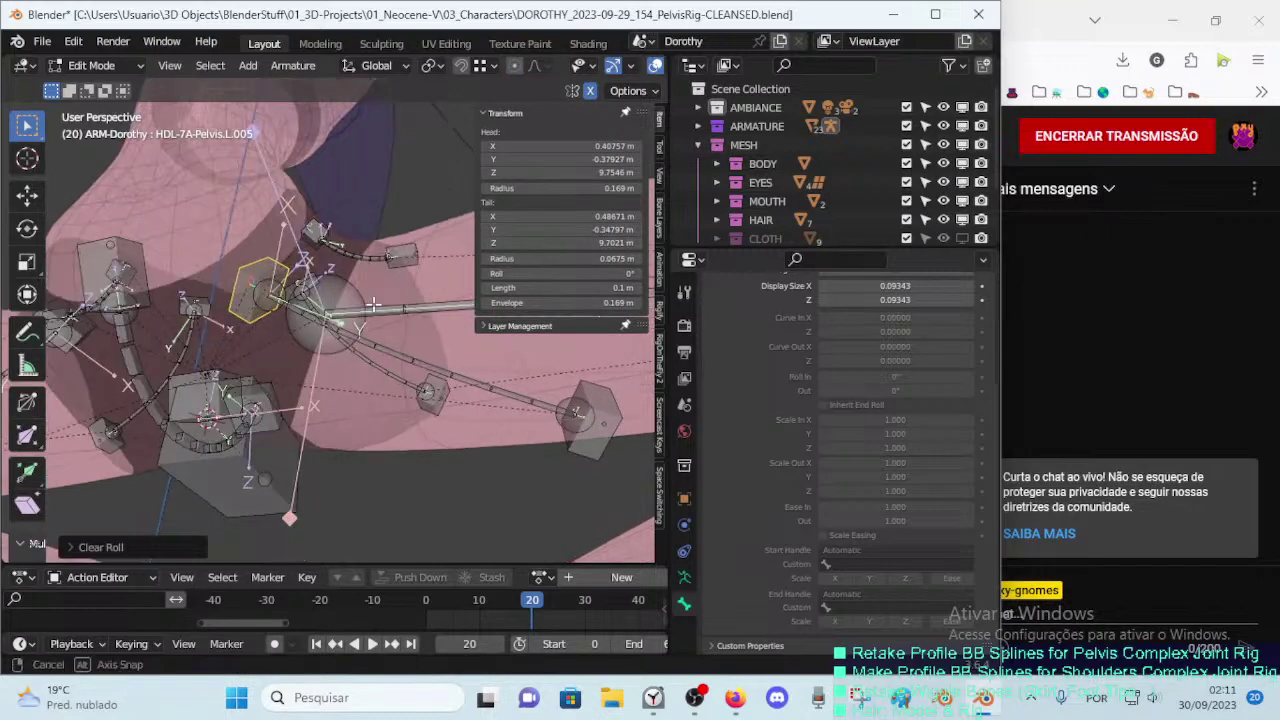
pyautogui.hotkey('ctrl', 'r')
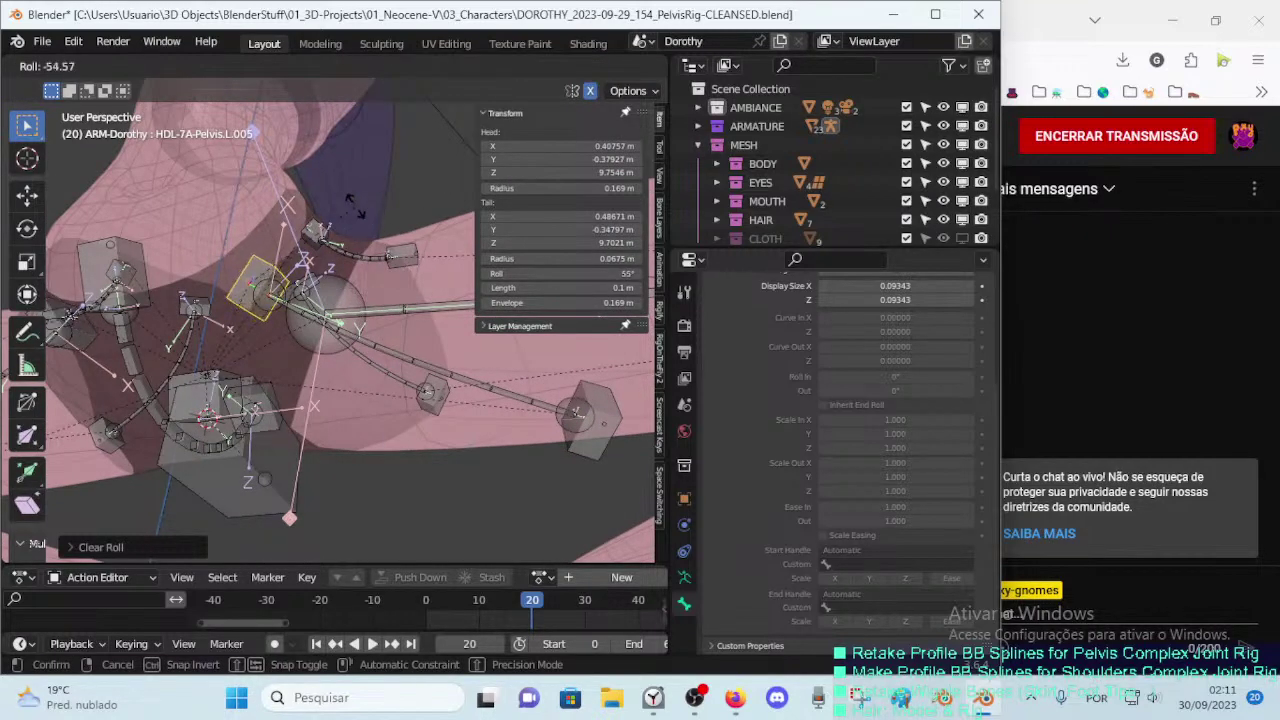
pyautogui.click(285, 190)
pyautogui.moveTo(285, 190); pyautogui.dragTo(413, 428, button='middle')
pyautogui.hotkey('ctrl', 'r')
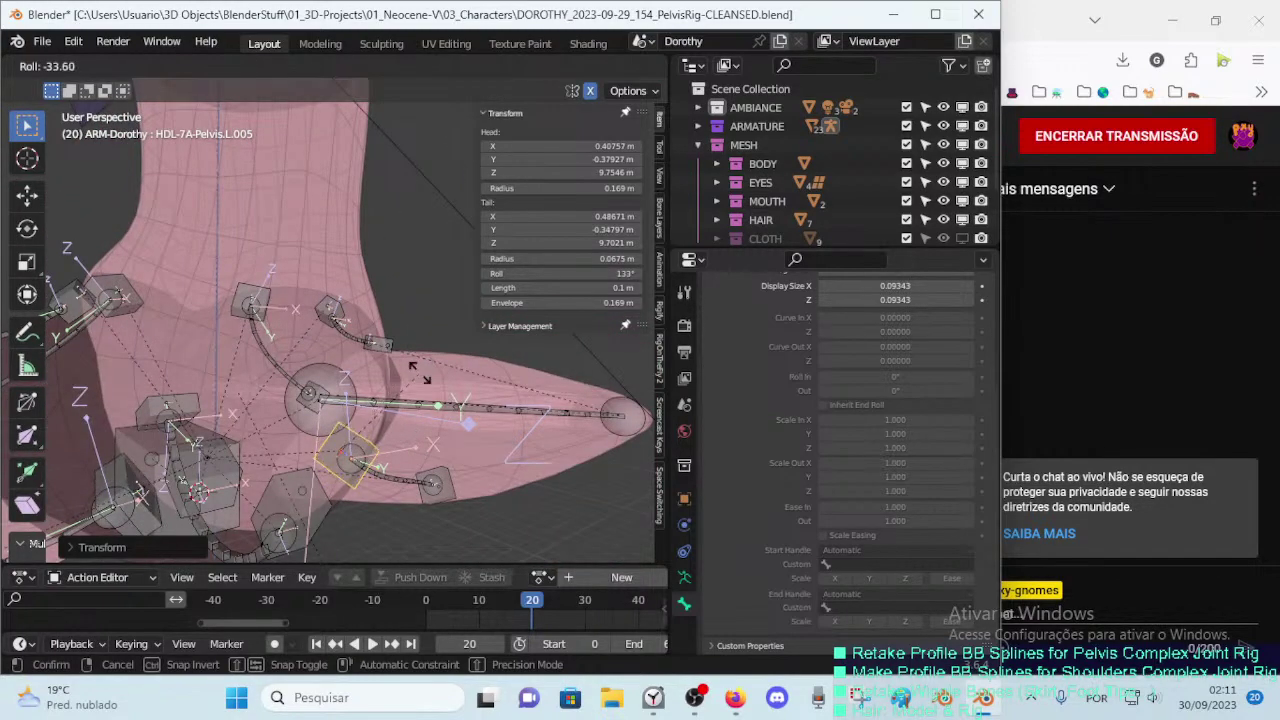
pyautogui.click(420, 375)
pyautogui.moveTo(420, 375); pyautogui.dragTo(205, 284, button='middle')
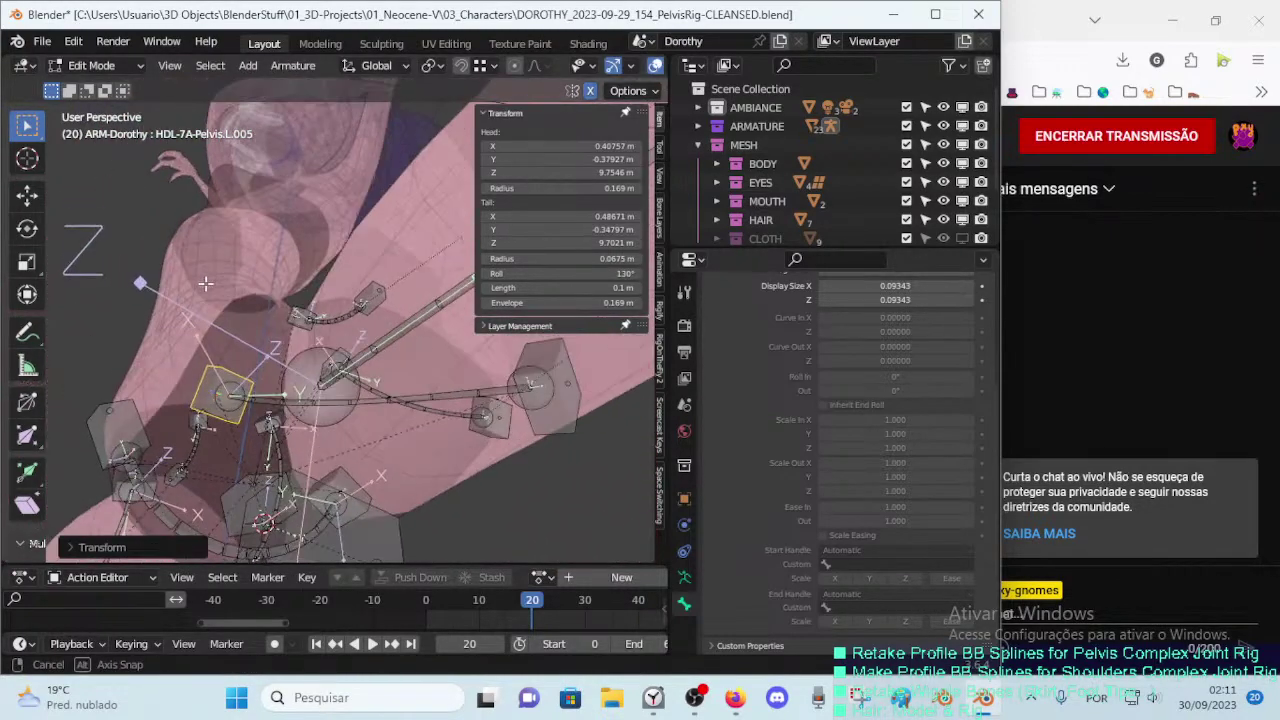
pyautogui.moveTo(305, 395); pyautogui.dragTo(314, 374, button='middle')
pyautogui.scroll(3, 310, 387)
pyautogui.hotkey('ctrl', 's')
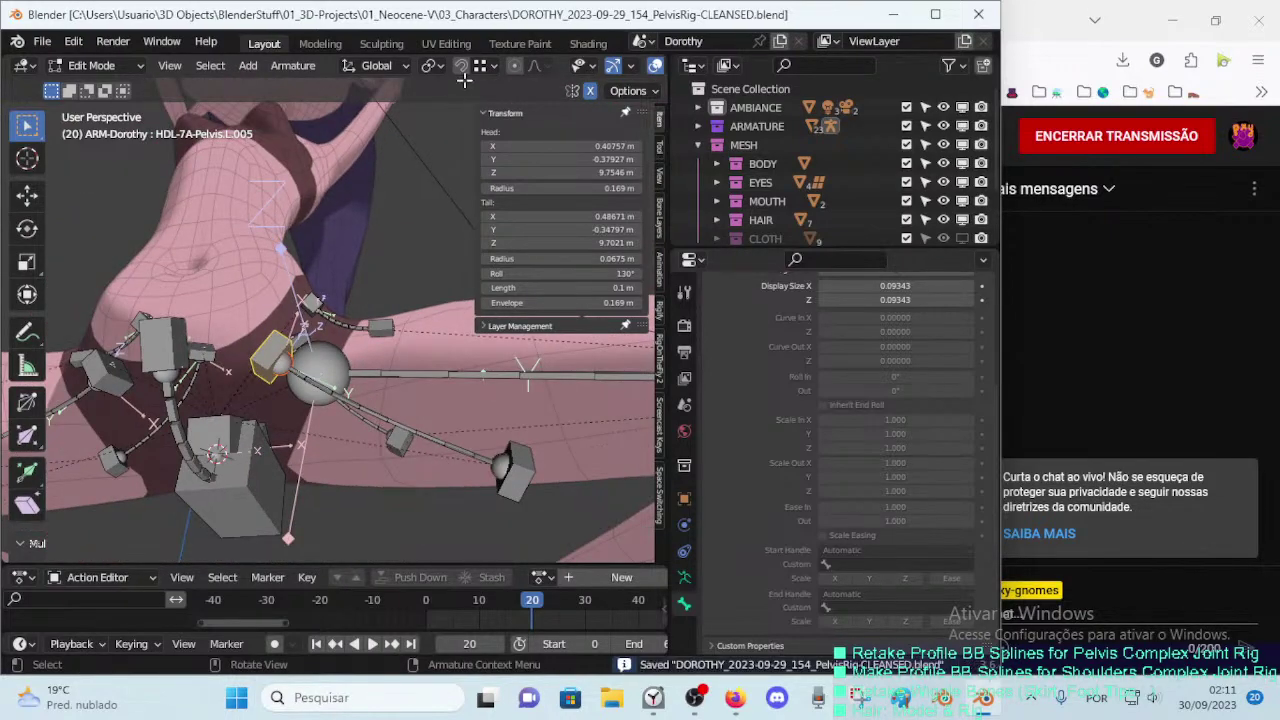
# Step: Set the snapping target to Face Project
pyautogui.click(492, 68)
pyautogui.click(443, 178)
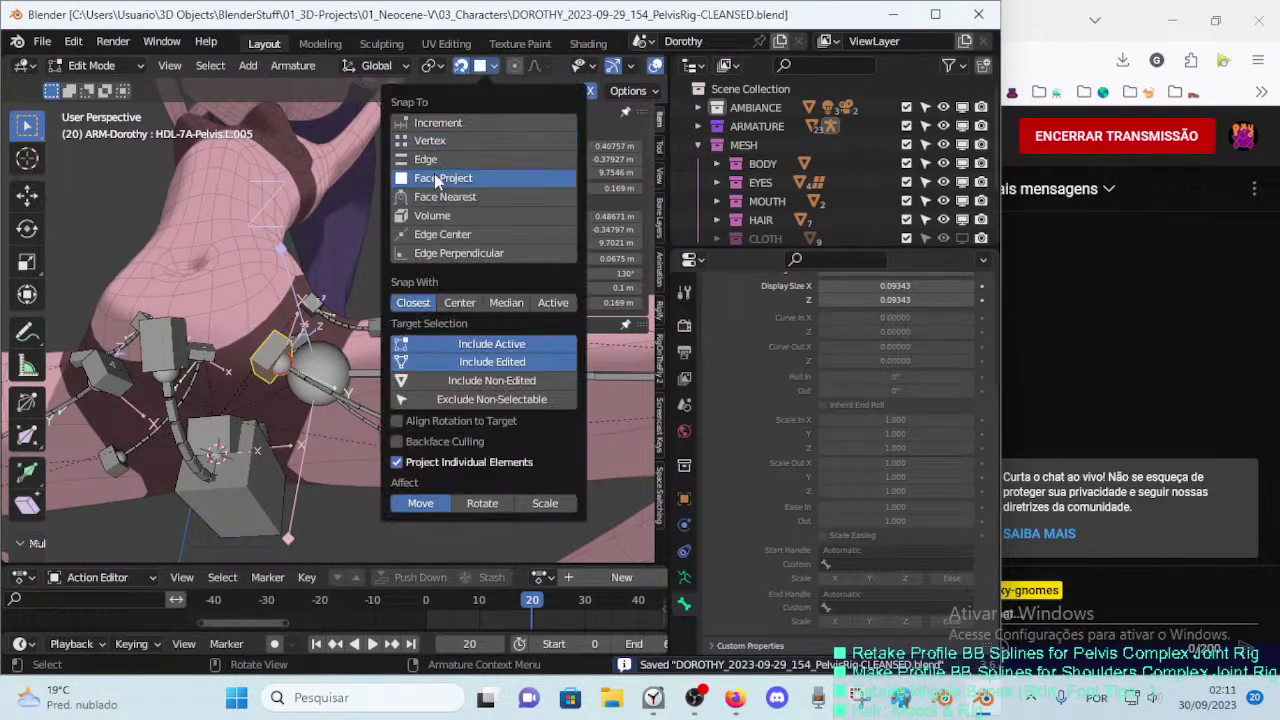
pyautogui.moveTo(340, 300)
pyautogui.mouseDown(button='middle')
pyautogui.moveTo(330, 268)
pyautogui.moveTo(340, 280)
pyautogui.moveTo(325, 295)
pyautogui.moveTo(369, 328)
pyautogui.mouseUp(button='middle')
# Step: Rotate HDL-7A-Pelvis.L.005 and move it onto the body surface
pyautogui.press('r')
pyautogui.click(345, 289)
pyautogui.press('r')
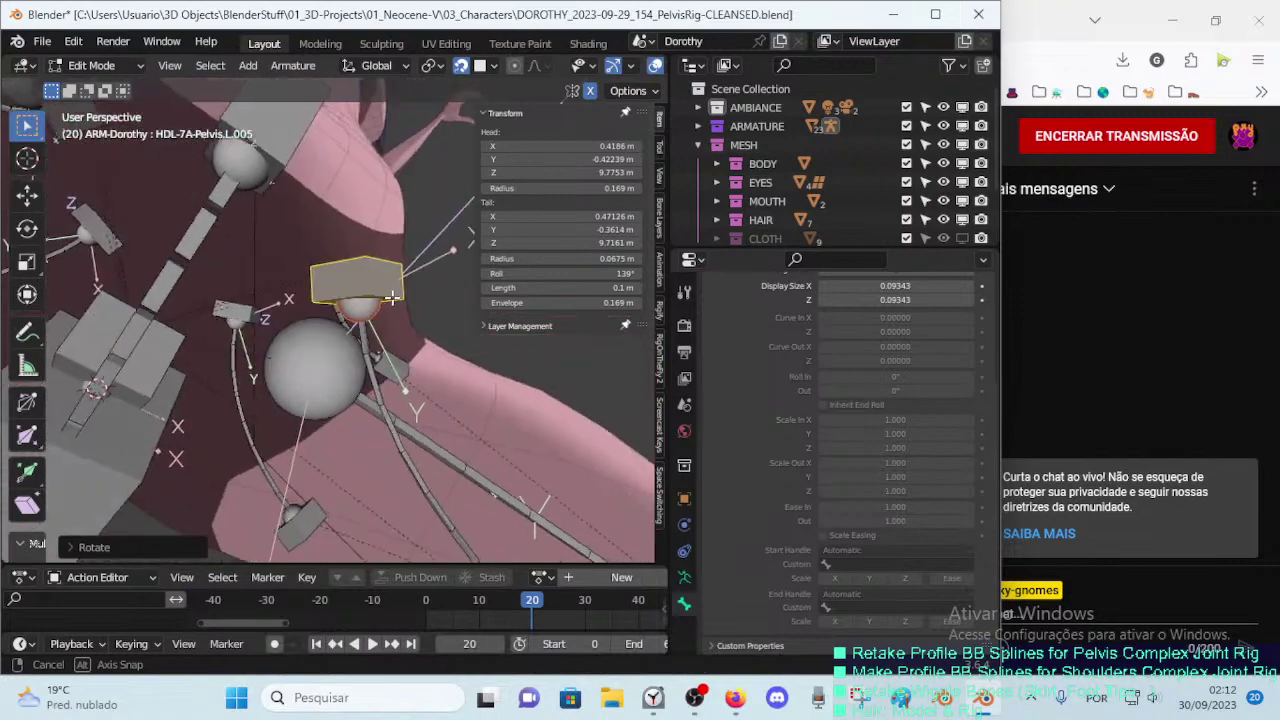
pyautogui.press('g')
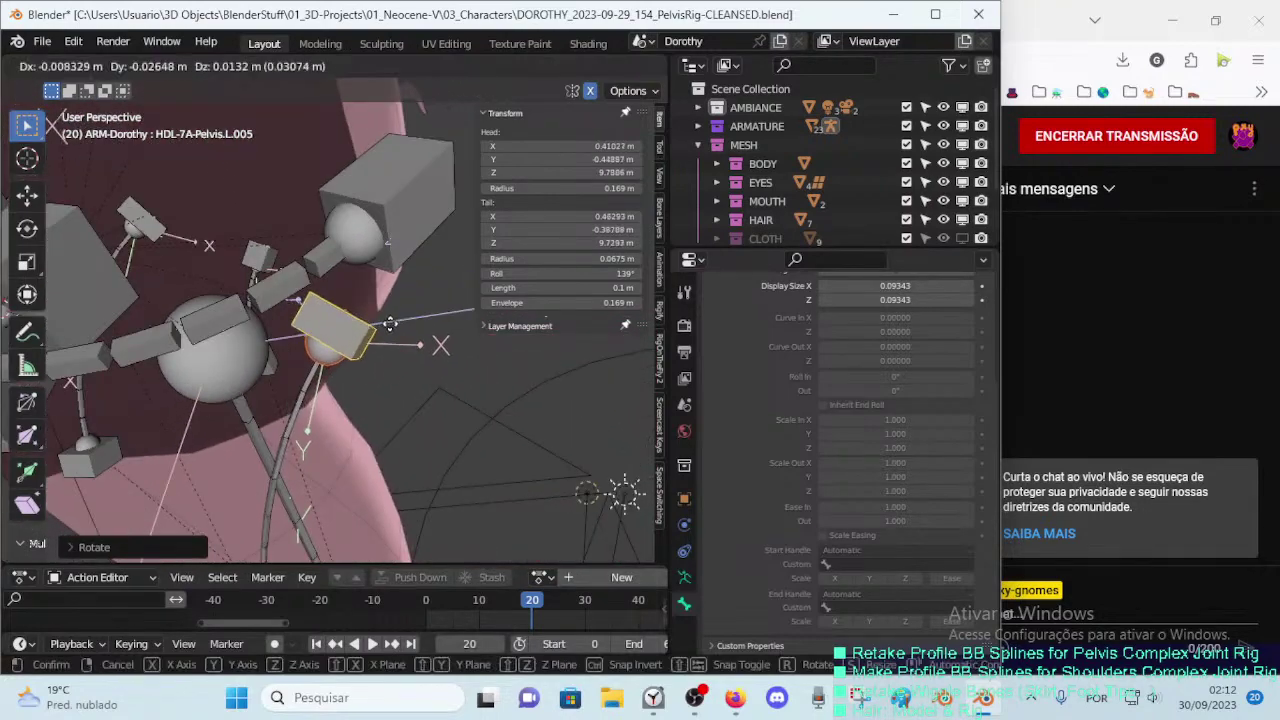
pyautogui.click(400, 300)
pyautogui.moveTo(400, 300)
pyautogui.mouseDown(button='middle')
pyautogui.moveTo(190, 354)
pyautogui.moveTo(270, 302)
pyautogui.moveTo(286, 248)
pyautogui.moveTo(387, 405)
pyautogui.mouseUp(button='middle')
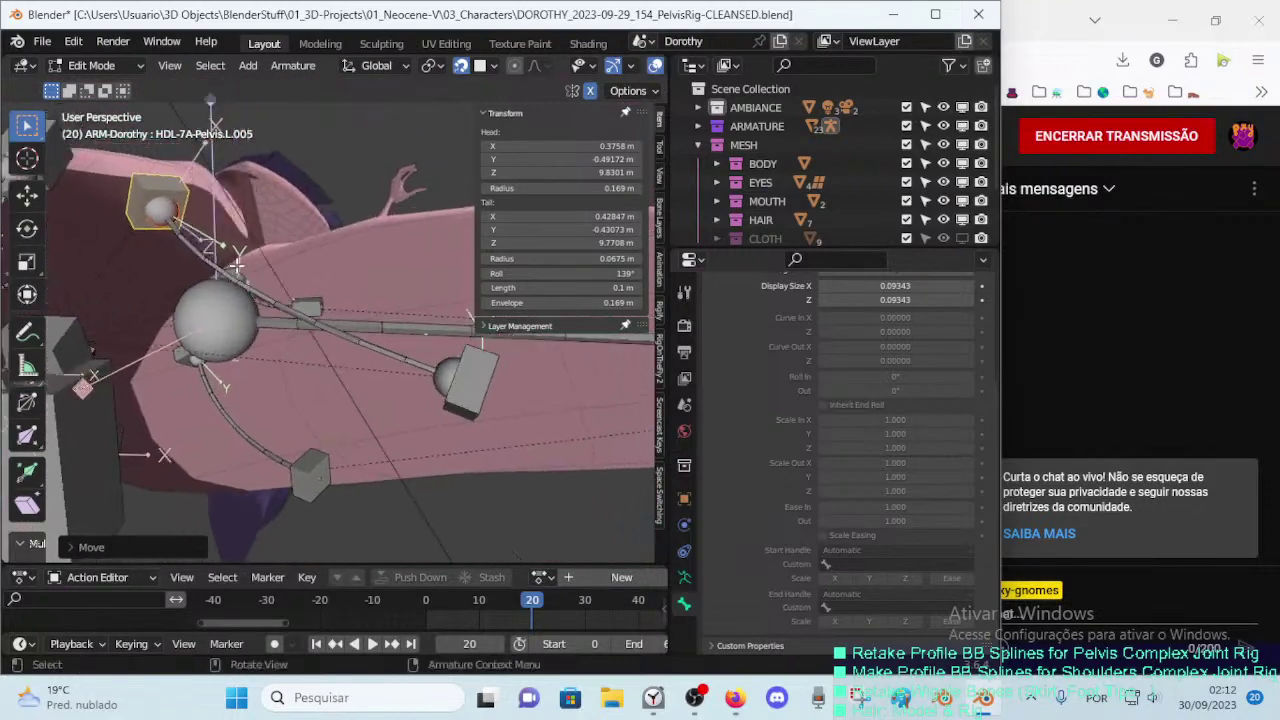
# Step: Rotate the handle to a 140° roll, then select DEF-7A-Pelvis.L.004
pyautogui.press('r')
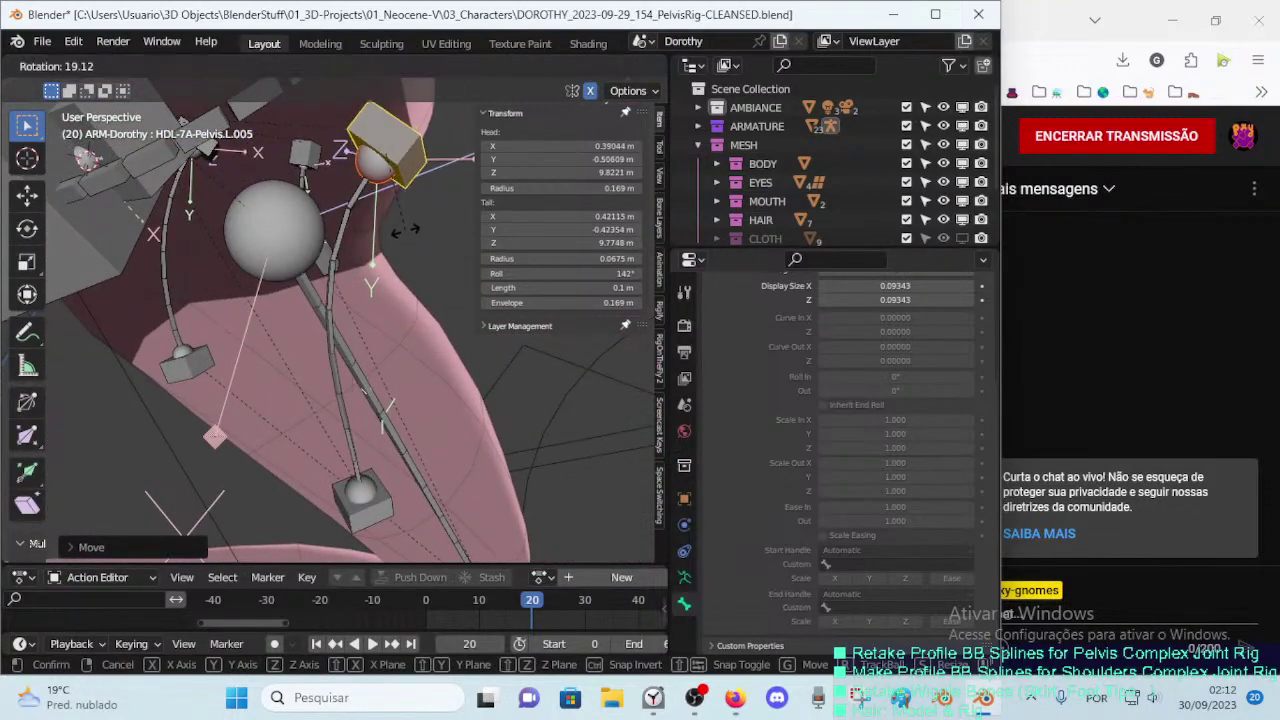
pyautogui.click(432, 248)
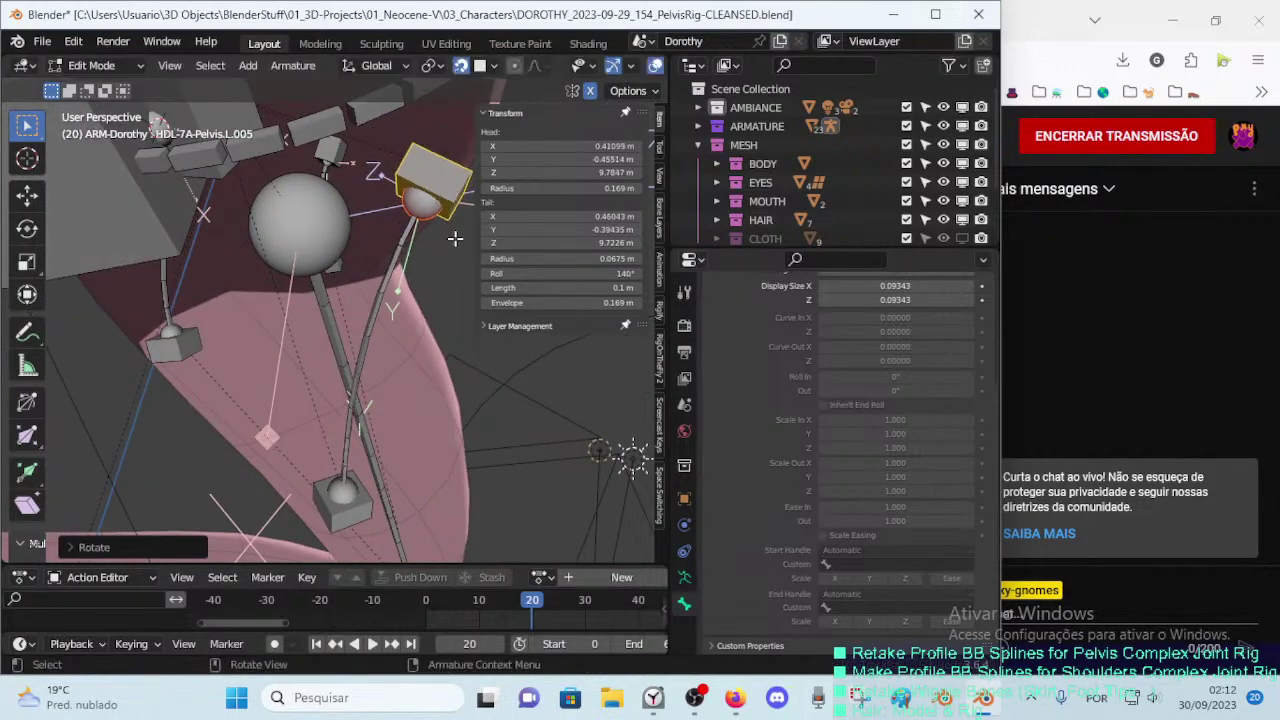
pyautogui.moveTo(457, 234)
pyautogui.mouseDown(button='middle')
pyautogui.moveTo(352, 364)
pyautogui.moveTo(349, 422)
pyautogui.moveTo(420, 380)
pyautogui.mouseUp(button='middle')
pyautogui.click(365, 418)
pyautogui.press('Escape')
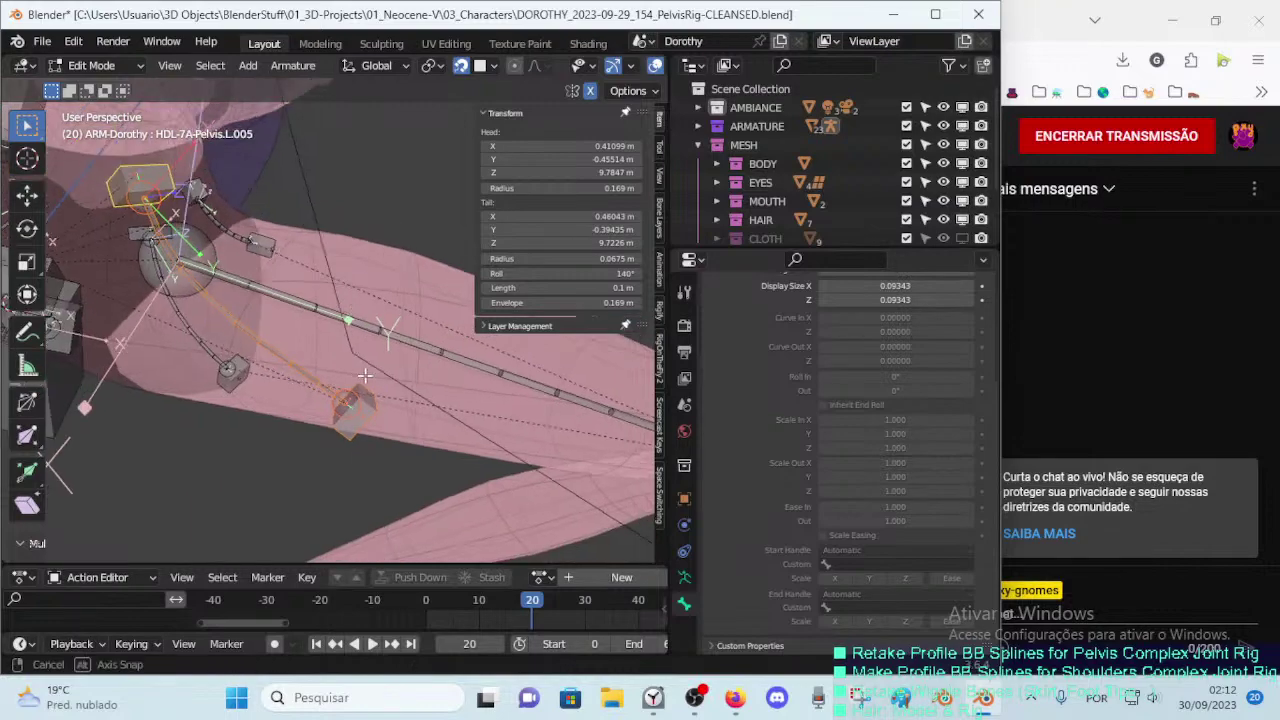
pyautogui.scroll(2, 934, 337)
# Step: Select the small handle bone HDL-7A-Pelvis.L.006 at the tip of DEF-7A-Pelvis.L.004
pyautogui.scroll(2, 934, 337)
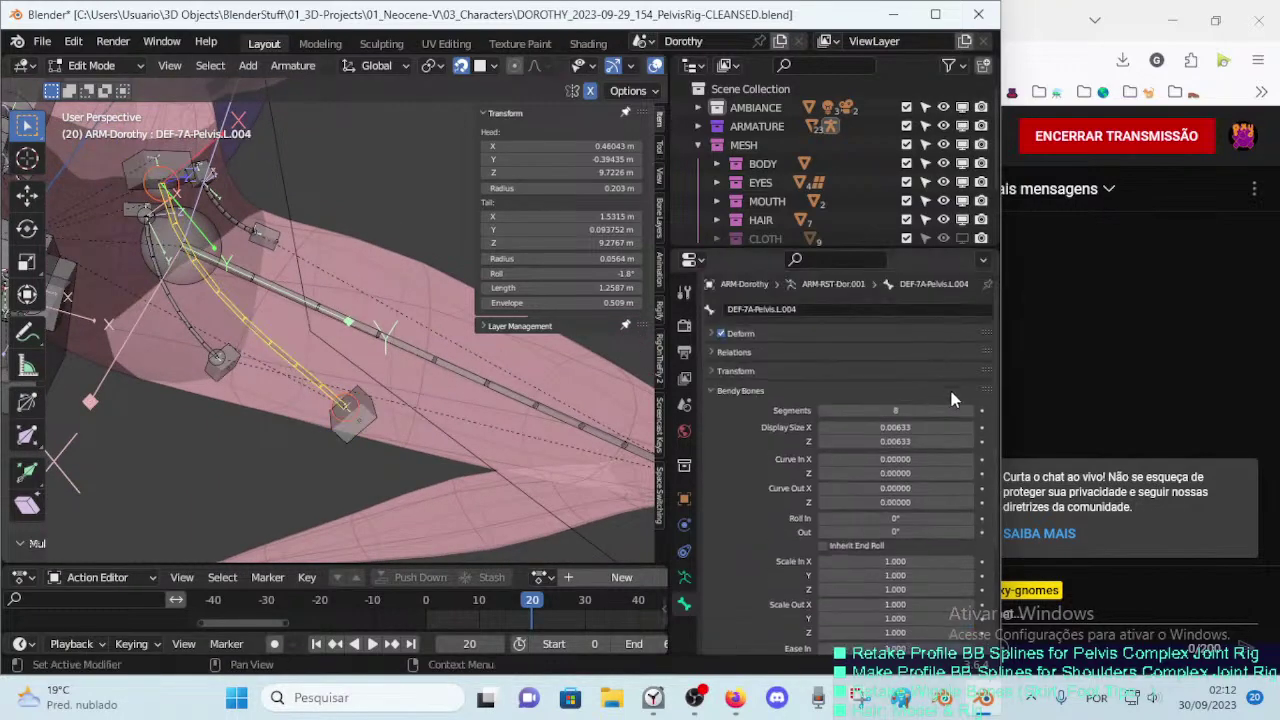
pyautogui.moveTo(375, 320)
pyautogui.mouseDown(button='middle')
pyautogui.moveTo(122, 275)
pyautogui.moveTo(390, 145)
pyautogui.mouseUp(button='middle')
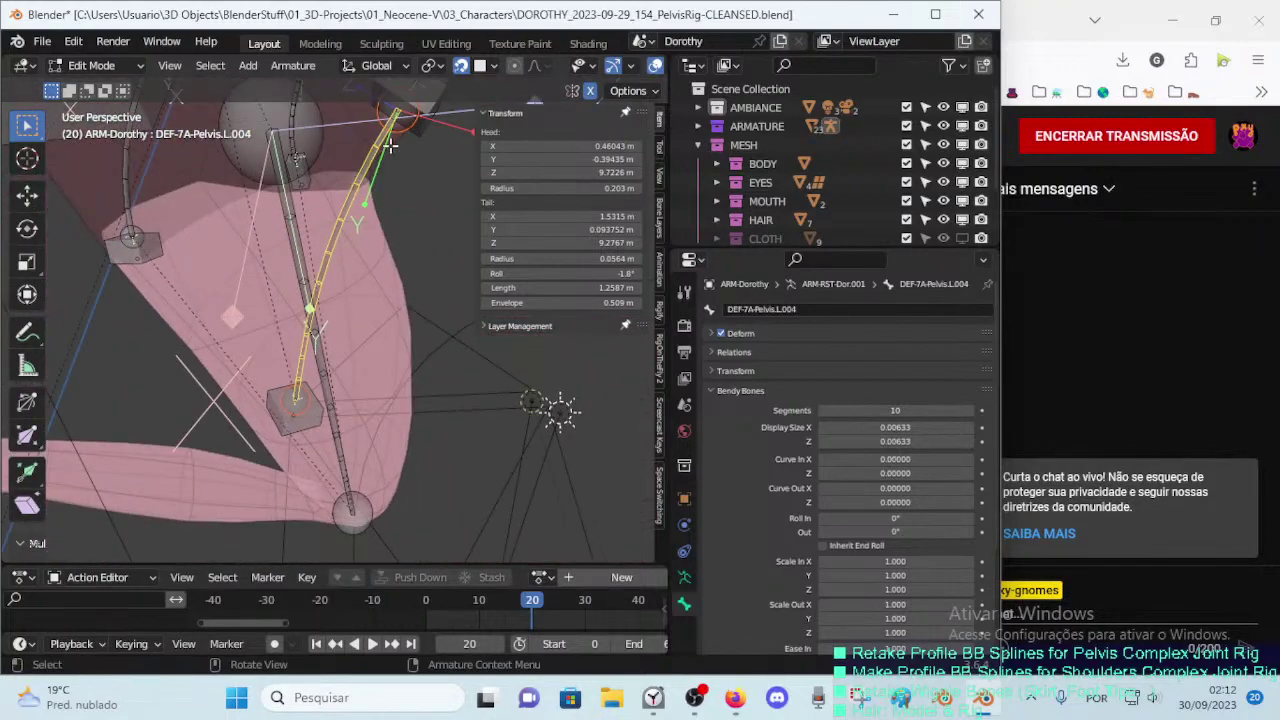
pyautogui.moveTo(340, 226); pyautogui.dragTo(240, 204, button='middle')
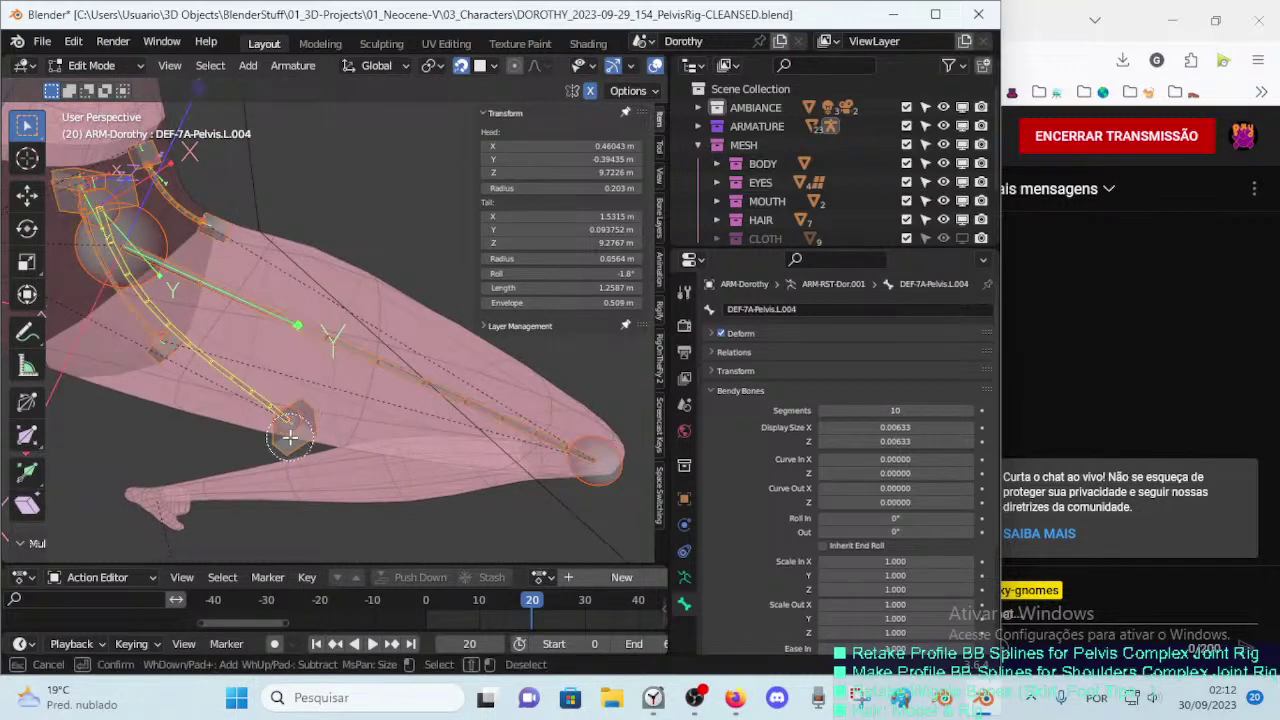
pyautogui.moveTo(313, 436); pyautogui.dragTo(367, 375, button='middle')
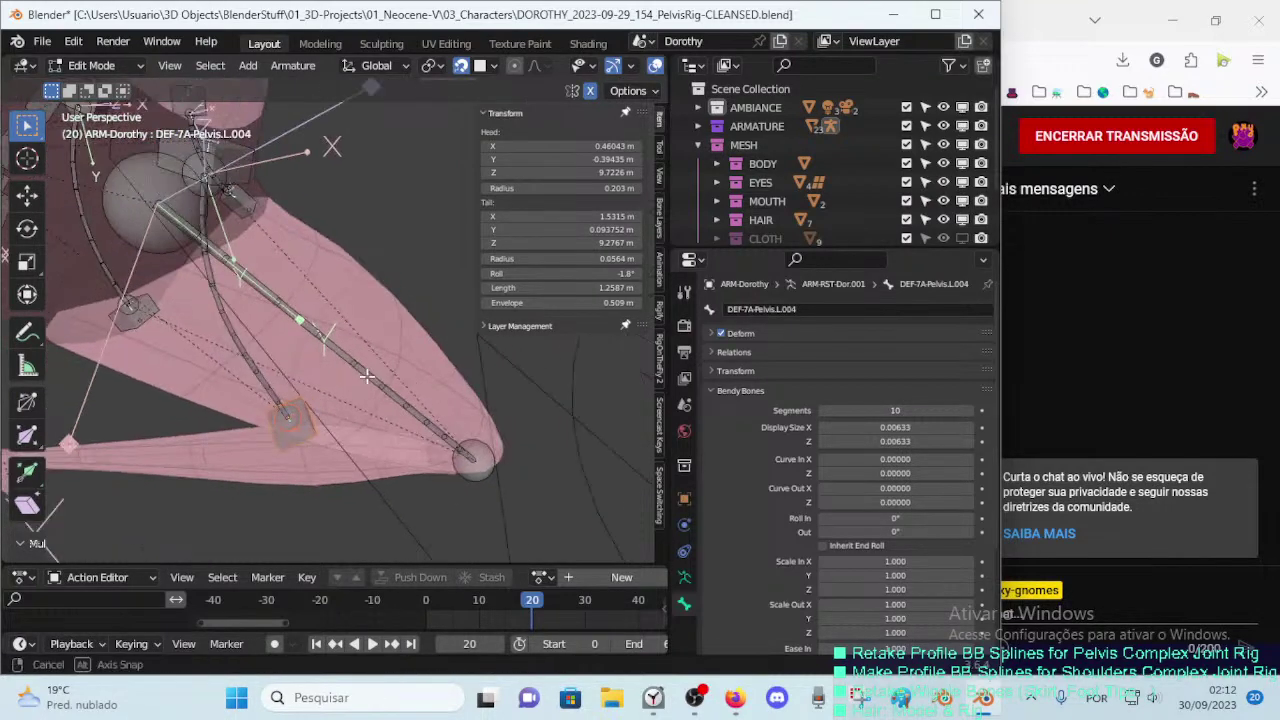
pyautogui.click(311, 429)
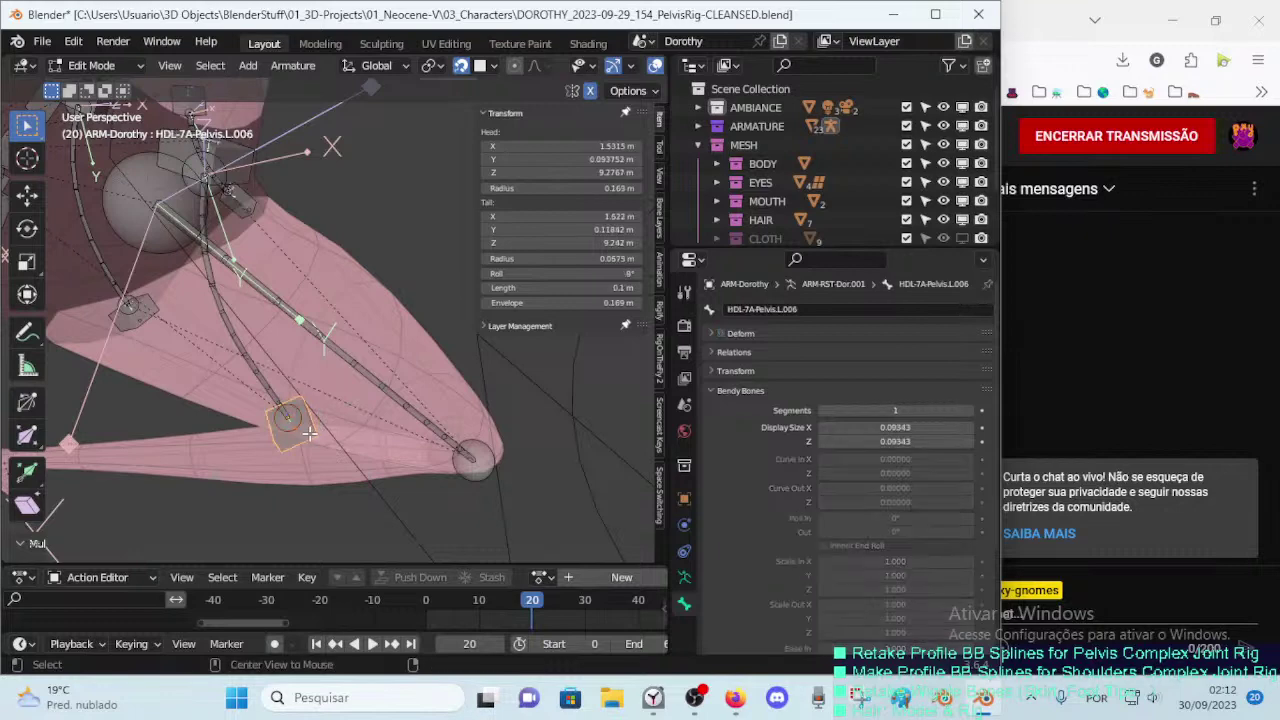
# Step: Roll, rotate and move HDL-7A-Pelvis.L.006 toward the hip surface
pyautogui.hotkey('ctrl', 'r')
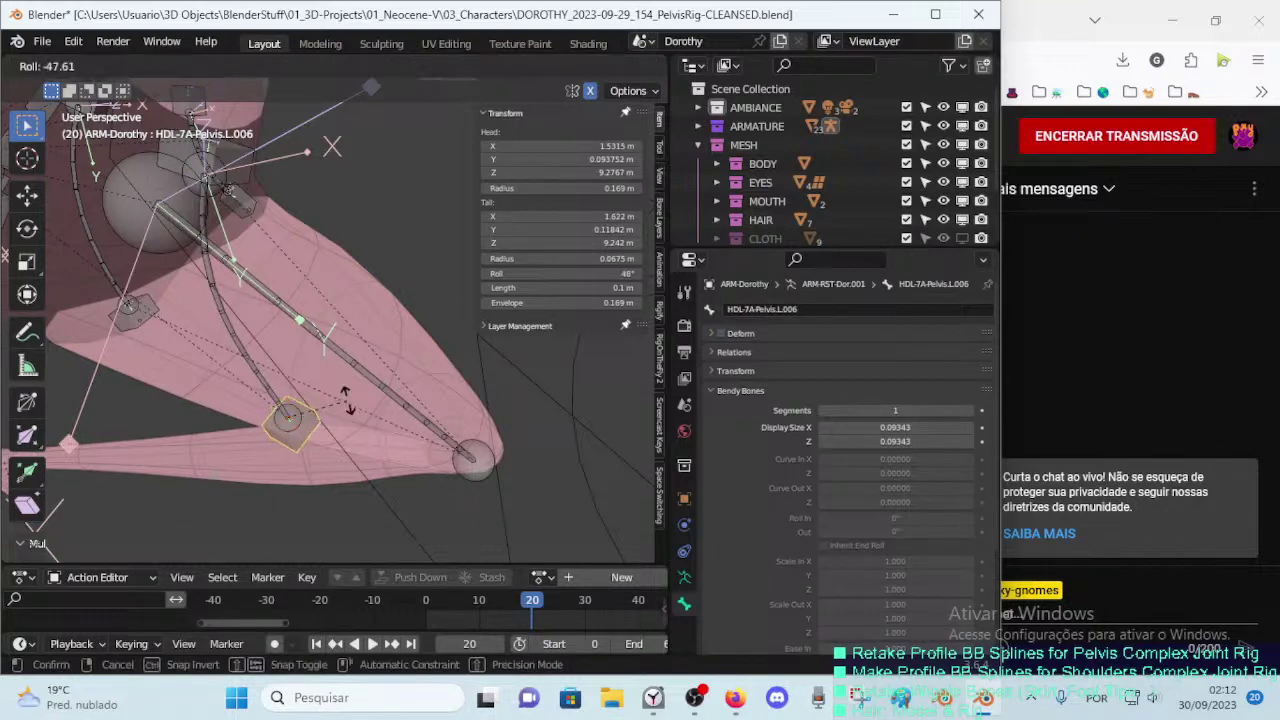
pyautogui.click(144, 248)
pyautogui.moveTo(144, 248); pyautogui.dragTo(318, 443, button='middle')
pyautogui.press('Escape')
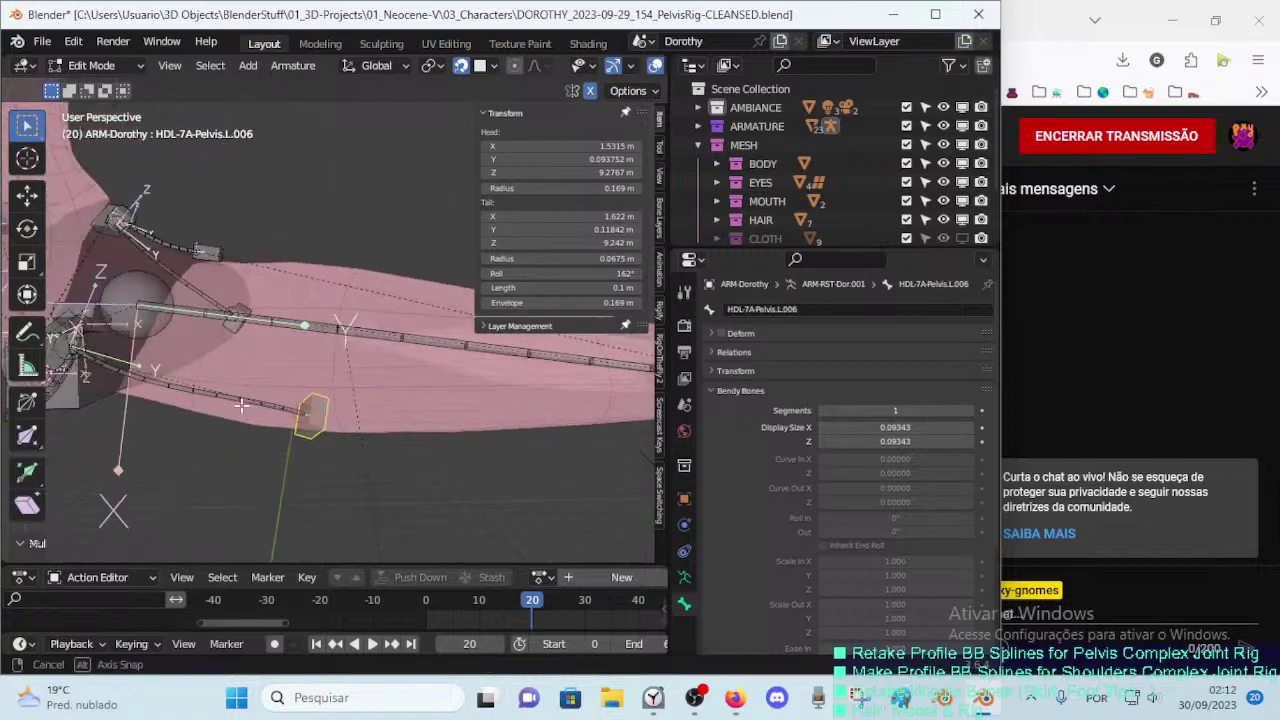
pyautogui.moveTo(341, 400)
pyautogui.mouseDown(button='middle')
pyautogui.moveTo(300, 410)
pyautogui.moveTo(295, 428)
pyautogui.moveTo(253, 402)
pyautogui.moveTo(341, 432)
pyautogui.mouseUp(button='middle')
pyautogui.press('g')
pyautogui.click(272, 421)
pyautogui.press('r')
pyautogui.click(310, 440)
pyautogui.press('g')
pyautogui.click(311, 432)
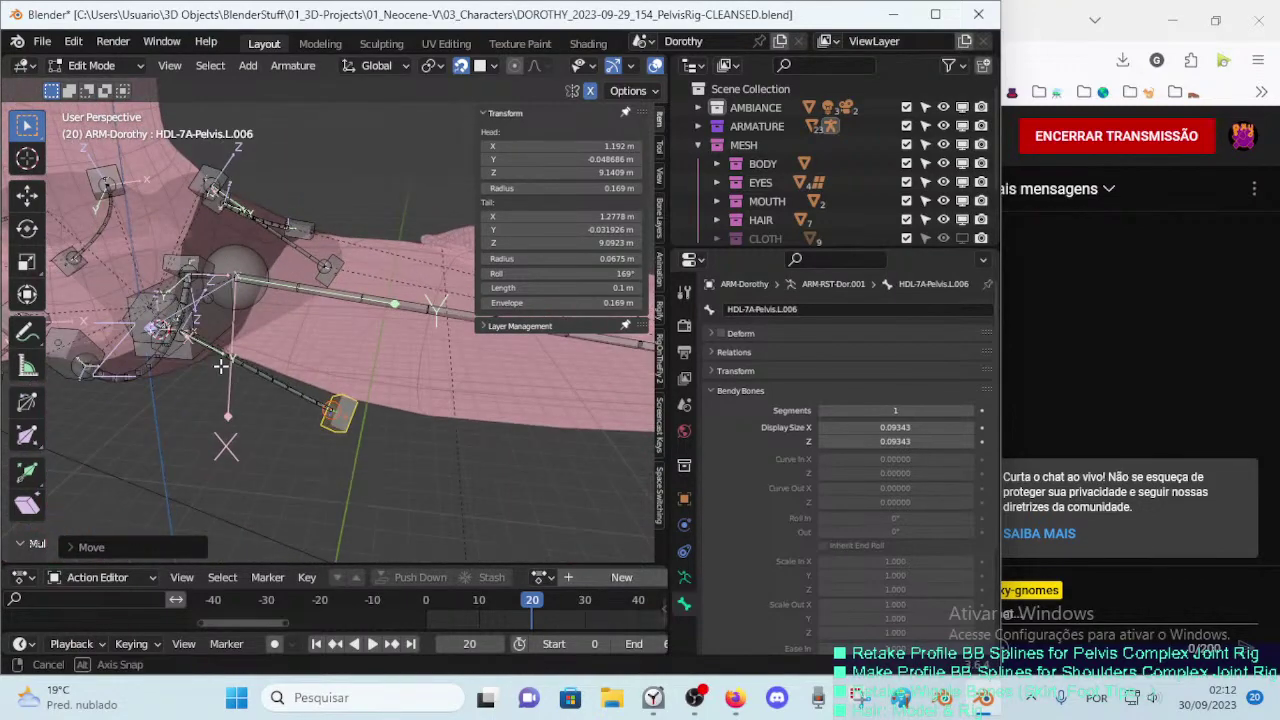
pyautogui.press('g')
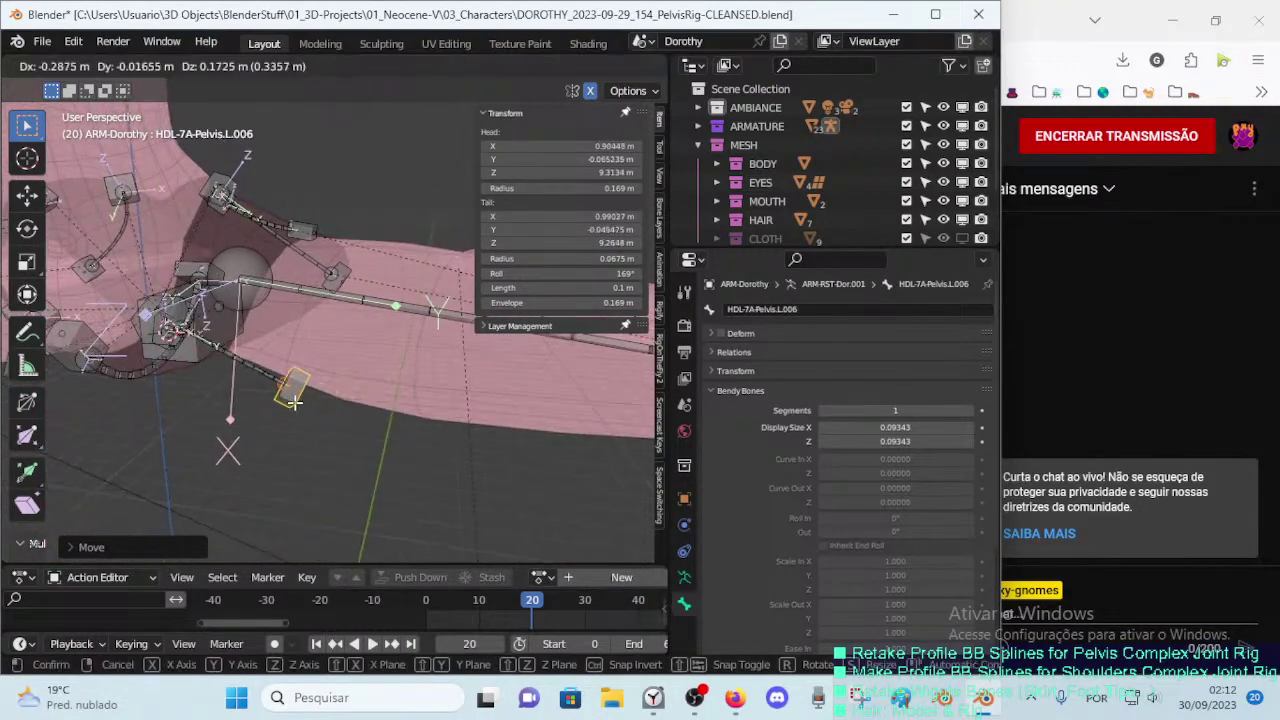
pyautogui.click(330, 420)
pyautogui.moveTo(330, 420)
pyautogui.mouseDown(button='middle')
pyautogui.moveTo(370, 345)
pyautogui.moveTo(217, 480)
pyautogui.moveTo(350, 418)
pyautogui.mouseUp(button='middle')
pyautogui.press('g')
pyautogui.click(373, 343)
pyautogui.press('r')
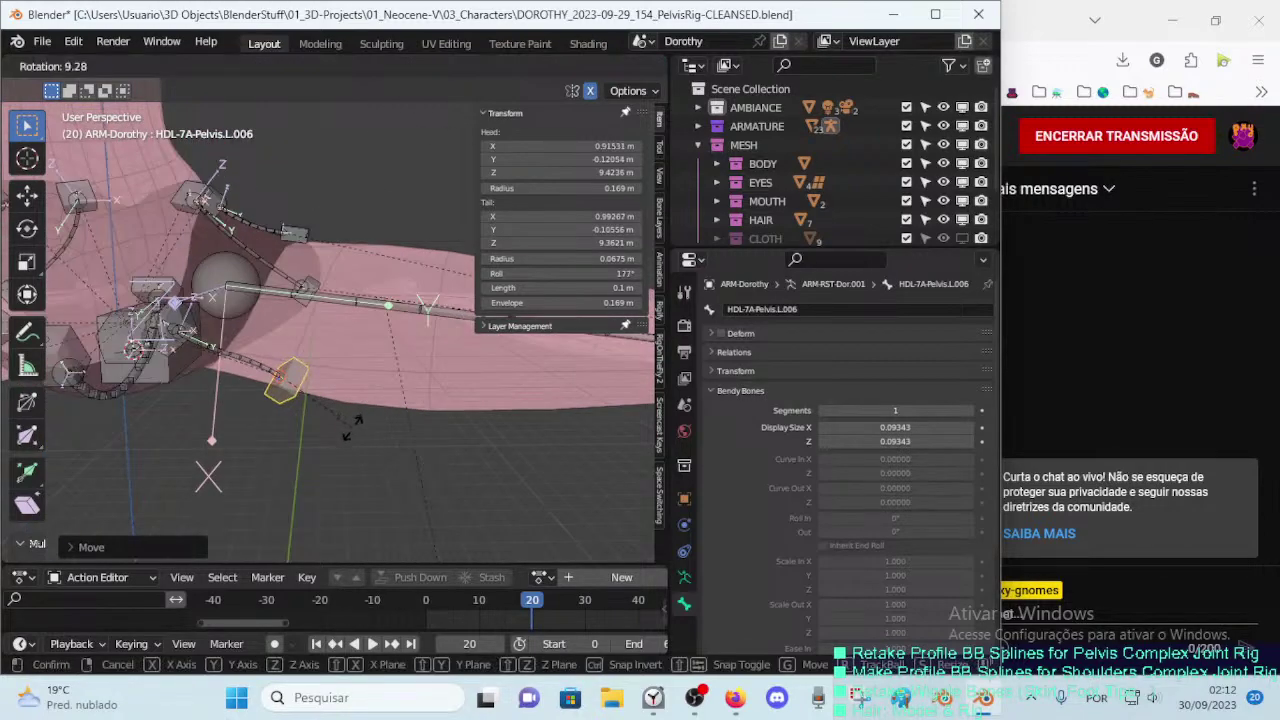
pyautogui.press('g')
pyautogui.click(350, 430)
pyautogui.moveTo(350, 430)
pyautogui.mouseDown(button='middle')
pyautogui.moveTo(303, 408)
pyautogui.moveTo(453, 382)
pyautogui.moveTo(357, 357)
pyautogui.mouseUp(button='middle')
pyautogui.press('r')
pyautogui.click(306, 408)
pyautogui.moveTo(358, 367)
pyautogui.mouseDown(button='middle')
pyautogui.moveTo(315, 375)
pyautogui.moveTo(406, 420)
pyautogui.moveTo(300, 352)
pyautogui.moveTo(392, 432)
pyautogui.mouseUp(button='middle')
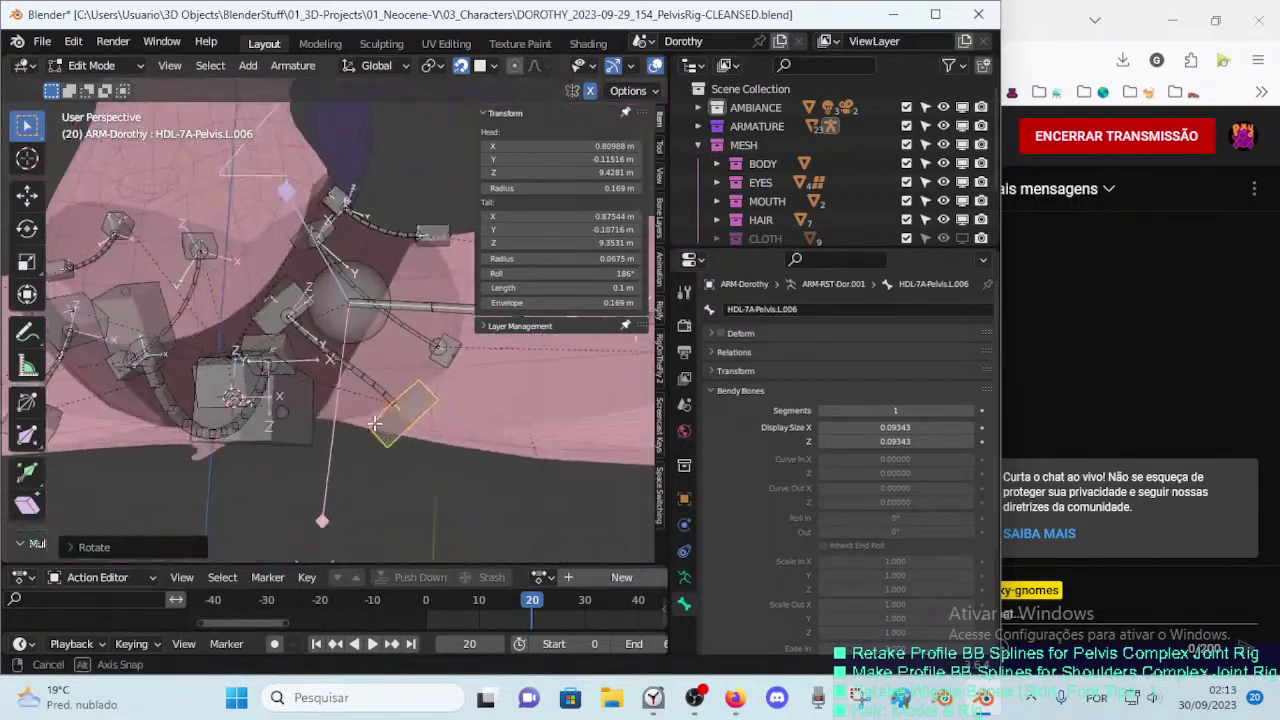
# Step: Rotate HDL-7A-Pelvis.L.006 to a 191° roll and shift it lower on the leg
pyautogui.press('c')
pyautogui.press('Escape')
pyautogui.press('r')
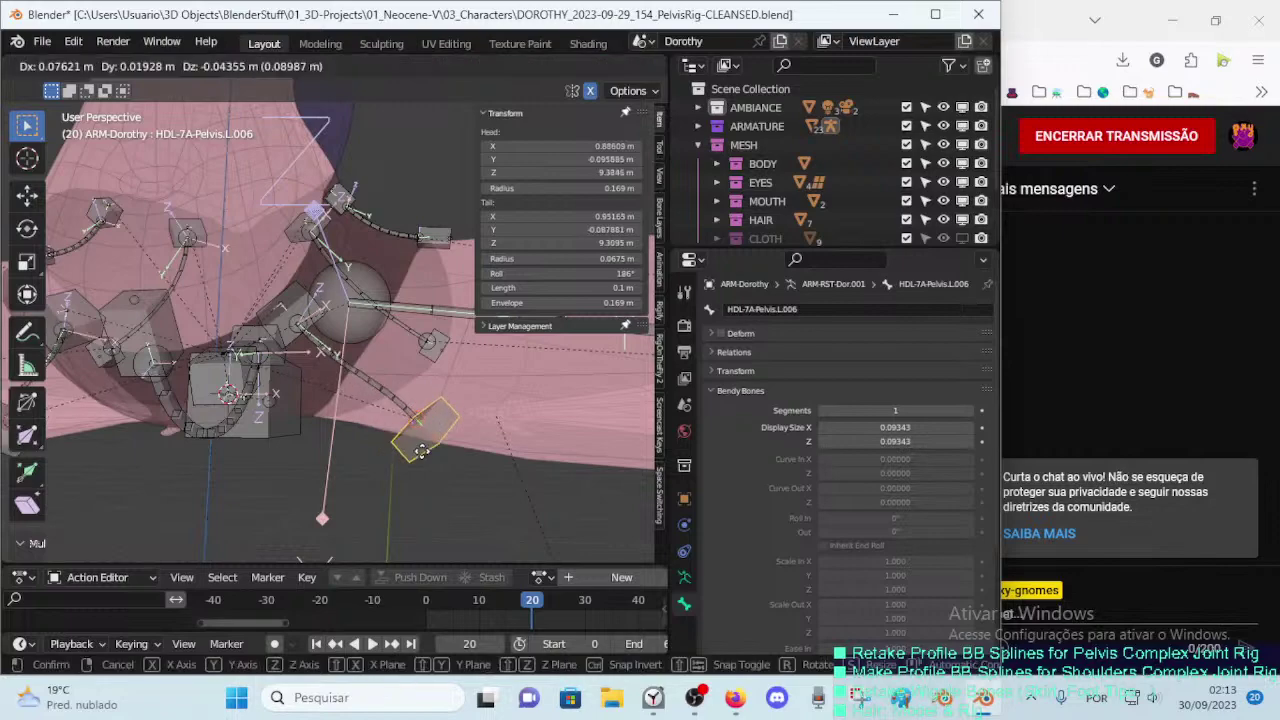
pyautogui.click(455, 420)
pyautogui.press('r')
pyautogui.click(470, 420)
pyautogui.moveTo(470, 420)
pyautogui.mouseDown(button='middle')
pyautogui.moveTo(451, 448)
pyautogui.moveTo(423, 434)
pyautogui.moveTo(386, 443)
pyautogui.mouseUp(button='middle')
pyautogui.press('r')
pyautogui.click(390, 455)
pyautogui.press('g')
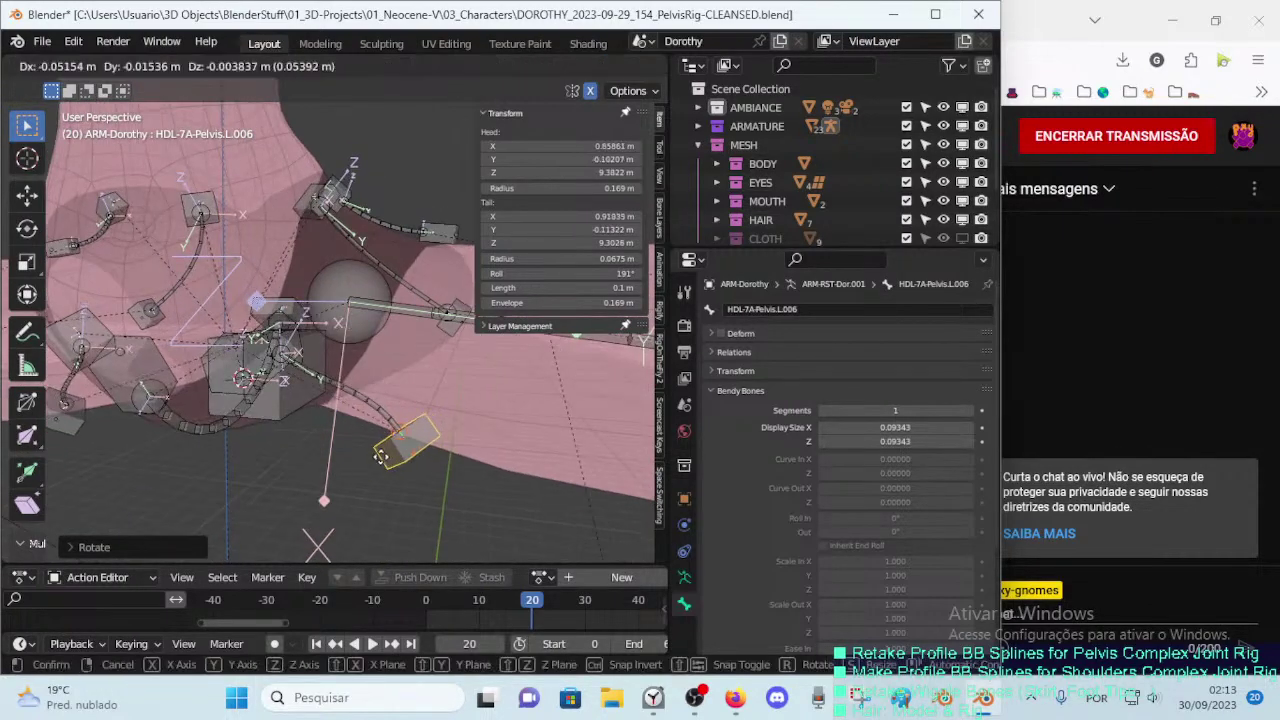
pyautogui.click(385, 520)
pyautogui.moveTo(385, 520)
pyautogui.mouseDown(button='middle')
pyautogui.moveTo(279, 409)
pyautogui.moveTo(468, 335)
pyautogui.mouseUp(button='middle')
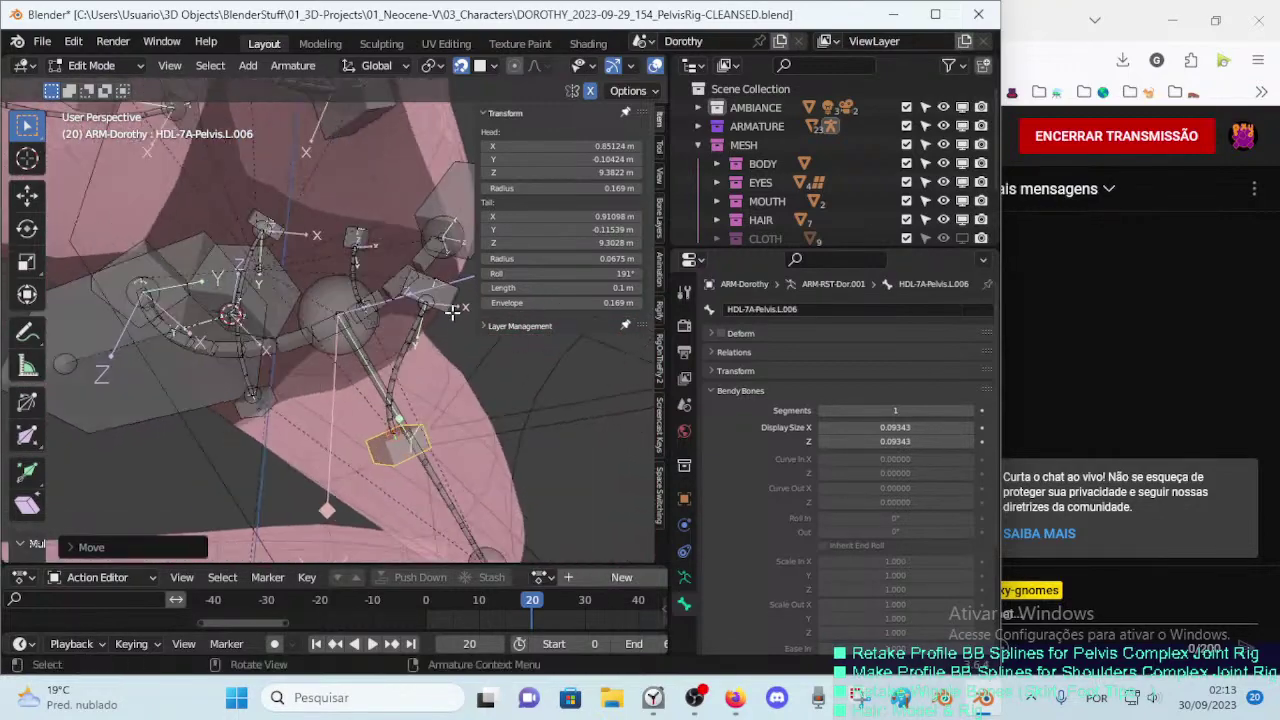
pyautogui.press('r')
pyautogui.click(465, 314)
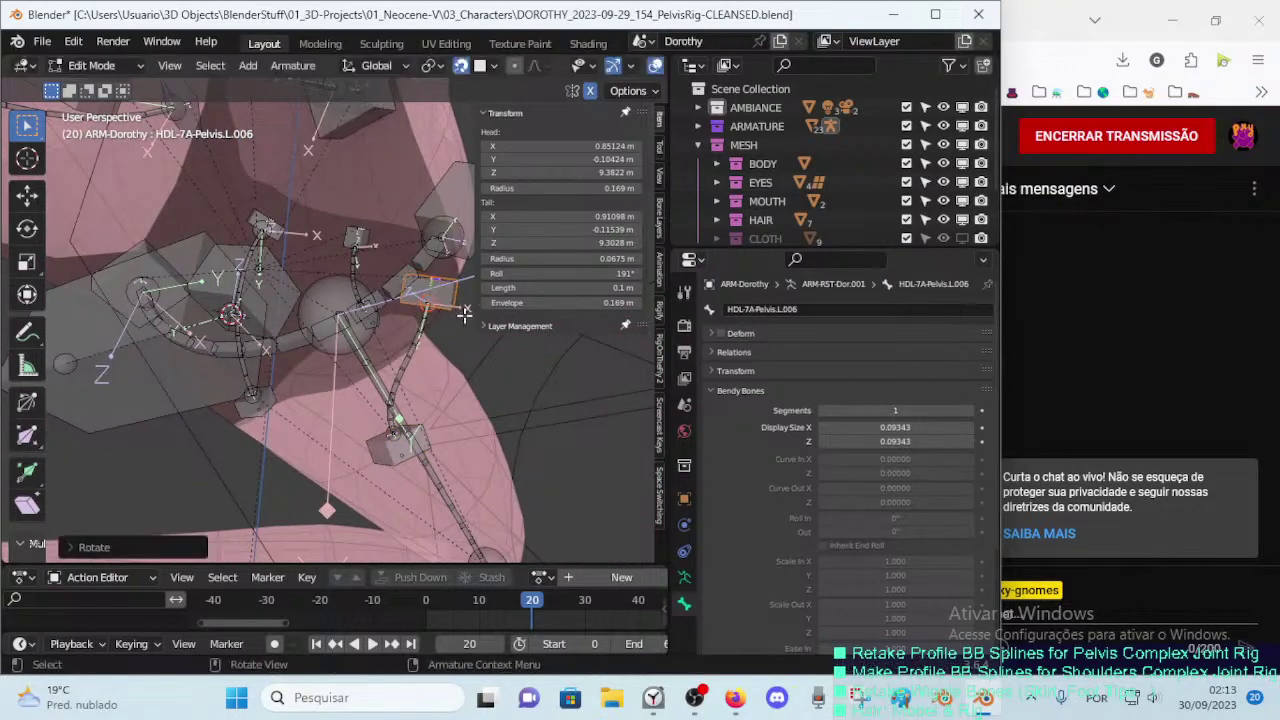
pyautogui.moveTo(465, 314)
pyautogui.mouseDown(button='middle')
pyautogui.moveTo(189, 425)
pyautogui.moveTo(277, 491)
pyautogui.mouseUp(button='middle')
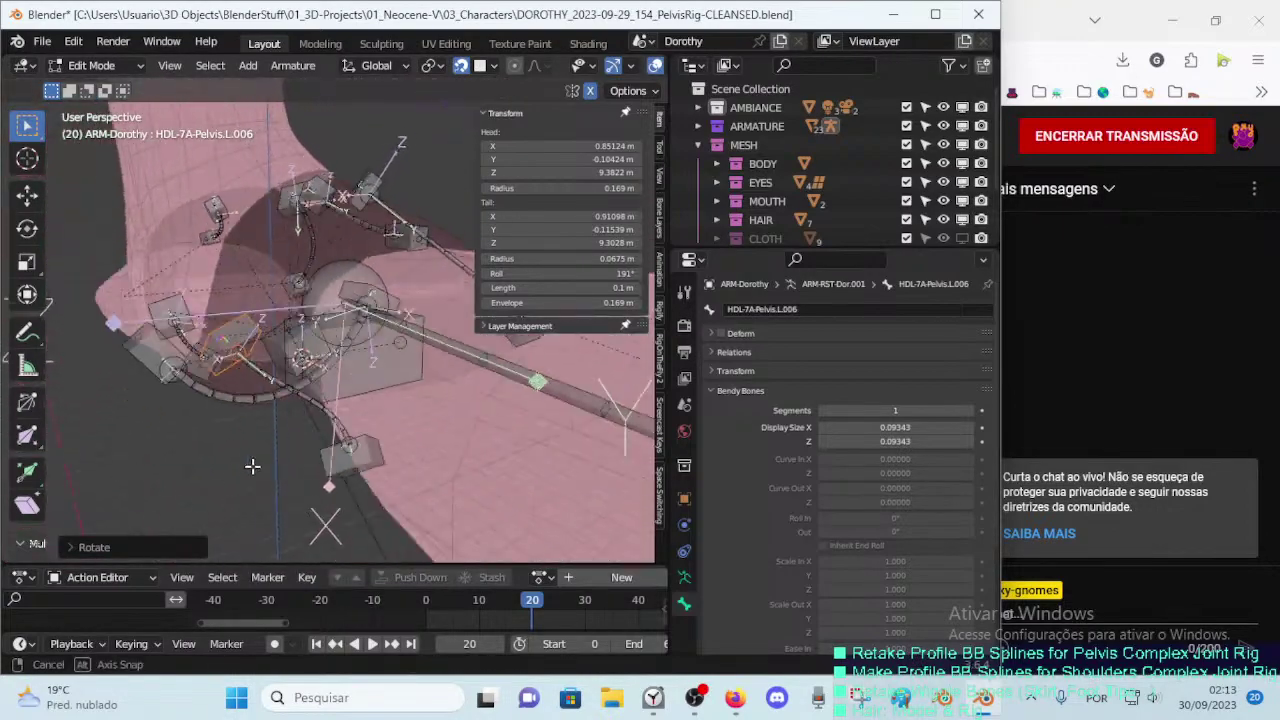
# Step: Reselect HDL-7A-Pelvis.L.006 and refine its position and rotation, undoing the last rotation
pyautogui.click(358, 461)
pyautogui.press('g')
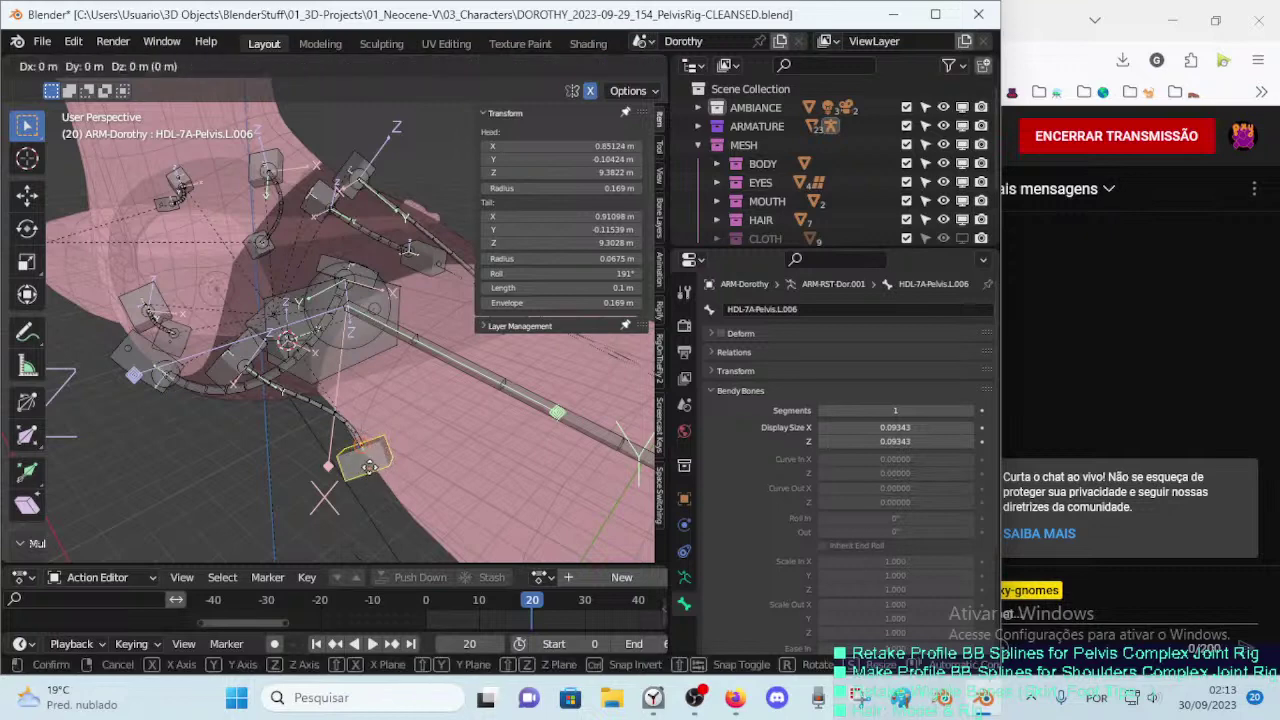
pyautogui.click(300, 385)
pyautogui.moveTo(300, 385)
pyautogui.mouseDown(button='middle')
pyautogui.moveTo(290, 375)
pyautogui.moveTo(330, 372)
pyautogui.moveTo(300, 400)
pyautogui.mouseUp(button='middle')
pyautogui.press('r')
pyautogui.click(358, 372)
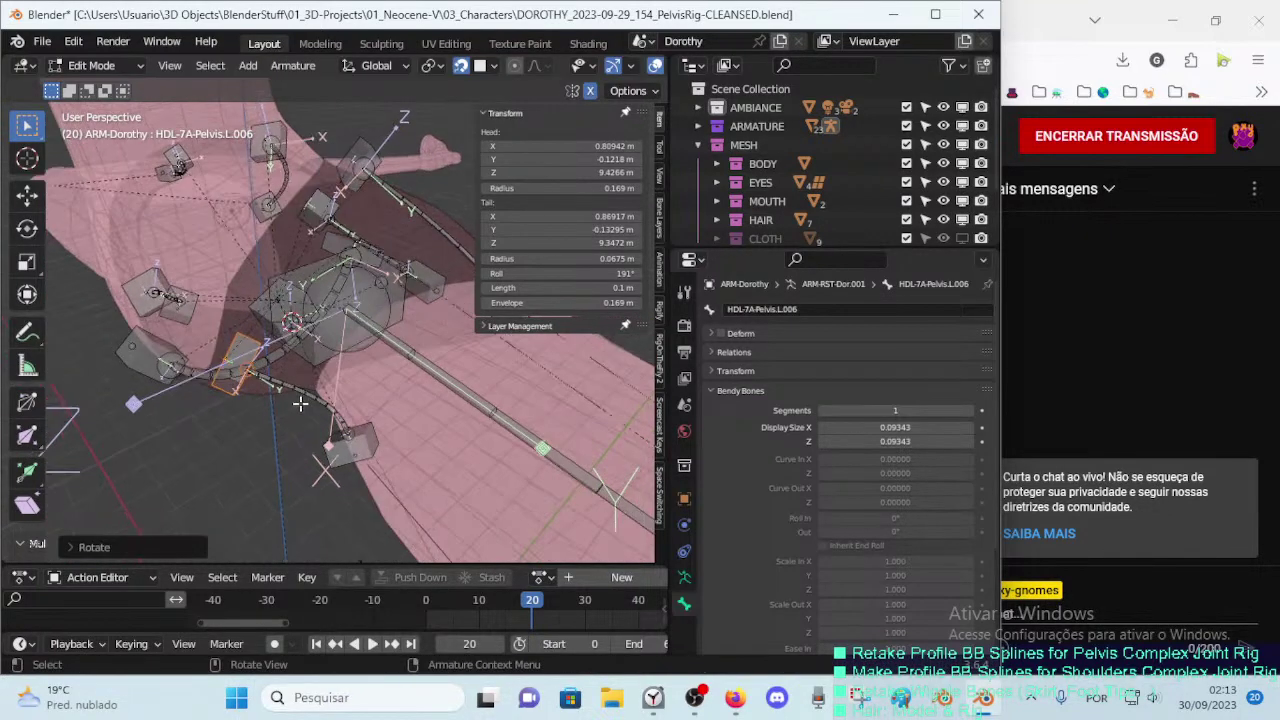
pyautogui.moveTo(234, 435); pyautogui.dragTo(318, 430, button='middle')
pyautogui.press('r')
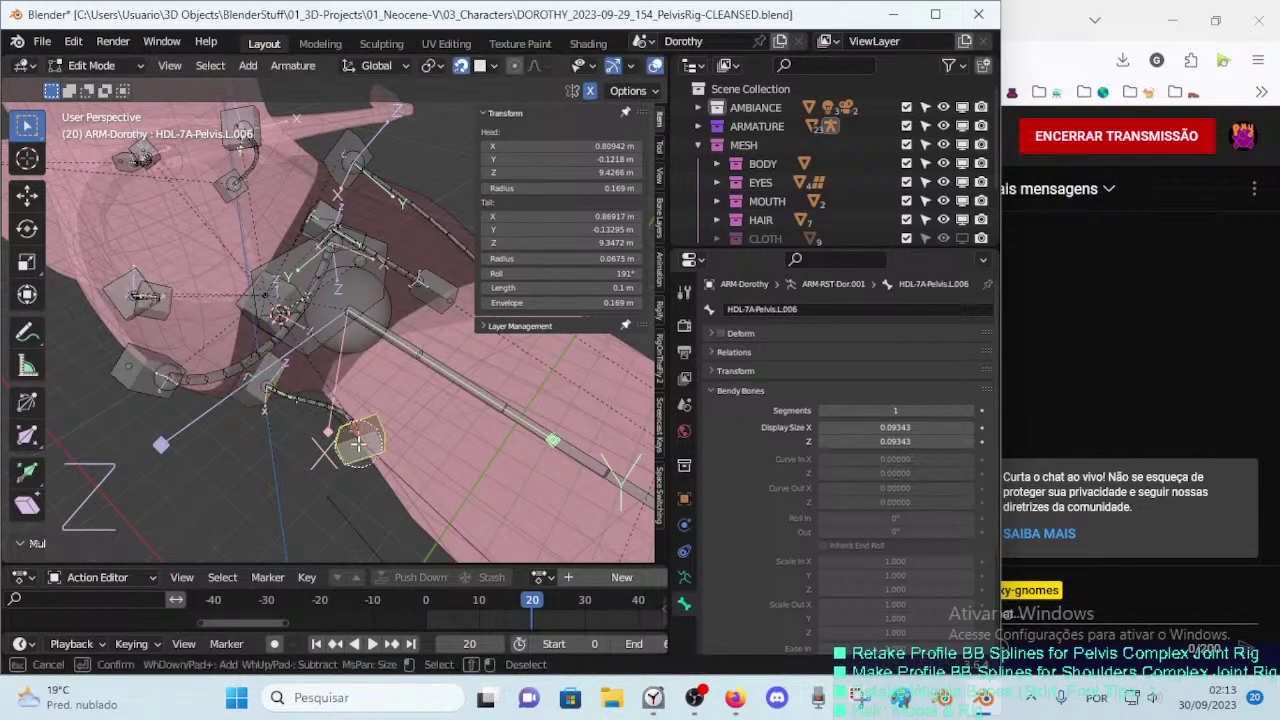
pyautogui.click(408, 450)
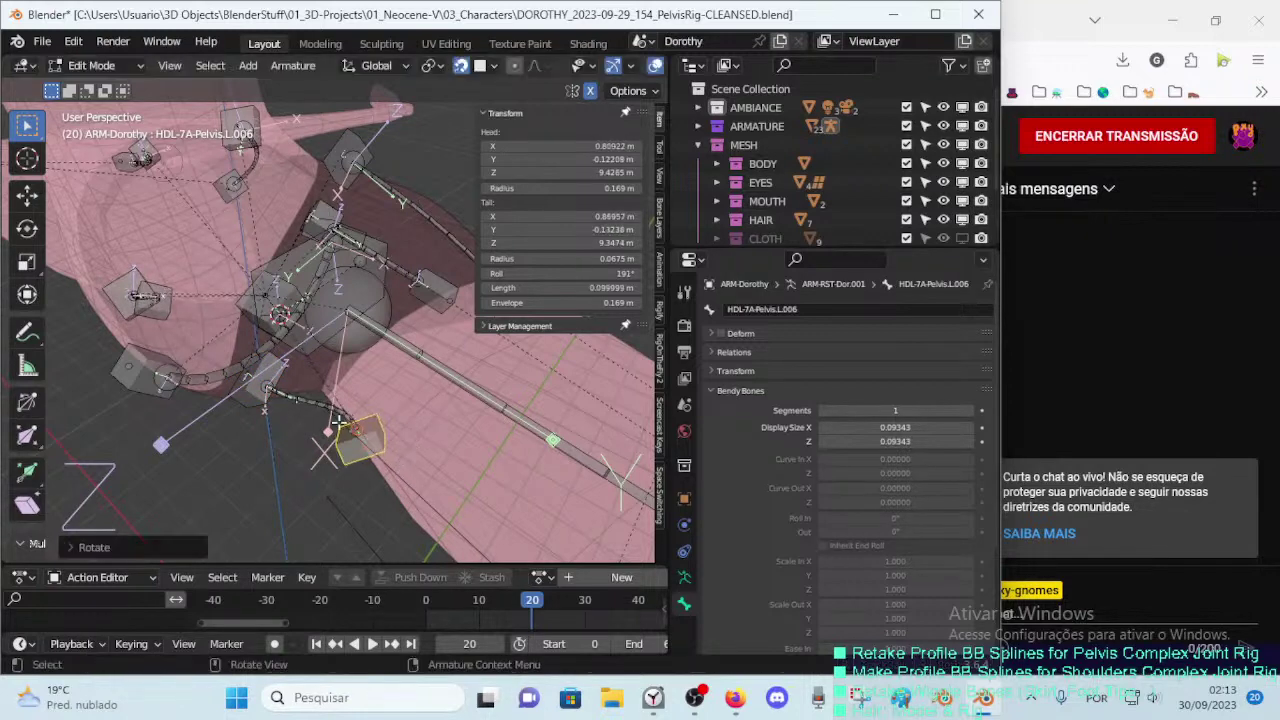
pyautogui.press('g')
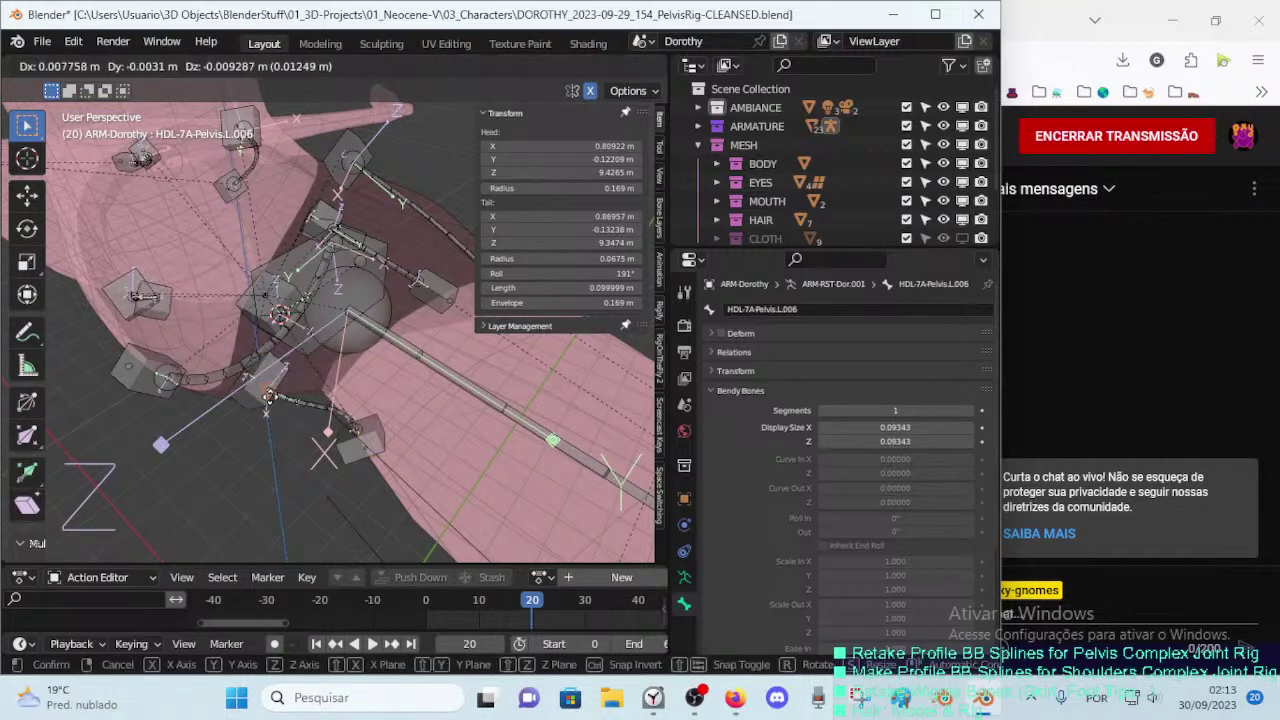
pyautogui.click(285, 393)
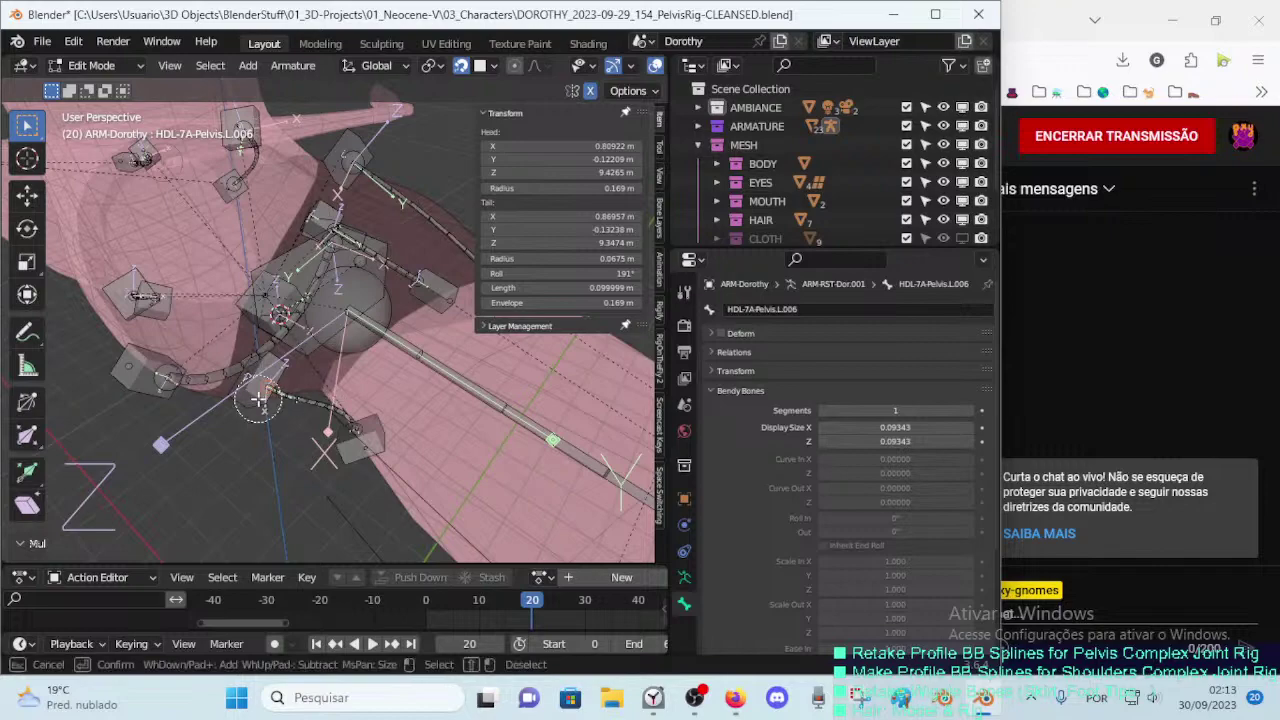
pyautogui.press('r')
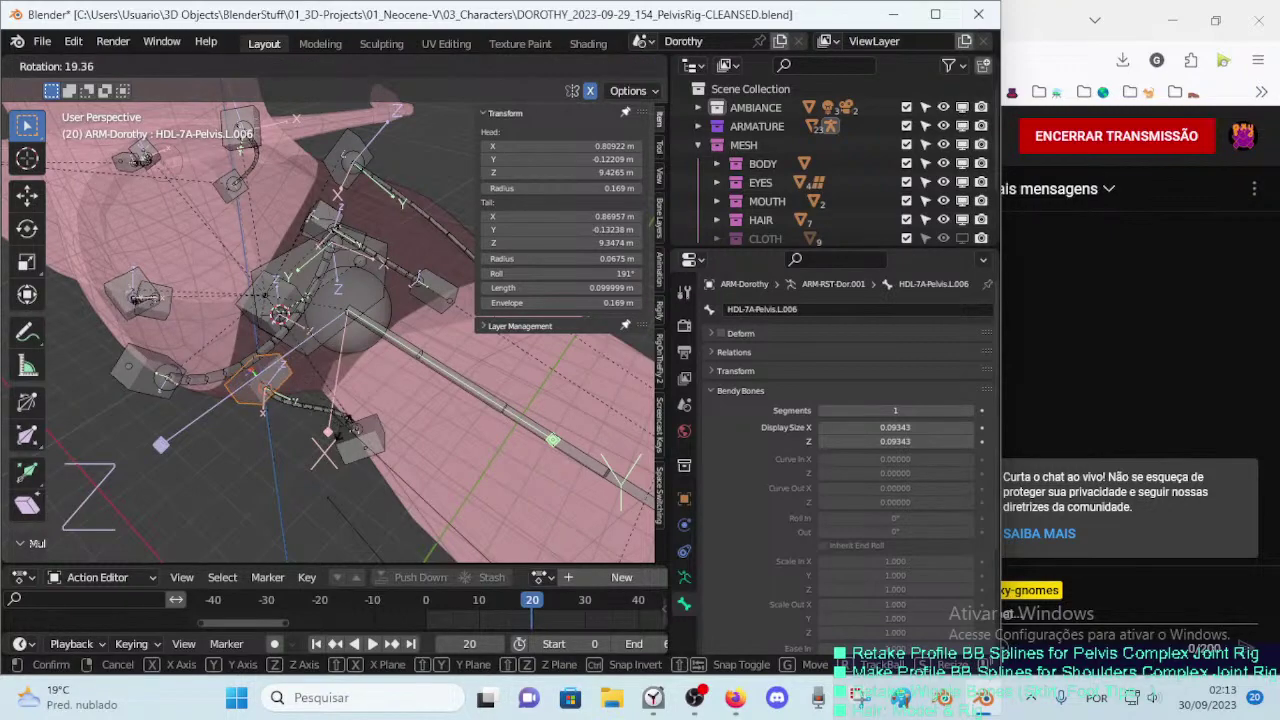
pyautogui.click(357, 378)
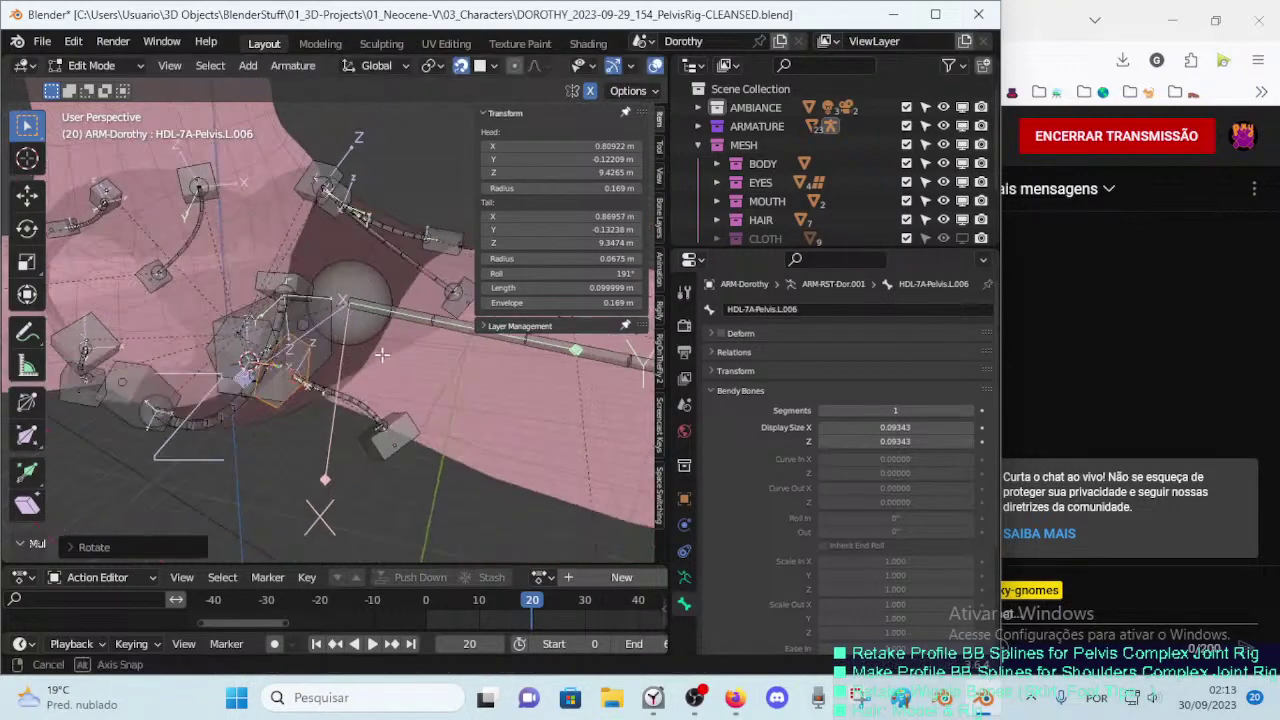
pyautogui.moveTo(360, 370)
pyautogui.mouseDown(button='middle')
pyautogui.moveTo(391, 288)
pyautogui.moveTo(376, 398)
pyautogui.mouseUp(button='middle')
pyautogui.press('g')
pyautogui.click(385, 300)
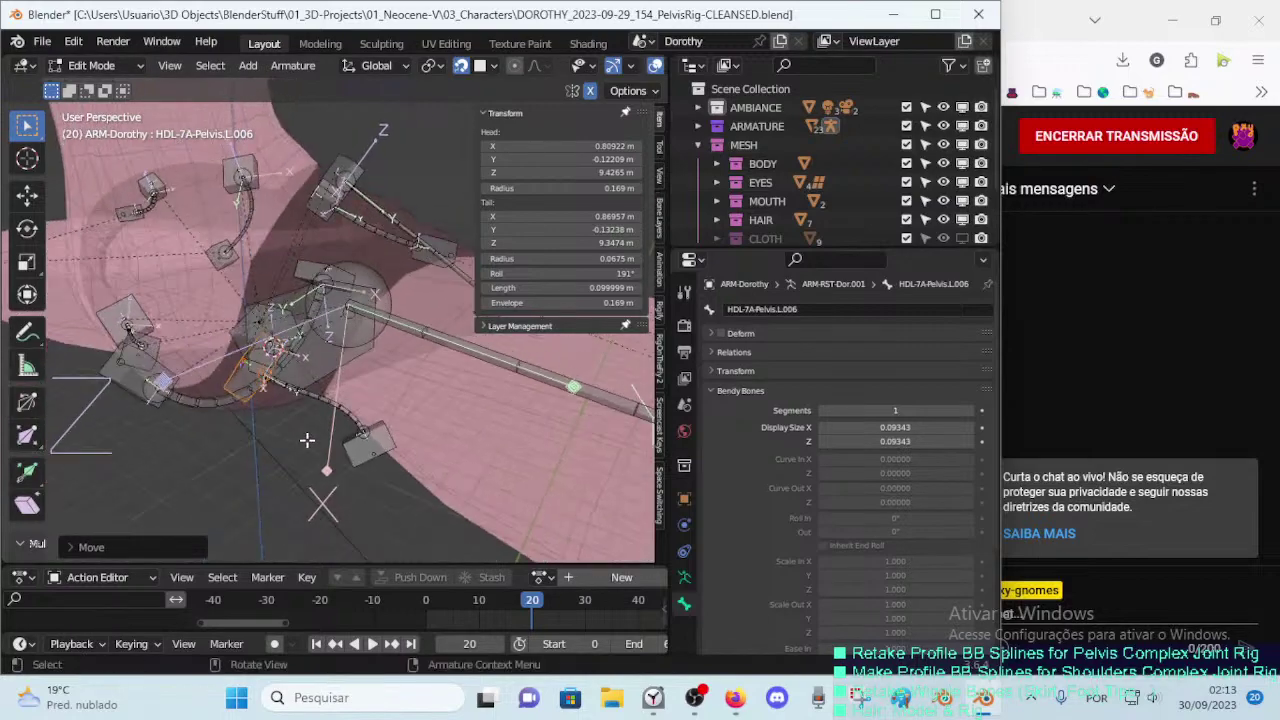
pyautogui.press('r')
pyautogui.click(348, 436)
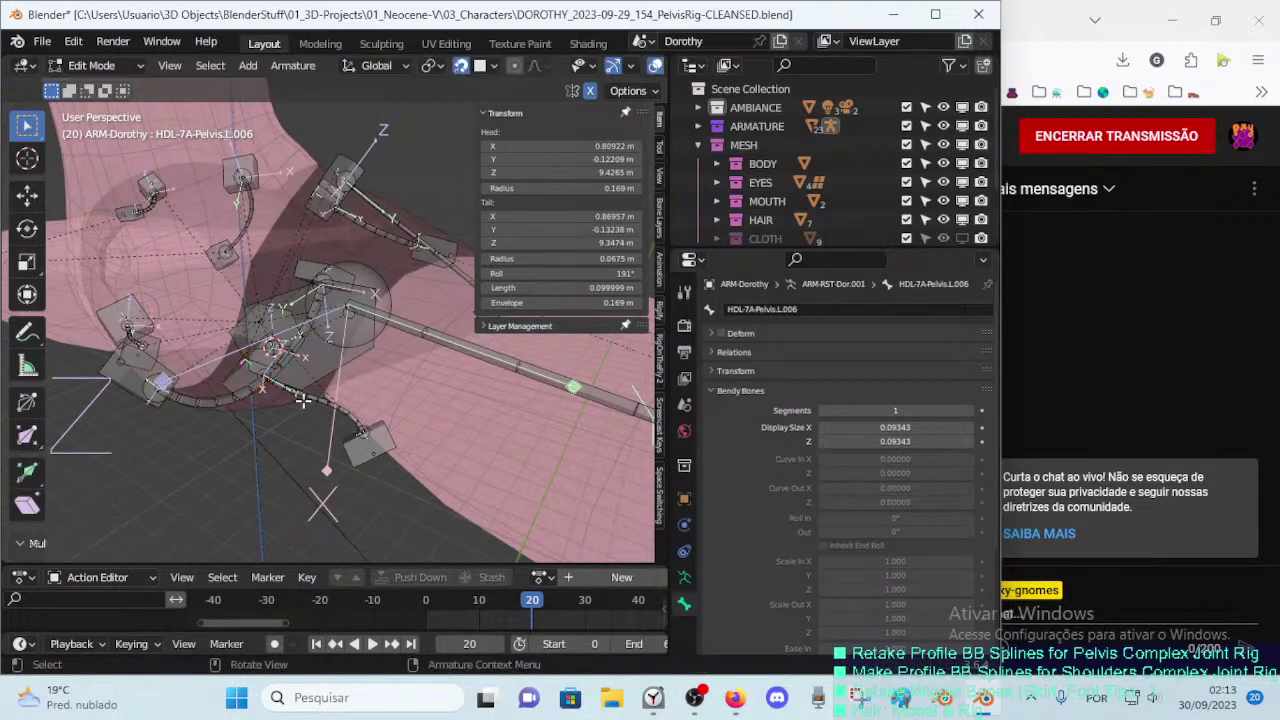
pyautogui.moveTo(363, 446); pyautogui.dragTo(253, 383, button='middle')
pyautogui.press('g')
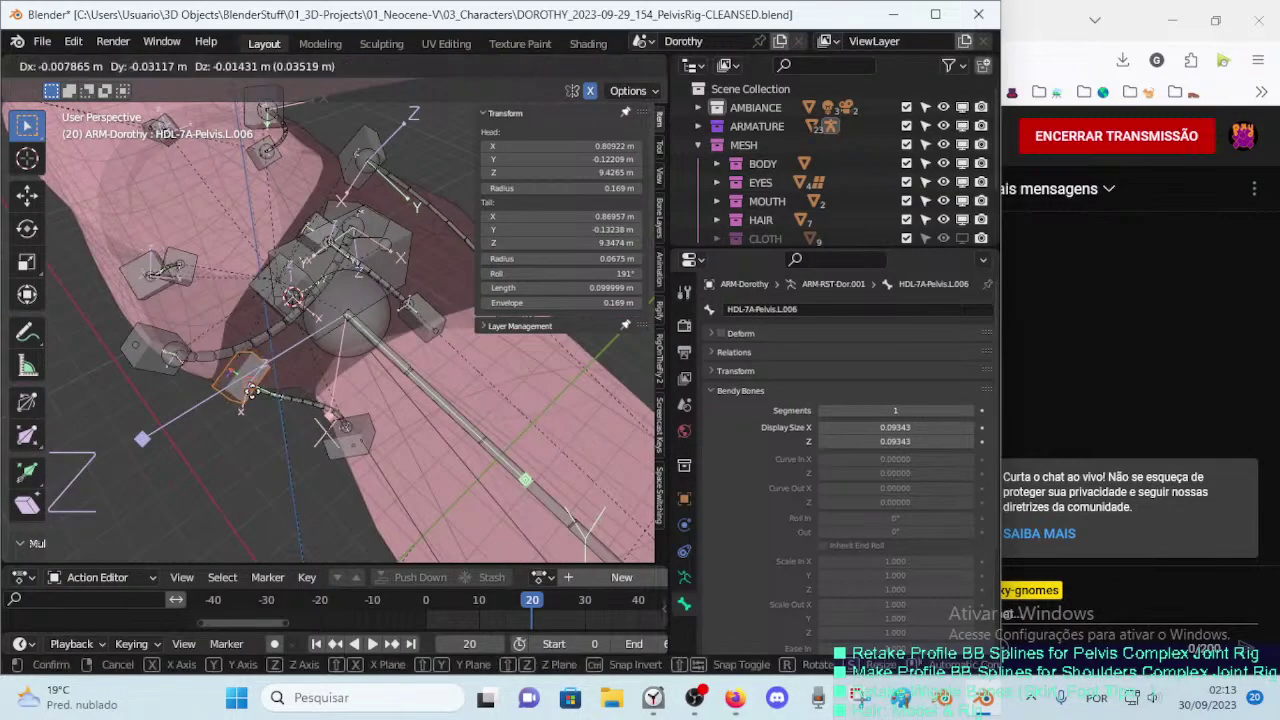
pyautogui.click(250, 388)
pyautogui.press('r')
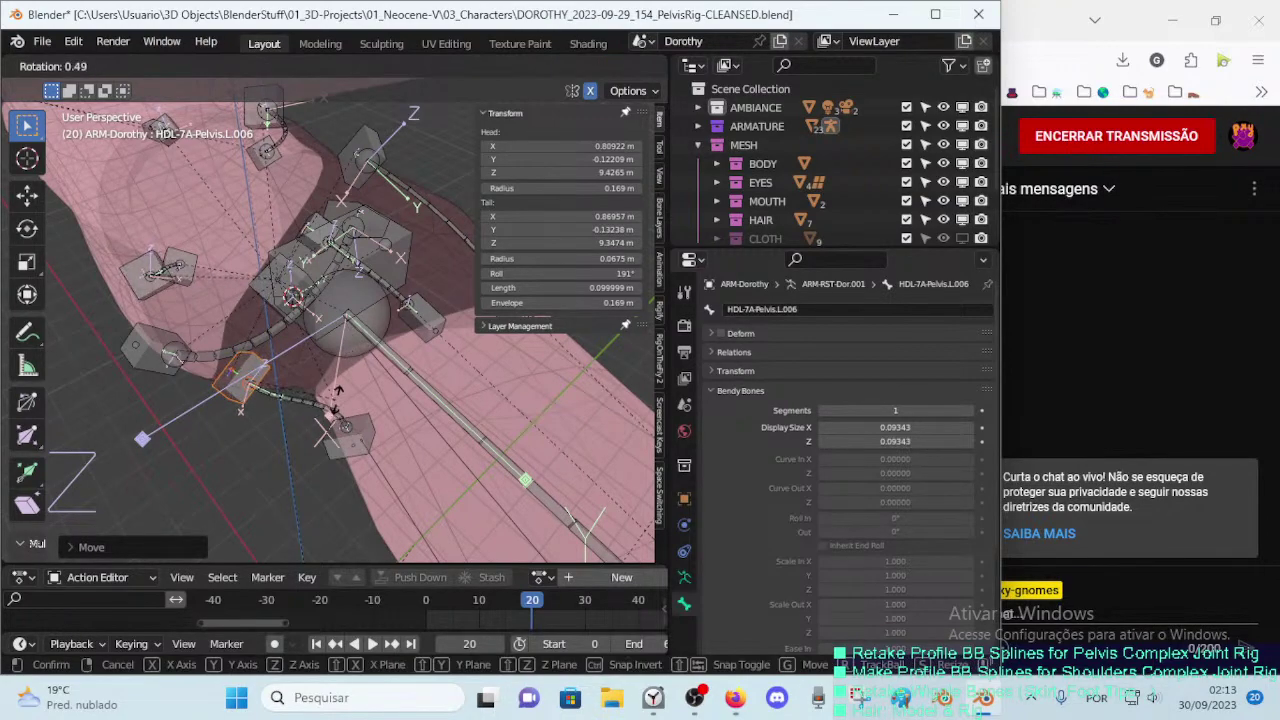
pyautogui.click(314, 401)
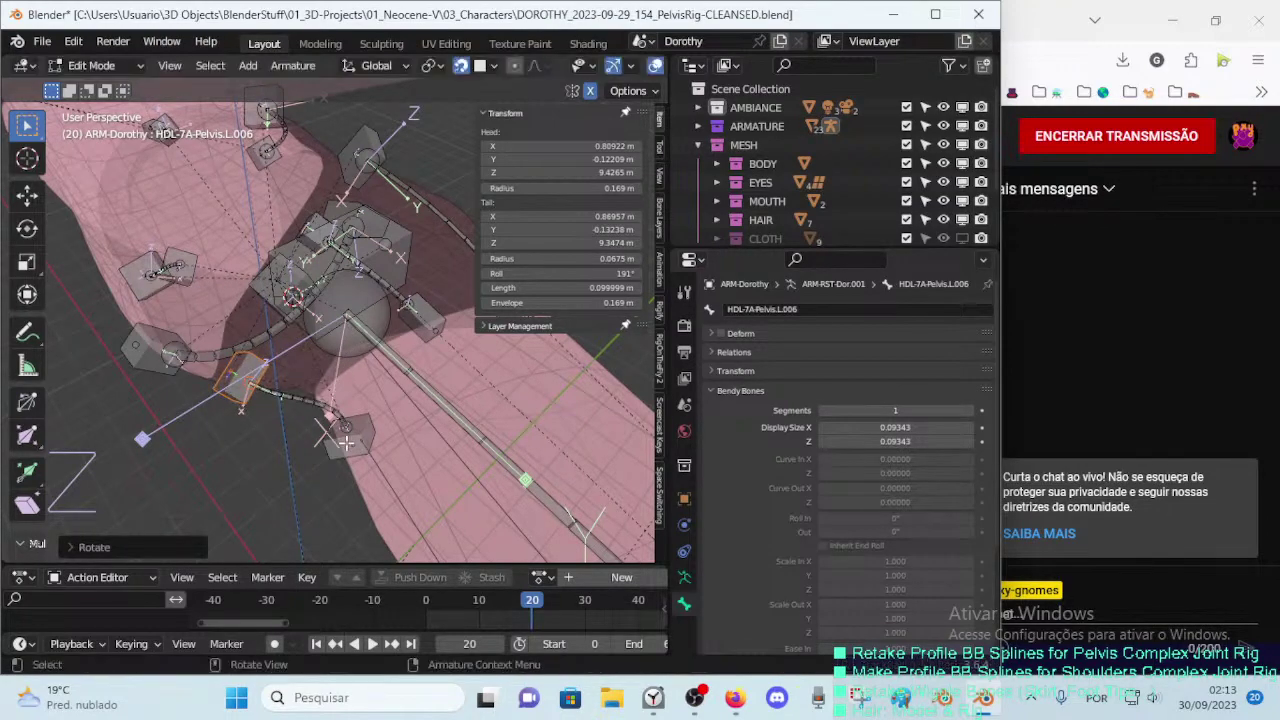
pyautogui.hotkey('ctrl', 'z')
pyautogui.moveTo(331, 423); pyautogui.dragTo(455, 383, button='middle')
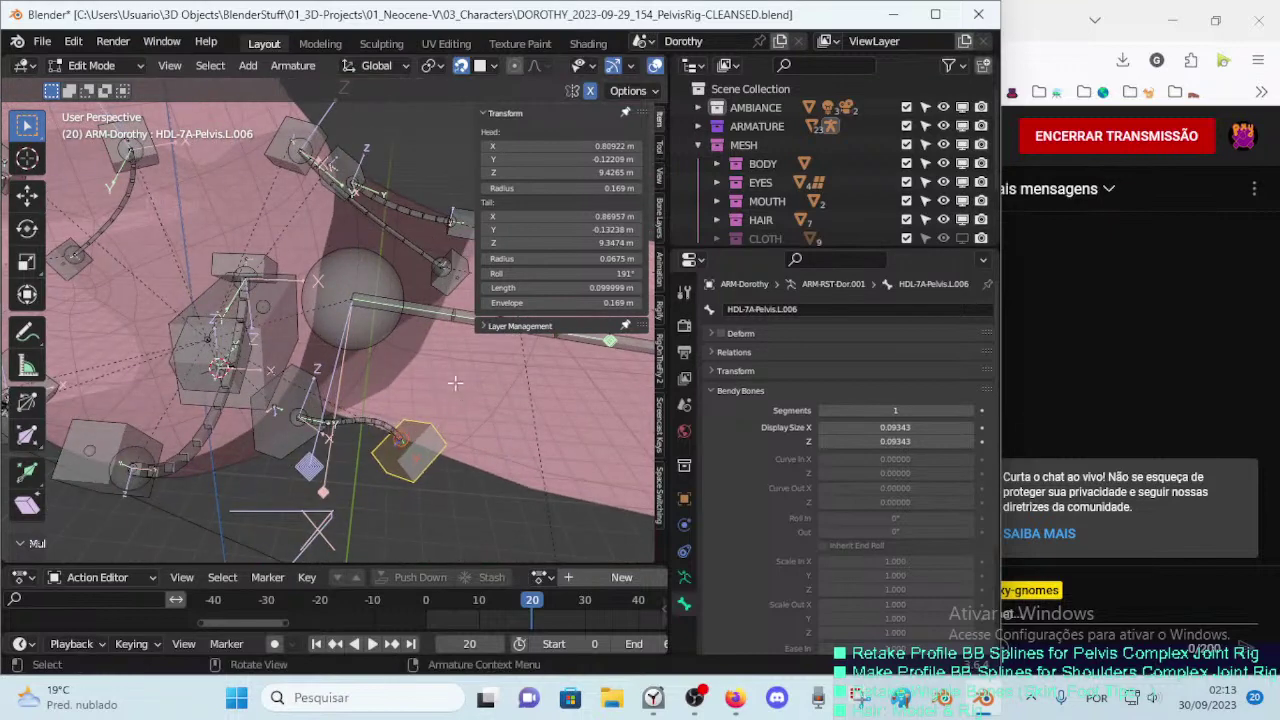
# Step: Adjust the handle's roll, rotate it on the X axis, nudge it into place, and open the Snap settings
pyautogui.hotkey('ctrl', 'r')
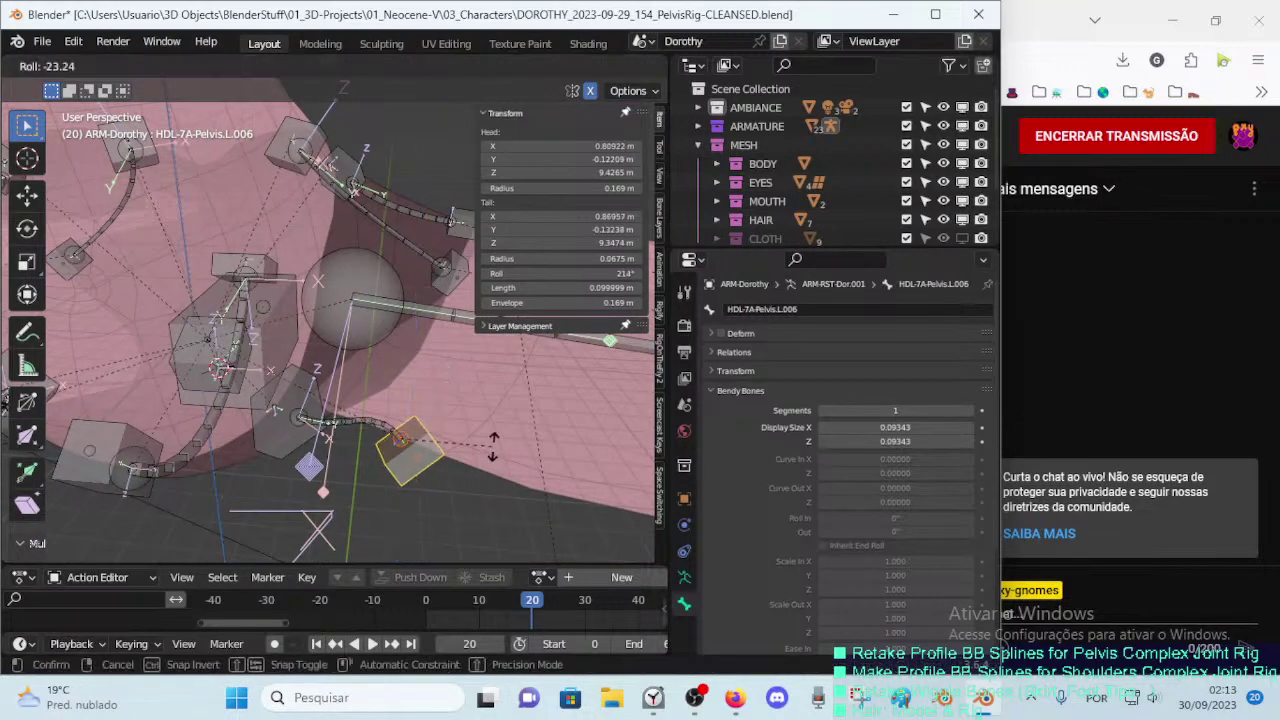
pyautogui.click(470, 480)
pyautogui.press('r')
pyautogui.press('x')
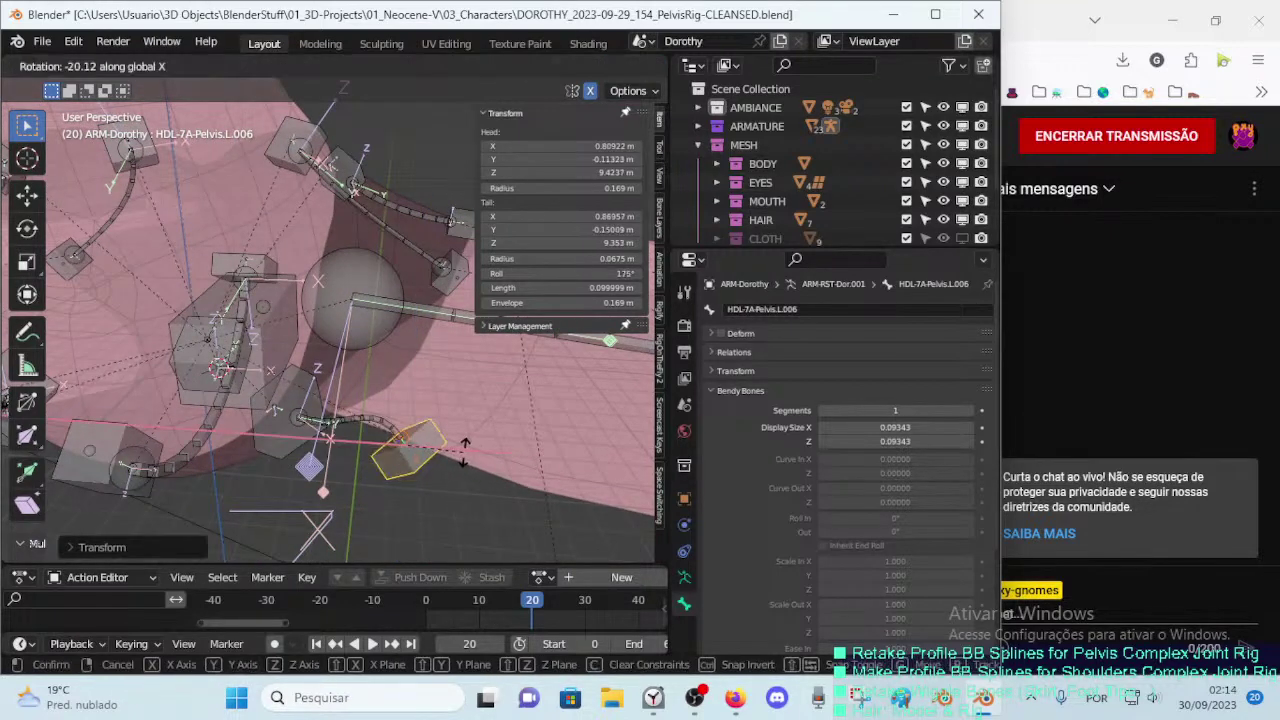
pyautogui.click(430, 428)
pyautogui.press('r')
pyautogui.click(481, 420)
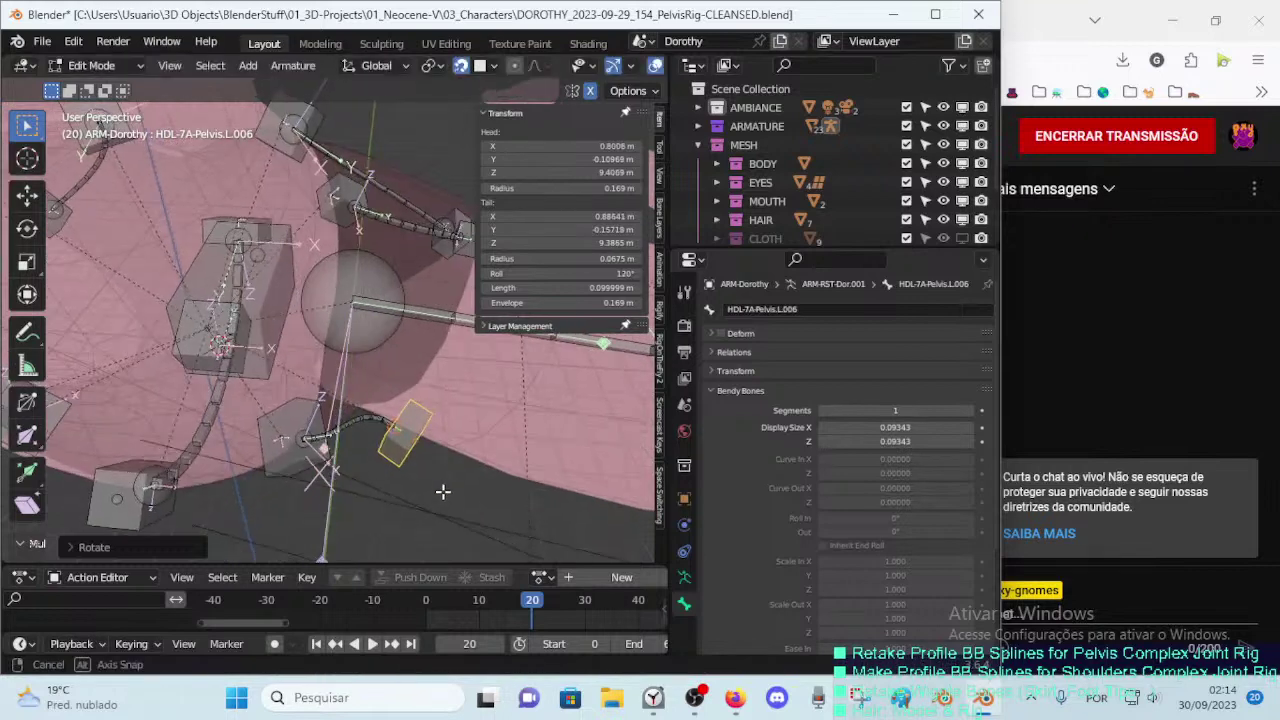
pyautogui.moveTo(481, 420); pyautogui.dragTo(420, 440, button='middle')
pyautogui.press('g')
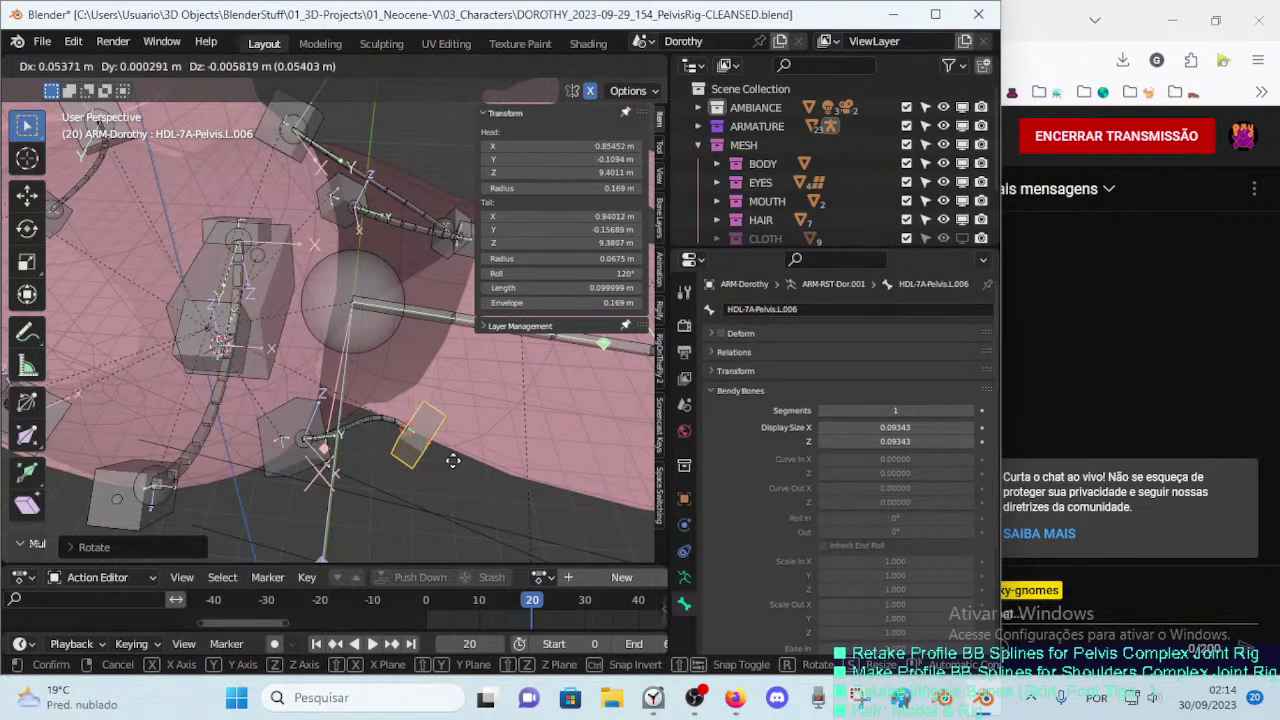
pyautogui.click(462, 463)
pyautogui.press('r')
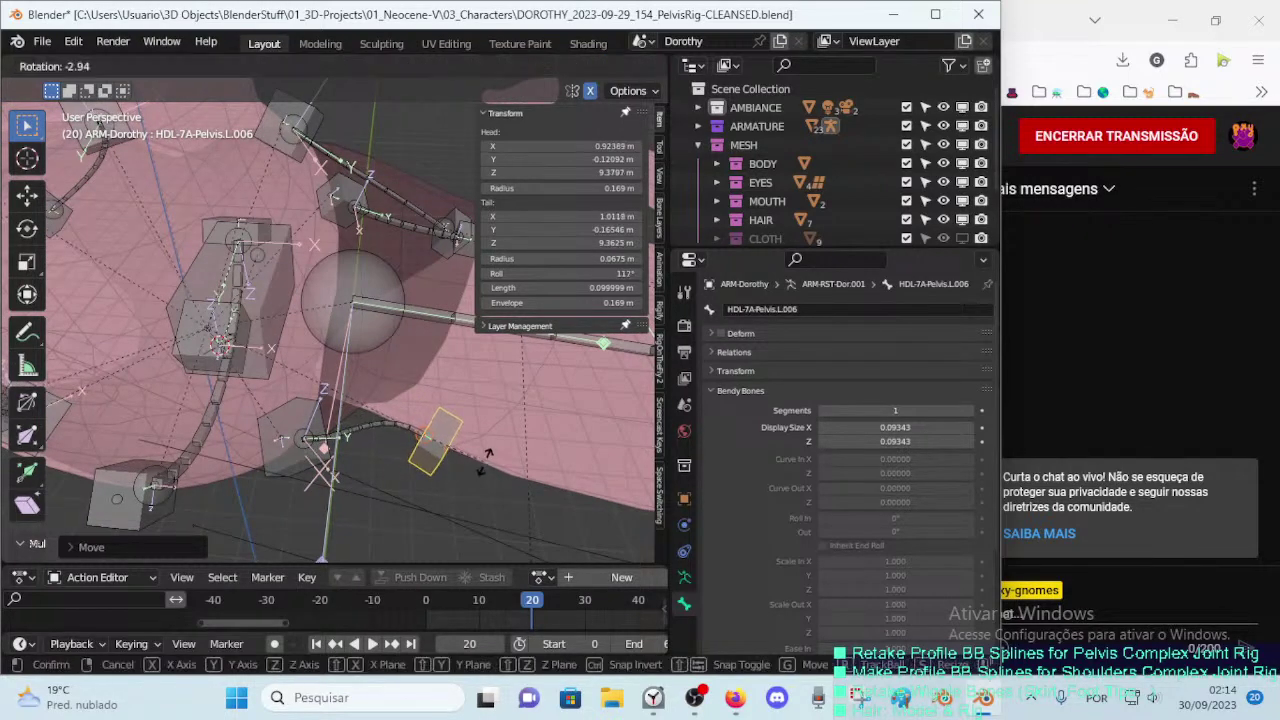
pyautogui.click(460, 461)
pyautogui.moveTo(460, 461); pyautogui.dragTo(423, 430, button='middle')
pyautogui.press('g')
pyautogui.click(428, 425)
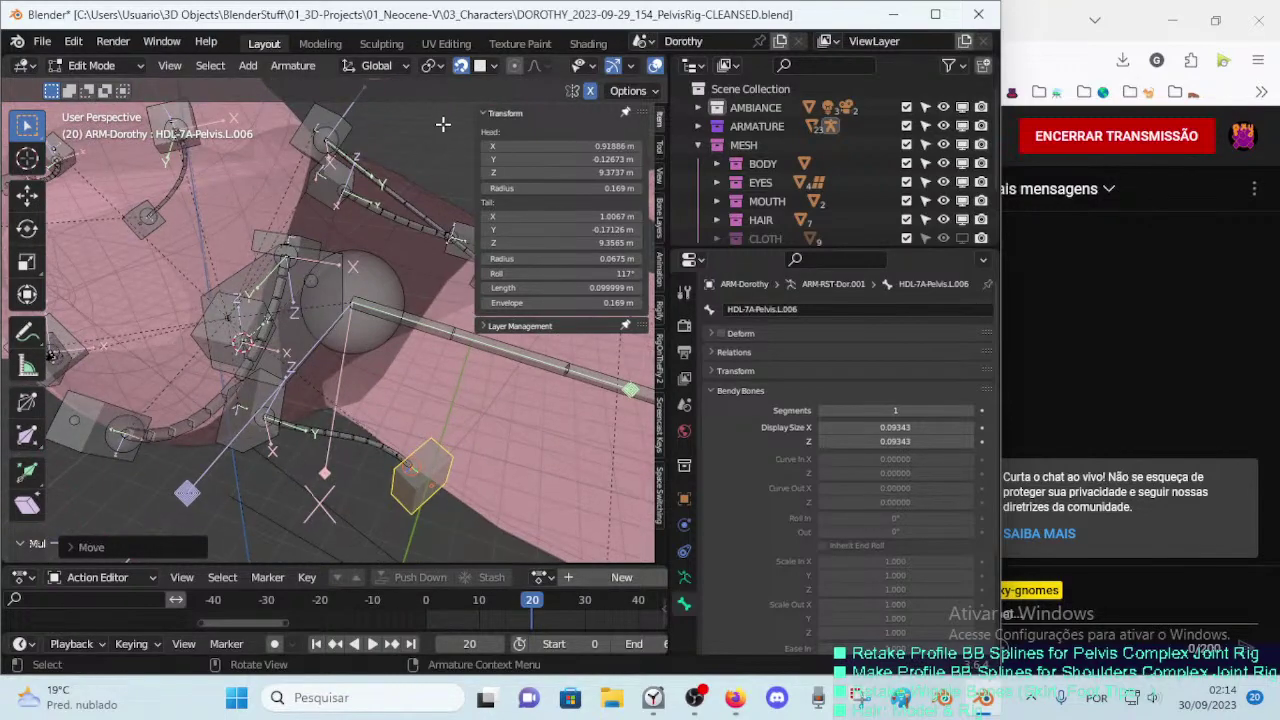
pyautogui.press('g')
pyautogui.click(445, 443)
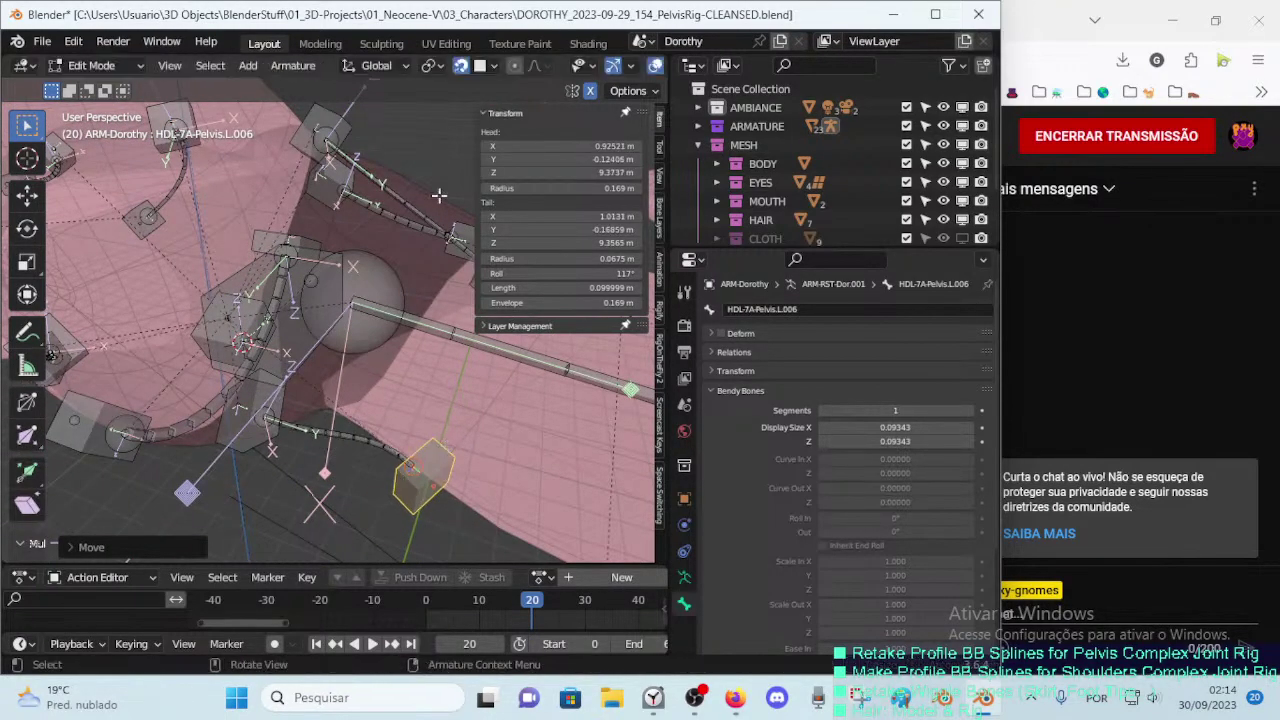
pyautogui.click(493, 70)
# Step: Enable Include Non-Edited snapping and move HDL-7A-Pelvis.L.006 into place
pyautogui.click(455, 383)
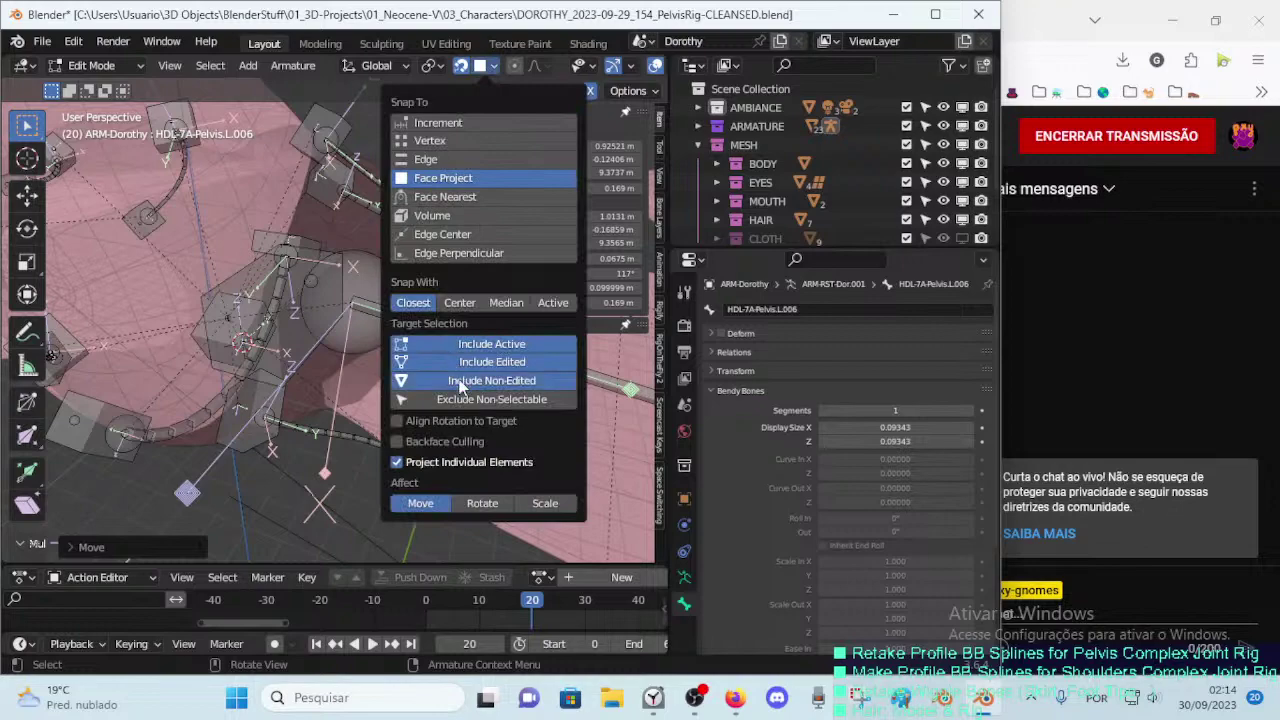
pyautogui.press('g')
pyautogui.moveTo(433, 484)
pyautogui.mouseDown(button='middle')
pyautogui.moveTo(430, 460)
pyautogui.moveTo(475, 397)
pyautogui.moveTo(499, 410)
pyautogui.moveTo(495, 425)
pyautogui.mouseUp(button='middle')
pyautogui.click(440, 455)
# Step: Clear HDL-7A-Pelvis.L.006's roll to 0°, then roll it to 185°
pyautogui.hotkey('alt', 'r')
pyautogui.hotkey('ctrl', 'r')
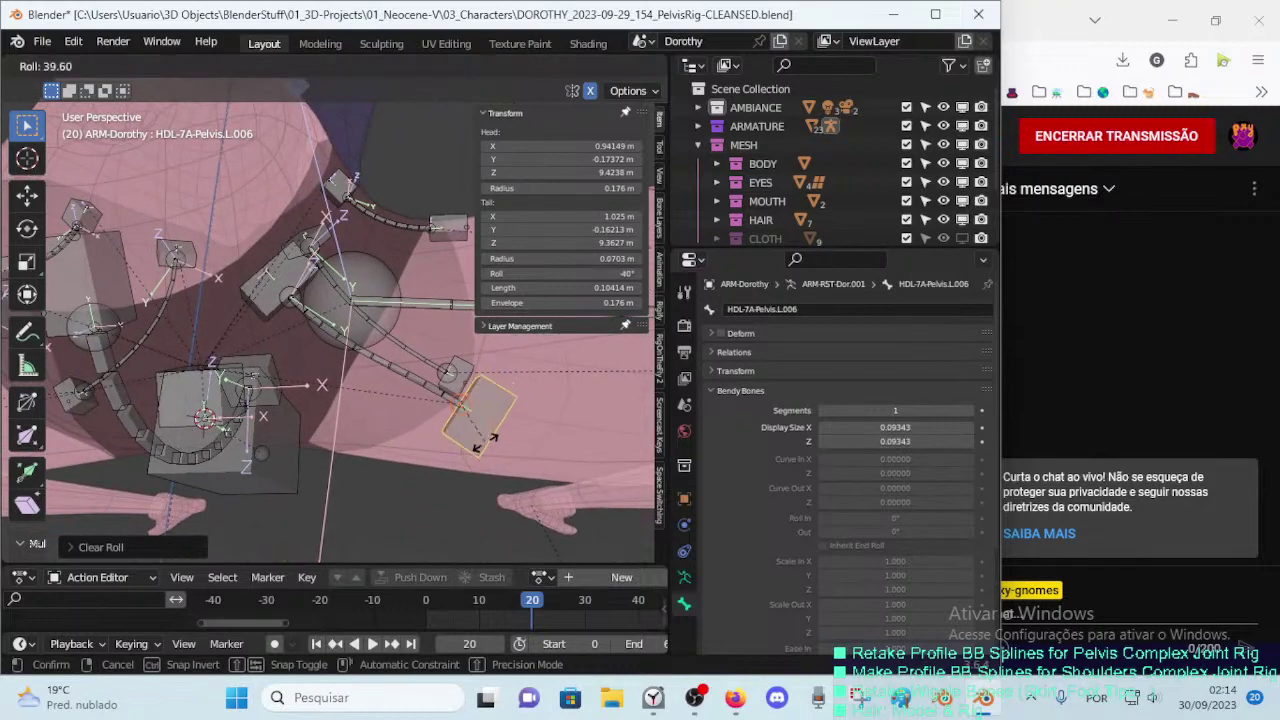
pyautogui.click(420, 462)
pyautogui.moveTo(420, 462); pyautogui.dragTo(560, 412, button='middle')
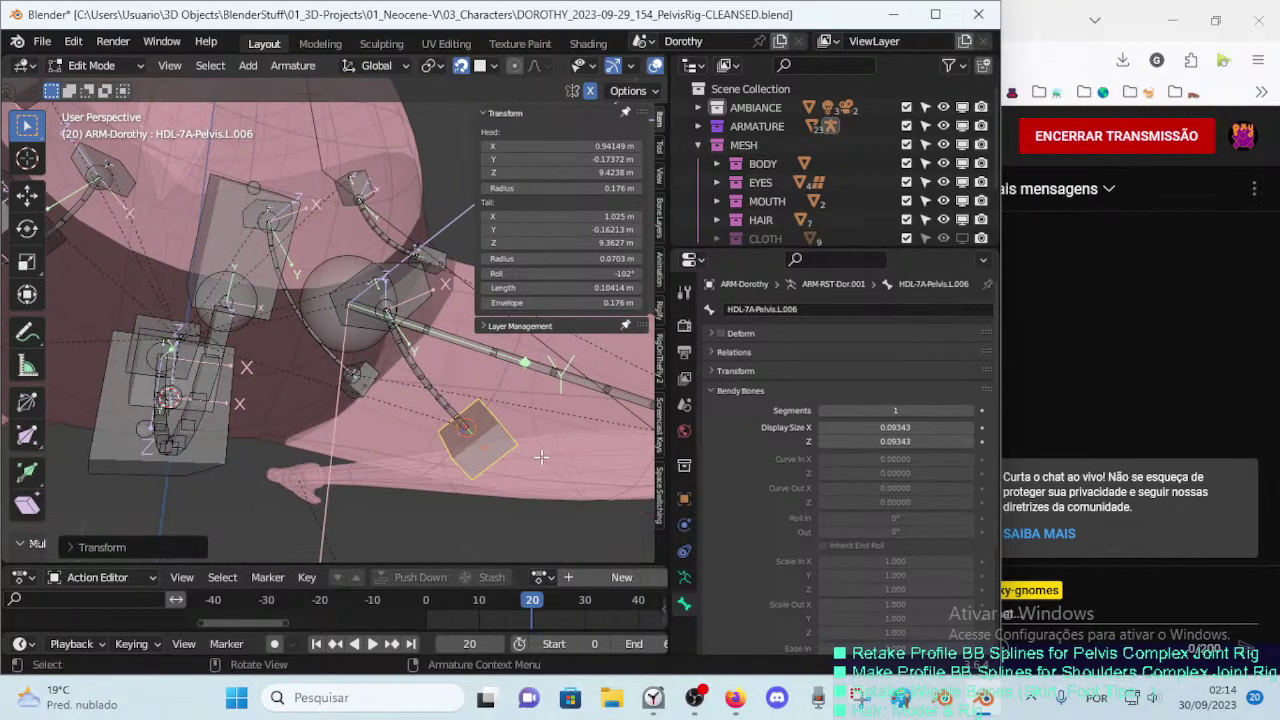
pyautogui.hotkey('ctrl', 'r')
pyautogui.click(552, 393)
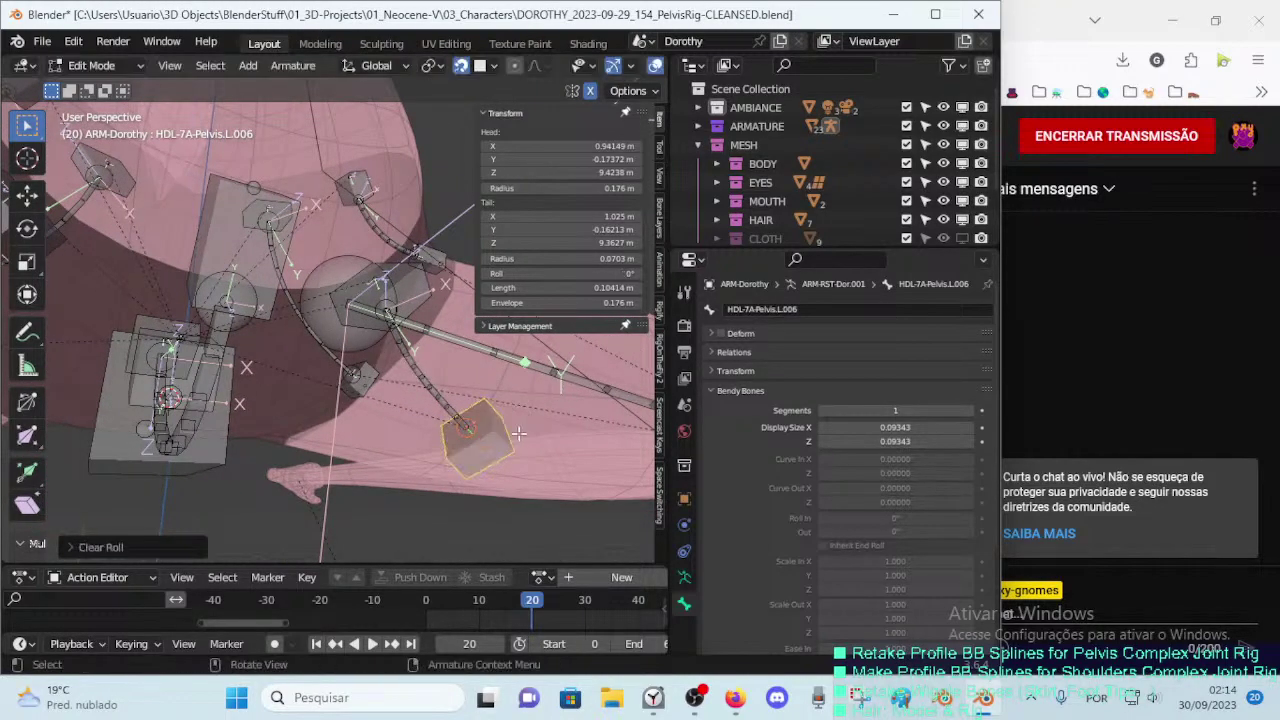
pyautogui.hotkey('ctrl', 'r')
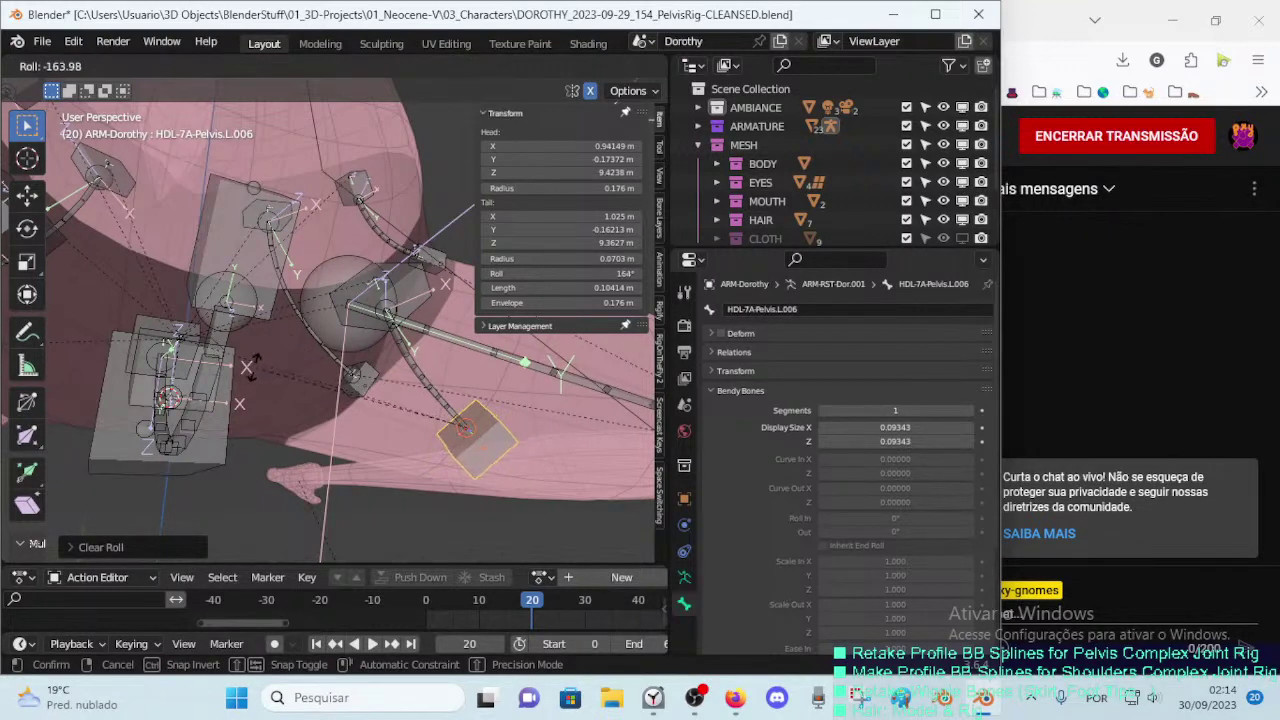
pyautogui.click(312, 430)
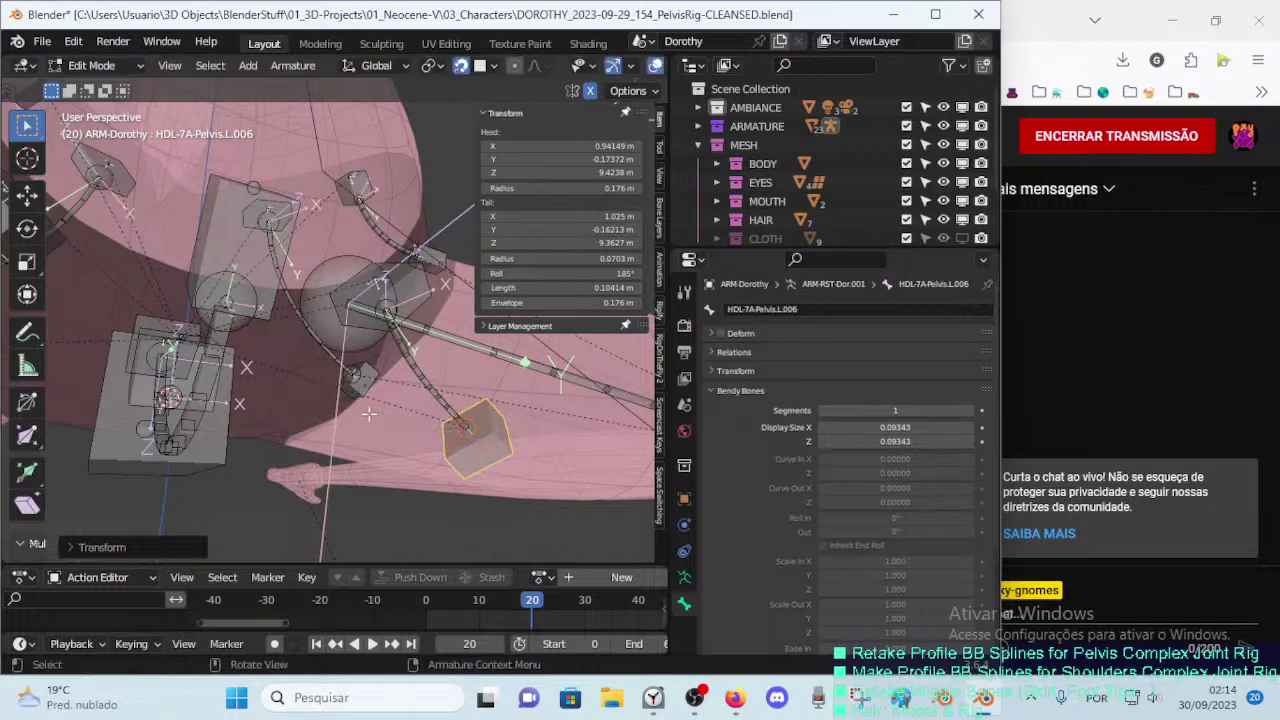
pyautogui.moveTo(312, 430)
pyautogui.mouseDown(button='middle')
pyautogui.moveTo(253, 228)
pyautogui.moveTo(237, 250)
pyautogui.moveTo(270, 437)
pyautogui.moveTo(248, 422)
pyautogui.moveTo(295, 445)
pyautogui.mouseUp(button='middle')
# Step: Move and rotate a neighbouring handle bone
pyautogui.click(240, 248)
pyautogui.press('g')
pyautogui.click(237, 250)
pyautogui.press('r')
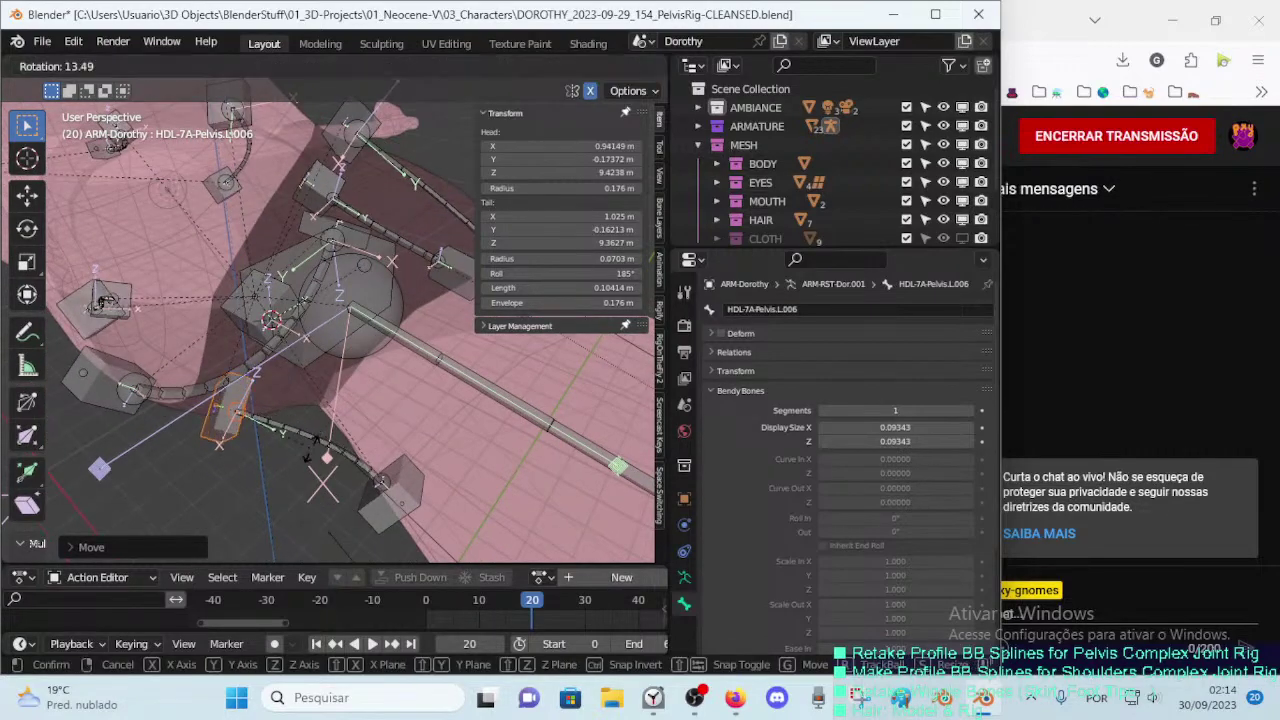
pyautogui.click(295, 455)
pyautogui.press('r')
pyautogui.click(332, 412)
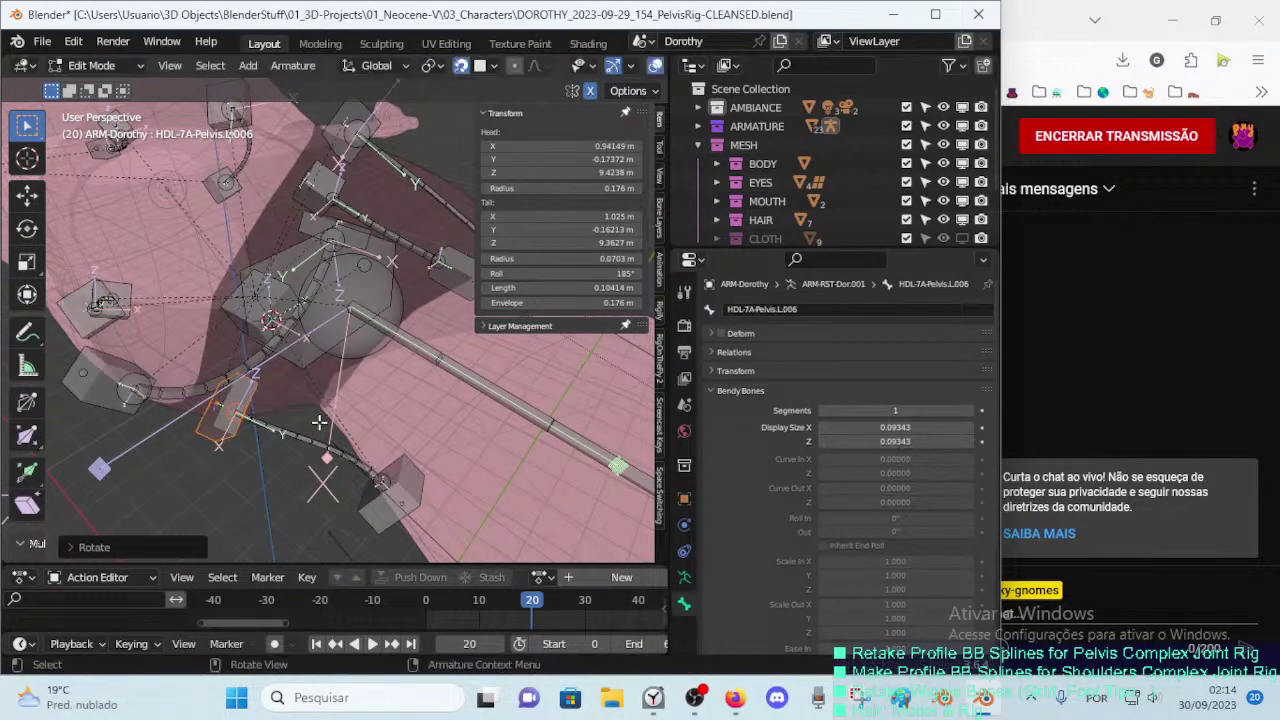
pyautogui.moveTo(332, 412); pyautogui.dragTo(338, 447, button='middle')
# Step: Shift the hexagon handle bone, then select the curved DEF-7A-Pelvis.L.004 bone
pyautogui.click(386, 484)
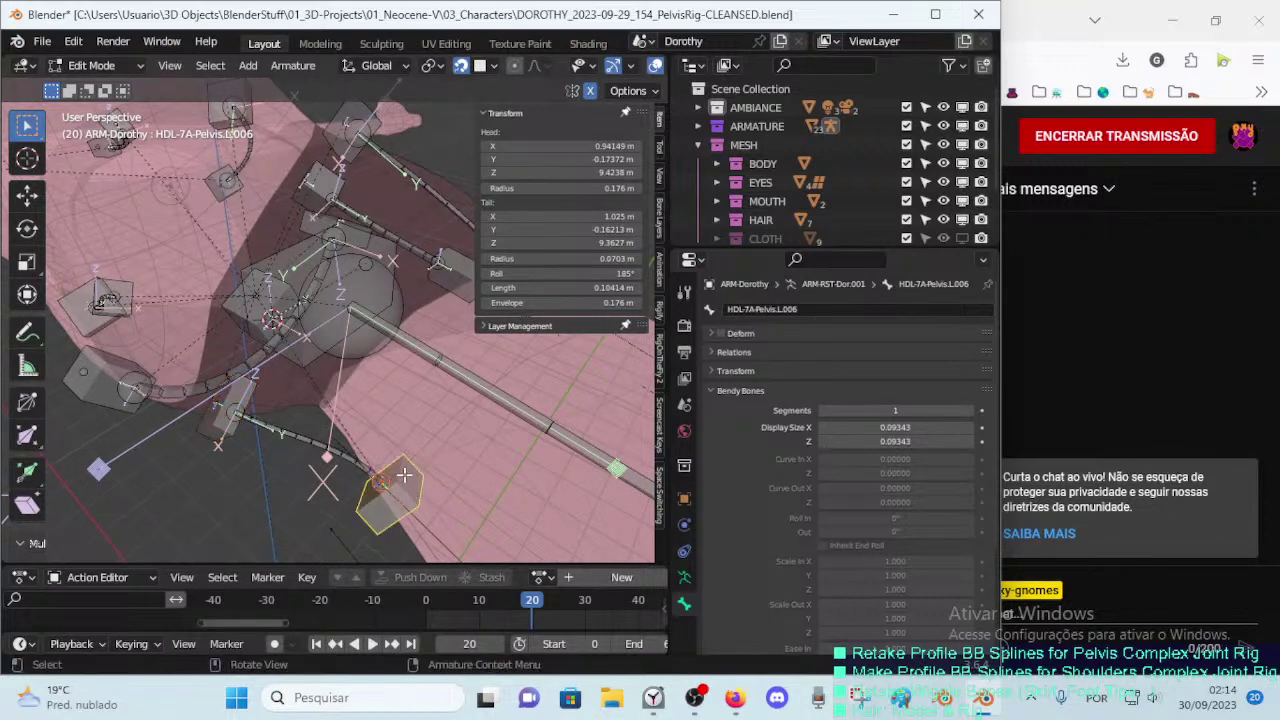
pyautogui.press('g')
pyautogui.click(404, 477)
pyautogui.moveTo(404, 477); pyautogui.dragTo(415, 397, button='middle')
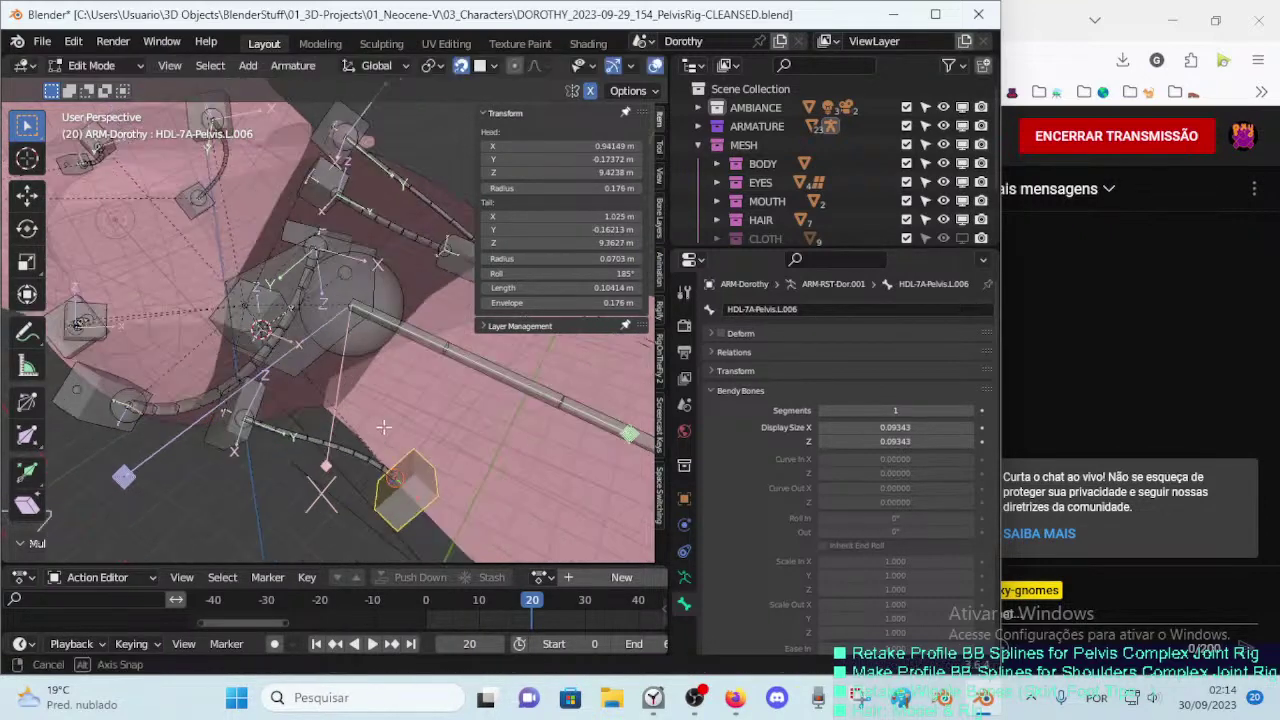
pyautogui.click(401, 440)
pyautogui.scroll(-4, 809, 518)
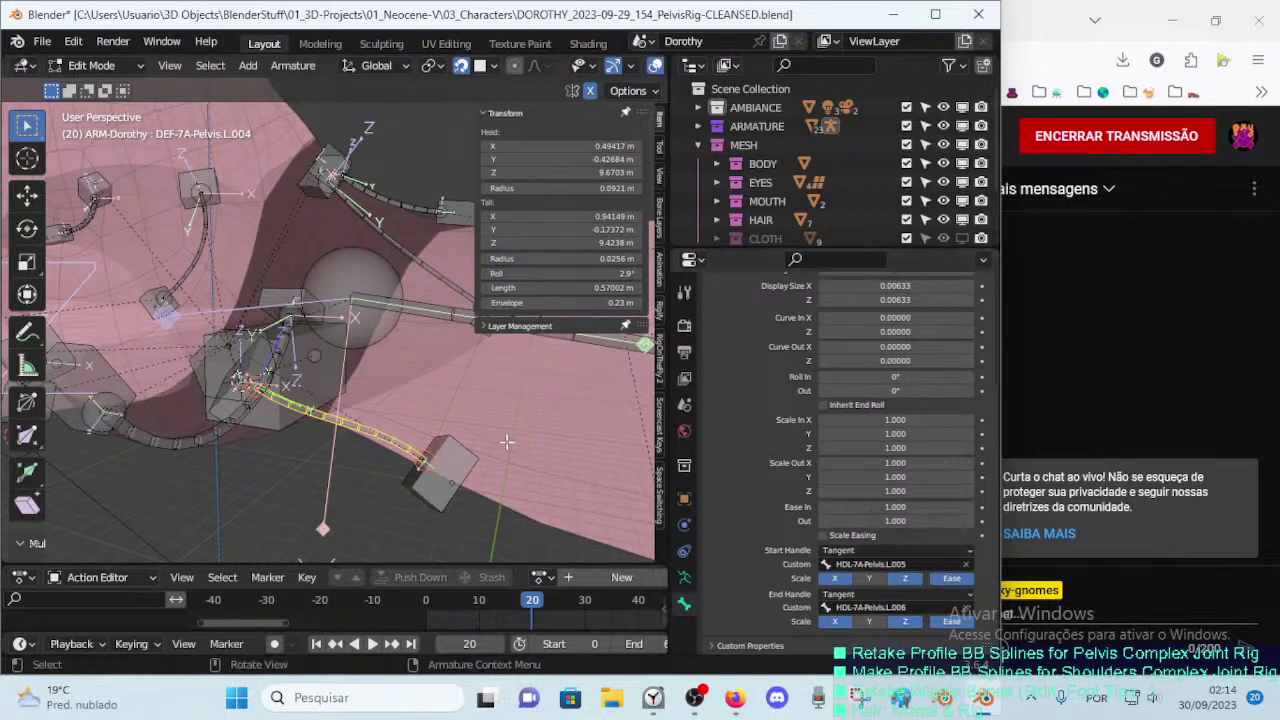
# Step: Align DEF-7A-Pelvis.L.004 to handles HDL-7A-Pelvis.L.005 and .006 with Align Bones
pyautogui.moveTo(300, 390); pyautogui.dragTo(174, 401, button='middle')
pyautogui.click(212, 376)
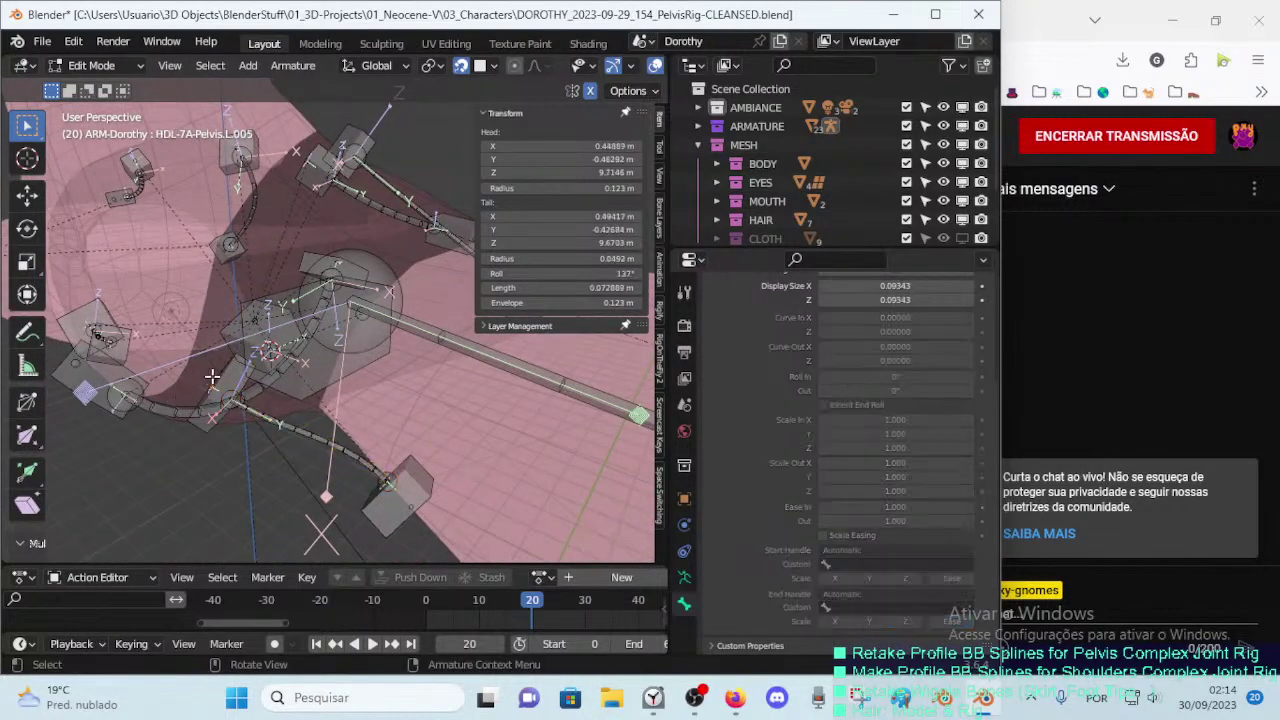
pyautogui.click(385, 498)
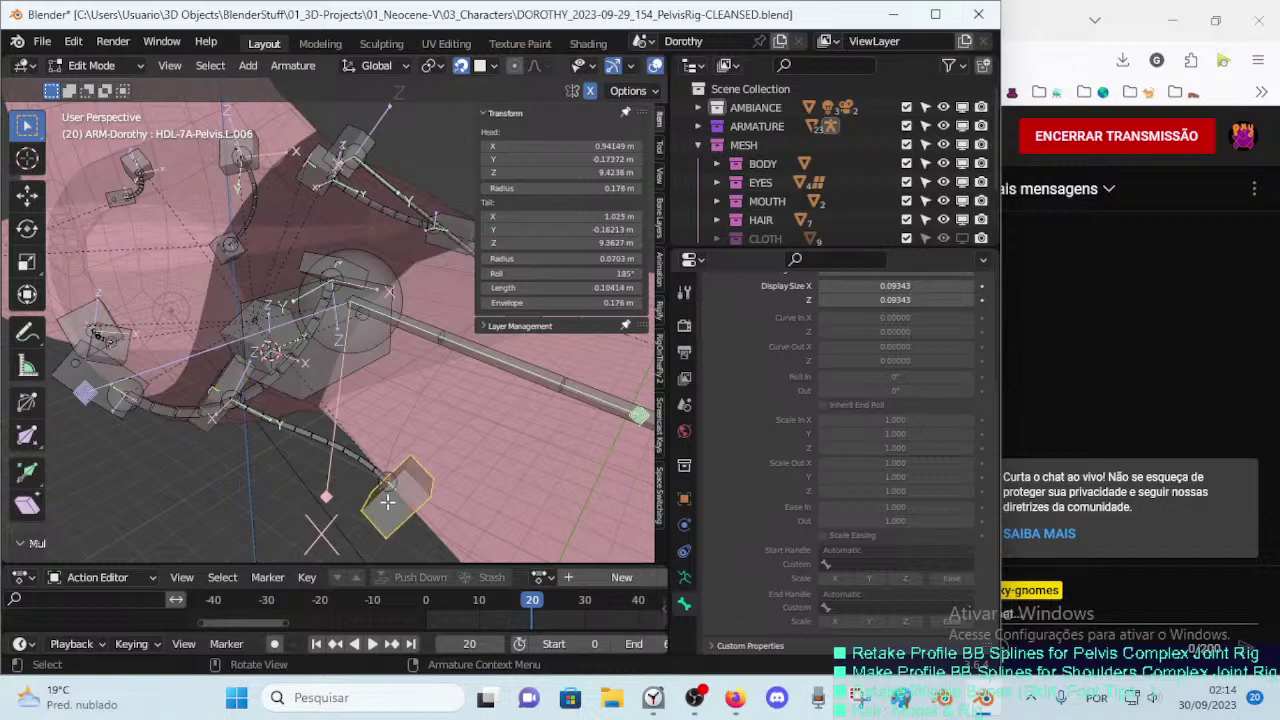
pyautogui.click(342, 455)
pyautogui.keyDown('shift'); pyautogui.click(385, 490); pyautogui.keyUp('shift')
pyautogui.hotkey('ctrl', 'alt', 'a')
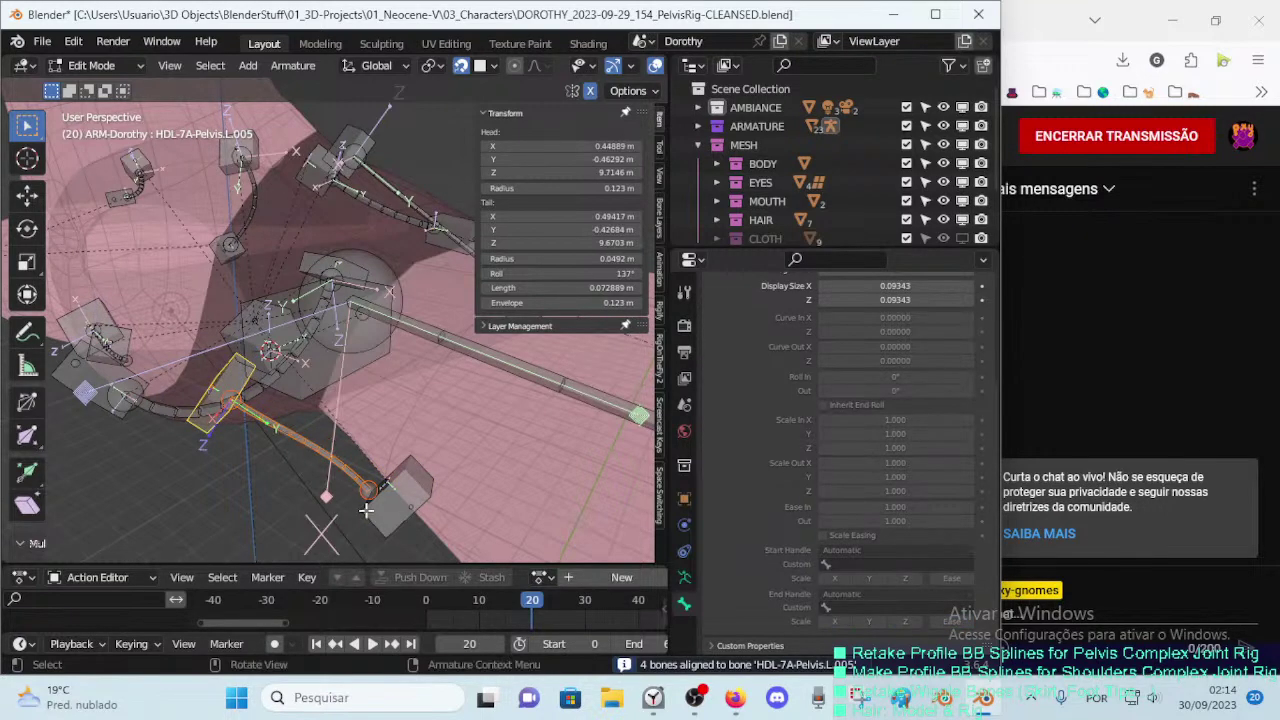
pyautogui.click(371, 491)
pyautogui.press('g')
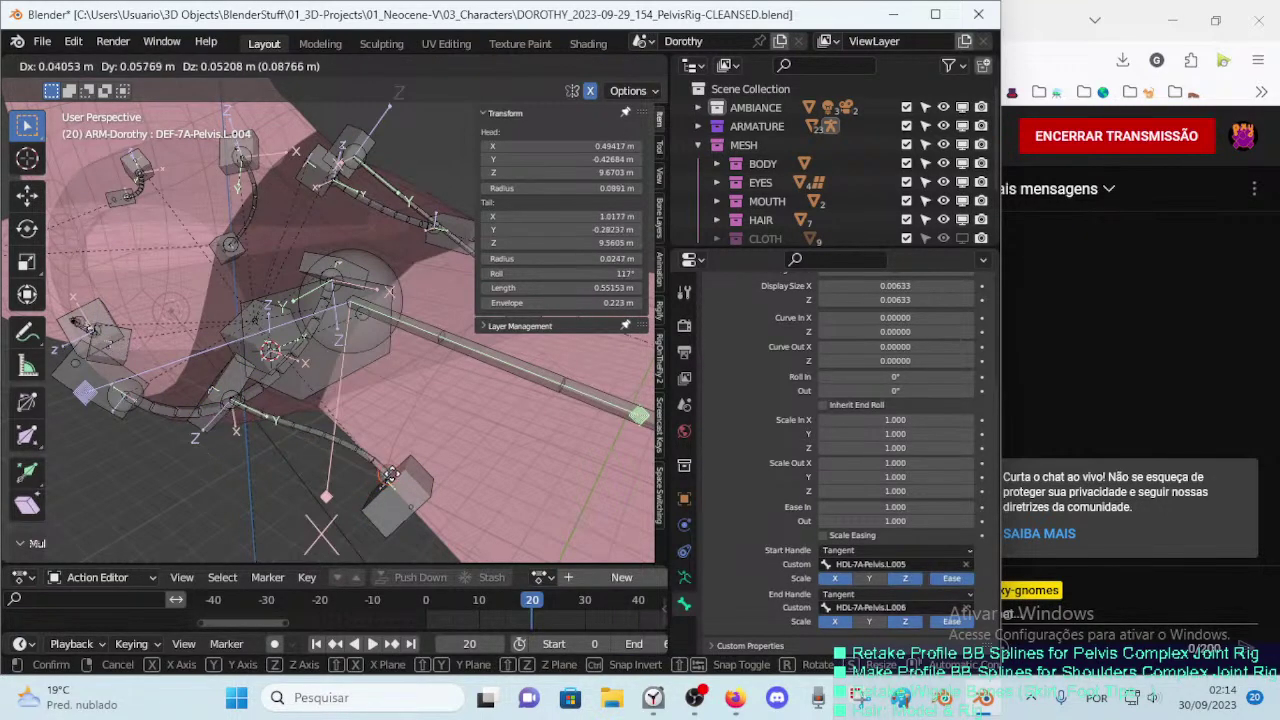
pyautogui.press('Escape')
# Step: Switch snapping to target Vertex
pyautogui.moveTo(403, 325); pyautogui.dragTo(440, 300, button='middle')
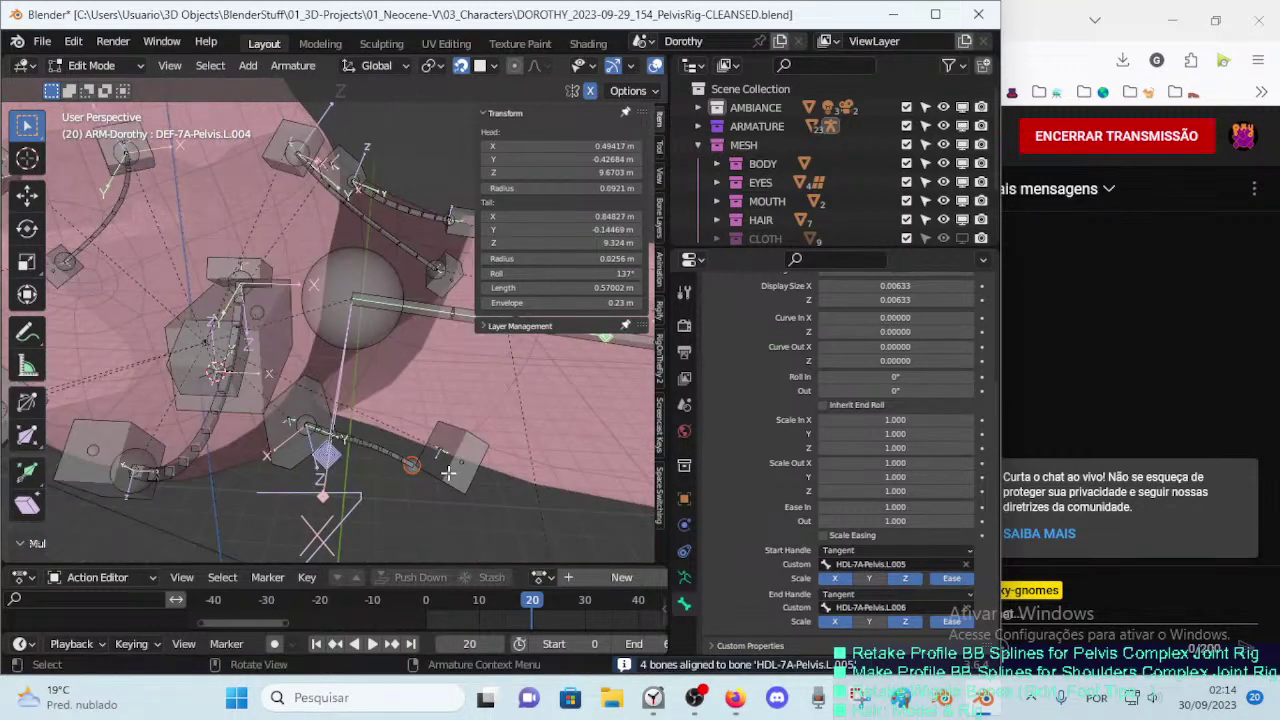
pyautogui.press('g')
pyautogui.click(488, 73)
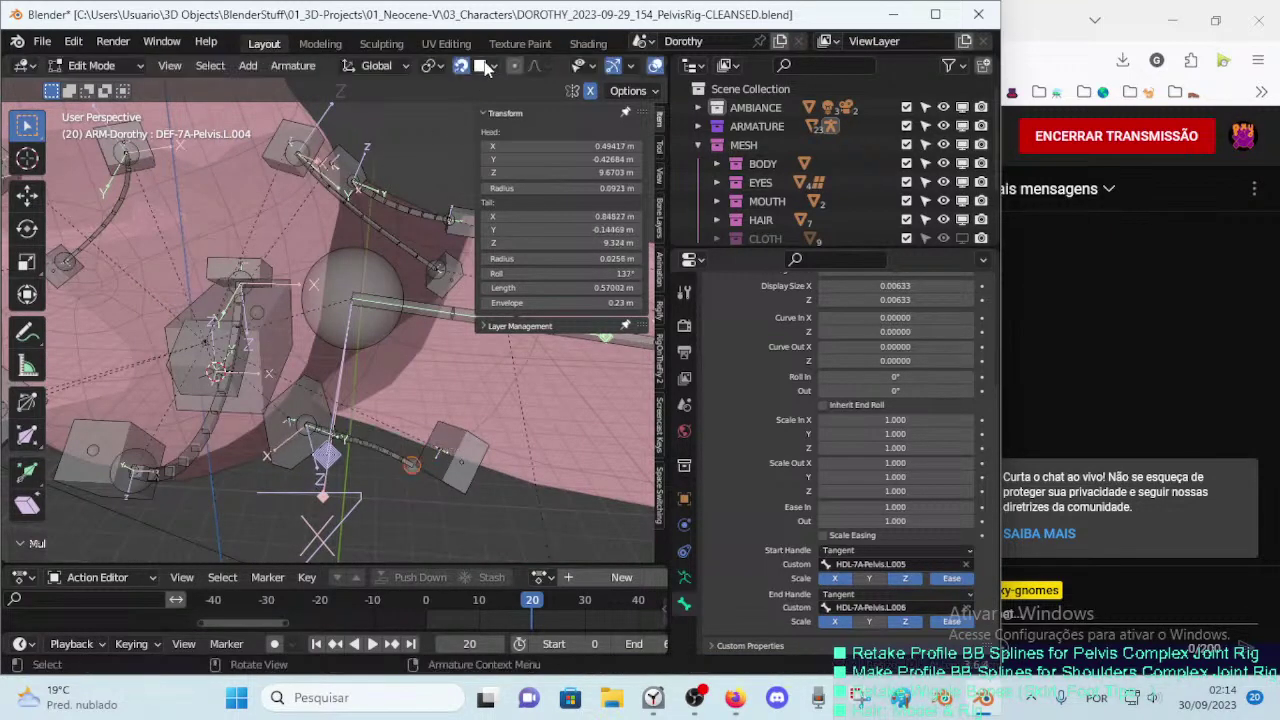
pyautogui.click(487, 66)
pyautogui.click(440, 141)
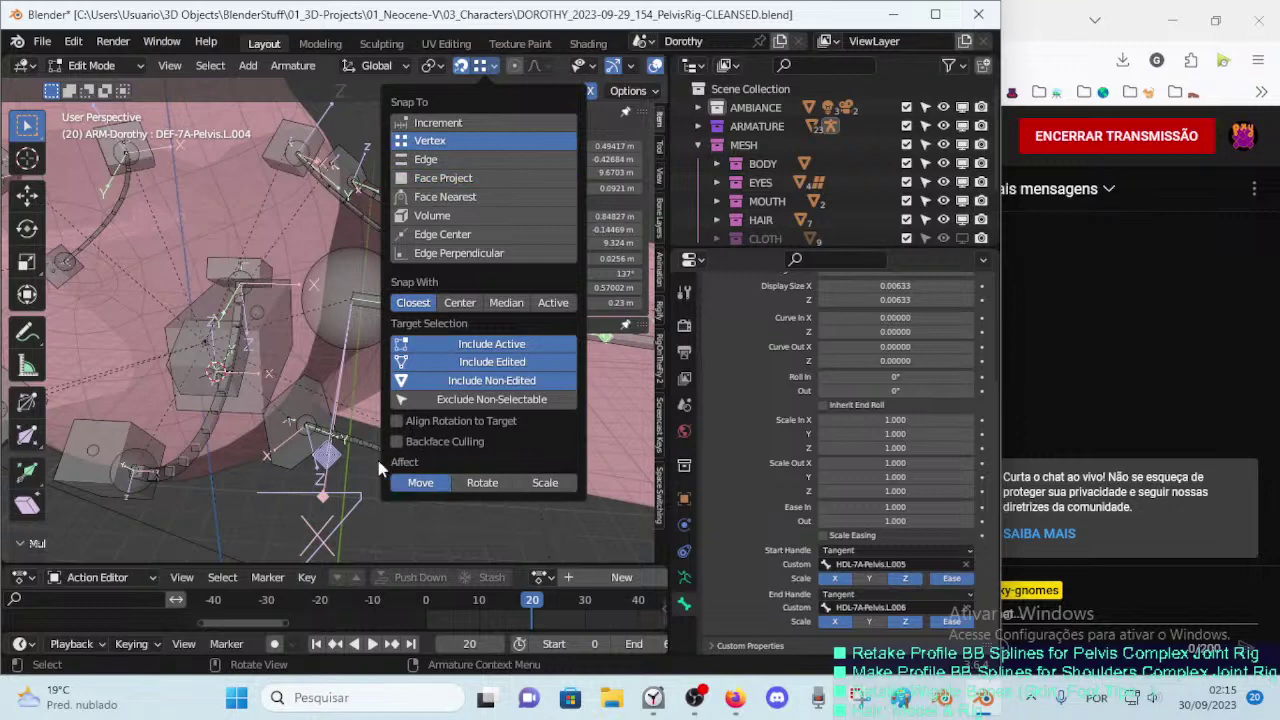
# Step: Snap DEF-7A-Pelvis.L.004's tail onto HDL-7A-Pelvis.L.006's head and save the file
pyautogui.press('g')
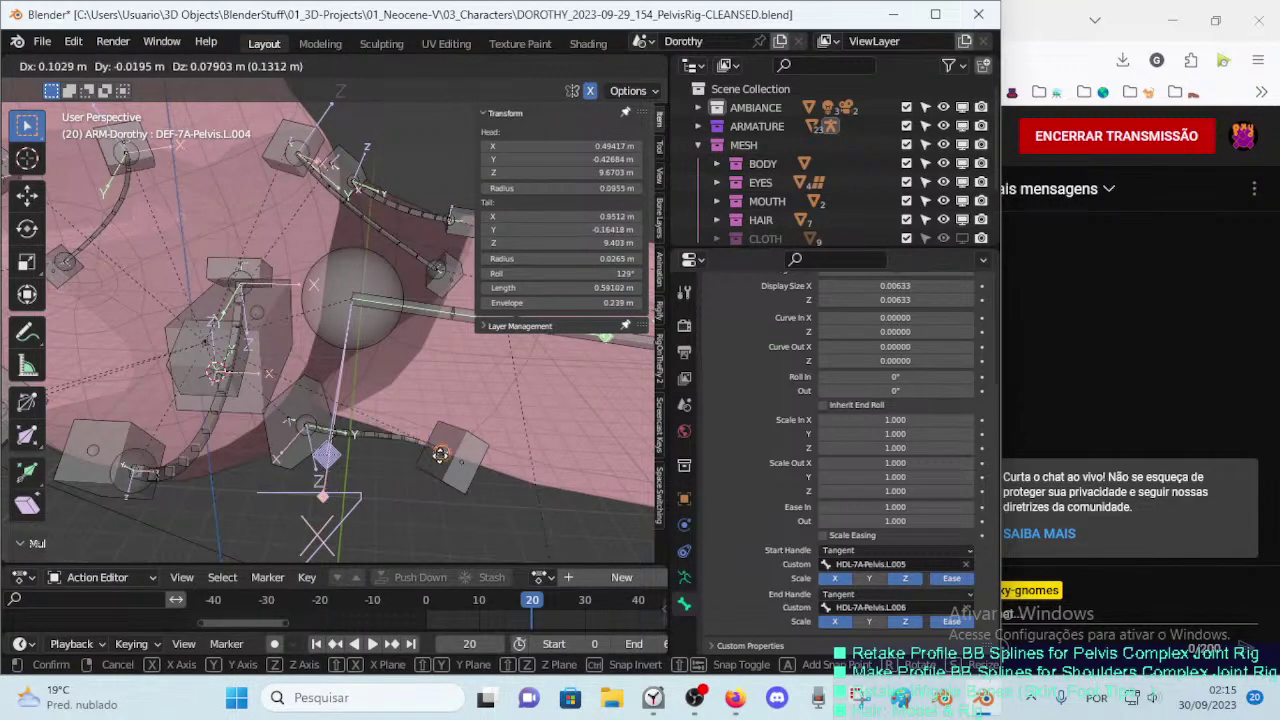
pyautogui.click(426, 452)
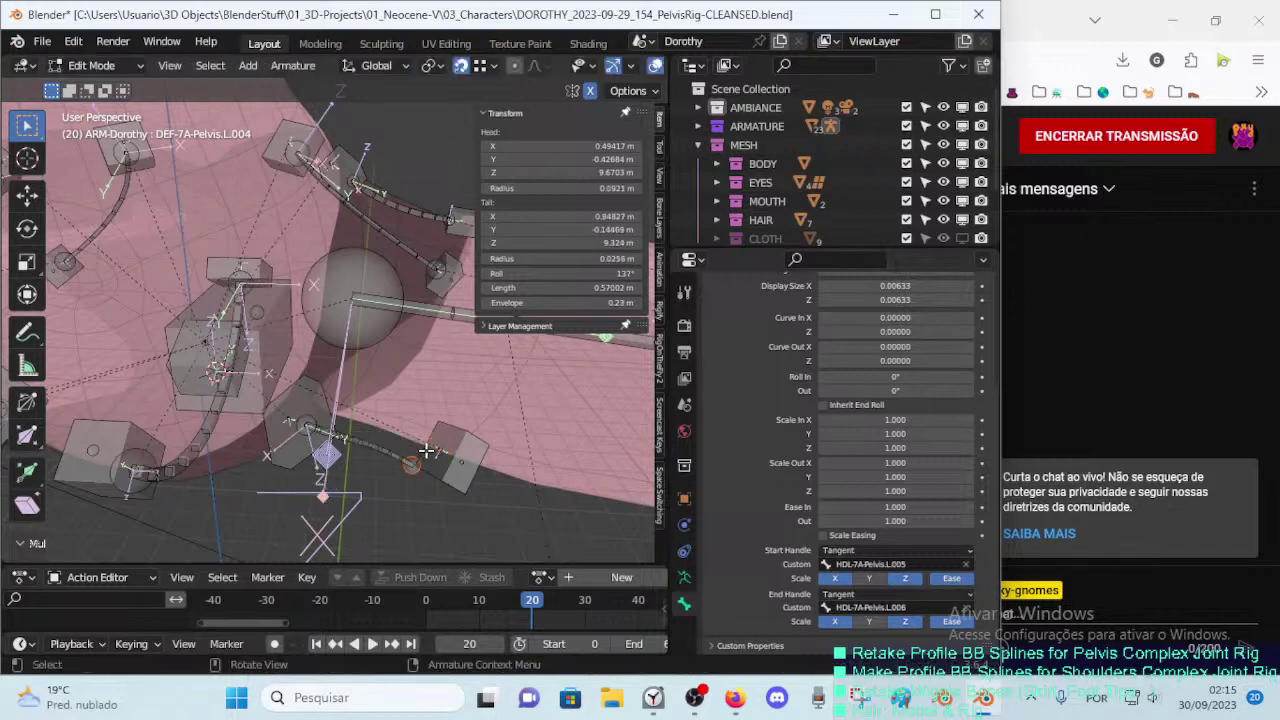
pyautogui.click(478, 68)
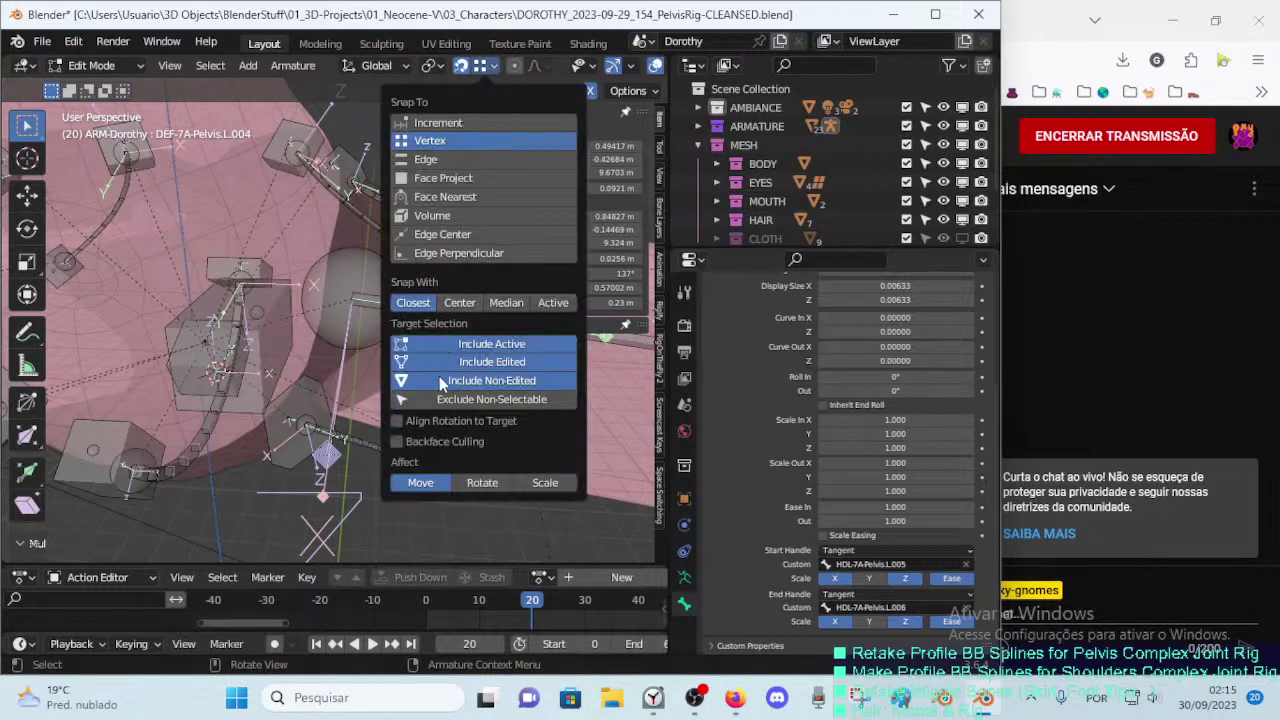
pyautogui.press('g')
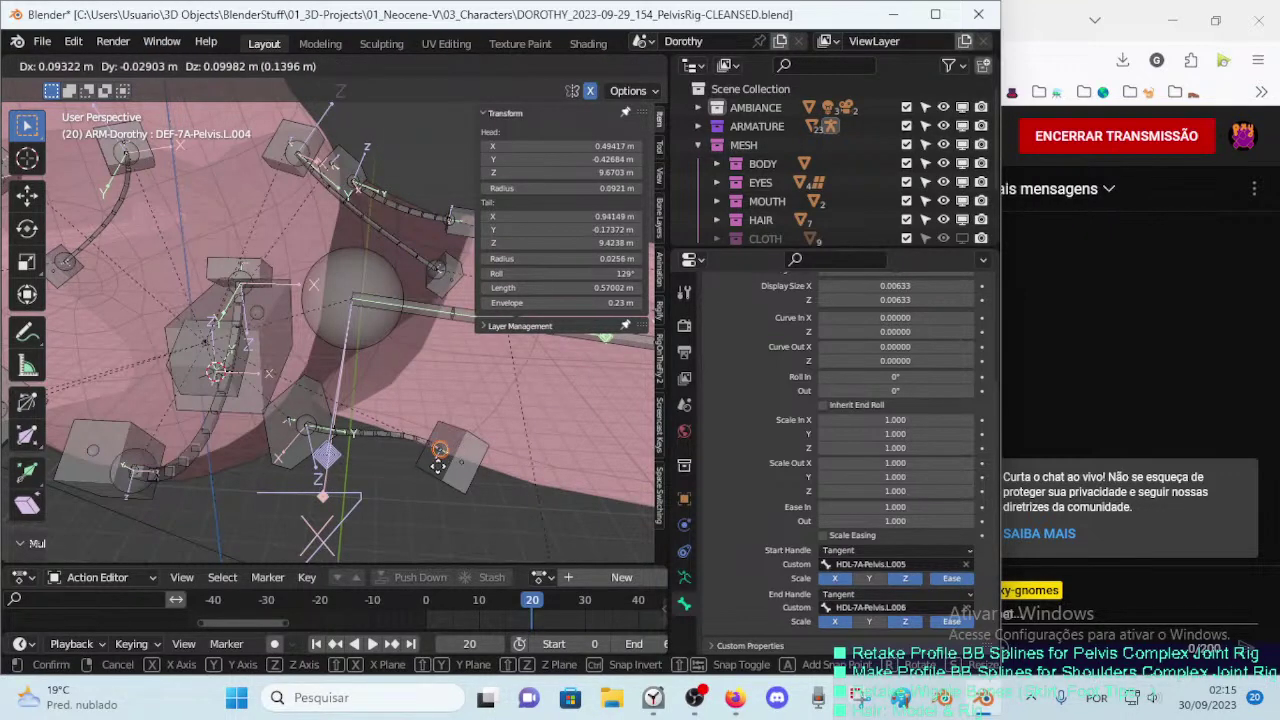
pyautogui.click(440, 452)
pyautogui.moveTo(440, 452)
pyautogui.mouseDown(button='middle')
pyautogui.moveTo(365, 363)
pyautogui.moveTo(302, 371)
pyautogui.moveTo(348, 438)
pyautogui.moveTo(479, 442)
pyautogui.moveTo(450, 268)
pyautogui.mouseUp(button='middle')
pyautogui.hotkey('ctrl', 's')
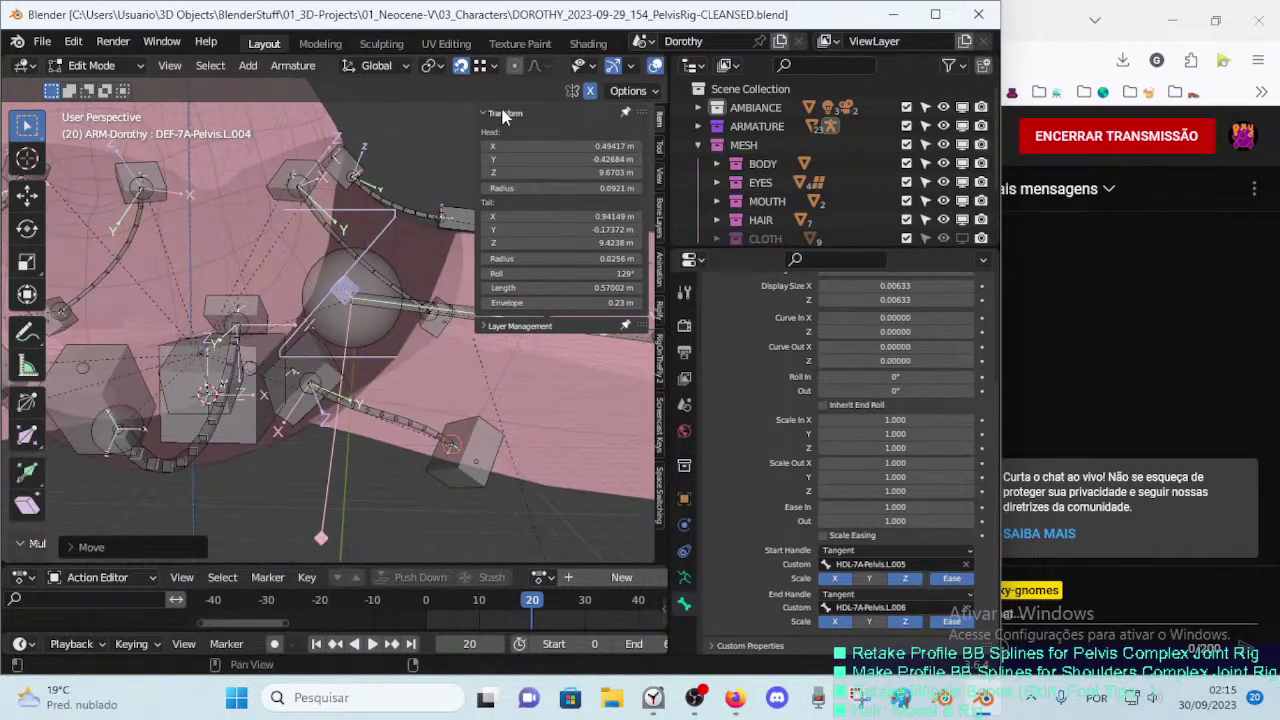
# Step: Set the bendy bone's Ease Out to 2, after trying 1.5 first
pyautogui.moveTo(425, 305)
pyautogui.mouseDown(button='middle')
pyautogui.moveTo(379, 402)
pyautogui.moveTo(320, 369)
pyautogui.moveTo(560, 440)
pyautogui.mouseUp(button='middle')
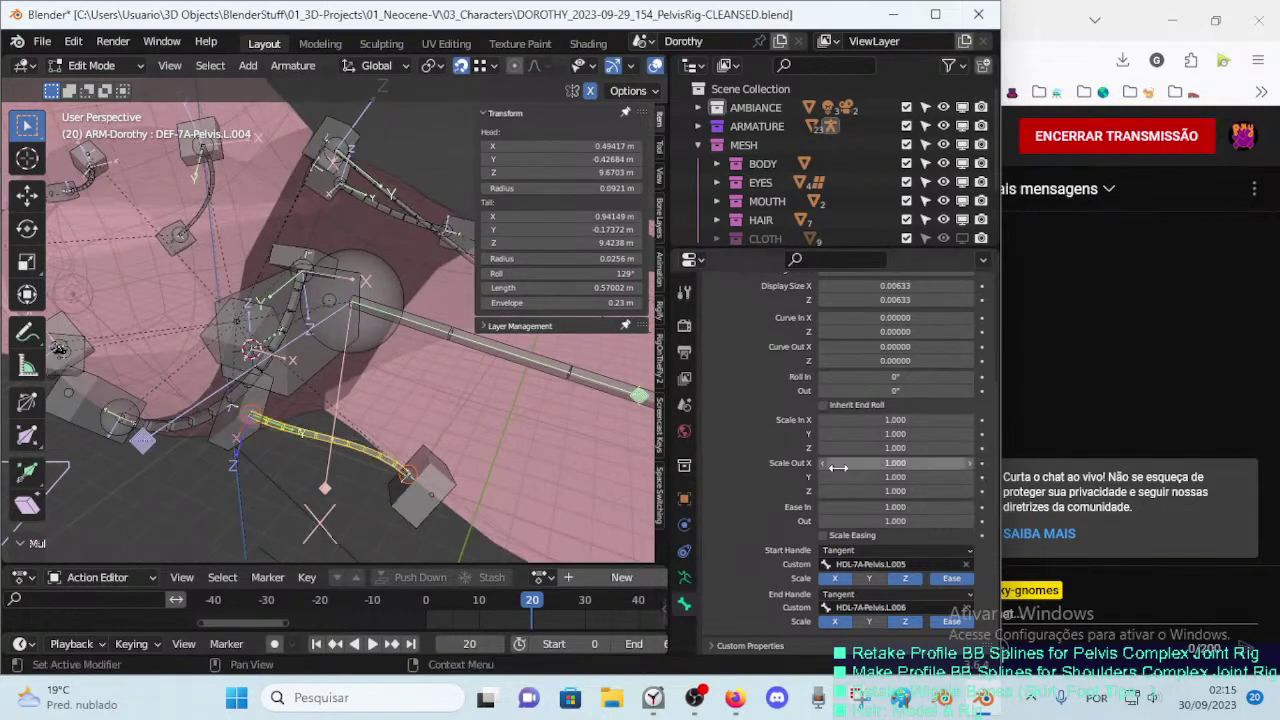
pyautogui.moveTo(880, 507); pyautogui.dragTo(895, 507)
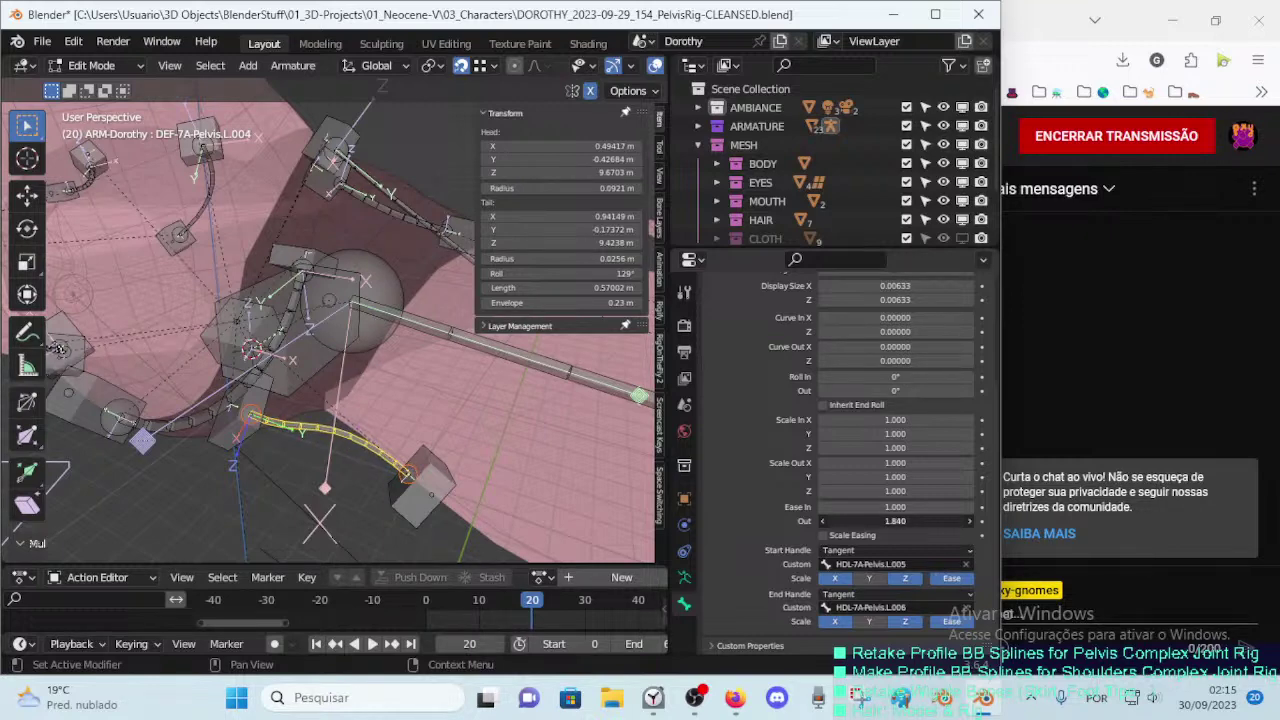
pyautogui.write('.5')
pyautogui.press('Return')
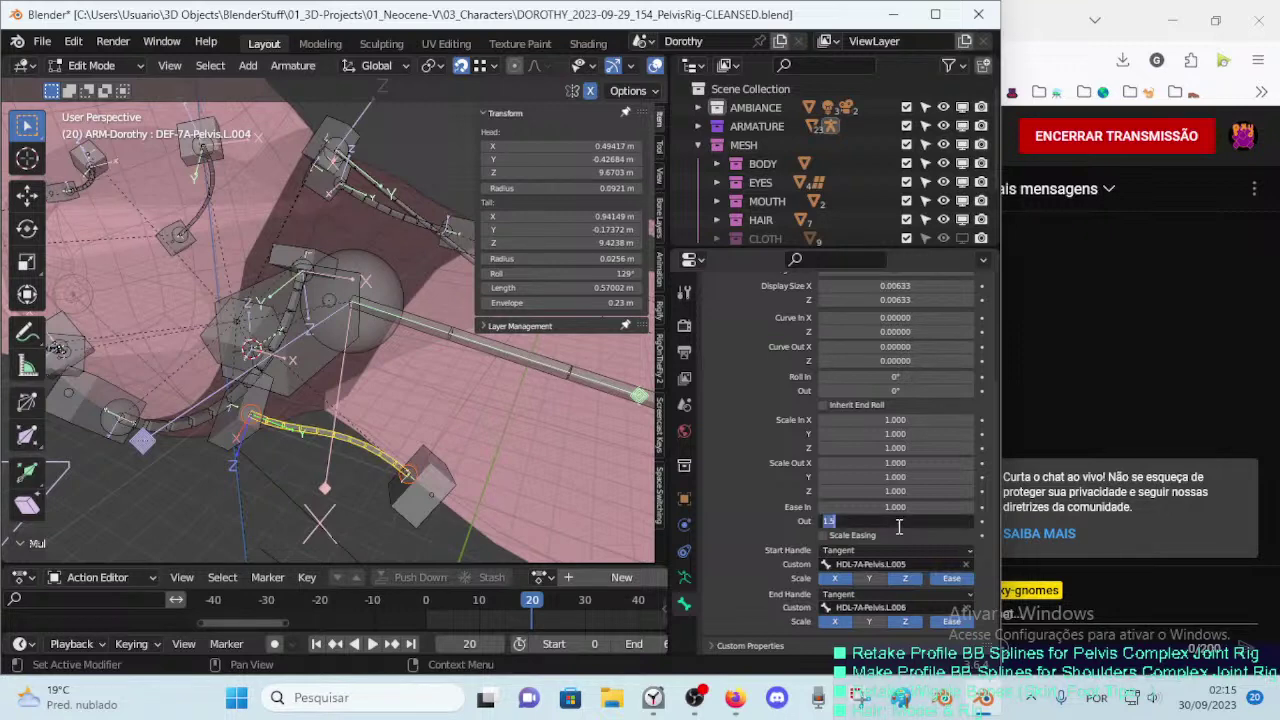
pyautogui.write('2')
pyautogui.press('Return')
# Step: Test Ease In at 1.5 and 10, return it to 1, then deselect all bones
pyautogui.moveTo(300, 430)
pyautogui.mouseDown(button='middle')
pyautogui.moveTo(171, 423)
pyautogui.moveTo(287, 424)
pyautogui.mouseUp(button='middle')
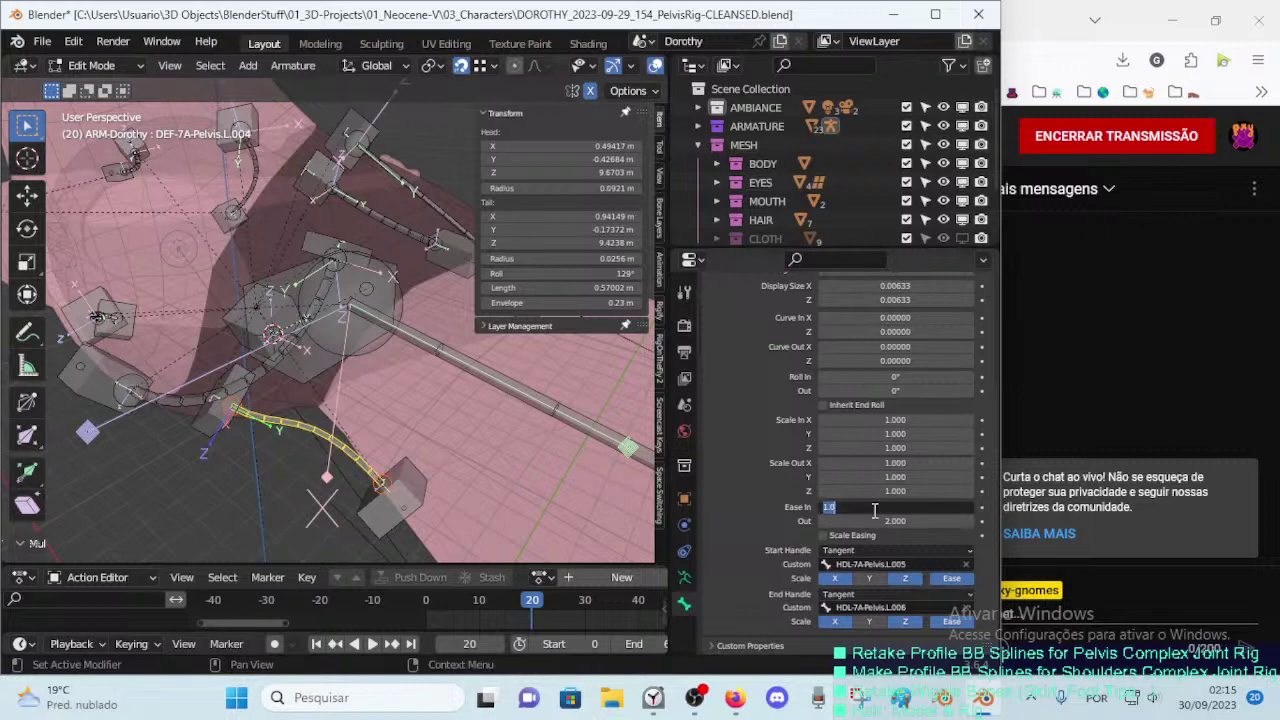
pyautogui.click(886, 510)
pyautogui.write('1.5')
pyautogui.press('Return')
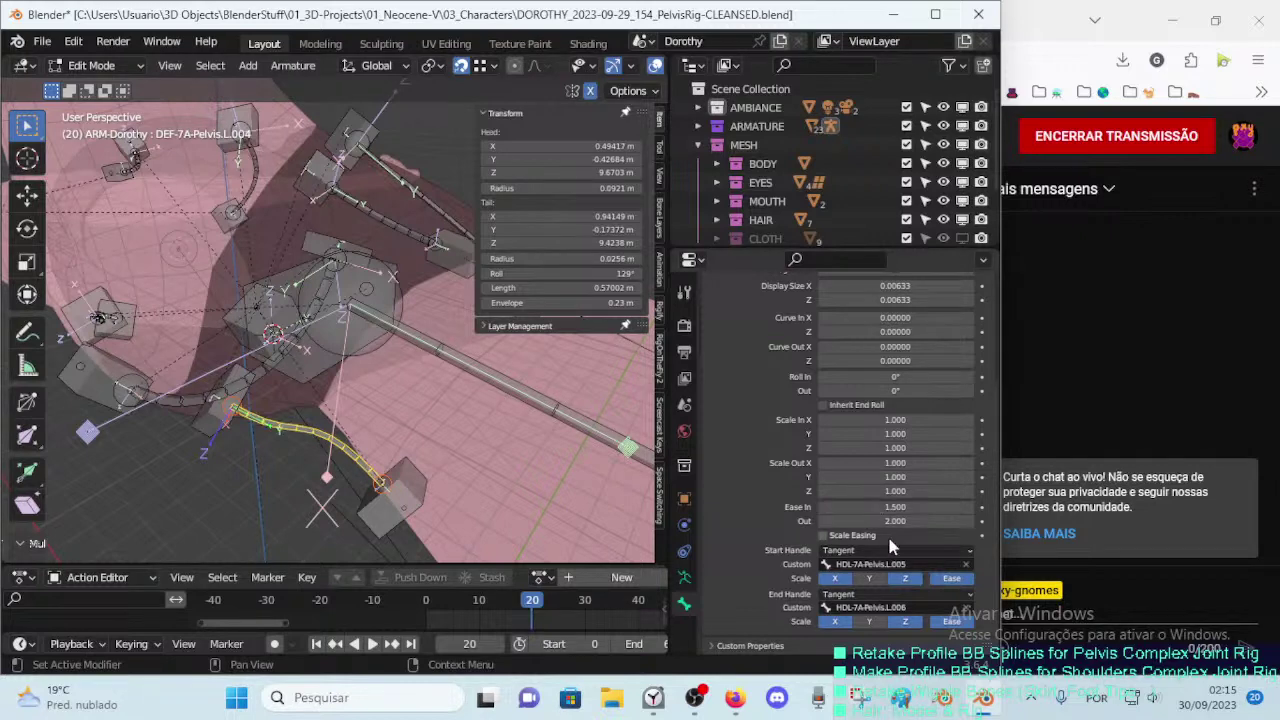
pyautogui.write('0')
pyautogui.press('Return')
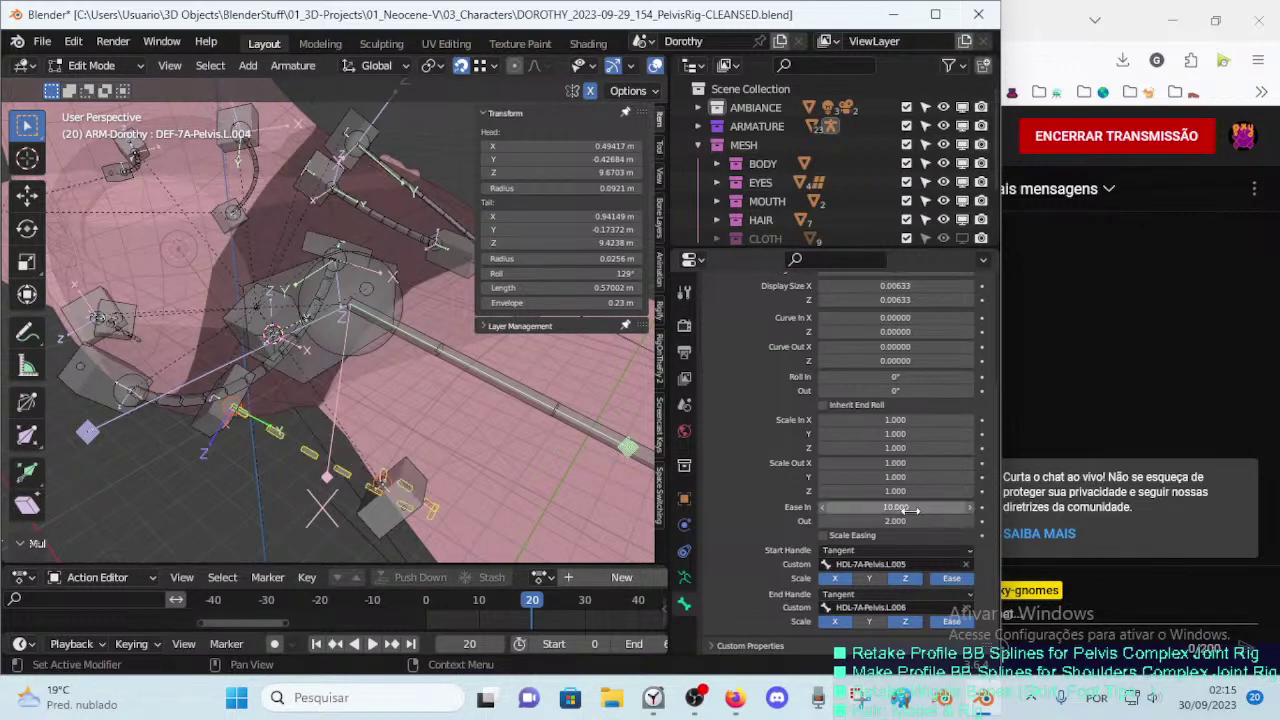
pyautogui.write('0.86')
pyautogui.press('Return')
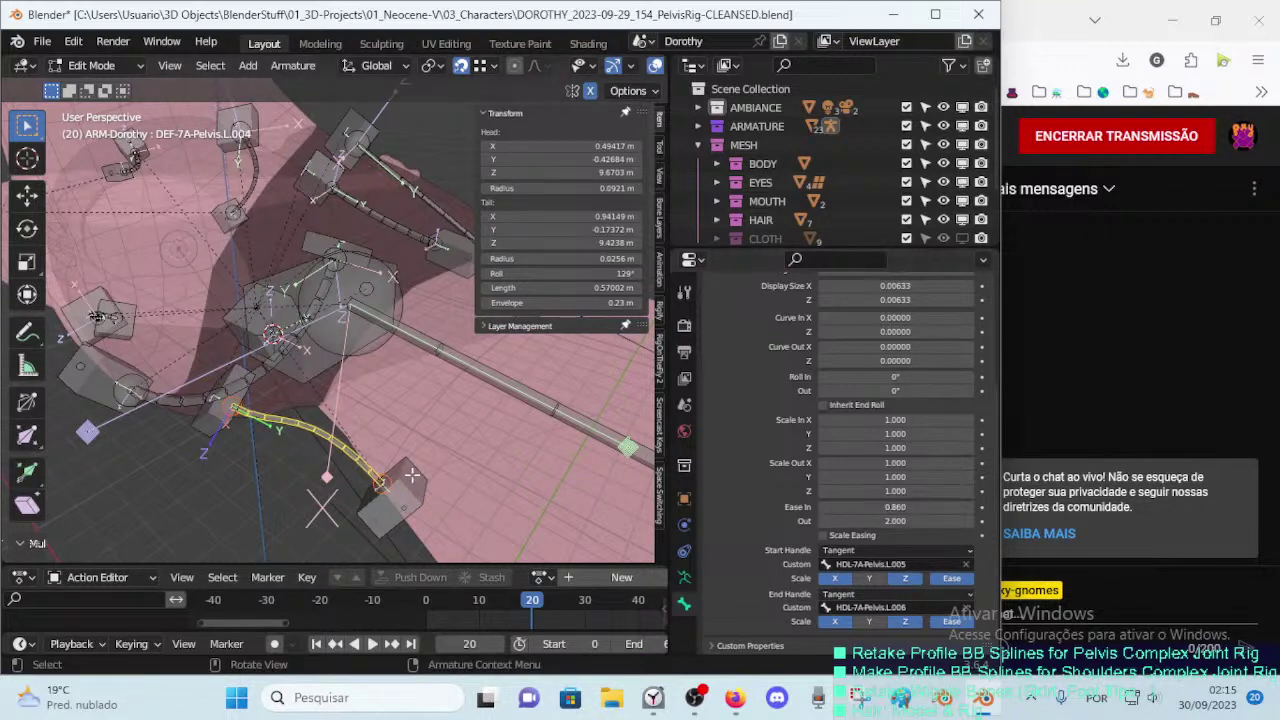
pyautogui.write('1')
pyautogui.press('Return')
pyautogui.hotkey('alt', 'a')
pyautogui.press('c')
pyautogui.press('Escape')
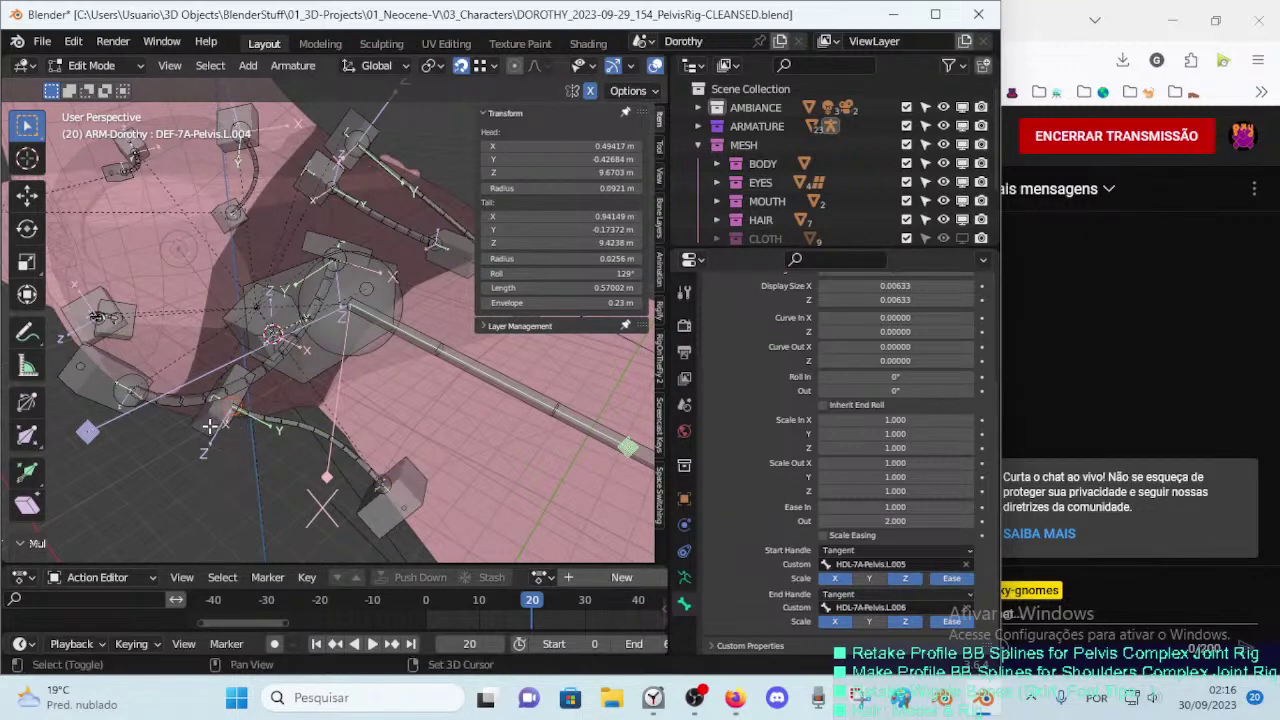
# Step: Rotate handle bone HDL-7A-Pelvis.L.005 so it shows a 135° roll
pyautogui.keyDown('shift'); pyautogui.click(210, 427); pyautogui.keyUp('shift')
pyautogui.press('r')
pyautogui.click(297, 442)
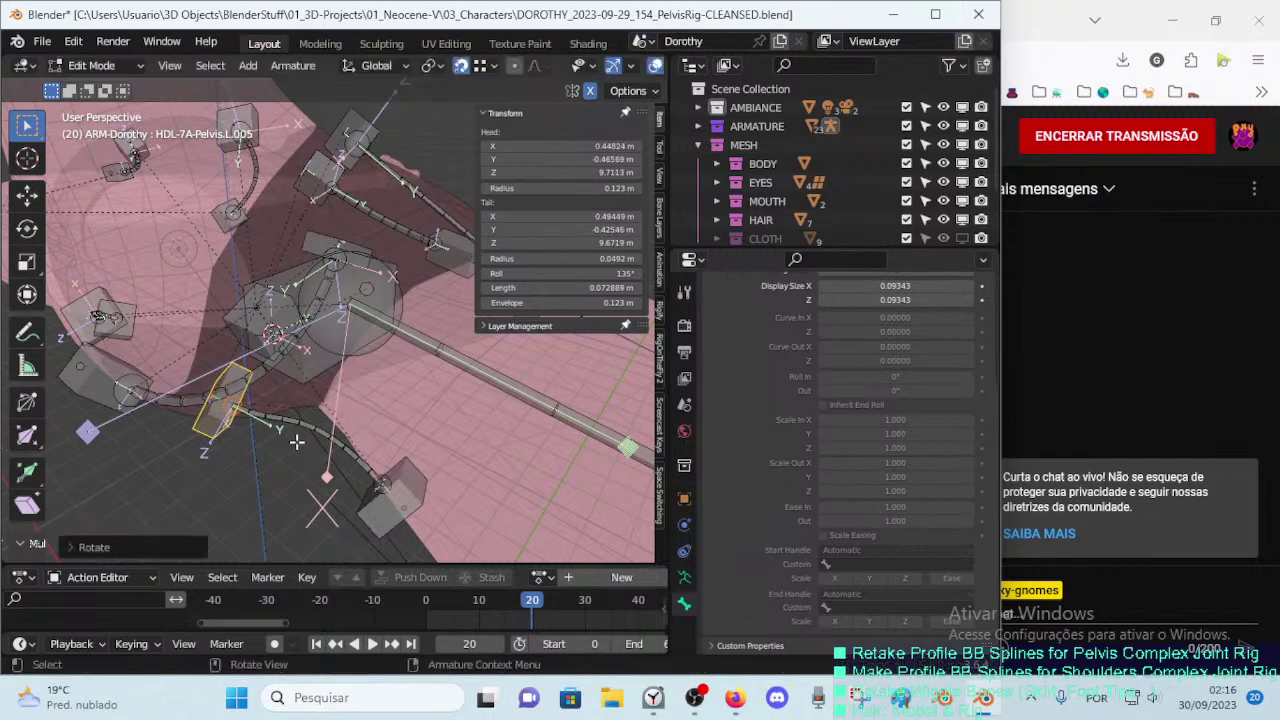
pyautogui.moveTo(297, 442)
pyautogui.mouseDown(button='middle')
pyautogui.moveTo(400, 314)
pyautogui.moveTo(342, 487)
pyautogui.moveTo(437, 50)
pyautogui.mouseUp(button='middle')
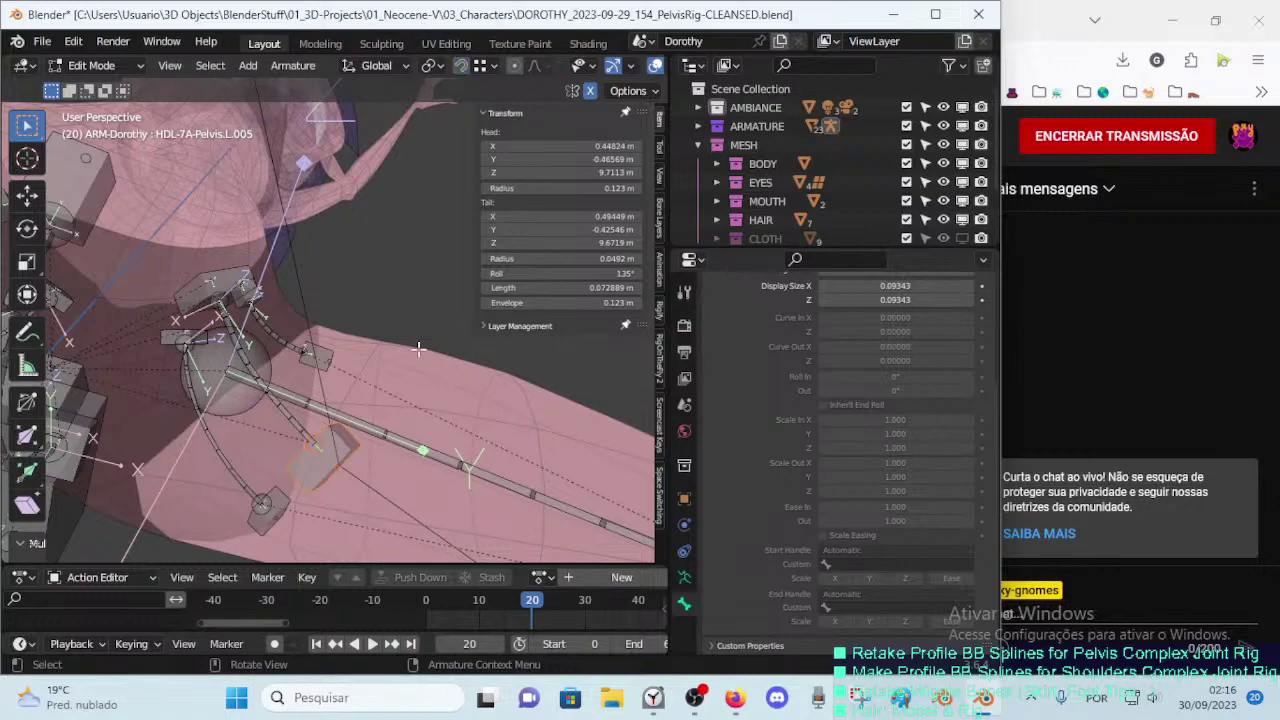
pyautogui.press('r')
pyautogui.click(425, 302)
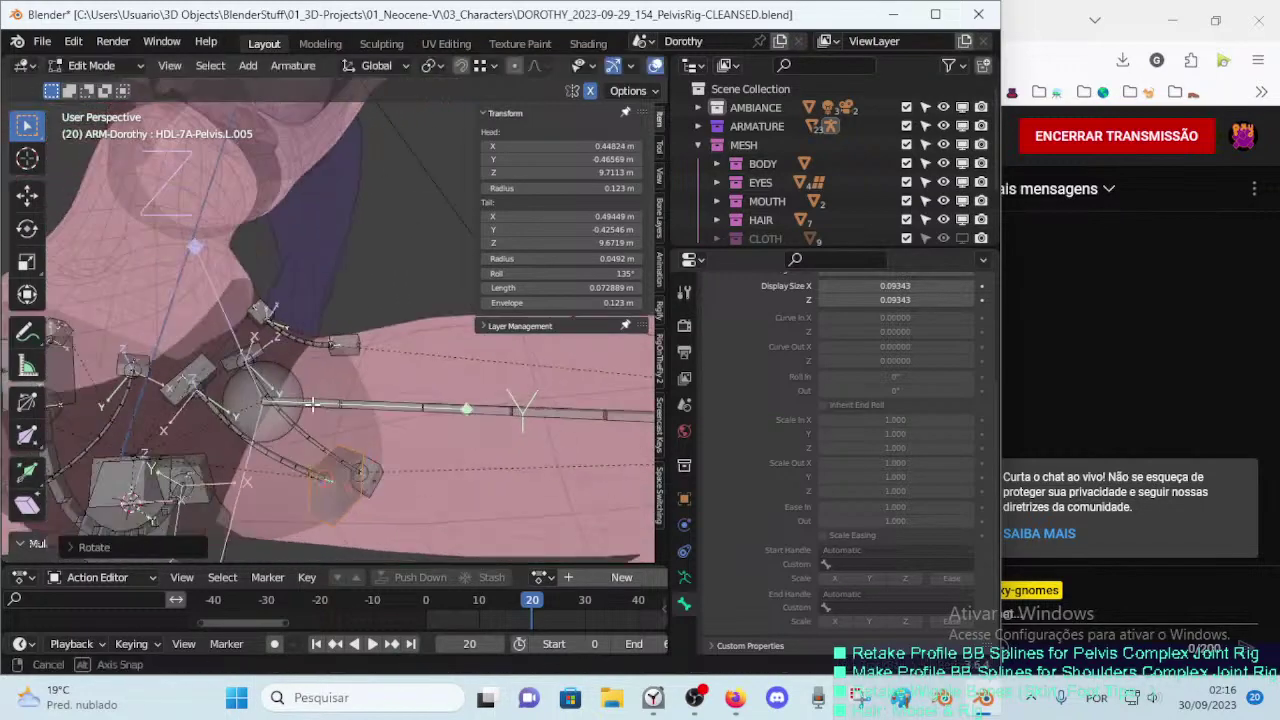
# Step: Inspect the pelvis from several angles and select the left hip deform bone and handle HDL-7A-Hips.L.001
pyautogui.moveTo(420, 278)
pyautogui.mouseDown(button='middle')
pyautogui.moveTo(330, 476)
pyautogui.moveTo(359, 495)
pyautogui.moveTo(358, 510)
pyautogui.moveTo(379, 424)
pyautogui.moveTo(319, 429)
pyautogui.mouseUp(button='middle')
pyautogui.moveTo(265, 447)
pyautogui.mouseDown(button='middle')
pyautogui.moveTo(434, 274)
pyautogui.moveTo(302, 400)
pyautogui.moveTo(301, 373)
pyautogui.moveTo(378, 354)
pyautogui.moveTo(293, 492)
pyautogui.mouseUp(button='middle')
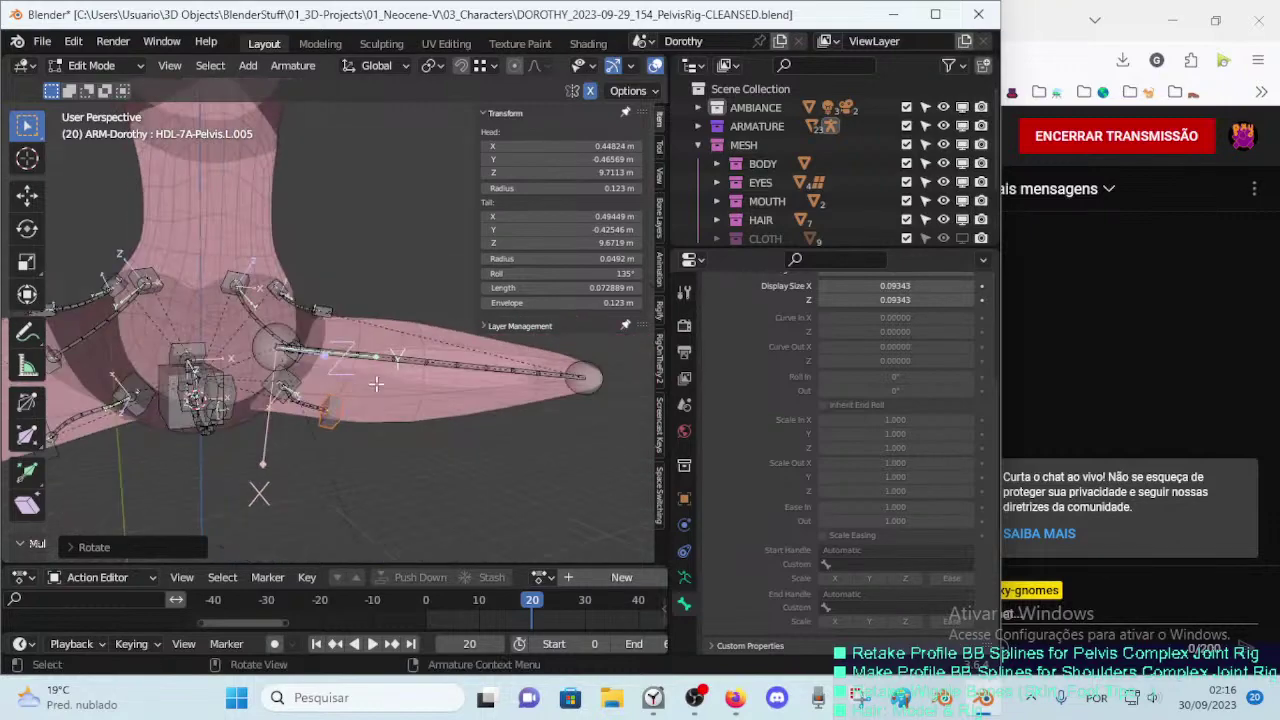
pyautogui.moveTo(354, 386)
pyautogui.mouseDown(button='middle')
pyautogui.moveTo(329, 412)
pyautogui.moveTo(228, 358)
pyautogui.moveTo(314, 369)
pyautogui.moveTo(243, 371)
pyautogui.mouseUp(button='middle')
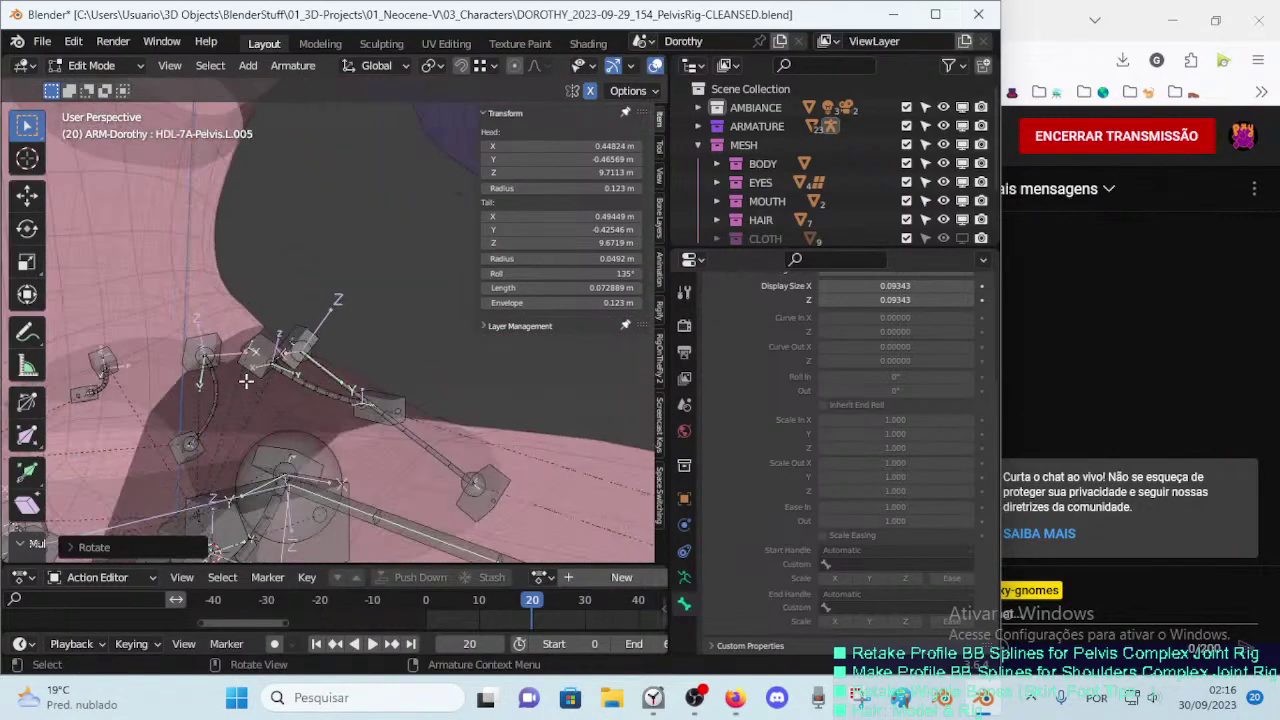
pyautogui.click(295, 375)
pyautogui.click(385, 408)
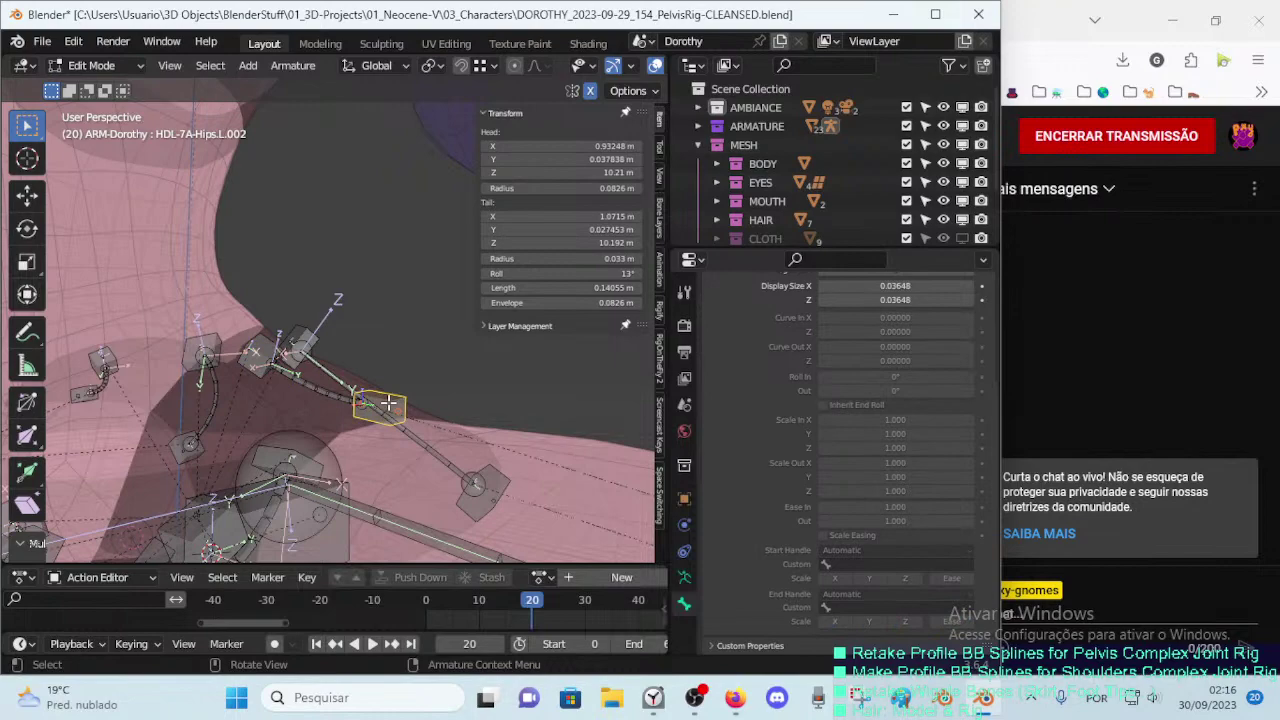
pyautogui.click(284, 382)
pyautogui.click(256, 355)
# Step: Save the rig file, then select handles HDL-7A-Pelvis.L.005, .006 and the pelvis deform bone
pyautogui.moveTo(270, 480)
pyautogui.mouseDown(button='middle')
pyautogui.moveTo(220, 413)
pyautogui.moveTo(229, 457)
pyautogui.moveTo(280, 480)
pyautogui.moveTo(337, 463)
pyautogui.mouseUp(button='middle')
pyautogui.hotkey('ctrl', 's')
pyautogui.click(220, 413)
pyautogui.click(336, 466)
pyautogui.keyDown('ctrl'); pyautogui.click(290, 398); pyautogui.keyUp('ctrl')
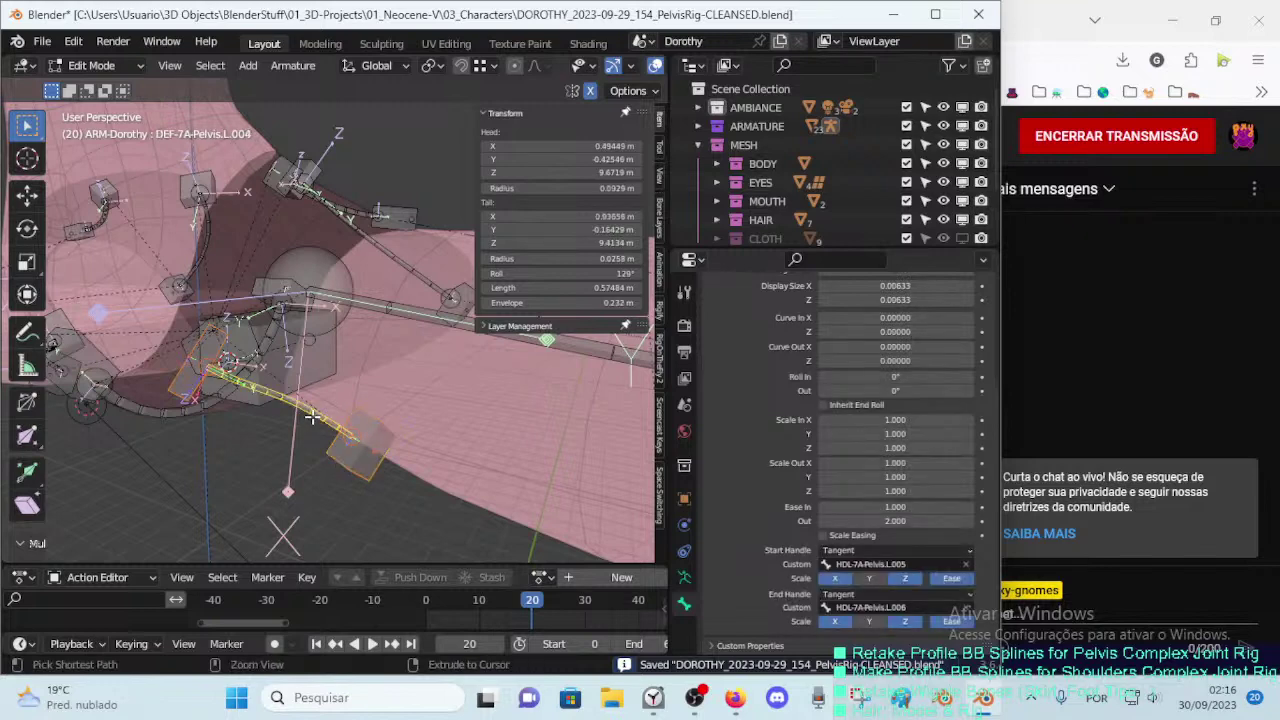
# Step: Batch rename the six selected bones from Pelvis to Pubis with Ctrl+F2
pyautogui.hotkey('ctrl', 'F2')
pyautogui.click(271, 498)
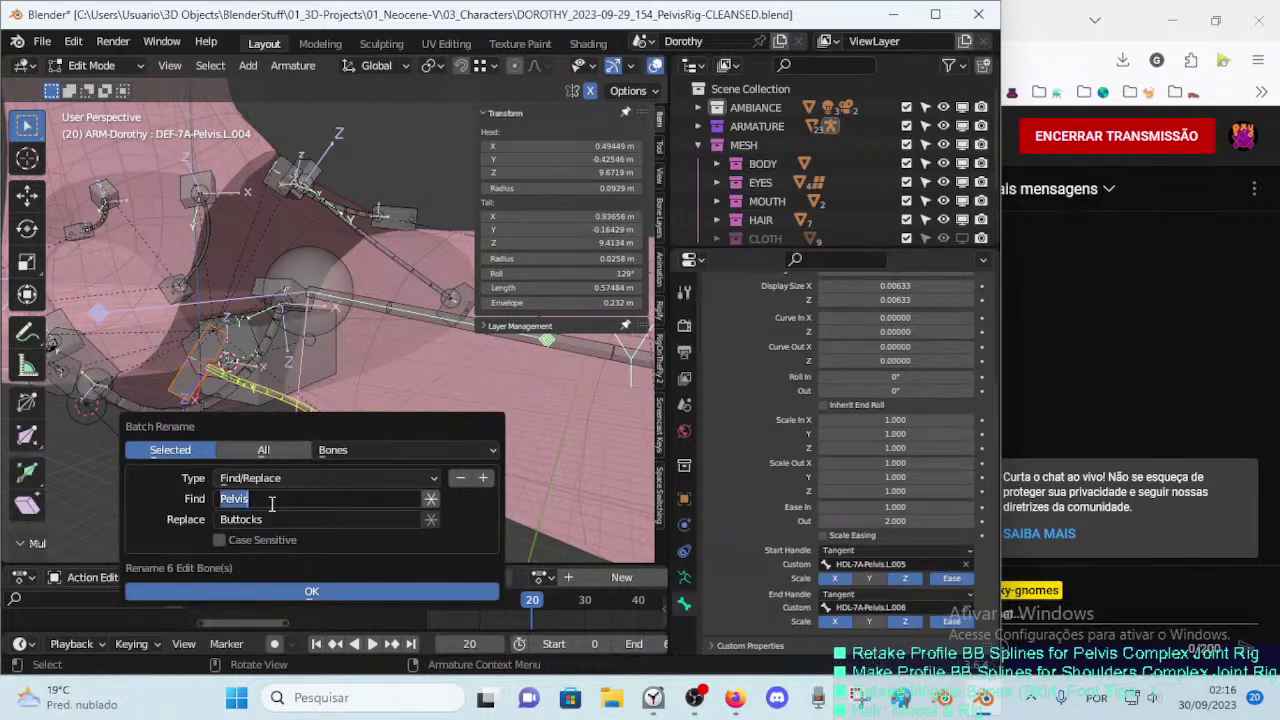
pyautogui.press('Tab')
pyautogui.write('P')
pyautogui.click(311, 592)
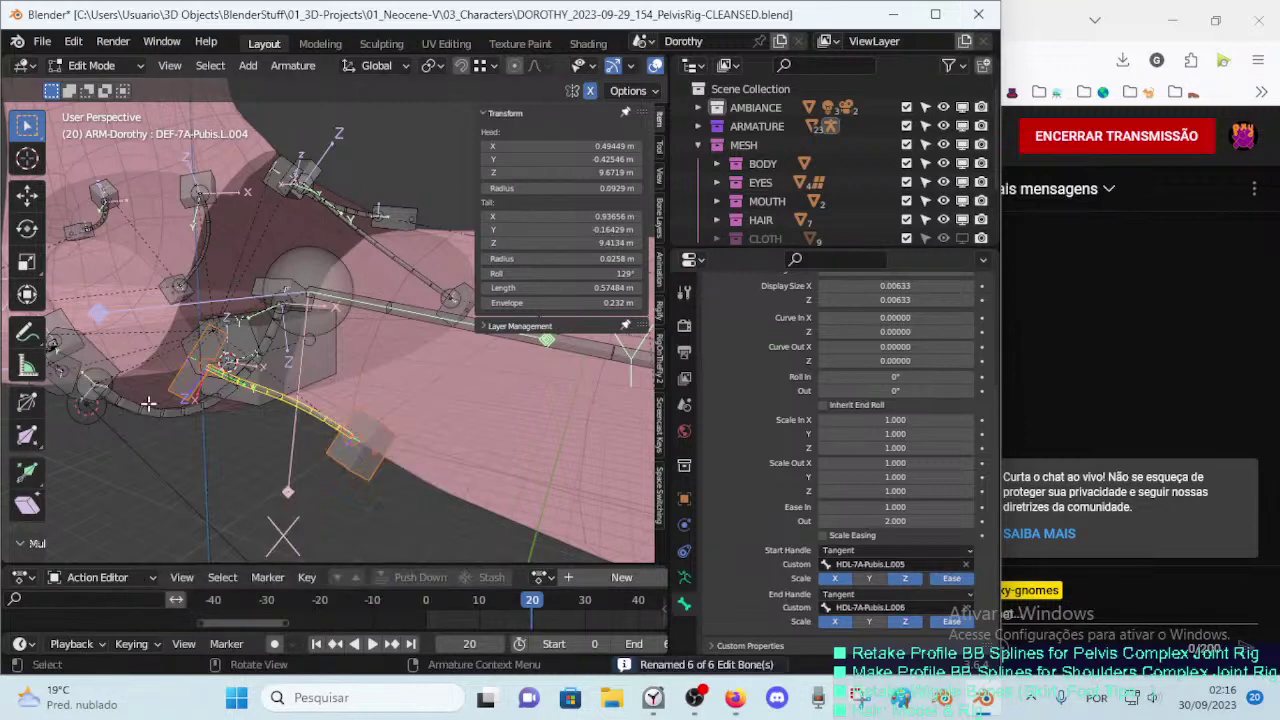
# Step: Rename the left handles to HDL-7A-Pubis.L.001 and HDL-7A-Pubis.L.002
pyautogui.moveTo(150, 404)
pyautogui.mouseDown(button='middle')
pyautogui.moveTo(186, 420)
pyautogui.moveTo(237, 387)
pyautogui.mouseUp(button='middle')
pyautogui.click(222, 390)
pyautogui.press('F2')
pyautogui.click(231, 392)
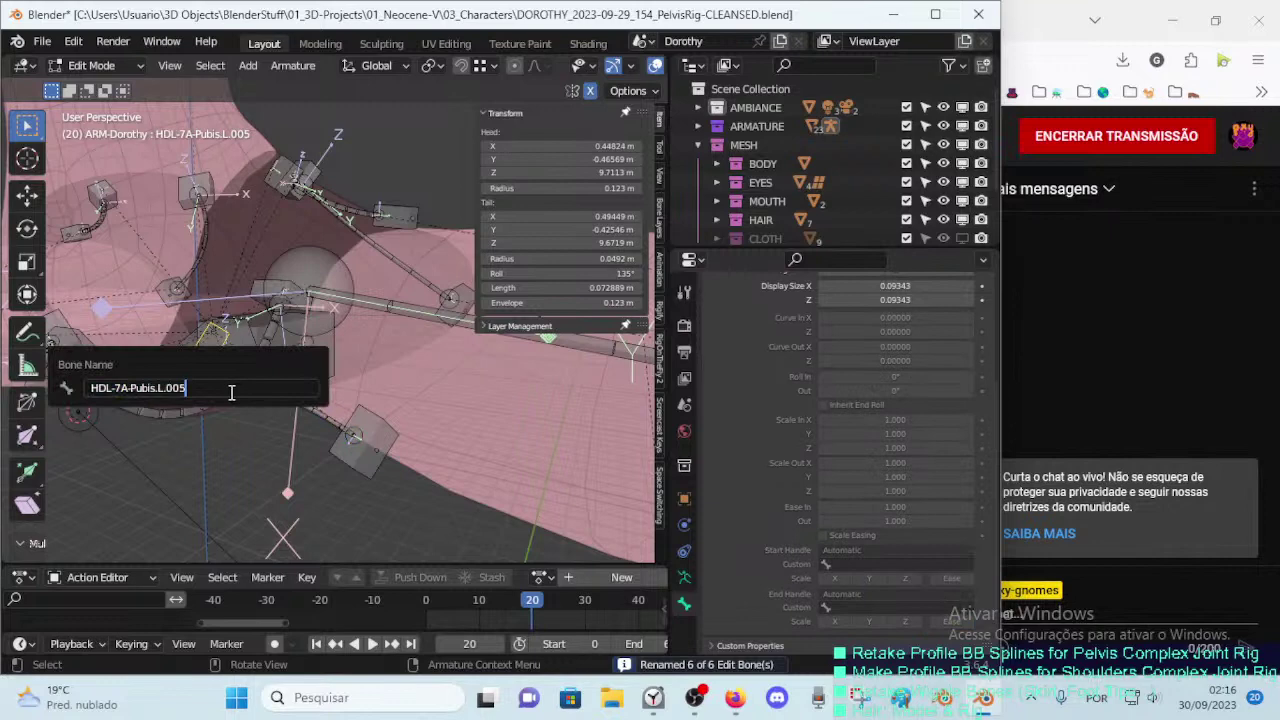
pyautogui.press('Return')
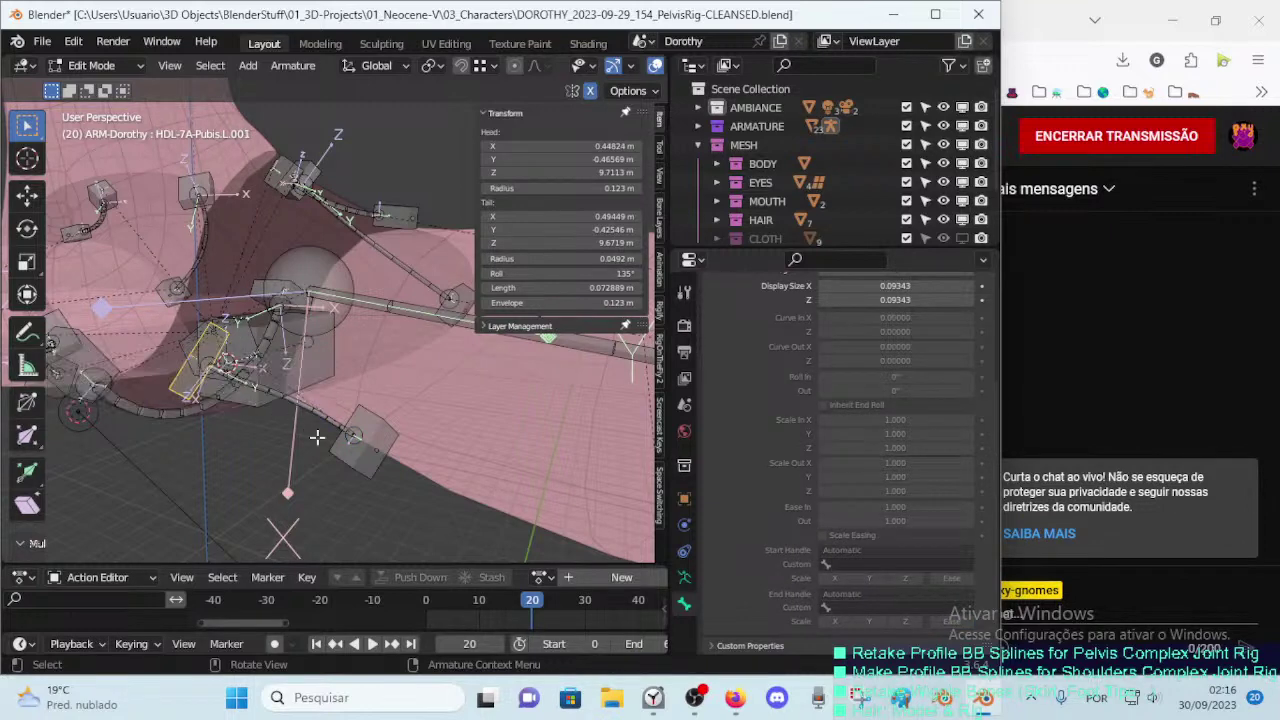
pyautogui.click(395, 476)
pyautogui.press('F2')
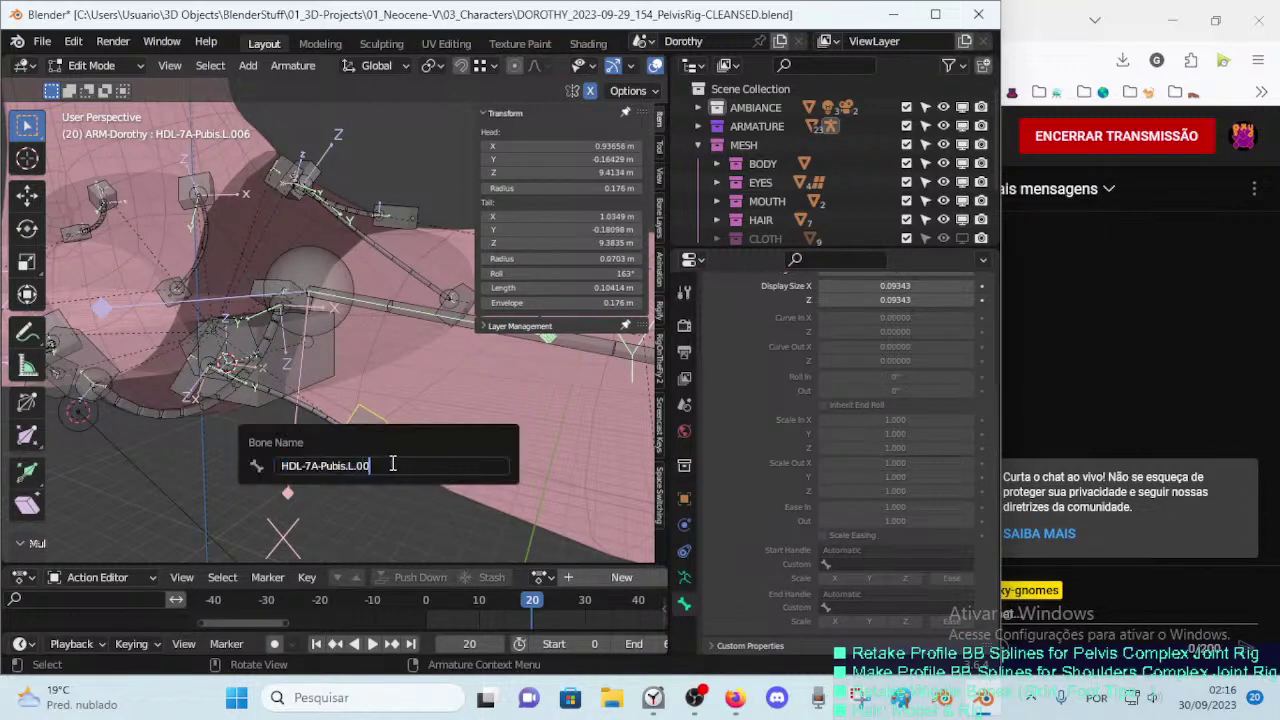
pyautogui.write('2')
pyautogui.press('Return')
# Step: Rename the left deform bone to DEF-7A-Pubis.L by dropping its numeric suffix
pyautogui.click(327, 421)
pyautogui.press('F2')
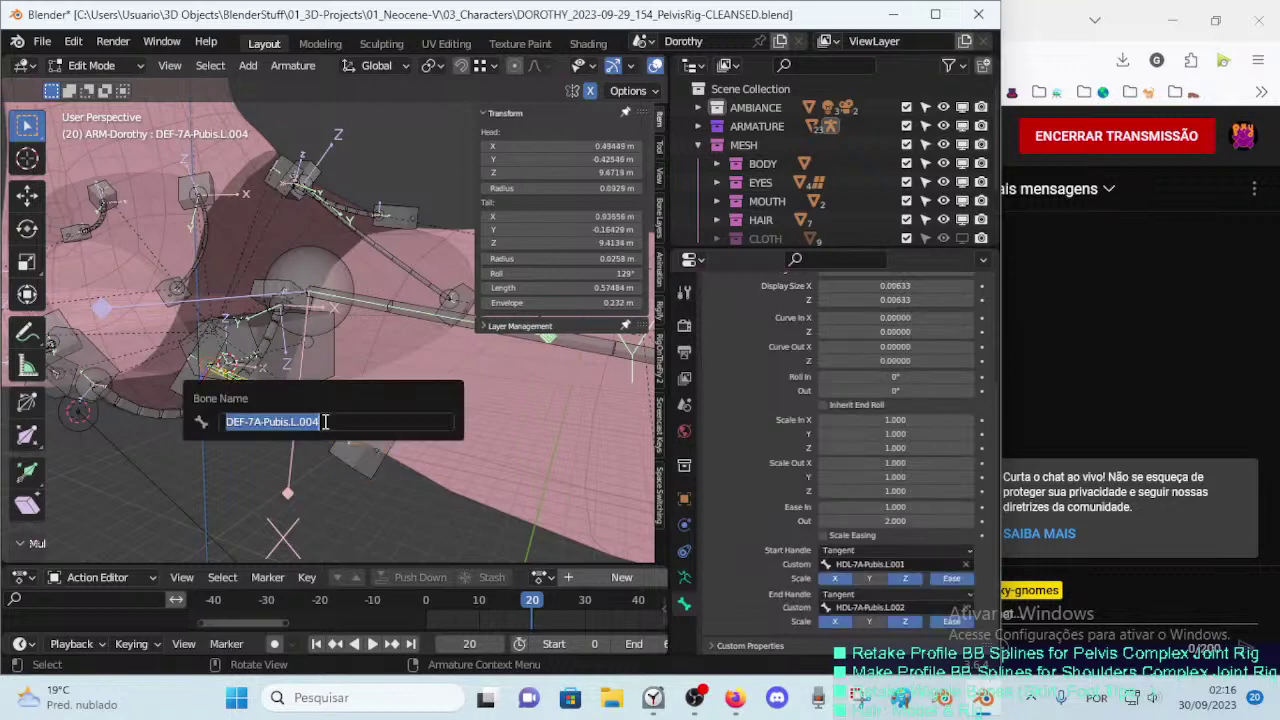
pyautogui.press('Right')
pyautogui.press('BackSpace')
pyautogui.press('BackSpace')
pyautogui.press('Return')
# Step: Rename the right handle to HDL-7A-Pubis.R.001 and the right deform bone to DEF-7A-Pubis.R
pyautogui.moveTo(325, 421); pyautogui.dragTo(272, 396, button='middle')
pyautogui.click(278, 381)
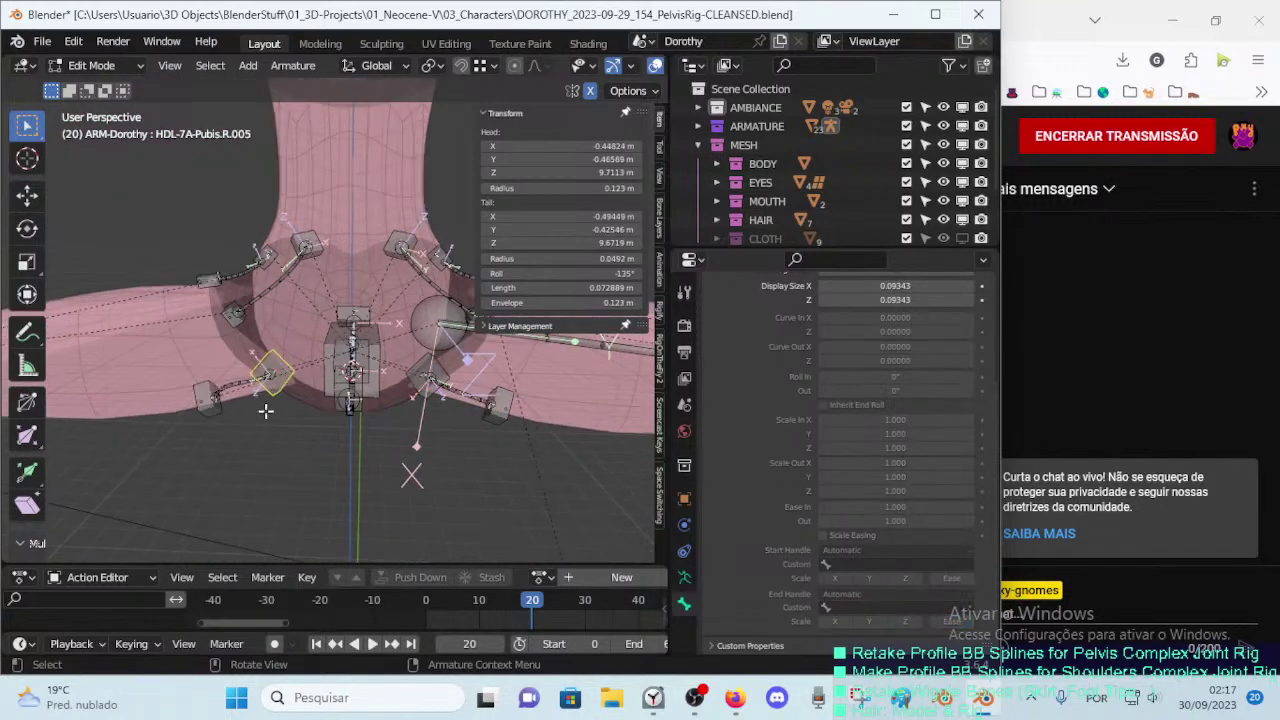
pyautogui.press('F2')
pyautogui.click(274, 411)
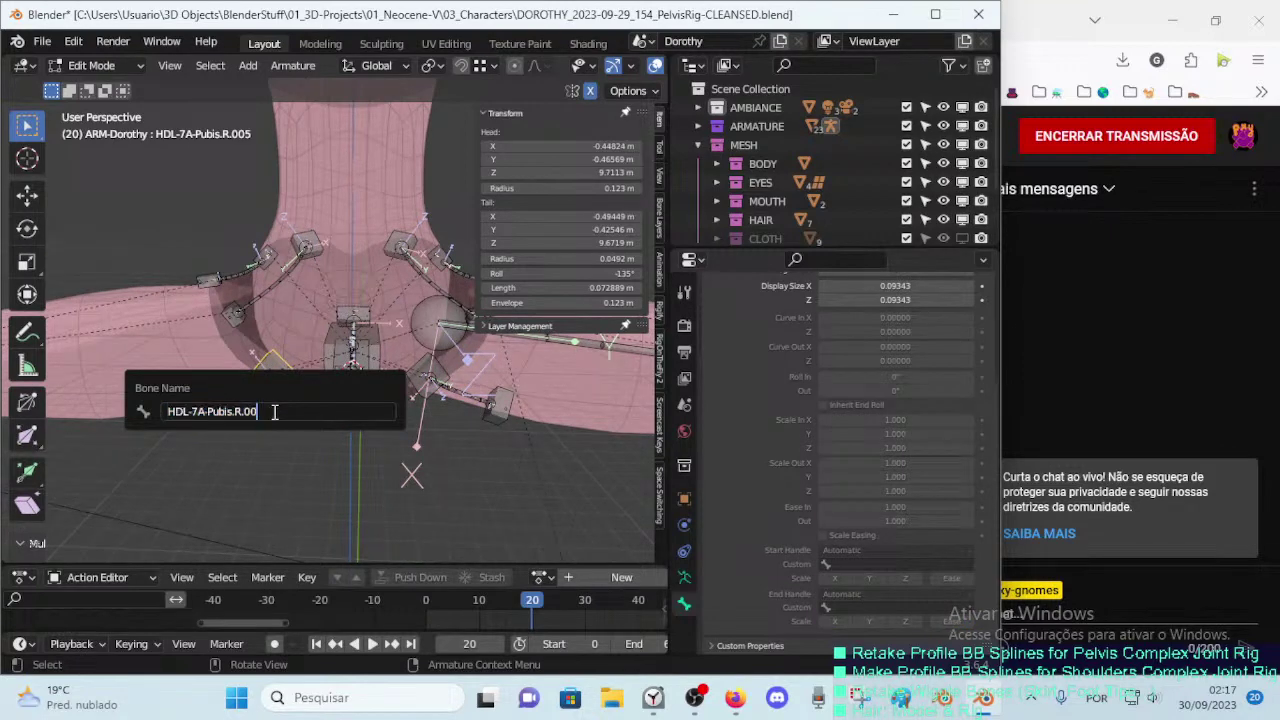
pyautogui.press('Return')
pyautogui.click(232, 386)
pyautogui.press('F2')
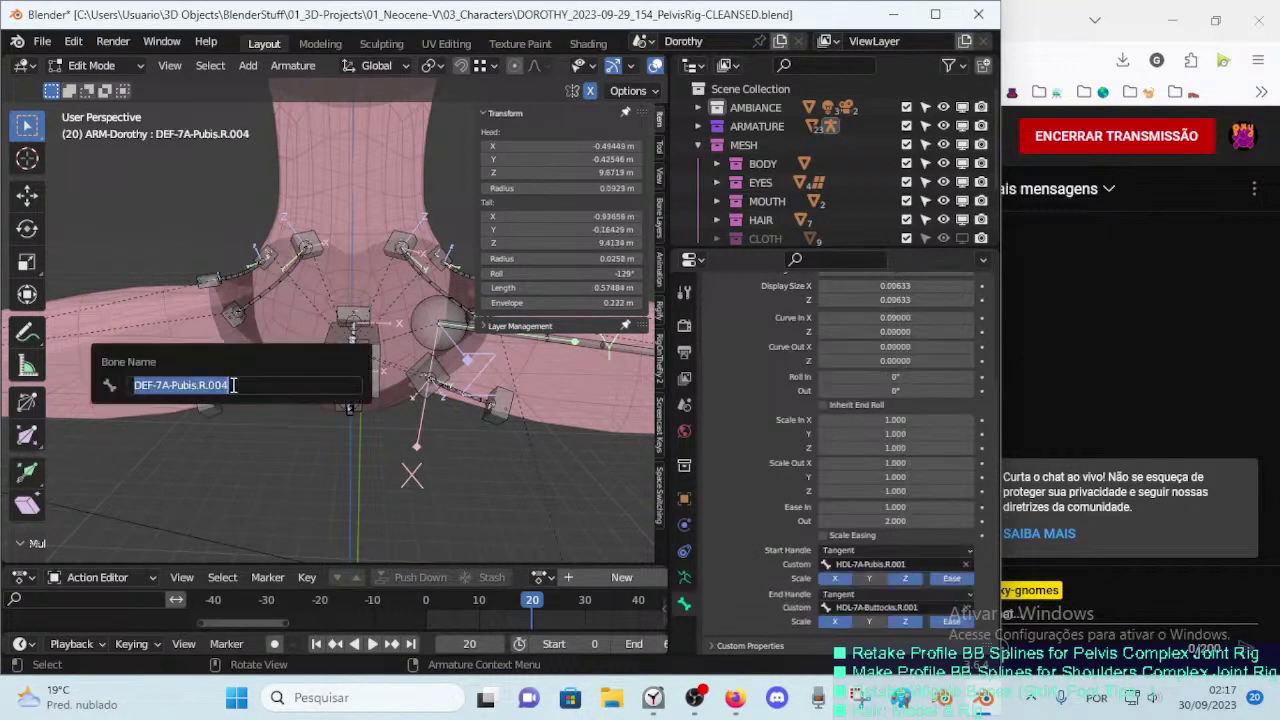
pyautogui.press('Right')
pyautogui.press('BackSpace')
pyautogui.press('BackSpace')
pyautogui.press('BackSpace')
pyautogui.press('BackSpace')
pyautogui.press('Return')
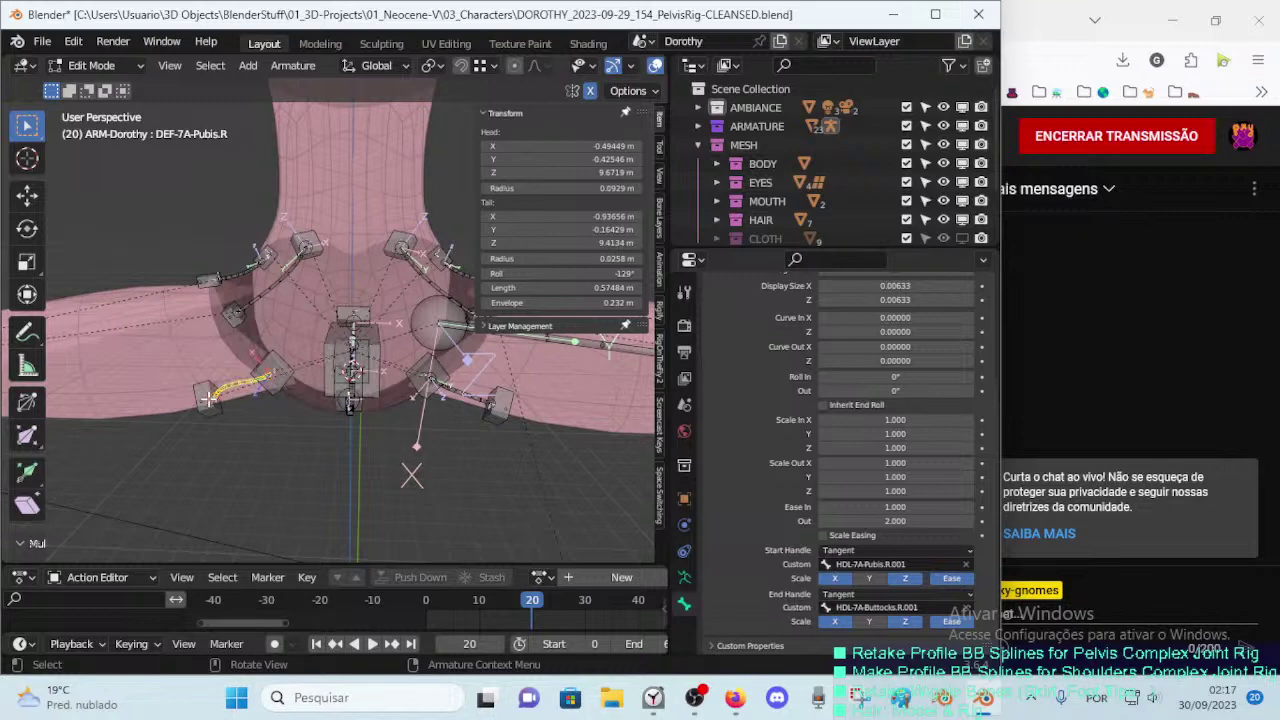
# Step: Rename handle HDL-7A-Pubis.R.006 to HDL-7A-Pubis.R.002
pyautogui.click(205, 400)
pyautogui.press('F2')
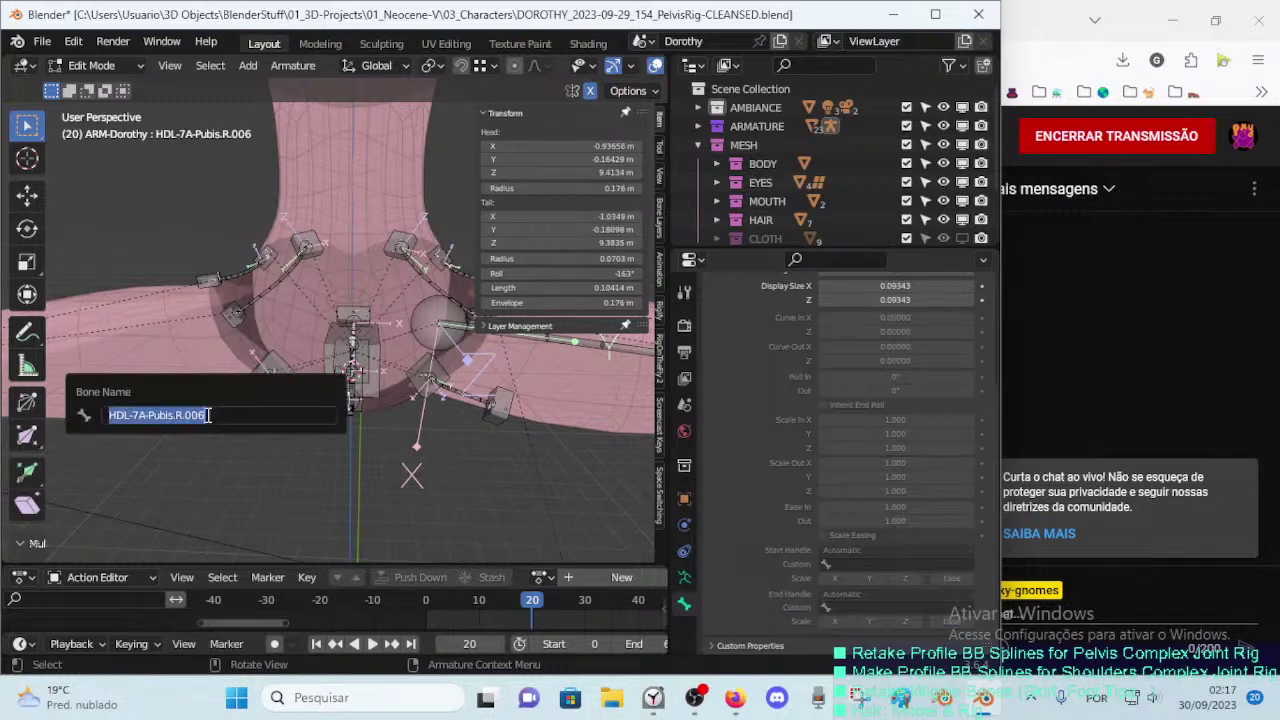
pyautogui.press('Right')
pyautogui.press('BackSpace')
pyautogui.write('2')
pyautogui.press('Return')
# Step: Select the right hip deform bone and handle HDL-7A-Hips.R.001, then view the right buttock bones
pyautogui.moveTo(204, 328)
pyautogui.mouseDown(button='middle')
pyautogui.moveTo(262, 292)
pyautogui.moveTo(258, 270)
pyautogui.mouseUp(button='middle')
pyautogui.click(262, 292)
pyautogui.click(265, 271)
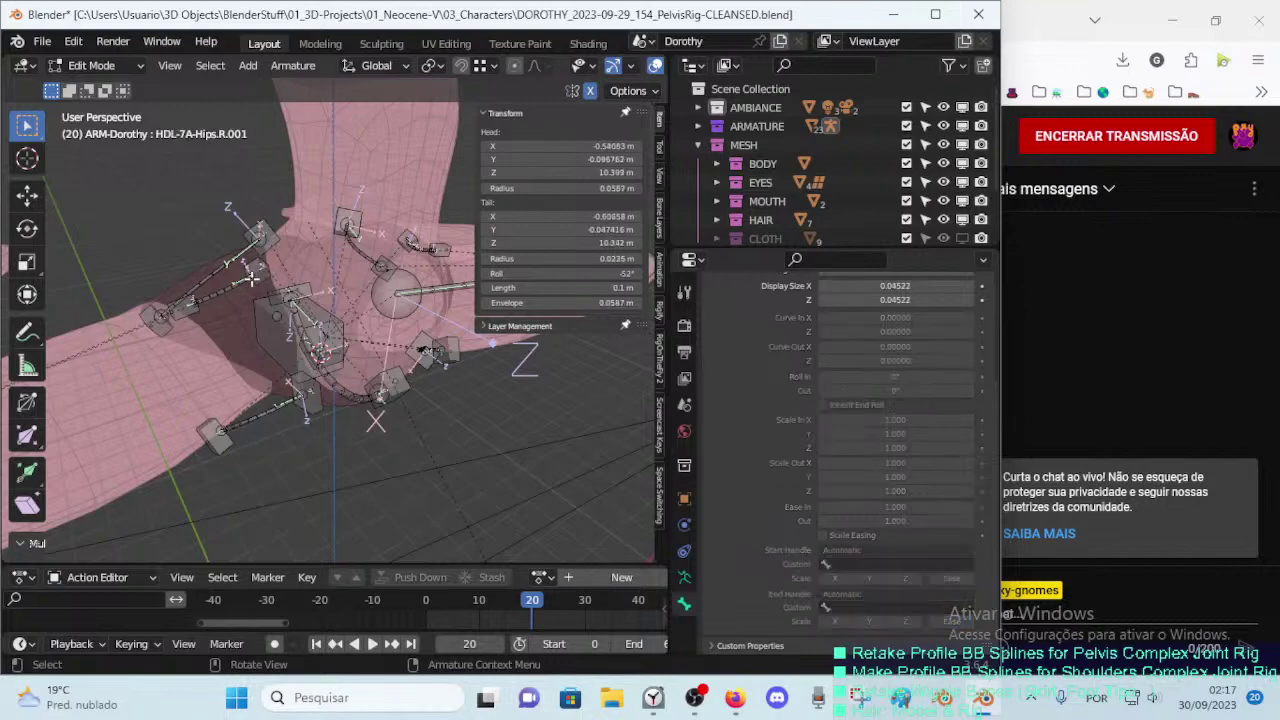
pyautogui.click(225, 291)
pyautogui.click(250, 283)
pyautogui.moveTo(88, 348); pyautogui.dragTo(212, 379, button='middle')
pyautogui.click(150, 438)
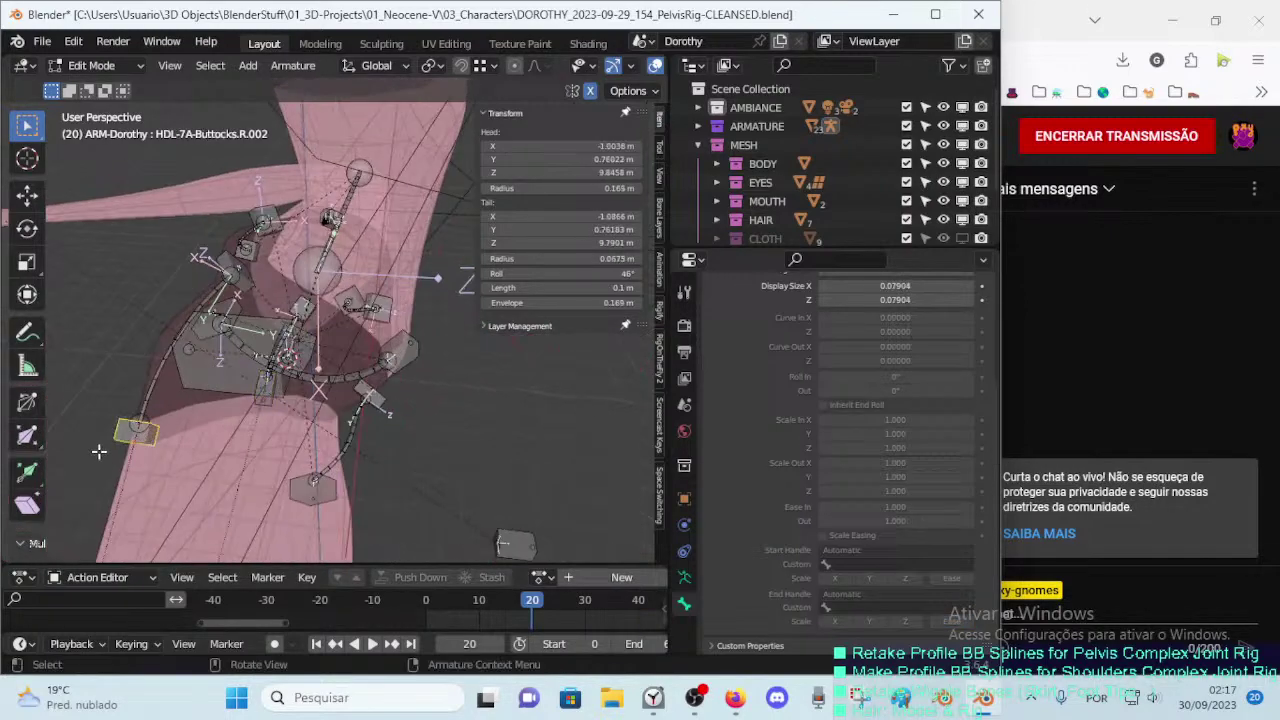
pyautogui.moveTo(98, 451); pyautogui.dragTo(460, 405, button='middle')
pyautogui.click(450, 312)
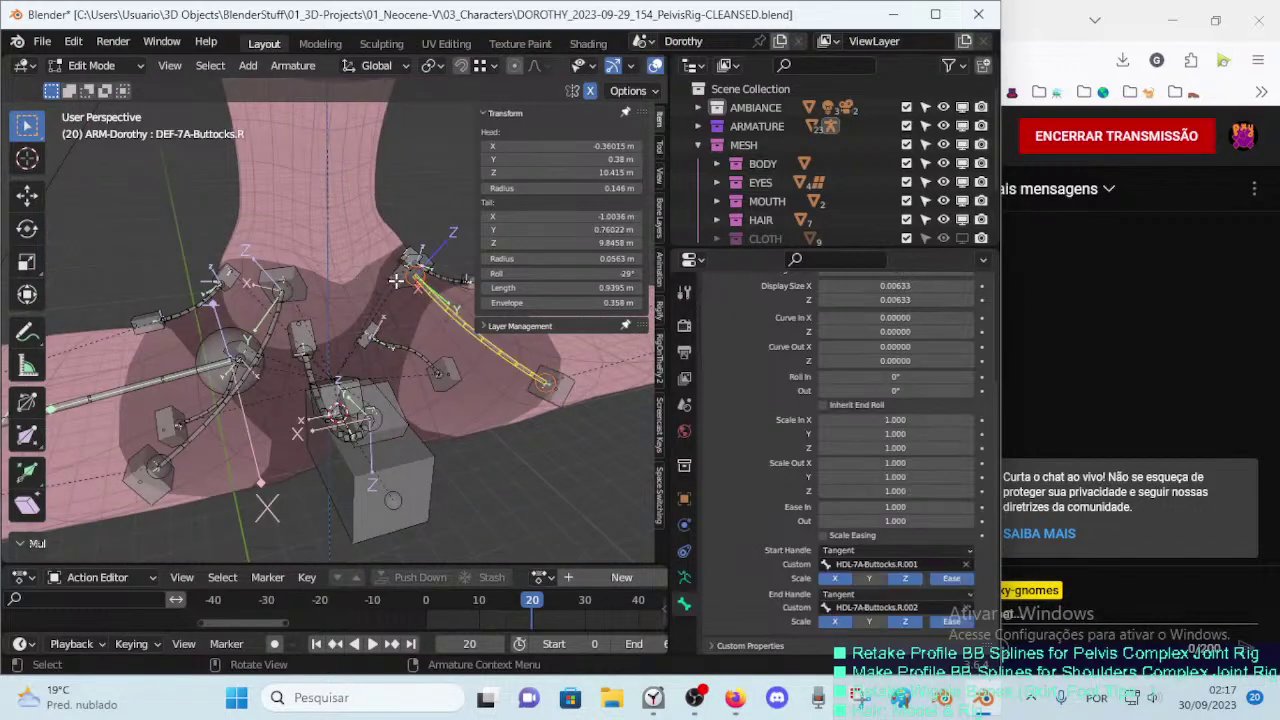
pyautogui.click(397, 281)
pyautogui.moveTo(557, 393); pyautogui.dragTo(375, 400, button='middle')
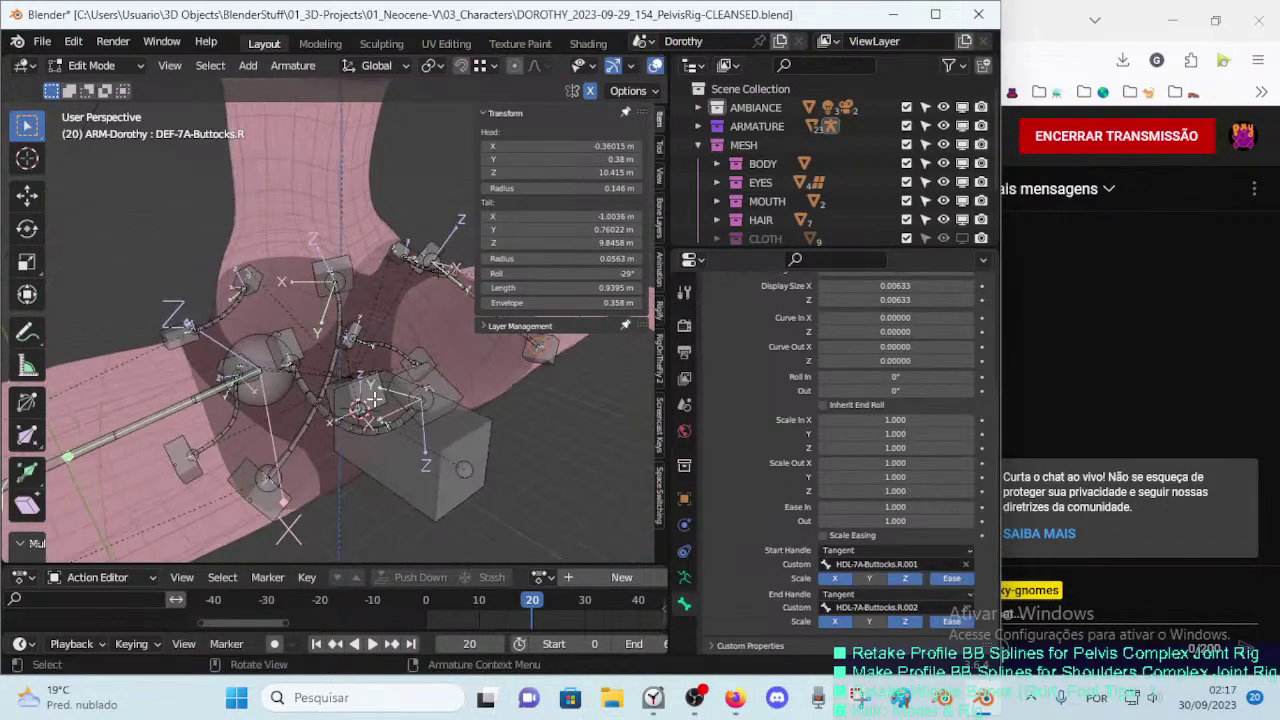
pyautogui.click(298, 345)
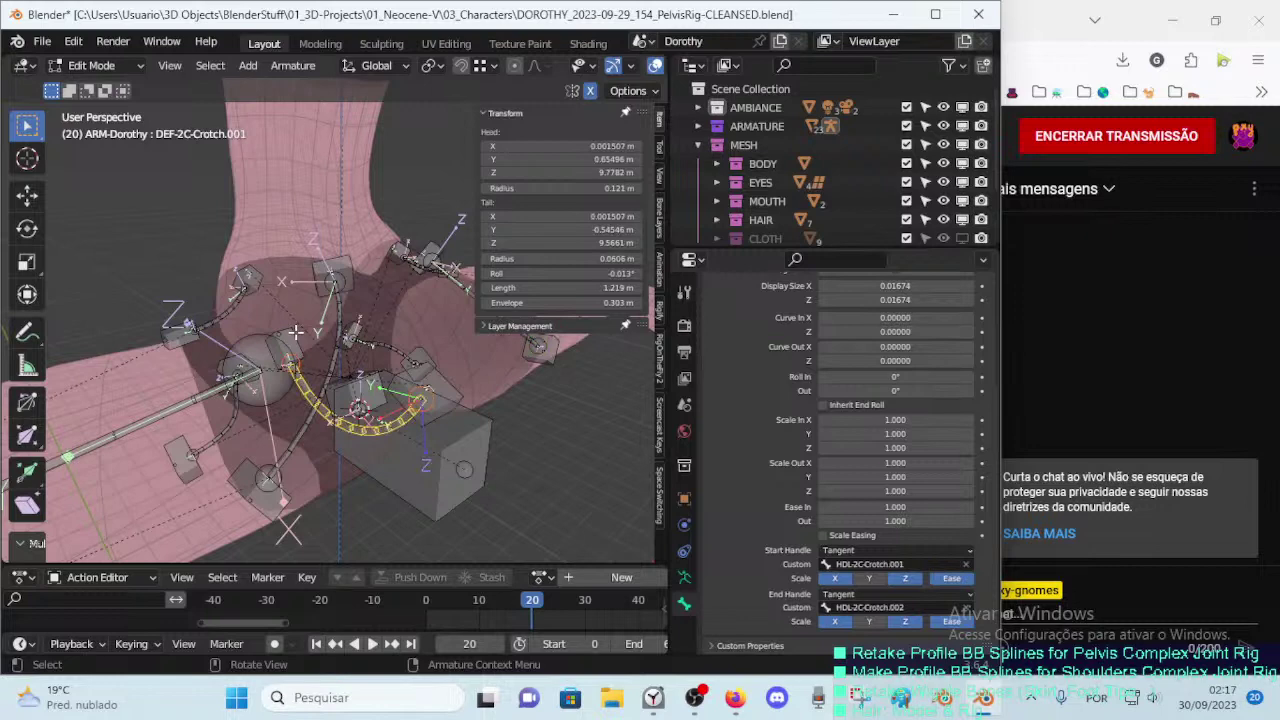
pyautogui.click(291, 362)
pyautogui.moveTo(291, 362); pyautogui.dragTo(289, 372, button='middle')
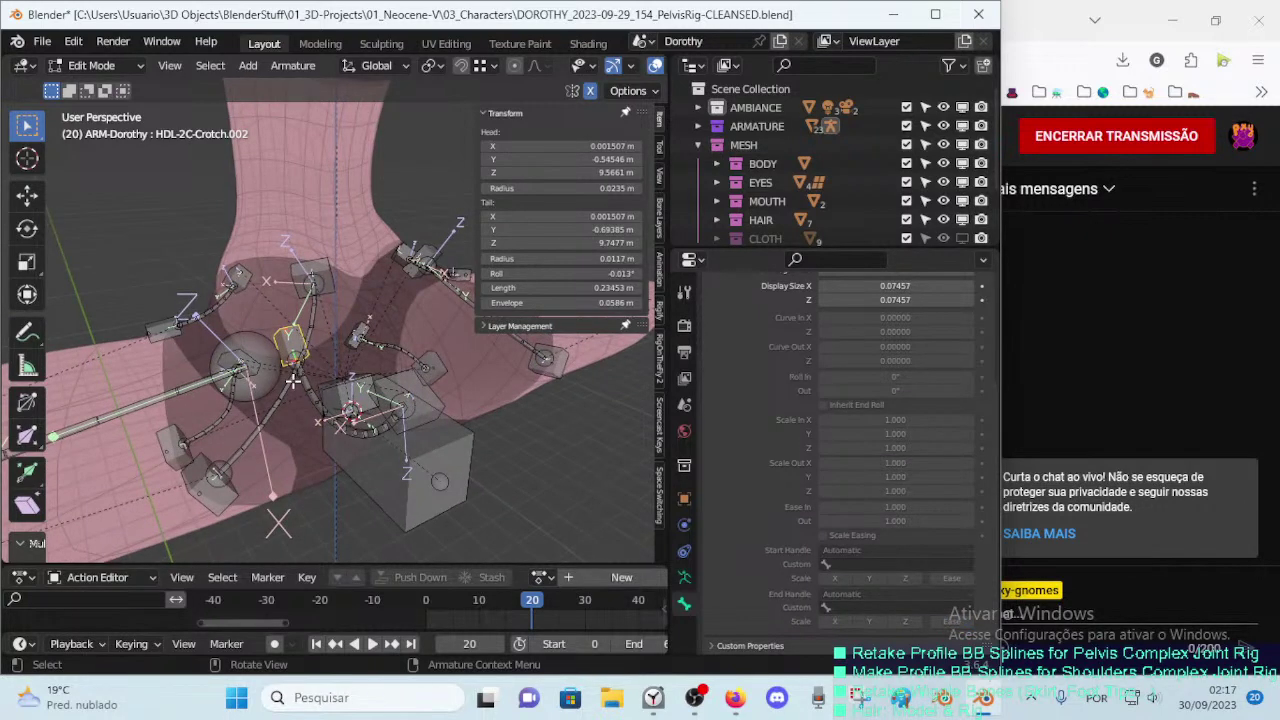
pyautogui.click(299, 395)
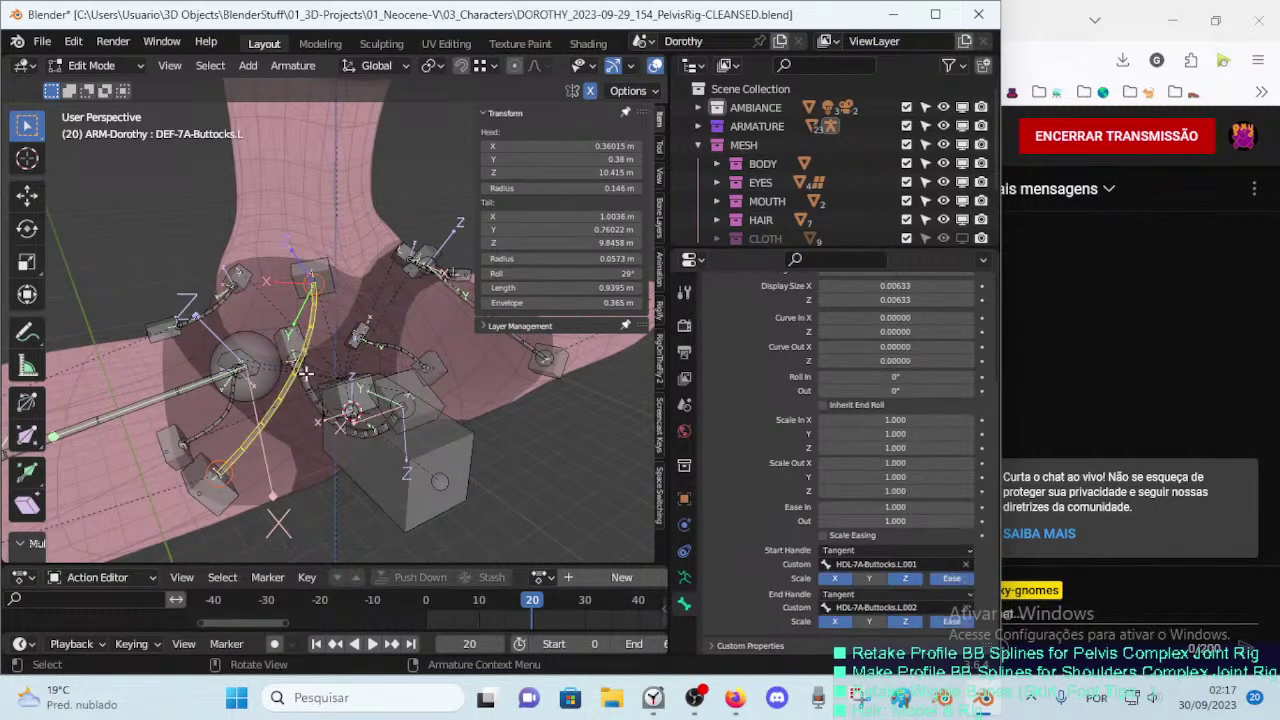
pyautogui.click(306, 371)
pyautogui.moveTo(306, 371)
pyautogui.mouseDown(button='middle')
pyautogui.moveTo(322, 347)
pyautogui.moveTo(271, 393)
pyautogui.mouseUp(button='middle')
pyautogui.click(212, 483)
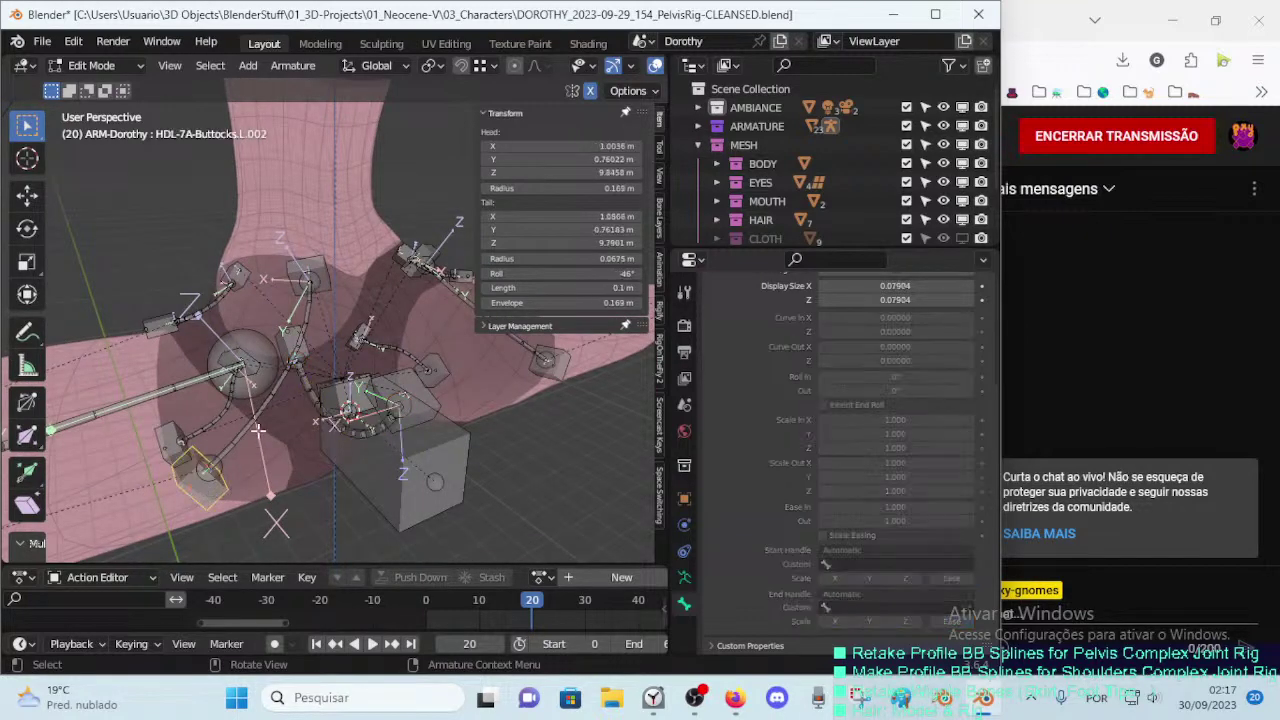
pyautogui.click(212, 481)
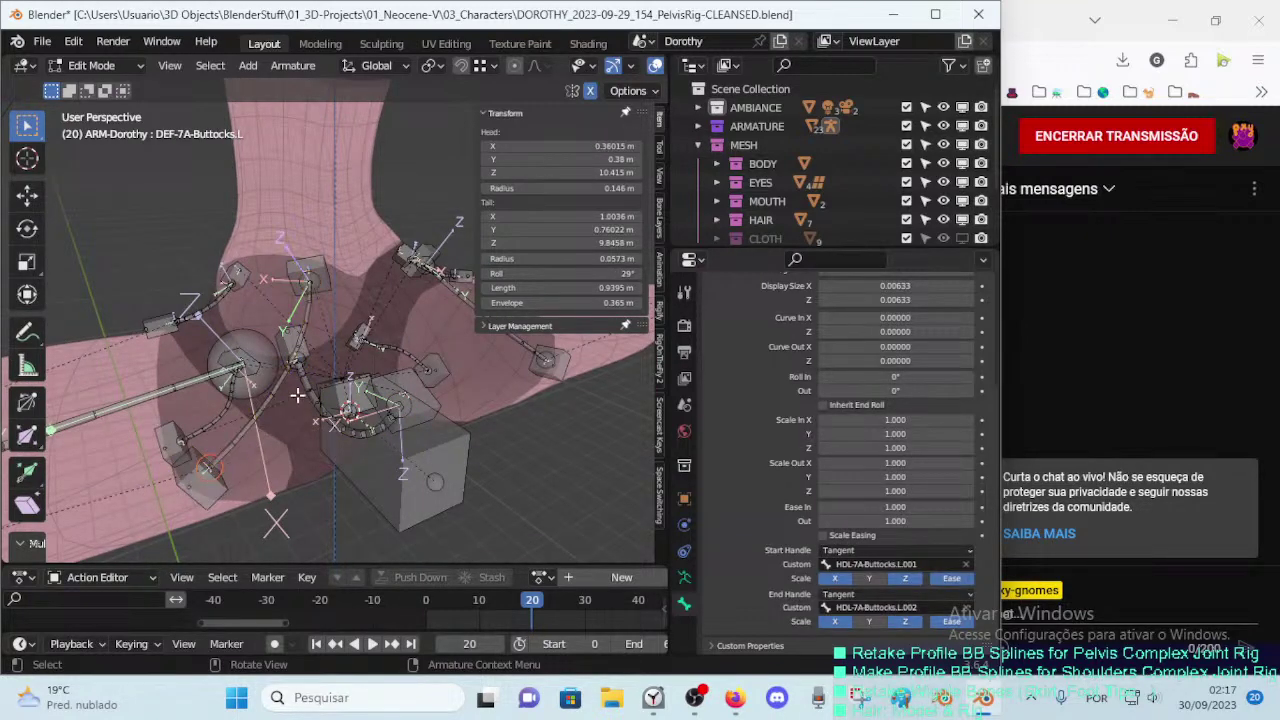
pyautogui.click(297, 394)
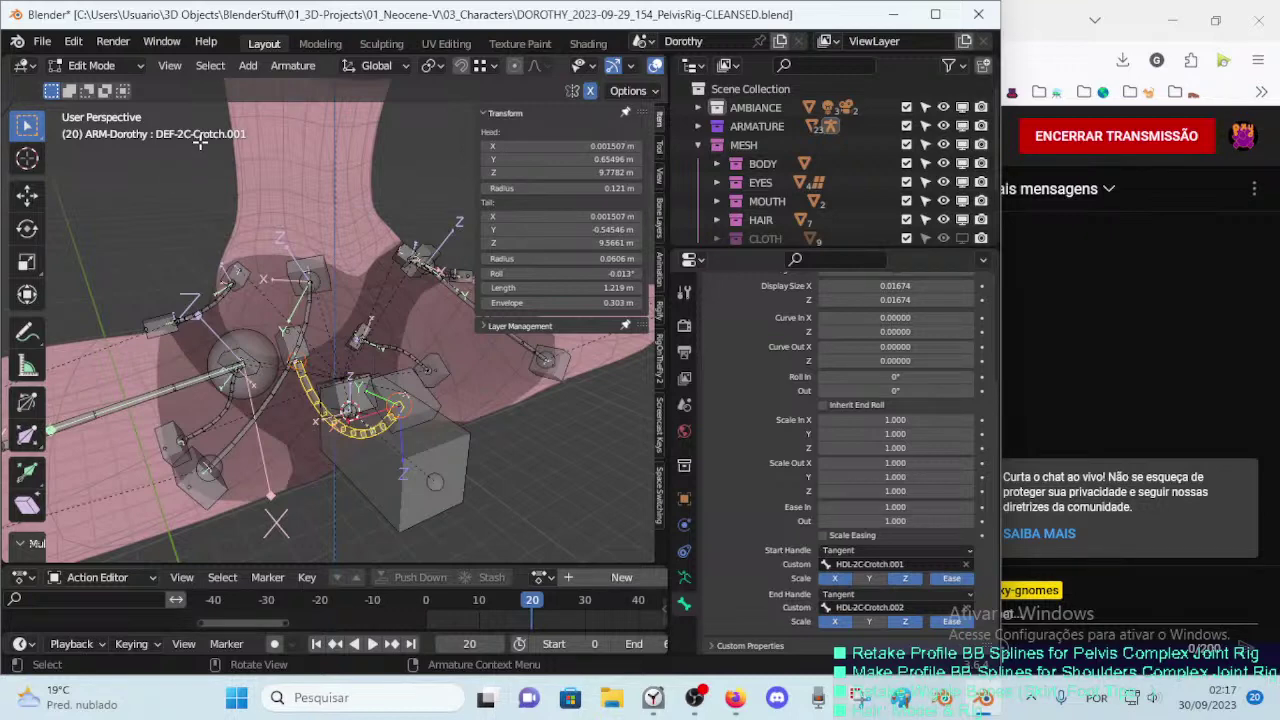
pyautogui.click(285, 338)
pyautogui.keyDown('shift'); pyautogui.click(400, 400); pyautogui.keyUp('shift')
# Step: Rename the crotch end handle to HDL-4C-Crotch.002 and the deform bone to DEF-4C-Crotch.001
pyautogui.click(286, 336)
pyautogui.press('F2')
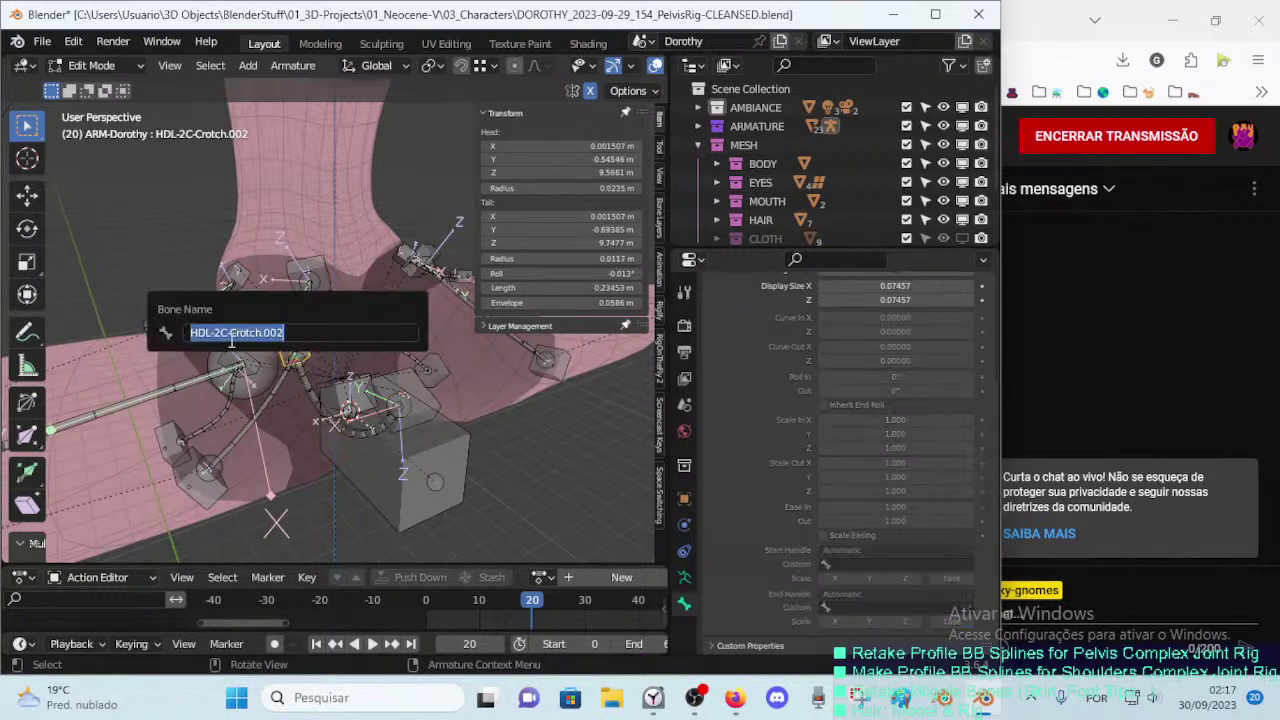
pyautogui.click(214, 332)
pyautogui.write('4')
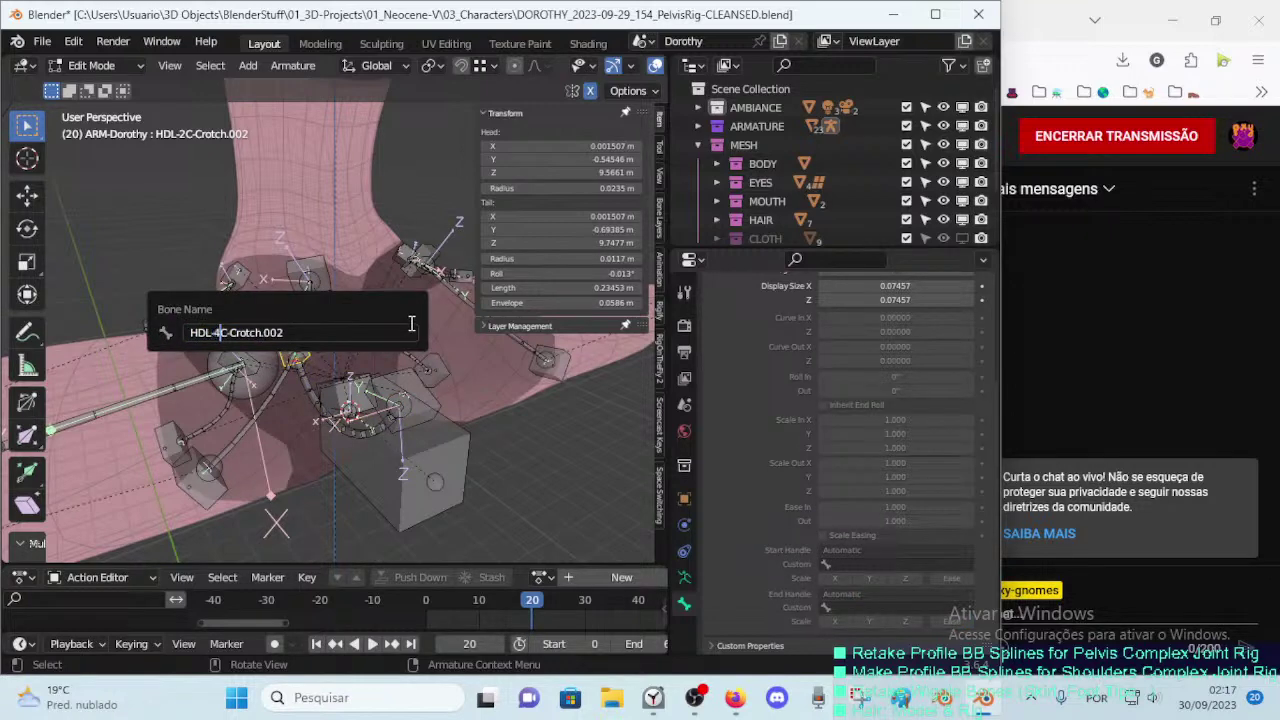
pyautogui.press('Escape')
pyautogui.hotkey('ctrl', 'z')
pyautogui.press('F2')
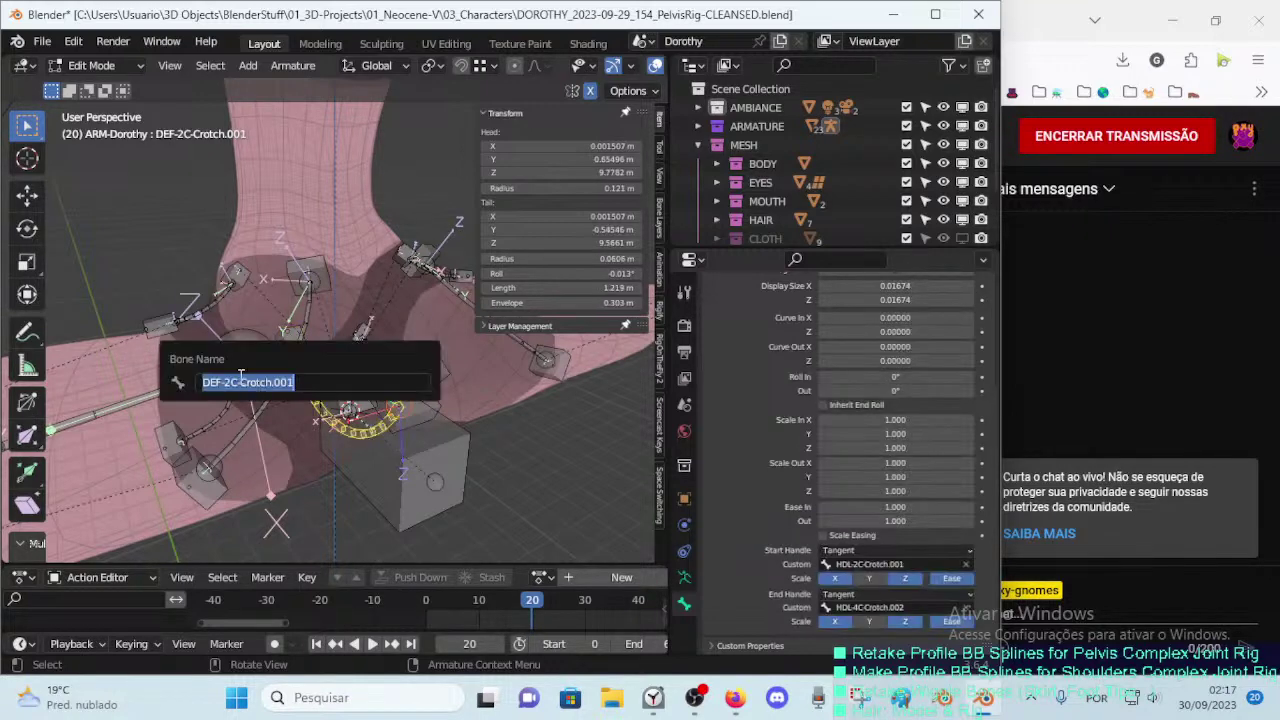
pyautogui.click(240, 376)
pyautogui.press('BackSpace')
pyautogui.write('4')
pyautogui.press('Return')
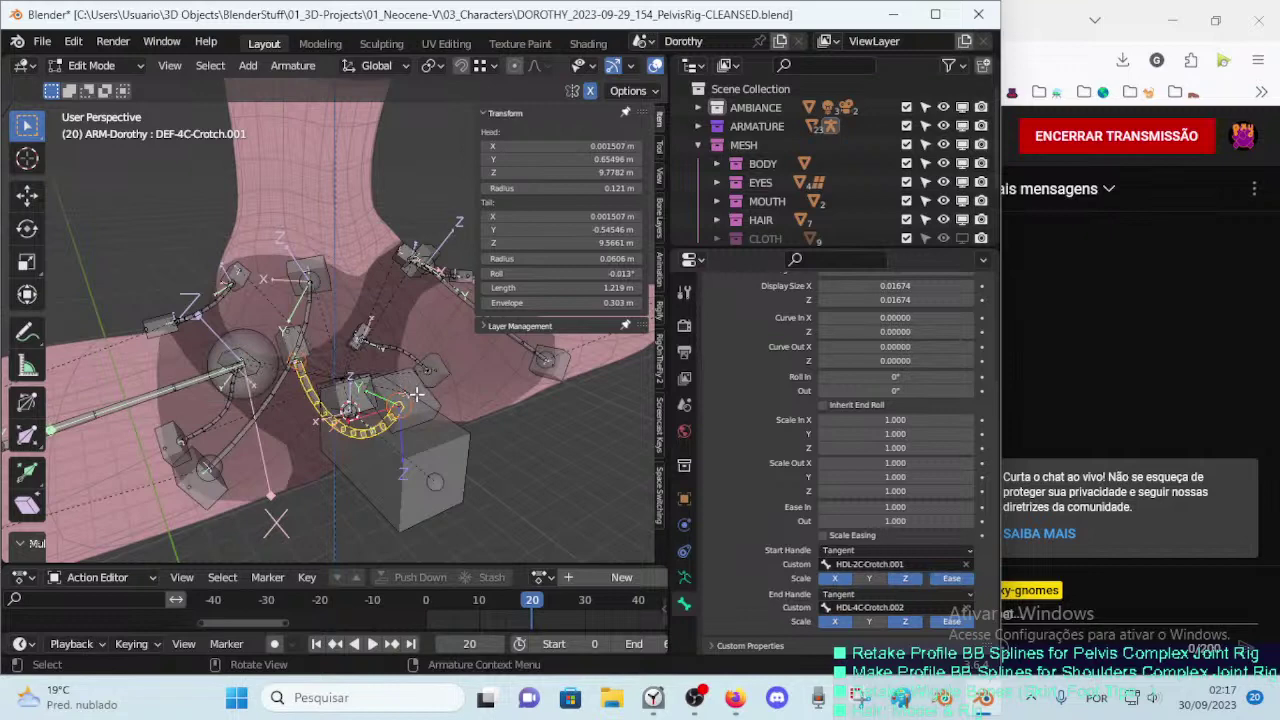
# Step: Rename the crotch start handle to HDL-4C-Crotch.001 and expand the bone layer list
pyautogui.click(410, 365)
pyautogui.click(400, 370)
pyautogui.press('F2')
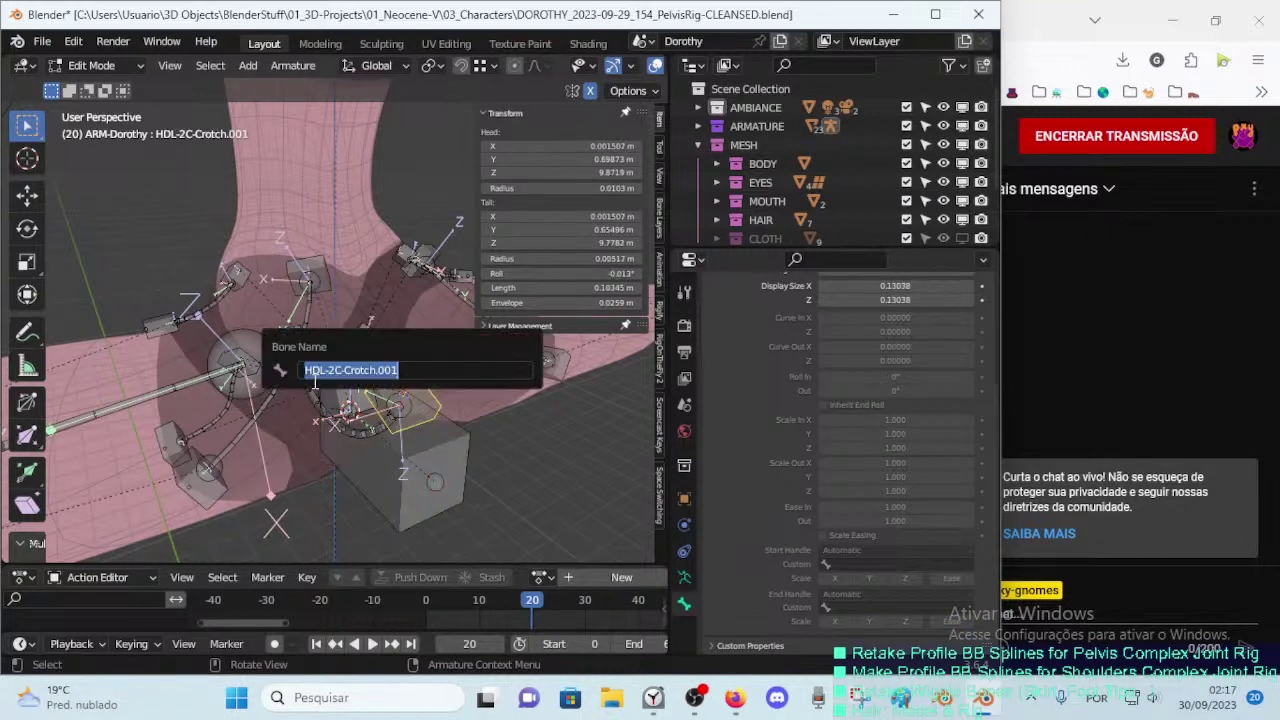
pyautogui.click(326, 370)
pyautogui.press('Delete')
pyautogui.write('4')
pyautogui.press('Return')
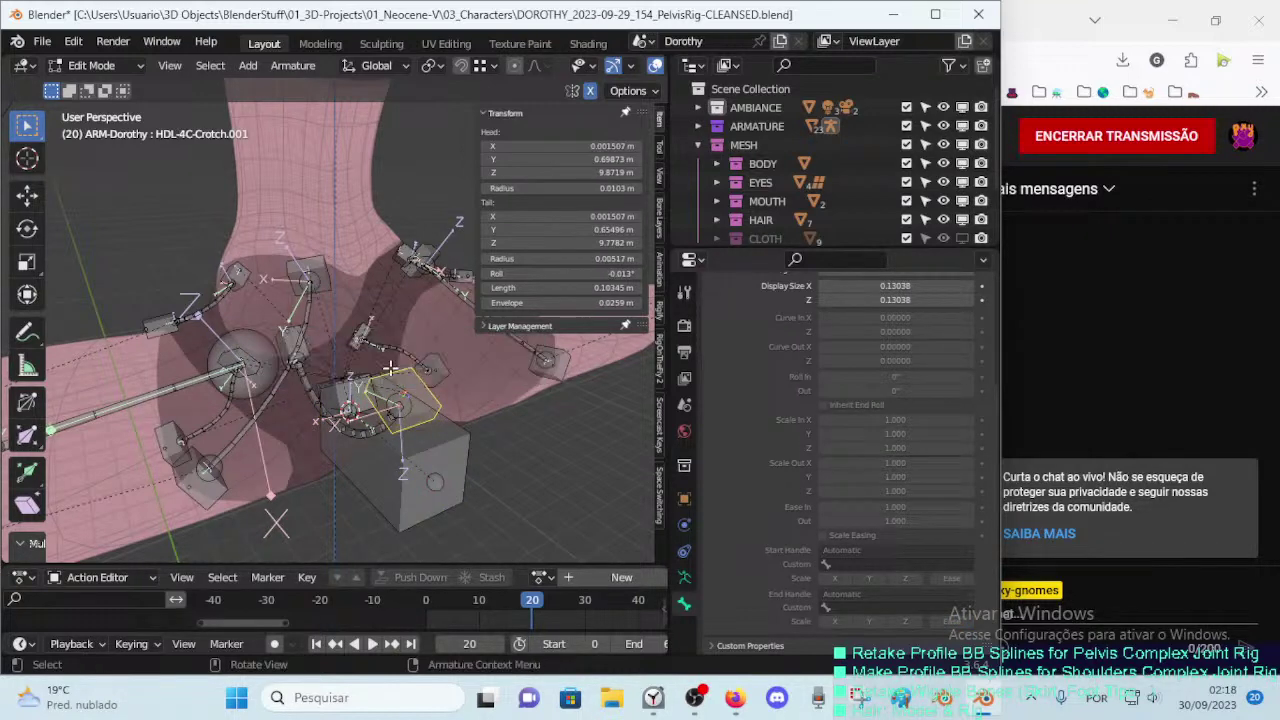
pyautogui.click(517, 326)
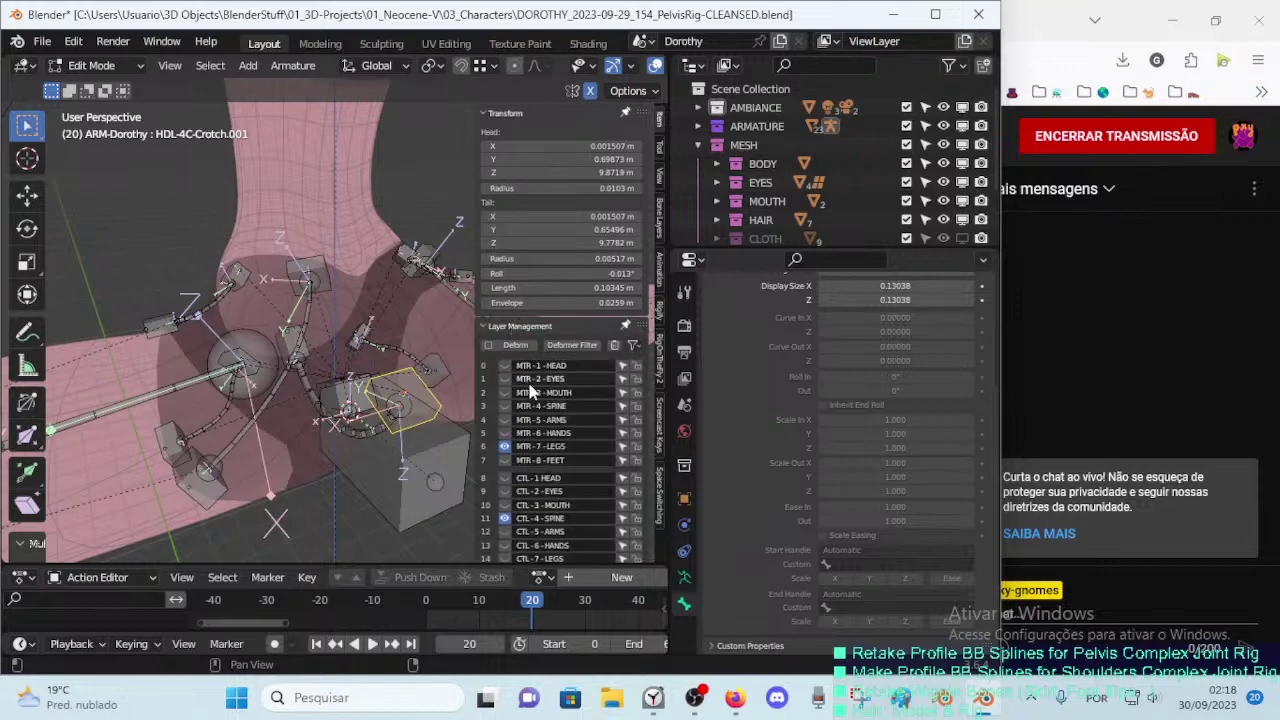
# Step: Select the left pubis deform bone, zoom to the left thigh, and save the blend file
pyautogui.scroll(-1, 534, 392)
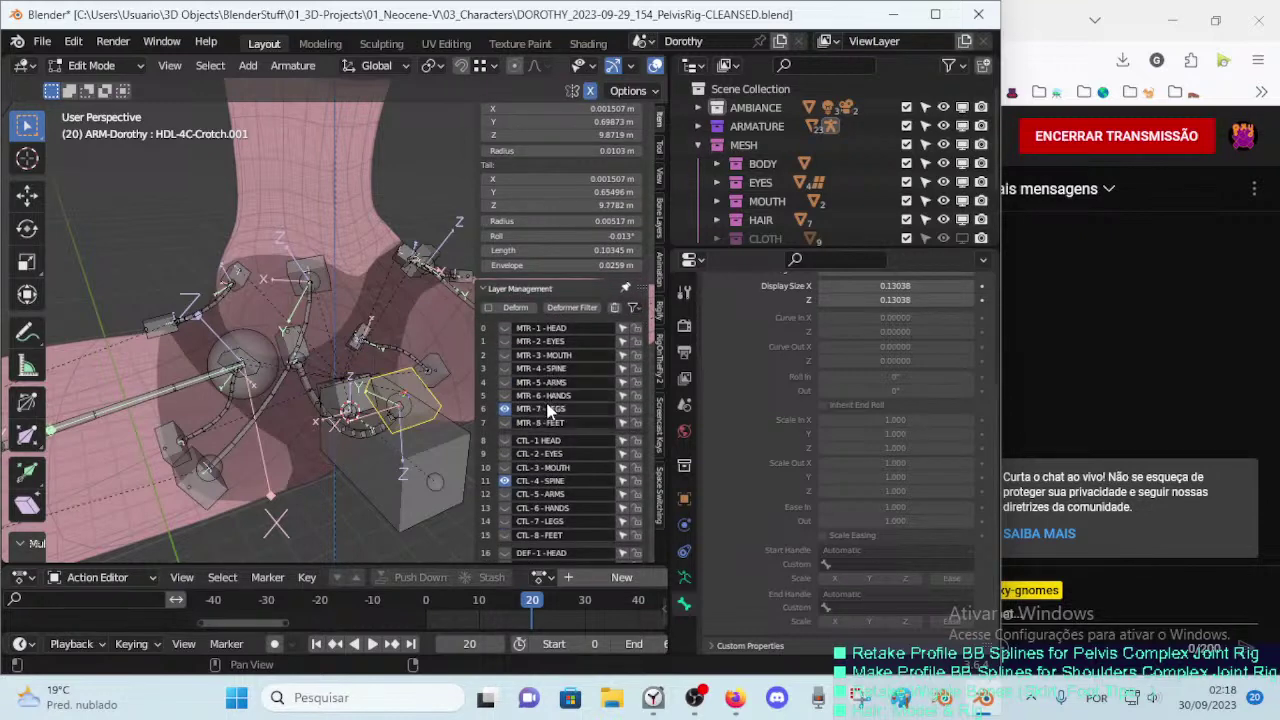
pyautogui.click(170, 450)
pyautogui.click(208, 461)
pyautogui.moveTo(241, 452); pyautogui.dragTo(210, 390, button='middle')
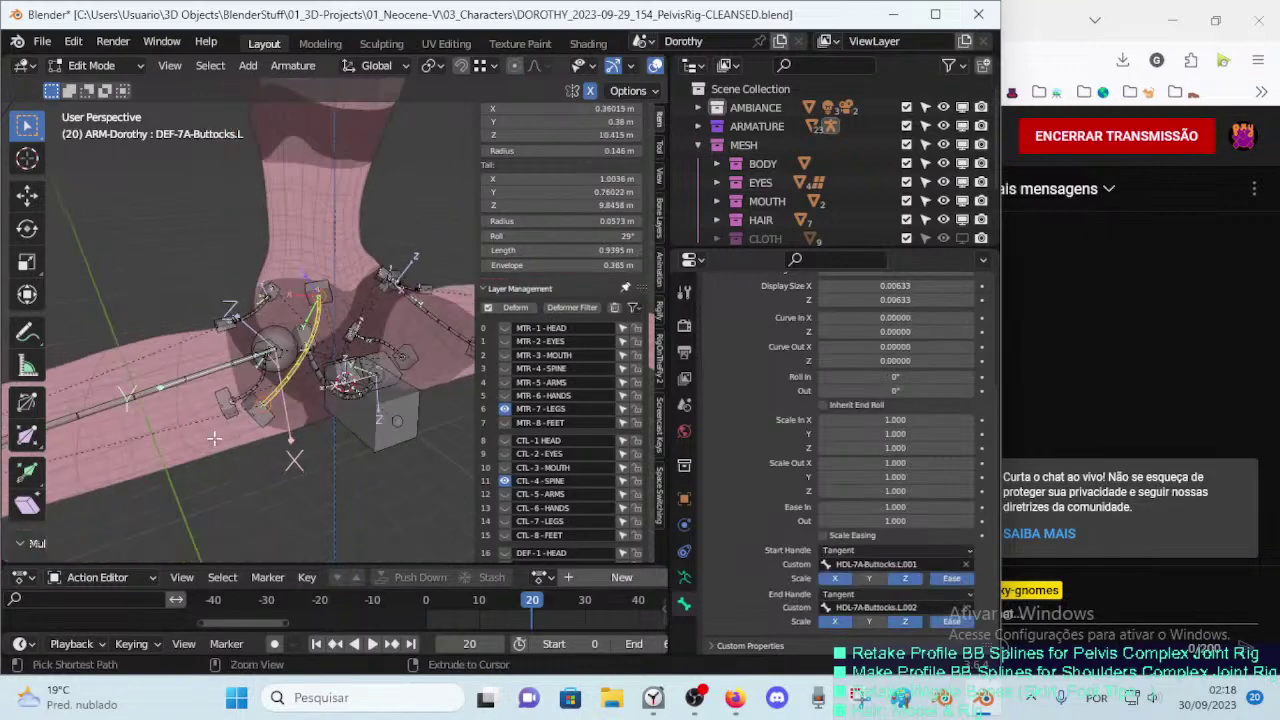
pyautogui.hotkey('ctrl', 's')
# Step: Rename the left thigh deform bone from DEF-5-LEG-1B-Thigh.L to DEF-7-1B-Thigh.L
pyautogui.click(205, 392)
pyautogui.moveTo(293, 401); pyautogui.dragTo(252, 423, button='middle')
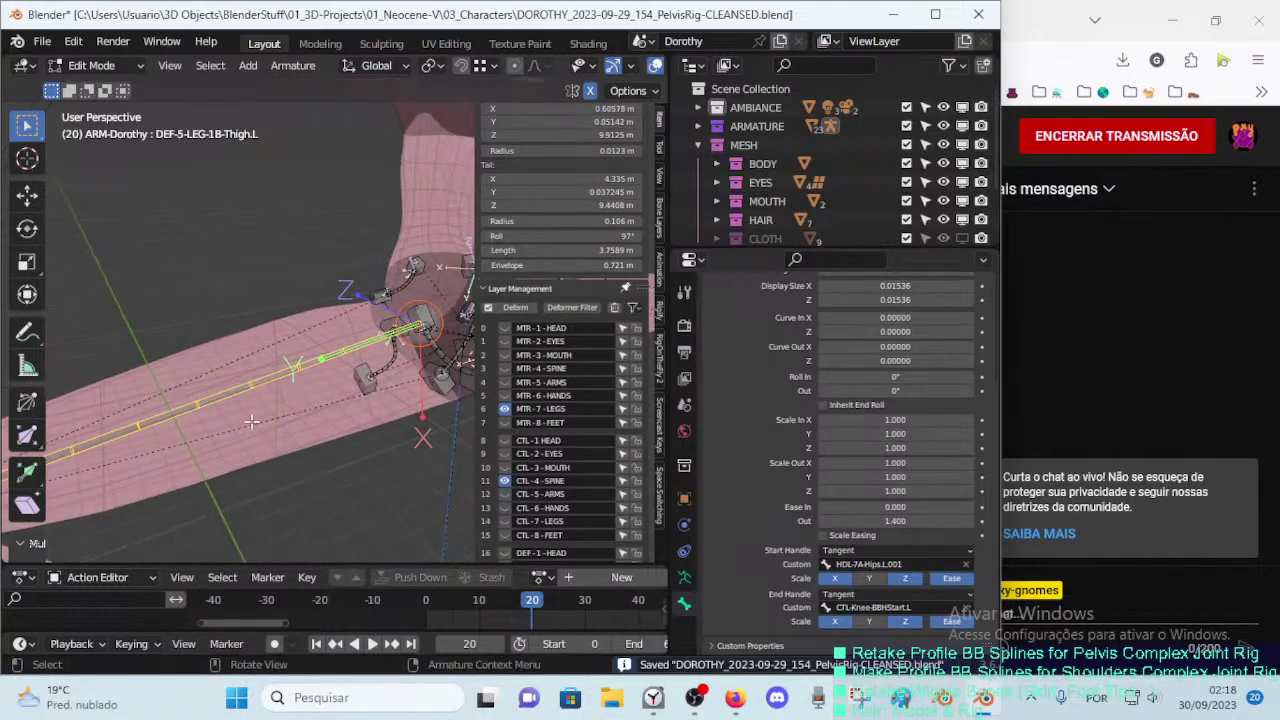
pyautogui.press('F2')
pyautogui.click(228, 409)
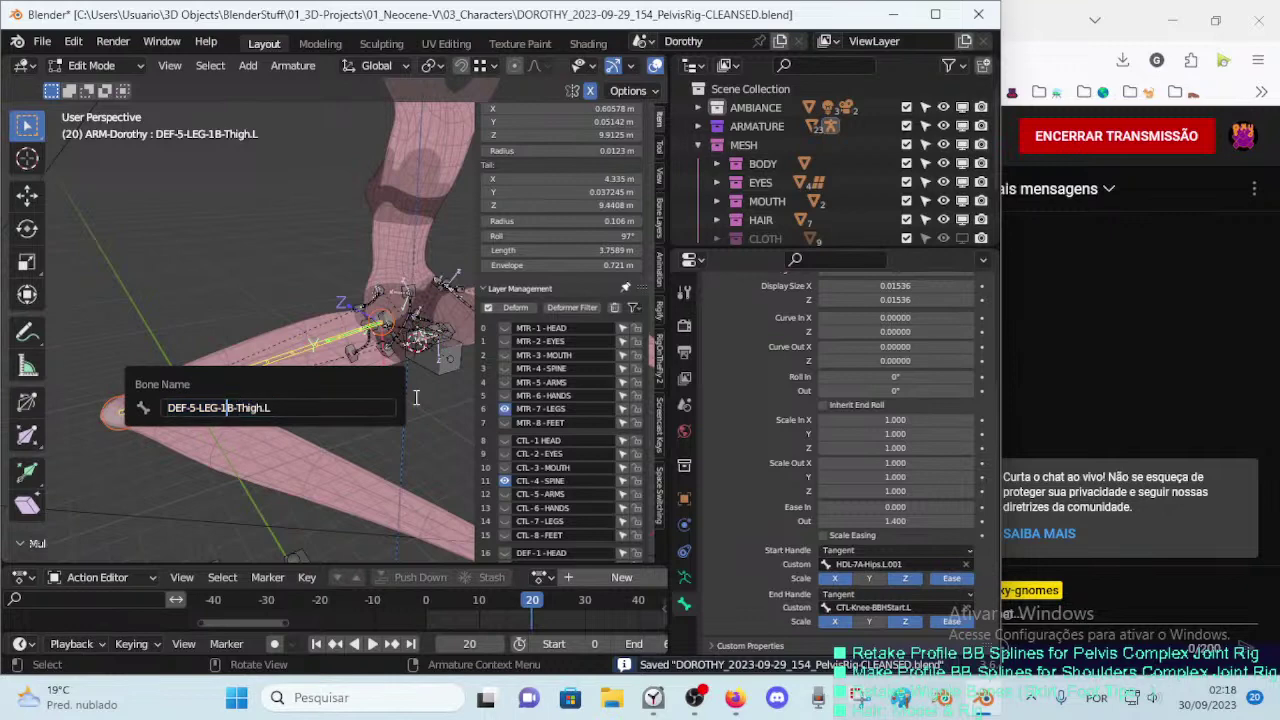
pyautogui.press('Left')
pyautogui.press('Left')
pyautogui.press('Left')
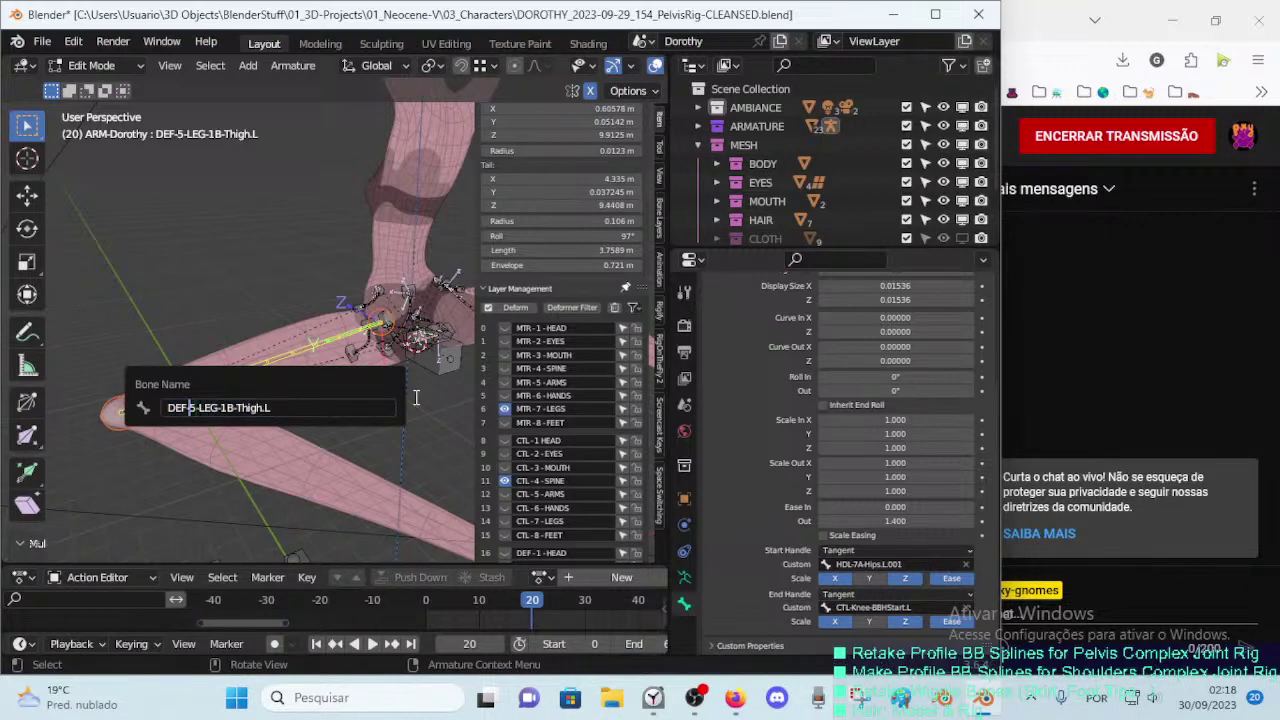
pyautogui.press('BackSpace')
pyautogui.write('7')
pyautogui.press('Right')
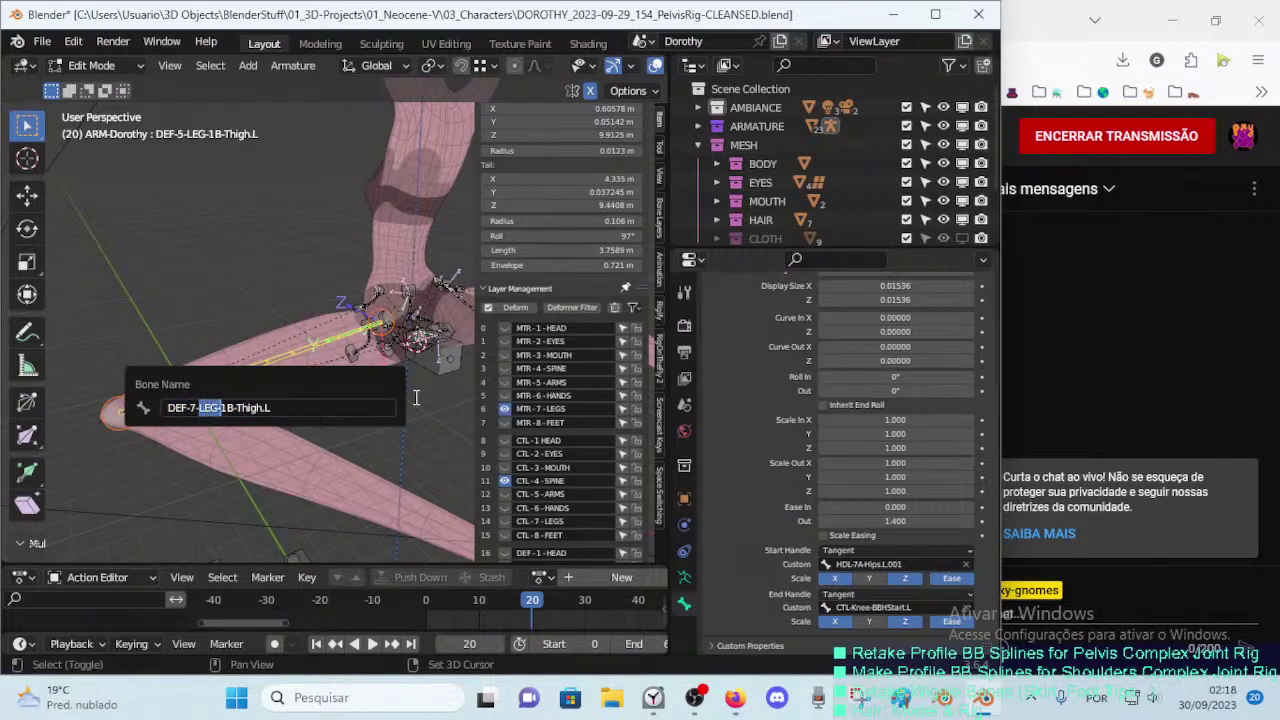
pyautogui.hotkey('shift', 'Left')
pyautogui.hotkey('shift', 'Left')
pyautogui.hotkey('shift', 'Left')
pyautogui.press('BackSpace')
pyautogui.press('Delete')
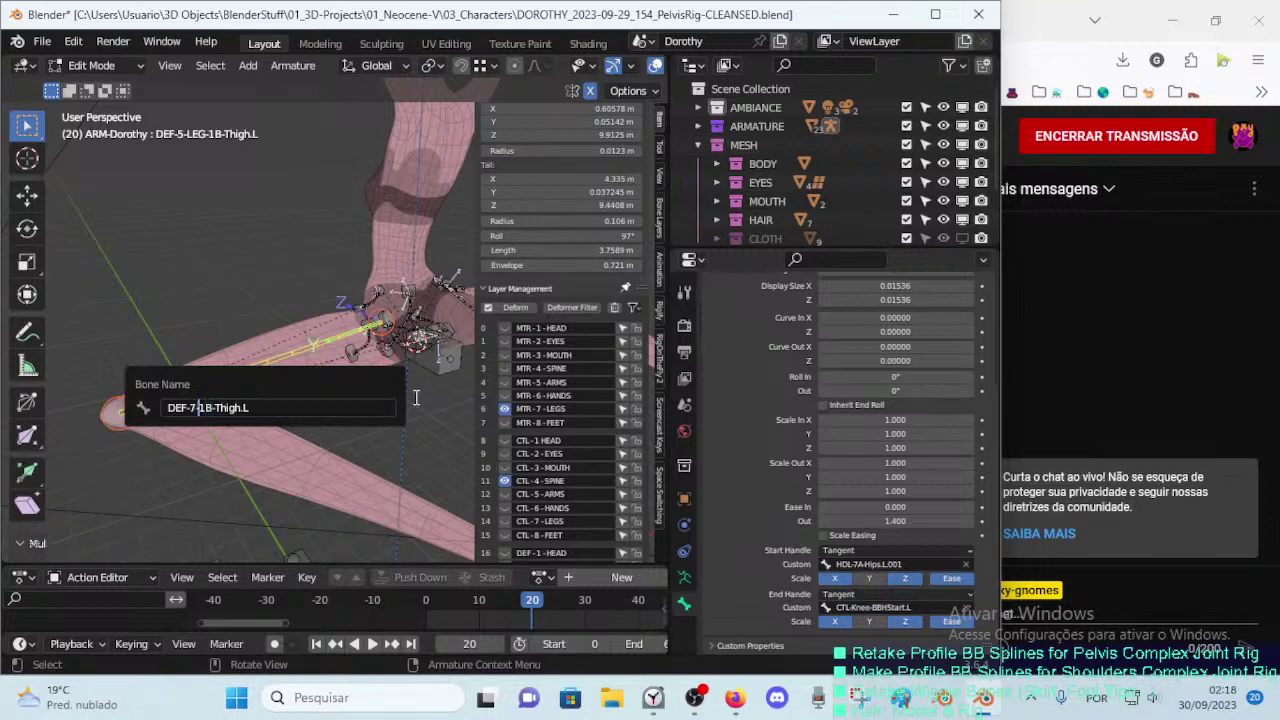
pyautogui.press('Return')
# Step: Reselect the left thigh deform bone and shorten its name to DEF-7B-Thigh.L
pyautogui.scroll(2, 388, 368)
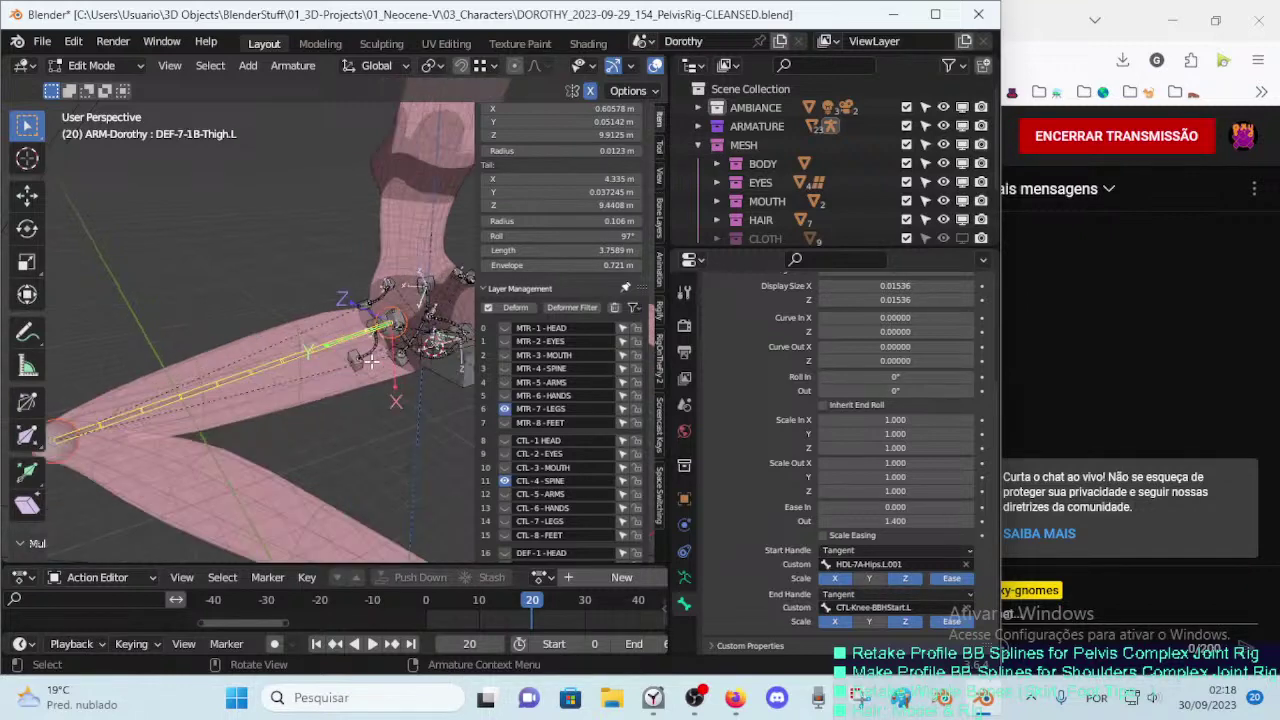
pyautogui.scroll(2, 371, 382)
pyautogui.click(388, 365)
pyautogui.click(282, 376)
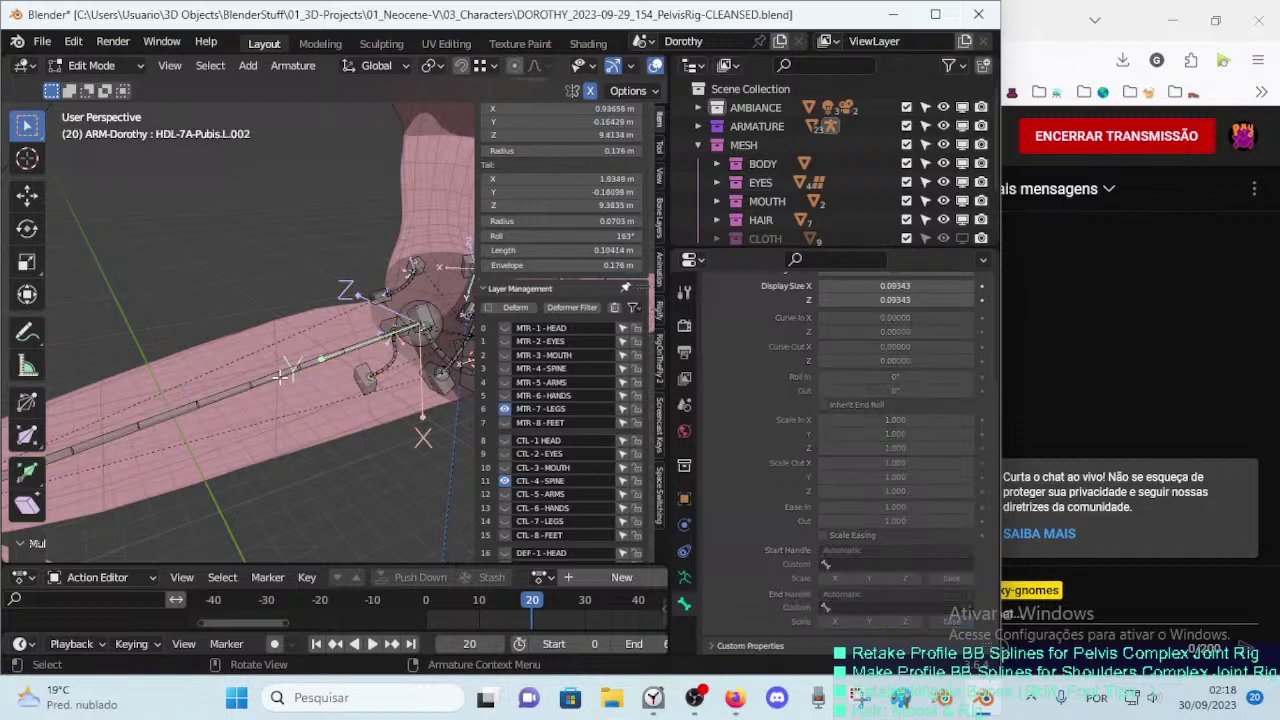
pyautogui.click(268, 376)
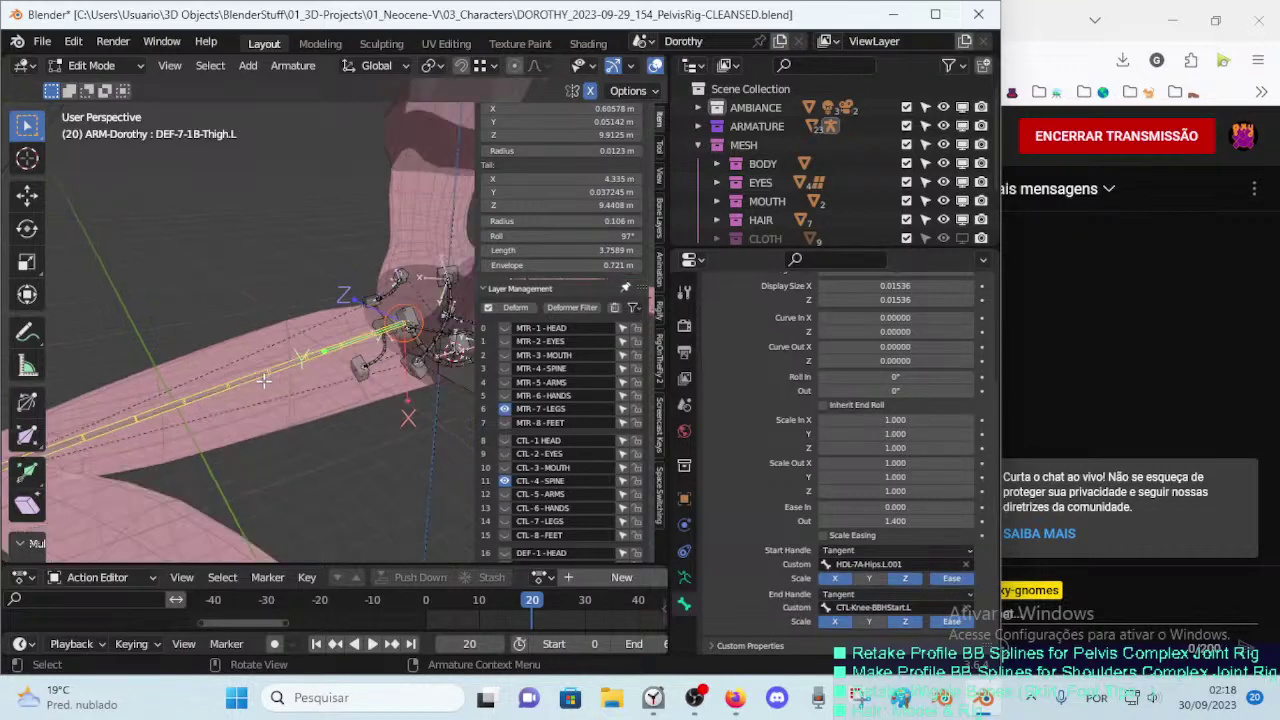
pyautogui.click(357, 368)
pyautogui.click(355, 370)
pyautogui.click(352, 372)
pyautogui.click(349, 373)
pyautogui.press('F2')
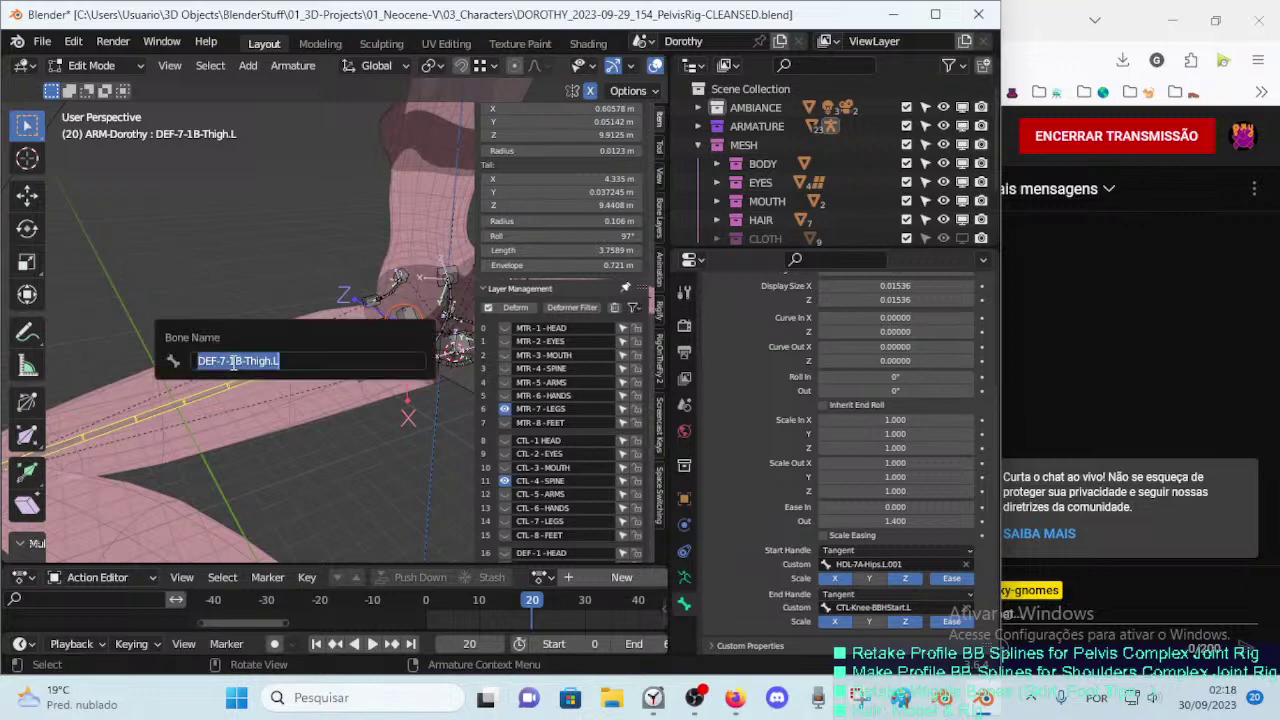
pyautogui.click(233, 362)
pyautogui.press('BackSpace')
pyautogui.press('BackSpace')
pyautogui.press('Return')
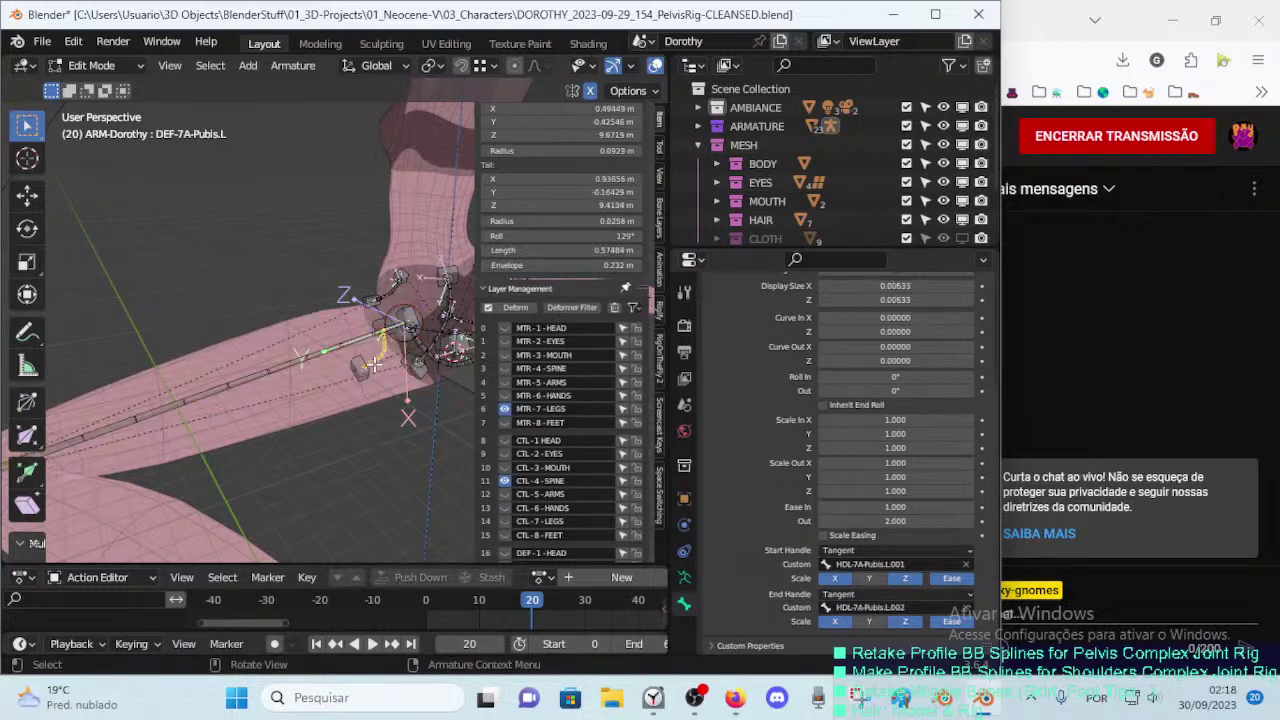
# Step: Reselect the left thigh bone and orbit to a front view of the whole character
pyautogui.click(351, 374)
pyautogui.moveTo(351, 374)
pyautogui.mouseDown(button='middle')
pyautogui.moveTo(240, 405)
pyautogui.moveTo(262, 389)
pyautogui.mouseUp(button='middle')
pyautogui.click(259, 365)
pyautogui.click(126, 437)
pyautogui.moveTo(126, 437)
pyautogui.mouseDown(button='middle')
pyautogui.moveTo(306, 434)
pyautogui.moveTo(251, 486)
pyautogui.moveTo(283, 409)
pyautogui.moveTo(163, 411)
pyautogui.moveTo(246, 389)
pyautogui.moveTo(319, 413)
pyautogui.mouseUp(button='middle')
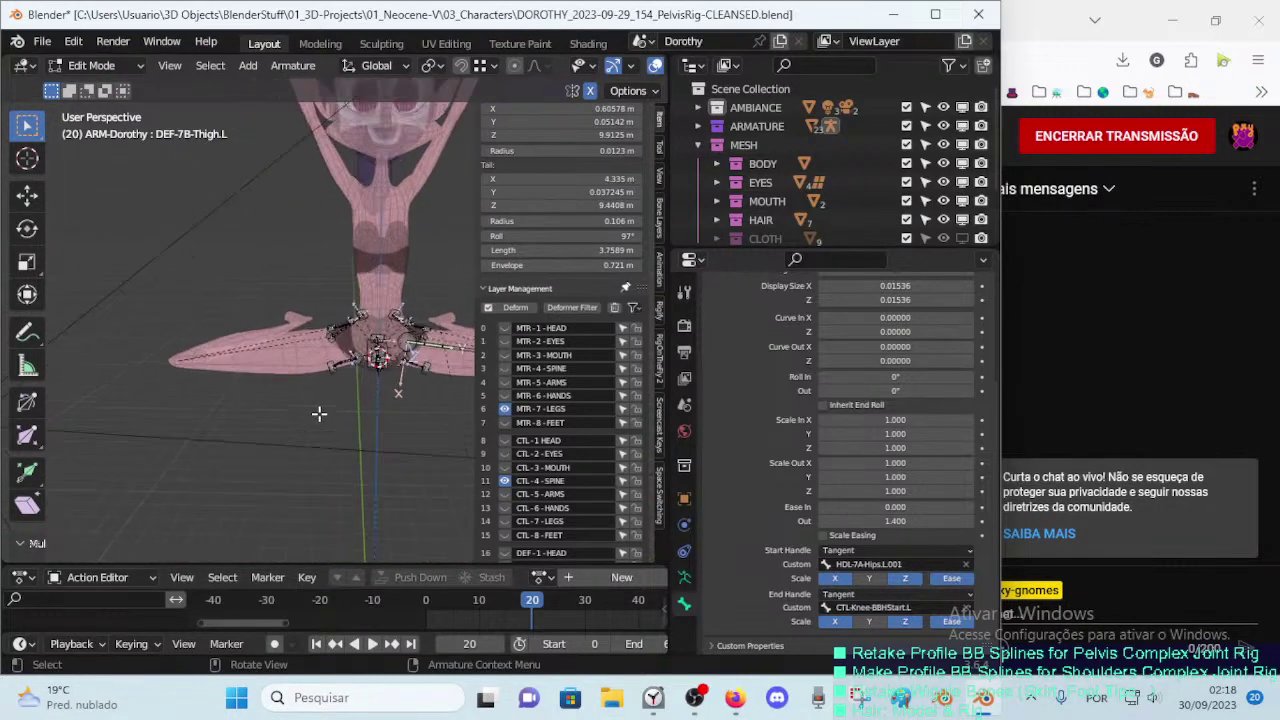
# Step: Unhide the bones and rename the right thigh deform bone to DEF-7B-Thigh.R
pyautogui.hotkey('alt', 'h')
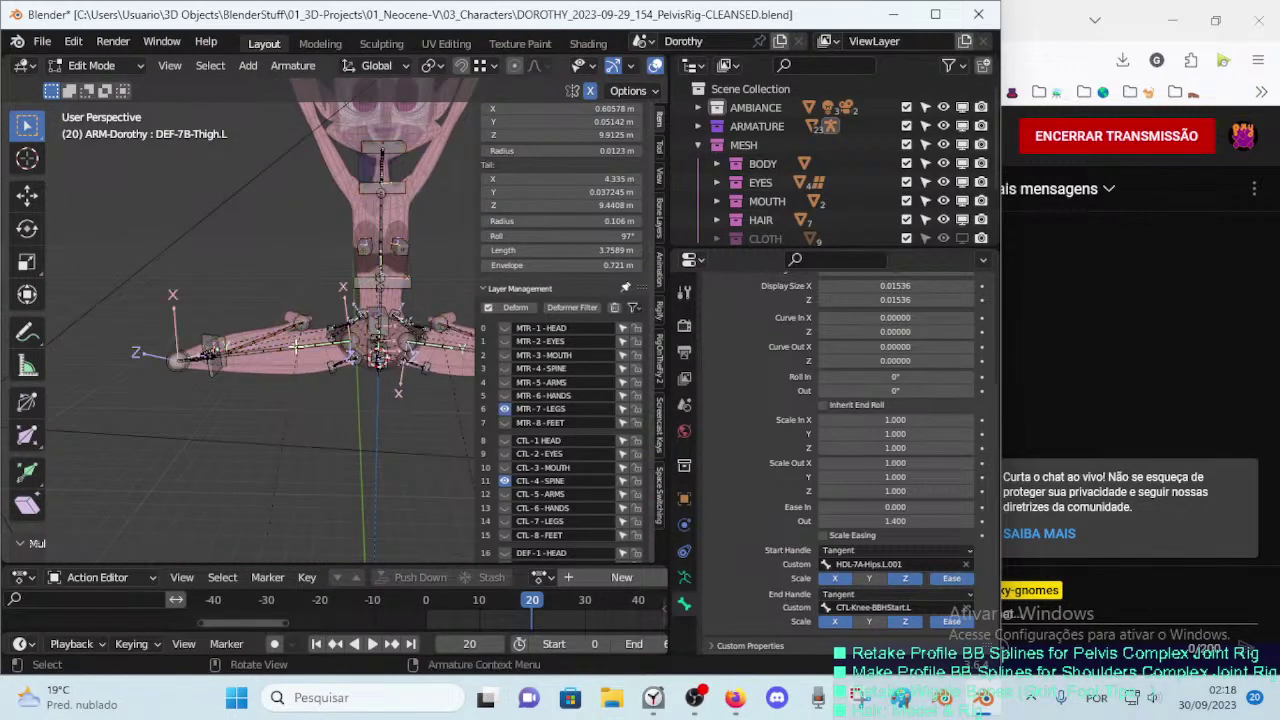
pyautogui.click(290, 365)
pyautogui.press('F2')
pyautogui.click(261, 348)
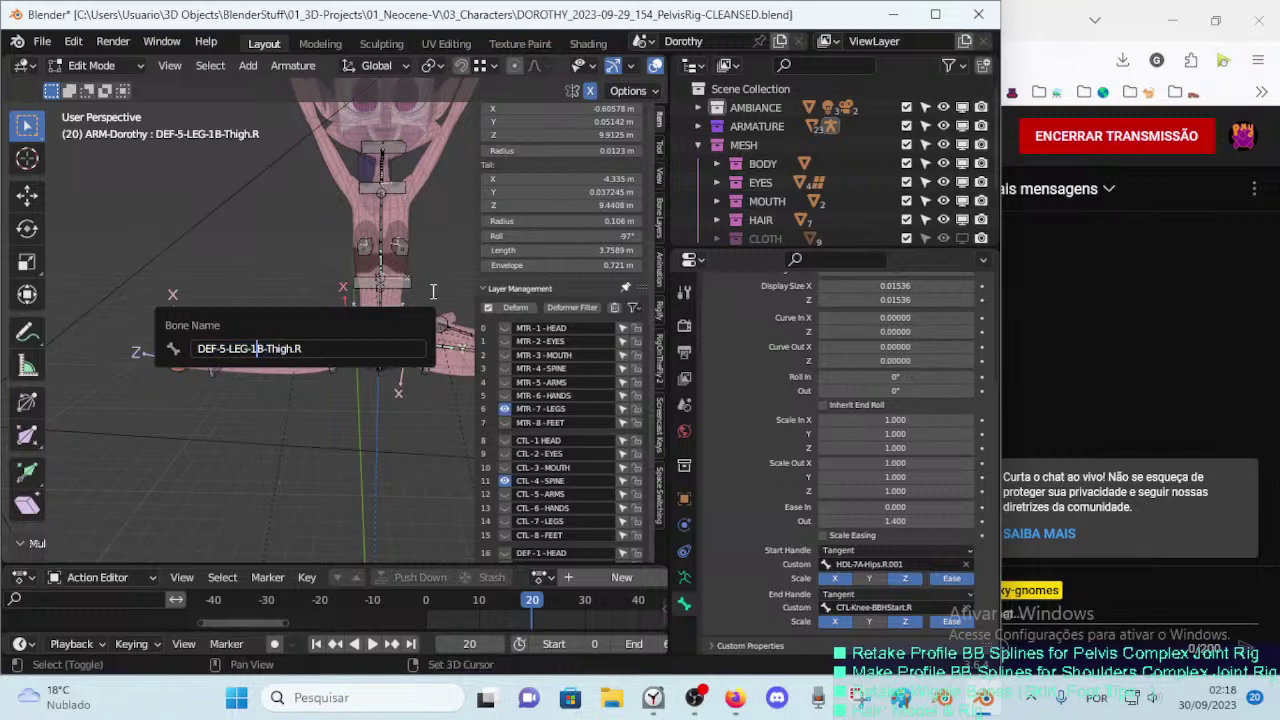
pyautogui.press('Left')
pyautogui.press('Left')
pyautogui.press('Left')
pyautogui.press('Left')
pyautogui.press('Left')
pyautogui.press('Left')
pyautogui.press('Left')
pyautogui.write('6')
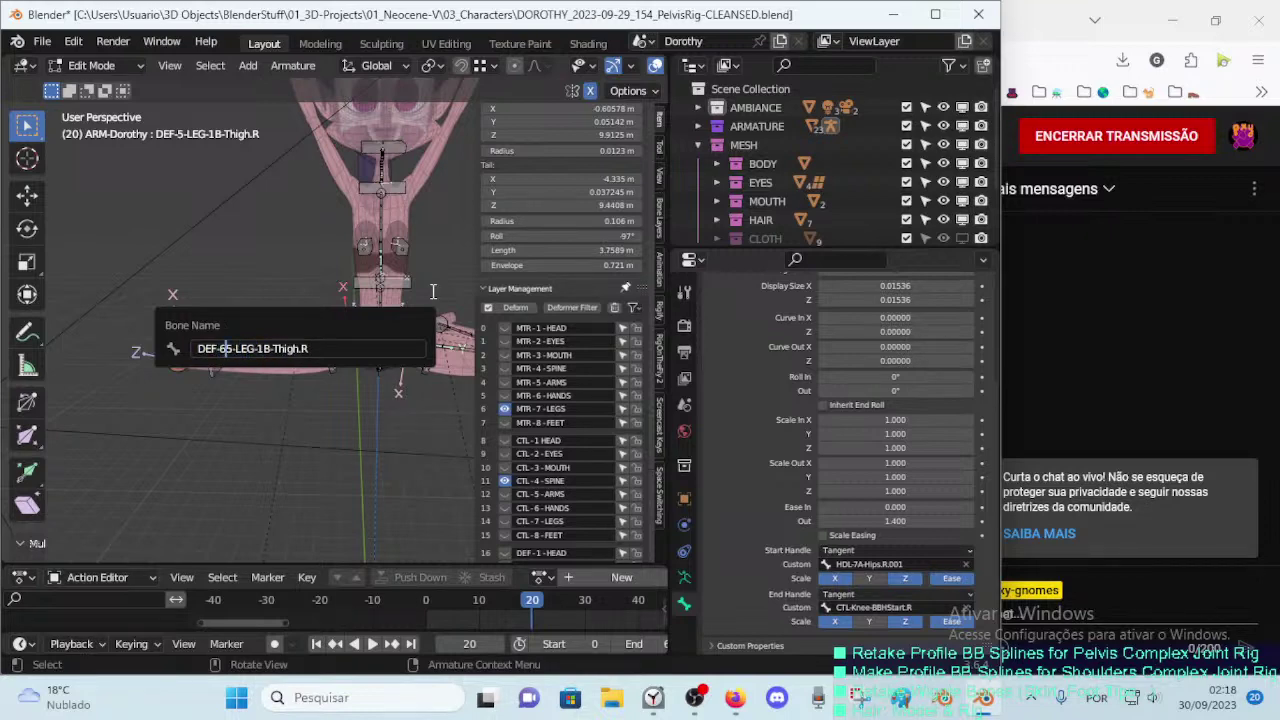
pyautogui.press('Delete')
pyautogui.press('Delete')
pyautogui.press('Delete')
pyautogui.press('Delete')
pyautogui.press('Delete')
pyautogui.press('Delete')
pyautogui.press('Delete')
pyautogui.press('Return')
# Step: Select both knee bendy bones and their CTL-Knee-BBHStart/BBHEnd handle bones on both legs
pyautogui.moveTo(349, 352)
pyautogui.mouseDown(button='middle')
pyautogui.moveTo(225, 380)
pyautogui.moveTo(299, 390)
pyautogui.mouseUp(button='middle')
pyautogui.click(404, 380)
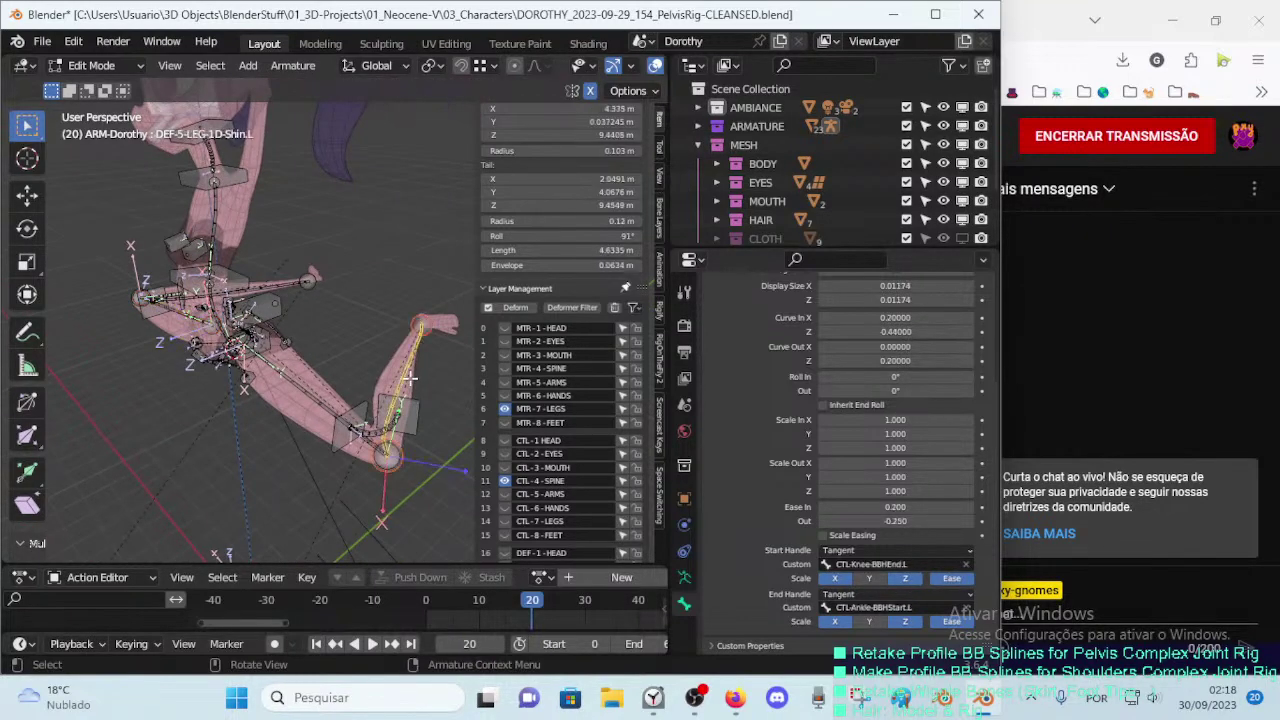
pyautogui.click(376, 428)
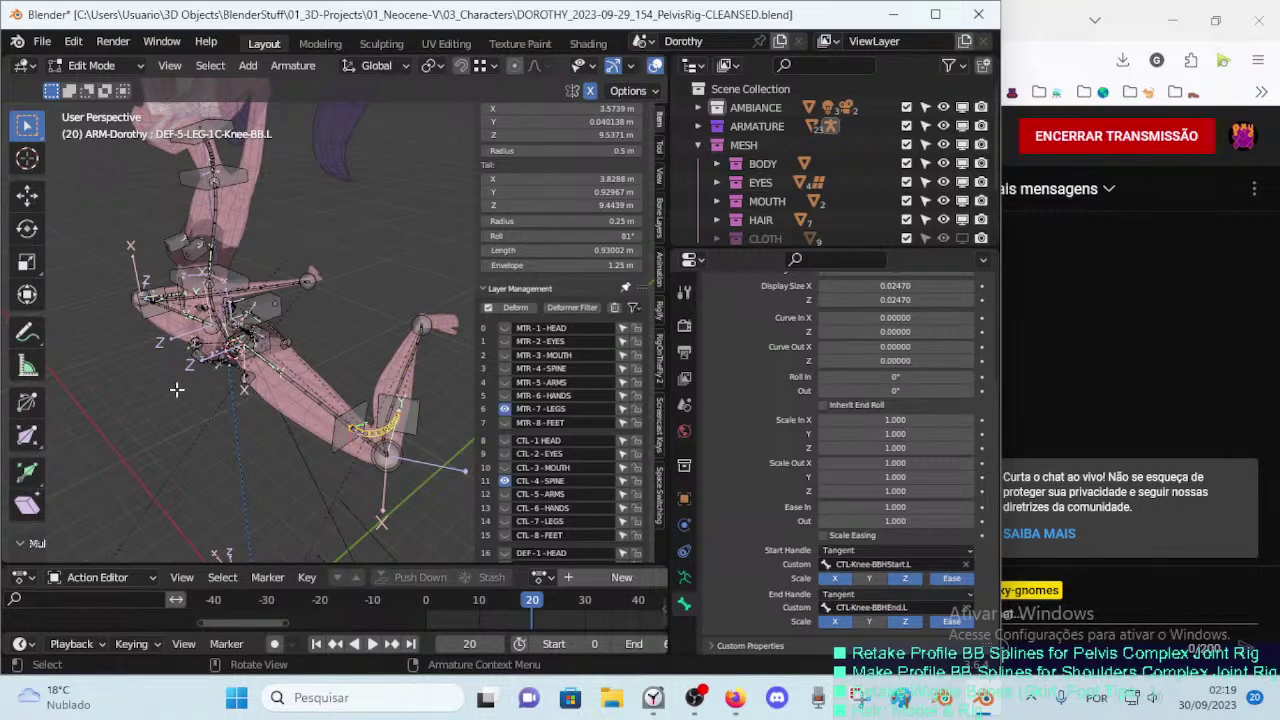
pyautogui.moveTo(176, 389); pyautogui.dragTo(310, 419, button='middle')
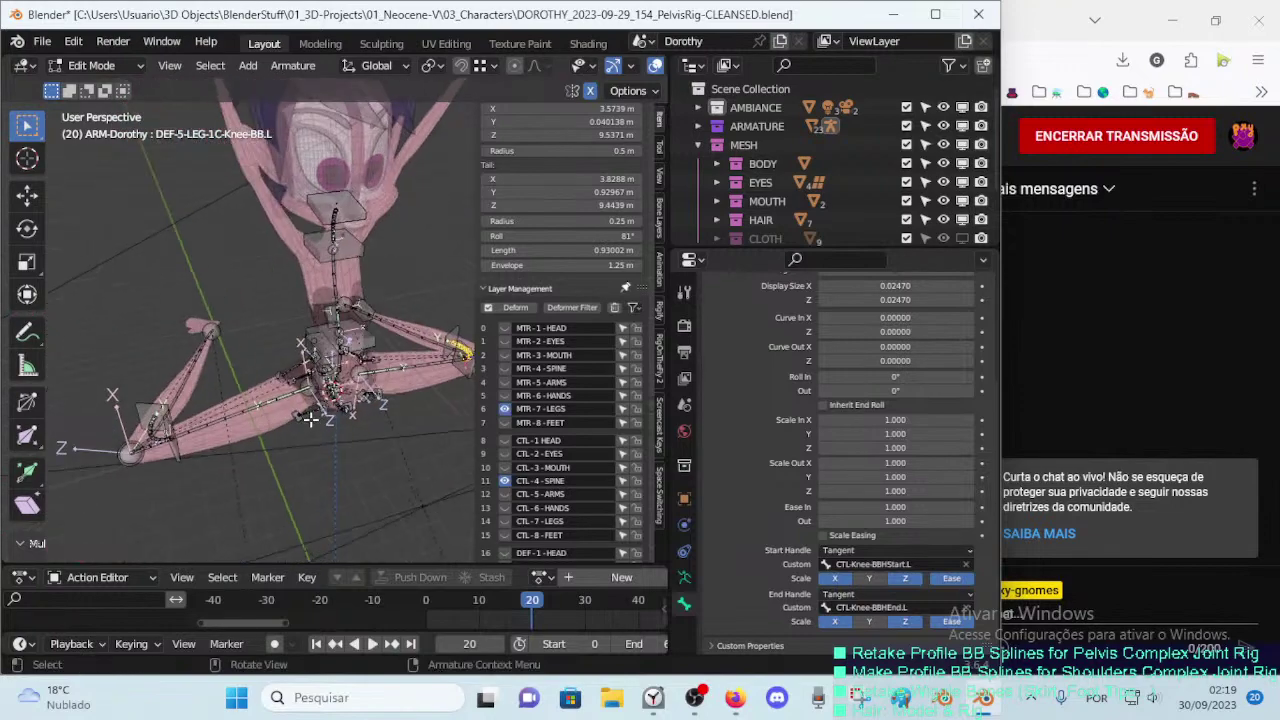
pyautogui.moveTo(154, 462)
pyautogui.mouseDown(button='middle')
pyautogui.moveTo(302, 446)
pyautogui.moveTo(275, 410)
pyautogui.moveTo(341, 434)
pyautogui.mouseUp(button='middle')
pyautogui.keyDown('shift'); pyautogui.click(305, 438); pyautogui.keyUp('shift')
pyautogui.keyDown('shift'); pyautogui.click(392, 462); pyautogui.keyUp('shift')
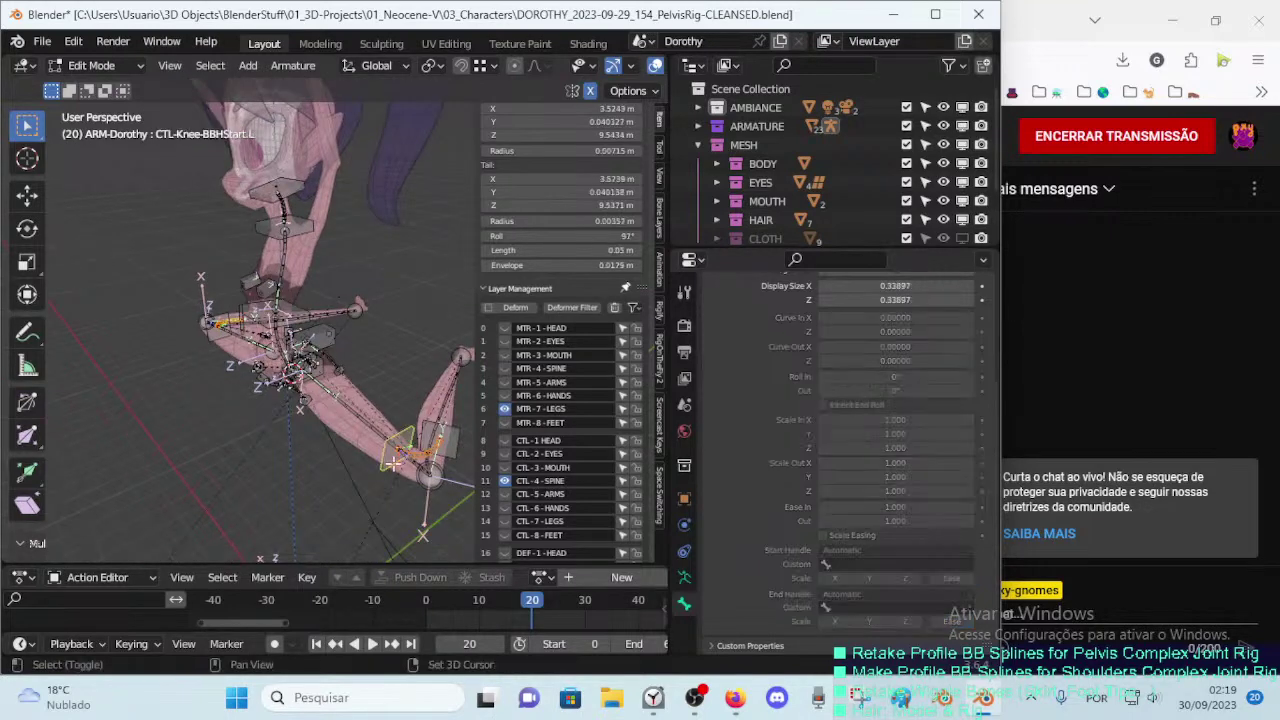
pyautogui.keyDown('shift'); pyautogui.click(454, 451); pyautogui.keyUp('shift')
pyautogui.moveTo(454, 451); pyautogui.dragTo(258, 485, button='middle')
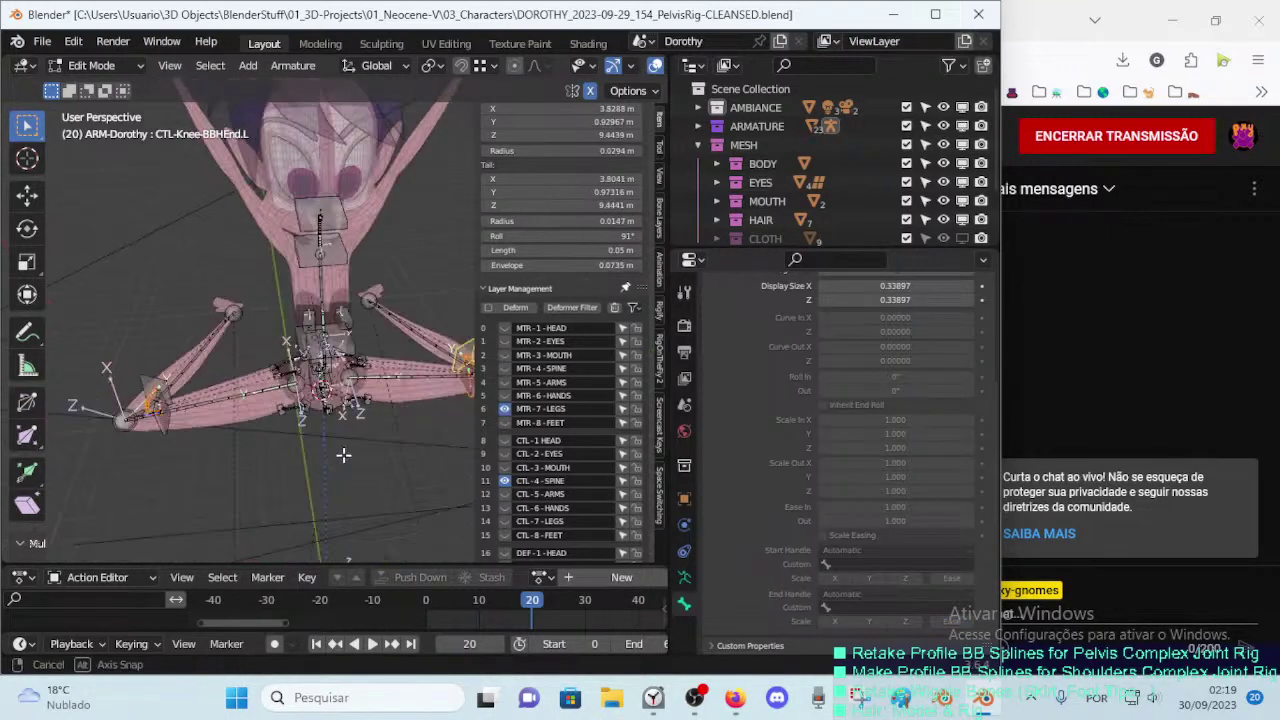
pyautogui.keyDown('shift'); pyautogui.click(186, 468); pyautogui.keyUp('shift')
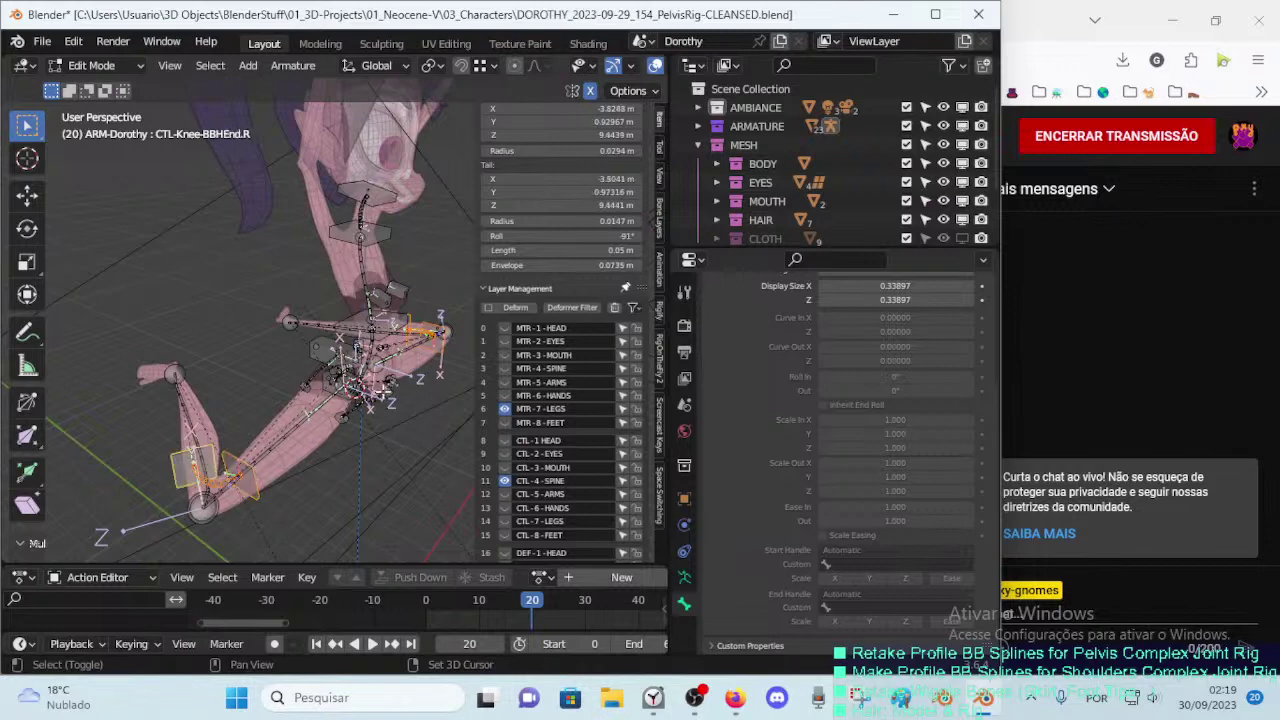
pyautogui.moveTo(186, 468)
pyautogui.mouseDown(button='middle')
pyautogui.moveTo(206, 409)
pyautogui.moveTo(226, 404)
pyautogui.moveTo(297, 457)
pyautogui.moveTo(400, 440)
pyautogui.mouseUp(button='middle')
pyautogui.moveTo(309, 432); pyautogui.dragTo(301, 433, button='middle')
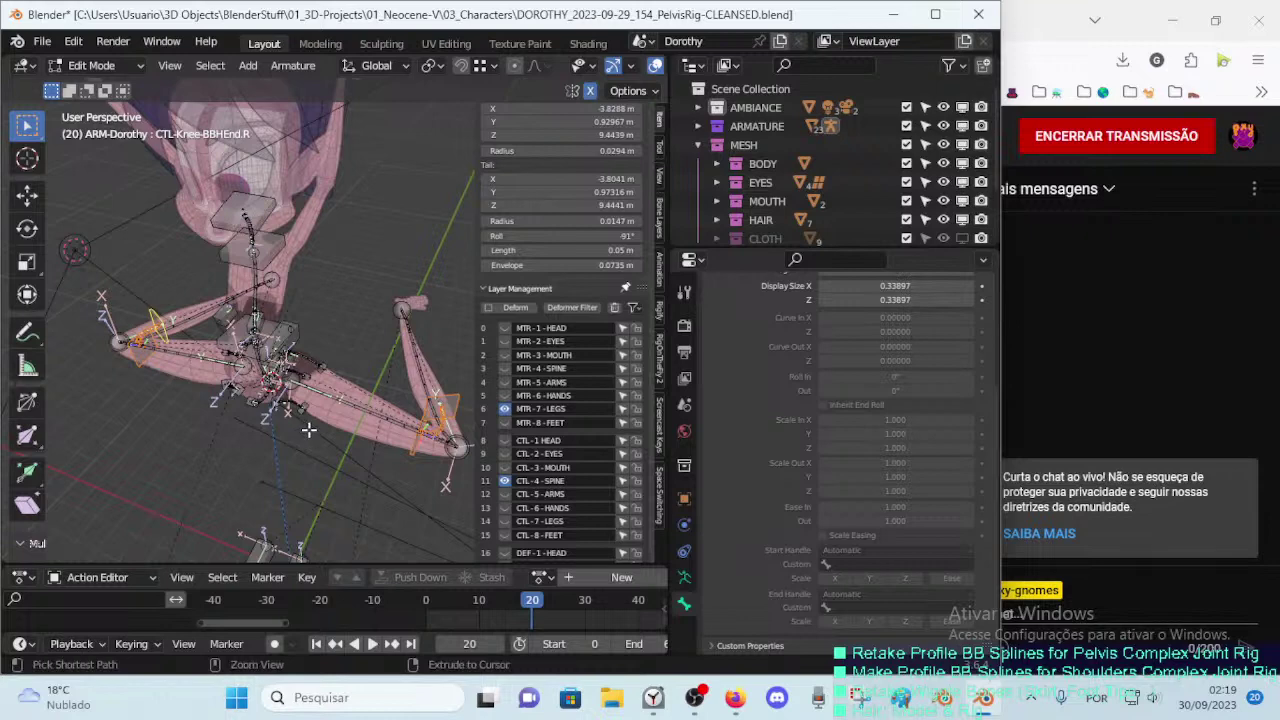
# Step: In Batch Rename, set a rule replacing CTL- with HDL-7C- and add a second rule
pyautogui.hotkey('ctrl', 'F2')
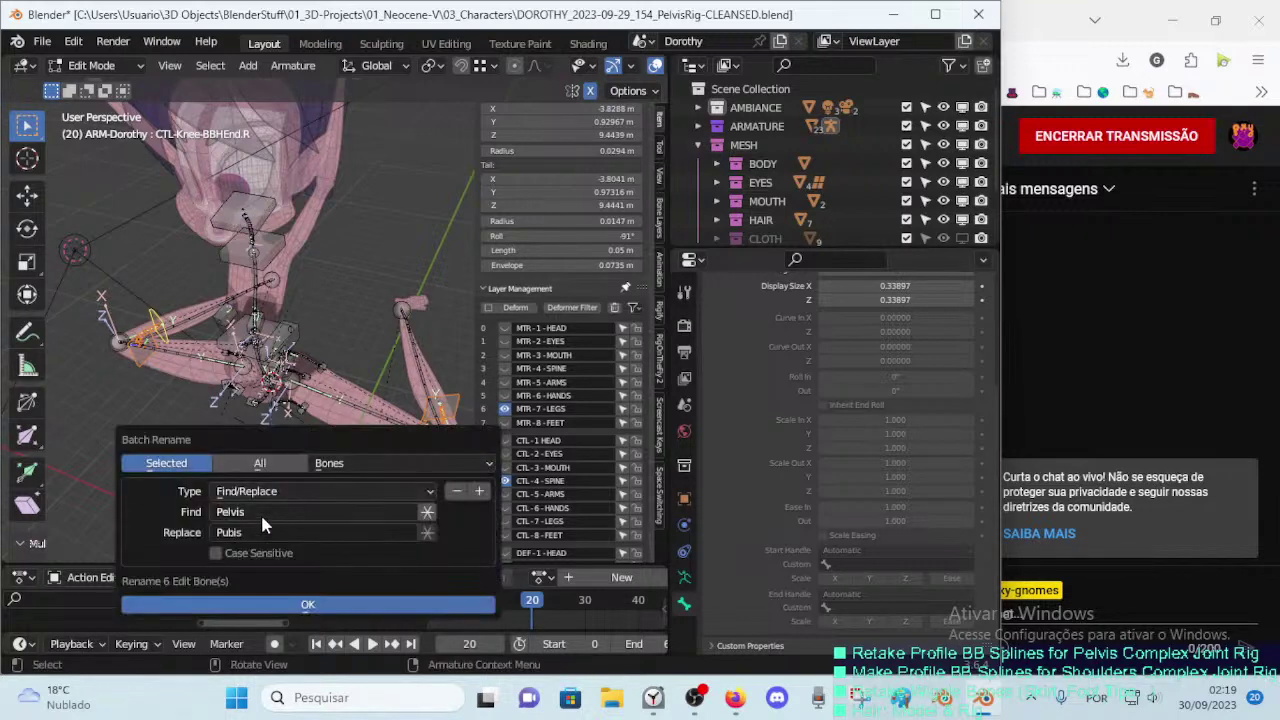
pyautogui.click(303, 505)
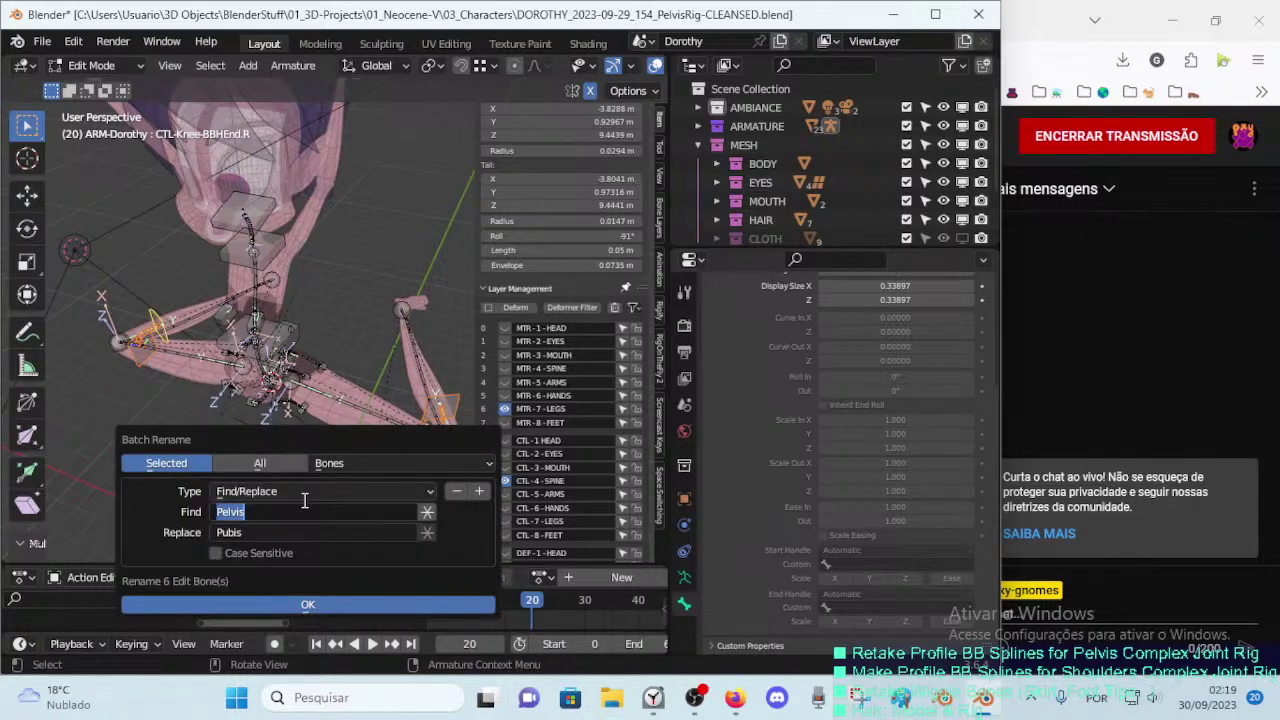
pyautogui.write('CTL')
pyautogui.press('Tab')
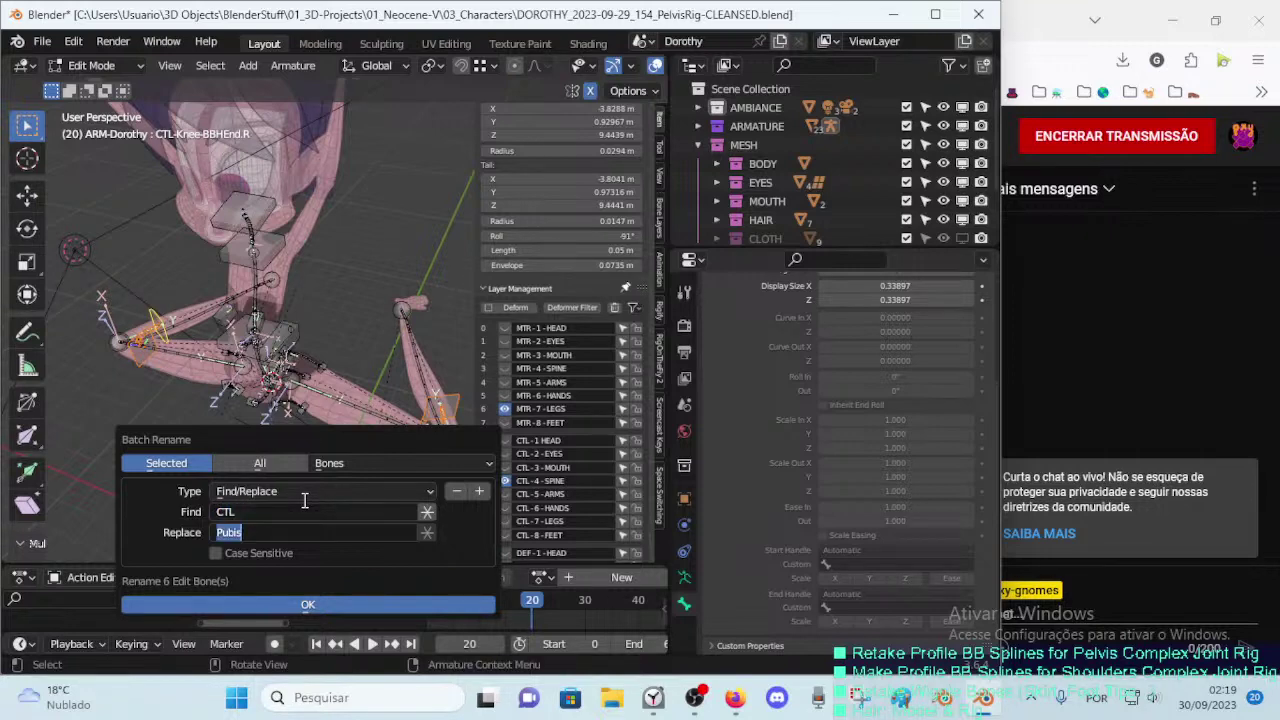
pyautogui.write('HDL')
pyautogui.click(480, 491)
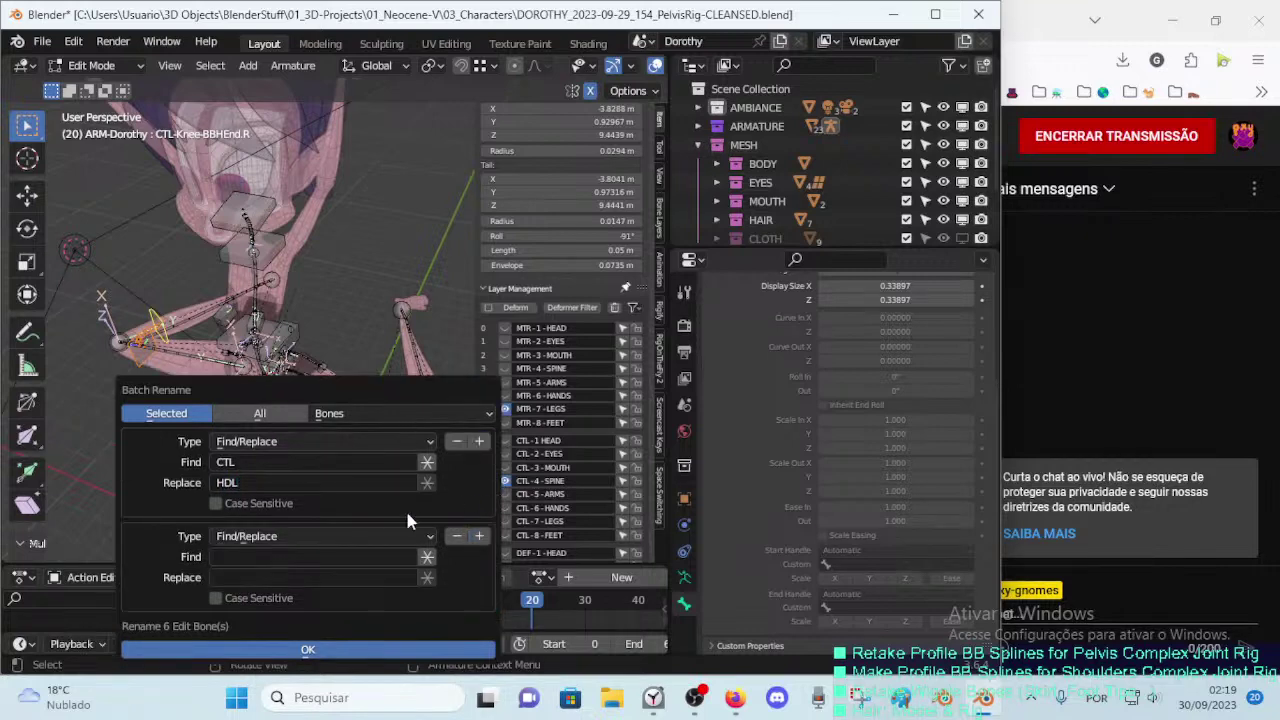
pyautogui.click(293, 557)
pyautogui.write('HDL')
pyautogui.click(262, 461)
pyautogui.click(262, 461)
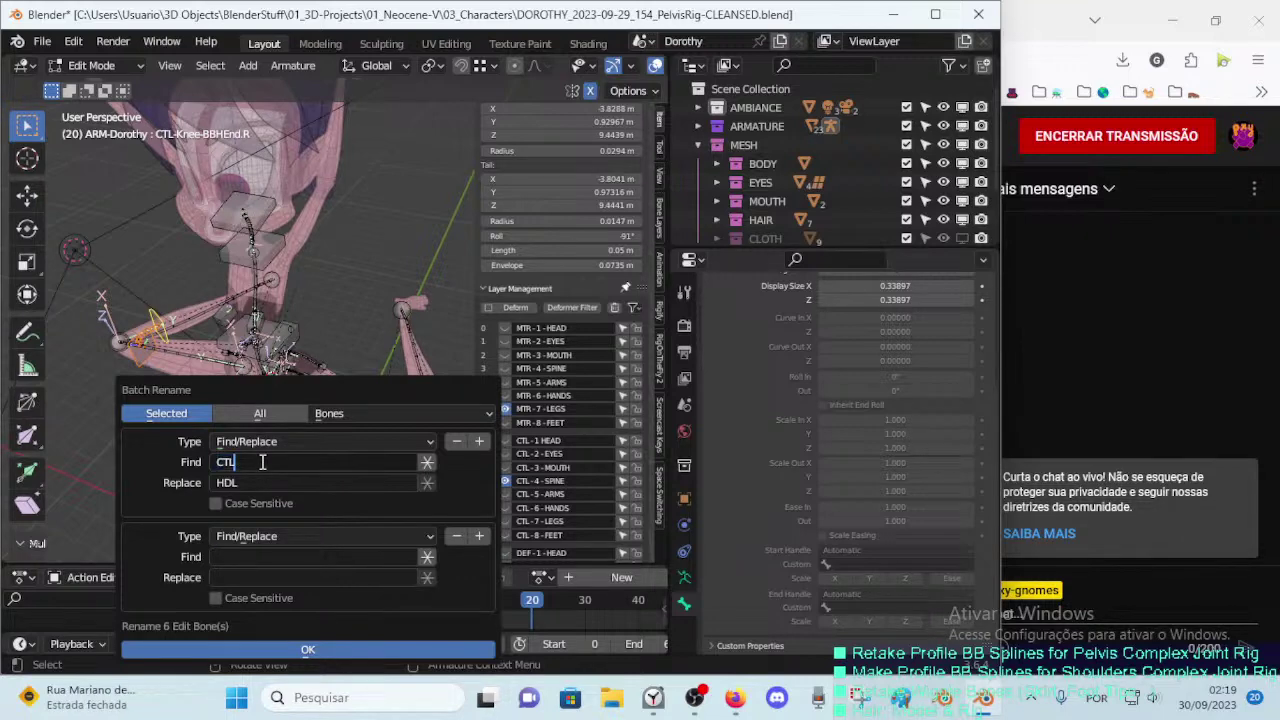
pyautogui.write('-')
pyautogui.press('Tab')
pyautogui.write('-7C-')
pyautogui.press('shift')
pyautogui.write('-')
pyautogui.hotkey('shift', 'Tab')
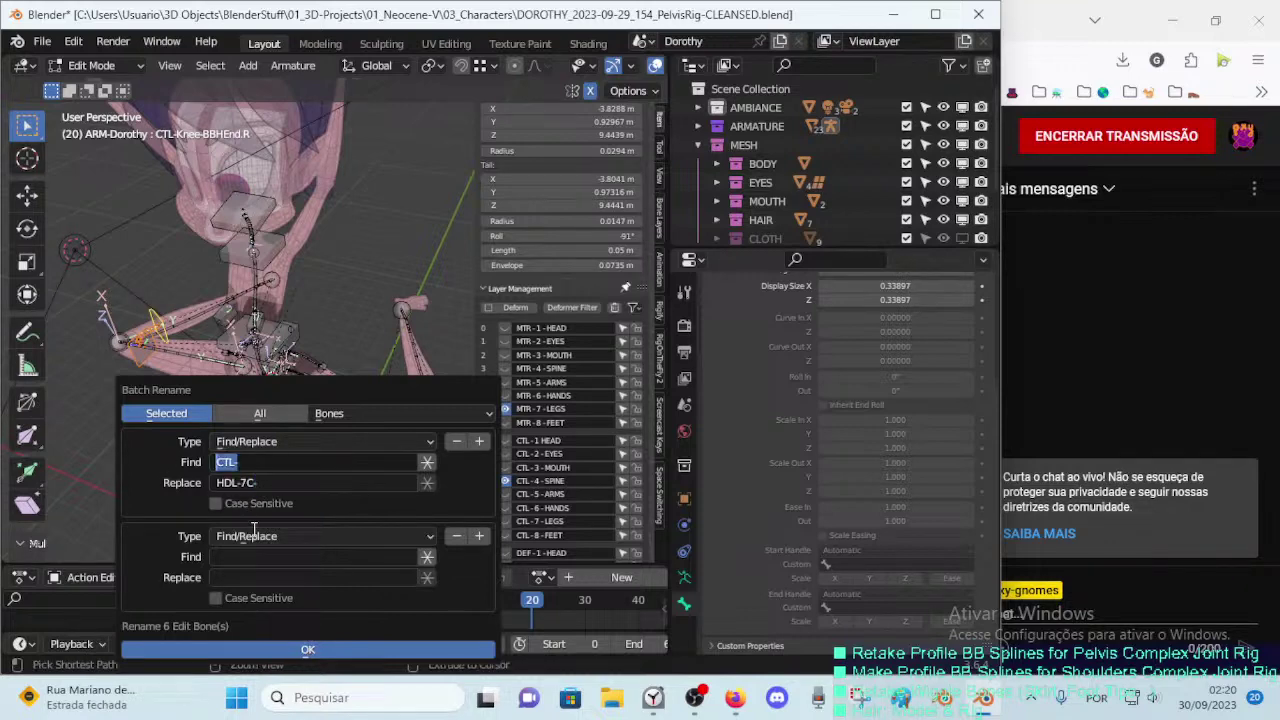
# Step: Make the second rule replace DEF- with DEF-7C and apply it to the six knee bones
pyautogui.click(277, 557)
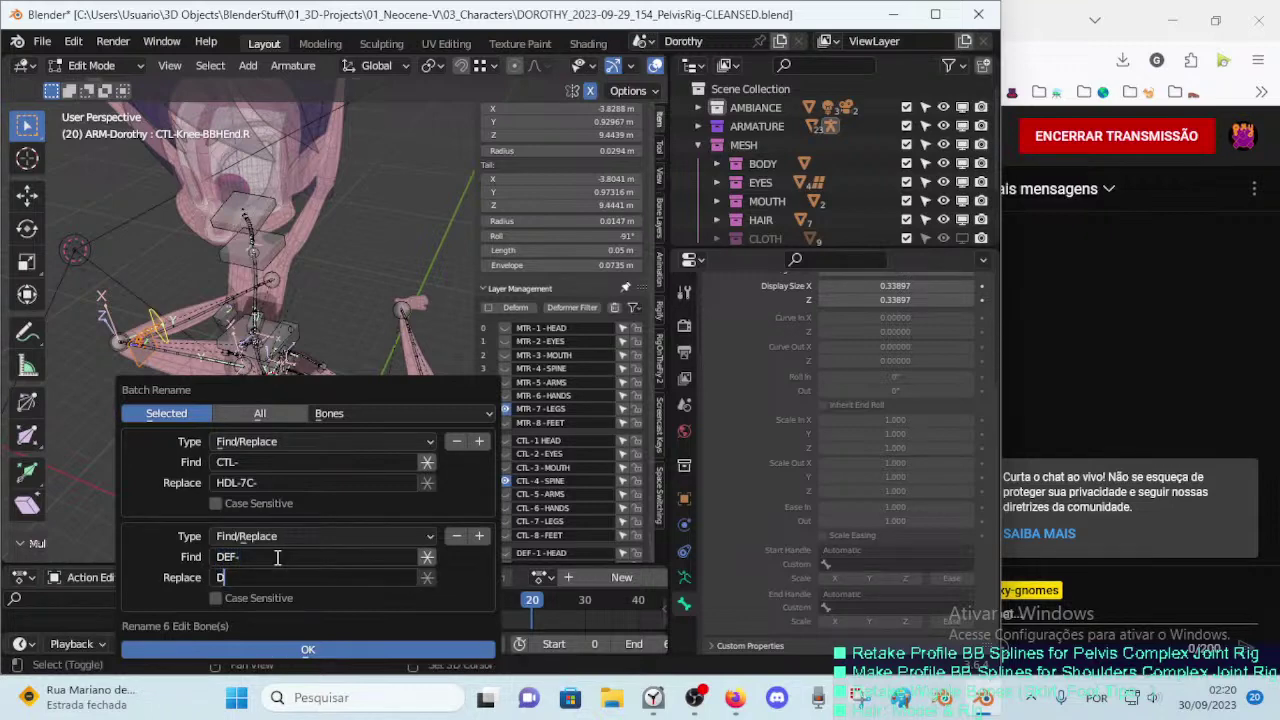
pyautogui.write('DEF-7C')
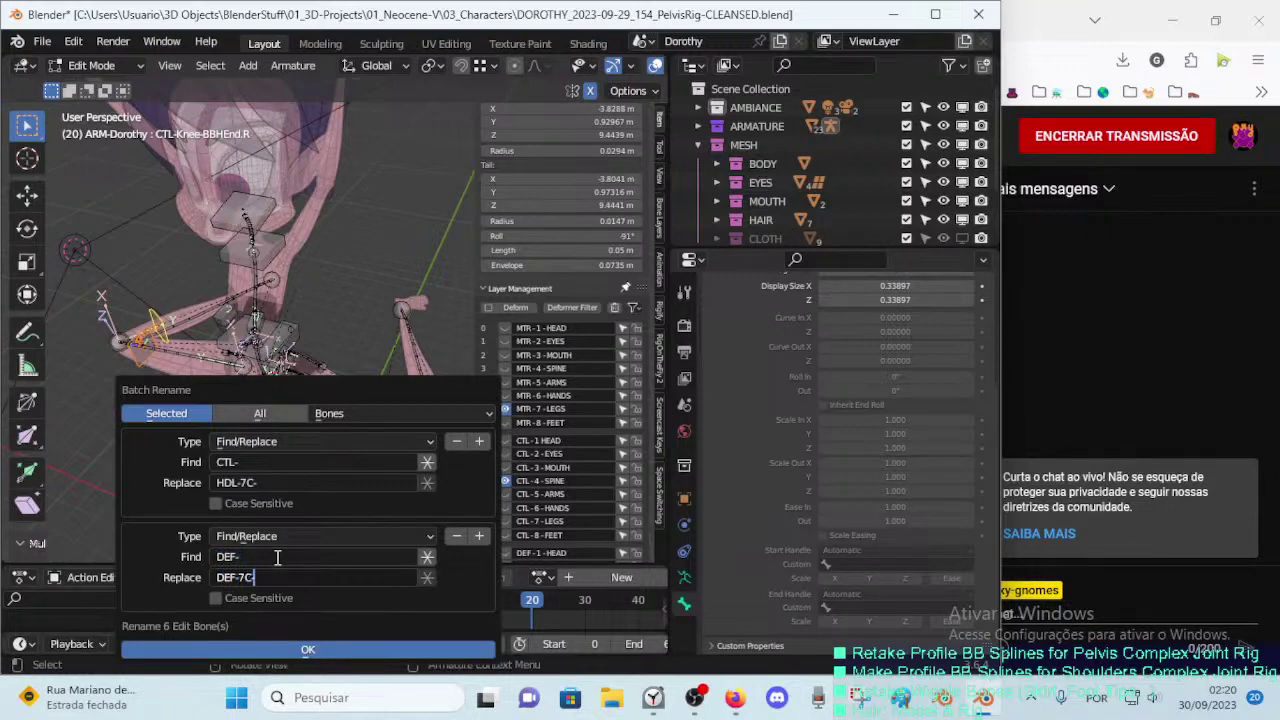
pyautogui.click(305, 651)
# Step: Rename the left knee end handle bone to HDL-7C-Knee.L
pyautogui.moveTo(200, 491)
pyautogui.mouseDown(button='middle')
pyautogui.moveTo(214, 449)
pyautogui.moveTo(147, 448)
pyautogui.mouseUp(button='middle')
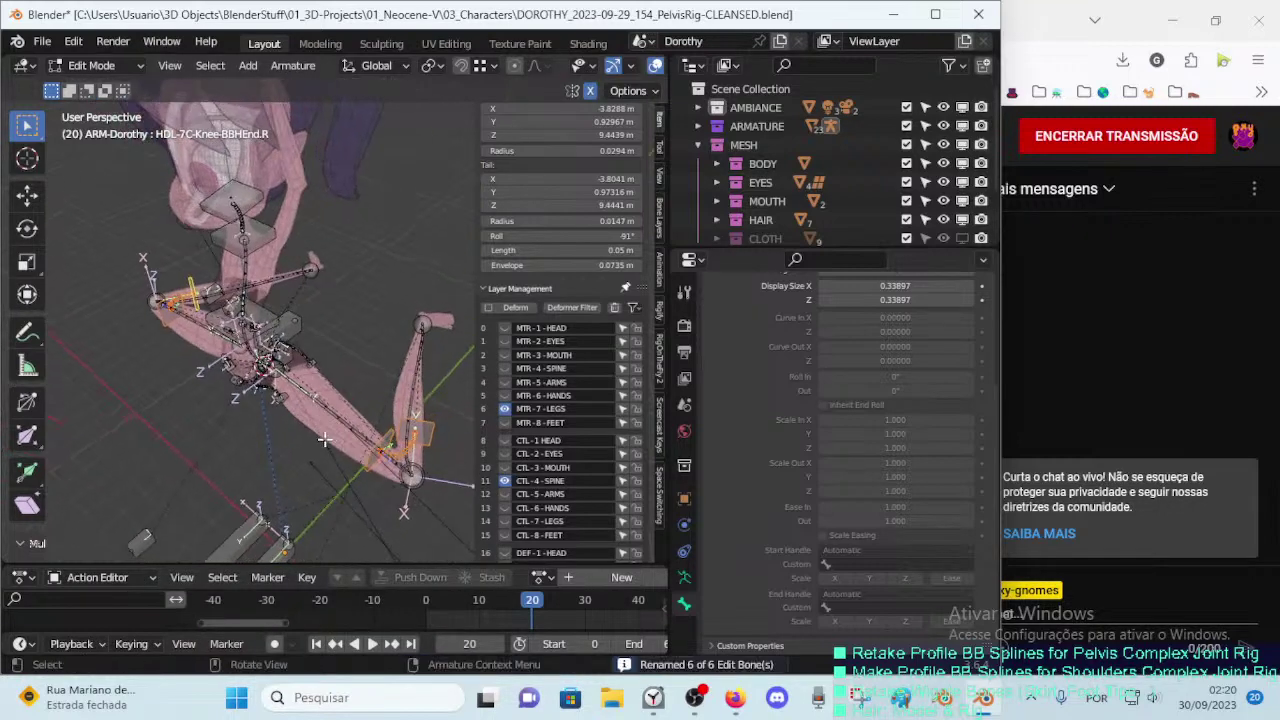
pyautogui.moveTo(323, 440); pyautogui.dragTo(292, 436, button='middle')
pyautogui.click(366, 417)
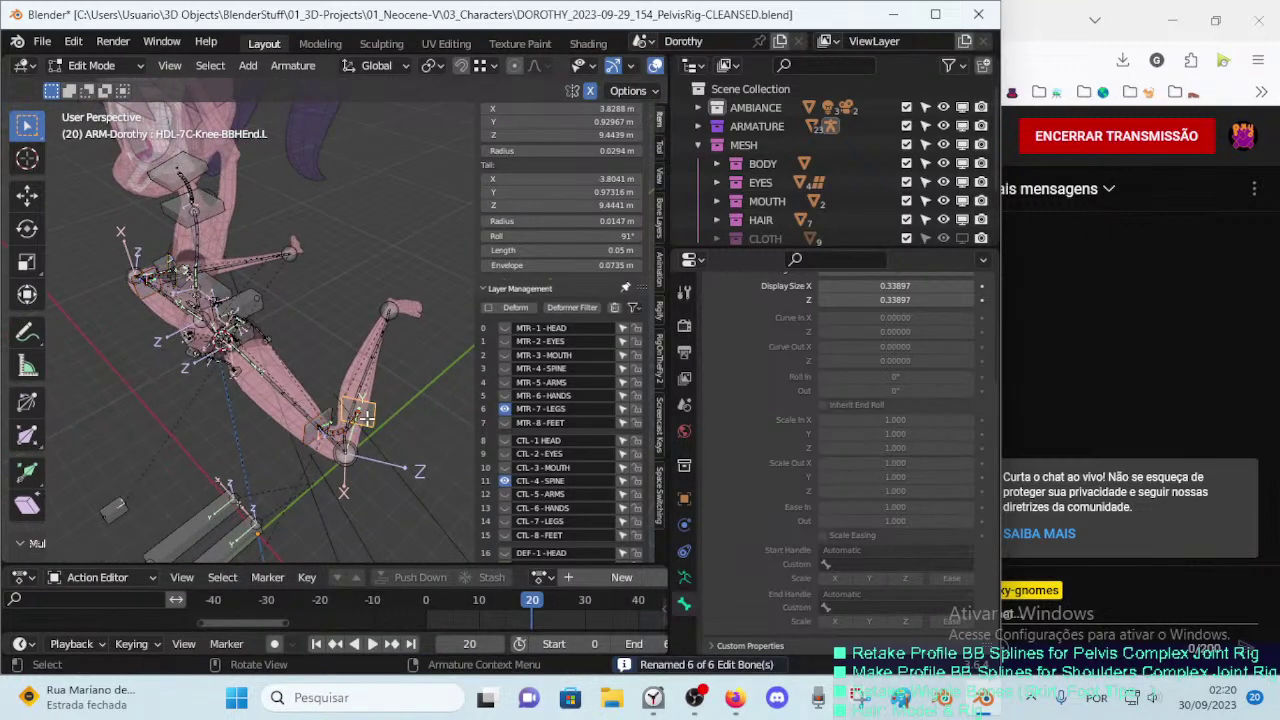
pyautogui.press('F2')
pyautogui.click(339, 419)
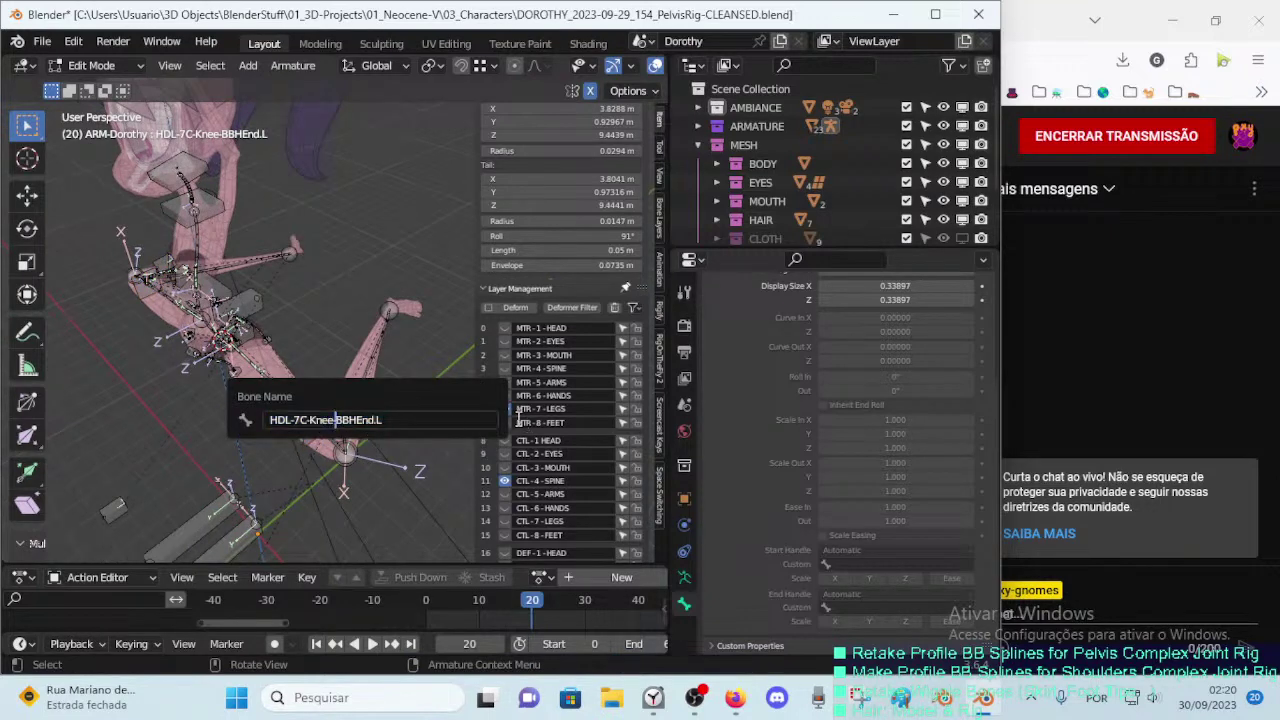
pyautogui.hotkey('shift', 'Right')
pyautogui.hotkey('shift', 'Right')
pyautogui.hotkey('shift', 'Right')
pyautogui.hotkey('shift', 'Right')
pyautogui.hotkey('shift', 'Right')
pyautogui.hotkey('shift', 'Right')
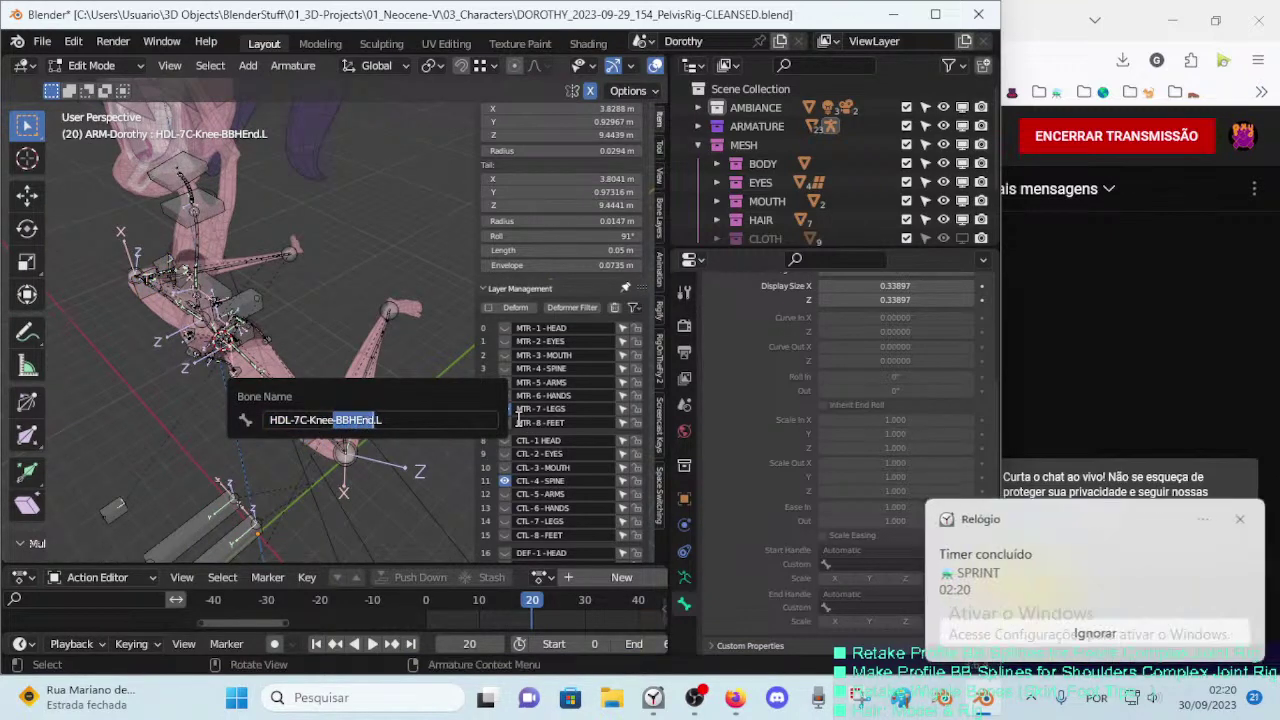
pyautogui.press('BackSpace')
pyautogui.press('Return')
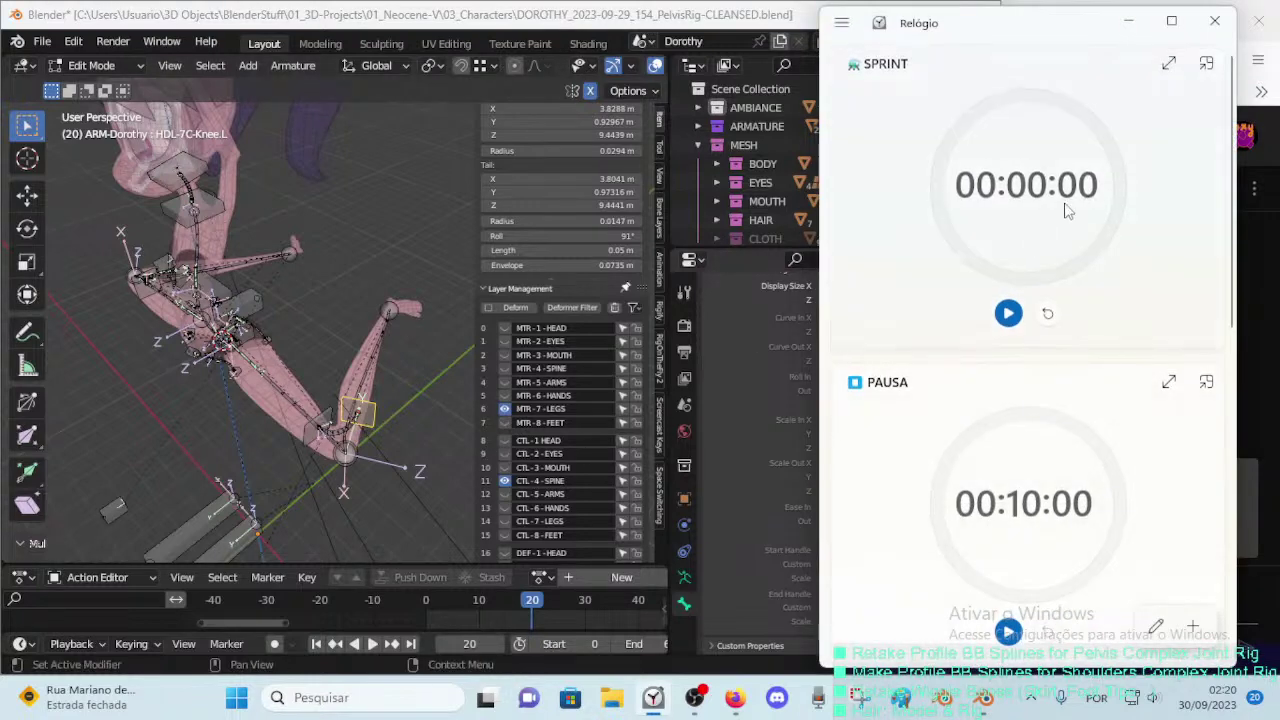
# Step: Rename the left knee bendy deform bone to DEF-7C-Knee.L
pyautogui.click(1008, 316)
pyautogui.click(342, 452)
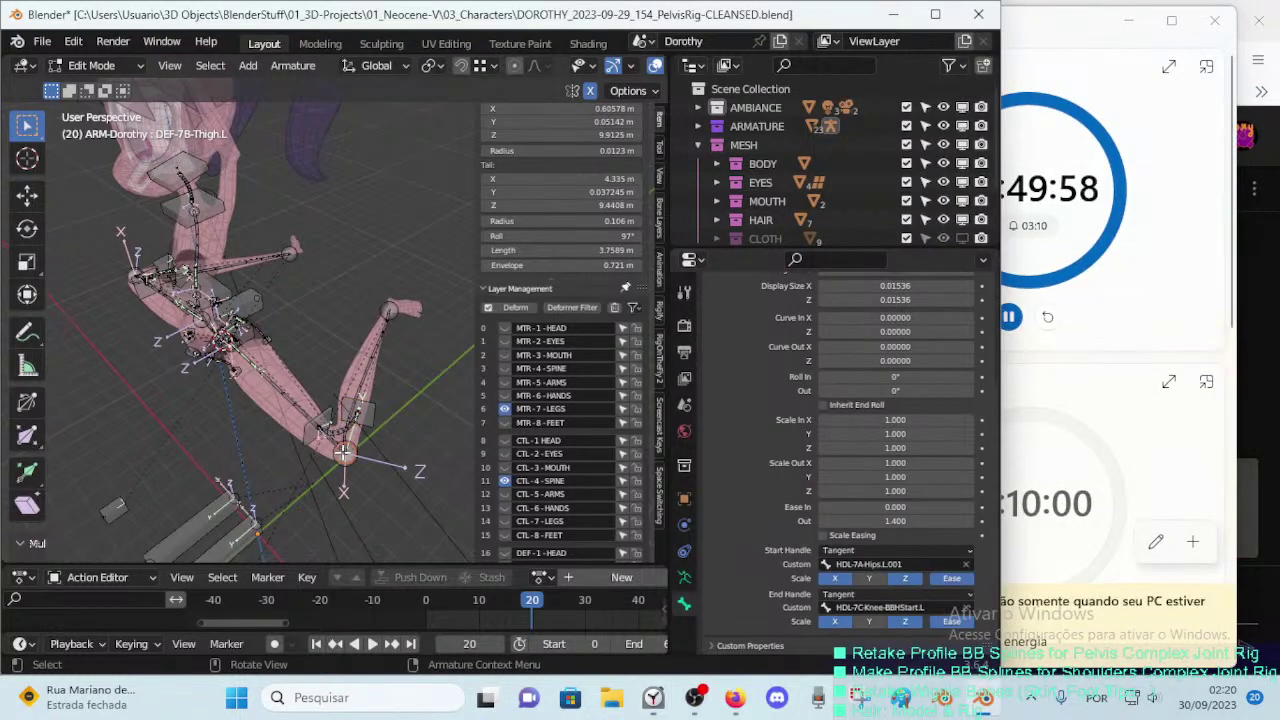
pyautogui.click(355, 452)
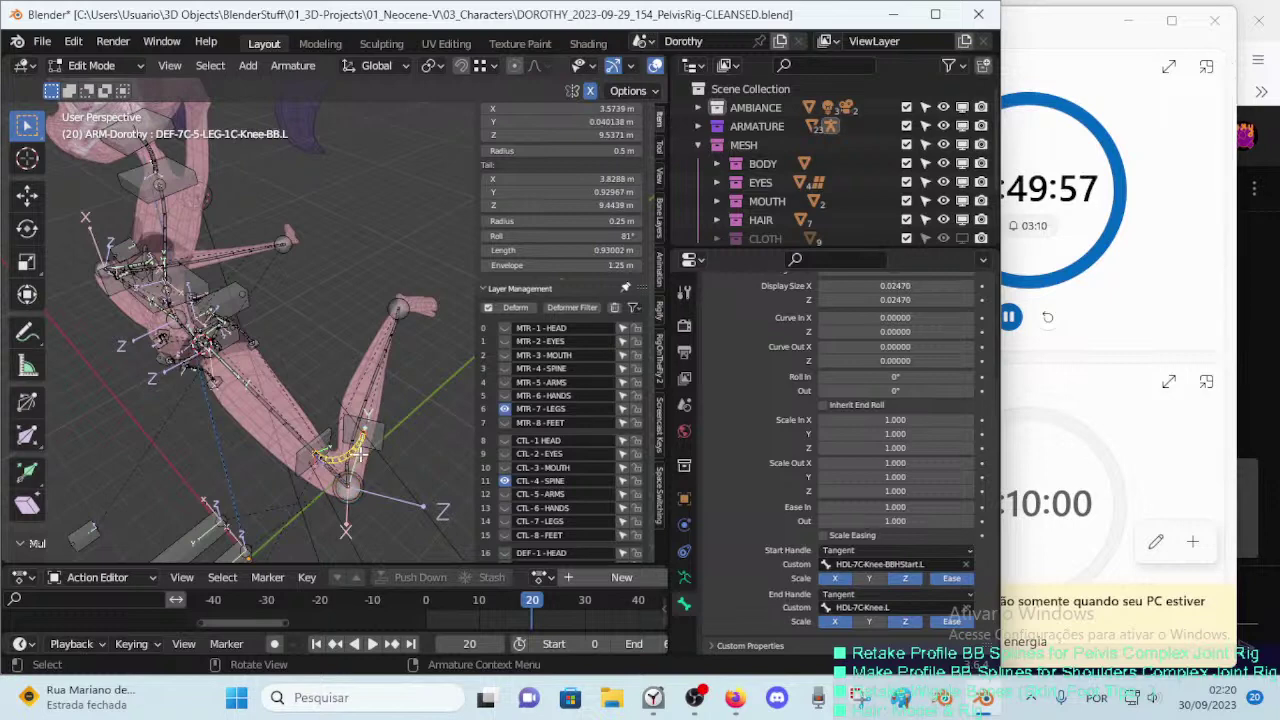
pyautogui.press('F2')
pyautogui.click(290, 454)
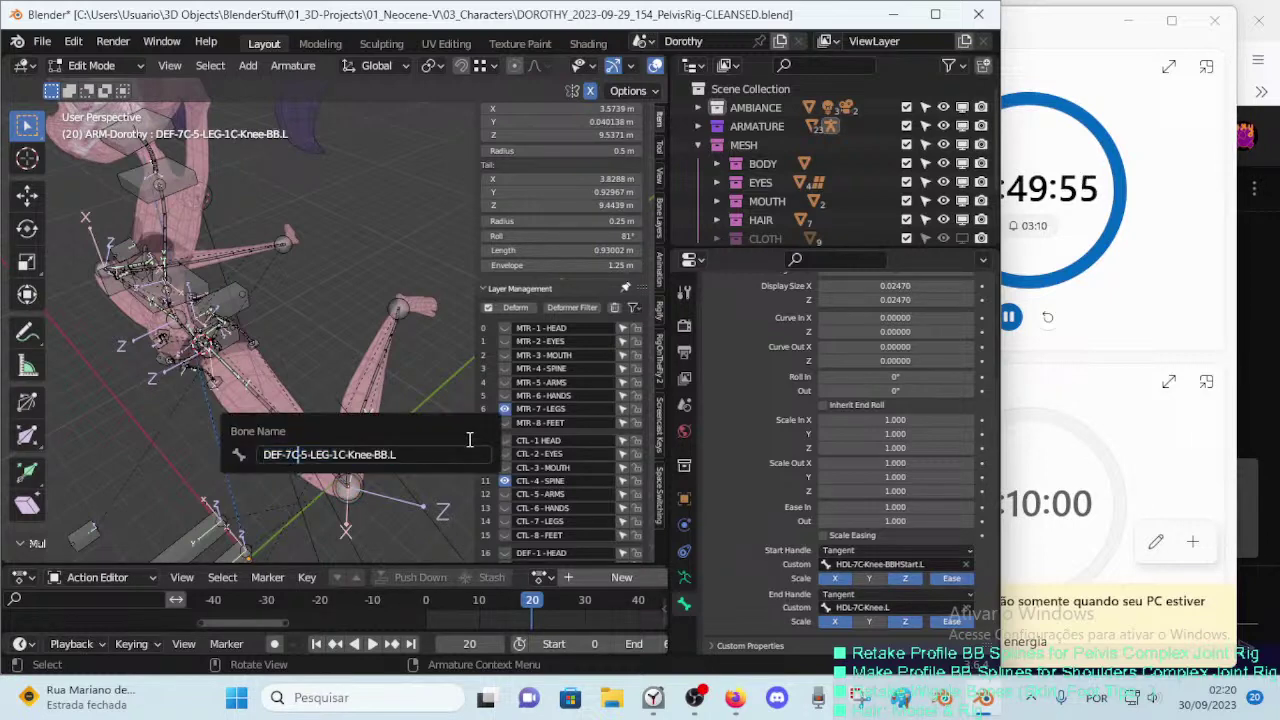
pyautogui.press('shift')
pyautogui.hotkey('shift', 'Right')
pyautogui.hotkey('shift', 'Right')
pyautogui.hotkey('shift', 'Right')
pyautogui.hotkey('shift', 'Right')
pyautogui.hotkey('shift', 'Right')
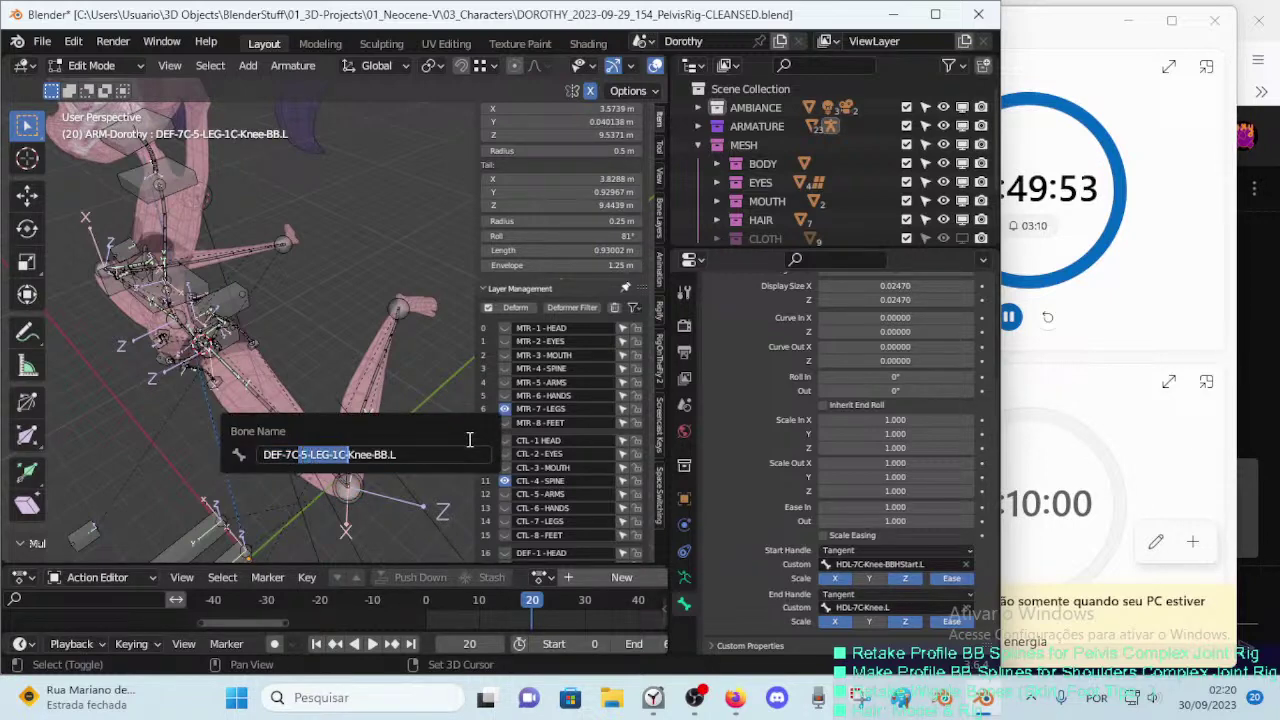
pyautogui.press('BackSpace')
pyautogui.press('Right')
pyautogui.press('Right')
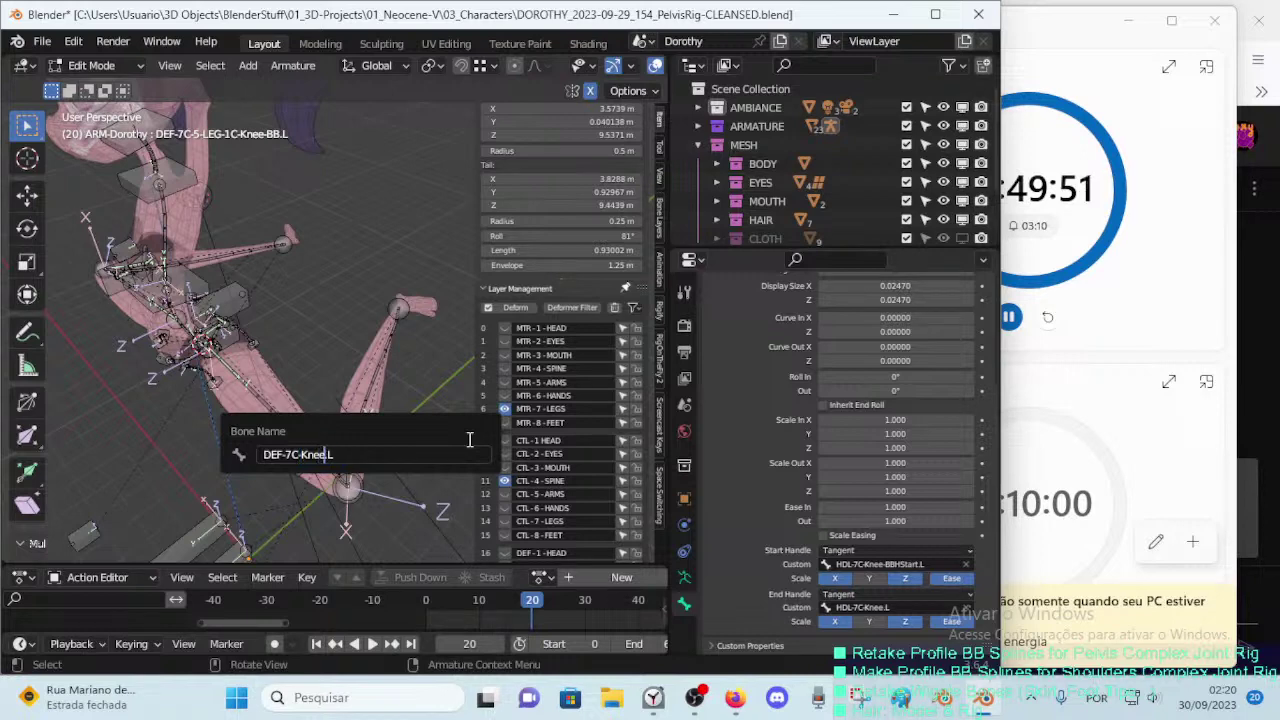
pyautogui.press('Return')
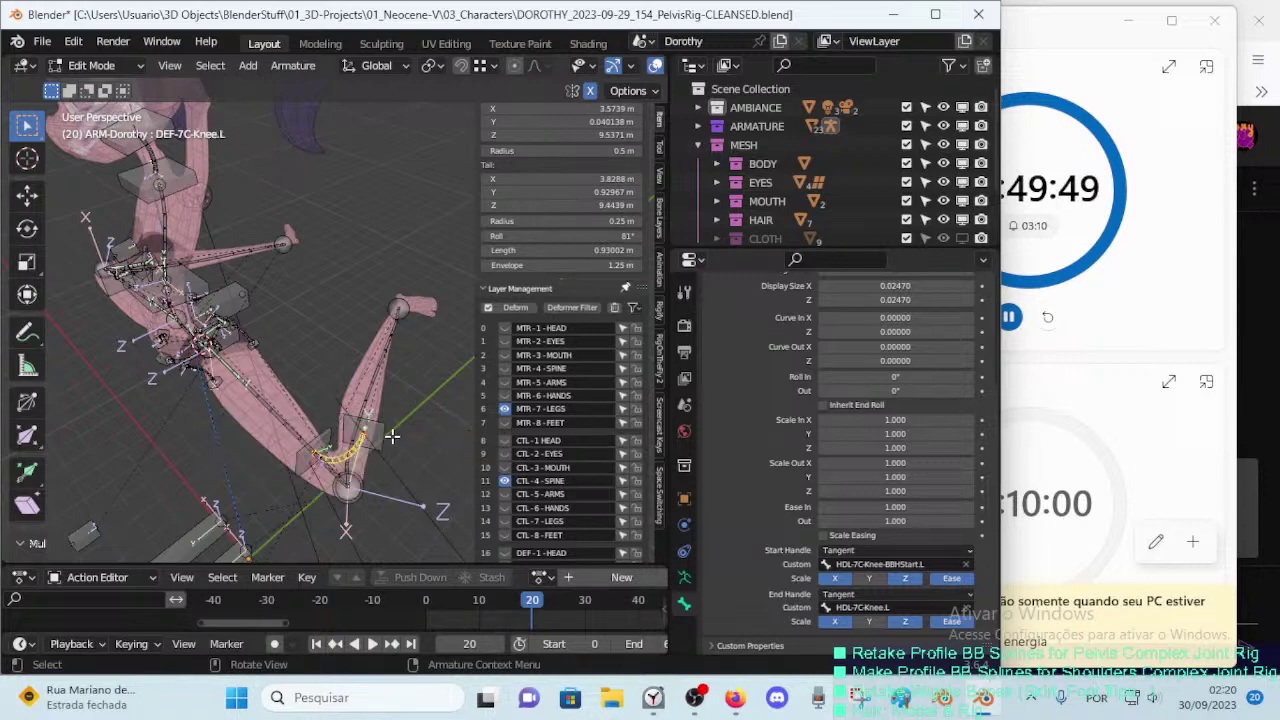
# Step: Rename the left knee start handle bone to HDL-7C-Knee.L.001
pyautogui.click(386, 437)
pyautogui.click(350, 450)
pyautogui.click(308, 464)
pyautogui.press('F2')
pyautogui.click(232, 456)
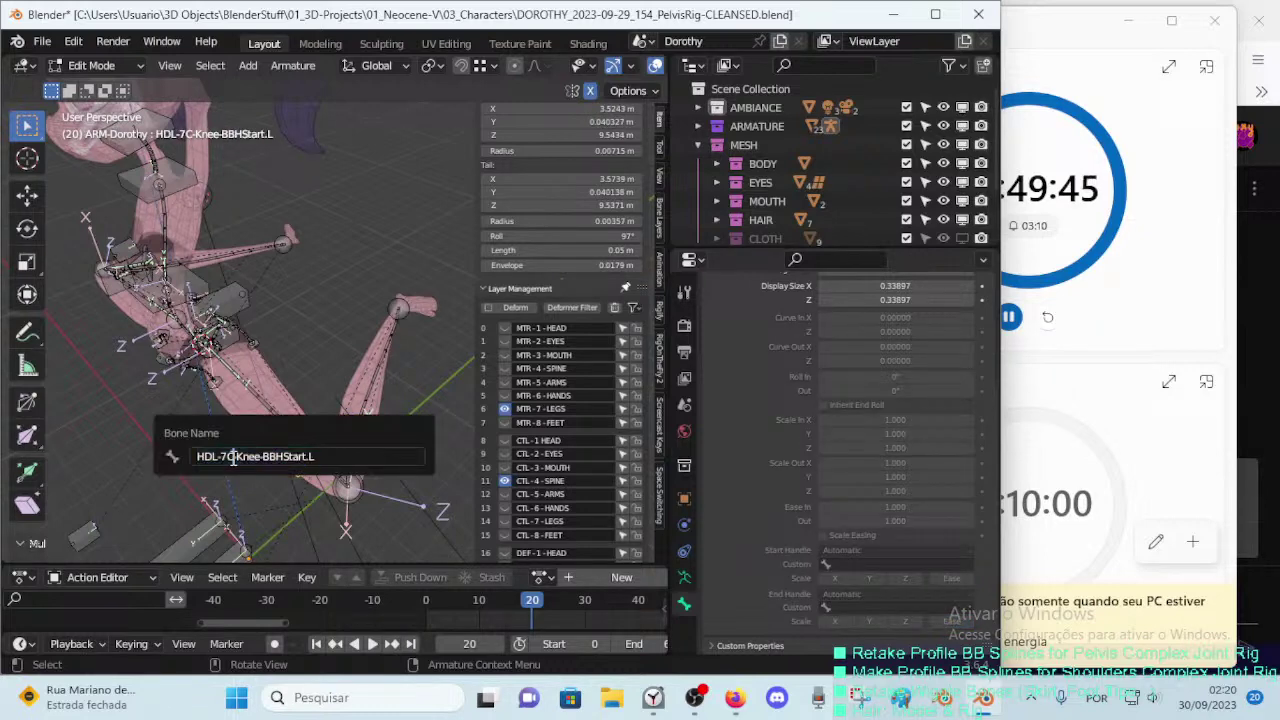
pyautogui.moveTo(261, 456); pyautogui.dragTo(304, 456)
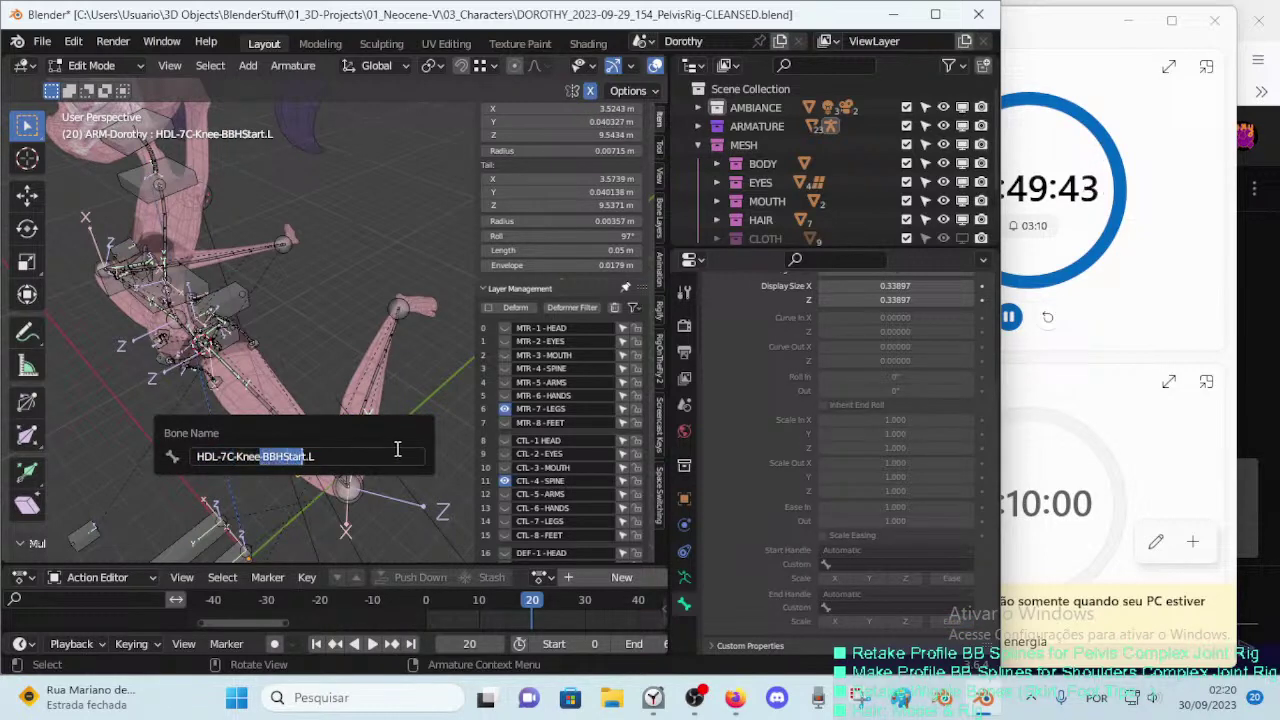
pyautogui.press('BackSpace')
pyautogui.press('BackSpace')
pyautogui.press('Return')
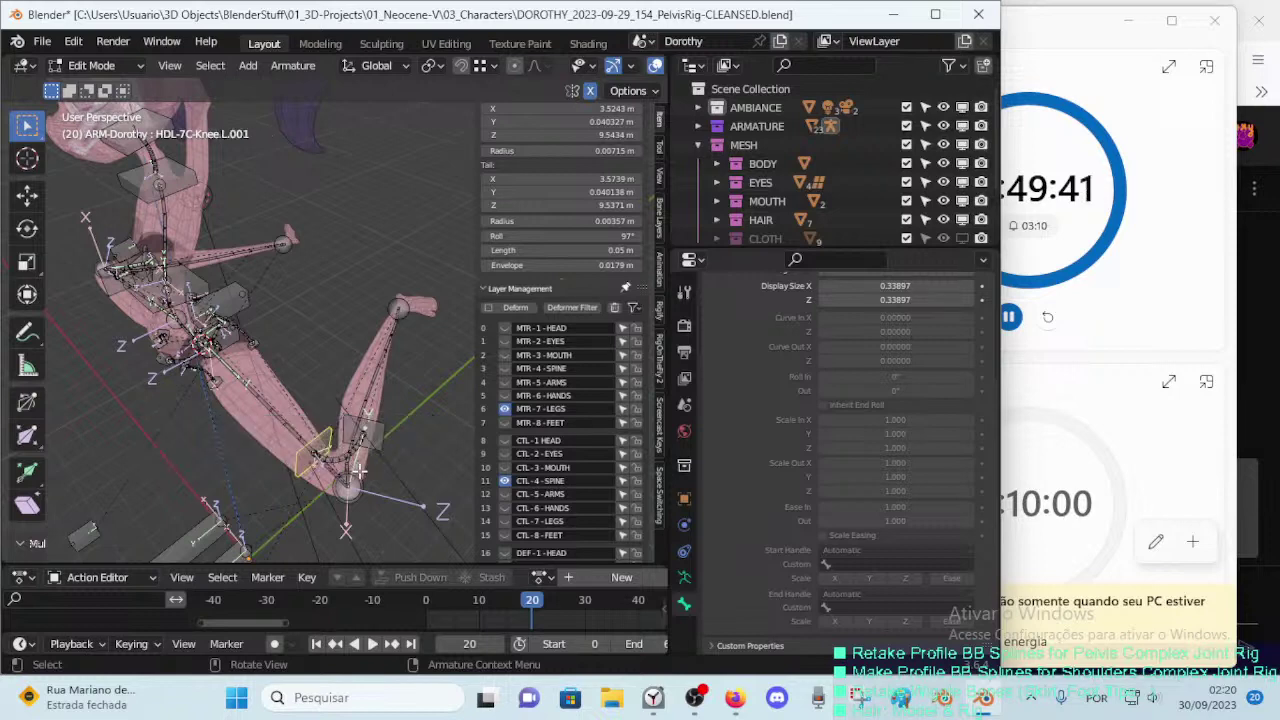
# Step: Rename the other left knee handle bone to HDL-7C-Knee.L.002
pyautogui.click(325, 460)
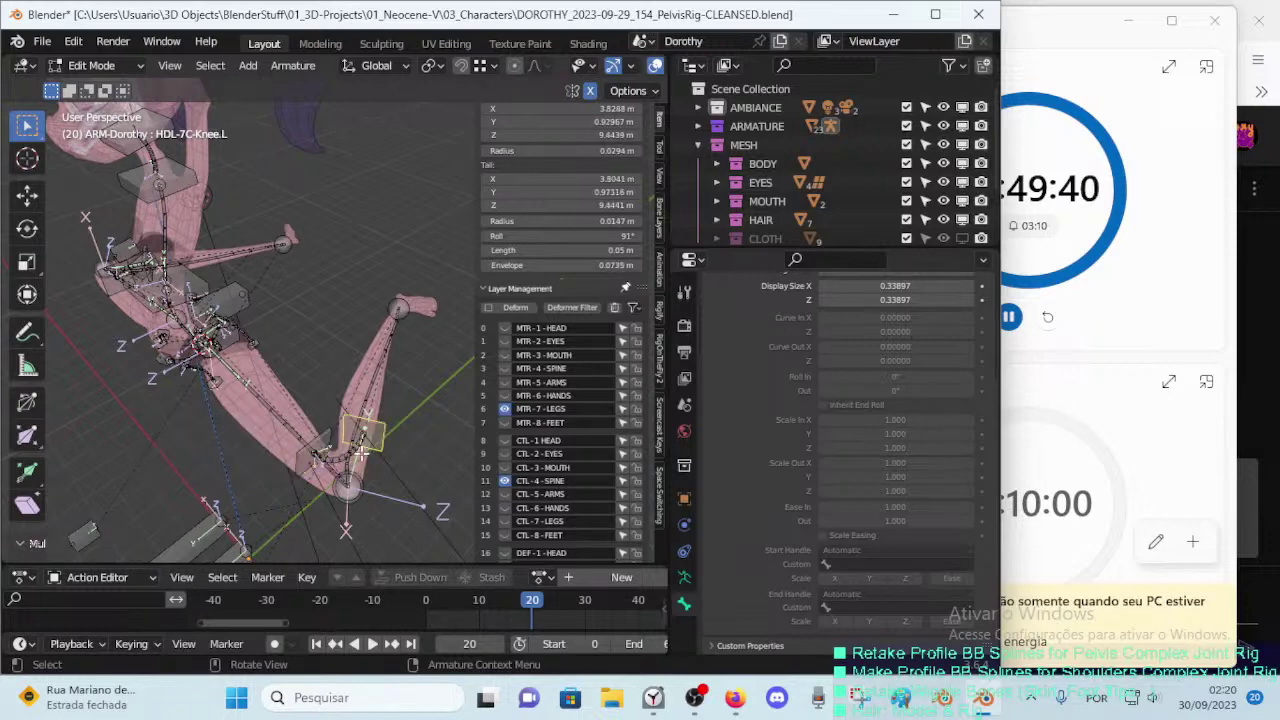
pyautogui.click(300, 465)
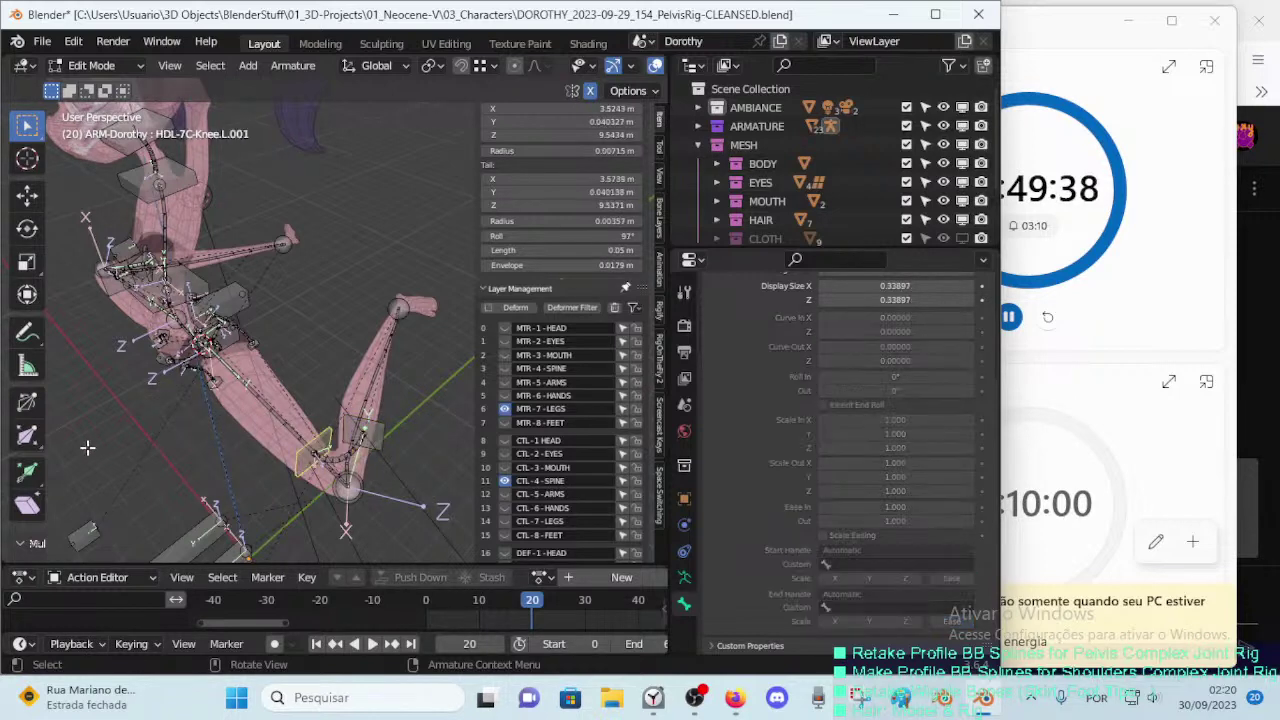
pyautogui.click(381, 437)
pyautogui.click(296, 462)
pyautogui.press('F2')
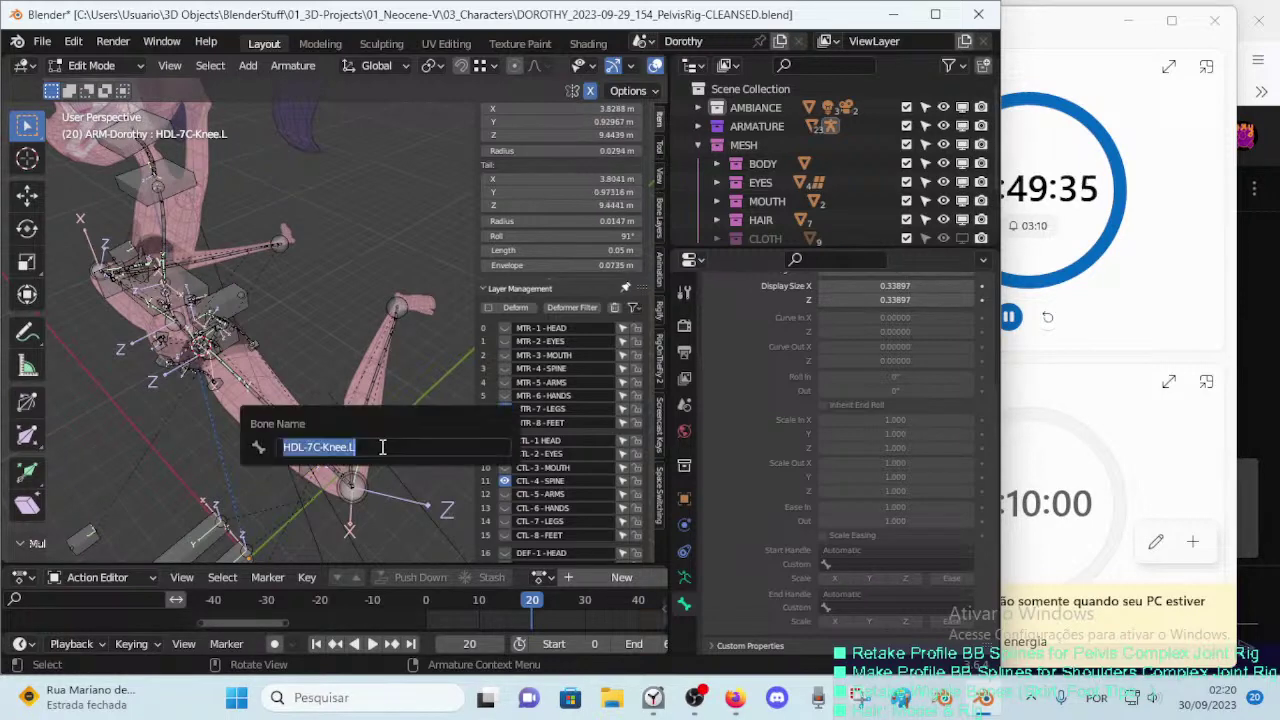
pyautogui.click(382, 447)
pyautogui.write('.002')
pyautogui.press('Return')
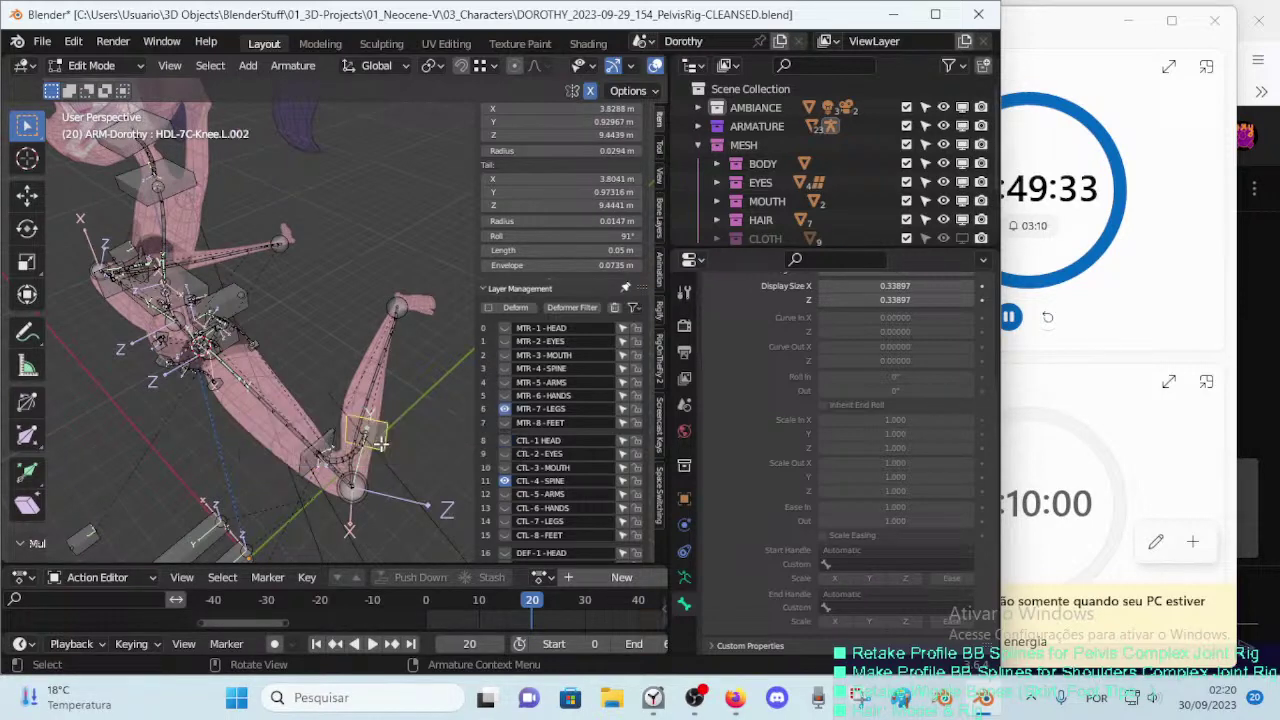
# Step: Rename the right knee start handle bone to HDL-7C-Knee.R.001
pyautogui.click(309, 468)
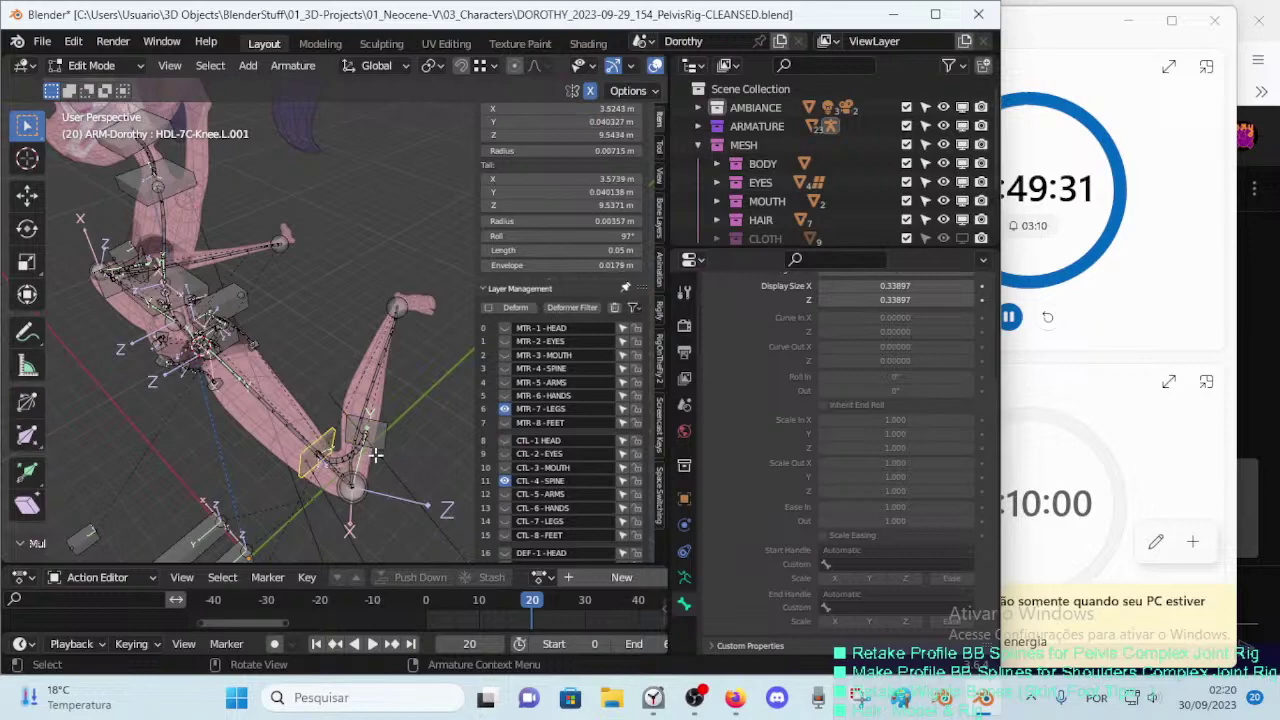
pyautogui.click(375, 455)
pyautogui.moveTo(273, 454)
pyautogui.mouseDown(button='middle')
pyautogui.moveTo(275, 482)
pyautogui.moveTo(249, 470)
pyautogui.moveTo(264, 452)
pyautogui.mouseUp(button='middle')
pyautogui.click(249, 472)
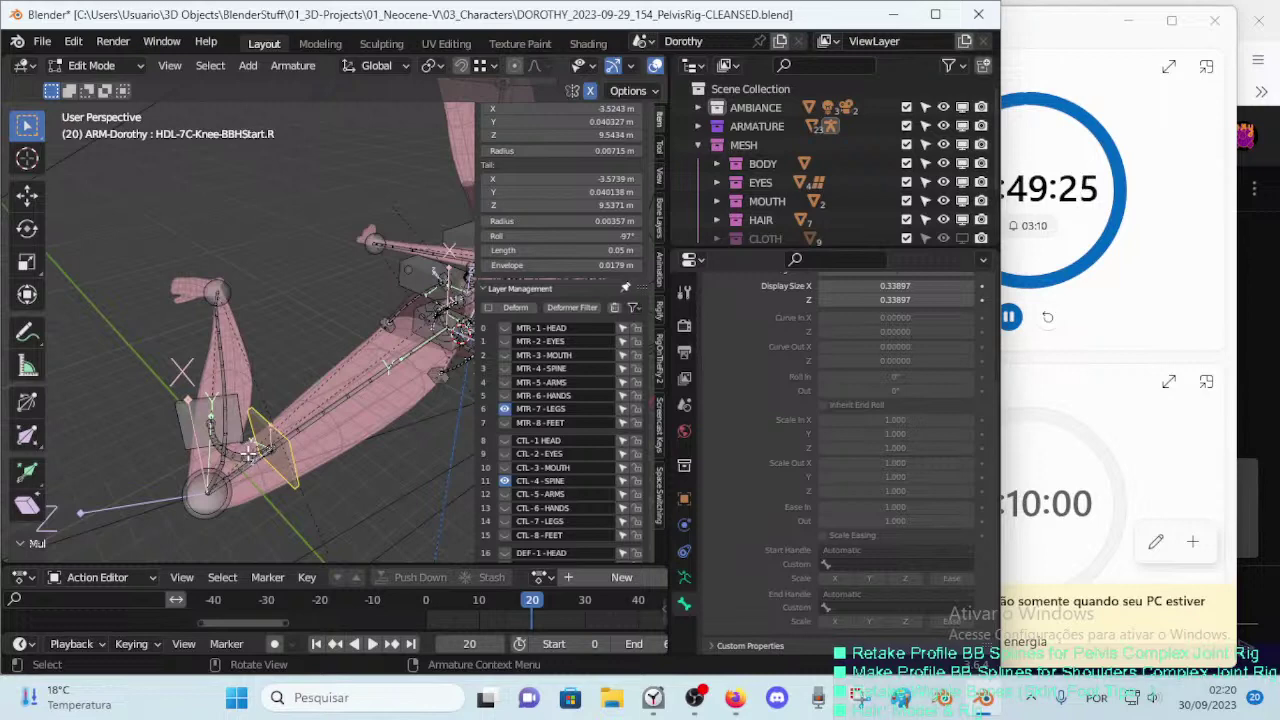
pyautogui.press('F2')
pyautogui.click(197, 455)
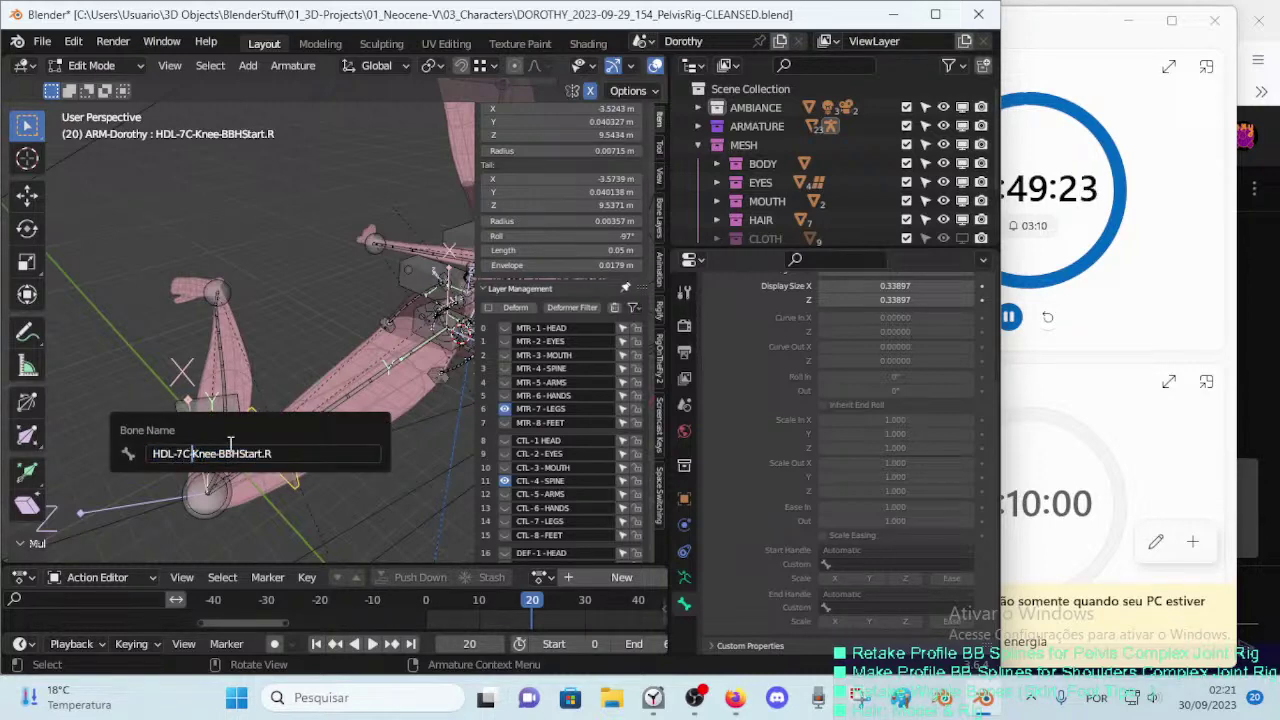
pyautogui.hotkey('ctrl', 'Right')
pyautogui.hotkey('shift', 'Right')
pyautogui.hotkey('shift', 'Right')
pyautogui.hotkey('shift', 'Right')
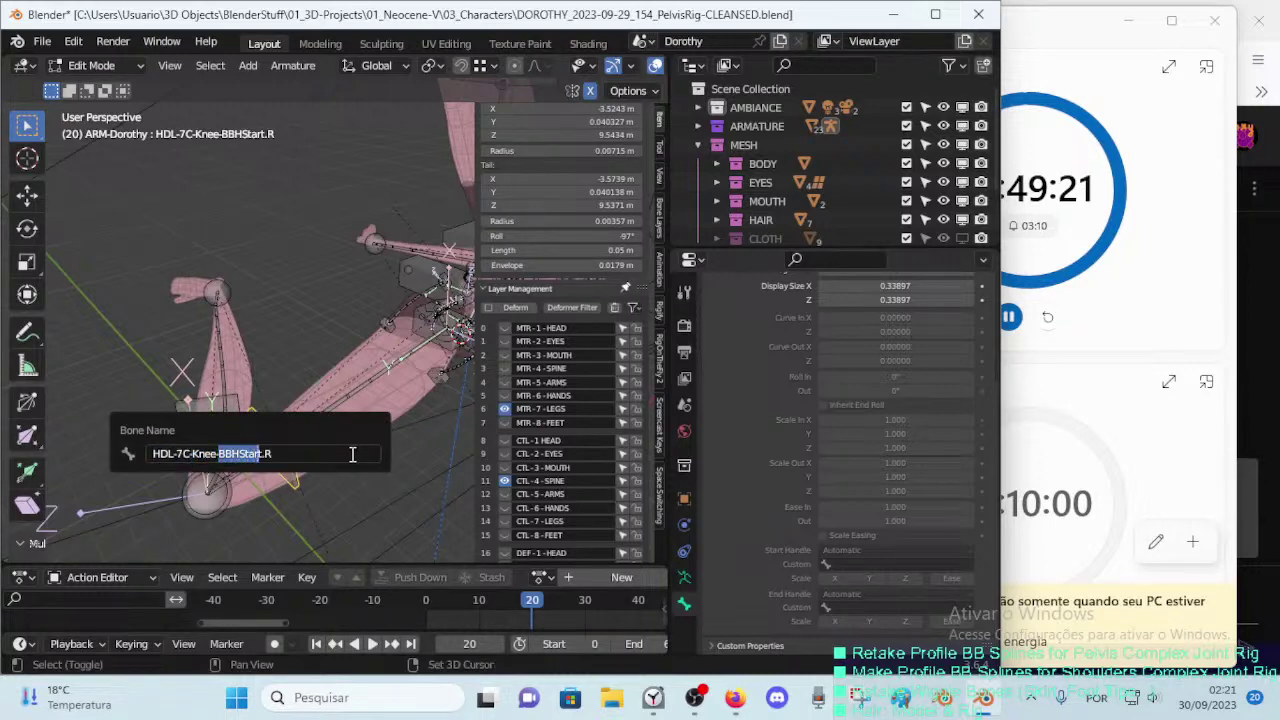
pyautogui.hotkey('shift', 'Right')
pyautogui.press('BackSpace')
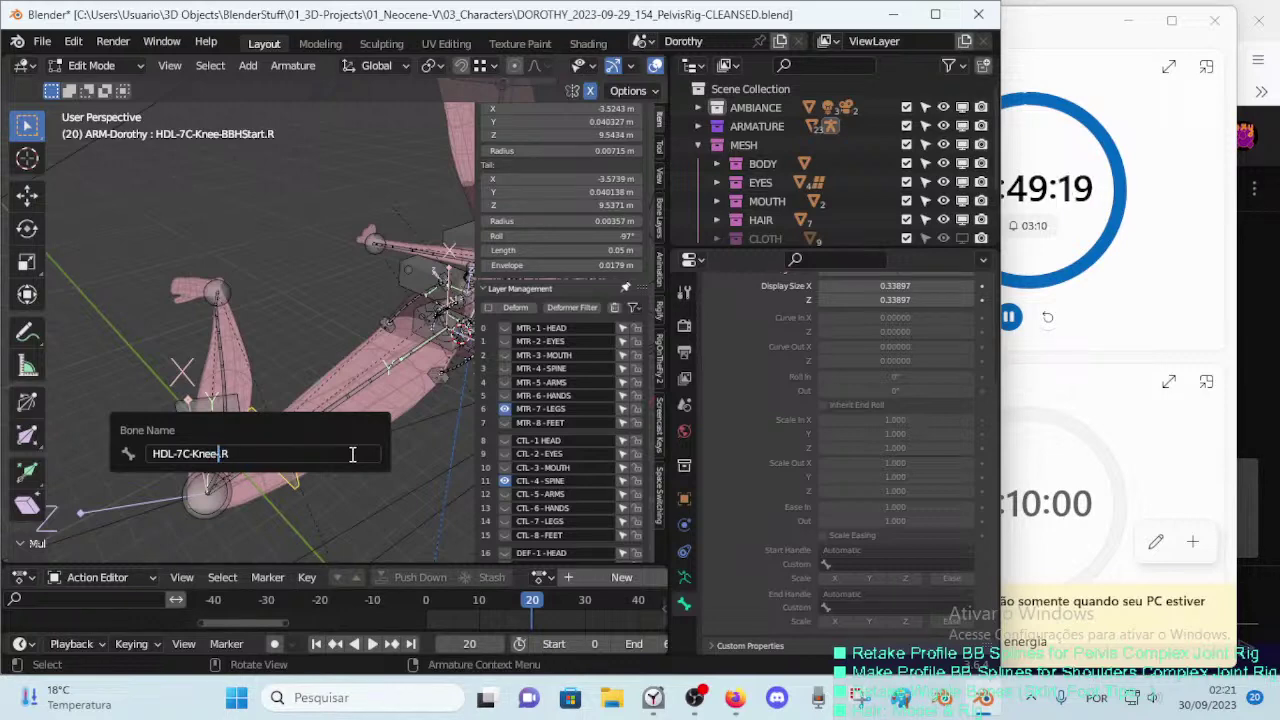
pyautogui.press('BackSpace')
pyautogui.press('Right')
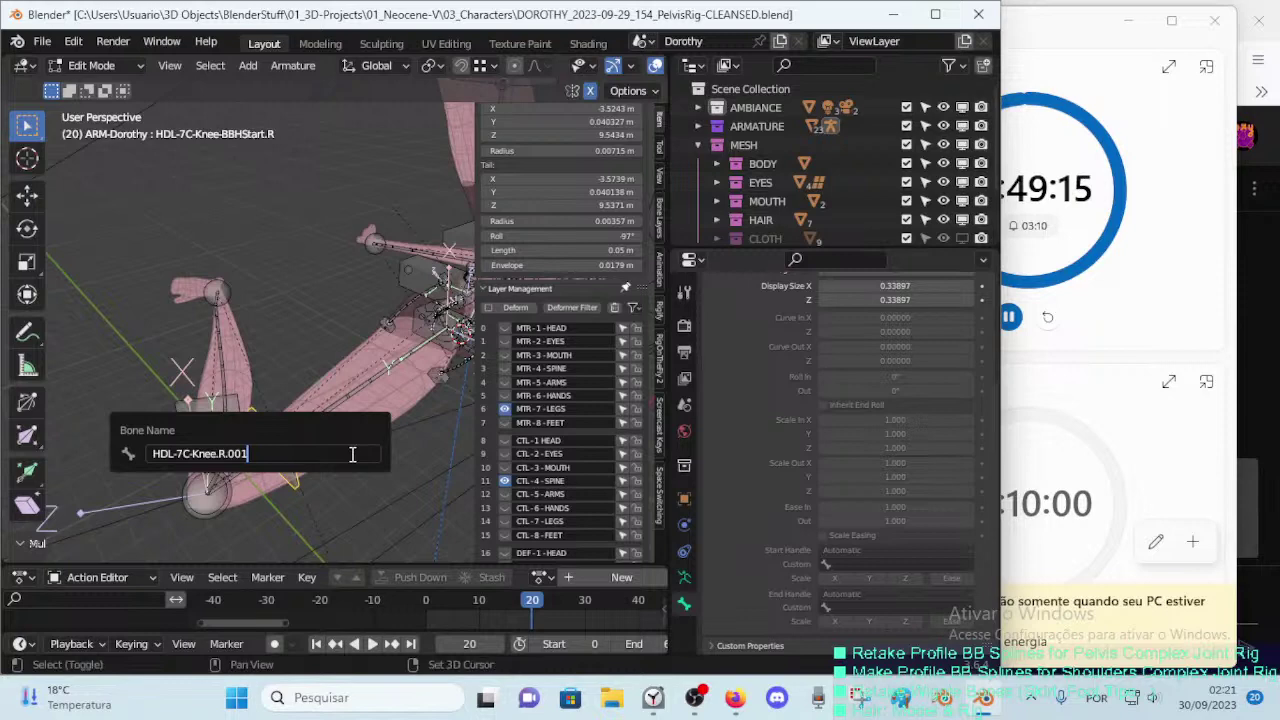
pyautogui.press('Return')
# Step: Rename the right knee end handle bone to HDL-7C-Knee.R.002
pyautogui.click(185, 420)
pyautogui.press('F2')
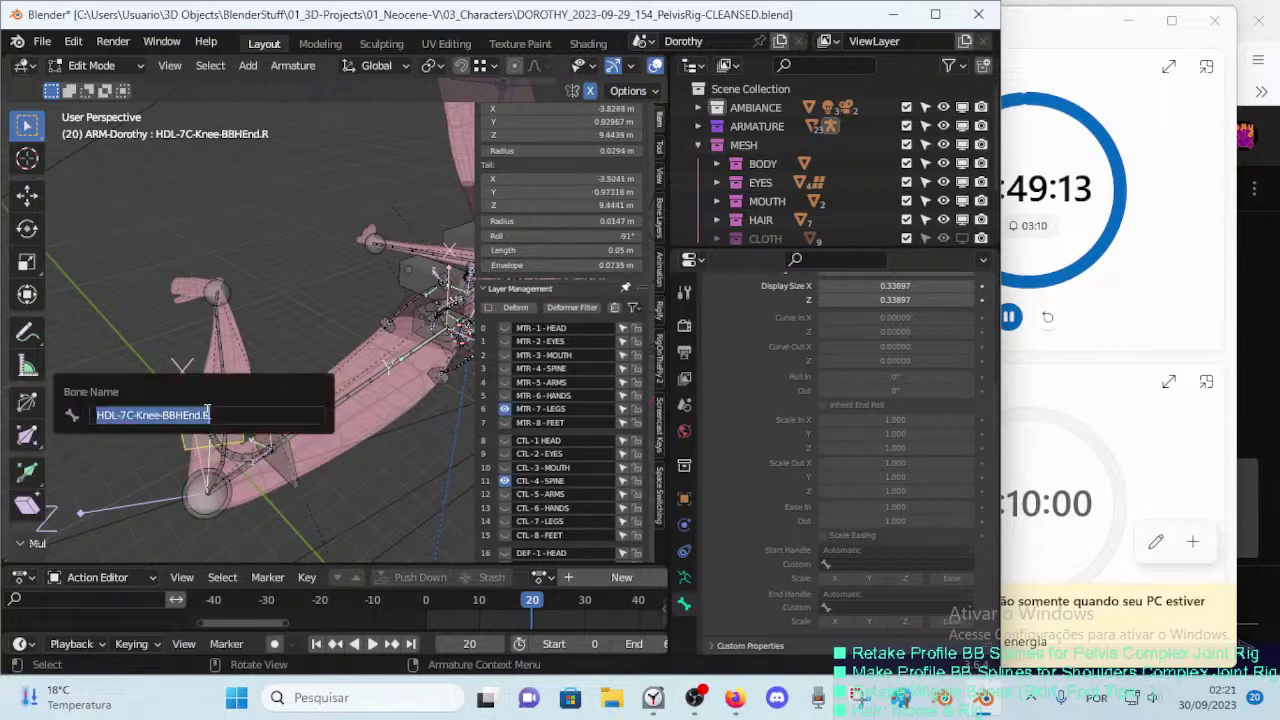
pyautogui.write('HDL-7C-Knee.R.001')
pyautogui.press('Return')
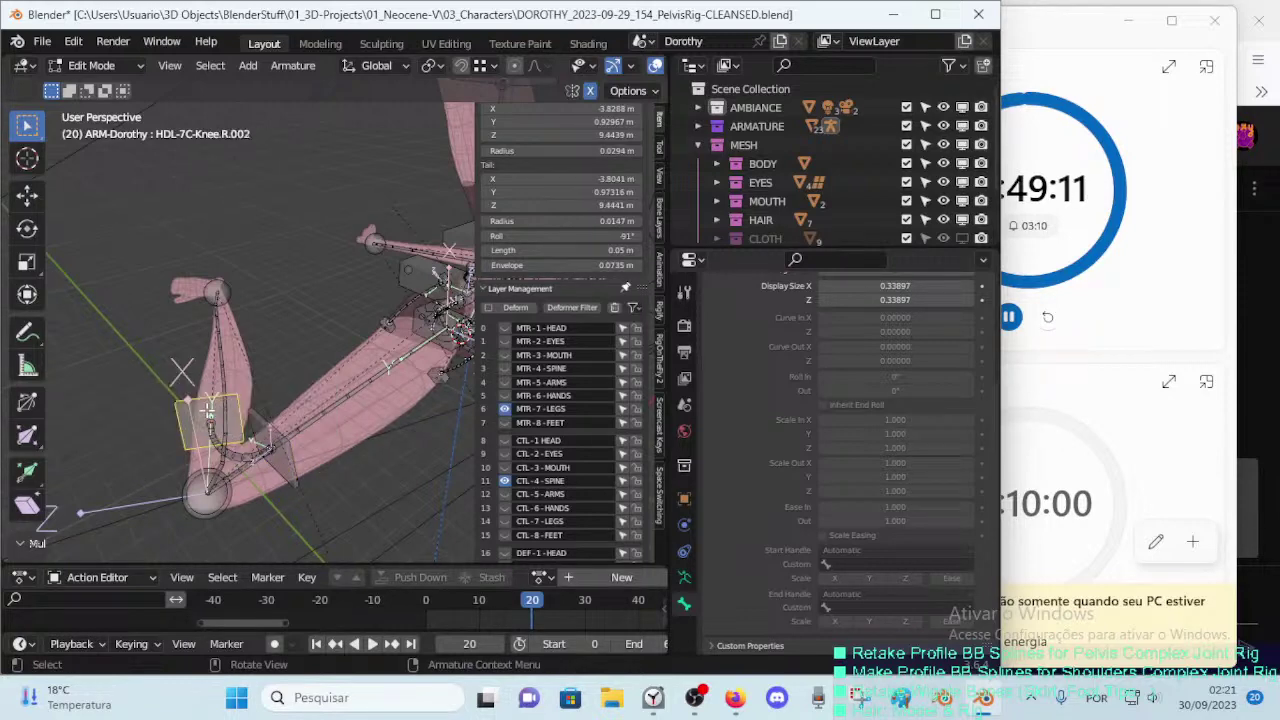
# Step: Rename the right knee deform bone to DEF-7C-Knee.R
pyautogui.click(242, 455)
pyautogui.press('F2')
pyautogui.click(190, 447)
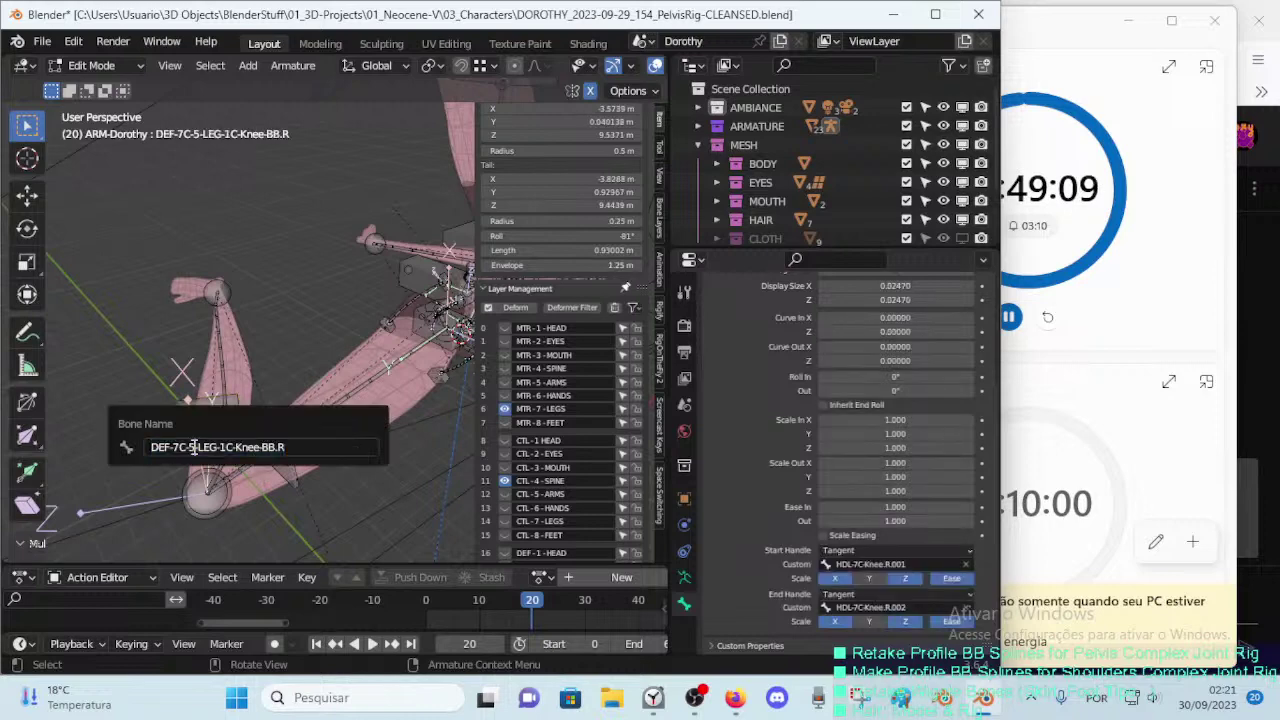
pyautogui.hotkey('shift', 'Right')
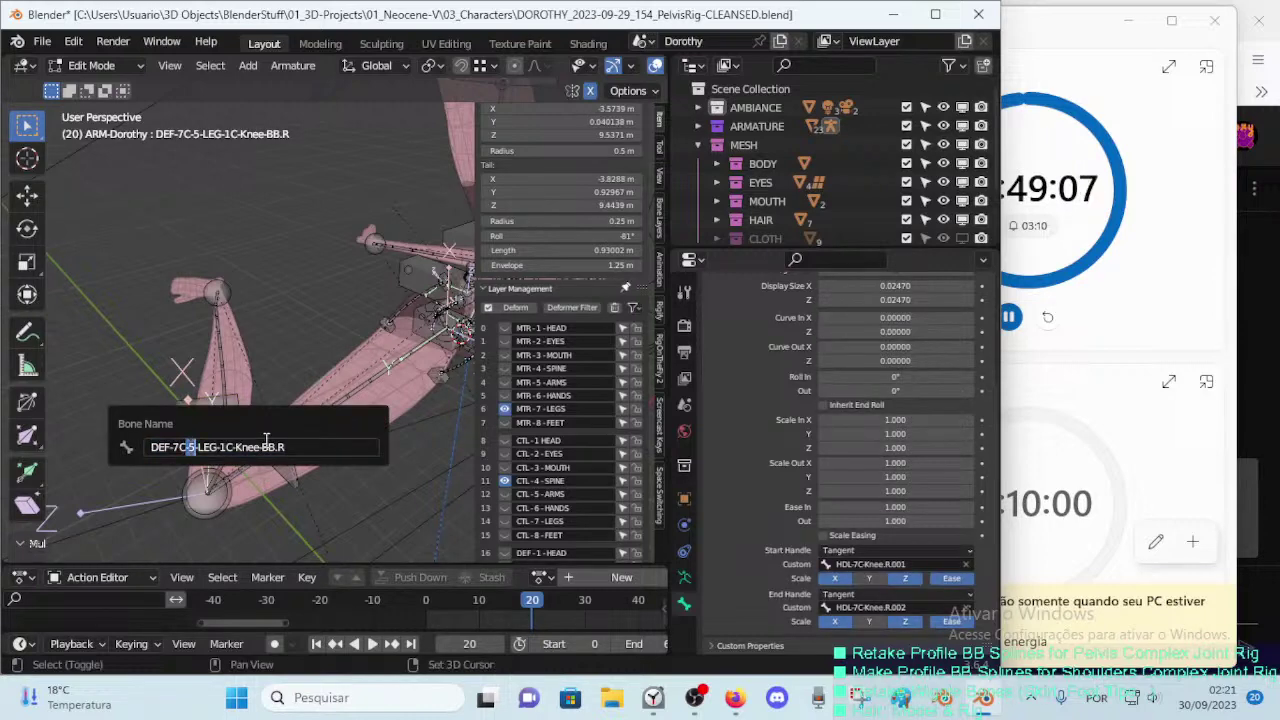
pyautogui.hotkey('shift', 'Right')
pyautogui.hotkey('shift', 'Right')
pyautogui.hotkey('shift', 'Right')
pyautogui.press('BackSpace')
pyautogui.press('BackSpace')
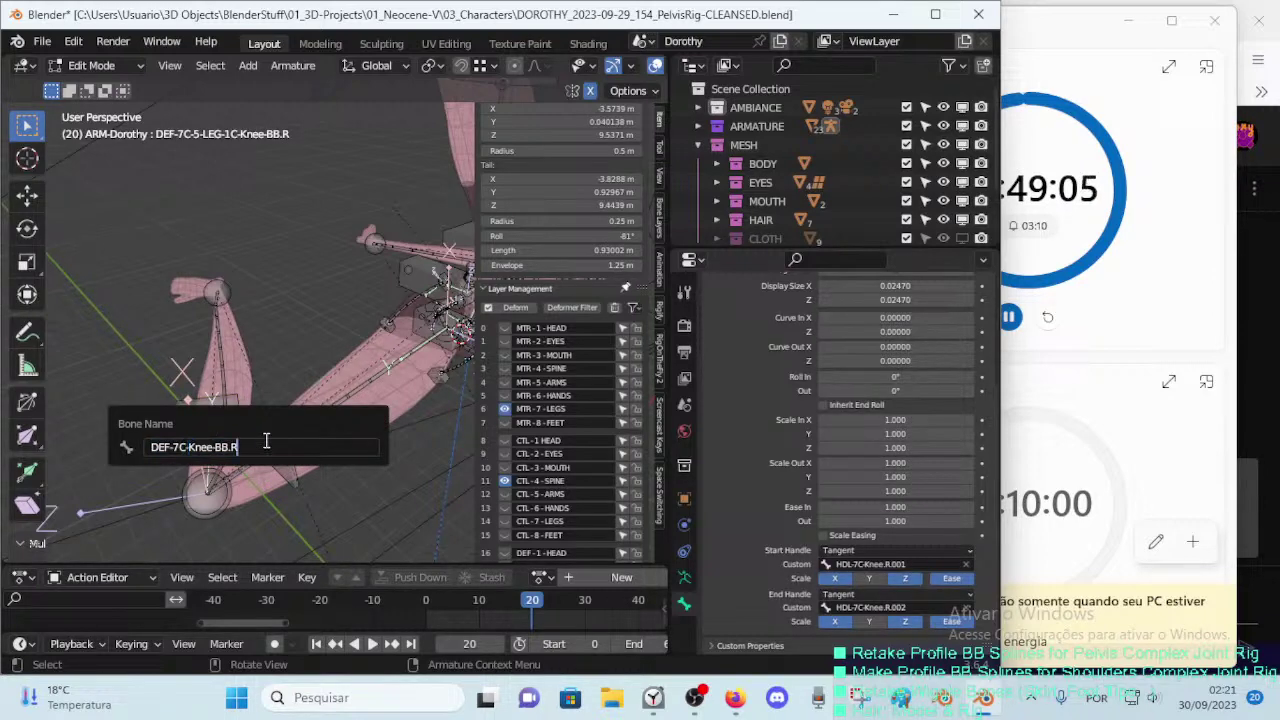
pyautogui.press('Left')
pyautogui.press('Left')
pyautogui.hotkey('shift', 'Left')
pyautogui.hotkey('shift', 'Left')
pyautogui.hotkey('shift', 'Left')
pyautogui.press('BackSpace')
pyautogui.press('Return')
# Step: Check the mirrored left knee bones and save the blend file
pyautogui.moveTo(266, 441)
pyautogui.mouseDown(button='middle')
pyautogui.moveTo(287, 410)
pyautogui.moveTo(328, 406)
pyautogui.mouseUp(button='middle')
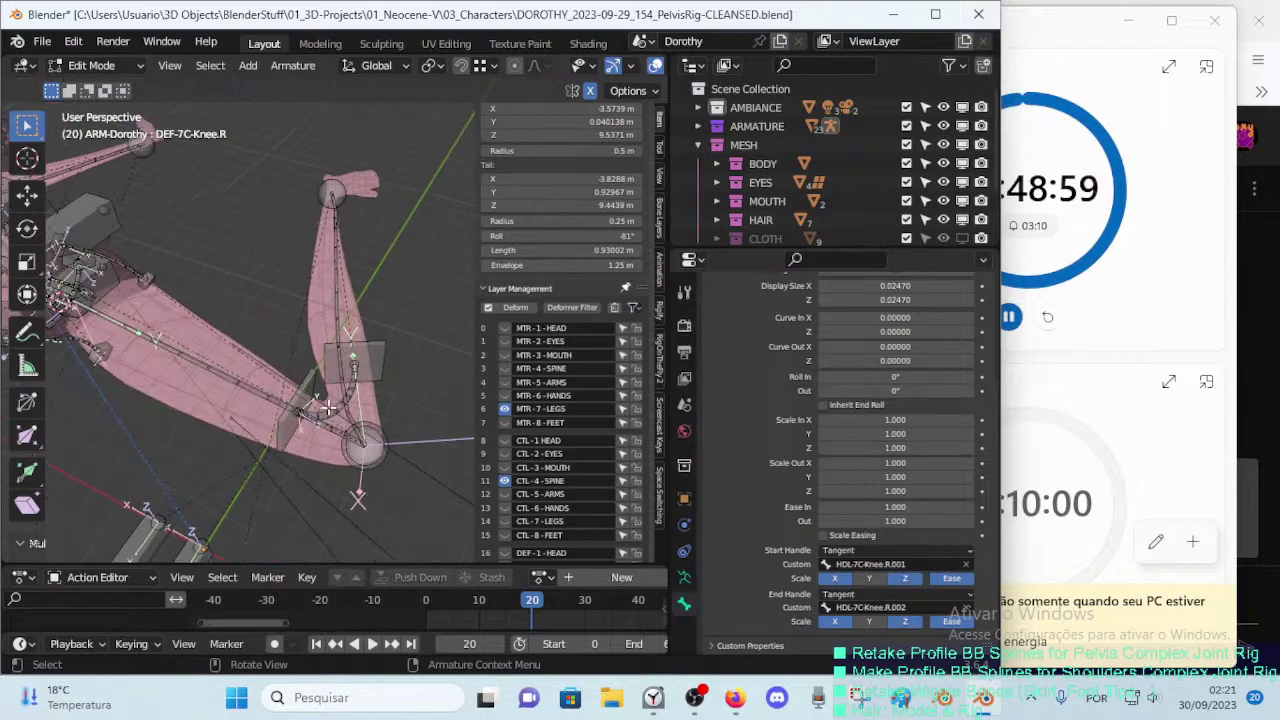
pyautogui.hotkey('ctrl', 'shift', 'm')
pyautogui.moveTo(328, 406)
pyautogui.mouseDown(button='middle')
pyautogui.moveTo(272, 398)
pyautogui.moveTo(207, 428)
pyautogui.mouseUp(button='middle')
pyautogui.hotkey('ctrl', 's')
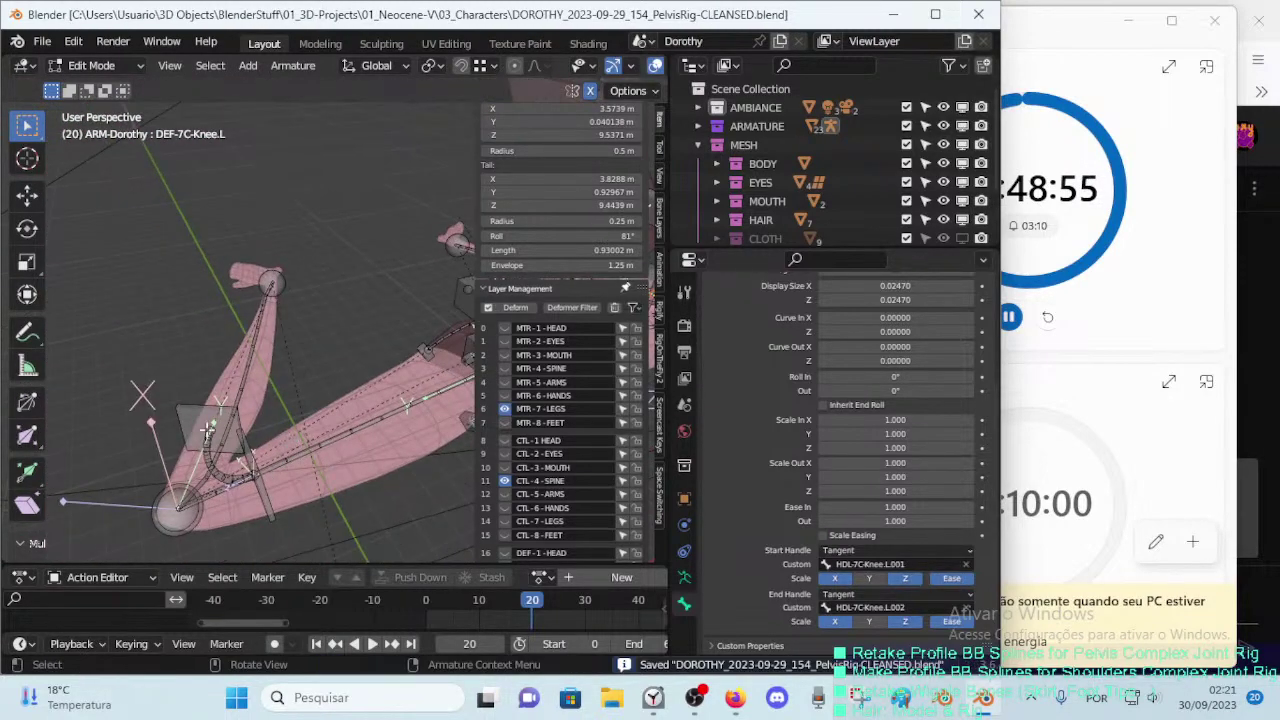
# Step: Select the right and left shin deform bones
pyautogui.click(207, 424)
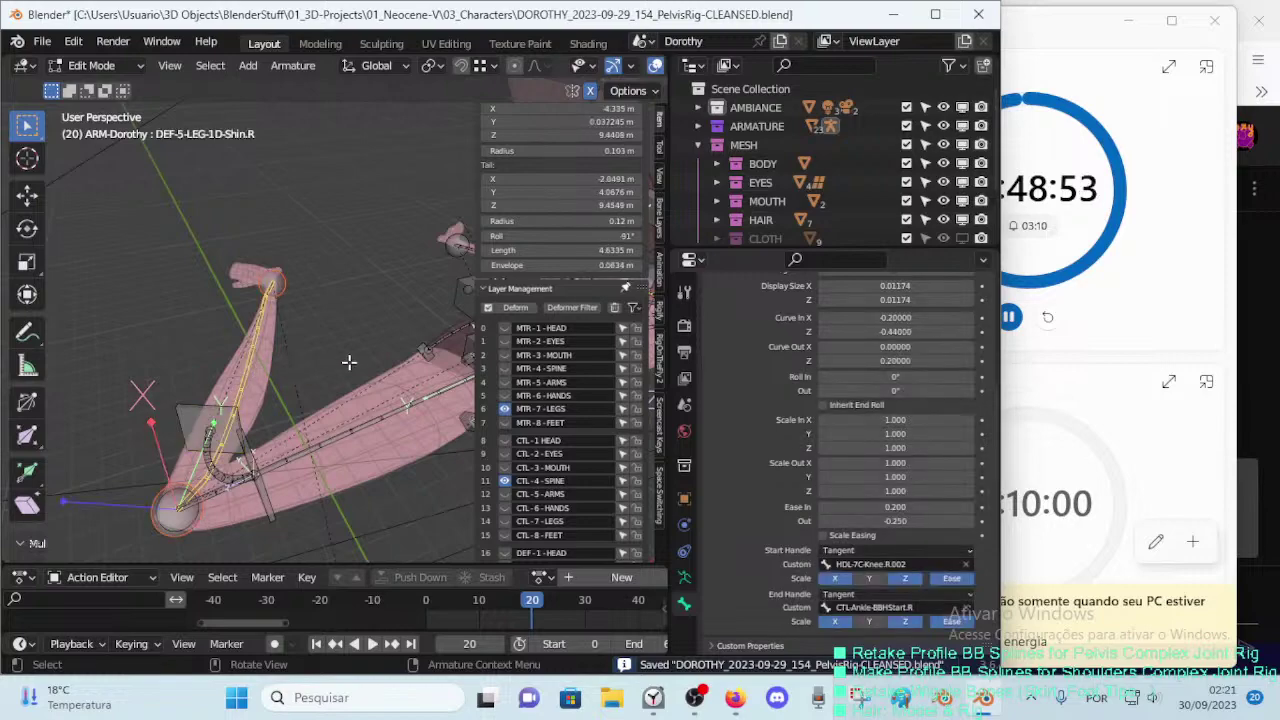
pyautogui.moveTo(349, 362); pyautogui.dragTo(406, 360, button='middle')
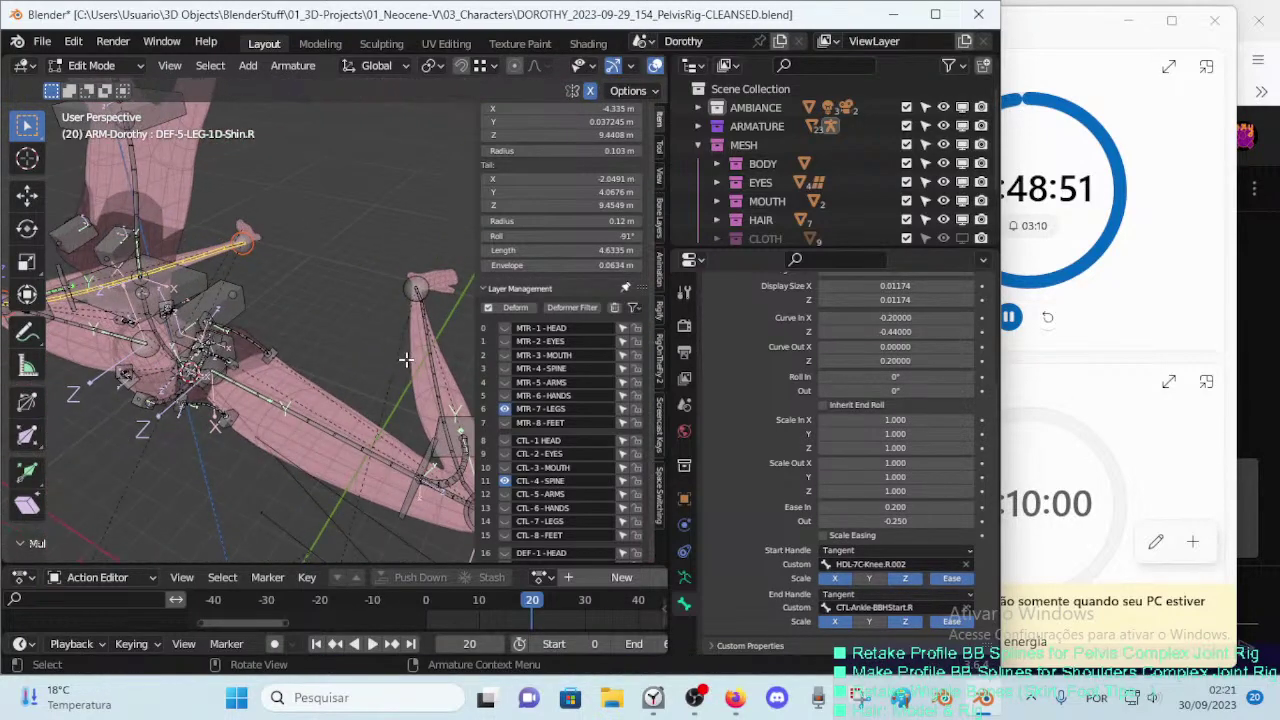
pyautogui.keyDown('shift'); pyautogui.click(406, 360); pyautogui.keyUp('shift')
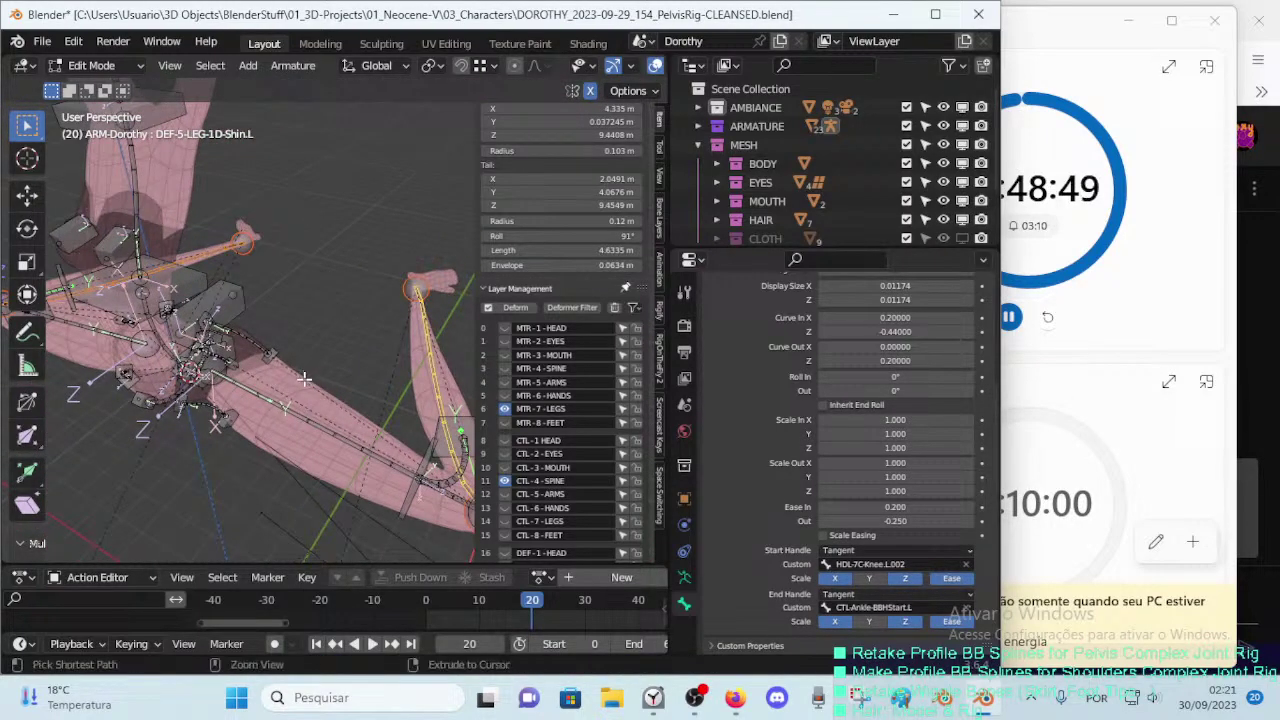
# Step: In Batch Rename, drop the CTL- rule and replace the DEF-5-LEG-1D prefix with DEF-7D-
pyautogui.hotkey('ctrl', 'F2')
pyautogui.click(290, 456)
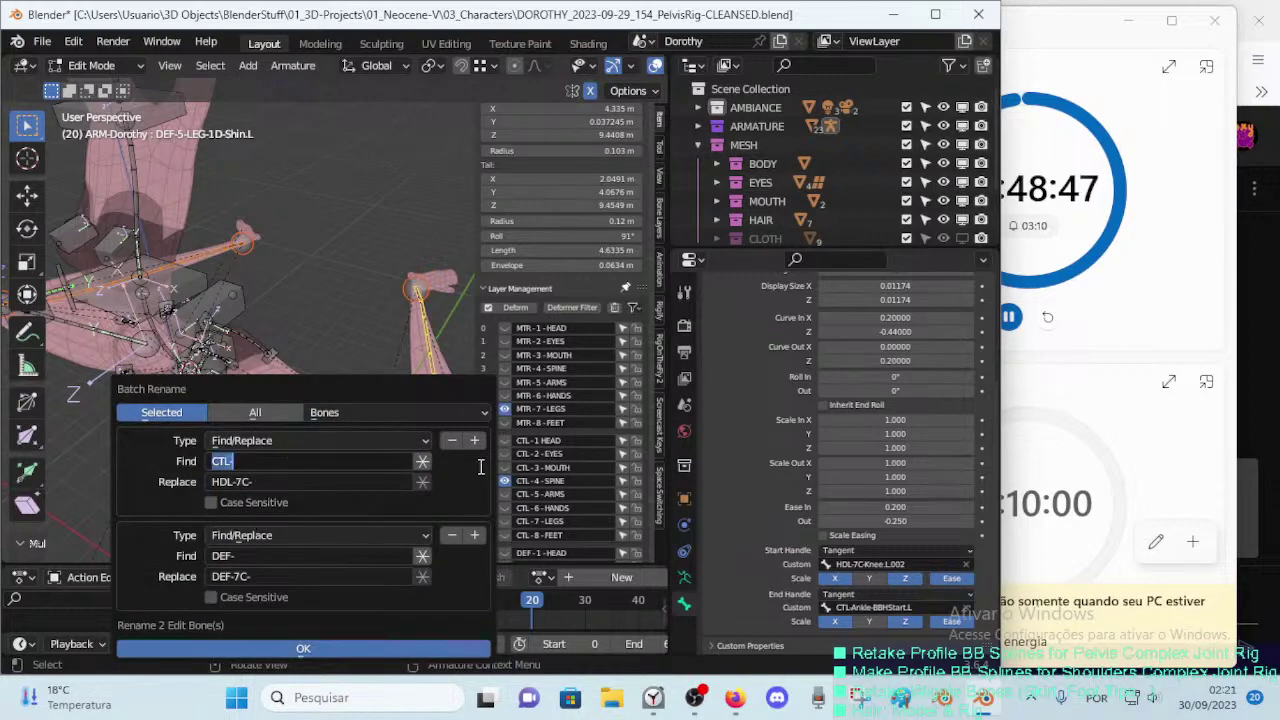
pyautogui.click(451, 440)
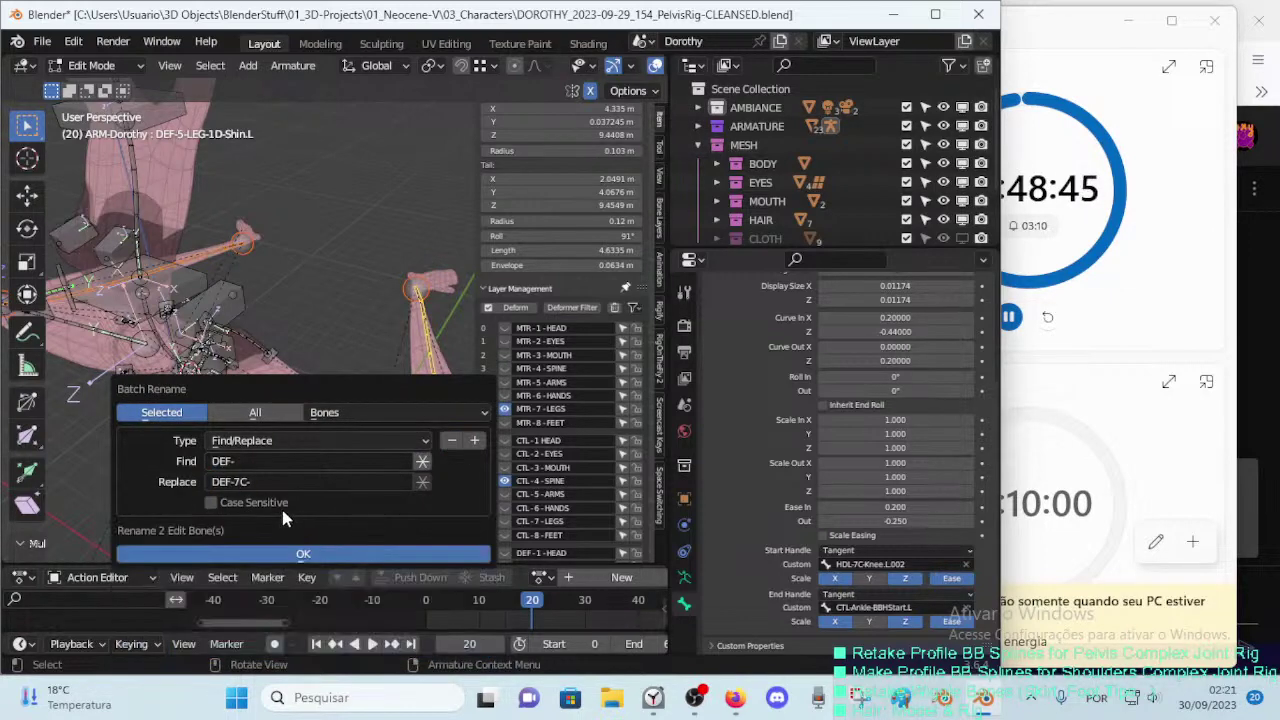
pyautogui.click(275, 478)
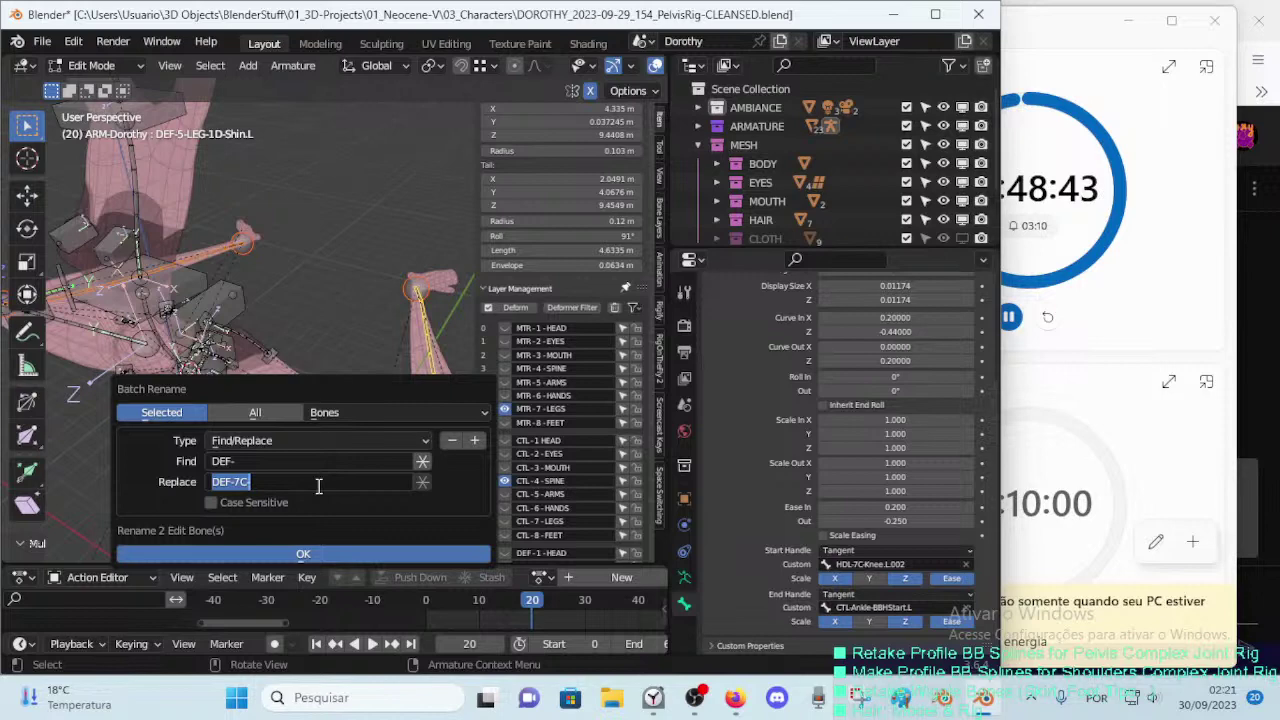
pyautogui.click(280, 464)
pyautogui.click(278, 463)
pyautogui.press('BackSpace')
pyautogui.write('5')
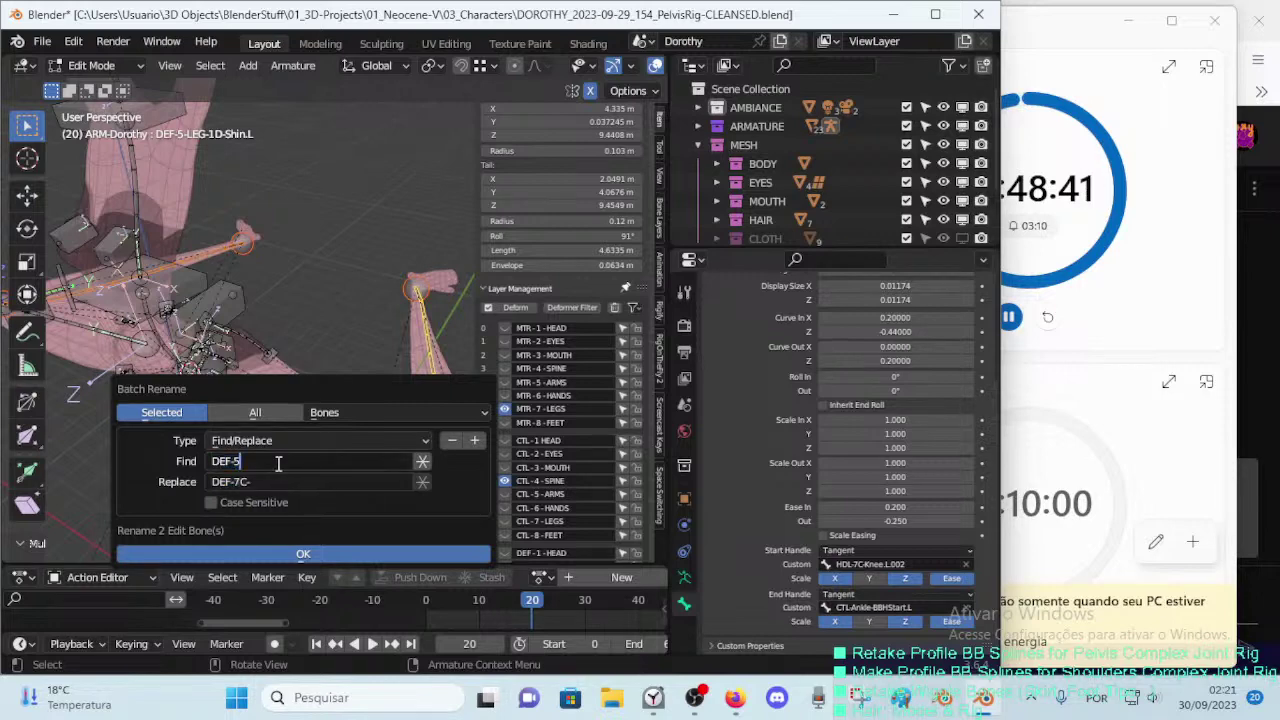
pyautogui.write('-LEG')
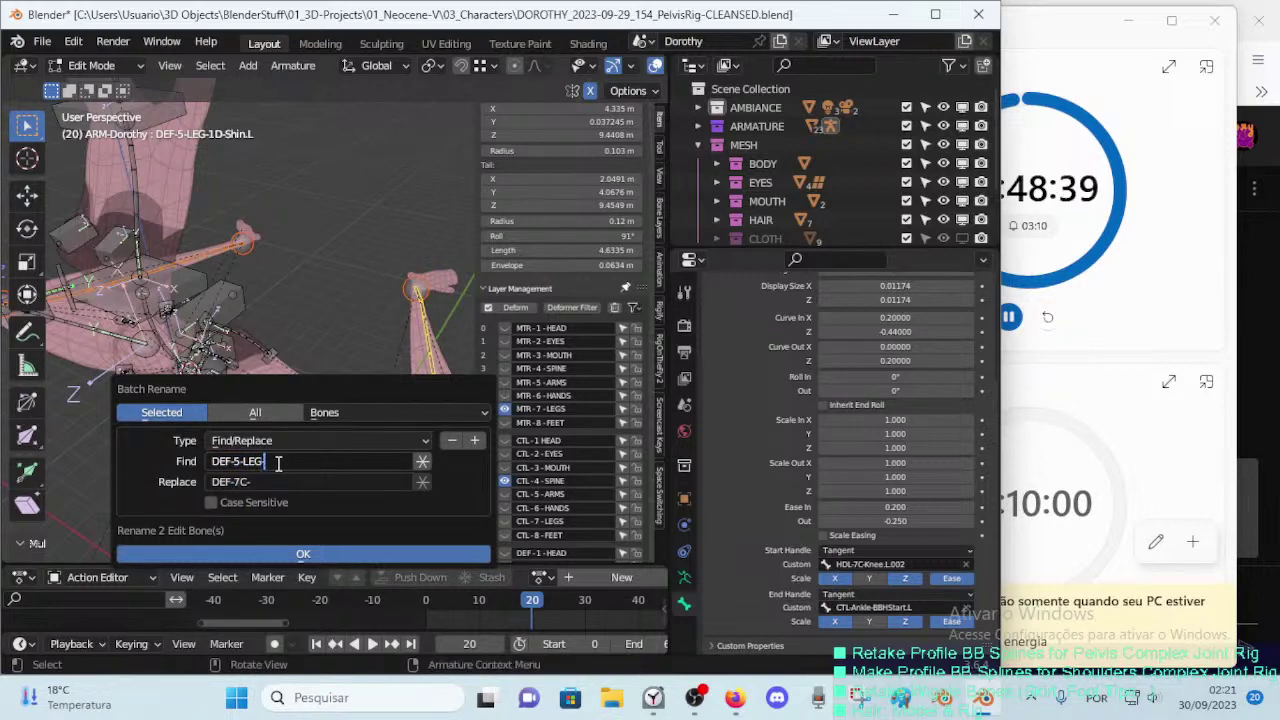
pyautogui.write('-1D')
pyautogui.press('Tab')
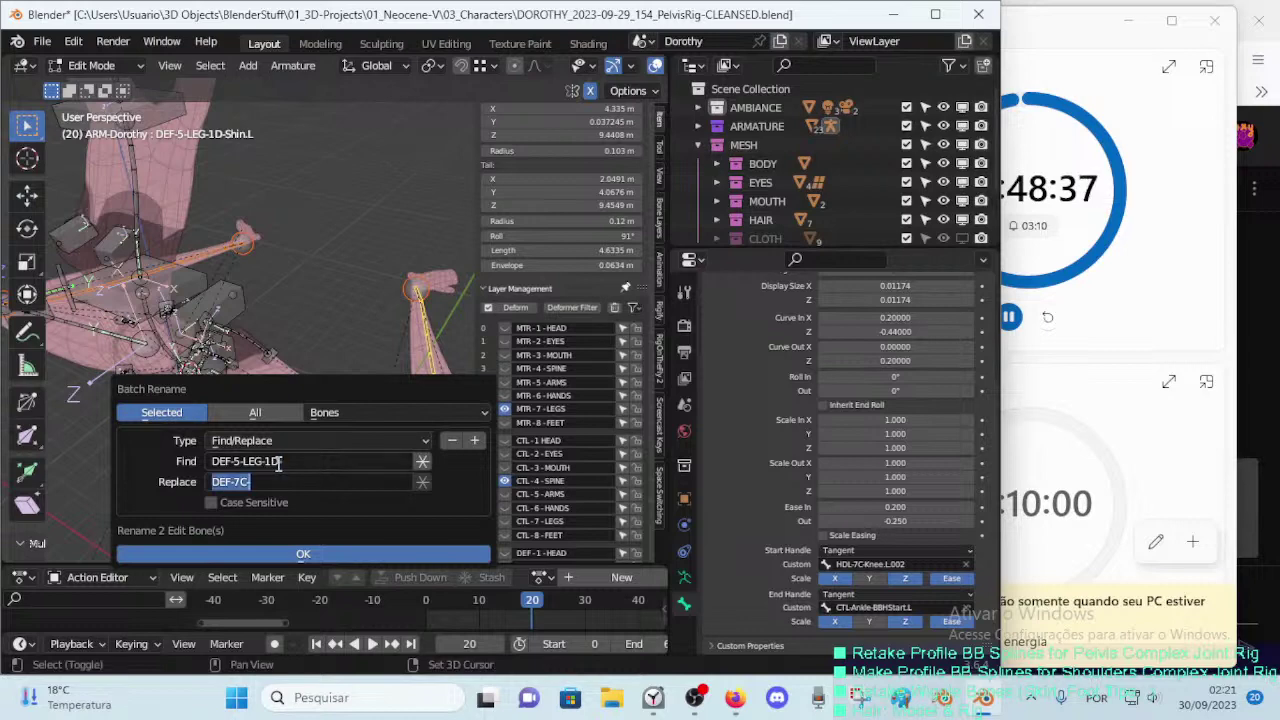
pyautogui.write('DEF')
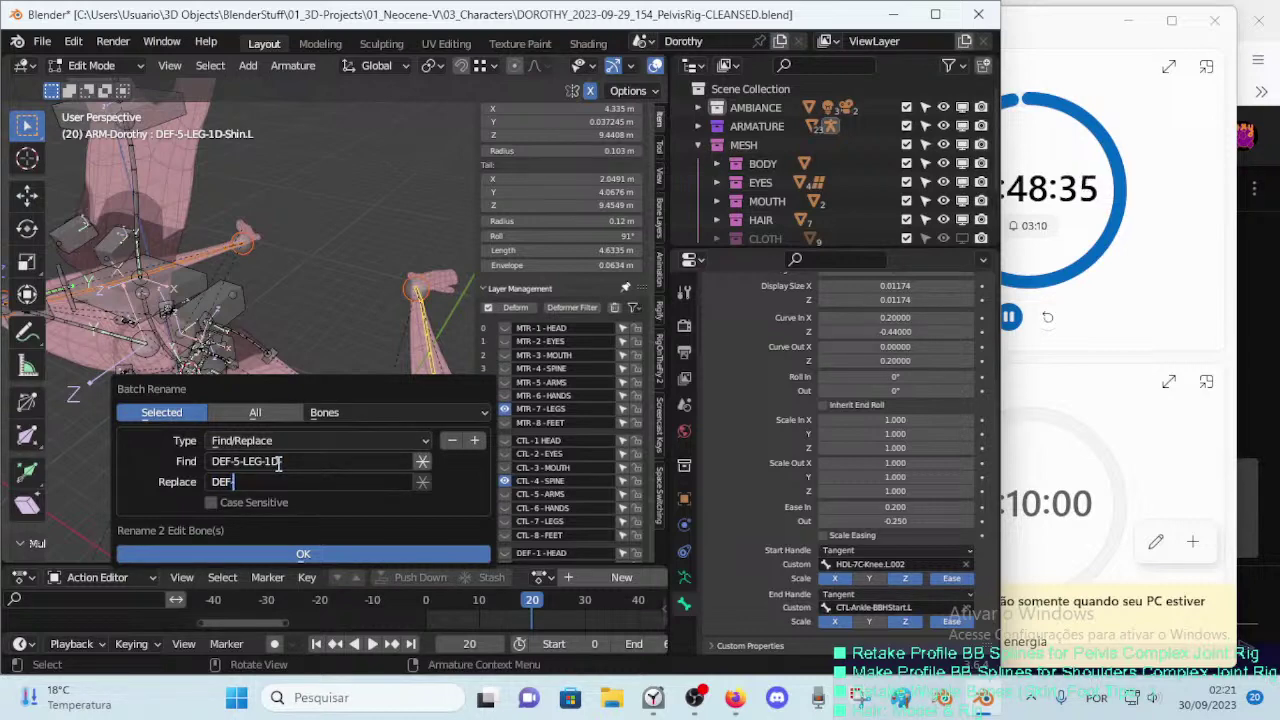
pyautogui.write('-7')
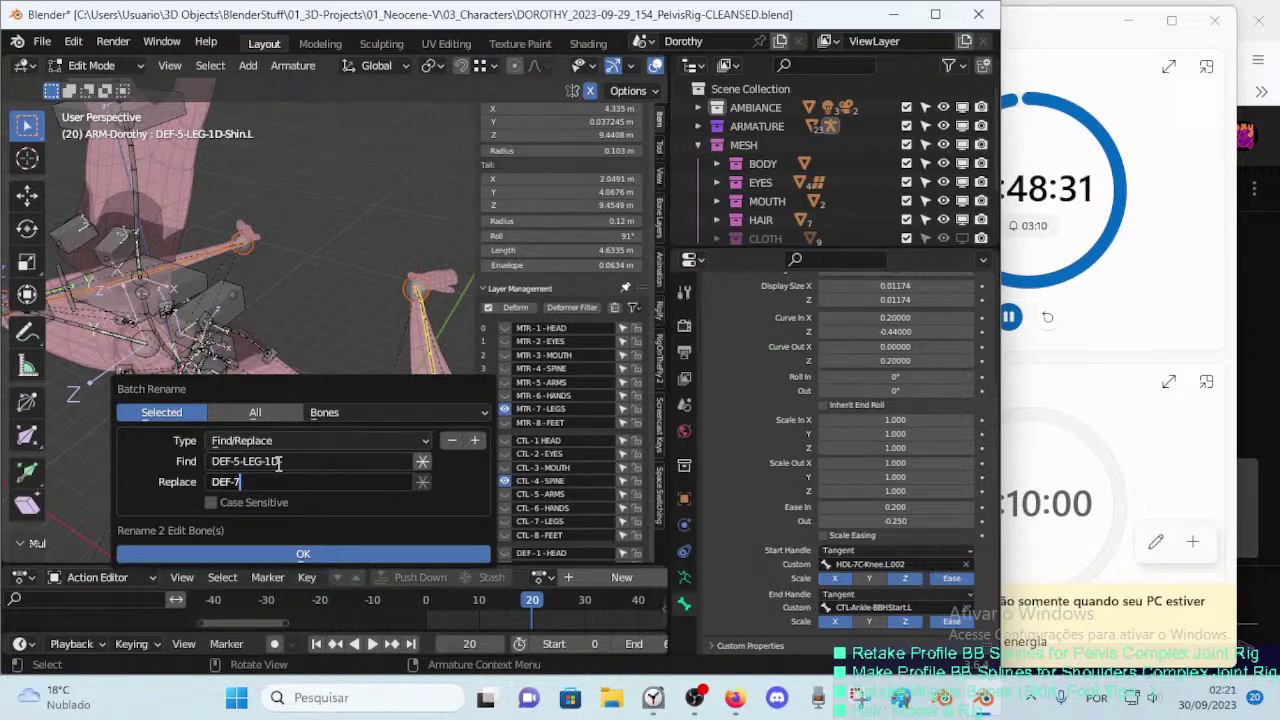
pyautogui.write('D')
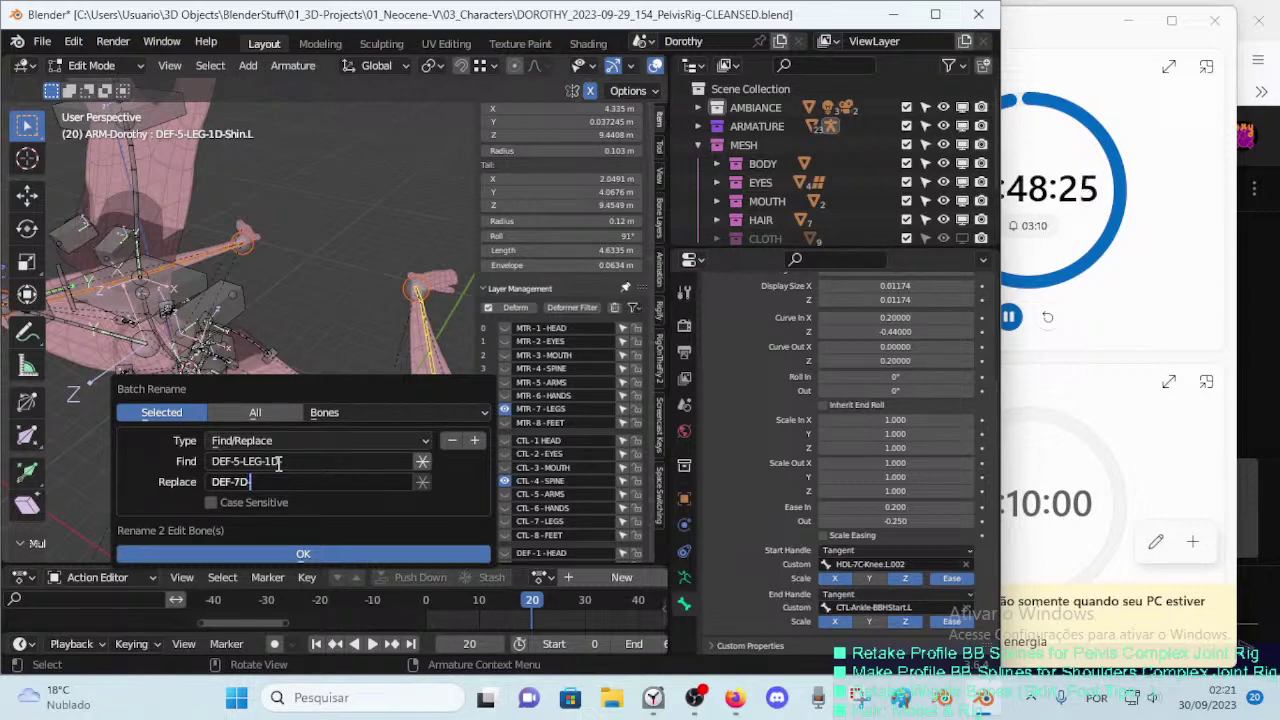
pyautogui.write('-Shi')
pyautogui.write('n')
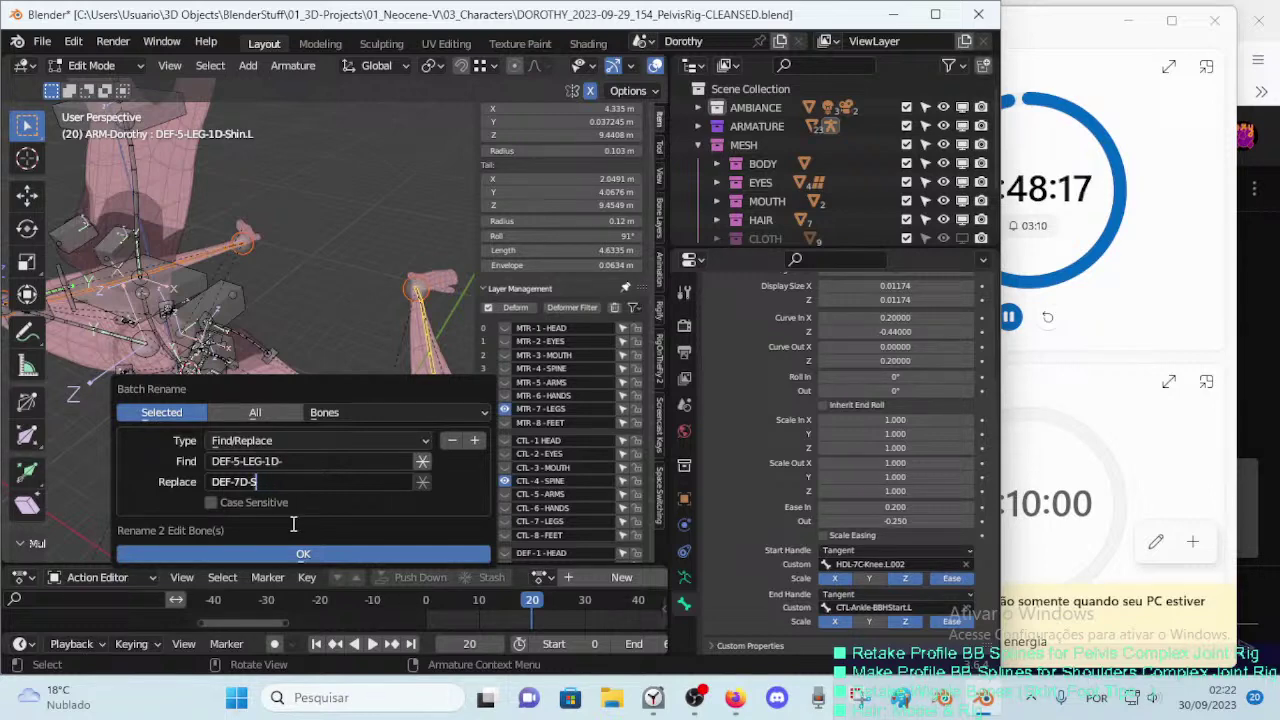
pyautogui.press('BackSpace')
pyautogui.press('BackSpace')
pyautogui.click(302, 553)
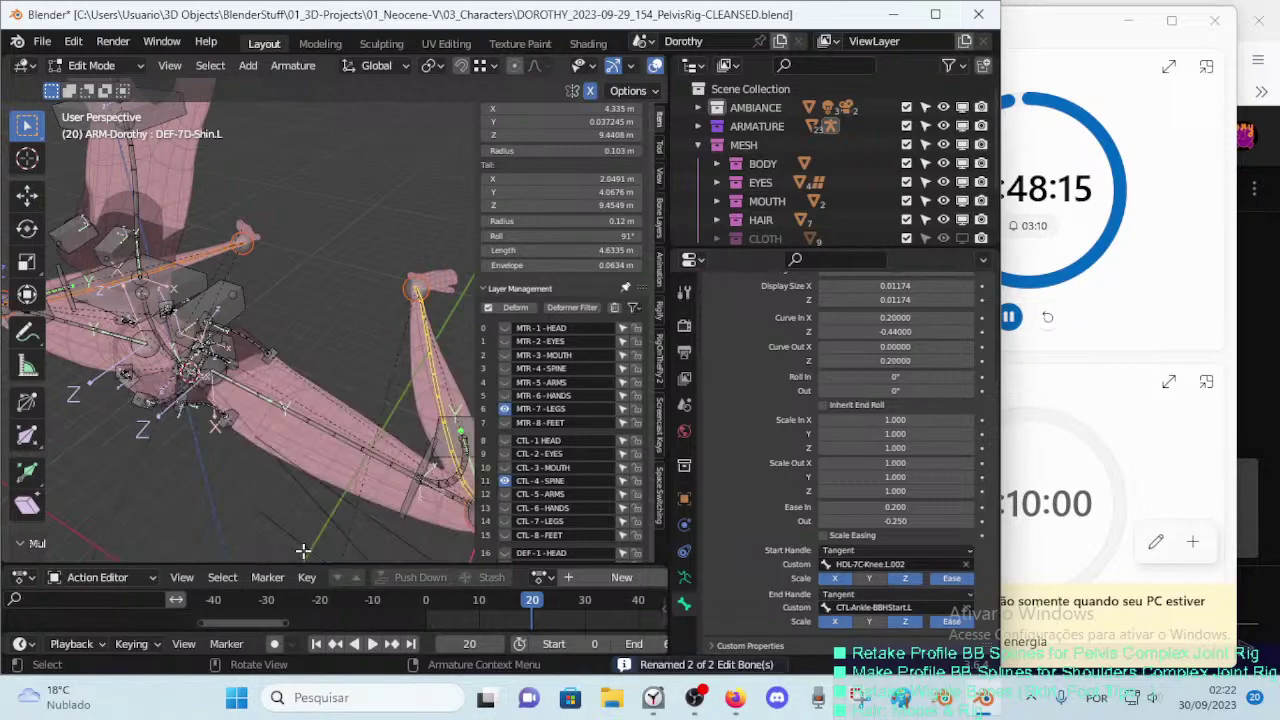
pyautogui.moveTo(310, 382); pyautogui.dragTo(190, 397, button='middle')
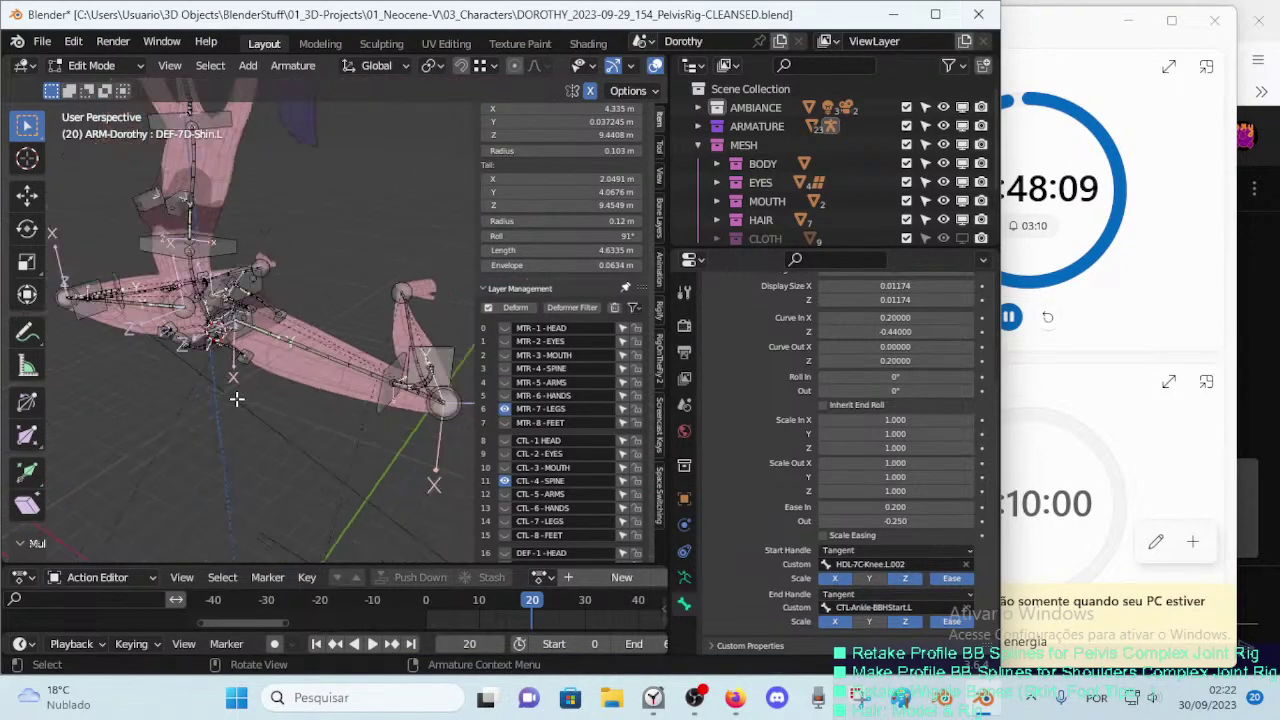
pyautogui.moveTo(190, 397)
pyautogui.mouseDown(button='middle')
pyautogui.moveTo(271, 394)
pyautogui.moveTo(213, 326)
pyautogui.moveTo(290, 338)
pyautogui.moveTo(278, 310)
pyautogui.mouseUp(button='middle')
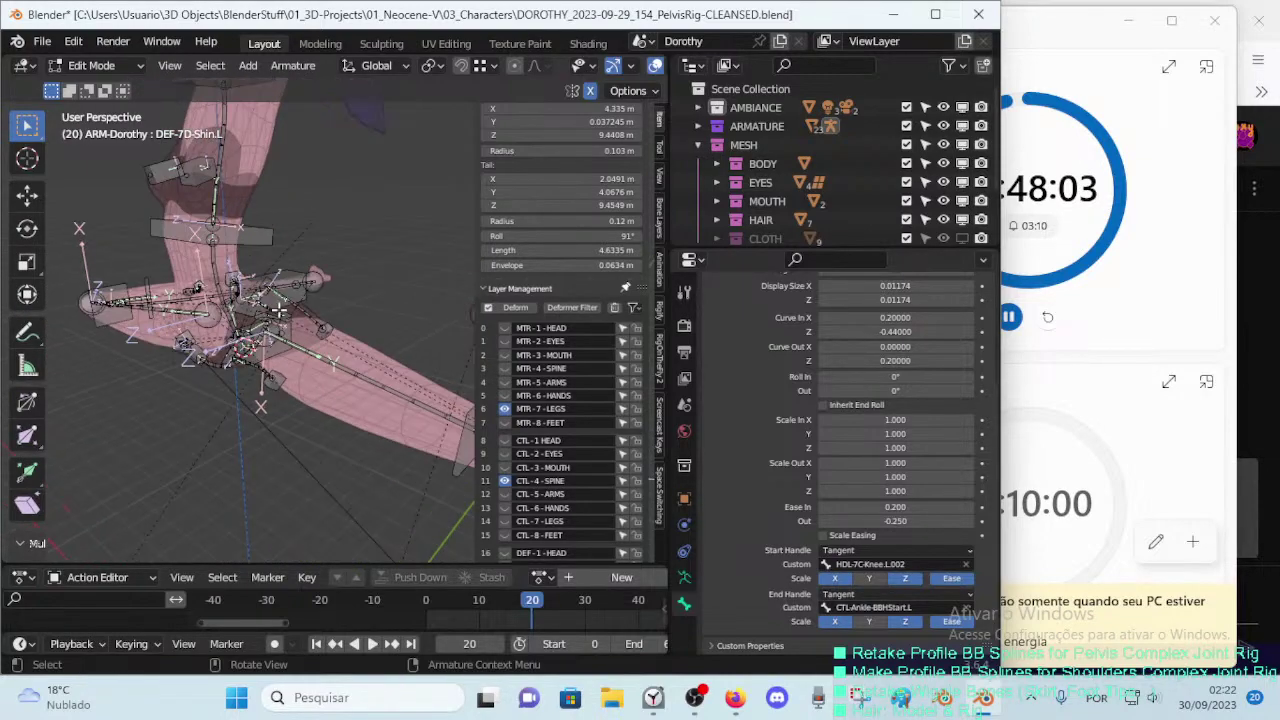
pyautogui.click(219, 192)
pyautogui.moveTo(240, 265)
pyautogui.mouseDown(button='middle')
pyautogui.moveTo(270, 300)
pyautogui.moveTo(288, 365)
pyautogui.moveTo(268, 290)
pyautogui.moveTo(276, 298)
pyautogui.moveTo(310, 230)
pyautogui.moveTo(268, 230)
pyautogui.mouseUp(button='middle')
pyautogui.click(244, 382)
pyautogui.click(268, 292)
pyautogui.click(299, 229)
pyautogui.click(320, 203)
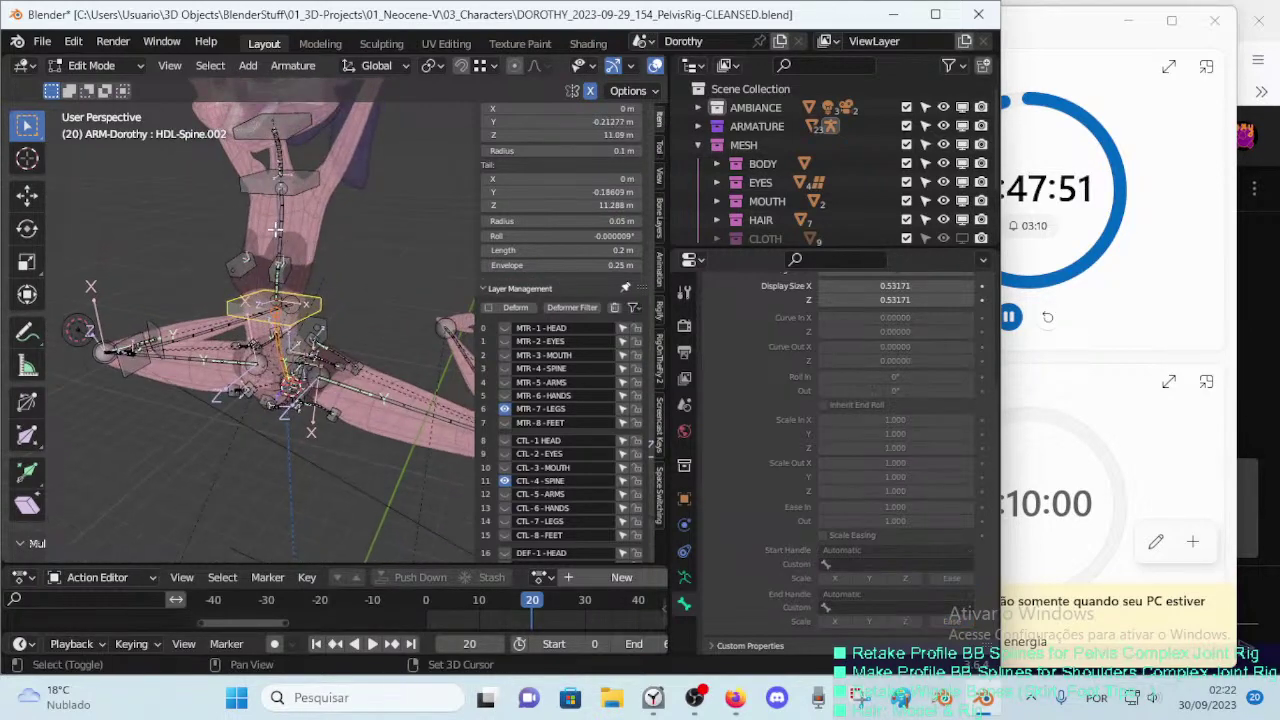
pyautogui.keyDown('shift'); pyautogui.click(268, 230); pyautogui.keyUp('shift')
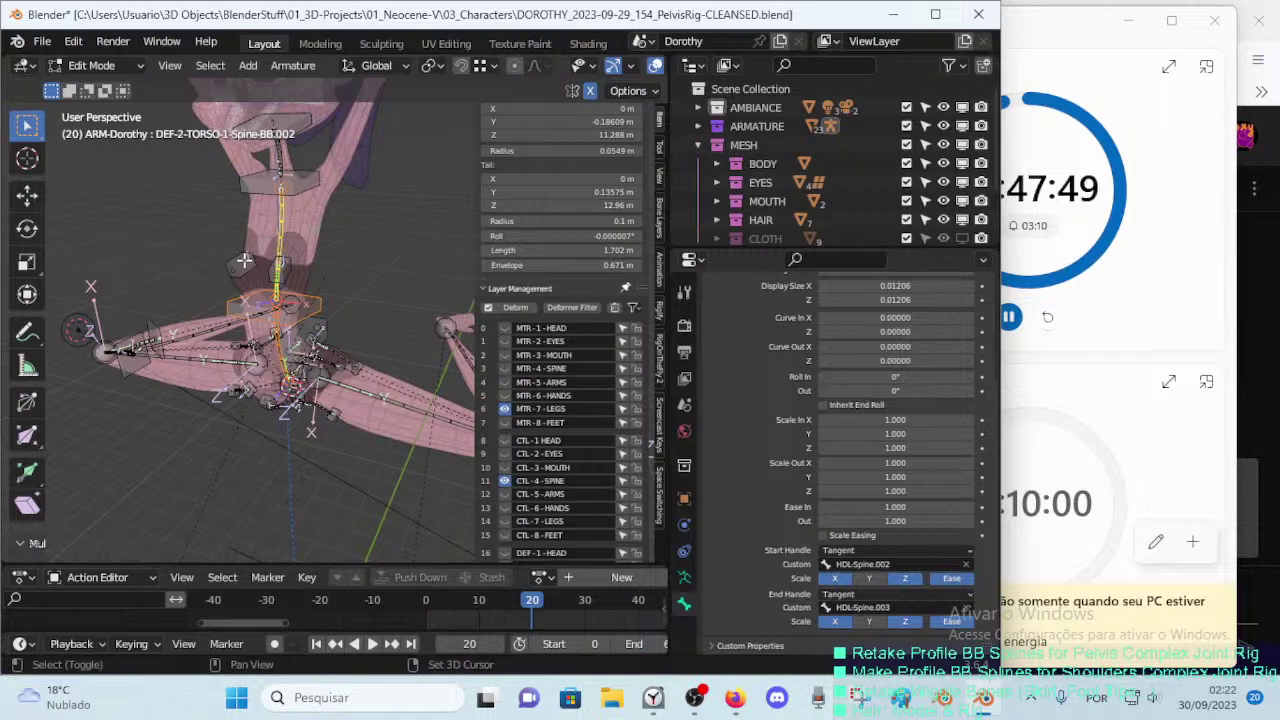
pyautogui.click(248, 261)
pyautogui.keyDown('shift'); pyautogui.click(250, 266); pyautogui.keyUp('shift')
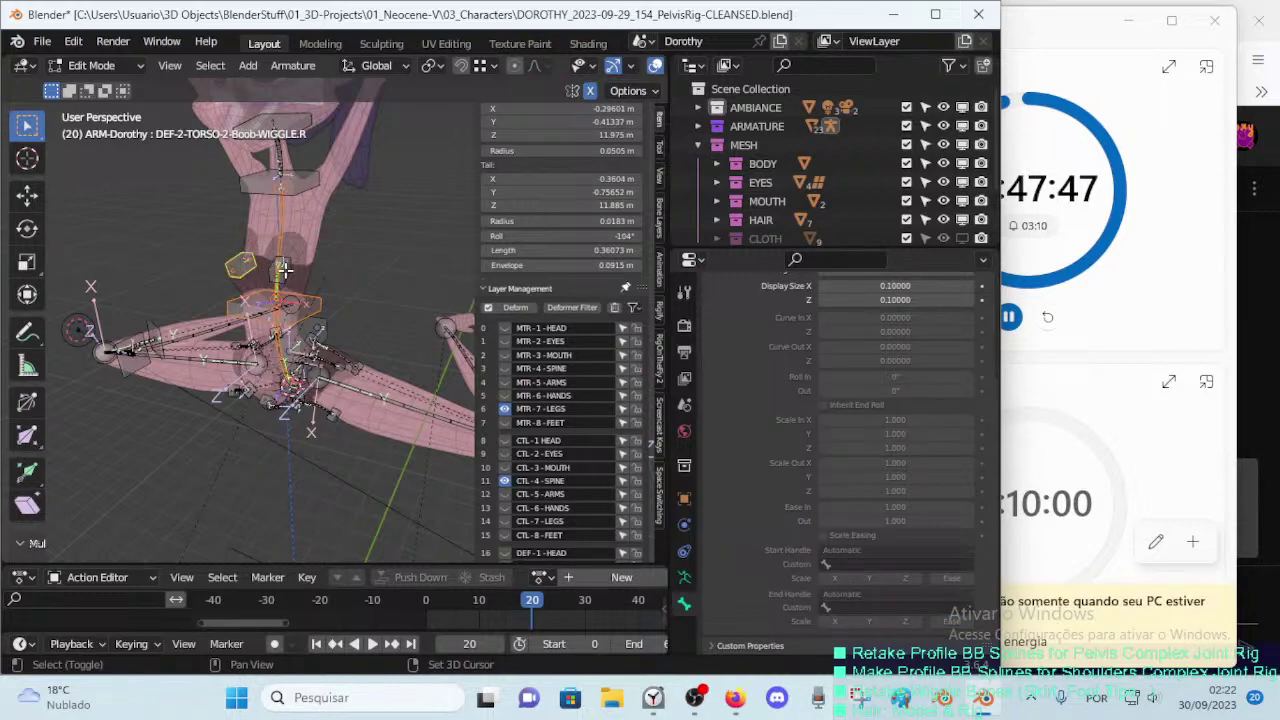
pyautogui.hotkey('ctrl', 'shift', 'm')
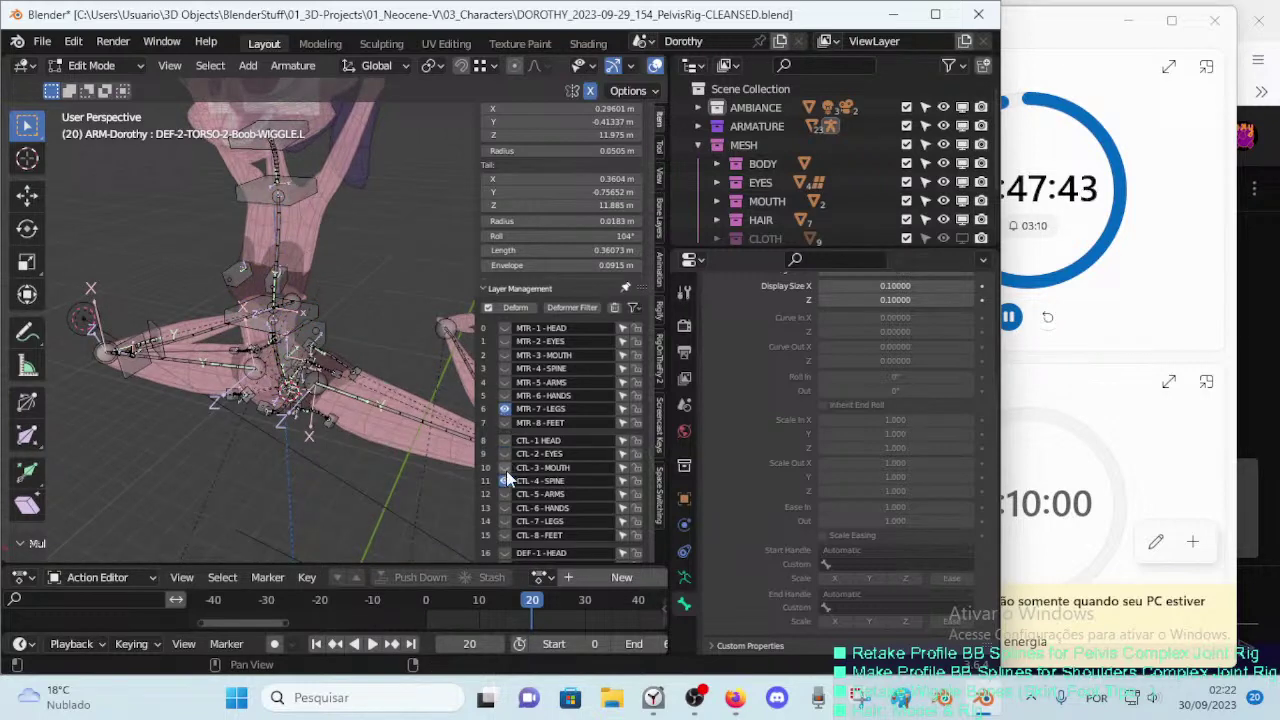
# Step: Toggle the DEF-8-LEGS bone layer off and back on, then save the file
pyautogui.moveTo(300, 380); pyautogui.dragTo(340, 360, button='middle')
pyautogui.scroll(-3, 530, 483)
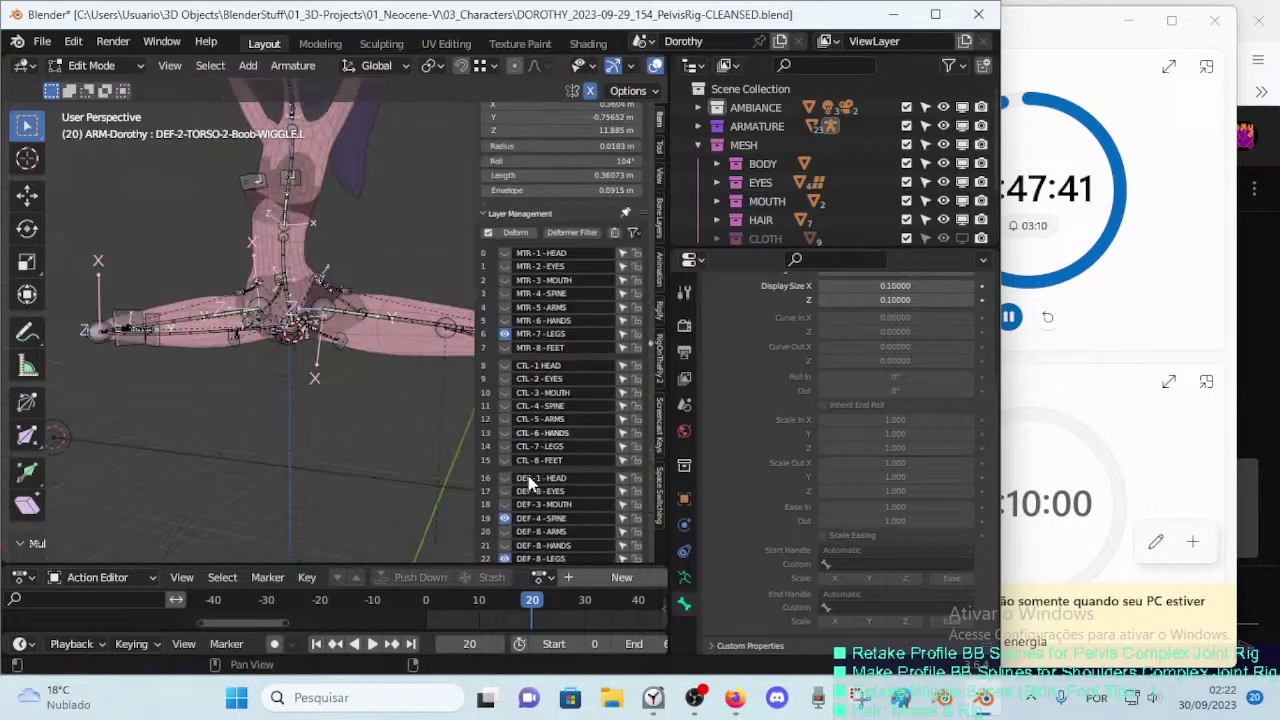
pyautogui.scroll(-5, 530, 483)
pyautogui.scroll(-2, 503, 415)
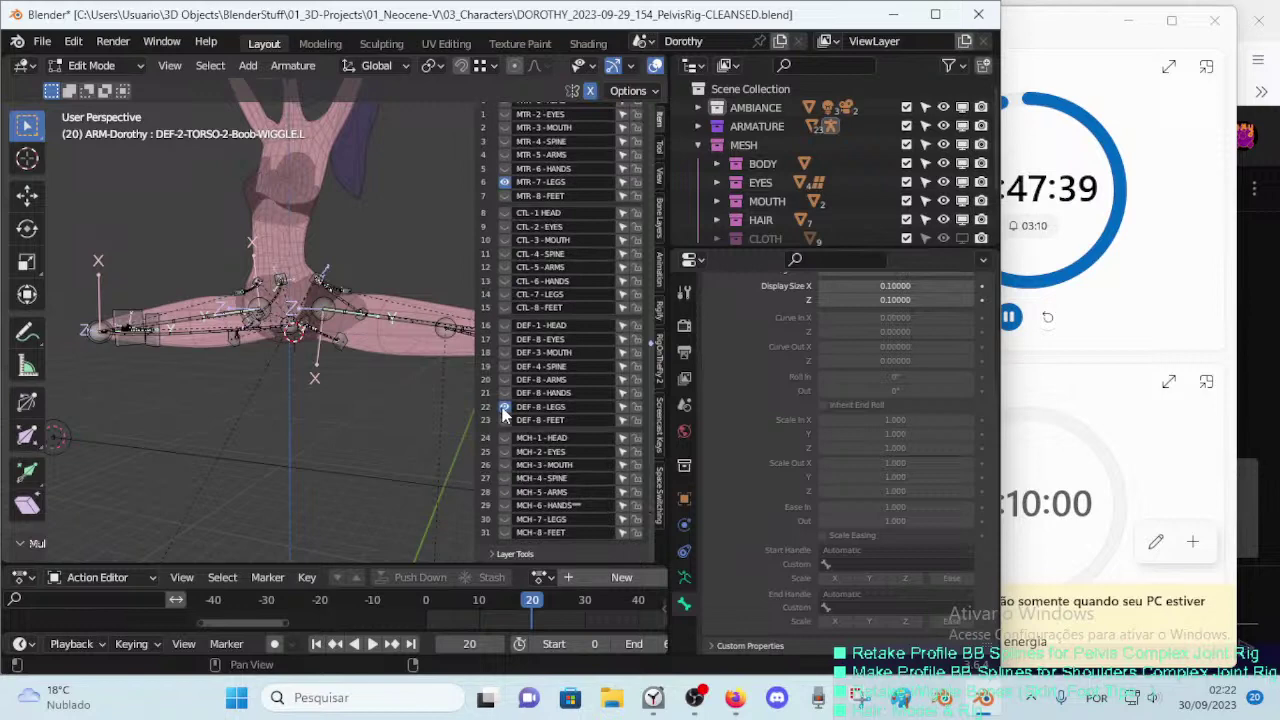
pyautogui.click(504, 408)
pyautogui.click(504, 408)
pyautogui.moveTo(363, 386); pyautogui.dragTo(220, 421, button='middle')
pyautogui.hotkey('ctrl', 's')
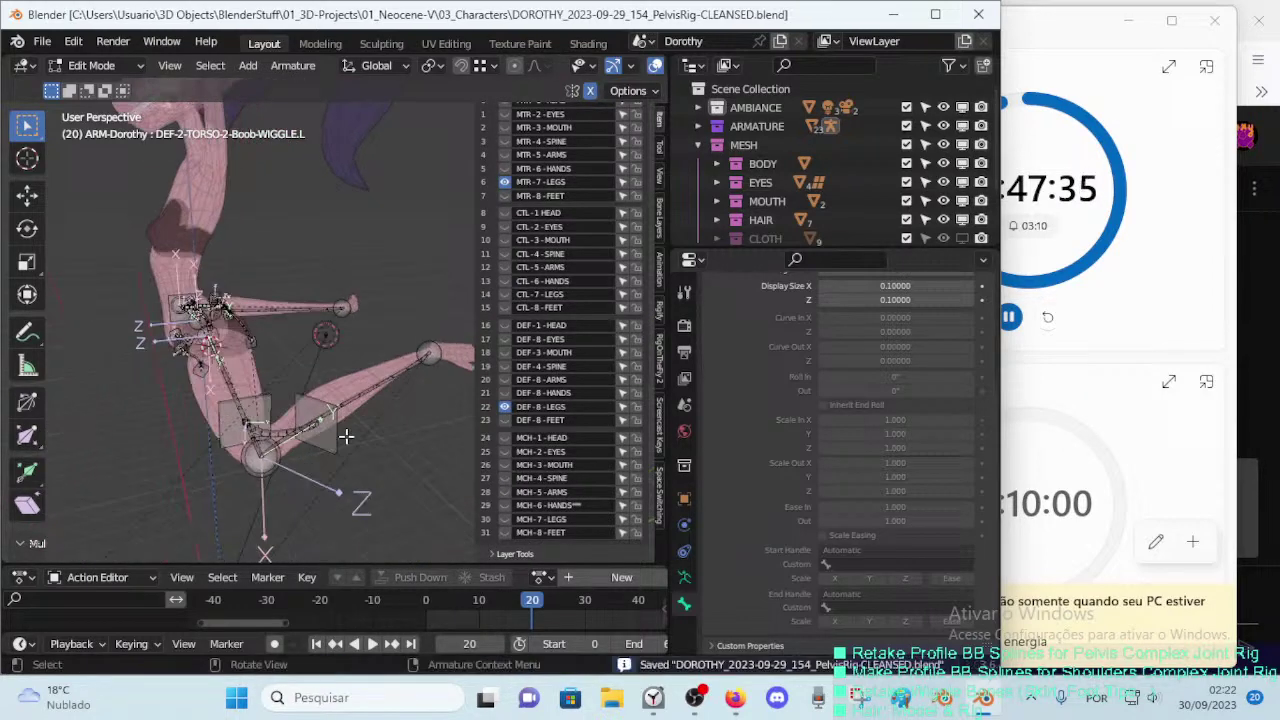
# Step: Check the rig in Pose Mode, hide the selected pelvis bones, and save again
pyautogui.hotkey('ctrl', 'Tab')
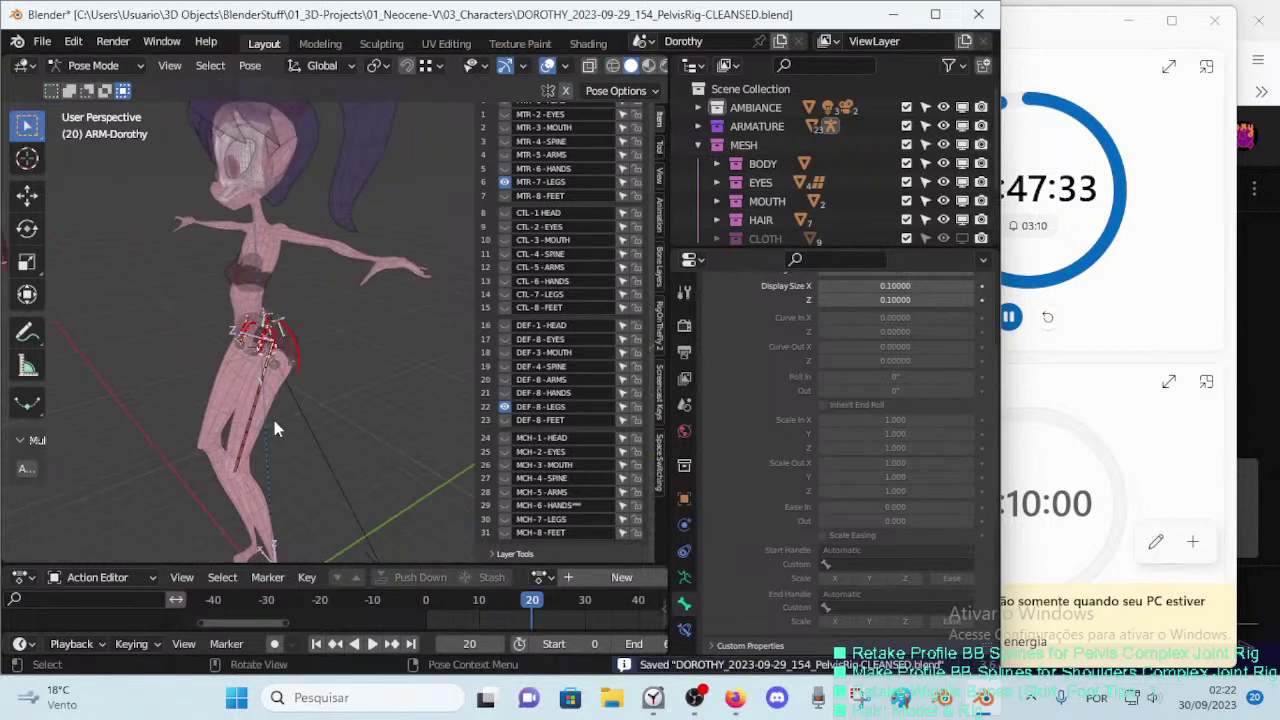
pyautogui.moveTo(274, 420); pyautogui.dragTo(343, 416, button='middle')
pyautogui.scroll(2, 343, 416)
pyautogui.click(343, 416)
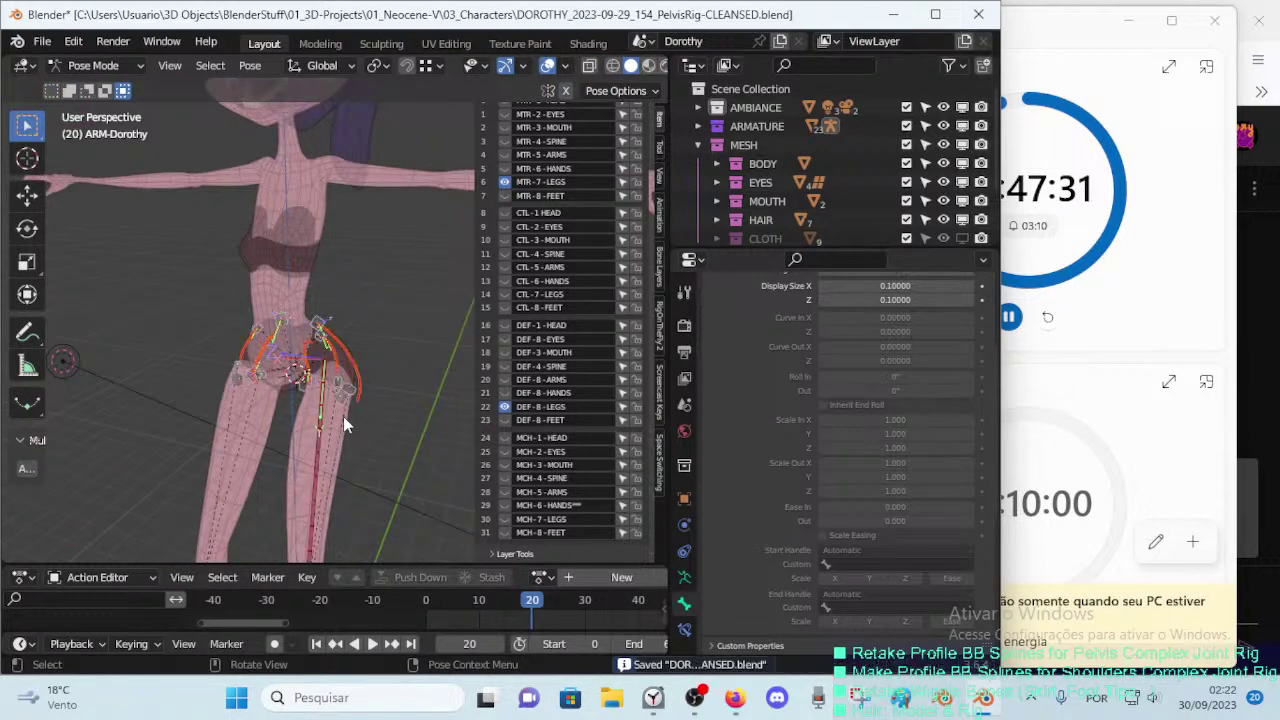
pyautogui.press('Tab')
pyautogui.press('h')
pyautogui.press('Tab')
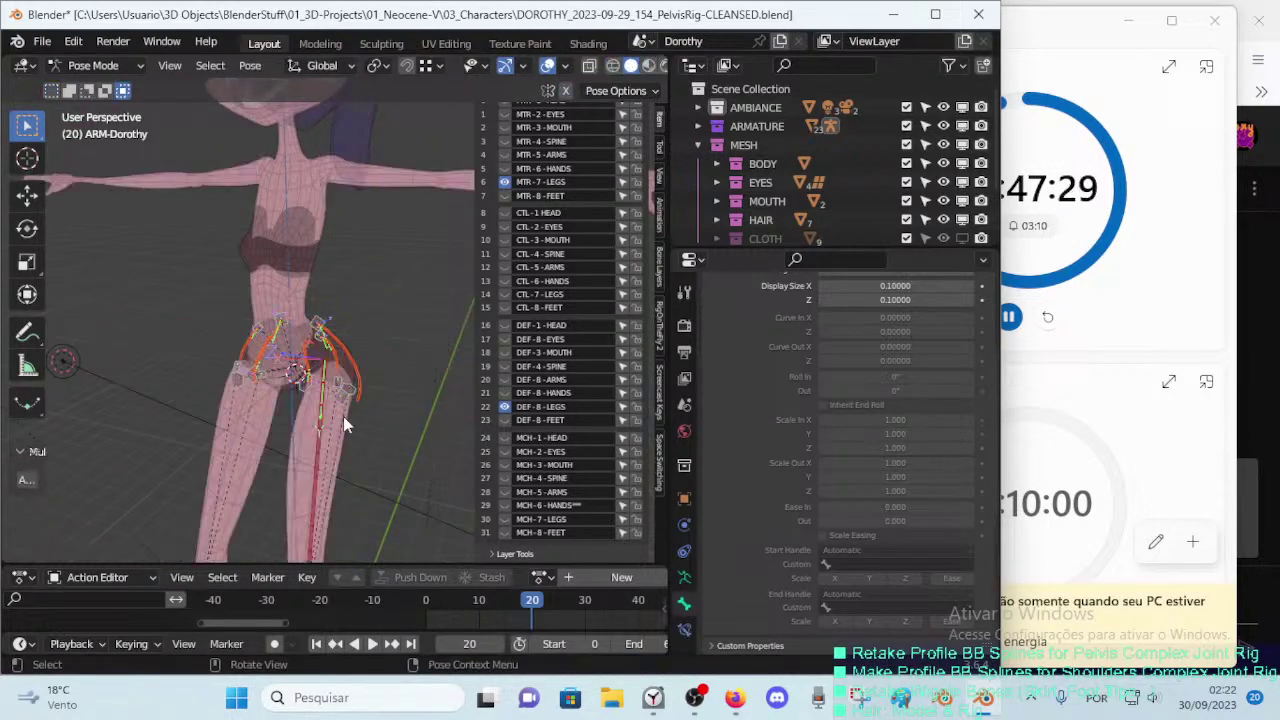
pyautogui.scroll(2, 343, 416)
pyautogui.hotkey('ctrl', 's')
# Step: Dismiss the timer window and return to Edit Mode, selecting the handle bone HDL-7A-Pubis.L.001
pyautogui.moveTo(330, 432); pyautogui.dragTo(339, 378, button='middle')
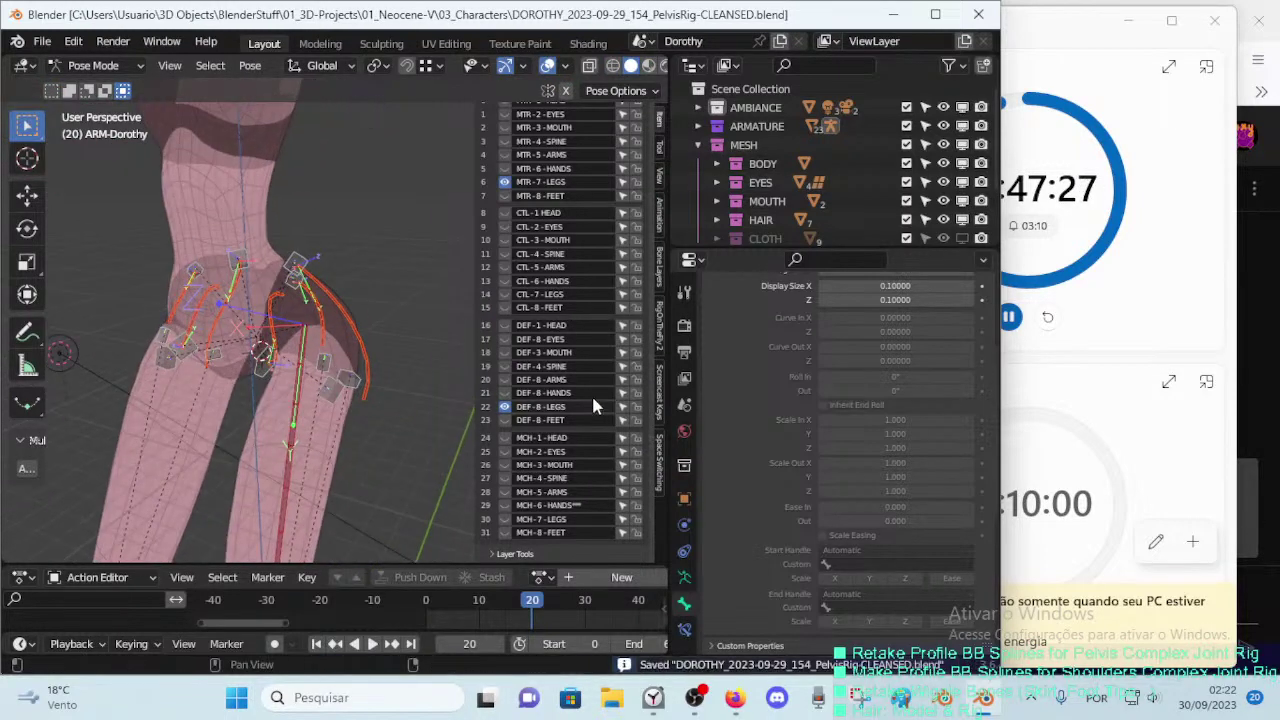
pyautogui.click(1128, 20)
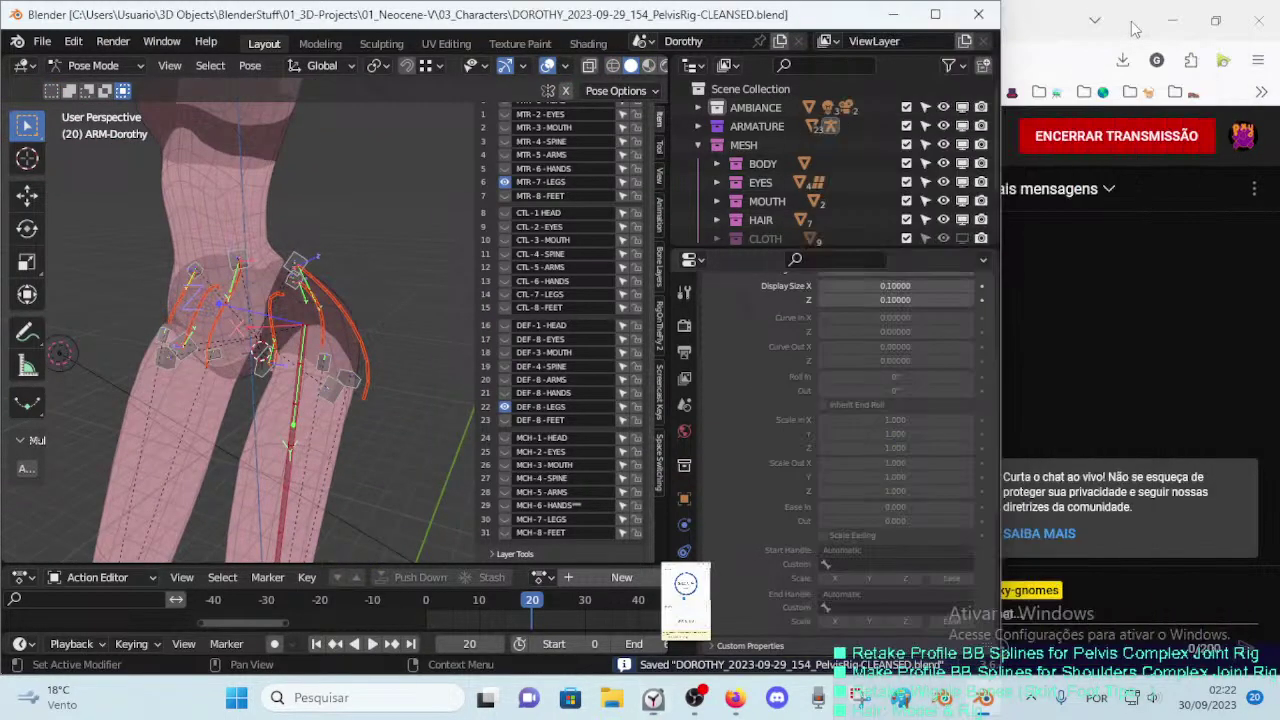
pyautogui.click(1115, 352)
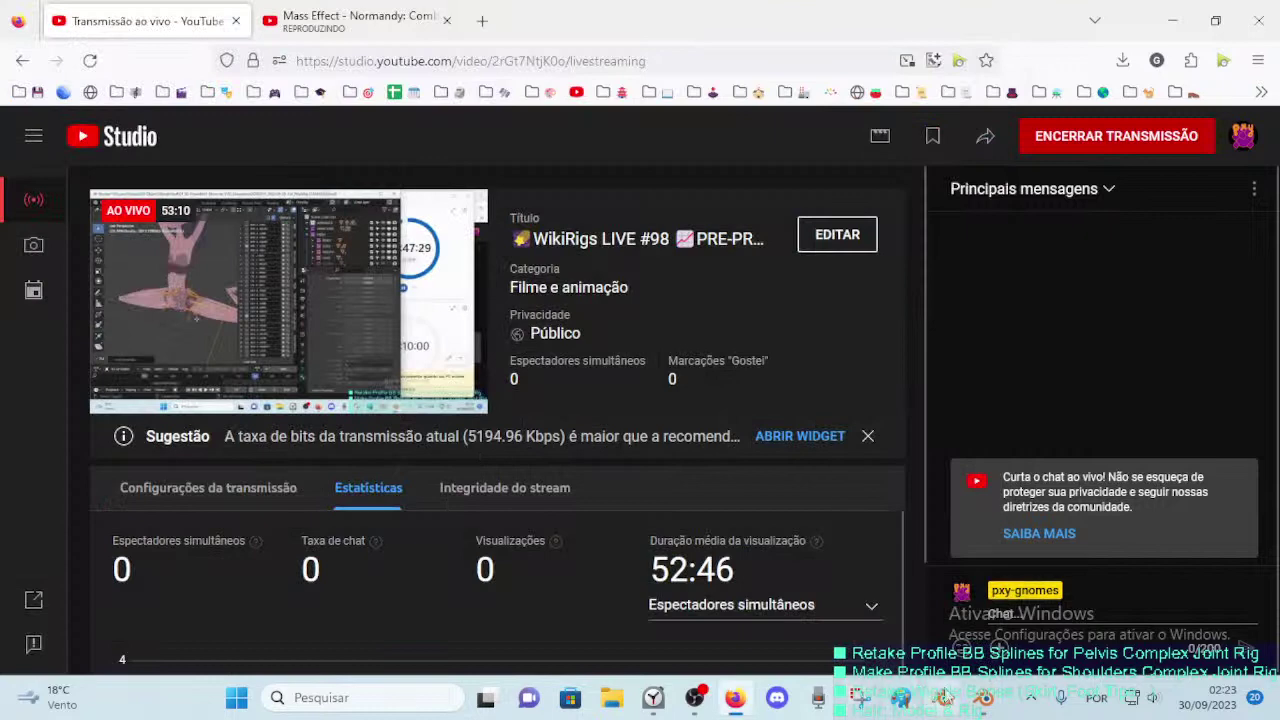
pyautogui.hotkey('alt', 'Tab')
pyautogui.moveTo(374, 436)
pyautogui.mouseDown(button='middle')
pyautogui.moveTo(262, 392)
pyautogui.moveTo(284, 408)
pyautogui.mouseUp(button='middle')
pyautogui.press('Tab')
pyautogui.click(330, 410)
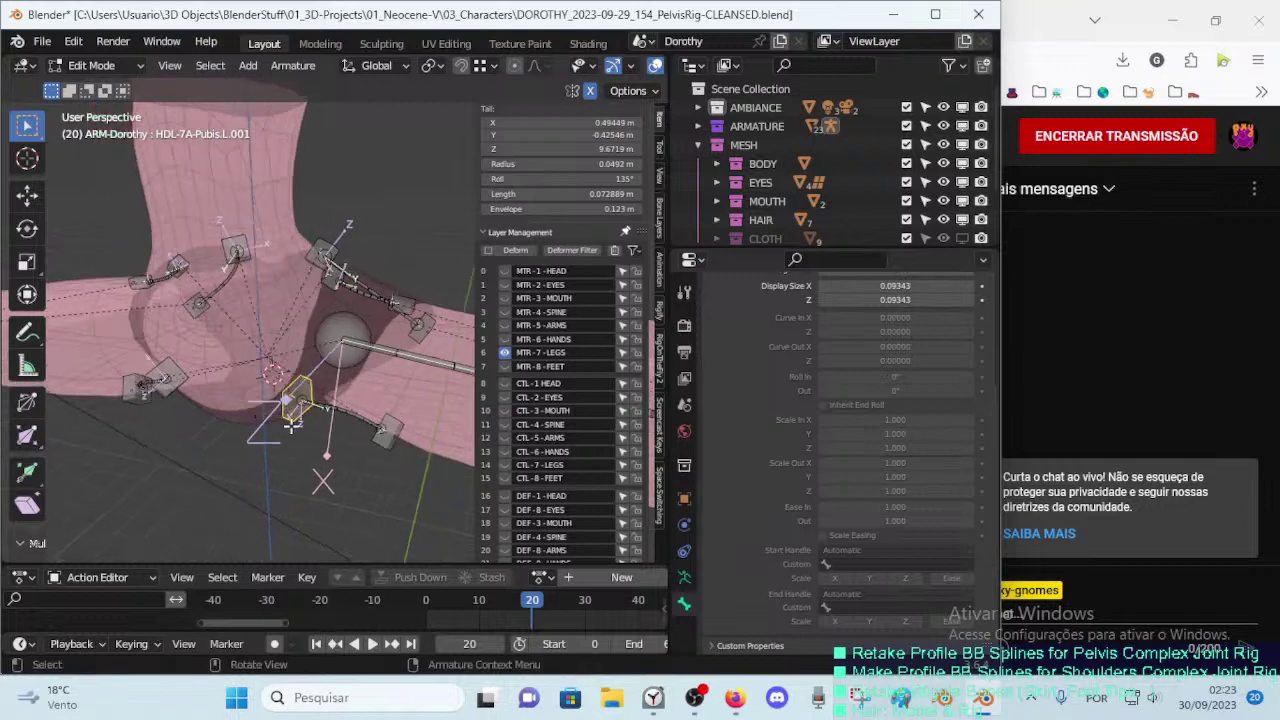
# Step: Collapse Bendy Bones and expand Relations for HDL-7A-Pubis.L.001, revealing its parent HDL-Spine.001
pyautogui.scroll(3, 763, 409)
pyautogui.scroll(2, 763, 409)
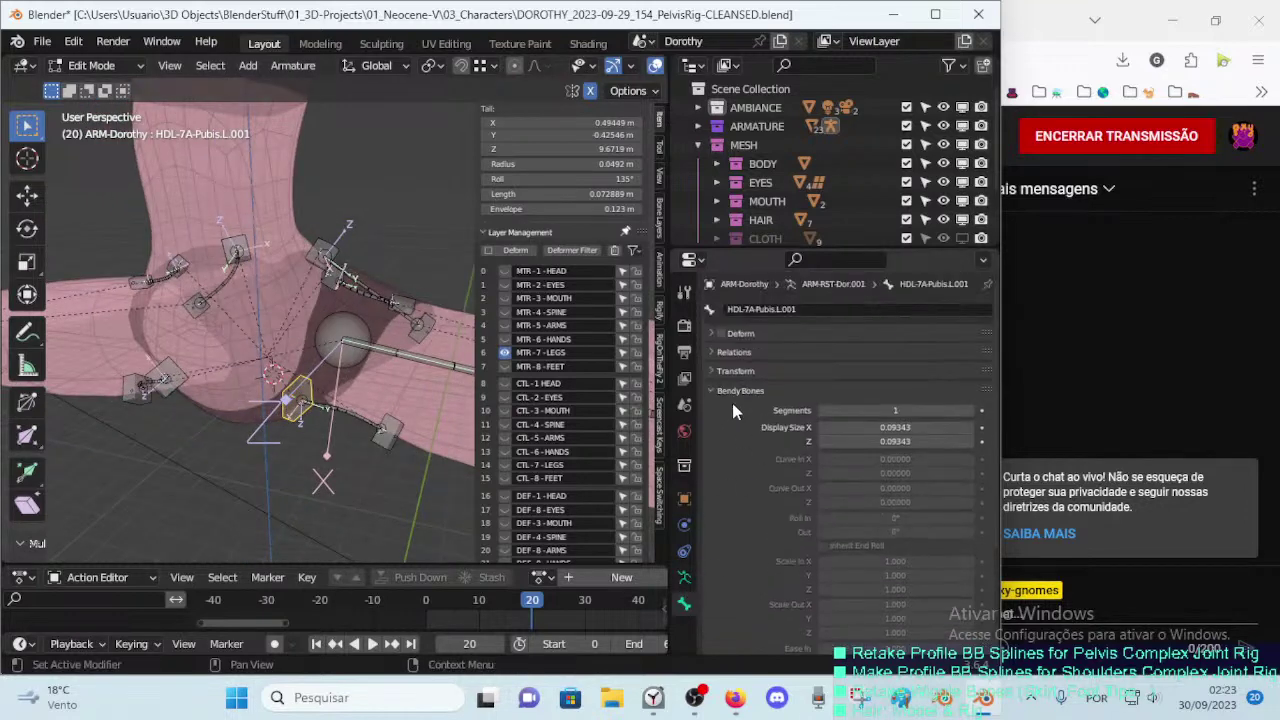
pyautogui.click(723, 392)
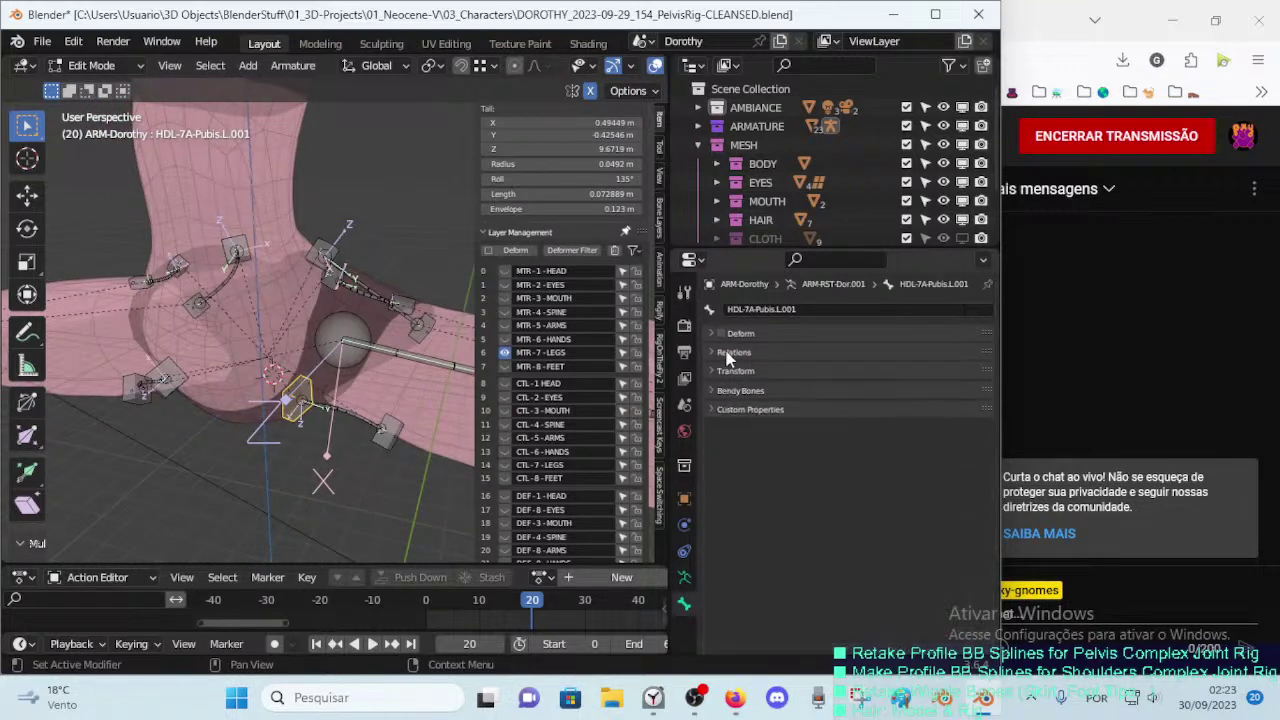
pyautogui.click(730, 352)
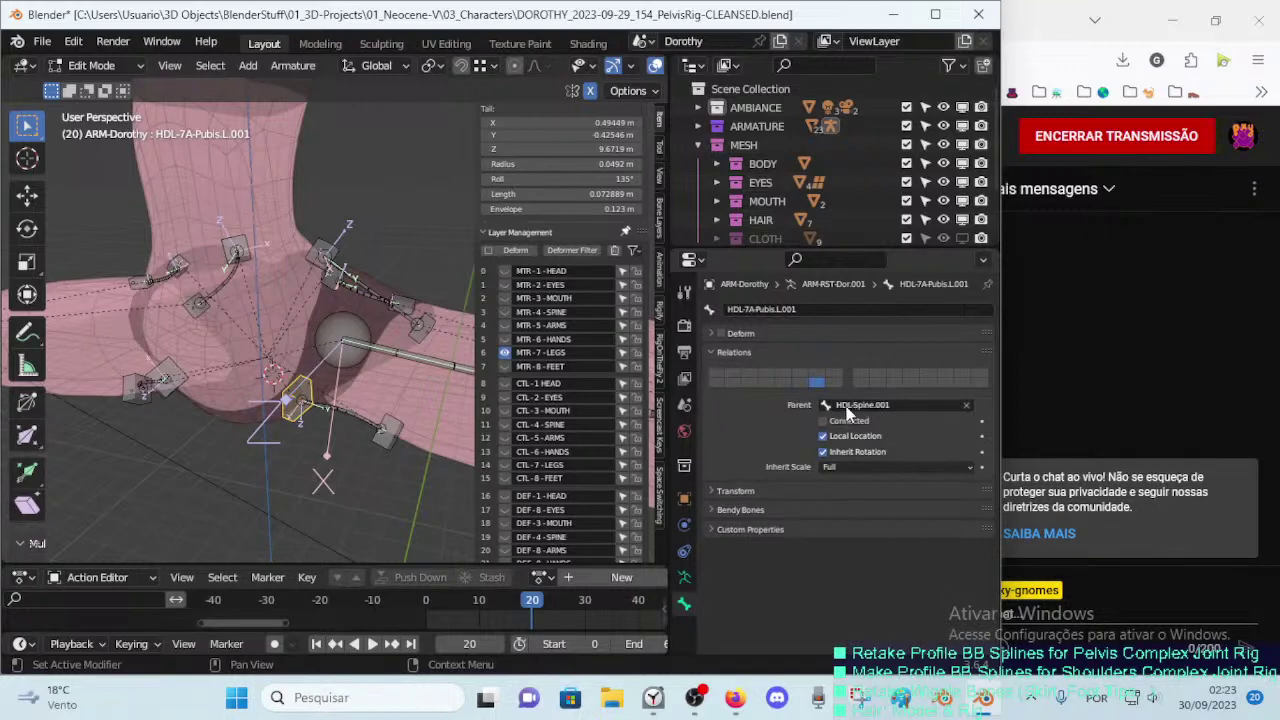
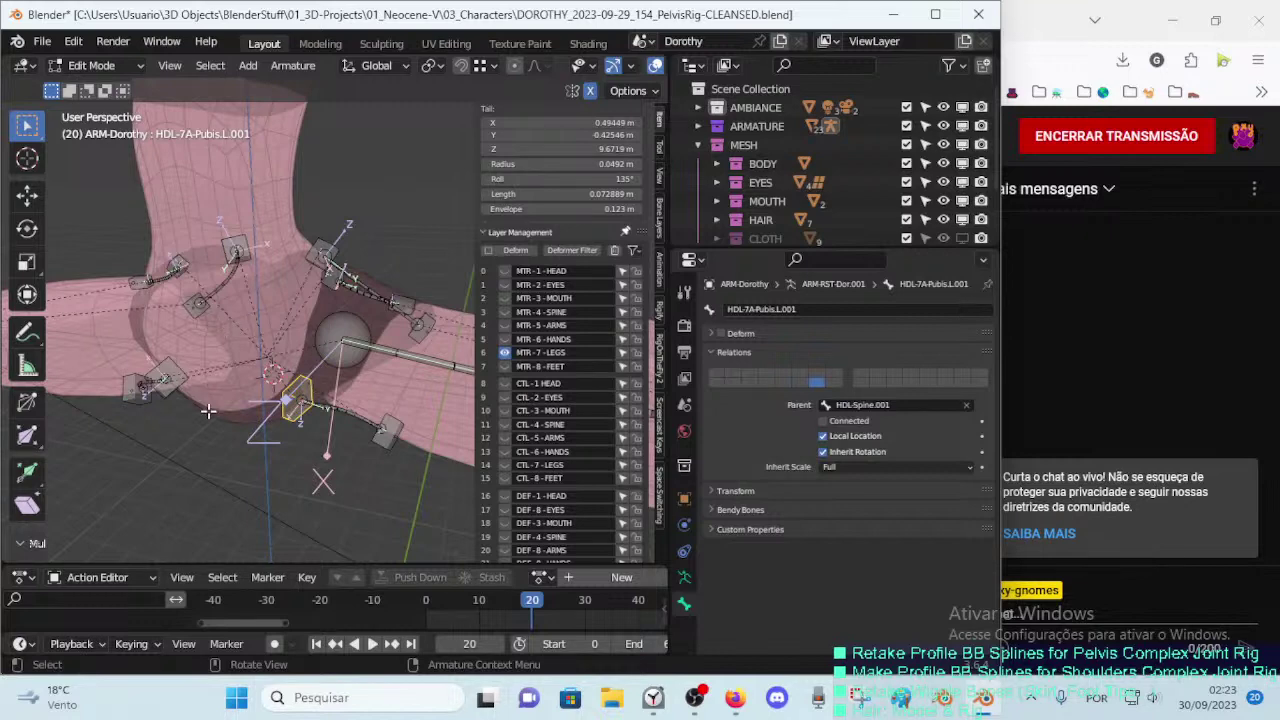
# Step: Enter Pose Mode, show the CTL-4-SPINE bone layer, and reveal the hidden pelvis bones
pyautogui.hotkey('ctrl', 'Tab')
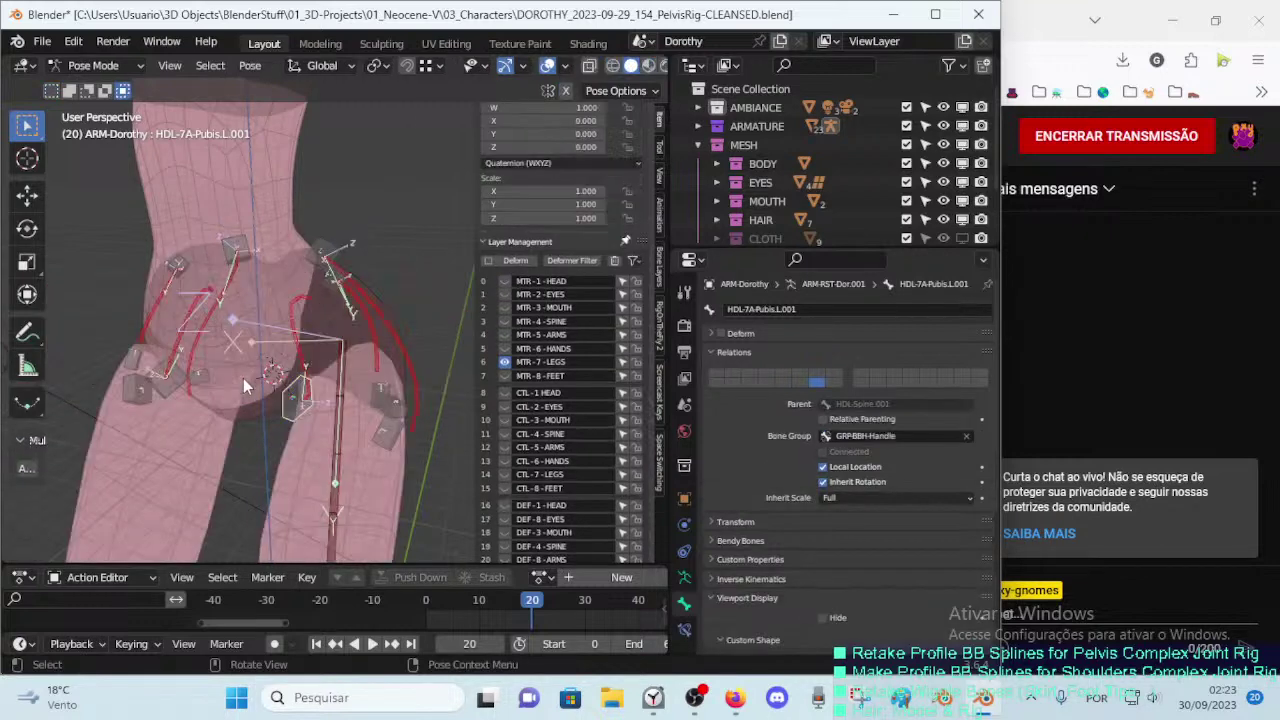
pyautogui.moveTo(243, 378)
pyautogui.mouseDown(button='middle')
pyautogui.moveTo(281, 325)
pyautogui.moveTo(288, 365)
pyautogui.mouseUp(button='middle')
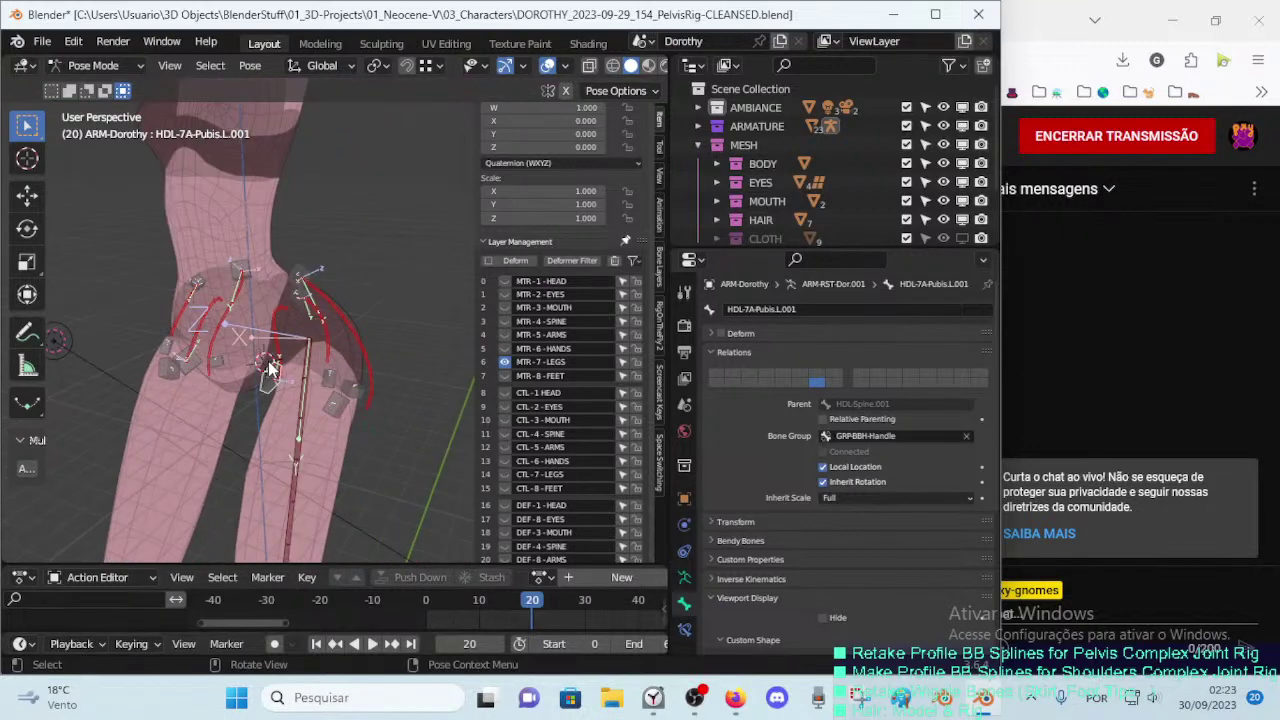
pyautogui.scroll(2, 288, 365)
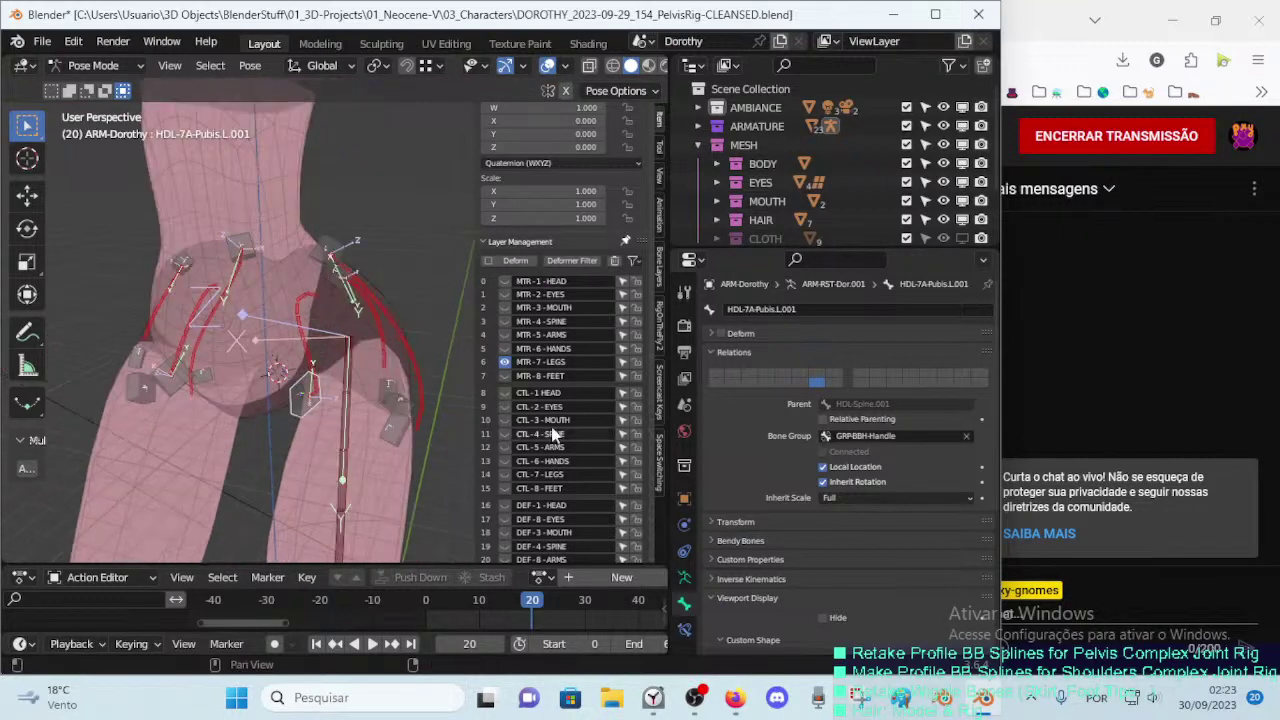
pyautogui.scroll(-2, 498, 360)
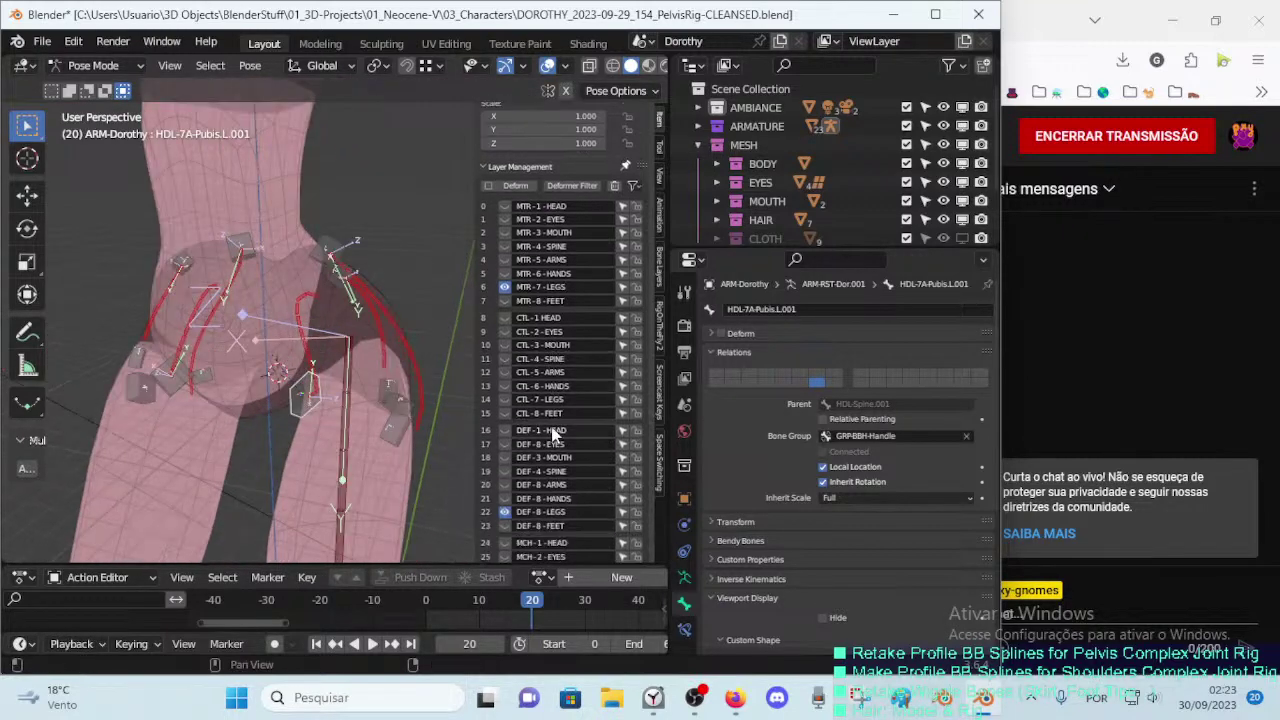
pyautogui.click(503, 360)
pyautogui.click(503, 360)
pyautogui.click(504, 359)
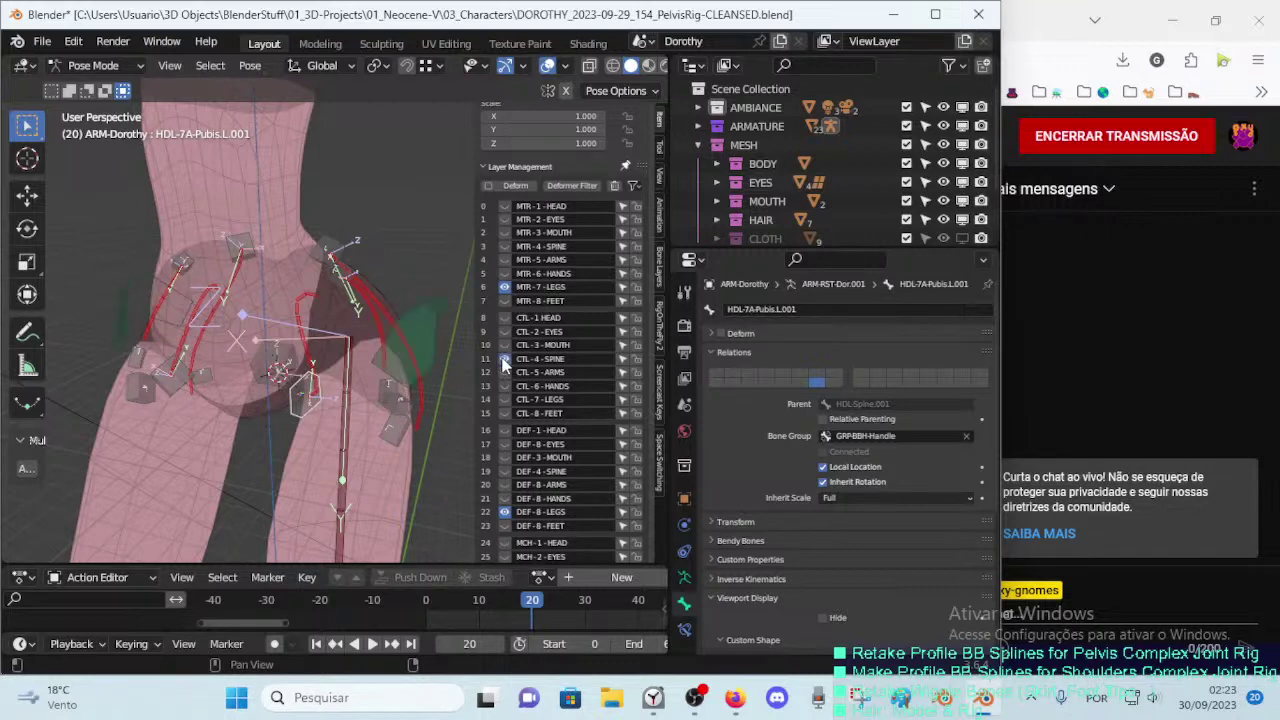
pyautogui.moveTo(388, 361)
pyautogui.mouseDown(button='middle')
pyautogui.moveTo(392, 340)
pyautogui.moveTo(316, 327)
pyautogui.moveTo(318, 349)
pyautogui.mouseUp(button='middle')
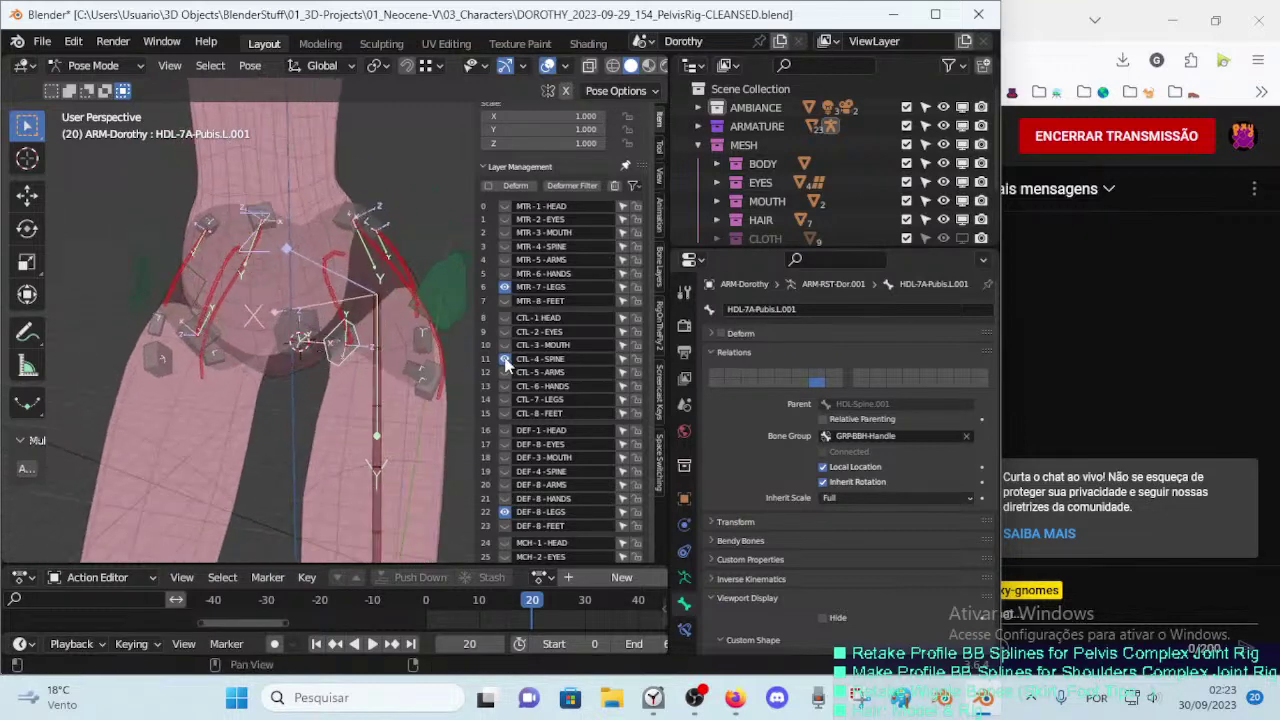
pyautogui.scroll(-2, 394, 358)
pyautogui.hotkey('alt', 'h')
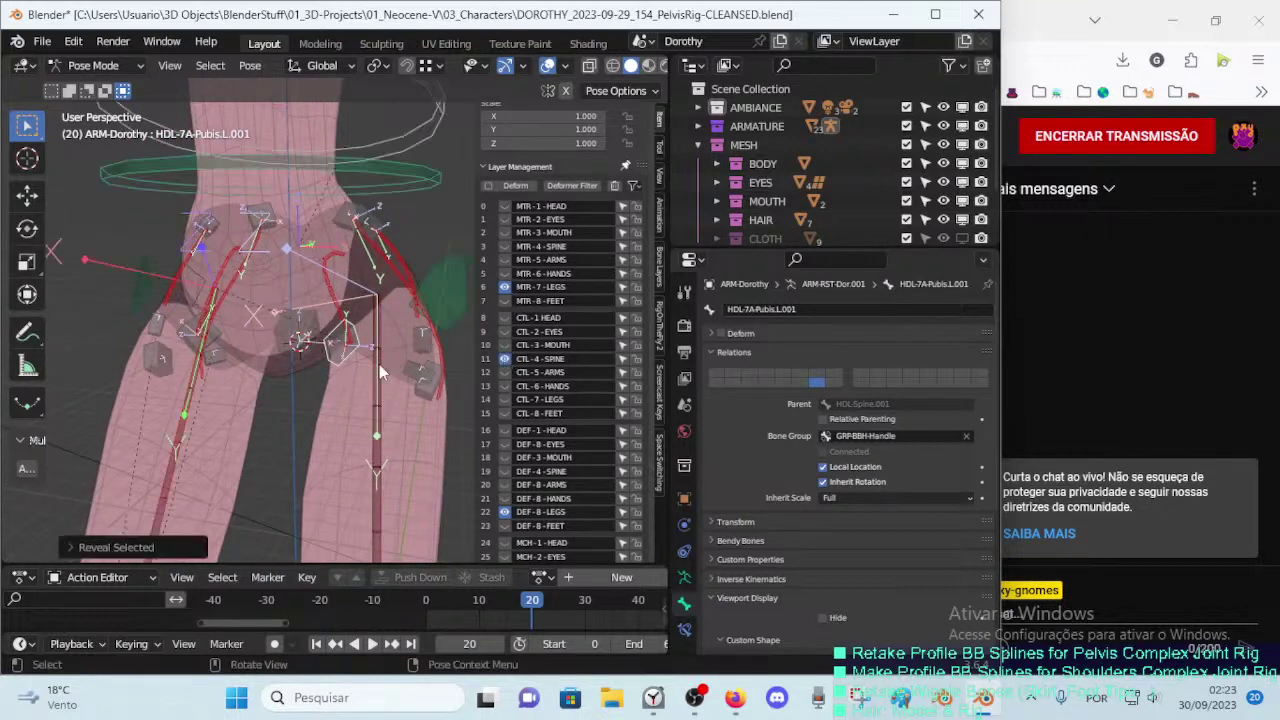
pyautogui.scroll(5, 375, 370)
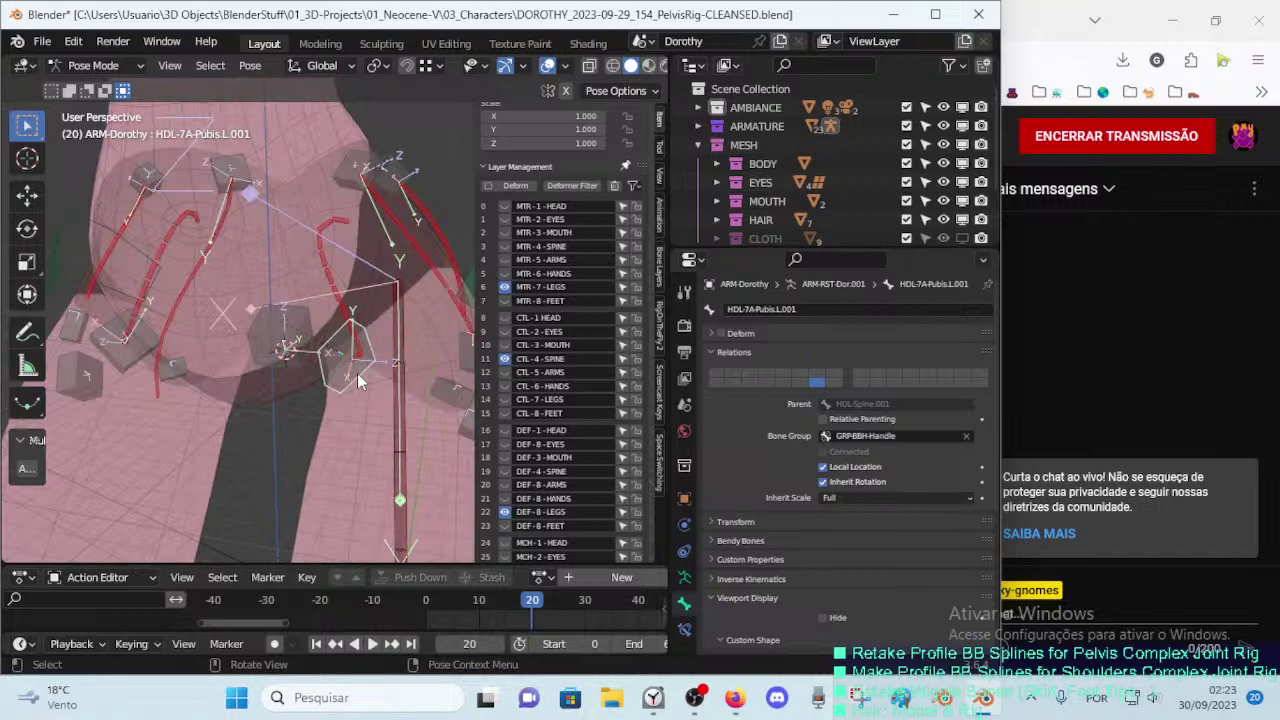
# Step: Check the HDL-Spine.001 handle with CTL-4-SPINE toggled, then start moving the CMD-Hips bone
pyautogui.click(287, 358)
pyautogui.scroll(-3, 287, 358)
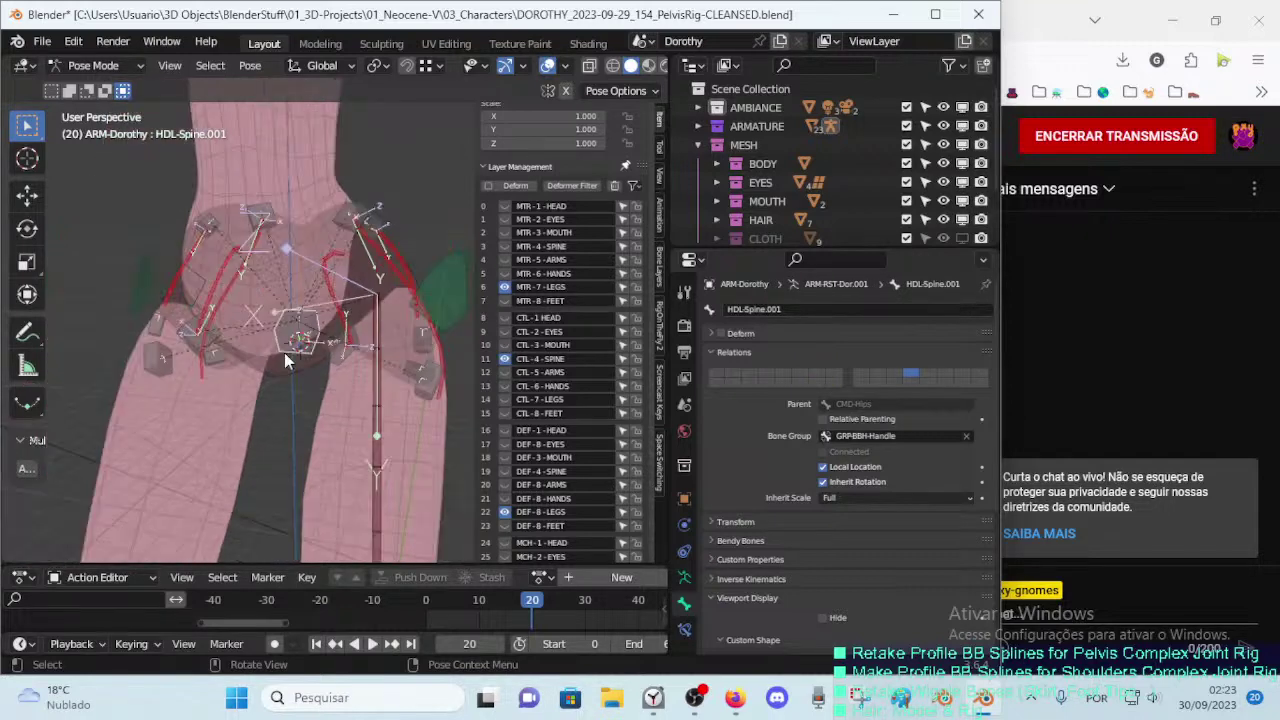
pyautogui.click(505, 360)
pyautogui.scroll(2, 509, 288)
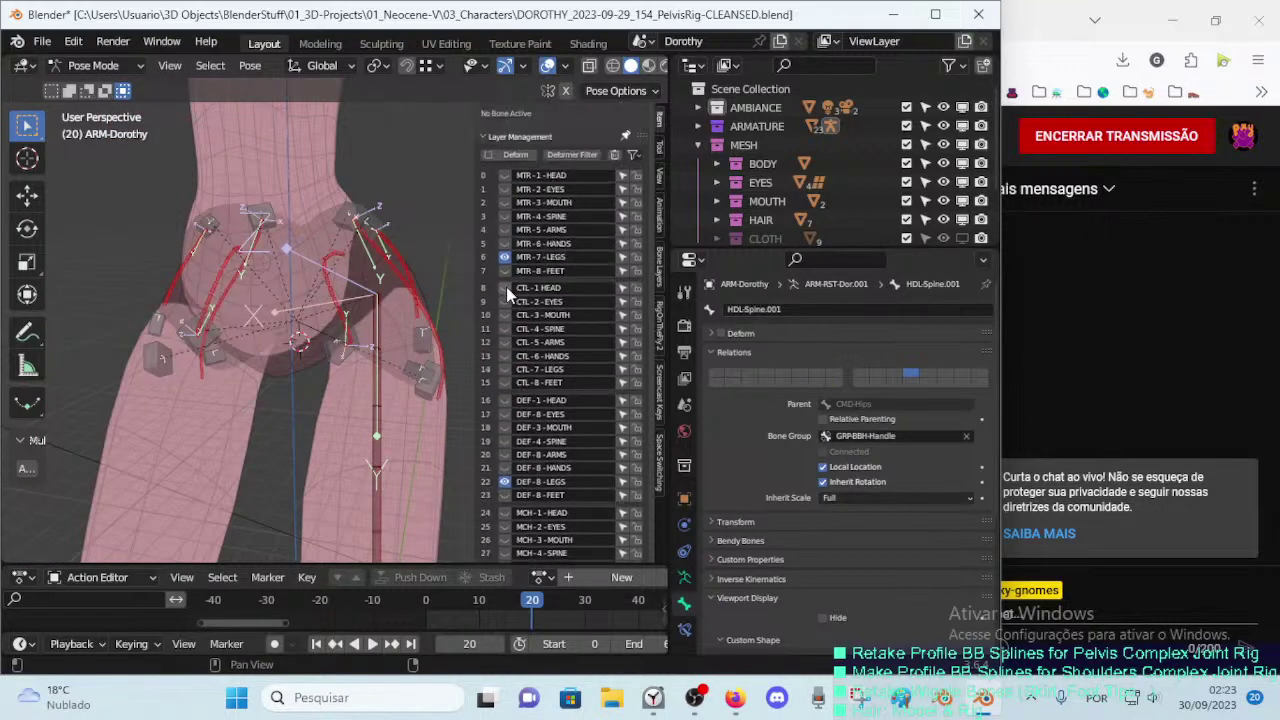
pyautogui.click(505, 328)
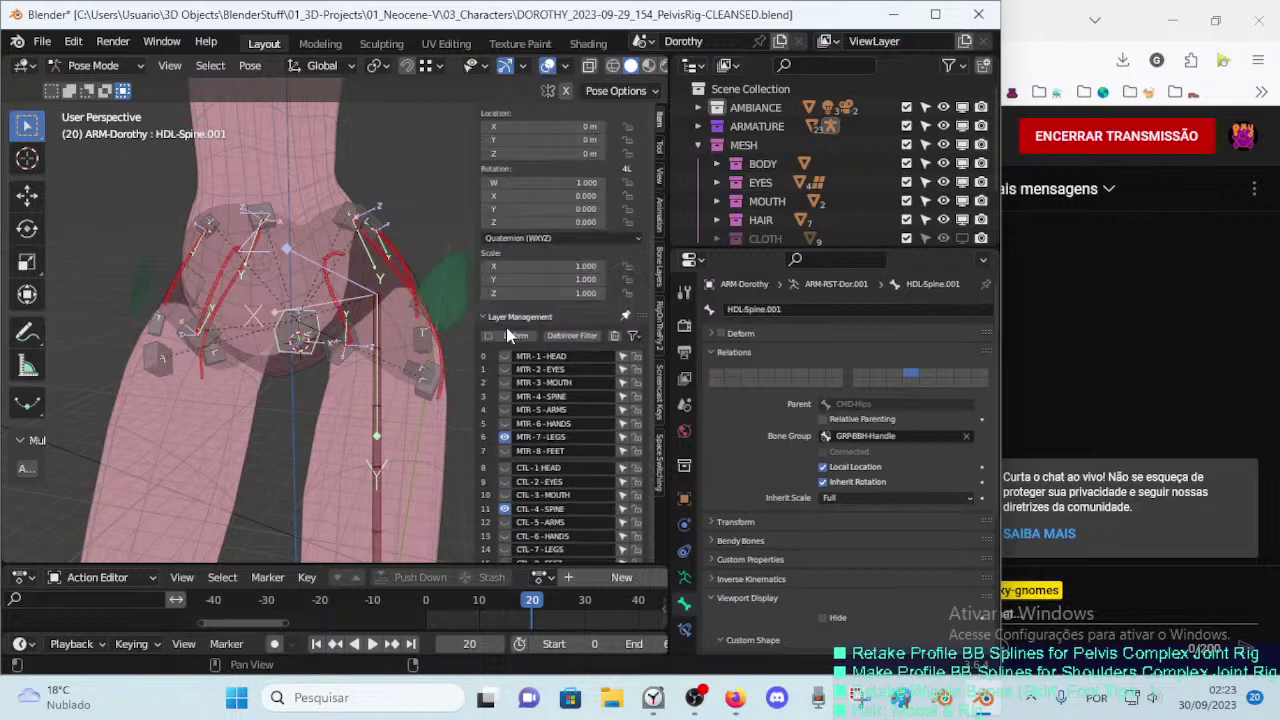
pyautogui.moveTo(340, 397); pyautogui.dragTo(317, 379, button='middle')
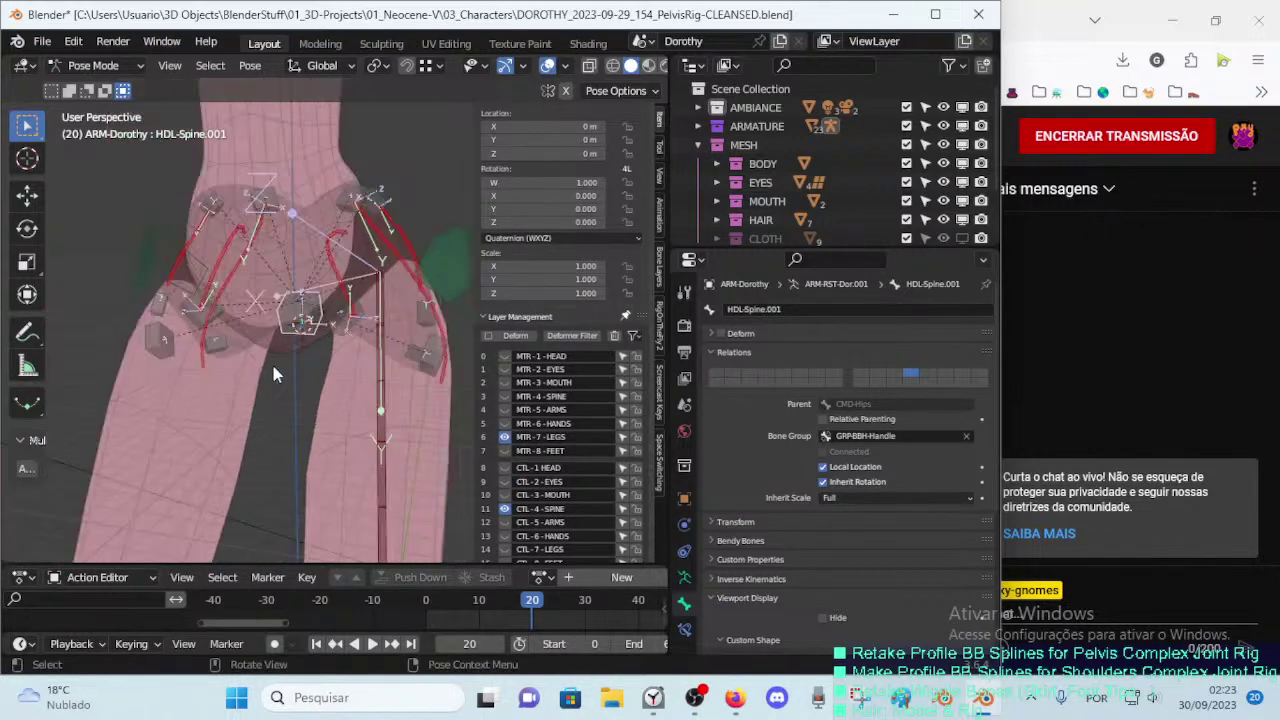
pyautogui.moveTo(271, 361)
pyautogui.mouseDown(button='middle')
pyautogui.moveTo(304, 382)
pyautogui.moveTo(282, 395)
pyautogui.moveTo(269, 391)
pyautogui.moveTo(342, 336)
pyautogui.mouseUp(button='middle')
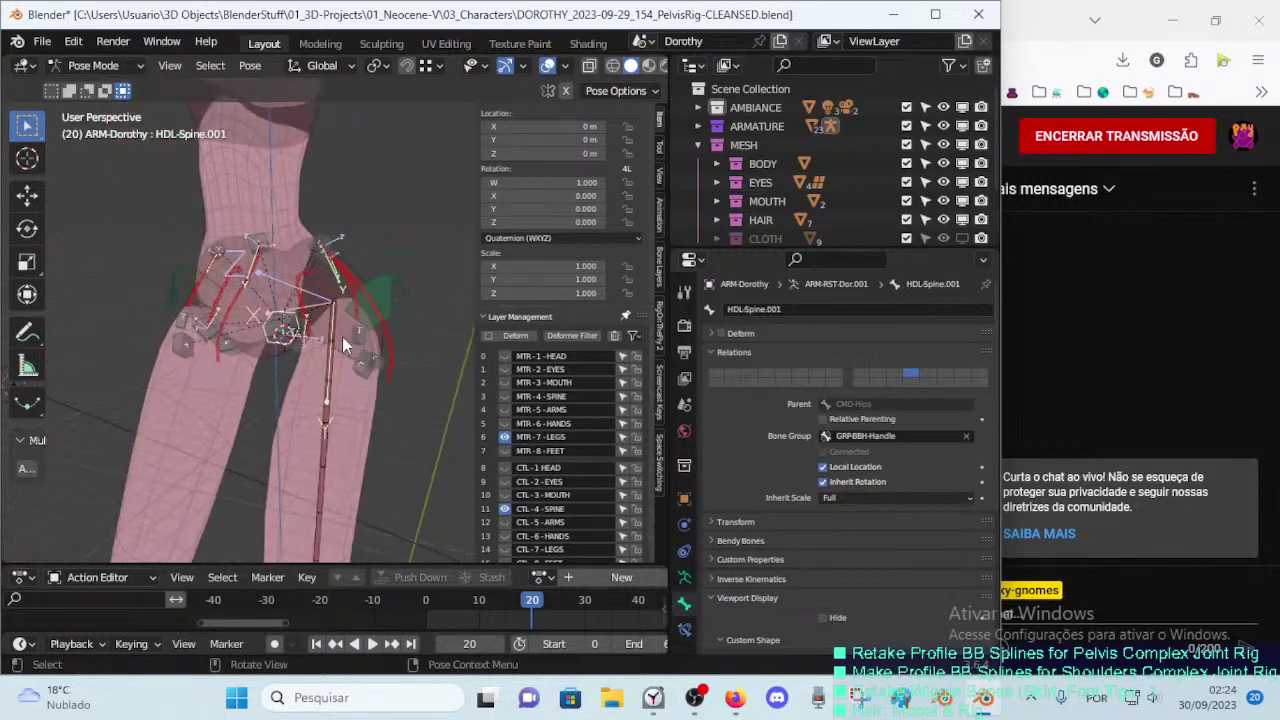
pyautogui.click(357, 312)
pyautogui.press('g')
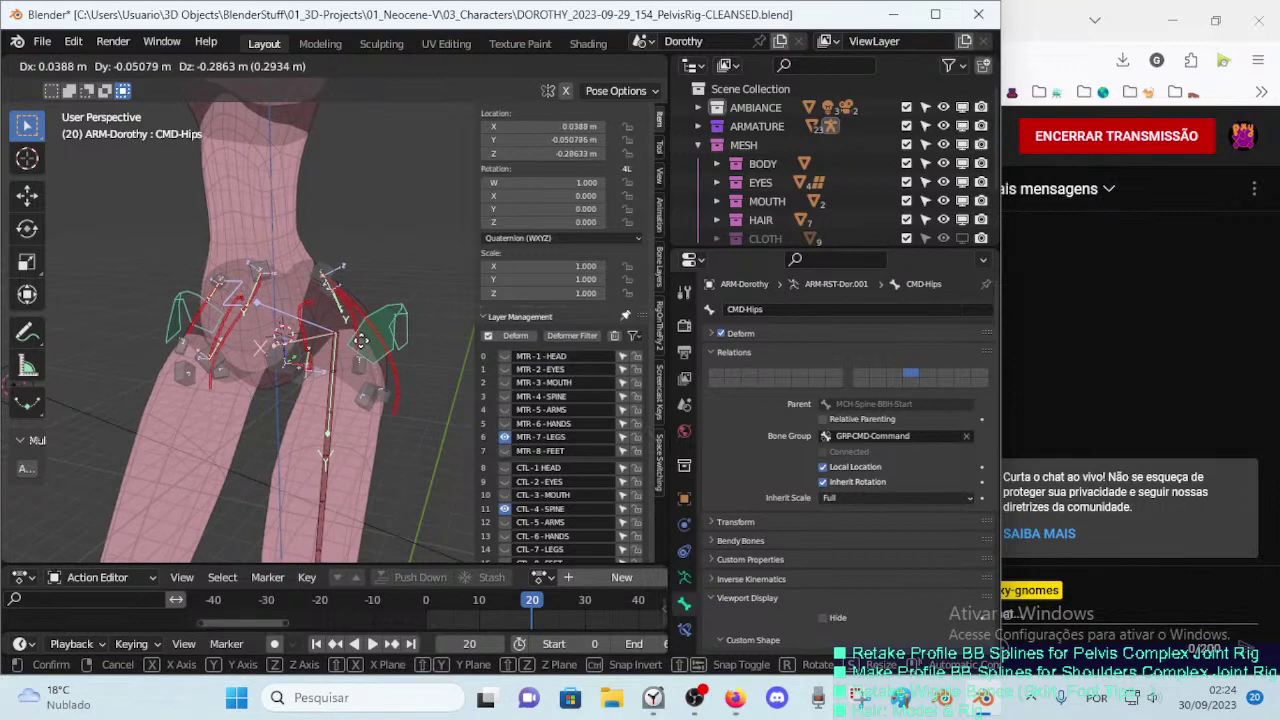
# Step: Cancel the hips move and select the HDL-4C-Crotch.001 handle bone
pyautogui.rightClick(304, 369)
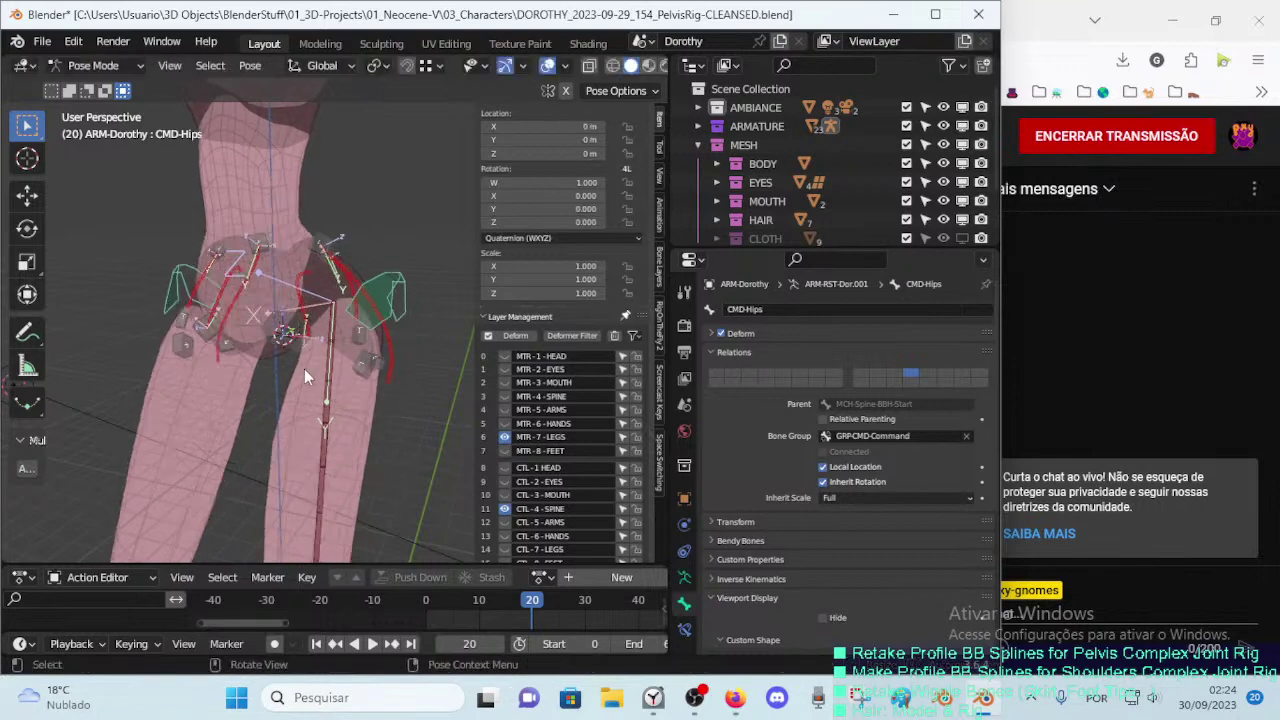
pyautogui.click(504, 396)
pyautogui.click(504, 396)
pyautogui.scroll(-1, 504, 400)
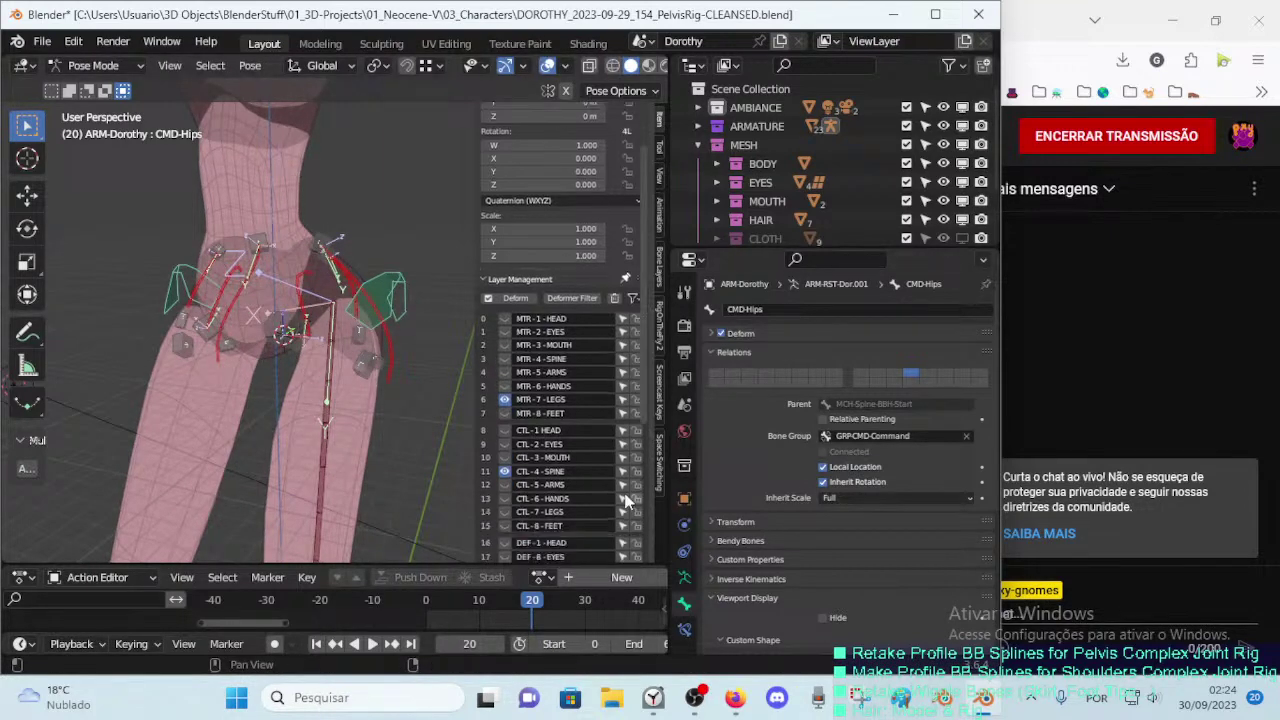
pyautogui.scroll(-2, 508, 430)
pyautogui.scroll(-1, 514, 460)
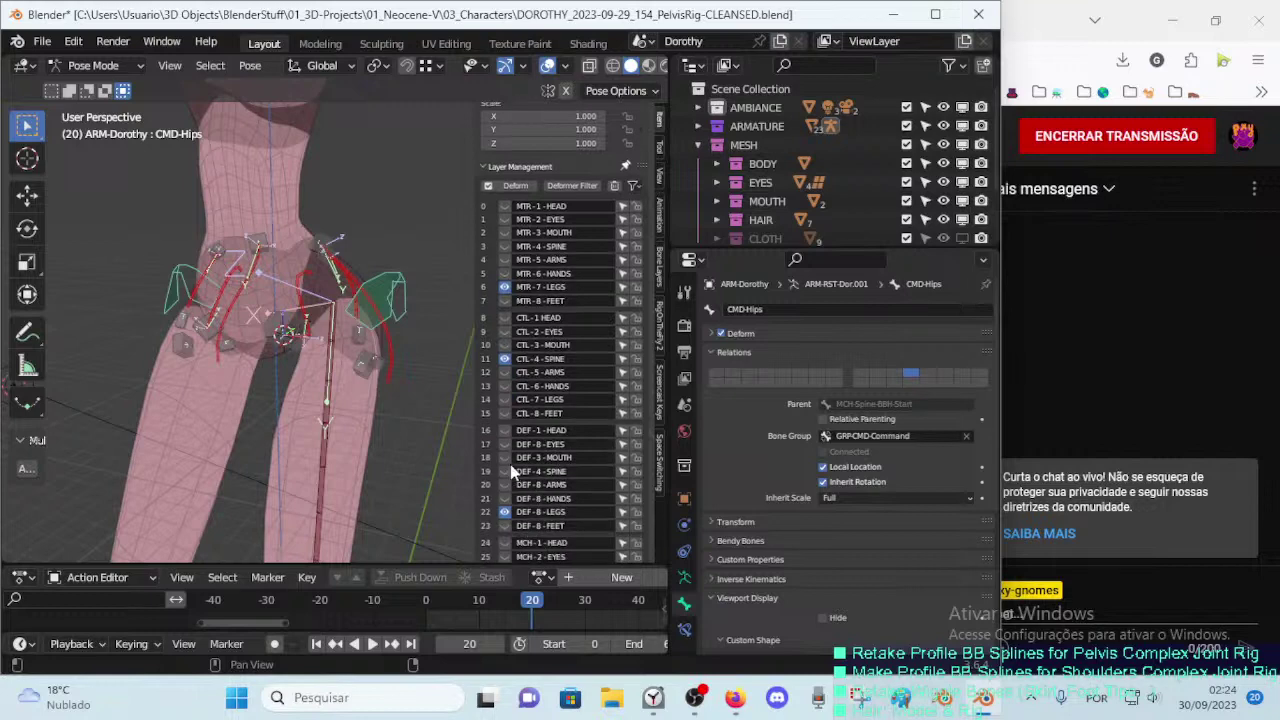
pyautogui.click(258, 348)
pyautogui.scroll(3, 231, 389)
pyautogui.scroll(-3, 193, 393)
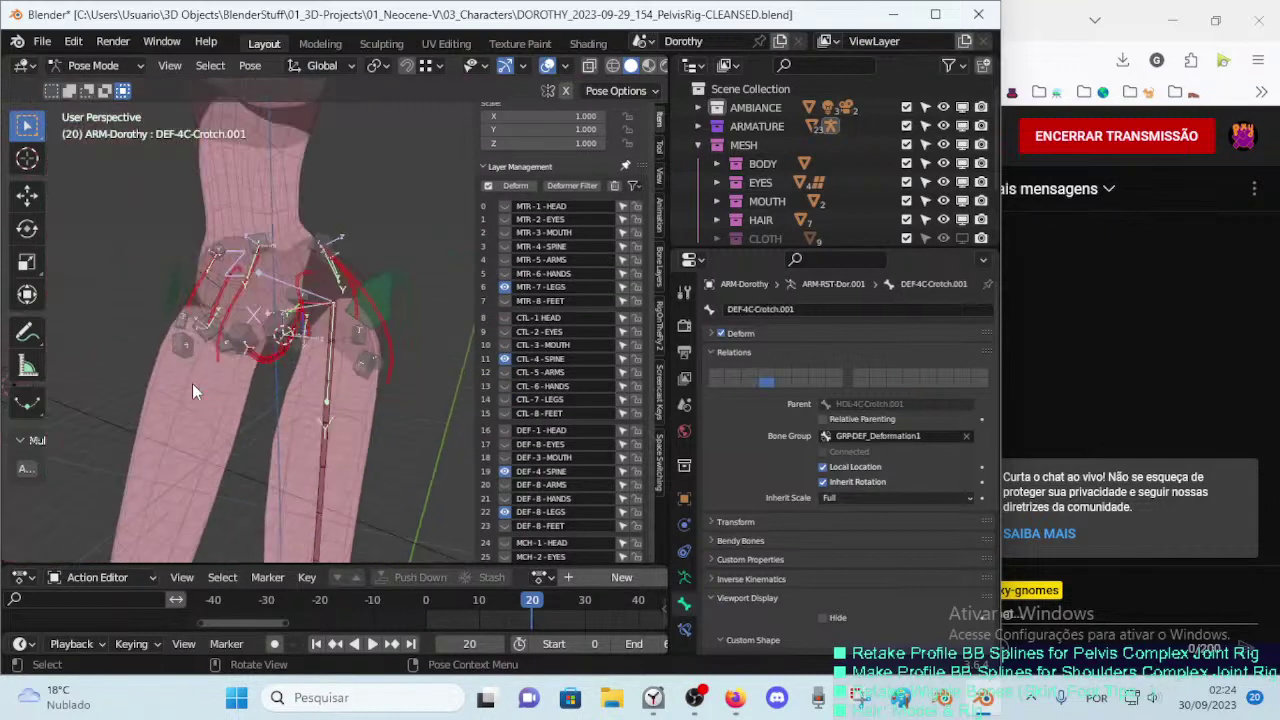
pyautogui.scroll(3, 198, 400)
pyautogui.scroll(-3, 205, 410)
pyautogui.click(251, 336)
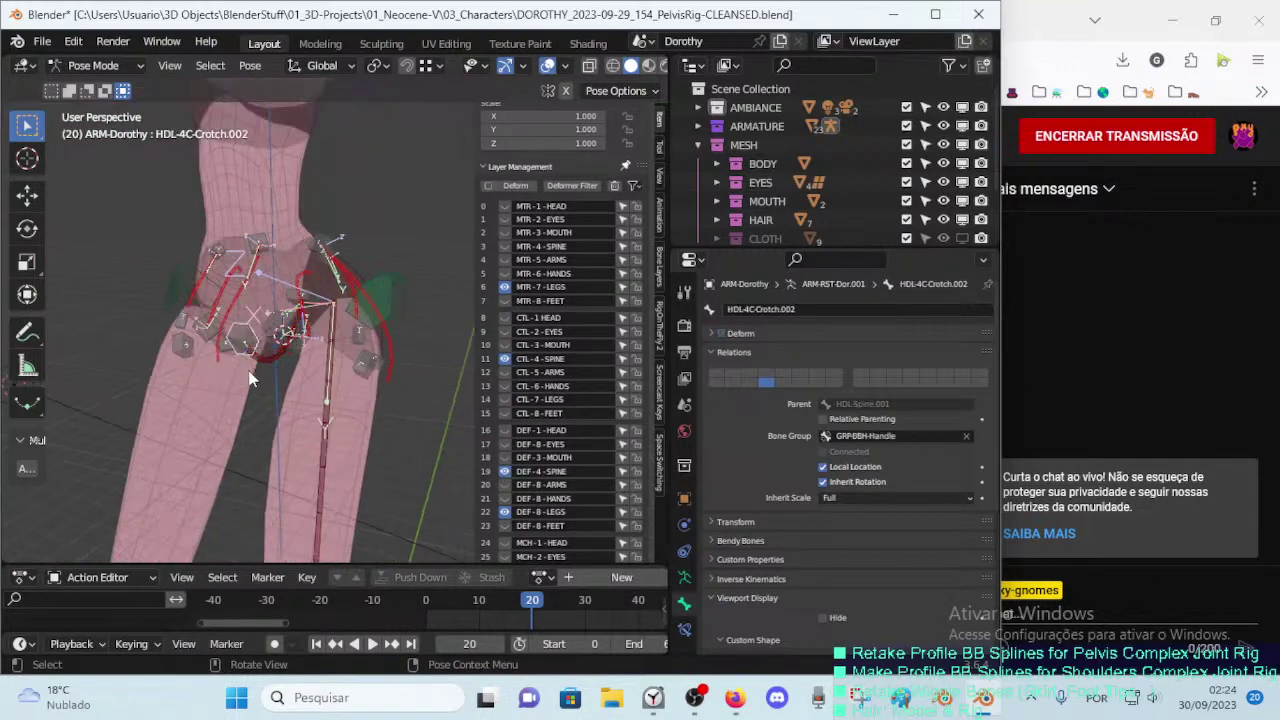
# Step: Move the HDL-4C-Crotch.001 handle to a new position at the crotch
pyautogui.scroll(3, 255, 340)
pyautogui.press('g')
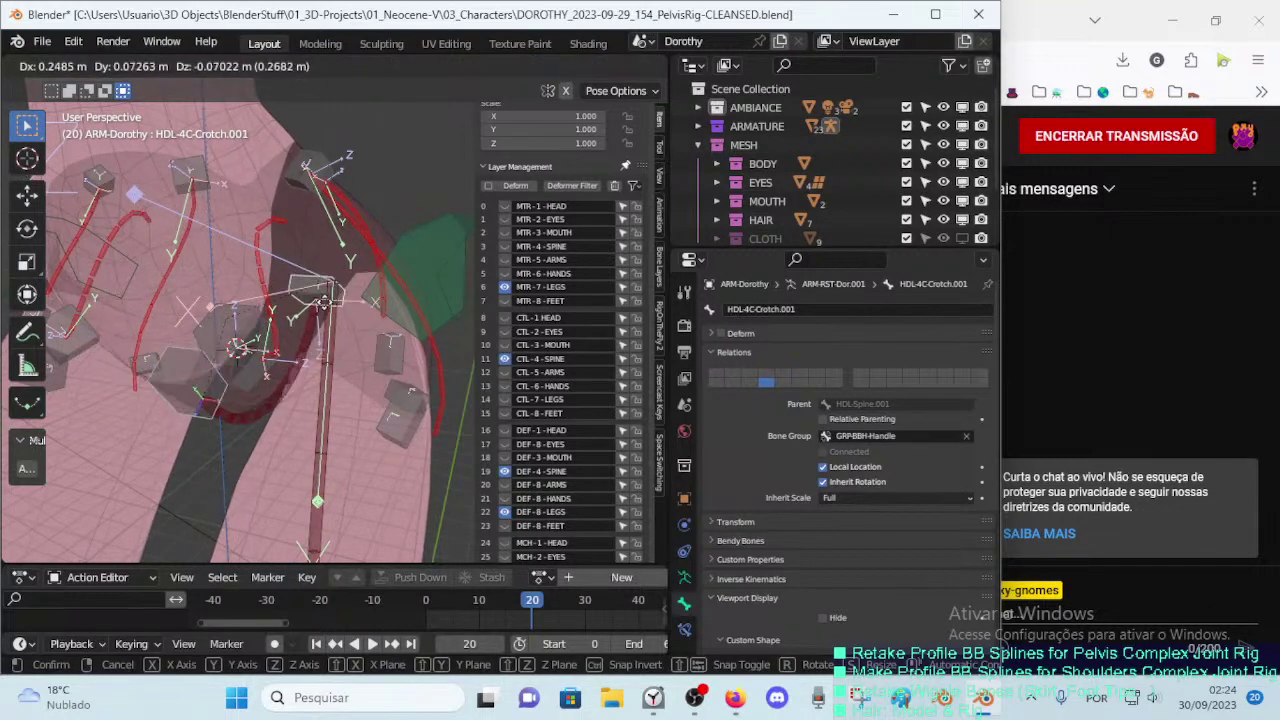
pyautogui.scroll(-2, 330, 300)
pyautogui.scroll(-2, 350, 330)
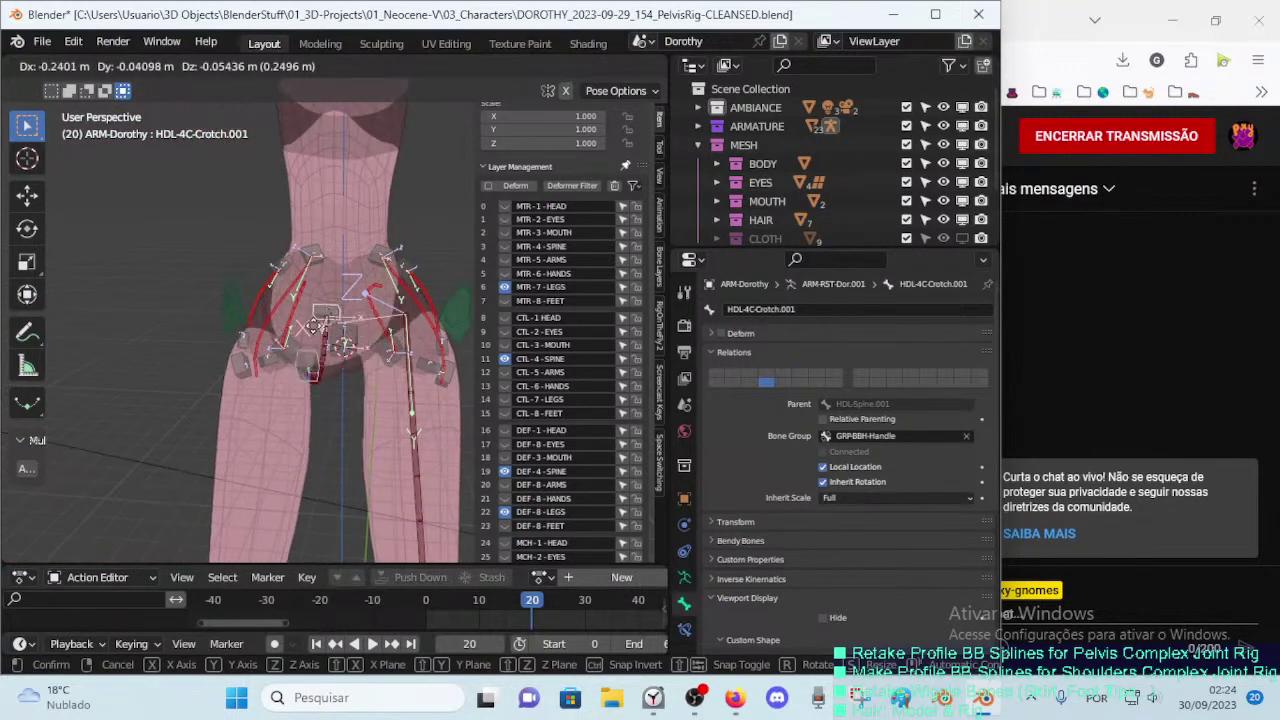
pyautogui.click(325, 334)
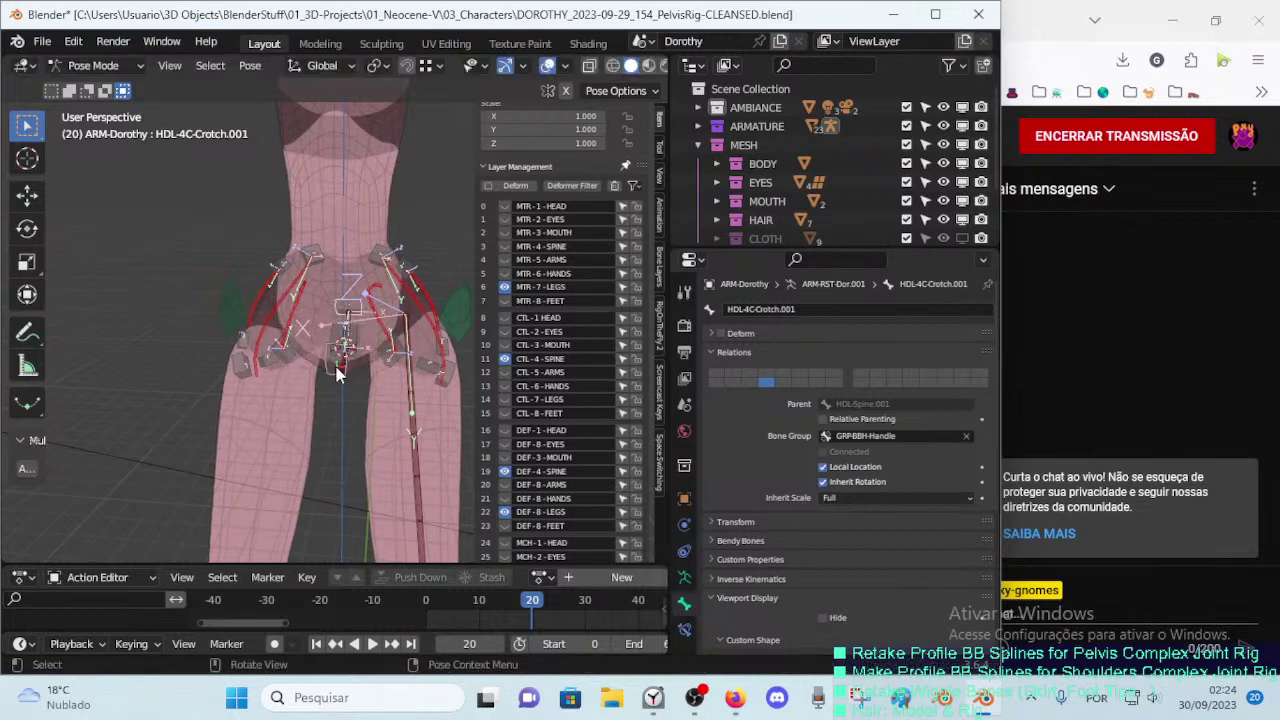
# Step: Adjust the crotch handle's position again, then add a new bone in Edit Mode
pyautogui.moveTo(284, 366)
pyautogui.mouseDown(button='middle')
pyautogui.moveTo(312, 376)
pyautogui.moveTo(352, 363)
pyautogui.moveTo(290, 365)
pyautogui.mouseUp(button='middle')
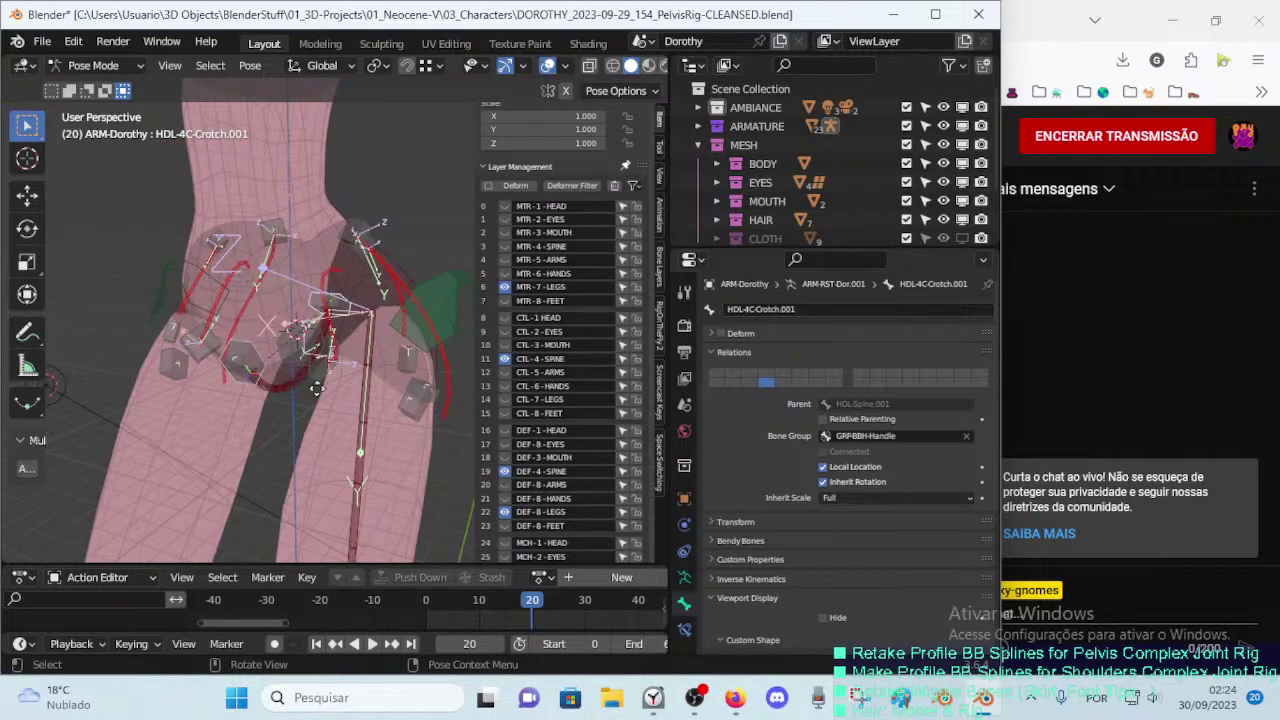
pyautogui.press('g')
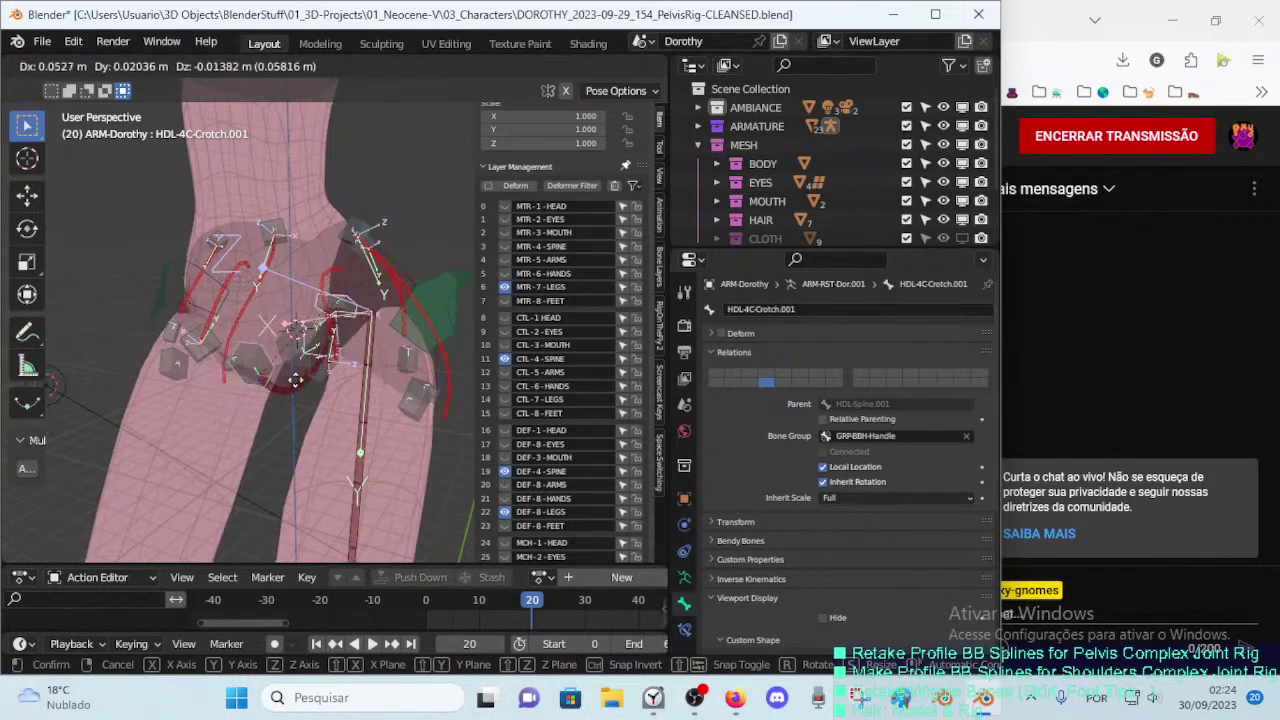
pyautogui.click(293, 394)
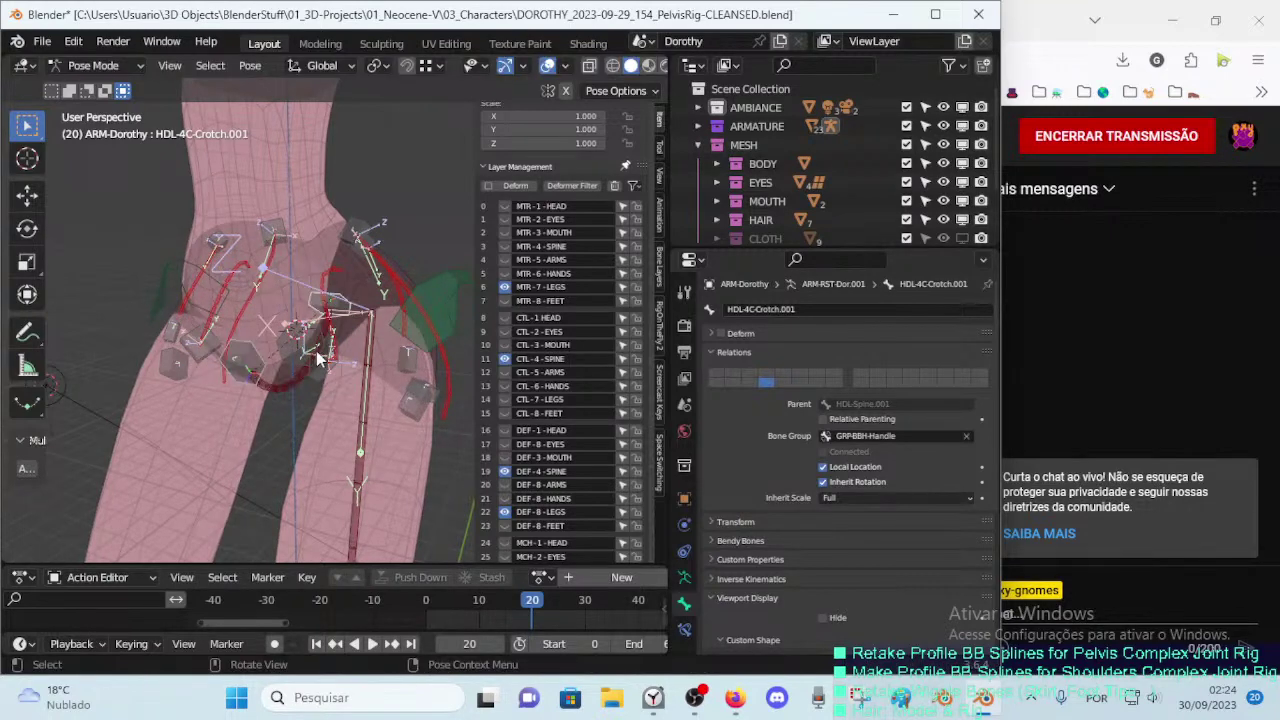
pyautogui.press('Tab')
pyautogui.hotkey('shift', 'a')
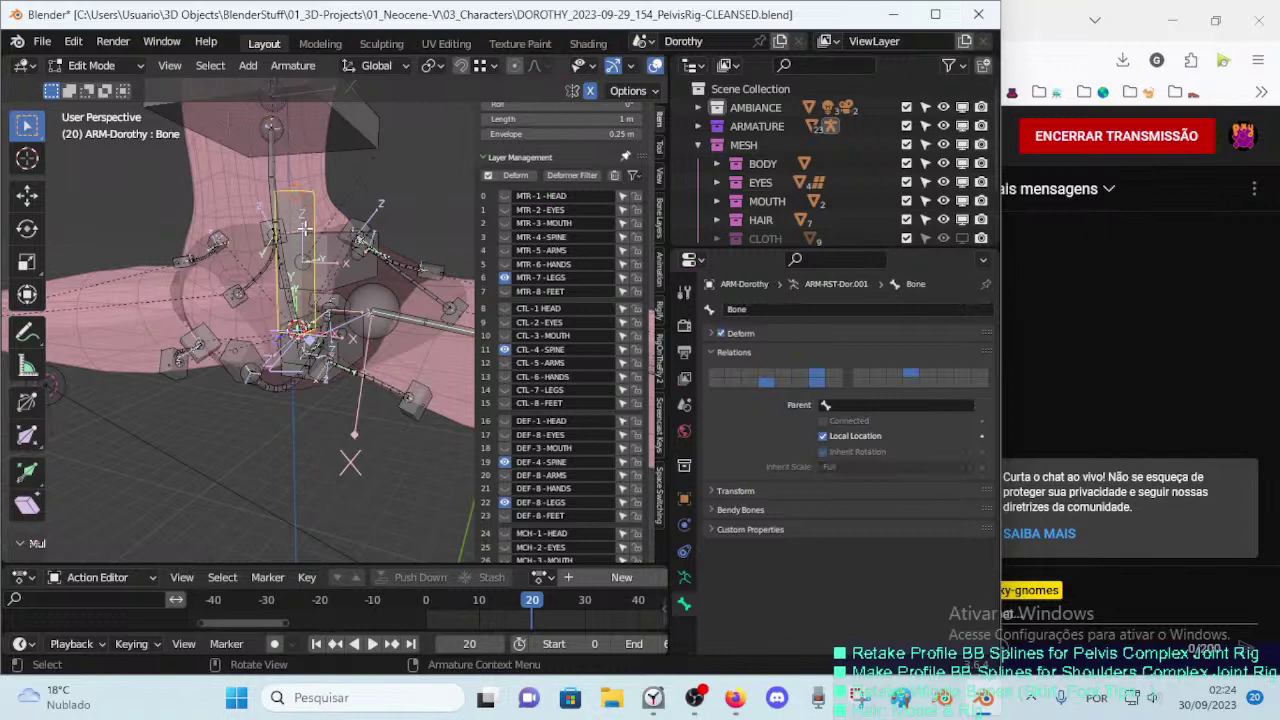
# Step: Name the new bone TWK-4-Crotch, then reopen its name for editing
pyautogui.press('F2')
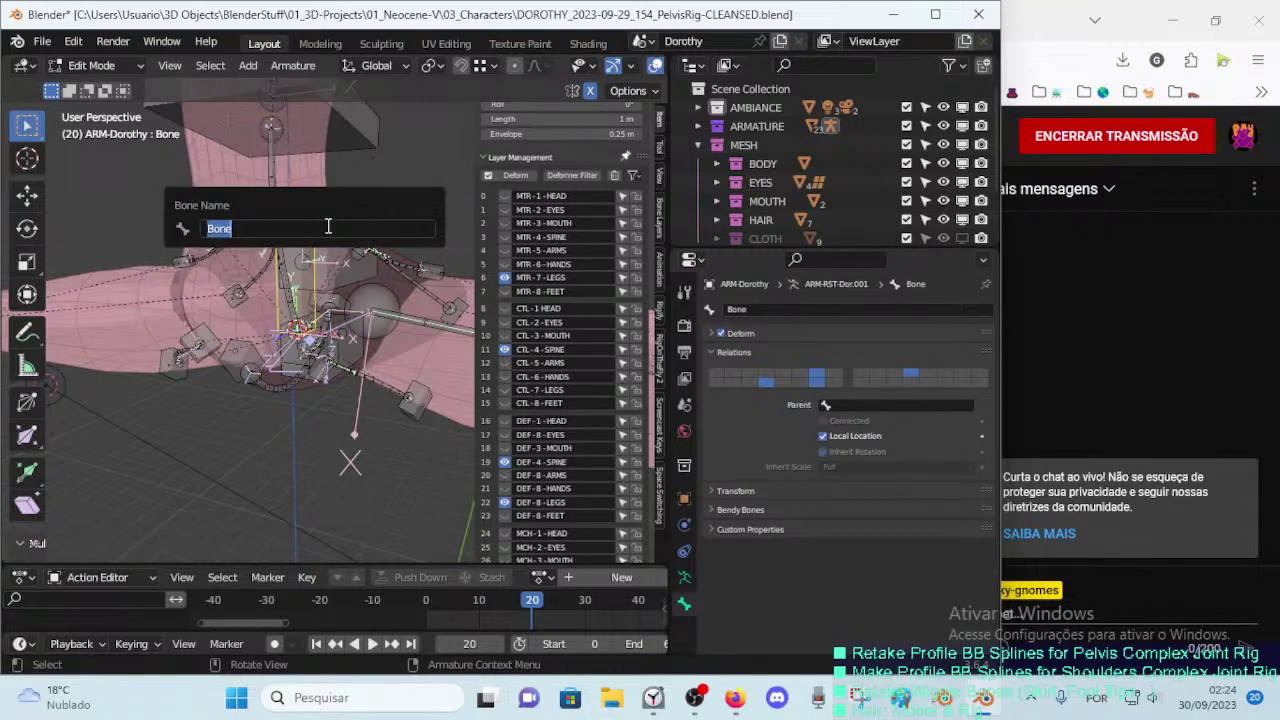
pyautogui.write('TWK')
pyautogui.press('shift')
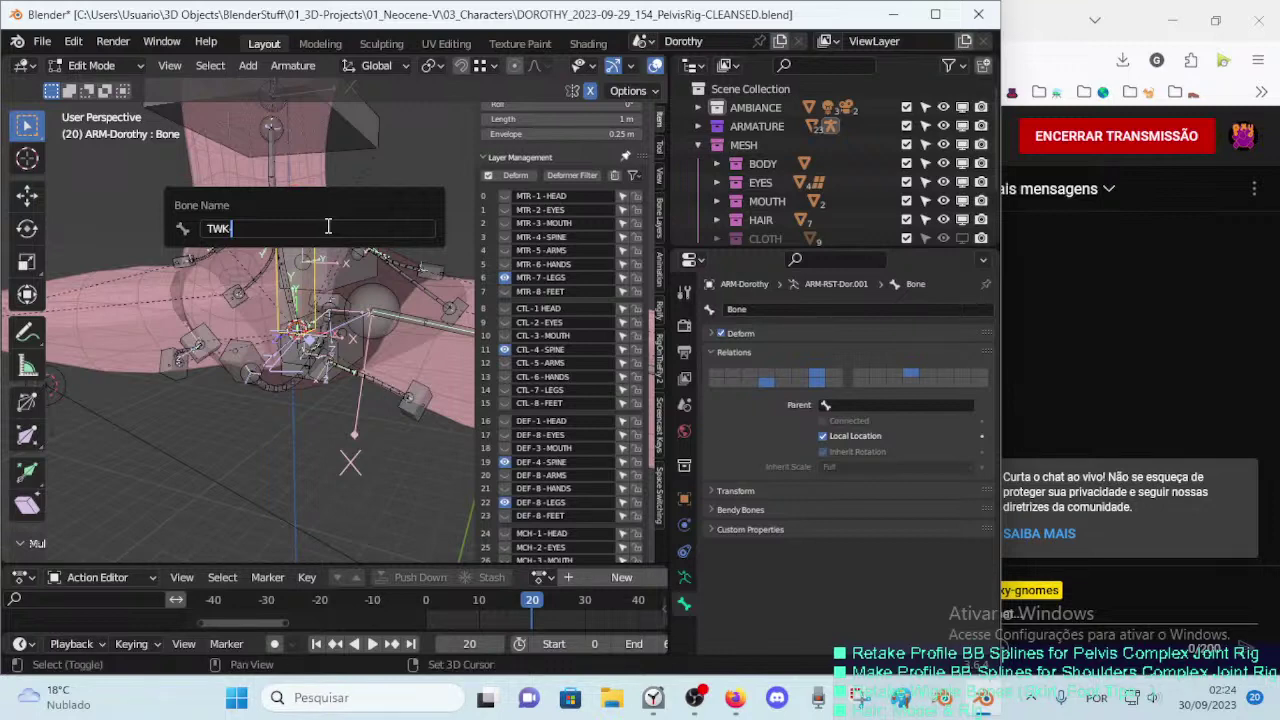
pyautogui.write('-Crotch')
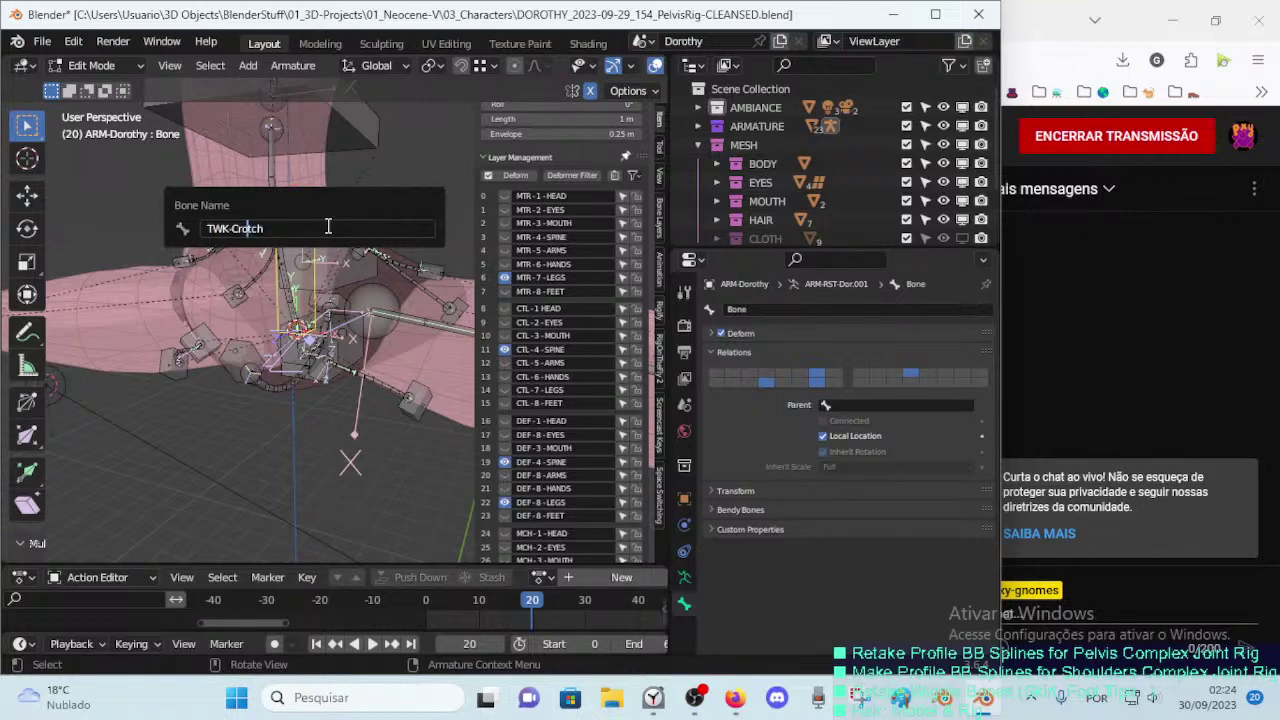
pyautogui.write('-4')
pyautogui.press('Return')
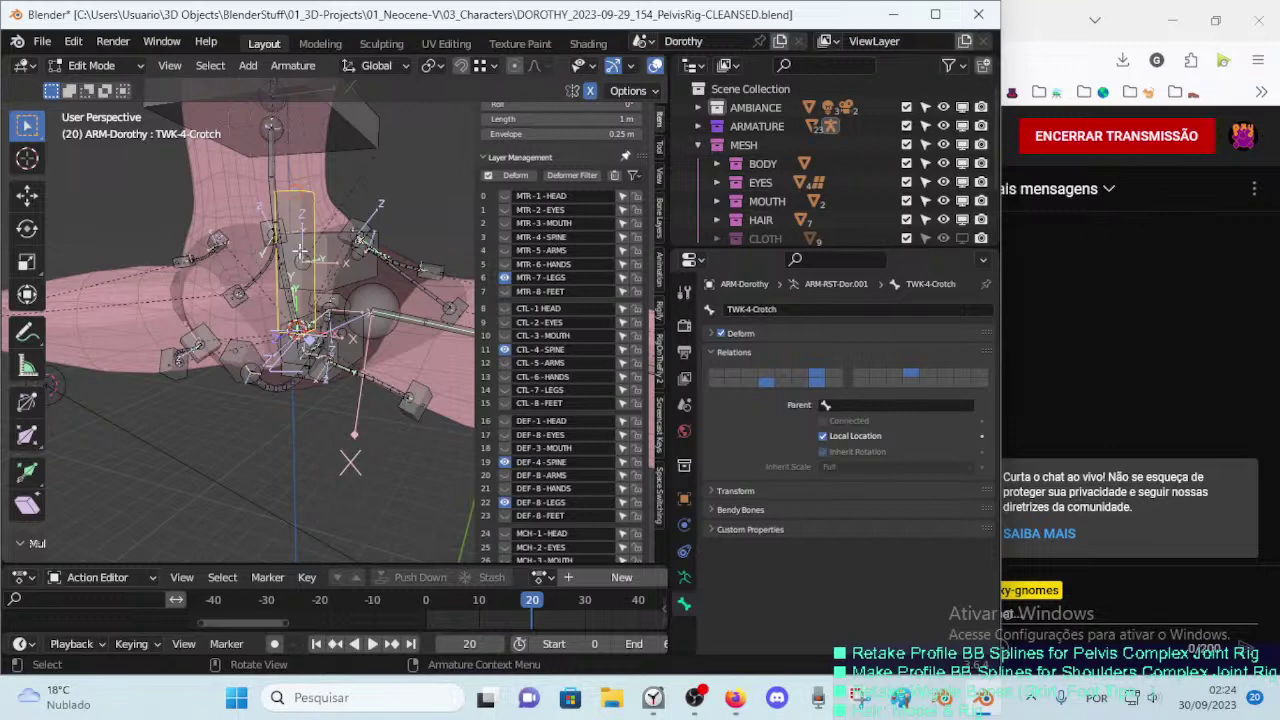
pyautogui.press('F2')
pyautogui.click(233, 250)
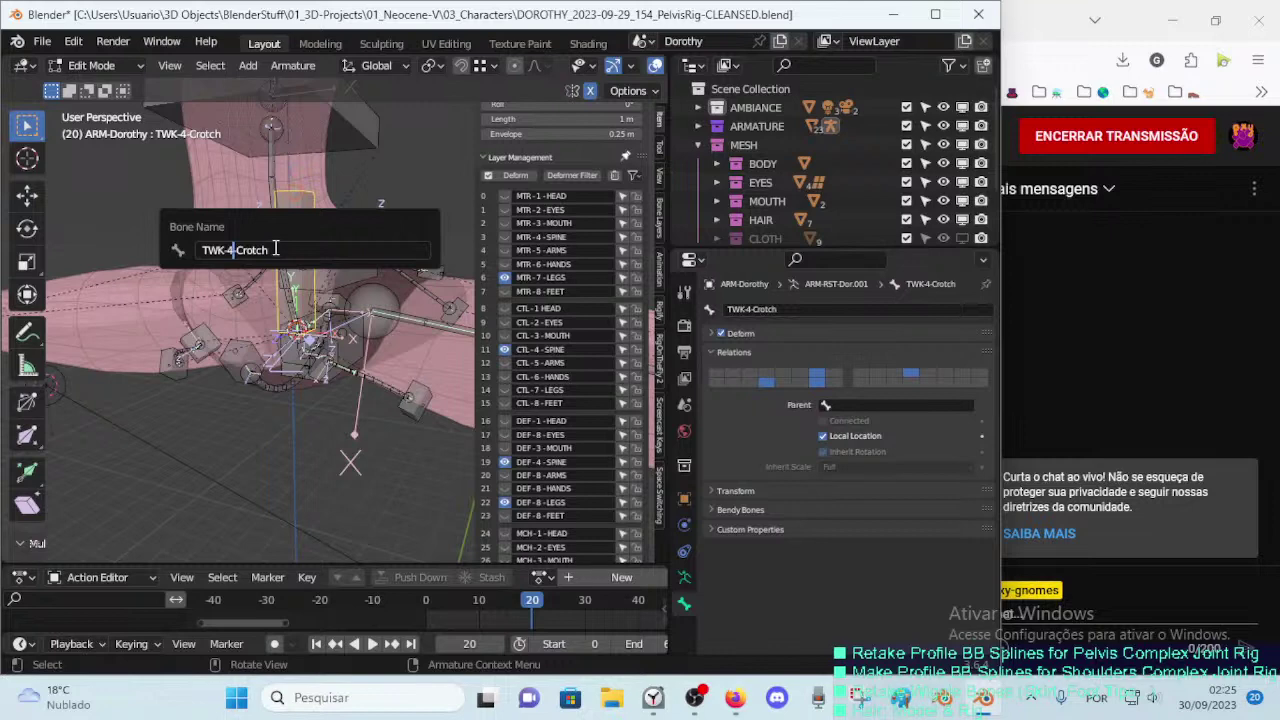
# Step: Change the tweak bone to TWK-5-Crotch and the deform bone to DEF-5C-Crotch.001
pyautogui.press('BackSpace')
pyautogui.write('5')
pyautogui.press('Return')
pyautogui.click(325, 300)
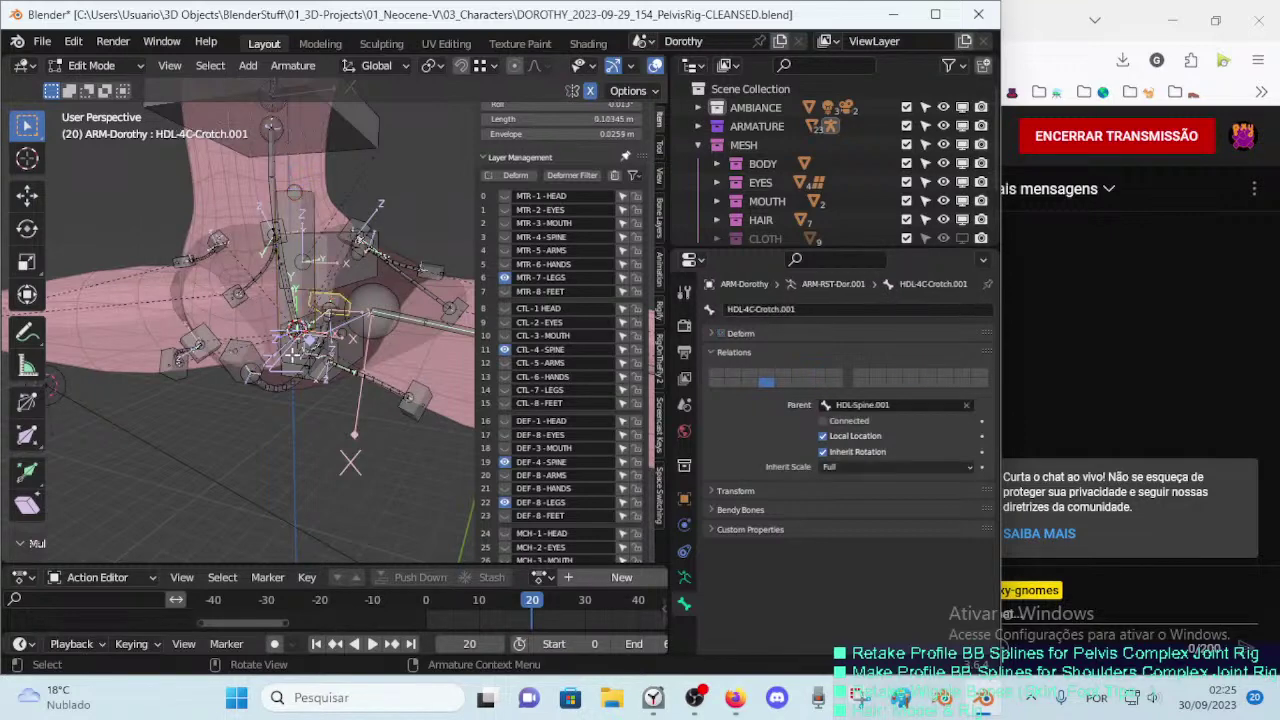
pyautogui.keyDown('shift'); pyautogui.click(280, 370); pyautogui.keyUp('shift')
pyautogui.keyDown('shift'); pyautogui.click(256, 373); pyautogui.keyUp('shift')
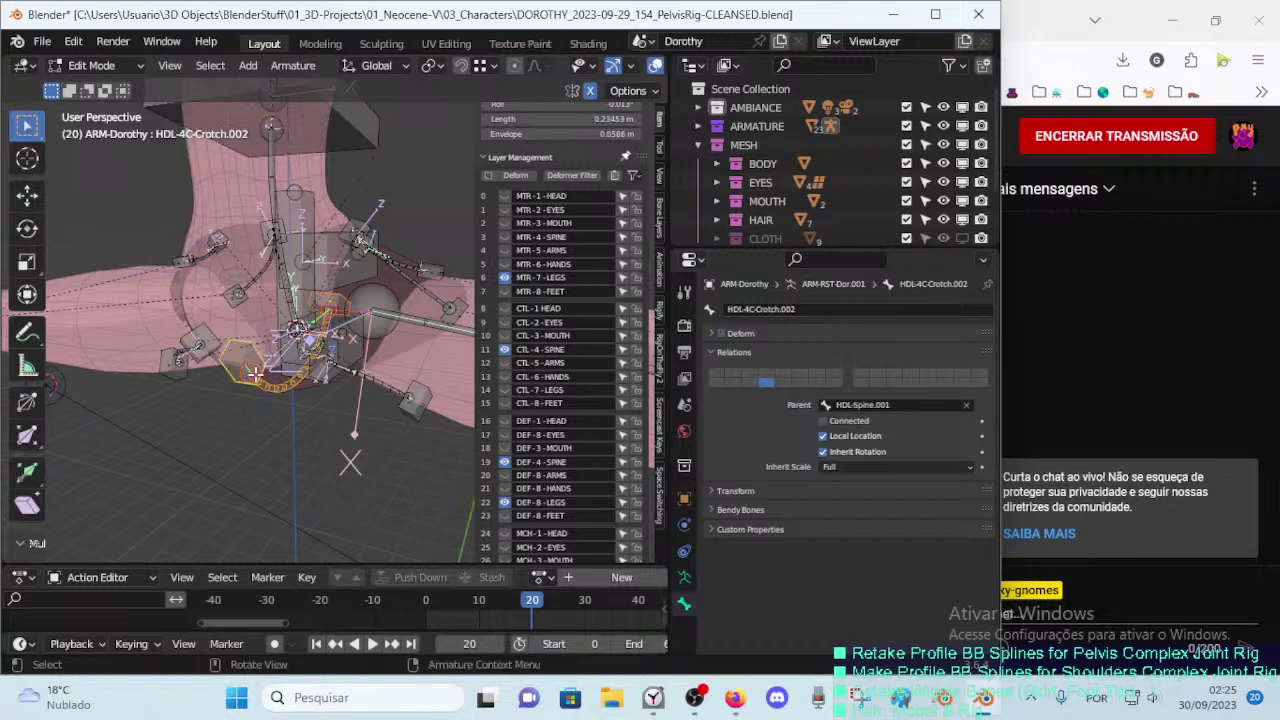
pyautogui.click(270, 385)
pyautogui.press('F2')
pyautogui.click(202, 388)
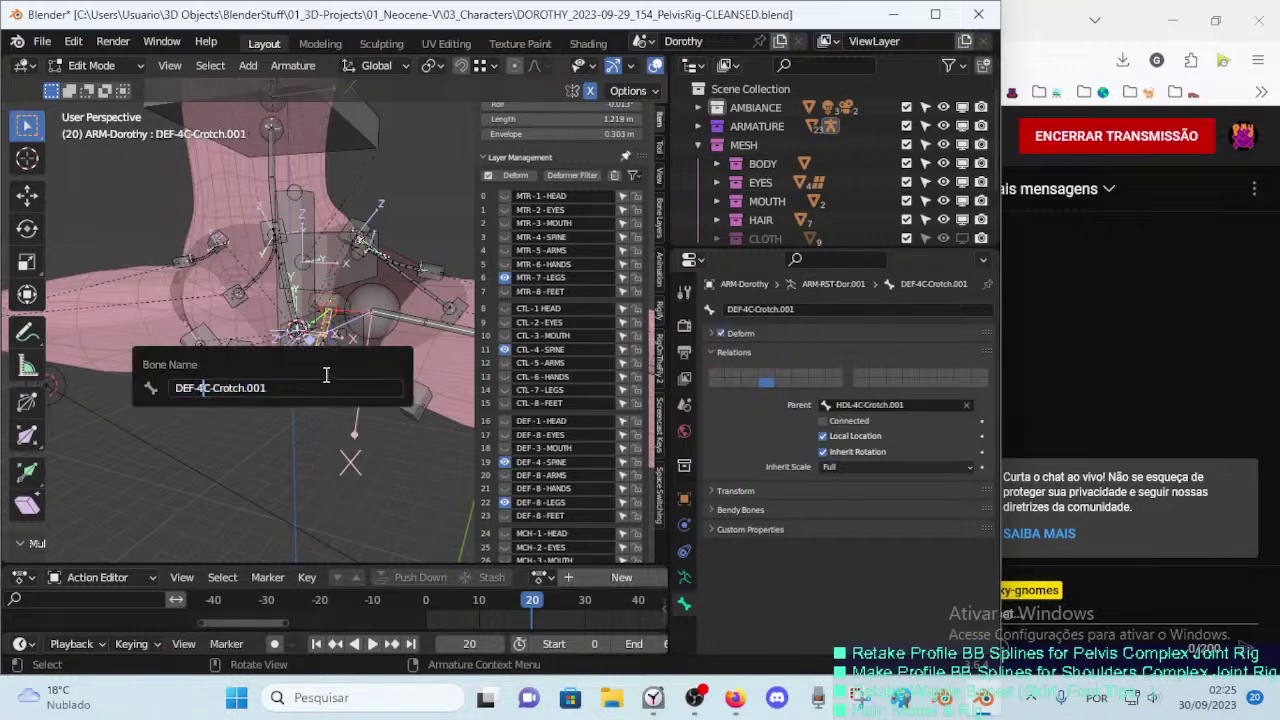
pyautogui.press('BackSpace')
pyautogui.write('5')
pyautogui.press('Return')
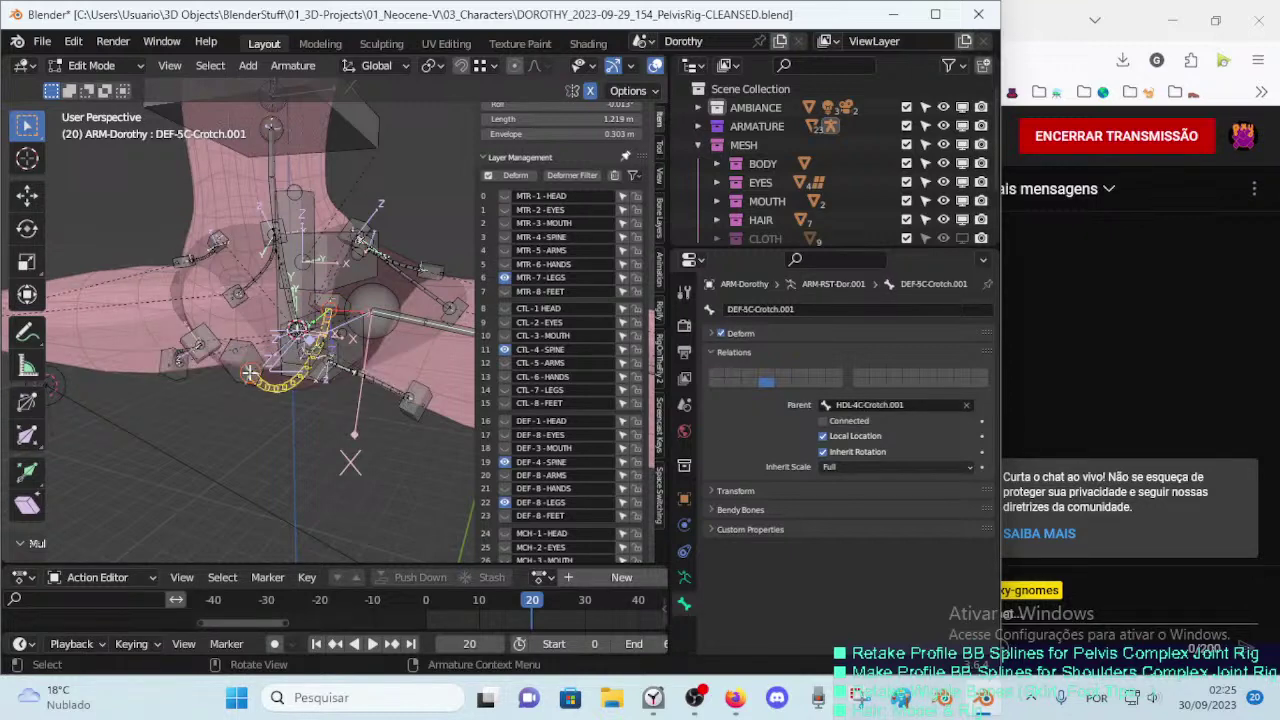
# Step: Rename HDL-4C-Crotch.002 to HDL-4D-Crotch.002
pyautogui.click(249, 373)
pyautogui.press('F2')
pyautogui.click(172, 362)
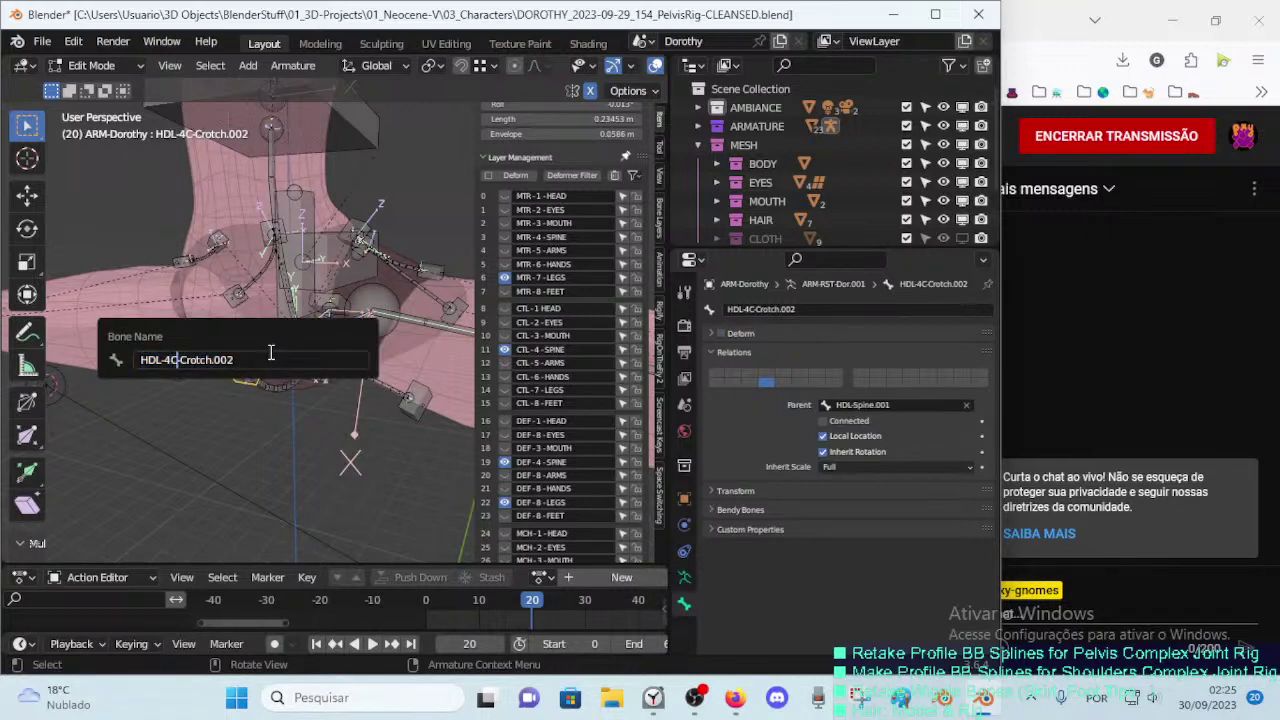
pyautogui.press('BackSpace')
pyautogui.write('D')
pyautogui.press('Return')
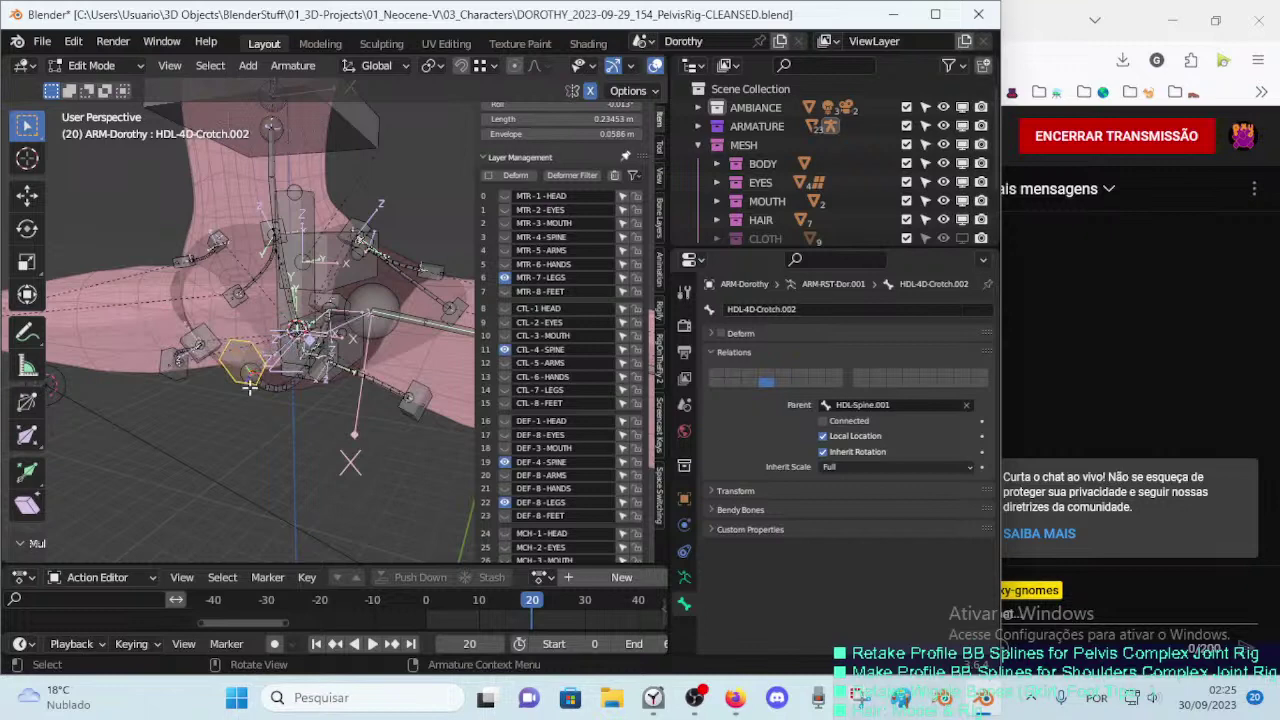
# Step: Rename the deform bone to DEF-4D-Crotch.001
pyautogui.click(250, 386)
pyautogui.press('F2')
pyautogui.click(214, 392)
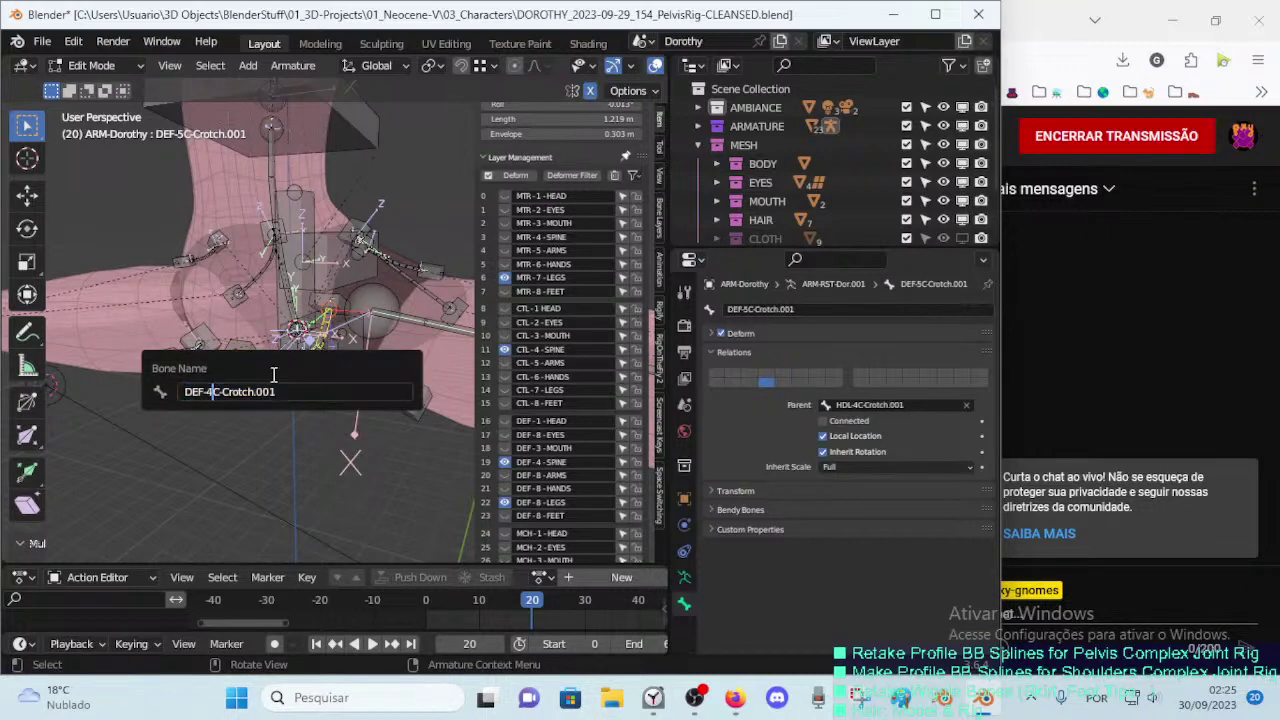
pyautogui.press('Return')
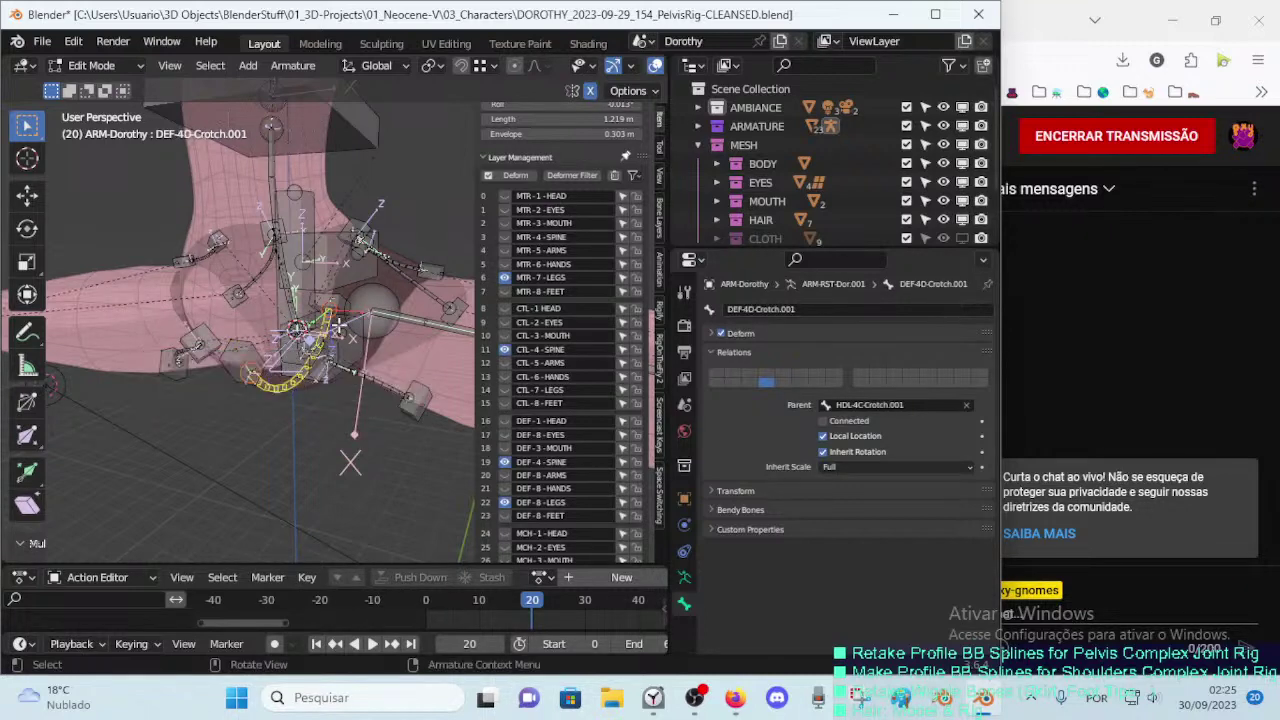
# Step: Rename HDL-4C-Crotch.001 to HDL-4D-Crotch.001
pyautogui.click(335, 297)
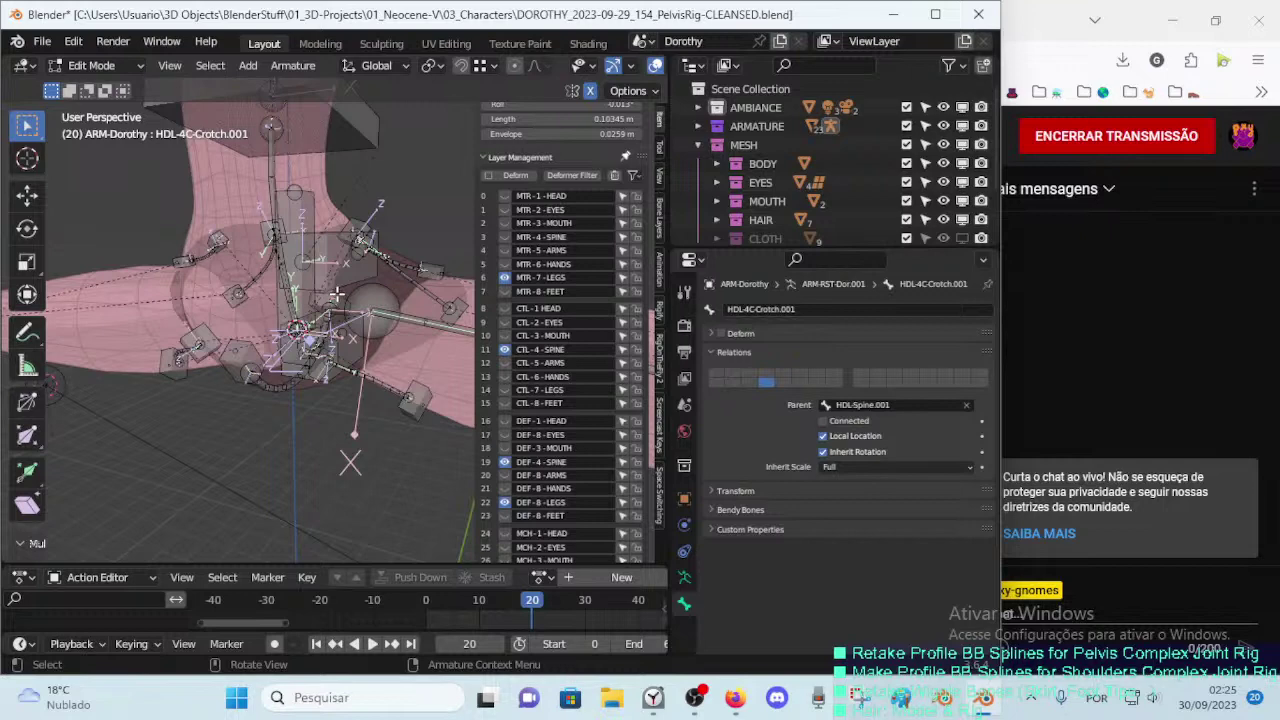
pyautogui.scroll(2, 338, 293)
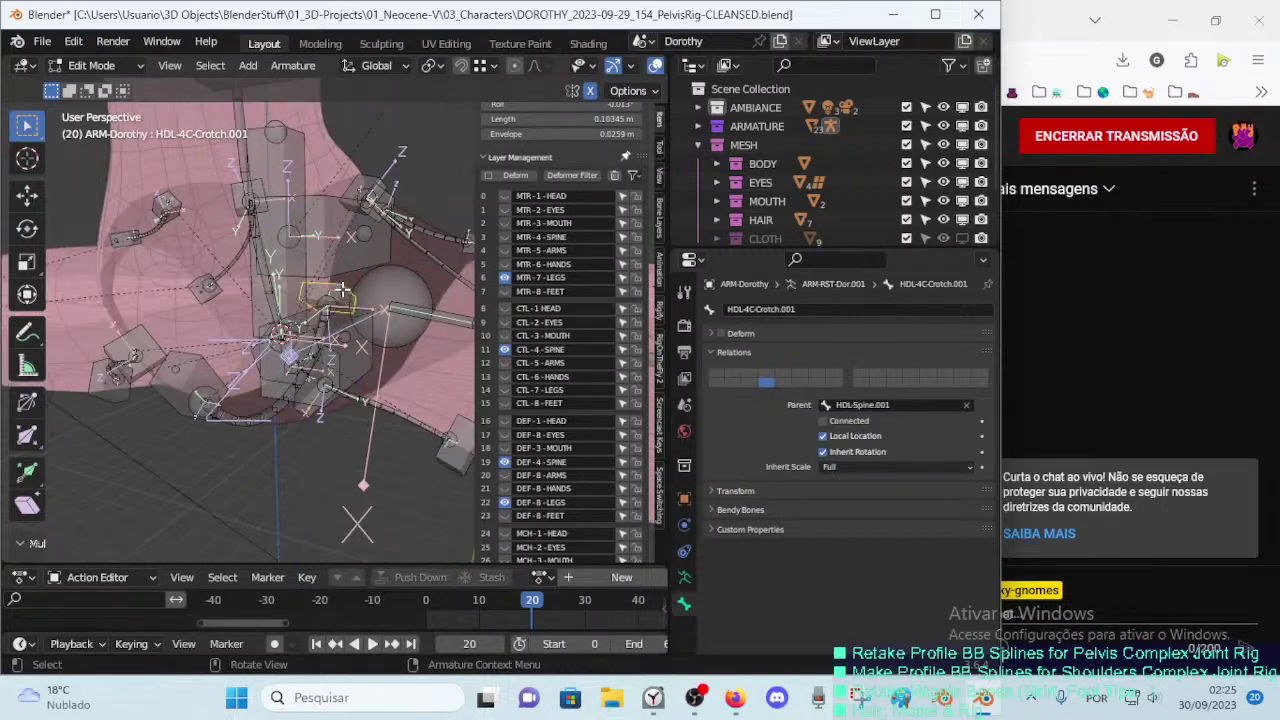
pyautogui.press('F2')
pyautogui.press('Left')
pyautogui.hotkey('ctrl', 'Right')
pyautogui.hotkey('ctrl', 'Right')
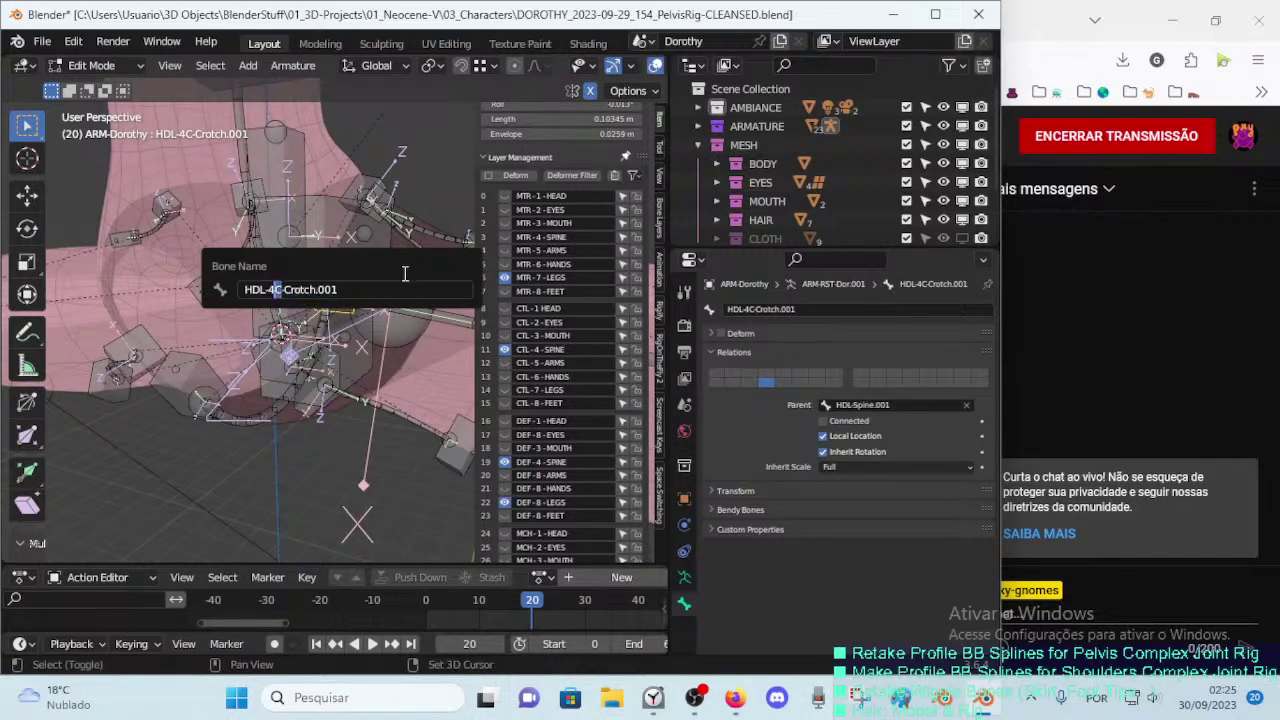
pyautogui.press('BackSpace')
pyautogui.write('D')
pyautogui.press('Return')
# Step: Start renaming TWK-5-Crotch by deleting the 5 from its name
pyautogui.moveTo(306, 303)
pyautogui.mouseDown(button='middle')
pyautogui.moveTo(286, 315)
pyautogui.moveTo(268, 305)
pyautogui.moveTo(252, 335)
pyautogui.mouseUp(button='middle')
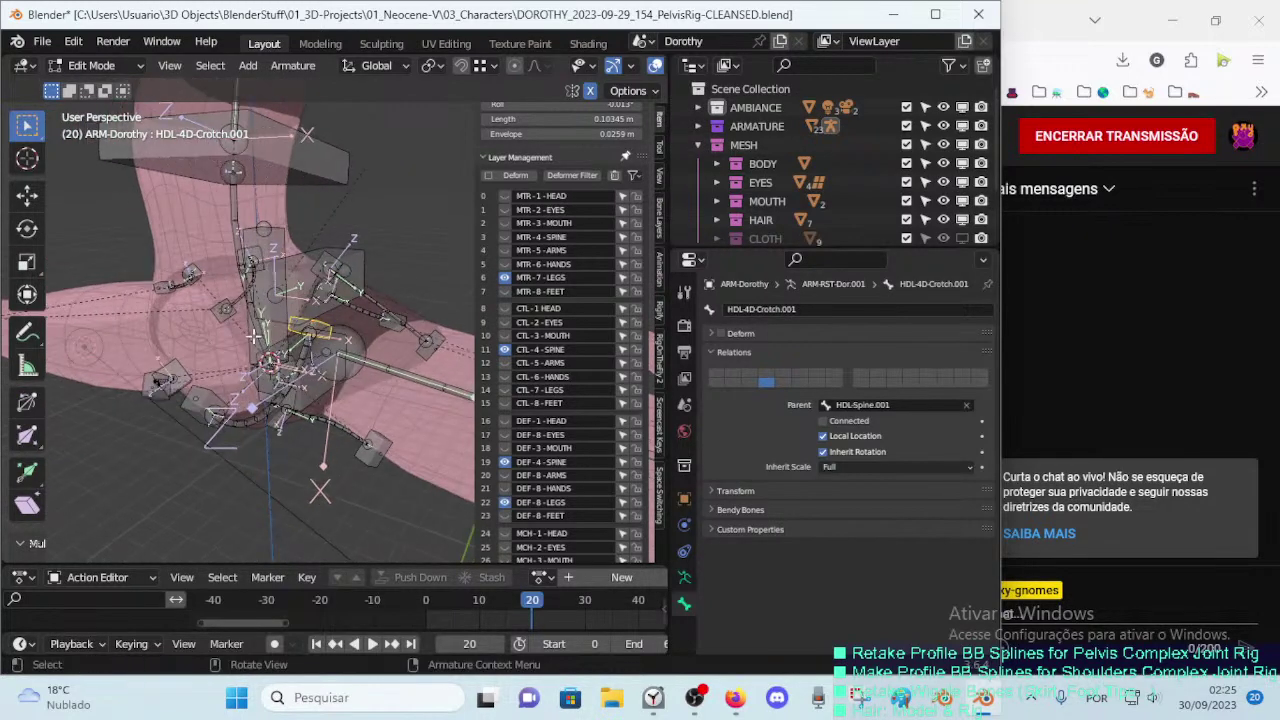
pyautogui.click(252, 335)
pyautogui.press('F2')
pyautogui.press('Left')
pyautogui.hotkey('ctrl', 'Right')
pyautogui.hotkey('ctrl', 'Right')
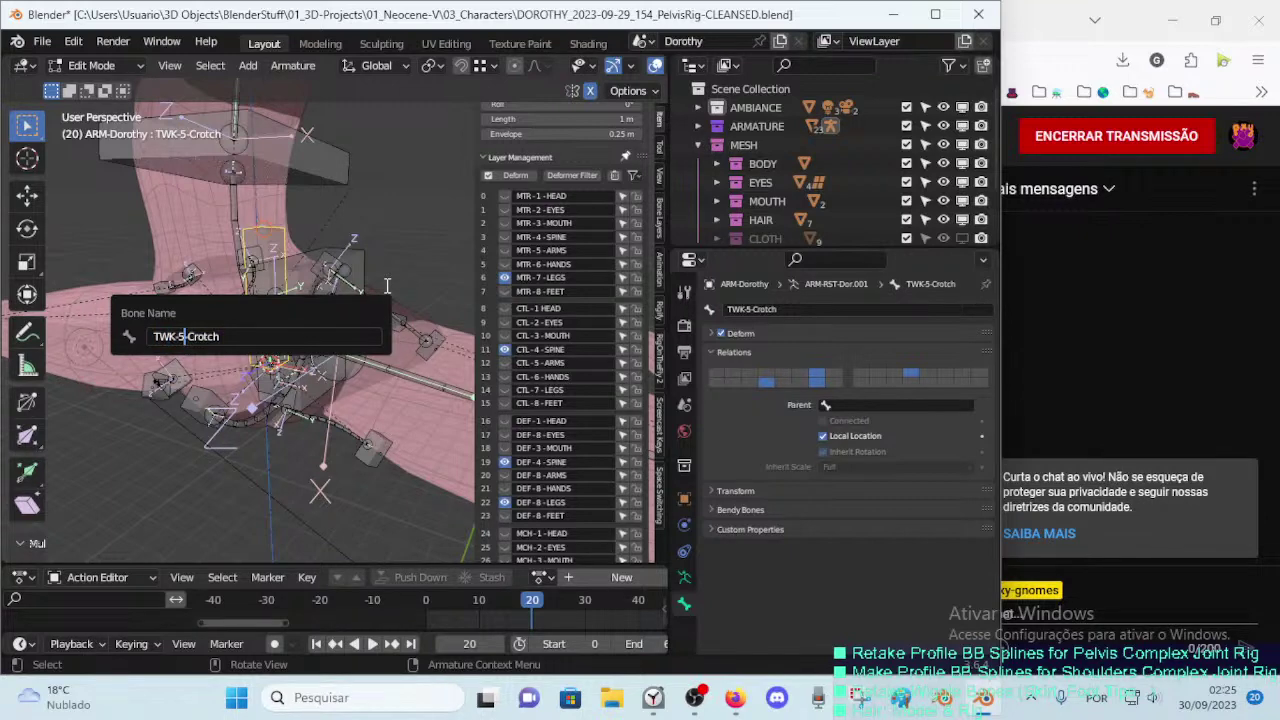
pyautogui.press('Delete')
# Step: Finish naming TWK-4D-Crotch and parent HDL-4D-Crotch.001 to it
pyautogui.write('4')
pyautogui.write('D')
pyautogui.press('Return')
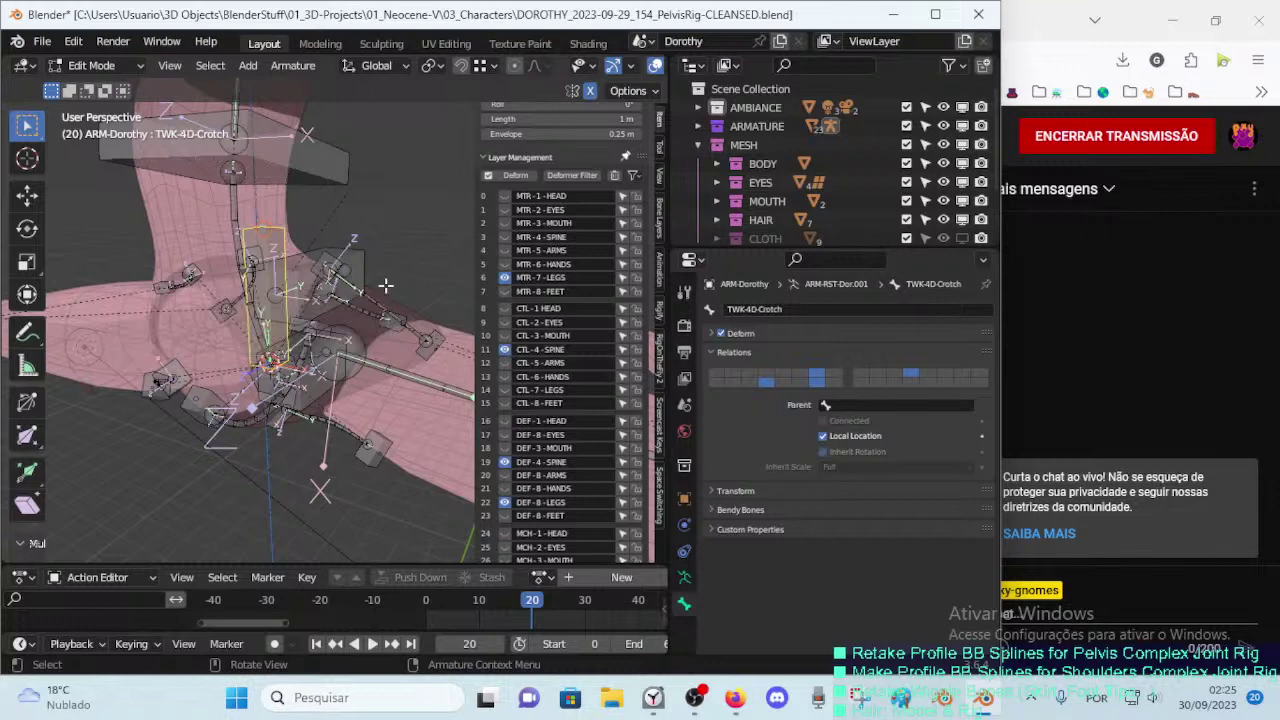
pyautogui.click(316, 328)
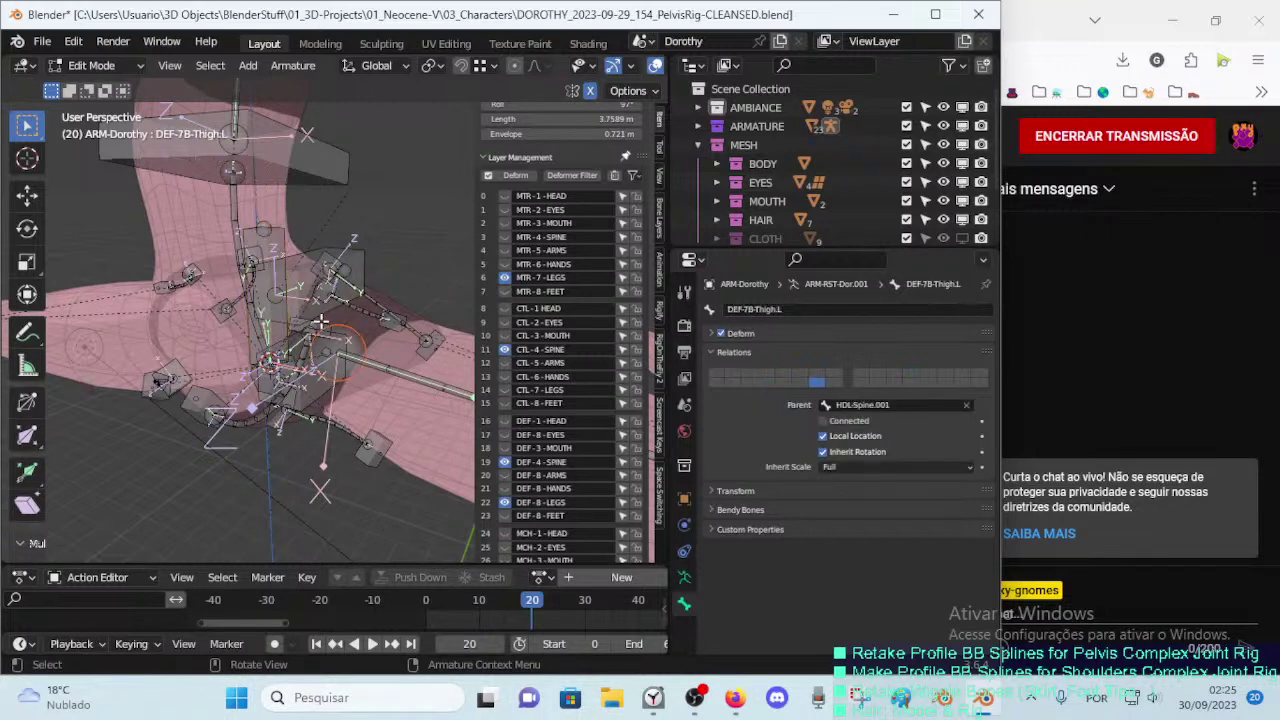
pyautogui.keyDown('shift'); pyautogui.click(196, 408); pyautogui.keyUp('shift')
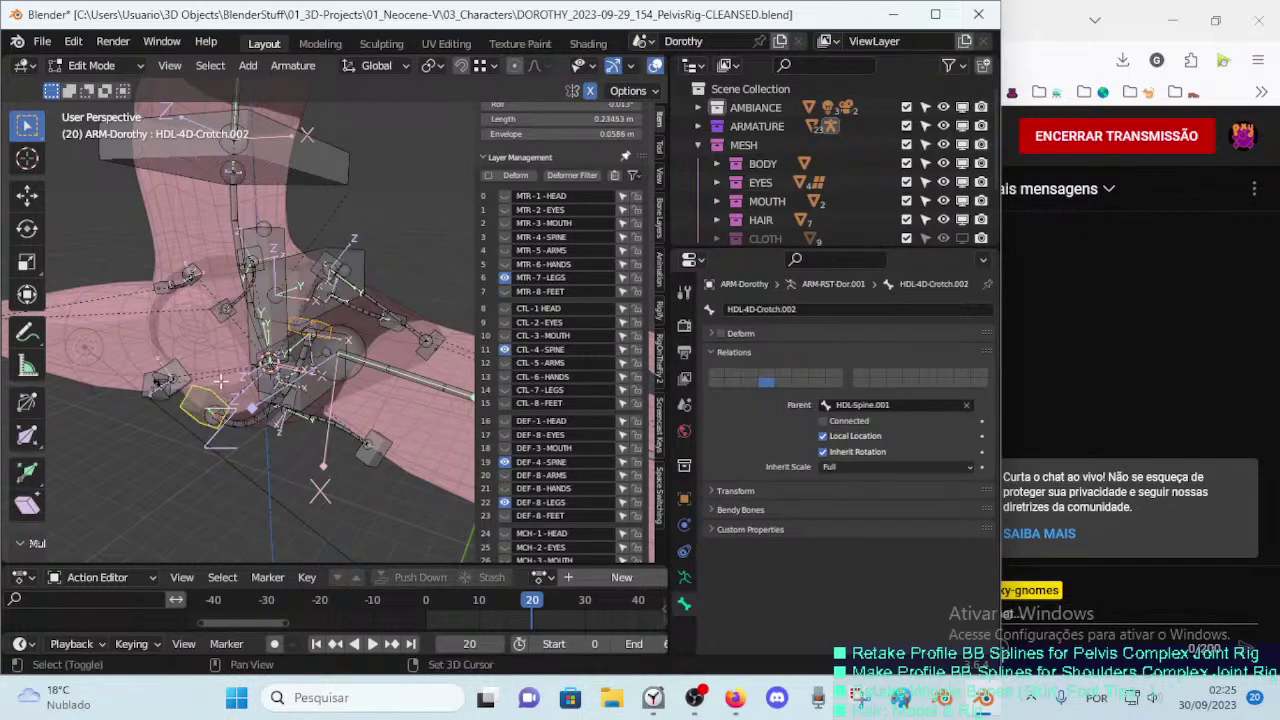
pyautogui.hotkey('ctrl', 'p')
pyautogui.click(278, 234)
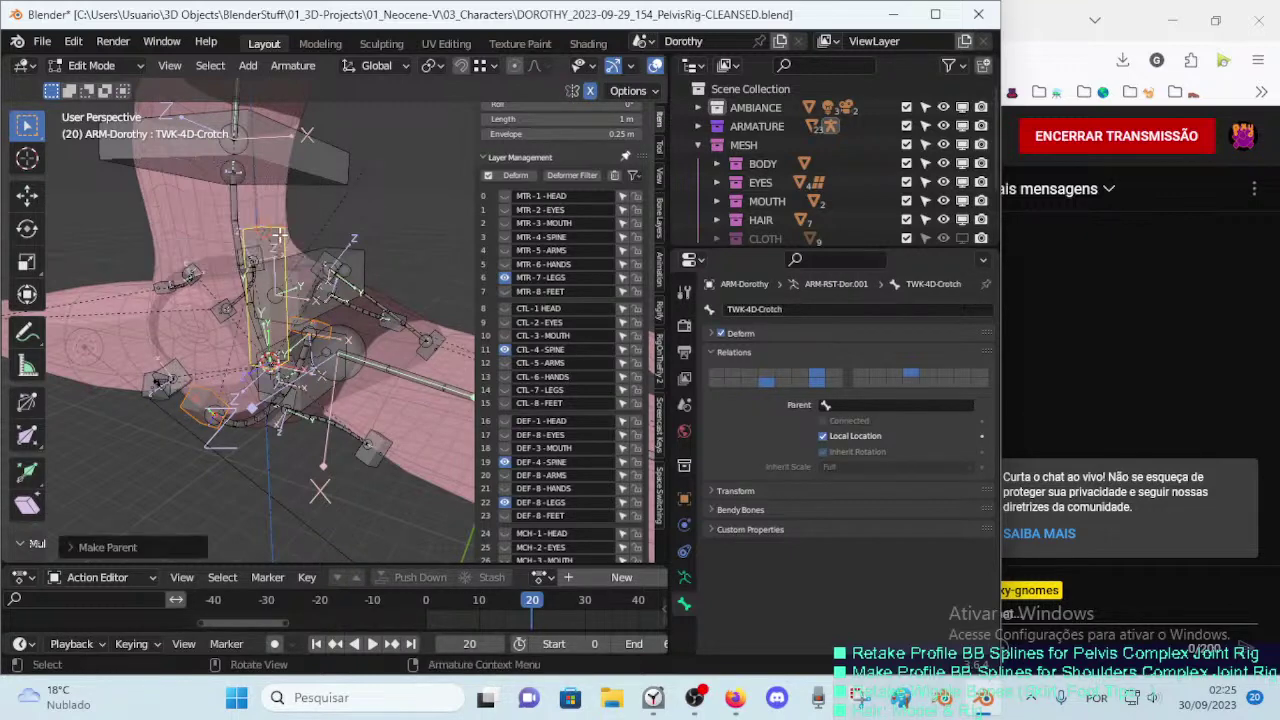
# Step: Parent TWK-4D-Crotch to CMD-Hips with Keep Offset
pyautogui.moveTo(300, 284); pyautogui.dragTo(342, 318, button='middle')
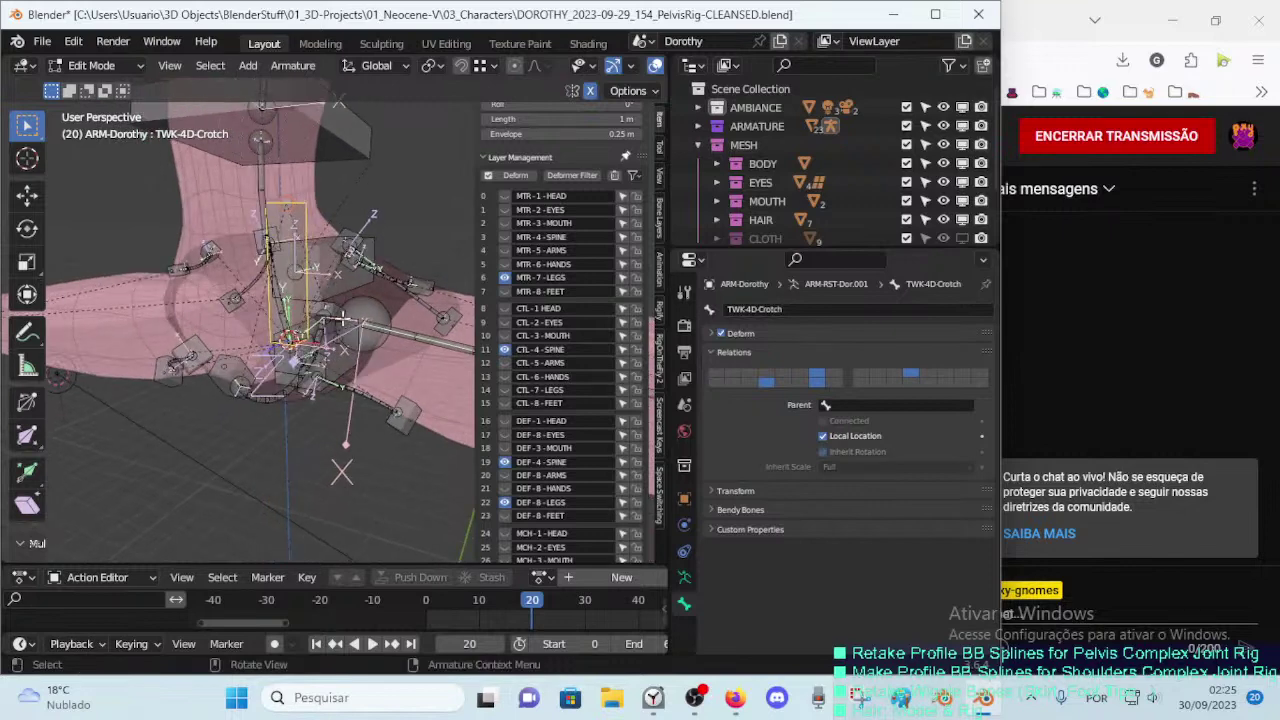
pyautogui.keyDown('shift'); pyautogui.click(350, 355); pyautogui.keyUp('shift')
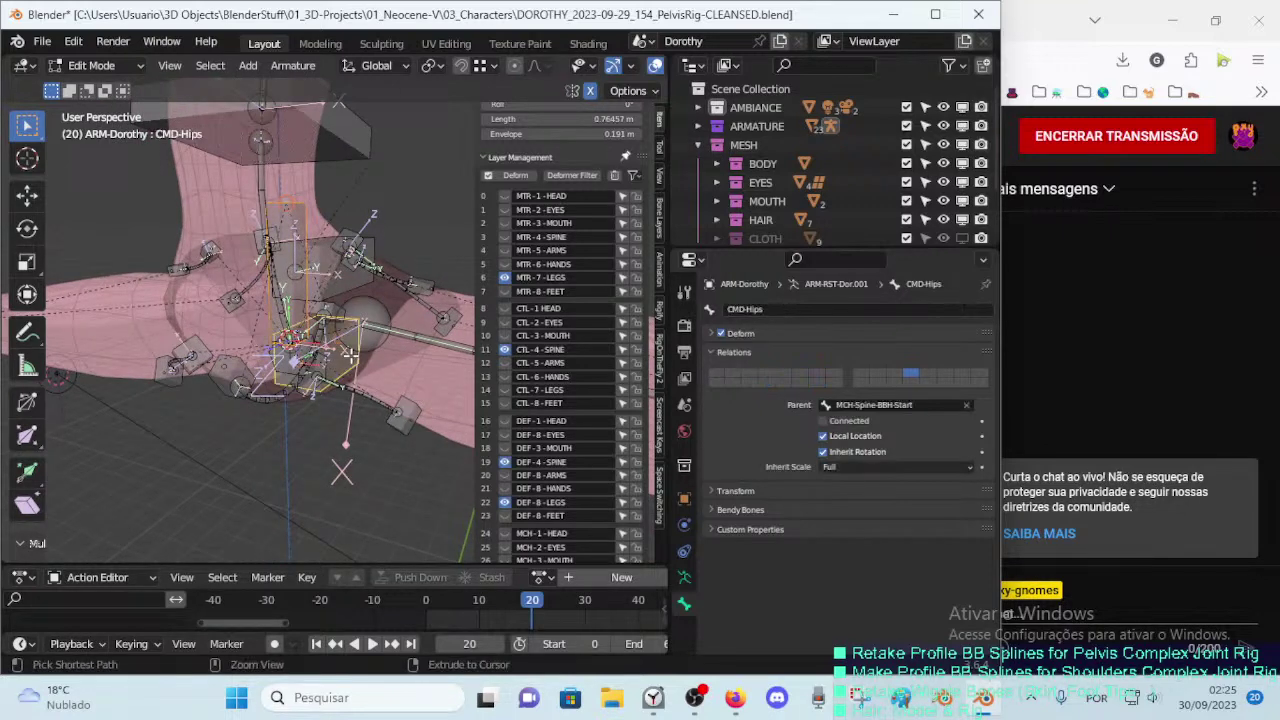
pyautogui.hotkey('ctrl', 'p')
pyautogui.click(350, 355)
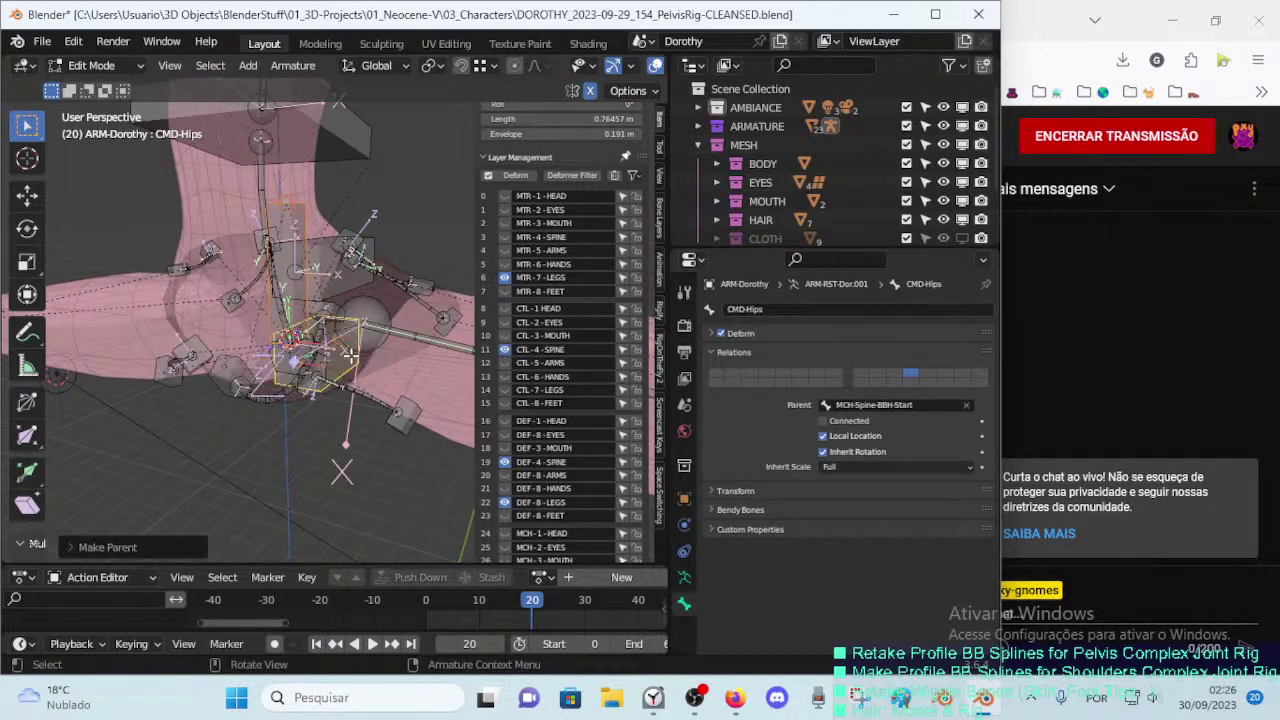
# Step: Test the TWK-4D-Crotch and CMD-Hips bones with trial moves in Pose Mode
pyautogui.click(299, 224)
pyautogui.hotkey('ctrl', 'Tab')
pyautogui.press('g')
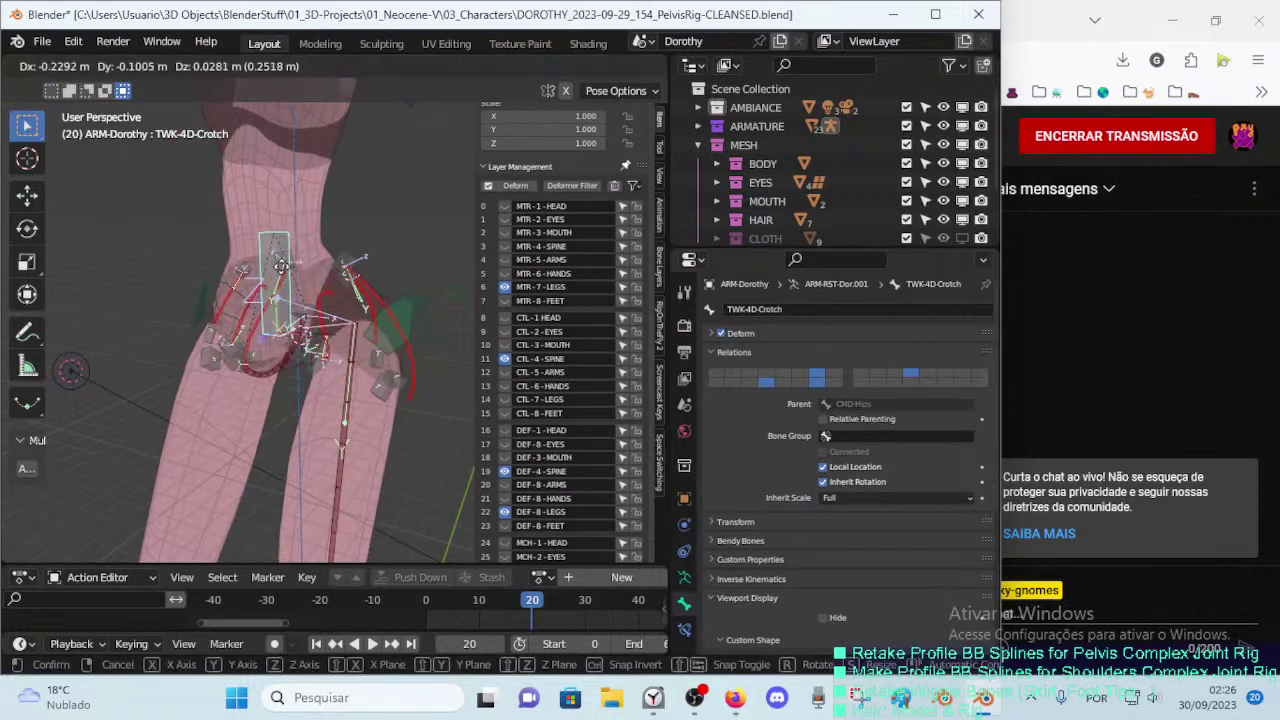
pyautogui.press('Escape')
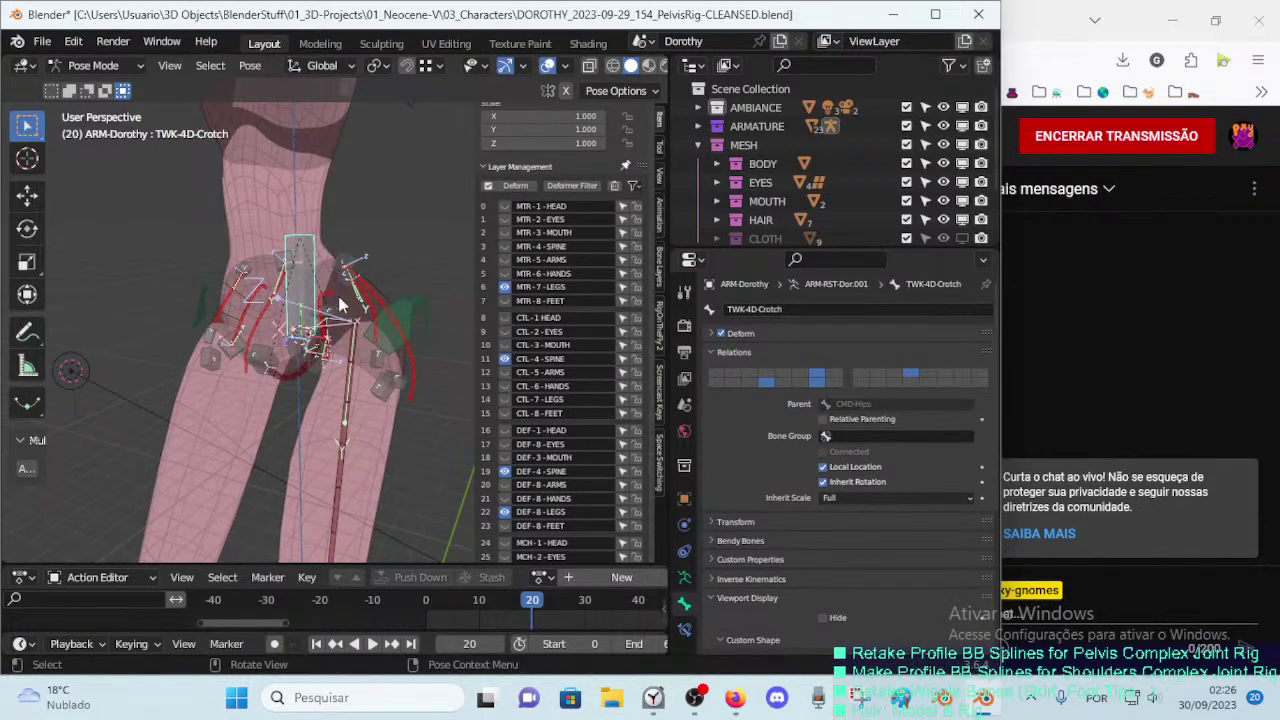
pyautogui.click(395, 300)
pyautogui.press('g')
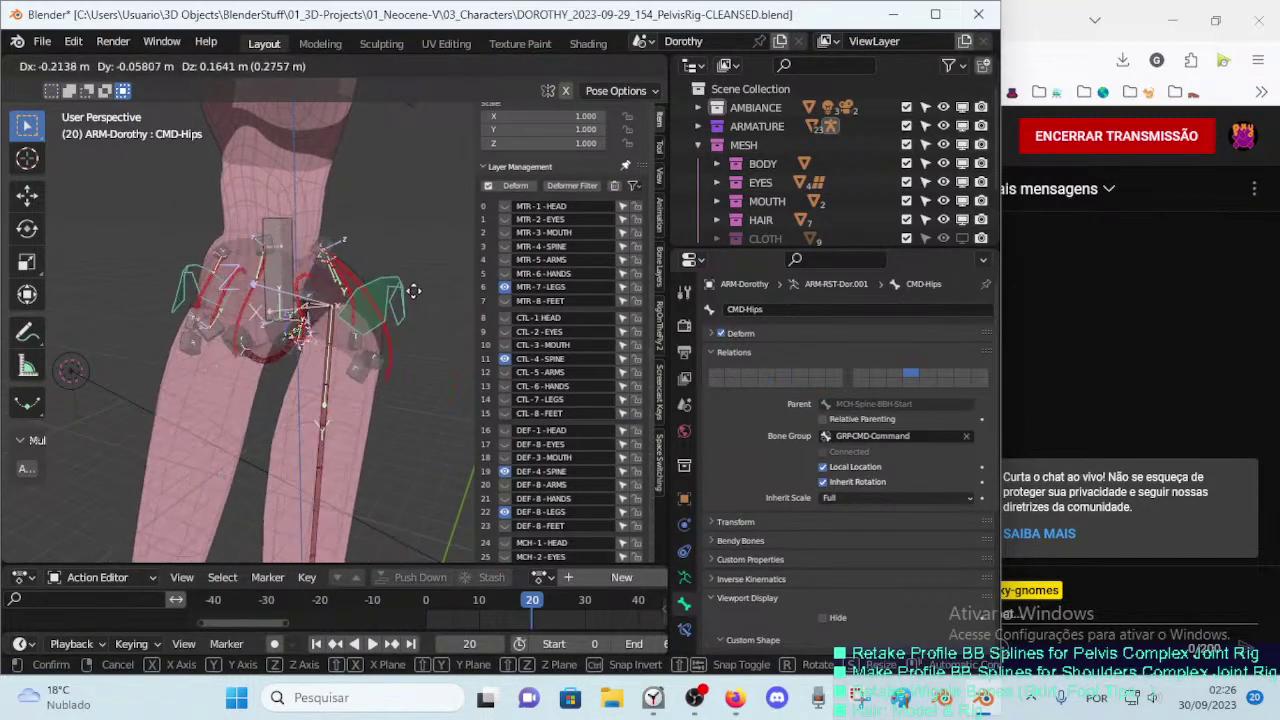
pyautogui.press('Escape')
pyautogui.click(295, 260)
pyautogui.press('g')
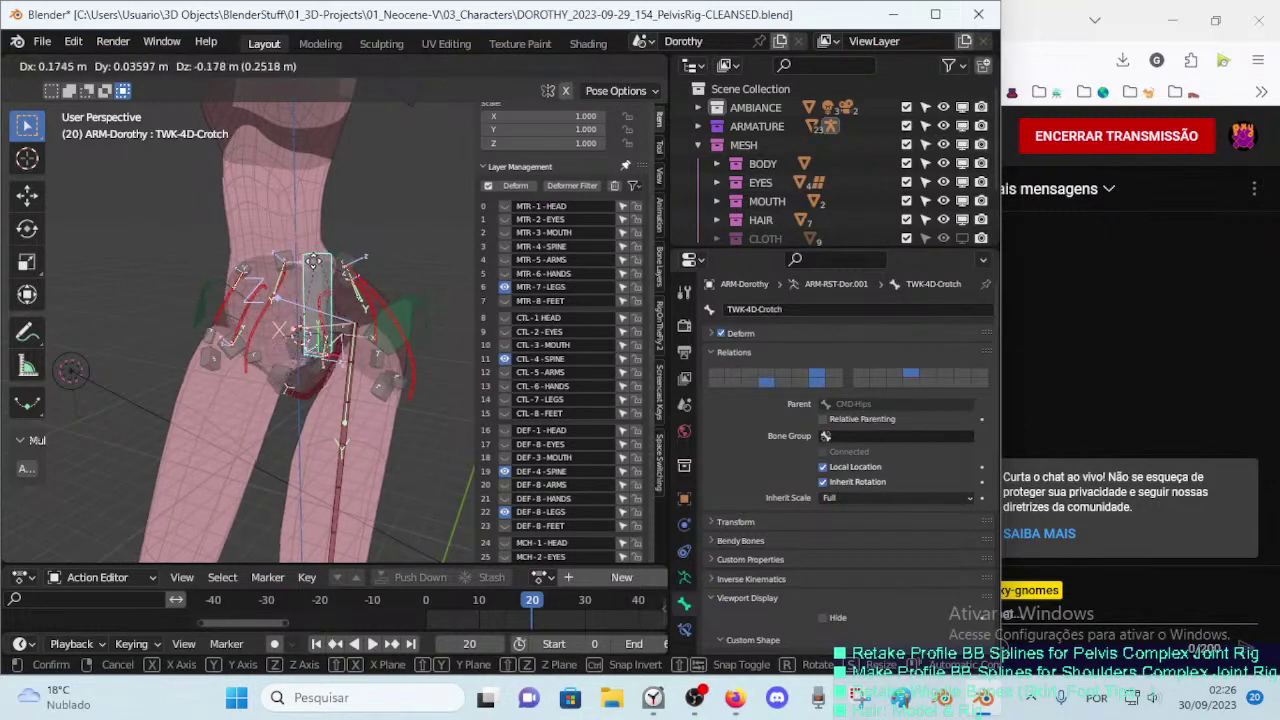
pyautogui.press('Escape')
pyautogui.scroll(3, 309, 383)
pyautogui.moveTo(309, 383)
pyautogui.mouseDown(button='middle')
pyautogui.moveTo(320, 390)
pyautogui.moveTo(295, 415)
pyautogui.moveTo(298, 444)
pyautogui.moveTo(367, 376)
pyautogui.mouseUp(button='middle')
# Step: Save DOROTHY_2023-09-29_154_PelvisRig-CLEANSED.blend, select HDL-7A-Hips.L.001, and return to Pose Mode
pyautogui.hotkey('ctrl', 's')
pyautogui.press('Tab')
pyautogui.click(370, 309)
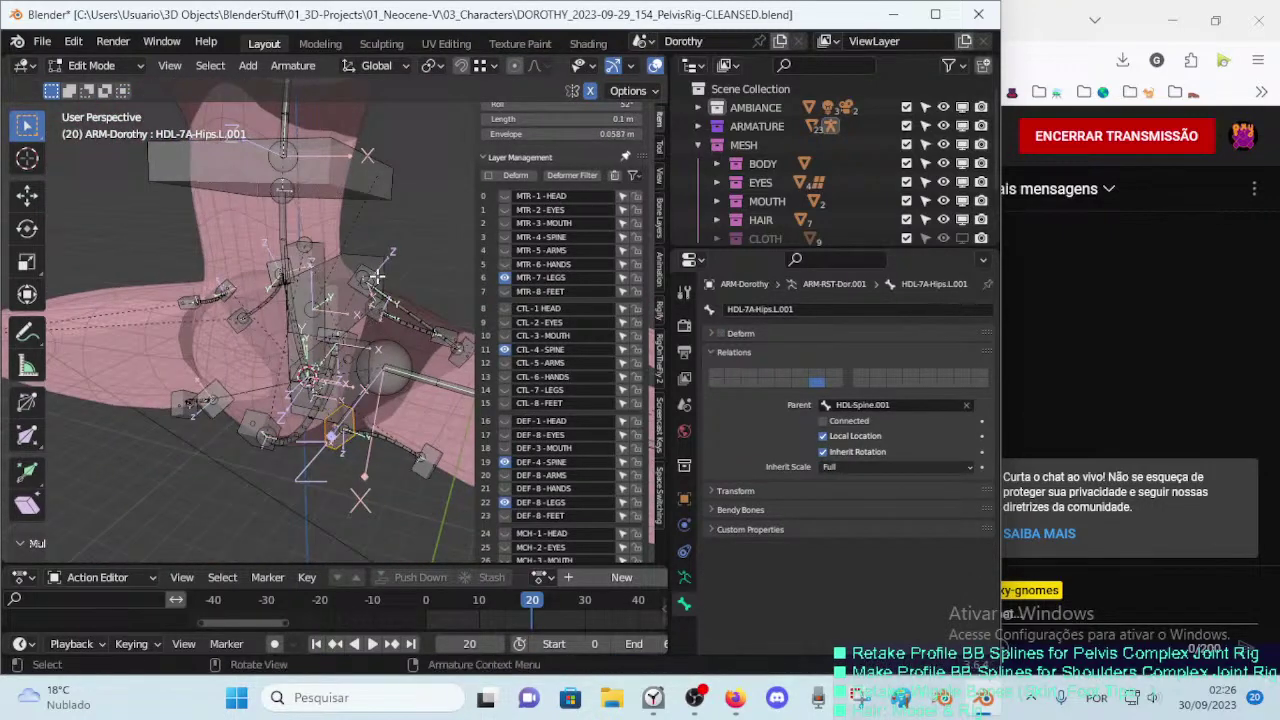
pyautogui.moveTo(370, 309)
pyautogui.mouseDown(button='middle')
pyautogui.moveTo(297, 340)
pyautogui.moveTo(330, 310)
pyautogui.moveTo(338, 318)
pyautogui.mouseUp(button='middle')
pyautogui.hotkey('ctrl', 'Tab')
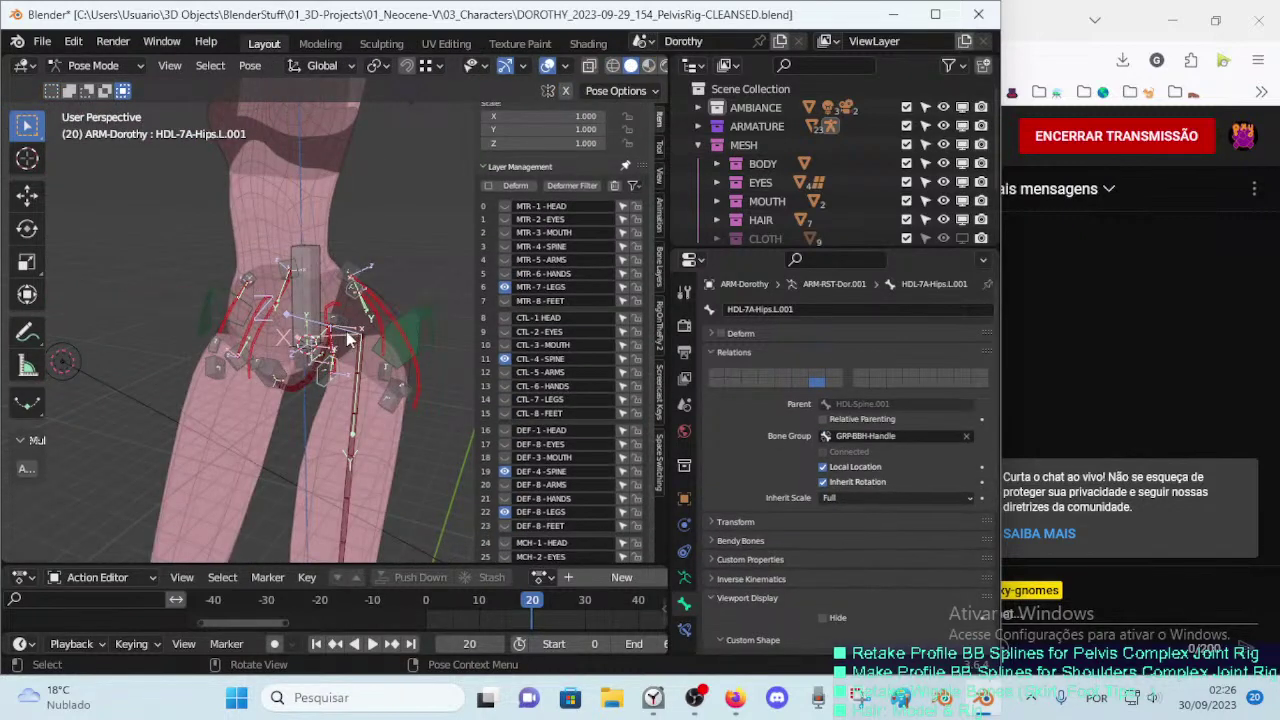
pyautogui.scroll(-2, 360, 345)
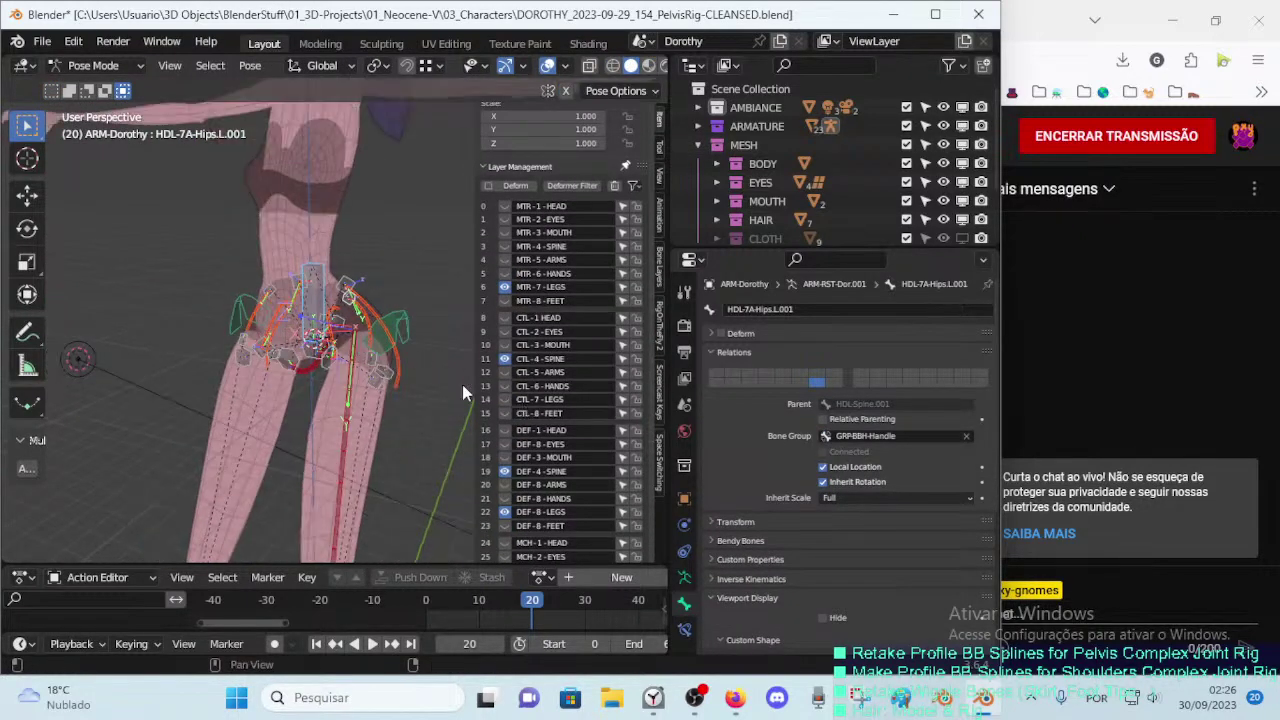
# Step: Assign the TWK-4D-Crotch tweak bone to the GRP-TWK-Tweak1 bone group
pyautogui.click(318, 284)
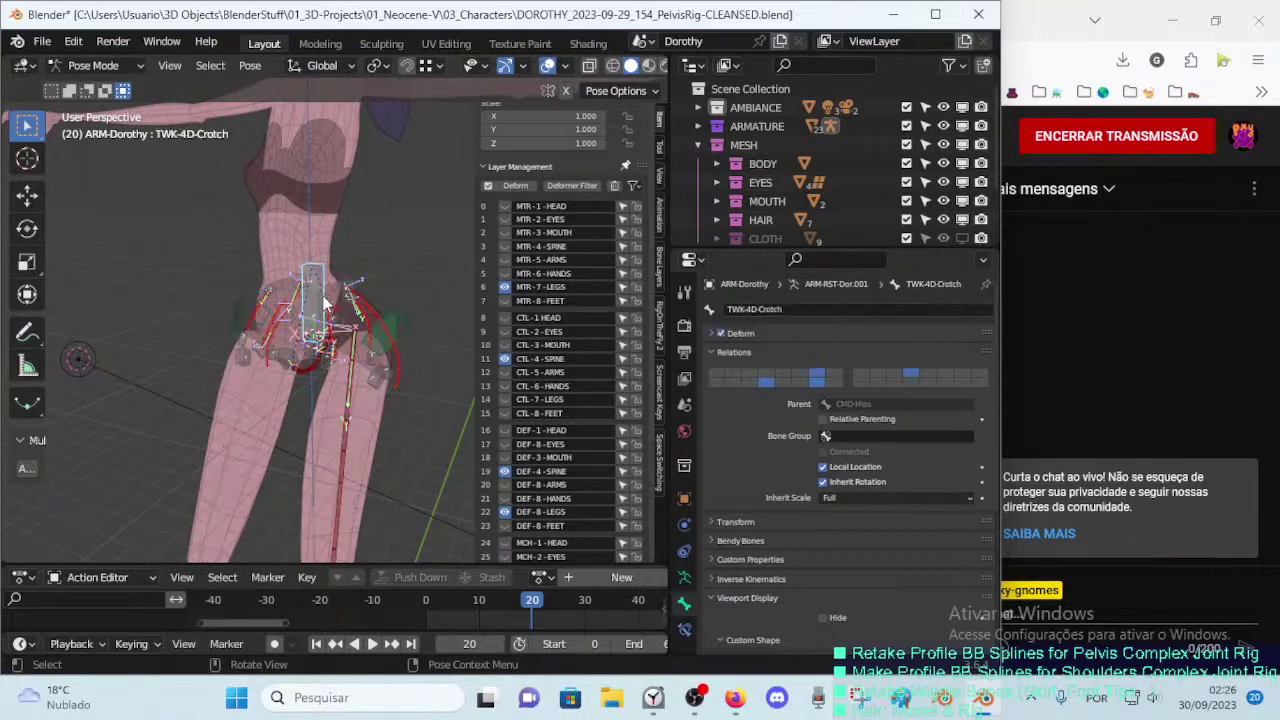
pyautogui.click(684, 629)
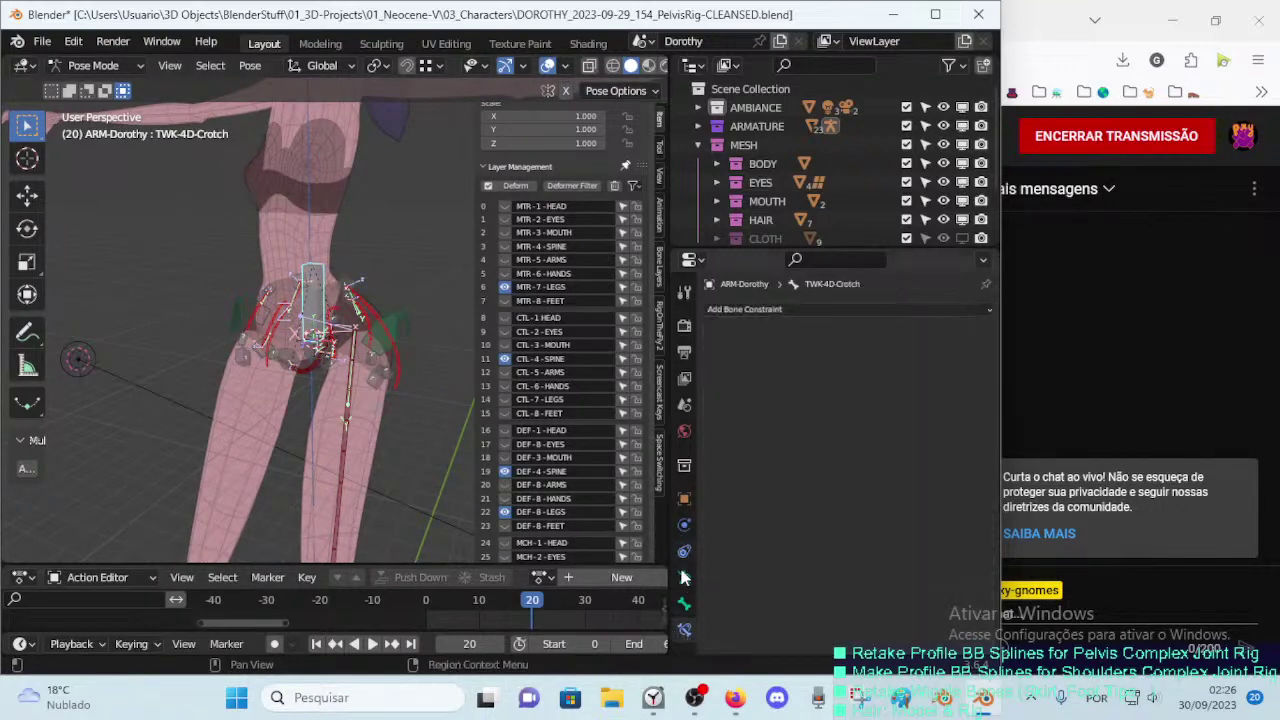
pyautogui.click(684, 577)
pyautogui.click(720, 333)
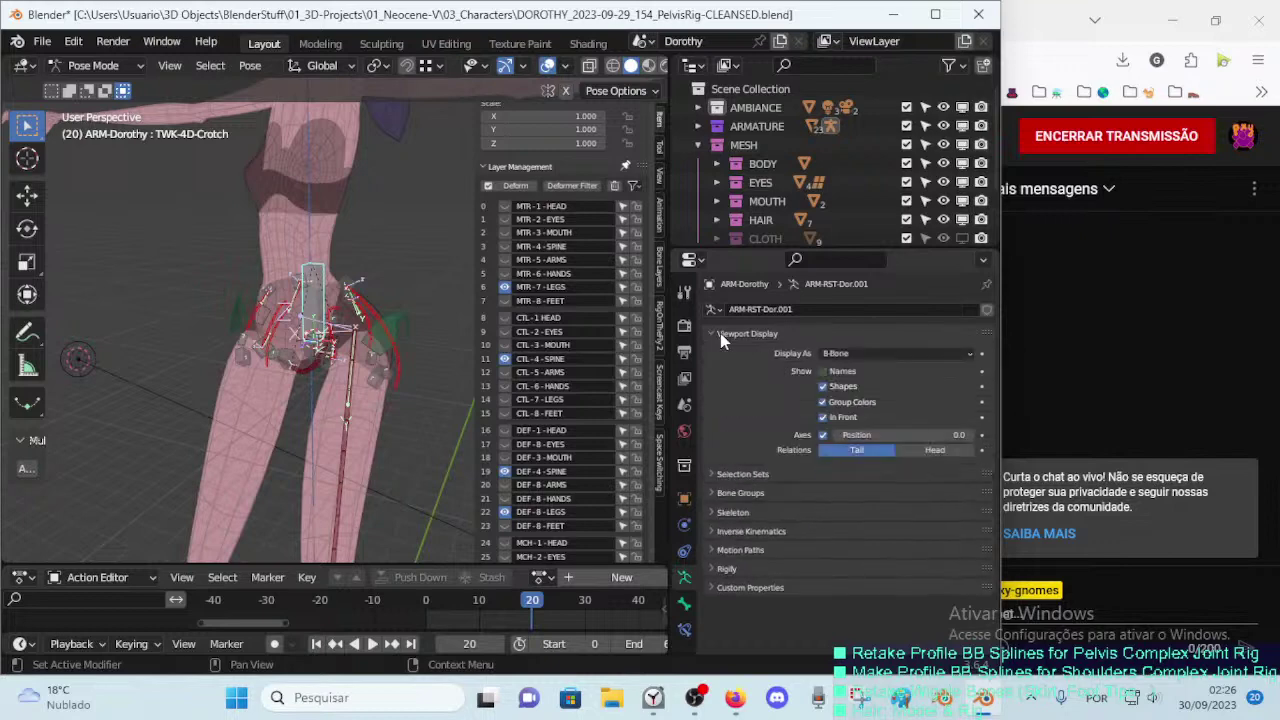
pyautogui.click(720, 333)
pyautogui.click(720, 370)
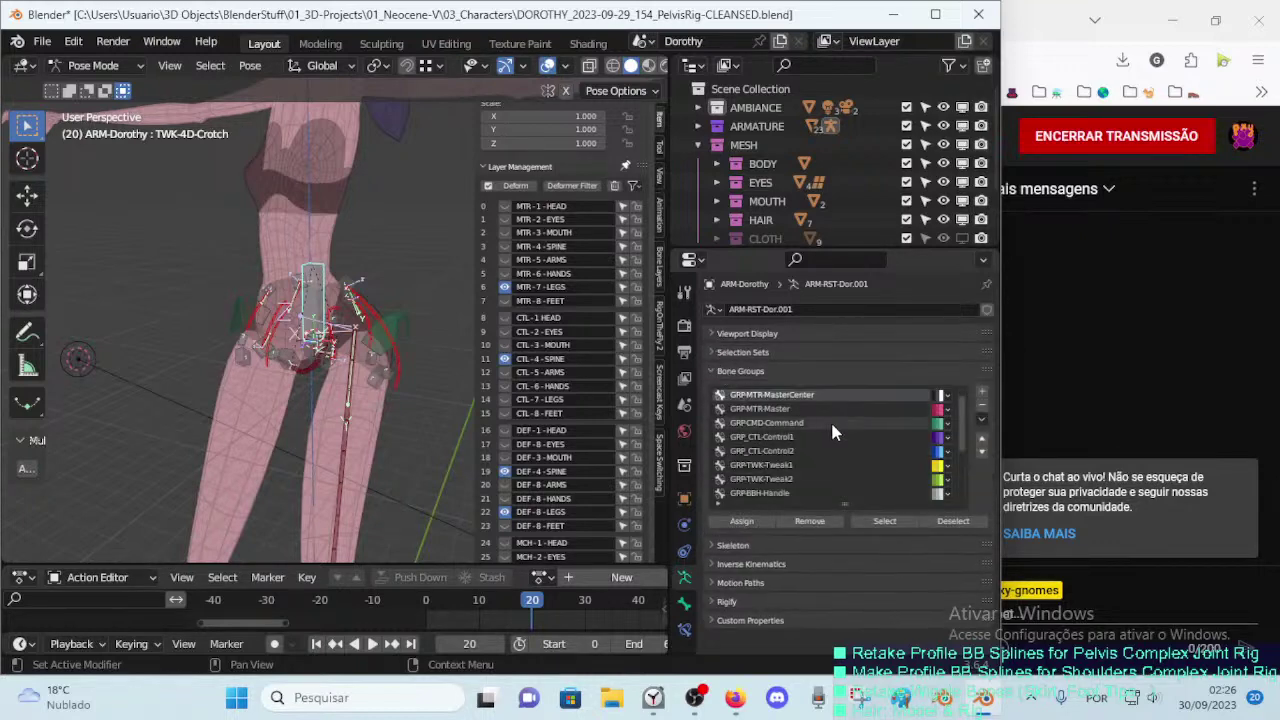
pyautogui.click(762, 465)
pyautogui.click(740, 521)
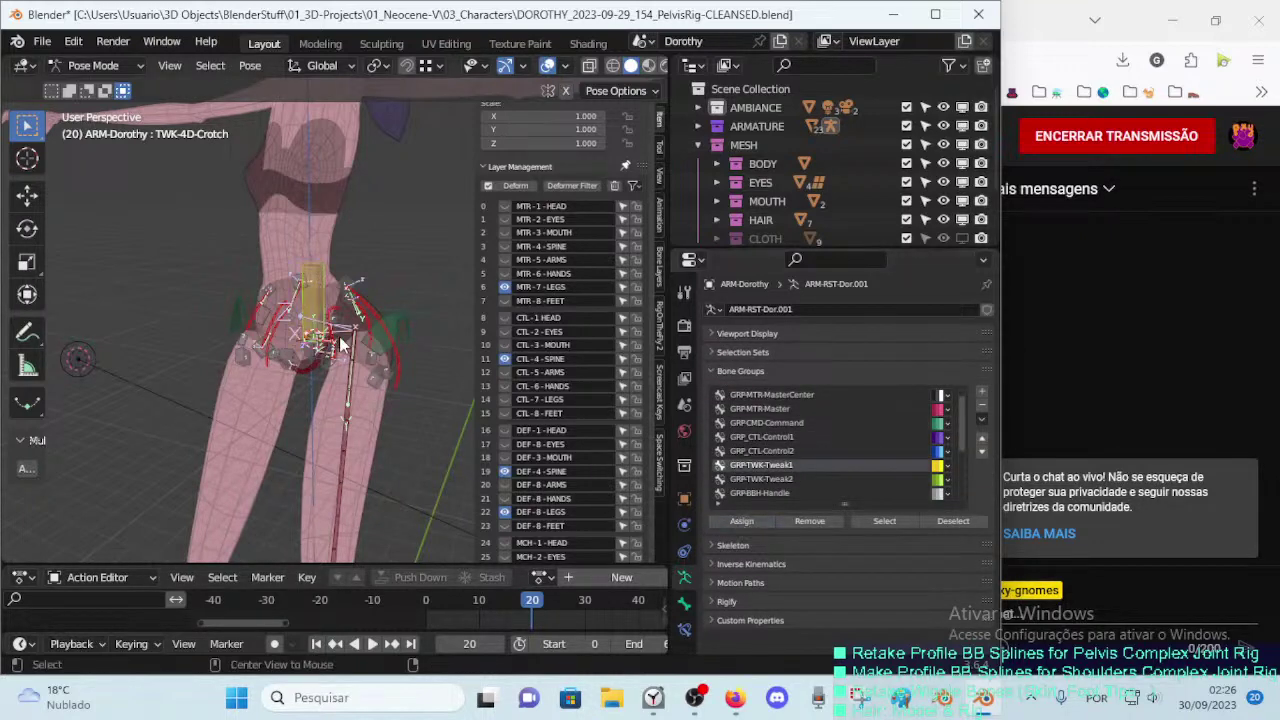
# Step: In Edit Mode, shrink TWK-4D-Crotch to about 0.63 m using the Individual Origins pivot
pyautogui.press('Tab')
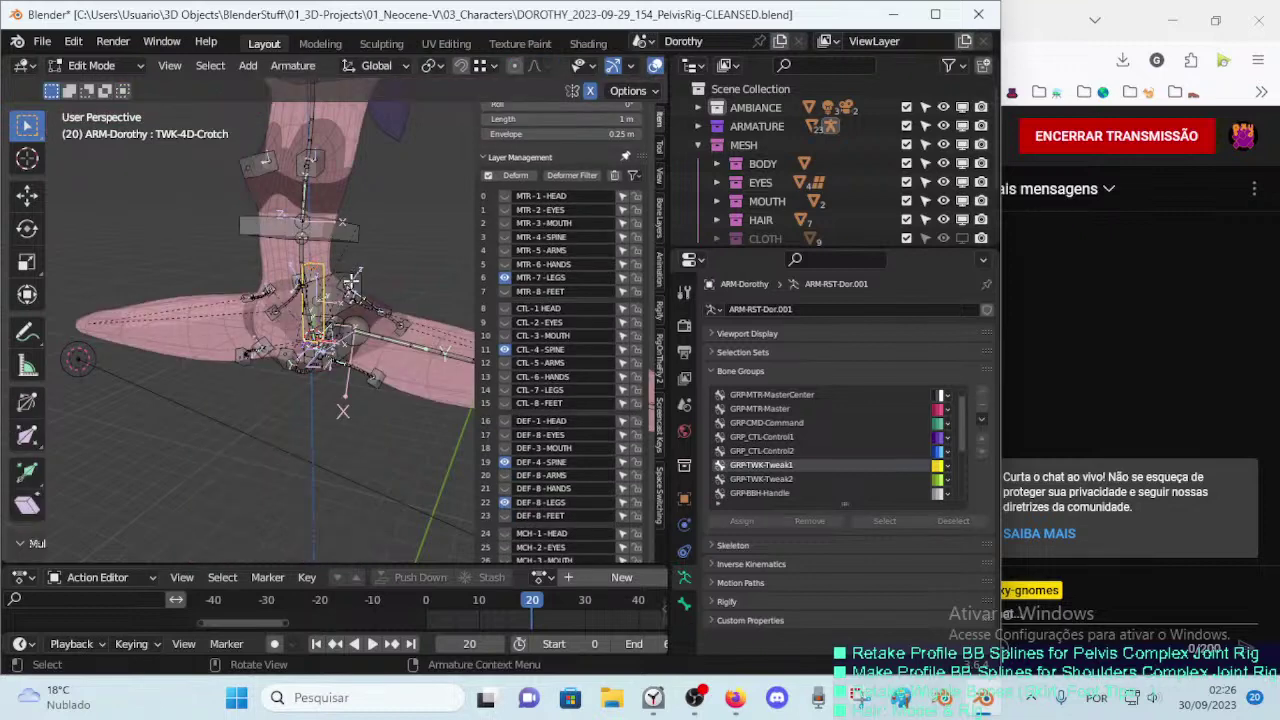
pyautogui.hotkey('ctrl', 'alt', 's')
pyautogui.click(348, 288)
pyautogui.hotkey('ctrl', 'alt', 's')
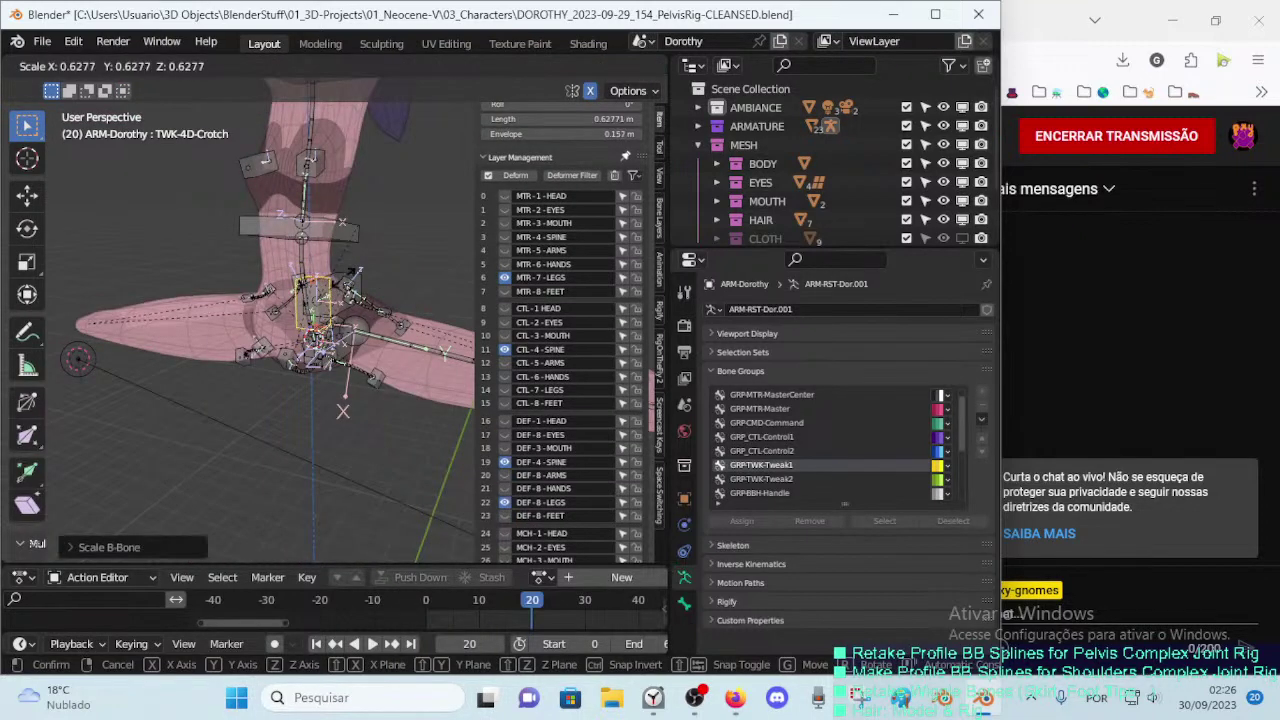
pyautogui.press('Escape')
pyautogui.click(430, 65)
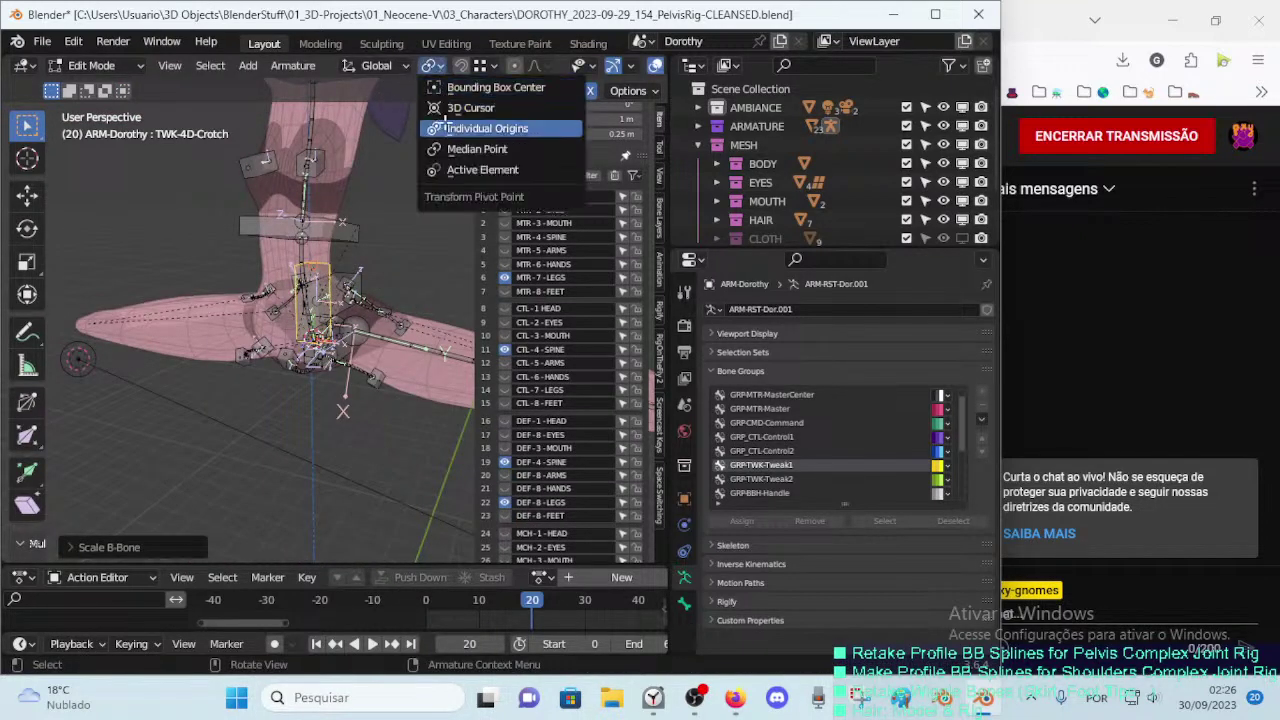
pyautogui.click(482, 128)
pyautogui.press('s')
pyautogui.click(343, 411)
# Step: Test-move the crotch tweak bone in Pose Mode and save the file
pyautogui.press('Tab')
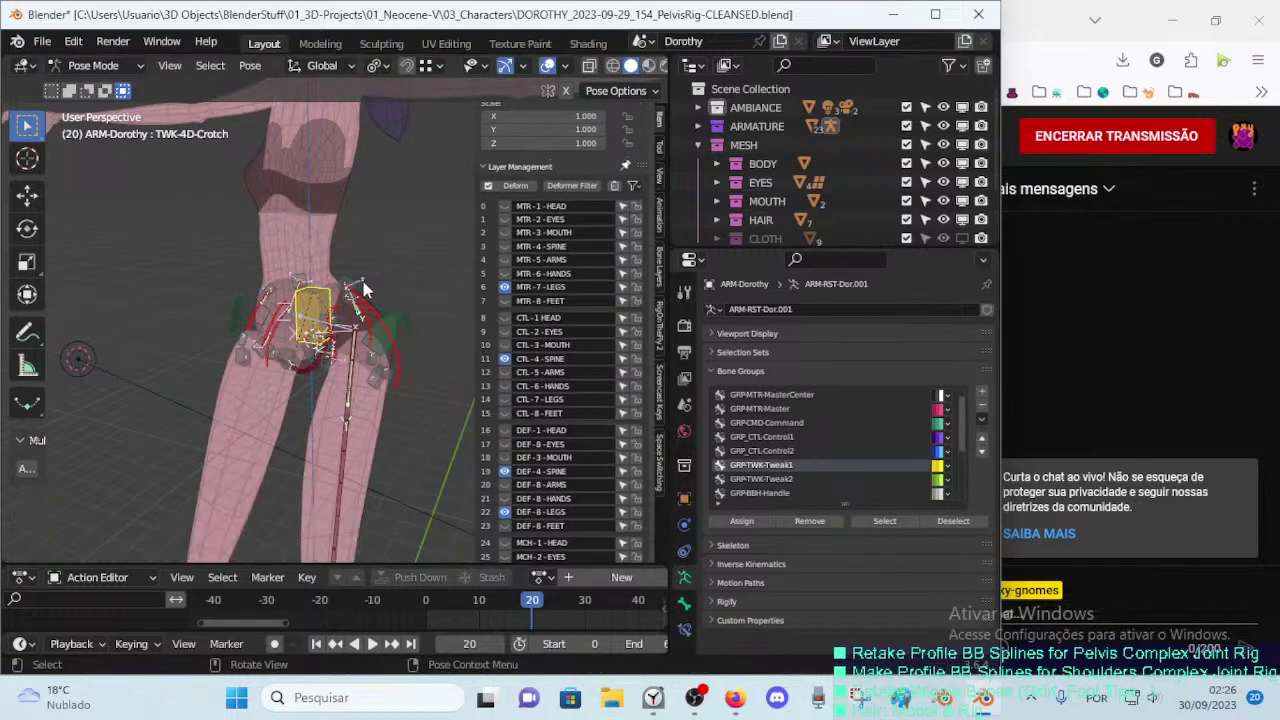
pyautogui.moveTo(343, 411); pyautogui.dragTo(335, 239, button='middle')
pyautogui.press('g')
pyautogui.click(350, 290)
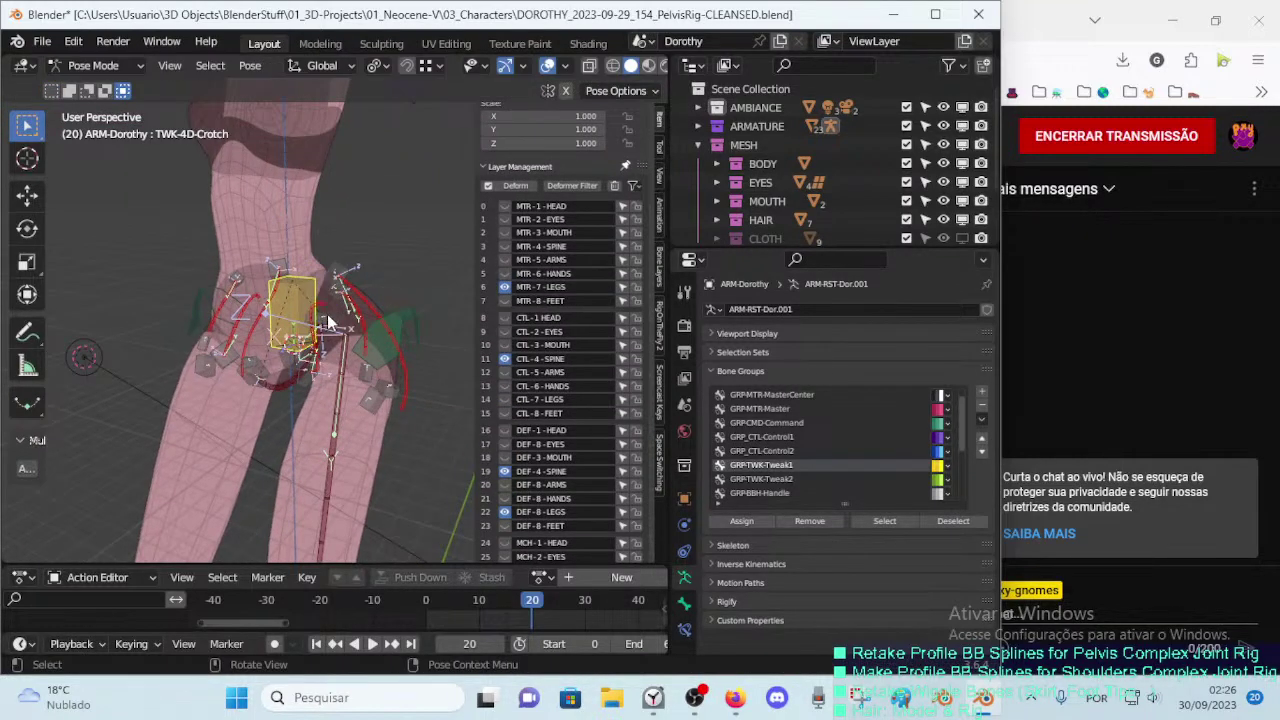
pyautogui.moveTo(350, 290)
pyautogui.mouseDown(button='middle')
pyautogui.moveTo(380, 362)
pyautogui.moveTo(360, 350)
pyautogui.mouseUp(button='middle')
pyautogui.press('Tab')
pyautogui.hotkey('ctrl', 's')
pyautogui.press('Tab')
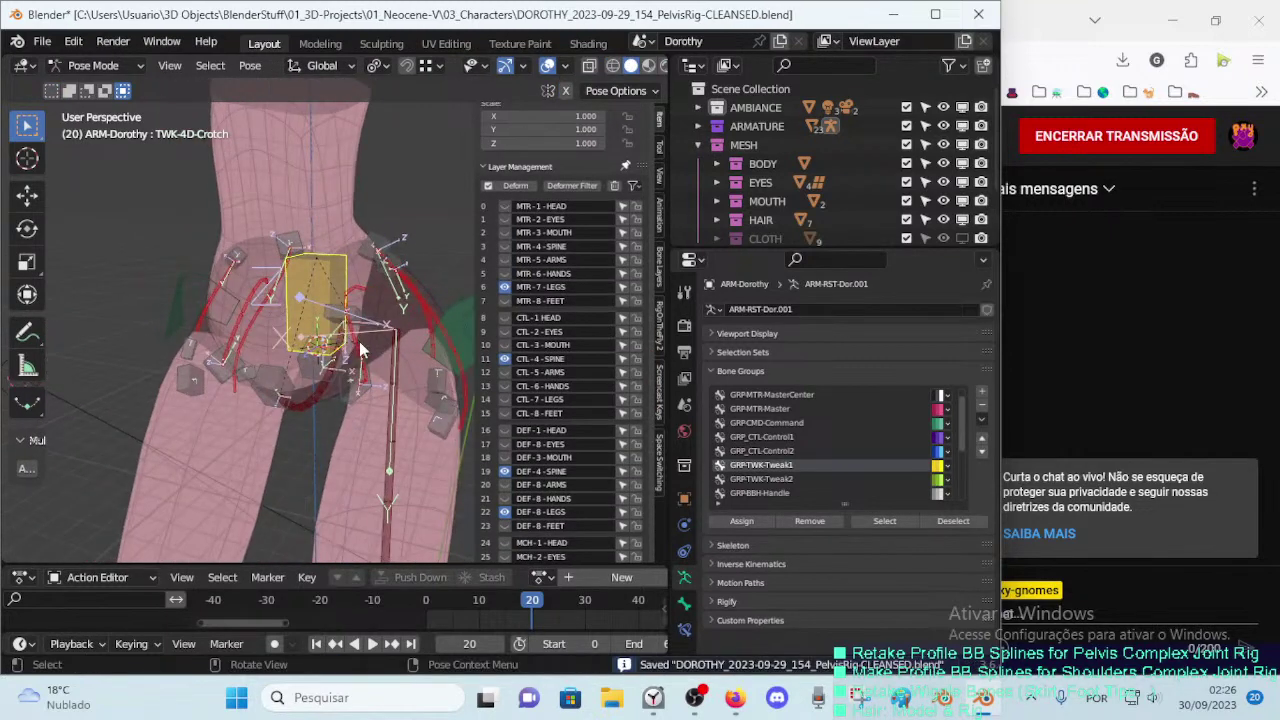
# Step: Move the crotch tweak bone up and left, then return to Edit Mode and deselect it
pyautogui.press('g')
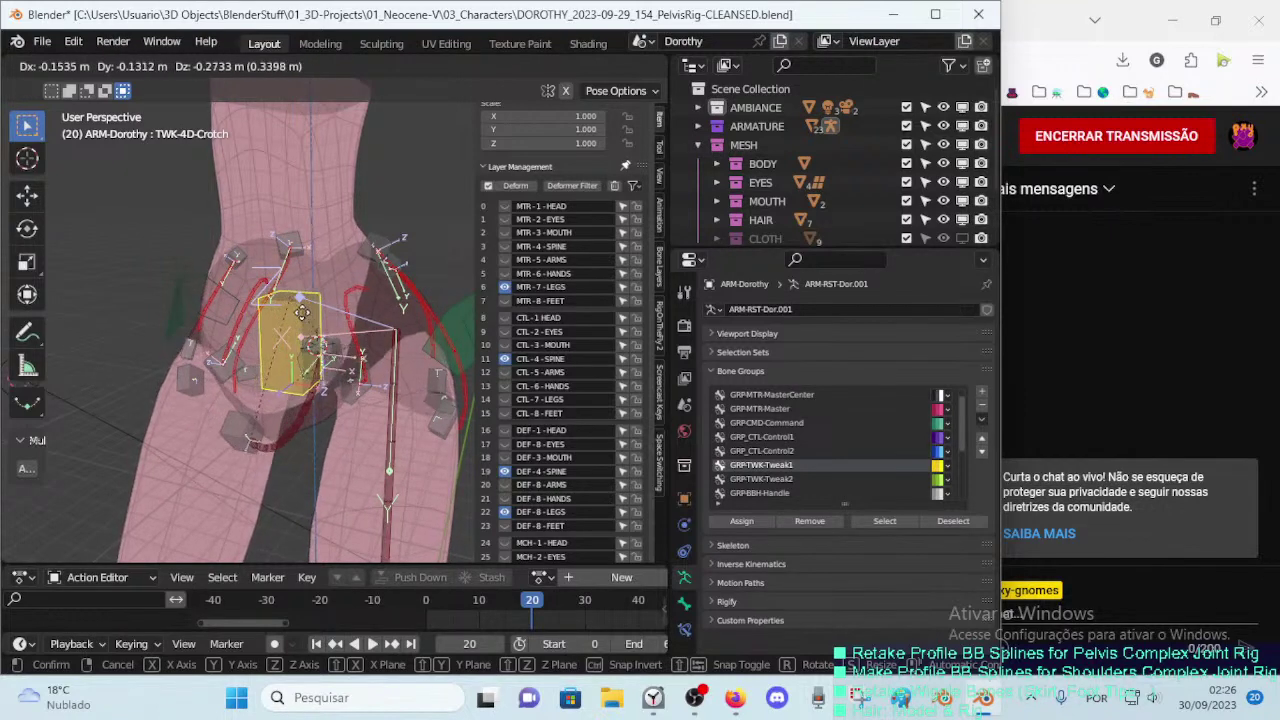
pyautogui.click(291, 305)
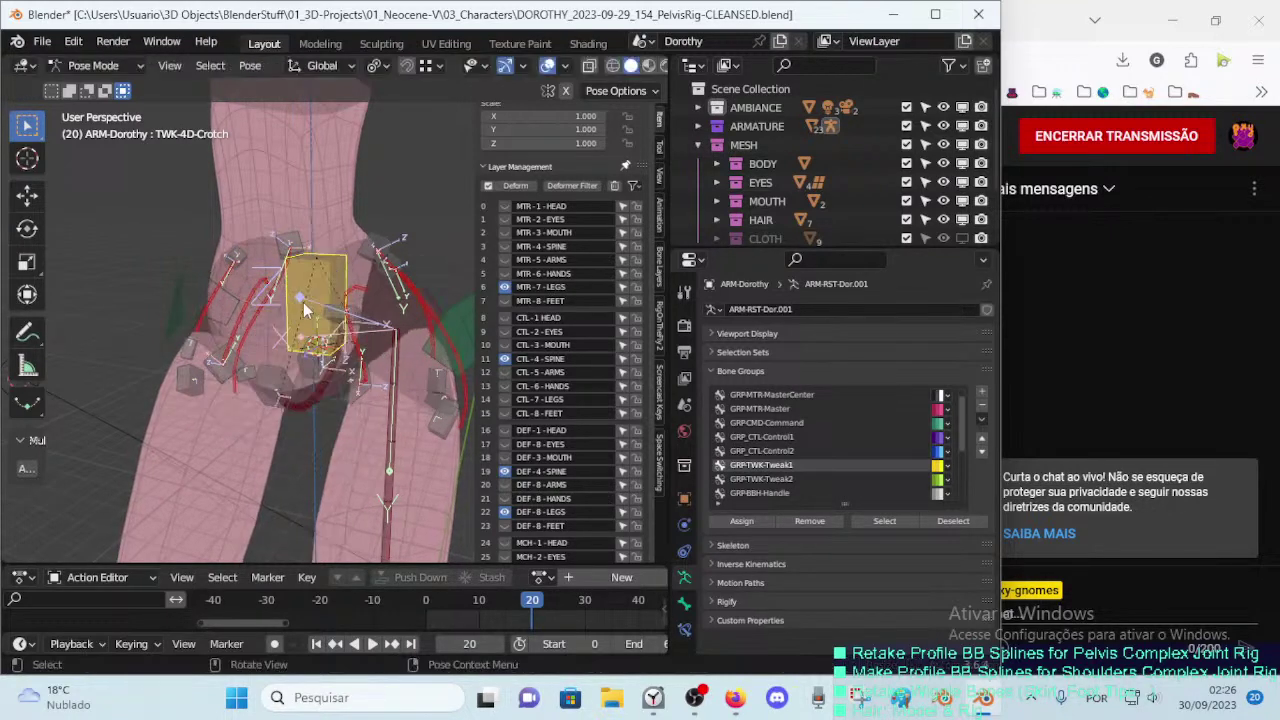
pyautogui.press('Tab')
pyautogui.click(358, 244)
# Step: Select CMD-Hips, show its Bone properties, and try moving it without committing
pyautogui.click(348, 246)
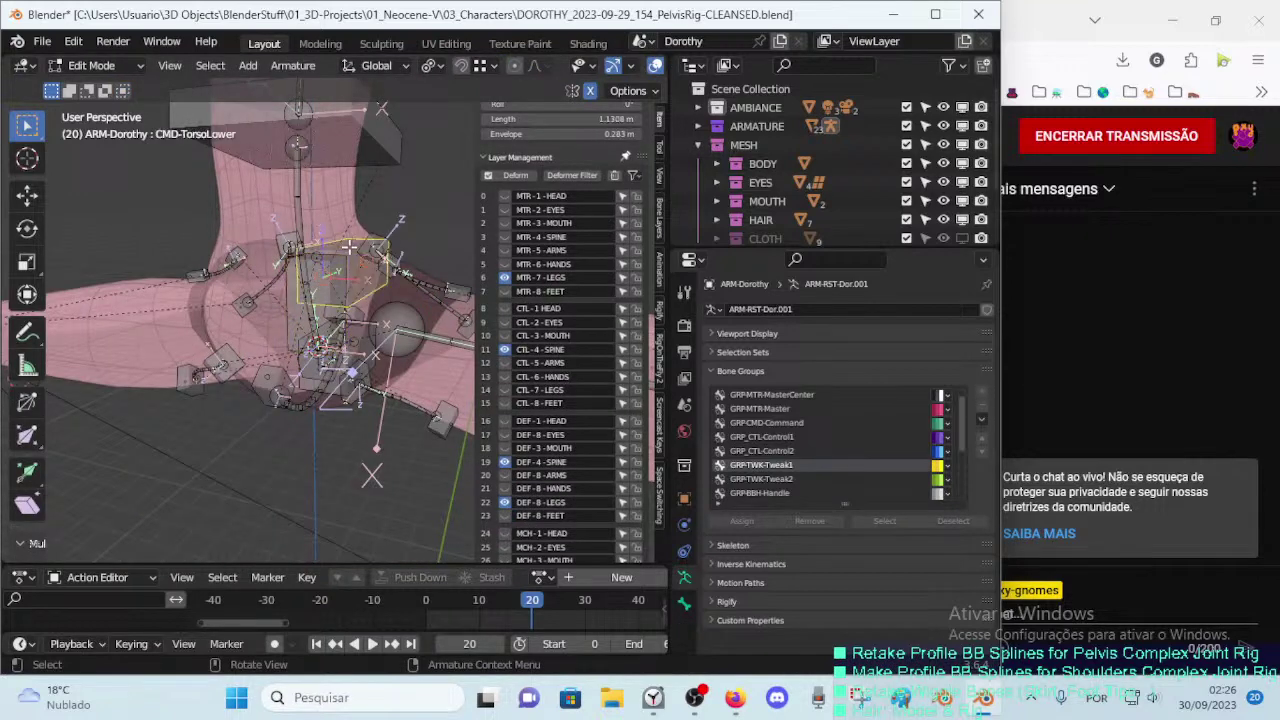
pyautogui.moveTo(386, 327); pyautogui.dragTo(300, 330, button='middle')
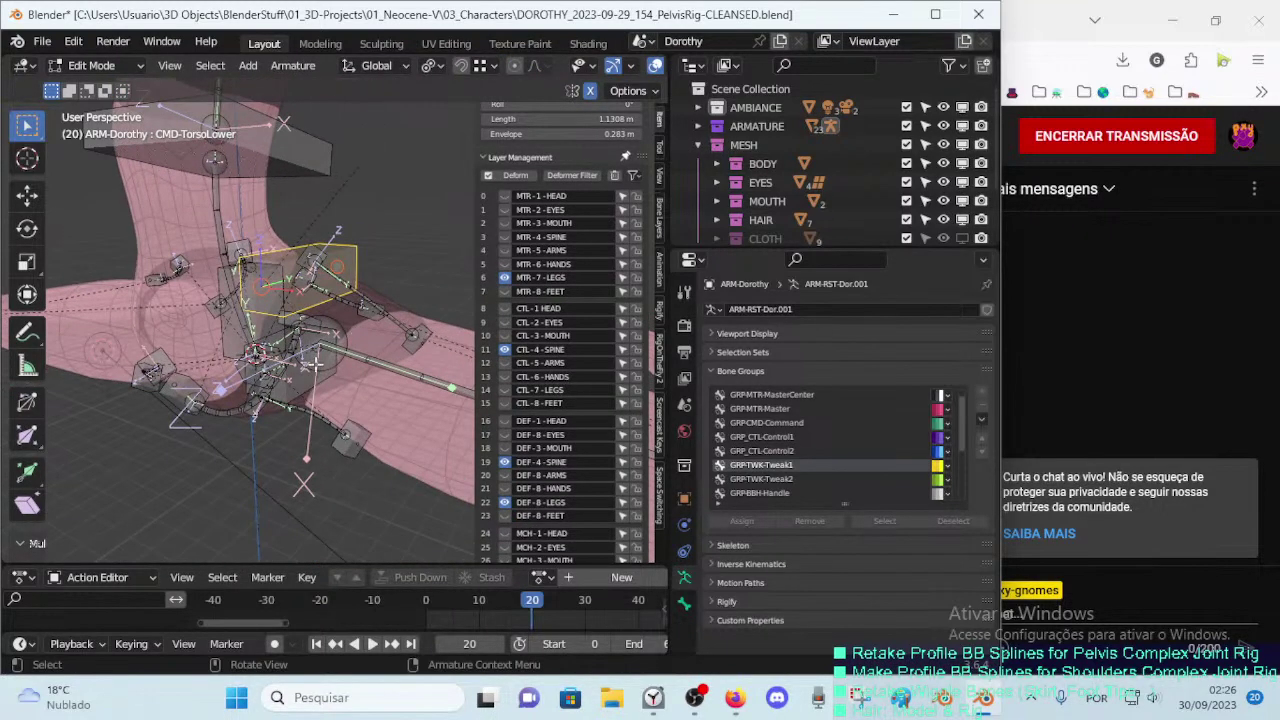
pyautogui.click(290, 355)
pyautogui.click(685, 605)
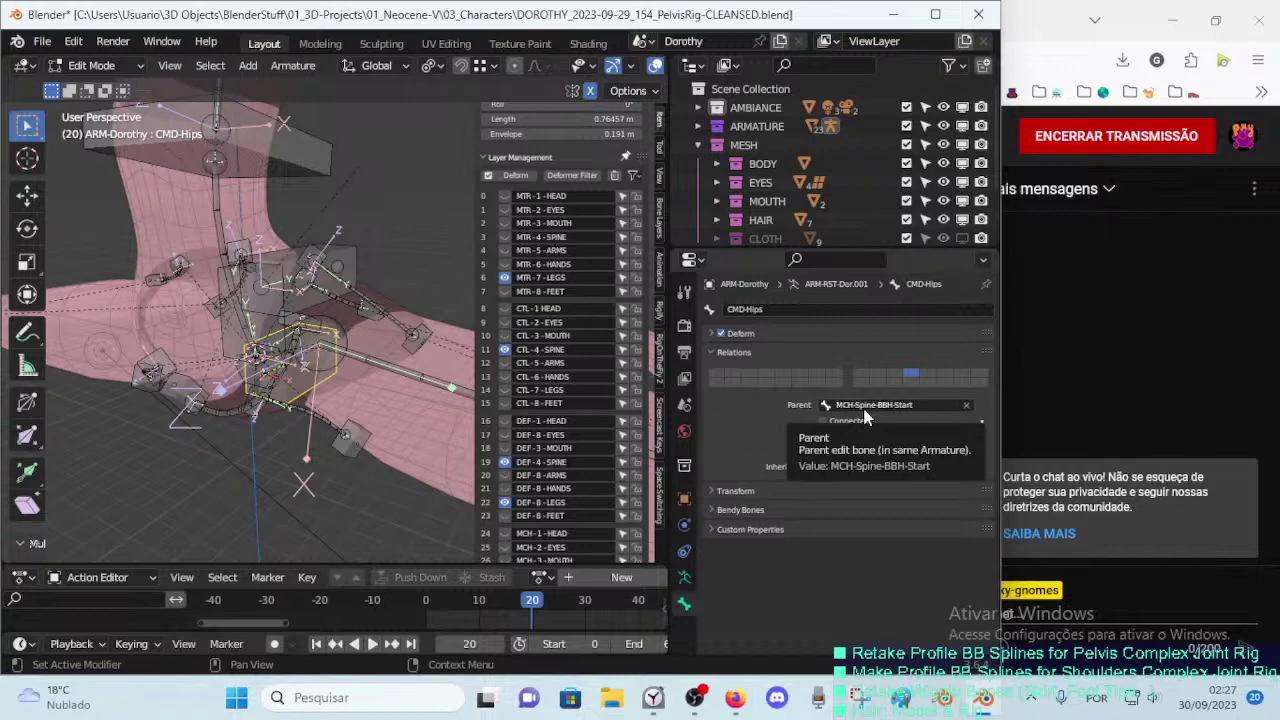
pyautogui.moveTo(400, 425)
pyautogui.mouseDown(button='middle')
pyautogui.moveTo(370, 440)
pyautogui.moveTo(313, 372)
pyautogui.mouseUp(button='middle')
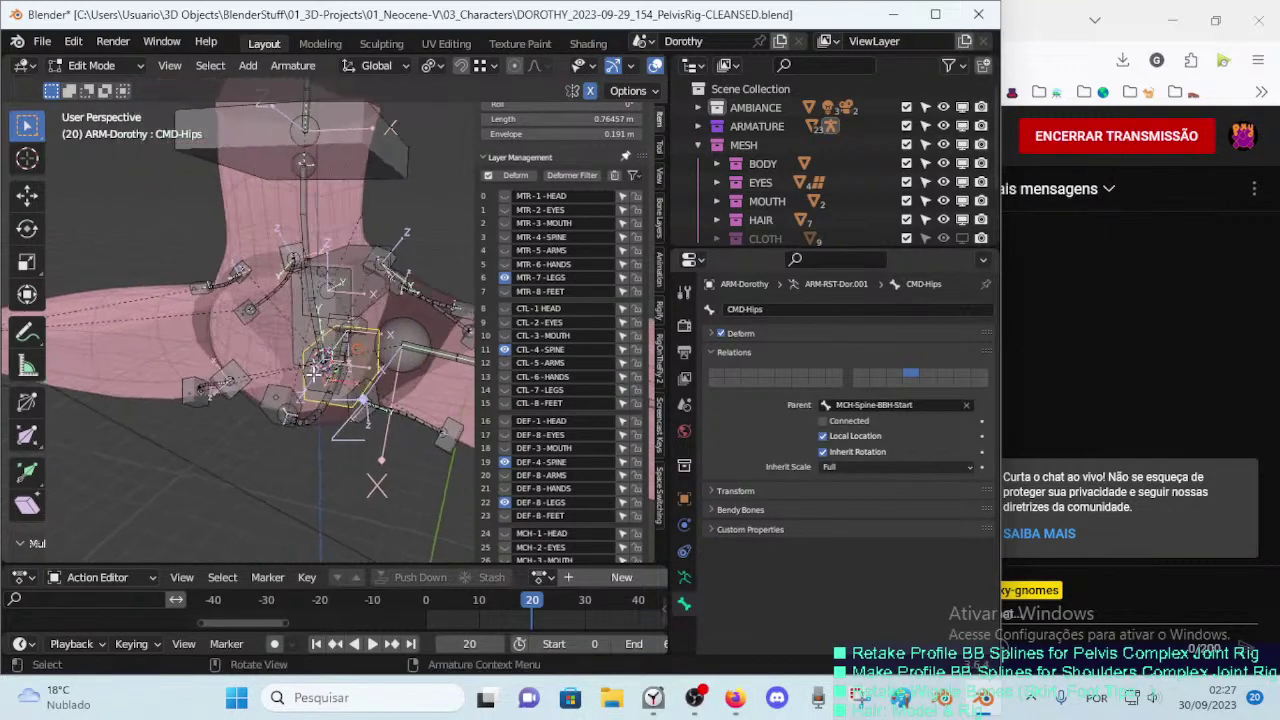
pyautogui.press('g')
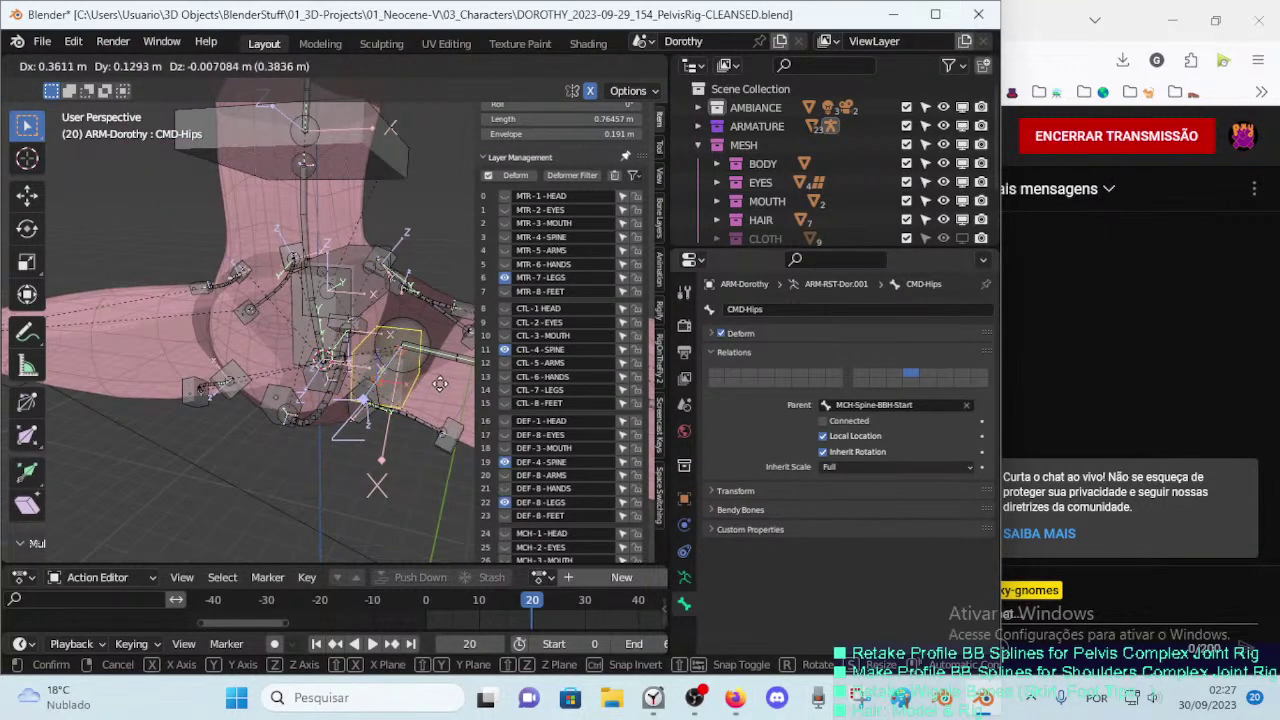
pyautogui.press('Escape')
# Step: Try moving the HDL-Spine.001 handle, cancel, then select CMD-Hips and TWK-4D-Crotch
pyautogui.click(313, 378)
pyautogui.press('g')
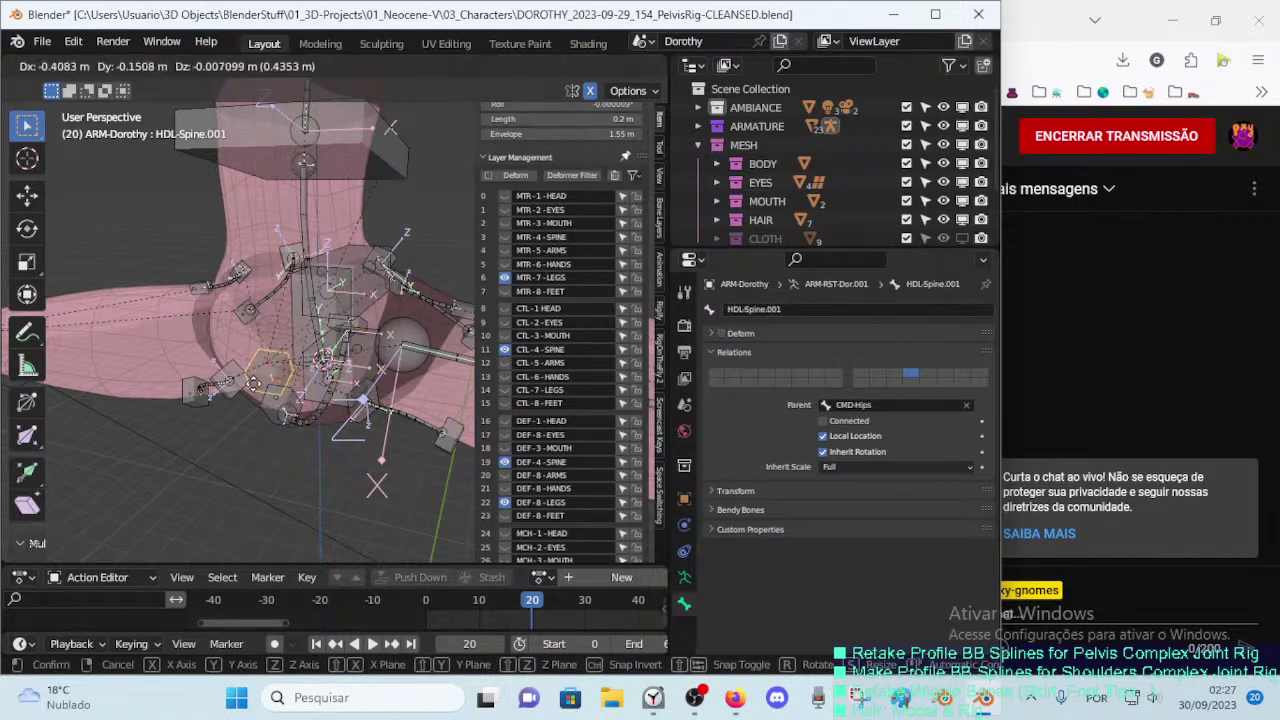
pyautogui.press('Escape')
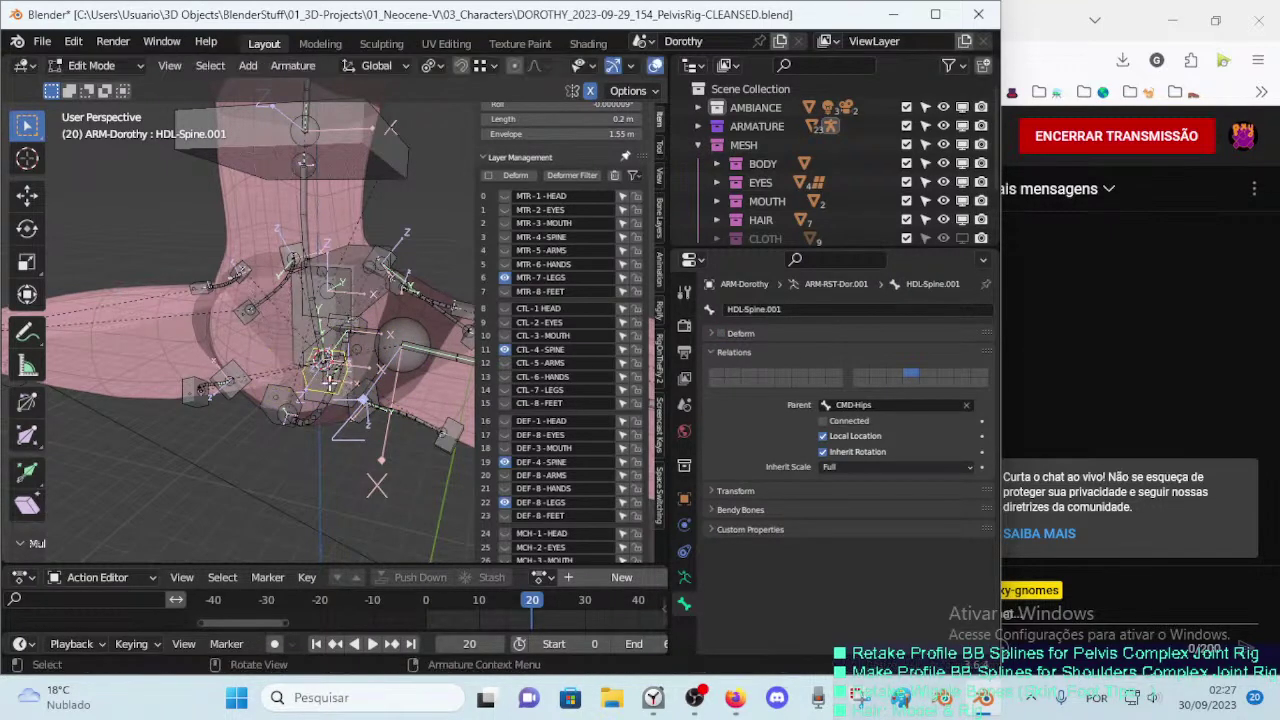
pyautogui.press('g')
pyautogui.press('Escape')
pyautogui.click(361, 366)
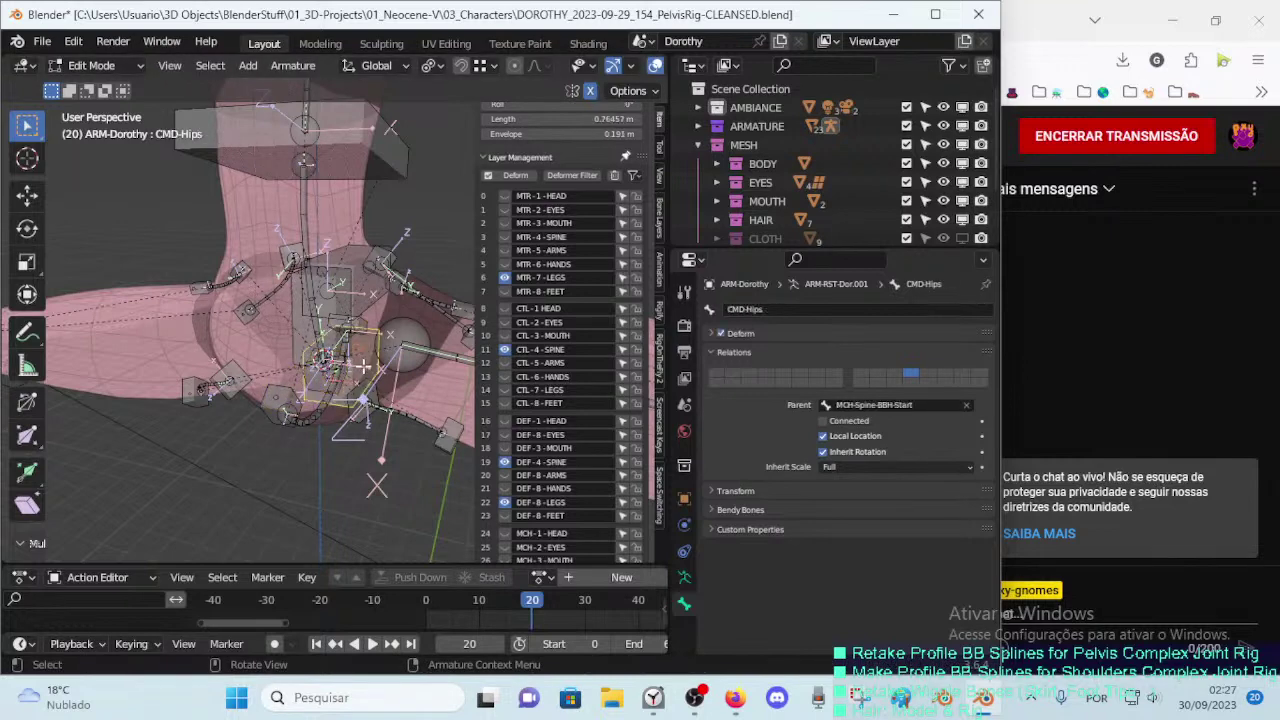
pyautogui.click(293, 336)
# Step: Show the MTR-4-SPINE bone layer and pick HDL-Spine.001 from the overlapping bones
pyautogui.keyDown('alt'); pyautogui.click(333, 372); pyautogui.keyUp('alt')
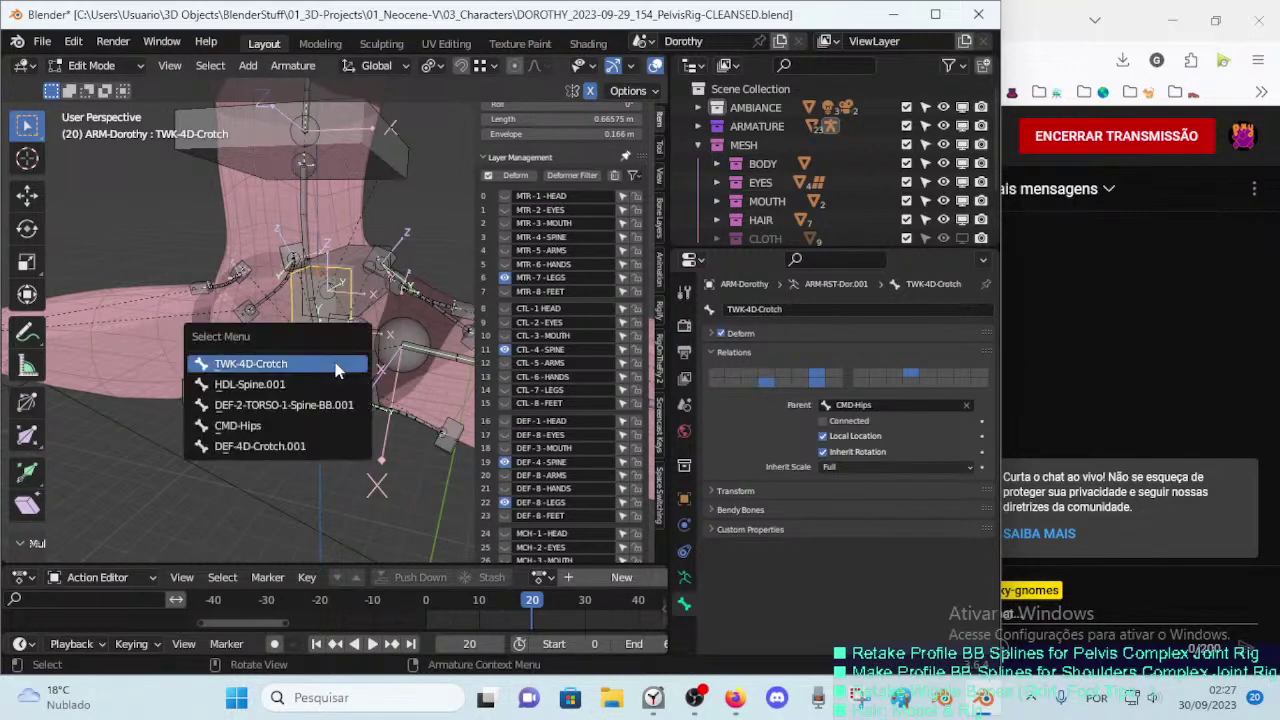
pyautogui.click(503, 237)
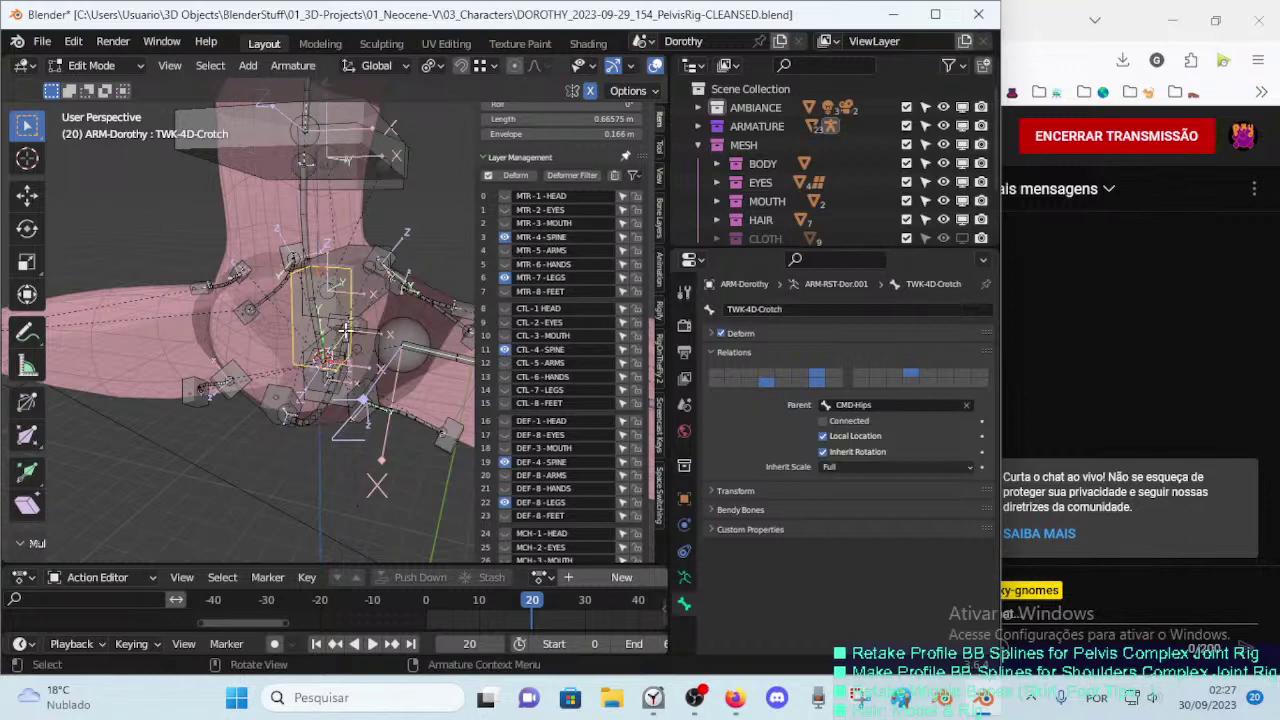
pyautogui.keyDown('alt'); pyautogui.click(330, 356); pyautogui.keyUp('alt')
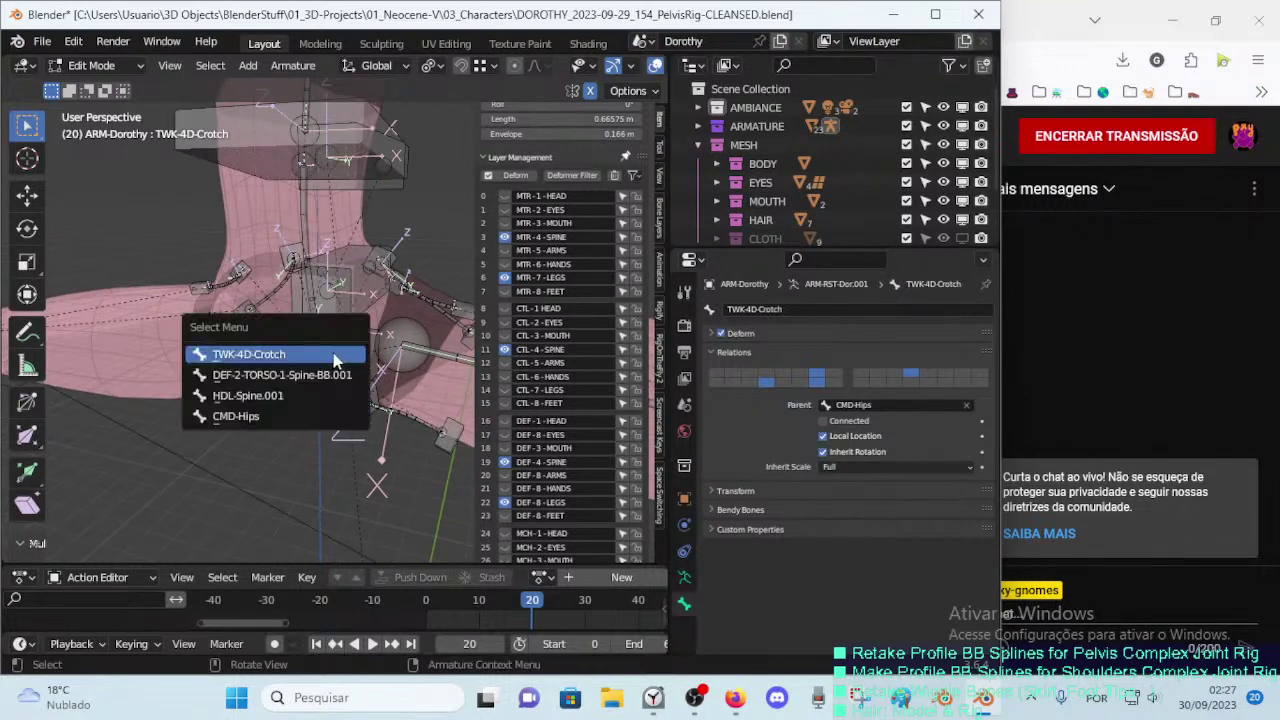
pyautogui.click(330, 376)
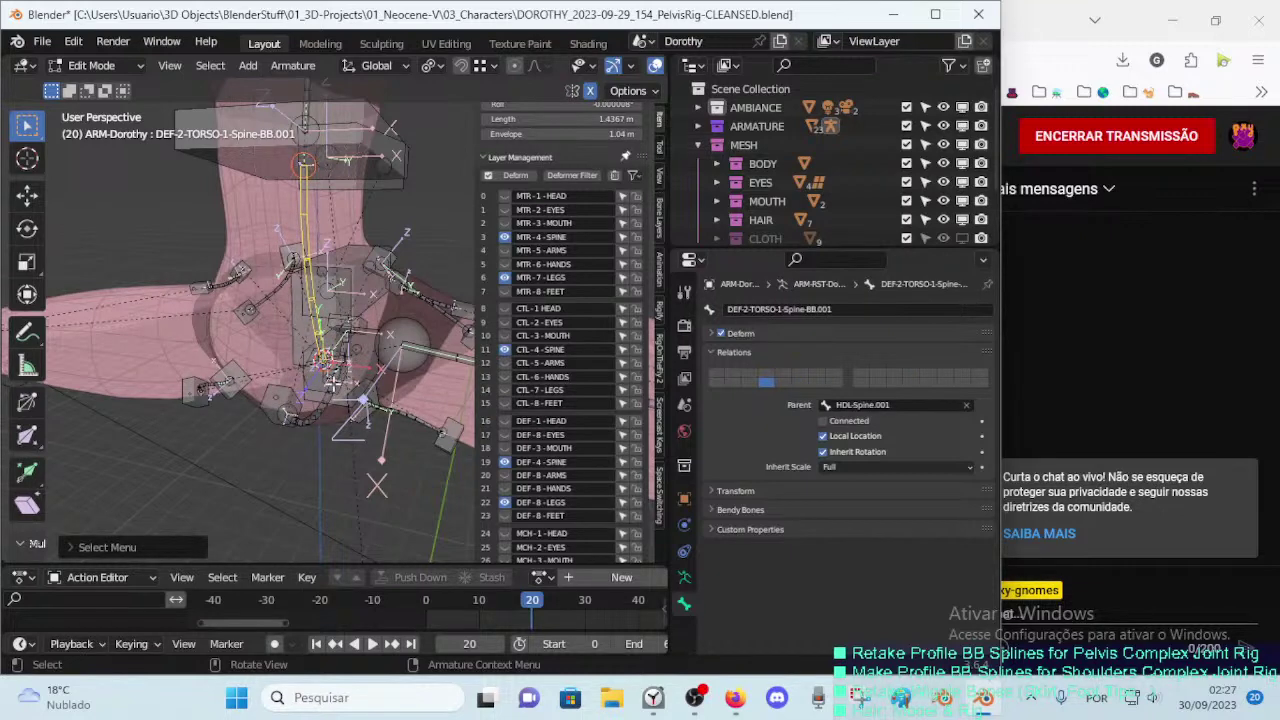
pyautogui.keyDown('alt'); pyautogui.click(330, 381); pyautogui.keyUp('alt')
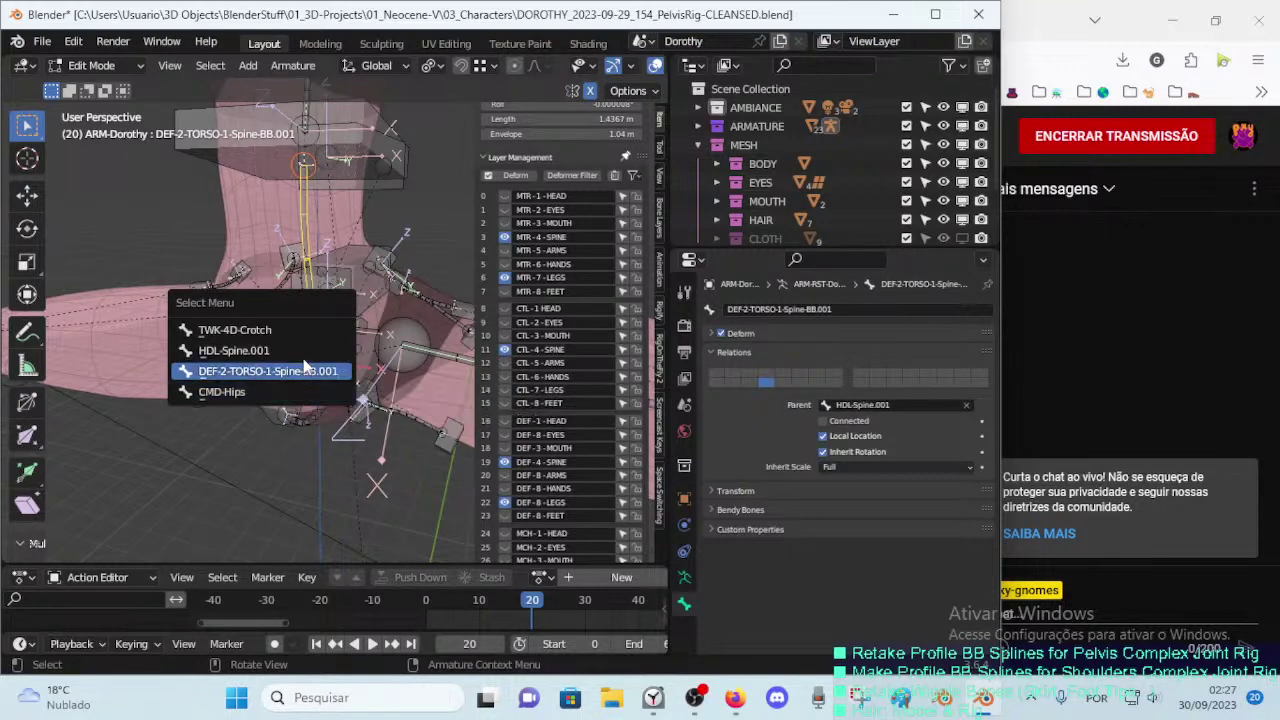
pyautogui.click(301, 348)
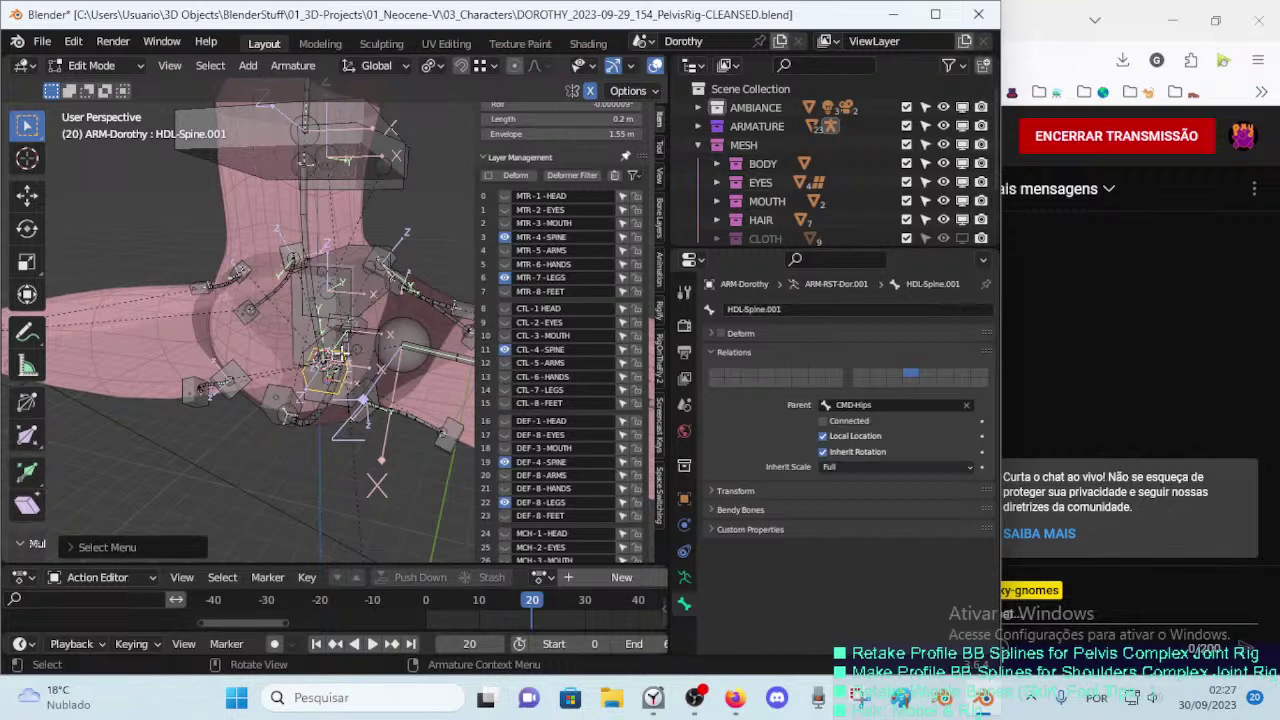
# Step: In Pose Mode, test-move the TWK-4D-Crotch tweak bone and the CMD-Hips control
pyautogui.hotkey('ctrl', 'Tab')
pyautogui.click(330, 320)
pyautogui.press('g')
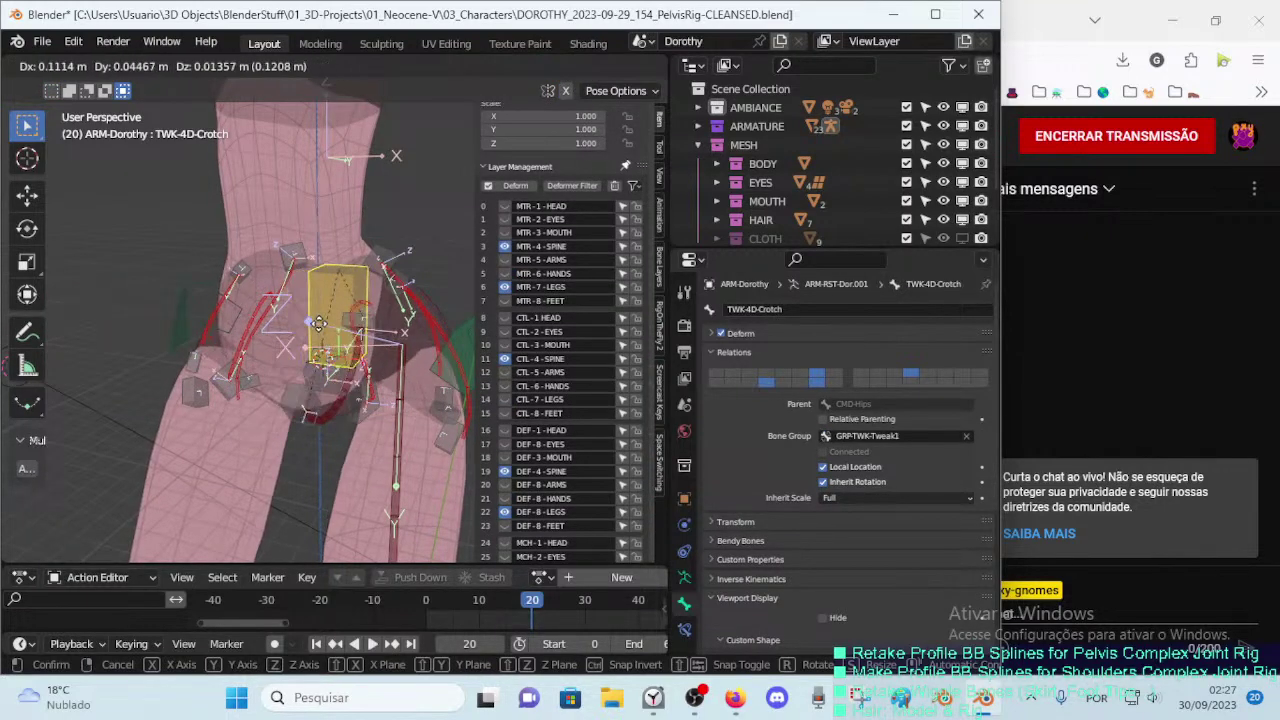
pyautogui.click(400, 330)
pyautogui.click(440, 330)
pyautogui.press('g')
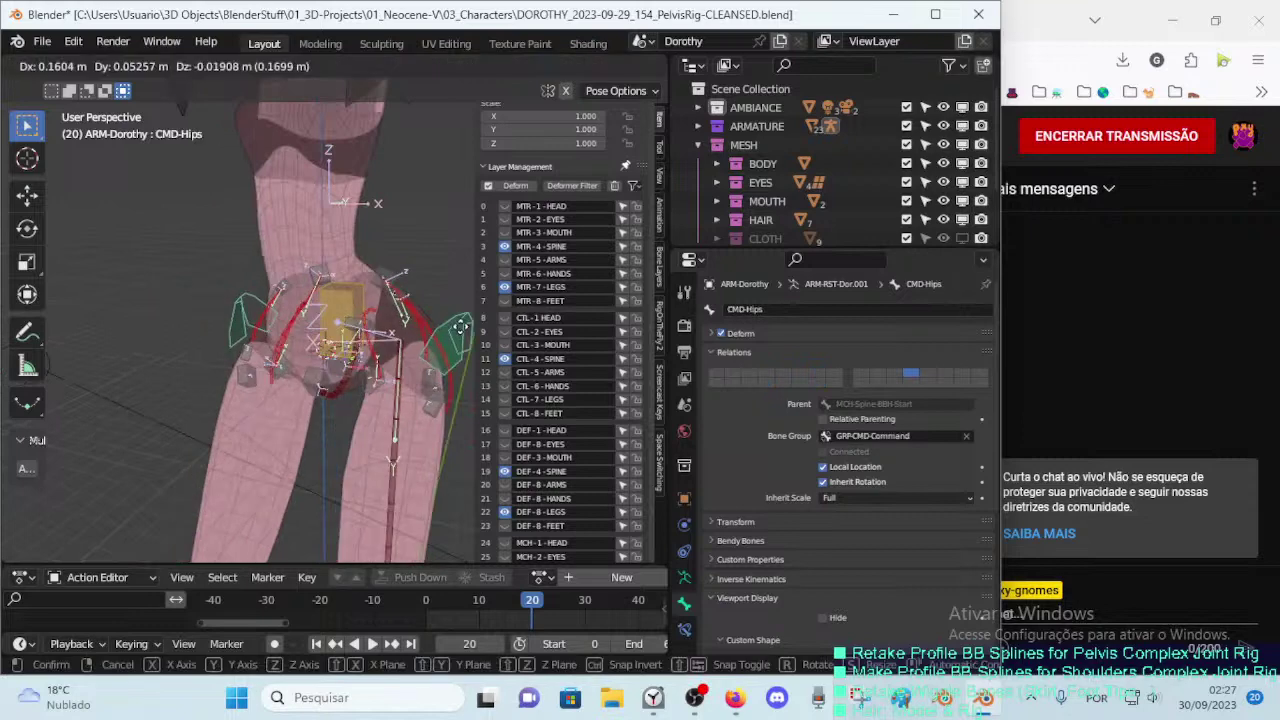
pyautogui.click(336, 297)
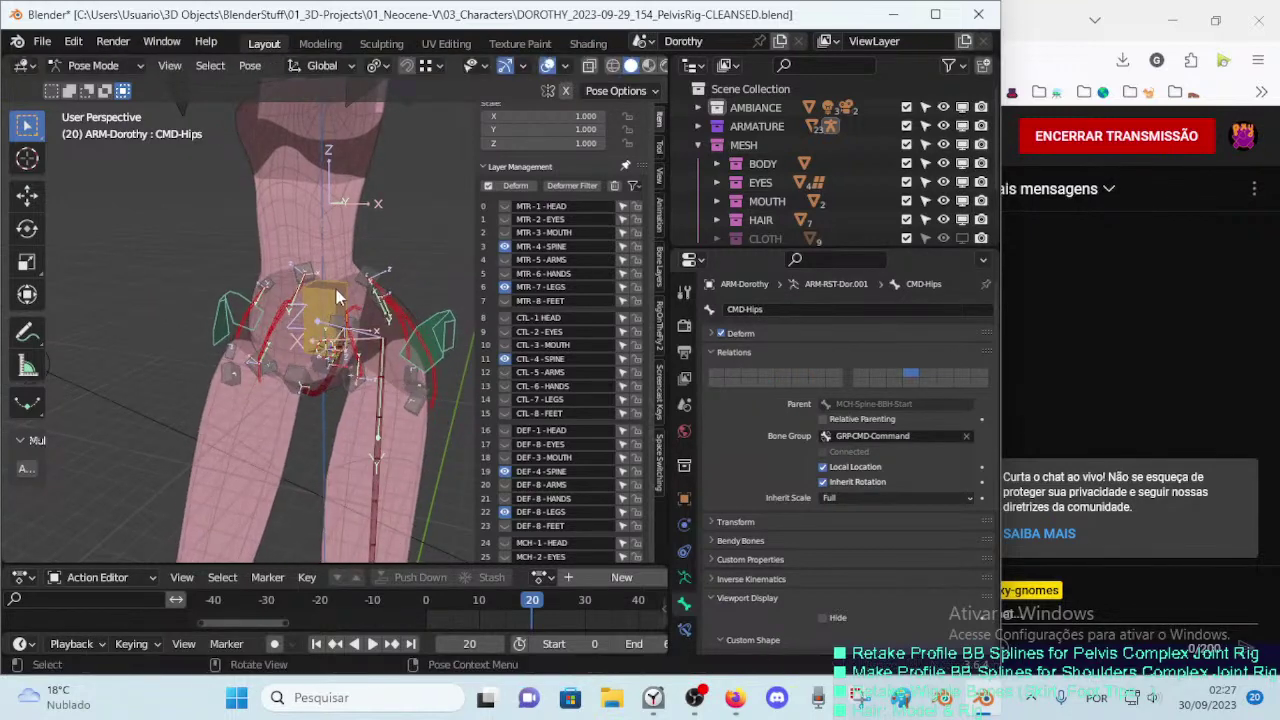
pyautogui.press('g')
pyautogui.press('Escape')
pyautogui.press('g')
pyautogui.press('Escape')
# Step: Test-rotate and move the HDL-Spine.001 handle, cancel, and start renaming it
pyautogui.click(318, 374)
pyautogui.press('r')
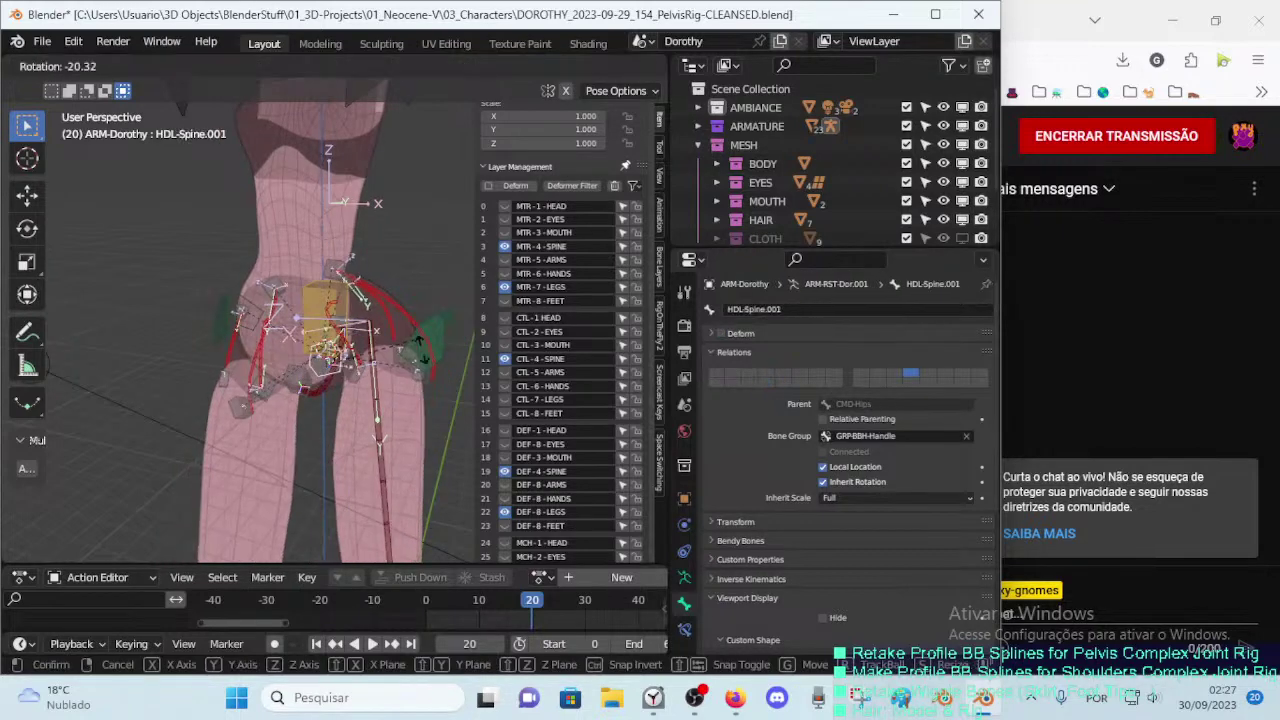
pyautogui.press('g')
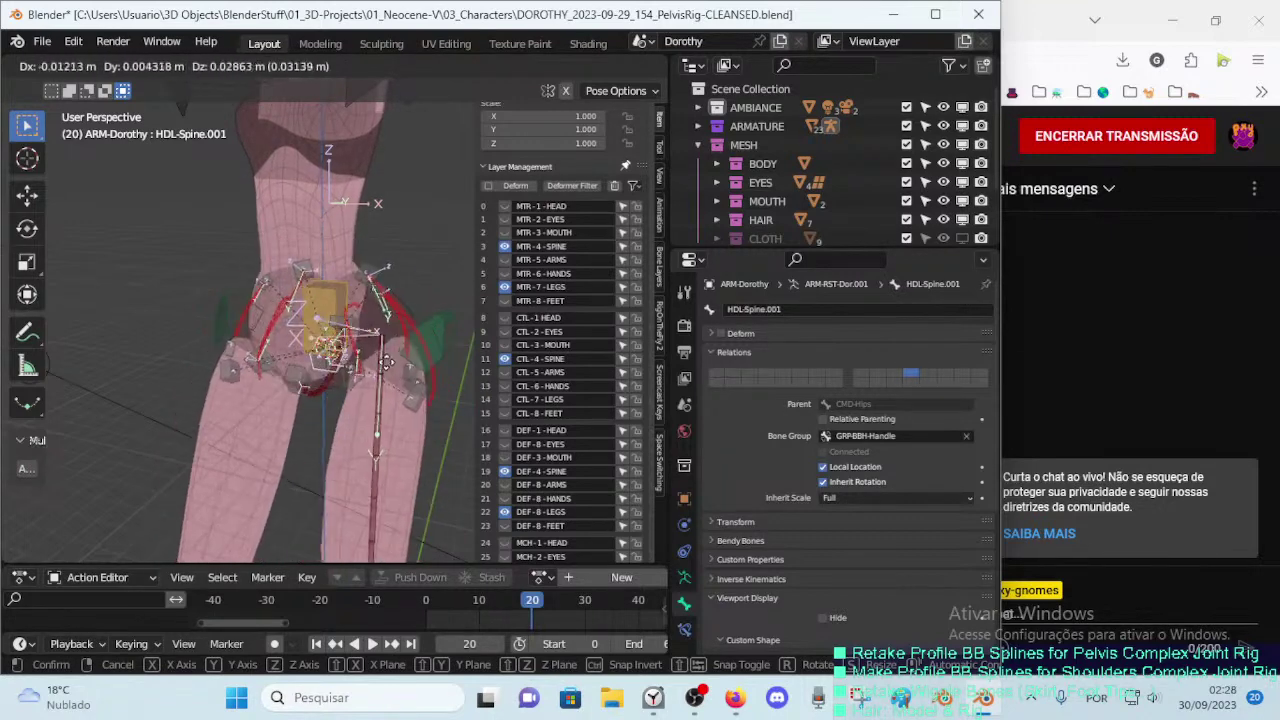
pyautogui.rightClick(356, 367)
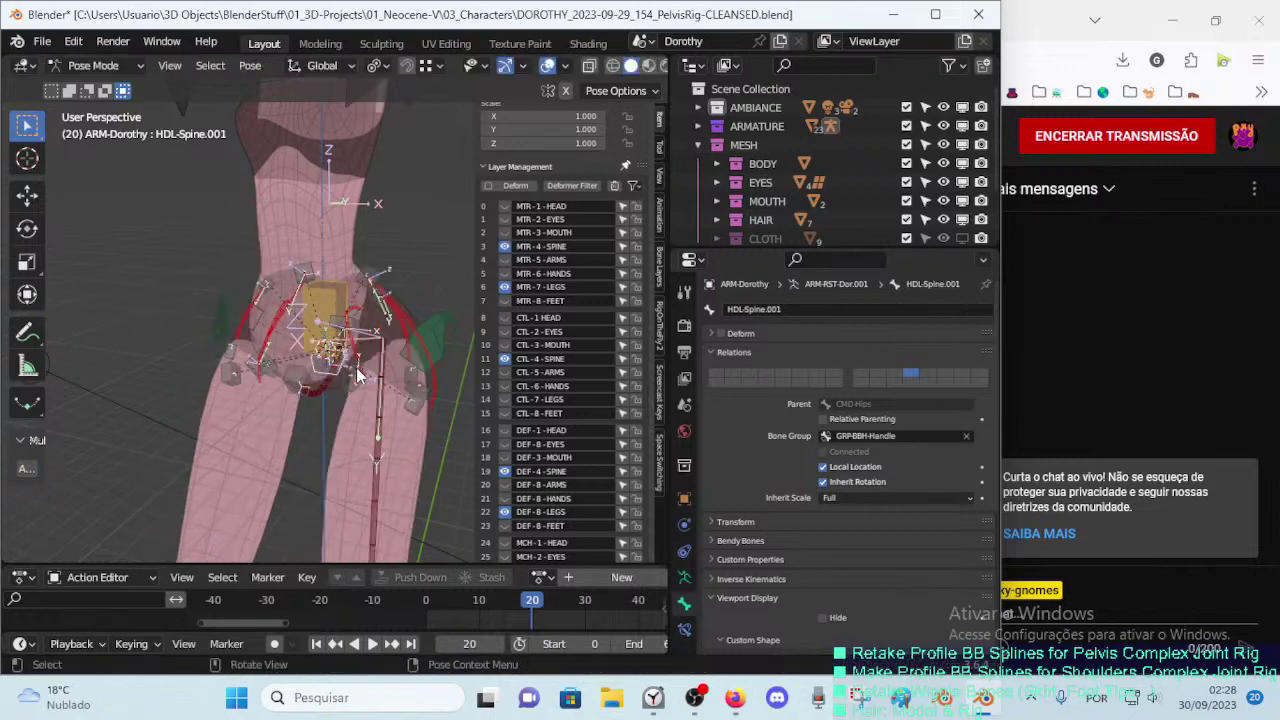
pyautogui.press('F2')
# Step: Rename the spine handle bone to HDL-4C-Spine.001
pyautogui.click(279, 378)
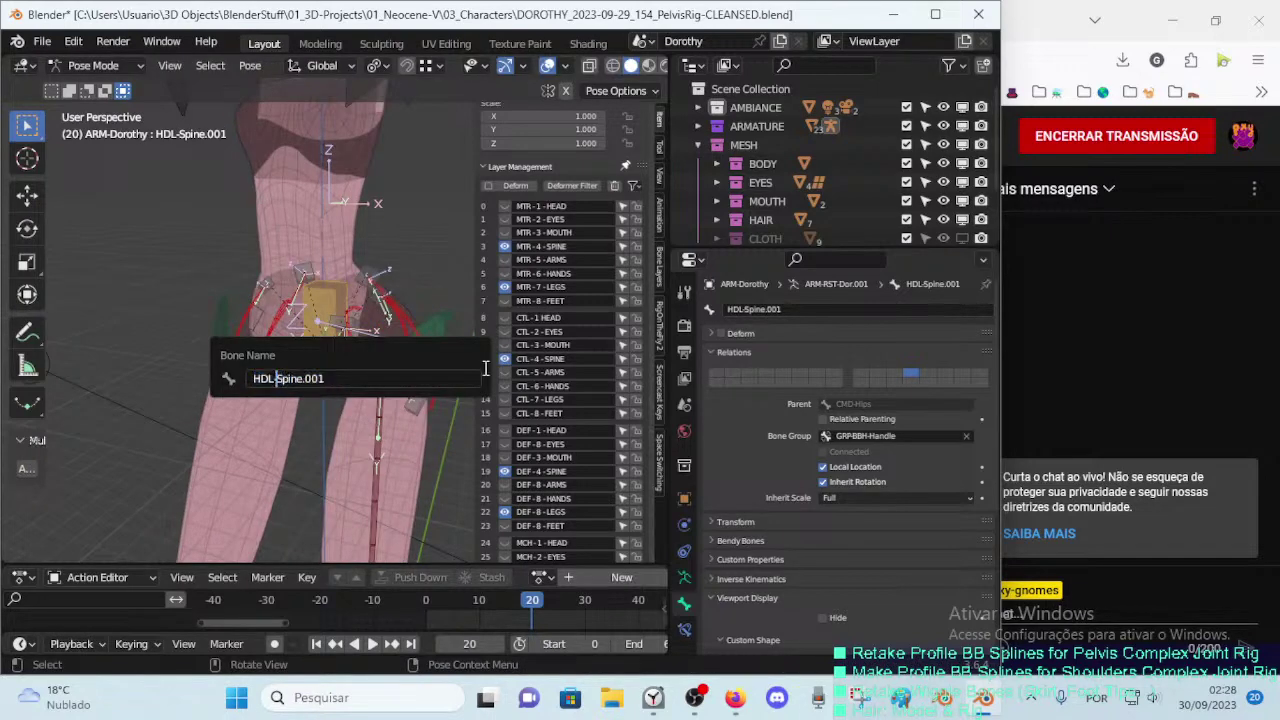
pyautogui.write('4C')
pyautogui.press('Return')
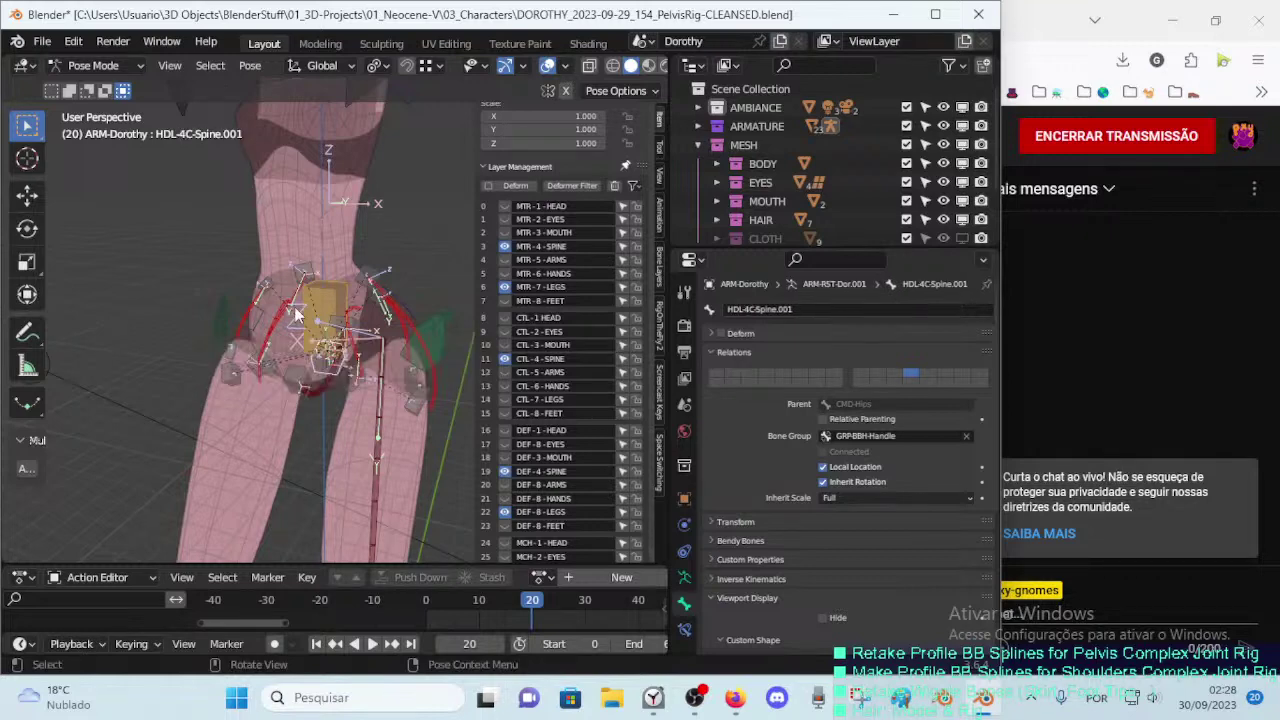
# Step: Test-move the TWK-4D-Crotch bone to a new position in Pose Mode
pyautogui.click(330, 295)
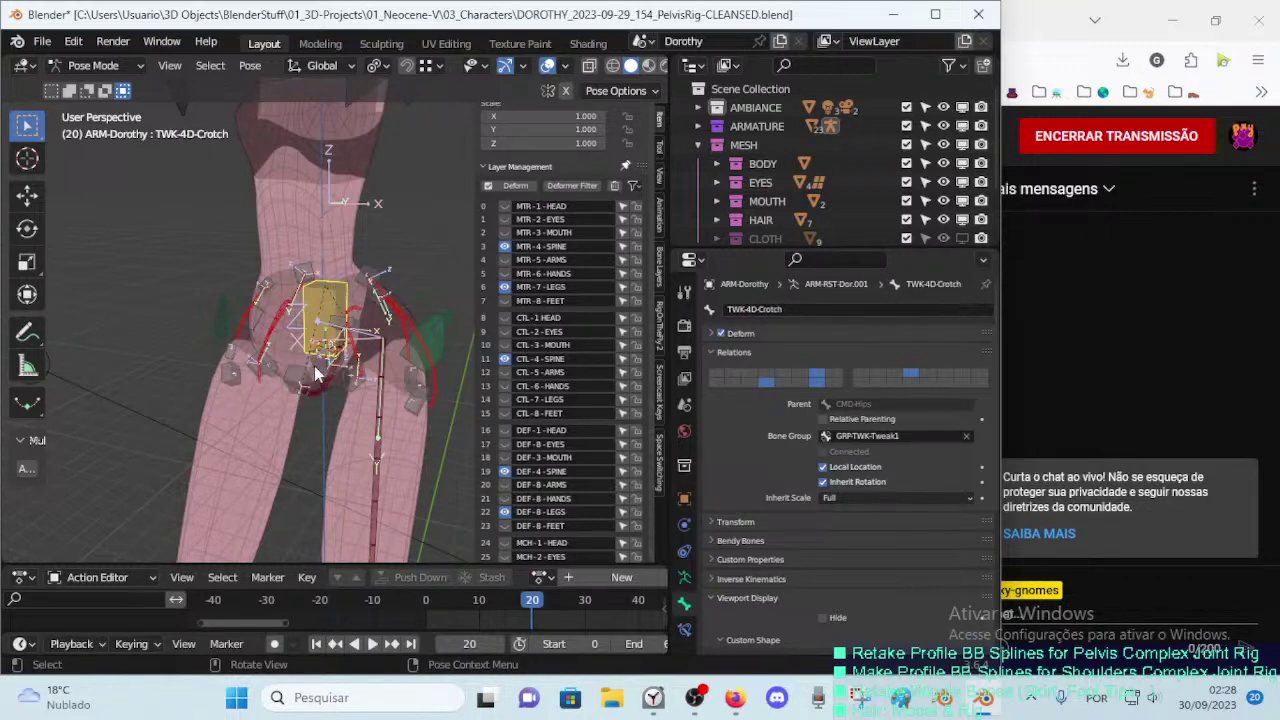
pyautogui.click(326, 340)
pyautogui.click(333, 297)
pyautogui.click(320, 368)
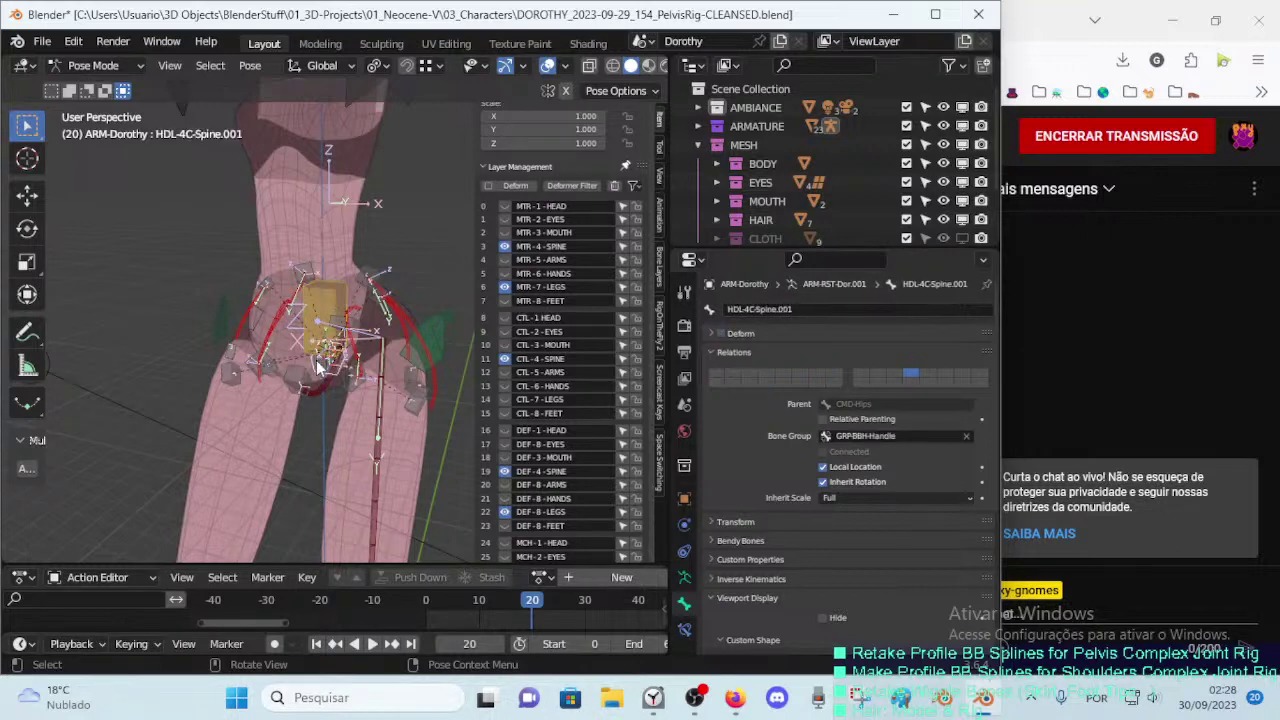
pyautogui.moveTo(318, 372); pyautogui.dragTo(305, 318, button='middle')
pyautogui.scroll(-2, 310, 340)
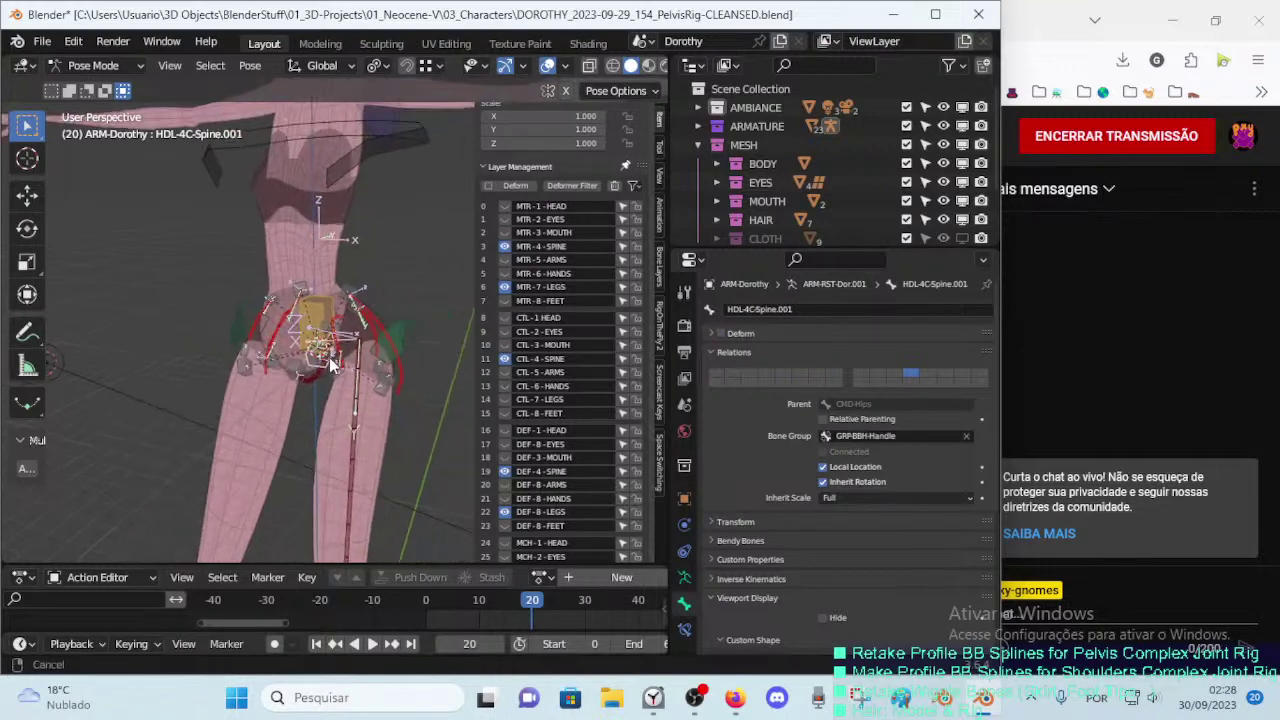
pyautogui.scroll(2, 310, 376)
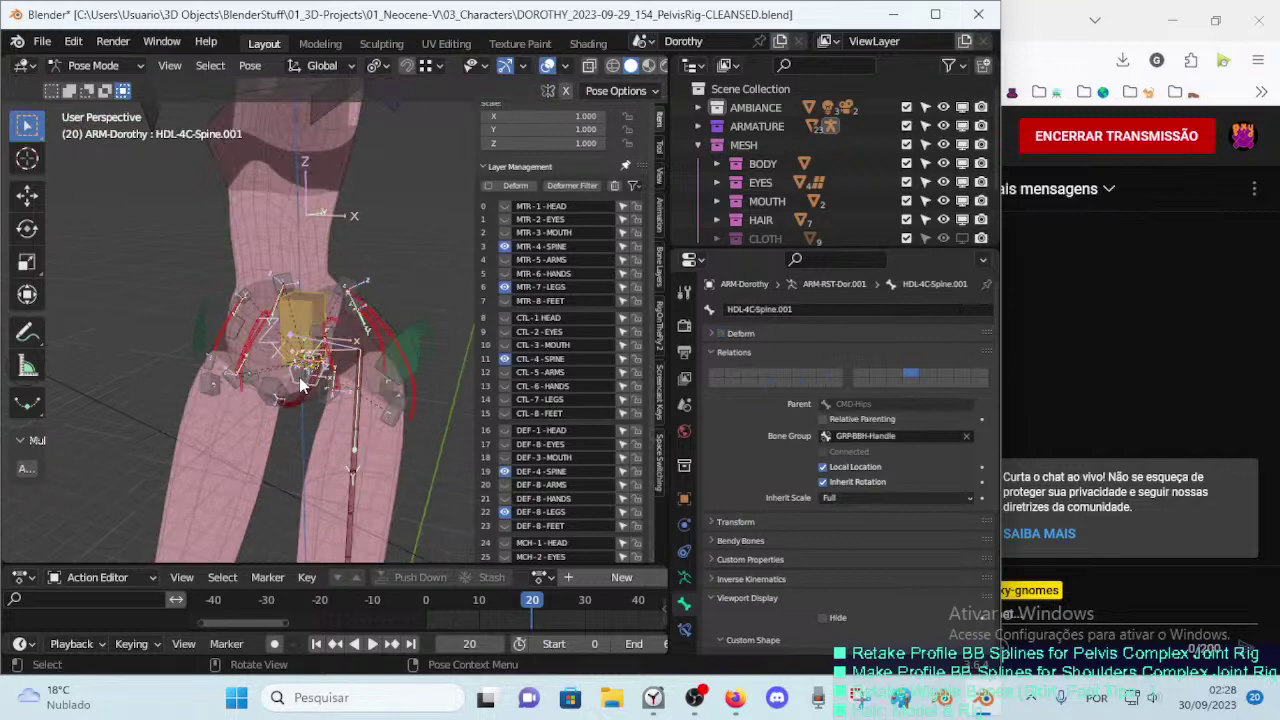
pyautogui.click(319, 301)
pyautogui.press('g')
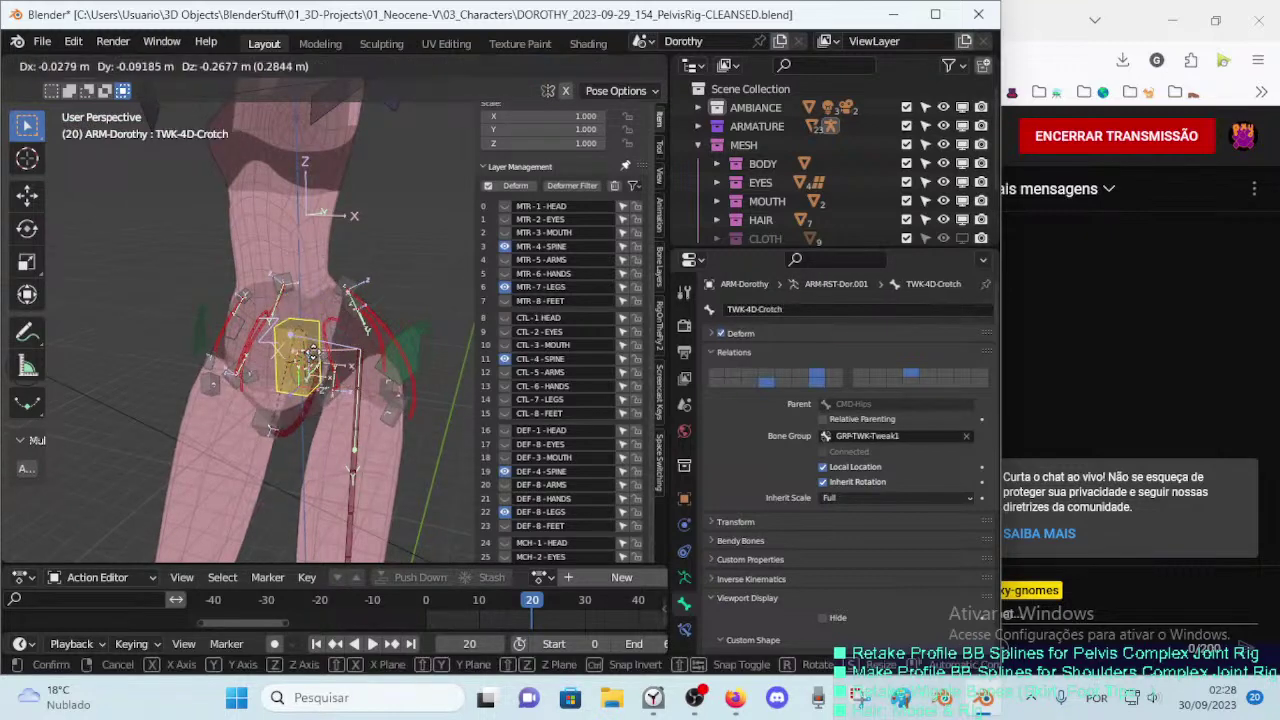
pyautogui.click(298, 353)
# Step: Move the HDL-4C-Spine.001 handle and place the CMD-Hips control slightly lower
pyautogui.click(296, 366)
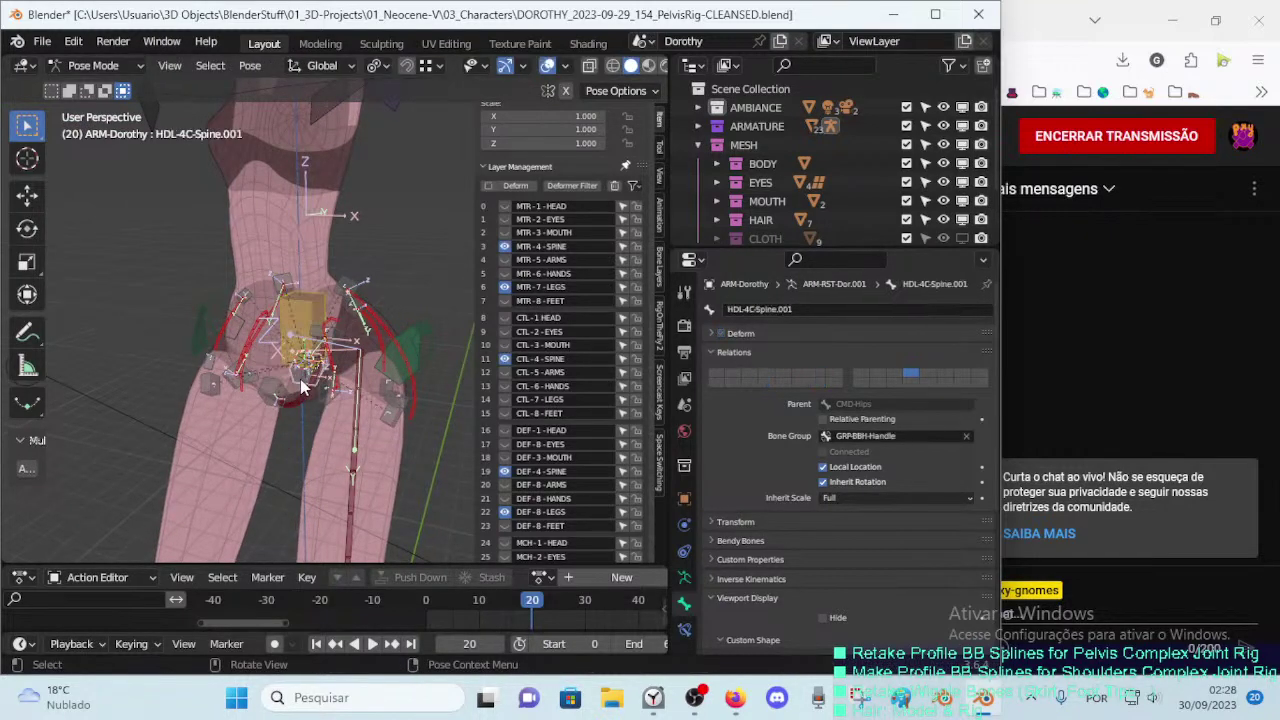
pyautogui.press('g')
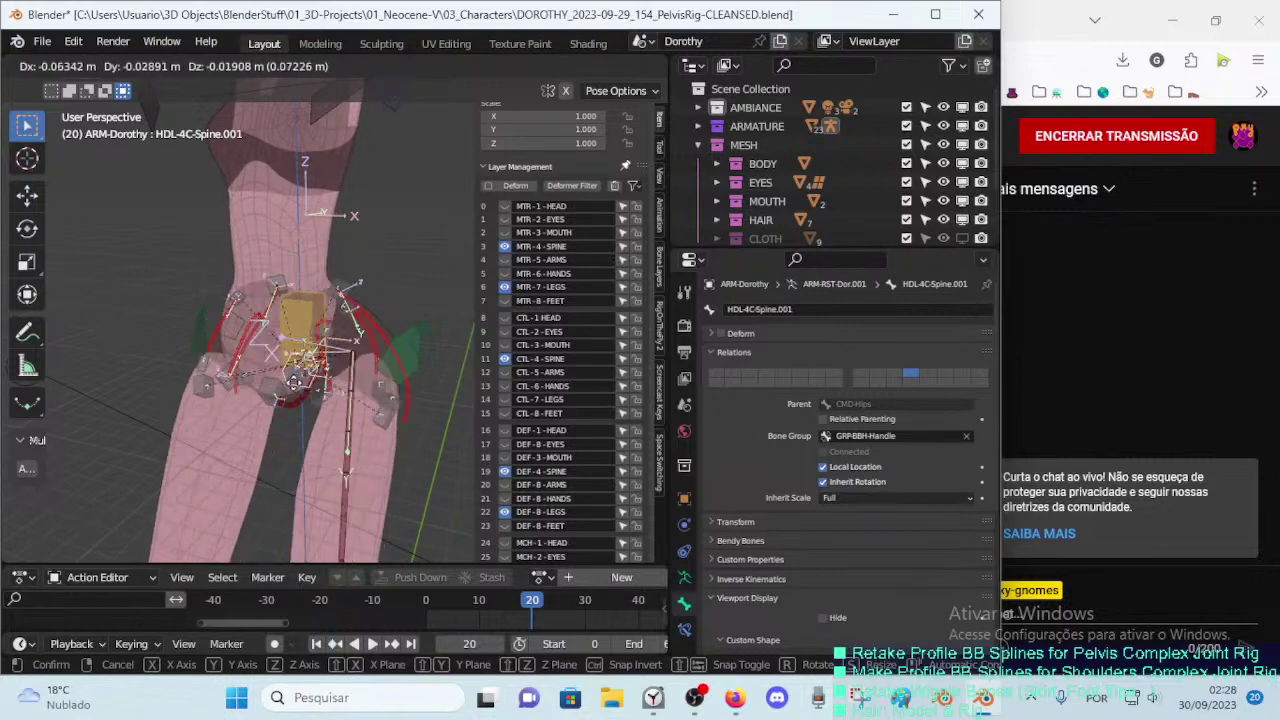
pyautogui.click(423, 323)
pyautogui.click(423, 323)
pyautogui.press('g')
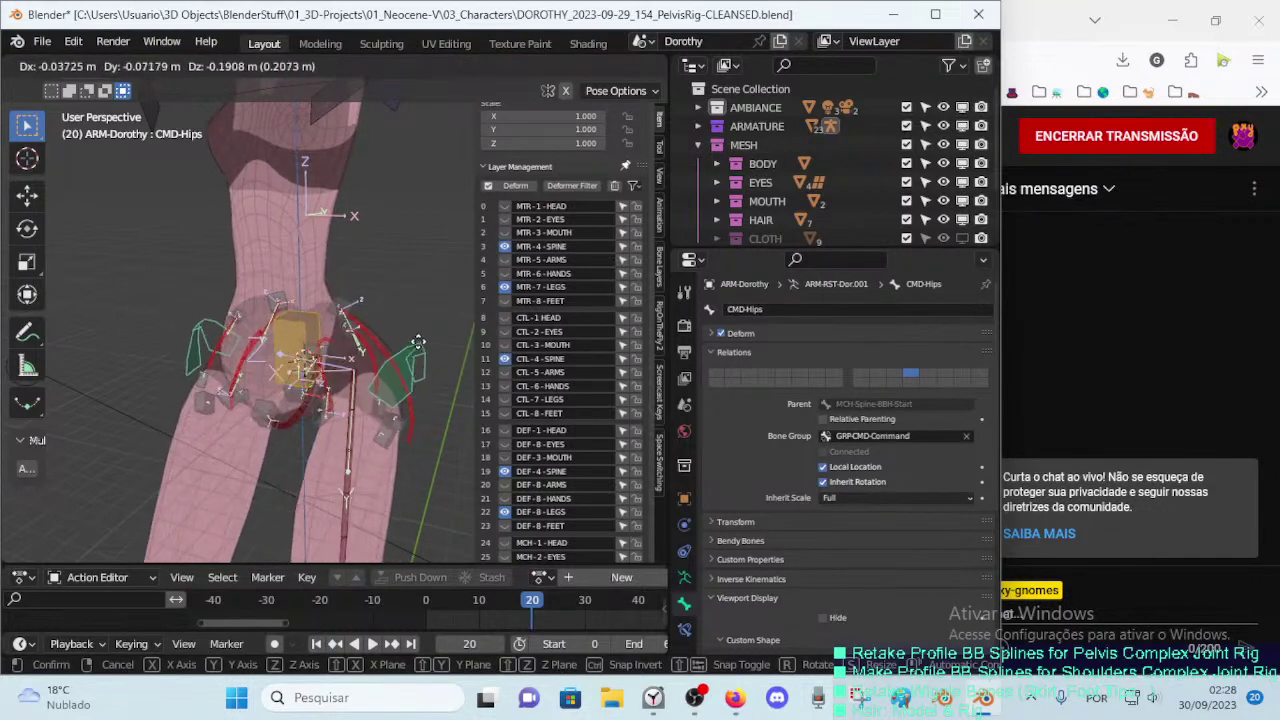
pyautogui.click(423, 332)
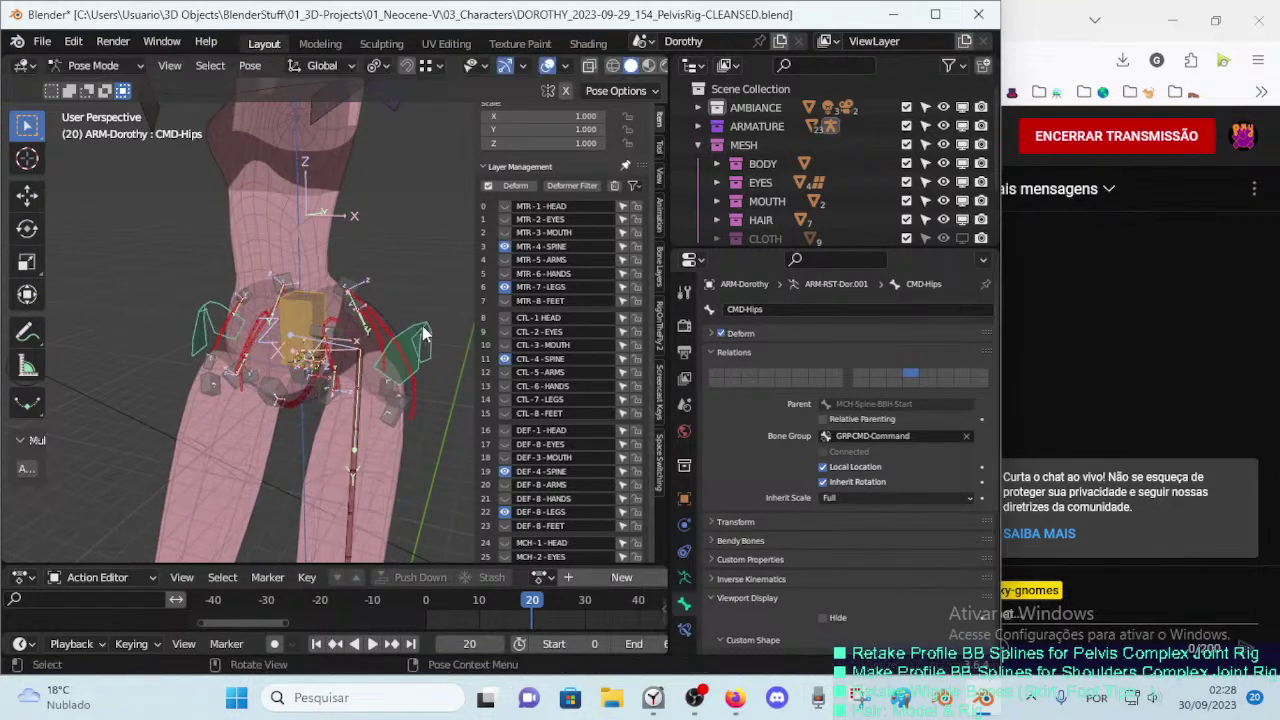
# Step: Save the file, then enter Edit Mode and select the HDL-7A-Pubis.L.001 handle
pyautogui.hotkey('ctrl', 's')
pyautogui.scroll(3, 418, 333)
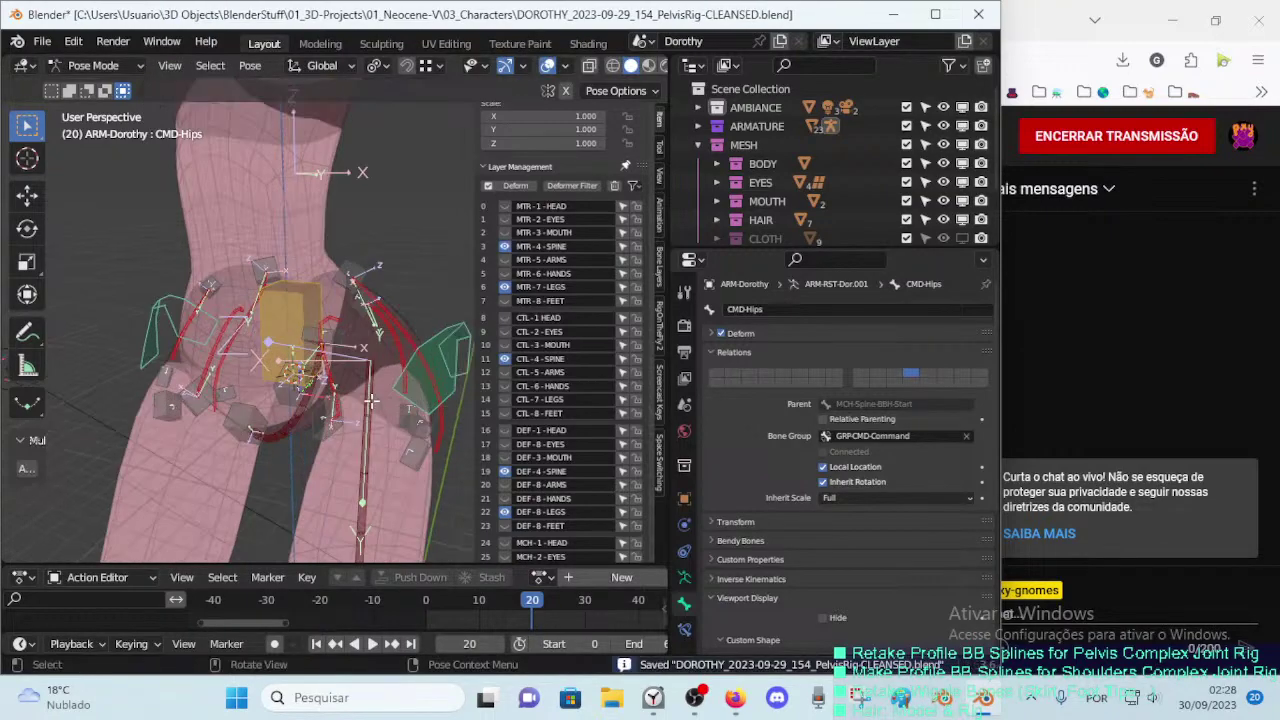
pyautogui.press('Tab')
pyautogui.moveTo(418, 333)
pyautogui.mouseDown(button='middle')
pyautogui.moveTo(331, 429)
pyautogui.moveTo(344, 346)
pyautogui.mouseUp(button='middle')
pyautogui.scroll(3, 356, 410)
pyautogui.click(356, 410)
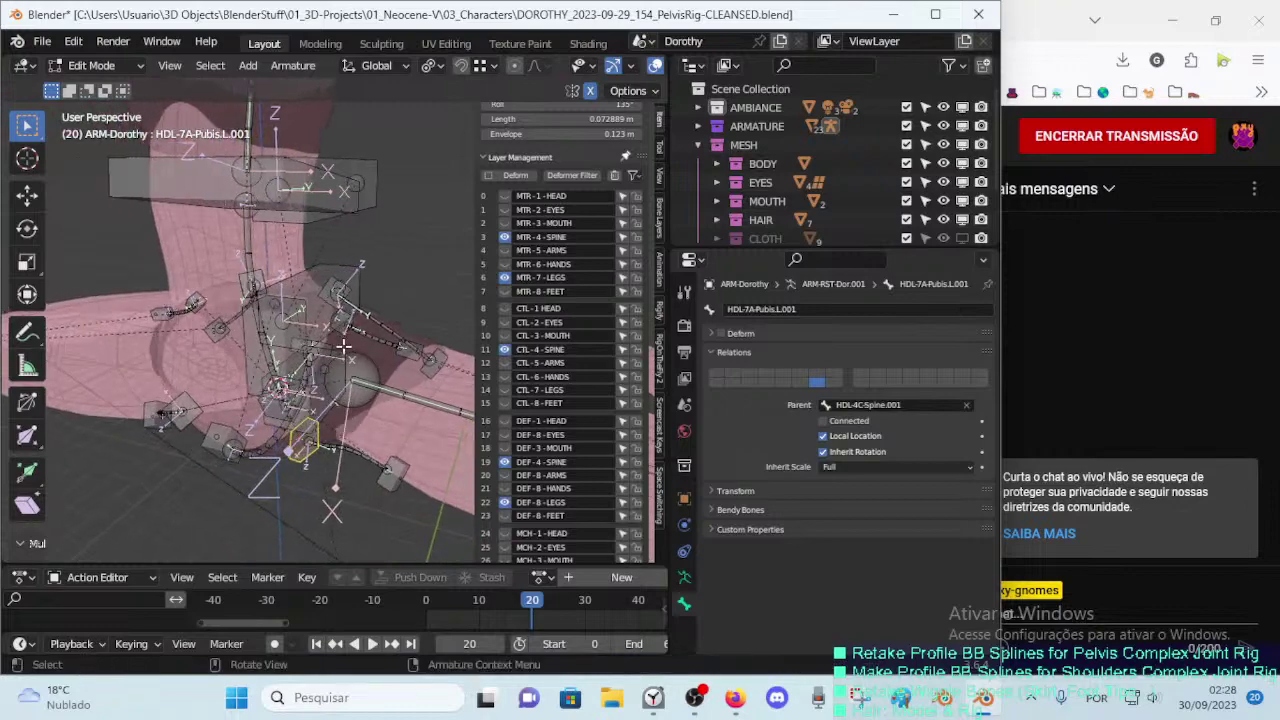
# Step: Parent the HDL-7A Buttocks, Hips and Pubis .L.001 handles to TWK-4D-Crotch with Keep Offset, then enter Pose Mode
pyautogui.click(338, 326)
pyautogui.moveTo(329, 291)
pyautogui.mouseDown(button='middle')
pyautogui.moveTo(317, 324)
pyautogui.moveTo(285, 348)
pyautogui.moveTo(366, 350)
pyautogui.moveTo(371, 385)
pyautogui.moveTo(252, 376)
pyautogui.mouseUp(button='middle')
pyautogui.click(285, 348)
pyautogui.click(285, 348)
pyautogui.click(285, 348)
pyautogui.click(366, 350)
pyautogui.click(371, 385)
pyautogui.keyDown('shift'); pyautogui.click(215, 356); pyautogui.keyUp('shift')
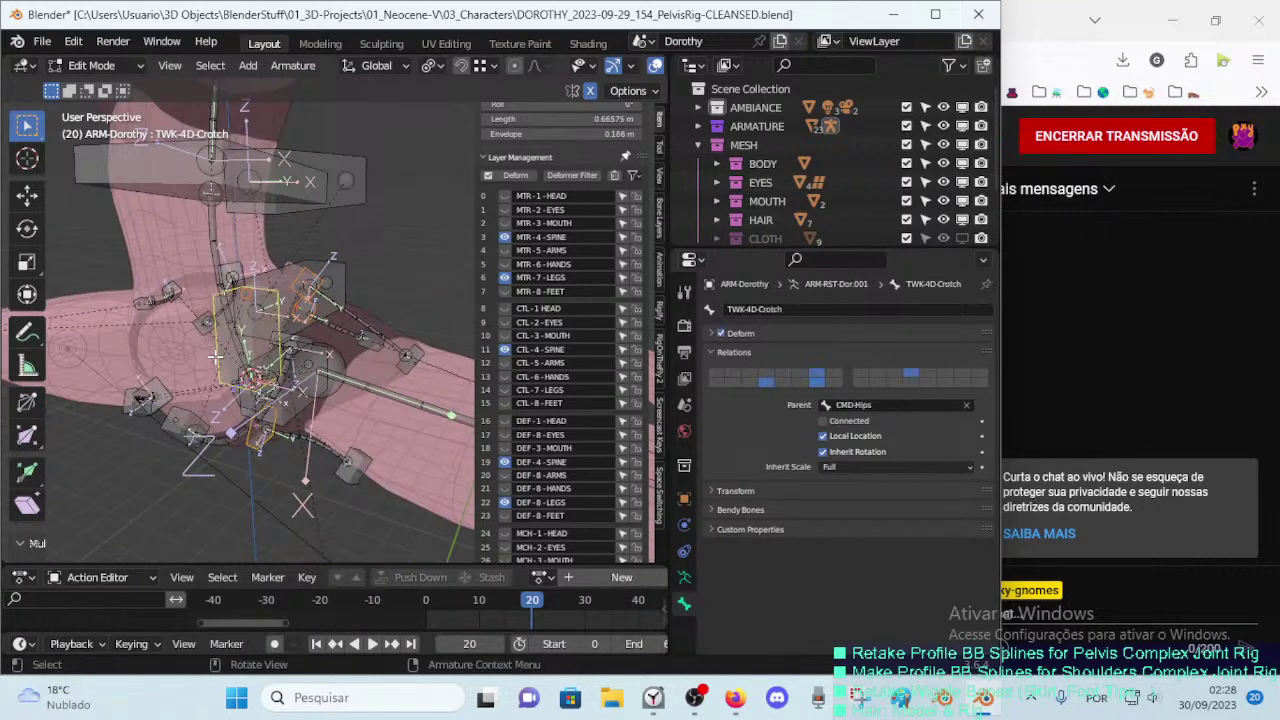
pyautogui.hotkey('ctrl', 'p')
pyautogui.click(215, 354)
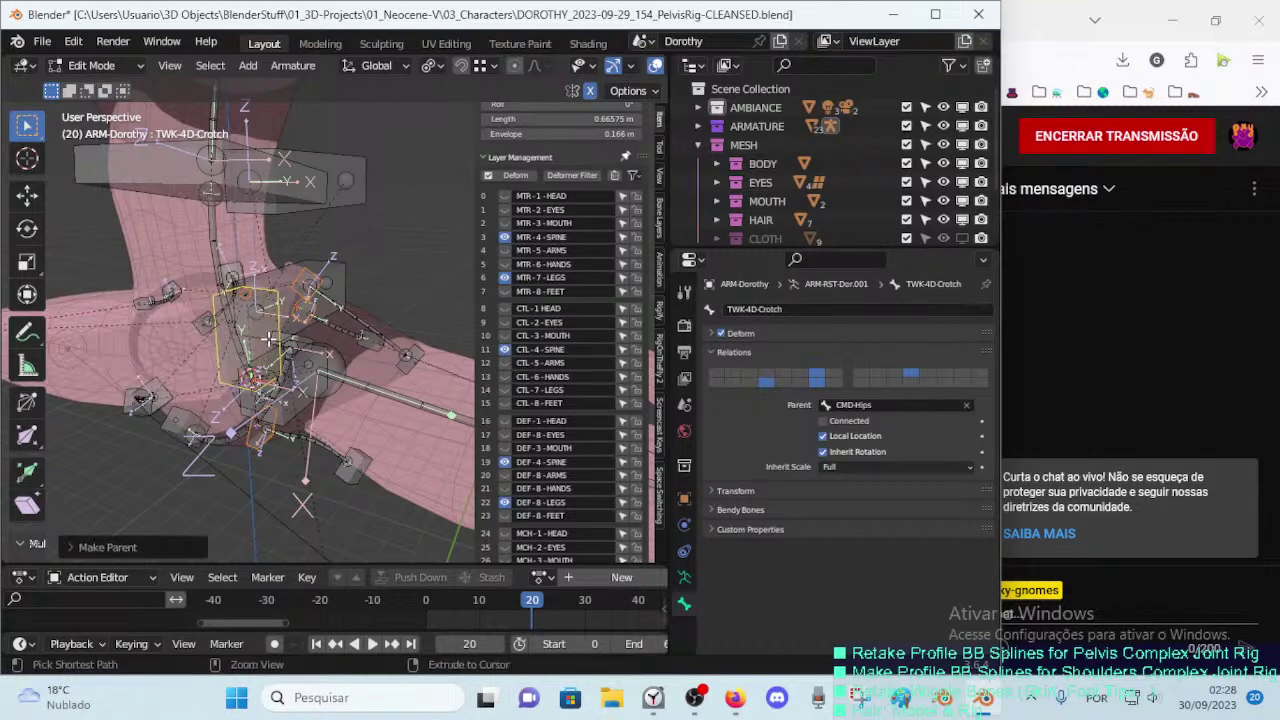
pyautogui.hotkey('ctrl', 'Tab')
# Step: From a front view, rotate and move TWK-4D-Crotch, then save the file
pyautogui.moveTo(251, 328); pyautogui.dragTo(458, 360, button='middle')
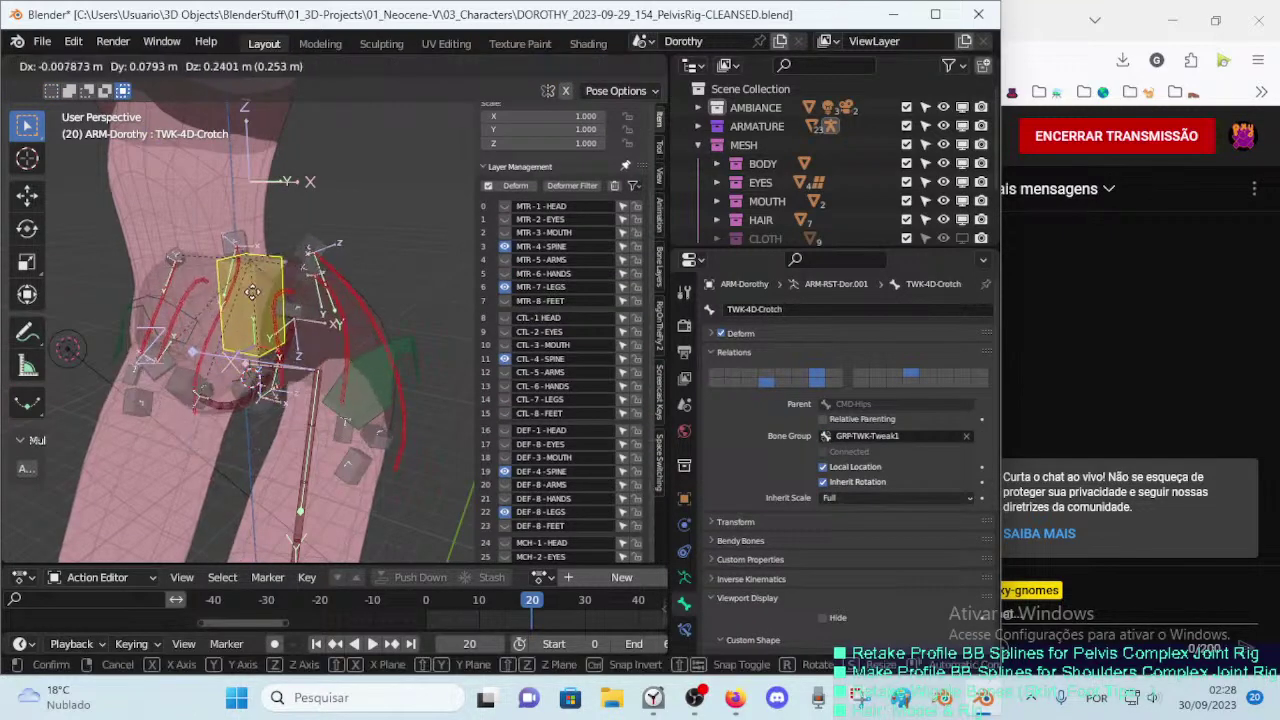
pyautogui.press('r')
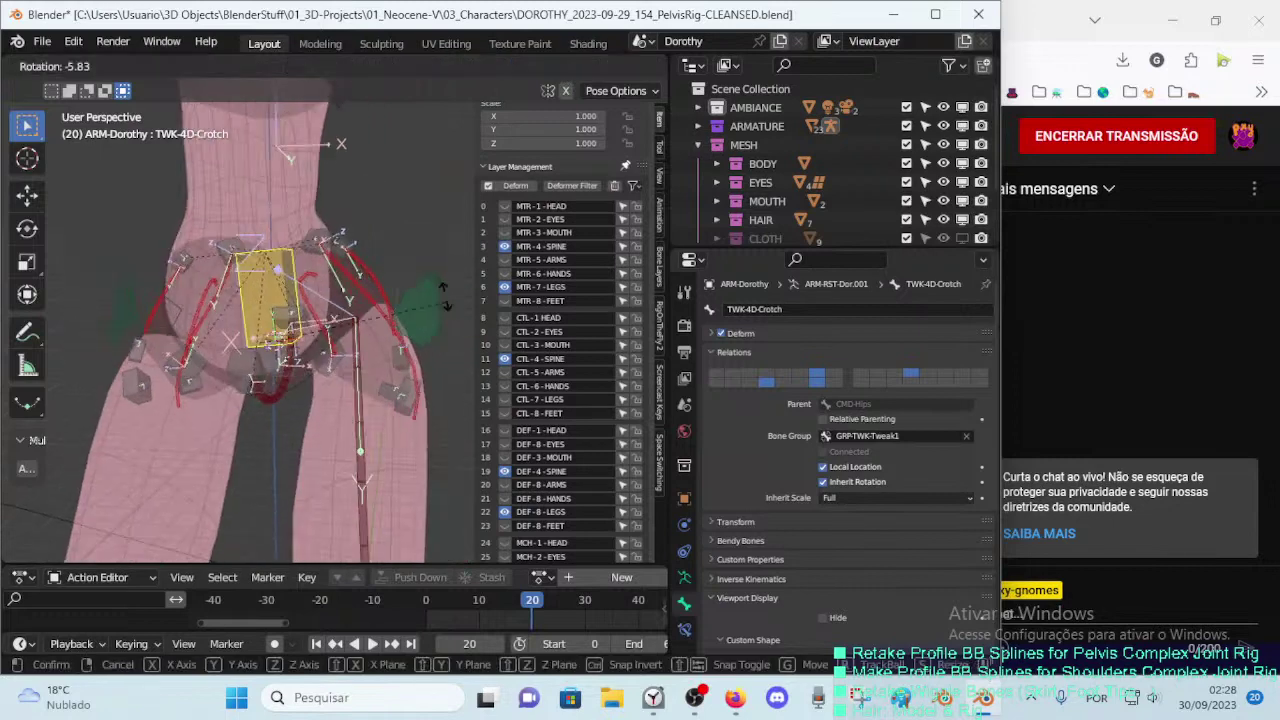
pyautogui.click(448, 330)
pyautogui.press('g')
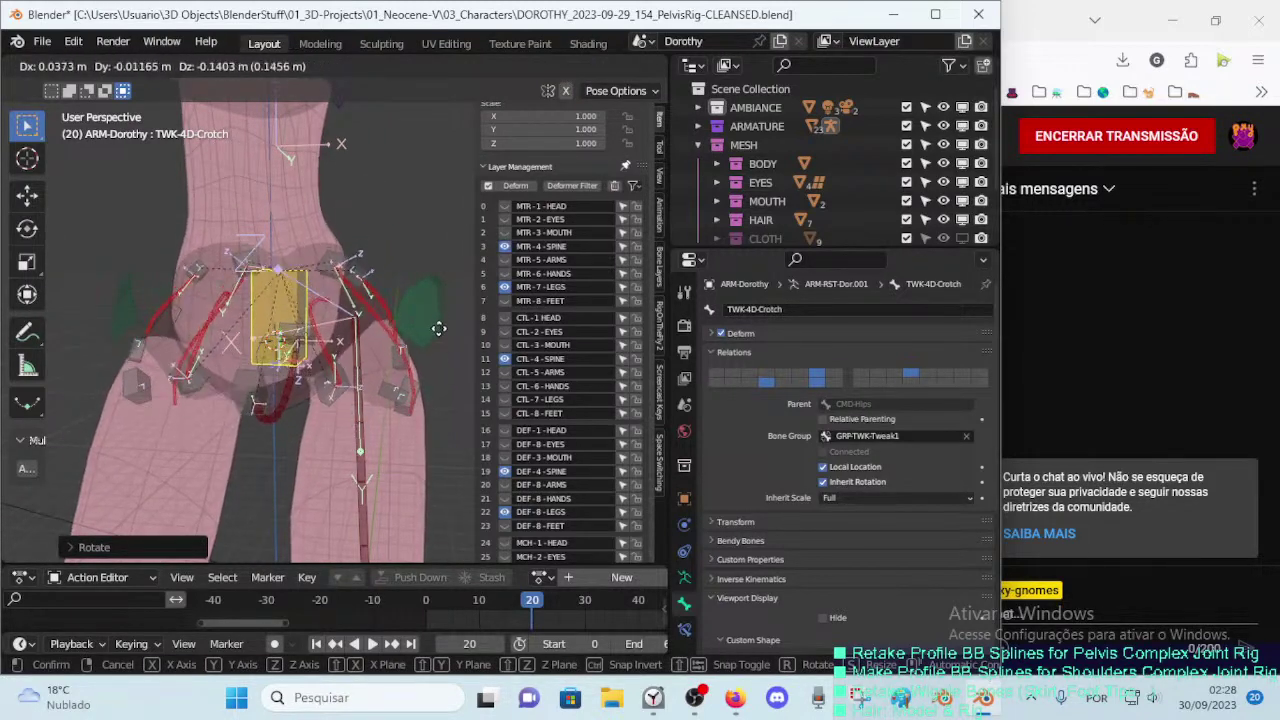
pyautogui.click(440, 335)
pyautogui.press('g')
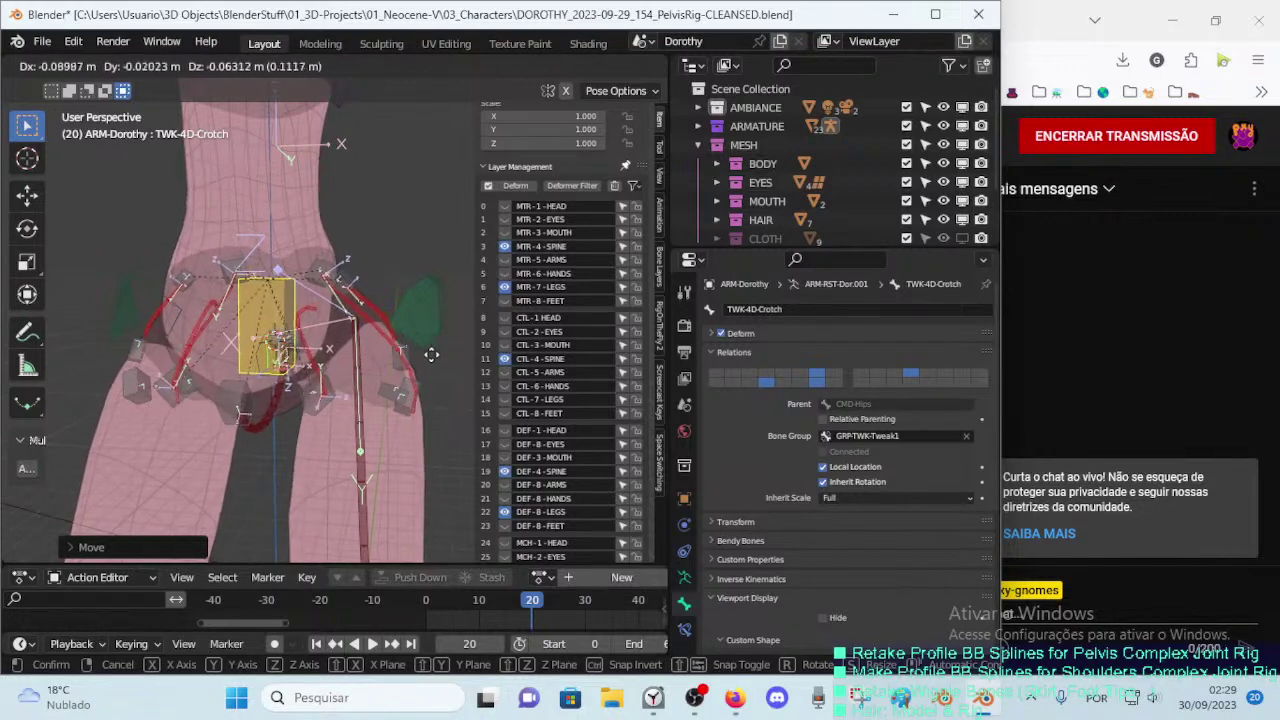
pyautogui.click(422, 350)
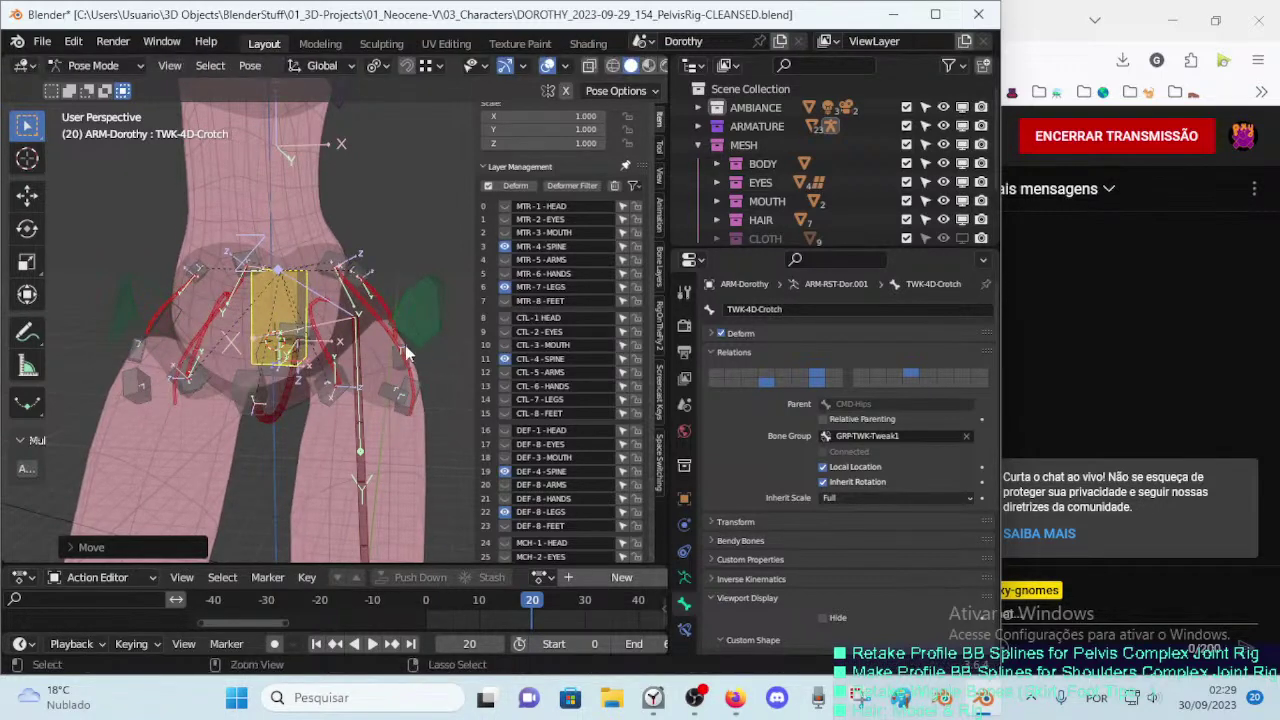
pyautogui.hotkey('ctrl', 's')
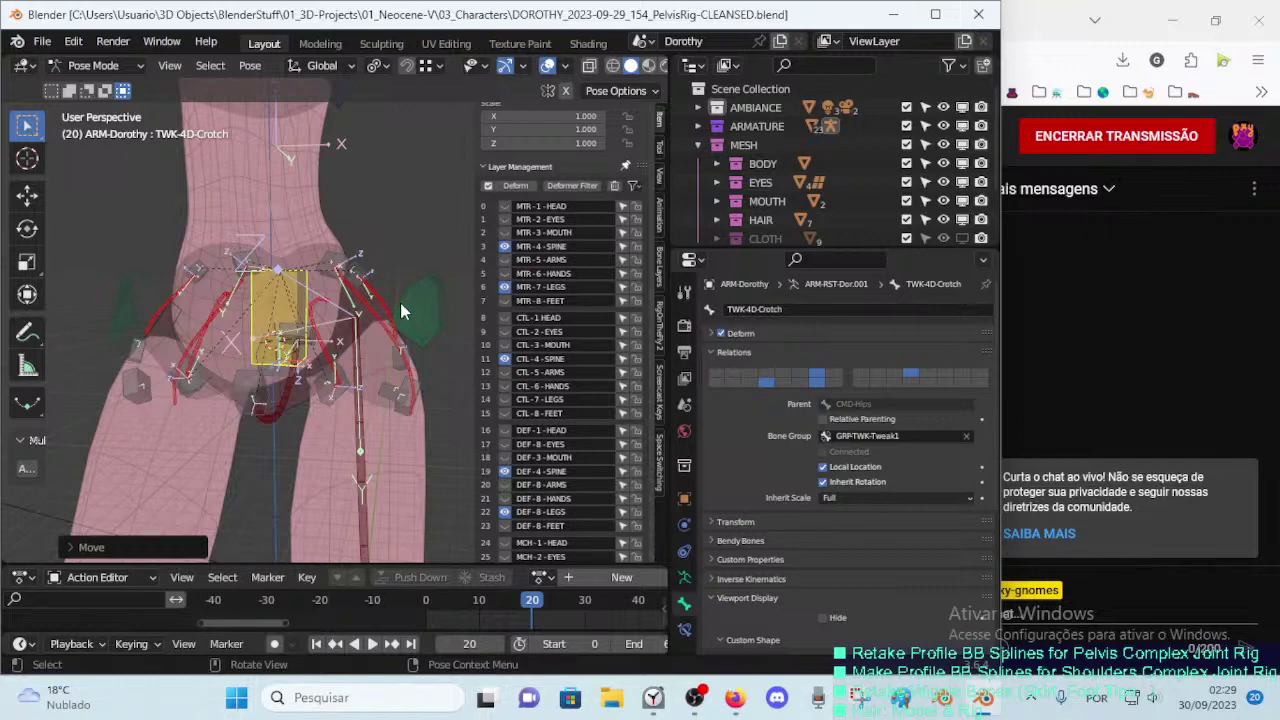
# Step: Try rotating CMD-Hips (cancelled), move TWK-4D-Crotch again, and resave the file
pyautogui.click(402, 310)
pyautogui.press('r')
pyautogui.rightClick(335, 402)
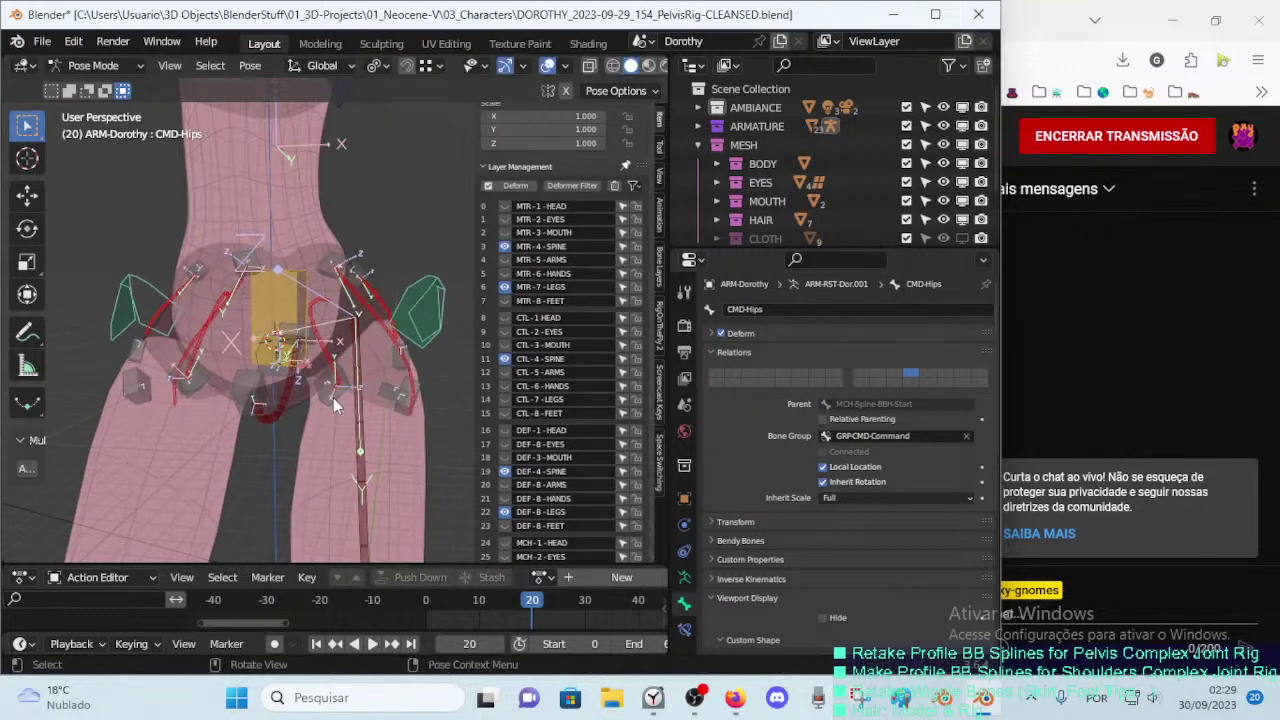
pyautogui.click(280, 340)
pyautogui.press('g')
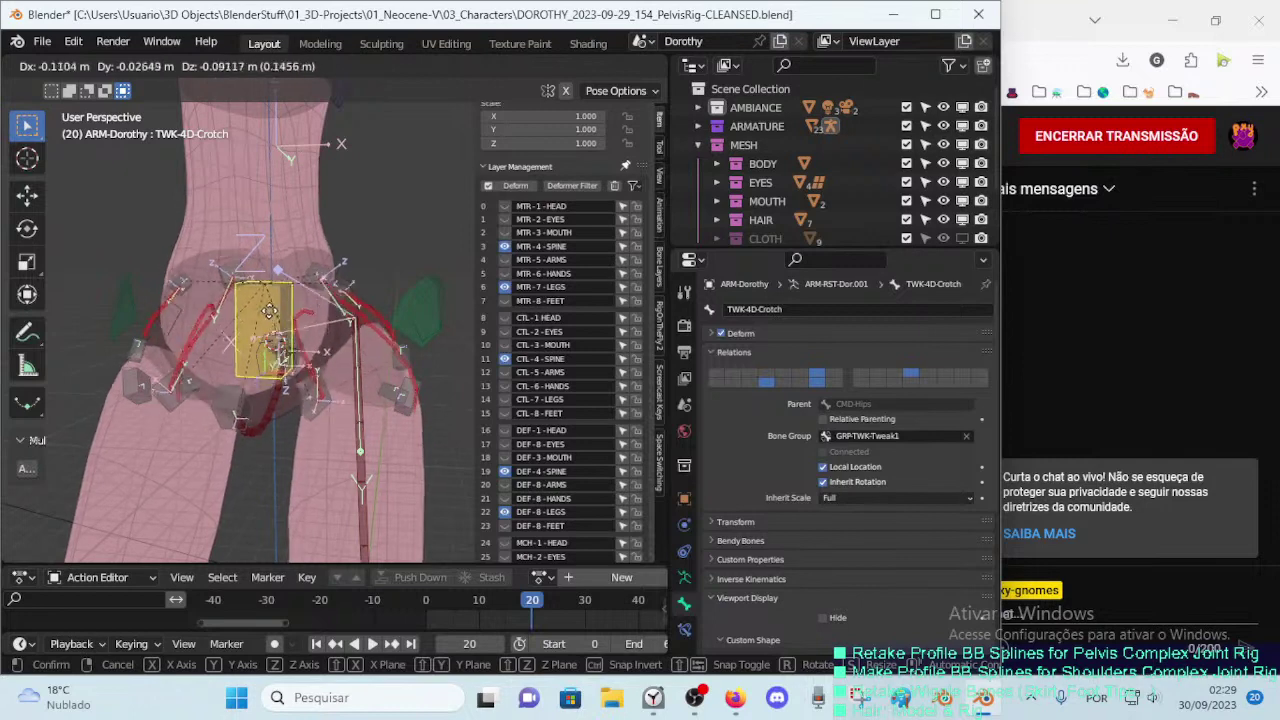
pyautogui.click(269, 310)
pyautogui.hotkey('ctrl', 's')
# Step: Select DEF-7A-Pubis.L and its HDL-7A-Pubis.L.001 handle, test a rotation, then cancel it
pyautogui.press('Tab')
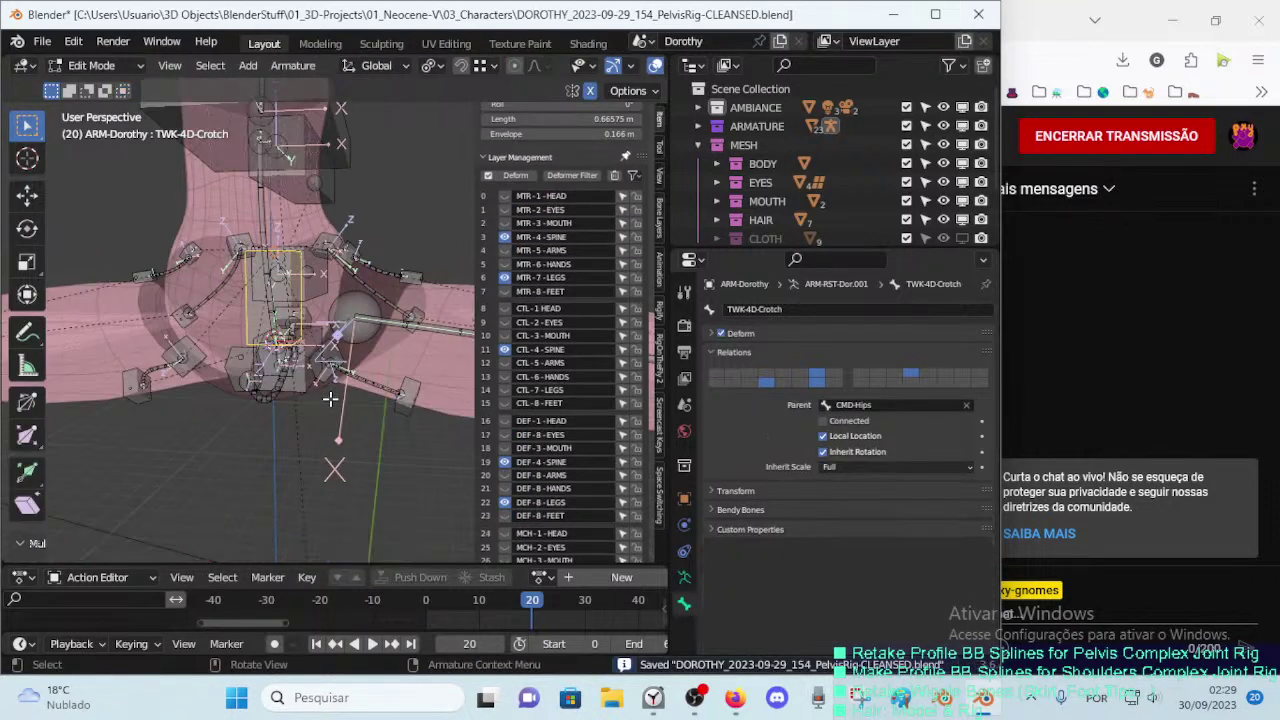
pyautogui.press('Tab')
pyautogui.click(306, 338)
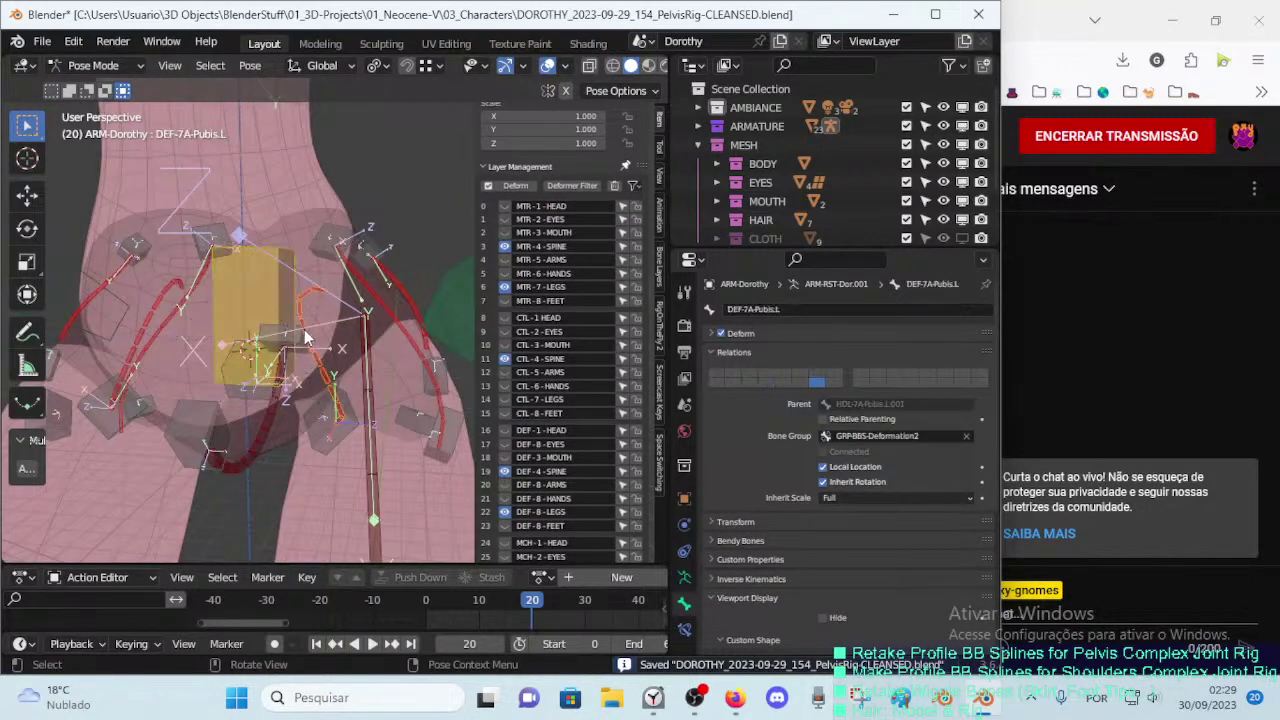
pyautogui.click(330, 395)
pyautogui.press('r')
pyautogui.rightClick(354, 366)
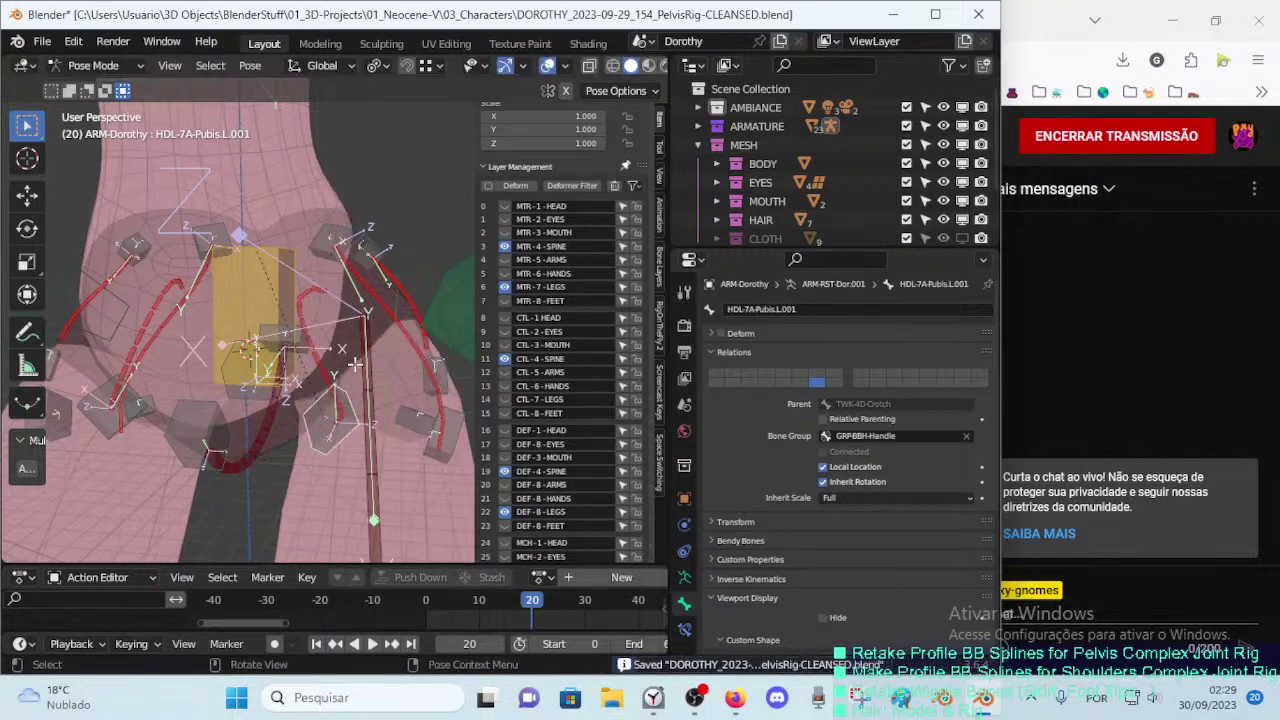
# Step: In Edit Mode, move the HDL-7A-Pubis.L.002 end handle lower and bring up the clear-parent options
pyautogui.press('Tab')
pyautogui.moveTo(352, 390); pyautogui.dragTo(336, 392, button='middle')
pyautogui.click(354, 398)
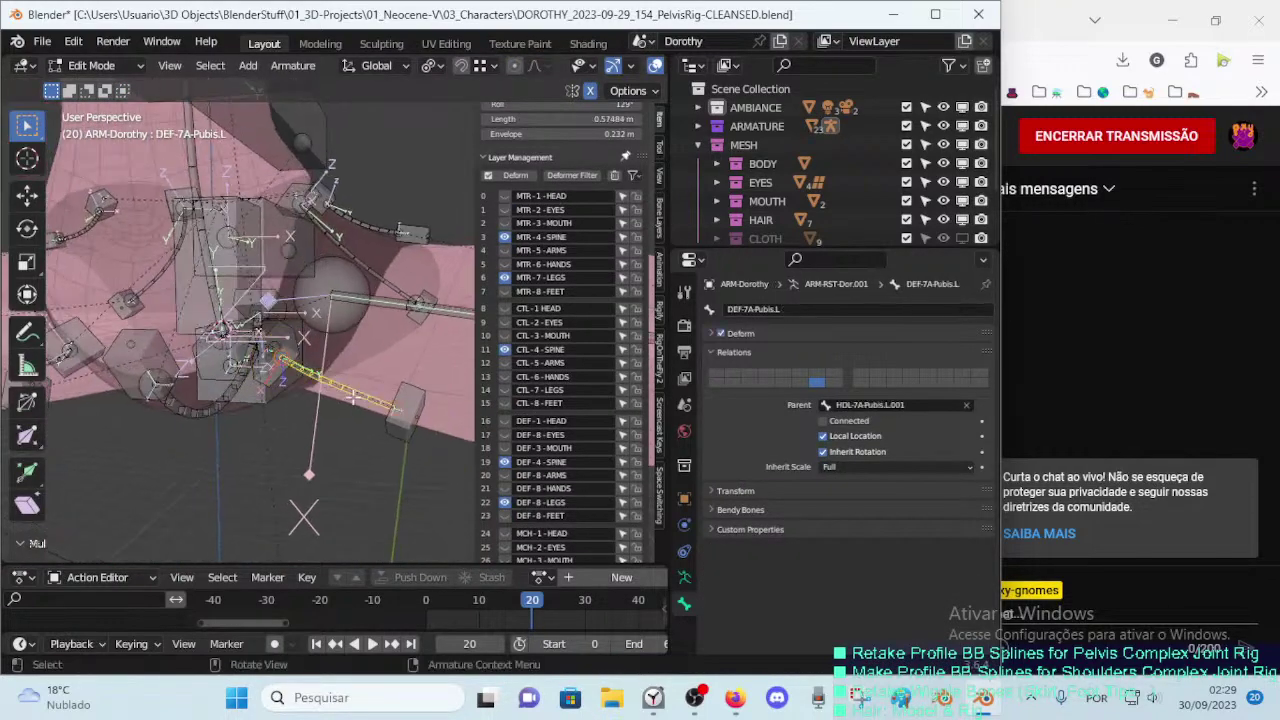
pyautogui.click(408, 400)
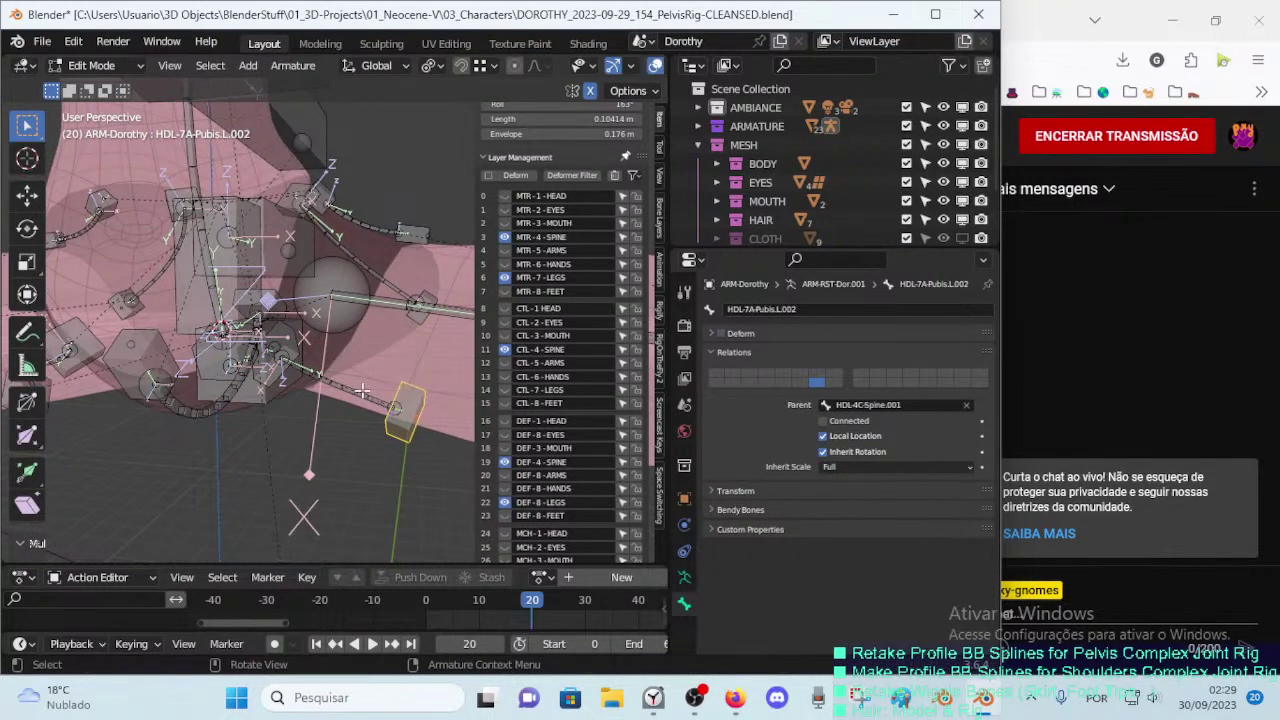
pyautogui.press('g')
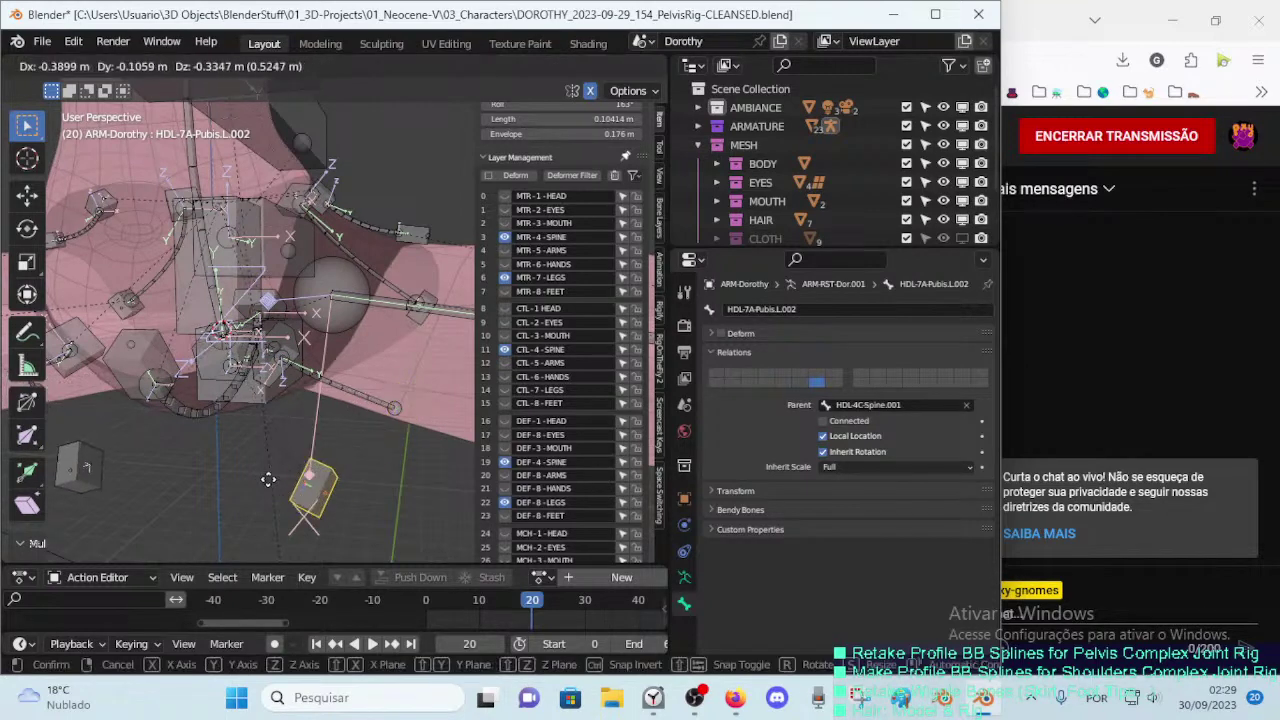
pyautogui.click(399, 451)
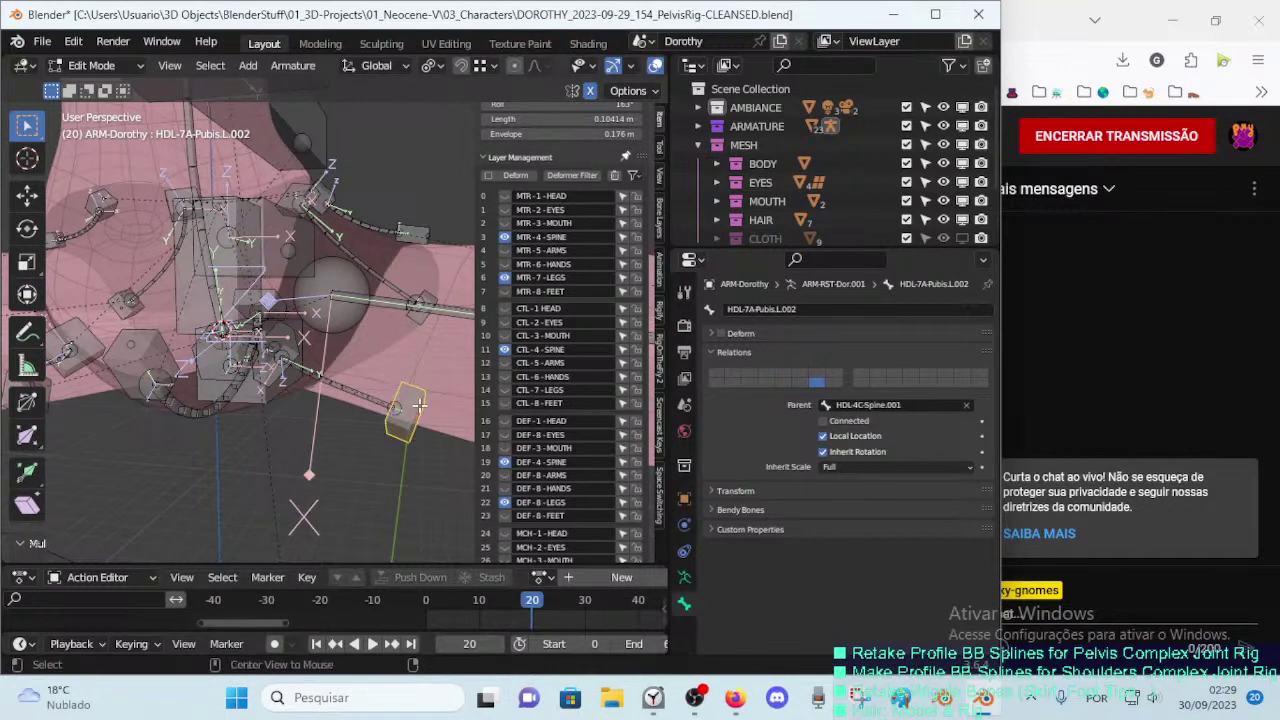
pyautogui.hotkey('alt', 'p')
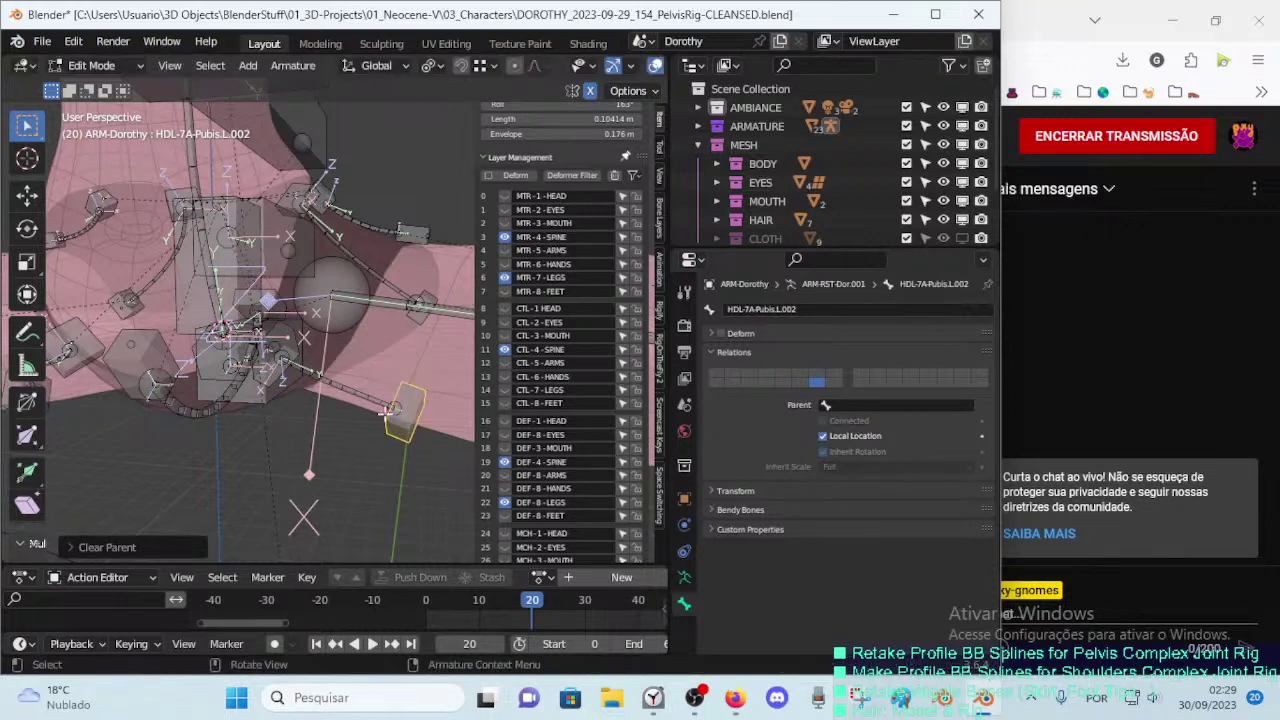
# Step: Parent the HDL-7A-Pubis.L.002 handle to the DEF-7B-Thigh.L bone
pyautogui.hotkey('ctrl', 'Tab')
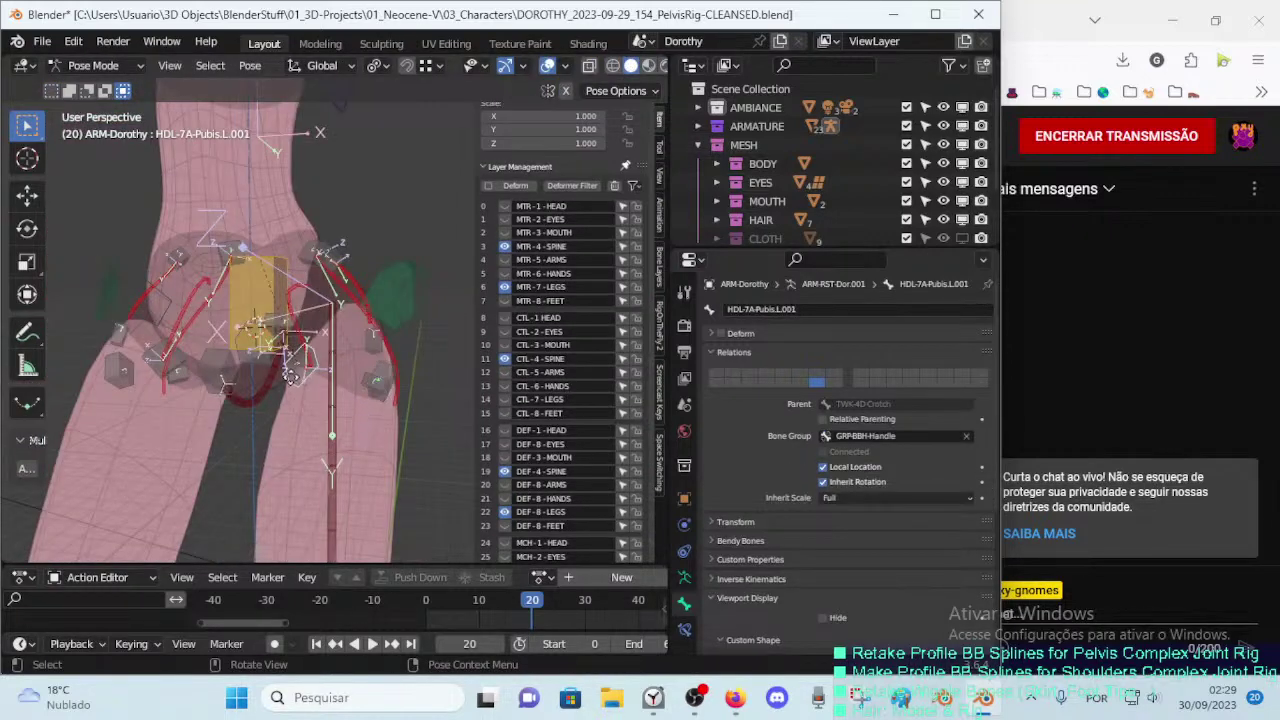
pyautogui.moveTo(374, 384); pyautogui.dragTo(383, 390)
pyautogui.click(383, 390)
pyautogui.hotkey('ctrl', 'Tab')
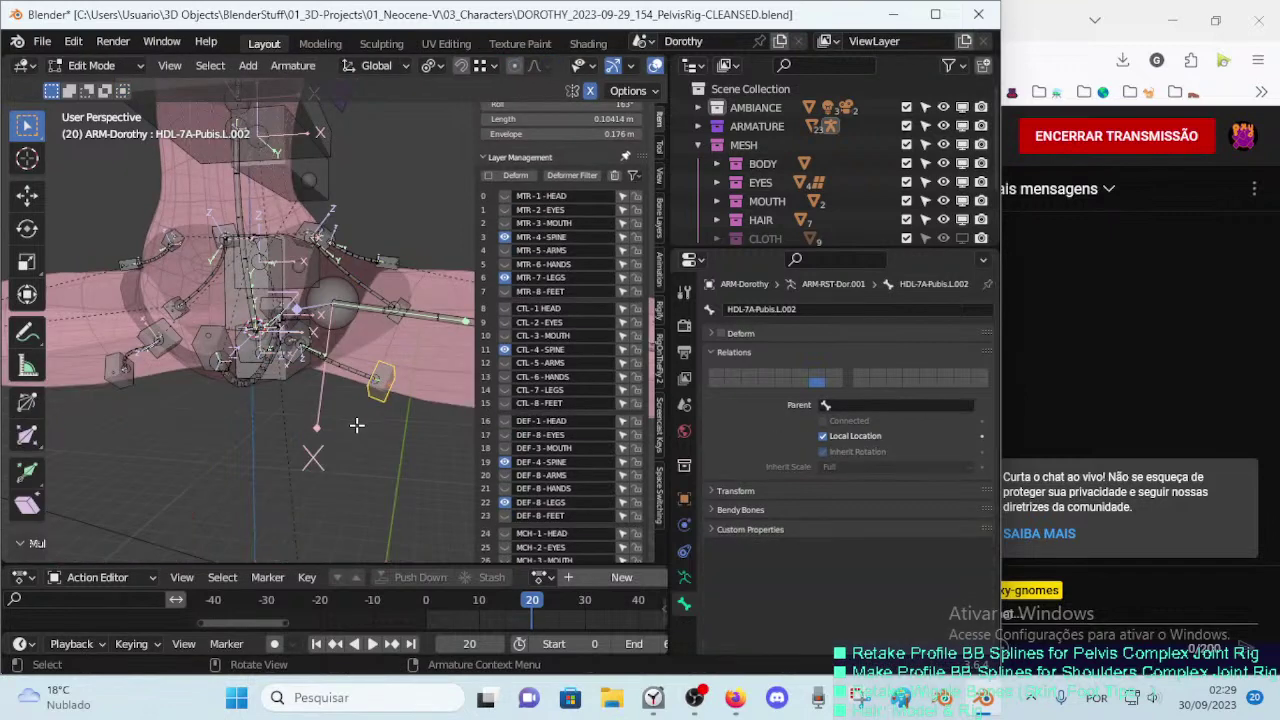
pyautogui.moveTo(362, 416); pyautogui.dragTo(364, 419, button='middle')
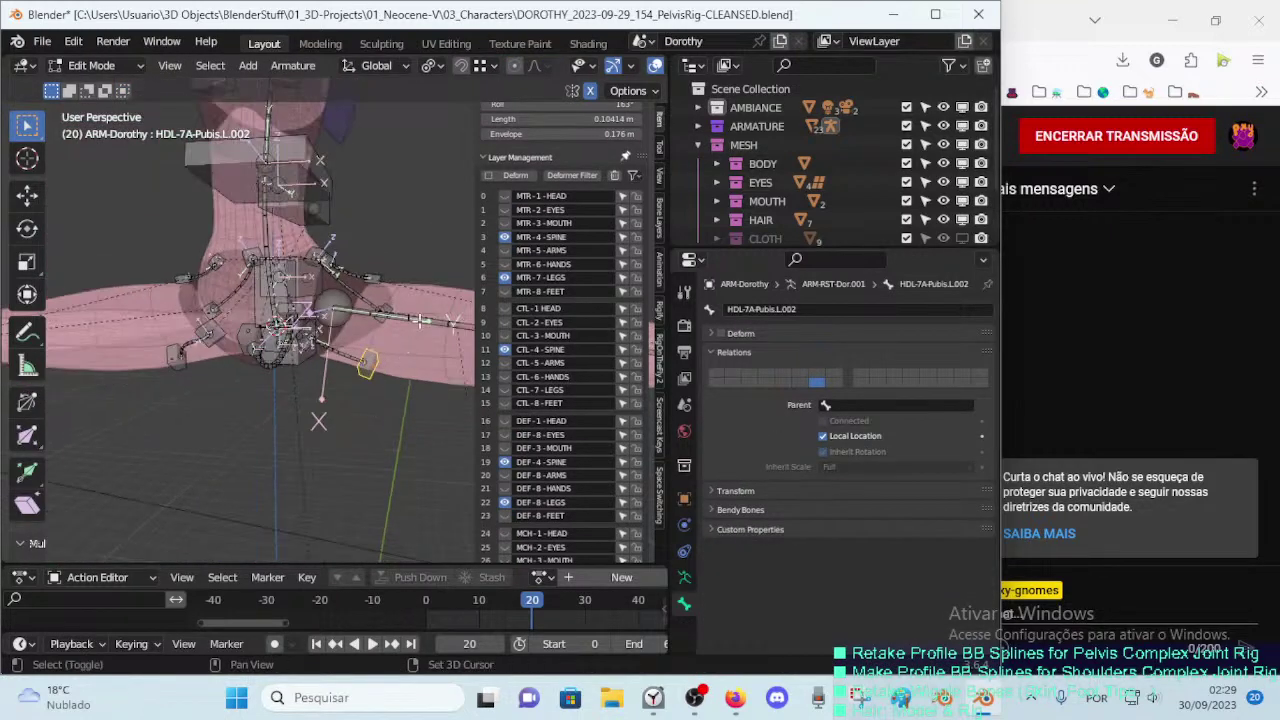
pyautogui.click(430, 316)
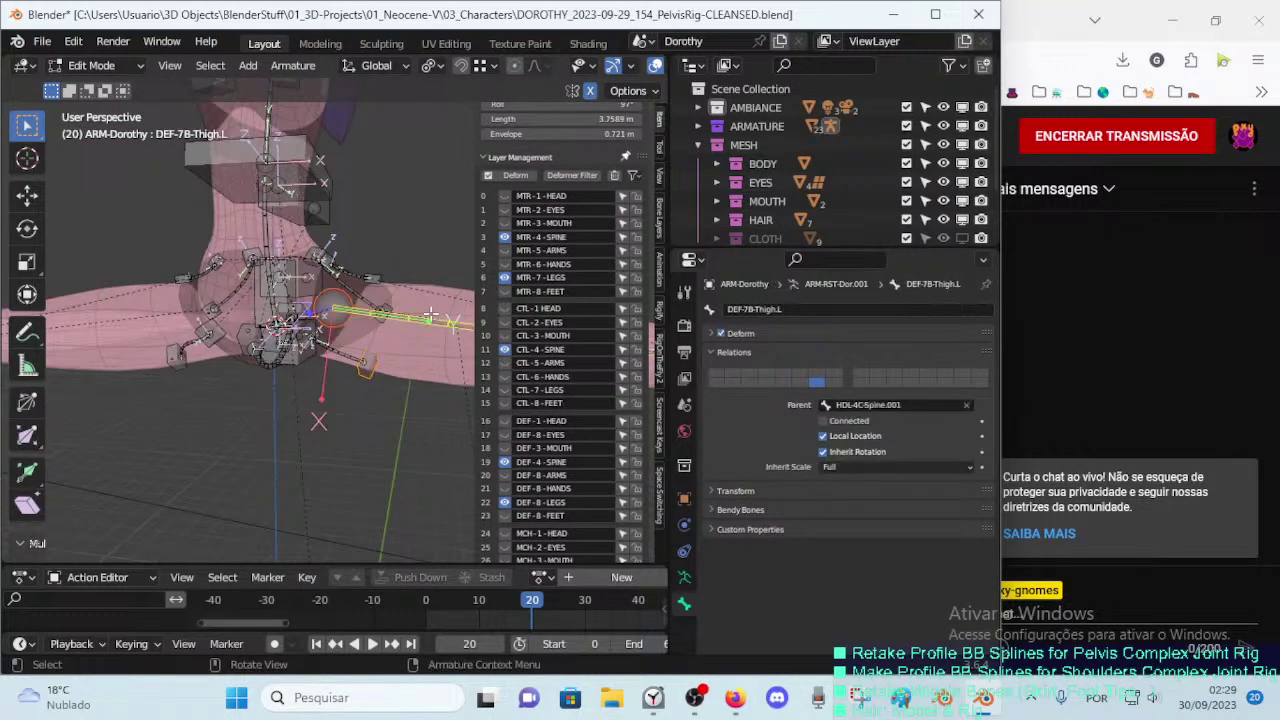
pyautogui.hotkey('ctrl', 'p')
pyautogui.click(430, 314)
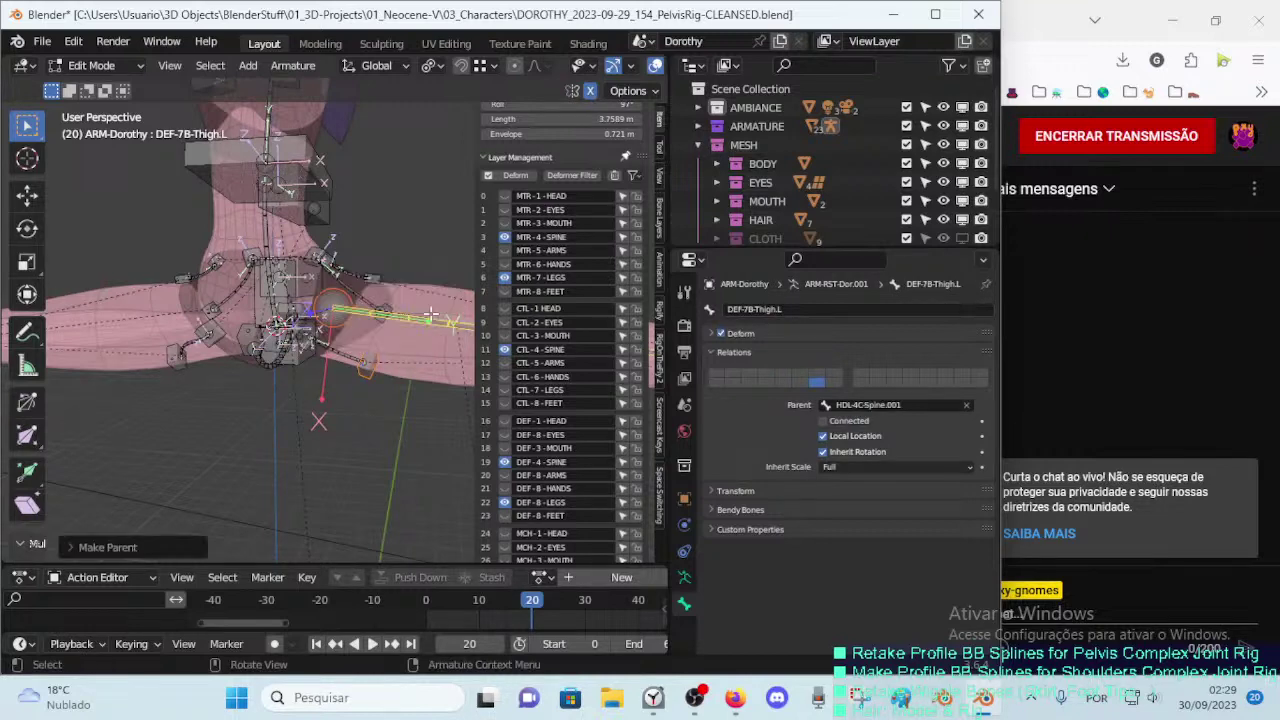
# Step: Select the HDL-7A-Pubis.L.001 handle and the DEF-7A-Pubis.L bone, test a move, then escape
pyautogui.scroll(1, 370, 365)
pyautogui.scroll(2, 370, 365)
pyautogui.scroll(1, 369, 367)
pyautogui.click(300, 342)
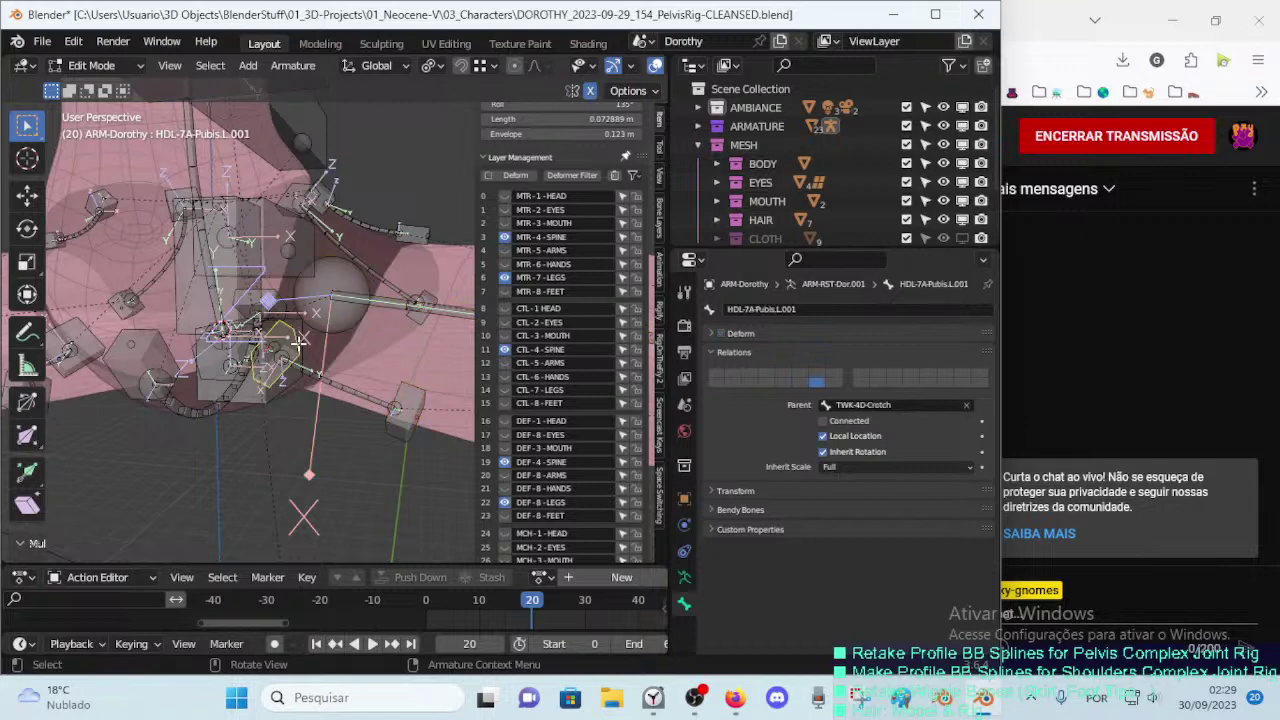
pyautogui.scroll(-2, 295, 350)
pyautogui.moveTo(291, 357); pyautogui.dragTo(300, 343, button='middle')
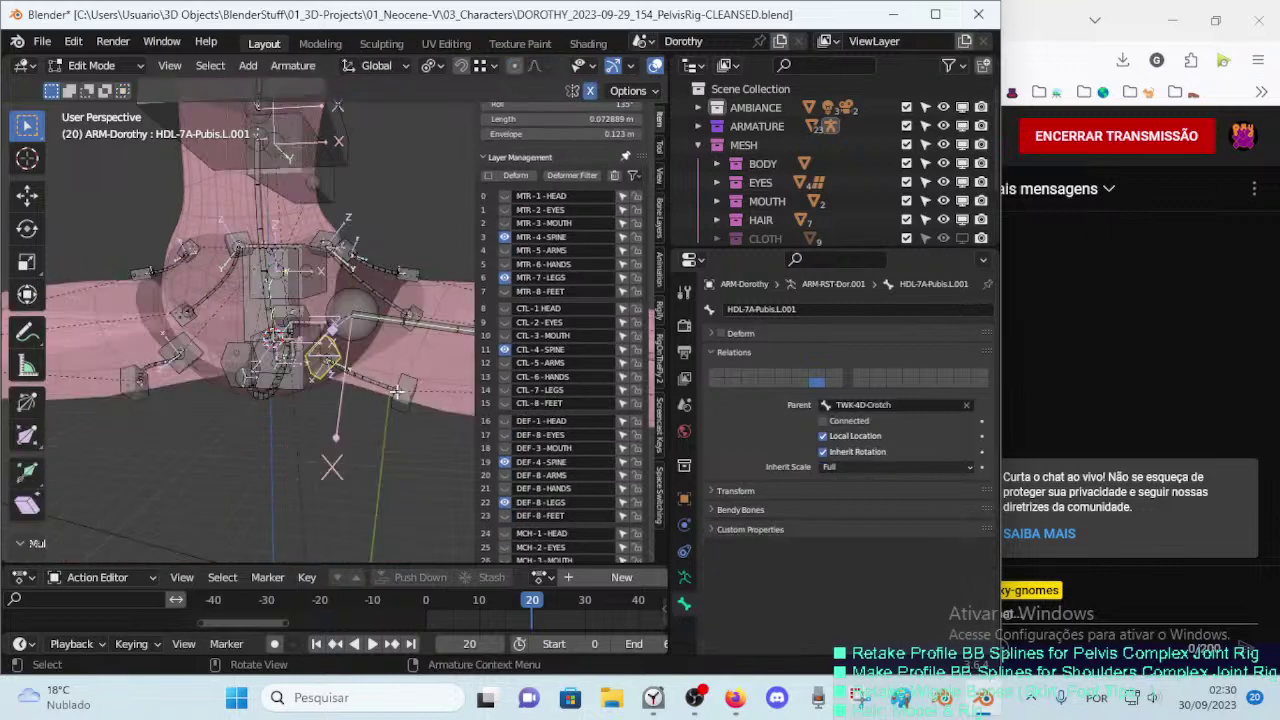
pyautogui.click(367, 372)
pyautogui.press('g')
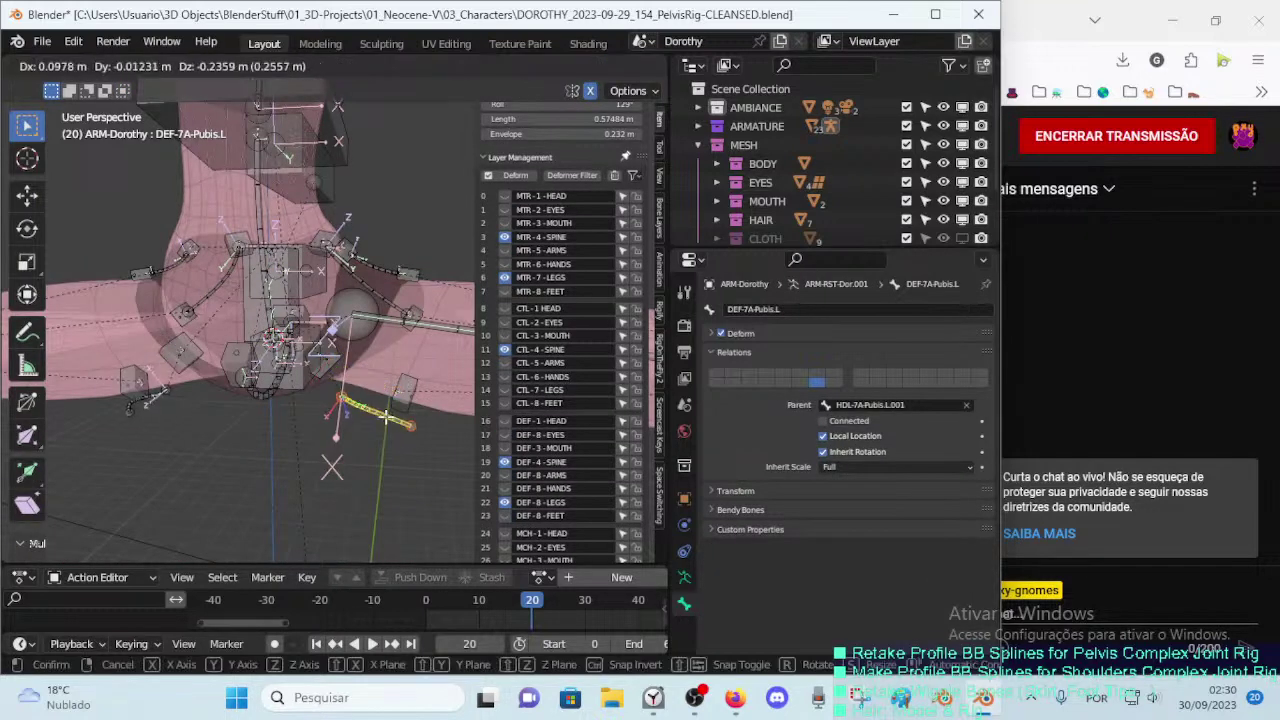
pyautogui.press('Escape')
pyautogui.scroll(2, 346, 398)
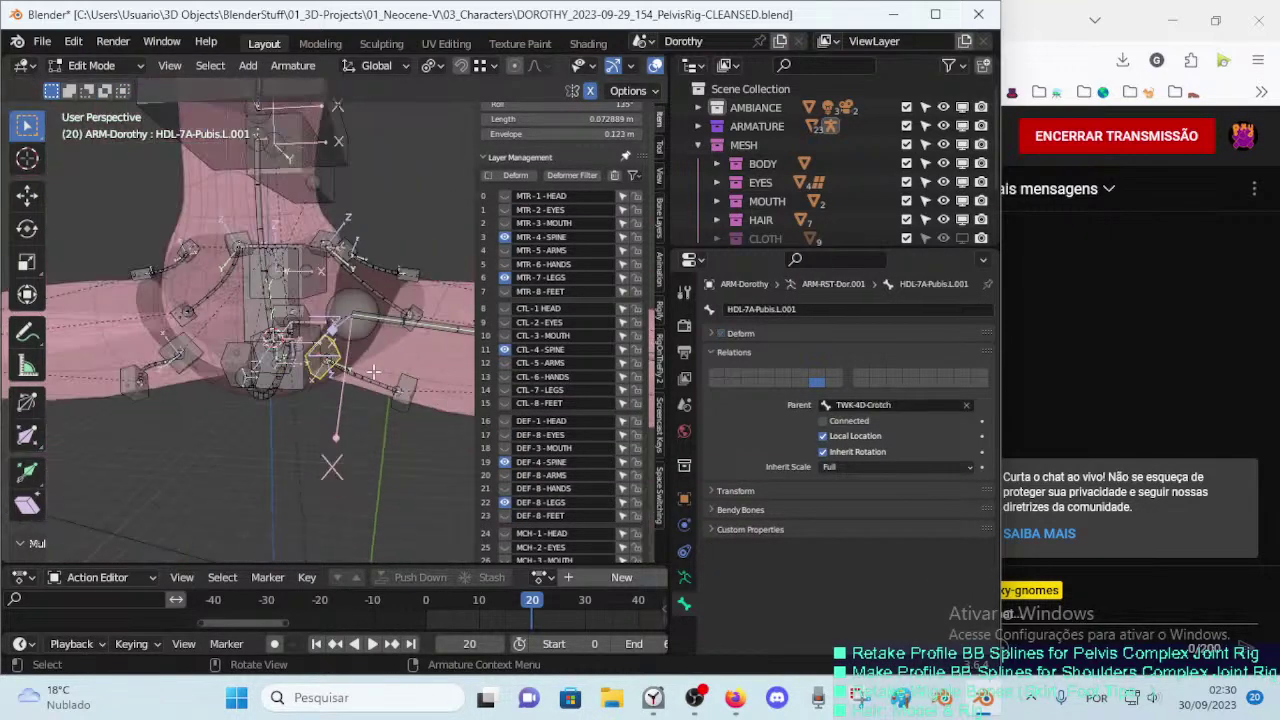
# Step: Inspect DEF-7A-Pubis.L's Bendy Bones start/end handles and test moving HDL-7A-Pubis.L.002 without applying it
pyautogui.click(372, 372)
pyautogui.click(720, 510)
pyautogui.scroll(-4, 814, 466)
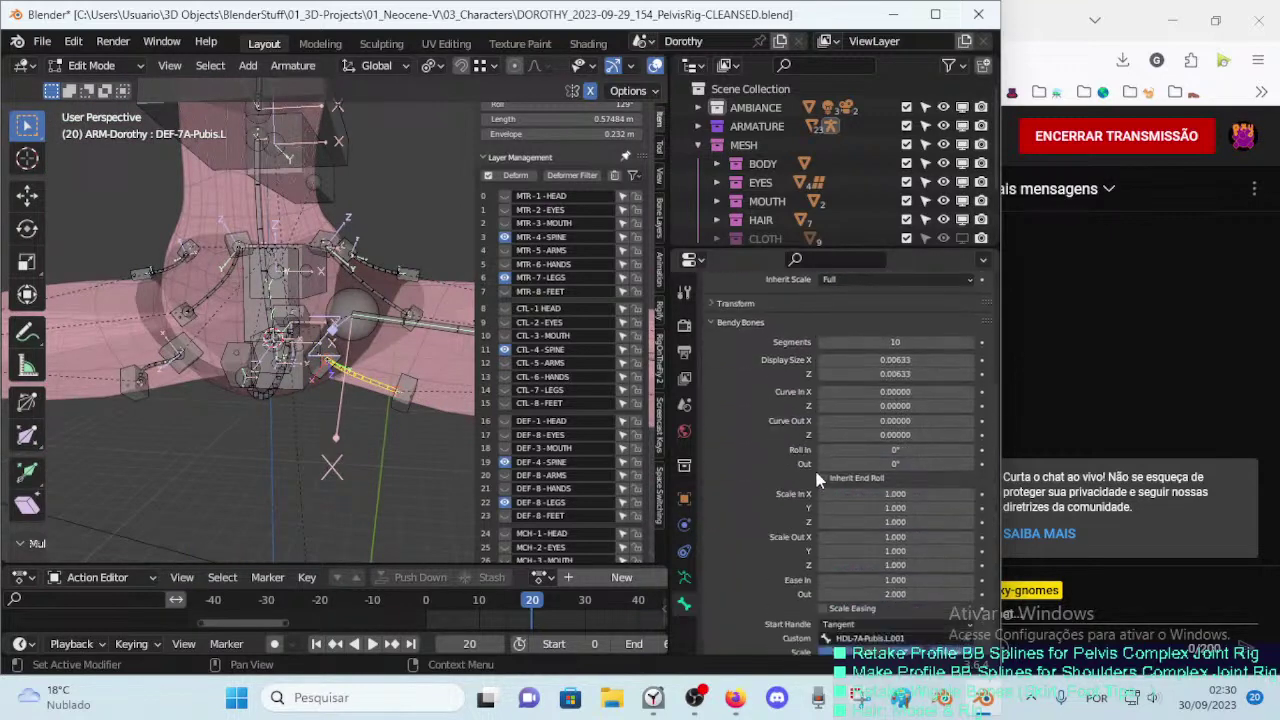
pyautogui.scroll(-3, 814, 466)
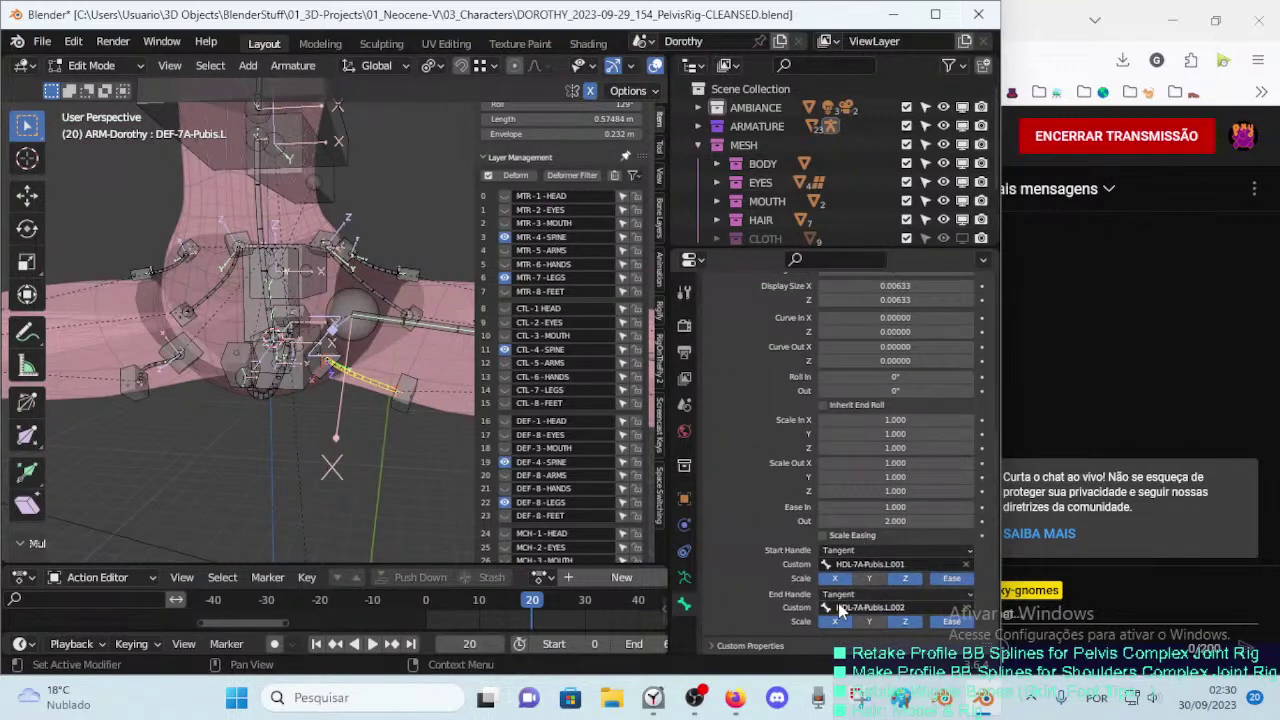
pyautogui.moveTo(348, 378); pyautogui.dragTo(341, 458)
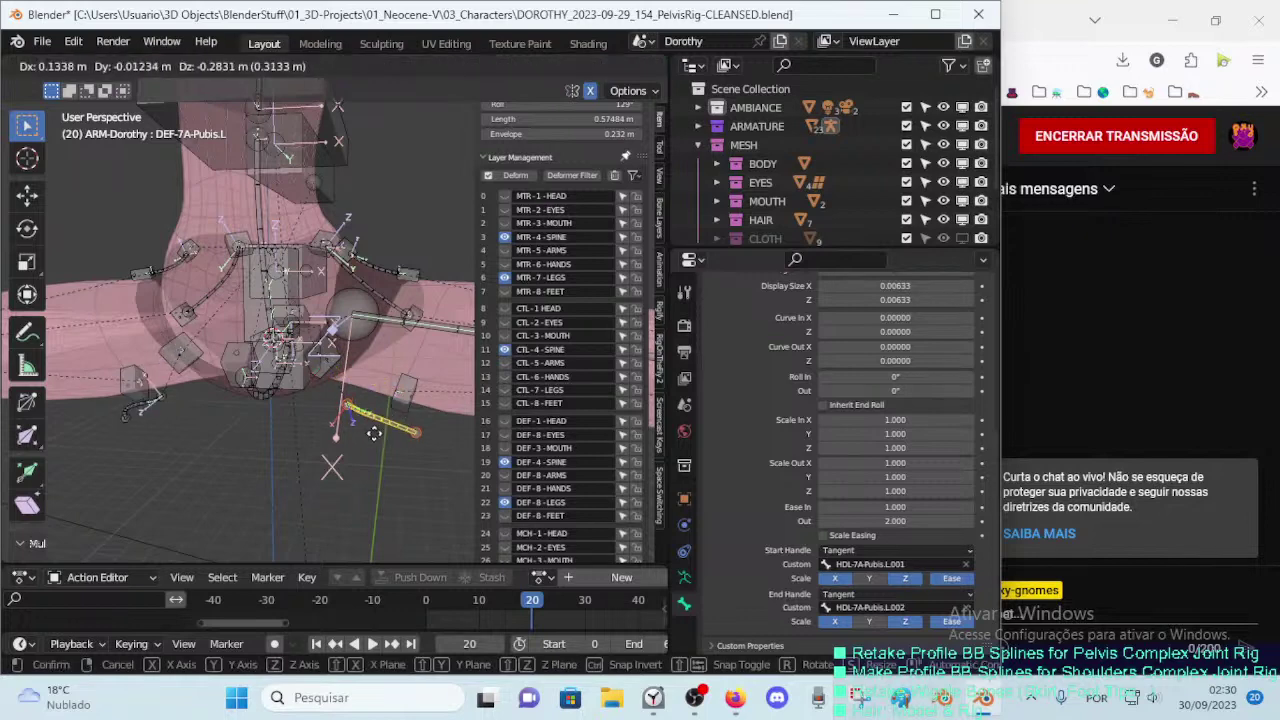
pyautogui.rightClick(341, 458)
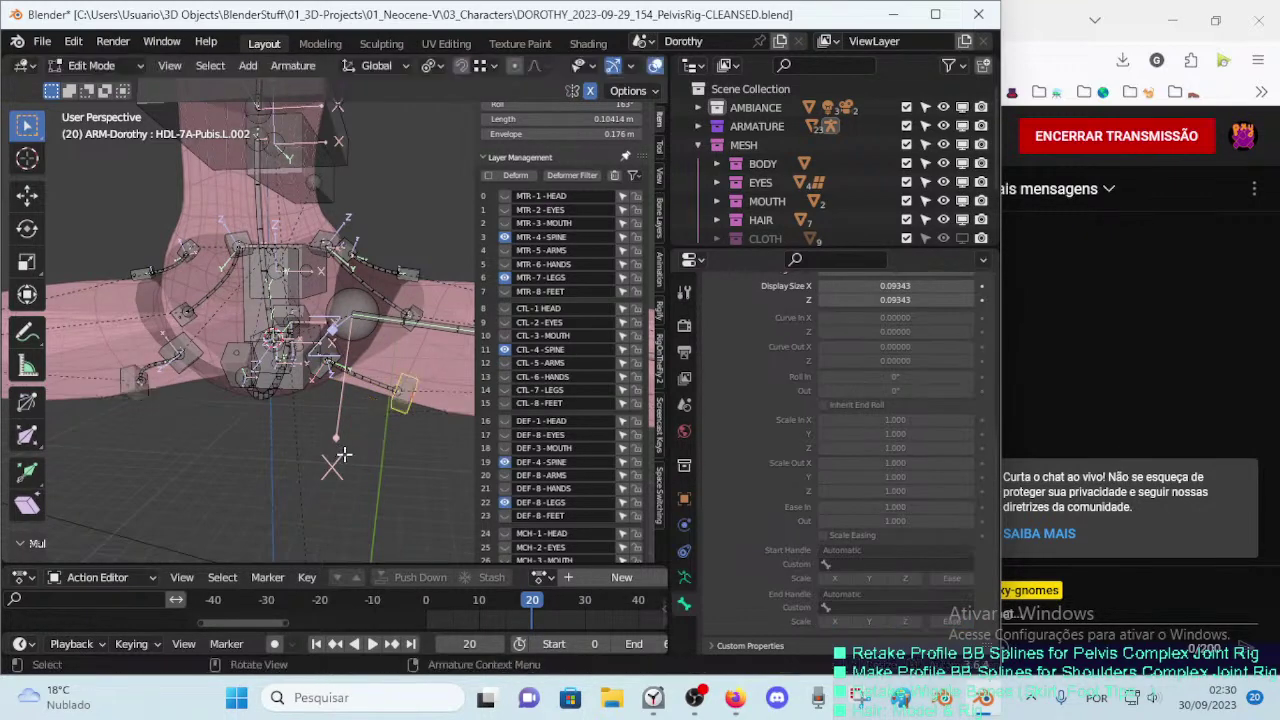
pyautogui.click(380, 388)
# Step: In Pose Mode, show the pubis bone's constraints and check the buttocks handle's full name
pyautogui.hotkey('ctrl', 'Tab')
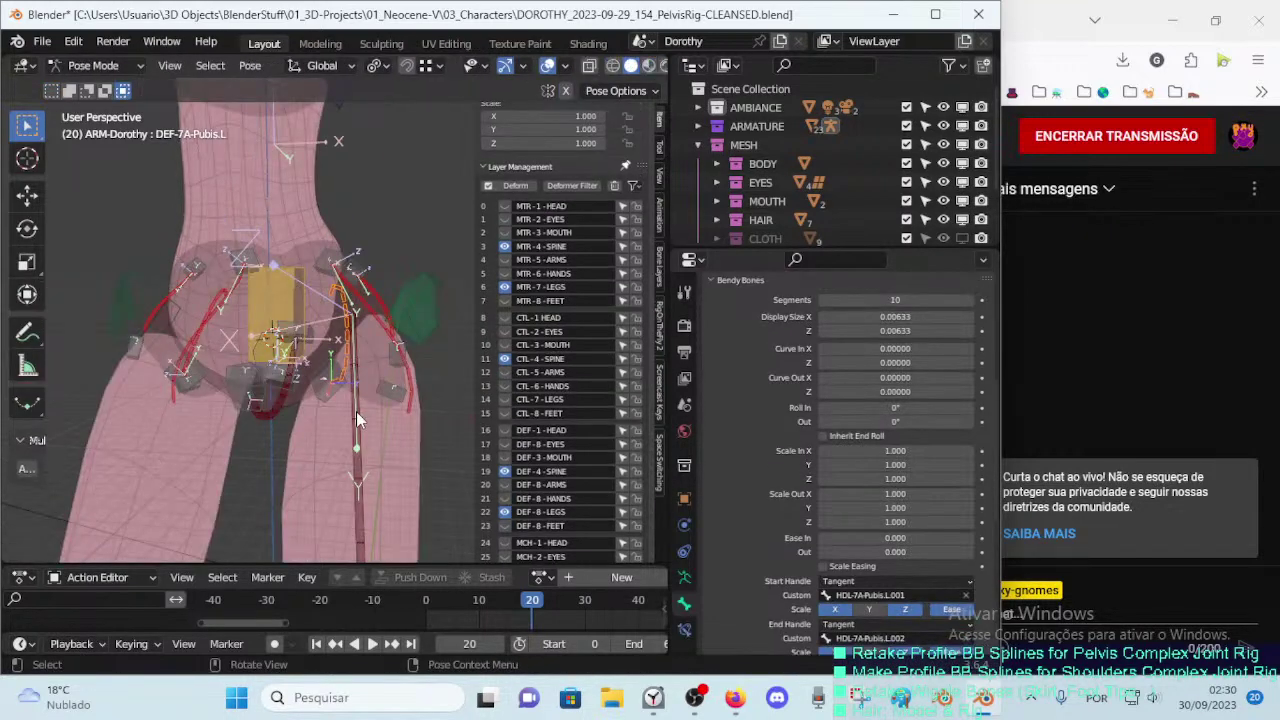
pyautogui.moveTo(355, 420); pyautogui.dragTo(390, 400, button='middle')
pyautogui.click(685, 629)
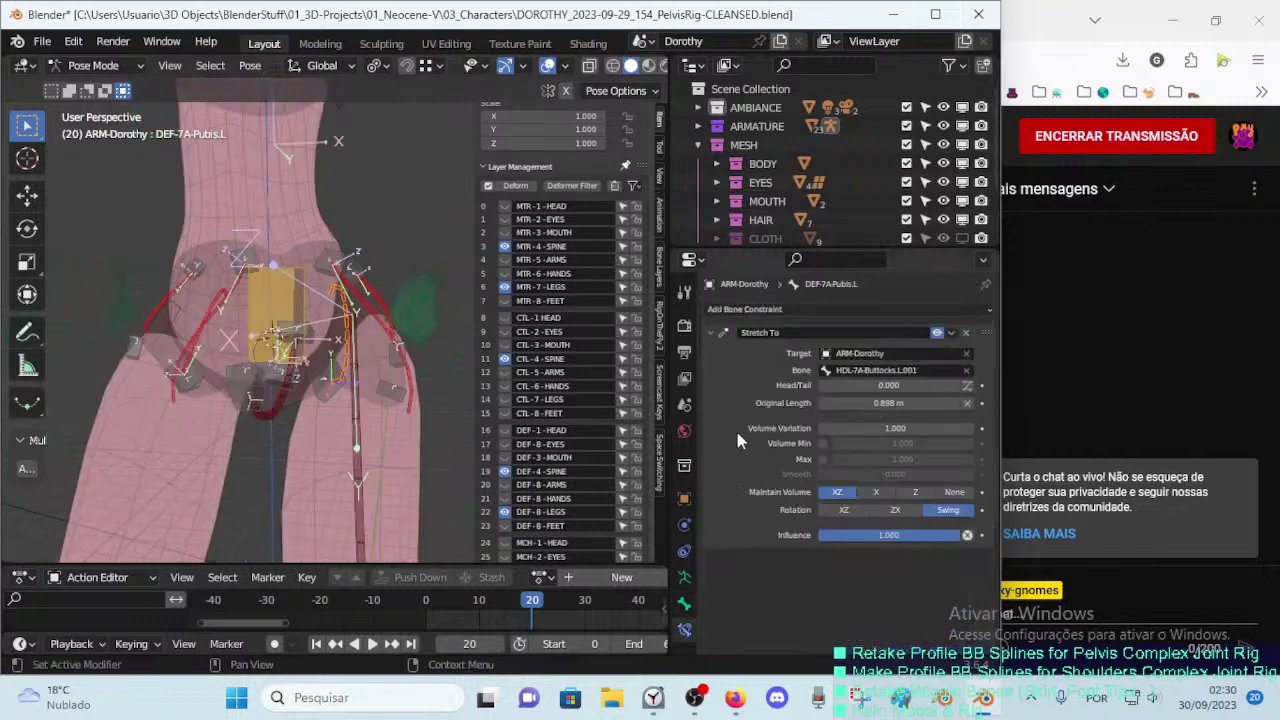
pyautogui.click(385, 389)
pyautogui.press('F2')
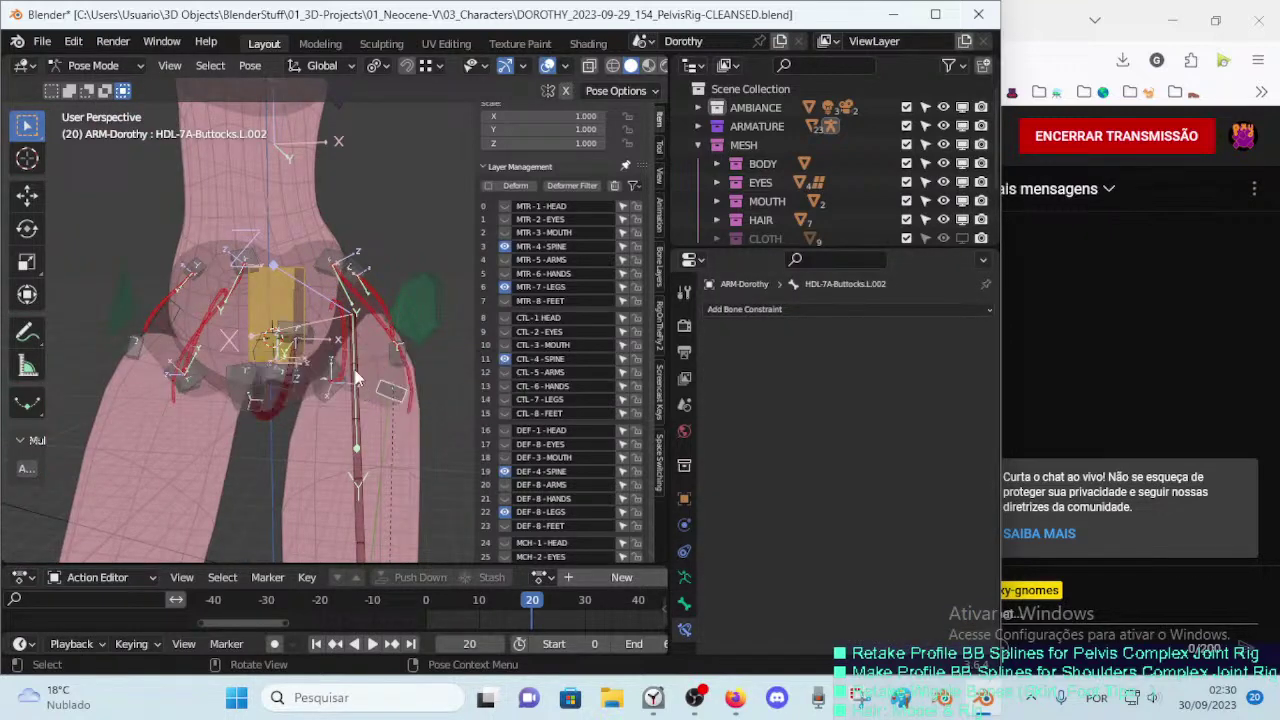
pyautogui.click(341, 353)
# Step: Reset the pubis Stretch To original length and save the file
pyautogui.keyDown('ctrl'); pyautogui.scroll(-1, 866, 382); pyautogui.keyUp('ctrl')
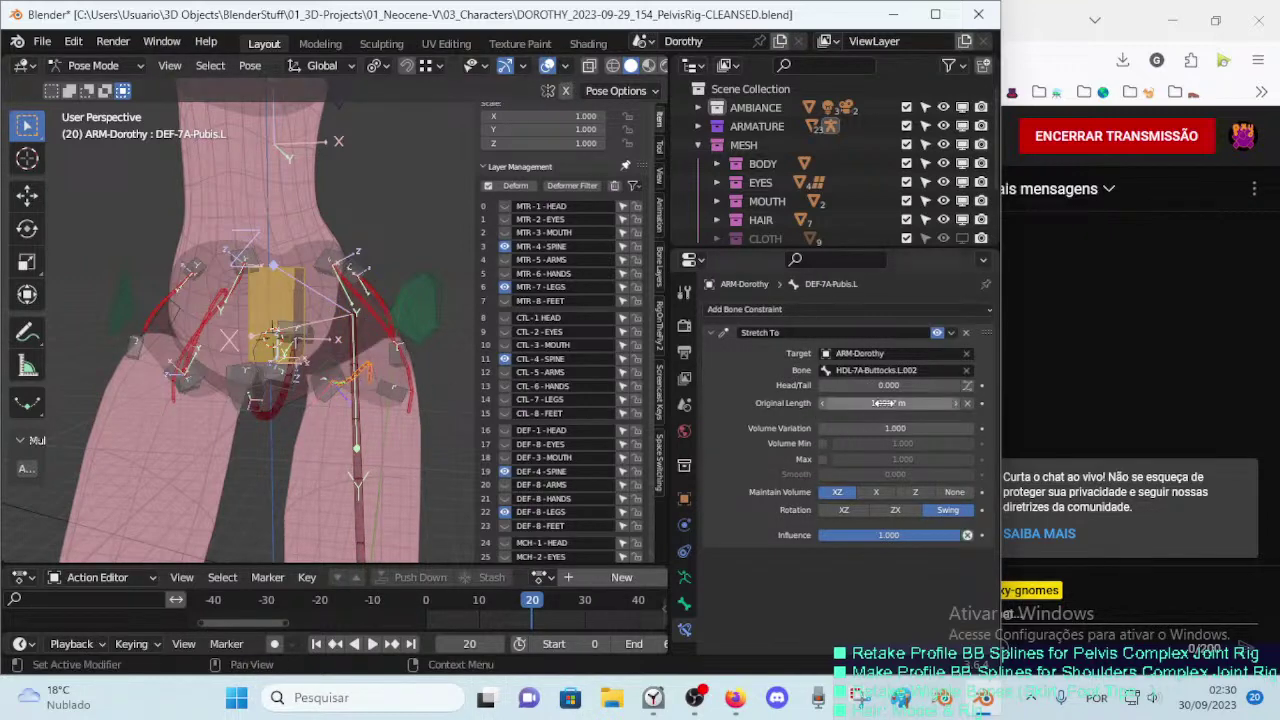
pyautogui.press('BackSpace')
pyautogui.moveTo(379, 363); pyautogui.dragTo(380, 352, button='middle')
pyautogui.hotkey('ctrl', 's')
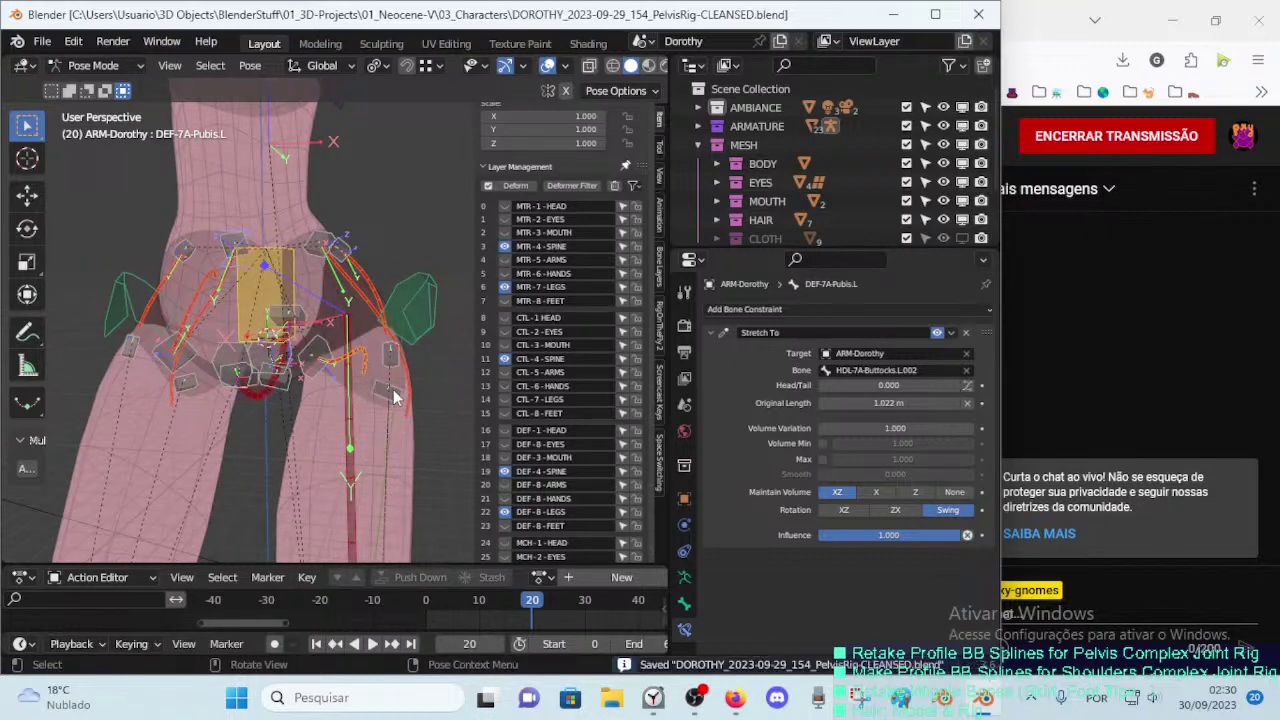
# Step: Check the HDL-7A-Buttocks.L.002 handle's name, then select HDL-7A-Pubis.L.001
pyautogui.click(393, 397)
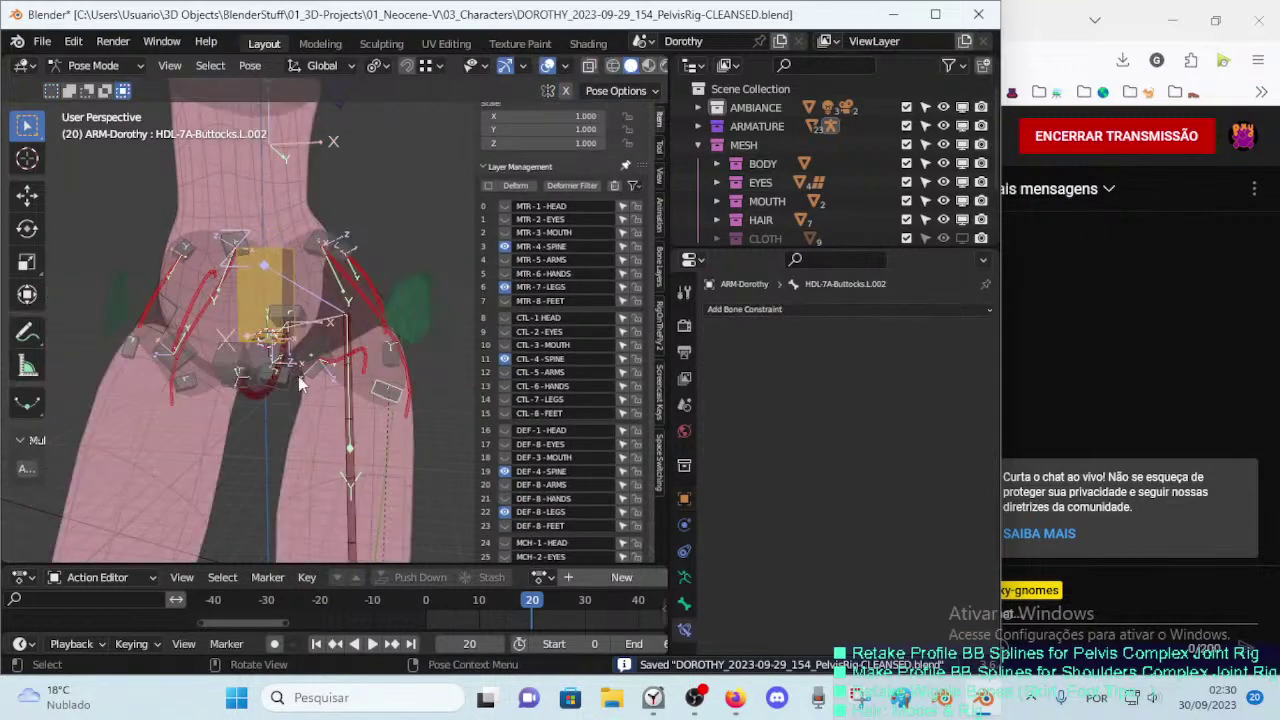
pyautogui.moveTo(387, 395)
pyautogui.mouseDown(button='middle')
pyautogui.moveTo(351, 414)
pyautogui.moveTo(372, 422)
pyautogui.moveTo(372, 403)
pyautogui.moveTo(365, 422)
pyautogui.mouseUp(button='middle')
pyautogui.press('F2')
pyautogui.press('Escape')
pyautogui.click(364, 424)
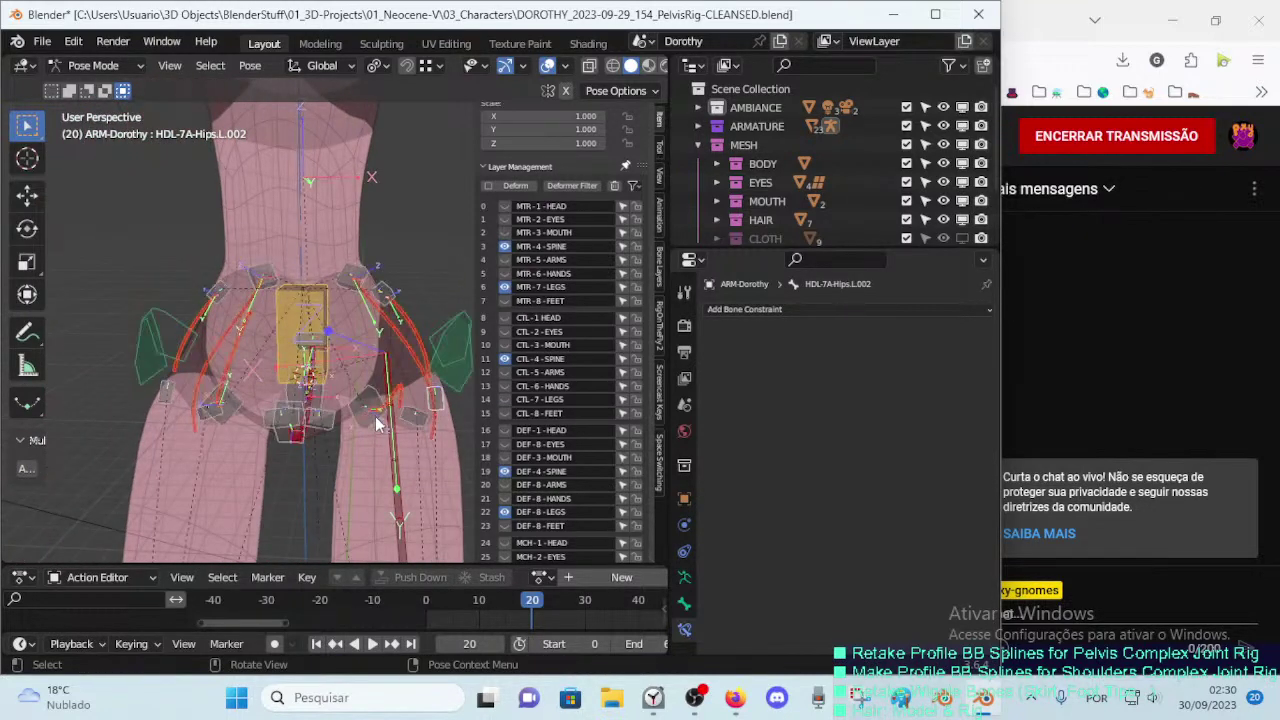
pyautogui.click(364, 427)
# Step: Point the Stretch To target at HDL-7A-Pubis.L.002 and reset its original length to 0.46957 m
pyautogui.press('Tab')
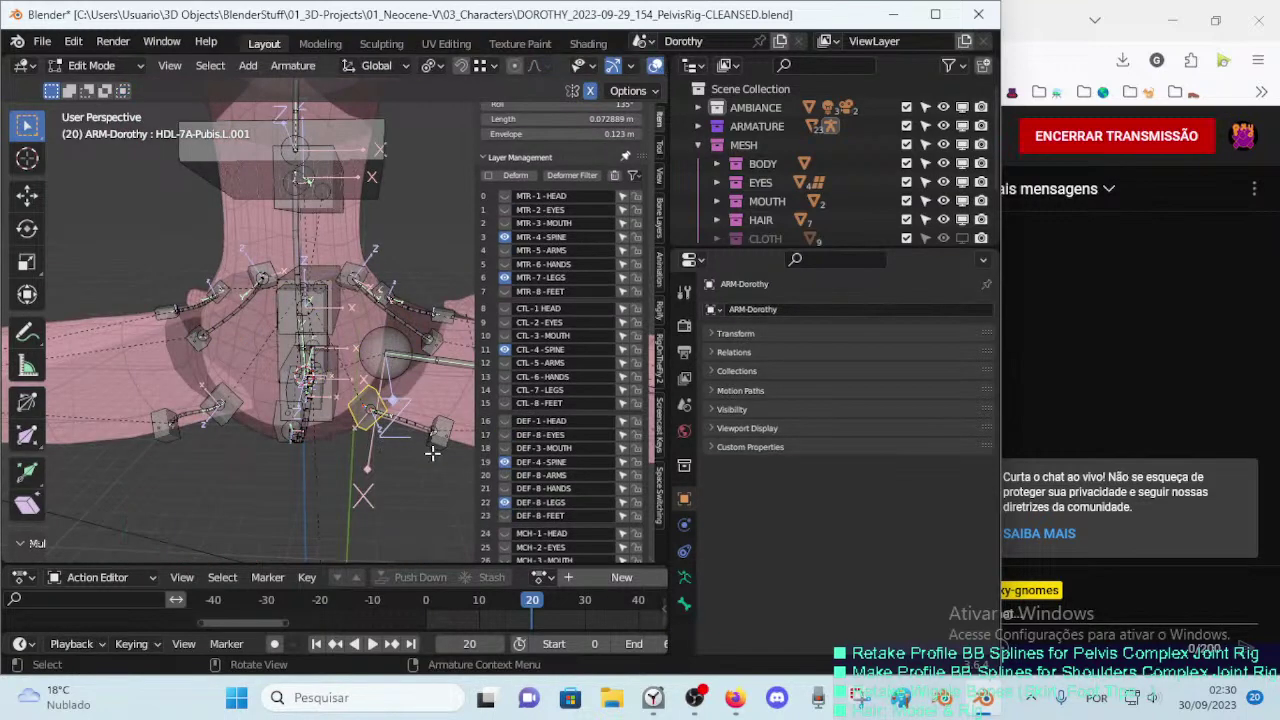
pyautogui.click(432, 453)
pyautogui.press('F2')
pyautogui.press('Return')
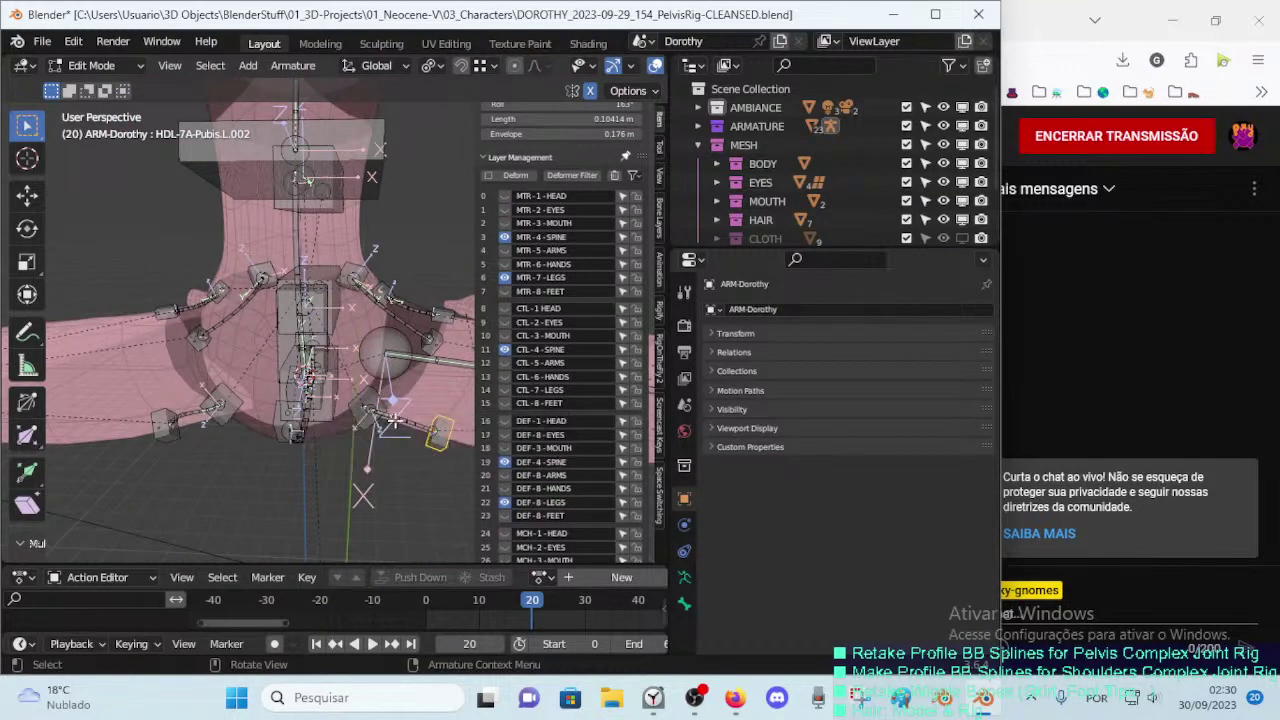
pyautogui.press('F2')
pyautogui.press('Return')
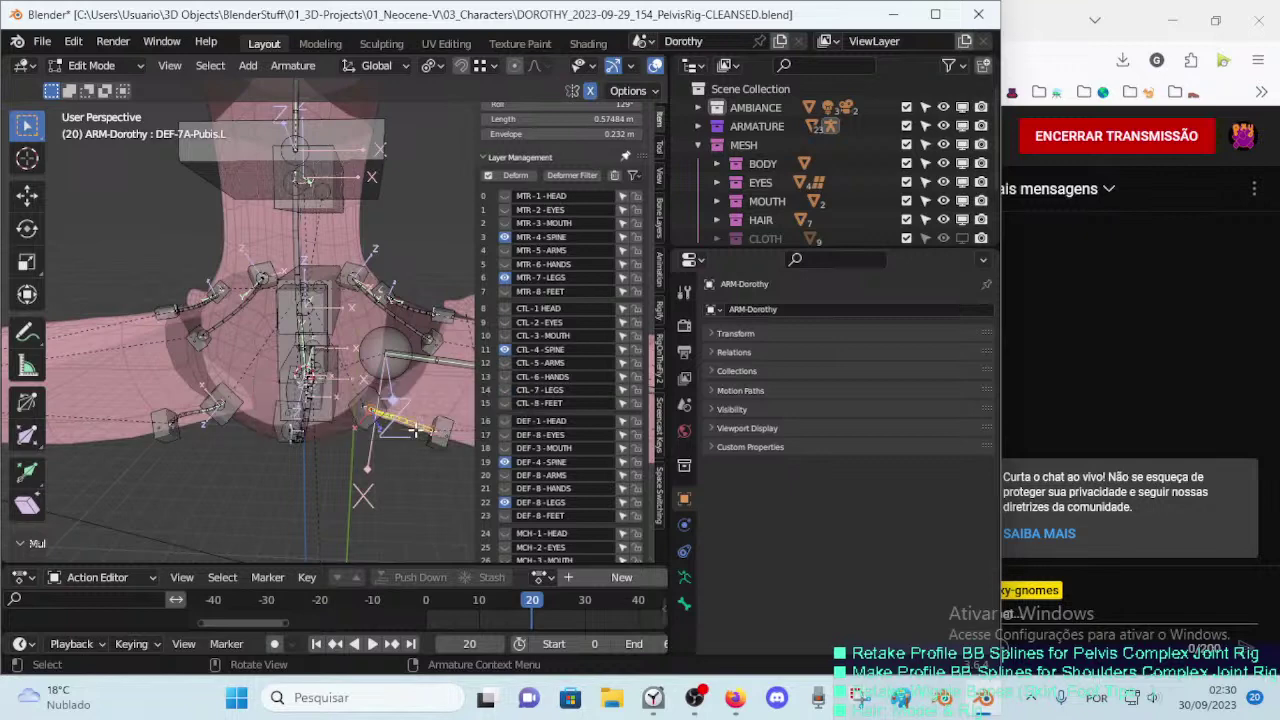
pyautogui.hotkey('ctrl', 'Tab')
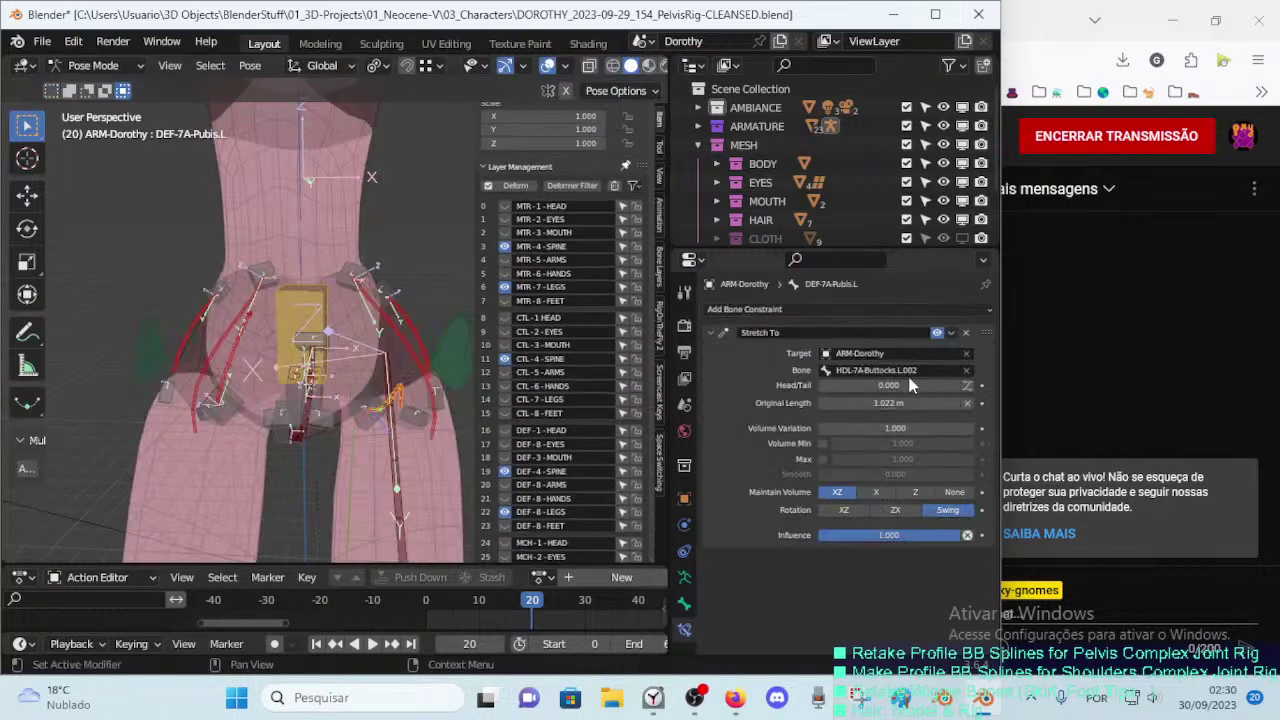
pyautogui.write('HDL-7A-Pubis.L.002')
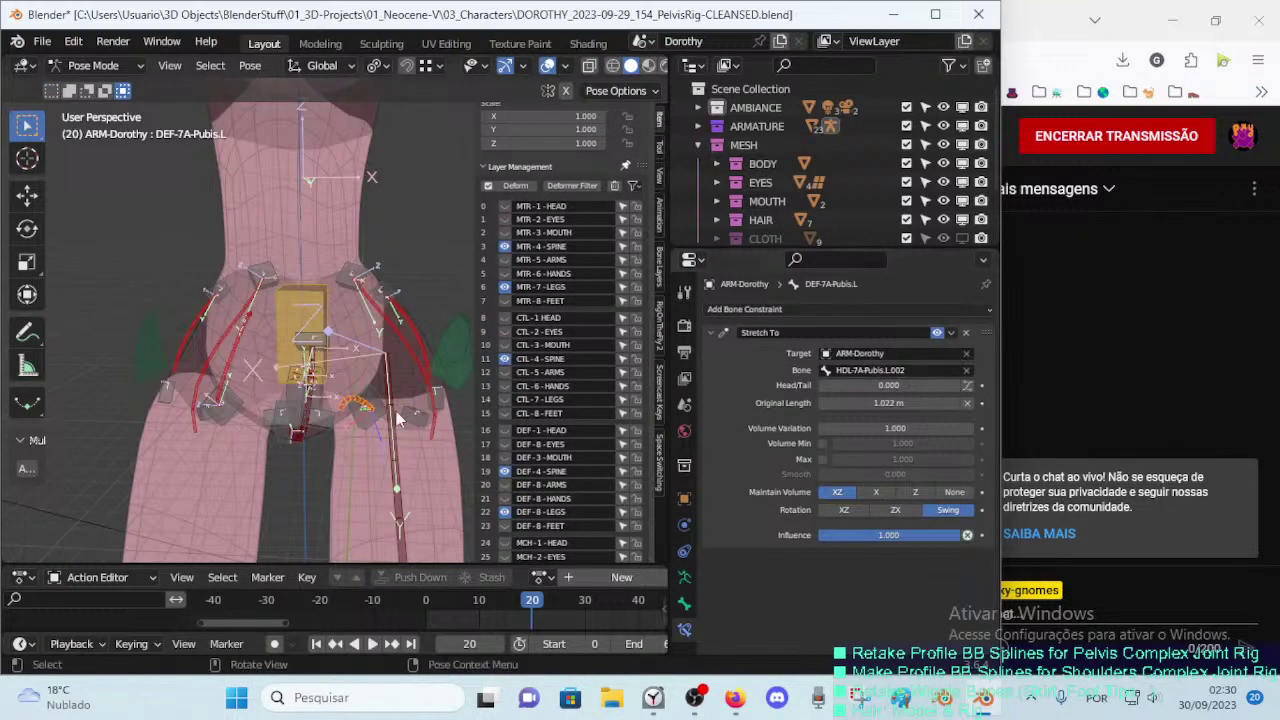
pyautogui.press('BackSpace')
# Step: Test rotating HDL-7A-Pubis.L.002, cancel, and select HDL-7A-Pubis.L.001 in Edit Mode
pyautogui.keyDown('alt'); pyautogui.middleClick(318, 420); pyautogui.keyUp('alt')
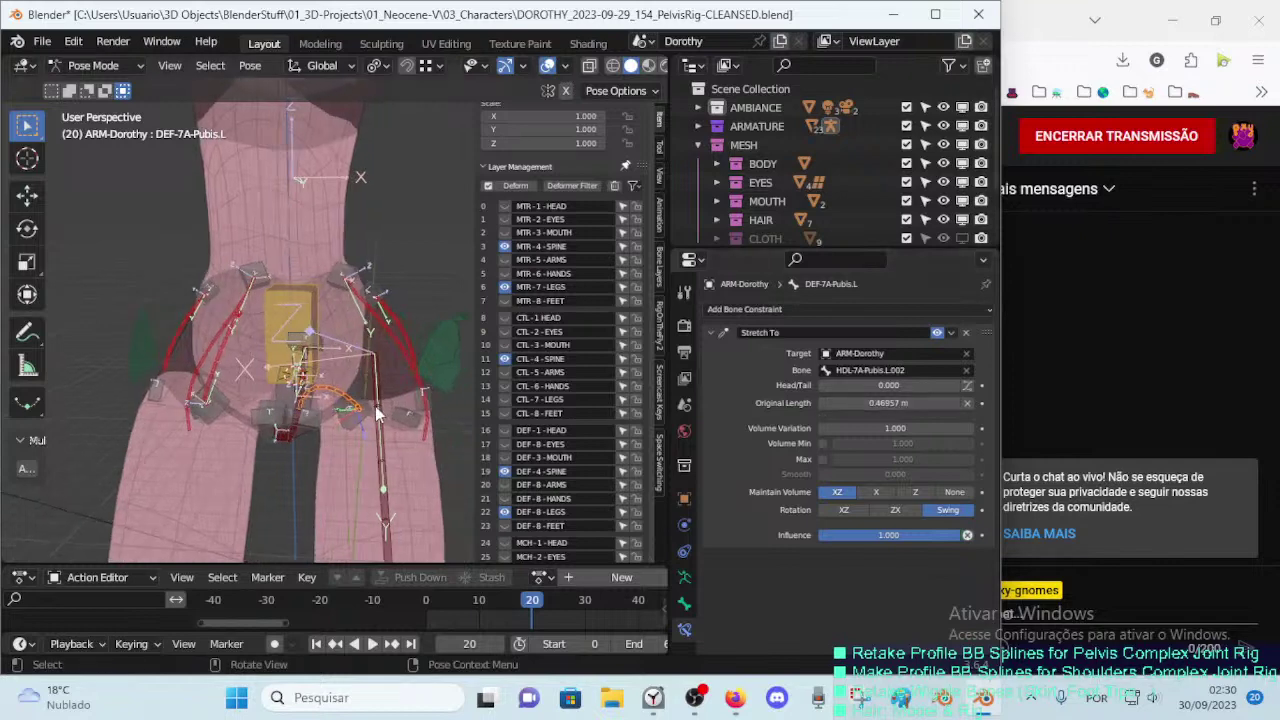
pyautogui.click(312, 425)
pyautogui.keyDown('alt'); pyautogui.middleClick(316, 432); pyautogui.keyUp('alt')
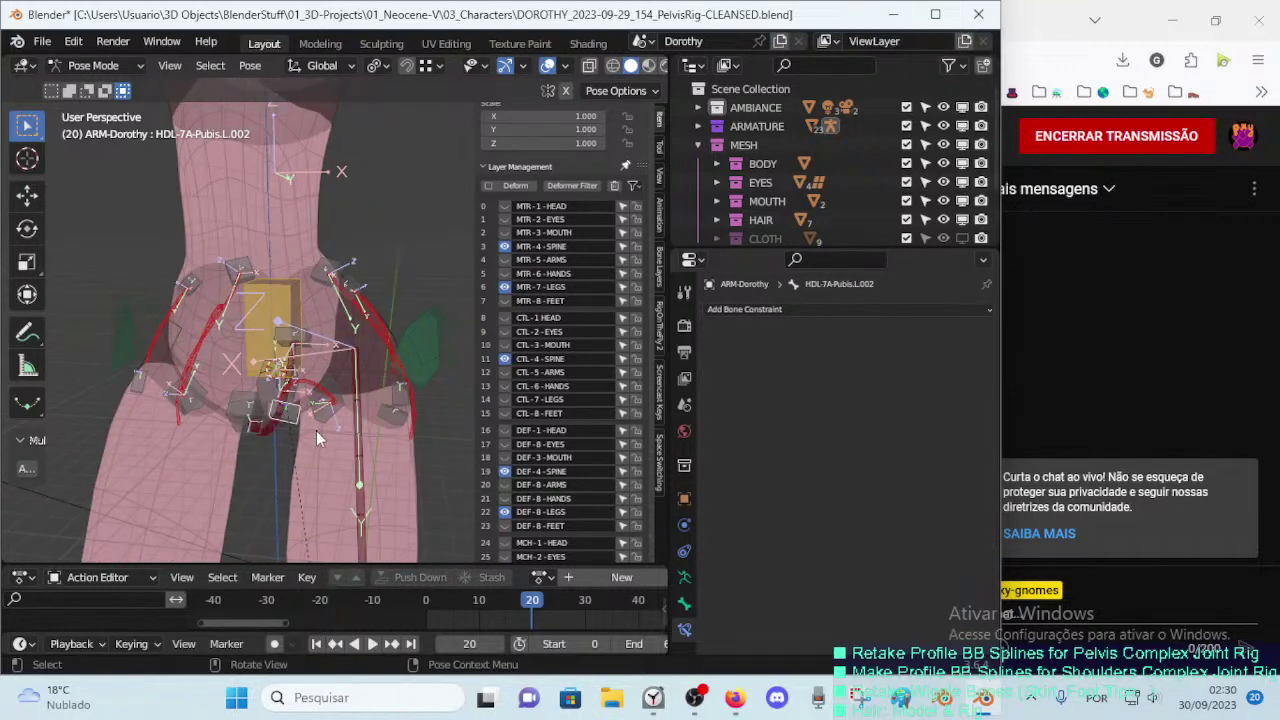
pyautogui.press('r')
pyautogui.rightClick(331, 433)
pyautogui.click(330, 407)
pyautogui.press('Tab')
pyautogui.scroll(6, 323, 410)
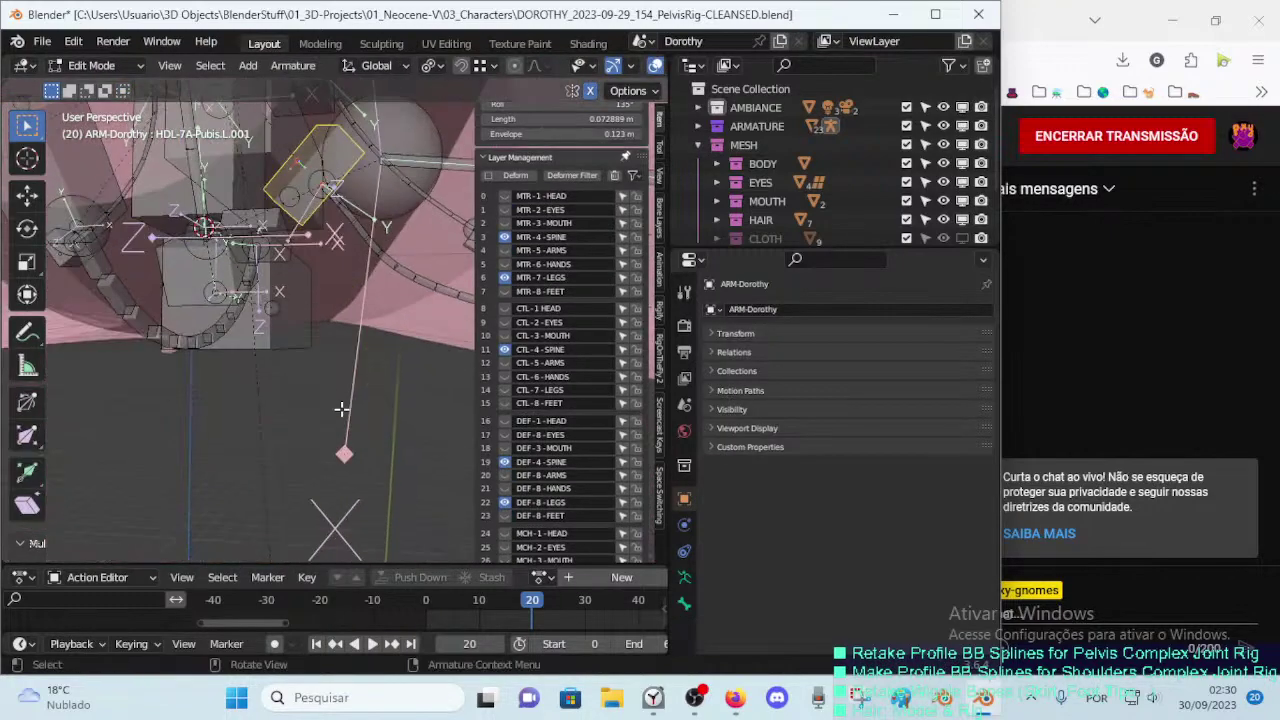
# Step: Frame the pelvis from the front and select only the left pubis handle in Edit Mode
pyautogui.moveTo(321, 420); pyautogui.dragTo(348, 376, button='middle')
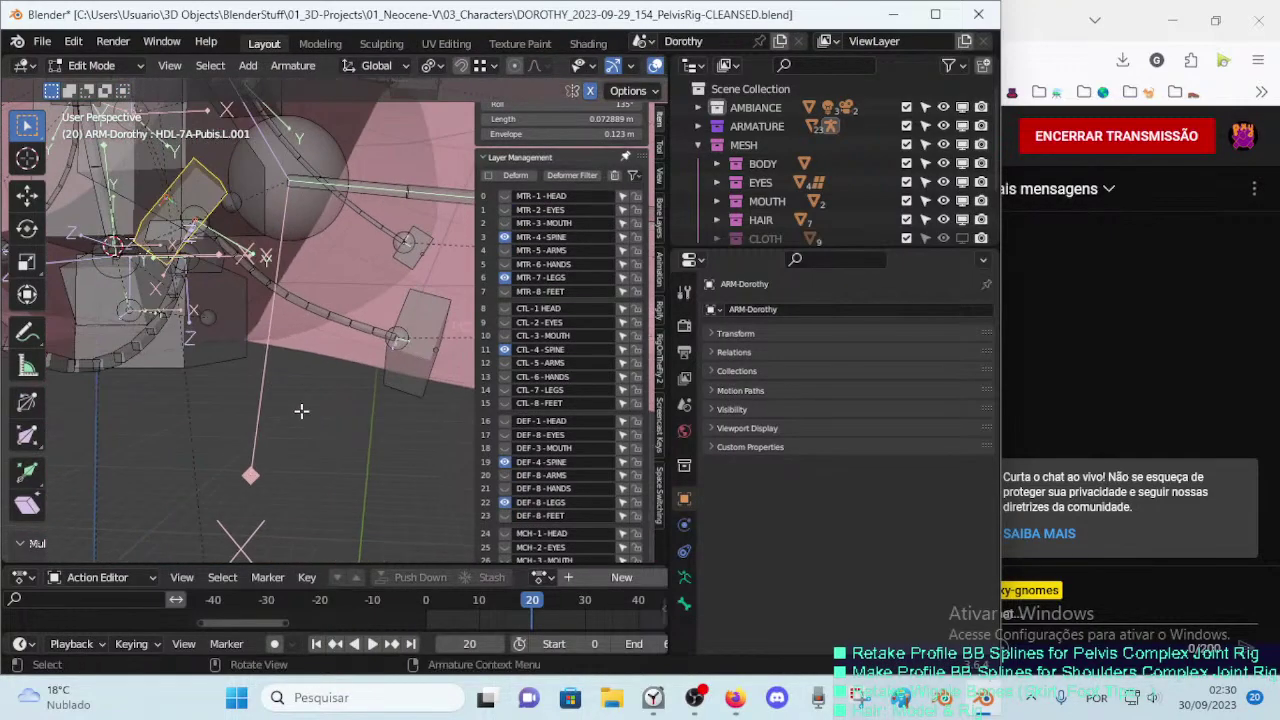
pyautogui.press('Tab')
pyautogui.scroll(-4, 343, 419)
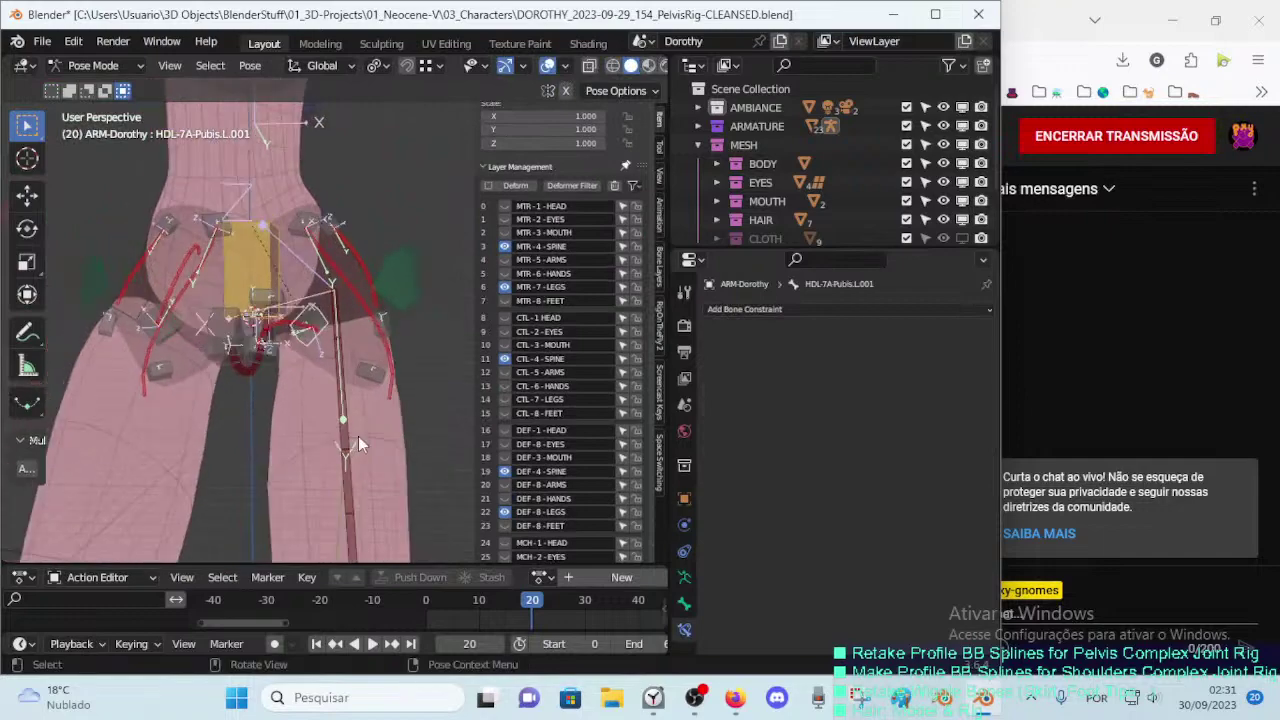
pyautogui.moveTo(358, 436)
pyautogui.mouseDown(button='middle')
pyautogui.moveTo(376, 444)
pyautogui.moveTo(295, 444)
pyautogui.moveTo(350, 427)
pyautogui.moveTo(337, 405)
pyautogui.moveTo(296, 398)
pyautogui.mouseUp(button='middle')
pyautogui.scroll(2, 362, 452)
pyautogui.press('Tab')
pyautogui.press('Tab')
pyautogui.press('Tab')
pyautogui.click(296, 398)
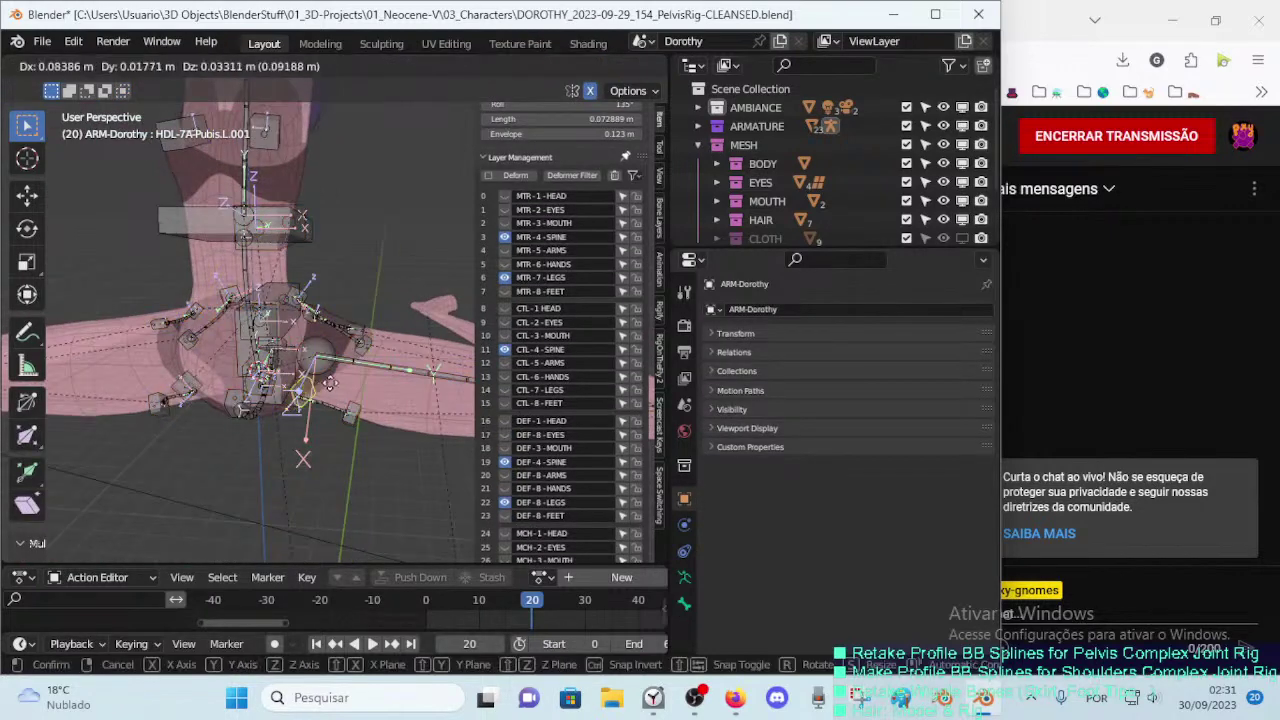
pyautogui.press('g')
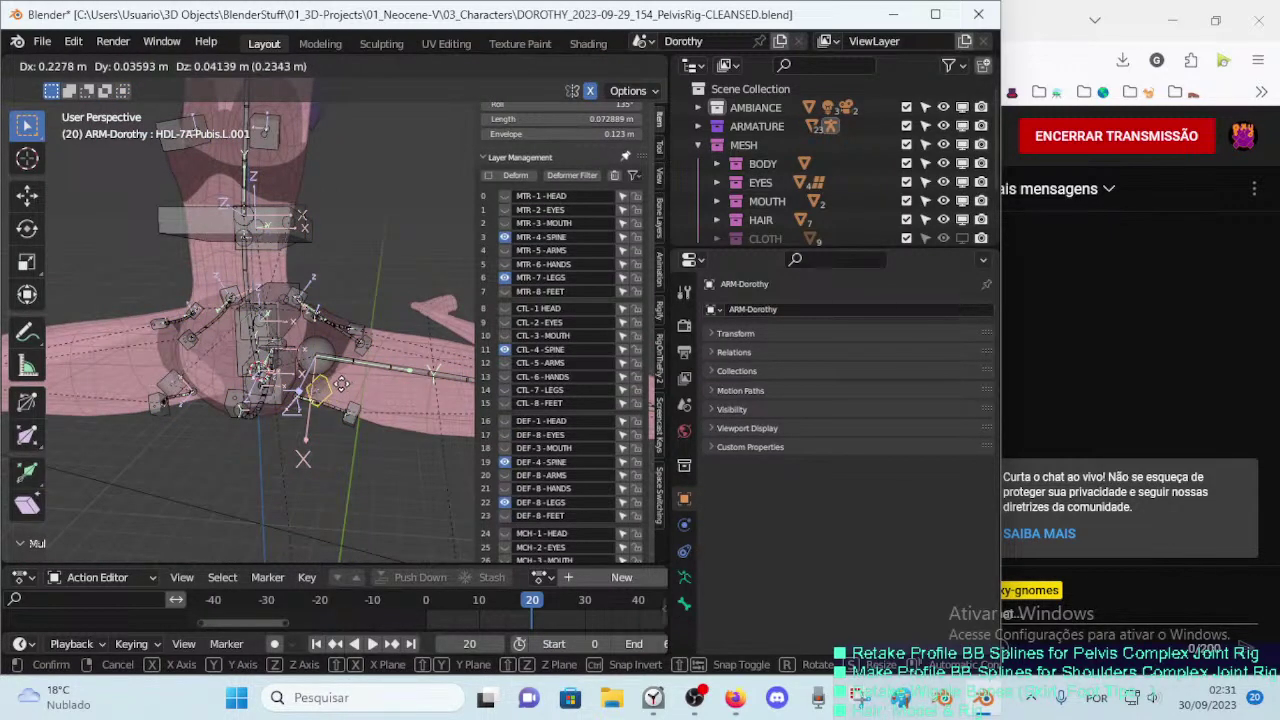
pyautogui.rightClick(324, 402)
# Step: Nudge HDL-7A-Pubis.L.001 slightly lower-right, save the file, and return to Pose Mode
pyautogui.press('g')
pyautogui.click(361, 416)
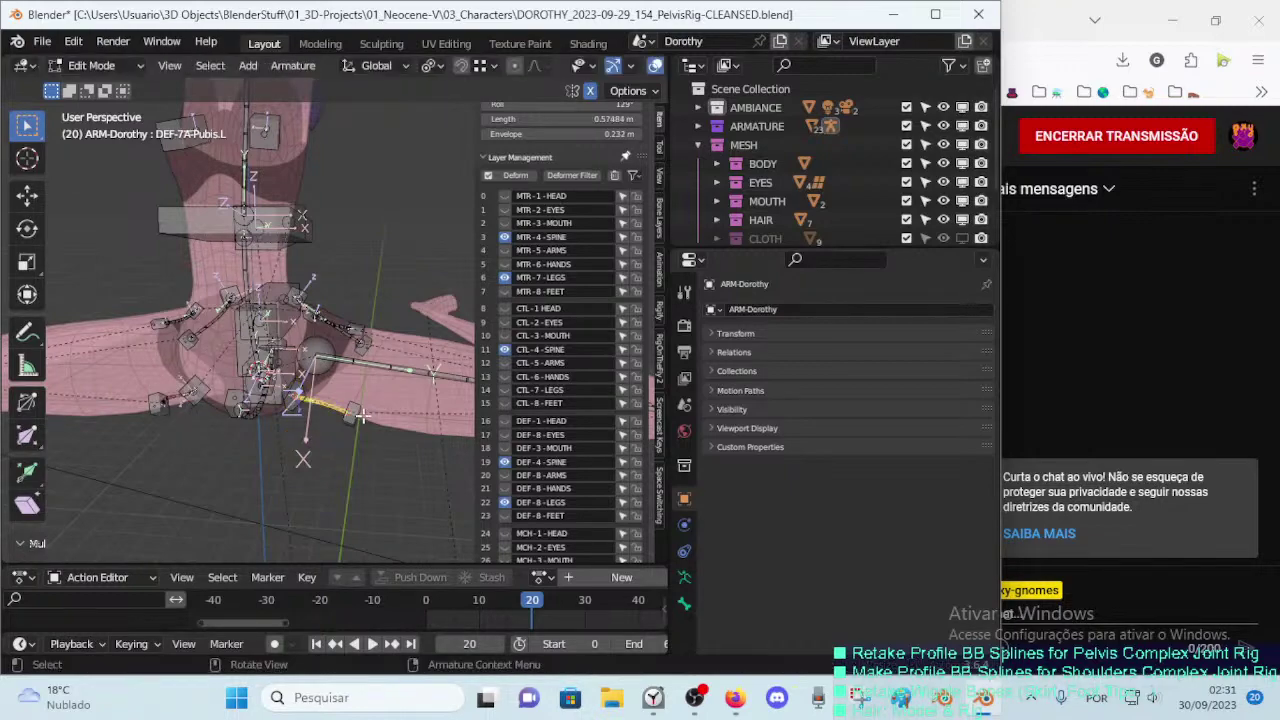
pyautogui.press('g')
pyautogui.click(357, 414)
pyautogui.moveTo(357, 414)
pyautogui.mouseDown(button='middle')
pyautogui.moveTo(283, 397)
pyautogui.moveTo(386, 401)
pyautogui.mouseUp(button='middle')
pyautogui.hotkey('ctrl', 's')
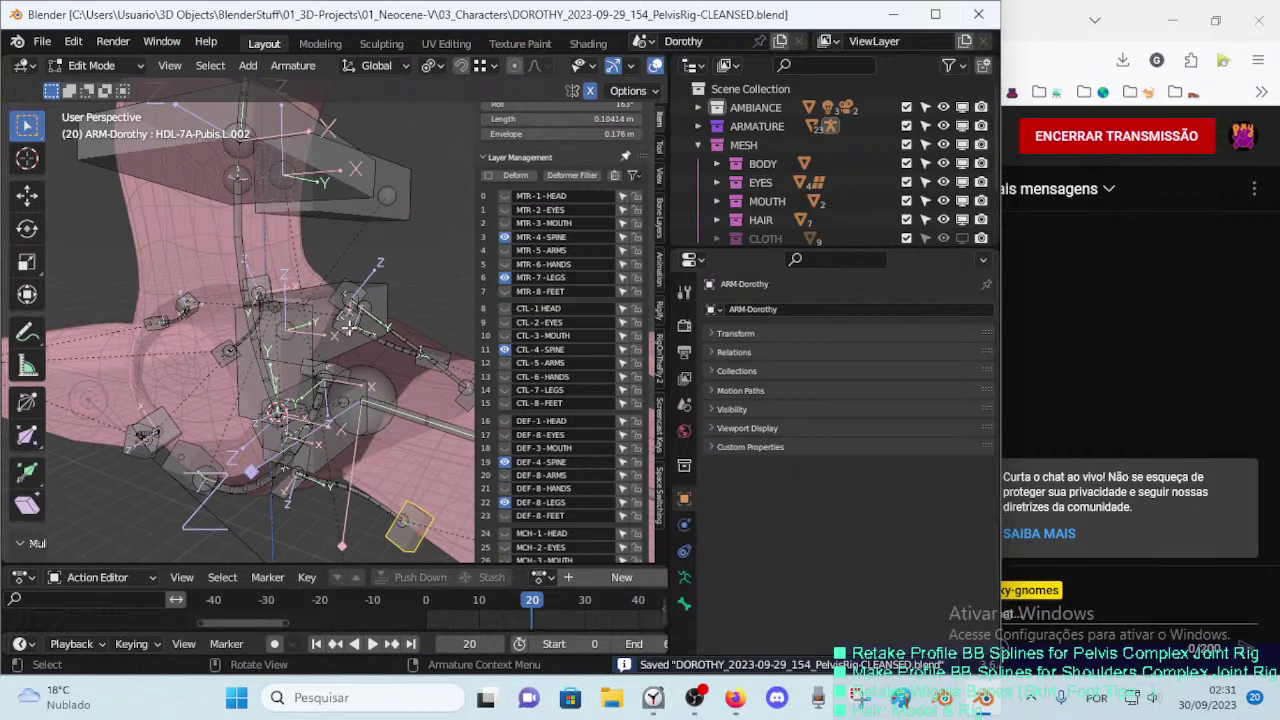
pyautogui.hotkey('ctrl', 'z')
pyautogui.hotkey('ctrl', 'Tab')
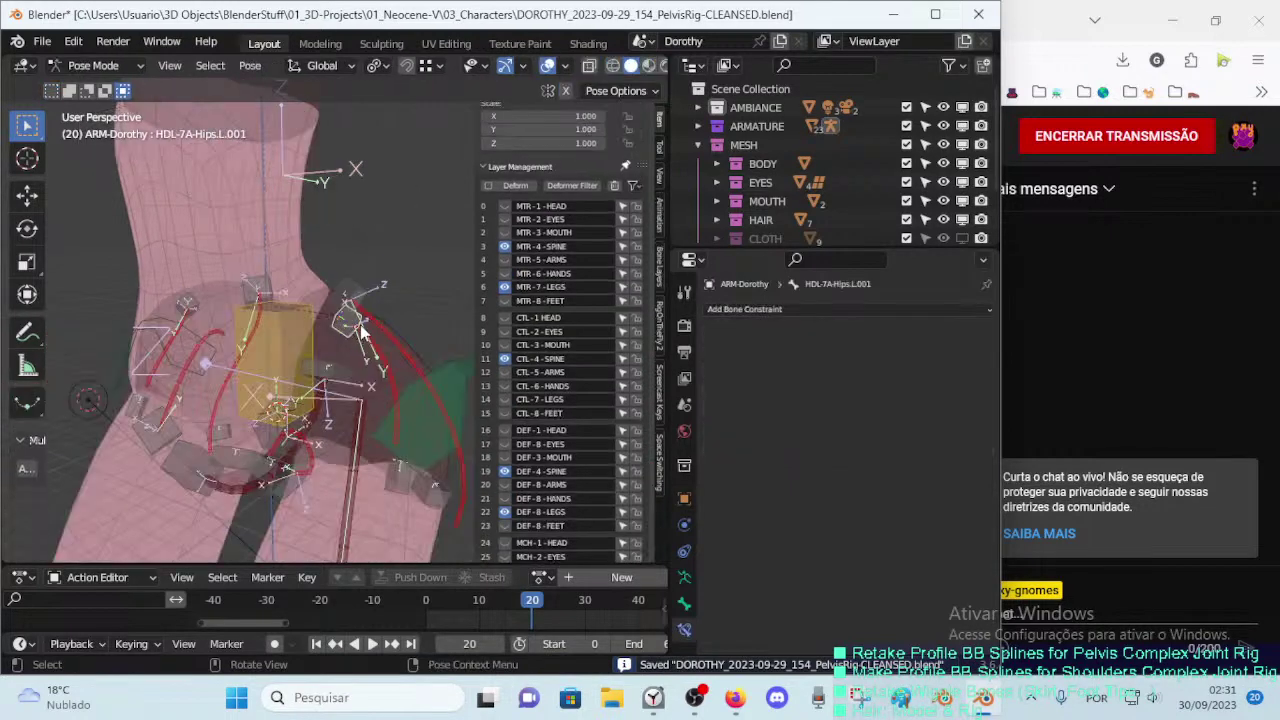
# Step: Make DEF-7A-Hips.L active and reset its Stretch To original length to 0.70002 m
pyautogui.hotkey('ctrl', 'Tab')
pyautogui.click(399, 385)
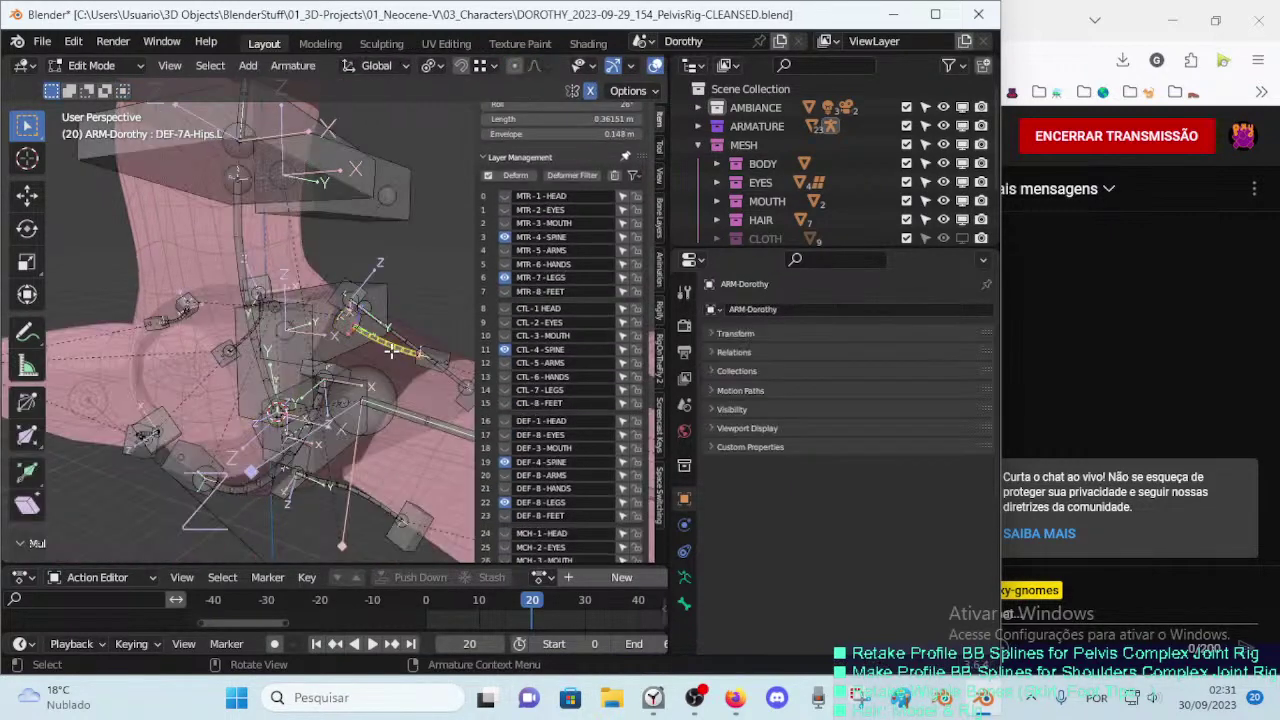
pyautogui.hotkey('ctrl', 'Tab')
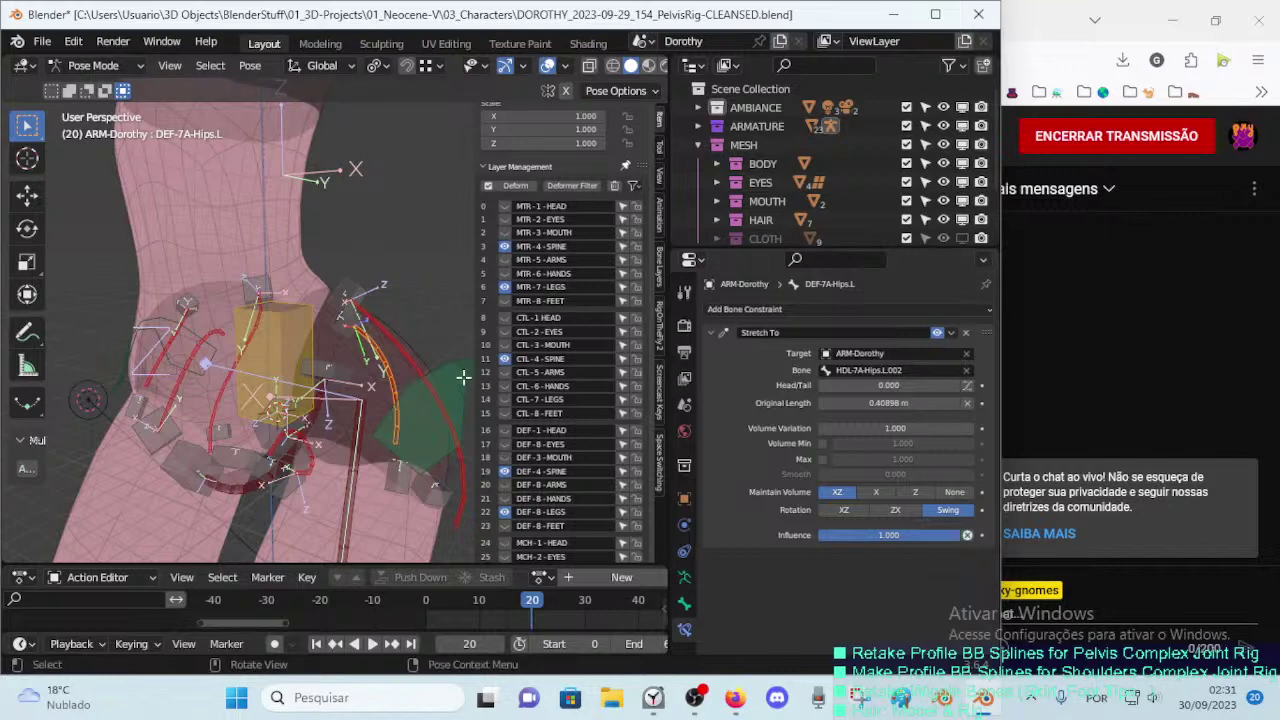
pyautogui.press('Tab')
pyautogui.click(420, 364)
pyautogui.press('F2')
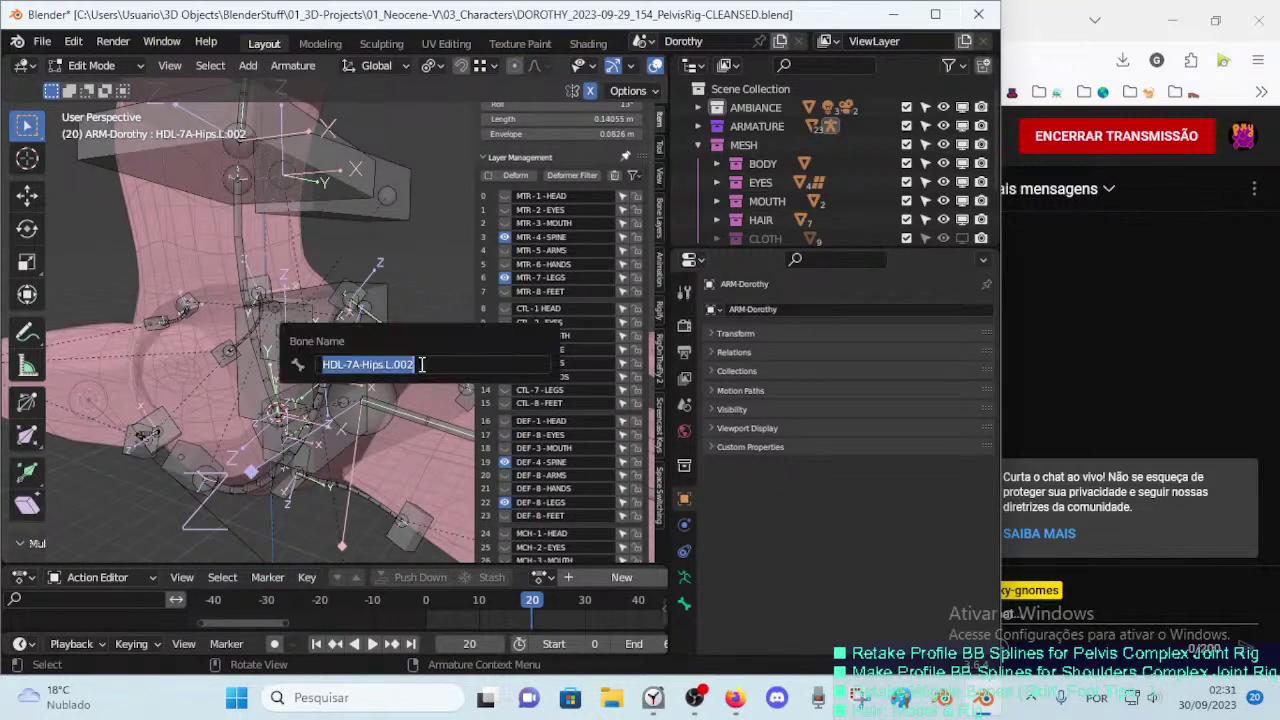
pyautogui.click(375, 345)
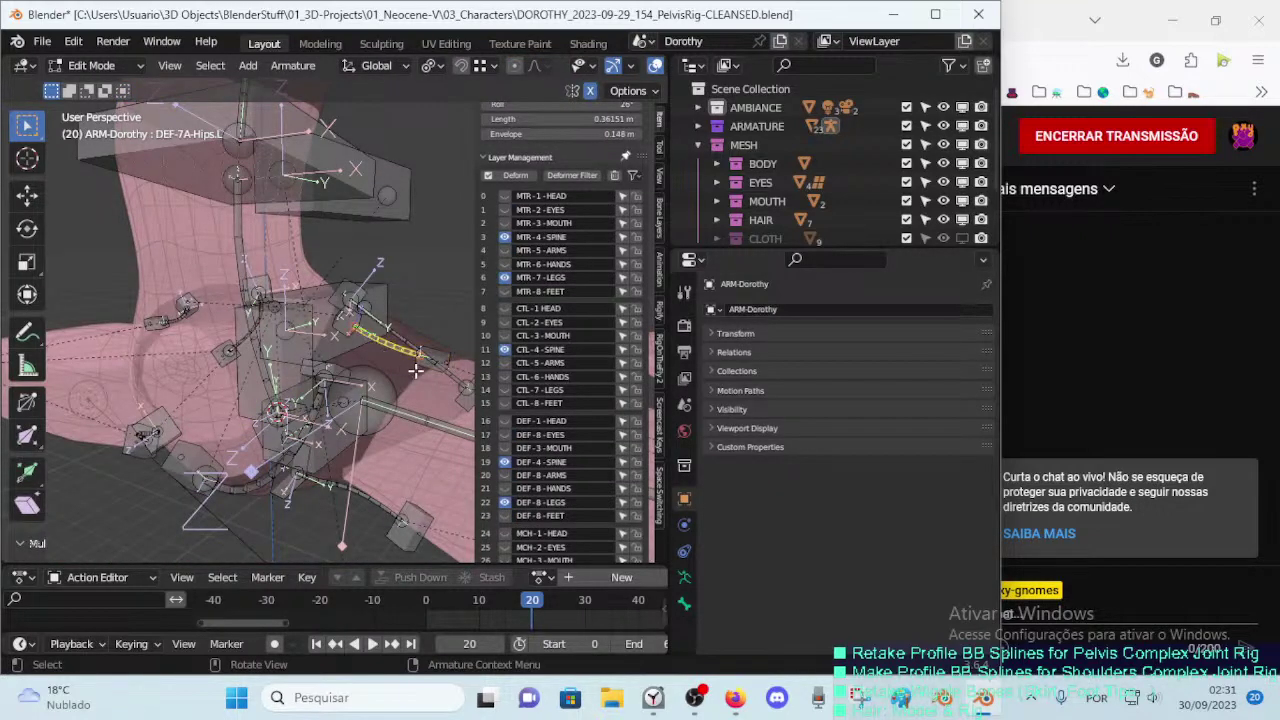
pyautogui.click(408, 363)
pyautogui.click(391, 352)
pyautogui.press('Tab')
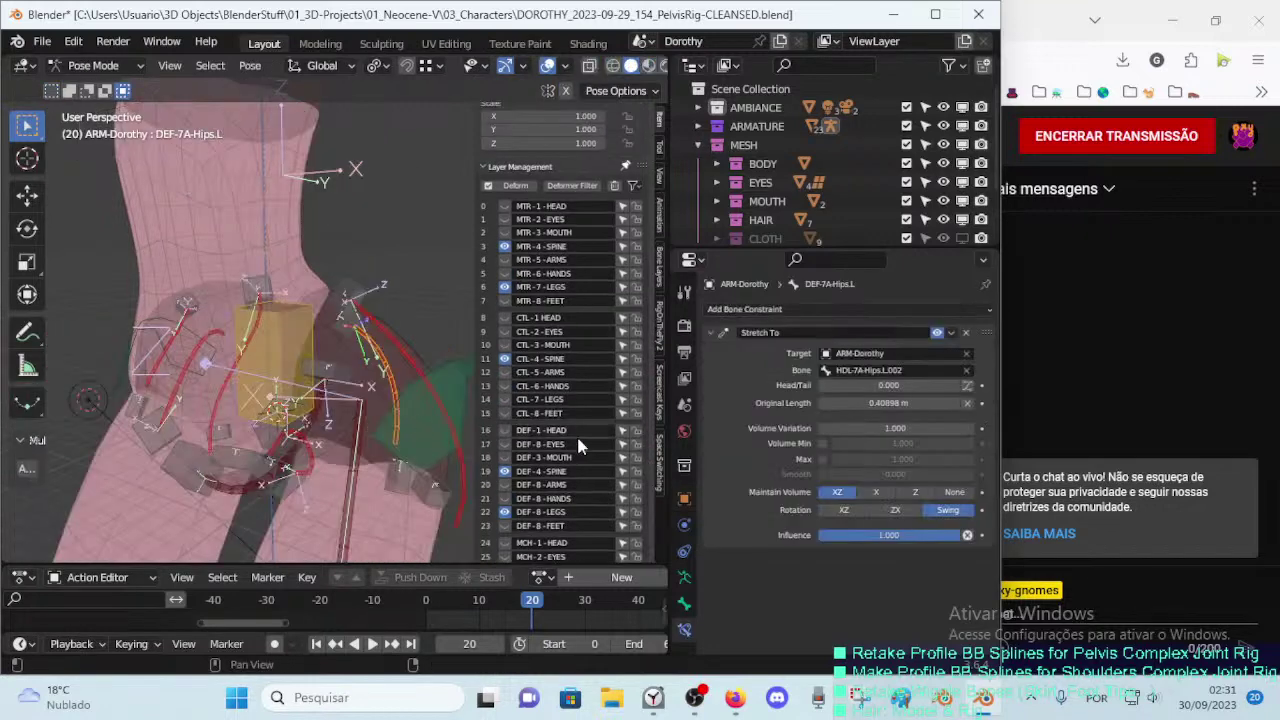
pyautogui.click(966, 402)
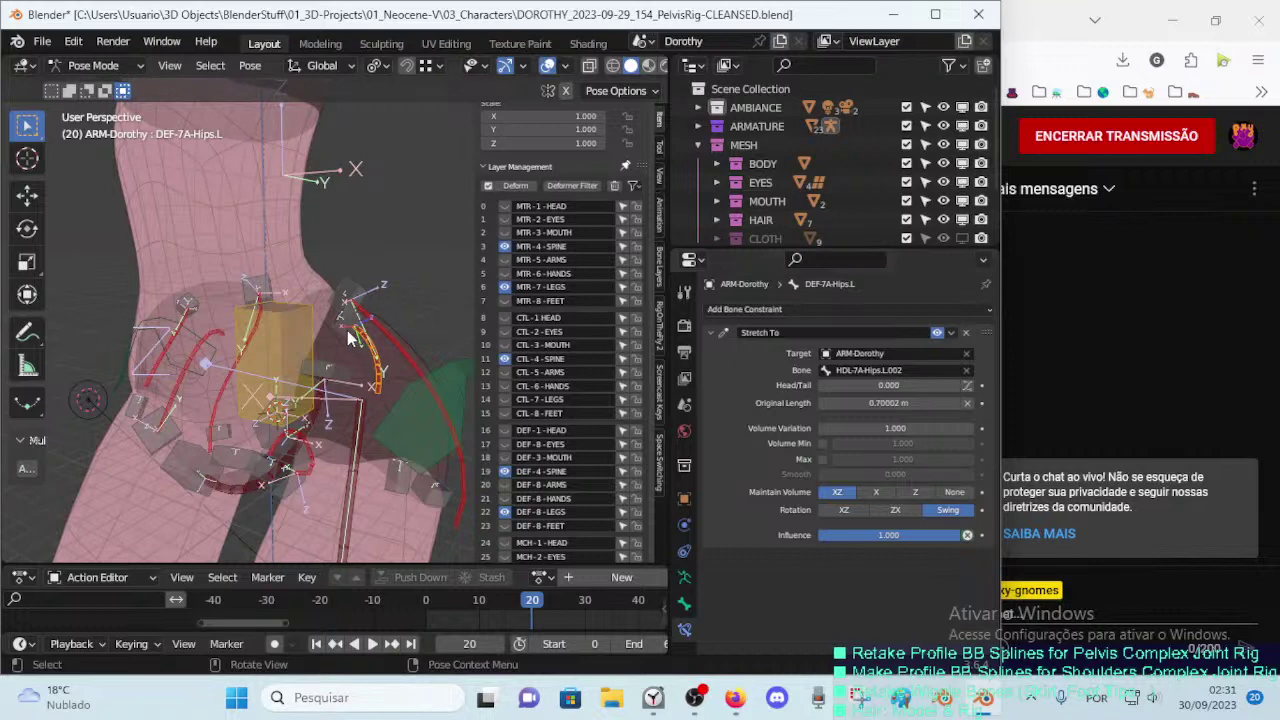
# Step: In Edit Mode, move the HDL-7A-Hips.L.002 handle bone to a new position
pyautogui.press('Tab')
pyautogui.press('g')
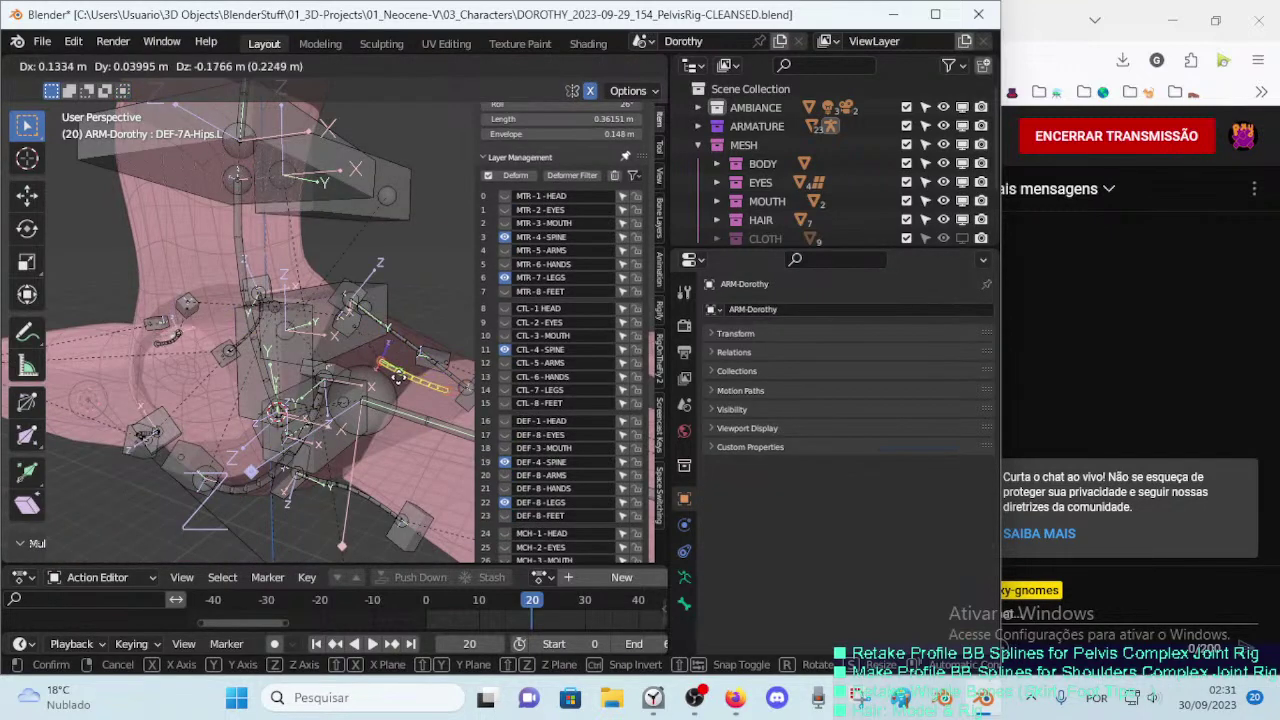
pyautogui.rightClick(397, 377)
pyautogui.click(420, 368)
pyautogui.moveTo(380, 380); pyautogui.dragTo(354, 383, button='middle')
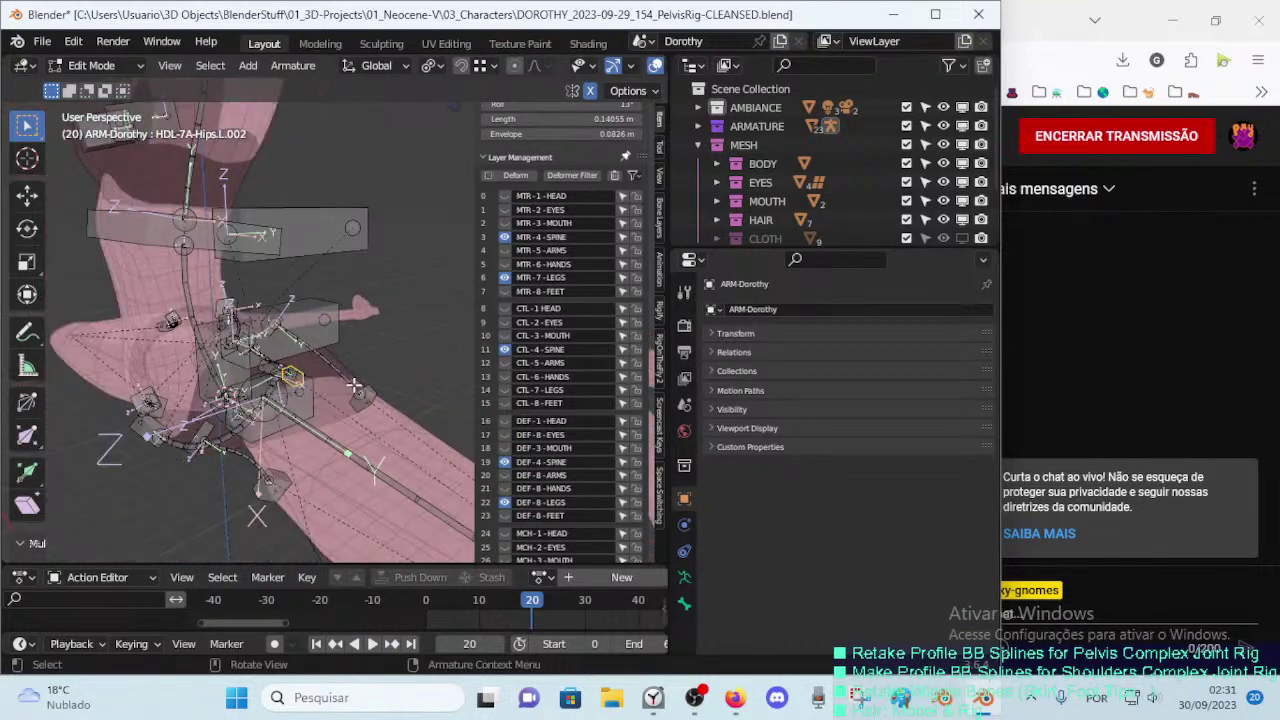
pyautogui.press('g')
pyautogui.click(543, 413)
# Step: Show the selected bone's Bone properties and save the rig file
pyautogui.click(733, 352)
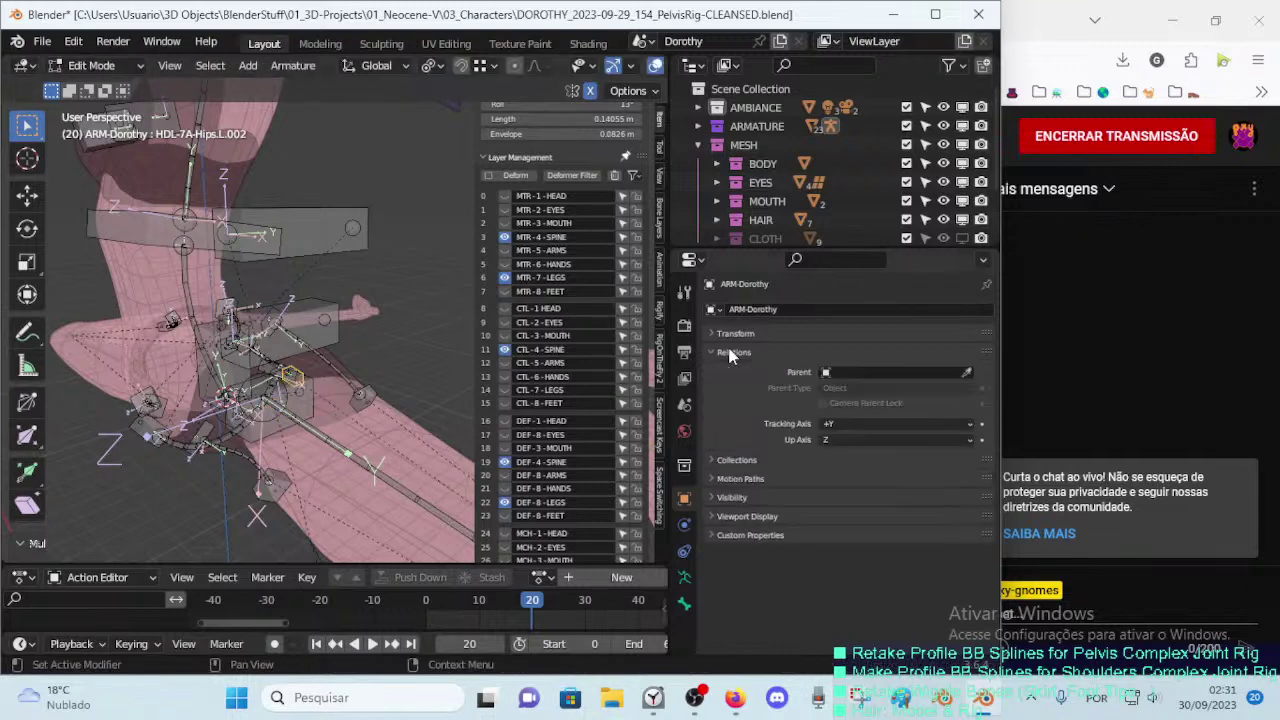
pyautogui.click(730, 354)
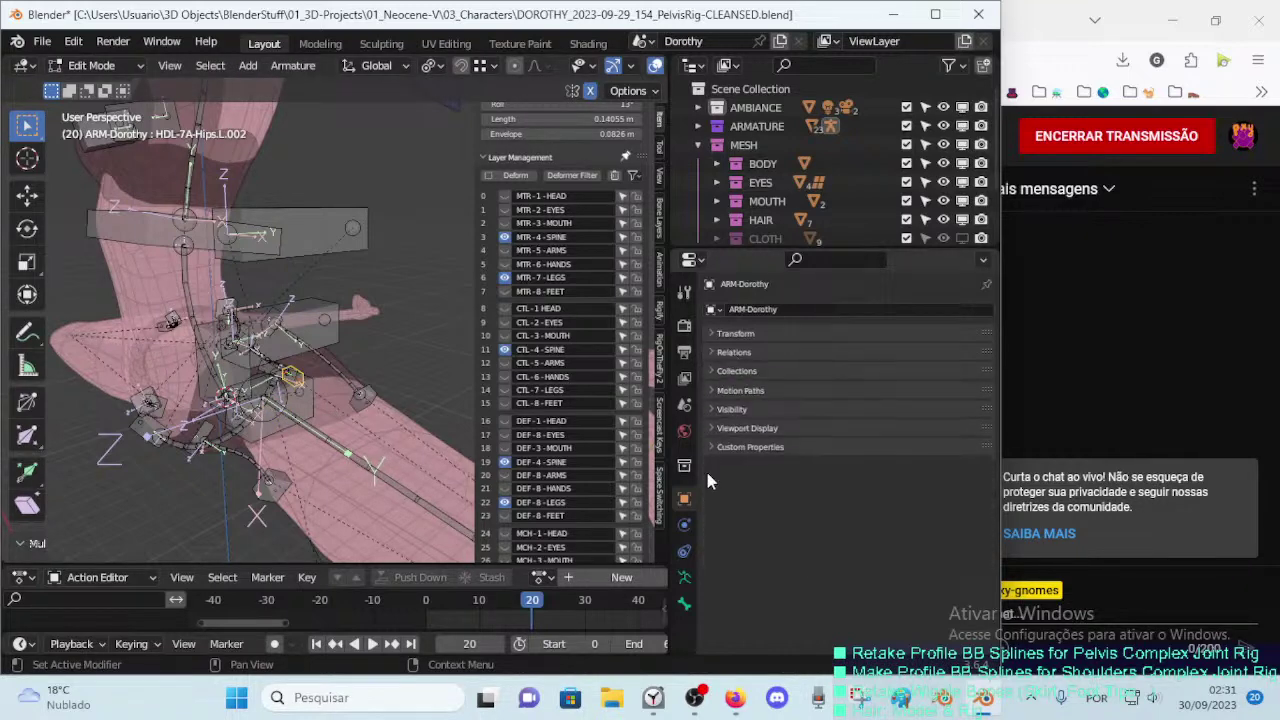
pyautogui.click(684, 605)
pyautogui.moveTo(346, 359)
pyautogui.mouseDown(button='middle')
pyautogui.moveTo(320, 388)
pyautogui.moveTo(386, 328)
pyautogui.moveTo(390, 231)
pyautogui.moveTo(361, 282)
pyautogui.moveTo(371, 294)
pyautogui.moveTo(446, 311)
pyautogui.moveTo(445, 275)
pyautogui.mouseUp(button='middle')
pyautogui.scroll(3, 386, 328)
pyautogui.press('c')
pyautogui.press('Escape')
pyautogui.scroll(-3, 371, 294)
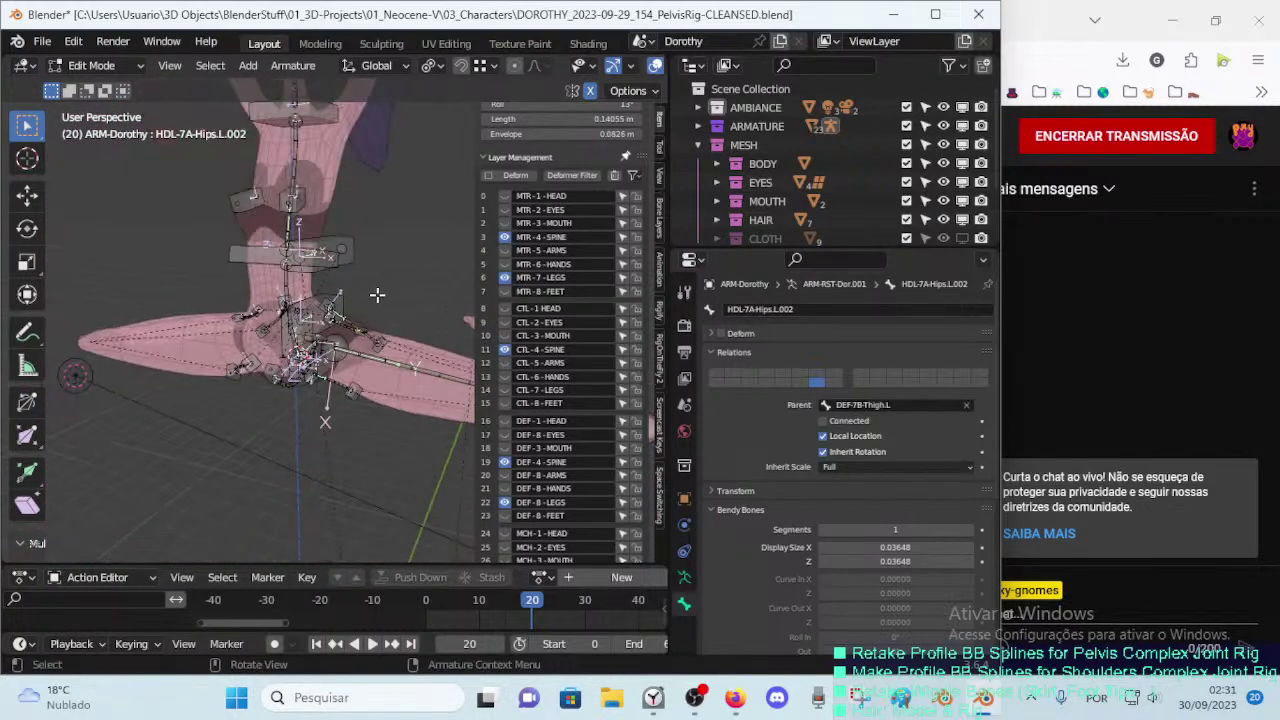
pyautogui.hotkey('ctrl', 's')
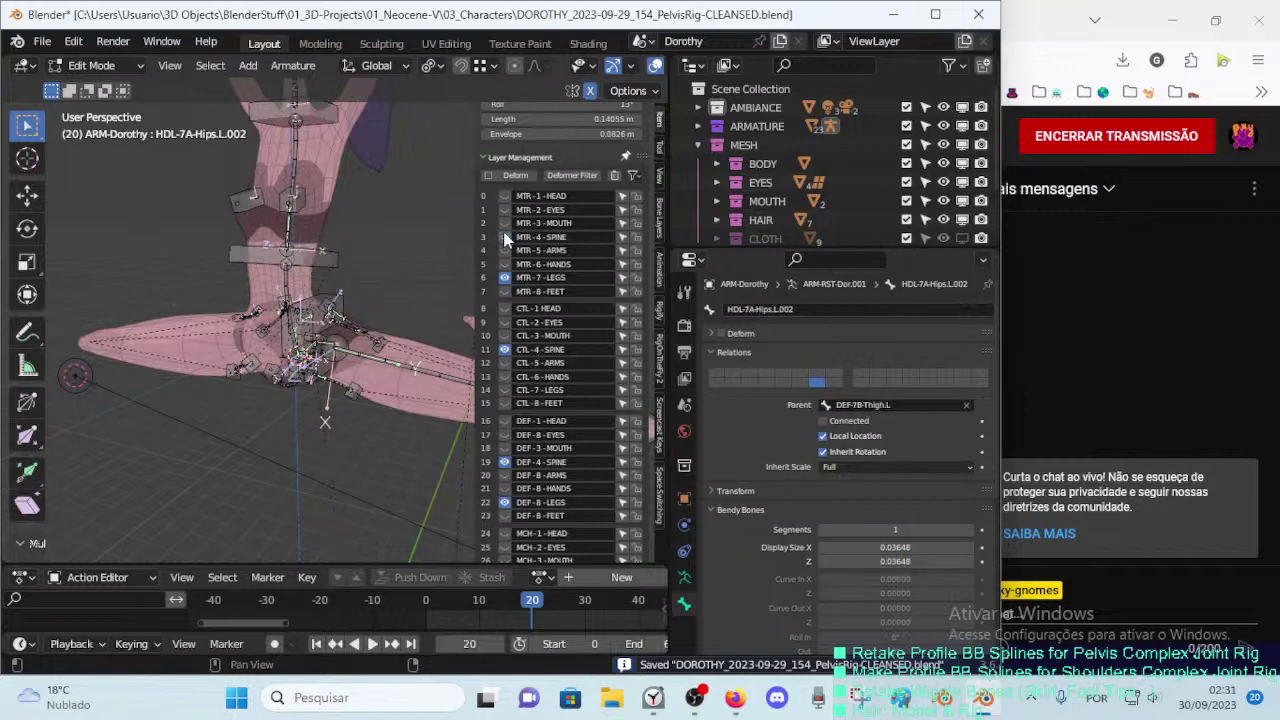
pyautogui.scroll(-3, 505, 240)
pyautogui.scroll(-1, 484, 428)
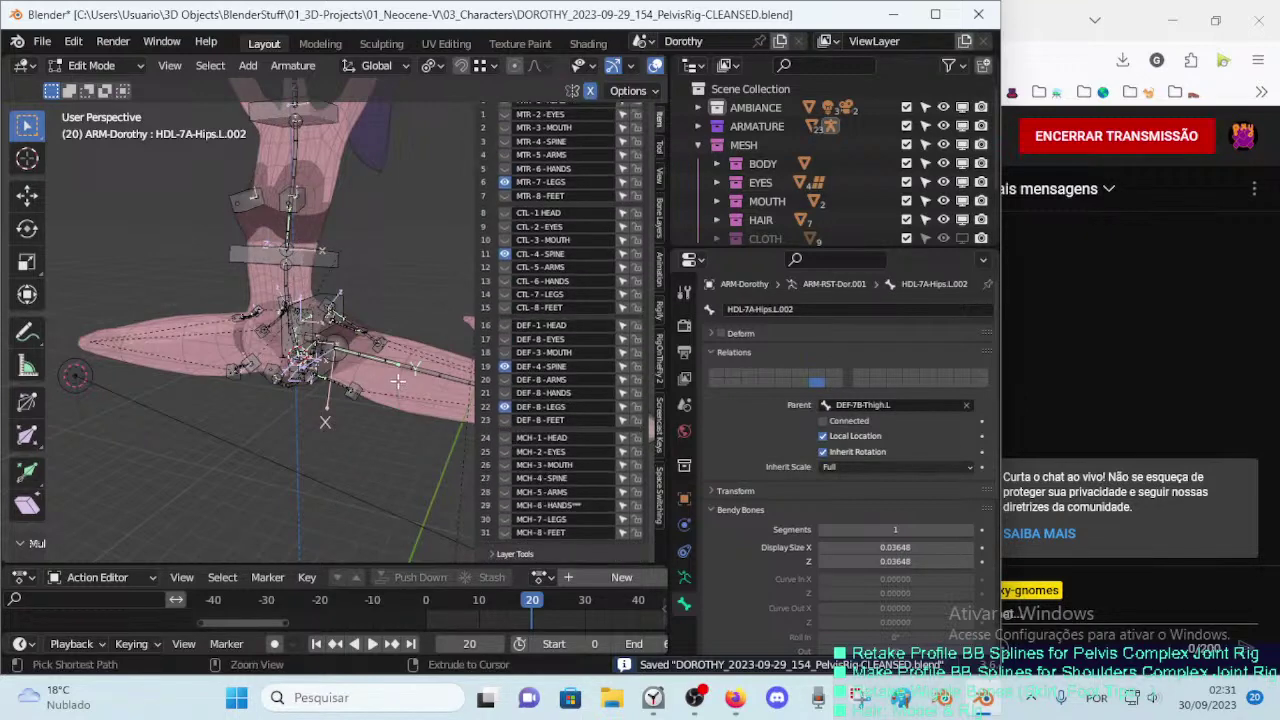
# Step: Check the rig in Pose Mode, then return to Edit Mode and save again
pyautogui.hotkey('ctrl', 'Tab')
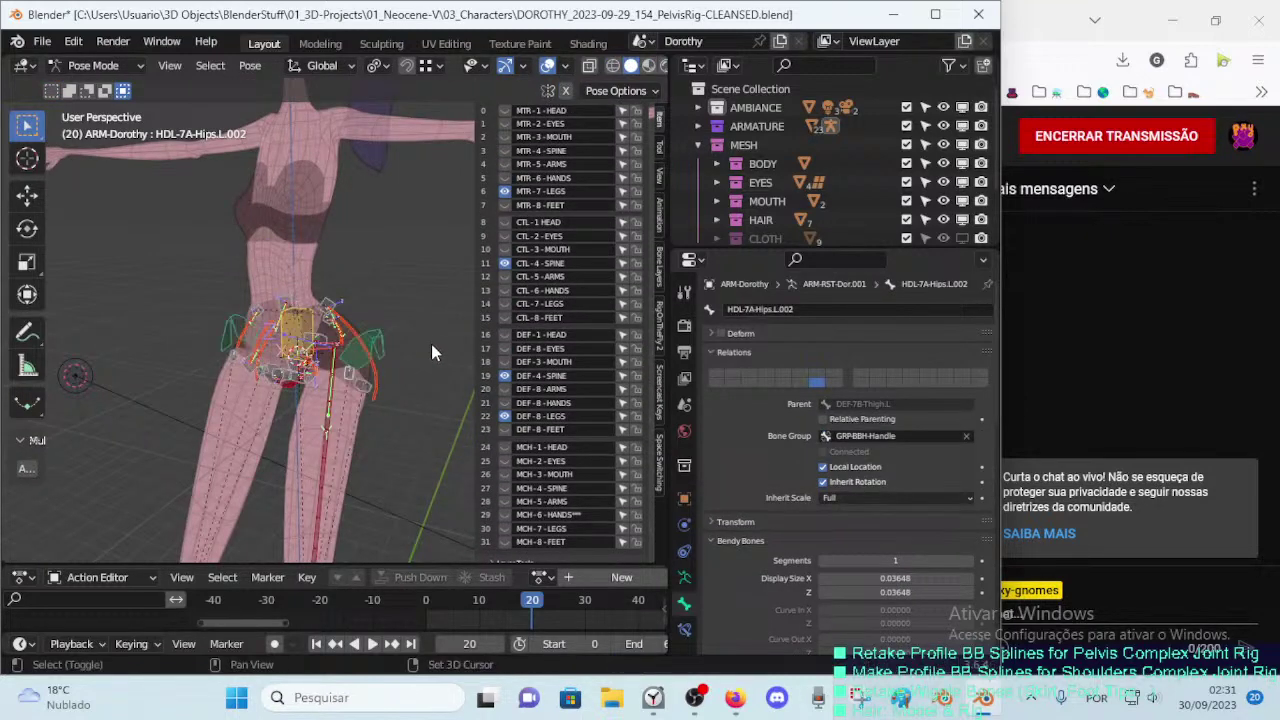
pyautogui.press('Tab')
pyautogui.scroll(2, 432, 343)
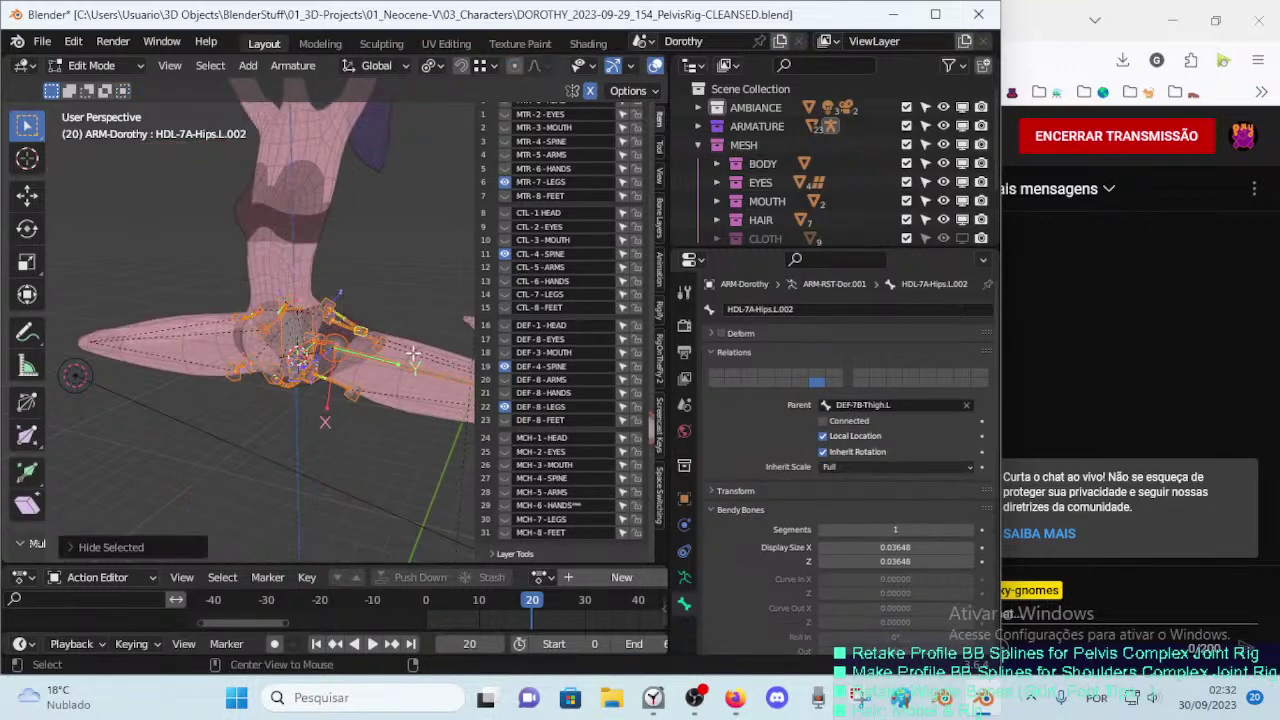
pyautogui.scroll(2, 380, 335)
pyautogui.hotkey('ctrl', 's')
pyautogui.scroll(2, 324, 325)
# Step: Select the hip handle bone, enable snapping, and set the pivot point to the transform option
pyautogui.click(324, 325)
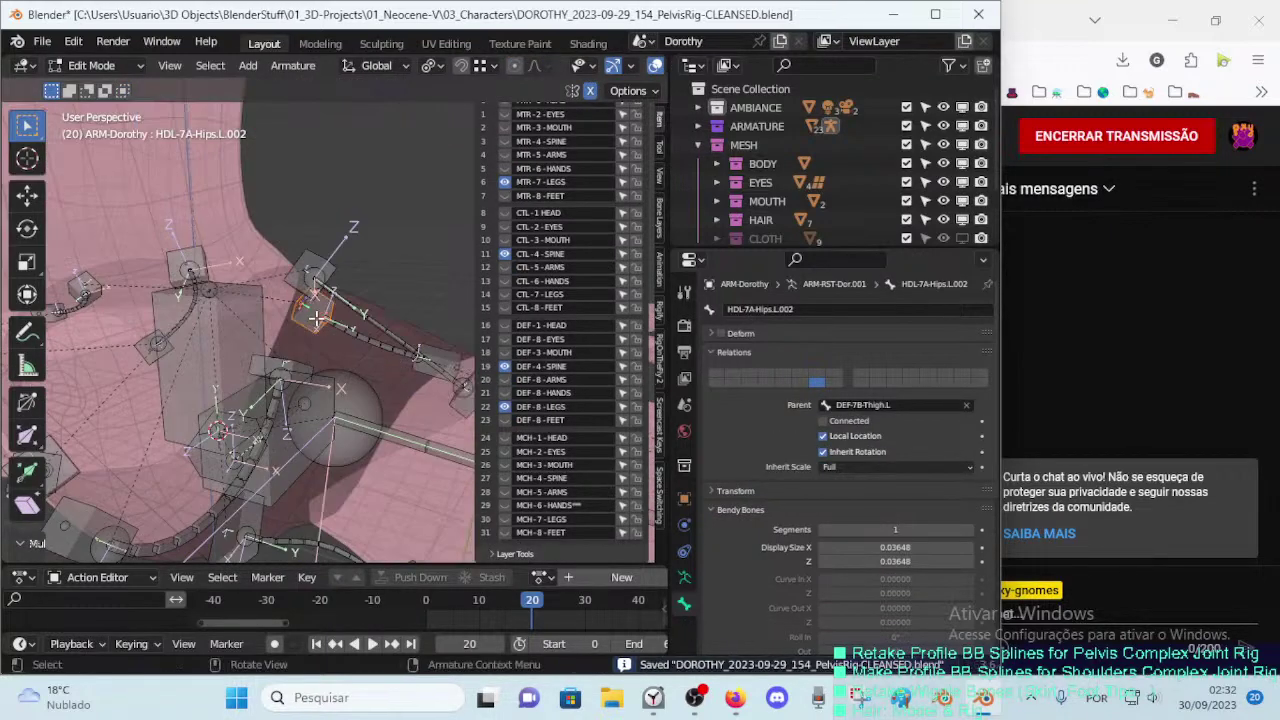
pyautogui.click(460, 65)
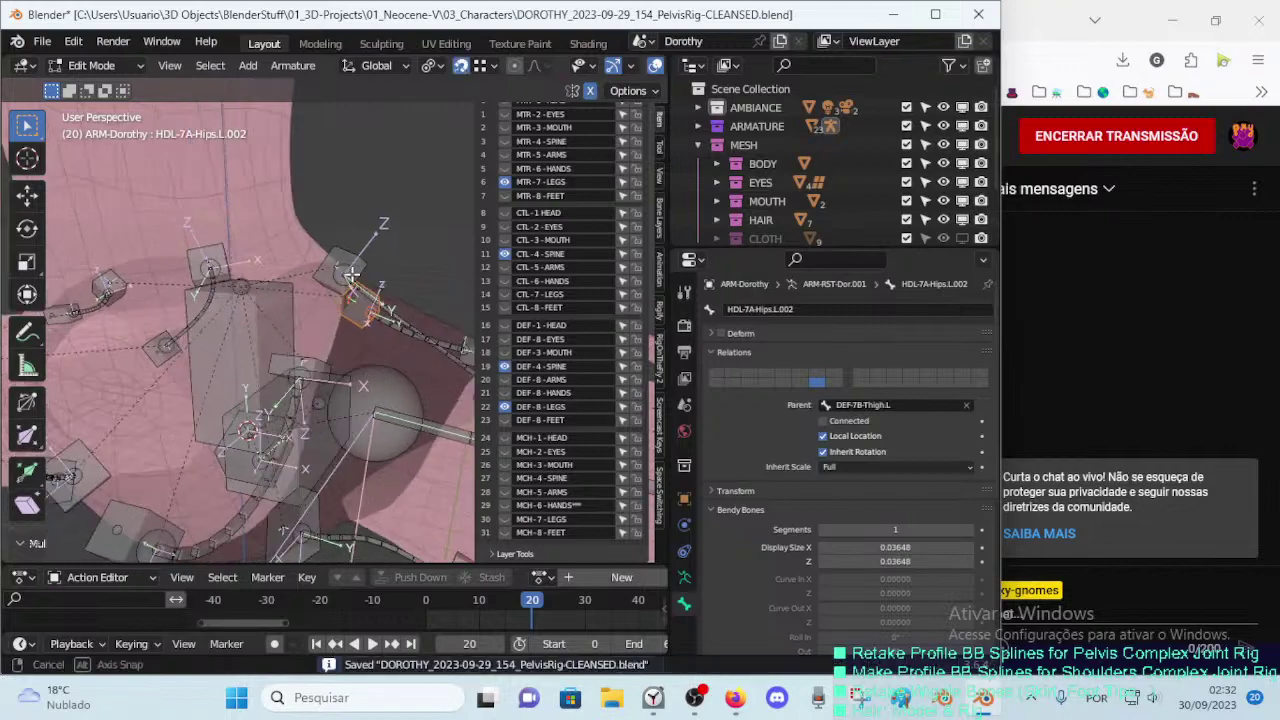
pyautogui.moveTo(337, 286); pyautogui.dragTo(360, 270, button='middle')
pyautogui.click(431, 65)
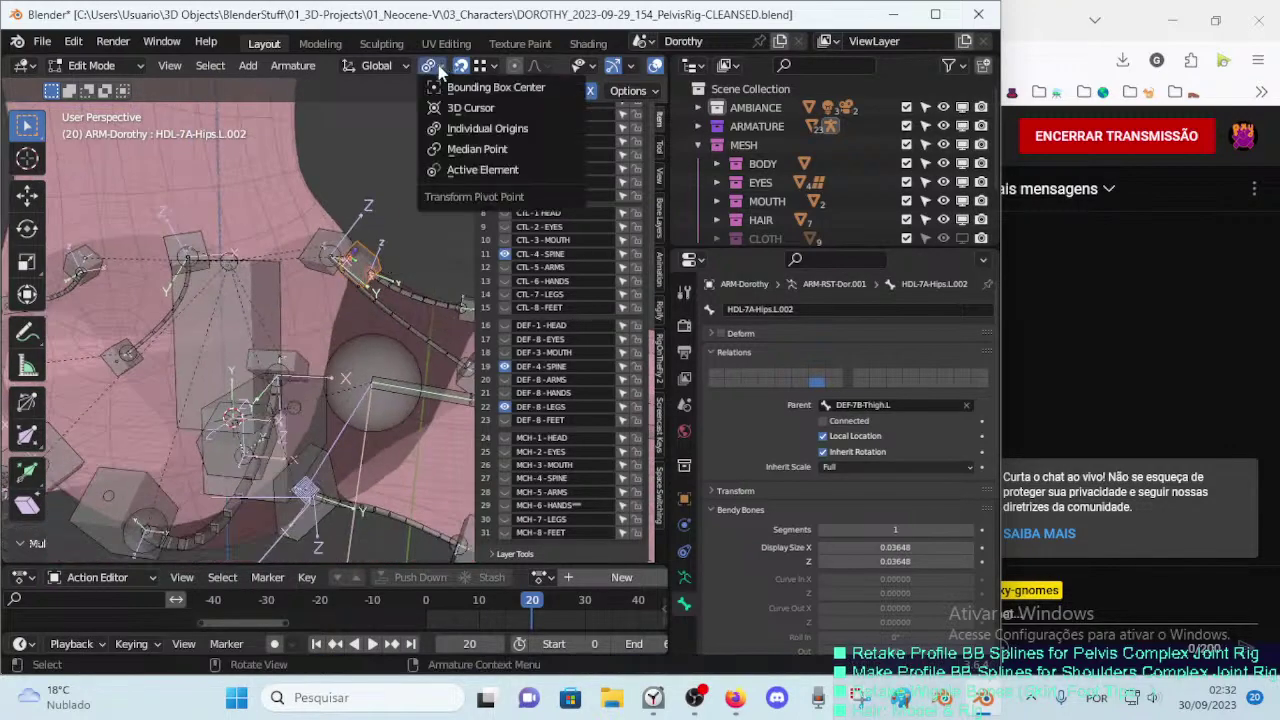
pyautogui.click(480, 126)
# Step: Set snapping to Face Project so moved bones land on the hips surface
pyautogui.moveTo(392, 274); pyautogui.dragTo(214, 285, button='middle')
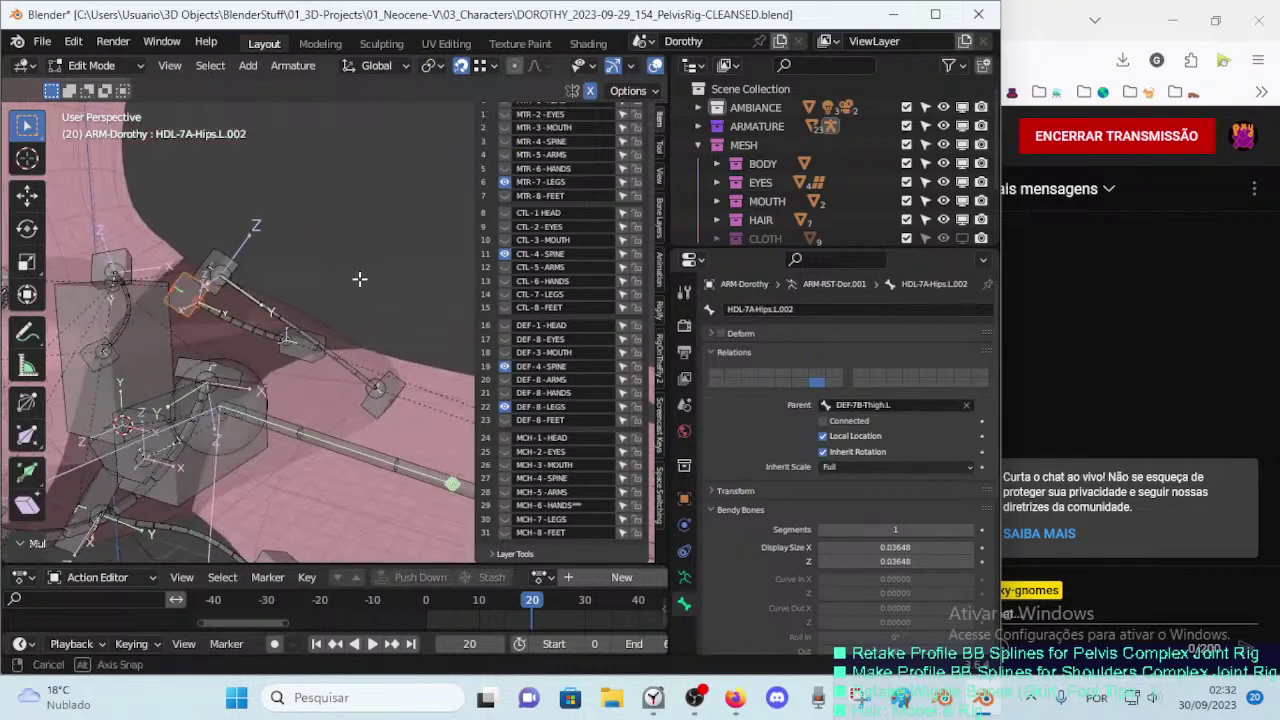
pyautogui.press('g')
pyautogui.press('Escape')
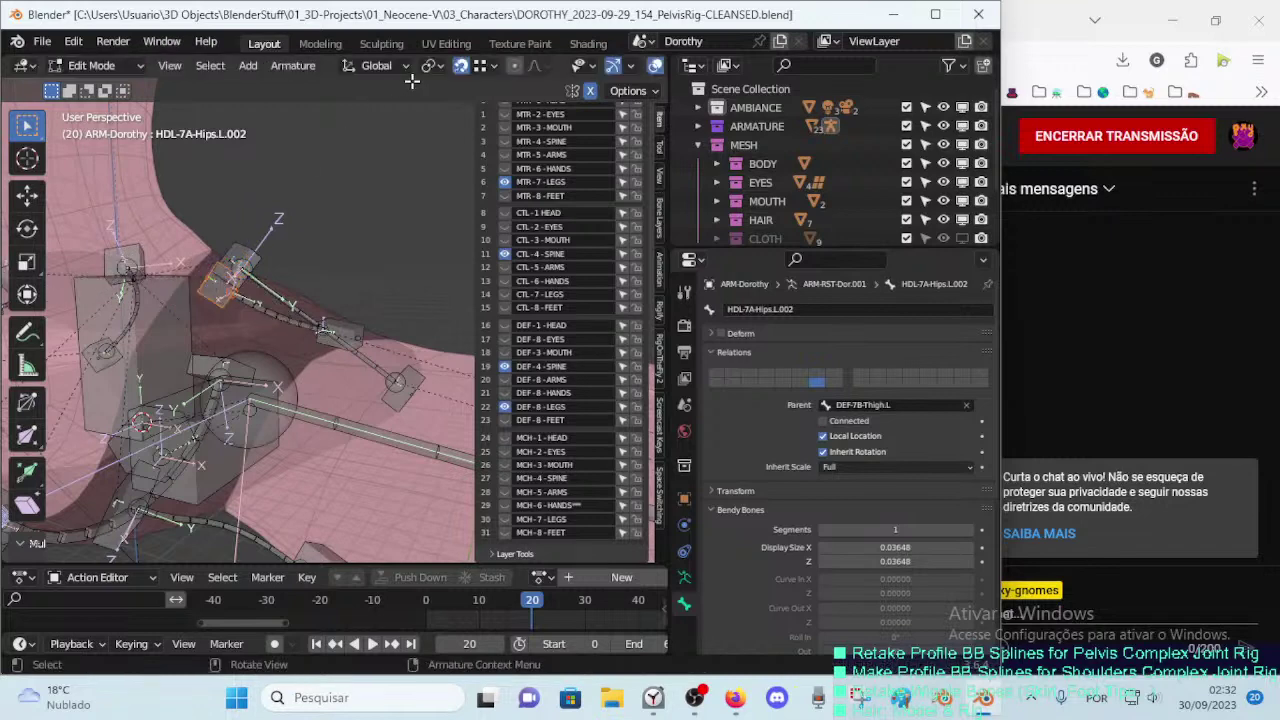
pyautogui.click(480, 65)
pyautogui.click(455, 177)
# Step: Move HDL-7A-Hips.L.002 onto the hips, then rotate it, including around global Z
pyautogui.moveTo(420, 260); pyautogui.dragTo(360, 288, button='middle')
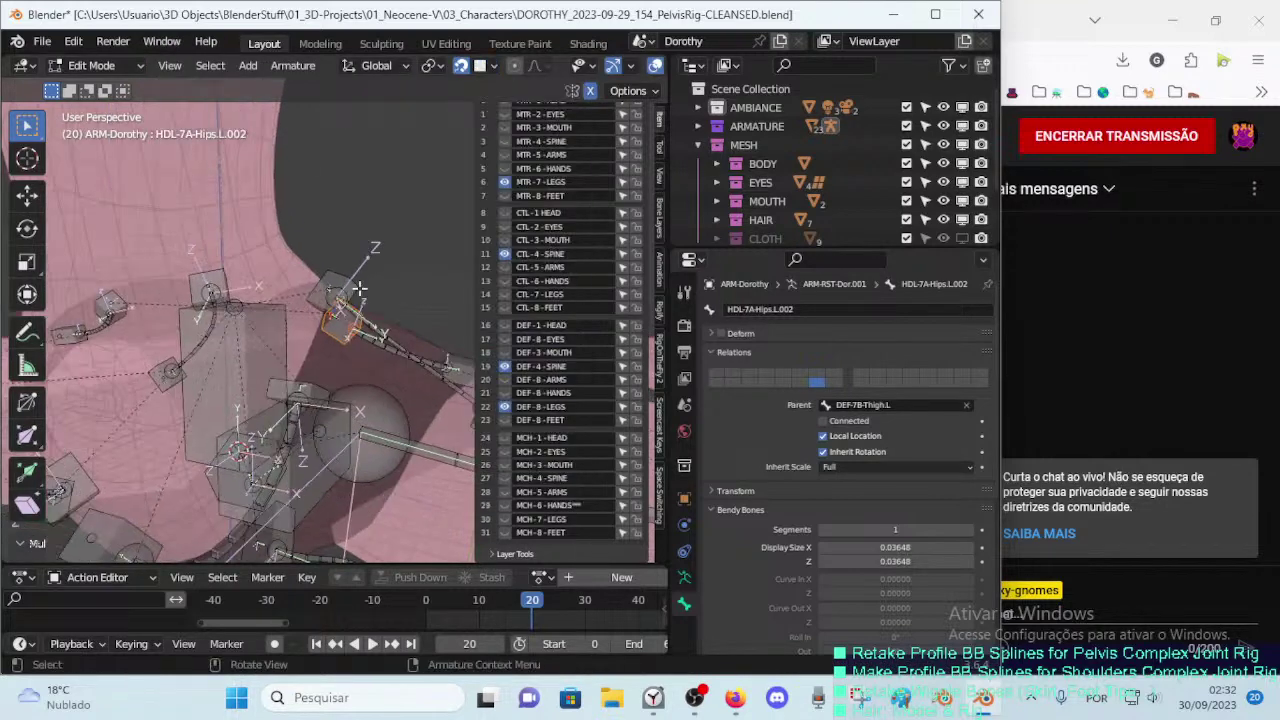
pyautogui.click(492, 66)
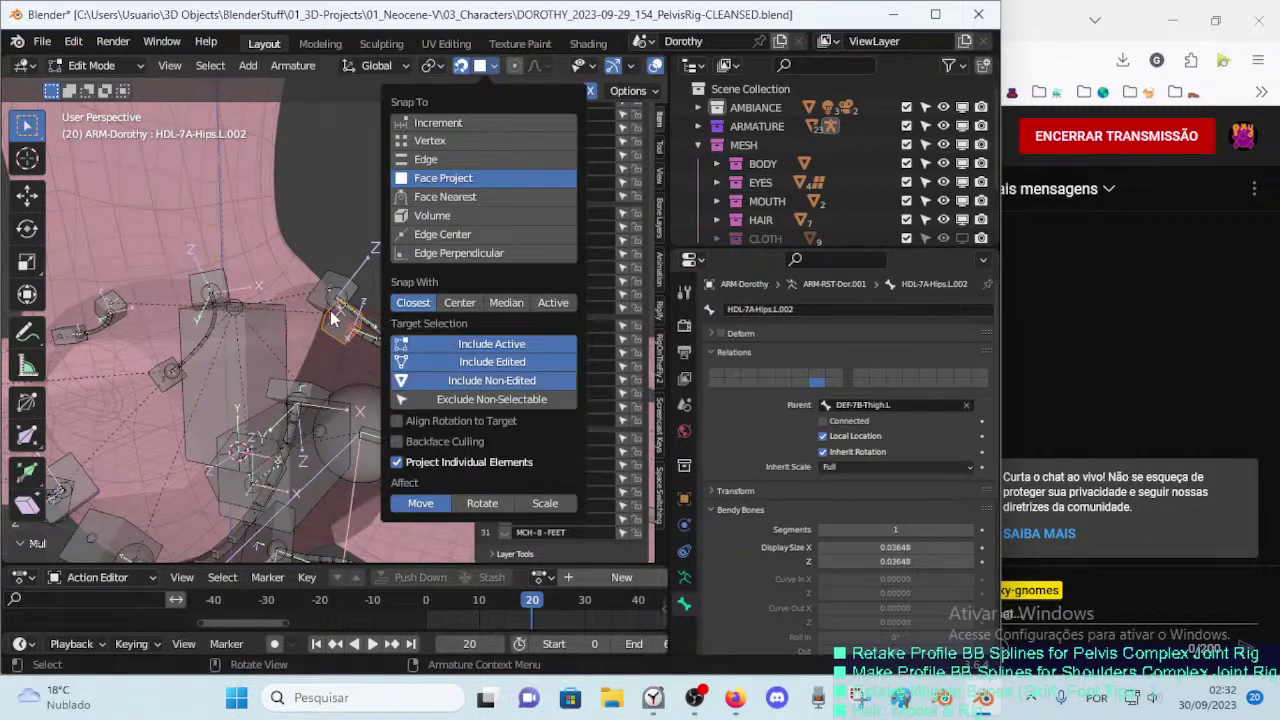
pyautogui.moveTo(345, 275)
pyautogui.mouseDown(button='middle')
pyautogui.moveTo(378, 249)
pyautogui.moveTo(362, 257)
pyautogui.mouseUp(button='middle')
pyautogui.press('g')
pyautogui.click(376, 240)
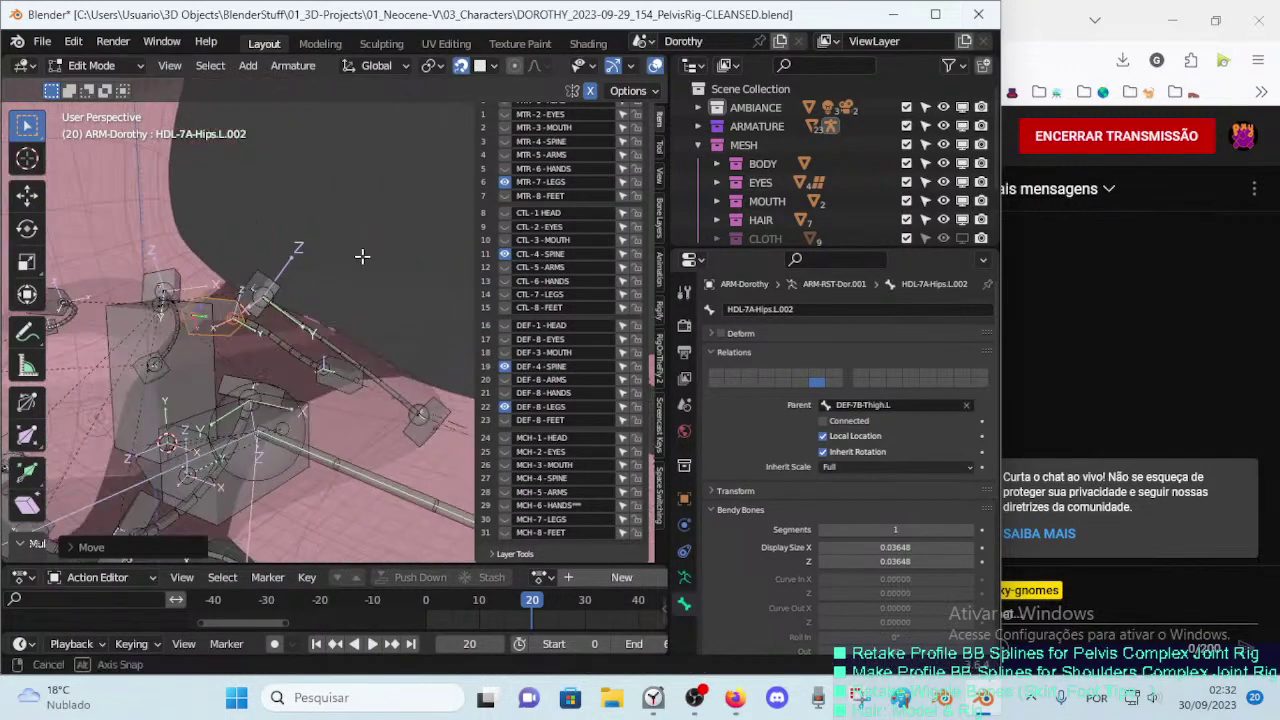
pyautogui.press('r')
pyautogui.click(334, 310)
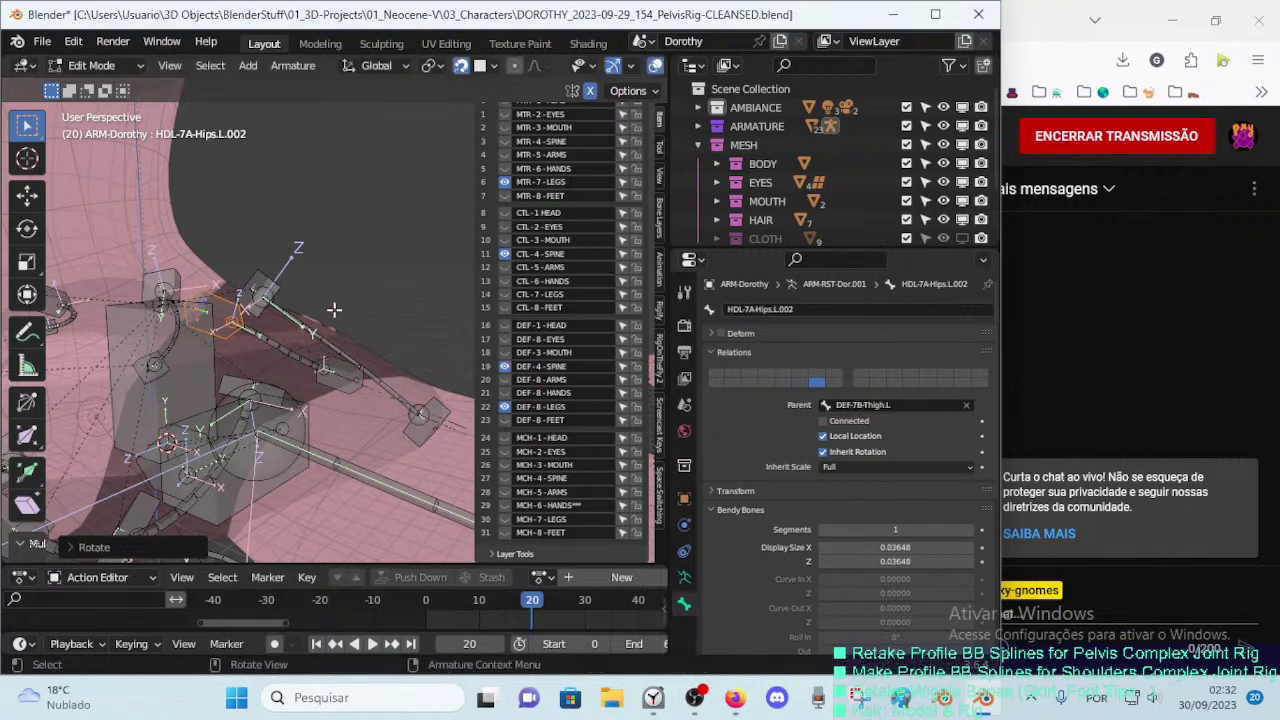
pyautogui.press('r')
pyautogui.press('z')
pyautogui.click(307, 383)
# Step: Move HDL-7A-Hips.L.001 and the nearby bones onto the hips surface
pyautogui.moveTo(307, 383)
pyautogui.mouseDown(button='middle')
pyautogui.moveTo(287, 353)
pyautogui.moveTo(260, 371)
pyautogui.moveTo(336, 329)
pyautogui.moveTo(422, 233)
pyautogui.moveTo(256, 287)
pyautogui.mouseUp(button='middle')
pyautogui.click(260, 371)
pyautogui.press('g')
pyautogui.click(260, 371)
pyautogui.press('g')
pyautogui.click(387, 201)
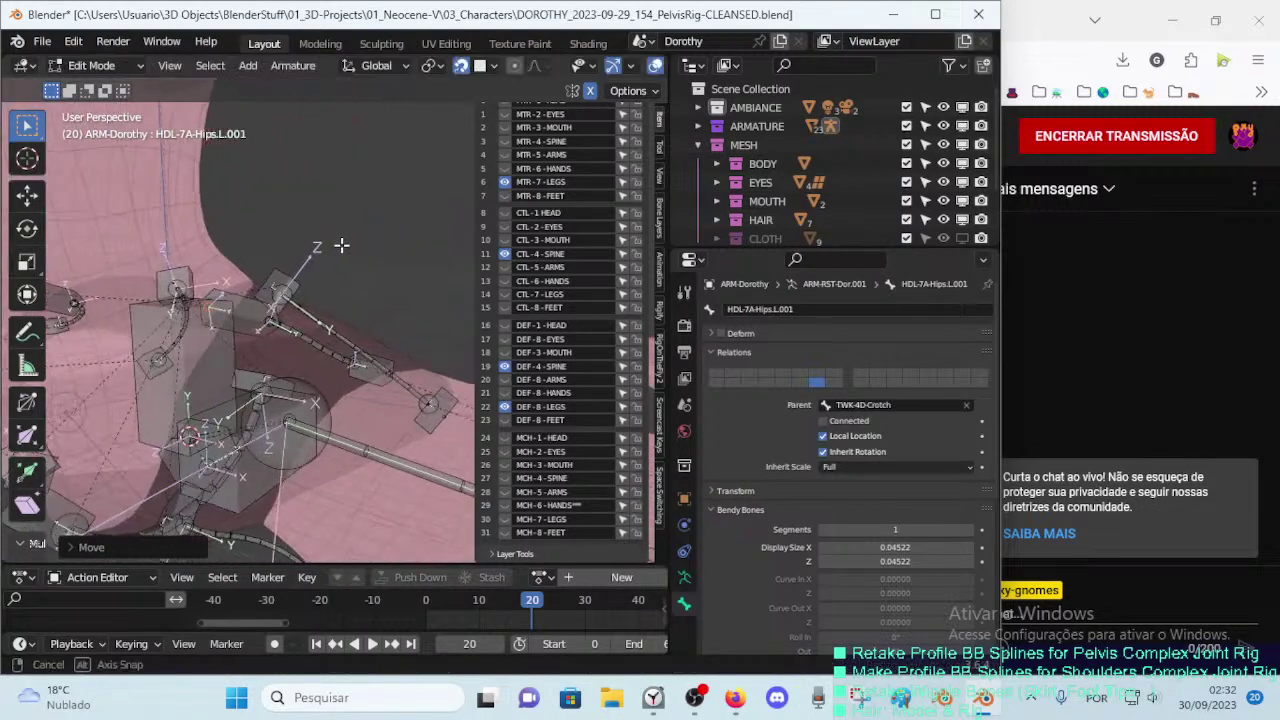
# Step: Move DEF-7A-Hips.L, then rotate and reposition its tip
pyautogui.click(273, 326)
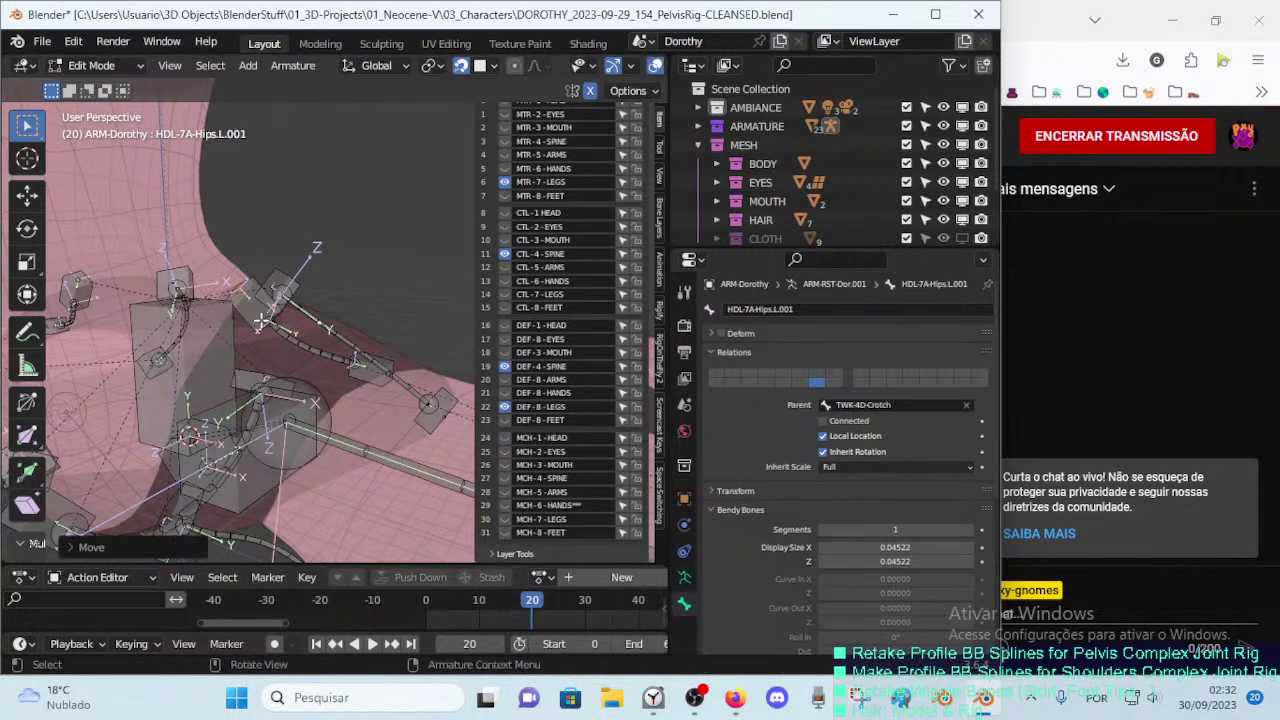
pyautogui.press('g')
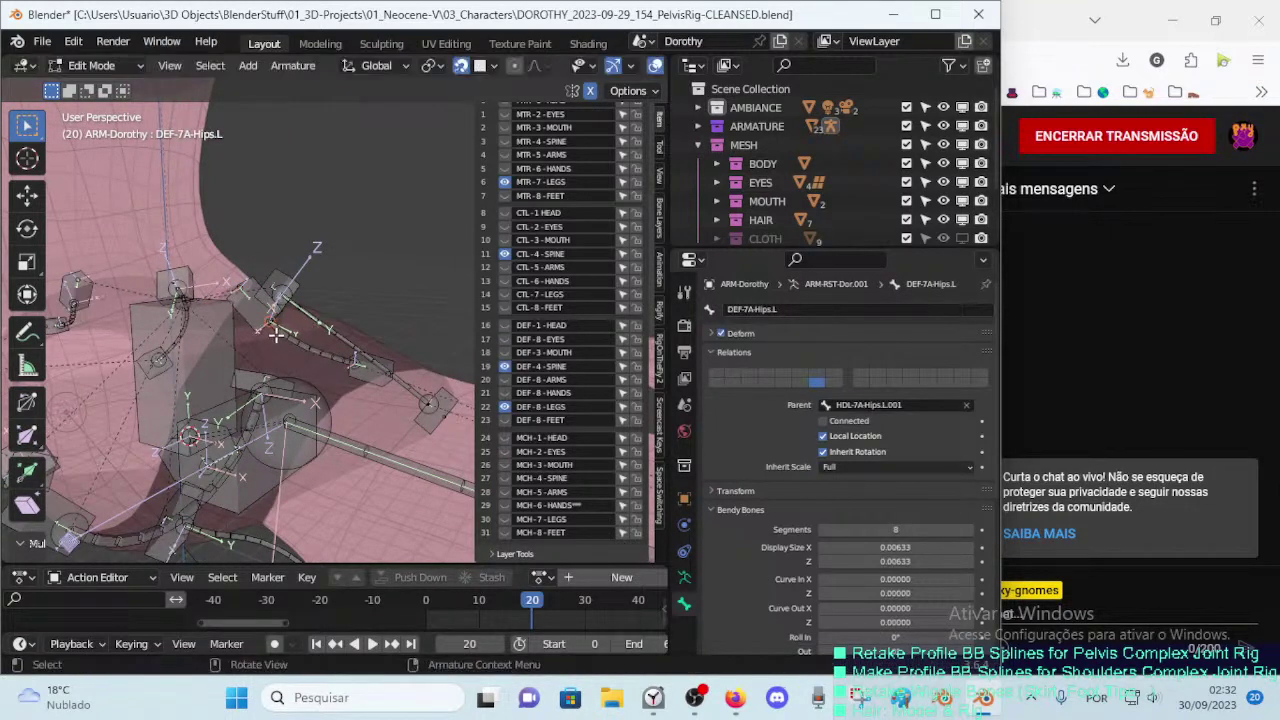
pyautogui.click(273, 350)
pyautogui.moveTo(273, 350); pyautogui.dragTo(221, 335, button='middle')
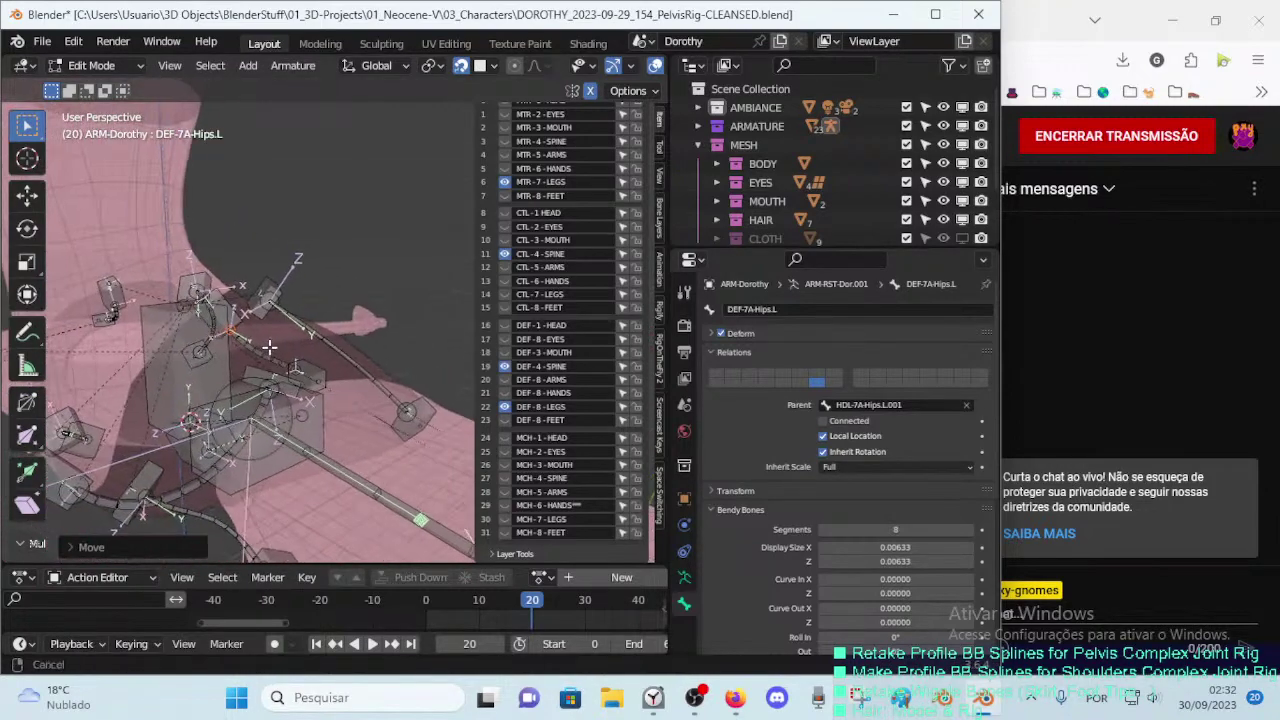
pyautogui.moveTo(221, 335); pyautogui.dragTo(337, 331, button='middle')
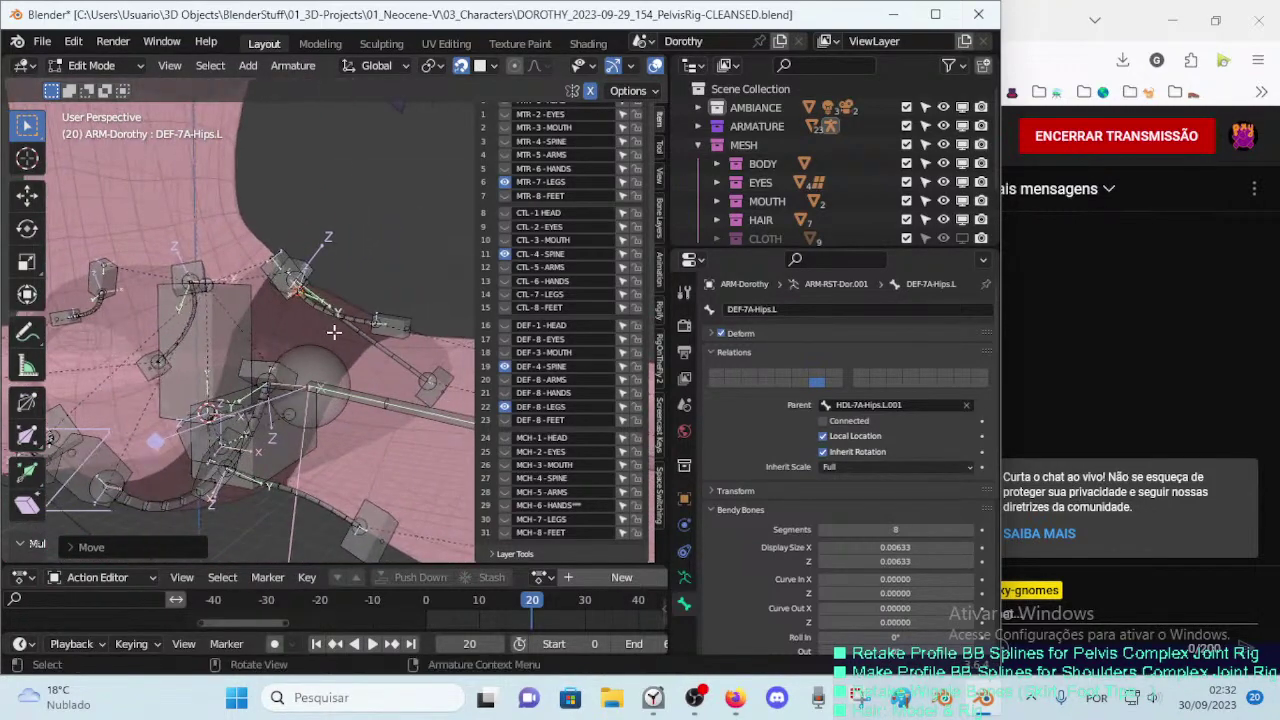
pyautogui.press('c')
pyautogui.rightClick(389, 318)
pyautogui.press('r')
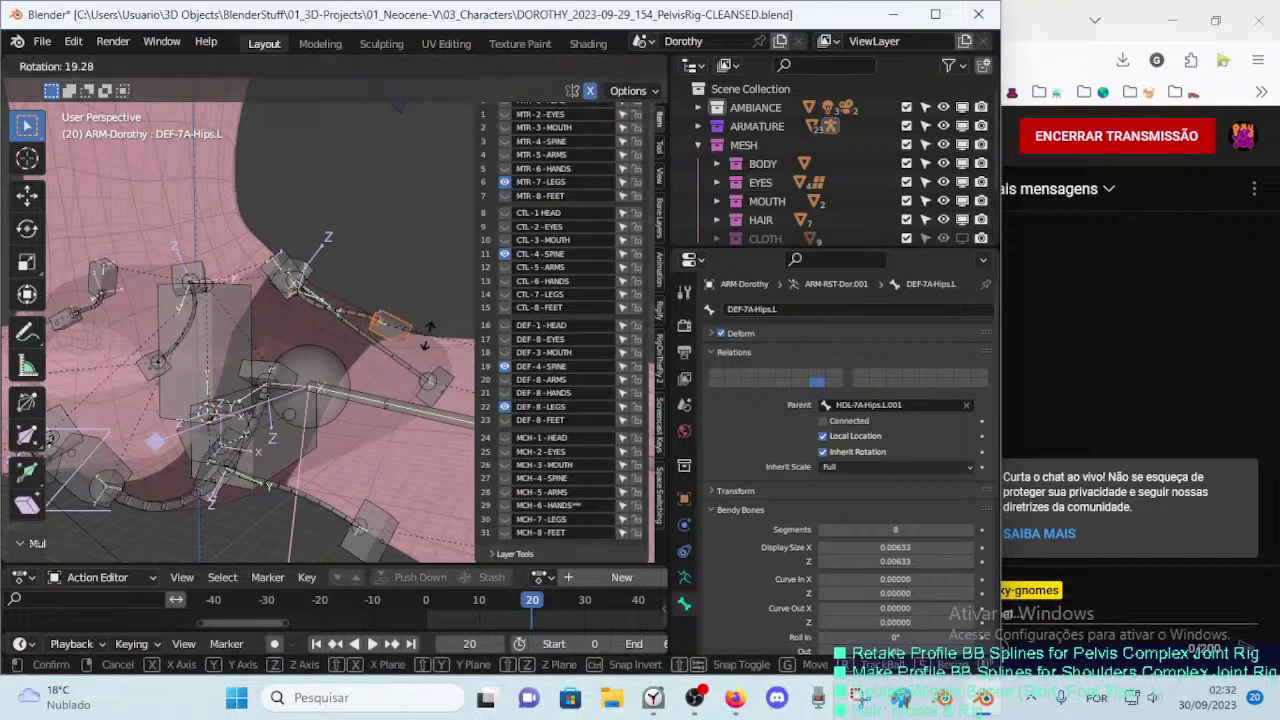
pyautogui.click(415, 335)
pyautogui.press('g')
pyautogui.click(424, 345)
# Step: Reposition the HDL-7A-Hips.L.002 handle again on the hips surface
pyautogui.moveTo(424, 345)
pyautogui.mouseDown(button='middle')
pyautogui.moveTo(407, 366)
pyautogui.moveTo(297, 362)
pyautogui.moveTo(335, 395)
pyautogui.moveTo(376, 329)
pyautogui.moveTo(303, 310)
pyautogui.mouseUp(button='middle')
pyautogui.click(370, 392)
pyautogui.press('g')
pyautogui.click(404, 412)
# Step: Nudge the selected bone tip left and move the neighbouring bone
pyautogui.press('c')
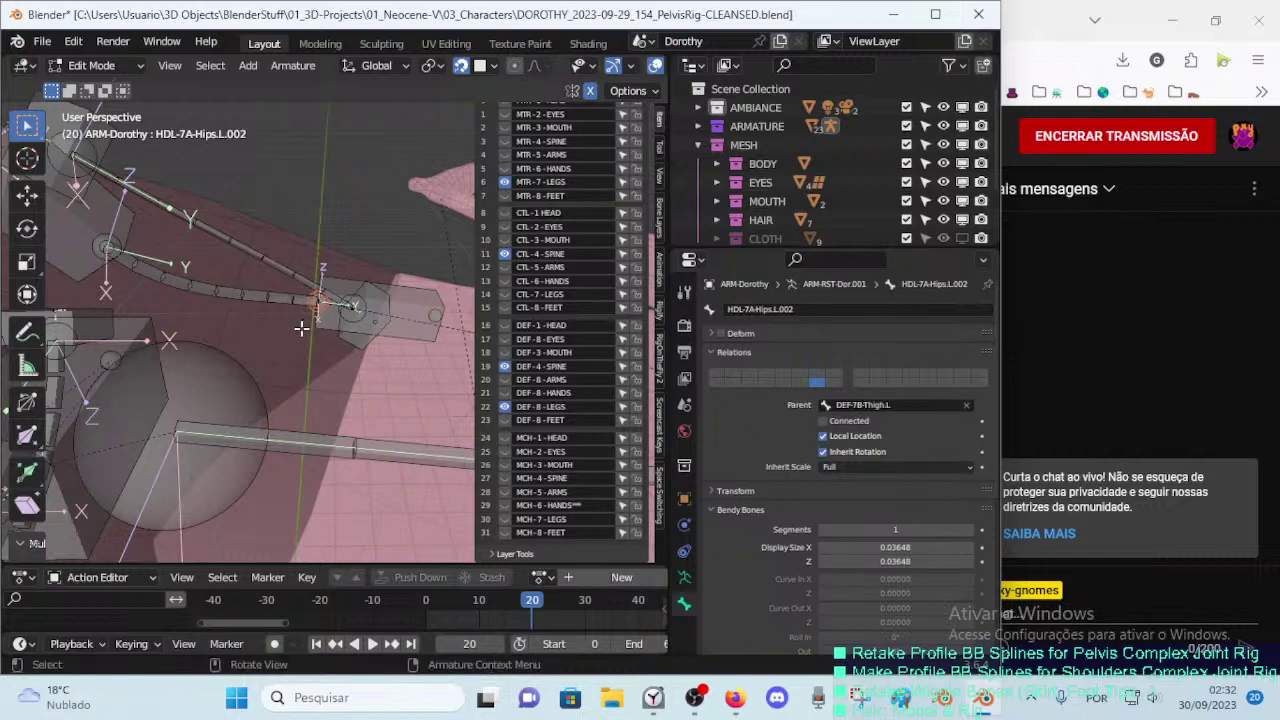
pyautogui.press('g')
pyautogui.click(288, 330)
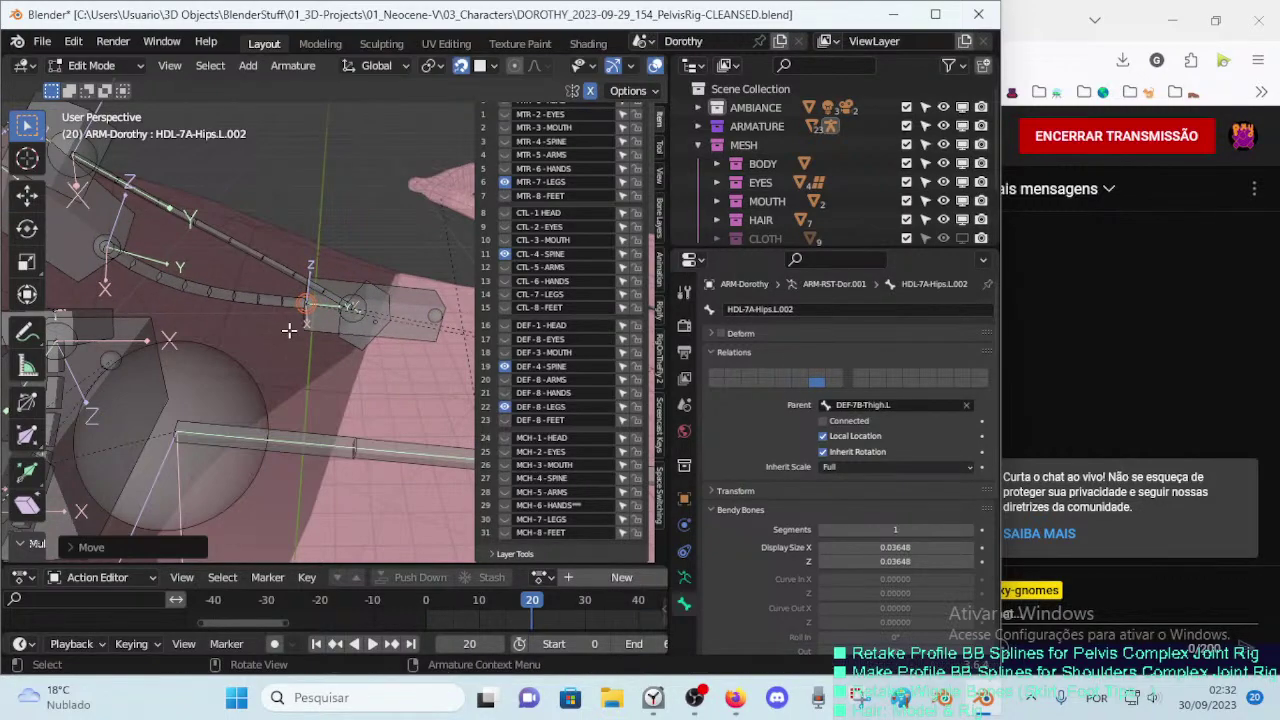
pyautogui.moveTo(288, 330)
pyautogui.mouseDown(button='middle')
pyautogui.moveTo(237, 409)
pyautogui.moveTo(280, 381)
pyautogui.mouseUp(button='middle')
pyautogui.press('g')
pyautogui.click(288, 340)
# Step: Move the selected bone twice more to refine its placement
pyautogui.press('c')
pyautogui.press('Escape')
pyautogui.press('g')
pyautogui.moveTo(288, 375)
pyautogui.mouseDown(button='middle')
pyautogui.moveTo(337, 349)
pyautogui.moveTo(308, 365)
pyautogui.moveTo(265, 358)
pyautogui.moveTo(249, 330)
pyautogui.moveTo(300, 190)
pyautogui.mouseUp(button='middle')
pyautogui.click(351, 349)
pyautogui.press('g')
pyautogui.click(262, 356)
# Step: Move the HDL-7A-Hips.L.002 handle twice to settle it on the hips
pyautogui.press('g')
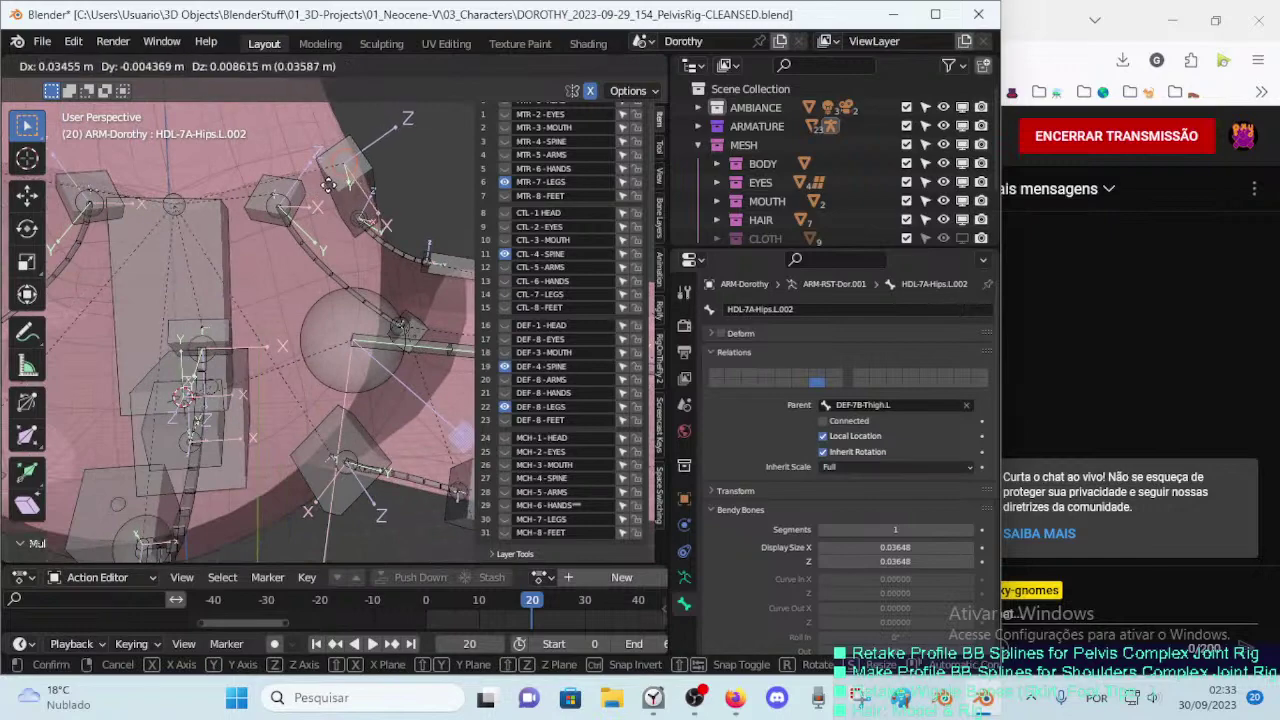
pyautogui.click(300, 190)
pyautogui.moveTo(257, 229)
pyautogui.mouseDown(button='middle')
pyautogui.moveTo(296, 192)
pyautogui.moveTo(211, 273)
pyautogui.mouseUp(button='middle')
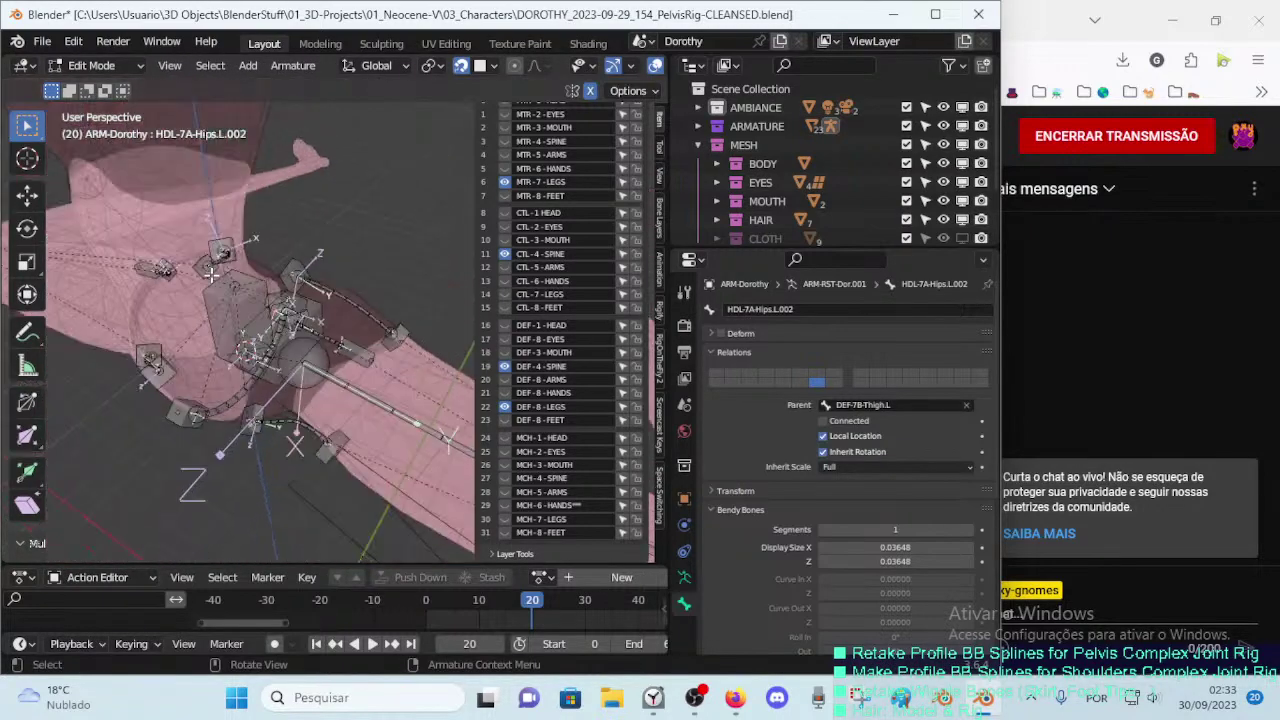
pyautogui.scroll(2, 221, 304)
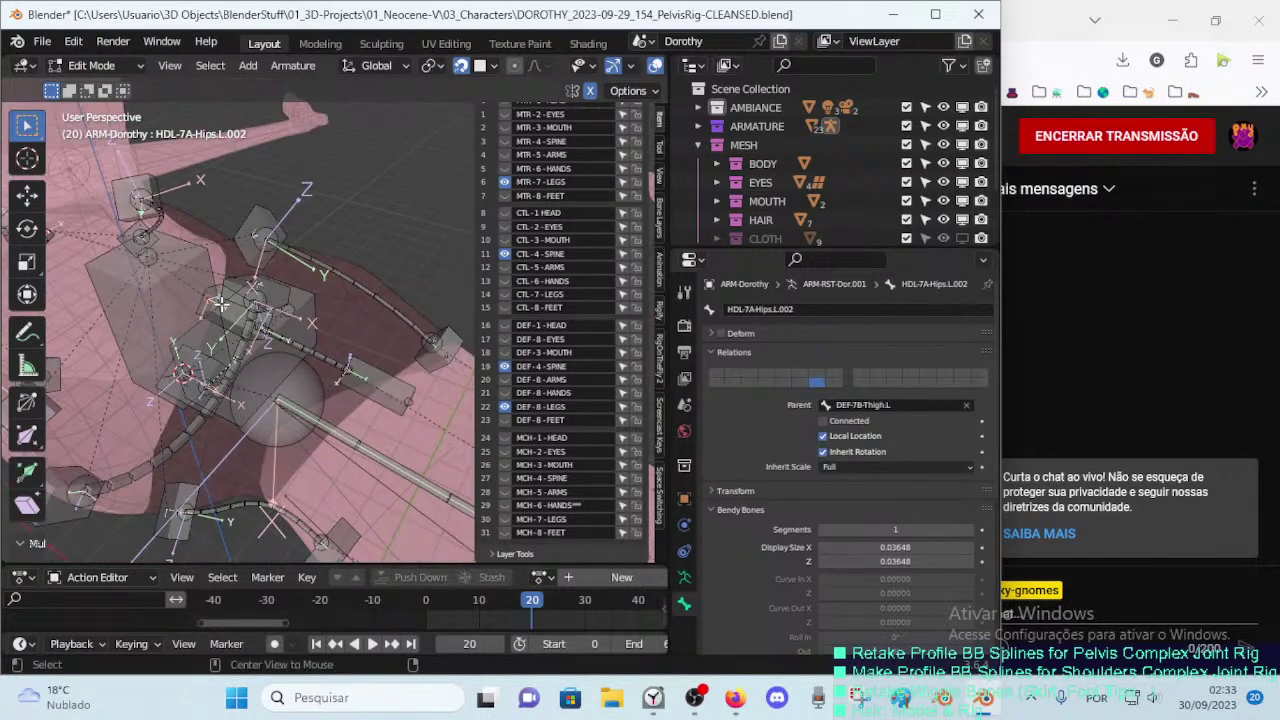
pyautogui.scroll(2, 221, 304)
pyautogui.scroll(-2, 221, 304)
pyautogui.moveTo(275, 335); pyautogui.dragTo(287, 294, button='middle')
pyautogui.press('g')
pyautogui.click(310, 223)
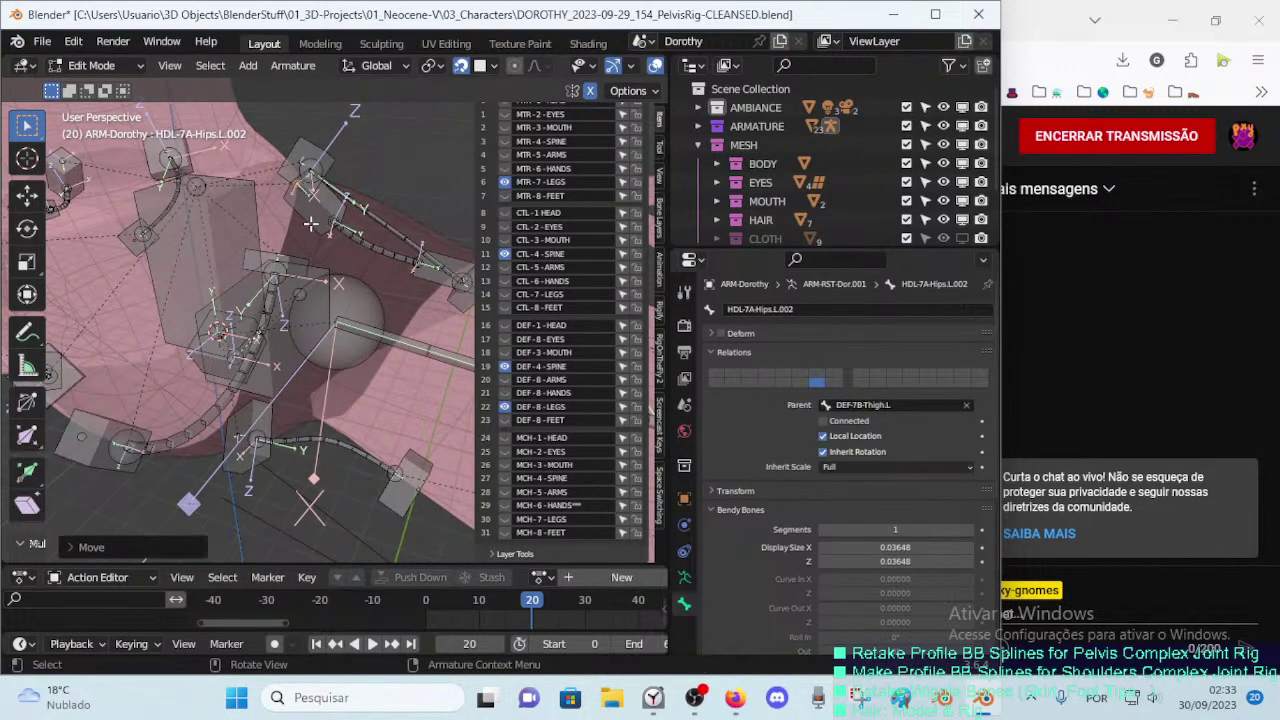
# Step: Scale the hips handle bone up
pyautogui.moveTo(327, 229)
pyautogui.mouseDown(button='middle')
pyautogui.moveTo(271, 261)
pyautogui.moveTo(314, 289)
pyautogui.mouseUp(button='middle')
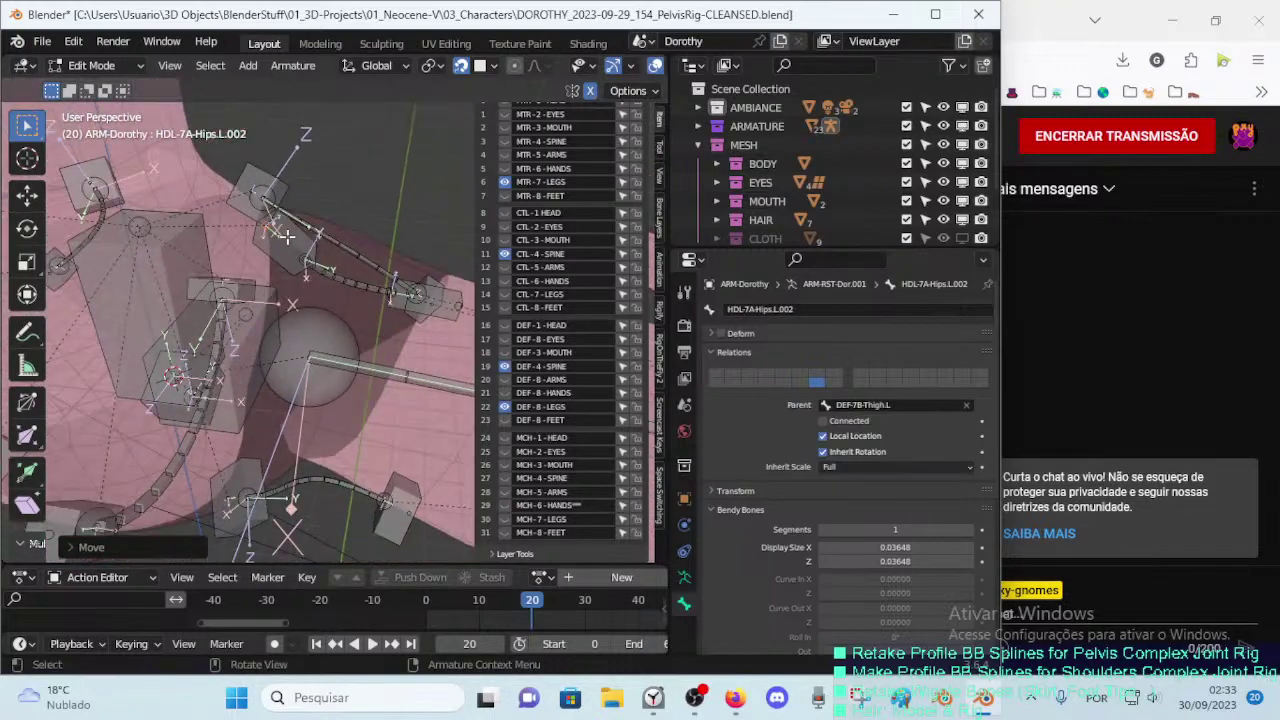
pyautogui.click(286, 236)
pyautogui.press('s')
pyautogui.click(340, 240)
# Step: Enlarge HDL-7A-Hips.L.002's bendy-bone display size from 0.03648 to 0.05394 with Ctrl+Alt+S
pyautogui.click(440, 326)
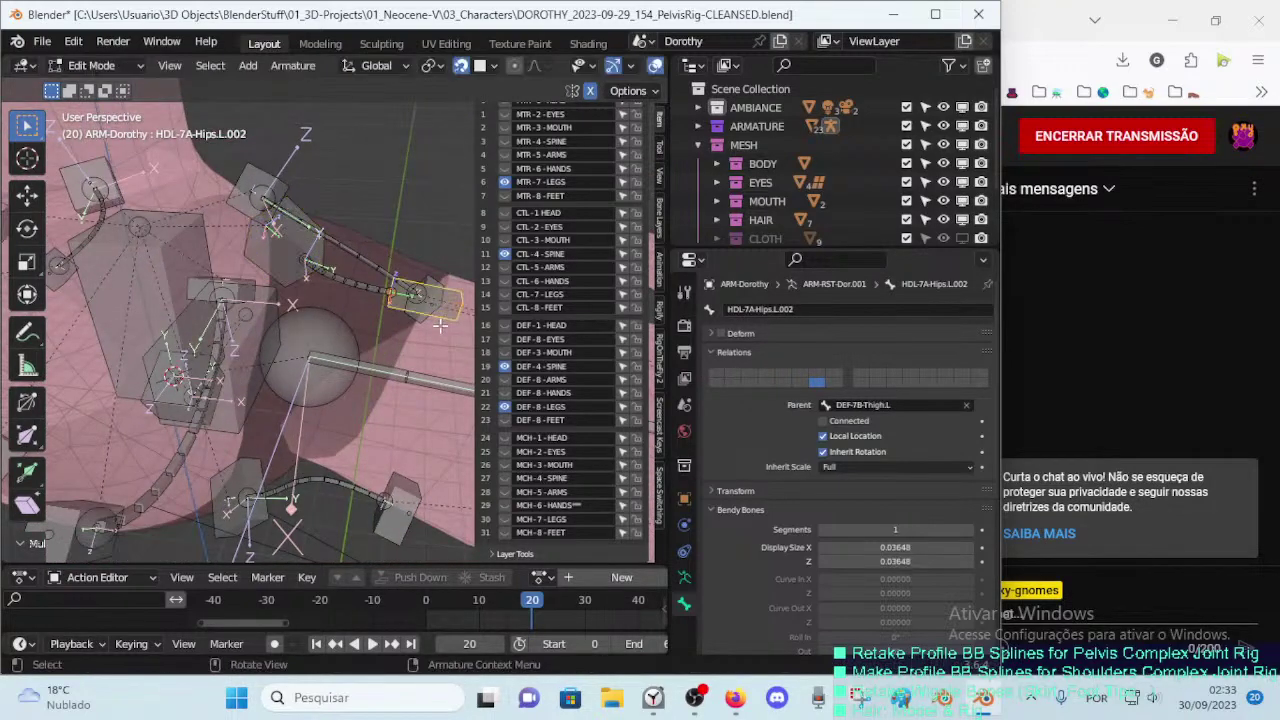
pyautogui.moveTo(440, 326); pyautogui.dragTo(432, 272, button='middle')
pyautogui.hotkey('ctrl', 'alt', 's')
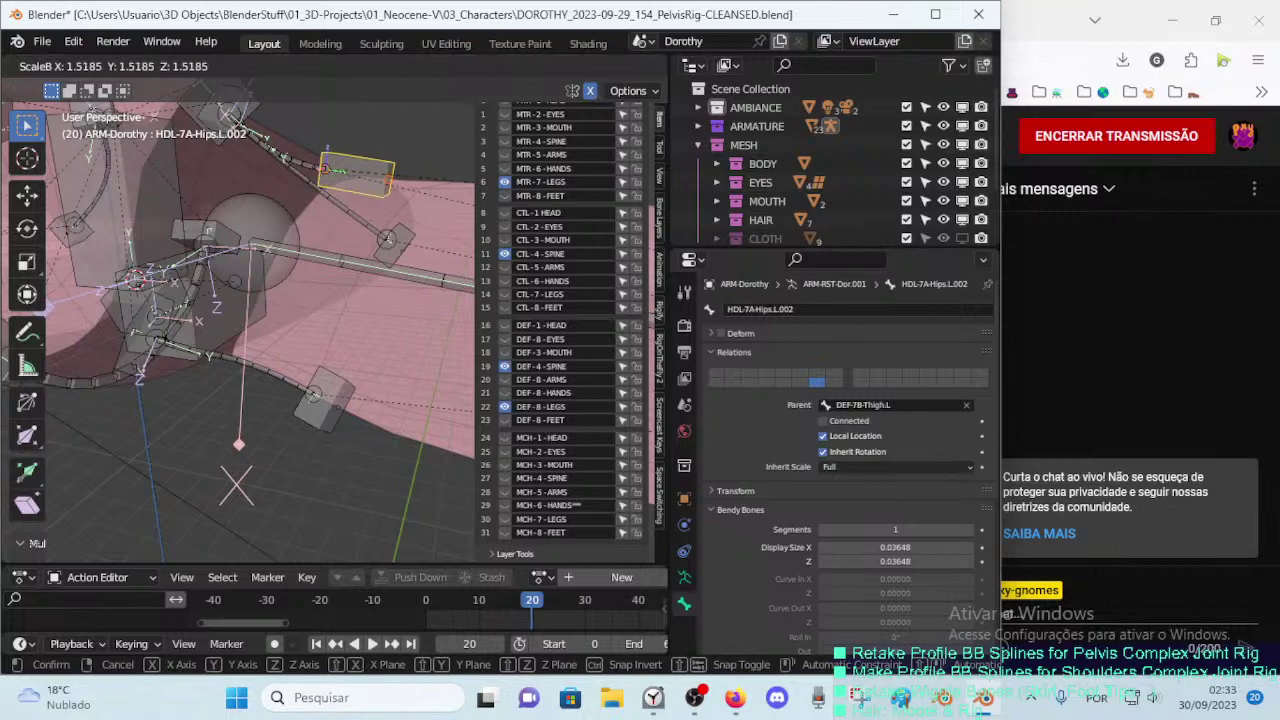
pyautogui.click(537, 186)
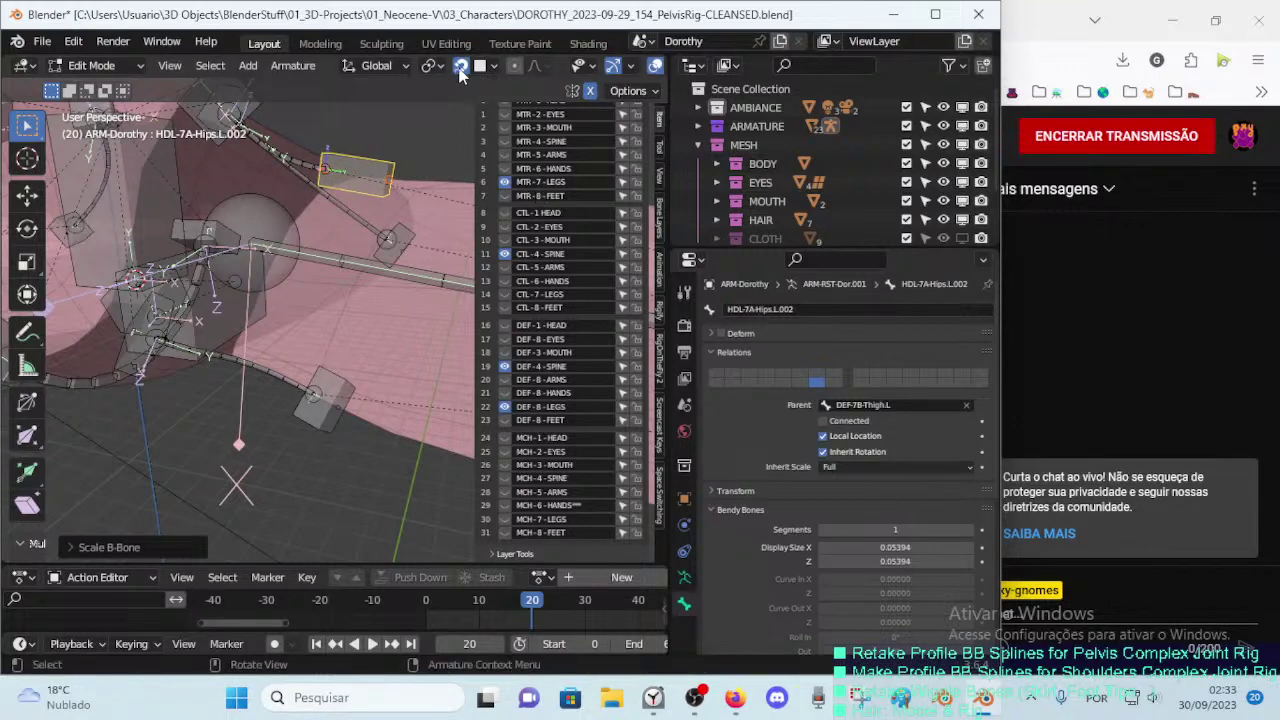
# Step: Change the snap target and save the file
pyautogui.click(483, 66)
pyautogui.click(446, 138)
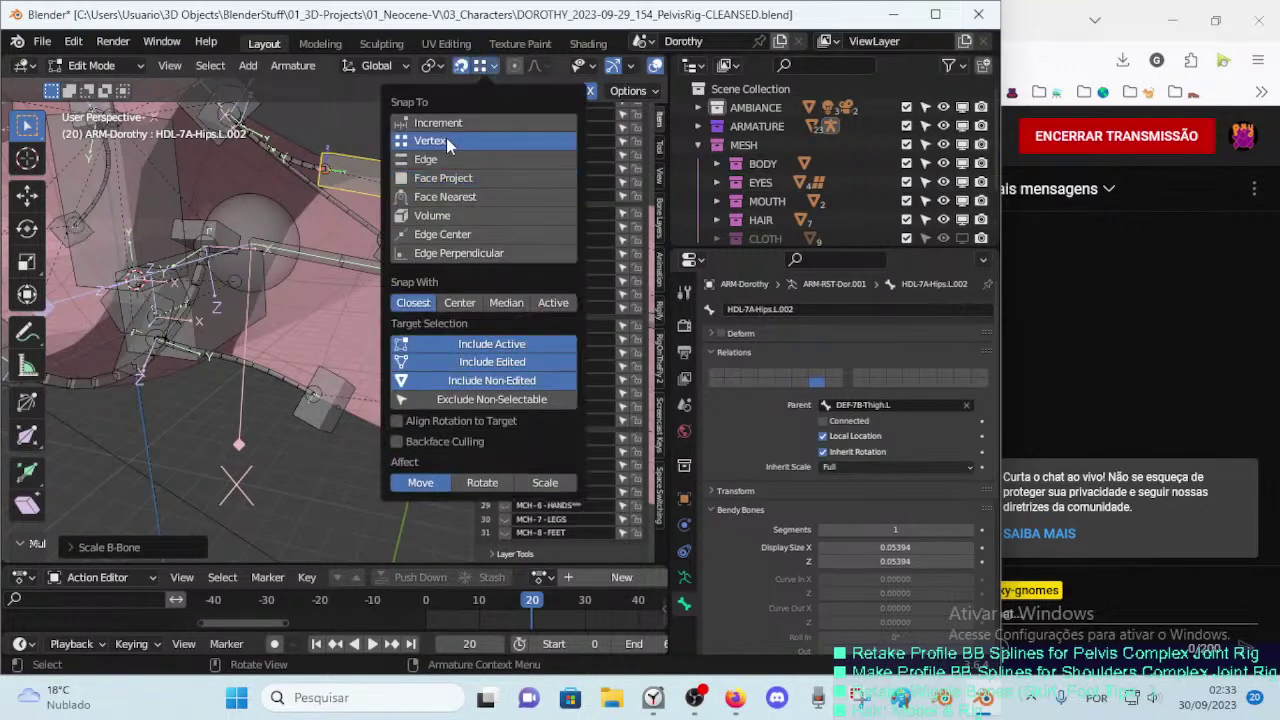
pyautogui.moveTo(320, 170)
pyautogui.mouseDown(button='middle')
pyautogui.moveTo(316, 234)
pyautogui.moveTo(419, 199)
pyautogui.moveTo(242, 246)
pyautogui.mouseUp(button='middle')
pyautogui.hotkey('ctrl', 's')
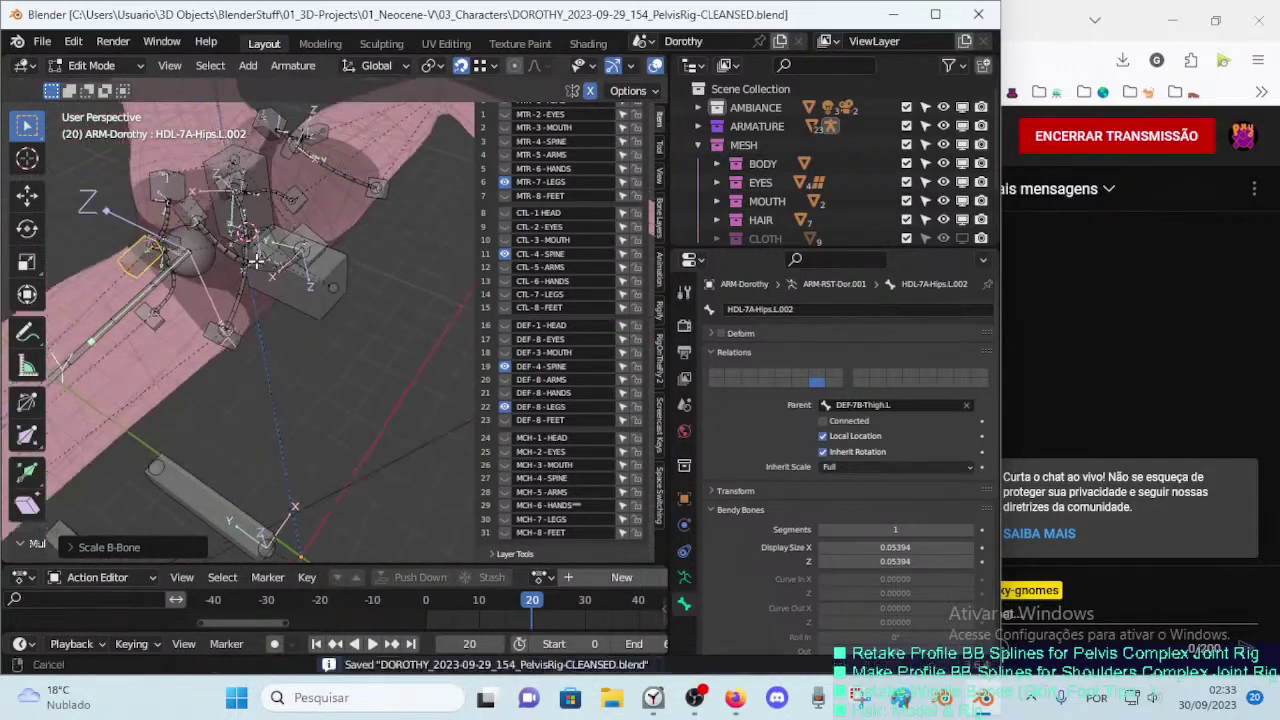
# Step: Check DEF-7A-Hips.L, HDL-7A-Hips.L.001 and HDL-7A-Hips.L.002, saving again
pyautogui.moveTo(242, 246); pyautogui.dragTo(205, 260, button='middle')
pyautogui.moveTo(293, 322); pyautogui.dragTo(268, 254, button='middle')
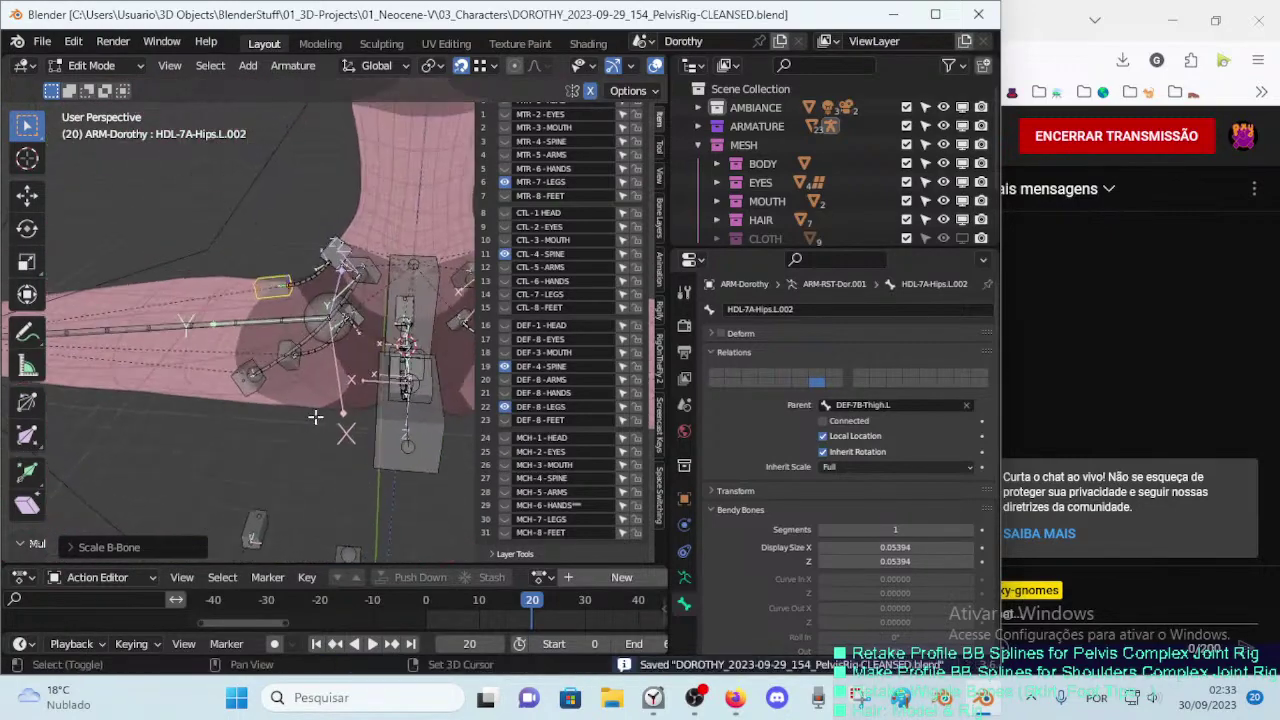
pyautogui.click(305, 280)
pyautogui.press('g')
pyautogui.press('Escape')
pyautogui.click(336, 258)
pyautogui.hotkey('ctrl', 's')
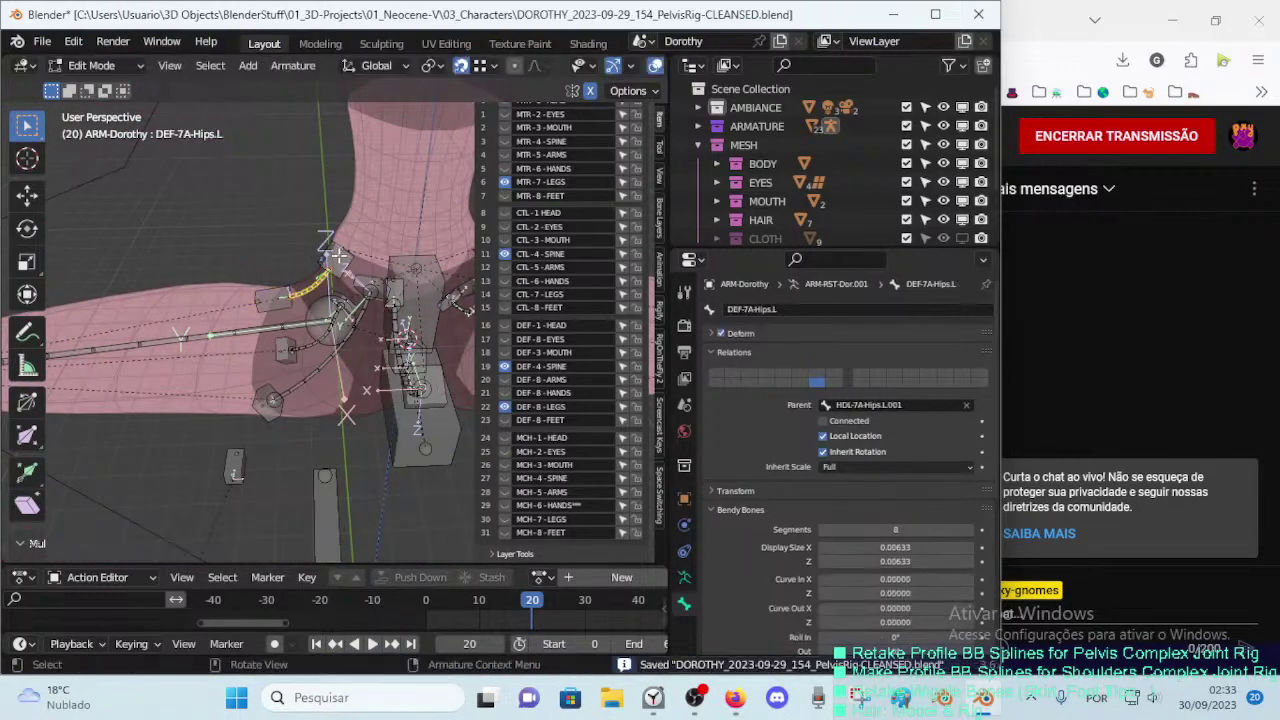
pyautogui.click(272, 294)
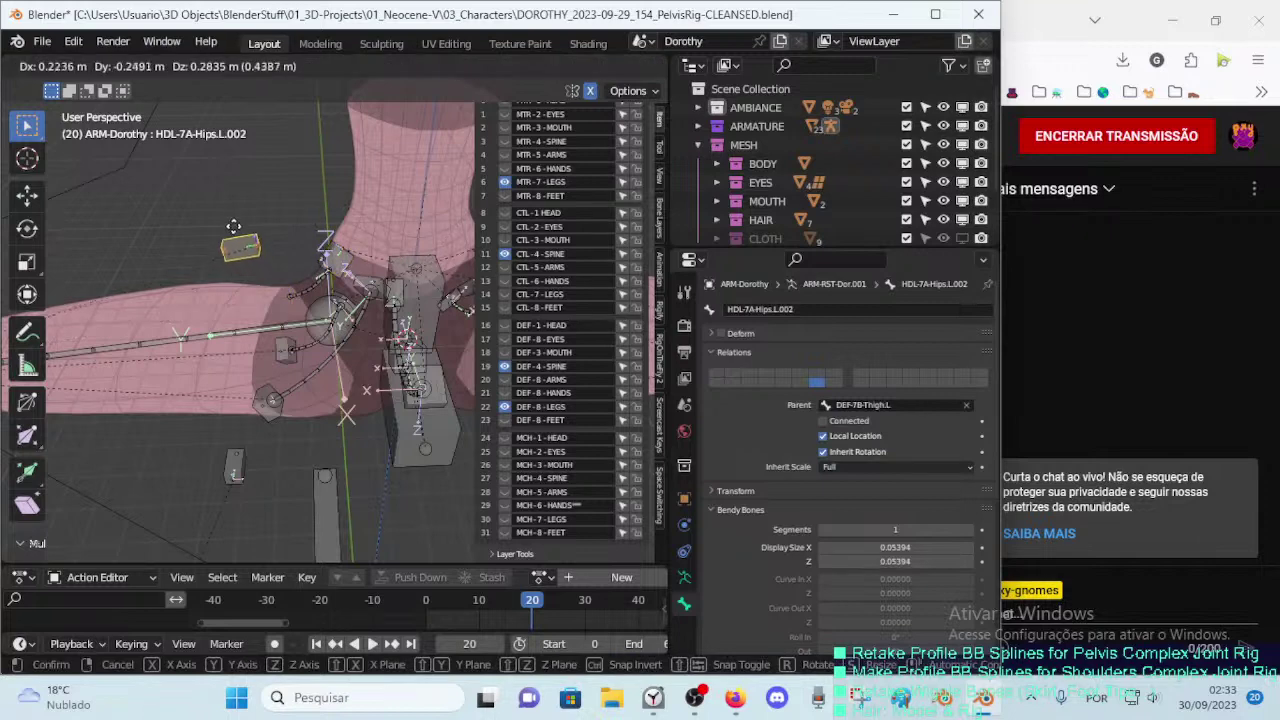
# Step: Inspect the left buttocks deform bone and HDL-7A-Buttocks.L.001, leaving both unmoved
pyautogui.moveTo(240, 245); pyautogui.dragTo(245, 398, button='middle')
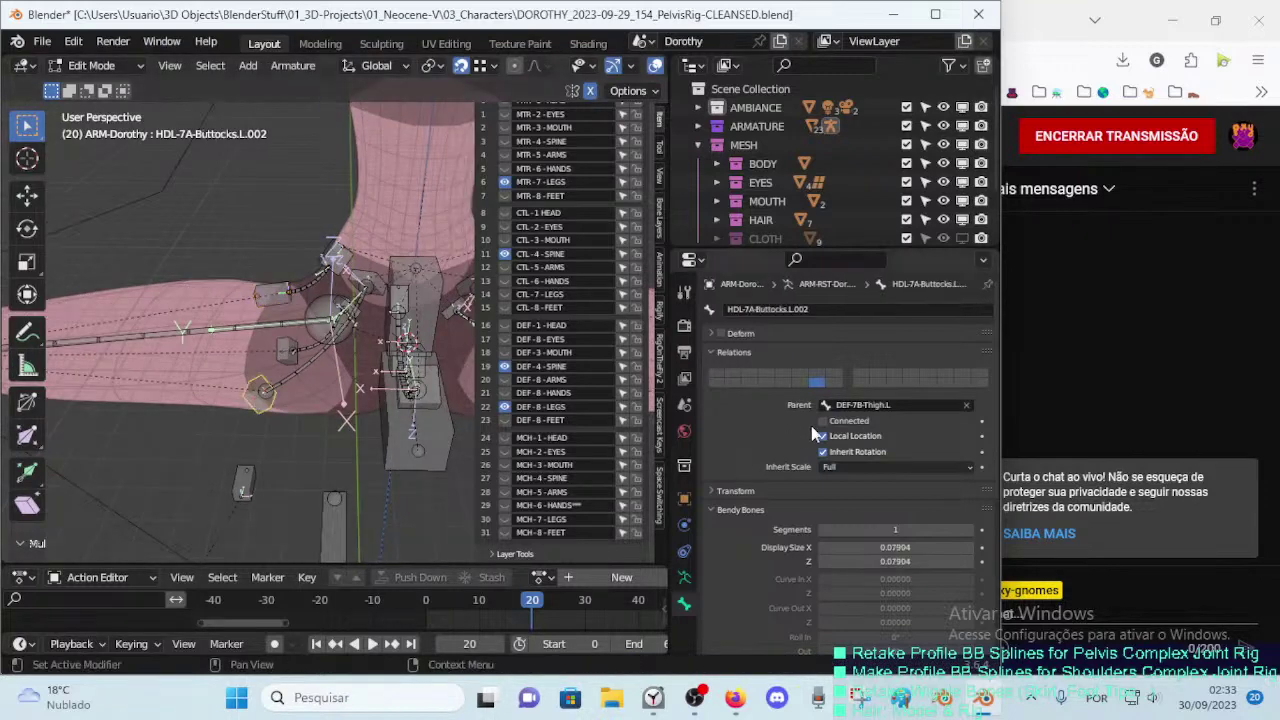
pyautogui.click(313, 377)
pyautogui.moveTo(313, 377); pyautogui.dragTo(339, 381, button='middle')
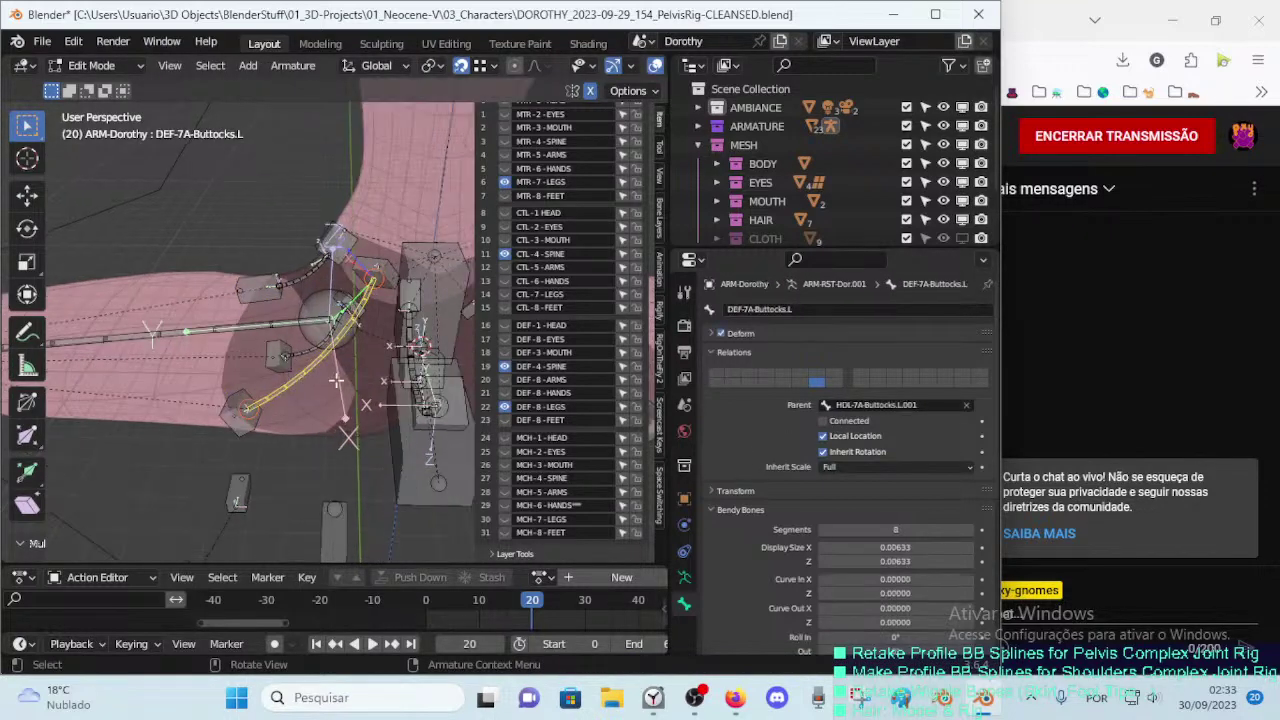
pyautogui.press('g')
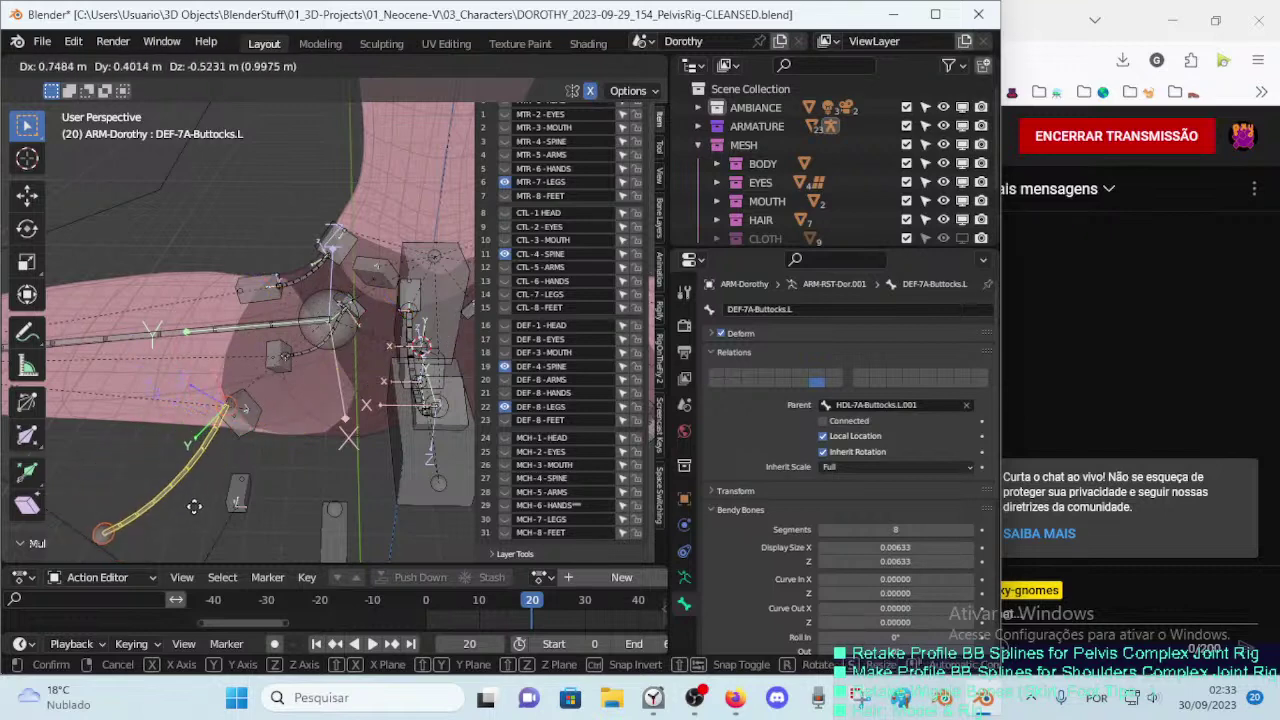
pyautogui.press('Escape')
pyautogui.click(378, 262)
pyautogui.press('g')
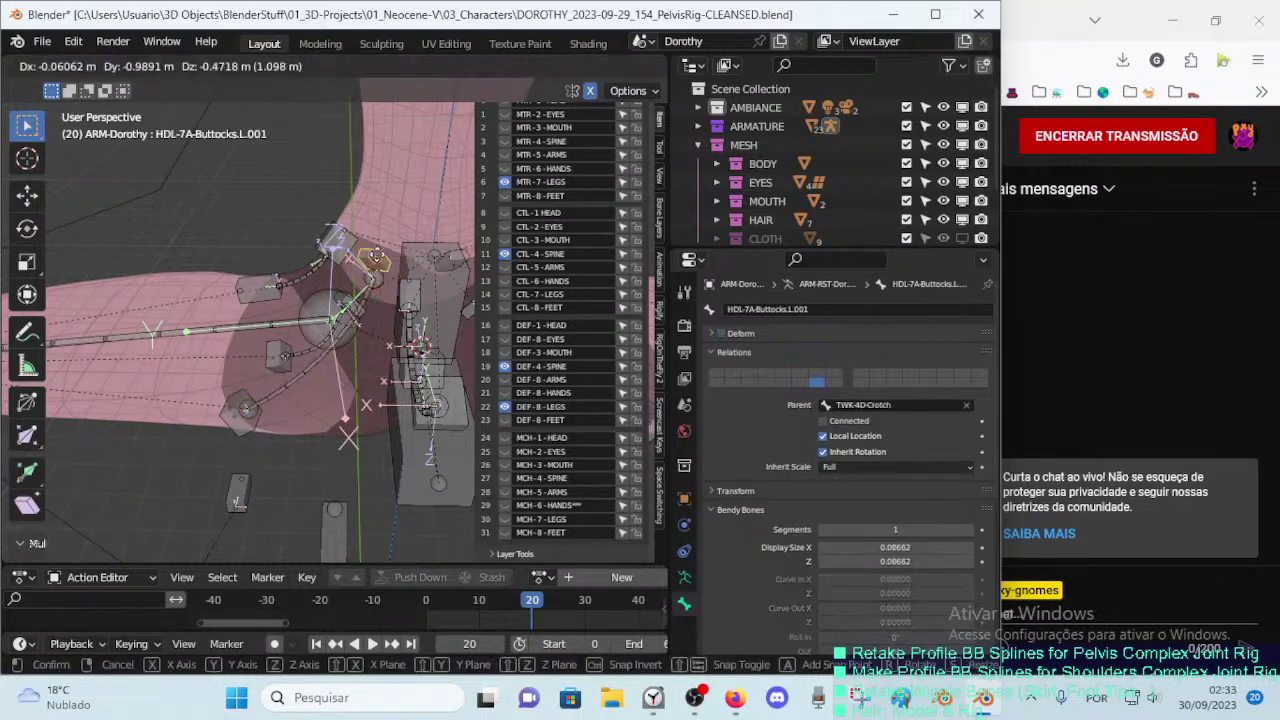
pyautogui.press('Escape')
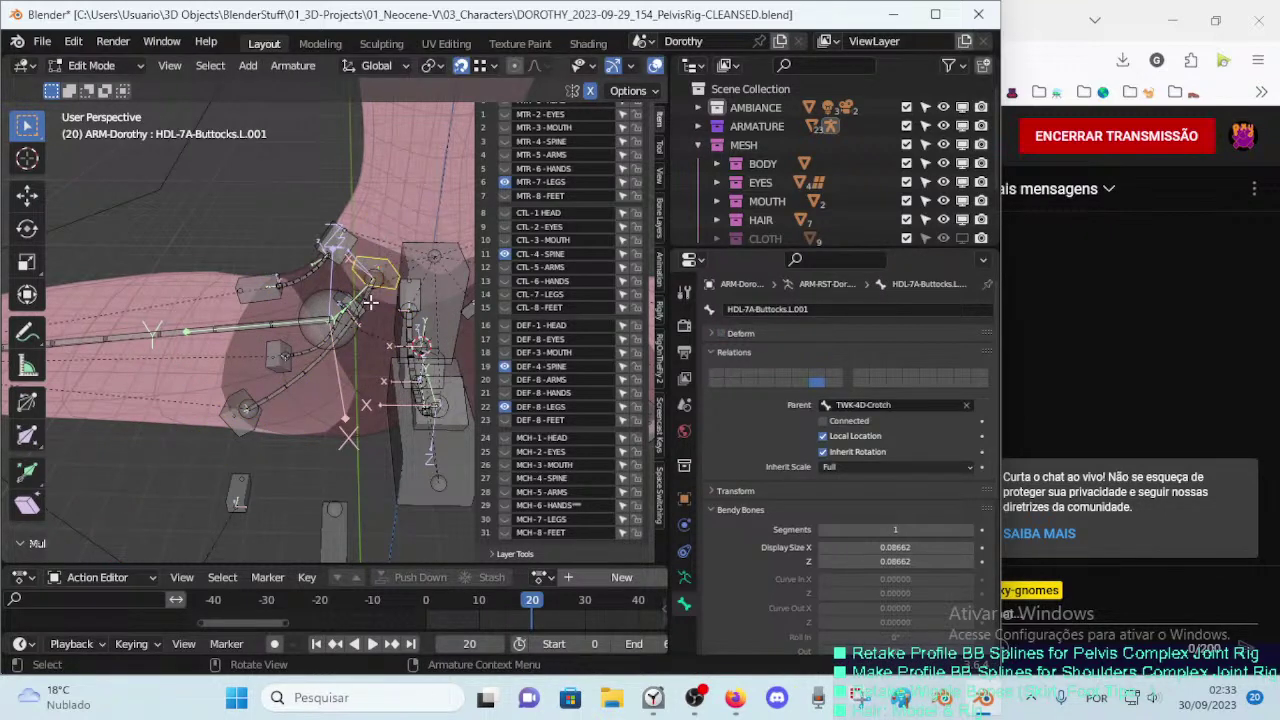
# Step: Select DEF-7A-Hips.L and switch the armature to Pose Mode
pyautogui.click(333, 360)
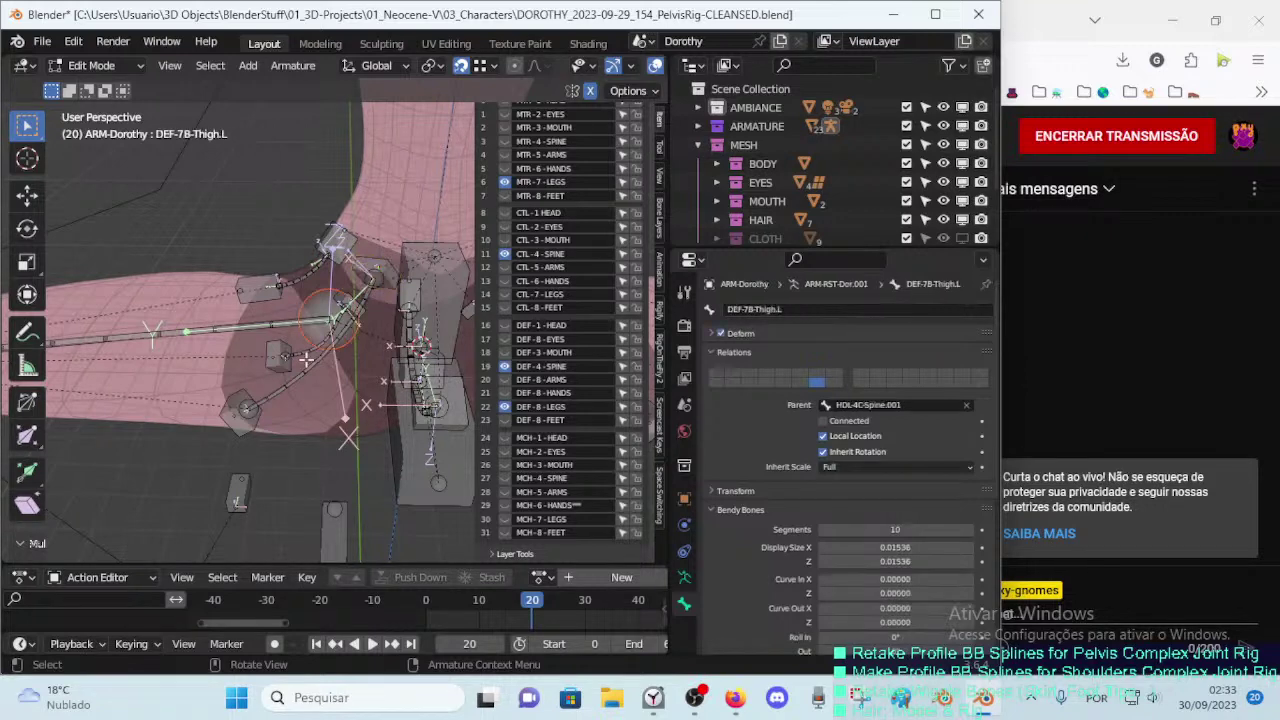
pyautogui.click(305, 340)
pyautogui.click(302, 288)
pyautogui.hotkey('ctrl', 'Tab')
pyautogui.moveTo(291, 317)
pyautogui.mouseDown(button='middle')
pyautogui.moveTo(435, 305)
pyautogui.moveTo(317, 305)
pyautogui.moveTo(448, 290)
pyautogui.moveTo(351, 328)
pyautogui.mouseUp(button='middle')
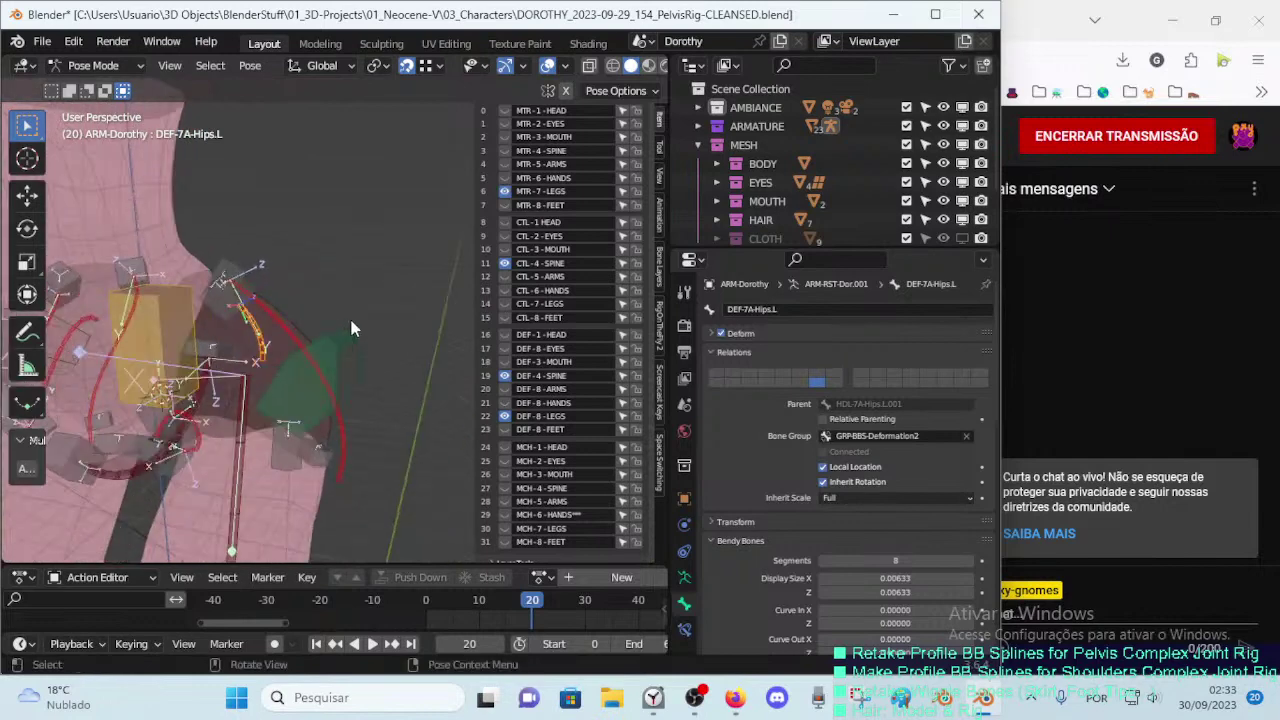
# Step: Save, then set DEF-7A-Hips.L's Stretch To original length to 0.30002 m
pyautogui.hotkey('ctrl', 's')
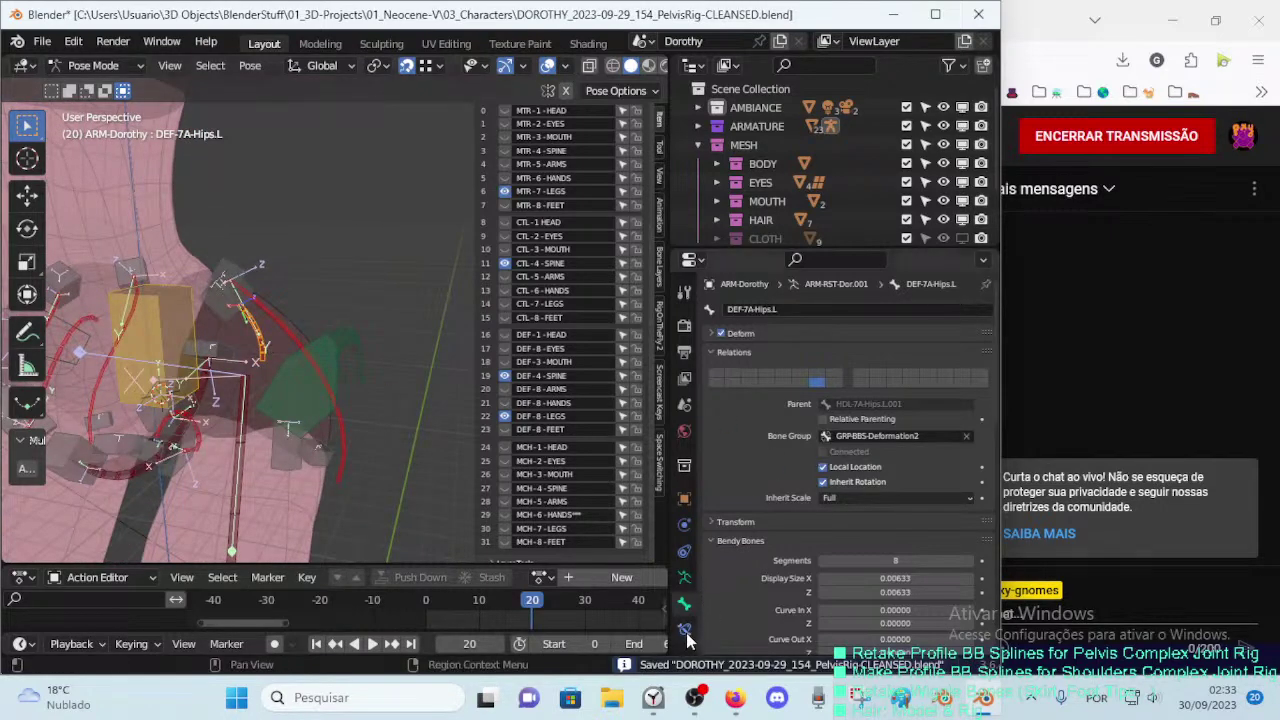
pyautogui.click(686, 630)
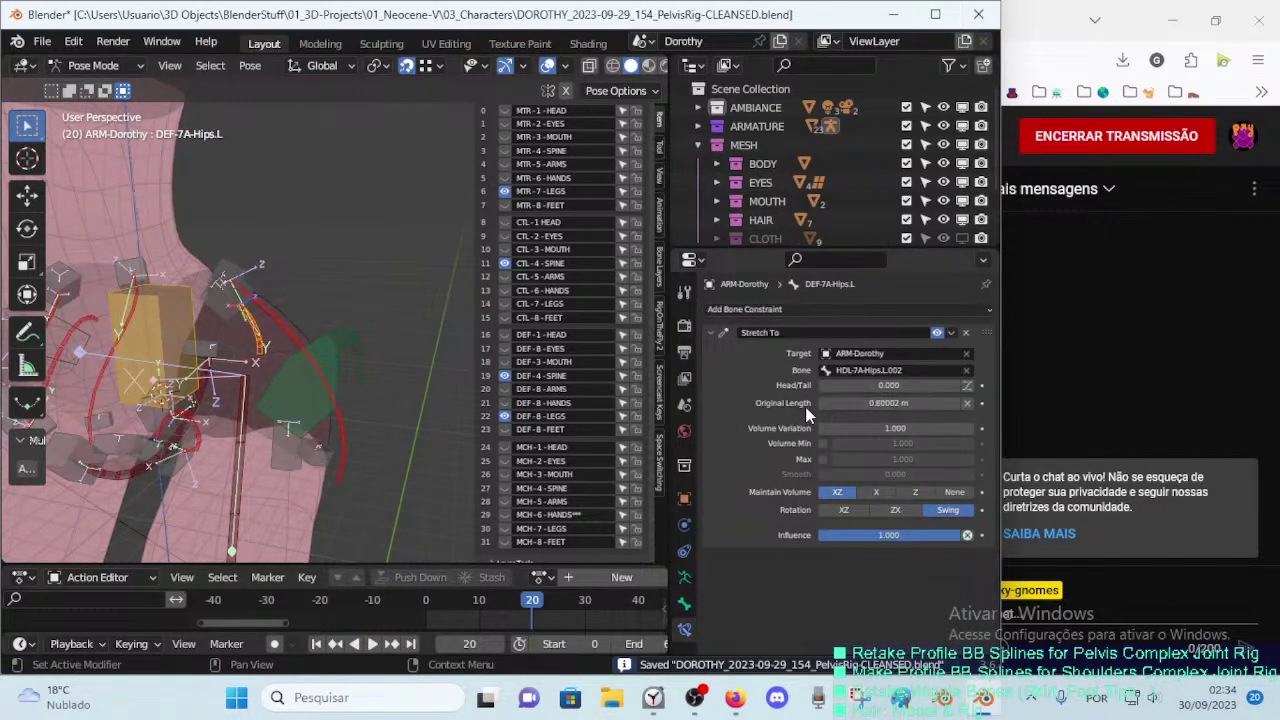
pyautogui.moveTo(823, 402); pyautogui.dragTo(790, 402)
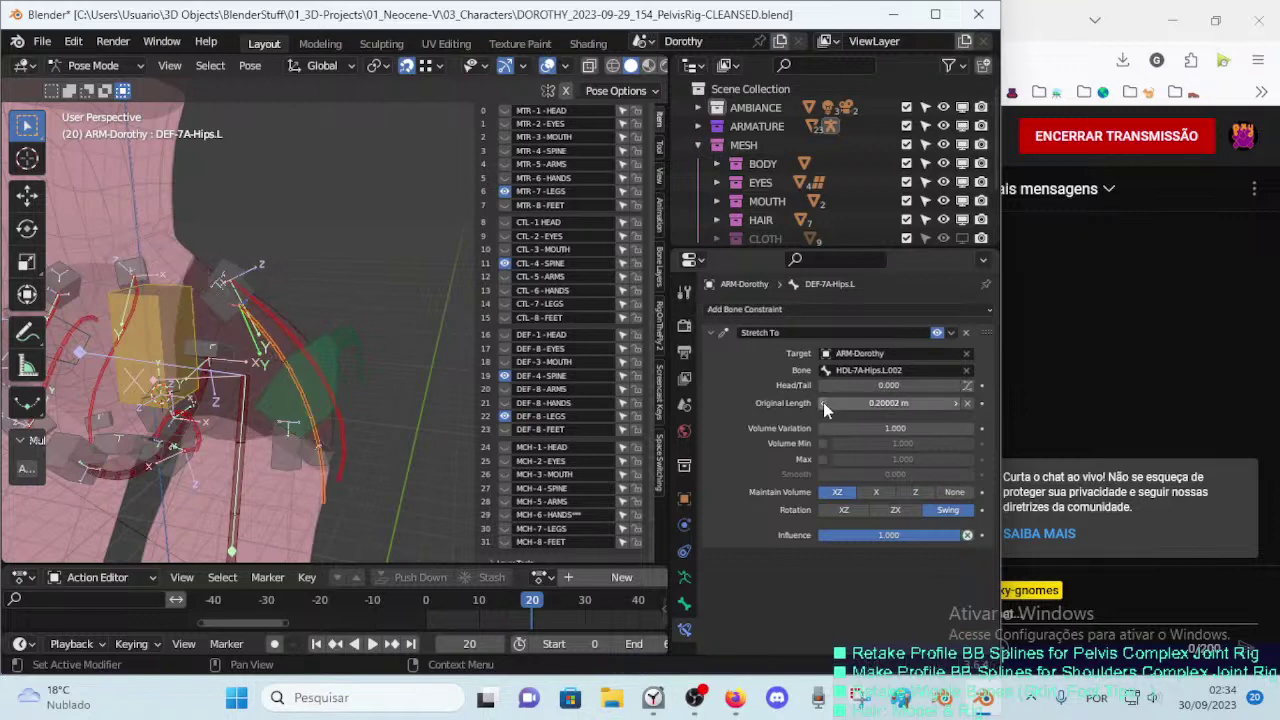
pyautogui.moveTo(449, 377); pyautogui.dragTo(505, 360, button='middle')
pyautogui.scroll(-2, 512, 362)
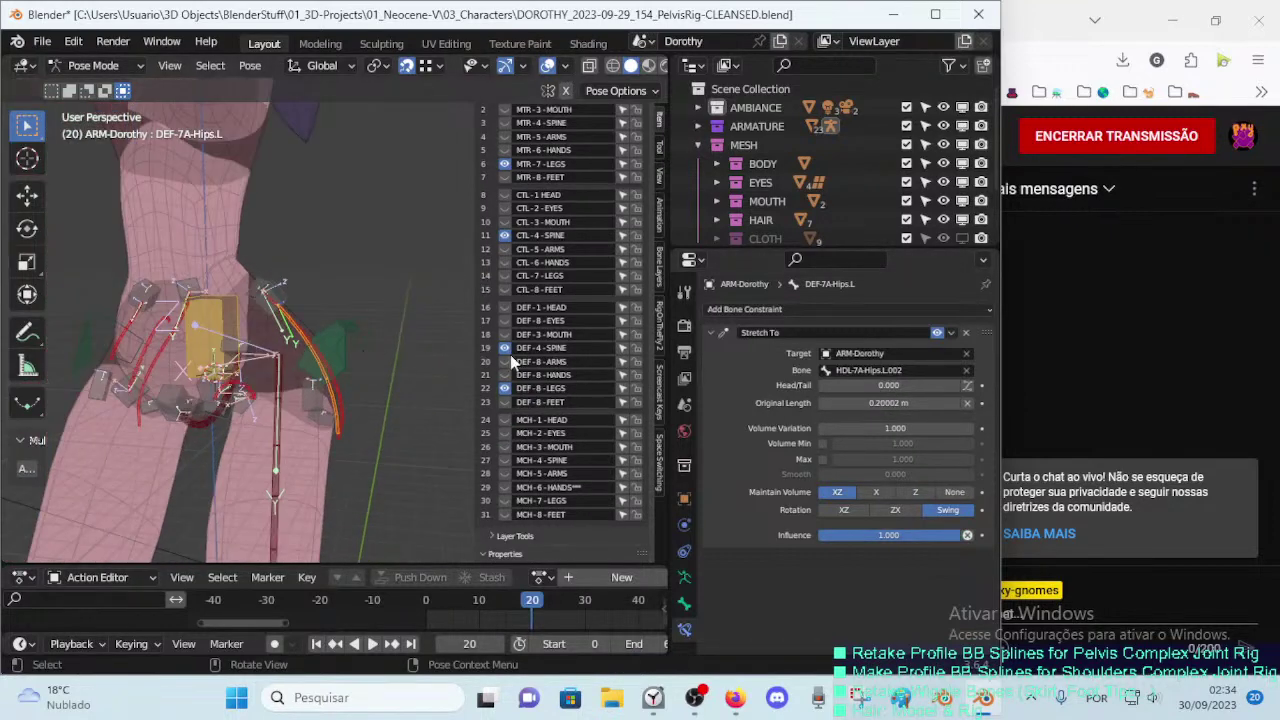
pyautogui.click(957, 404)
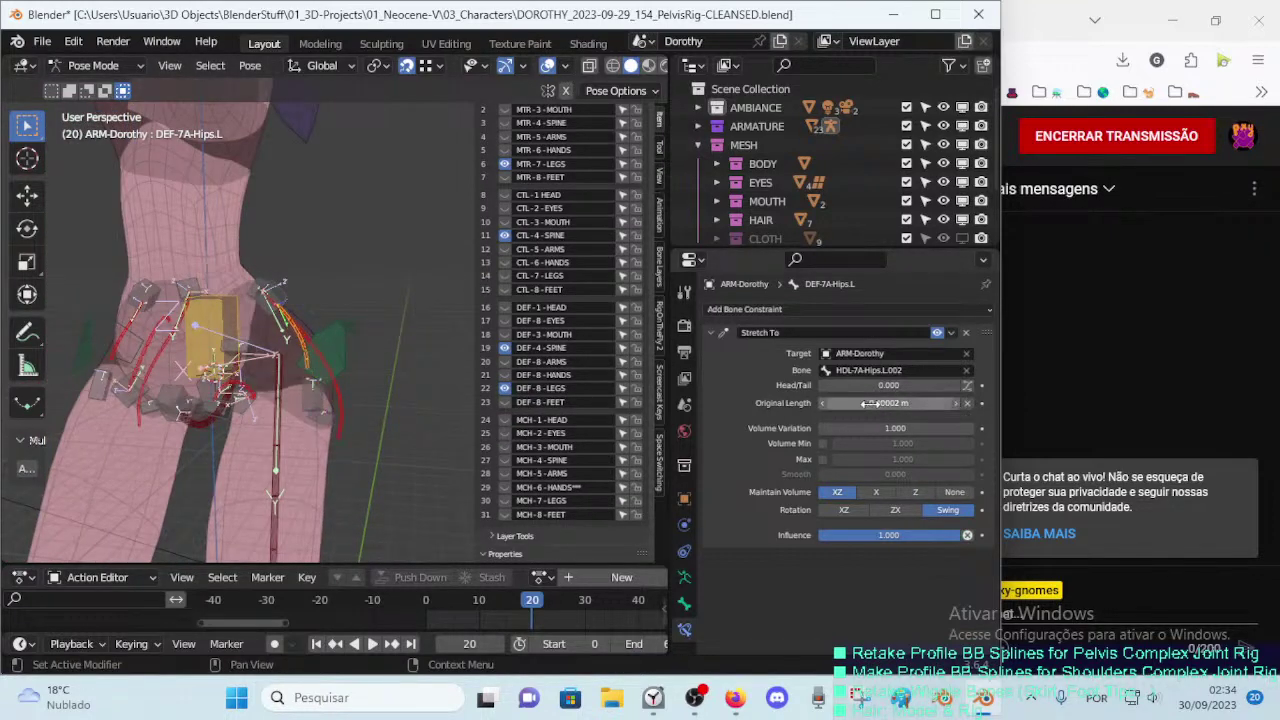
# Step: Adjust DEF-7A-Pubis.L's Stretch To original length, bringing it back to 0.46957 m
pyautogui.moveTo(250, 402); pyautogui.dragTo(272, 384, button='middle')
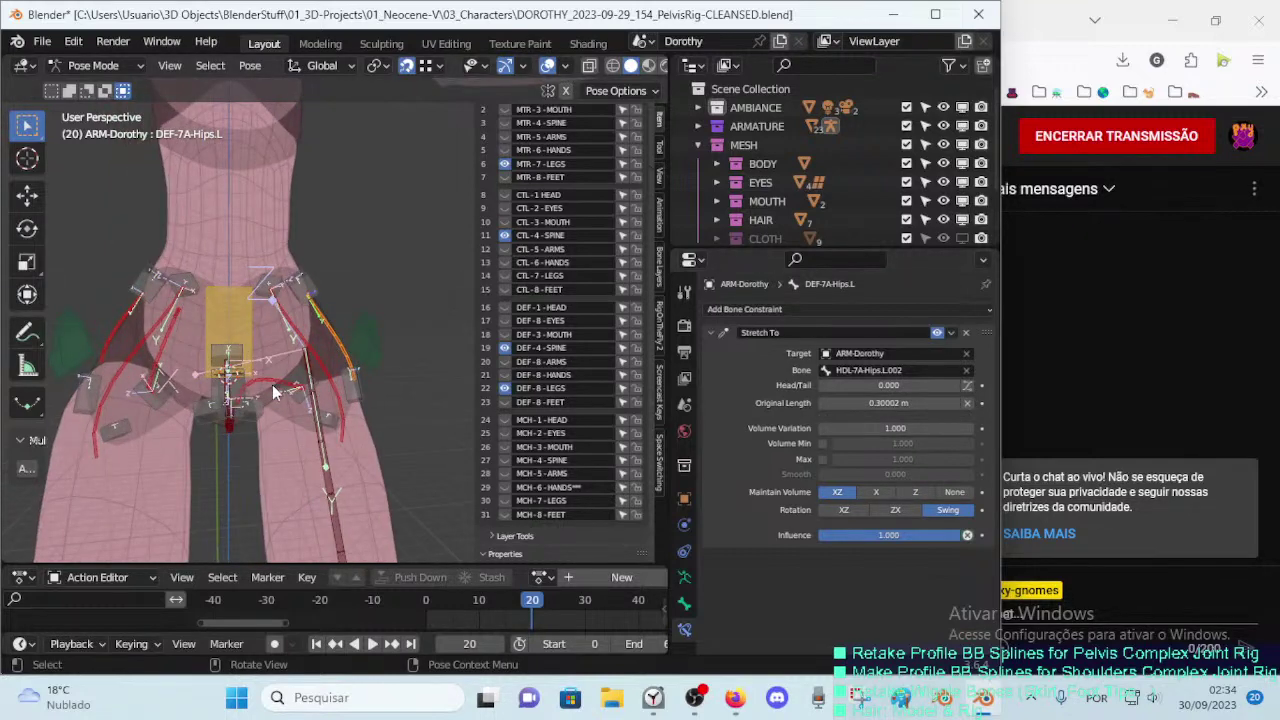
pyautogui.click(272, 384)
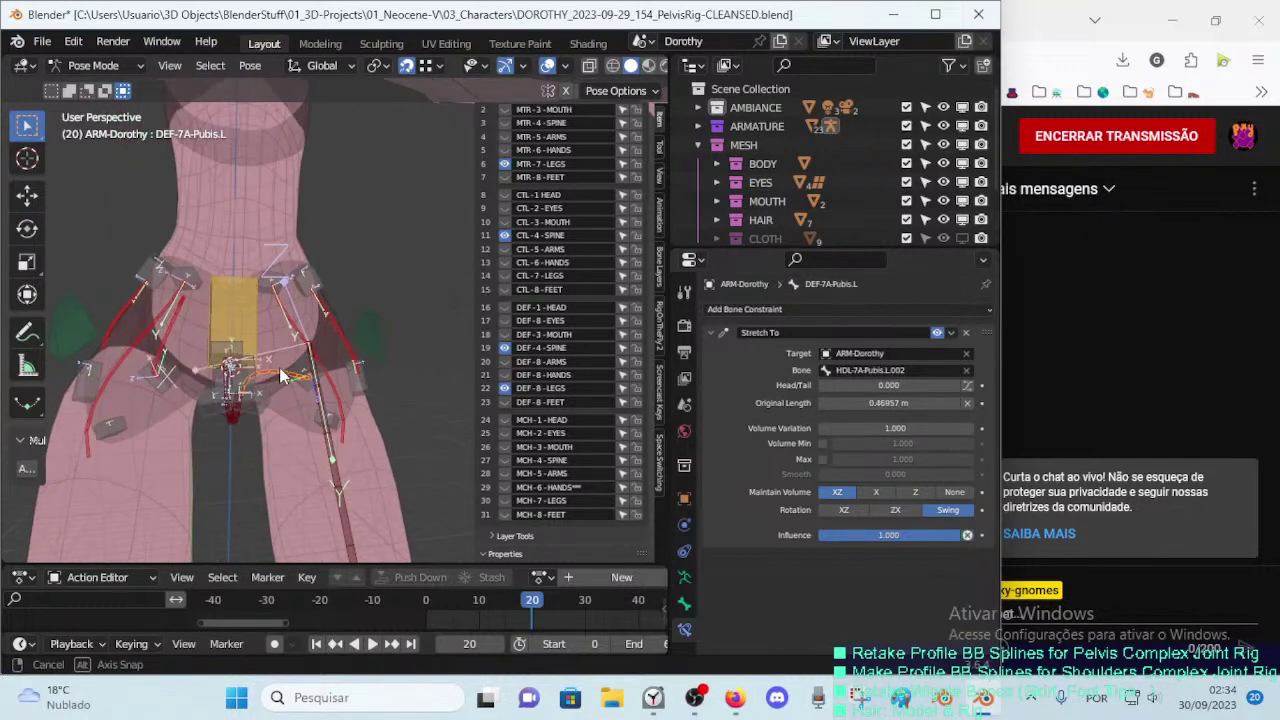
pyautogui.click(956, 403)
pyautogui.click(956, 403)
pyautogui.click(956, 403)
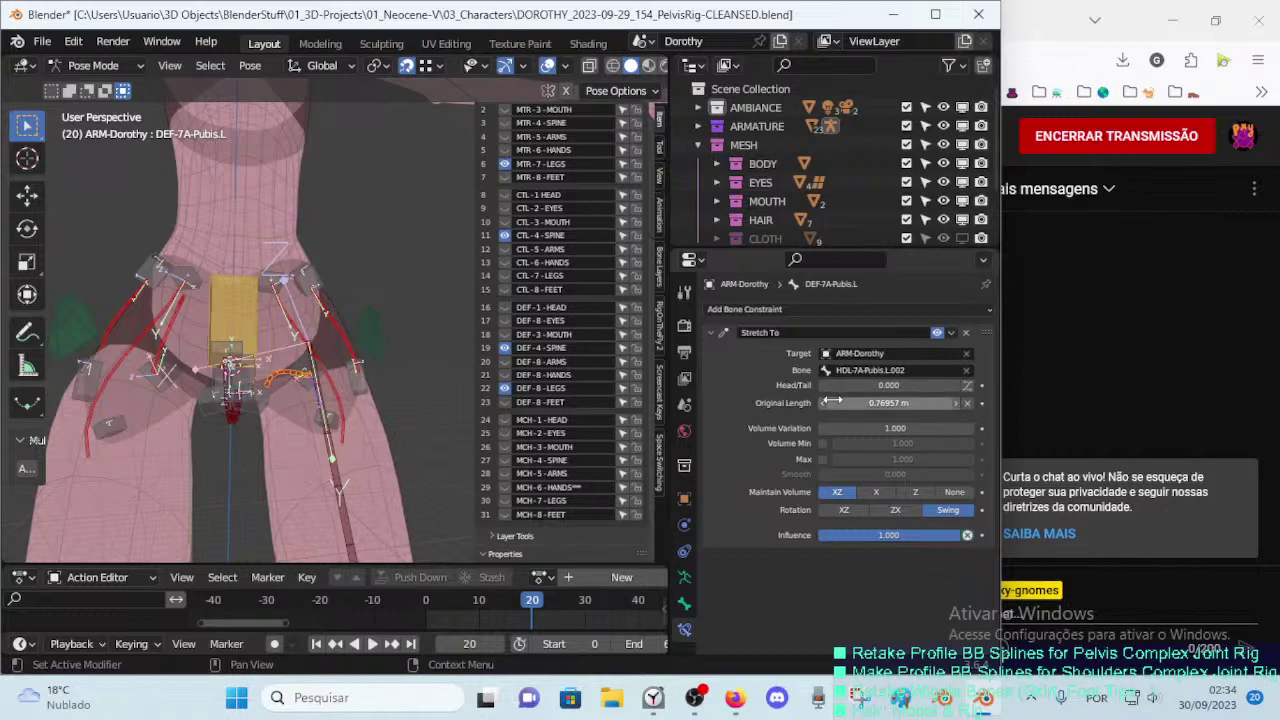
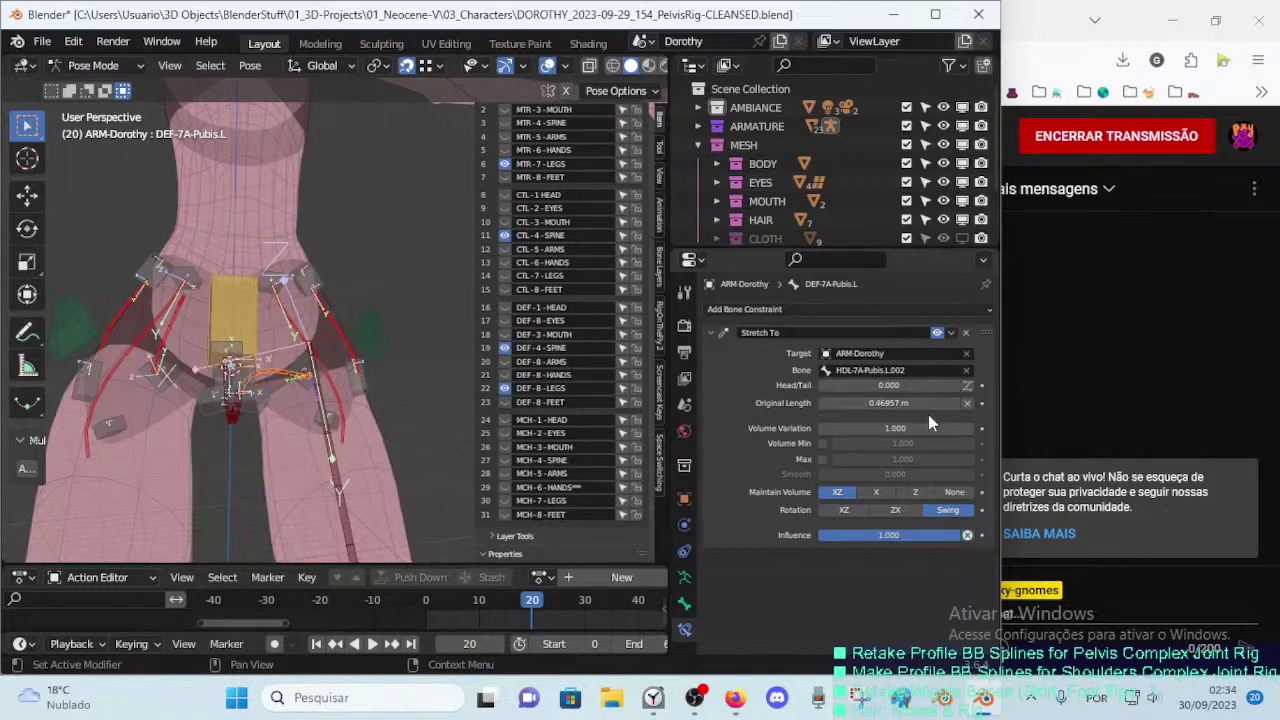
# Step: Adjust the Stretch To original length on DEF-7A-Pubis.L
pyautogui.click(826, 404)
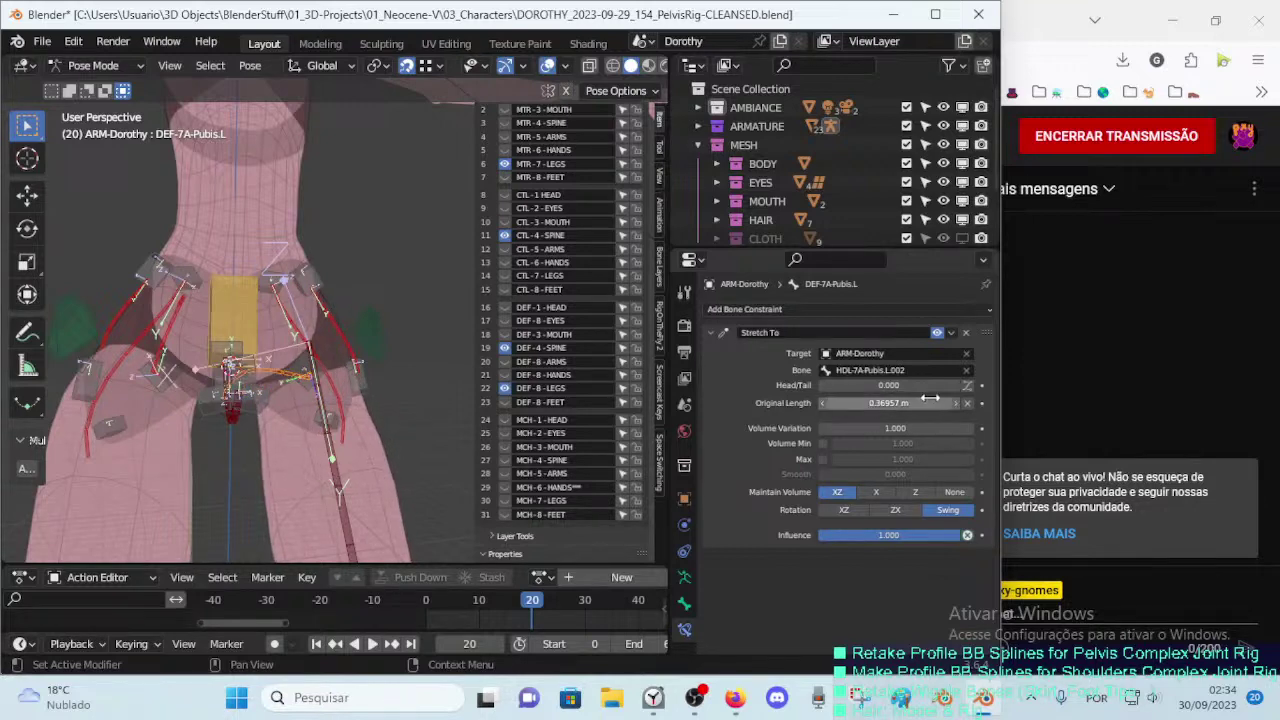
pyautogui.click(956, 403)
pyautogui.moveTo(240, 390)
pyautogui.mouseDown(button='middle')
pyautogui.moveTo(299, 335)
pyautogui.moveTo(168, 366)
pyautogui.moveTo(330, 400)
pyautogui.mouseUp(button='middle')
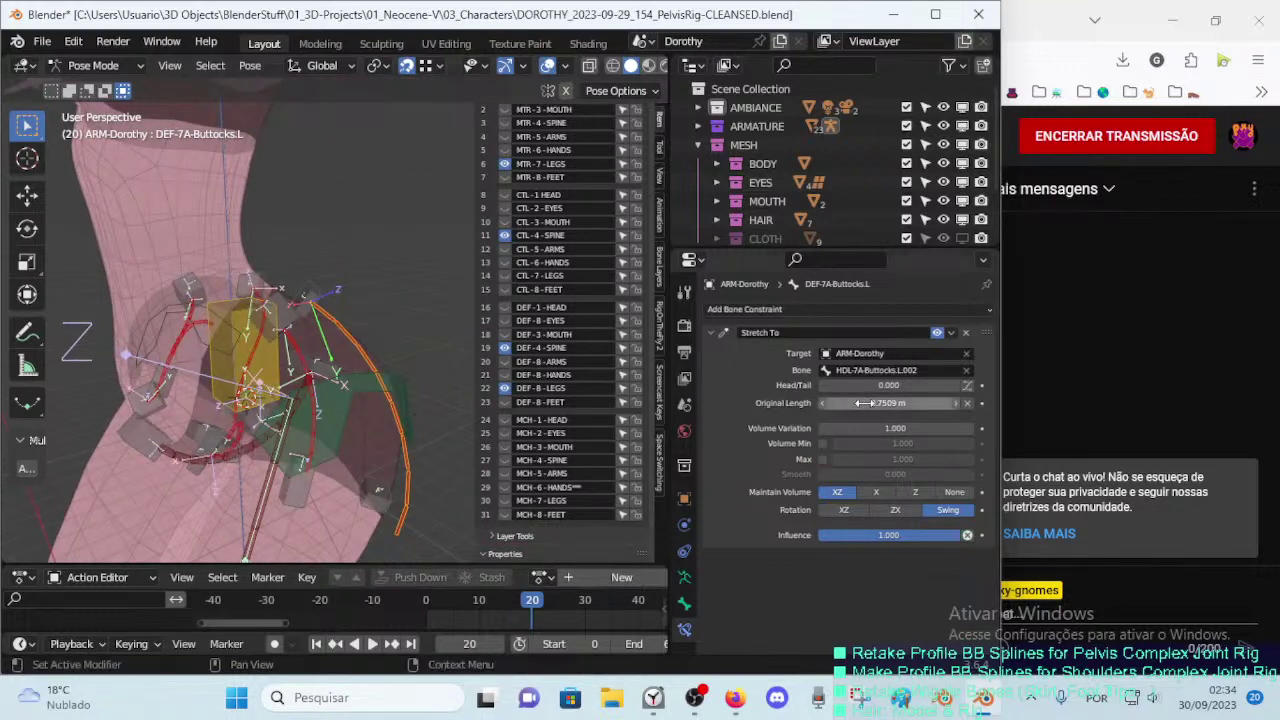
# Step: Reset the Stretch To original length on DEF-7A-Buttocks.L, enter Edit Mode, and save
pyautogui.moveTo(862, 403); pyautogui.dragTo(900, 403)
pyautogui.moveTo(381, 327)
pyautogui.mouseDown(button='middle')
pyautogui.moveTo(230, 334)
pyautogui.moveTo(335, 328)
pyautogui.mouseUp(button='middle')
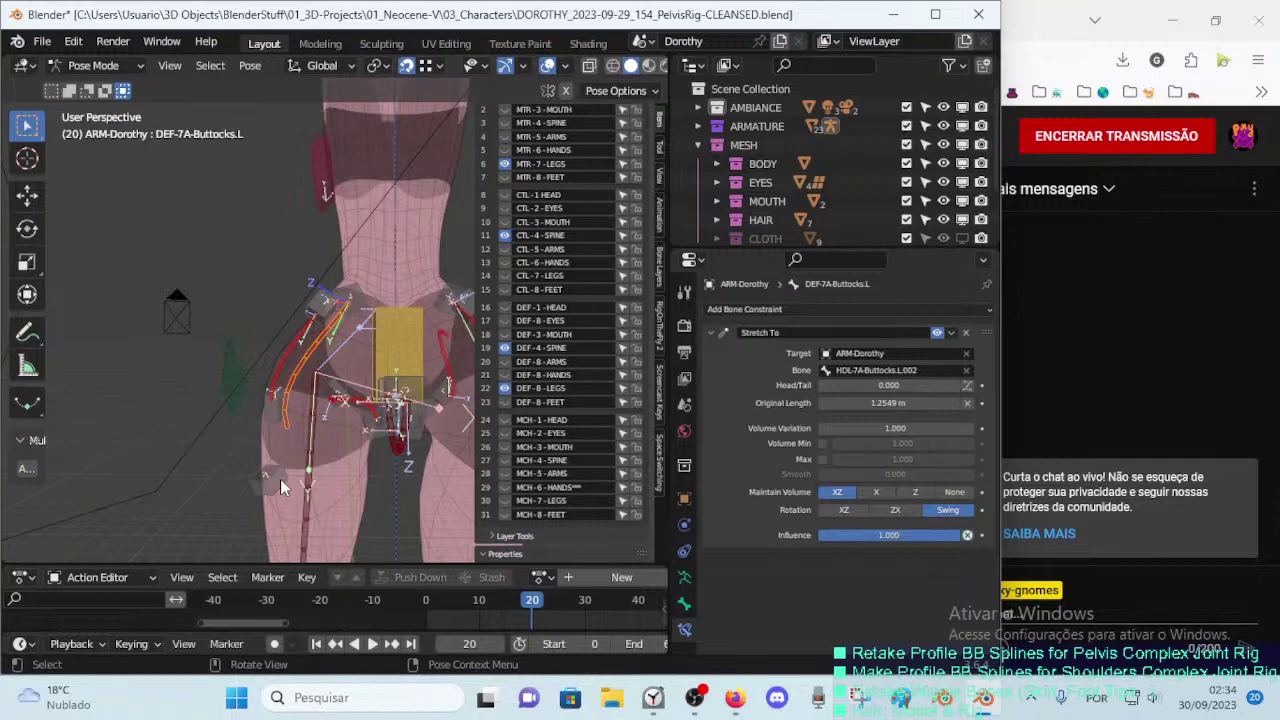
pyautogui.press('BackSpace')
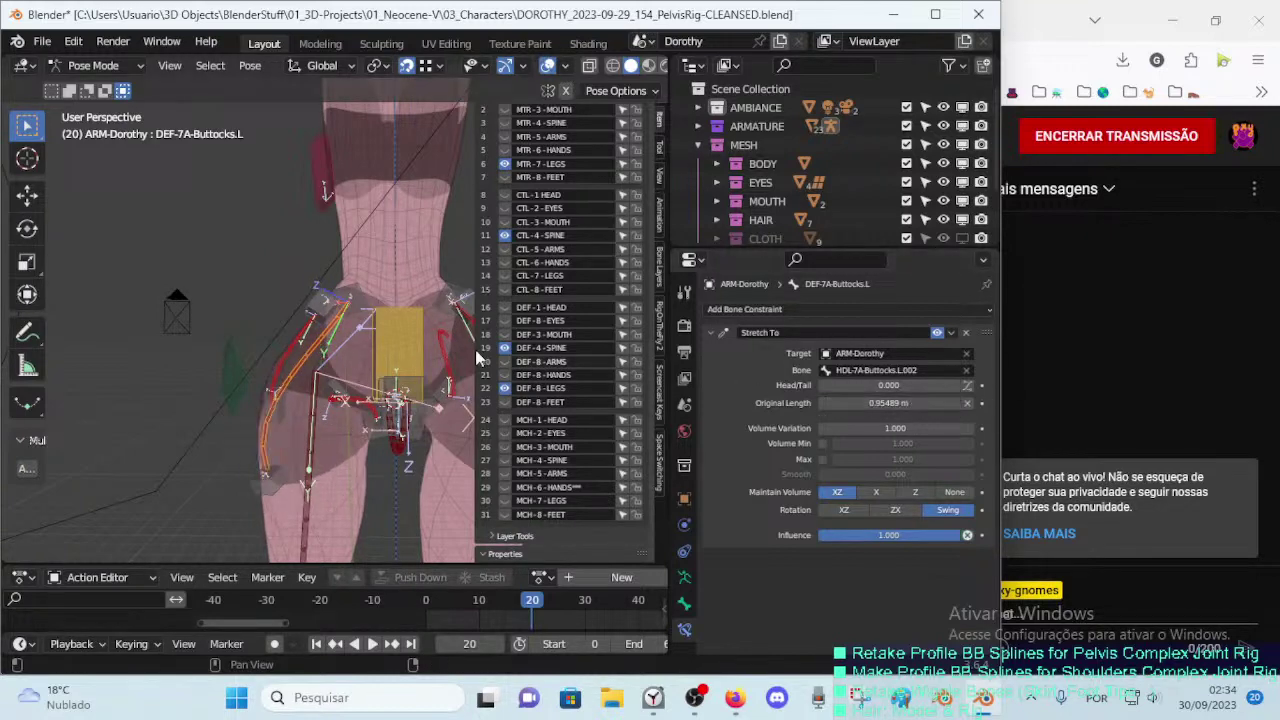
pyautogui.moveTo(300, 430)
pyautogui.mouseDown(button='middle')
pyautogui.moveTo(462, 370)
pyautogui.moveTo(190, 343)
pyautogui.moveTo(288, 370)
pyautogui.moveTo(266, 376)
pyautogui.moveTo(336, 344)
pyautogui.mouseUp(button='middle')
pyautogui.press('Tab')
pyautogui.hotkey('ctrl', 's')
# Step: Set snapping to Face Project and save the file
pyautogui.scroll(2, 336, 345)
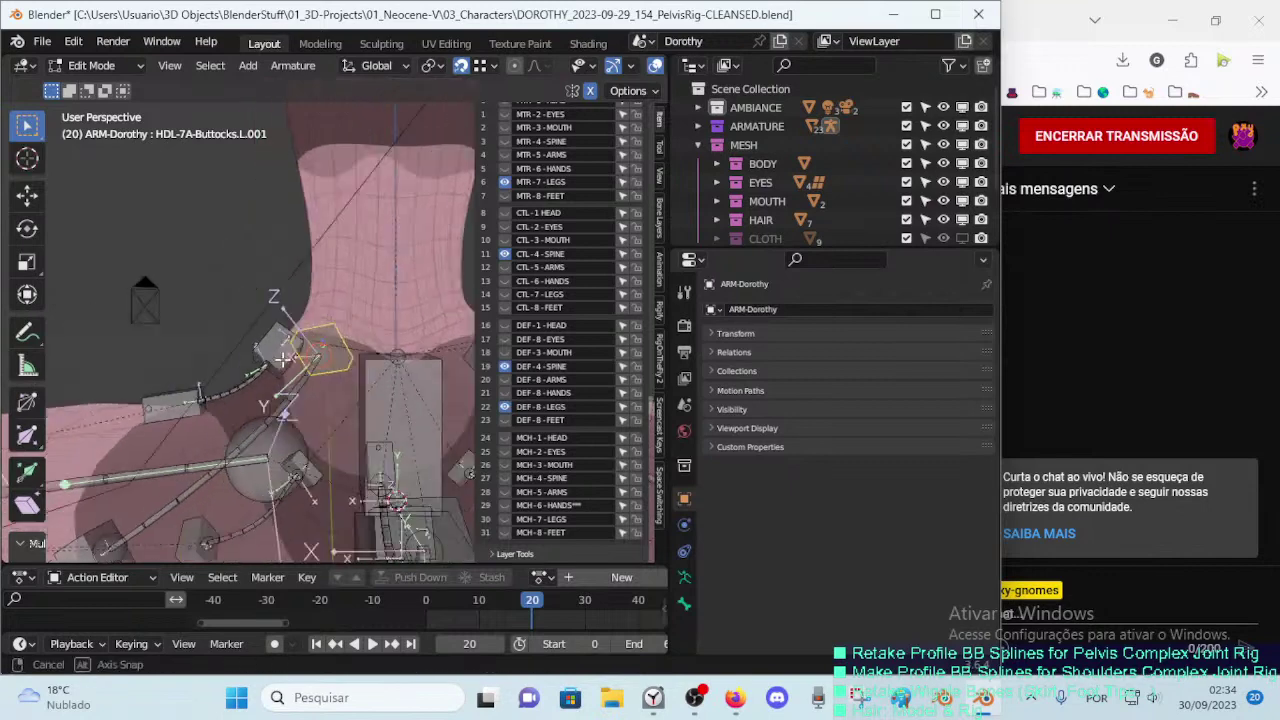
pyautogui.scroll(1, 337, 352)
pyautogui.scroll(1, 338, 359)
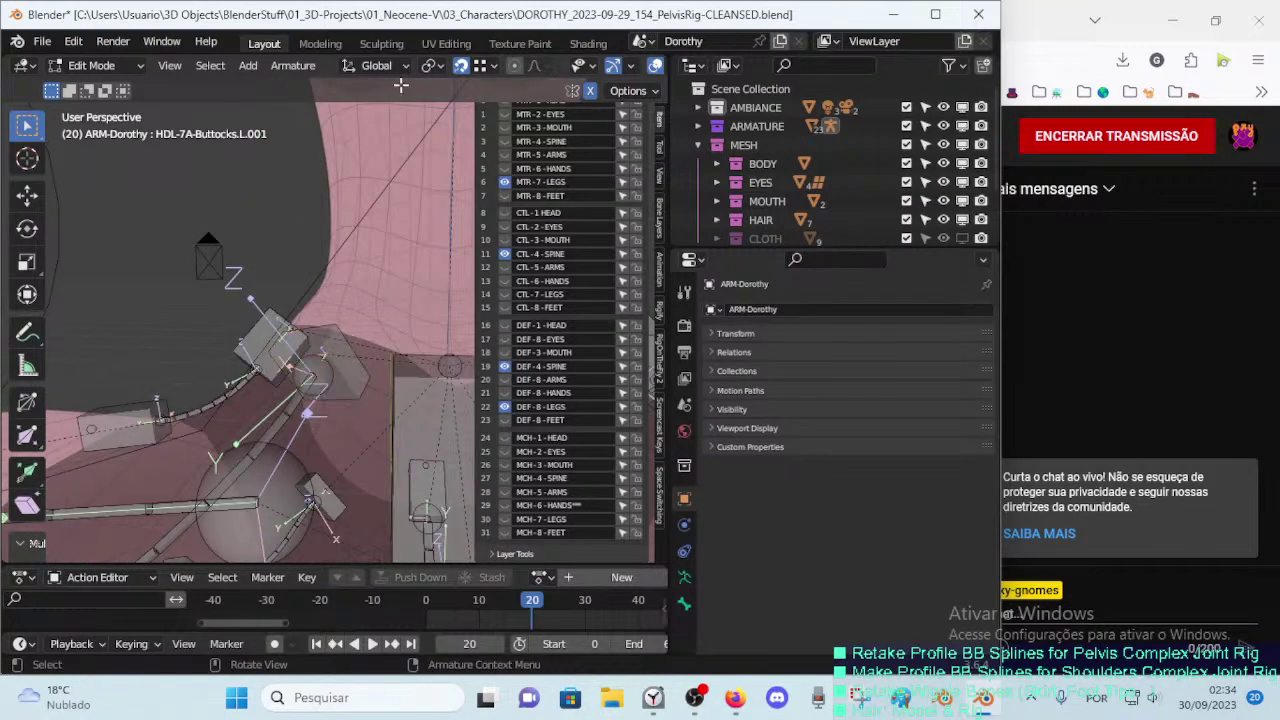
pyautogui.click(432, 65)
pyautogui.click(492, 65)
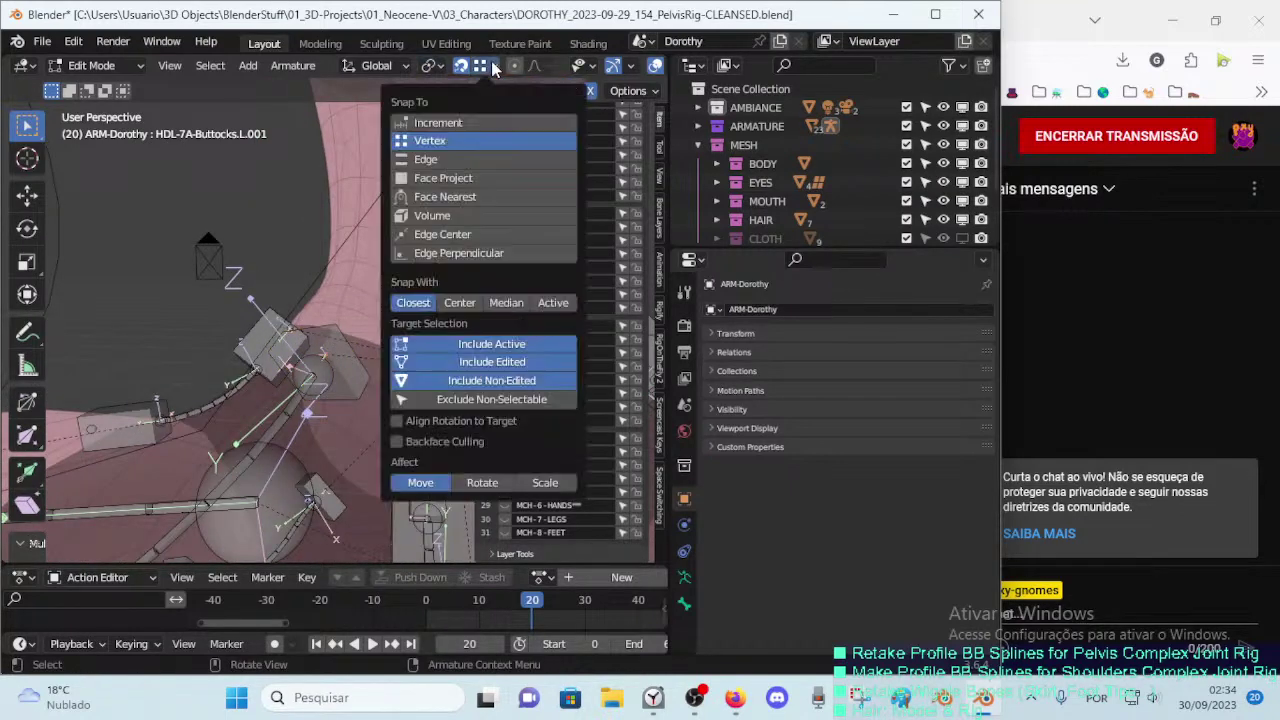
pyautogui.click(457, 178)
pyautogui.moveTo(335, 284); pyautogui.dragTo(475, 93, button='middle')
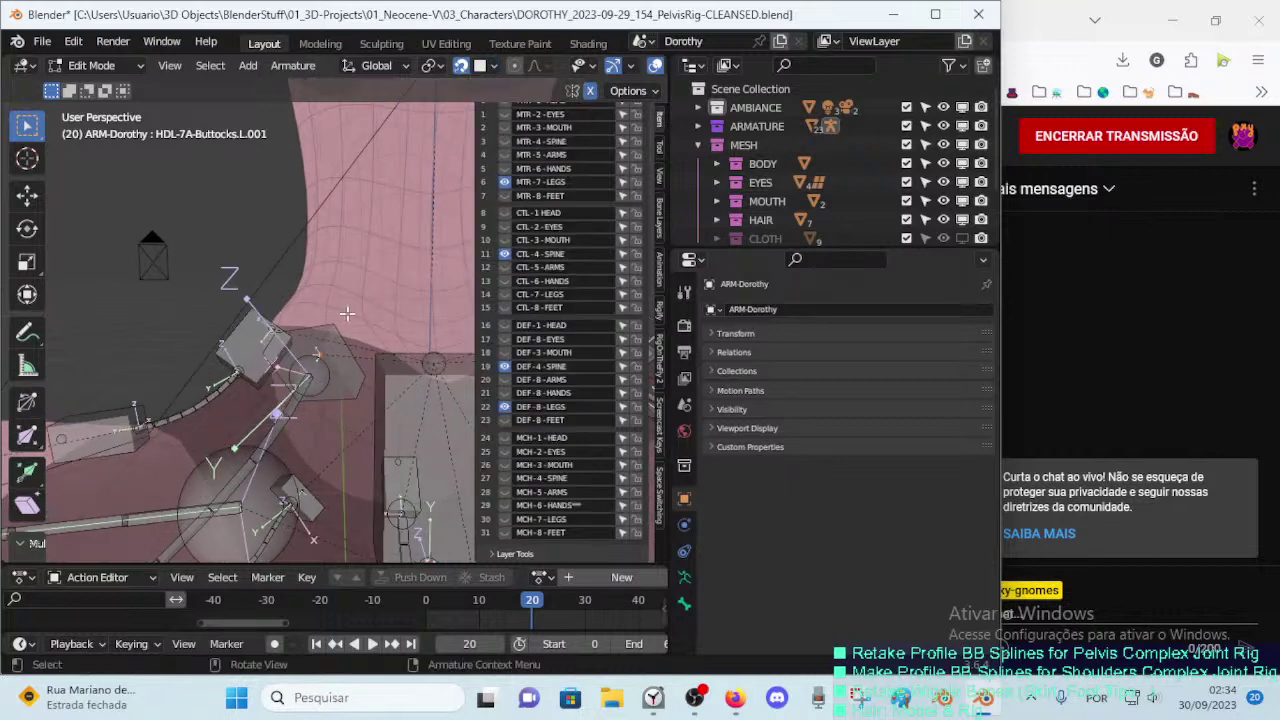
pyautogui.hotkey('ctrl', 's')
# Step: Move the left buttocks handle bone onto the hip surface
pyautogui.click(492, 65)
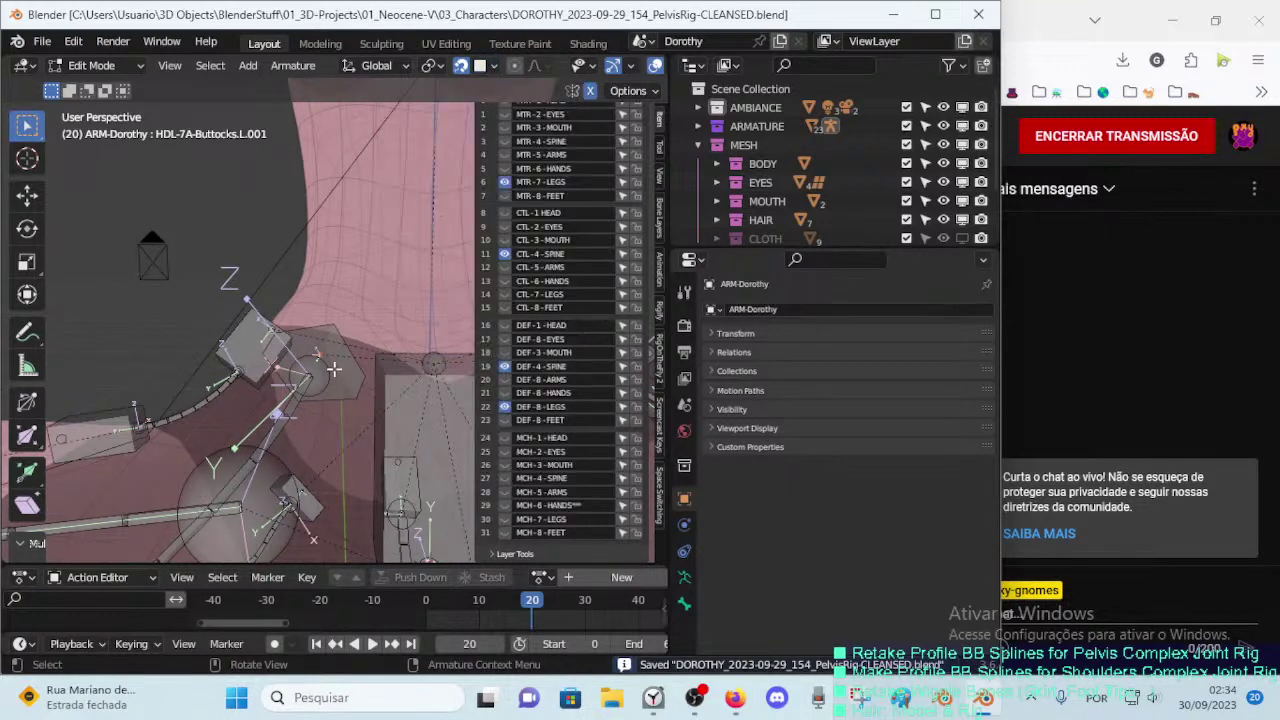
pyautogui.moveTo(334, 370)
pyautogui.mouseDown(button='middle')
pyautogui.moveTo(352, 362)
pyautogui.moveTo(190, 400)
pyautogui.moveTo(358, 378)
pyautogui.mouseUp(button='middle')
pyautogui.press('g')
pyautogui.click(333, 356)
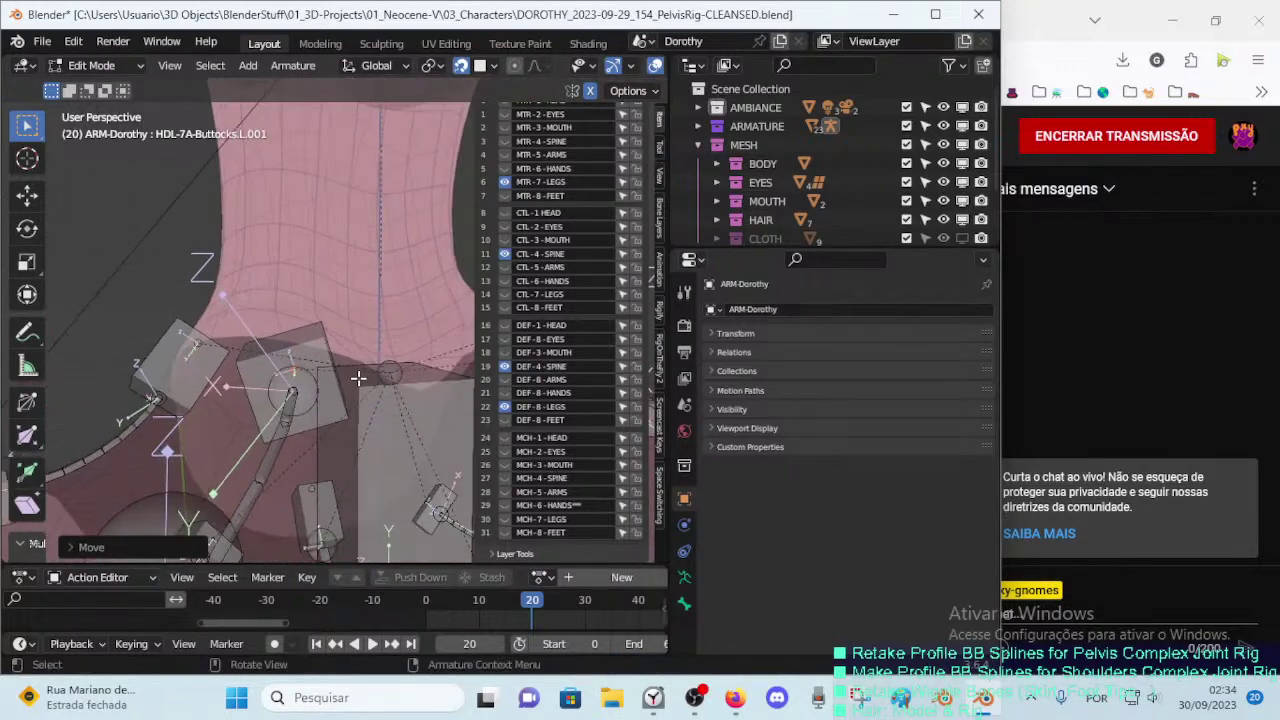
pyautogui.press('g')
pyautogui.rightClick(305, 390)
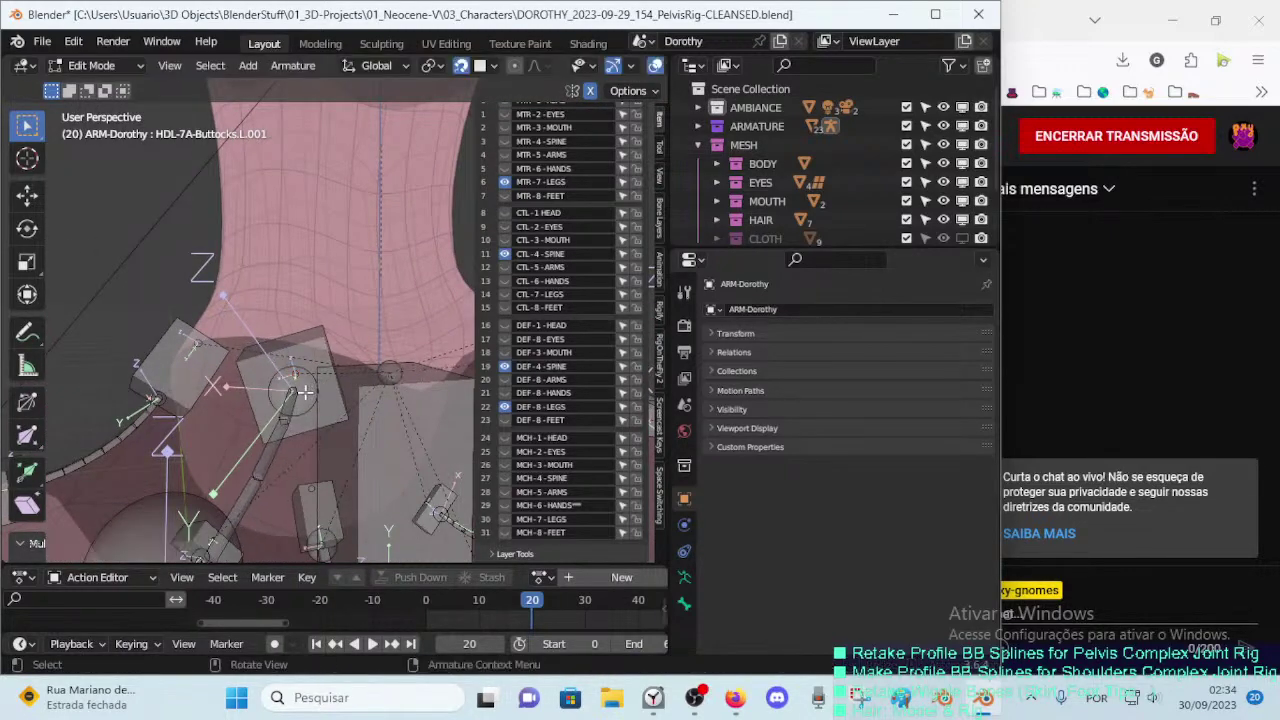
pyautogui.click(301, 392)
pyautogui.press('g')
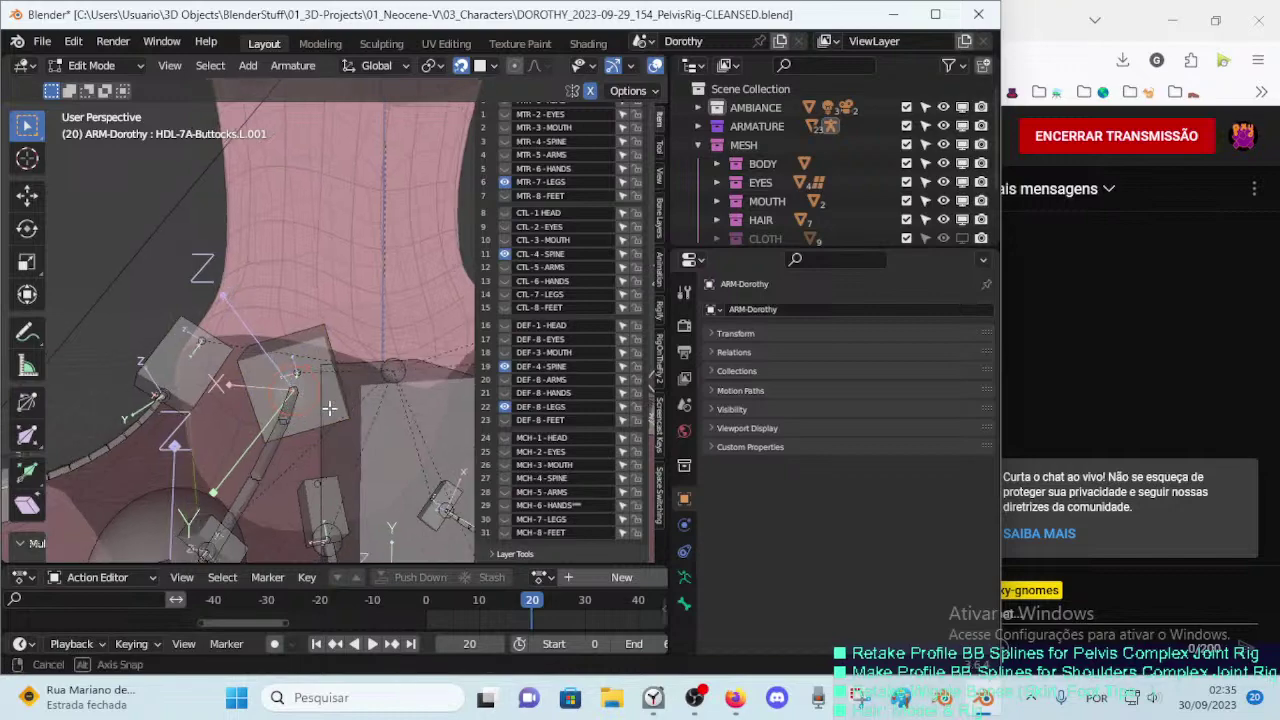
pyautogui.moveTo(290, 393)
pyautogui.mouseDown(button='middle')
pyautogui.moveTo(296, 424)
pyautogui.moveTo(340, 445)
pyautogui.moveTo(375, 250)
pyautogui.moveTo(297, 367)
pyautogui.moveTo(376, 418)
pyautogui.moveTo(284, 425)
pyautogui.mouseUp(button='middle')
pyautogui.click(296, 424)
# Step: Refine the handle position and change the upper hip handle's B-Bone size
pyautogui.press('g')
pyautogui.click(347, 450)
pyautogui.press('g')
pyautogui.click(347, 450)
pyautogui.click(390, 234)
pyautogui.hotkey('ctrl', 'alt', 's')
pyautogui.click(405, 245)
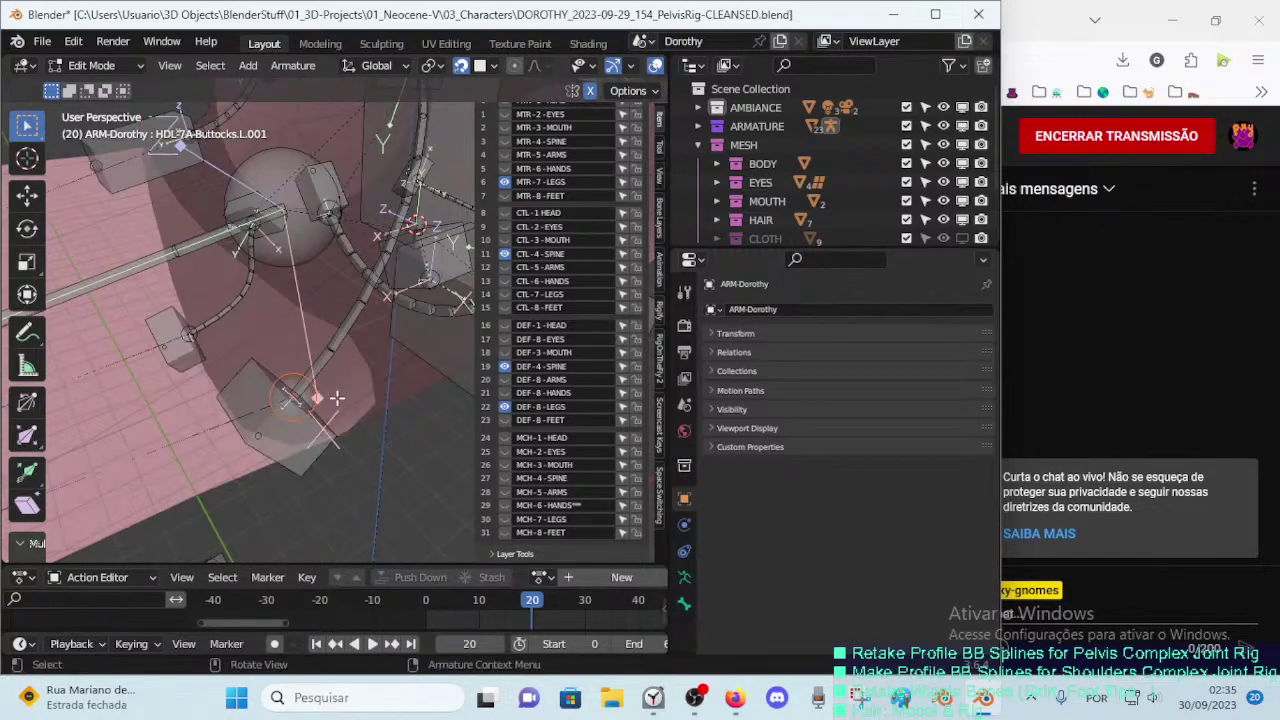
# Step: Reposition HDL-7A-Buttocks.L.001 several more times and rotate it
pyautogui.press('g')
pyautogui.click(388, 342)
pyautogui.moveTo(390, 345)
pyautogui.mouseDown(button='middle')
pyautogui.moveTo(225, 257)
pyautogui.moveTo(200, 272)
pyautogui.moveTo(267, 412)
pyautogui.mouseUp(button='middle')
pyautogui.press('g')
pyautogui.click(196, 277)
pyautogui.press('g')
pyautogui.click(200, 285)
pyautogui.press('g')
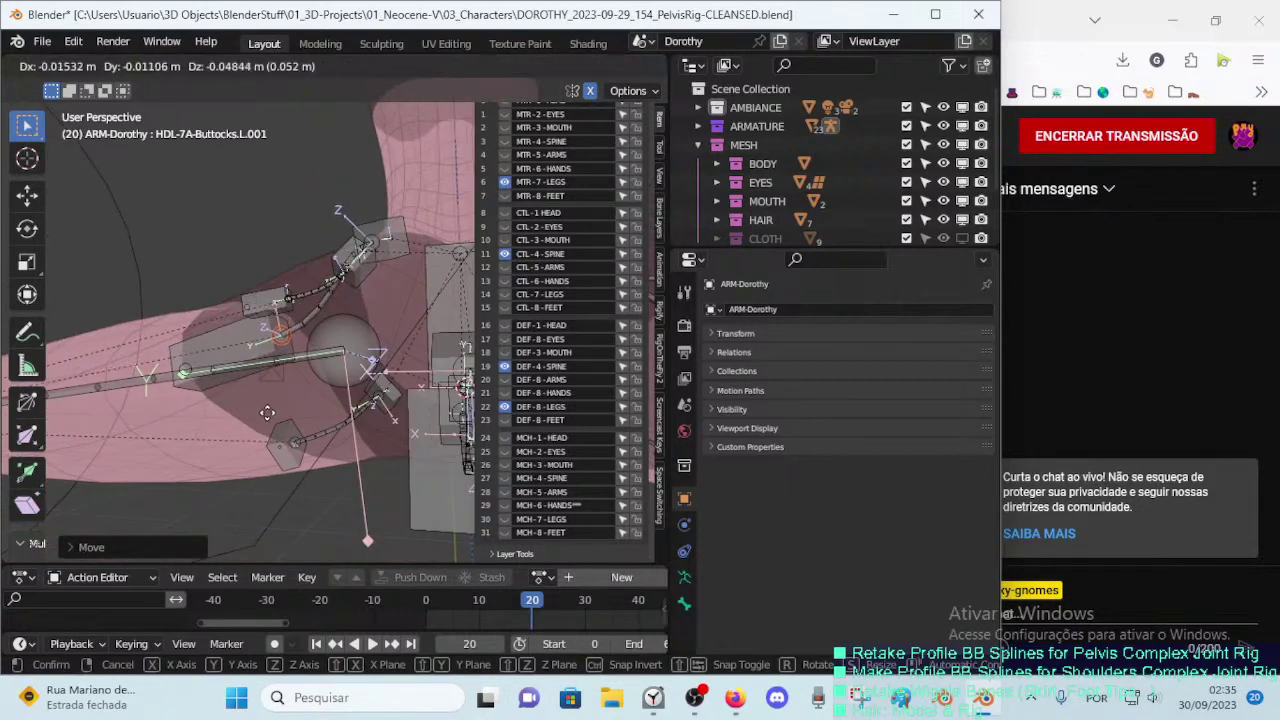
pyautogui.click(267, 412)
pyautogui.press('r')
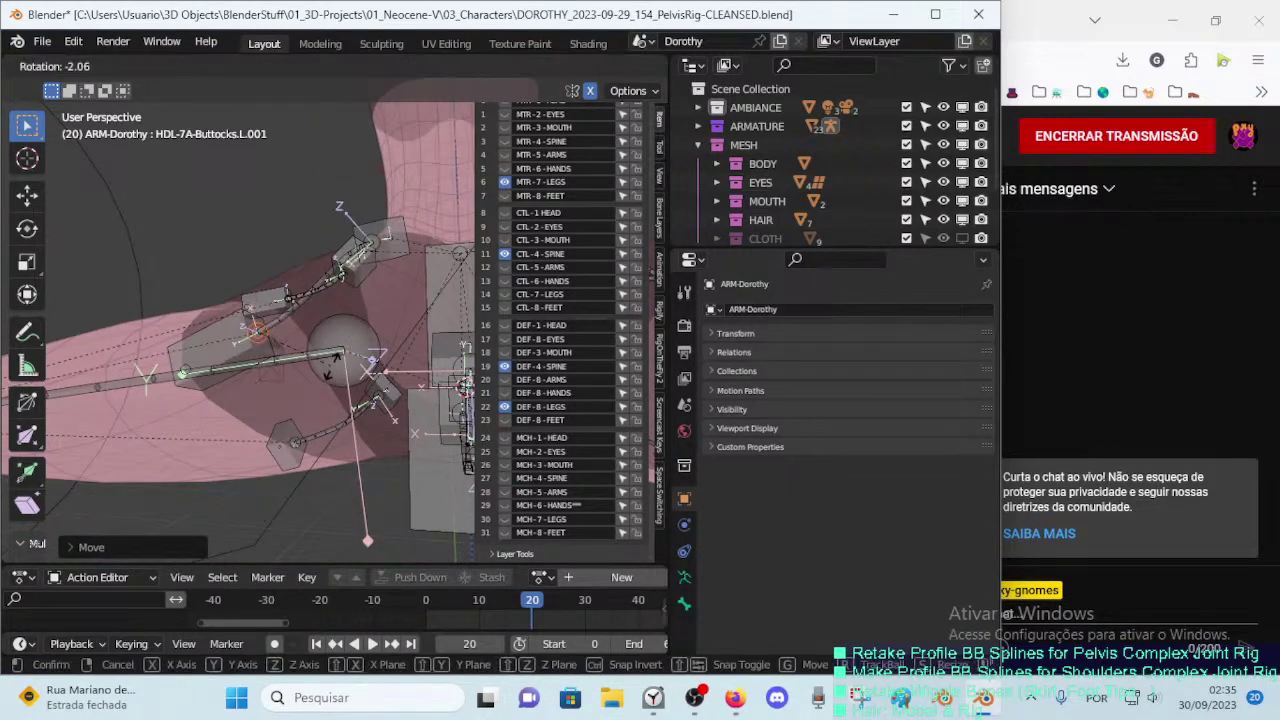
pyautogui.click(267, 412)
# Step: Make a final placement move of the buttocks handle bone
pyautogui.moveTo(267, 412)
pyautogui.mouseDown(button='middle')
pyautogui.moveTo(182, 405)
pyautogui.moveTo(180, 283)
pyautogui.moveTo(222, 314)
pyautogui.moveTo(200, 330)
pyautogui.moveTo(437, 363)
pyautogui.moveTo(366, 297)
pyautogui.moveTo(407, 360)
pyautogui.moveTo(400, 375)
pyautogui.mouseUp(button='middle')
pyautogui.rightClick(210, 414)
pyautogui.press('Escape')
pyautogui.press('g')
pyautogui.click(195, 396)
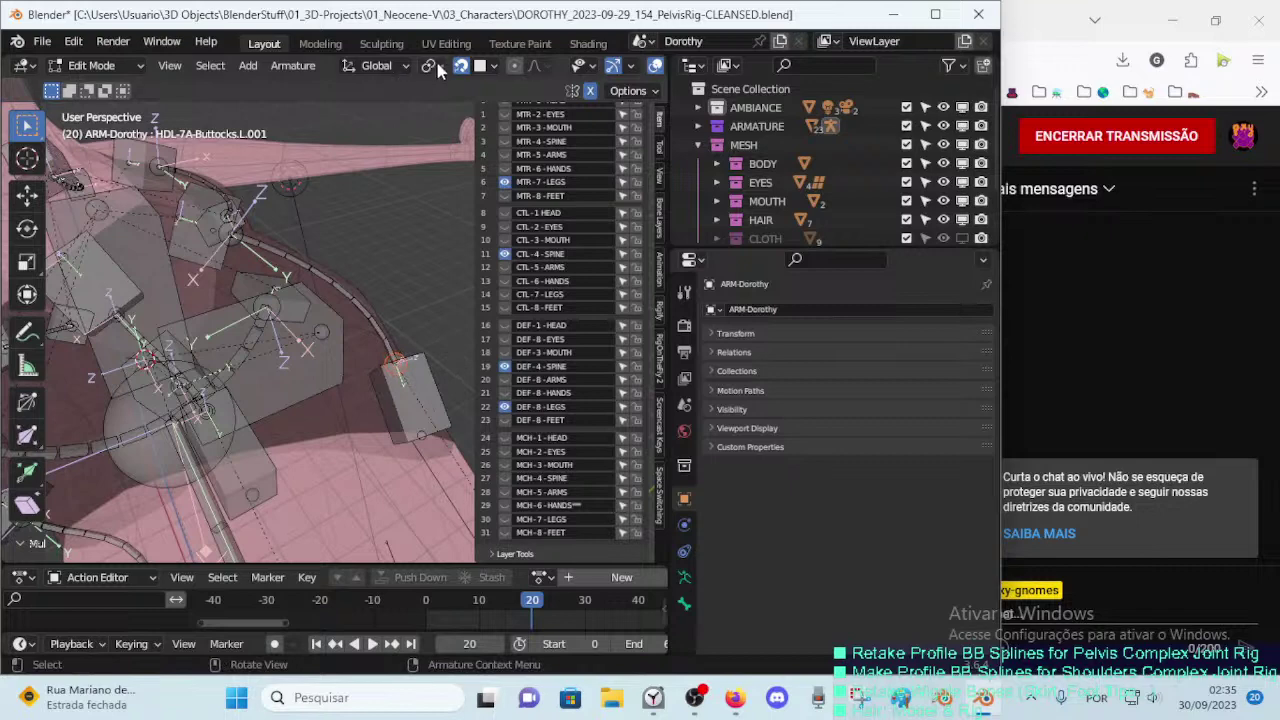
# Step: Switch snapping back to Vertex
pyautogui.click(492, 67)
pyautogui.click(490, 67)
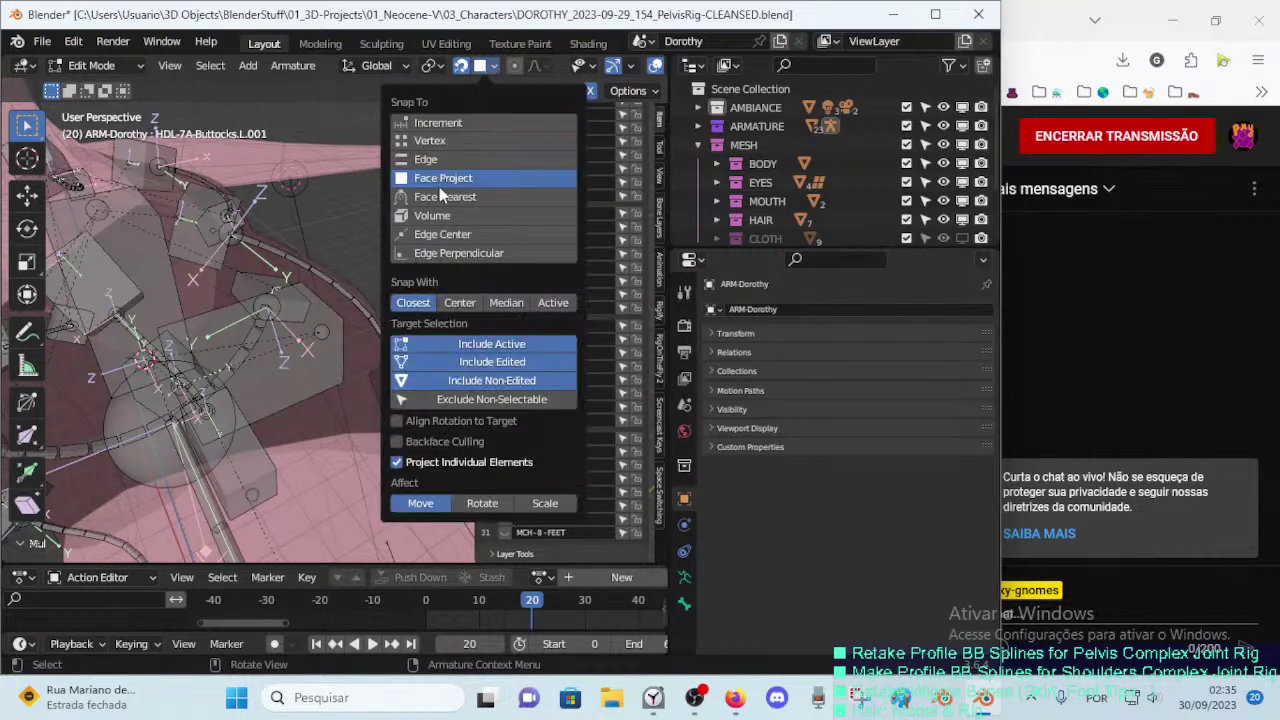
pyautogui.click(430, 140)
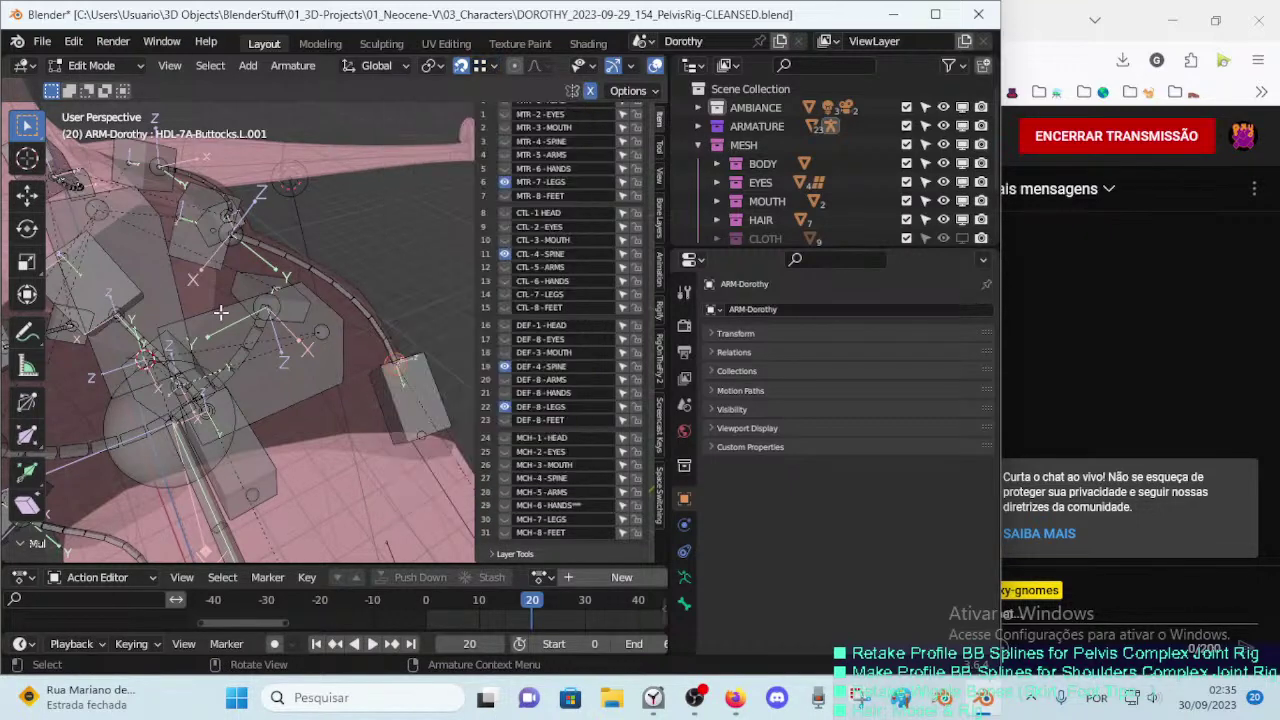
pyautogui.moveTo(423, 385); pyautogui.dragTo(330, 300, button='middle')
# Step: Roll HDL-7A-Buttocks.L.002, then select HDL-7A-Buttocks.L.001 and save
pyautogui.click(330, 300)
pyautogui.hotkey('ctrl', 'r')
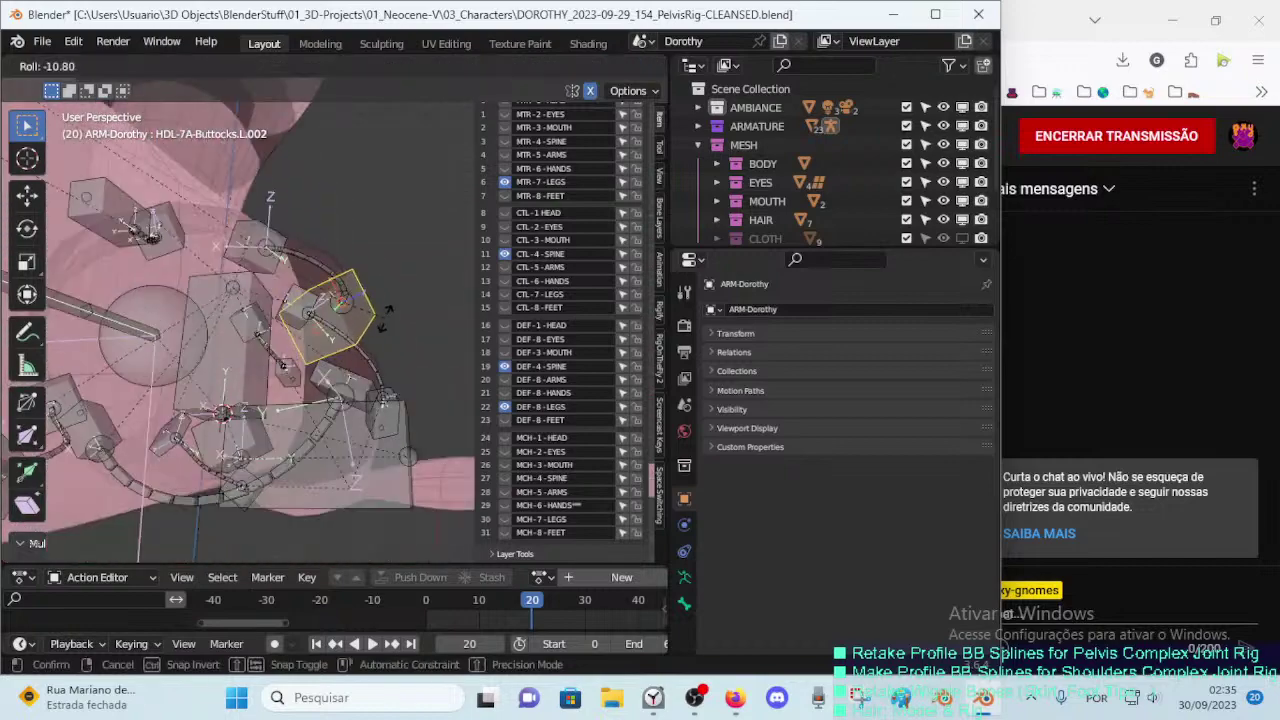
pyautogui.click(385, 310)
pyautogui.moveTo(385, 310); pyautogui.dragTo(254, 302, button='middle')
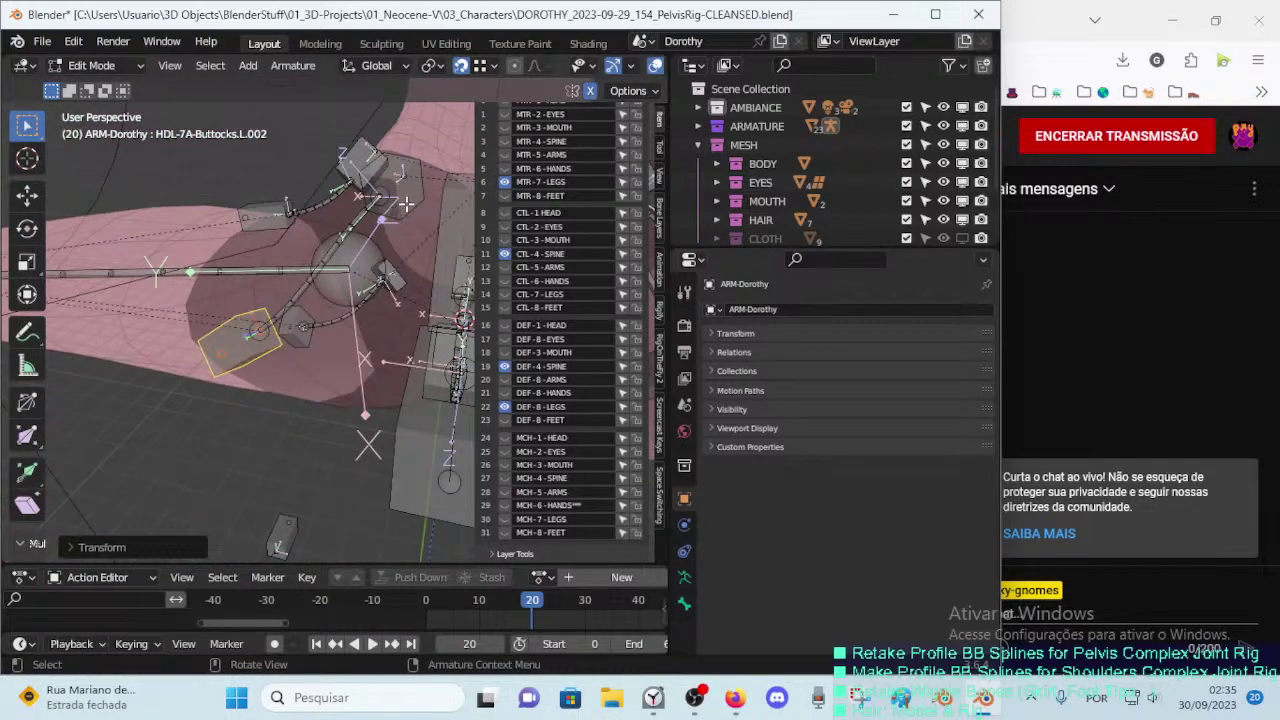
pyautogui.click(406, 204)
pyautogui.hotkey('ctrl', 's')
pyautogui.moveTo(406, 204)
pyautogui.mouseDown(button='middle')
pyautogui.moveTo(361, 411)
pyautogui.moveTo(299, 270)
pyautogui.moveTo(427, 243)
pyautogui.mouseUp(button='middle')
# Step: Align DEF-7A-Buttocks.L and HDL-7A-Buttocks.L.001 using Align Bones
pyautogui.scroll(3, 527, 215)
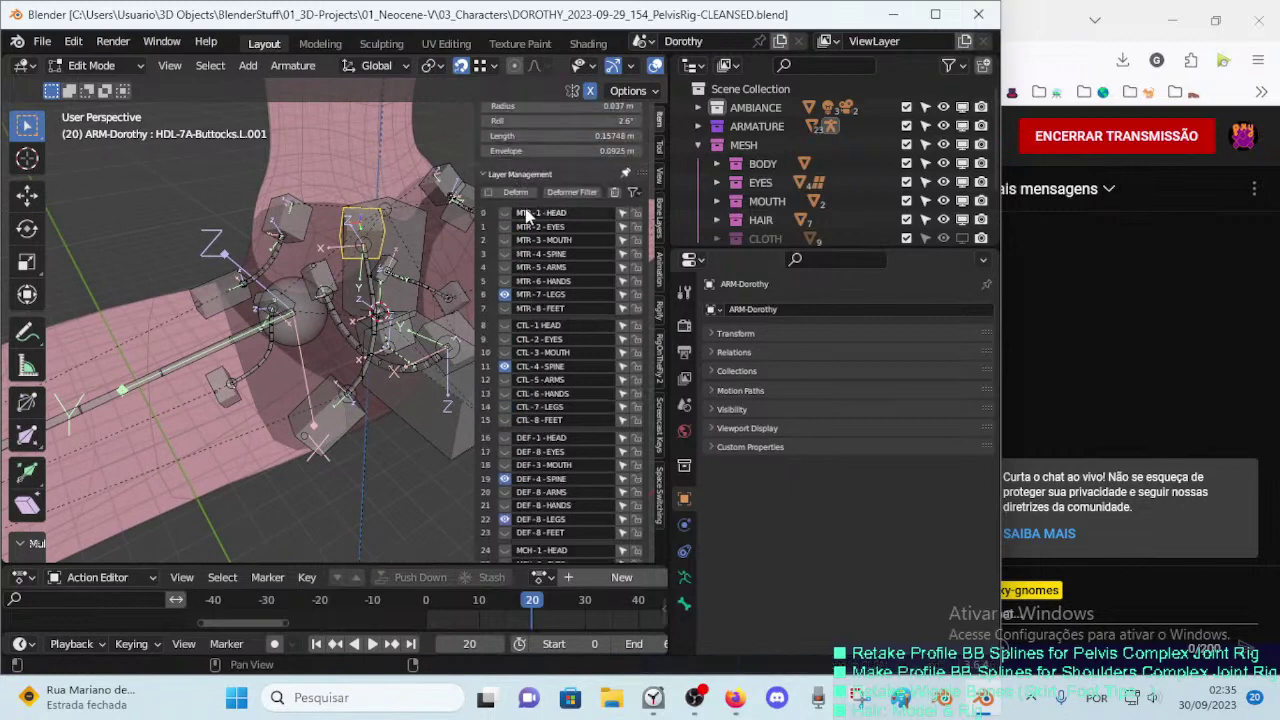
pyautogui.scroll(3, 527, 215)
pyautogui.scroll(3, 510, 170)
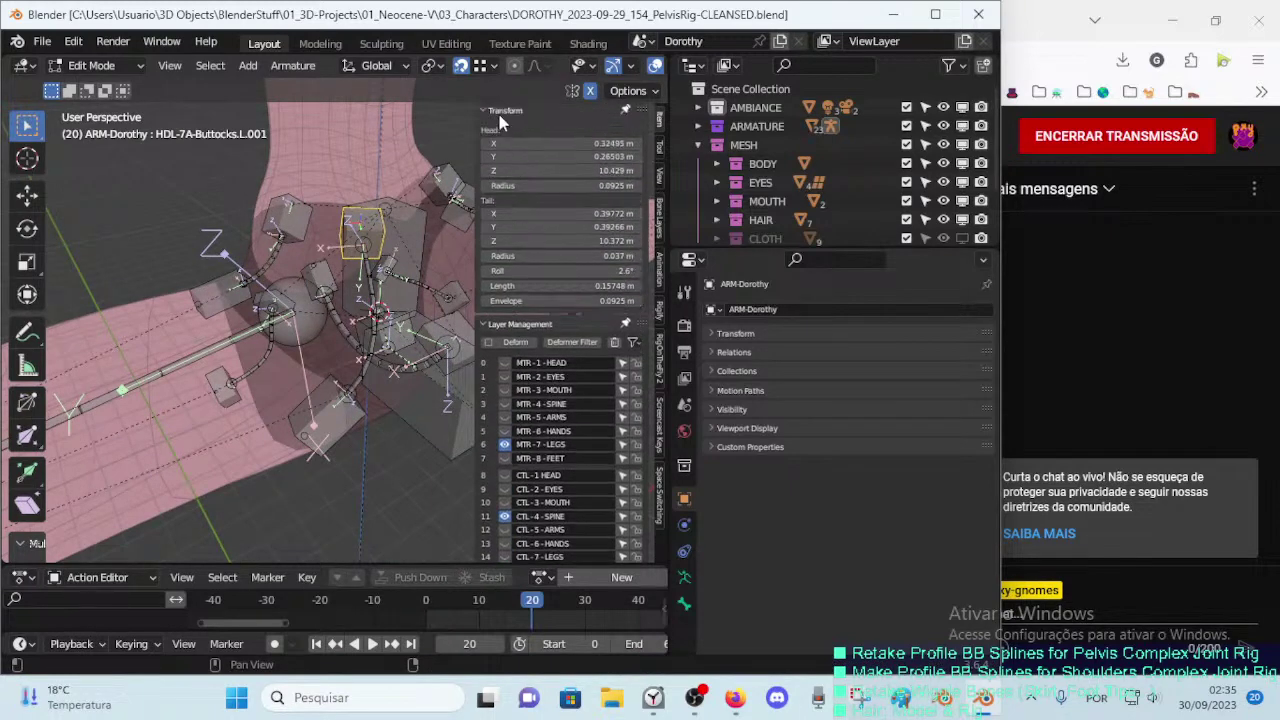
pyautogui.moveTo(337, 319); pyautogui.dragTo(302, 320, button='middle')
pyautogui.click(362, 355)
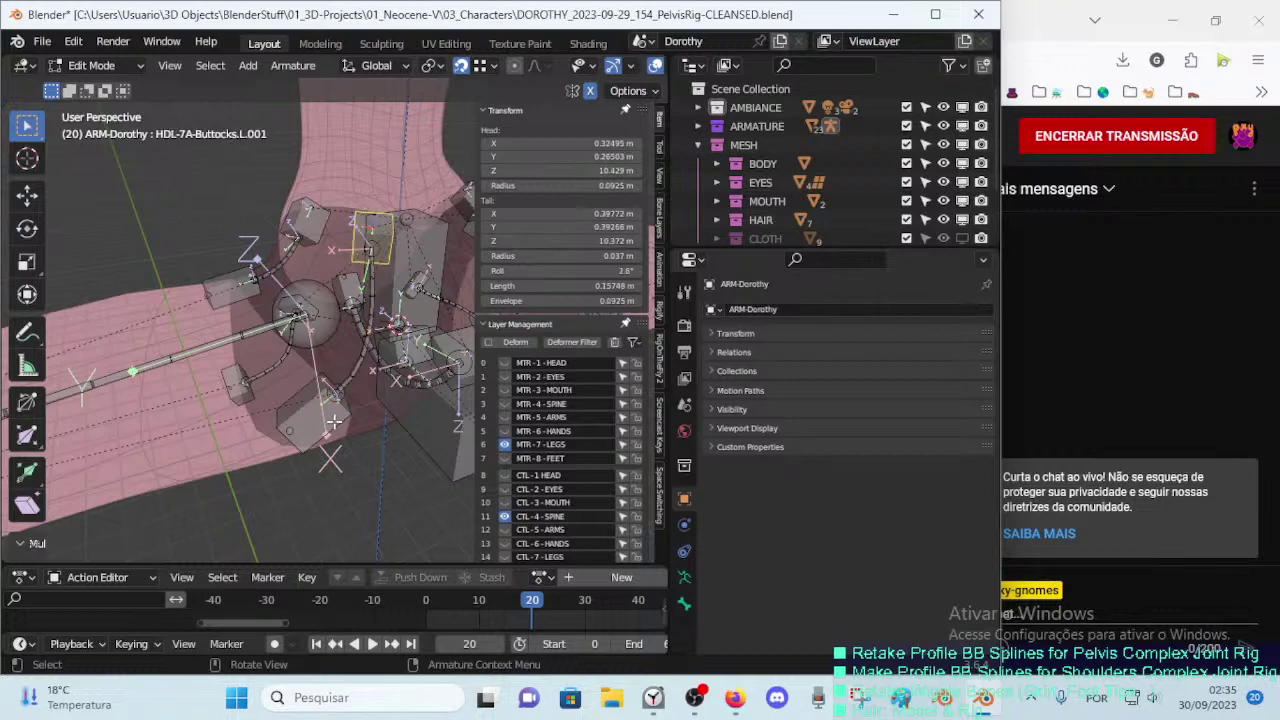
pyautogui.moveTo(333, 422)
pyautogui.mouseDown(button='middle')
pyautogui.moveTo(355, 304)
pyautogui.moveTo(374, 279)
pyautogui.moveTo(357, 317)
pyautogui.moveTo(367, 343)
pyautogui.mouseUp(button='middle')
pyautogui.click(366, 238)
pyautogui.click(380, 318)
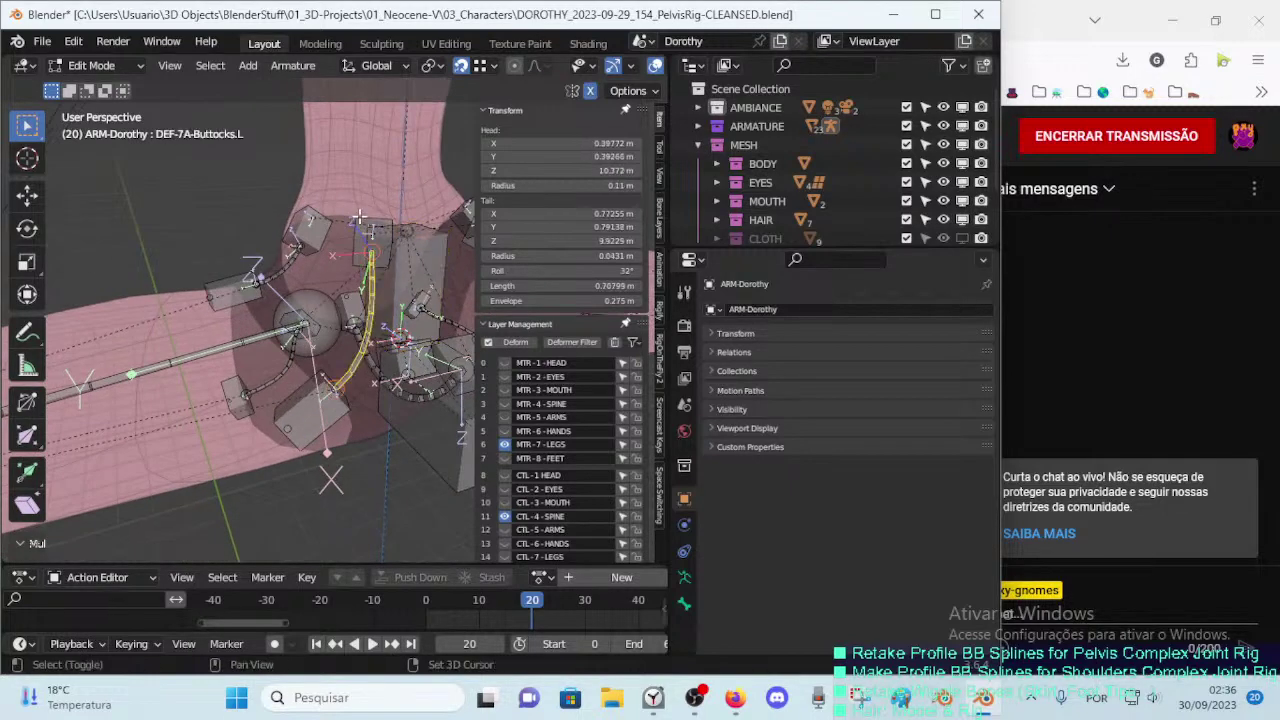
pyautogui.hotkey('ctrl', 'alt', 'a')
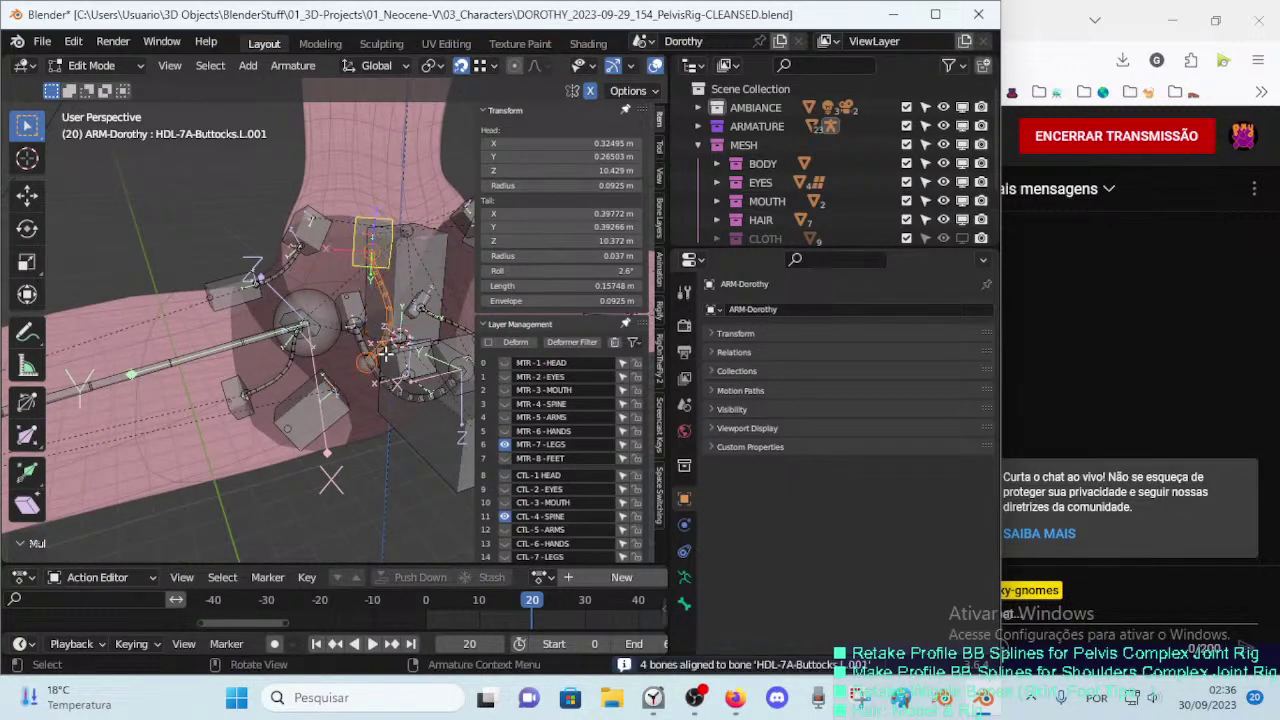
# Step: Move DEF-7A-Buttocks.L, then align HDL-7A-Buttocks.L.002 to the curved deform bone
pyautogui.click(363, 366)
pyautogui.press('g')
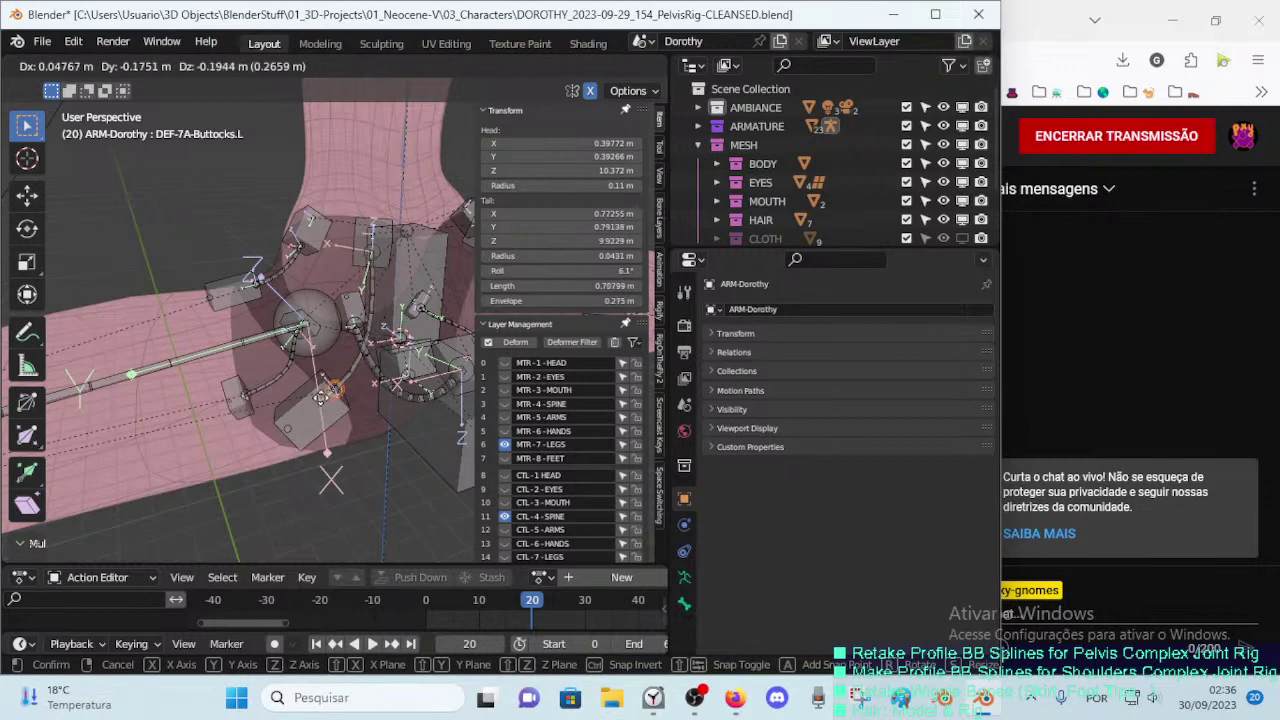
pyautogui.click(325, 400)
pyautogui.click(322, 423)
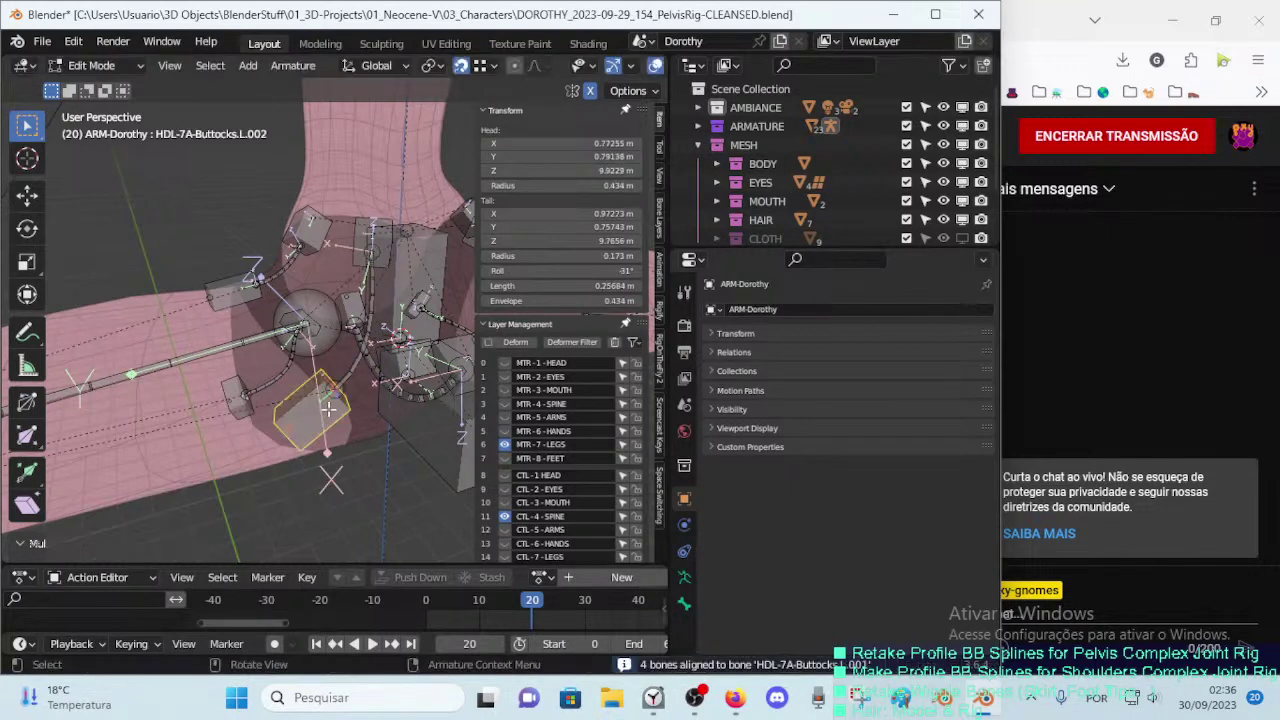
pyautogui.moveTo(345, 373); pyautogui.dragTo(350, 376, button='middle')
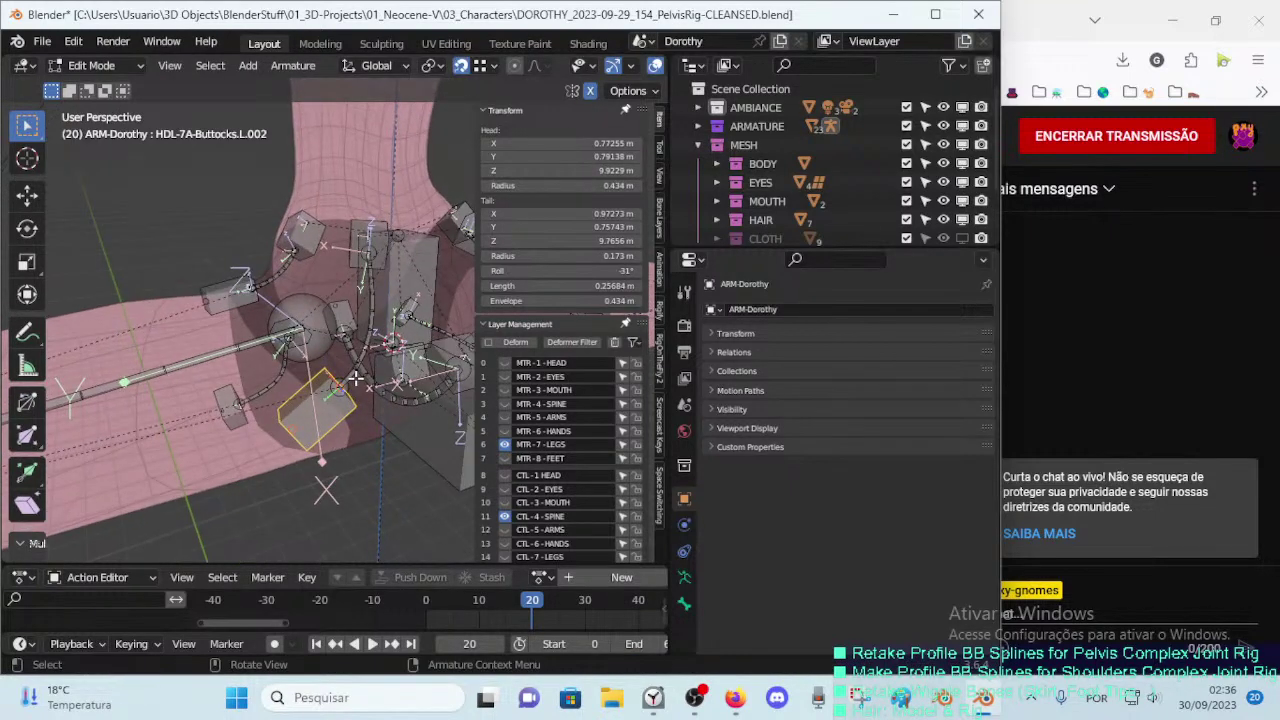
pyautogui.keyDown('shift'); pyautogui.click(352, 377); pyautogui.keyUp('shift')
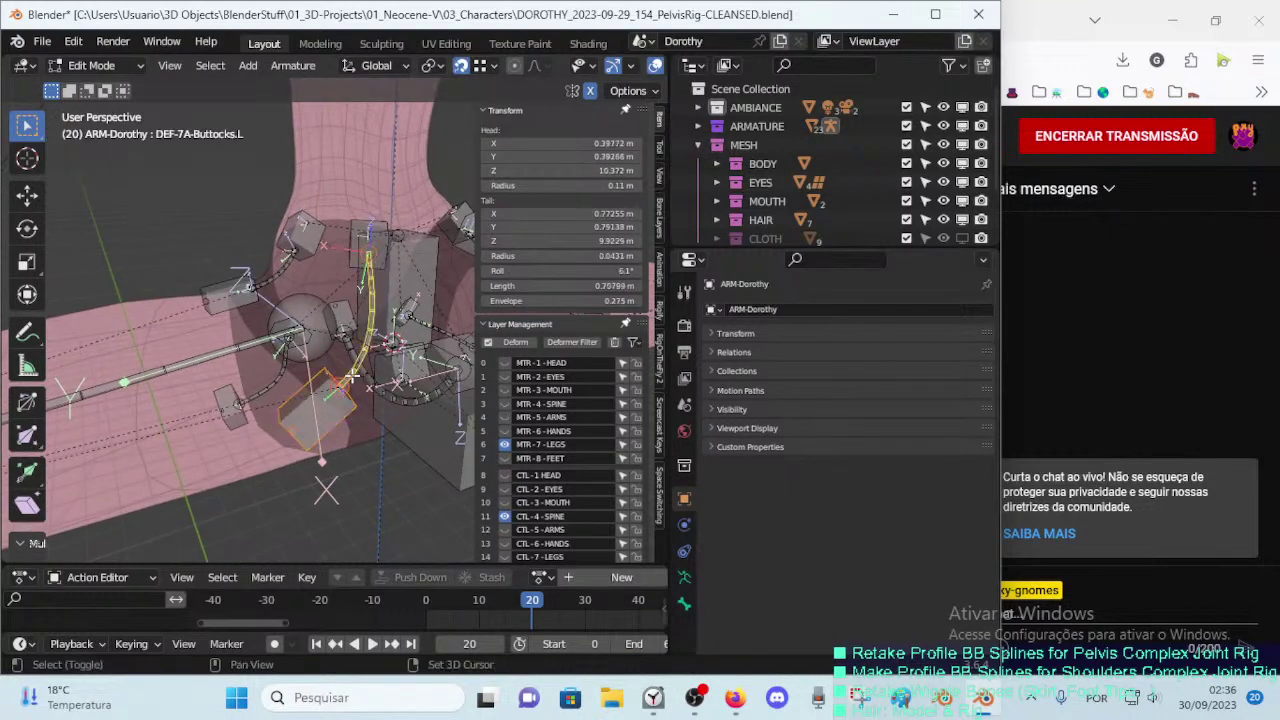
pyautogui.hotkey('ctrl', 'alt', 'a')
pyautogui.click(354, 425)
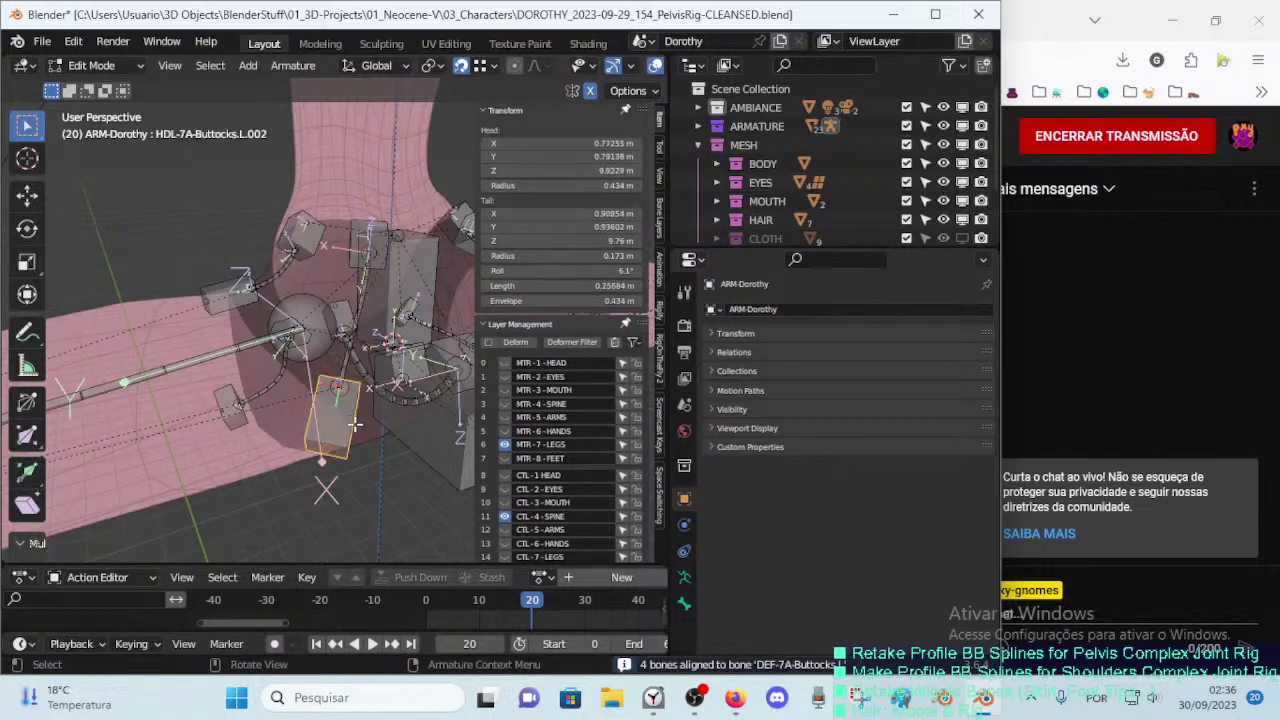
# Step: Set snapping to Face Project and move a buttocks handle and its tail
pyautogui.click(489, 66)
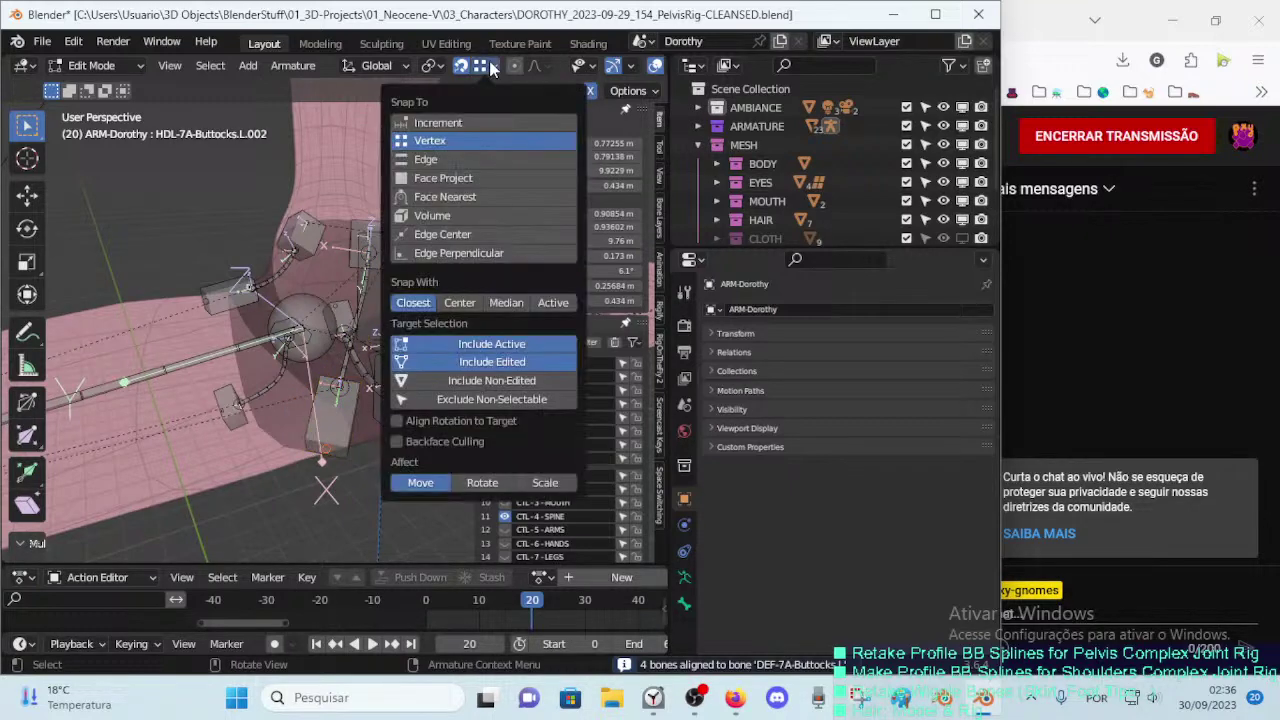
pyautogui.click(440, 178)
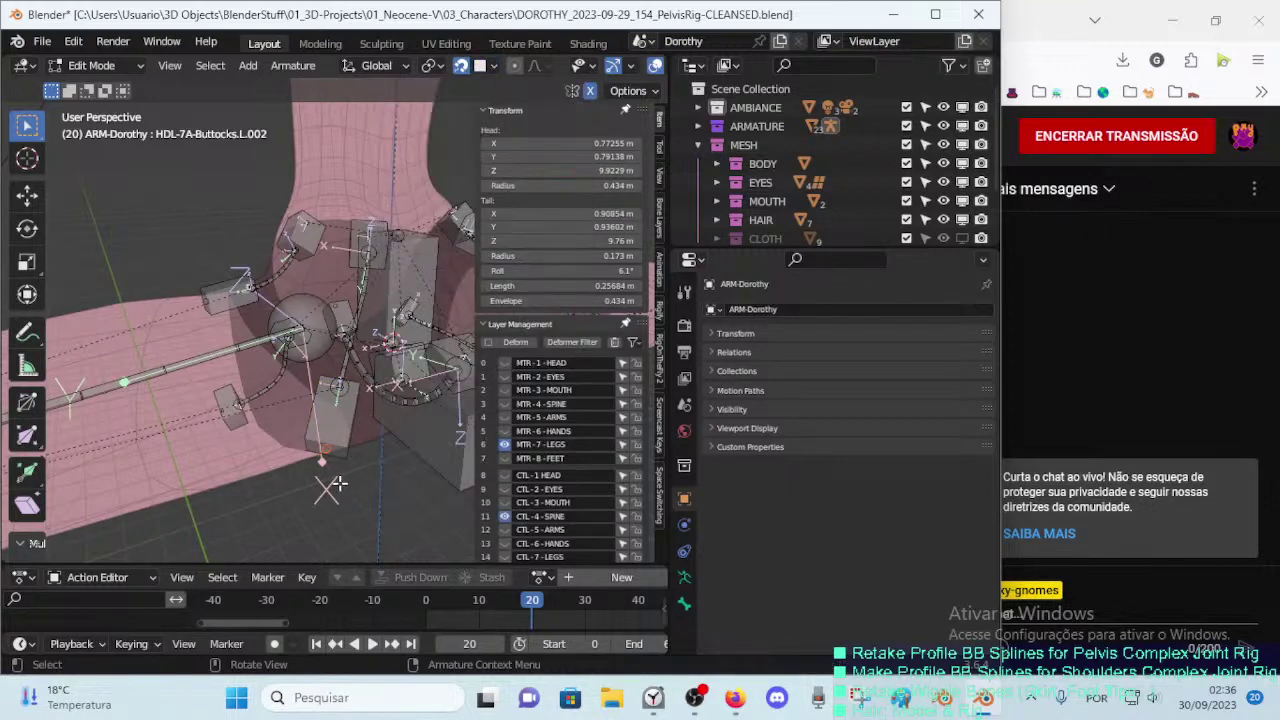
pyautogui.press('g')
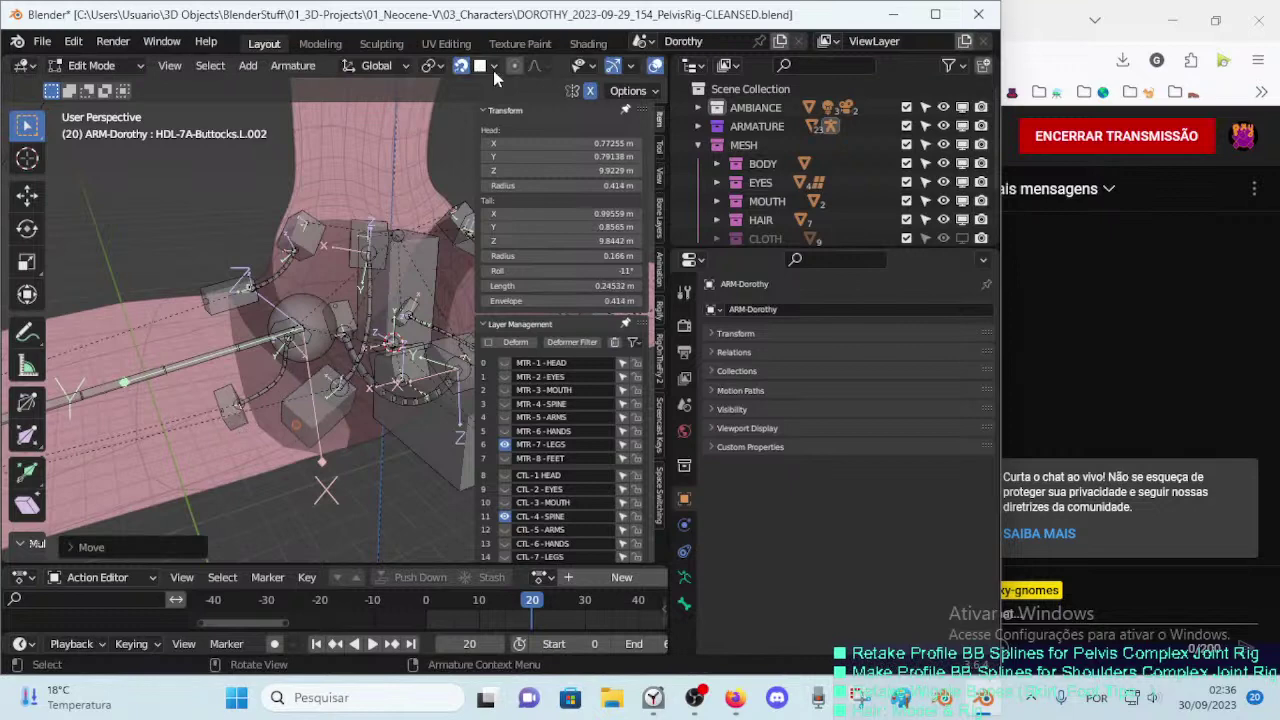
pyautogui.click(493, 66)
pyautogui.moveTo(300, 420)
pyautogui.mouseDown(button='middle')
pyautogui.moveTo(357, 424)
pyautogui.moveTo(300, 430)
pyautogui.mouseUp(button='middle')
pyautogui.press('g')
pyautogui.click(287, 427)
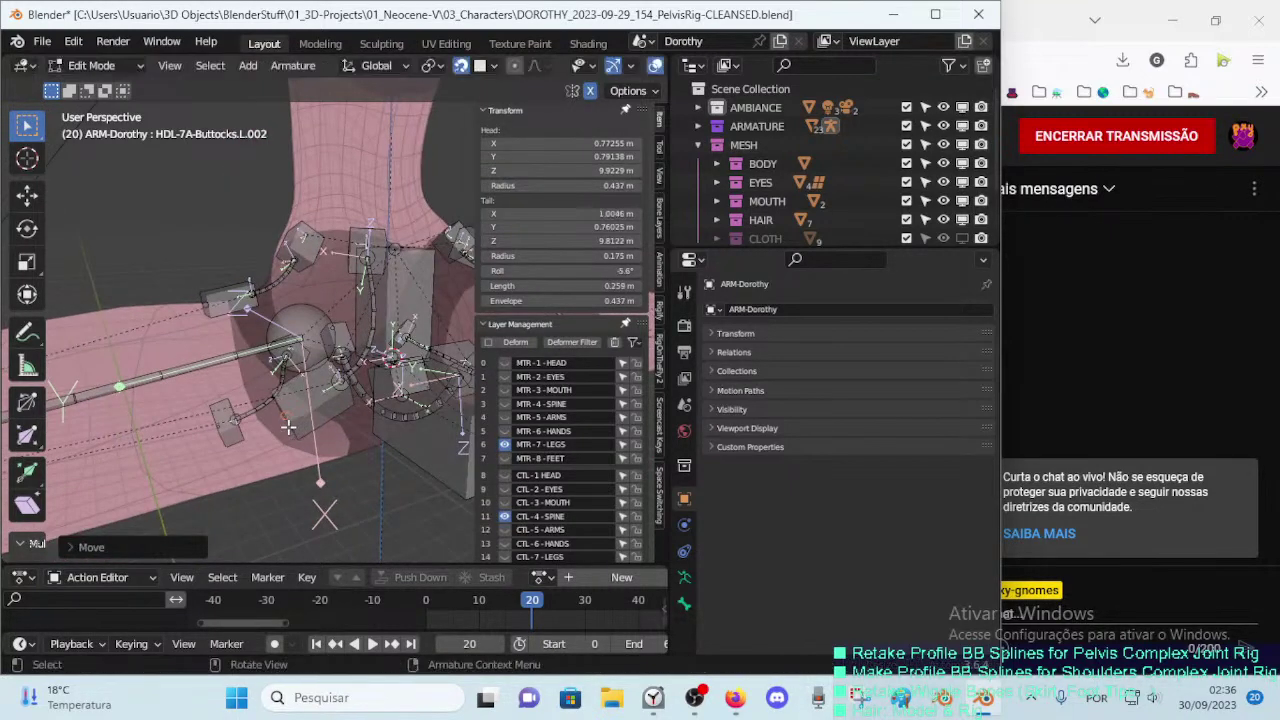
pyautogui.press('g')
pyautogui.click(300, 420)
# Step: Reposition the left buttocks handle bone further against the hip
pyautogui.moveTo(300, 420)
pyautogui.mouseDown(button='middle')
pyautogui.moveTo(325, 412)
pyautogui.moveTo(320, 423)
pyautogui.moveTo(261, 342)
pyautogui.moveTo(364, 429)
pyautogui.mouseUp(button='middle')
pyautogui.press('g')
pyautogui.click(322, 431)
pyautogui.press('g')
pyautogui.click(261, 342)
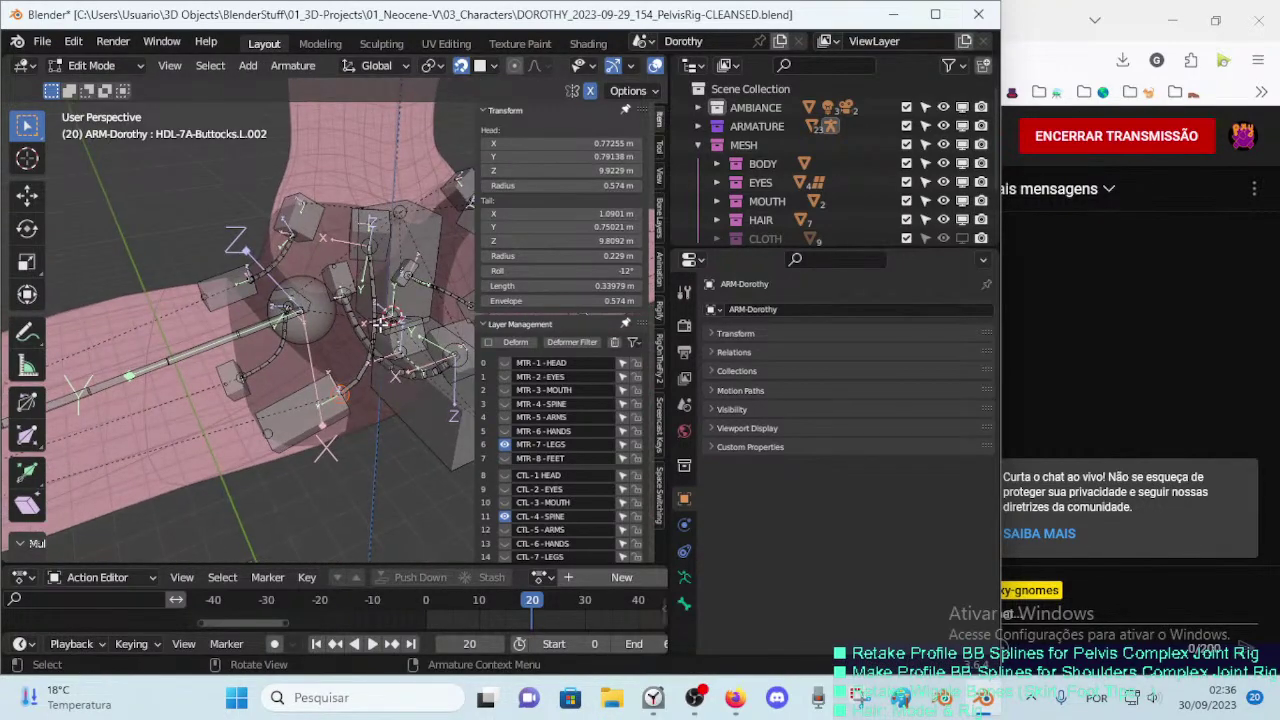
pyautogui.press('g')
pyautogui.click(366, 352)
pyautogui.moveTo(366, 352)
pyautogui.mouseDown(button='middle')
pyautogui.moveTo(337, 404)
pyautogui.moveTo(400, 370)
pyautogui.mouseUp(button='middle')
# Step: Roll the buttocks handle, select HDL-7A-Buttocks.L.001, and save
pyautogui.hotkey('ctrl', 'r')
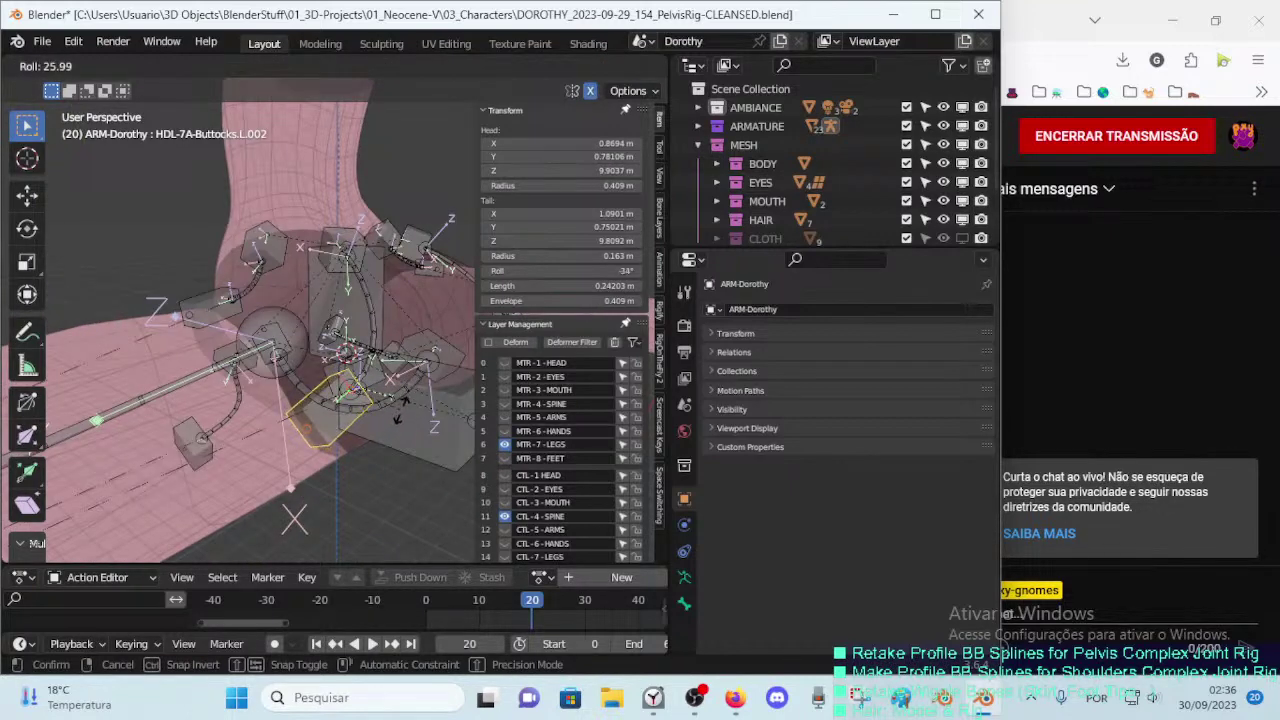
pyautogui.click(404, 400)
pyautogui.moveTo(404, 400)
pyautogui.mouseDown(button='middle')
pyautogui.moveTo(410, 240)
pyautogui.moveTo(343, 256)
pyautogui.moveTo(297, 390)
pyautogui.mouseUp(button='middle')
pyautogui.click(375, 235)
pyautogui.hotkey('ctrl', 's')
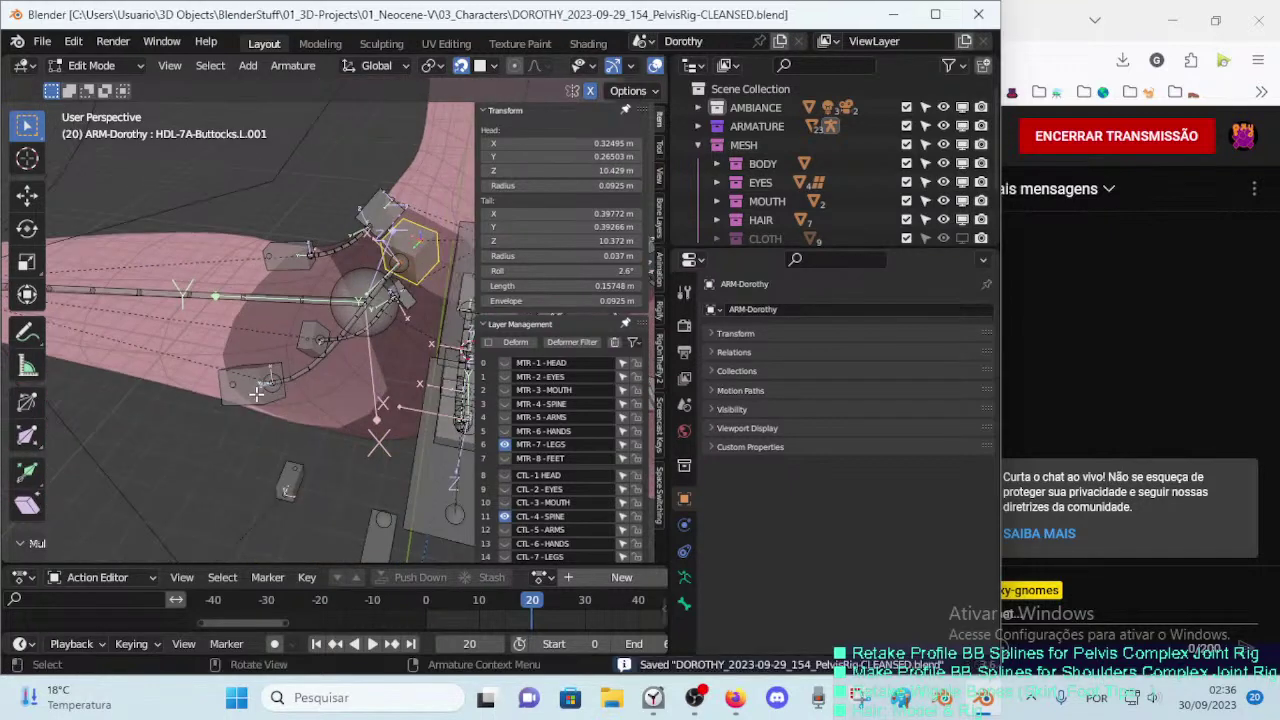
# Step: Scale the lower-left bone and set HDL-7A-Buttocks.L.001's B-Bone size
pyautogui.click(256, 393)
pyautogui.press('s')
pyautogui.click(417, 279)
pyautogui.click(430, 245)
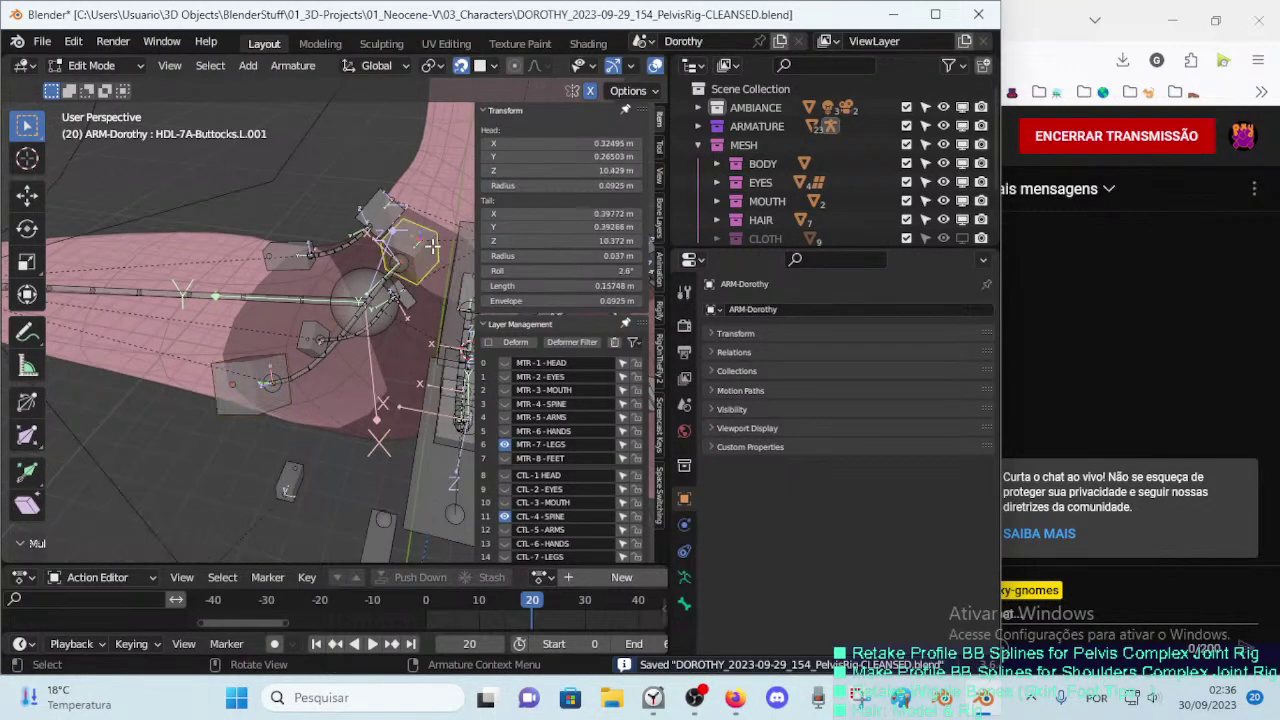
pyautogui.hotkey('ctrl', 'alt', 's')
pyautogui.click(425, 255)
# Step: Select the left pubis handles and deform bone and align them
pyautogui.moveTo(425, 255)
pyautogui.mouseDown(button='middle')
pyautogui.moveTo(346, 390)
pyautogui.moveTo(398, 328)
pyautogui.moveTo(272, 420)
pyautogui.moveTo(421, 378)
pyautogui.mouseUp(button='middle')
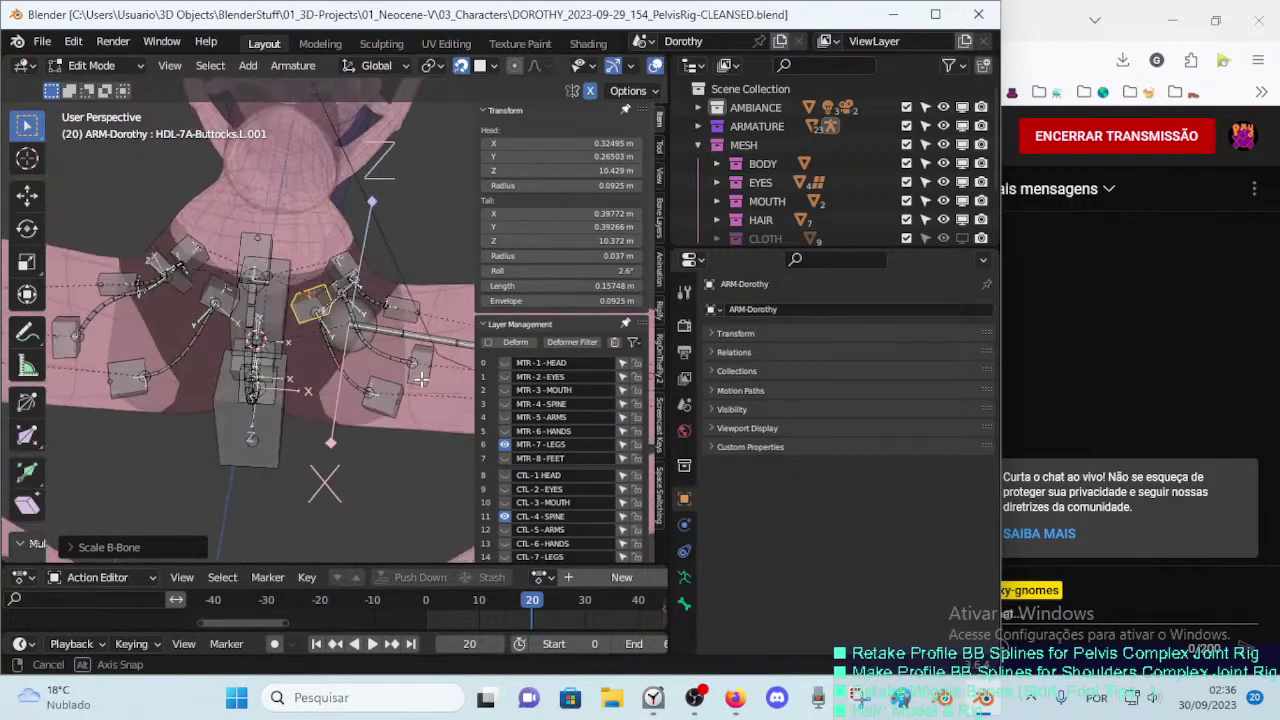
pyautogui.moveTo(421, 378)
pyautogui.mouseDown(button='middle')
pyautogui.moveTo(365, 437)
pyautogui.moveTo(228, 421)
pyautogui.moveTo(344, 473)
pyautogui.mouseUp(button='middle')
pyautogui.click(365, 437)
pyautogui.click(333, 438)
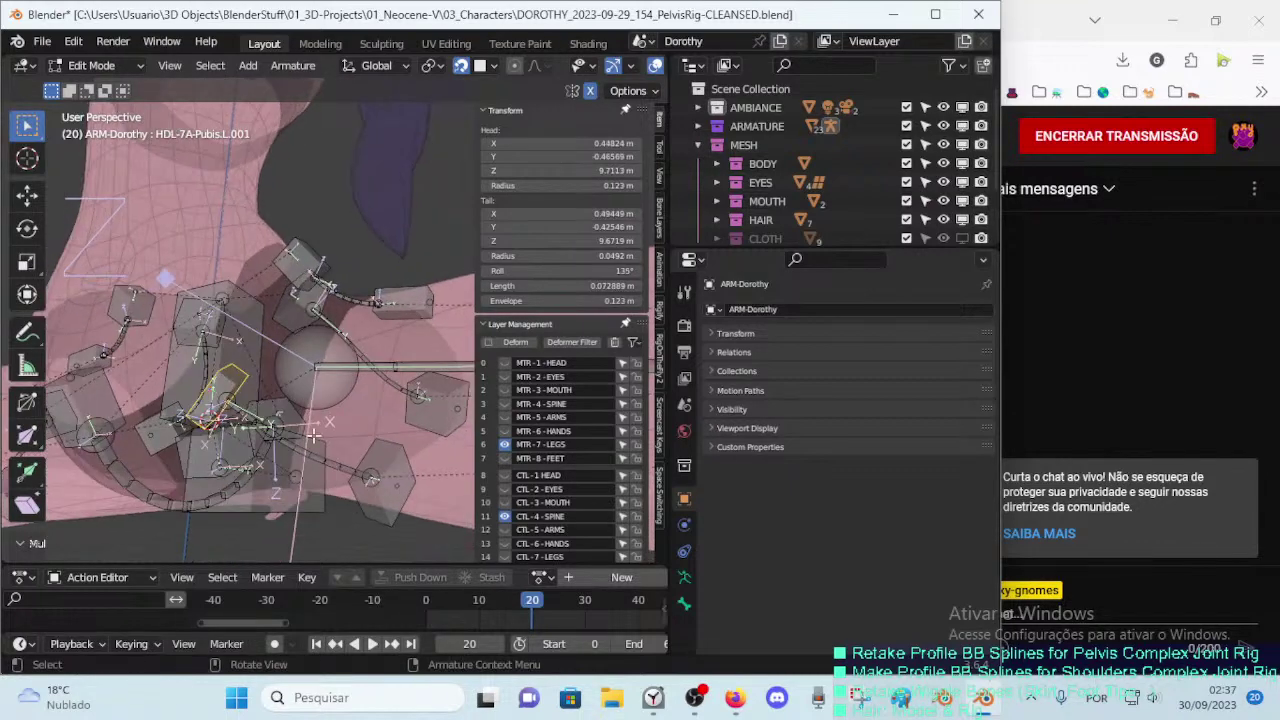
pyautogui.keyDown('shift'); pyautogui.click(245, 388); pyautogui.keyUp('shift')
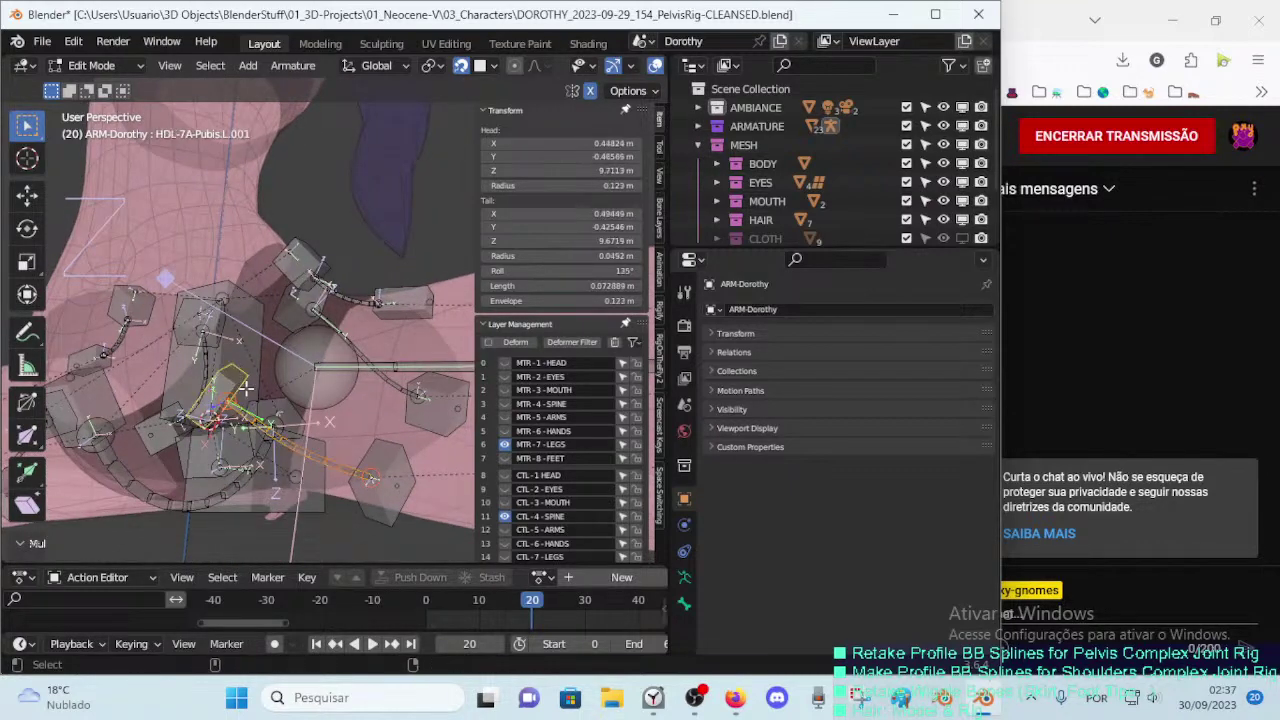
pyautogui.hotkey('ctrl', 'alt', 'a')
# Step: Switch to Vertex snapping and extend the DEF-7A-Pubis.L tail
pyautogui.moveTo(250, 400)
pyautogui.mouseDown(button='middle')
pyautogui.moveTo(337, 428)
pyautogui.moveTo(270, 350)
pyautogui.mouseUp(button='middle')
pyautogui.click(312, 407)
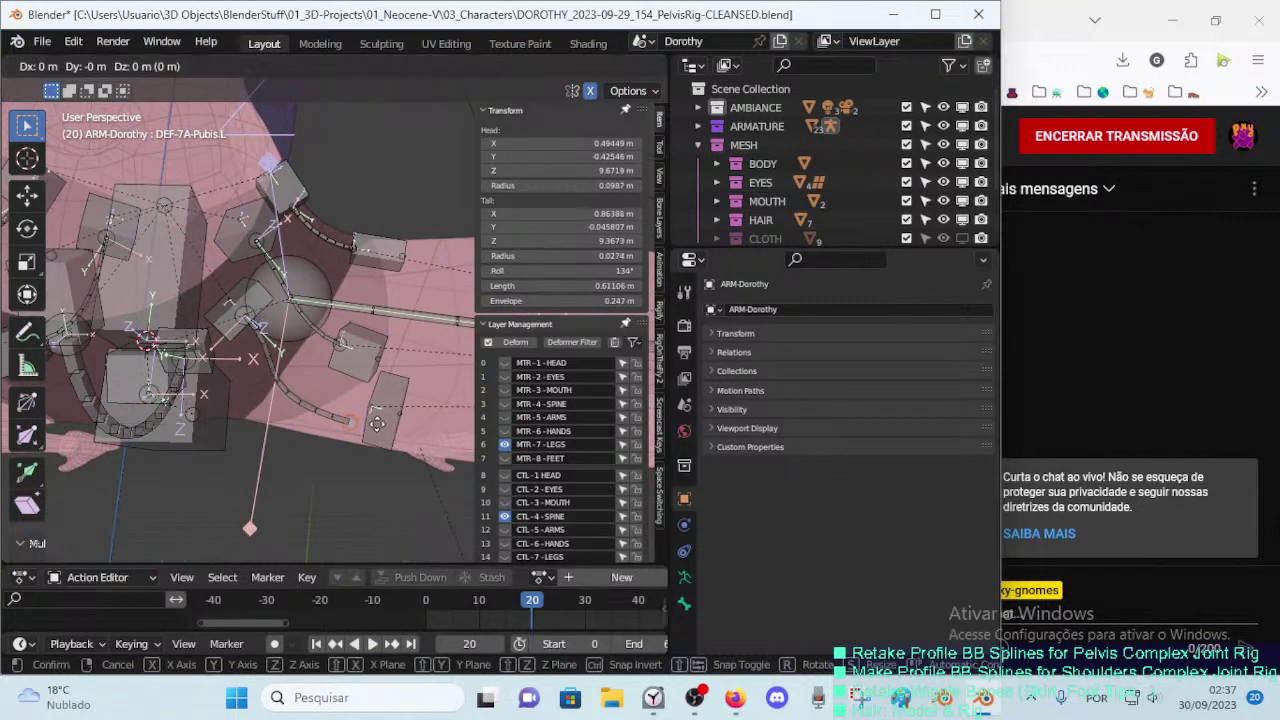
pyautogui.press('g')
pyautogui.press('Escape')
pyautogui.click(490, 66)
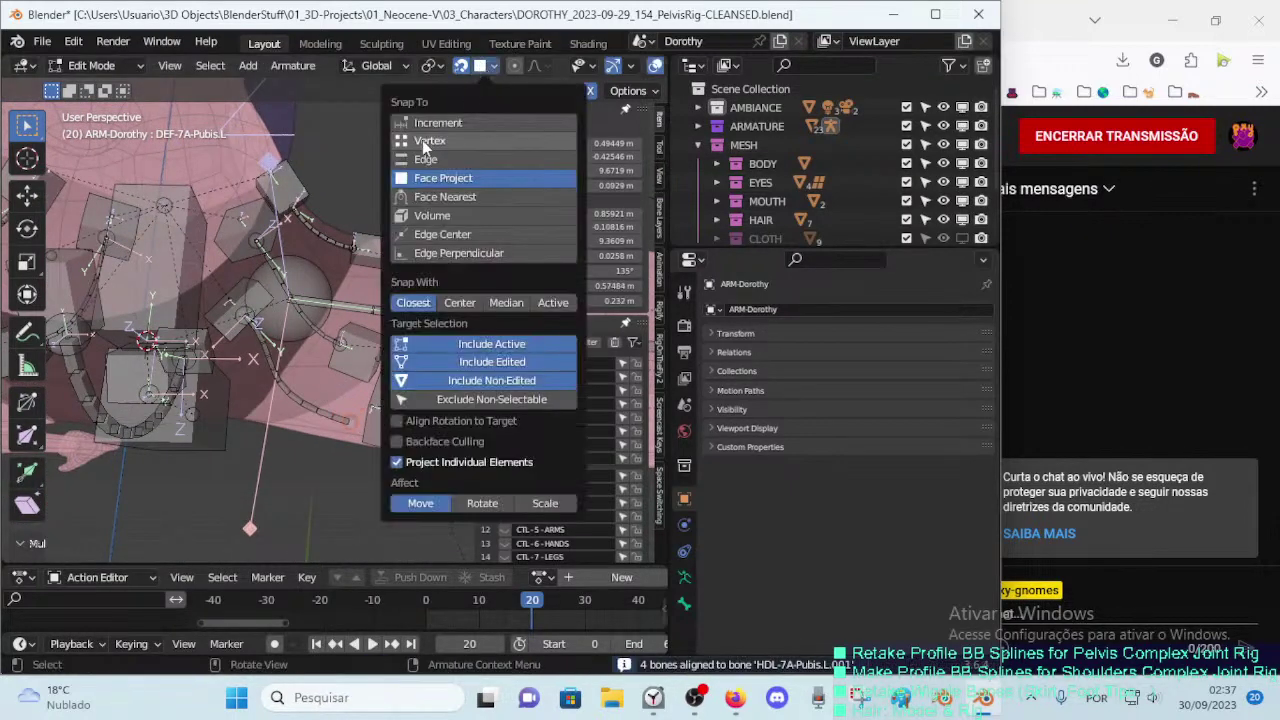
pyautogui.click(430, 140)
pyautogui.click(488, 68)
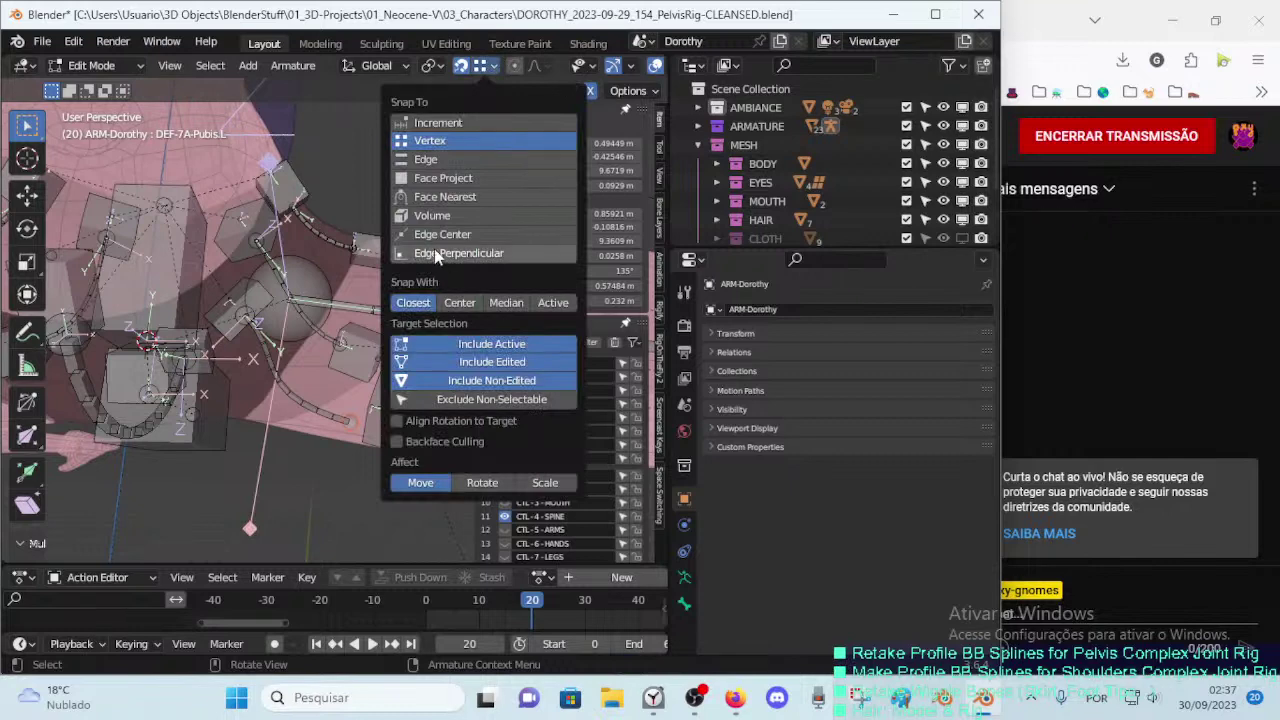
pyautogui.press('g')
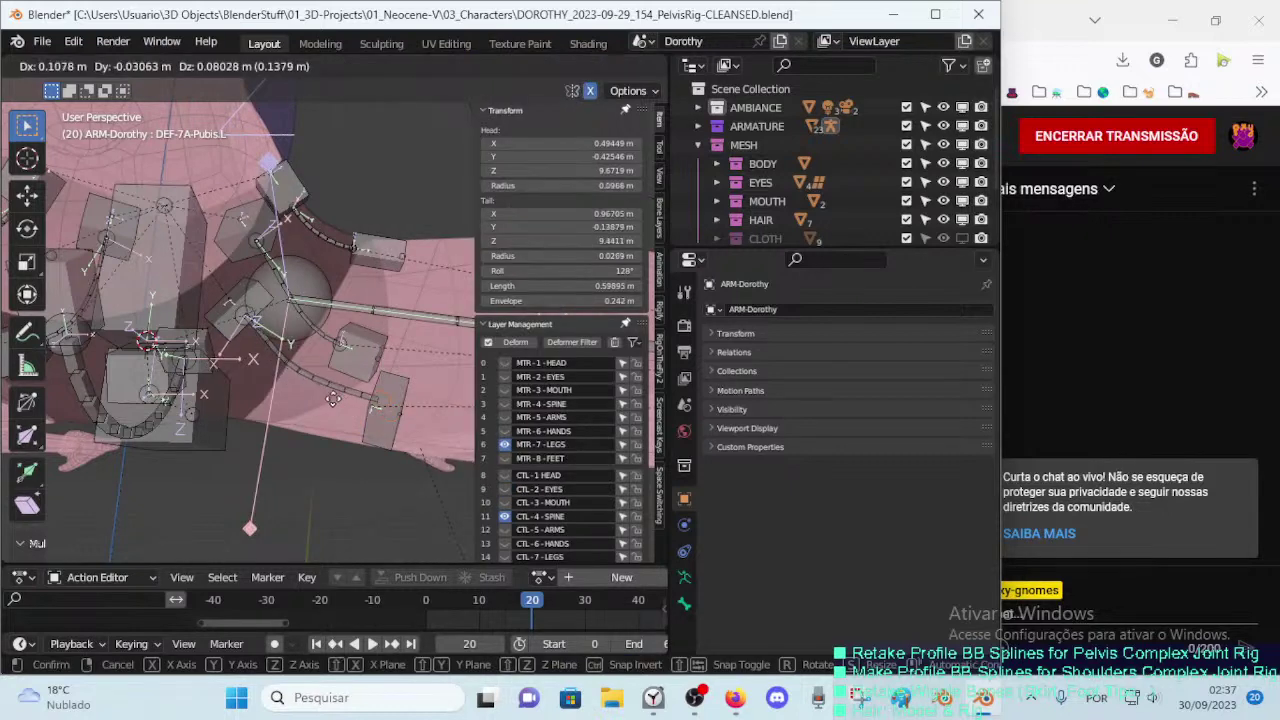
pyautogui.click(370, 408)
# Step: Align the four left pubis bones to DEF-7A-Pubis.L
pyautogui.moveTo(380, 438); pyautogui.dragTo(313, 398, button='middle')
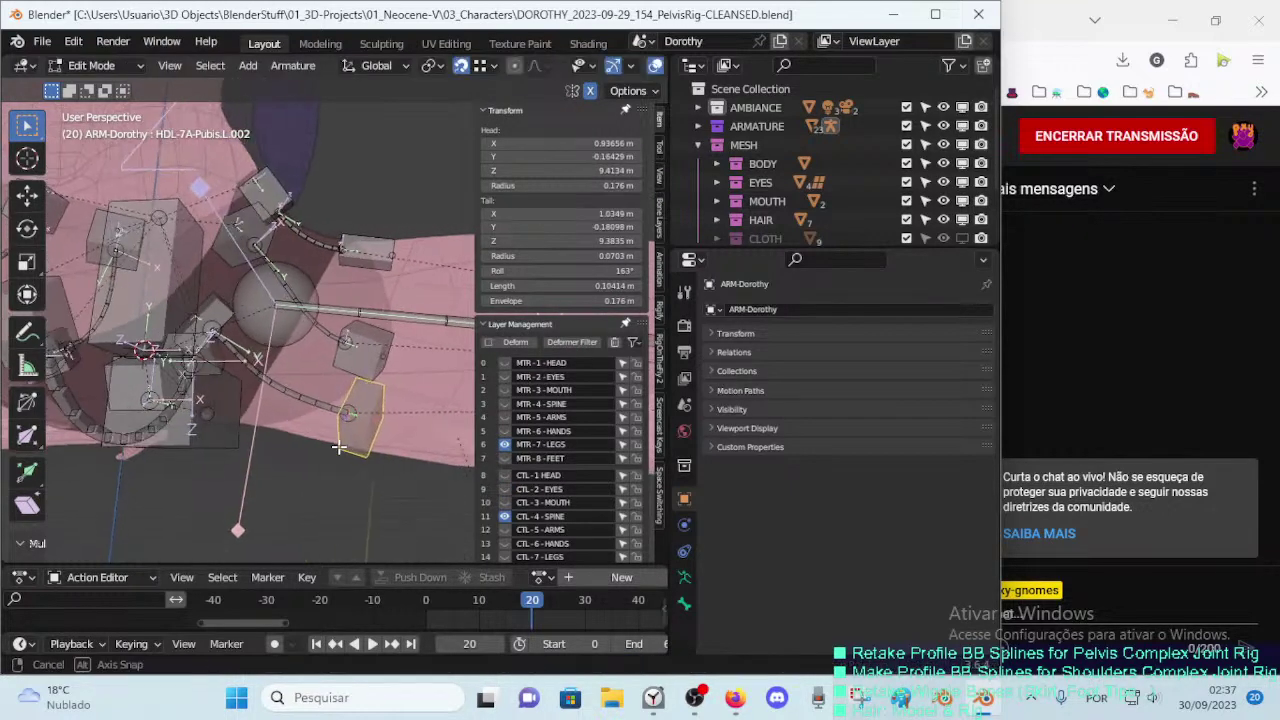
pyautogui.click(313, 398)
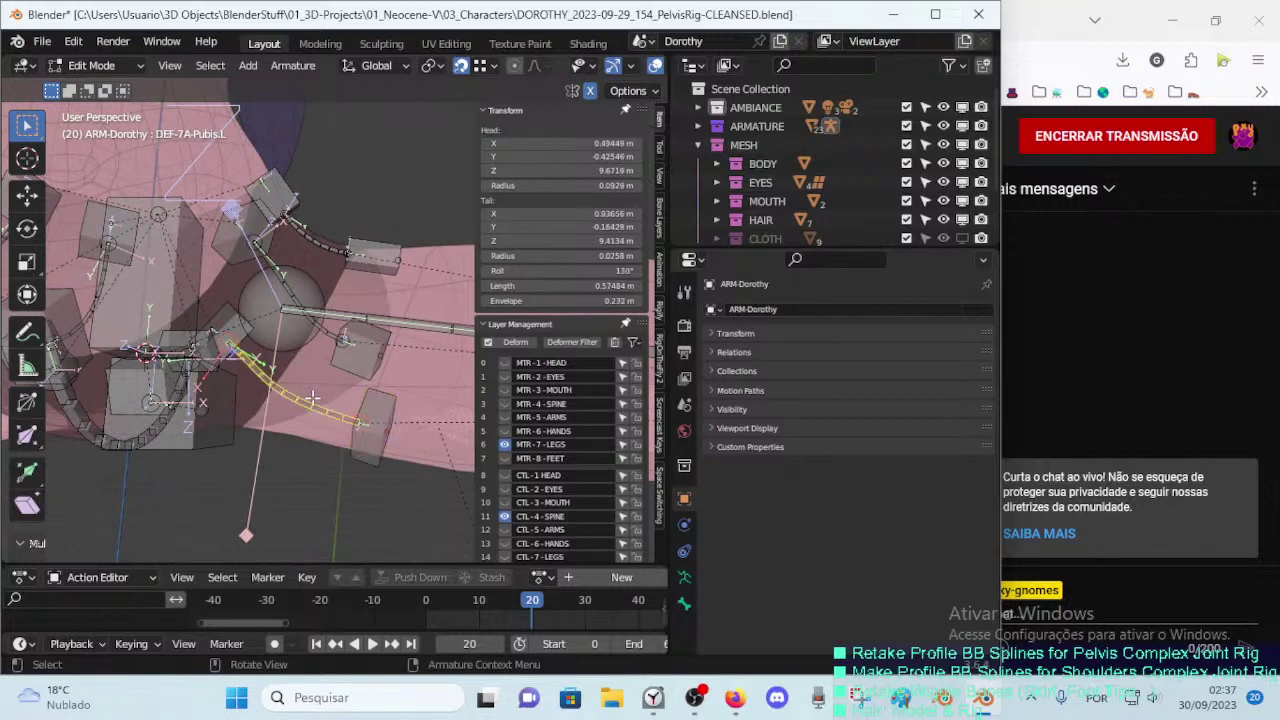
pyautogui.click(226, 322)
pyautogui.click(370, 432)
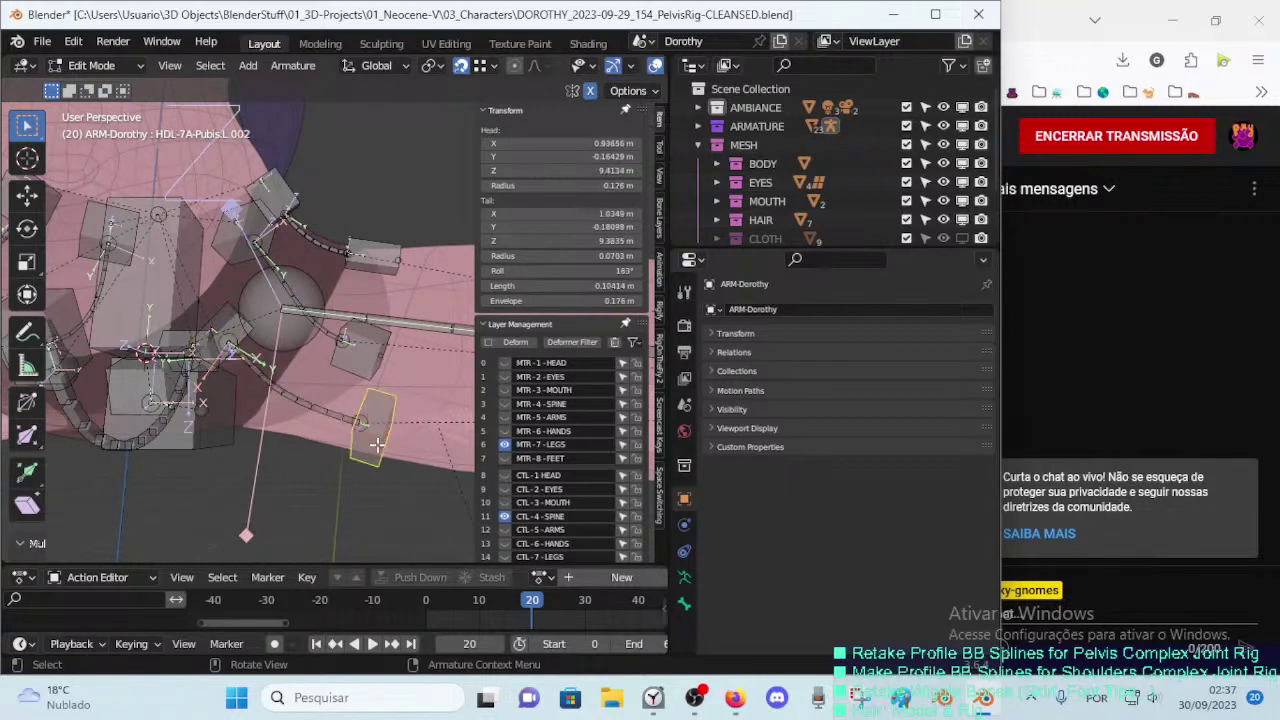
pyautogui.click(353, 421)
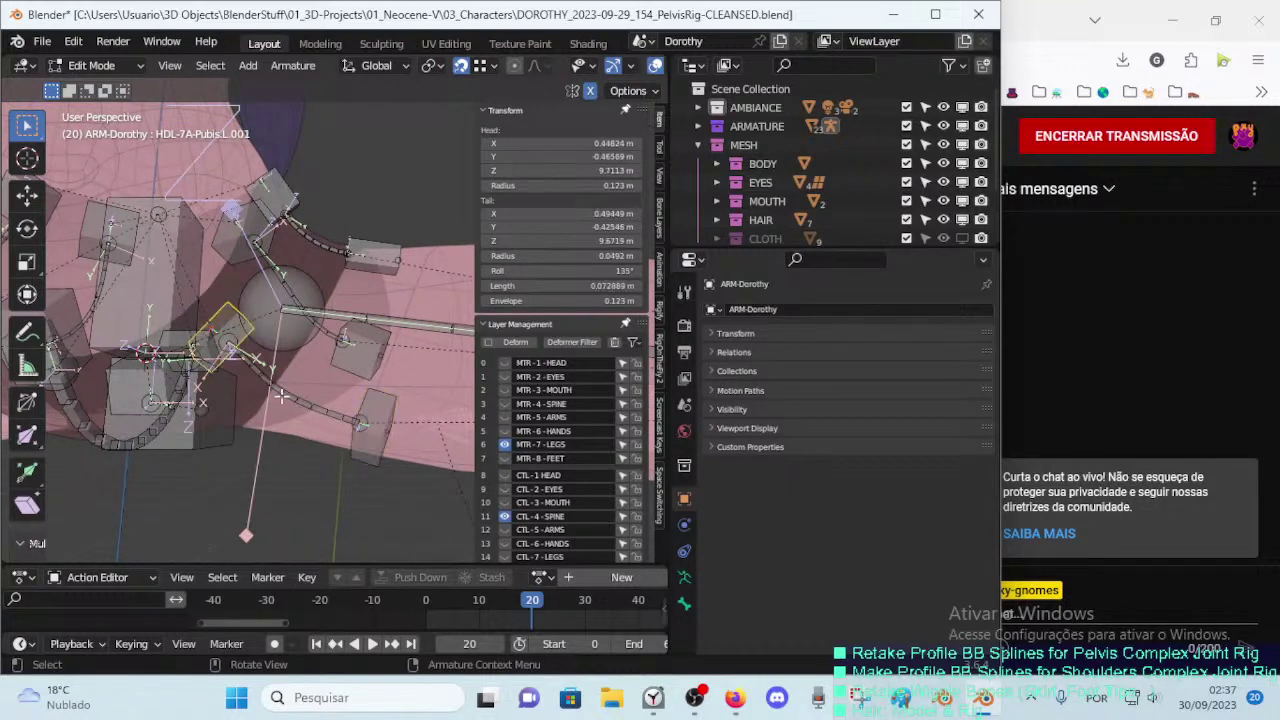
pyautogui.click(353, 421)
pyautogui.click(353, 421)
pyautogui.hotkey('ctrl', 'alt', 'a')
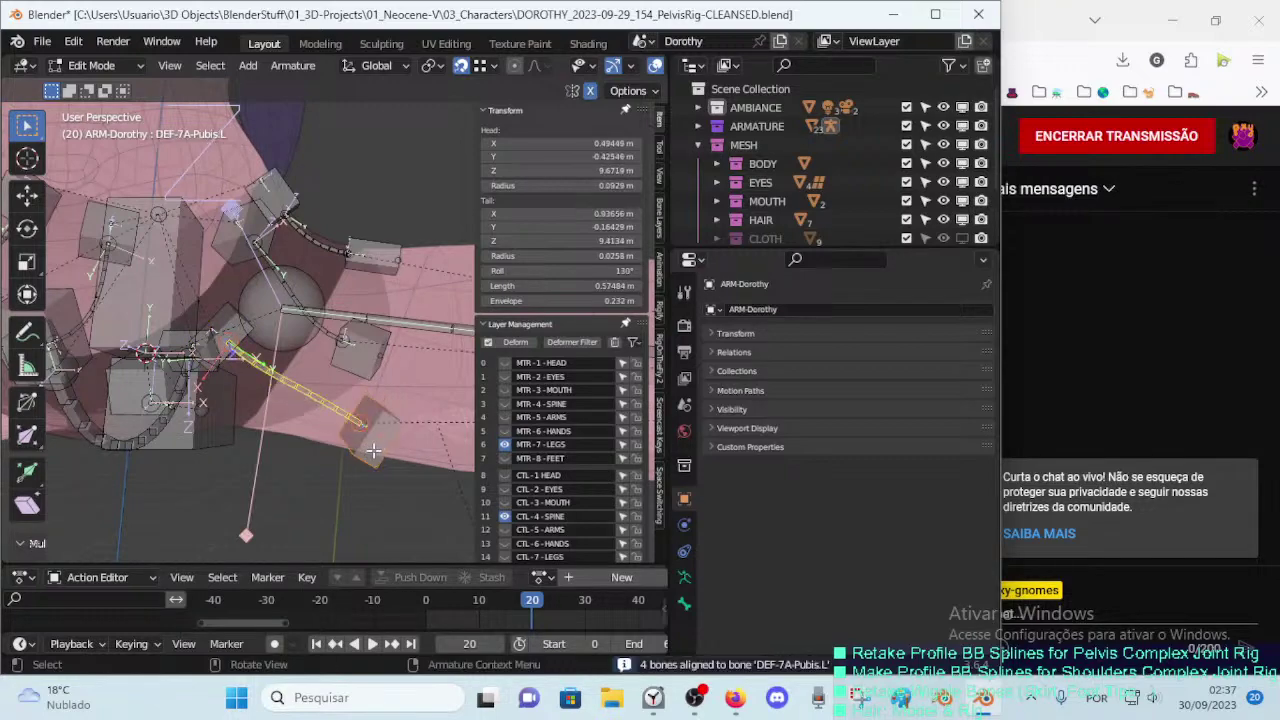
pyautogui.click(390, 429)
pyautogui.moveTo(390, 429)
pyautogui.mouseDown(button='middle')
pyautogui.moveTo(355, 459)
pyautogui.moveTo(366, 430)
pyautogui.mouseUp(button='middle')
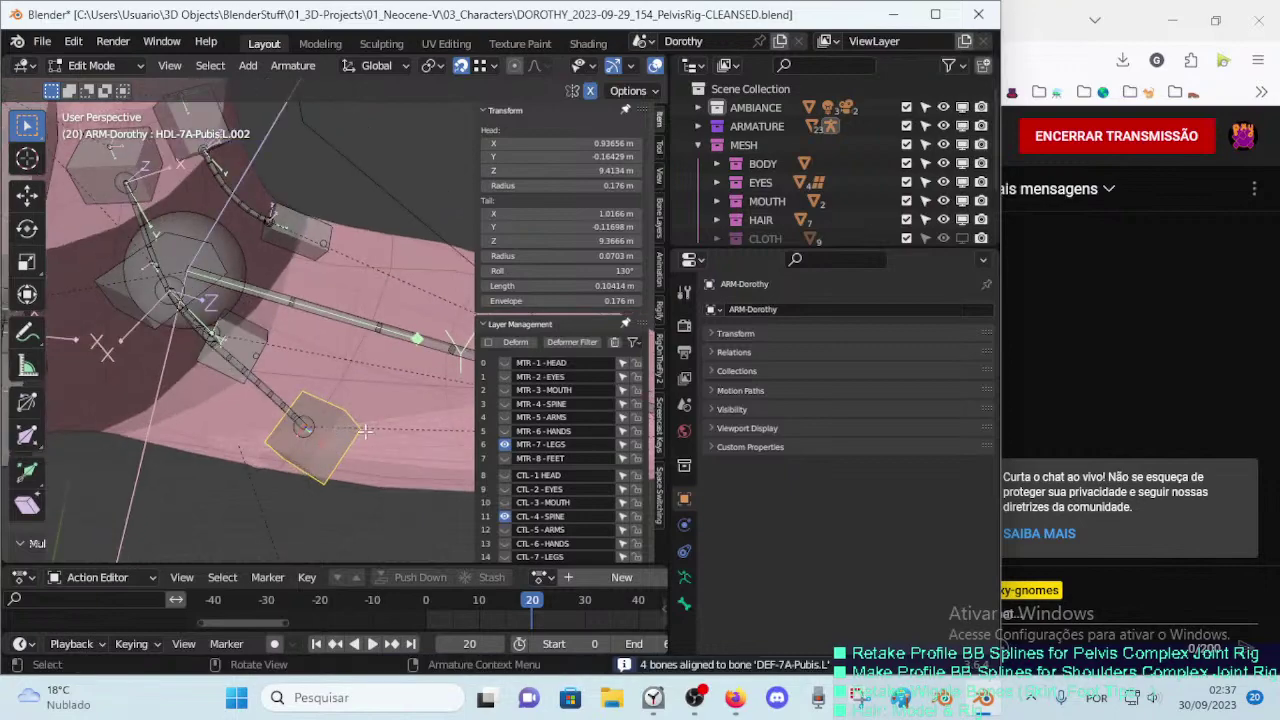
# Step: Adjust the roll and rotation of the HDL-7A-Pubis.L.001 spline handle
pyautogui.hotkey('ctrl', 'r')
pyautogui.click(362, 447)
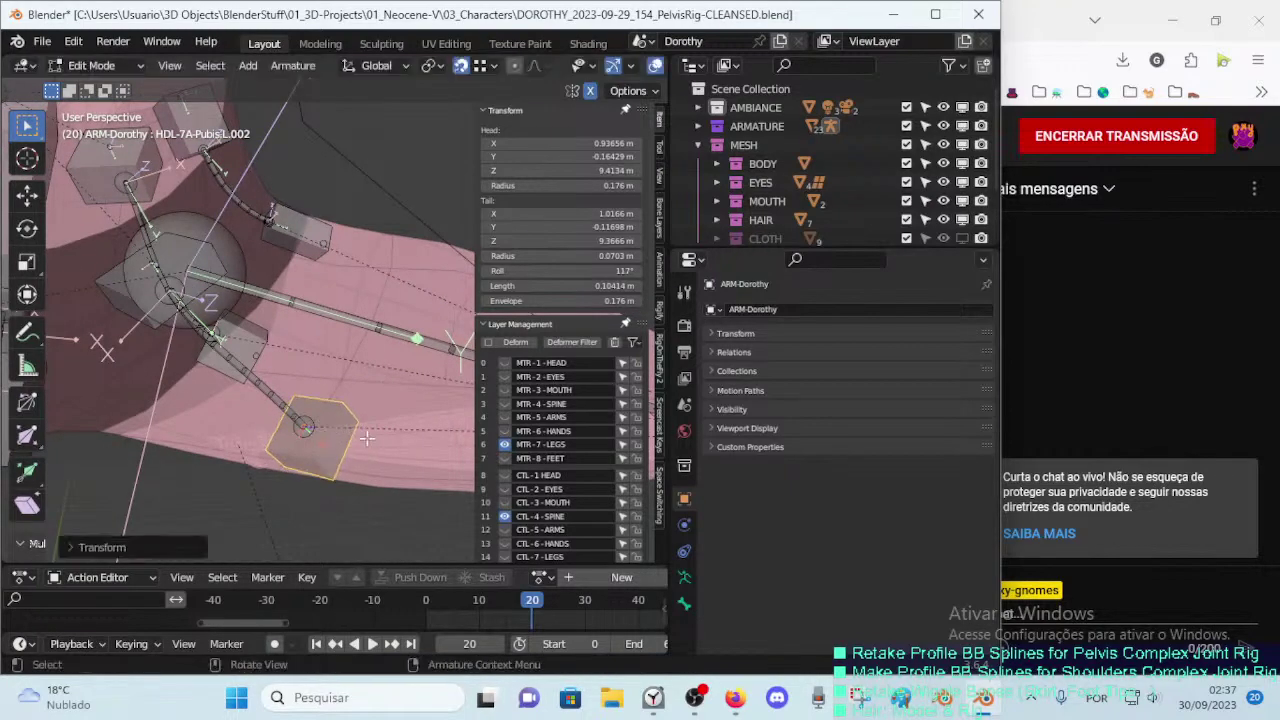
pyautogui.moveTo(362, 447)
pyautogui.mouseDown(button='middle')
pyautogui.moveTo(400, 397)
pyautogui.moveTo(205, 492)
pyautogui.moveTo(318, 482)
pyautogui.mouseUp(button='middle')
pyautogui.press('r')
pyautogui.click(395, 400)
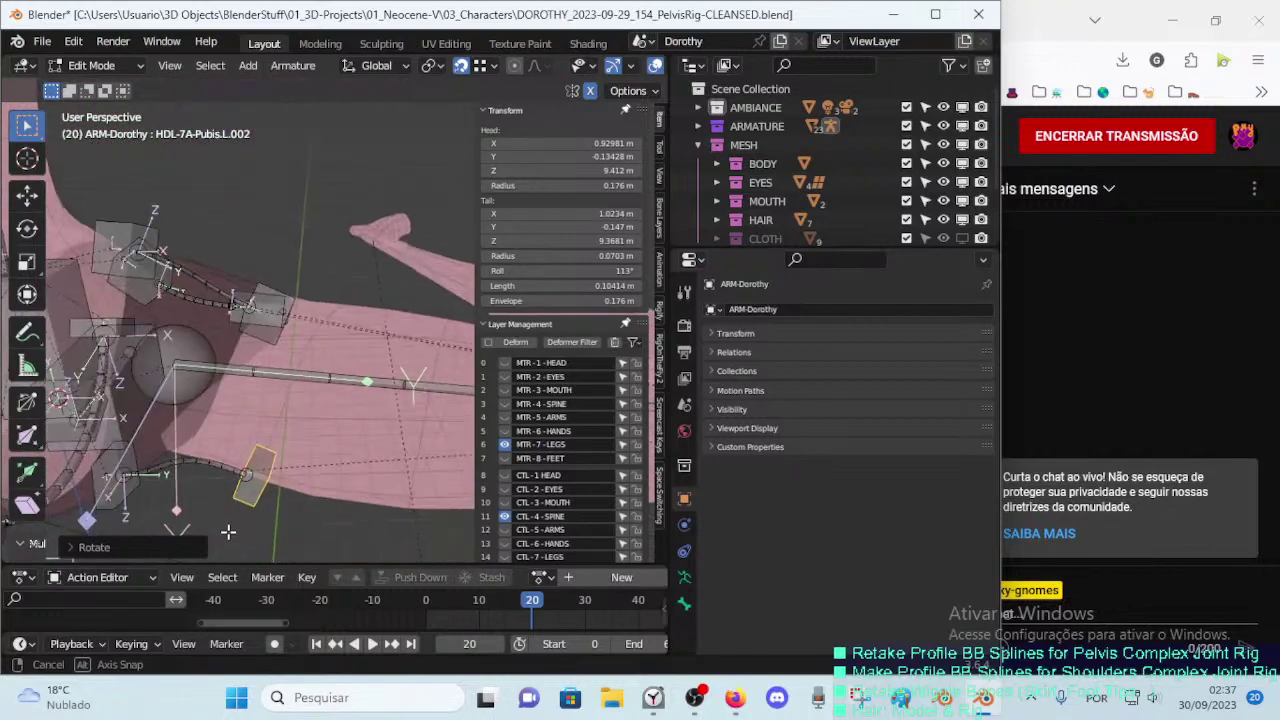
pyautogui.press('r')
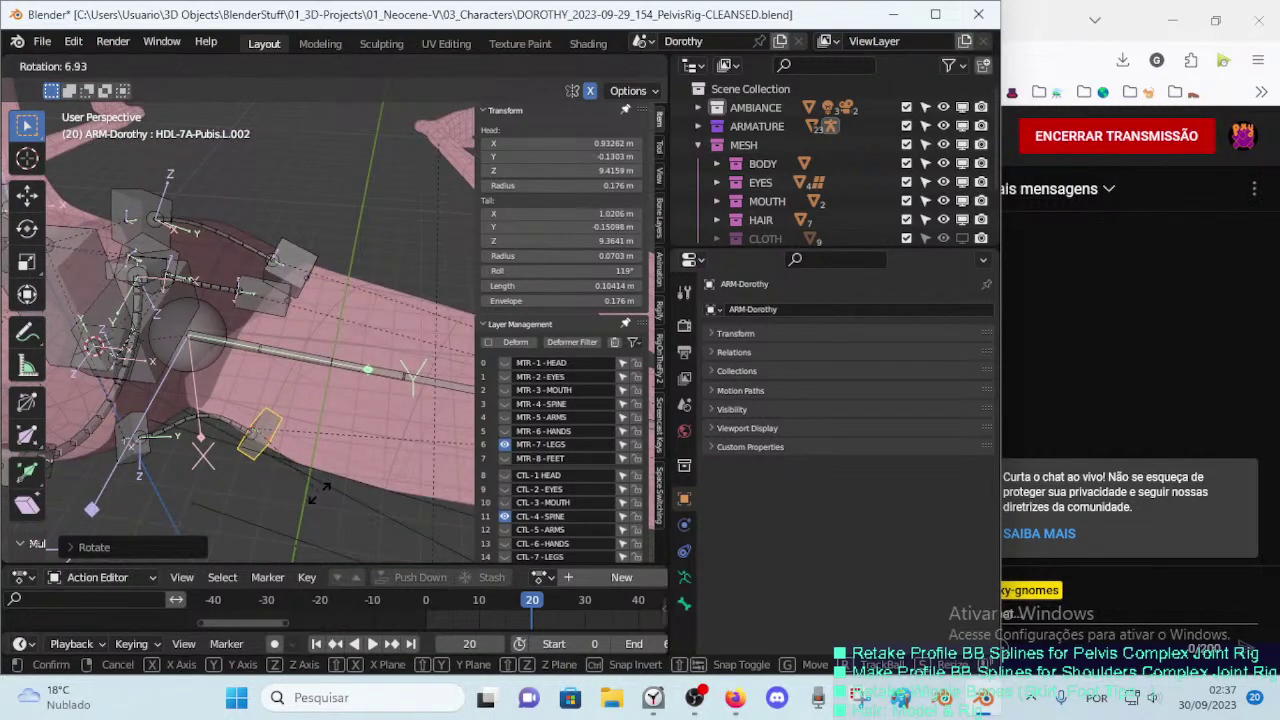
pyautogui.click(322, 488)
pyautogui.moveTo(322, 488)
pyautogui.mouseDown(button='middle')
pyautogui.moveTo(339, 513)
pyautogui.moveTo(400, 422)
pyautogui.moveTo(427, 460)
pyautogui.moveTo(316, 494)
pyautogui.mouseUp(button='middle')
# Step: Roll the pubis handle to 175°
pyautogui.hotkey('ctrl', 'r')
pyautogui.click(399, 422)
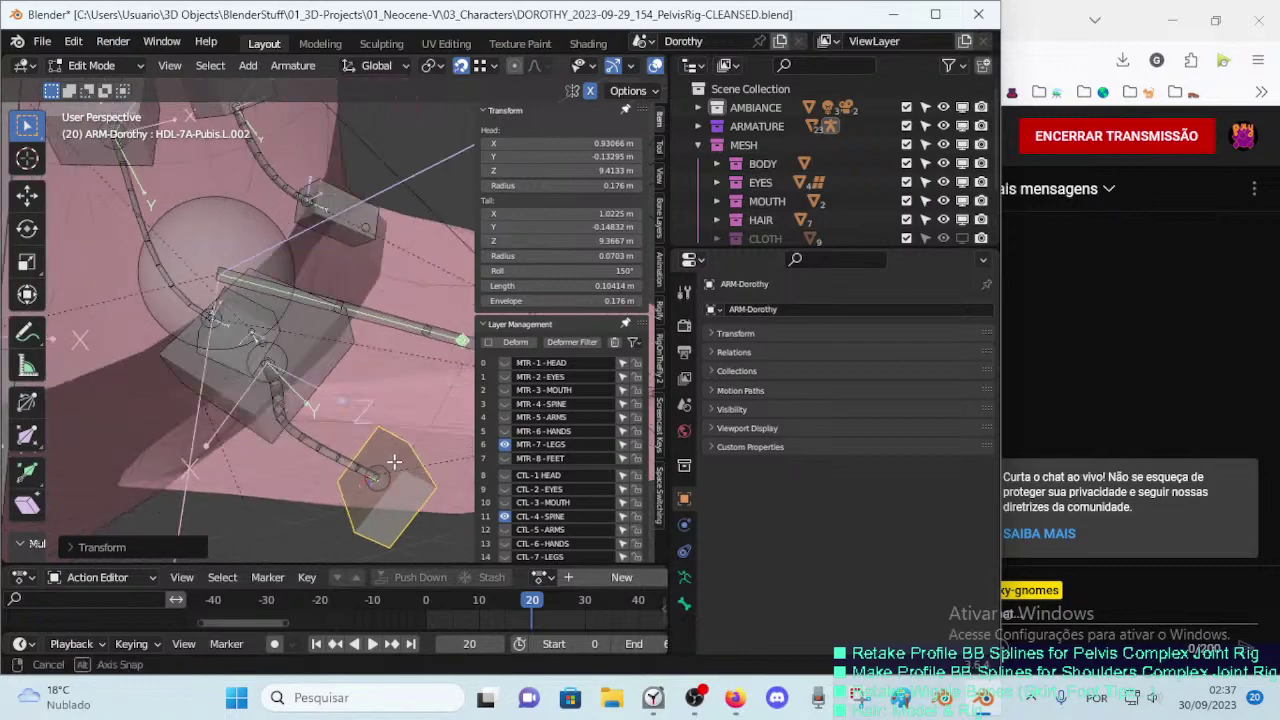
pyautogui.hotkey('ctrl', 'r')
pyautogui.click(310, 495)
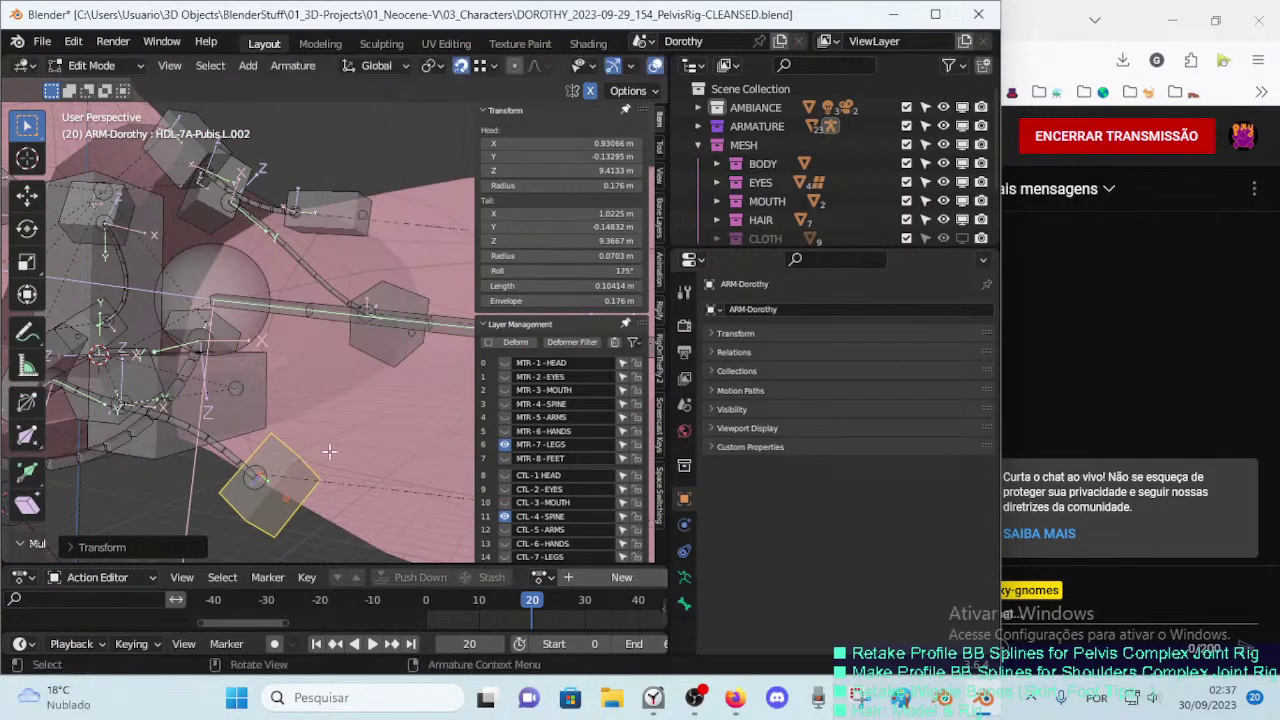
pyautogui.moveTo(310, 495)
pyautogui.mouseDown(button='middle')
pyautogui.moveTo(291, 376)
pyautogui.moveTo(200, 352)
pyautogui.mouseUp(button='middle')
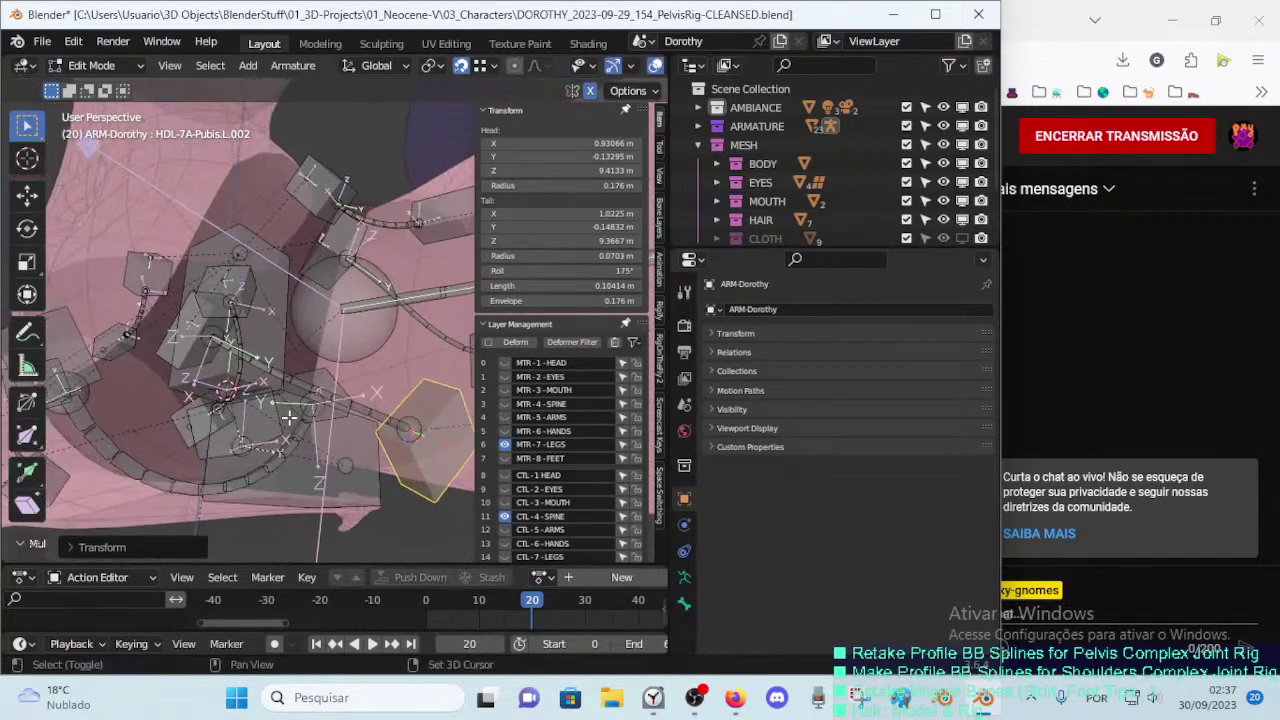
# Step: Compare the HDL-7A-Pubis.L.001, DEF-7A-Pubis.L and HDL-7A-Pubis.L.002 bones by selecting each
pyautogui.click(203, 350)
pyautogui.click(368, 421)
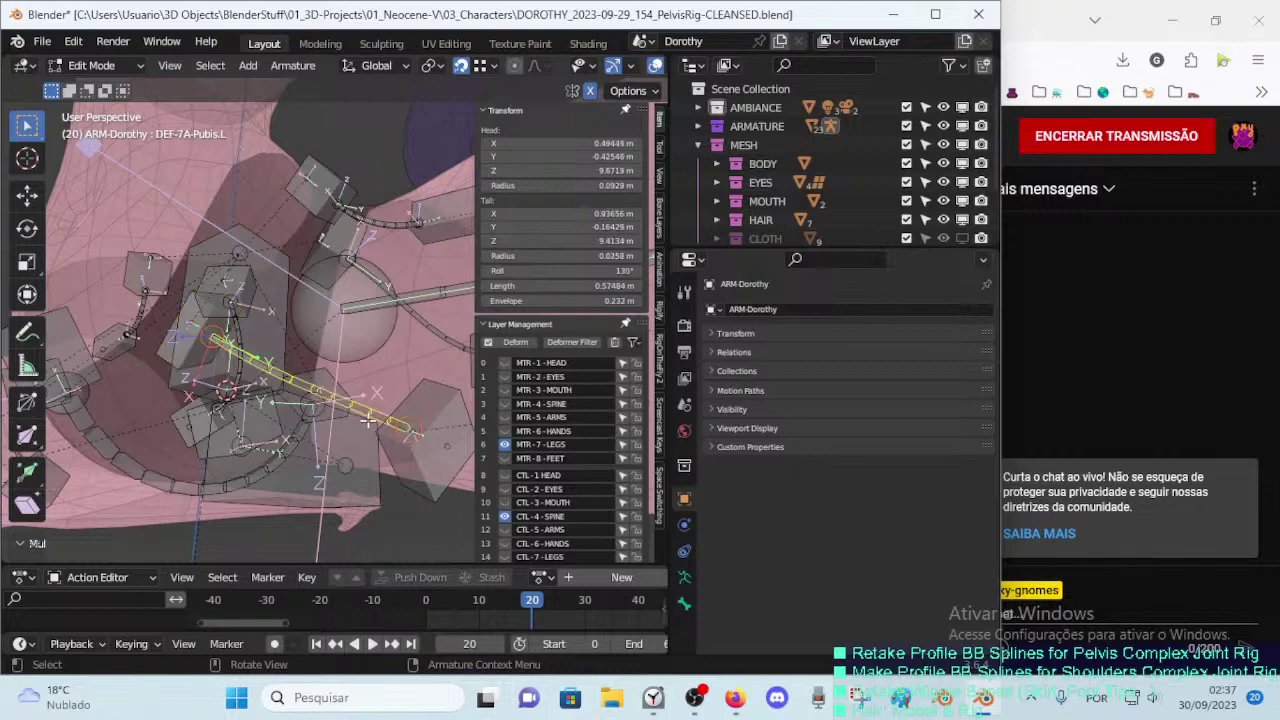
pyautogui.click(405, 438)
pyautogui.moveTo(381, 424); pyautogui.dragTo(368, 449, button='middle')
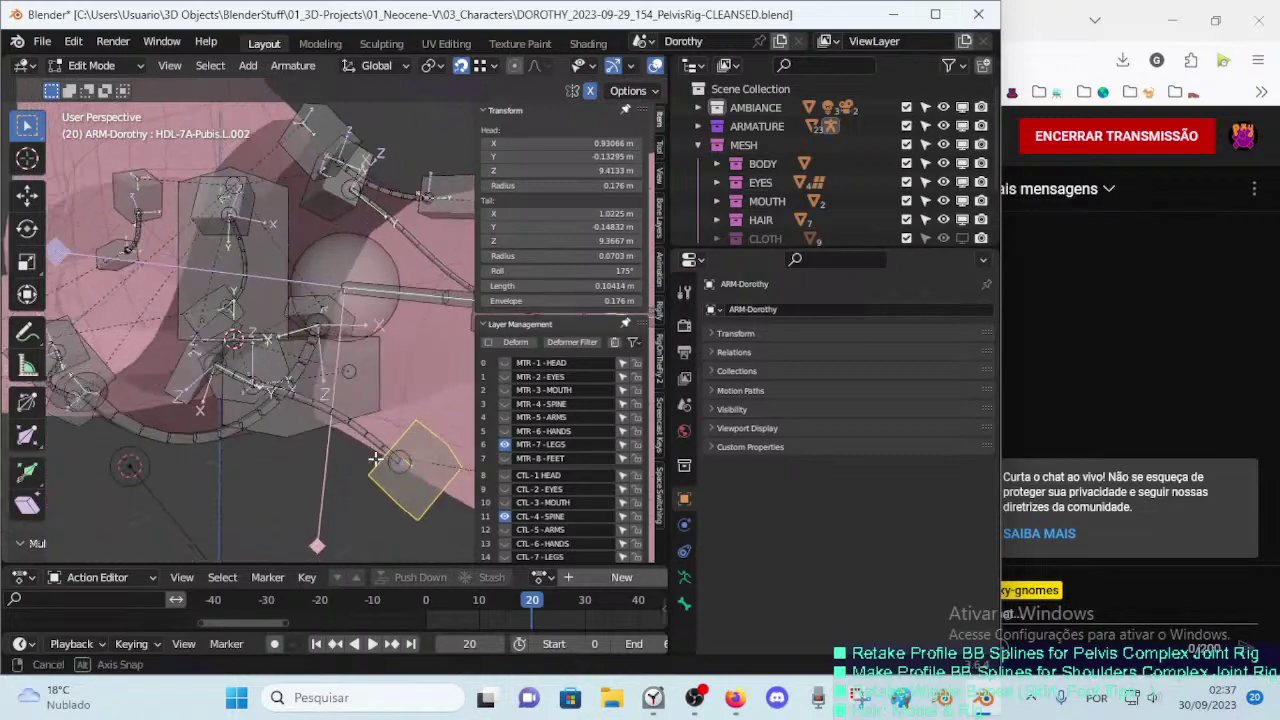
pyautogui.moveTo(282, 431); pyautogui.dragTo(303, 421, button='middle')
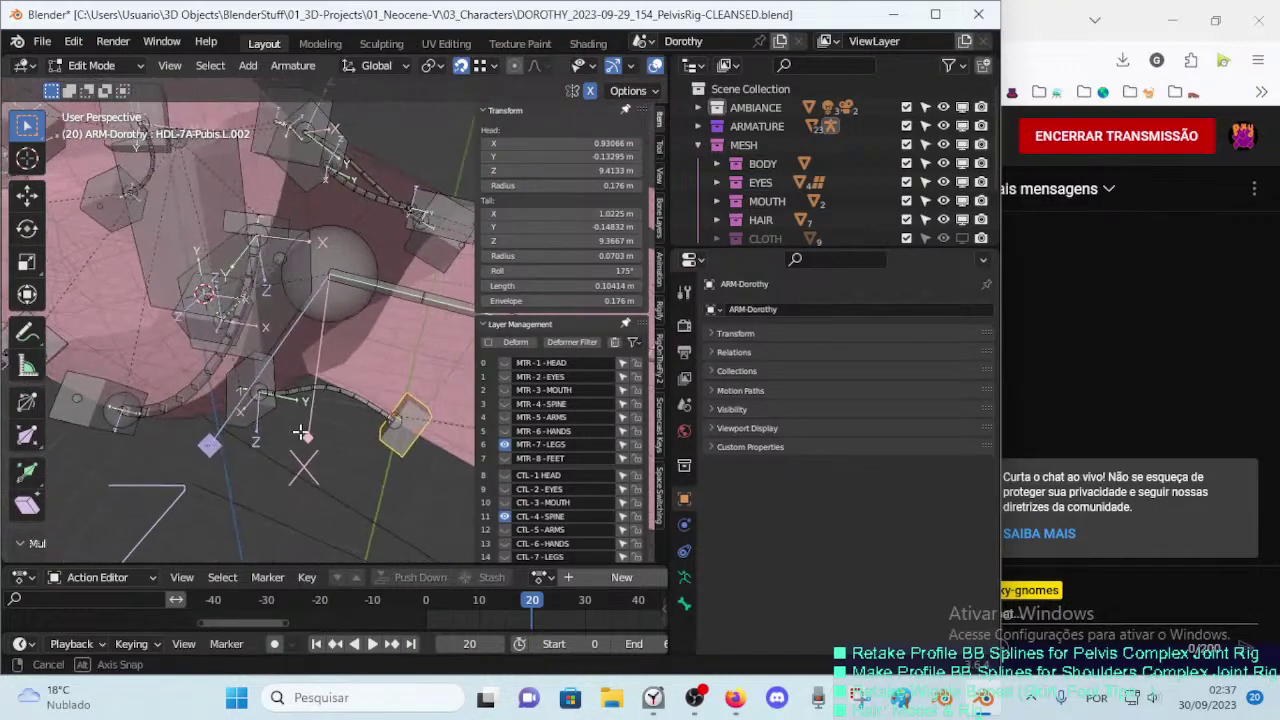
# Step: Rotate HDL-7A-Pubis.L.001 into its final 128° roll and save the rig file
pyautogui.click(274, 413)
pyautogui.press('r')
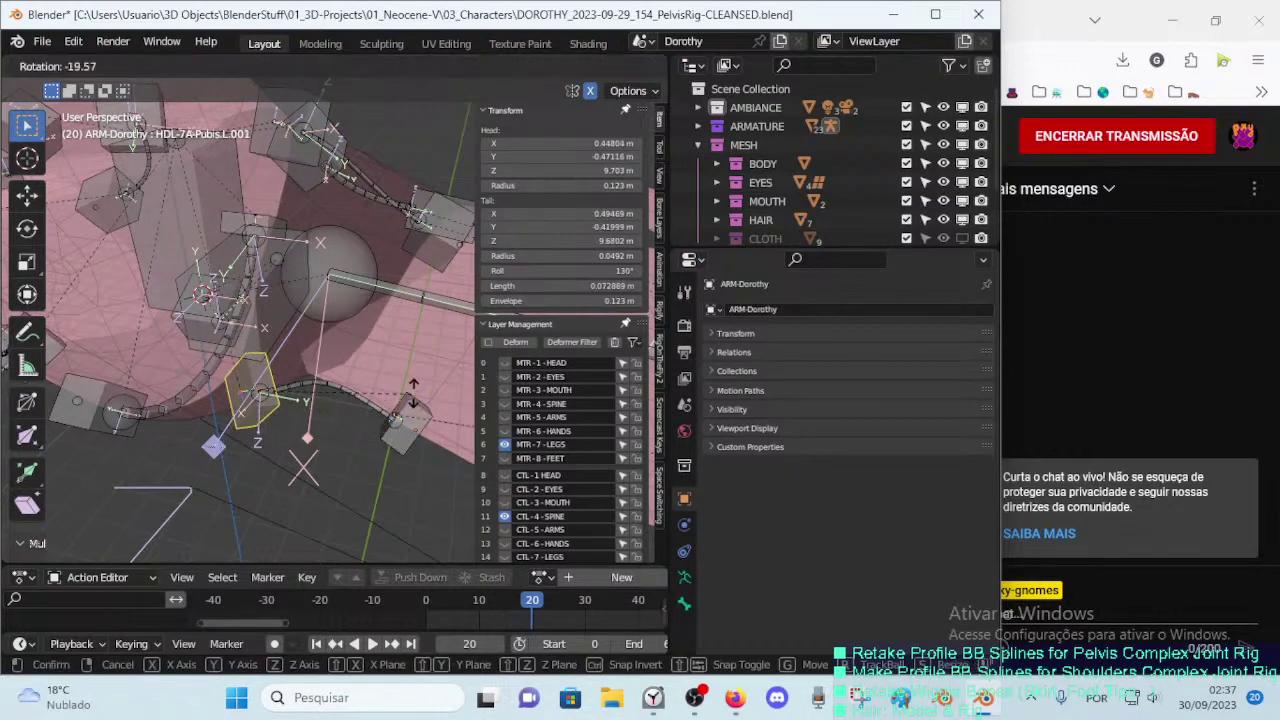
pyautogui.click(407, 369)
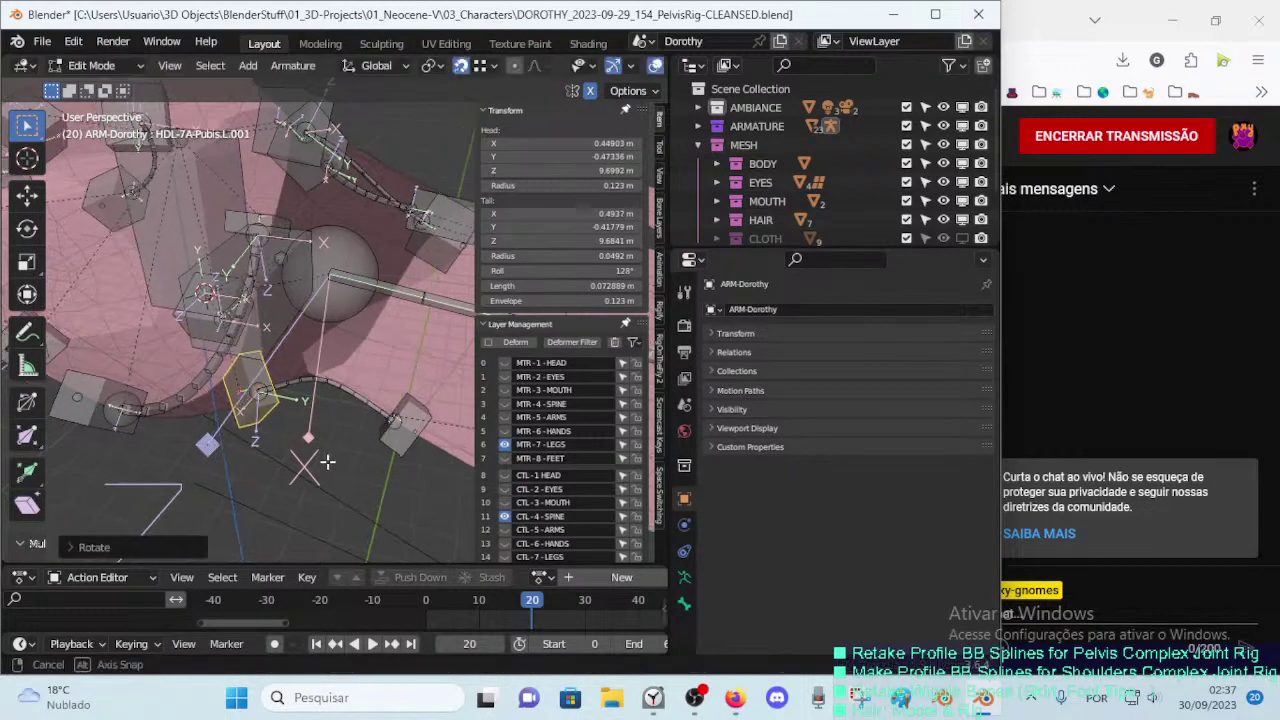
pyautogui.moveTo(407, 369); pyautogui.dragTo(320, 410, button='middle')
pyautogui.hotkey('ctrl', 's')
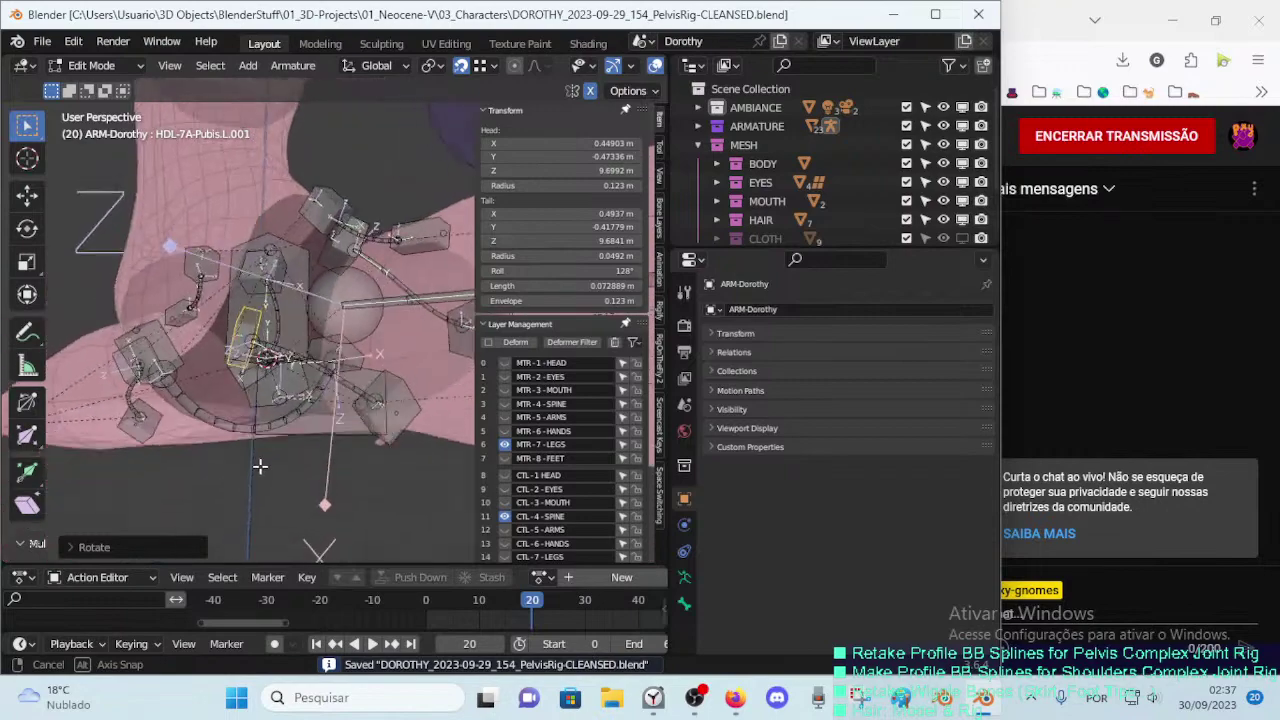
pyautogui.moveTo(320, 410)
pyautogui.mouseDown(button='middle')
pyautogui.moveTo(343, 405)
pyautogui.moveTo(363, 363)
pyautogui.mouseUp(button='middle')
# Step: Align the HDL-7A-Hips.L.001 handle and neighbouring chain bones with DEF-7A-Hips.L
pyautogui.click(363, 363)
pyautogui.click(302, 337)
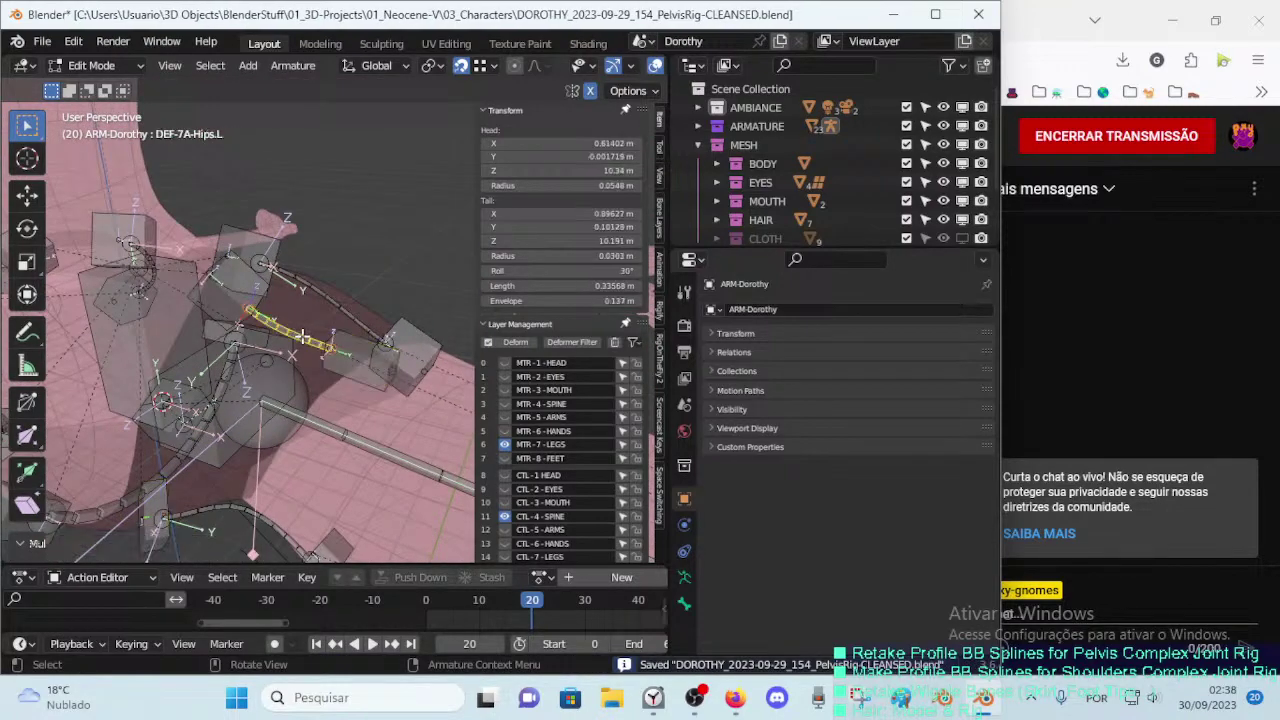
pyautogui.click(231, 288)
pyautogui.moveTo(234, 290); pyautogui.dragTo(300, 398, button='middle')
pyautogui.keyDown('shift'); pyautogui.click(298, 340); pyautogui.keyUp('shift')
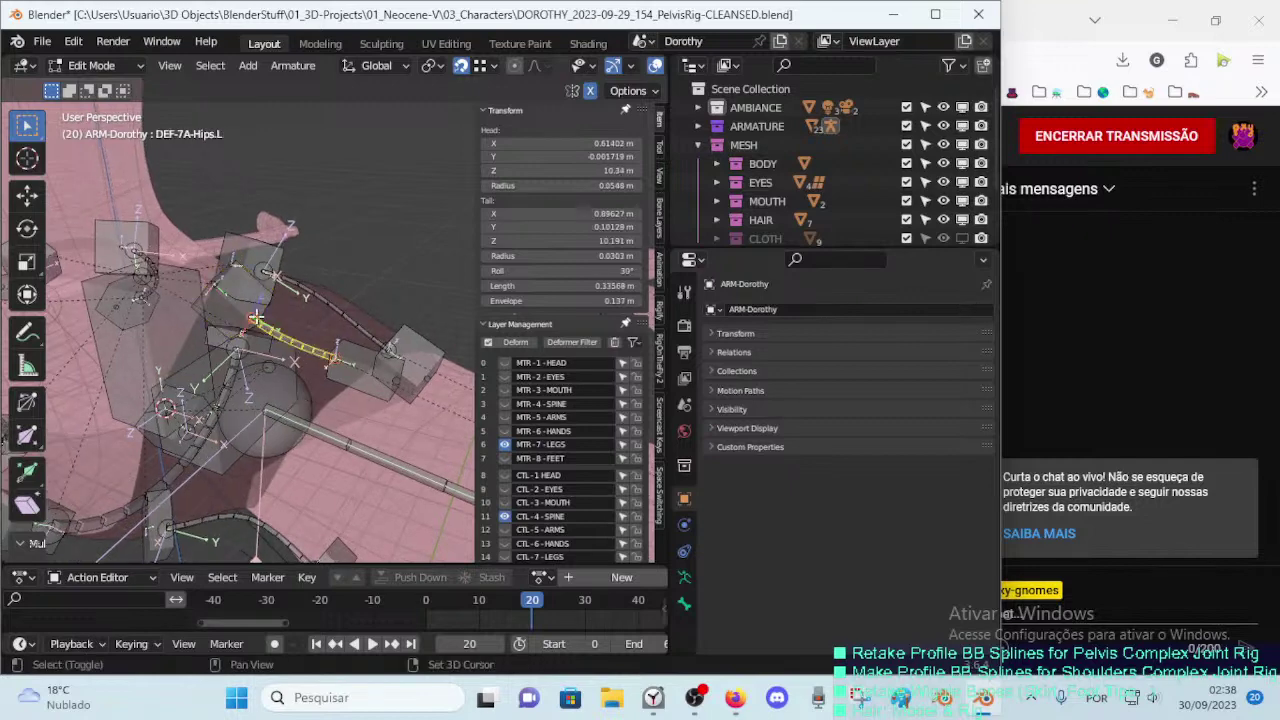
pyautogui.keyDown('shift'); pyautogui.click(230, 310); pyautogui.keyUp('shift')
pyautogui.hotkey('ctrl', 'alt', 'a')
# Step: Align the HDL-7A-Hips.L.002 handle bone to DEF-7A-Hips.L
pyautogui.click(318, 352)
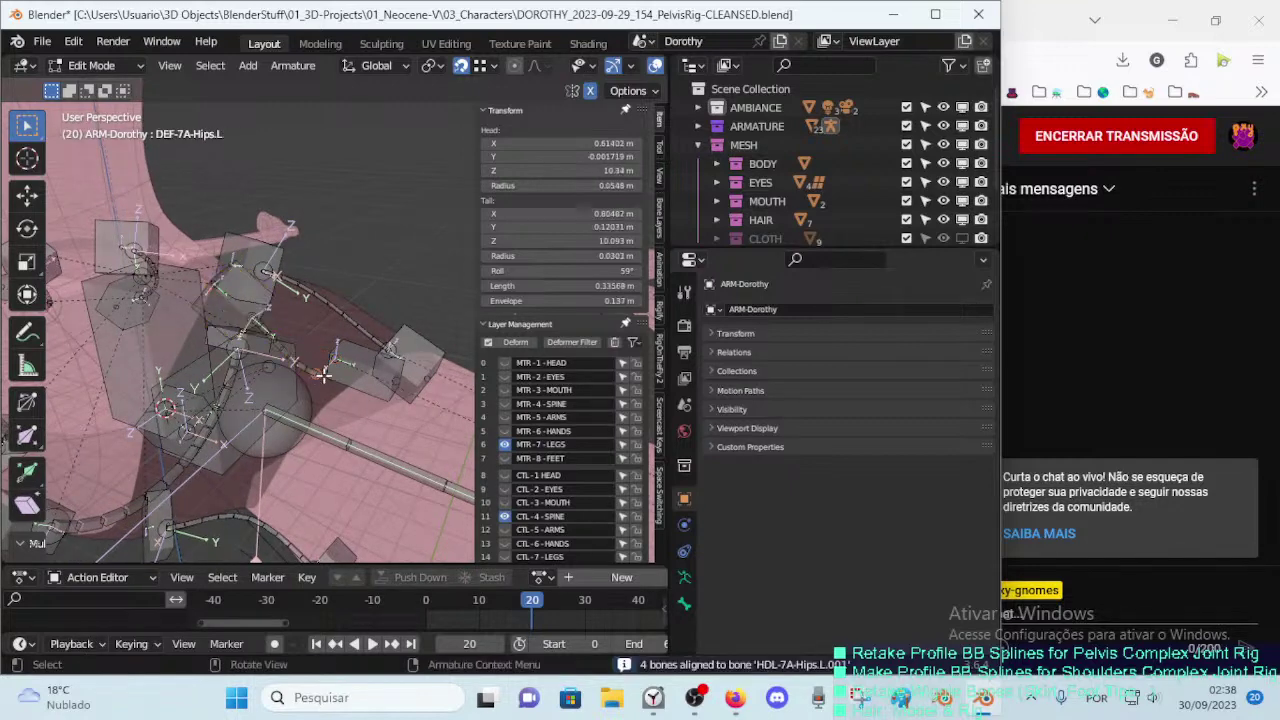
pyautogui.press('g')
pyautogui.click(335, 360)
pyautogui.moveTo(335, 360)
pyautogui.mouseDown(button='middle')
pyautogui.moveTo(357, 362)
pyautogui.moveTo(320, 345)
pyautogui.moveTo(316, 362)
pyautogui.moveTo(412, 420)
pyautogui.mouseUp(button='middle')
pyautogui.click(357, 362)
pyautogui.keyDown('shift'); pyautogui.click(318, 345); pyautogui.keyUp('shift')
pyautogui.hotkey('ctrl', 'alt', 'a')
pyautogui.click(335, 352)
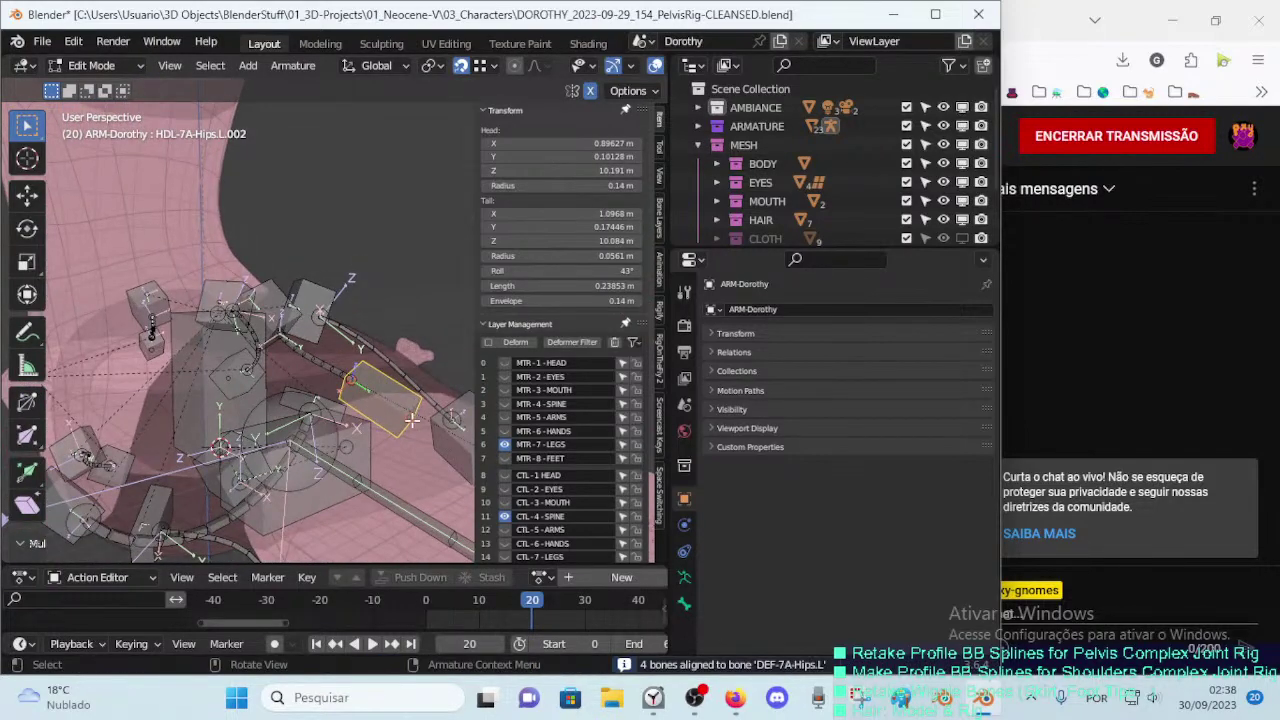
# Step: With snapping set to Face Project, move HDL-7A-Hips.L.002's tail onto the body surface
pyautogui.click(485, 77)
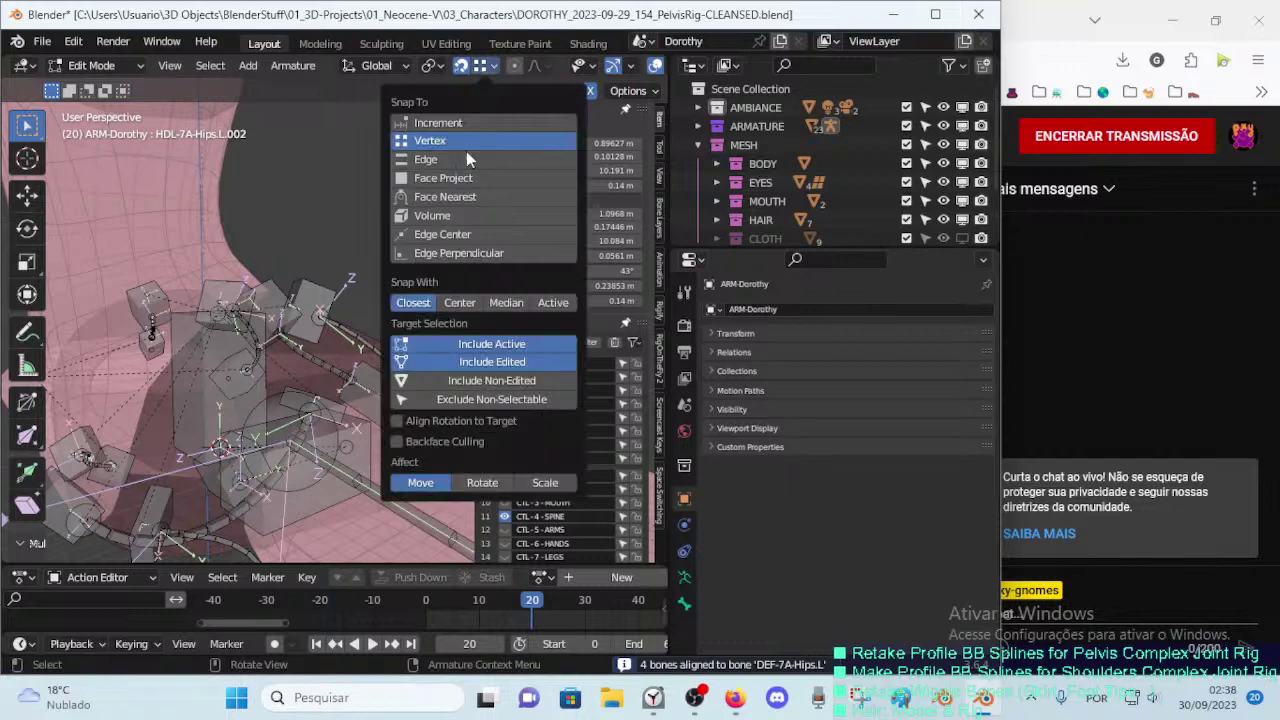
pyautogui.click(457, 177)
pyautogui.press('g')
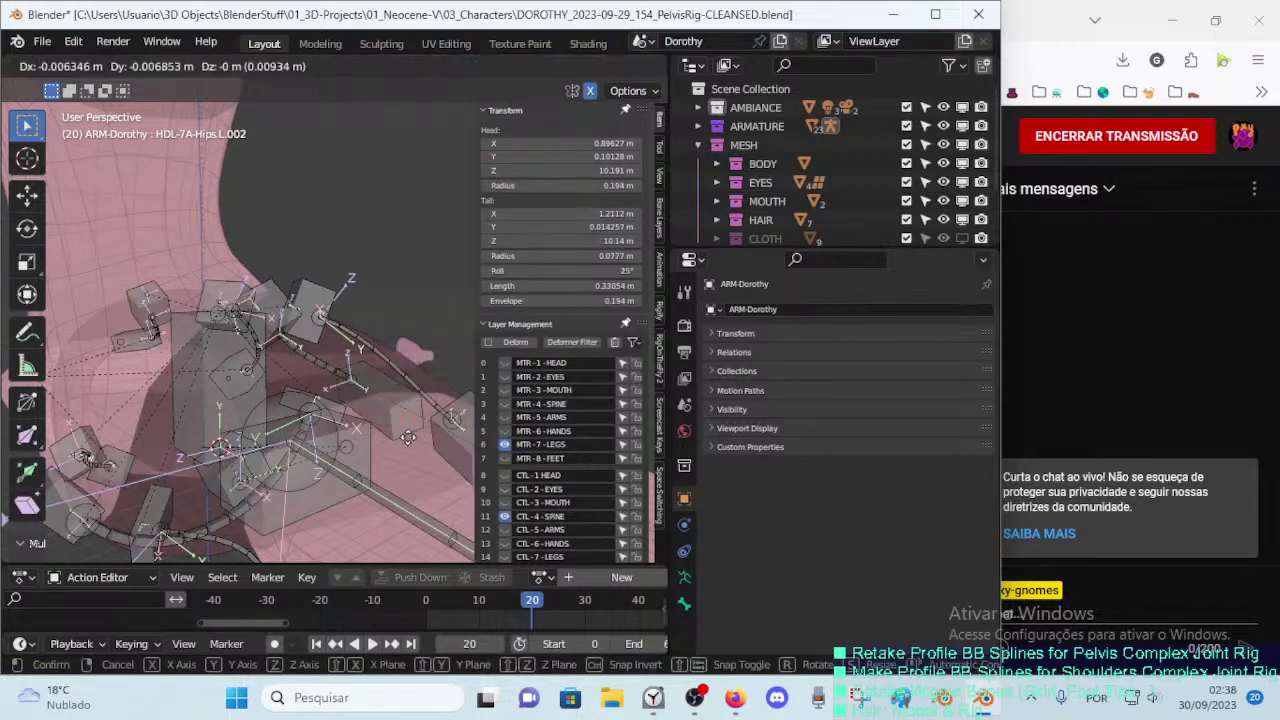
pyautogui.click(402, 442)
pyautogui.moveTo(402, 442); pyautogui.dragTo(317, 397, button='middle')
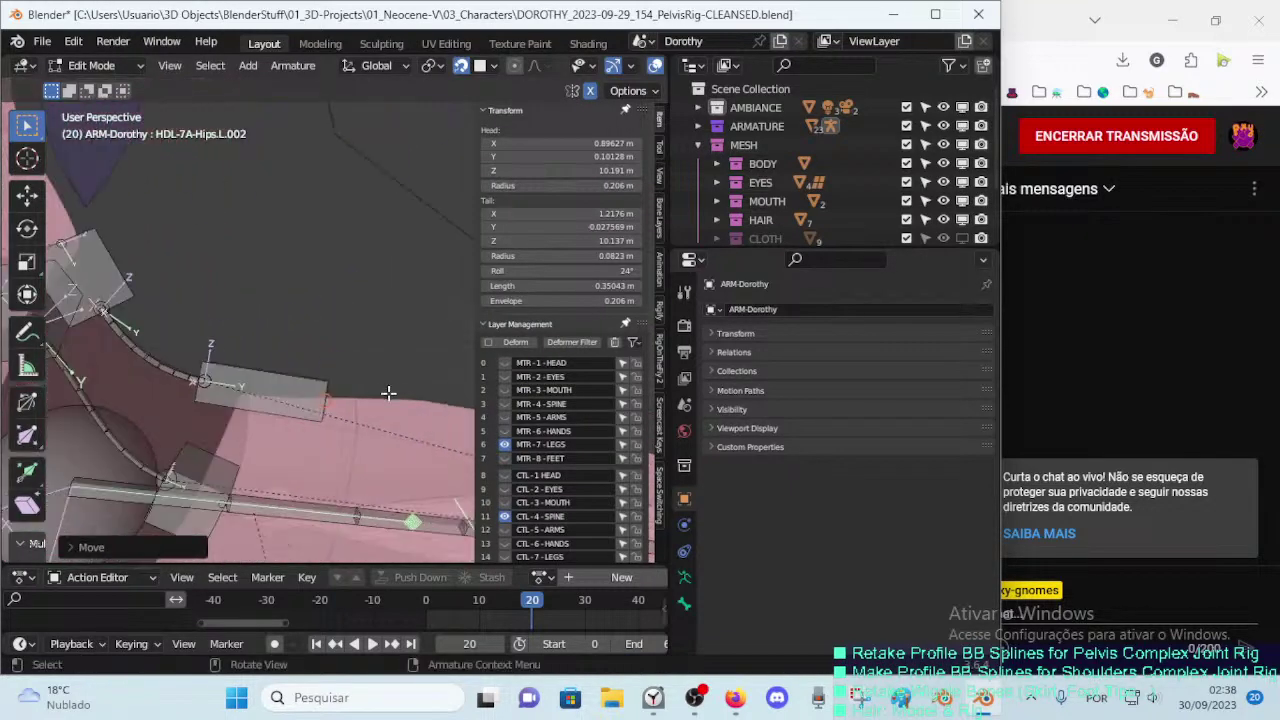
pyautogui.press('g')
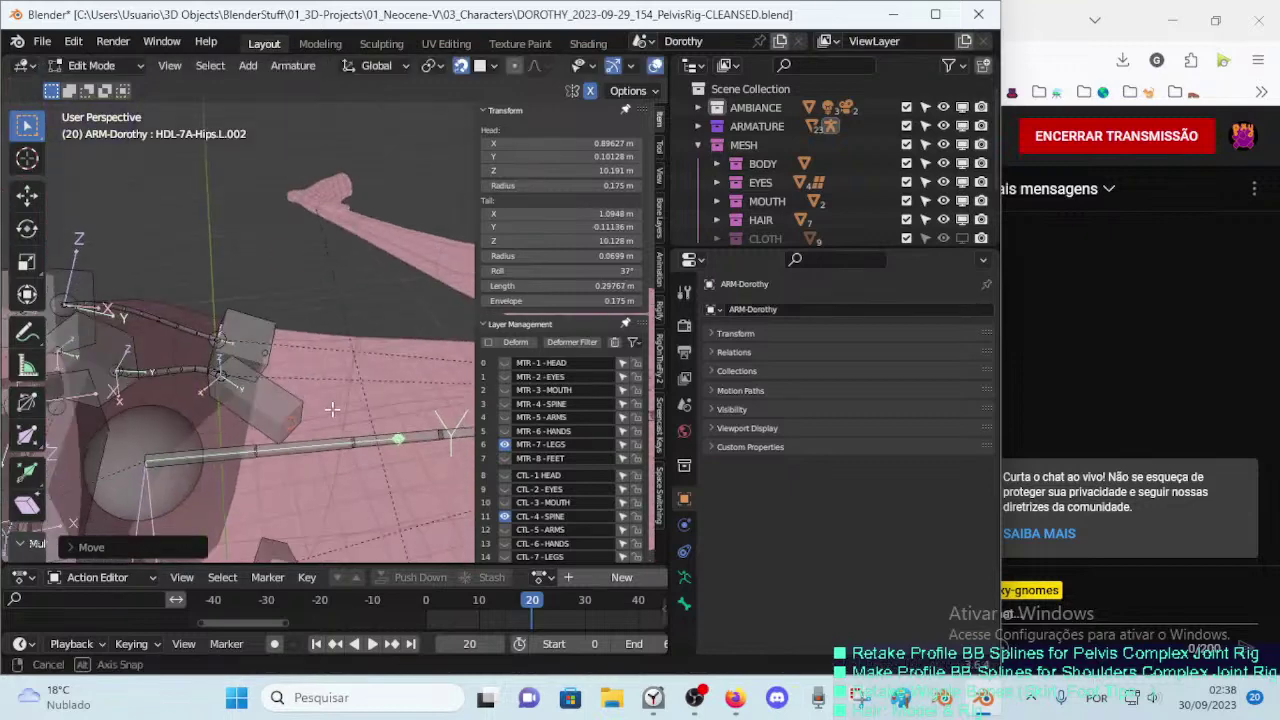
pyautogui.moveTo(317, 481); pyautogui.dragTo(332, 364, button='middle')
pyautogui.press('g')
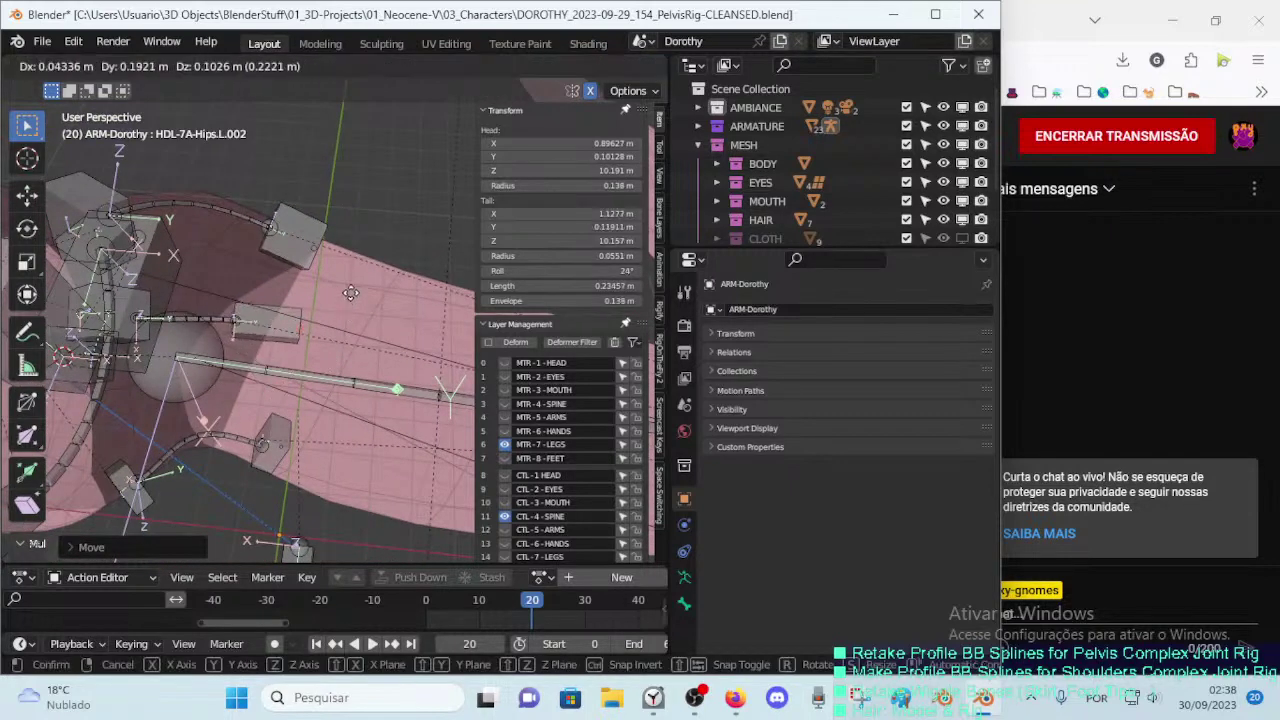
pyautogui.click(362, 312)
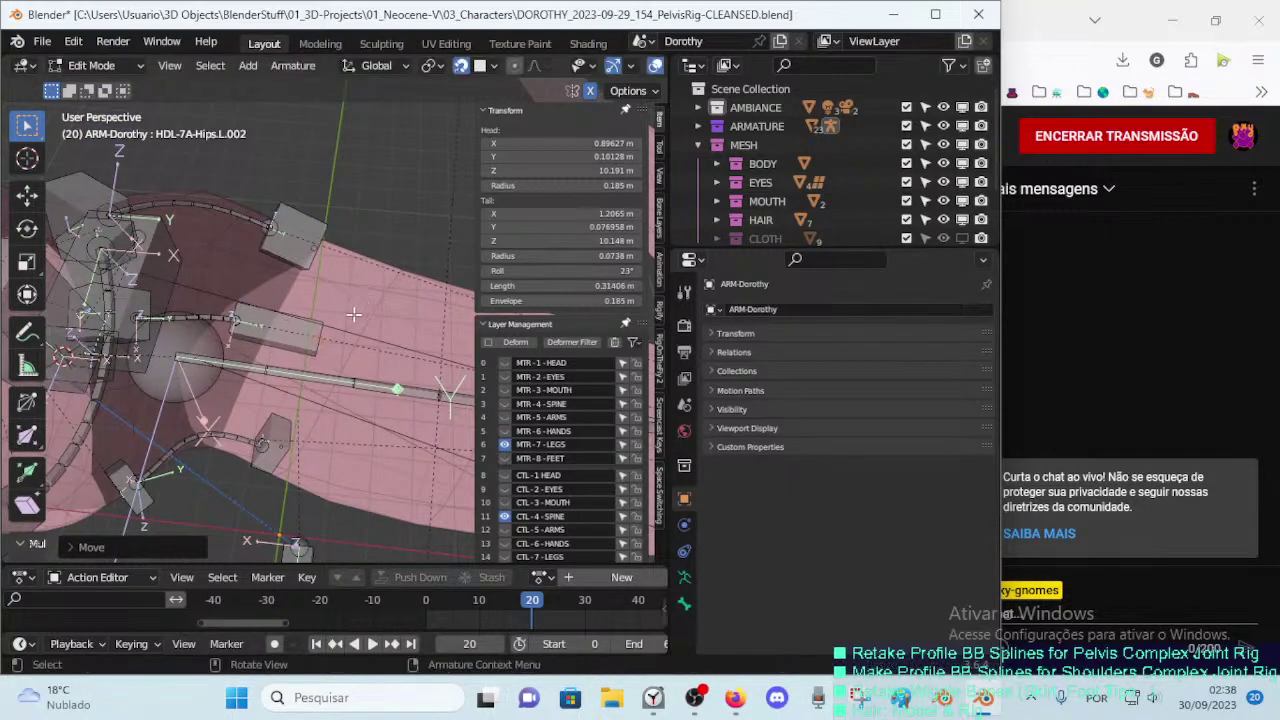
pyautogui.press('g')
pyautogui.click(352, 318)
# Step: Save the rig after reviewing snapping and pivot options, then open a new Firefox tab
pyautogui.click(232, 318)
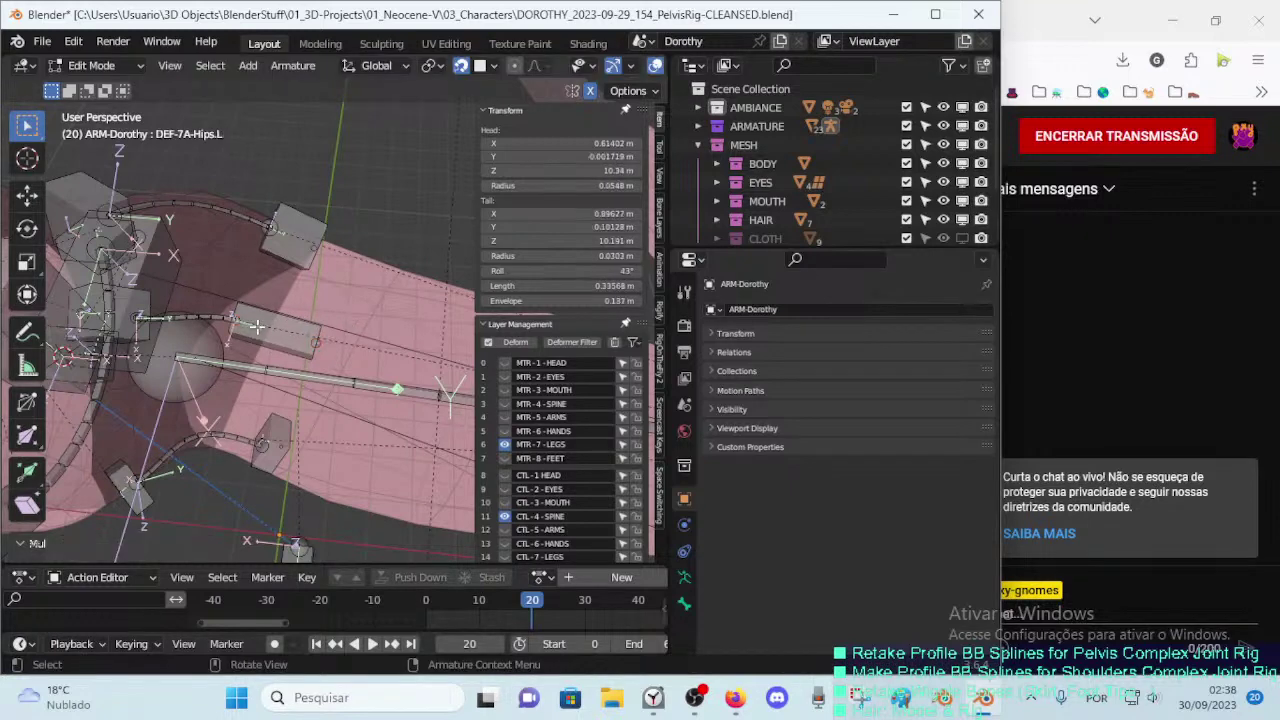
pyautogui.moveTo(258, 328); pyautogui.dragTo(272, 318, button='middle')
pyautogui.hotkey('ctrl', 's')
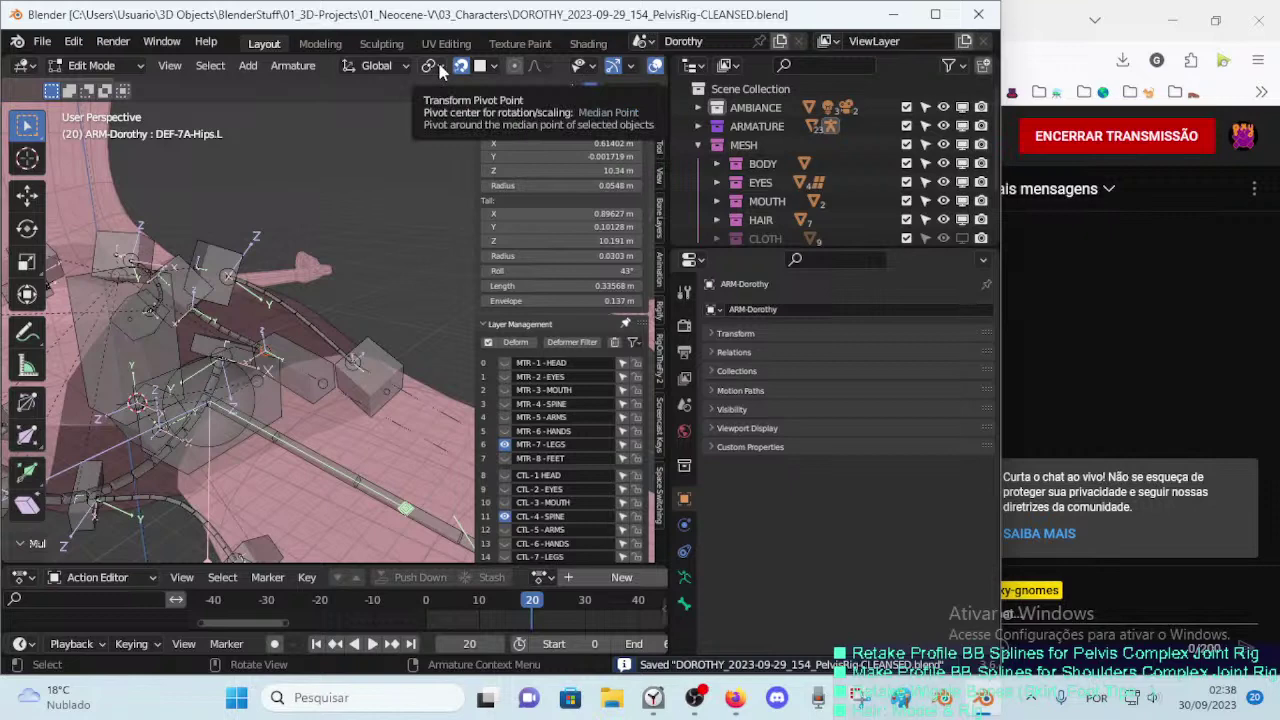
pyautogui.click(495, 66)
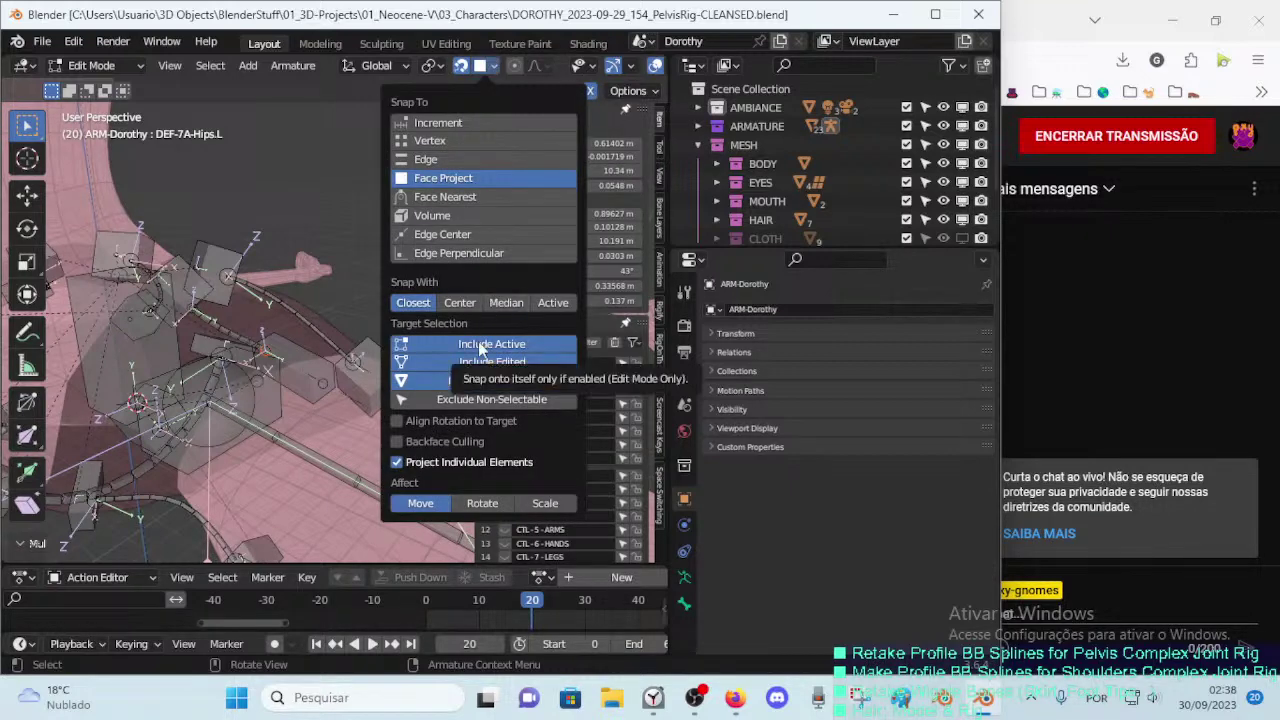
pyautogui.click(432, 66)
pyautogui.click(493, 72)
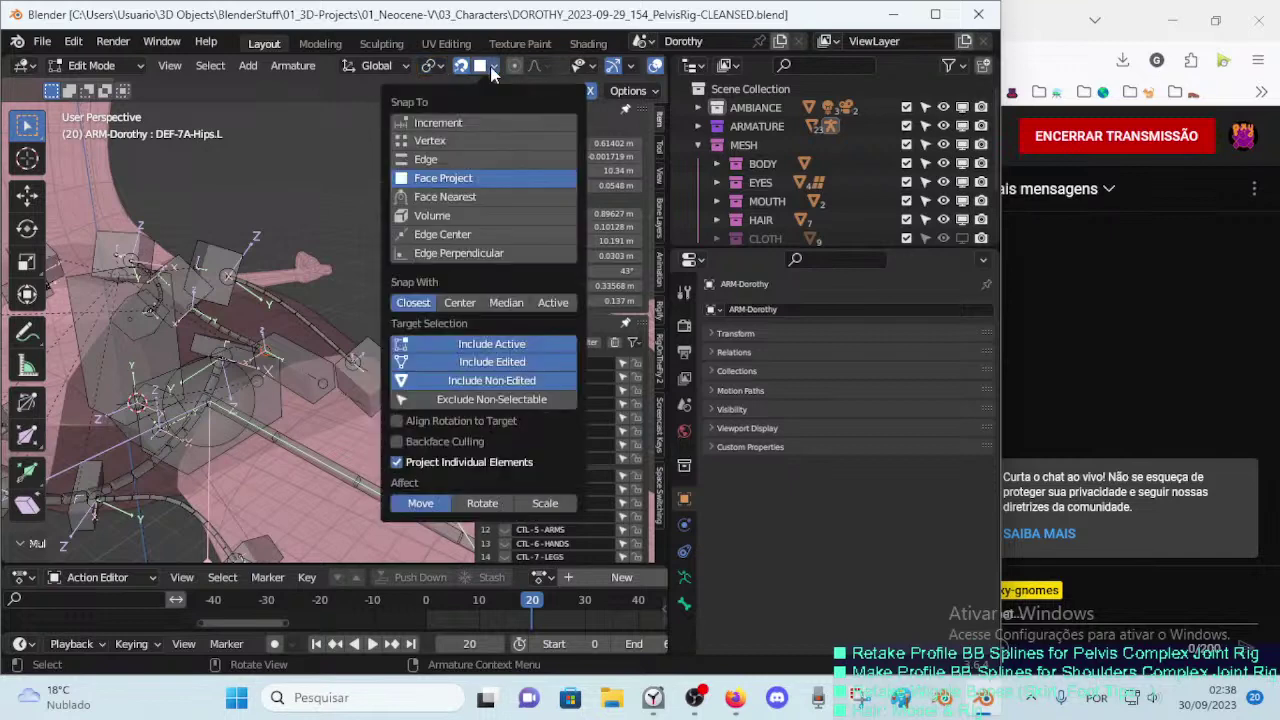
pyautogui.hotkey('ctrl', 's')
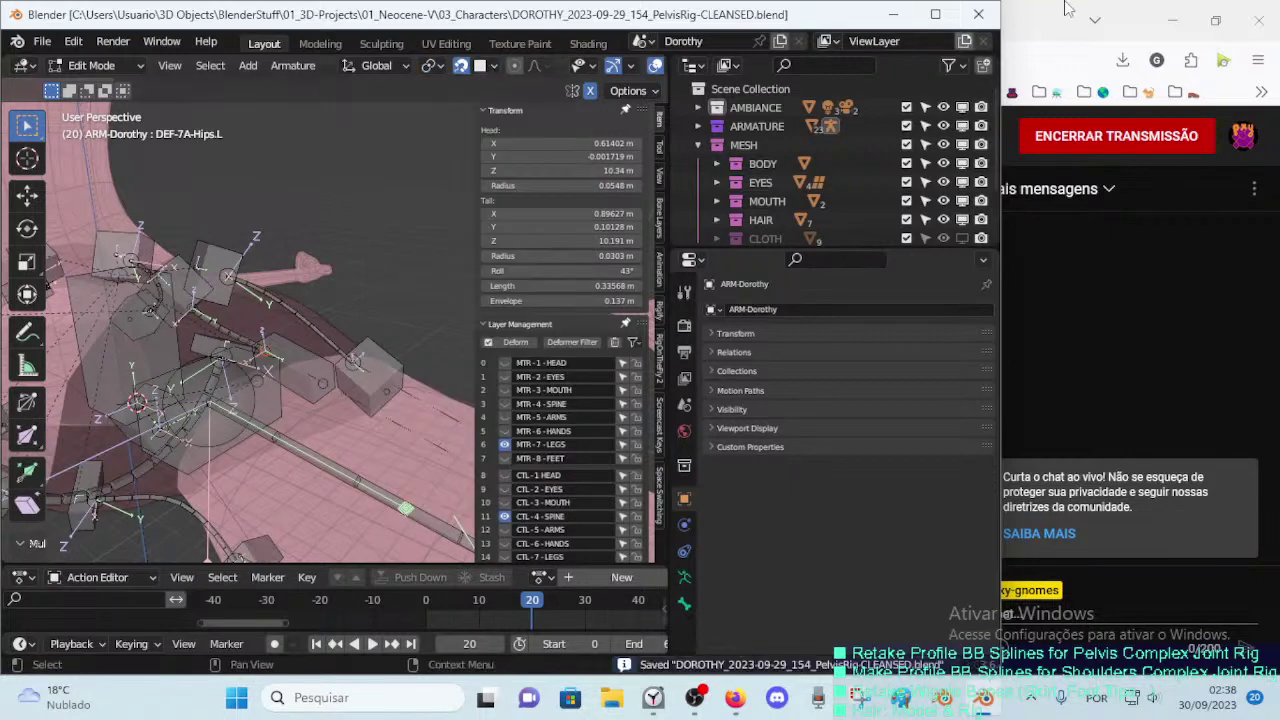
pyautogui.click(1040, 8)
pyautogui.click(482, 20)
# Step: Search Google for 'blender snapping shortcuts' and scroll down to the Stack Exchange result
pyautogui.click(506, 347)
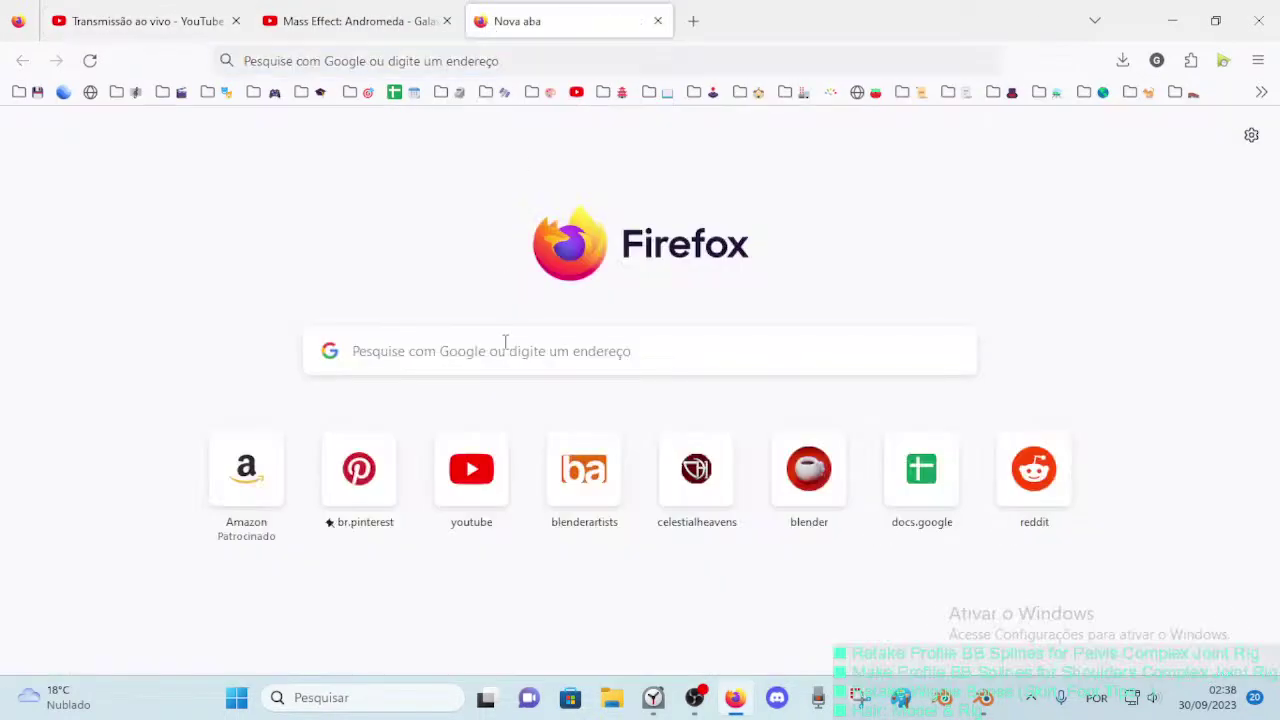
pyautogui.write('bk')
pyautogui.press('BackSpace')
pyautogui.write('lender')
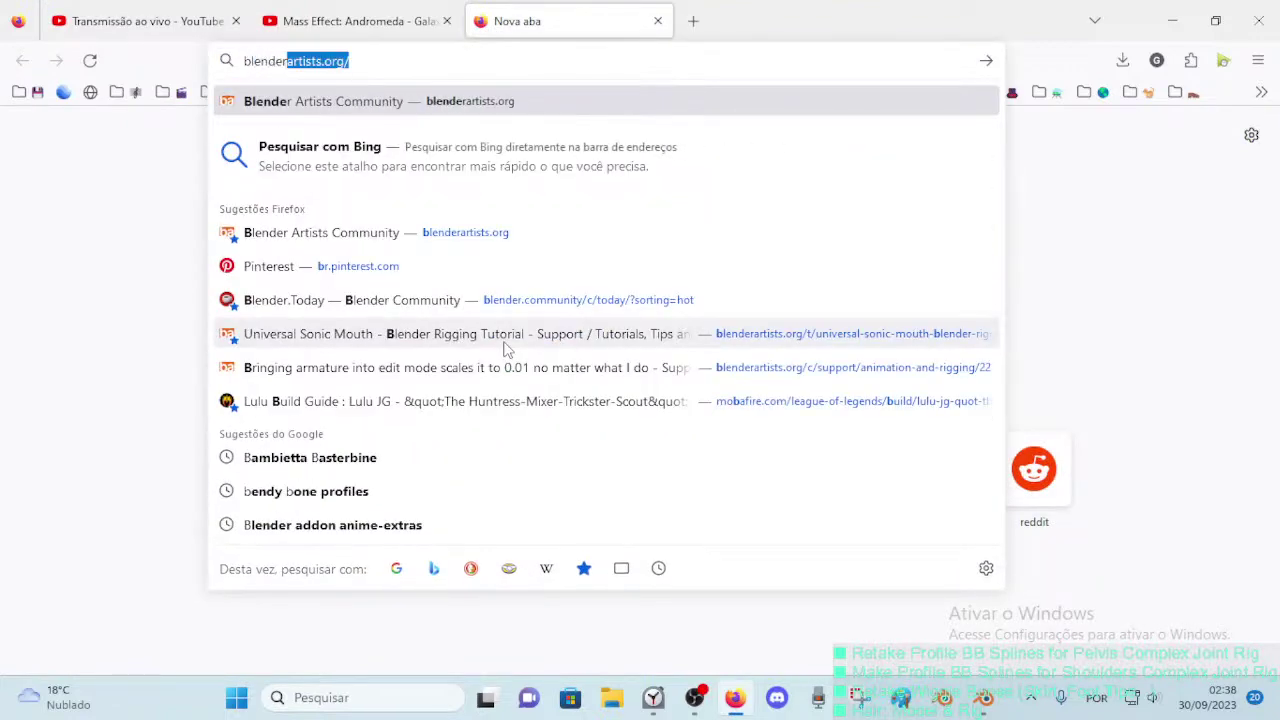
pyautogui.write(' sna')
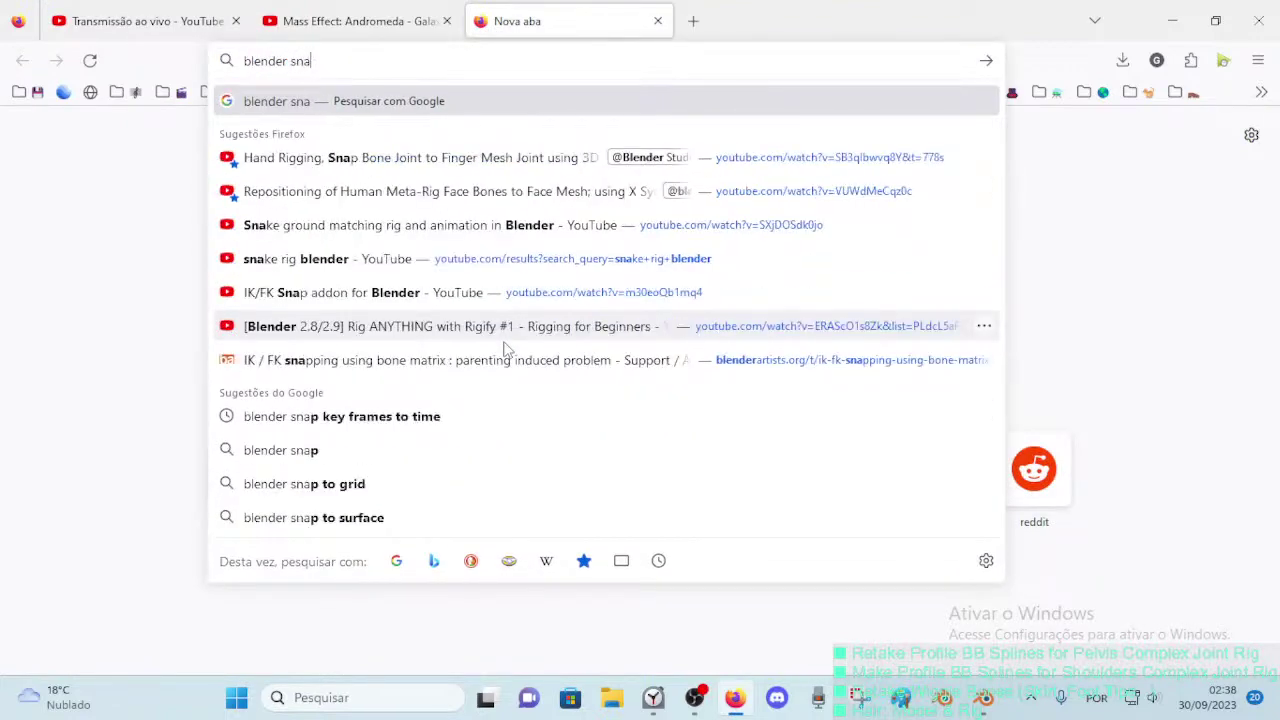
pyautogui.write('p')
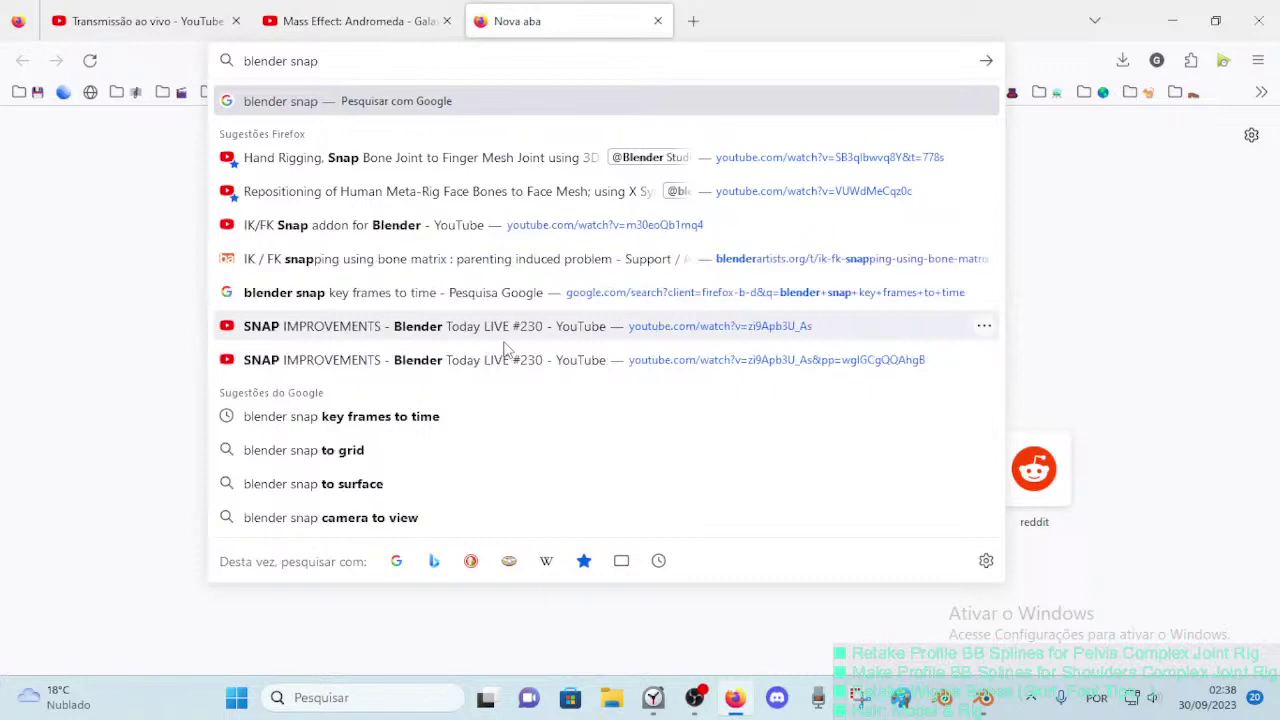
pyautogui.write('ping short')
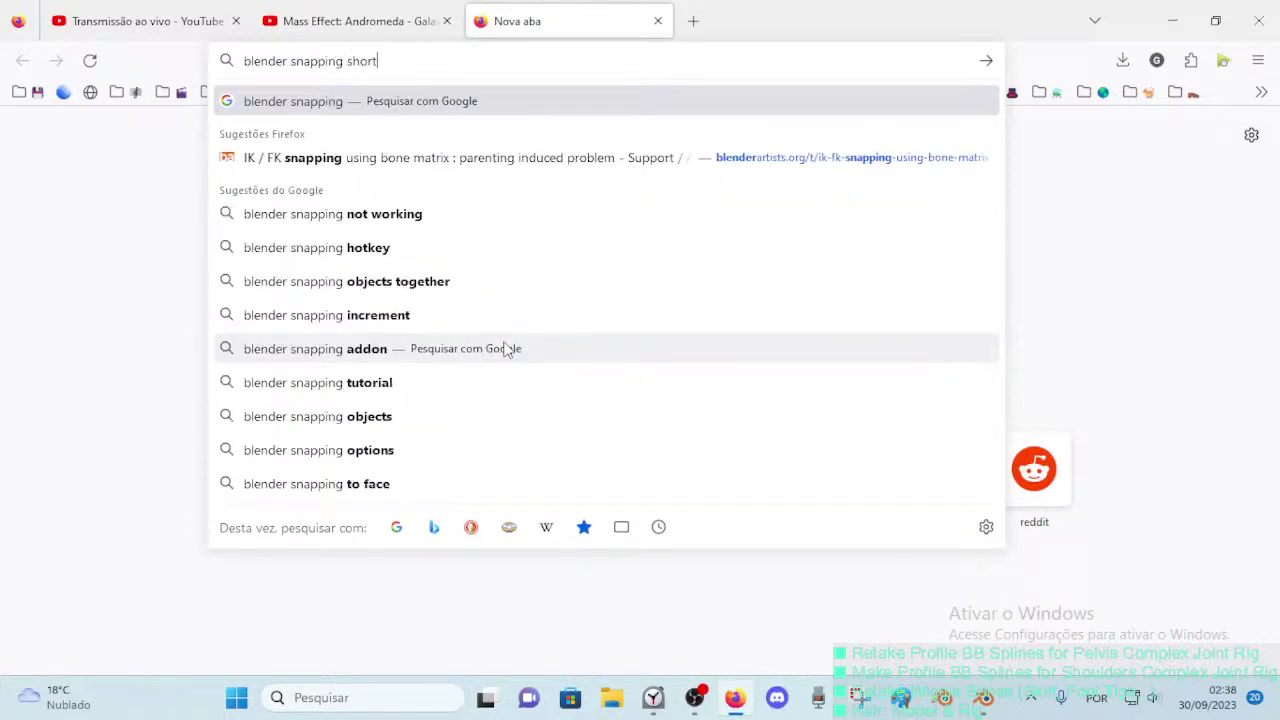
pyautogui.write('cuts')
pyautogui.press('Return')
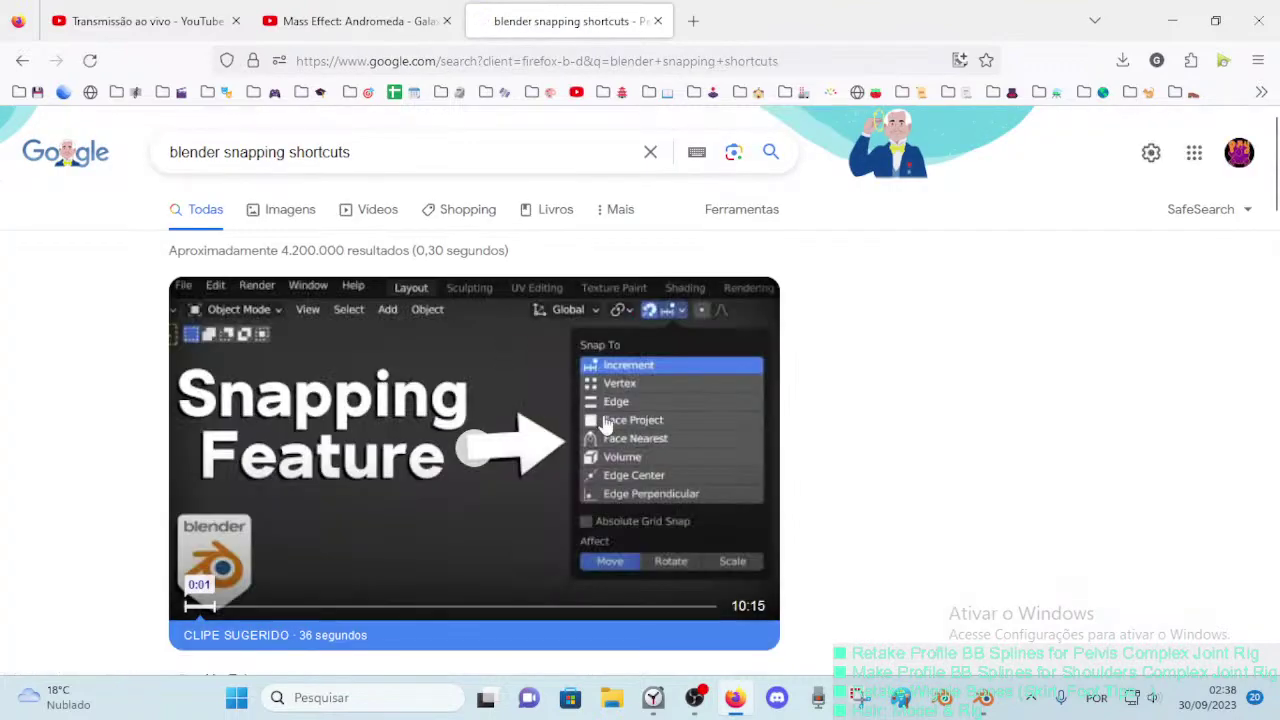
pyautogui.scroll(-1, 518, 455)
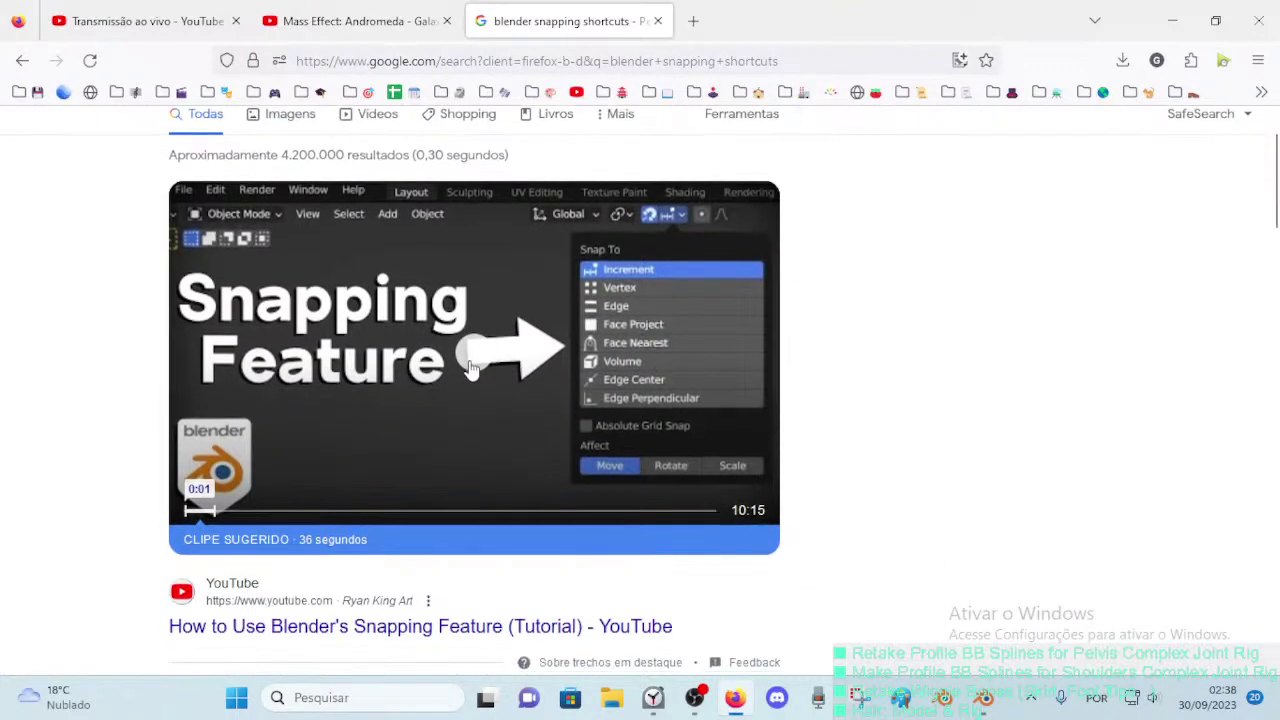
pyautogui.scroll(-3, 473, 368)
pyautogui.scroll(-2, 340, 354)
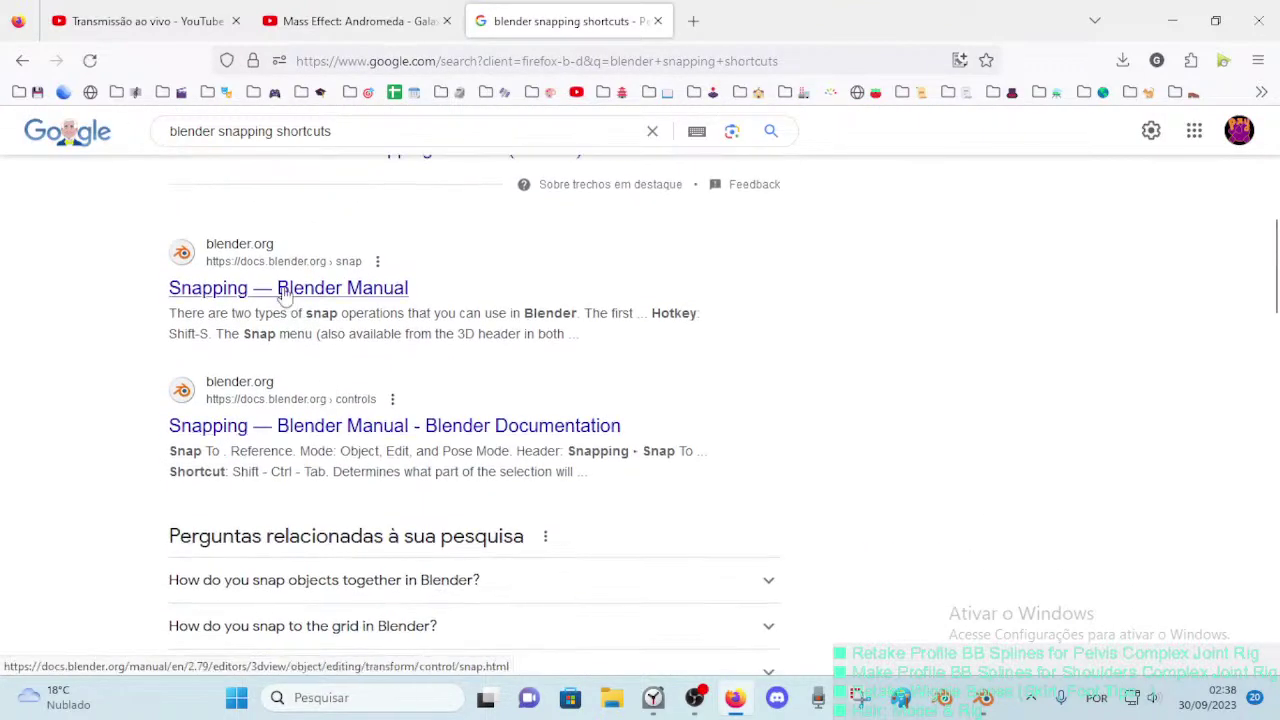
pyautogui.scroll(-1, 300, 425)
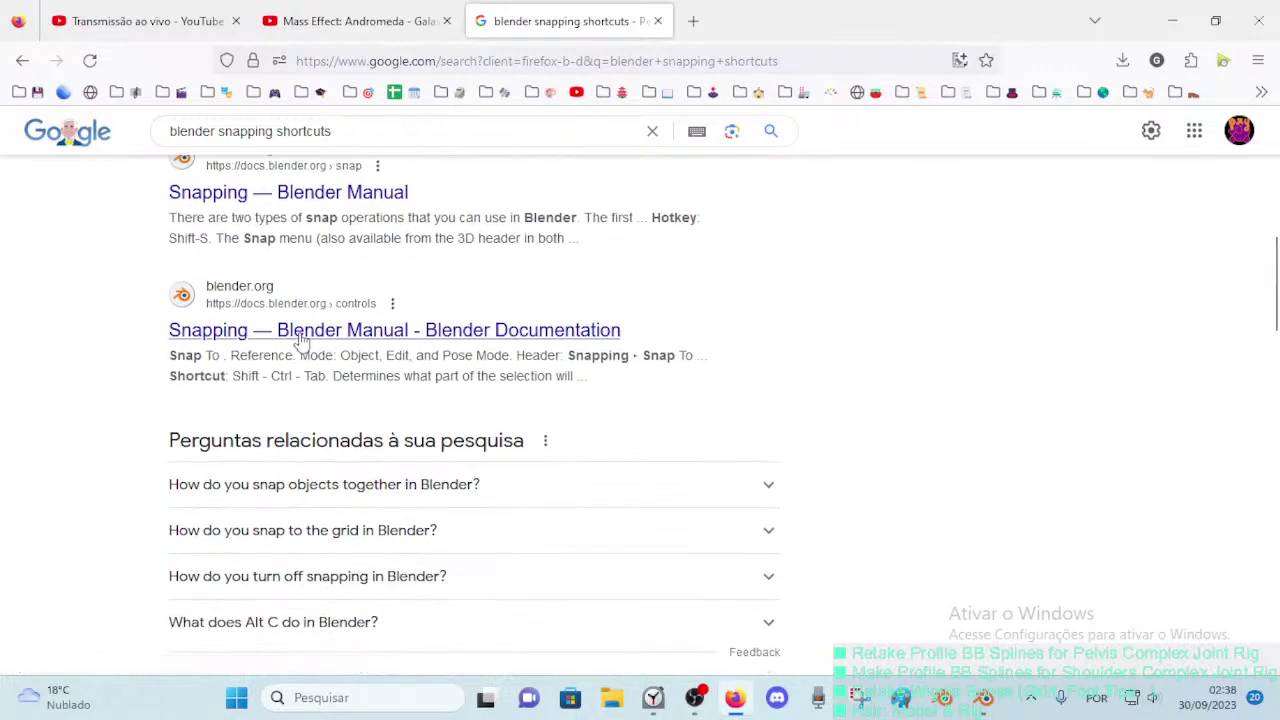
pyautogui.scroll(-2, 285, 400)
pyautogui.scroll(-3, 296, 332)
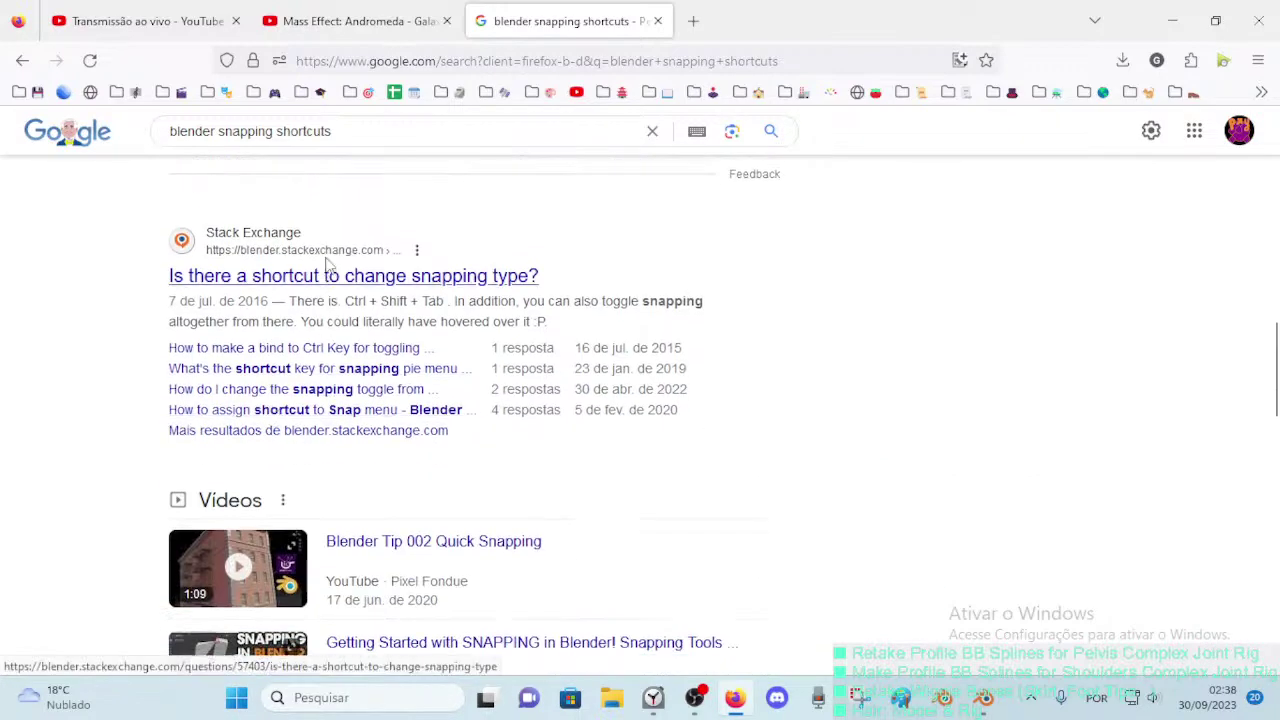
# Step: Open 'Is there a shortcut to change snapping type?' and read down to the snap_element keymap answer
pyautogui.click(340, 286)
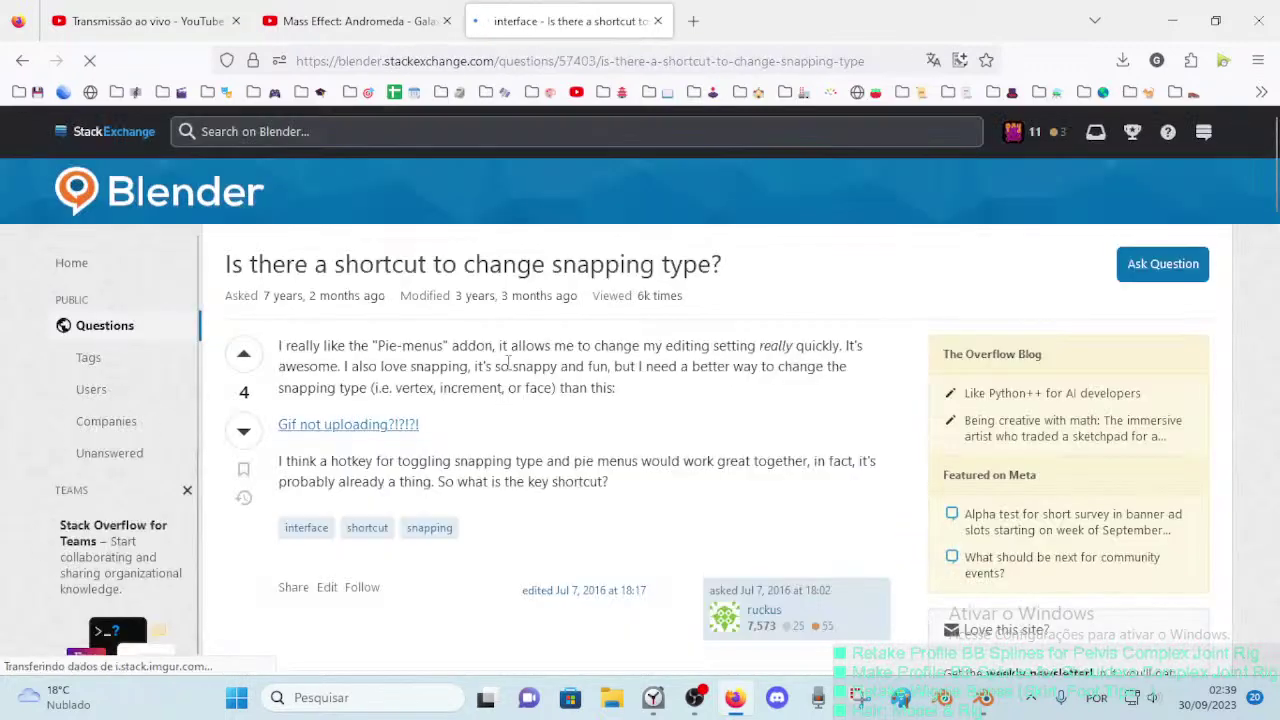
pyautogui.scroll(-2, 524, 416)
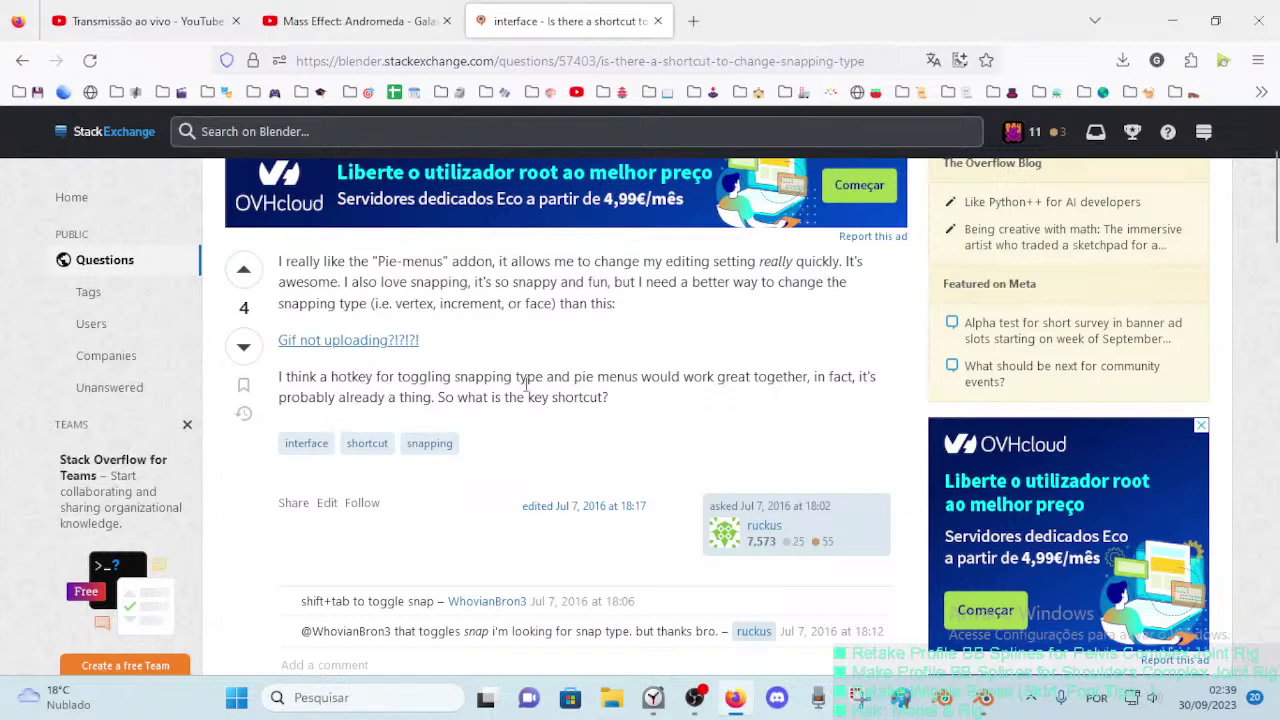
pyautogui.scroll(-2, 510, 395)
pyautogui.scroll(-1, 470, 410)
pyautogui.scroll(-1, 440, 427)
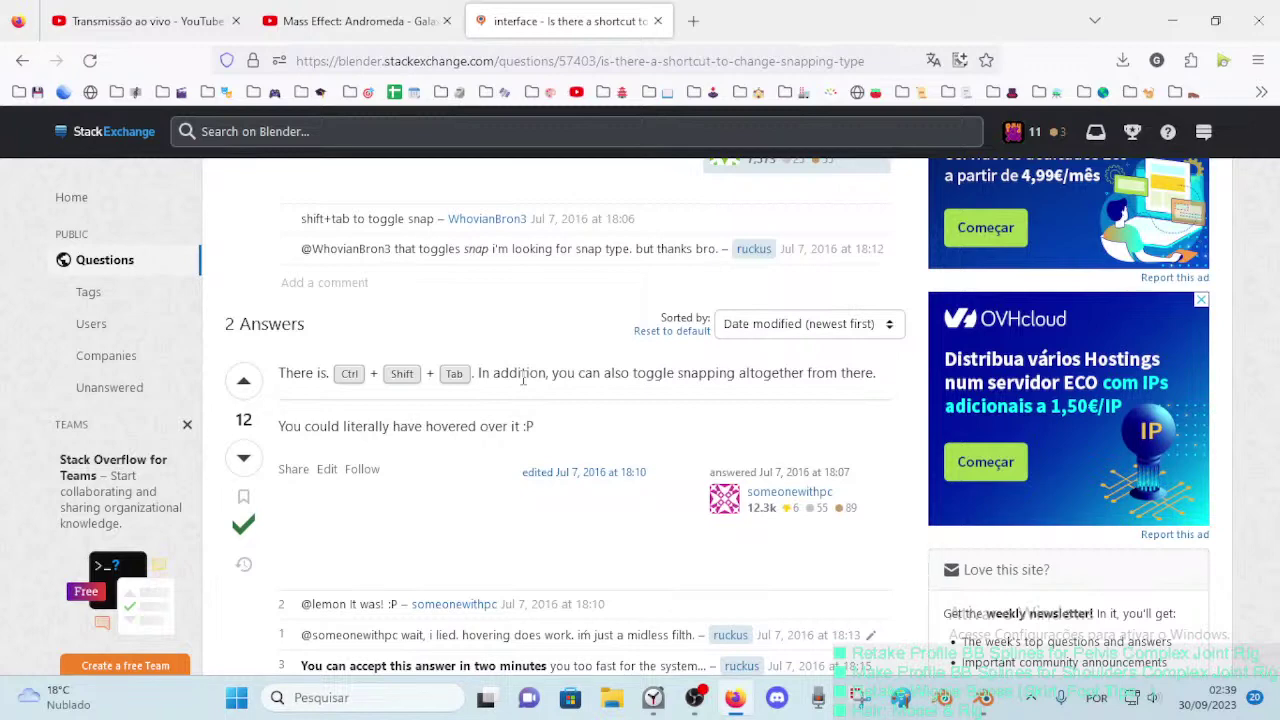
pyautogui.scroll(-2, 583, 470)
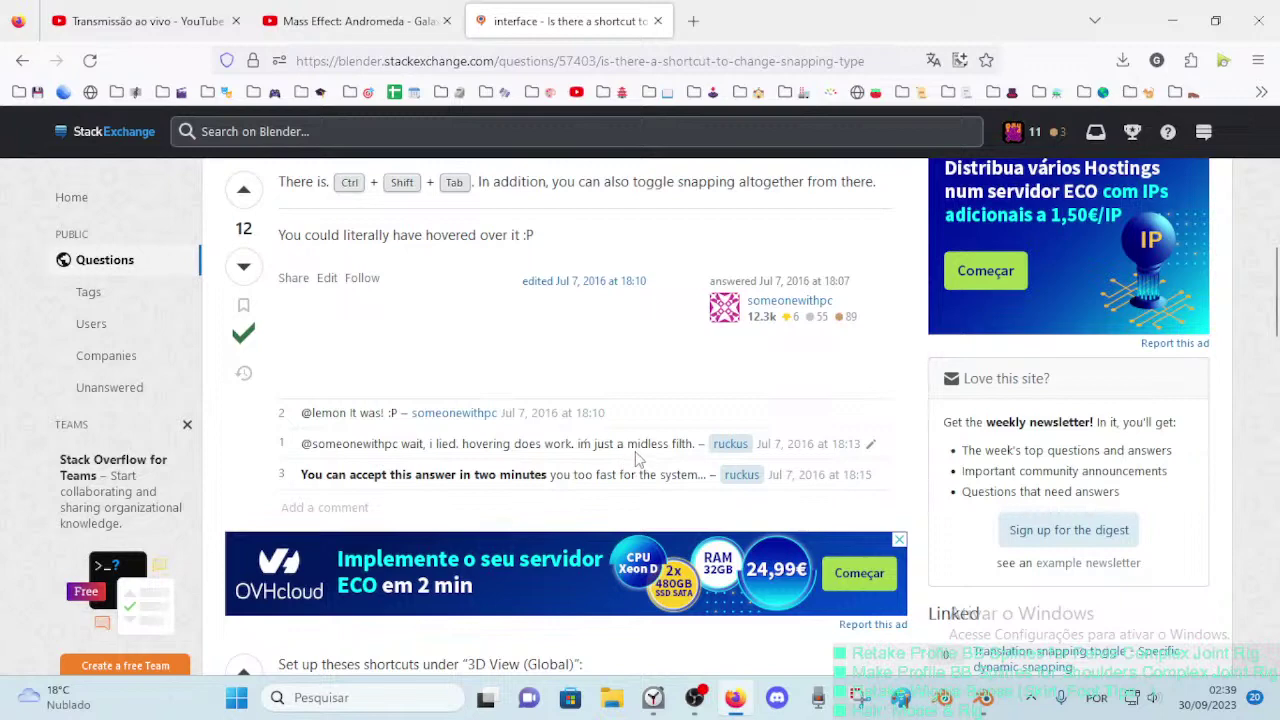
pyautogui.scroll(-4, 565, 492)
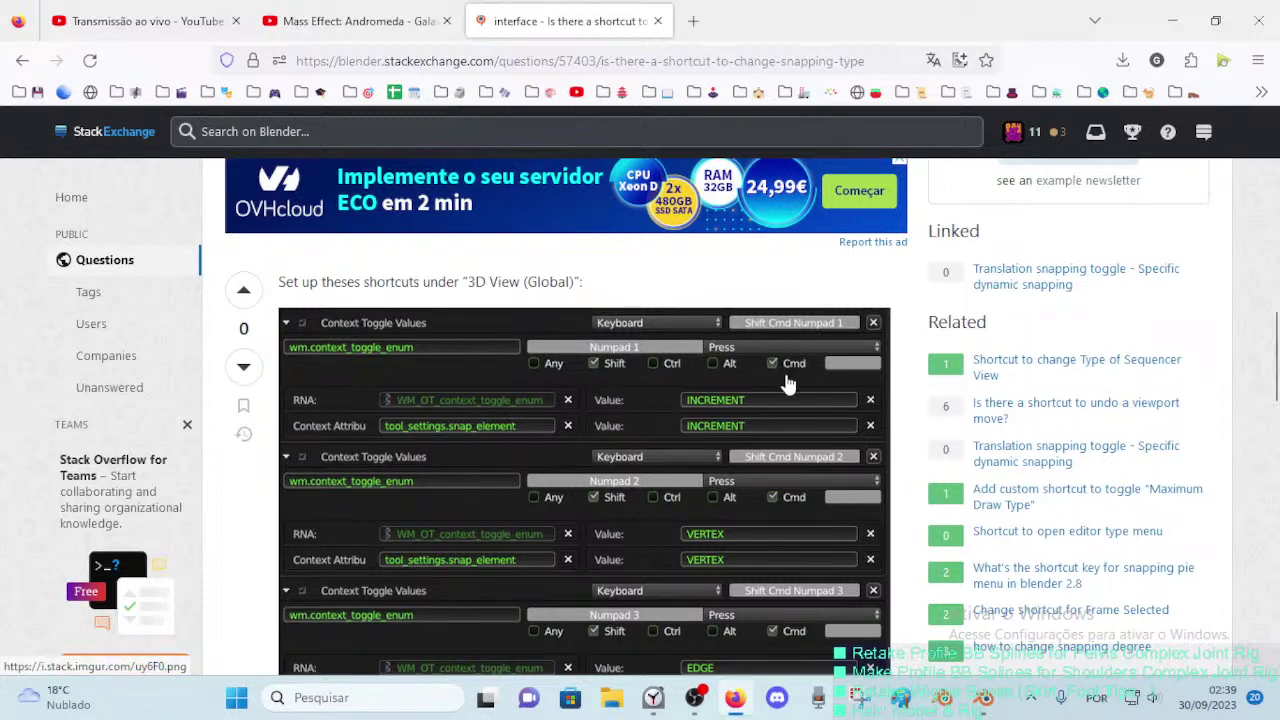
pyautogui.scroll(-2, 787, 383)
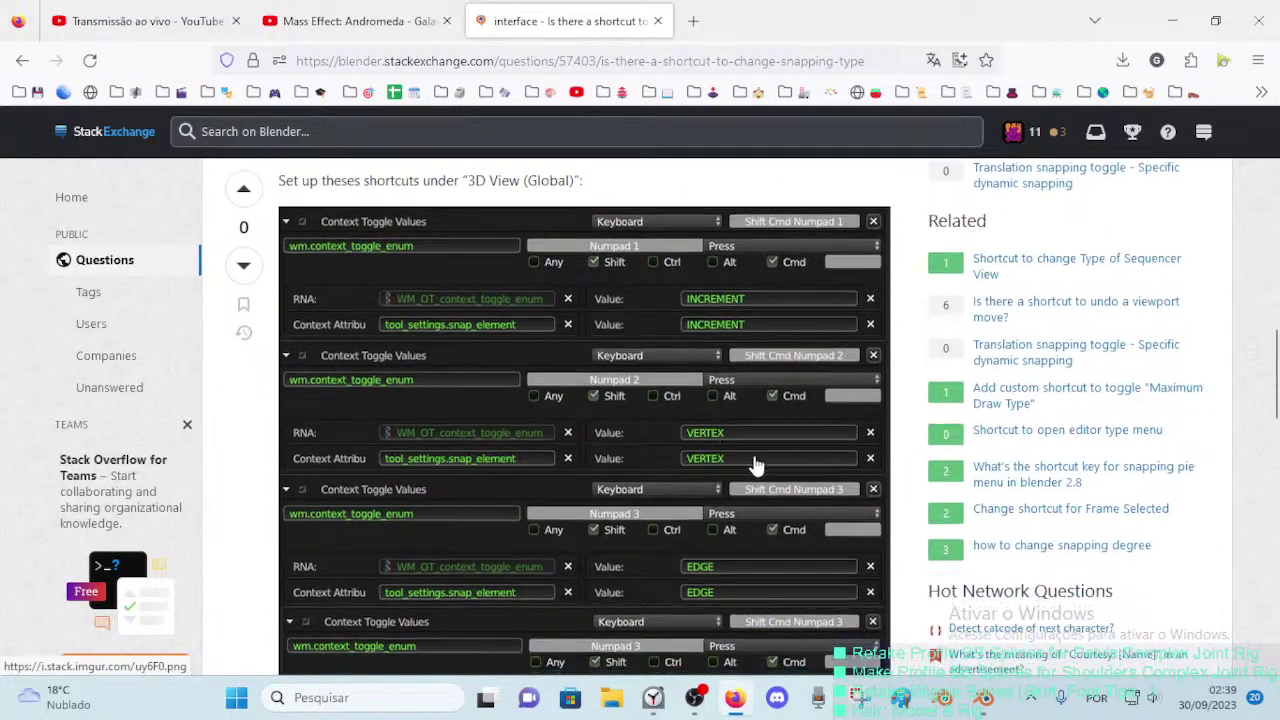
pyautogui.scroll(-2, 727, 368)
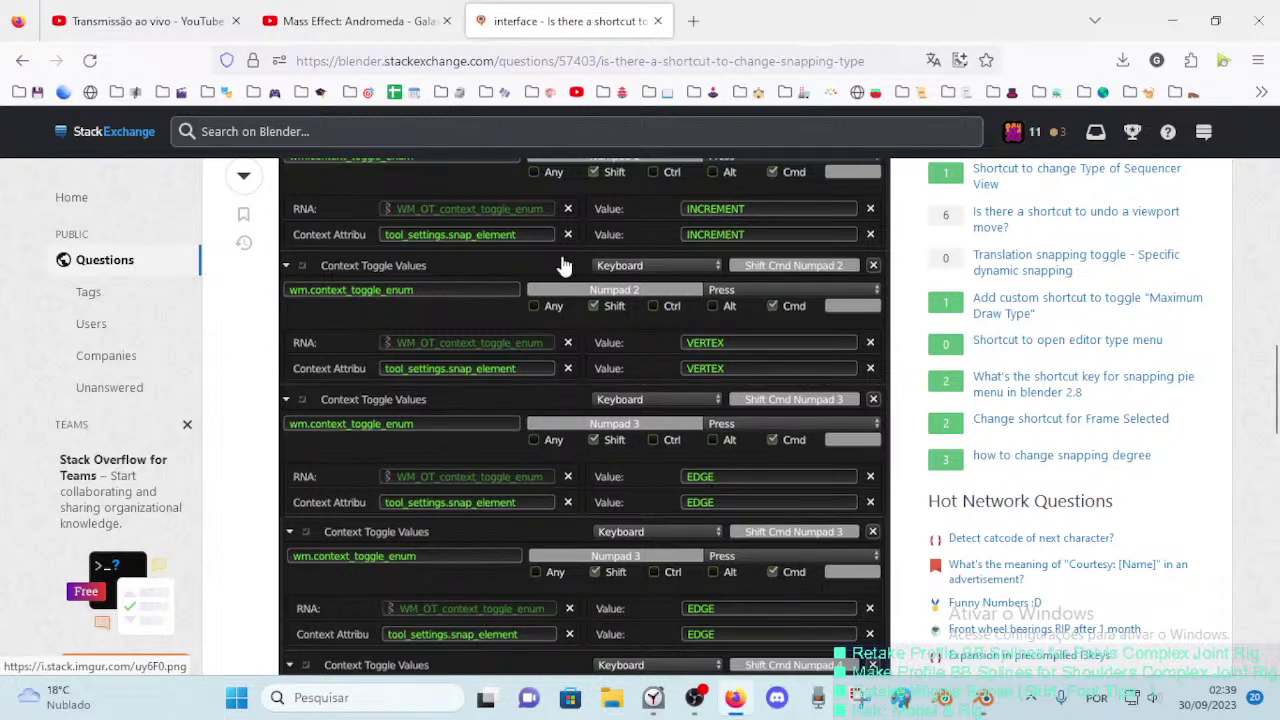
pyautogui.scroll(2, 590, 255)
pyautogui.scroll(-2, 655, 360)
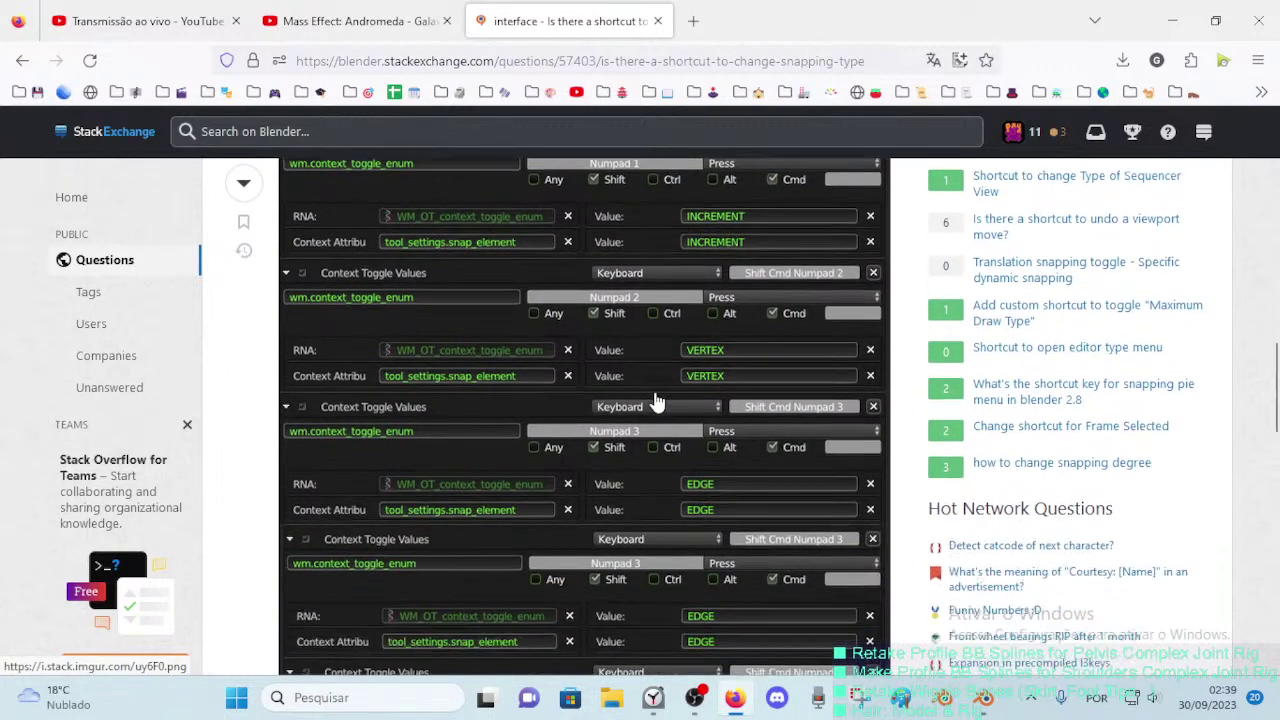
pyautogui.scroll(2, 650, 371)
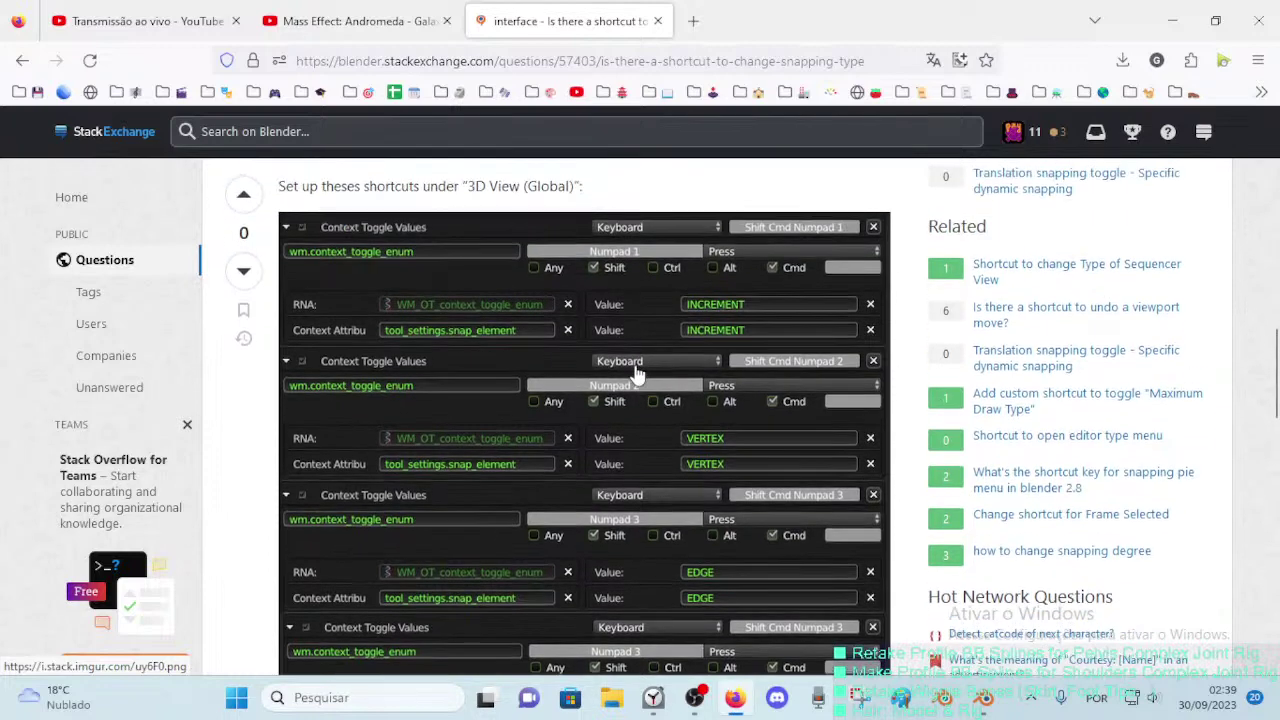
pyautogui.scroll(-4, 652, 478)
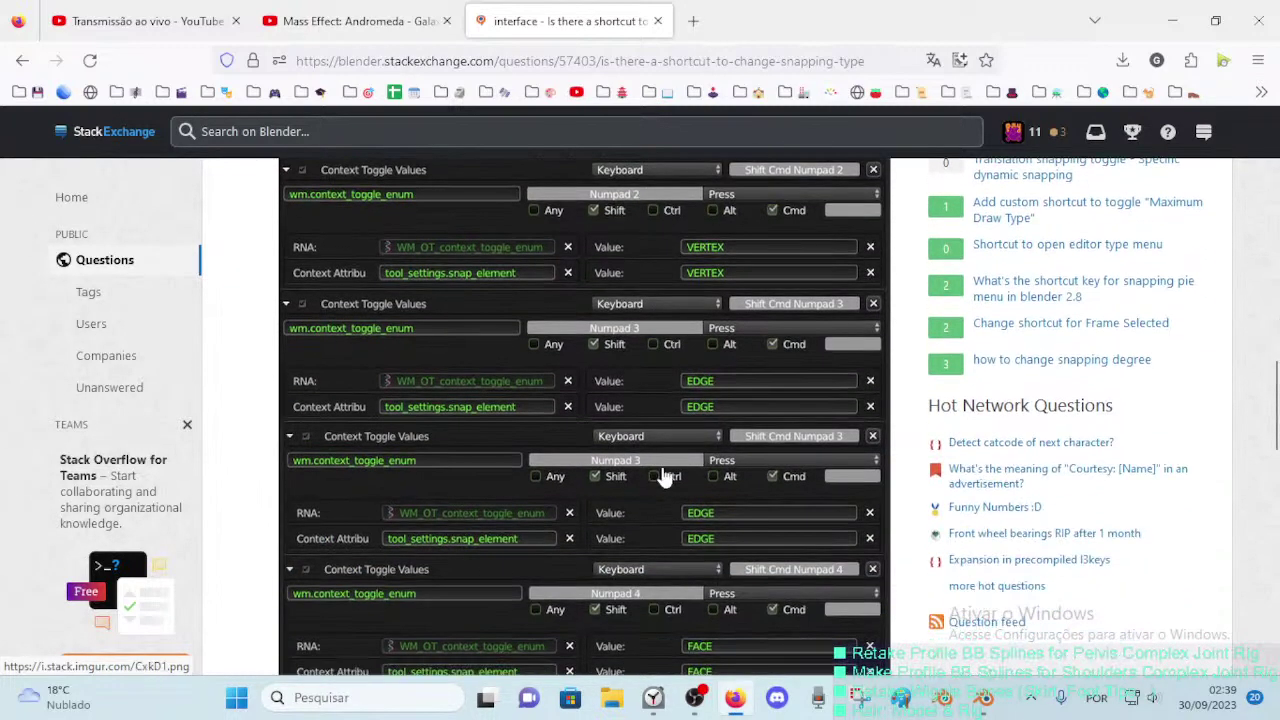
pyautogui.scroll(-3, 645, 495)
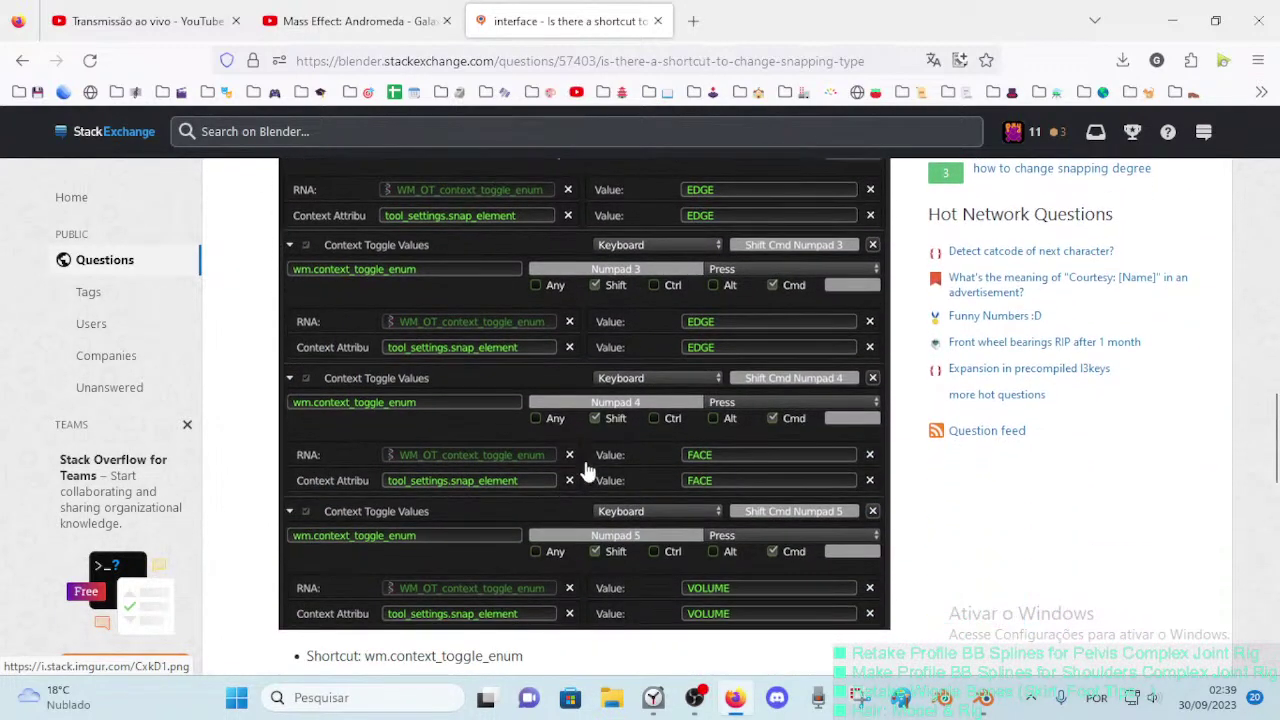
pyautogui.scroll(-6, 590, 480)
pyautogui.scroll(-3, 583, 360)
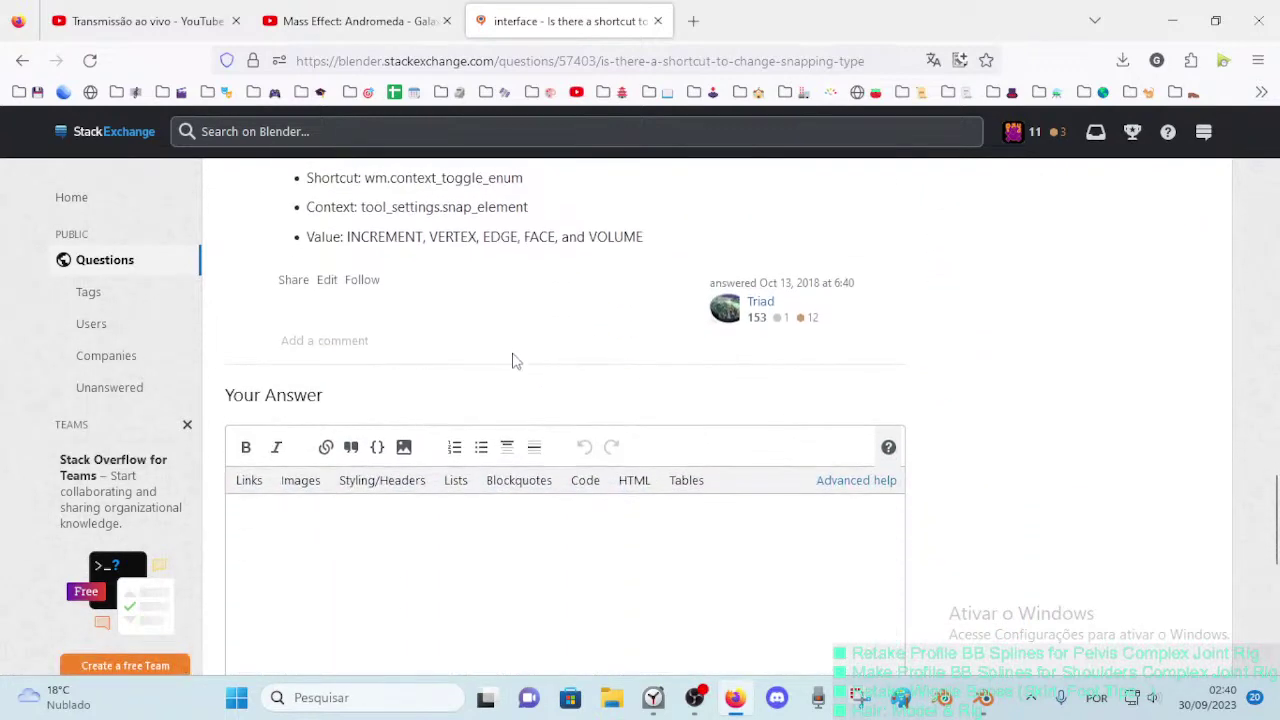
pyautogui.scroll(5, 550, 405)
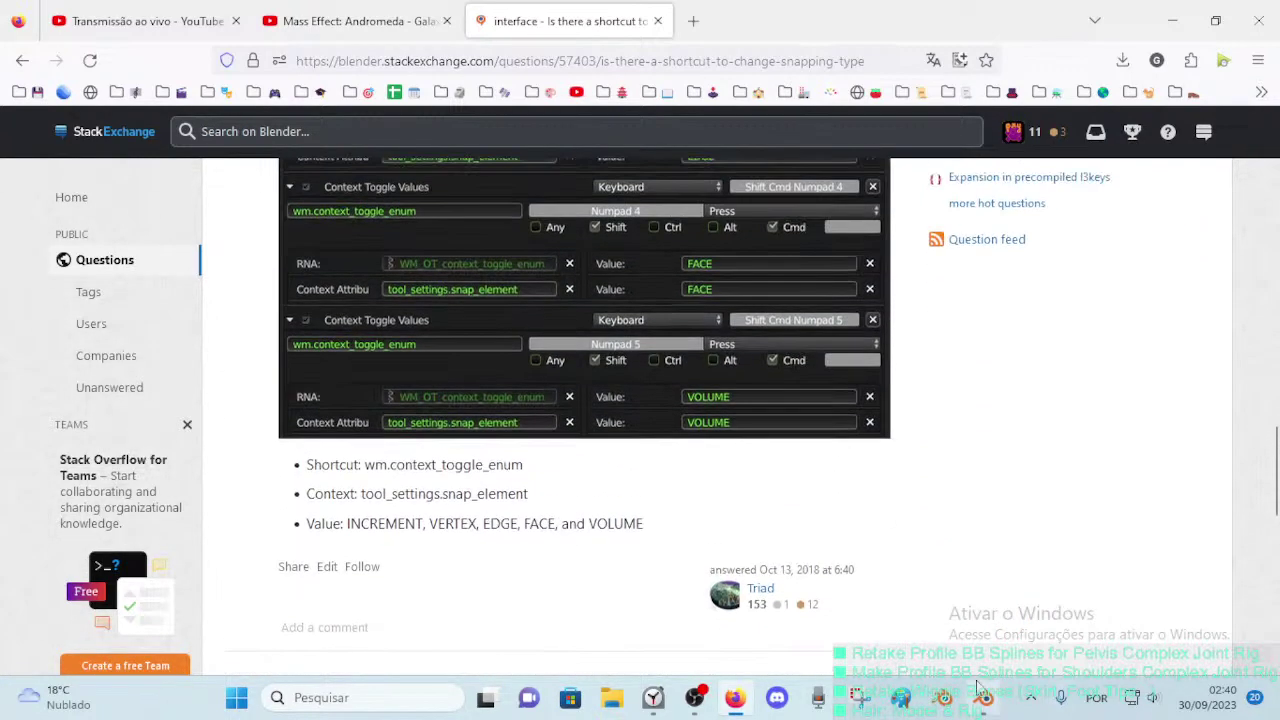
# Step: Back in Blender, save the rig file and turn snapping off
pyautogui.click(988, 704)
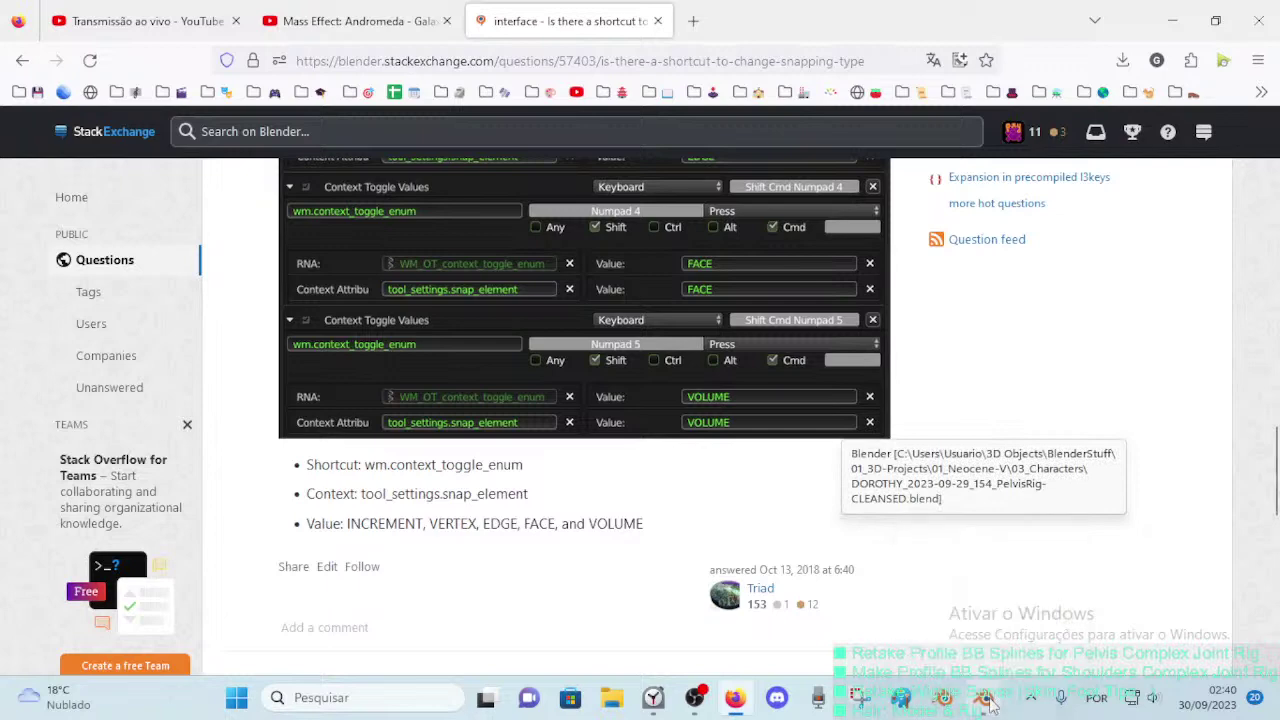
pyautogui.hotkey('ctrl', 's')
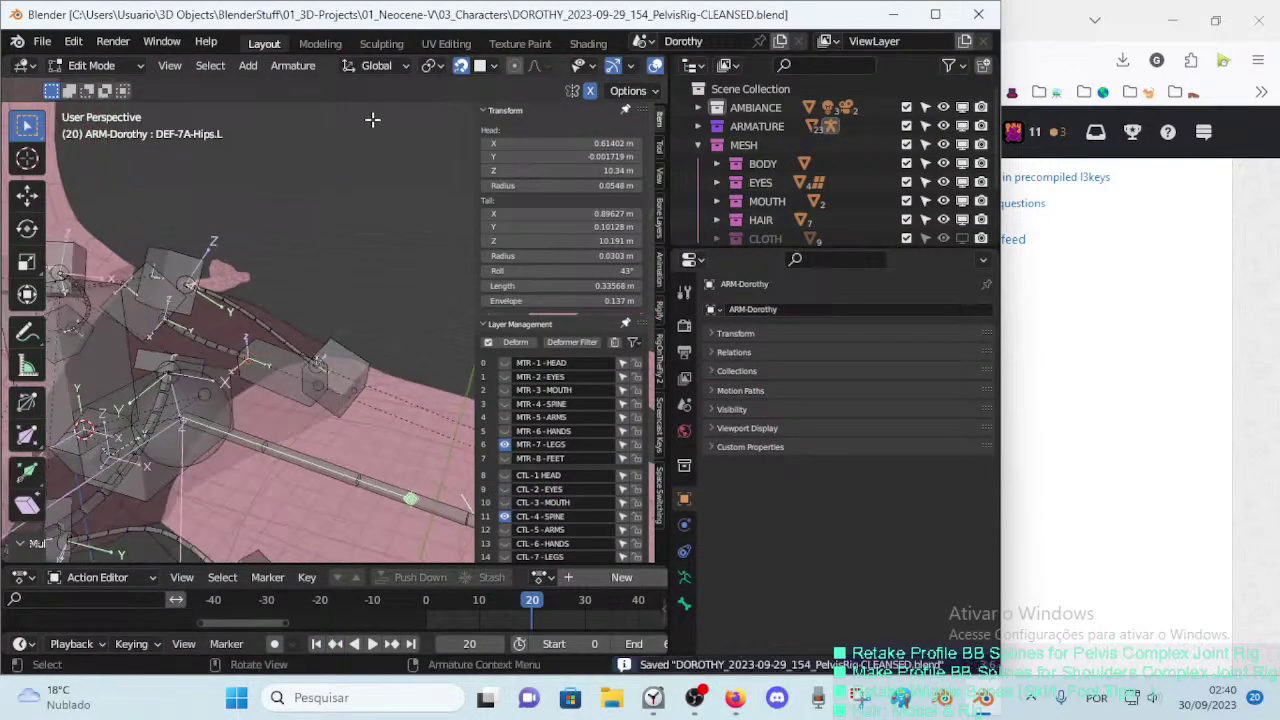
pyautogui.moveTo(371, 120)
pyautogui.mouseDown(button='middle')
pyautogui.moveTo(414, 260)
pyautogui.moveTo(447, 80)
pyautogui.mouseUp(button='middle')
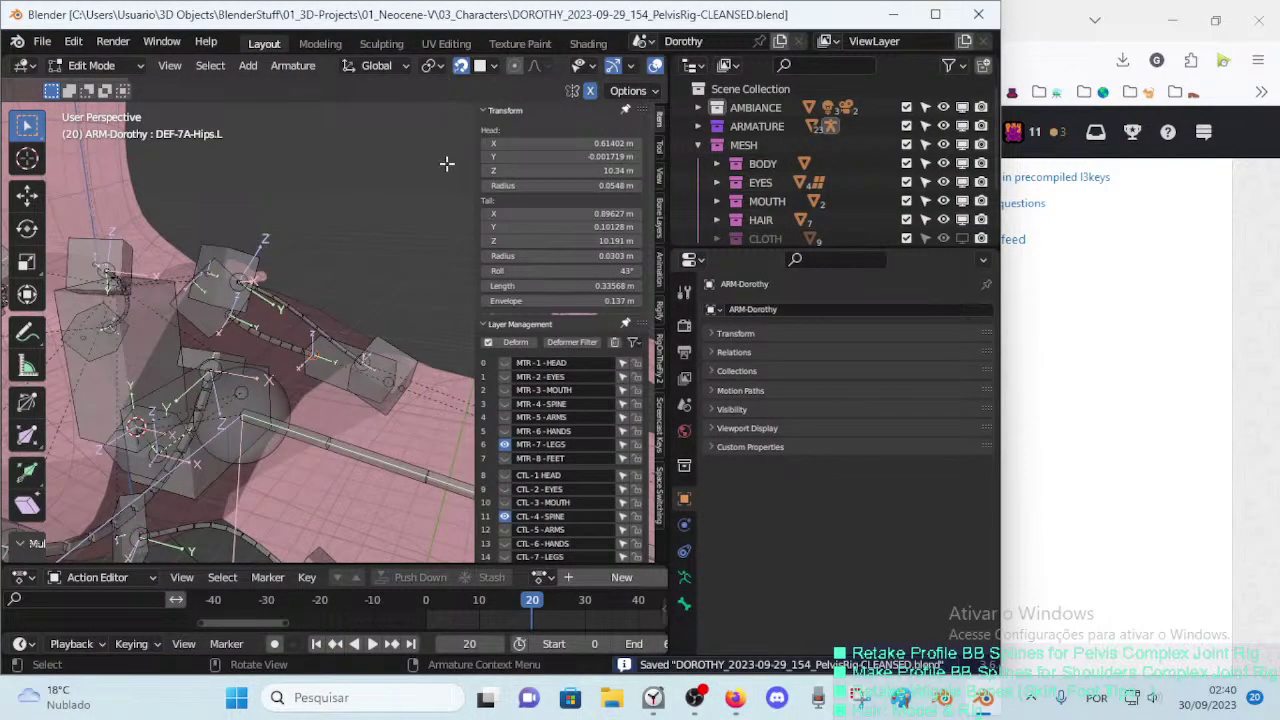
pyautogui.hotkey('shift', 'Tab')
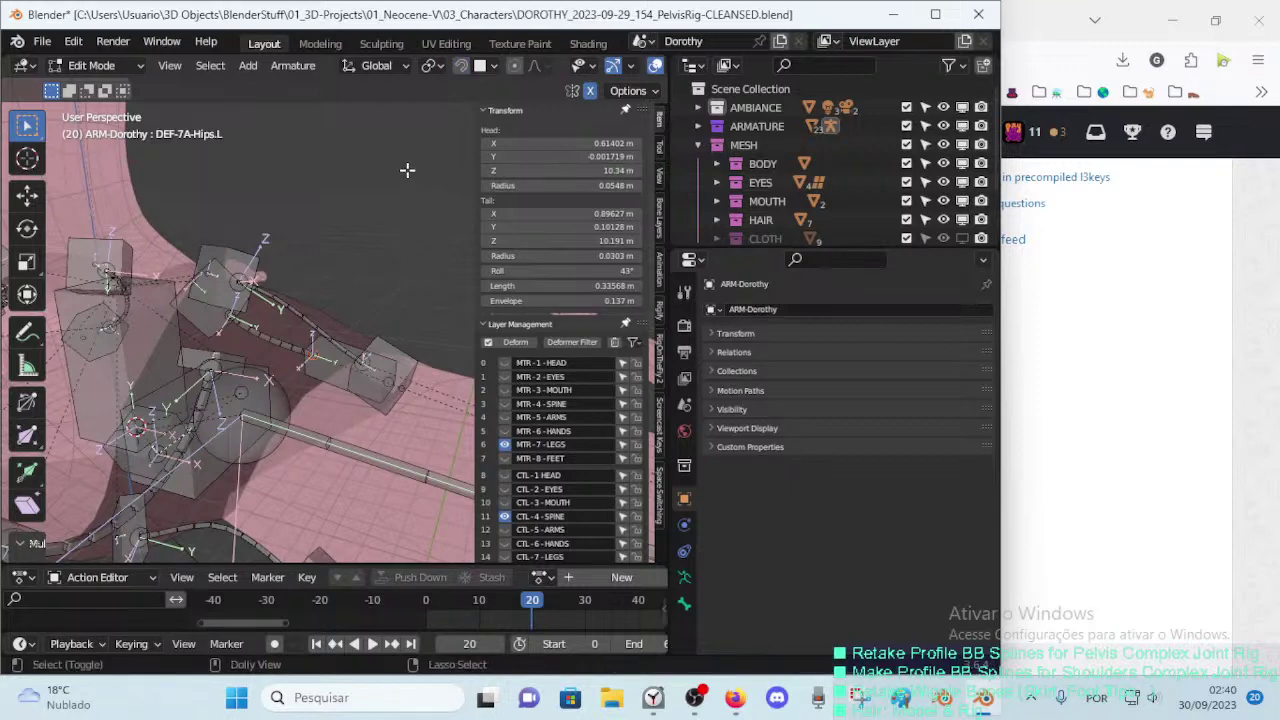
pyautogui.hotkey('ctrl', 'shift', 'Tab')
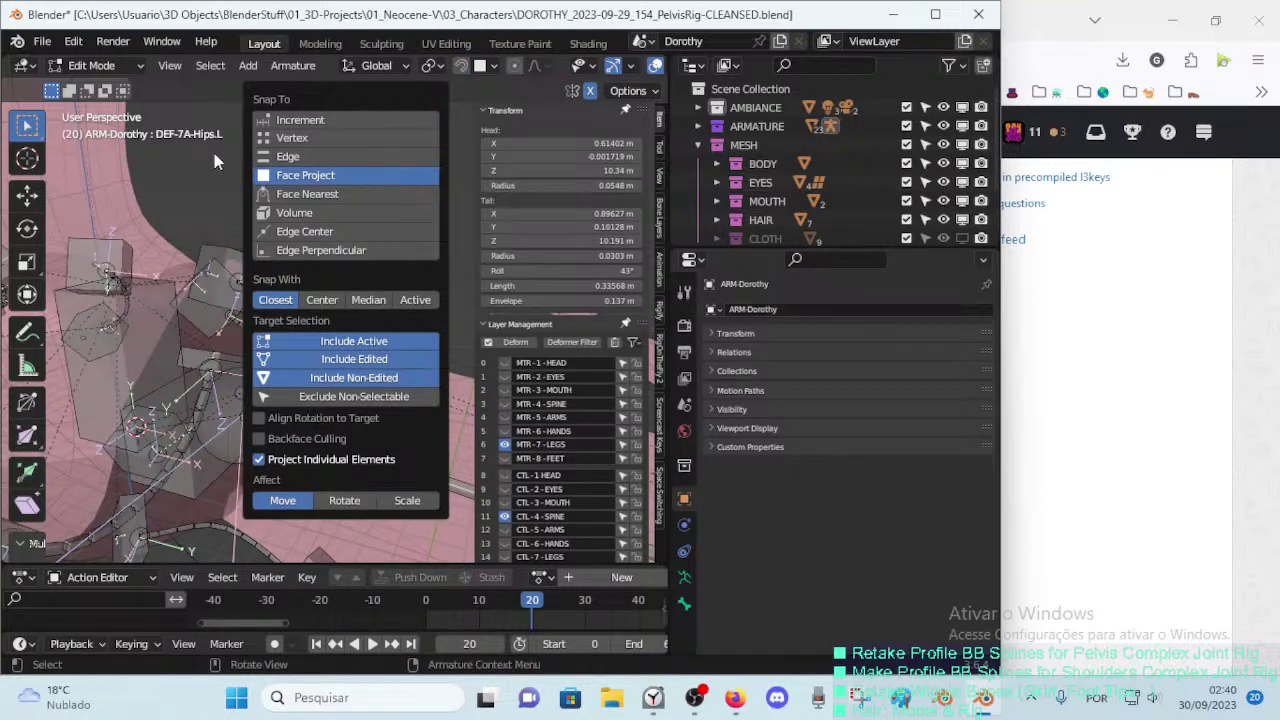
pyautogui.hotkey('ctrl', 'shift', 'Tab')
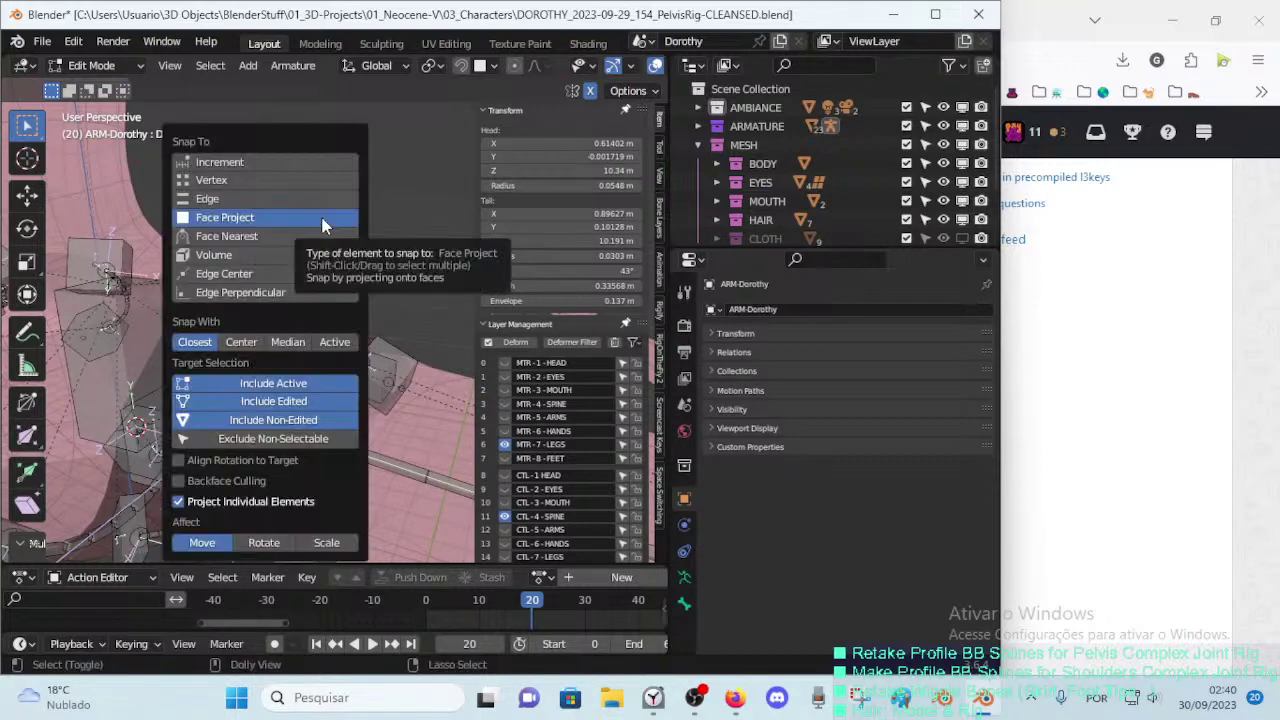
pyautogui.hotkey('ctrl', 'shift', 'Tab')
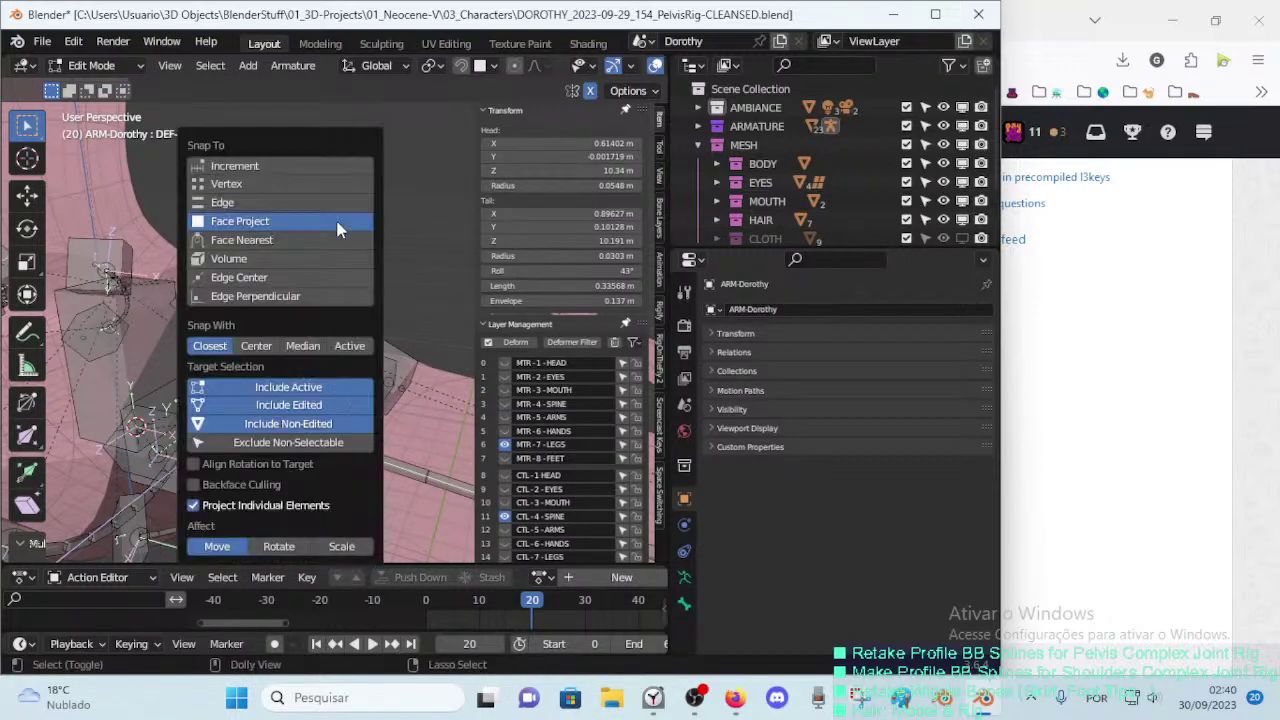
# Step: Inspect the pelvis bones up close while checking the snapping options
pyautogui.moveTo(325, 240); pyautogui.dragTo(366, 257, button='middle')
pyautogui.hotkey('ctrl', 'shift', 'Tab')
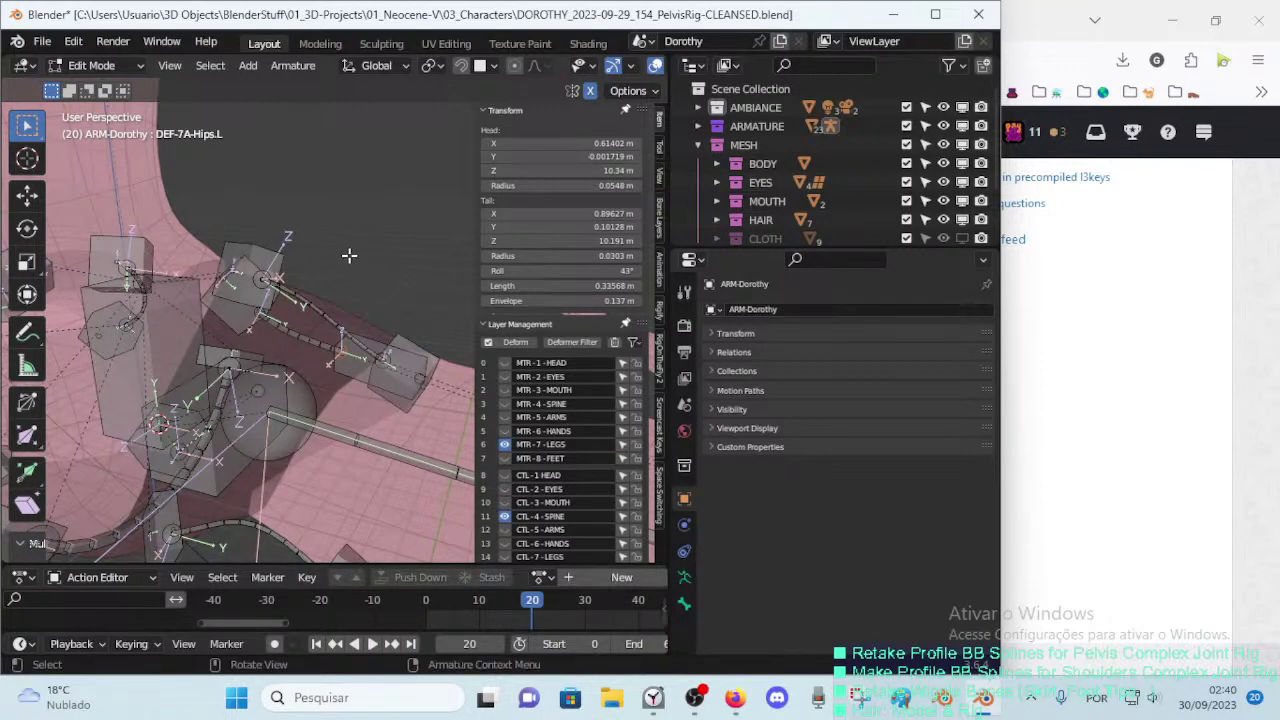
pyautogui.press('ctrl')
pyautogui.keyDown('ctrl'); pyautogui.moveTo(348, 255); pyautogui.dragTo(345, 253, button='middle'); pyautogui.keyUp('ctrl')
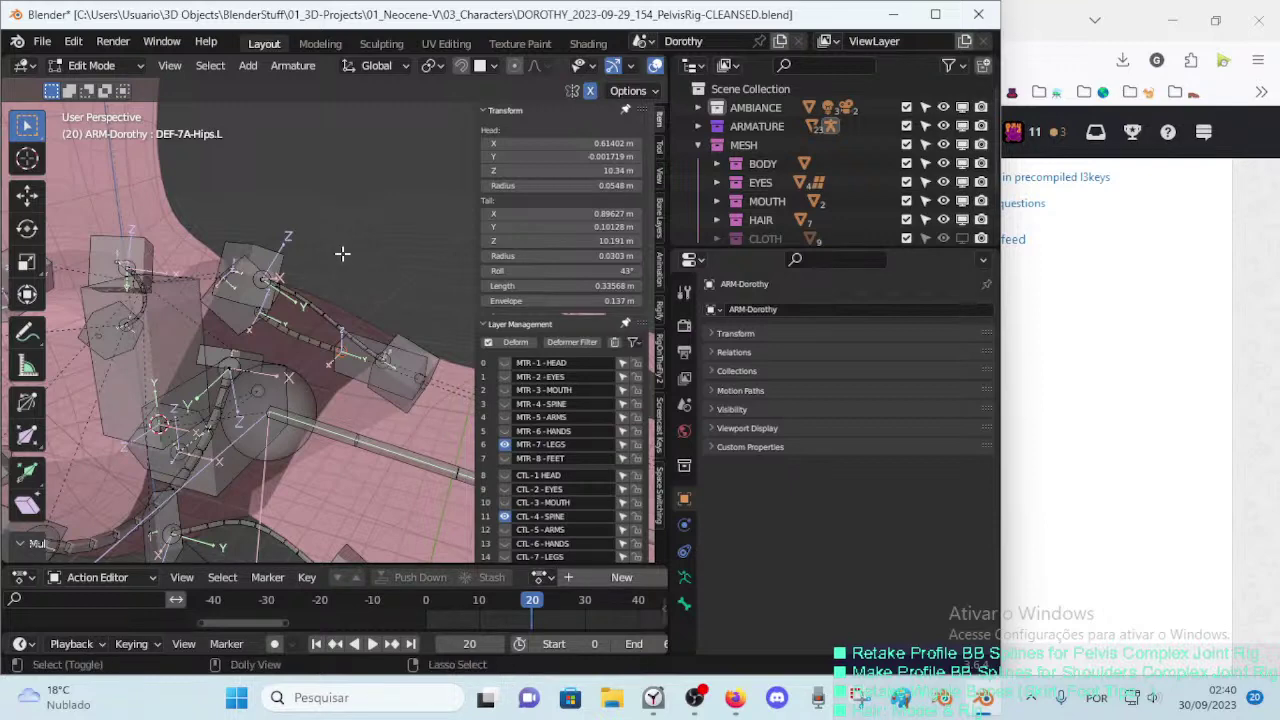
pyautogui.keyDown('ctrl'); pyautogui.moveTo(342, 254); pyautogui.dragTo(342, 254, button='middle'); pyautogui.keyUp('ctrl')
pyautogui.hotkey('ctrl', 'shift', 'Tab')
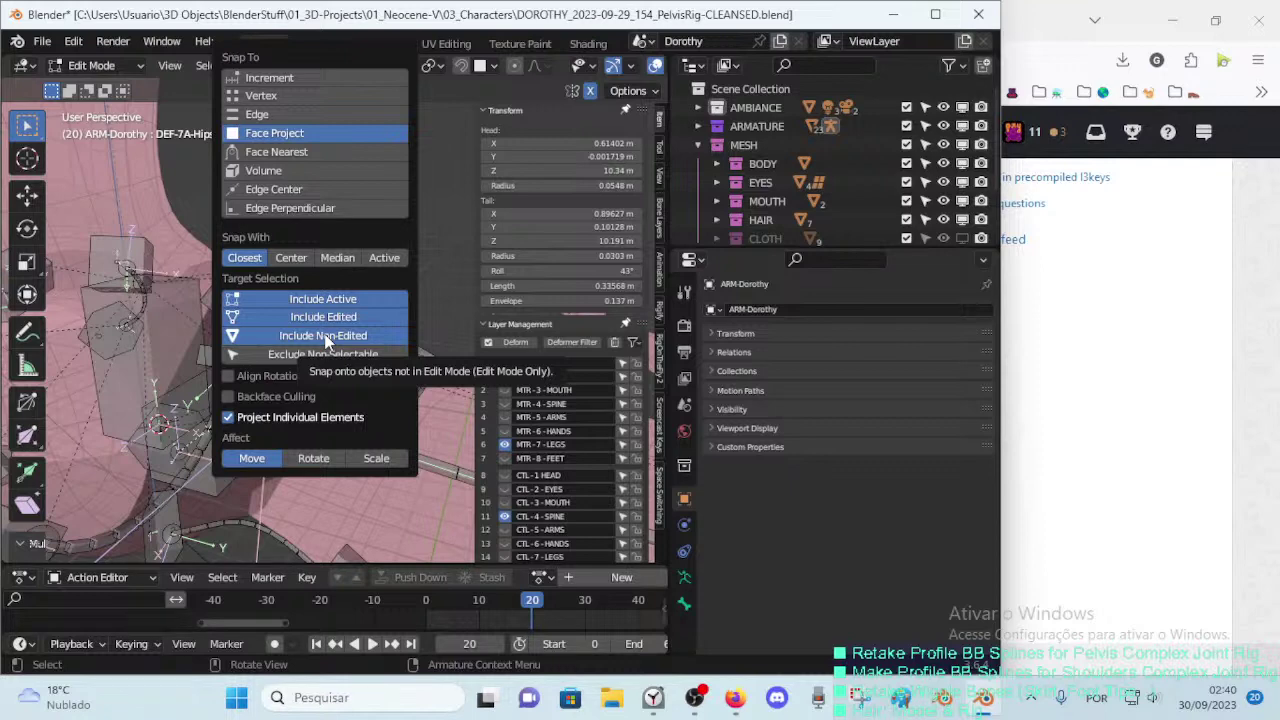
pyautogui.hotkey('shift', 'ctrl', 'Tab')
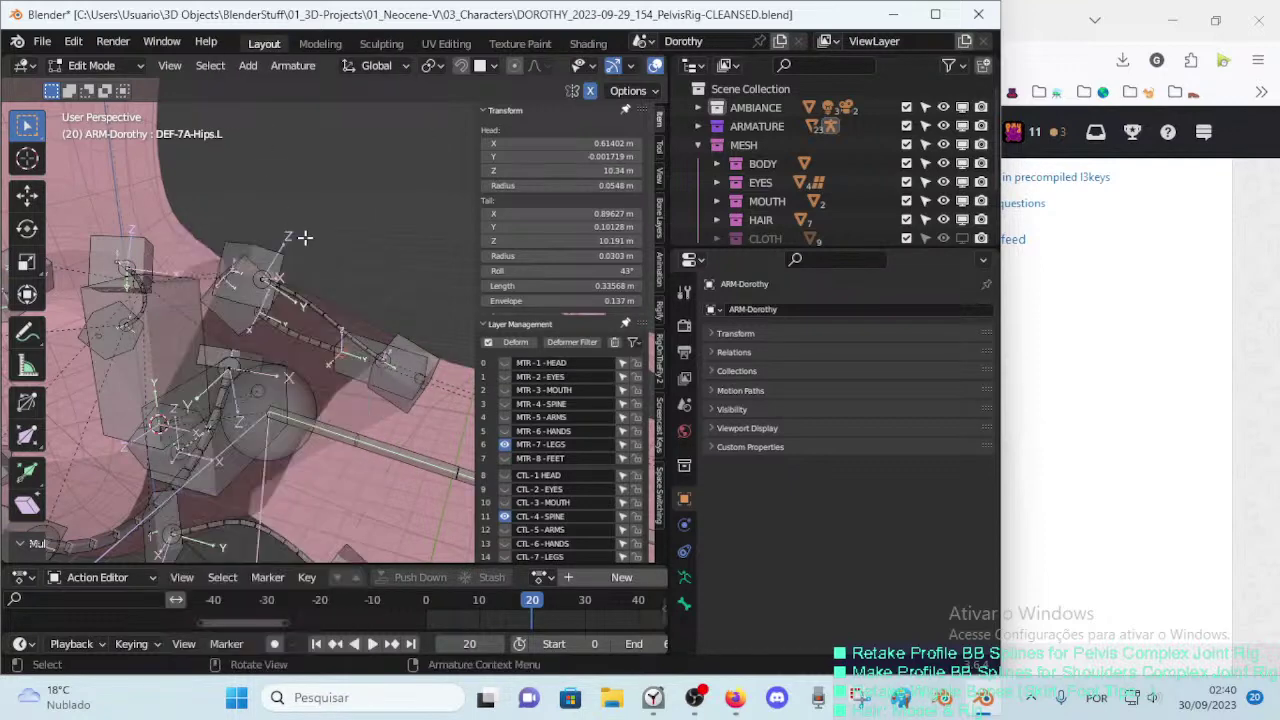
# Step: Change Snap To from Face Project to Vertex and save the rig file
pyautogui.hotkey('shift', 'ctrl', 'Tab')
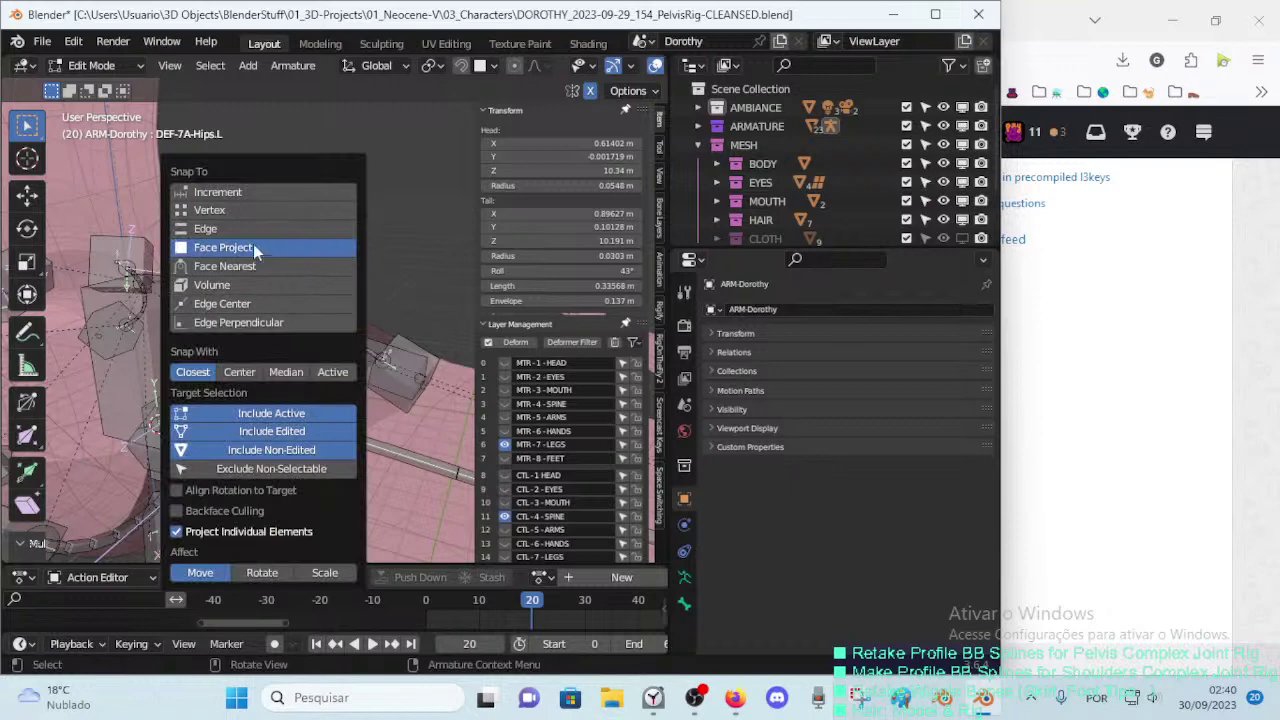
pyautogui.click(240, 210)
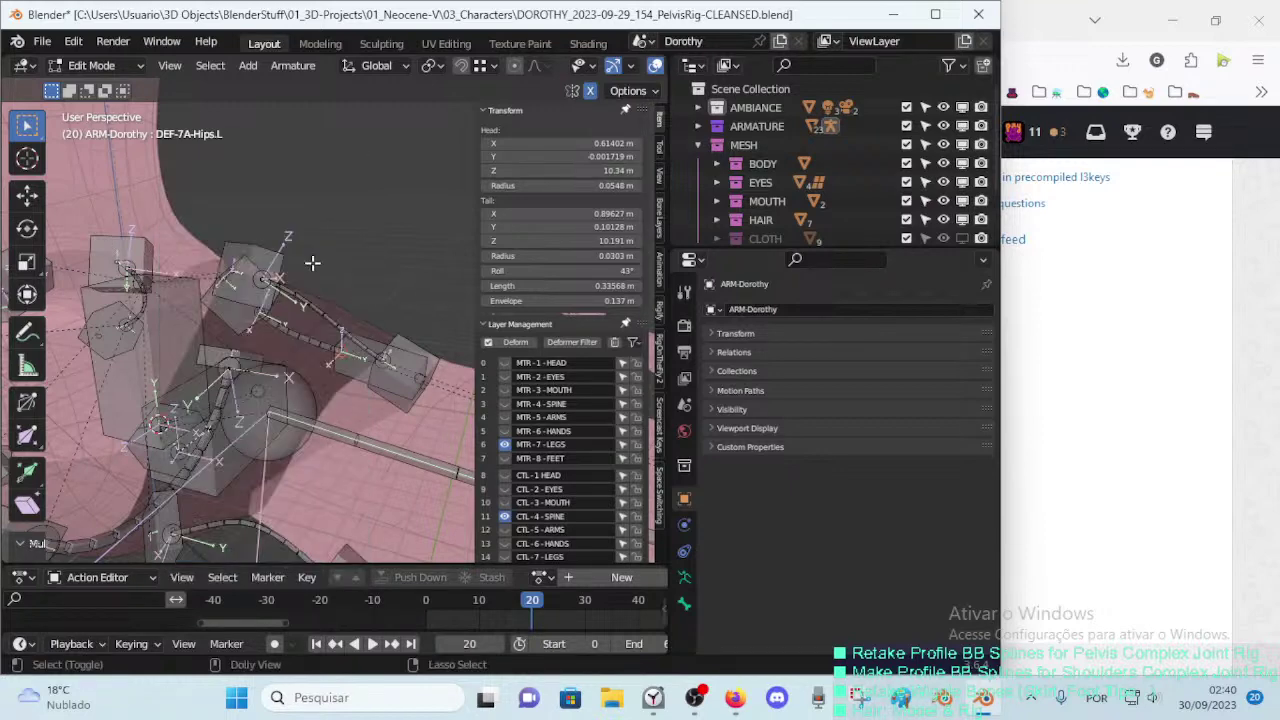
pyautogui.hotkey('shift', 'ctrl', 'Tab')
pyautogui.hotkey('shift', 'ctrl', 'Tab')
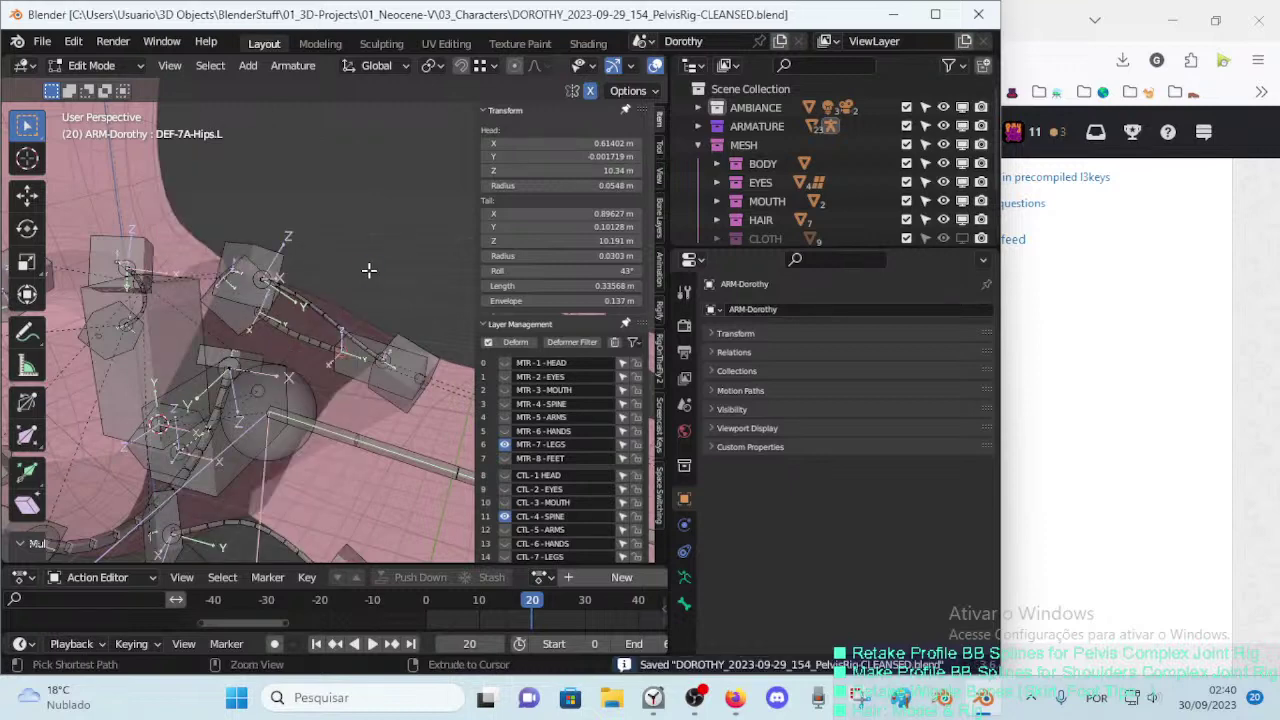
pyautogui.hotkey('ctrl', 's')
pyautogui.hotkey('shift', 'ctrl', 'Tab')
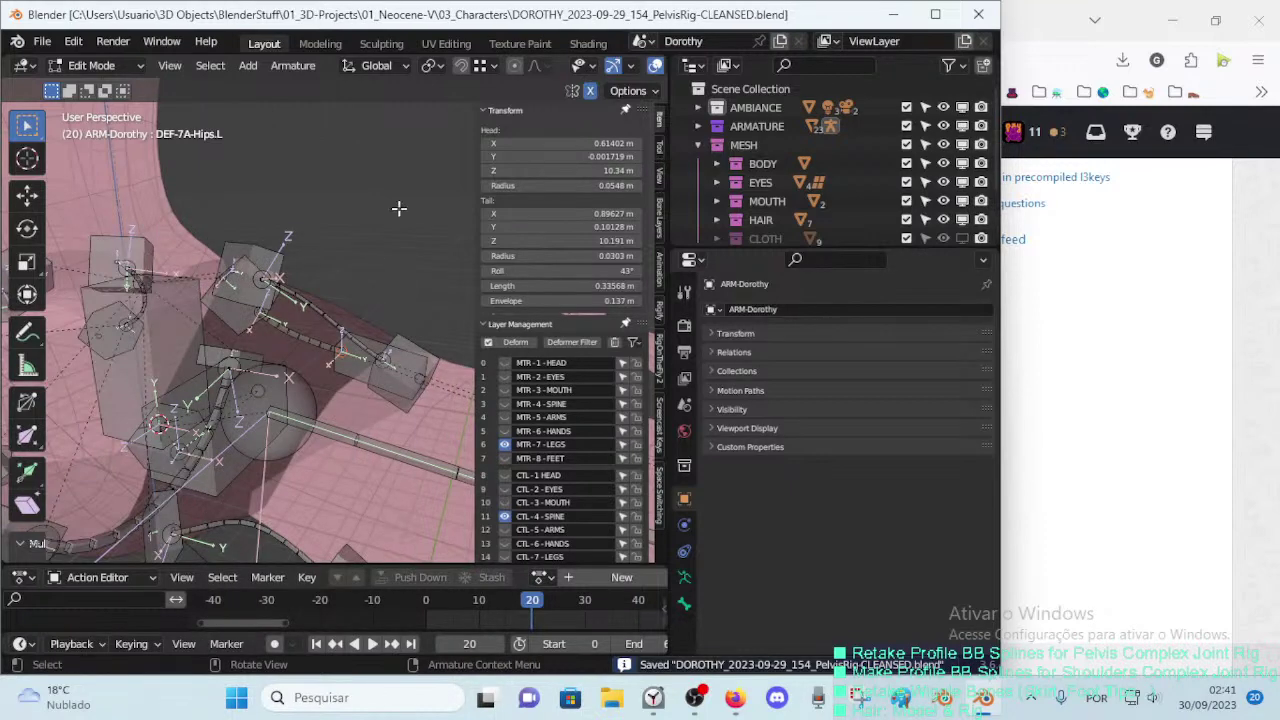
pyautogui.click(1033, 8)
# Step: Open the My Blender spreadsheet from the bookmarked reference-links folder in a new tab
pyautogui.click(693, 20)
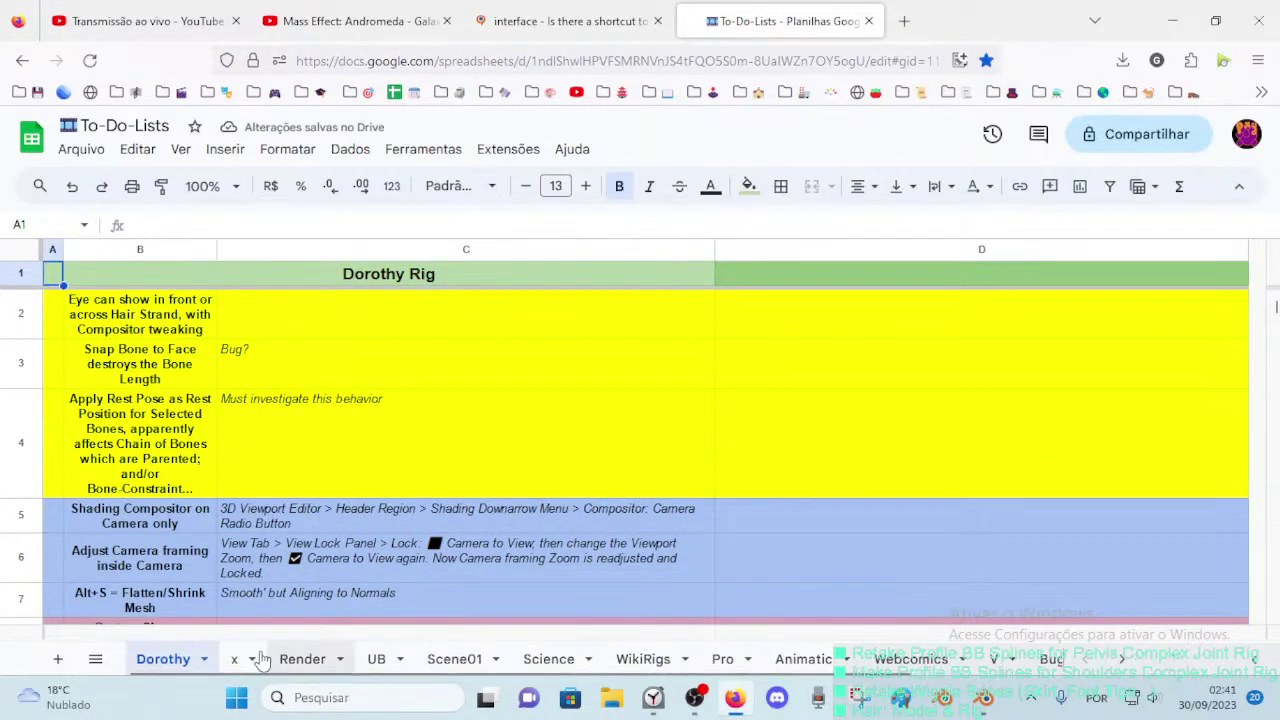
pyautogui.click(238, 659)
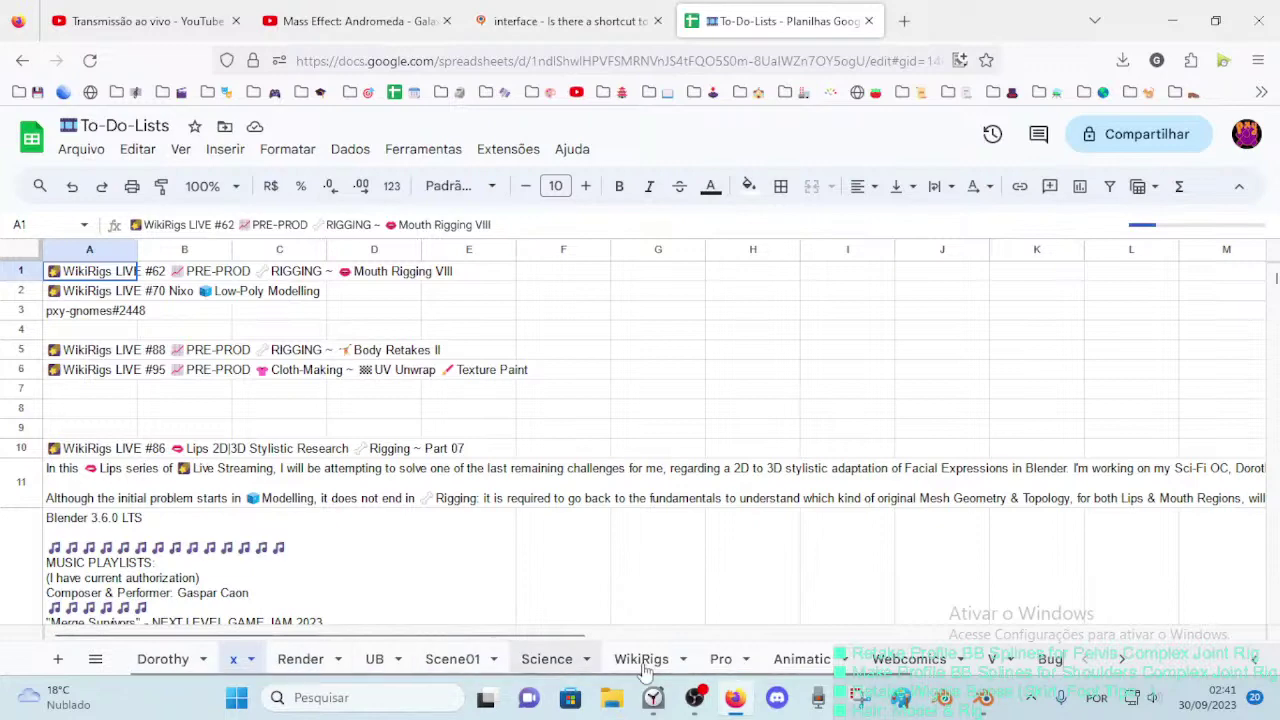
pyautogui.click(437, 92)
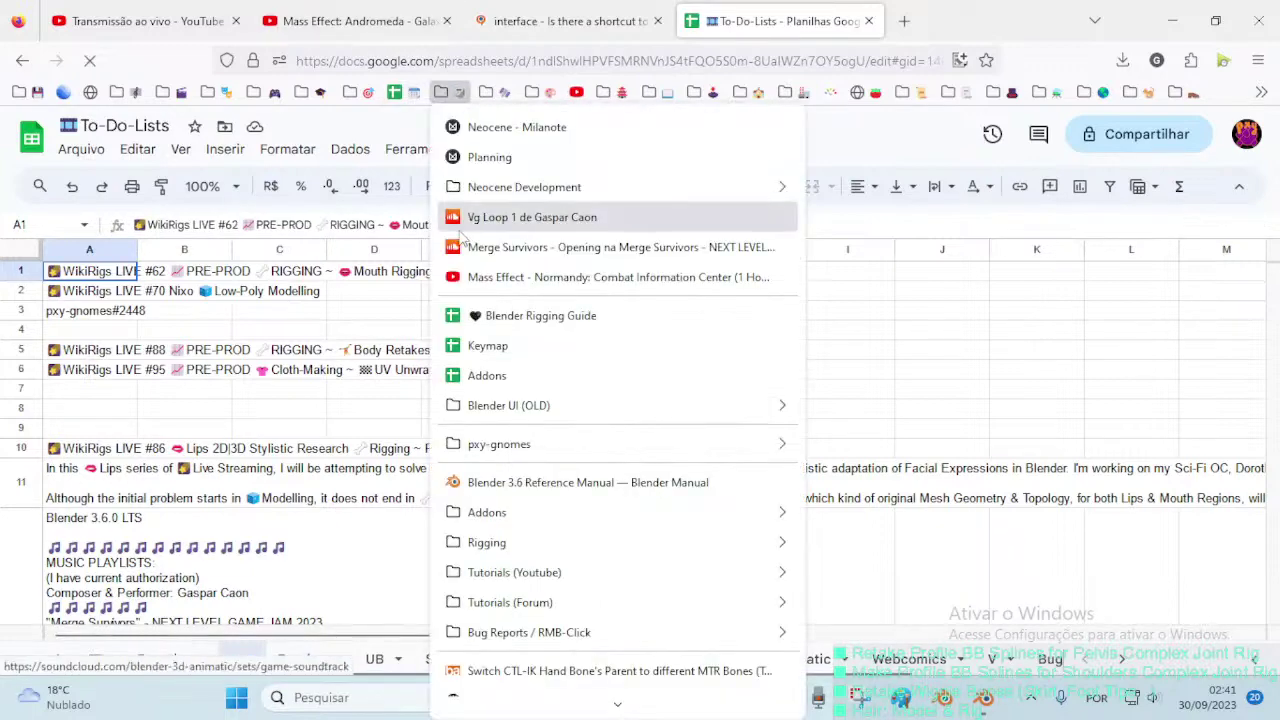
pyautogui.click(497, 343)
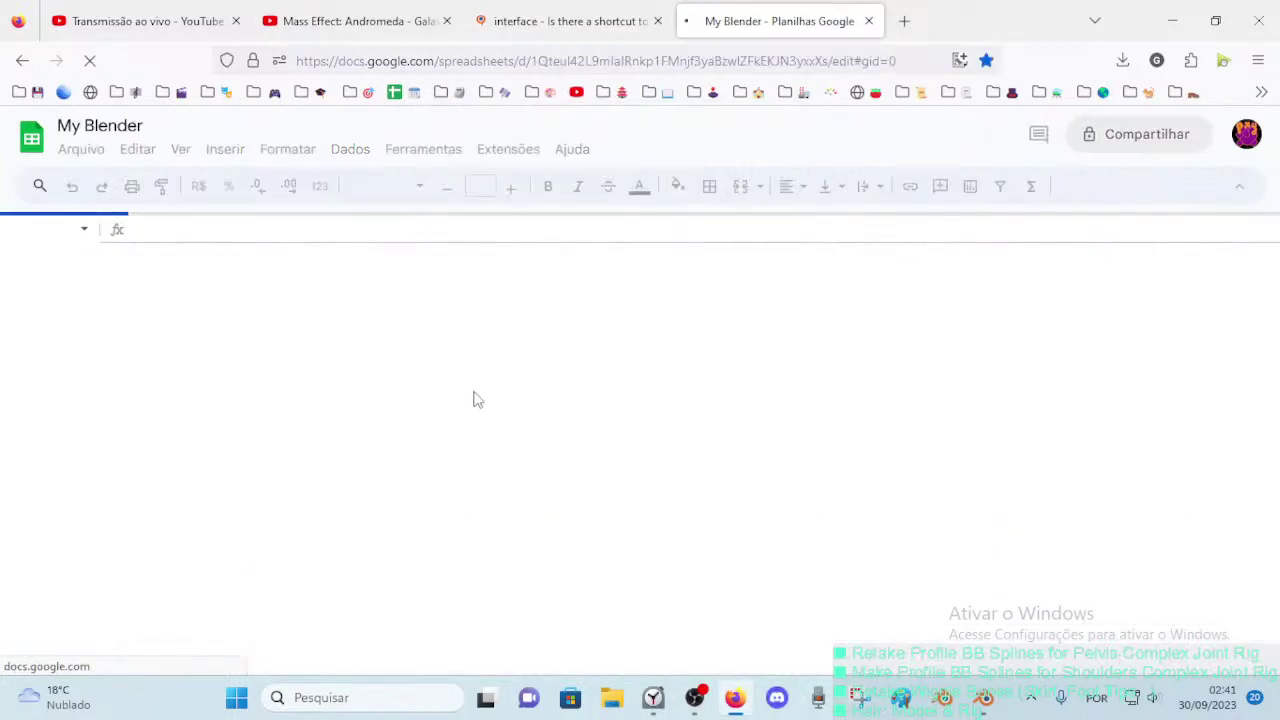
pyautogui.scroll(-2, 392, 410)
pyautogui.scroll(-5, 300, 415)
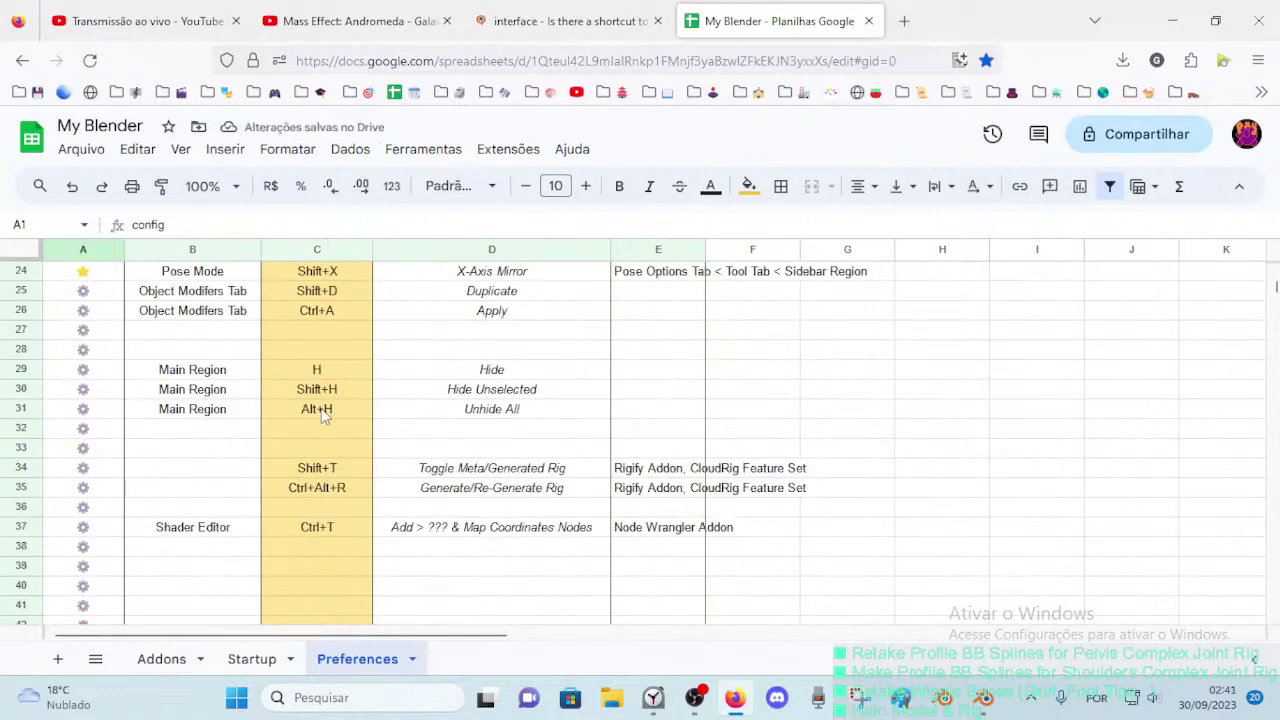
pyautogui.scroll(-2, 200, 420)
pyautogui.scroll(4, 150, 460)
pyautogui.scroll(-3, 115, 505)
# Step: Copy the gear icon from A40 into B40, then clear B40 again
pyautogui.click(100, 476)
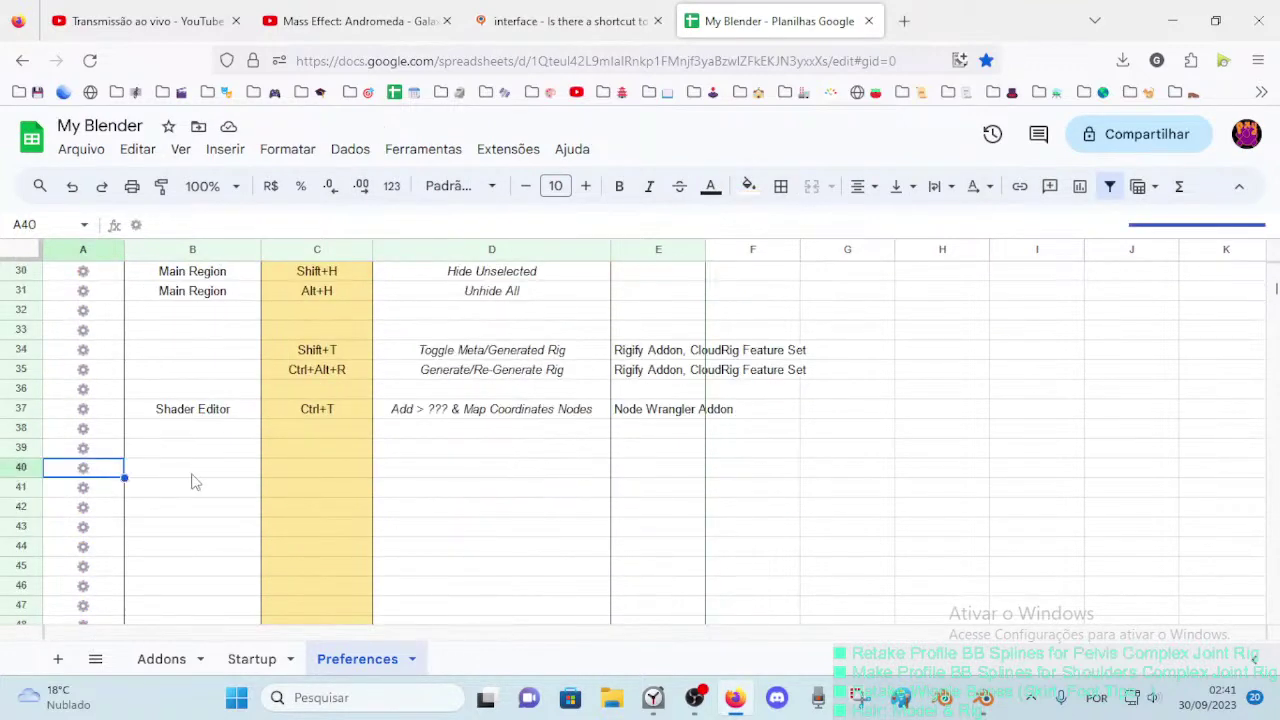
pyautogui.hotkey('ctrl', 'c')
pyautogui.click(195, 472)
pyautogui.hotkey('ctrl', 'v')
pyautogui.press('Delete')
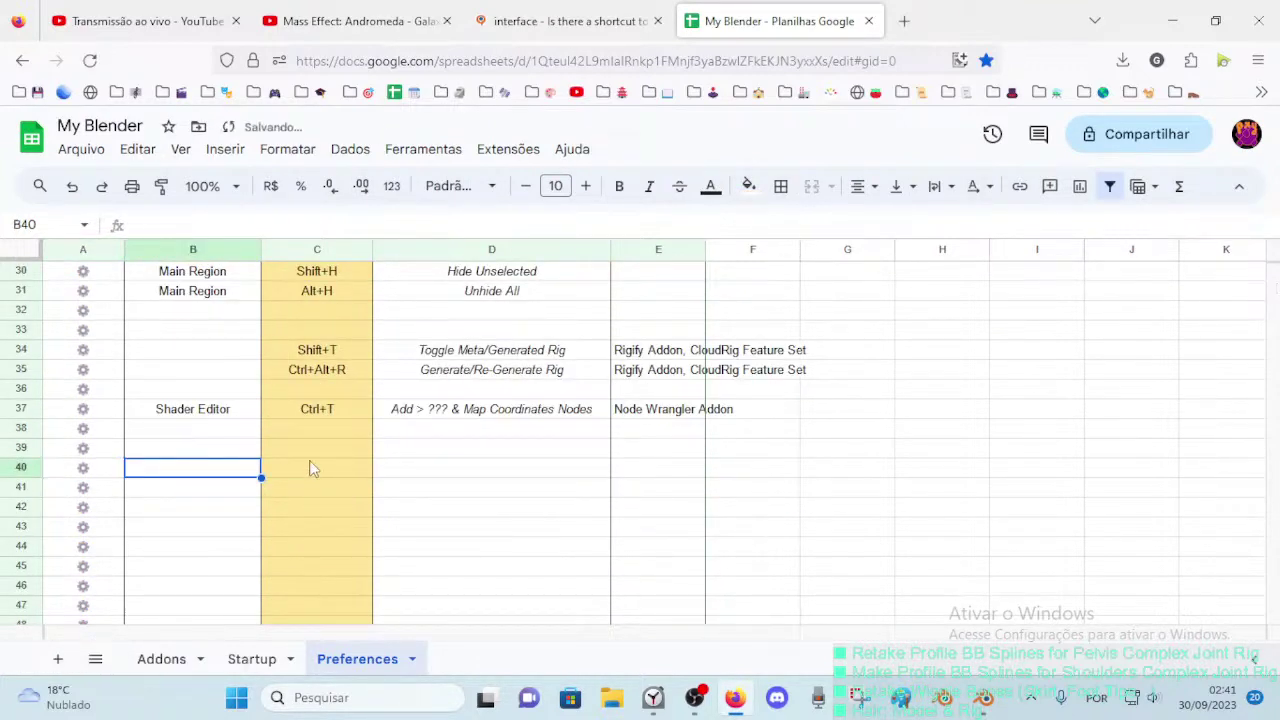
# Step: Enter Ctrl+Shift+Tab as the key combination in cell C40
pyautogui.press('Tab')
pyautogui.press('Tab')
pyautogui.write('Ct')
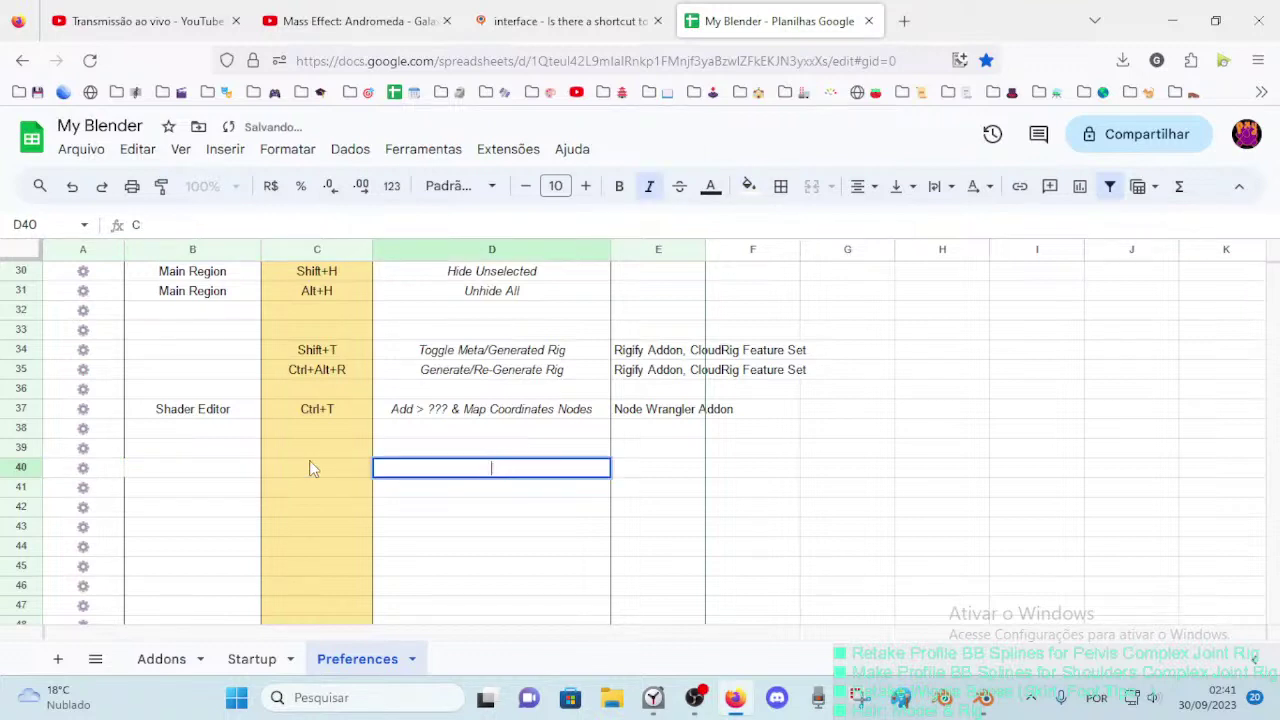
pyautogui.click(310, 469)
pyautogui.write('Ct')
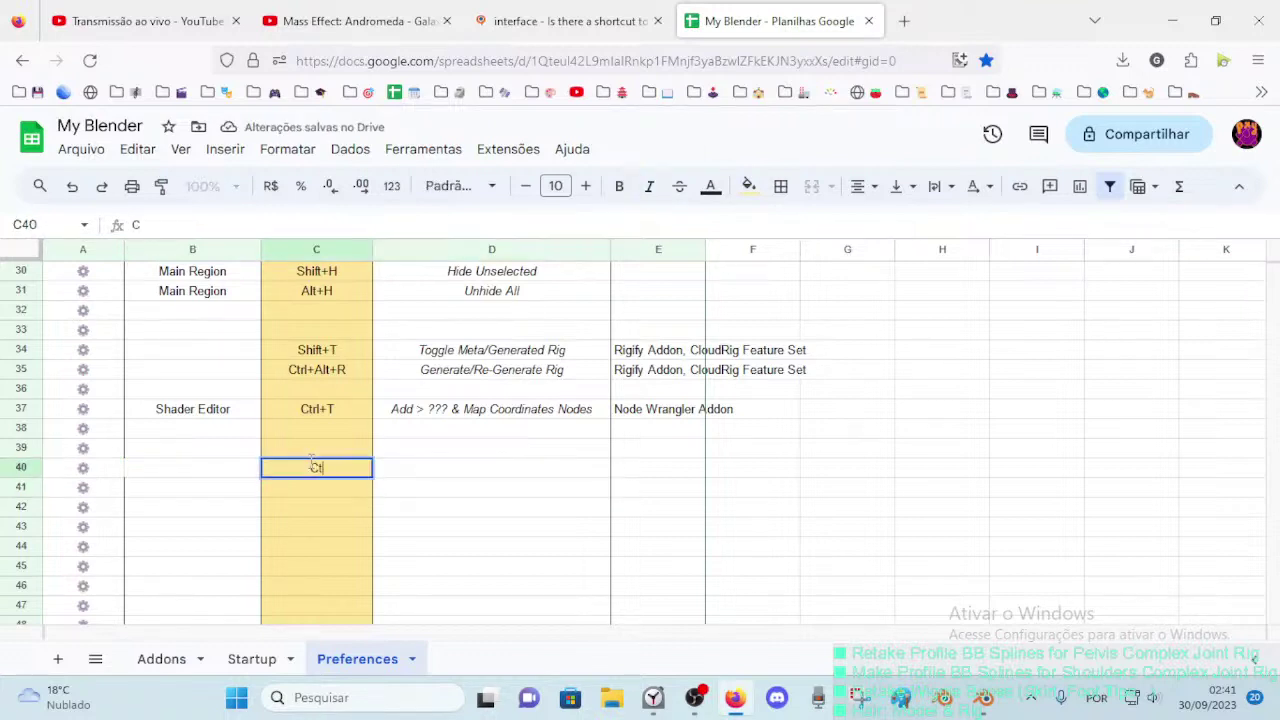
pyautogui.write('rl+Shif')
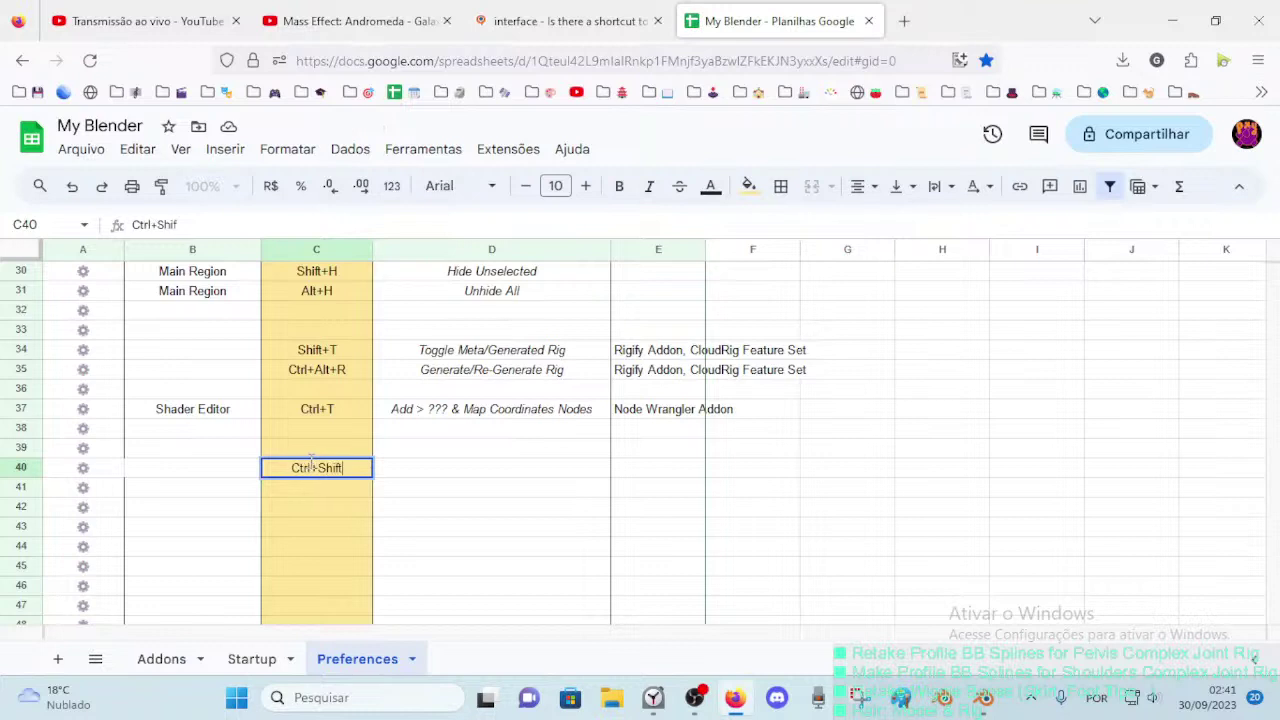
pyautogui.write('t+ta')
pyautogui.press('Return')
pyautogui.press('Up')
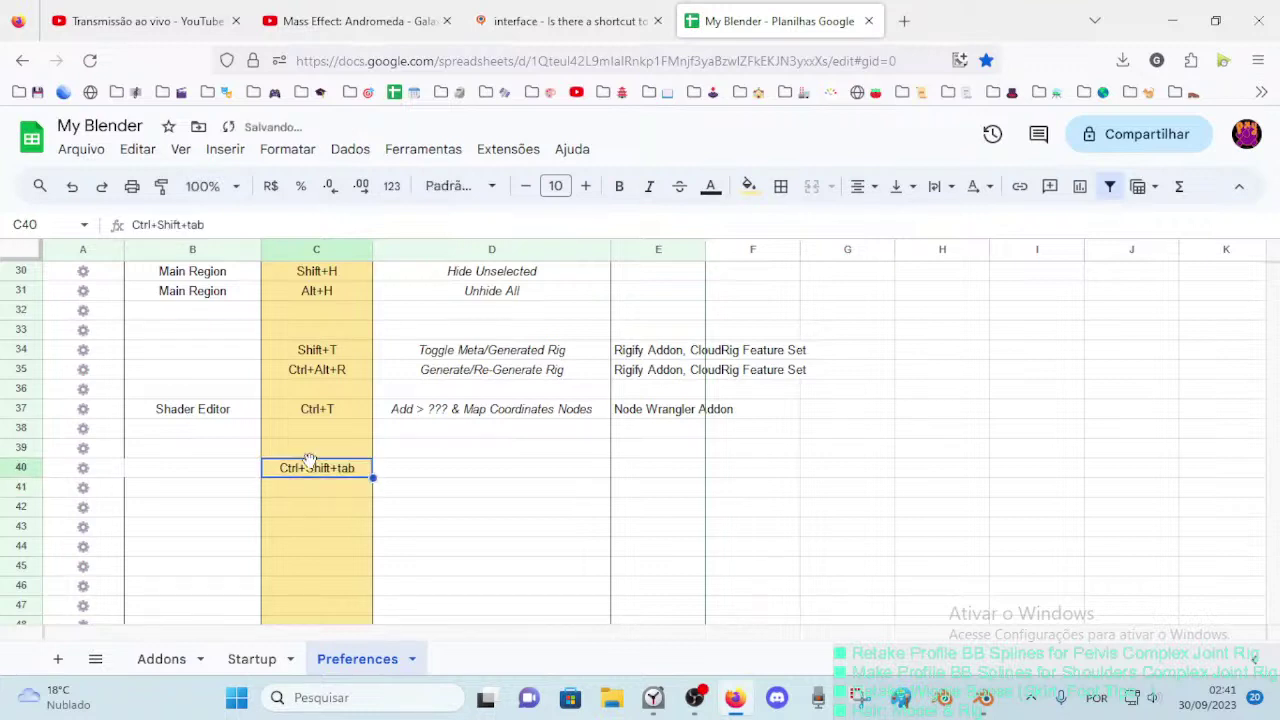
pyautogui.press('Return')
pyautogui.press('BackSpace')
pyautogui.press('BackSpace')
pyautogui.write('Tab')
pyautogui.press('Tab')
# Step: Describe the C40 shortcut as 'Snapping change' in cell D40
pyautogui.write('S')
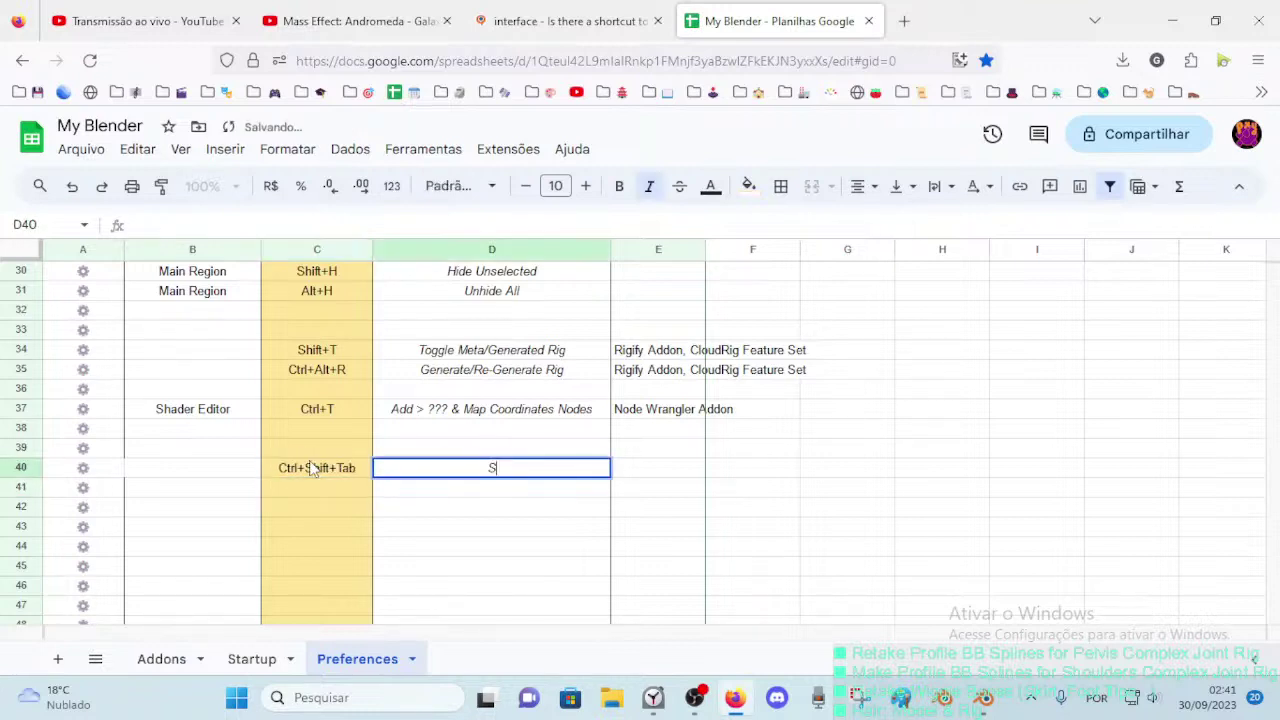
pyautogui.write('napping tog')
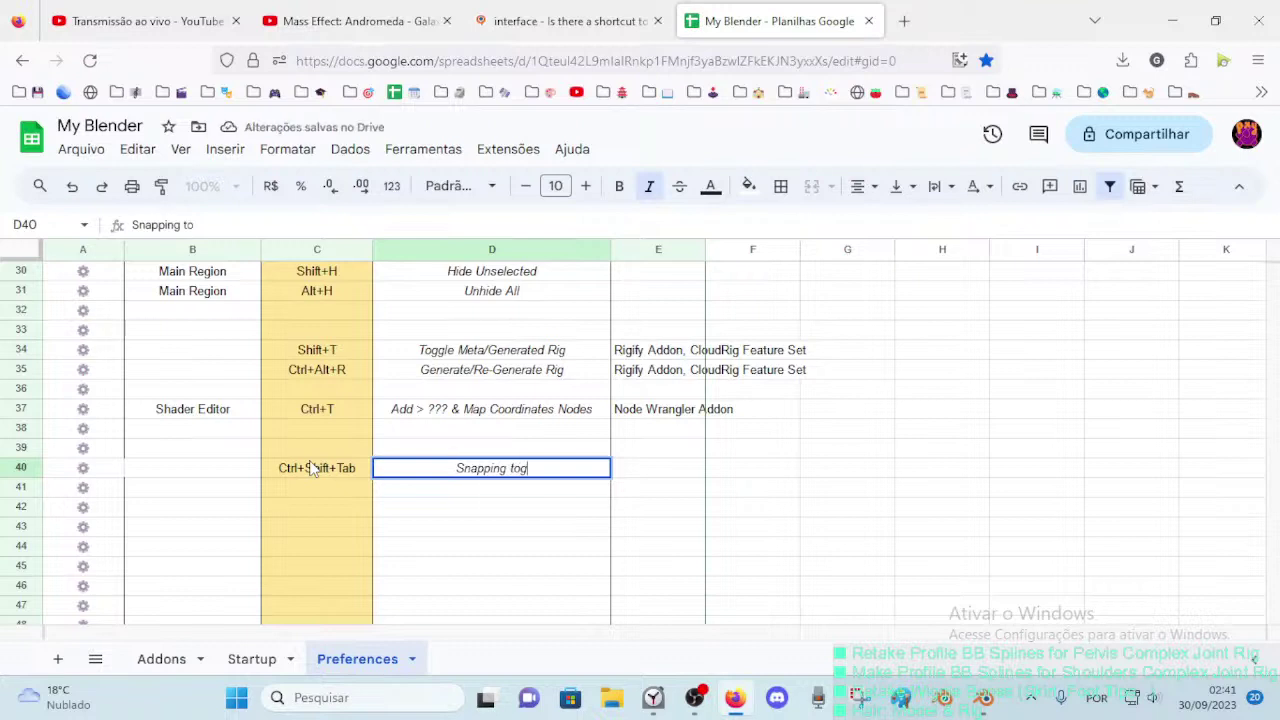
pyautogui.press('BackSpace')
pyautogui.press('BackSpace')
pyautogui.press('BackSpace')
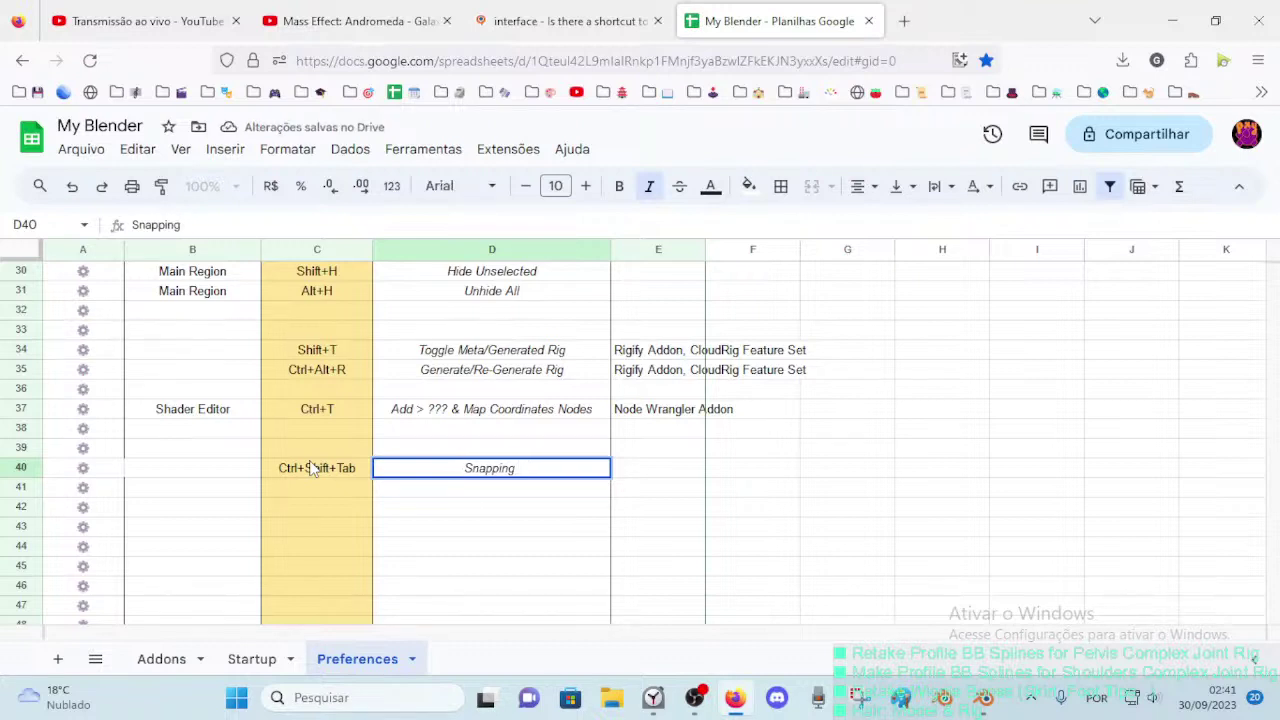
pyautogui.write('indic')
pyautogui.press('BackSpace')
pyautogui.press('BackSpace')
pyautogui.press('BackSpace')
pyautogui.press('BackSpace')
pyautogui.press('BackSpace')
pyautogui.write('c')
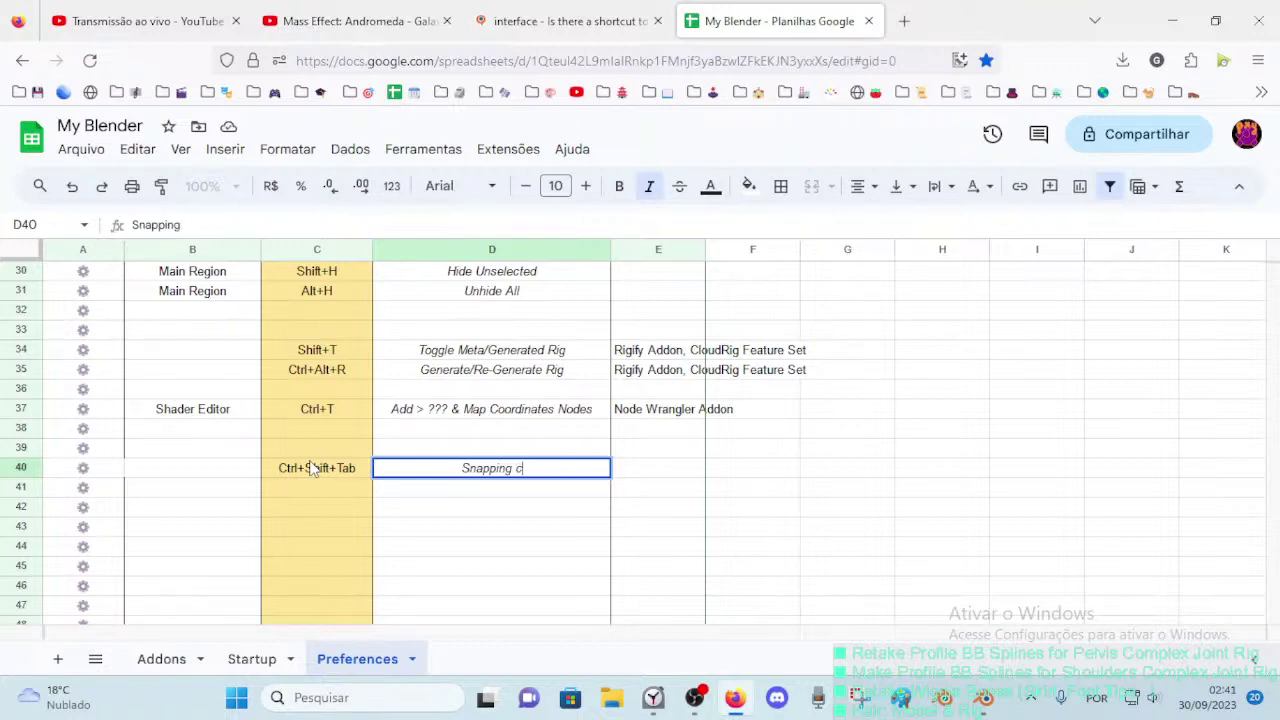
pyautogui.write('hange')
pyautogui.press('Return')
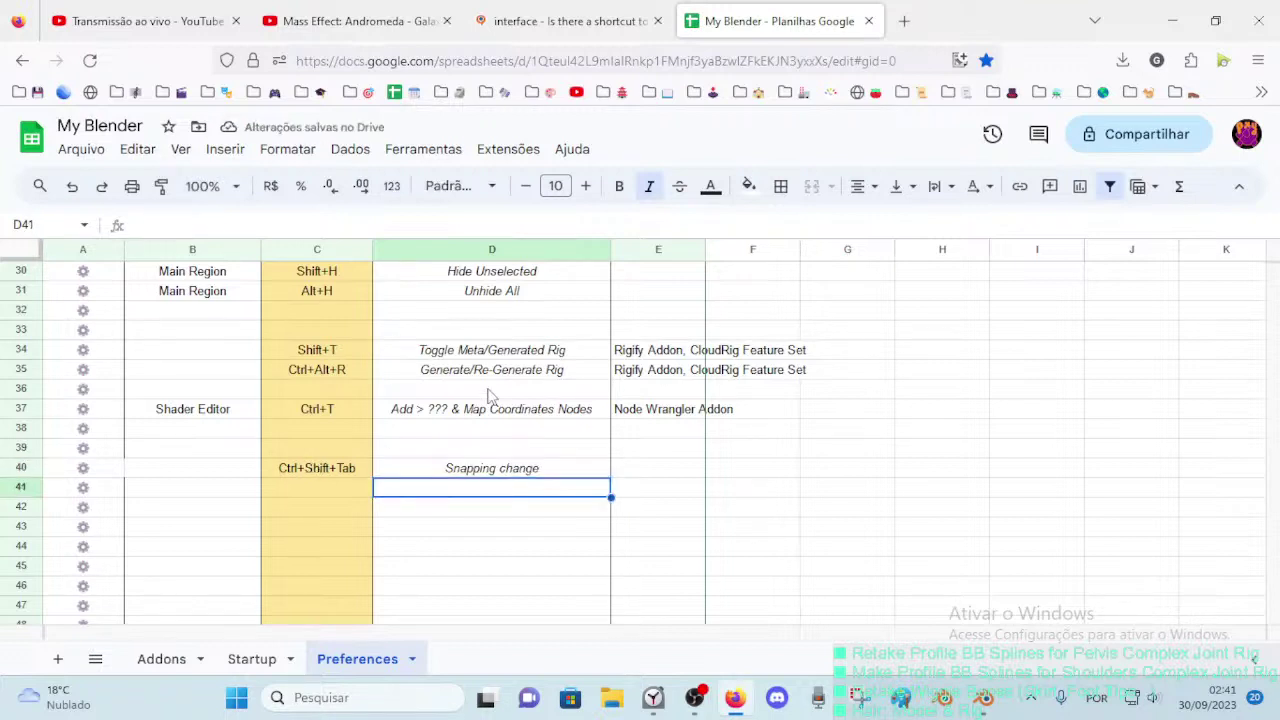
# Step: Copy the star icon from A24 and paste it into cell A41
pyautogui.click(134, 489)
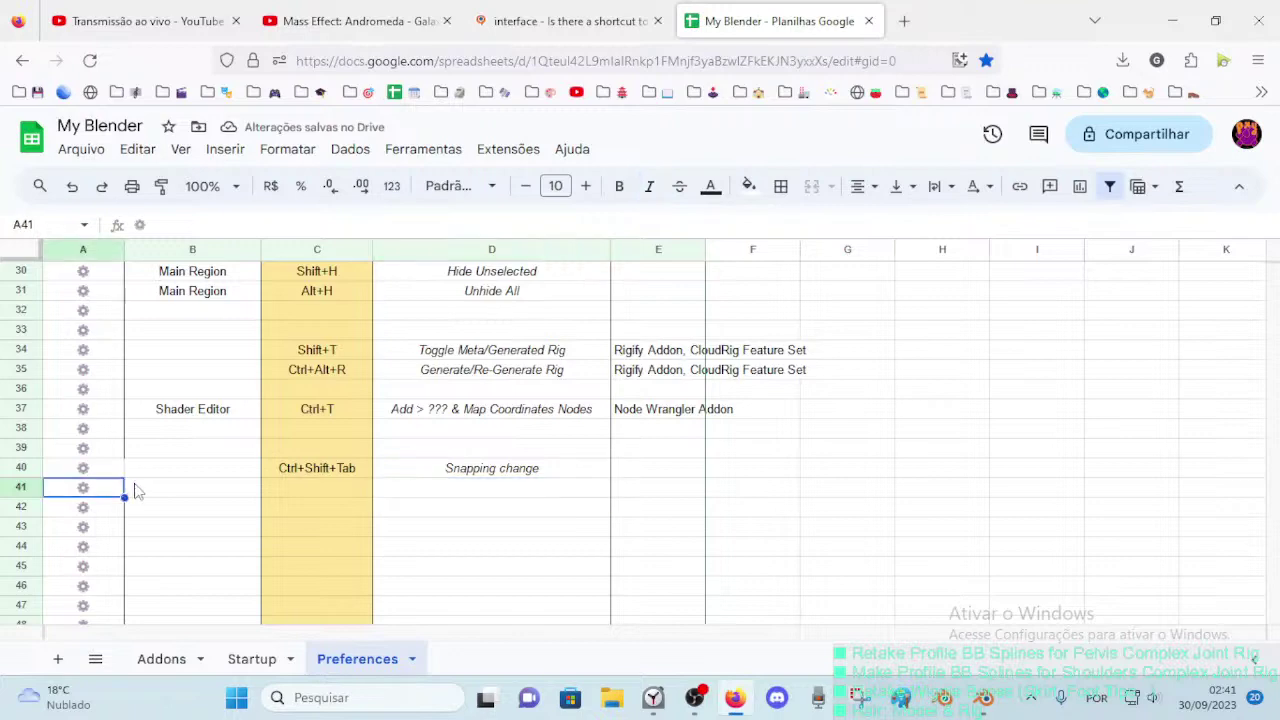
pyautogui.moveTo(148, 486)
pyautogui.mouseDown()
pyautogui.moveTo(97, 466)
pyautogui.moveTo(154, 514)
pyautogui.mouseUp()
pyautogui.click(97, 488)
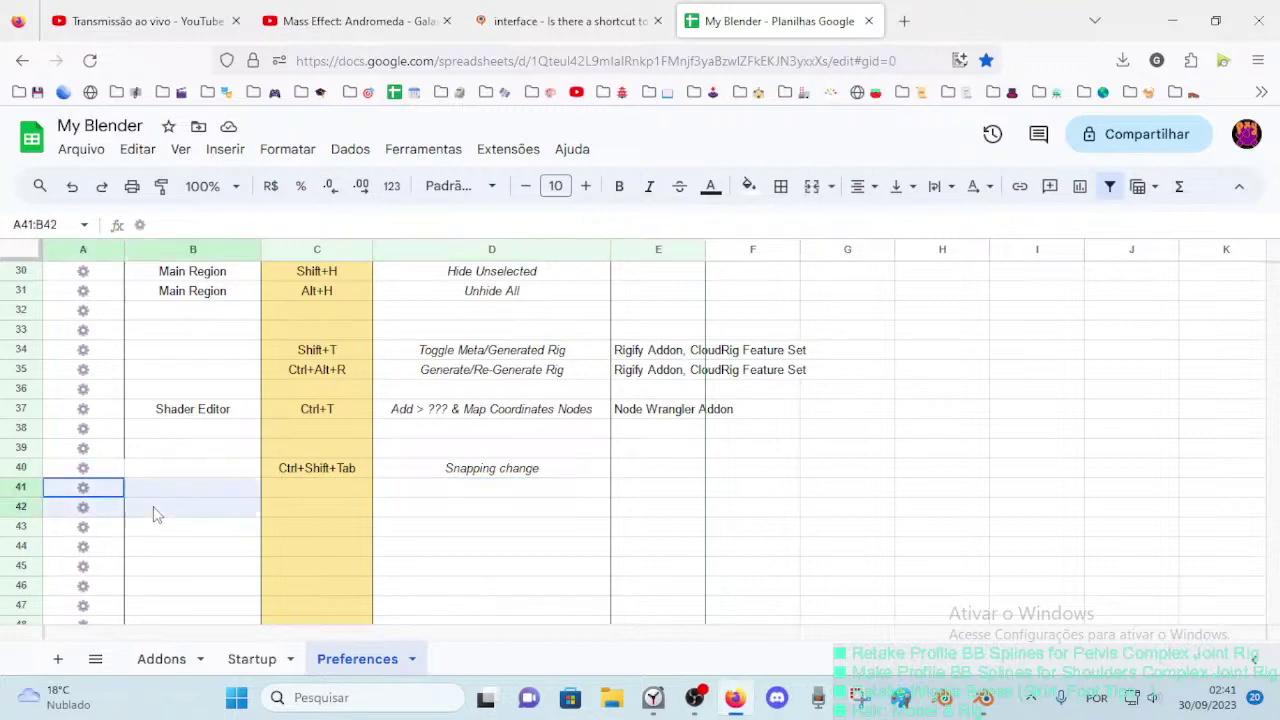
pyautogui.click(178, 510)
pyautogui.scroll(5, 158, 375)
pyautogui.scroll(3, 158, 375)
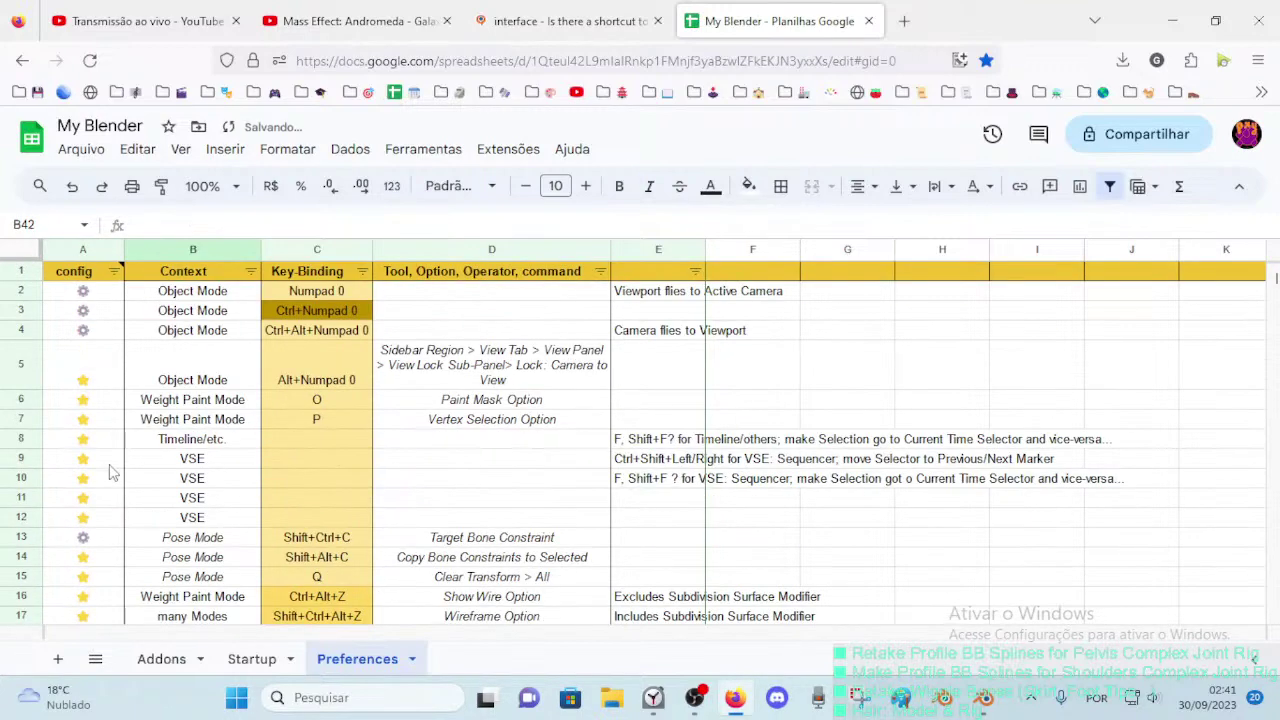
pyautogui.scroll(-3, 93, 499)
pyautogui.click(93, 503)
pyautogui.scroll(-3, 120, 505)
pyautogui.scroll(-2, 150, 505)
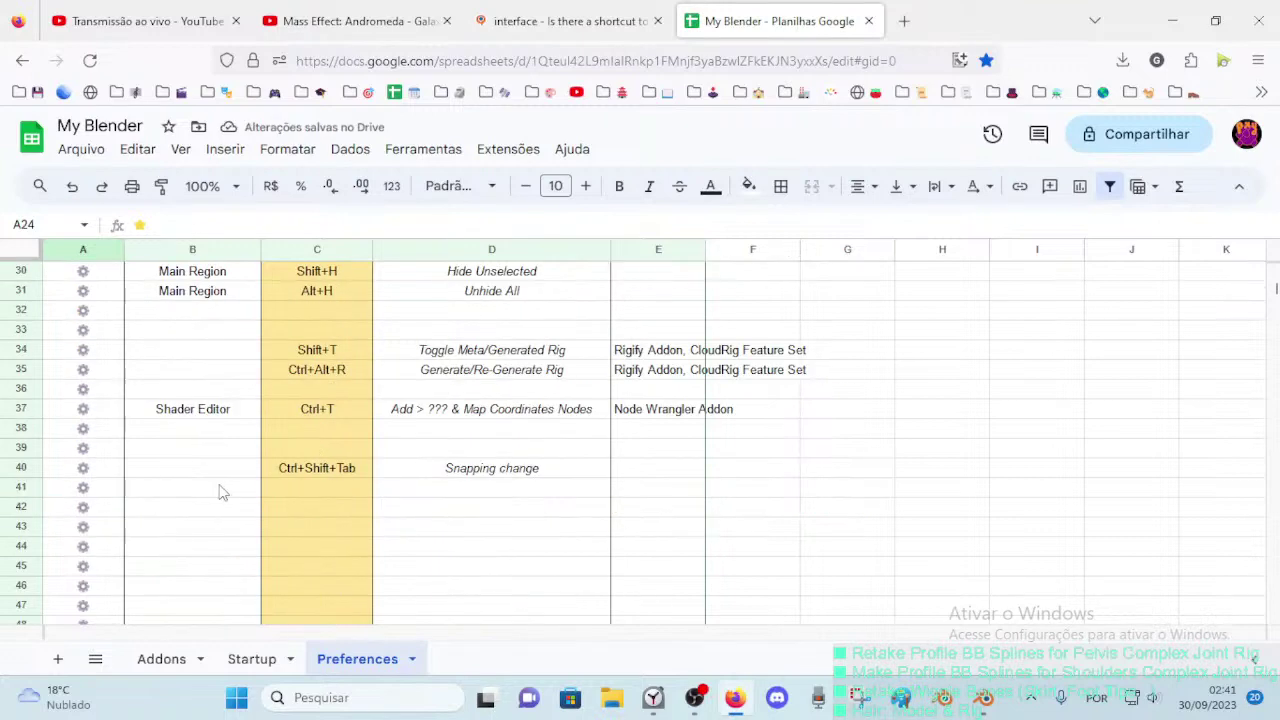
pyautogui.click(102, 490)
pyautogui.hotkey('ctrl', 'v')
# Step: Enter 'Snapping change' as the D41 description, then return to the snapping question
pyautogui.click(297, 490)
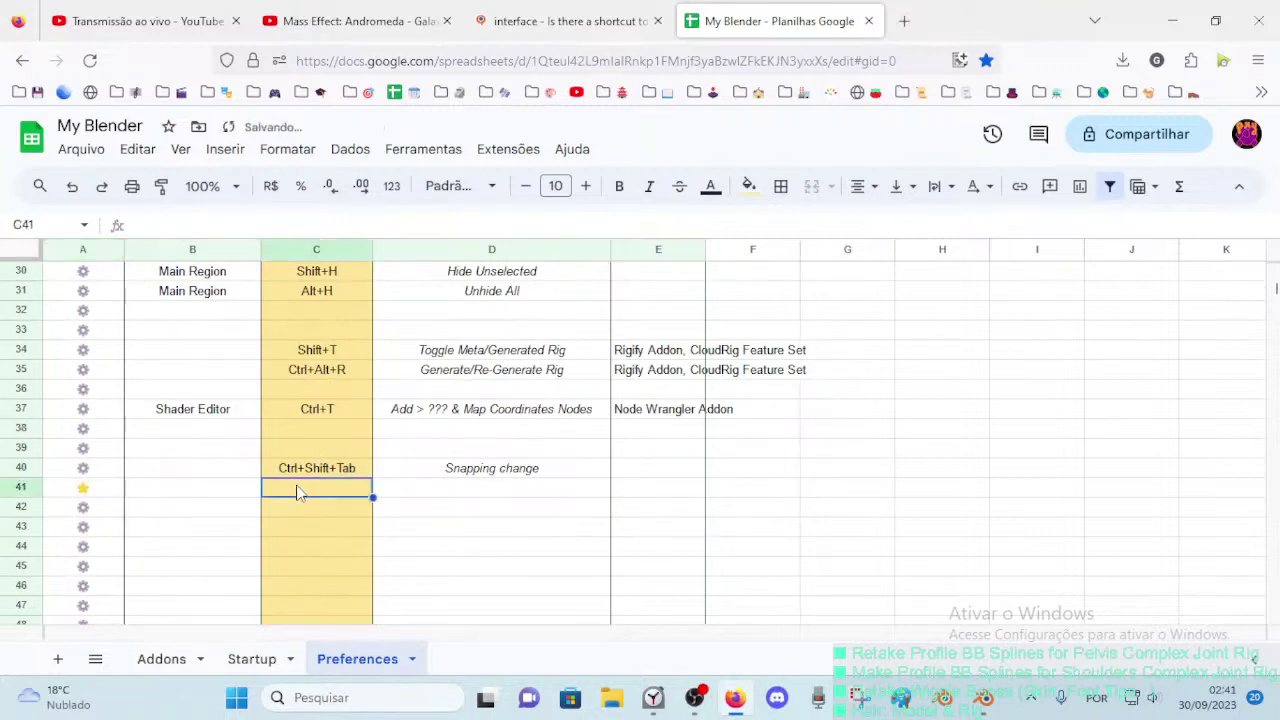
pyautogui.click(450, 497)
pyautogui.write('Snapping')
pyautogui.press('Return')
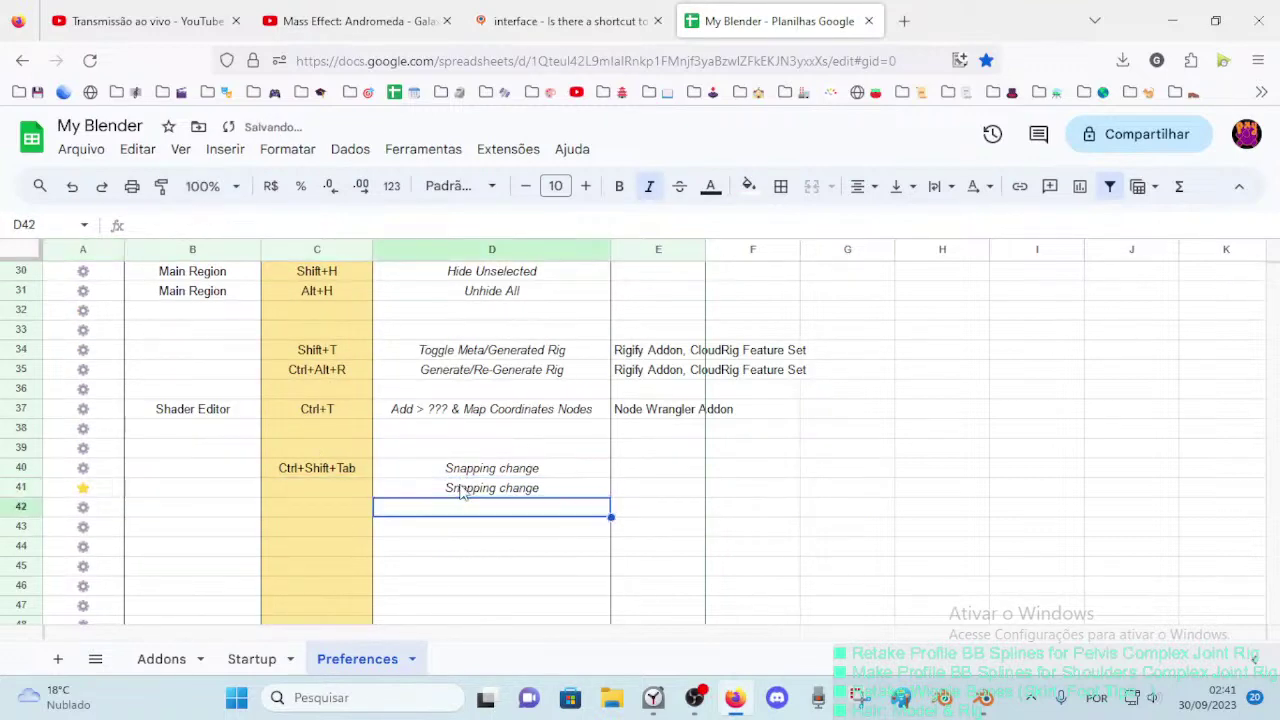
pyautogui.click(553, 10)
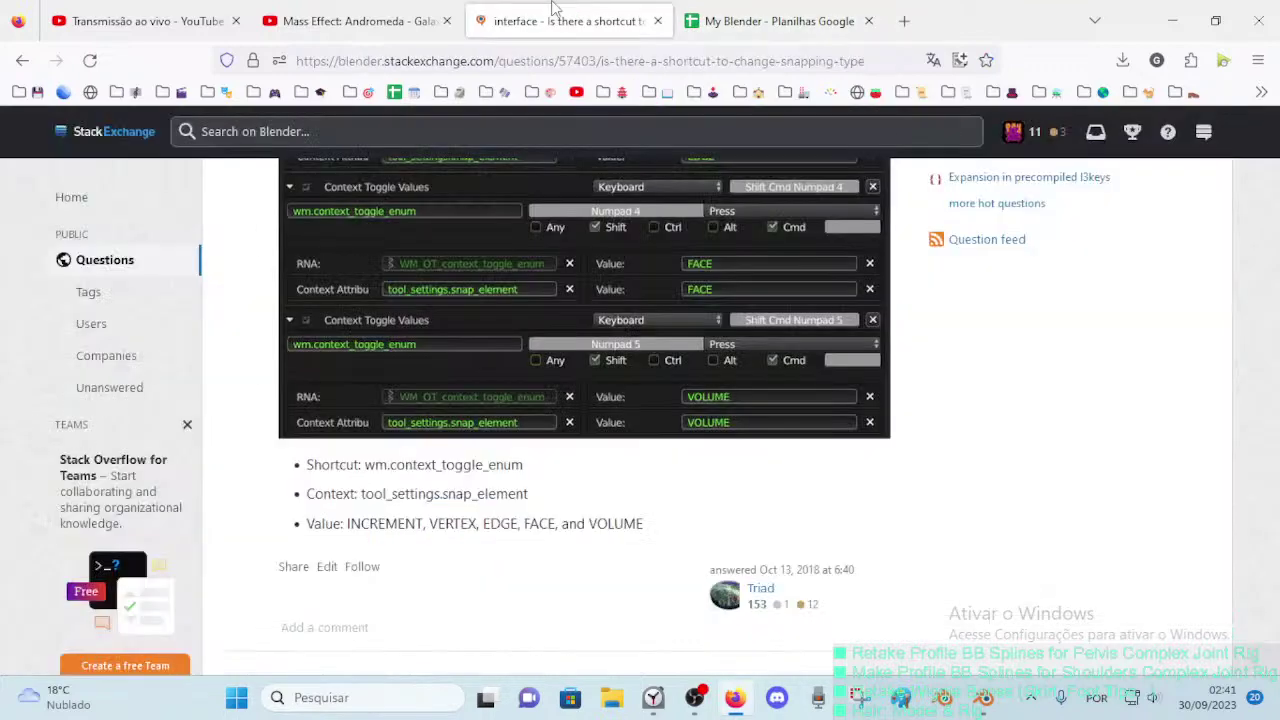
# Step: Assign a new Ctrl+Shift shortcut to the Include Non-Edited snapping setting
pyautogui.click(983, 697)
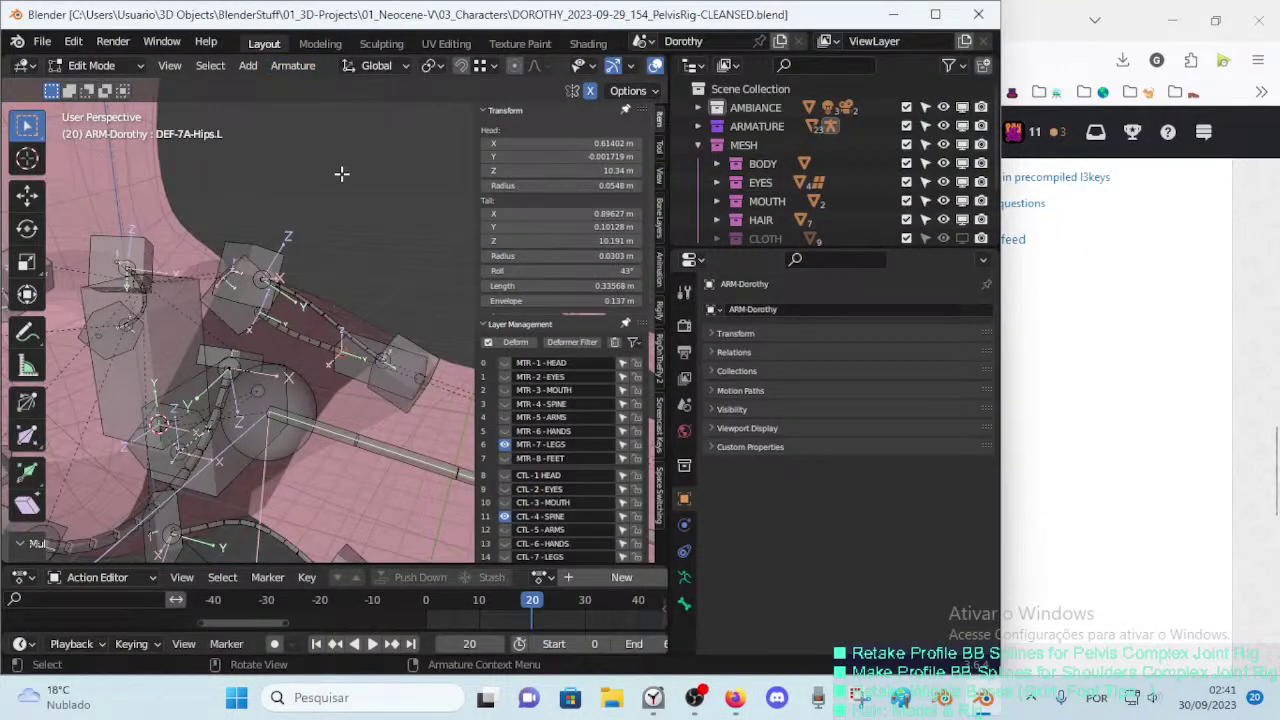
pyautogui.hotkey('ctrl', 'shift', 'Tab')
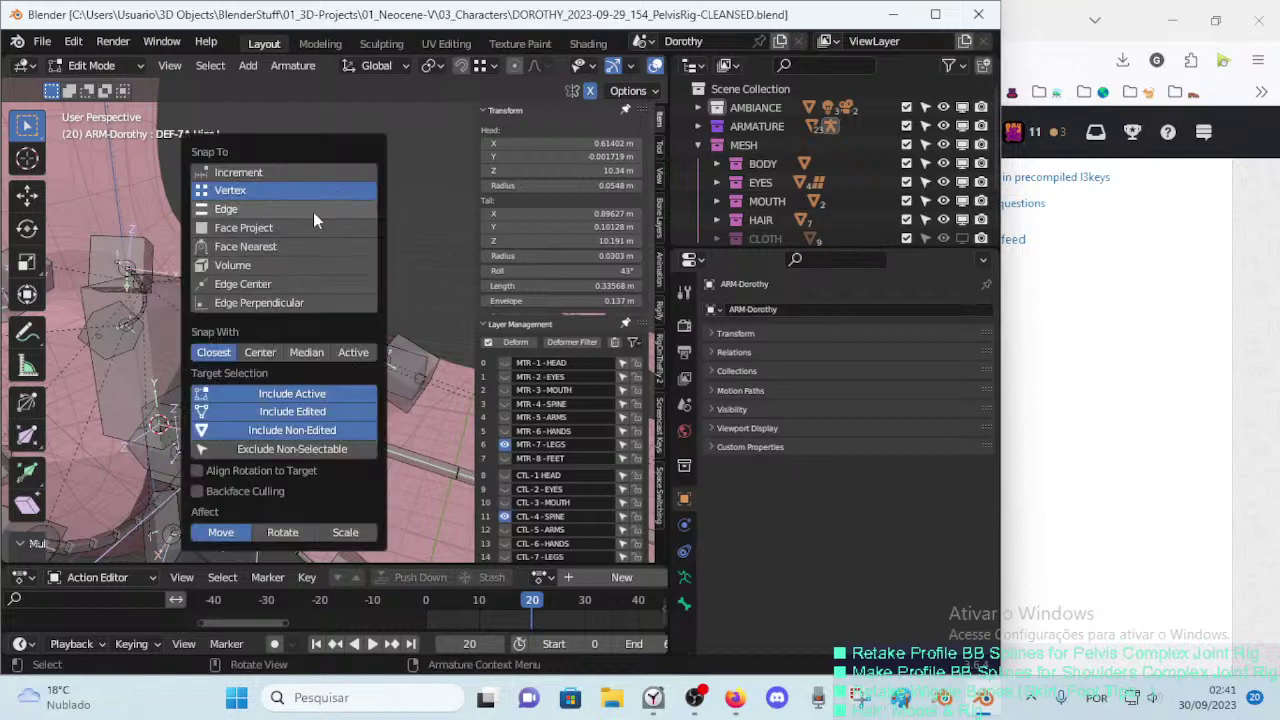
pyautogui.rightClick(284, 430)
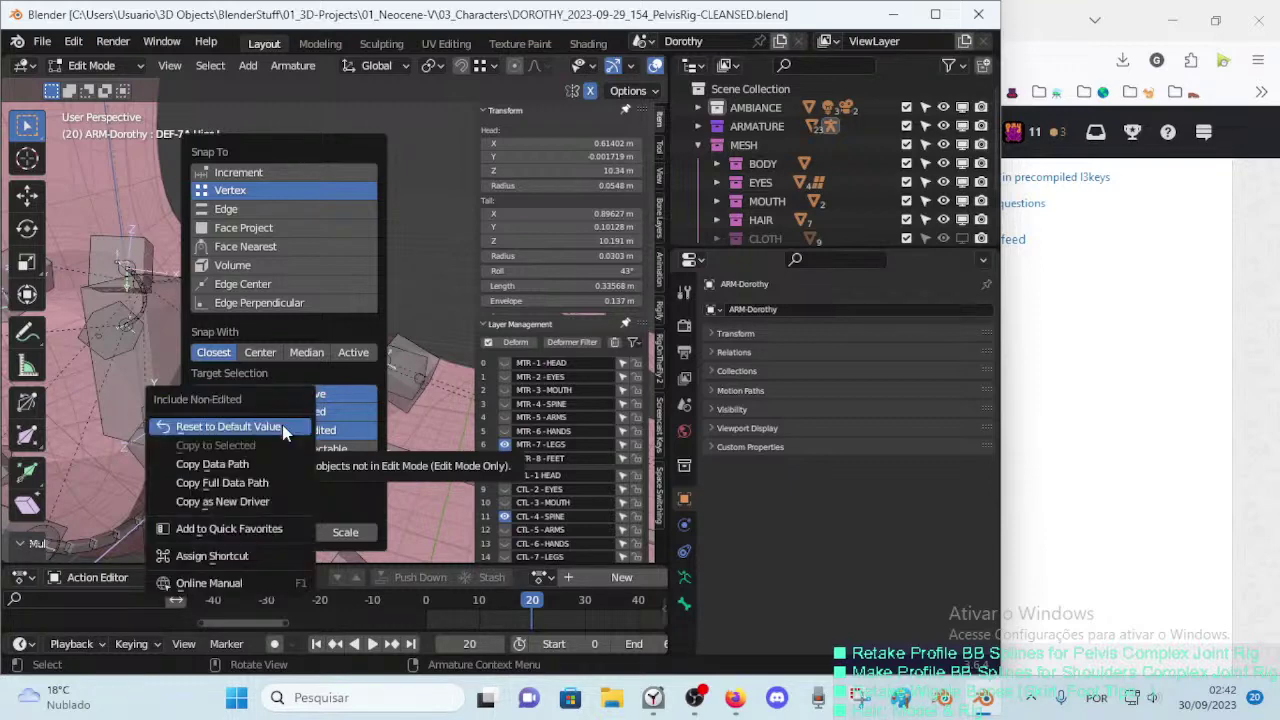
pyautogui.click(247, 556)
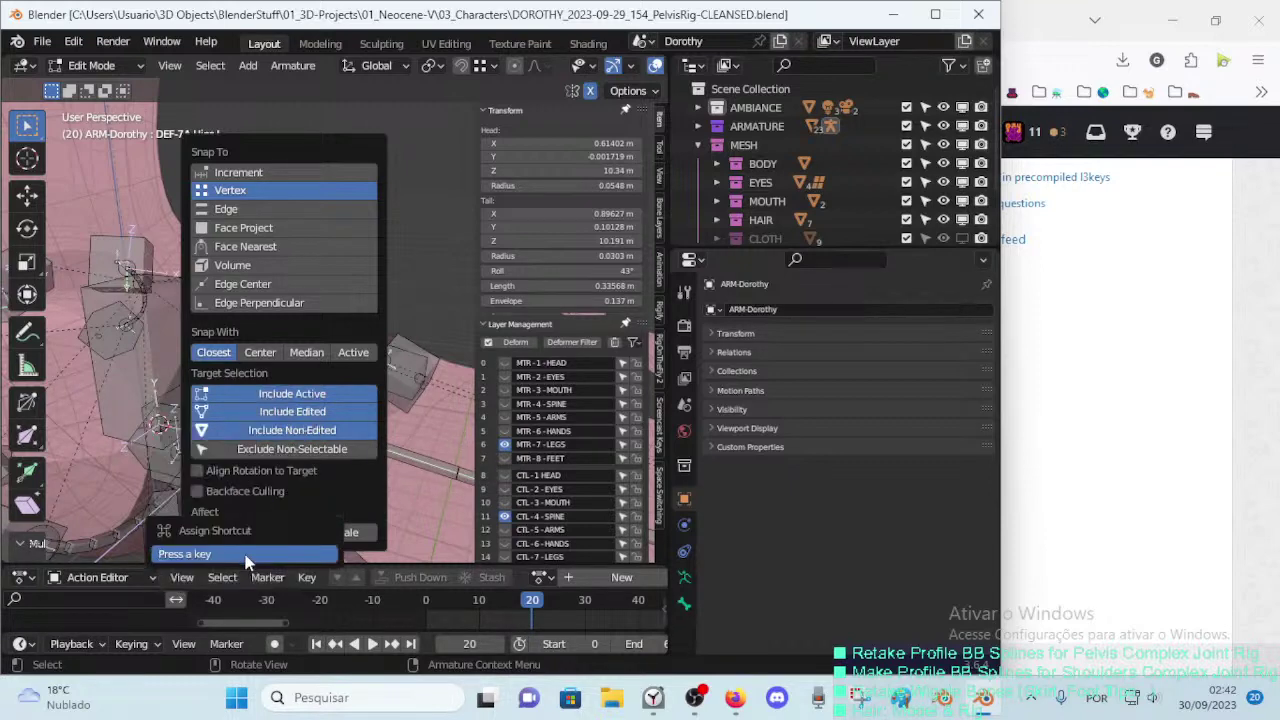
pyautogui.hotkey('shift', 'ctrl')
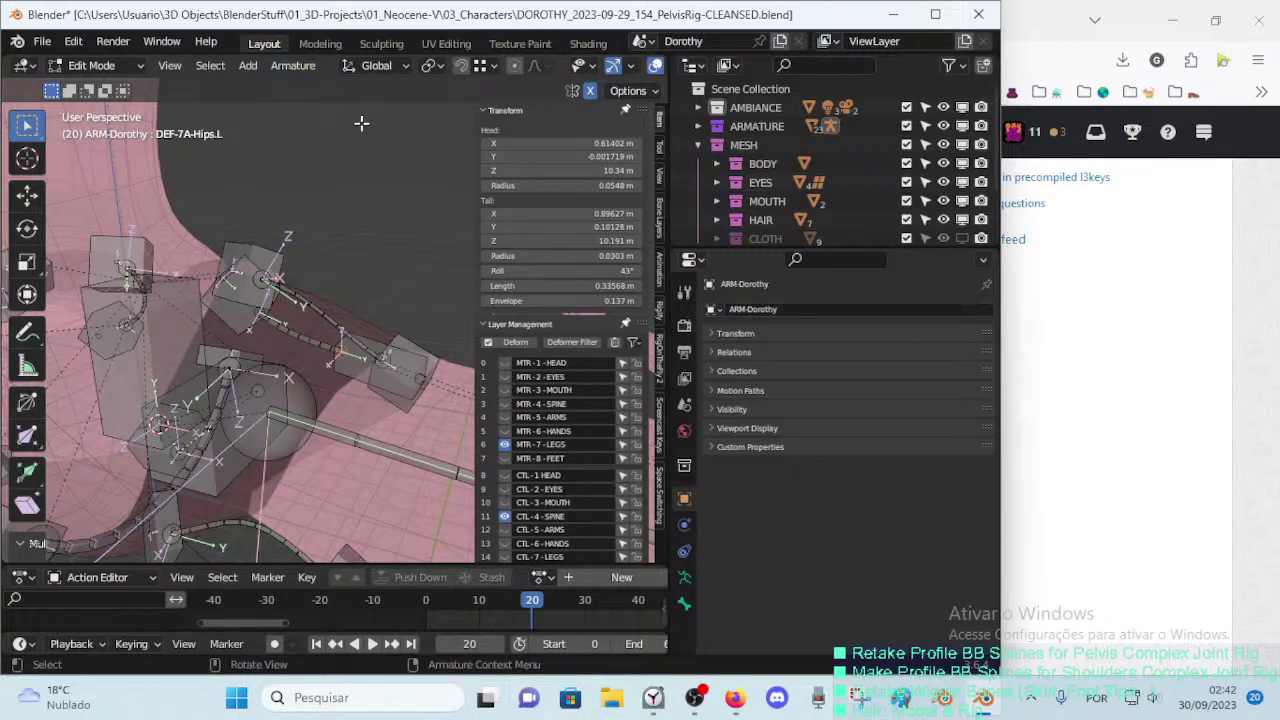
# Step: Test the shortcuts several times to confirm the snapping options pop up
pyautogui.hotkey('shift', 'ctrl', 'Tab')
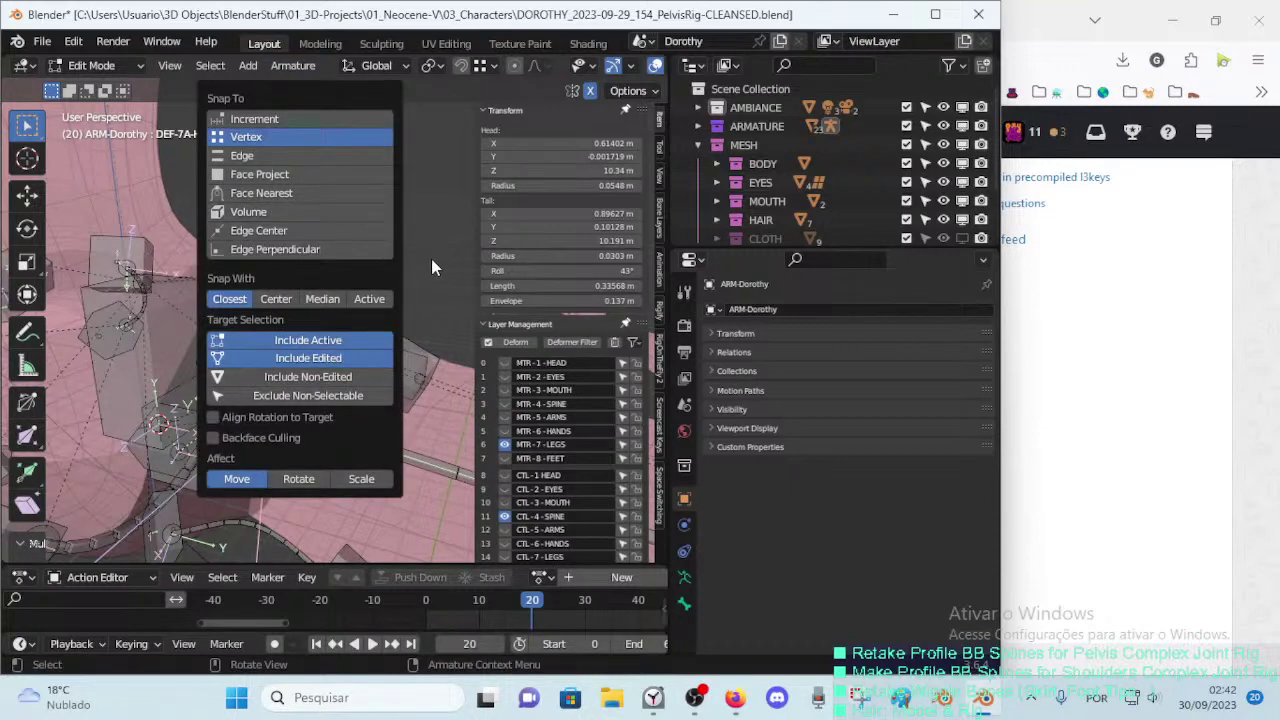
pyautogui.press('Escape')
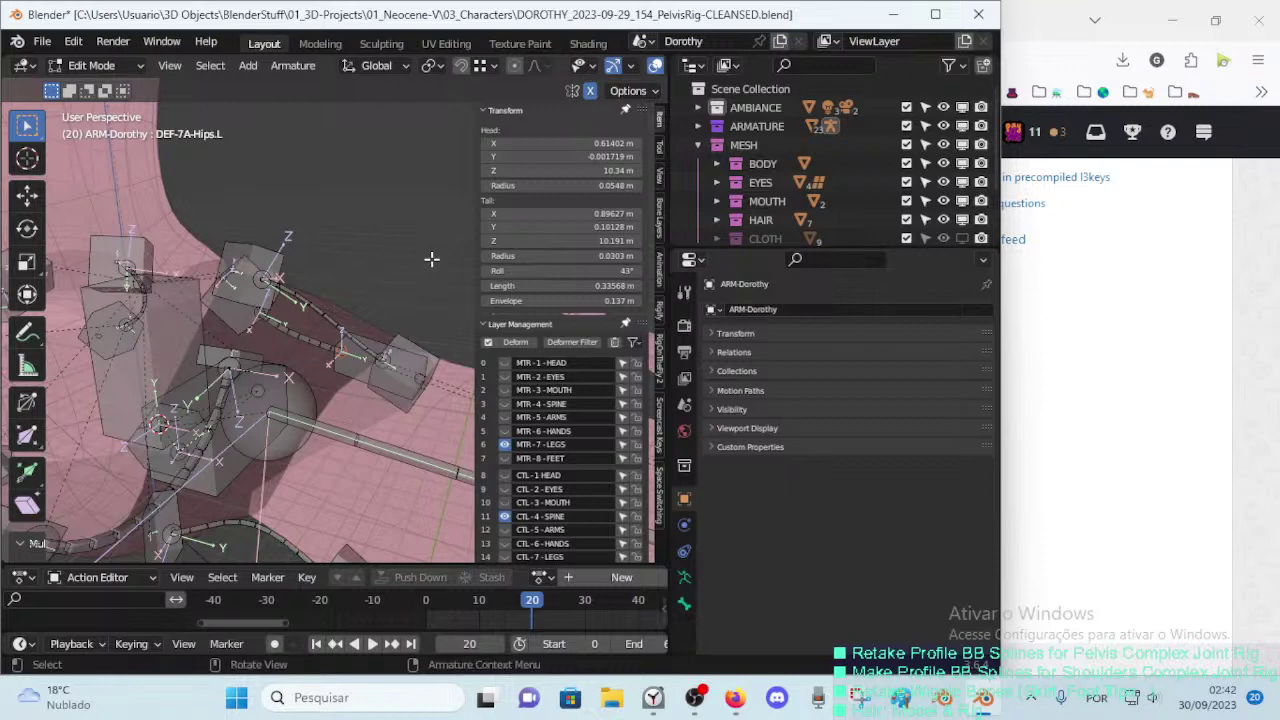
pyautogui.hotkey('shift', 'ctrl', 'Tab')
pyautogui.hotkey('shift', 'ctrl')
pyautogui.hotkey('ctrl', 'shift', 'Tab')
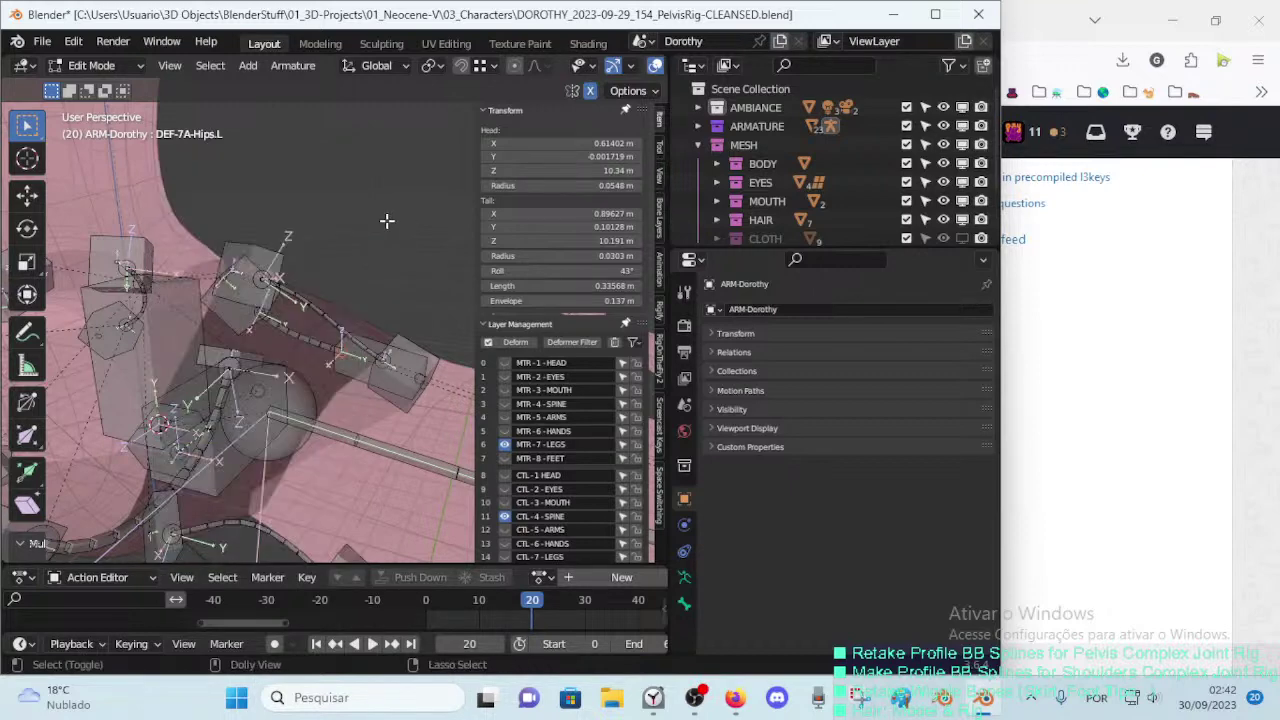
pyautogui.hotkey('ctrl', 'shift', 'Tab')
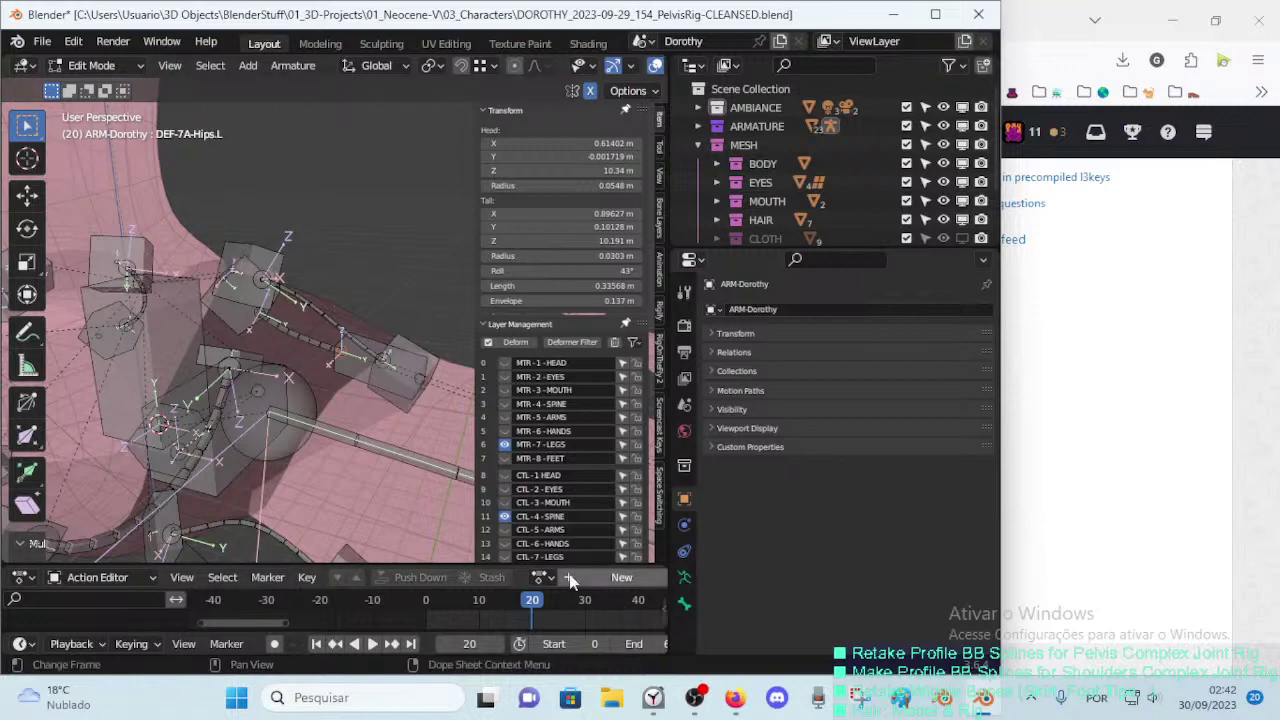
# Step: Enter Ctrl+Shift+3 as the shortcut in cell C41
pyautogui.click(735, 697)
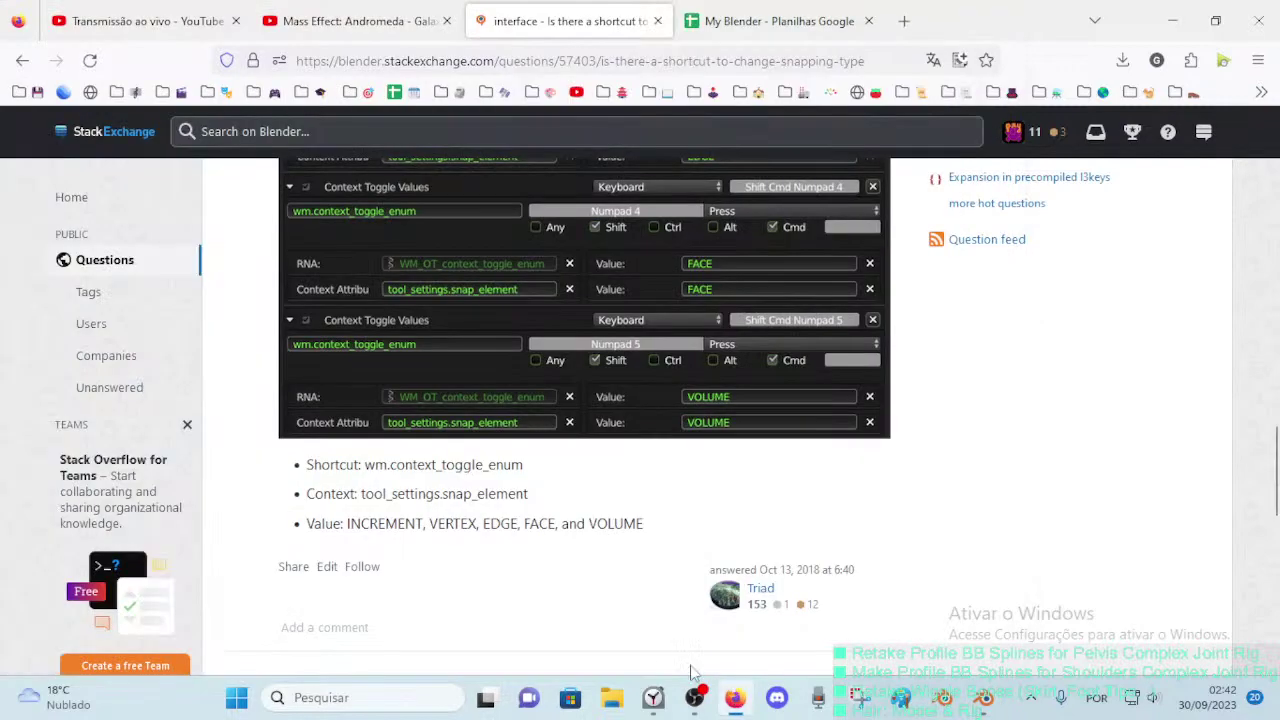
pyautogui.click(657, 21)
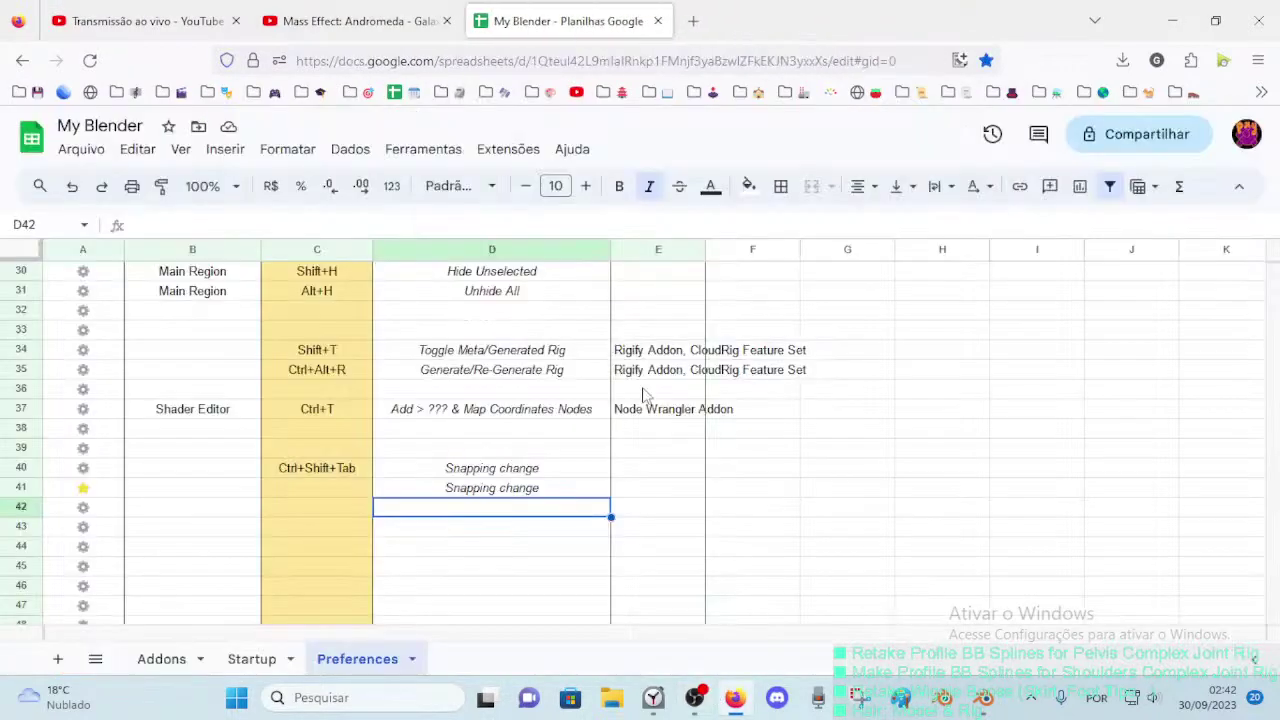
pyautogui.click(486, 490)
pyautogui.click(335, 485)
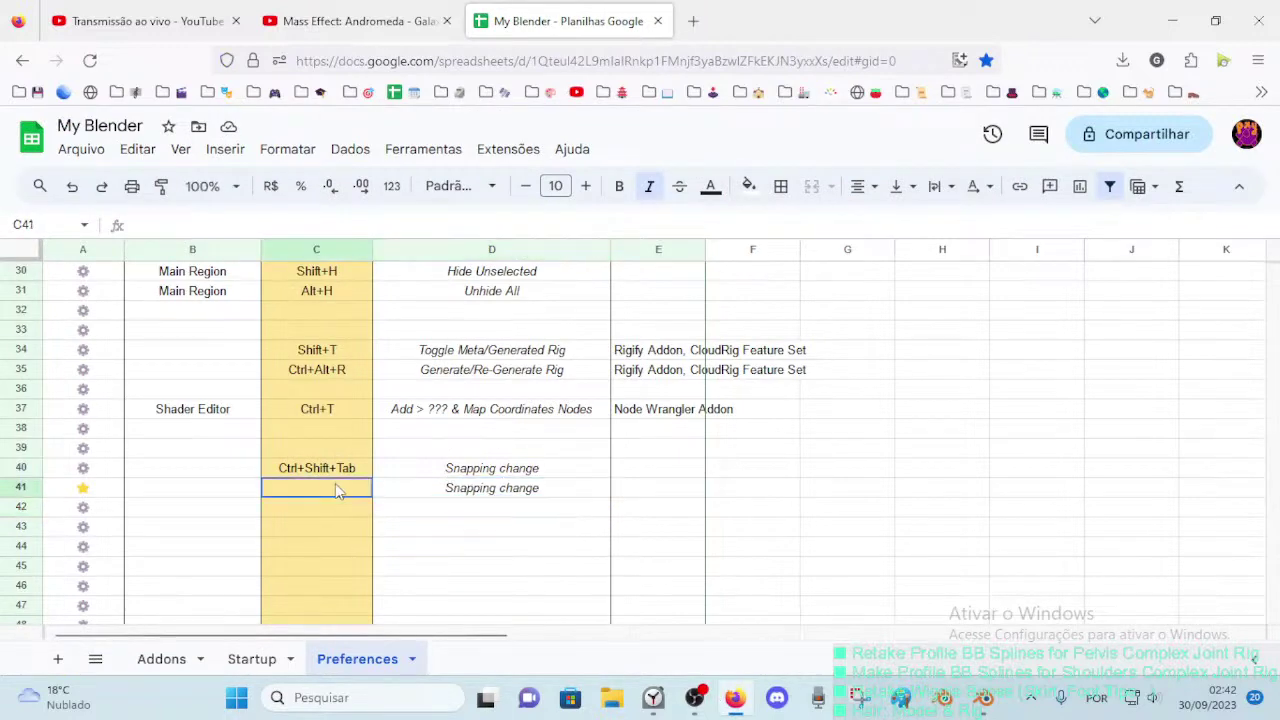
pyautogui.write('Ctrl')
pyautogui.press('BackSpace')
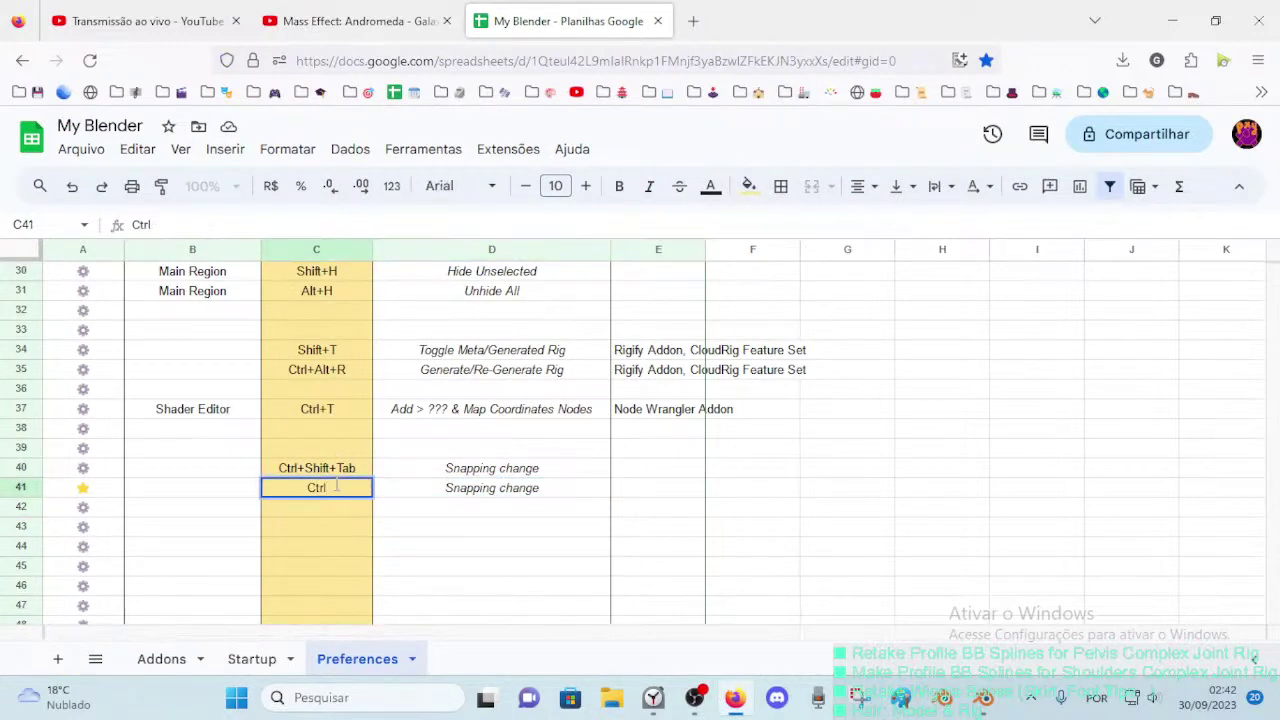
pyautogui.write('+sSShift')
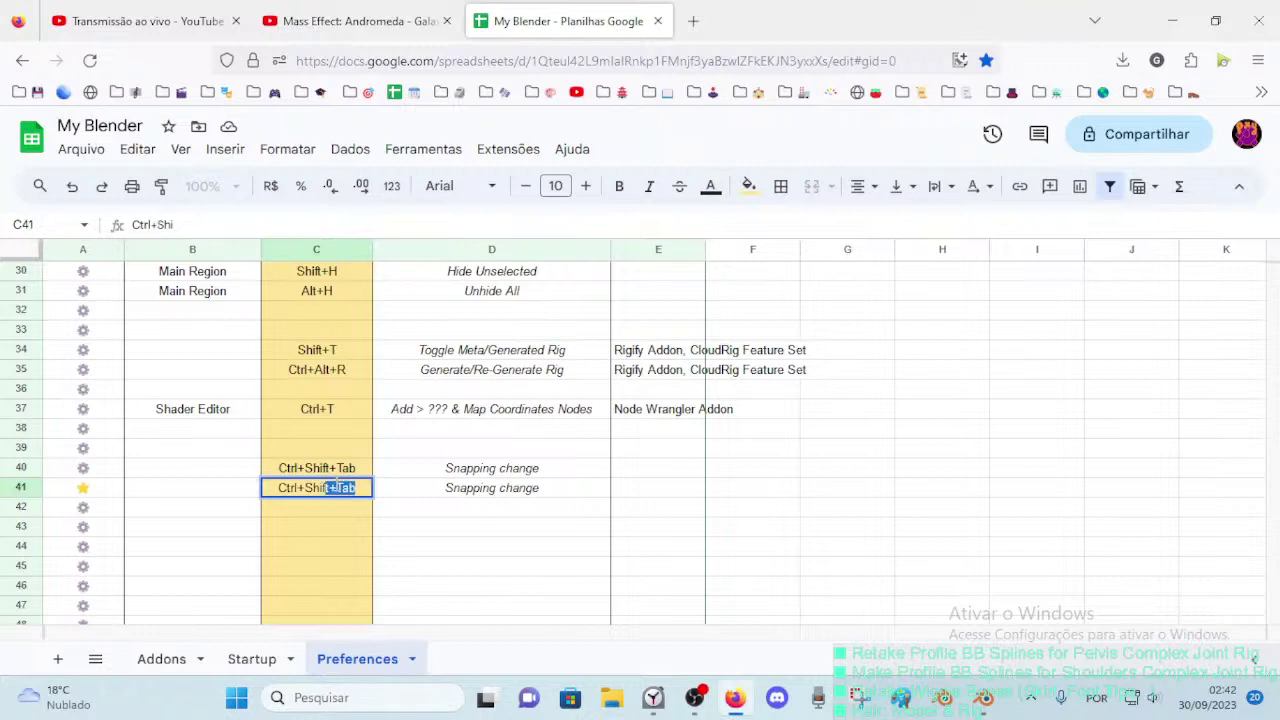
pyautogui.write('3')
pyautogui.press('Return')
# Step: Change the D41 note to 'Toggle Snapping Include Non-Edited'
pyautogui.press('Up')
pyautogui.press('Right')
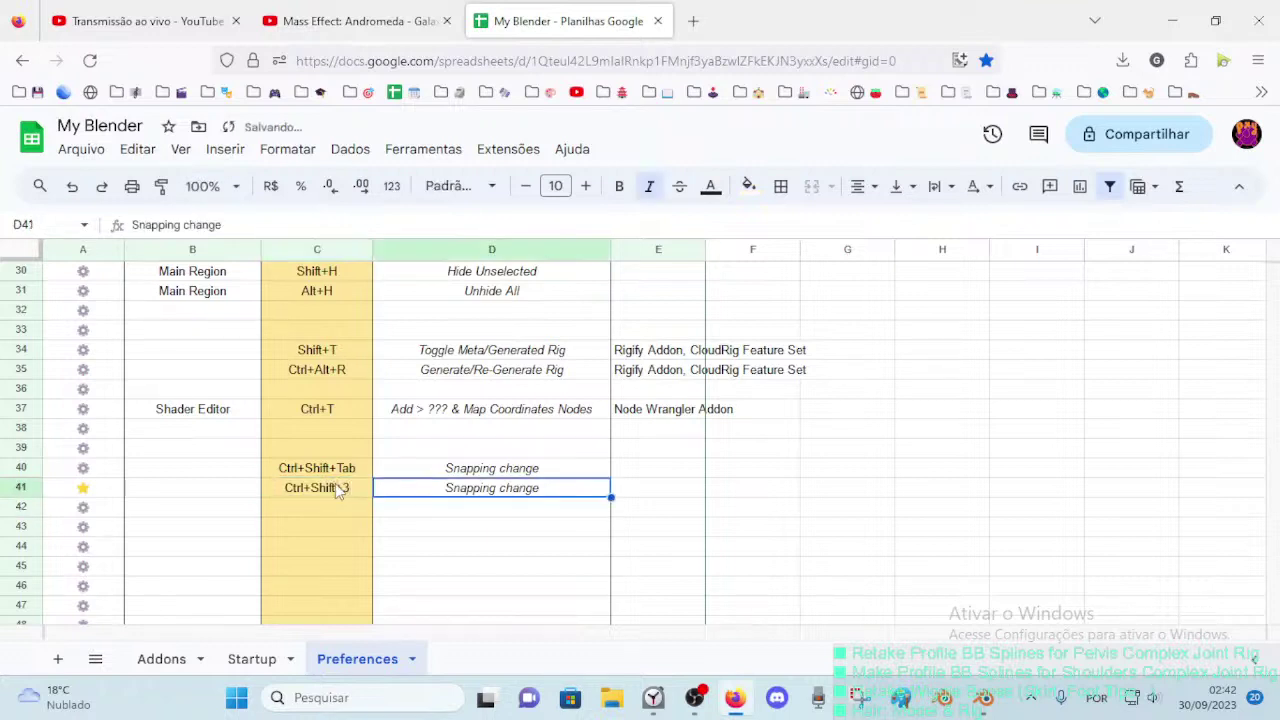
pyautogui.press('Return')
pyautogui.press('BackSpace')
pyautogui.press('BackSpace')
pyautogui.press('BackSpace')
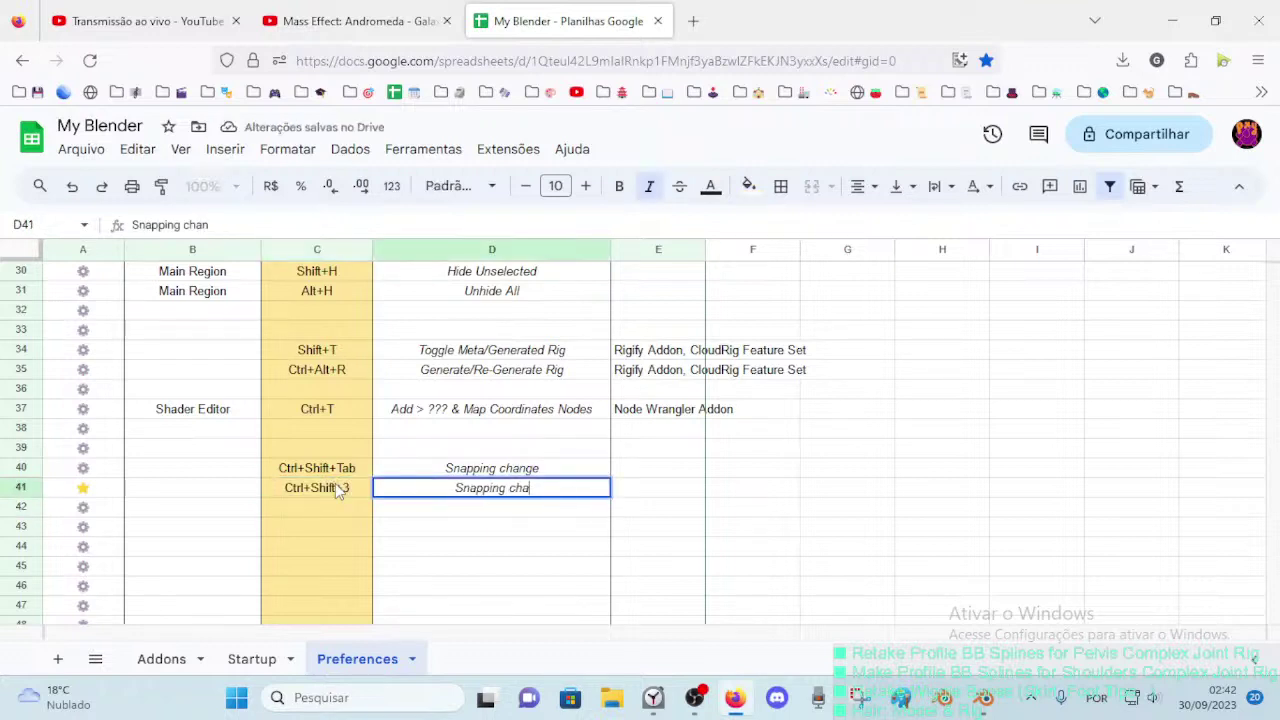
pyautogui.press('BackSpace')
pyautogui.press('BackSpace')
pyautogui.press('BackSpace')
pyautogui.press('BackSpace')
pyautogui.write('Includ')
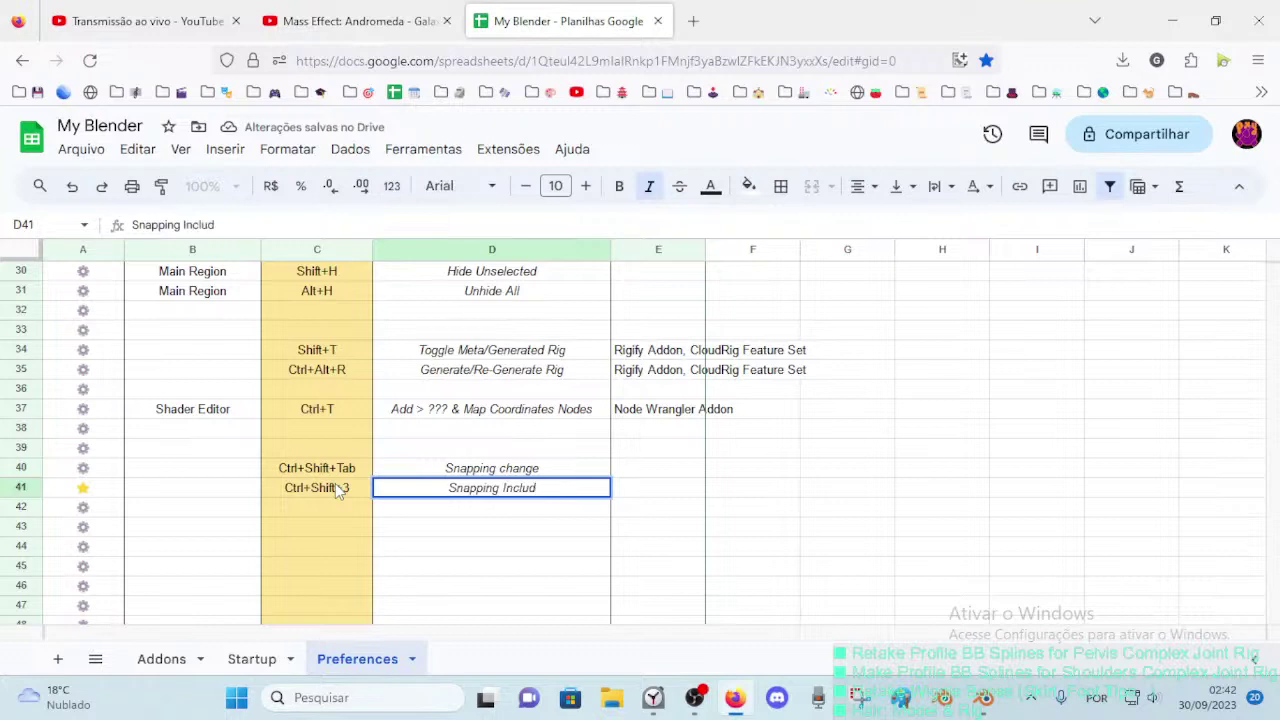
pyautogui.write('e Non-Edi')
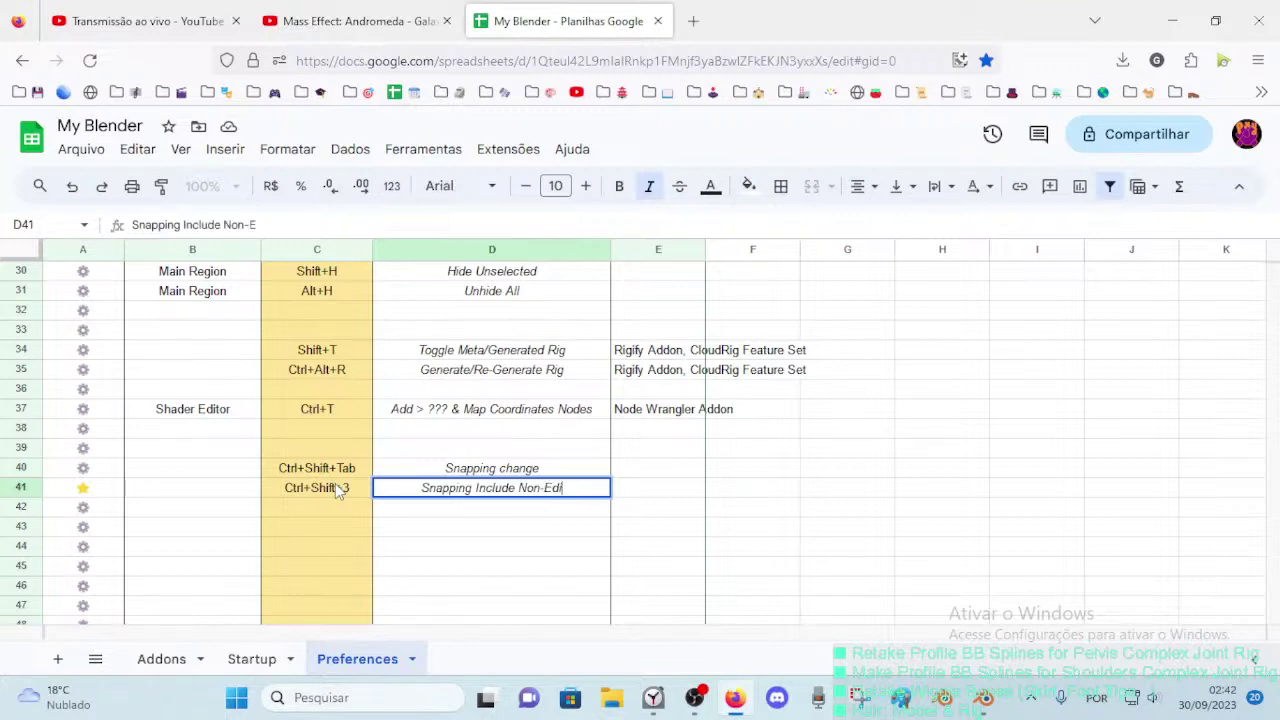
pyautogui.write('ted')
pyautogui.press('Home')
pyautogui.write('To')
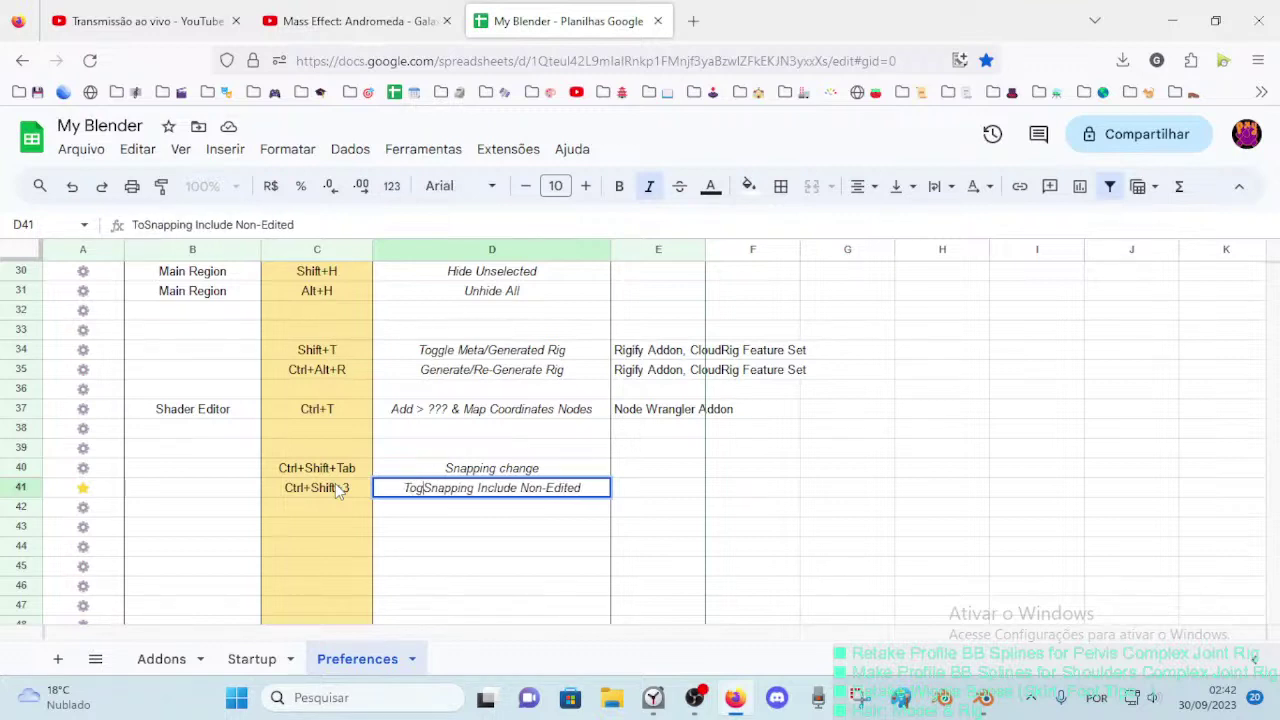
pyautogui.write('ggle')
pyautogui.press('Return')
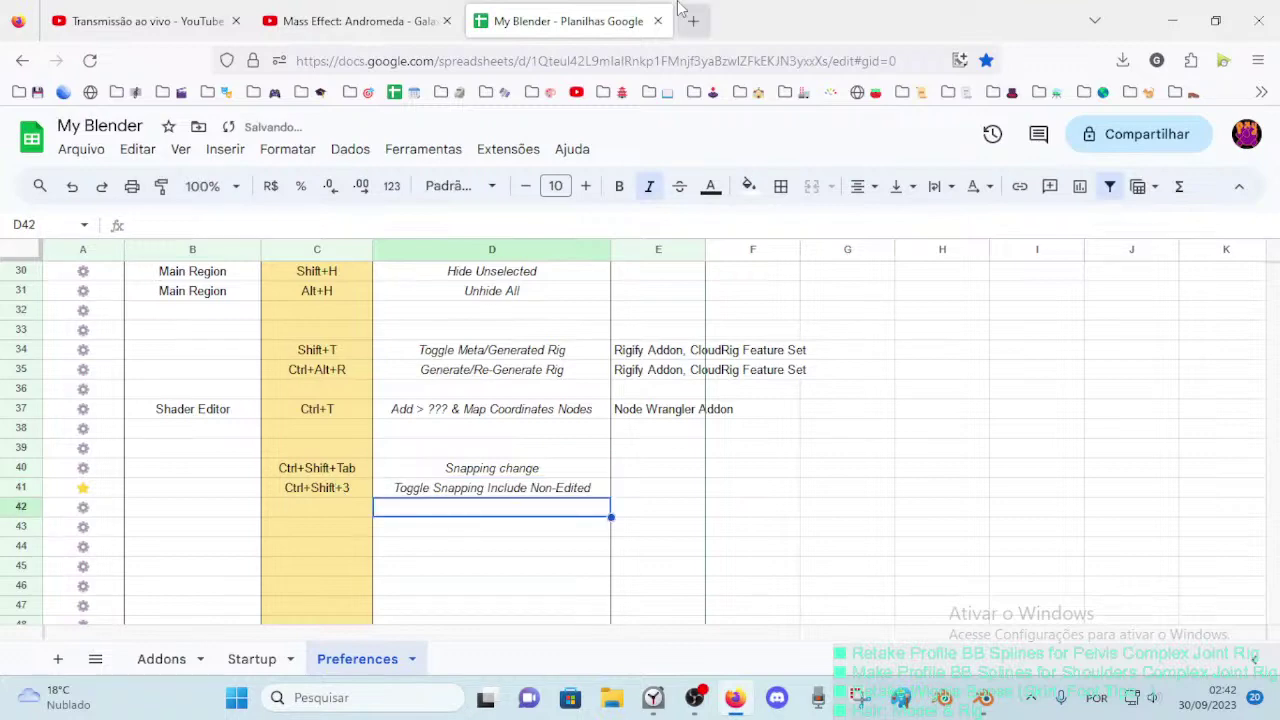
# Step: Close the spreadsheet tab, resume the paused music and go to the YouTube Studio tab
pyautogui.click(658, 21)
pyautogui.click(762, 416)
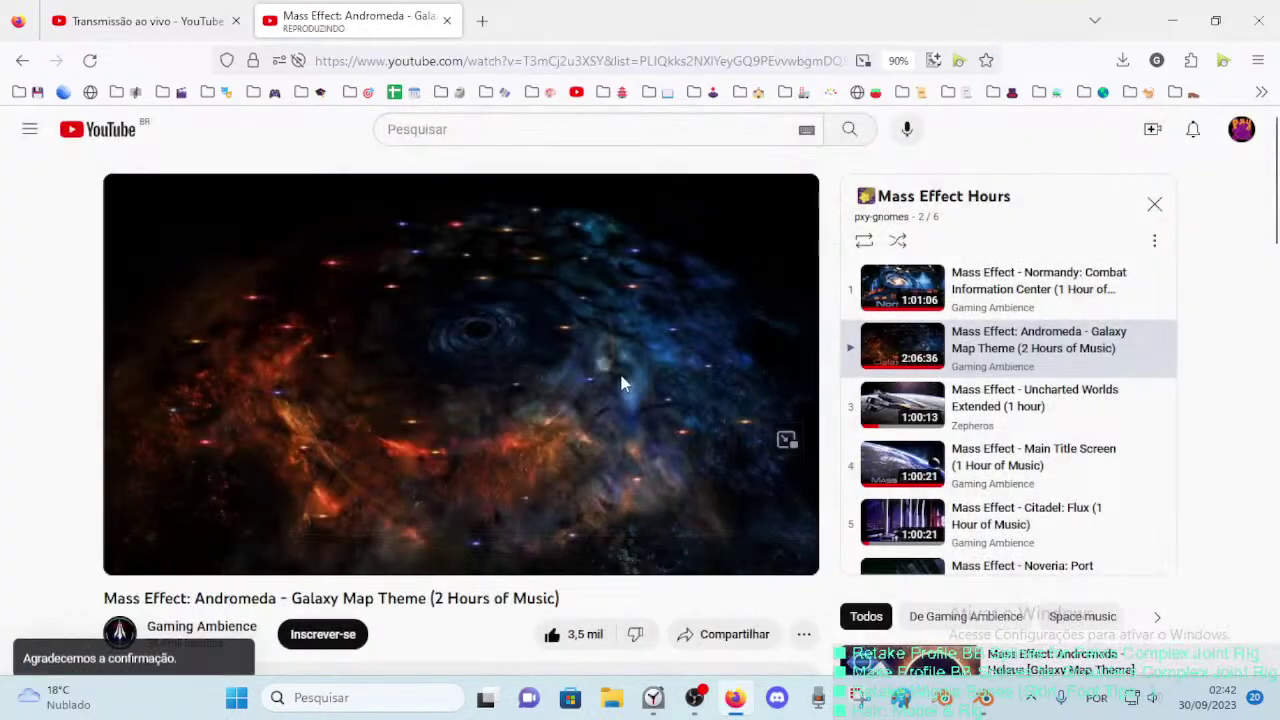
pyautogui.click(175, 15)
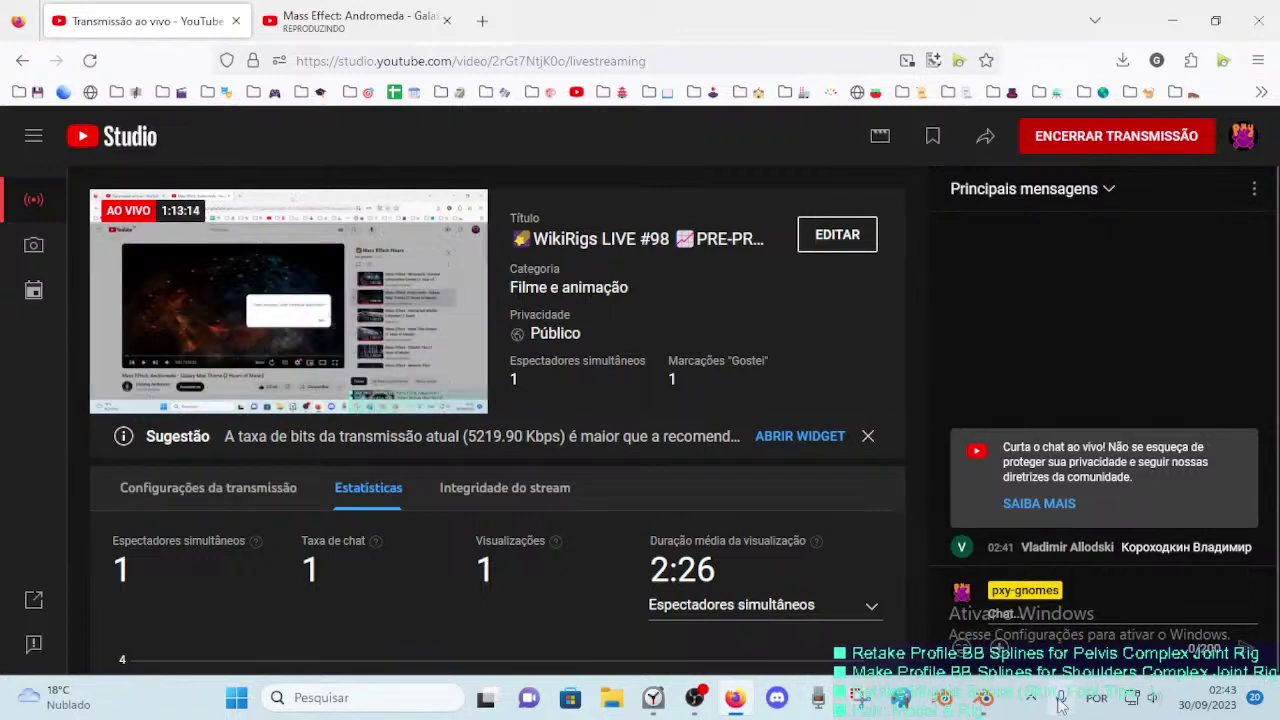
# Step: Orbit the pelvis rig briefly, then copy the viewer's Russian chat message
pyautogui.click(986, 698)
pyautogui.moveTo(440, 380)
pyautogui.mouseDown(button='middle')
pyautogui.moveTo(354, 428)
pyautogui.moveTo(367, 368)
pyautogui.moveTo(372, 380)
pyautogui.mouseUp(button='middle')
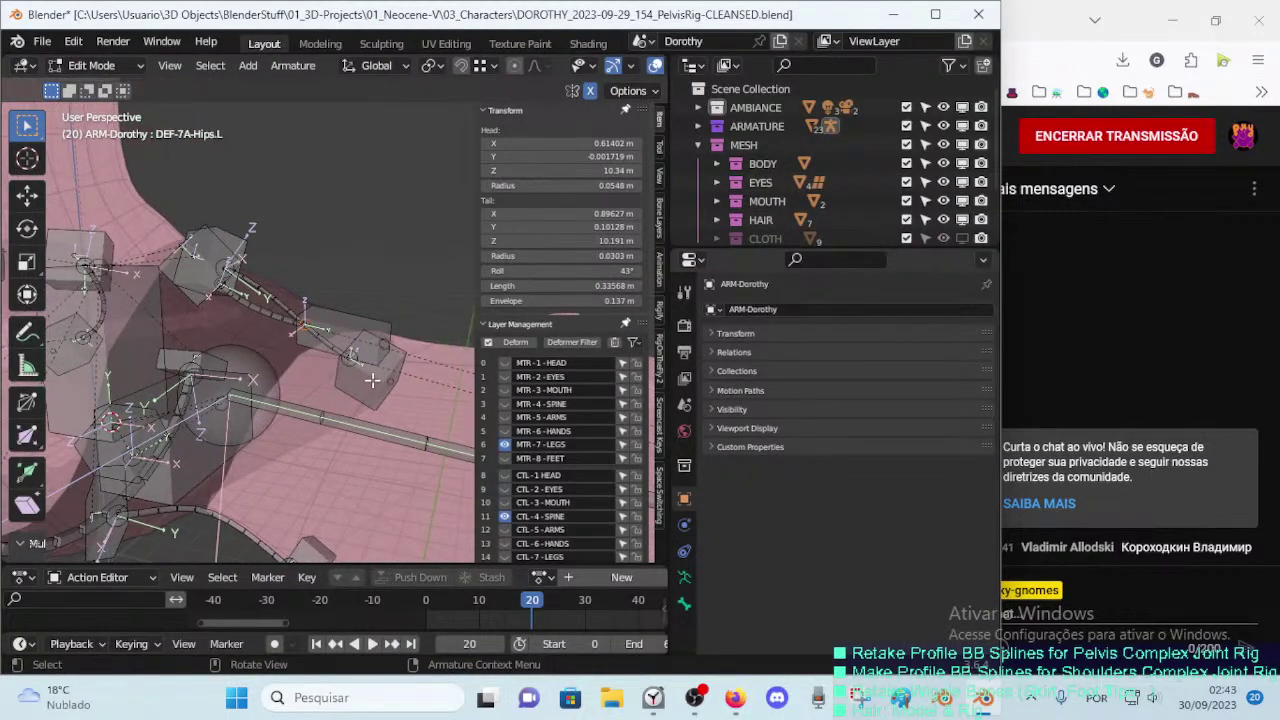
pyautogui.moveTo(1131, 549); pyautogui.dragTo(1240, 549)
pyautogui.hotkey('ctrl', 'c')
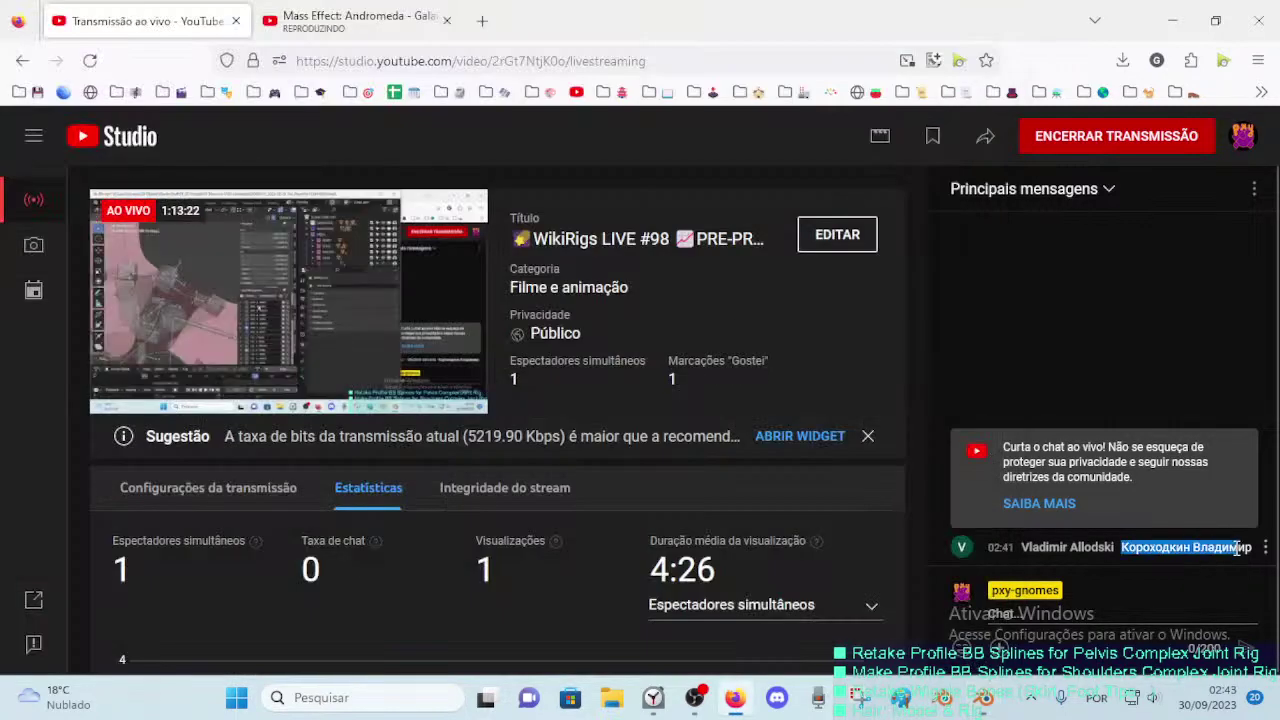
pyautogui.click(486, 20)
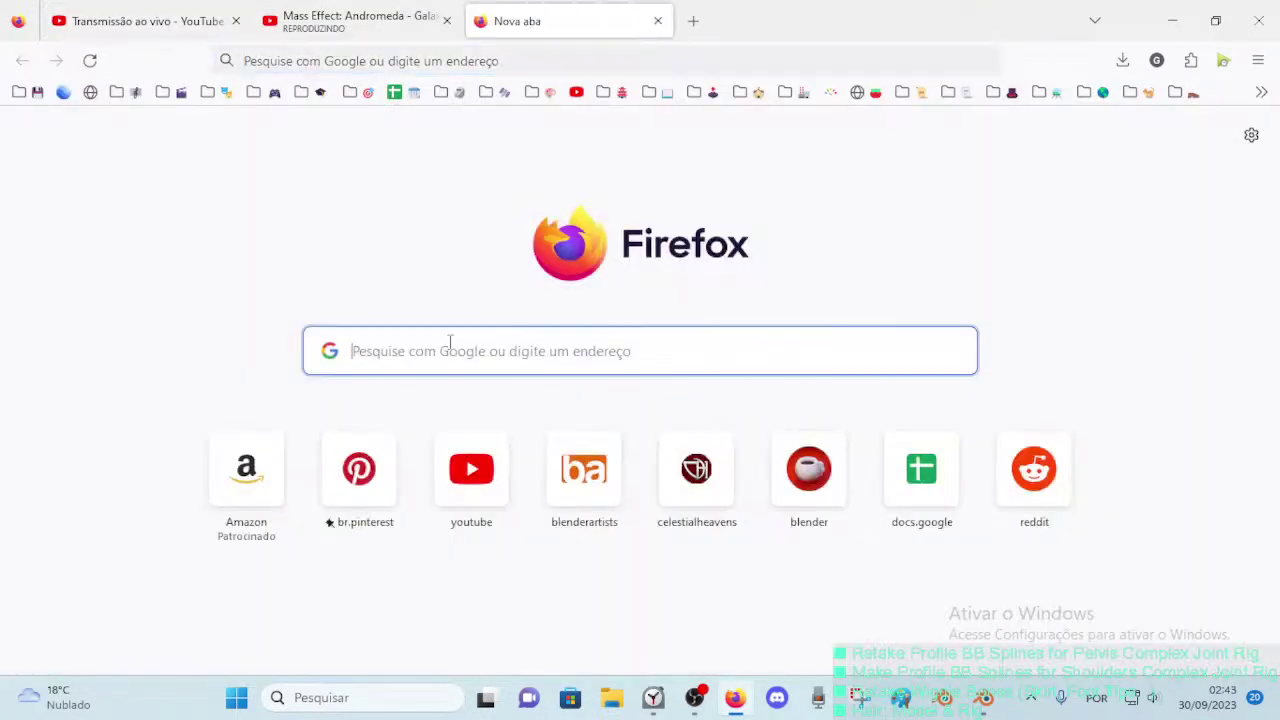
# Step: Google a Portuguese translation of the copied Russian chat message, then close that tab
pyautogui.hotkey('ctrl', 'v')
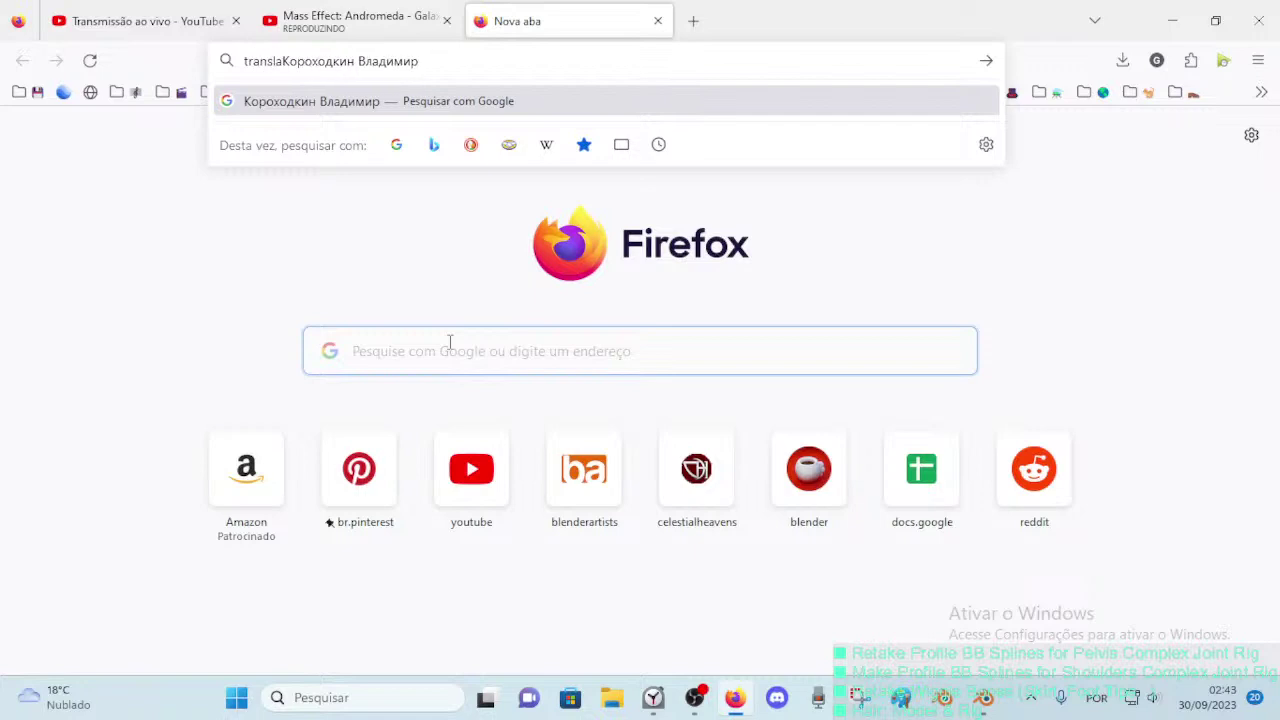
pyautogui.press('Return')
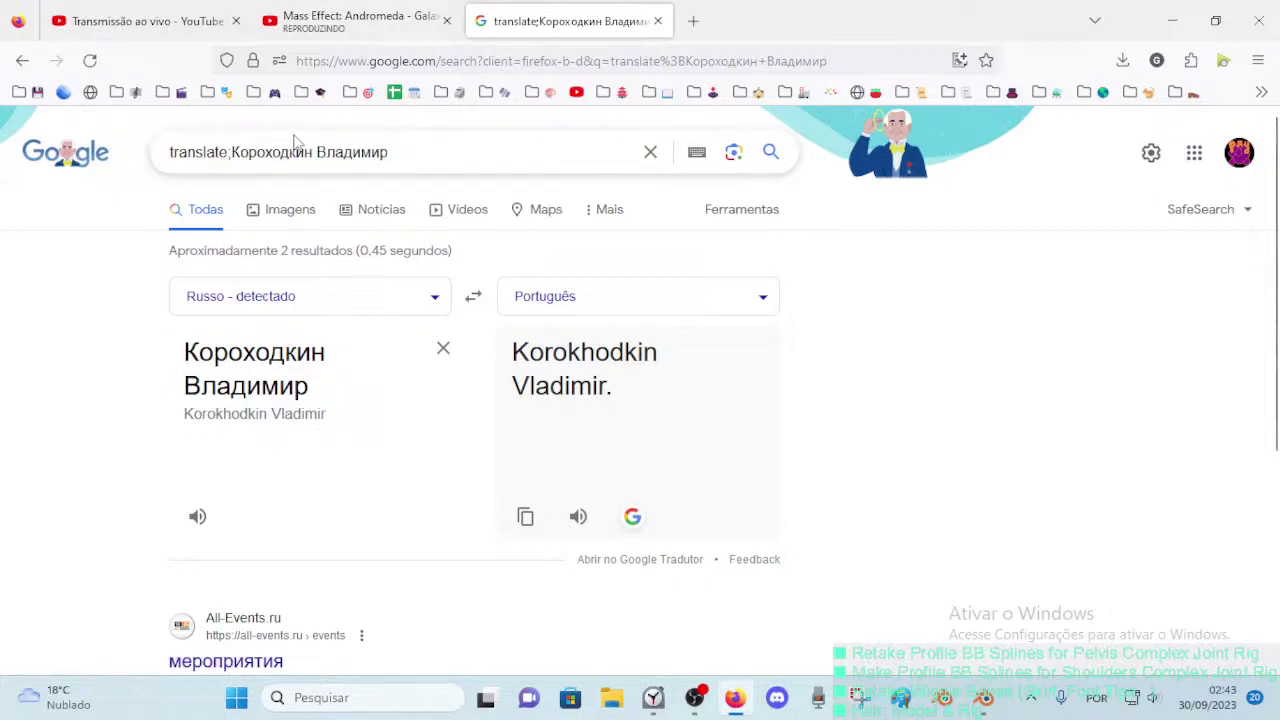
pyautogui.click(298, 153)
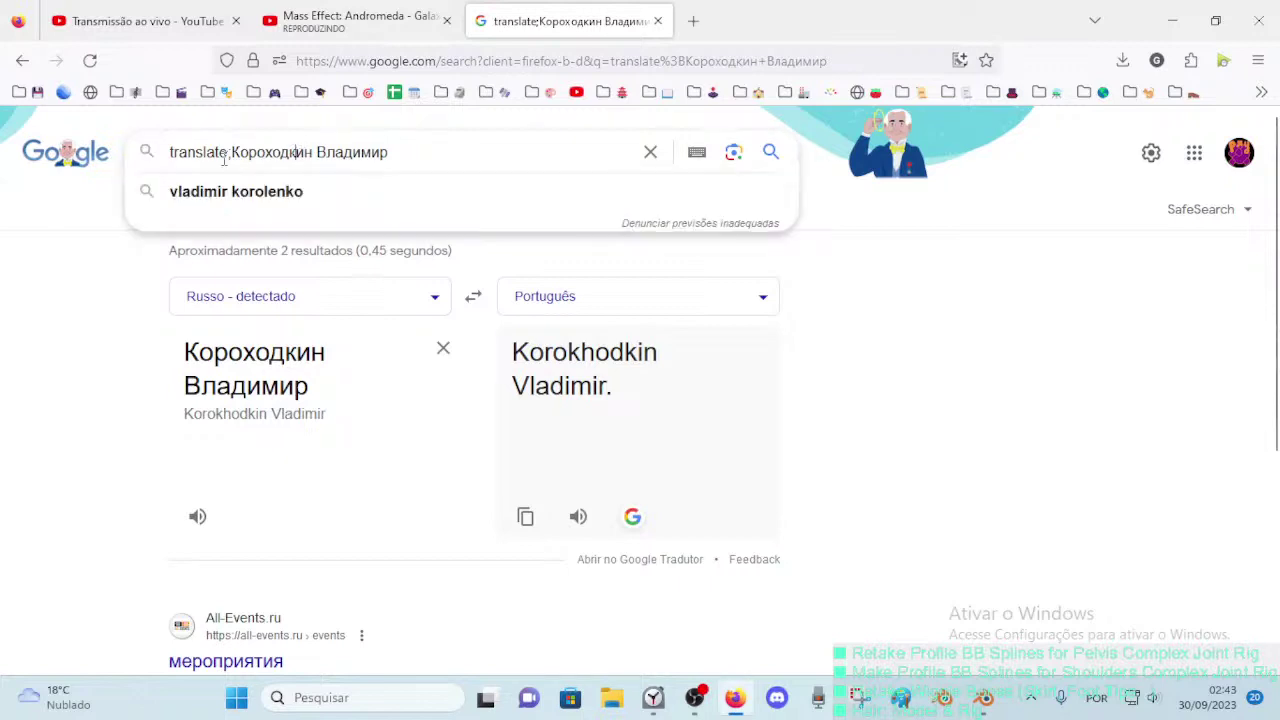
pyautogui.press('End')
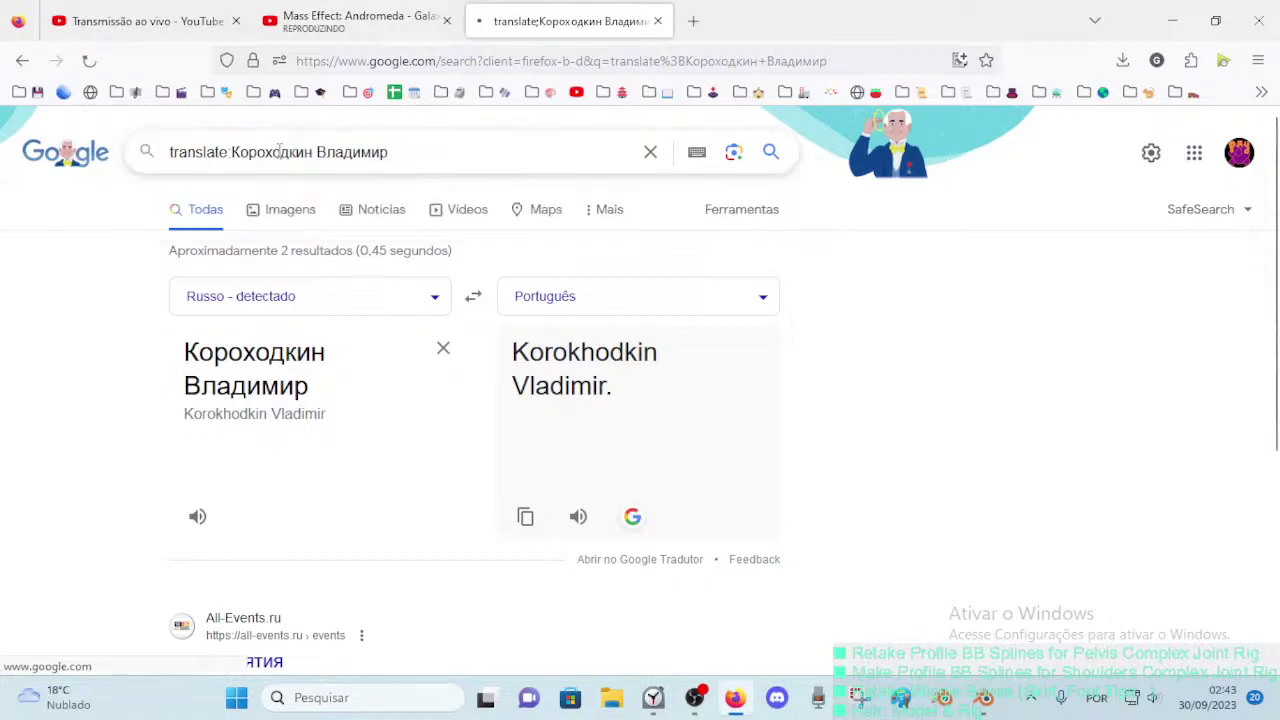
pyautogui.scroll(-2, 503, 328)
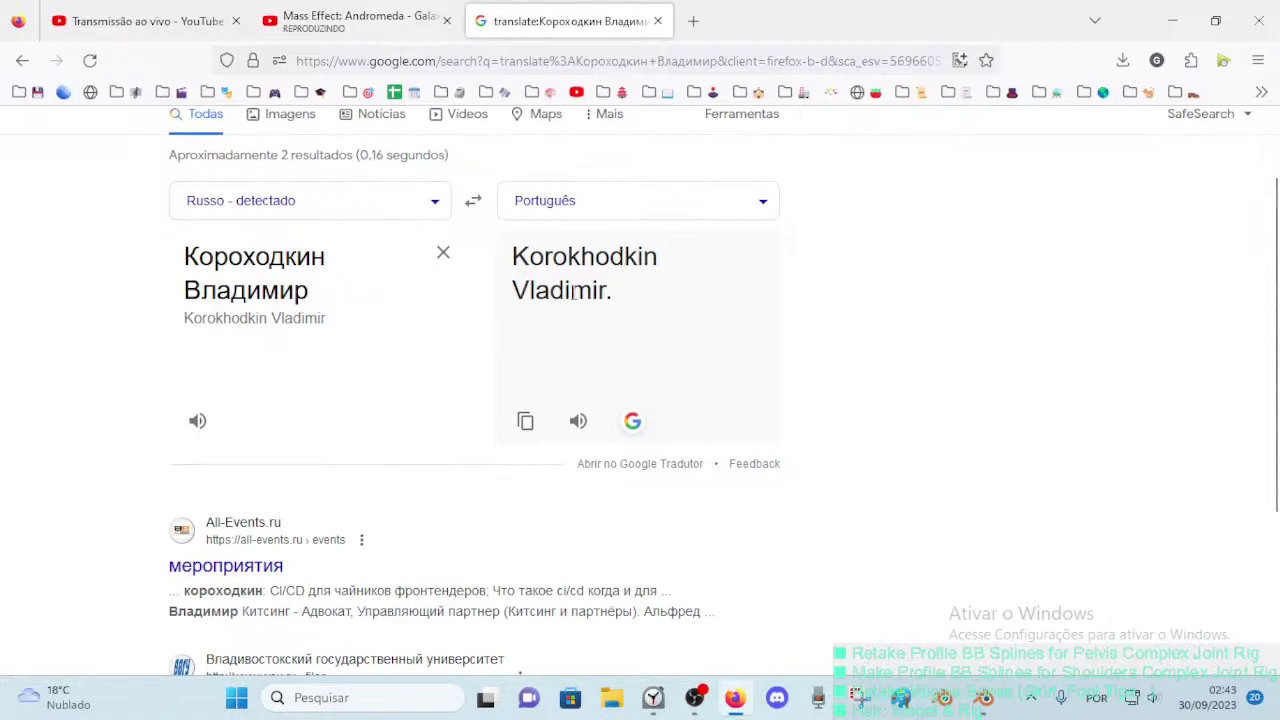
pyautogui.scroll(-3, 543, 323)
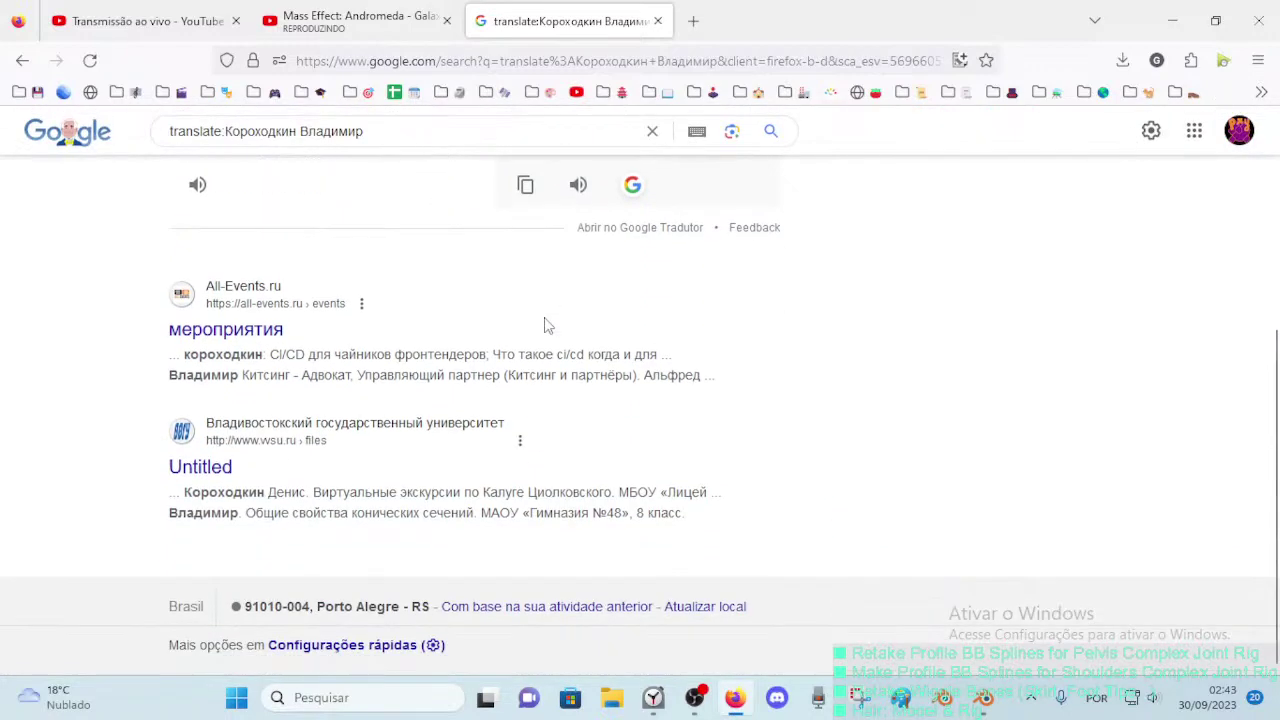
pyautogui.scroll(3, 543, 323)
pyautogui.scroll(1, 546, 316)
pyautogui.scroll(-5, 445, 254)
pyautogui.scroll(5, 382, 313)
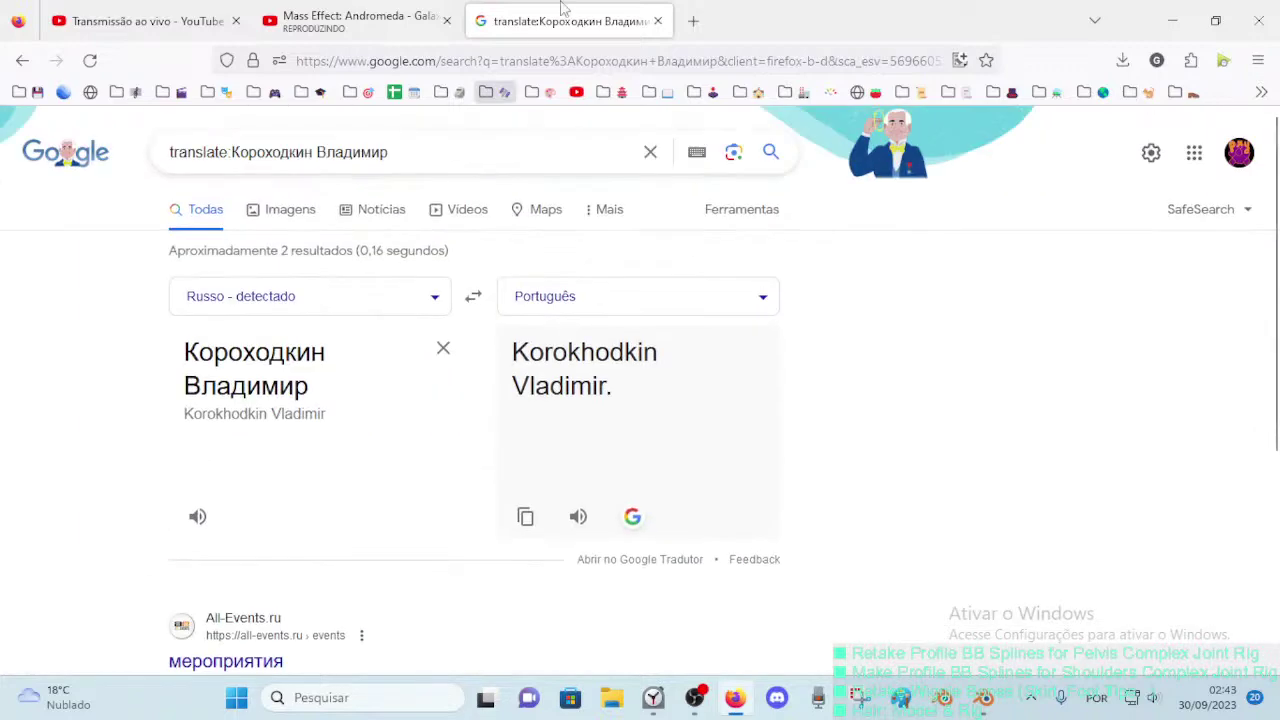
pyautogui.click(658, 21)
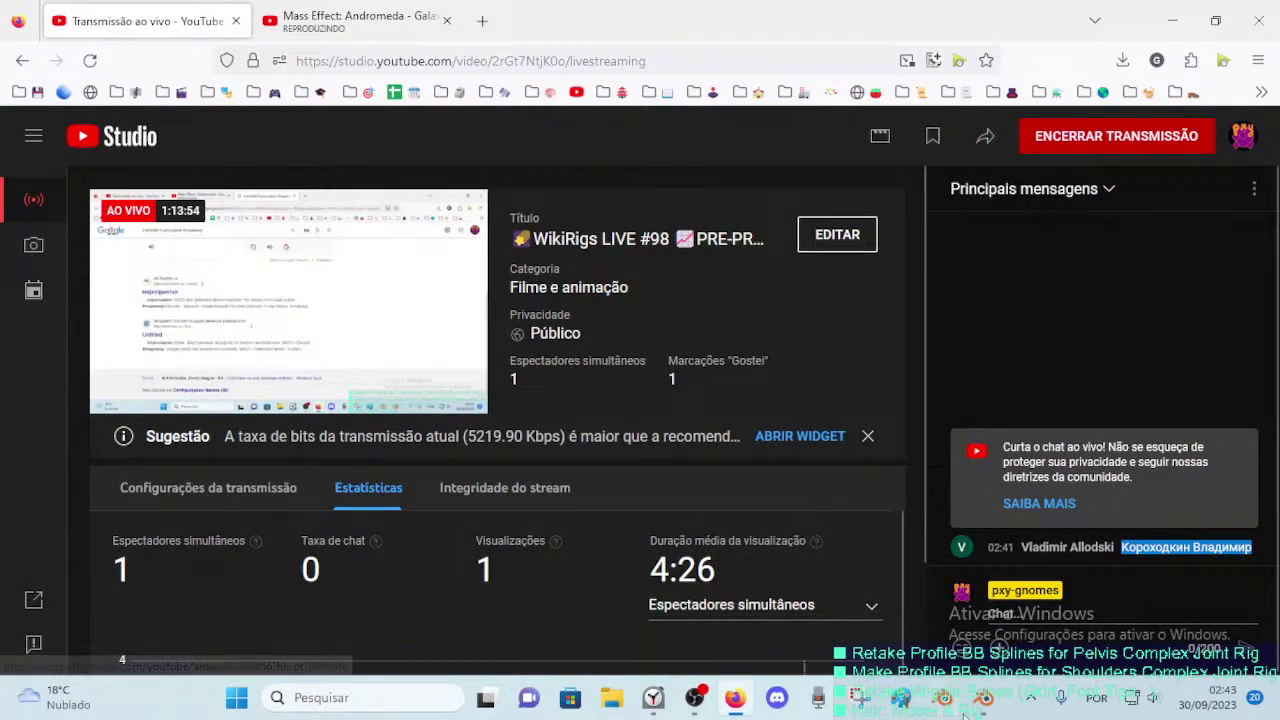
# Step: Orbit around the pelvis bendy-bone rig from several angles, glancing at the livestream chat in between
pyautogui.click(985, 697)
pyautogui.moveTo(300, 400); pyautogui.dragTo(288, 450, button='middle')
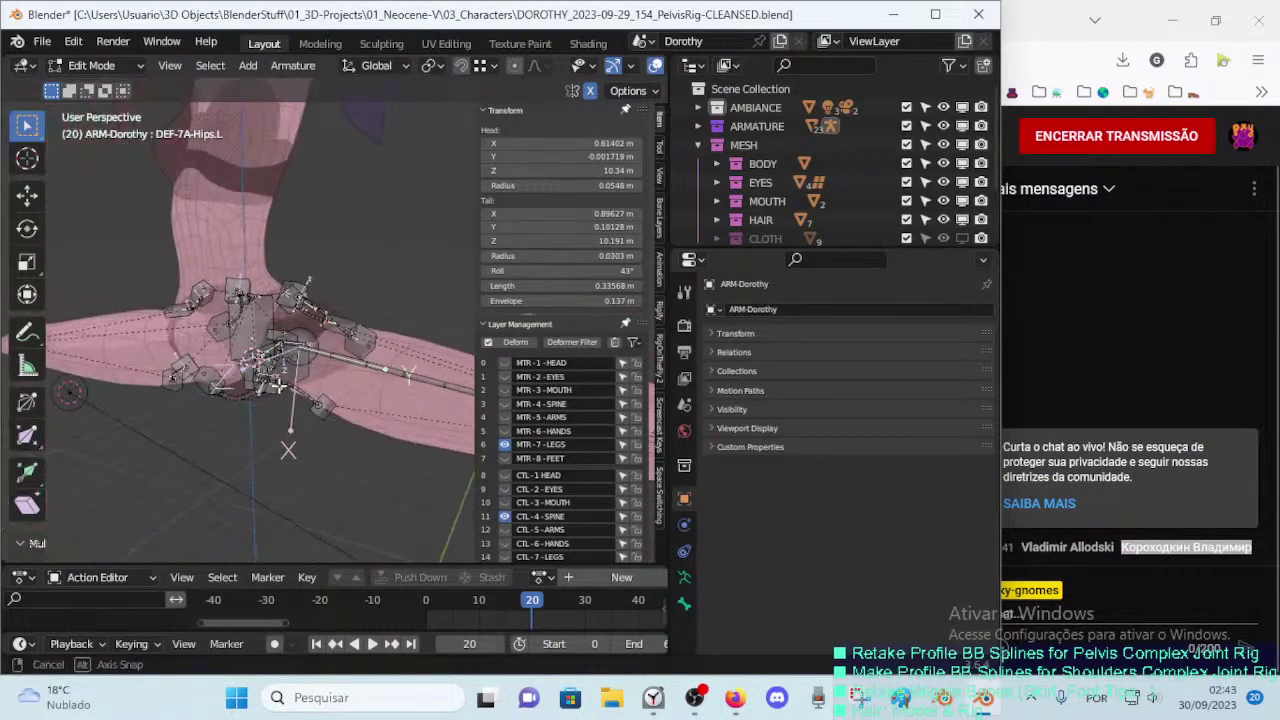
pyautogui.moveTo(280, 385)
pyautogui.mouseDown(button='middle')
pyautogui.moveTo(350, 432)
pyautogui.moveTo(172, 325)
pyautogui.moveTo(459, 356)
pyautogui.moveTo(400, 393)
pyautogui.moveTo(287, 378)
pyautogui.moveTo(326, 413)
pyautogui.moveTo(339, 399)
pyautogui.moveTo(265, 385)
pyautogui.mouseUp(button='middle')
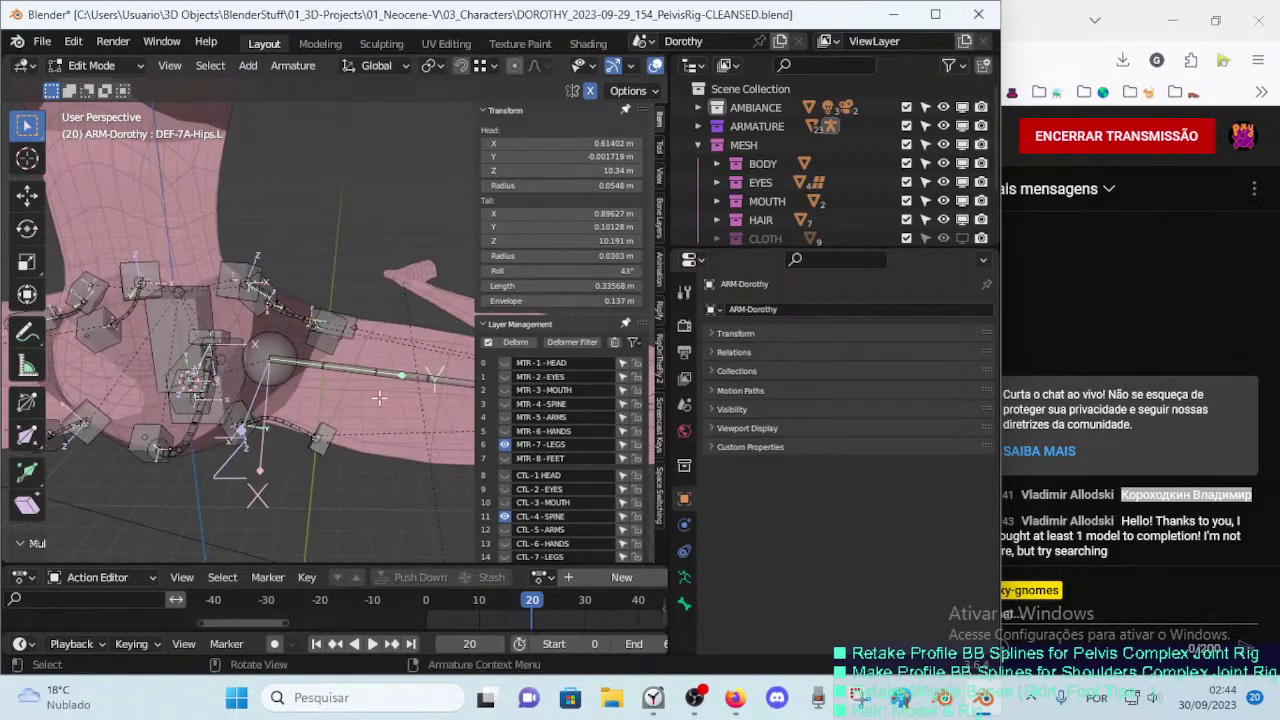
pyautogui.click(1129, 652)
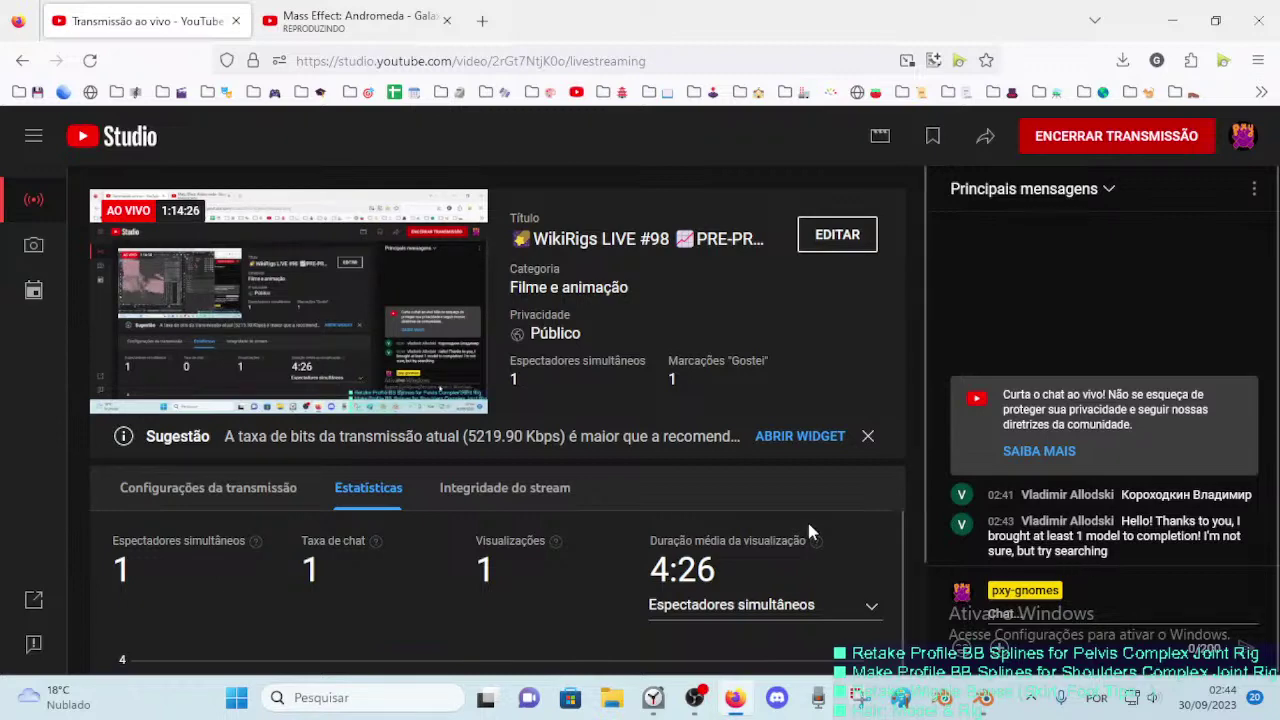
pyautogui.click(984, 698)
pyautogui.moveTo(380, 390)
pyautogui.mouseDown(button='middle')
pyautogui.moveTo(219, 388)
pyautogui.moveTo(349, 500)
pyautogui.mouseUp(button='middle')
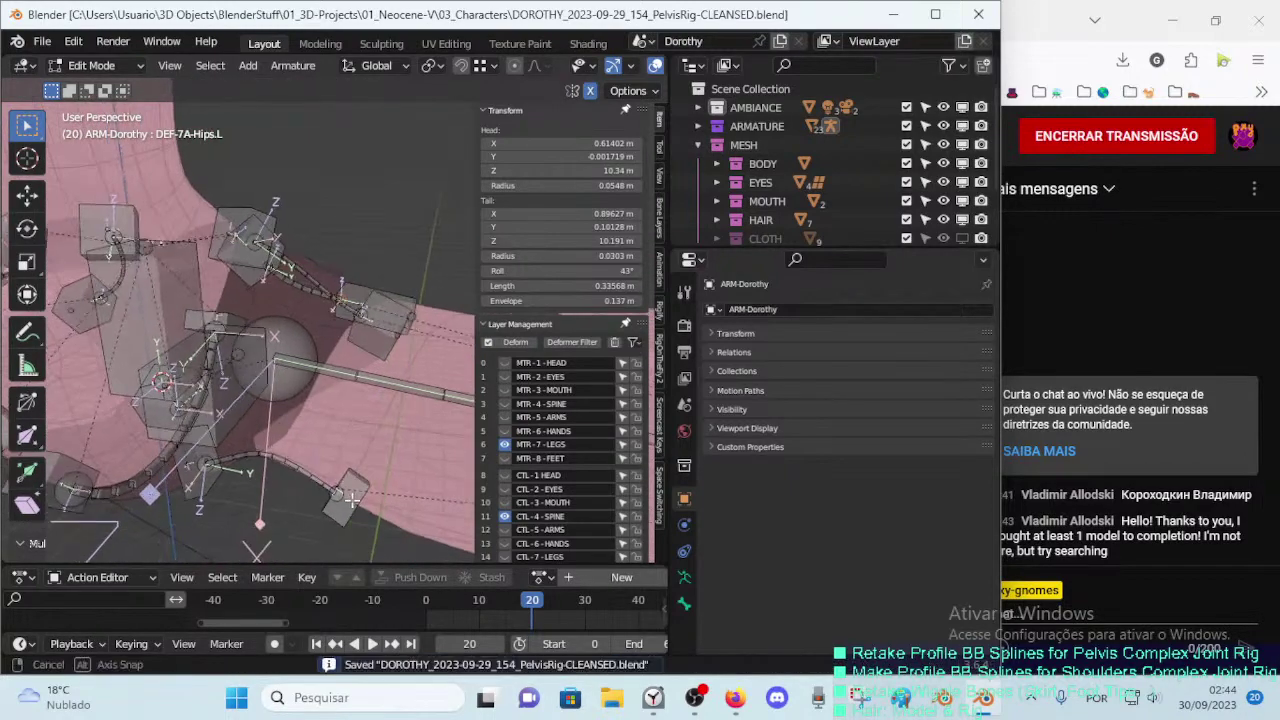
# Step: Slightly rotate the selected hip spline handle, inspect it, switch to Pose Mode and save
pyautogui.press('r')
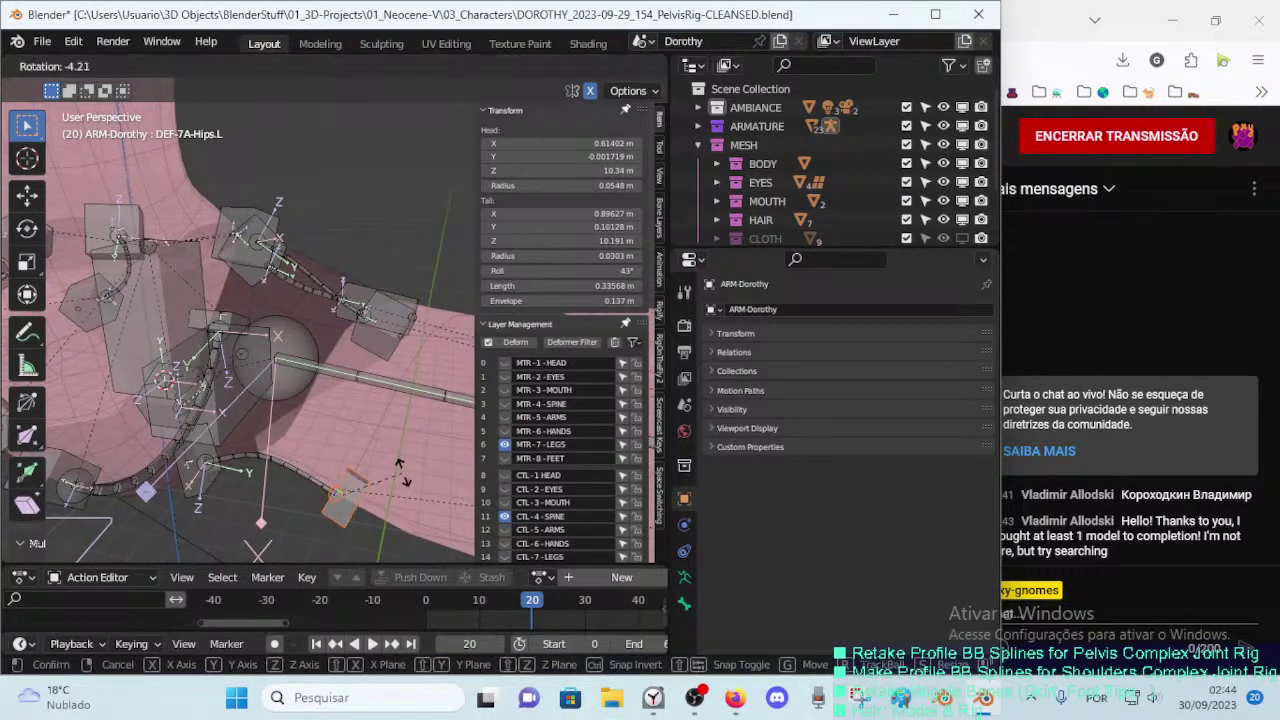
pyautogui.click(400, 470)
pyautogui.moveTo(400, 470)
pyautogui.mouseDown(button='middle')
pyautogui.moveTo(337, 427)
pyautogui.moveTo(301, 430)
pyautogui.moveTo(180, 329)
pyautogui.moveTo(502, 410)
pyautogui.mouseUp(button='middle')
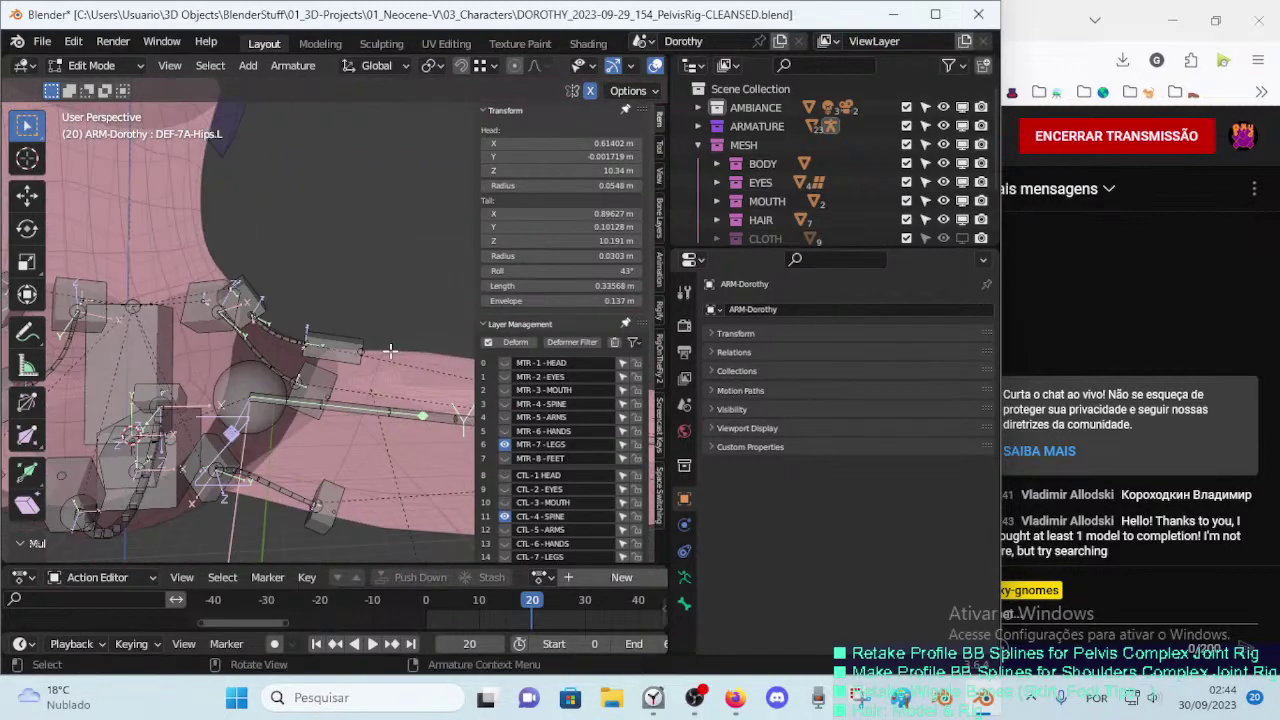
pyautogui.moveTo(502, 410)
pyautogui.mouseDown(button='middle')
pyautogui.moveTo(368, 328)
pyautogui.moveTo(290, 355)
pyautogui.moveTo(292, 510)
pyautogui.moveTo(253, 478)
pyautogui.moveTo(320, 370)
pyautogui.mouseUp(button='middle')
pyautogui.moveTo(310, 272); pyautogui.dragTo(248, 216, button='middle')
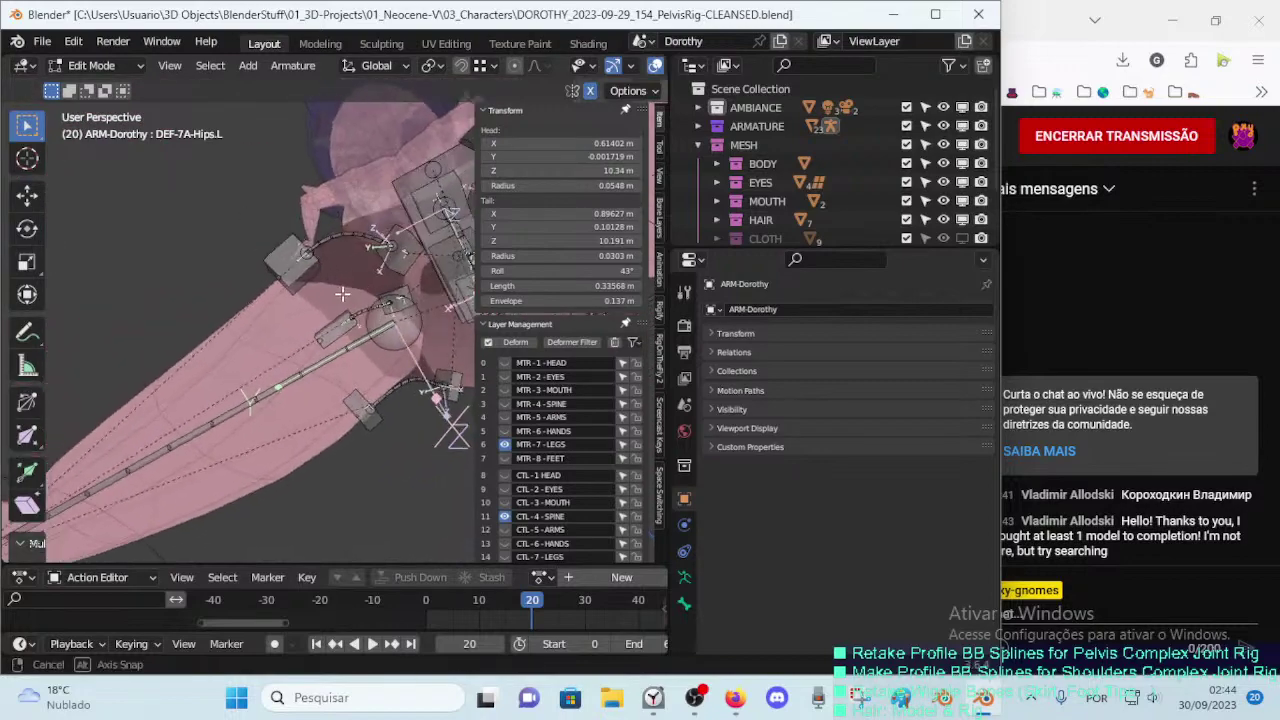
pyautogui.moveTo(248, 216)
pyautogui.mouseDown(button='middle')
pyautogui.moveTo(397, 262)
pyautogui.moveTo(378, 300)
pyautogui.mouseUp(button='middle')
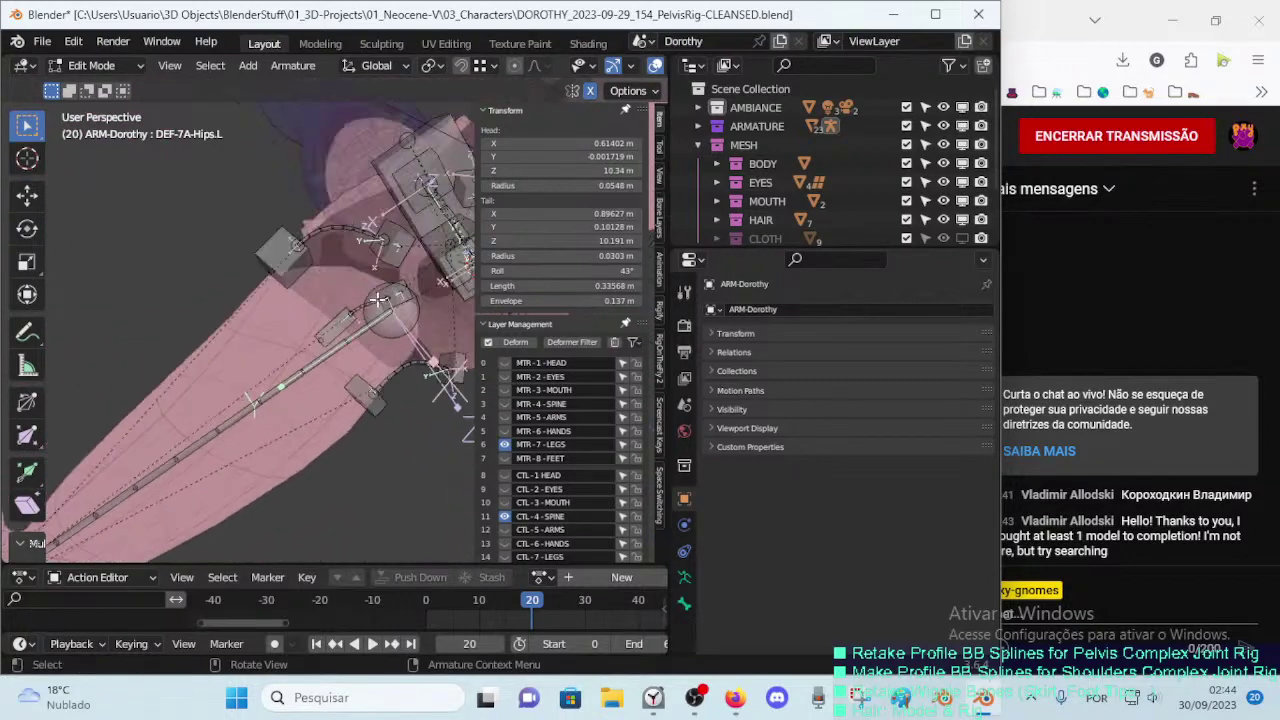
pyautogui.moveTo(329, 348); pyautogui.dragTo(388, 332, button='middle')
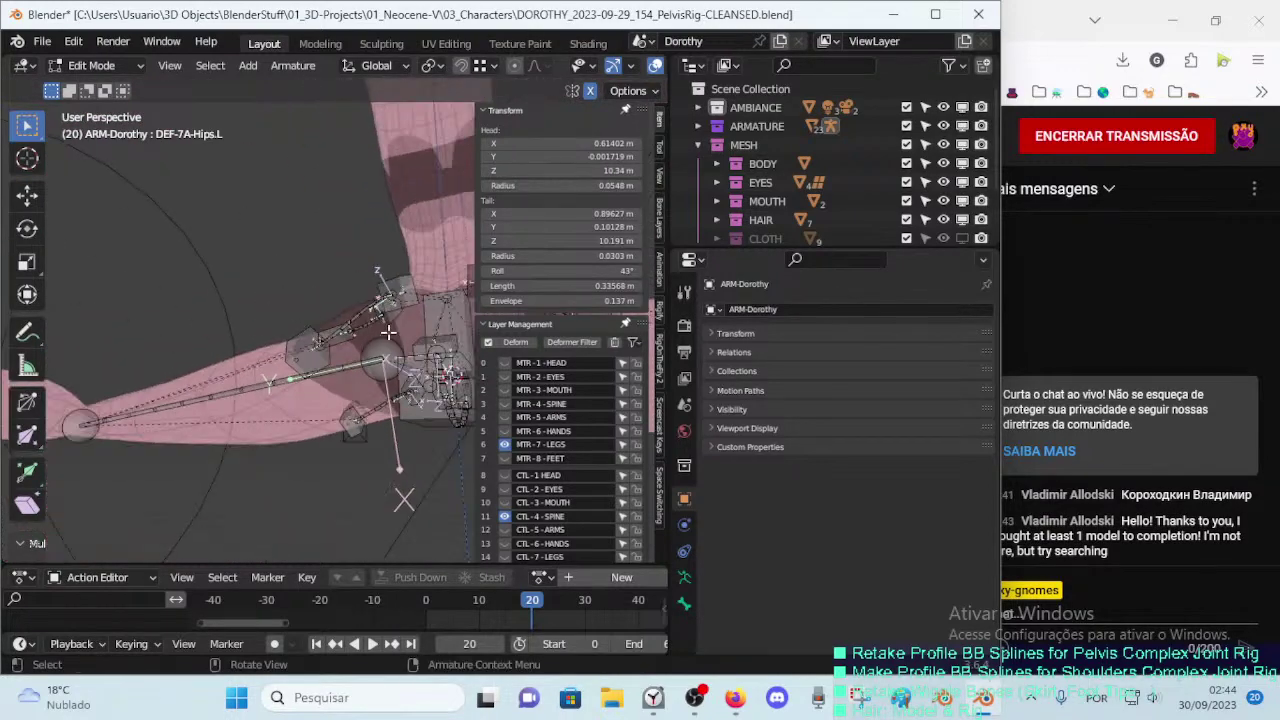
pyautogui.moveTo(266, 374)
pyautogui.mouseDown(button='middle')
pyautogui.moveTo(310, 317)
pyautogui.moveTo(237, 360)
pyautogui.moveTo(396, 362)
pyautogui.moveTo(373, 359)
pyautogui.moveTo(364, 392)
pyautogui.moveTo(311, 436)
pyautogui.moveTo(334, 434)
pyautogui.moveTo(124, 472)
pyautogui.moveTo(208, 371)
pyautogui.moveTo(112, 348)
pyautogui.moveTo(48, 350)
pyautogui.moveTo(215, 348)
pyautogui.moveTo(206, 377)
pyautogui.moveTo(248, 420)
pyautogui.moveTo(223, 401)
pyautogui.moveTo(354, 400)
pyautogui.moveTo(377, 383)
pyautogui.moveTo(328, 420)
pyautogui.moveTo(281, 369)
pyautogui.moveTo(289, 430)
pyautogui.moveTo(205, 411)
pyautogui.moveTo(211, 462)
pyautogui.mouseUp(button='middle')
pyautogui.hotkey('ctrl', 'Tab')
pyautogui.hotkey('ctrl', 's')
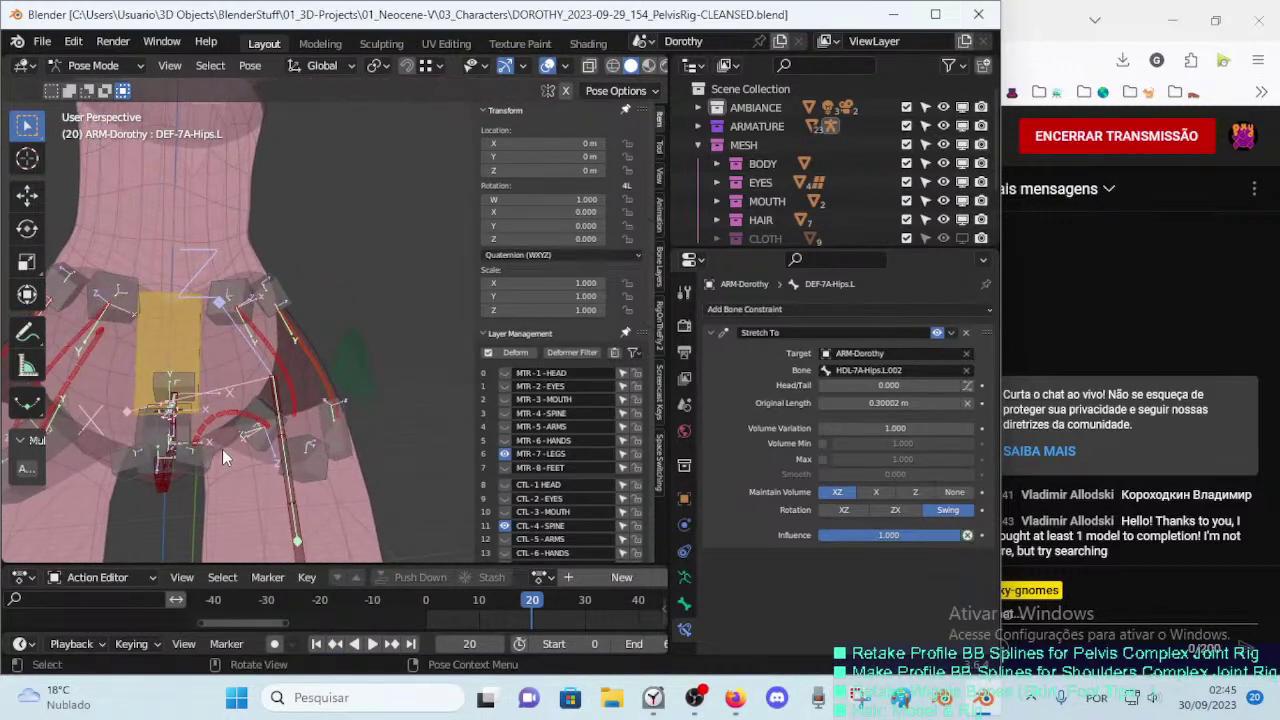
# Step: Select HDL-7A-Pubis.L.002, toggle Edit Mode and back, save, then hide all other bones
pyautogui.click(194, 459)
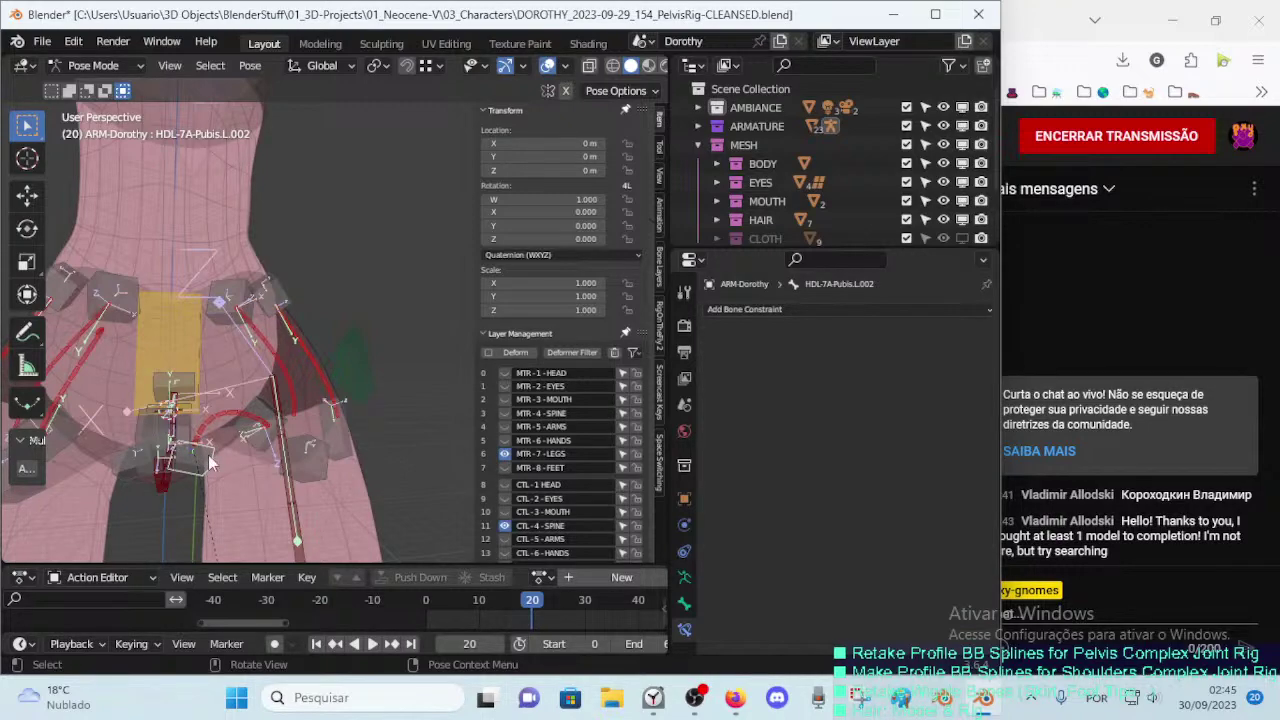
pyautogui.press('Tab')
pyautogui.moveTo(255, 443)
pyautogui.mouseDown(button='middle')
pyautogui.moveTo(262, 455)
pyautogui.moveTo(310, 382)
pyautogui.moveTo(205, 533)
pyautogui.moveTo(269, 417)
pyautogui.moveTo(313, 472)
pyautogui.moveTo(295, 484)
pyautogui.moveTo(322, 475)
pyautogui.moveTo(297, 323)
pyautogui.moveTo(312, 280)
pyautogui.moveTo(270, 345)
pyautogui.moveTo(314, 398)
pyautogui.moveTo(258, 438)
pyautogui.moveTo(292, 436)
pyautogui.mouseUp(button='middle')
pyautogui.press('Tab')
pyautogui.press('Tab')
pyautogui.hotkey('ctrl', 's')
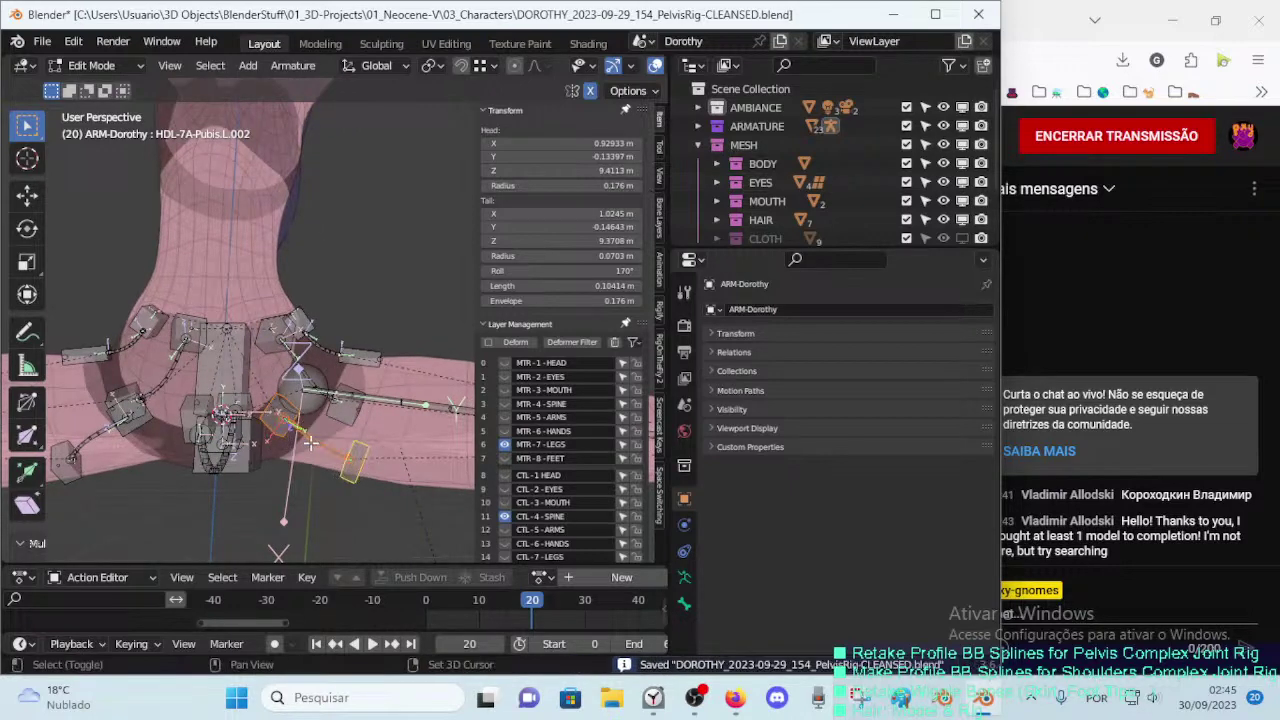
pyautogui.hotkey('shift', 'h')
pyautogui.moveTo(310, 441)
pyautogui.mouseDown(button='middle')
pyautogui.moveTo(343, 435)
pyautogui.moveTo(290, 425)
pyautogui.moveTo(246, 503)
pyautogui.moveTo(315, 505)
pyautogui.moveTo(351, 417)
pyautogui.moveTo(329, 432)
pyautogui.mouseUp(button='middle')
# Step: Switch the armature to Pose Mode and test-move the left leg control MTR-Leg.L
pyautogui.scroll(-3, 340, 425)
pyautogui.hotkey('ctrl', 'Tab')
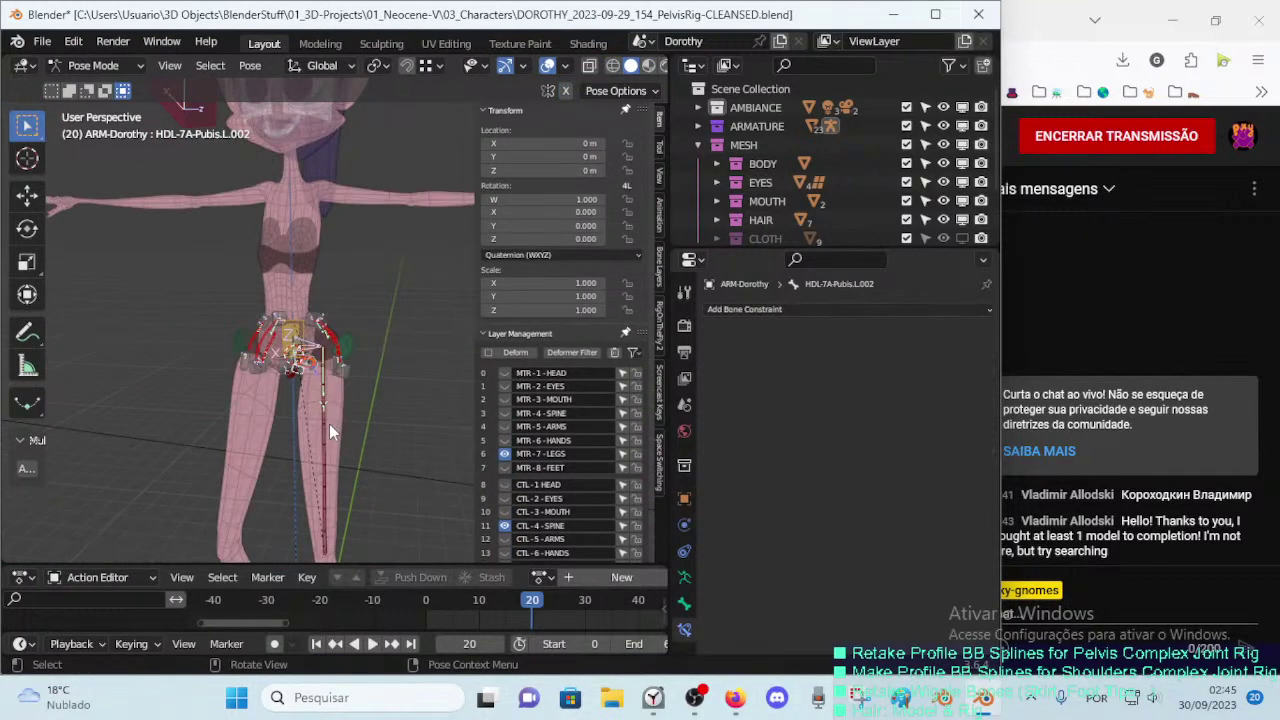
pyautogui.scroll(-3, 329, 480)
pyautogui.scroll(-2, 329, 506)
pyautogui.click(310, 512)
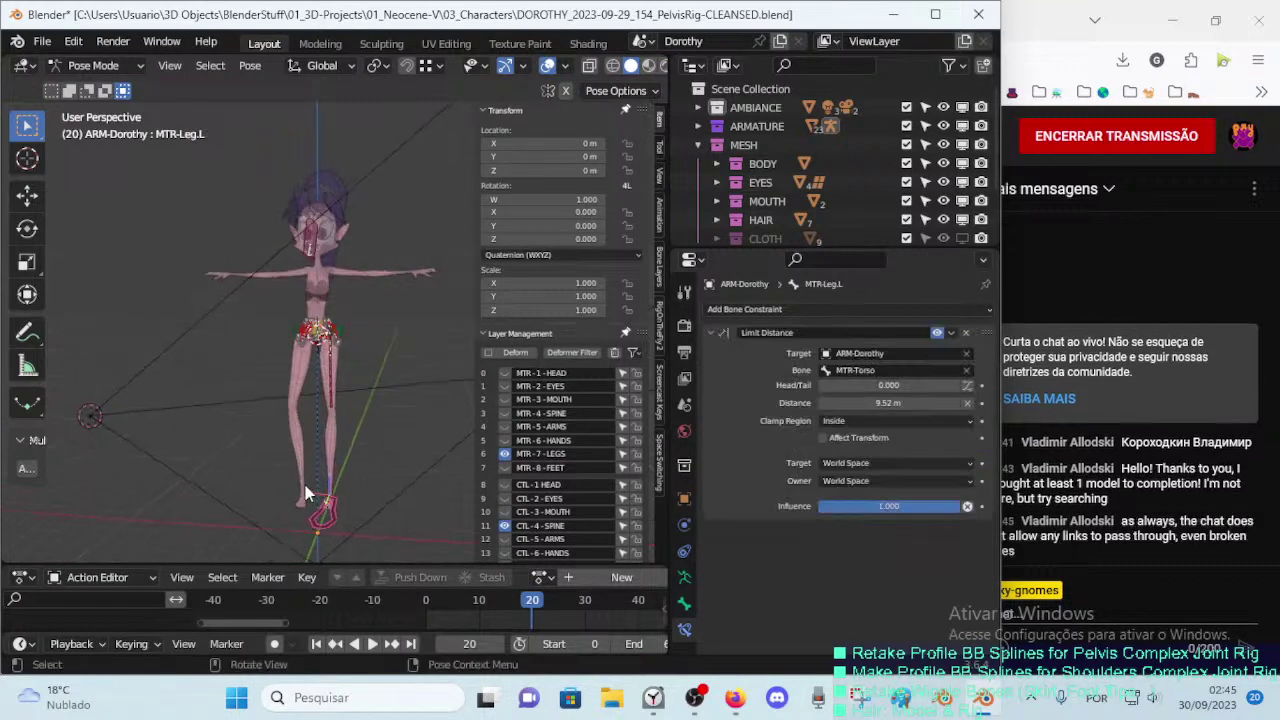
pyautogui.press('g')
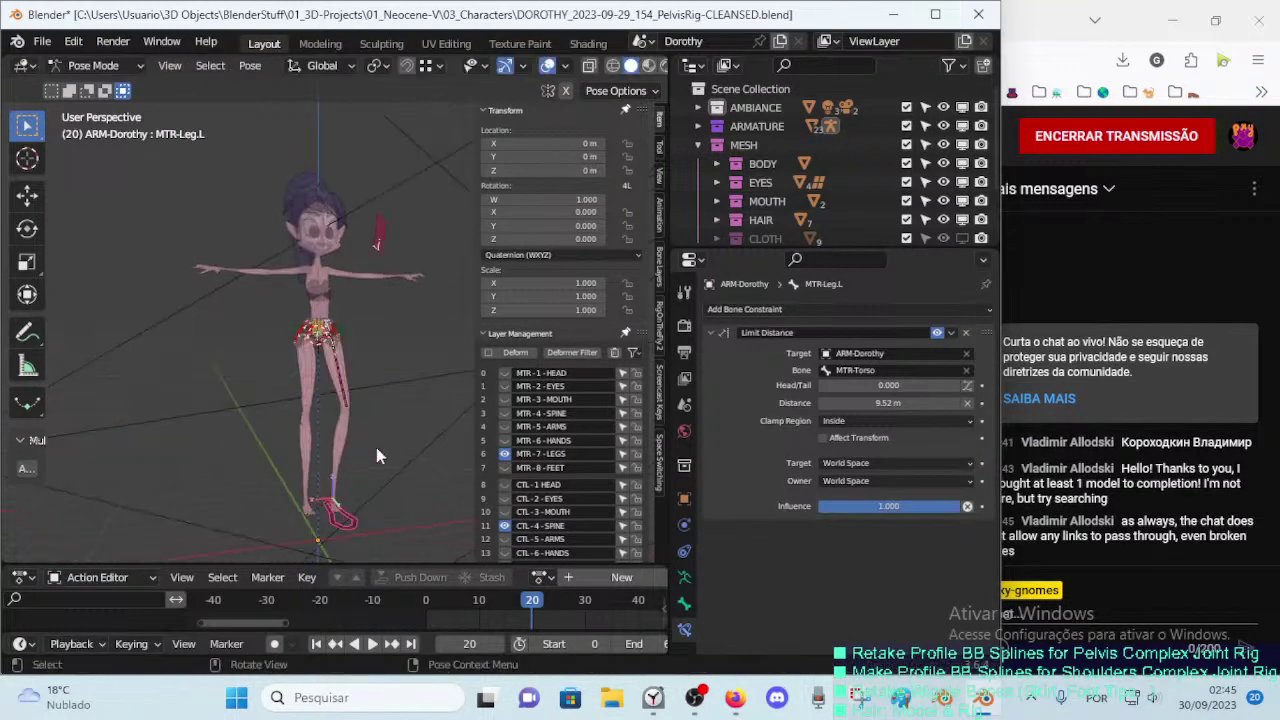
pyautogui.click(459, 268)
pyautogui.moveTo(459, 268)
pyautogui.mouseDown(button='middle')
pyautogui.moveTo(366, 378)
pyautogui.moveTo(254, 268)
pyautogui.mouseUp(button='middle')
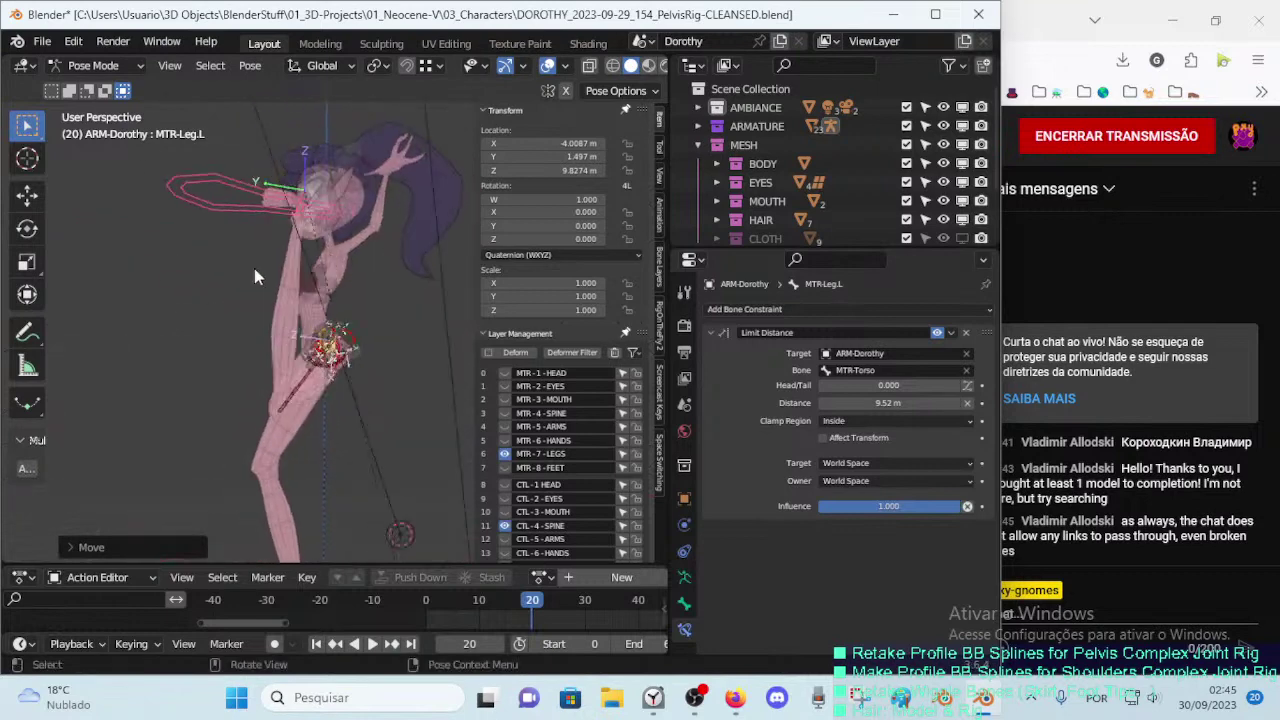
pyautogui.press('g')
pyautogui.press('n')
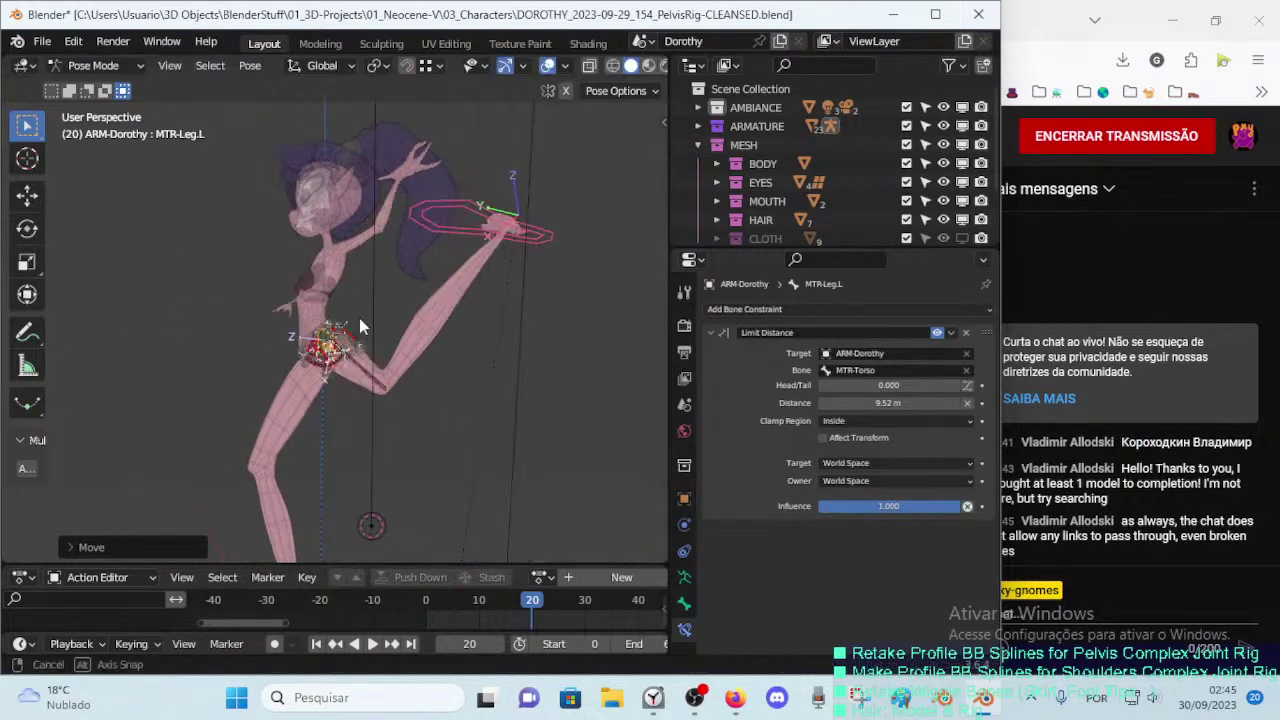
# Step: Keep test-moving MTR-Leg.L from several angles to check how the hips deform
pyautogui.moveTo(359, 318); pyautogui.dragTo(418, 344, button='middle')
pyautogui.scroll(2, 484, 453)
pyautogui.scroll(3, 475, 452)
pyautogui.moveTo(475, 452)
pyautogui.mouseDown(button='middle')
pyautogui.moveTo(426, 460)
pyautogui.moveTo(466, 486)
pyautogui.moveTo(423, 437)
pyautogui.mouseUp(button='middle')
pyautogui.press('g')
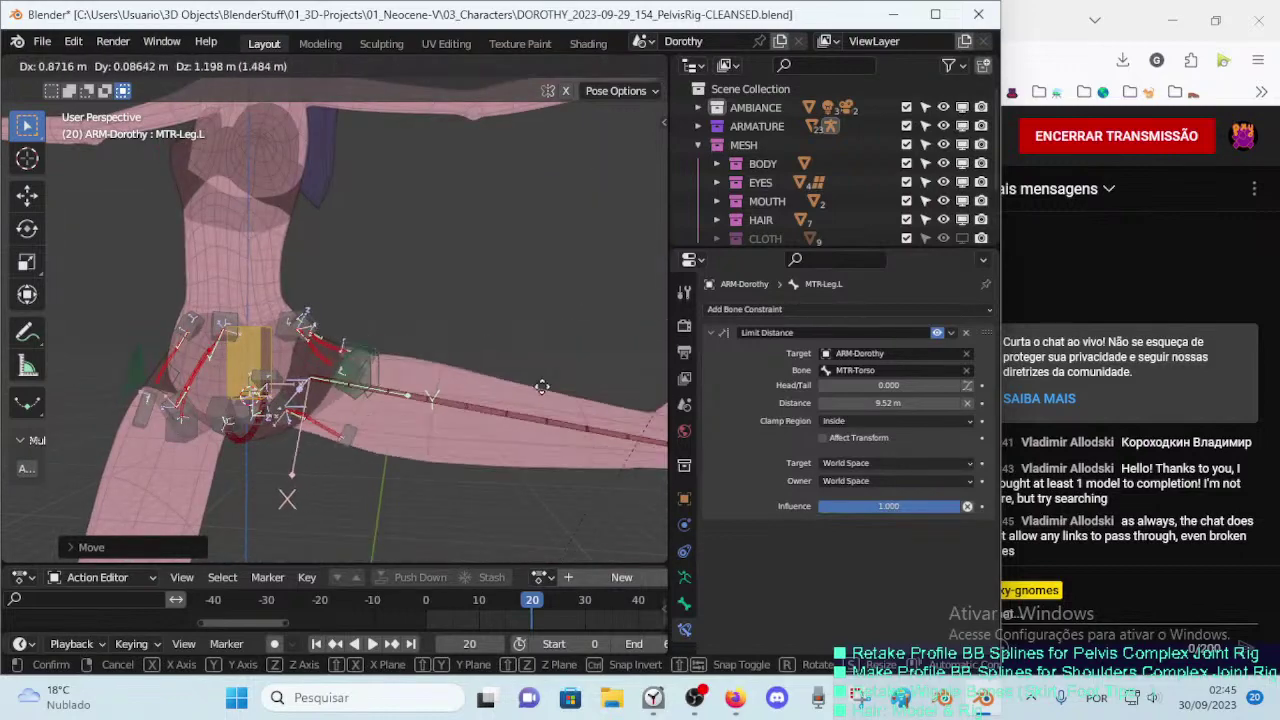
pyautogui.click(479, 344)
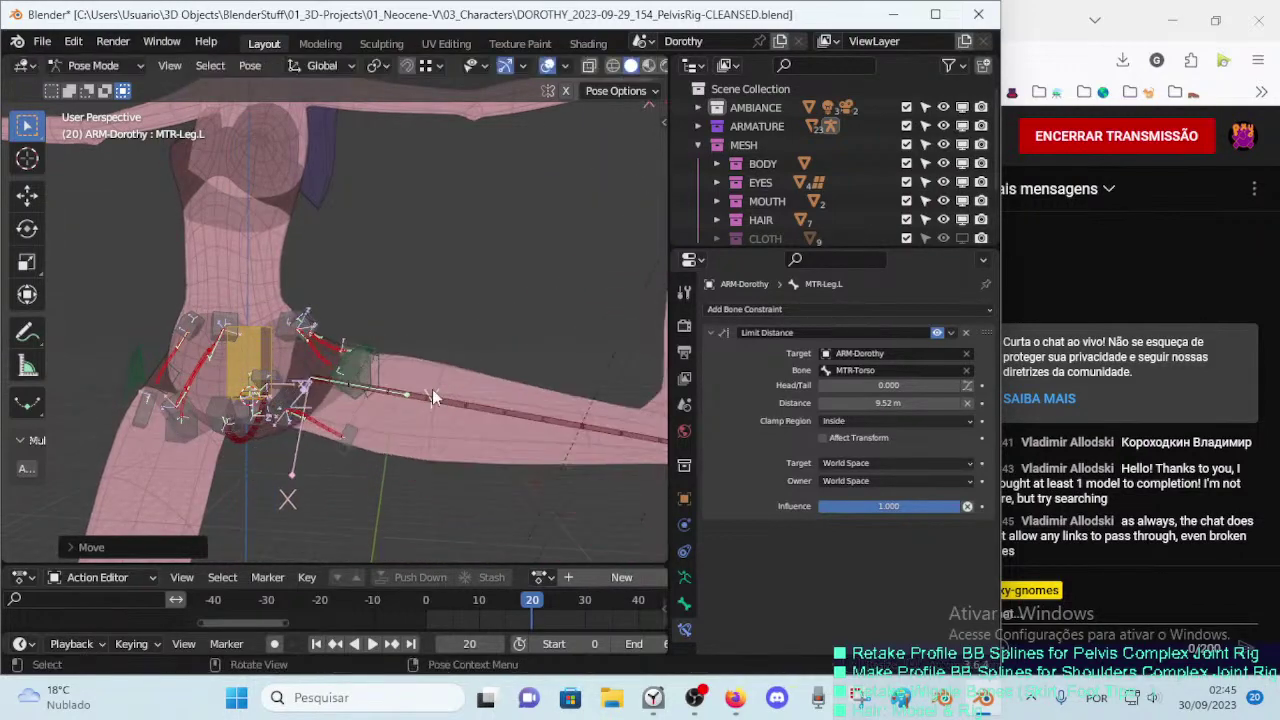
pyautogui.moveTo(432, 389)
pyautogui.mouseDown(button='middle')
pyautogui.moveTo(383, 473)
pyautogui.moveTo(361, 384)
pyautogui.moveTo(432, 362)
pyautogui.mouseUp(button='middle')
pyautogui.press('g')
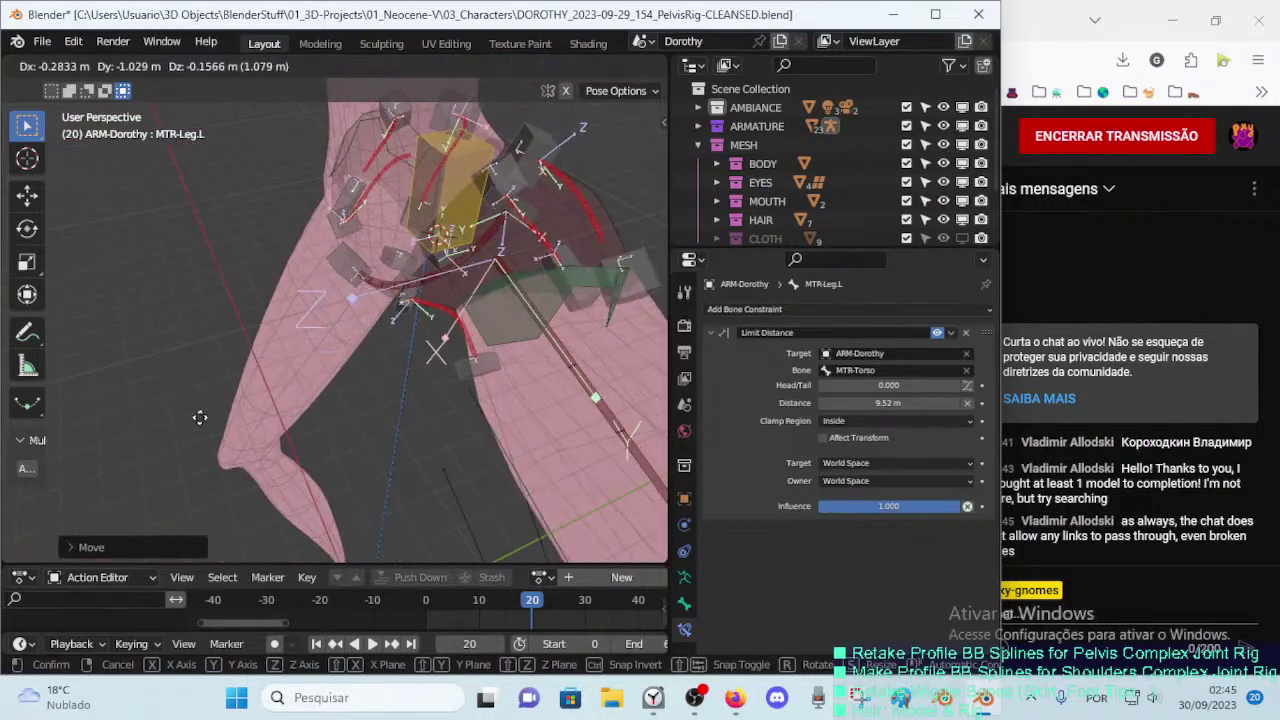
pyautogui.scroll(-5, 167, 402)
pyautogui.scroll(-3, 407, 406)
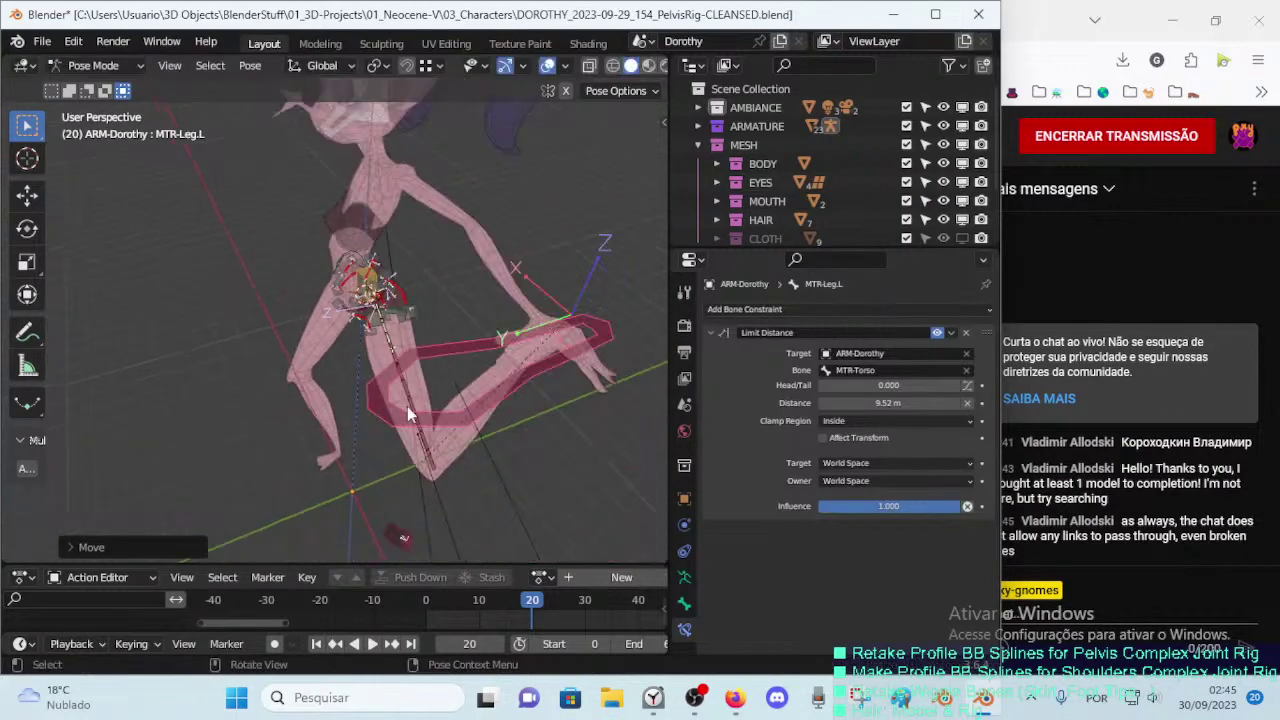
pyautogui.click(381, 487)
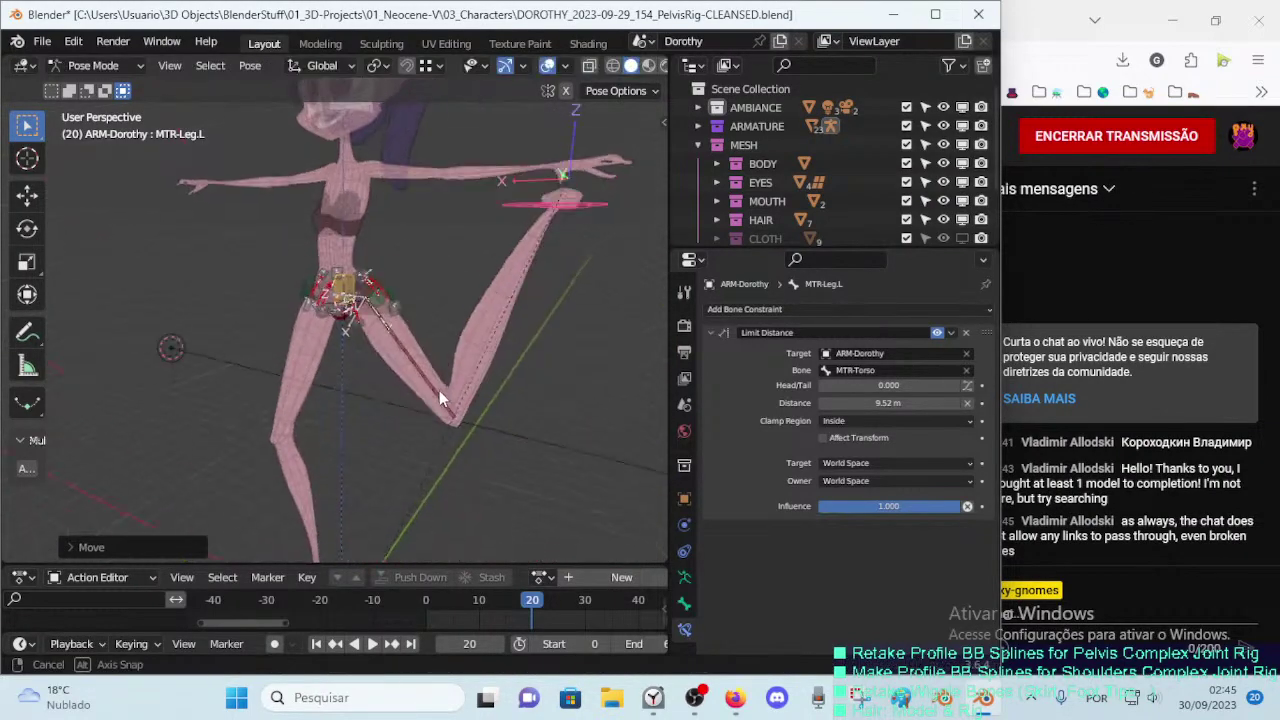
pyautogui.moveTo(439, 390); pyautogui.dragTo(401, 378, button='middle')
pyautogui.scroll(3, 401, 378)
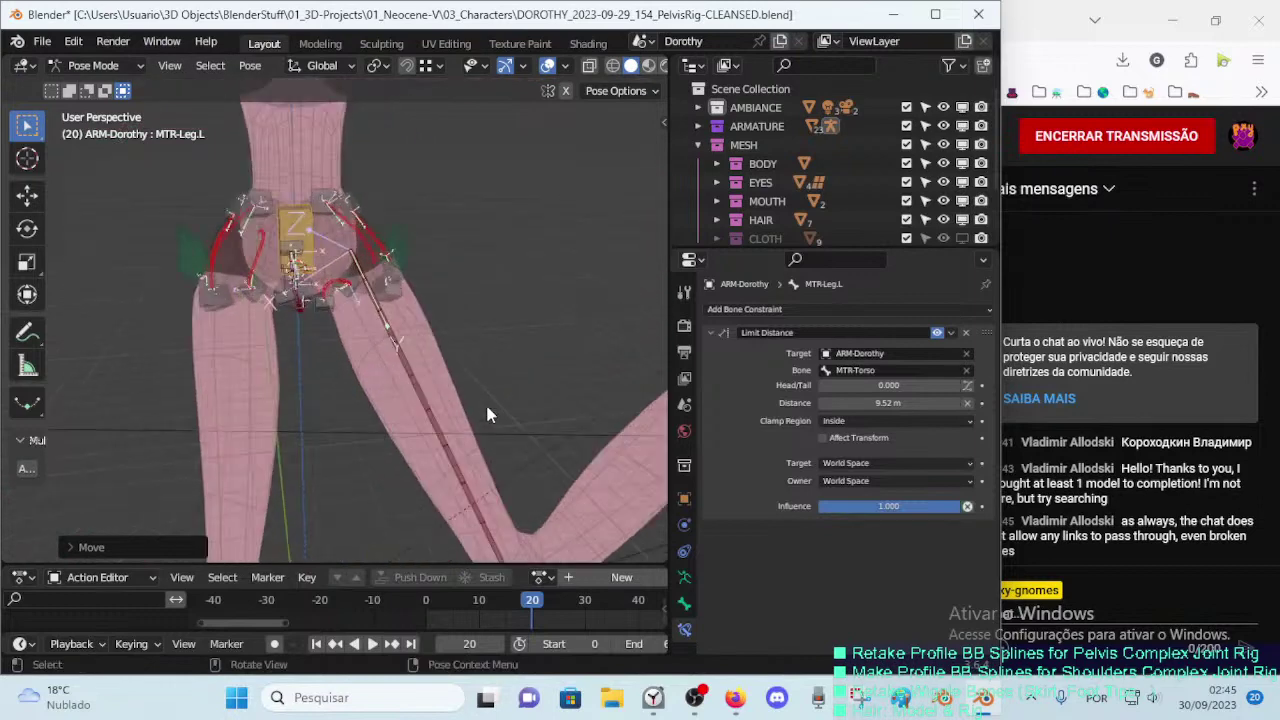
pyautogui.scroll(3, 477, 403)
pyautogui.press('g')
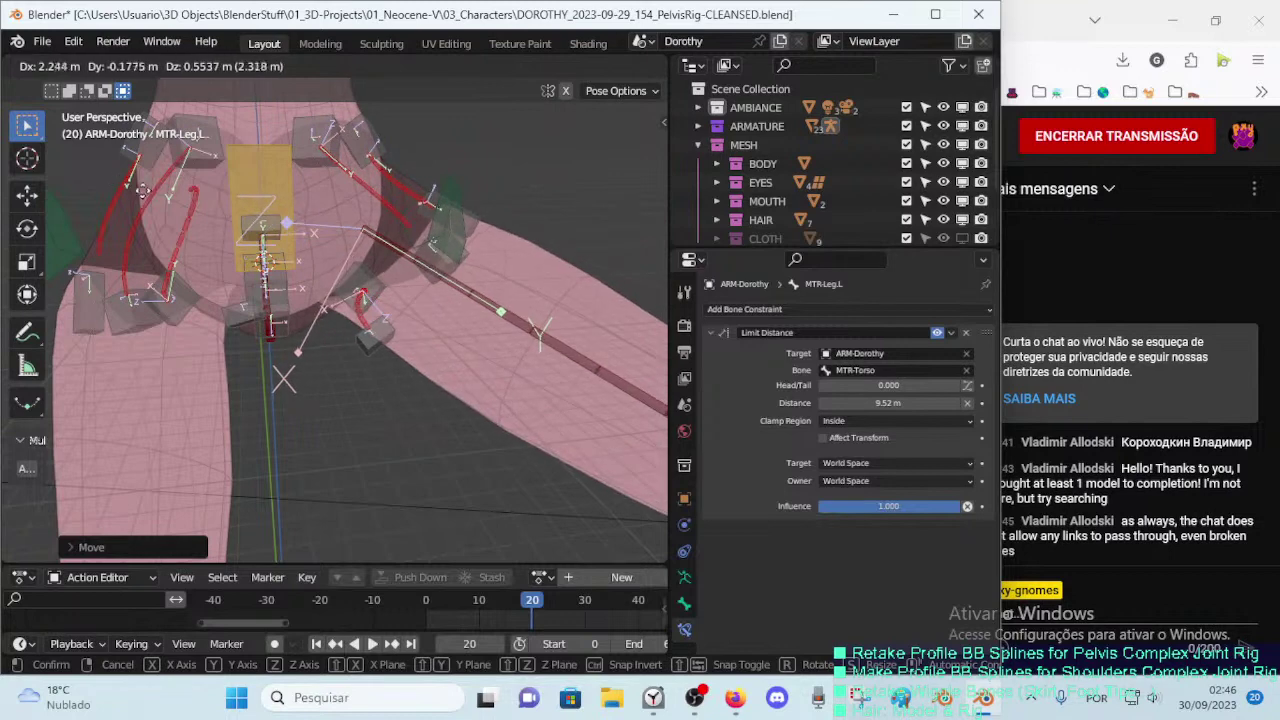
# Step: Undo the leg test, then select HDL-7A-Pubis.L.001 in Edit Mode and frame it
pyautogui.hotkey('ctrl', 'z')
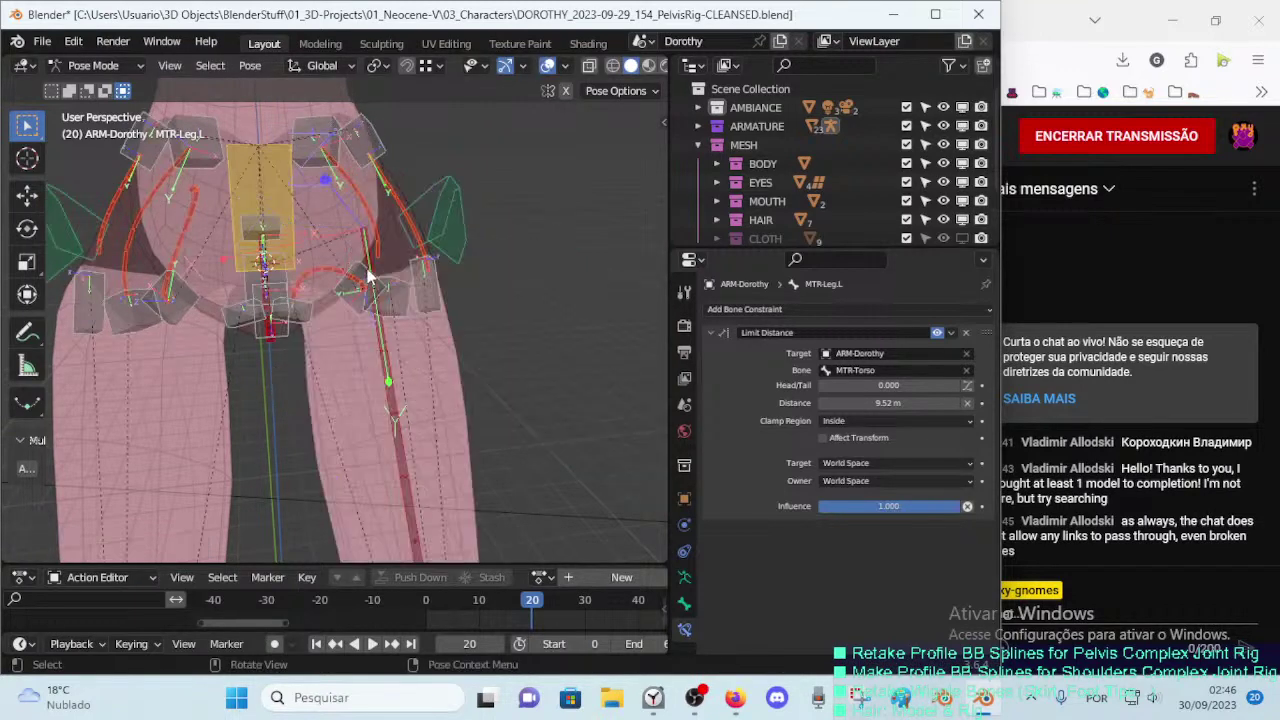
pyautogui.click(370, 279)
pyautogui.press('Tab')
pyautogui.press('KP_Decimal')
pyautogui.moveTo(392, 283)
pyautogui.mouseDown(button='middle')
pyautogui.moveTo(374, 267)
pyautogui.moveTo(301, 341)
pyautogui.mouseUp(button='middle')
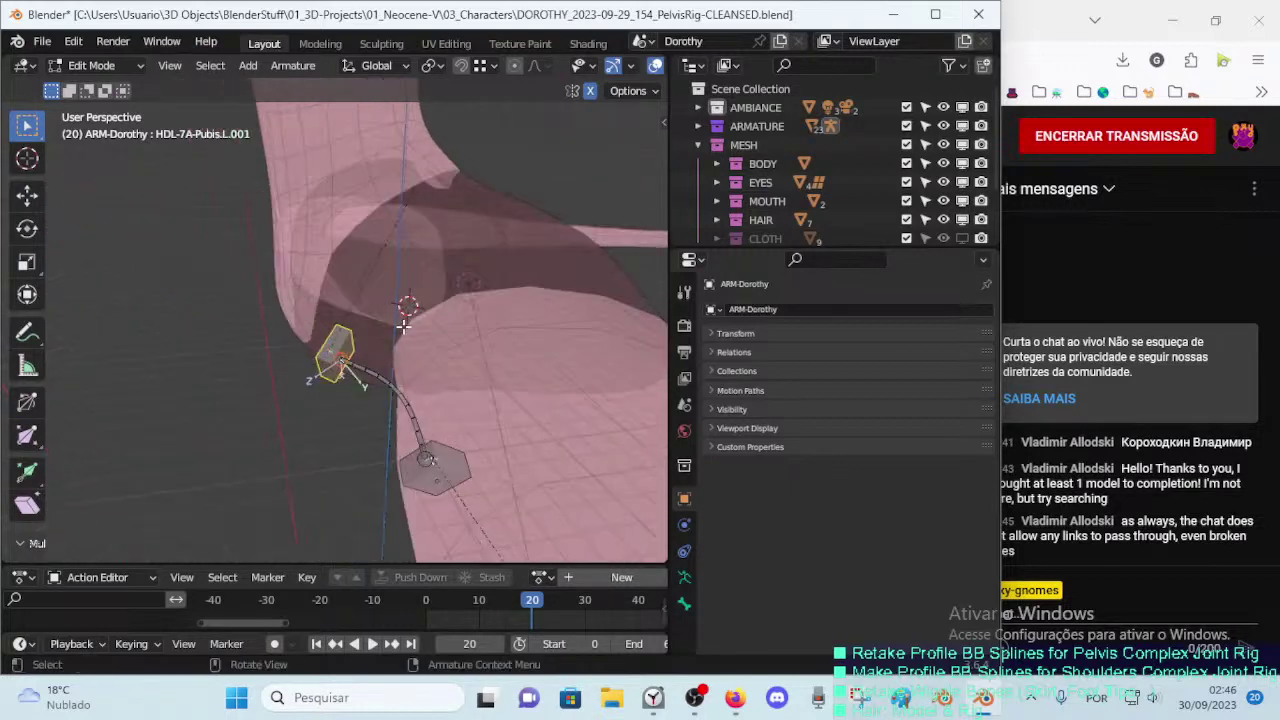
# Step: Enable snapping onto projected mesh faces and save the blend file
pyautogui.moveTo(403, 325)
pyautogui.mouseDown(button='middle')
pyautogui.moveTo(420, 289)
pyautogui.moveTo(411, 303)
pyautogui.moveTo(406, 280)
pyautogui.moveTo(368, 328)
pyautogui.moveTo(358, 311)
pyautogui.moveTo(403, 234)
pyautogui.moveTo(340, 355)
pyautogui.moveTo(363, 324)
pyautogui.mouseUp(button='middle')
pyautogui.press('c')
pyautogui.rightClick(340, 355)
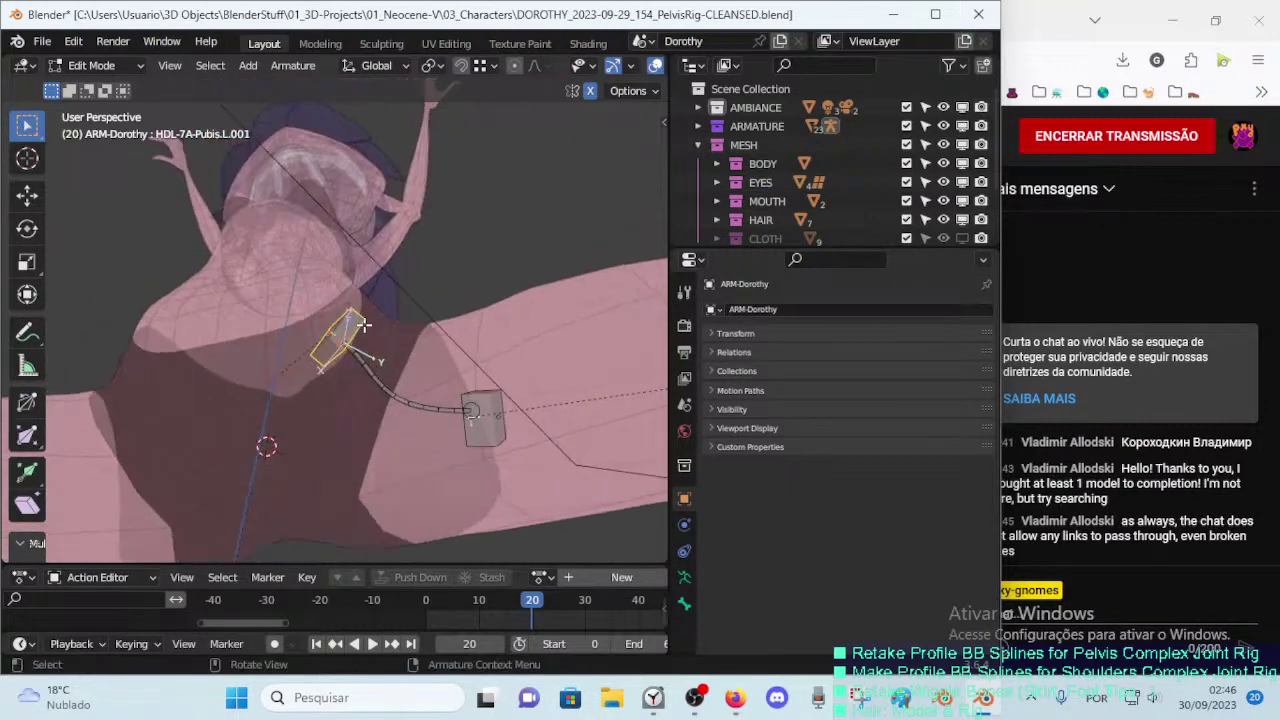
pyautogui.click(466, 67)
pyautogui.click(489, 66)
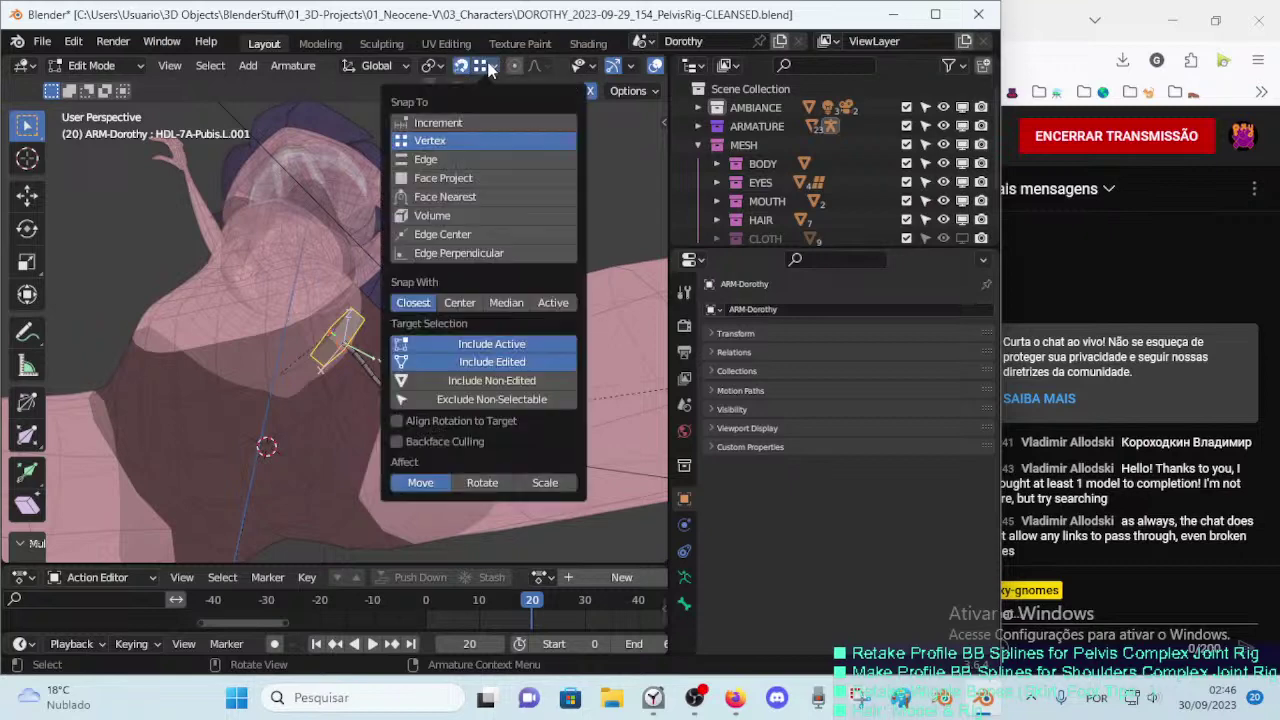
pyautogui.click(450, 178)
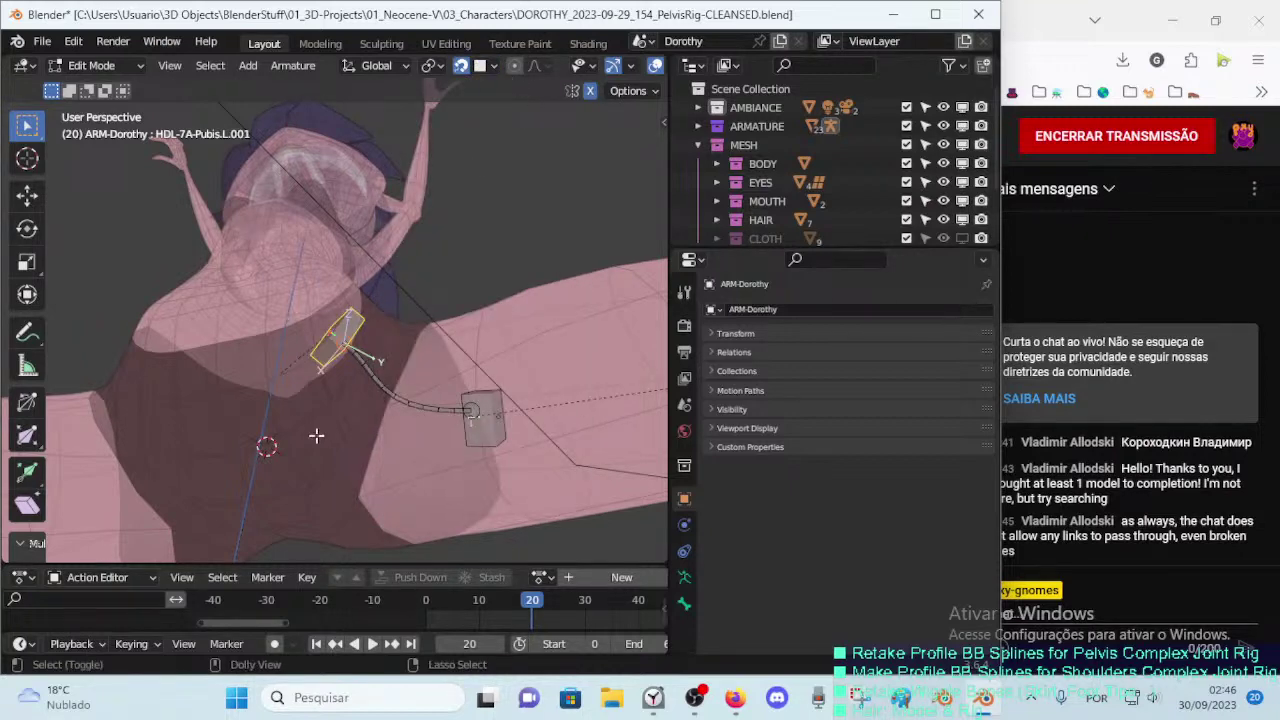
pyautogui.hotkey('ctrl', 'shift', 'Tab')
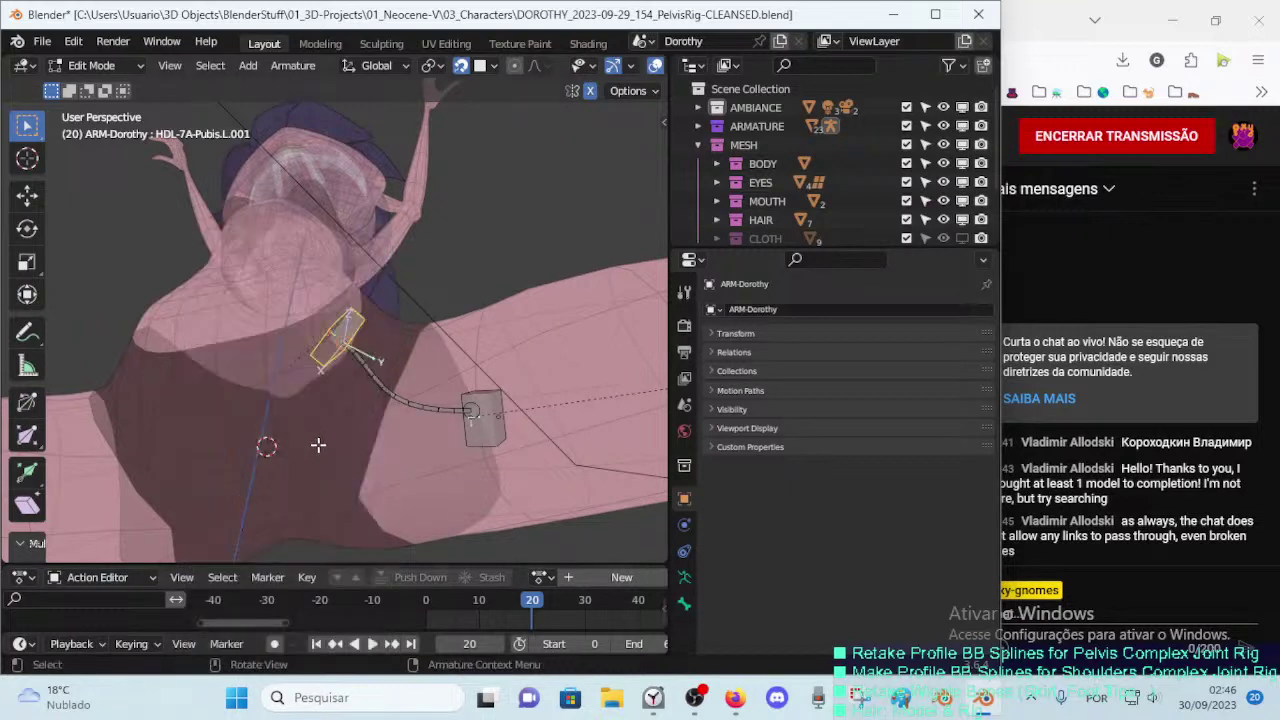
pyautogui.moveTo(318, 445); pyautogui.dragTo(351, 414, button='middle')
pyautogui.hotkey('ctrl', 's')
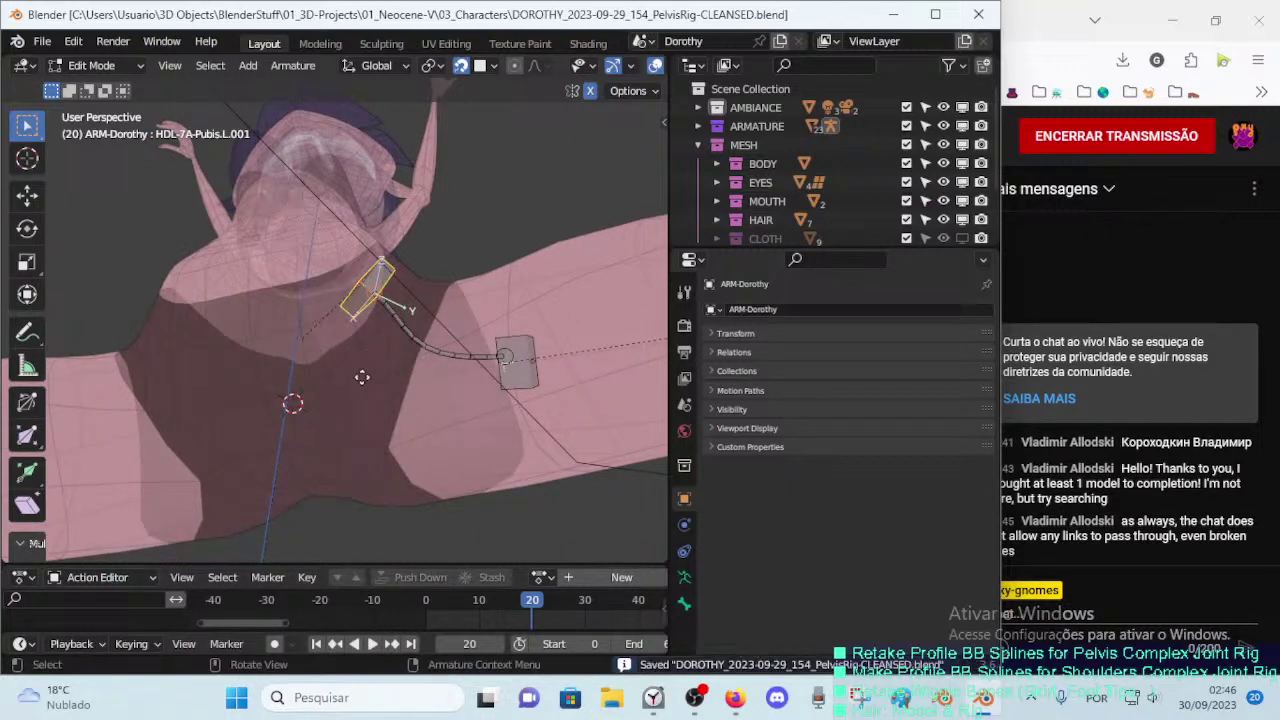
# Step: Move and rotate the pubis handle bone lower on the body and more upright
pyautogui.press('g')
pyautogui.click(362, 450)
pyautogui.press('r')
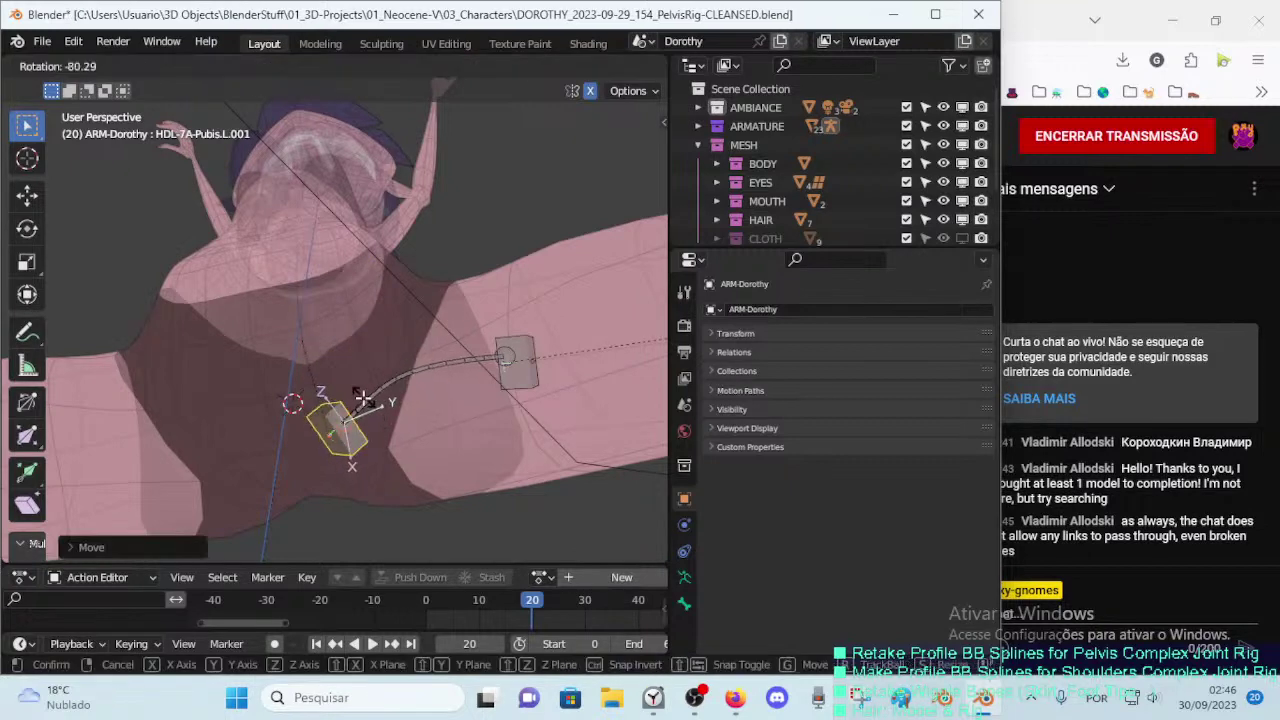
pyautogui.moveTo(362, 398)
pyautogui.mouseDown(button='middle')
pyautogui.moveTo(323, 400)
pyautogui.moveTo(420, 434)
pyautogui.moveTo(385, 505)
pyautogui.mouseUp(button='middle')
pyautogui.click(392, 466)
pyautogui.press('g')
pyautogui.click(392, 415)
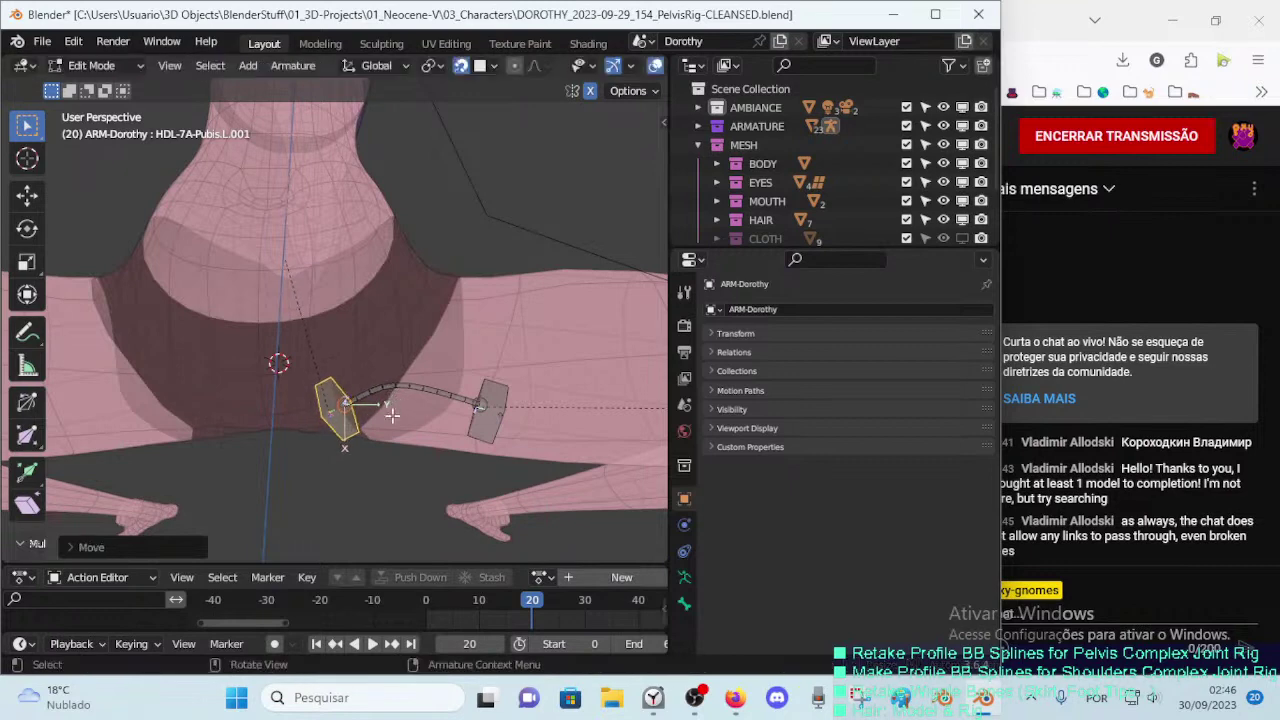
pyautogui.press('r')
pyautogui.click(408, 457)
pyautogui.press('g')
pyautogui.click(379, 404)
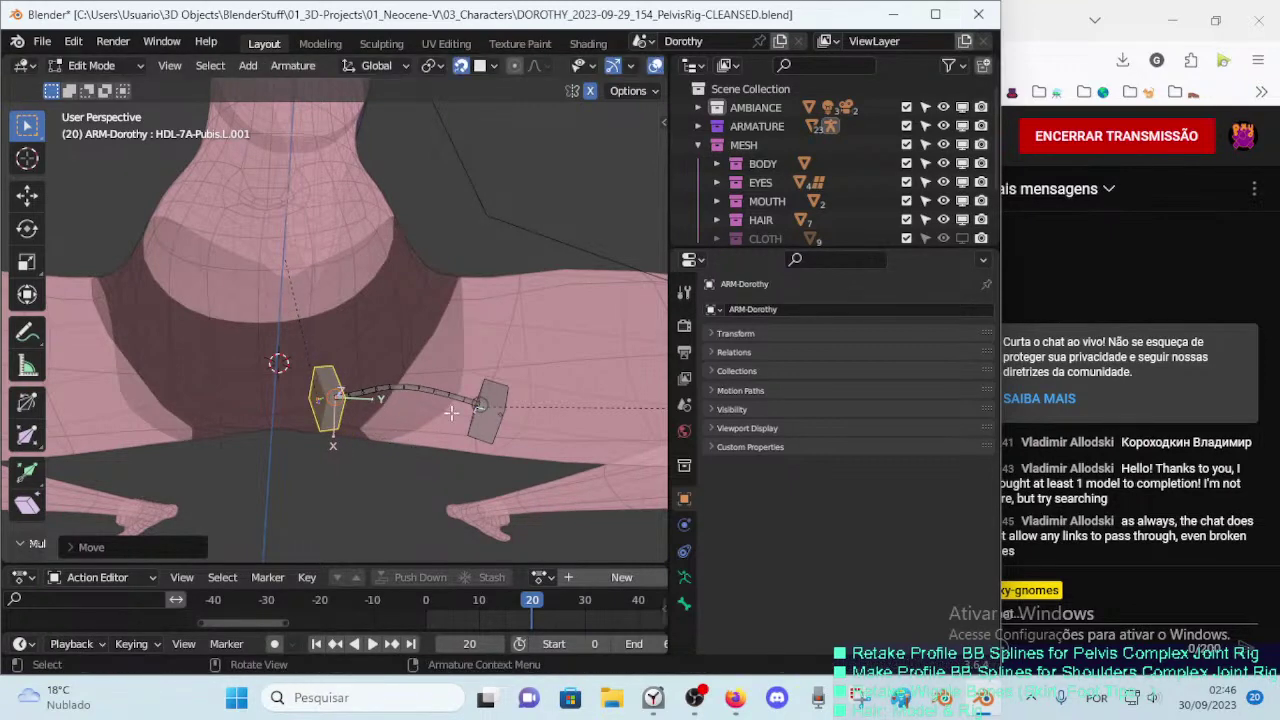
# Step: Reposition the outer thigh handle bone and rotate it toward the pelvis
pyautogui.click(482, 407)
pyautogui.press('g')
pyautogui.click(527, 377)
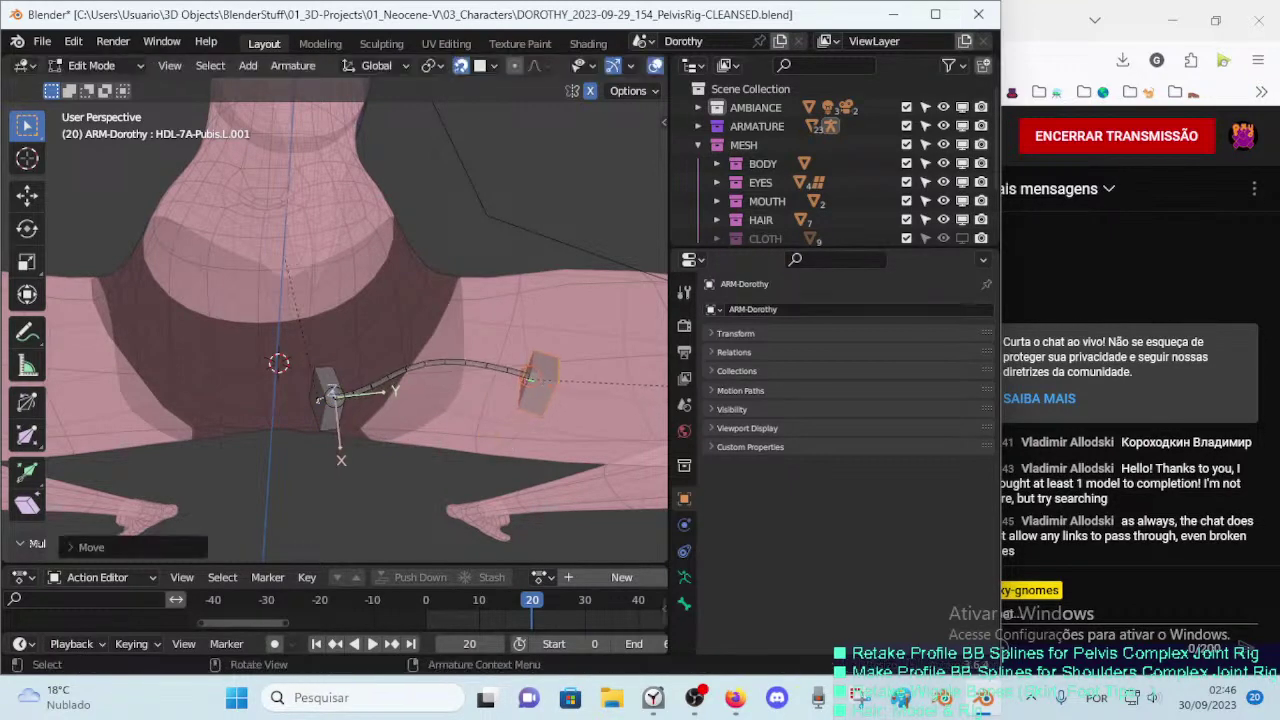
pyautogui.press('g')
pyautogui.press('r')
pyautogui.click(511, 401)
pyautogui.moveTo(511, 401); pyautogui.dragTo(428, 347, button='middle')
pyautogui.moveTo(445, 295); pyautogui.dragTo(426, 269, button='middle')
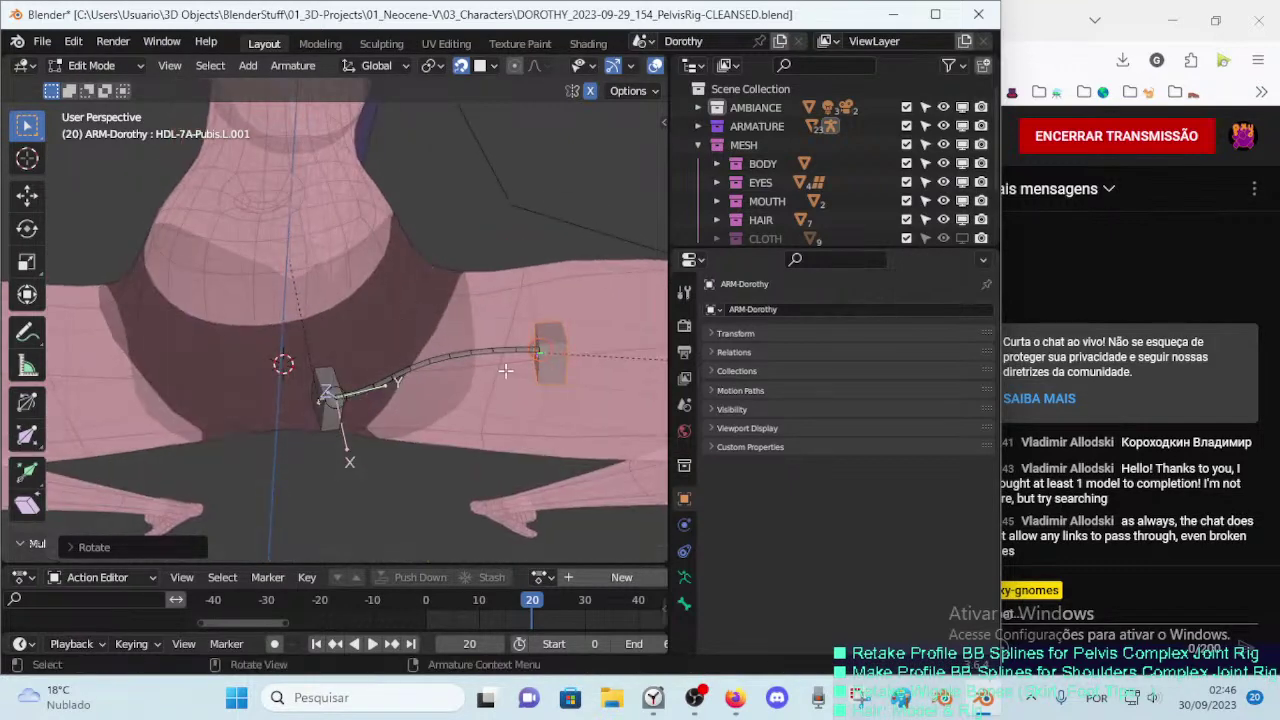
pyautogui.press('g')
pyautogui.click(568, 340)
pyautogui.press('r')
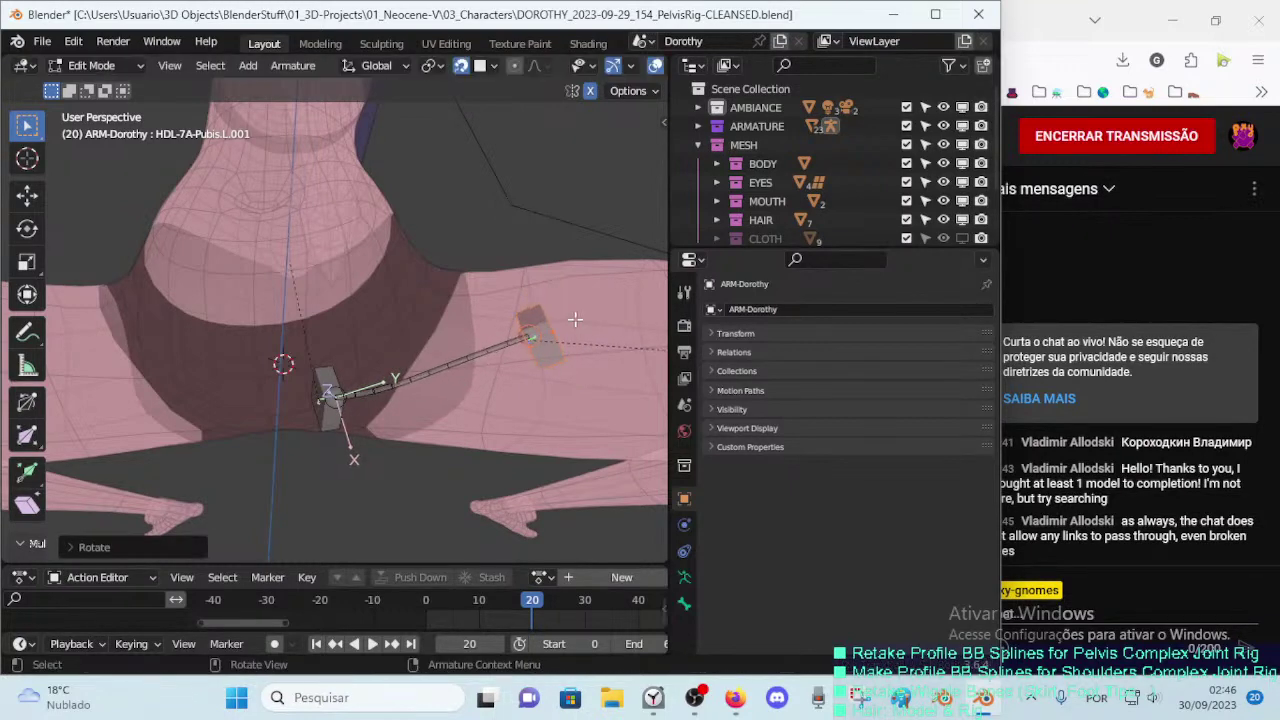
pyautogui.press('Escape')
pyautogui.moveTo(560, 340)
pyautogui.mouseDown(button='middle')
pyautogui.moveTo(526, 486)
pyautogui.moveTo(483, 391)
pyautogui.moveTo(460, 380)
pyautogui.moveTo(429, 260)
pyautogui.moveTo(552, 306)
pyautogui.moveTo(510, 402)
pyautogui.mouseUp(button='middle')
pyautogui.press('r')
pyautogui.click(530, 336)
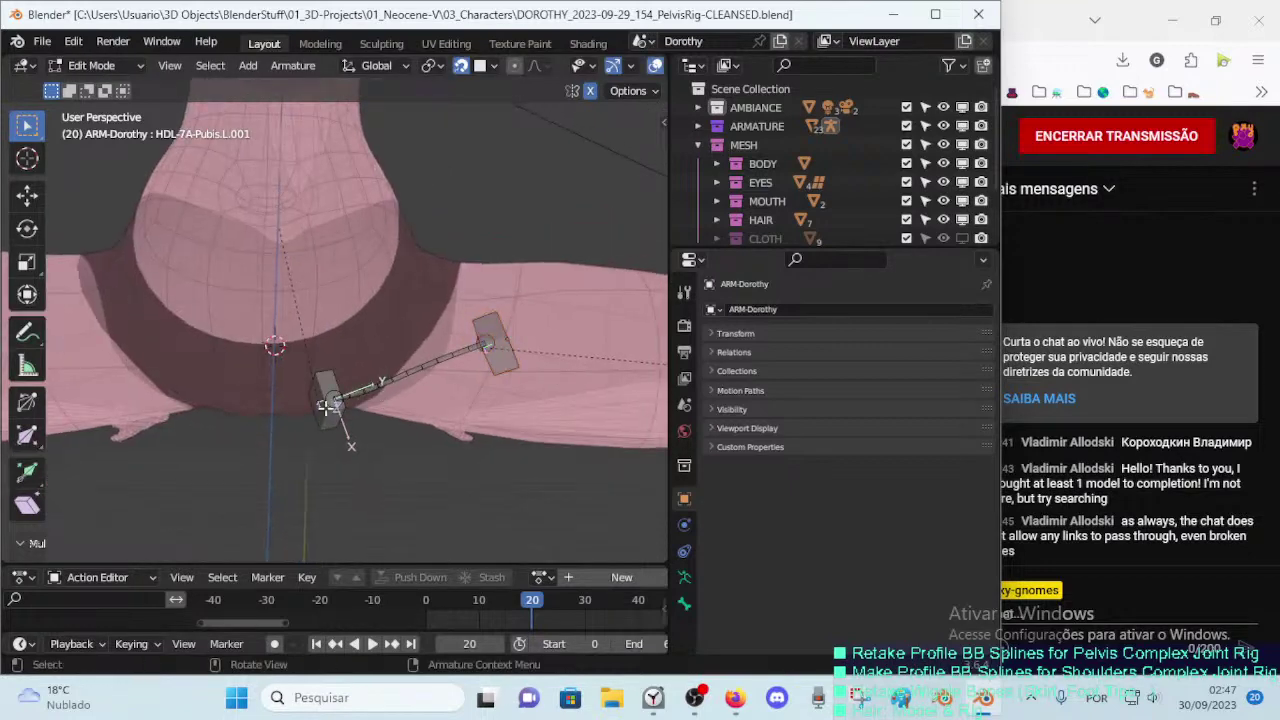
# Step: Roll the inner lower handle bone and move it into a new position
pyautogui.click(320, 400)
pyautogui.moveTo(320, 400); pyautogui.dragTo(403, 407, button='middle')
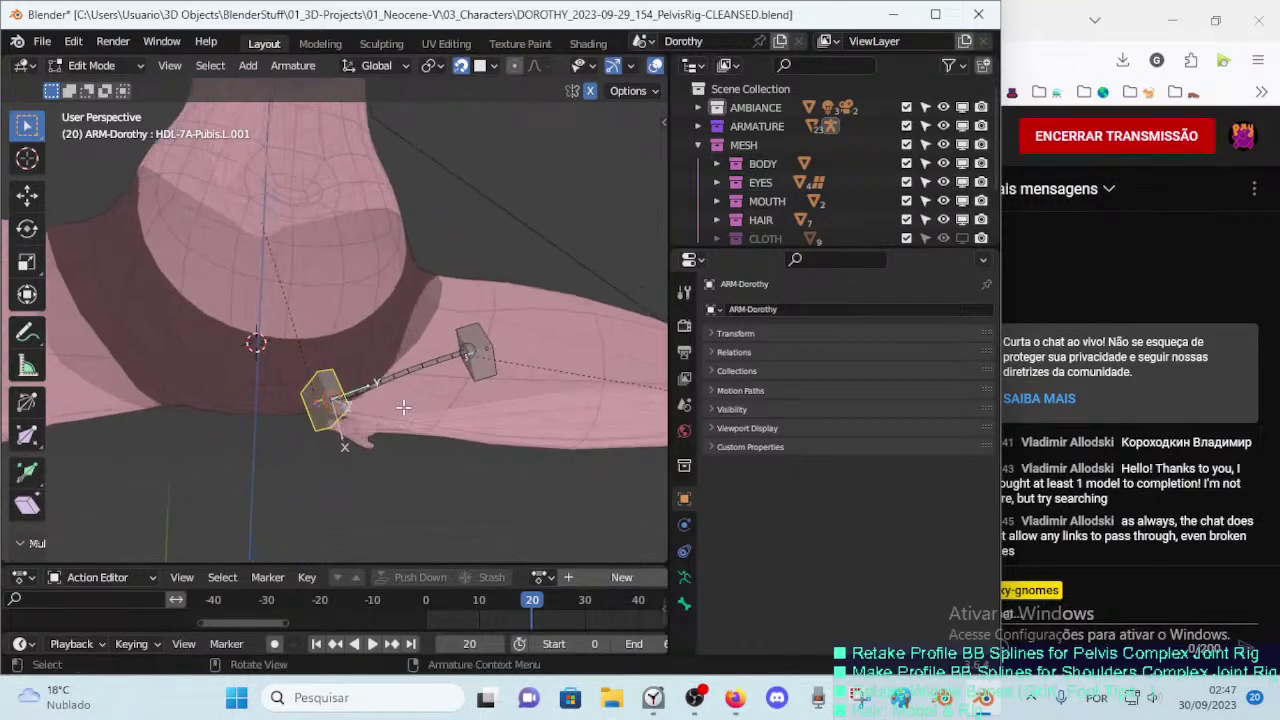
pyautogui.click(328, 432)
pyautogui.moveTo(328, 432); pyautogui.dragTo(337, 431, button='middle')
pyautogui.hotkey('ctrl', 'r')
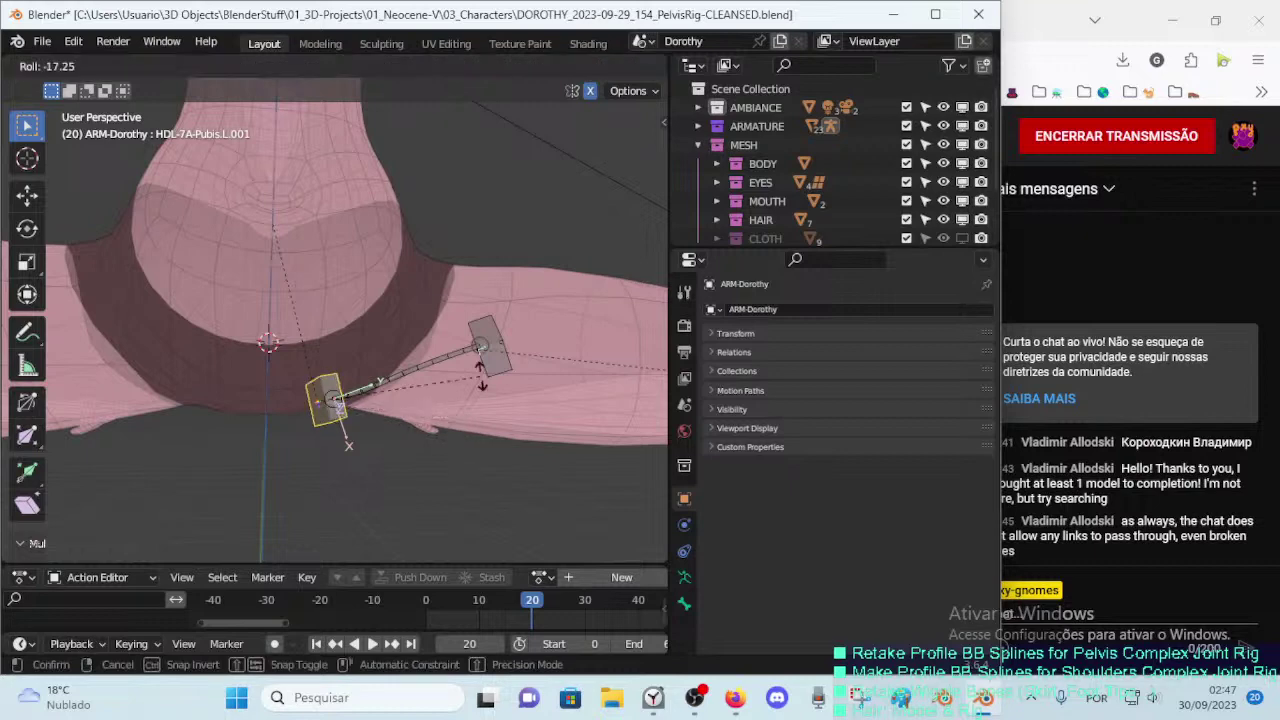
pyautogui.click(397, 386)
pyautogui.click(397, 386)
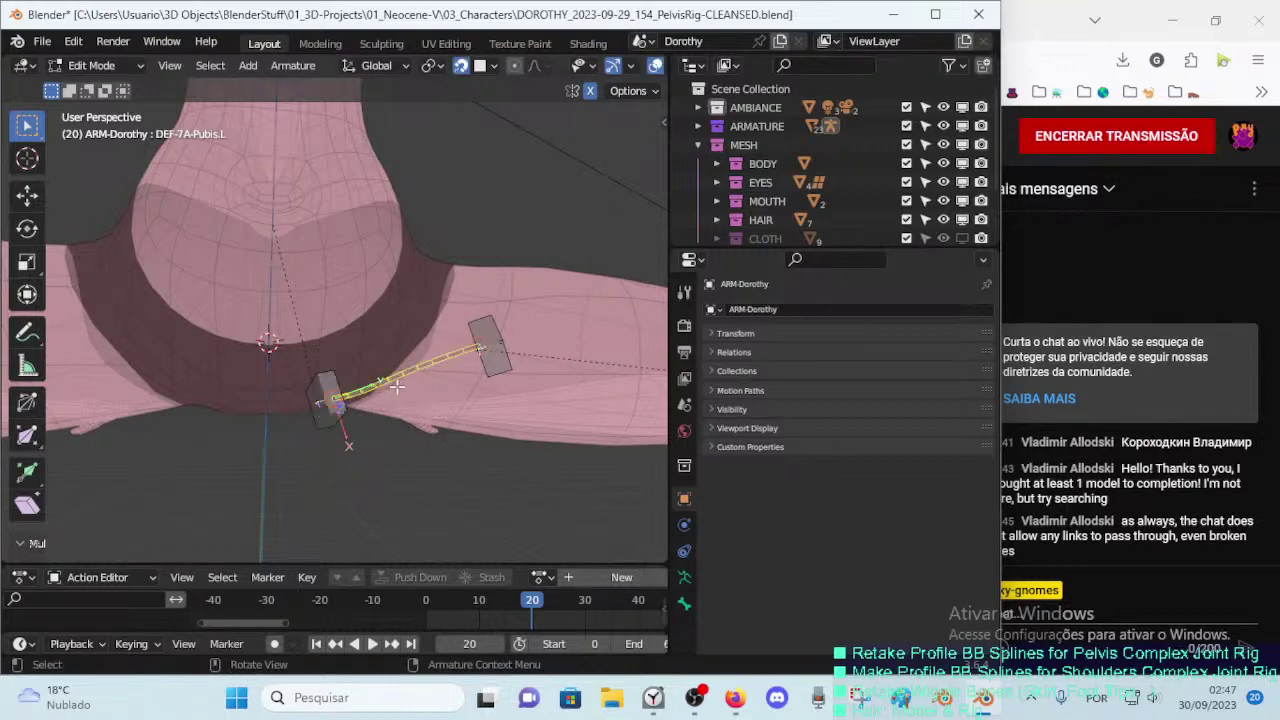
pyautogui.press('g')
pyautogui.click(355, 428)
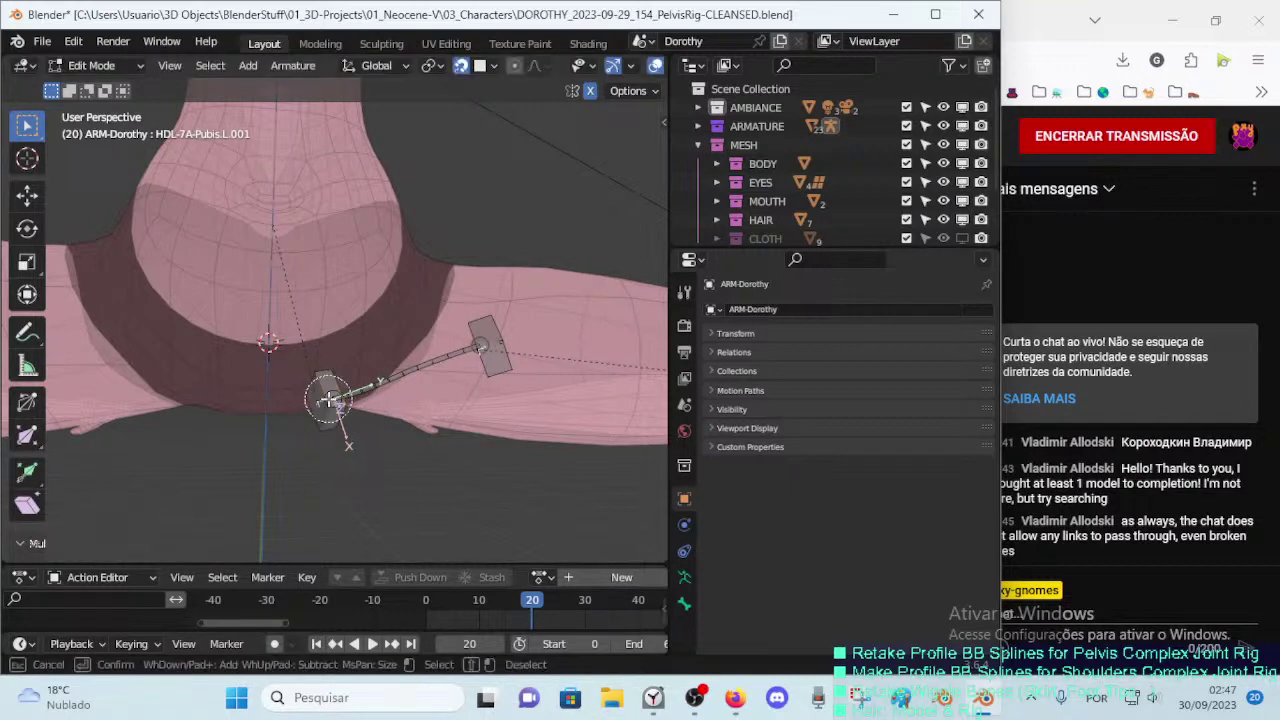
pyautogui.press('g')
pyautogui.click(337, 397)
# Step: Rotate the inner handle, clear its roll, then roll it to about -21°
pyautogui.moveTo(337, 397); pyautogui.dragTo(336, 355, button='middle')
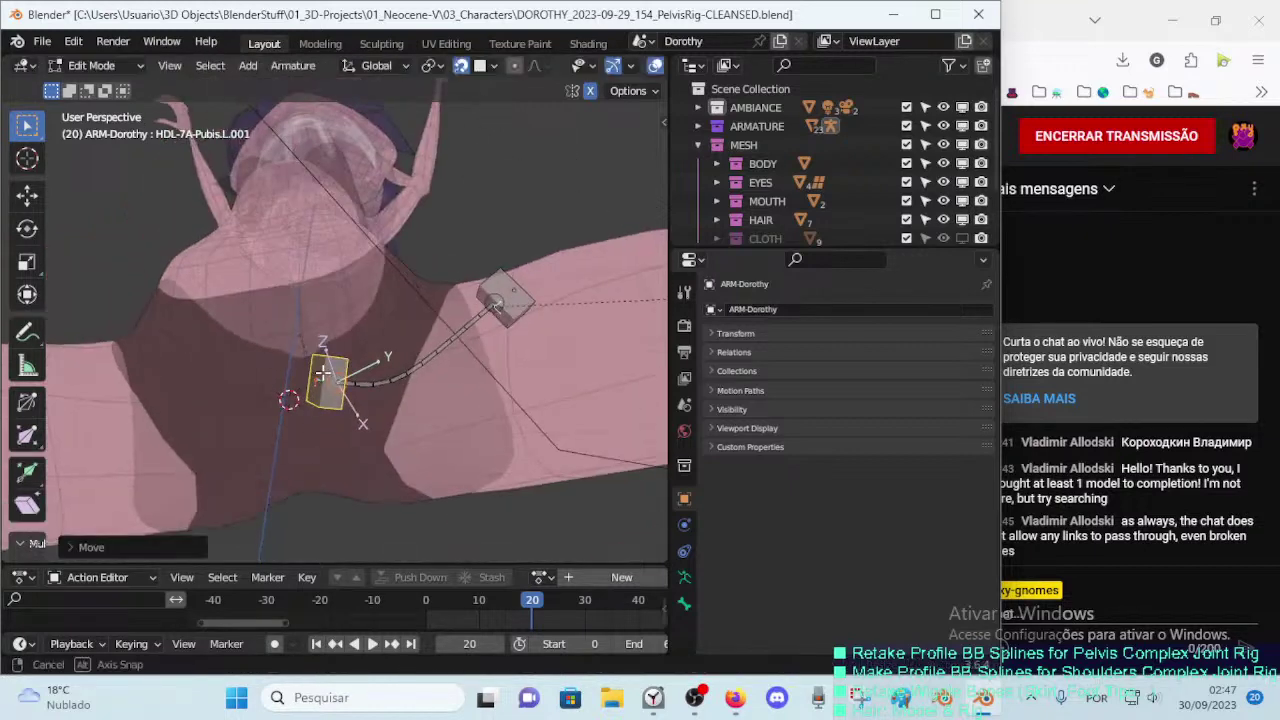
pyautogui.press('g')
pyautogui.press('r')
pyautogui.click(420, 343)
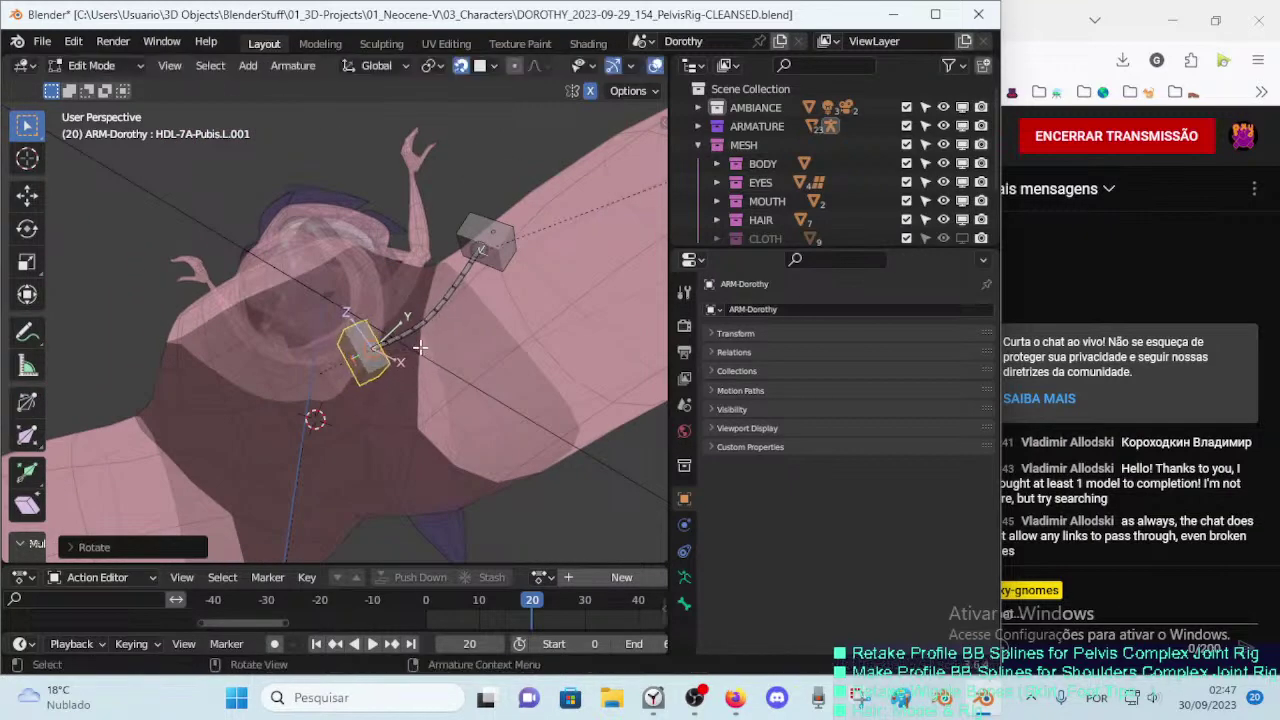
pyautogui.moveTo(420, 343)
pyautogui.mouseDown(button='middle')
pyautogui.moveTo(392, 421)
pyautogui.moveTo(408, 393)
pyautogui.moveTo(468, 403)
pyautogui.moveTo(440, 390)
pyautogui.mouseUp(button='middle')
pyautogui.hotkey('alt', 'r')
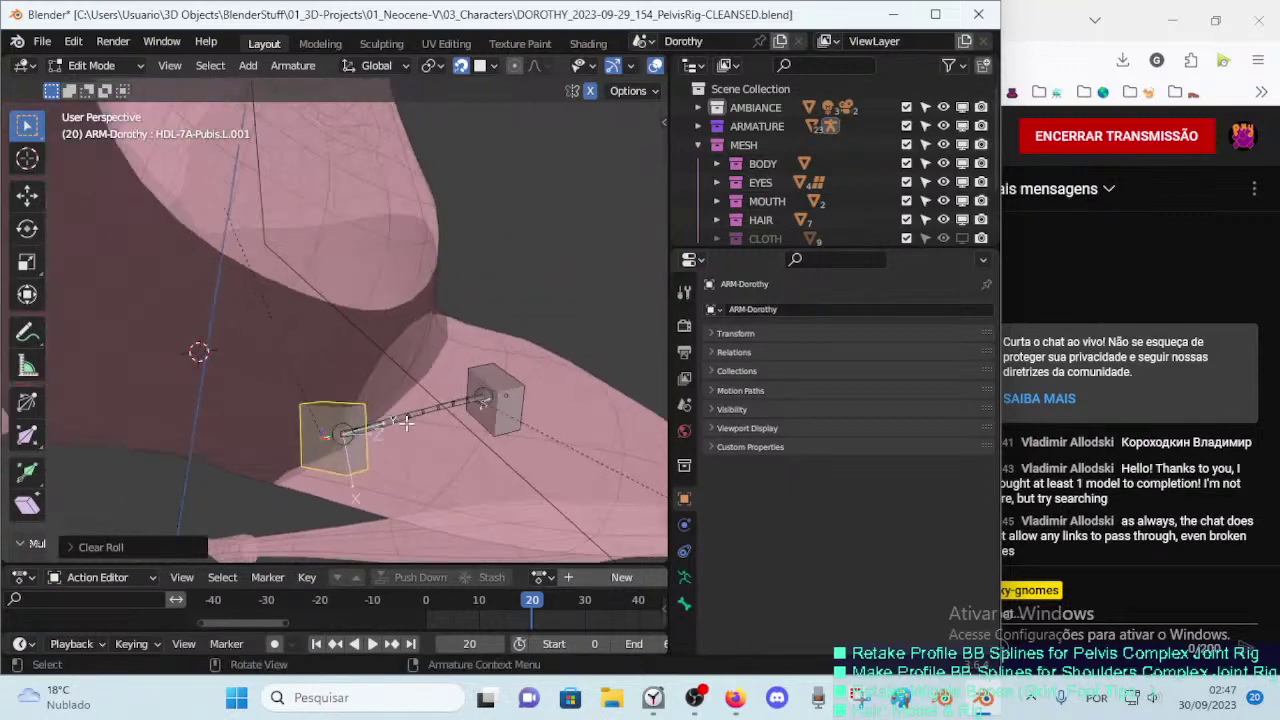
pyautogui.hotkey('ctrl', 'r')
pyautogui.press('Return')
# Step: Roll the HDL-7A-Pubis.L.001 handle and reselect the pubis handle bones
pyautogui.press('n')
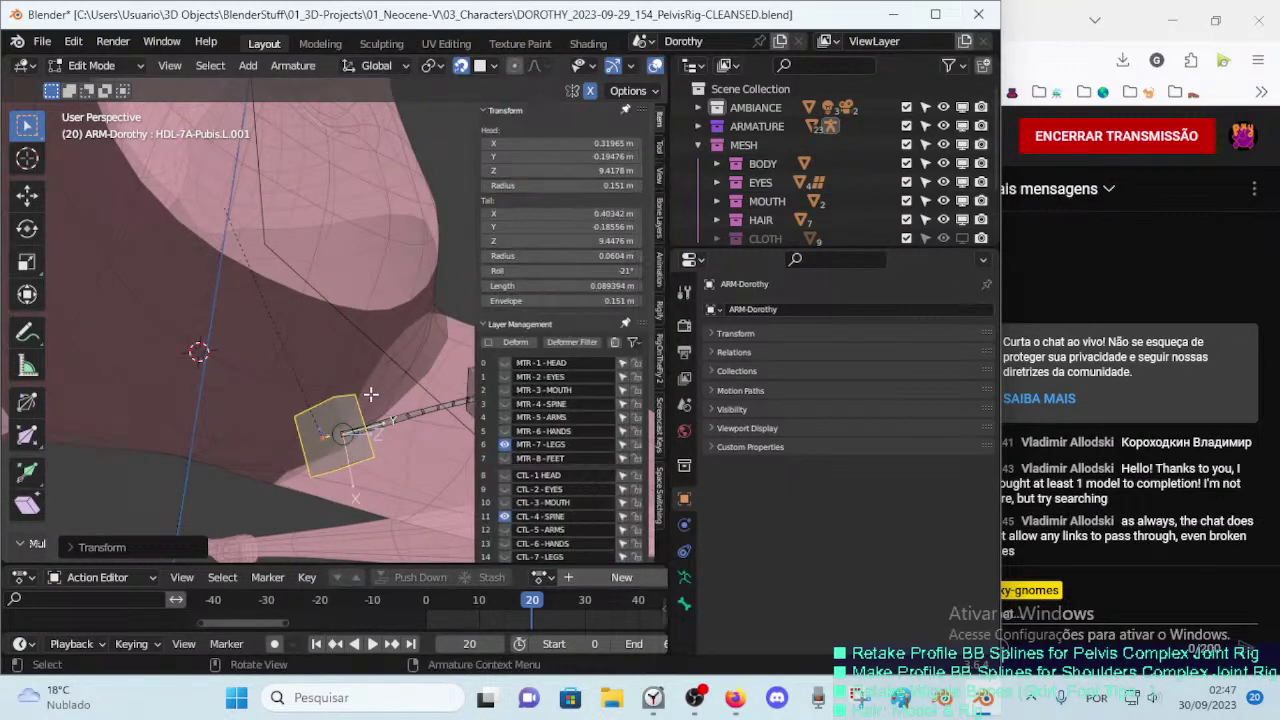
pyautogui.hotkey('ctrl', 'r')
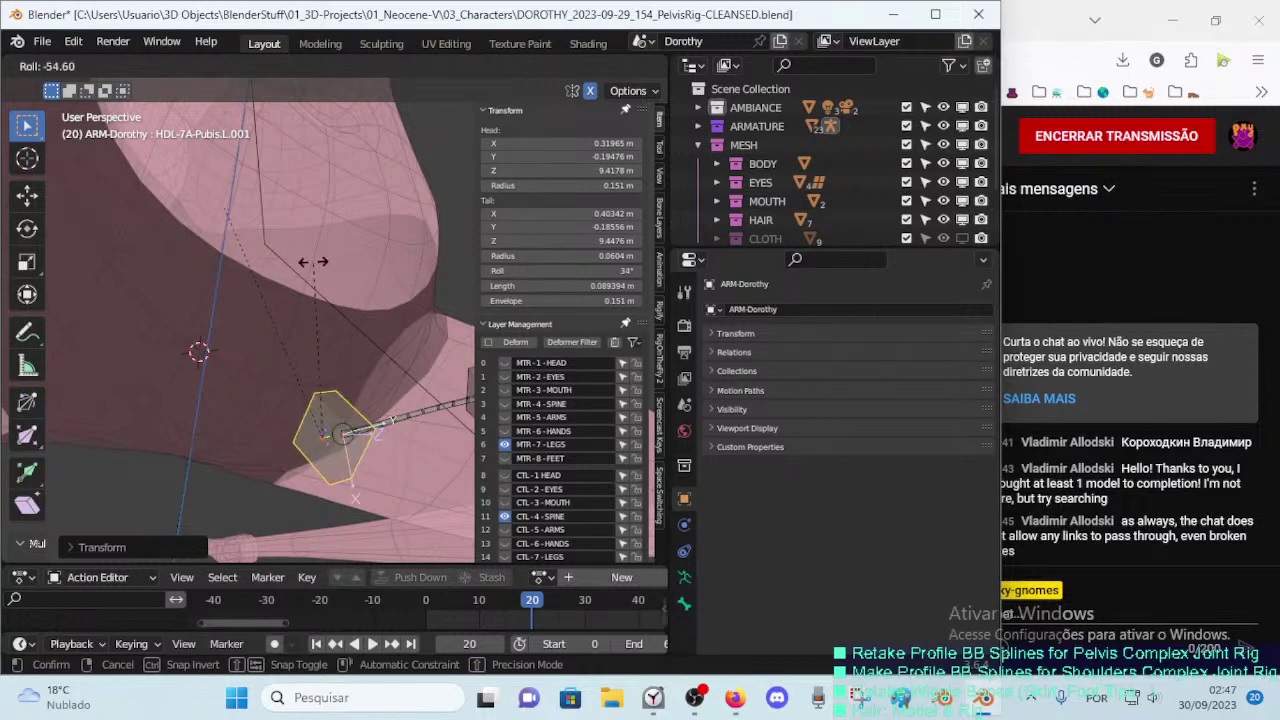
pyautogui.click(233, 432)
pyautogui.click(409, 432)
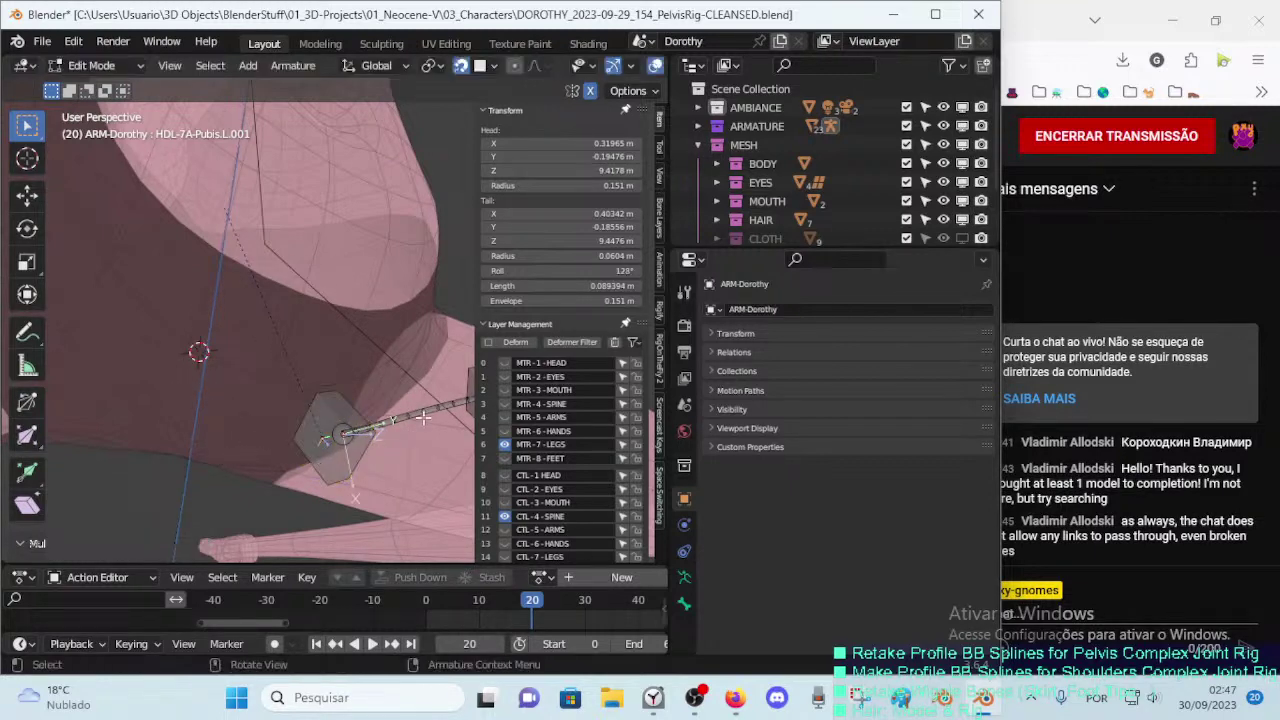
pyautogui.keyDown('shift'); pyautogui.click(424, 418); pyautogui.keyUp('shift')
pyautogui.hotkey('ctrl', 'alt', 'a')
pyautogui.moveTo(424, 418)
pyautogui.mouseDown(button='middle')
pyautogui.moveTo(446, 404)
pyautogui.moveTo(387, 405)
pyautogui.moveTo(284, 376)
pyautogui.mouseUp(button='middle')
# Step: Switch snapping to vertices and snap the DEF-7A-Pubis.L deform bone's end into place
pyautogui.click(446, 404)
pyautogui.keyDown('shift'); pyautogui.click(400, 410); pyautogui.keyUp('shift')
pyautogui.hotkey('ctrl', 'alt', 'a')
pyautogui.press('g')
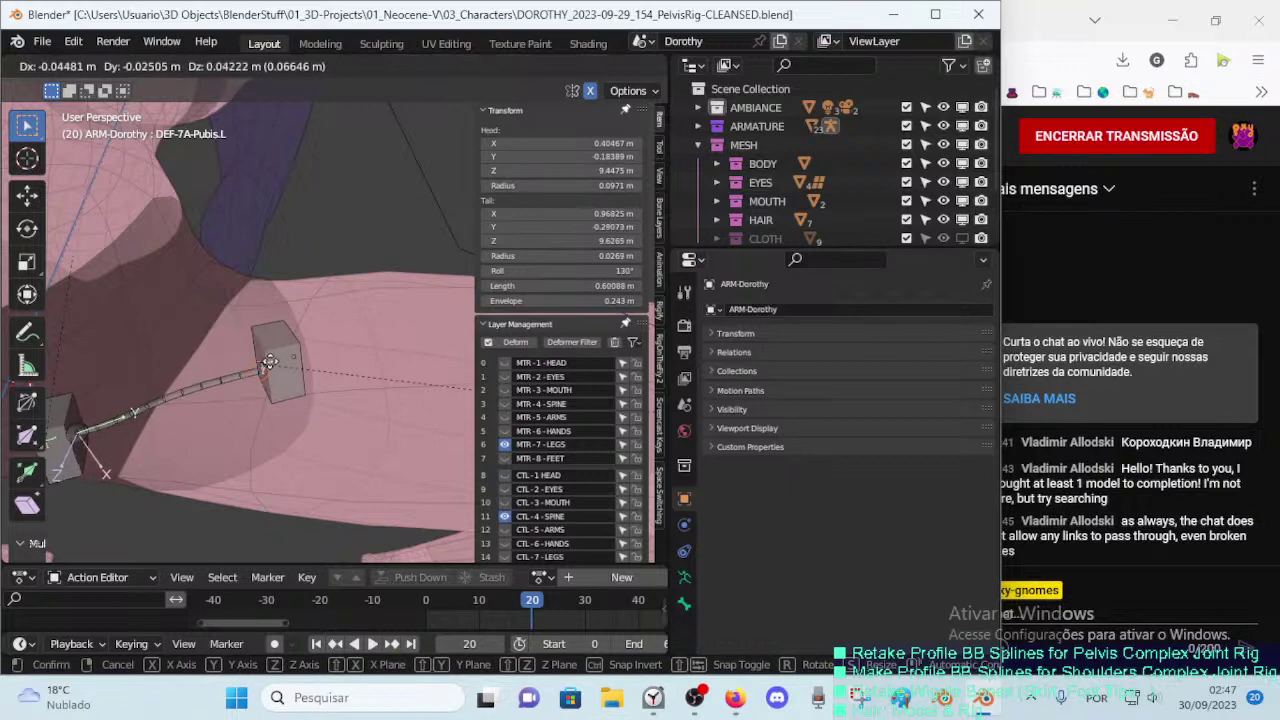
pyautogui.rightClick(270, 362)
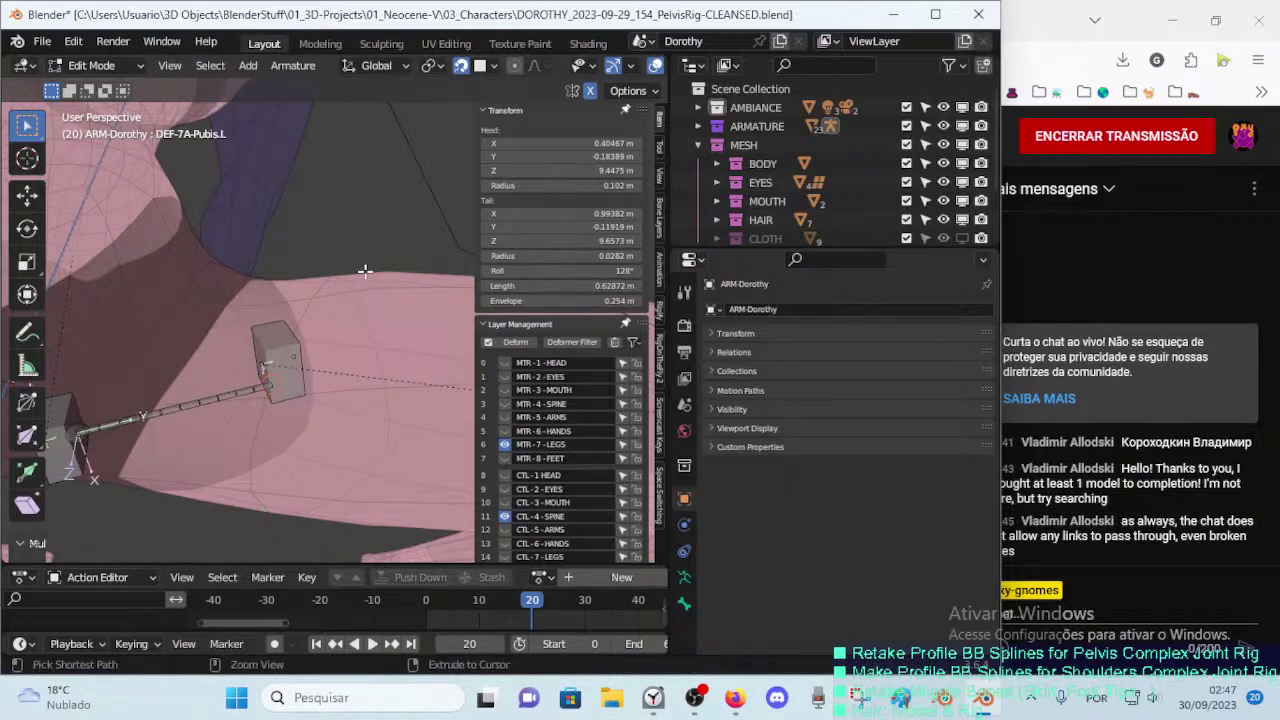
pyautogui.hotkey('ctrl', 'shift', 'Tab')
pyautogui.click(254, 233)
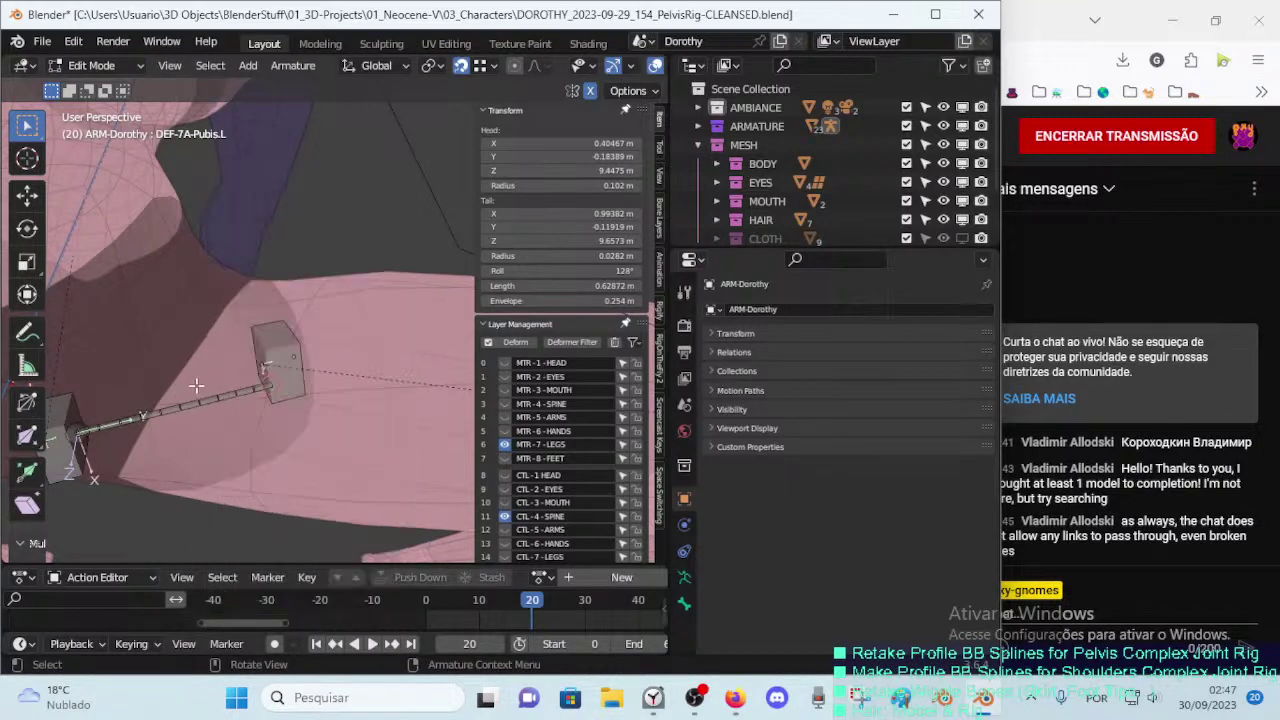
pyautogui.scroll(3, 240, 330)
pyautogui.press('g')
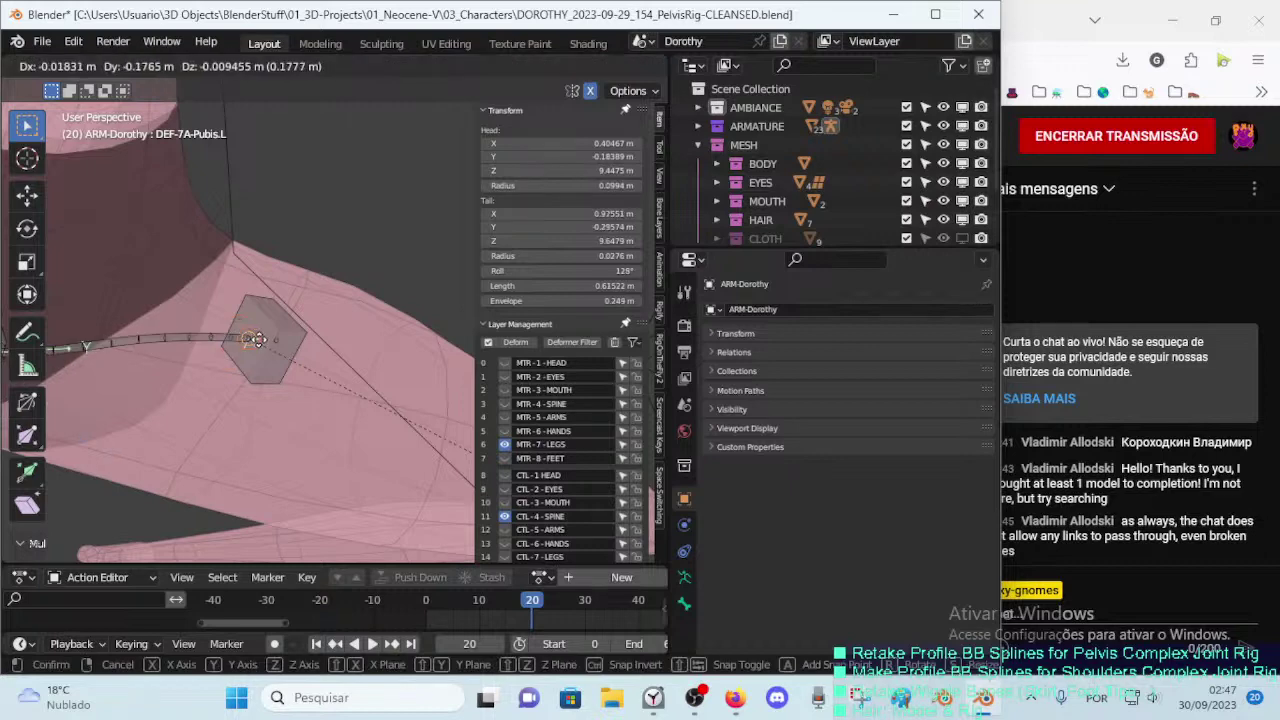
pyautogui.click(257, 340)
pyautogui.moveTo(257, 340); pyautogui.dragTo(230, 330, button='middle')
# Step: Rotate and roll the HDL-7A-Pubis.L.002 handle, ending at a 106° roll
pyautogui.click(272, 356)
pyautogui.press('r')
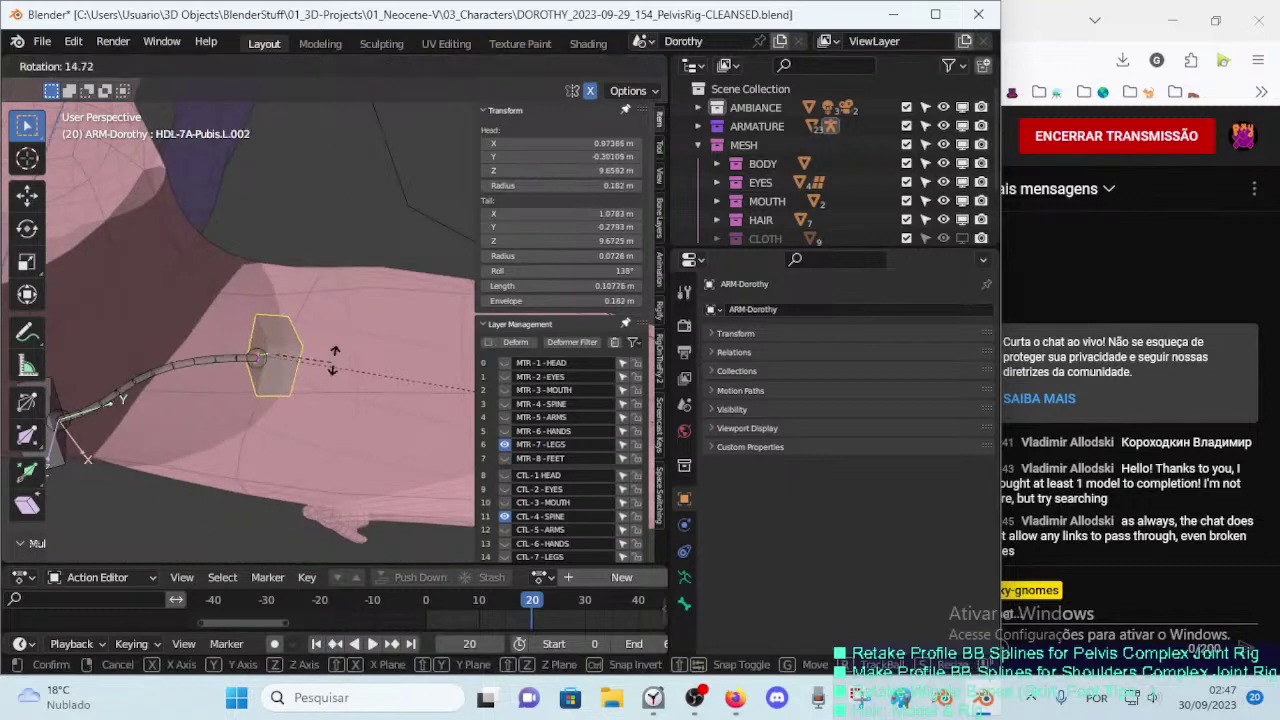
pyautogui.click(334, 361)
pyautogui.moveTo(334, 361)
pyautogui.mouseDown(button='middle')
pyautogui.moveTo(371, 371)
pyautogui.moveTo(312, 384)
pyautogui.moveTo(329, 428)
pyautogui.moveTo(389, 401)
pyautogui.mouseUp(button='middle')
pyautogui.hotkey('ctrl', 'r')
pyautogui.click(310, 395)
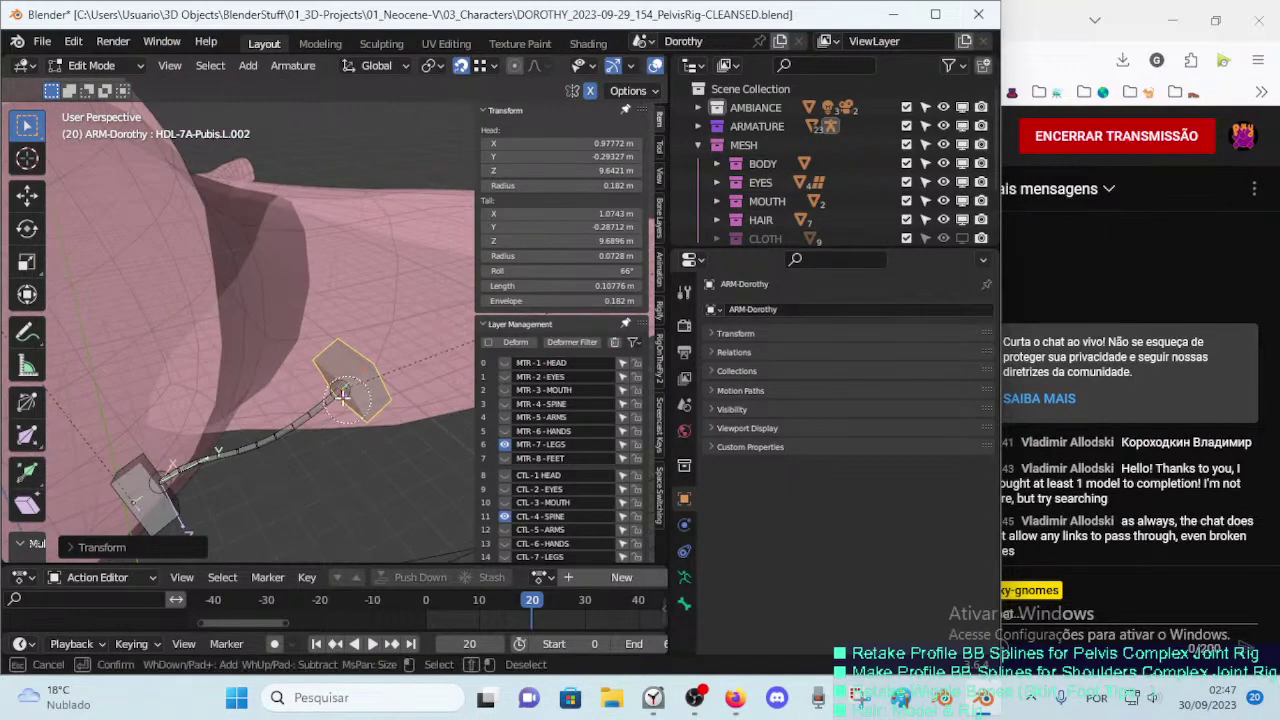
pyautogui.press('r')
pyautogui.click(410, 400)
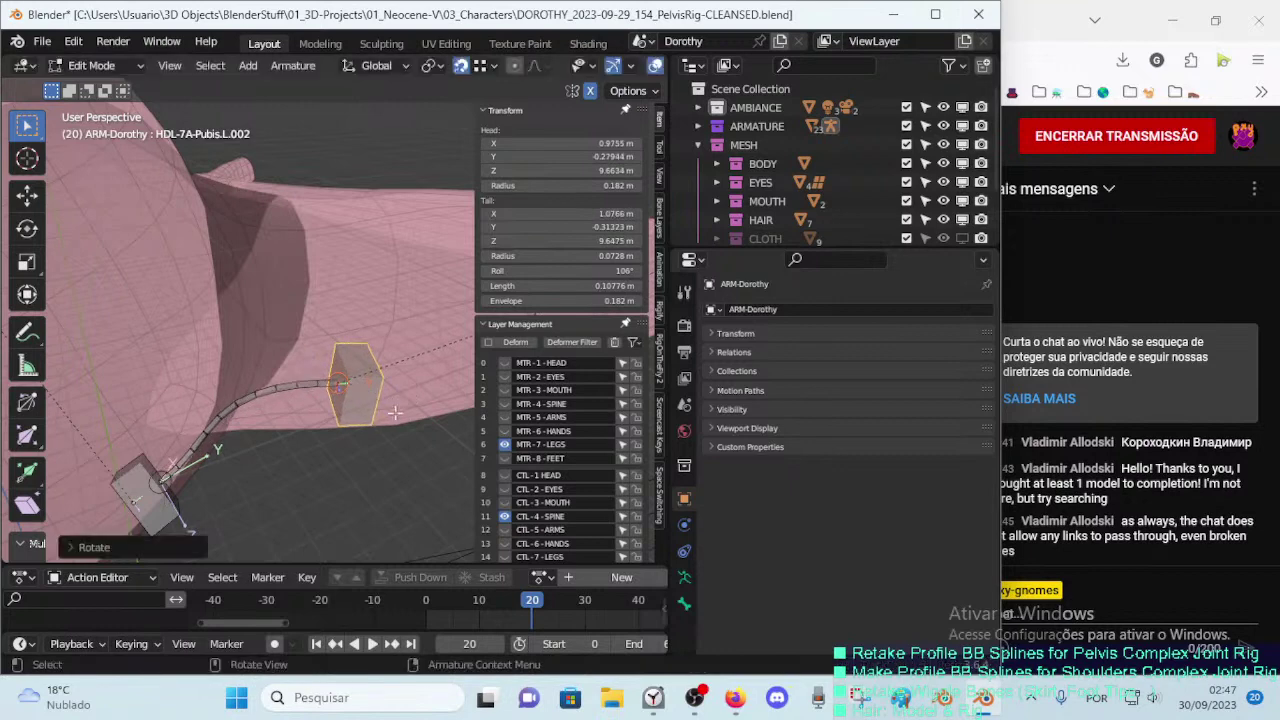
pyautogui.moveTo(410, 400)
pyautogui.mouseDown(button='middle')
pyautogui.moveTo(274, 415)
pyautogui.moveTo(200, 346)
pyautogui.moveTo(343, 371)
pyautogui.moveTo(250, 420)
pyautogui.mouseUp(button='middle')
# Step: Rotate the selected bones, then rotate HDL-7A-Pubis.L.001 to a 125° roll
pyautogui.press('c')
pyautogui.press('Escape')
pyautogui.press('r')
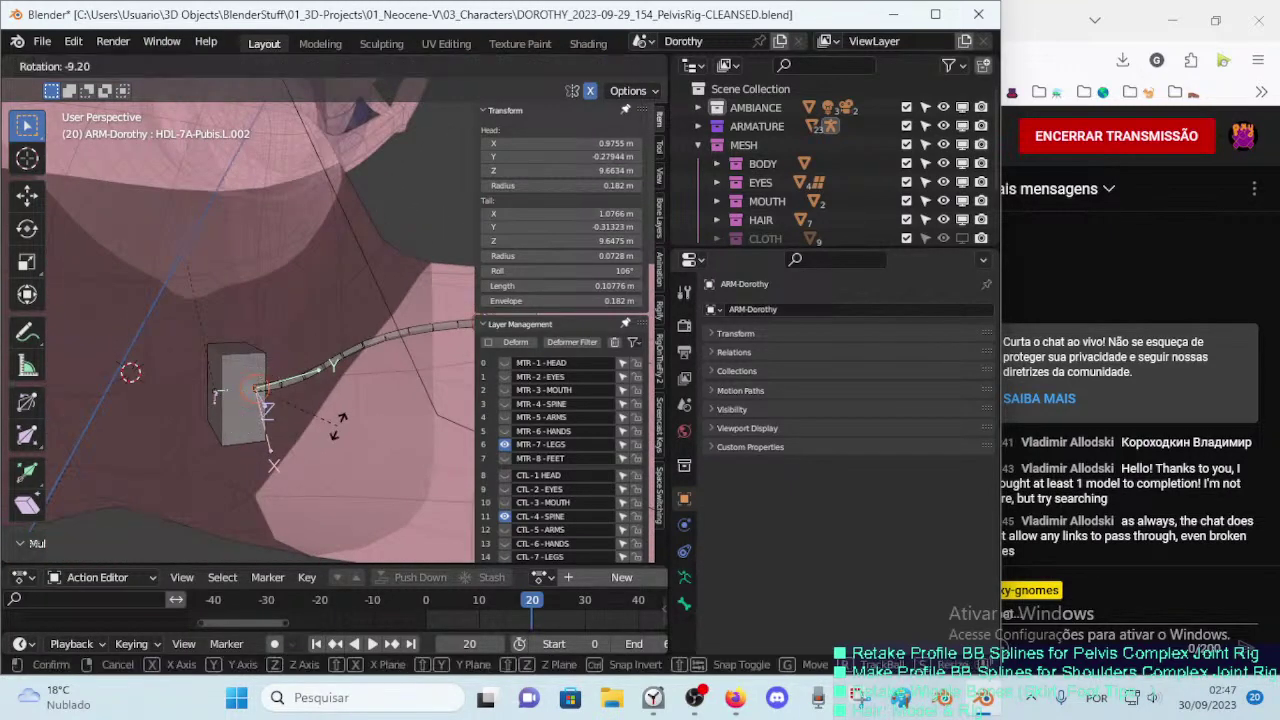
pyautogui.click(345, 400)
pyautogui.click(243, 429)
pyautogui.press('r')
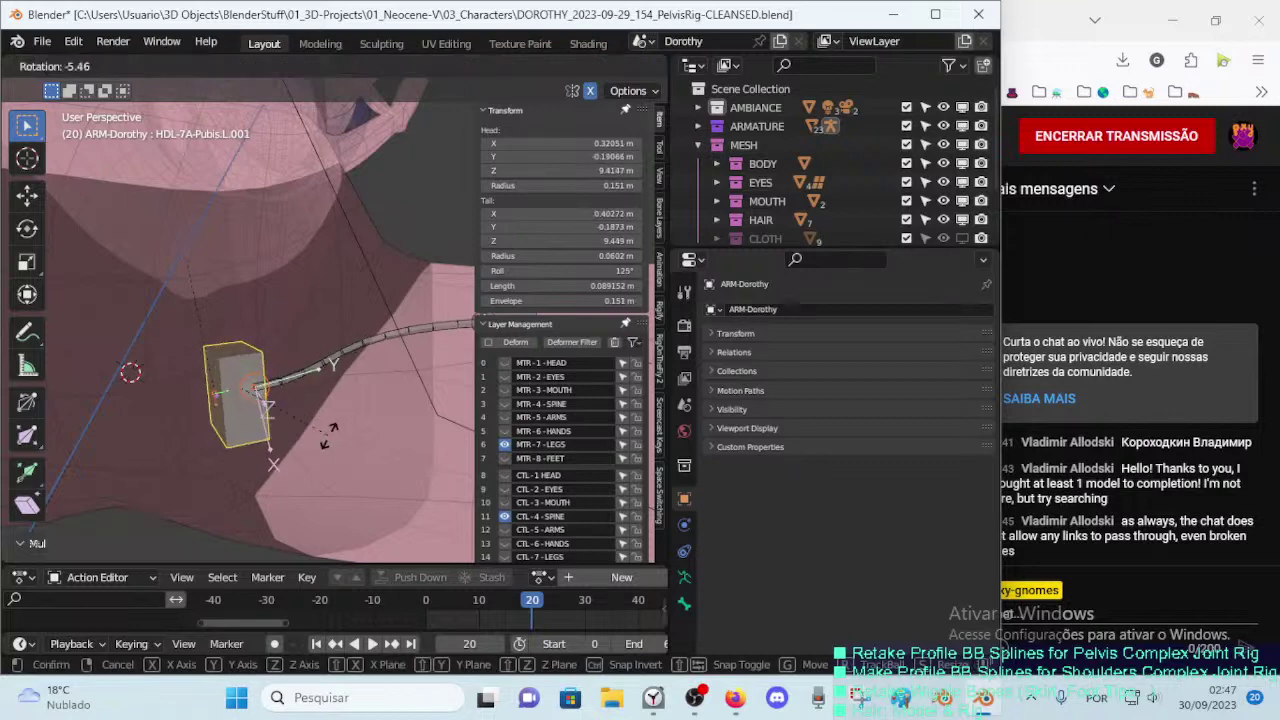
pyautogui.click(325, 412)
pyautogui.moveTo(325, 412); pyautogui.dragTo(320, 402, button='middle')
pyautogui.hotkey('ctrl', 'Tab')
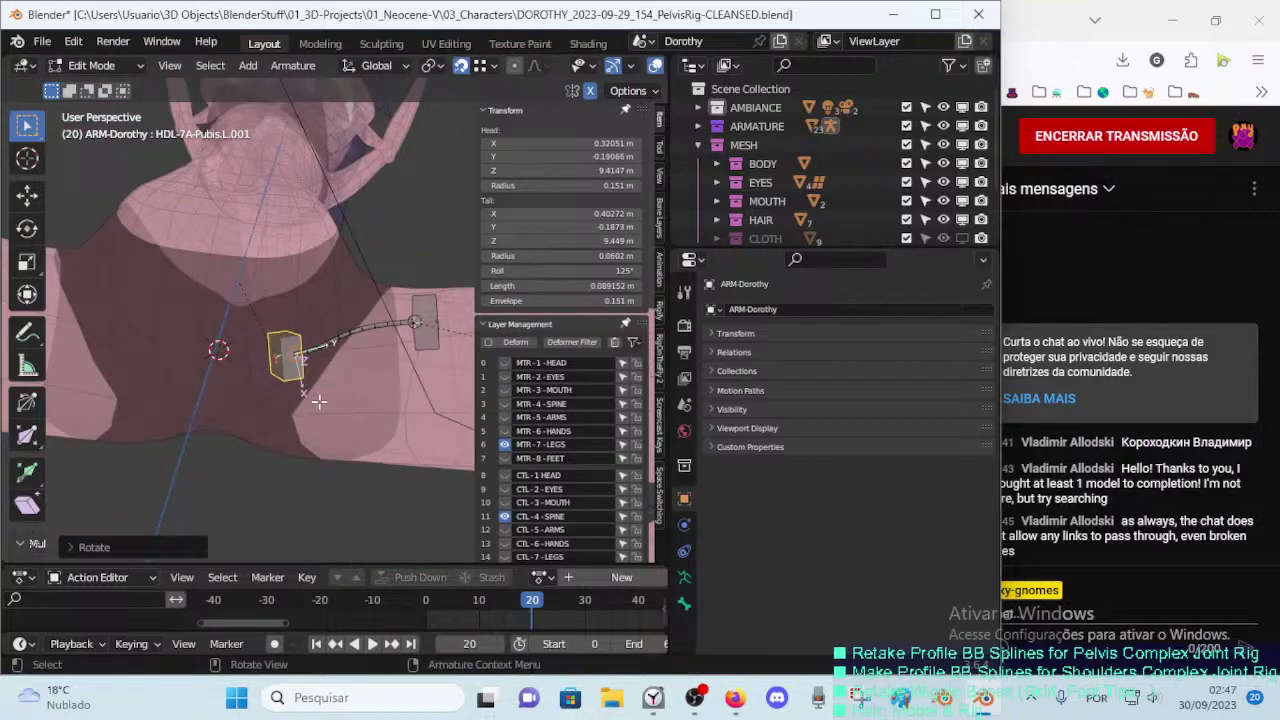
# Step: Inspect DEF-7A-Pubis.L's Bendy Bones settings and save the Dorothy file
pyautogui.click(353, 338)
pyautogui.click(684, 603)
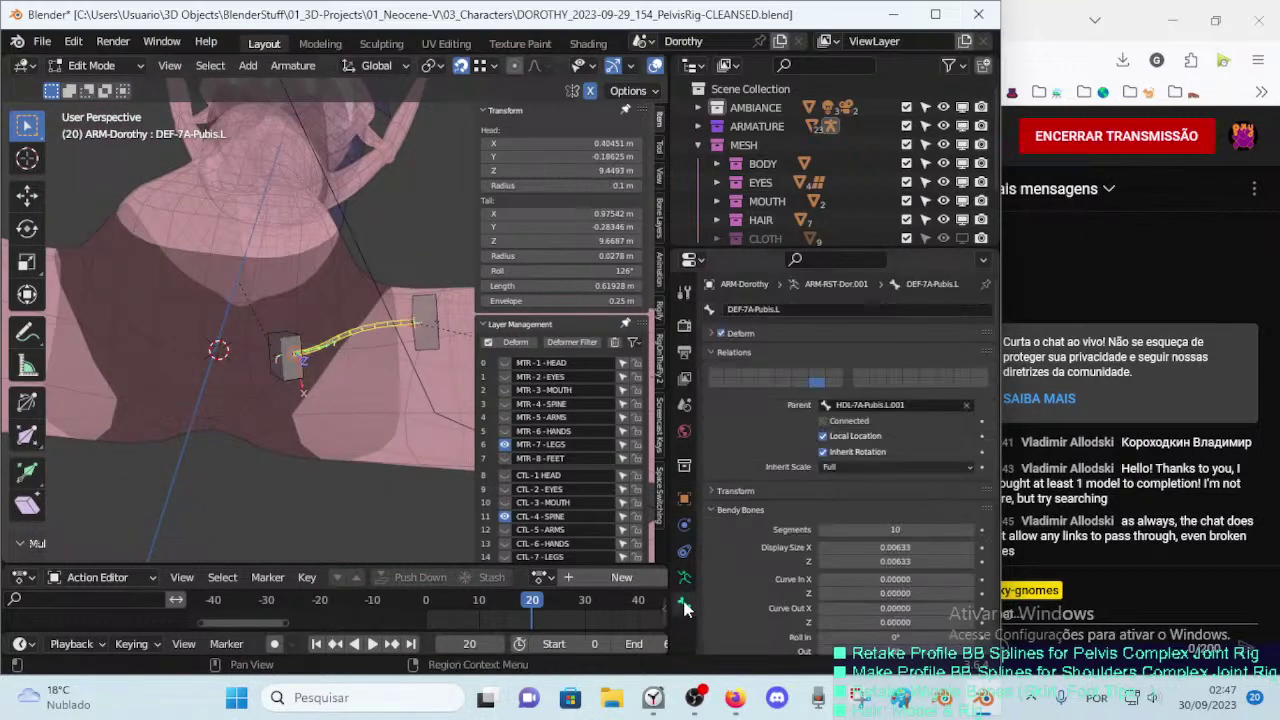
pyautogui.scroll(-5, 870, 559)
pyautogui.scroll(-3, 870, 559)
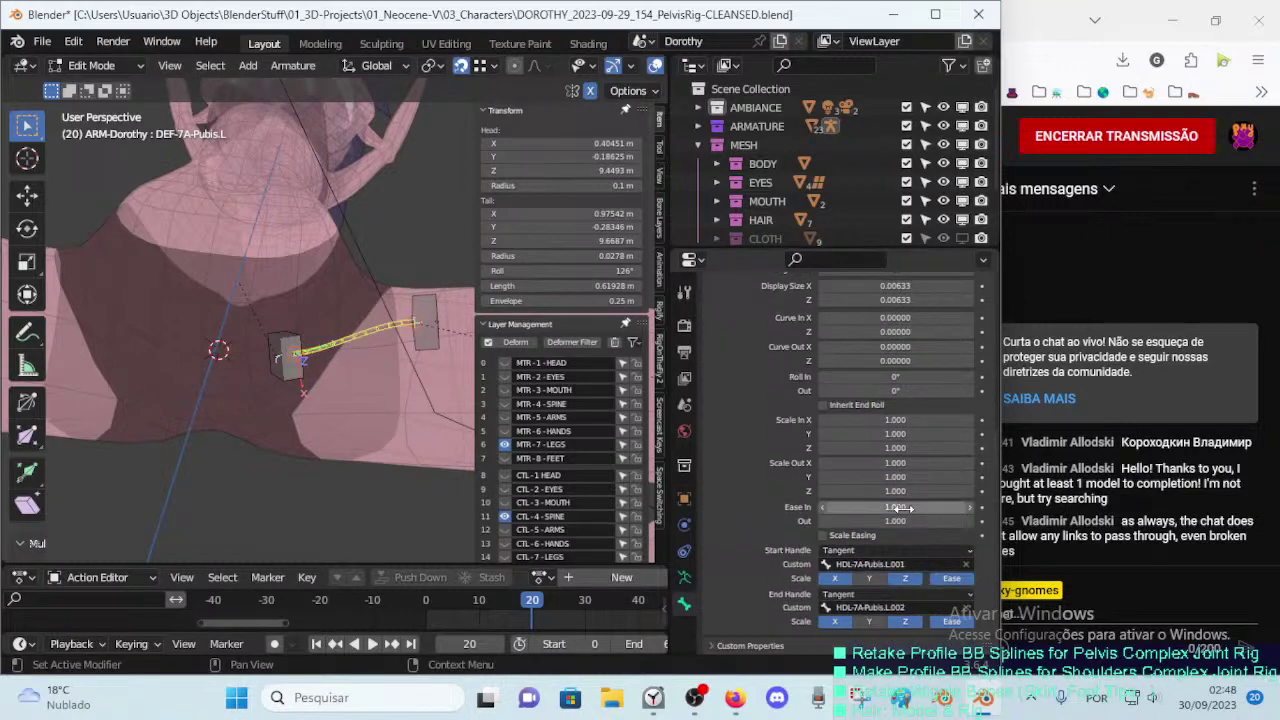
pyautogui.moveTo(358, 292)
pyautogui.mouseDown(button='middle')
pyautogui.moveTo(214, 343)
pyautogui.moveTo(360, 451)
pyautogui.moveTo(318, 447)
pyautogui.mouseUp(button='middle')
pyautogui.hotkey('ctrl', 's')
# Step: Put the Dorothy armature in Pose Mode and reset Stretch To length to 0.2441 m
pyautogui.press('Tab')
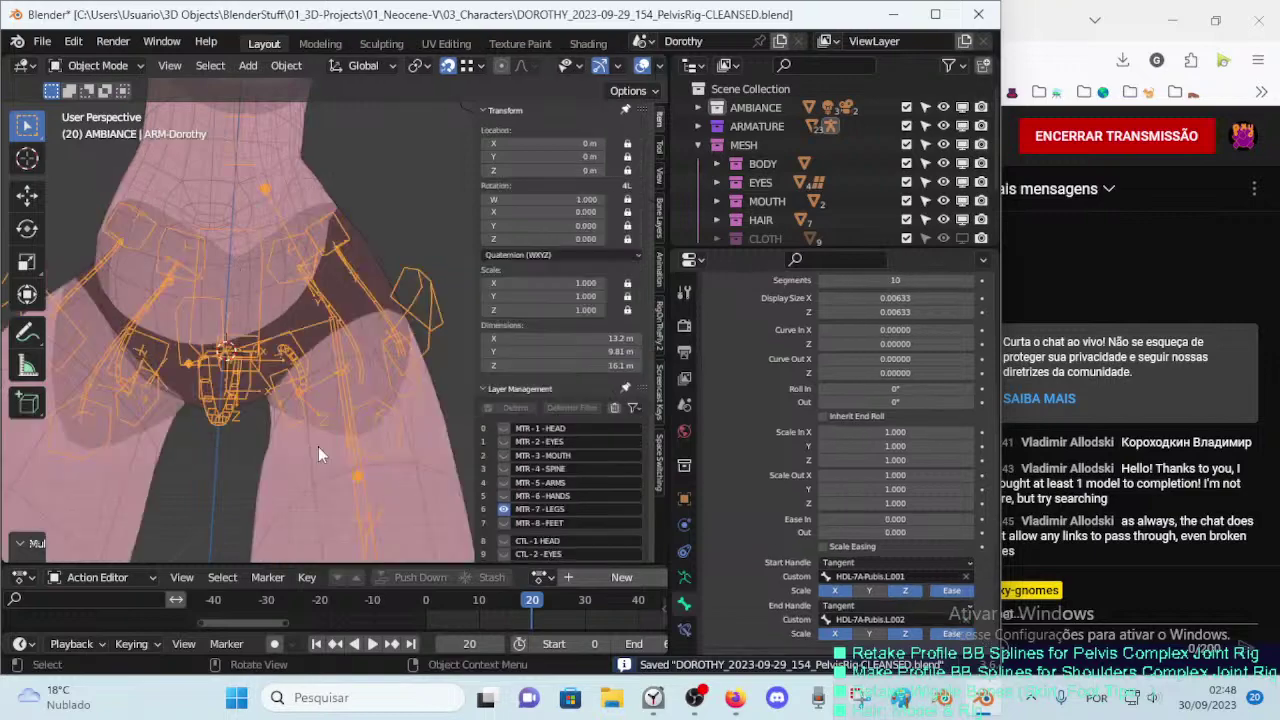
pyautogui.click(296, 394)
pyautogui.hotkey('ctrl', 'Tab')
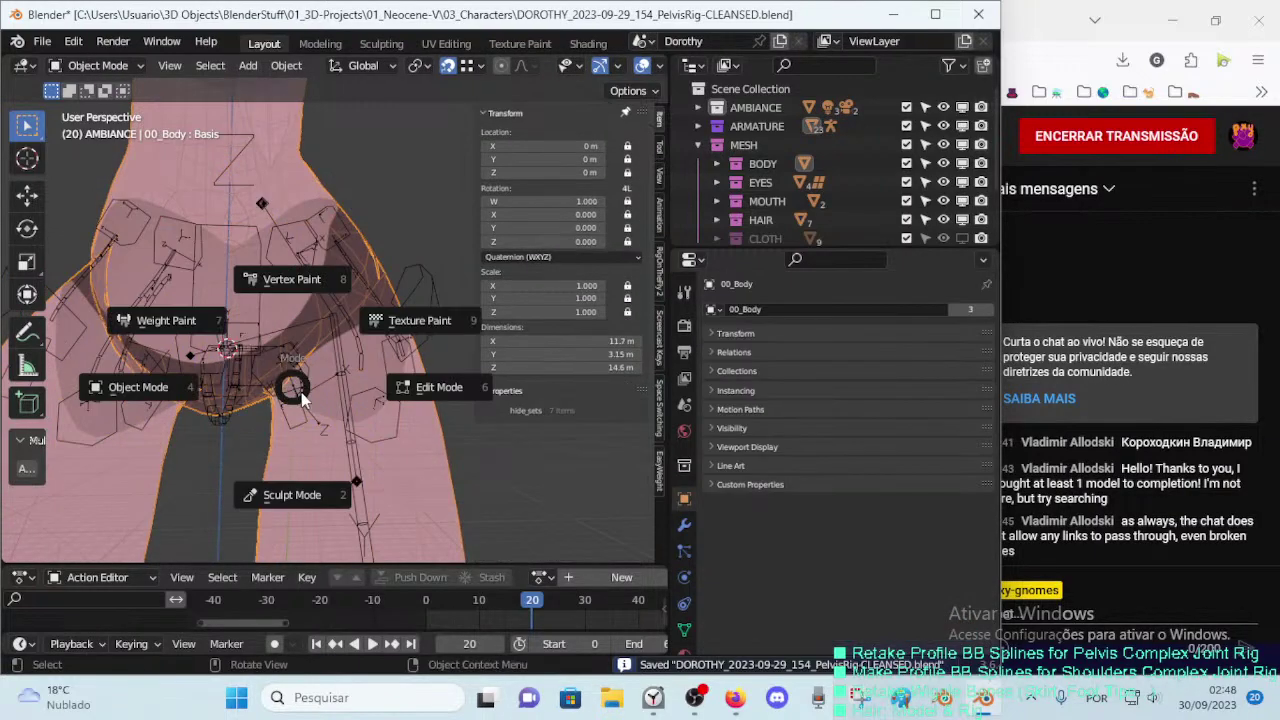
pyautogui.click(309, 376)
pyautogui.hotkey('ctrl', 'Tab')
pyautogui.moveTo(339, 454); pyautogui.dragTo(268, 313, button='middle')
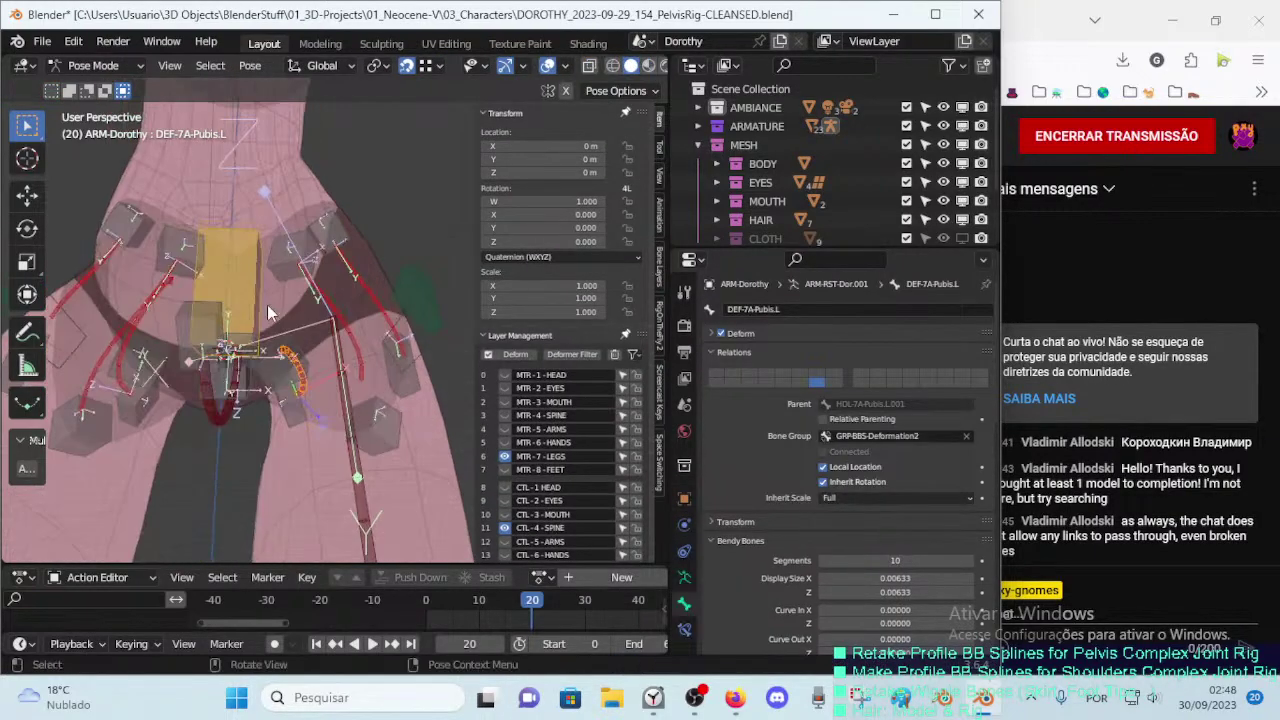
pyautogui.scroll(3, 310, 410)
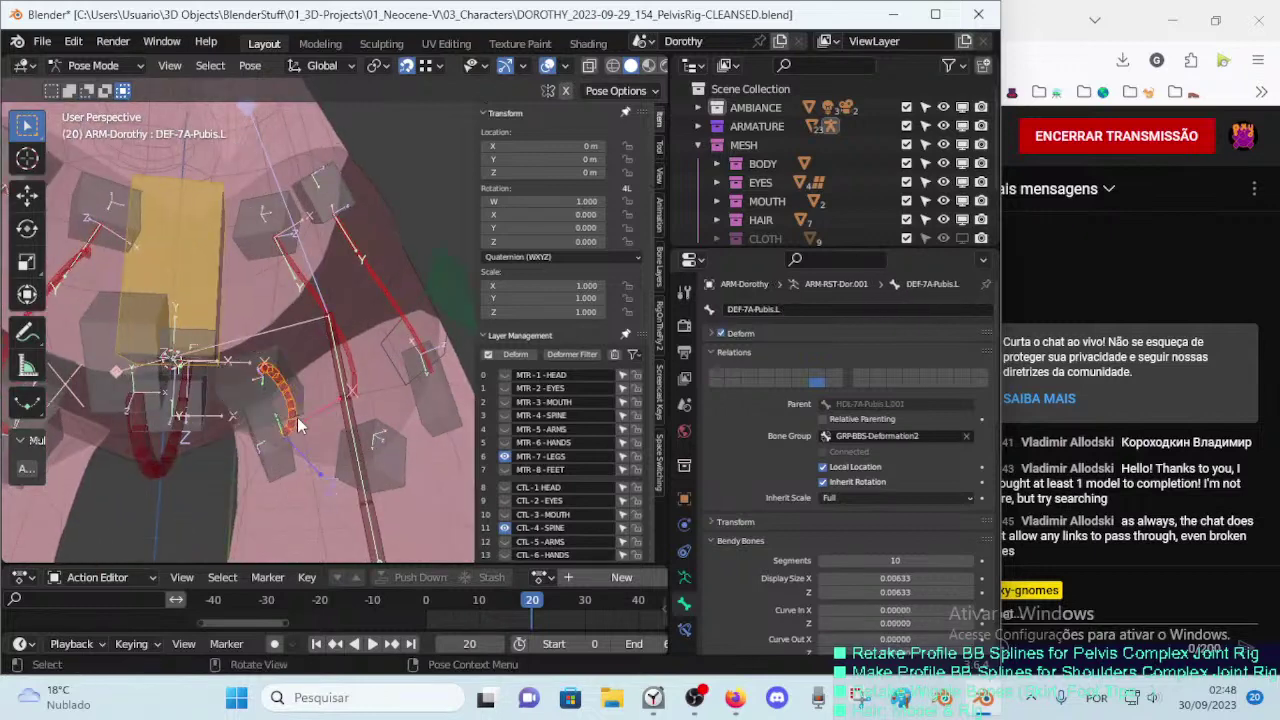
pyautogui.click(685, 628)
pyautogui.click(967, 403)
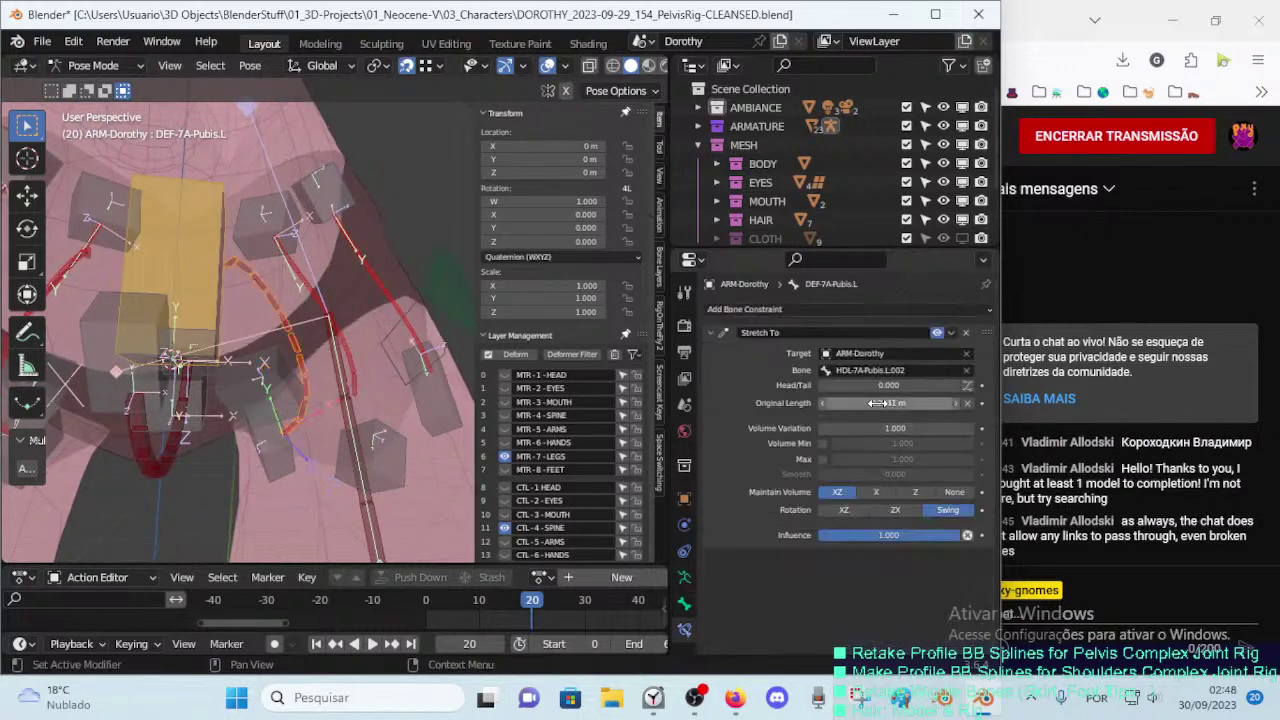
# Step: Select DEF-7A-Hips.L, save the file, and bring the YouTube Studio stream page forward
pyautogui.moveTo(250, 330); pyautogui.dragTo(297, 337, button='middle')
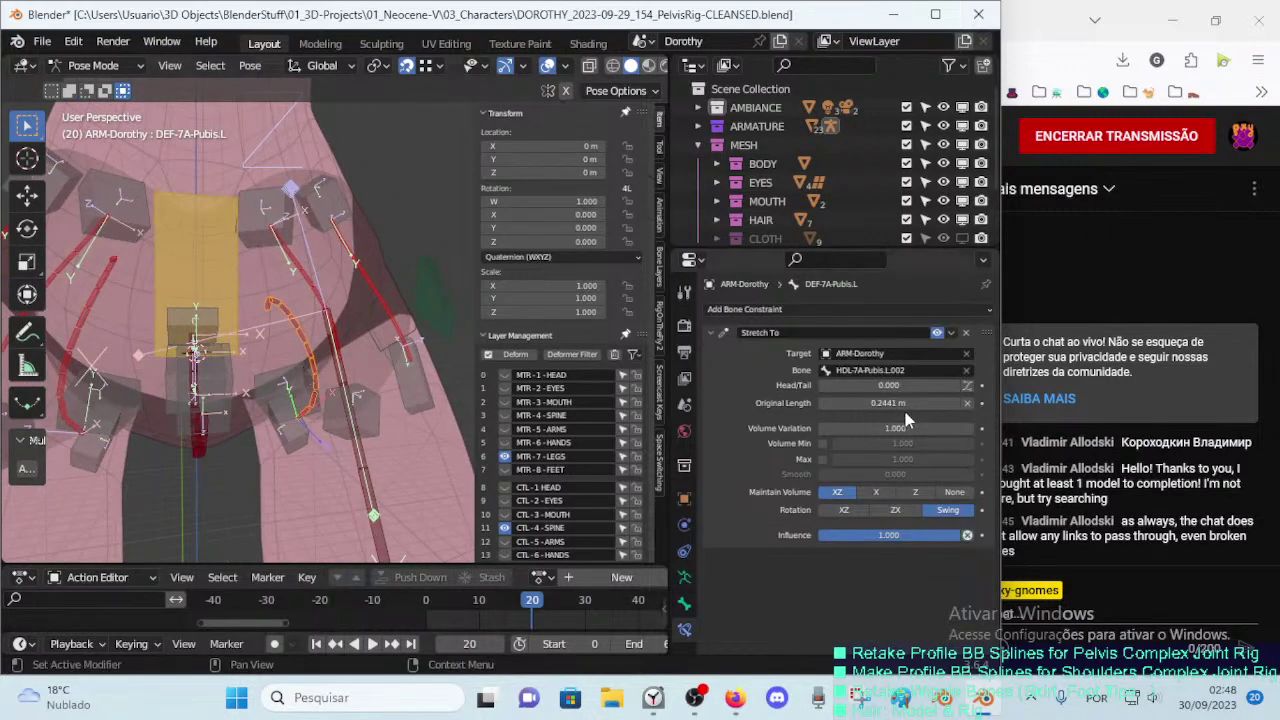
pyautogui.moveTo(452, 401); pyautogui.dragTo(300, 370, button='middle')
pyautogui.click(292, 362)
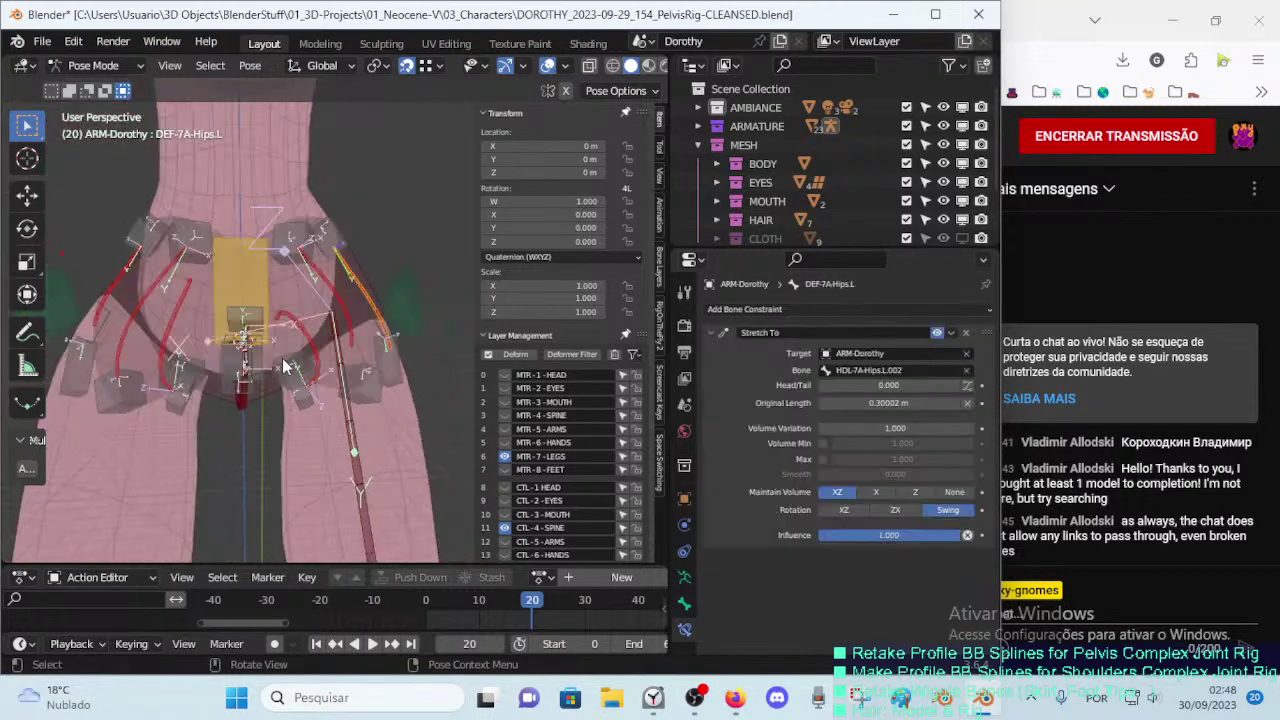
pyautogui.hotkey('ctrl', 's')
pyautogui.moveTo(1120, 535)
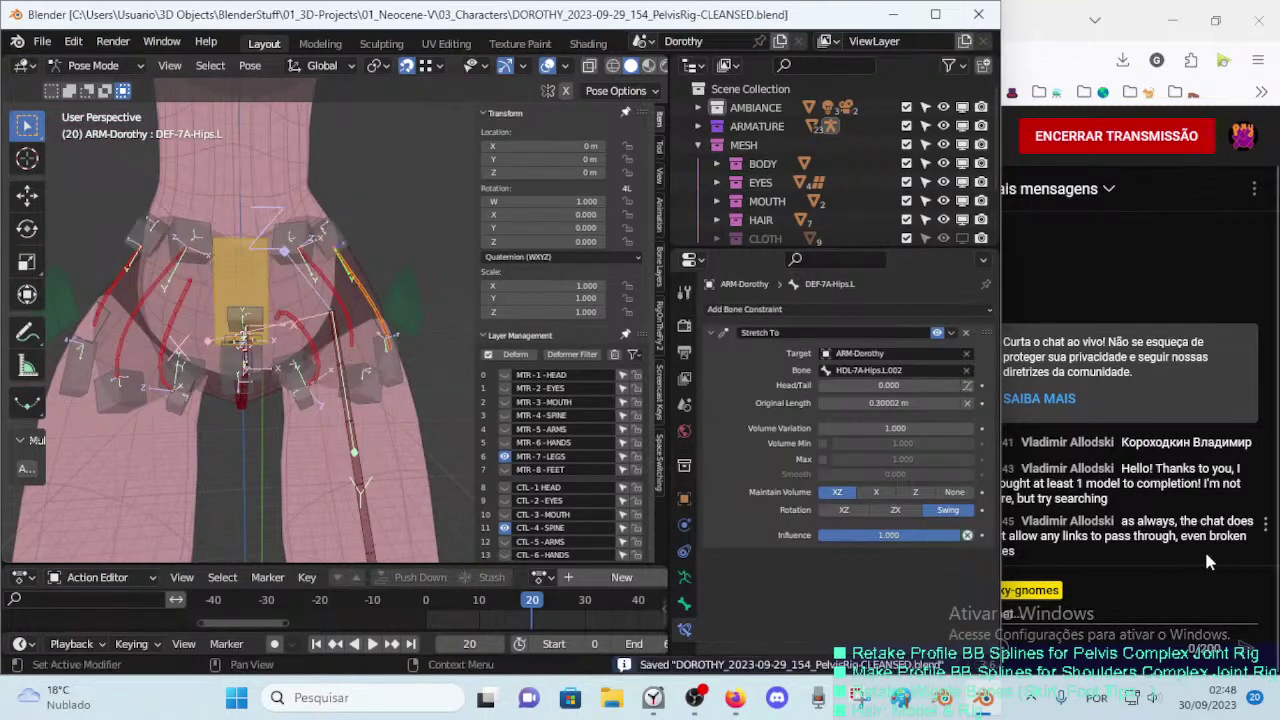
pyautogui.click(1122, 484)
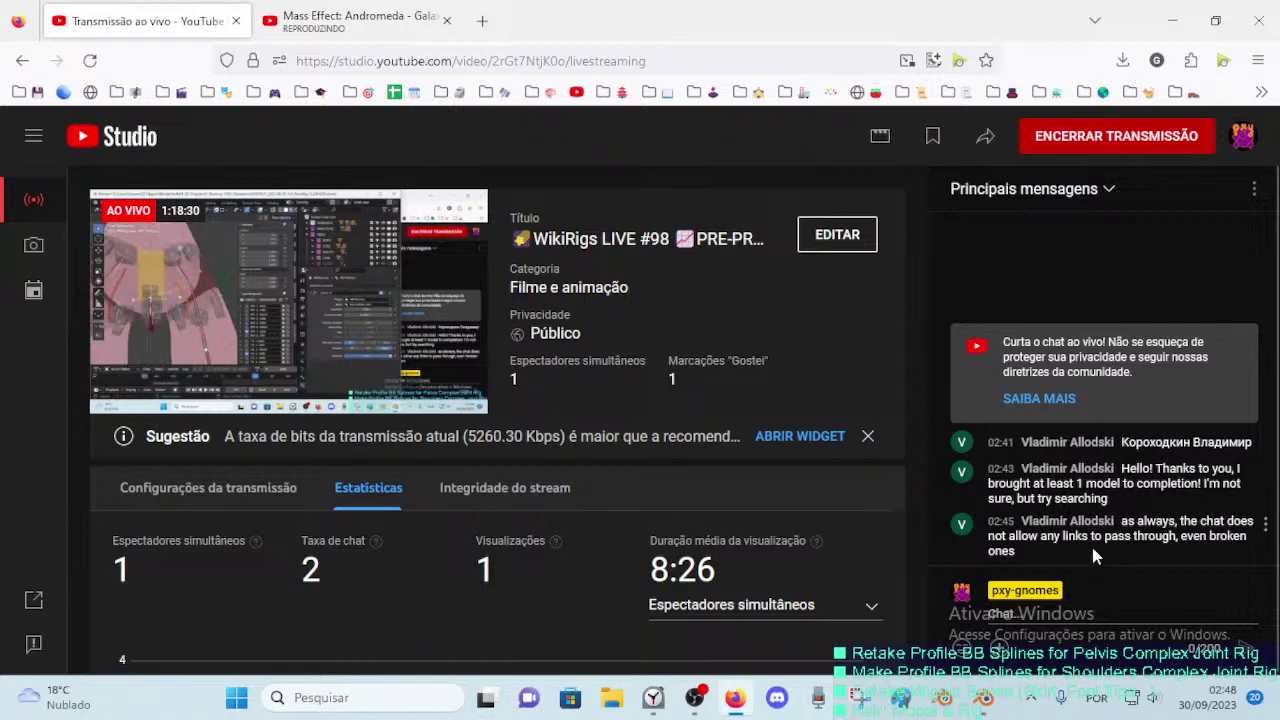
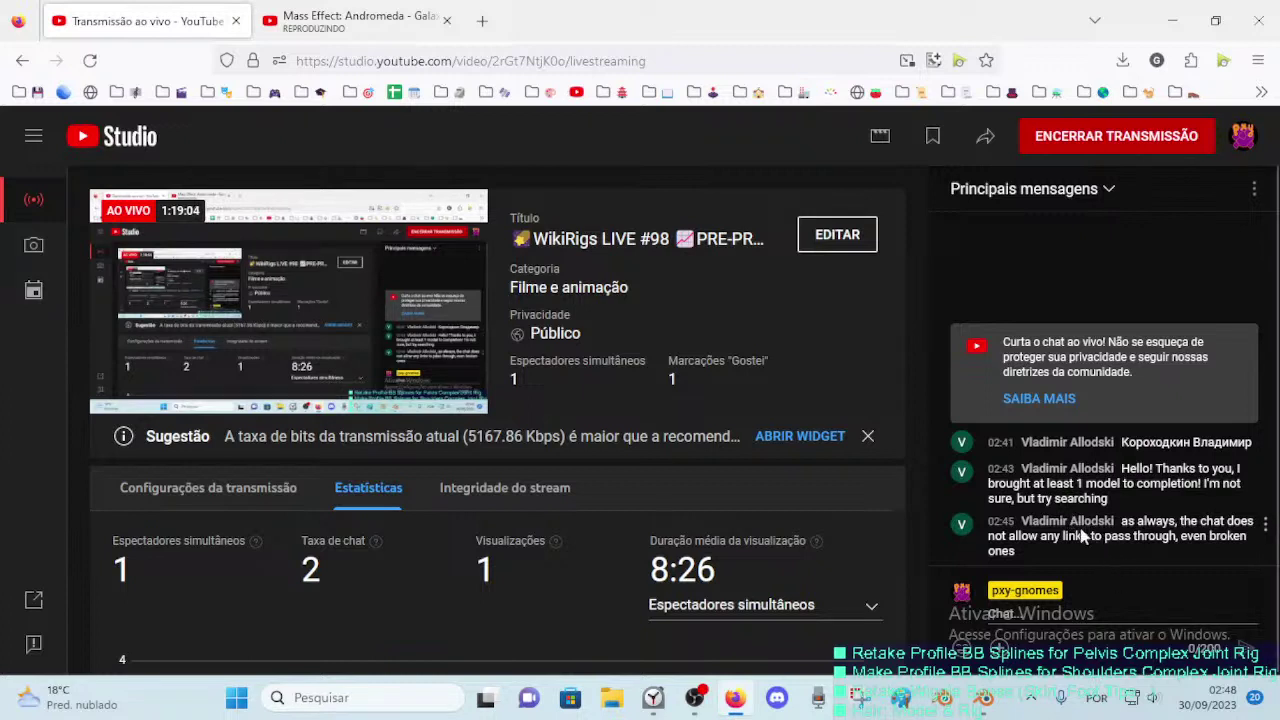
# Step: Scroll through the live stream's Stats tab, then expand and collapse the Studio navigation sidebar
pyautogui.scroll(-3, 590, 368)
pyautogui.scroll(3, 555, 390)
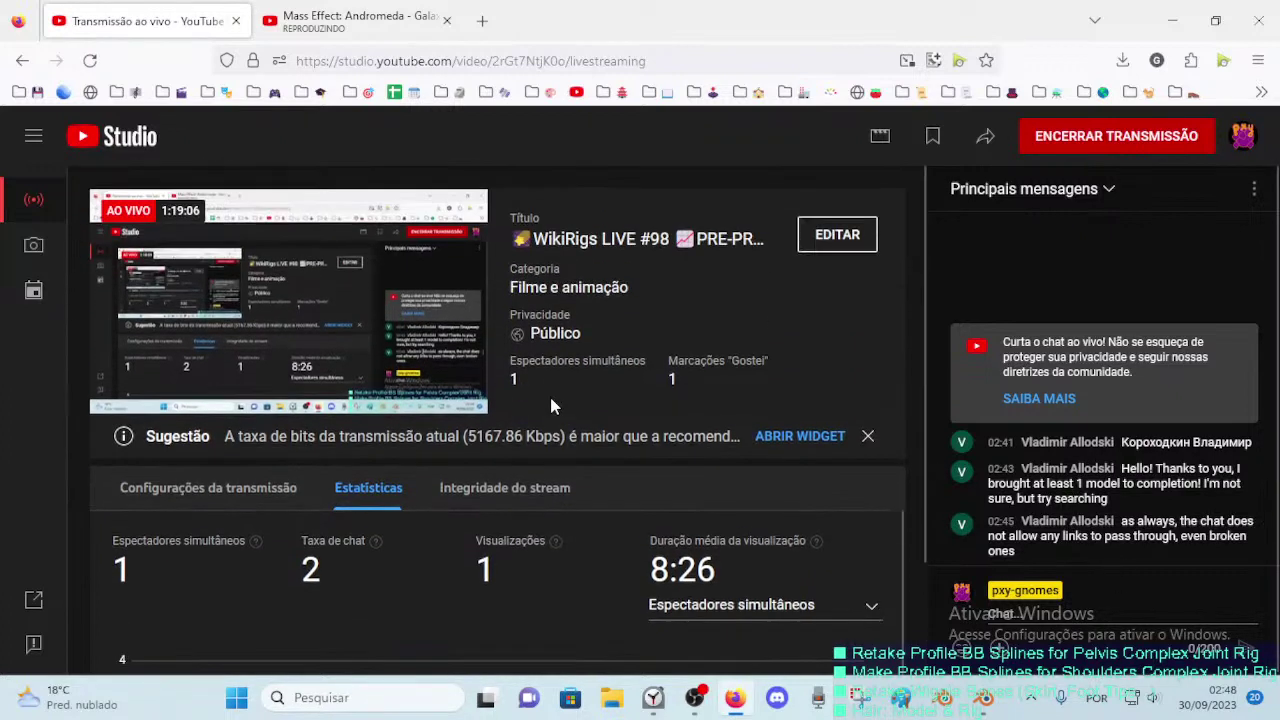
pyautogui.scroll(-3, 545, 400)
pyautogui.scroll(3, 560, 420)
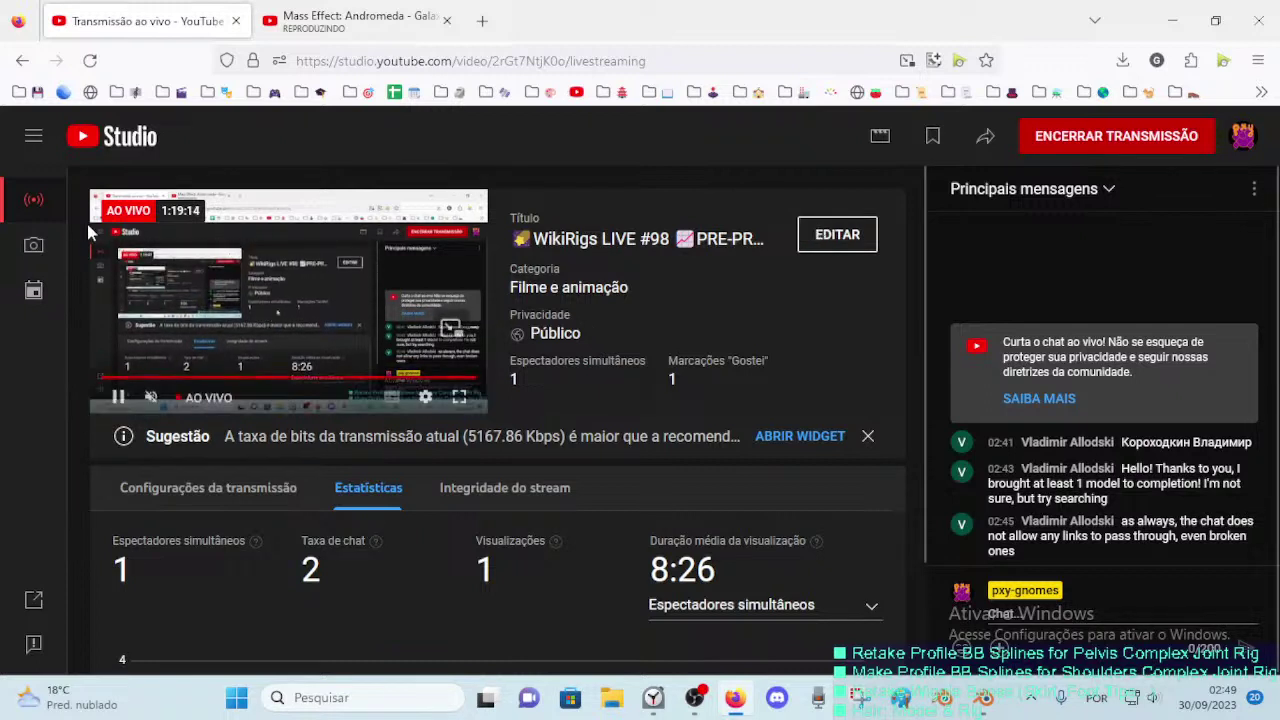
pyautogui.click(33, 137)
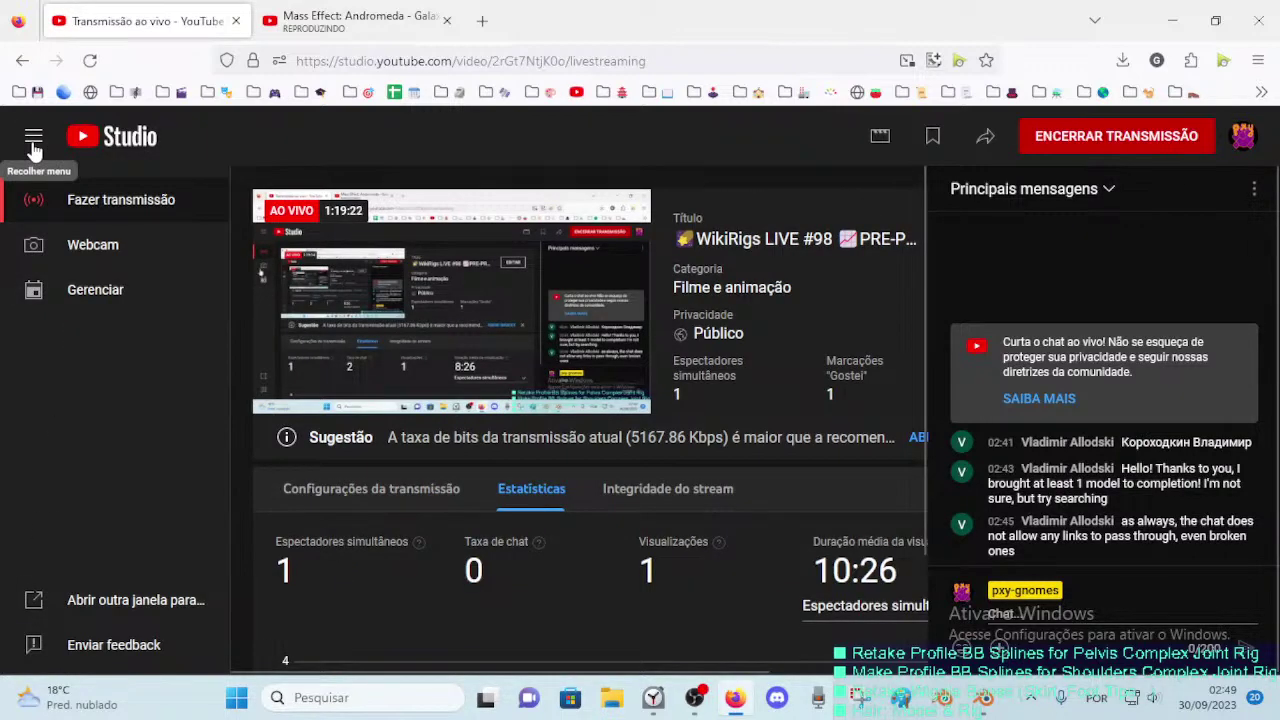
pyautogui.click(33, 140)
# Step: Back in Blender, compare the buttock handle bones with DEF-7A-Buttocks.L and select the deform bone
pyautogui.hotkey('alt', 'Tab')
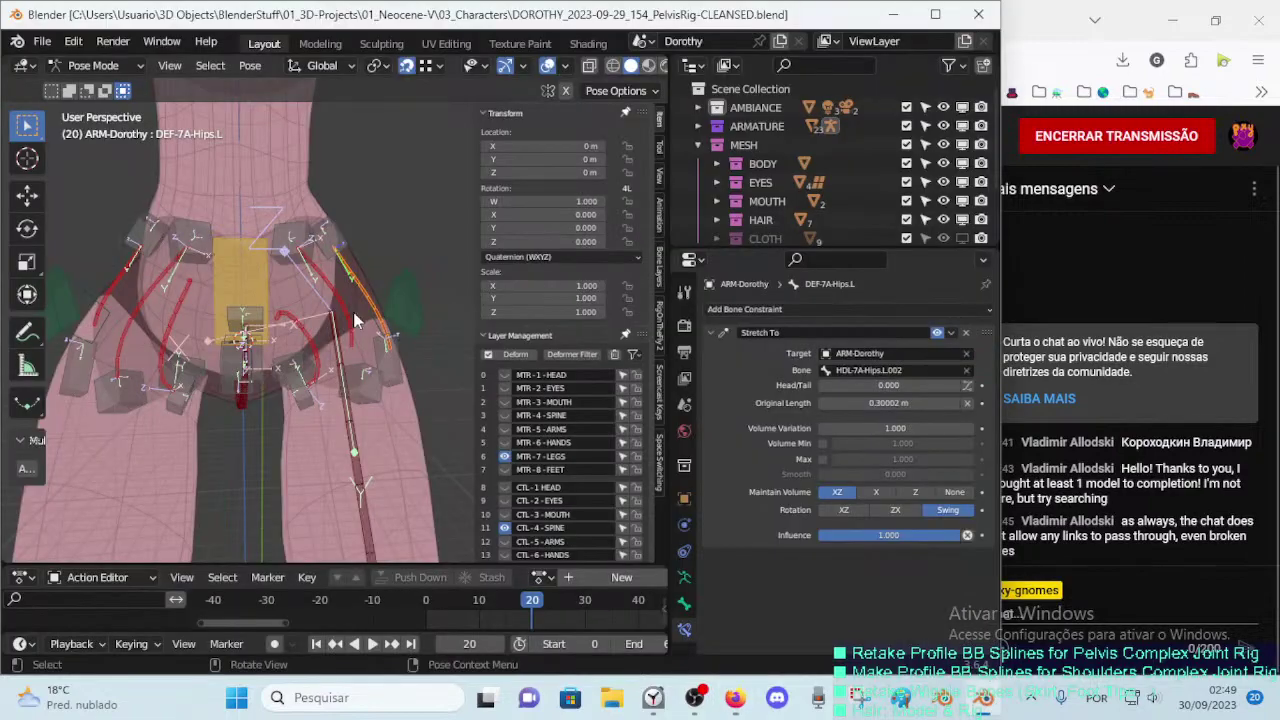
pyautogui.moveTo(363, 345)
pyautogui.mouseDown(button='middle')
pyautogui.moveTo(403, 392)
pyautogui.moveTo(348, 418)
pyautogui.moveTo(308, 386)
pyautogui.moveTo(379, 369)
pyautogui.moveTo(382, 399)
pyautogui.moveTo(335, 414)
pyautogui.mouseUp(button='middle')
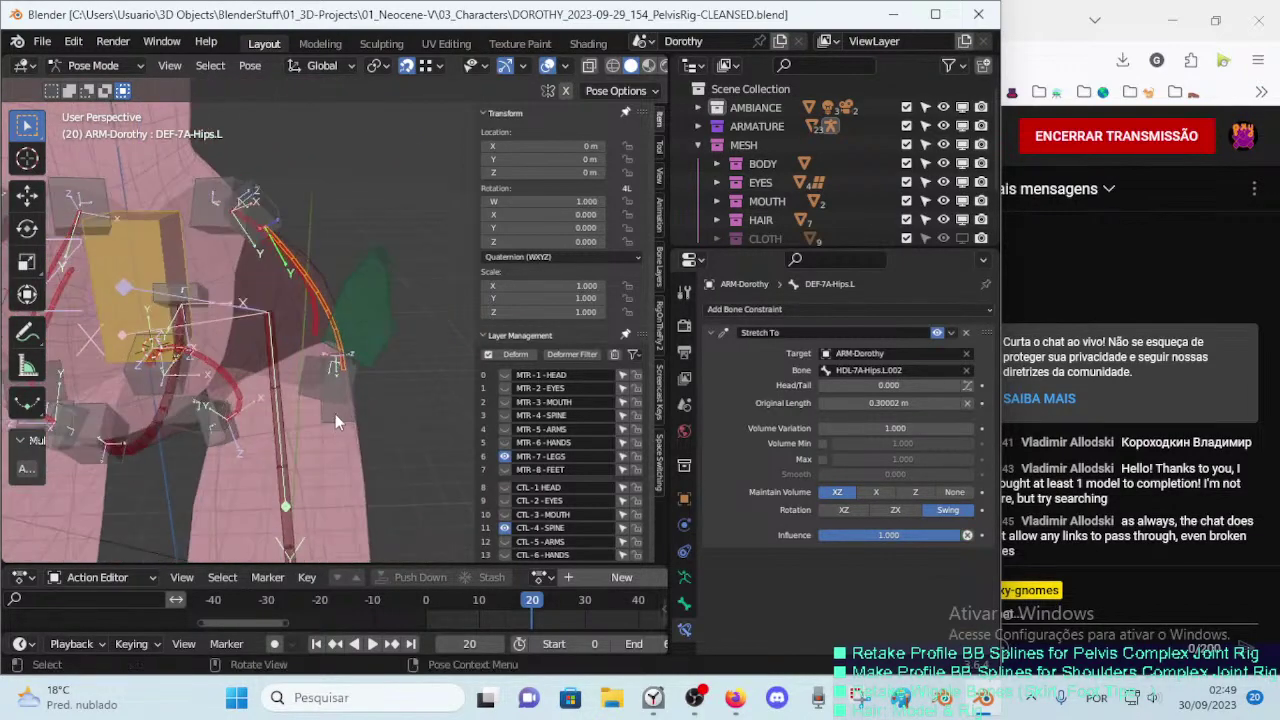
pyautogui.click(337, 412)
pyautogui.click(289, 299)
pyautogui.moveTo(289, 299)
pyautogui.mouseDown(button='middle')
pyautogui.moveTo(350, 366)
pyautogui.moveTo(254, 322)
pyautogui.moveTo(290, 316)
pyautogui.moveTo(274, 326)
pyautogui.mouseUp(button='middle')
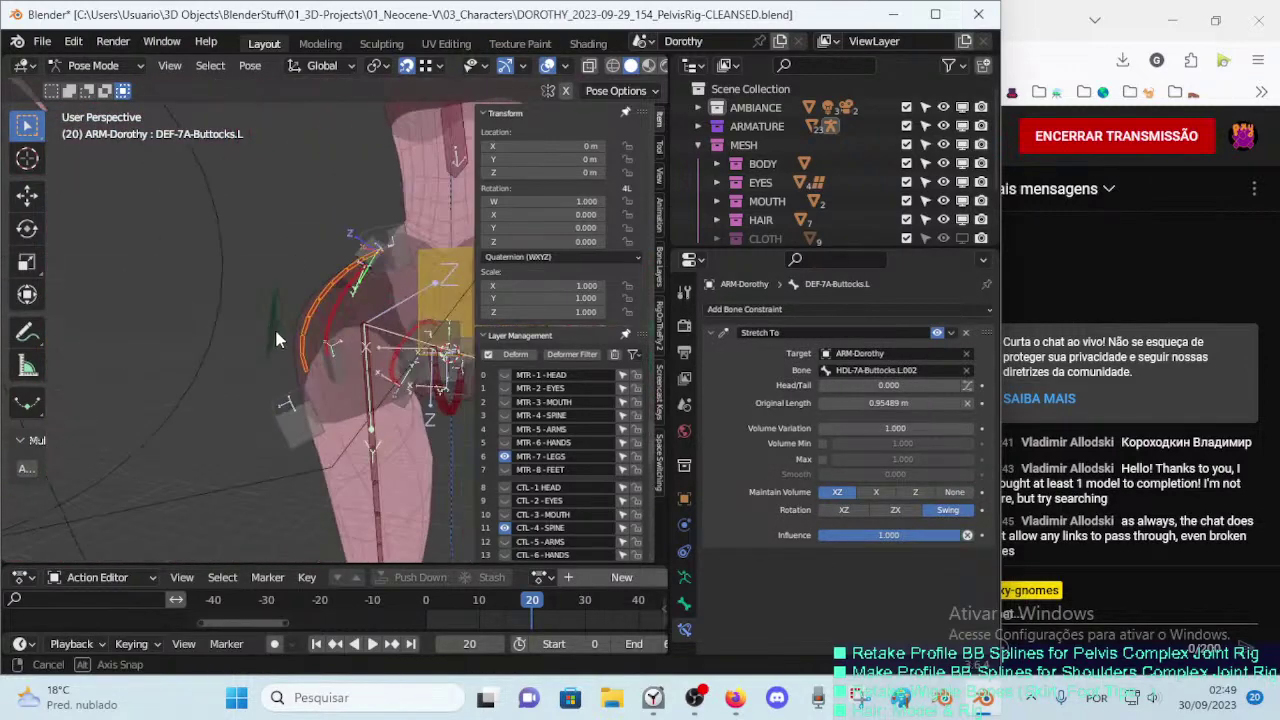
pyautogui.click(273, 319)
pyautogui.click(285, 355)
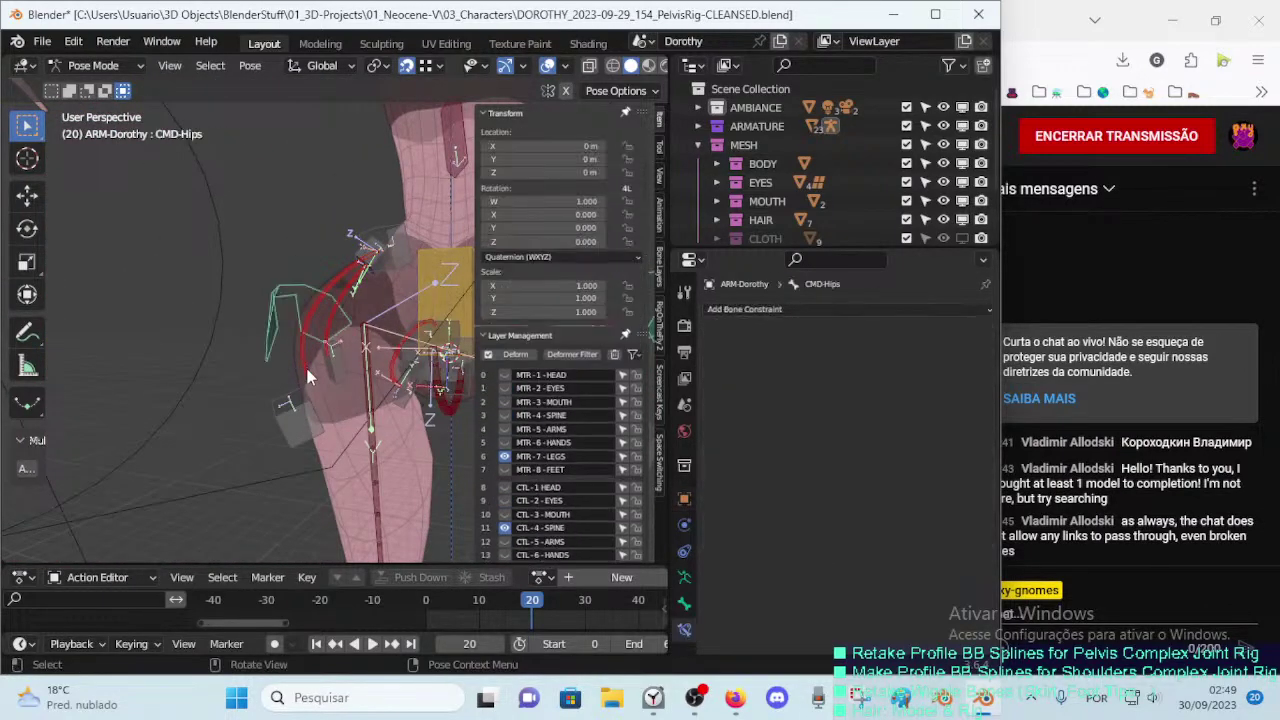
pyautogui.click(283, 400)
pyautogui.click(312, 404)
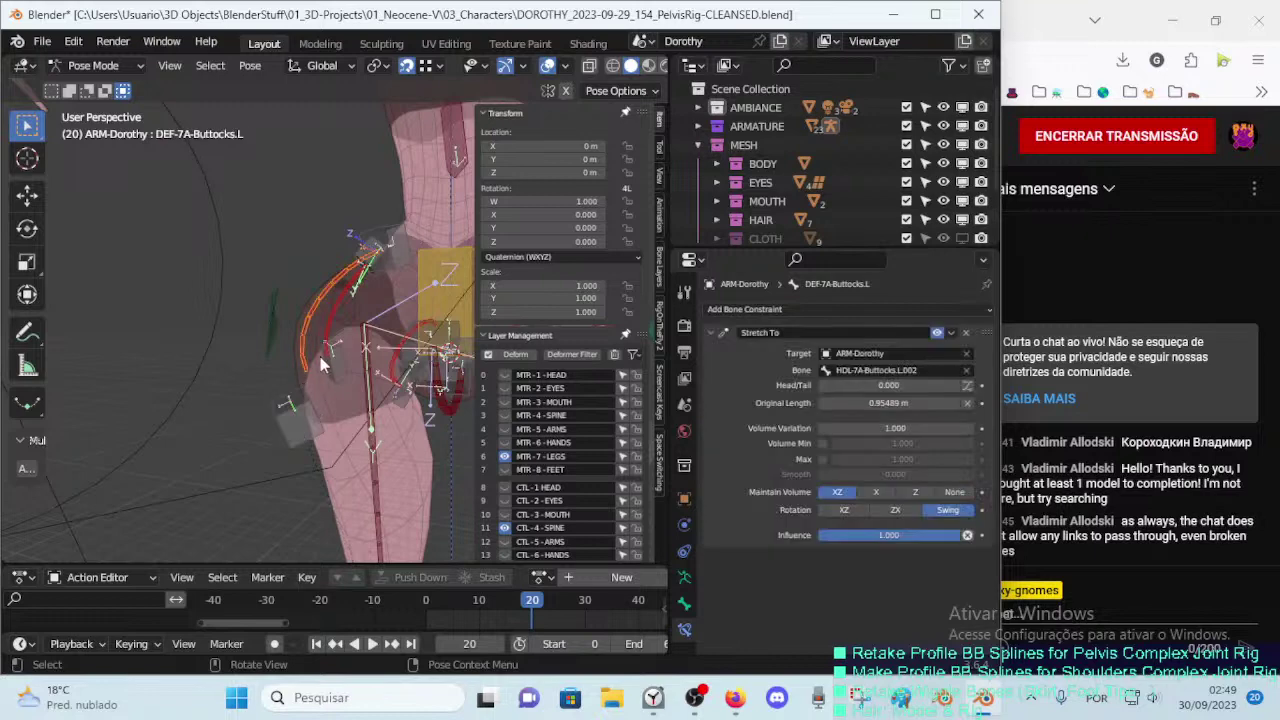
pyautogui.click(287, 432)
pyautogui.click(297, 380)
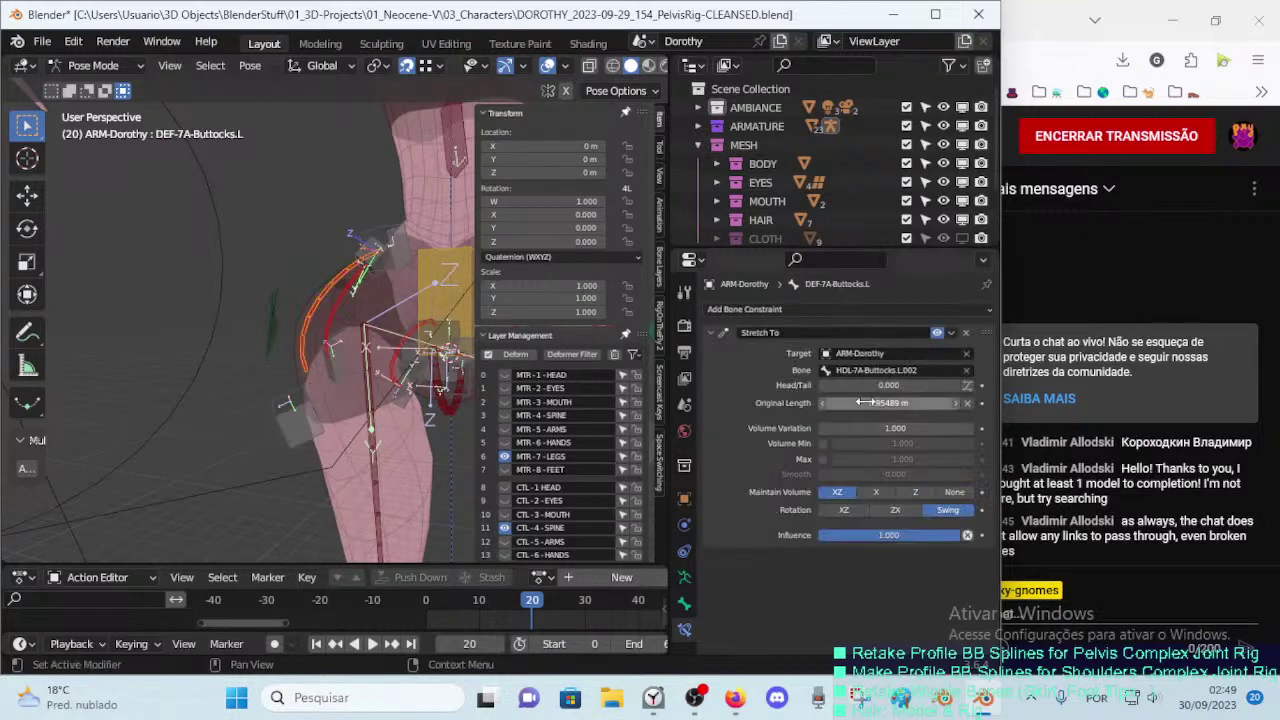
# Step: Set DEF-7A-Buttocks.L's Stretch To Original Length to 0.80757 m
pyautogui.press('BackSpace')
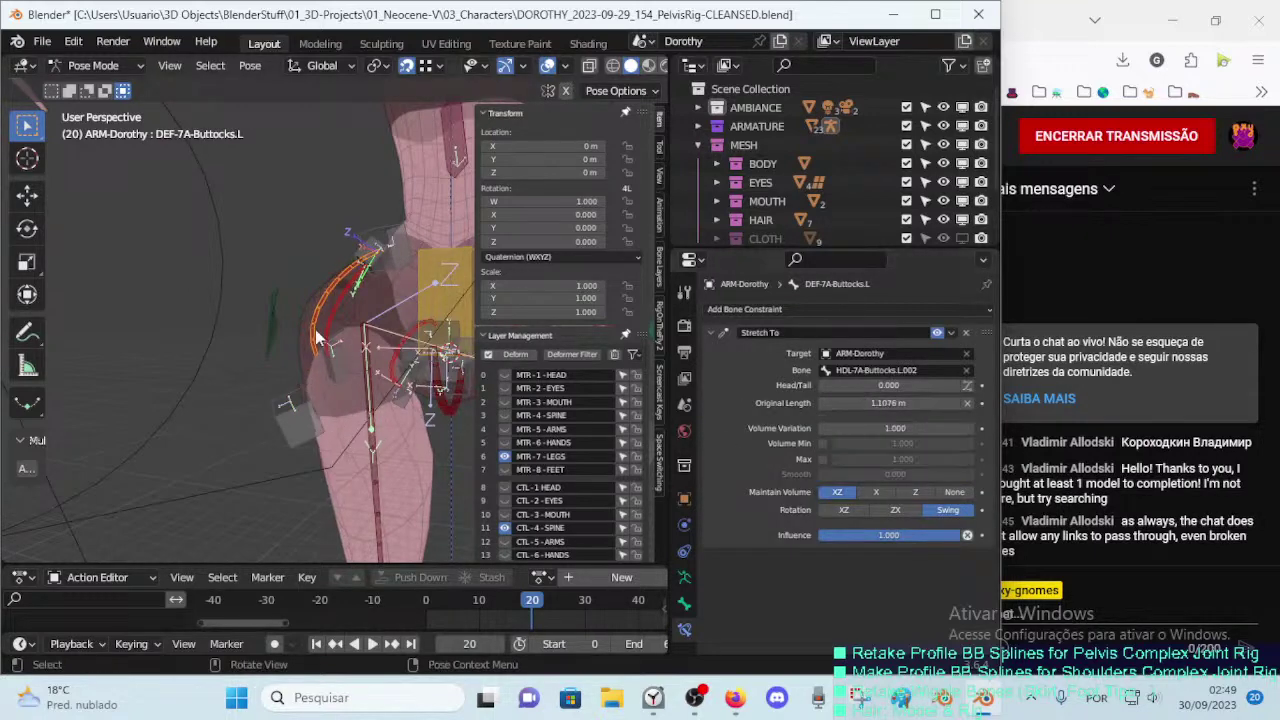
pyautogui.moveTo(940, 403); pyautogui.dragTo(957, 408)
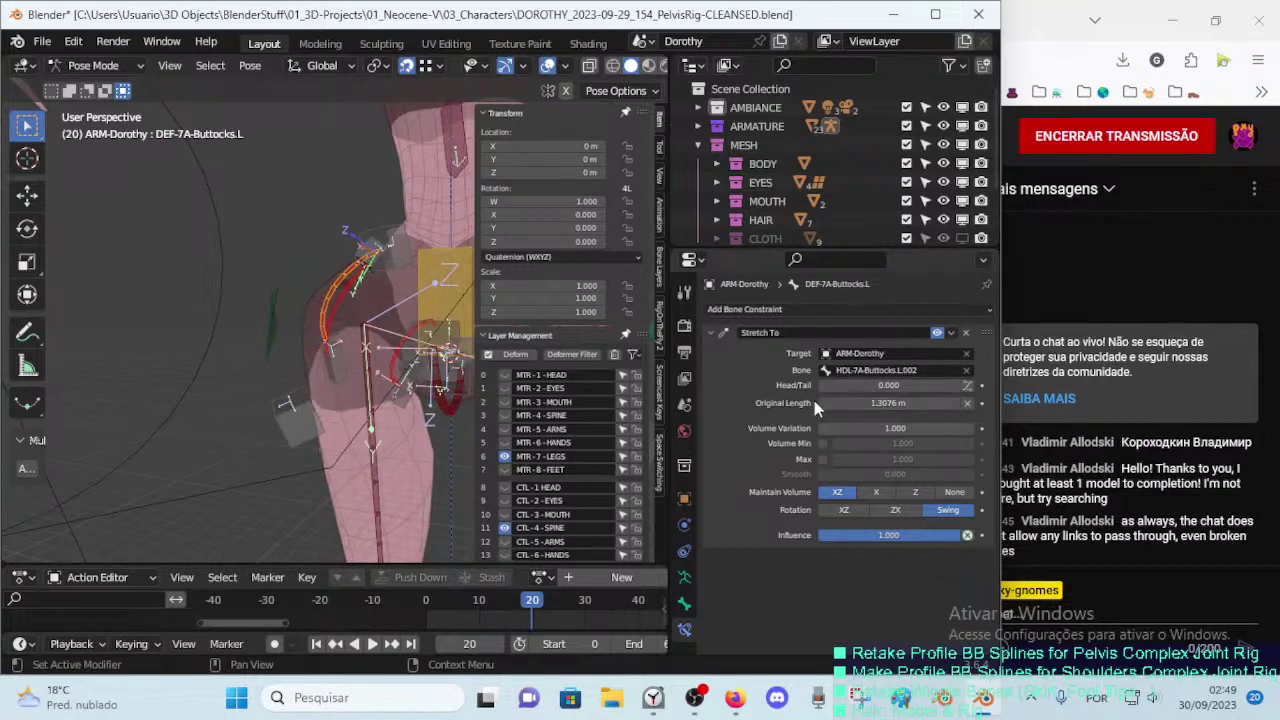
pyautogui.click(822, 403)
pyautogui.click(822, 403)
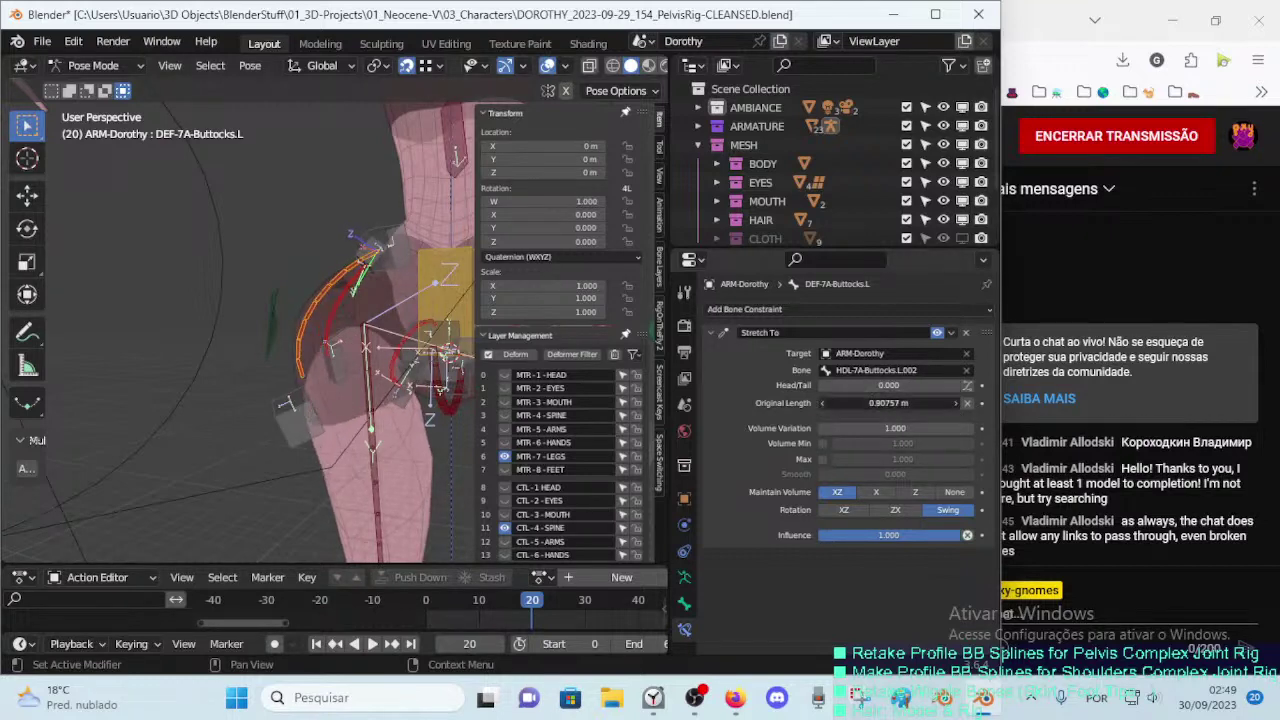
pyautogui.click(822, 403)
pyautogui.moveTo(265, 324); pyautogui.dragTo(284, 378, button='middle')
# Step: Inspect DEF-7A-Hips.L and the Pubis.L deform and handle bones, then switch to YouTube Studio
pyautogui.moveTo(333, 385)
pyautogui.mouseDown(button='middle')
pyautogui.moveTo(364, 402)
pyautogui.moveTo(319, 429)
pyautogui.moveTo(323, 358)
pyautogui.moveTo(380, 395)
pyautogui.mouseUp(button='middle')
pyautogui.click(331, 340)
pyautogui.moveTo(827, 402); pyautogui.dragTo(868, 402)
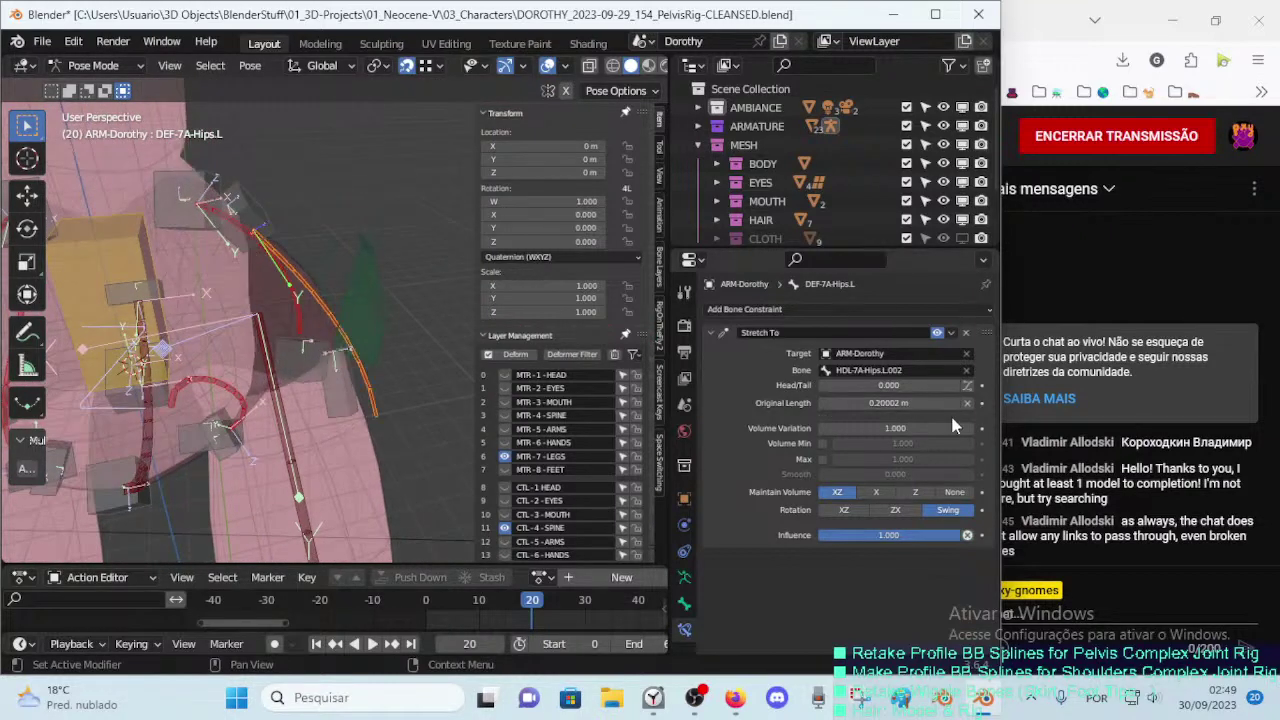
pyautogui.moveTo(300, 330)
pyautogui.mouseDown(button='middle')
pyautogui.moveTo(212, 292)
pyautogui.moveTo(176, 343)
pyautogui.moveTo(376, 353)
pyautogui.moveTo(312, 334)
pyautogui.moveTo(370, 390)
pyautogui.moveTo(239, 349)
pyautogui.moveTo(340, 411)
pyautogui.mouseUp(button='middle')
pyautogui.click(239, 349)
pyautogui.click(324, 363)
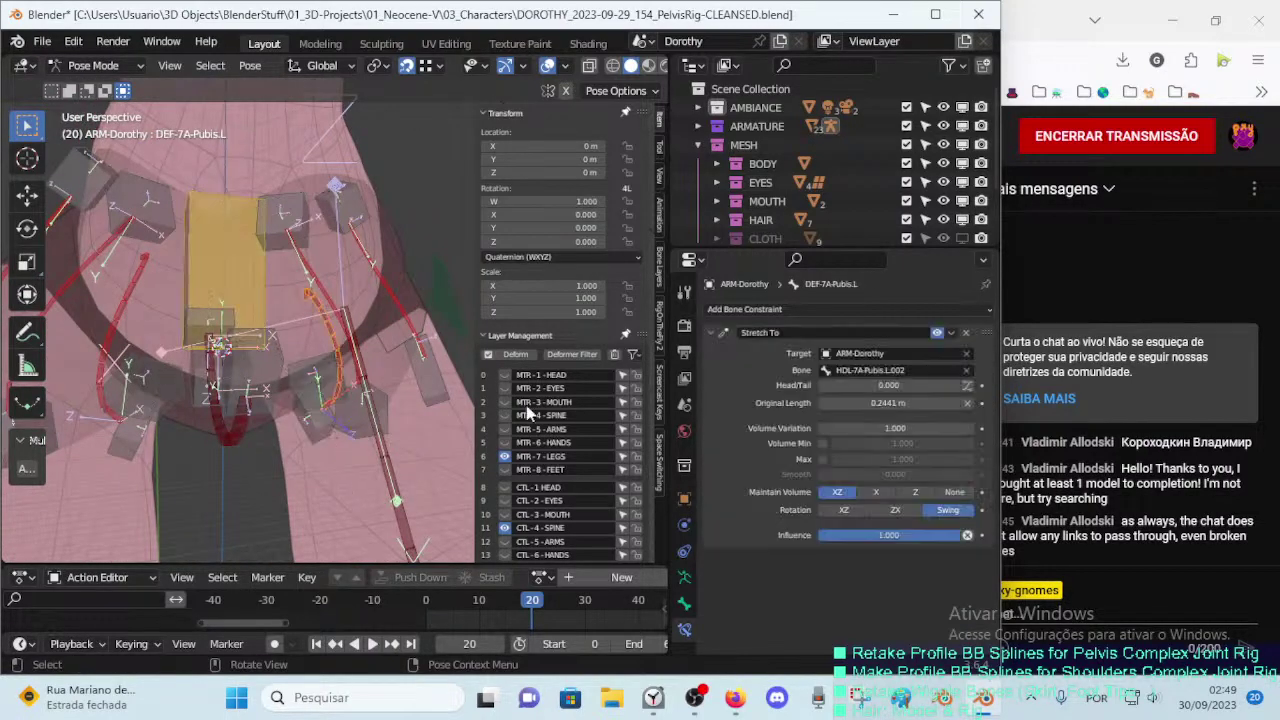
pyautogui.click(297, 359)
pyautogui.moveTo(297, 359)
pyautogui.mouseDown(button='middle')
pyautogui.moveTo(337, 399)
pyautogui.moveTo(317, 432)
pyautogui.moveTo(352, 432)
pyautogui.mouseUp(button='middle')
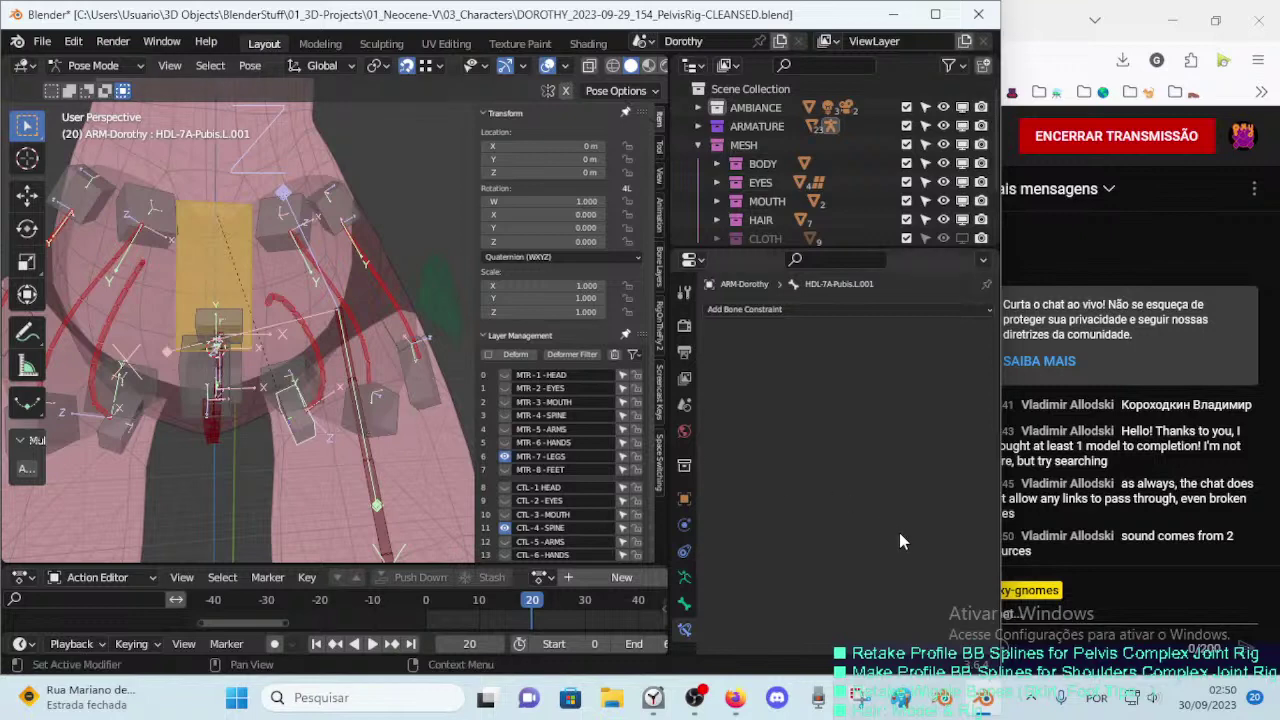
pyautogui.click(1083, 575)
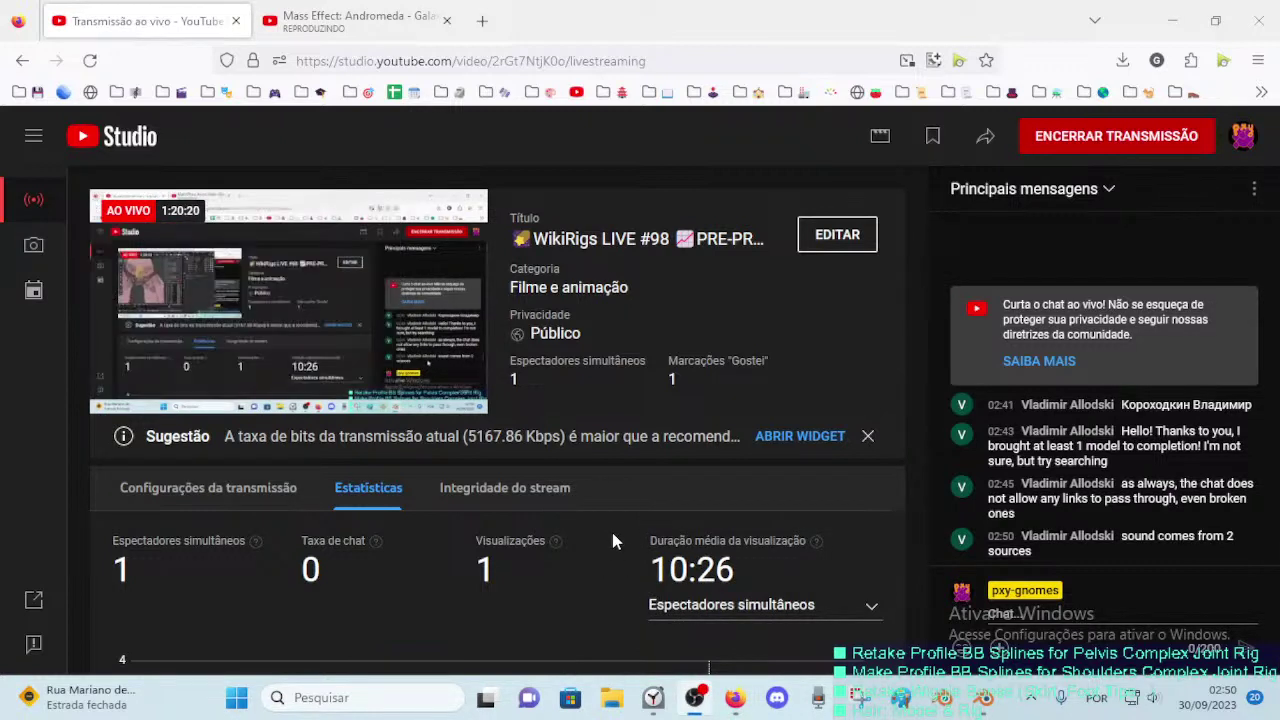
# Step: Check the system media and volume controls and the Mass Effect music tab, then bring Blender forward
pyautogui.click(1153, 698)
pyautogui.click(1153, 698)
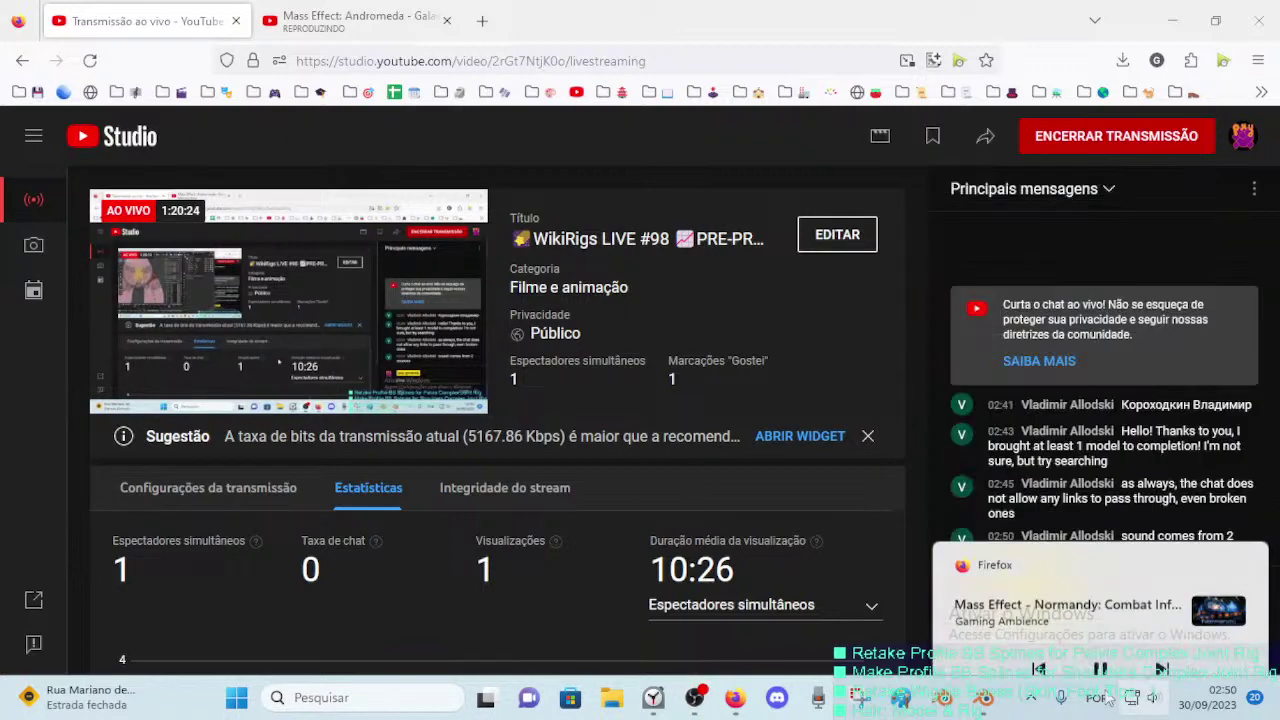
pyautogui.click(1000, 695)
pyautogui.click(729, 700)
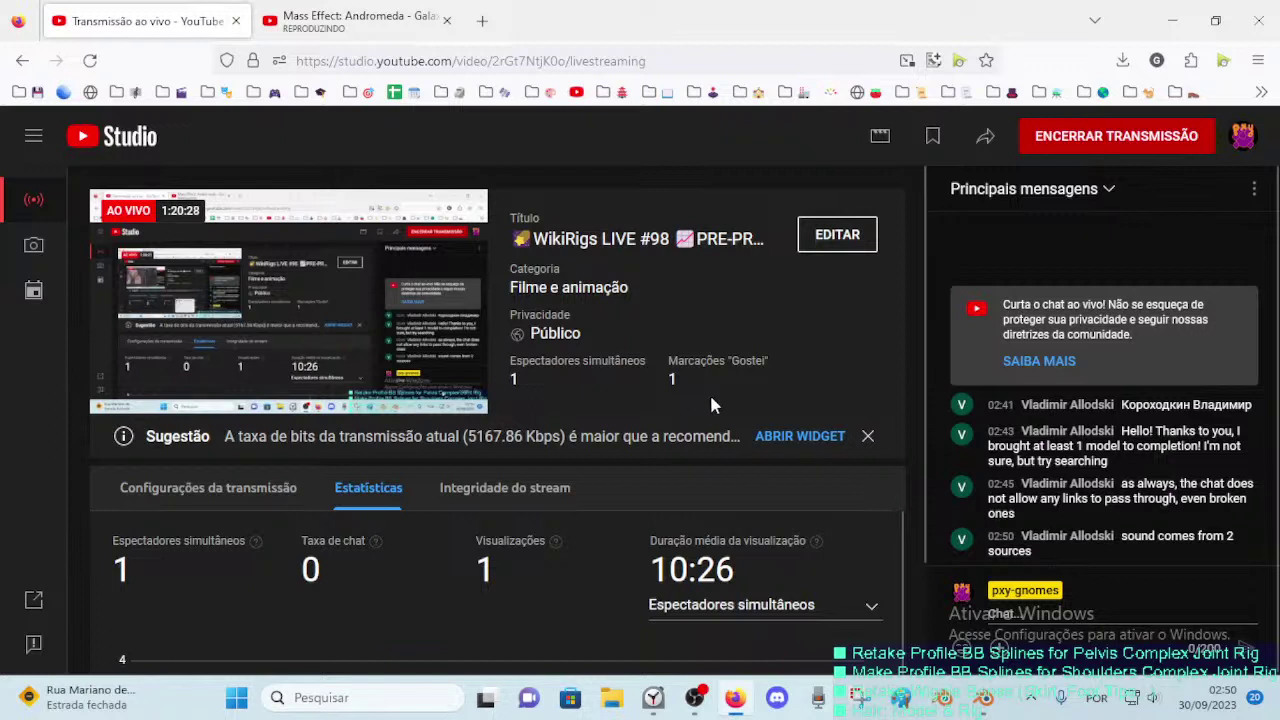
pyautogui.click(1153, 698)
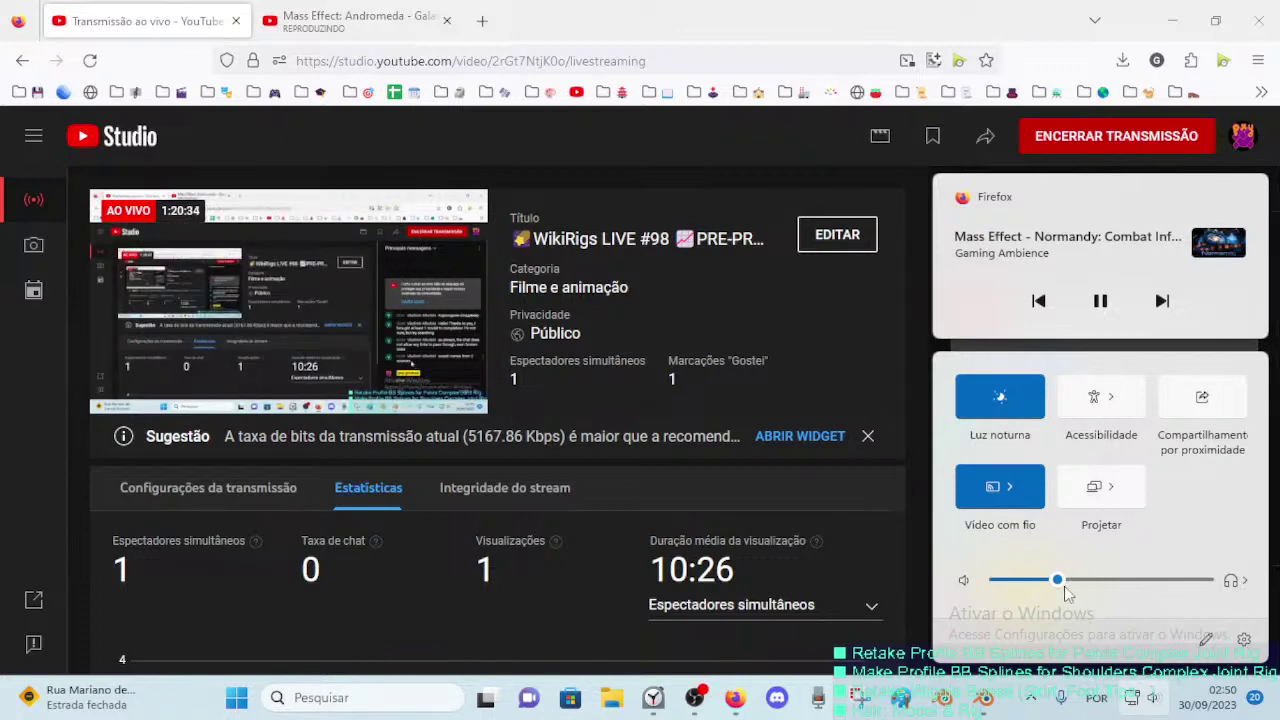
pyautogui.click(683, 20)
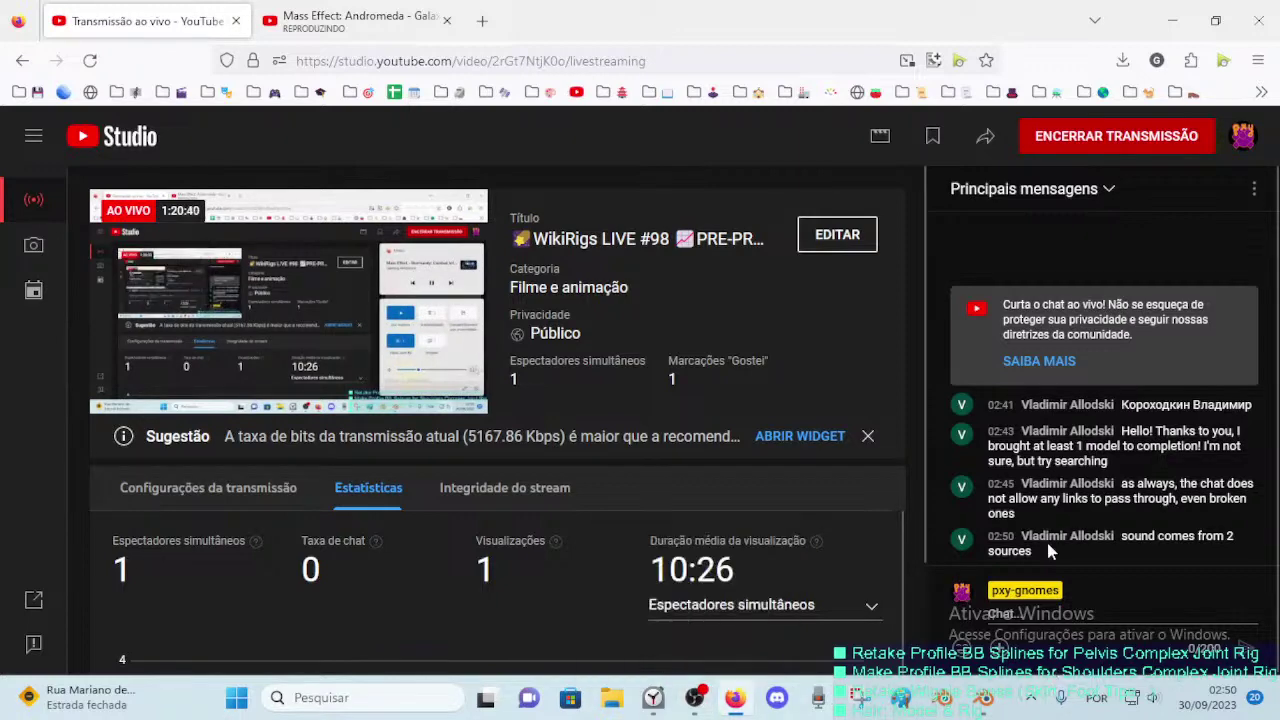
pyautogui.click(355, 20)
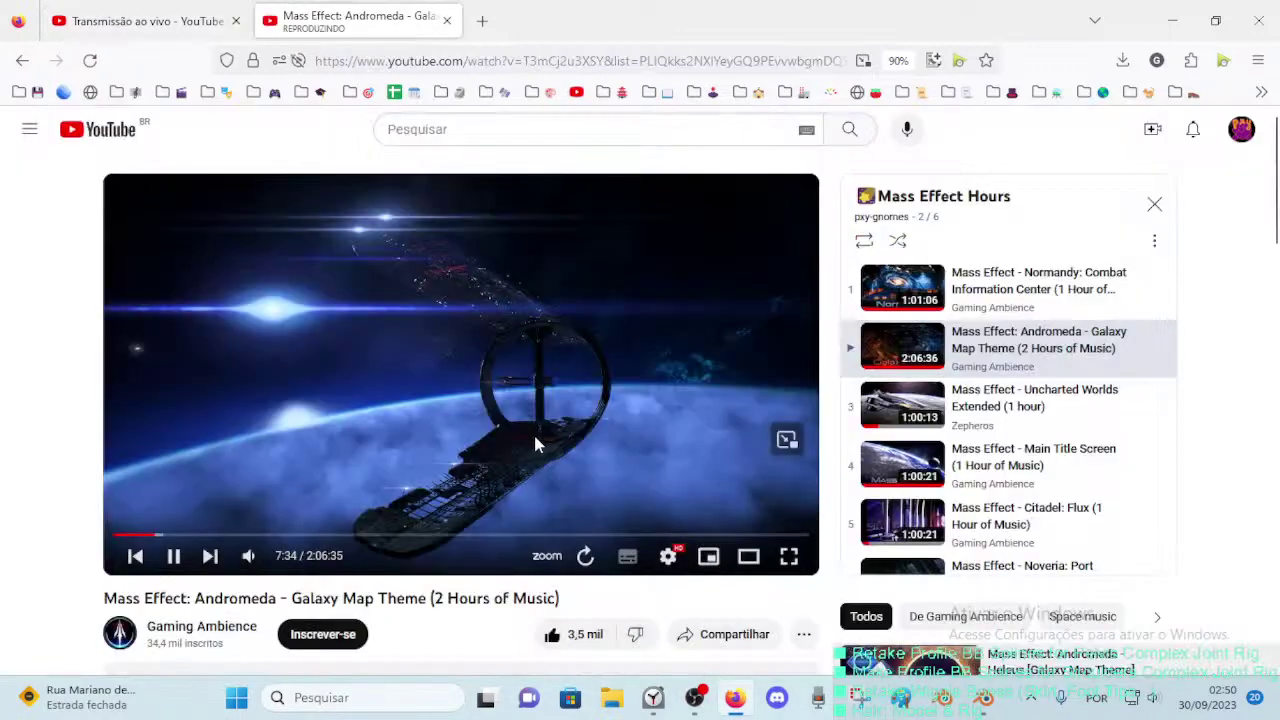
pyautogui.click(148, 20)
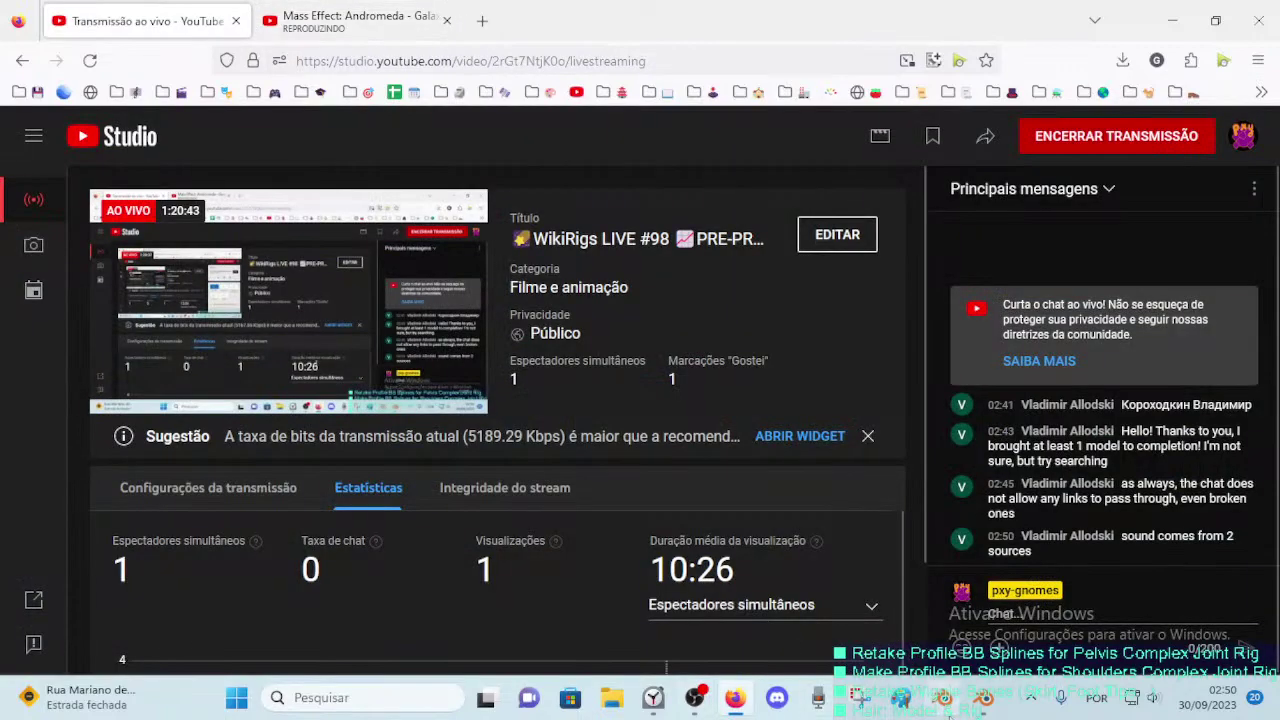
pyautogui.click(983, 697)
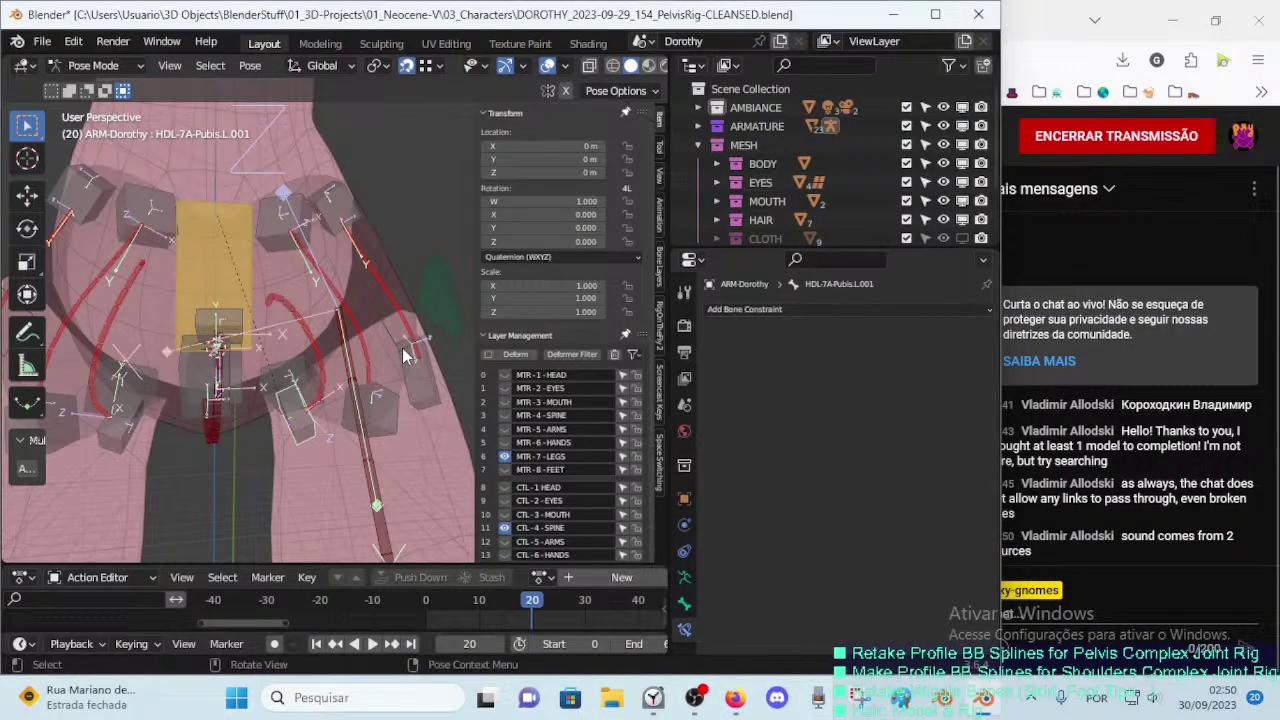
# Step: Test-rotate the pubis handle to check the deformation
pyautogui.moveTo(368, 328)
pyautogui.mouseDown(button='middle')
pyautogui.moveTo(224, 334)
pyautogui.moveTo(303, 413)
pyautogui.mouseUp(button='middle')
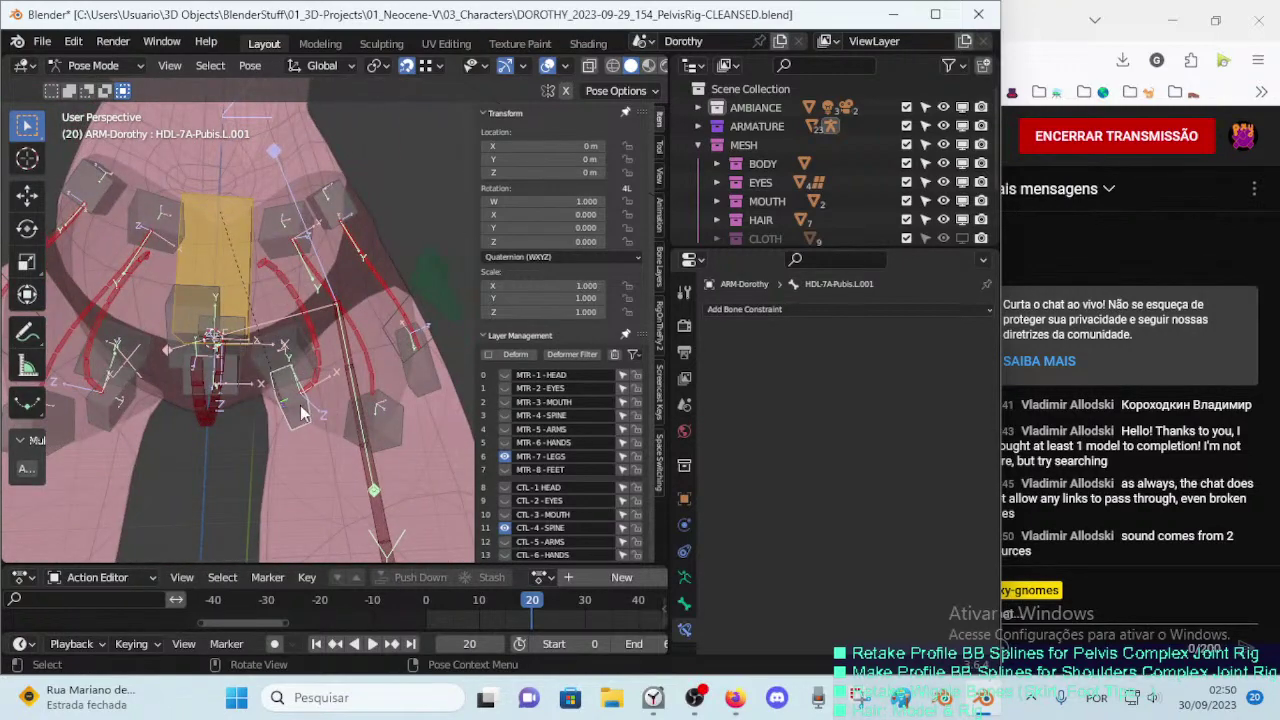
pyautogui.press('r')
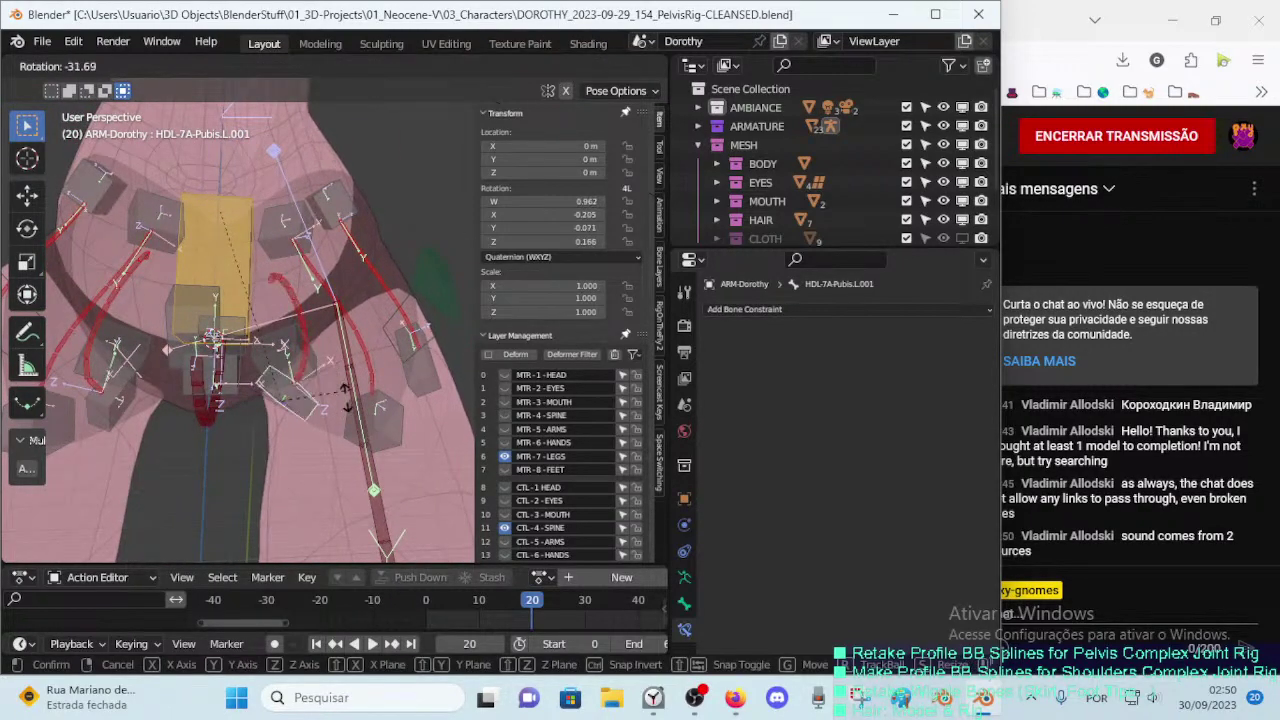
pyautogui.press('Escape')
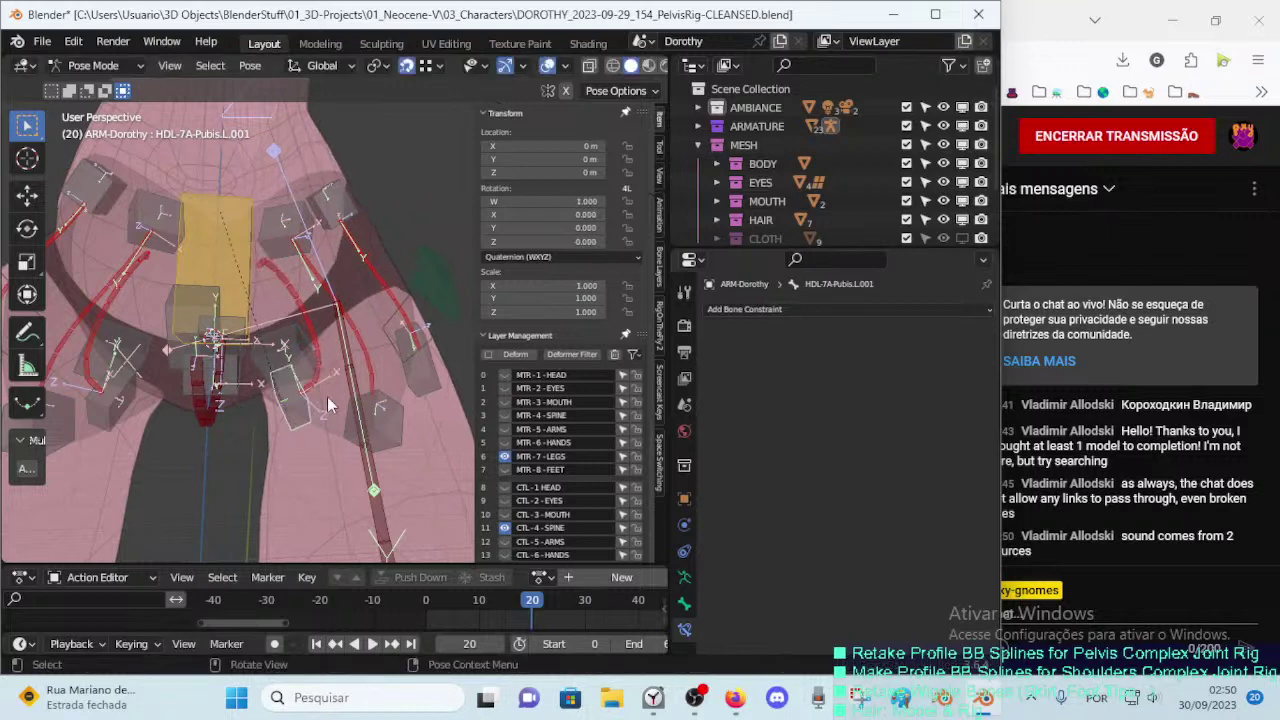
pyautogui.press('r')
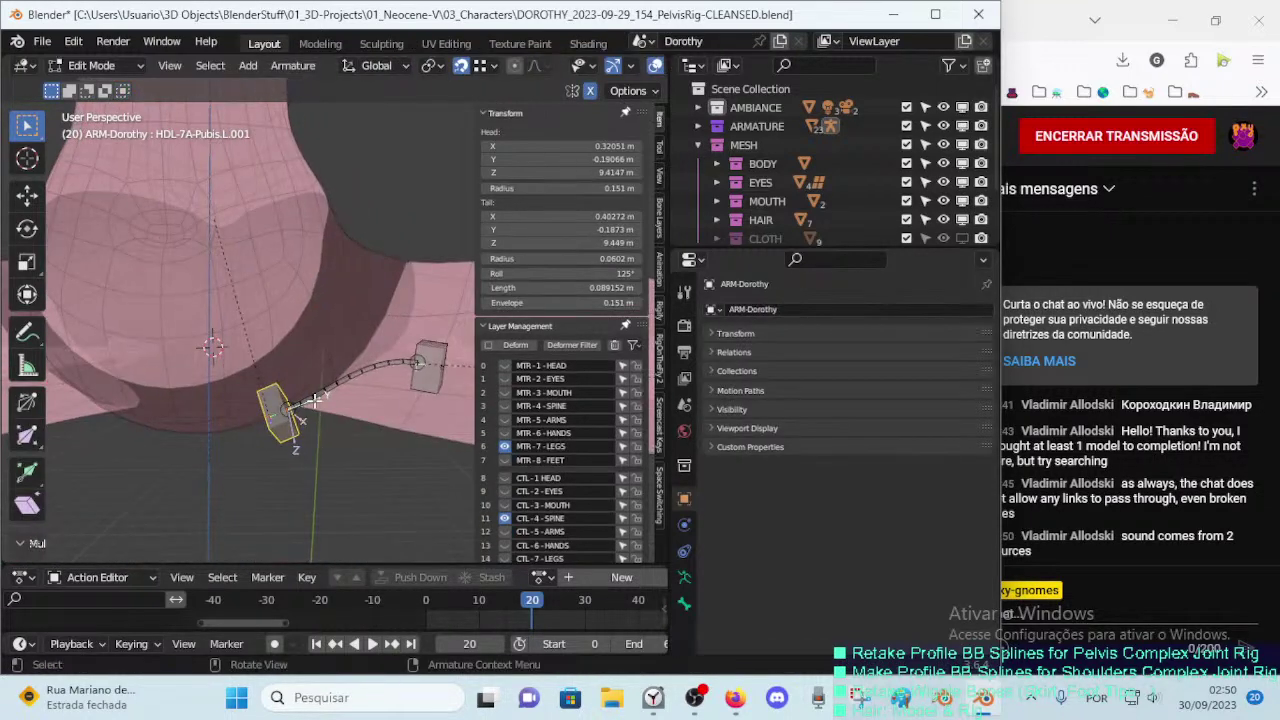
# Step: Parent the DEF-7A-Pubis.L curve bone to the HDL-7A-Pubis.L.001 handle
pyautogui.click(393, 289)
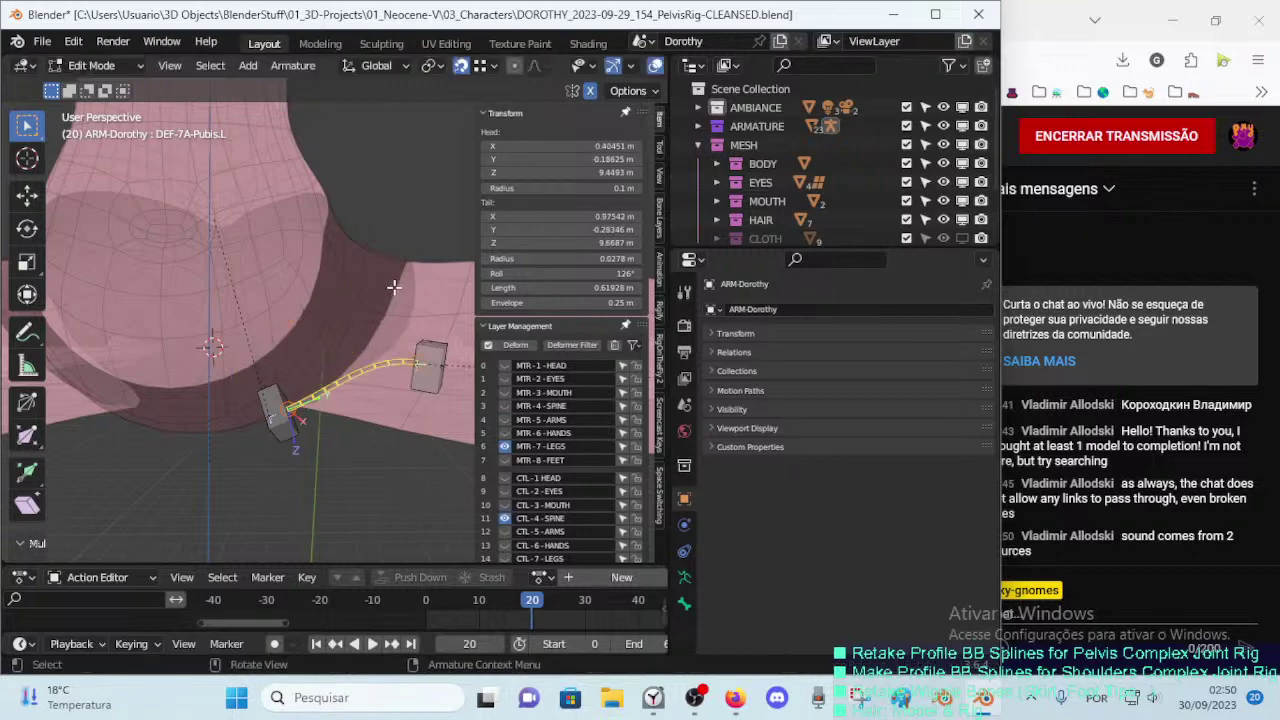
pyautogui.keyDown('shift'); pyautogui.click(291, 437); pyautogui.keyUp('shift')
pyautogui.hotkey('ctrl', 'p')
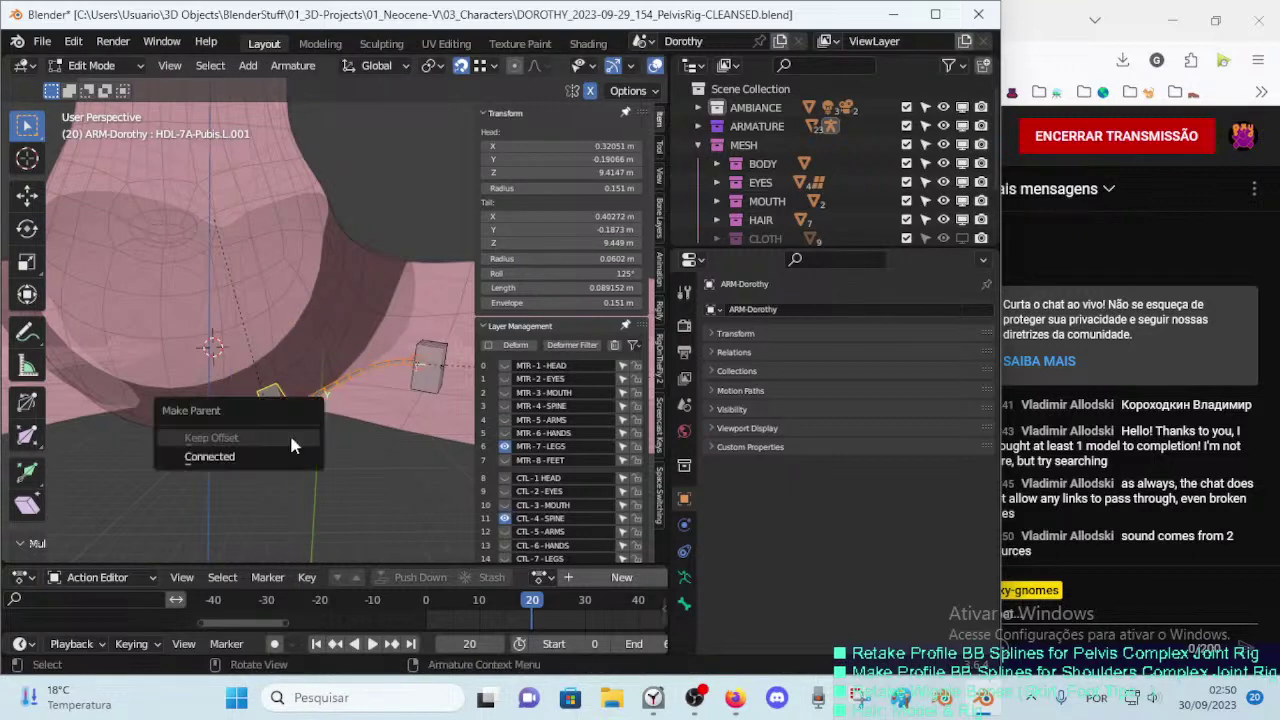
# Step: Select HDL-7A-Pubis.L.002, hide the side panel, and review its bendy bone settings
pyautogui.click(420, 378)
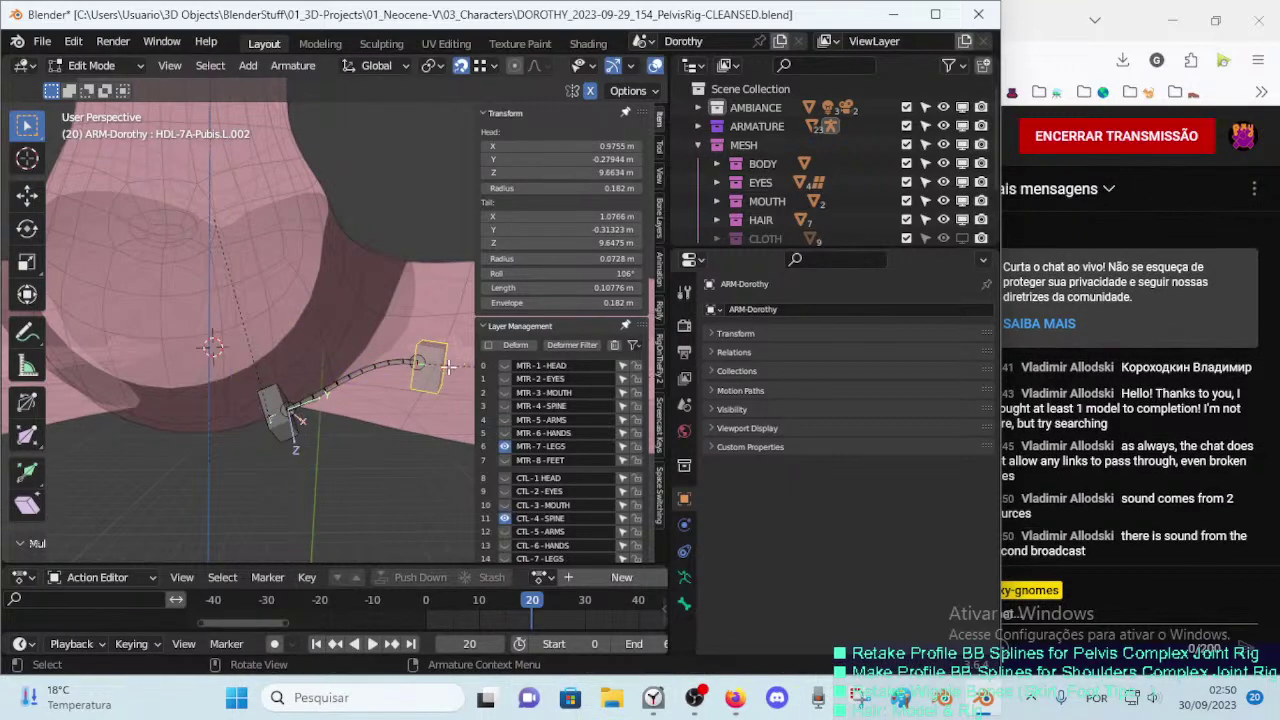
pyautogui.scroll(-3, 410, 381)
pyautogui.press('n')
pyautogui.moveTo(398, 384); pyautogui.dragTo(330, 348, button='middle')
pyautogui.hotkey('ctrl', 'Tab')
pyautogui.press('Tab')
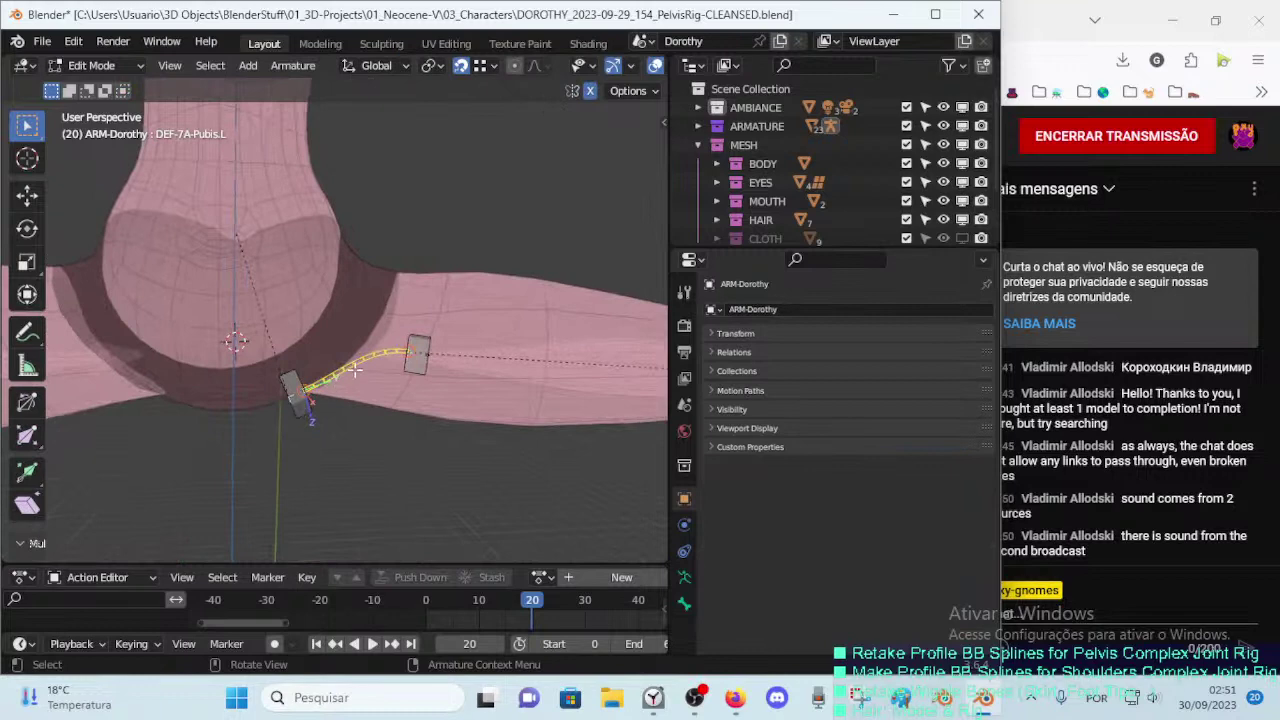
pyautogui.click(684, 603)
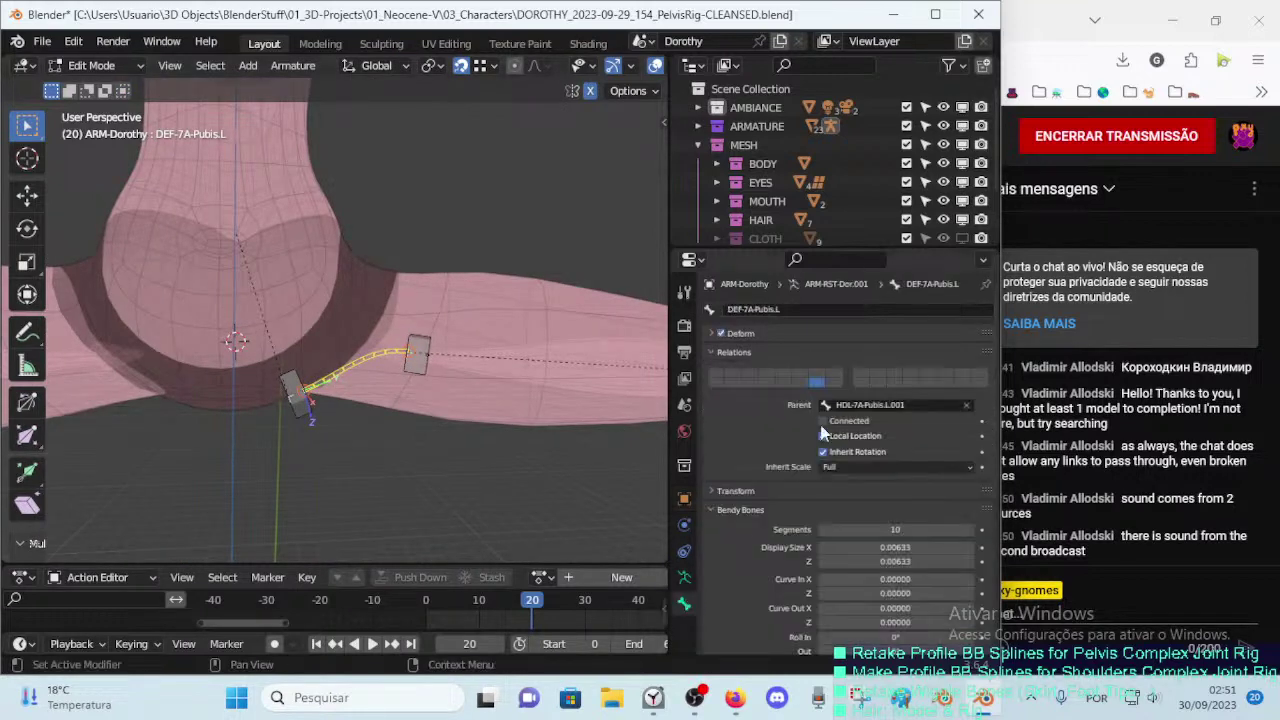
pyautogui.scroll(-5, 790, 440)
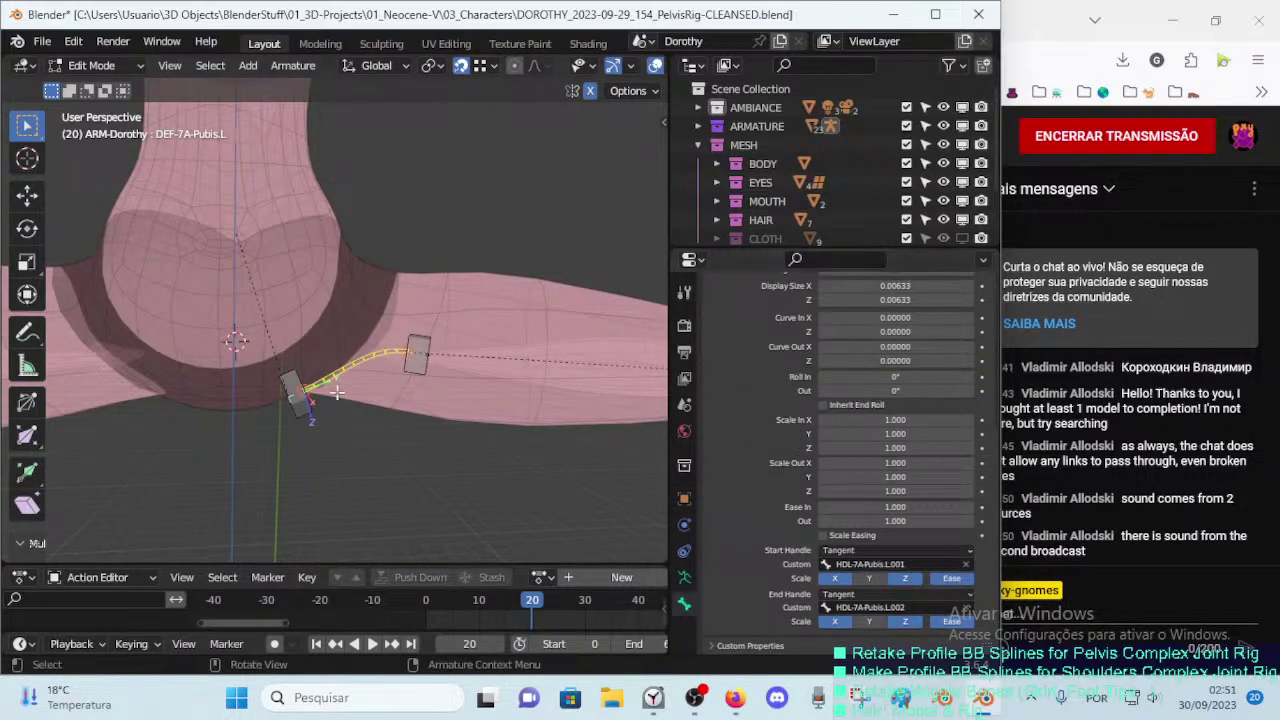
# Step: Check the names of the pubis start and end handle bones and select HDL-7A-Pubis.L.001
pyautogui.press('F2')
pyautogui.press('Escape')
pyautogui.press('F2')
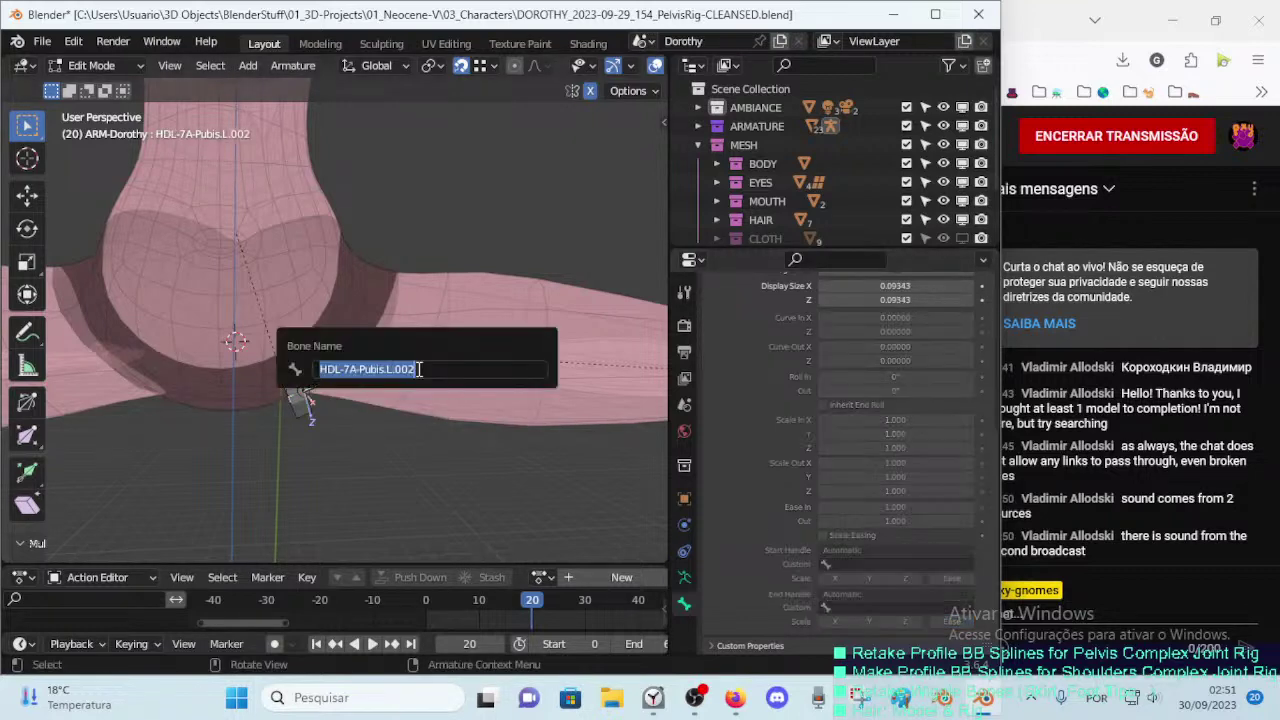
pyautogui.press('Escape')
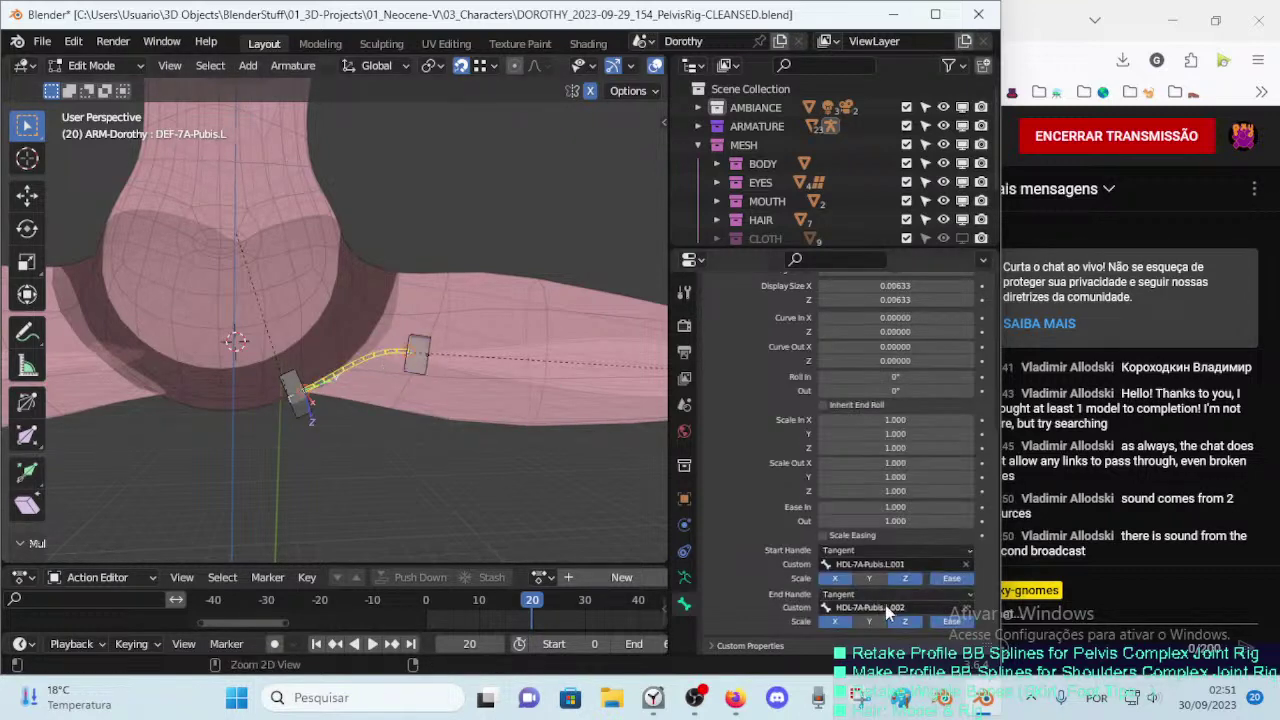
pyautogui.click(289, 388)
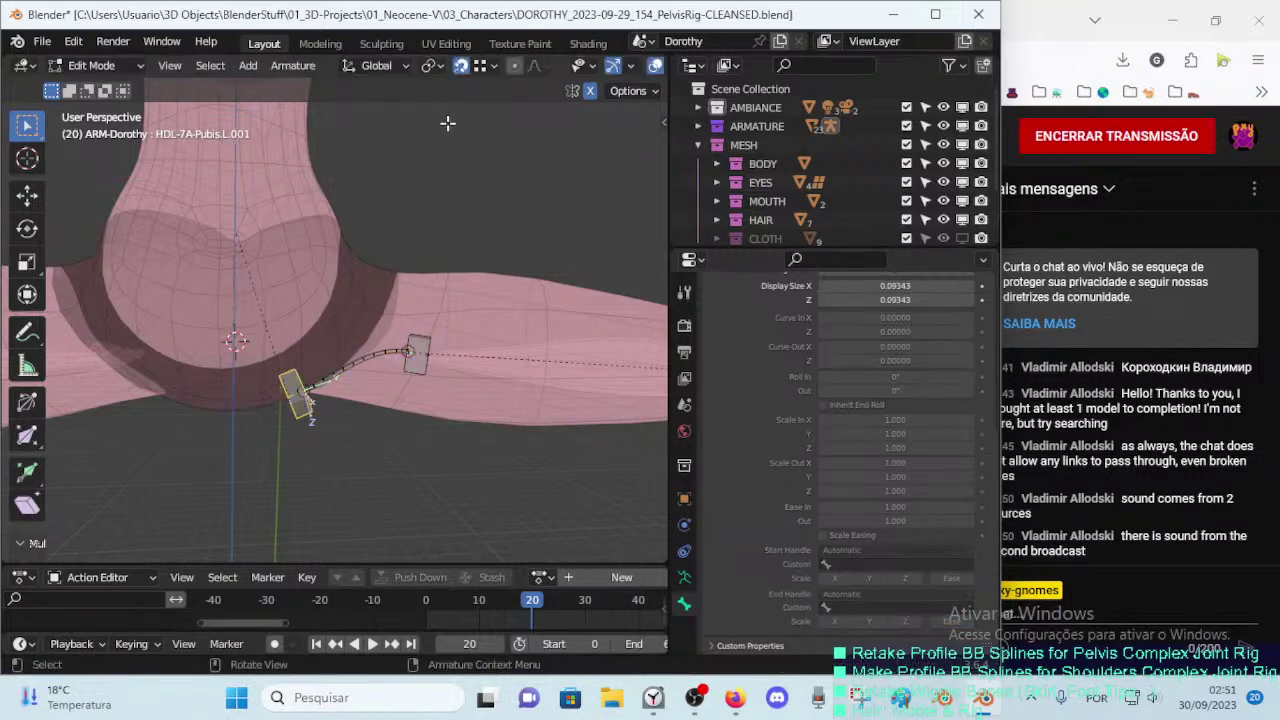
pyautogui.hotkey('ctrl', 'Tab')
pyautogui.click(426, 186)
# Step: Move the DEF-7A-Pubis.L bendy bone to a new position in Edit Mode
pyautogui.click(318, 382)
pyautogui.press('g')
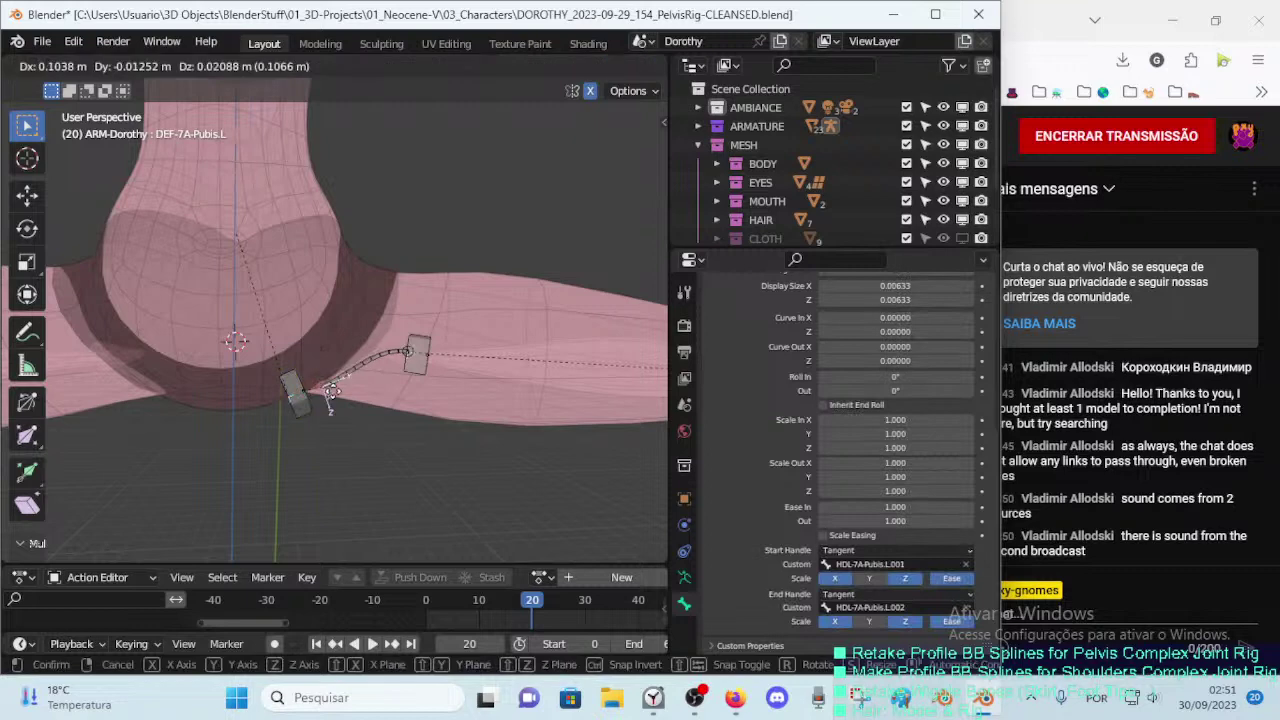
pyautogui.click(299, 397)
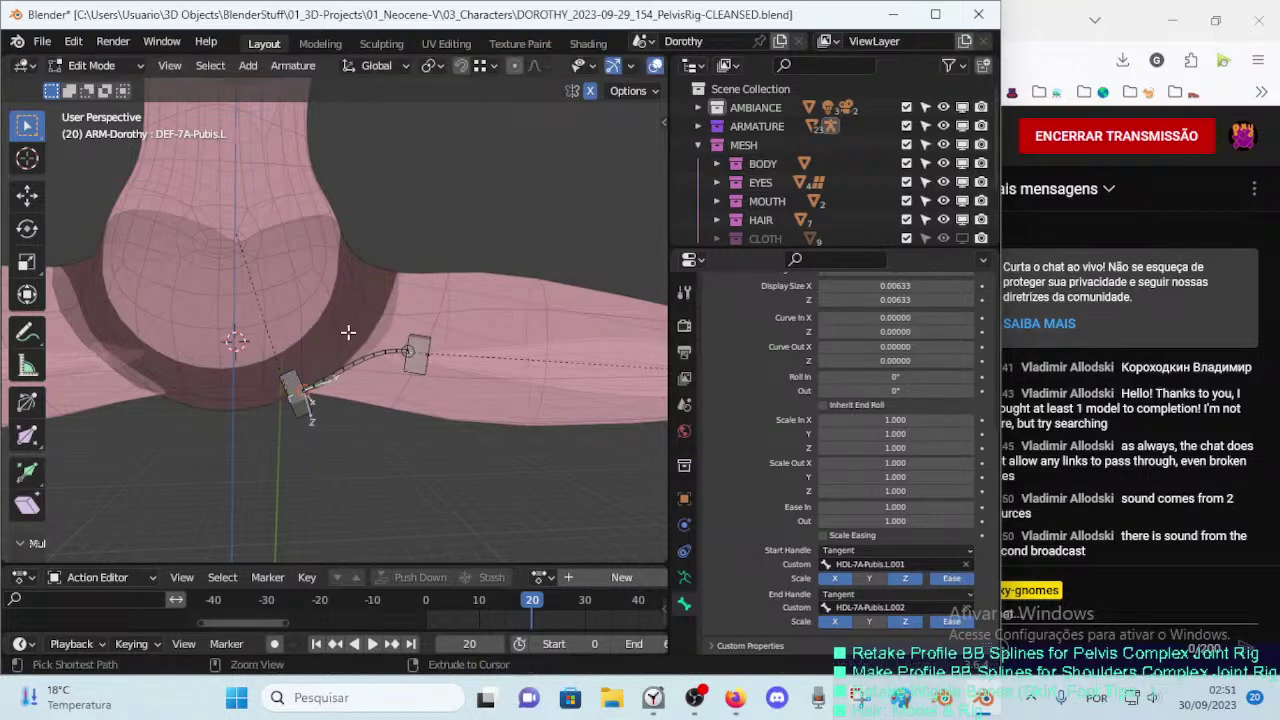
pyautogui.press('g')
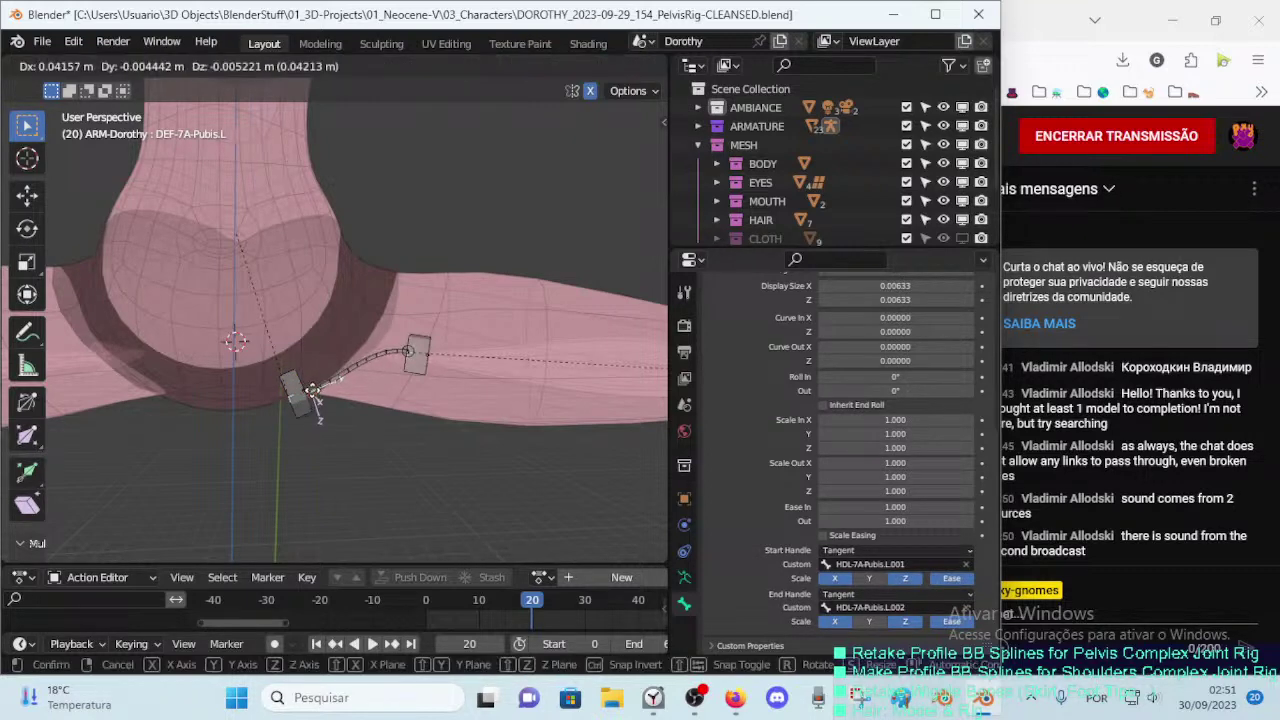
pyautogui.click(377, 353)
pyautogui.click(403, 343)
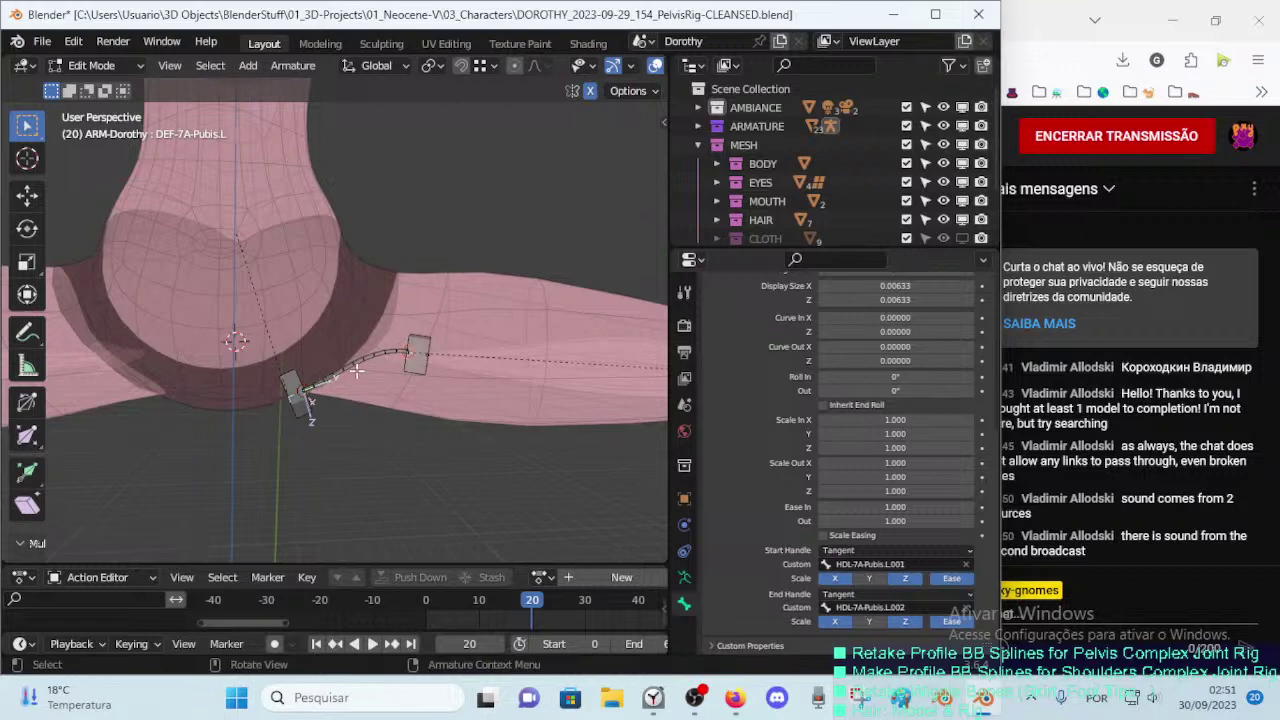
# Step: In Pose Mode, test-rotate the end handle HDL-7A-Pubis.L.002 to check the curve
pyautogui.hotkey('ctrl', 'Tab')
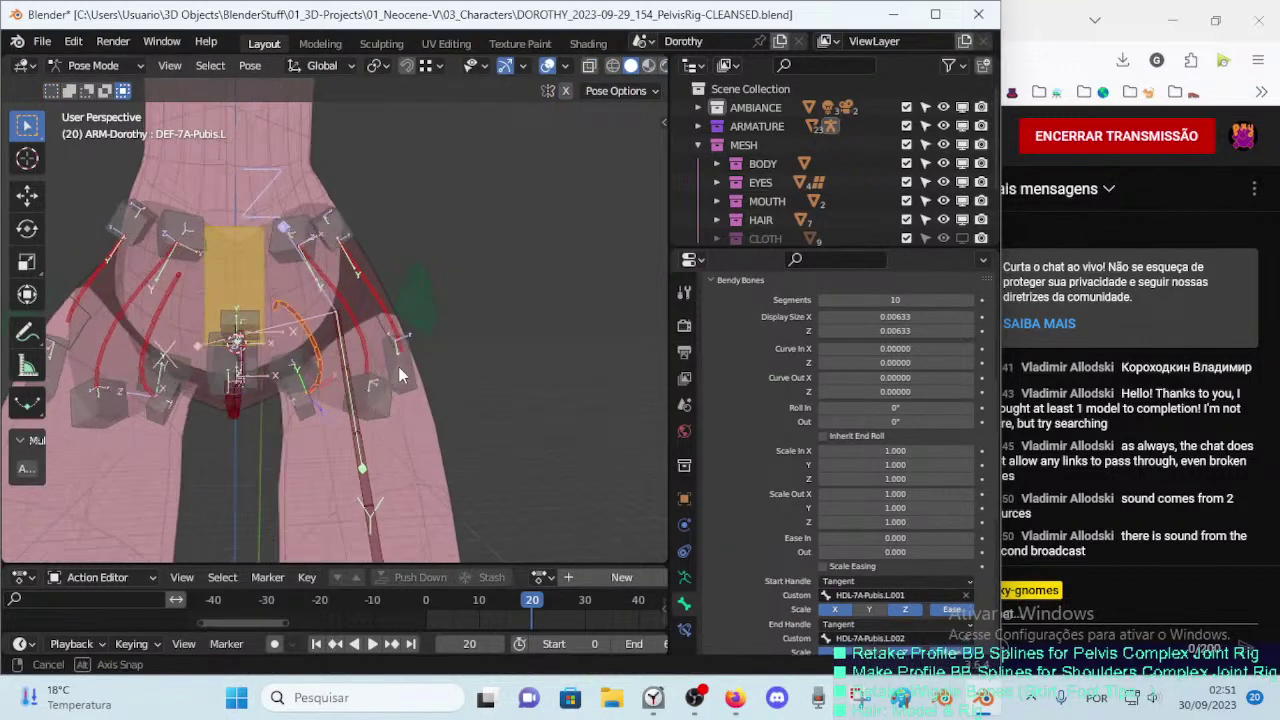
pyautogui.moveTo(398, 366)
pyautogui.mouseDown(button='middle')
pyautogui.moveTo(362, 356)
pyautogui.moveTo(367, 374)
pyautogui.mouseUp(button='middle')
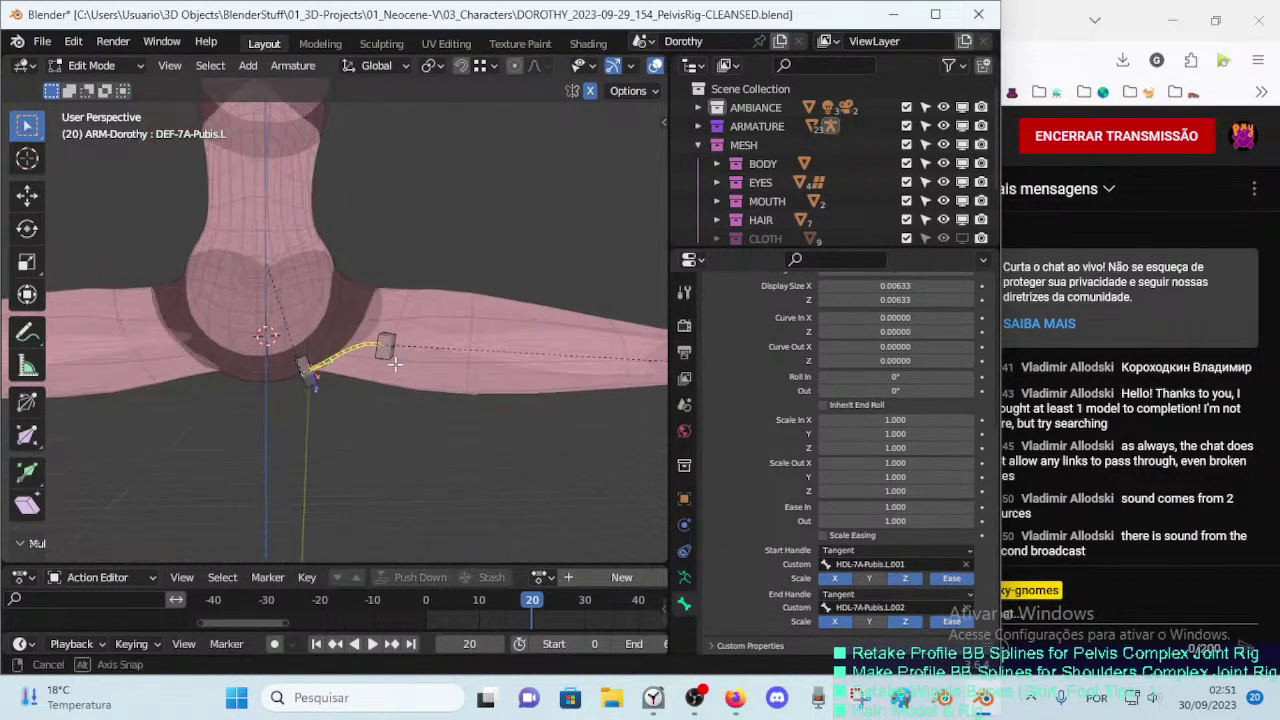
pyautogui.scroll(2, 367, 374)
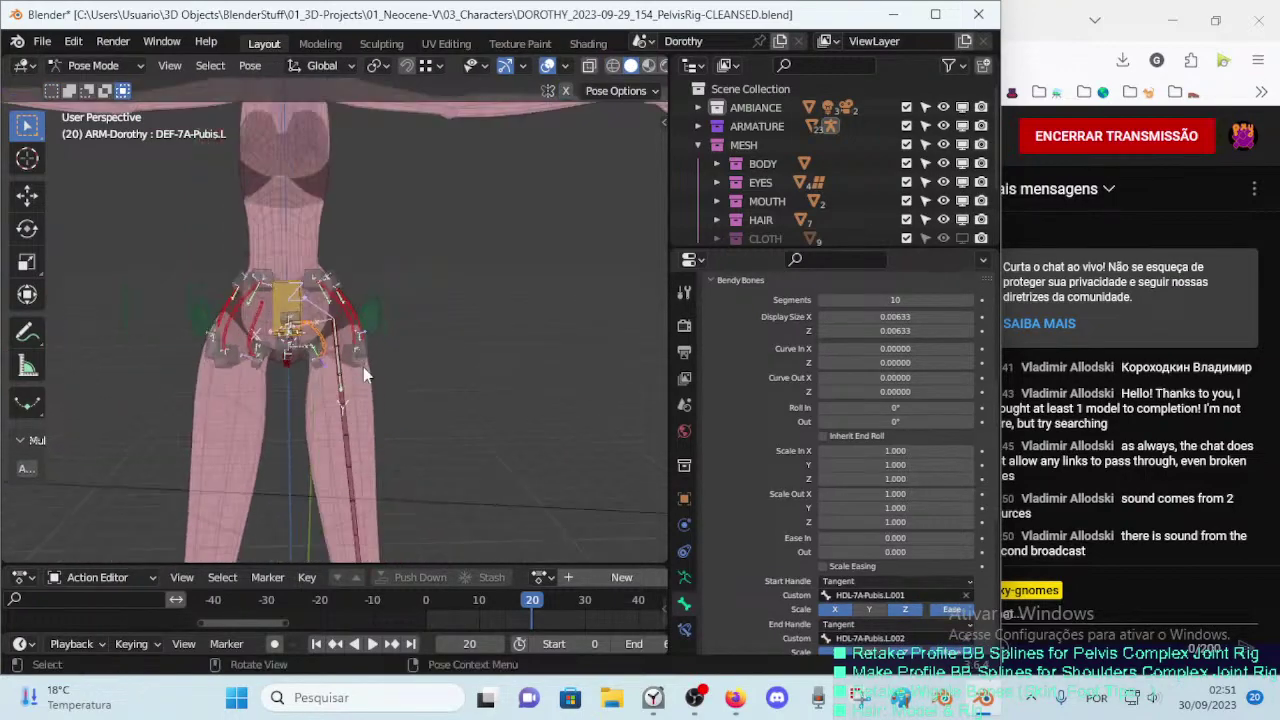
pyautogui.moveTo(363, 367)
pyautogui.mouseDown(button='middle')
pyautogui.moveTo(340, 376)
pyautogui.moveTo(336, 396)
pyautogui.moveTo(271, 402)
pyautogui.mouseUp(button='middle')
pyautogui.click(340, 376)
pyautogui.click(267, 440)
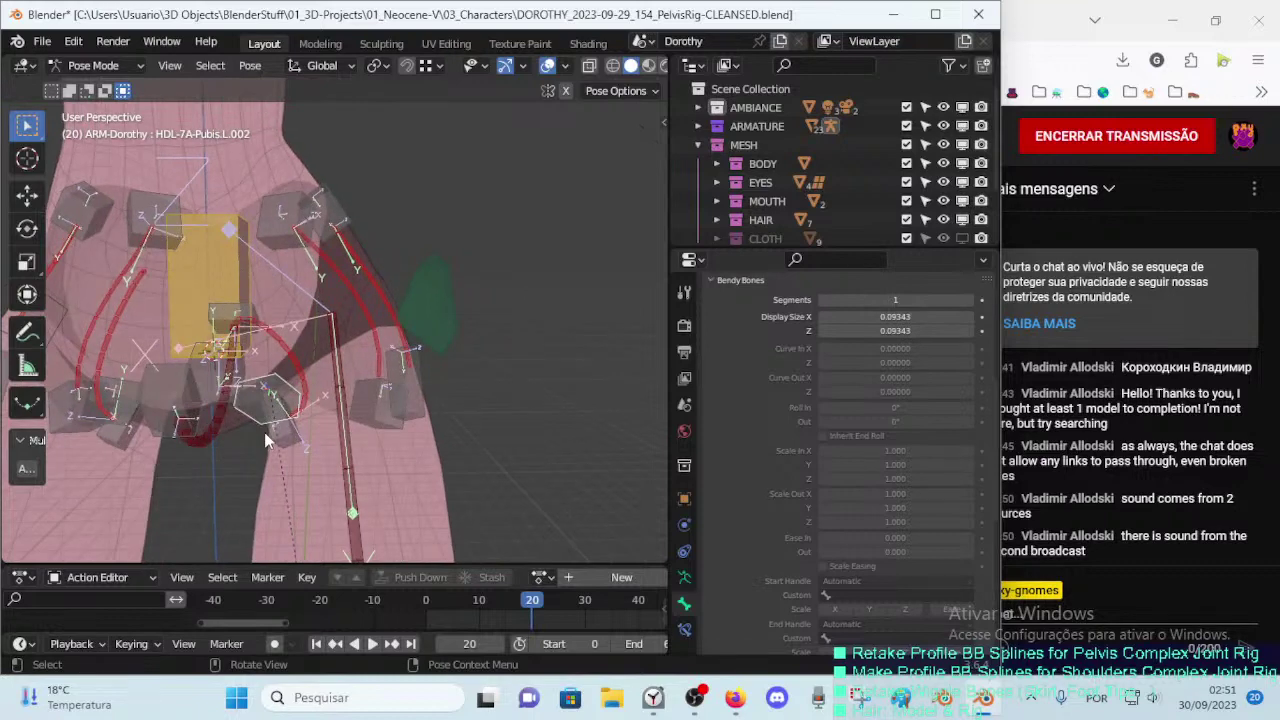
pyautogui.click(274, 403)
pyautogui.press('r')
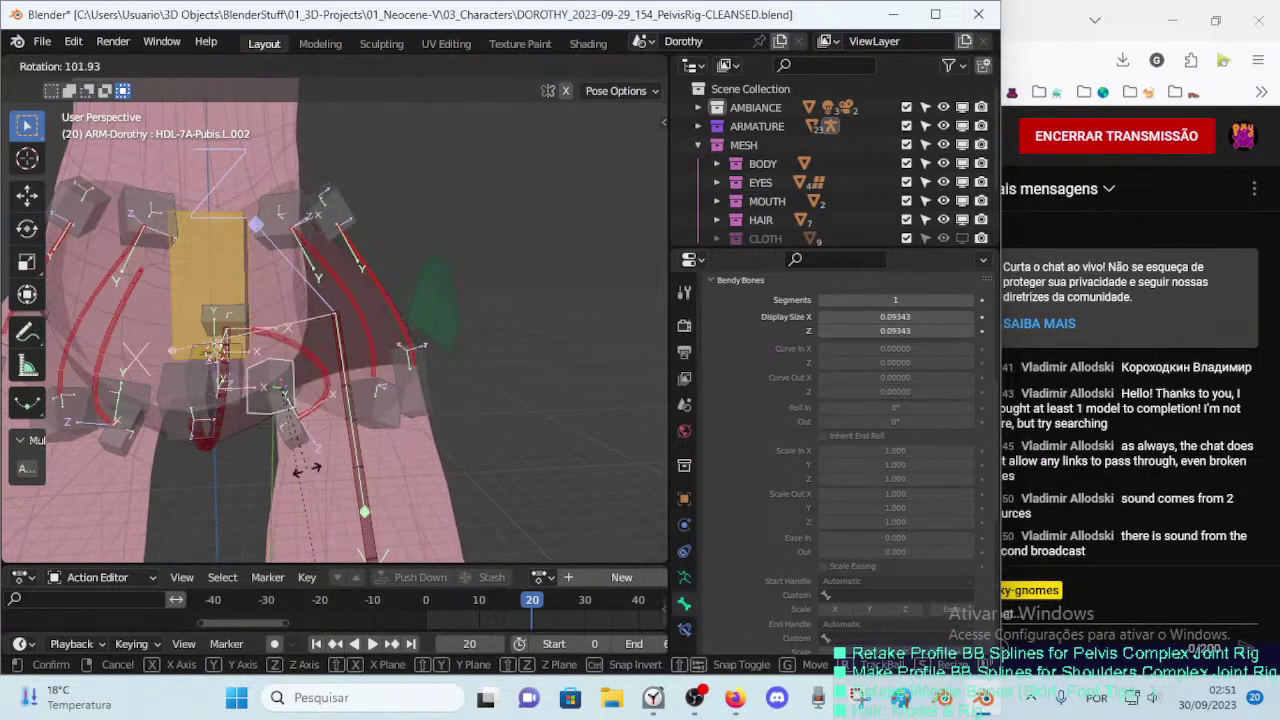
pyautogui.click(361, 418)
# Step: Test-move and rotate the start handle HDL-7A-Pubis.L.001
pyautogui.click(310, 439)
pyautogui.press('g')
pyautogui.click(371, 493)
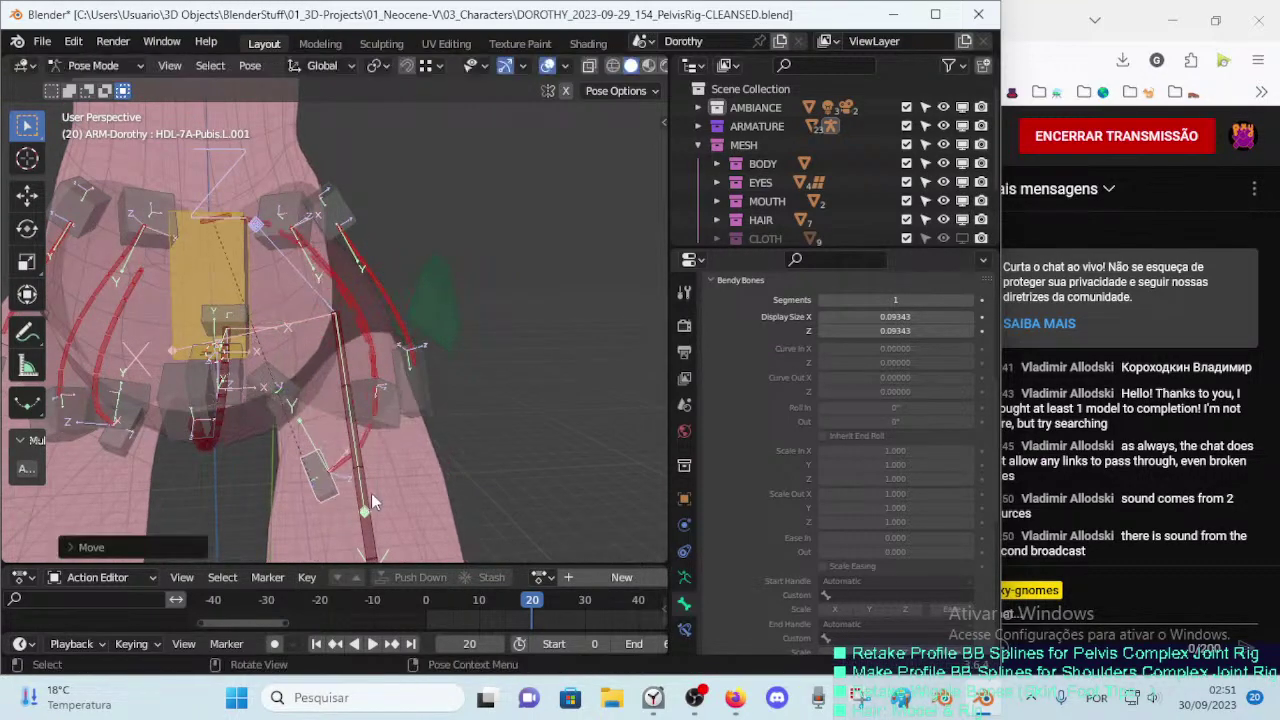
pyautogui.press('r')
pyautogui.click(380, 394)
pyautogui.moveTo(340, 396)
pyautogui.mouseDown(button='middle')
pyautogui.moveTo(326, 396)
pyautogui.moveTo(316, 460)
pyautogui.mouseUp(button='middle')
# Step: Set DEF-7A-Pubis.L's Stretch To Original Length to 0.74314 m
pyautogui.click(326, 396)
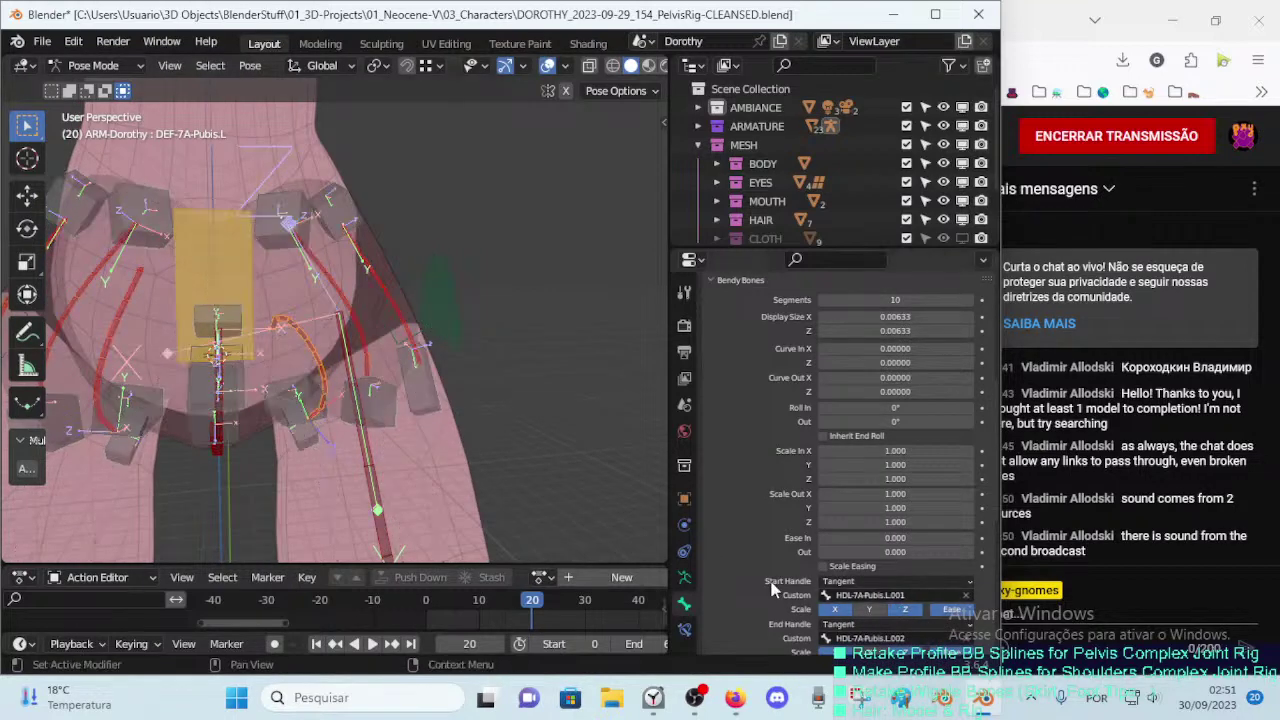
pyautogui.click(684, 629)
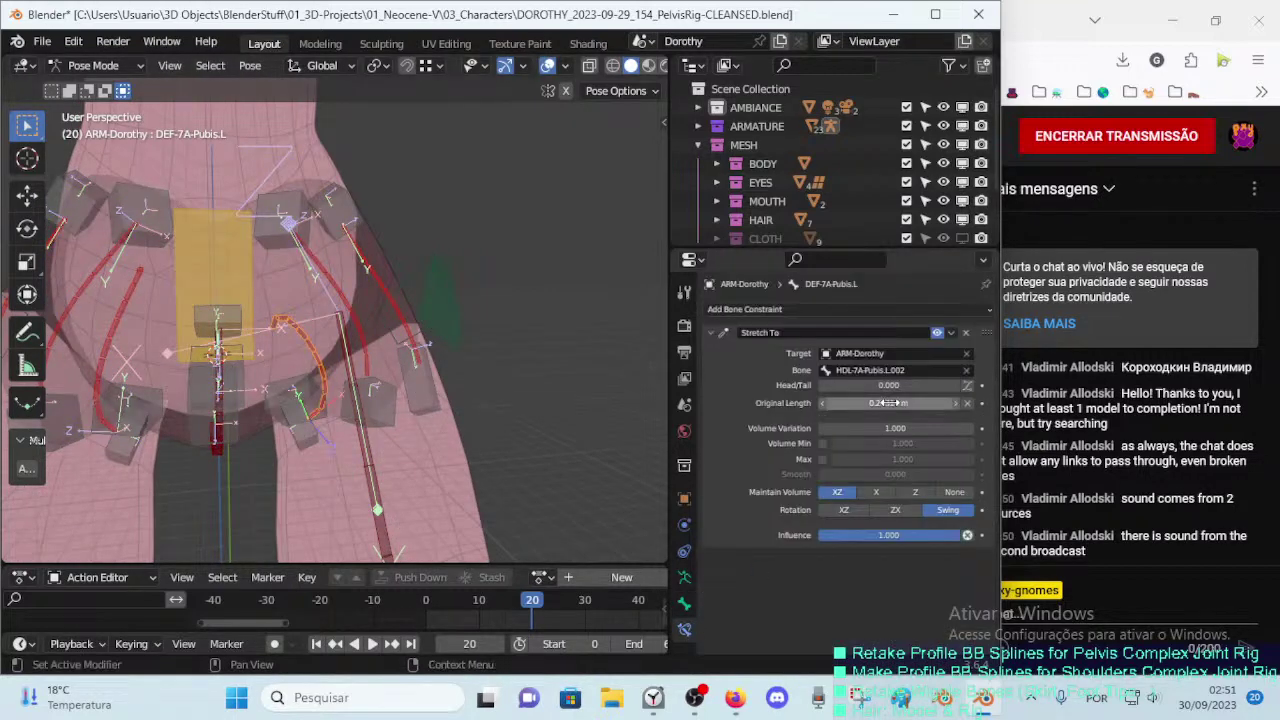
pyautogui.click(821, 403)
pyautogui.click(821, 403)
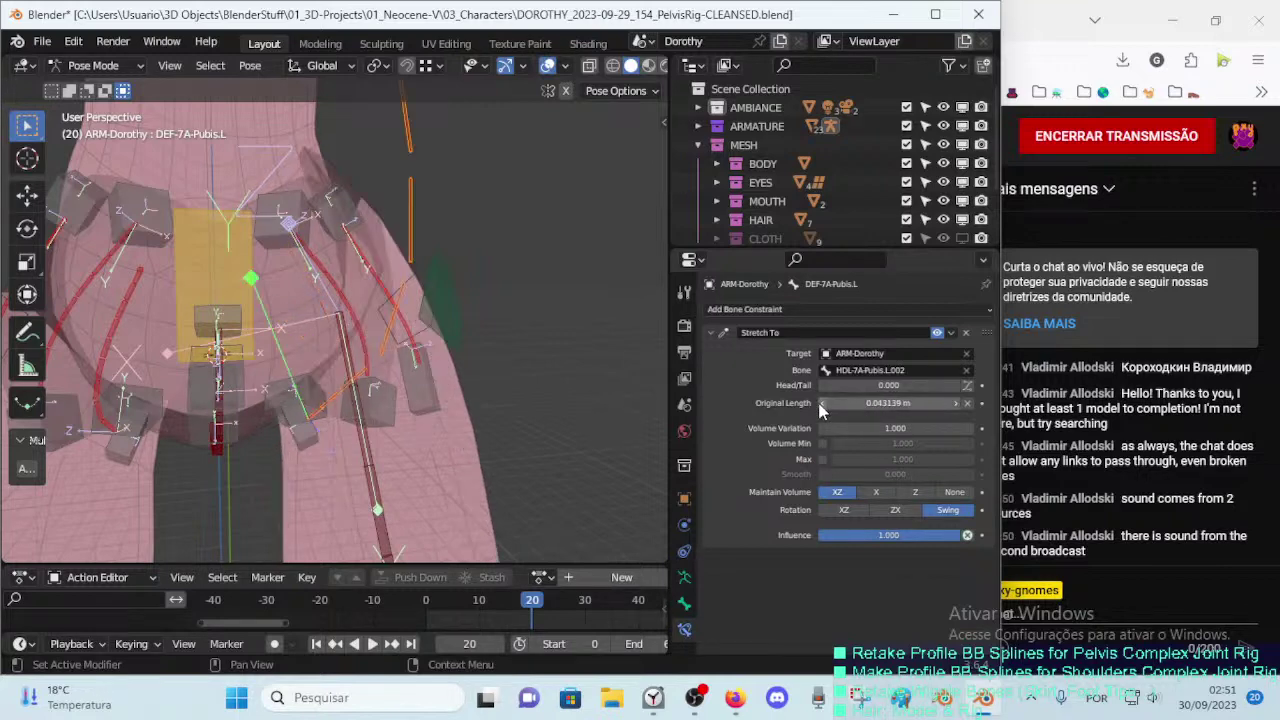
pyautogui.click(955, 403)
pyautogui.click(955, 403)
pyautogui.click(955, 403)
pyautogui.click(955, 403)
pyautogui.click(955, 403)
pyautogui.click(955, 403)
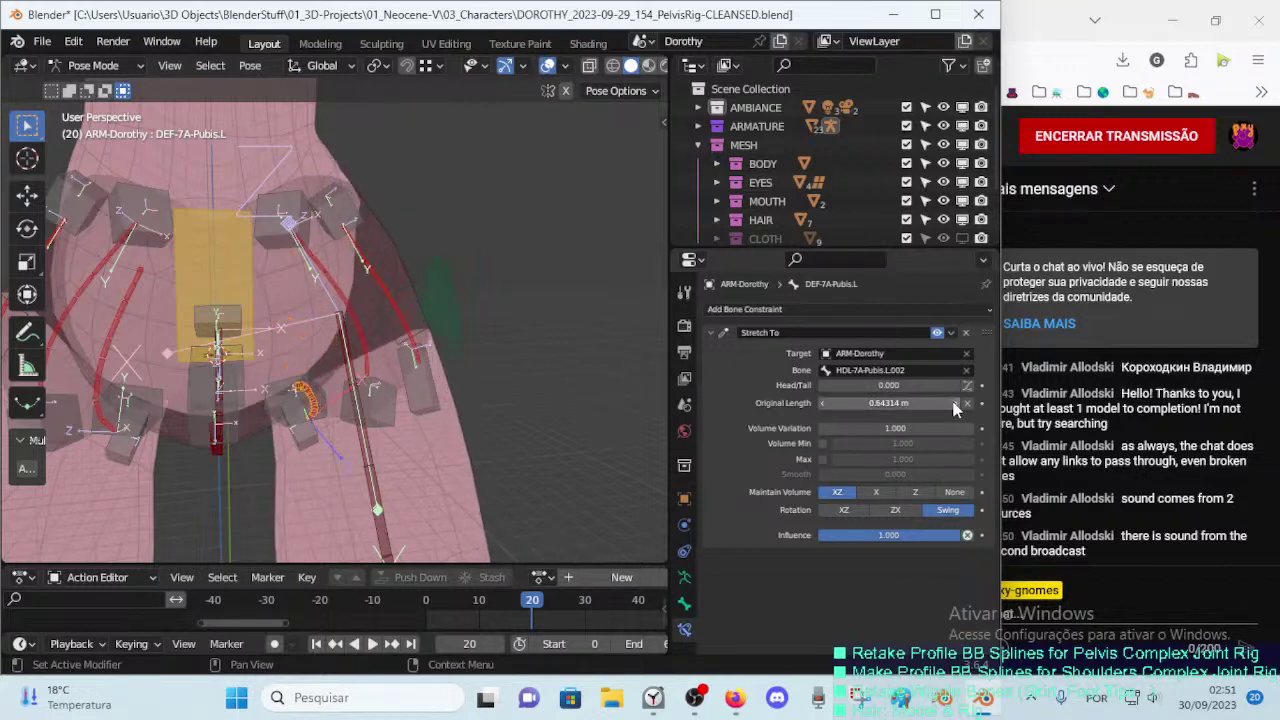
pyautogui.click(955, 403)
pyautogui.moveTo(529, 395)
pyautogui.mouseDown(button='middle')
pyautogui.moveTo(395, 377)
pyautogui.moveTo(427, 383)
pyautogui.mouseUp(button='middle')
# Step: Test-pose the end and start pubis handles with rotations and moves at the new length
pyautogui.click(325, 381)
pyautogui.press('r')
pyautogui.press('r')
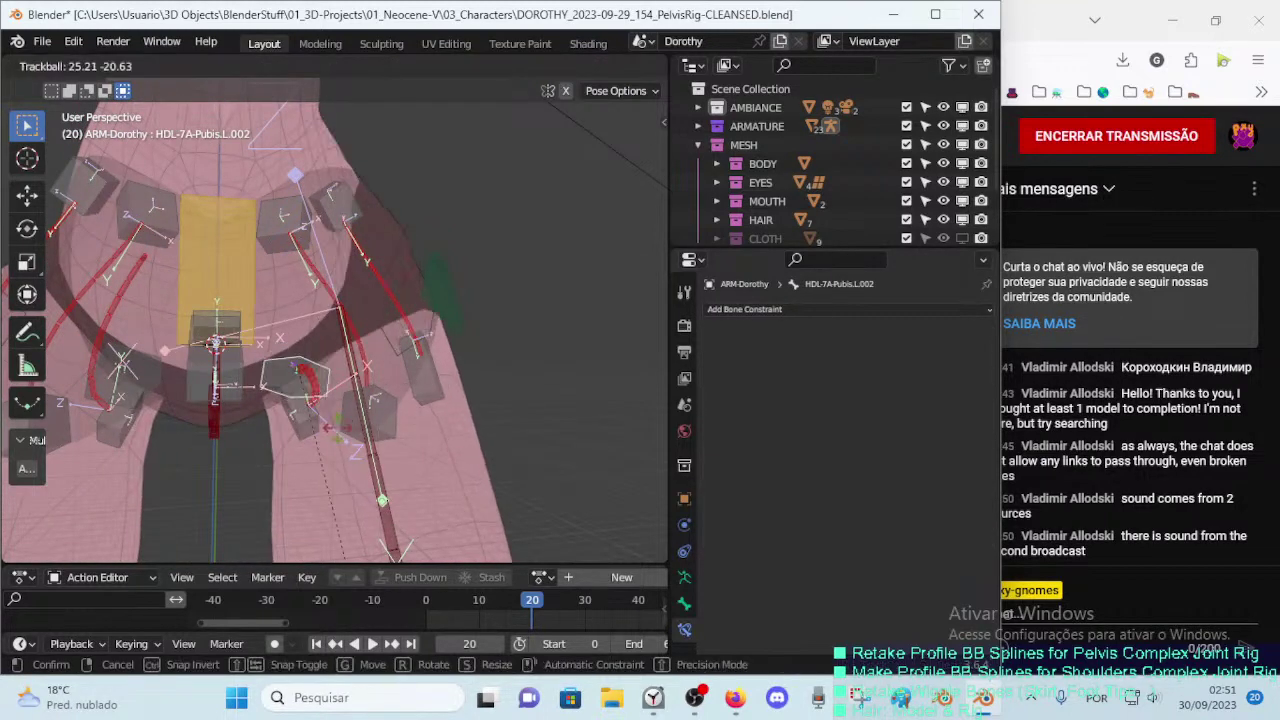
pyautogui.press('Escape')
pyautogui.click(307, 440)
pyautogui.press('g')
pyautogui.click(340, 455)
pyautogui.press('r')
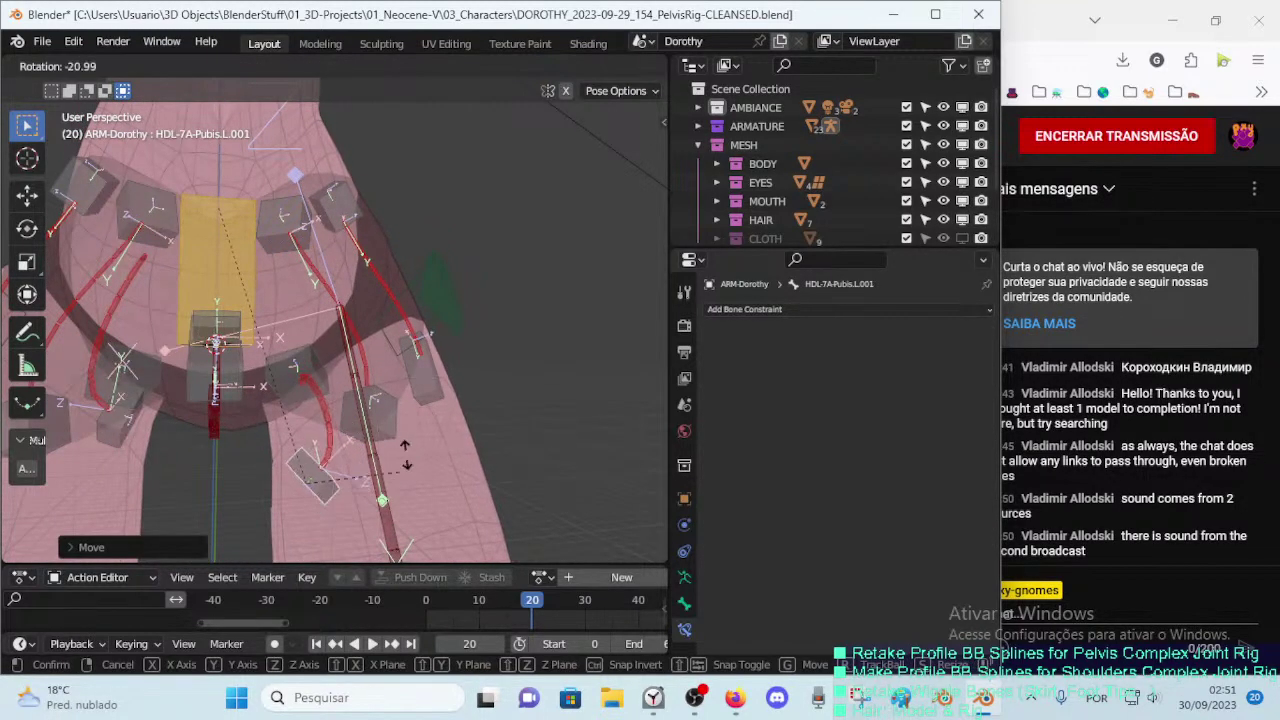
pyautogui.click(375, 468)
pyautogui.press('g')
pyautogui.click(350, 463)
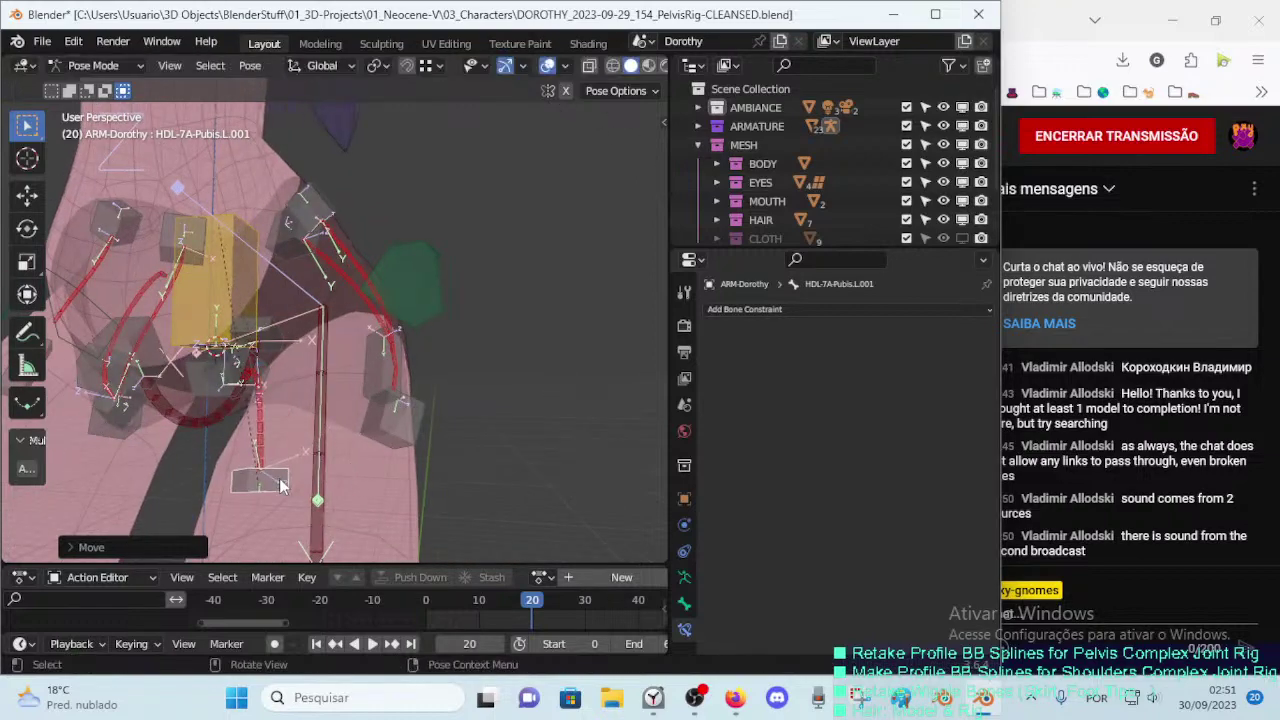
# Step: Rotate the pubis handle about 42 degrees, then return the armature to Edit Mode
pyautogui.moveTo(350, 463)
pyautogui.mouseDown(button='middle')
pyautogui.moveTo(375, 479)
pyautogui.moveTo(291, 431)
pyautogui.moveTo(306, 441)
pyautogui.moveTo(328, 425)
pyautogui.mouseUp(button='middle')
pyautogui.press('r')
pyautogui.click(318, 428)
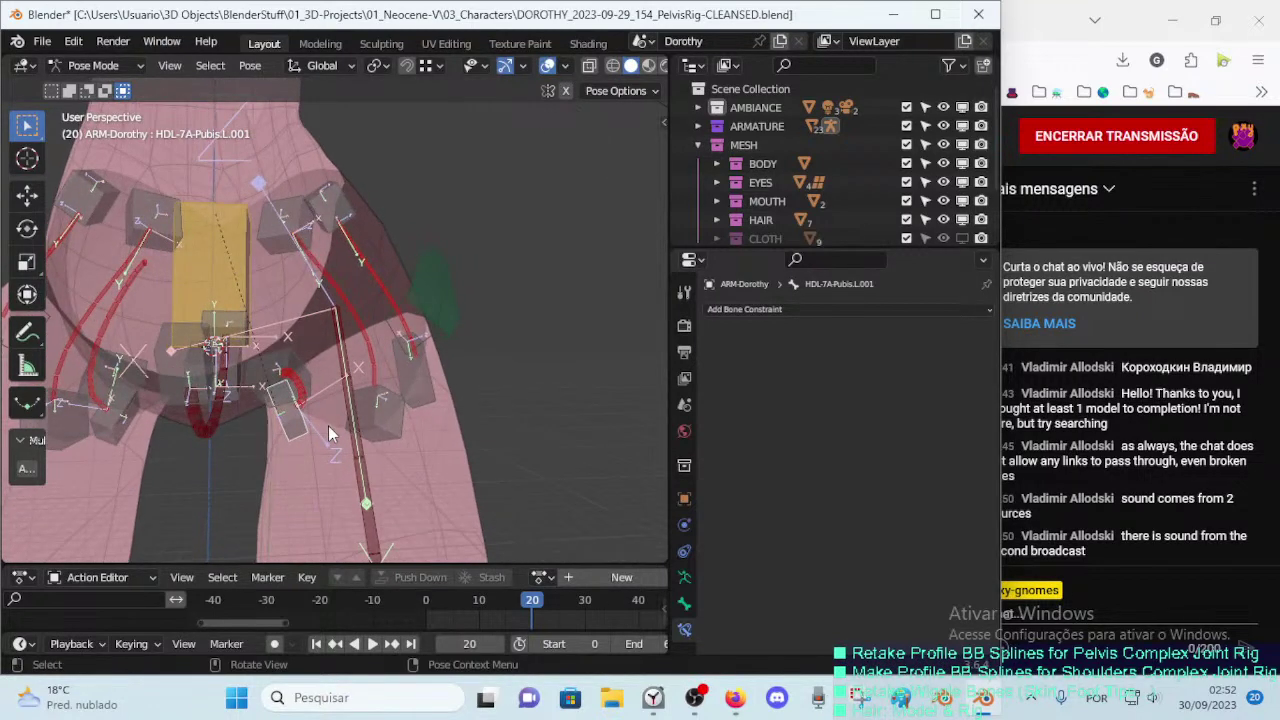
pyautogui.moveTo(288, 383); pyautogui.dragTo(293, 428, button='middle')
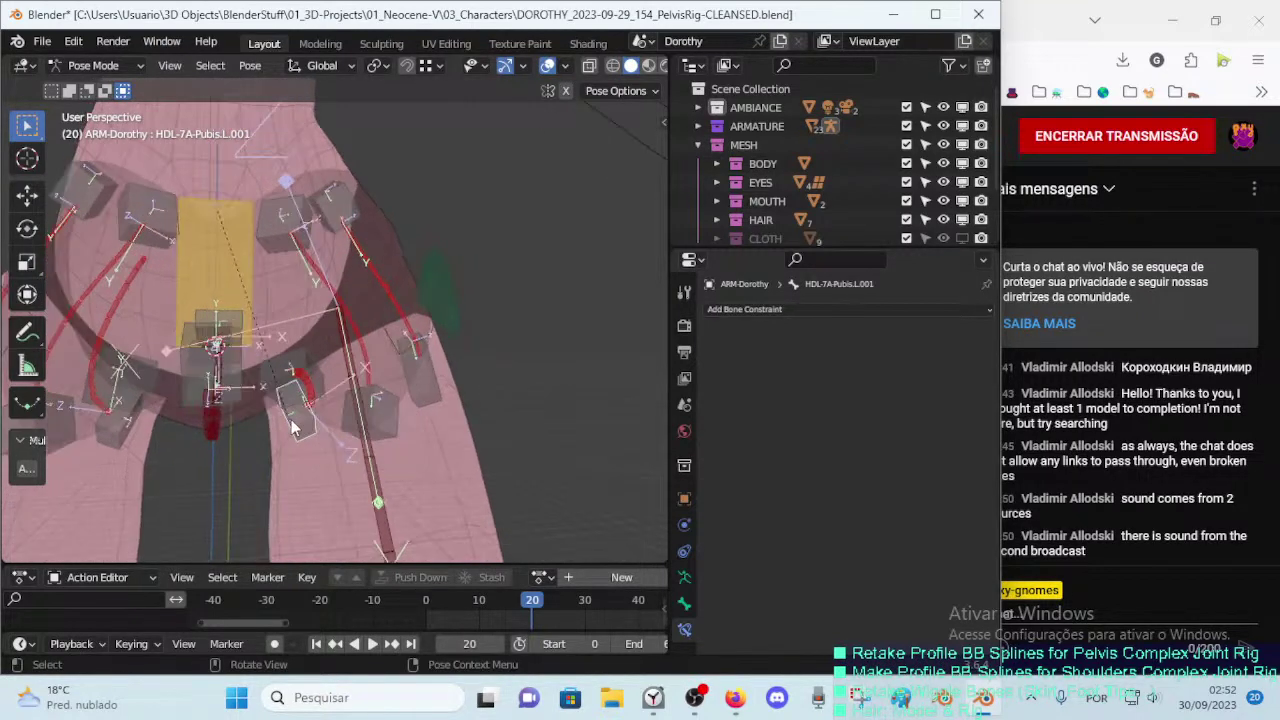
pyautogui.press('Tab')
pyautogui.moveTo(371, 423)
pyautogui.mouseDown(button='middle')
pyautogui.moveTo(408, 434)
pyautogui.moveTo(360, 426)
pyautogui.moveTo(391, 416)
pyautogui.mouseUp(button='middle')
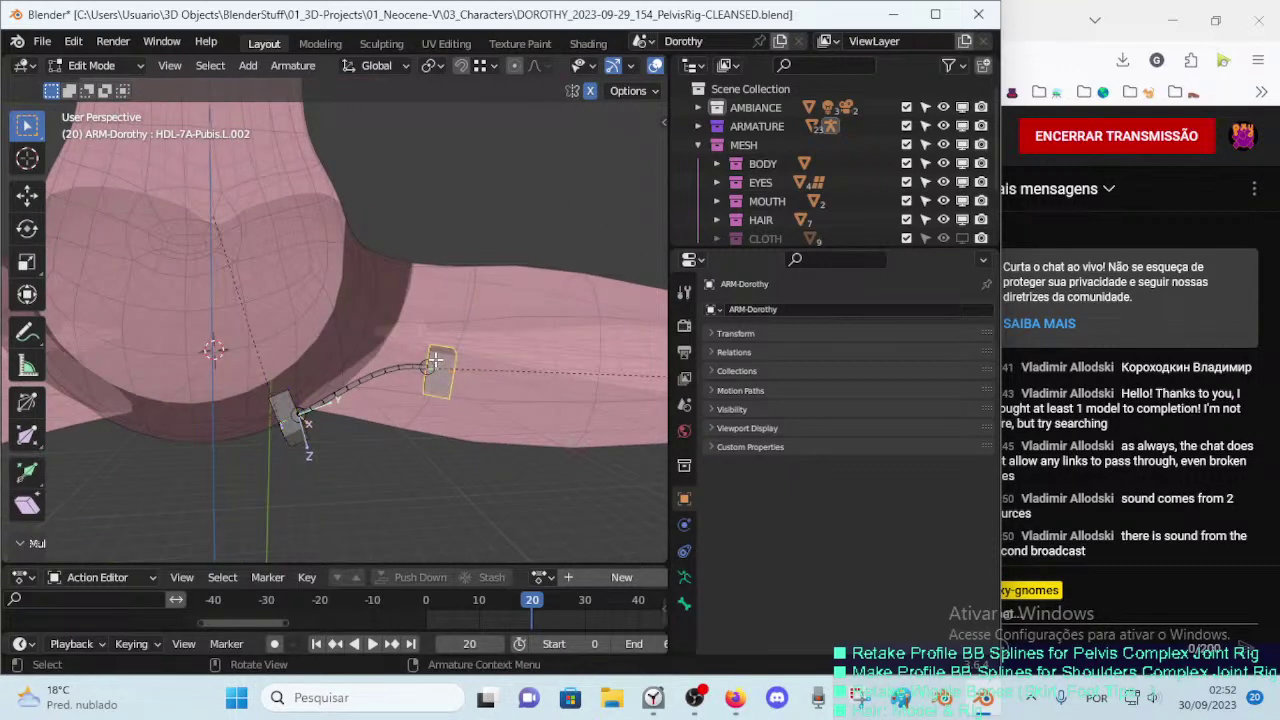
# Step: Rotate the lower and end HDL-7A-Pubis handles to realign and straighten the curve
pyautogui.click(307, 433)
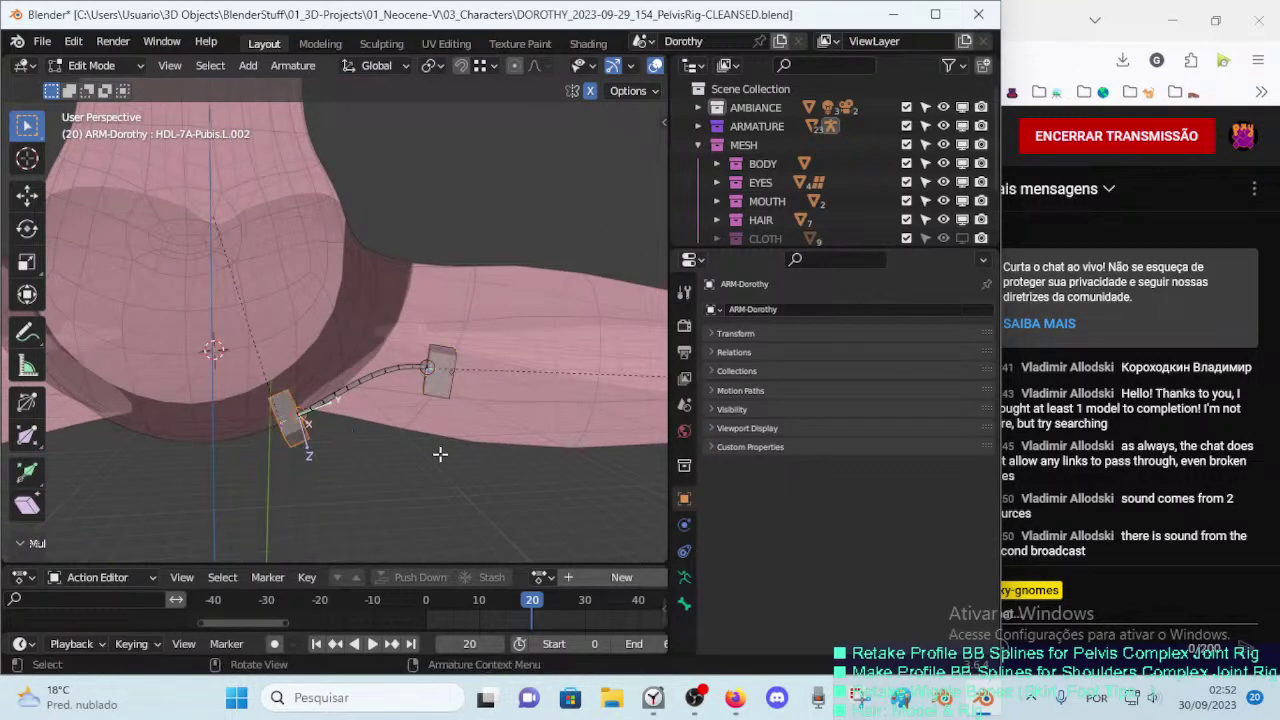
pyautogui.press('r')
pyautogui.click(429, 488)
pyautogui.click(429, 488)
pyautogui.click(440, 372)
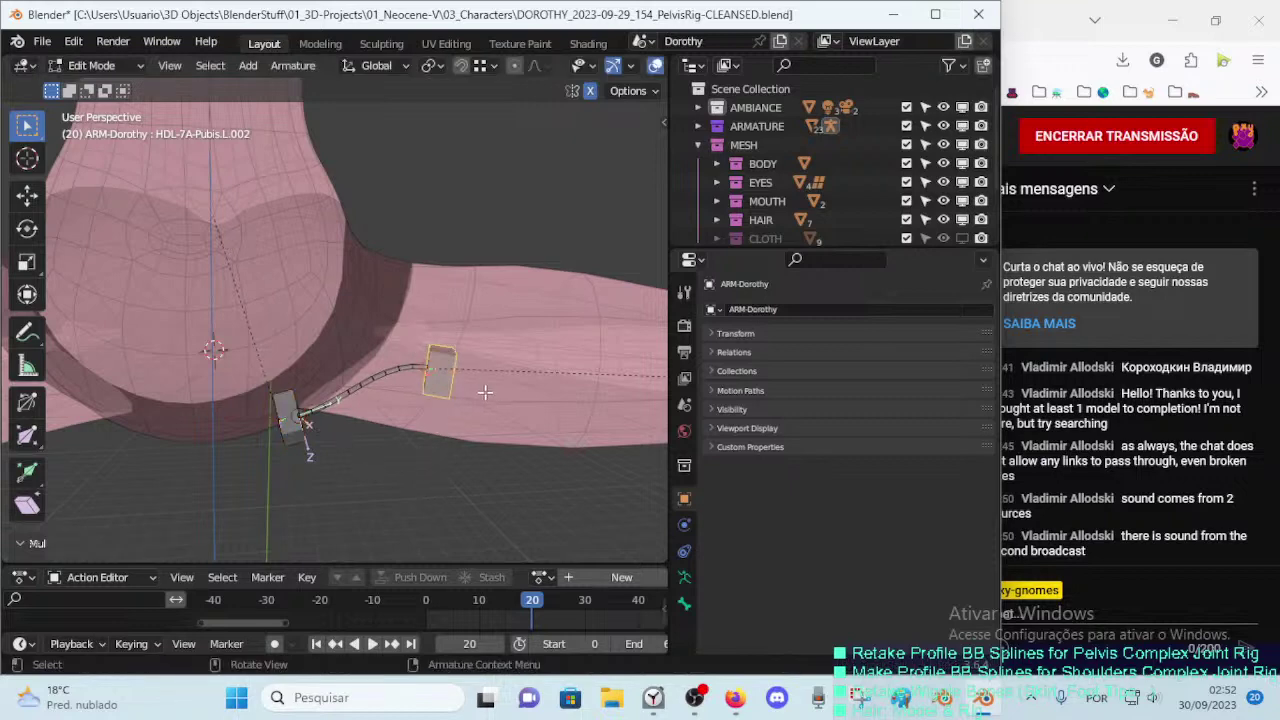
pyautogui.press('r')
pyautogui.click(520, 370)
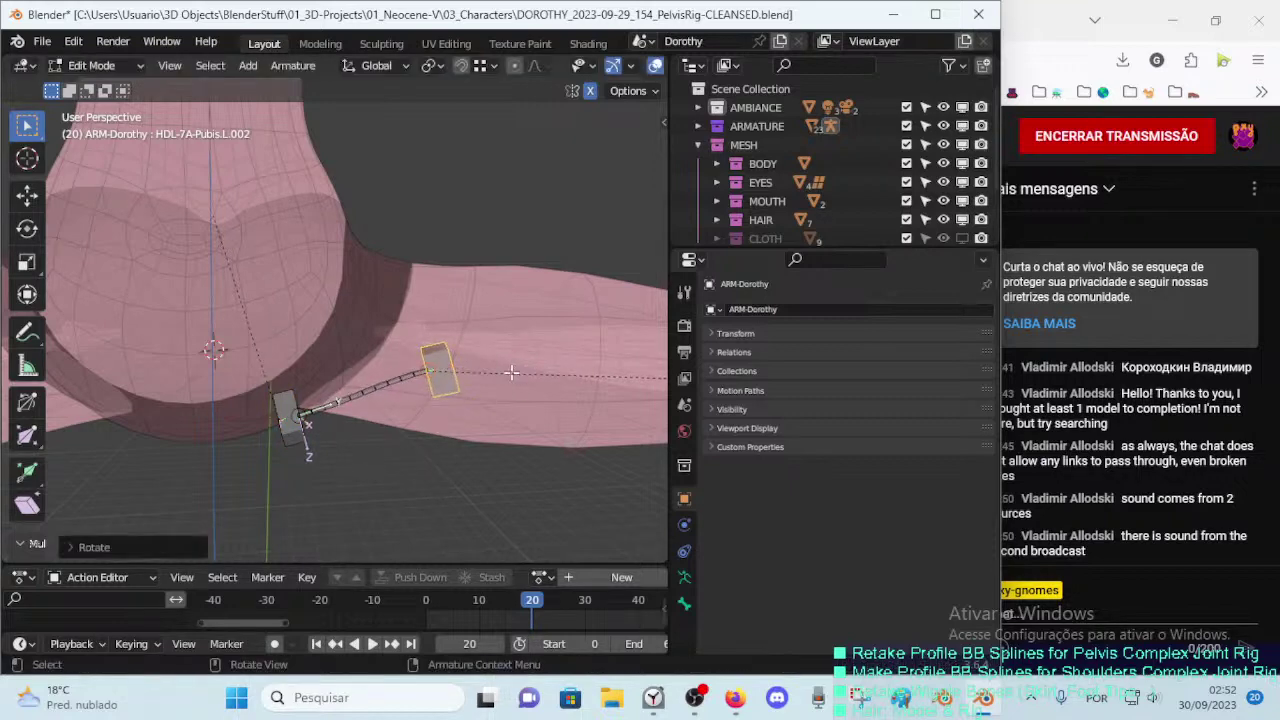
pyautogui.press('r')
pyautogui.click(512, 380)
pyautogui.moveTo(512, 380)
pyautogui.mouseDown(button='middle')
pyautogui.moveTo(429, 426)
pyautogui.moveTo(435, 401)
pyautogui.moveTo(413, 398)
pyautogui.mouseUp(button='middle')
# Step: In Pose Mode, raise DEF-7A-Pubis.L's Stretch To Original Length to 0.74595 m
pyautogui.hotkey('ctrl', 'Tab')
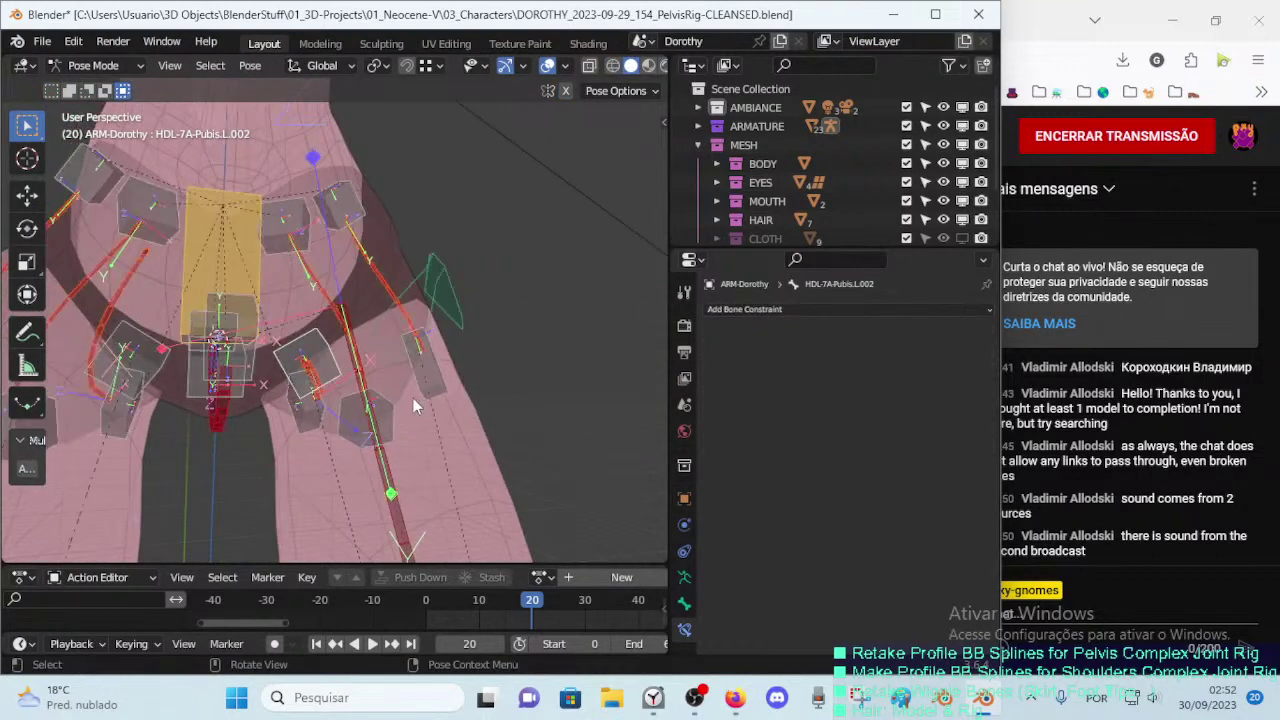
pyautogui.hotkey('ctrl', 'z')
pyautogui.click(323, 400)
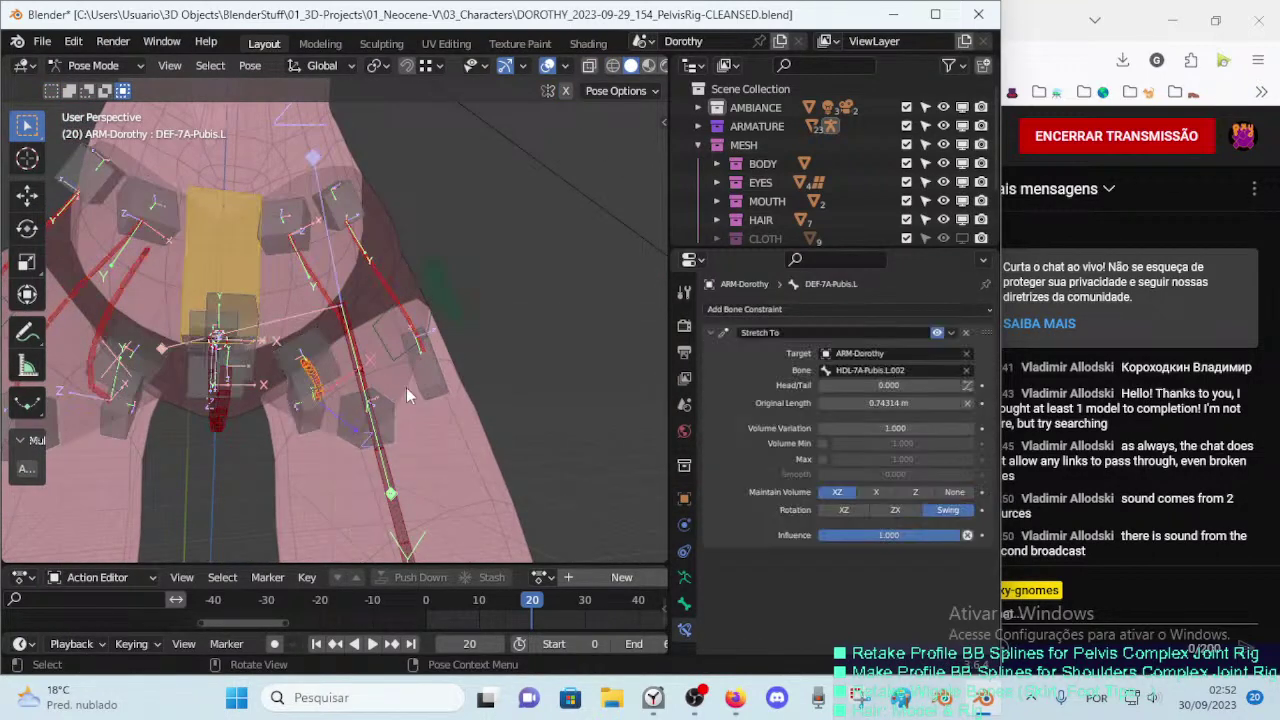
pyautogui.click(957, 403)
pyautogui.click(957, 403)
pyautogui.click(957, 403)
pyautogui.click(957, 403)
pyautogui.click(957, 403)
pyautogui.moveTo(390, 380)
pyautogui.mouseDown(button='middle')
pyautogui.moveTo(367, 388)
pyautogui.moveTo(378, 379)
pyautogui.moveTo(373, 389)
pyautogui.moveTo(371, 311)
pyautogui.mouseUp(button='middle')
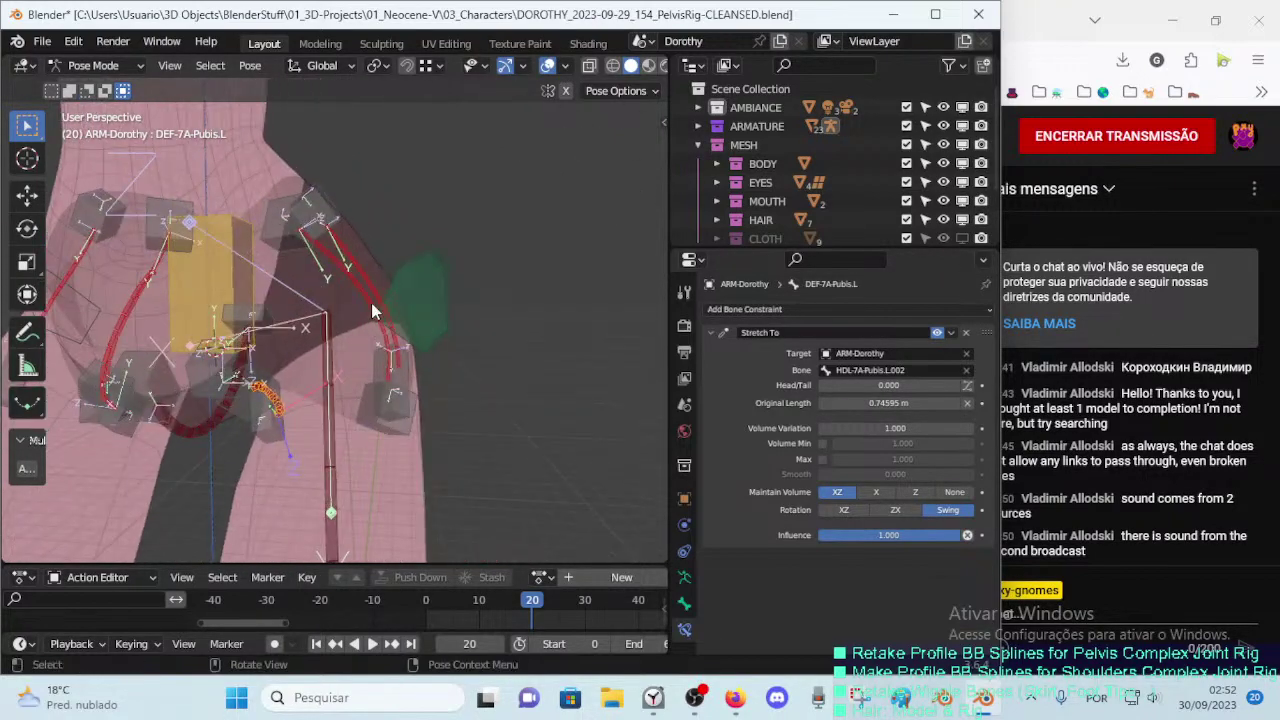
# Step: Try the hips Original Length at 0.40002 m, then settle it at 0.30002 m
pyautogui.click(957, 403)
pyautogui.moveTo(415, 347); pyautogui.dragTo(701, 390, button='middle')
pyautogui.click(823, 403)
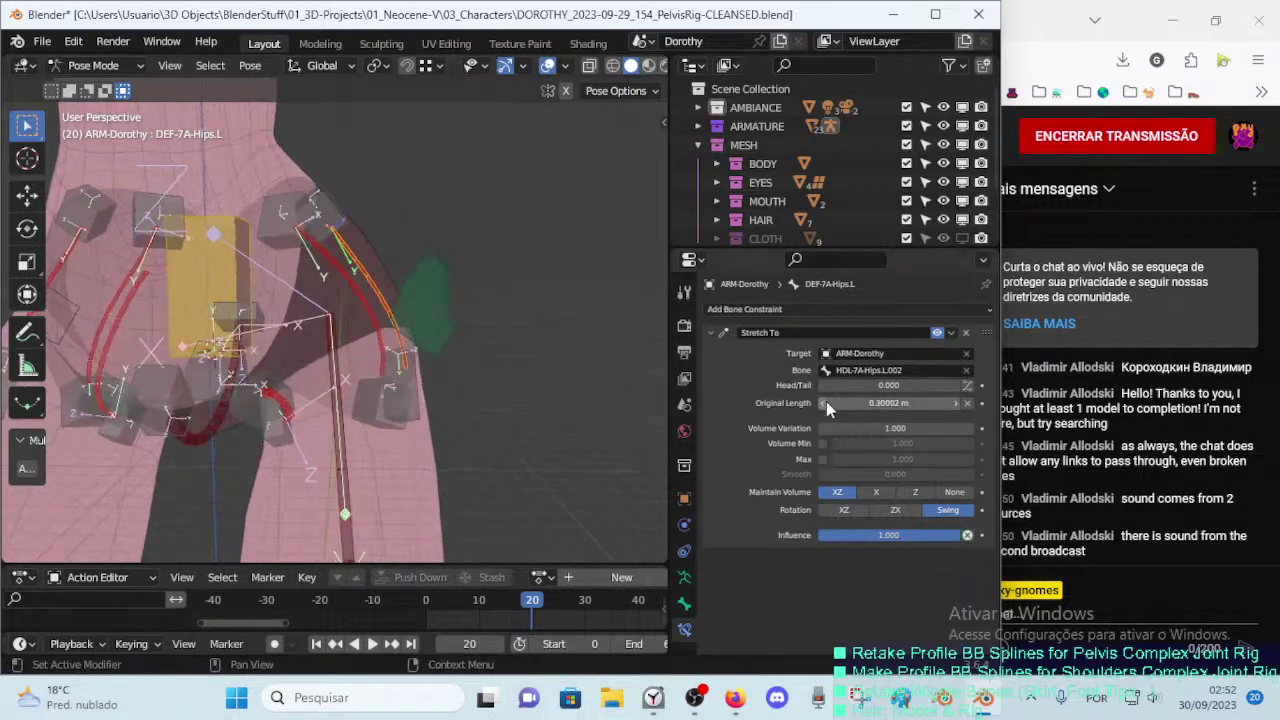
pyautogui.moveTo(420, 390)
pyautogui.mouseDown(button='middle')
pyautogui.moveTo(374, 384)
pyautogui.moveTo(410, 415)
pyautogui.moveTo(386, 428)
pyautogui.moveTo(419, 429)
pyautogui.moveTo(211, 420)
pyautogui.moveTo(174, 400)
pyautogui.moveTo(280, 437)
pyautogui.moveTo(166, 447)
pyautogui.moveTo(551, 417)
pyautogui.moveTo(340, 400)
pyautogui.moveTo(418, 405)
pyautogui.moveTo(285, 300)
pyautogui.mouseUp(button='middle')
pyautogui.press('Tab')
pyautogui.press('Tab')
# Step: Test-move the TWK-4D-Crotch bone, then cancel to restore its position
pyautogui.click(282, 298)
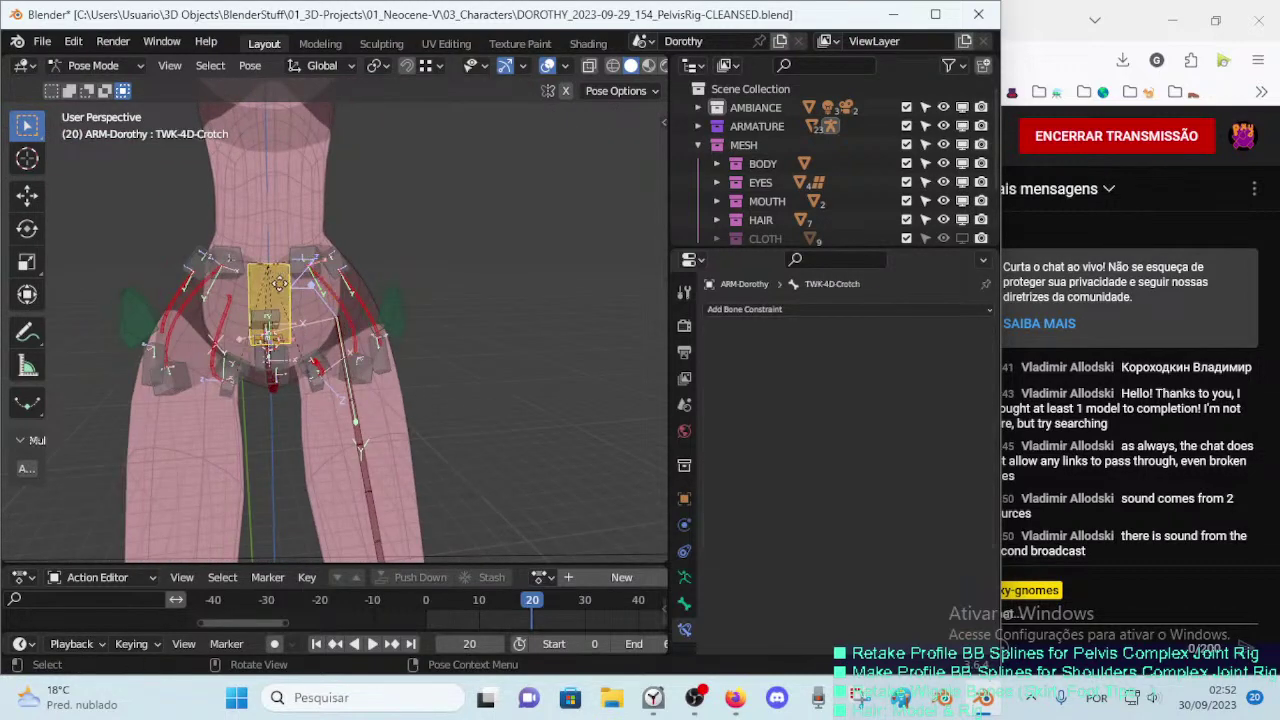
pyautogui.press('g')
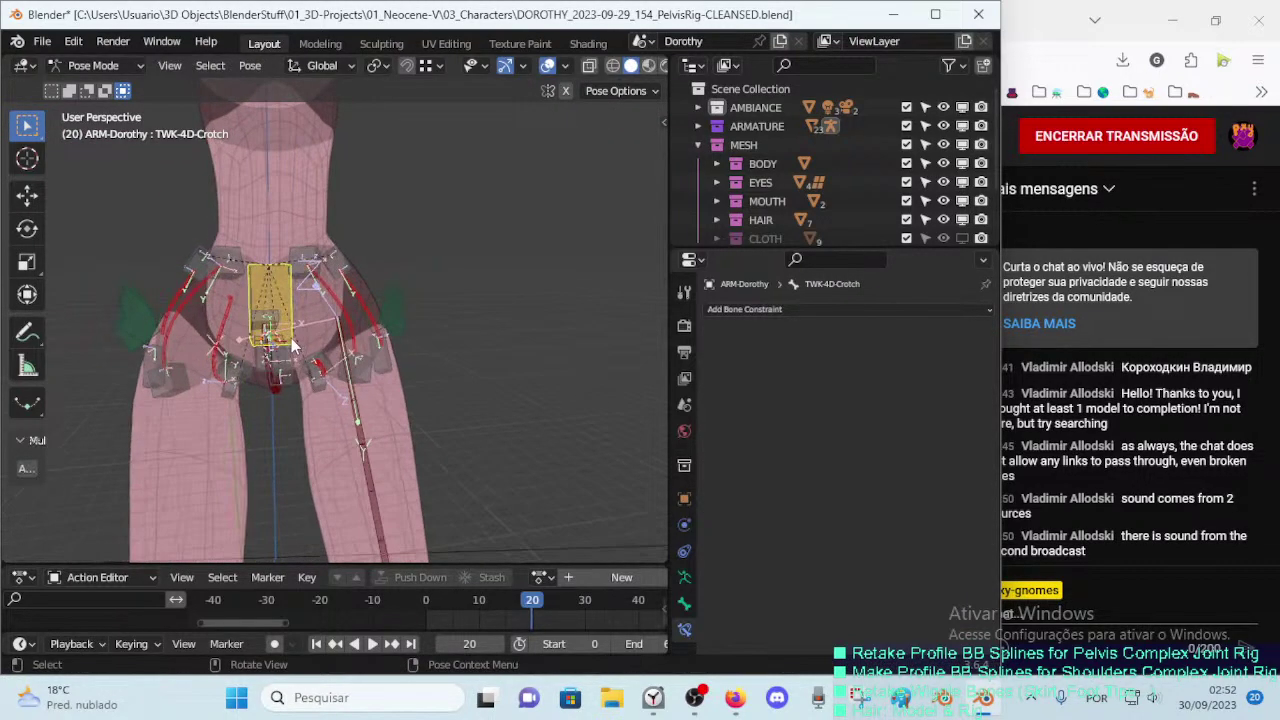
pyautogui.rightClick(287, 338)
# Step: View the body mesh in Weight Paint, return to Object Mode, and bring YouTube Studio forward
pyautogui.moveTo(387, 355); pyautogui.dragTo(352, 370, button='middle')
pyautogui.click(351, 320)
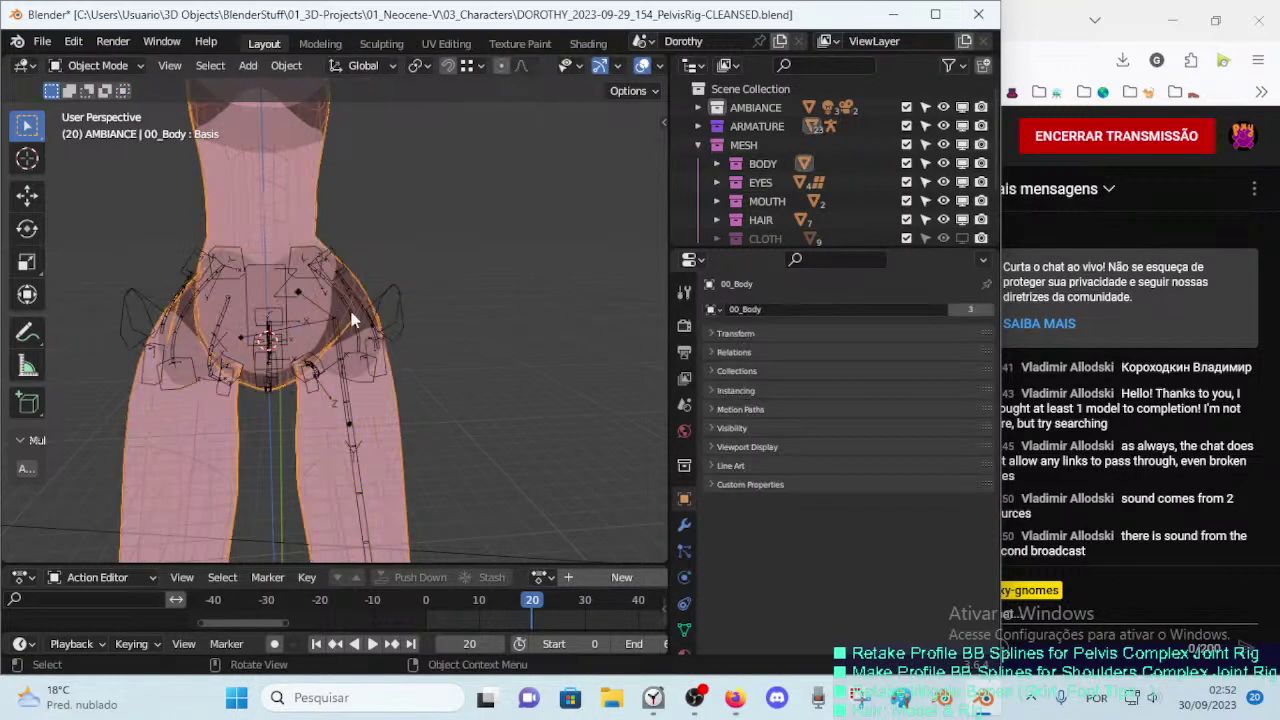
pyautogui.click(363, 337)
pyautogui.keyDown('shift'); pyautogui.click(380, 407); pyautogui.keyUp('shift')
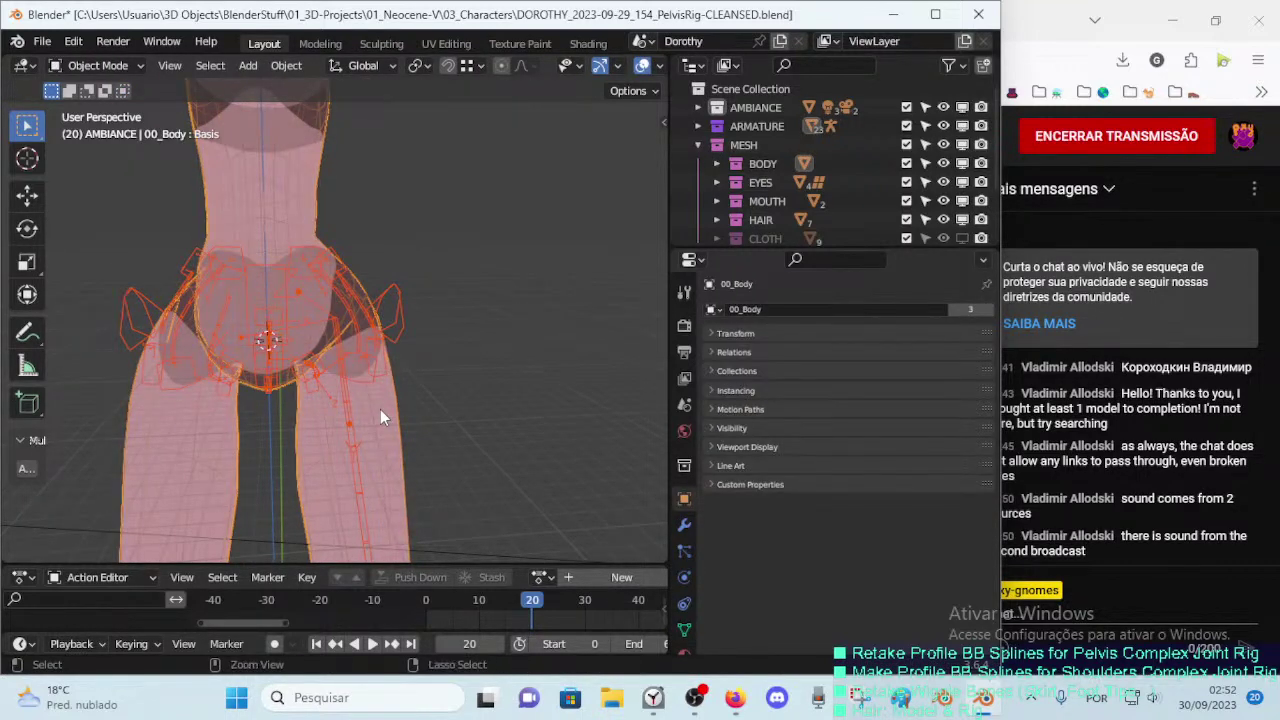
pyautogui.hotkey('ctrl', 'Tab')
pyautogui.click(251, 343)
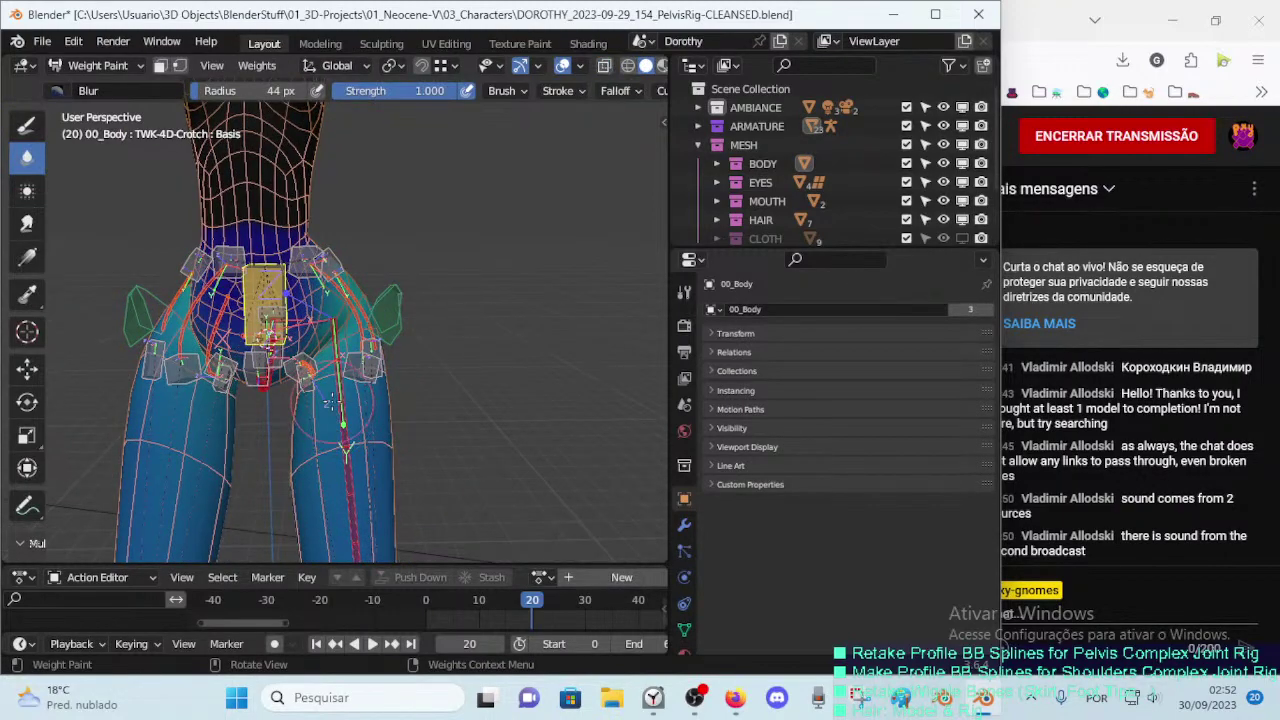
pyautogui.hotkey('ctrl', 'Tab')
pyautogui.click(212, 415)
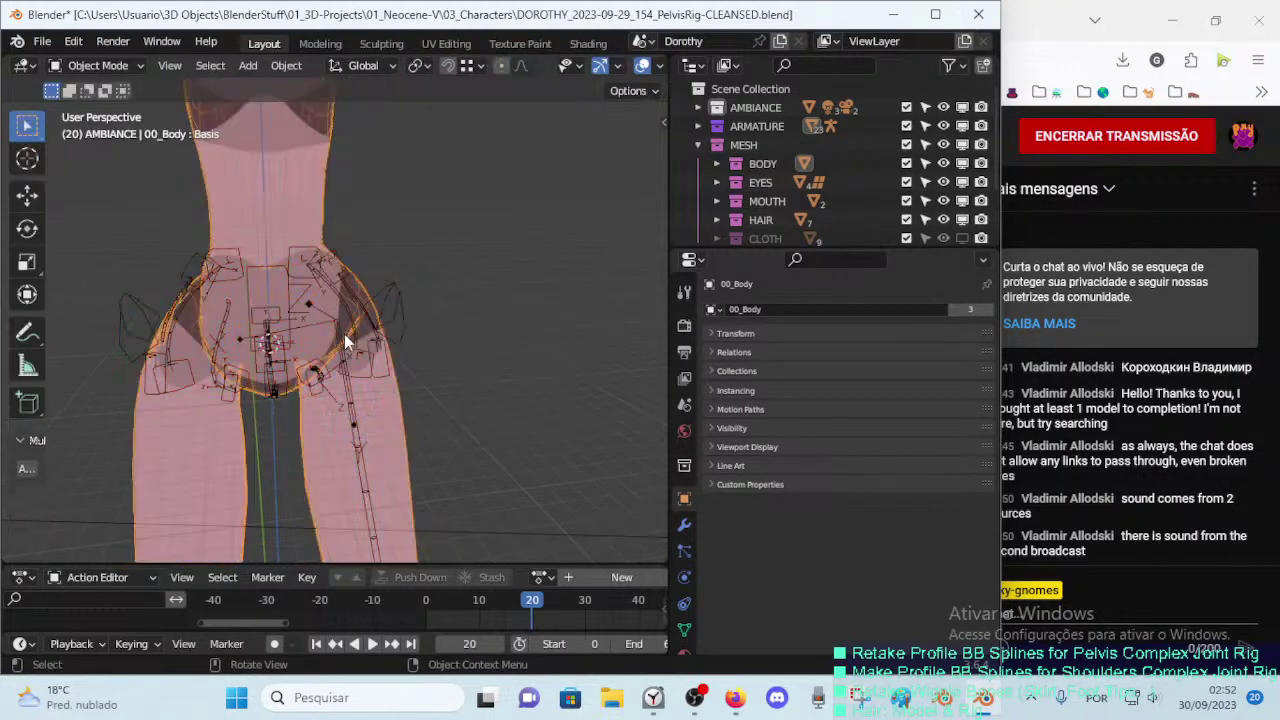
pyautogui.click(1136, 540)
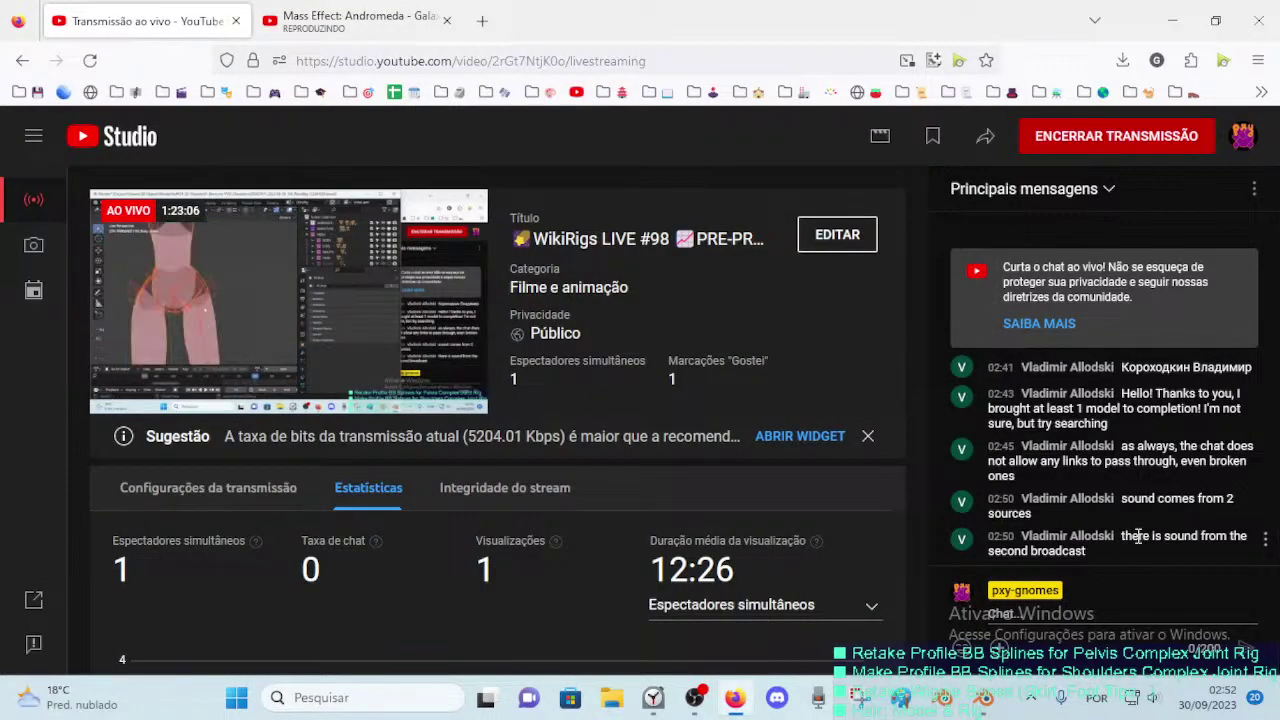
# Step: Switch to the Mass Effect music tab and close it
pyautogui.click(322, 12)
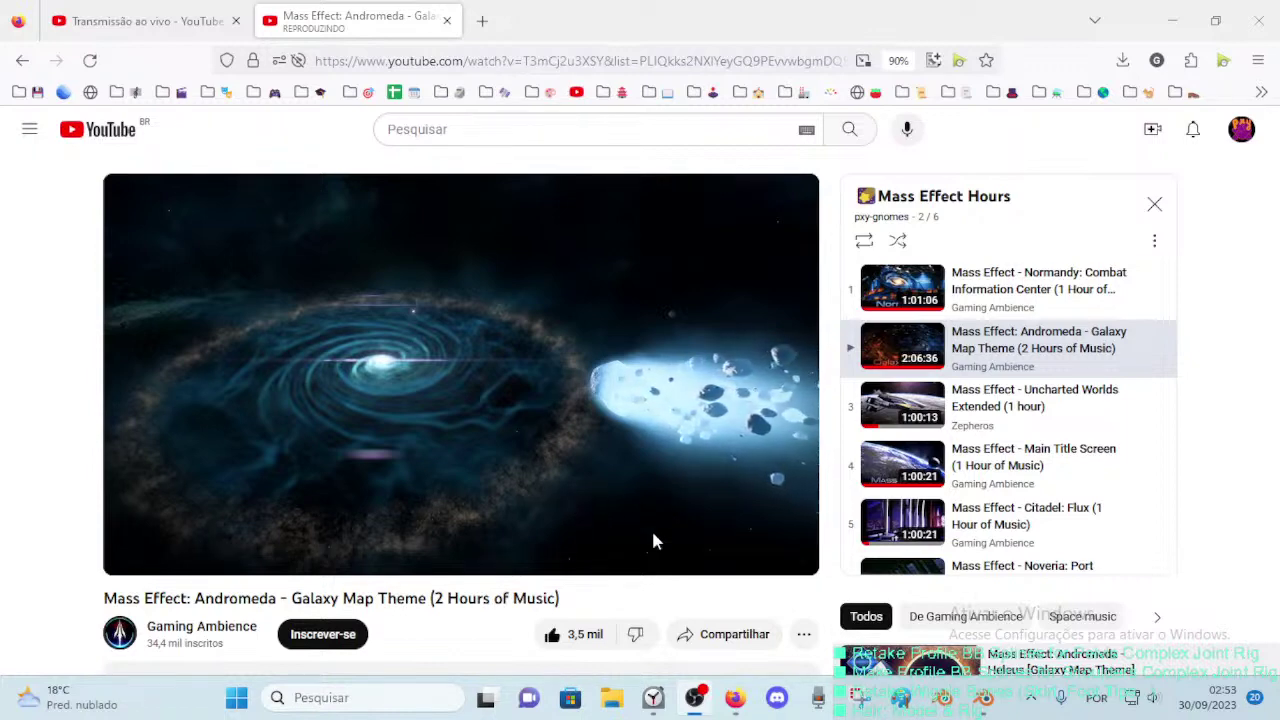
pyautogui.rightClick(700, 495)
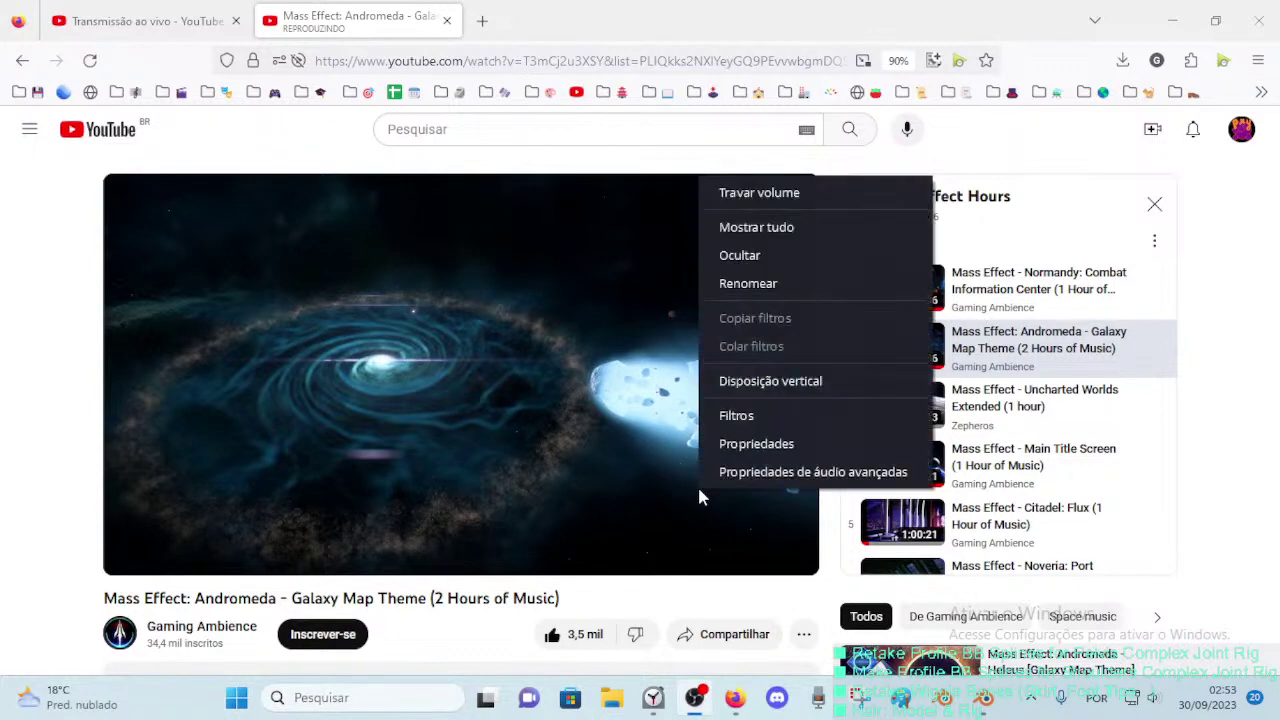
pyautogui.click(1154, 699)
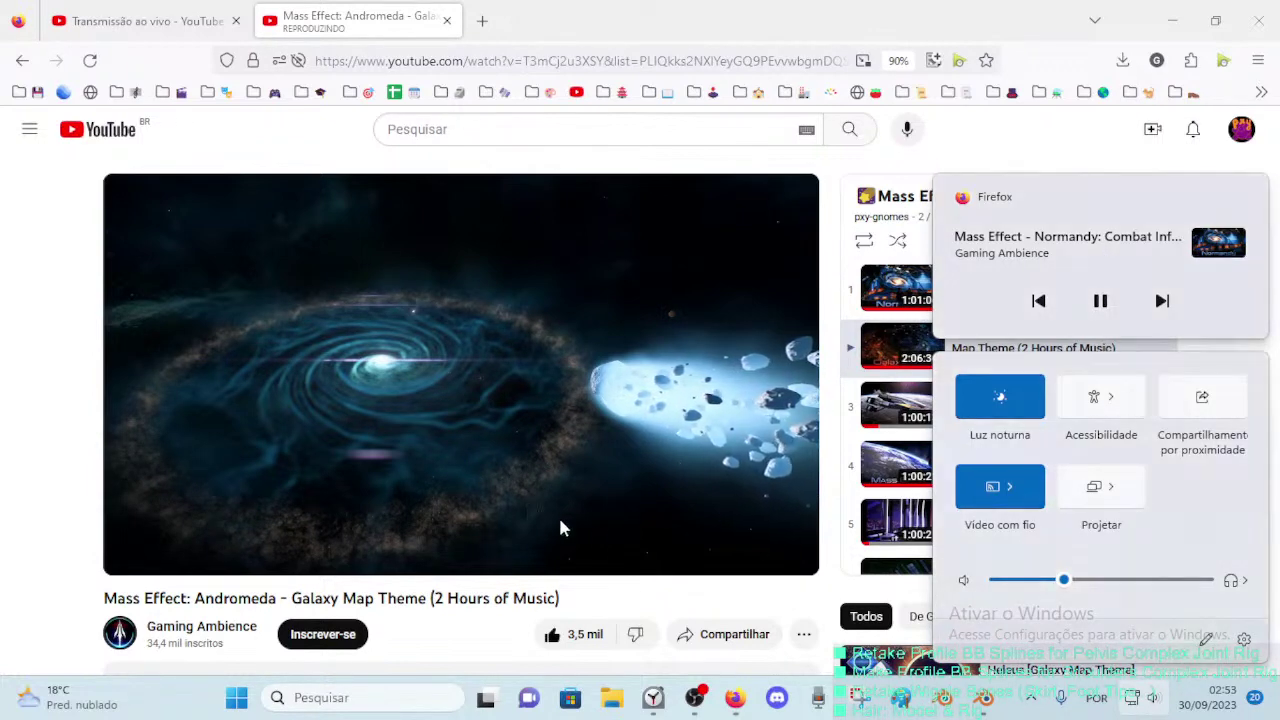
pyautogui.click(524, 204)
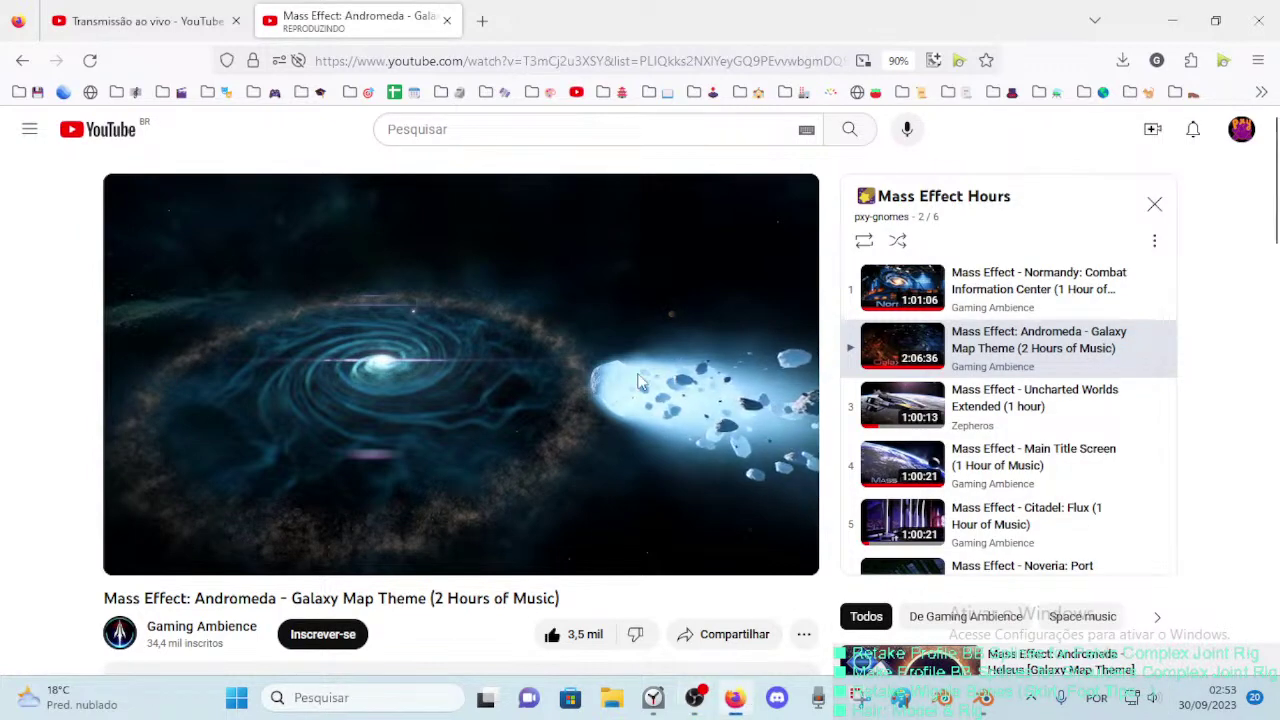
pyautogui.click(447, 20)
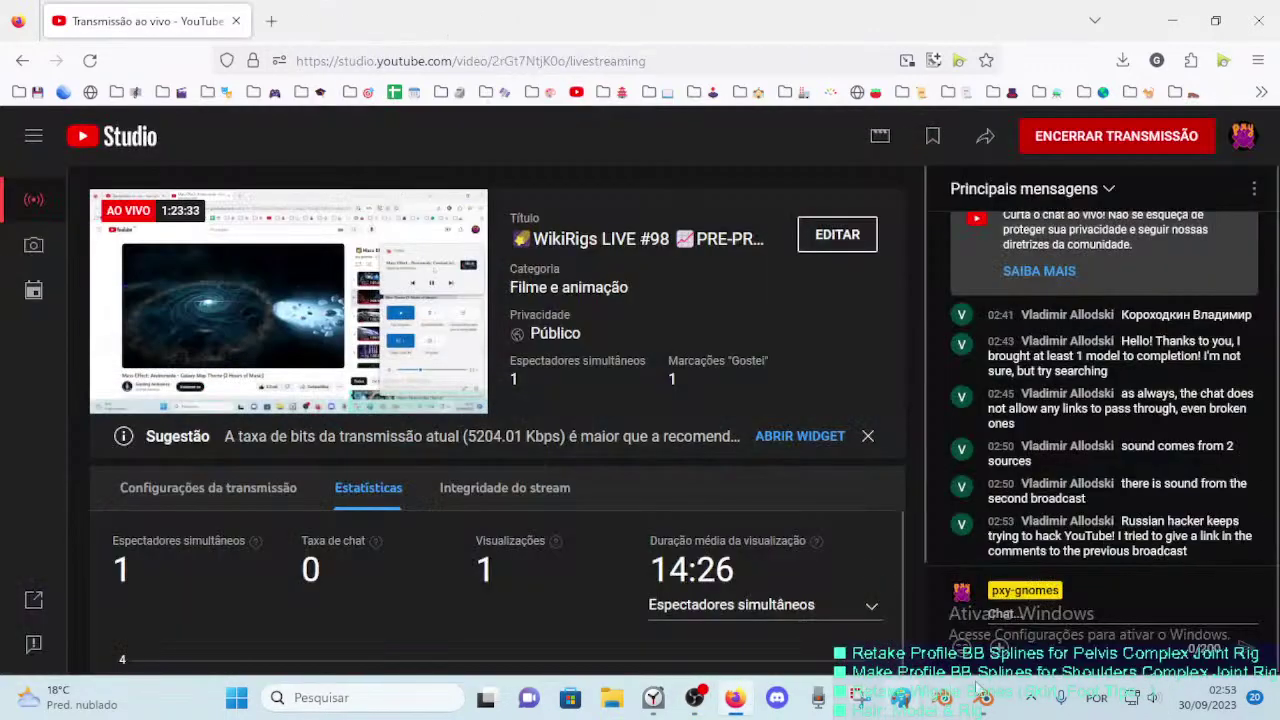
# Step: Return to the Blender window and orbit around the pelvis rig
pyautogui.click(997, 708)
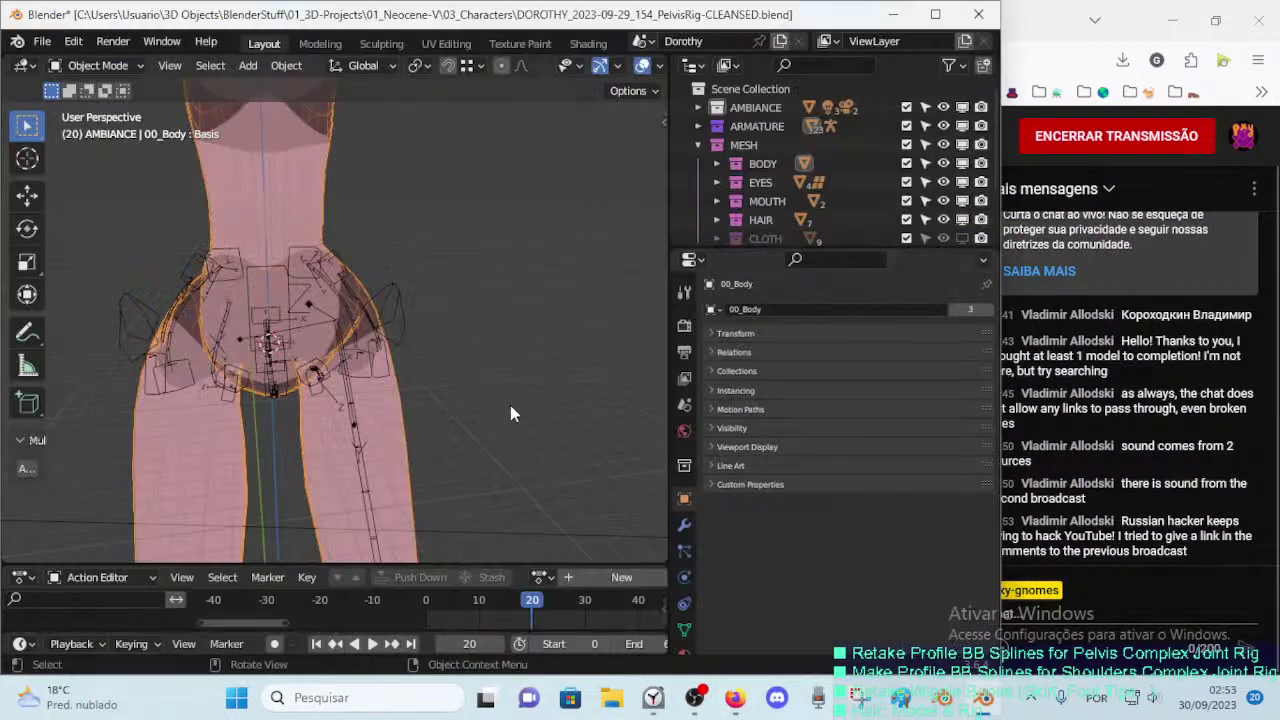
pyautogui.click(1143, 535)
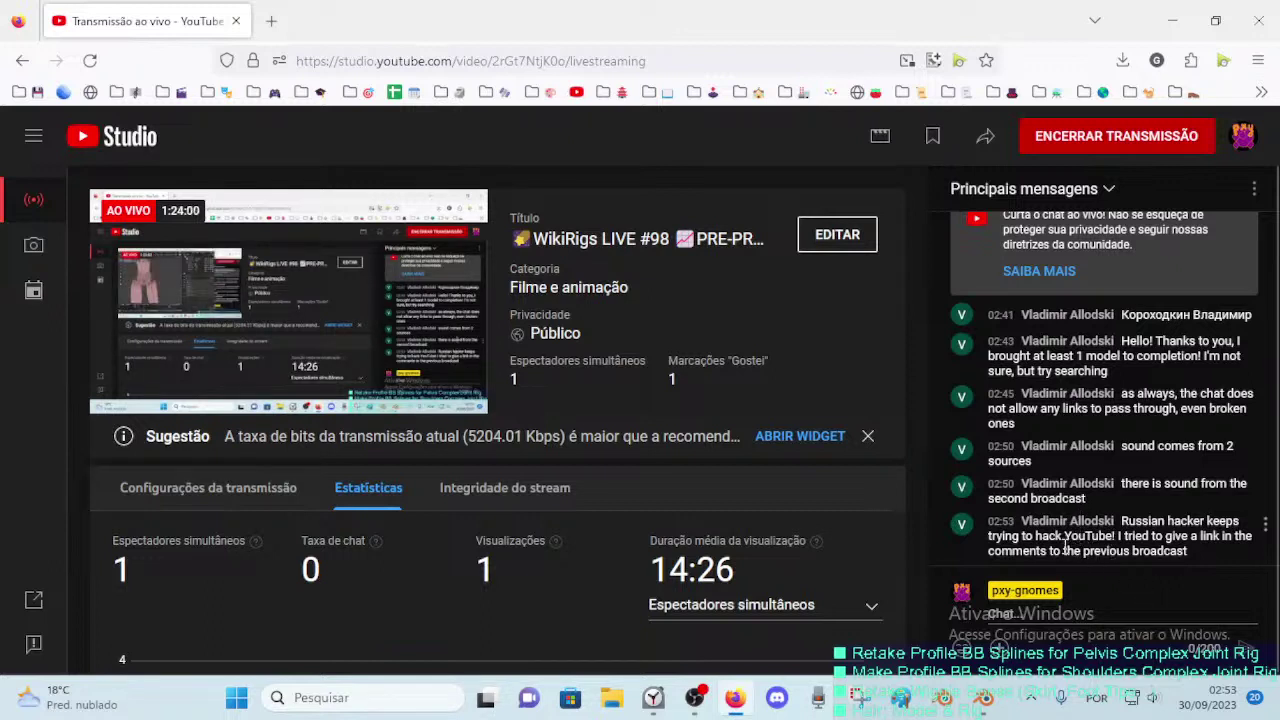
pyautogui.click(986, 700)
pyautogui.moveTo(420, 380)
pyautogui.mouseDown(button='middle')
pyautogui.moveTo(372, 356)
pyautogui.moveTo(411, 343)
pyautogui.moveTo(333, 303)
pyautogui.moveTo(295, 360)
pyautogui.moveTo(368, 356)
pyautogui.moveTo(252, 380)
pyautogui.moveTo(311, 374)
pyautogui.moveTo(320, 326)
pyautogui.moveTo(311, 380)
pyautogui.mouseUp(button='middle')
# Step: Put ARM-Dorothy into Pose Mode, test-move the crotch bone, cancel, and save the file
pyautogui.click(306, 380)
pyautogui.hotkey('ctrl', 'Tab')
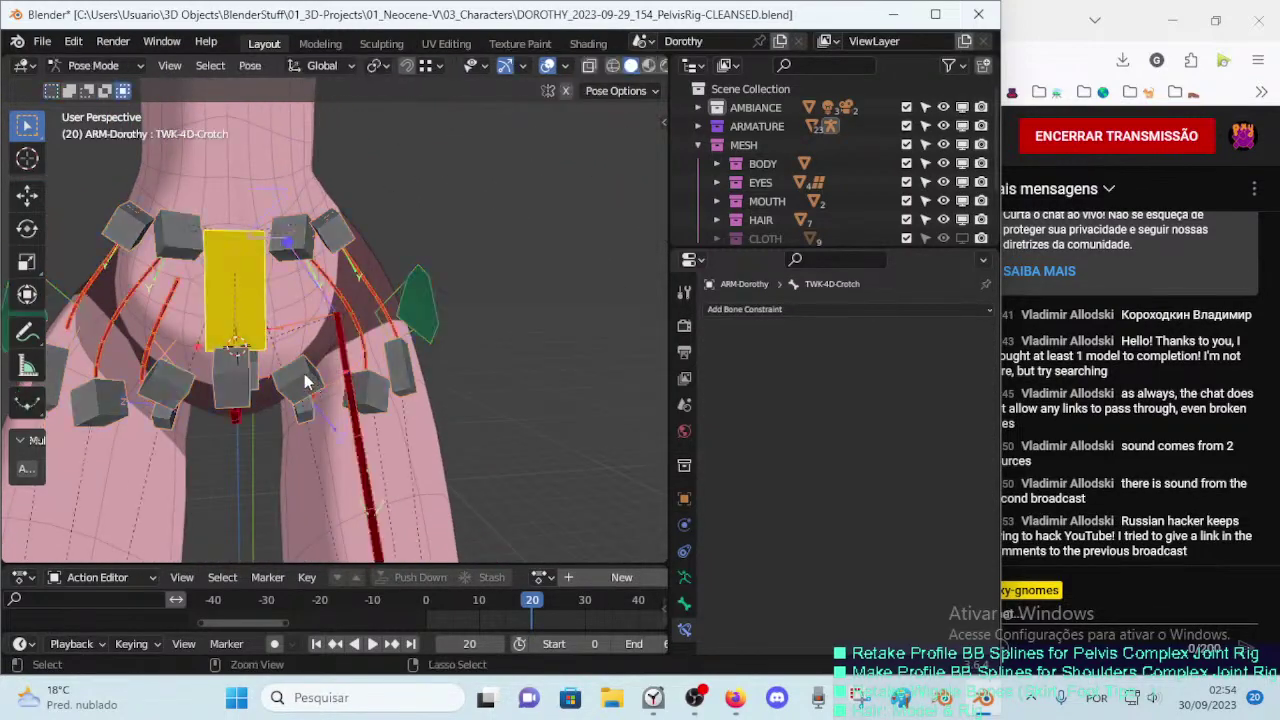
pyautogui.press('g')
pyautogui.press('Escape')
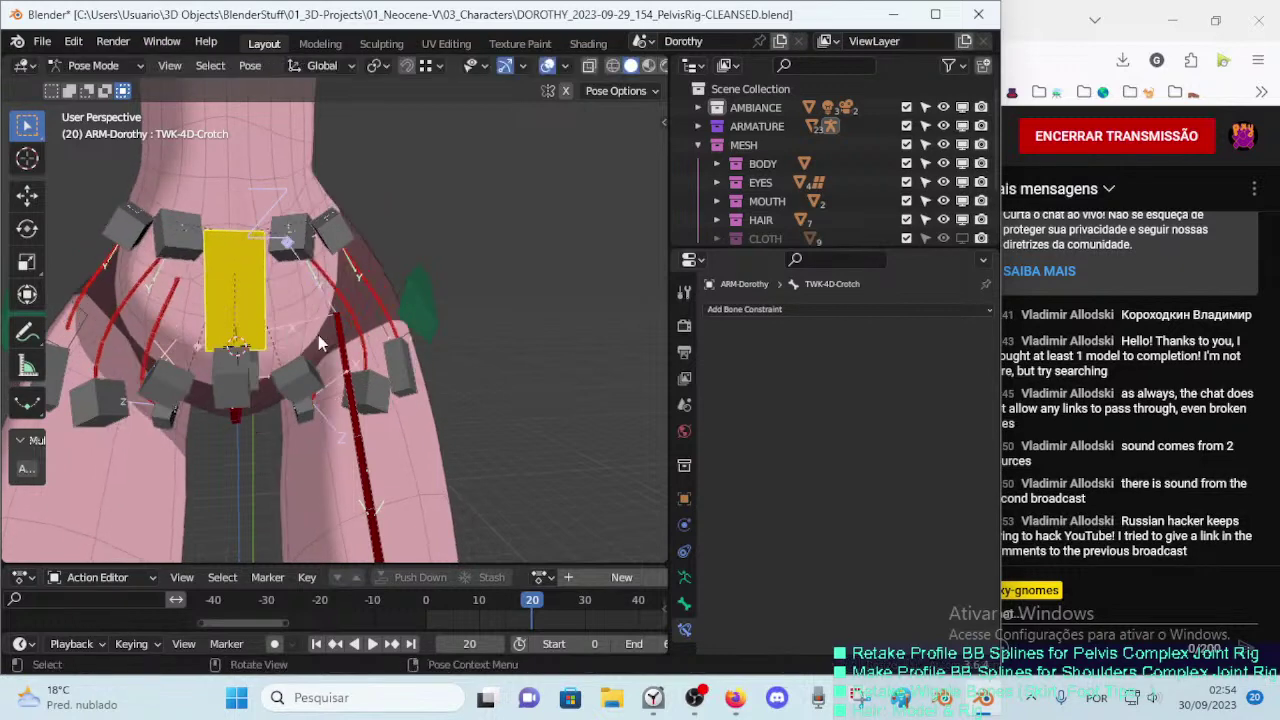
pyautogui.press('g')
pyautogui.press('Escape')
pyautogui.hotkey('ctrl', 's')
# Step: In Edit Mode, unhide all bones, enable X-ray, and box-select the left hip bones
pyautogui.moveTo(362, 332); pyautogui.dragTo(311, 340, button='middle')
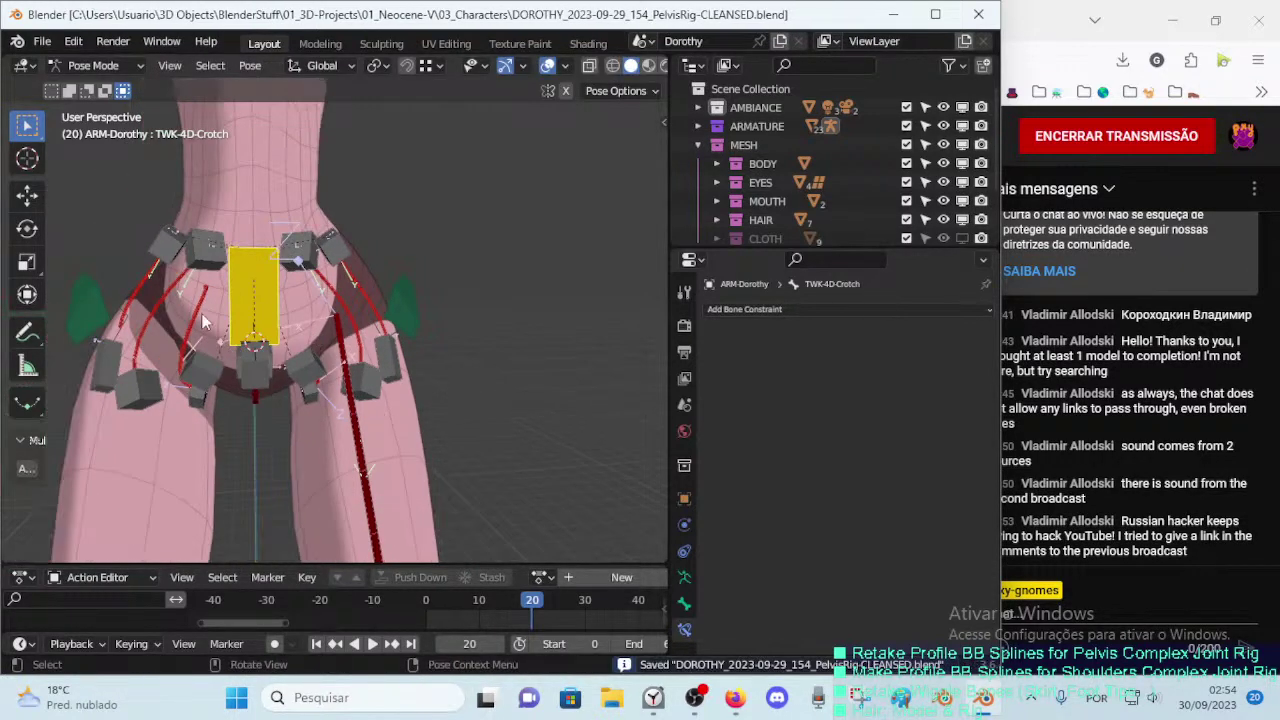
pyautogui.click(350, 280)
pyautogui.moveTo(350, 290); pyautogui.dragTo(314, 350, button='middle')
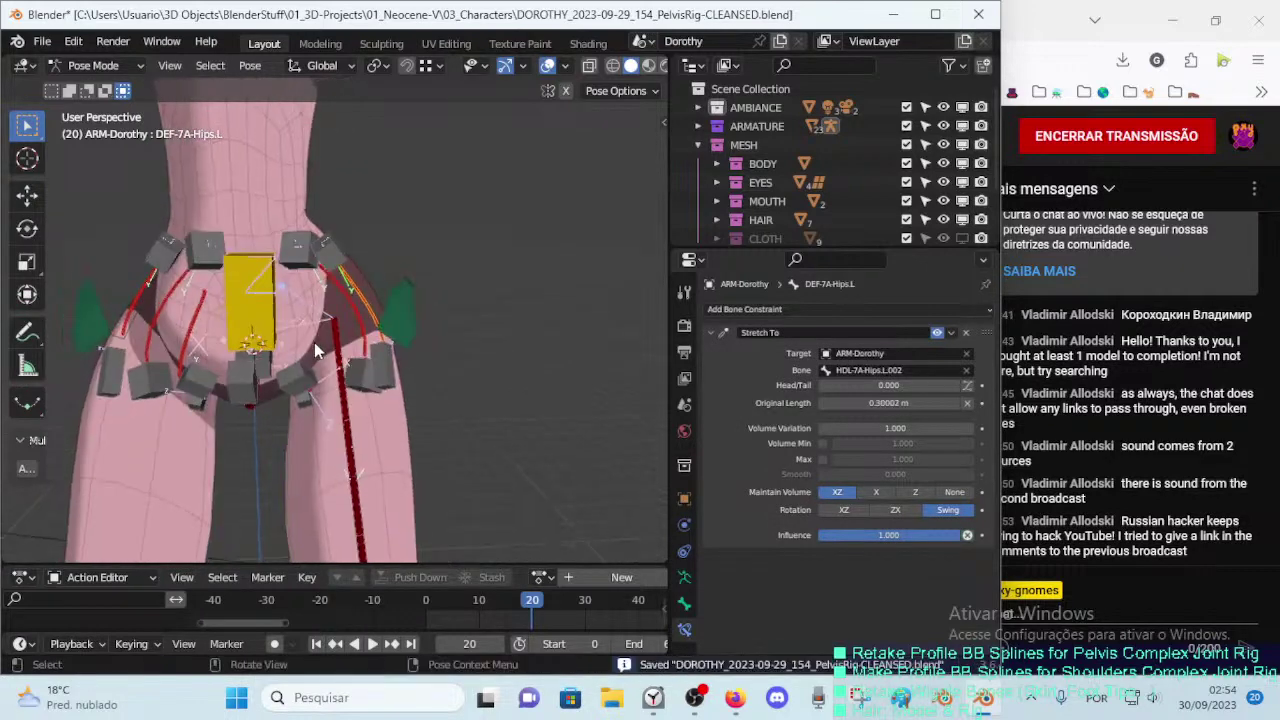
pyautogui.press('Tab')
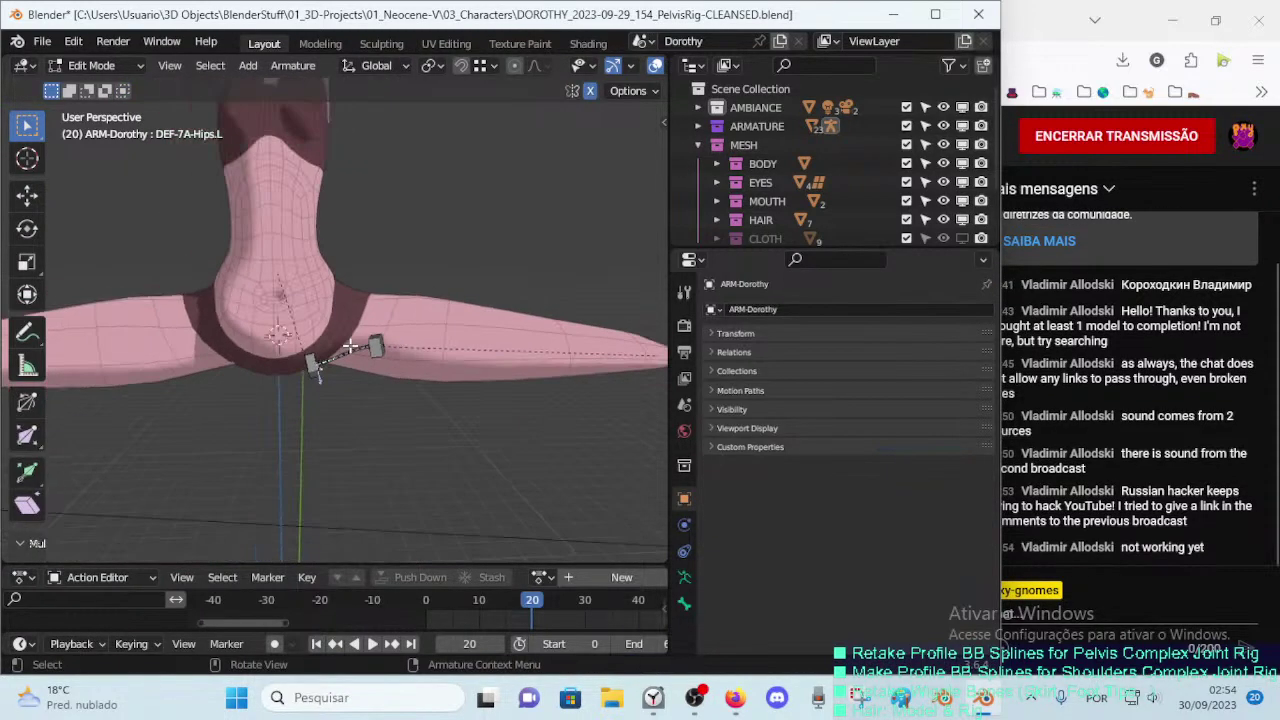
pyautogui.hotkey('alt', 'h')
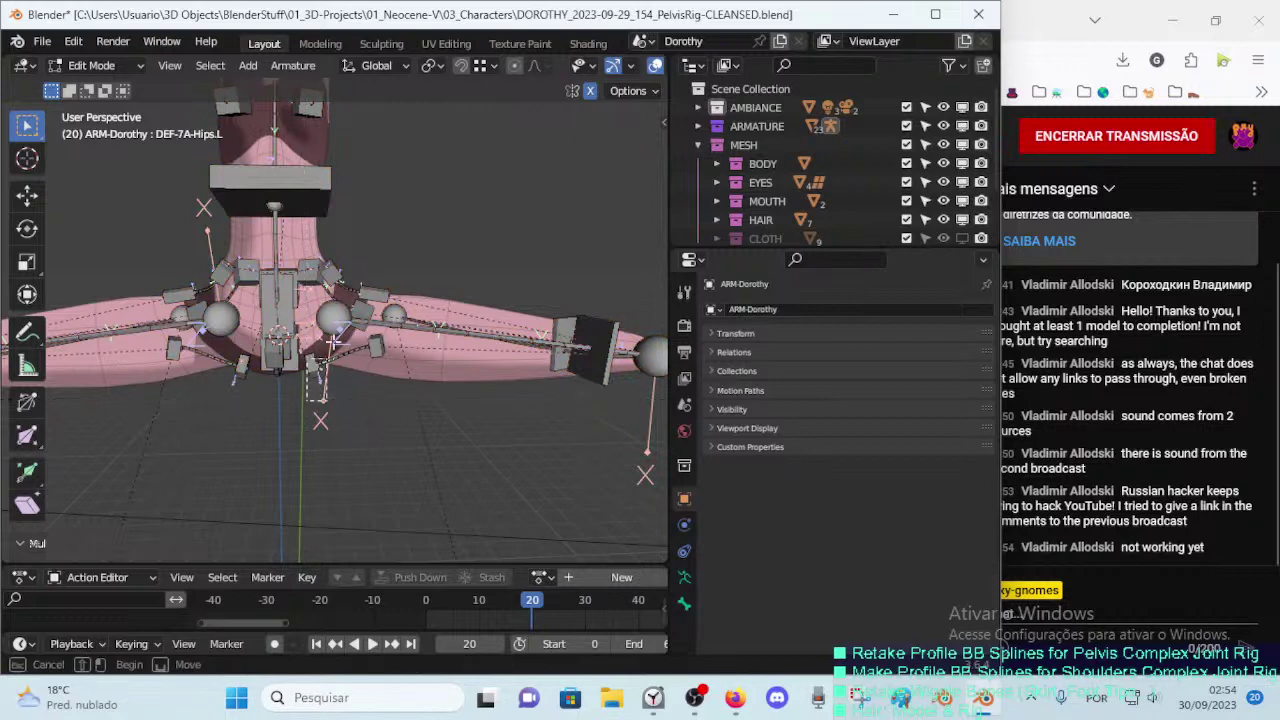
pyautogui.hotkey('alt', 'z')
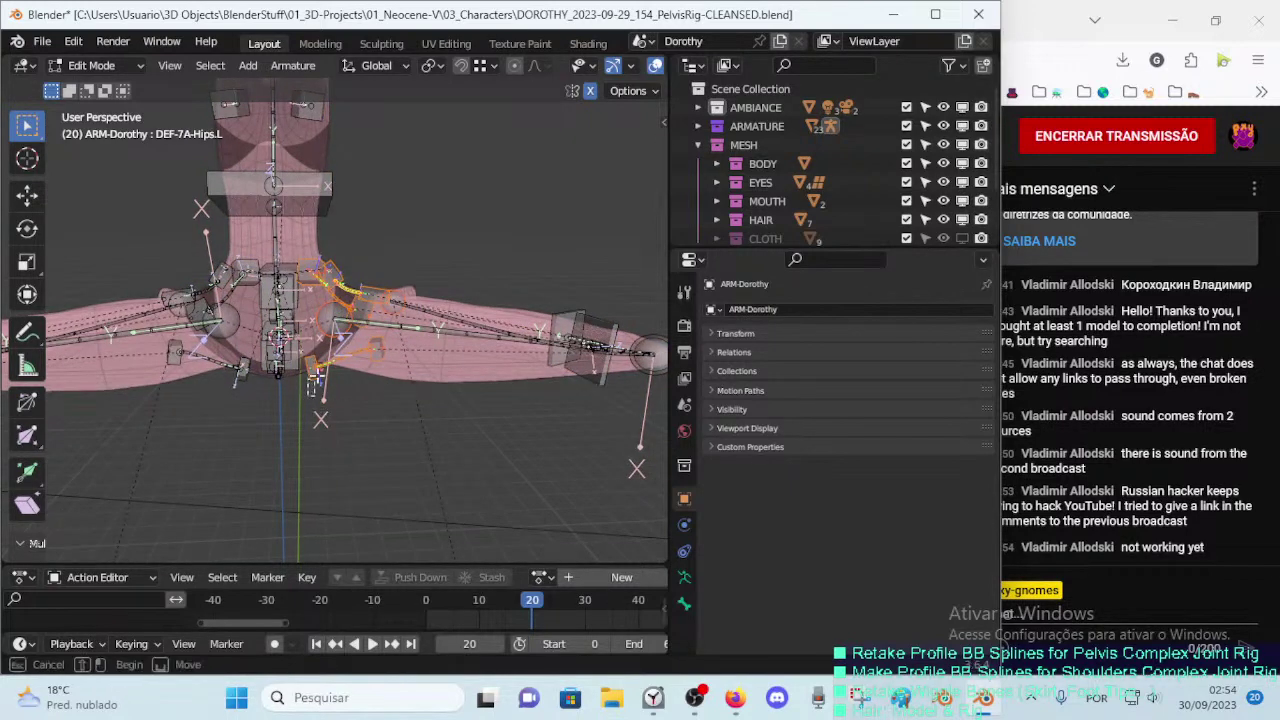
pyautogui.moveTo(307, 396)
pyautogui.mouseDown()
pyautogui.moveTo(399, 241)
pyautogui.moveTo(381, 241)
pyautogui.mouseUp()
# Step: Symmetrize the left hip bones to the right, return to Pose Mode, and save
pyautogui.rightClick(344, 290)
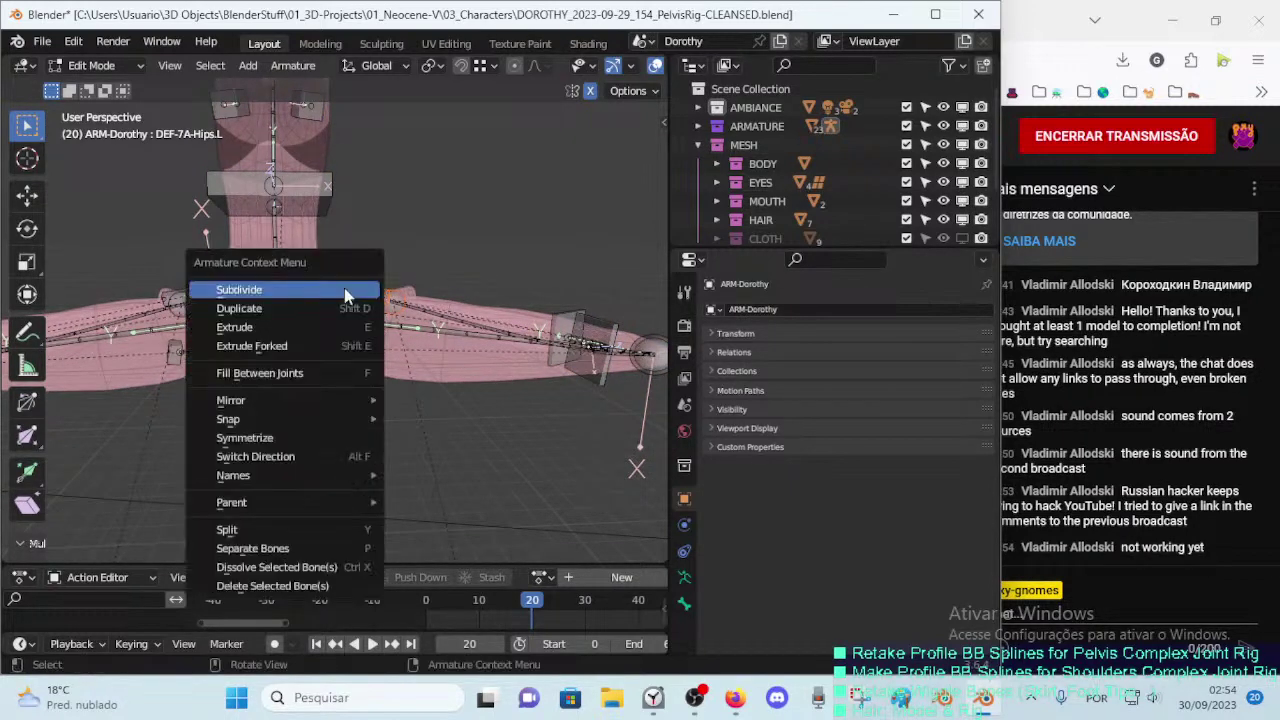
pyautogui.rightClick(320, 291)
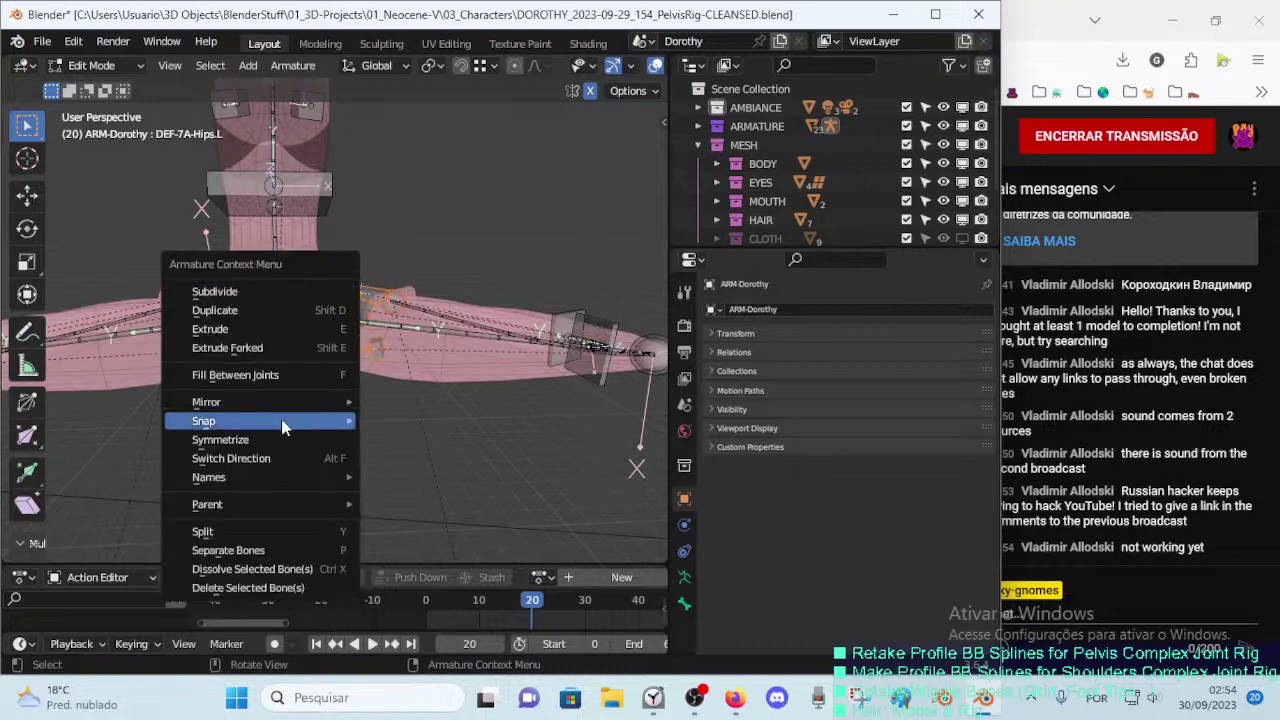
pyautogui.click(277, 445)
pyautogui.hotkey('ctrl', 'Tab')
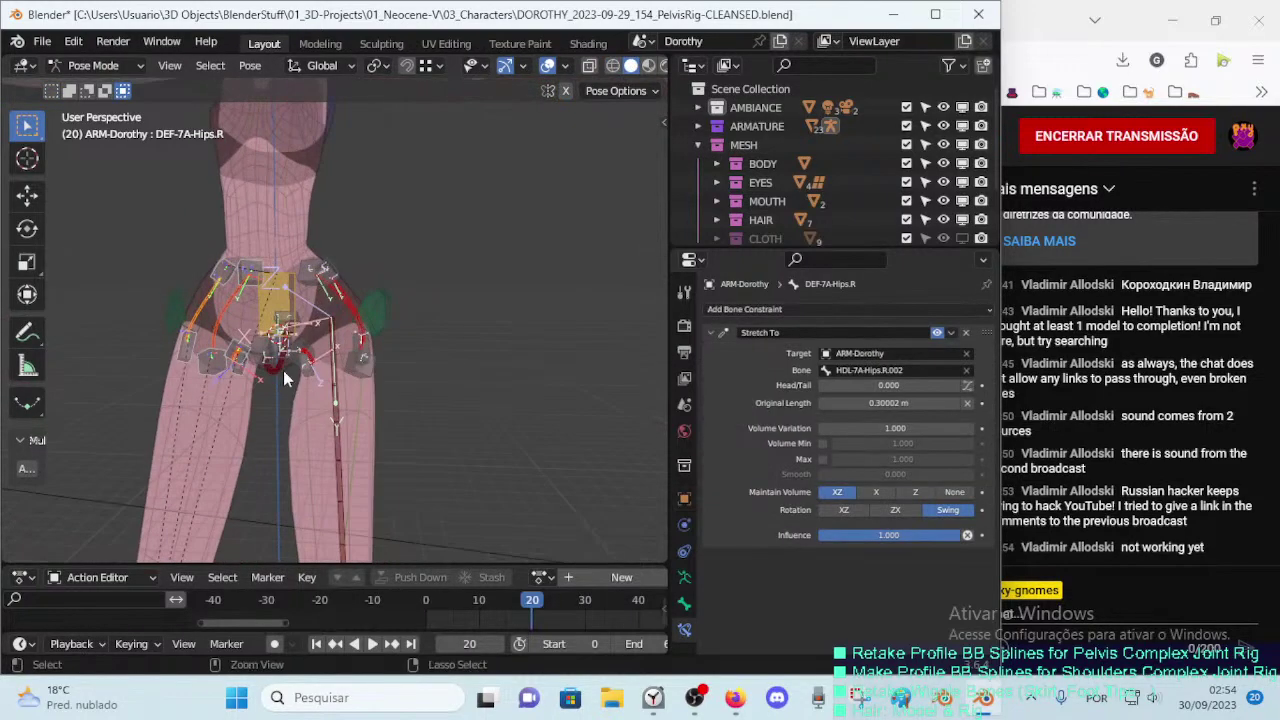
pyautogui.hotkey('ctrl', 's')
# Step: Inspect the mirrored hip setup from the front, then bring YouTube Studio forward
pyautogui.moveTo(283, 370)
pyautogui.mouseDown(button='middle')
pyautogui.moveTo(359, 392)
pyautogui.moveTo(271, 377)
pyautogui.mouseUp(button='middle')
pyautogui.scroll(-3, 364, 412)
pyautogui.scroll(-2, 361, 416)
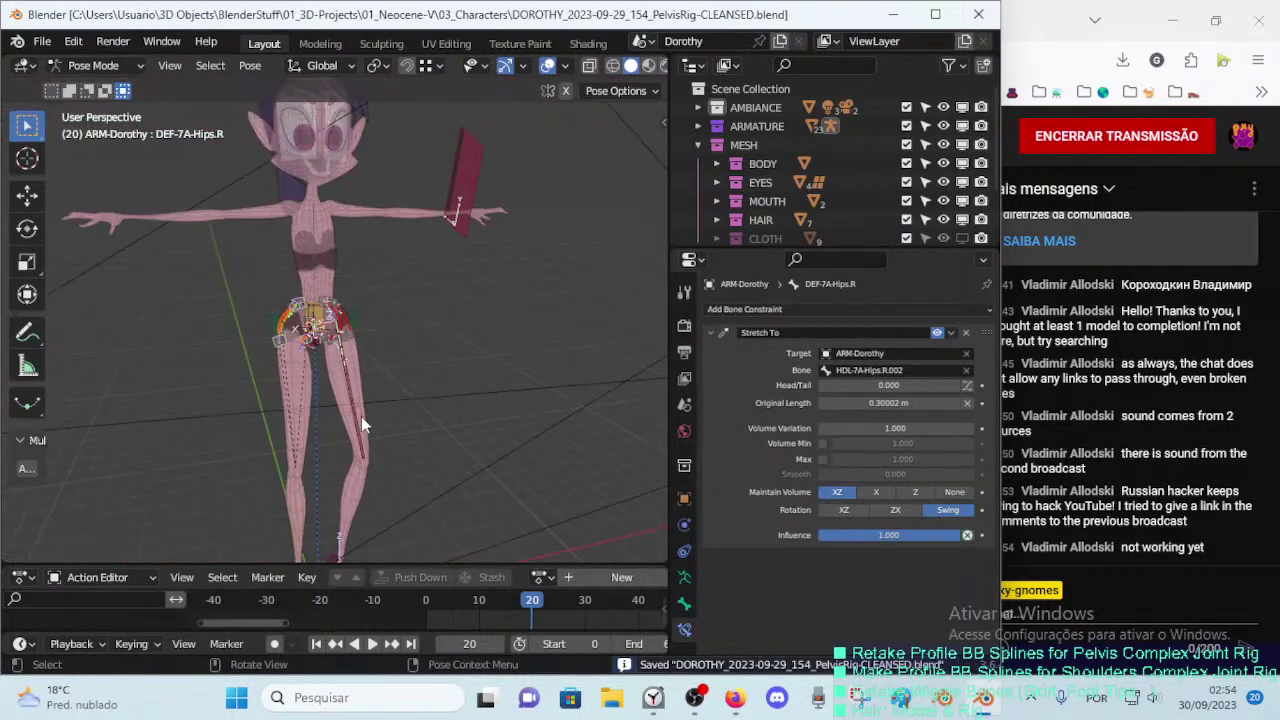
pyautogui.scroll(5, 361, 416)
pyautogui.moveTo(361, 416)
pyautogui.mouseDown(button='middle')
pyautogui.moveTo(408, 430)
pyautogui.moveTo(565, 370)
pyautogui.moveTo(370, 423)
pyautogui.moveTo(288, 429)
pyautogui.moveTo(331, 429)
pyautogui.moveTo(315, 422)
pyautogui.mouseUp(button='middle')
pyautogui.scroll(3, 288, 429)
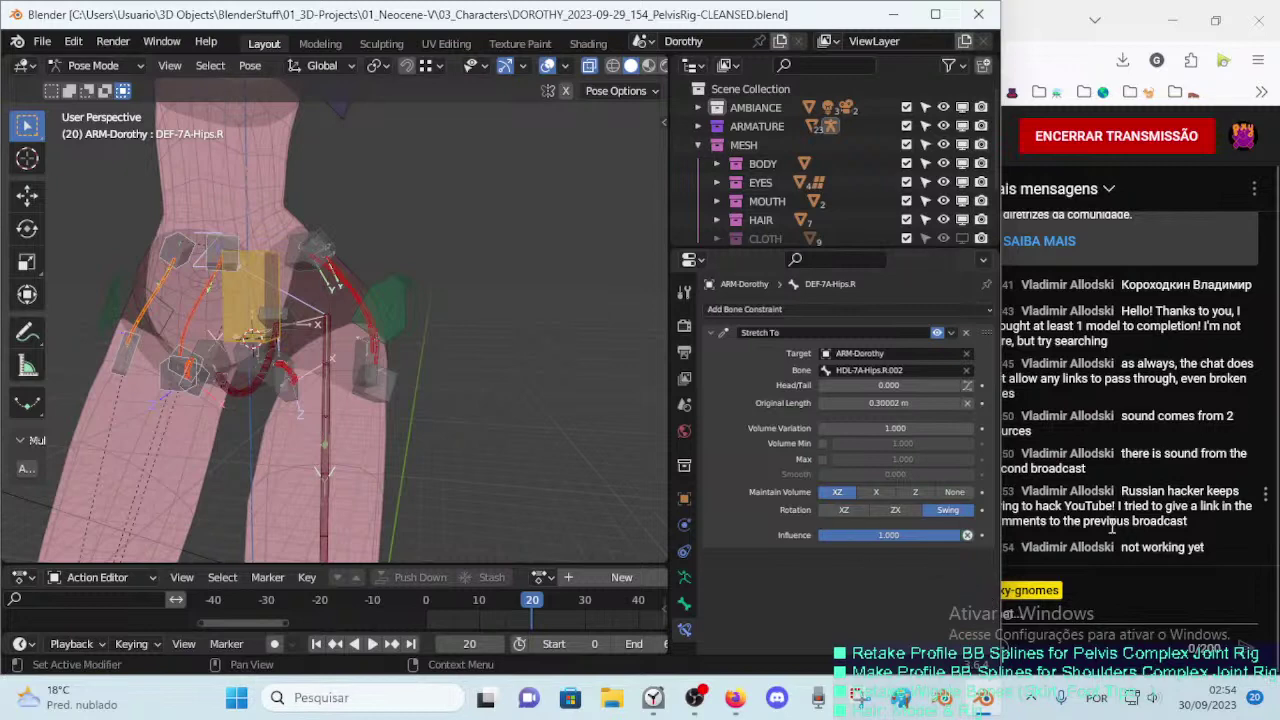
pyautogui.click(1150, 508)
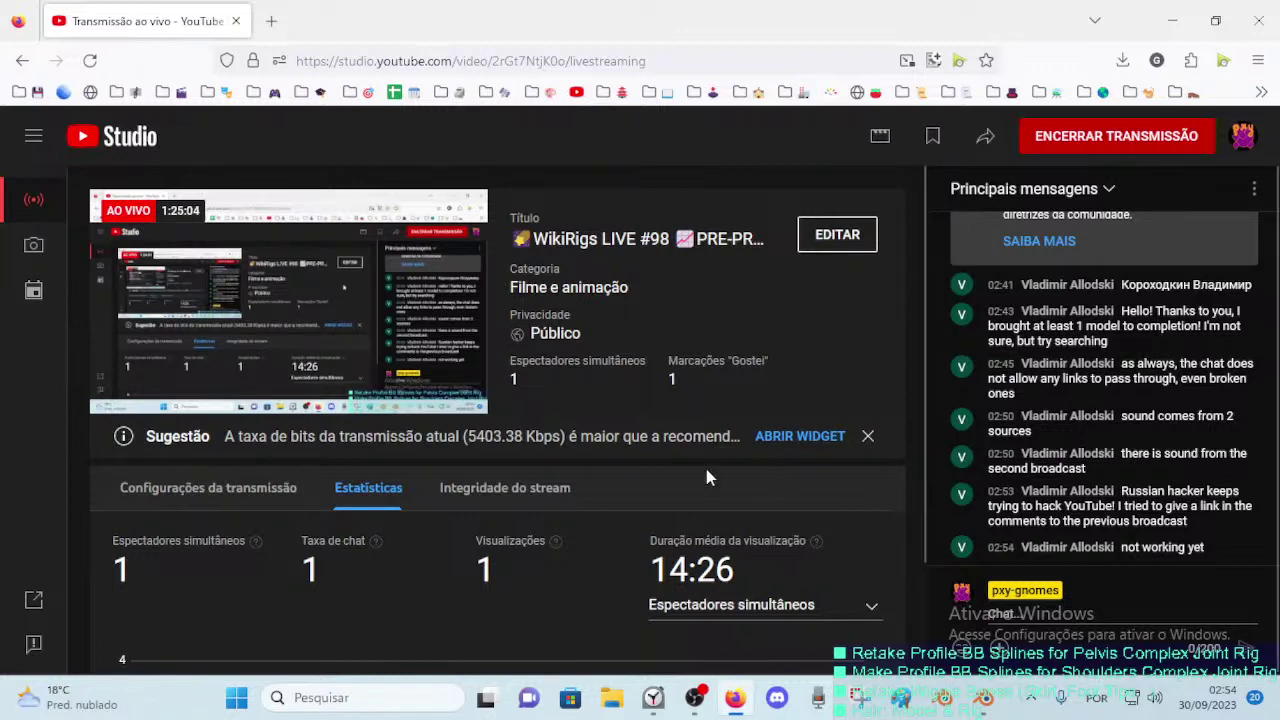
# Step: Return to Blender and save the Dorothy file
pyautogui.click(987, 700)
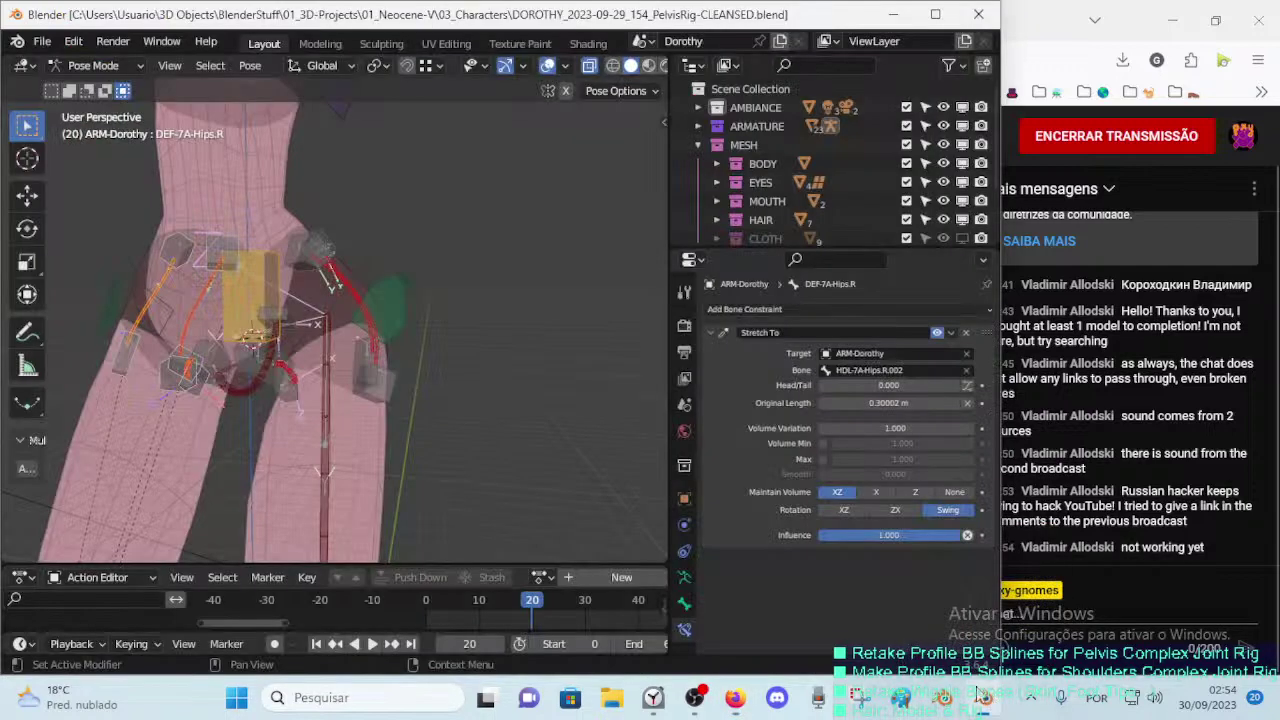
pyautogui.moveTo(366, 429)
pyautogui.mouseDown(button='middle')
pyautogui.moveTo(411, 427)
pyautogui.moveTo(383, 440)
pyautogui.moveTo(416, 348)
pyautogui.mouseUp(button='middle')
pyautogui.hotkey('ctrl', 's')
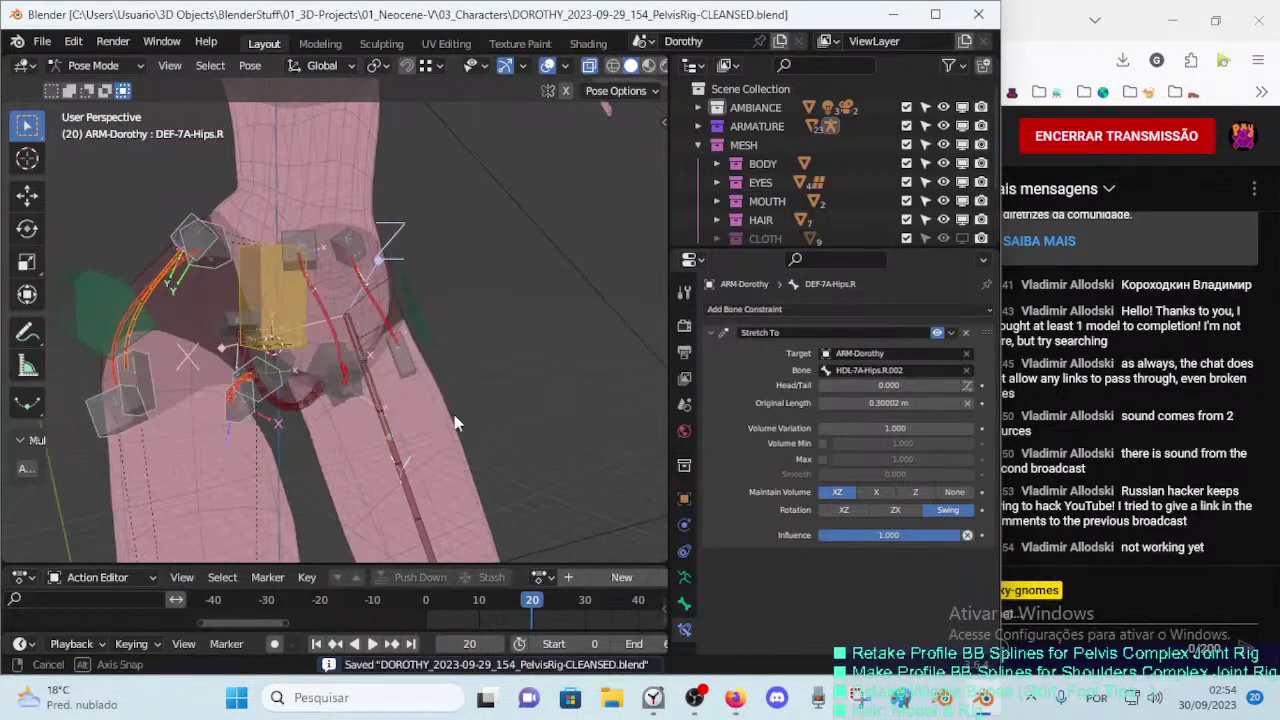
# Step: Lower the TWK-4D-Crotch bone, then select HDL-7A-Pubis.L.002 and enter Edit Mode
pyautogui.click(312, 296)
pyautogui.moveTo(312, 296)
pyautogui.mouseDown(button='middle')
pyautogui.moveTo(280, 335)
pyautogui.moveTo(330, 250)
pyautogui.moveTo(310, 320)
pyautogui.mouseUp(button='middle')
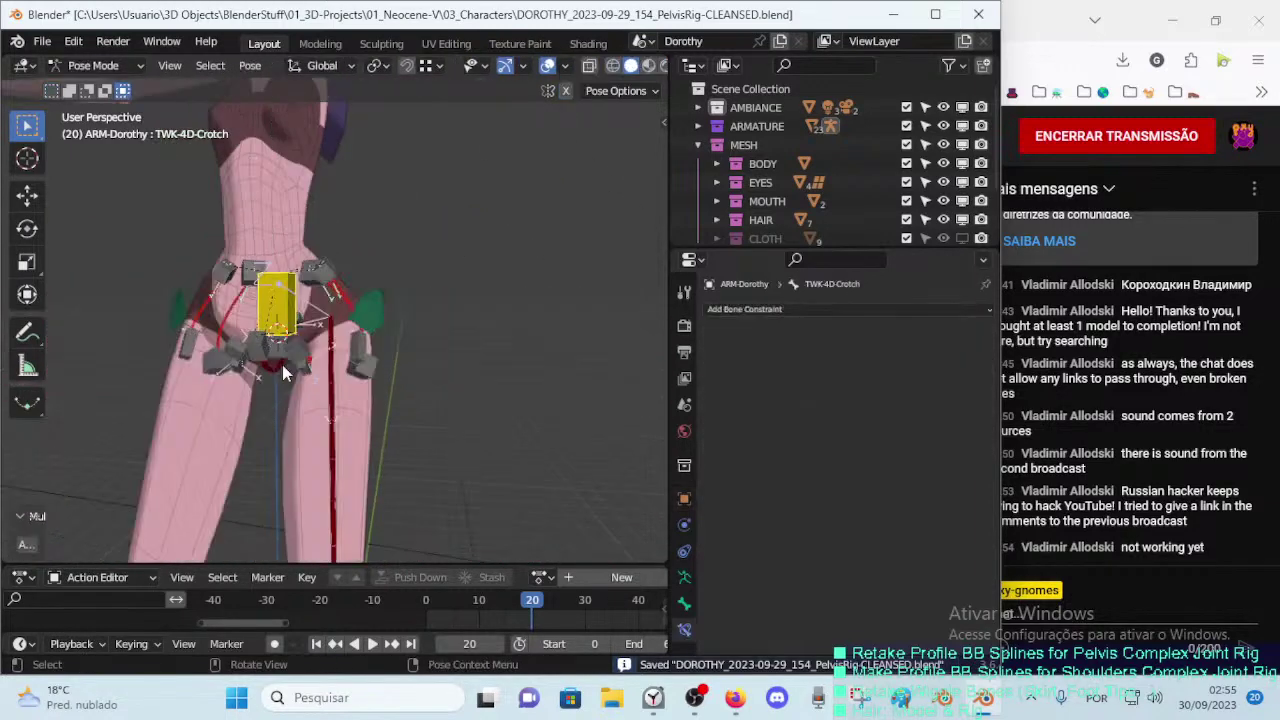
pyautogui.press('g')
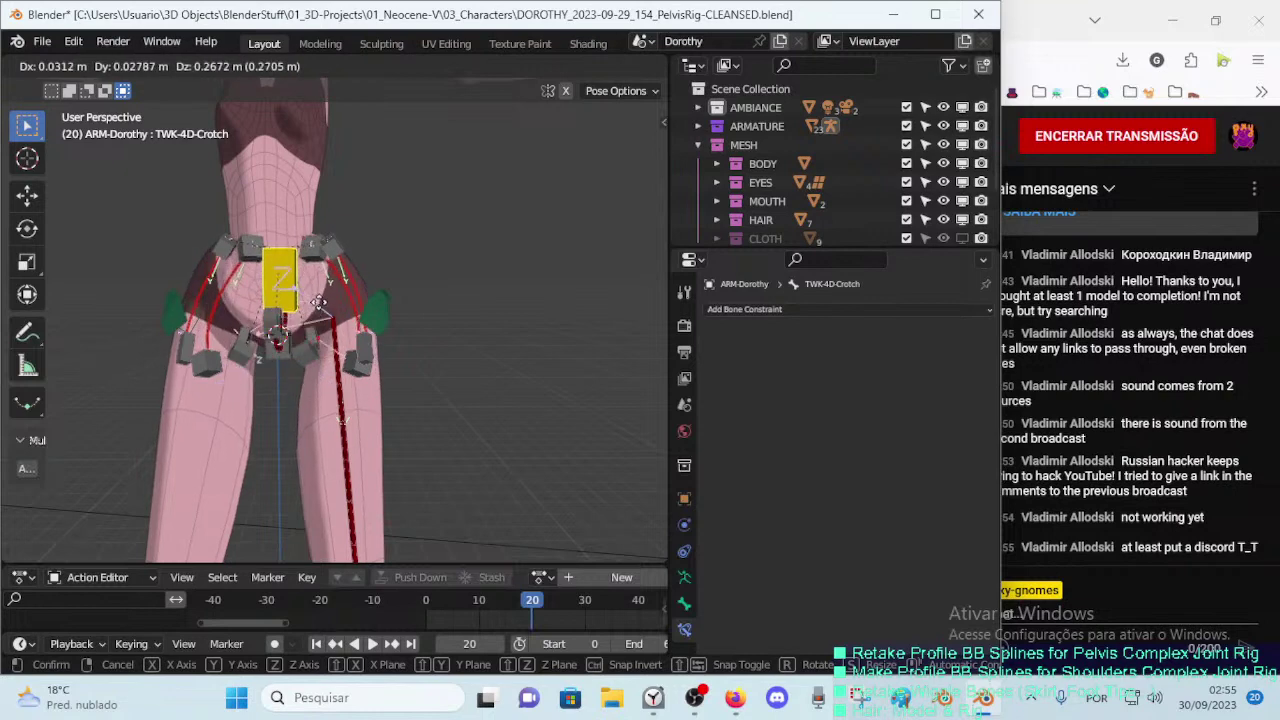
pyautogui.click(316, 336)
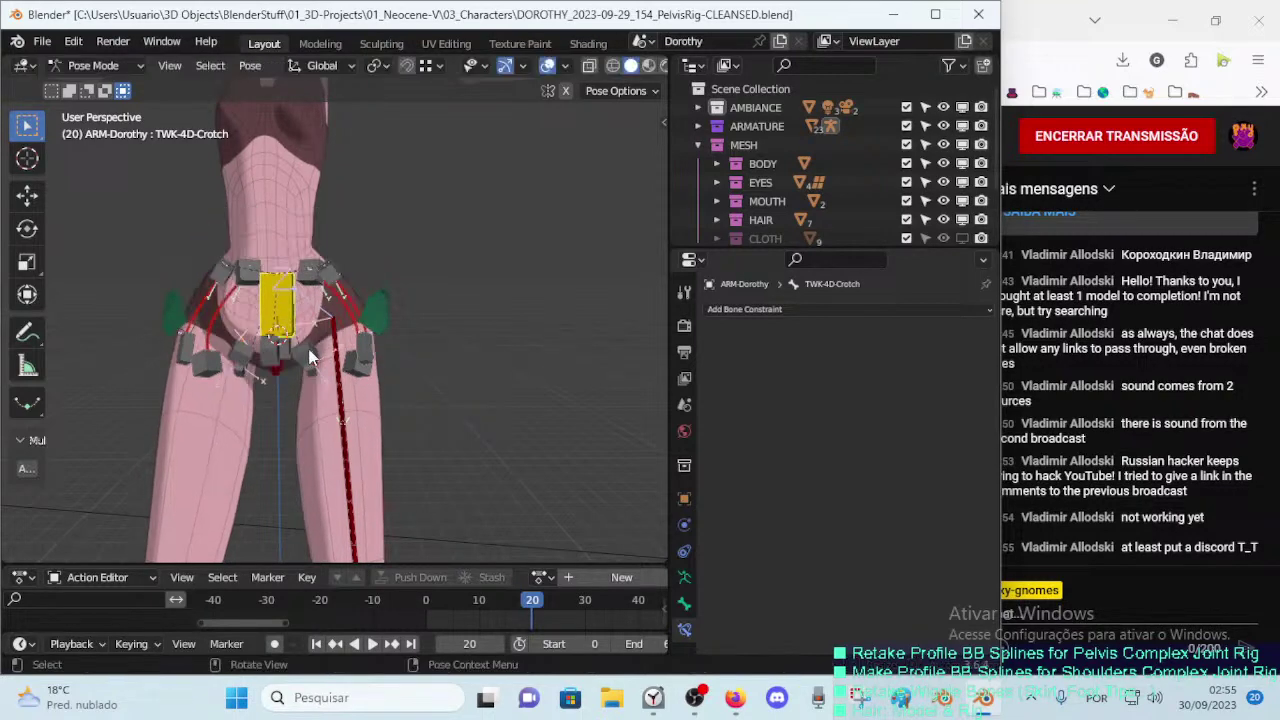
pyautogui.click(308, 364)
pyautogui.scroll(2, 310, 378)
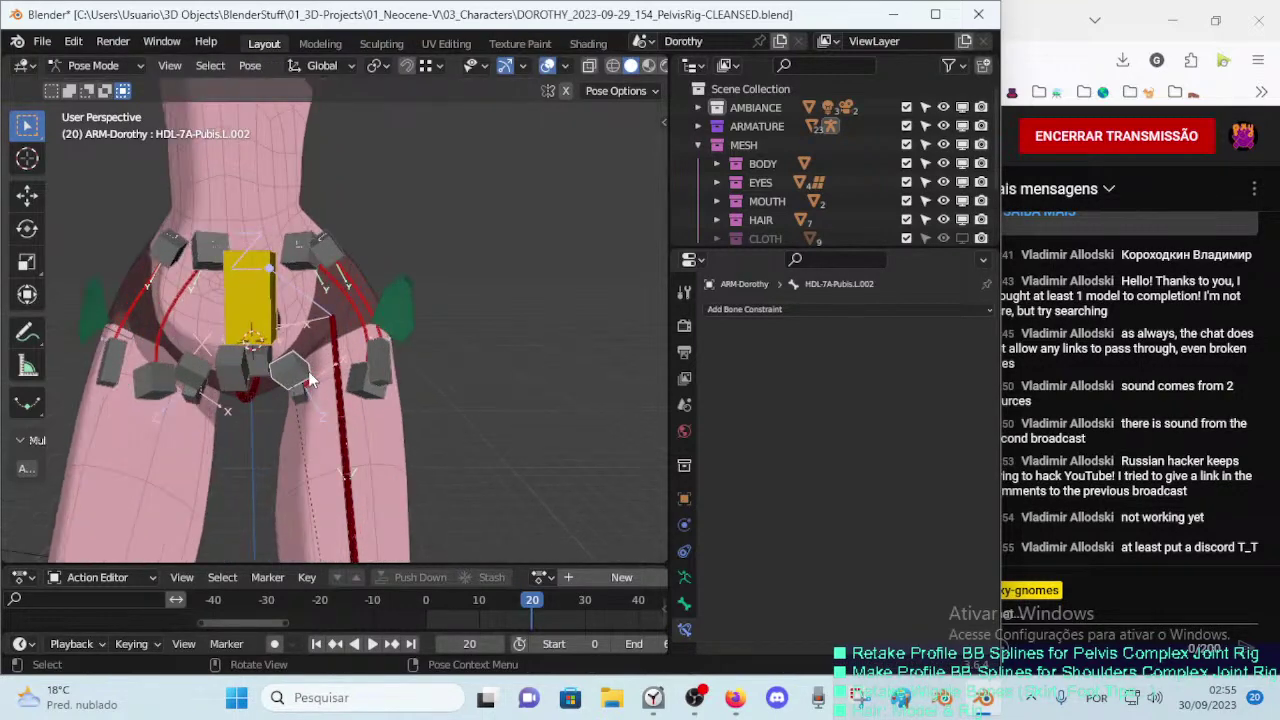
pyautogui.press('Tab')
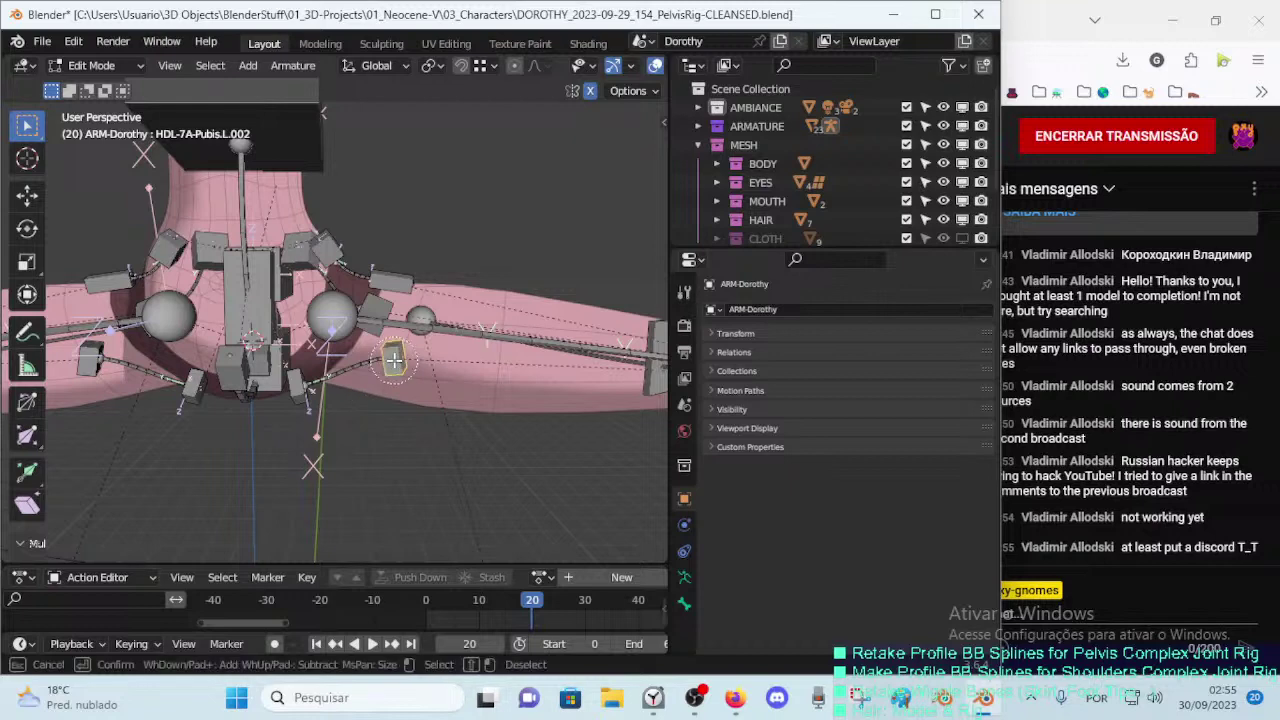
# Step: Nudge and slightly rotate the left pubis handle bone's rest position
pyautogui.press('g')
pyautogui.click(449, 380)
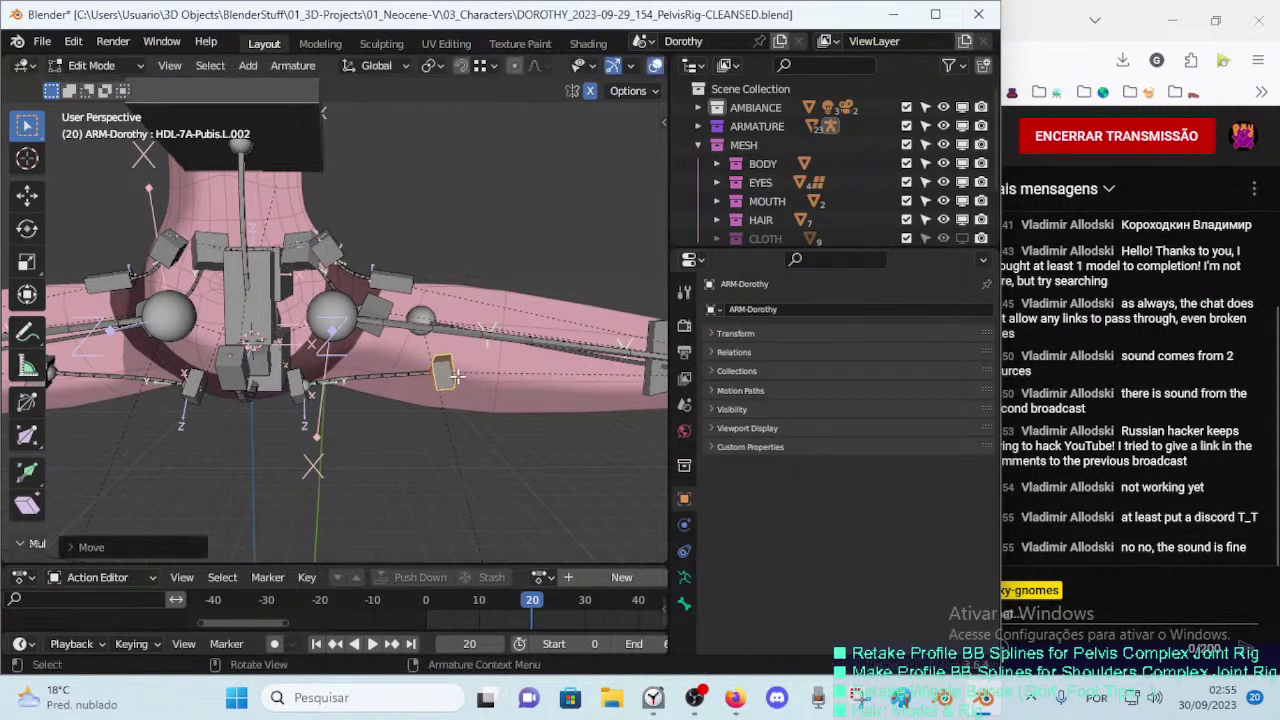
pyautogui.press('r')
pyautogui.press('g')
pyautogui.click(451, 383)
pyautogui.press('g')
pyautogui.moveTo(451, 383)
pyautogui.mouseDown(button='middle')
pyautogui.moveTo(423, 351)
pyautogui.moveTo(365, 380)
pyautogui.mouseUp(button='middle')
pyautogui.click(449, 380)
# Step: In Pose Mode, raise DEF-7A-Pubis.L's Stretch To original length from 0.329 m to 0.729 m
pyautogui.hotkey('ctrl', 'Tab')
pyautogui.keyDown('shift'); pyautogui.click(299, 390); pyautogui.keyUp('shift')
pyautogui.hotkey('shift', 'ctrl', 'c')
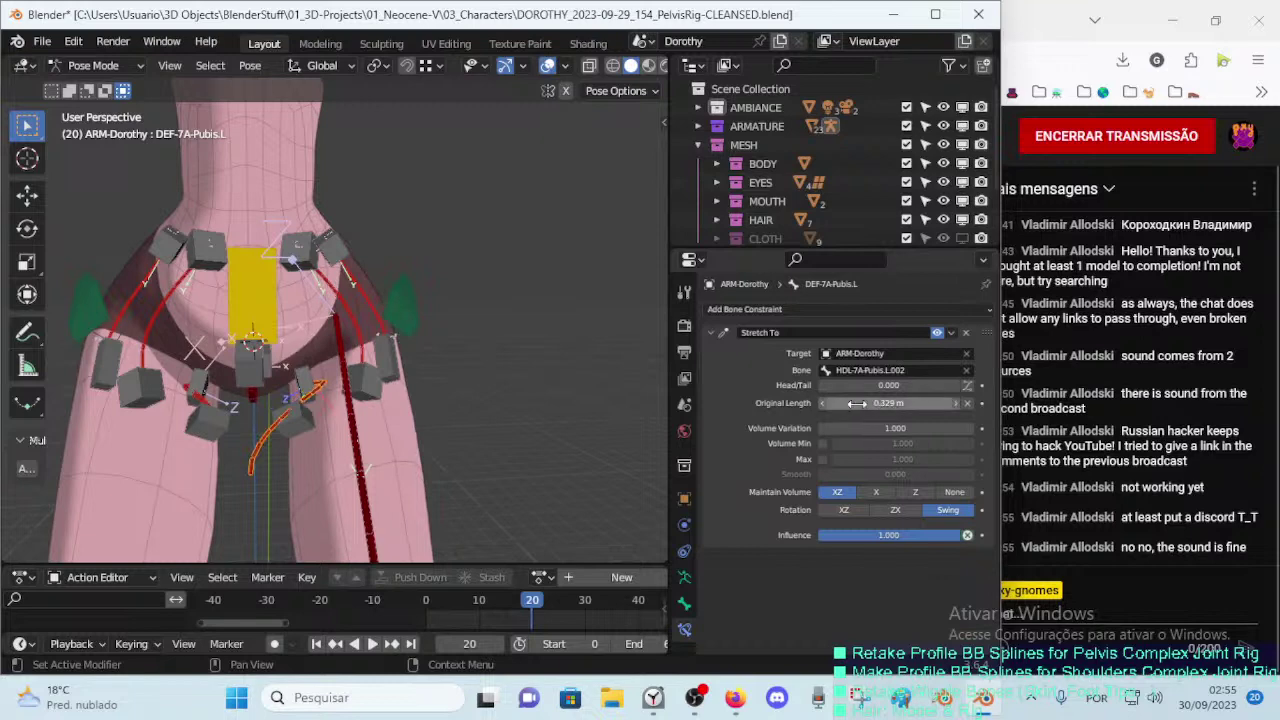
pyautogui.moveTo(907, 397); pyautogui.dragTo(957, 402)
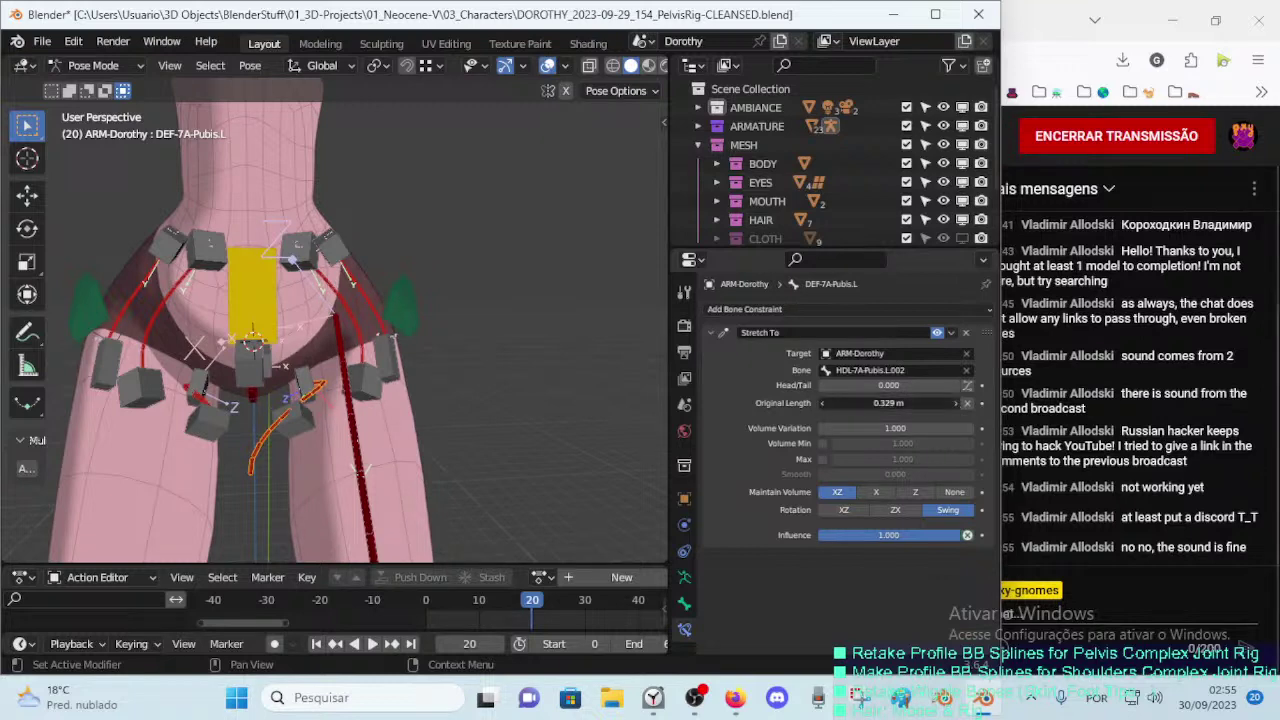
pyautogui.click(957, 402)
# Step: Test-rotate the pubis handle, reset its rotation, then select the small left hip handle in Edit Mode
pyautogui.press('Tab')
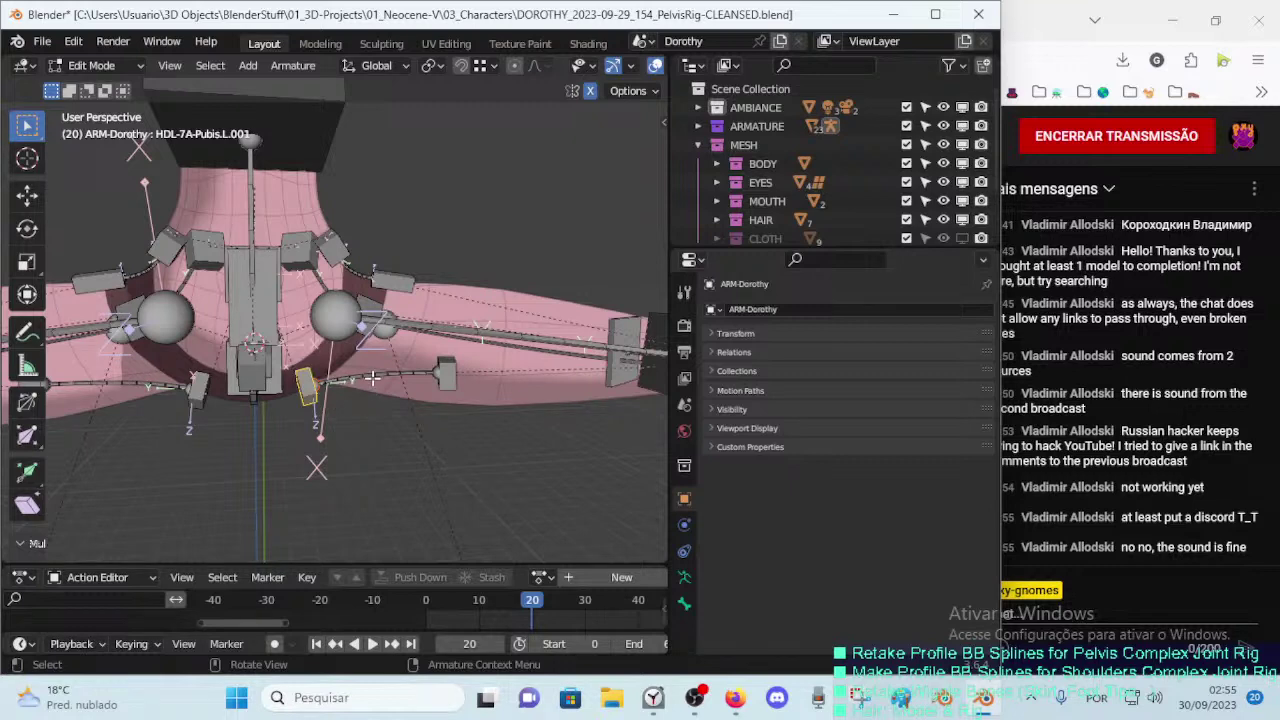
pyautogui.hotkey('ctrl', 'Tab')
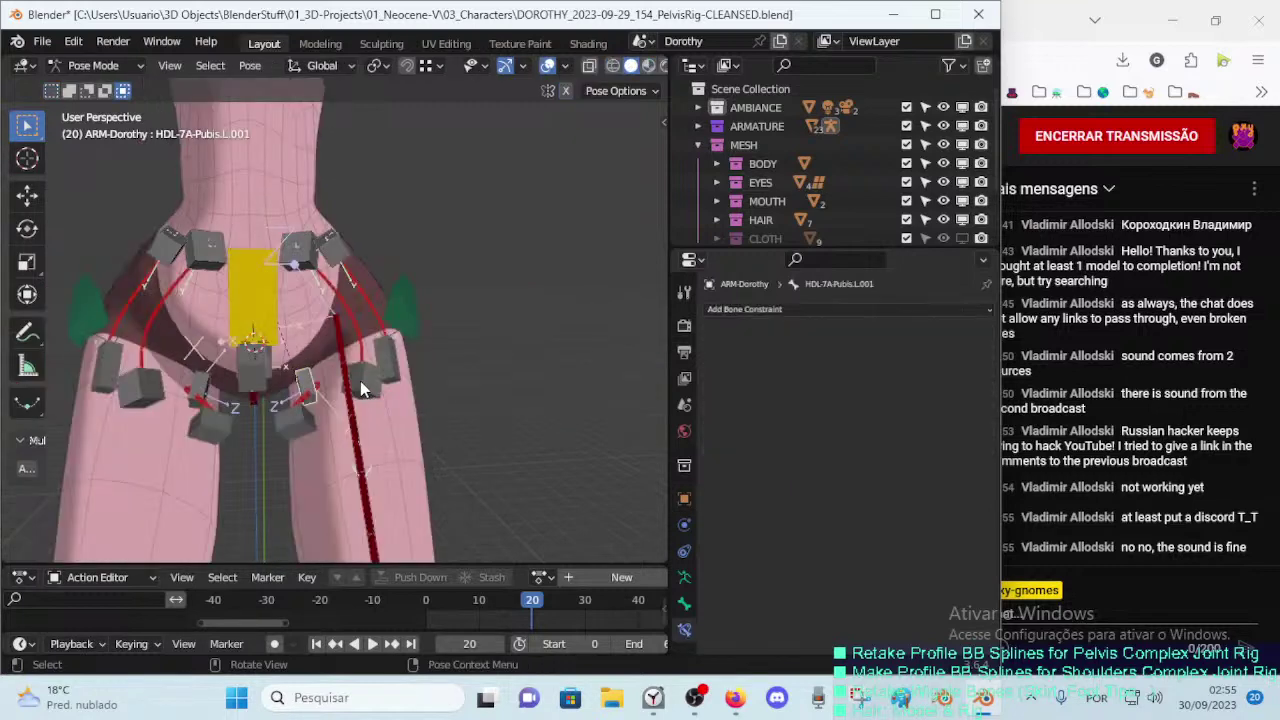
pyautogui.press('r')
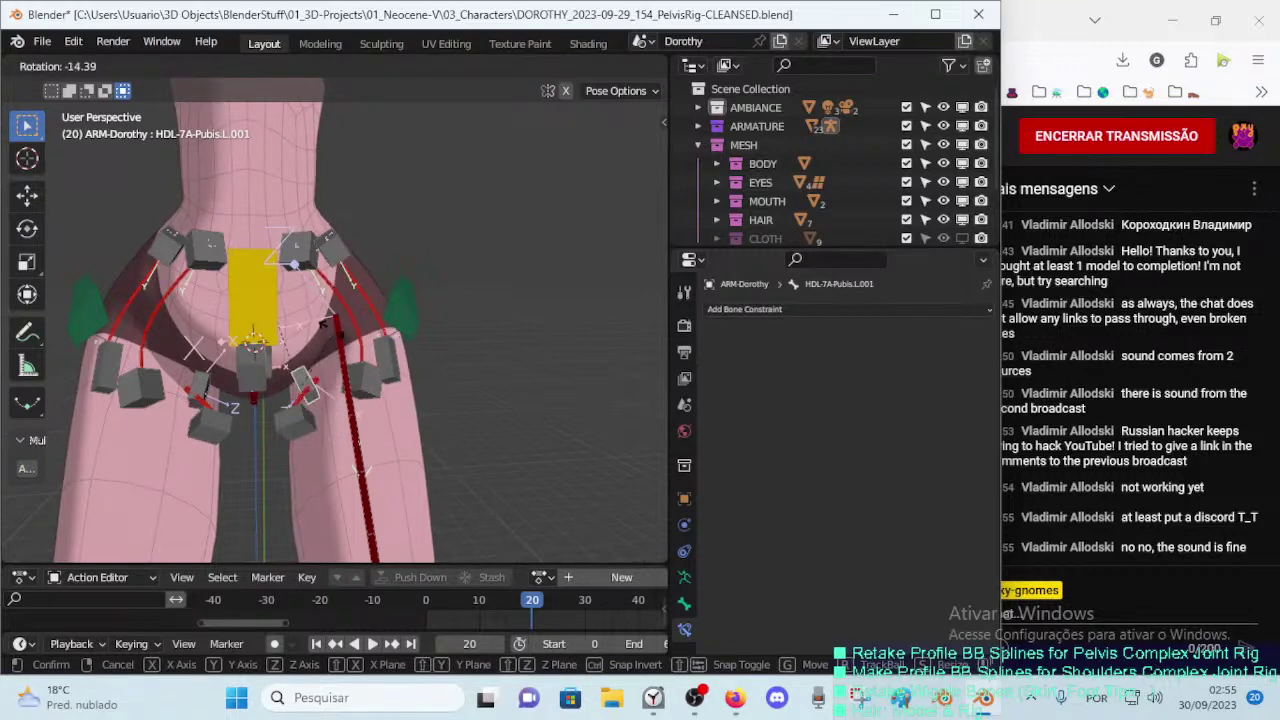
pyautogui.click(336, 345)
pyautogui.hotkey('alt', 'r')
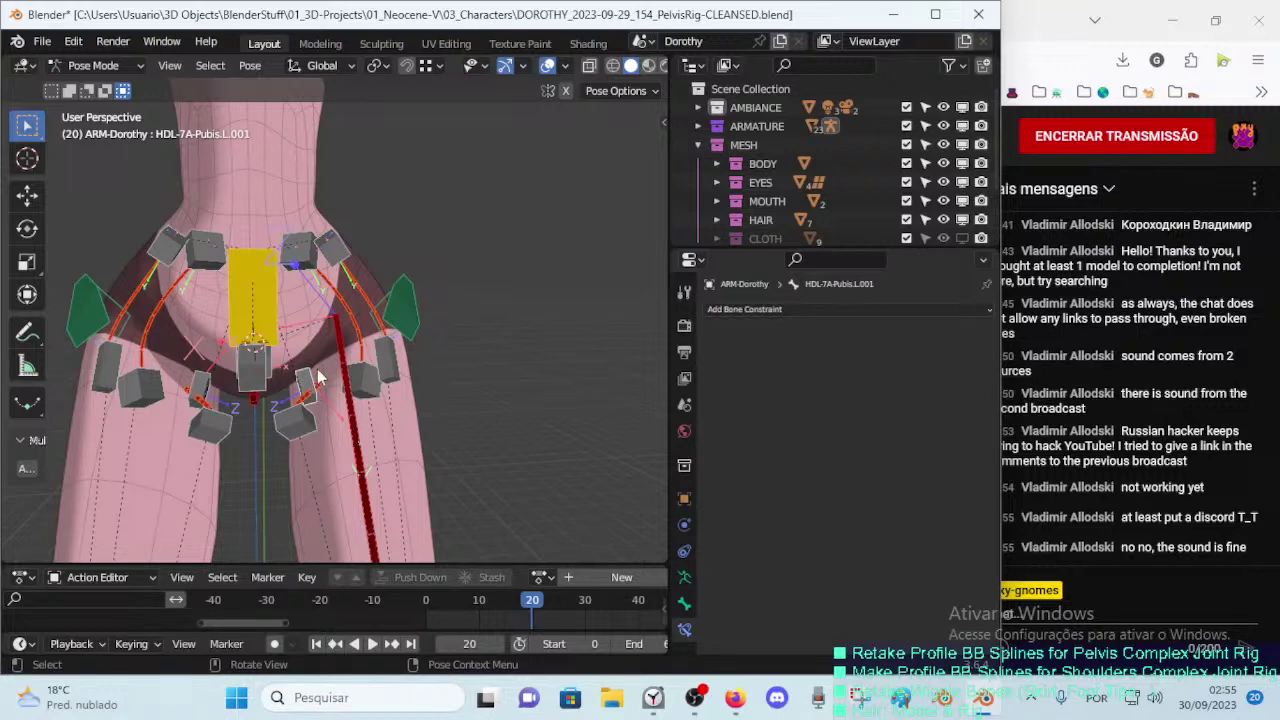
pyautogui.press('Tab')
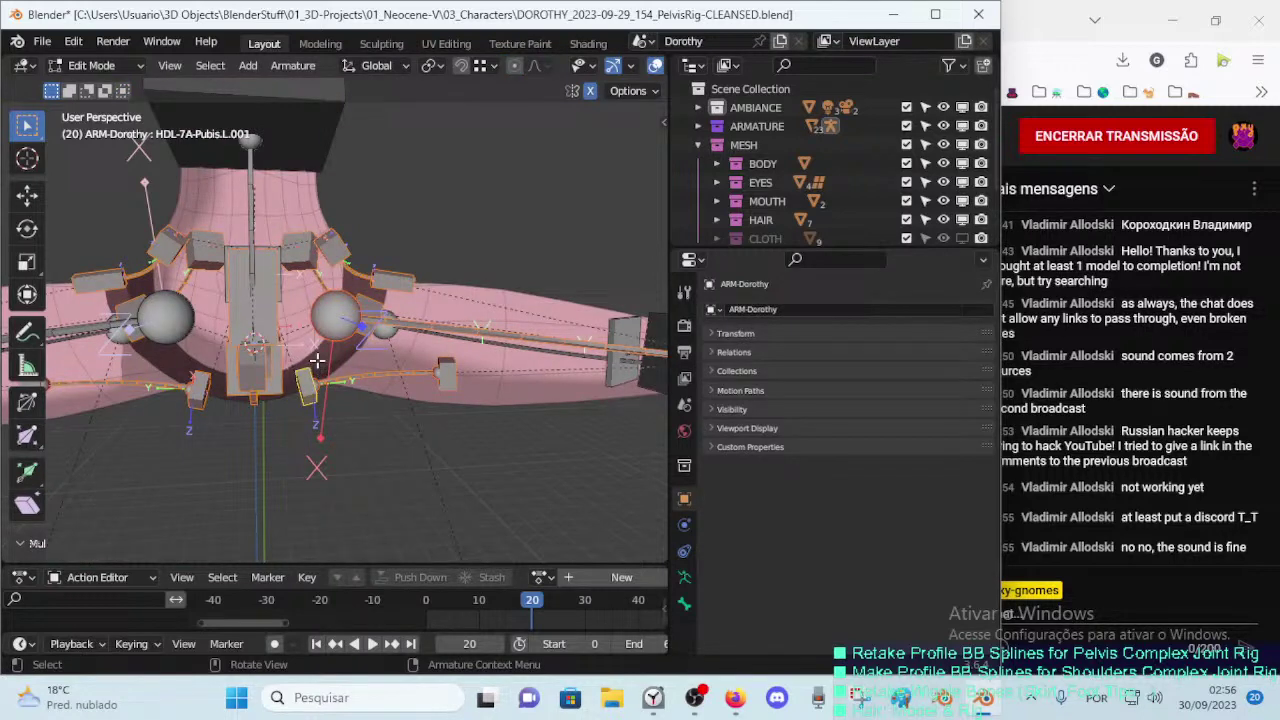
pyautogui.click(306, 381)
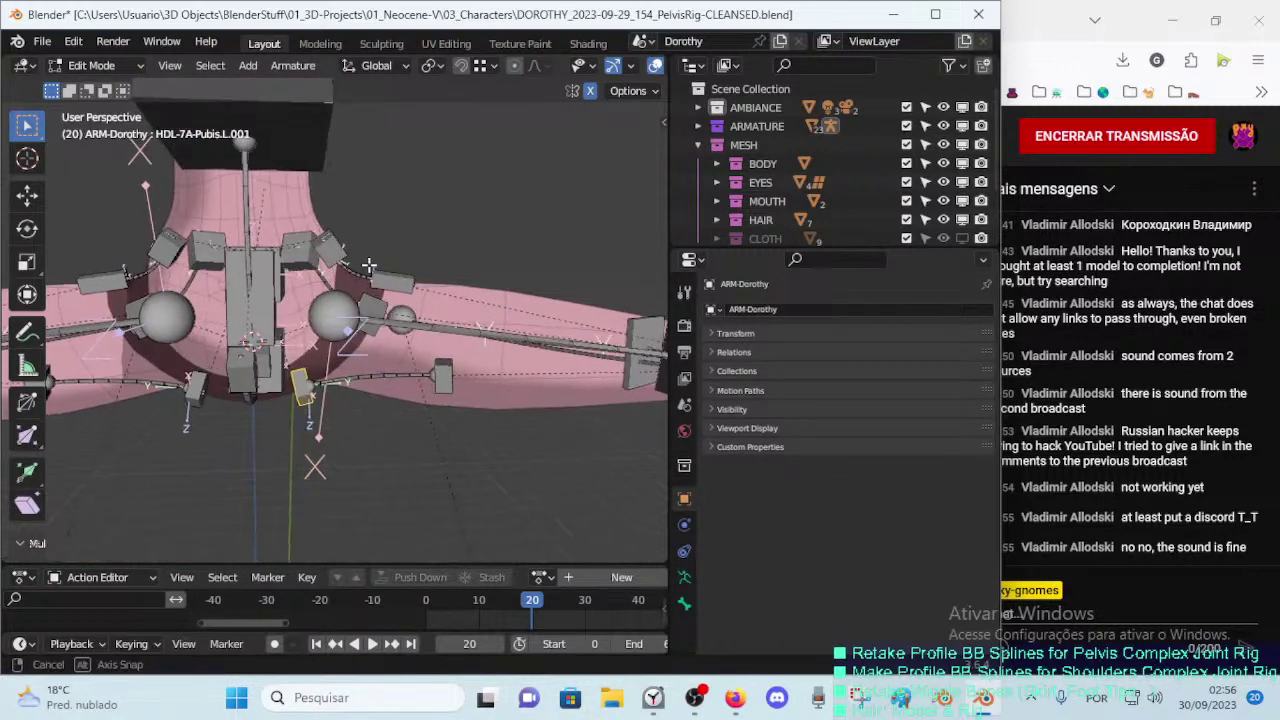
pyautogui.moveTo(331, 244)
pyautogui.mouseDown(button='middle')
pyautogui.moveTo(364, 314)
pyautogui.moveTo(328, 232)
pyautogui.mouseUp(button='middle')
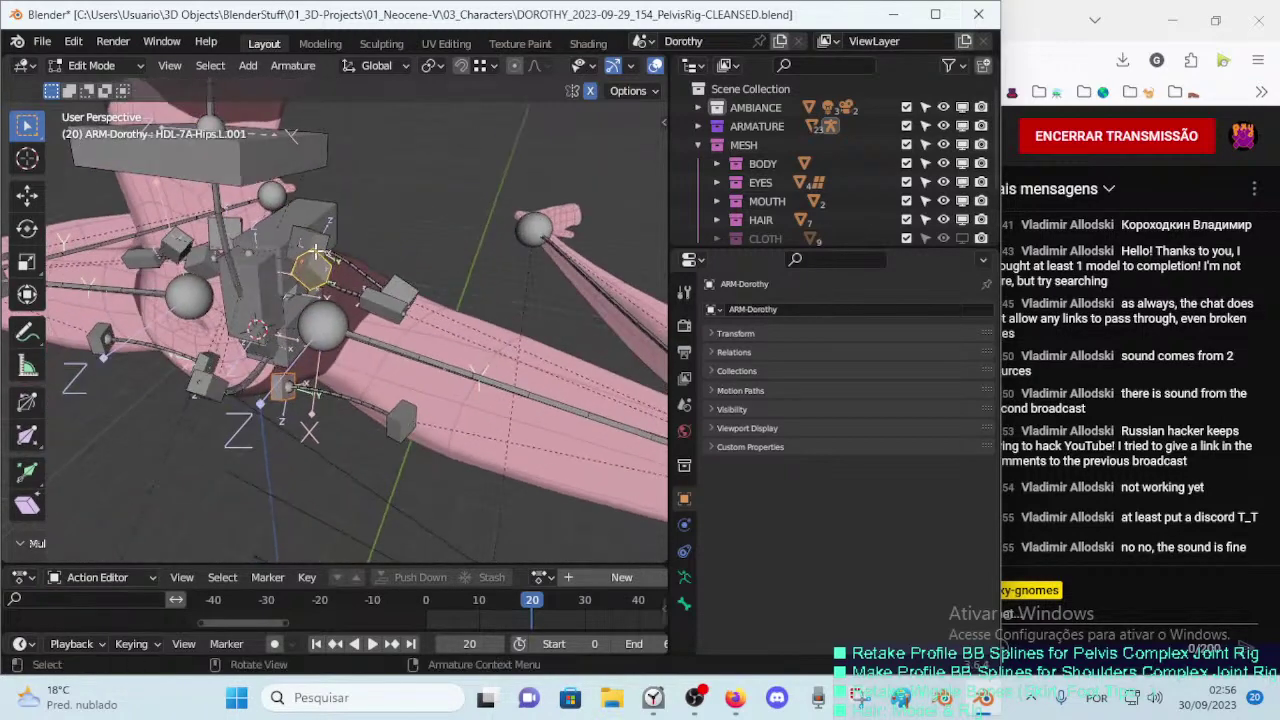
# Step: Parent HDL-7A-Buttocks.L.001 to DEF-7B-Thigh.L with Keep Offset
pyautogui.keyDown('shift'); pyautogui.click(328, 232); pyautogui.keyUp('shift')
pyautogui.keyDown('shift'); pyautogui.click(422, 343); pyautogui.keyUp('shift')
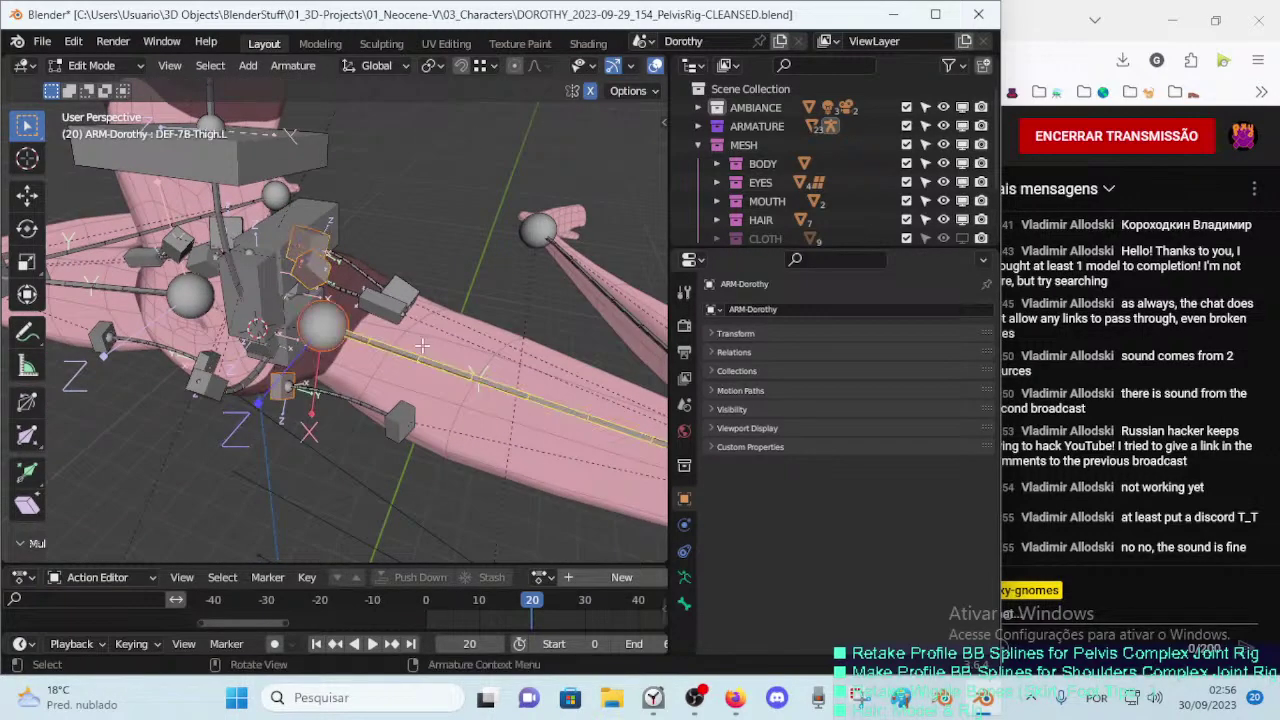
pyautogui.hotkey('ctrl', 'p')
pyautogui.click(422, 343)
# Step: Return to Pose Mode and reposition the crotch tweak bone
pyautogui.moveTo(422, 343)
pyautogui.mouseDown(button='middle')
pyautogui.moveTo(429, 351)
pyautogui.moveTo(457, 323)
pyautogui.moveTo(375, 390)
pyautogui.mouseUp(button='middle')
pyautogui.hotkey('ctrl', 'Tab')
pyautogui.click(429, 457)
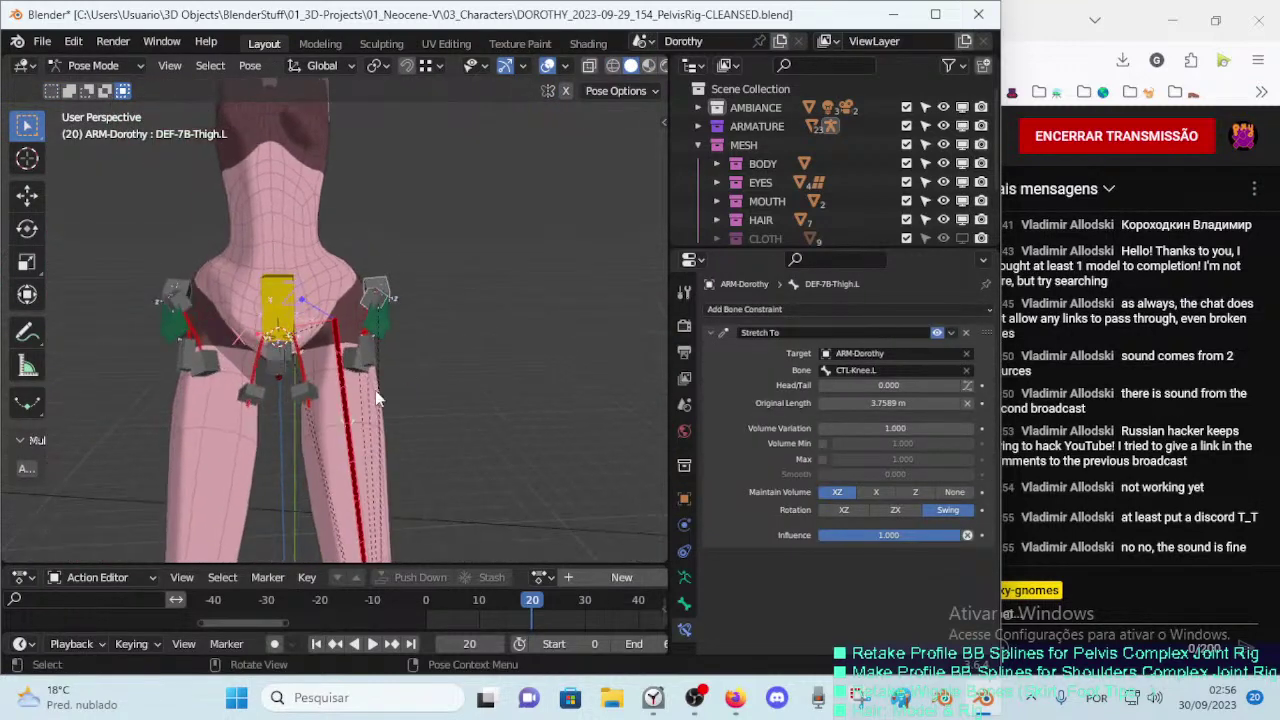
pyautogui.click(284, 292)
pyautogui.press('g')
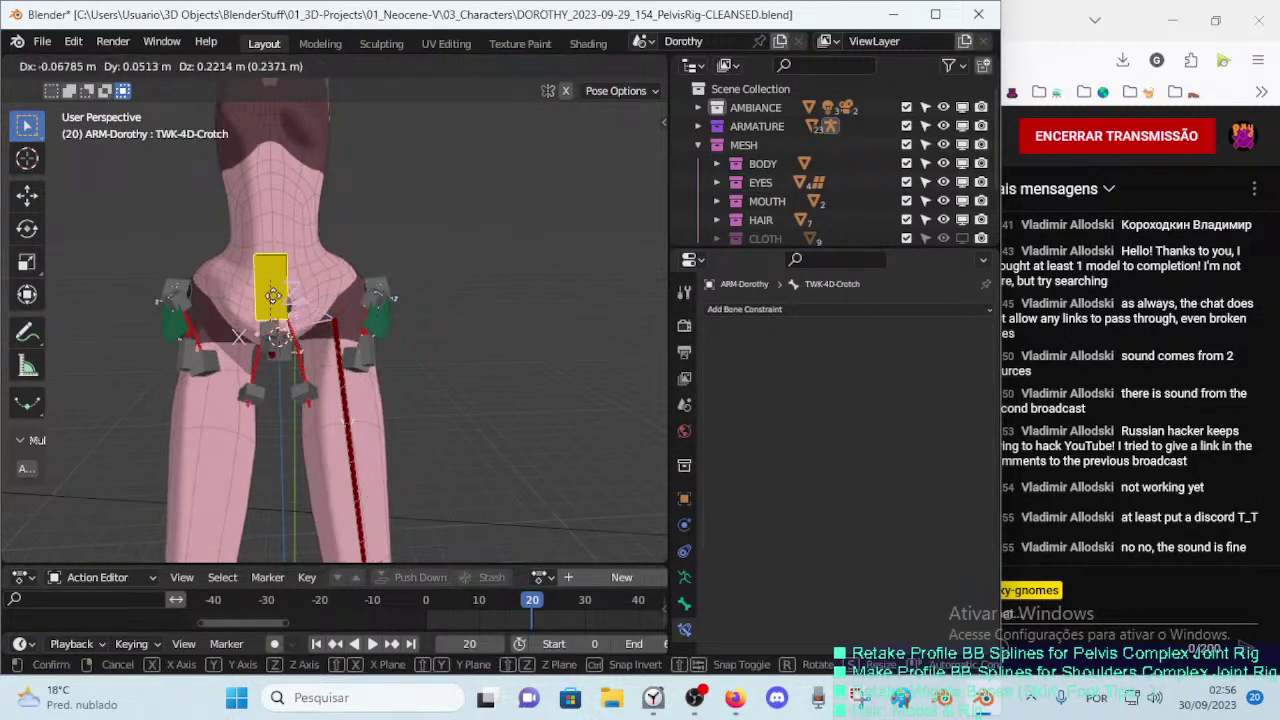
pyautogui.click(281, 265)
# Step: Pose the left leg outward by moving MTR-Leg.L and POL-Knee.L, briefly checking the stream page
pyautogui.scroll(-5, 352, 452)
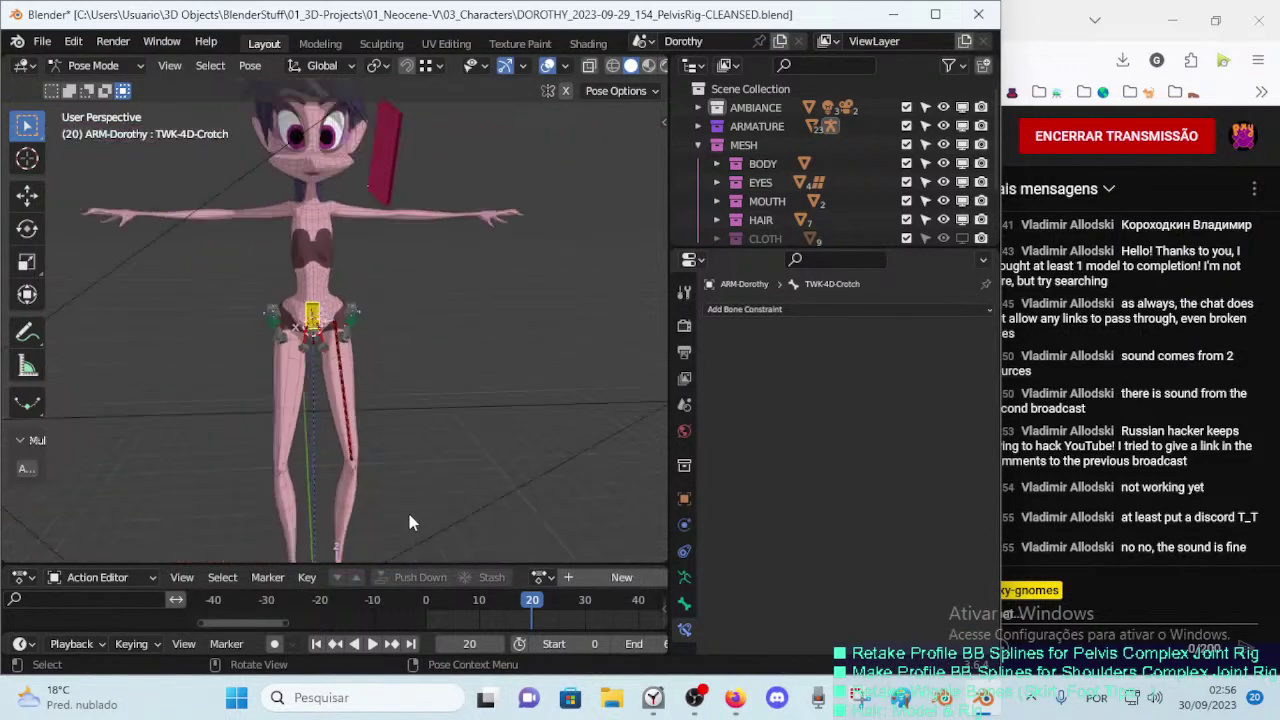
pyautogui.moveTo(409, 514); pyautogui.dragTo(320, 471, button='middle')
pyautogui.click(320, 468)
pyautogui.press('g')
pyautogui.click(459, 418)
pyautogui.scroll(-3, 459, 418)
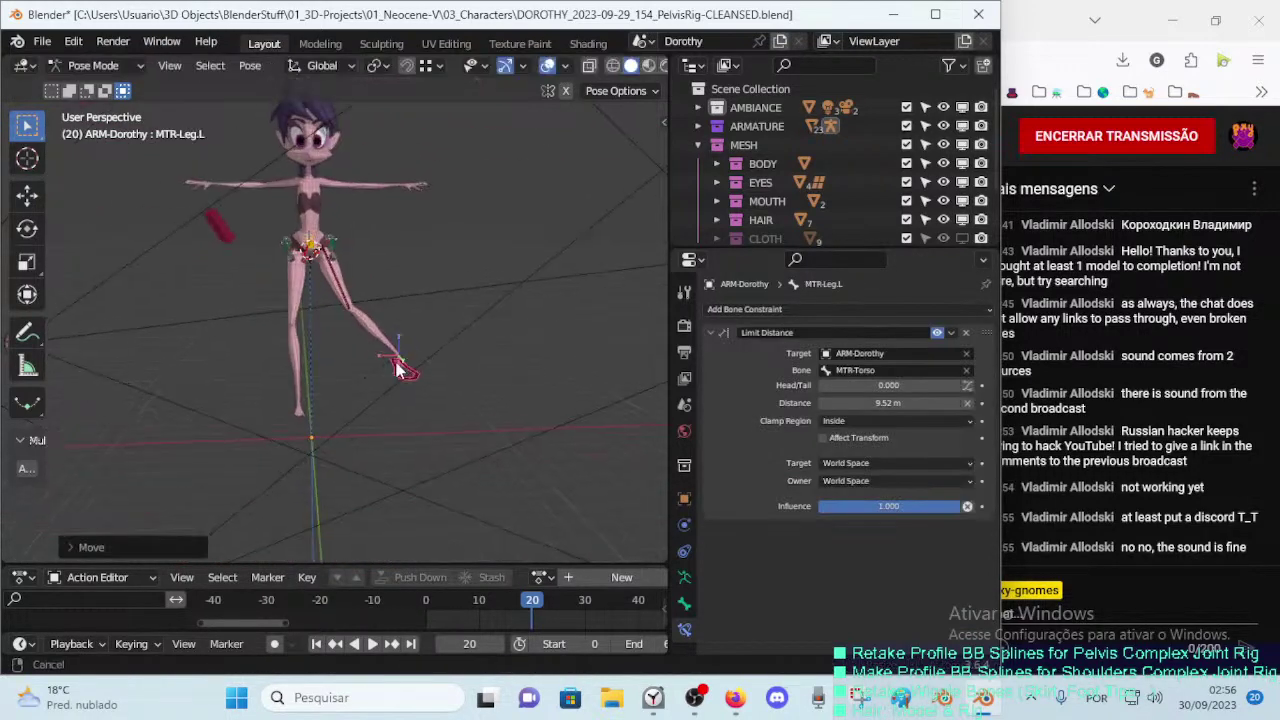
pyautogui.click(230, 298)
pyautogui.press('g')
pyautogui.click(388, 392)
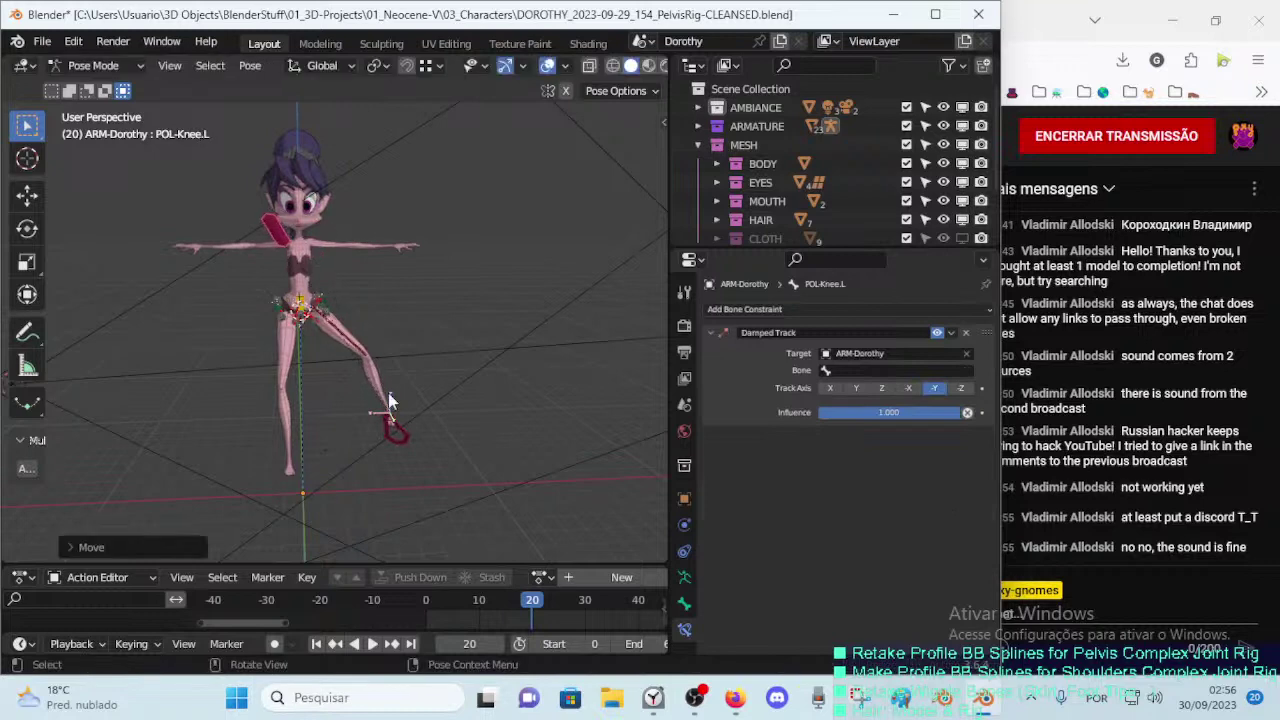
pyautogui.click(406, 438)
pyautogui.scroll(3, 406, 438)
pyautogui.moveTo(406, 438); pyautogui.dragTo(321, 402, button='middle')
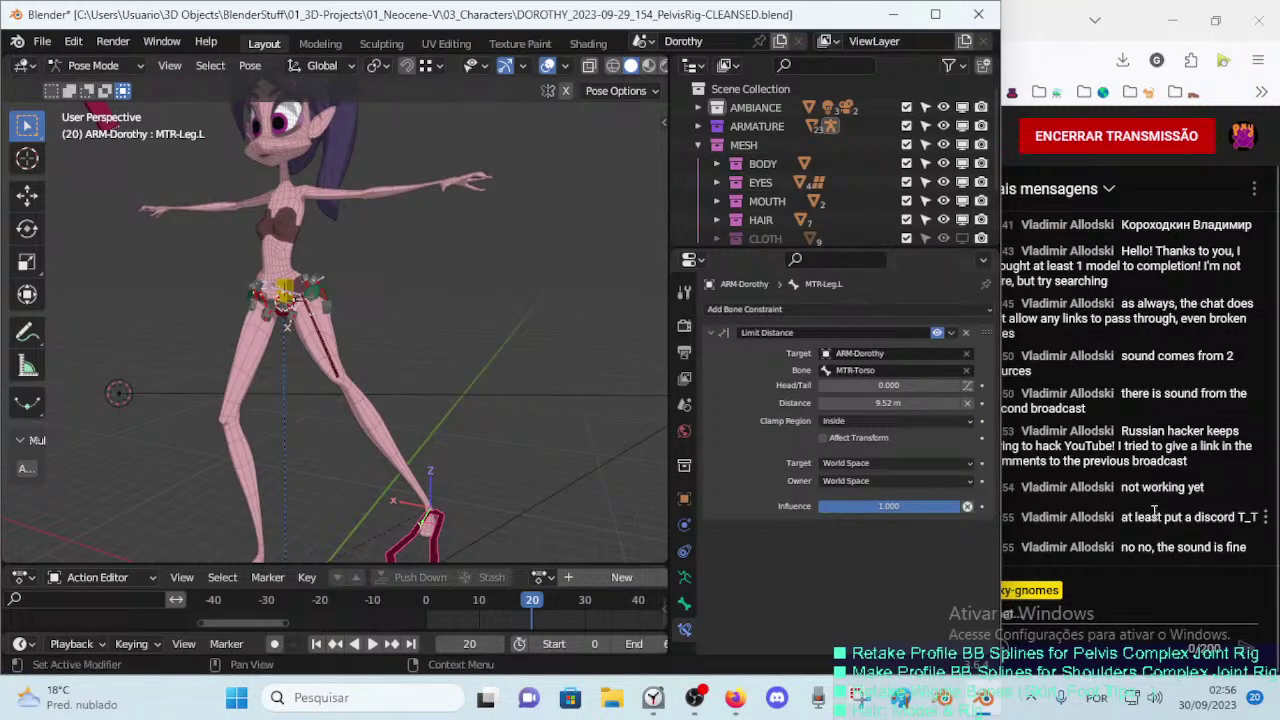
pyautogui.click(1155, 512)
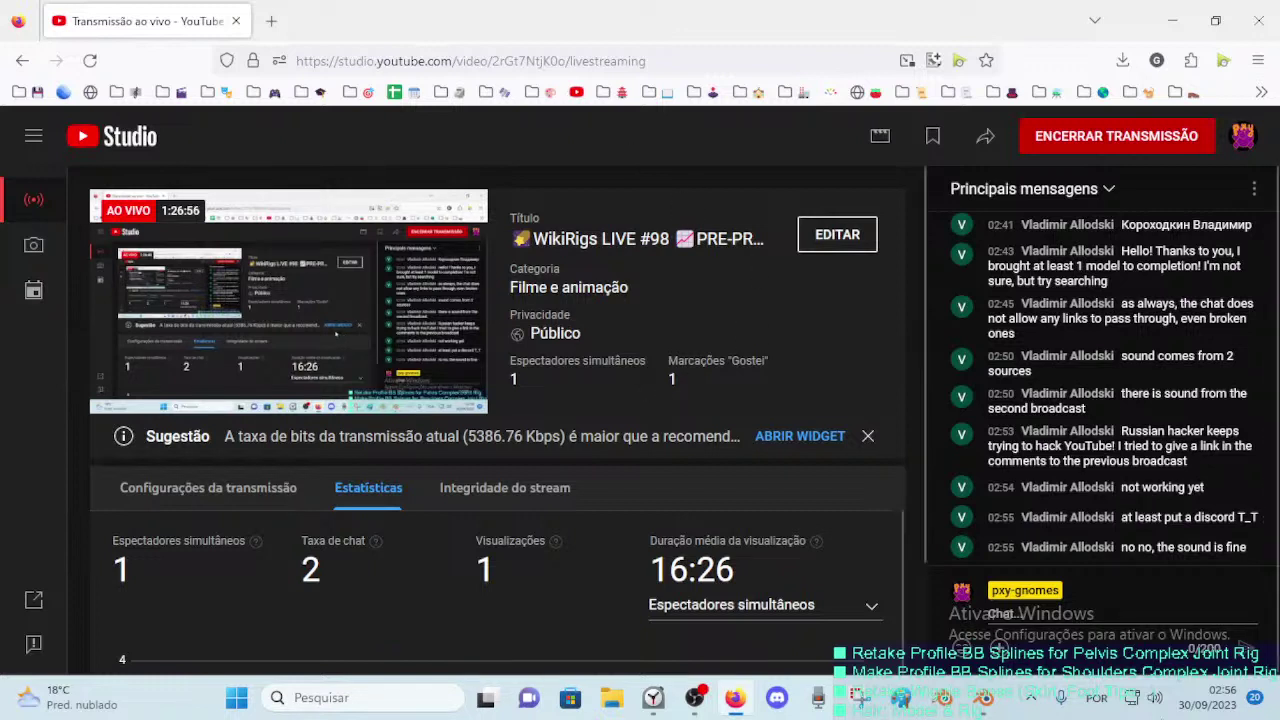
pyautogui.click(990, 697)
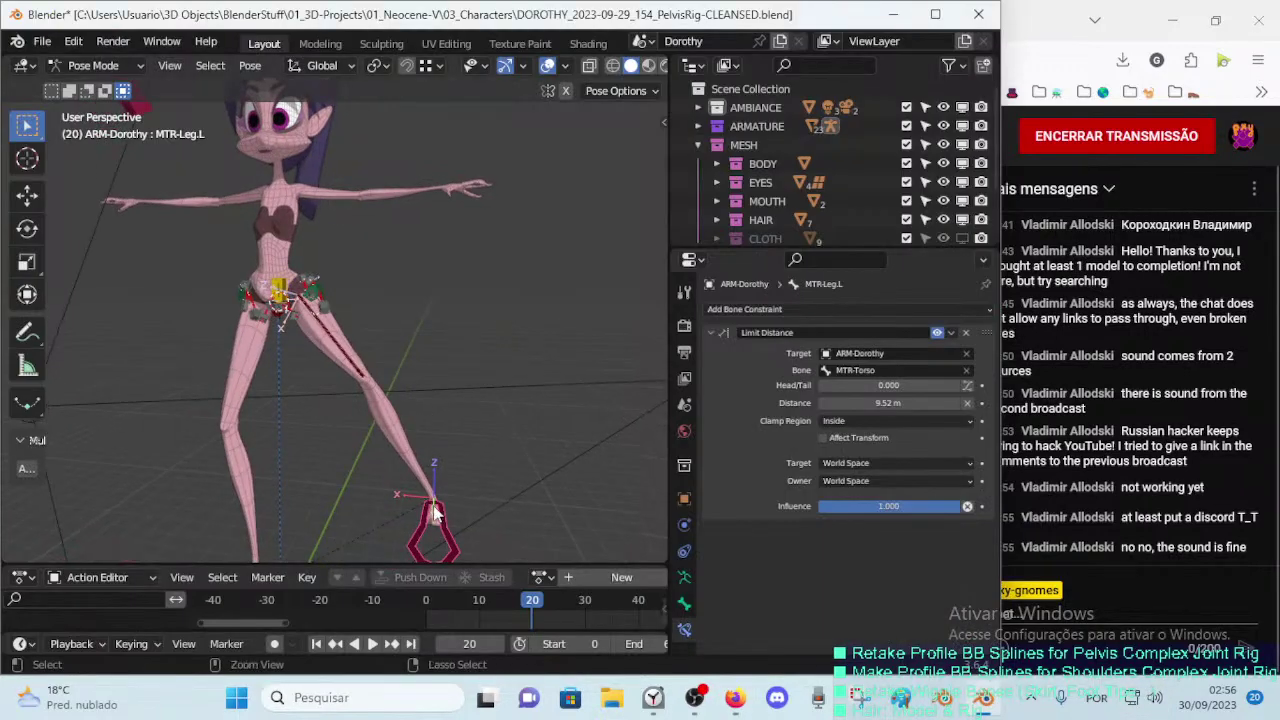
# Step: Save the Dorothy file, lift MTR-Leg.L upward twice, then switch to the stream page
pyautogui.hotkey('ctrl', 's')
pyautogui.moveTo(357, 494); pyautogui.dragTo(330, 524, button='middle')
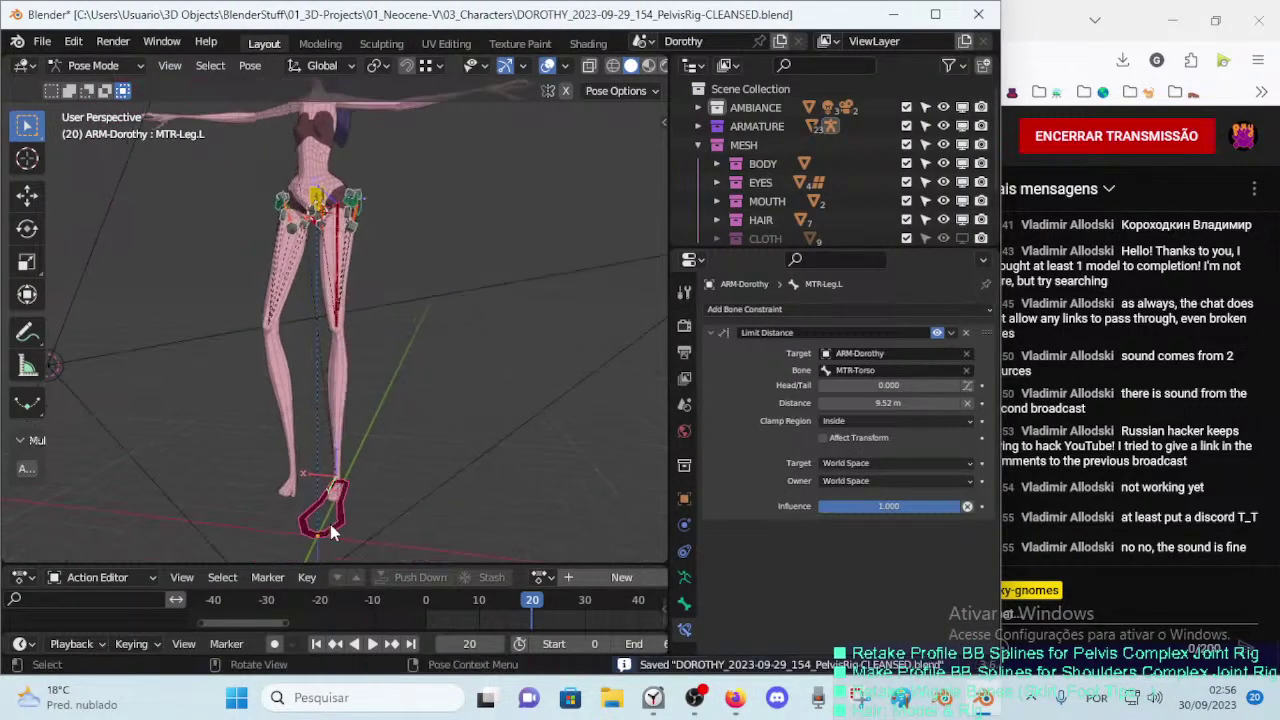
pyautogui.press('g')
pyautogui.click(402, 374)
pyautogui.moveTo(402, 374); pyautogui.dragTo(381, 425, button='middle')
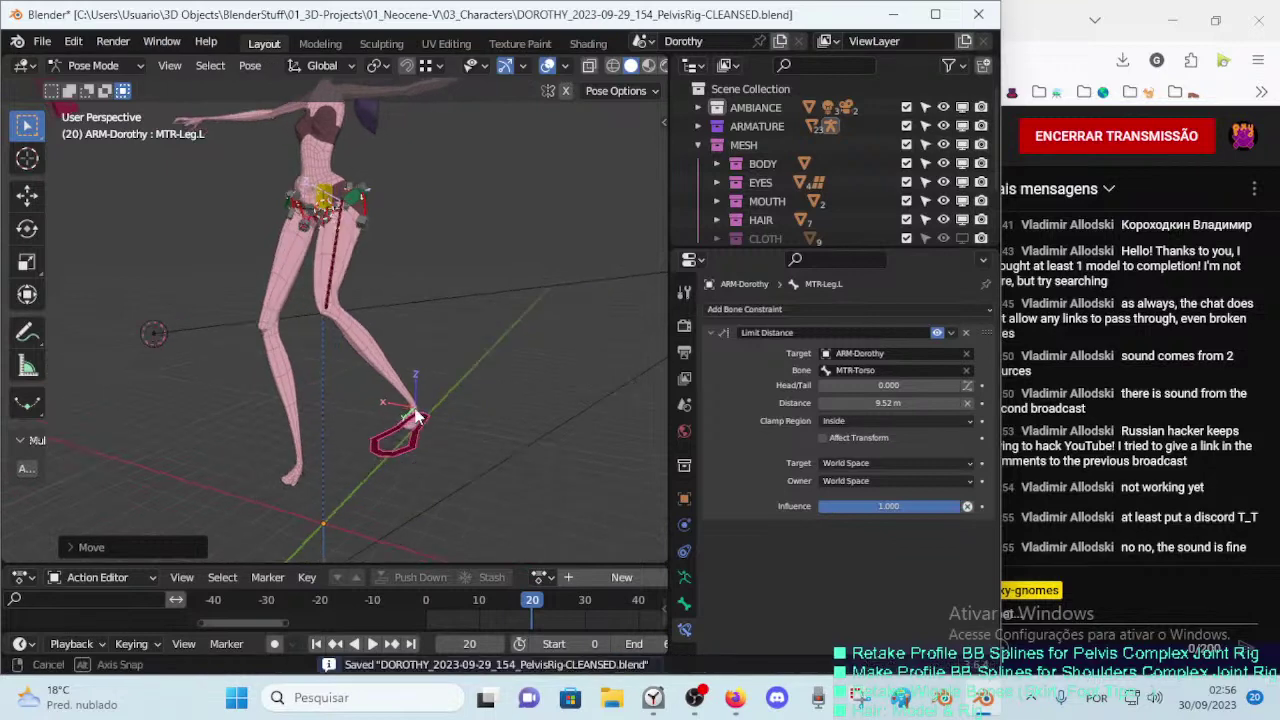
pyautogui.press('g')
pyautogui.click(391, 380)
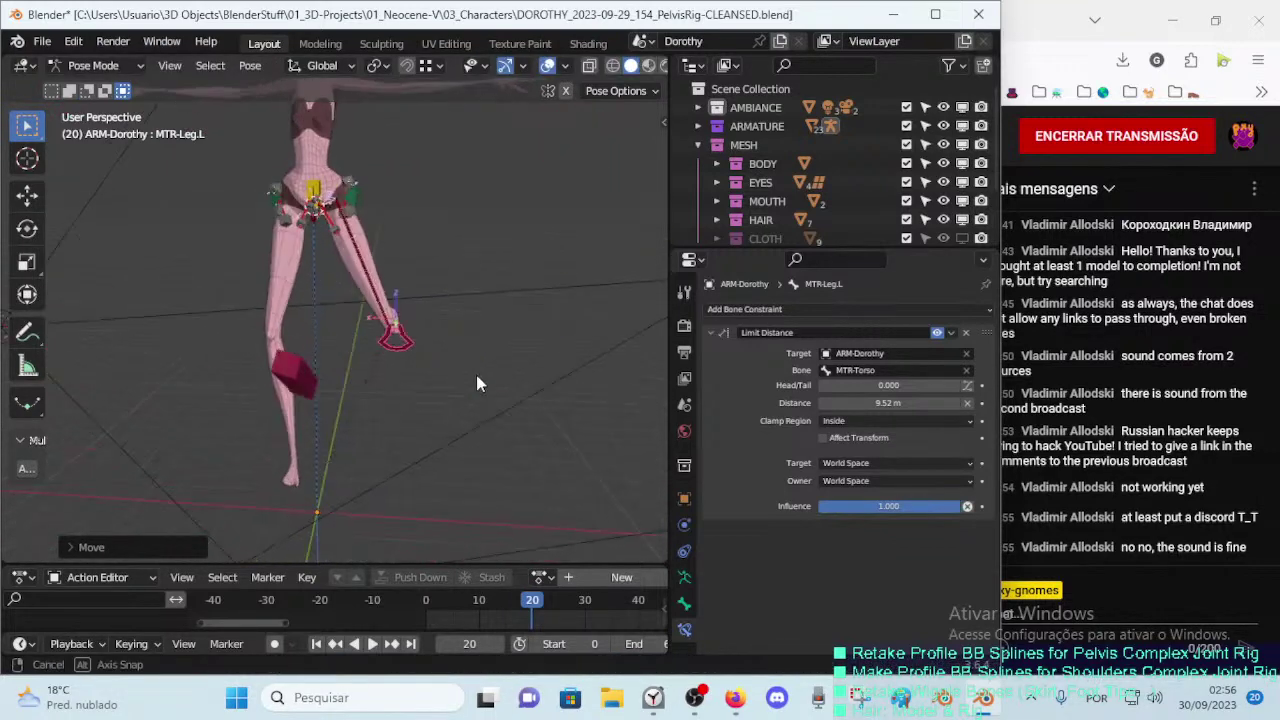
pyautogui.moveTo(391, 380)
pyautogui.mouseDown(button='middle')
pyautogui.moveTo(502, 367)
pyautogui.moveTo(484, 350)
pyautogui.mouseUp(button='middle')
pyautogui.scroll(2, 484, 350)
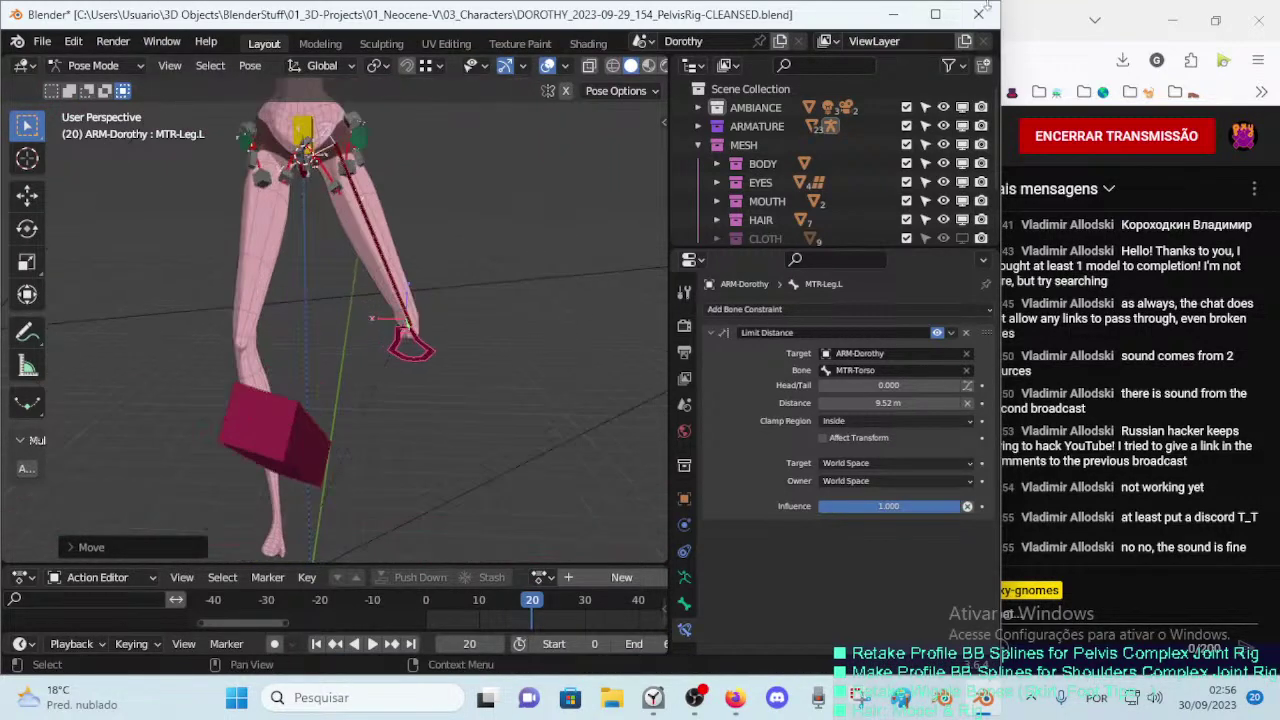
pyautogui.click(1017, 12)
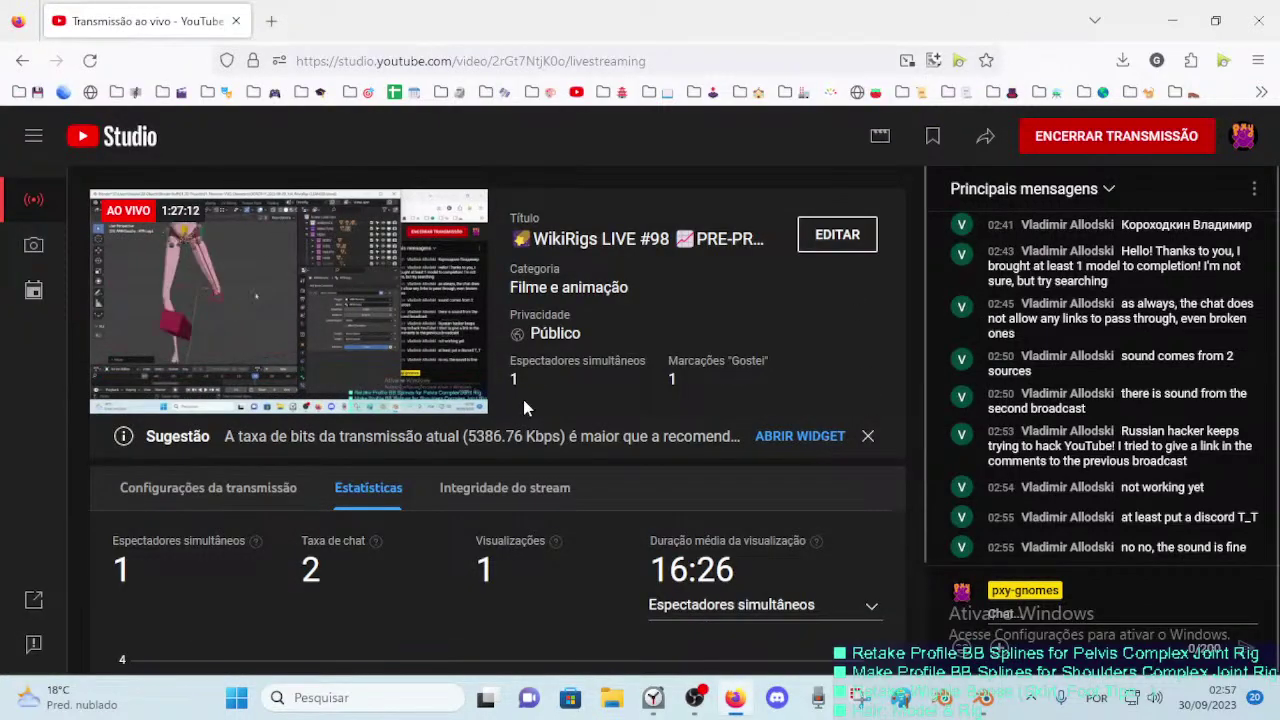
# Step: Save and close the Dorothy Blender file, then click ENCERRAR TRANSMISSÃO in YouTube Studio
pyautogui.click(985, 698)
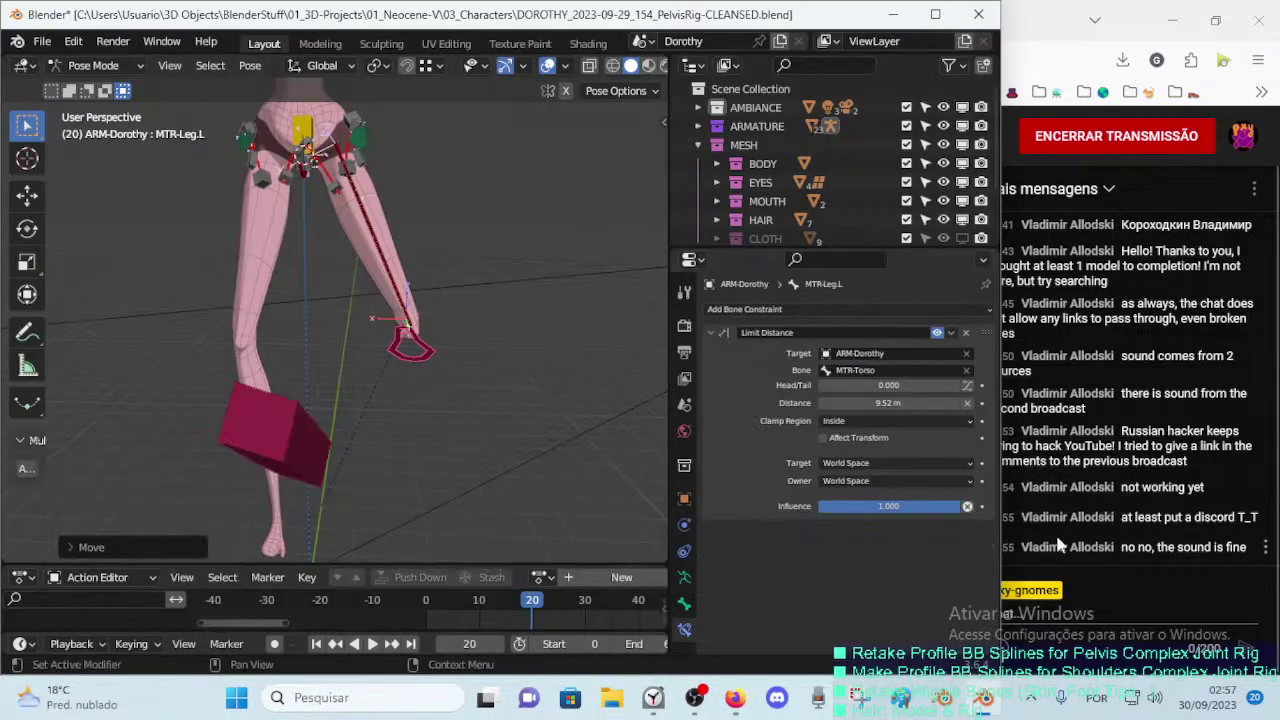
pyautogui.hotkey('alt', 'Tab')
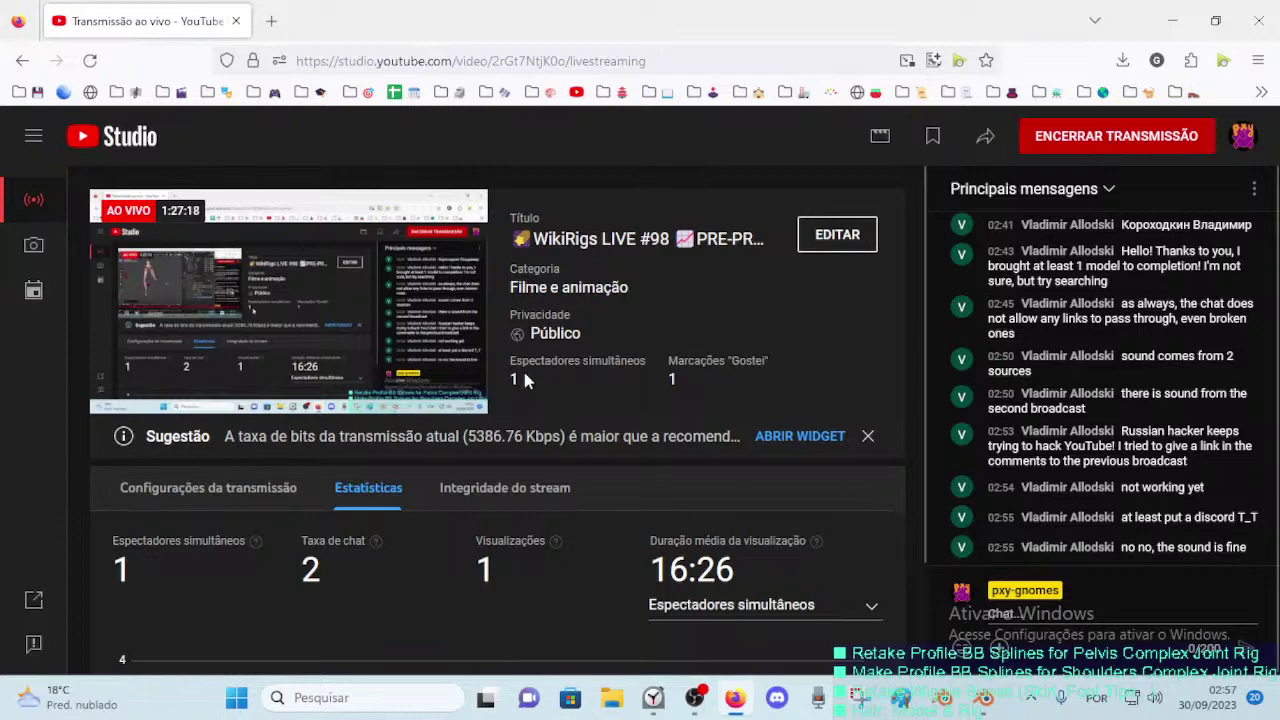
pyautogui.hotkey('alt', 'Tab')
pyautogui.hotkey('ctrl', 's')
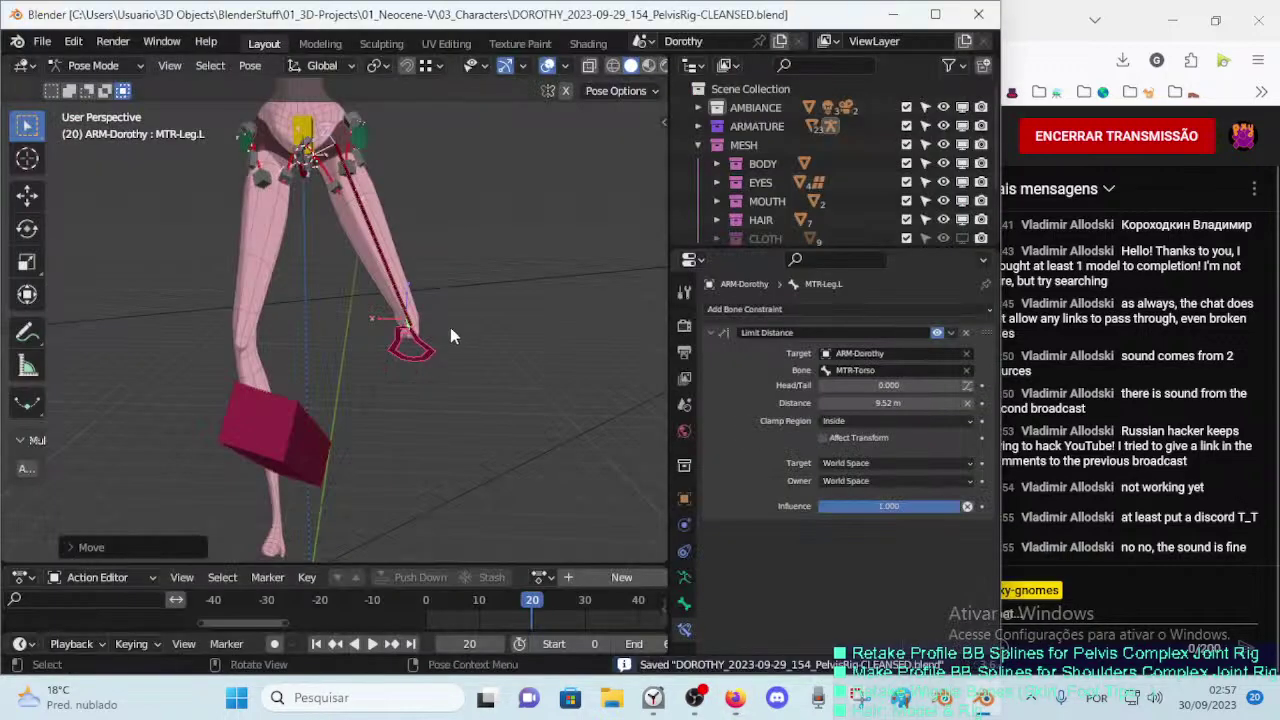
pyautogui.click(978, 17)
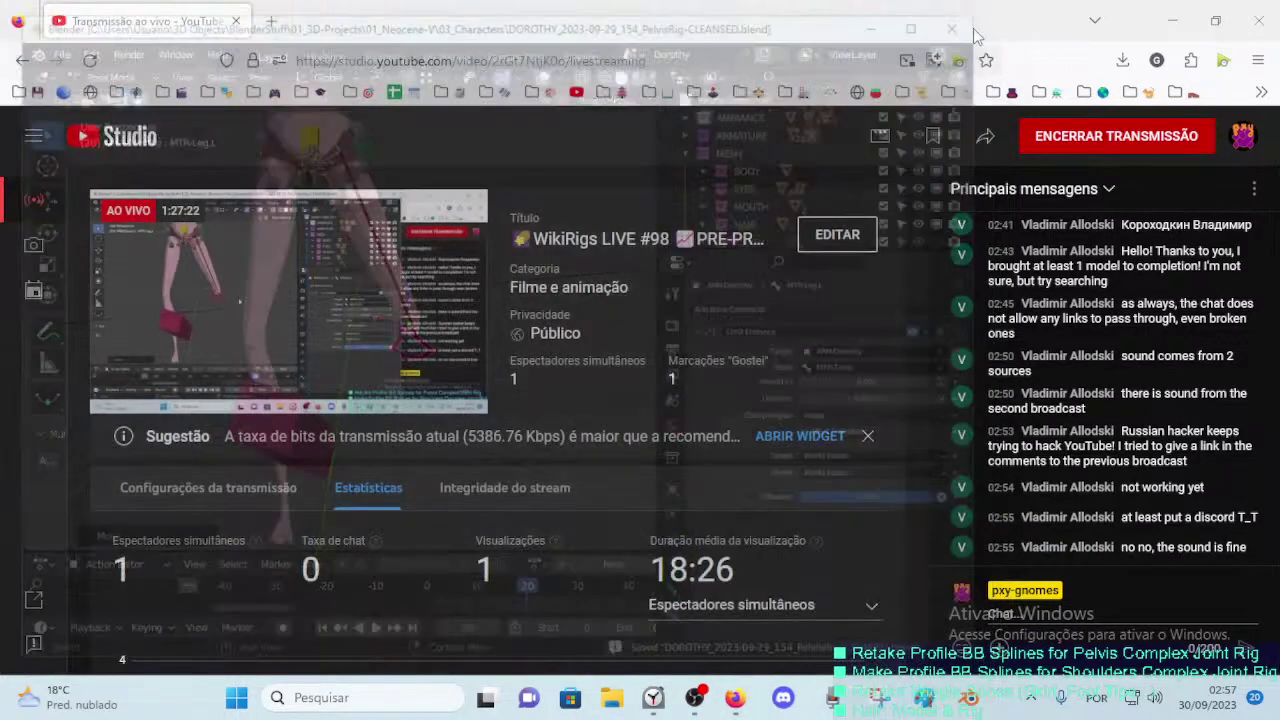
pyautogui.click(1085, 145)
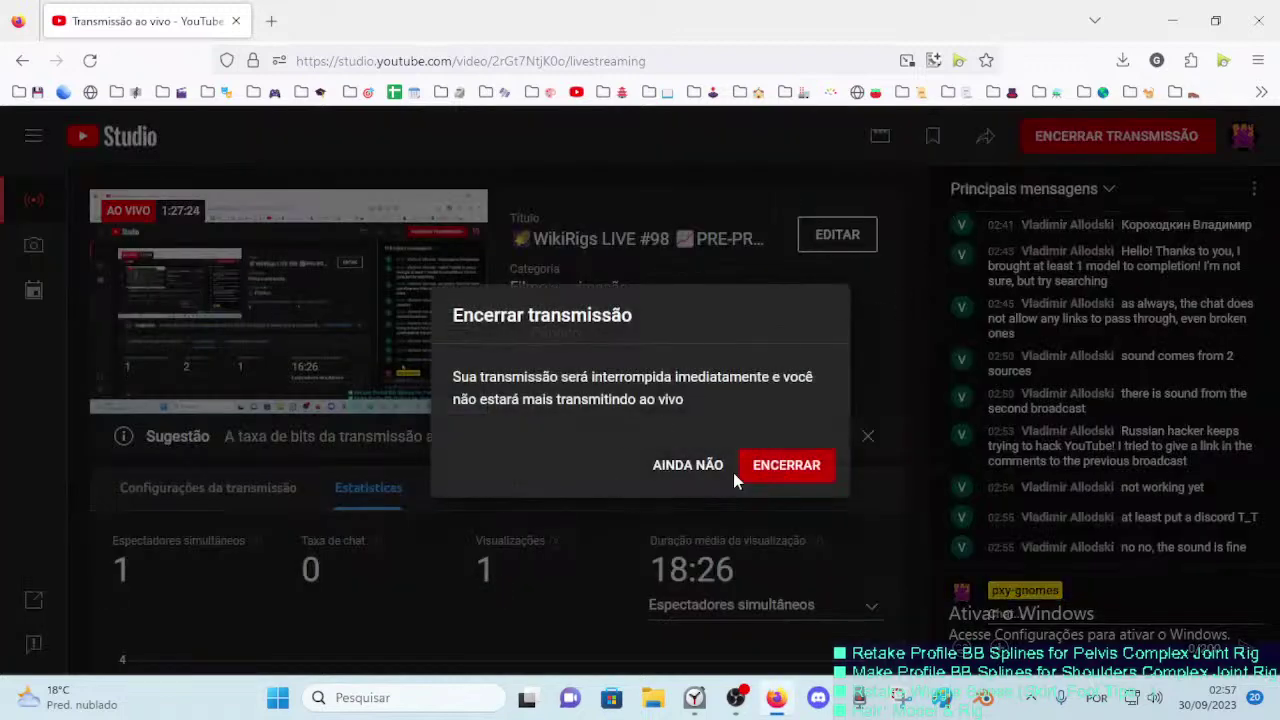